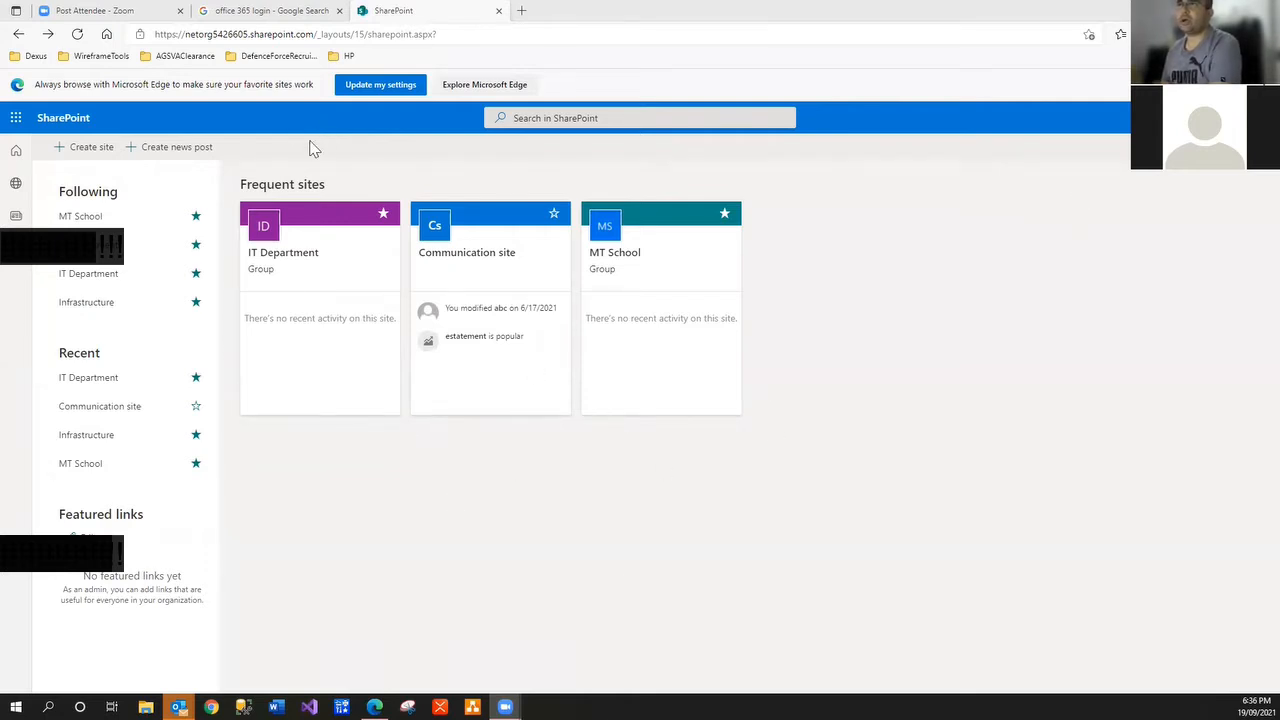
Check the Google tab and the app launcher, then open MT School from Frequent sites
{"action": "left_click", "coordinate": [256, 12]}
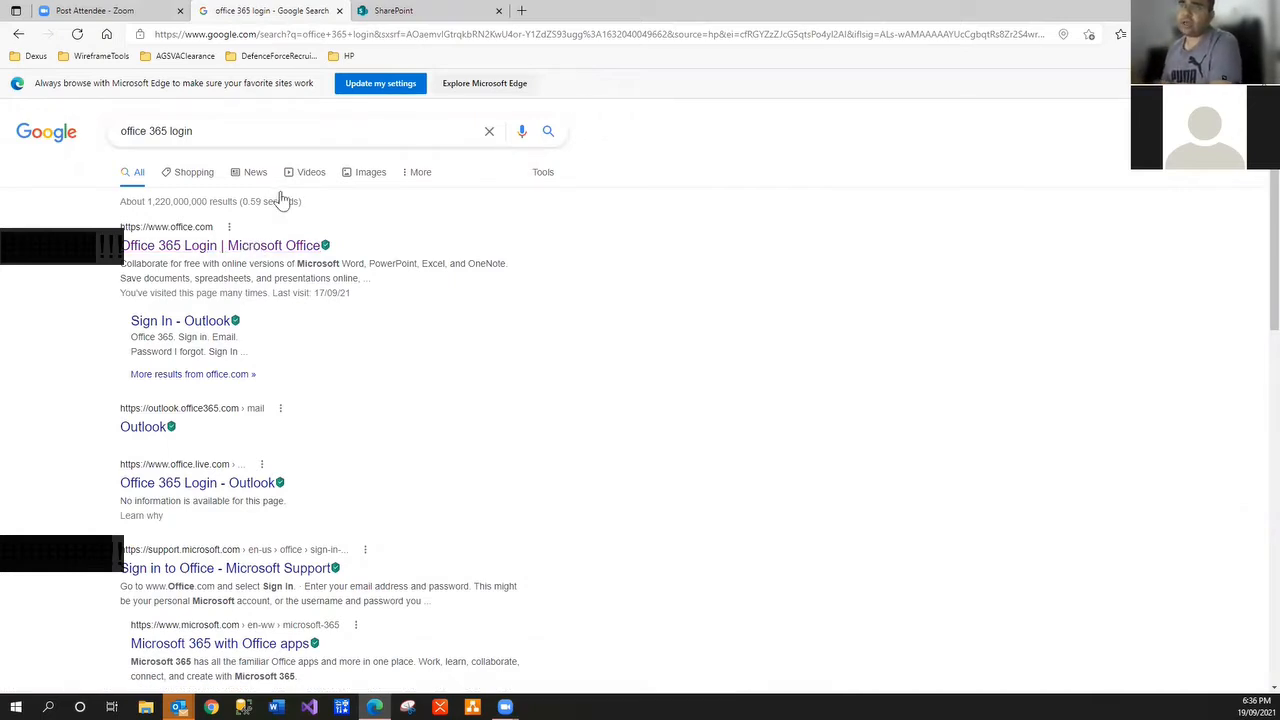
{"action": "left_click", "coordinate": [393, 12]}
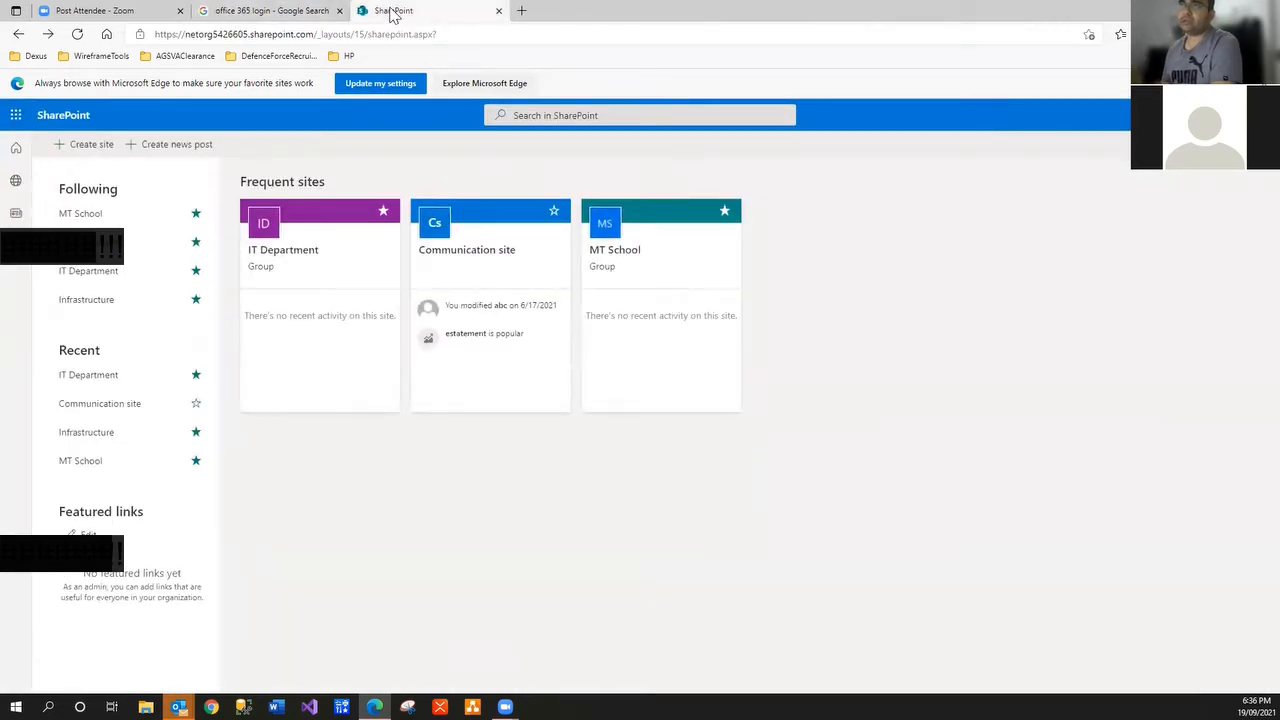
{"action": "left_click", "coordinate": [16, 117]}
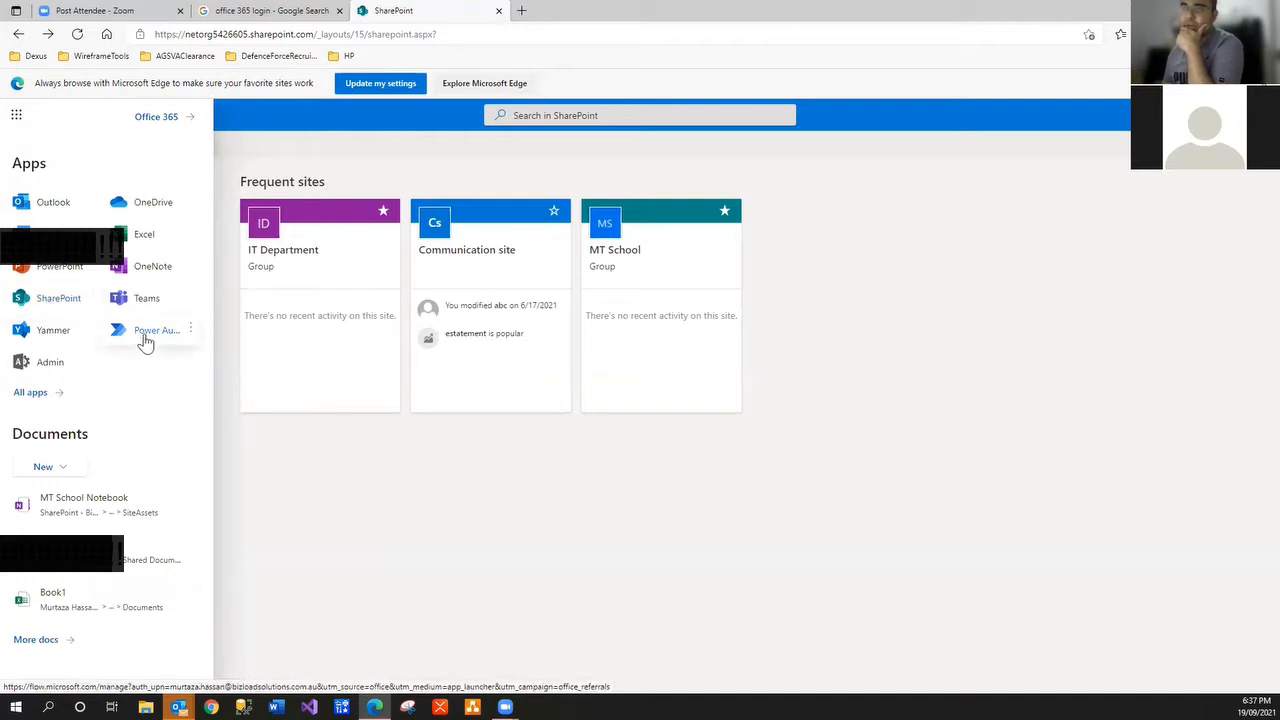
{"action": "left_click", "coordinate": [414, 523]}
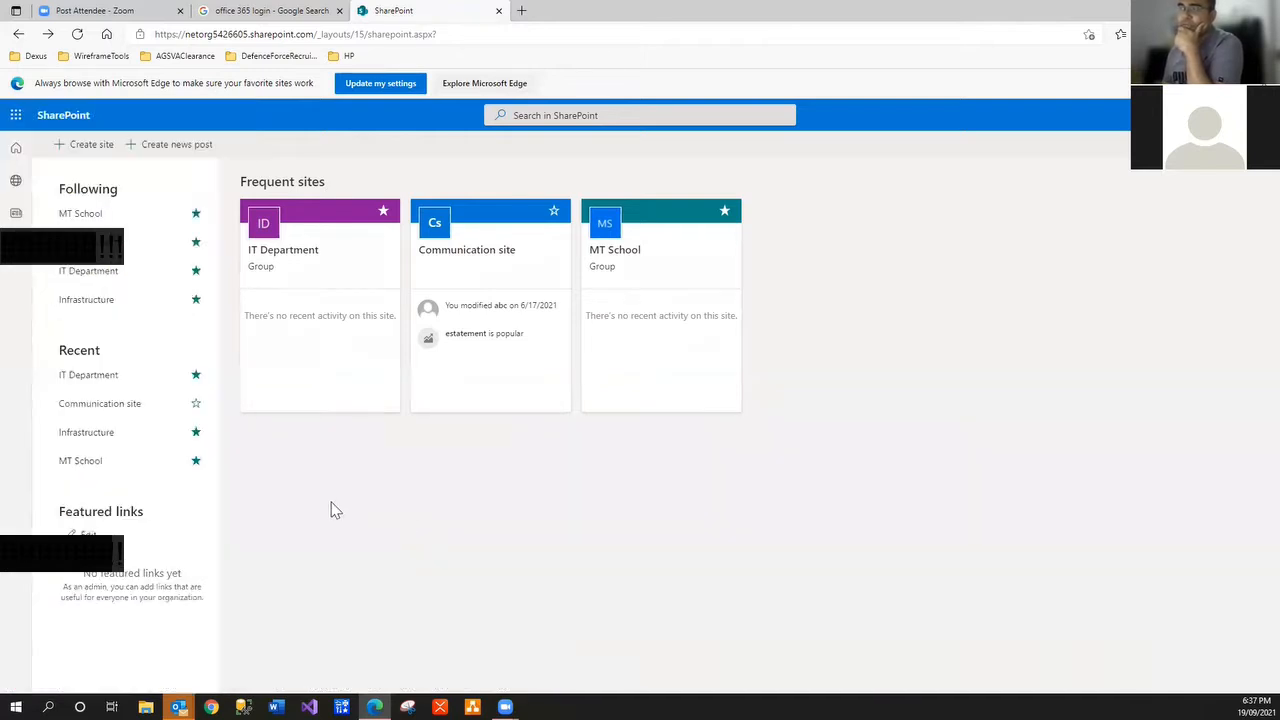
{"action": "left_click", "coordinate": [617, 258]}
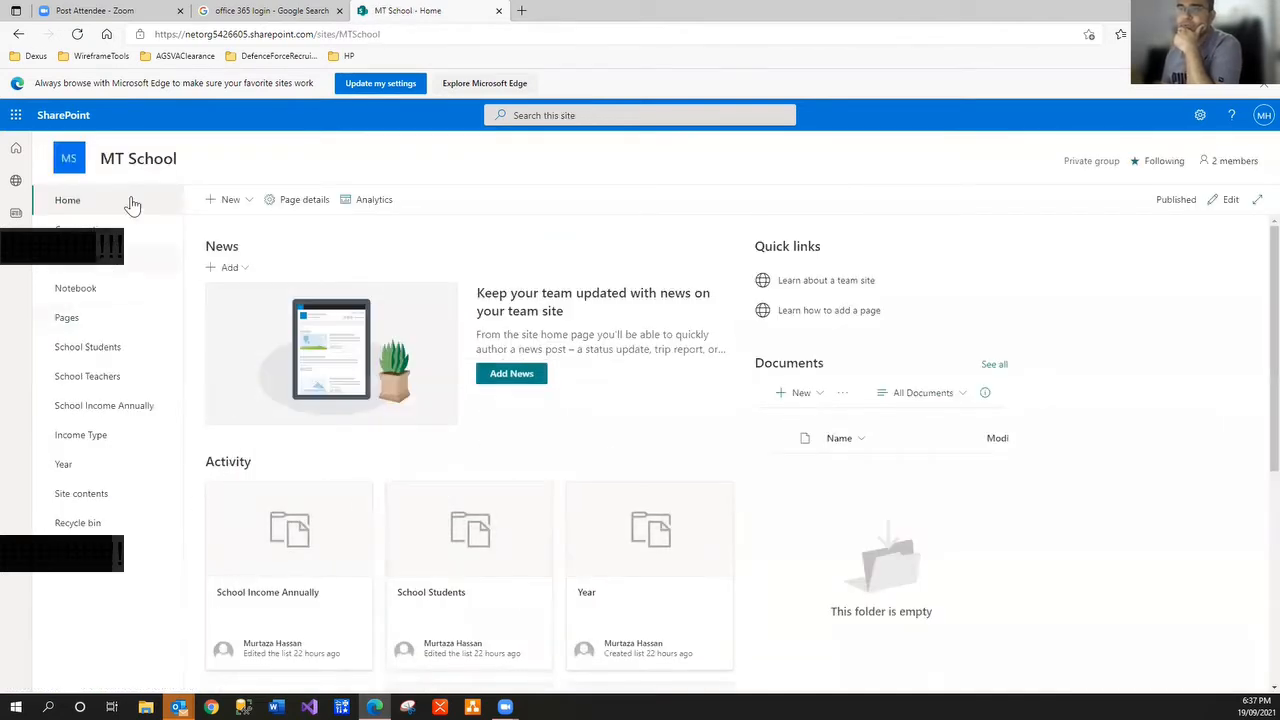
Browse the School Teachers, School Students and School Income Annually lists, ending on School Students
{"action": "left_click", "coordinate": [117, 379]}
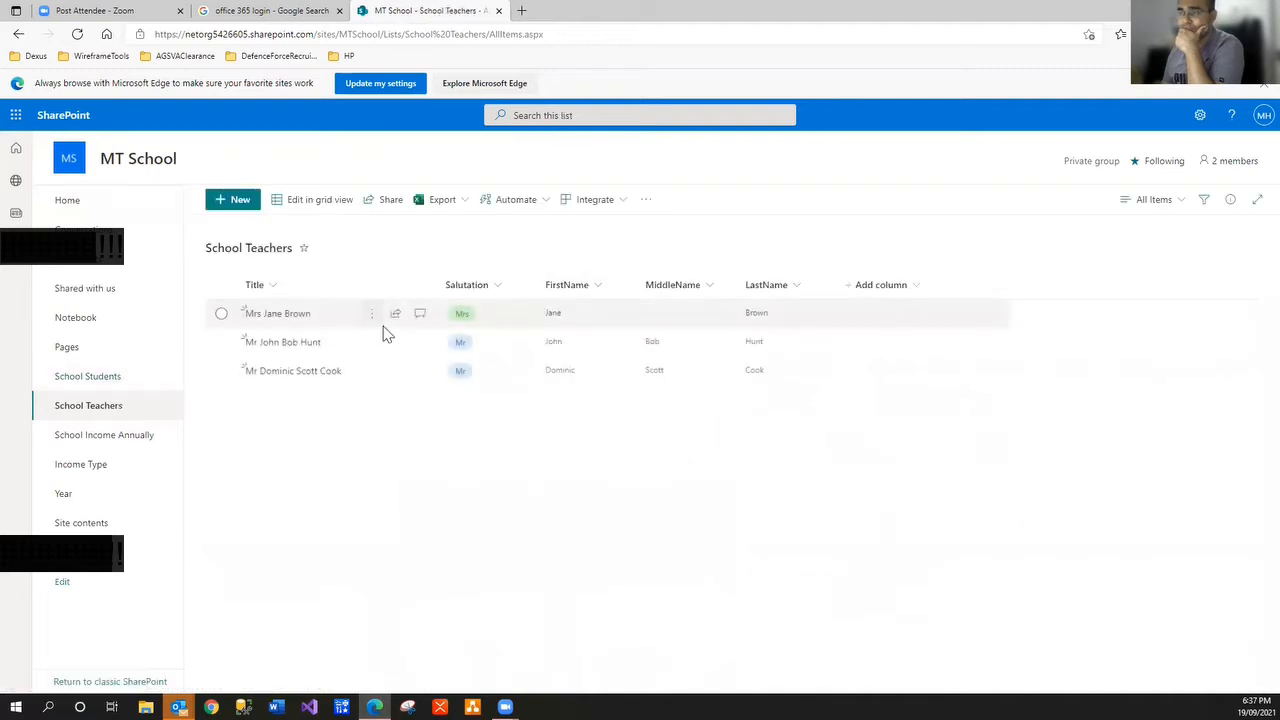
{"action": "left_click", "coordinate": [88, 378]}
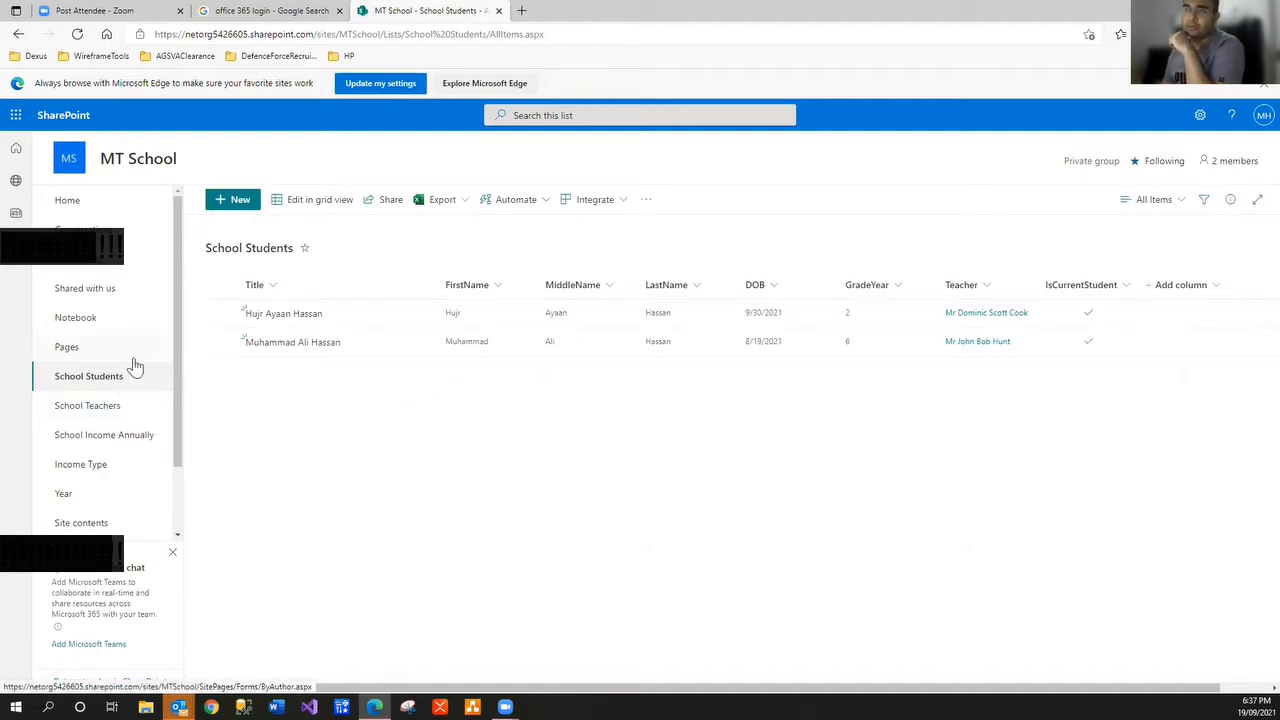
{"action": "left_click", "coordinate": [118, 408]}
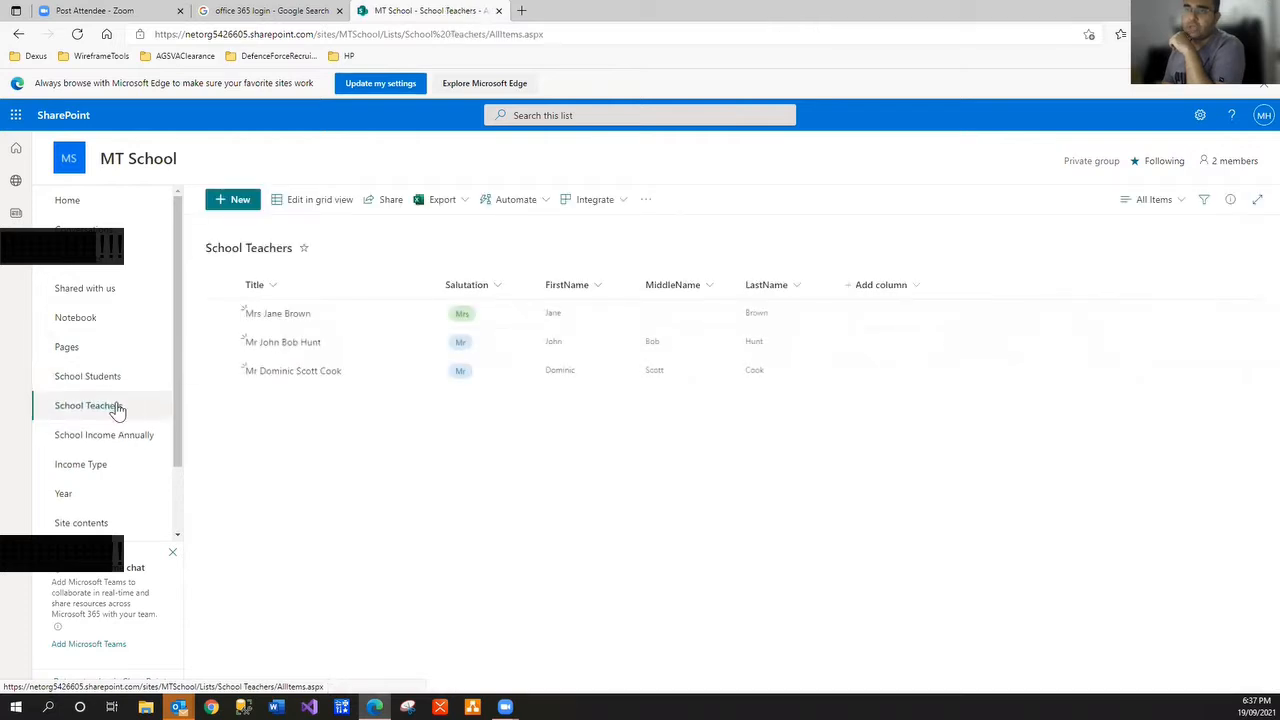
{"action": "left_click", "coordinate": [112, 438]}
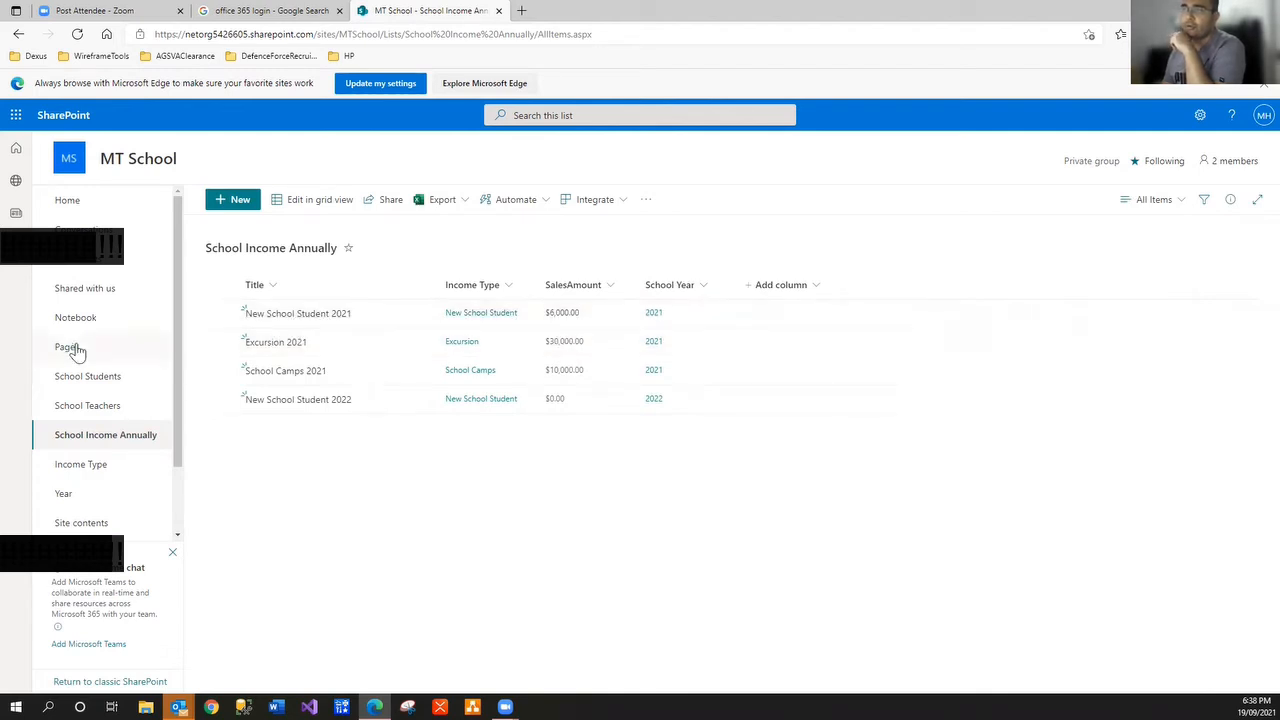
{"action": "left_click", "coordinate": [100, 378]}
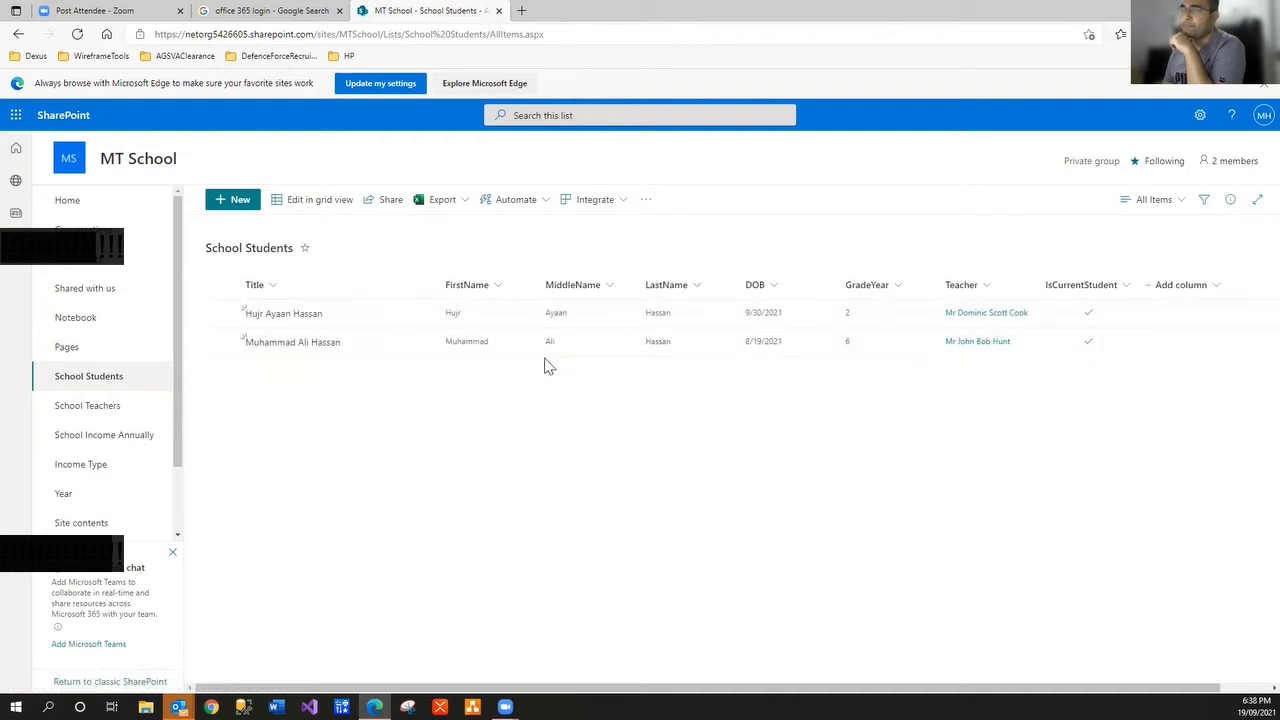
{"action": "left_click", "coordinate": [133, 447]}
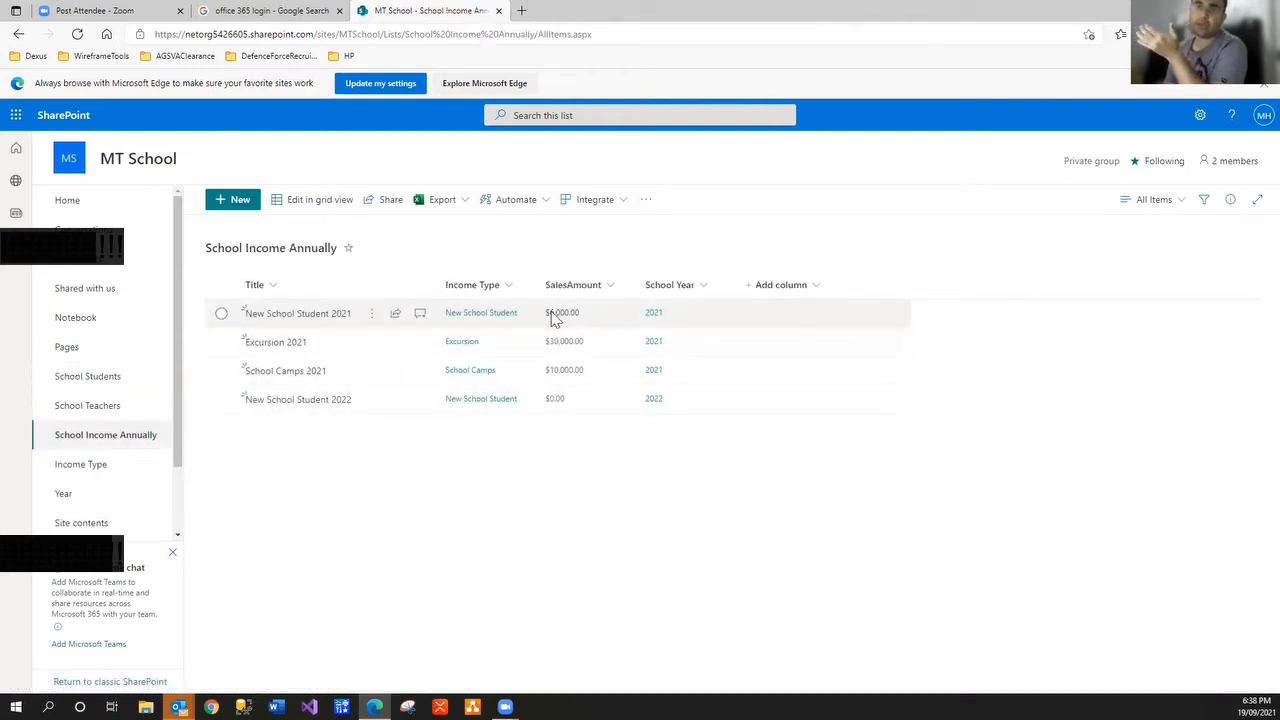
{"action": "left_click", "coordinate": [108, 380]}
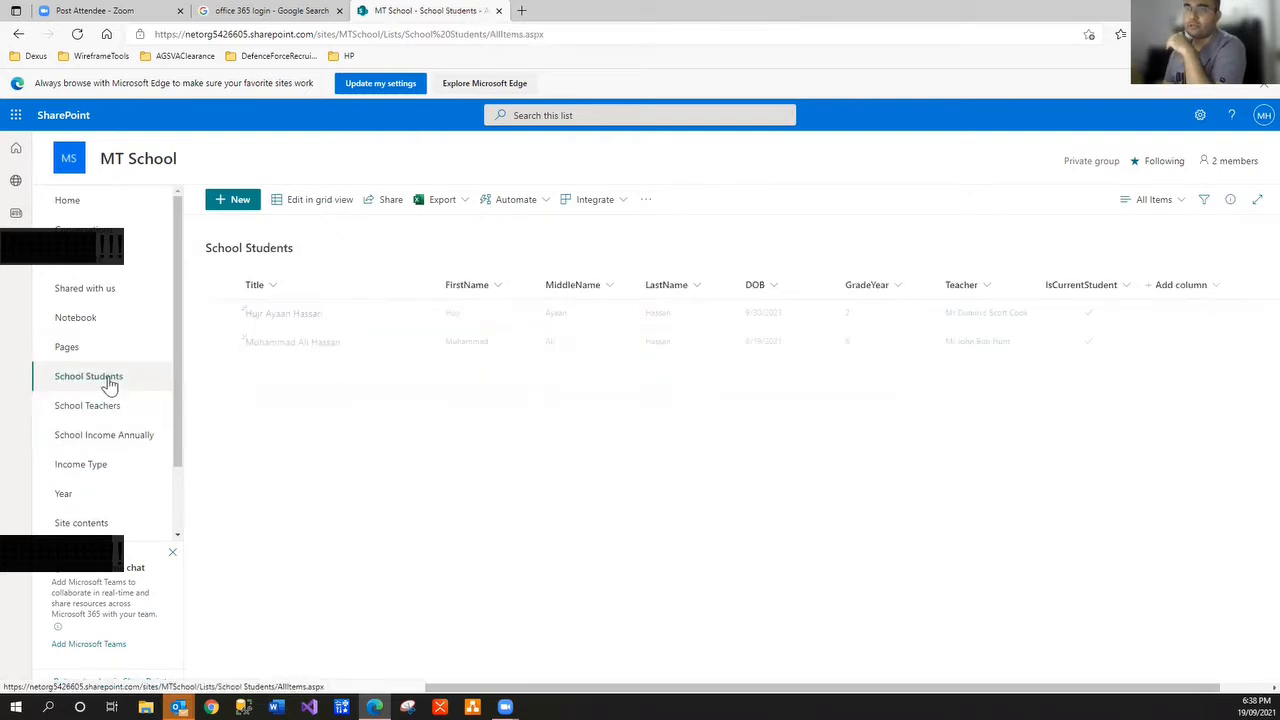
Start a new student item with first and last name, DOB 9/15/2021, GradeYear 4 and a teacher
{"action": "left_click", "coordinate": [240, 200]}
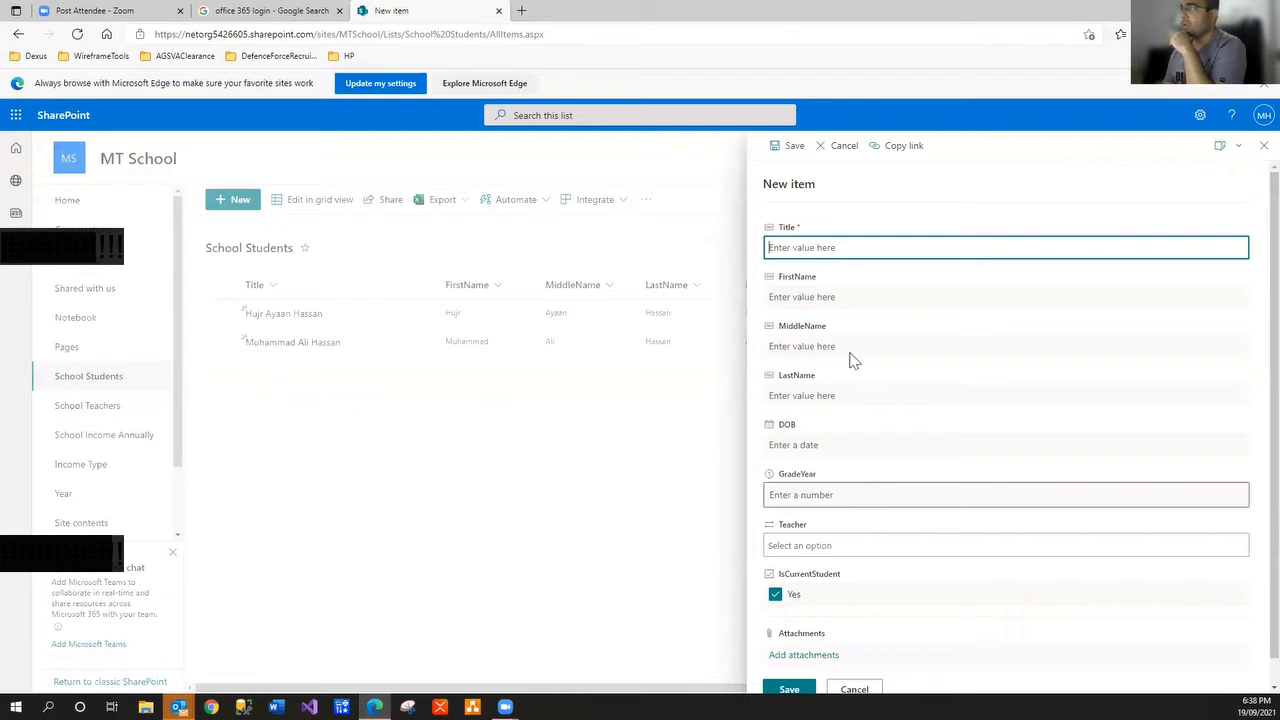
{"action": "left_click", "coordinate": [832, 300]}
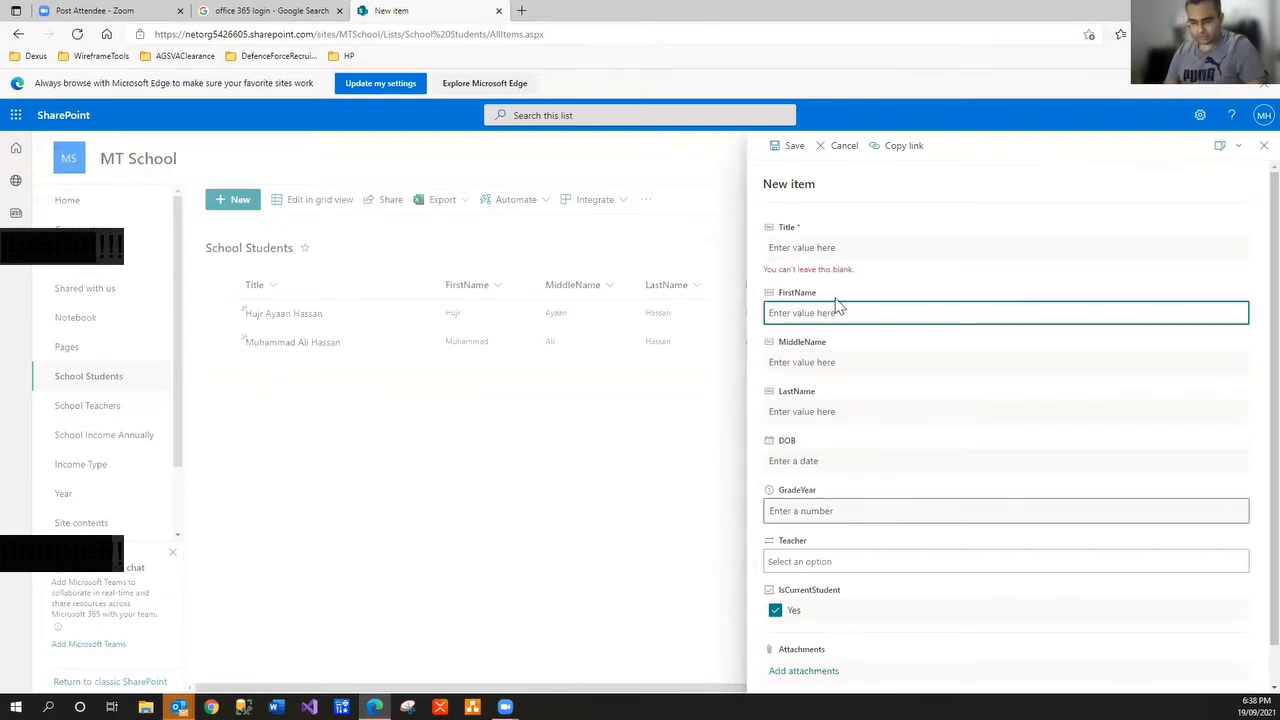
{"action": "type", "text": "Scott"}
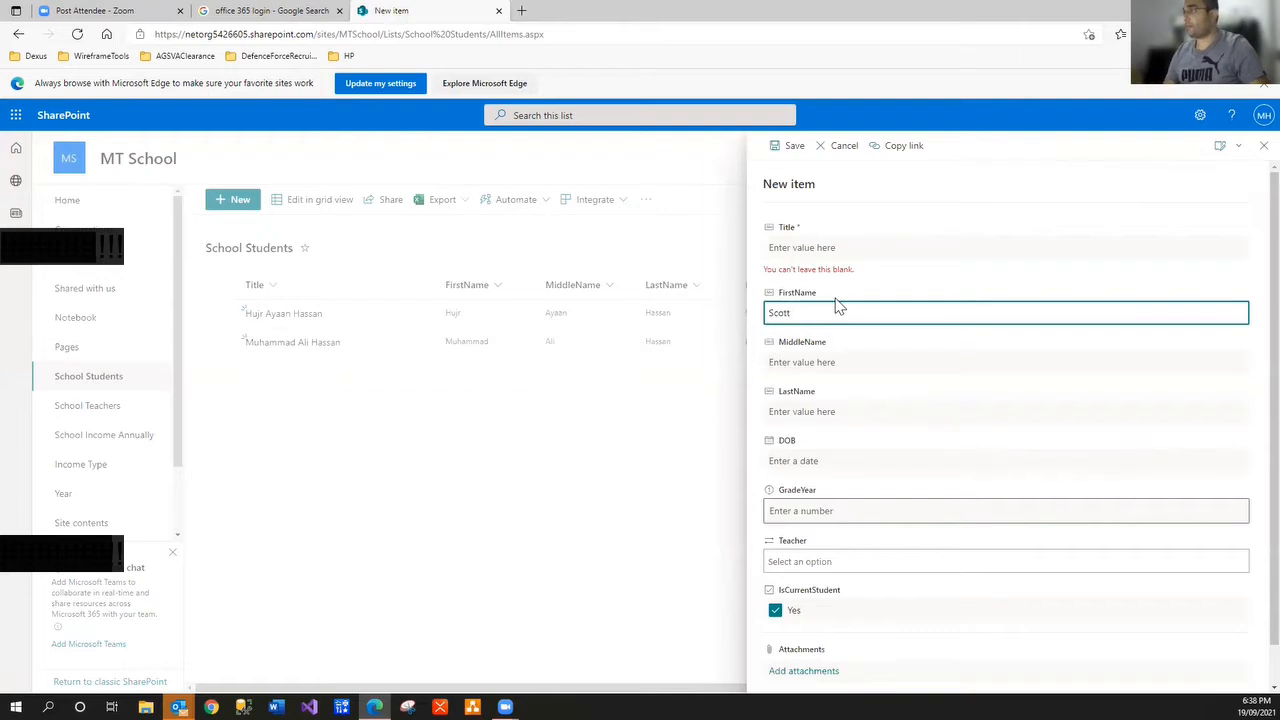
{"action": "key", "text": "Tab"}
{"action": "key", "text": "Tab"}
{"action": "type", "text": "Mor"}
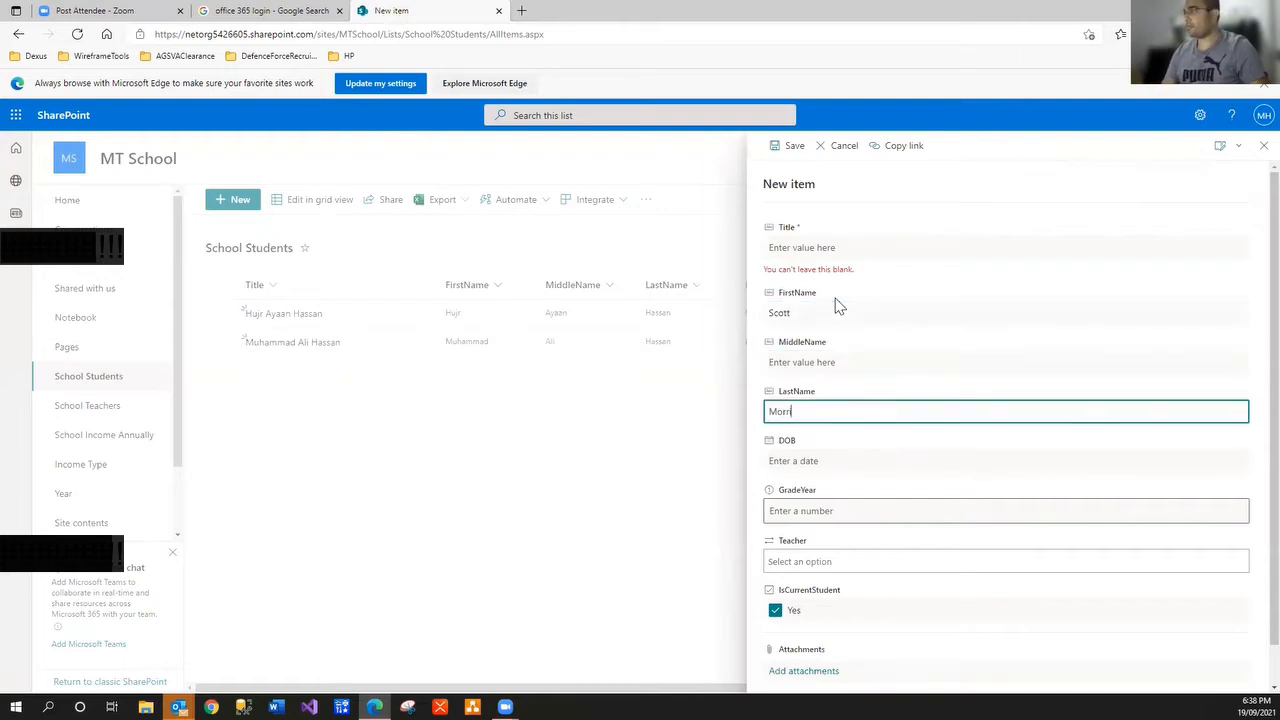
{"action": "type", "text": "rison"}
{"action": "left_click", "coordinate": [834, 462]}
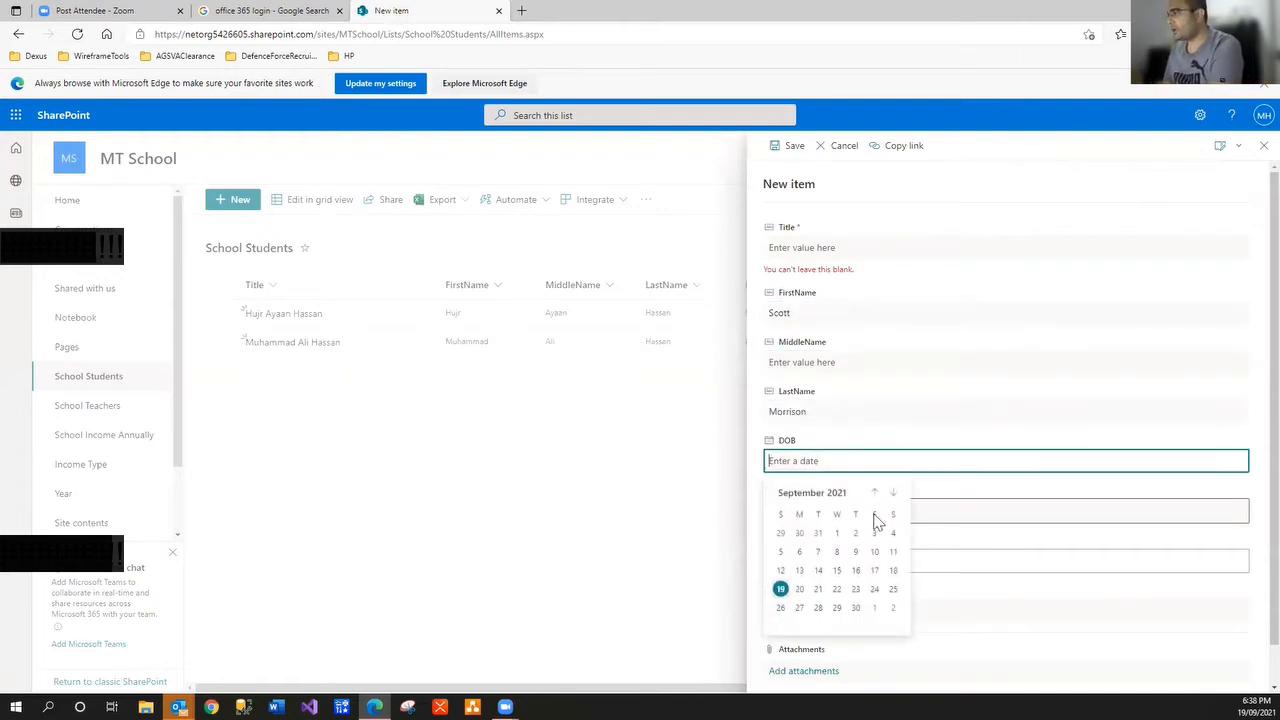
{"action": "left_click", "coordinate": [836, 571]}
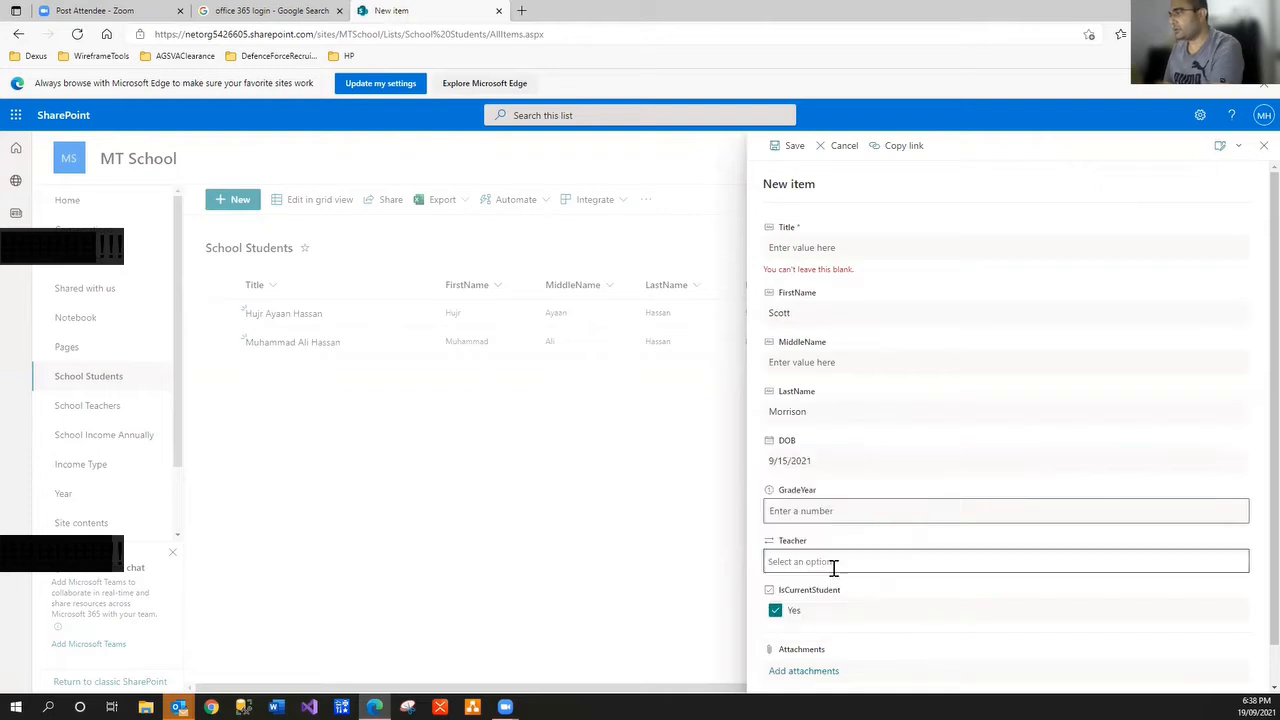
{"action": "left_click", "coordinate": [826, 512]}
{"action": "type", "text": "4"}
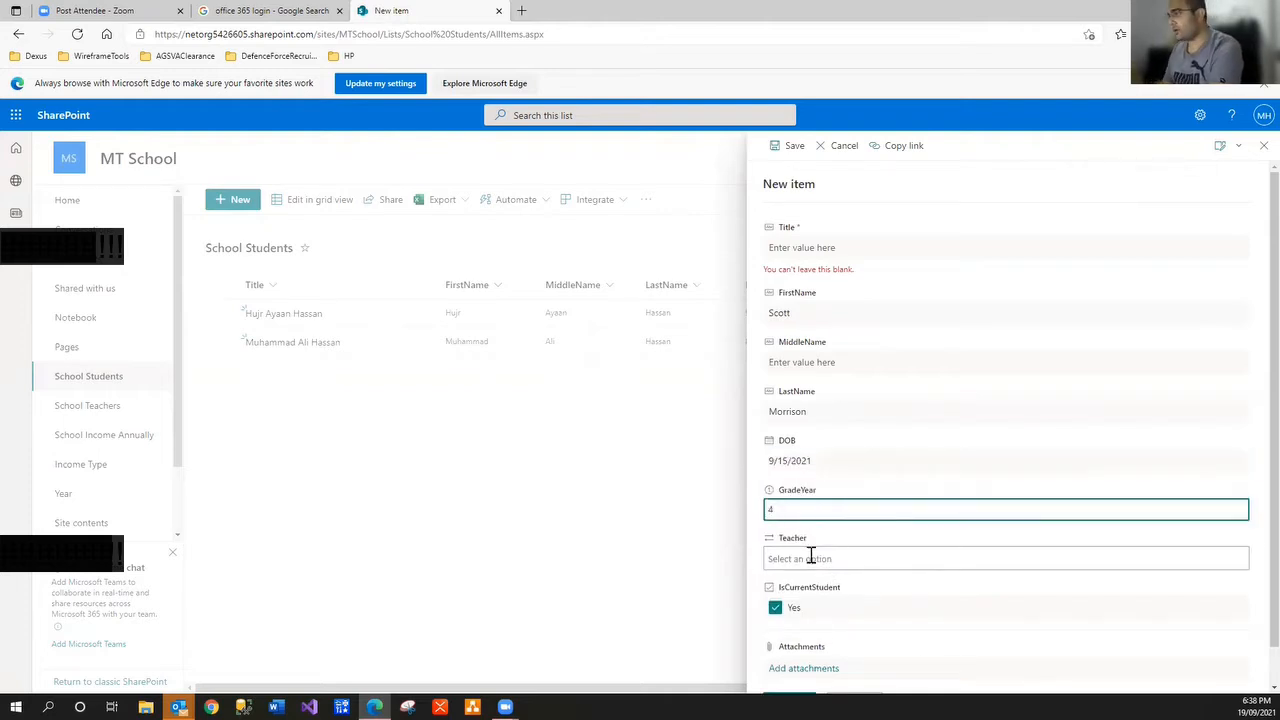
{"action": "left_click", "coordinate": [811, 557]}
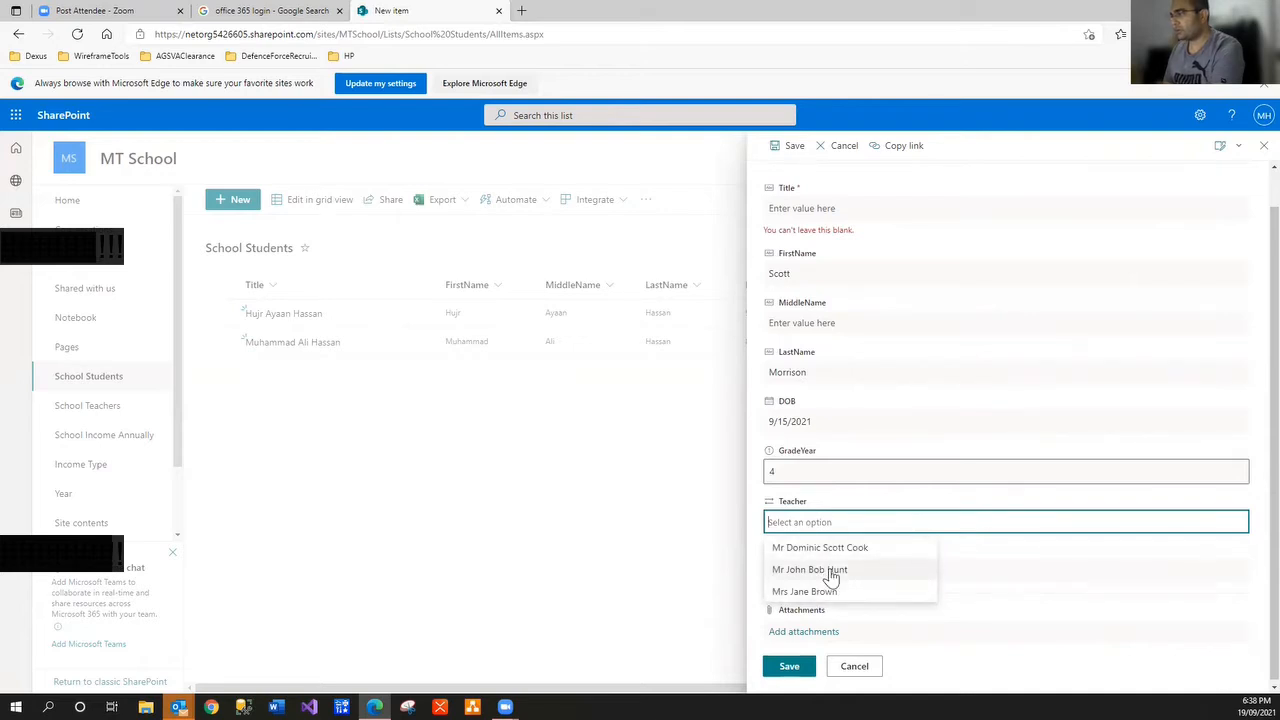
{"action": "left_click", "coordinate": [831, 572]}
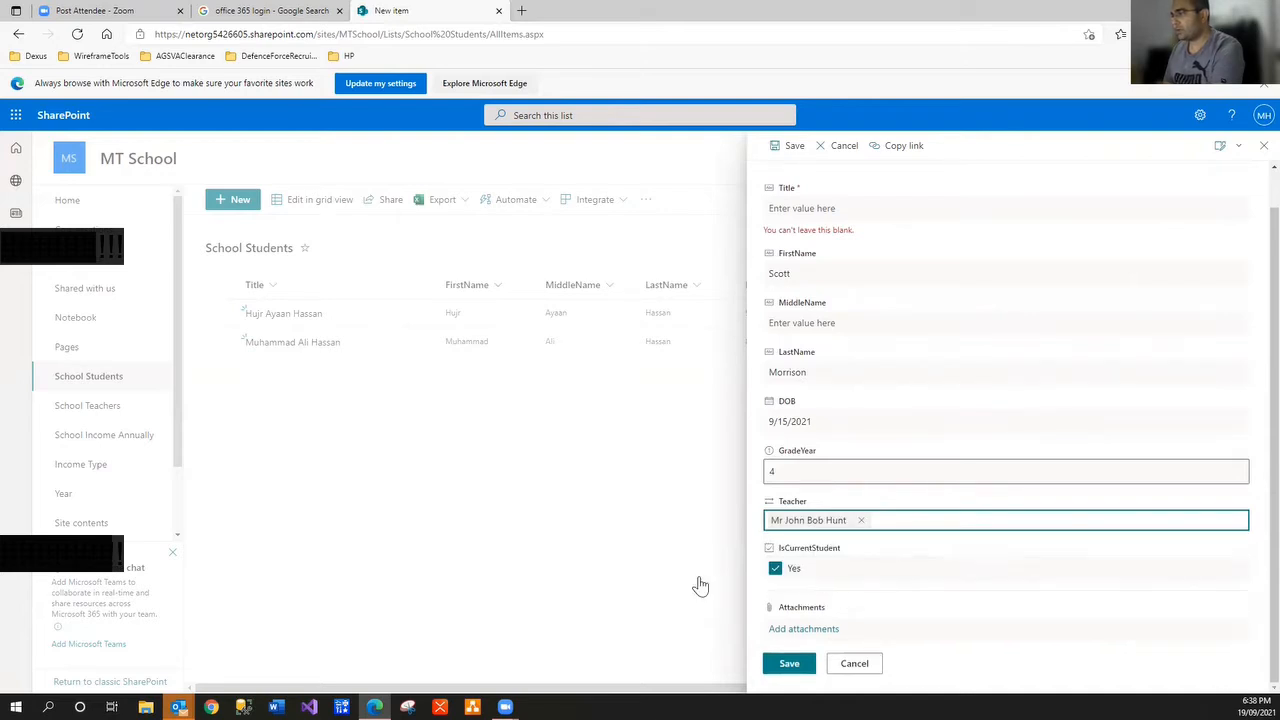
Copy the first name into the required Title field, save the record, and open School Income Annually
{"action": "left_click", "coordinate": [787, 663]}
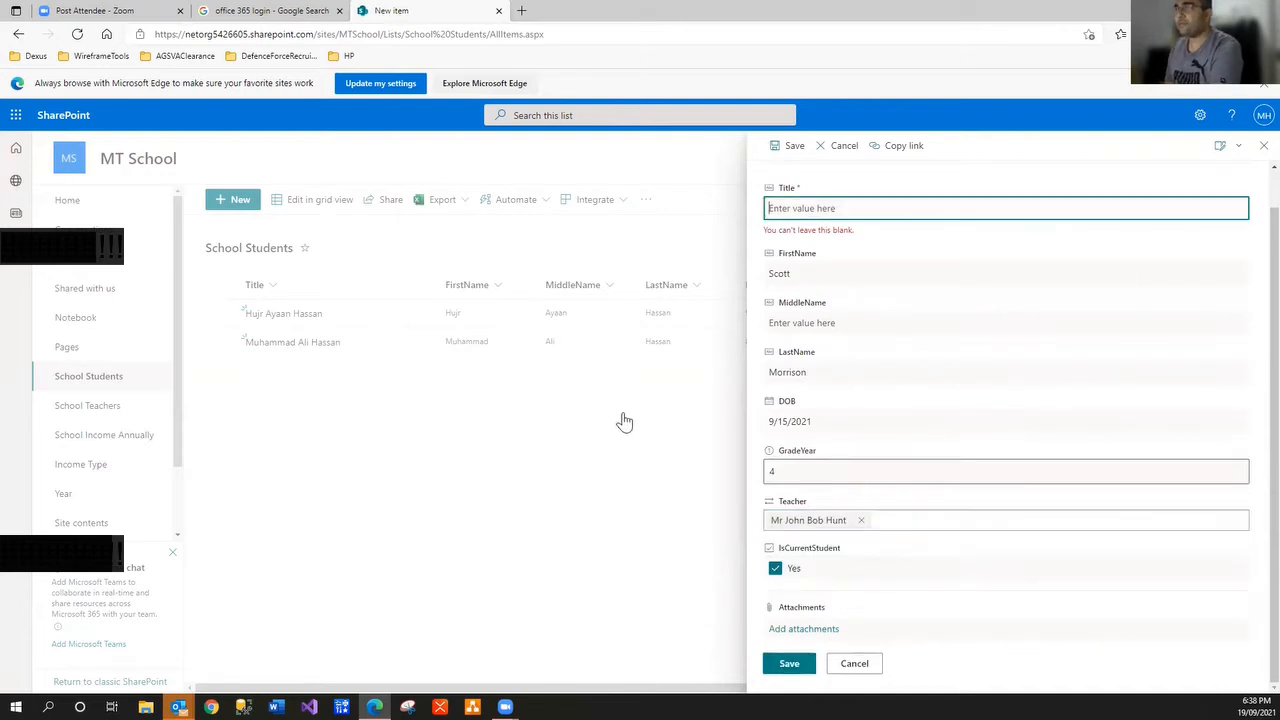
{"action": "double_click", "coordinate": [776, 275]}
{"action": "key", "text": "ctrl+c"}
{"action": "left_click", "coordinate": [822, 209]}
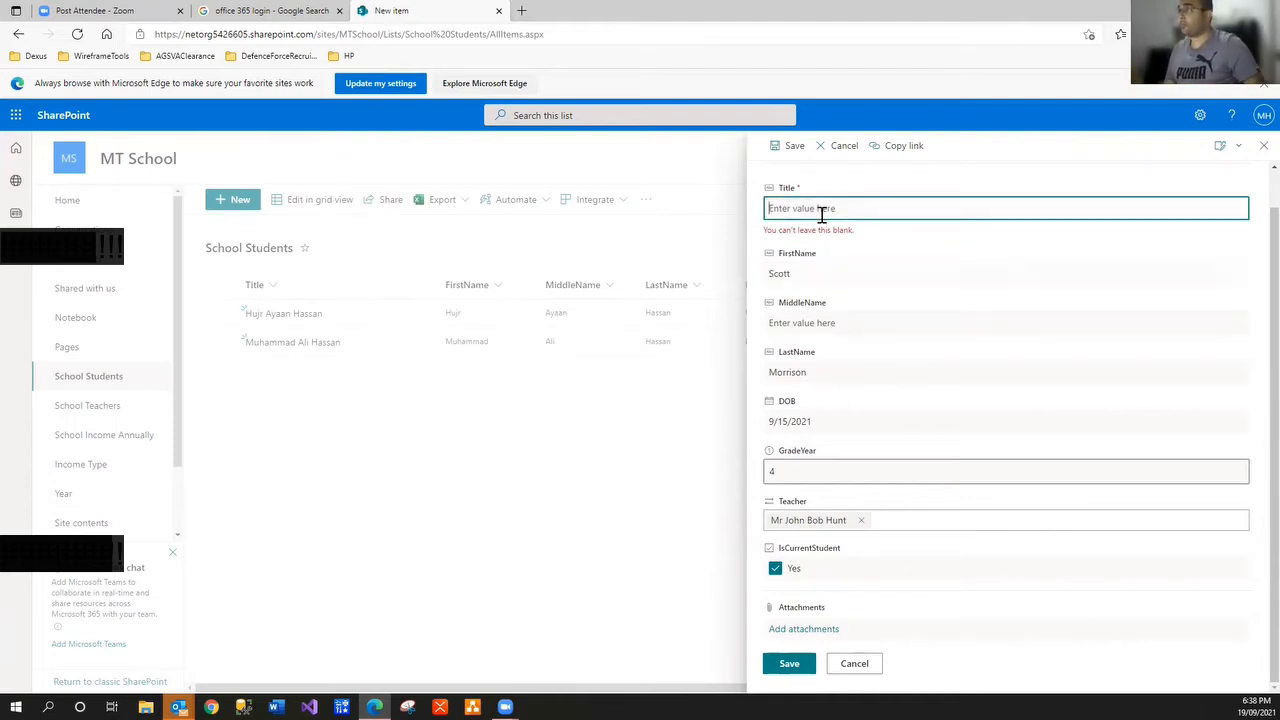
{"action": "key", "text": "ctrl+v"}
{"action": "left_click", "coordinate": [789, 664]}
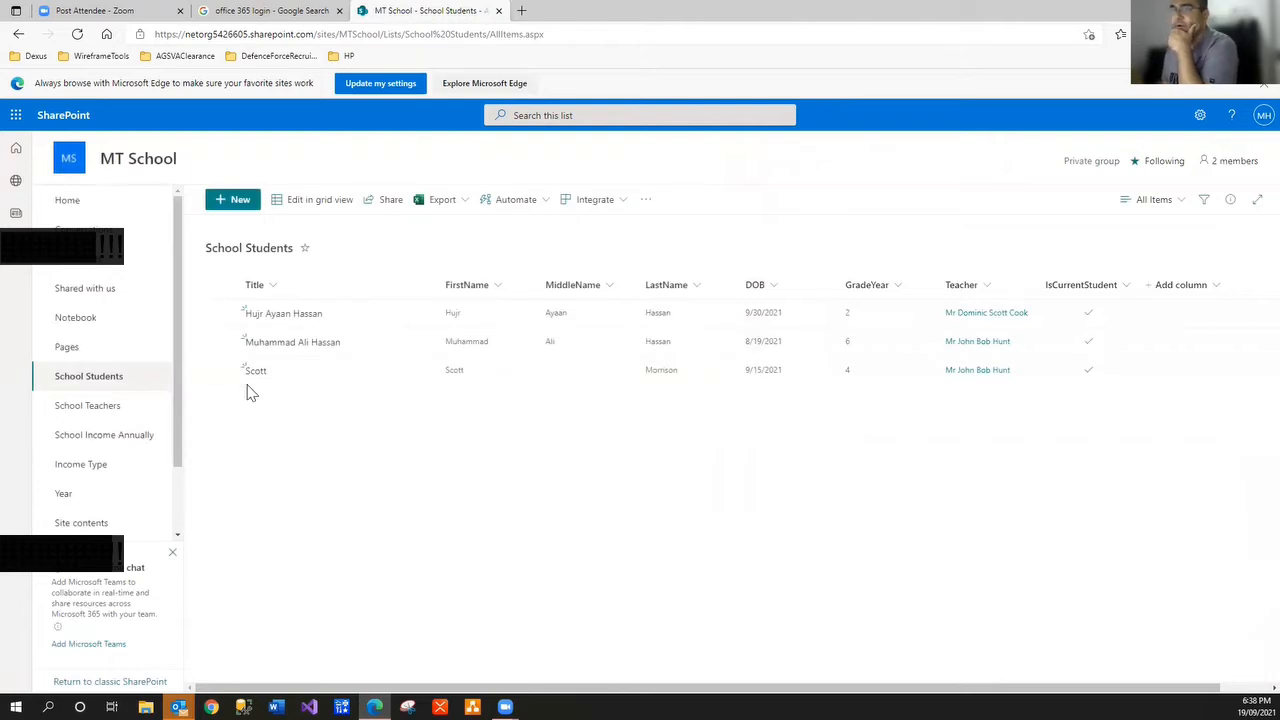
{"action": "left_click", "coordinate": [124, 448]}
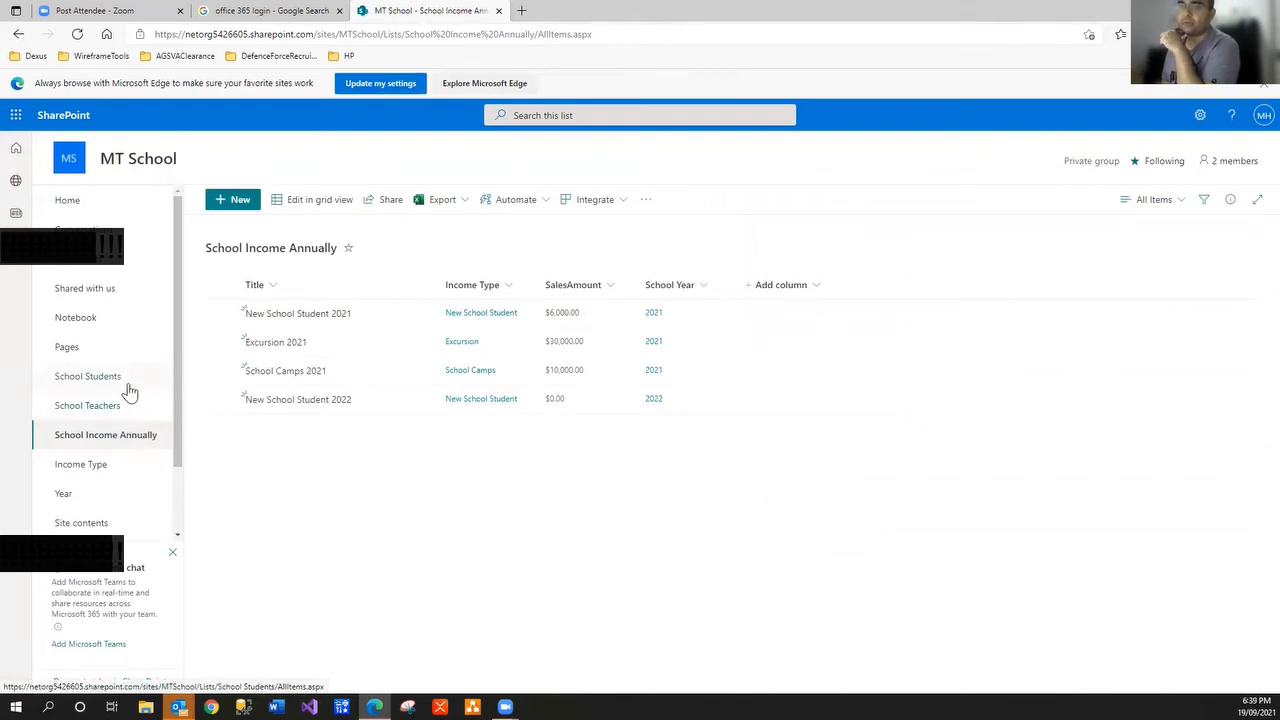
Duplicate the SharePoint tab, with School Students in one tab and School Income Annually in the other
{"action": "right_click", "coordinate": [445, 16]}
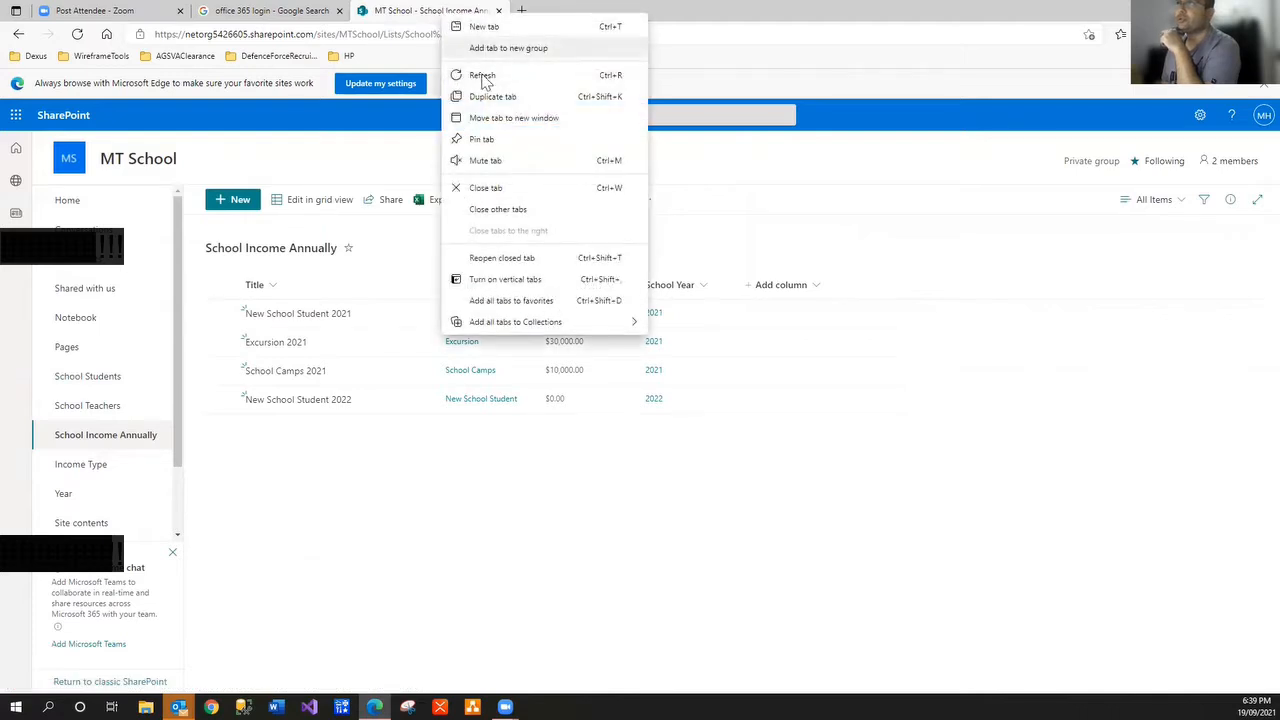
{"action": "left_click", "coordinate": [492, 97]}
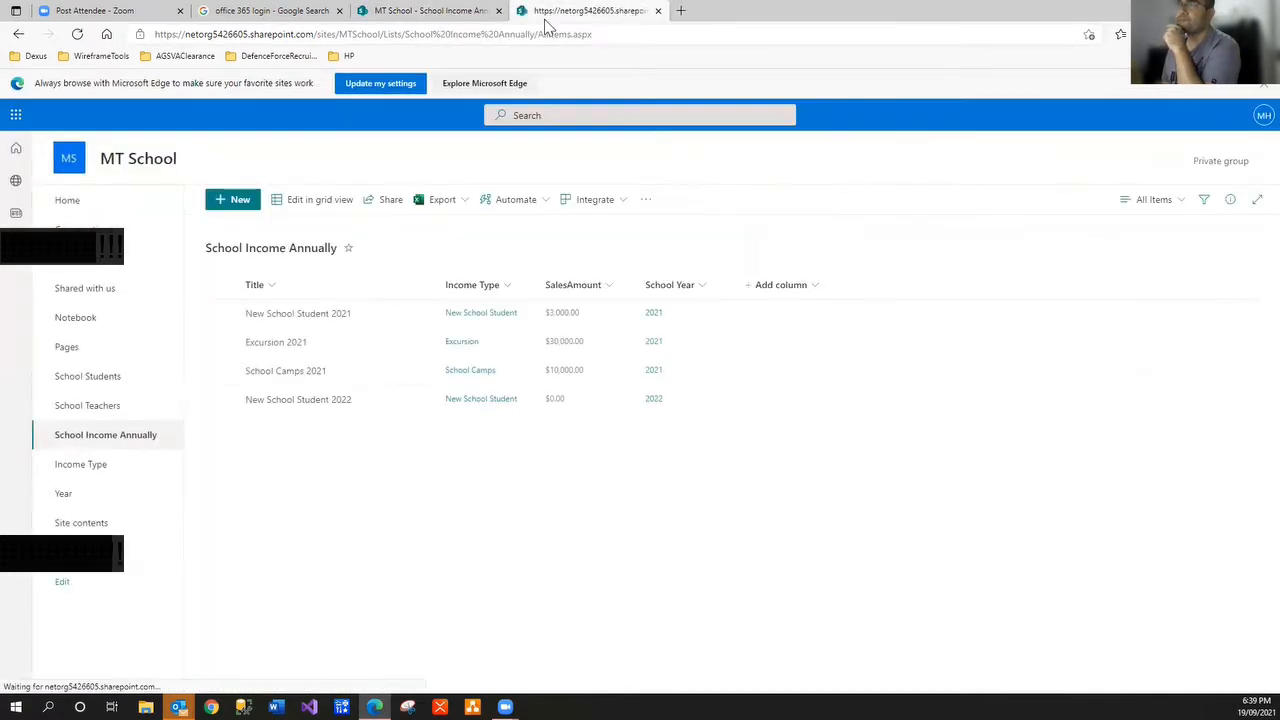
{"action": "left_click", "coordinate": [440, 12]}
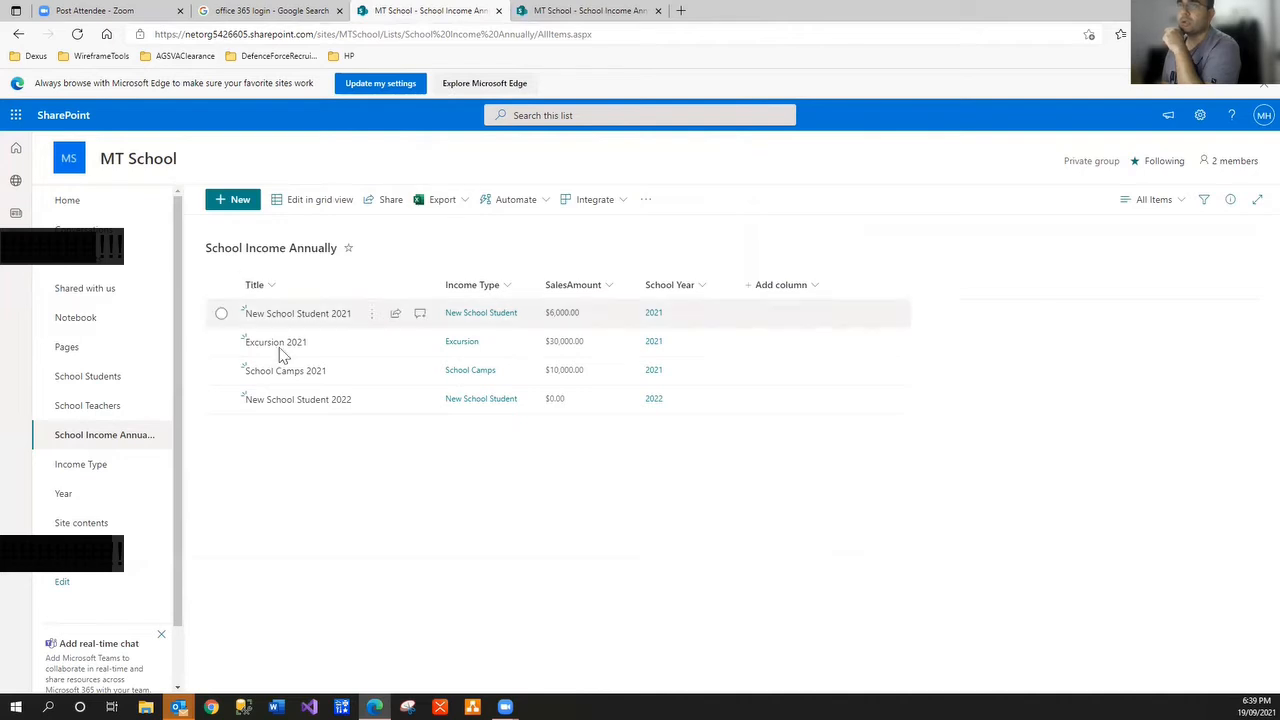
{"action": "left_click", "coordinate": [136, 381]}
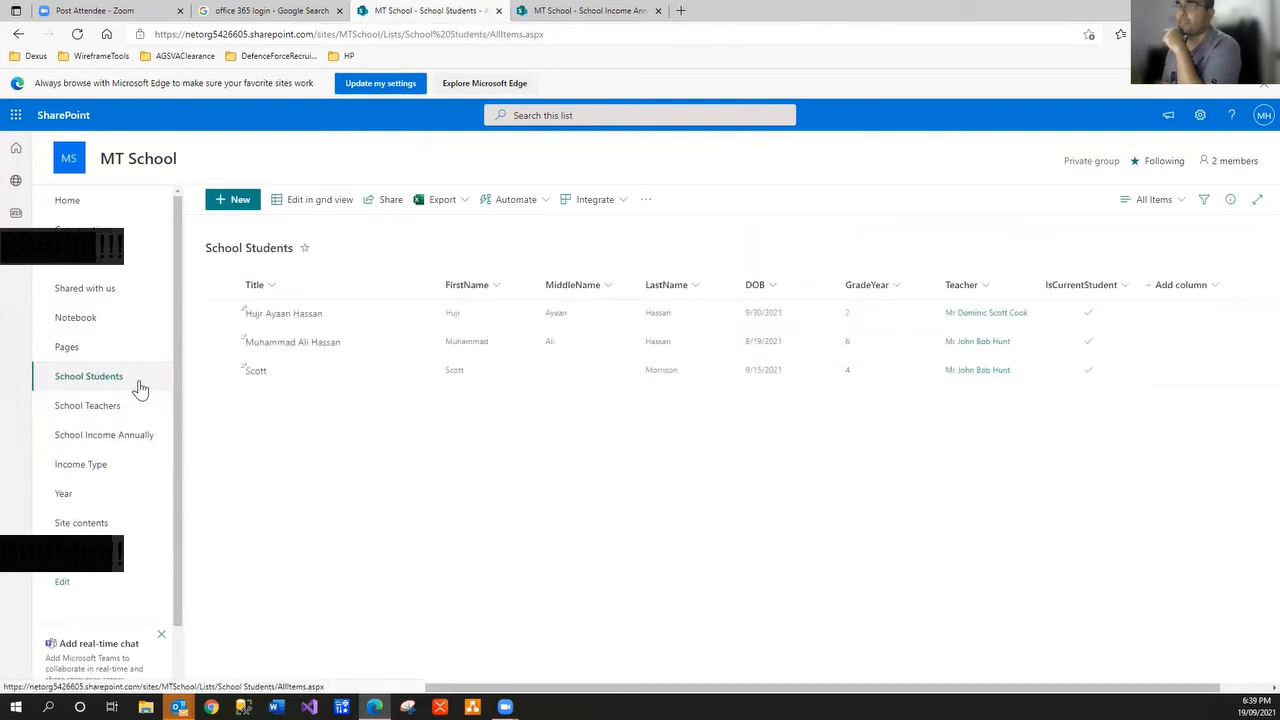
{"action": "left_click", "coordinate": [595, 12]}
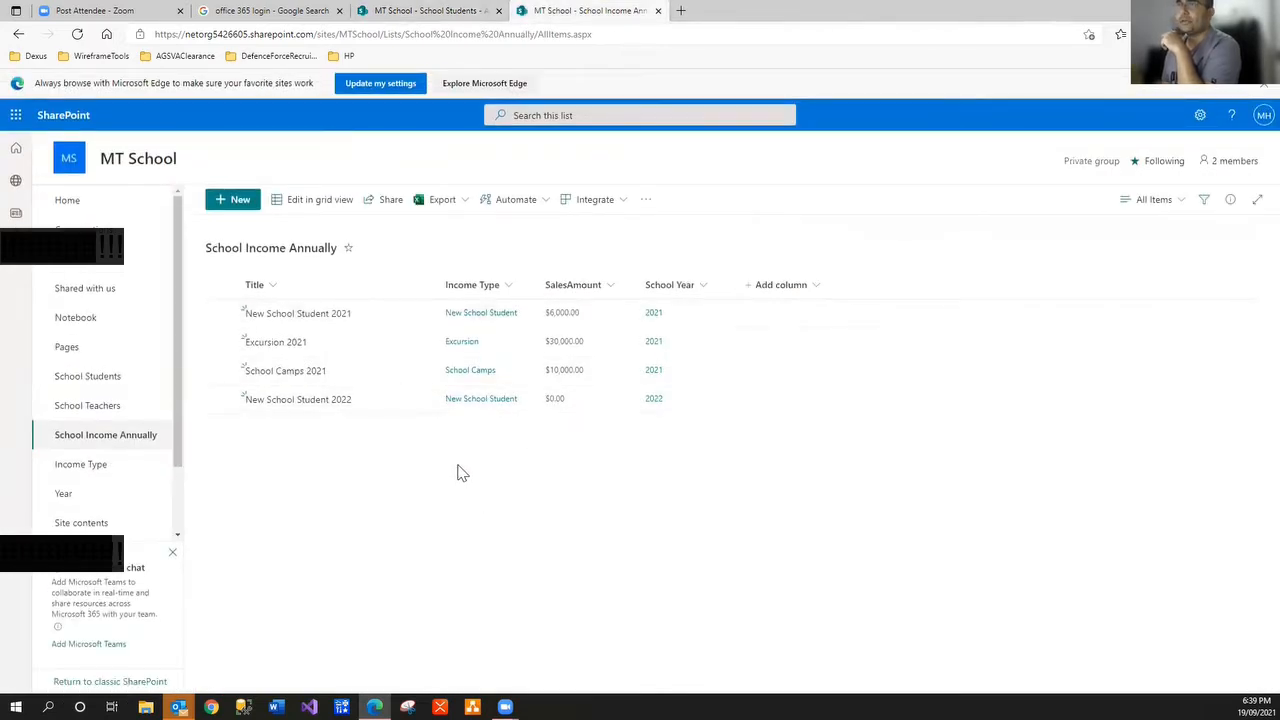
Reload the School Income Annually list several times, then bring Outlook up full screen
{"action": "left_click", "coordinate": [77, 35]}
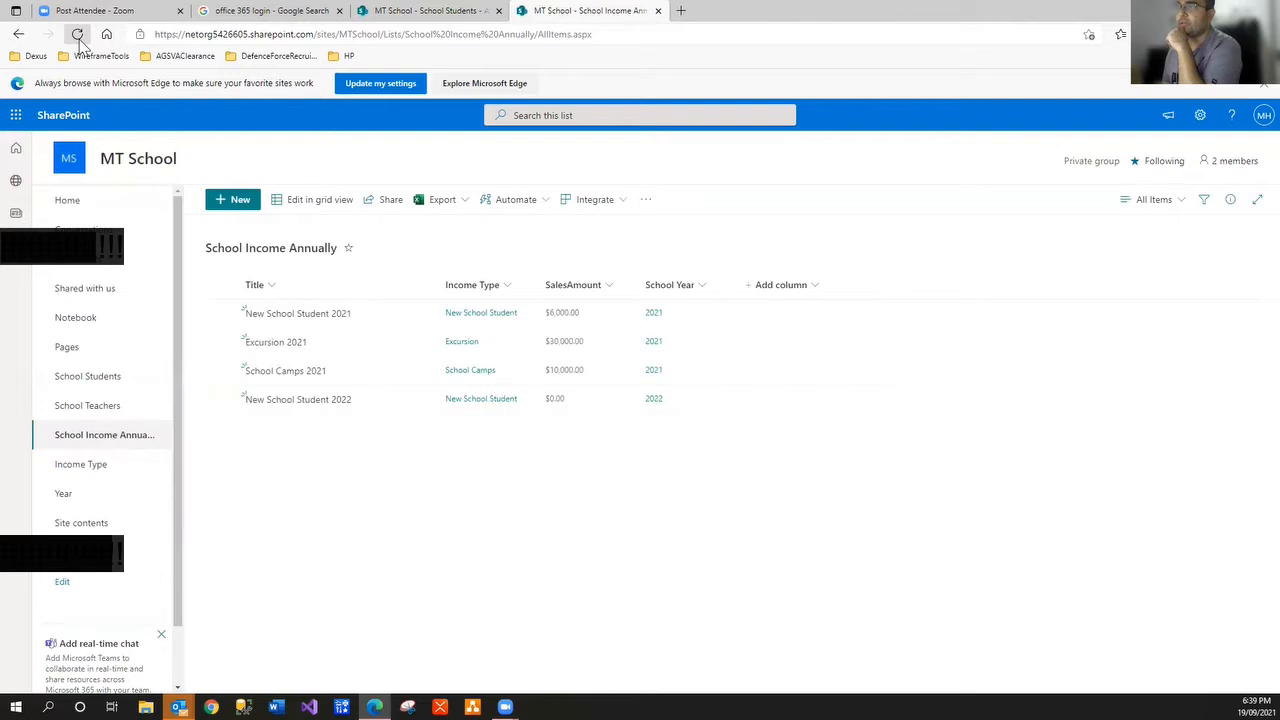
{"action": "left_click", "coordinate": [78, 36]}
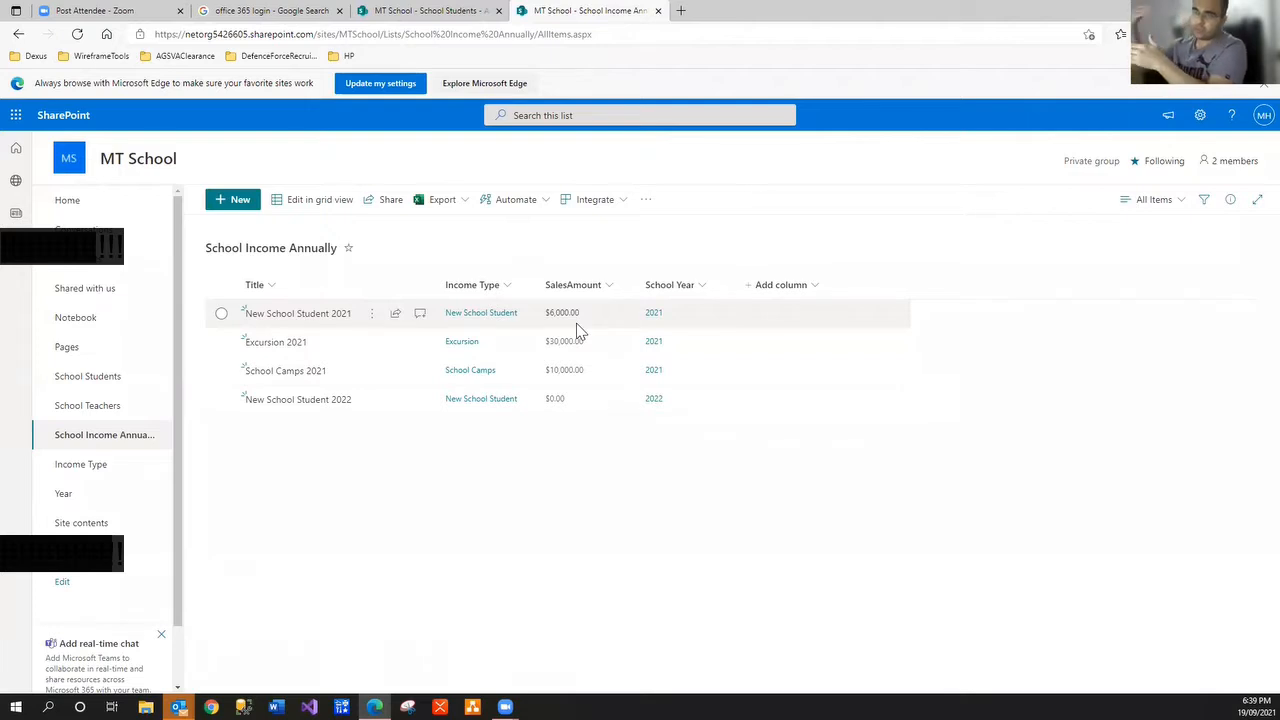
{"action": "left_click", "coordinate": [78, 34]}
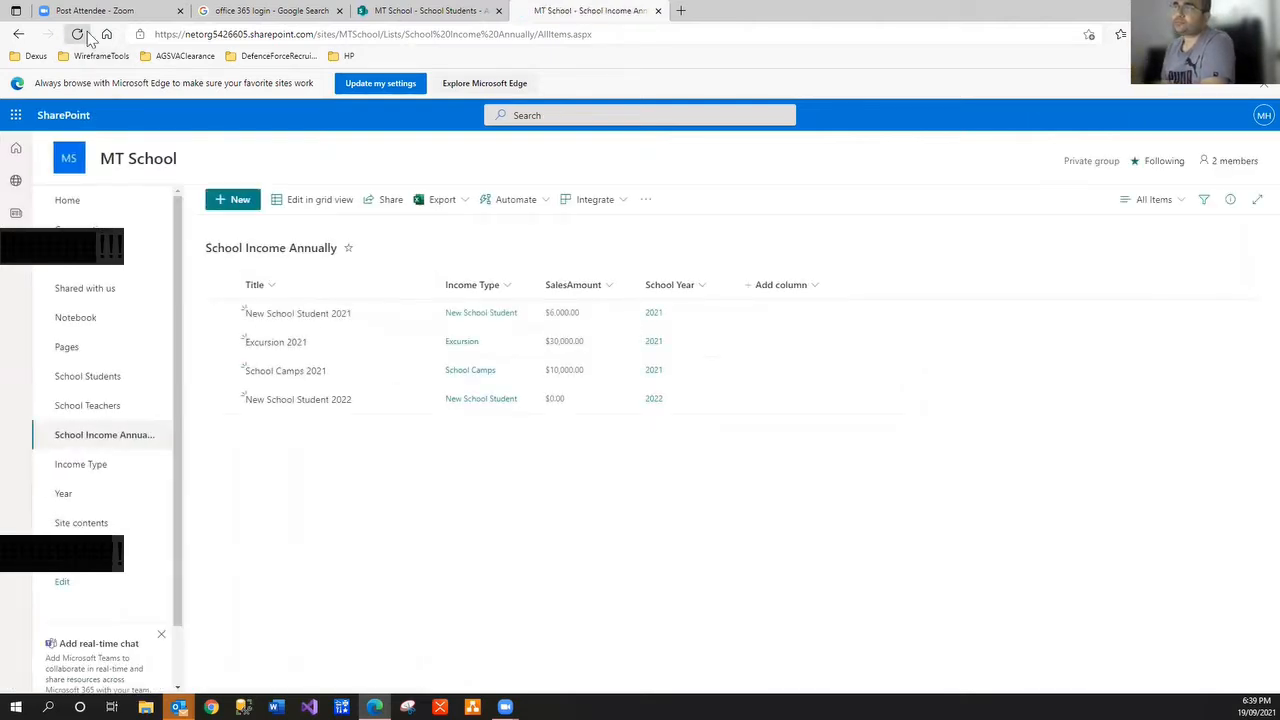
{"action": "left_click", "coordinate": [88, 36]}
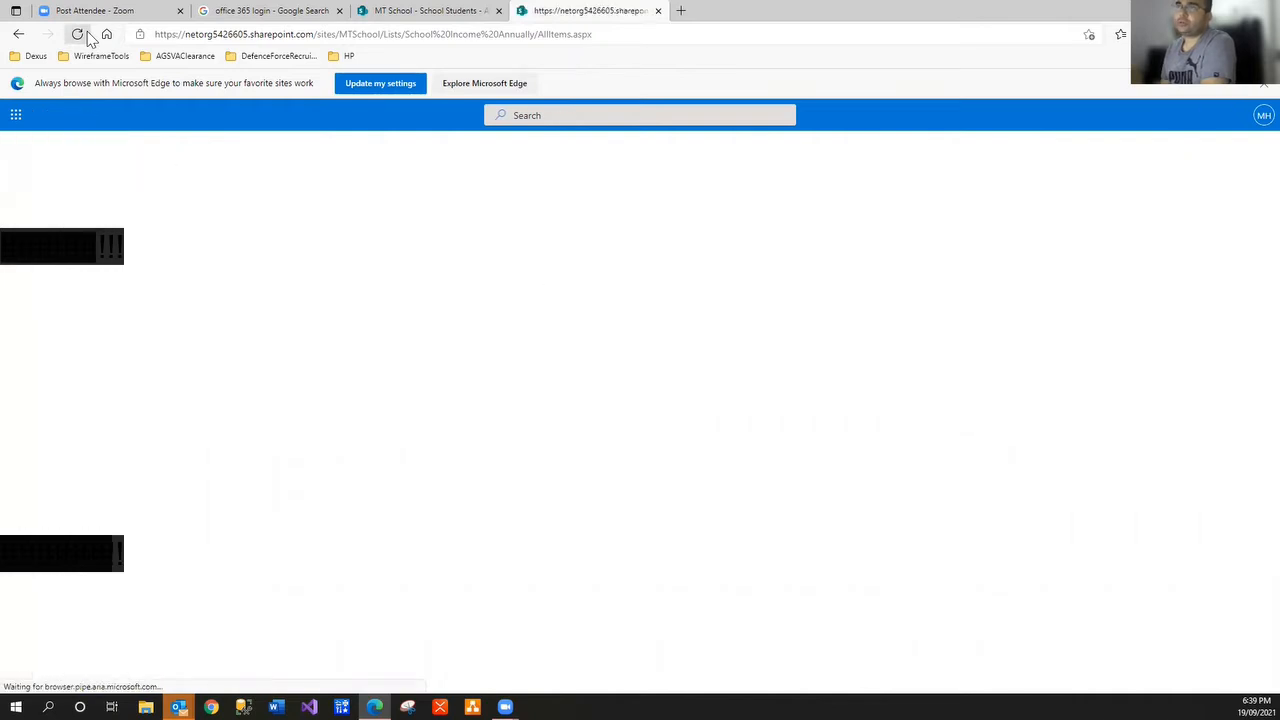
{"action": "left_click", "coordinate": [88, 36]}
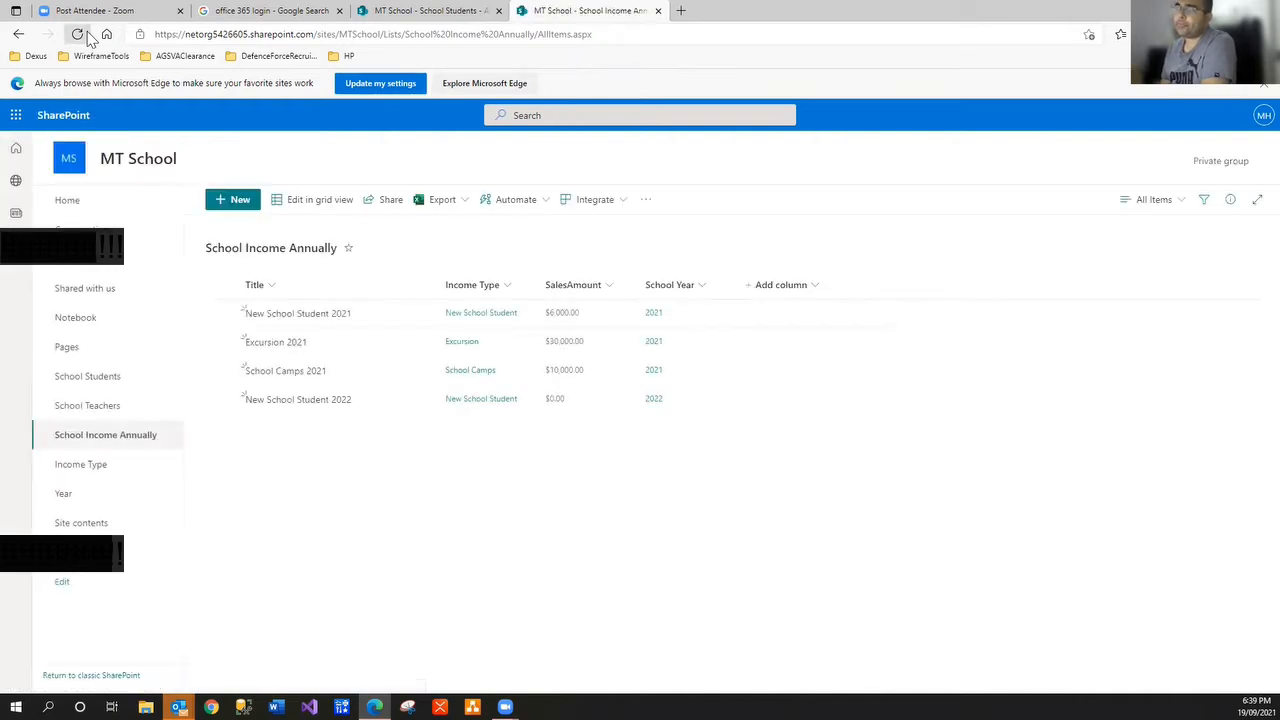
{"action": "left_click", "coordinate": [88, 36]}
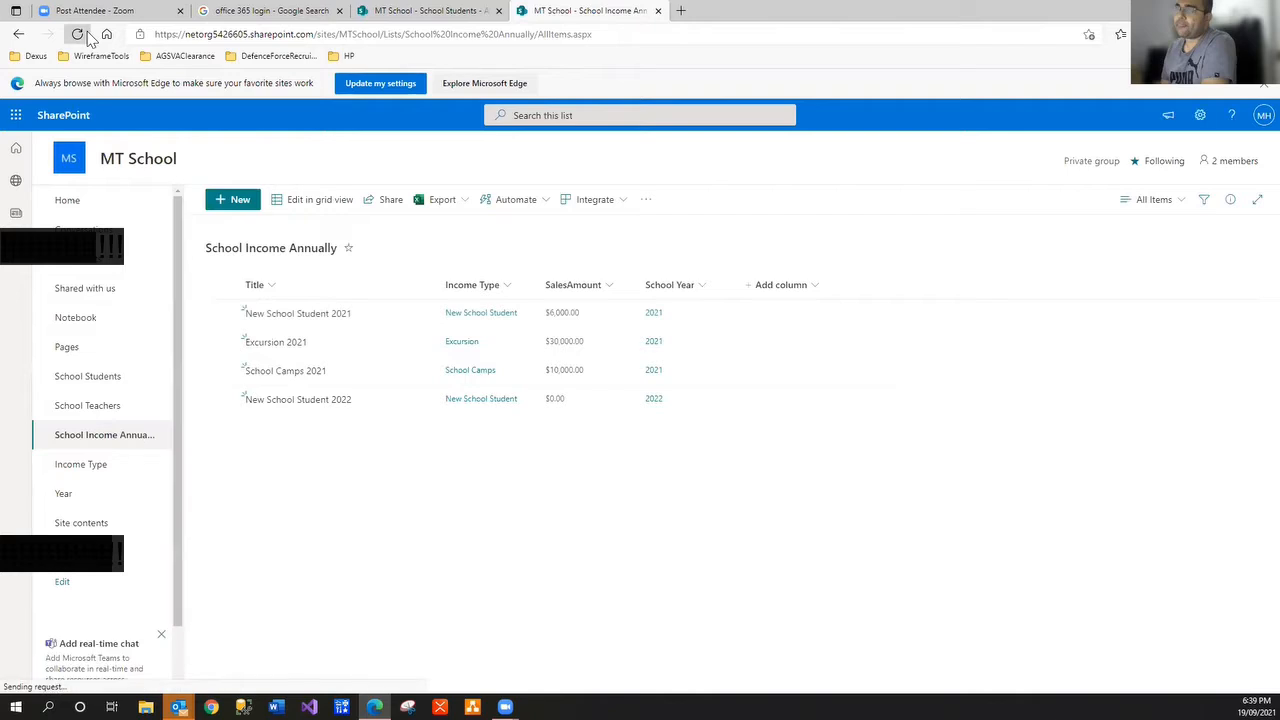
{"action": "left_click", "coordinate": [88, 36]}
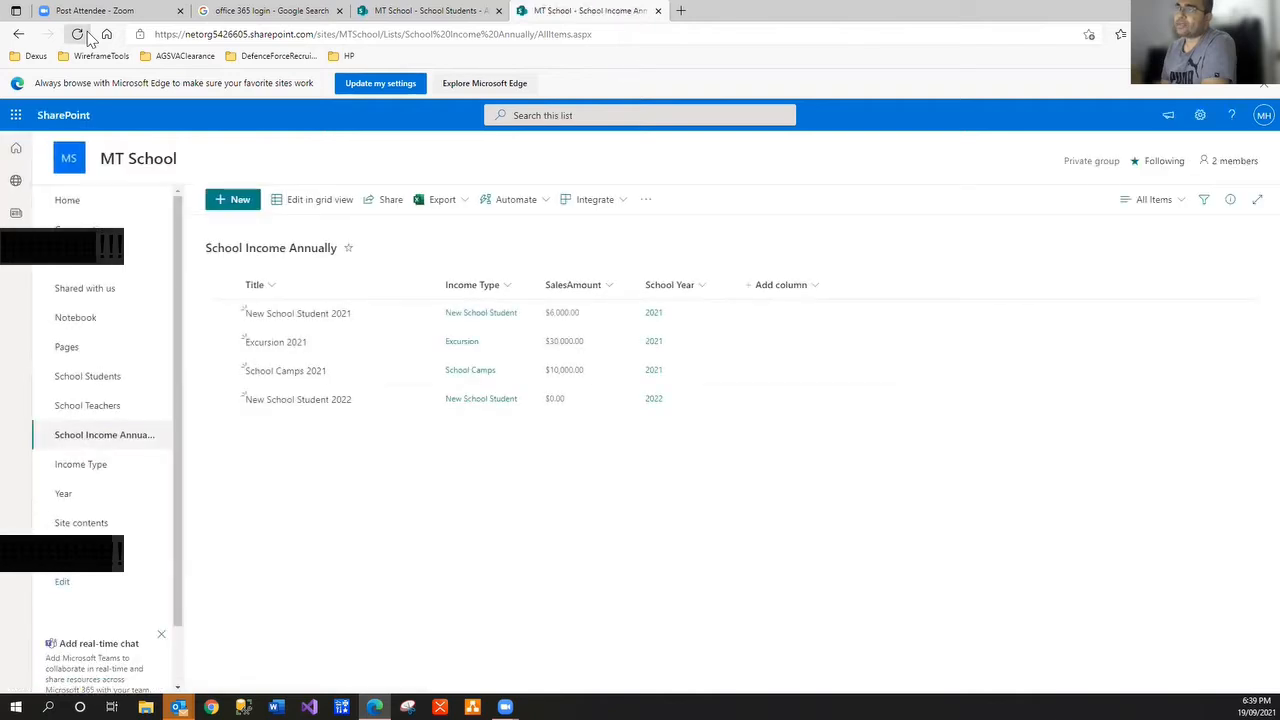
{"action": "left_click", "coordinate": [88, 36]}
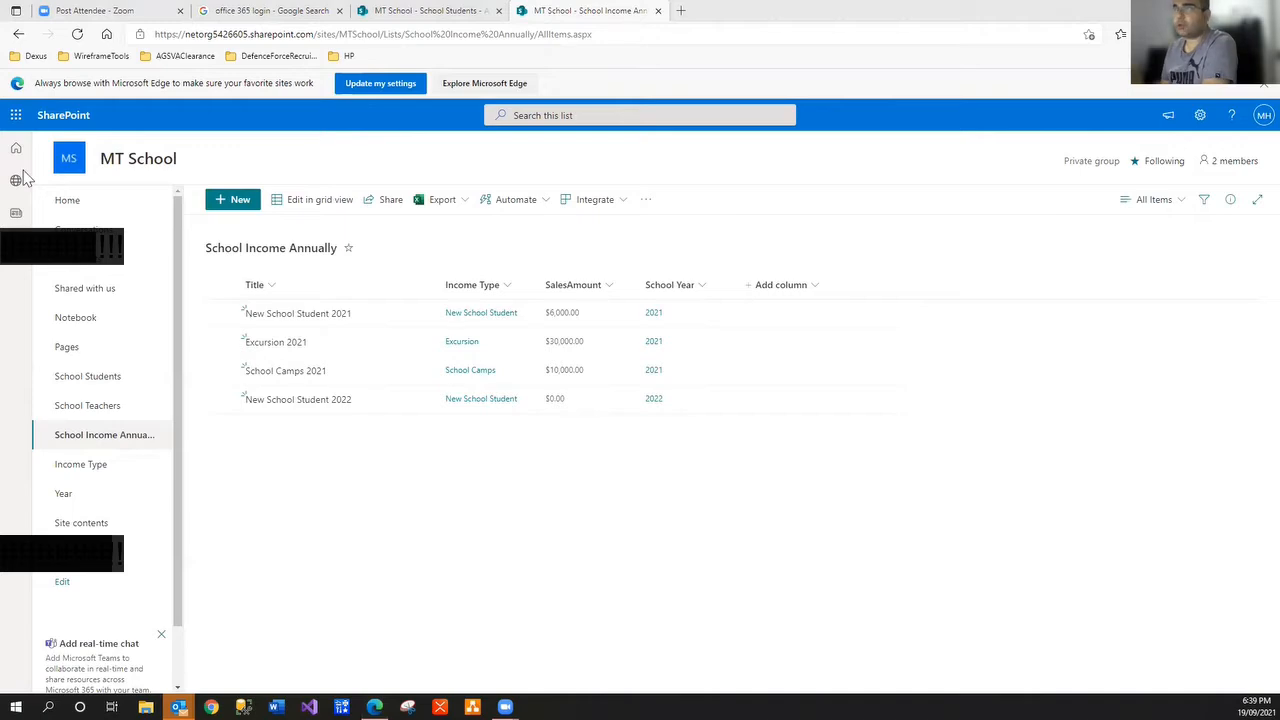
{"action": "left_click_drag", "start_coordinate": [22, 178], "coordinate": [891, 198]}
{"action": "left_click", "coordinate": [896, 199]}
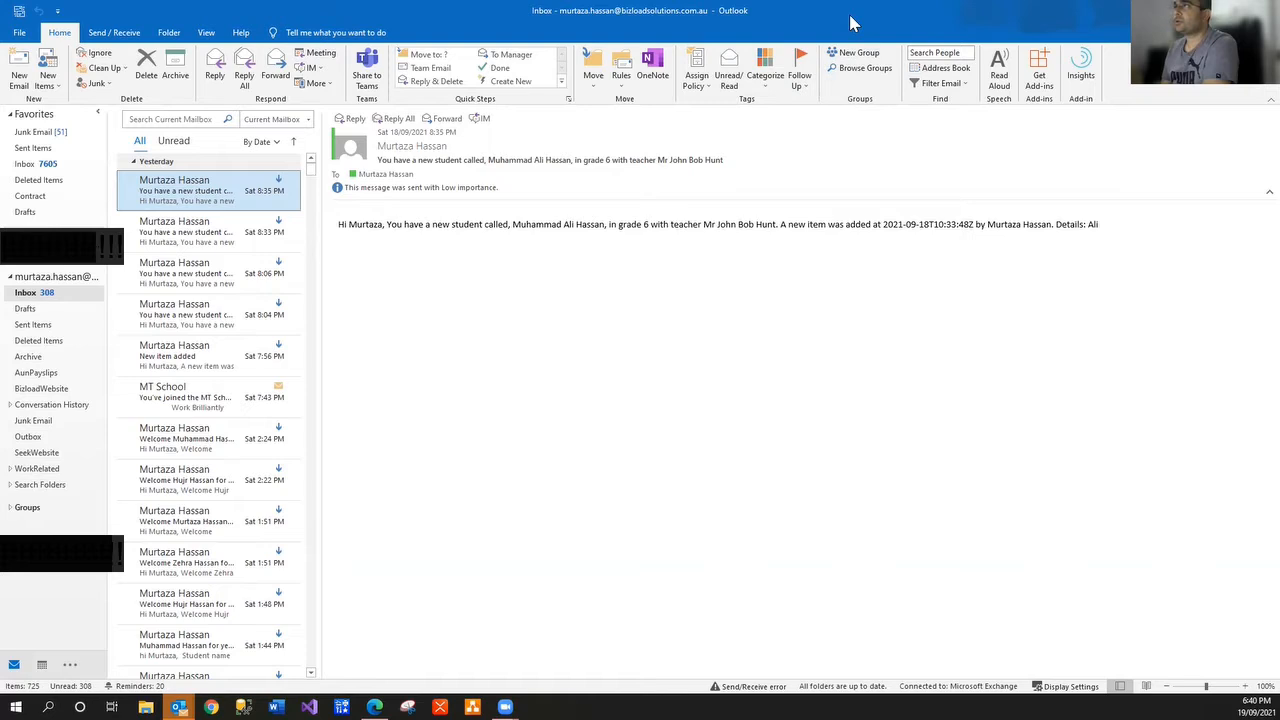
Open the newest new-student email, highlight its subject and body details, then minimize Outlook
{"action": "left_click", "coordinate": [1203, 10]}
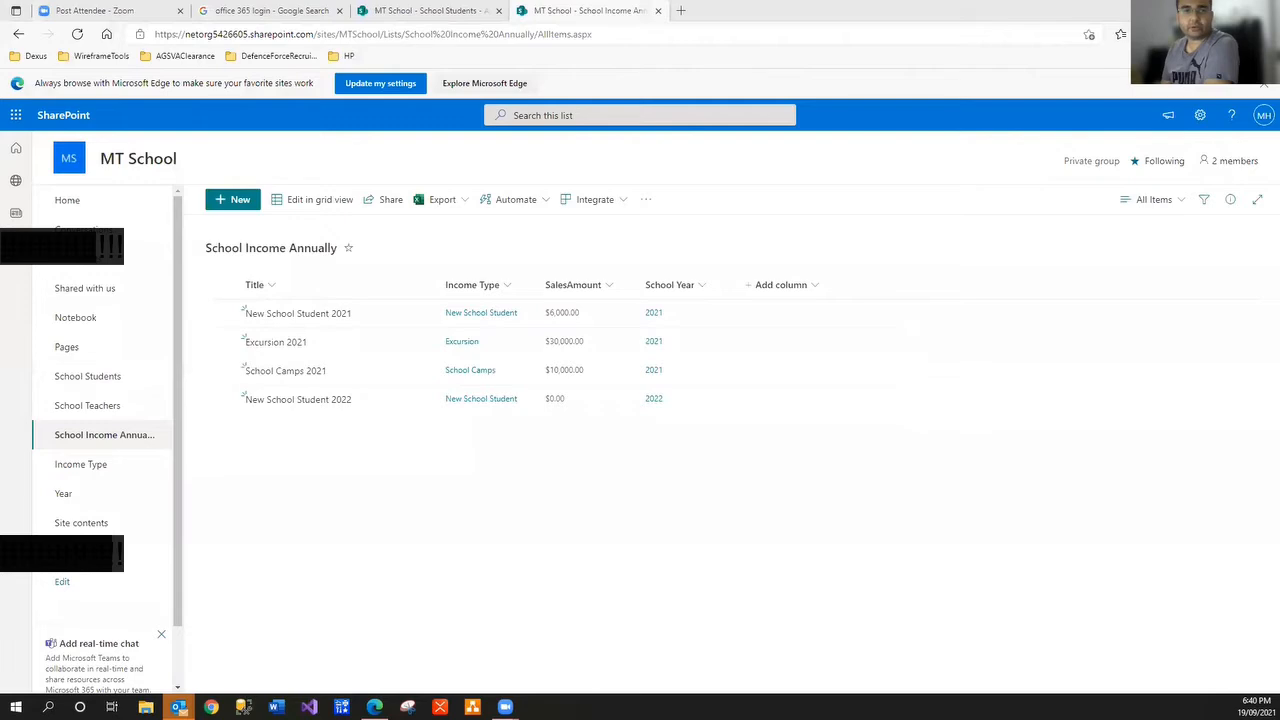
{"action": "left_click_drag", "start_coordinate": [1279, 130], "coordinate": [421, 139]}
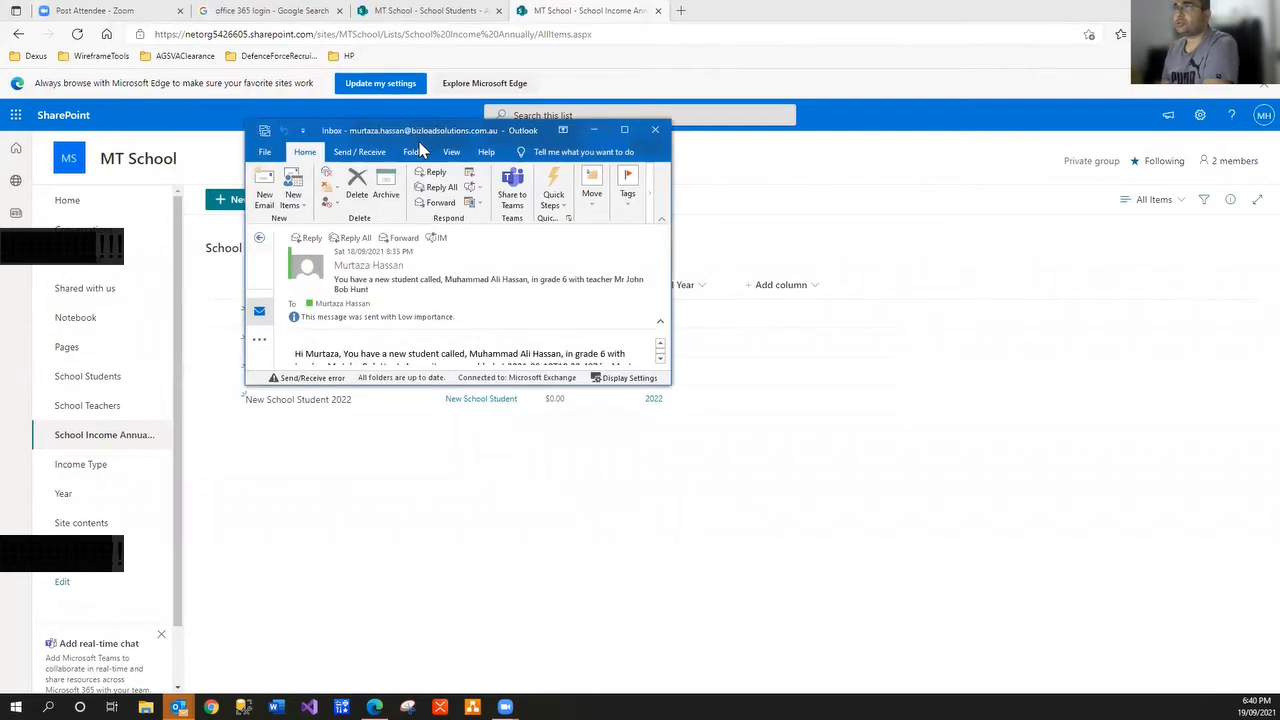
{"action": "double_click", "coordinate": [421, 139]}
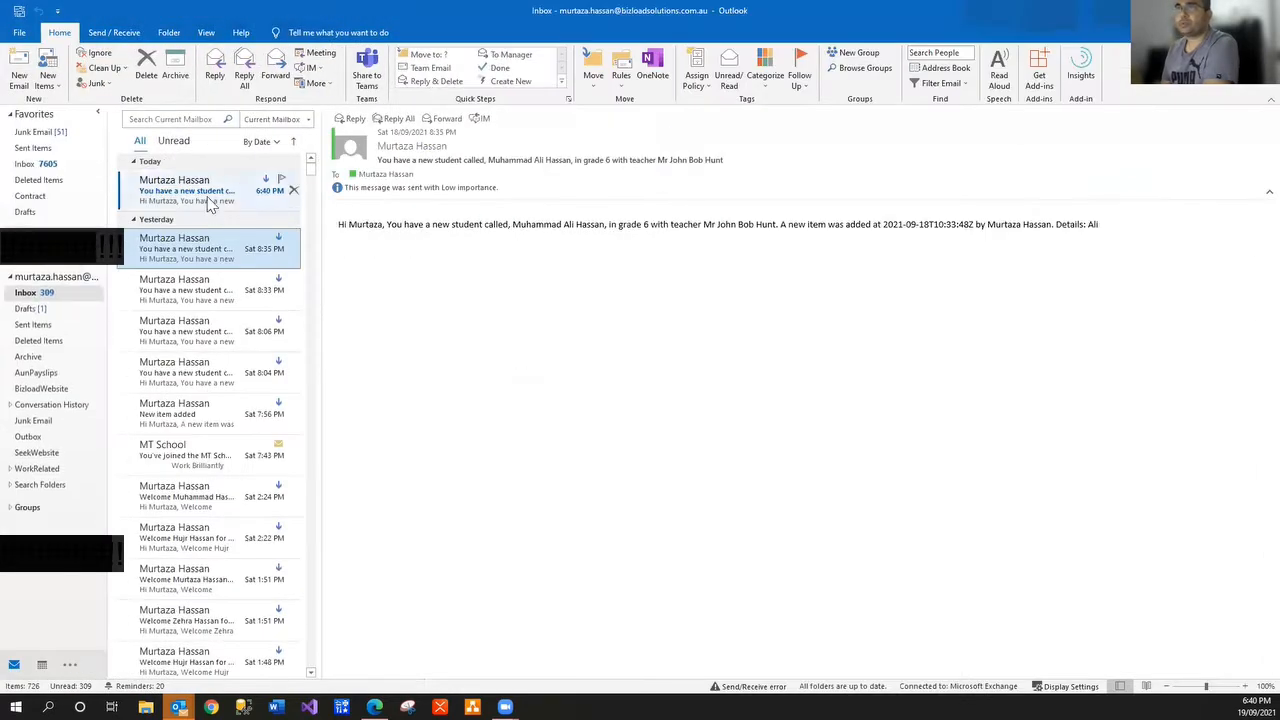
{"action": "left_click", "coordinate": [209, 200]}
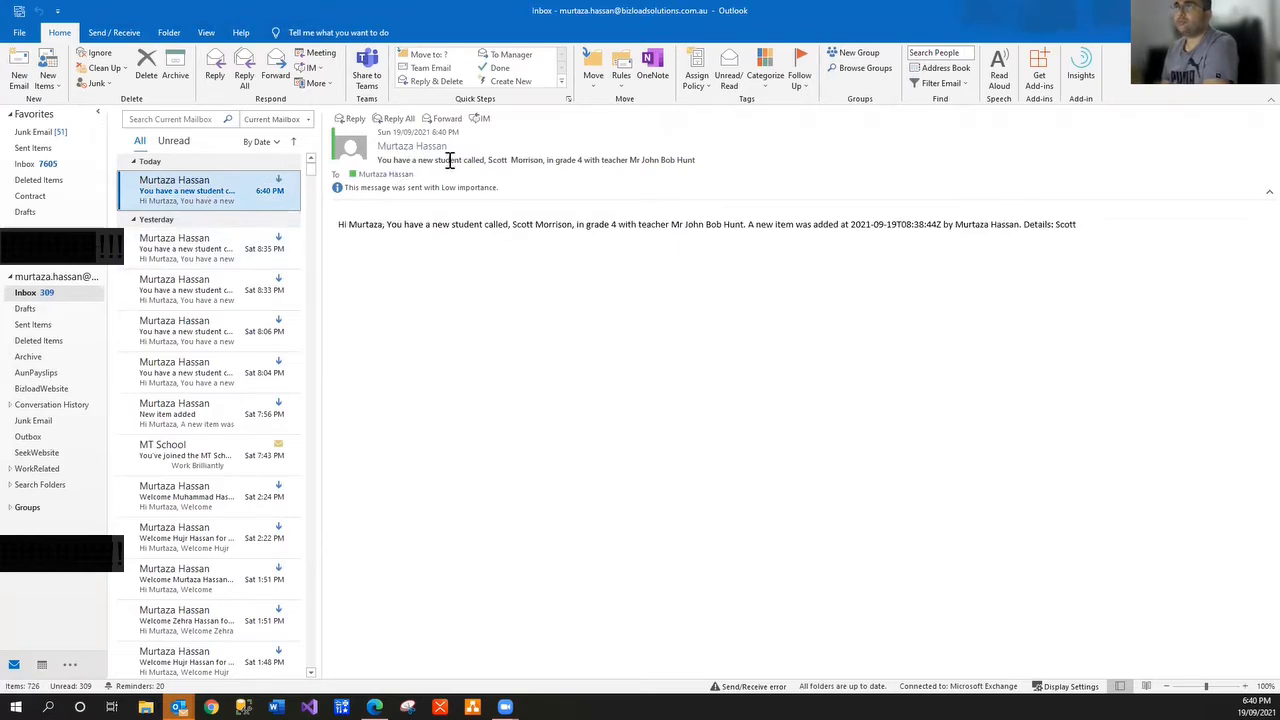
{"action": "double_click", "coordinate": [500, 161]}
{"action": "left_click_drag", "start_coordinate": [557, 162], "coordinate": [714, 161]}
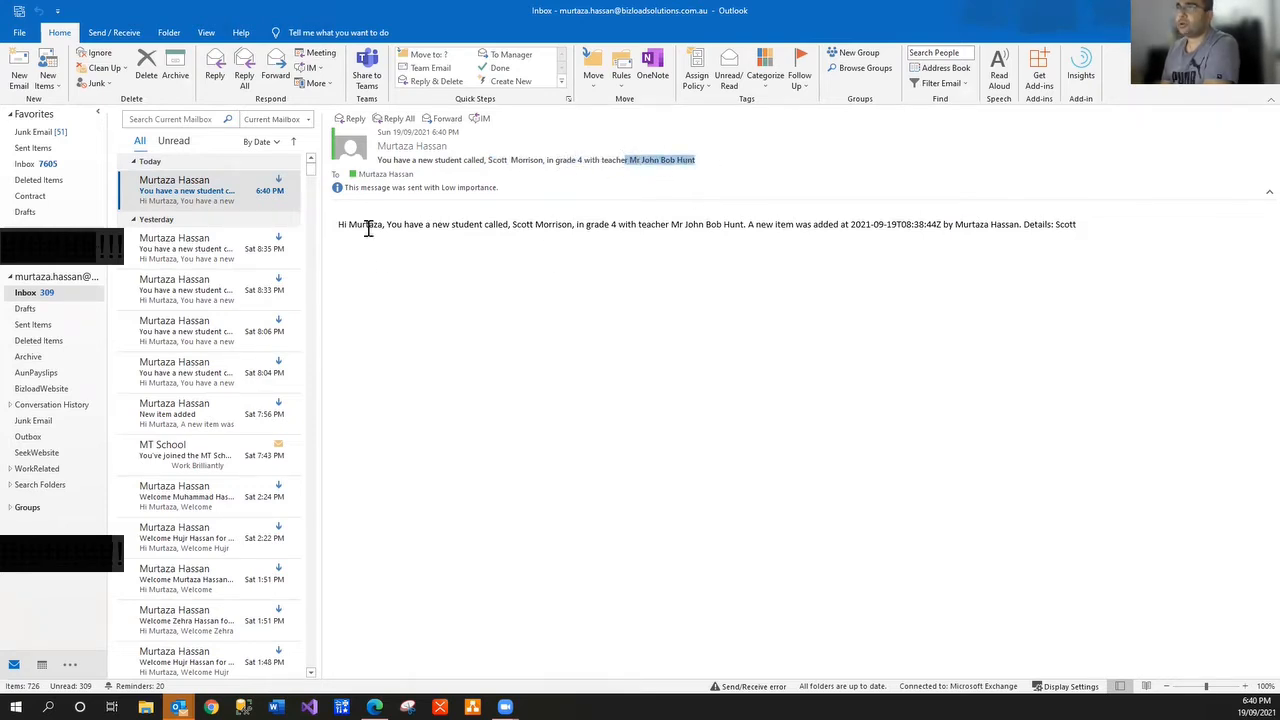
{"action": "left_click_drag", "start_coordinate": [387, 224], "coordinate": [735, 231]}
{"action": "left_click", "coordinate": [735, 231]}
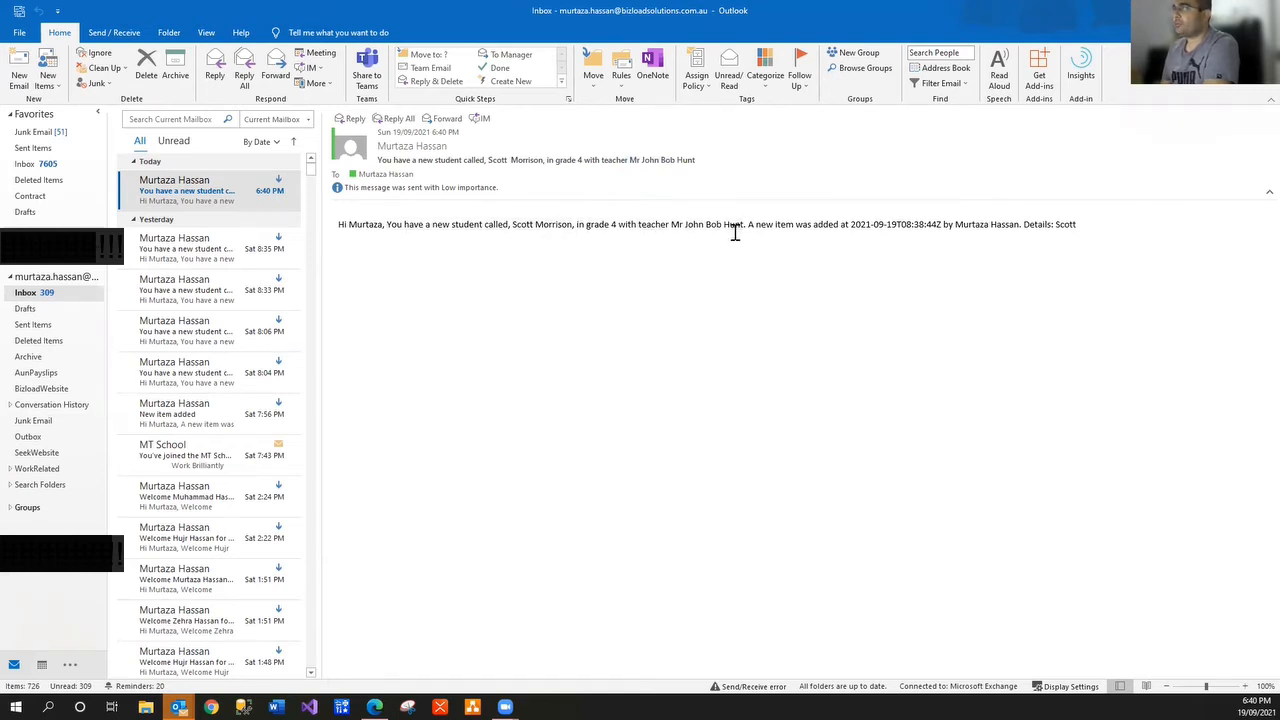
{"action": "left_click_drag", "start_coordinate": [838, 227], "coordinate": [1066, 237]}
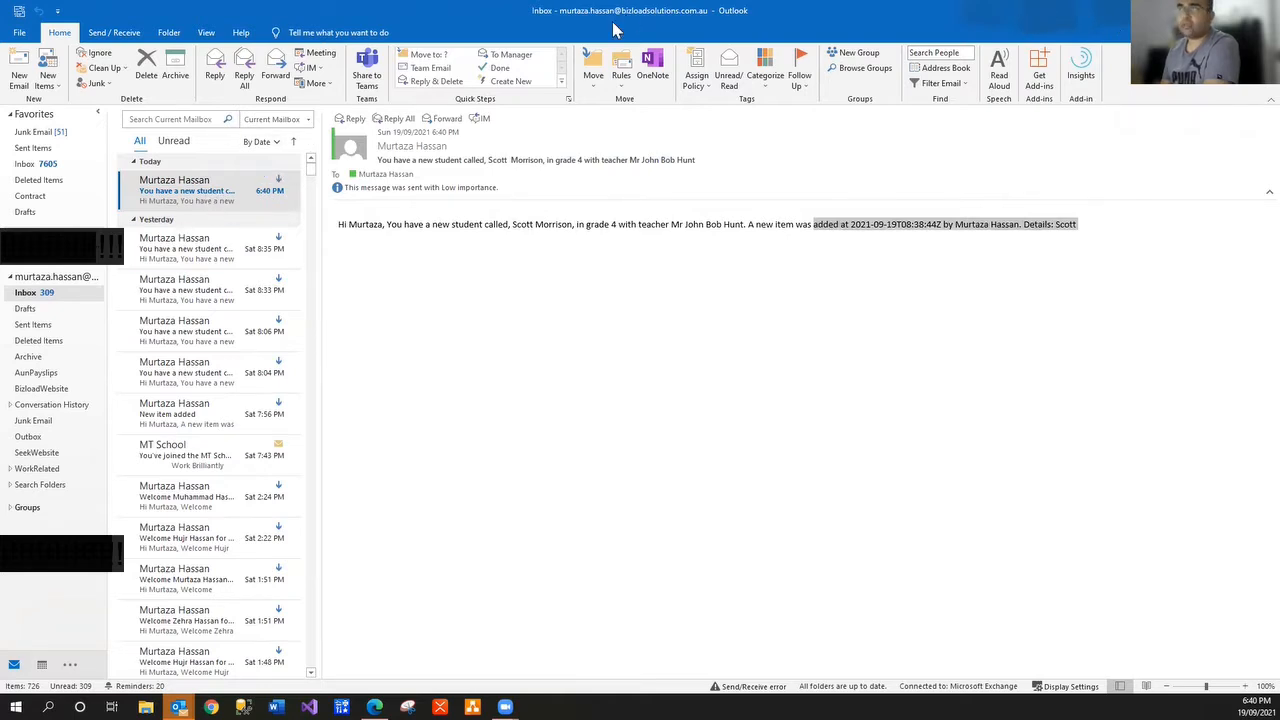
{"action": "left_click", "coordinate": [1203, 10]}
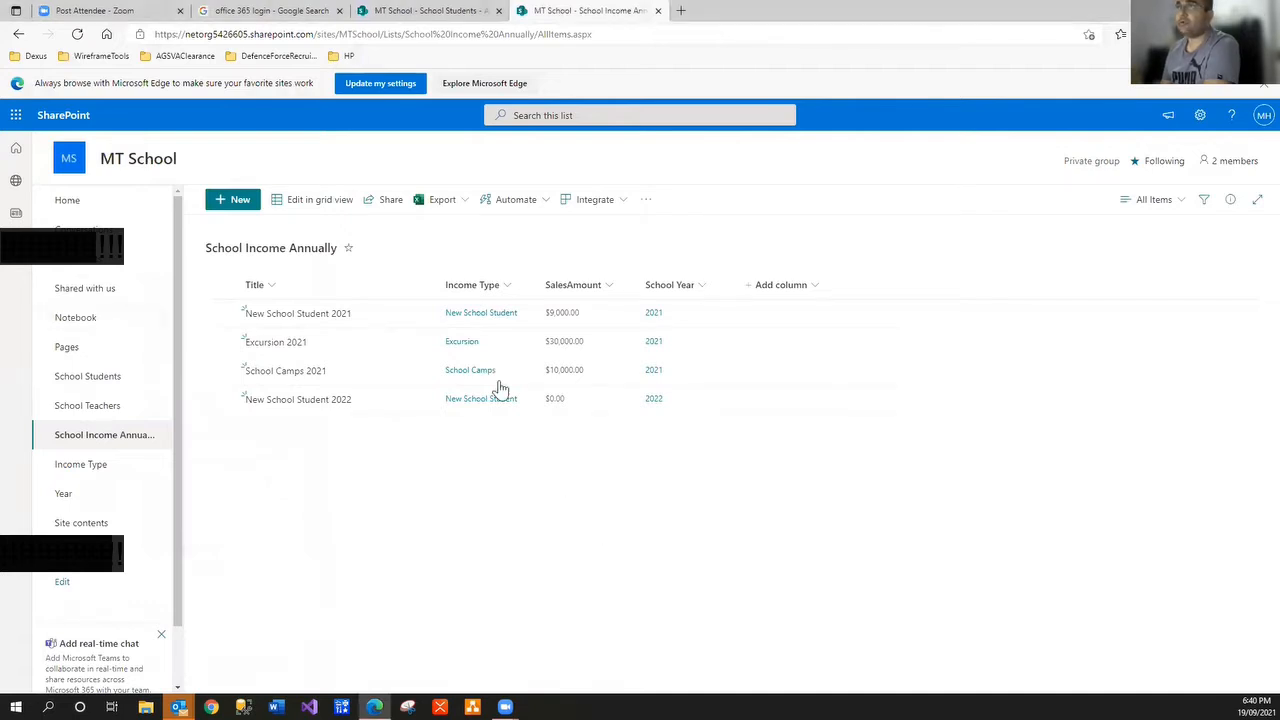
Reload the income list, check the School Teachers list, and finish on School Students with three records
{"action": "left_click", "coordinate": [77, 34]}
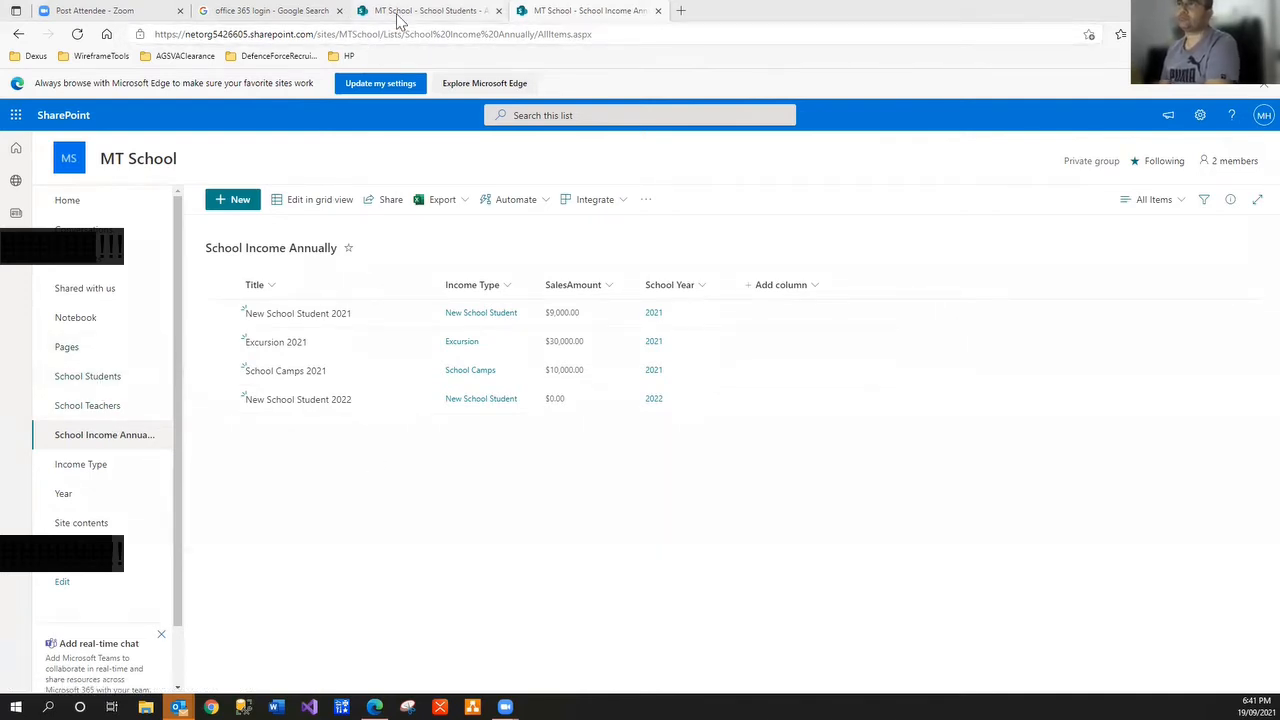
{"action": "left_click", "coordinate": [433, 12]}
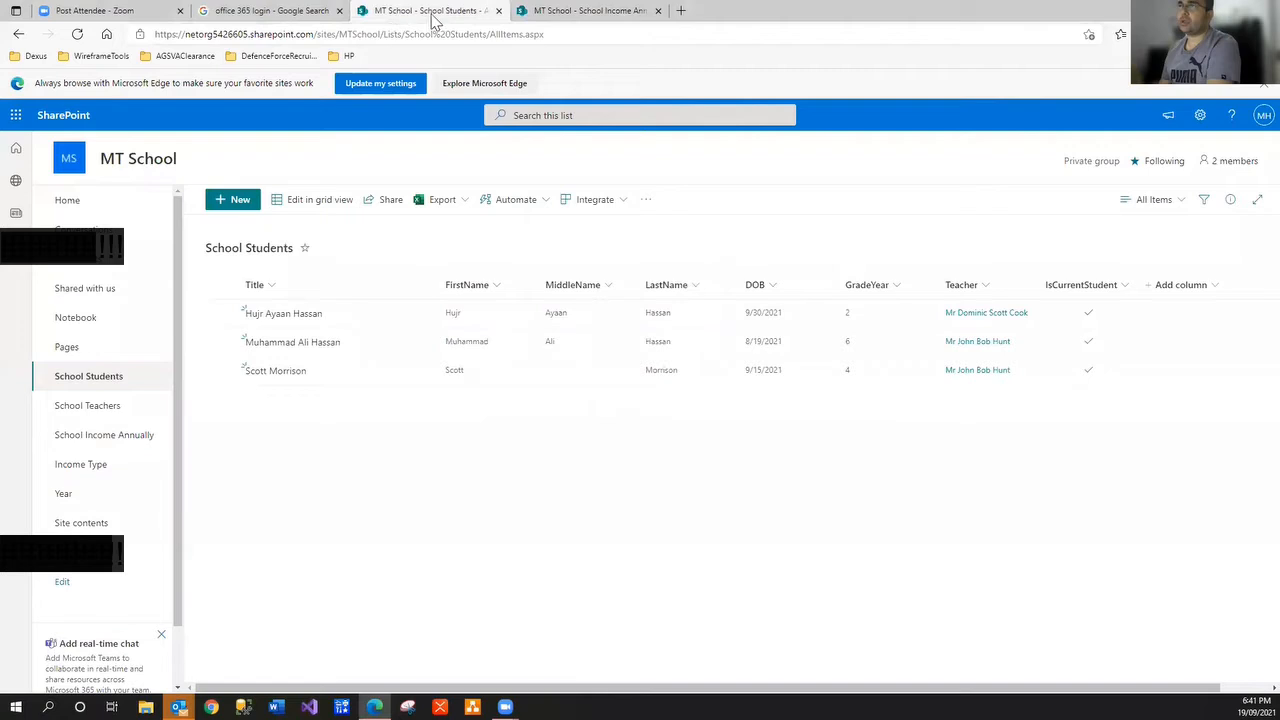
{"action": "left_click", "coordinate": [576, 14]}
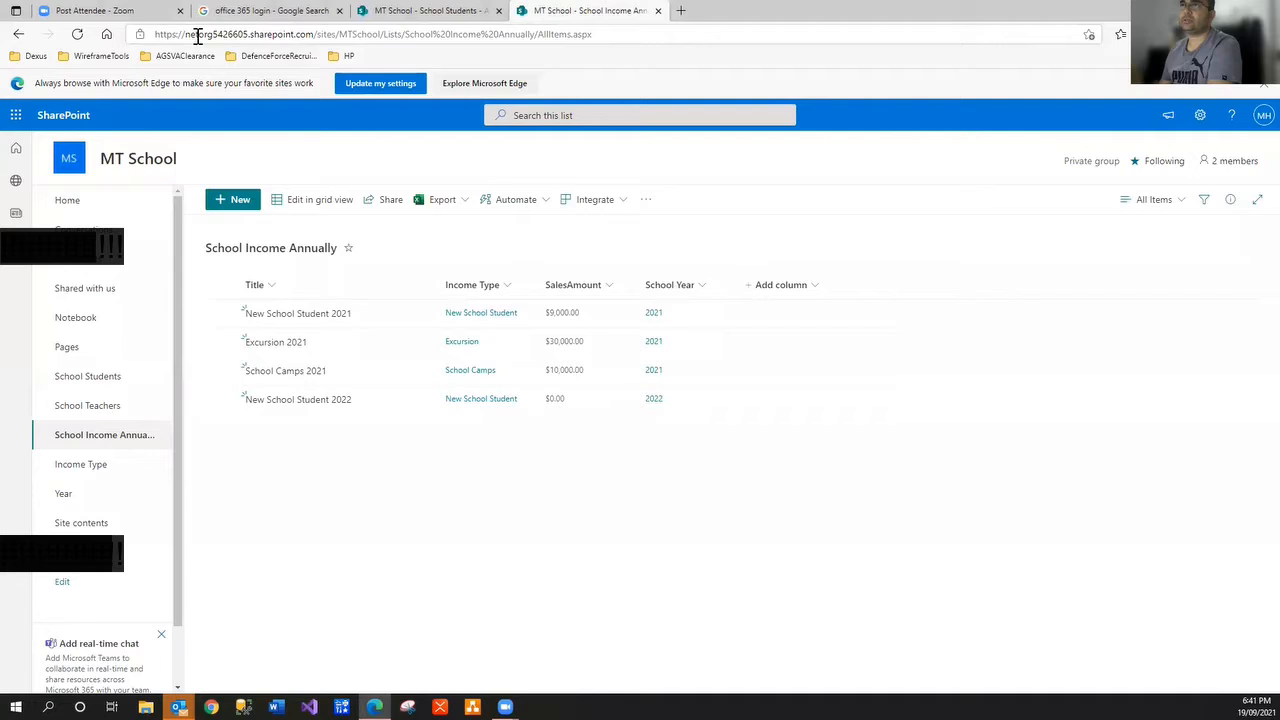
{"action": "left_click", "coordinate": [350, 34]}
{"action": "left_click", "coordinate": [380, 36]}
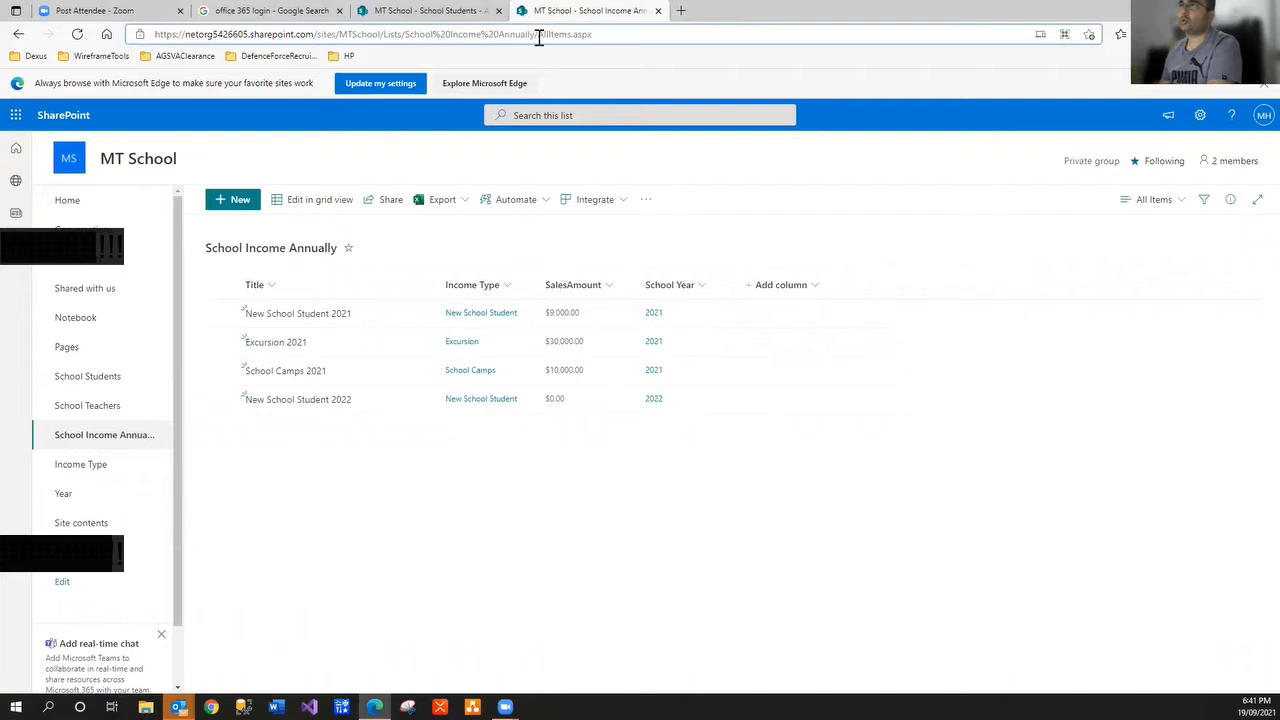
{"action": "left_click", "coordinate": [123, 407]}
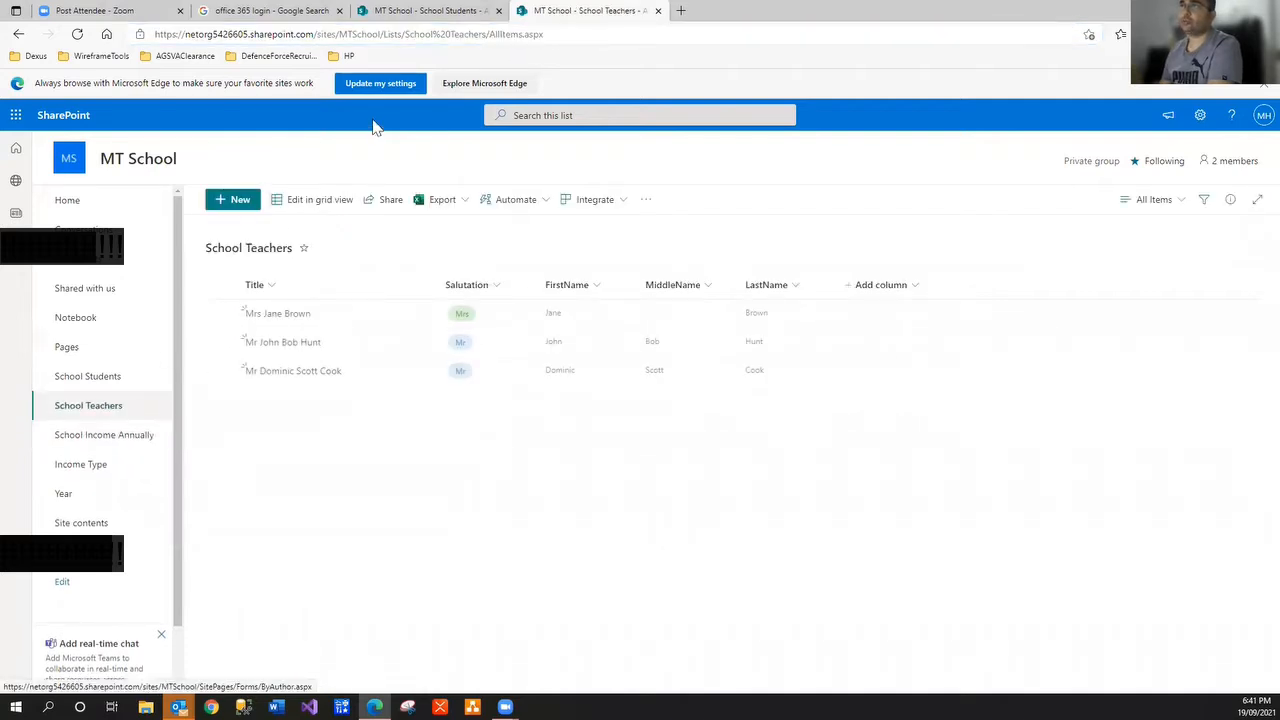
{"action": "left_click", "coordinate": [408, 38]}
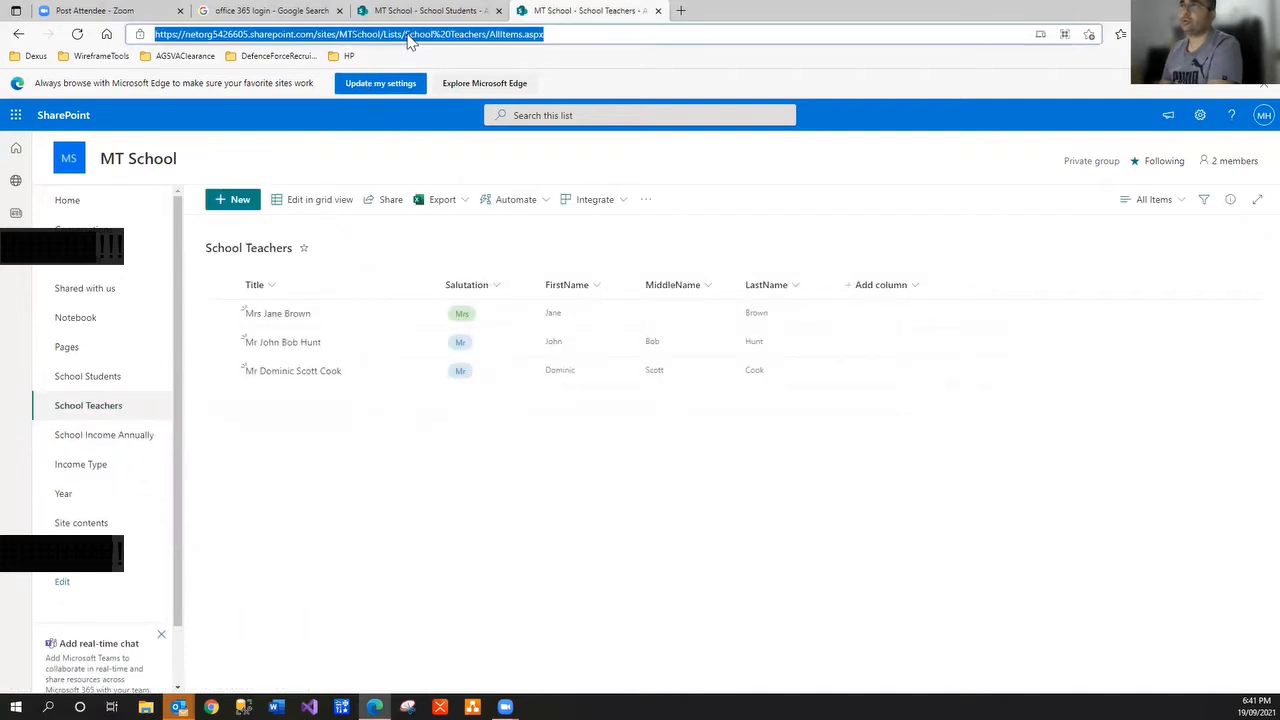
{"action": "left_click", "coordinate": [102, 379]}
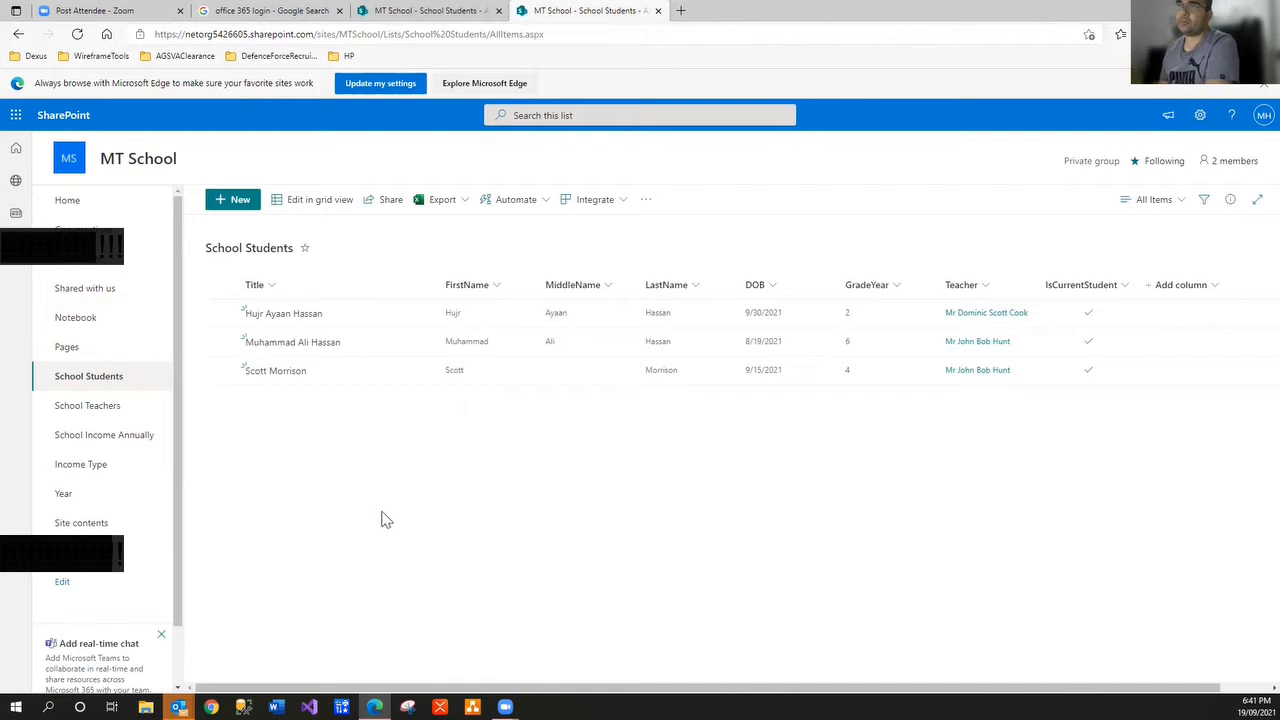
{"action": "left_click", "coordinate": [16, 116]}
Go to the SharePoint start page and open the Create a site panel
{"action": "left_click", "coordinate": [60, 298]}
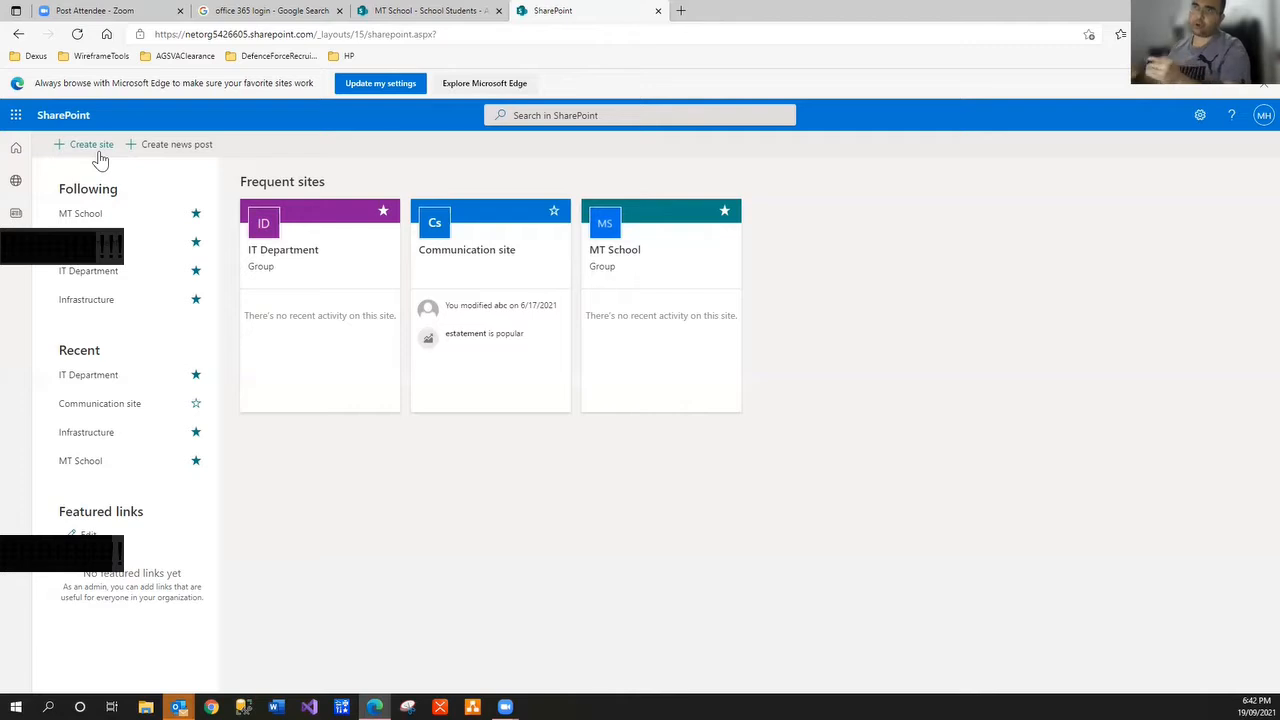
{"action": "left_click", "coordinate": [91, 145]}
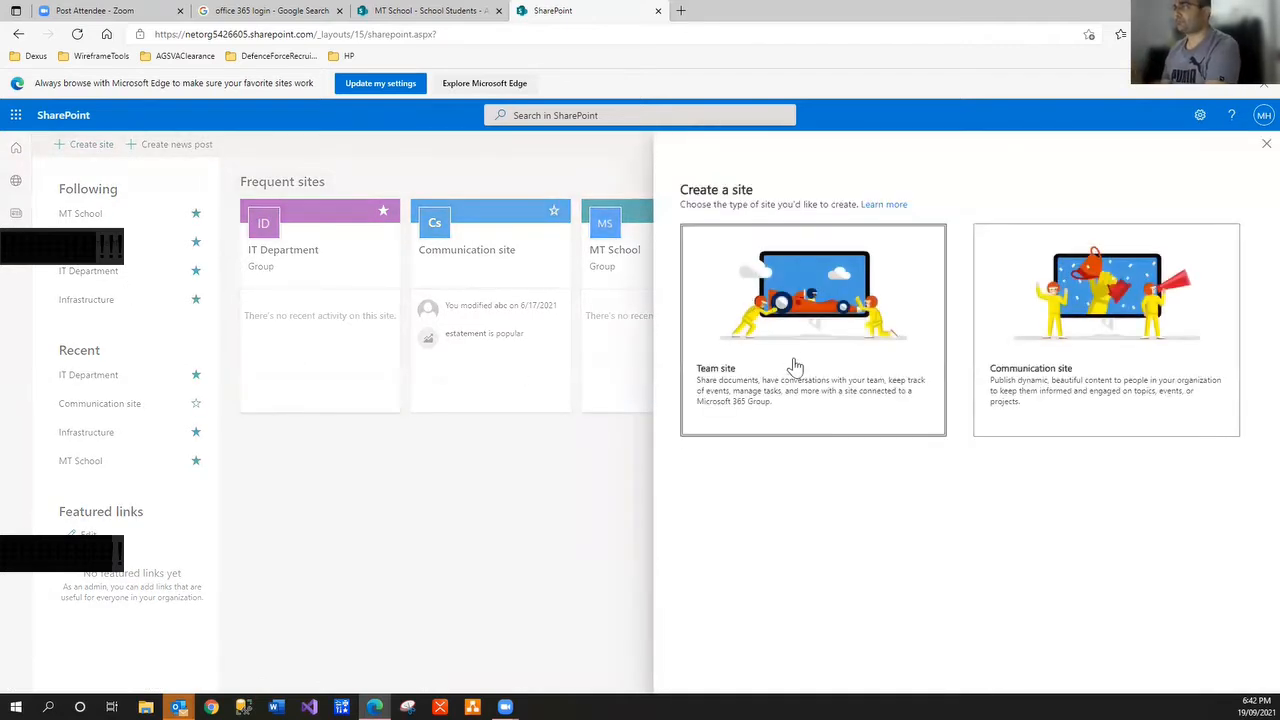
Choose a team site named 'Brisbane School', keep it Private, and continue
{"action": "left_click", "coordinate": [851, 366]}
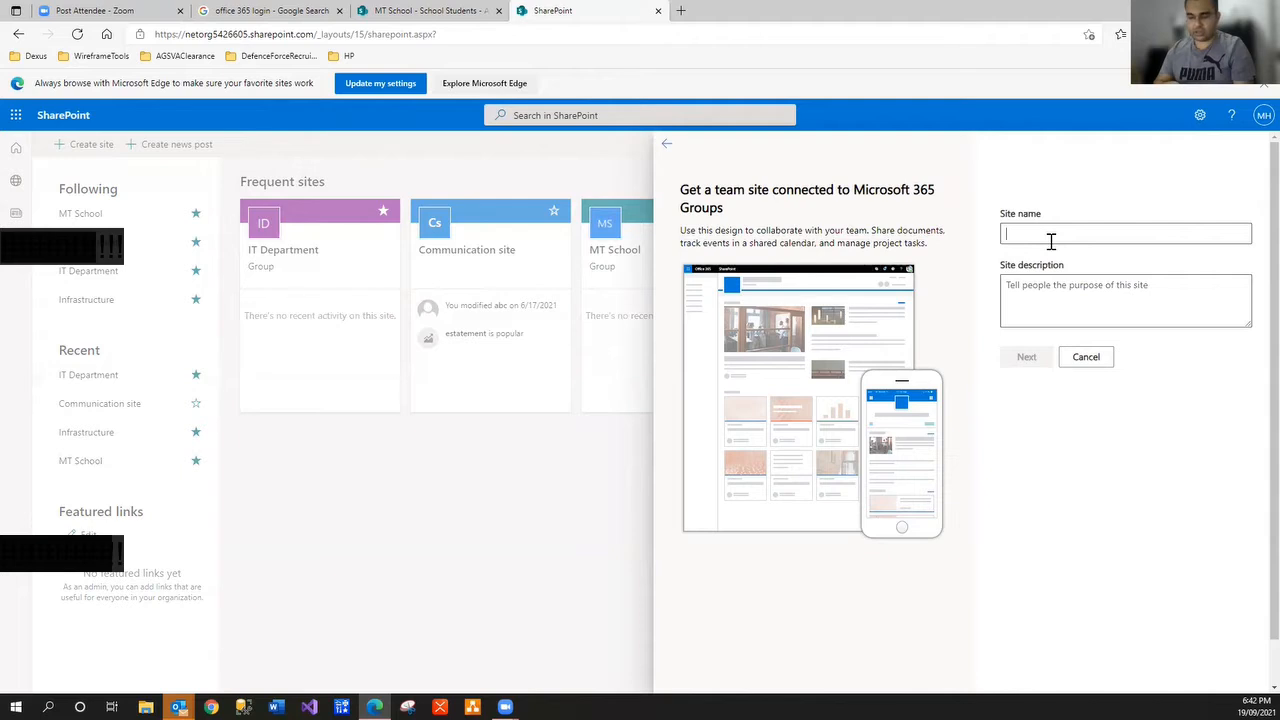
{"action": "type", "text": "U"}
{"action": "key", "text": "BackSpace"}
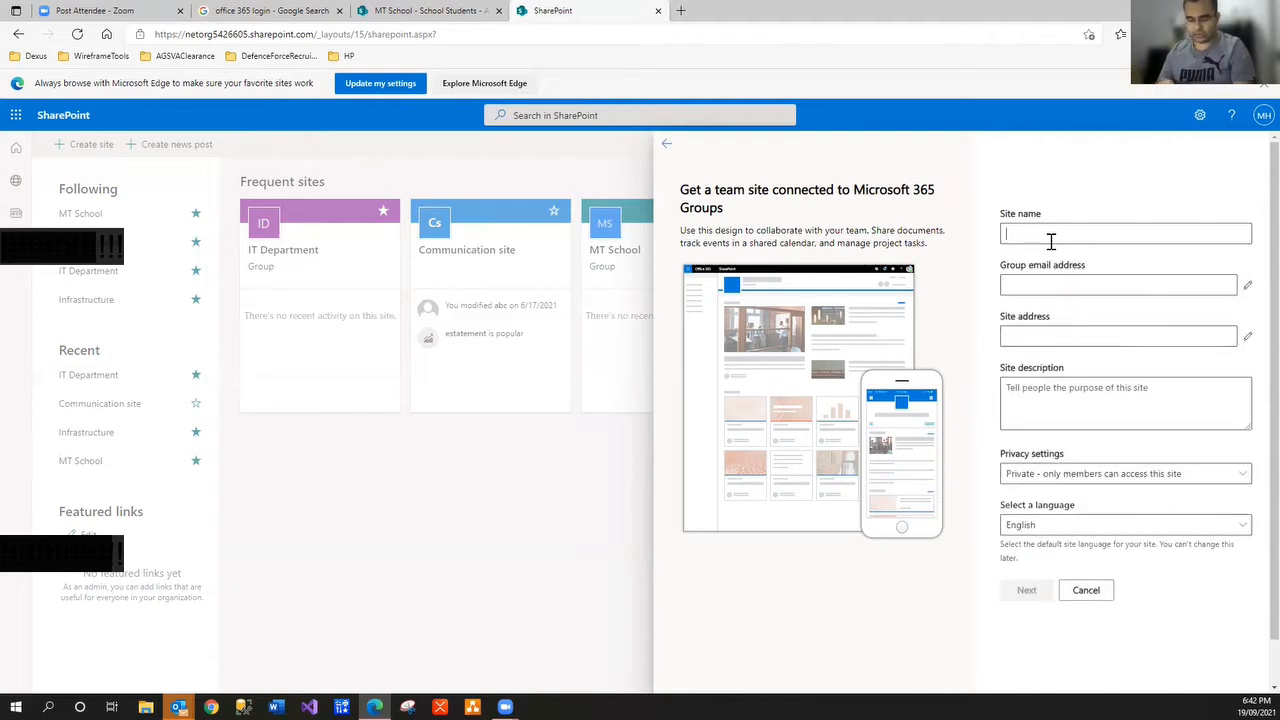
{"action": "type", "text": "U"}
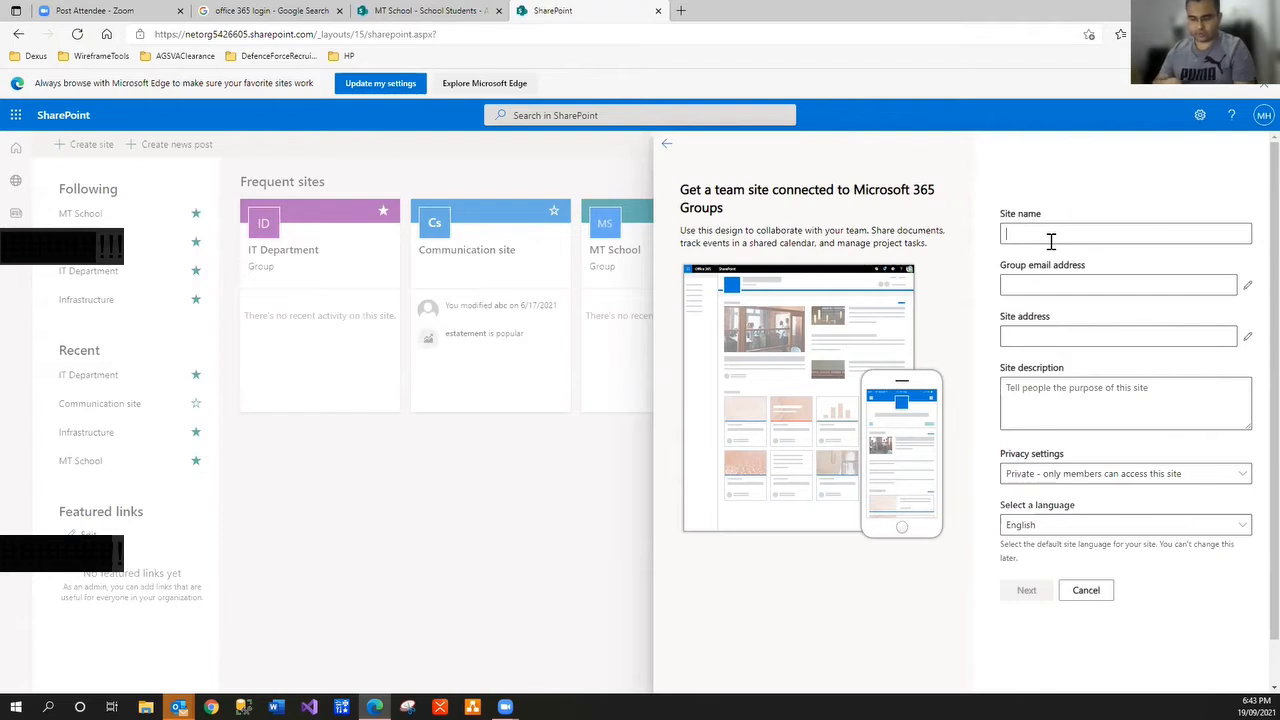
{"action": "type", "text": "arri"}
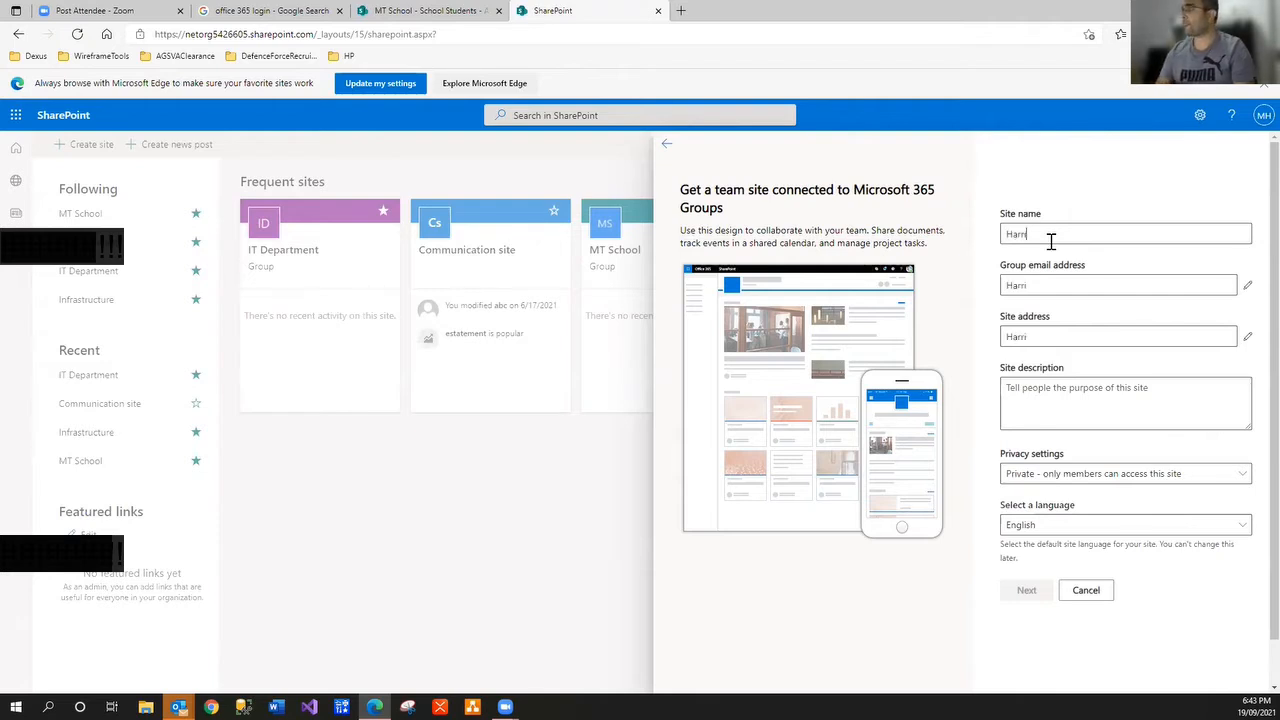
{"action": "key", "text": "BackSpace"}
{"action": "key", "text": "BackSpace"}
{"action": "key", "text": "BackSpace"}
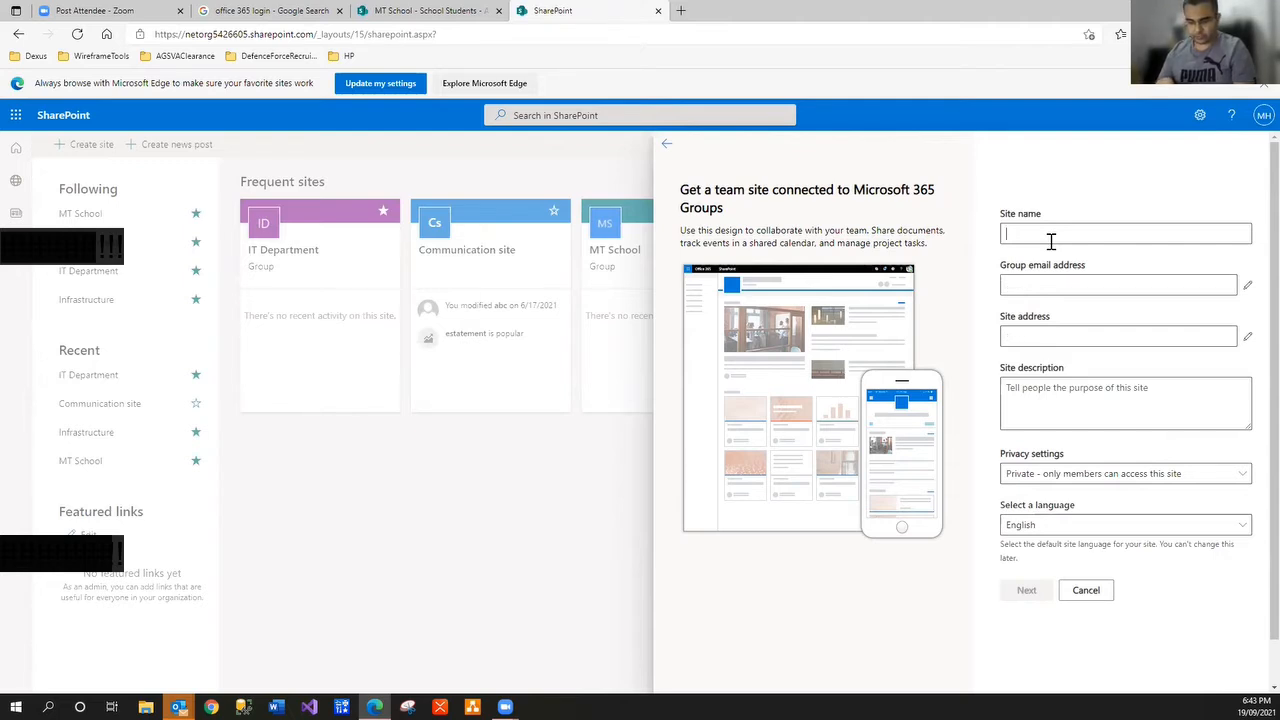
{"action": "type", "text": "Brisbane Scho"}
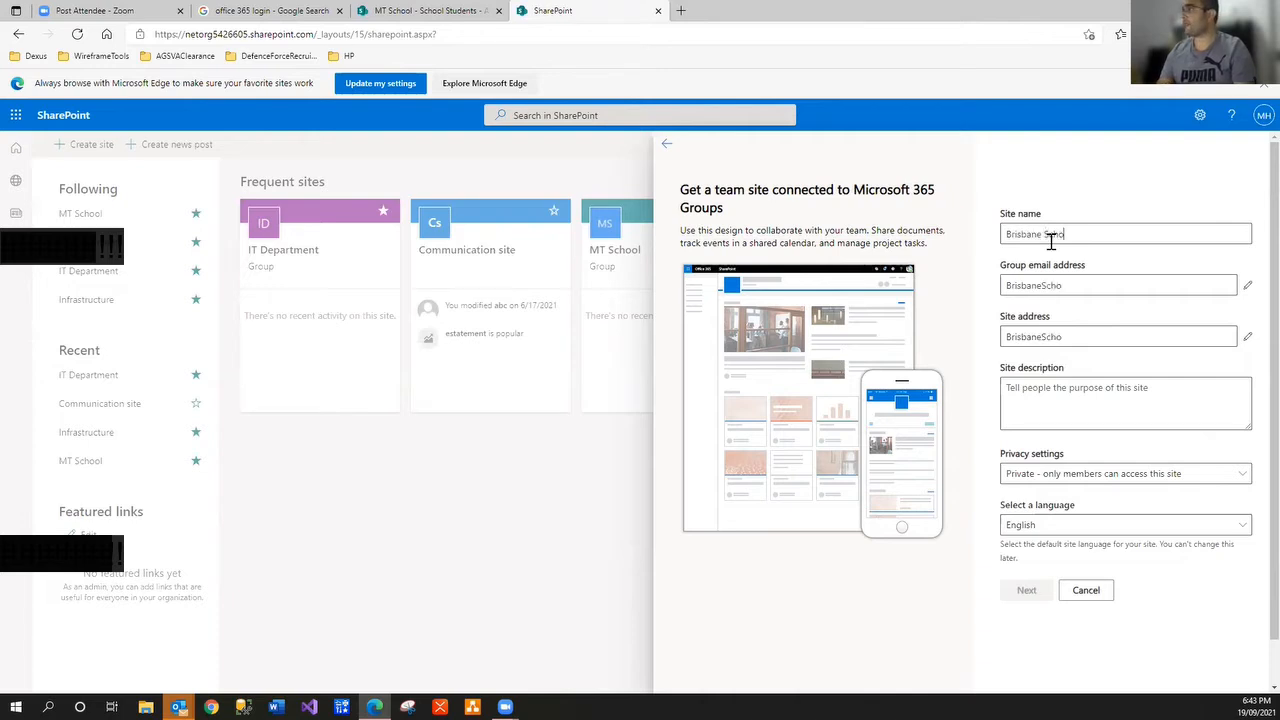
{"action": "type", "text": "ol"}
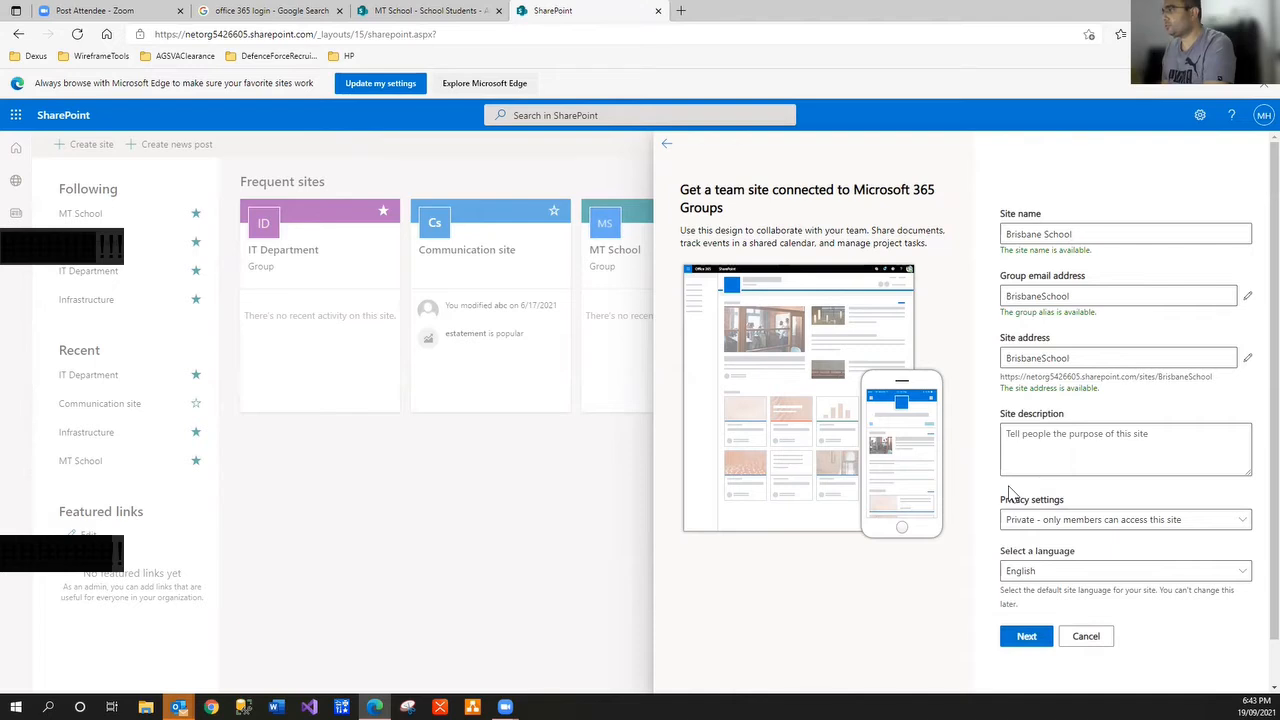
{"action": "scroll", "coordinate": [1010, 492], "scroll_direction": "down", "scroll_amount": 1}
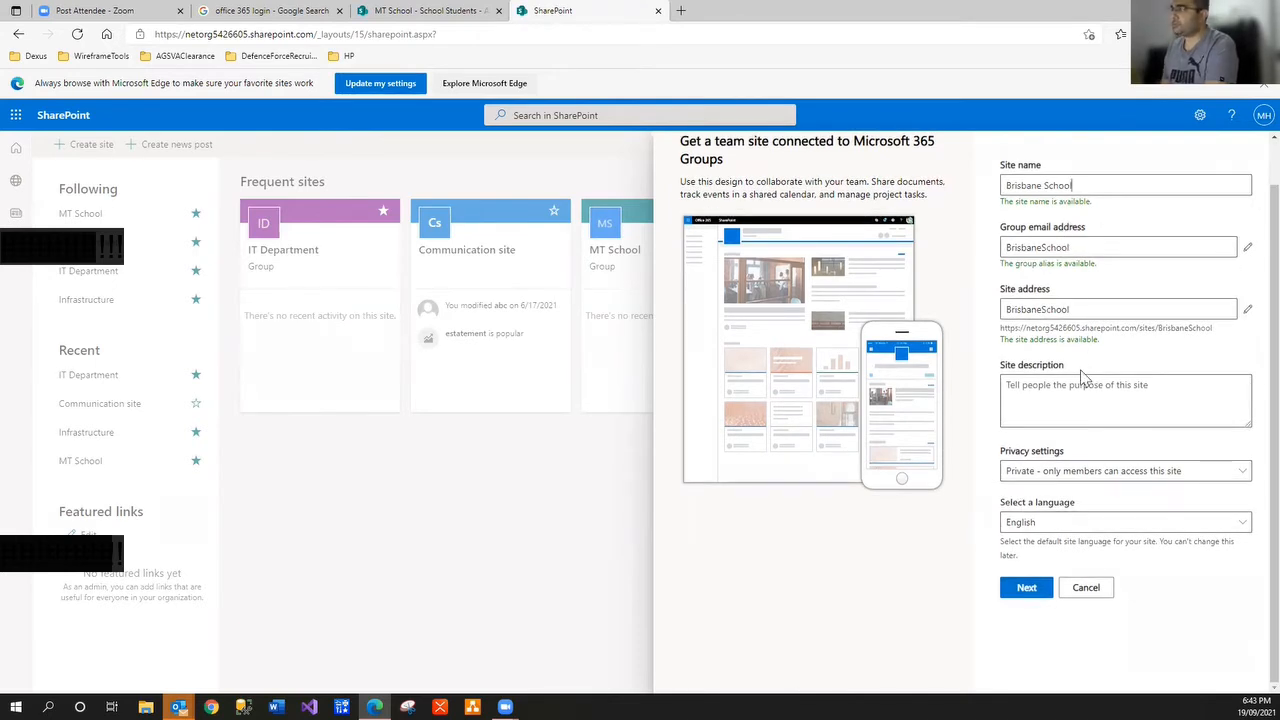
{"action": "left_click", "coordinate": [1170, 476]}
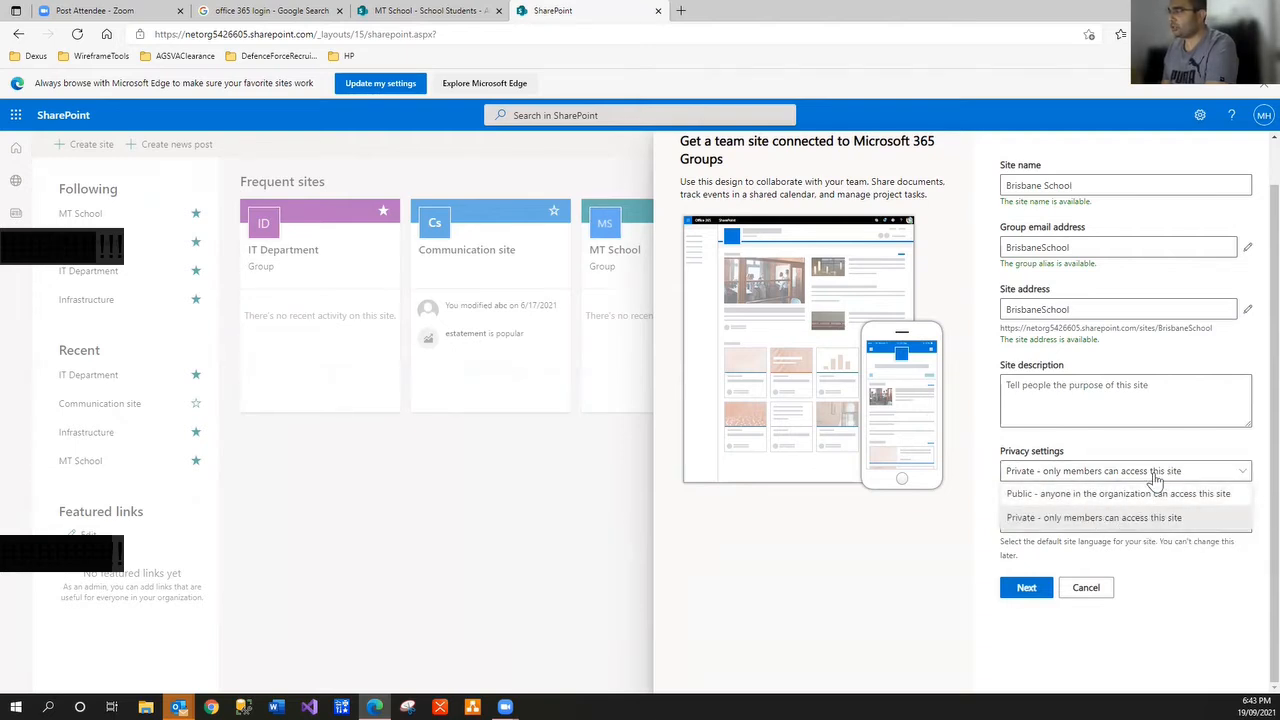
{"action": "left_click", "coordinate": [1154, 478]}
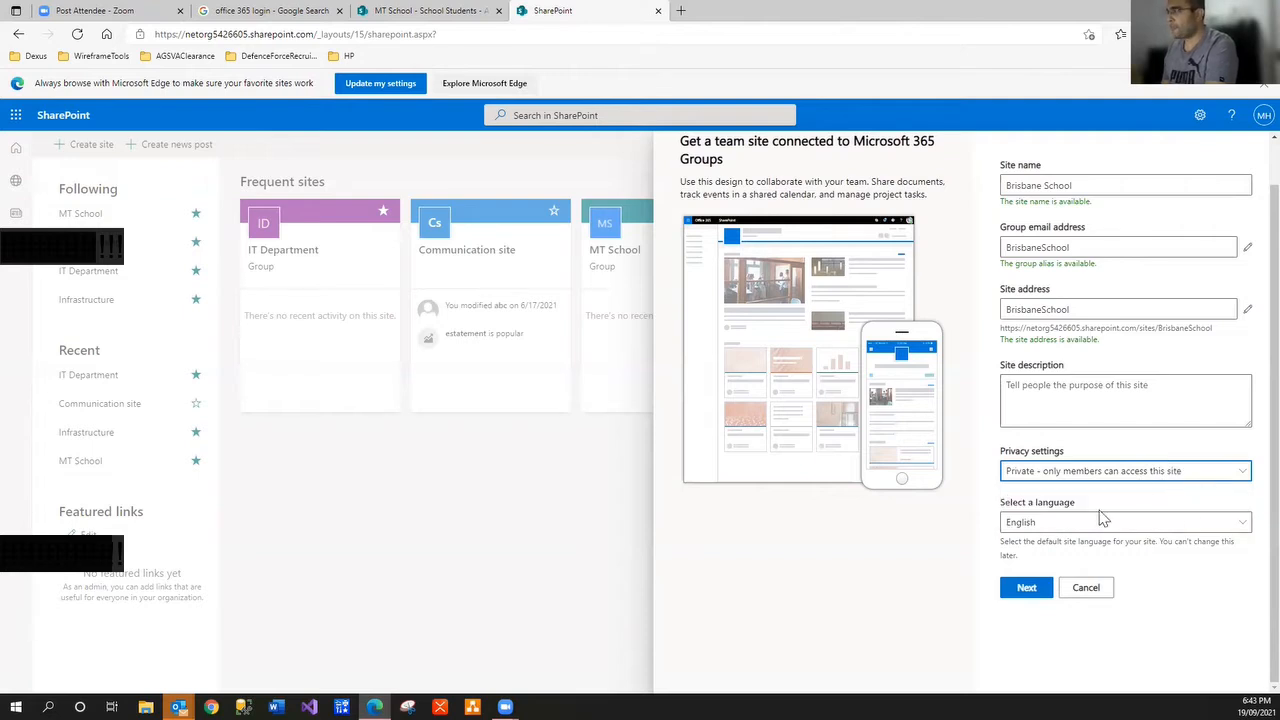
{"action": "left_click", "coordinate": [1030, 590]}
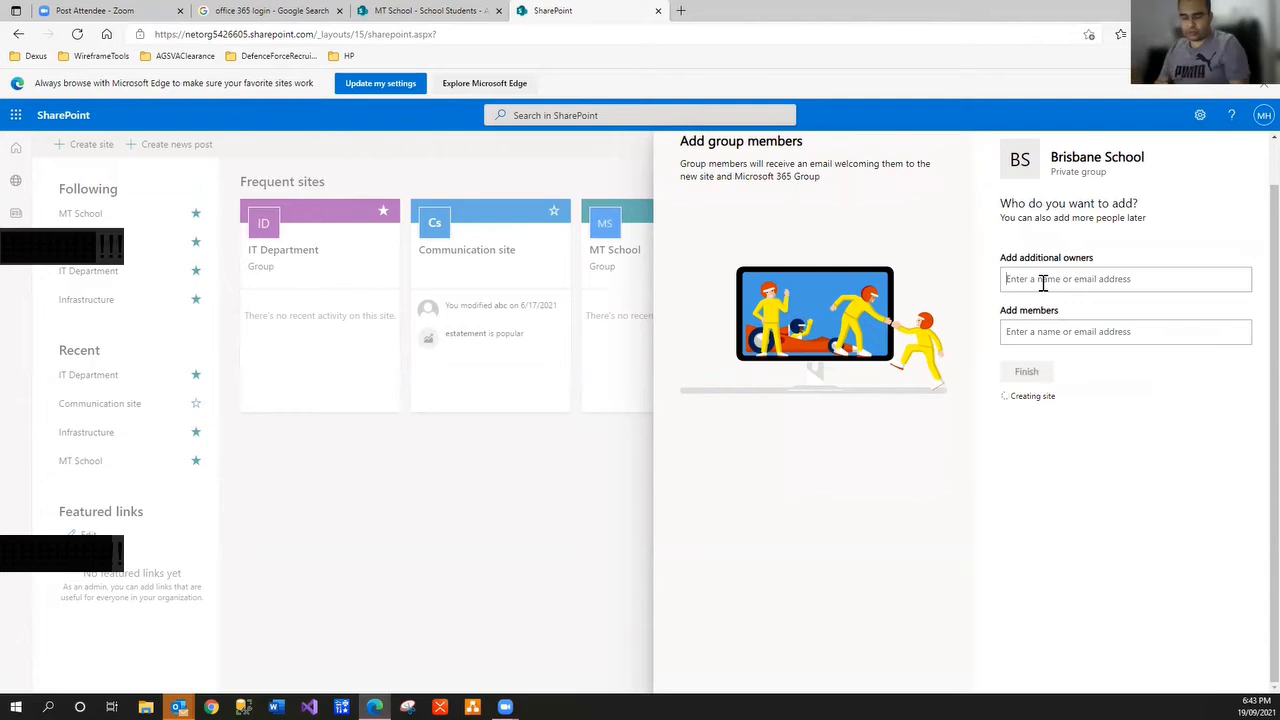
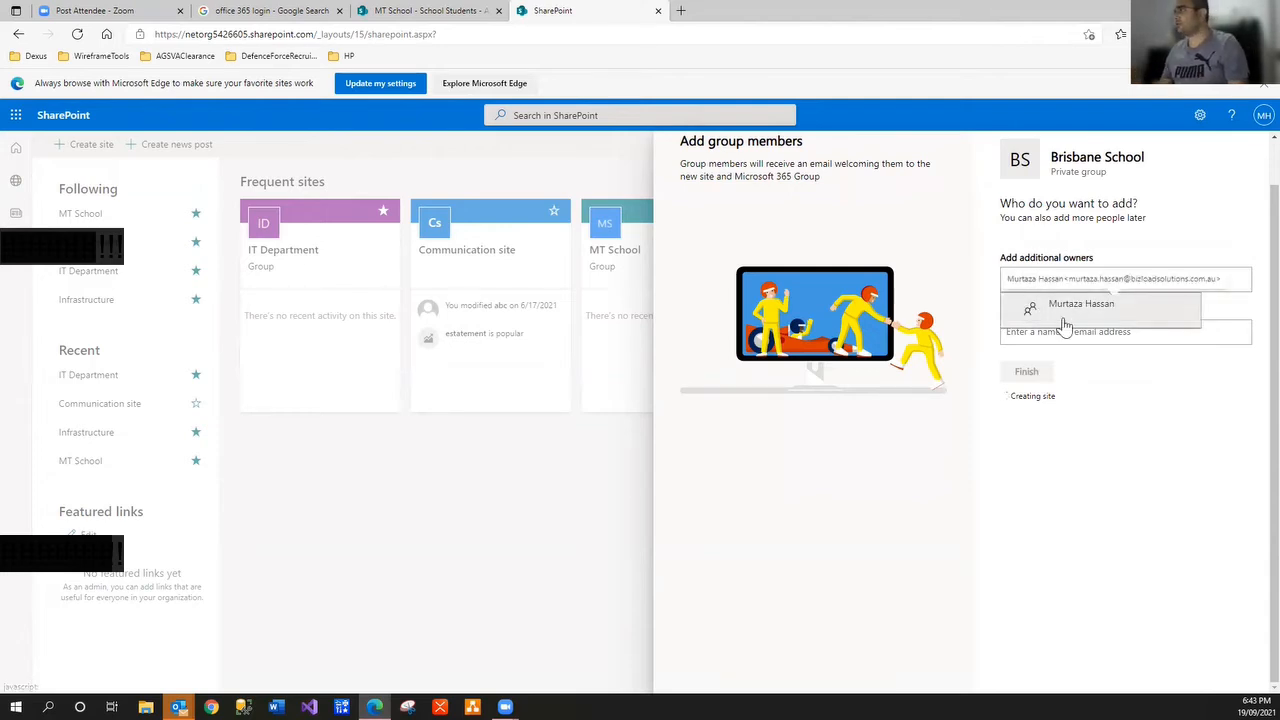
Add the suggested person as an additional owner and as a member, then finish
{"action": "left_click", "coordinate": [1064, 322]}
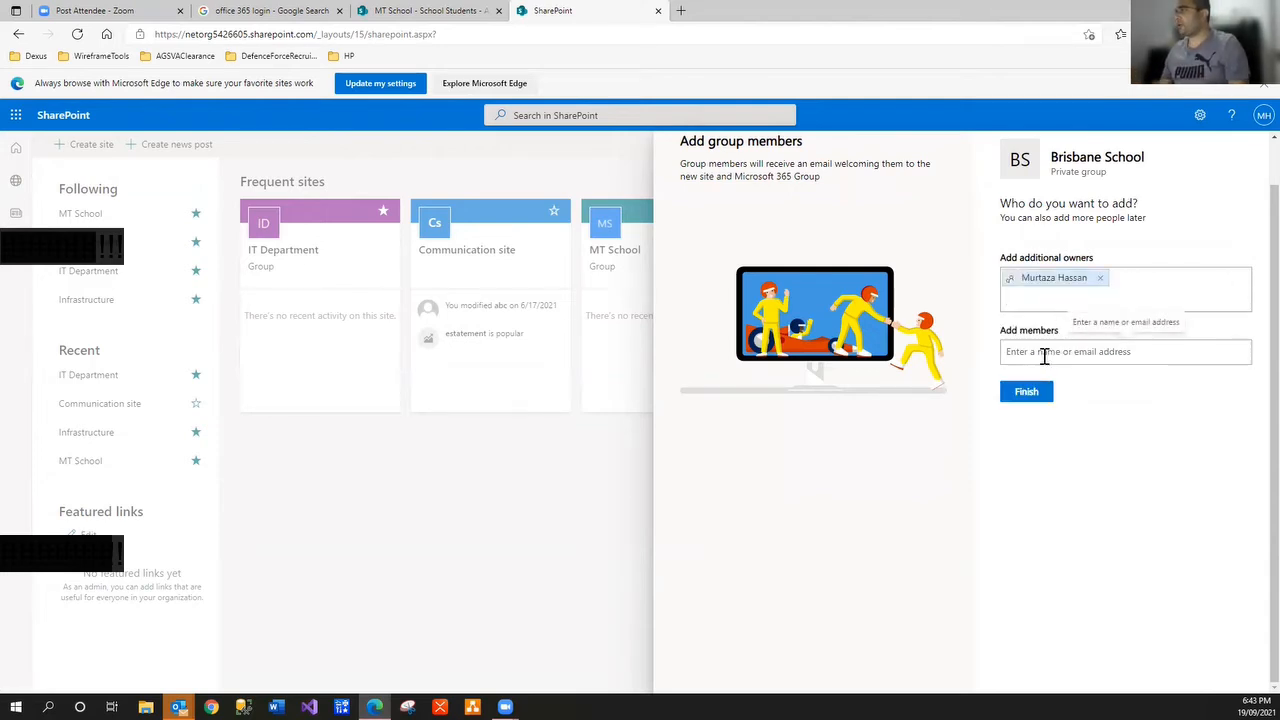
{"action": "left_click", "coordinate": [1044, 354]}
{"action": "type", "text": "murta"}
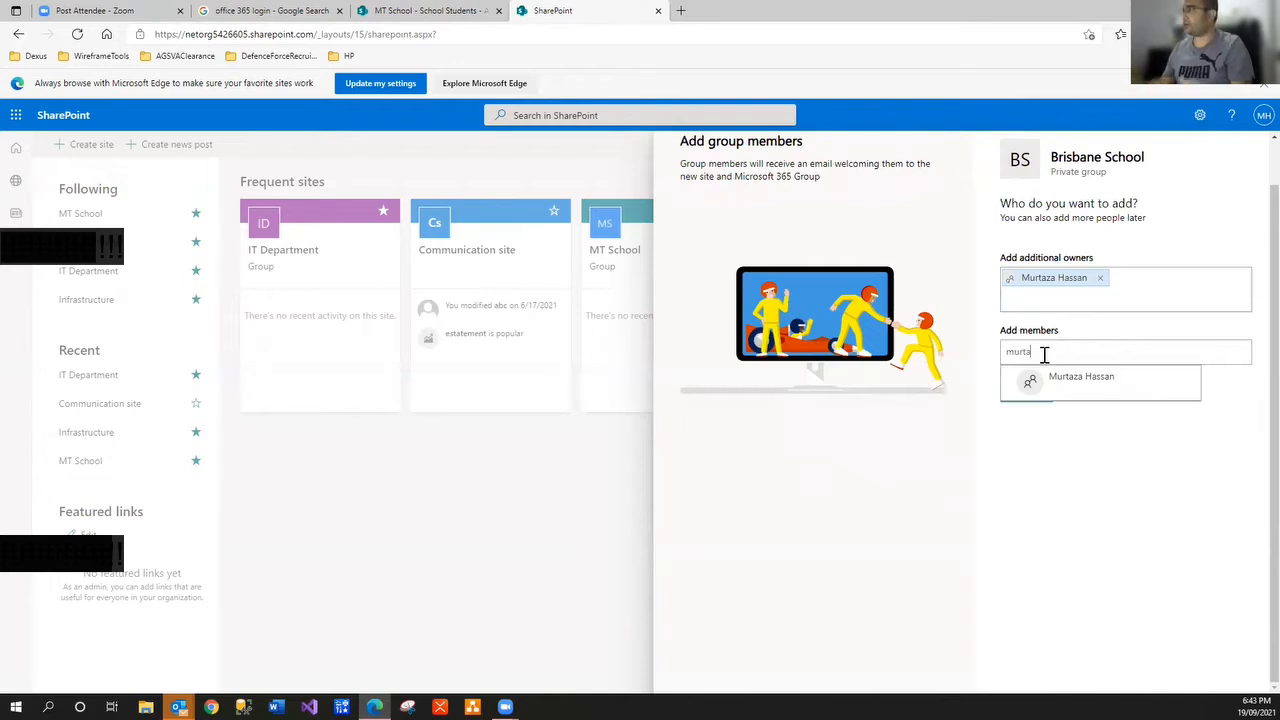
{"action": "left_click", "coordinate": [1044, 392]}
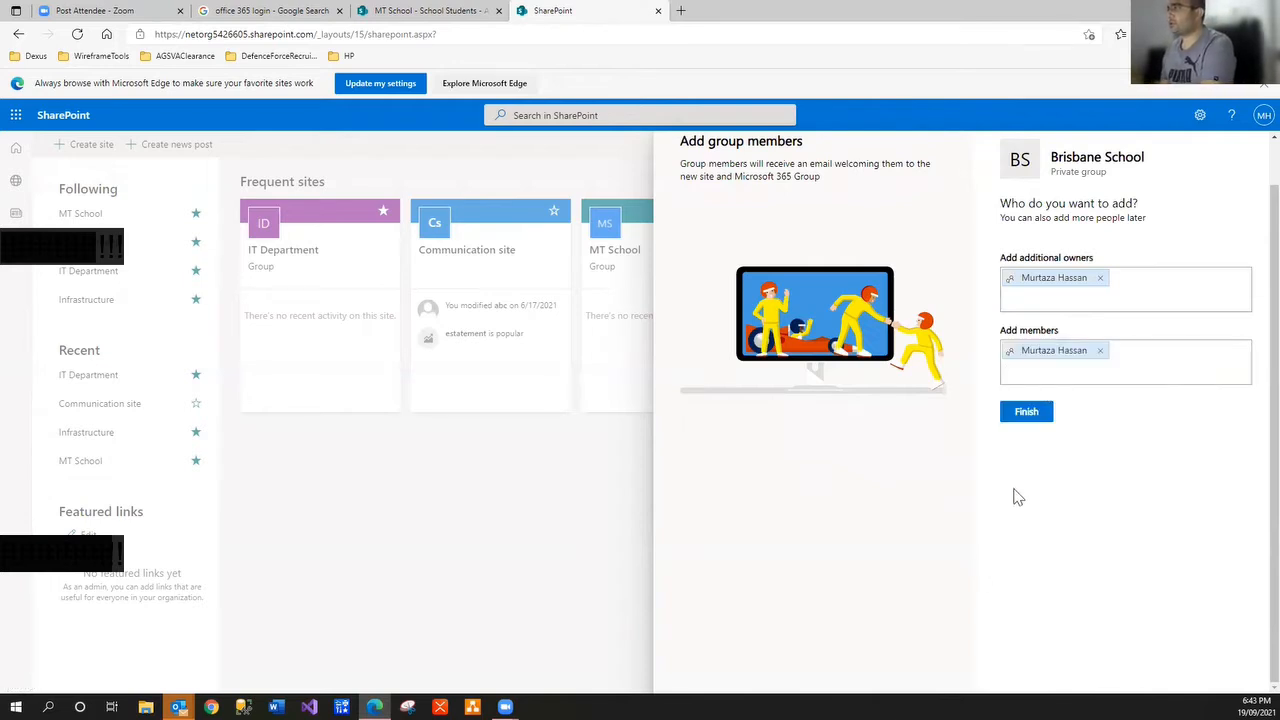
{"action": "left_click", "coordinate": [1025, 413]}
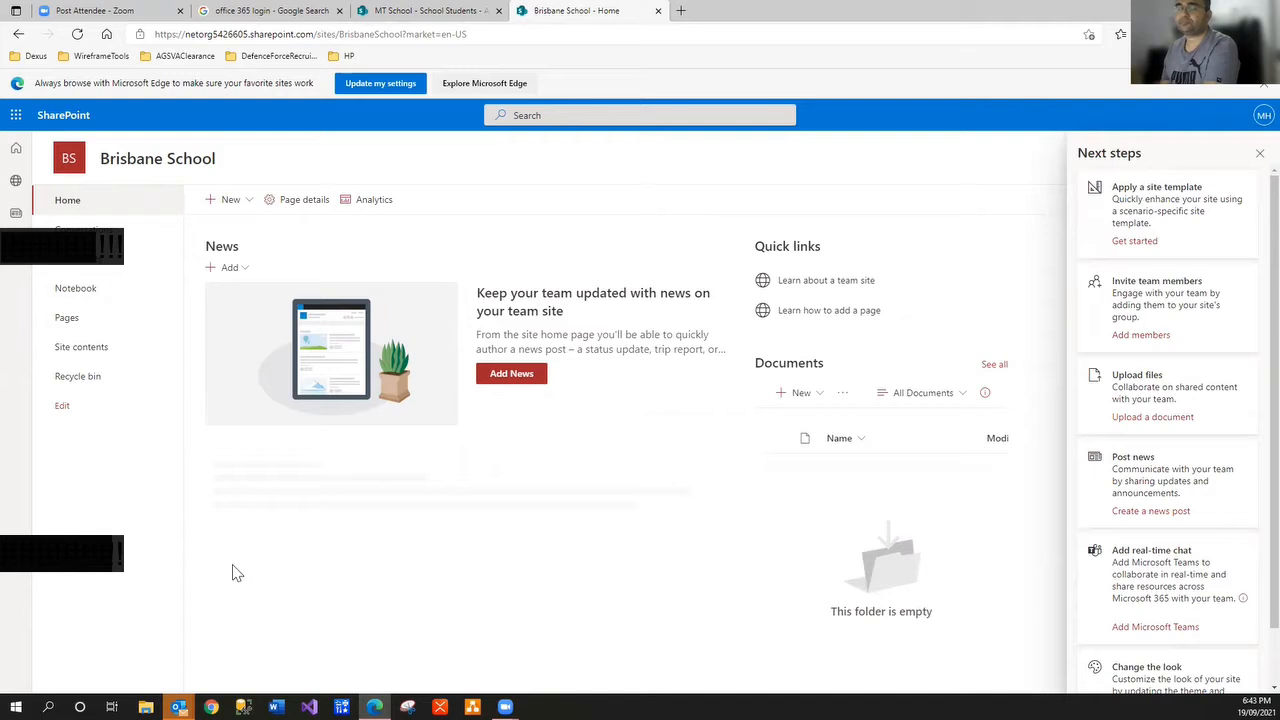
Close the Next steps pane and show the + New options on the Brisbane School home page
{"action": "left_click", "coordinate": [1258, 158]}
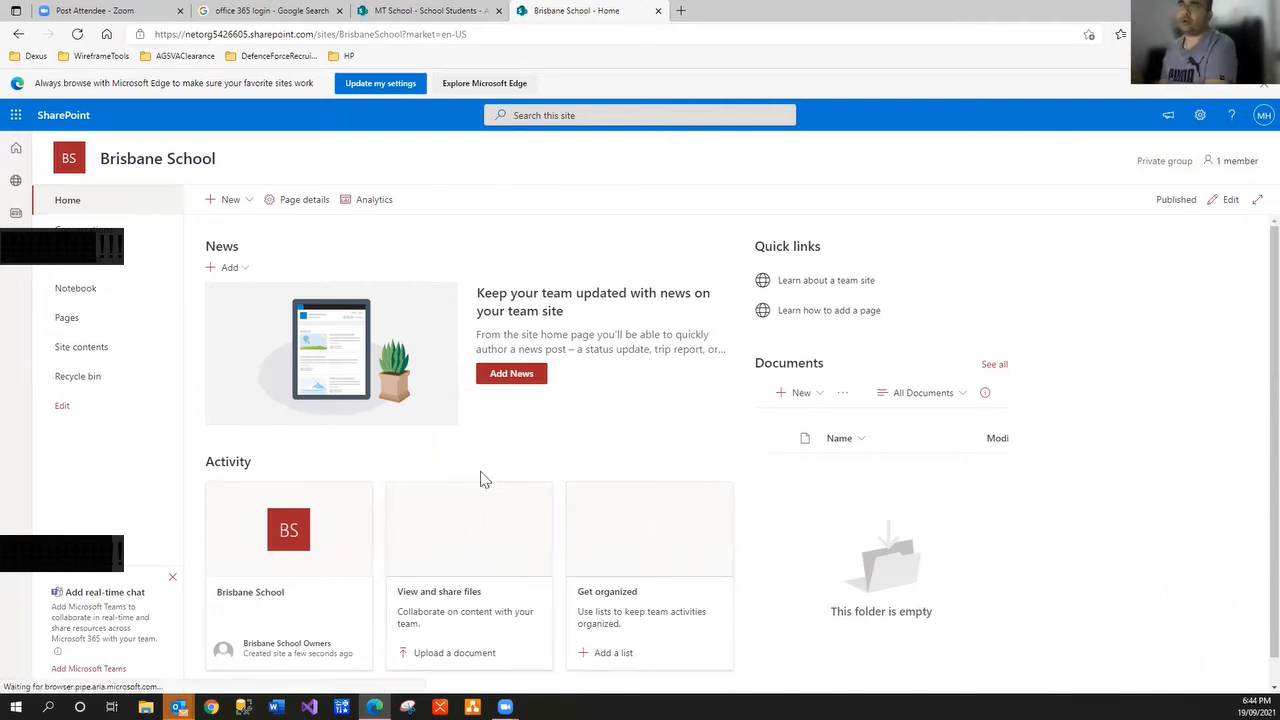
{"action": "left_click", "coordinate": [232, 200]}
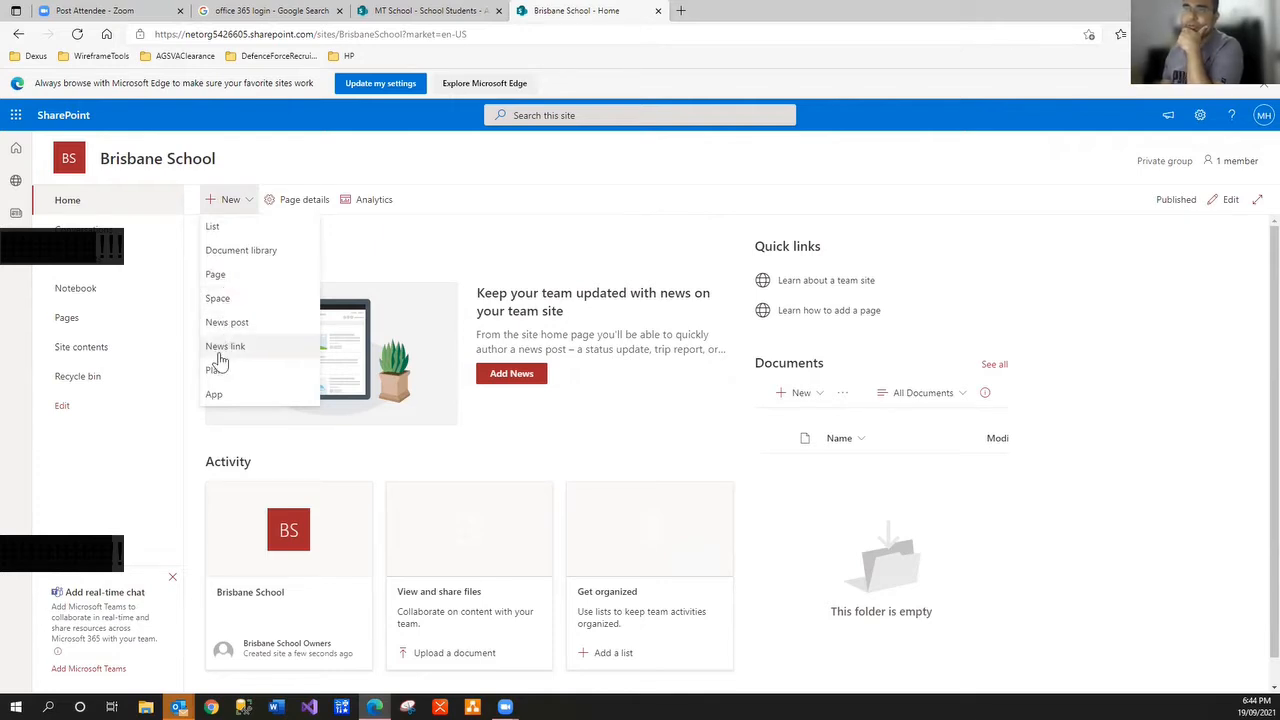
From the New menu, create a document library named 'School Docs'
{"action": "left_click", "coordinate": [240, 251]}
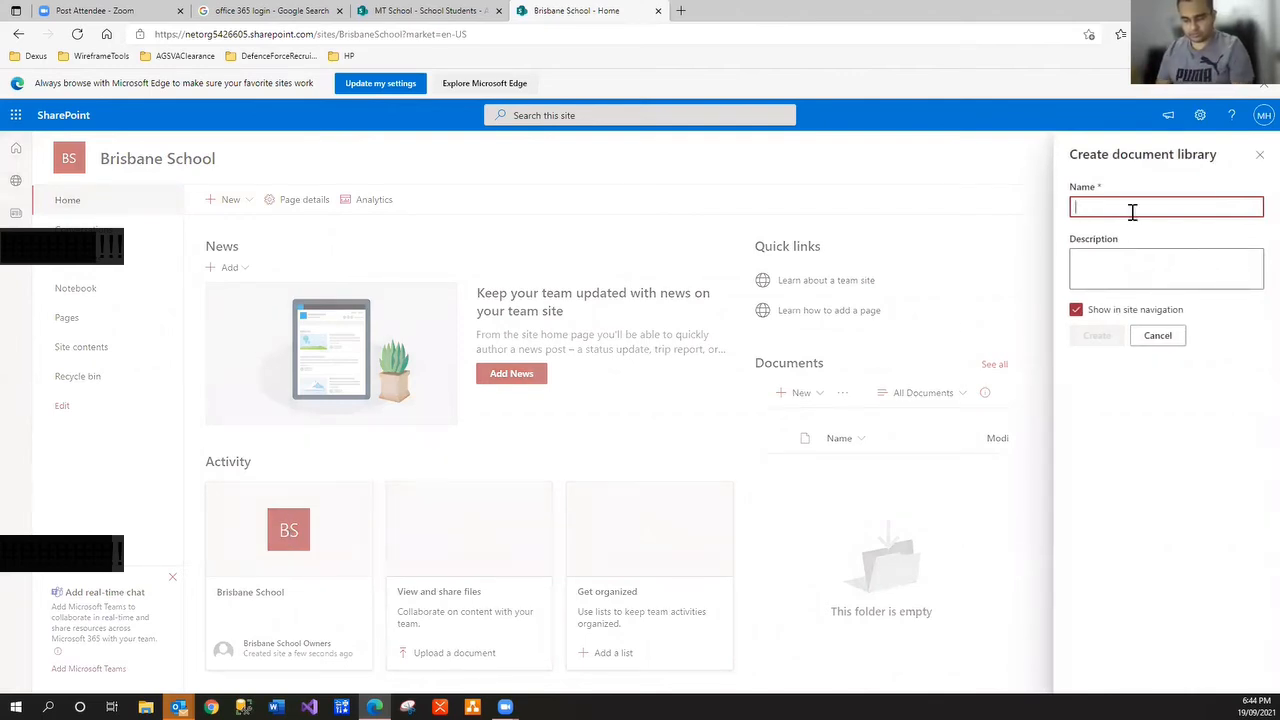
{"action": "type", "text": "School Docs"}
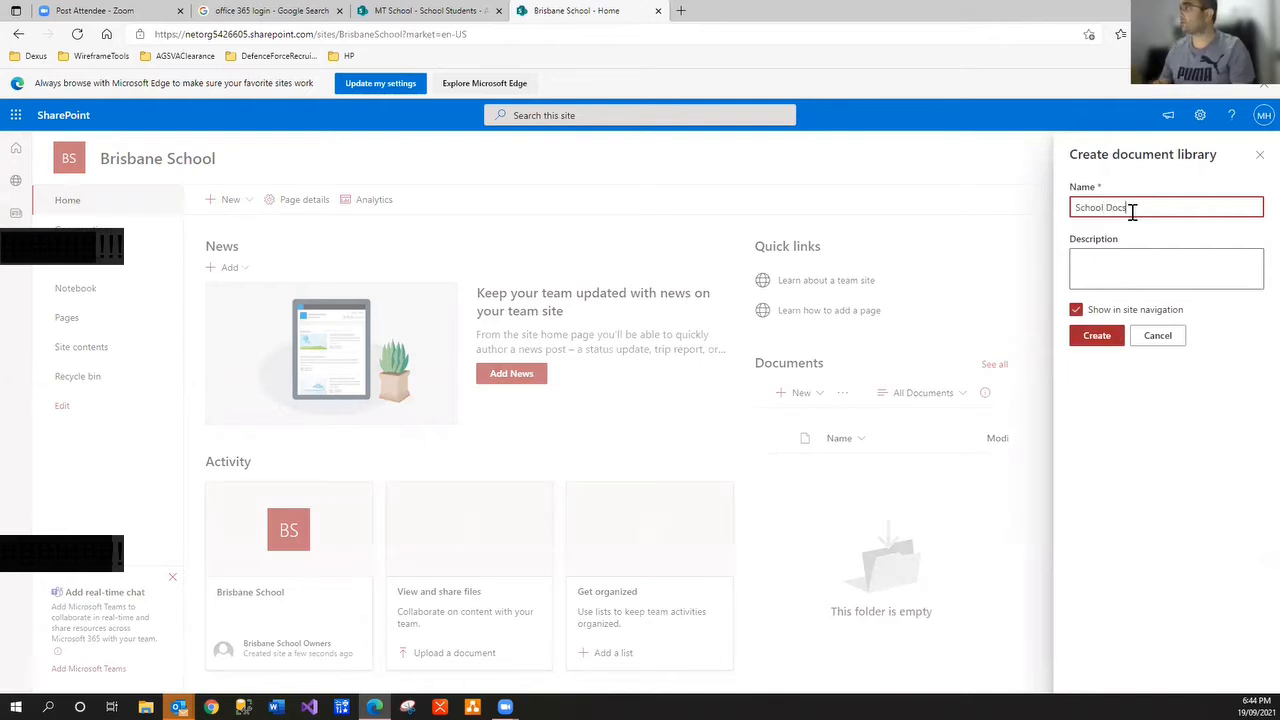
{"action": "left_click", "coordinate": [1095, 343]}
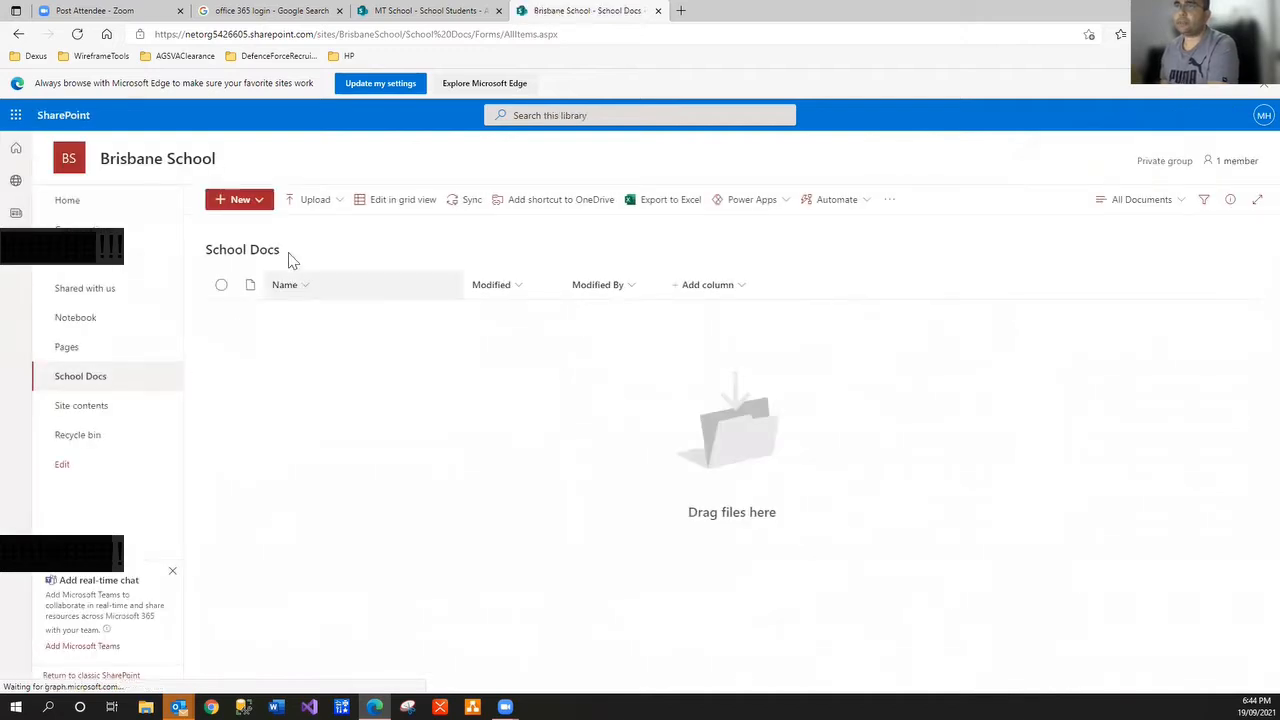
Close the stray desktop Word window and create a new Word document in School Docs
{"action": "left_click", "coordinate": [256, 205]}
{"action": "left_click", "coordinate": [257, 206]}
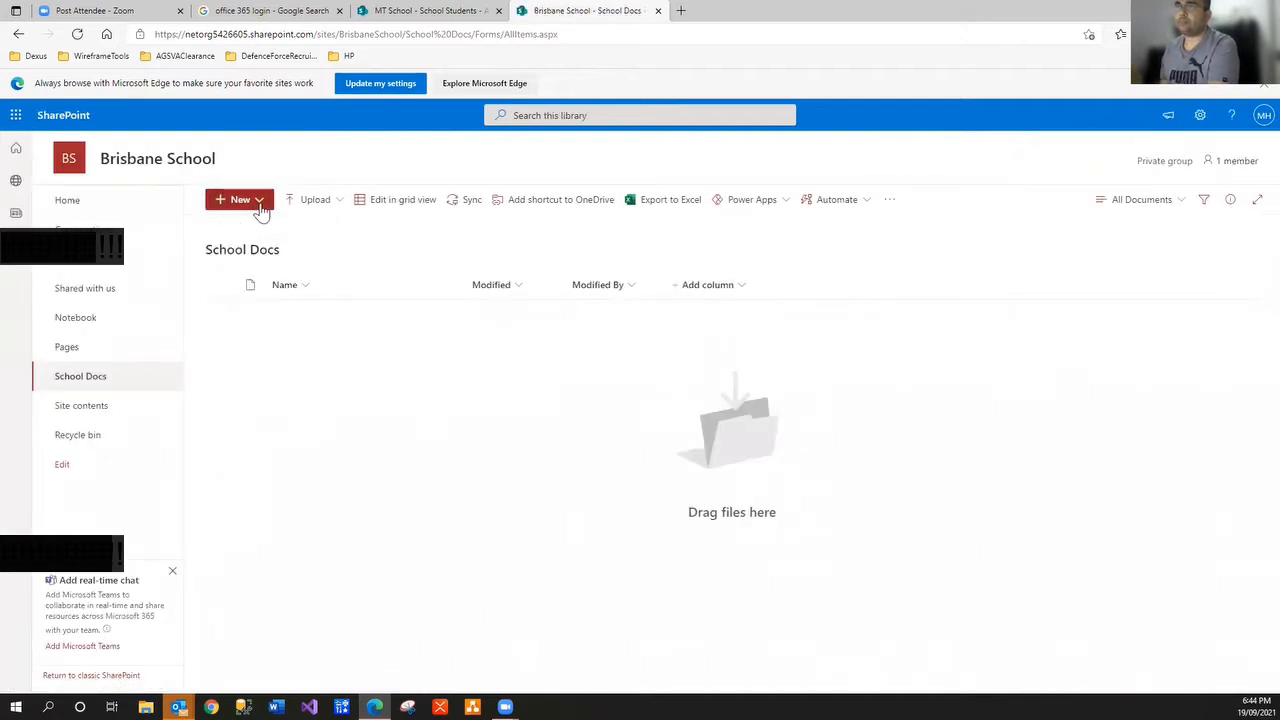
{"action": "left_click", "coordinate": [259, 207]}
{"action": "left_click", "coordinate": [262, 210]}
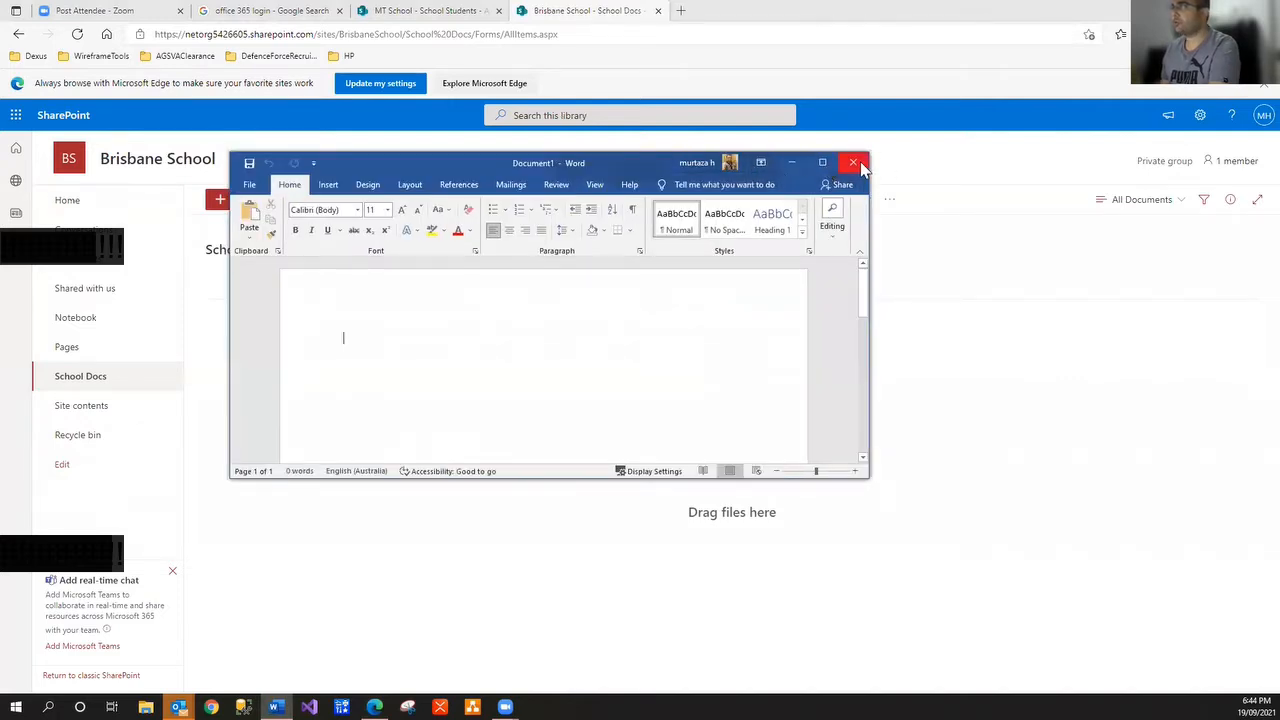
{"action": "left_click", "coordinate": [853, 162]}
{"action": "left_click", "coordinate": [264, 204]}
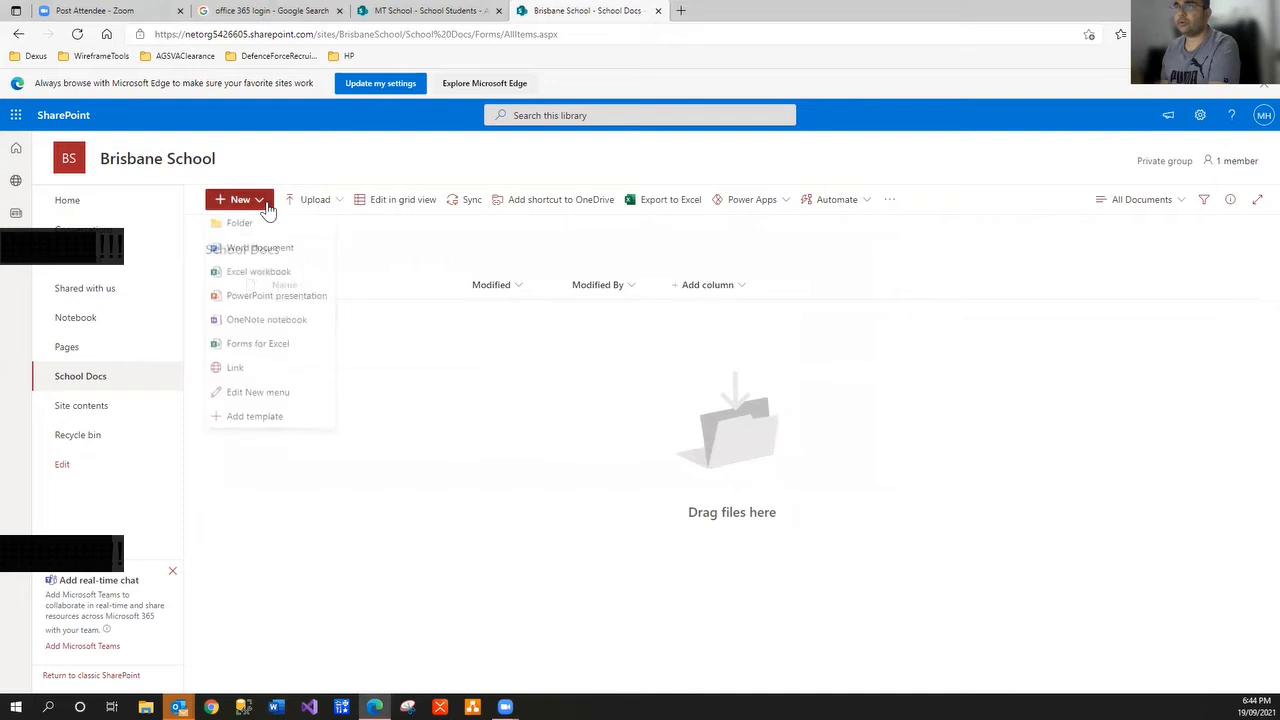
{"action": "left_click", "coordinate": [266, 251]}
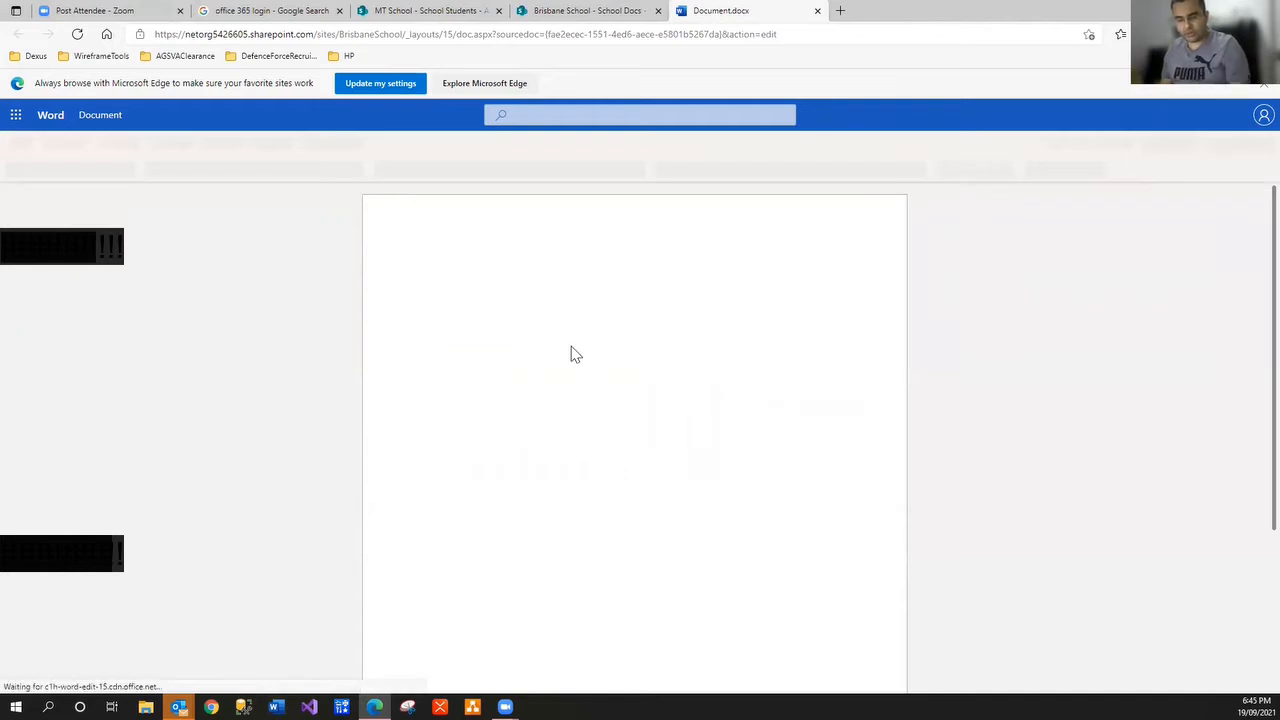
Type 'abc' into the document and look over the File menu and Editing mode options
{"action": "type", "text": "abc"}
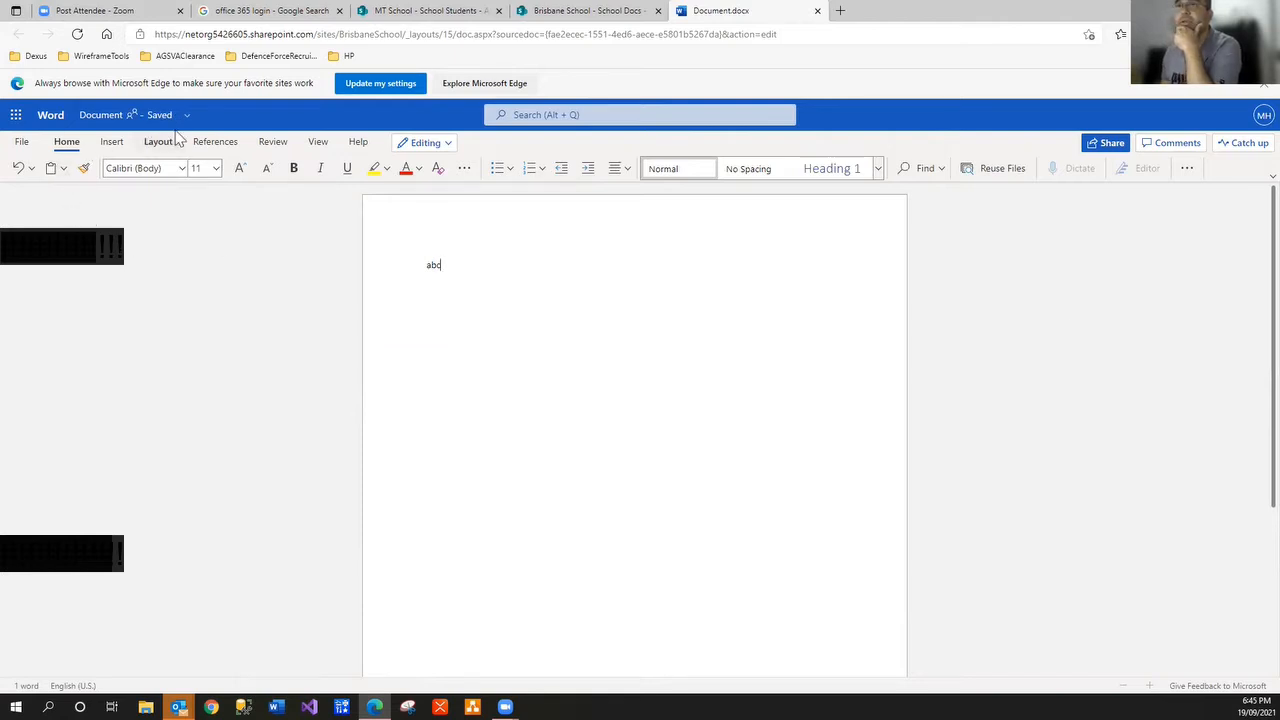
{"action": "left_click", "coordinate": [20, 142]}
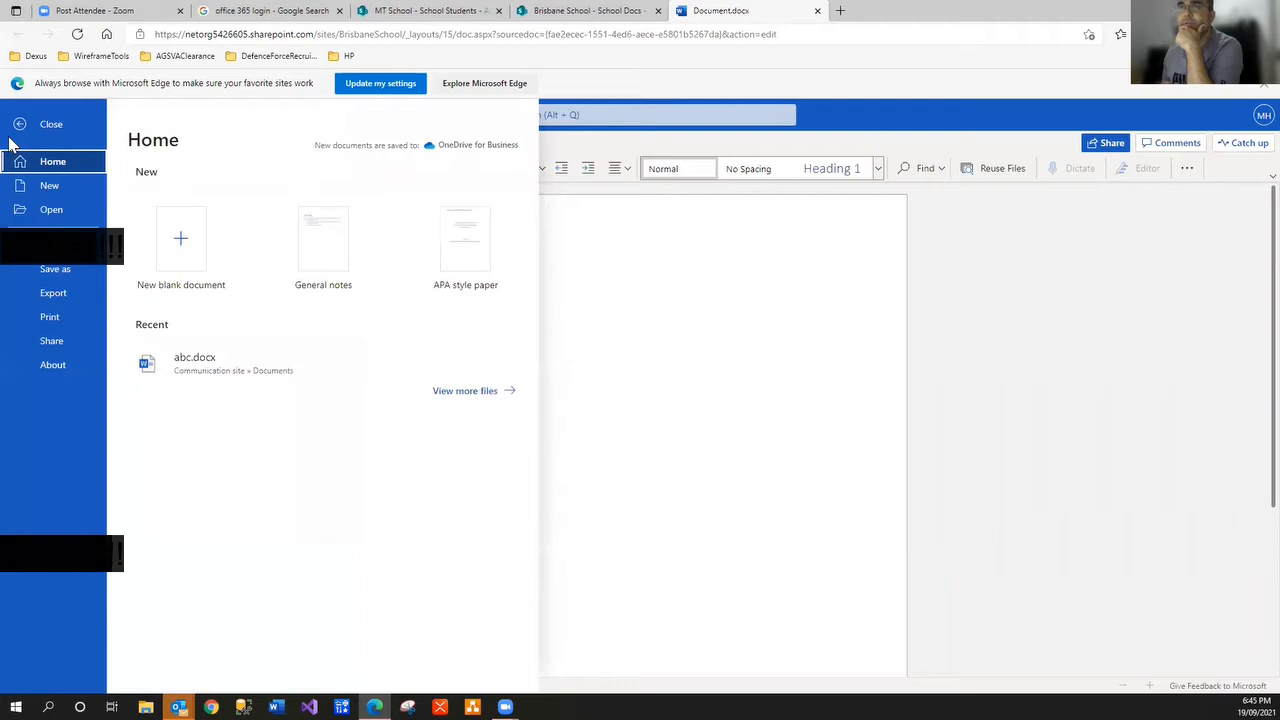
{"action": "left_click", "coordinate": [22, 127]}
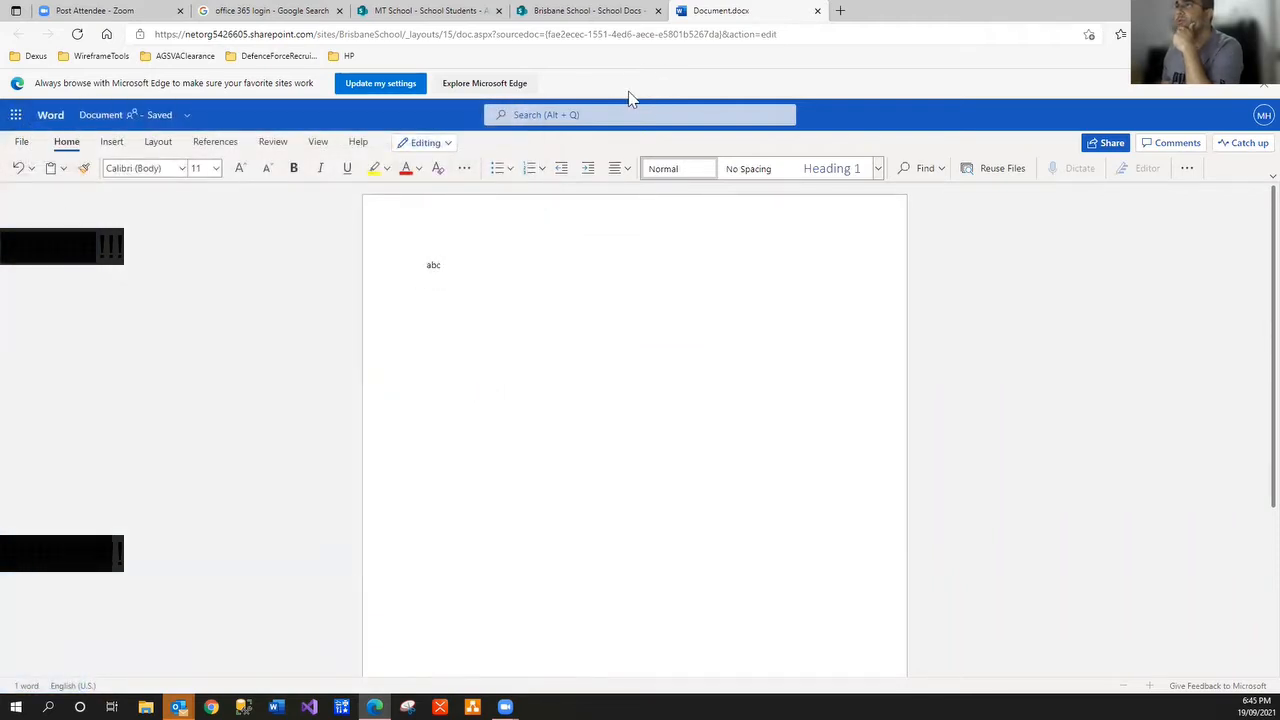
{"action": "left_click", "coordinate": [447, 144]}
{"action": "left_click", "coordinate": [446, 141]}
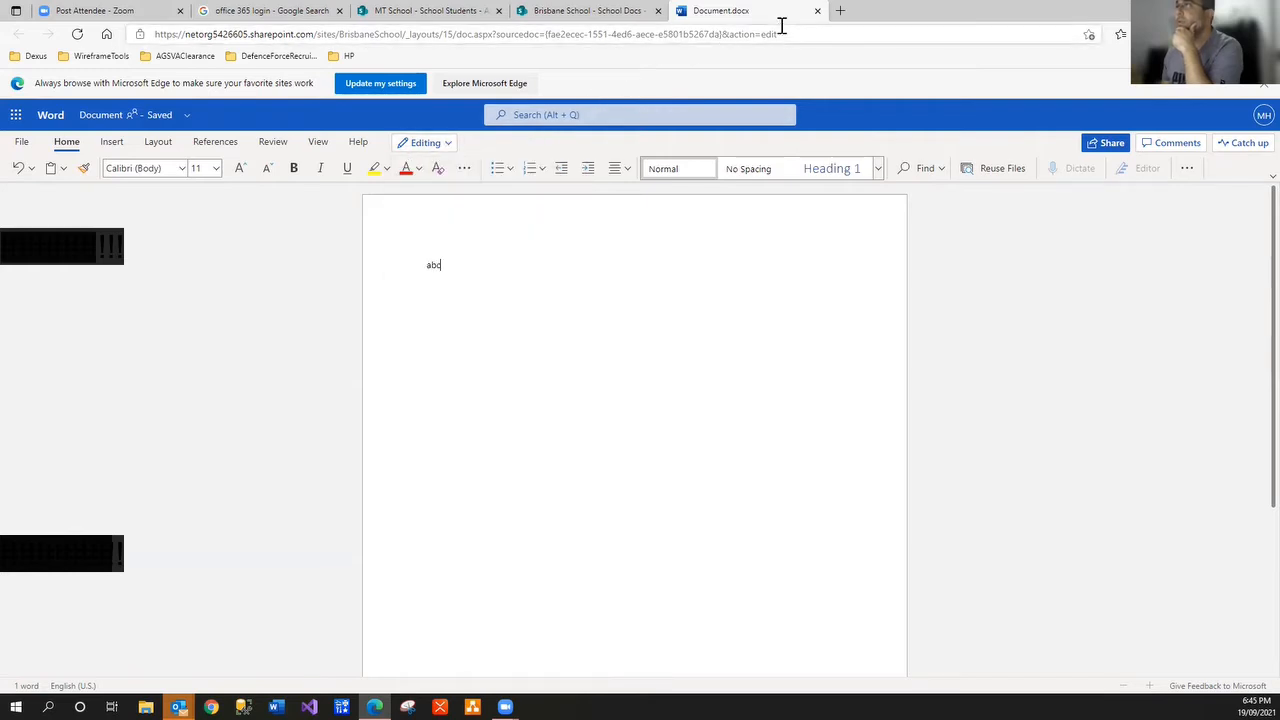
Close the Document.docx tab to return to the School Docs library
{"action": "left_click", "coordinate": [634, 22]}
{"action": "left_click", "coordinate": [785, 18]}
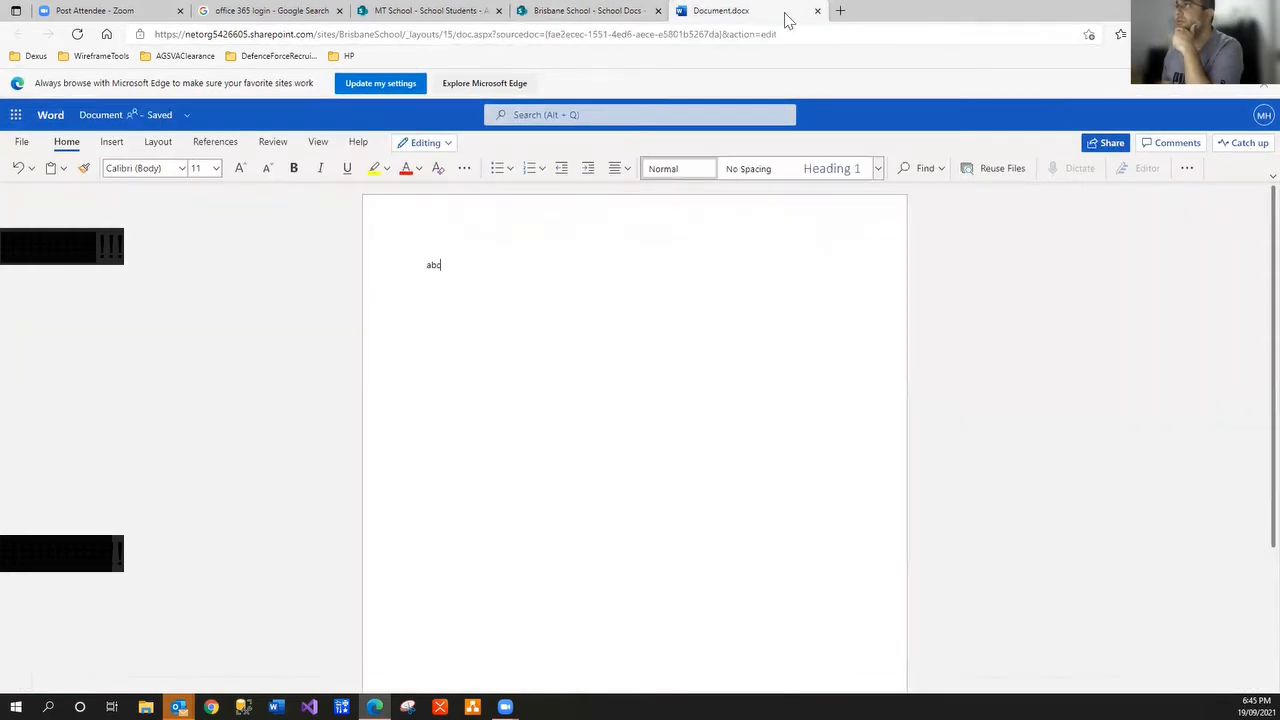
{"action": "left_click", "coordinate": [817, 10]}
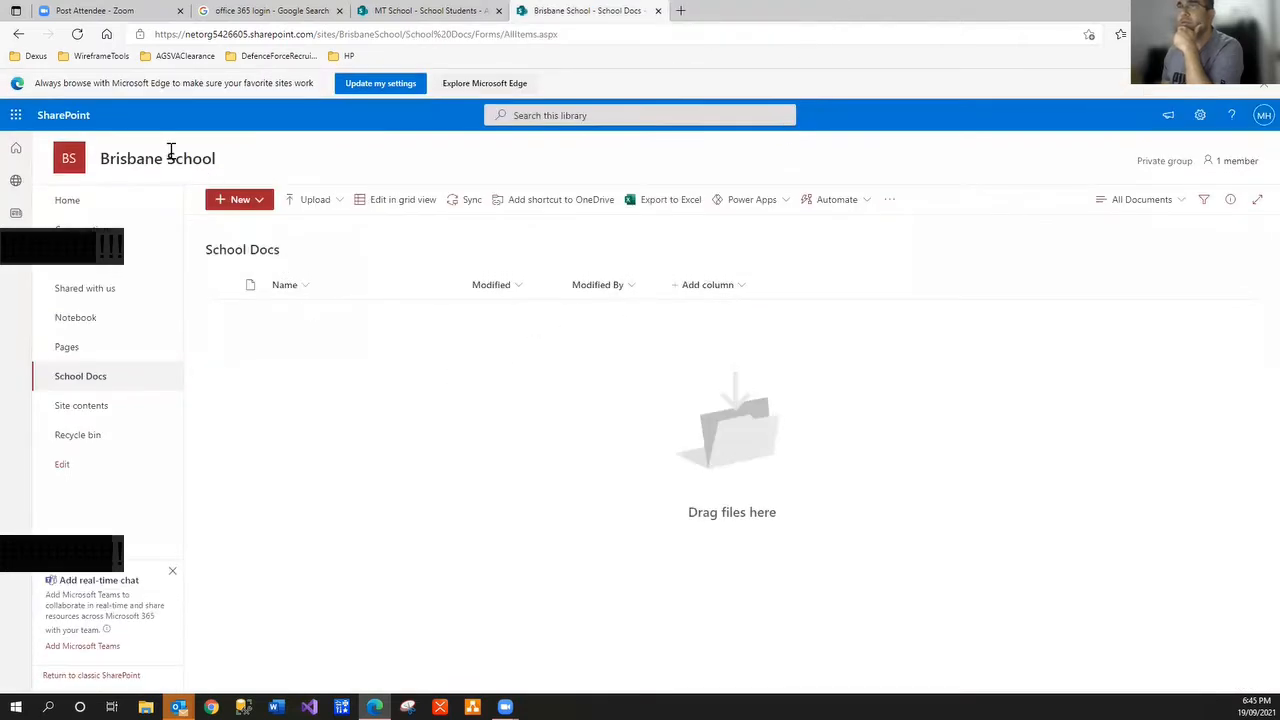
Refresh the library so Document.docx appears, open it briefly and close it again
{"action": "left_click", "coordinate": [77, 34]}
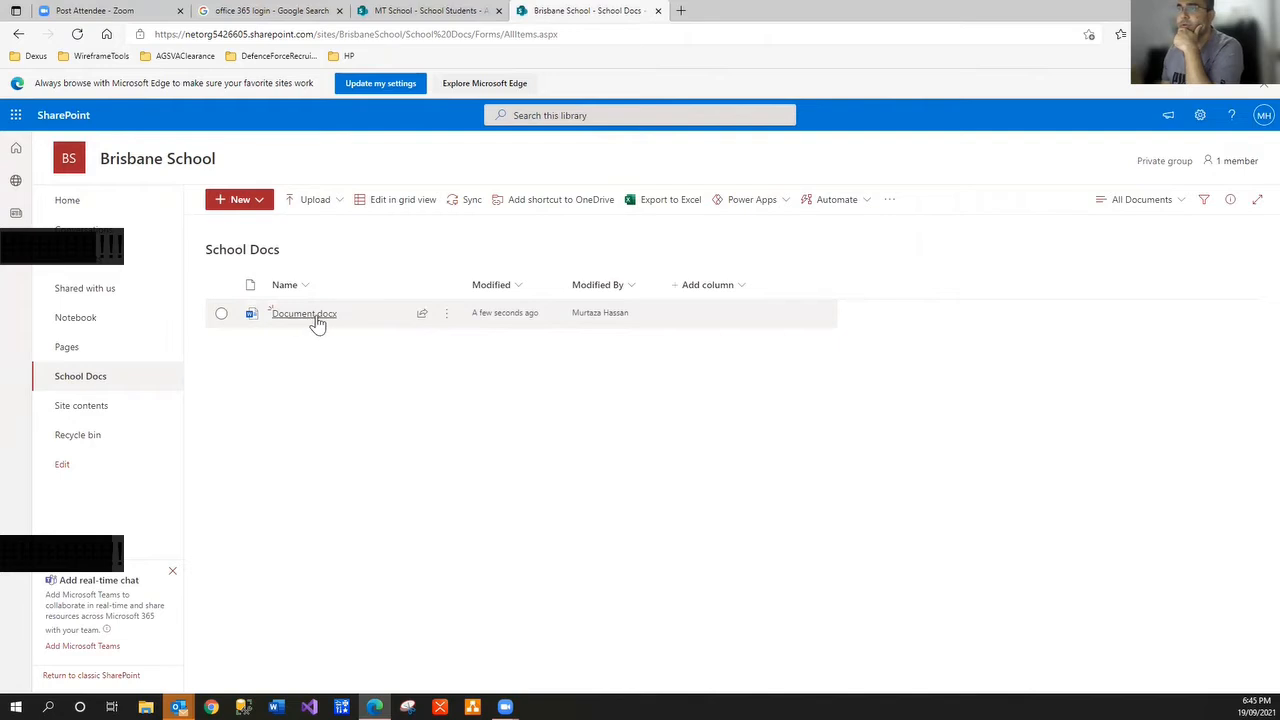
{"action": "left_click", "coordinate": [313, 316]}
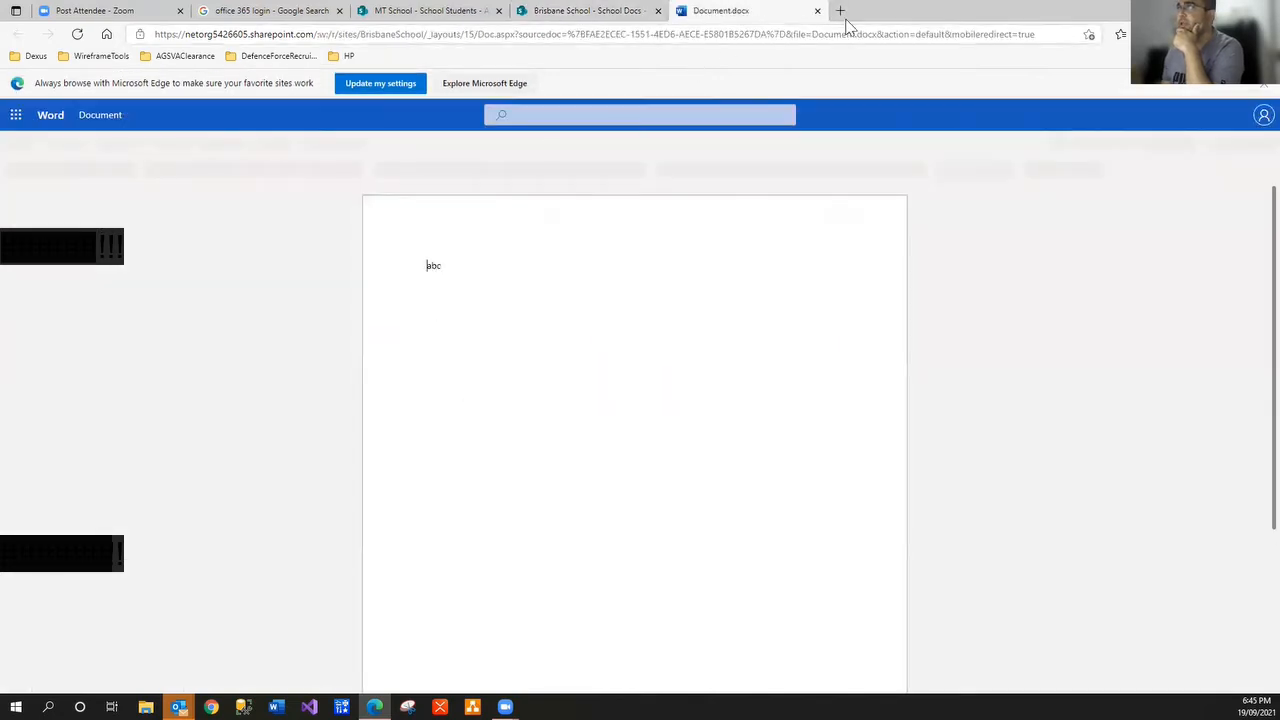
{"action": "left_click", "coordinate": [817, 10]}
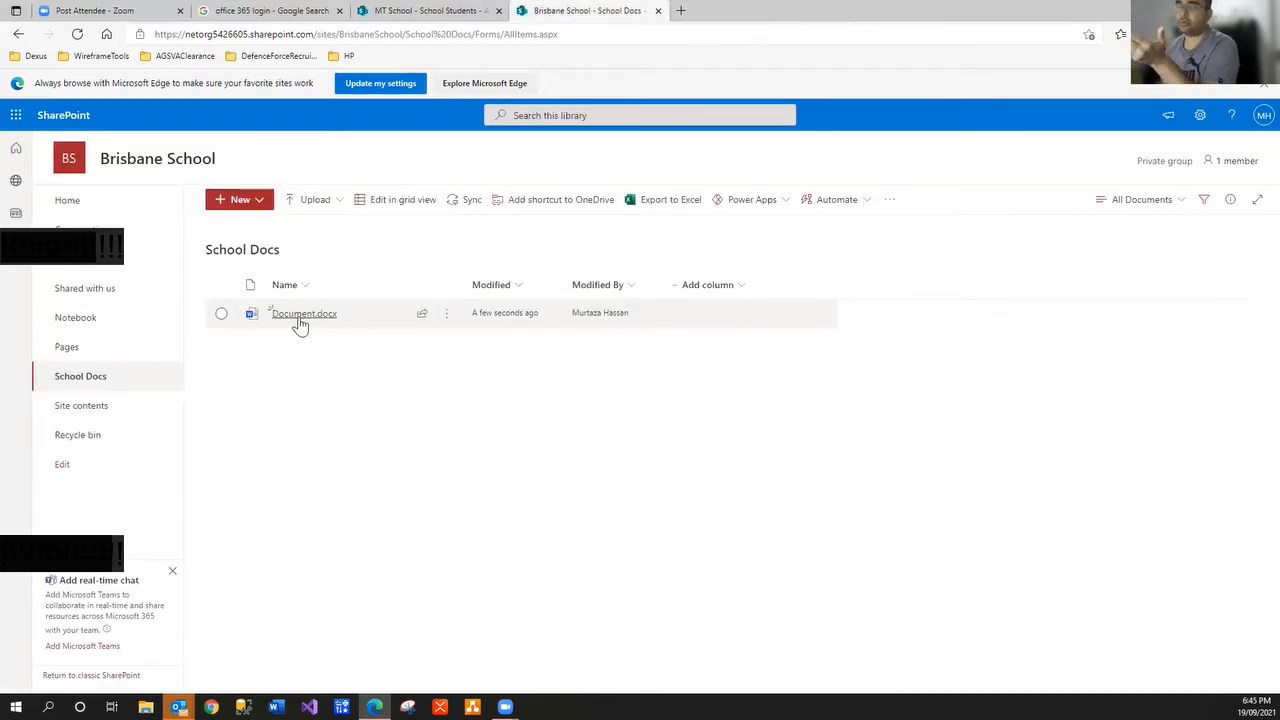
Check Document.docx's version history, then reopen the file in Word for the web
{"action": "mouse_move", "coordinate": [300, 325]}
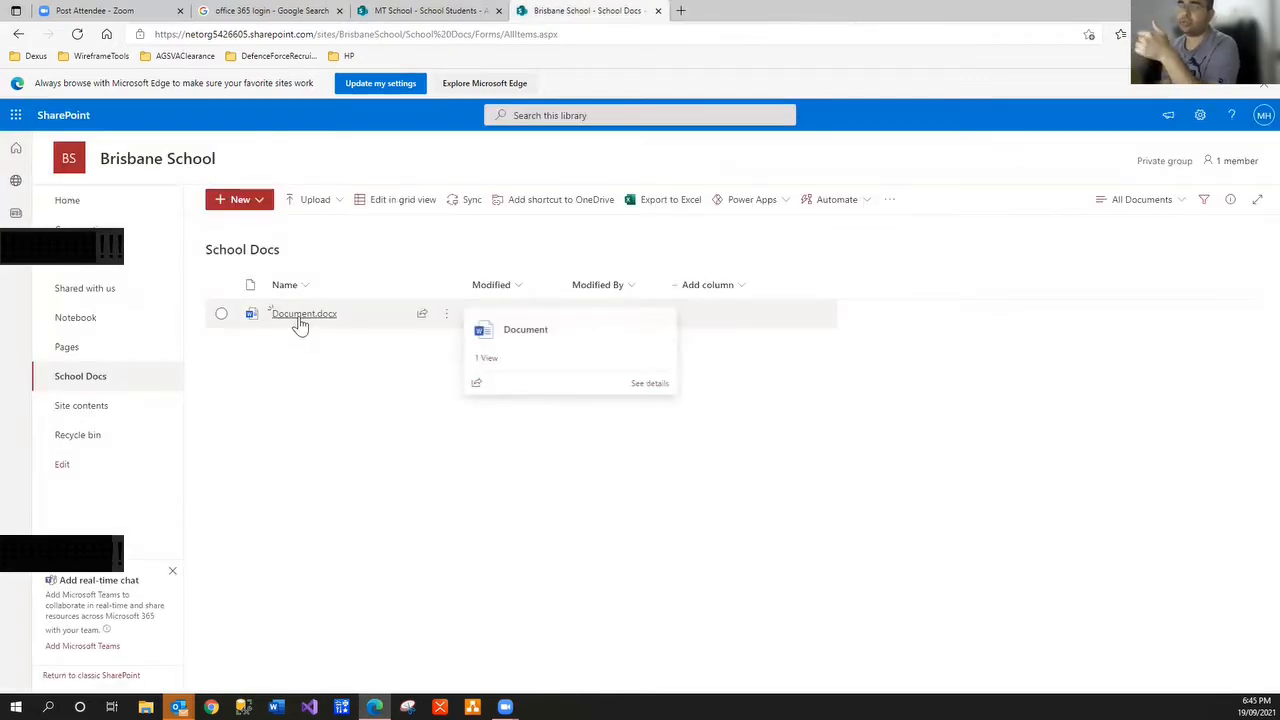
{"action": "left_click", "coordinate": [446, 318]}
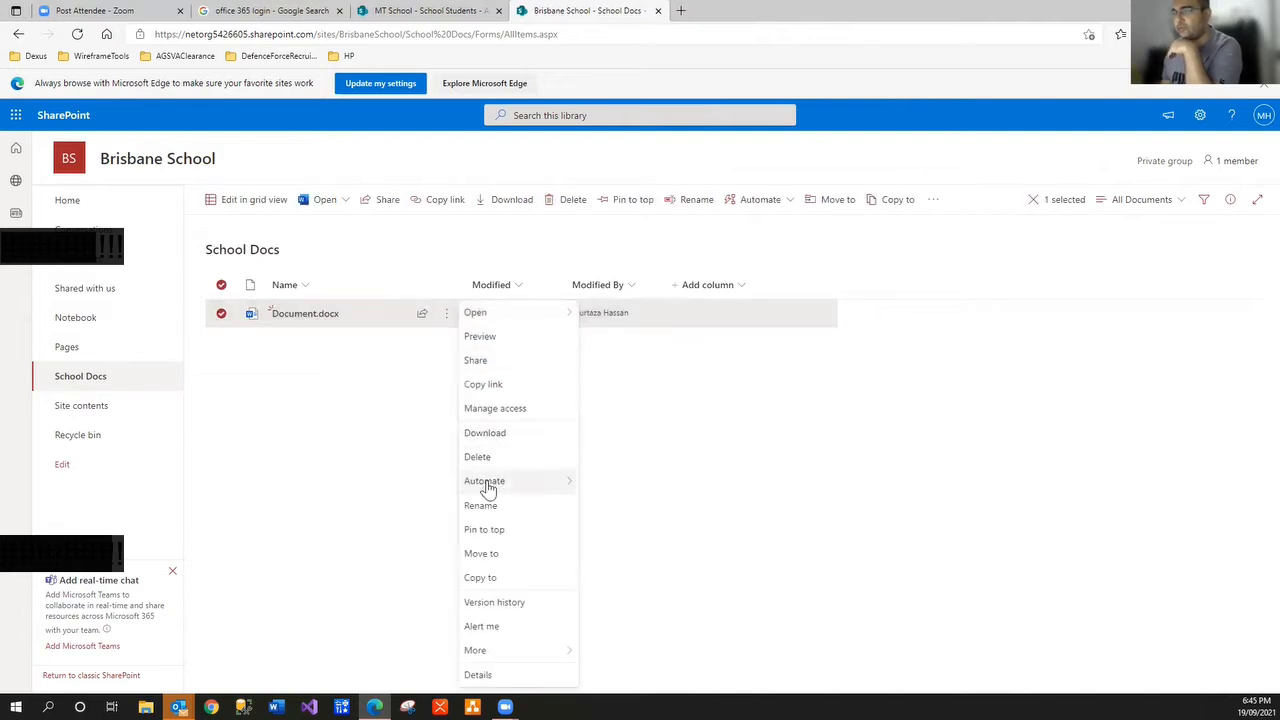
{"action": "left_click", "coordinate": [490, 605]}
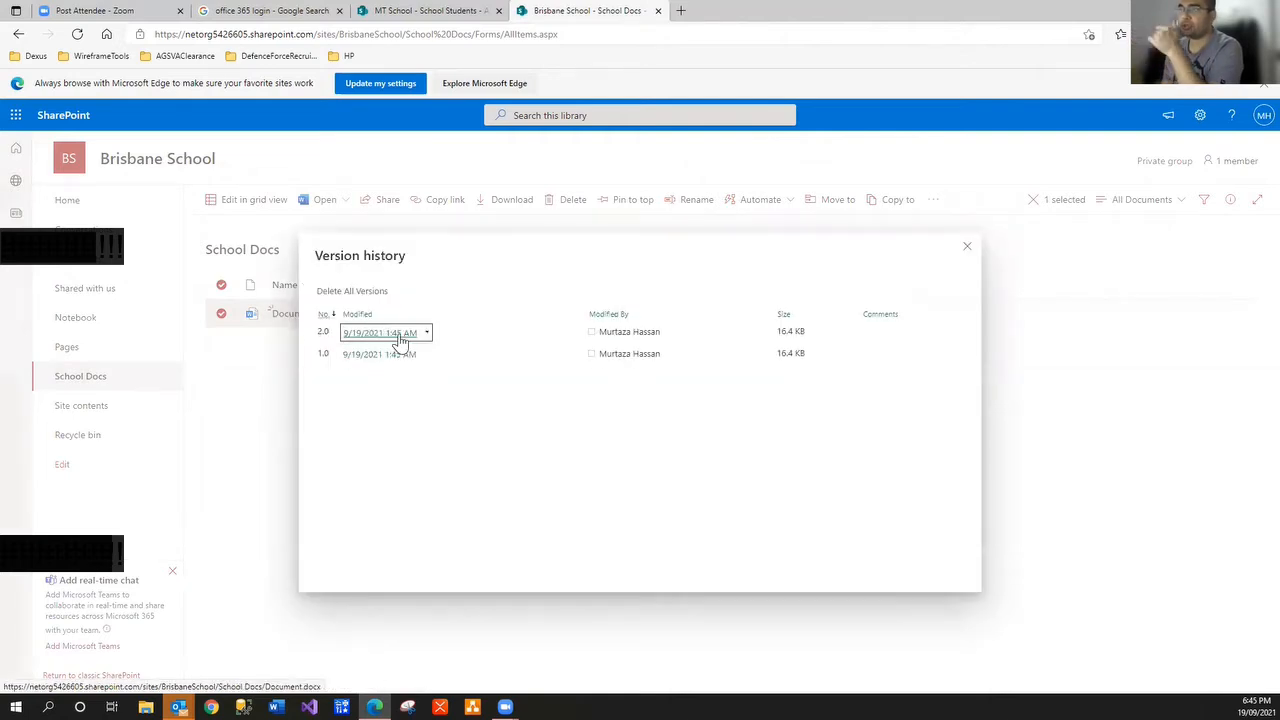
{"action": "left_click", "coordinate": [967, 247]}
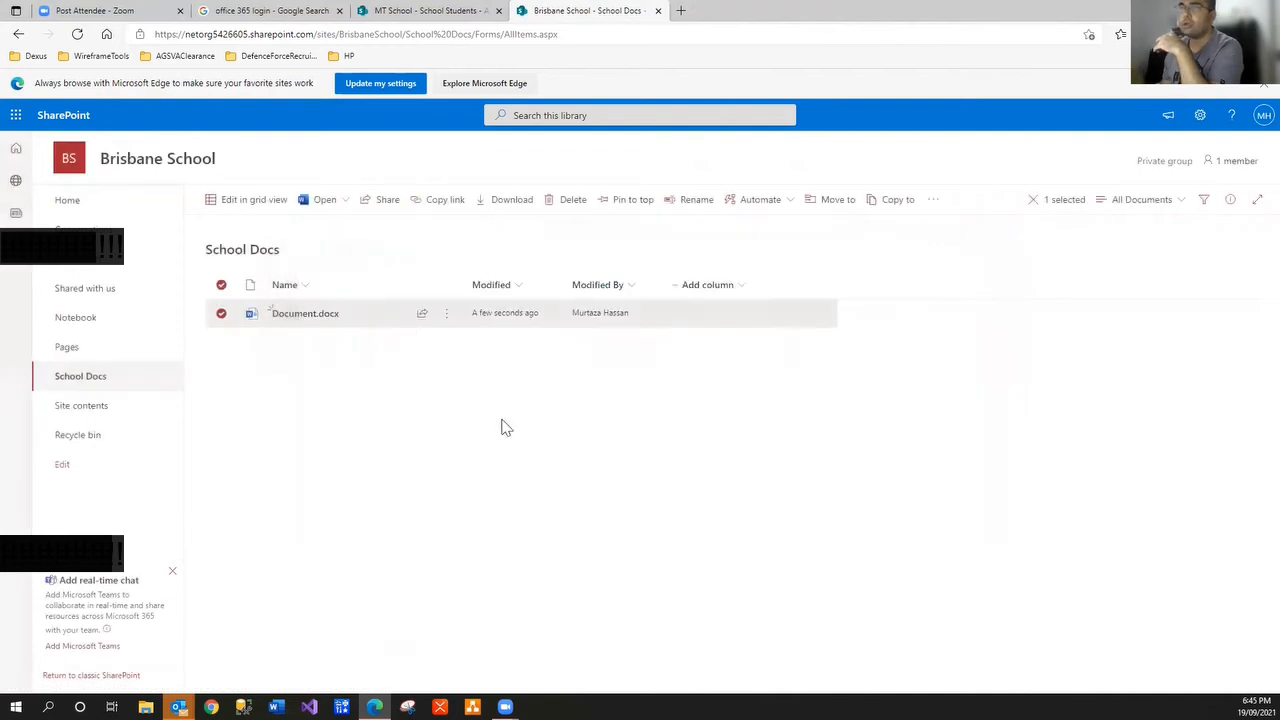
{"action": "left_click", "coordinate": [330, 318]}
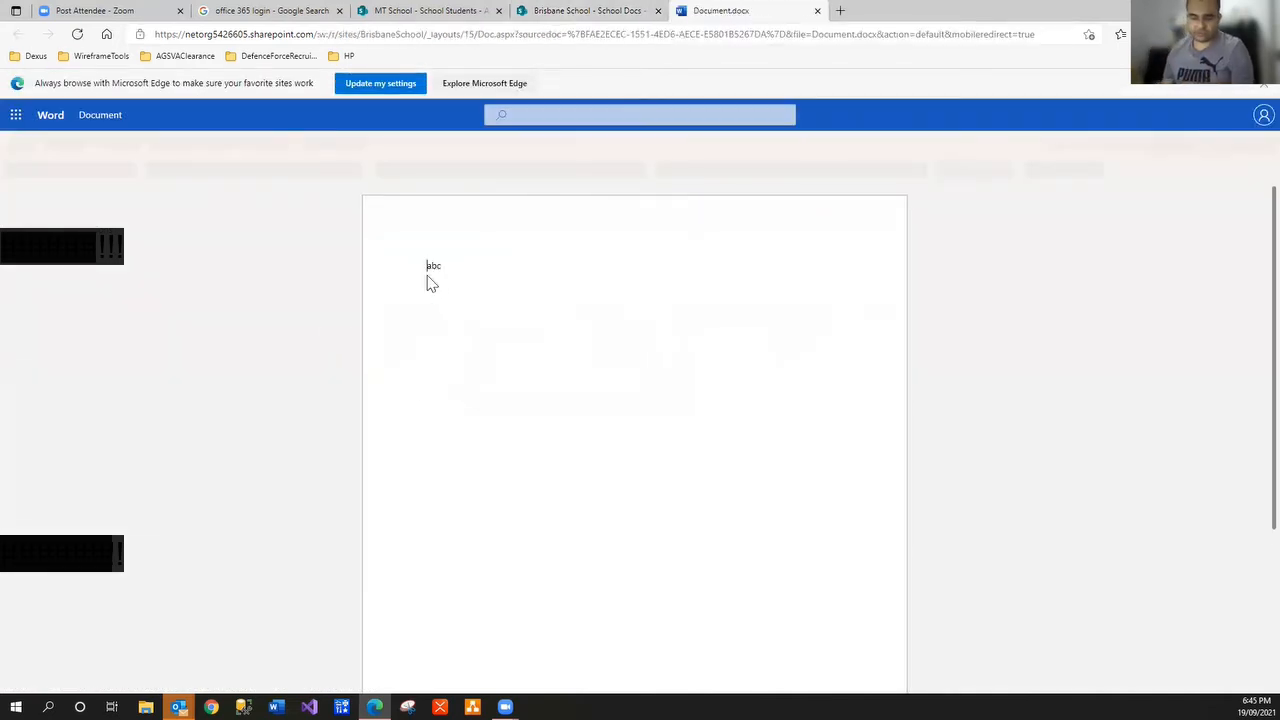
Replace 'abc' with 'xyz', glance at the file details, and close the document
{"action": "double_click", "coordinate": [427, 276]}
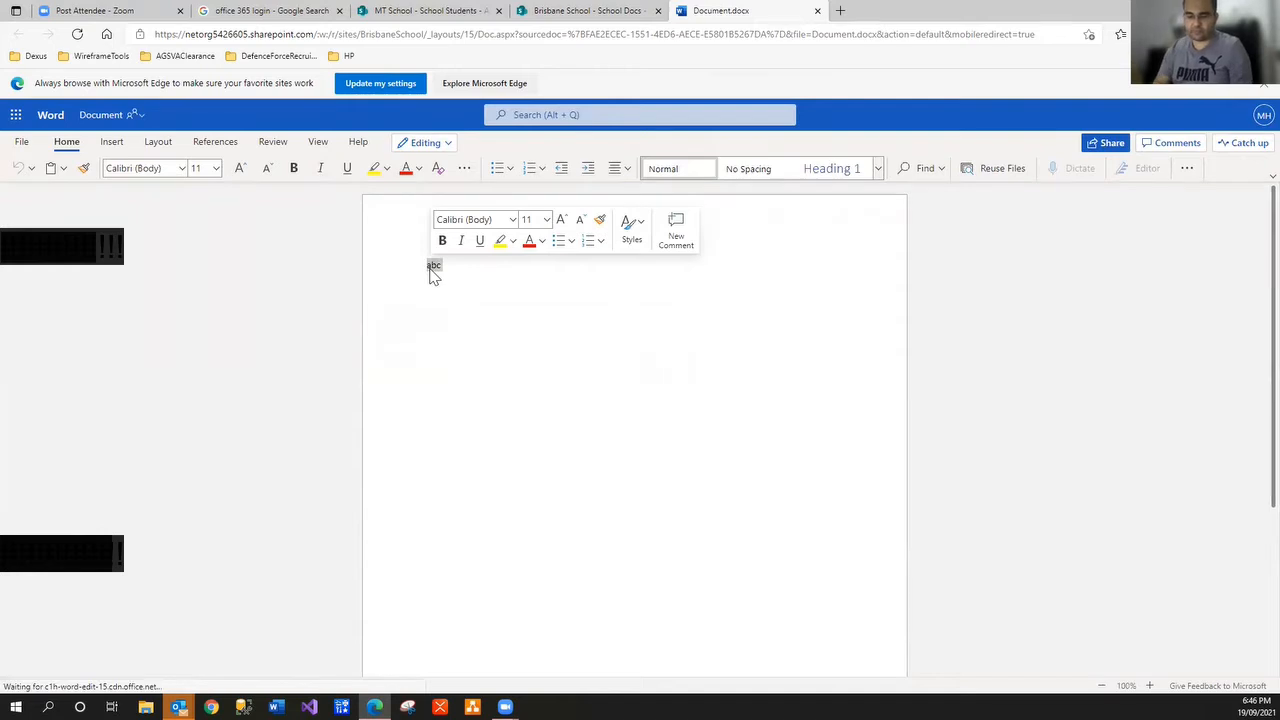
{"action": "type", "text": "xyz"}
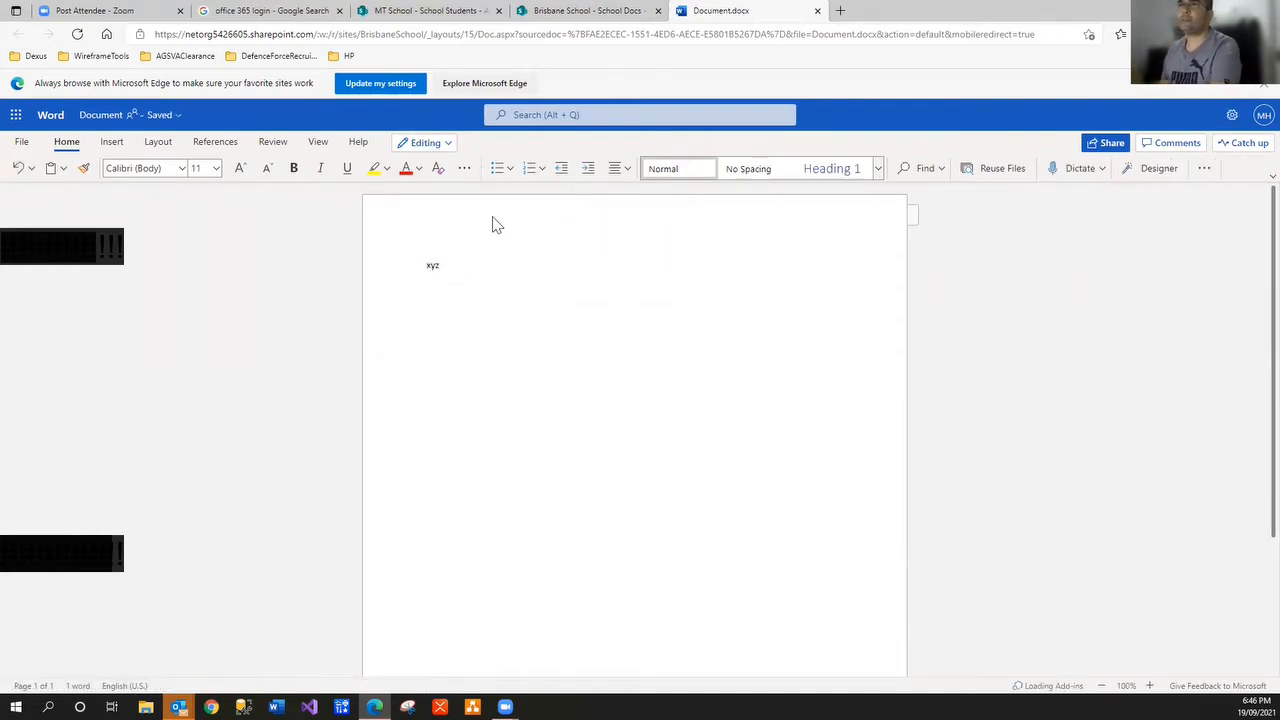
{"action": "left_click", "coordinate": [172, 116]}
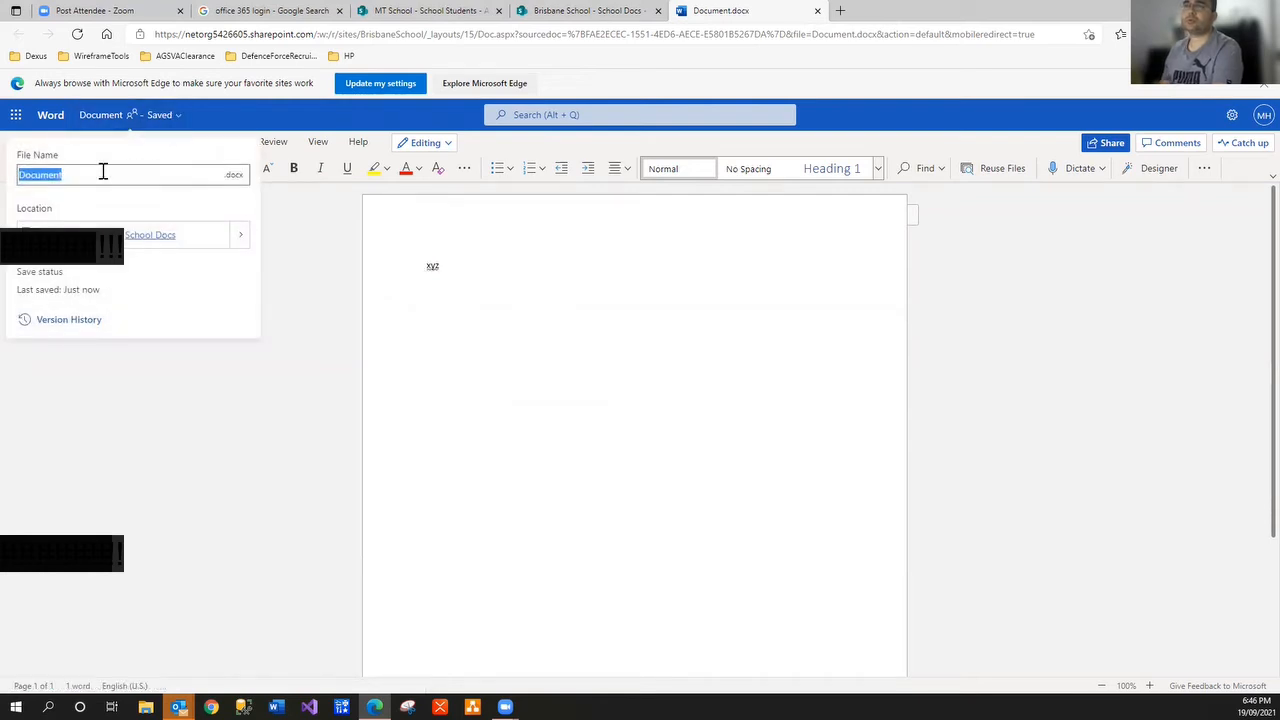
{"action": "left_click", "coordinate": [504, 384]}
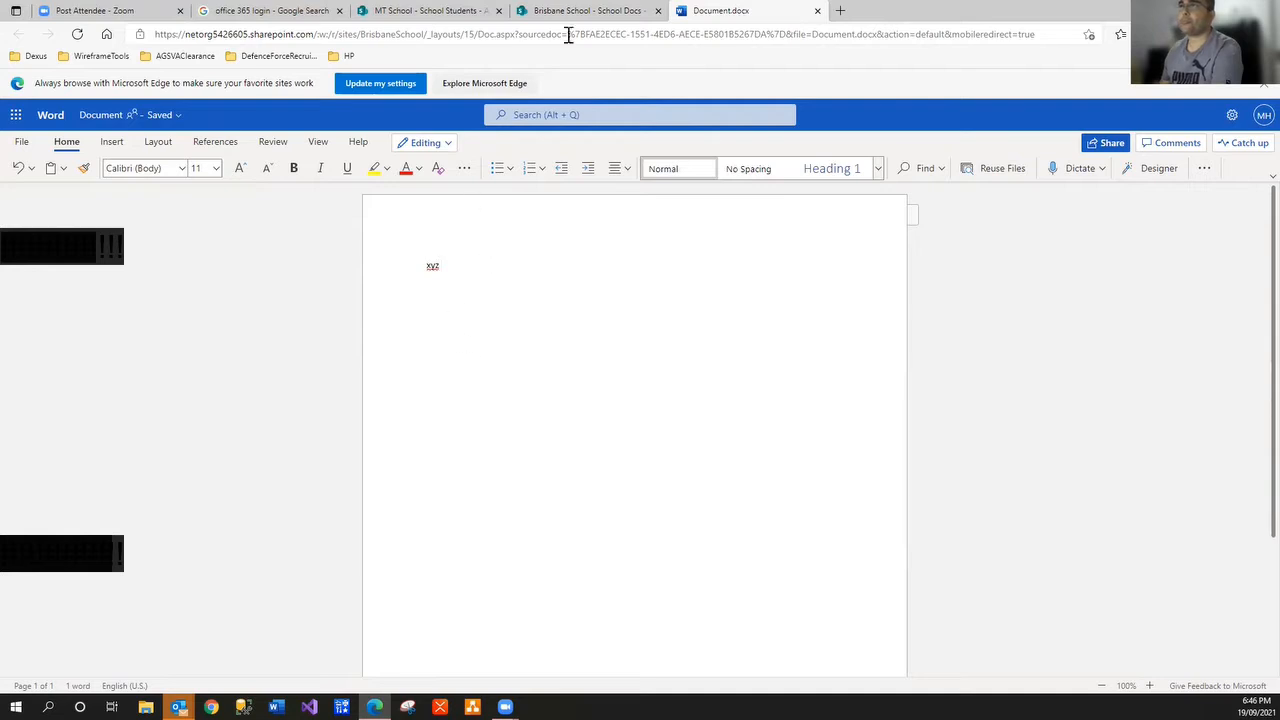
{"action": "left_click", "coordinate": [817, 11]}
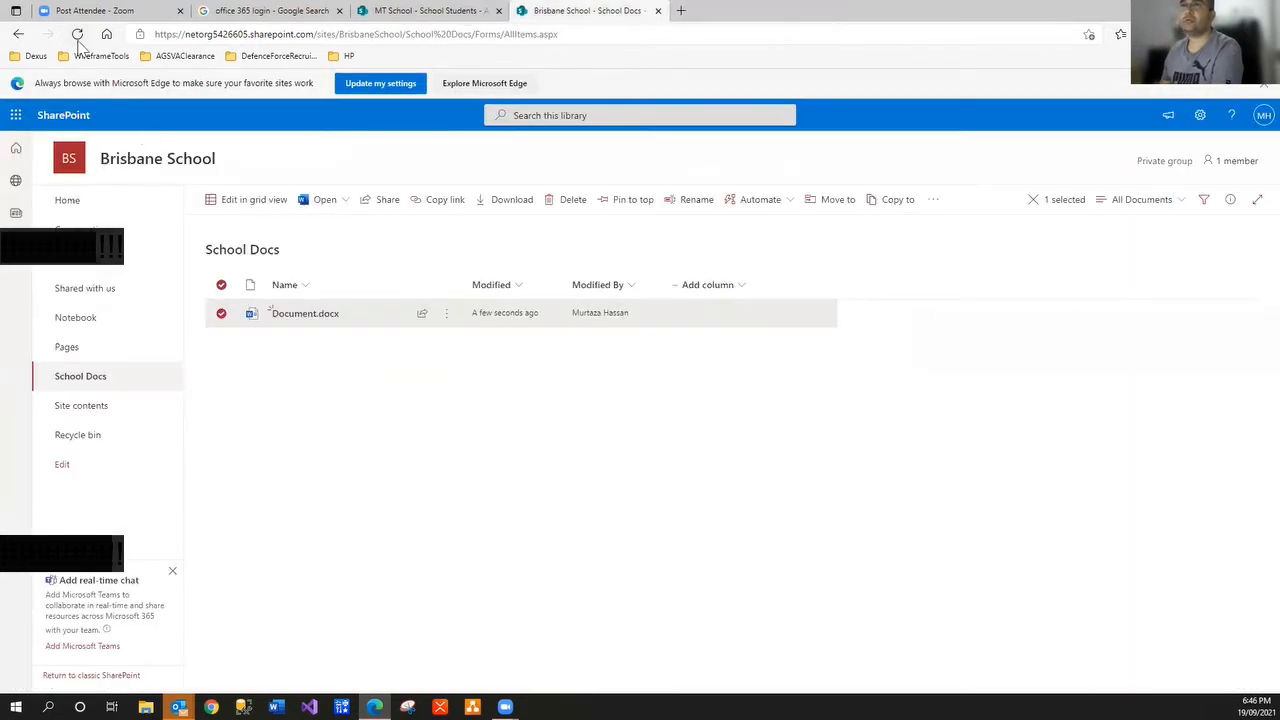
Review Document.docx's version history and confirm the document currently reads 'xyz'
{"action": "left_click", "coordinate": [77, 35]}
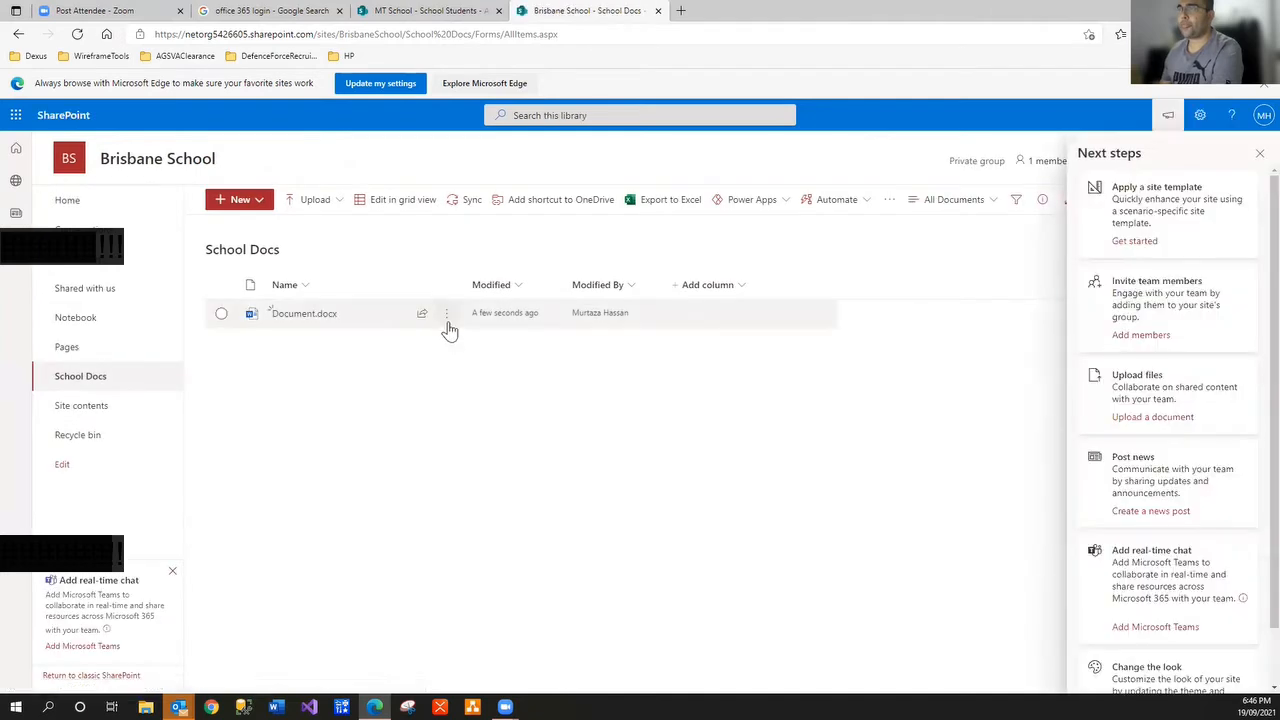
{"action": "left_click", "coordinate": [446, 315]}
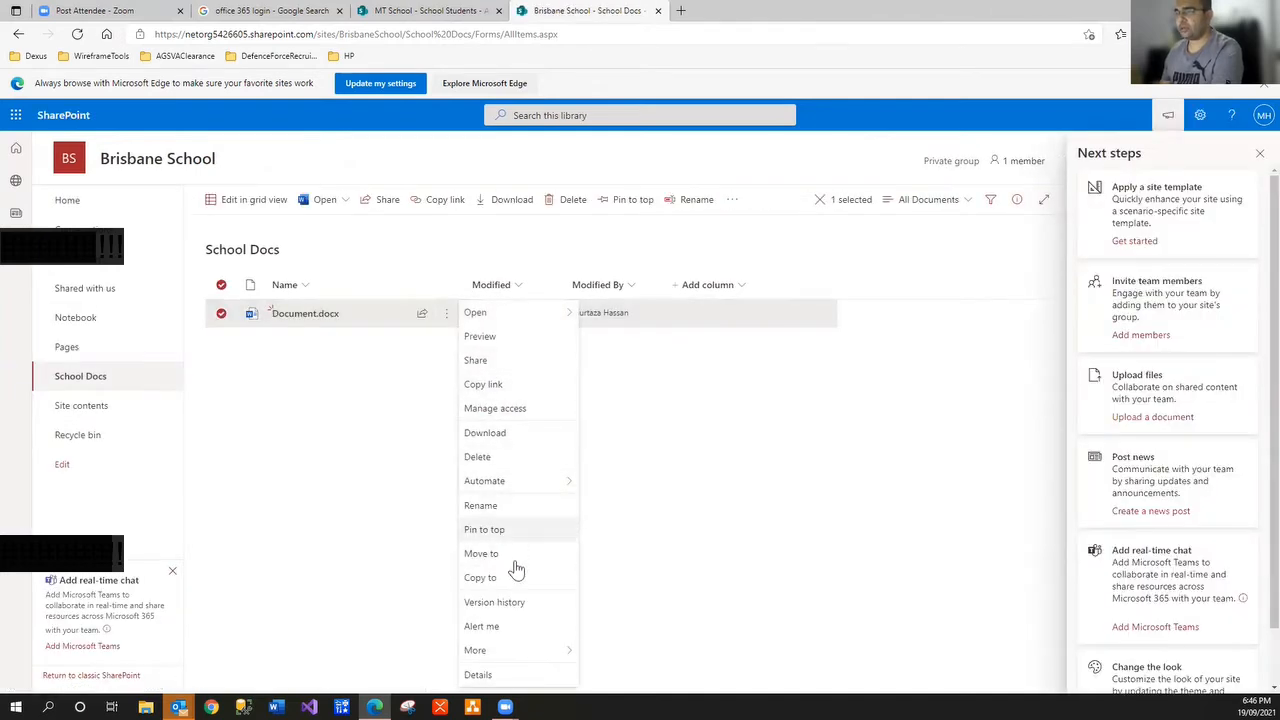
{"action": "left_click", "coordinate": [512, 604]}
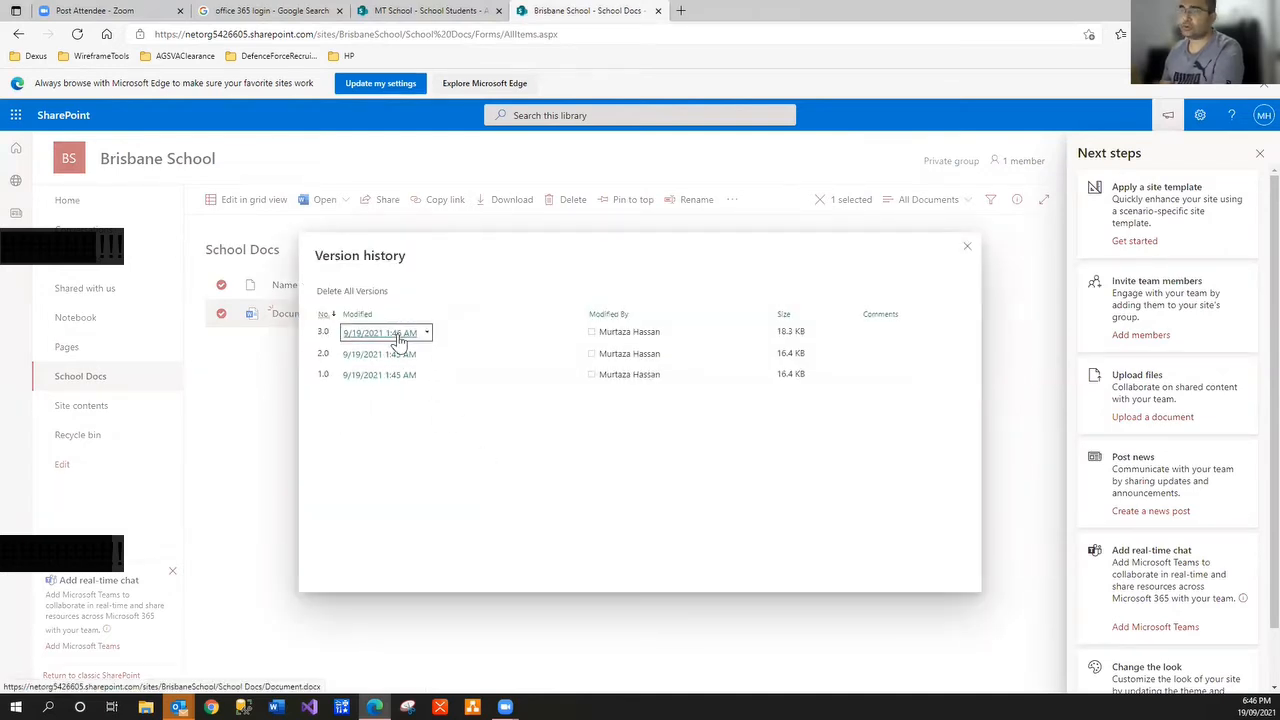
{"action": "left_click", "coordinate": [966, 247]}
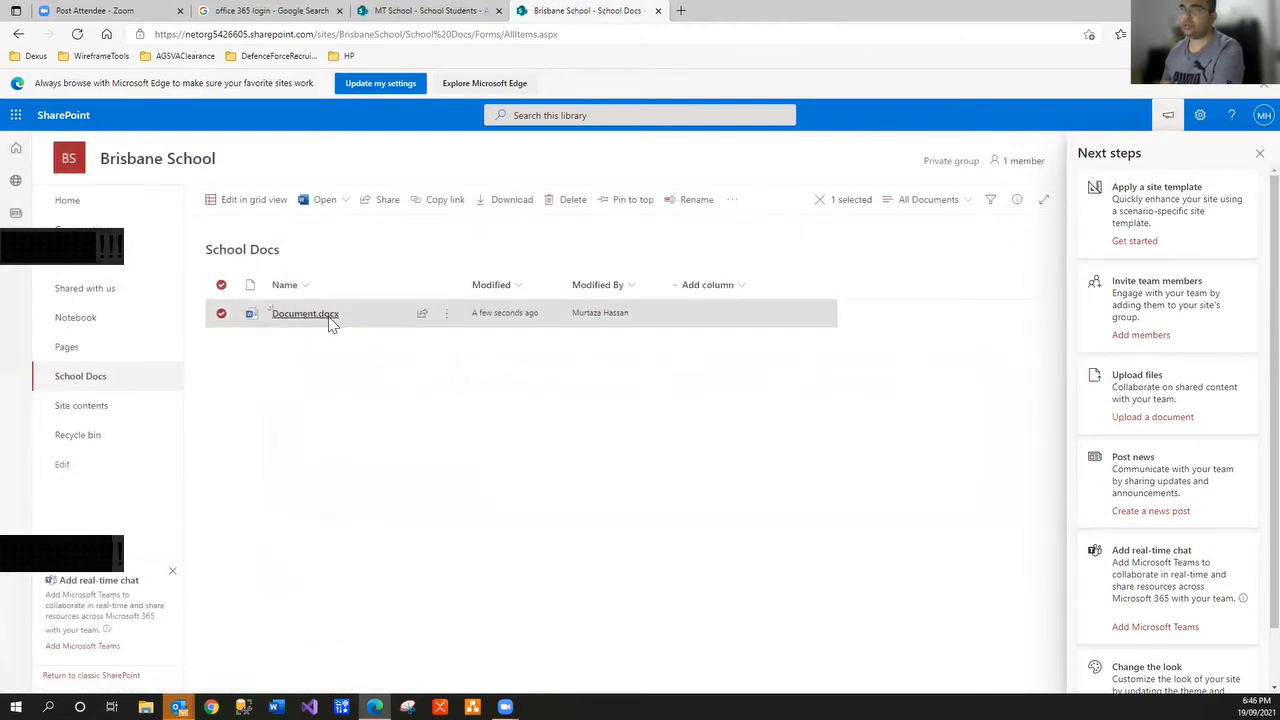
{"action": "left_click", "coordinate": [329, 316]}
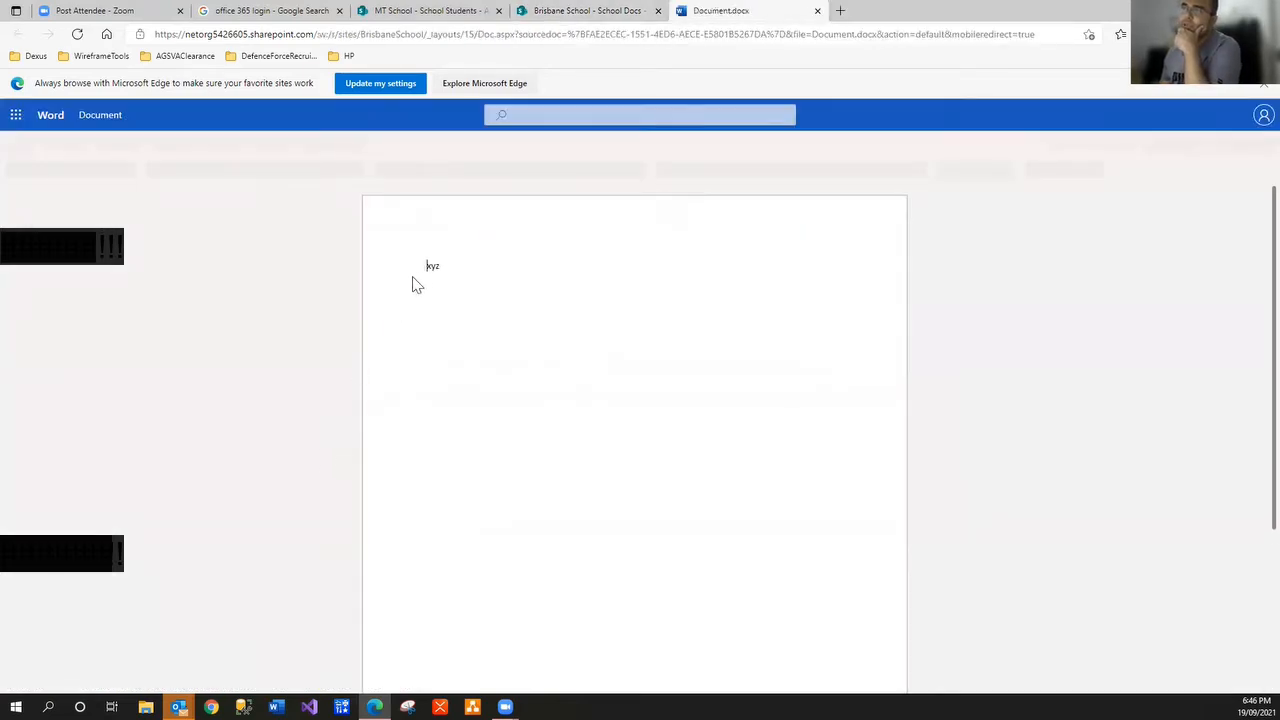
{"action": "double_click", "coordinate": [433, 267]}
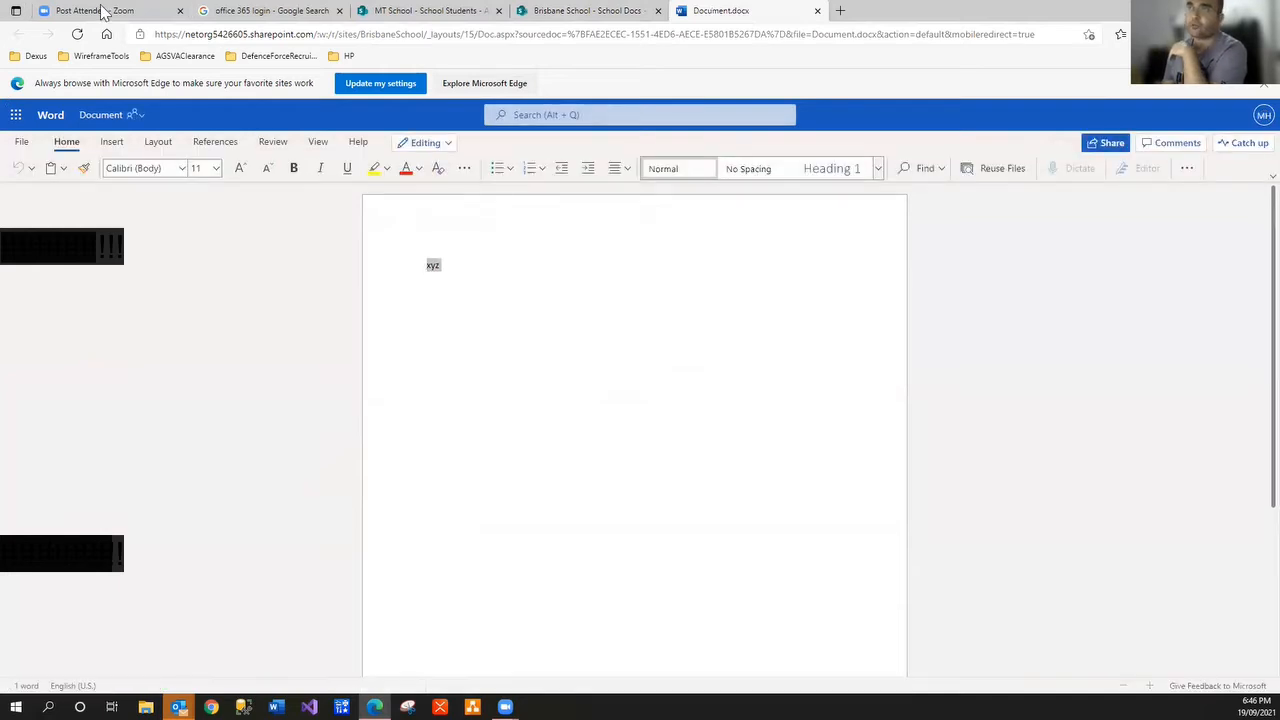
{"action": "left_click", "coordinate": [816, 11]}
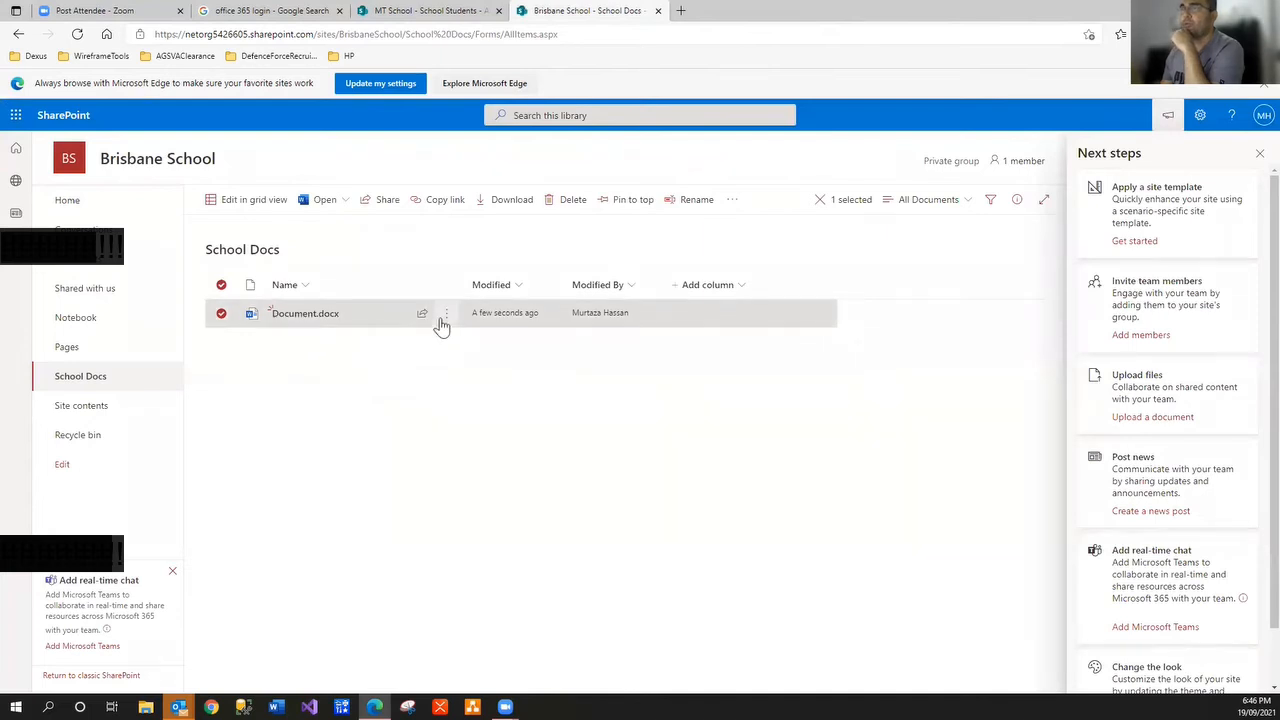
Restore version 2.0 from the version history and reopen the restored Document.docx
{"action": "left_click", "coordinate": [440, 320]}
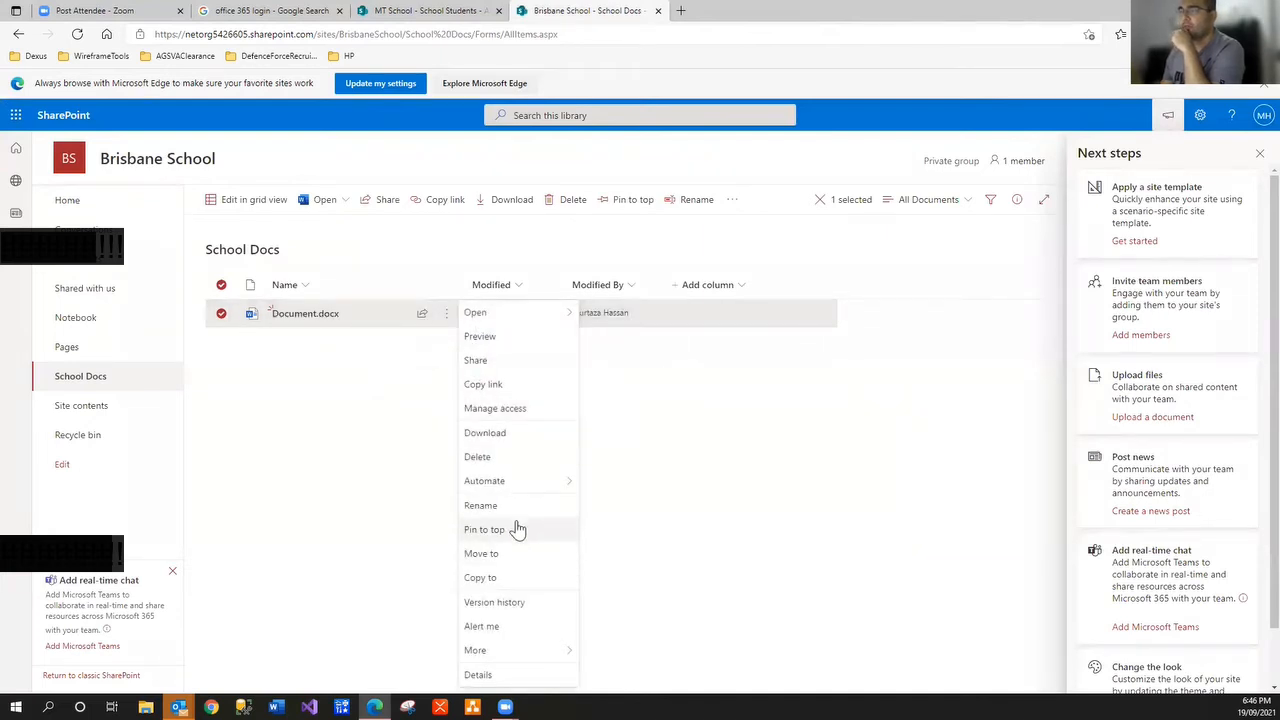
{"action": "left_click", "coordinate": [511, 603]}
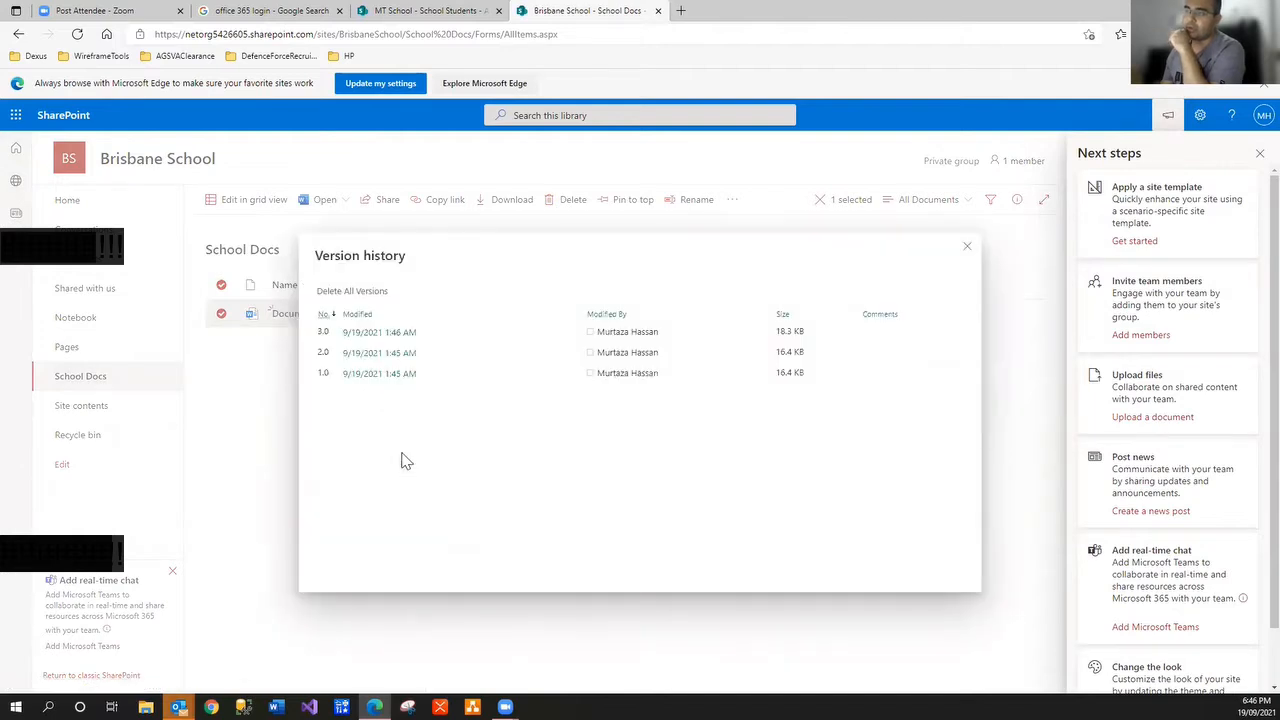
{"action": "left_click", "coordinate": [428, 362]}
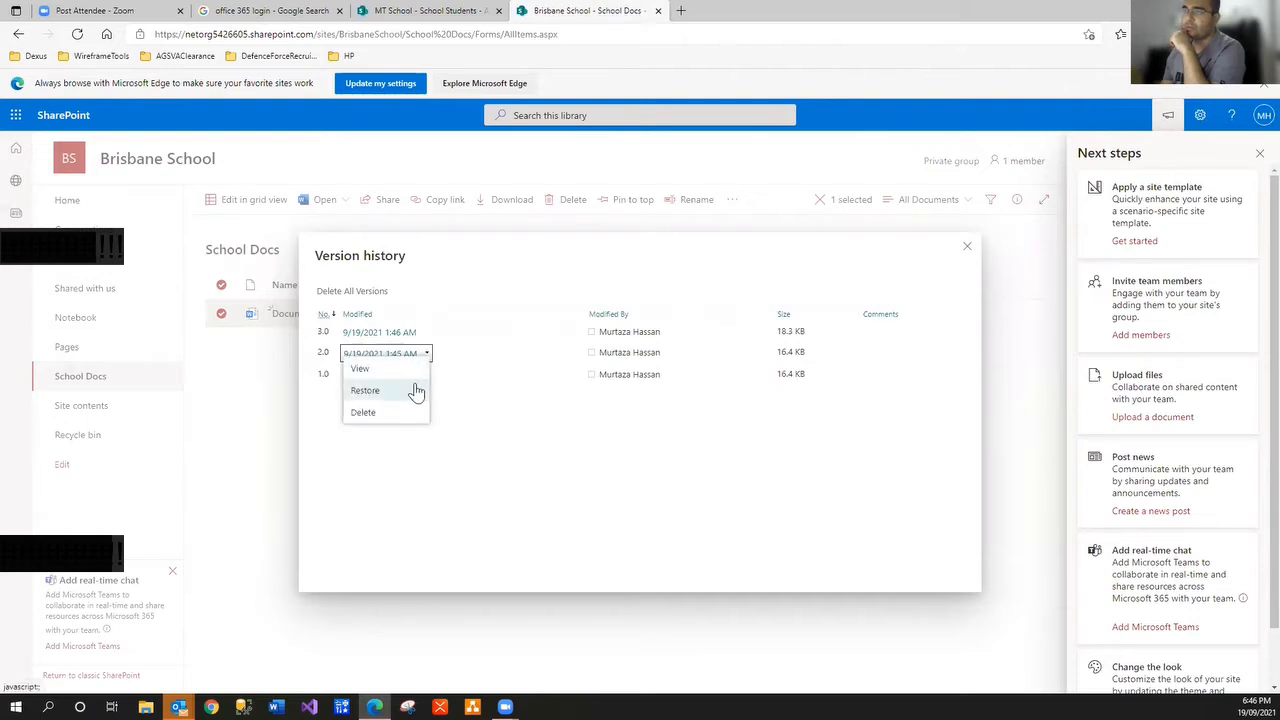
{"action": "left_click", "coordinate": [412, 390]}
{"action": "left_click", "coordinate": [704, 119]}
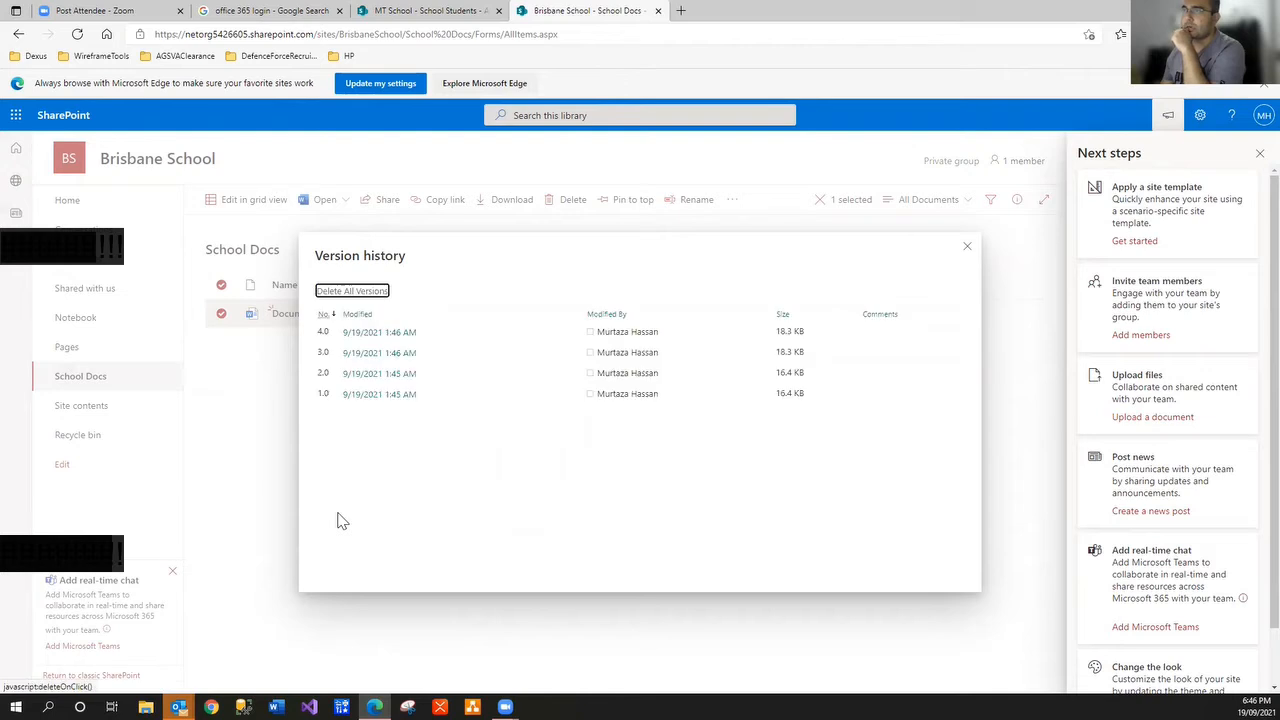
{"action": "left_click", "coordinate": [274, 486]}
{"action": "left_click", "coordinate": [314, 329]}
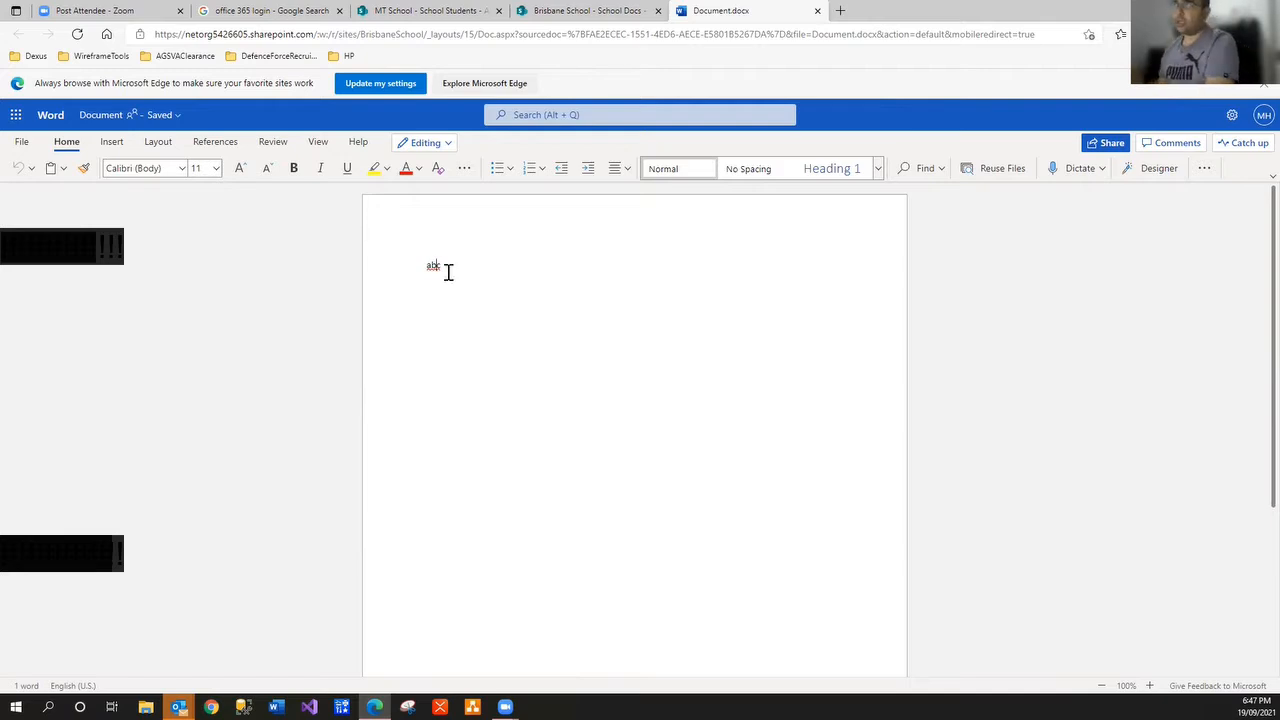
Close the Word document and browse Document.docx's Automate > Power Automate options
{"action": "left_click", "coordinate": [816, 14]}
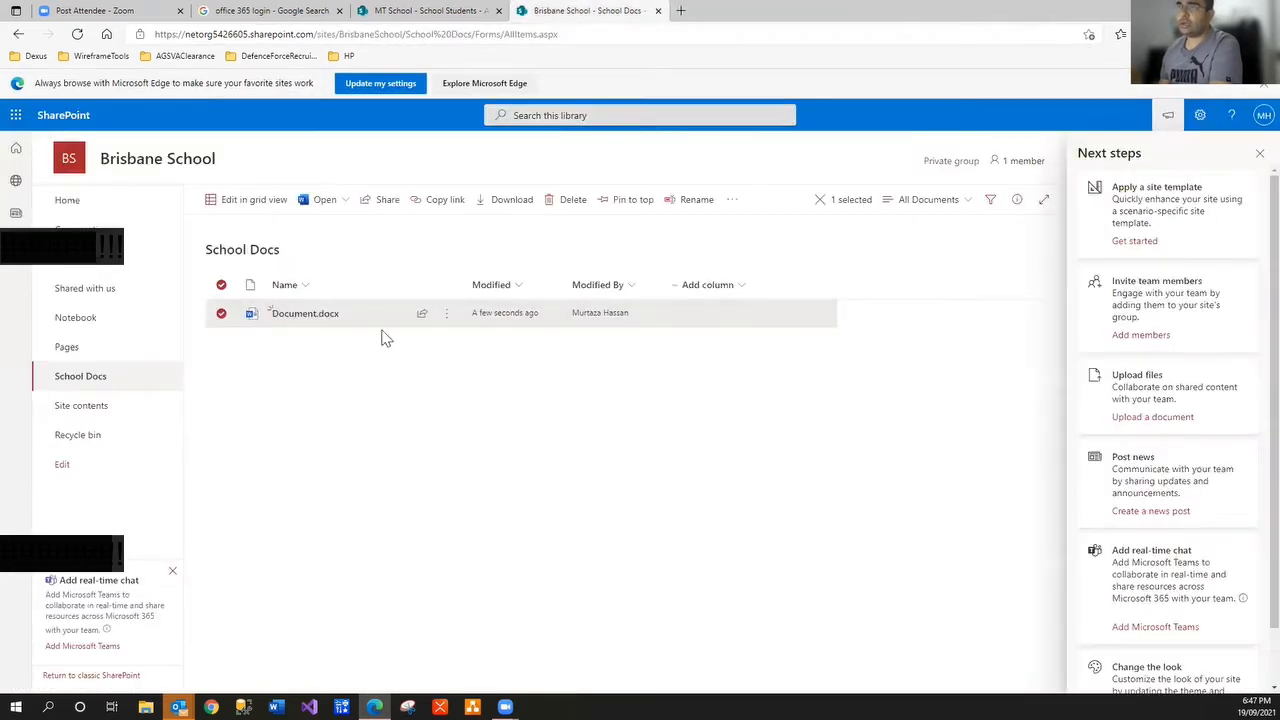
{"action": "left_click", "coordinate": [446, 314]}
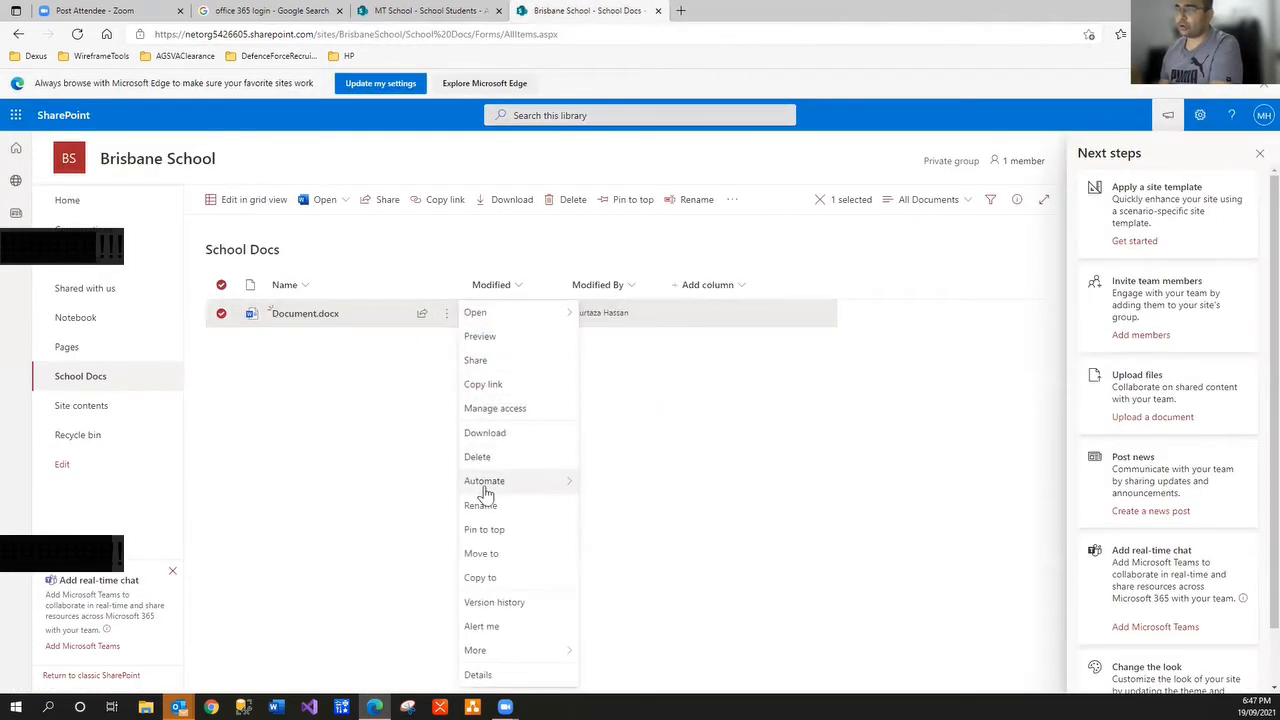
{"action": "mouse_move", "coordinate": [485, 490]}
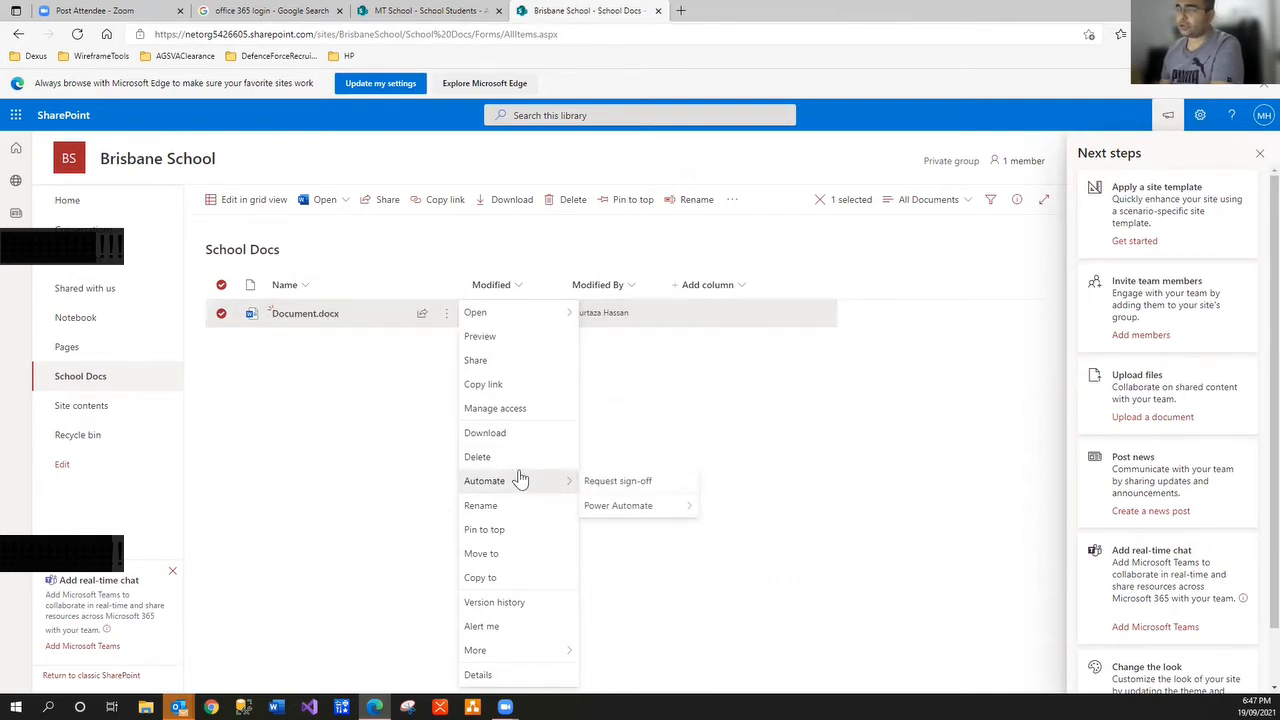
{"action": "mouse_move", "coordinate": [588, 505]}
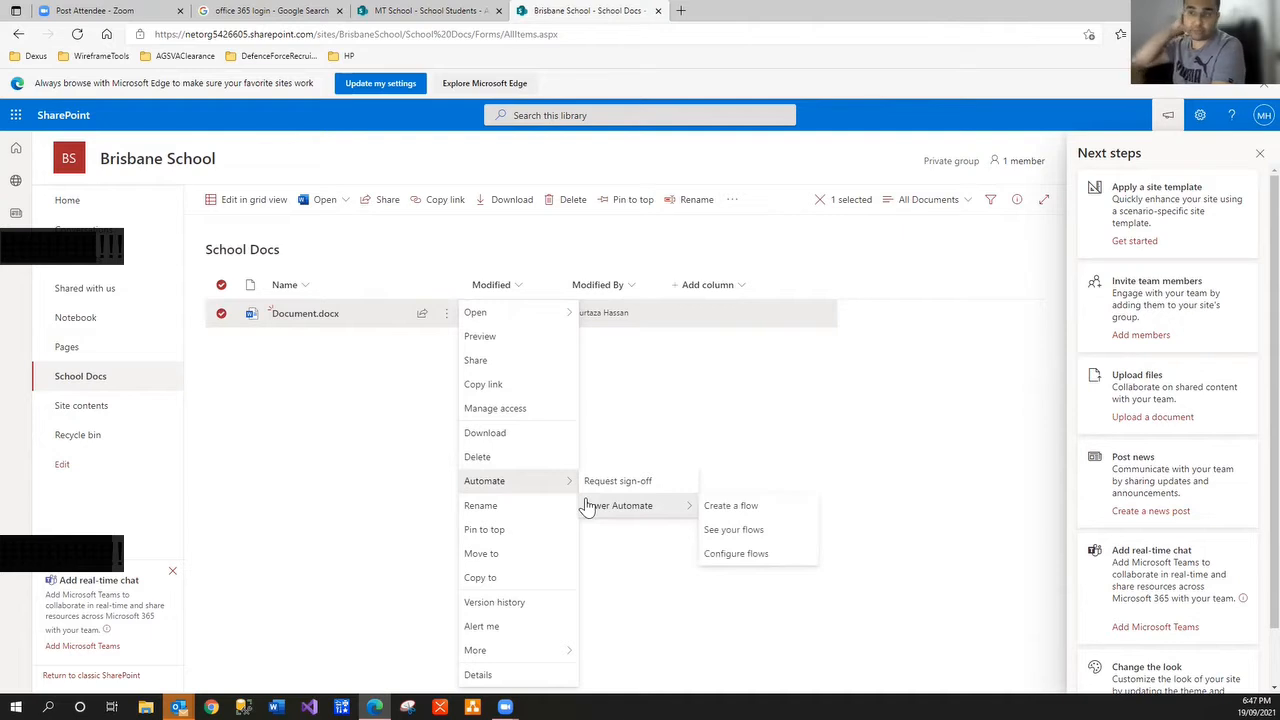
{"action": "left_click", "coordinate": [254, 435]}
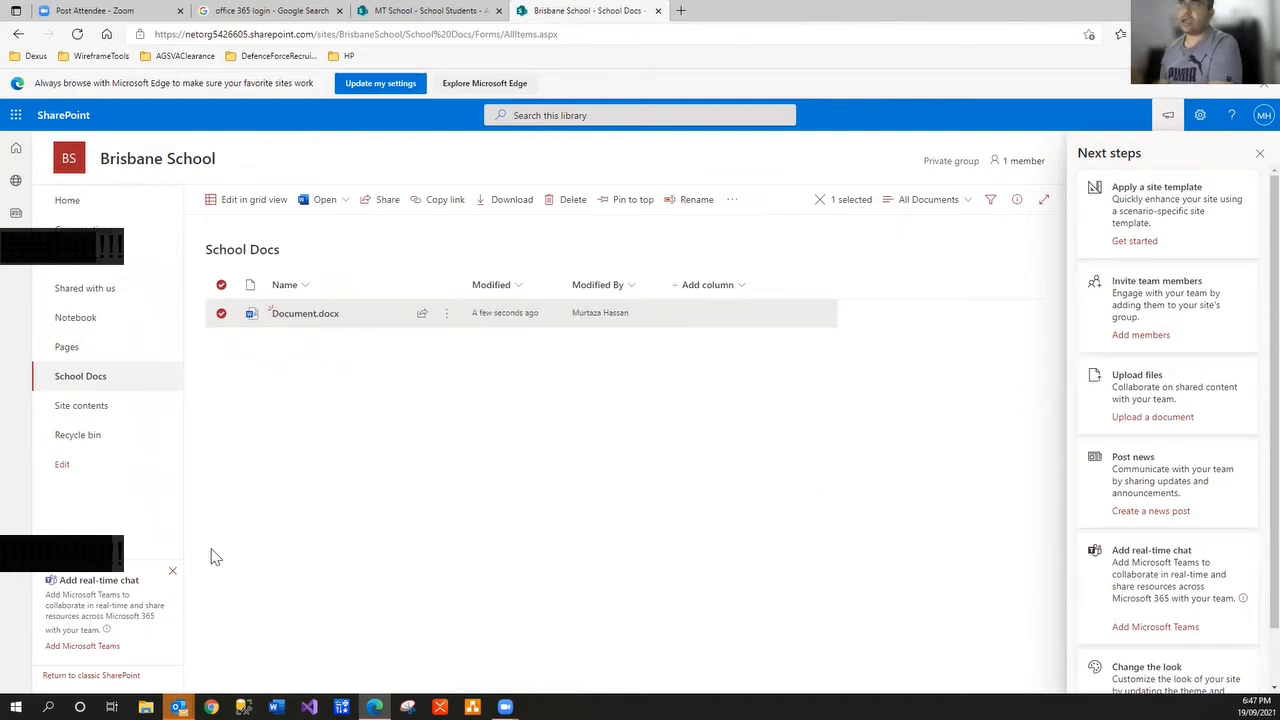
Glance at the MT School Students tab, then open the Brisbane School home page
{"action": "left_click", "coordinate": [430, 11]}
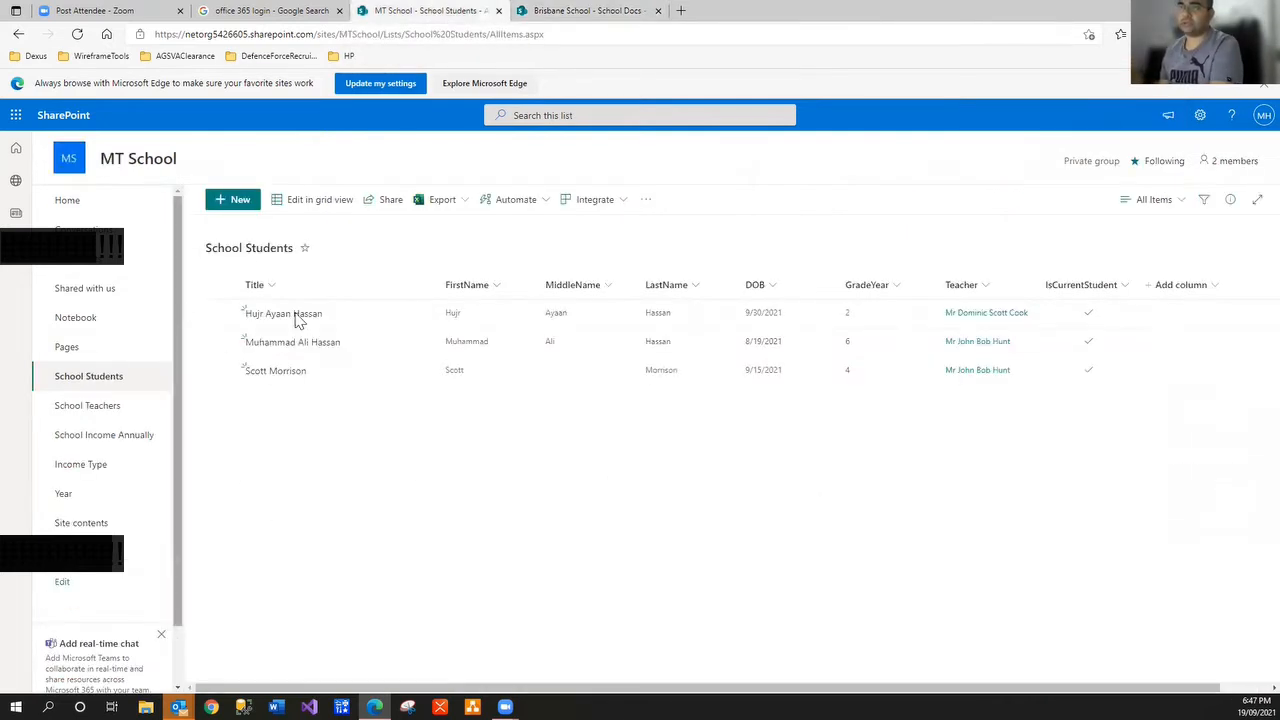
{"action": "left_click", "coordinate": [592, 12]}
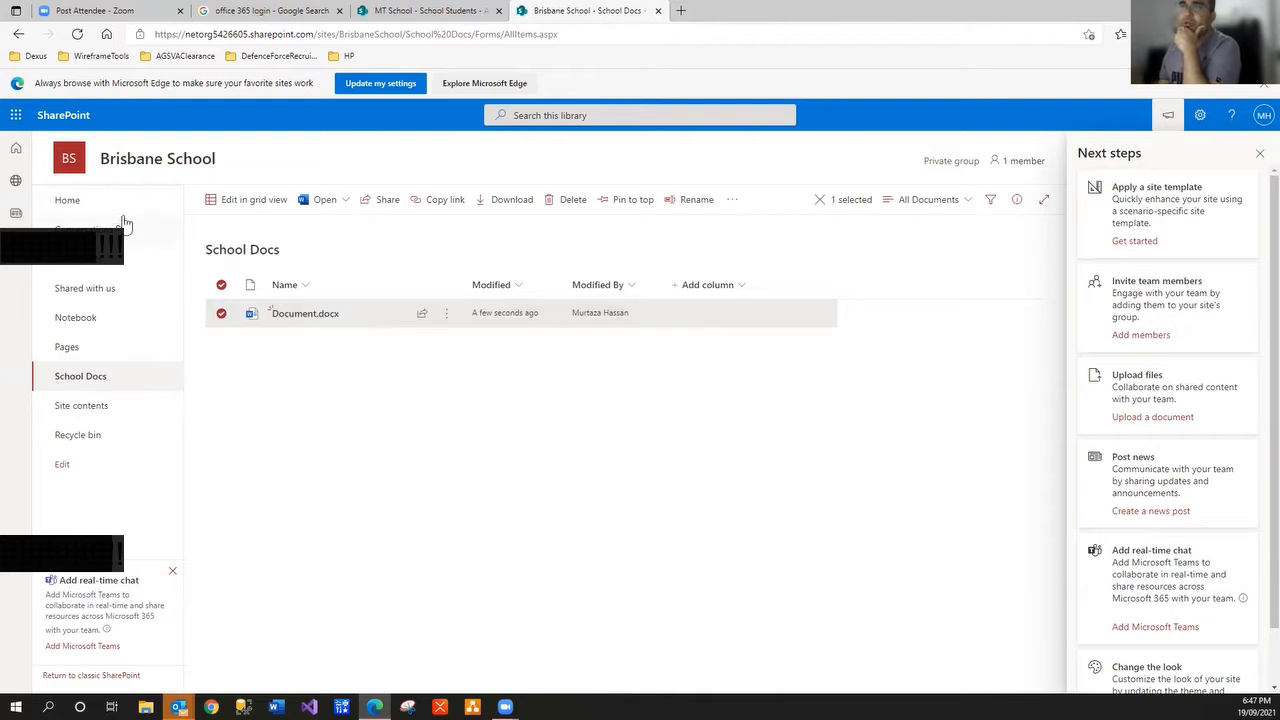
{"action": "left_click", "coordinate": [68, 166]}
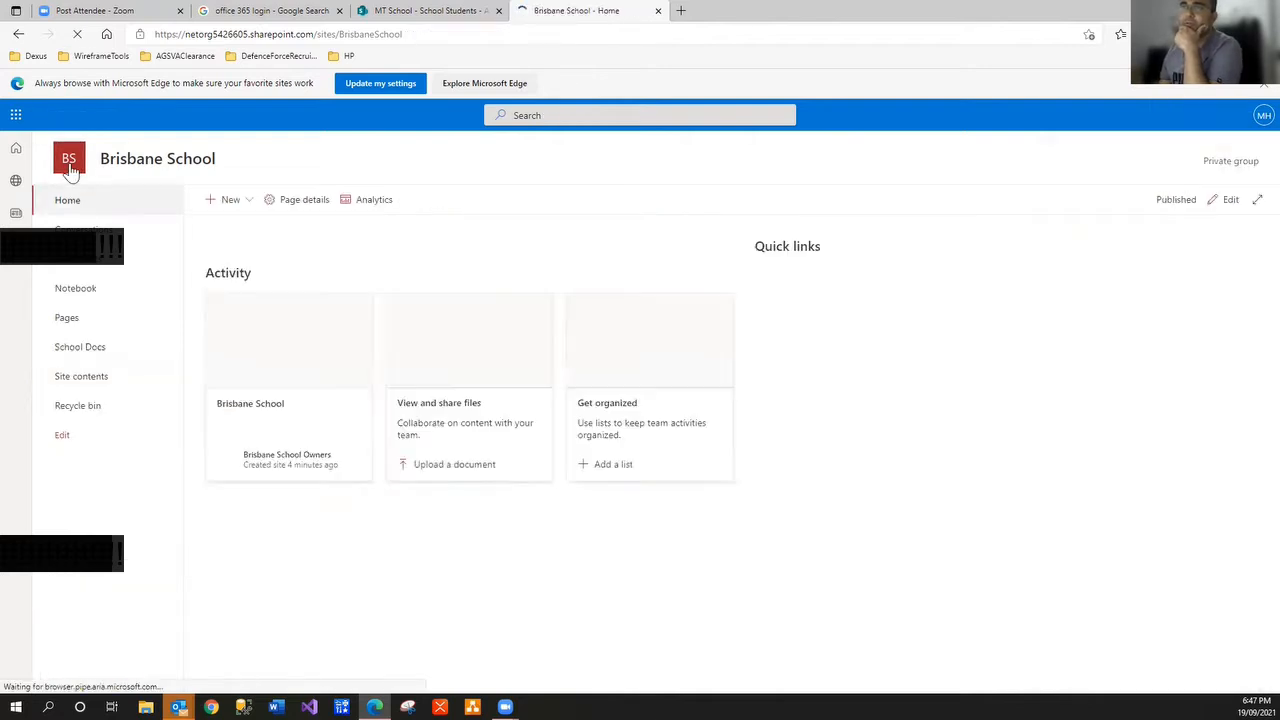
Create a blank list named 'School Teachers' via New > List > Blank list
{"action": "left_click", "coordinate": [252, 204]}
{"action": "left_click", "coordinate": [251, 238]}
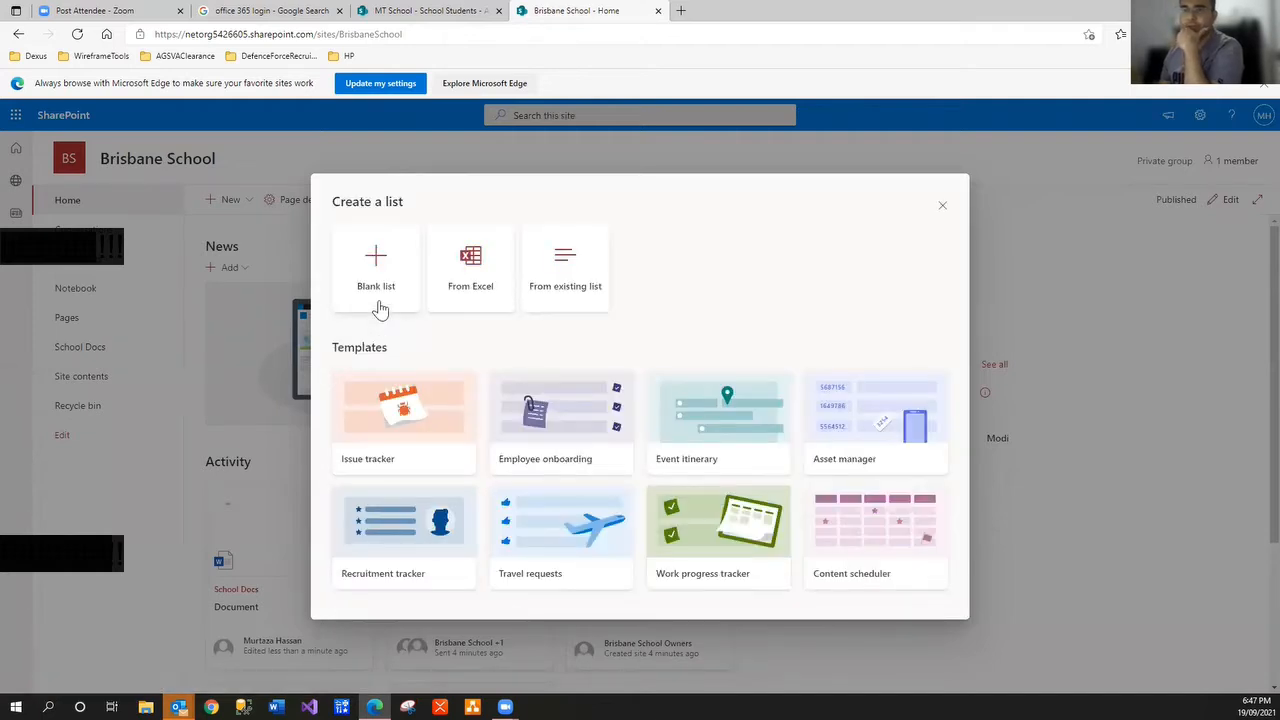
{"action": "left_click", "coordinate": [378, 300]}
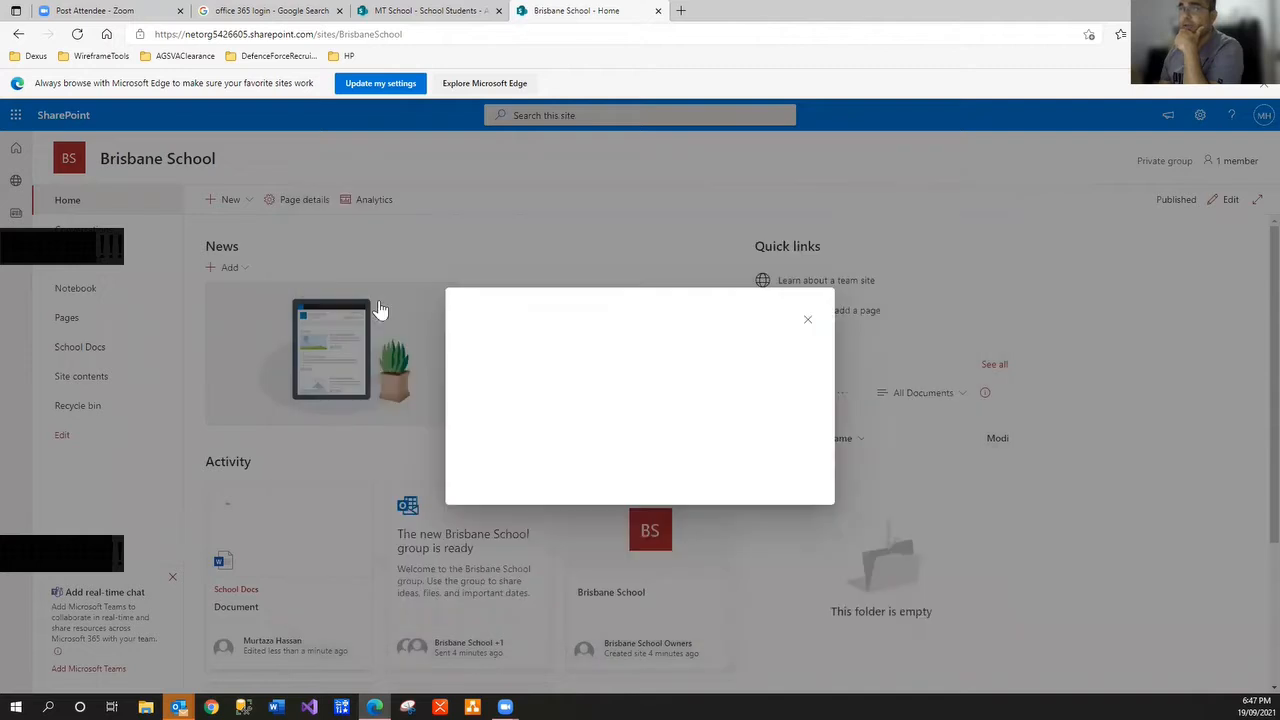
{"action": "type", "text": "Scho"}
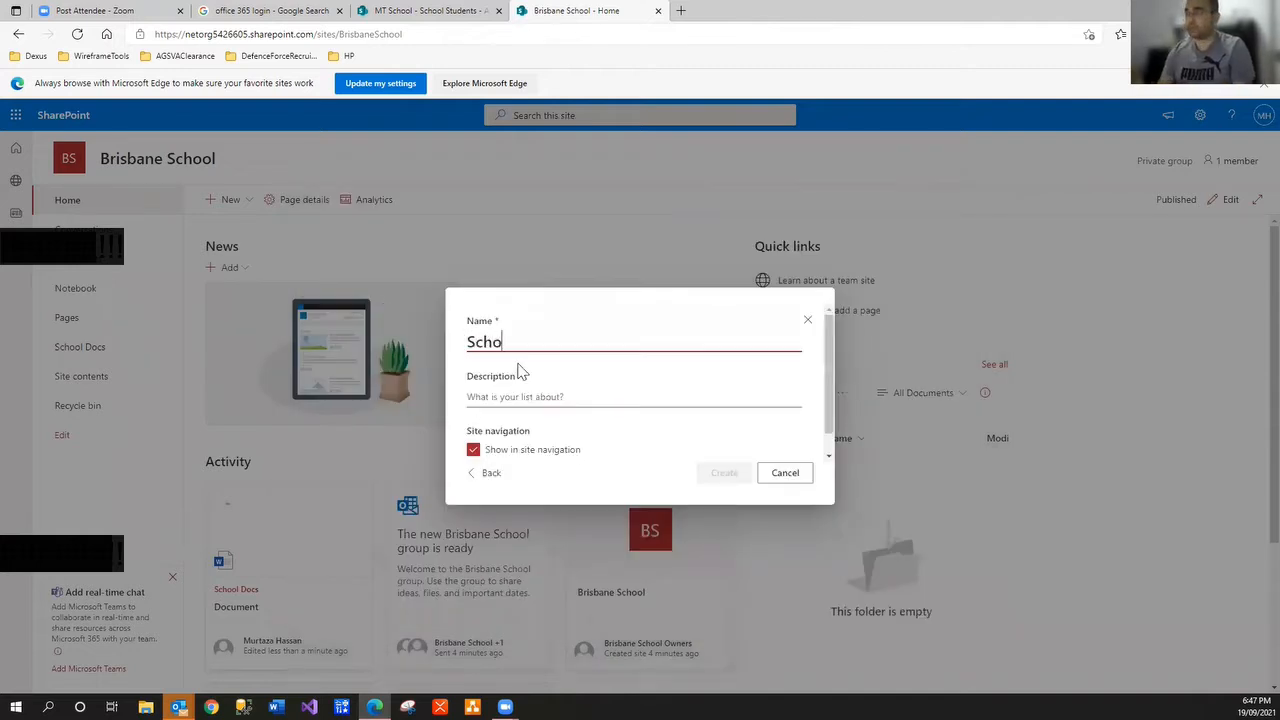
{"action": "type", "text": "ol Teachers"}
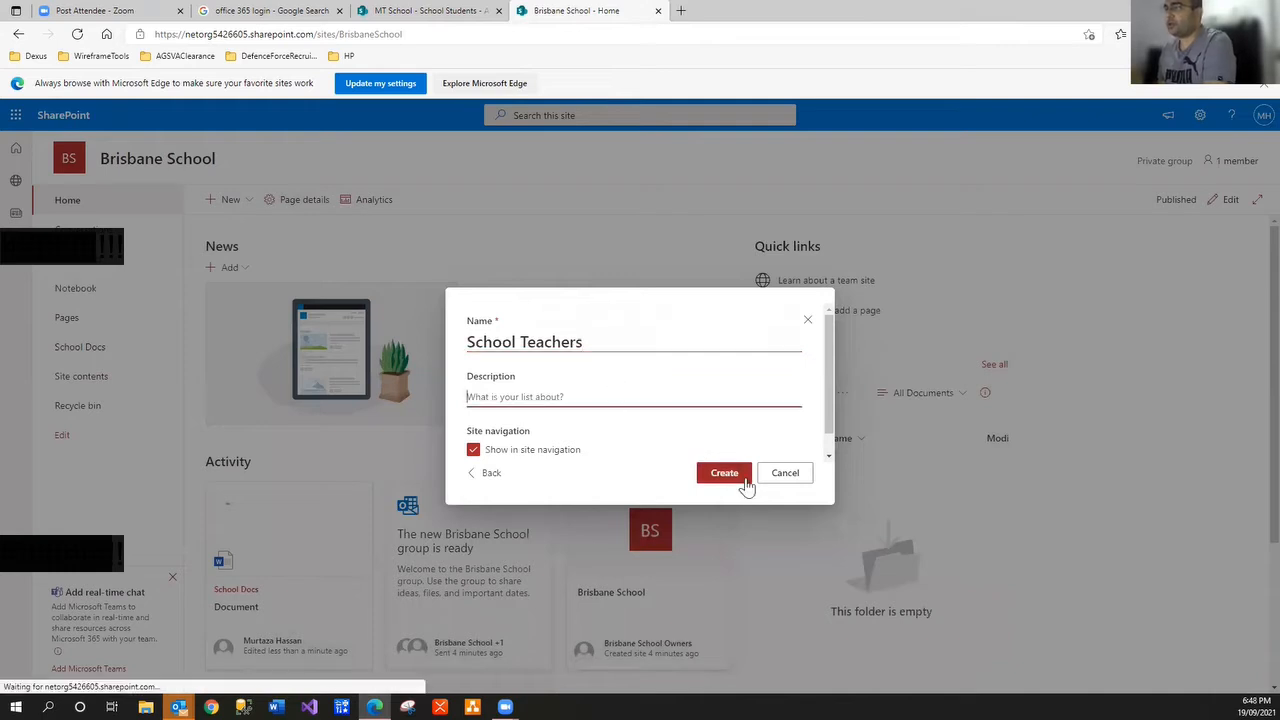
{"action": "left_click", "coordinate": [740, 479]}
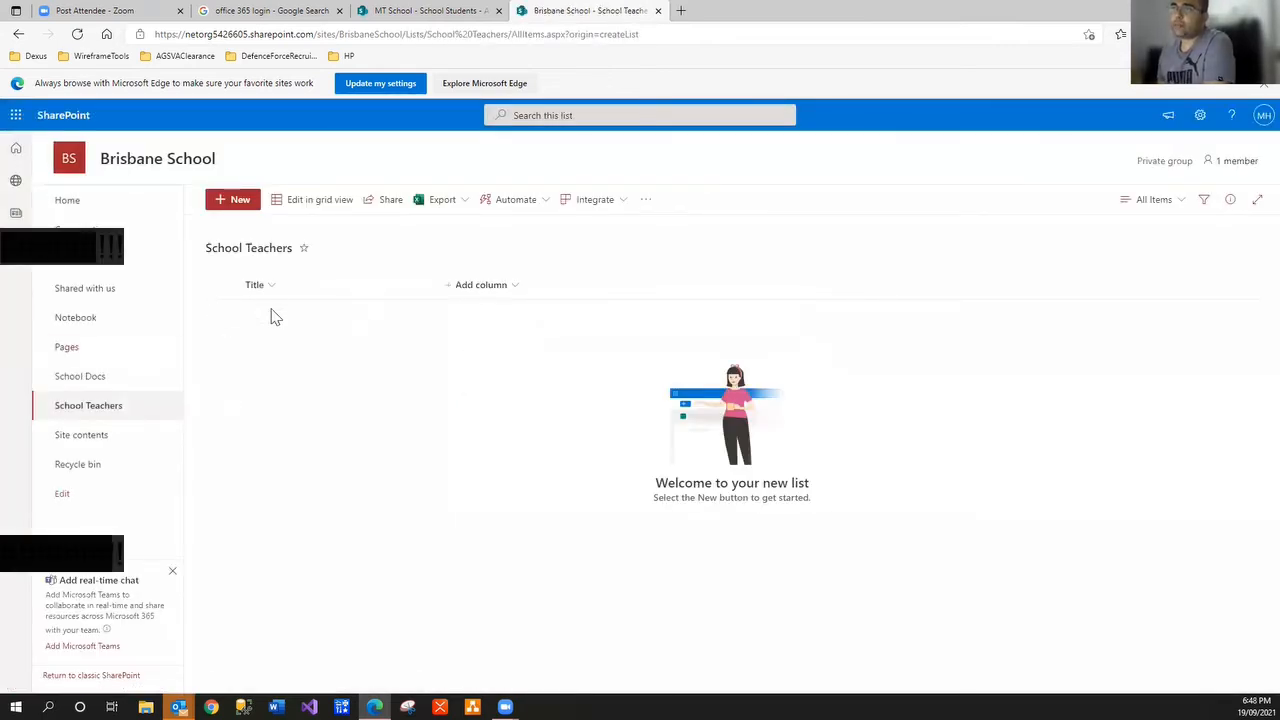
Start a new list item, cancel it unsaved, and switch to the MT School Students tab
{"action": "left_click", "coordinate": [240, 200]}
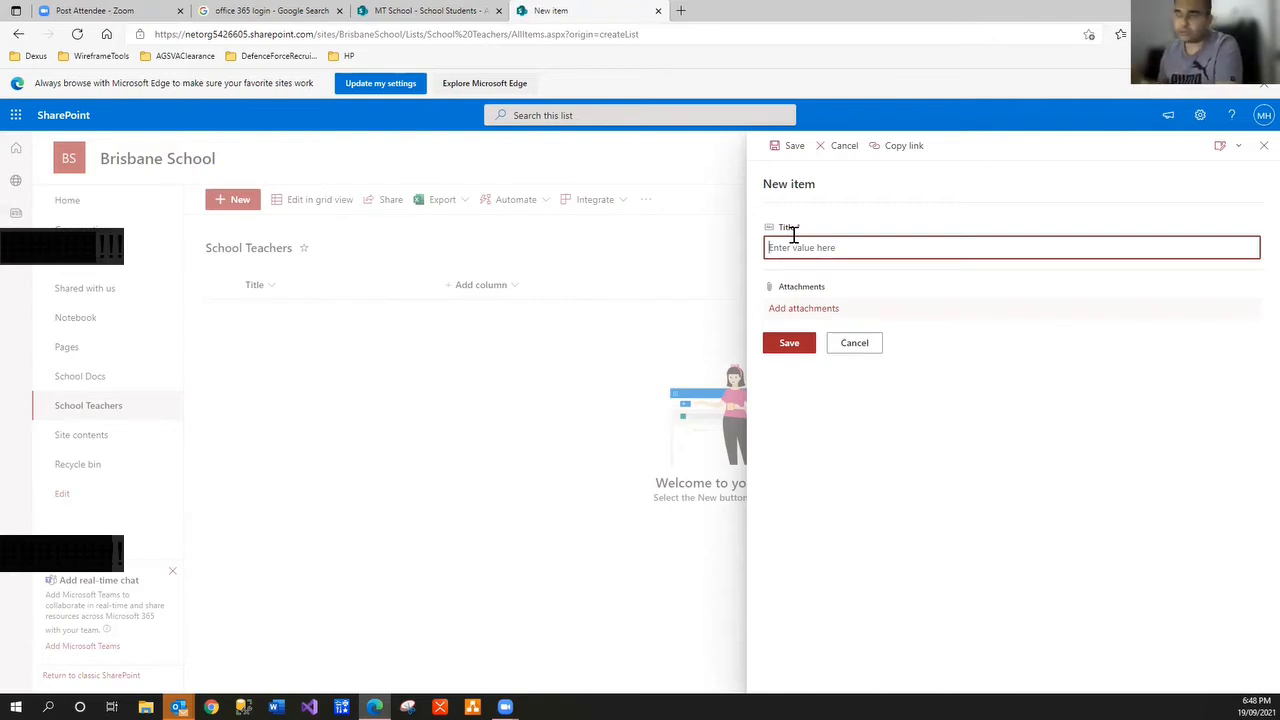
{"action": "left_click", "coordinate": [886, 342]}
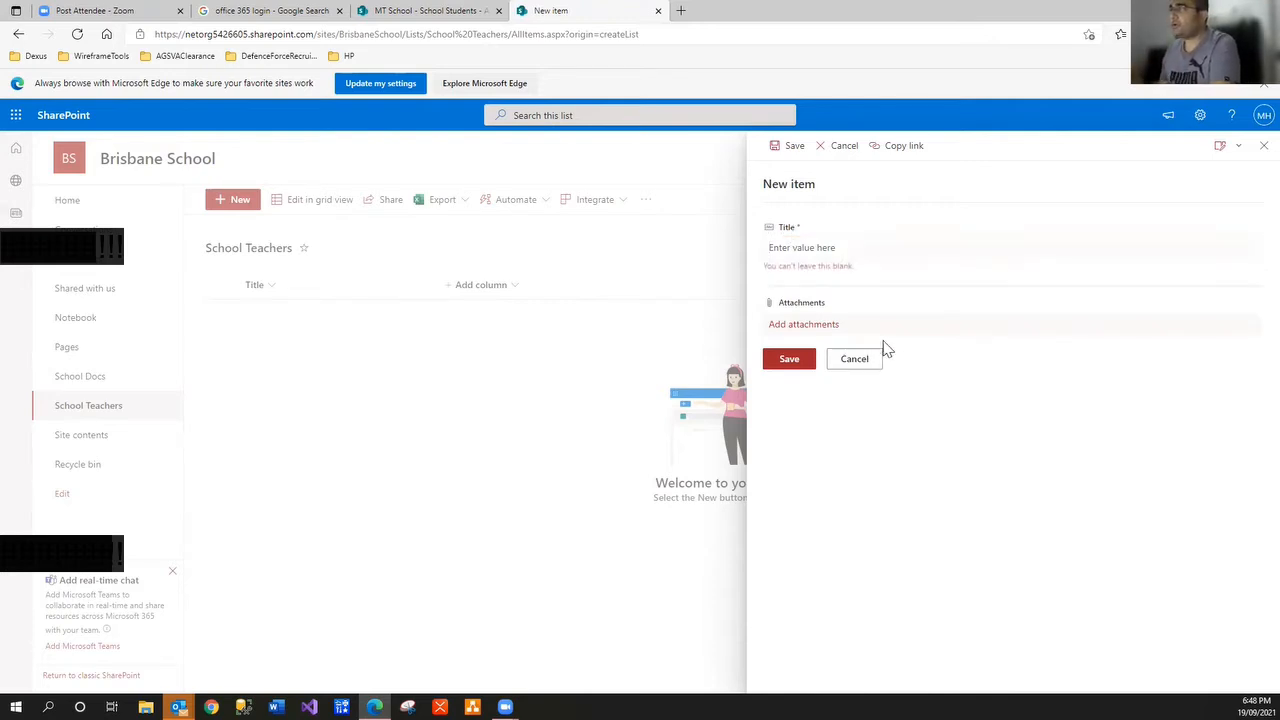
{"action": "left_click", "coordinate": [860, 362]}
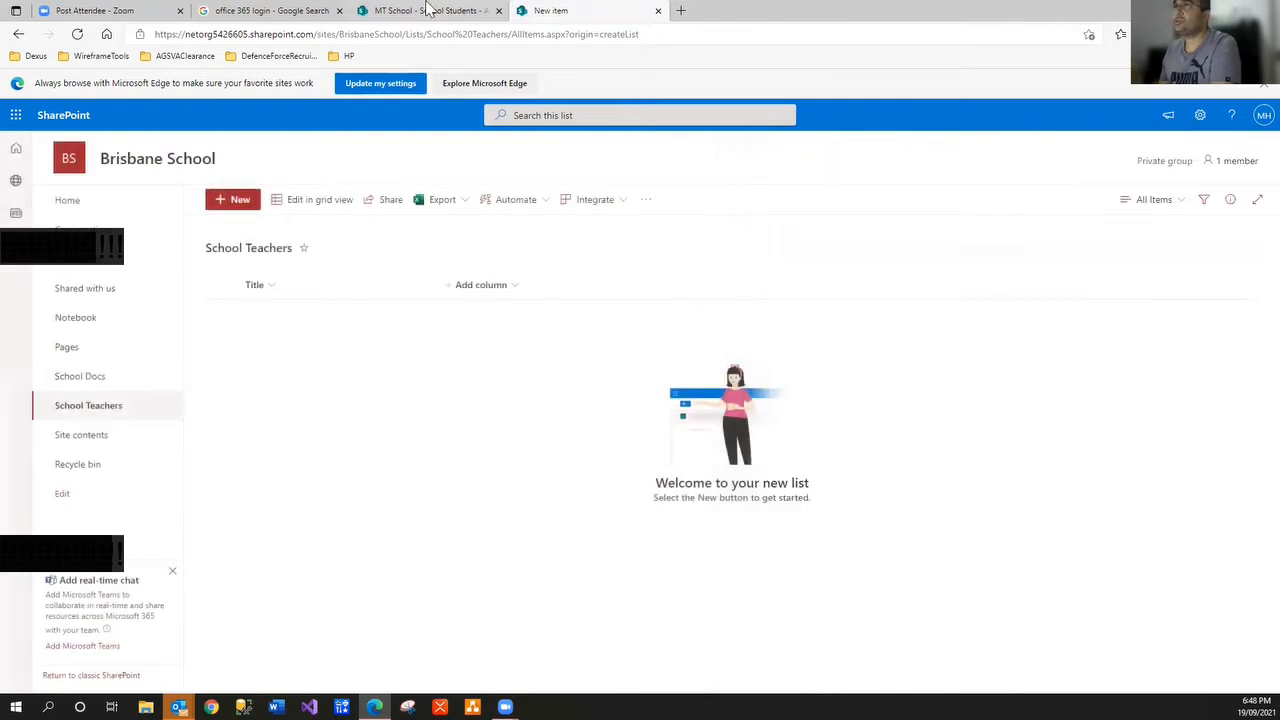
{"action": "left_click", "coordinate": [430, 11]}
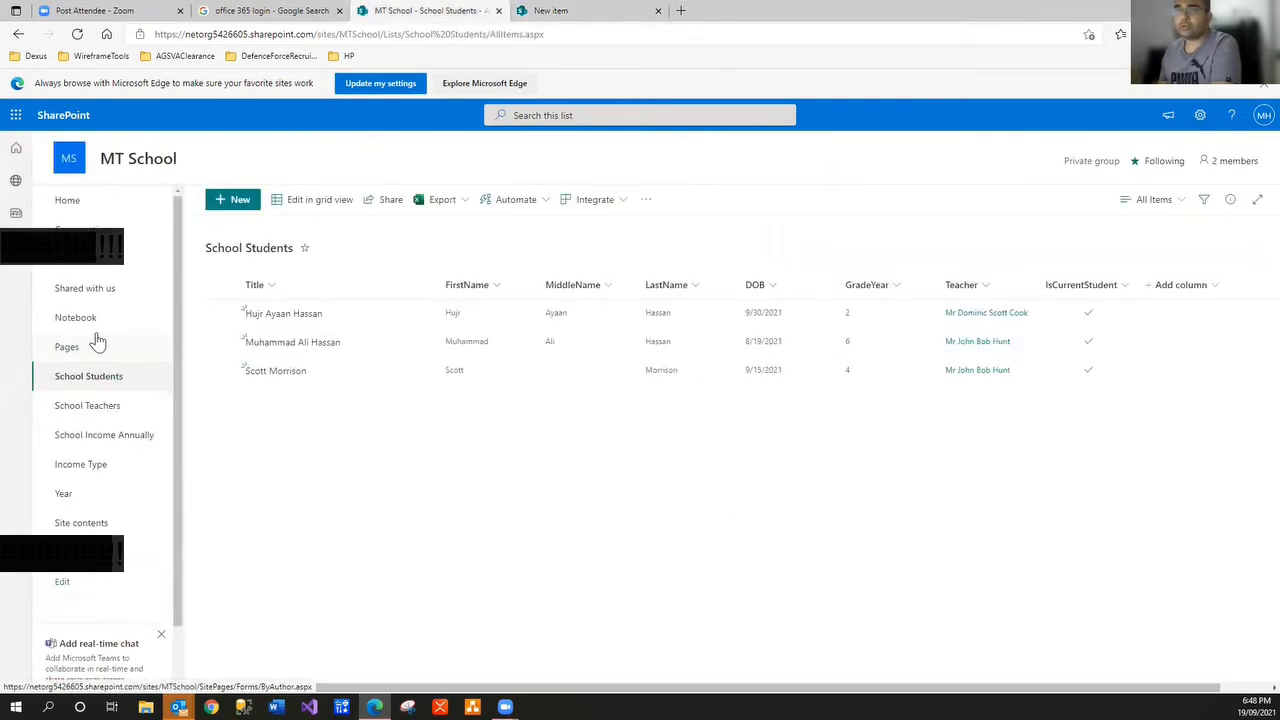
Look at MT School's School Teachers list, then begin adding a Choice column to Brisbane's list
{"action": "left_click", "coordinate": [122, 409]}
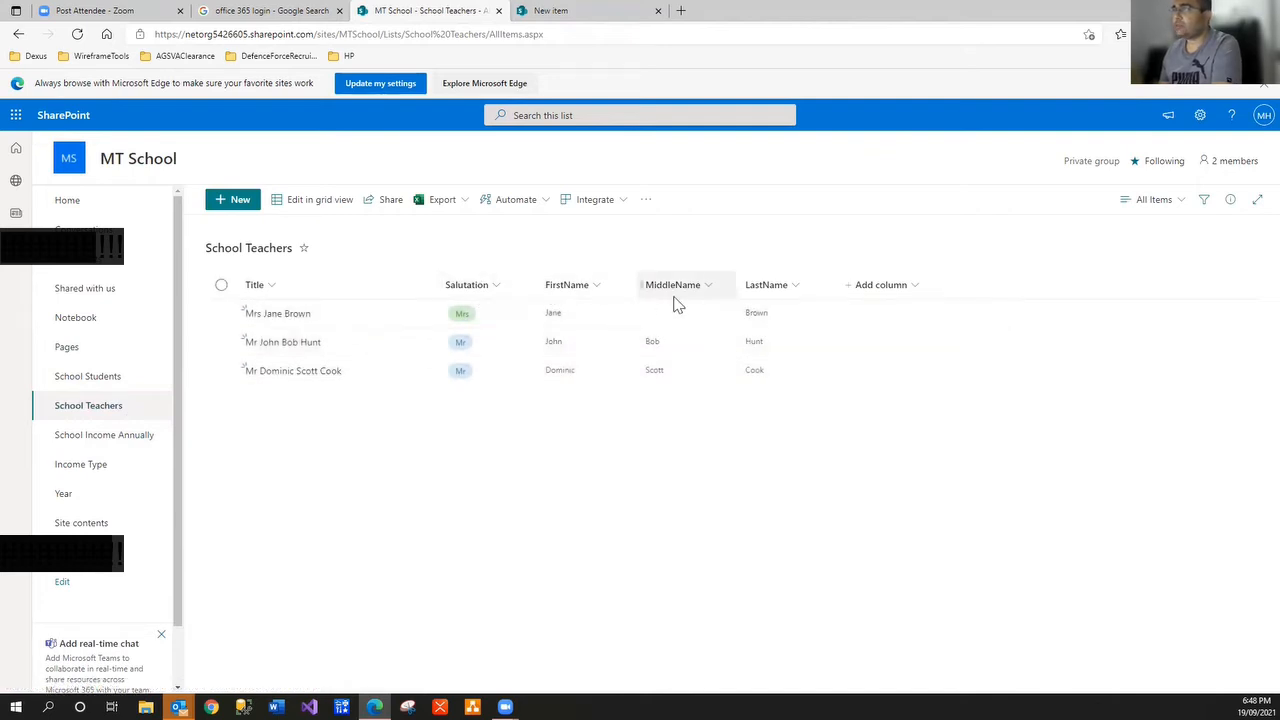
{"action": "left_click", "coordinate": [588, 12]}
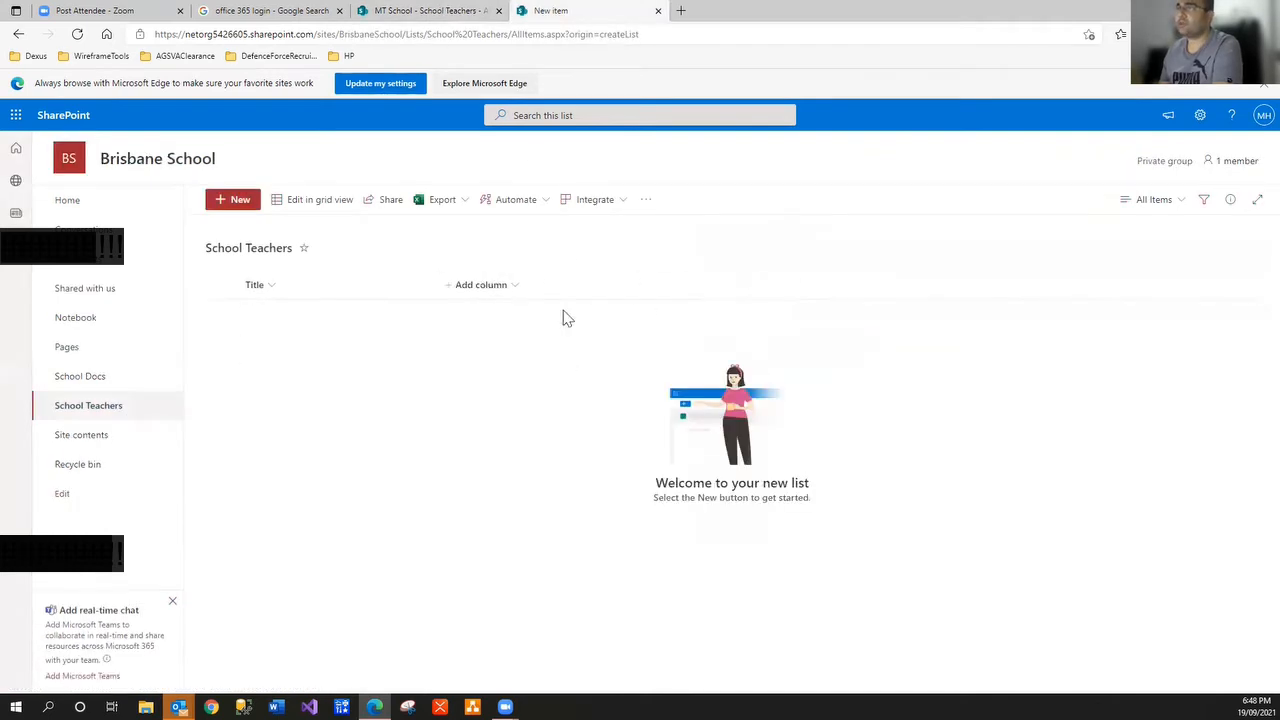
{"action": "left_click", "coordinate": [518, 288]}
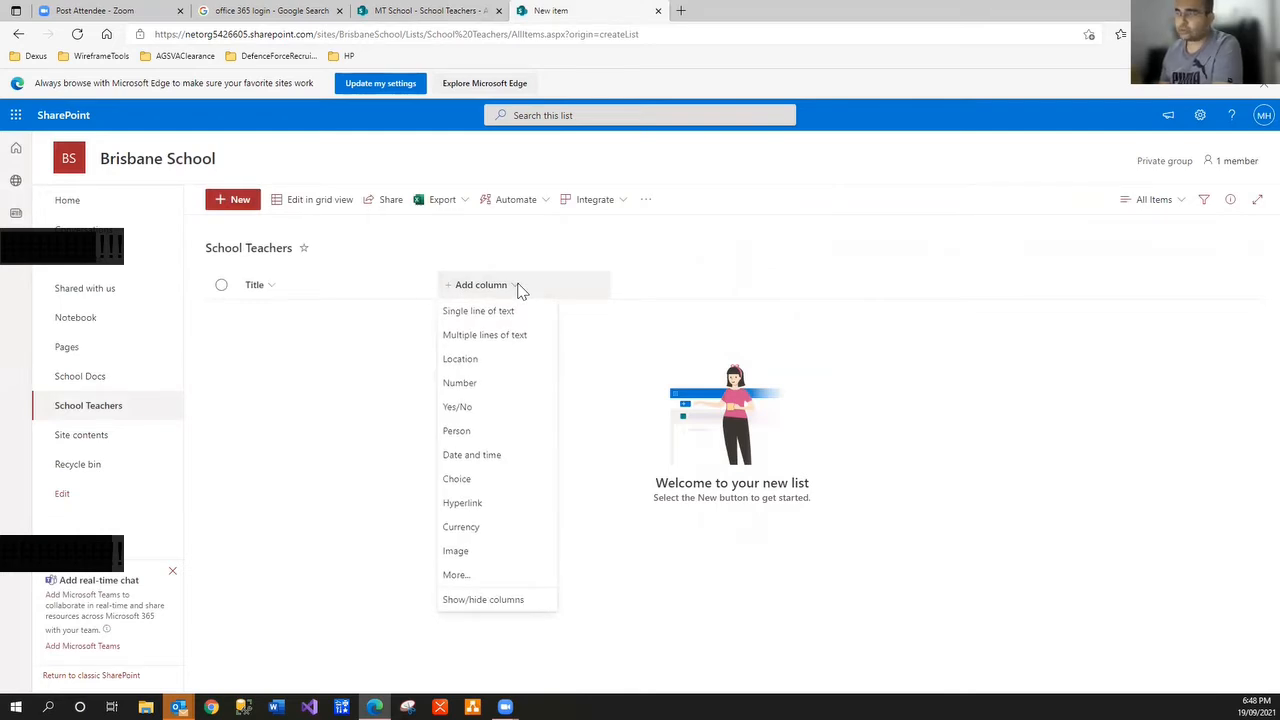
{"action": "left_click", "coordinate": [493, 480]}
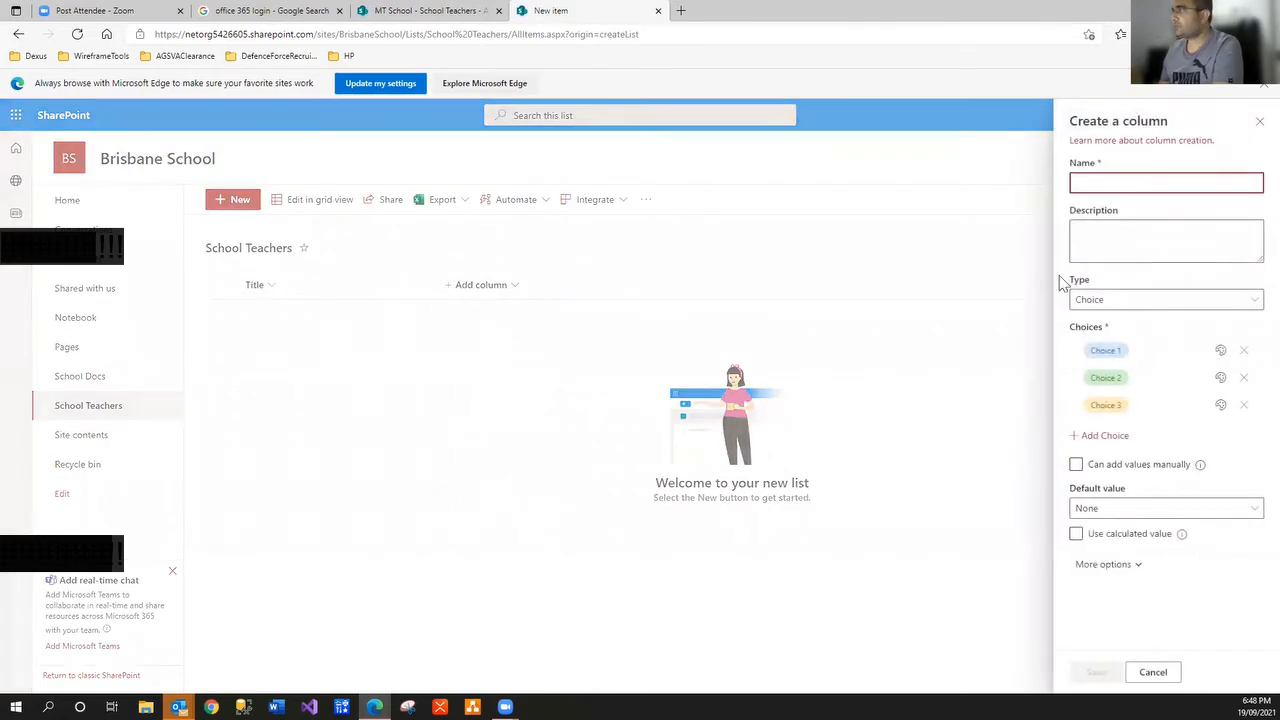
Name the column Salutation and replace the three placeholder choices with Mr, Mrs and Ms
{"action": "type", "text": "Salutation"}
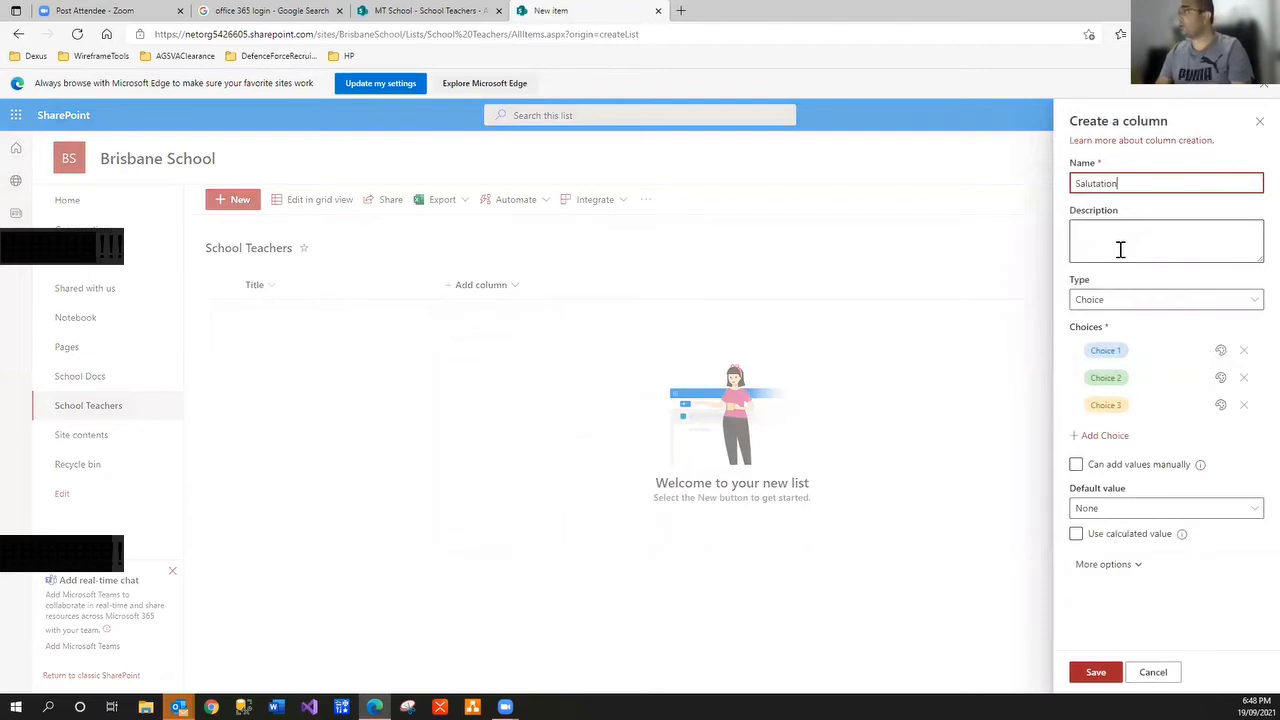
{"action": "left_click", "coordinate": [1107, 354]}
{"action": "type", "text": "Mr"}
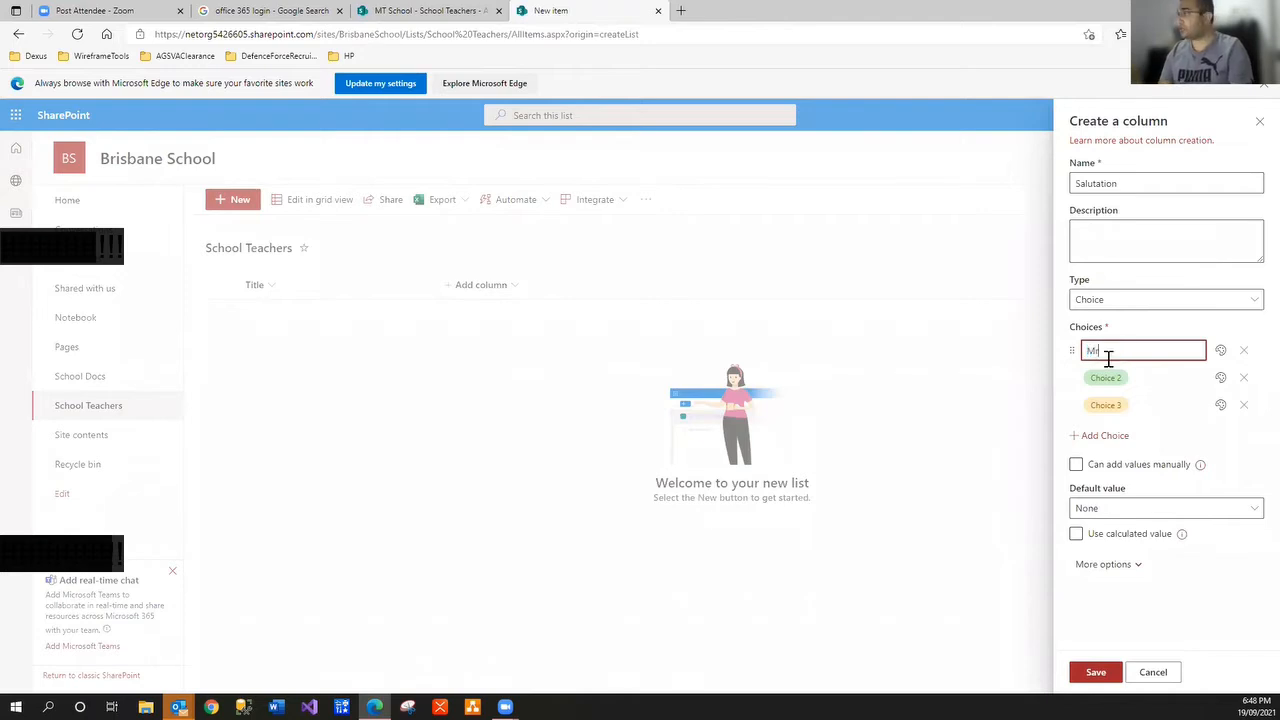
{"action": "key", "text": "Tab"}
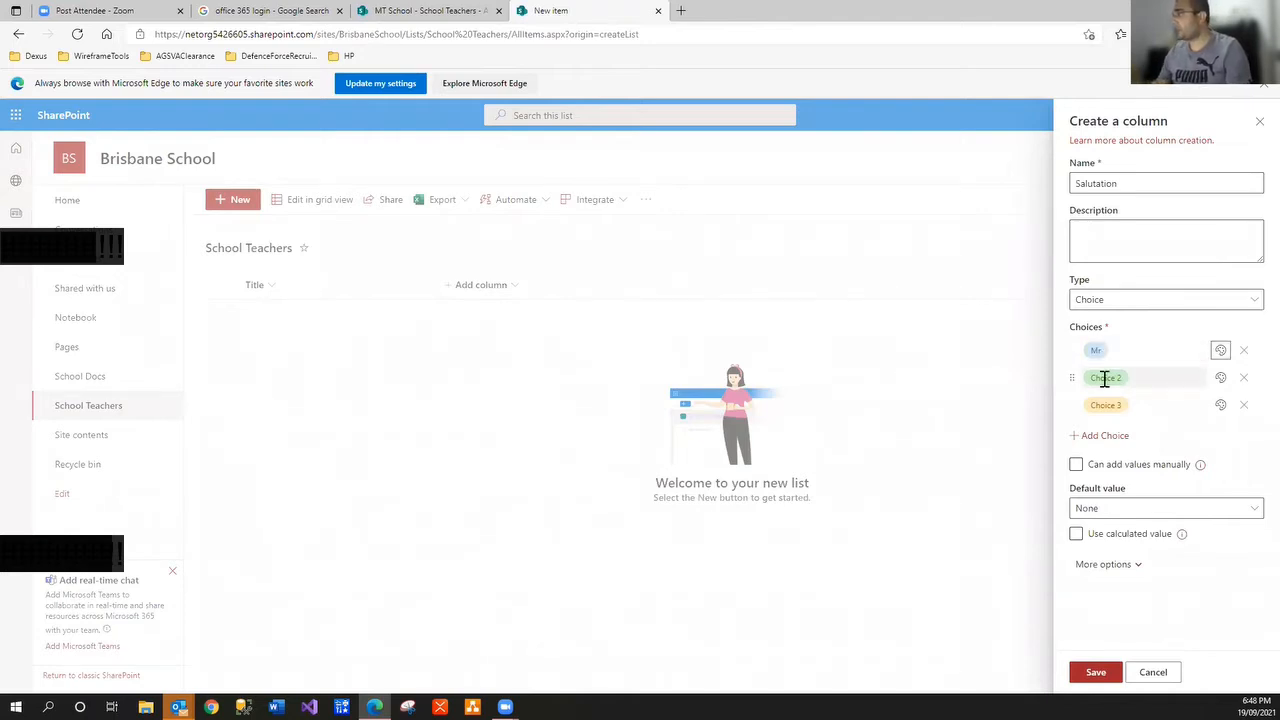
{"action": "left_click", "coordinate": [1105, 377]}
{"action": "type", "text": "Mrs"}
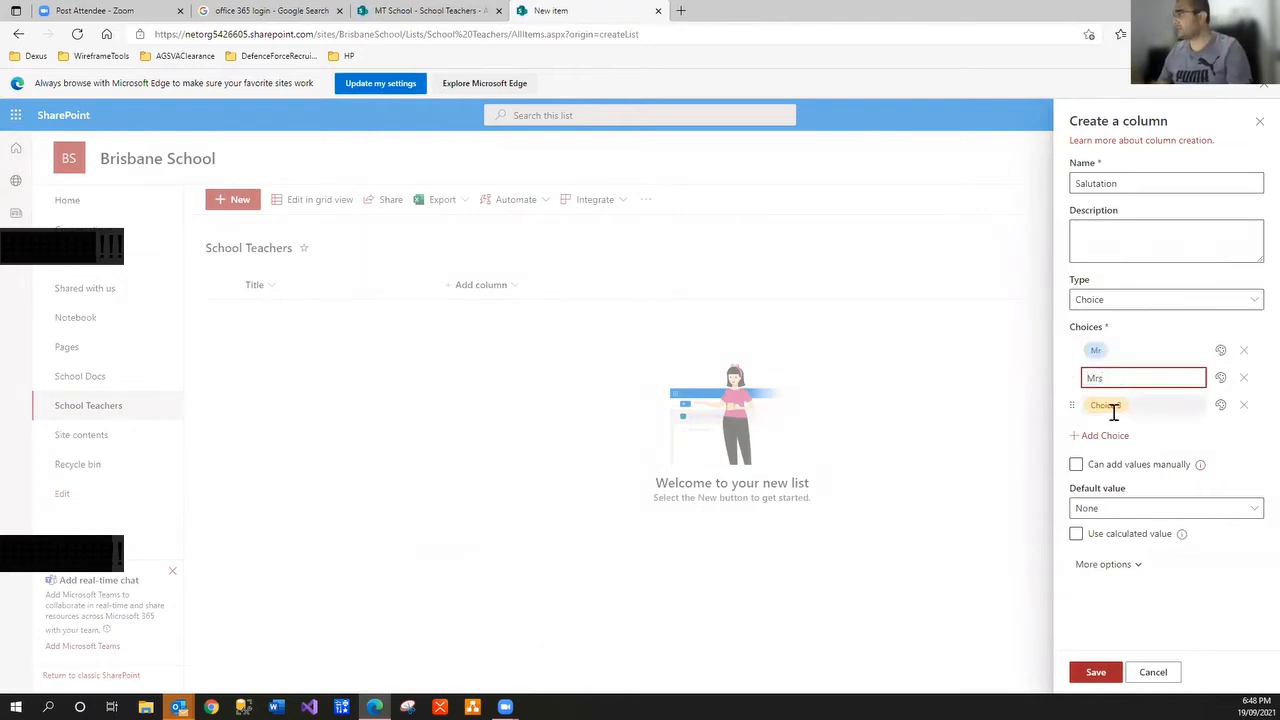
{"action": "left_click", "coordinate": [1110, 406]}
{"action": "type", "text": "Ms"}
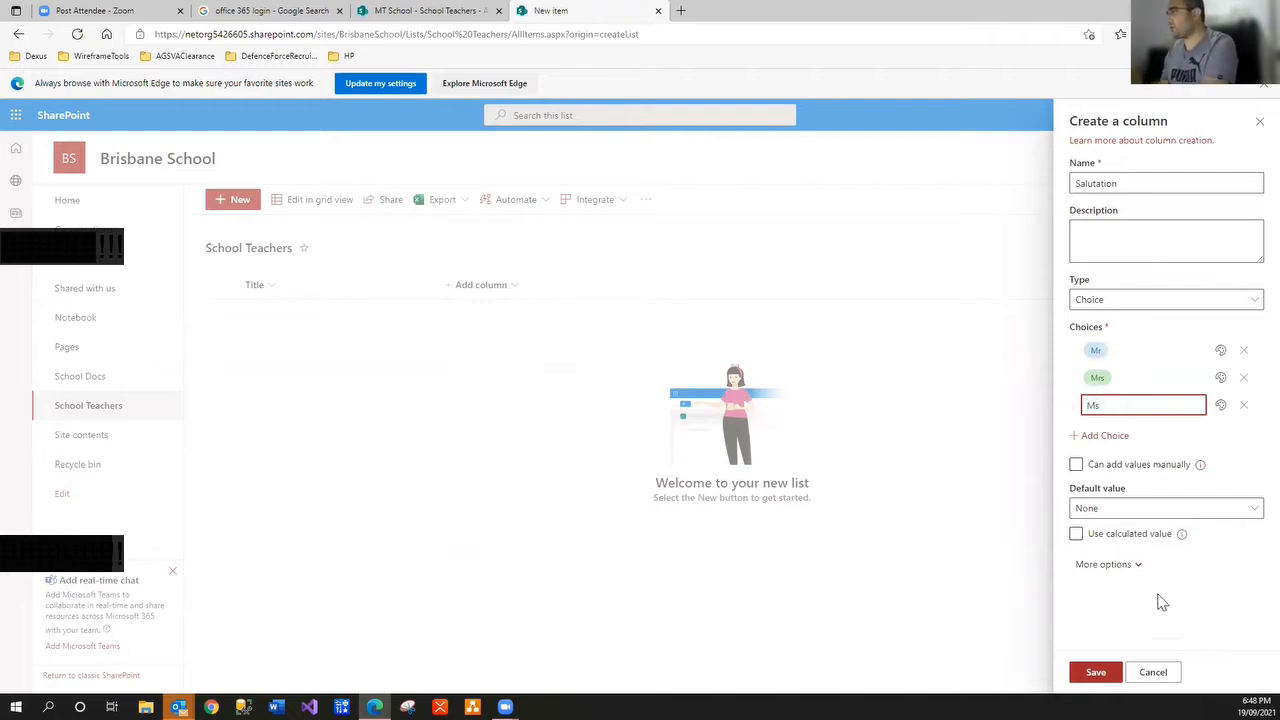
{"action": "left_click", "coordinate": [1128, 621]}
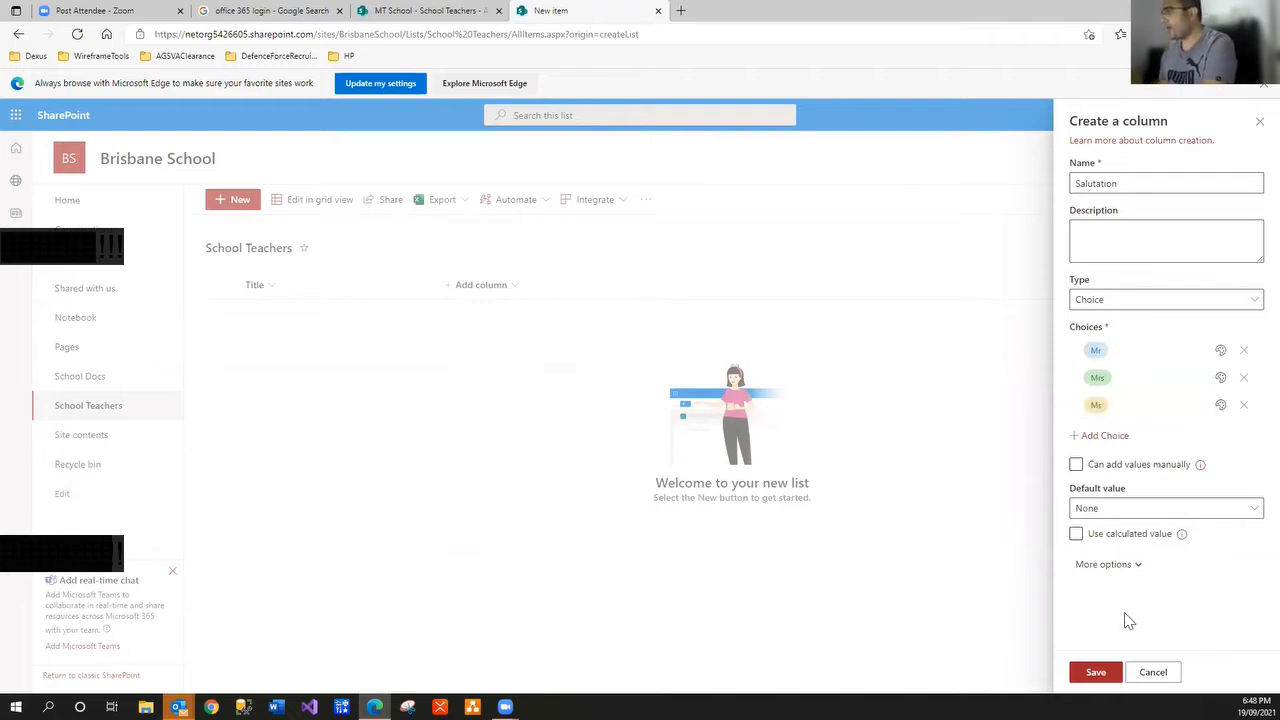
Leave the default value as None and save the Salutation column
{"action": "left_click", "coordinate": [1250, 510]}
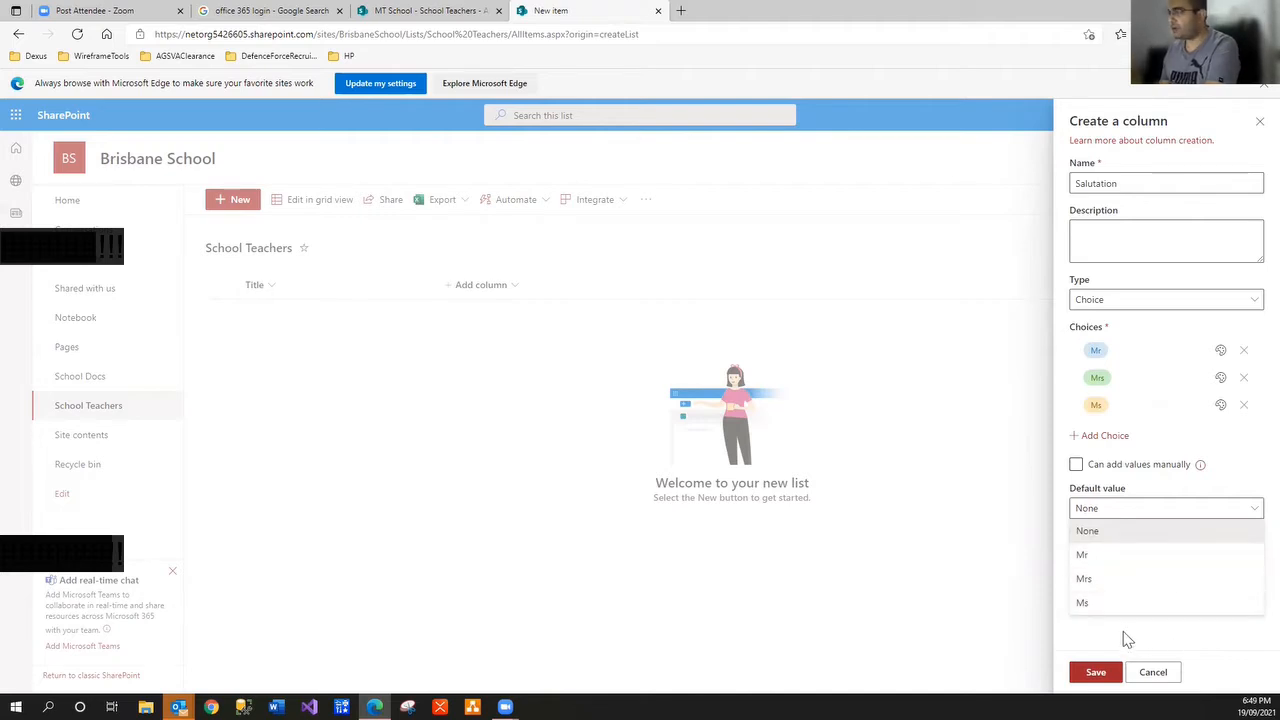
{"action": "left_click", "coordinate": [1128, 640]}
{"action": "left_click", "coordinate": [1097, 673]}
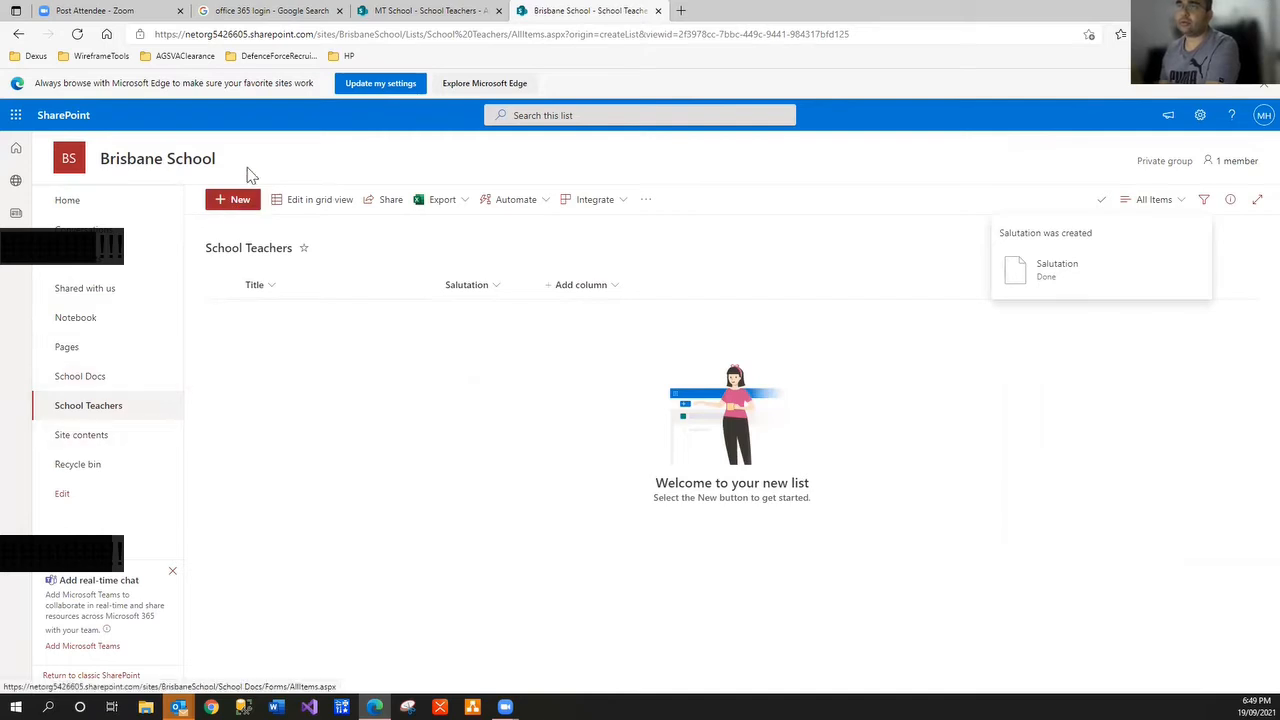
{"action": "left_click", "coordinate": [238, 199]}
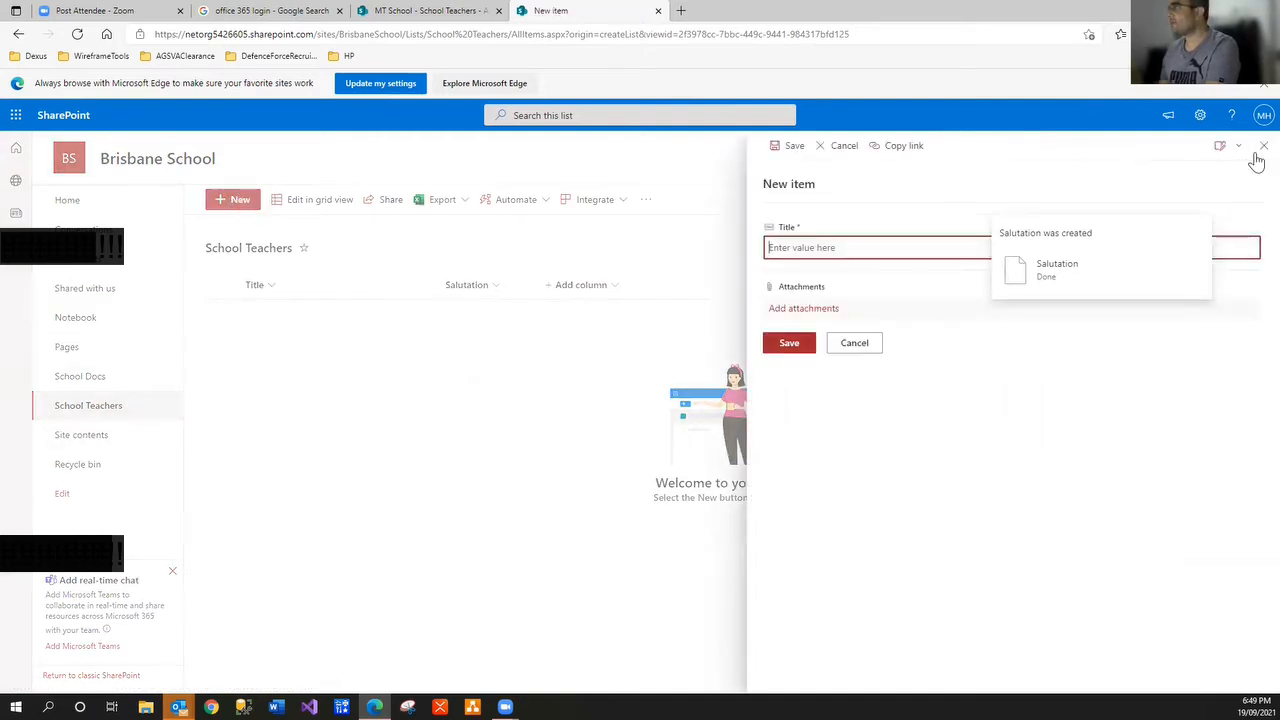
Close the stray item form and return to the School Teachers list via Site contents
{"action": "left_click", "coordinate": [1263, 146]}
{"action": "left_click", "coordinate": [104, 432]}
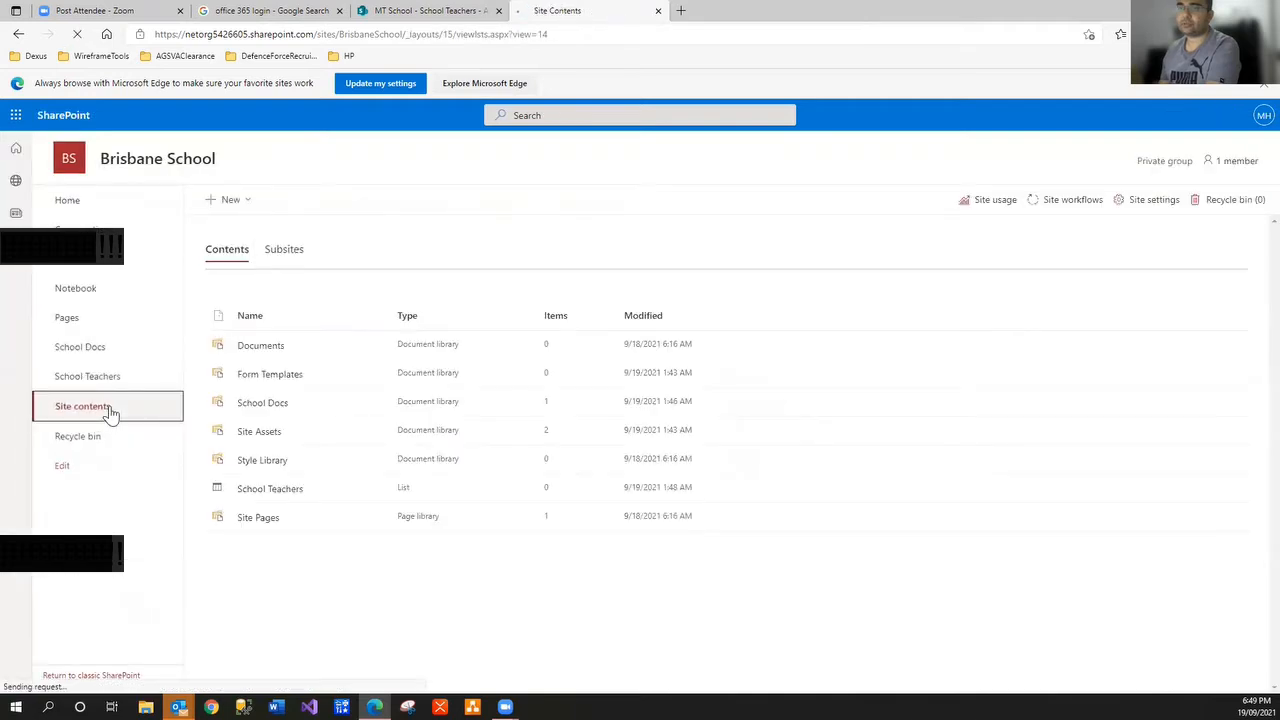
{"action": "left_click", "coordinate": [108, 377]}
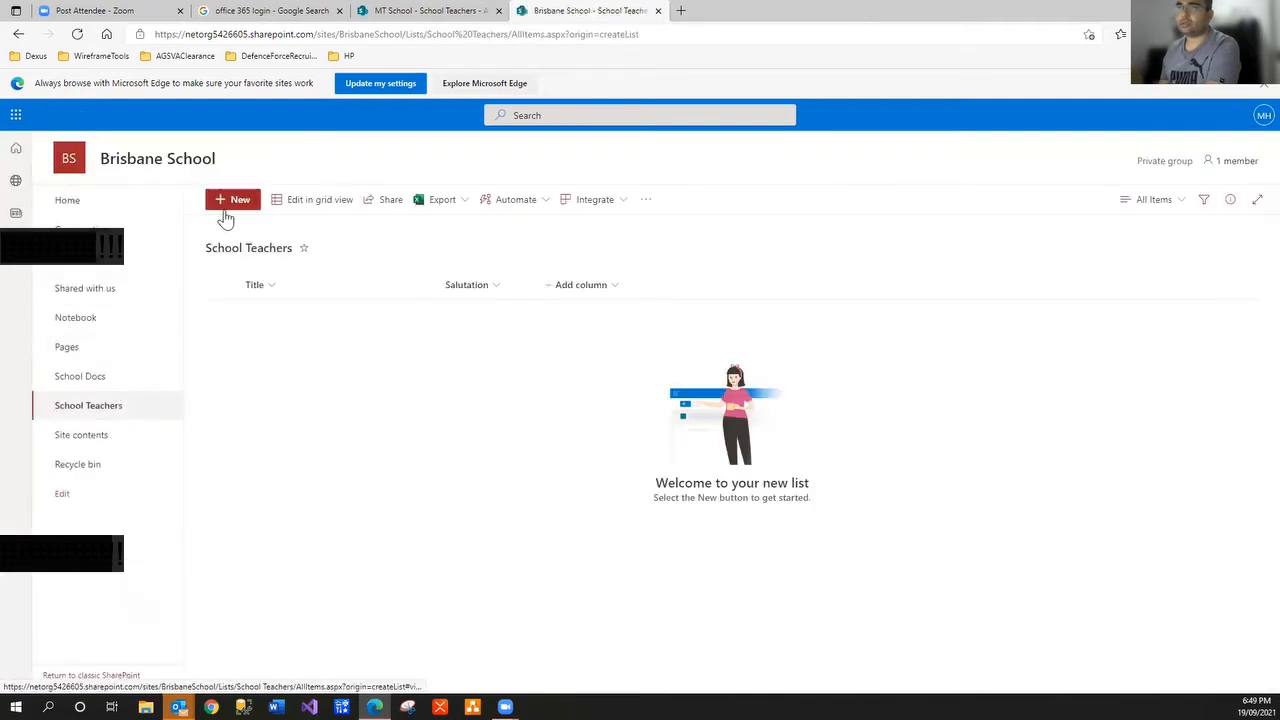
{"action": "left_click", "coordinate": [236, 200]}
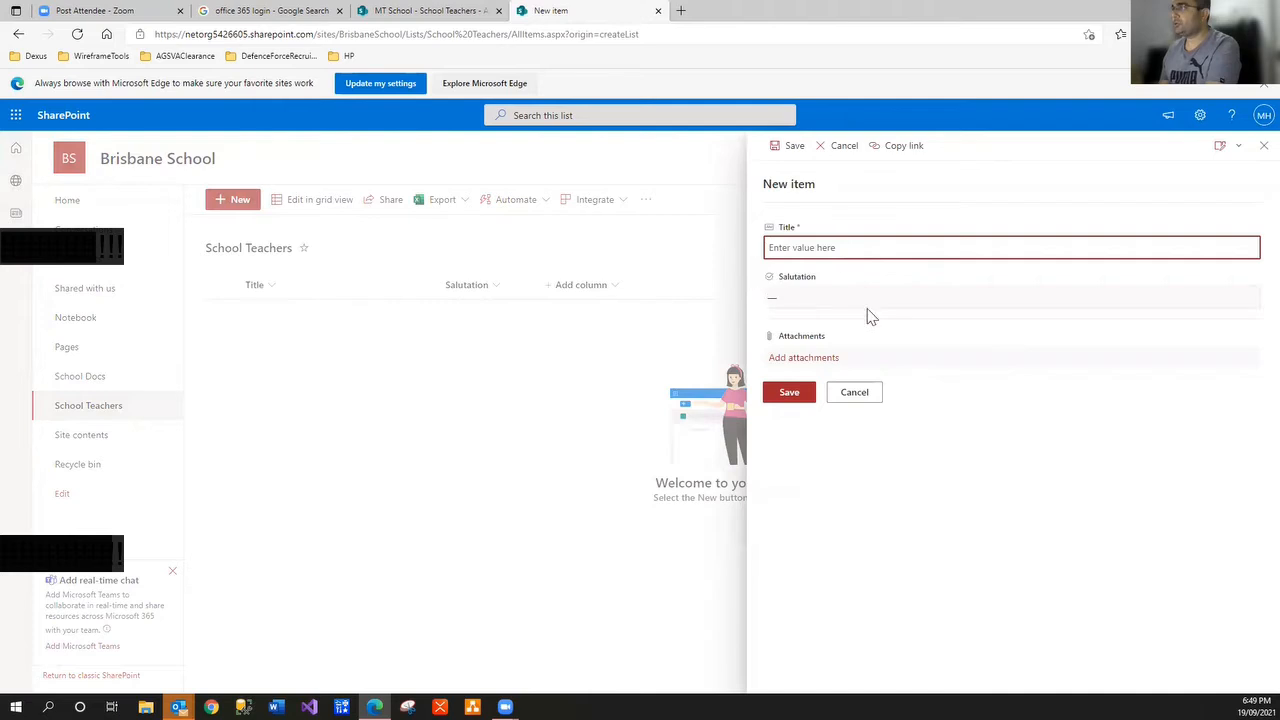
Add a new item with Title Brown and Salutation Mrs, and save it
{"action": "left_click", "coordinate": [869, 300]}
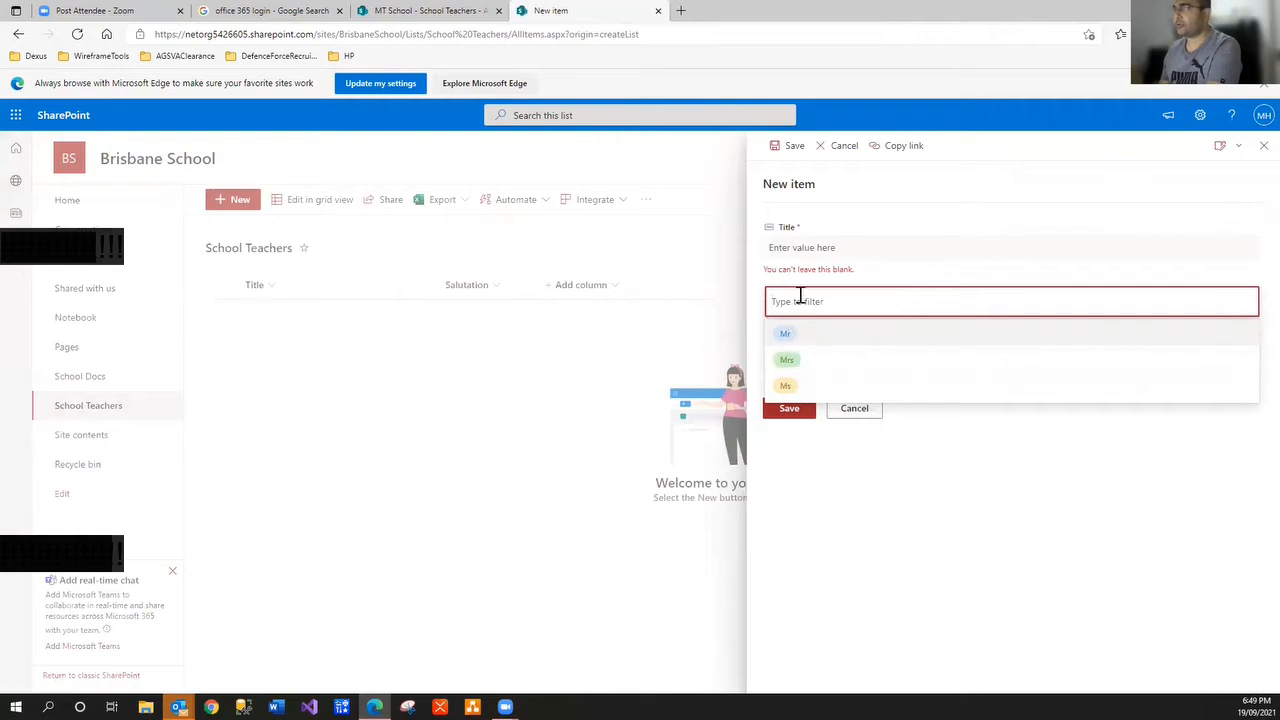
{"action": "left_click", "coordinate": [795, 247]}
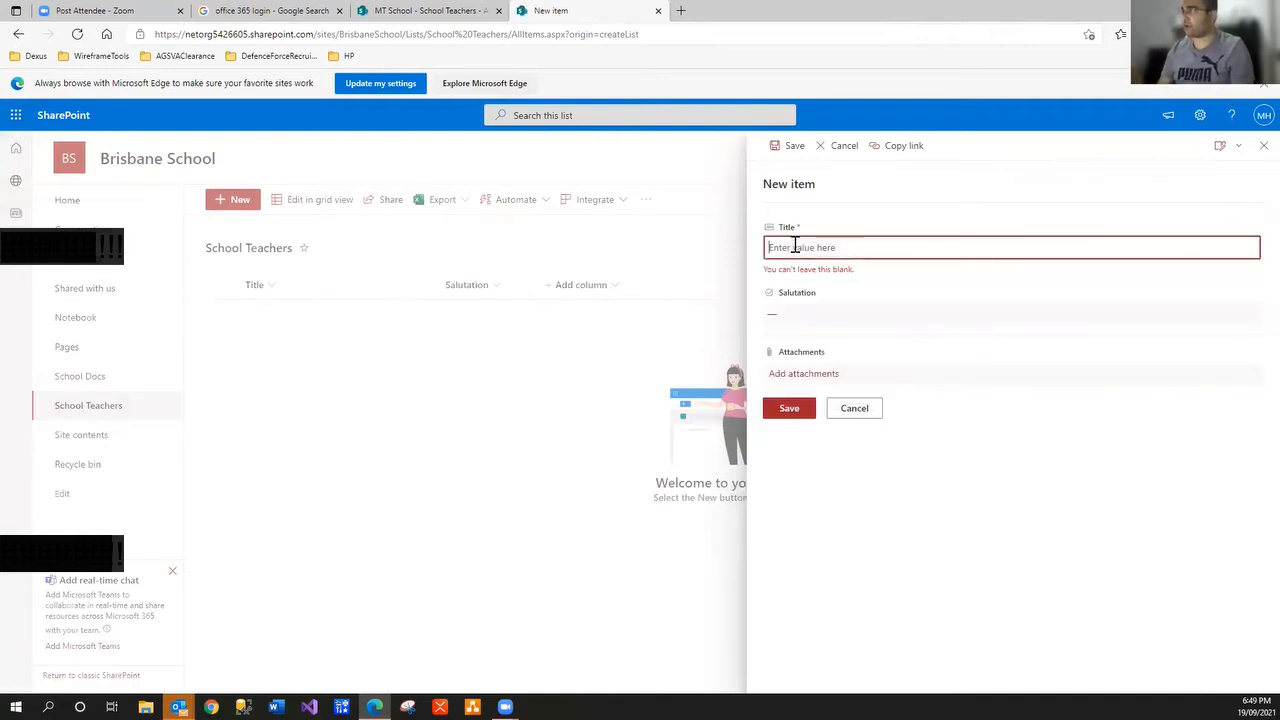
{"action": "type", "text": "Brown"}
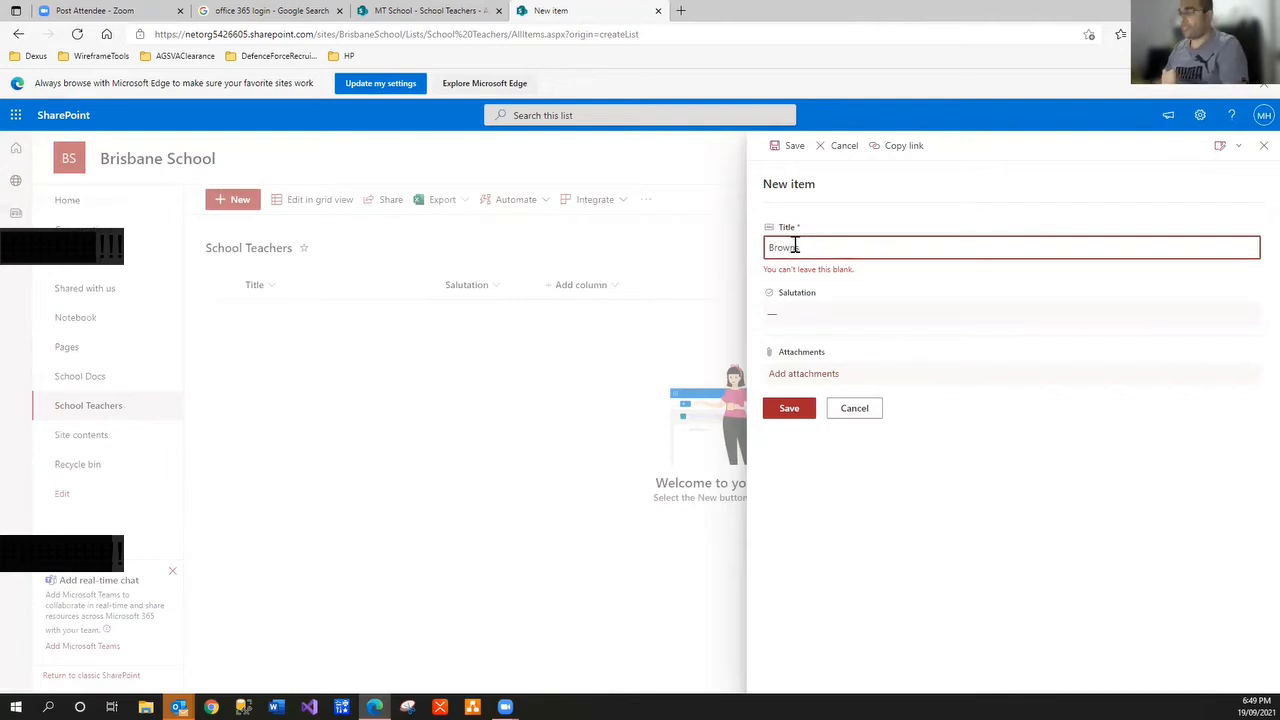
{"action": "left_click", "coordinate": [784, 315]}
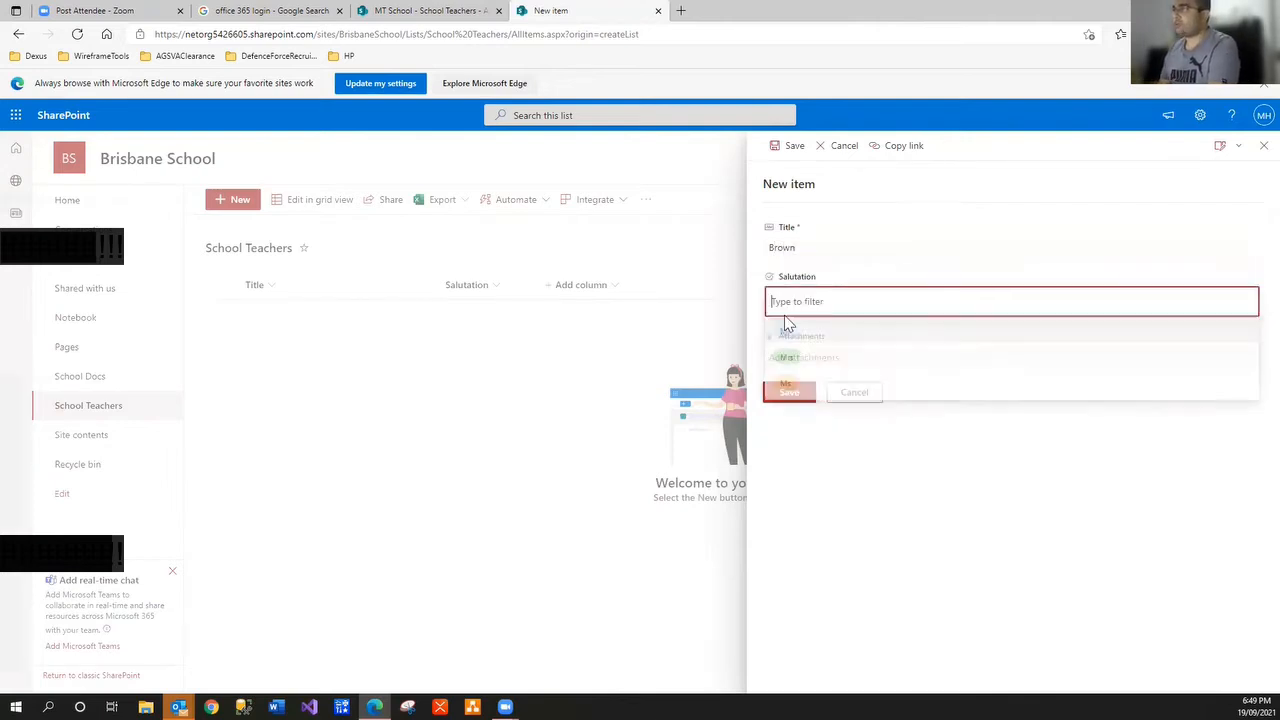
{"action": "left_click", "coordinate": [784, 362]}
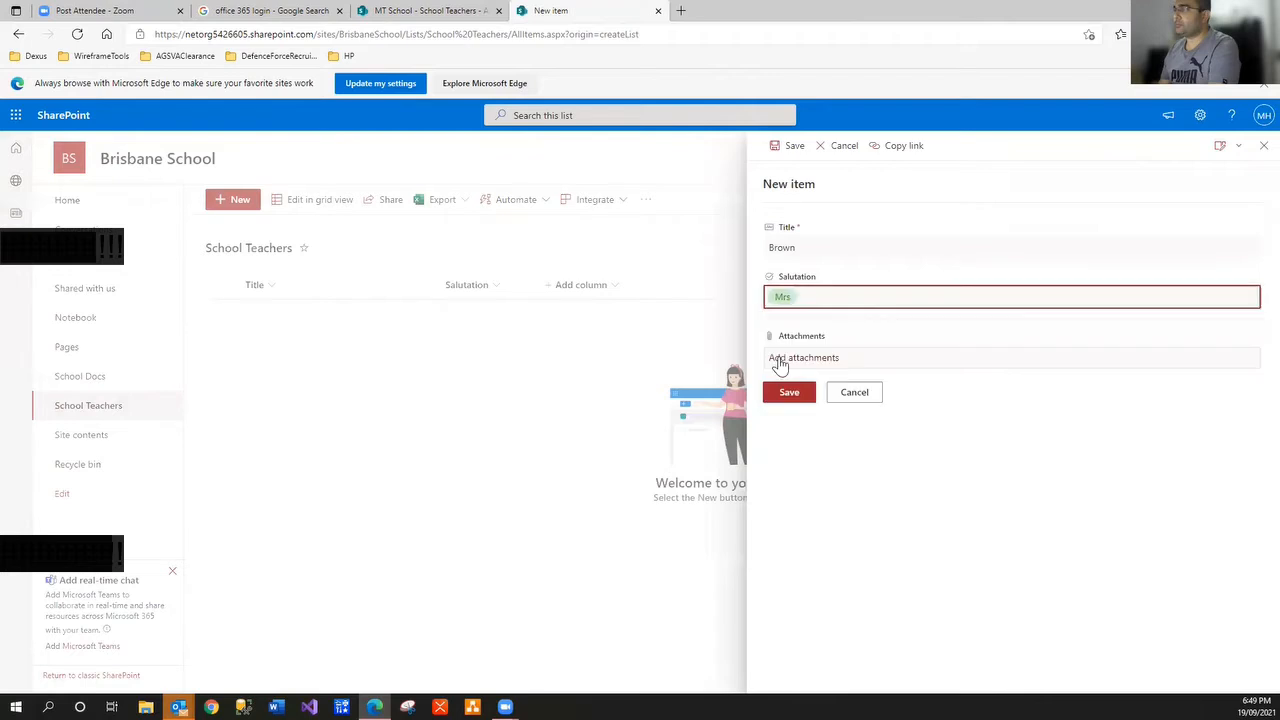
{"action": "left_click", "coordinate": [795, 395]}
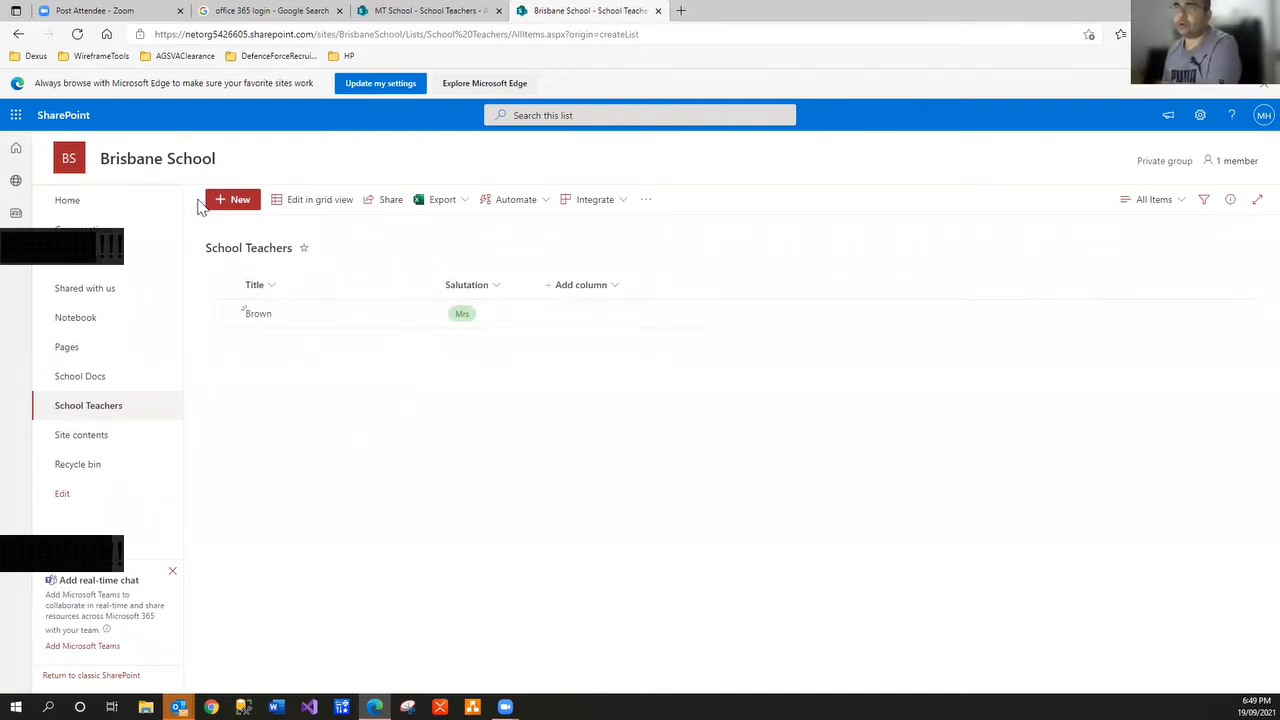
{"action": "left_click", "coordinate": [228, 199]}
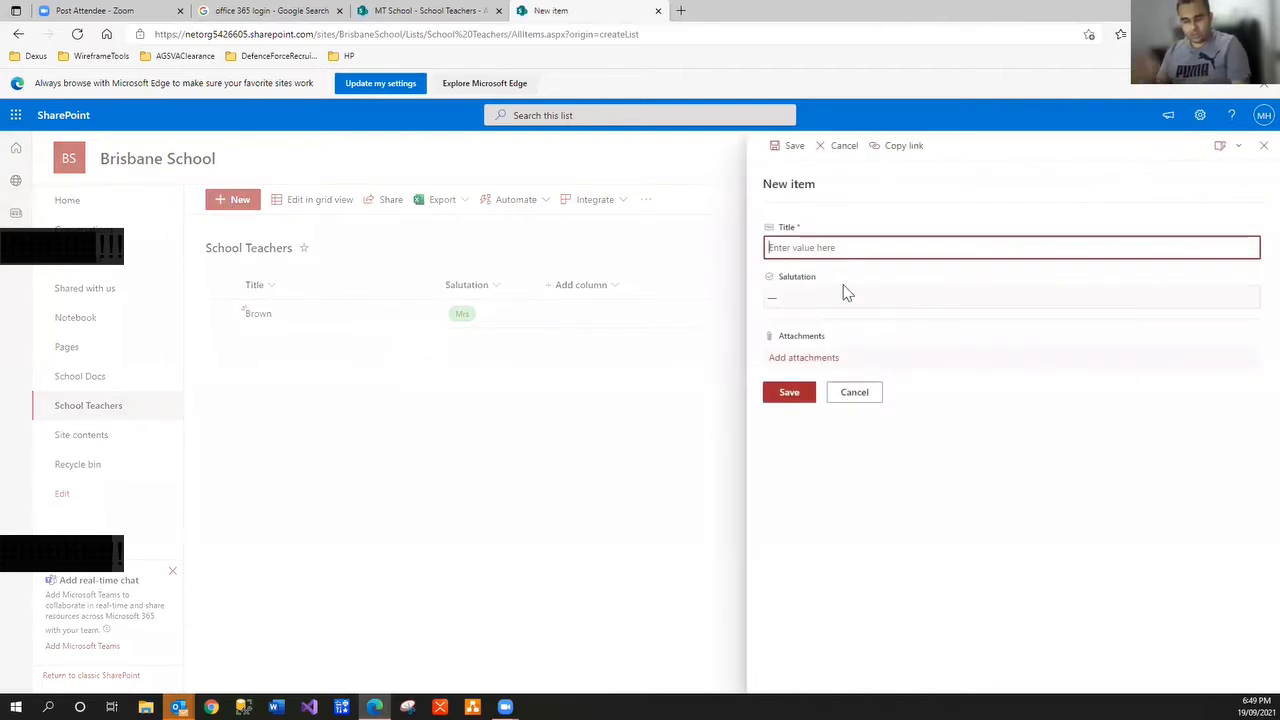
{"action": "type", "text": "George"}
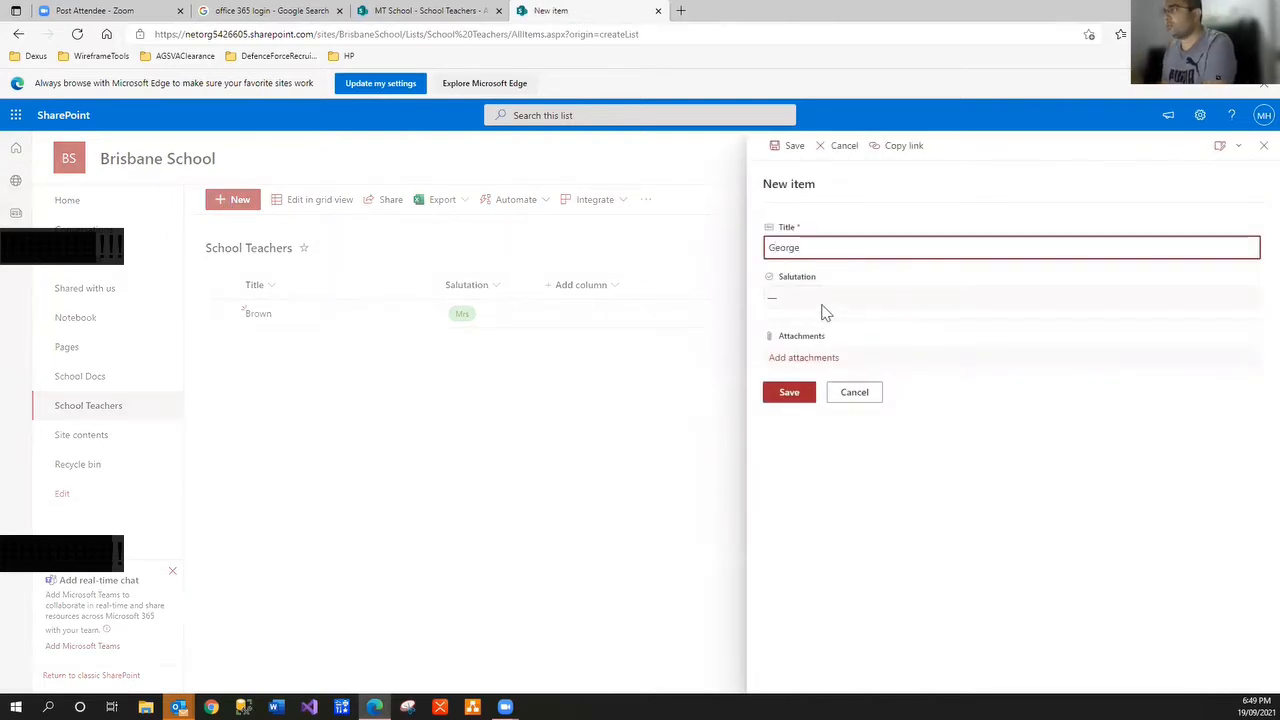
{"action": "left_click", "coordinate": [822, 300]}
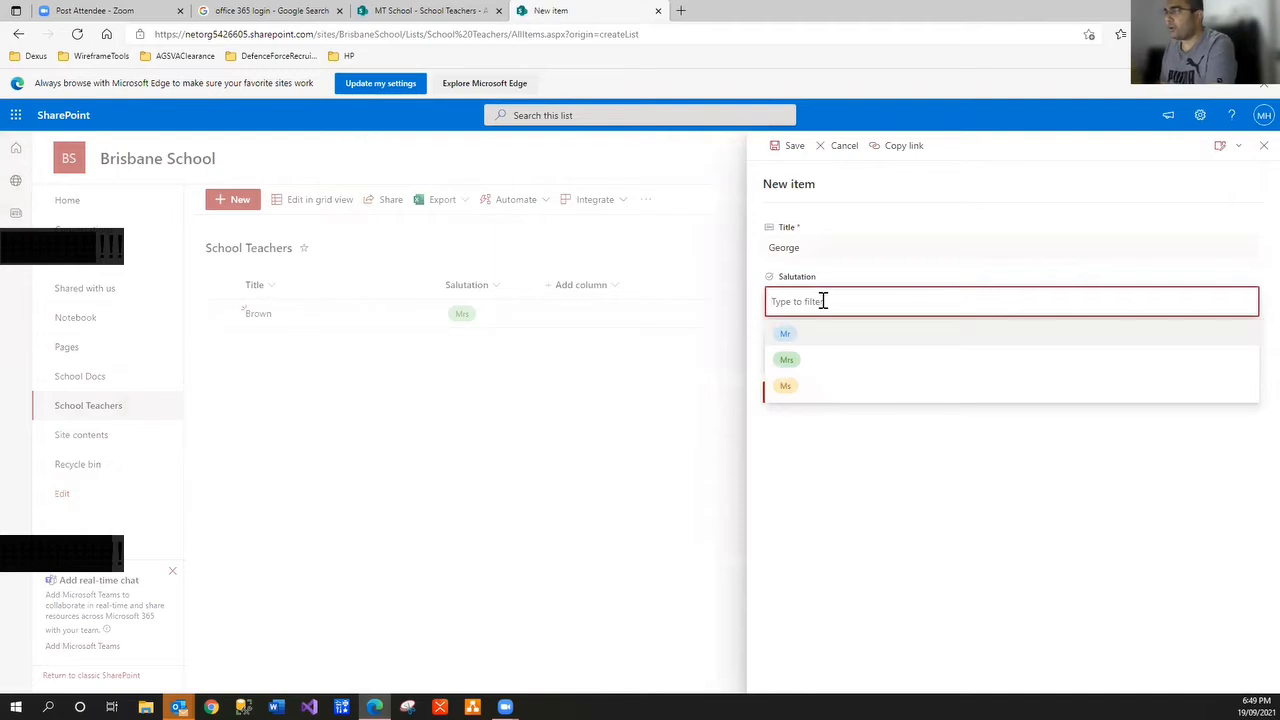
{"action": "type", "text": "abc"}
{"action": "left_click", "coordinate": [789, 486]}
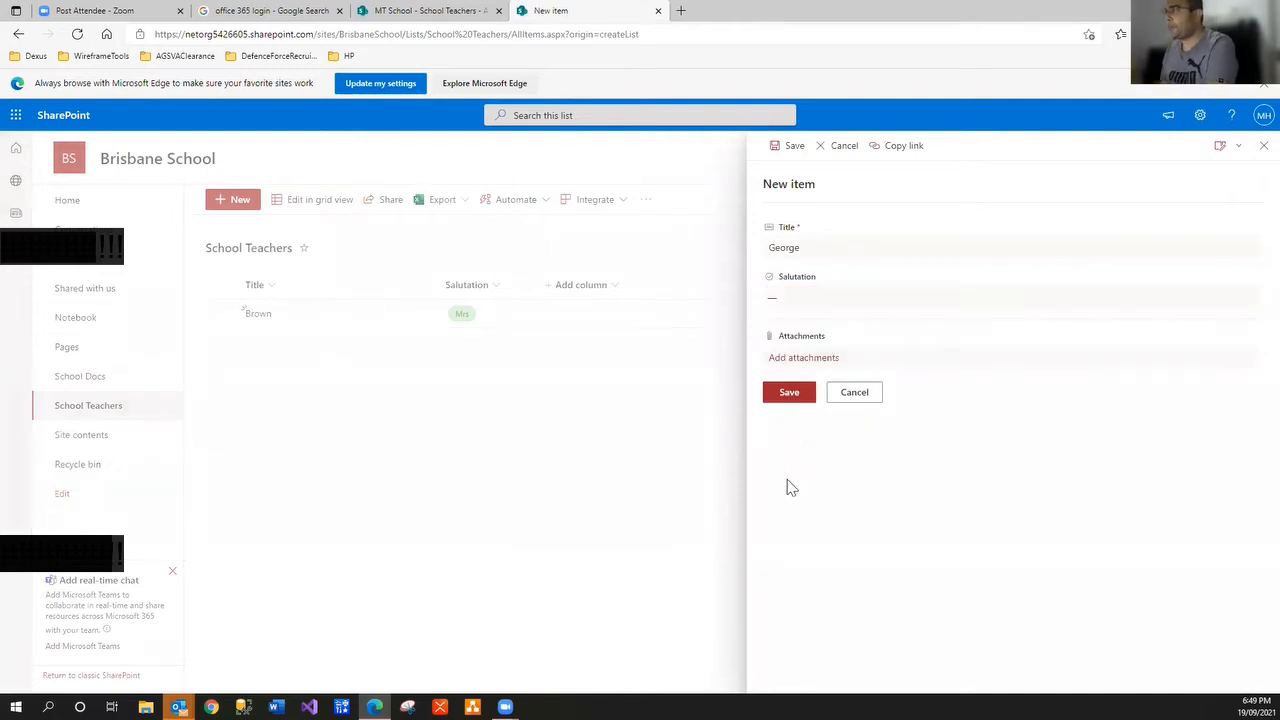
{"action": "left_click", "coordinate": [783, 302]}
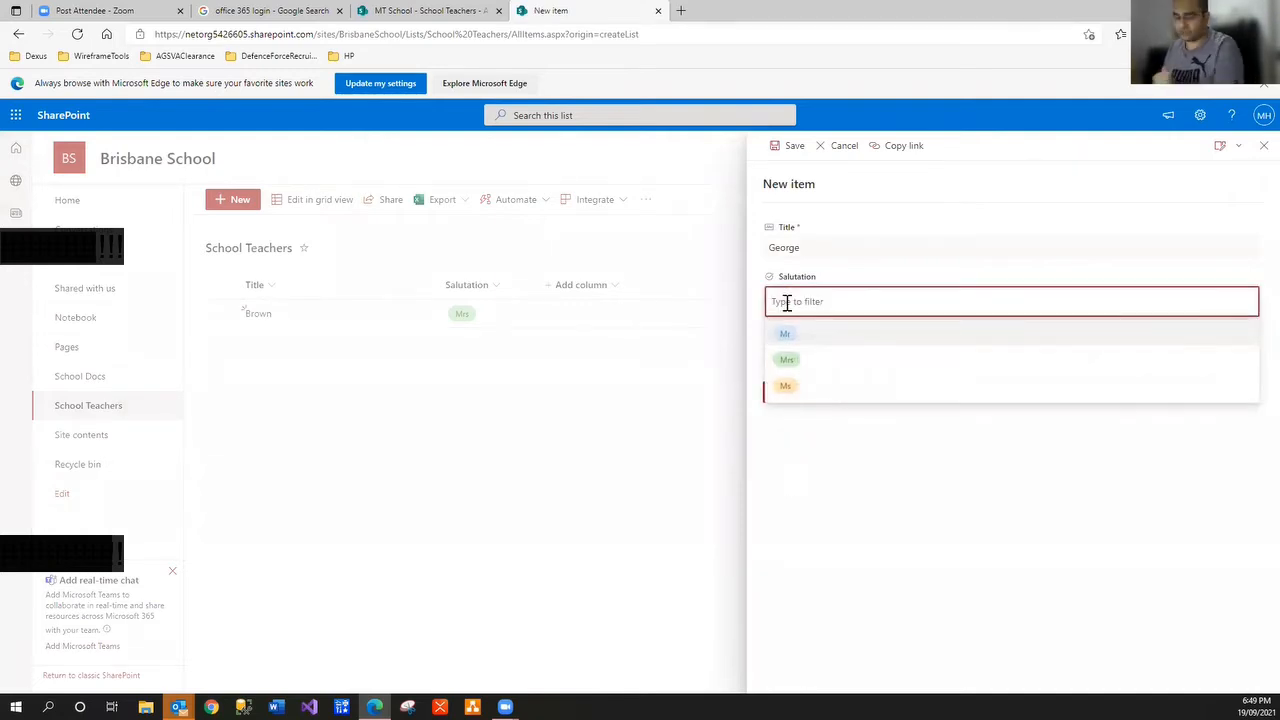
{"action": "type", "text": "abc"}
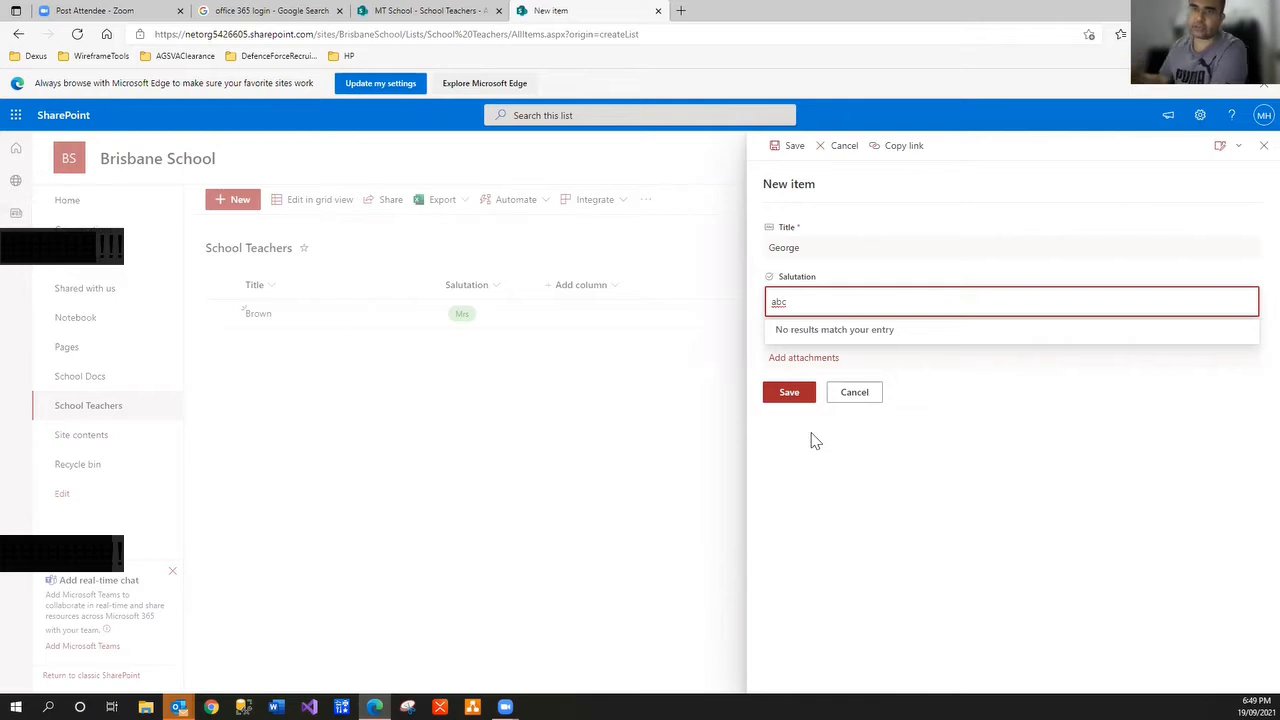
{"action": "left_click", "coordinate": [860, 393]}
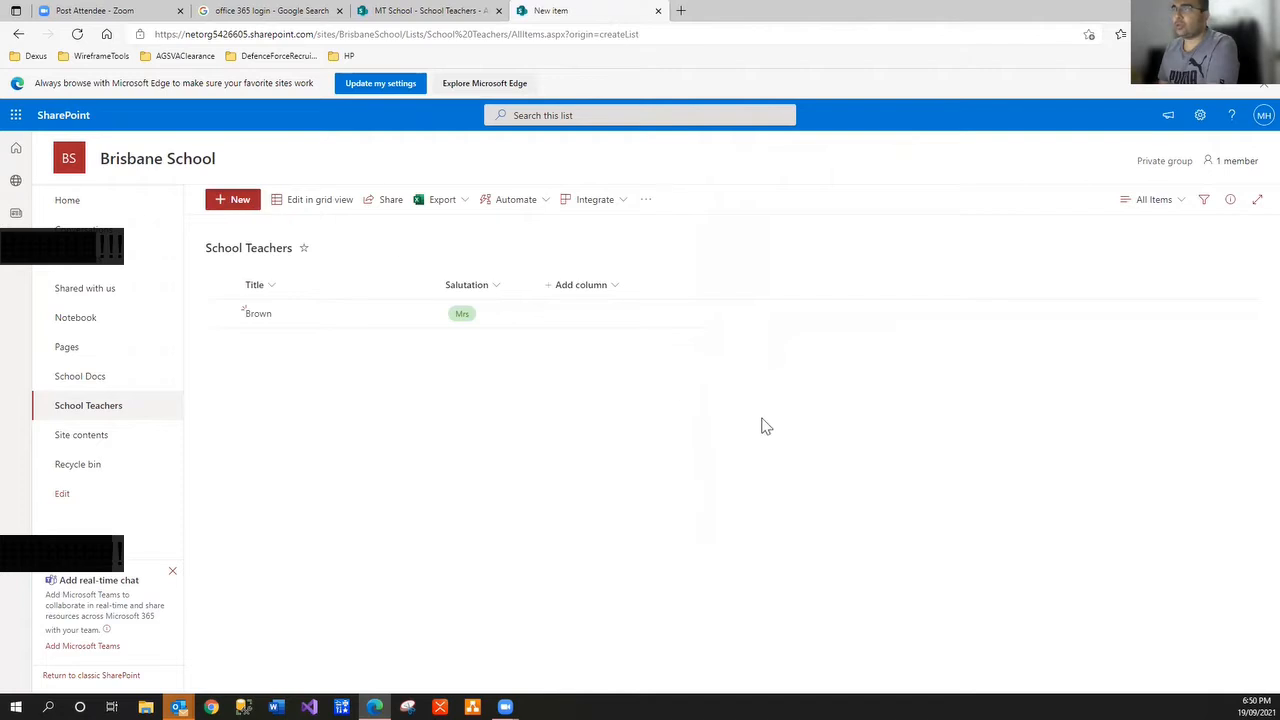
{"action": "left_click", "coordinate": [615, 290]}
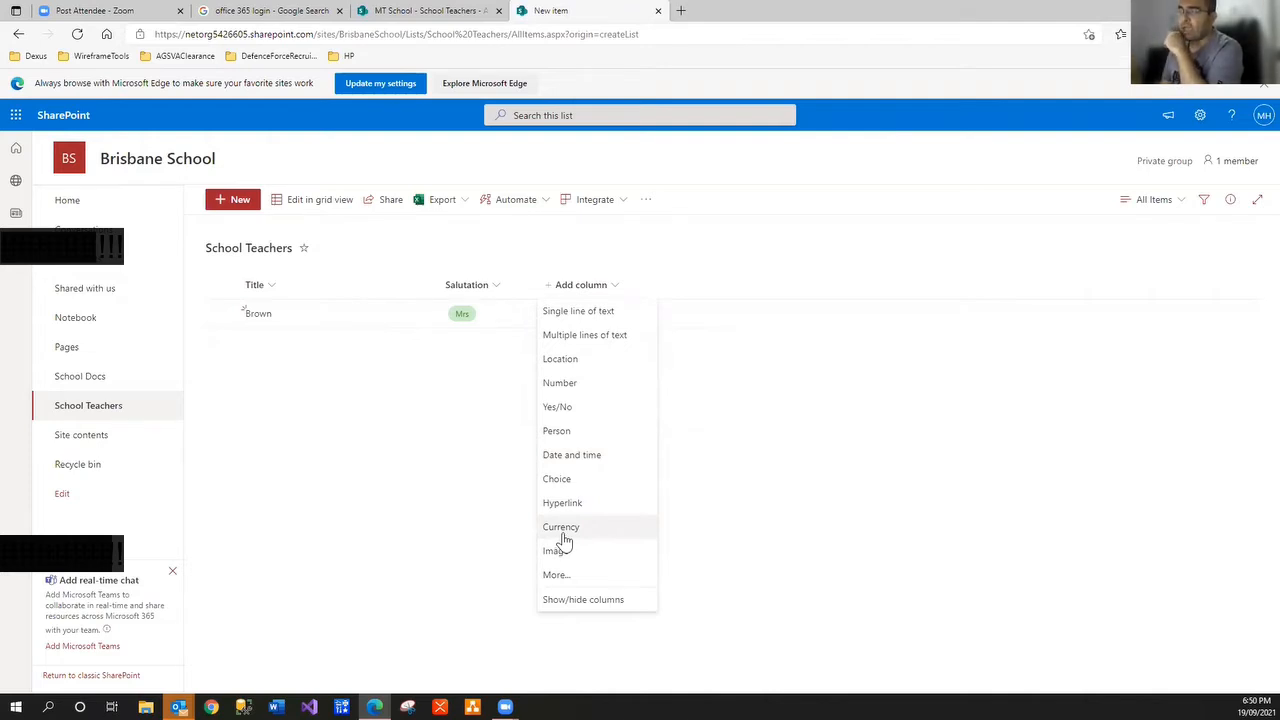
Choose Single line of text from the Add column menu
{"action": "left_click", "coordinate": [585, 313]}
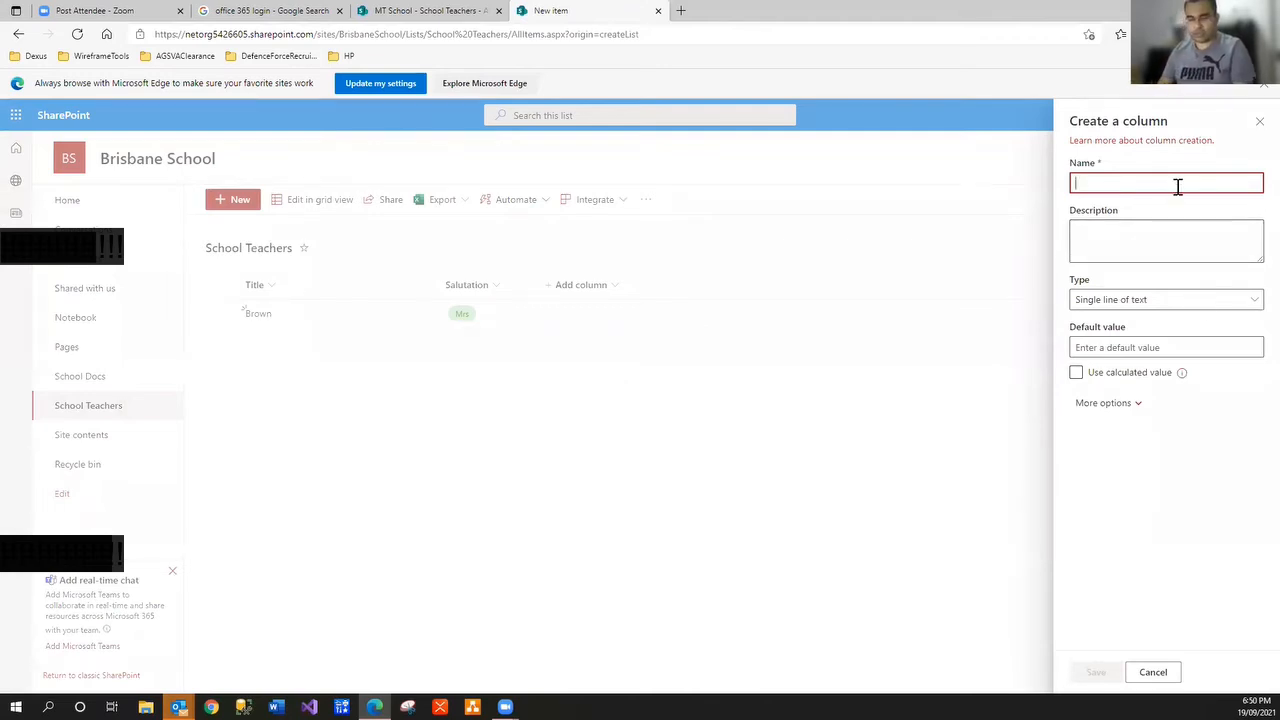
Create the FirstName and MiddleName single-line text columns
{"action": "type", "text": "FirstName"}
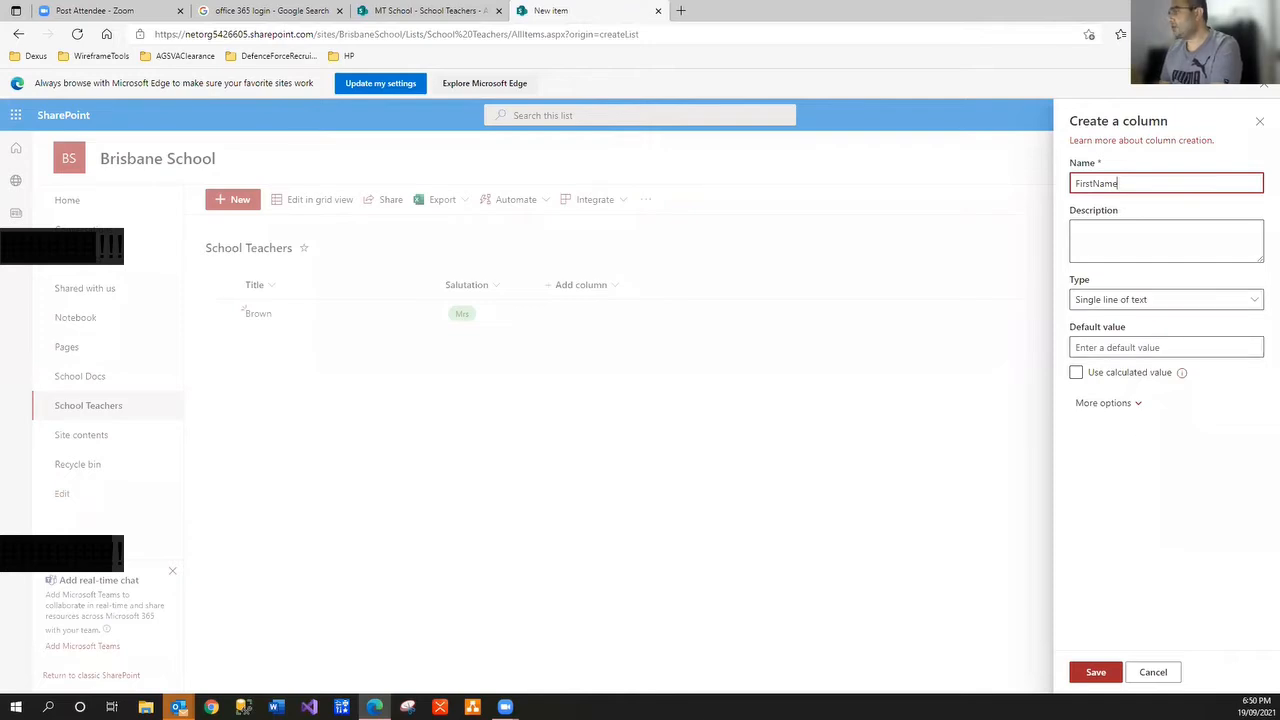
{"action": "left_click", "coordinate": [1097, 675]}
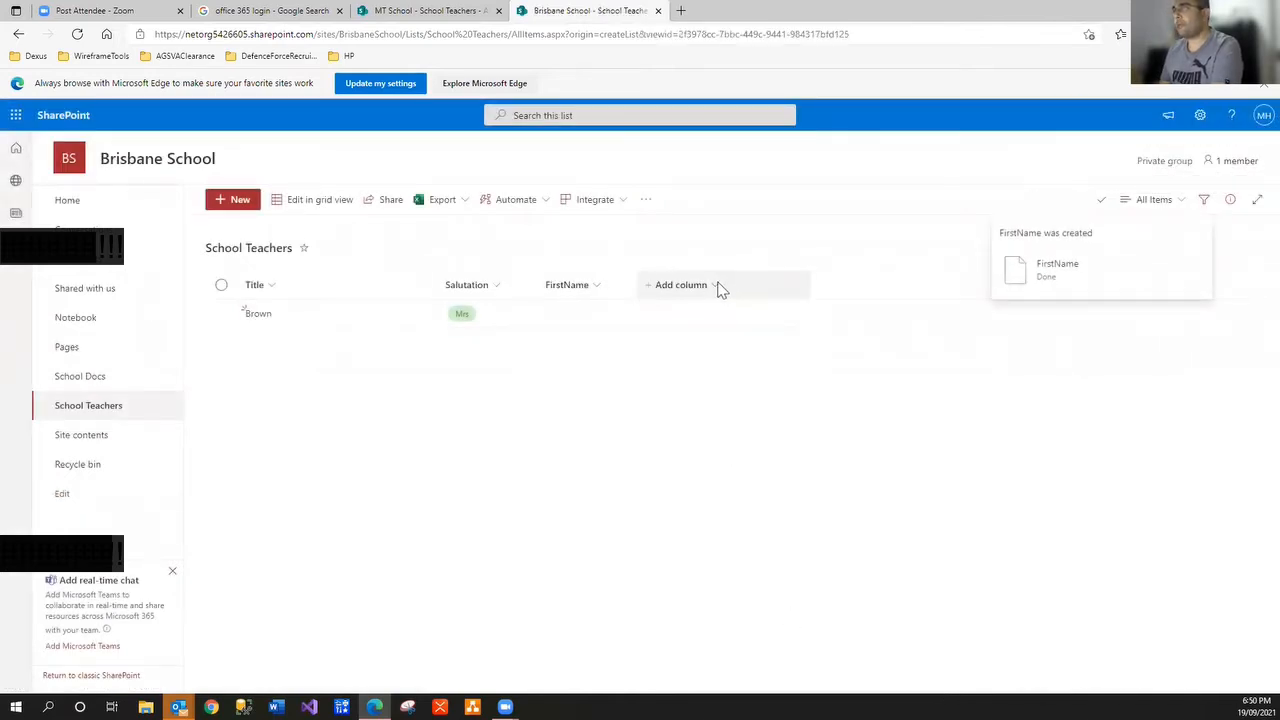
{"action": "left_click", "coordinate": [718, 286]}
{"action": "left_click", "coordinate": [670, 311]}
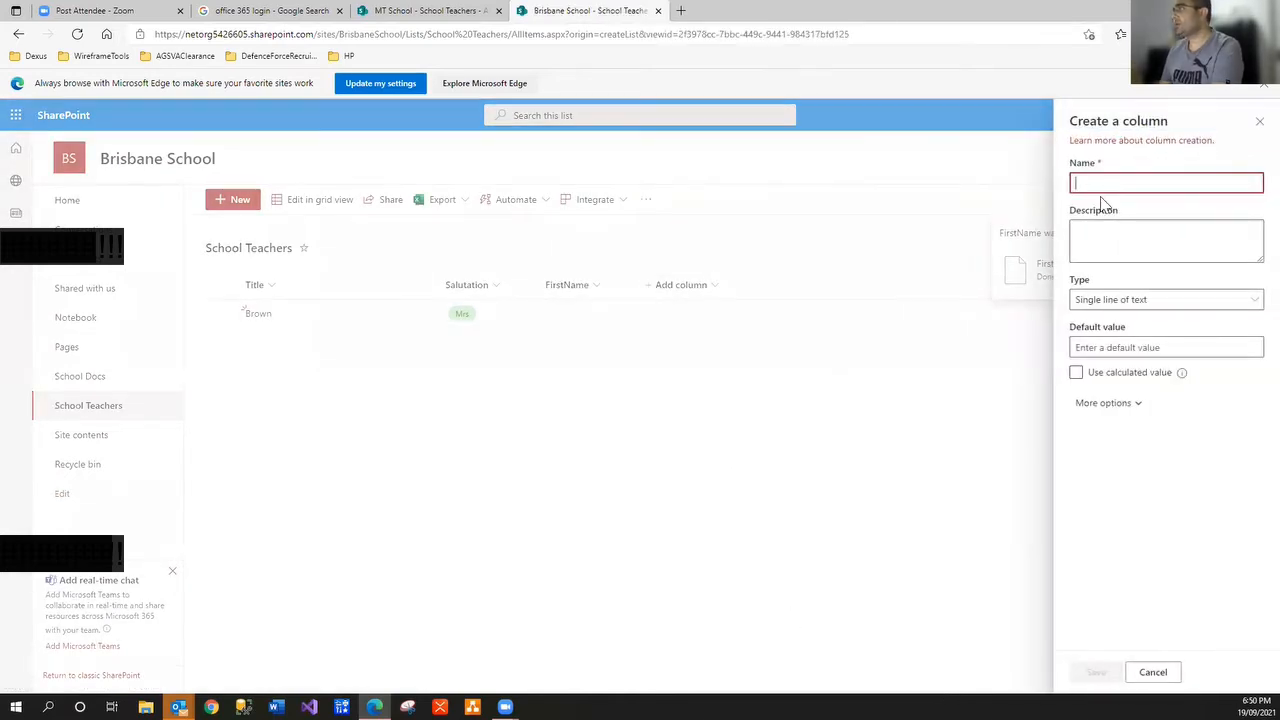
{"action": "type", "text": "M"}
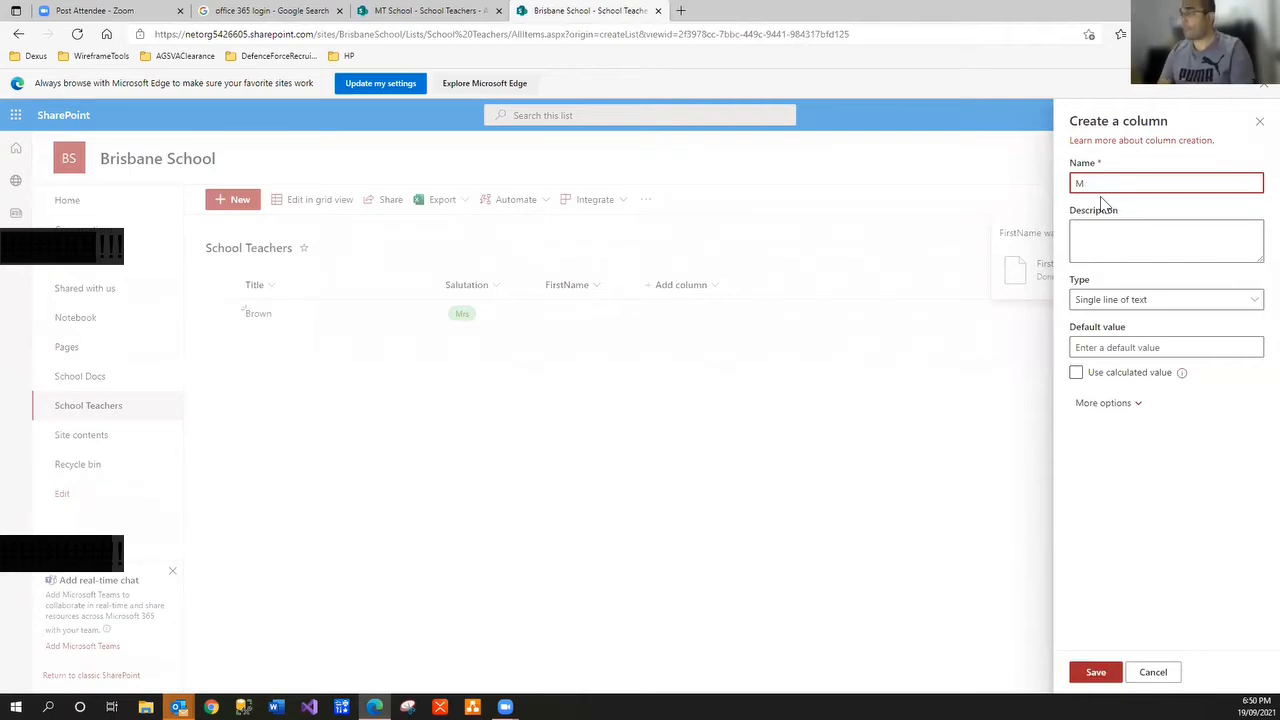
{"action": "type", "text": "od"}
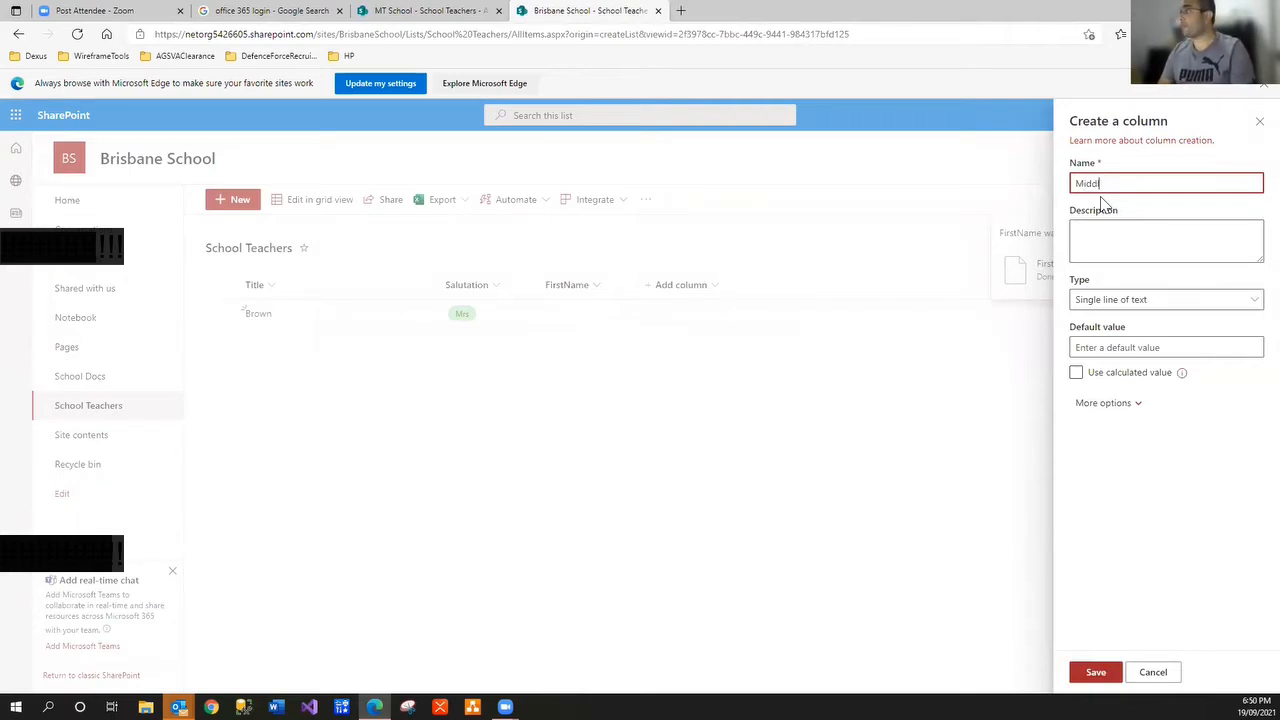
{"action": "type", "text": "dleName"}
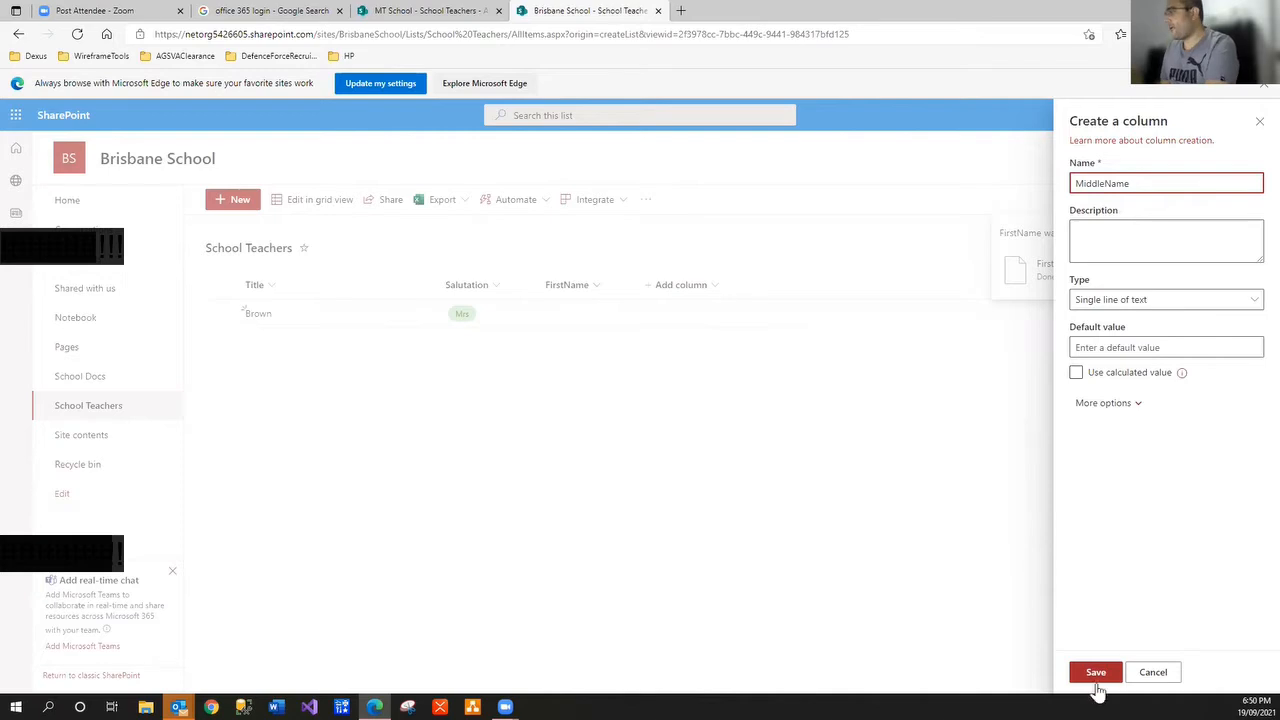
{"action": "left_click", "coordinate": [1096, 672]}
Create the LastName text column, then return to the School Teachers list via Site contents
{"action": "left_click", "coordinate": [815, 293]}
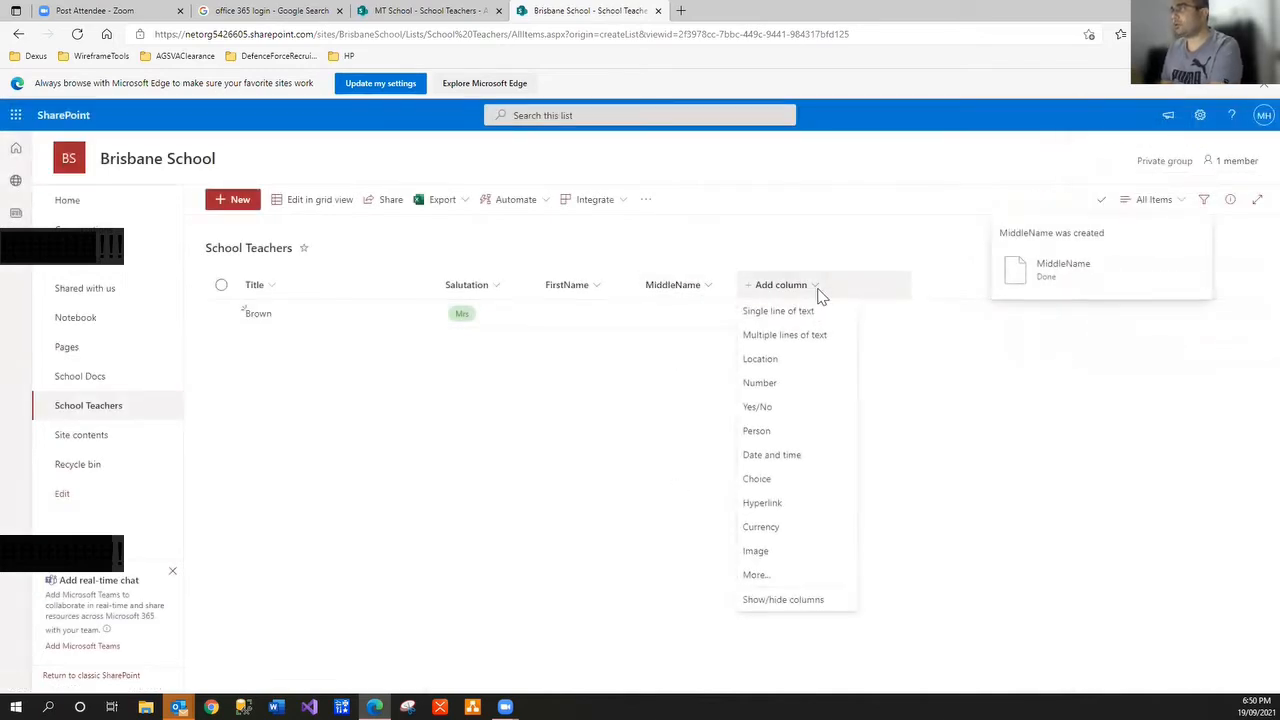
{"action": "left_click", "coordinate": [810, 312]}
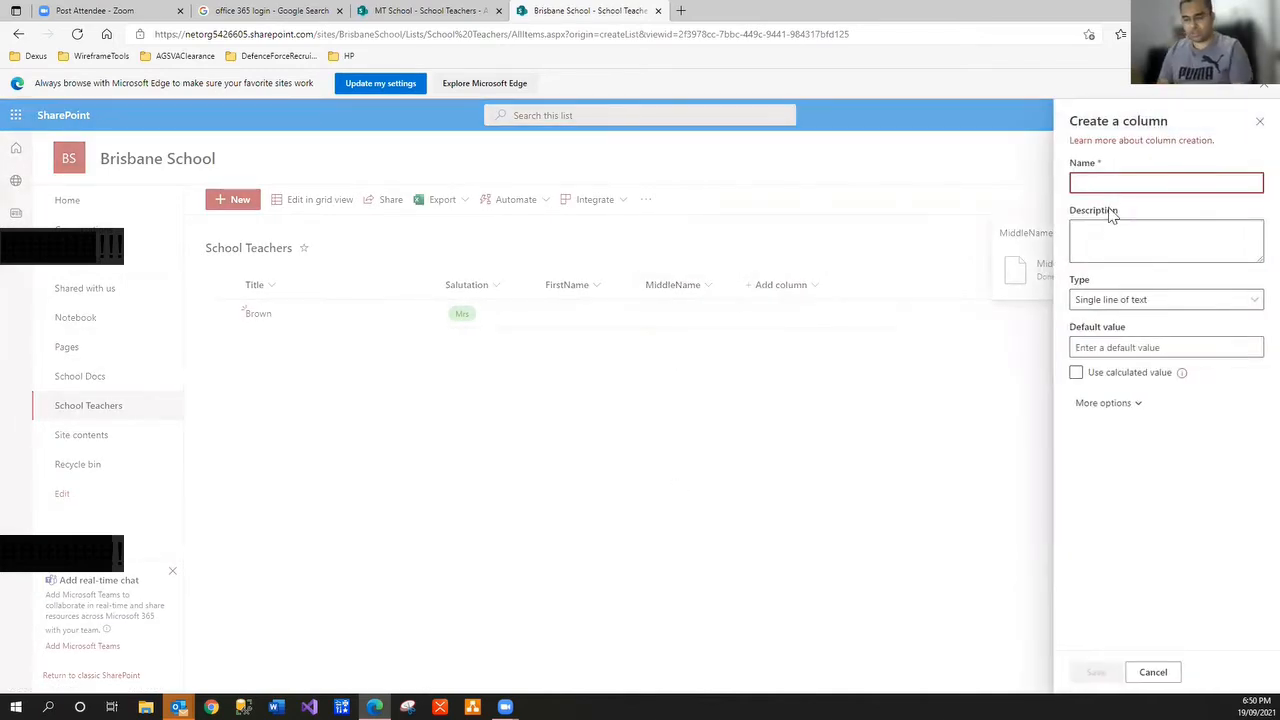
{"action": "type", "text": "LastName"}
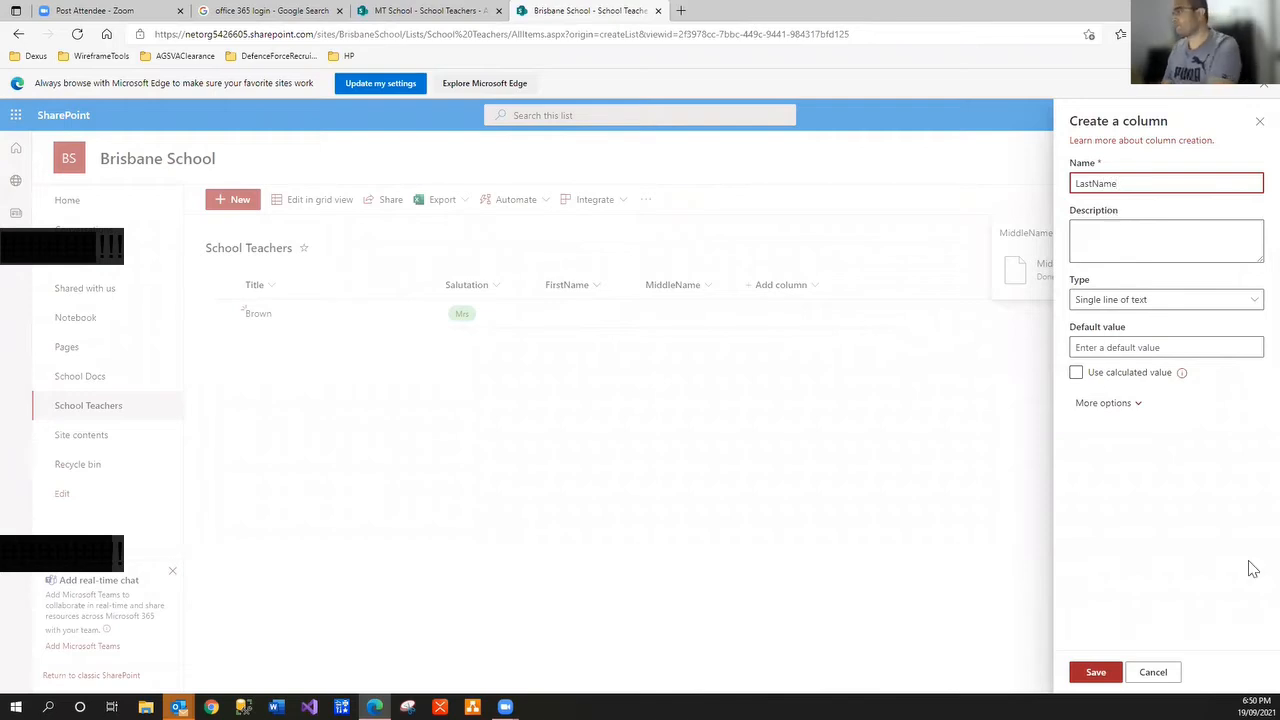
{"action": "left_click", "coordinate": [1104, 678]}
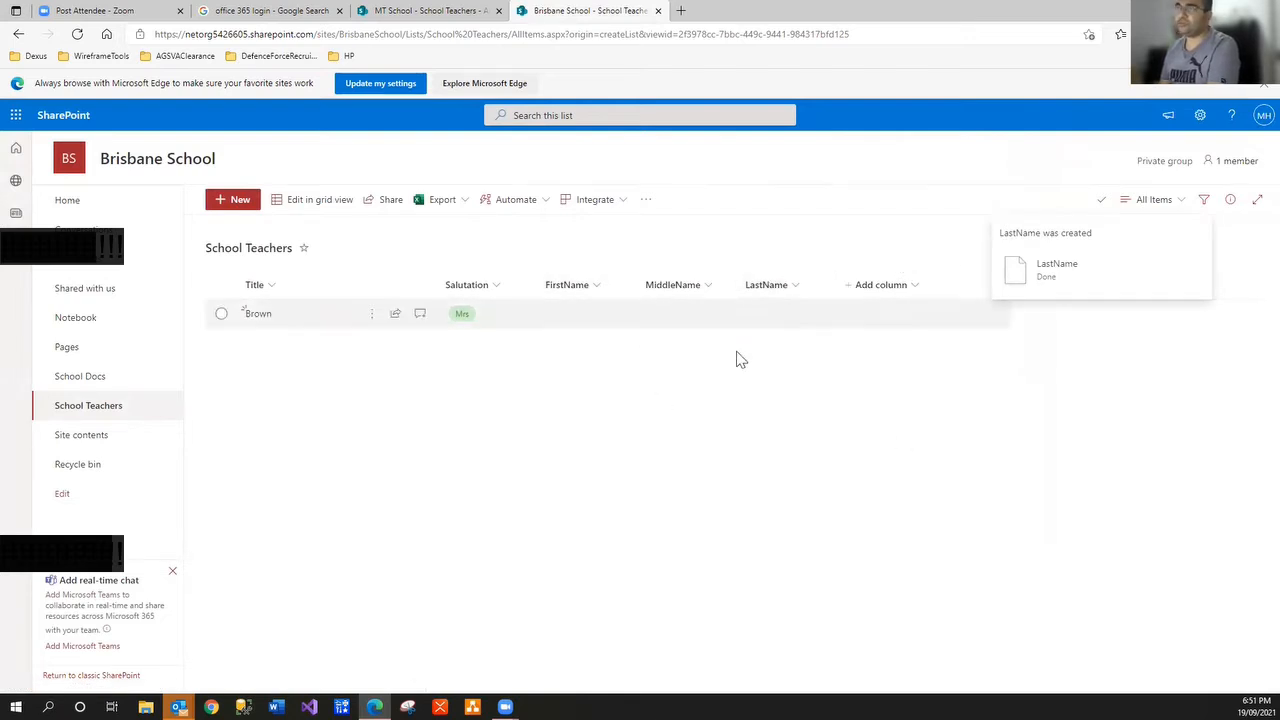
{"action": "left_click", "coordinate": [85, 435]}
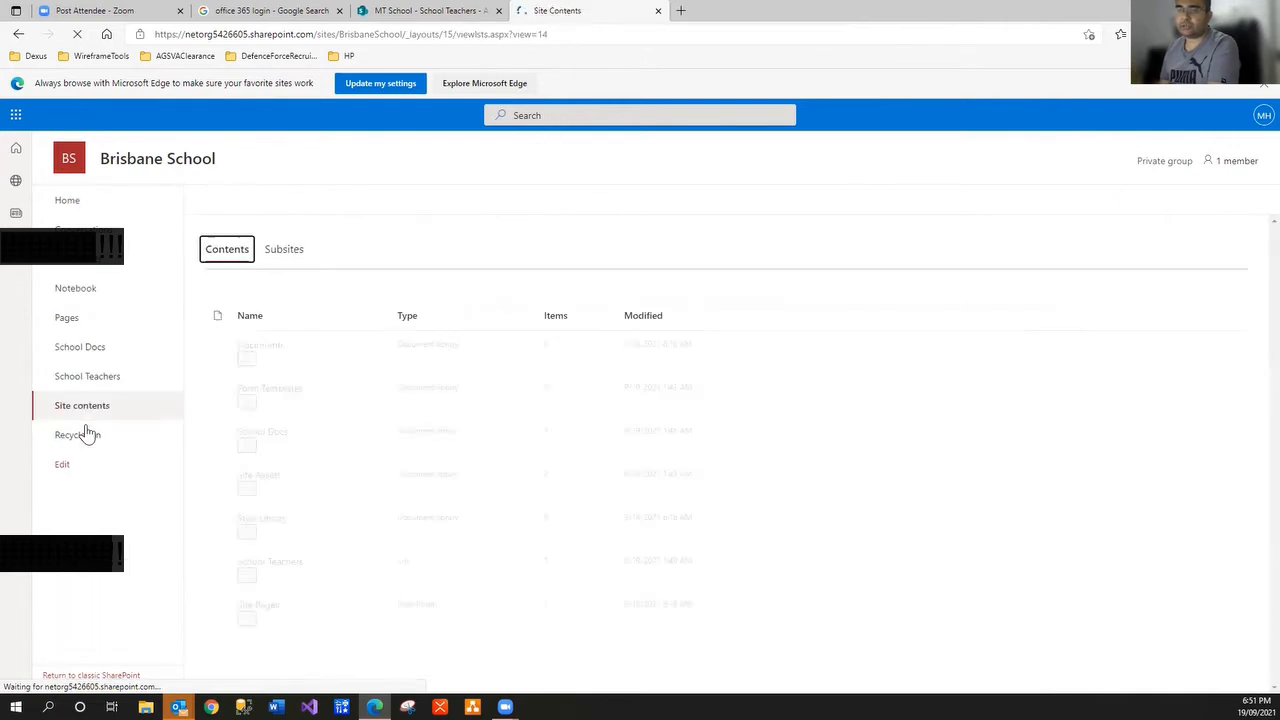
{"action": "left_click", "coordinate": [103, 391]}
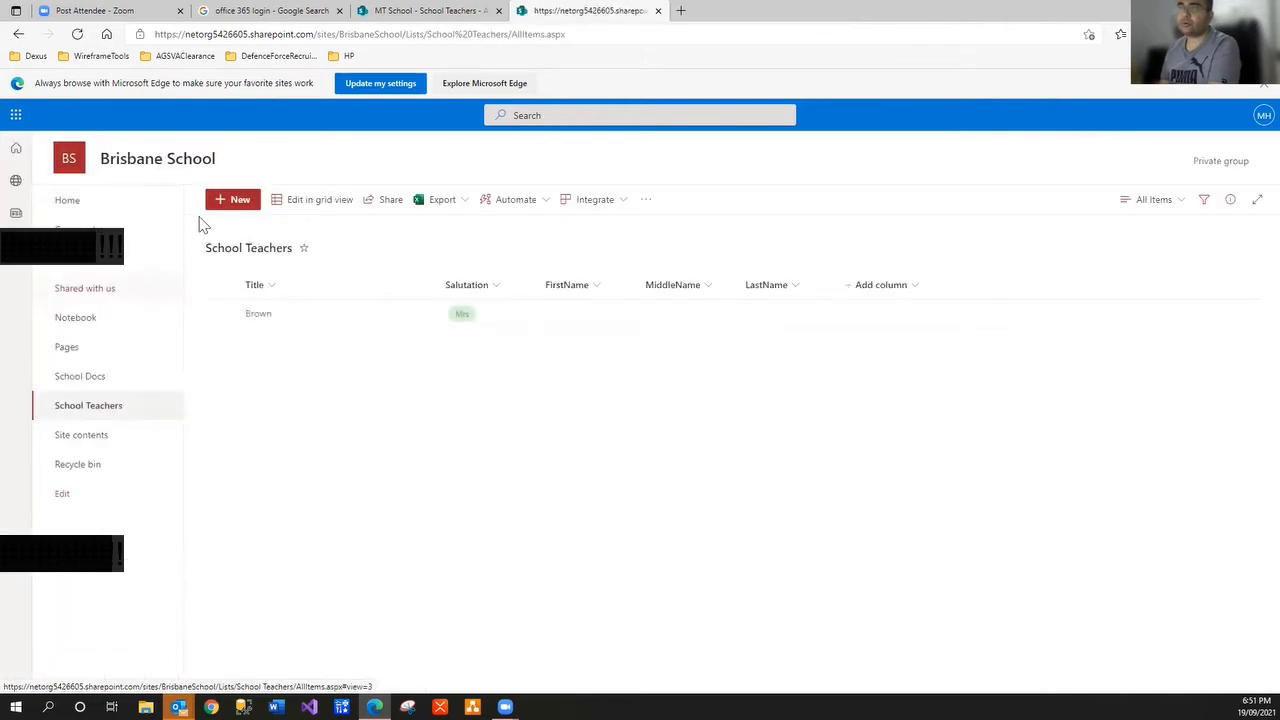
Discard the accidental new-item form and open the Brown item for editing
{"action": "left_click", "coordinate": [233, 201]}
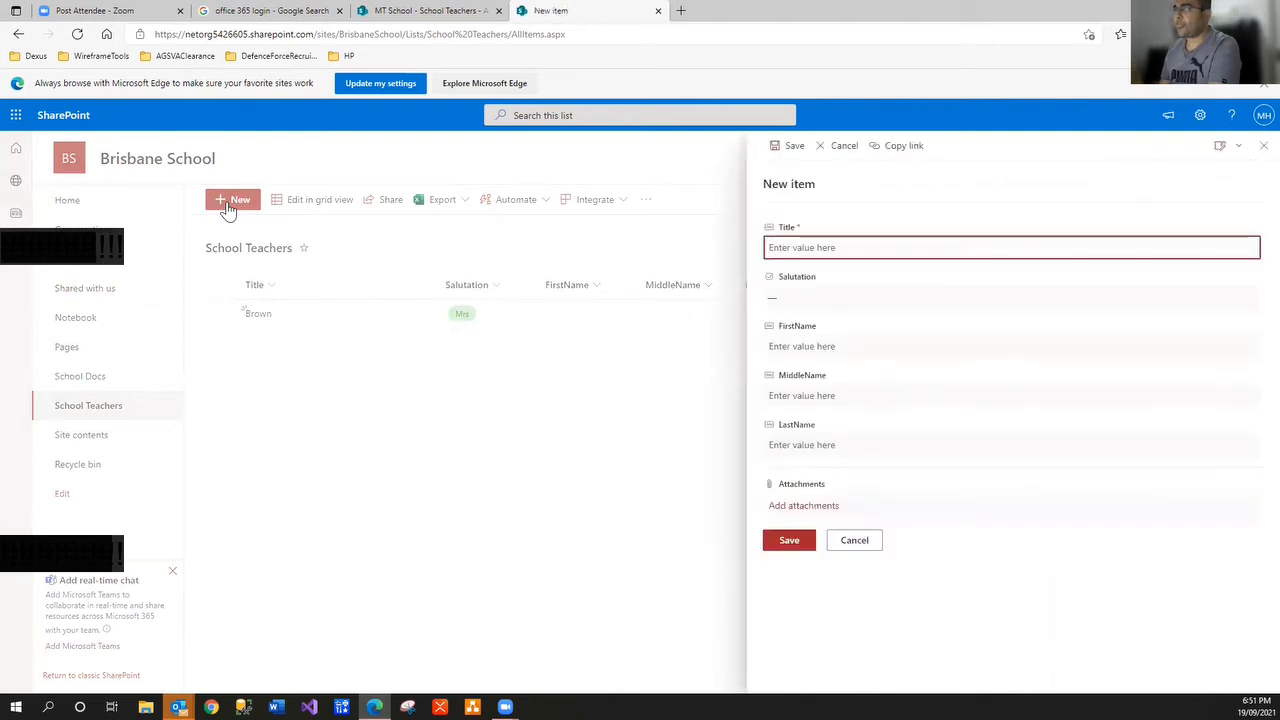
{"action": "left_click", "coordinate": [873, 546]}
{"action": "left_click", "coordinate": [222, 316]}
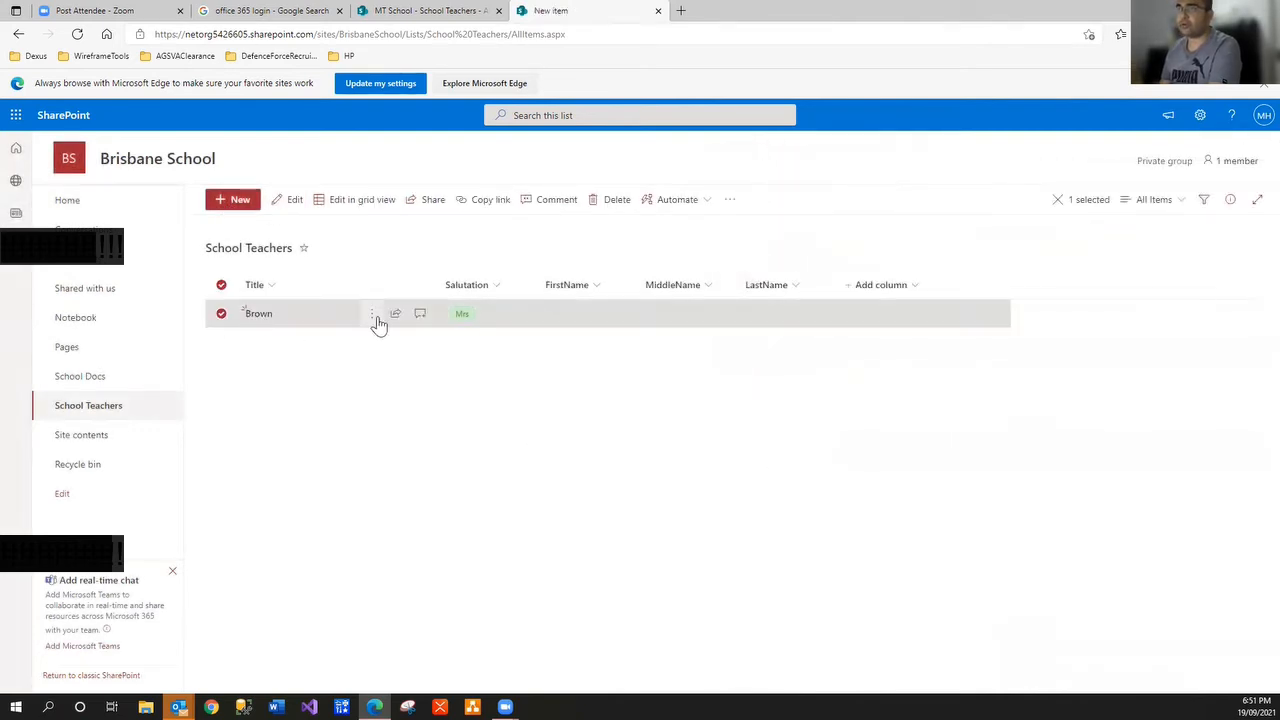
{"action": "left_click", "coordinate": [373, 314]}
{"action": "left_click", "coordinate": [409, 338]}
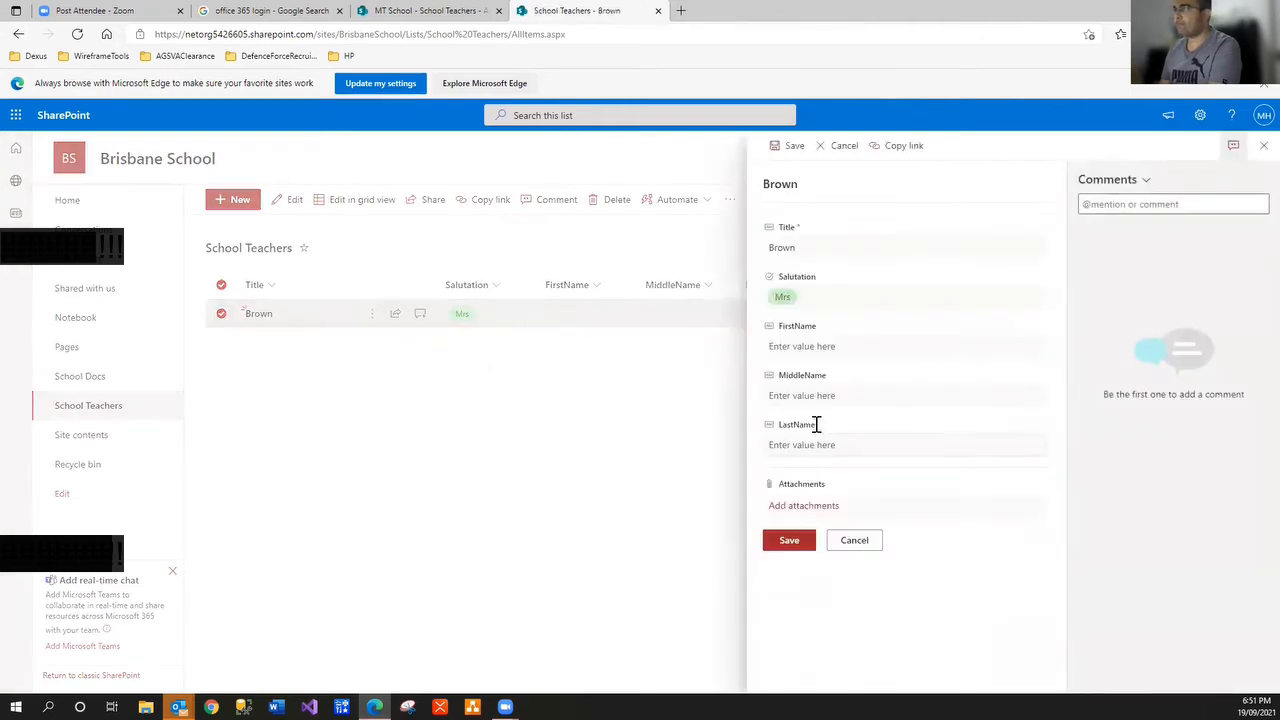
Enter FirstName Jane, MiddleName Bill and LastName Brown, then save the item
{"action": "left_click", "coordinate": [808, 346]}
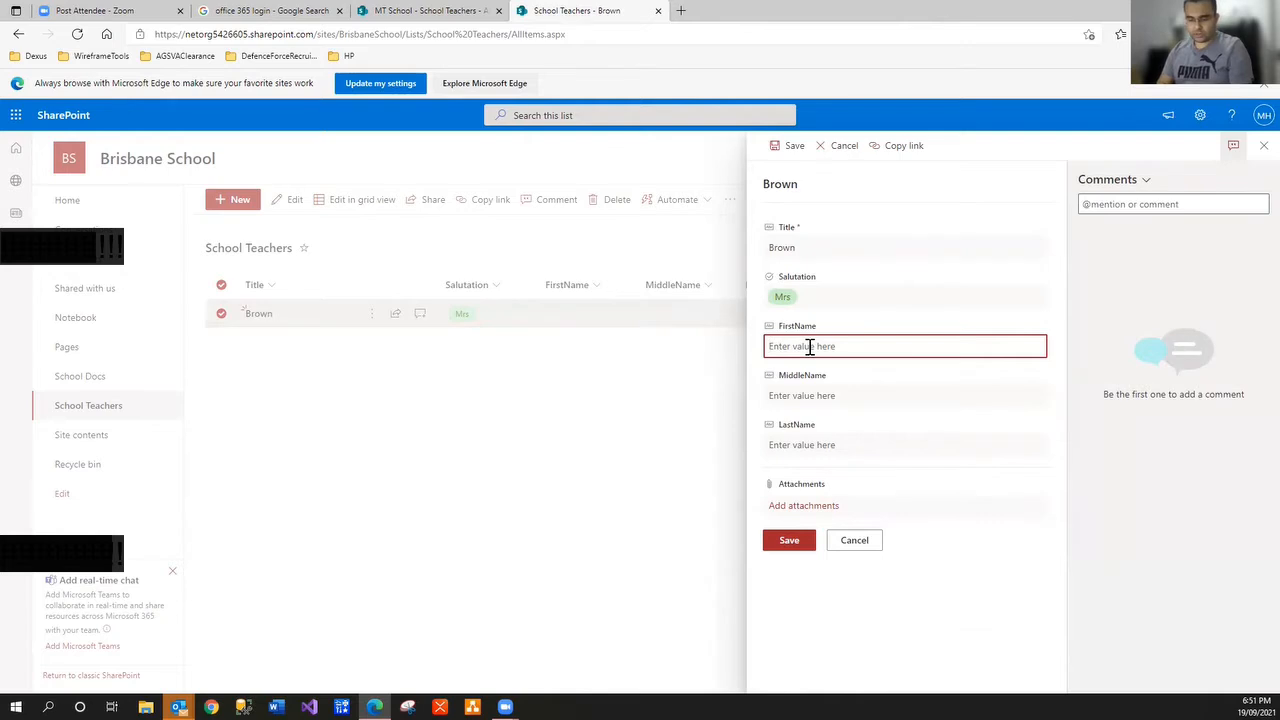
{"action": "type", "text": "Jane"}
{"action": "key", "text": "Tab"}
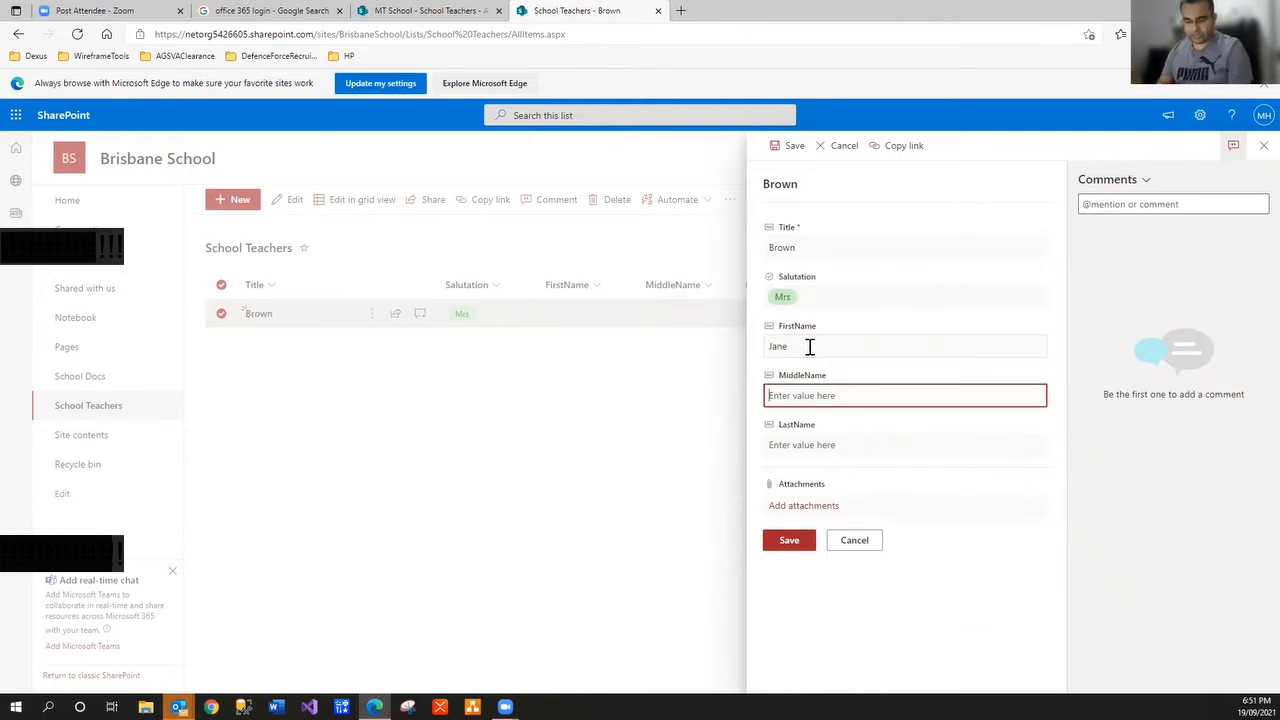
{"action": "type", "text": "Bill"}
{"action": "key", "text": "Tab"}
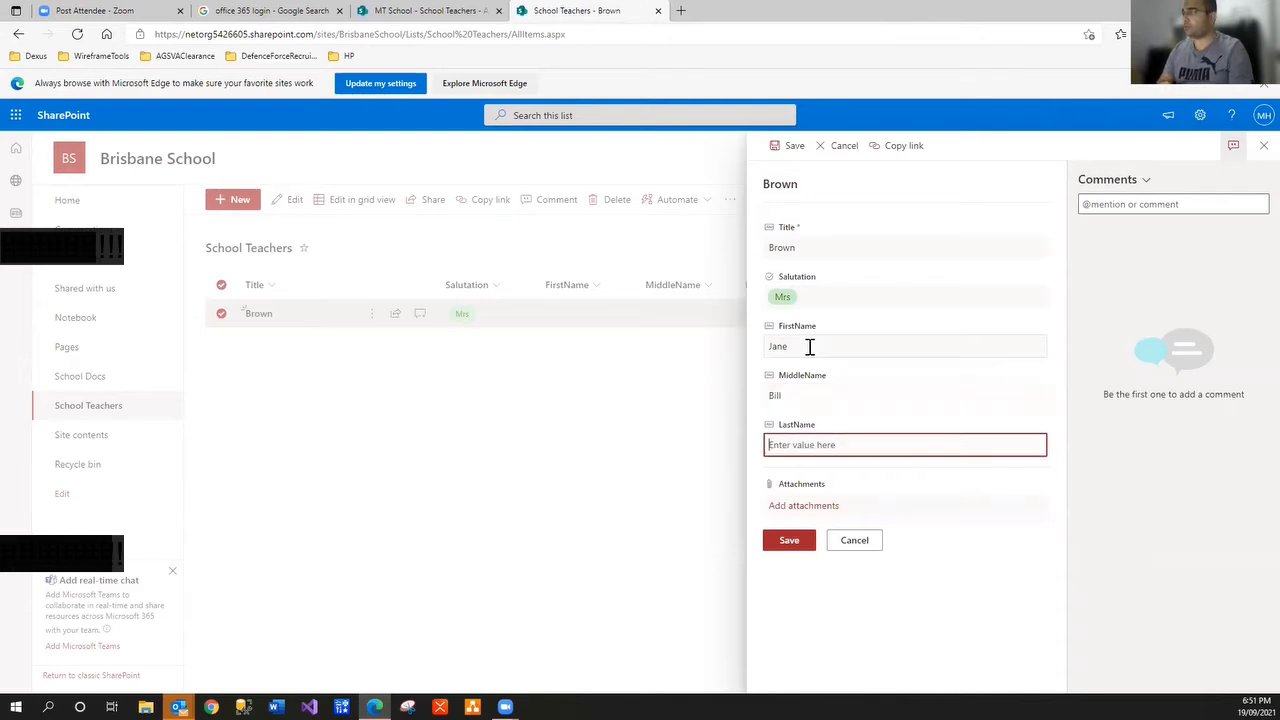
{"action": "type", "text": "Brow"}
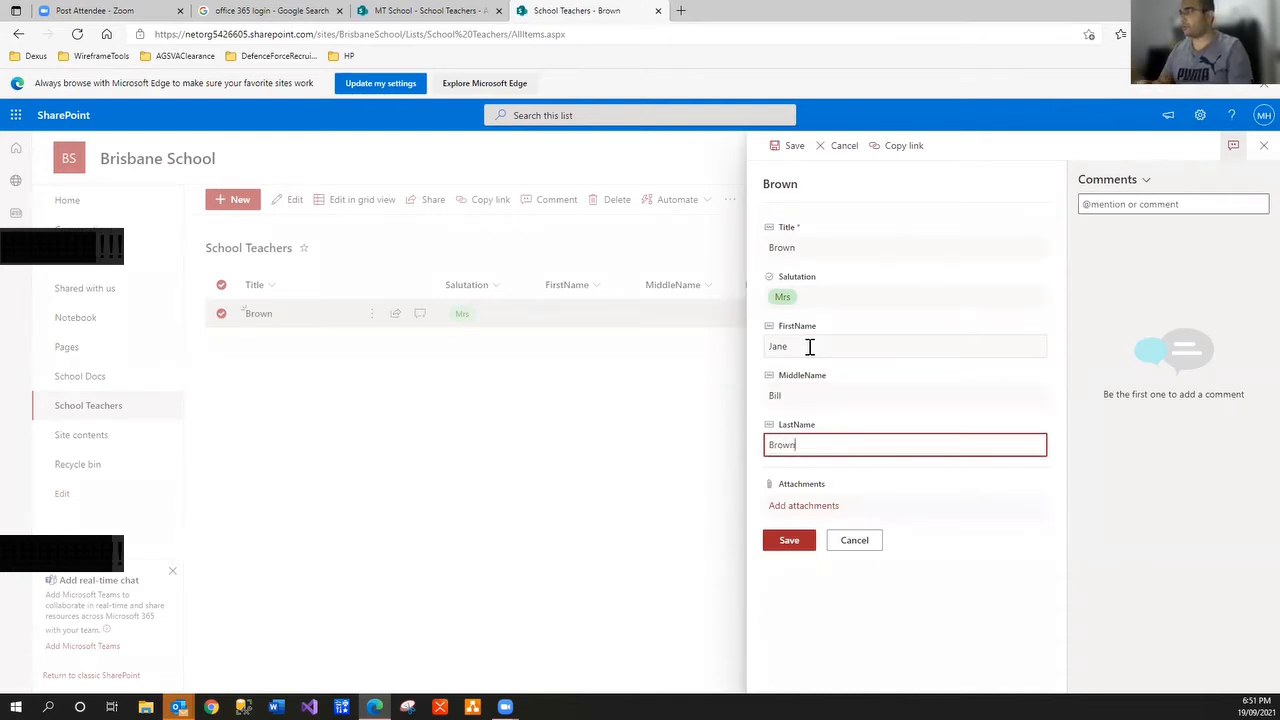
{"action": "type", "text": "n"}
{"action": "left_click", "coordinate": [787, 540]}
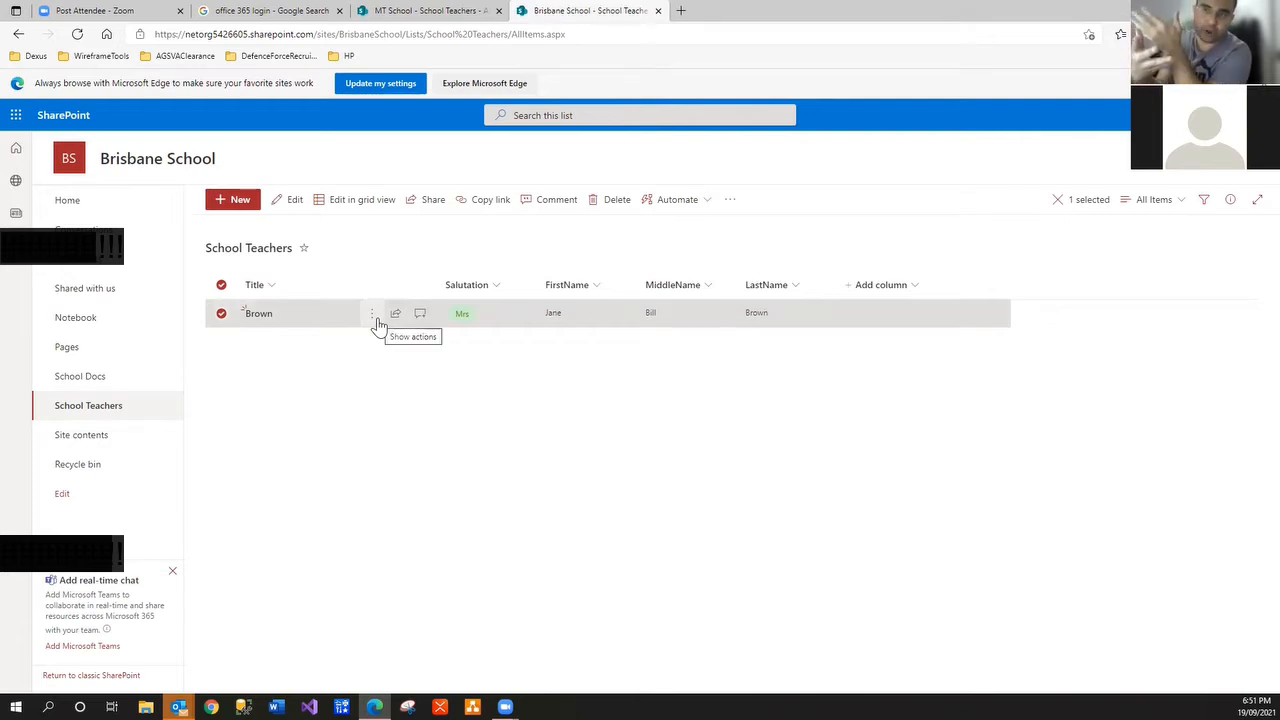
Reload the School Teachers list, then choose Integrate > Power Automate > Create a flow
{"action": "left_click", "coordinate": [703, 204]}
{"action": "left_click", "coordinate": [724, 201]}
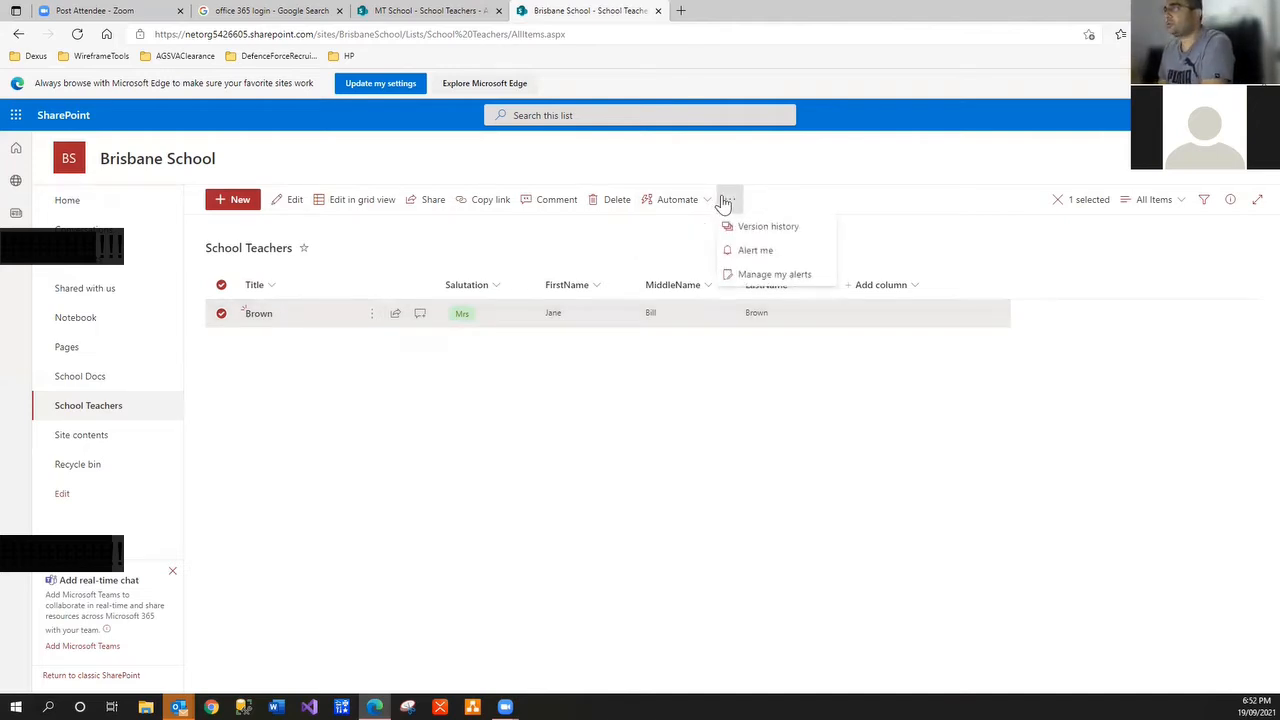
{"action": "left_click", "coordinate": [754, 446]}
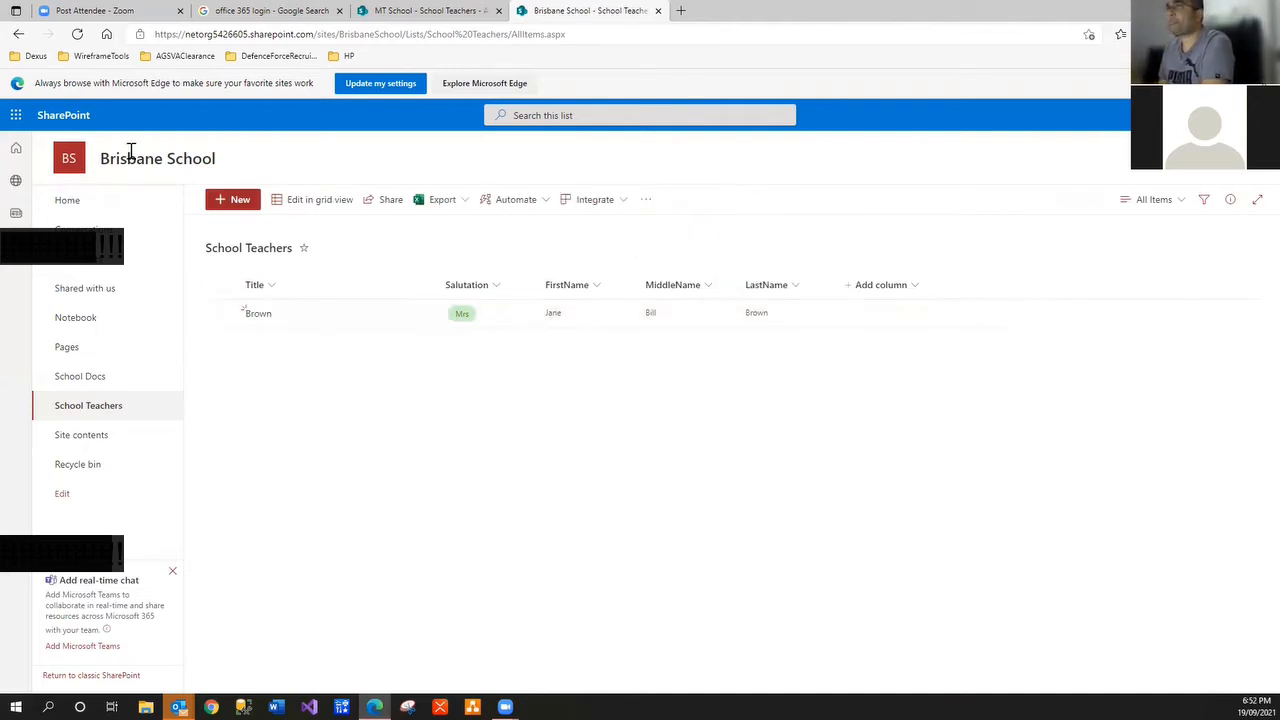
{"action": "left_click", "coordinate": [77, 36]}
{"action": "left_click", "coordinate": [623, 205]}
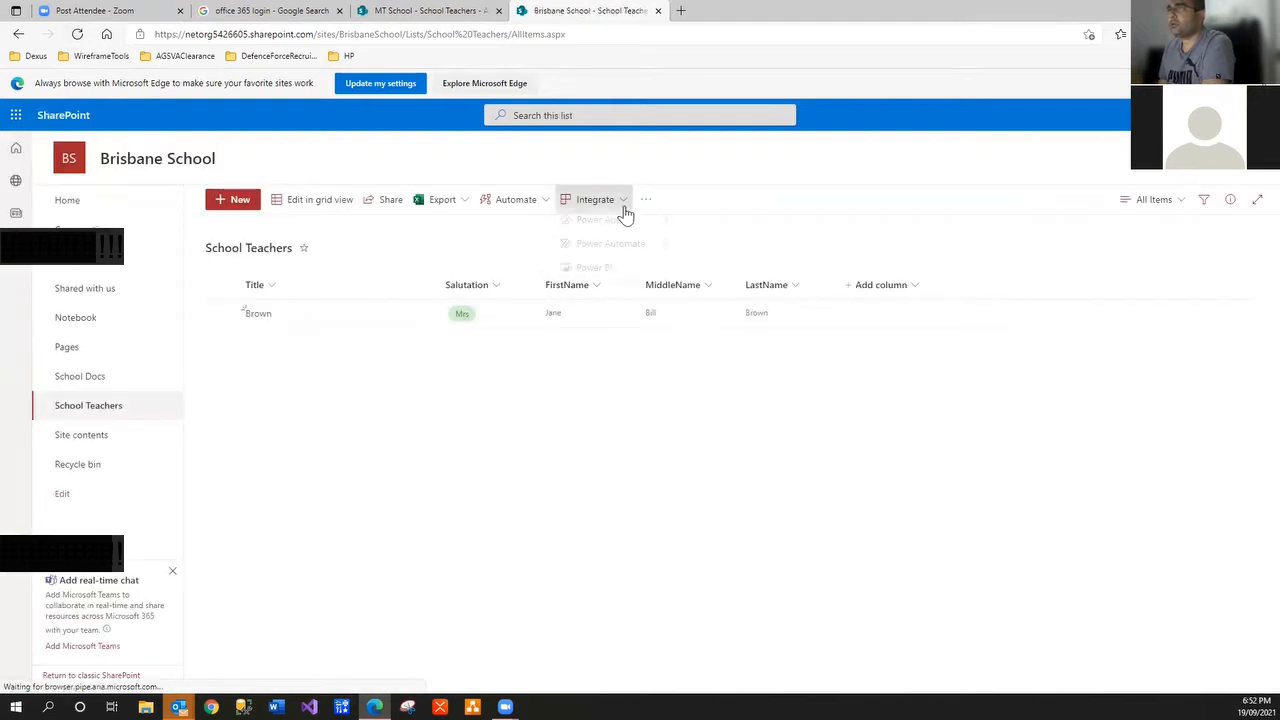
{"action": "mouse_move", "coordinate": [634, 249]}
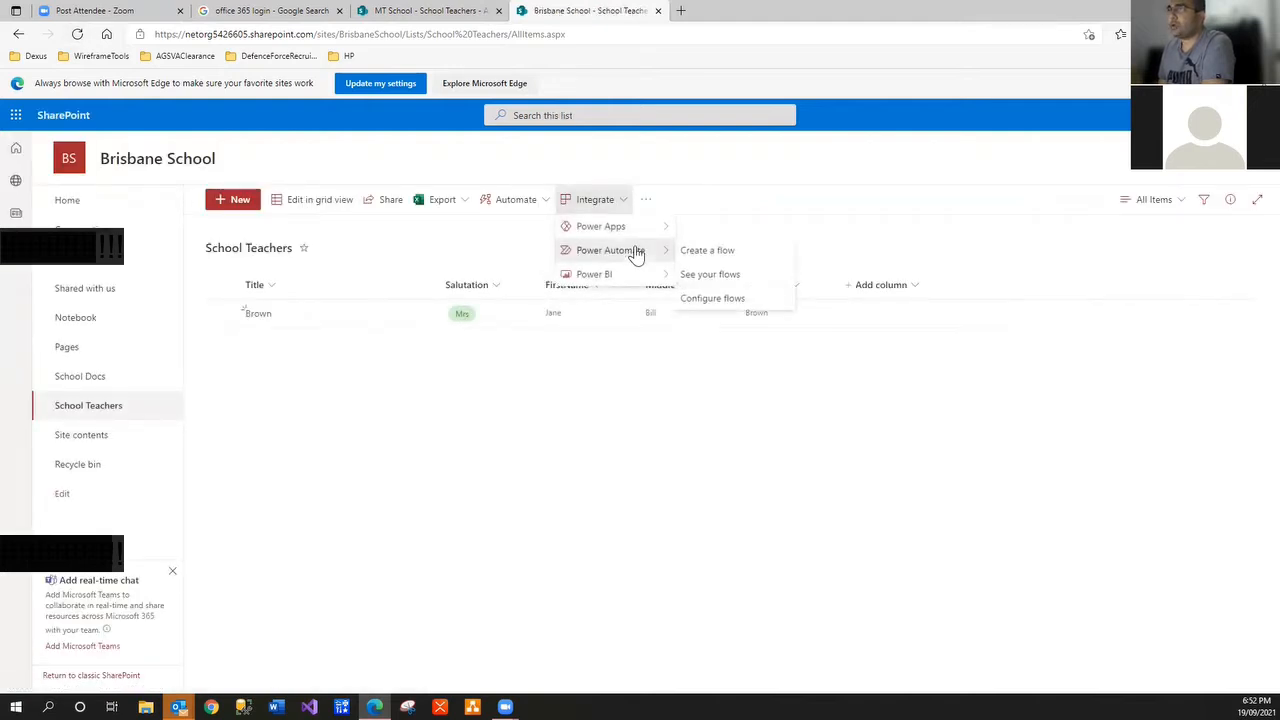
{"action": "left_click", "coordinate": [706, 251]}
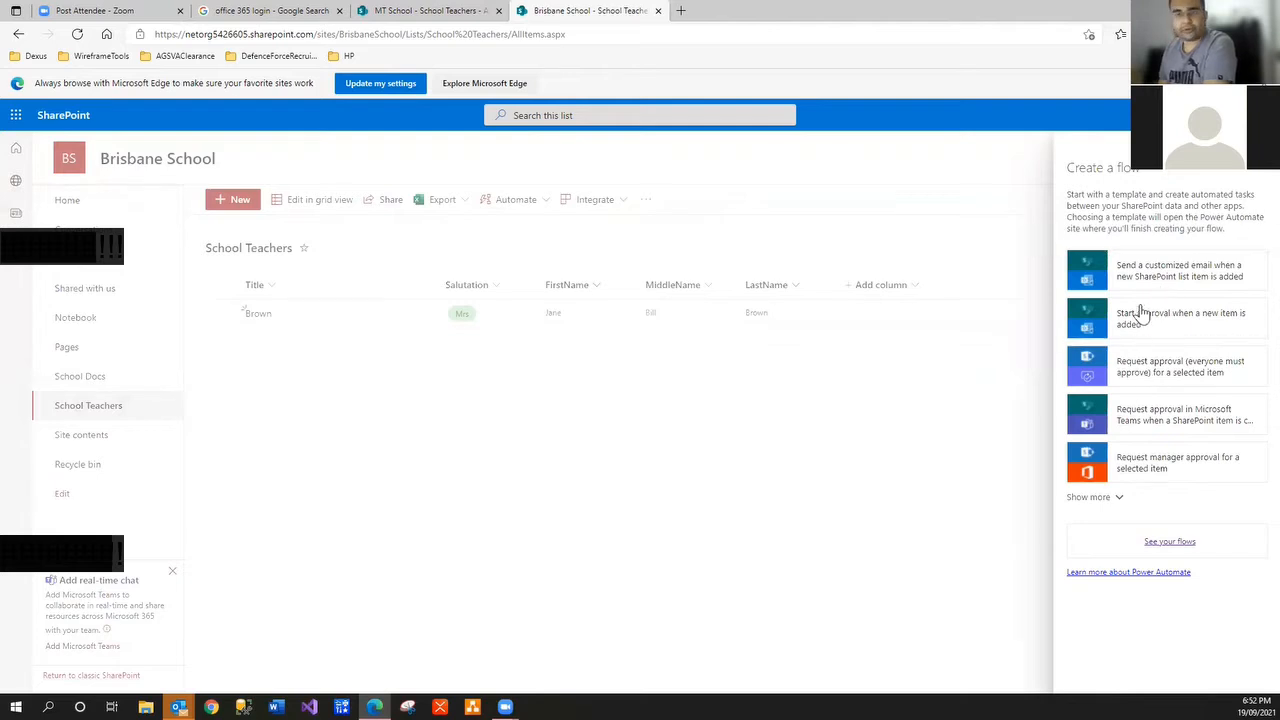
Go to See your flows in Power Automate and open the New flow menu
{"action": "left_click", "coordinate": [1158, 544]}
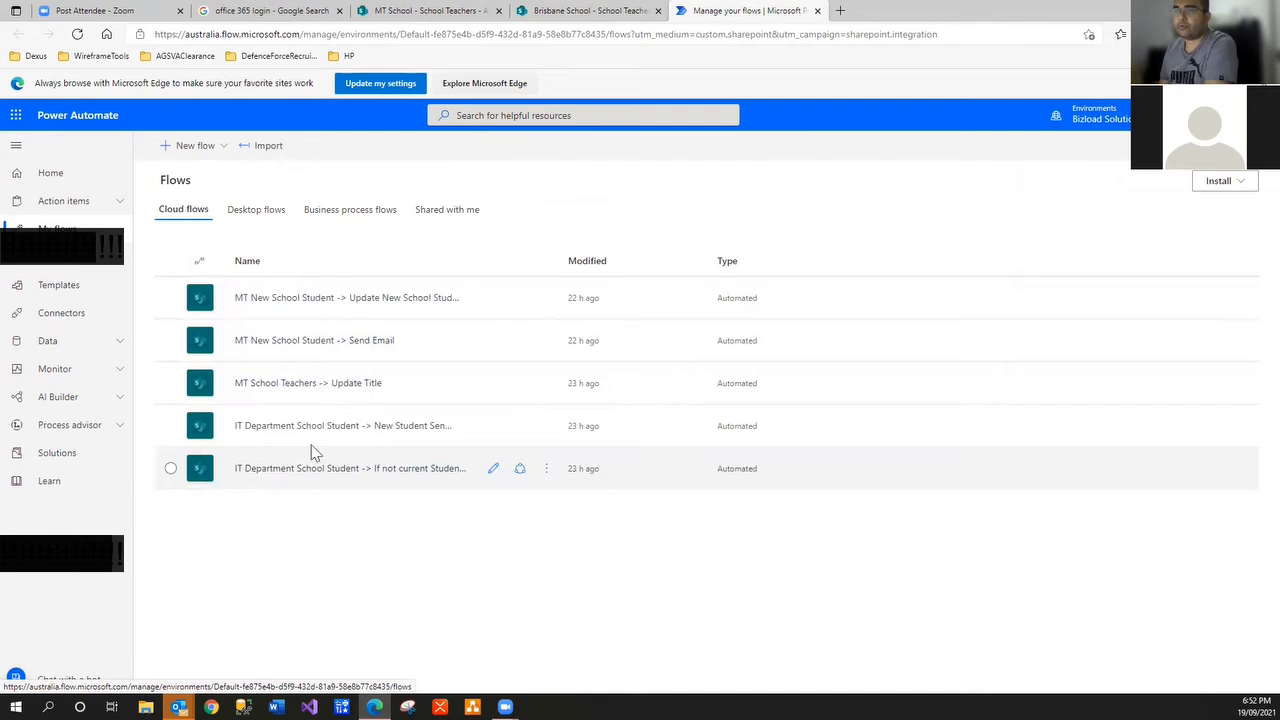
{"action": "left_click", "coordinate": [209, 156]}
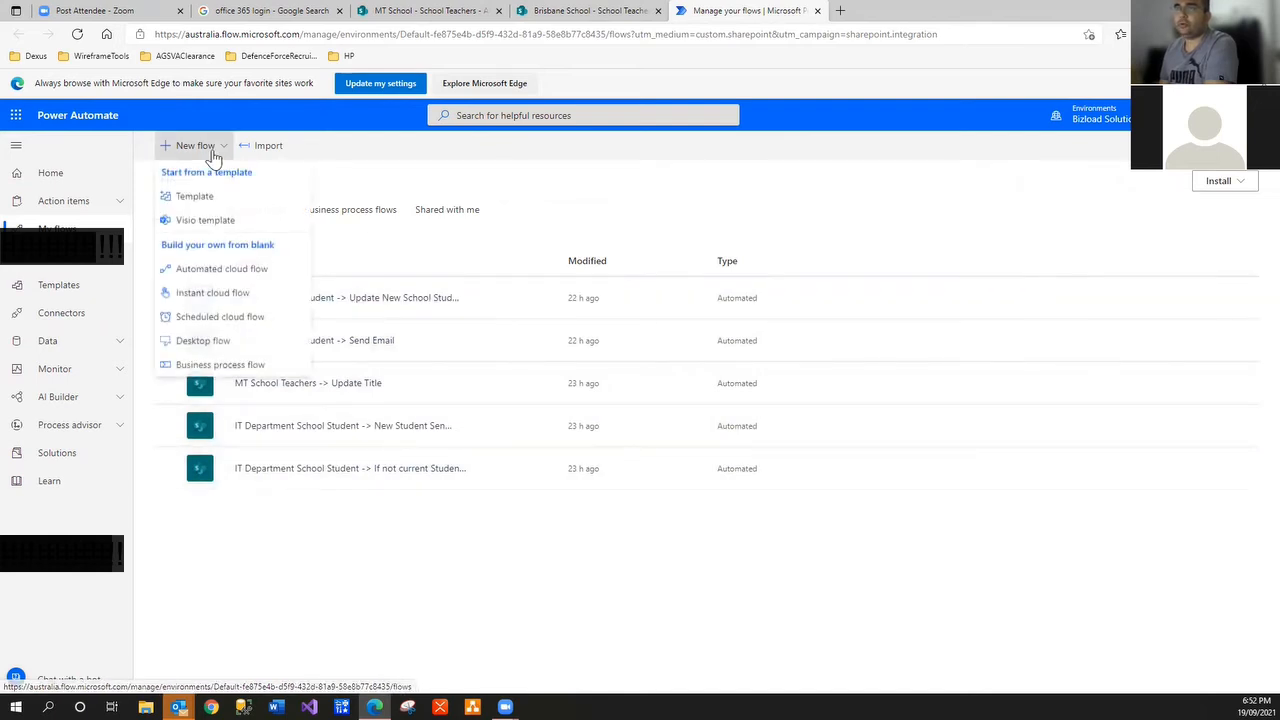
Start an automated cloud flow named 'Brisbane School New School Teacher -> Update Title'
{"action": "left_click", "coordinate": [218, 269]}
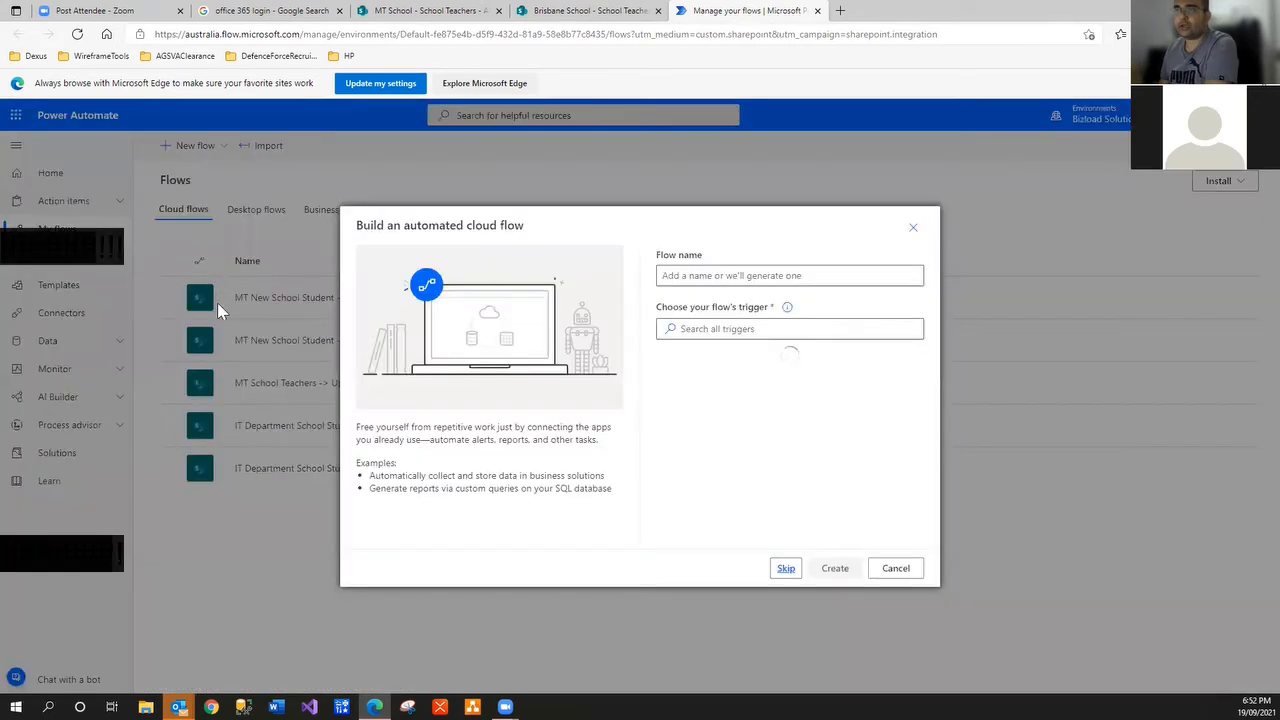
{"action": "left_click", "coordinate": [669, 276]}
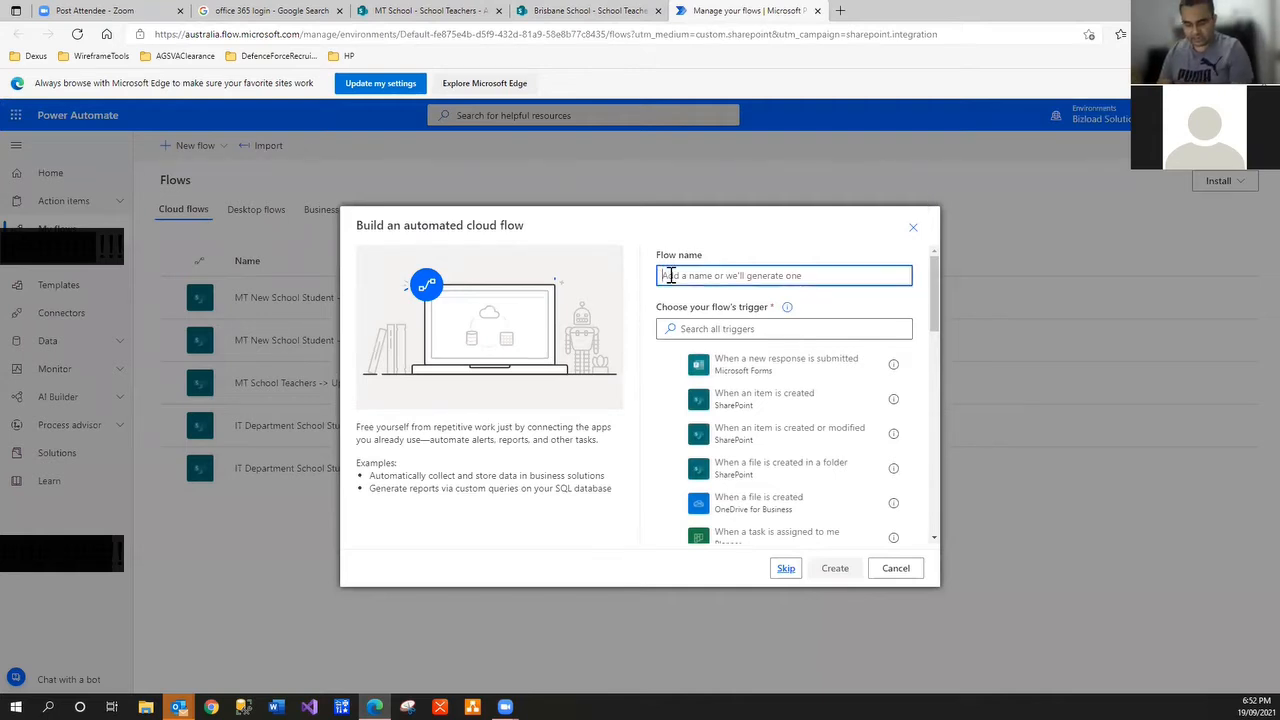
{"action": "type", "text": "Bri"}
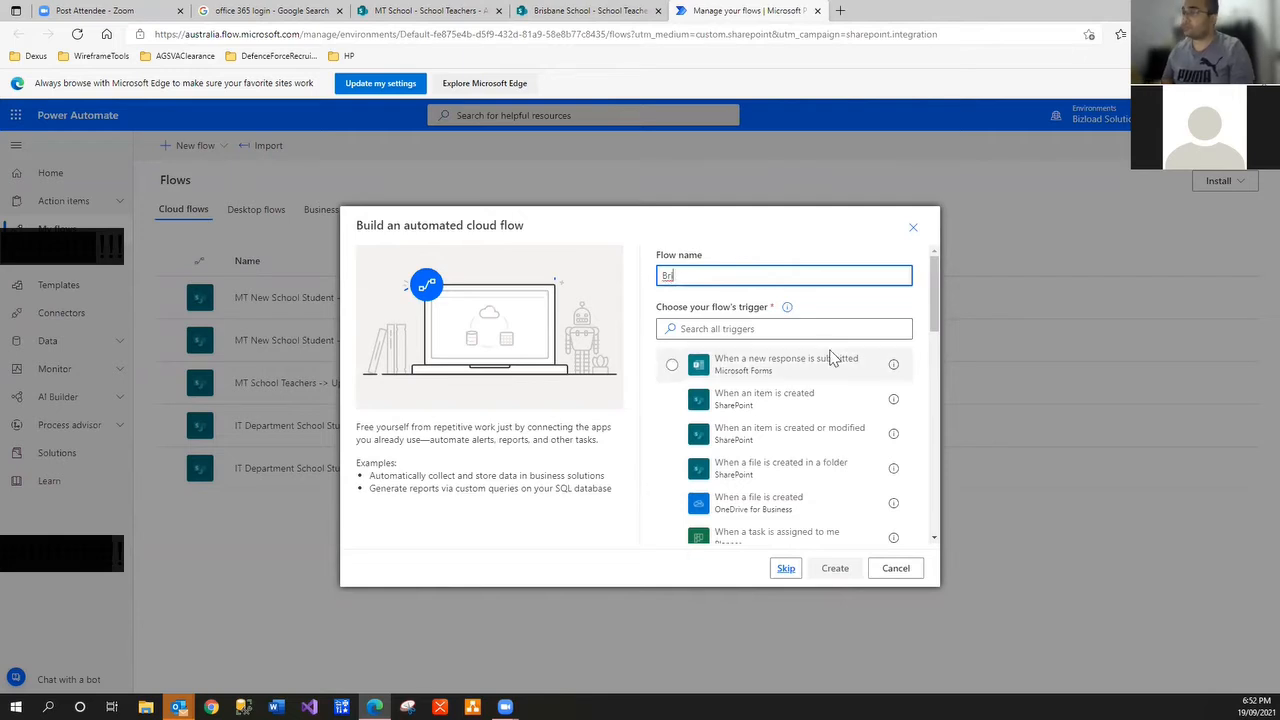
{"action": "type", "text": "sbane School Ne"}
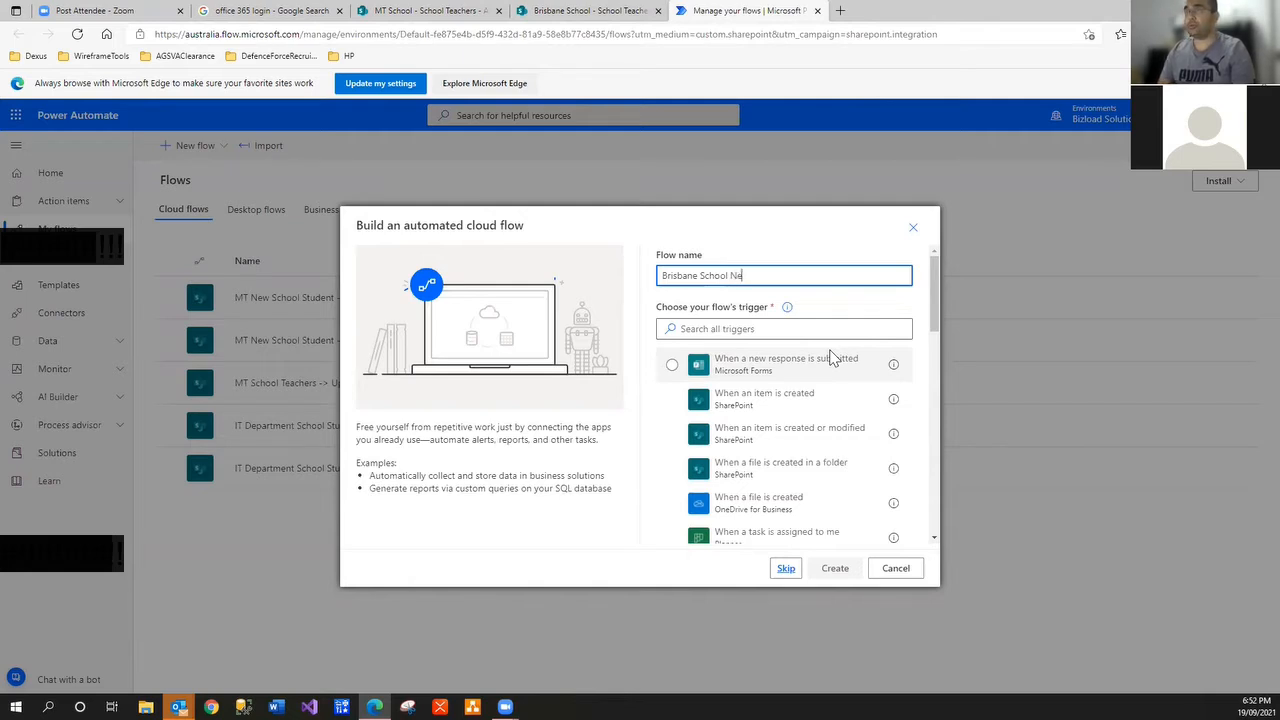
{"action": "type", "text": "w Sc"}
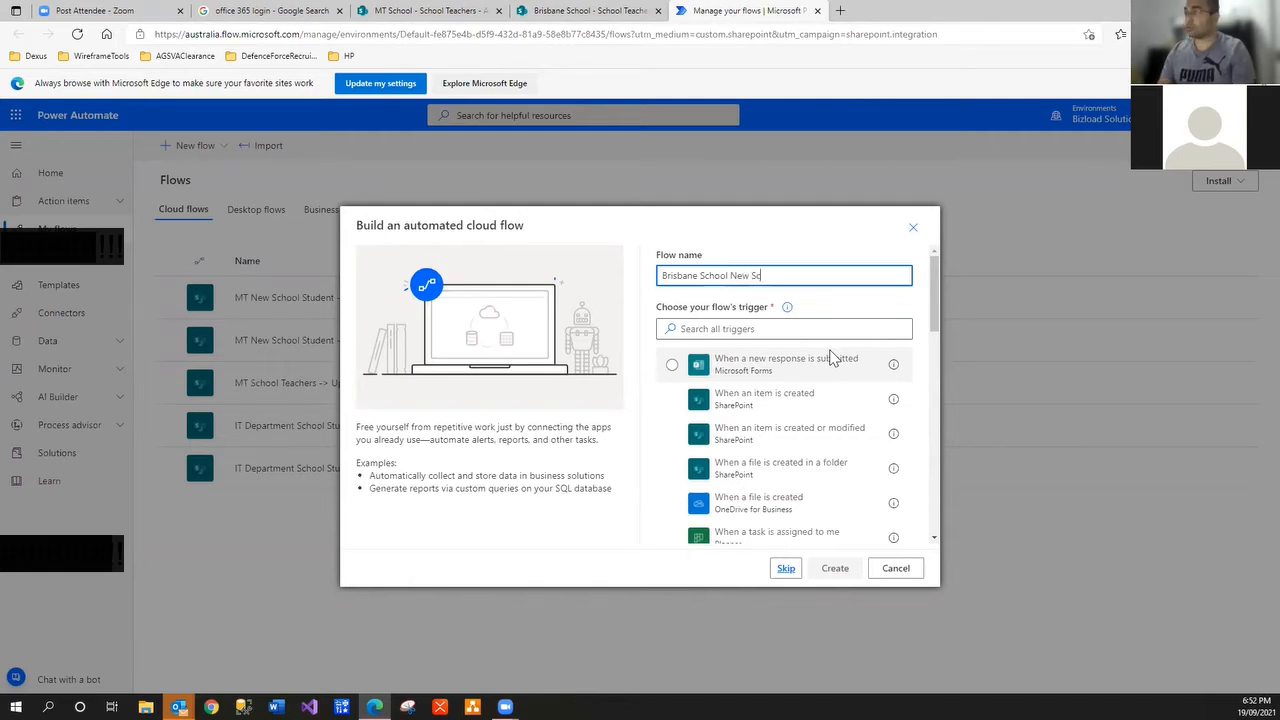
{"action": "type", "text": "hool"}
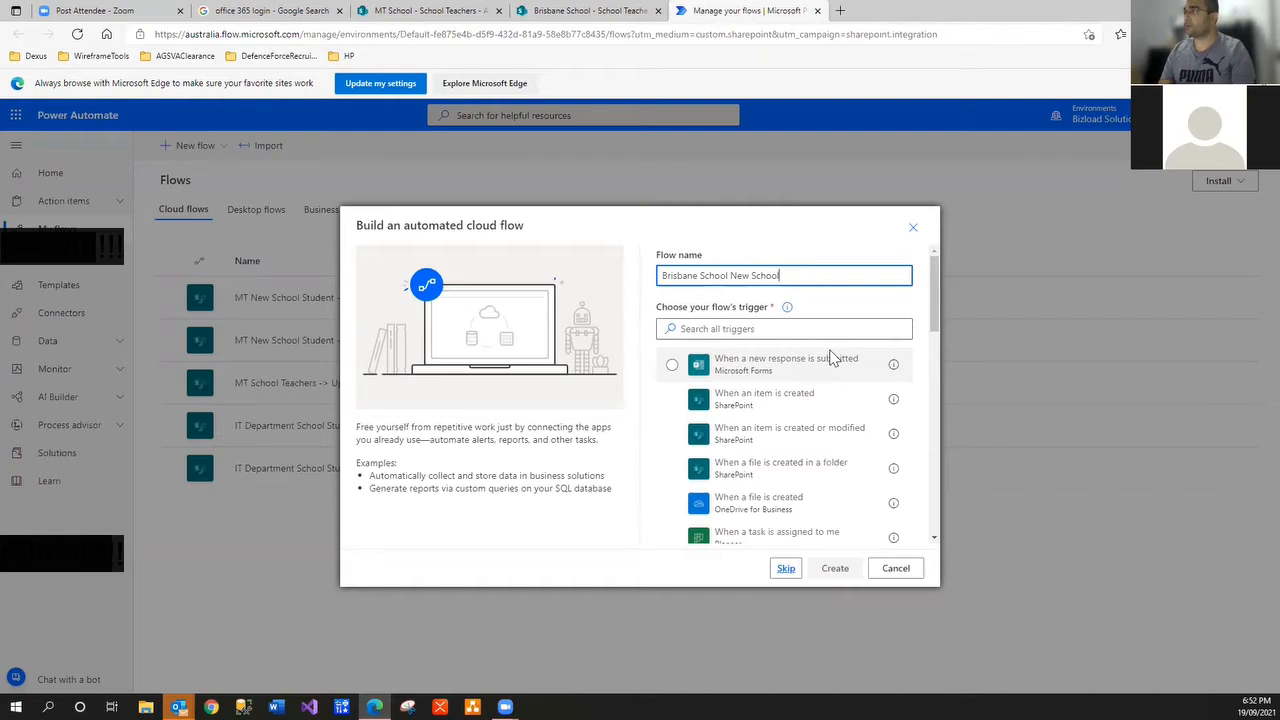
{"action": "type", "text": " Te"}
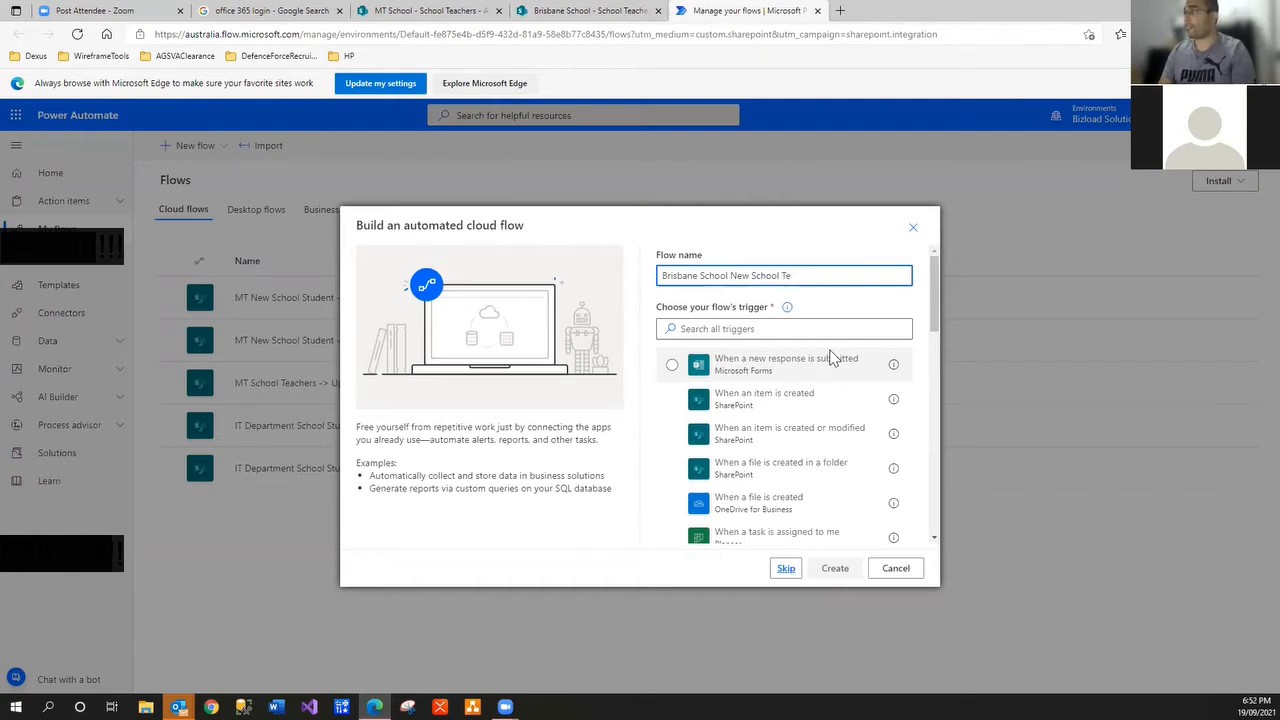
{"action": "type", "text": "acher -> "}
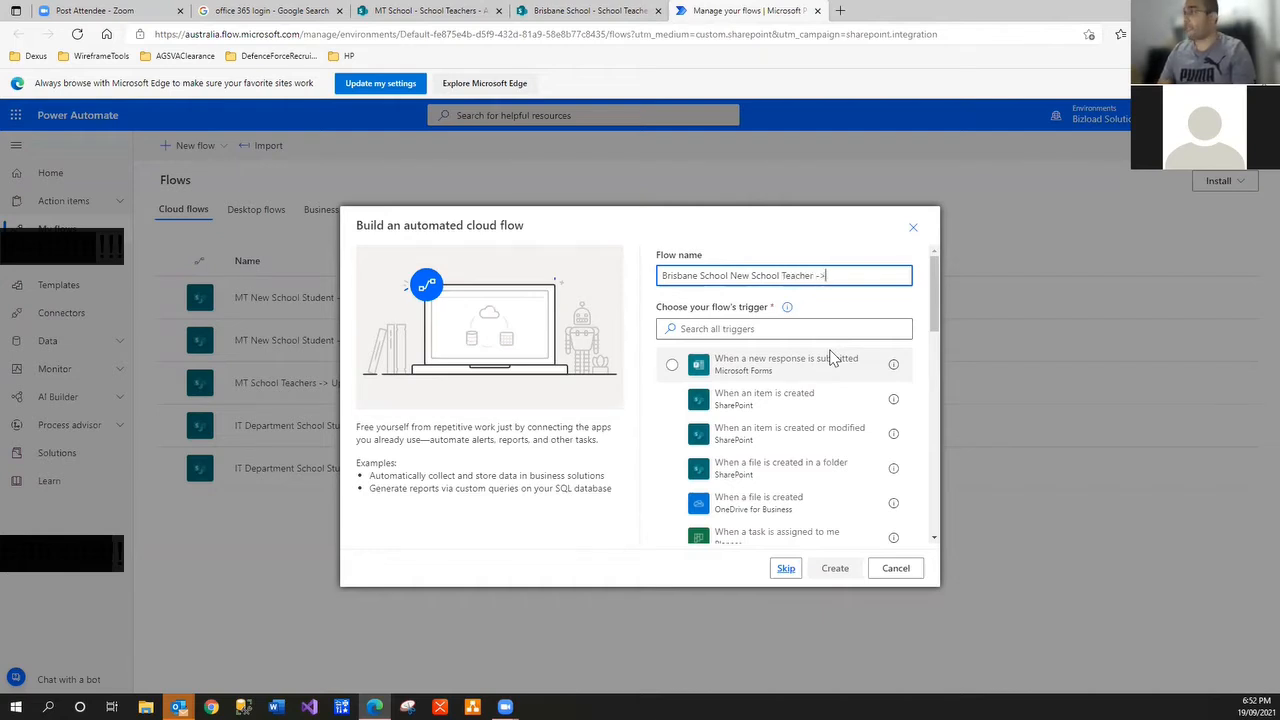
{"action": "type", "text": "Update Title"}
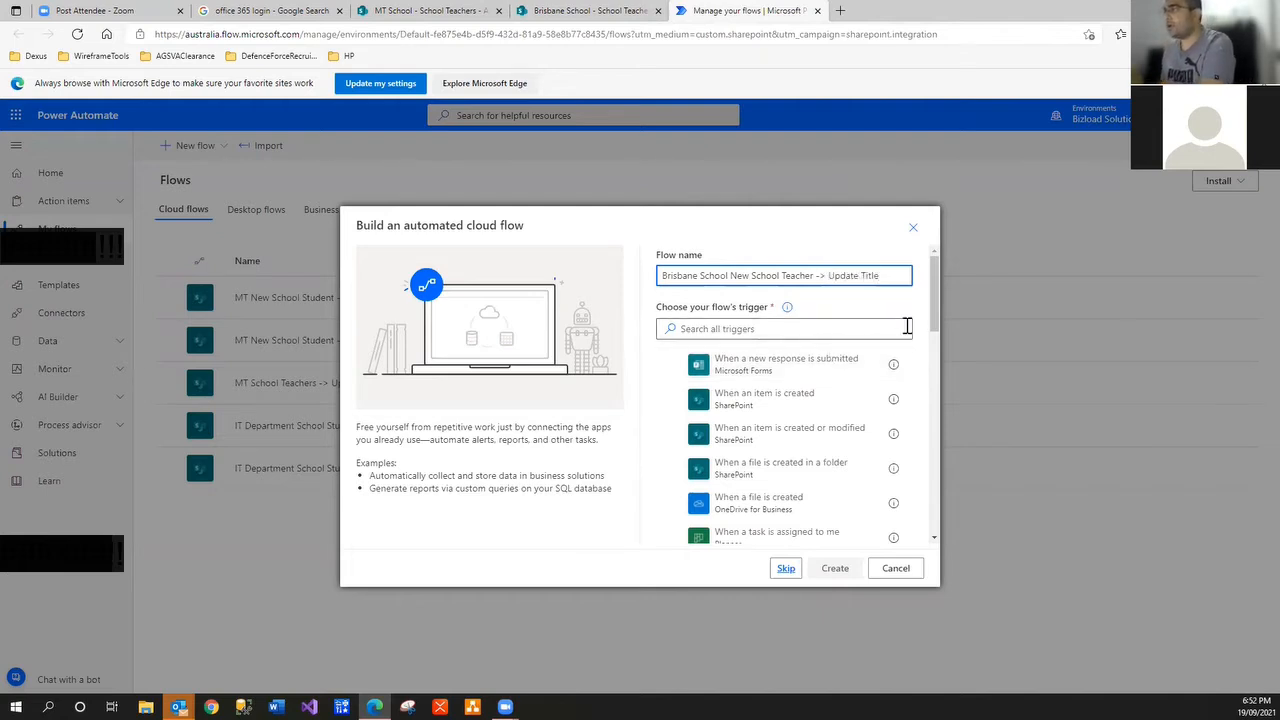
Search triggers for sharepoint, select 'When an item is created', and create the flow
{"action": "left_click", "coordinate": [801, 330]}
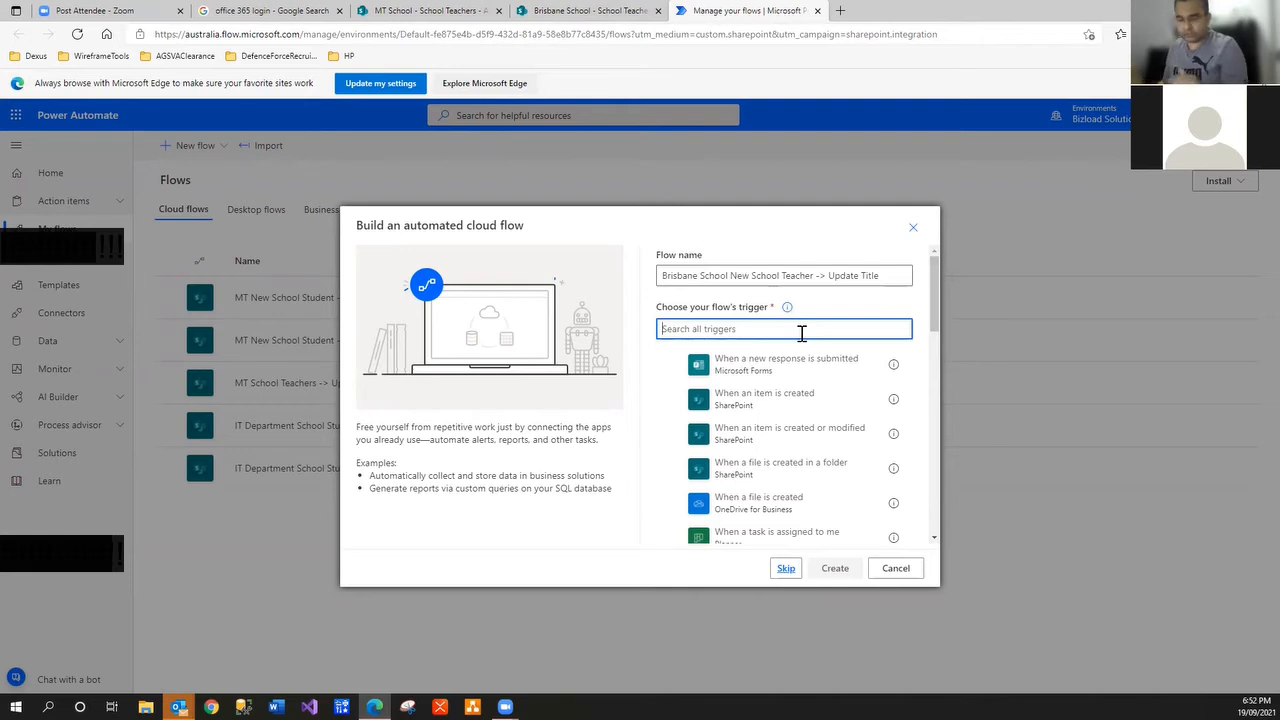
{"action": "type", "text": "sharepoint"}
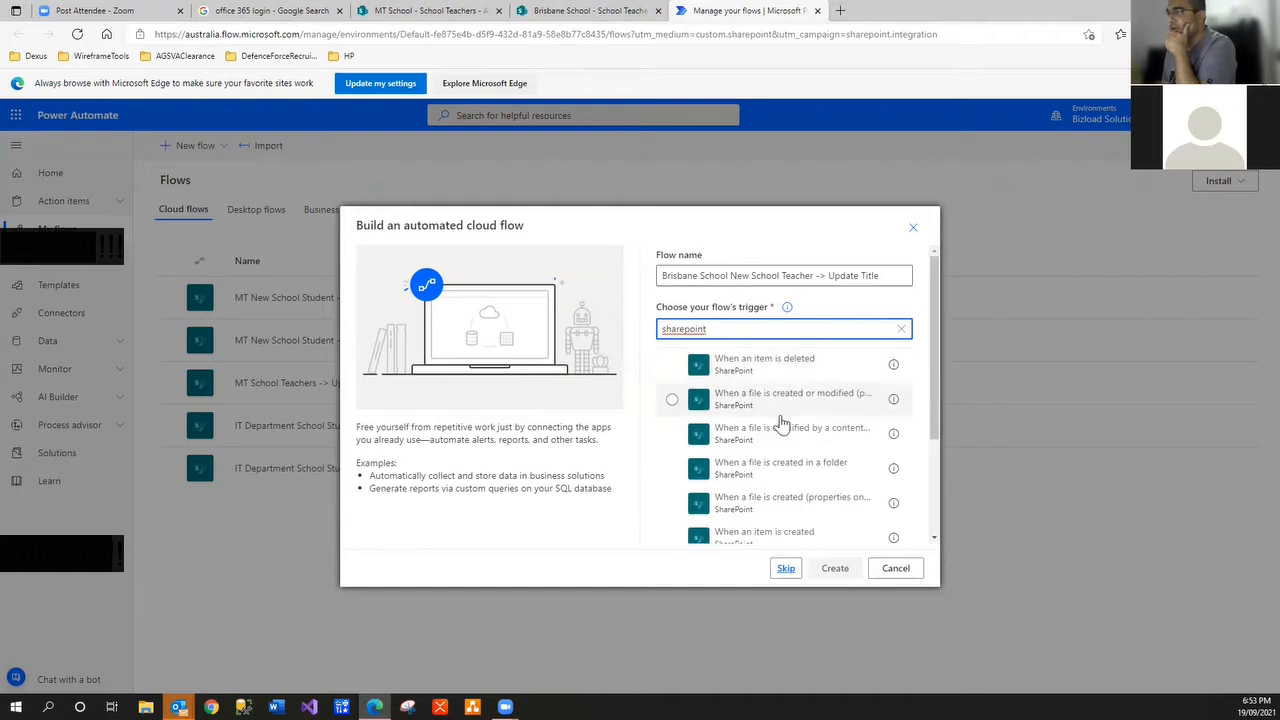
{"action": "scroll", "coordinate": [776, 444], "scroll_direction": "down", "scroll_amount": 1}
{"action": "scroll", "coordinate": [776, 444], "scroll_direction": "down", "scroll_amount": 1}
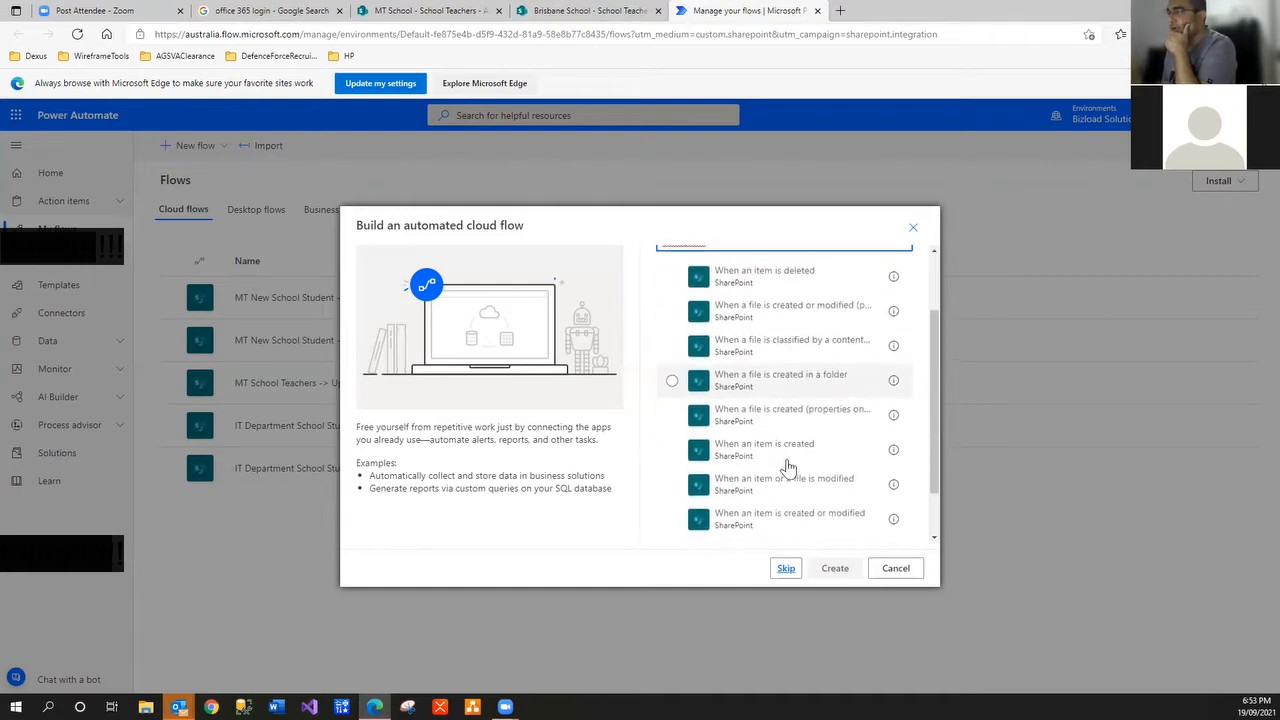
{"action": "left_click", "coordinate": [788, 452]}
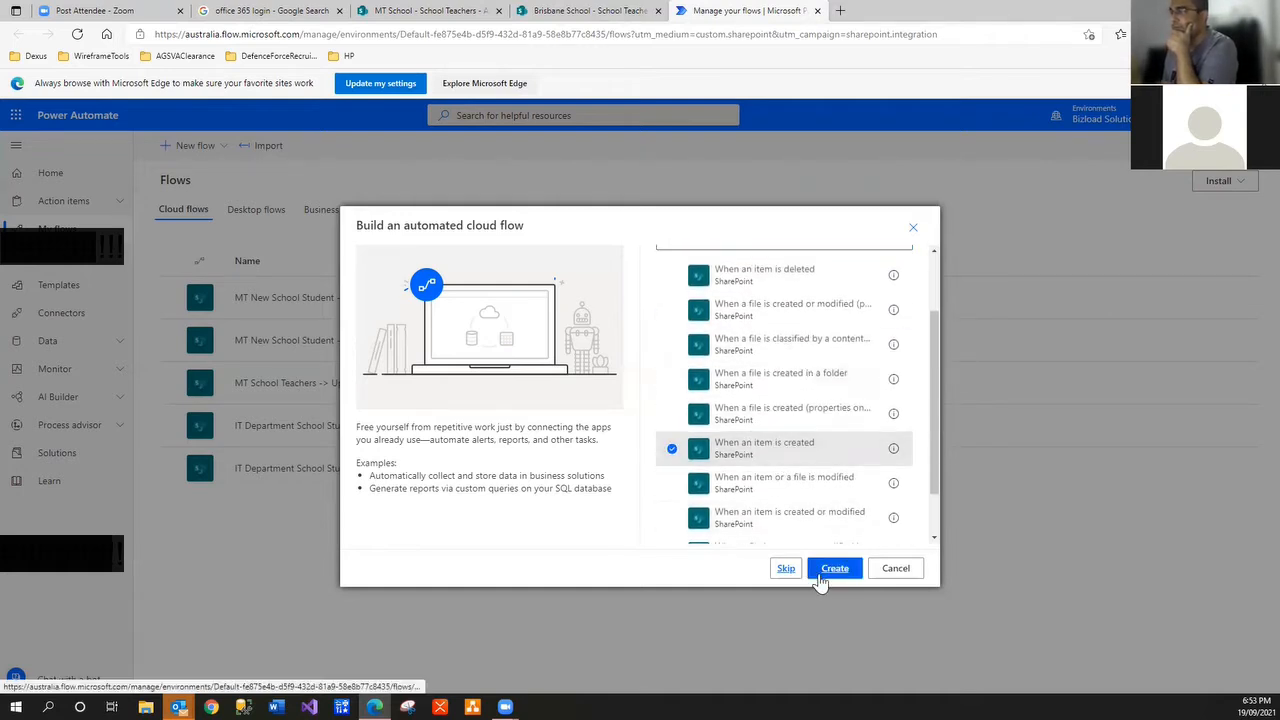
{"action": "left_click", "coordinate": [832, 572]}
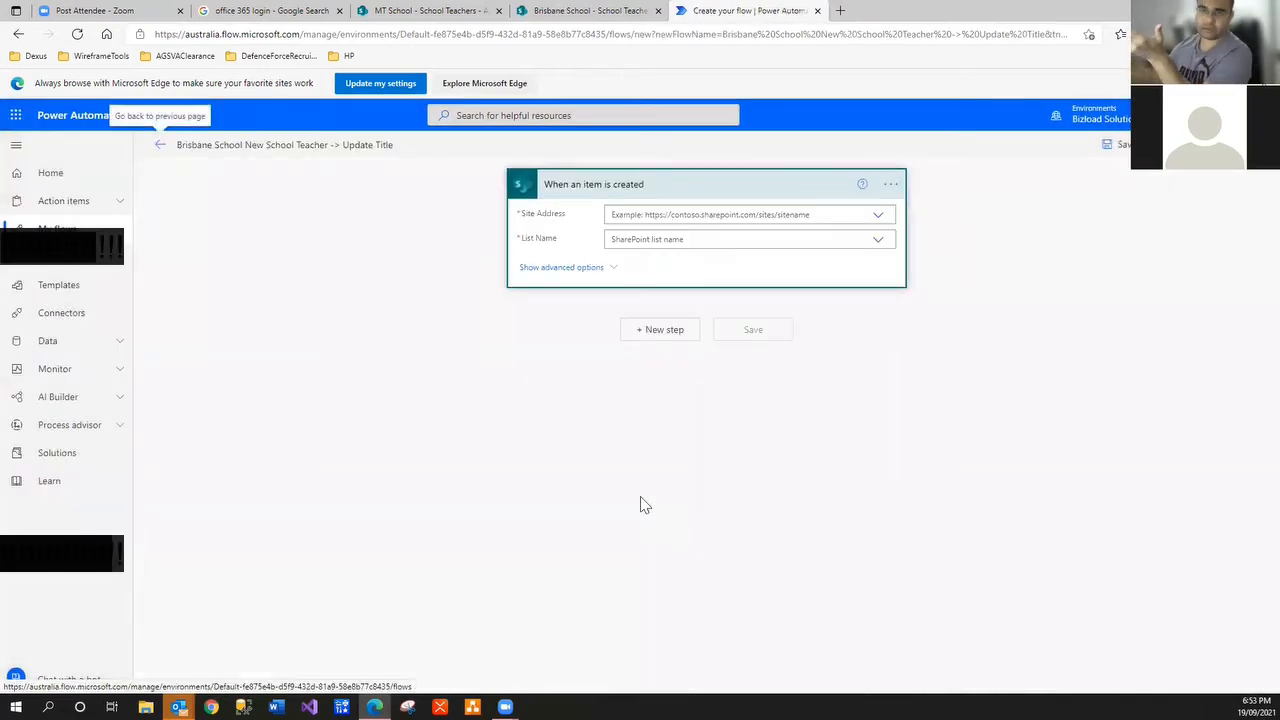
Look for the Brisbane School site in the Site Address dropdown, reloading the editor to refresh it
{"action": "left_click", "coordinate": [875, 222]}
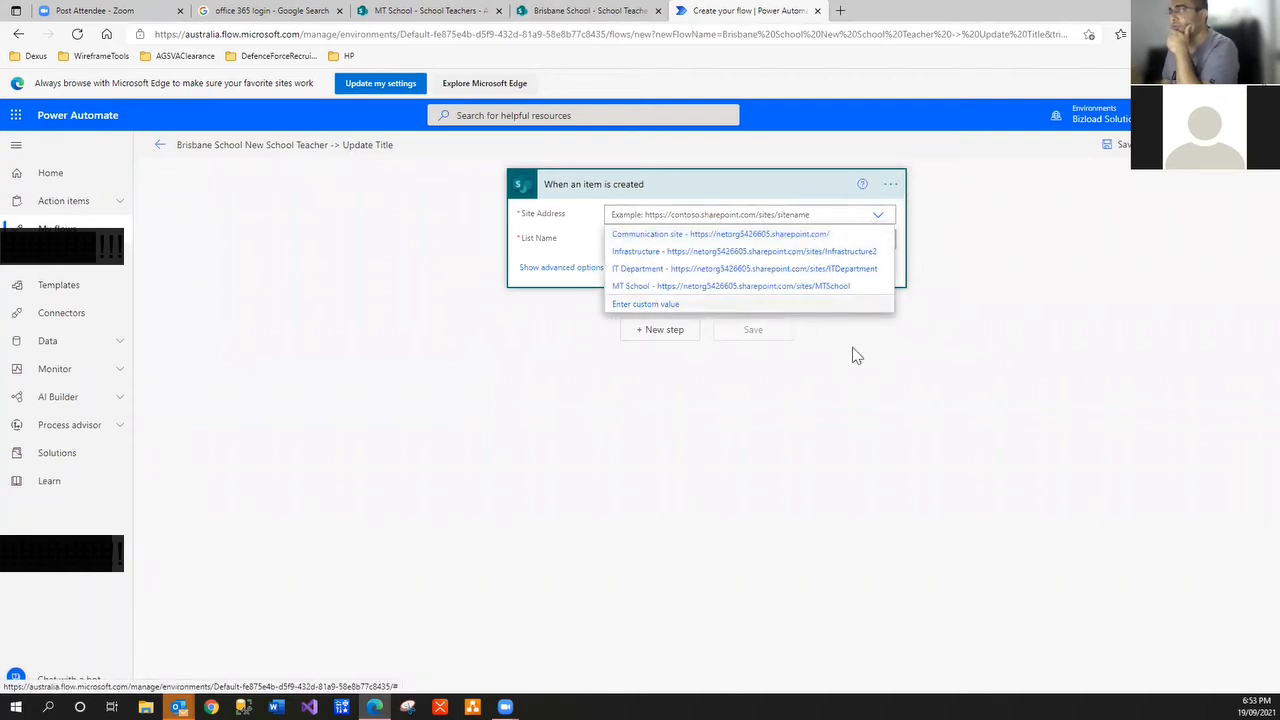
{"action": "left_click", "coordinate": [895, 369]}
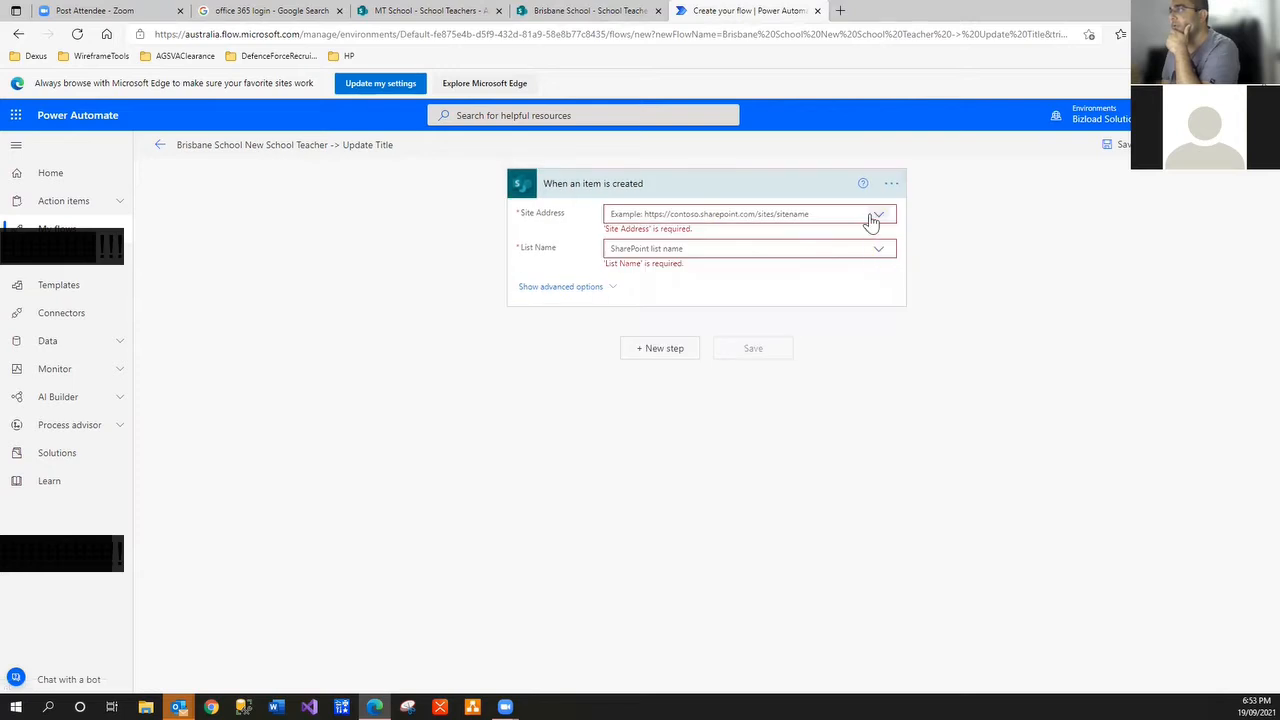
{"action": "left_click", "coordinate": [876, 216]}
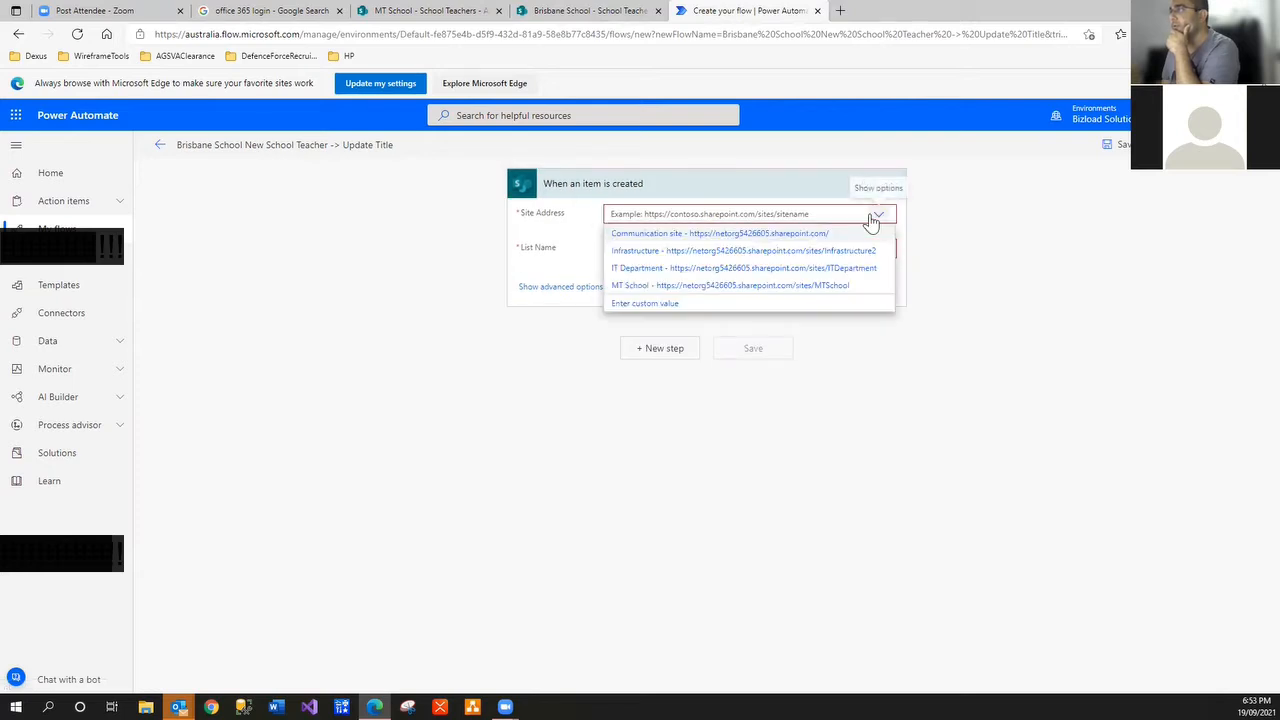
{"action": "left_click", "coordinate": [980, 443]}
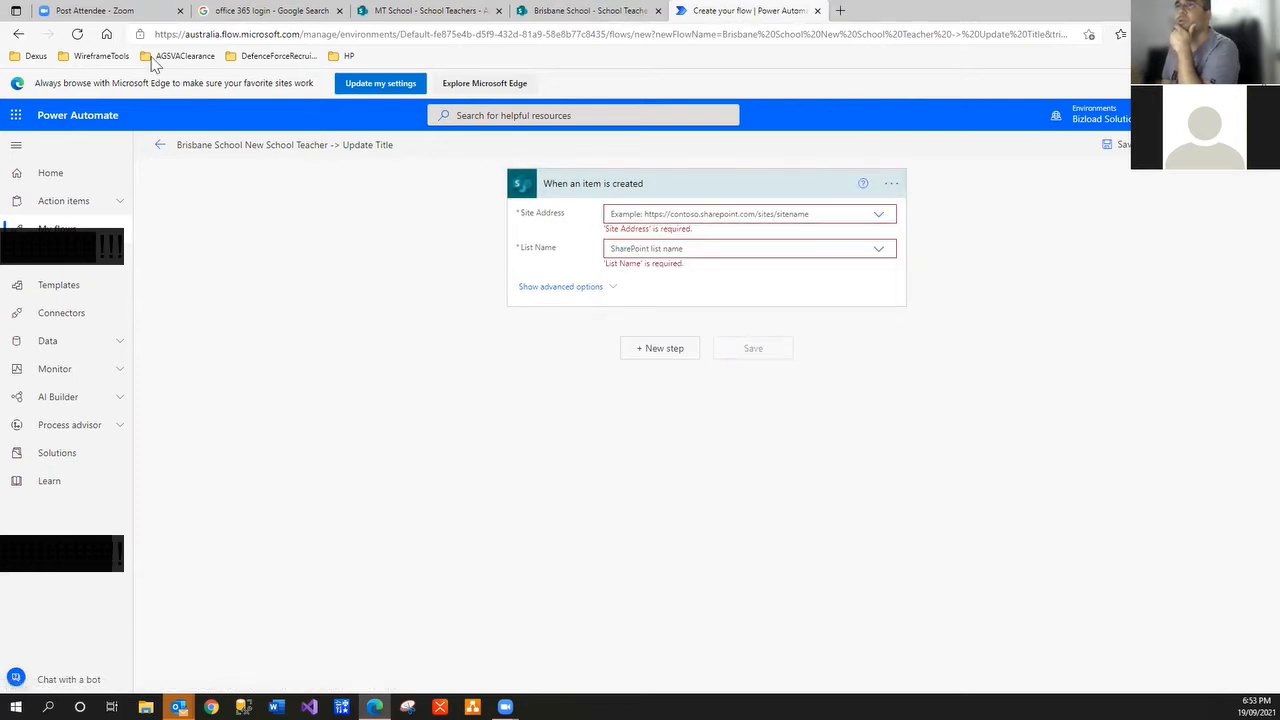
{"action": "left_click", "coordinate": [77, 34]}
{"action": "left_click", "coordinate": [703, 108]}
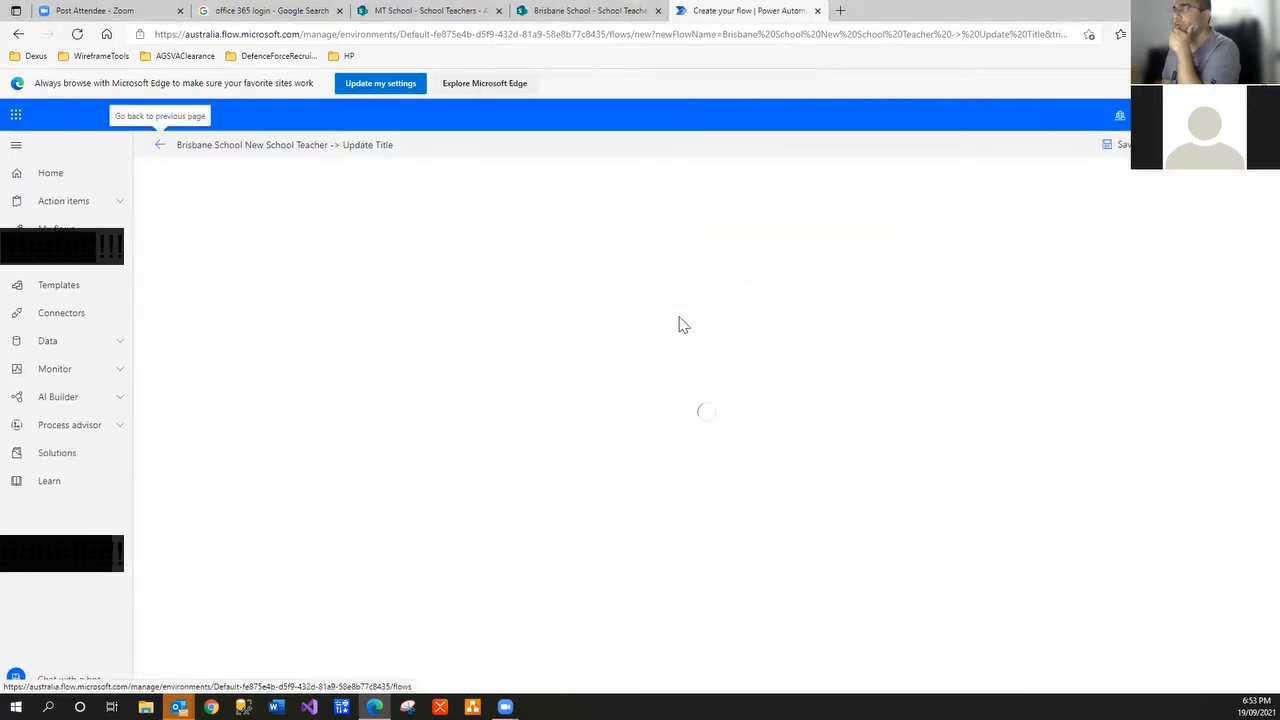
{"action": "left_click", "coordinate": [878, 217]}
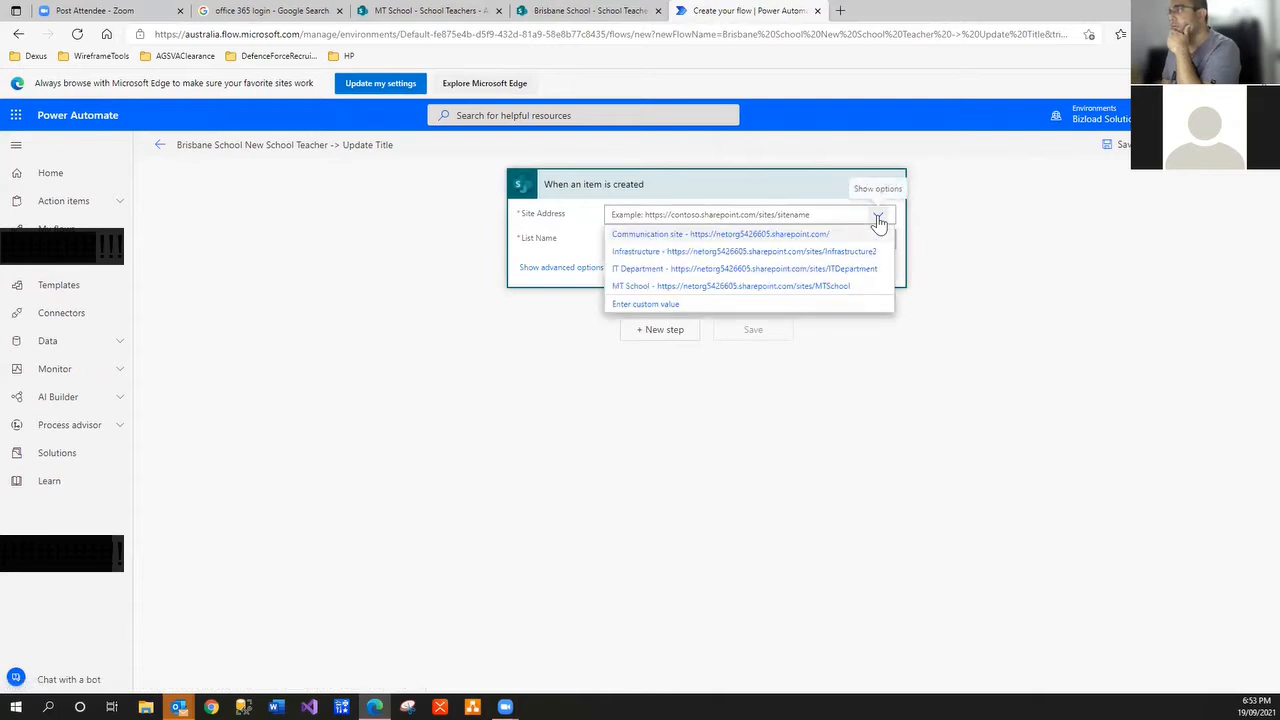
{"action": "left_click", "coordinate": [688, 307]}
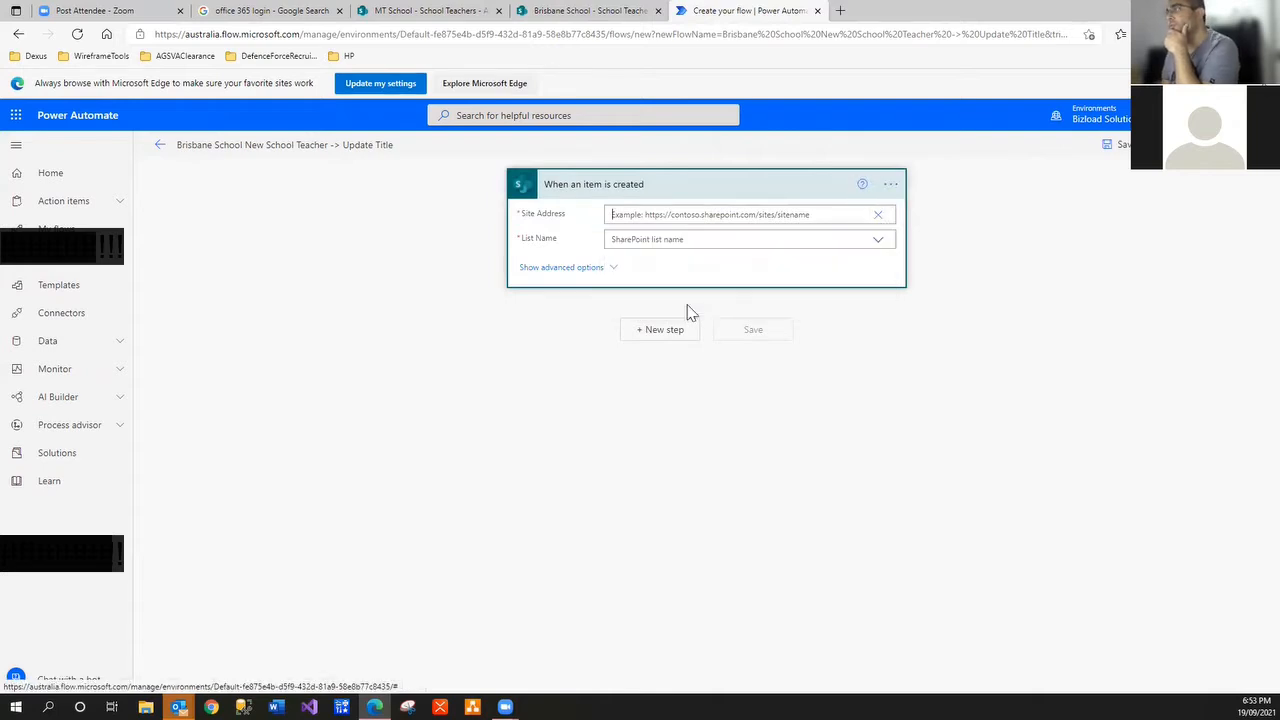
Recheck the site and list name choices against the SharePoint tab, then discard the unsaved flow
{"action": "left_click", "coordinate": [877, 217]}
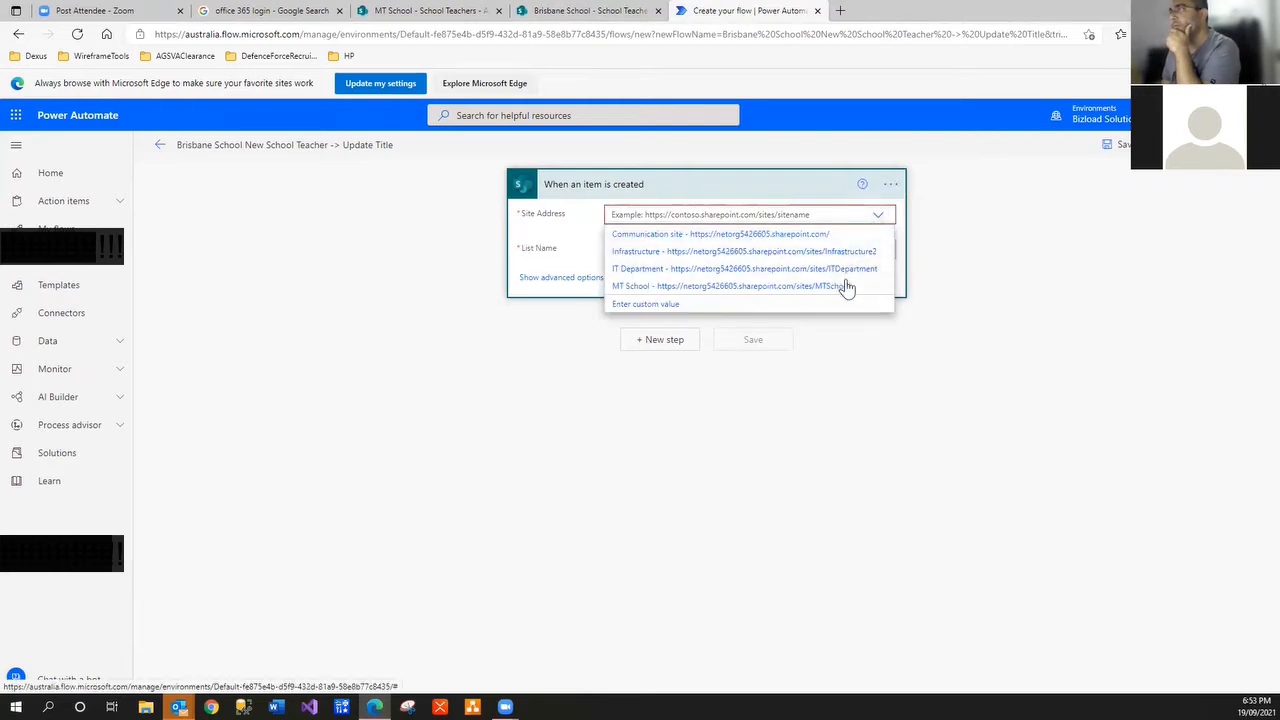
{"action": "left_click", "coordinate": [895, 330]}
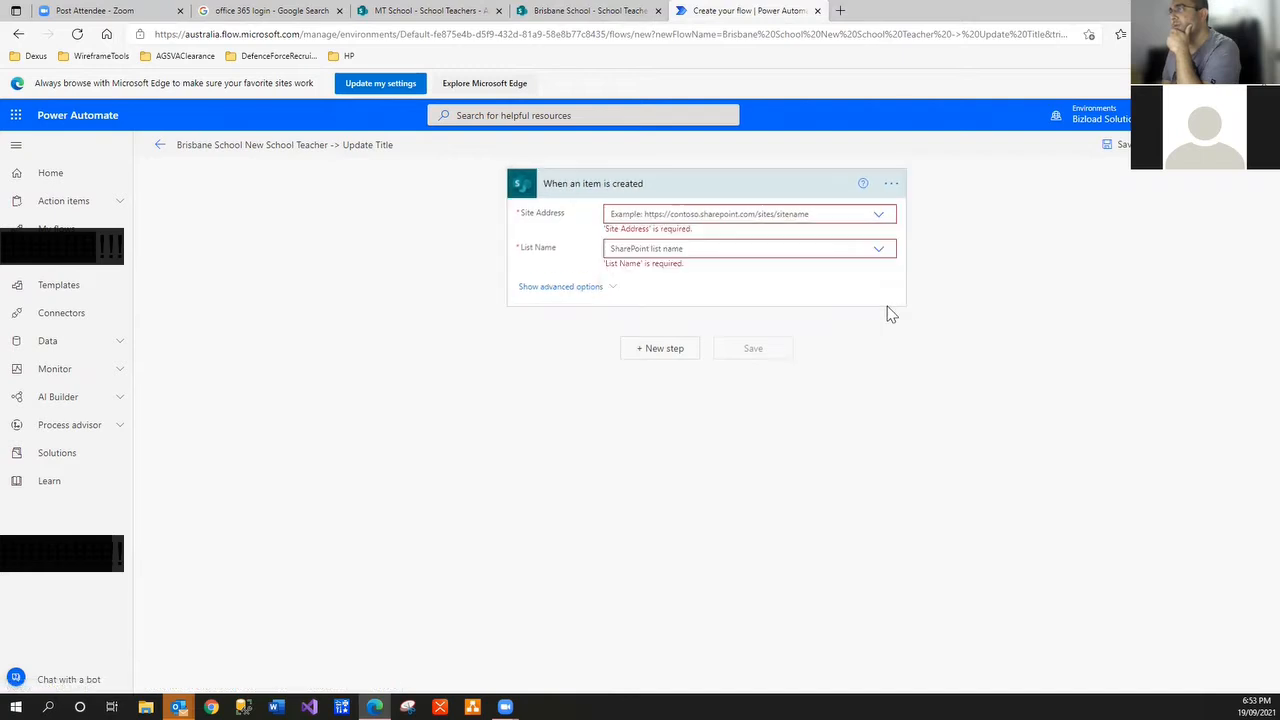
{"action": "left_click", "coordinate": [879, 250]}
{"action": "left_click", "coordinate": [880, 244]}
{"action": "left_click", "coordinate": [879, 218]}
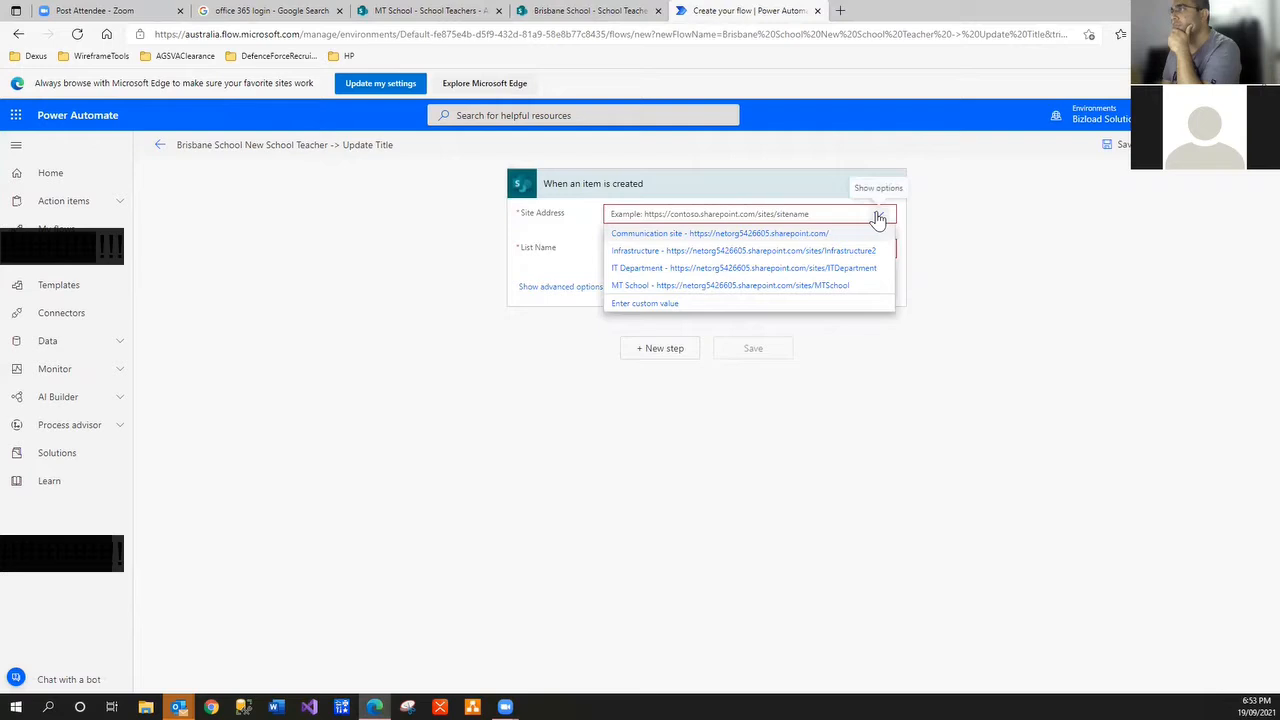
{"action": "left_click", "coordinate": [577, 13]}
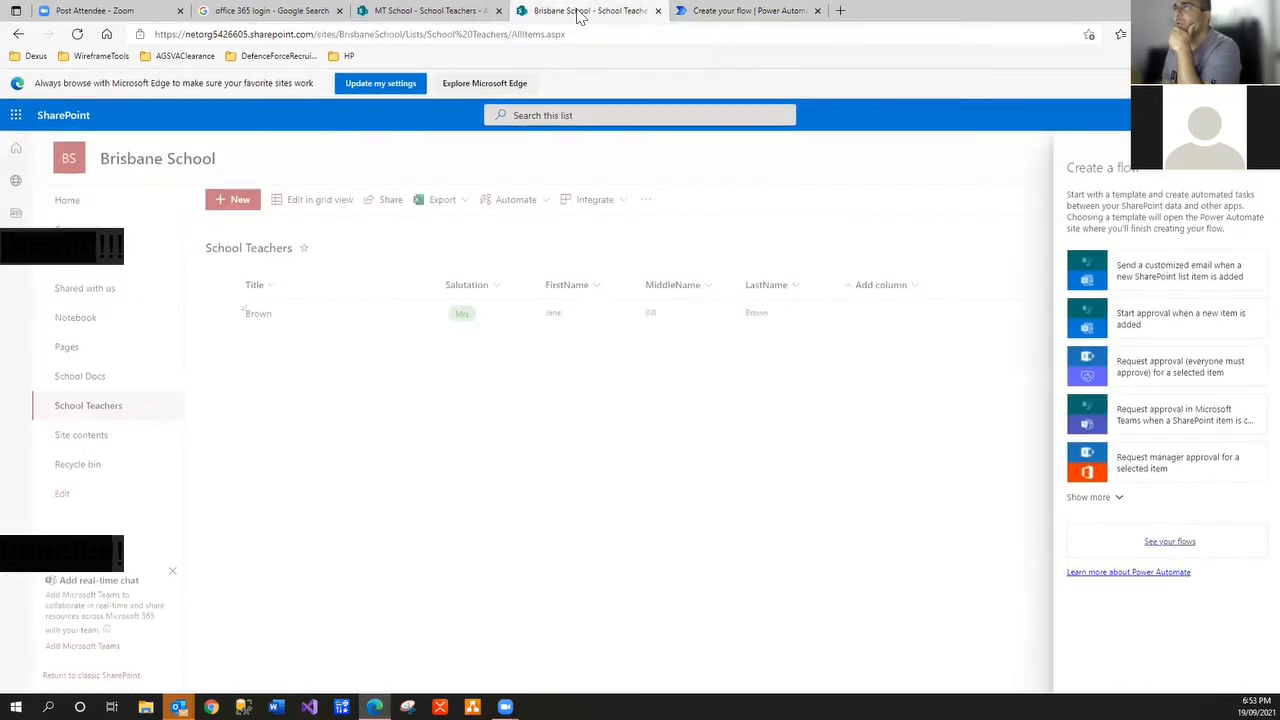
{"action": "left_click", "coordinate": [763, 12]}
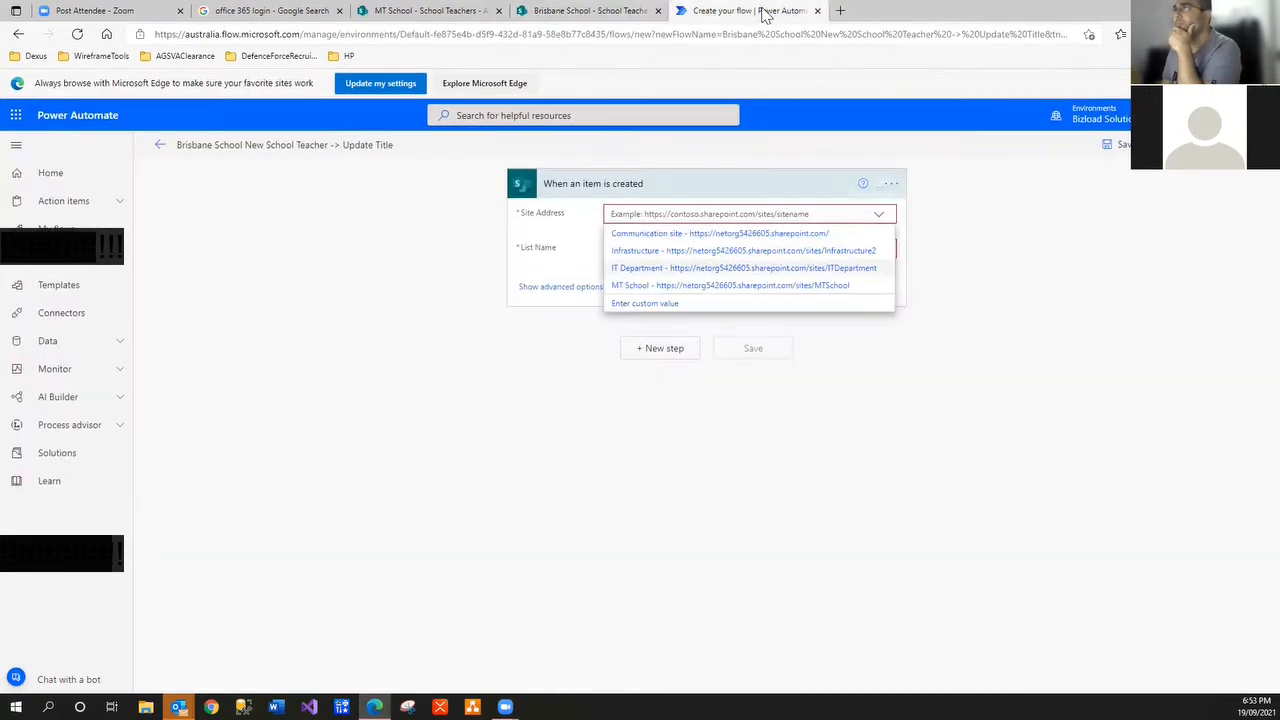
{"action": "left_click", "coordinate": [879, 217]}
{"action": "left_click", "coordinate": [879, 217]}
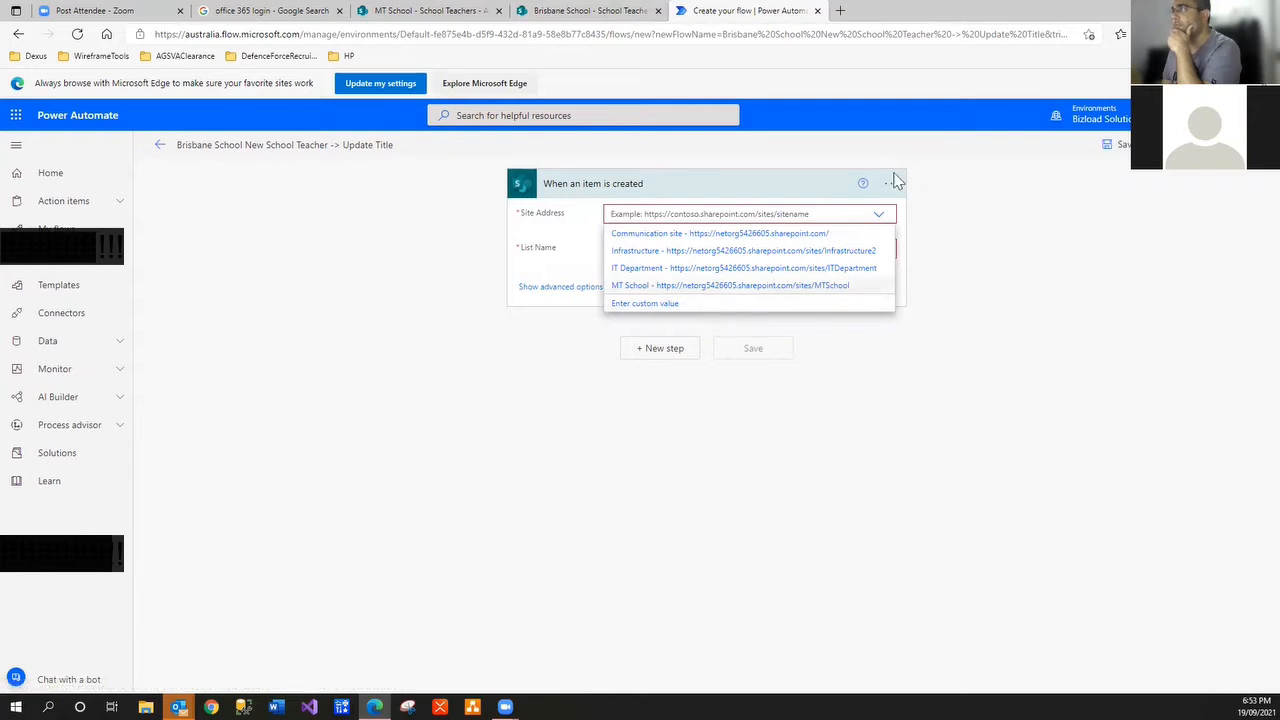
{"action": "left_click", "coordinate": [160, 145]}
{"action": "left_click", "coordinate": [705, 132]}
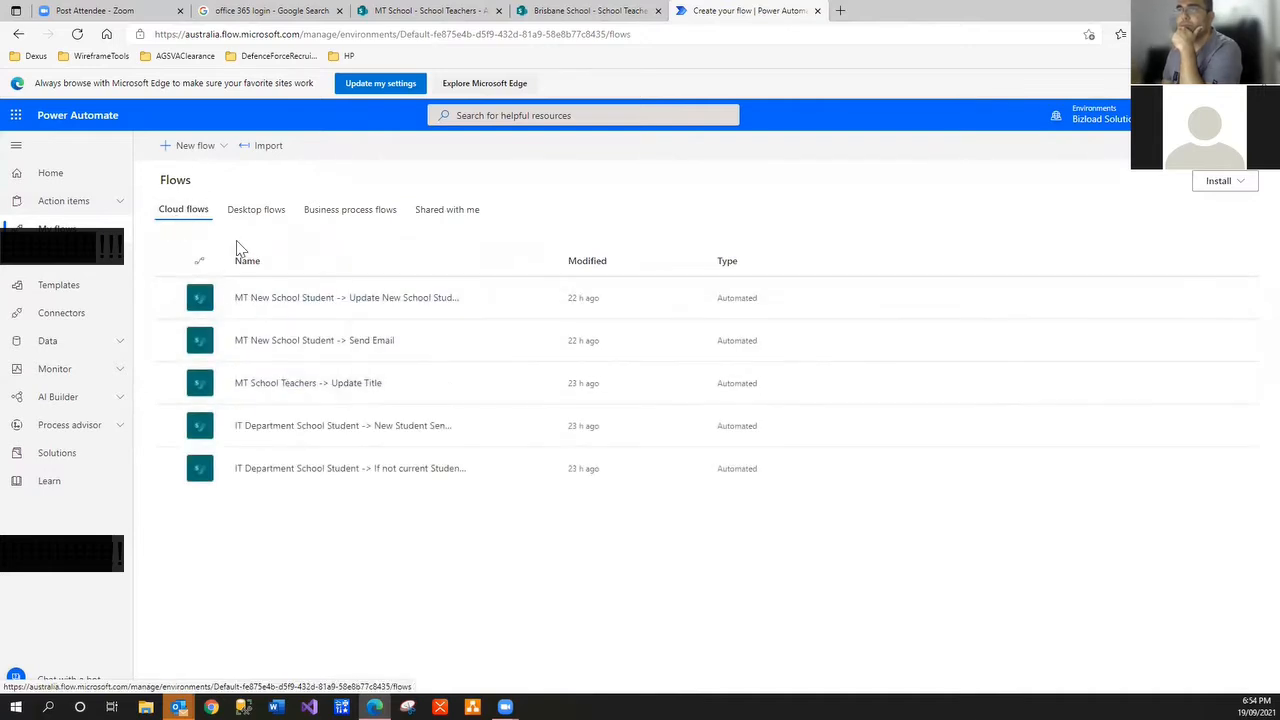
Begin a new automated cloud flow named 'Brisbane Schoool New Teacher -> Update Title'
{"action": "left_click", "coordinate": [198, 148]}
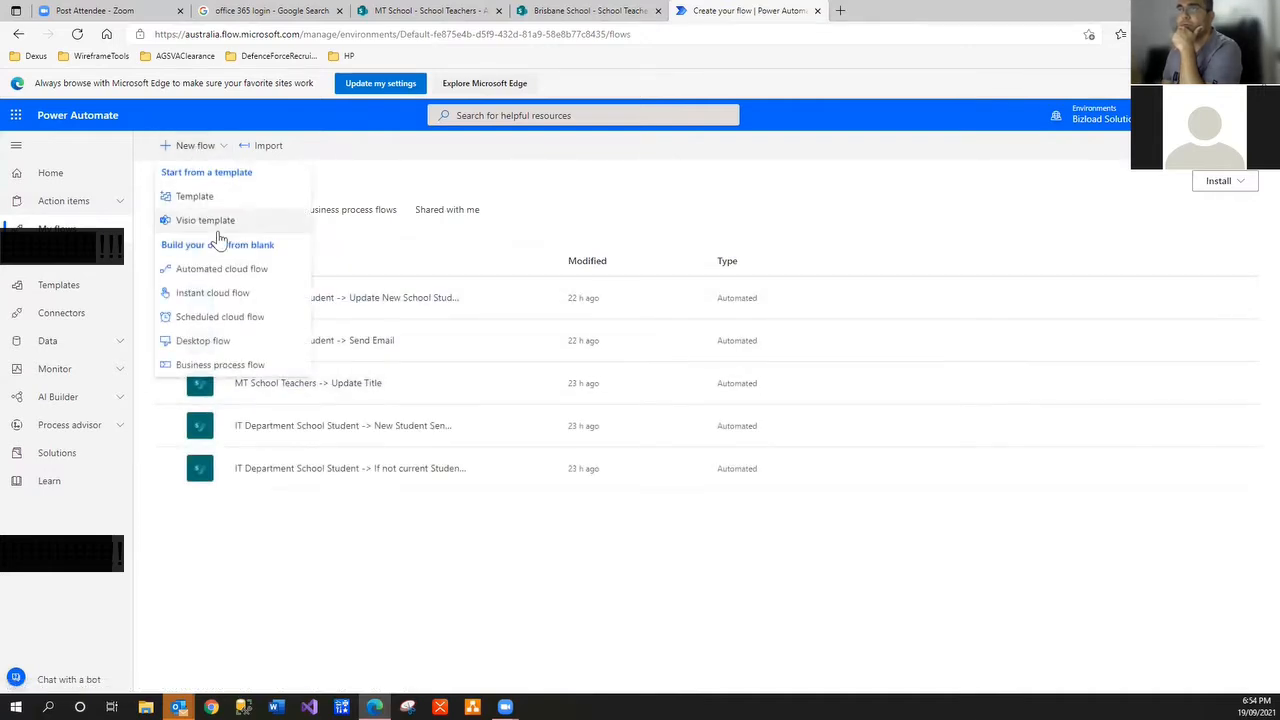
{"action": "left_click", "coordinate": [240, 274]}
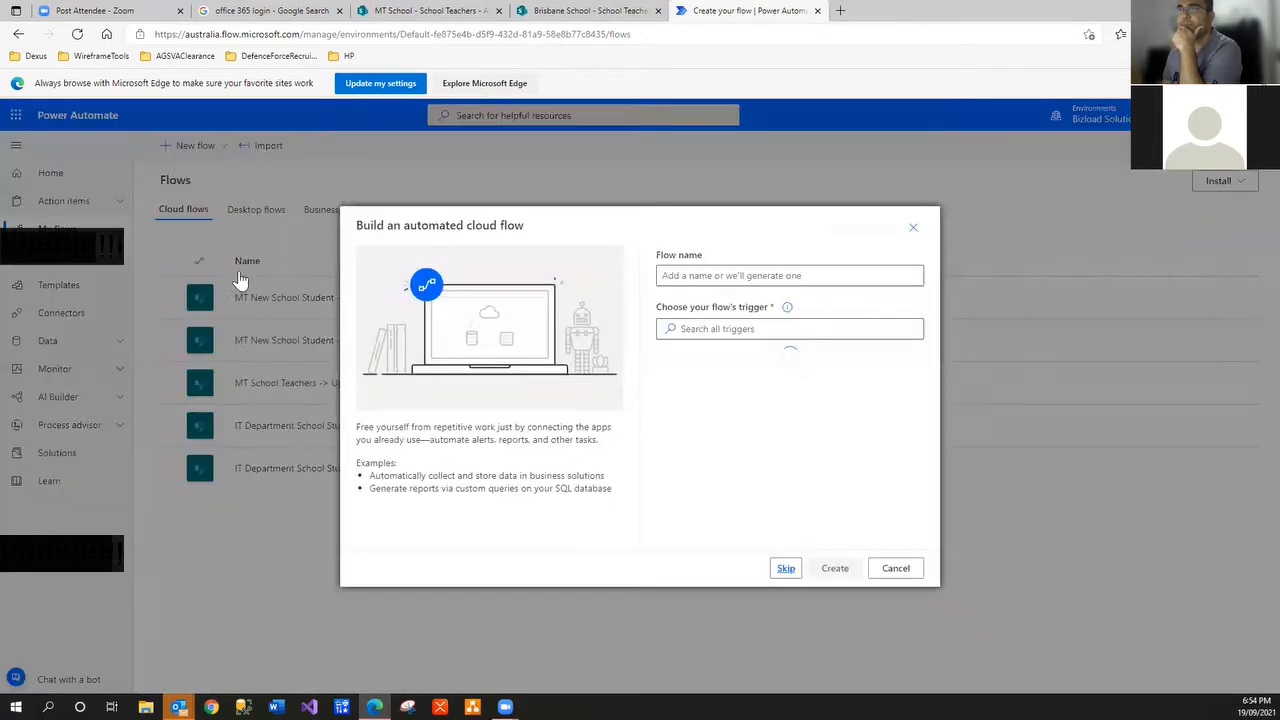
{"action": "left_click", "coordinate": [696, 280]}
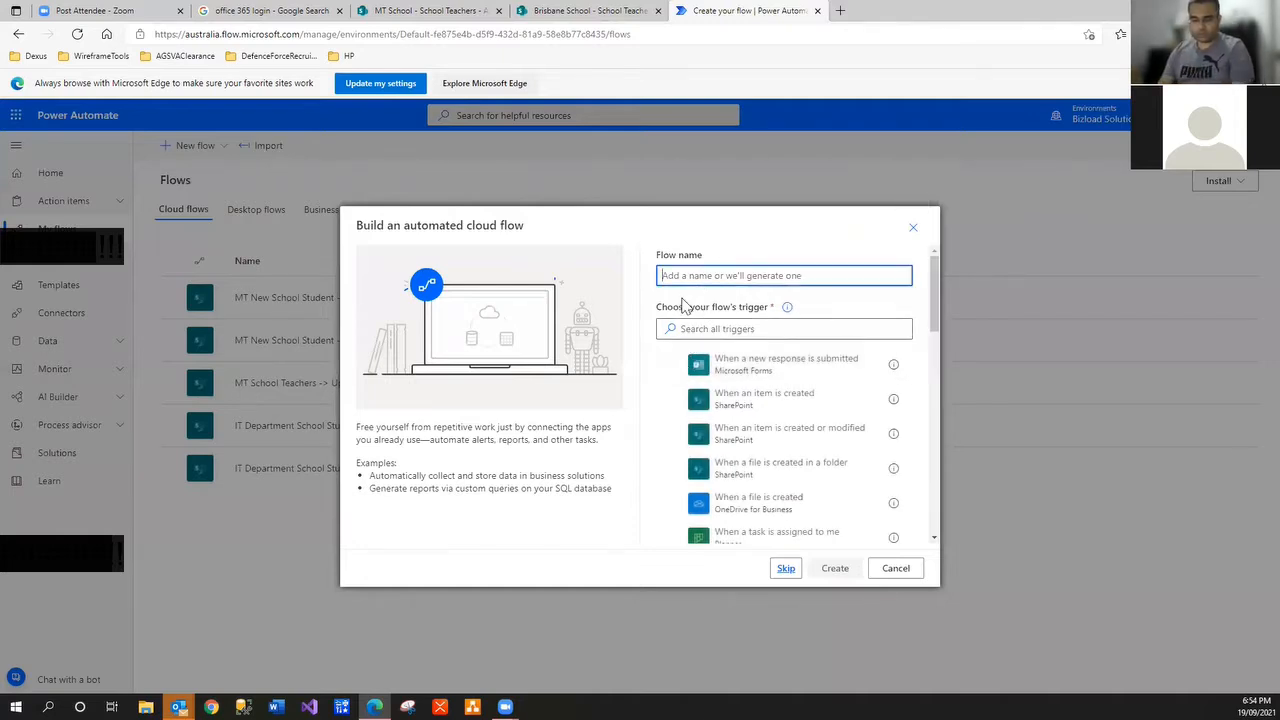
{"action": "type", "text": "B"}
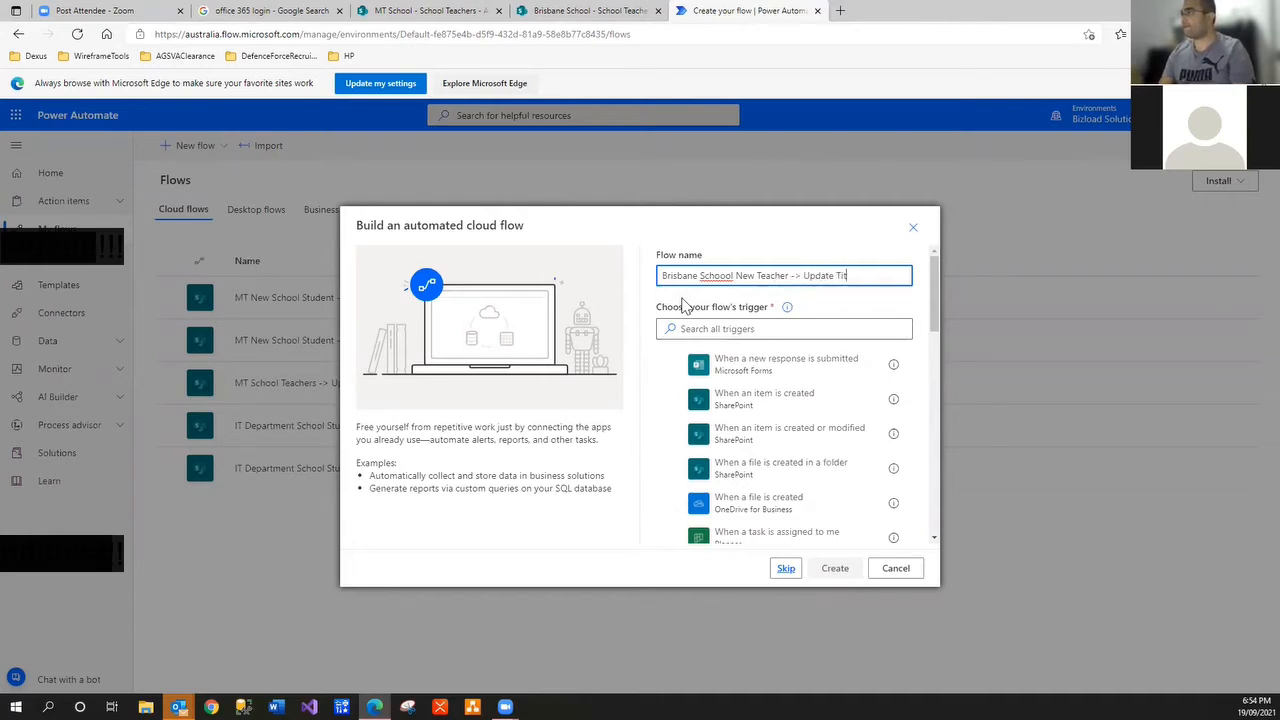
Search triggers for sharepoint and select 'When an item is created'
{"action": "left_click", "coordinate": [732, 323]}
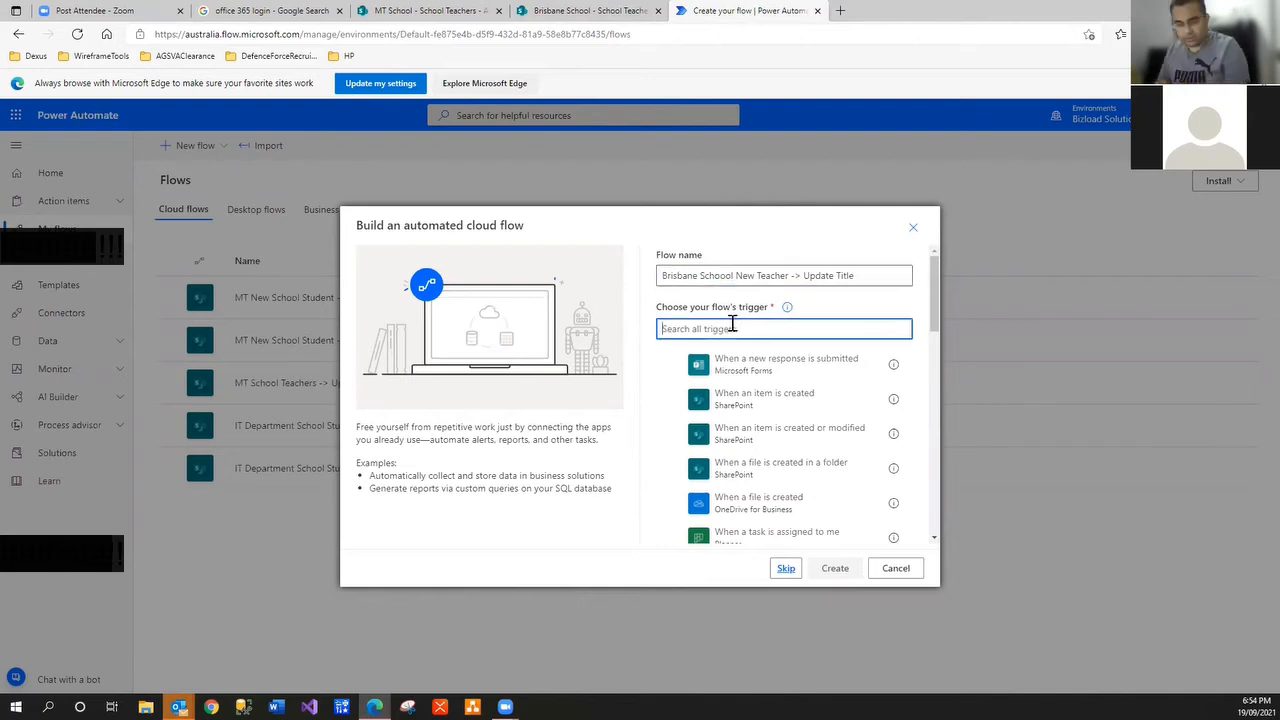
{"action": "type", "text": "sharepoint"}
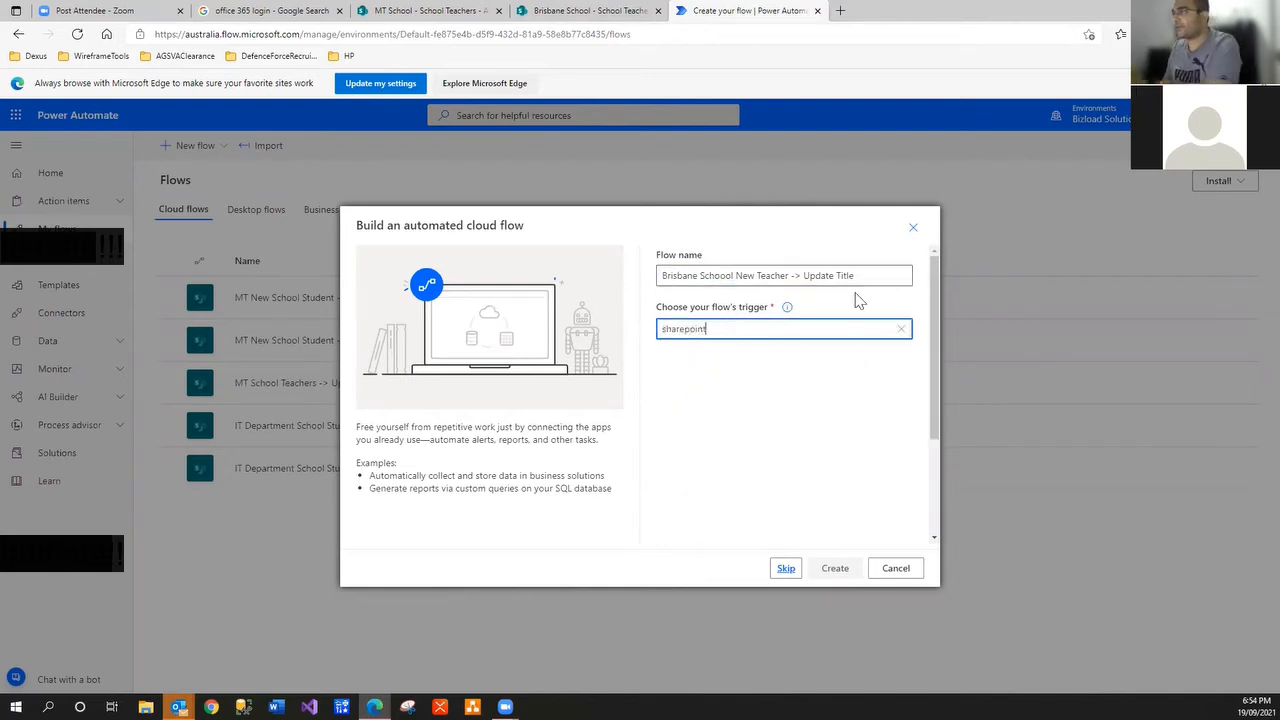
{"action": "scroll", "coordinate": [932, 397], "scroll_direction": "down", "scroll_amount": 2}
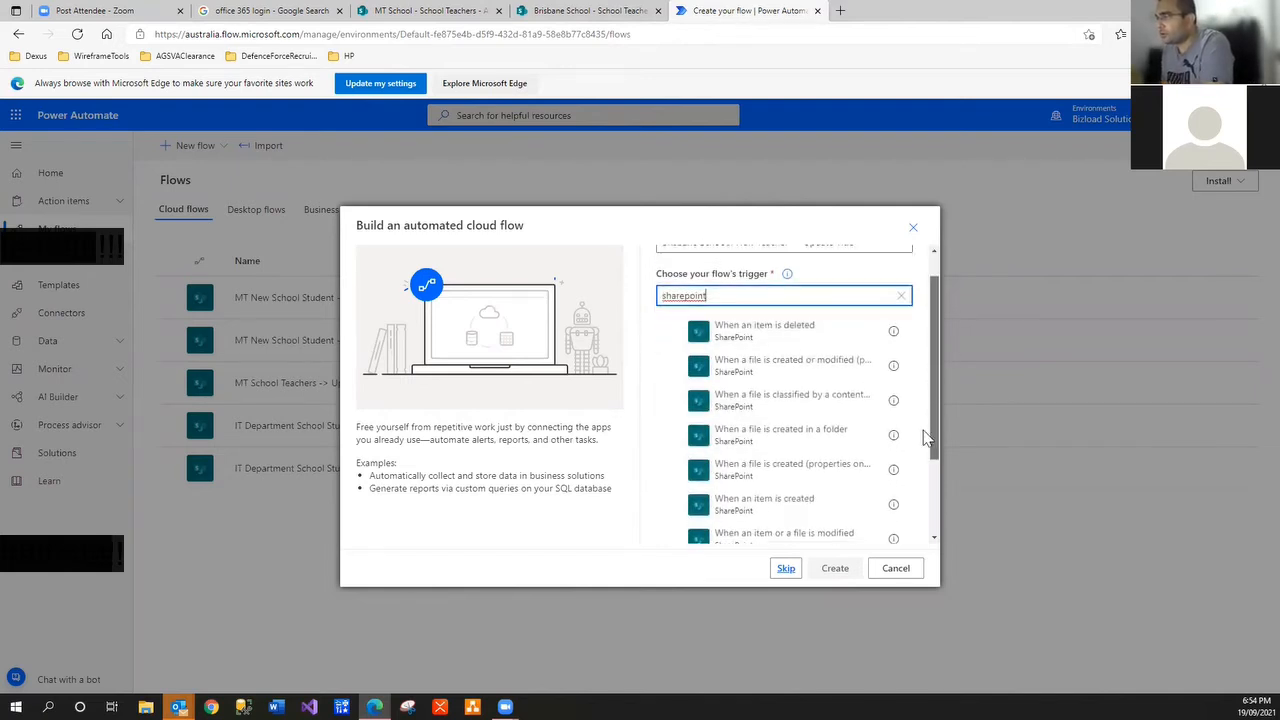
{"action": "left_click", "coordinate": [800, 457]}
Create the flow with the chosen trigger and browse the trigger's available SharePoint sites
{"action": "left_click", "coordinate": [830, 572]}
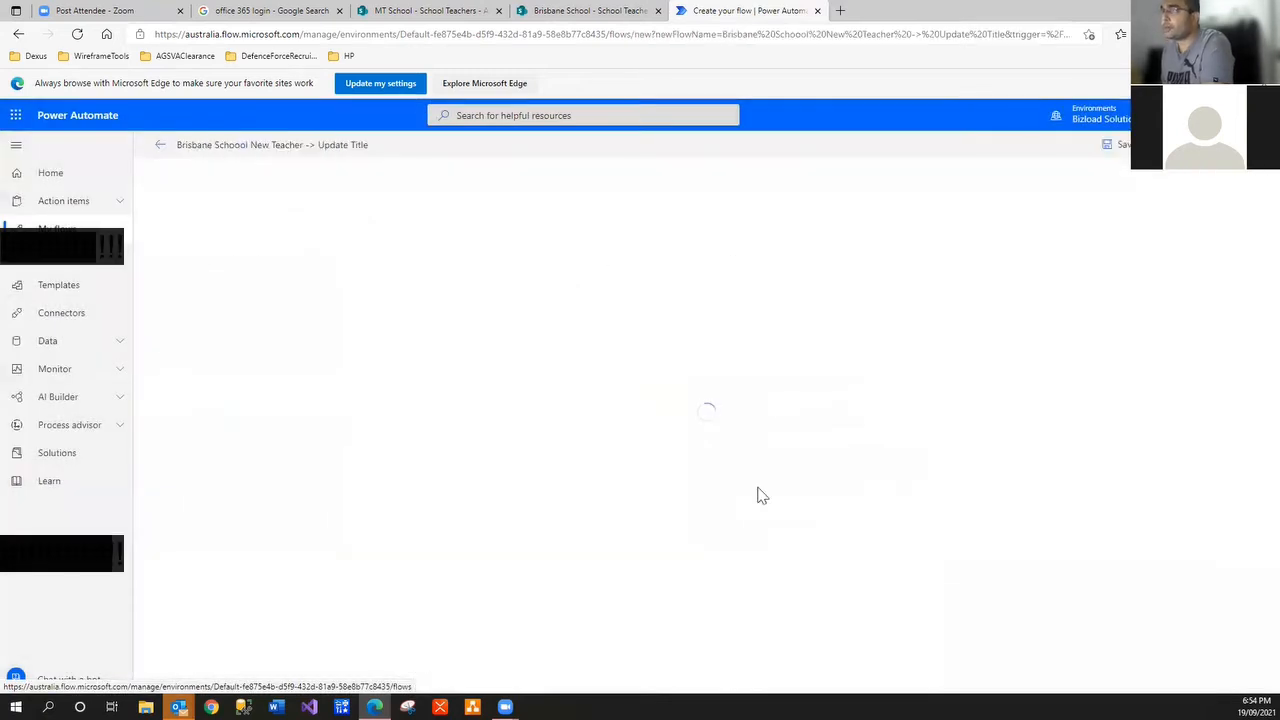
{"action": "left_click", "coordinate": [881, 222]}
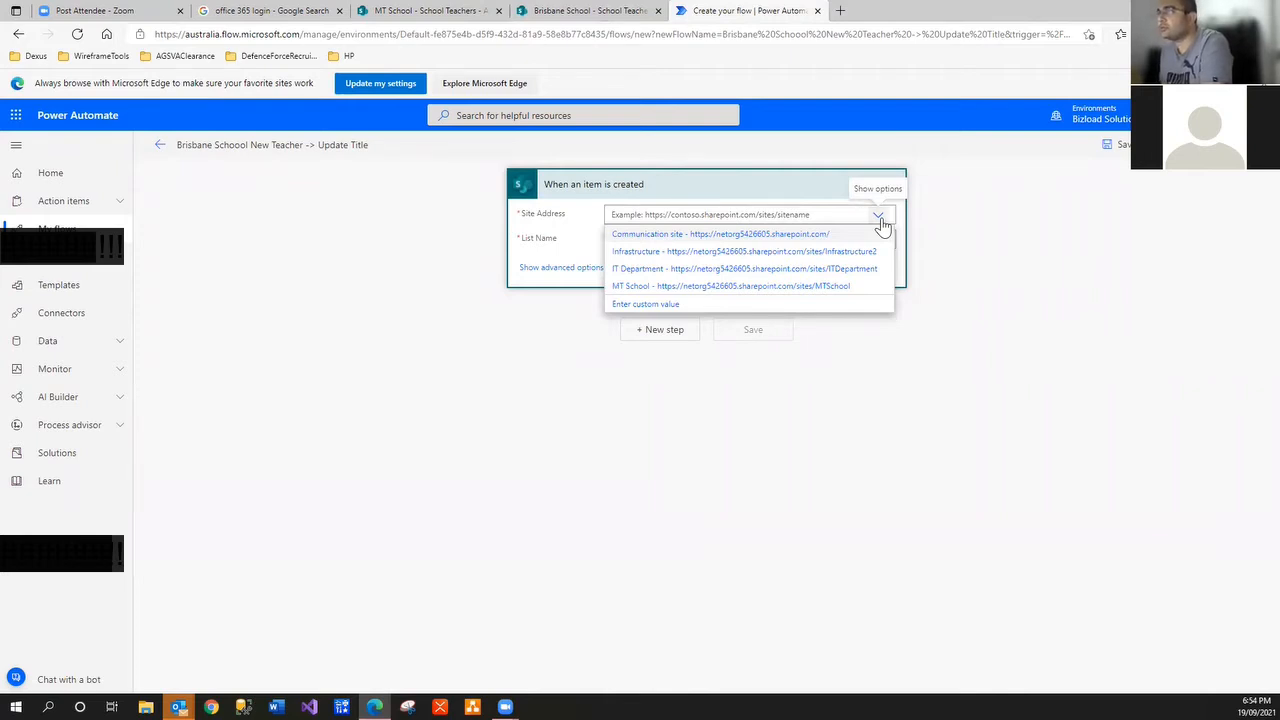
{"action": "left_click", "coordinate": [881, 222]}
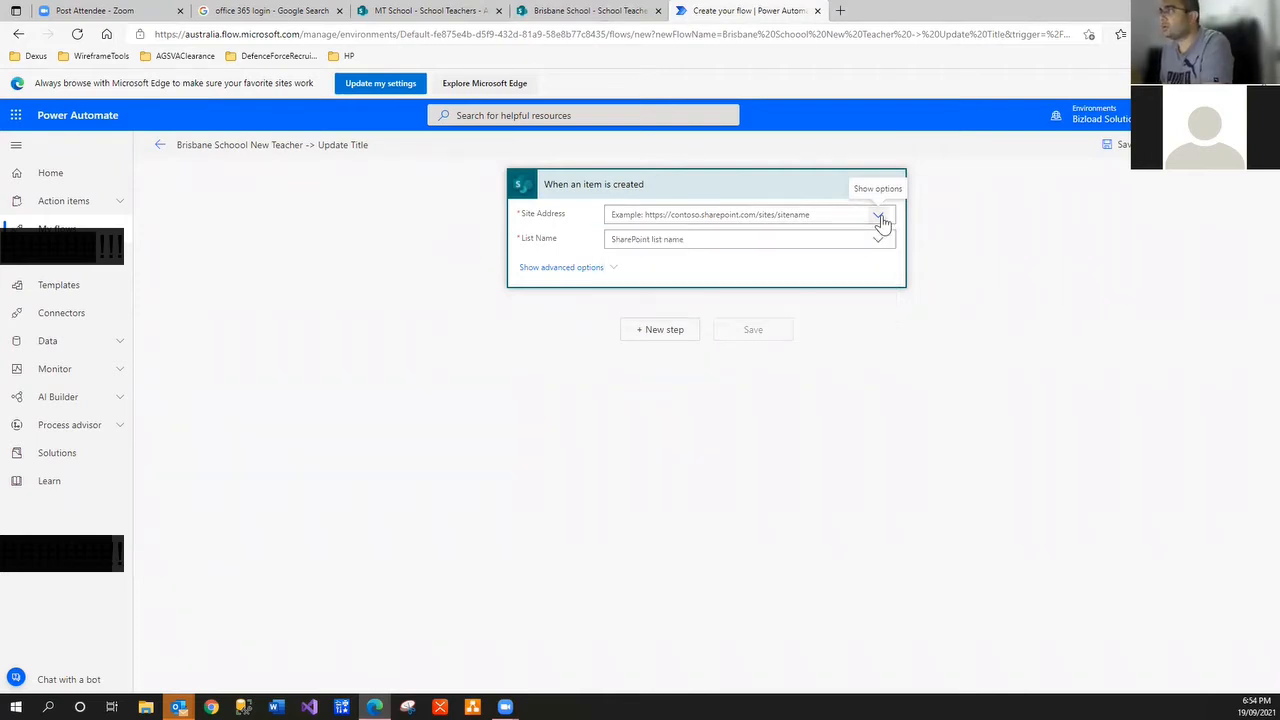
{"action": "left_click", "coordinate": [881, 222]}
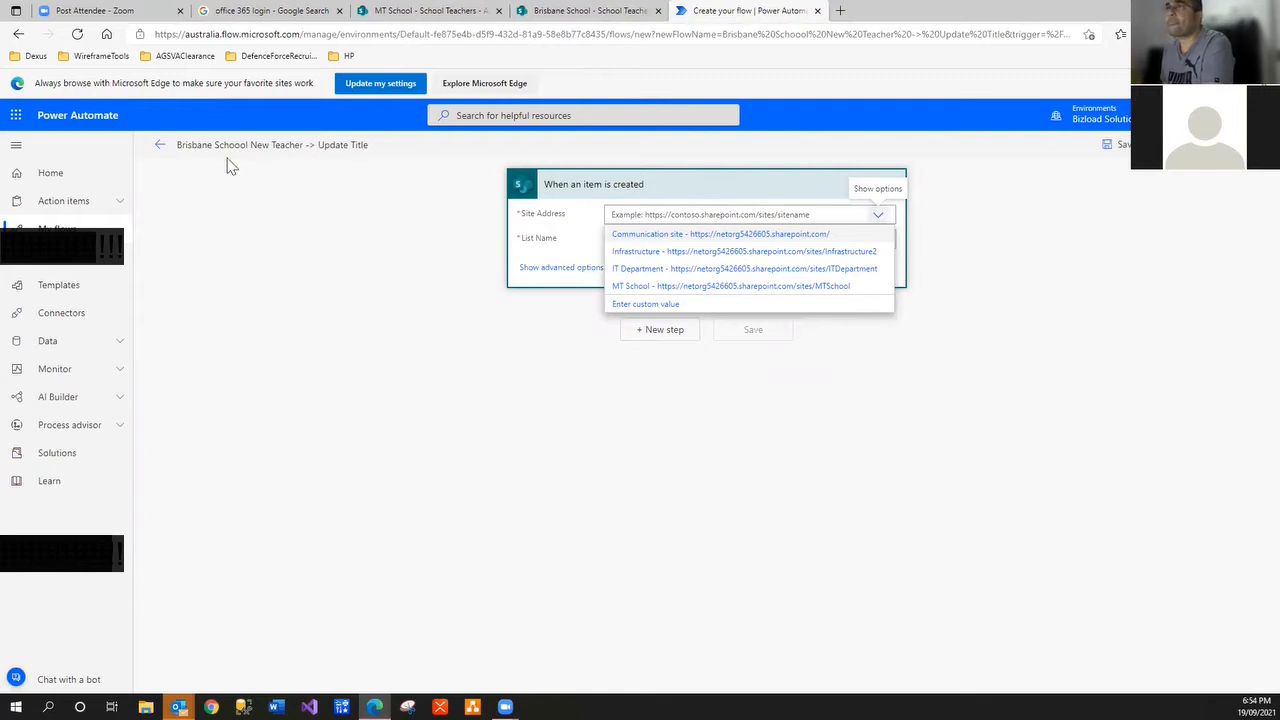
Copy the Brisbane School site URL and paste it as a custom Site Address in the trigger
{"action": "left_click", "coordinate": [558, 10]}
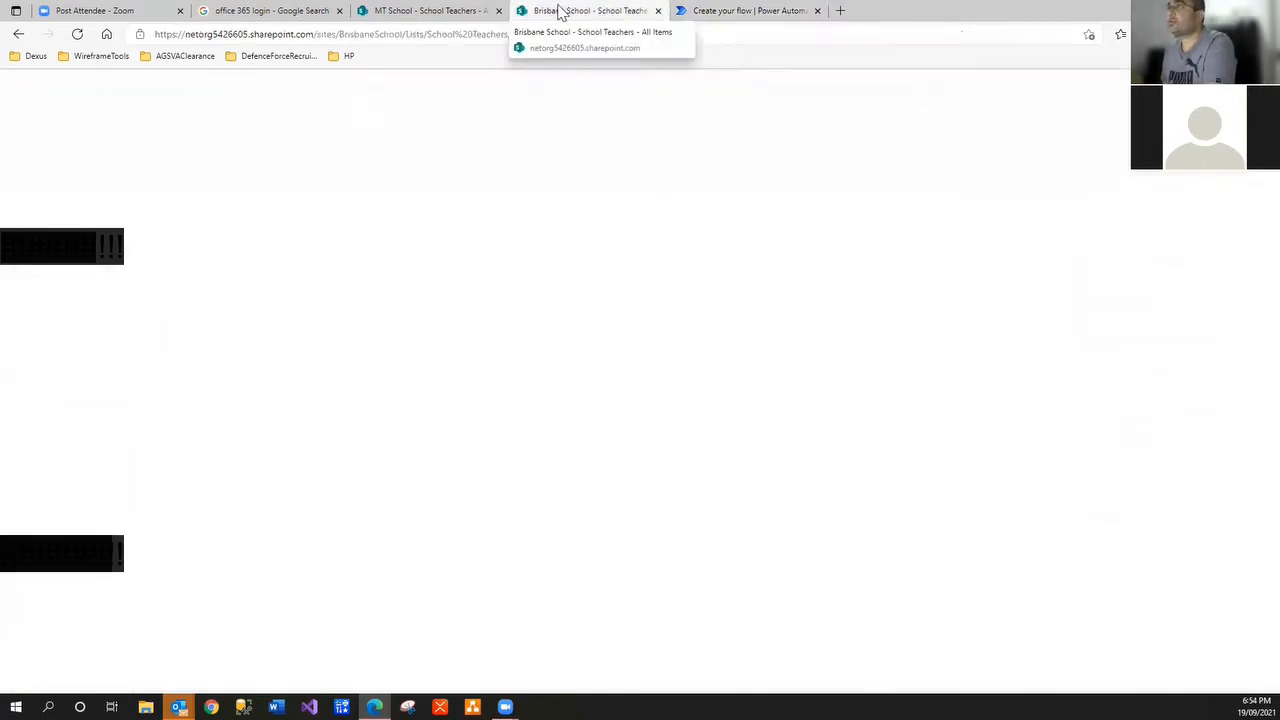
{"action": "left_click", "coordinate": [388, 40]}
{"action": "left_click", "coordinate": [396, 37]}
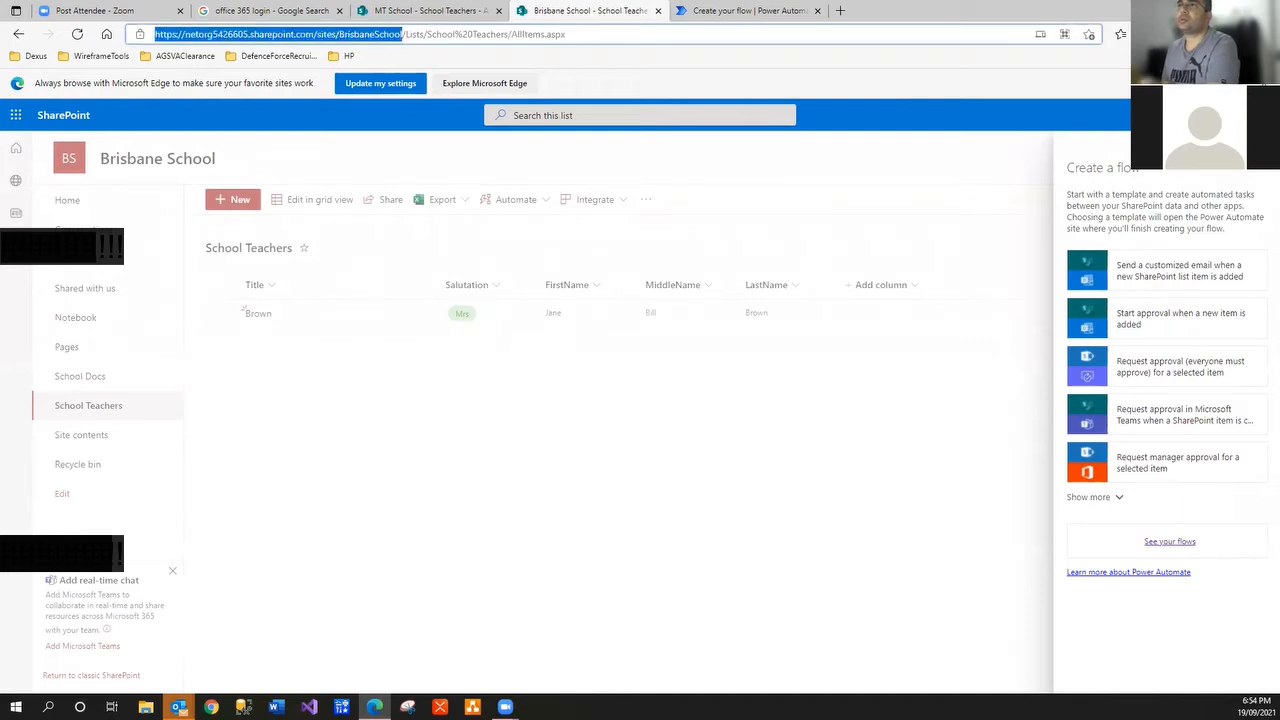
{"action": "left_click", "coordinate": [714, 14]}
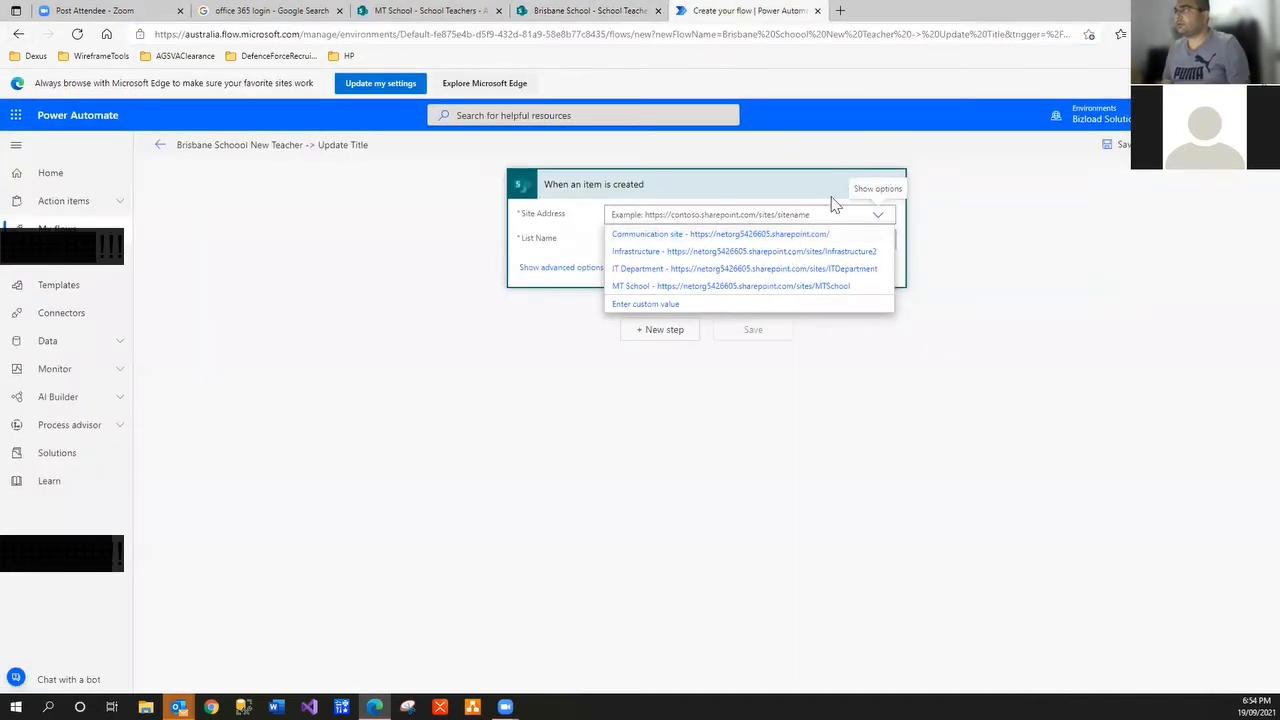
{"action": "type", "text": "https://netorg5426605.sharepoint.com/sites/BrisbaneSchool"}
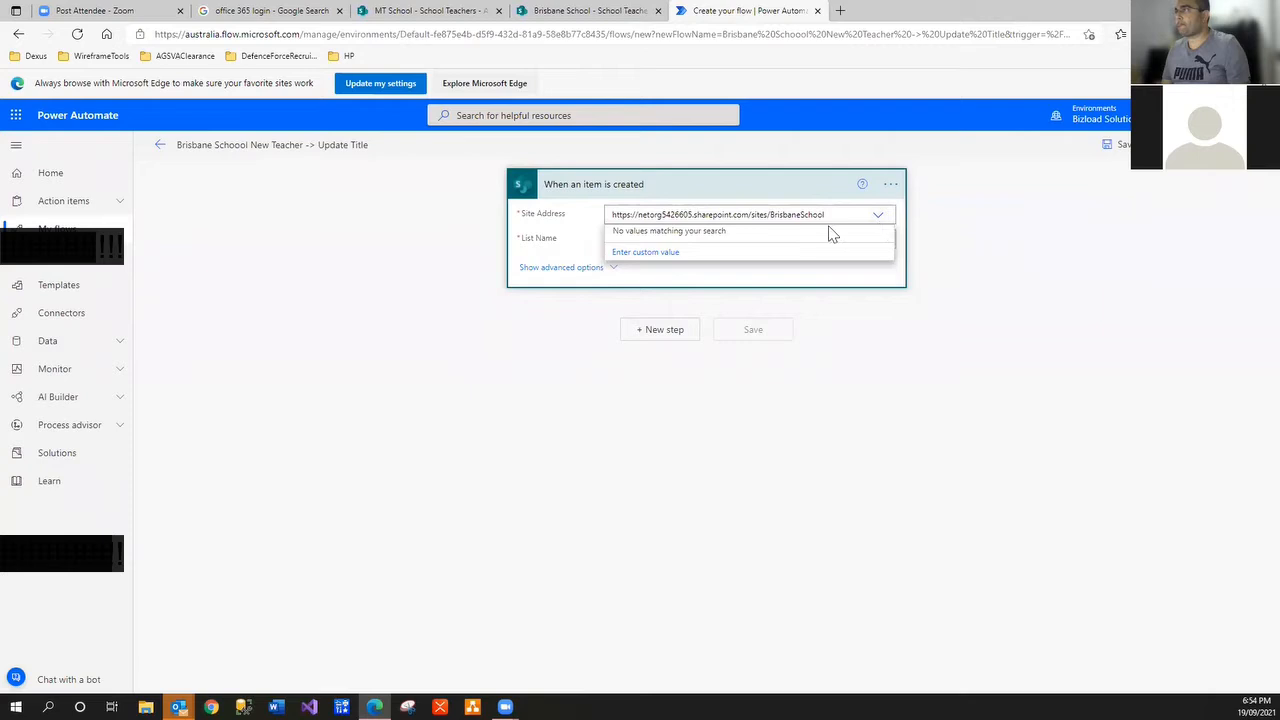
{"action": "left_click", "coordinate": [680, 254]}
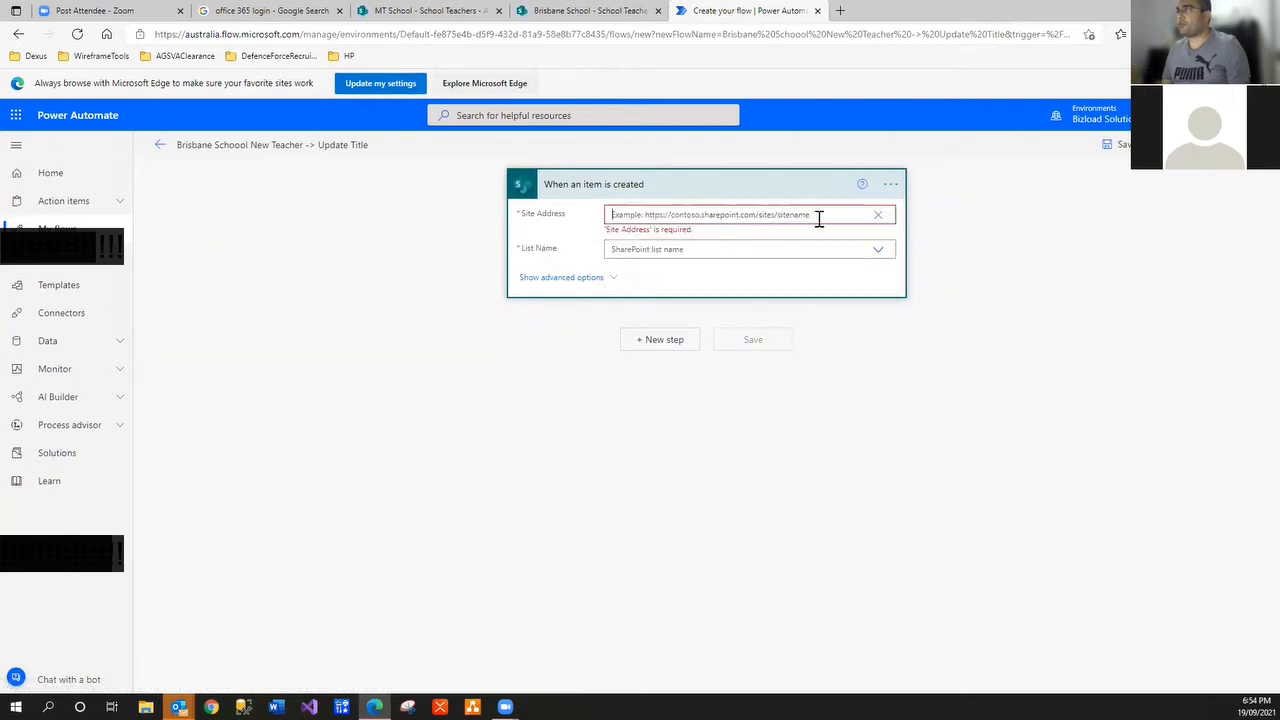
{"action": "type", "text": "https://netorg5426605.sharepoint.com/sites/BrisbaneSchool"}
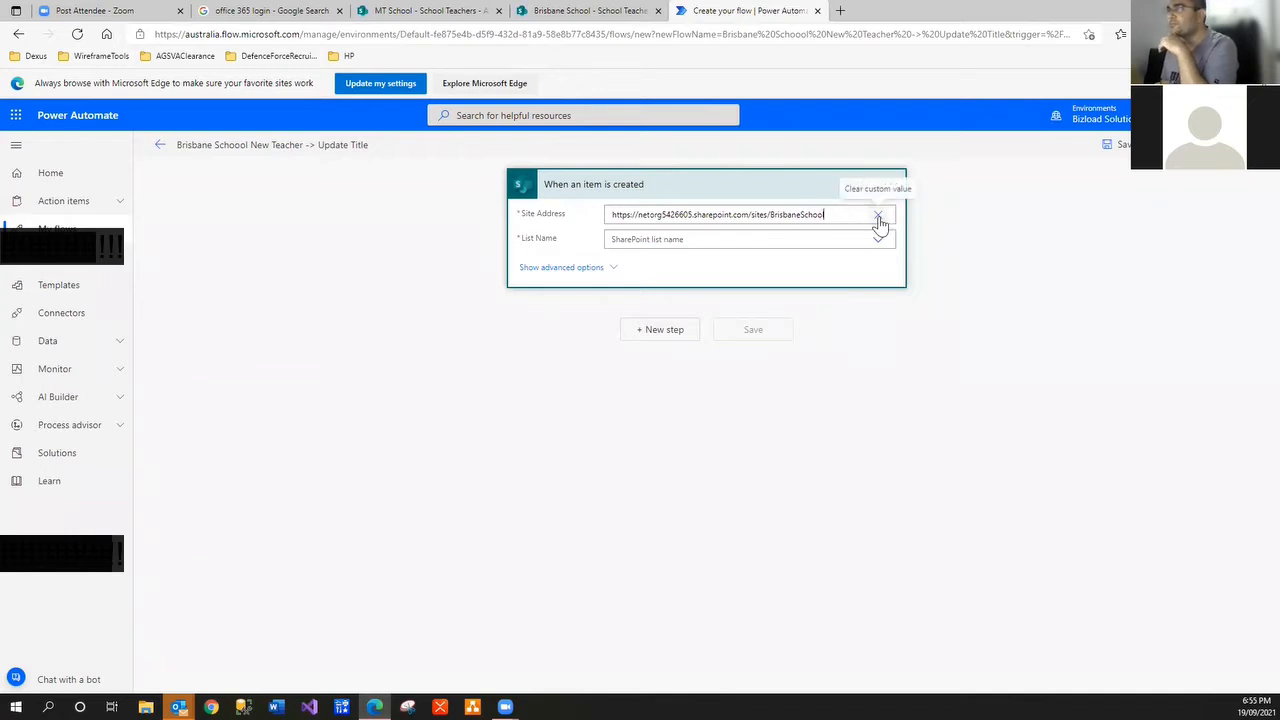
Clear the custom Site Address, recheck the site list, and return to the Brisbane School Teachers list
{"action": "left_click", "coordinate": [878, 217]}
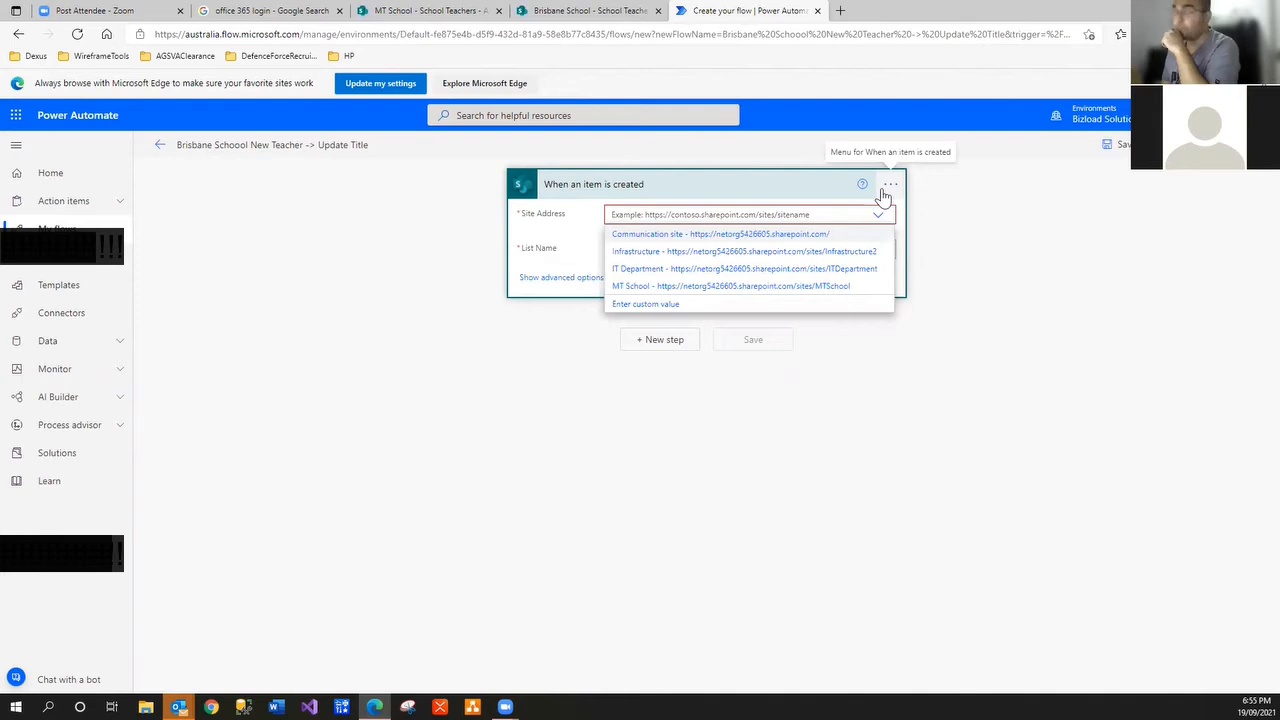
{"action": "left_click", "coordinate": [710, 310]}
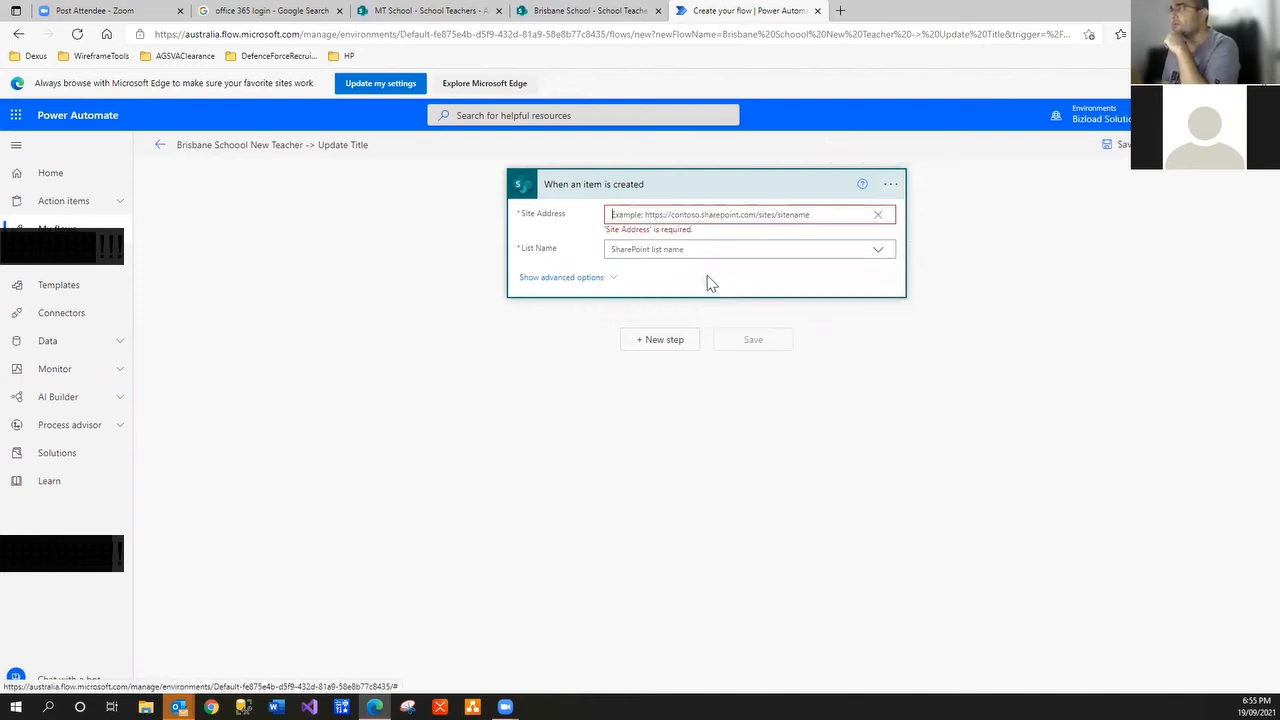
{"action": "left_click", "coordinate": [877, 218]}
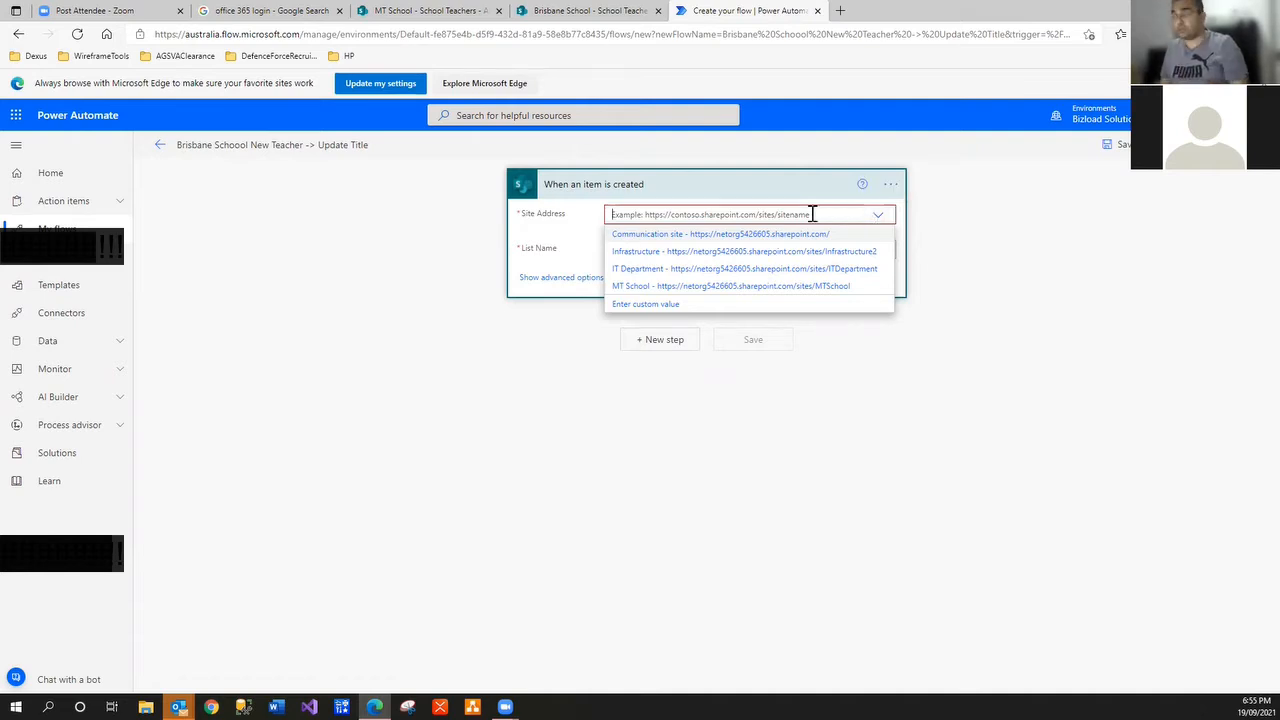
{"action": "type", "text": "https://netorg5426605.sharepoint.com/sites/BrisbaneSchool"}
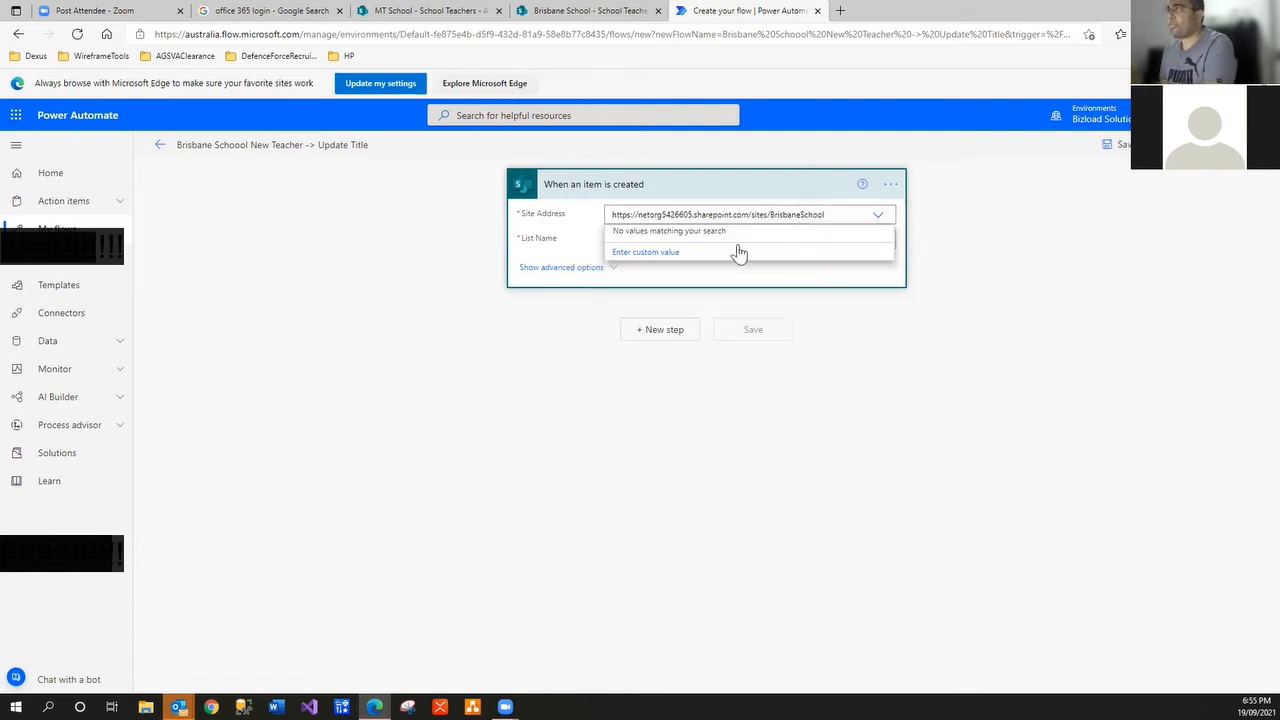
{"action": "left_click", "coordinate": [879, 217]}
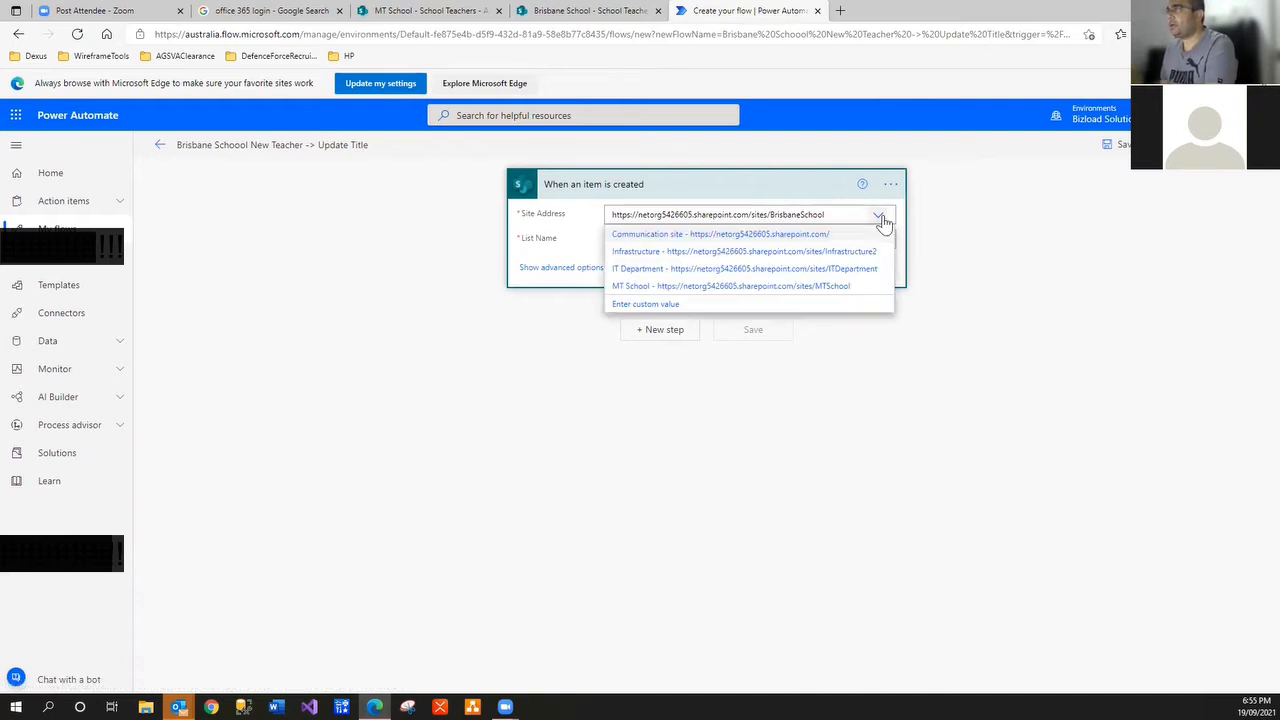
{"action": "left_click", "coordinate": [882, 218]}
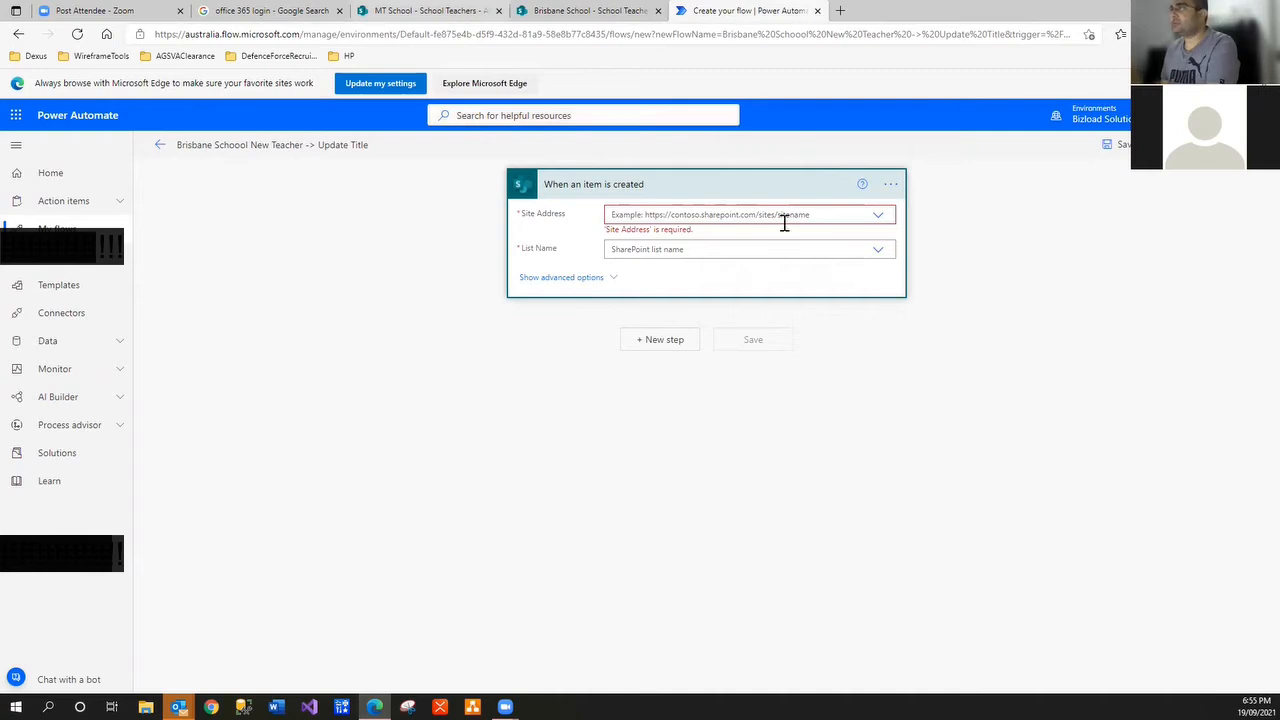
{"action": "left_click", "coordinate": [880, 218]}
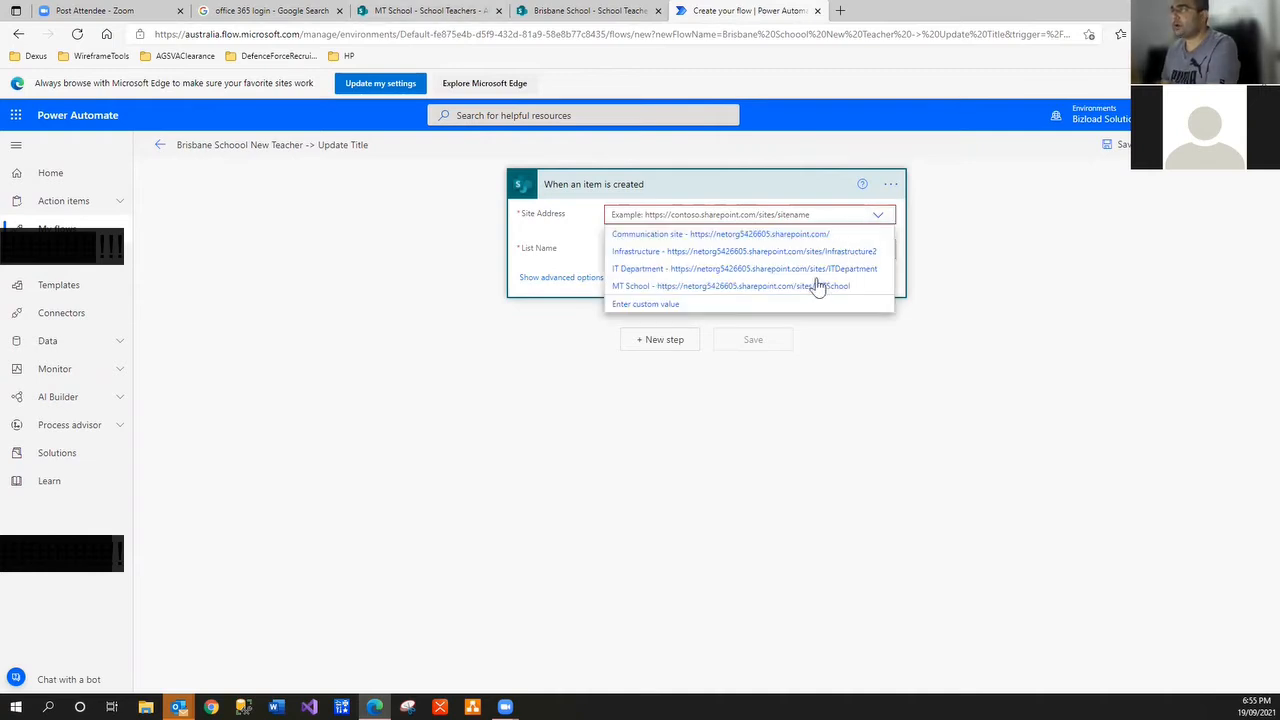
{"action": "left_click", "coordinate": [555, 14]}
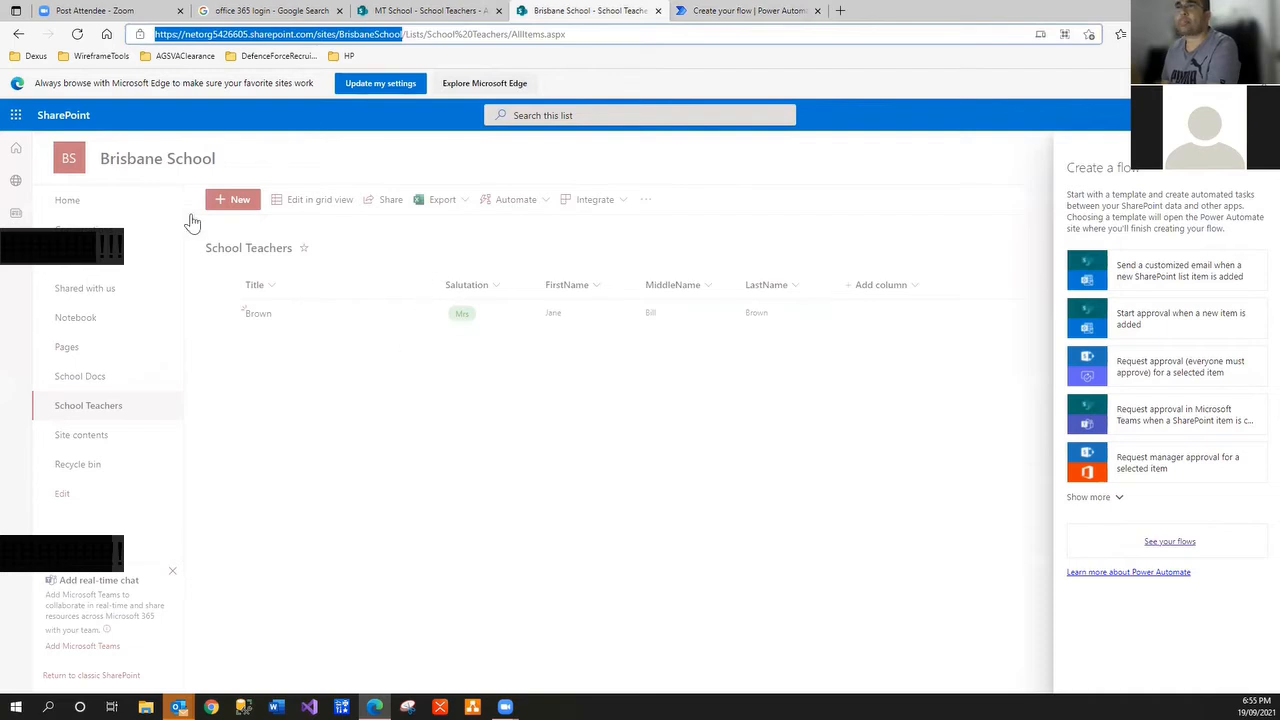
Reload the Brisbane School Teachers list, then recheck the flow's site options and come back
{"action": "left_click", "coordinate": [78, 34]}
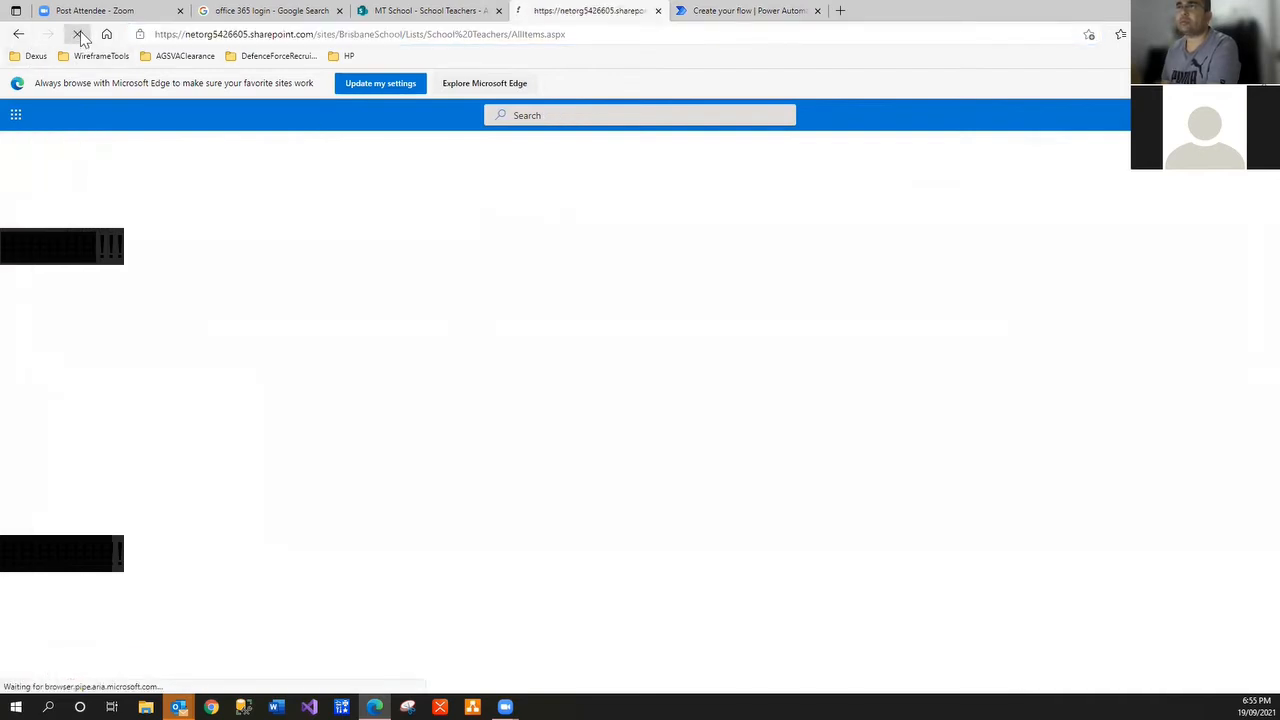
{"action": "left_click", "coordinate": [110, 380]}
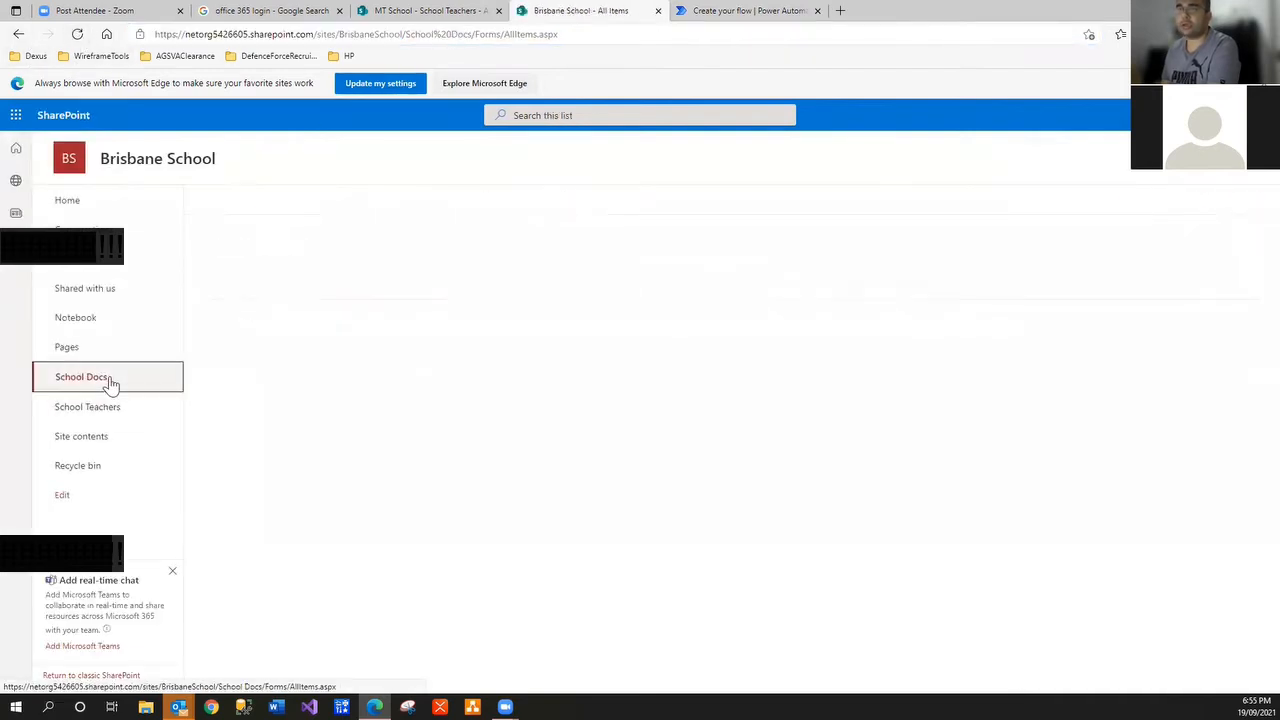
{"action": "left_click", "coordinate": [114, 408]}
{"action": "left_click", "coordinate": [743, 14]}
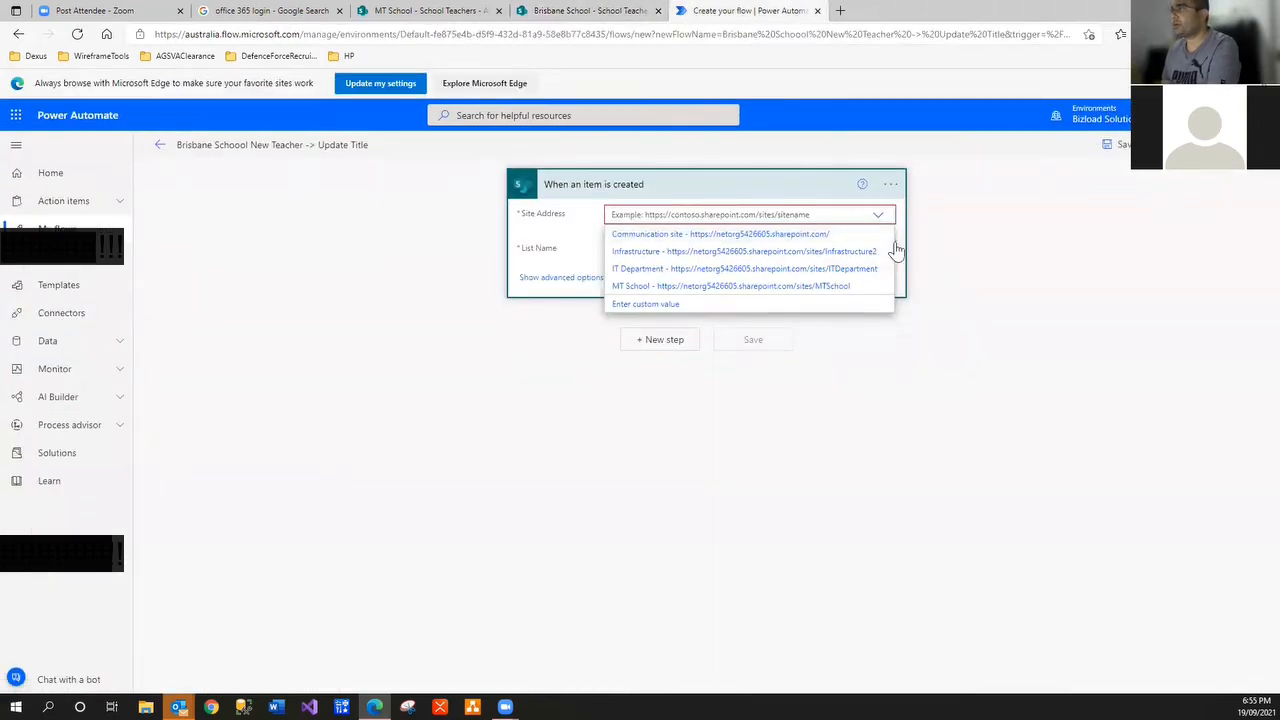
{"action": "left_click", "coordinate": [893, 220]}
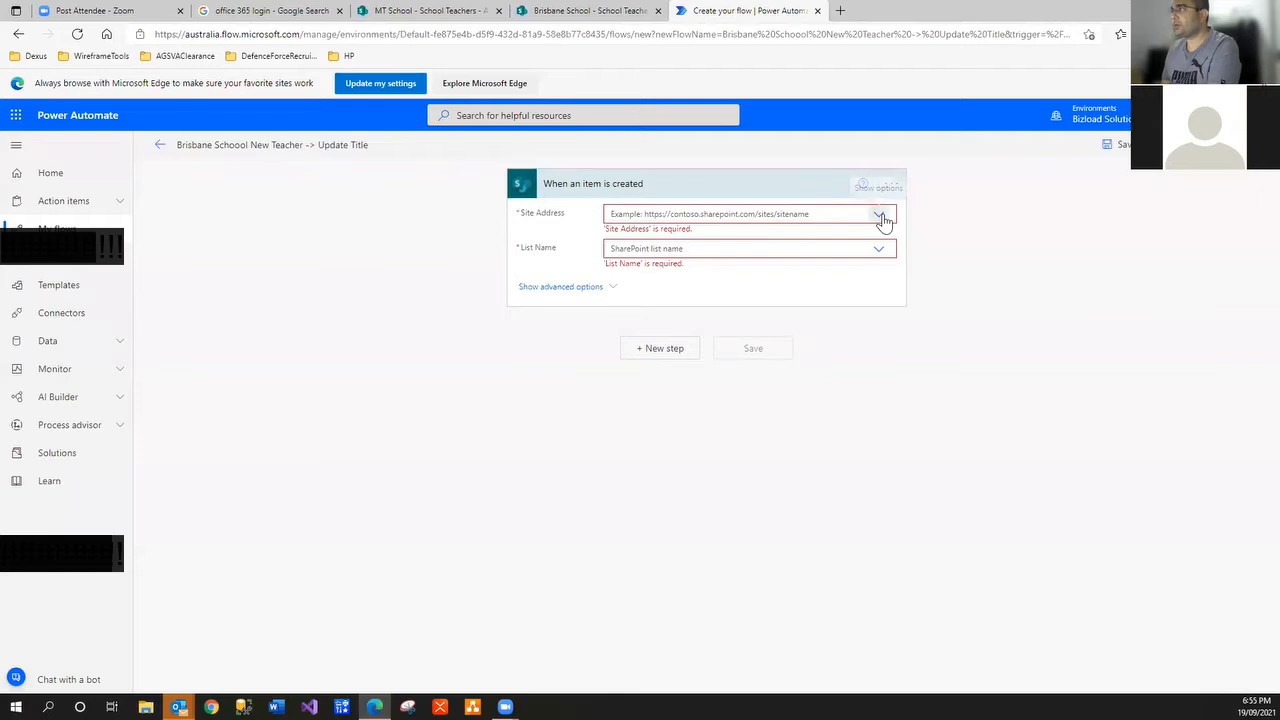
{"action": "left_click", "coordinate": [883, 217]}
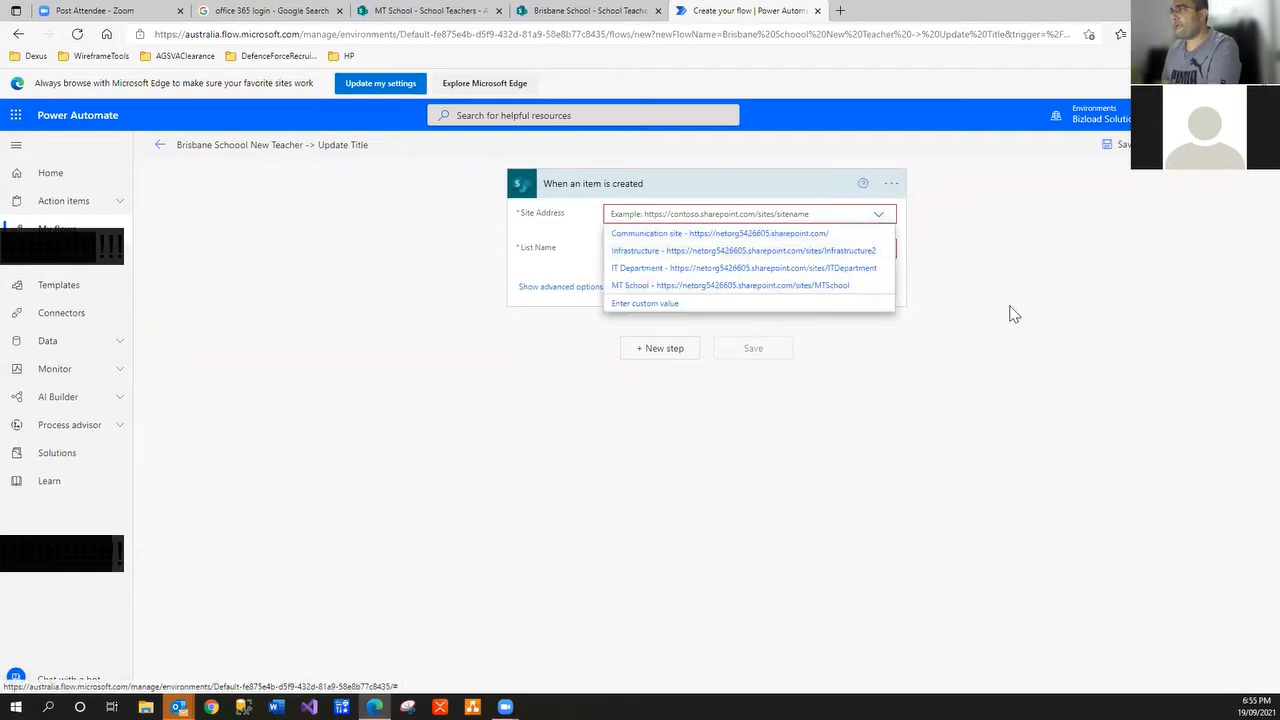
{"action": "left_click", "coordinate": [575, 14]}
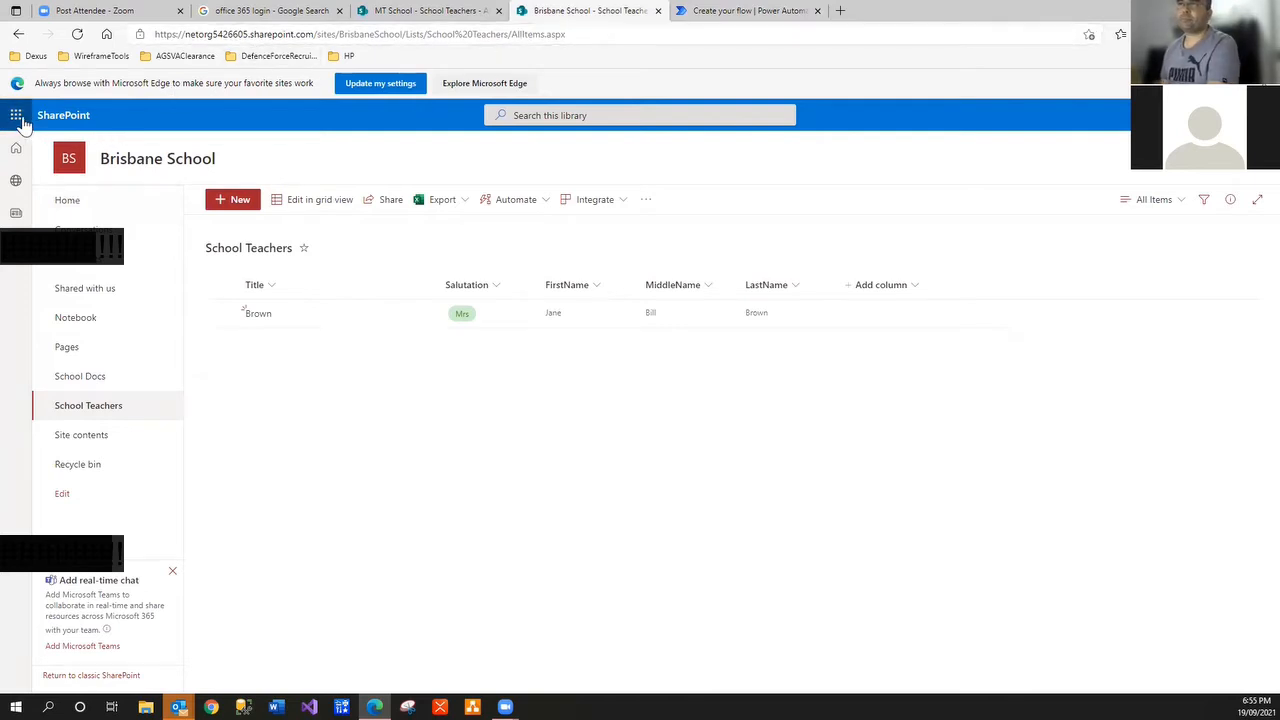
Duplicate the Brisbane School page tab and go to the SharePoint start page via the app launcher
{"action": "right_click", "coordinate": [614, 14]}
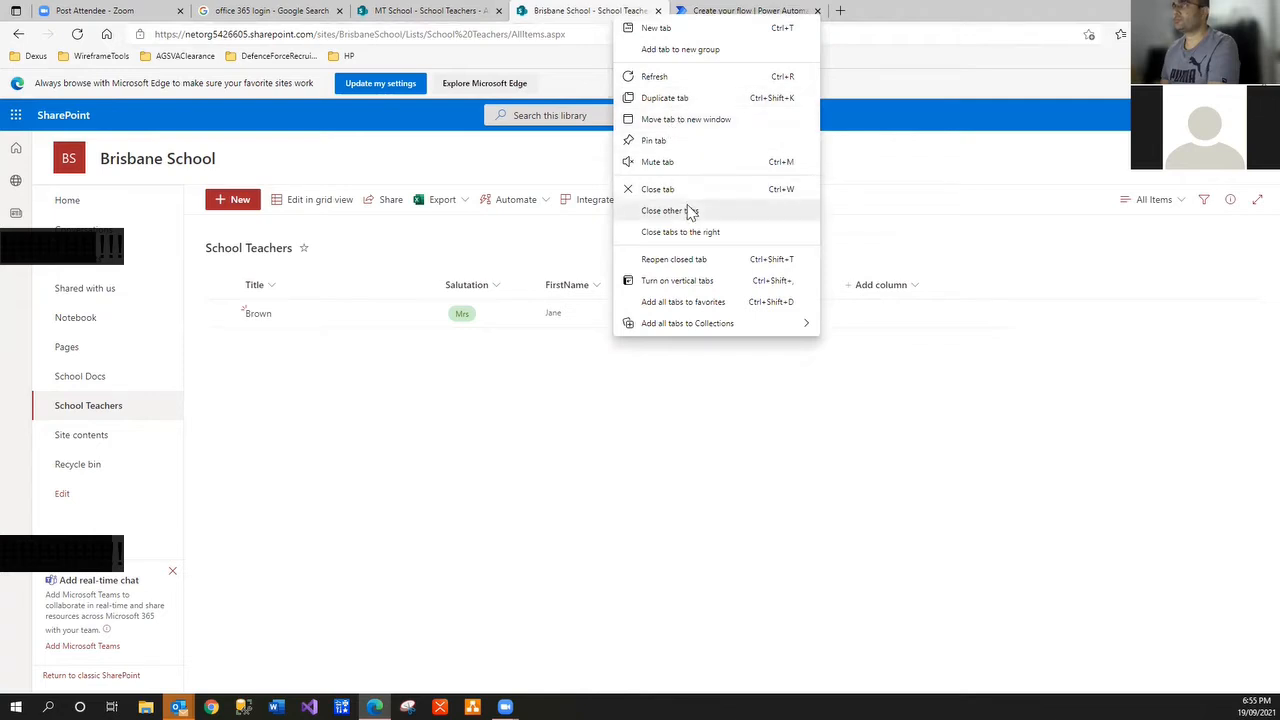
{"action": "left_click", "coordinate": [688, 98]}
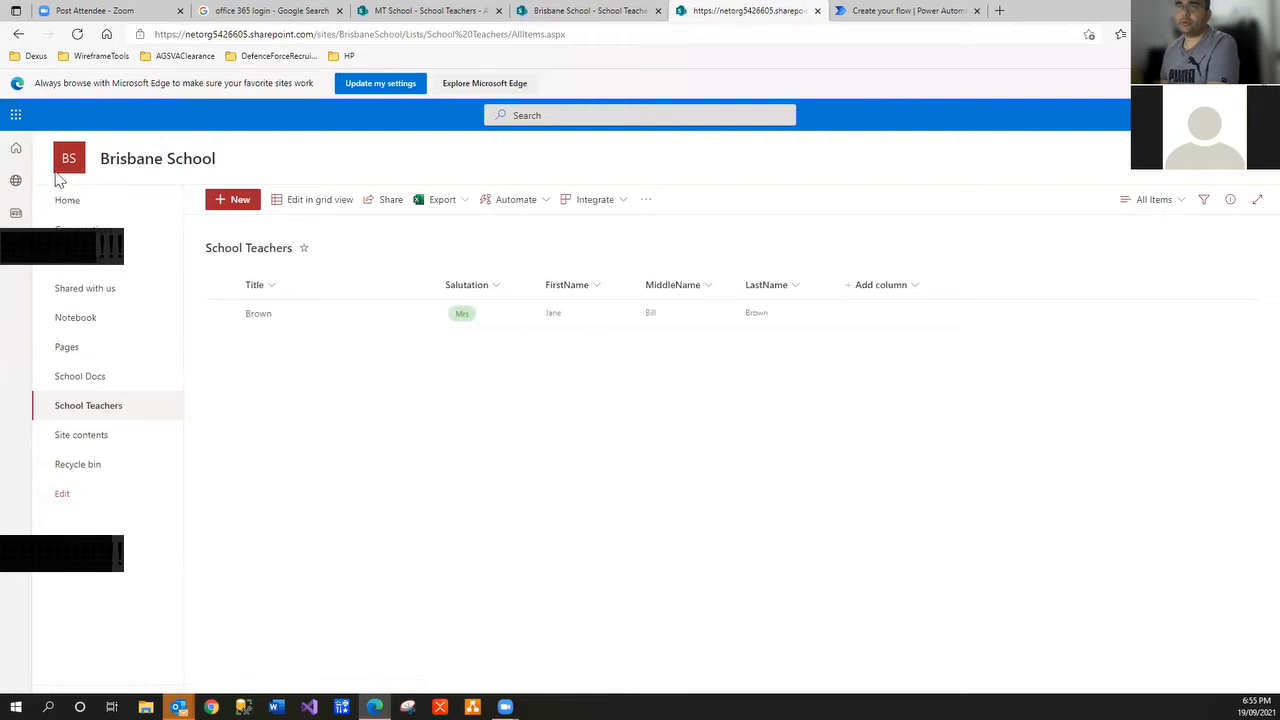
{"action": "left_click", "coordinate": [16, 116]}
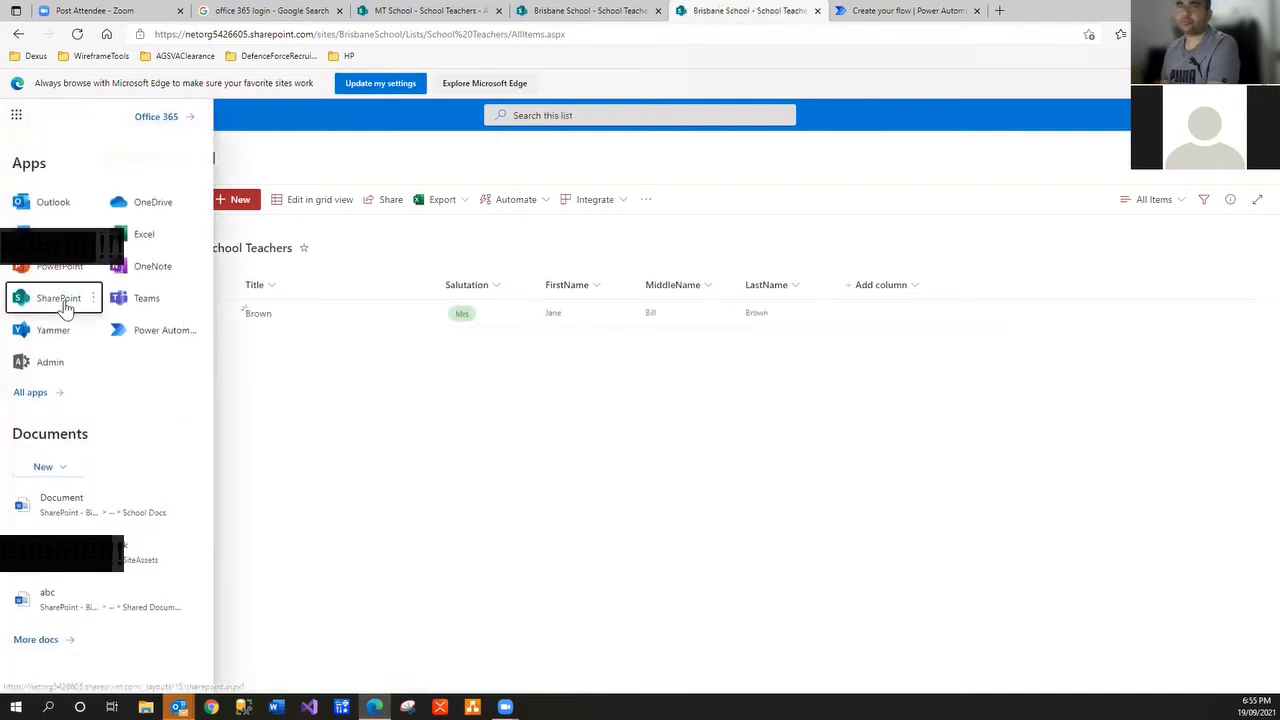
{"action": "left_click", "coordinate": [58, 298]}
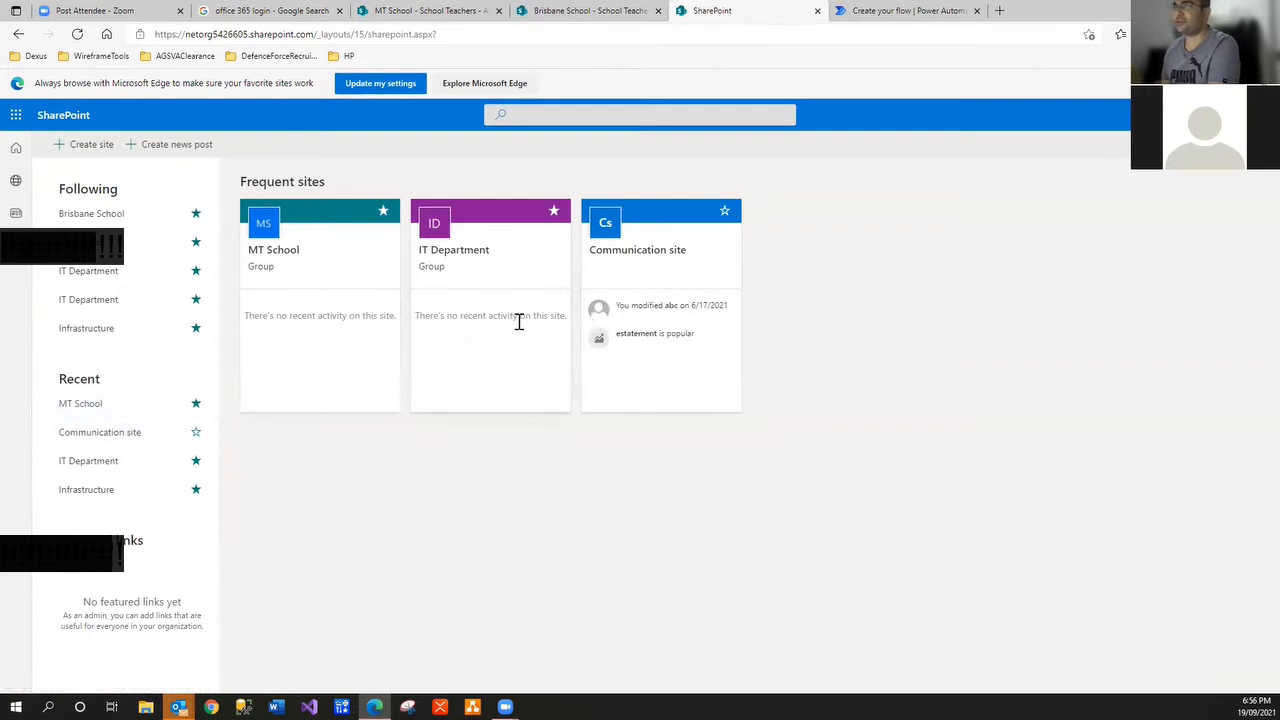
Create a new Team site and enter 'Peryt' as the site name
{"action": "left_click", "coordinate": [72, 144]}
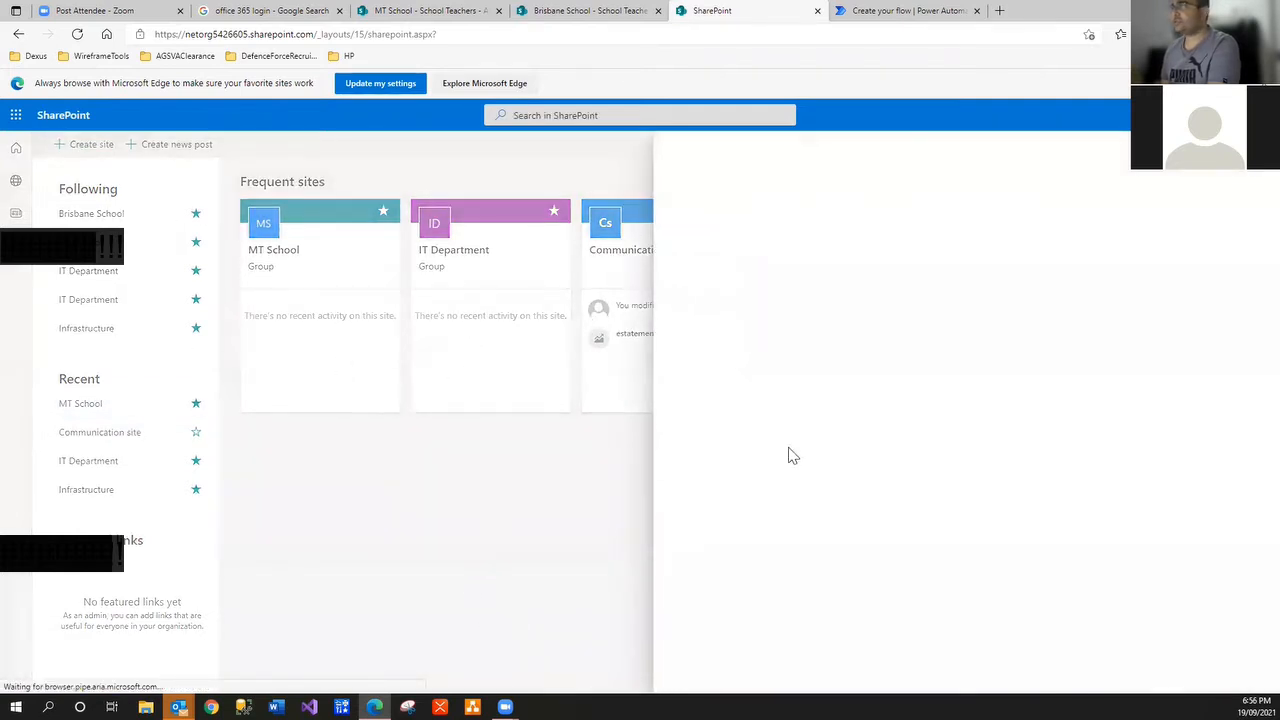
{"action": "left_click", "coordinate": [762, 352]}
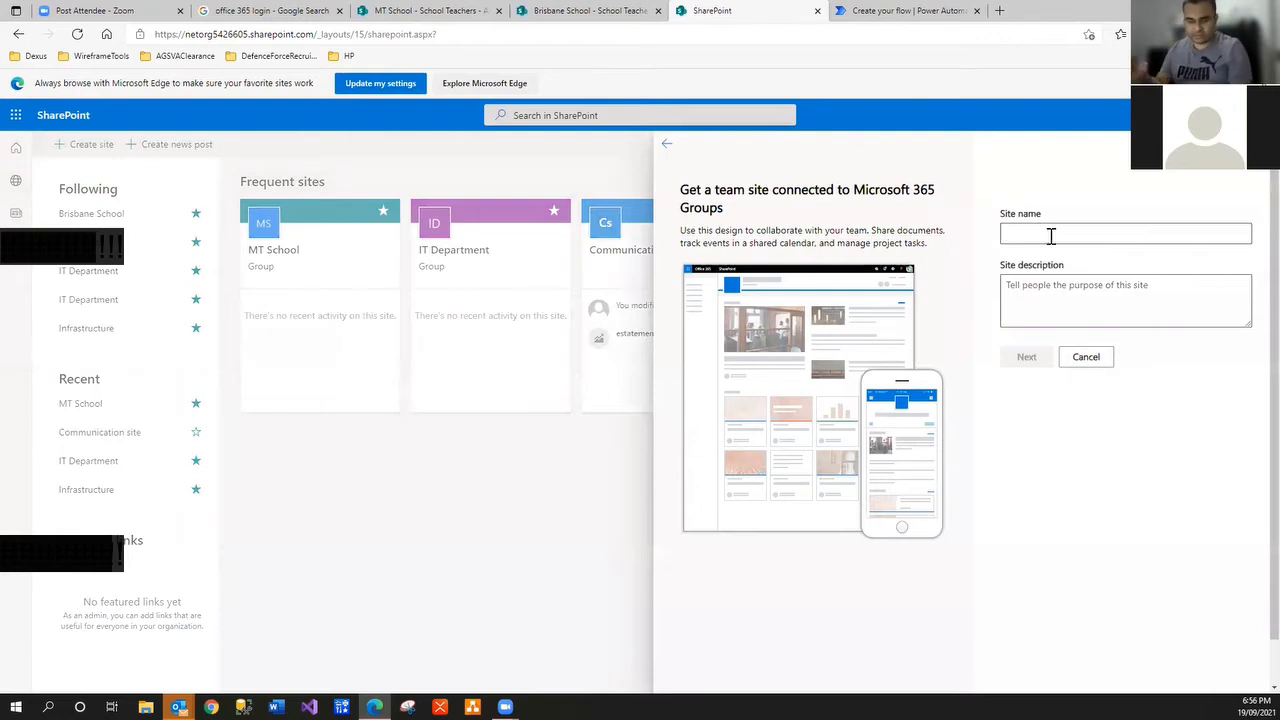
{"action": "type", "text": "Peryt"}
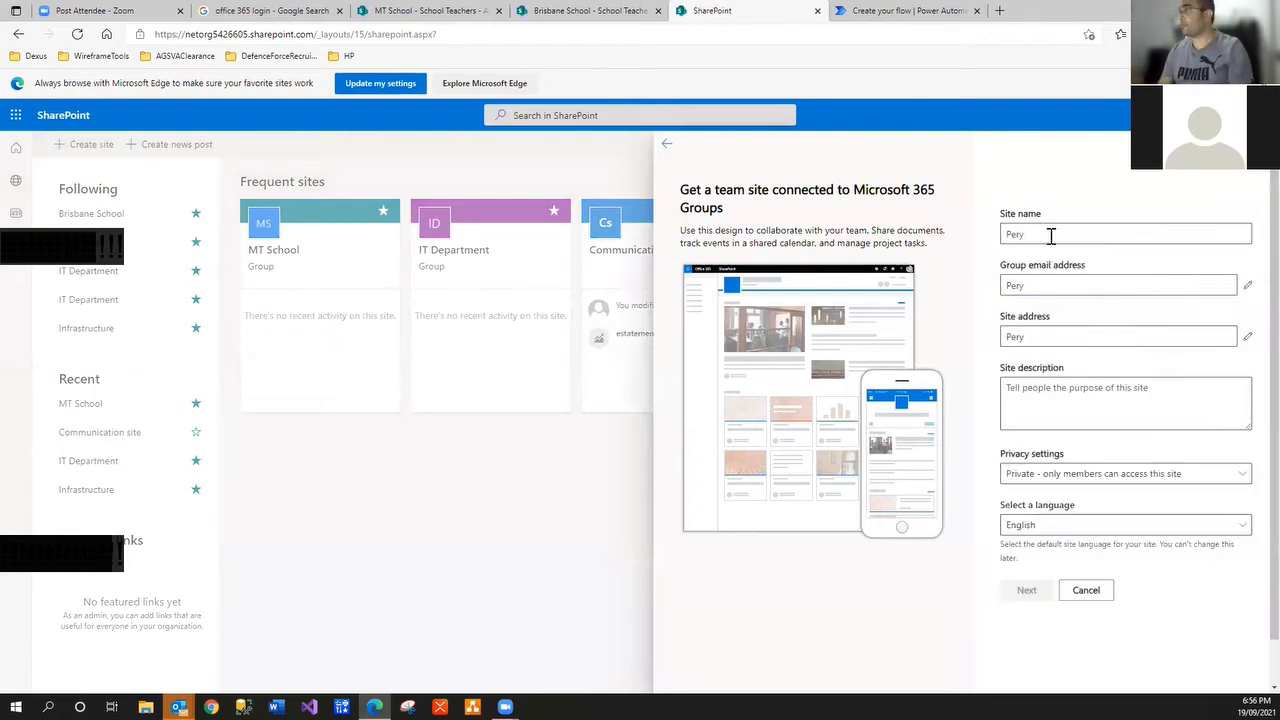
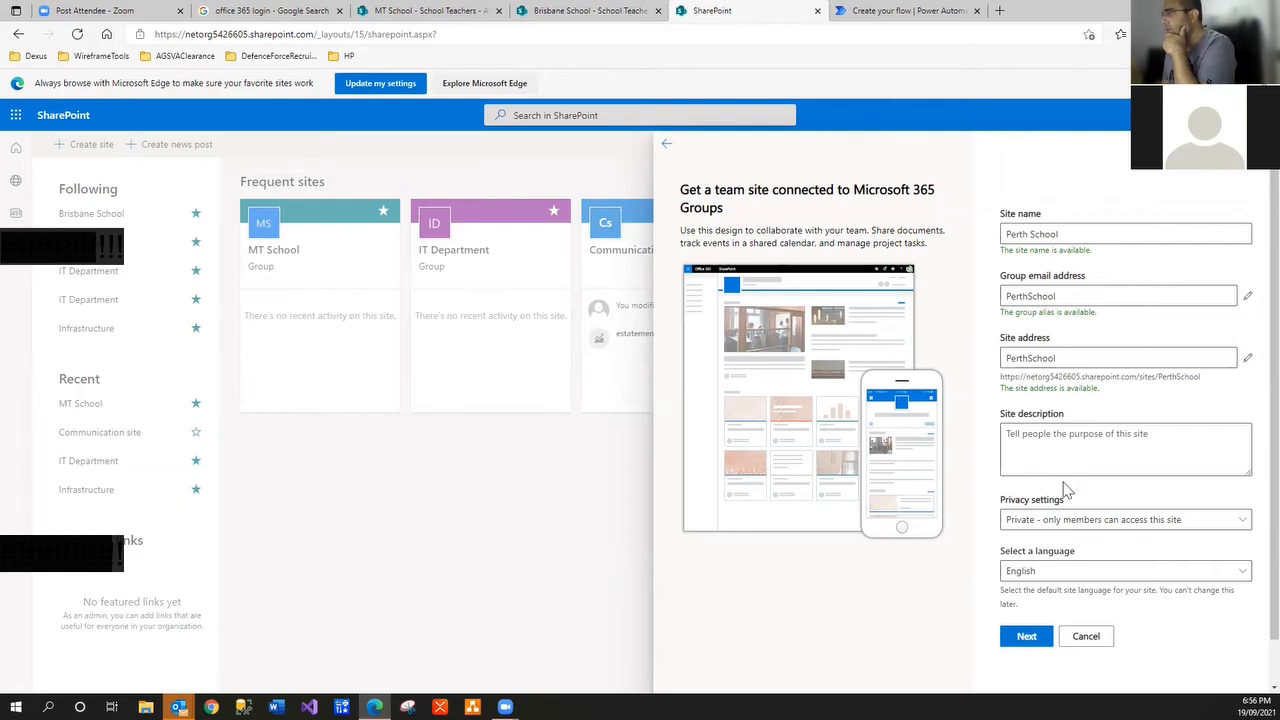
Advance from the Perth School site details to the group members page
{"action": "left_click", "coordinate": [1027, 637]}
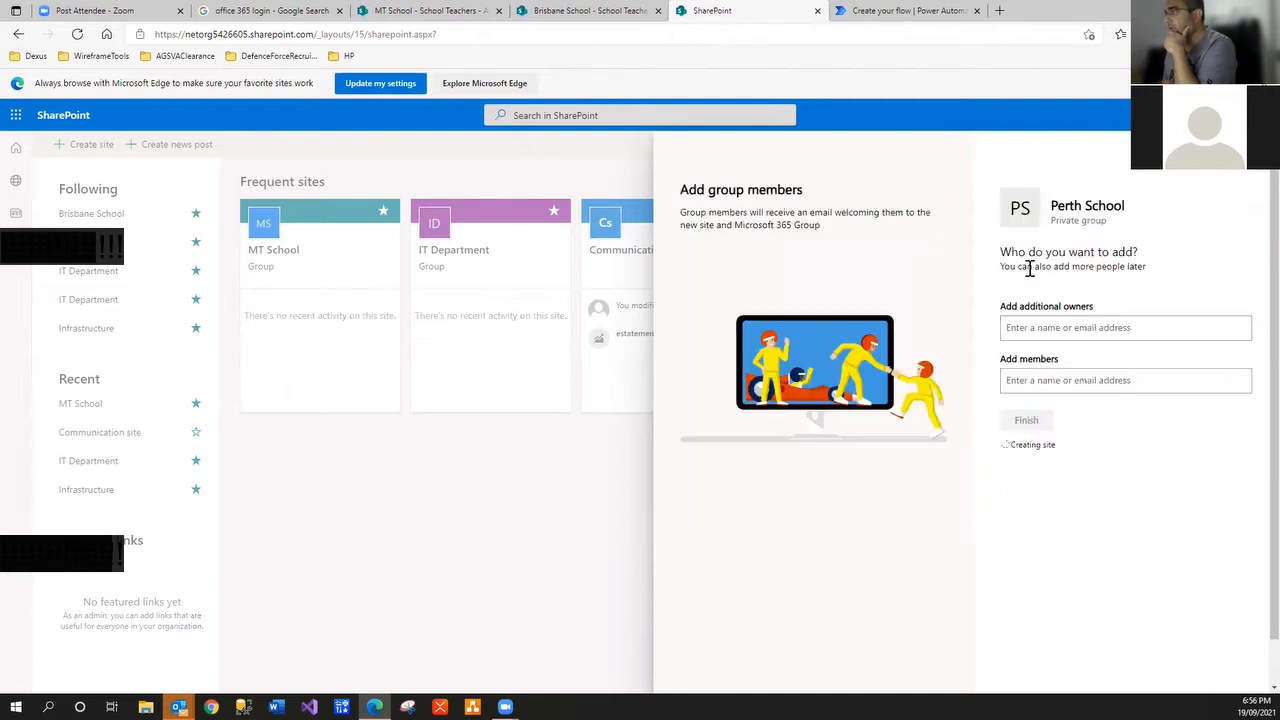
Add the first colleague as both an additional owner and a member
{"action": "left_click", "coordinate": [1029, 337]}
{"action": "type", "text": "murtaza"}
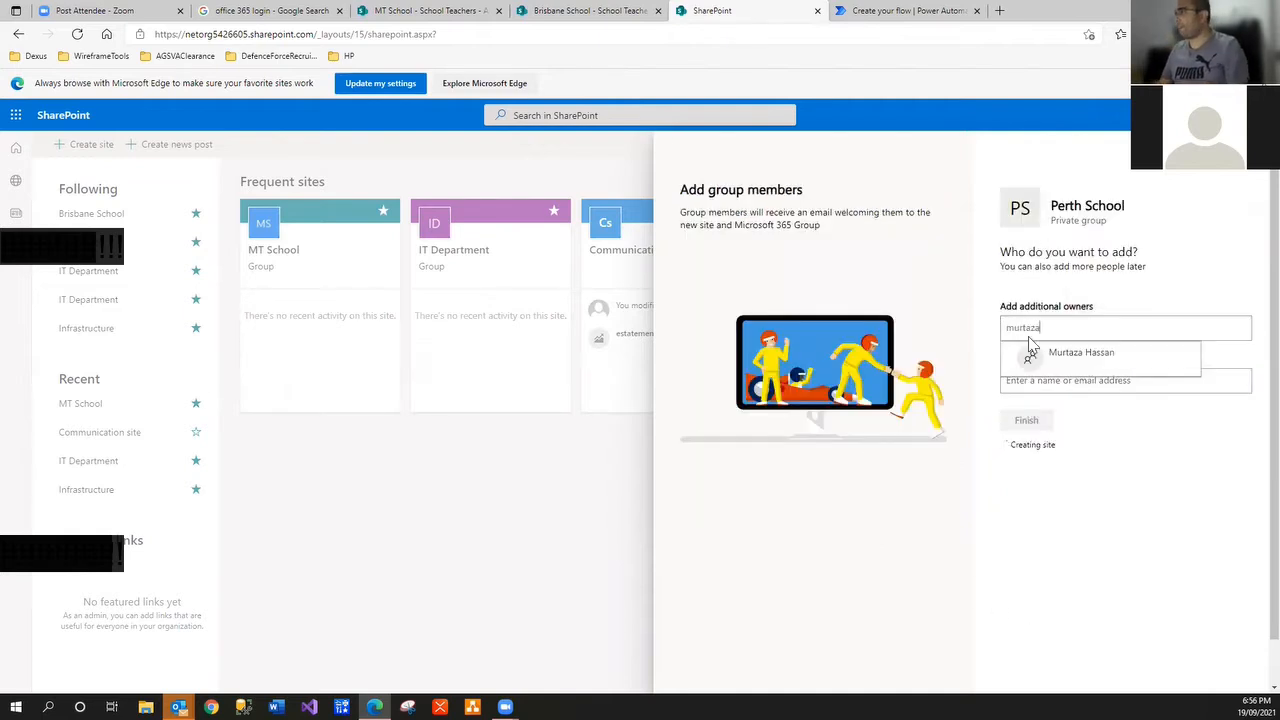
{"action": "left_click", "coordinate": [1070, 352]}
{"action": "left_click", "coordinate": [1054, 403]}
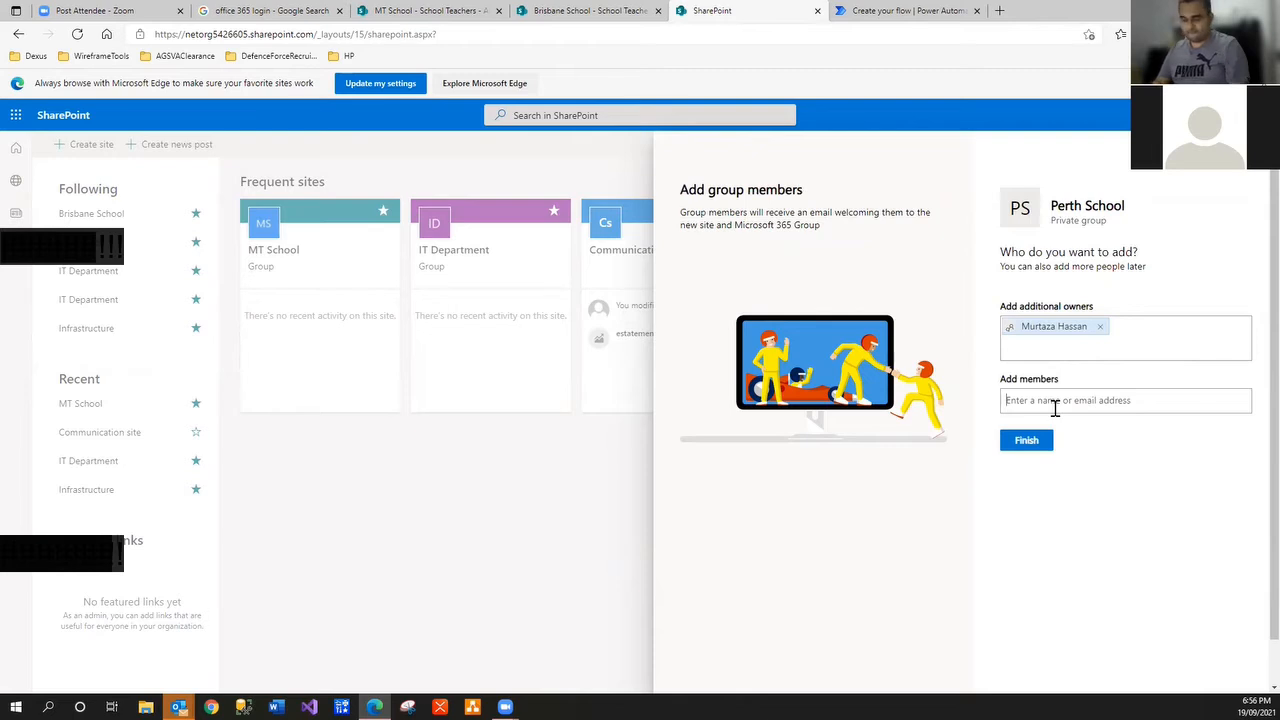
{"action": "type", "text": "murtaza"}
{"action": "left_click", "coordinate": [1053, 430]}
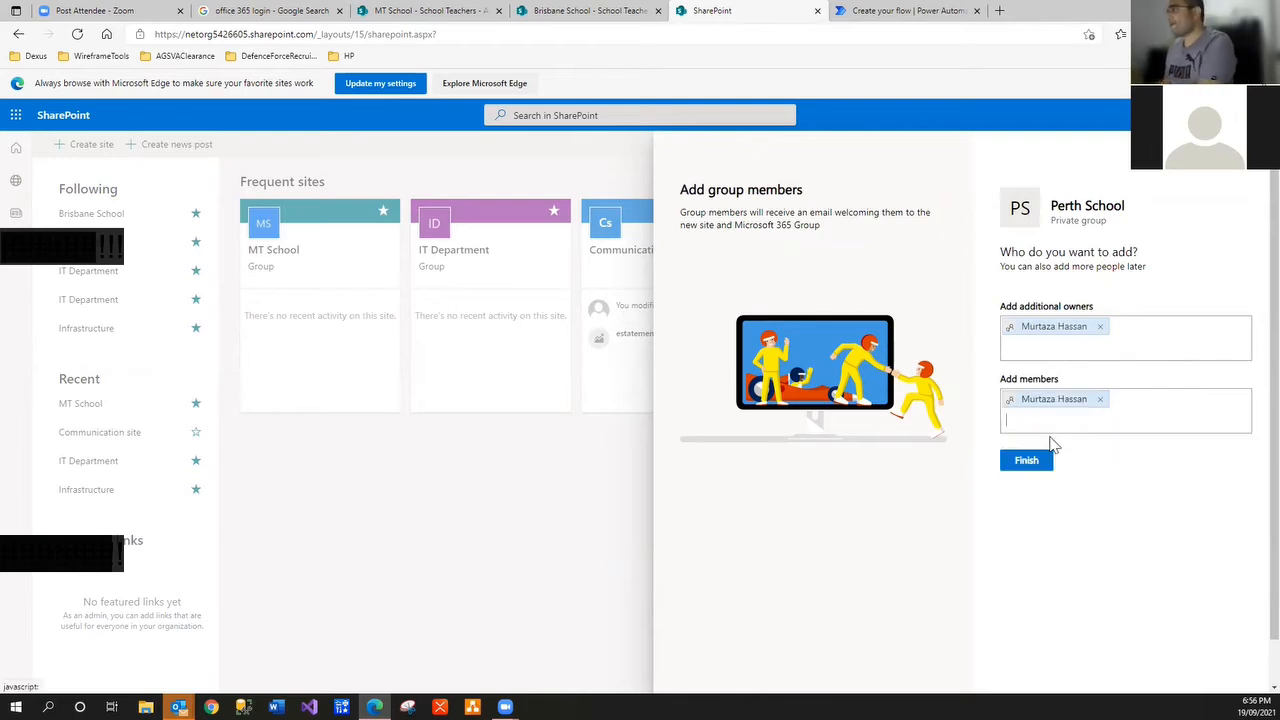
Add a second colleague as owner and member, then finish creating the site
{"action": "left_click", "coordinate": [1056, 342]}
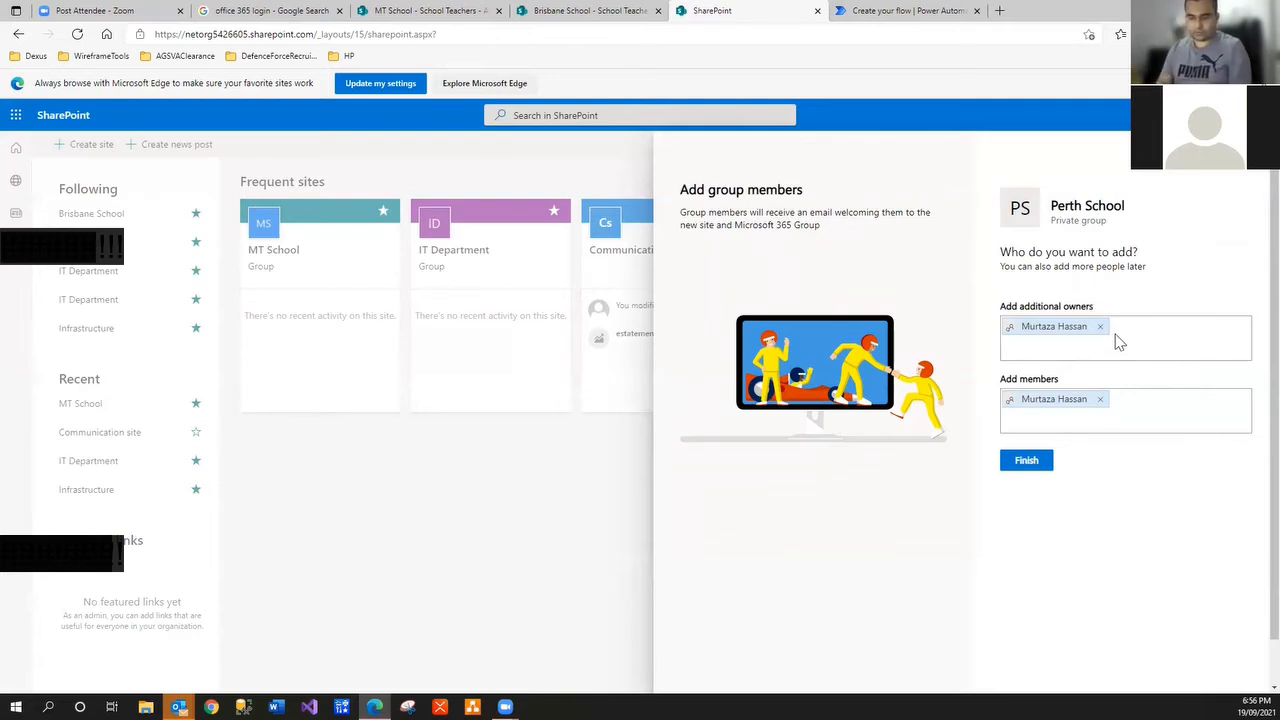
{"action": "type", "text": "aun"}
{"action": "left_click", "coordinate": [1100, 374]}
{"action": "left_click", "coordinate": [1140, 414]}
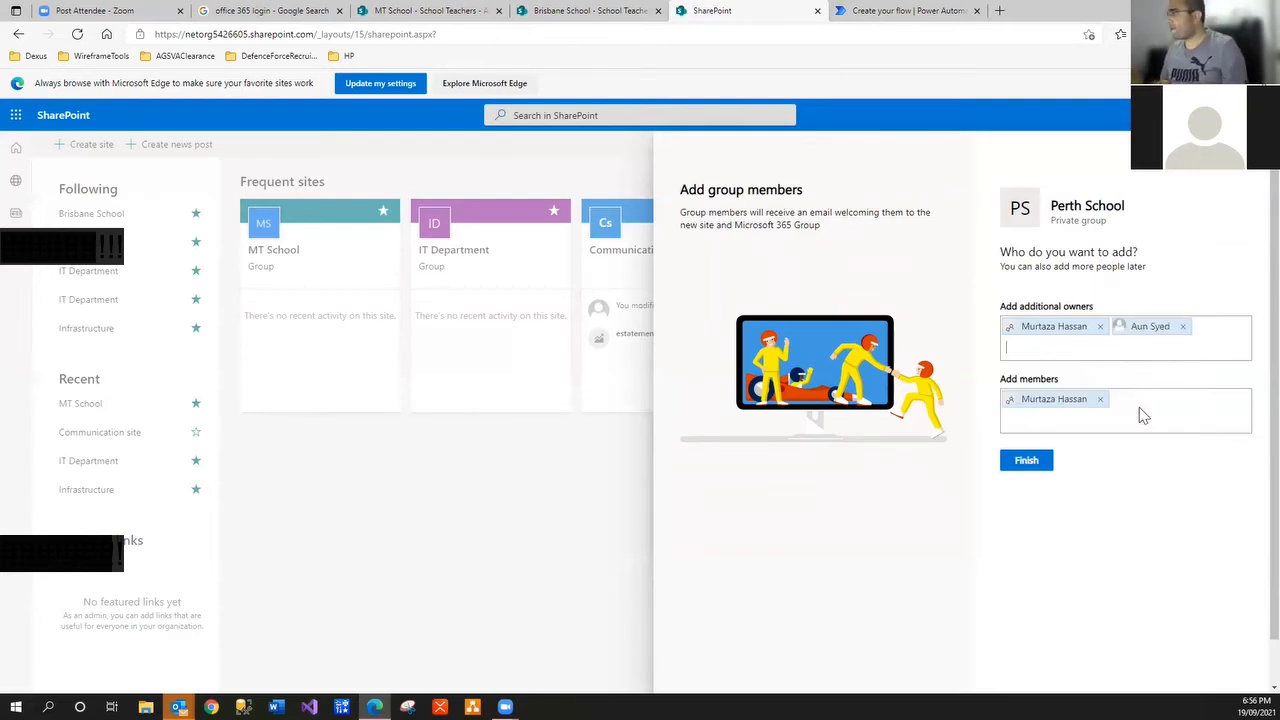
{"action": "type", "text": "aun"}
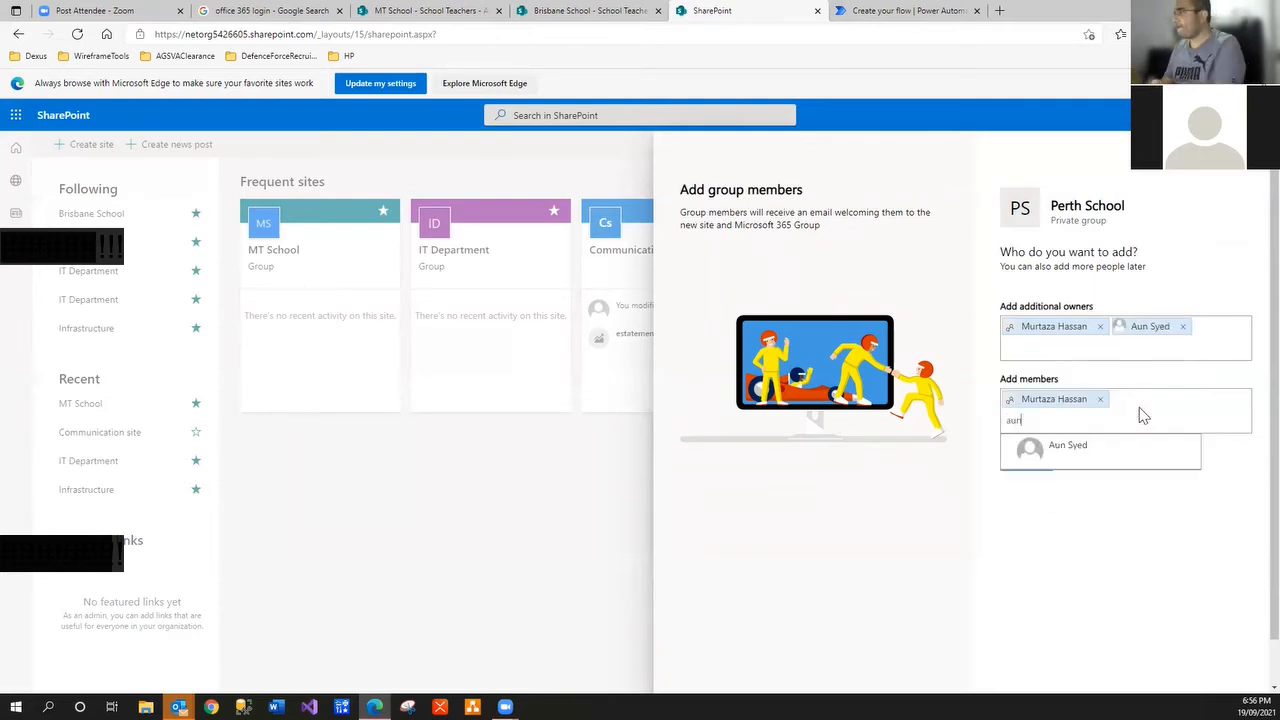
{"action": "left_click", "coordinate": [1098, 450]}
{"action": "left_click", "coordinate": [1030, 460]}
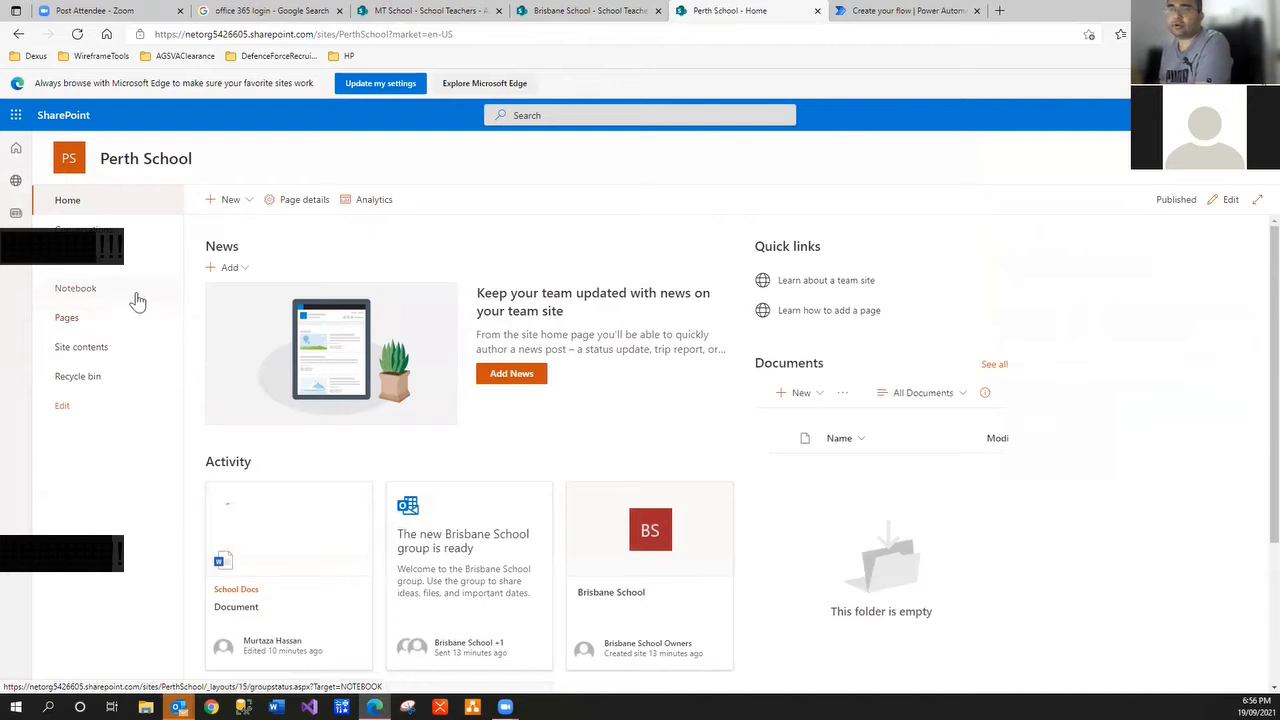
Create a blank list named 'School Teachers' from the New > List menu
{"action": "left_click", "coordinate": [246, 205]}
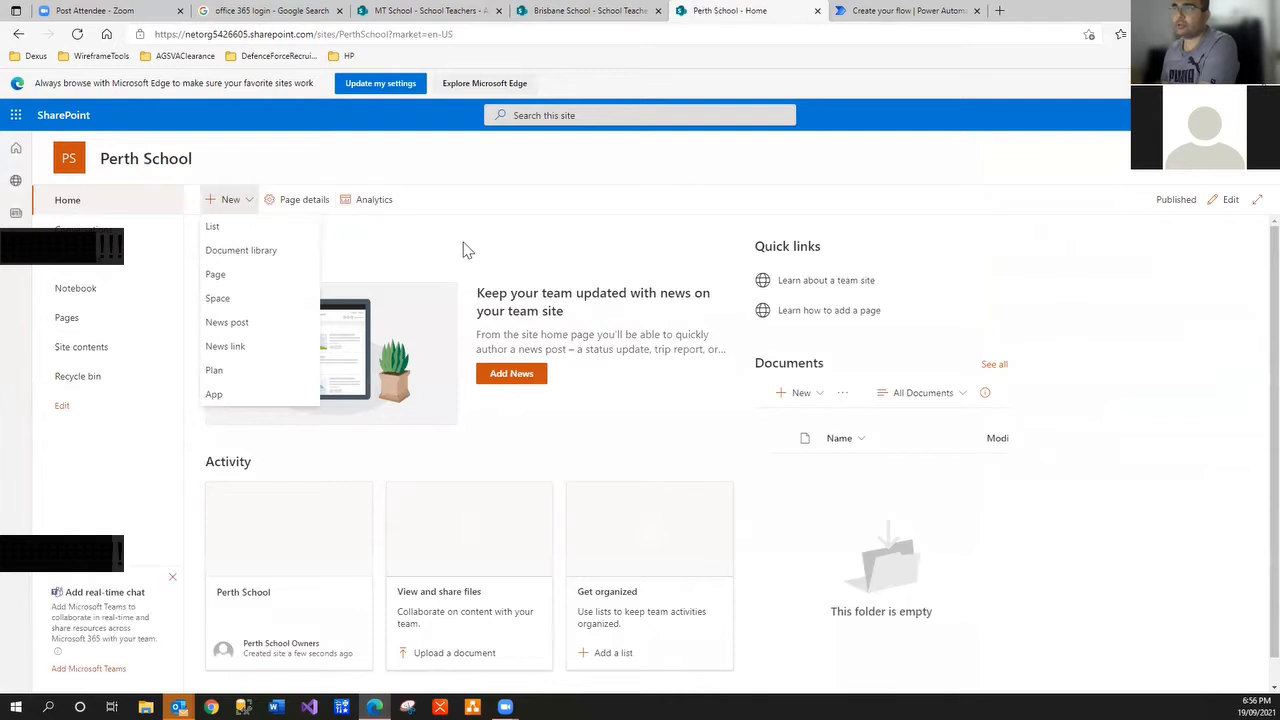
{"action": "left_click", "coordinate": [463, 243]}
{"action": "left_click", "coordinate": [226, 201]}
{"action": "left_click", "coordinate": [260, 232]}
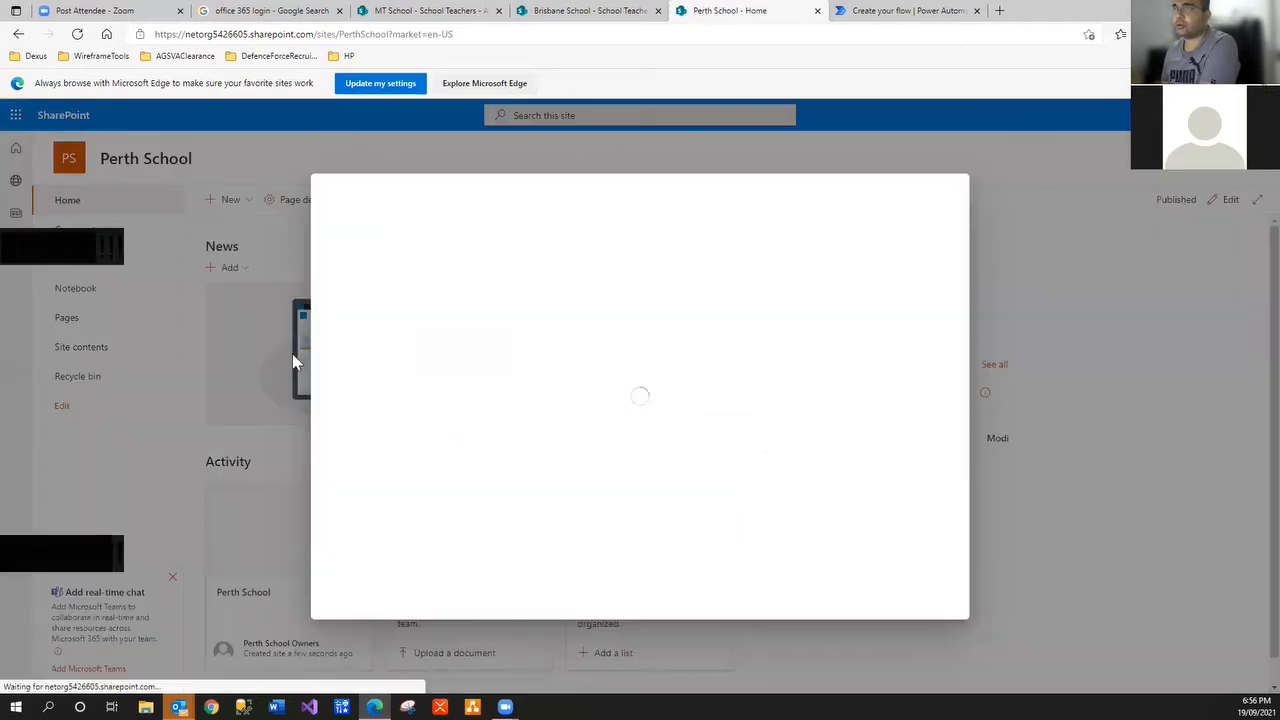
{"action": "left_click", "coordinate": [407, 270]}
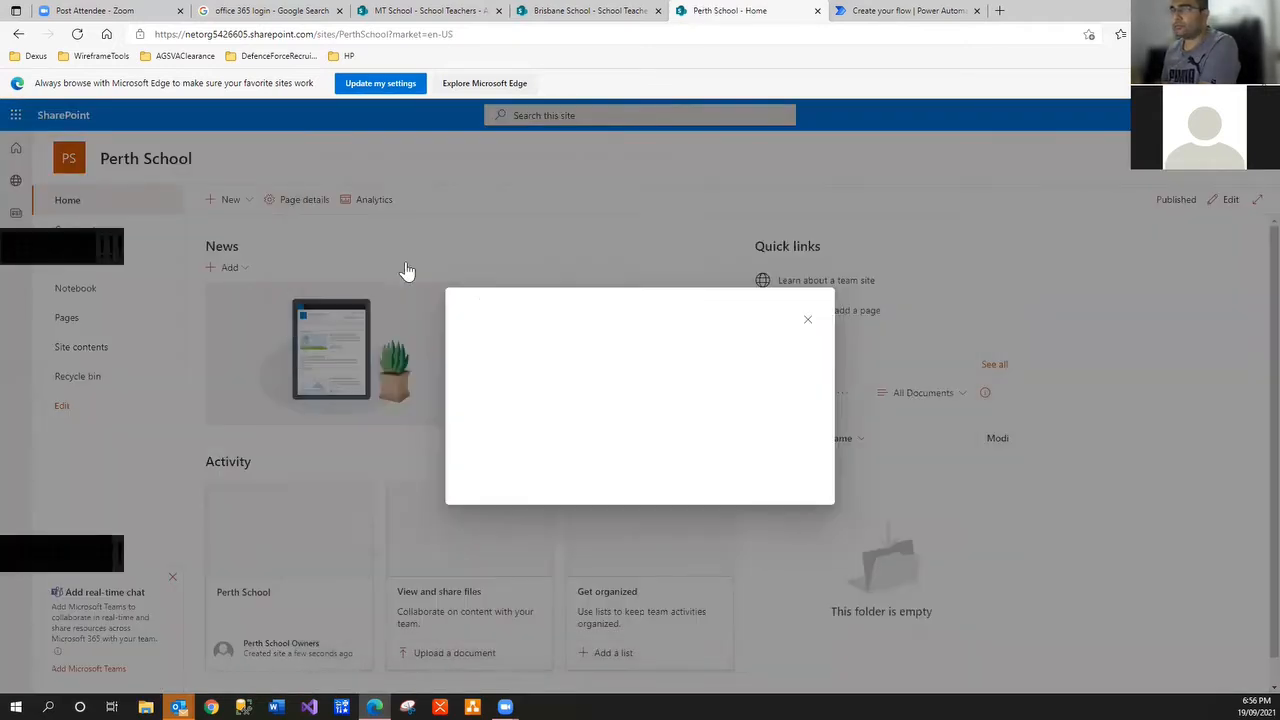
{"action": "type", "text": "Scho"}
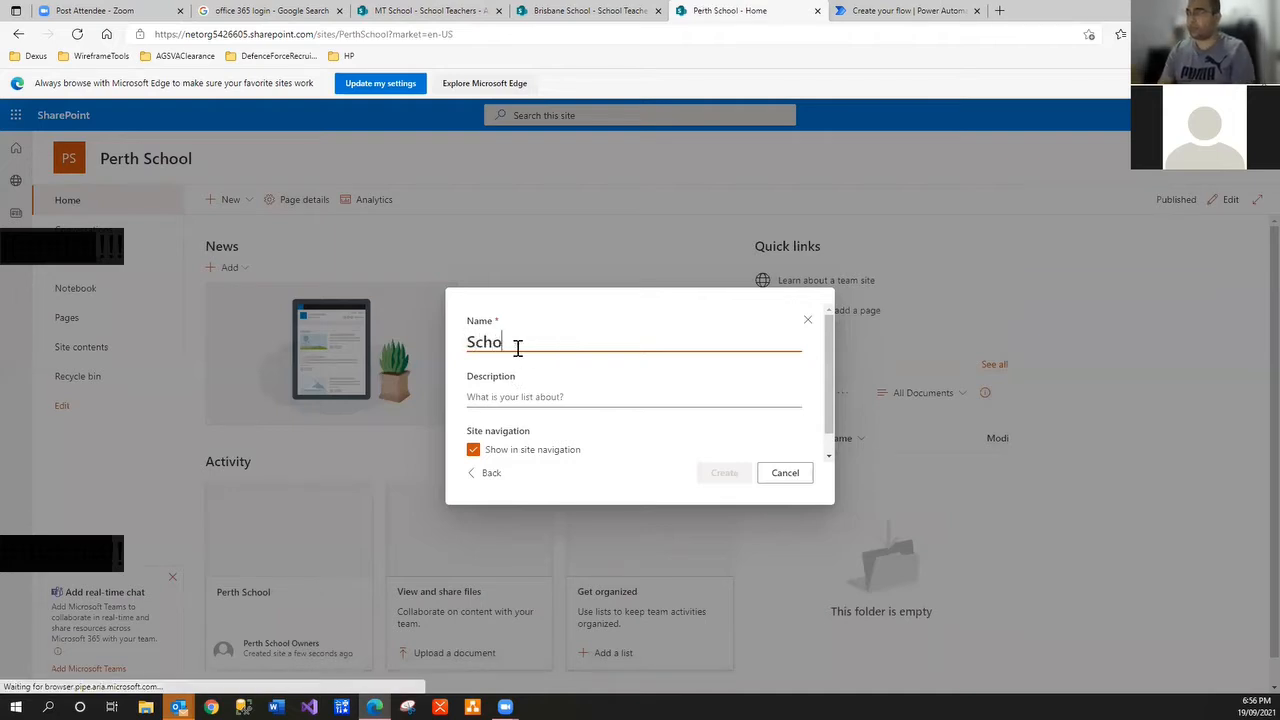
{"action": "type", "text": "ol Tea"}
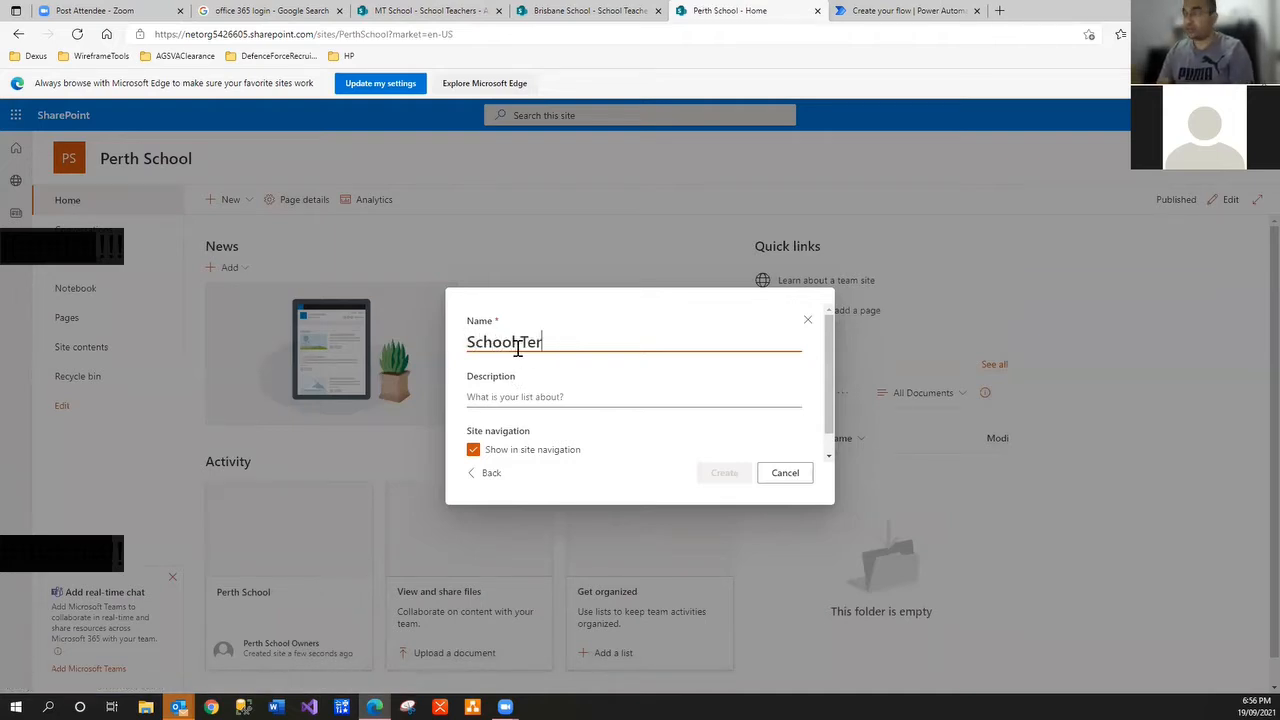
{"action": "type", "text": "chers"}
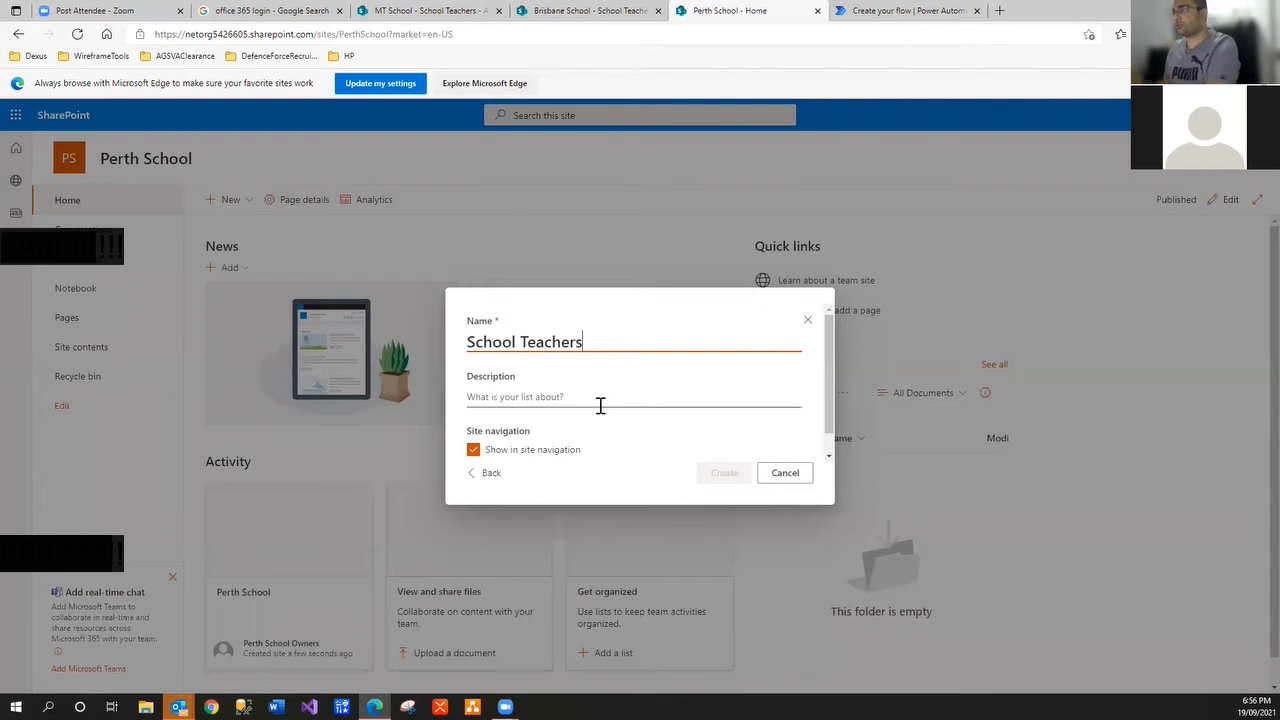
{"action": "left_click", "coordinate": [660, 388]}
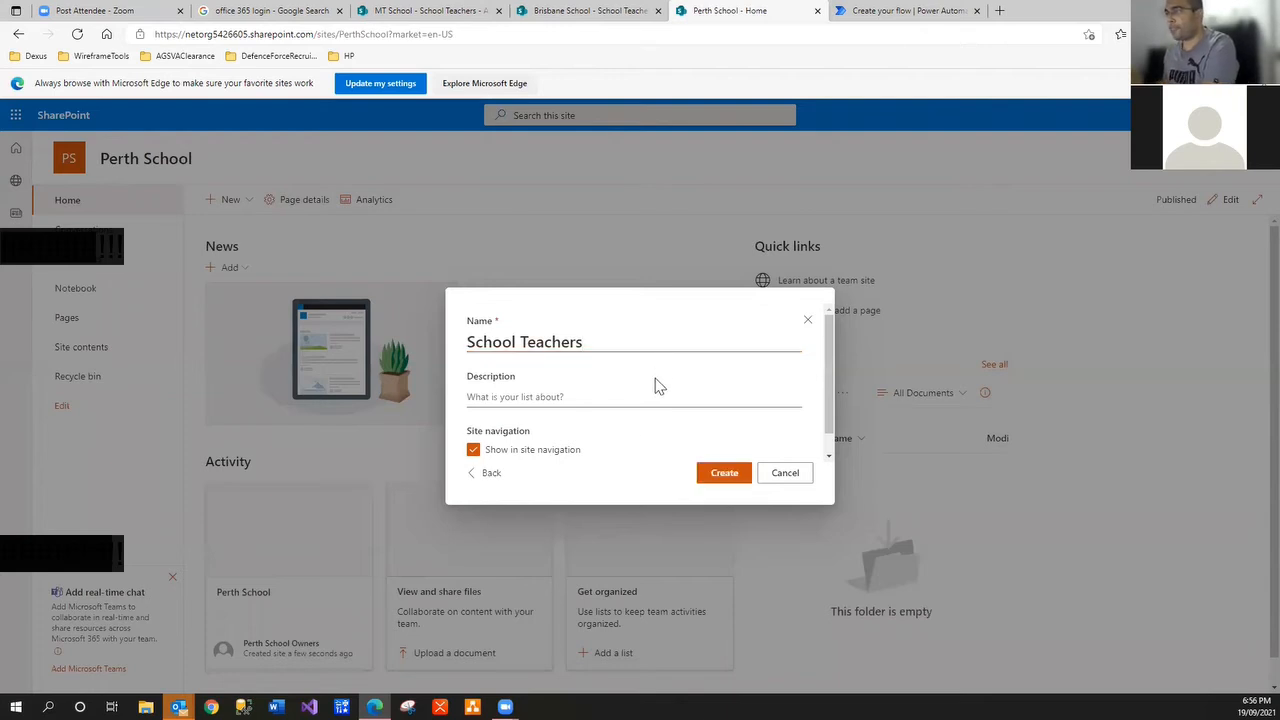
{"action": "left_click", "coordinate": [732, 476]}
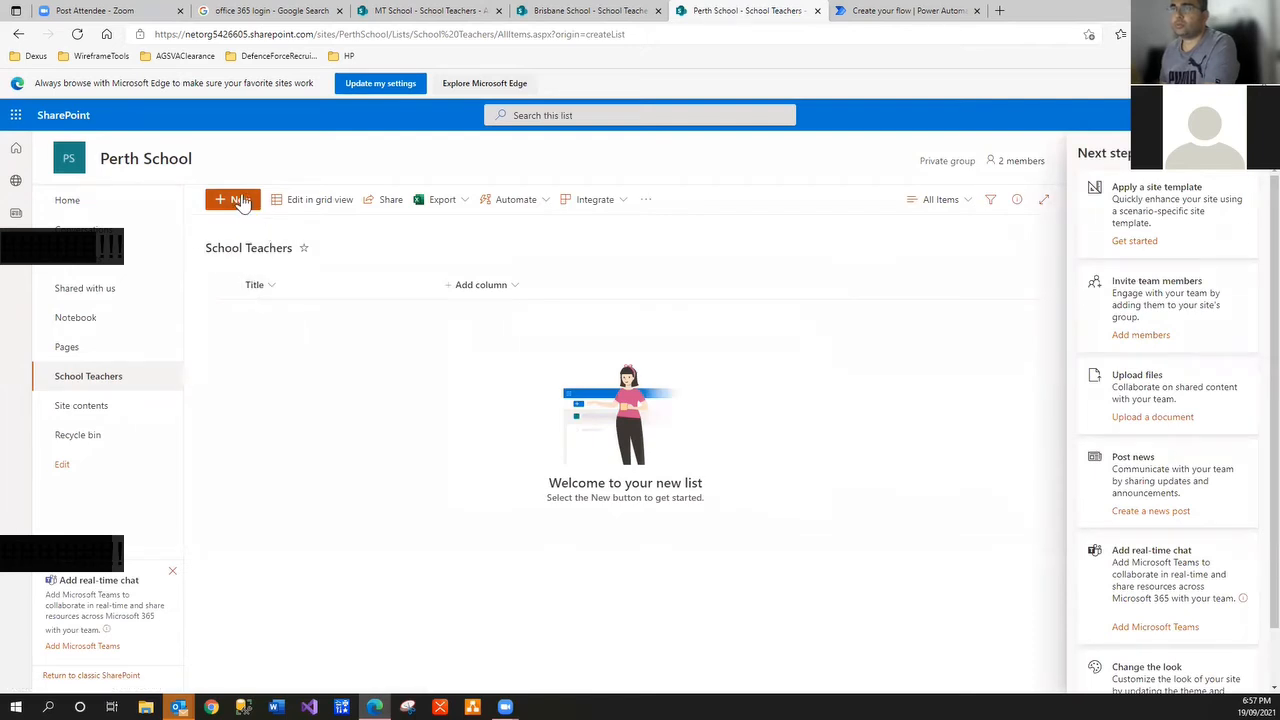
Add a Salutation choice column with the choices Mr, Mrs and Ms
{"action": "left_click", "coordinate": [502, 288]}
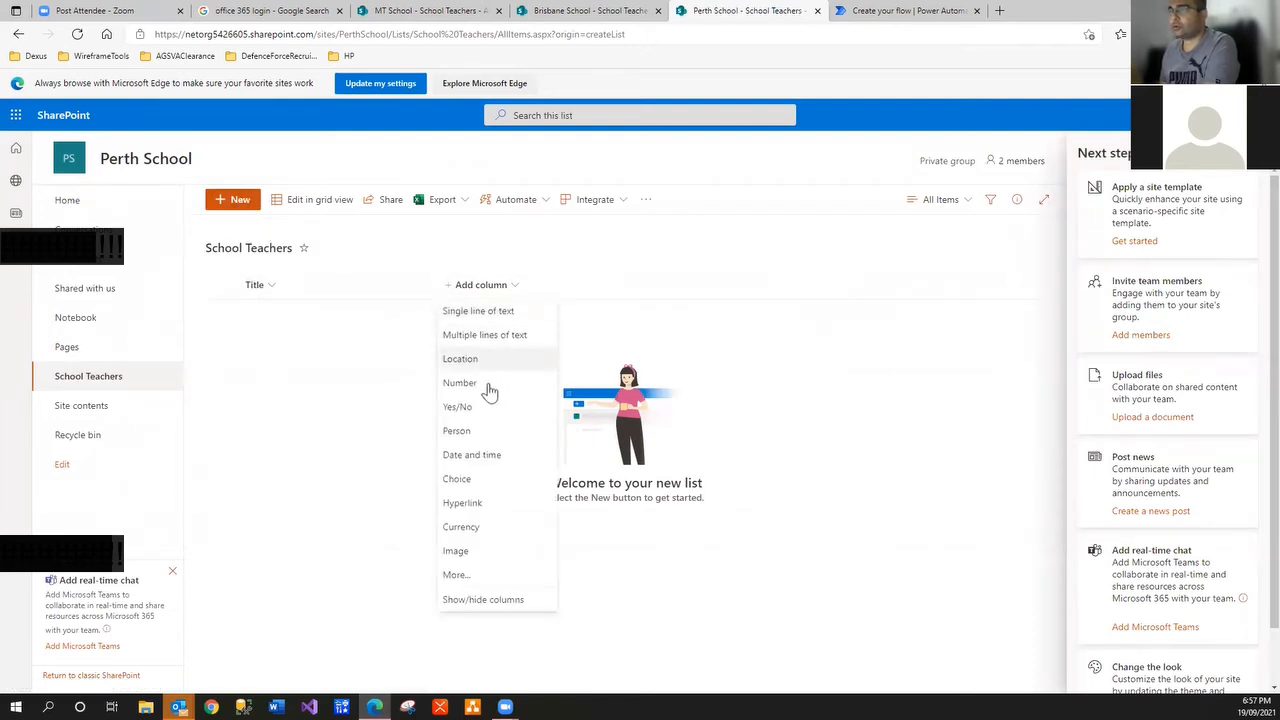
{"action": "left_click", "coordinate": [480, 477]}
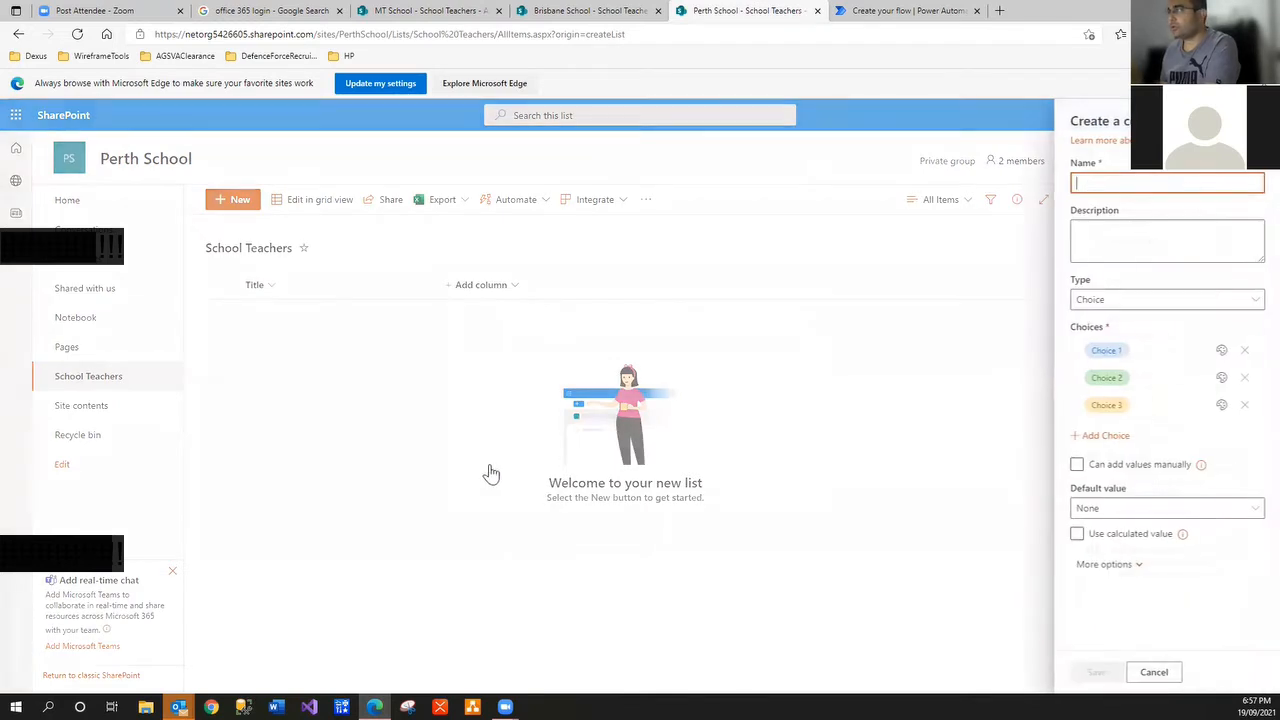
{"action": "type", "text": "Salutation"}
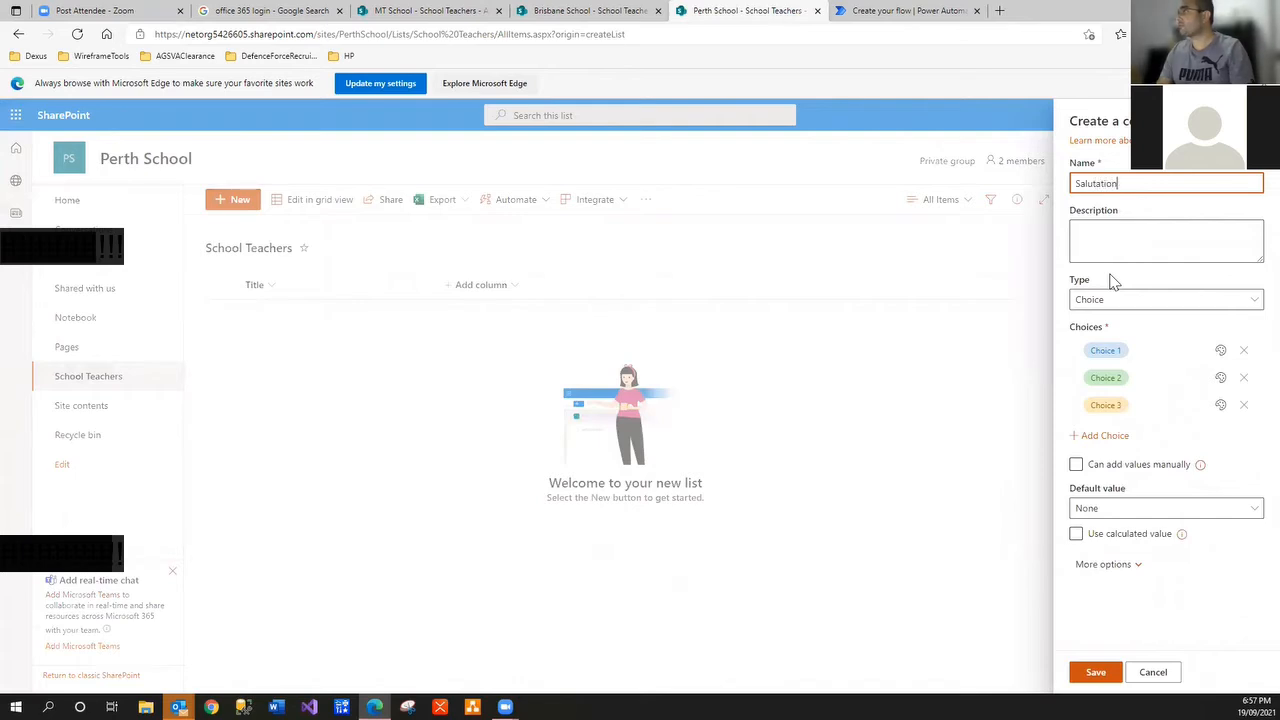
{"action": "left_click", "coordinate": [1100, 345]}
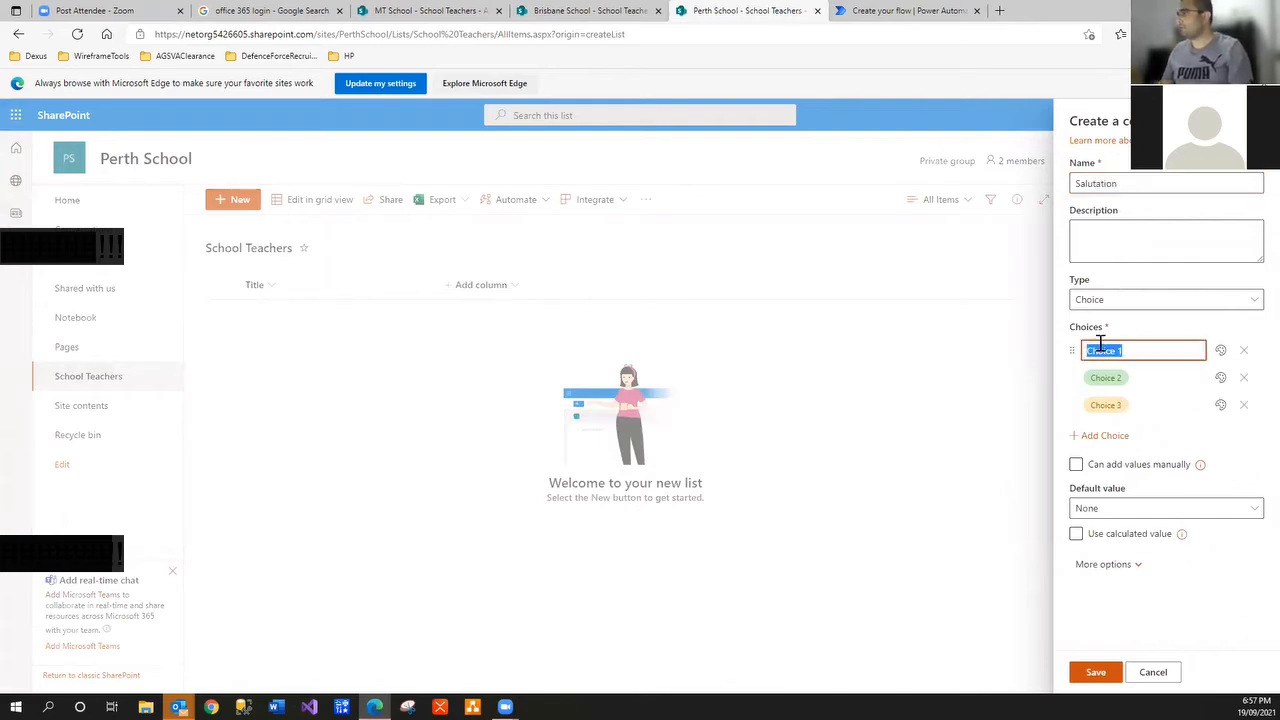
{"action": "type", "text": "Mr"}
{"action": "left_click", "coordinate": [1104, 377]}
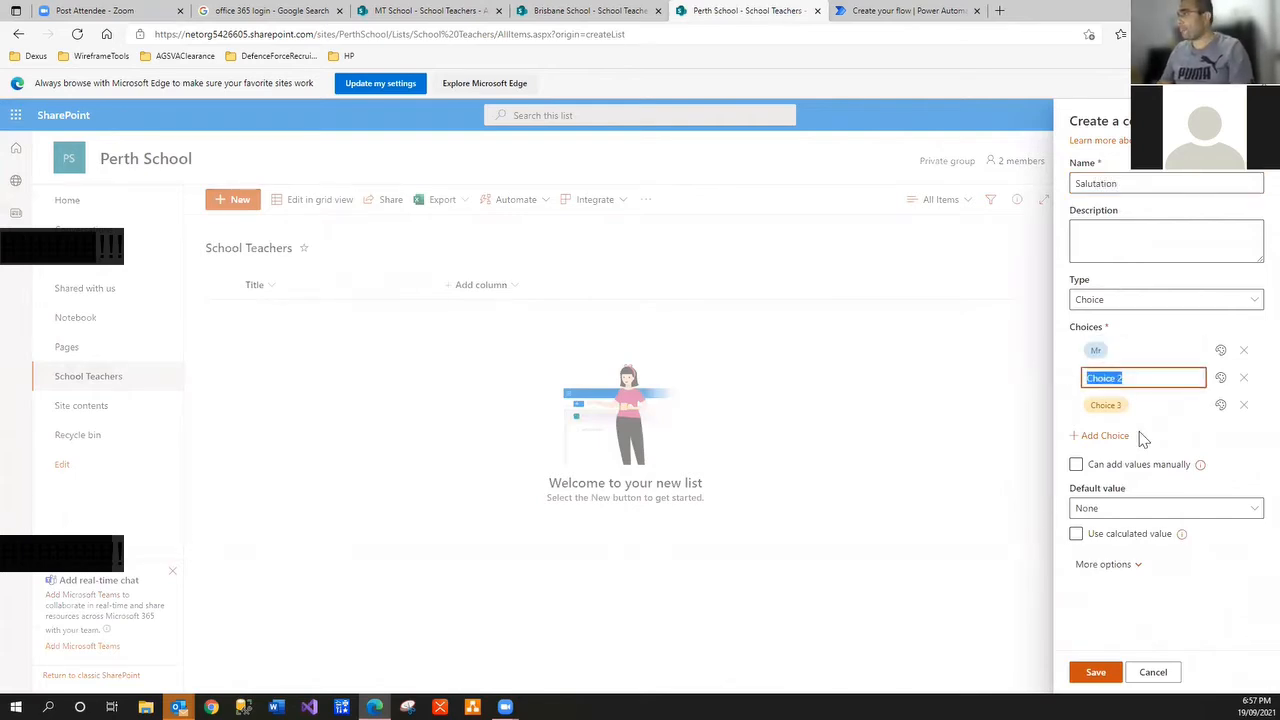
{"action": "type", "text": "Mrs"}
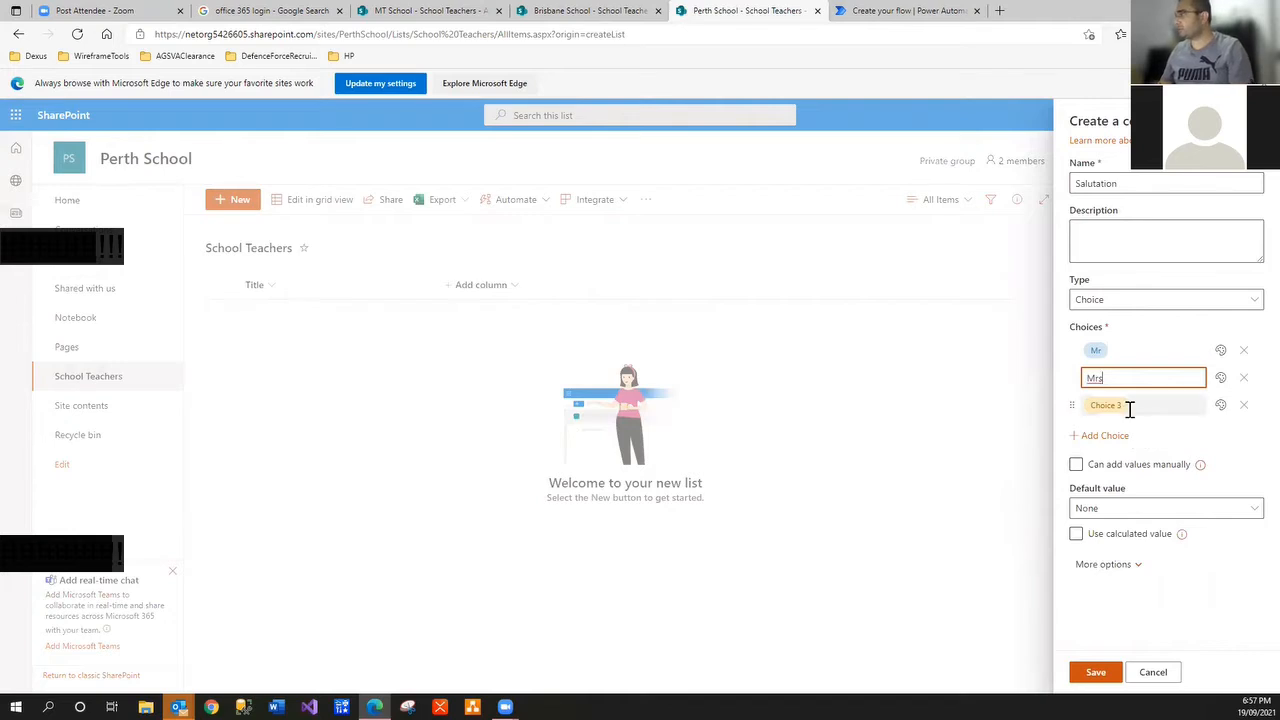
{"action": "left_click", "coordinate": [1130, 407]}
{"action": "type", "text": "Ms"}
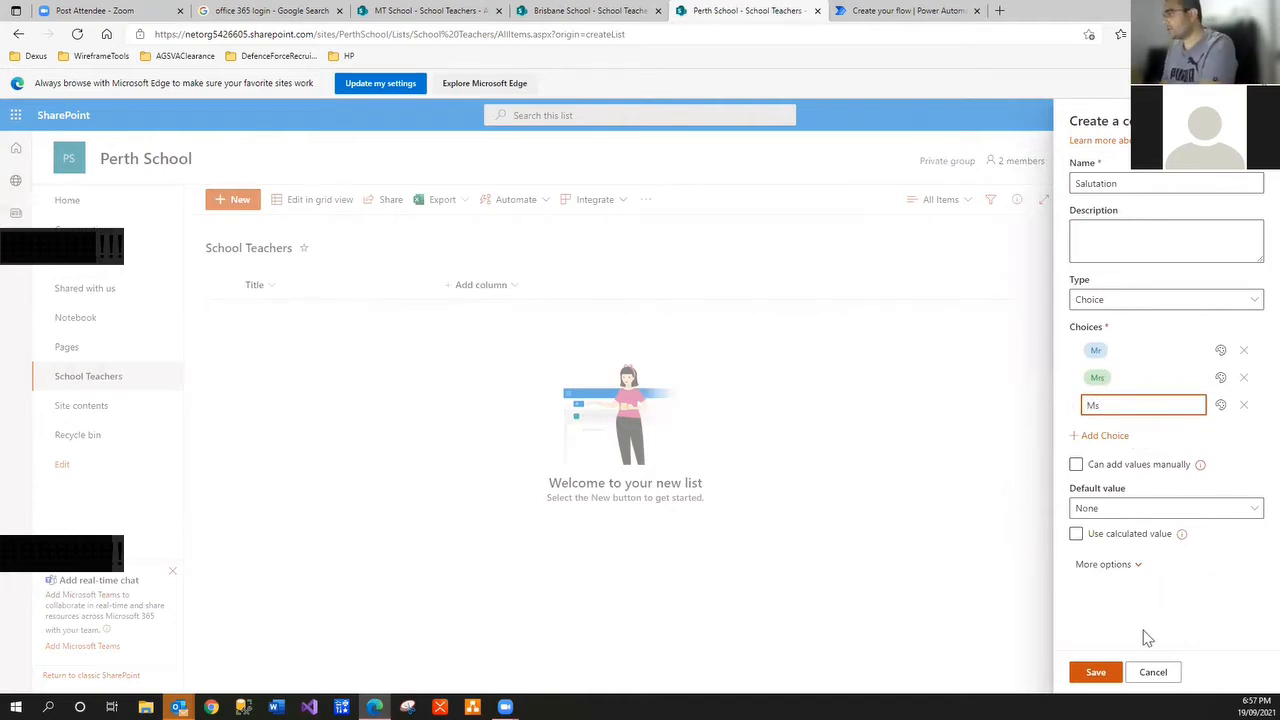
{"action": "left_click", "coordinate": [1092, 676]}
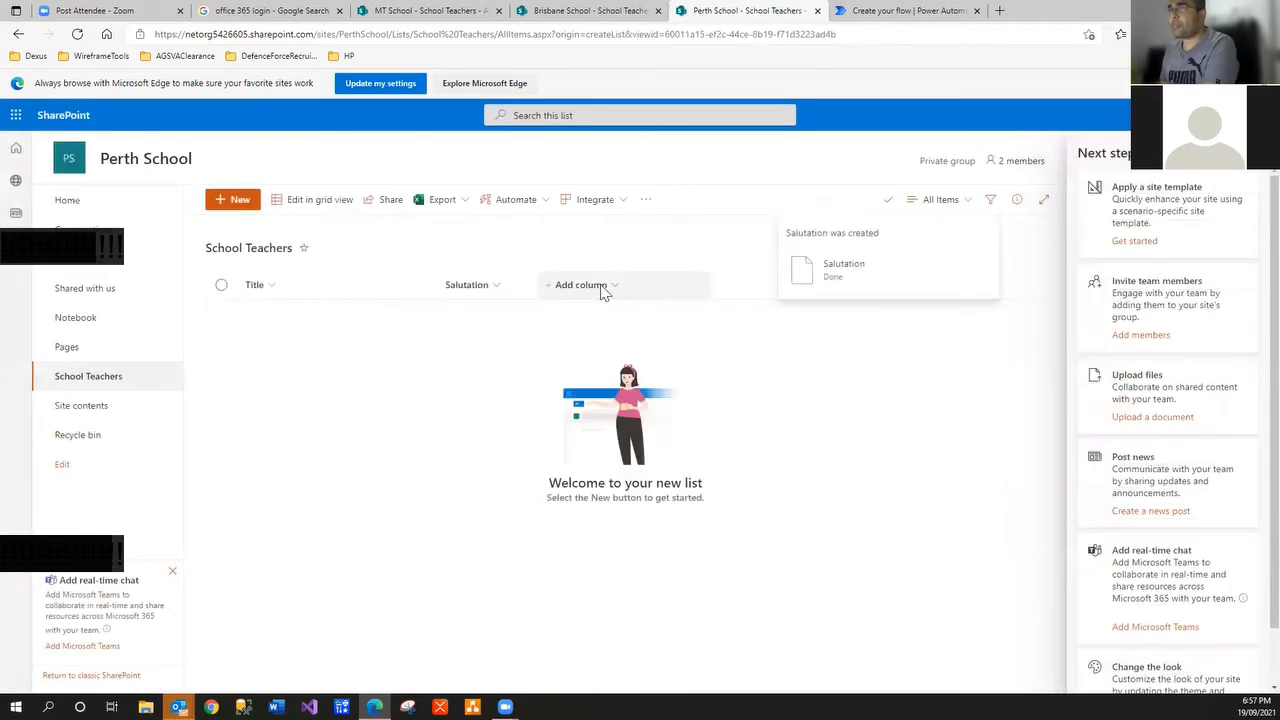
Add FirstName and LastName single-line text columns and open the LastName column menu
{"action": "left_click", "coordinate": [600, 287]}
{"action": "left_click", "coordinate": [600, 314]}
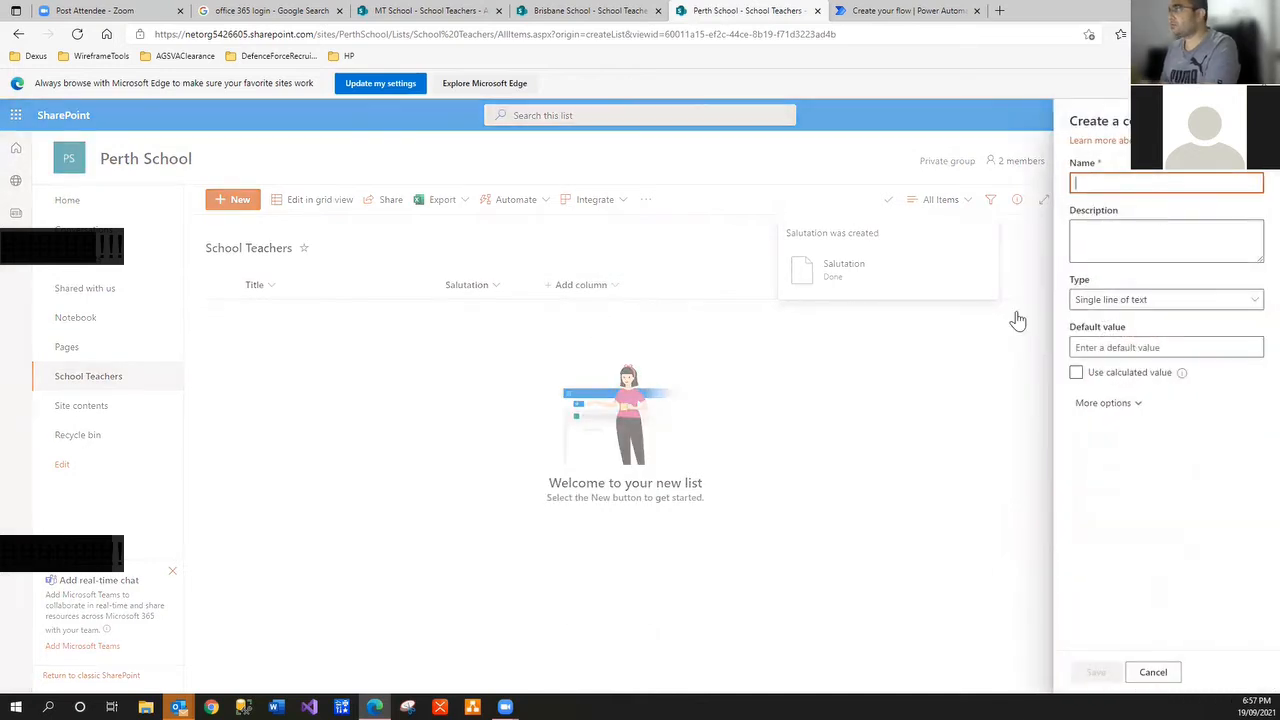
{"action": "type", "text": "FirstName"}
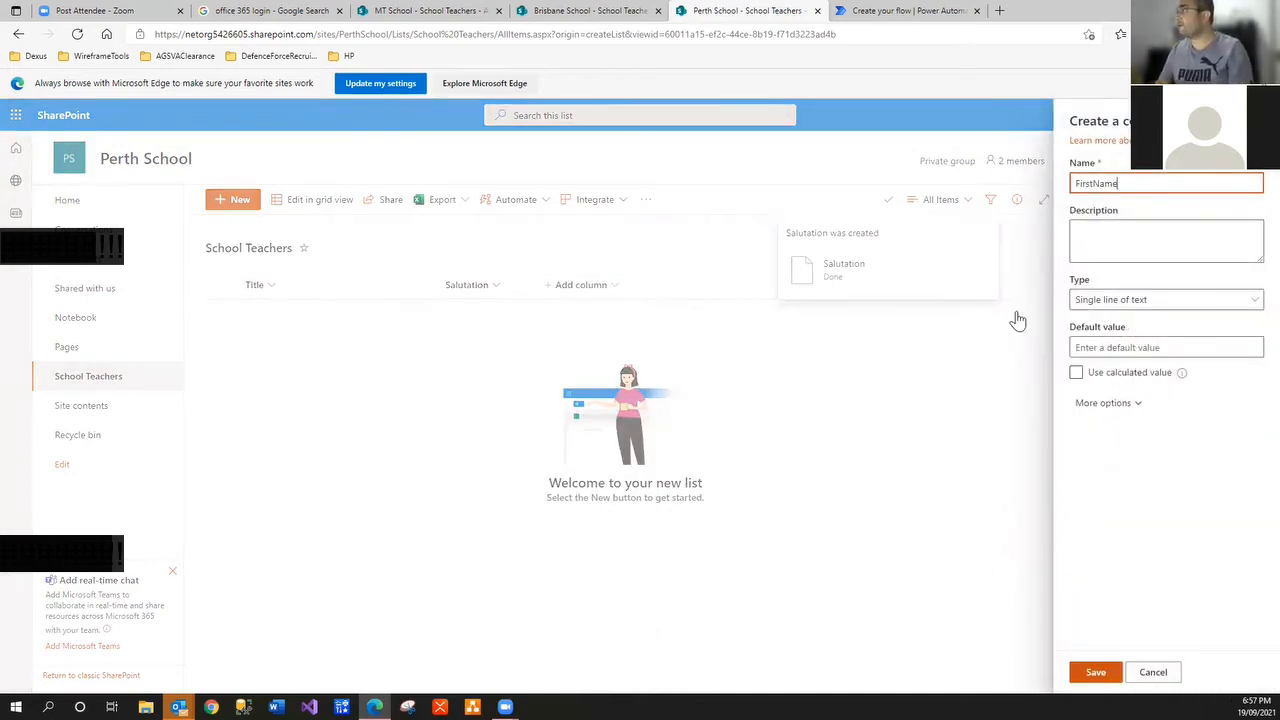
{"action": "left_click", "coordinate": [1096, 672]}
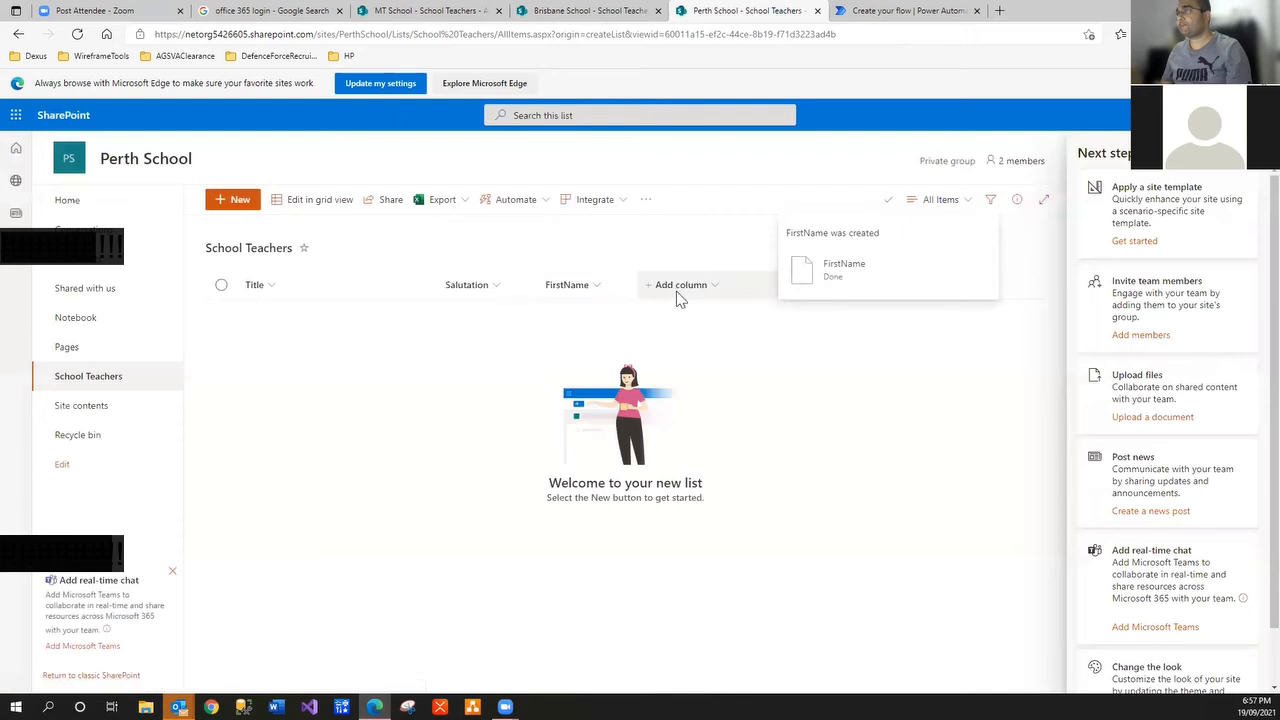
{"action": "left_click", "coordinate": [678, 296]}
{"action": "left_click", "coordinate": [706, 309]}
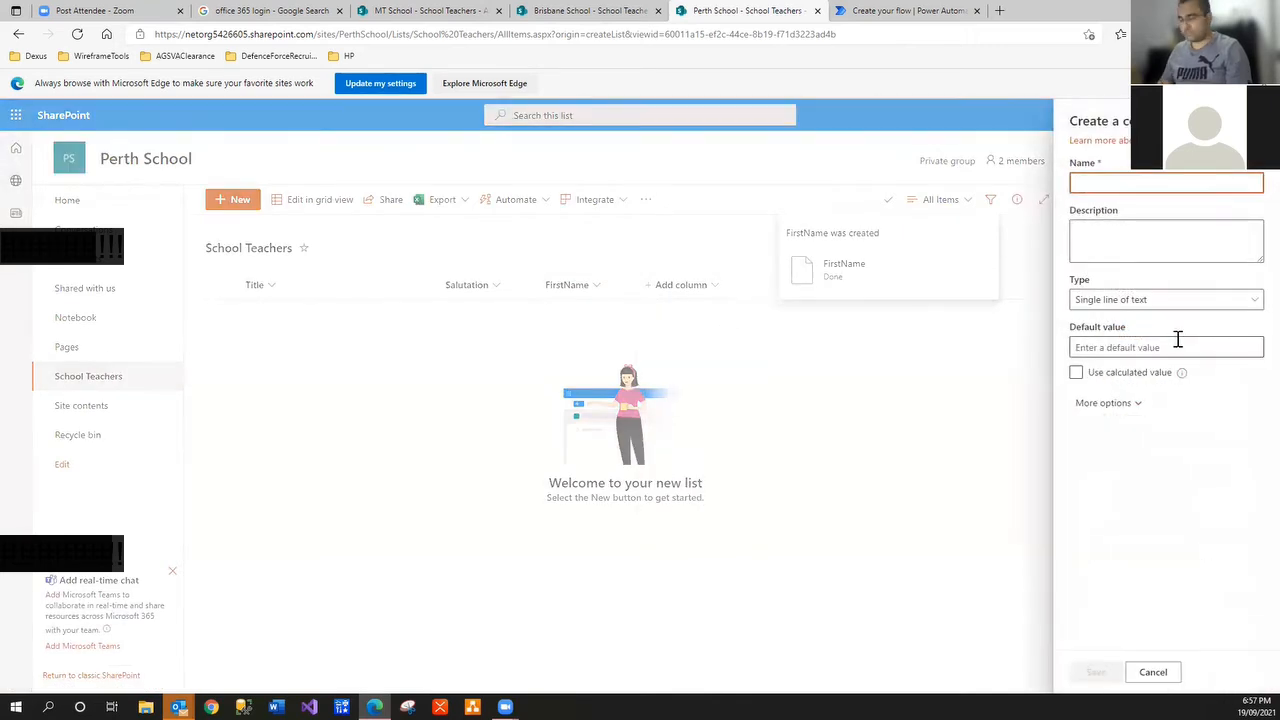
{"action": "type", "text": "LastName"}
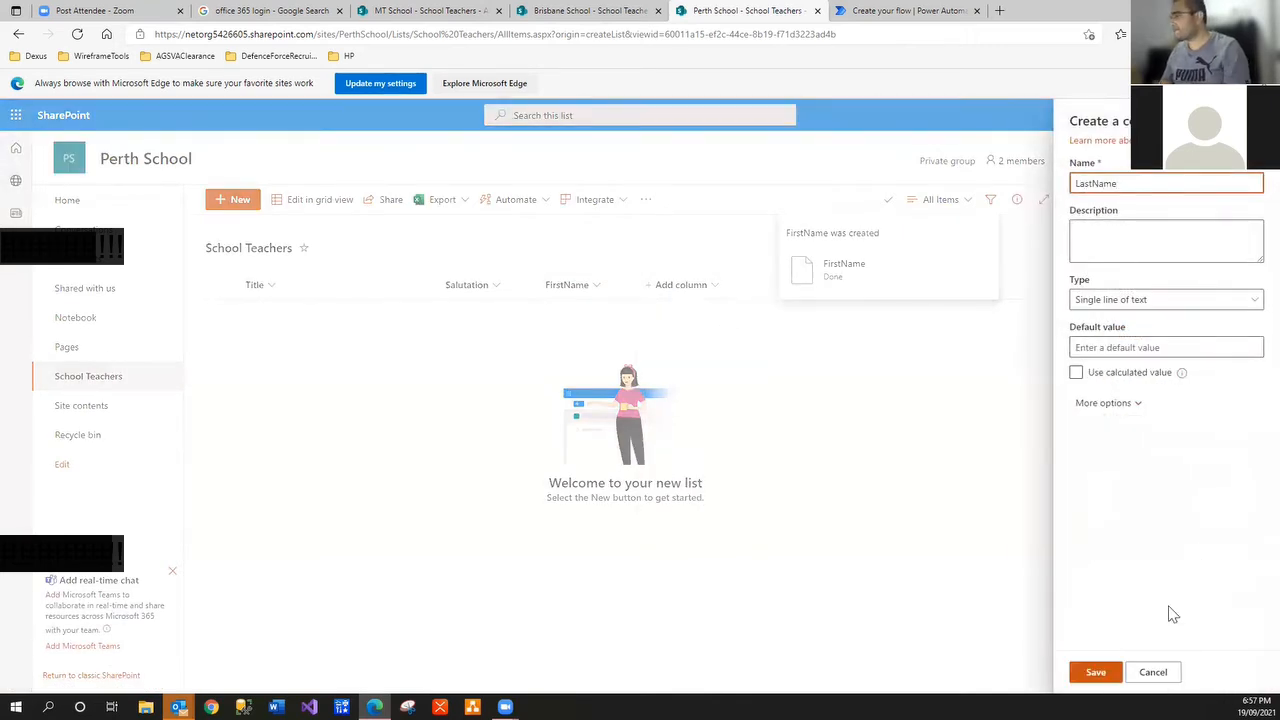
{"action": "left_click", "coordinate": [1094, 671]}
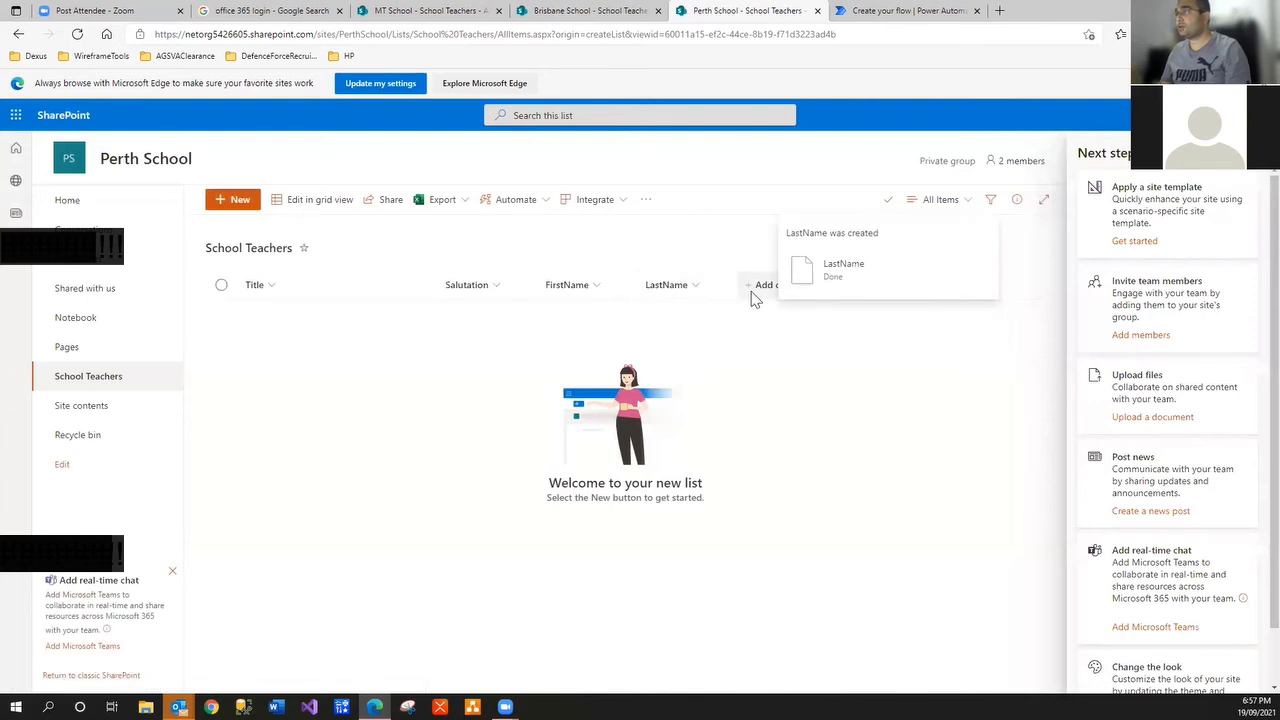
{"action": "left_click", "coordinate": [701, 292]}
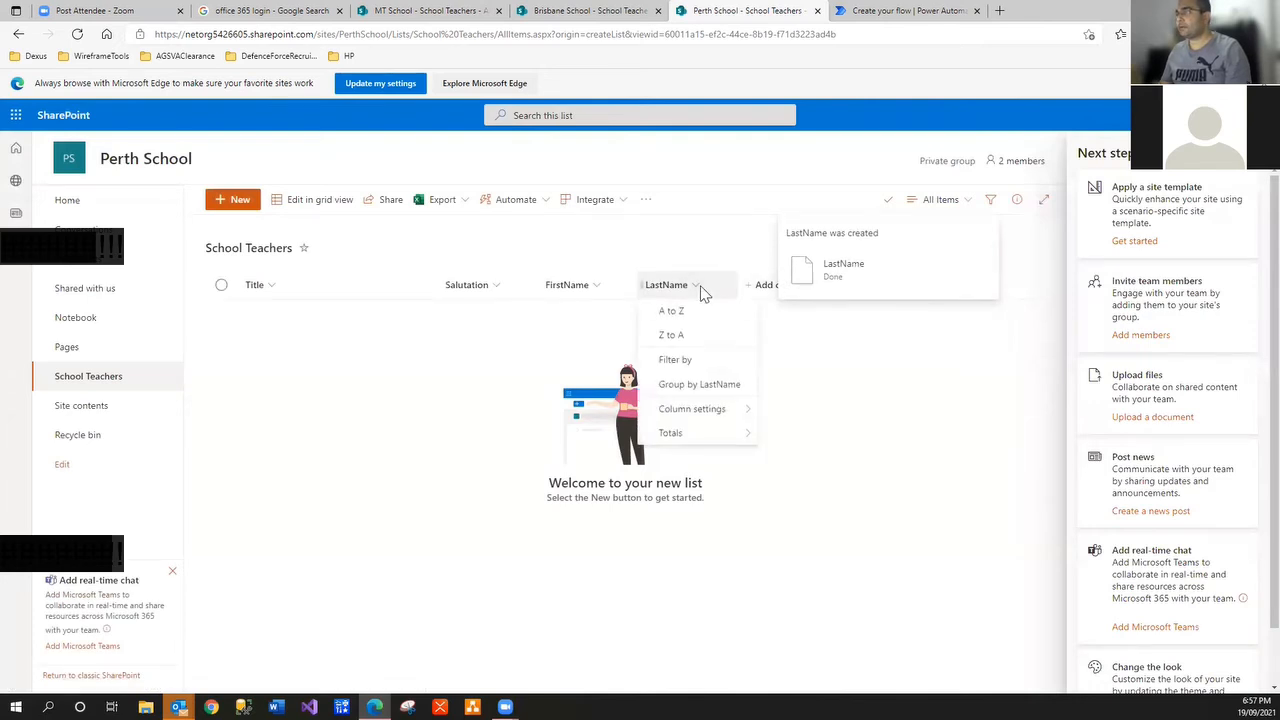
Close the column menu and next-steps panel, and open the List settings page
{"action": "mouse_move", "coordinate": [714, 406]}
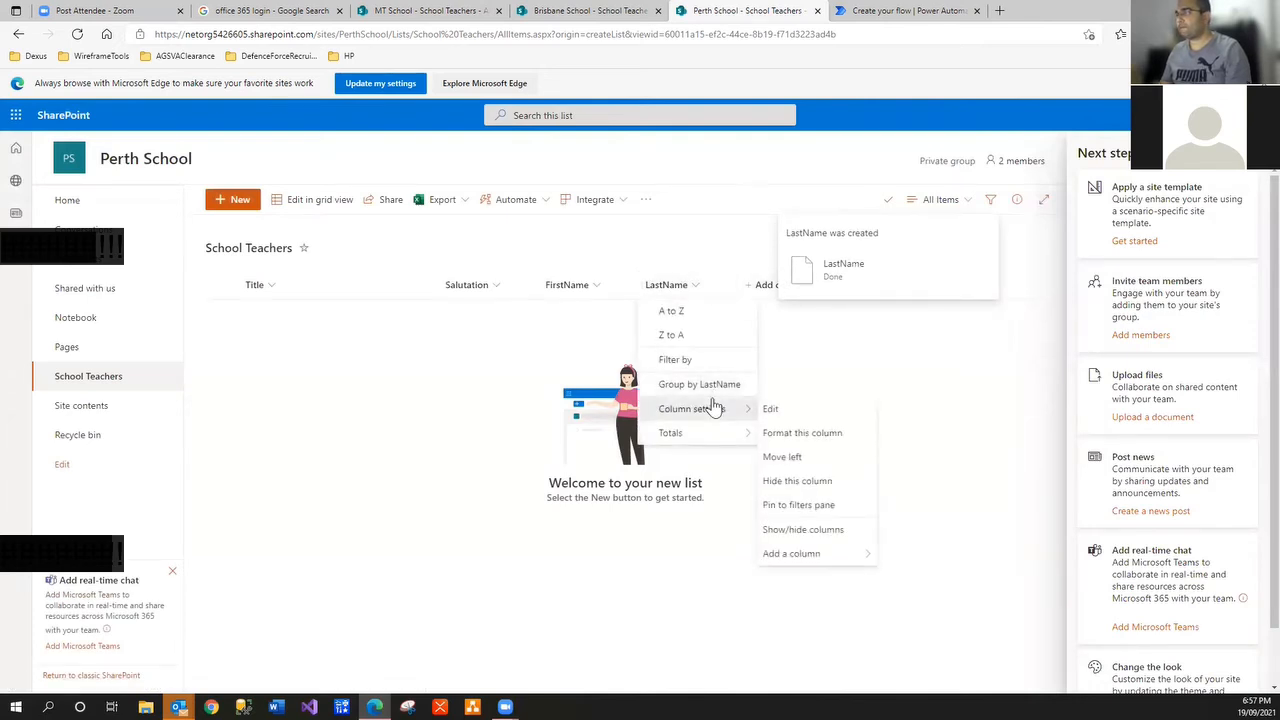
{"action": "left_click", "coordinate": [517, 358]}
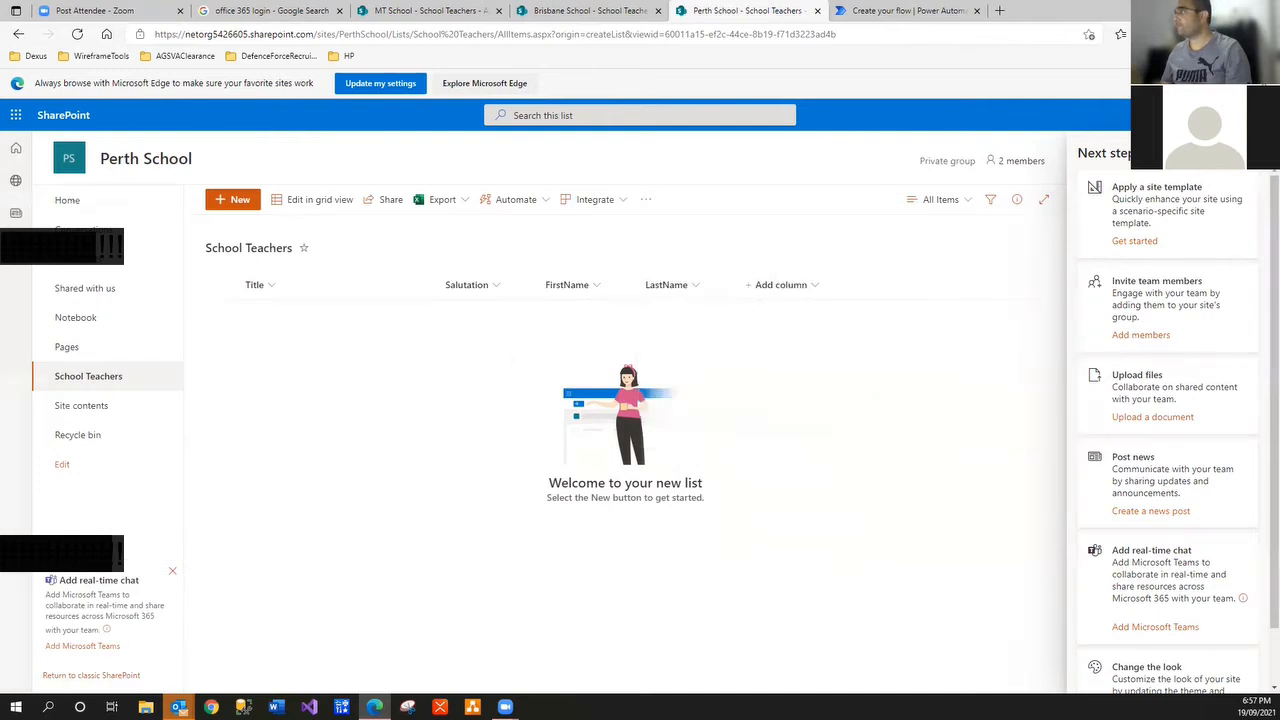
{"action": "left_click", "coordinate": [1252, 172]}
{"action": "left_click", "coordinate": [1200, 115]}
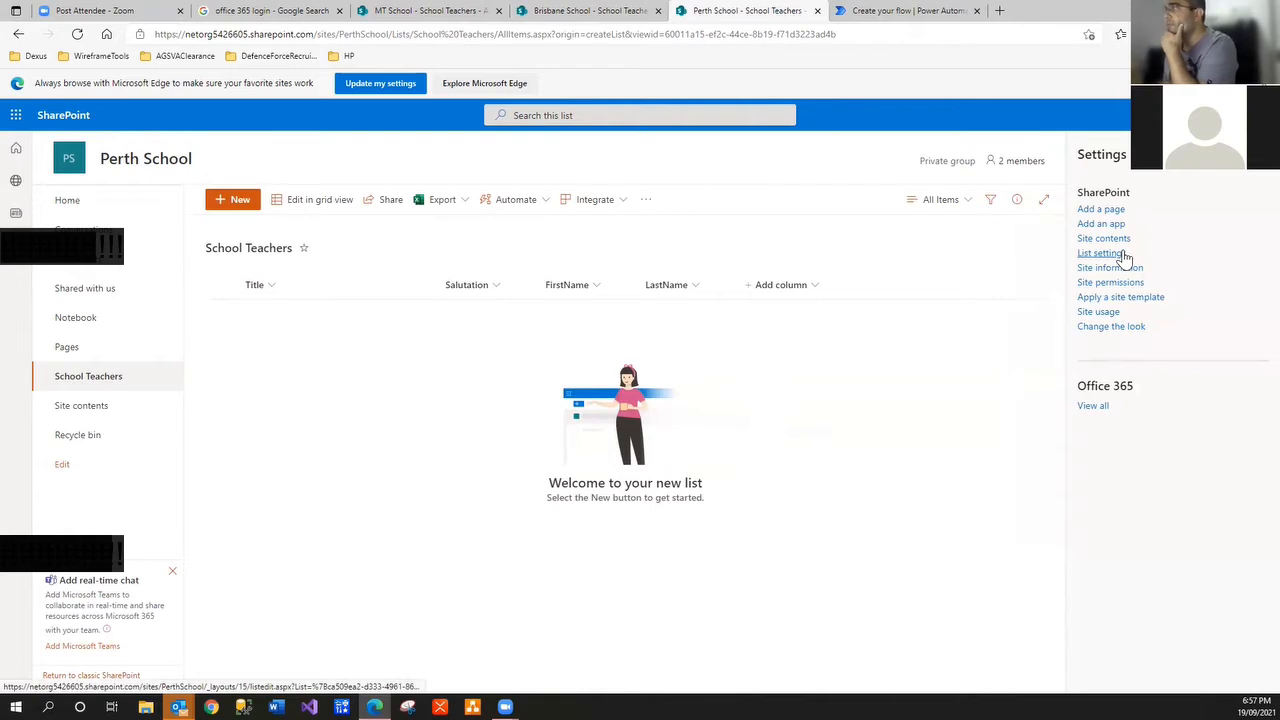
{"action": "left_click", "coordinate": [1118, 255]}
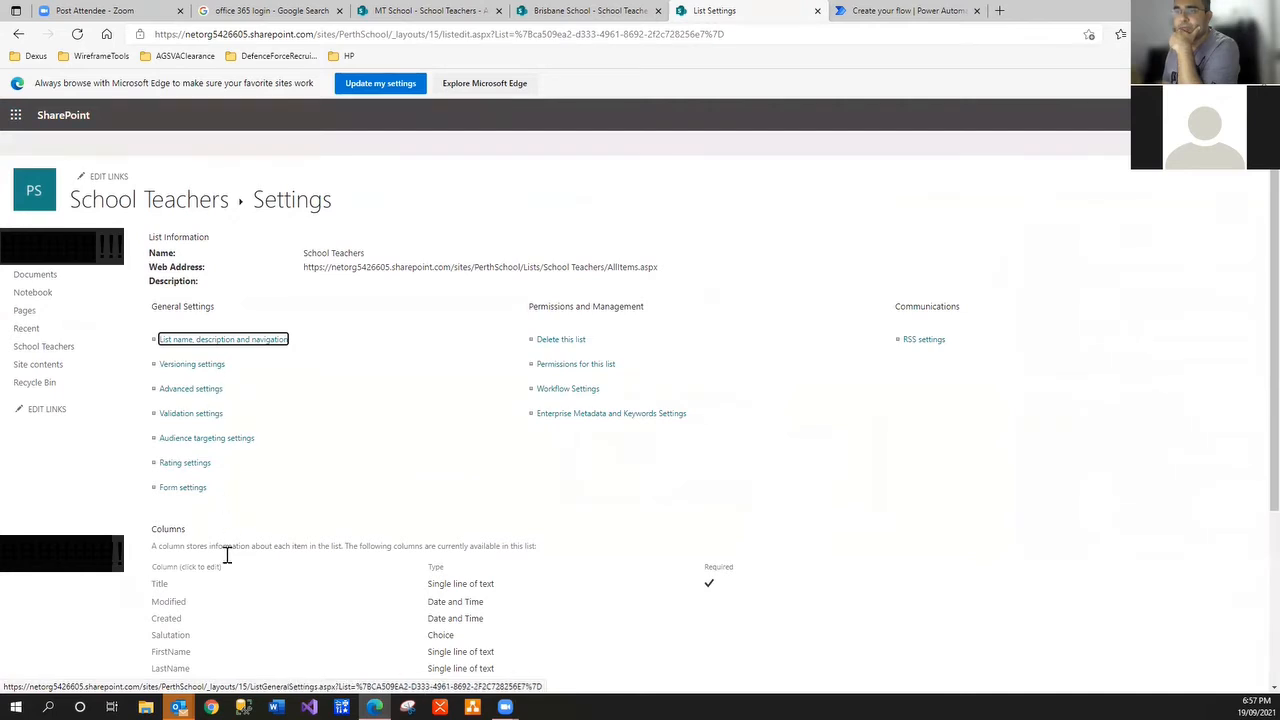
Delete the LastName column and return to the School Teachers list
{"action": "scroll", "coordinate": [227, 556], "scroll_direction": "down", "scroll_amount": 3}
{"action": "left_click", "coordinate": [184, 512]}
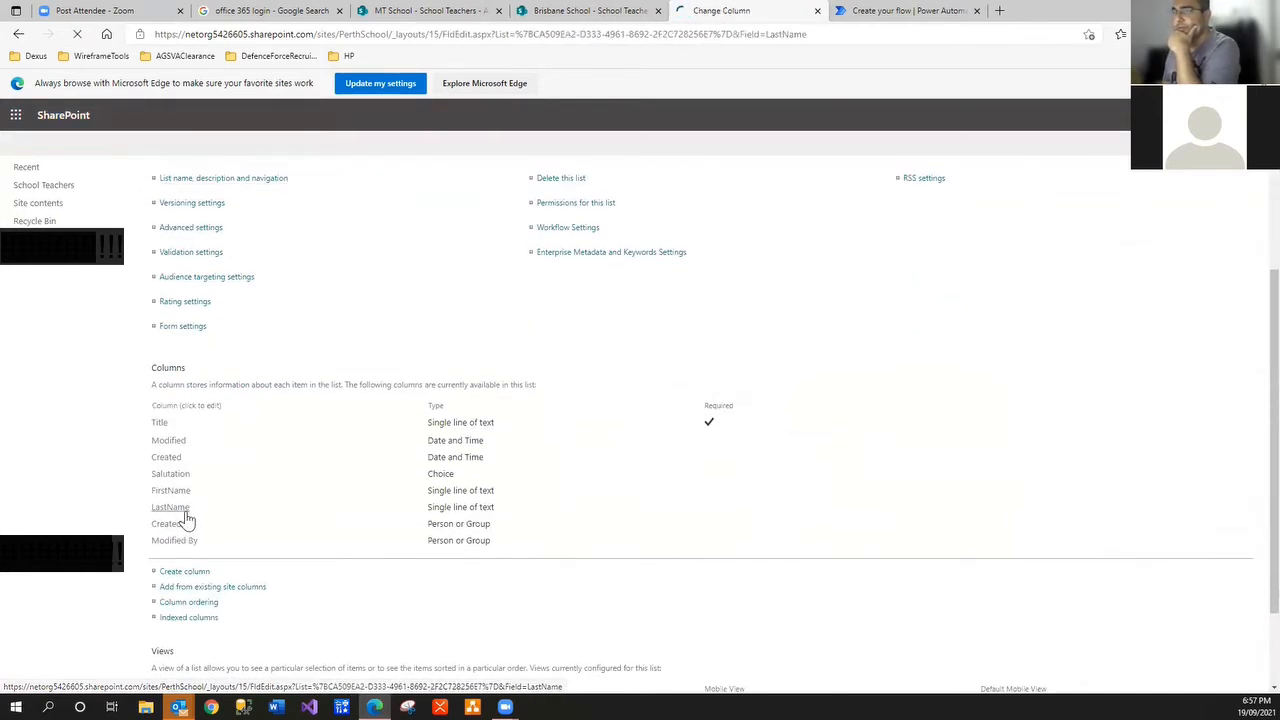
{"action": "scroll", "coordinate": [183, 520], "scroll_direction": "down", "scroll_amount": 3}
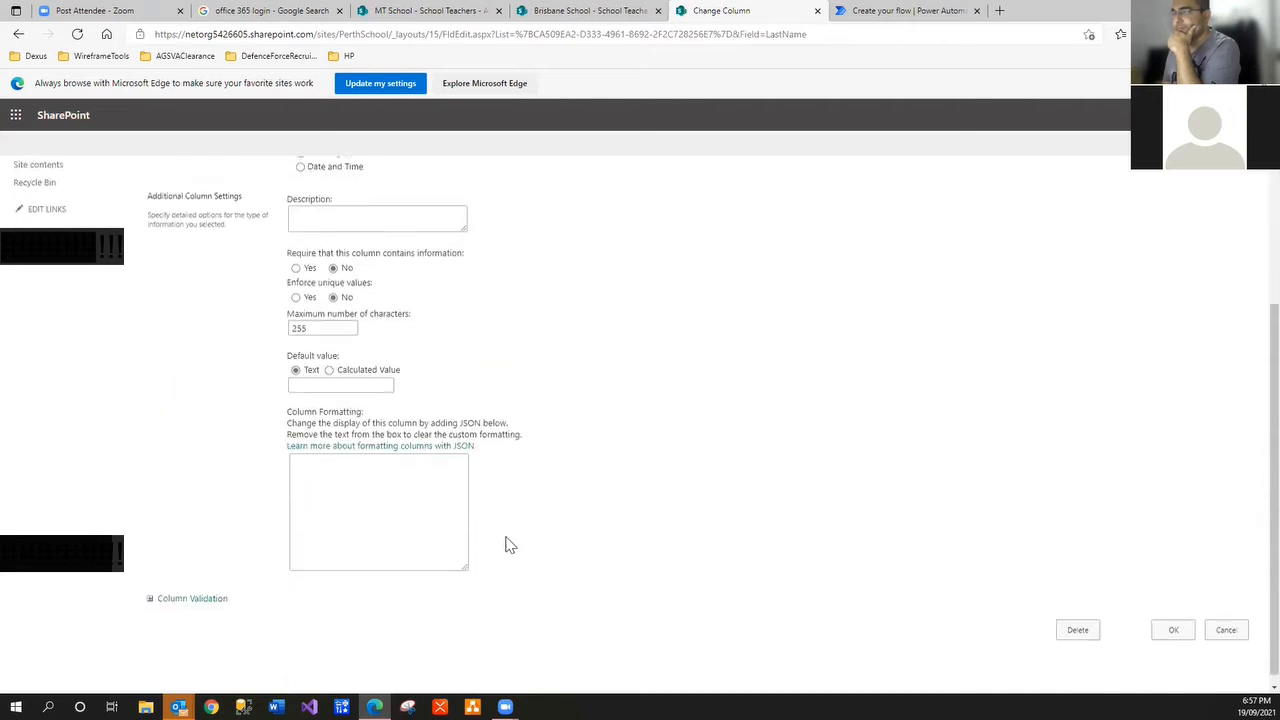
{"action": "left_click", "coordinate": [1076, 622]}
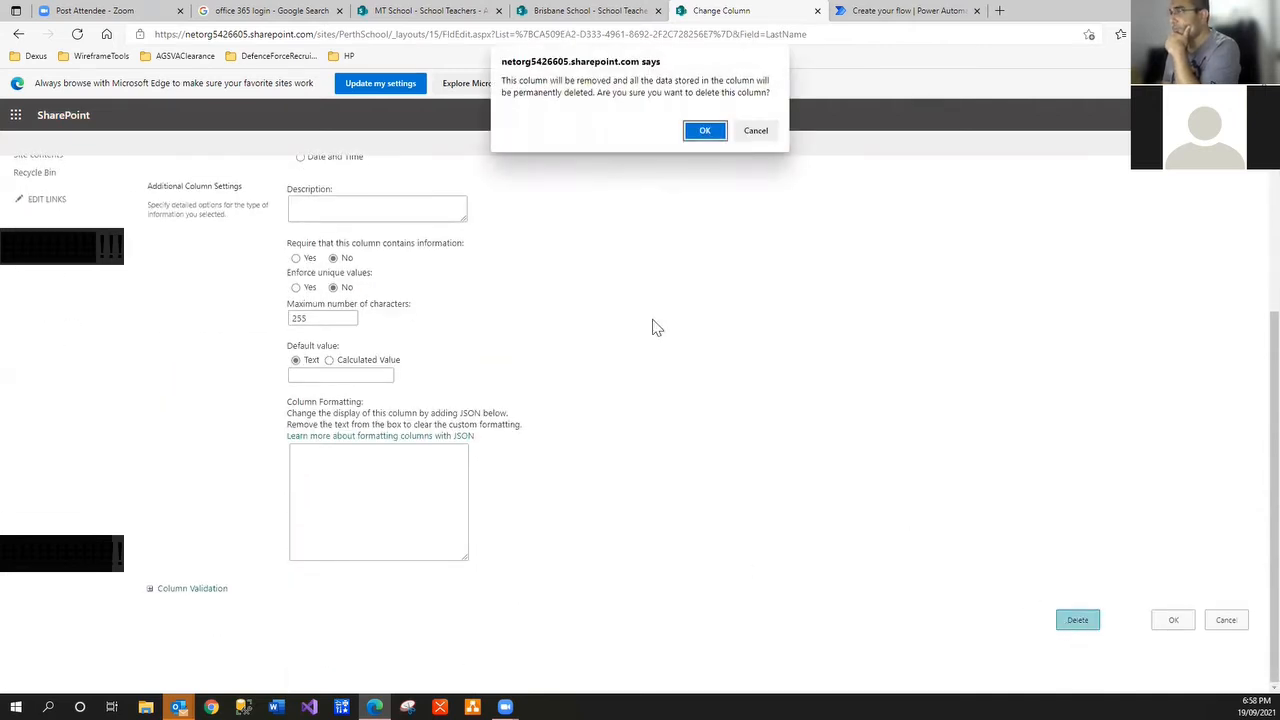
{"action": "left_click", "coordinate": [688, 131]}
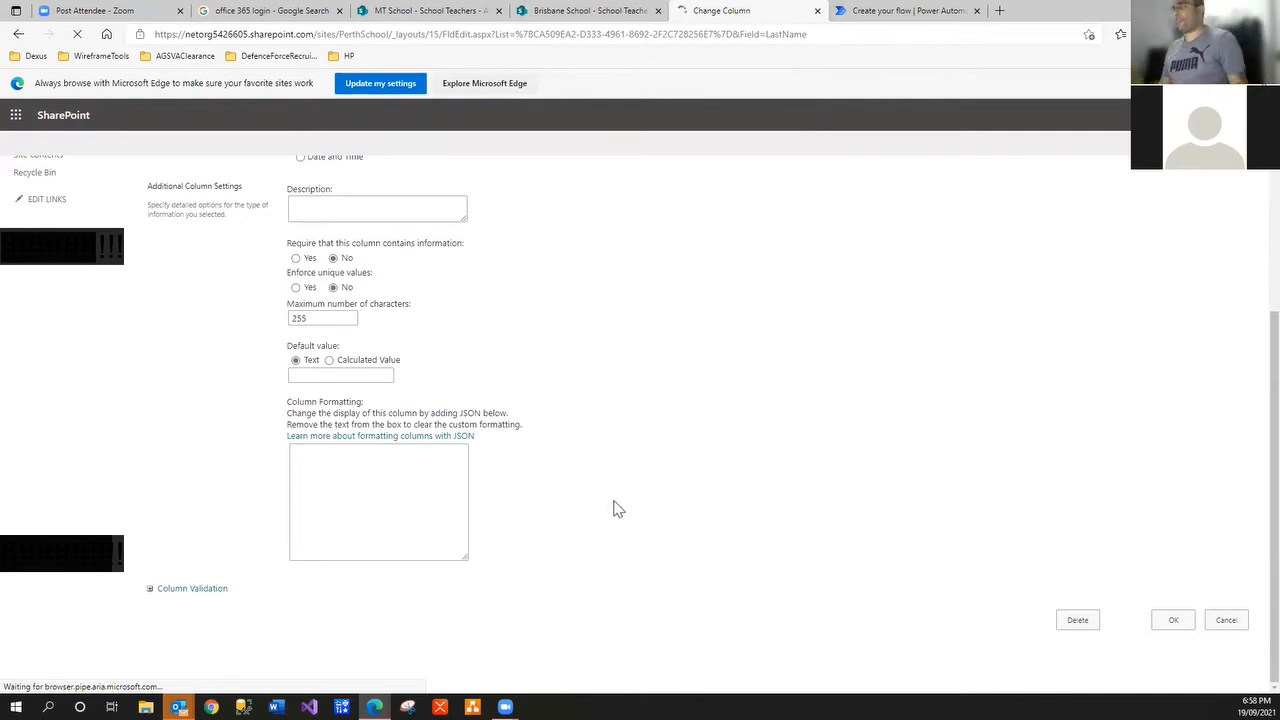
{"action": "left_click", "coordinate": [177, 211]}
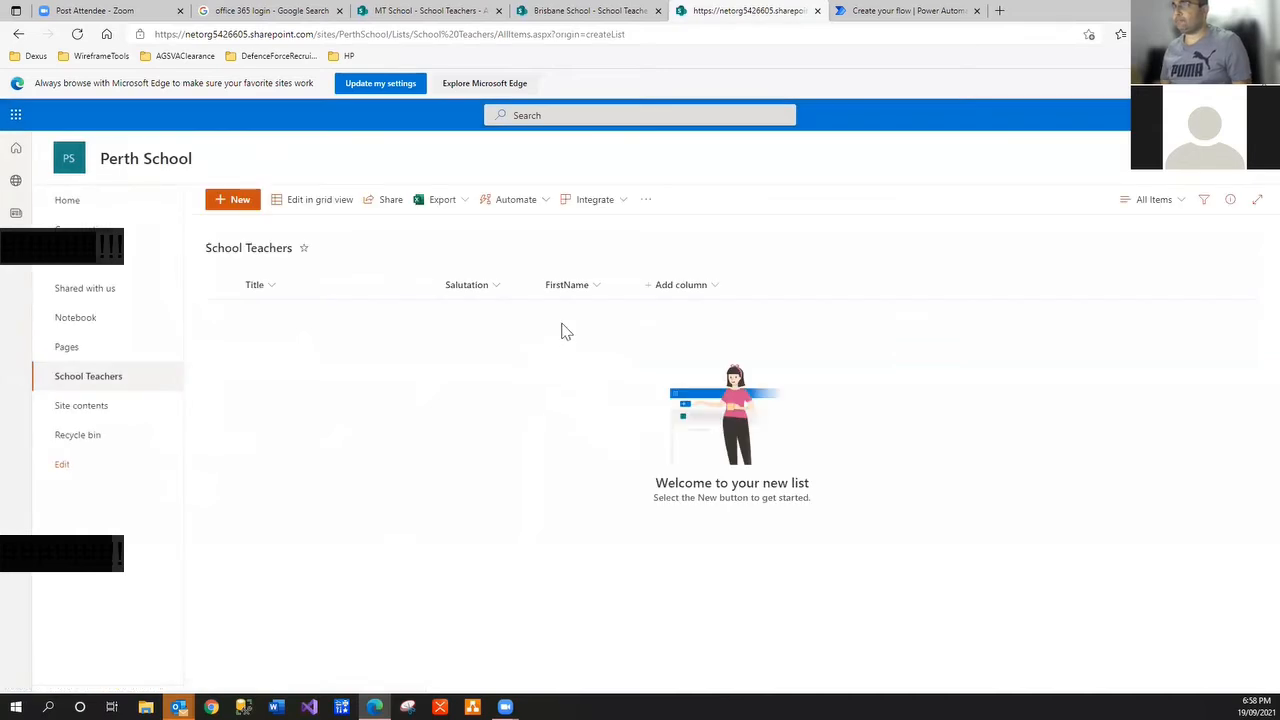
Add single-line text columns MiddleName and LastName, then close the next-steps panel
{"action": "left_click", "coordinate": [716, 290]}
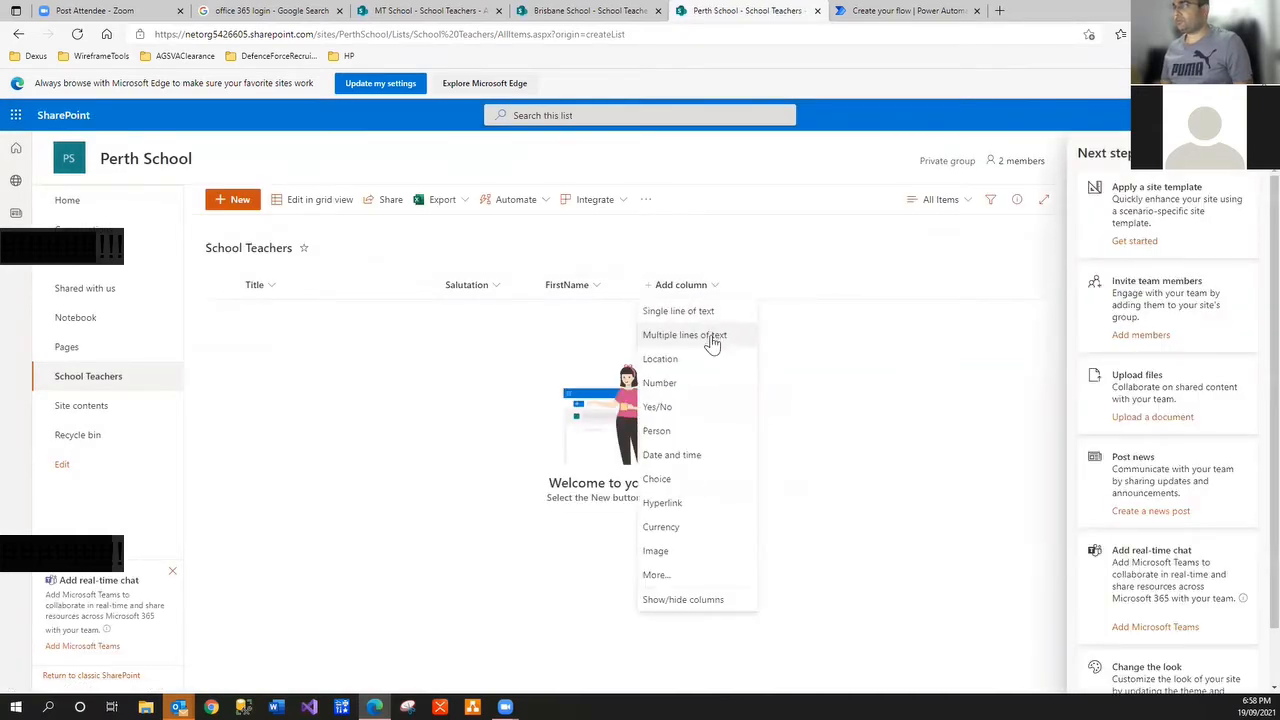
{"action": "left_click", "coordinate": [710, 316]}
{"action": "type", "text": "Middle"}
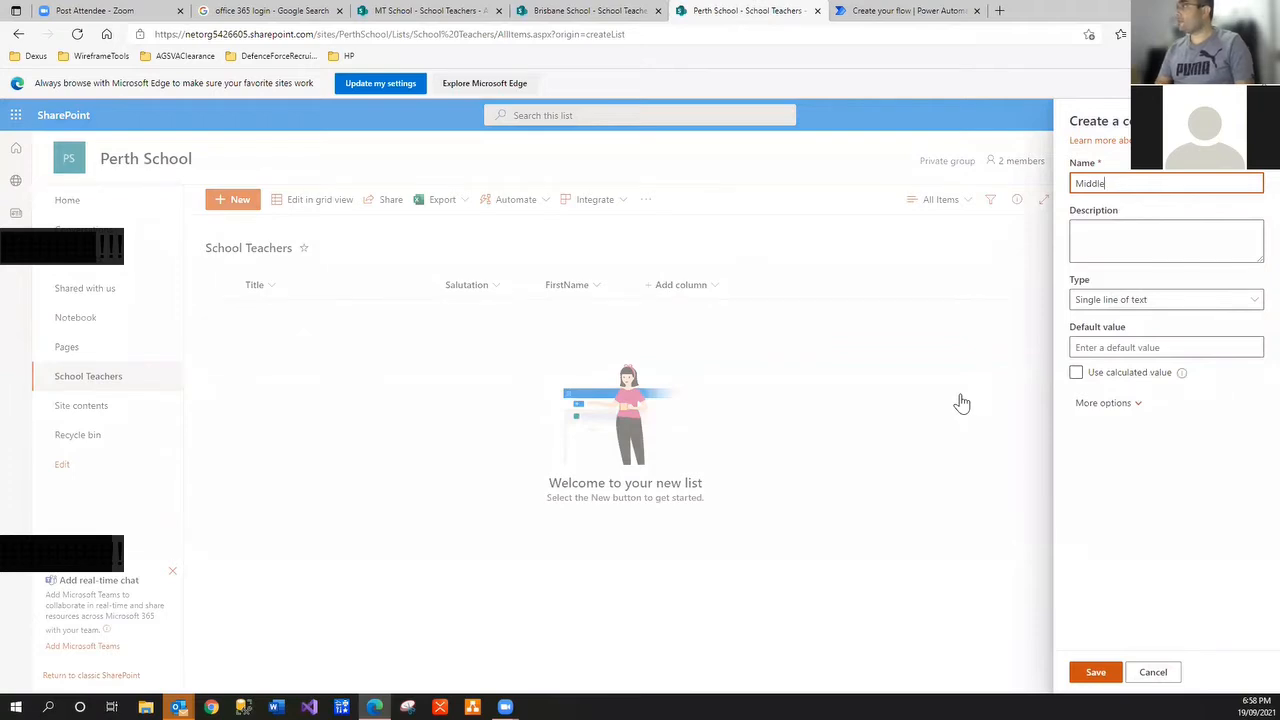
{"action": "type", "text": "Name"}
{"action": "left_click", "coordinate": [1108, 672]}
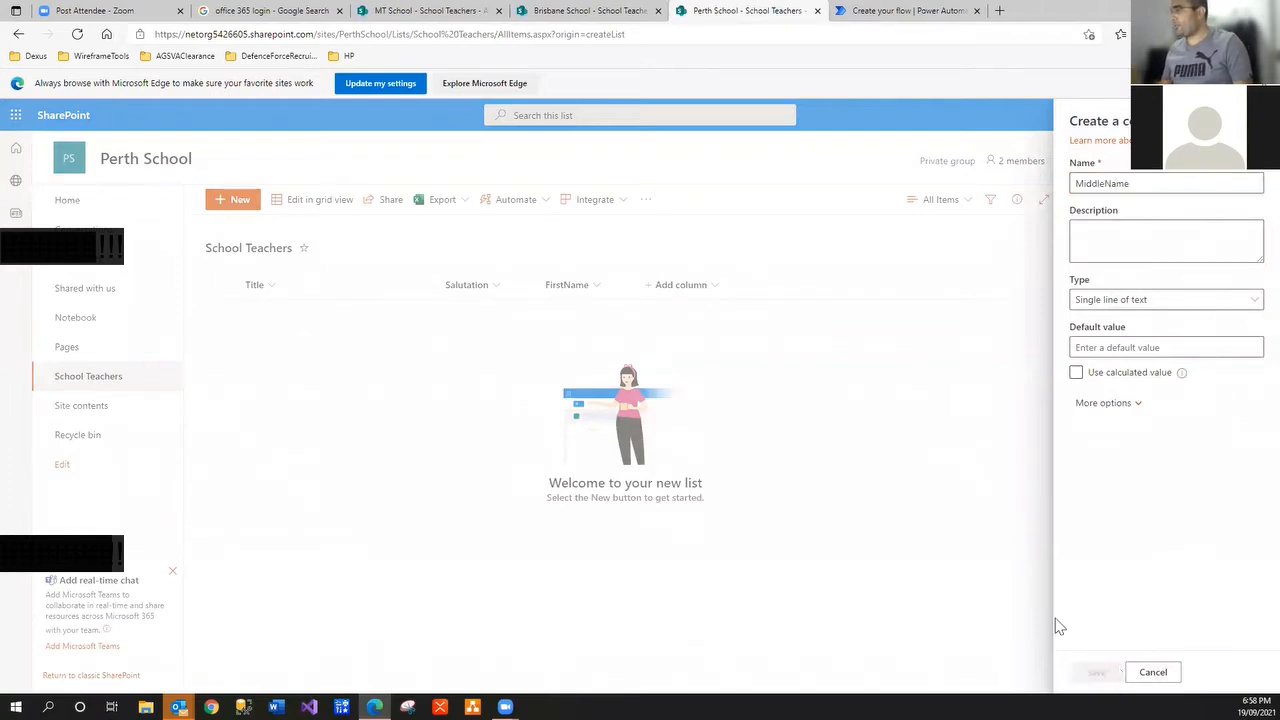
{"action": "left_click", "coordinate": [765, 285]}
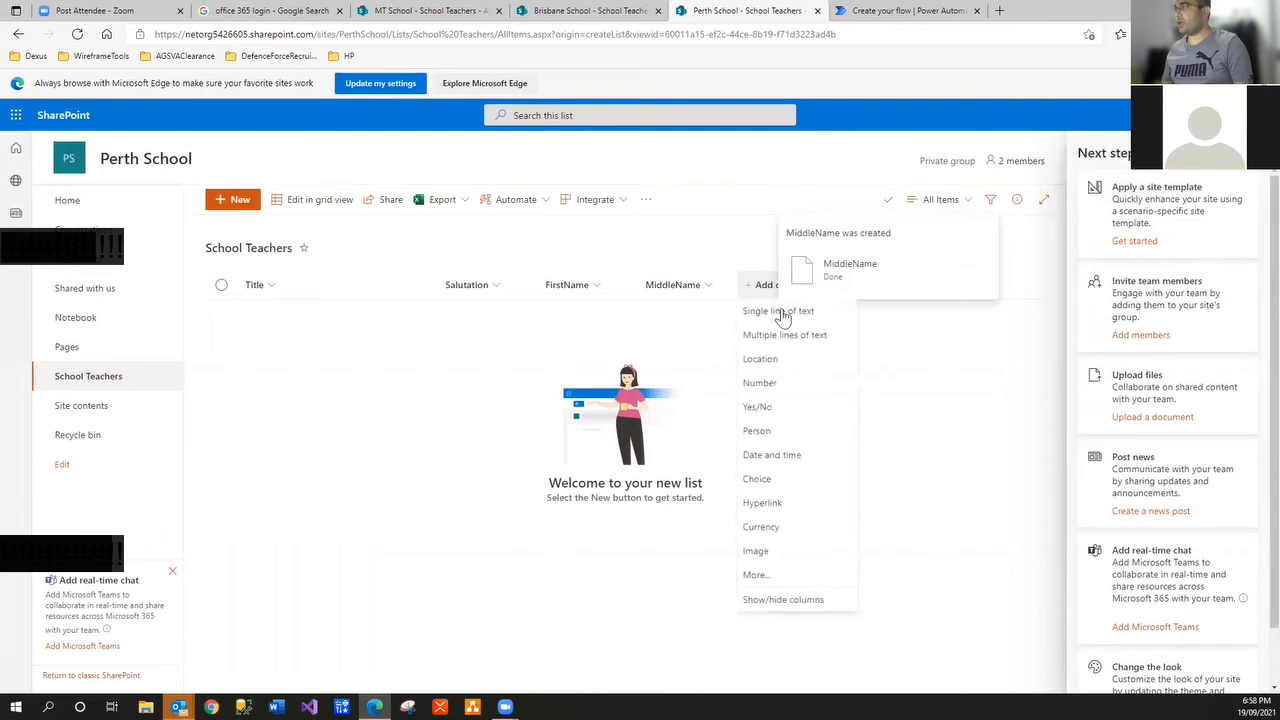
{"action": "left_click", "coordinate": [777, 312]}
{"action": "type", "text": "Las"}
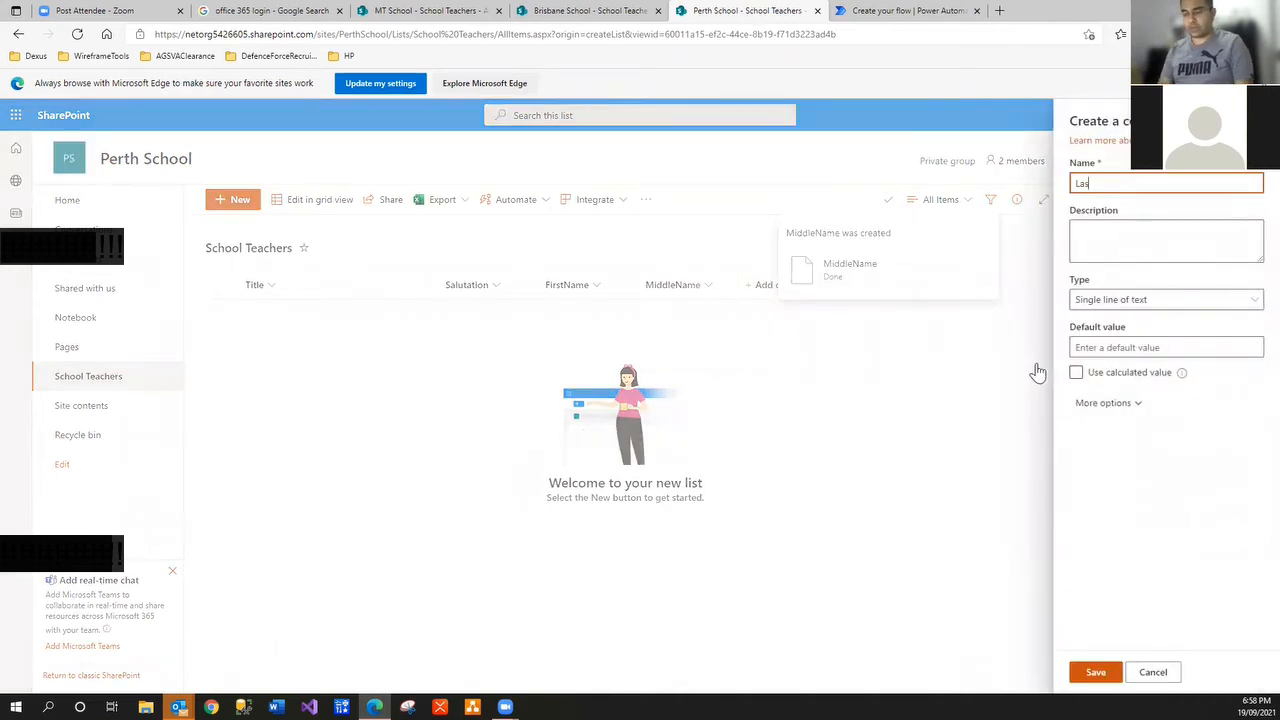
{"action": "type", "text": "tName"}
{"action": "left_click", "coordinate": [1090, 672]}
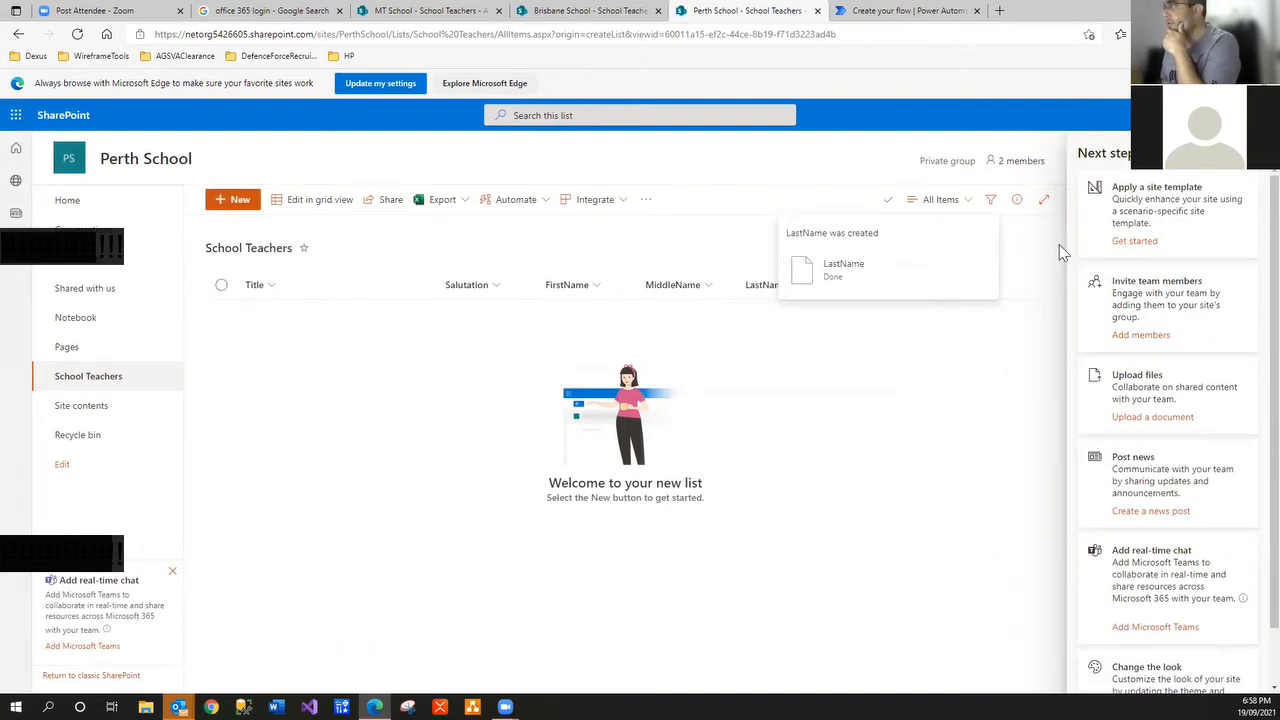
{"action": "left_click", "coordinate": [1244, 158]}
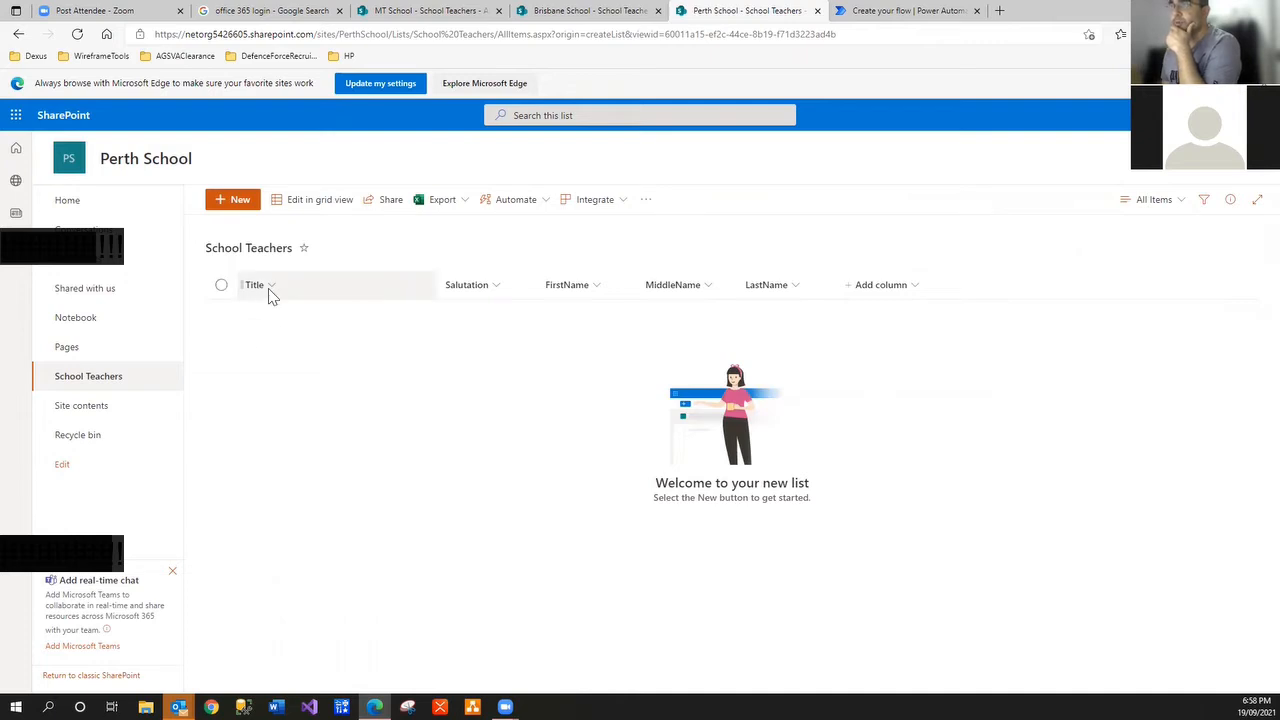
Start a new teacher item with a title, salutation Mrs and a first name
{"action": "left_click", "coordinate": [228, 200]}
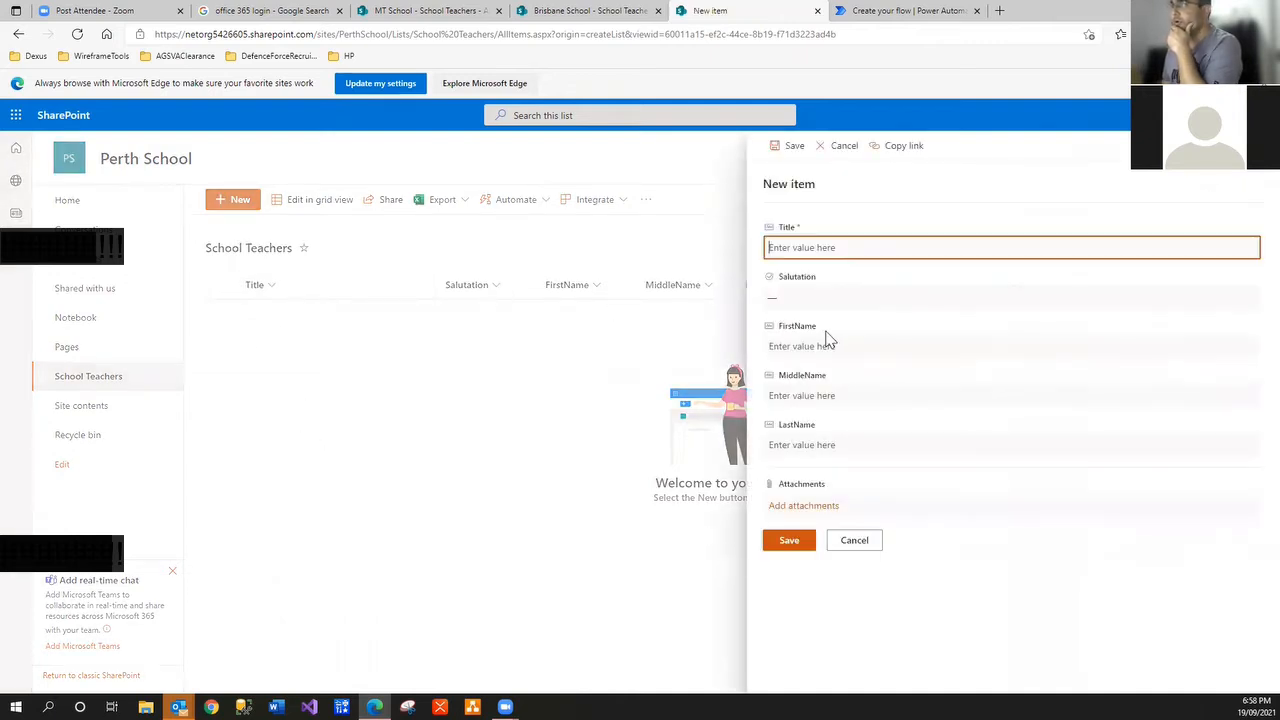
{"action": "type", "text": "Brow b"}
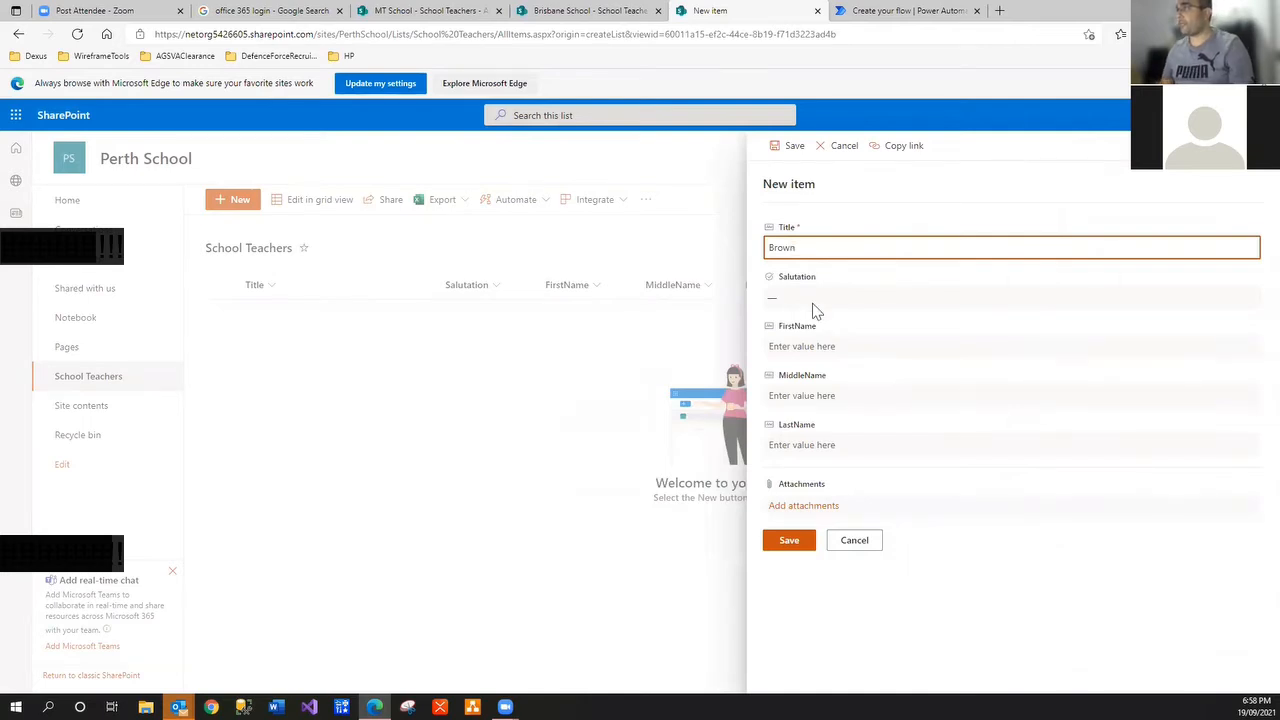
{"action": "left_click", "coordinate": [813, 306]}
{"action": "left_click", "coordinate": [806, 360]}
{"action": "left_click", "coordinate": [808, 345]}
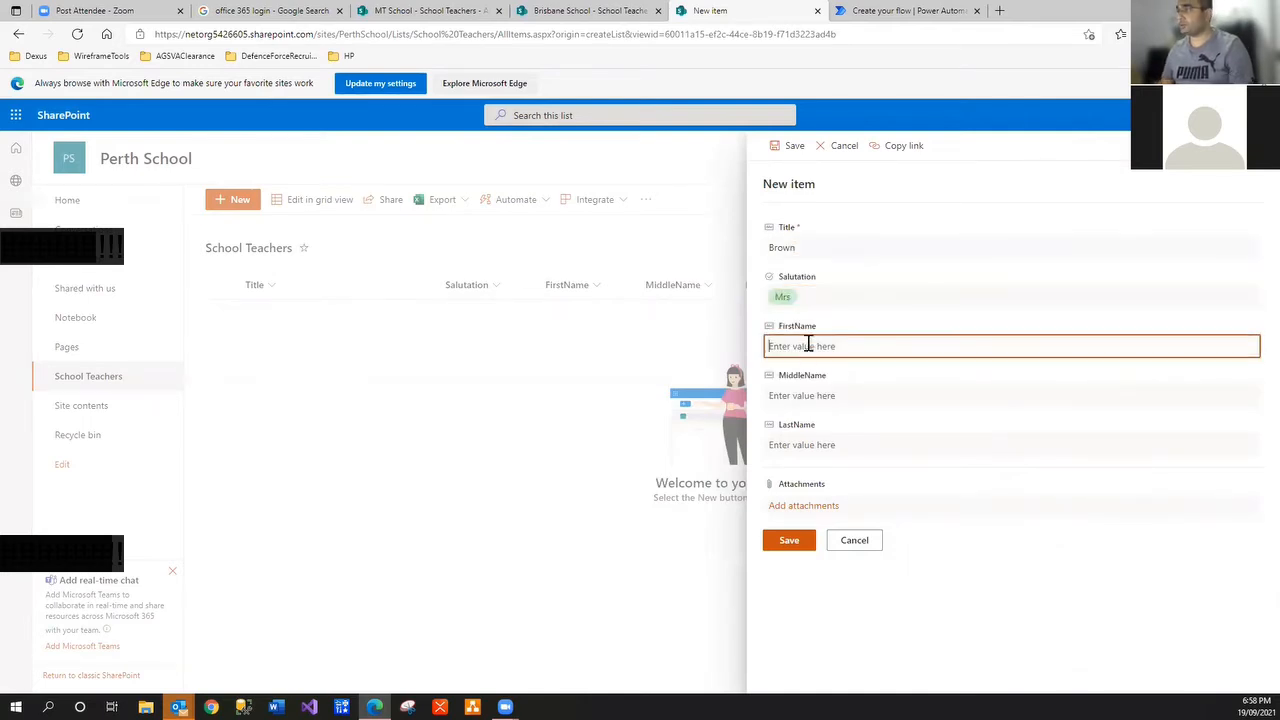
{"action": "type", "text": "Jane"}
Fill in the middle and last names, correcting the misspelled last name, and save the item
{"action": "key", "text": "Tab"}
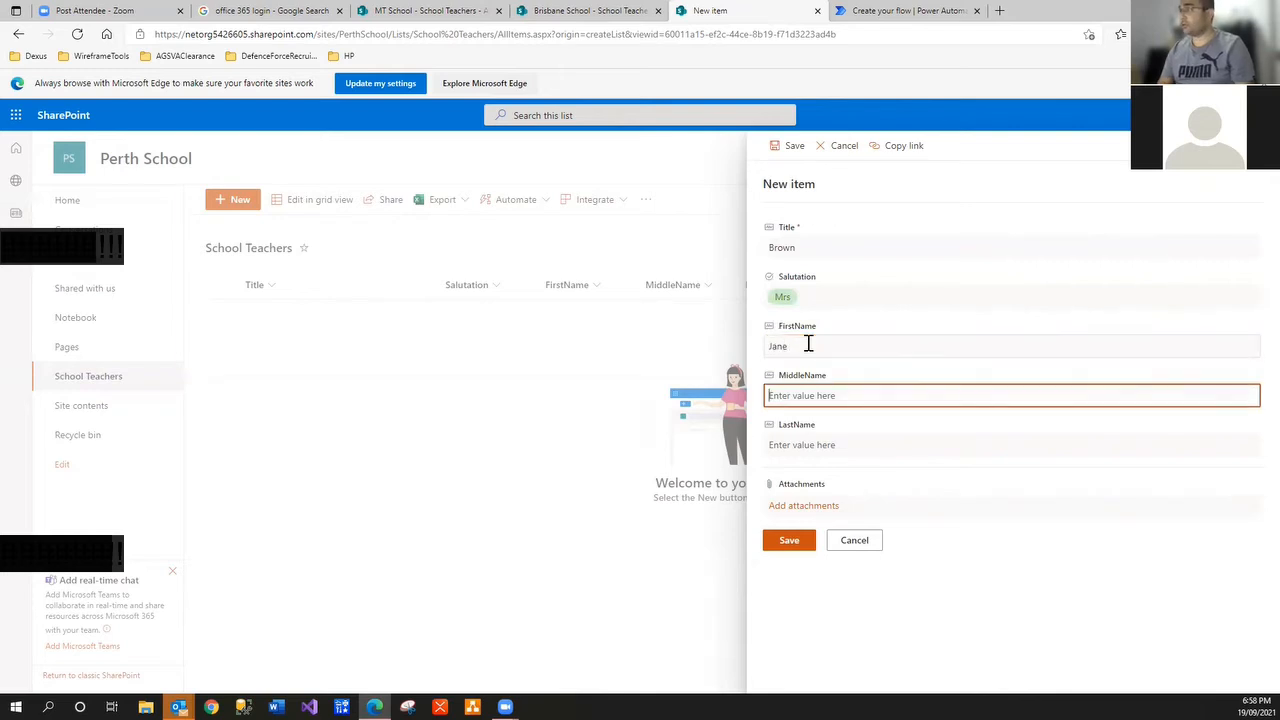
{"action": "type", "text": "Matt"}
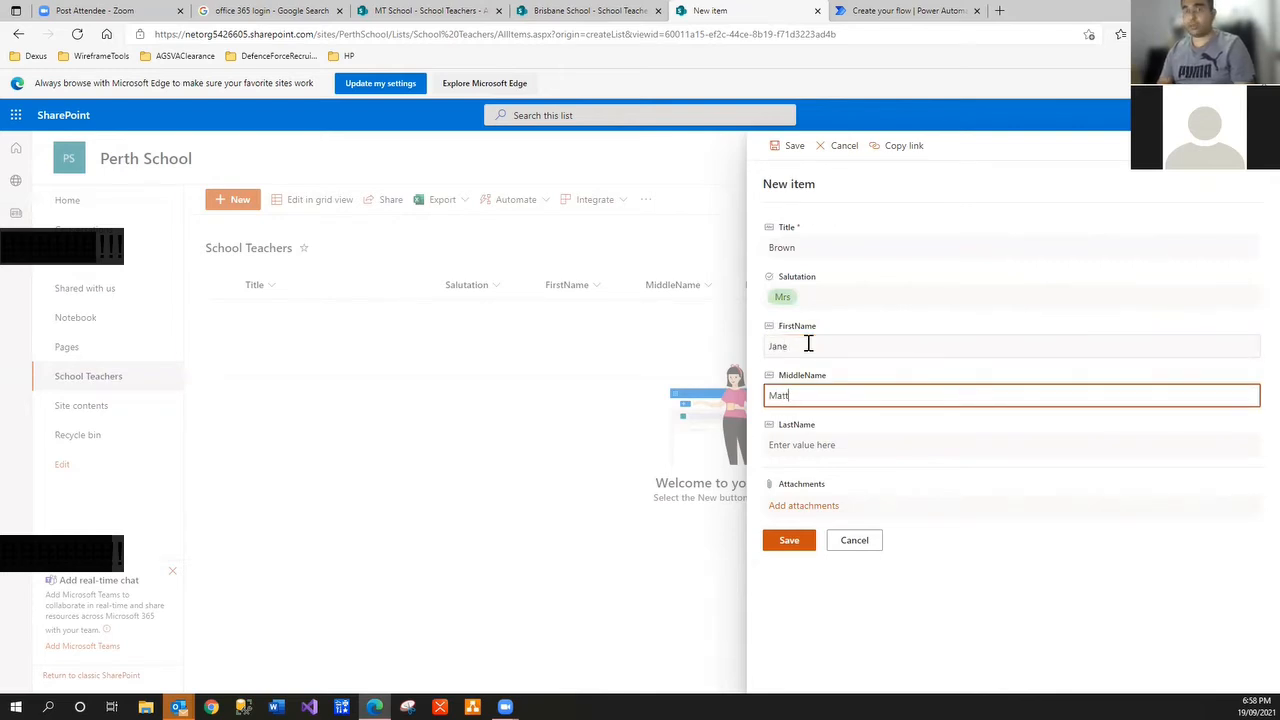
{"action": "key", "text": "Tab"}
{"action": "type", "text": "Bro"}
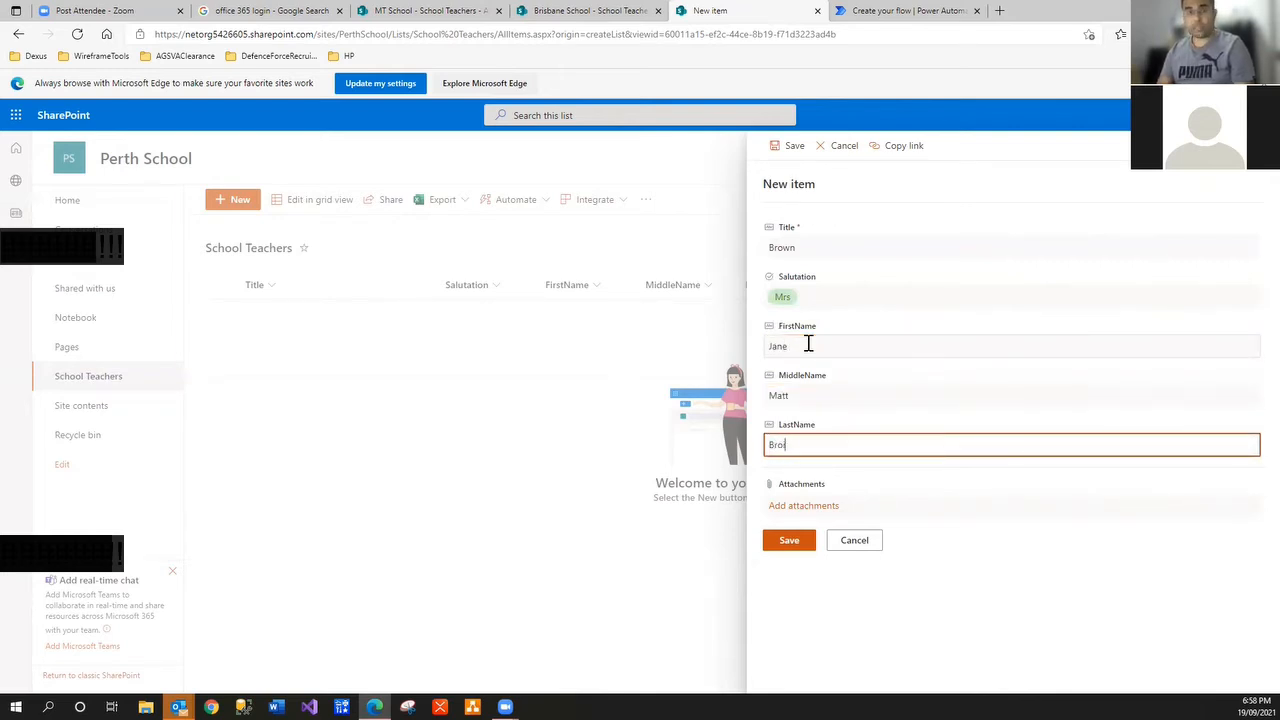
{"action": "type", "text": "iwn"}
{"action": "key", "text": "ctrl+a"}
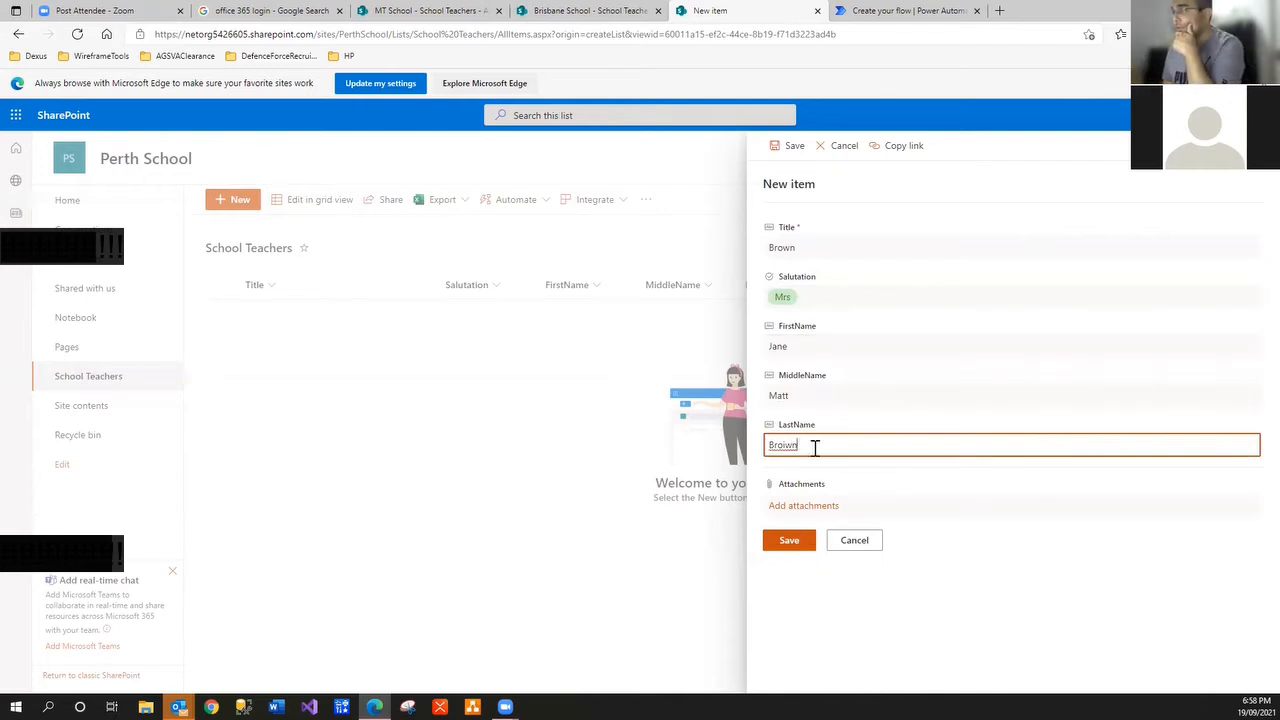
{"action": "left_click_drag", "start_coordinate": [814, 449], "coordinate": [443, 380]}
{"action": "type", "text": "Br"}
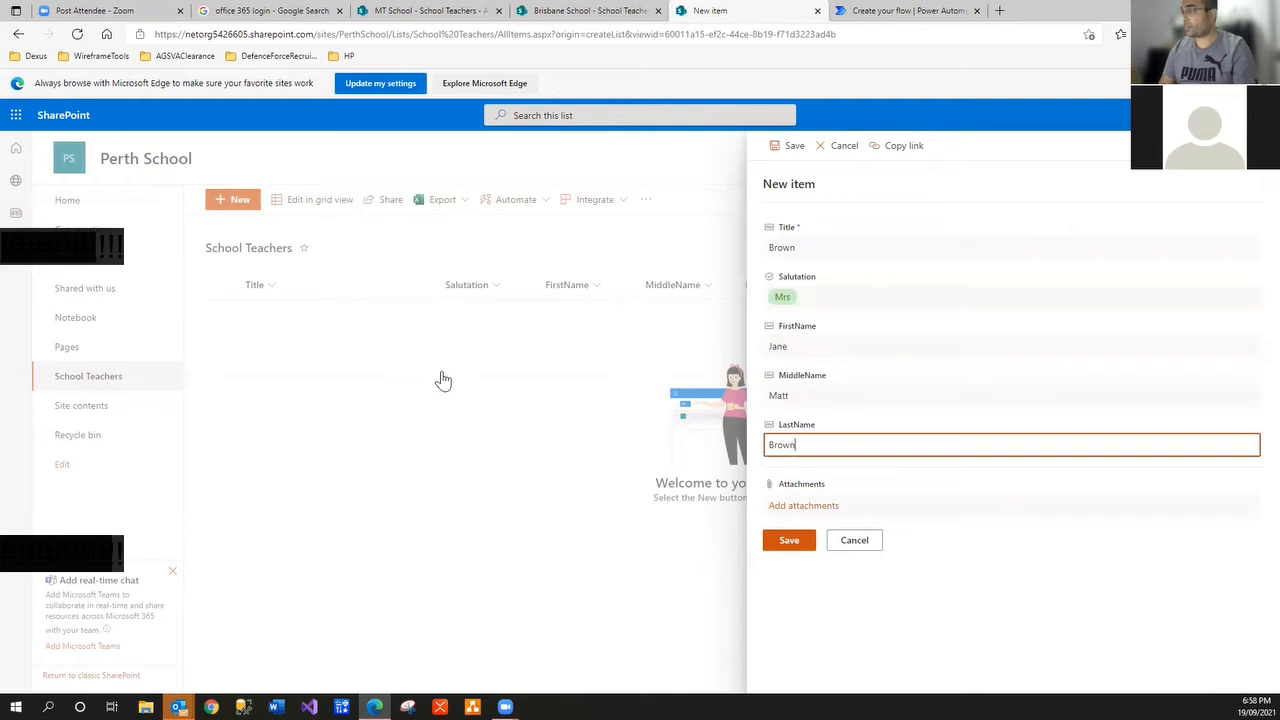
{"action": "left_click", "coordinate": [762, 540]}
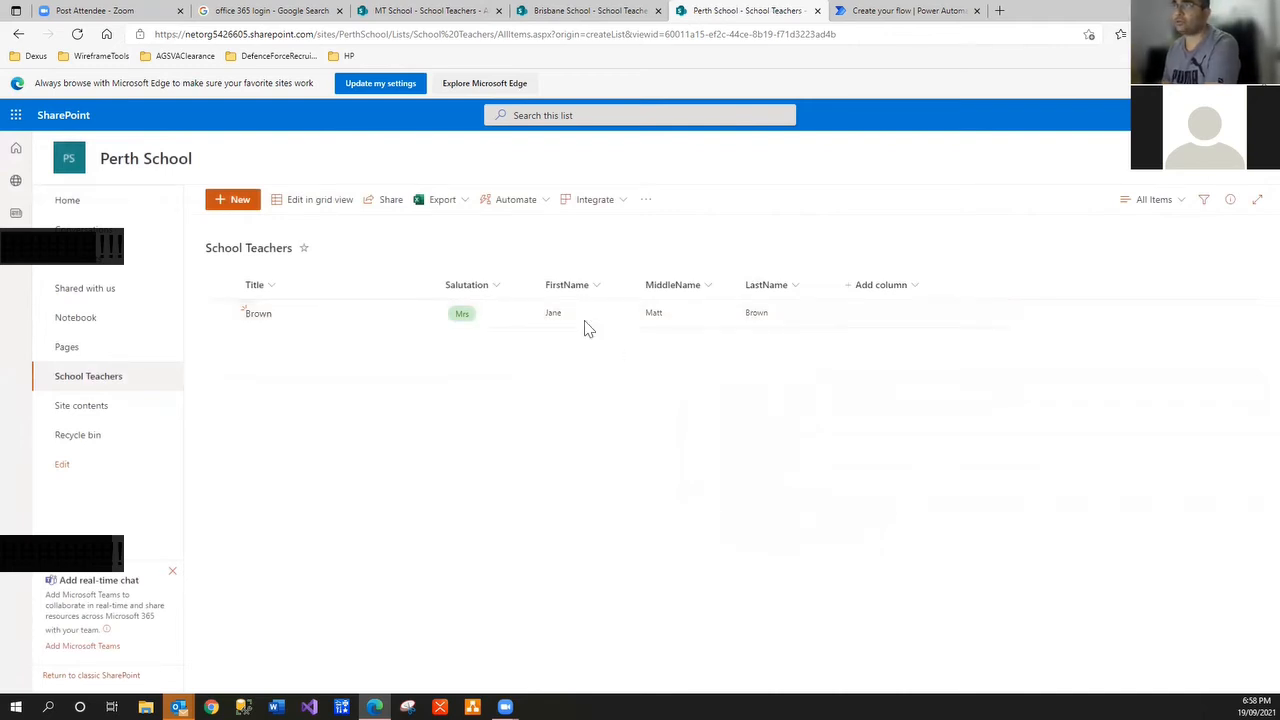
From Integrate > Power Automate, open your existing cloud flows in a new tab
{"action": "left_click", "coordinate": [592, 200]}
{"action": "mouse_move", "coordinate": [620, 251]}
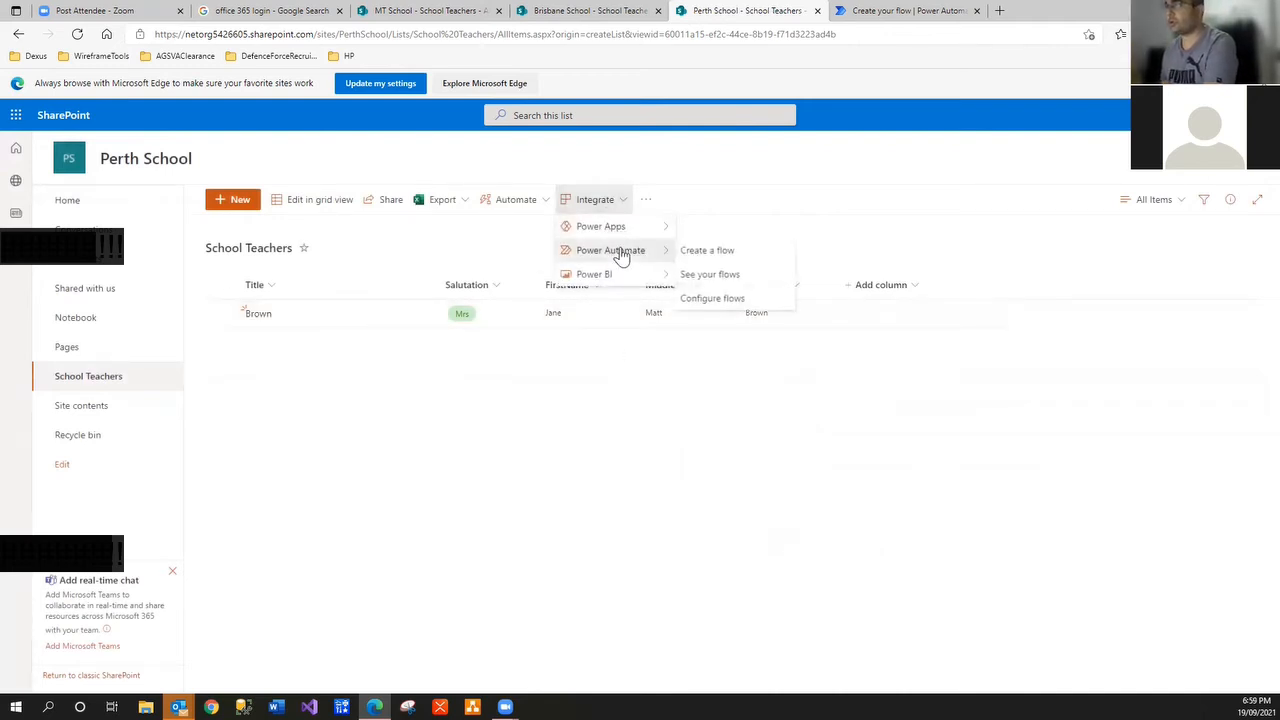
{"action": "left_click", "coordinate": [733, 256]}
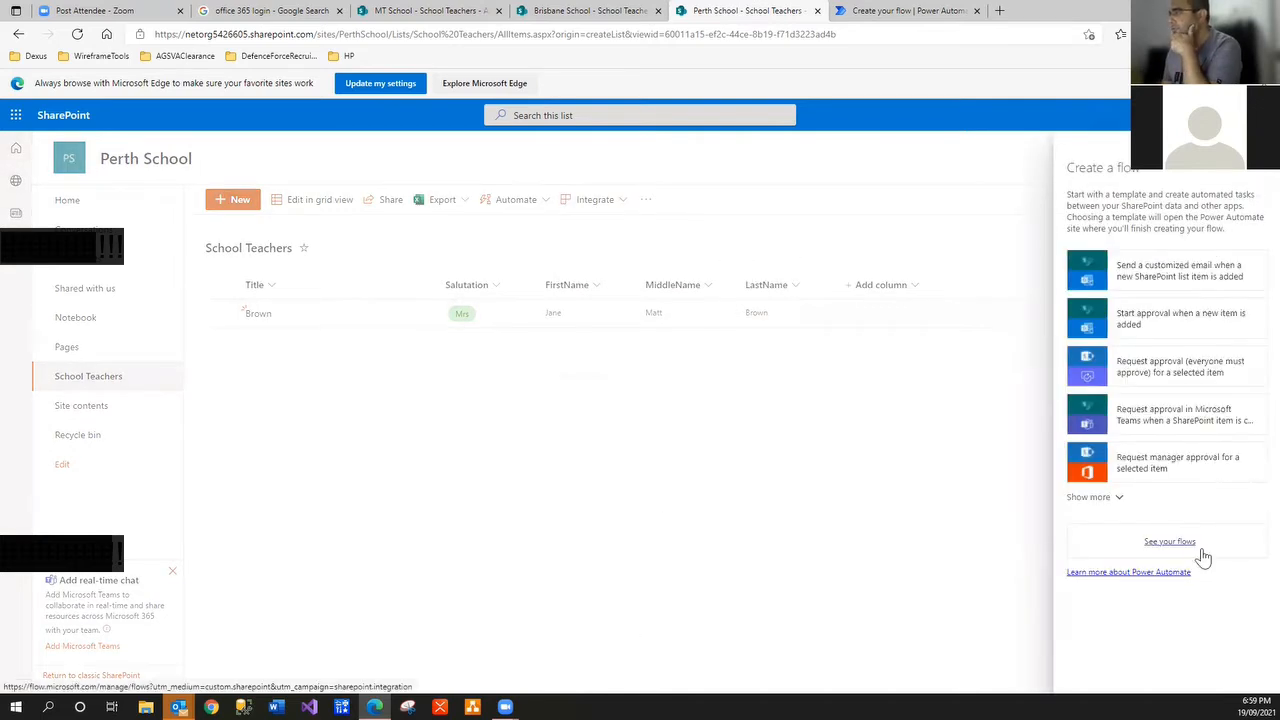
{"action": "left_click", "coordinate": [1192, 549]}
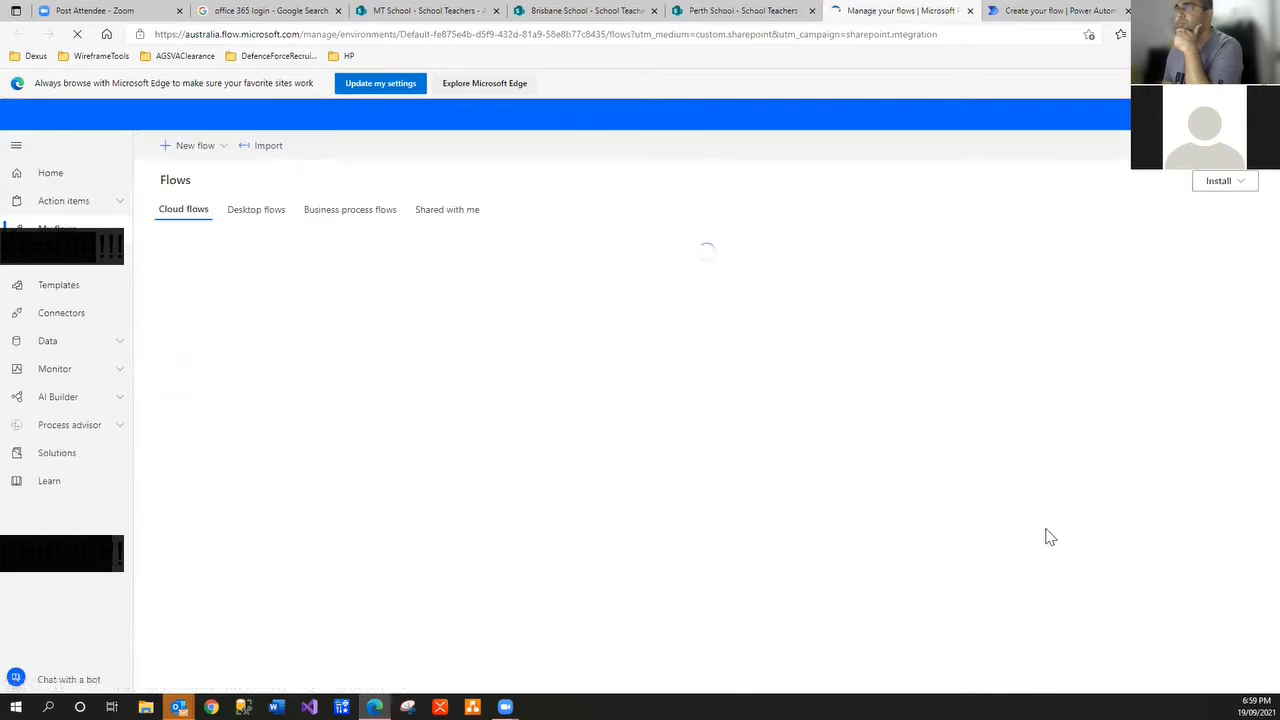
Create automated flow 'Perth School New Teacher -> Update Title' with SharePoint's 'When an item is created' trigger
{"action": "left_click", "coordinate": [193, 147]}
{"action": "left_click", "coordinate": [214, 272]}
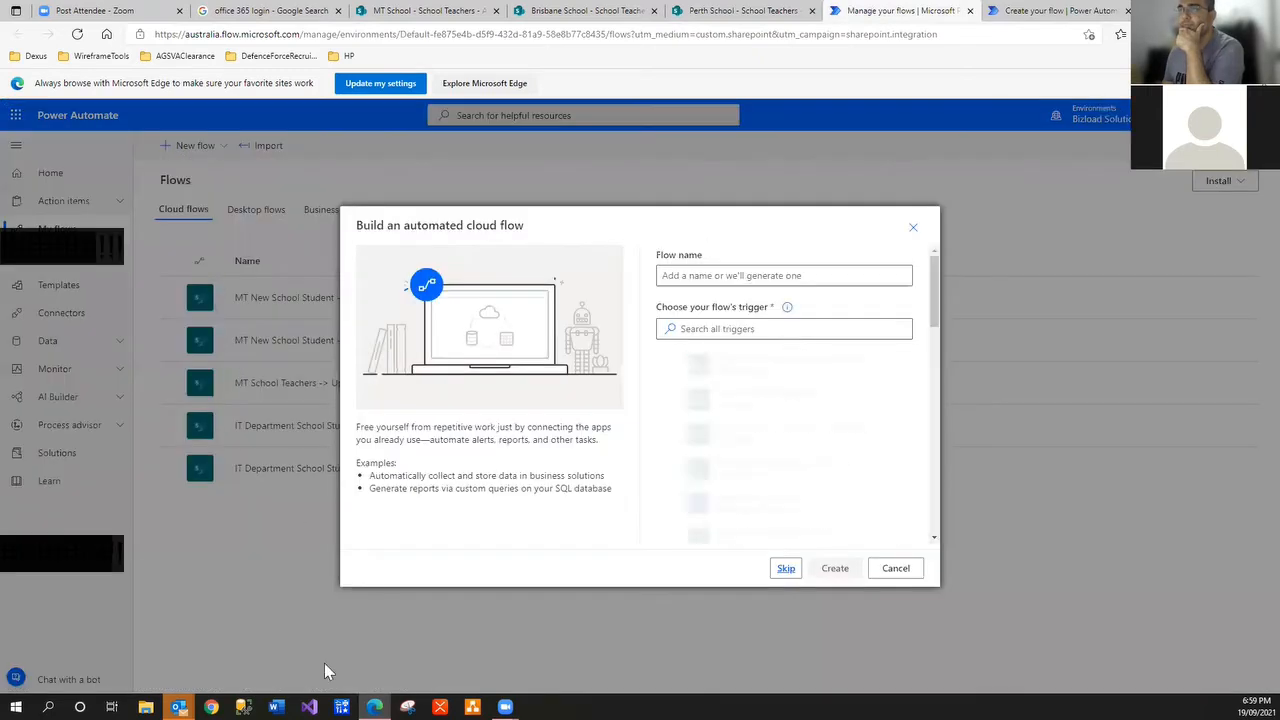
{"action": "left_click", "coordinate": [736, 276]}
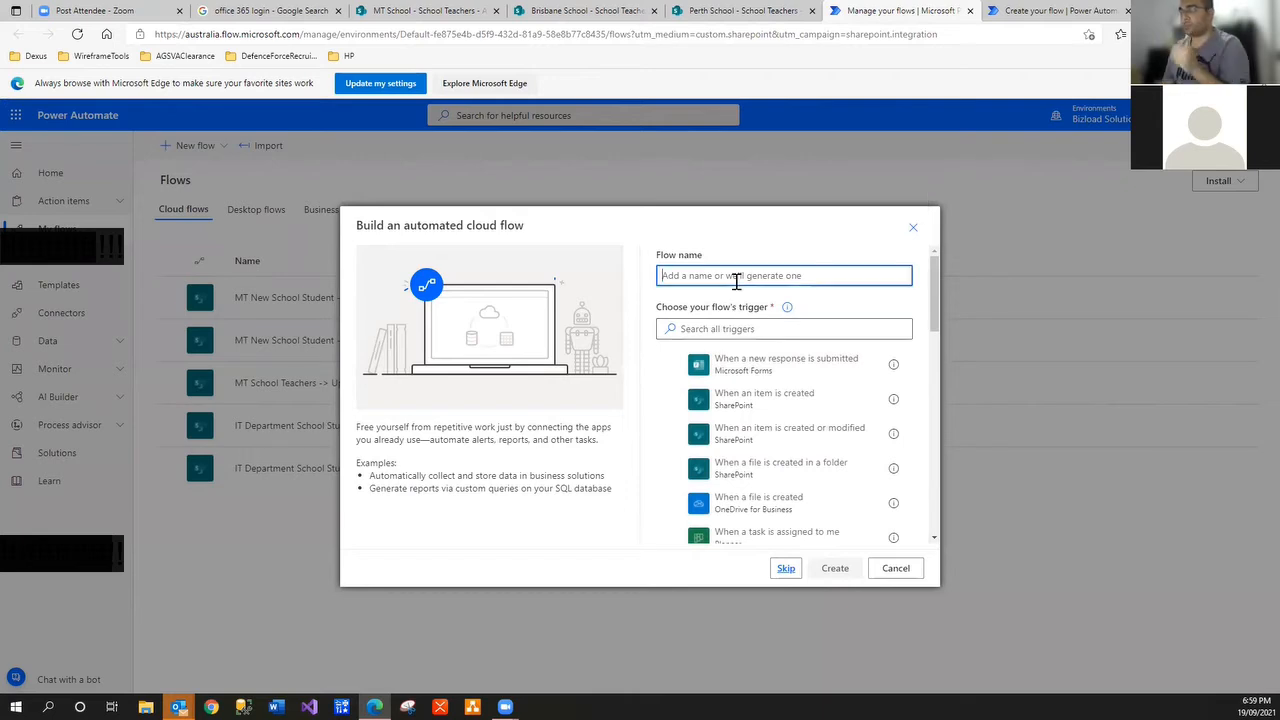
{"action": "type", "text": "F"}
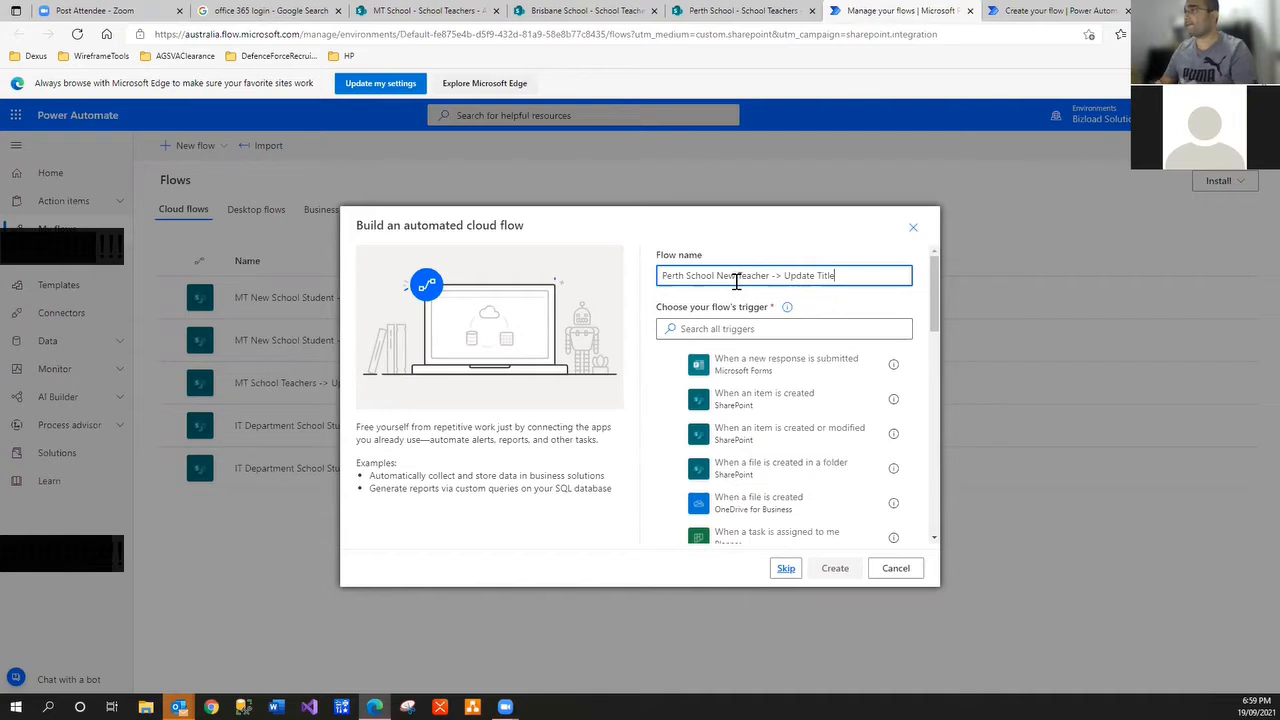
{"action": "left_click", "coordinate": [779, 327]}
{"action": "type", "text": "sha"}
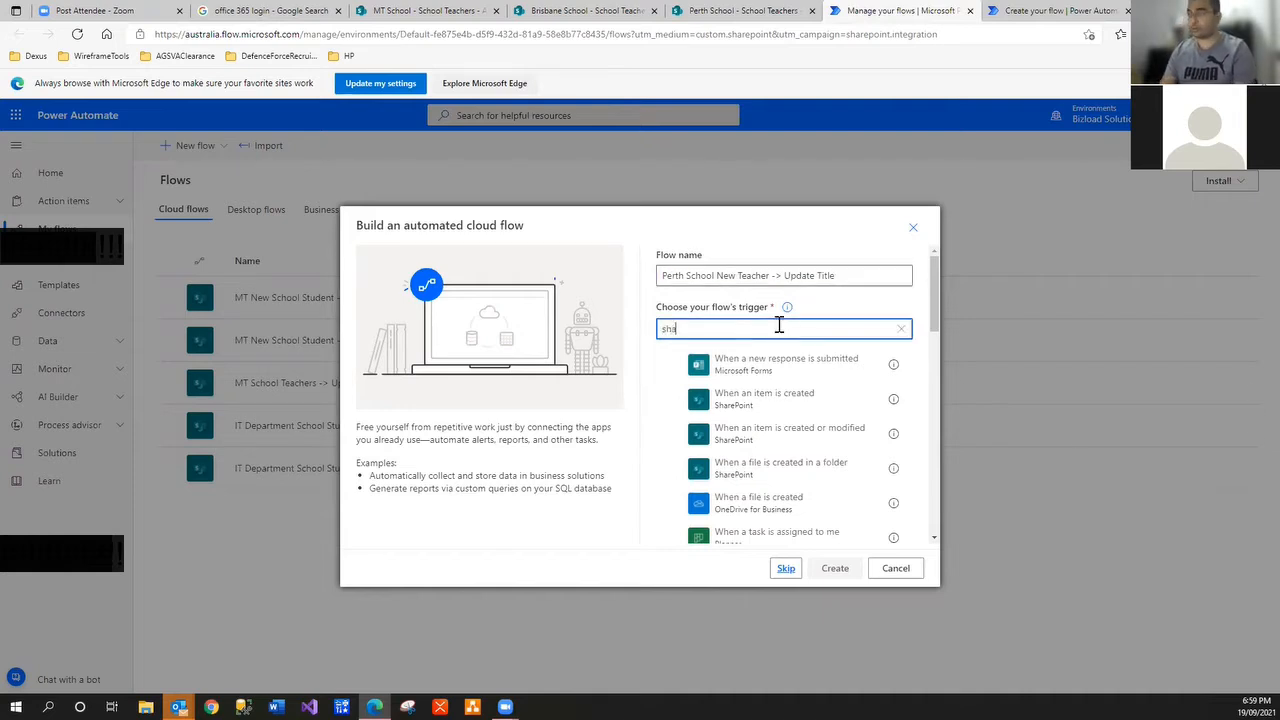
{"action": "type", "text": "repoint"}
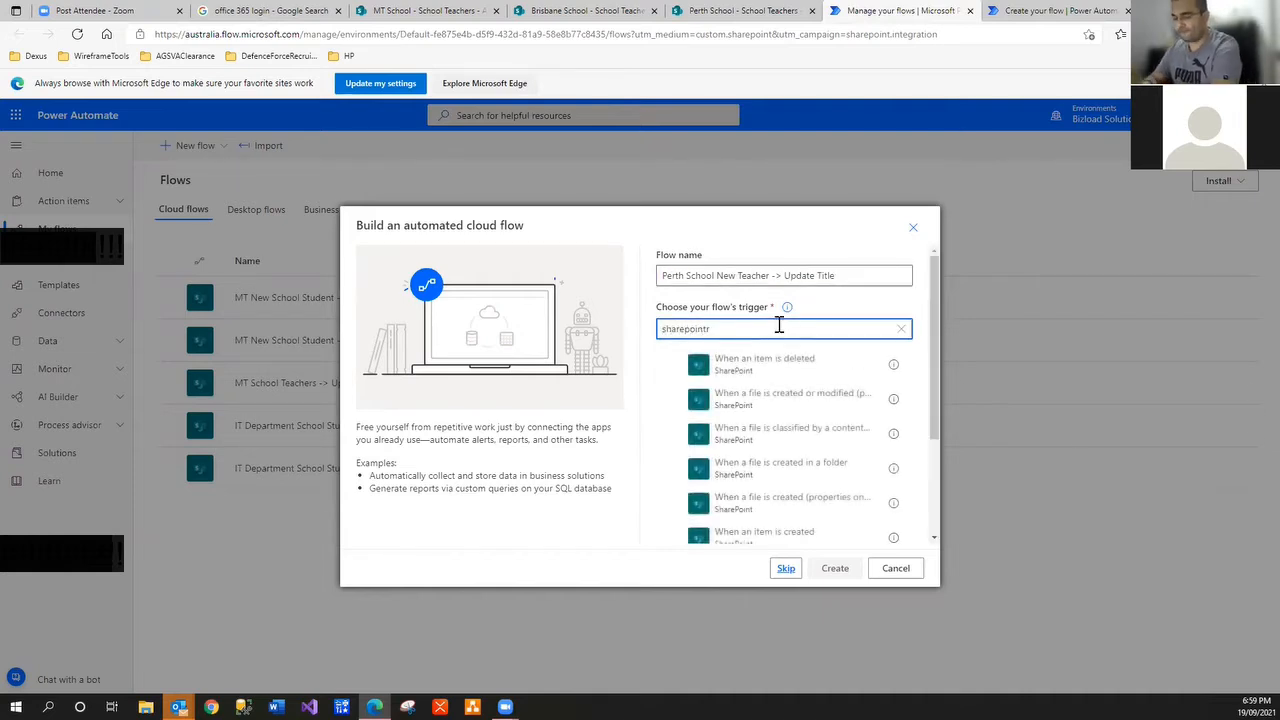
{"action": "scroll", "coordinate": [760, 405], "scroll_direction": "down", "scroll_amount": 2}
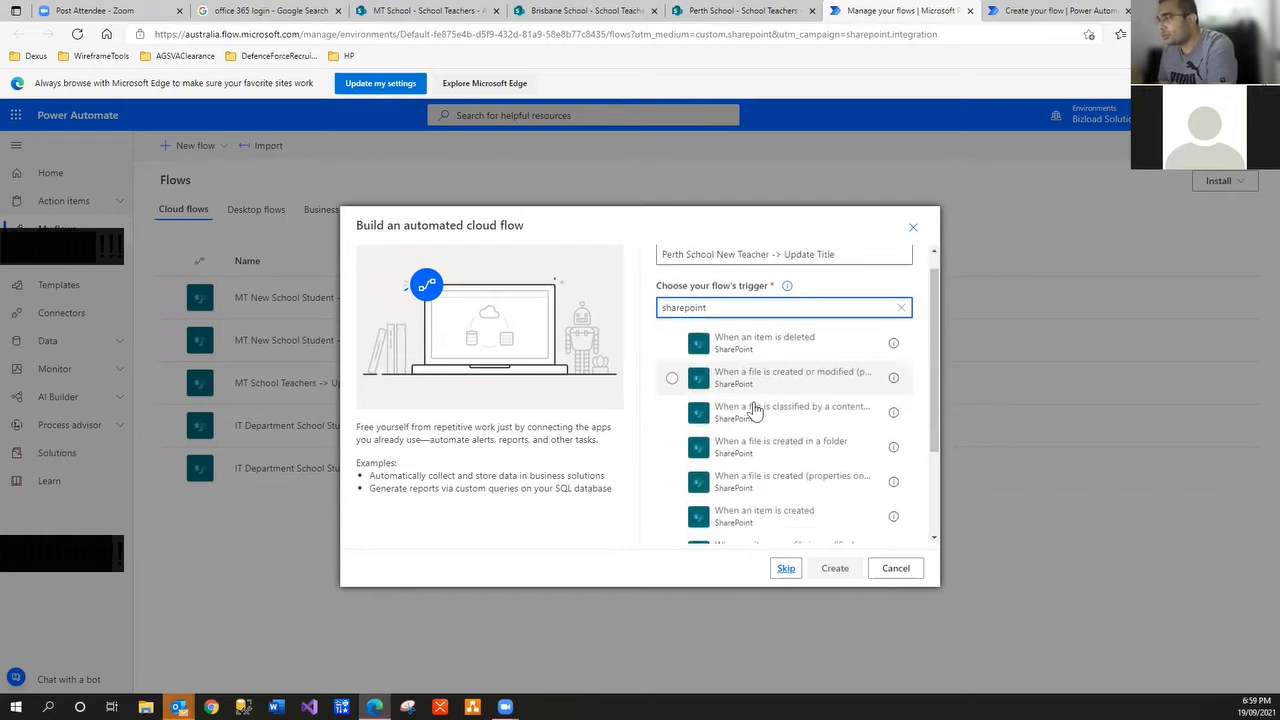
{"action": "left_click", "coordinate": [770, 460]}
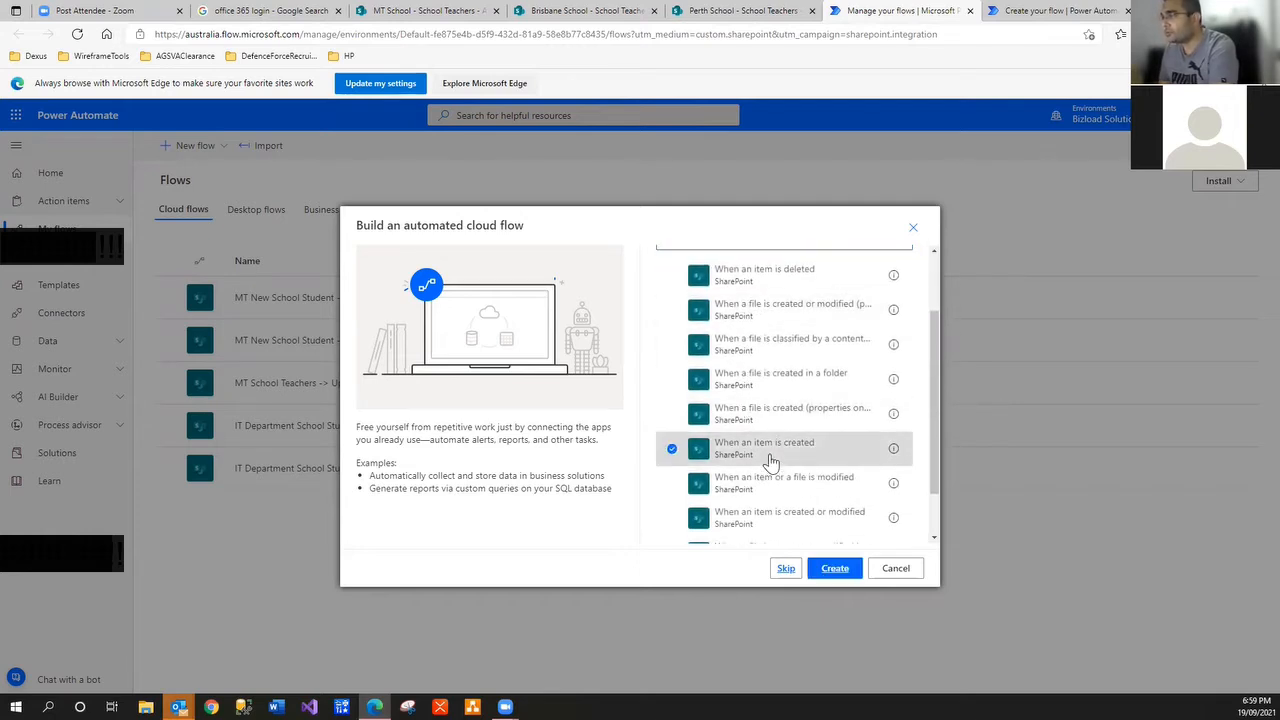
{"action": "left_click", "coordinate": [828, 570]}
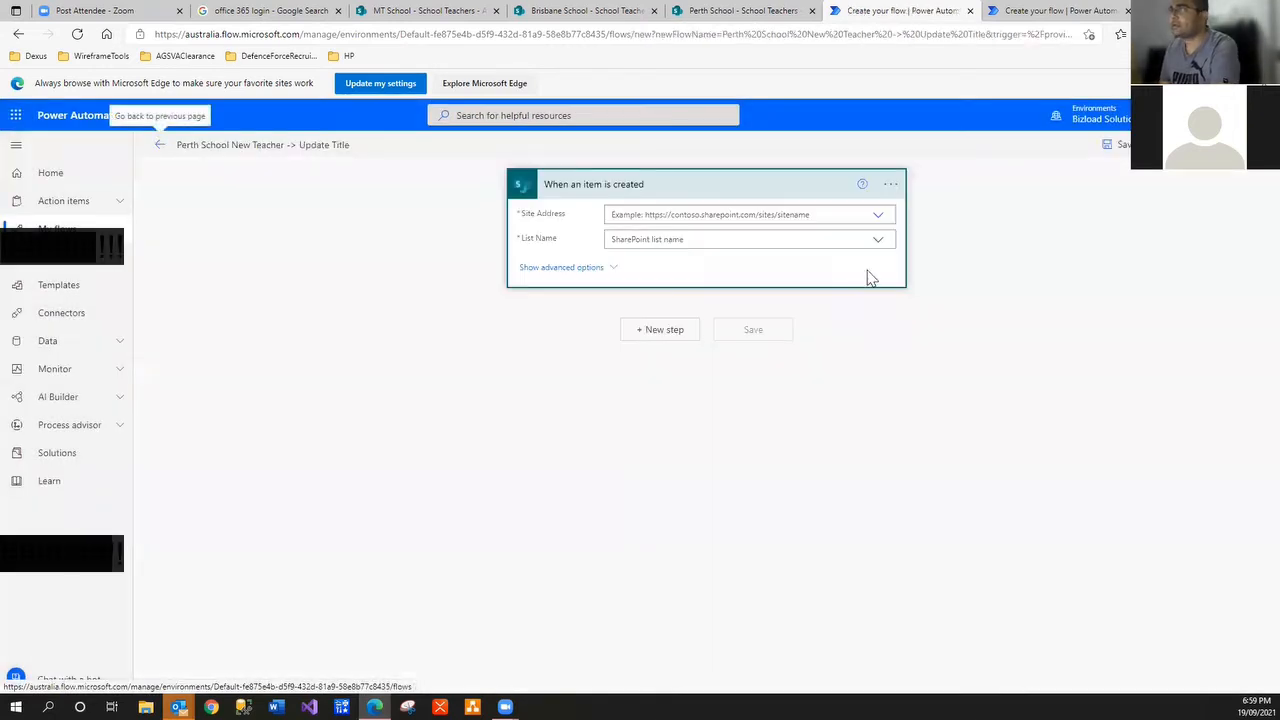
Repeatedly expand the trigger's Site Address dropdown to review the offered sites, choosing none
{"action": "left_click", "coordinate": [878, 217]}
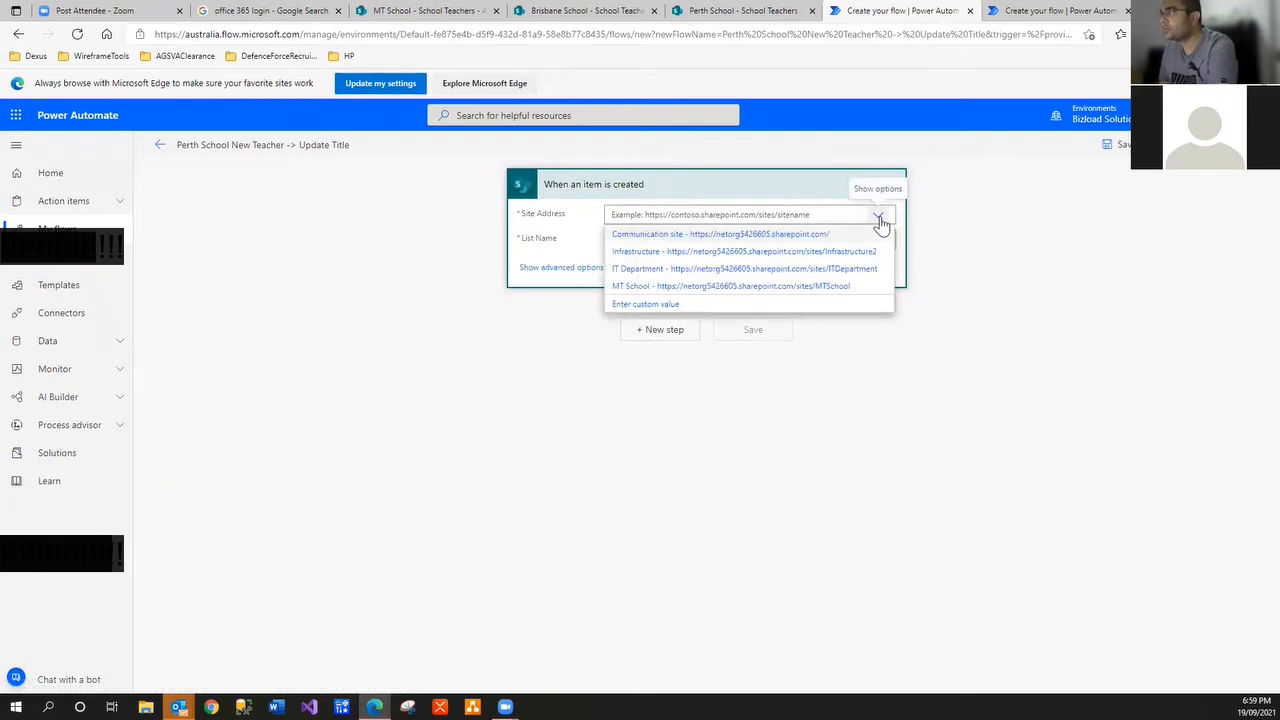
{"action": "left_click", "coordinate": [879, 218]}
{"action": "left_click", "coordinate": [879, 218]}
{"action": "left_click", "coordinate": [879, 218]}
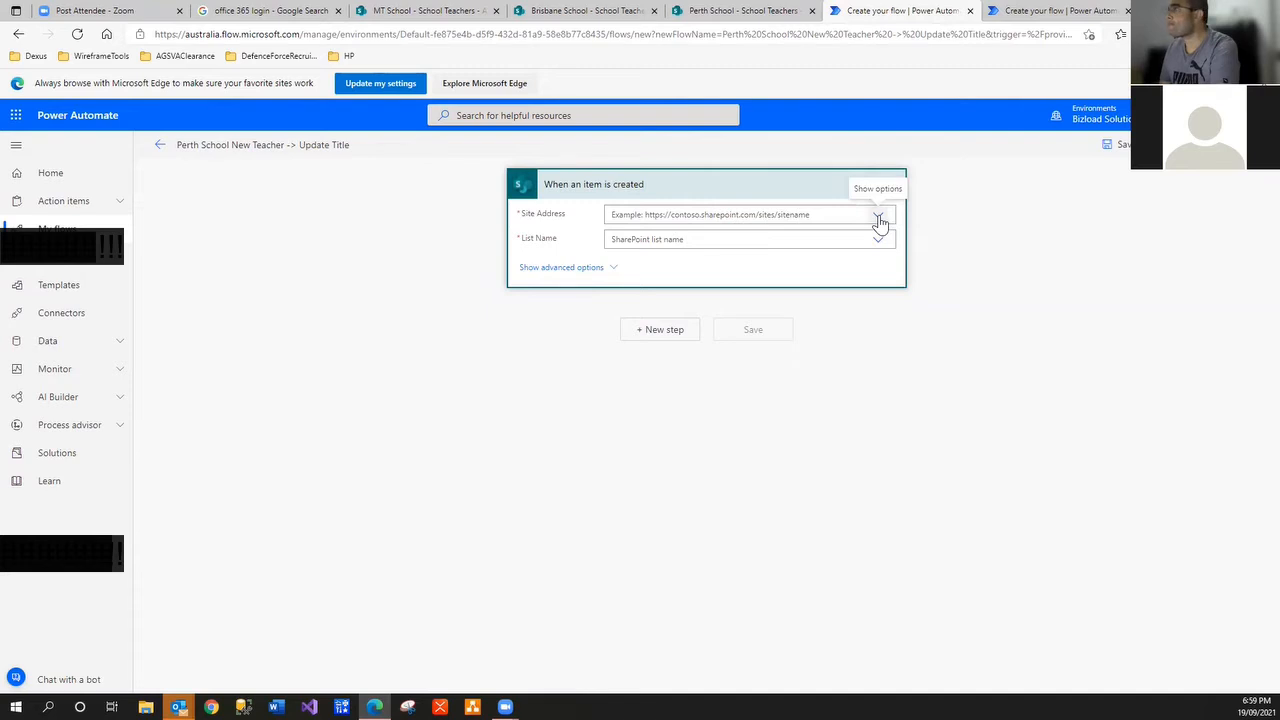
{"action": "left_click", "coordinate": [879, 218]}
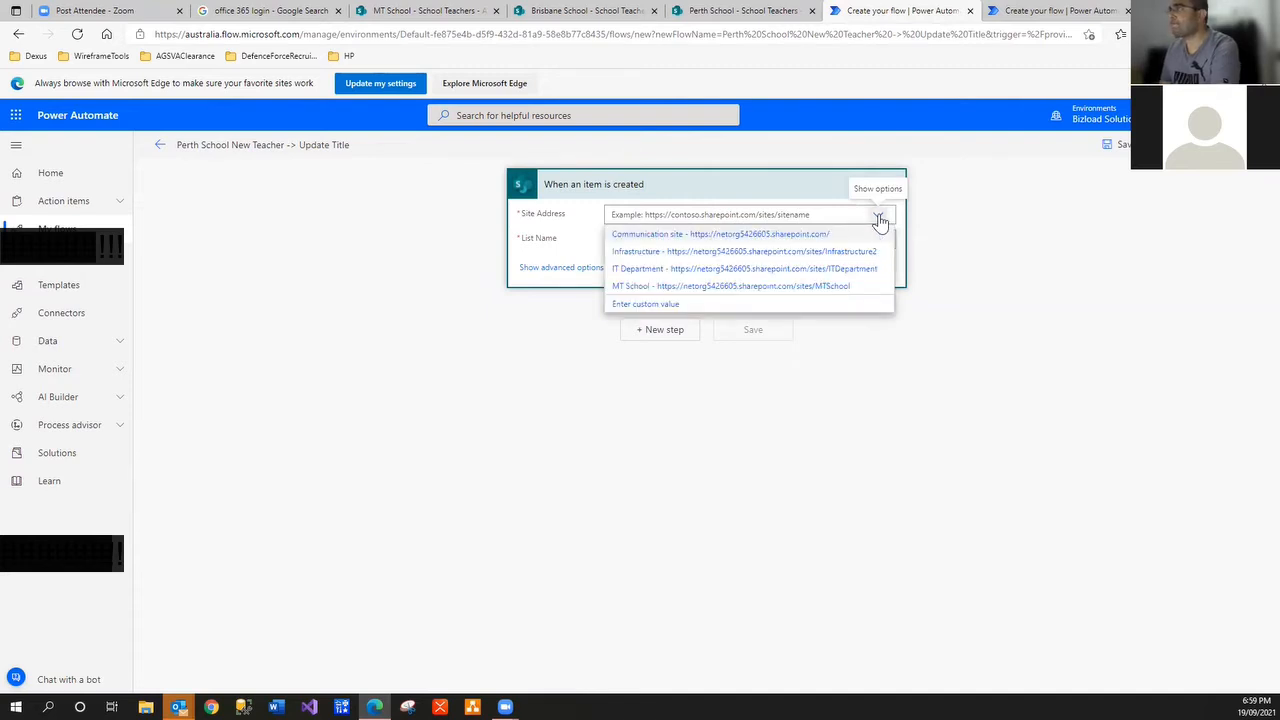
{"action": "left_click", "coordinate": [879, 218]}
{"action": "left_click", "coordinate": [879, 218]}
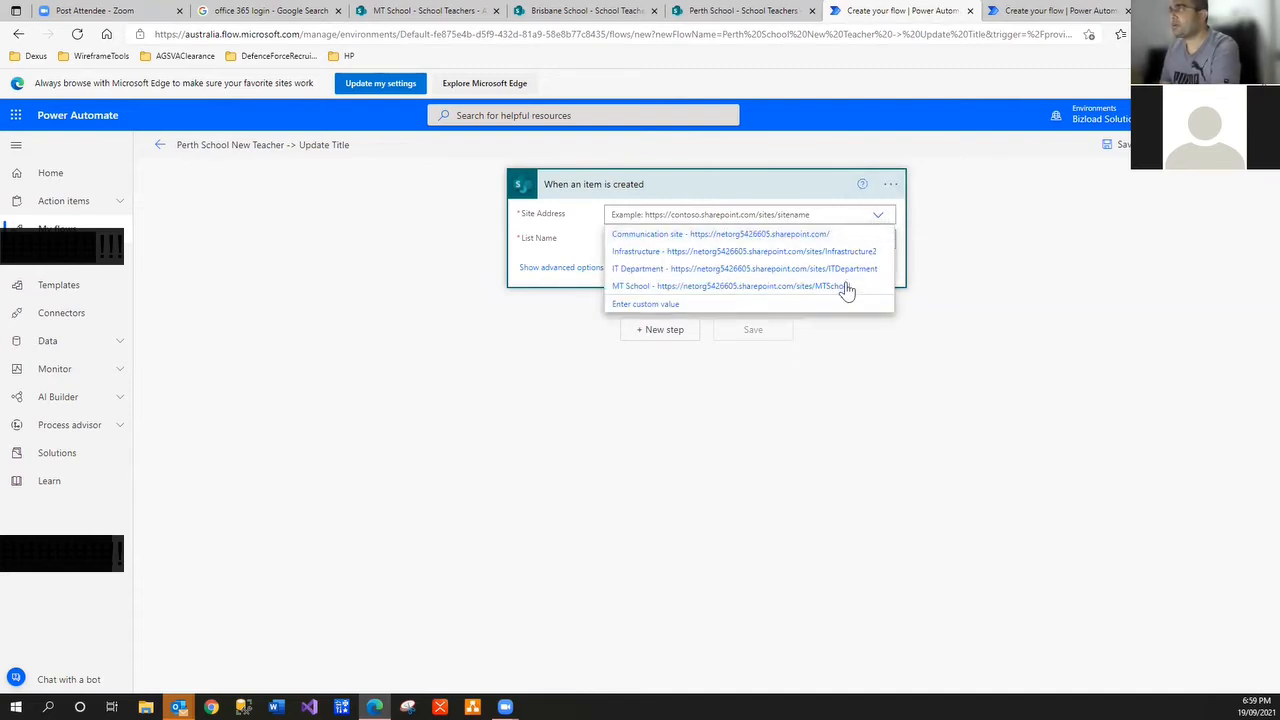
{"action": "left_click", "coordinate": [879, 218]}
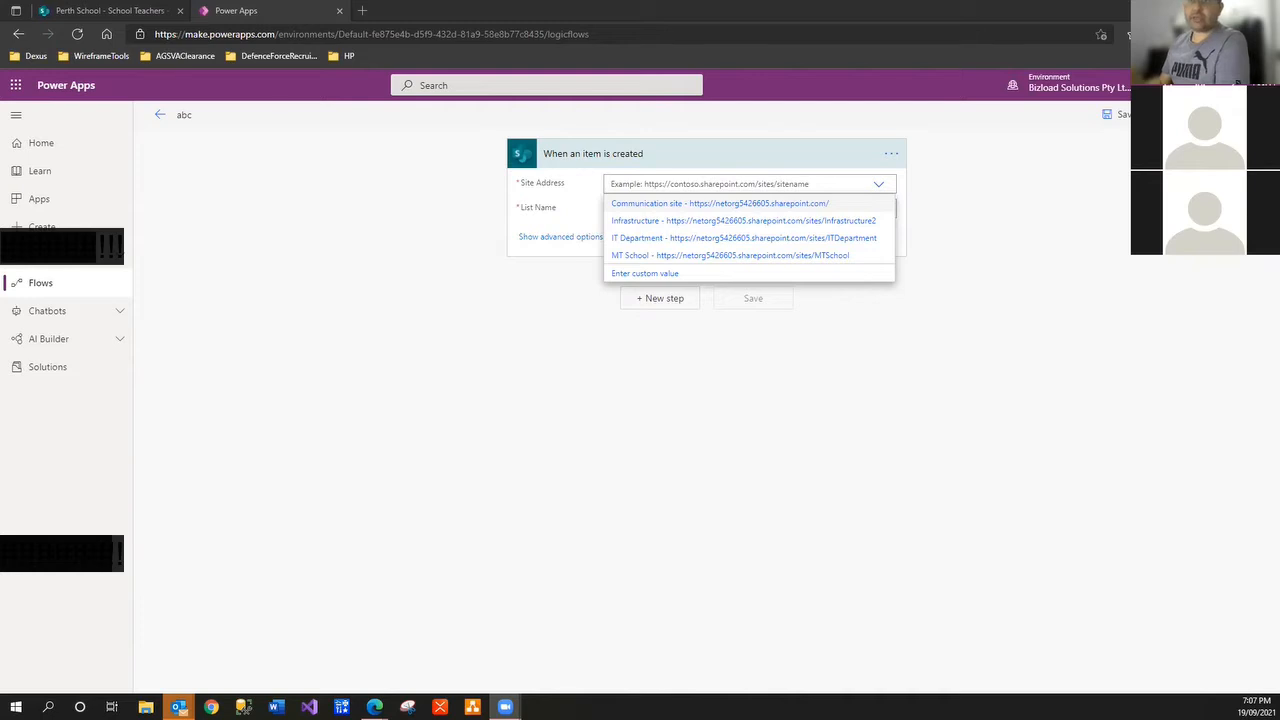
Return to the 'Perth School - School Teachers' browser tab showing its single teacher item
{"action": "left_click", "coordinate": [878, 188]}
{"action": "left_click", "coordinate": [878, 190]}
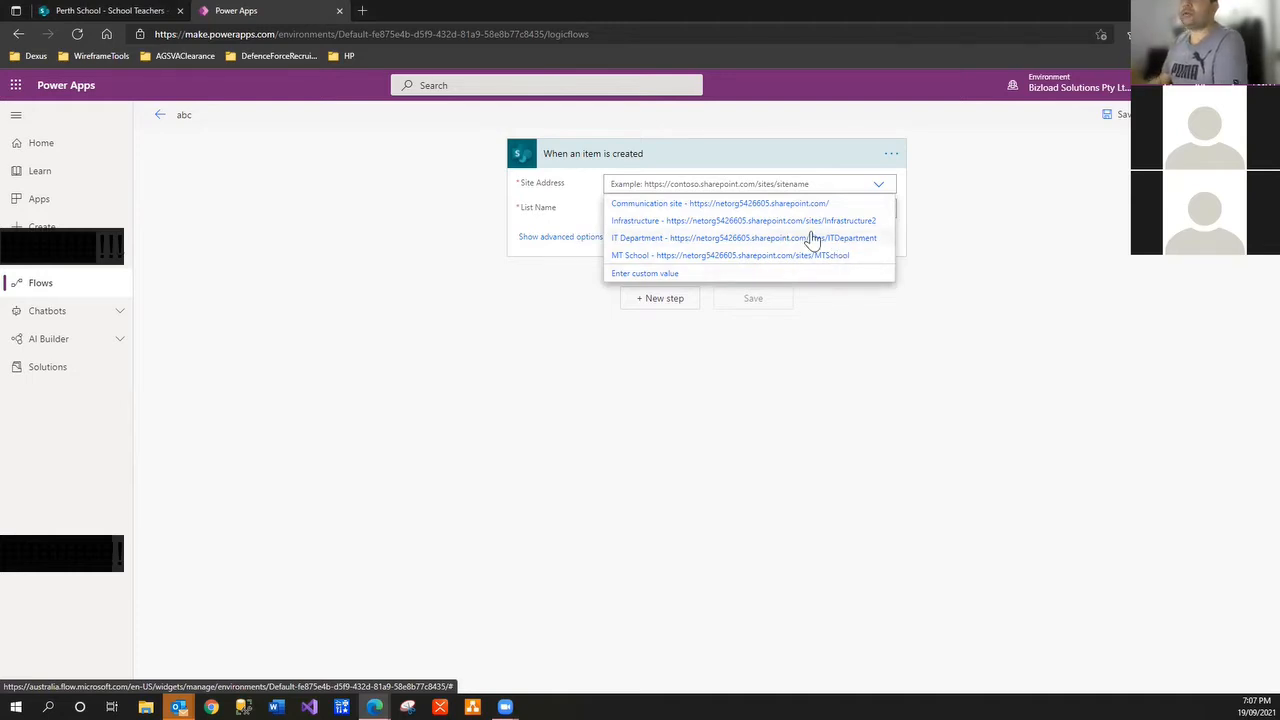
{"action": "left_click", "coordinate": [125, 18]}
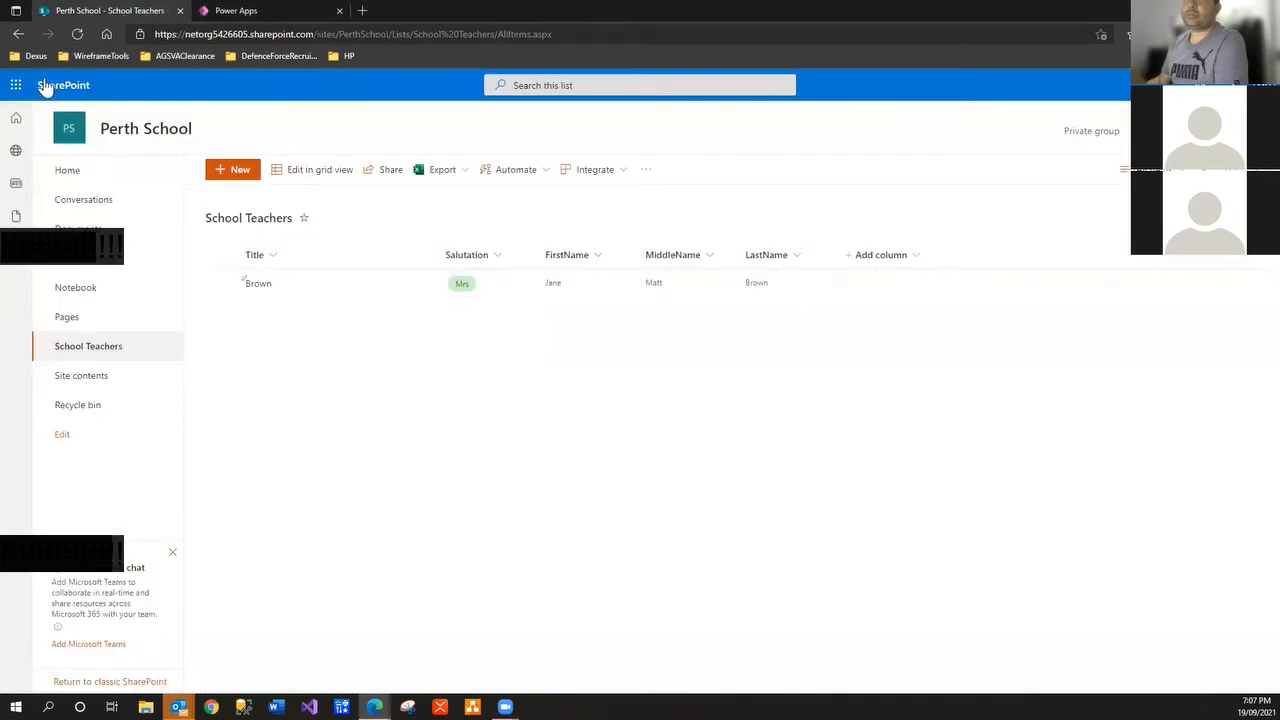
Go to the IT Department site and delete the School Students list from its list settings
{"action": "left_click", "coordinate": [17, 87]}
{"action": "left_click", "coordinate": [49, 281]}
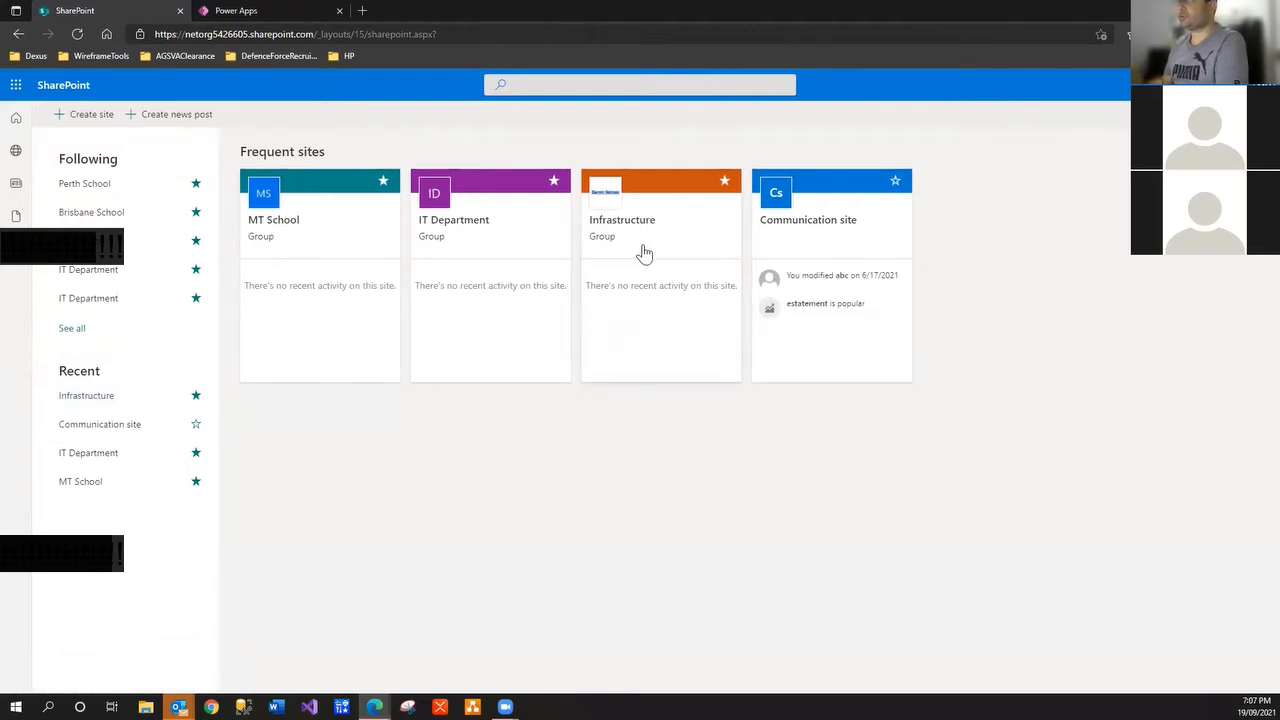
{"action": "left_click", "coordinate": [467, 232]}
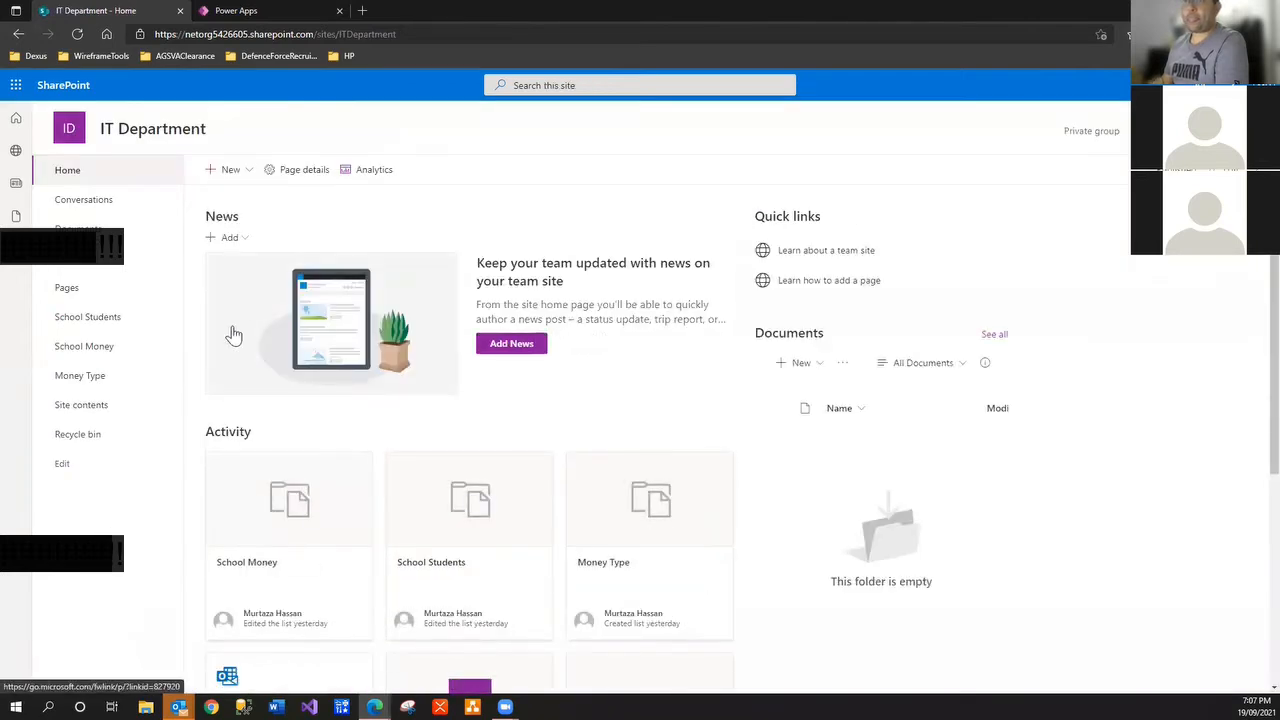
{"action": "left_click", "coordinate": [137, 326]}
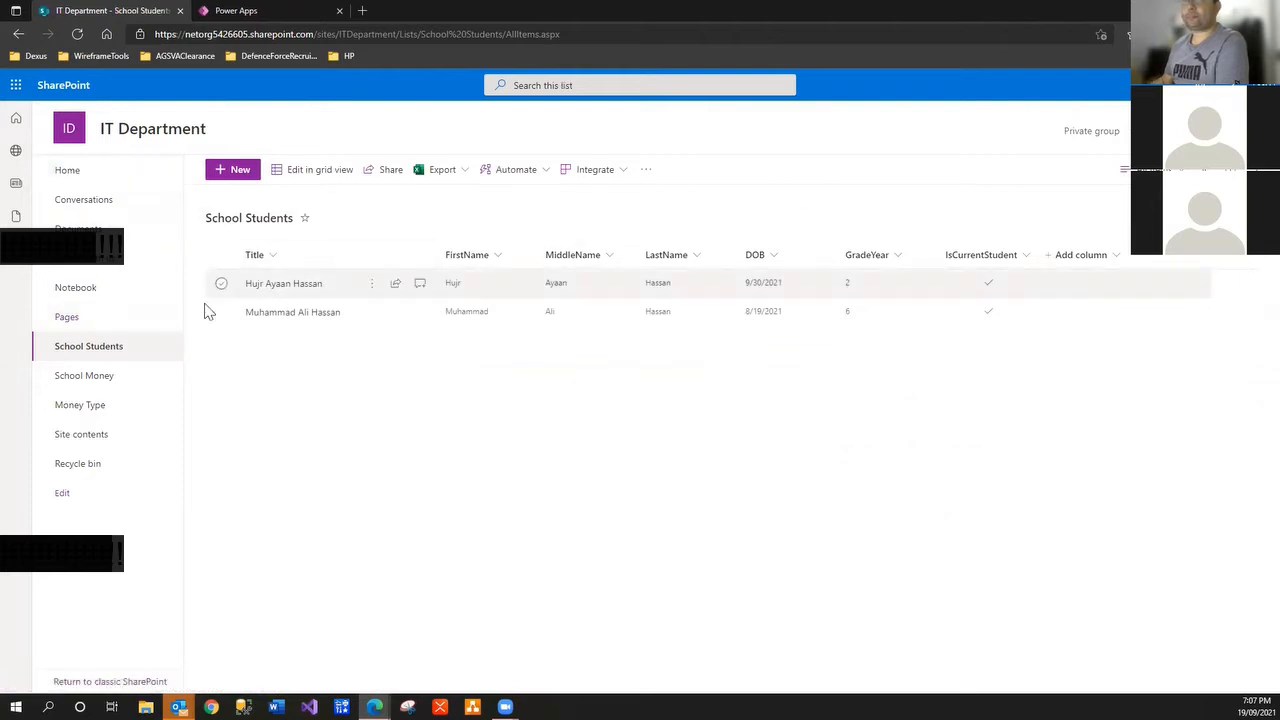
{"action": "left_click", "coordinate": [95, 170]}
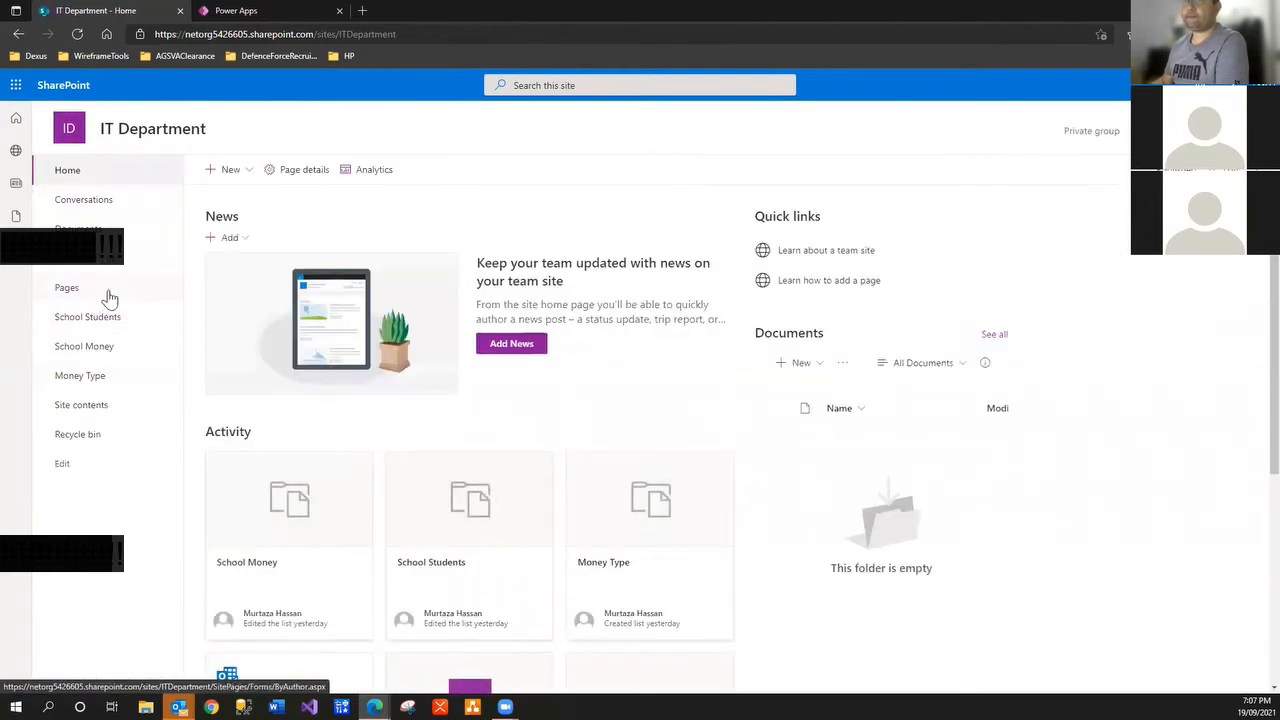
{"action": "left_click", "coordinate": [100, 320]}
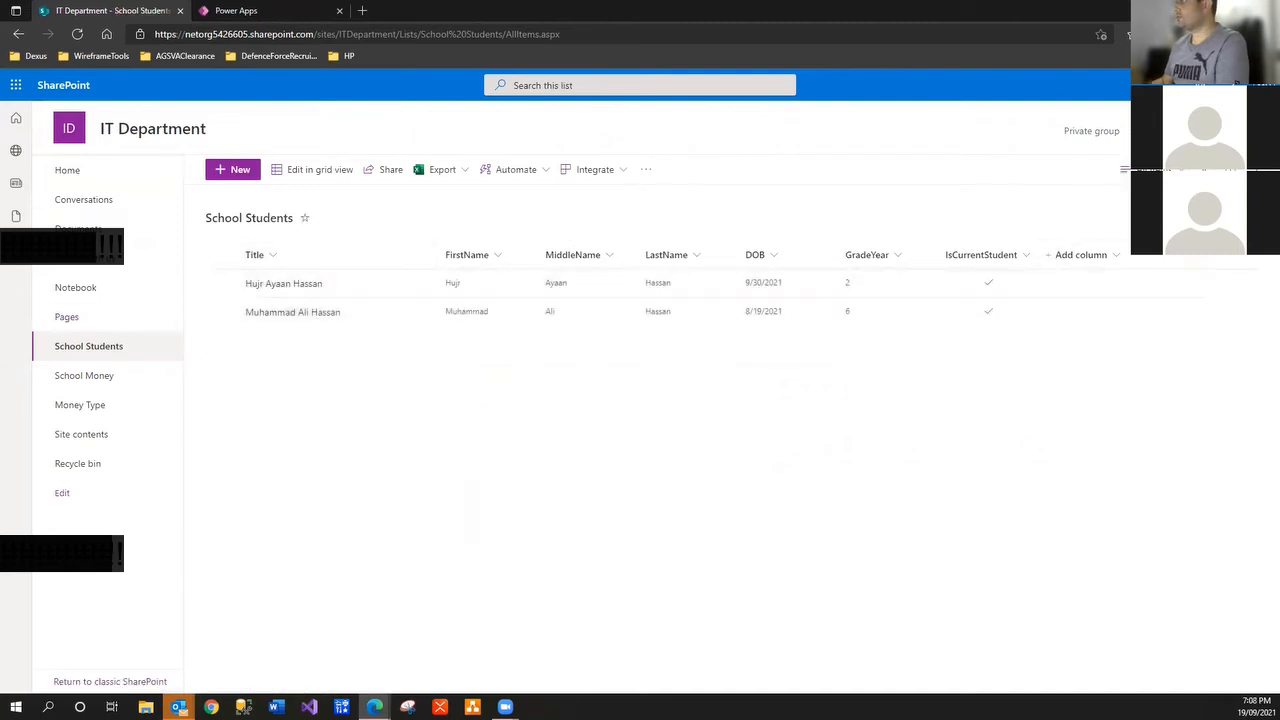
{"action": "left_click", "coordinate": [1204, 85]}
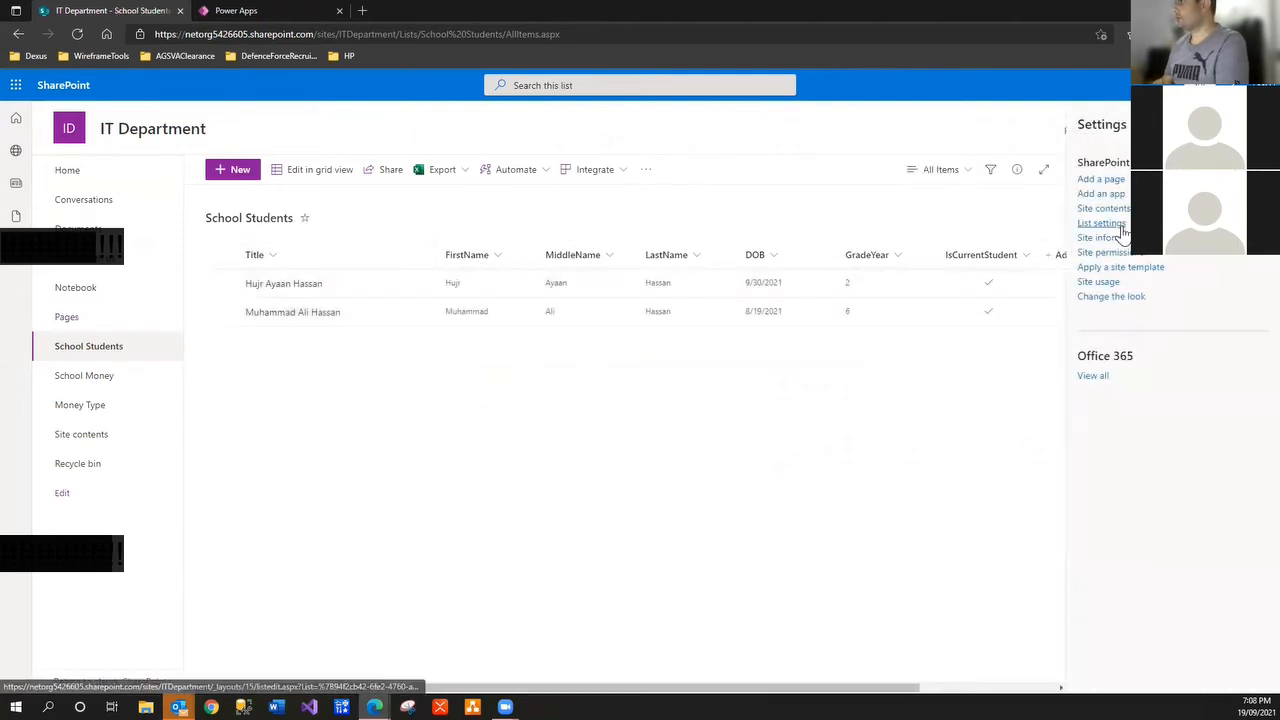
{"action": "left_click", "coordinate": [1119, 224]}
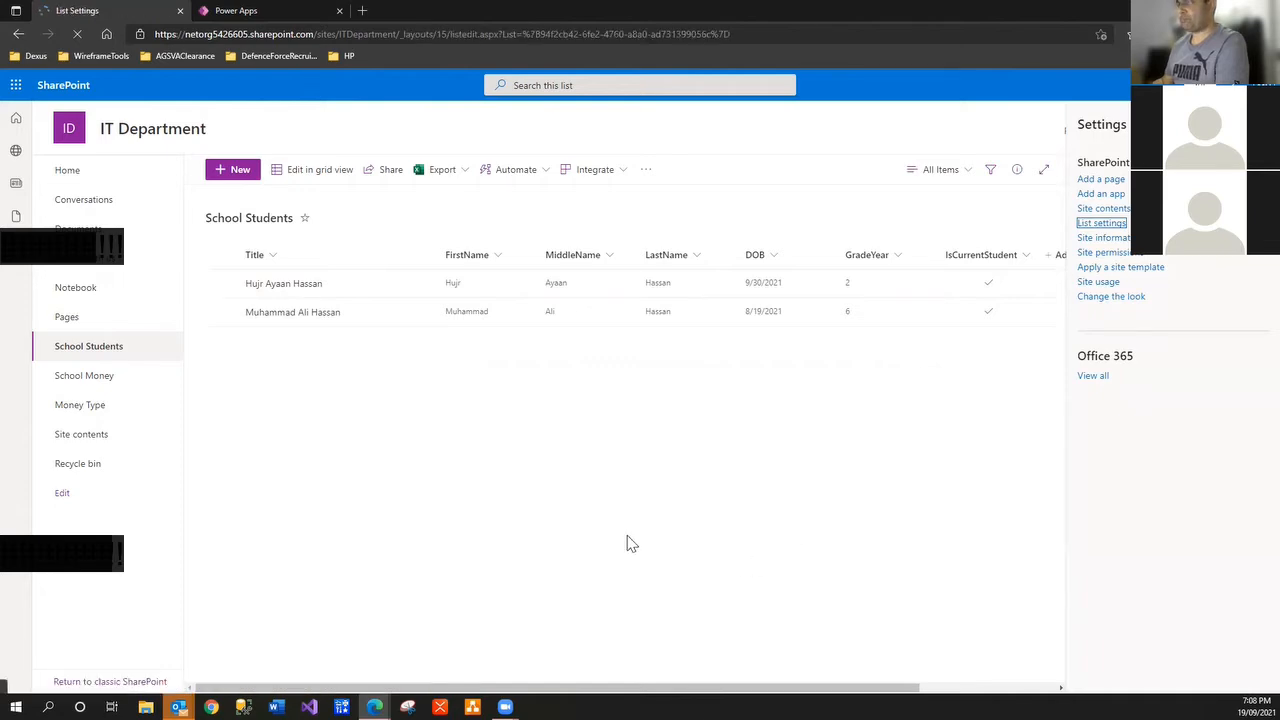
{"action": "scroll", "coordinate": [148, 377], "scroll_direction": "down", "scroll_amount": 3}
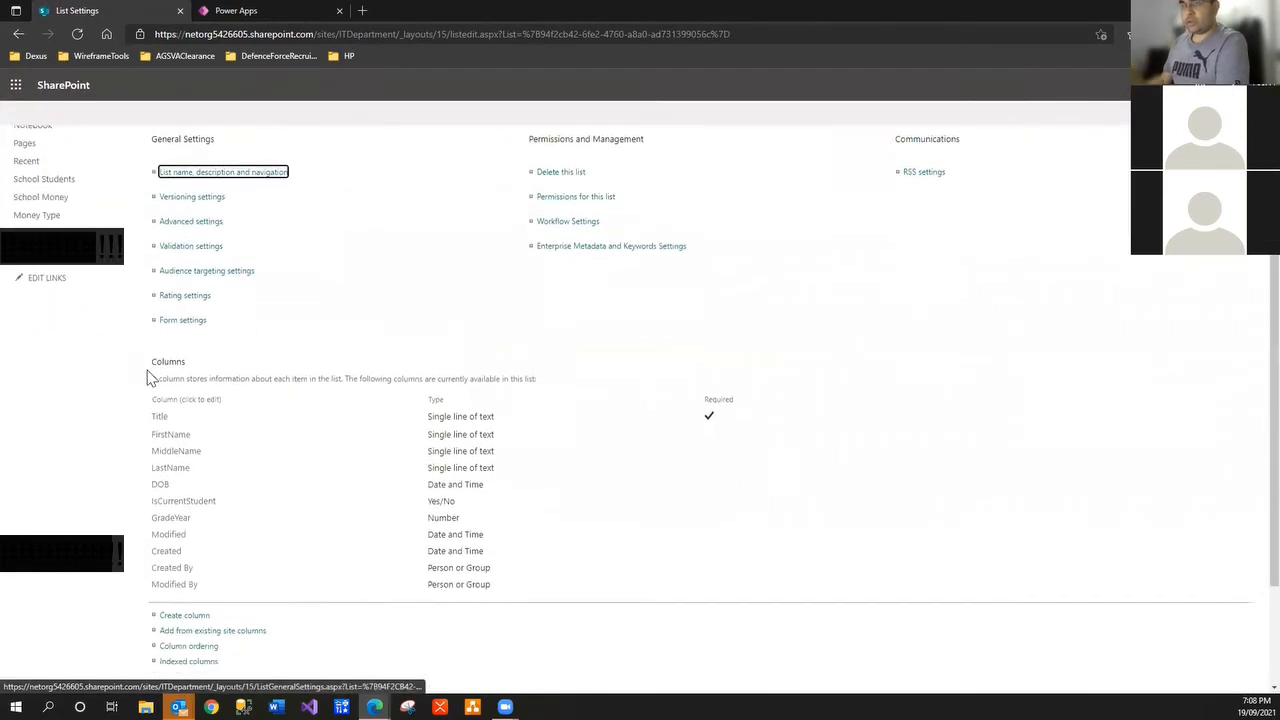
{"action": "scroll", "coordinate": [303, 480], "scroll_direction": "up", "scroll_amount": 3}
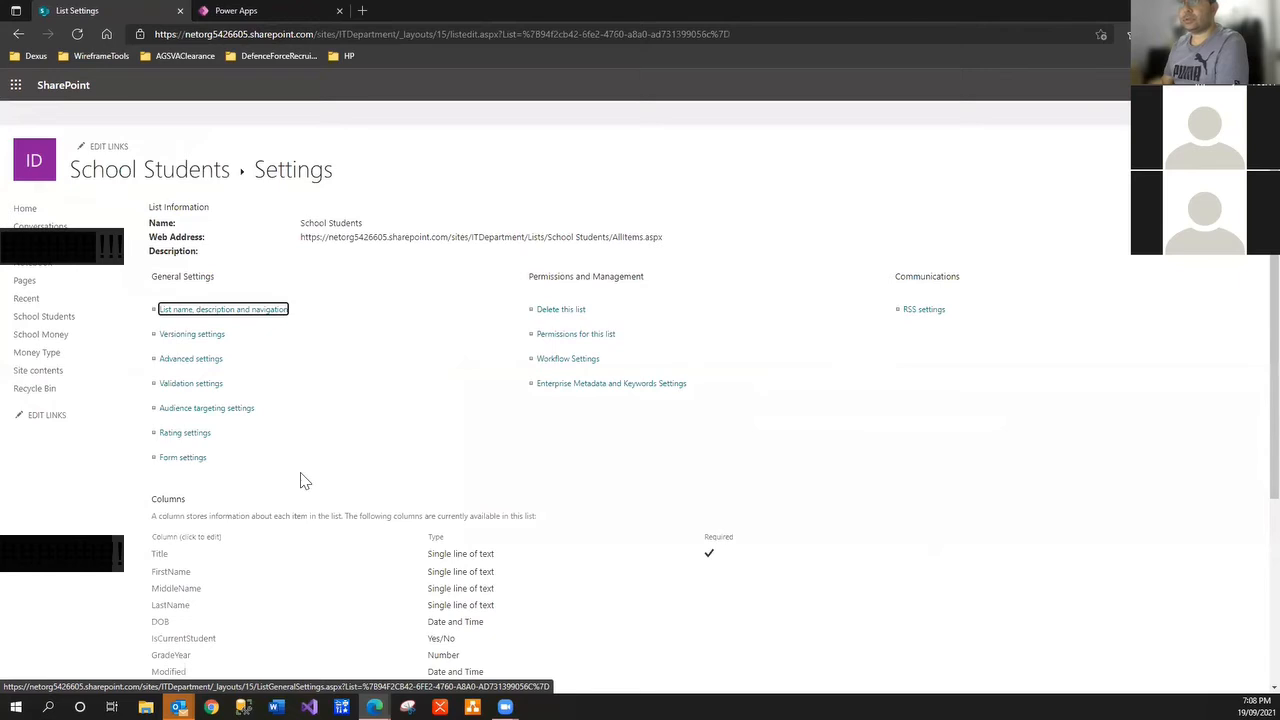
{"action": "left_click", "coordinate": [578, 313]}
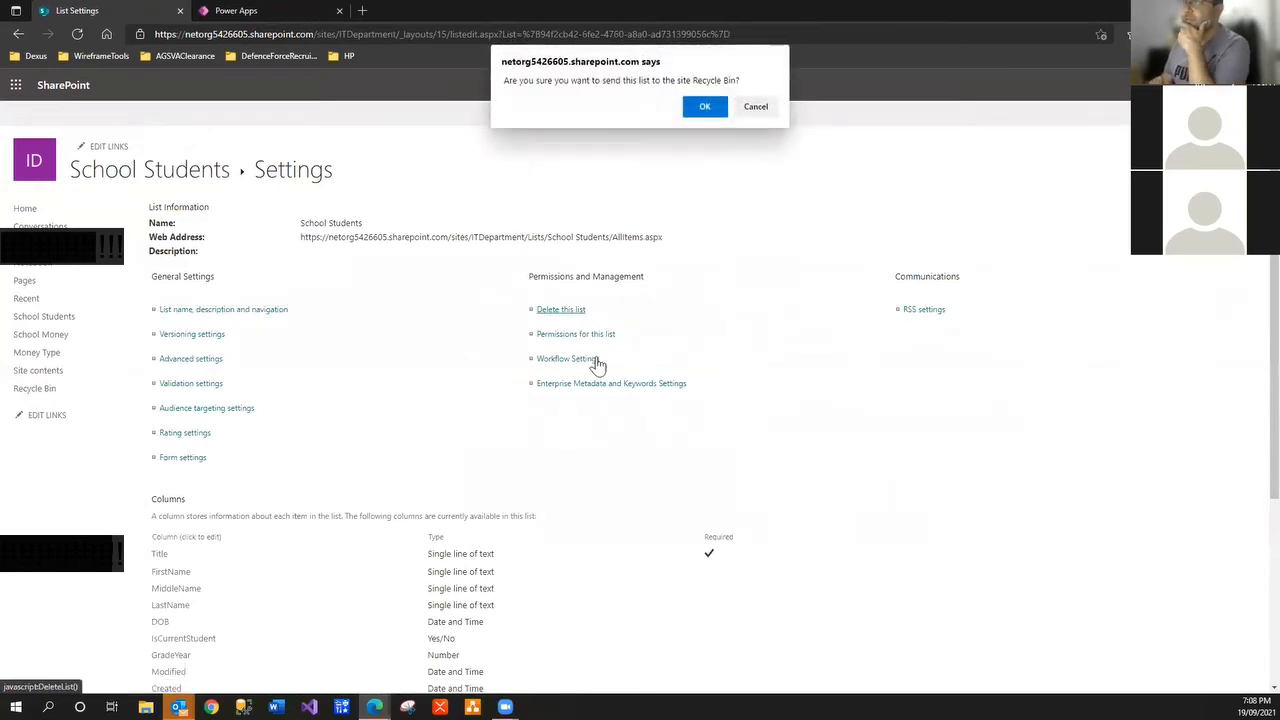
{"action": "left_click", "coordinate": [726, 110]}
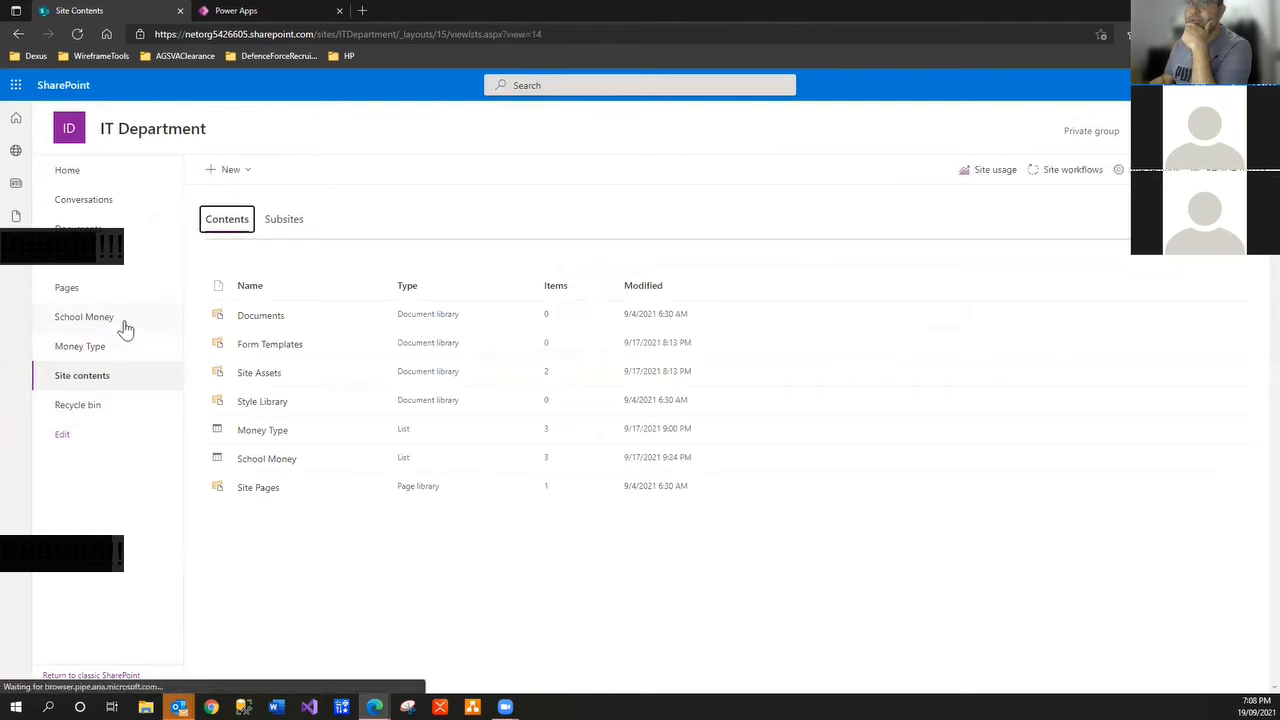
Delete the School Money list from its list settings
{"action": "left_click", "coordinate": [122, 320]}
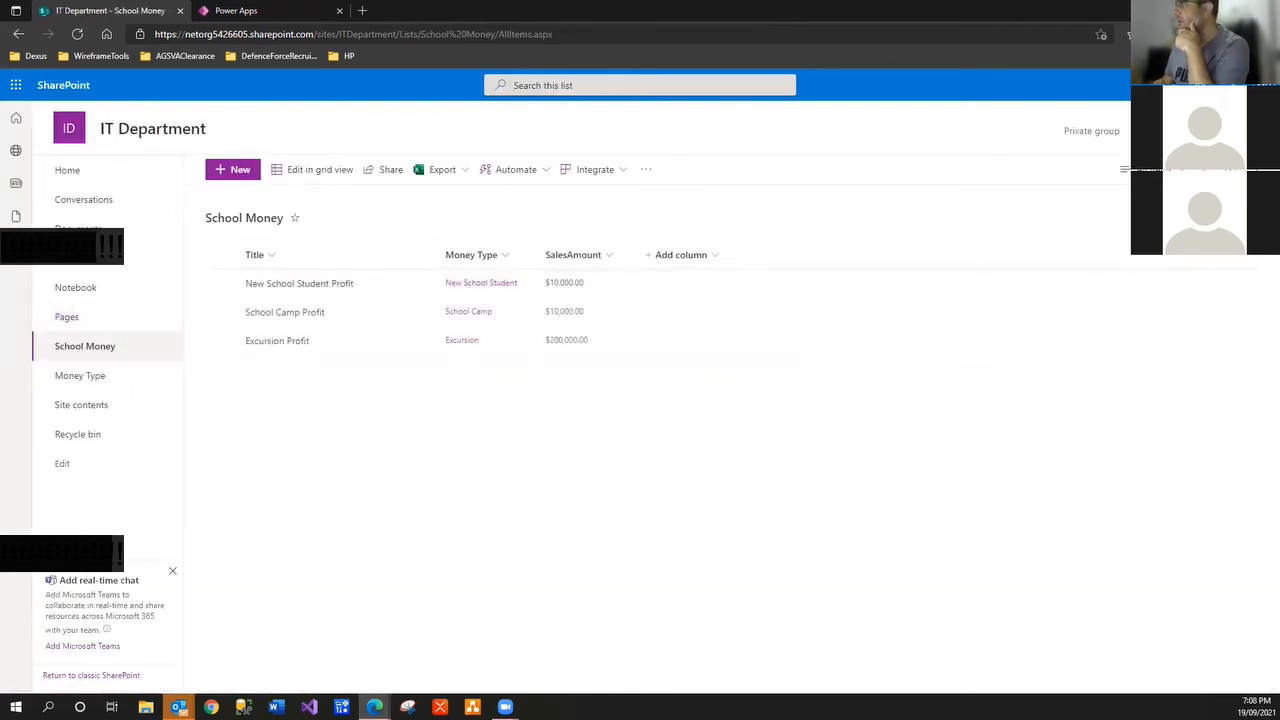
{"action": "left_click", "coordinate": [1200, 85]}
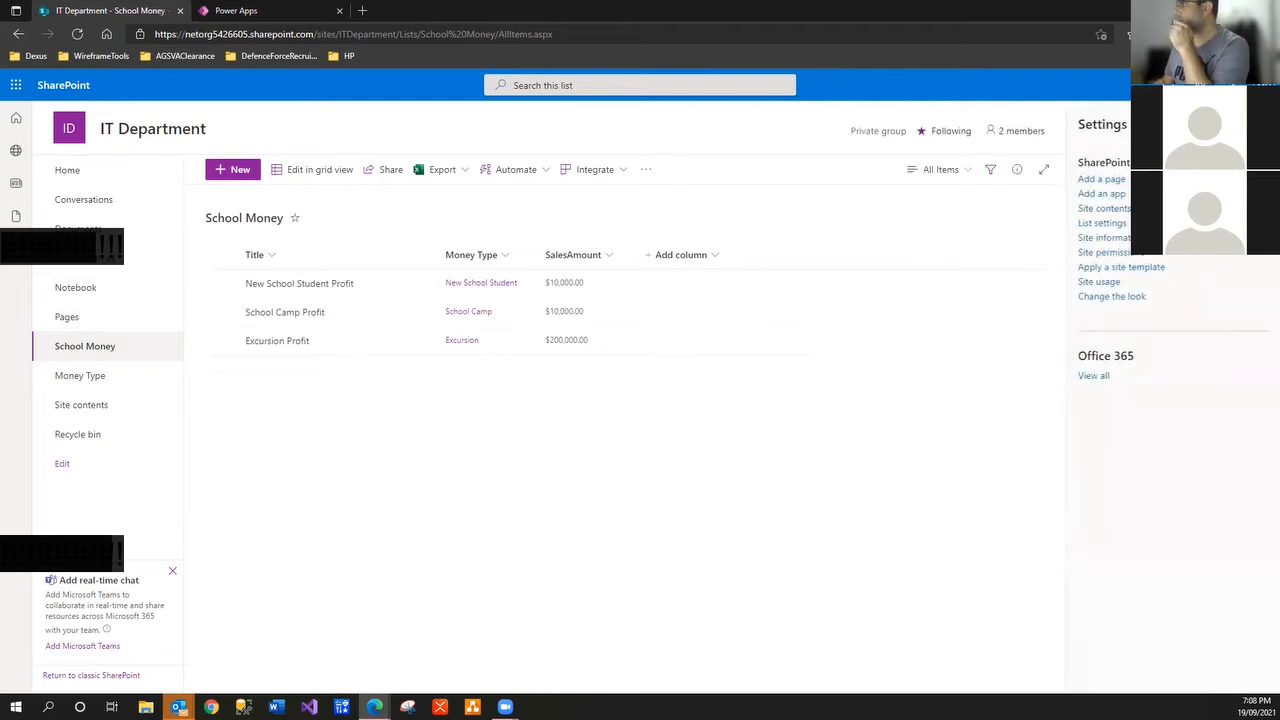
{"action": "left_click", "coordinate": [1118, 225]}
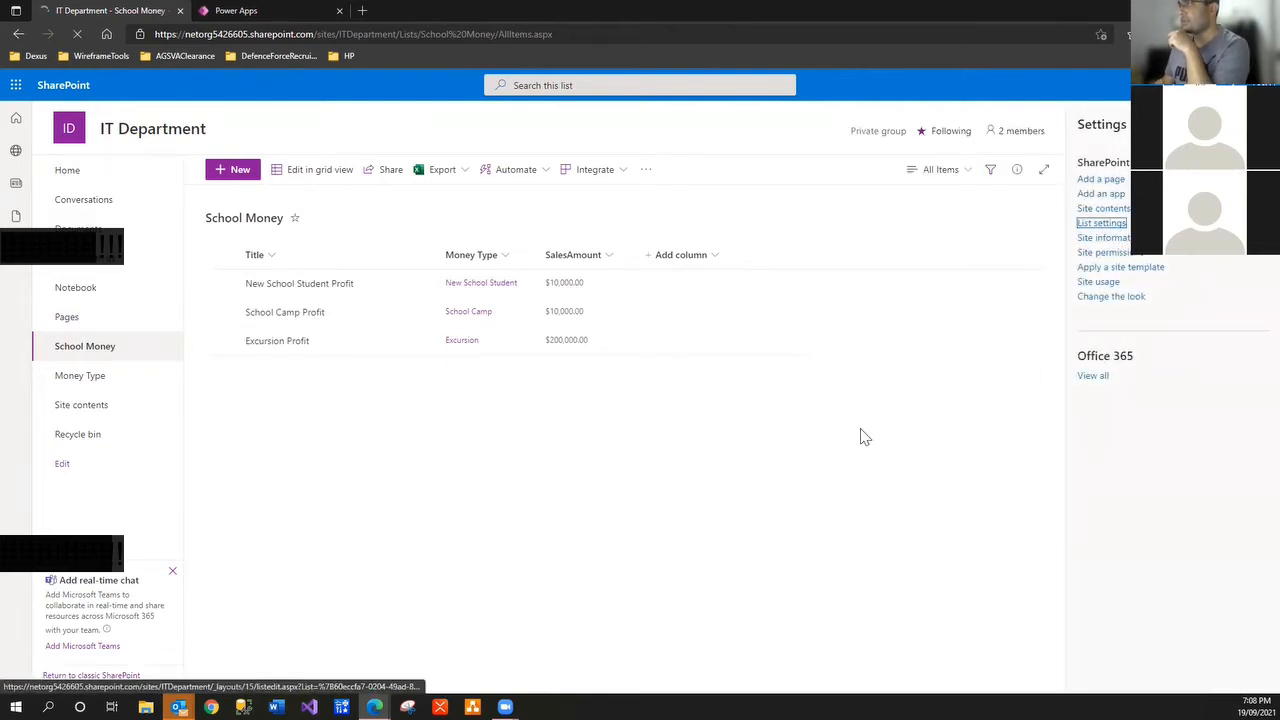
{"action": "left_click", "coordinate": [560, 312]}
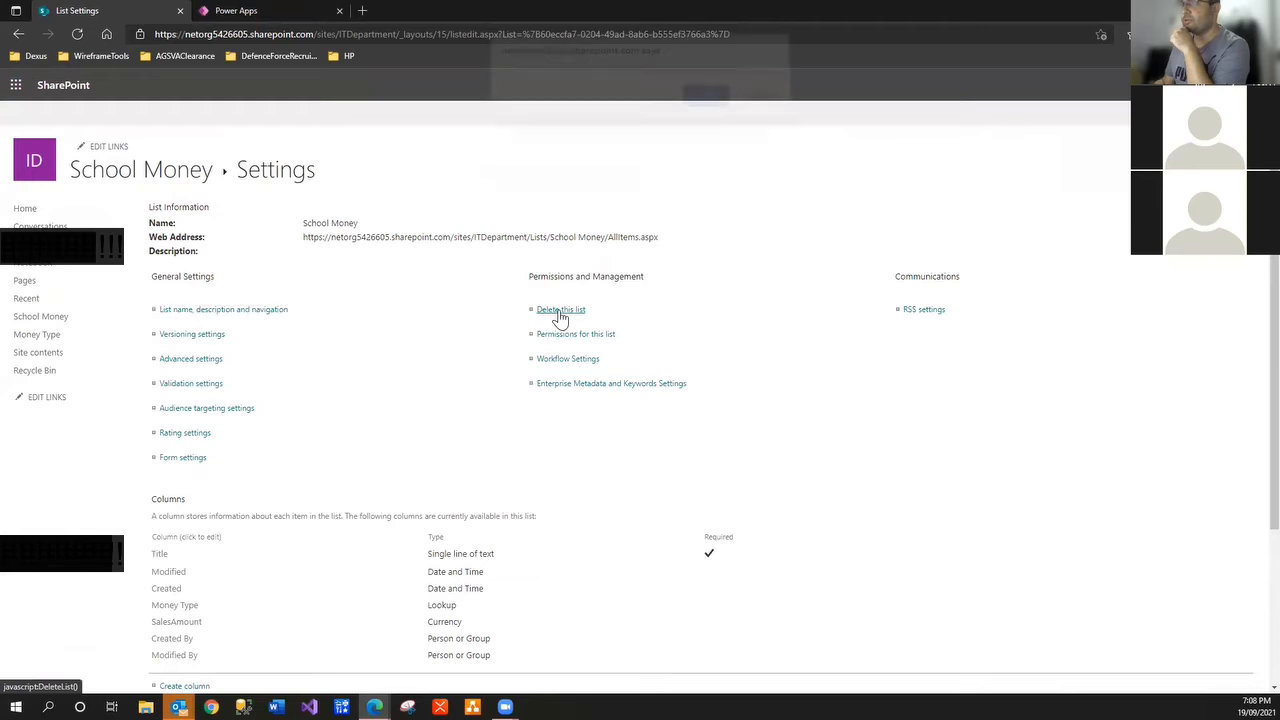
{"action": "left_click", "coordinate": [705, 96]}
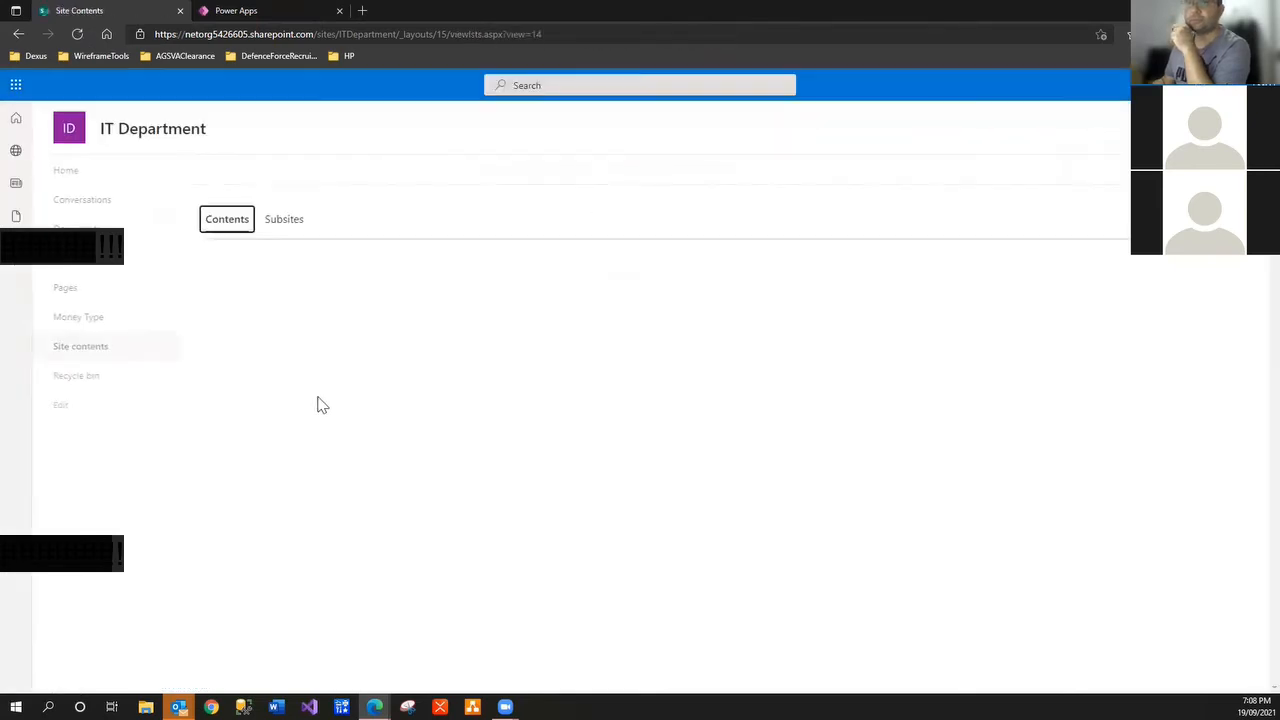
Delete the Money Type list, sending it to the Recycle Bin
{"action": "left_click", "coordinate": [110, 330]}
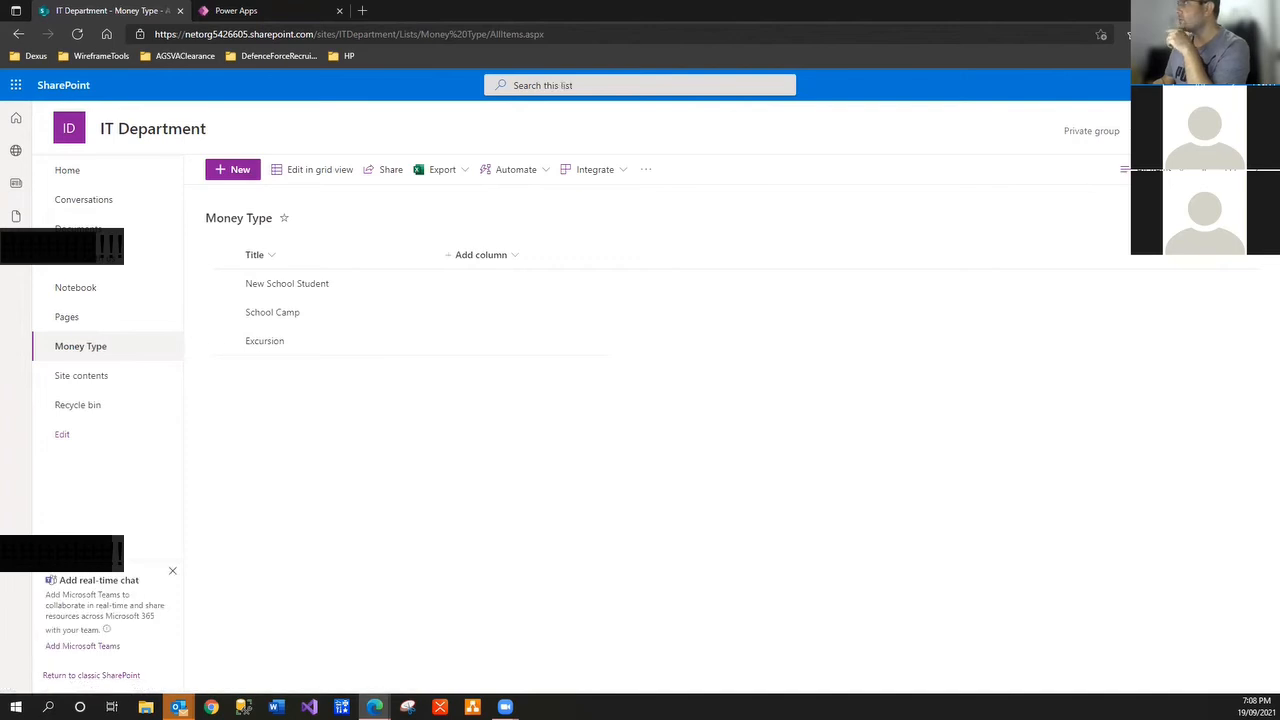
{"action": "left_click", "coordinate": [1190, 85]}
{"action": "left_click", "coordinate": [1119, 229]}
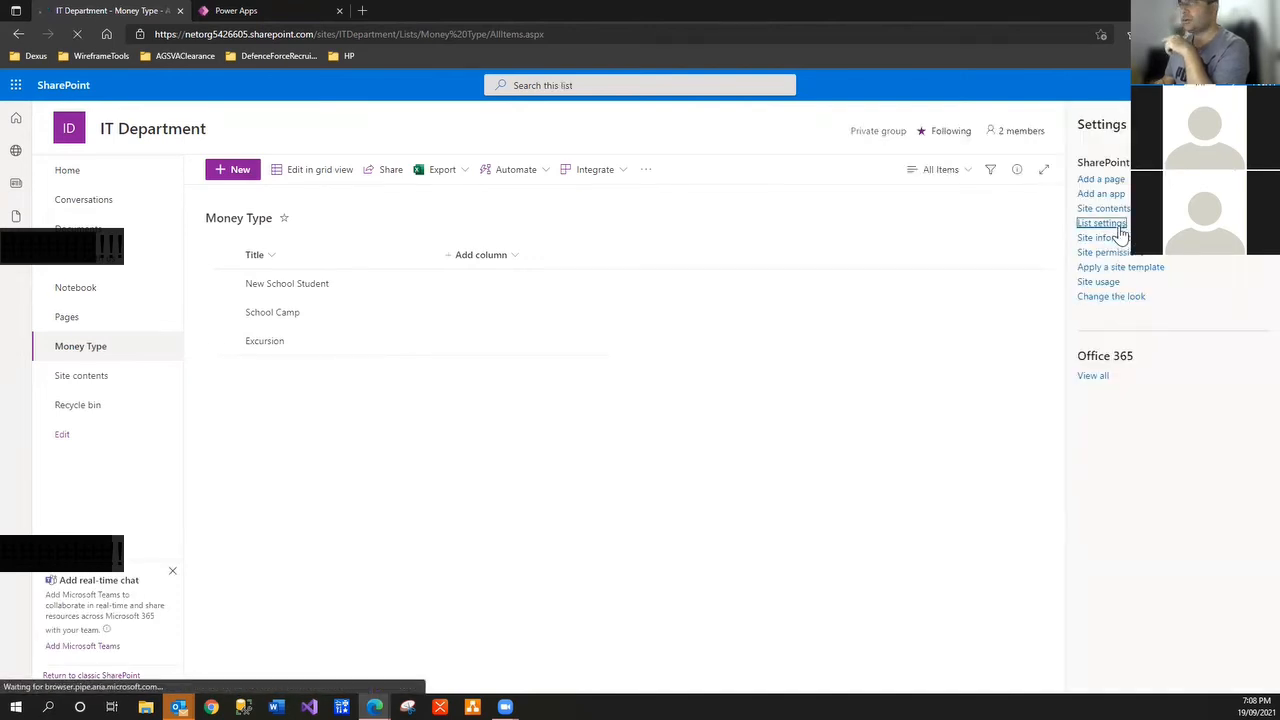
{"action": "left_click", "coordinate": [550, 311]}
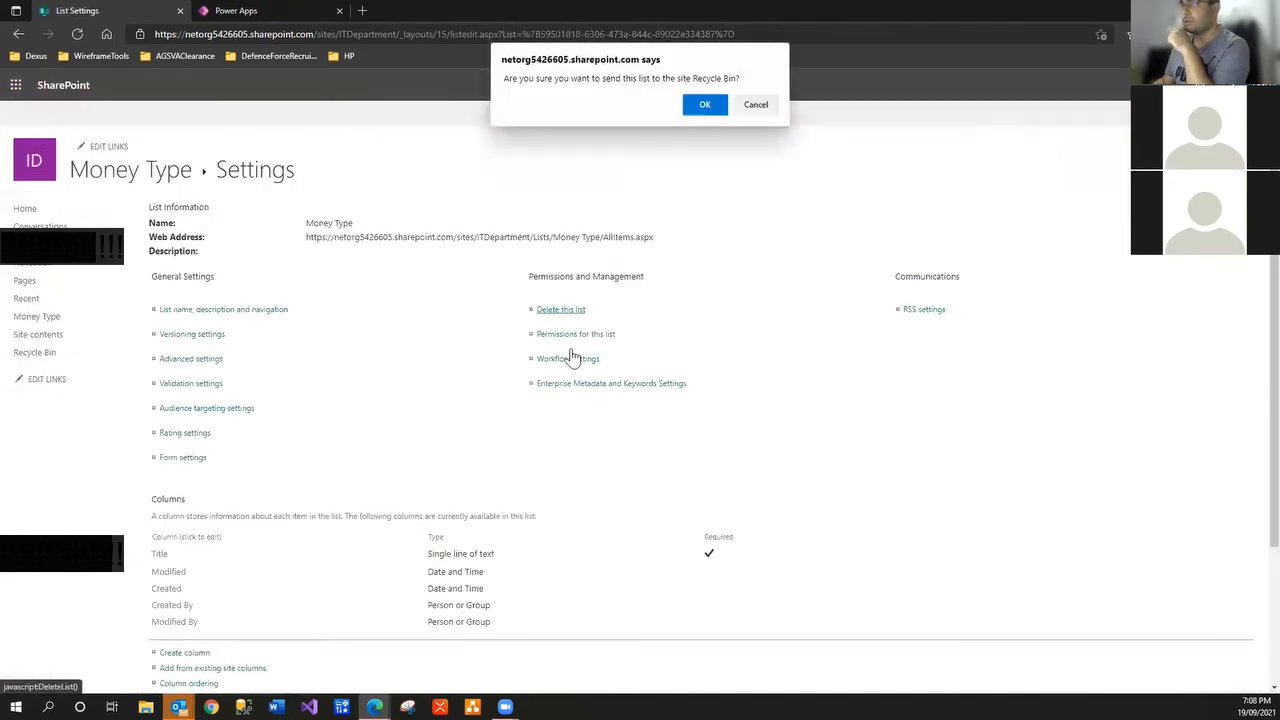
{"action": "left_click", "coordinate": [705, 104]}
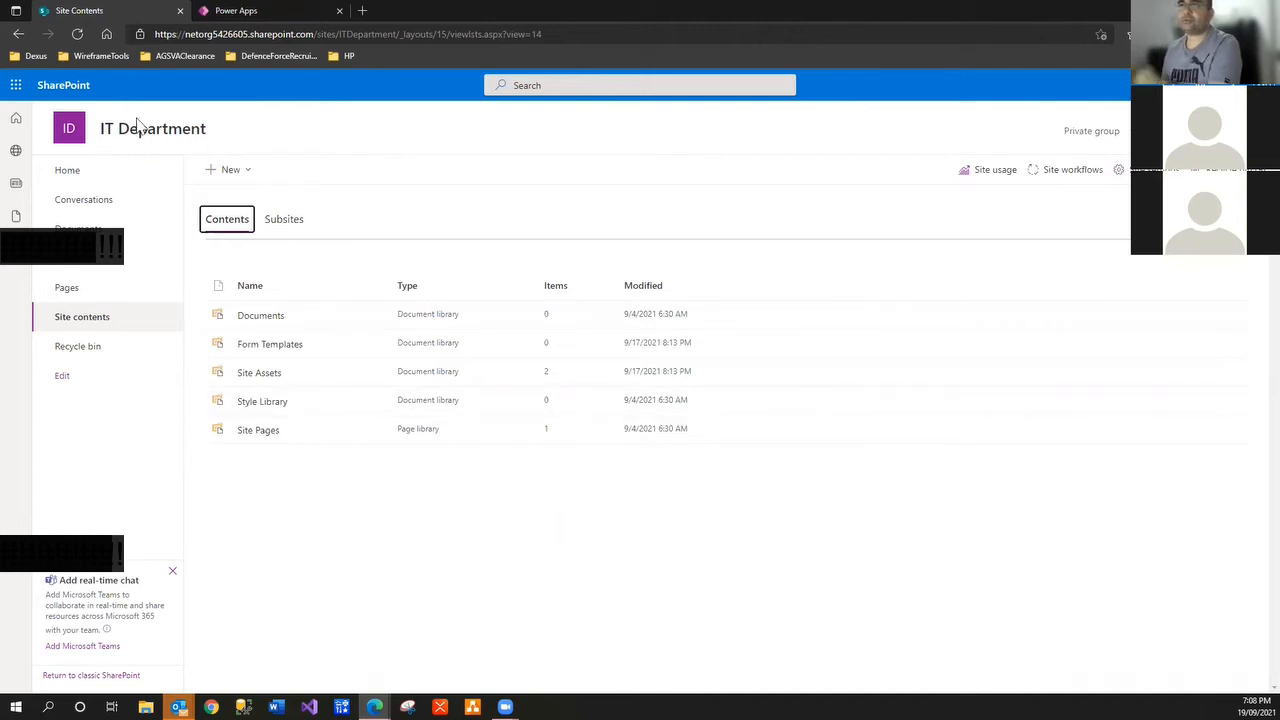
{"action": "mouse_move", "coordinate": [160, 133]}
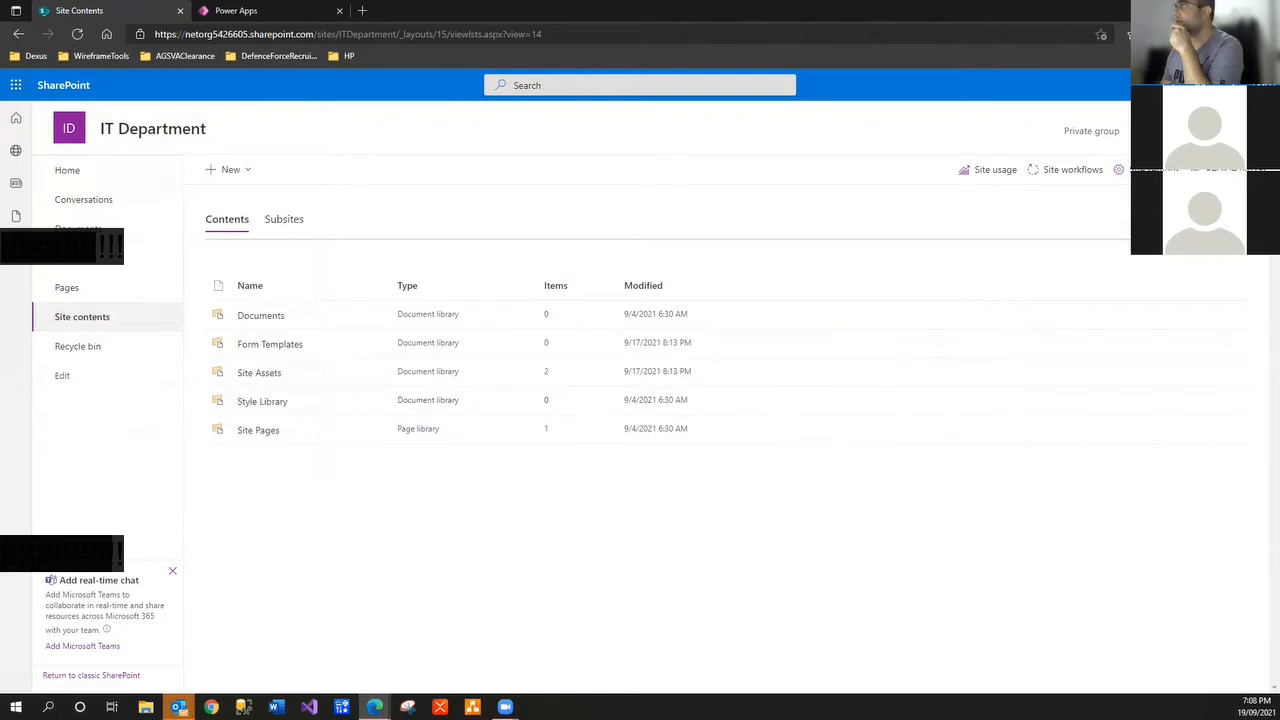
Enter Darwin School as the site name and description in Site information
{"action": "left_click", "coordinate": [1200, 85]}
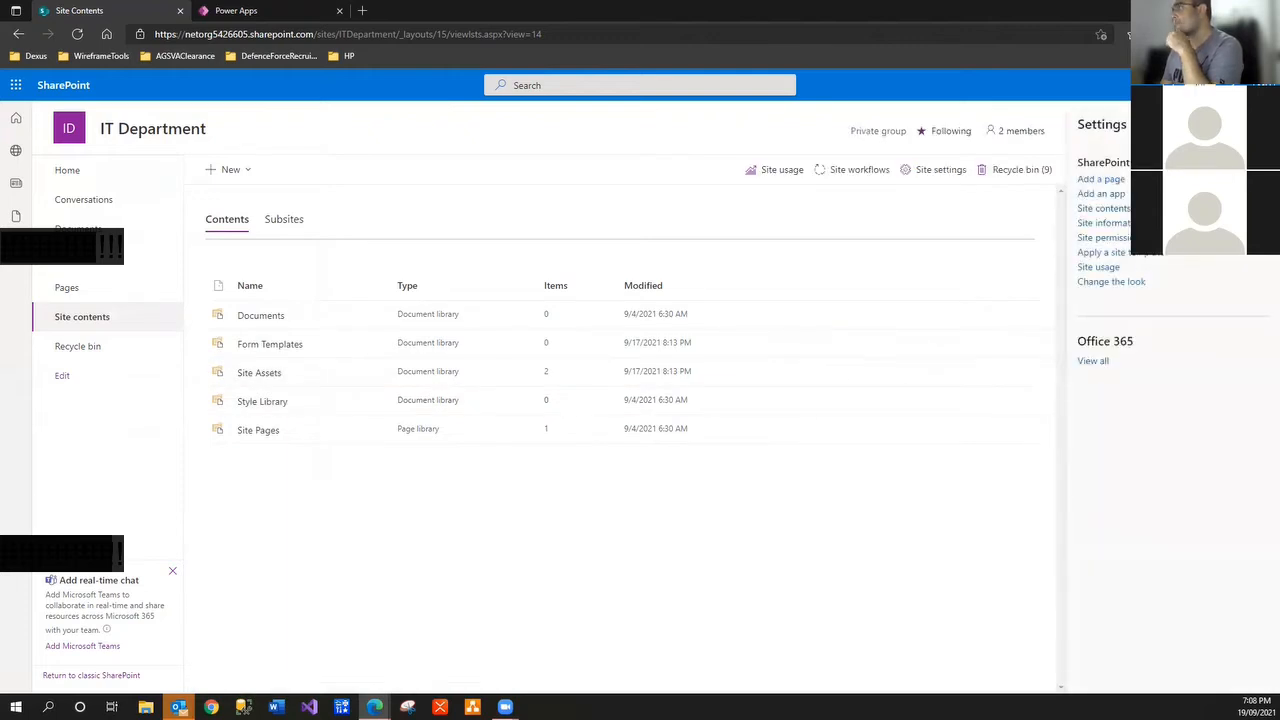
{"action": "left_click", "coordinate": [1103, 222]}
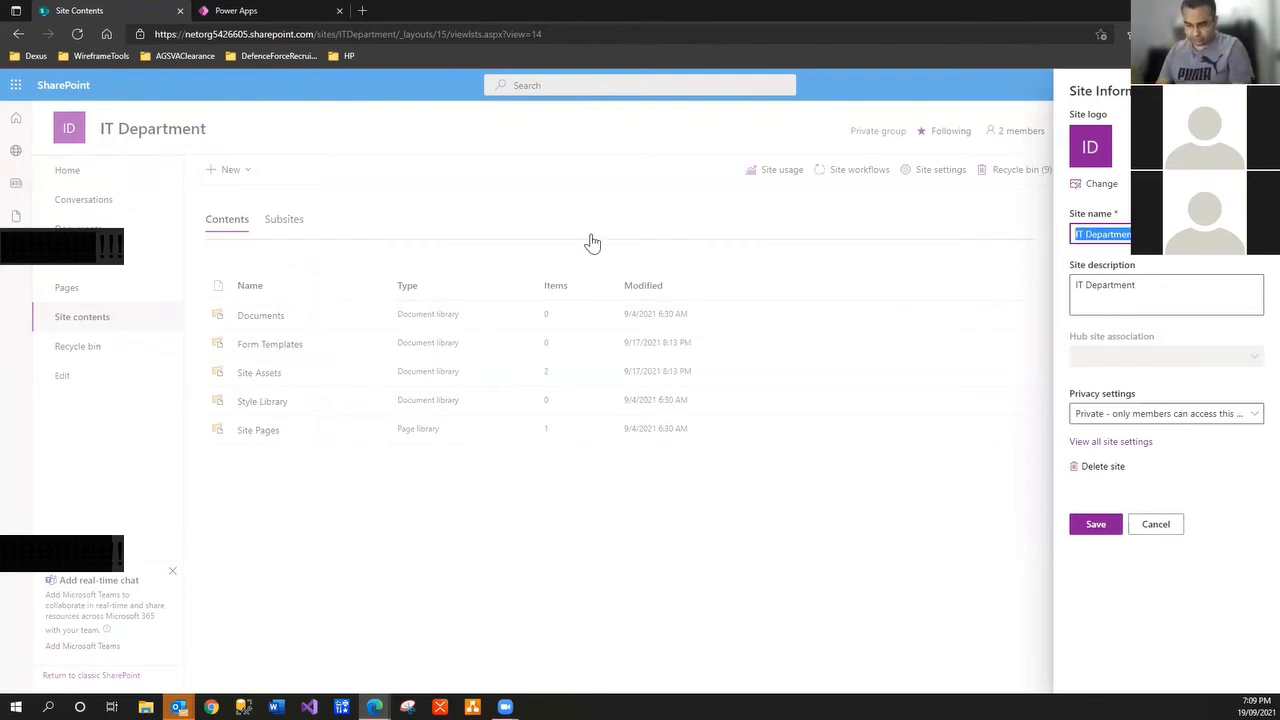
{"action": "type", "text": "Darwin "}
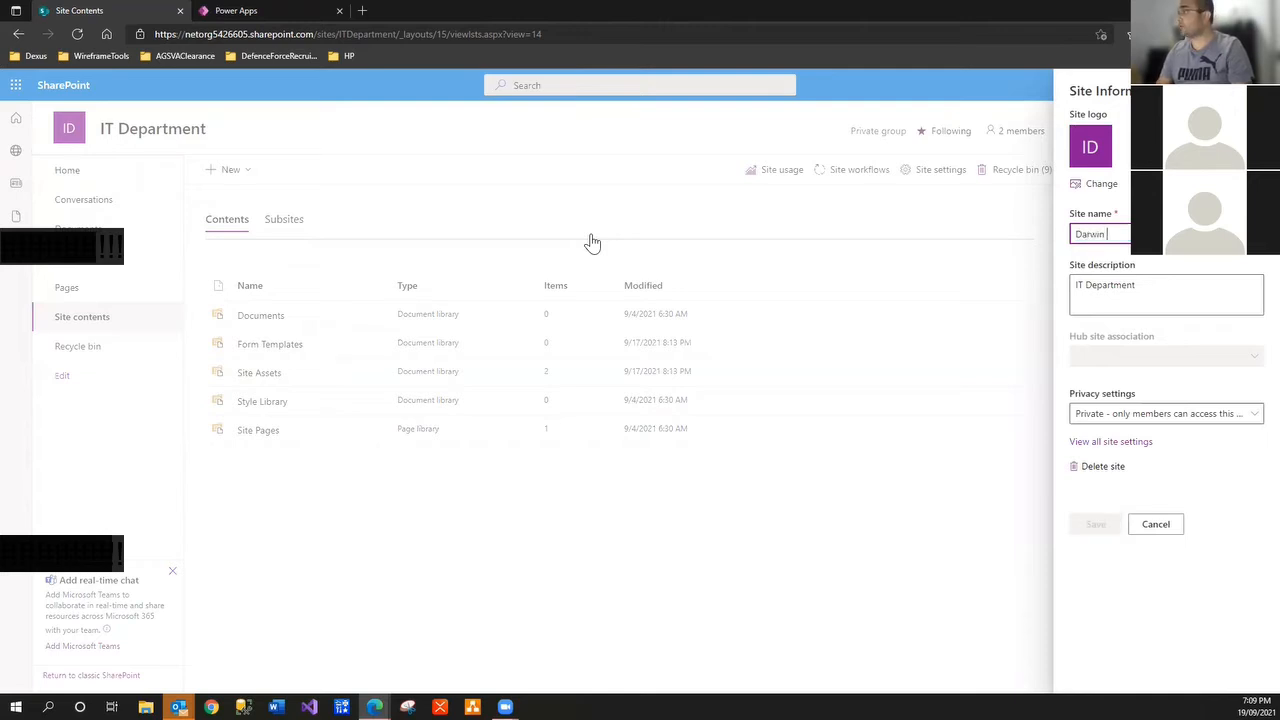
{"action": "type", "text": "Schoo"}
{"action": "key", "text": "ctrl+a"}
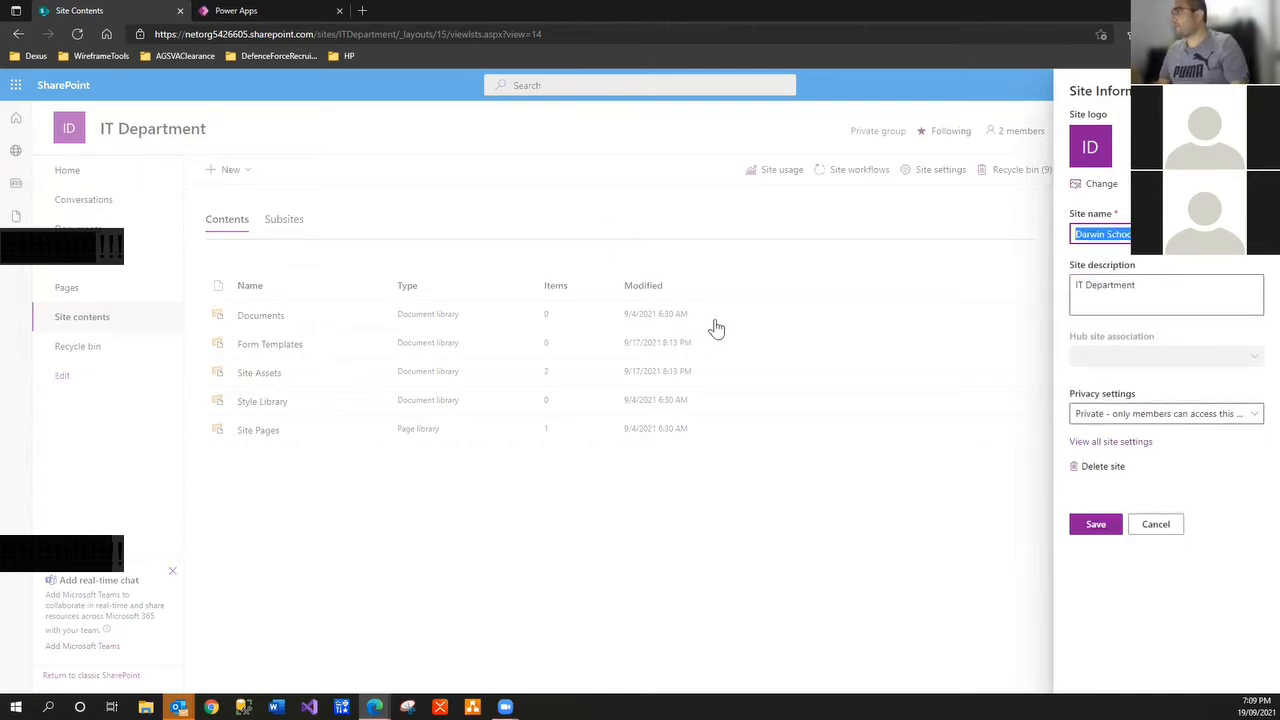
{"action": "key", "text": "ctrl+c"}
{"action": "left_click", "coordinate": [1185, 284]}
{"action": "key", "text": "ctrl+a"}
{"action": "key", "text": "ctrl+v"}
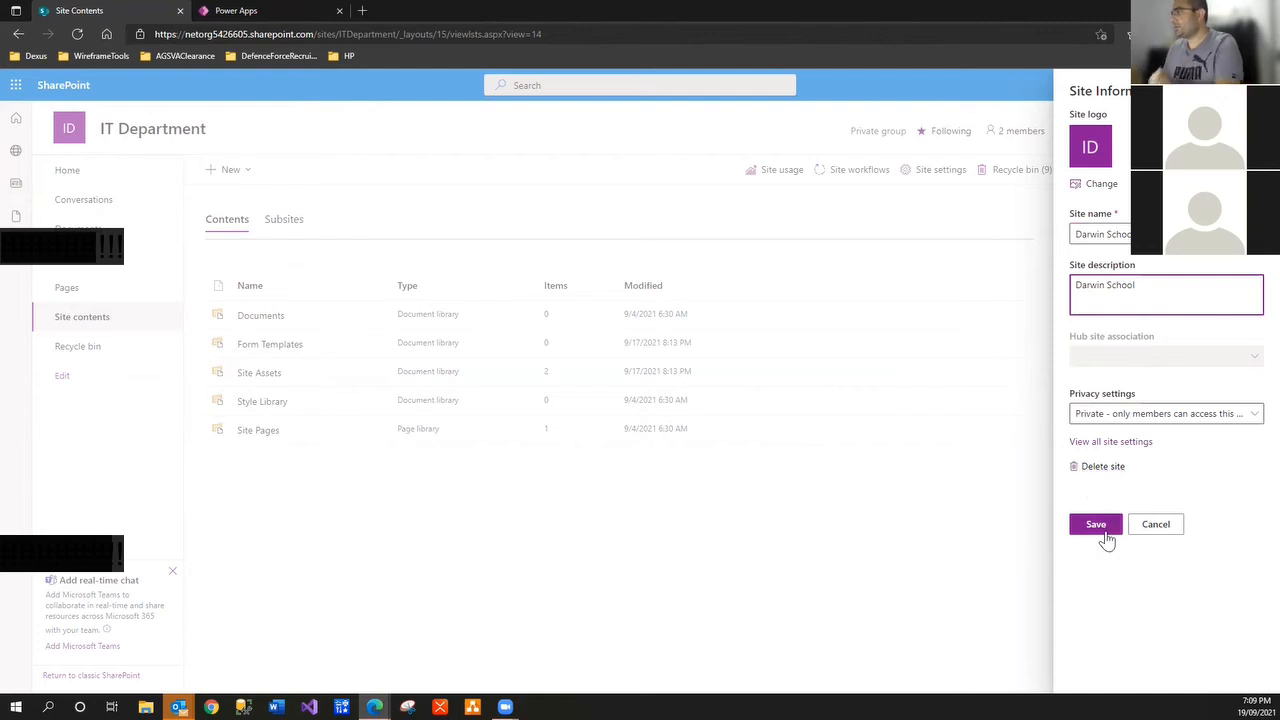
Discard the site information edits and bring up the New menu on site contents
{"action": "left_click", "coordinate": [1156, 525]}
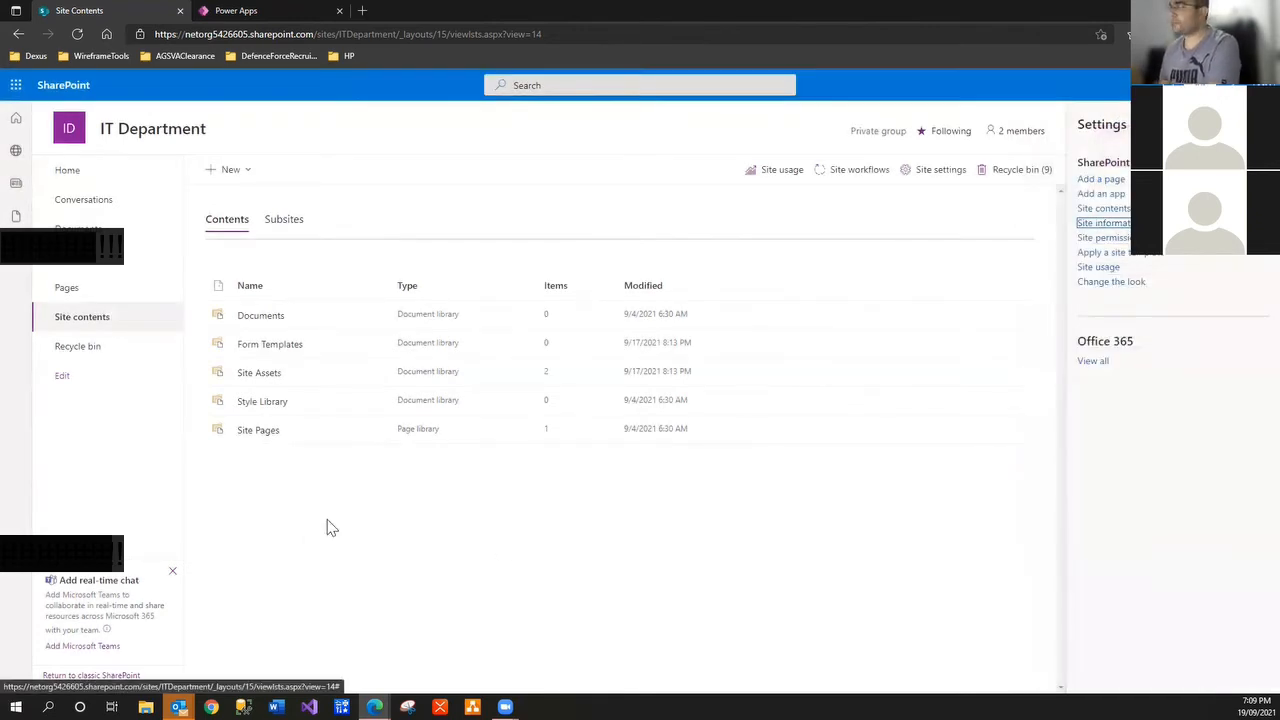
{"action": "left_click", "coordinate": [1258, 124]}
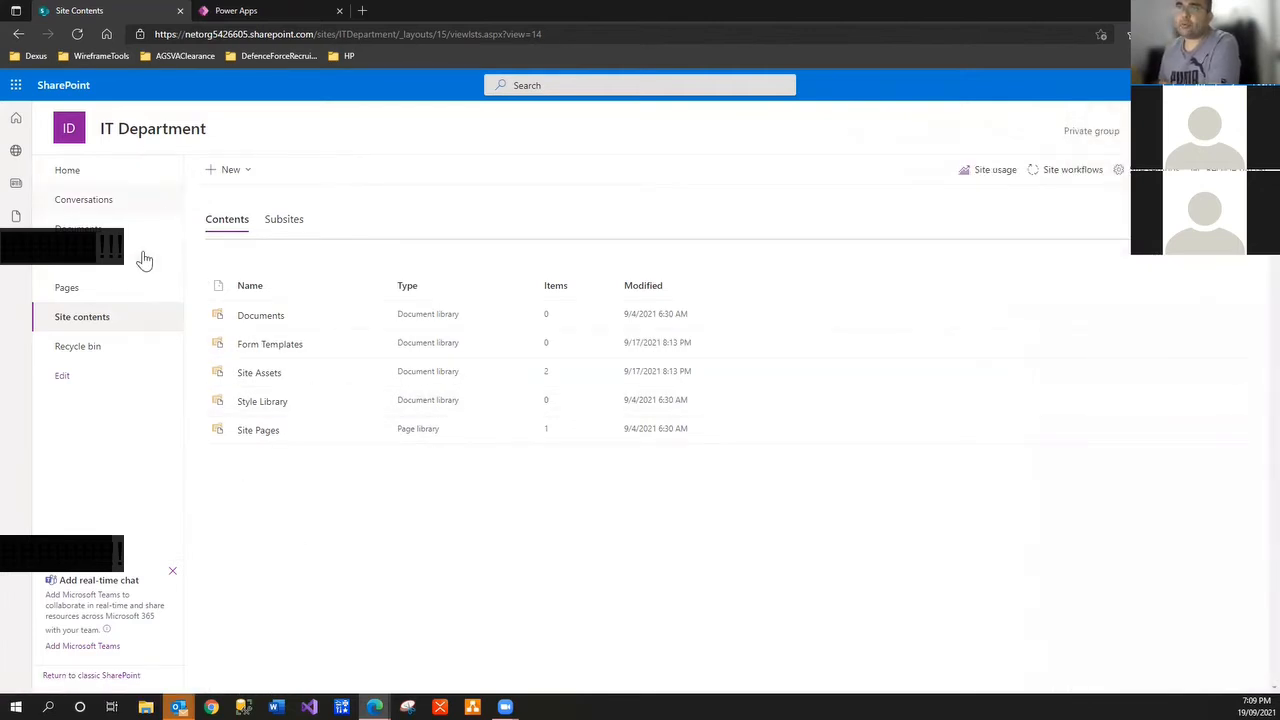
{"action": "left_click", "coordinate": [243, 172]}
Create a blank list named 'School Teachers' on the IT Department site
{"action": "left_click", "coordinate": [246, 197]}
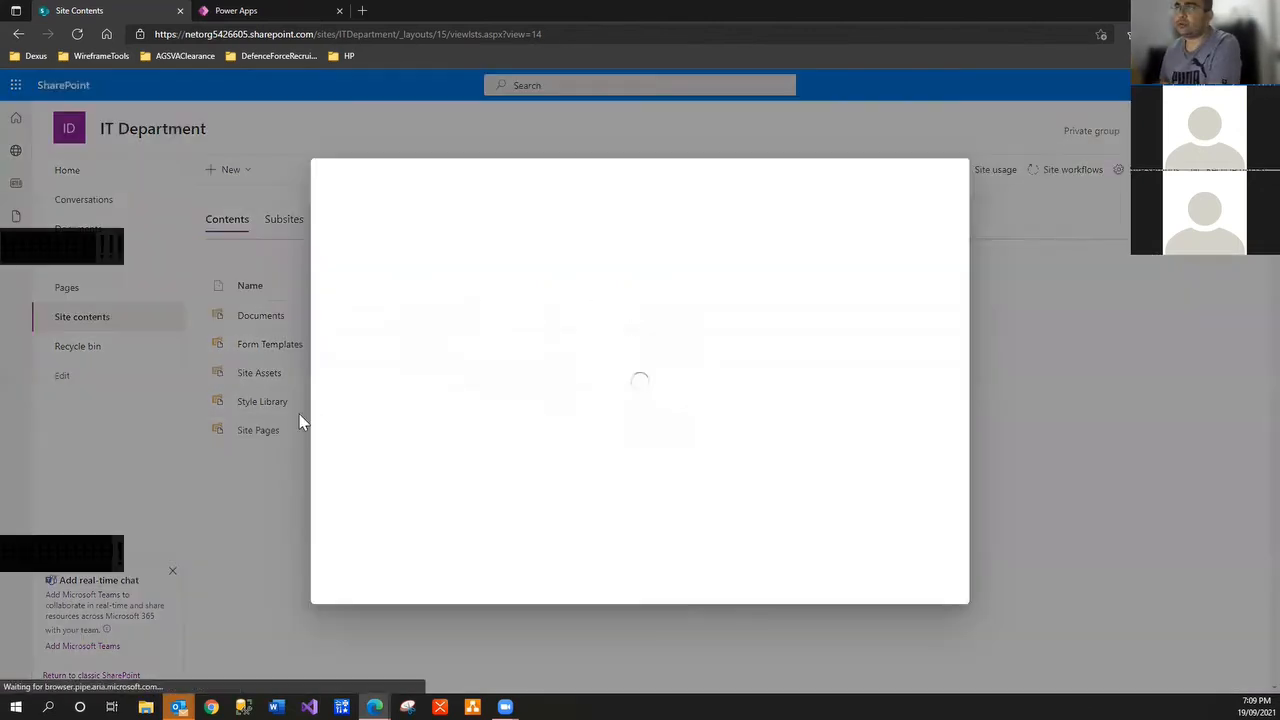
{"action": "left_click", "coordinate": [367, 283]}
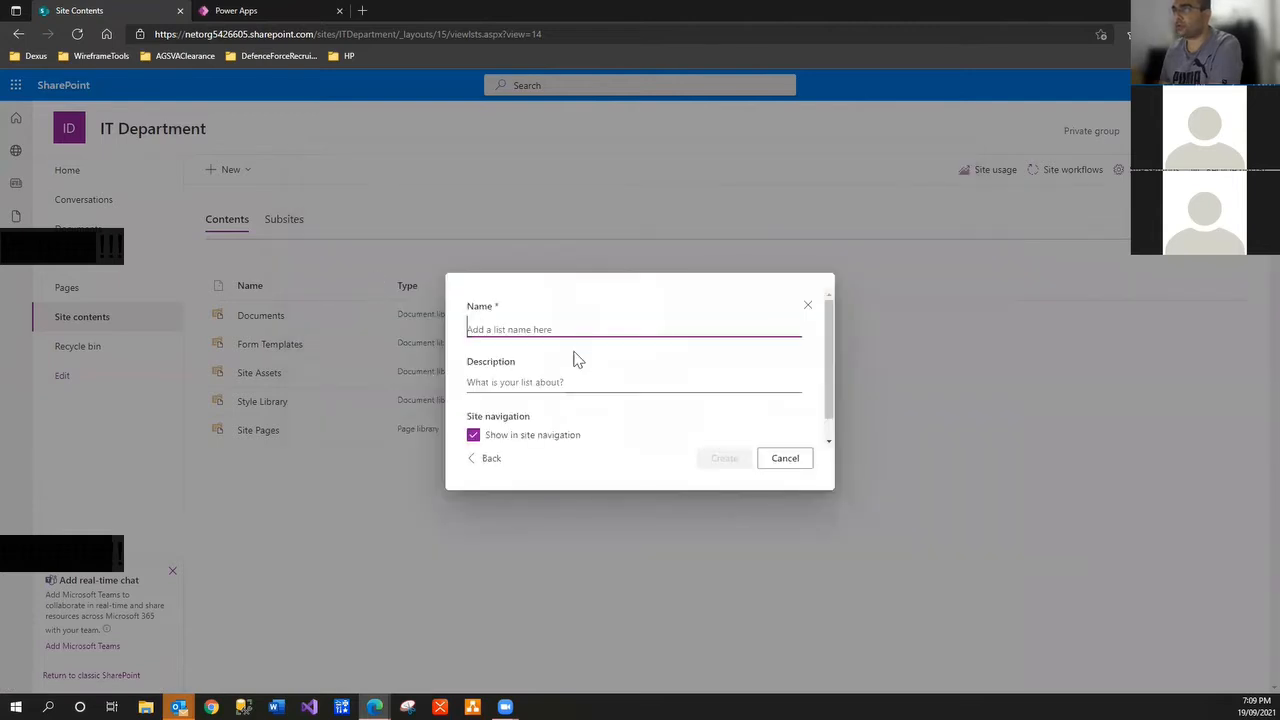
{"action": "type", "text": "School Teachers"}
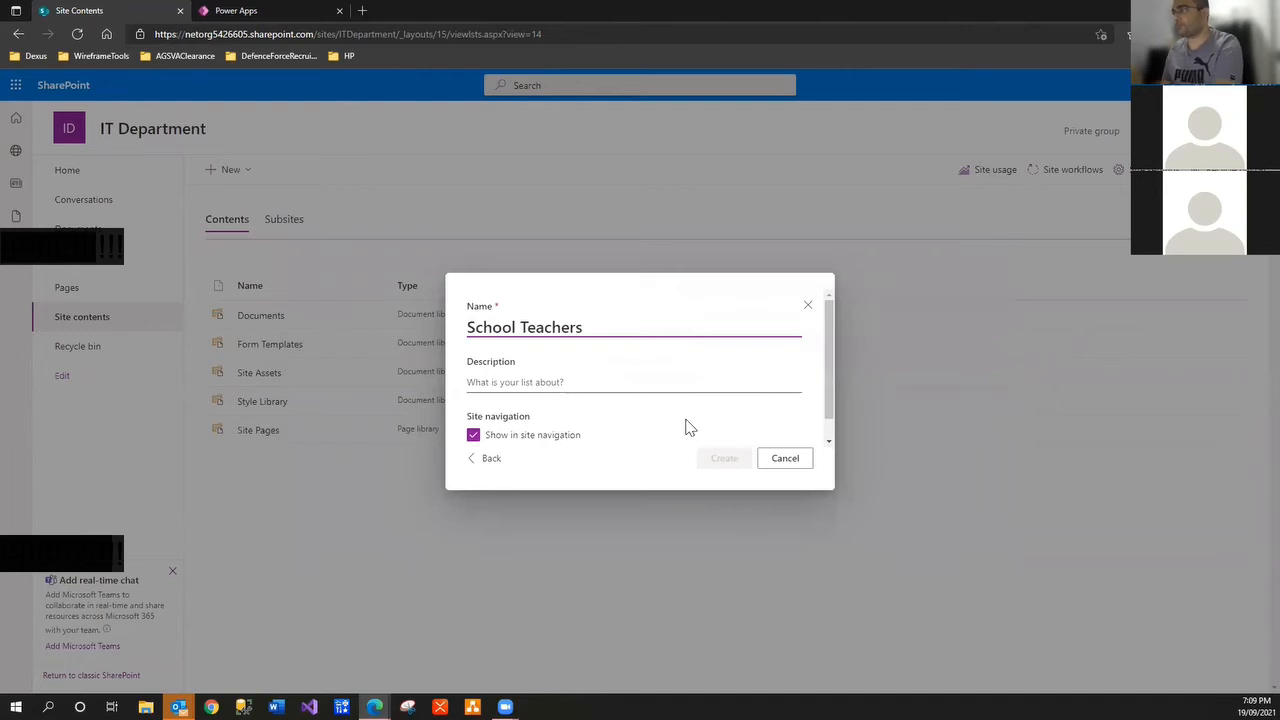
{"action": "left_click", "coordinate": [724, 460]}
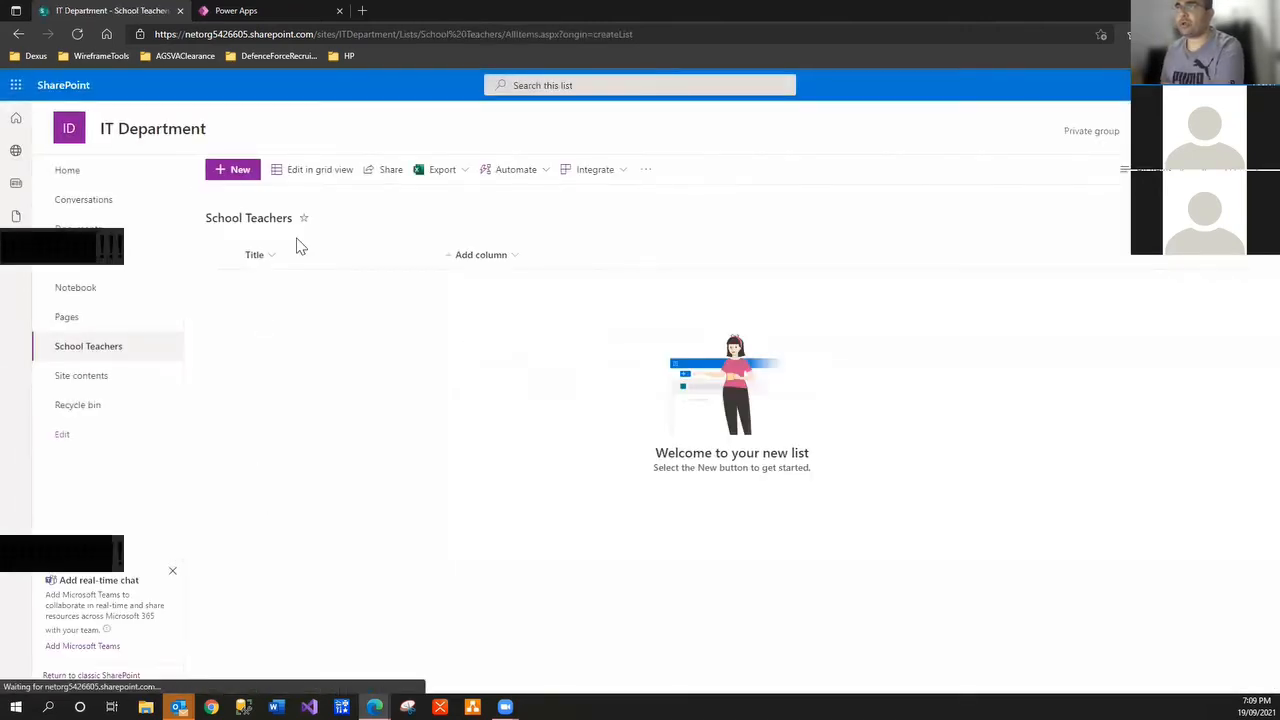
{"action": "left_click", "coordinate": [514, 257]}
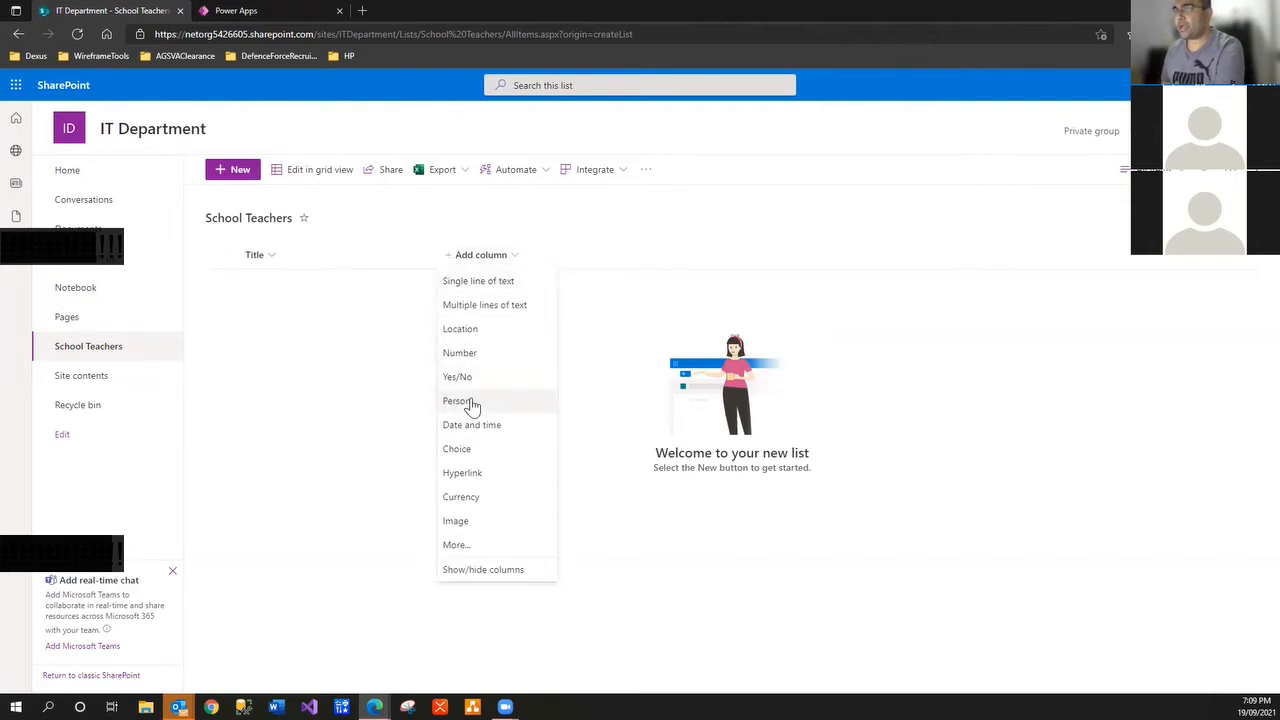
Add a Salutation choice column with the choices Mr, Mrs and Ms
{"action": "left_click", "coordinate": [475, 448]}
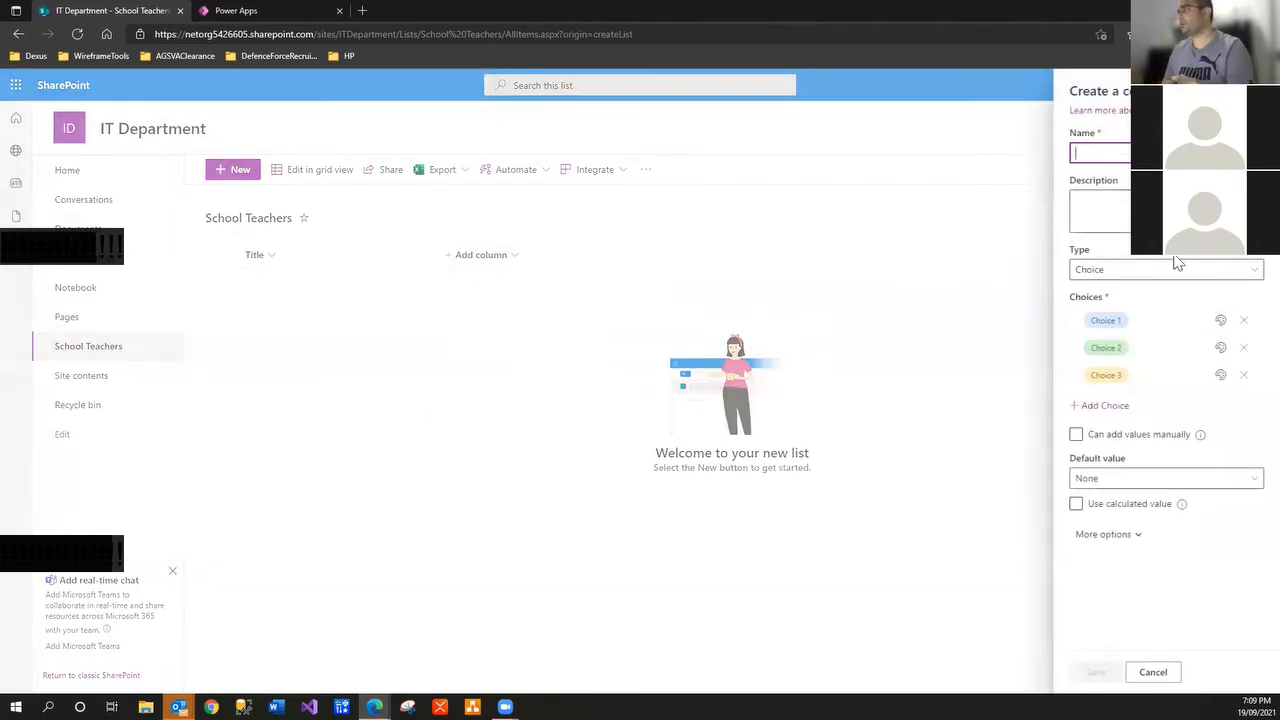
{"action": "type", "text": "Salutation"}
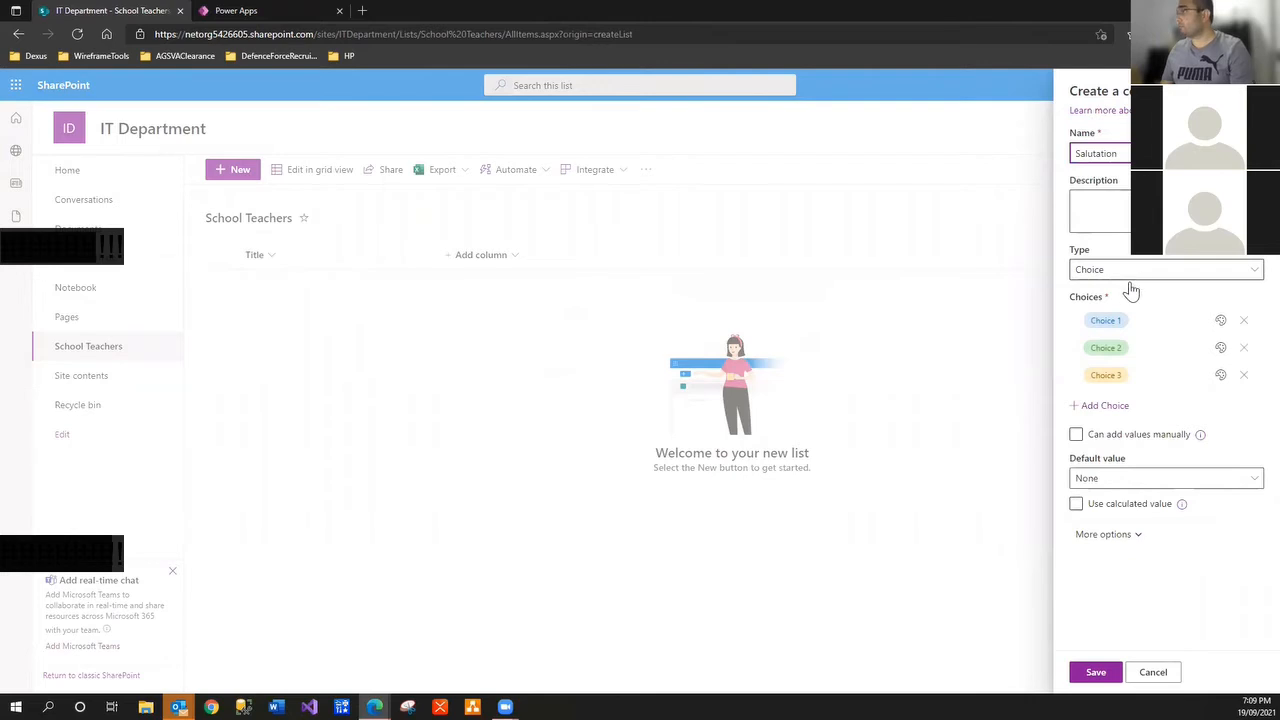
{"action": "left_click", "coordinate": [1117, 319]}
{"action": "type", "text": "Mr"}
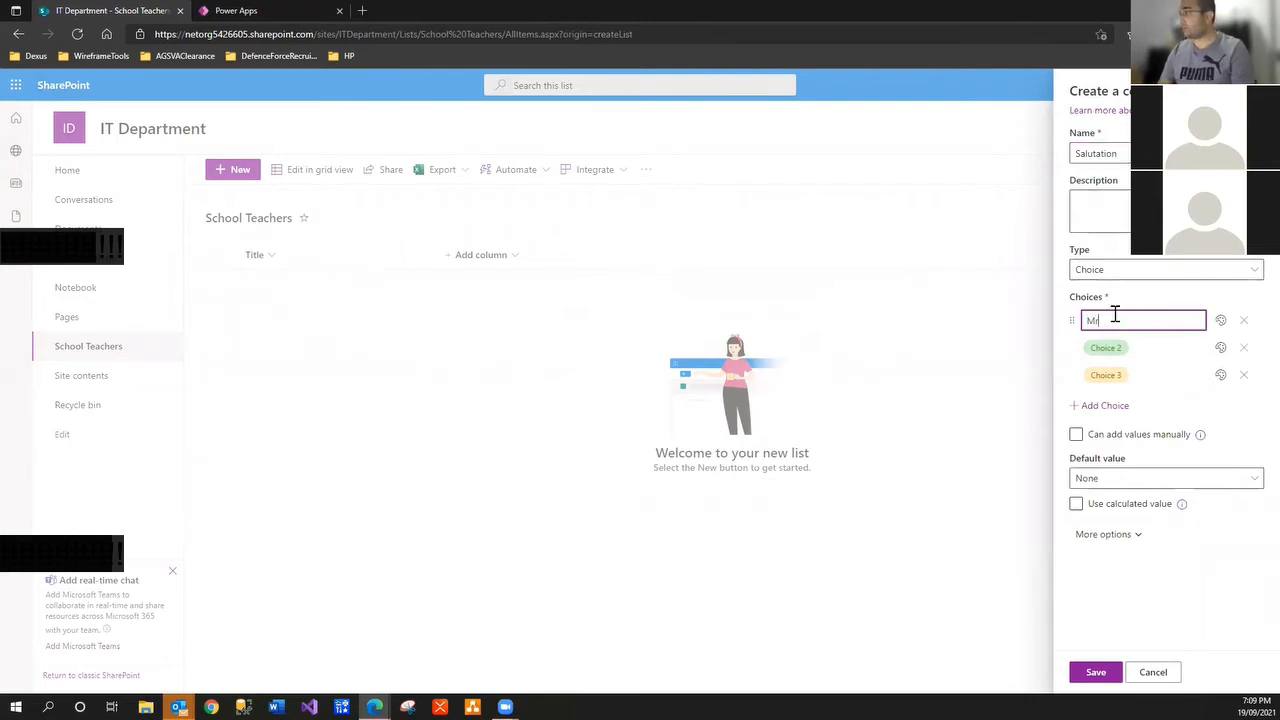
{"action": "left_click", "coordinate": [1106, 347]}
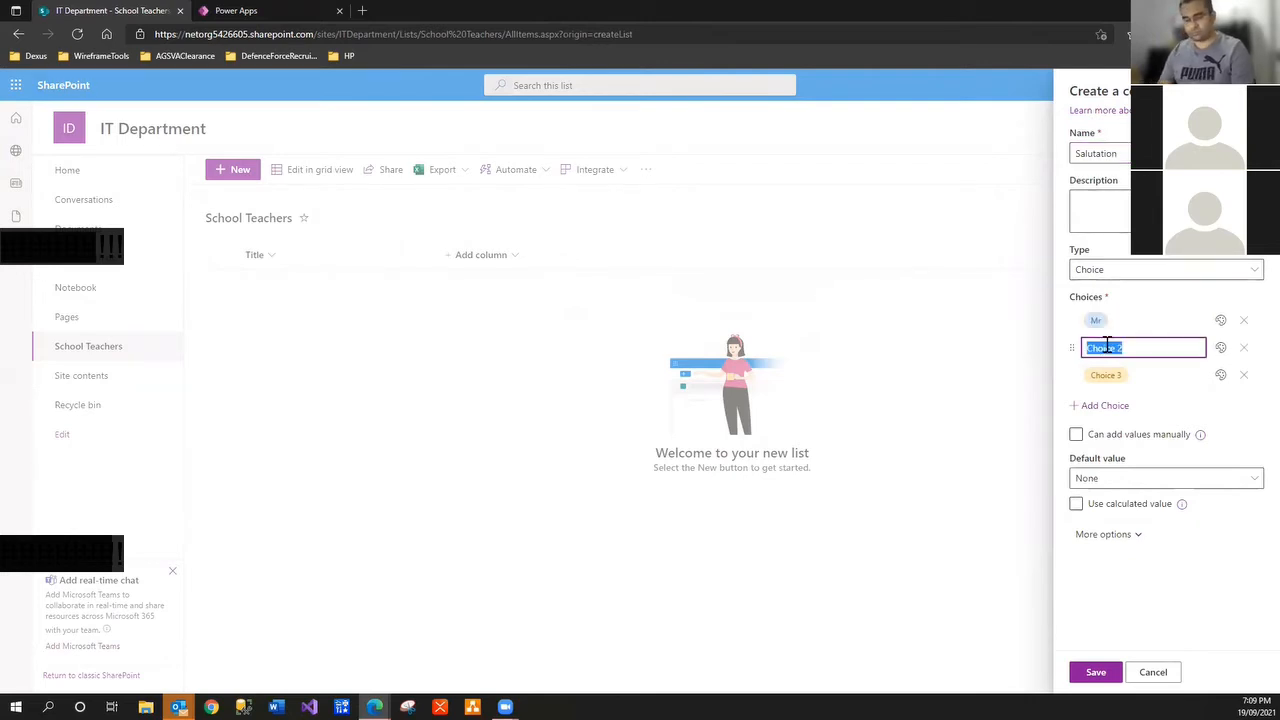
{"action": "type", "text": "Mrs"}
{"action": "left_click", "coordinate": [1108, 372]}
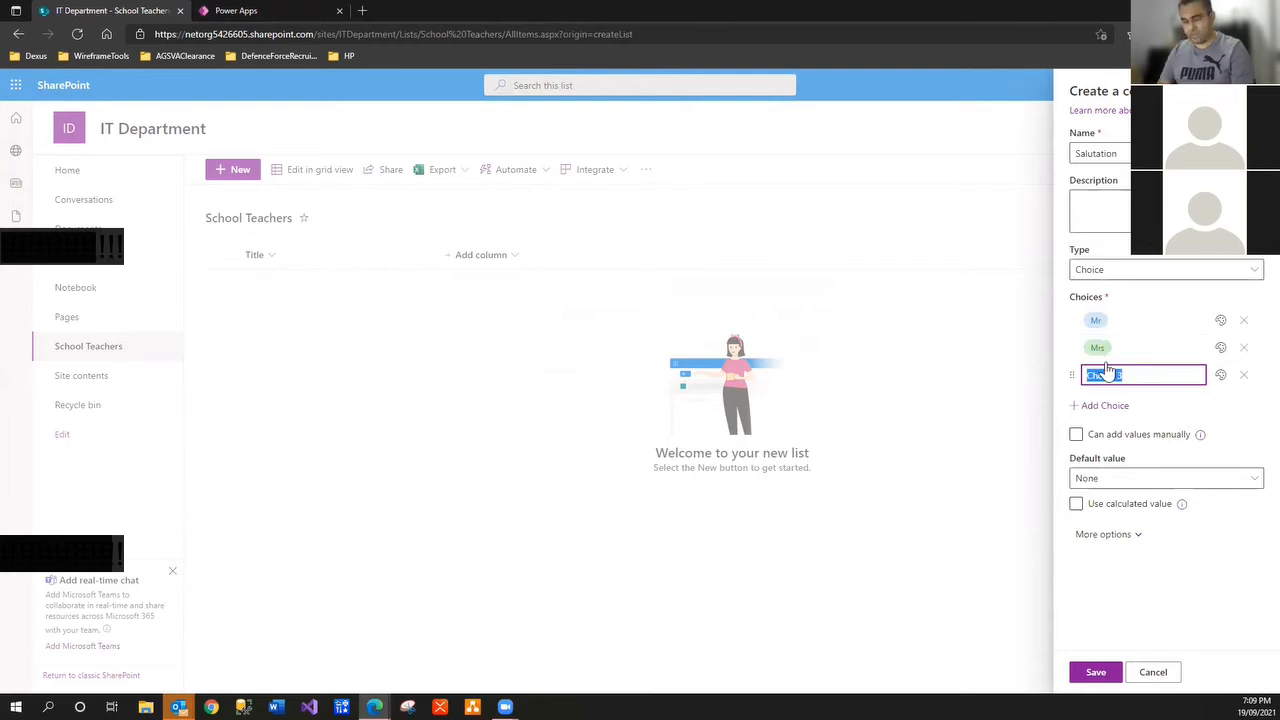
{"action": "type", "text": "Ms"}
{"action": "left_click", "coordinate": [1096, 672]}
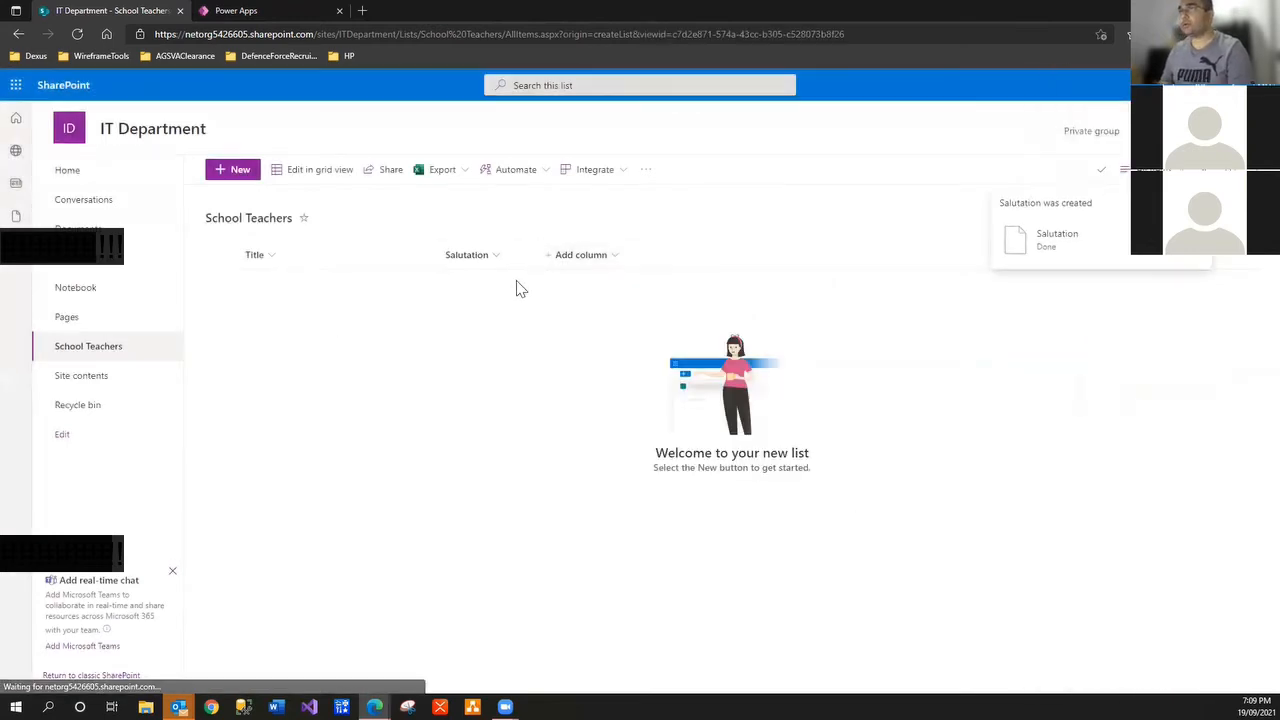
Add FirstName, MiddleName and LastName single line of text columns, then start a new item
{"action": "left_click", "coordinate": [610, 258]}
{"action": "left_click", "coordinate": [585, 280]}
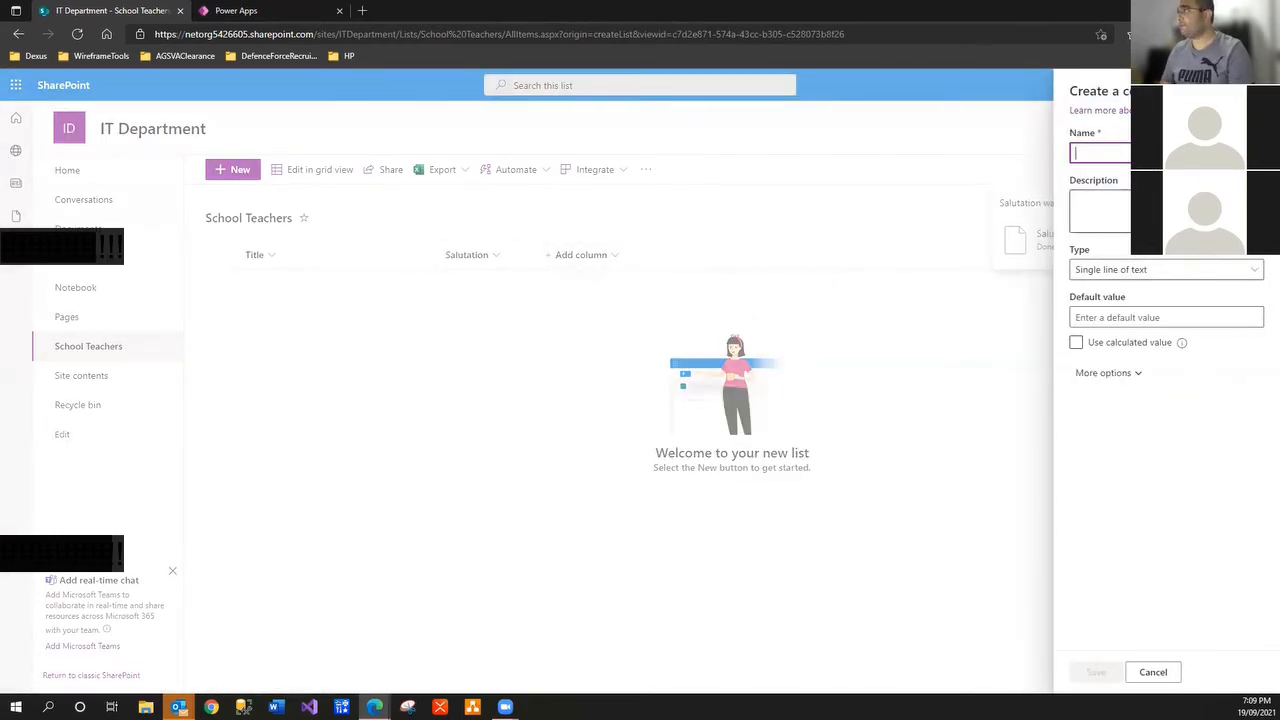
{"action": "type", "text": "FirstName"}
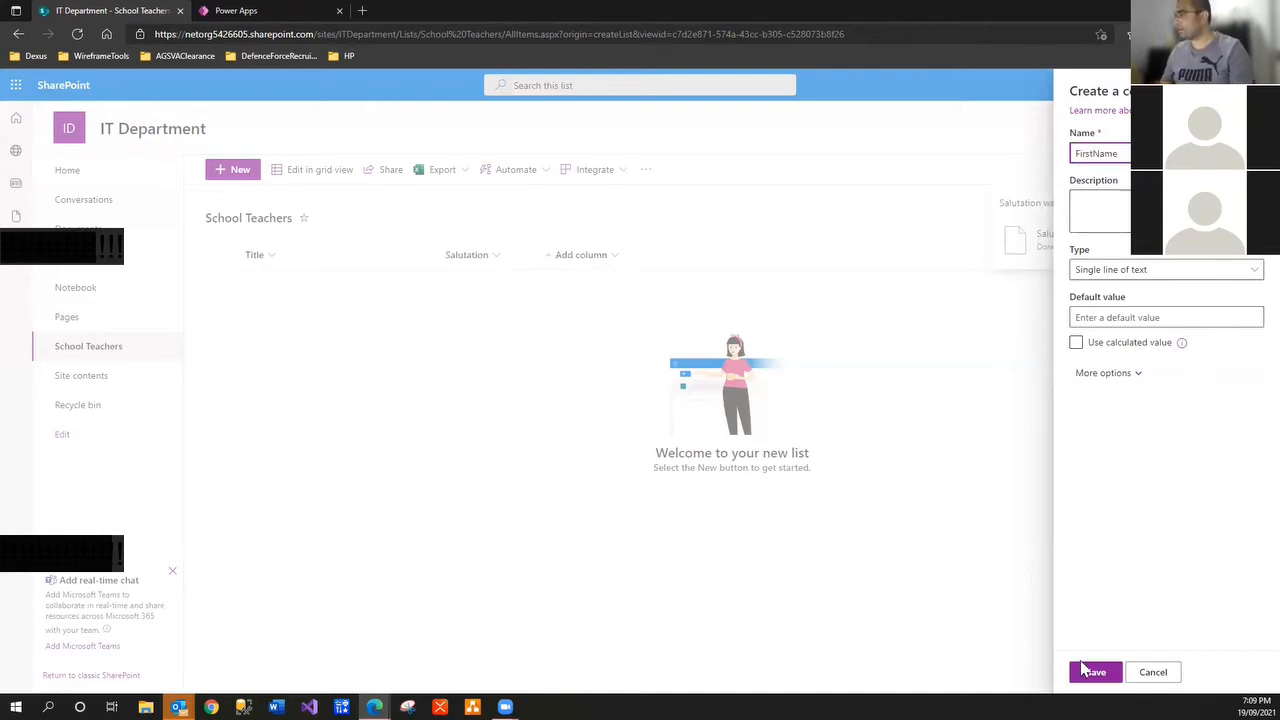
{"action": "left_click", "coordinate": [1093, 672]}
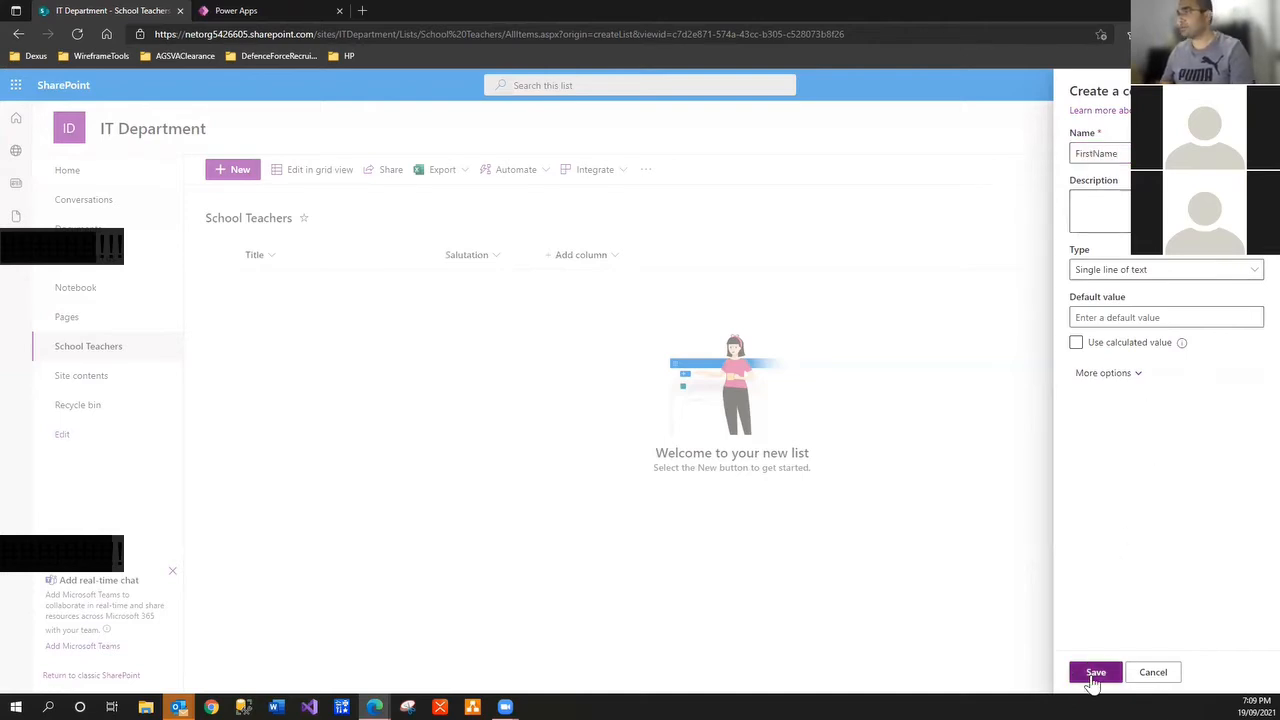
{"action": "left_click", "coordinate": [700, 256]}
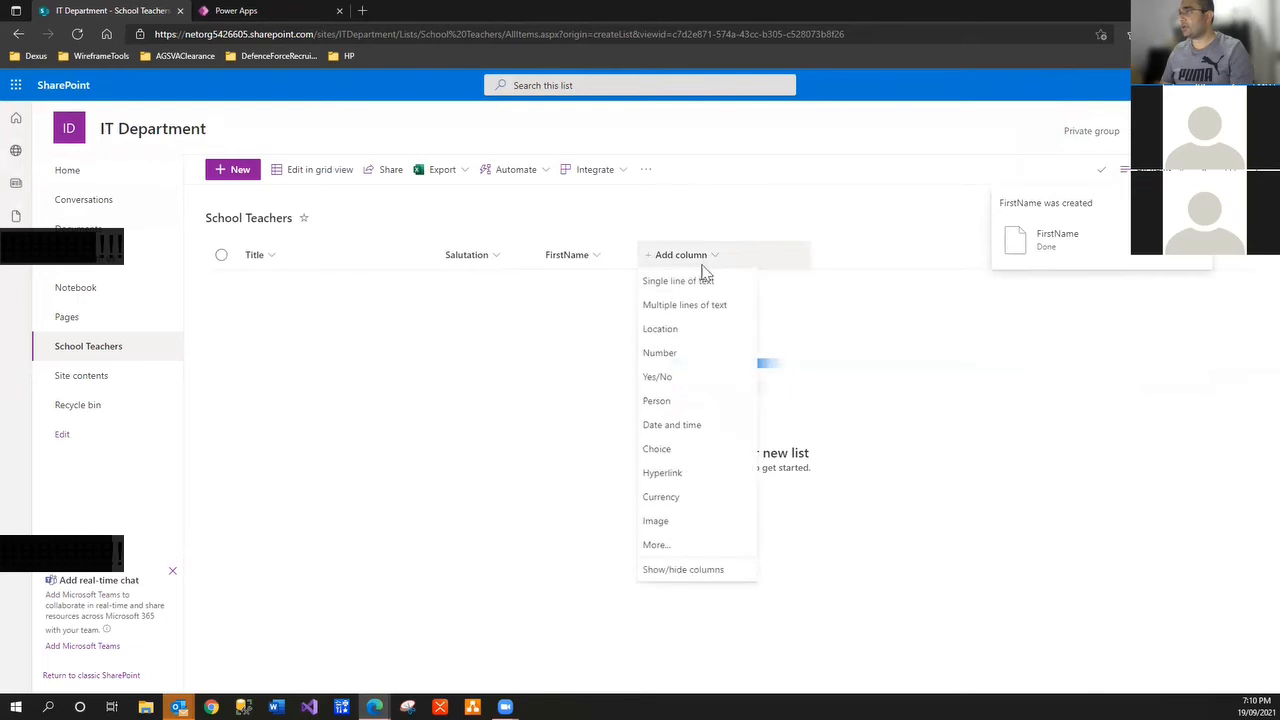
{"action": "left_click", "coordinate": [700, 282]}
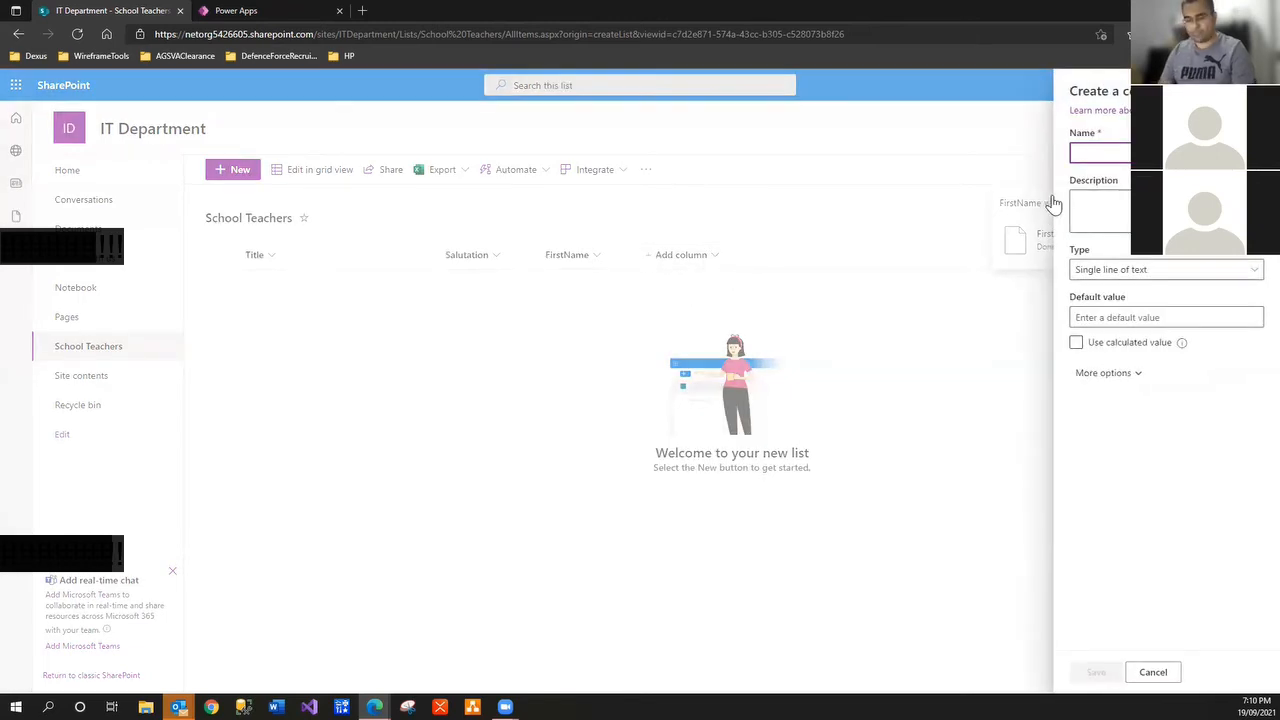
{"action": "type", "text": "MiddleName"}
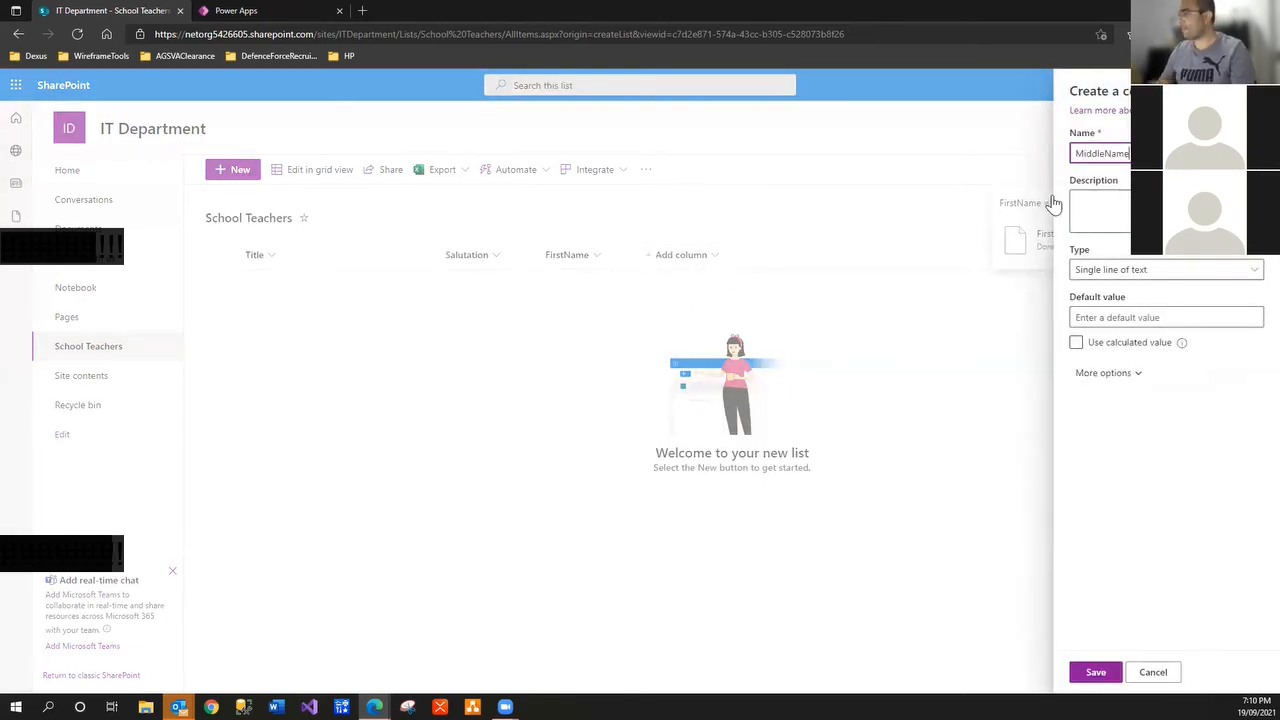
{"action": "left_click", "coordinate": [1103, 672]}
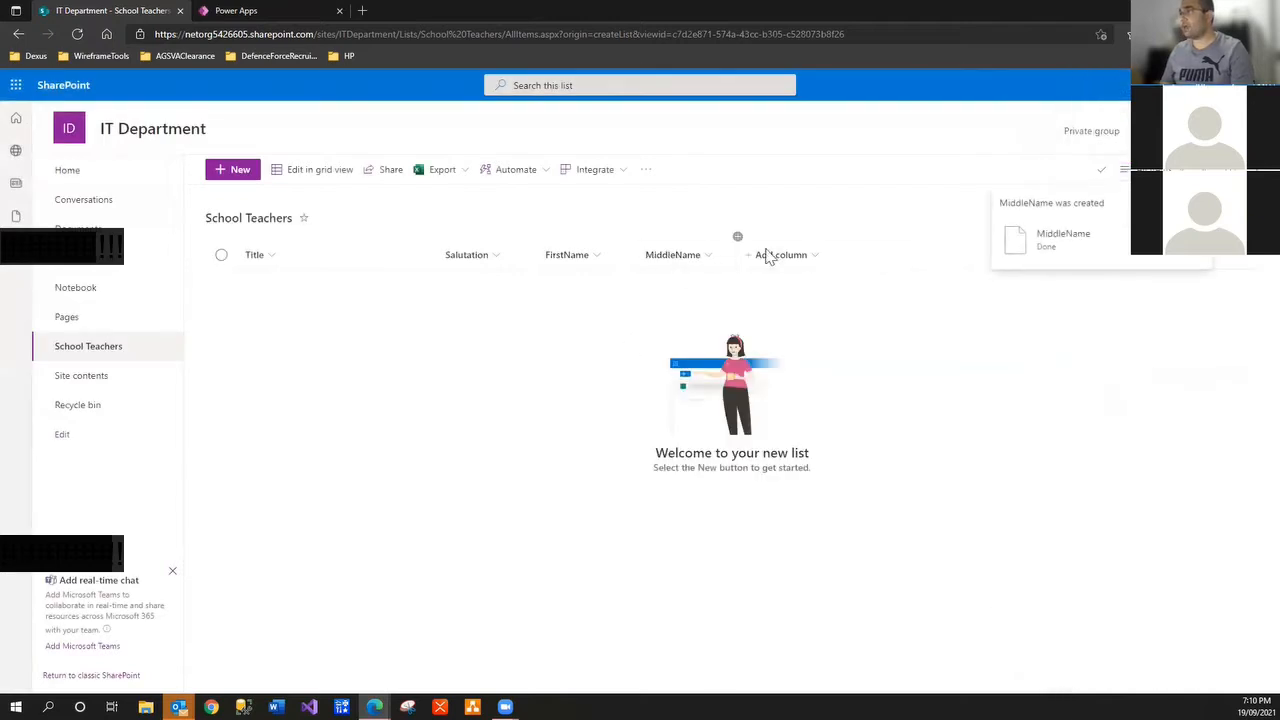
{"action": "left_click", "coordinate": [806, 258]}
{"action": "left_click", "coordinate": [811, 284]}
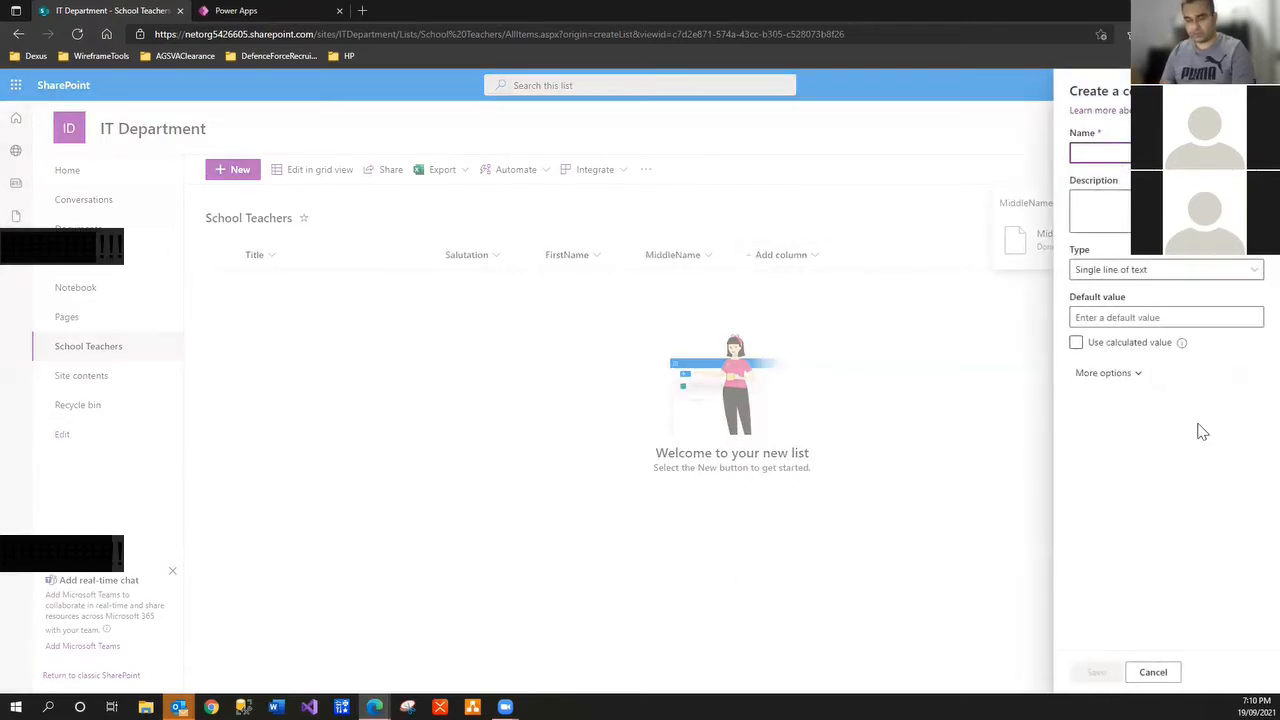
{"action": "type", "text": "Las"}
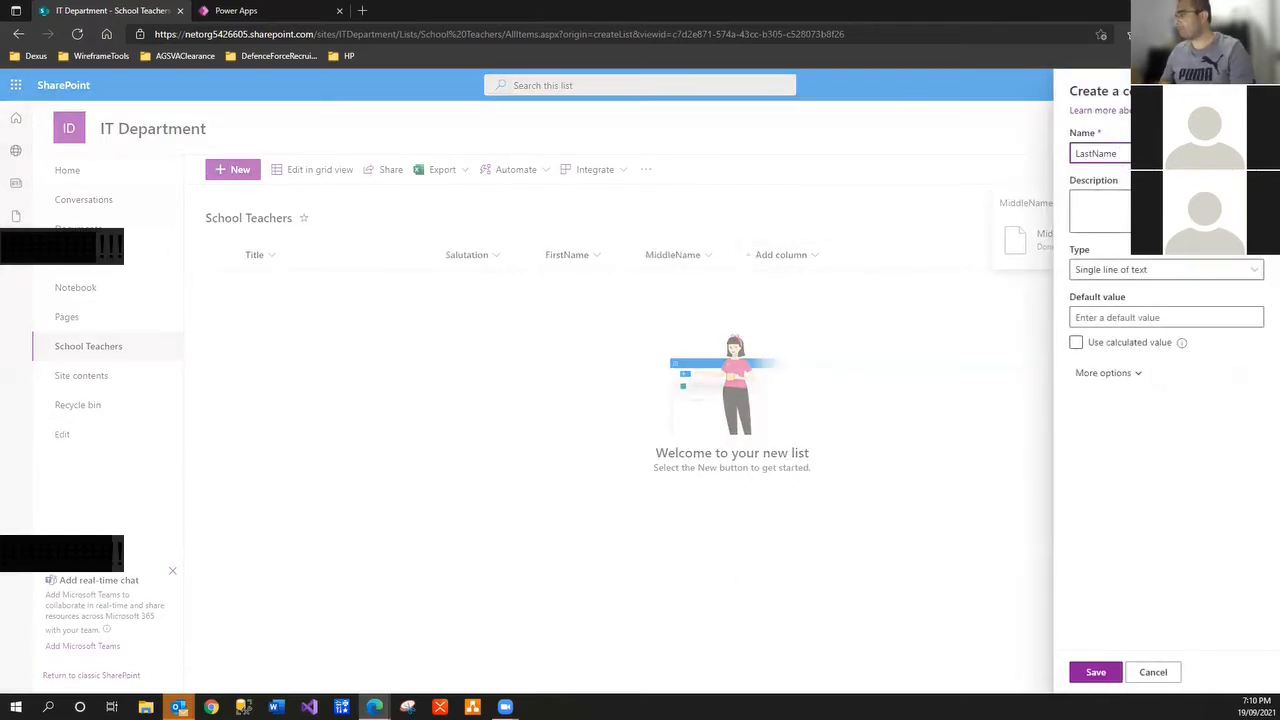
{"action": "type", "text": "tName"}
{"action": "left_click", "coordinate": [1096, 672]}
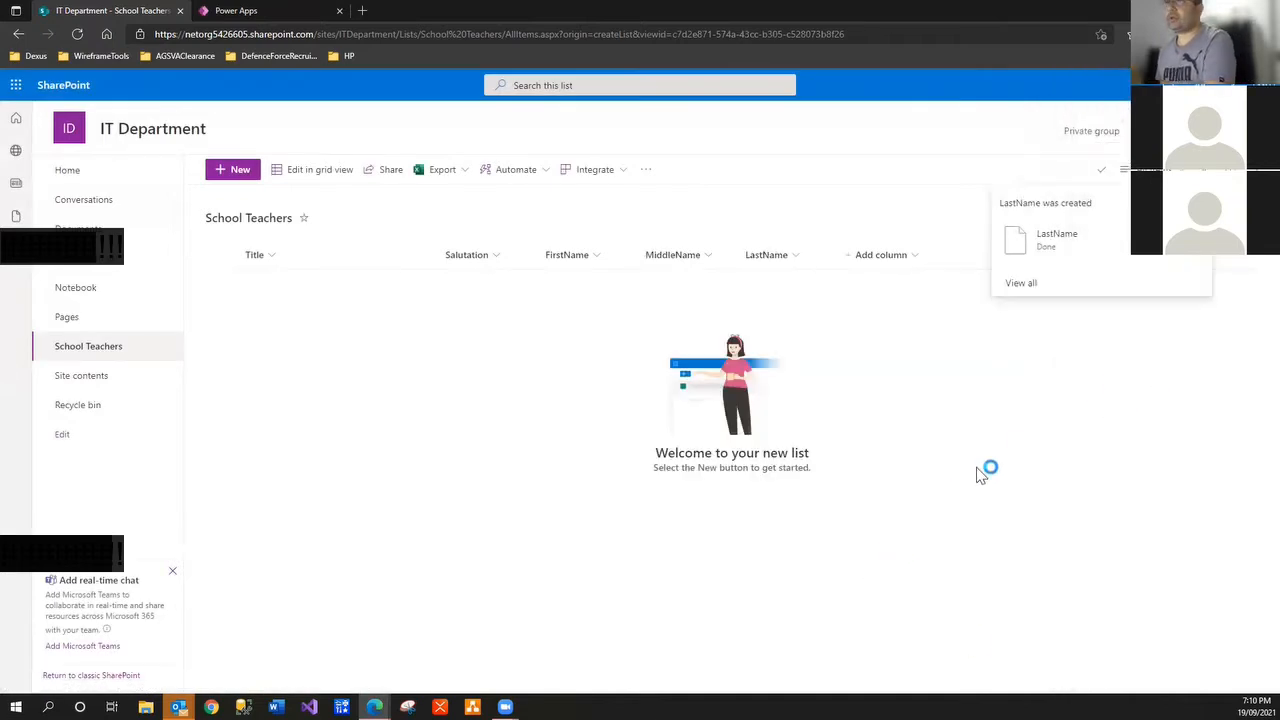
{"action": "left_click", "coordinate": [233, 169]}
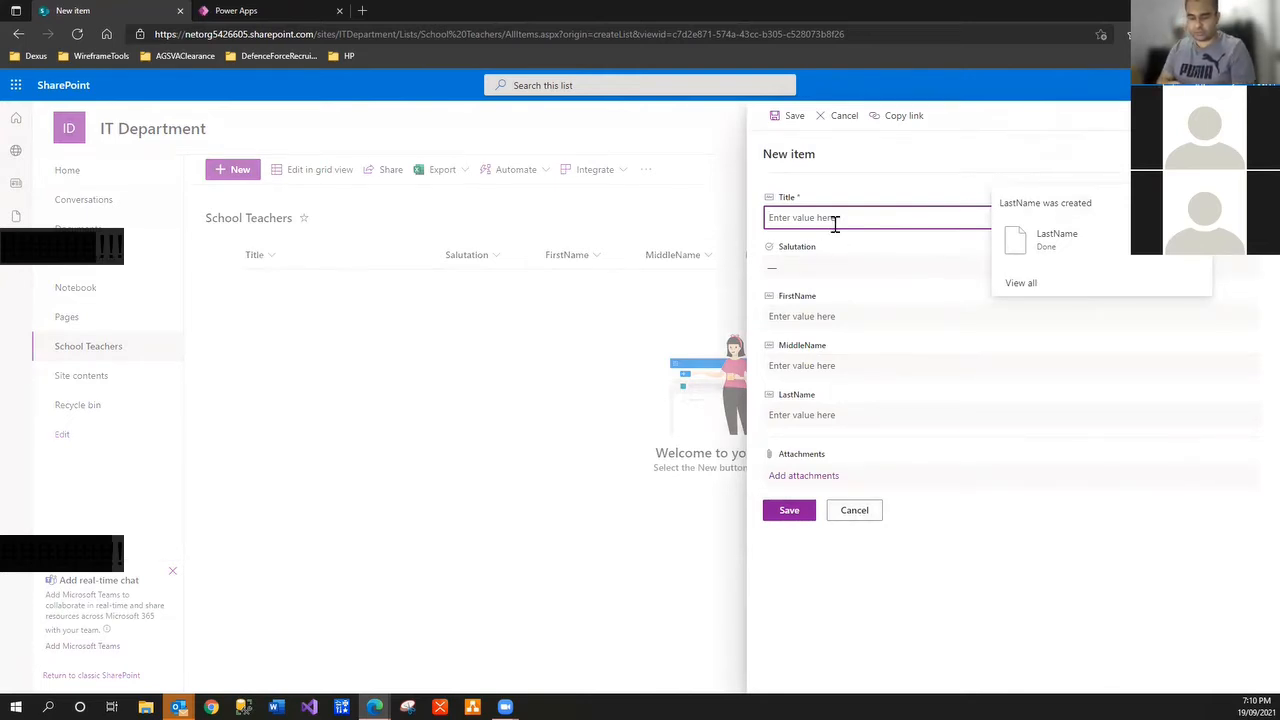
Enter a Title, pick Mrs as Salutation, fill the teacher's first, middle and last names, and save
{"action": "type", "text": "Brown"}
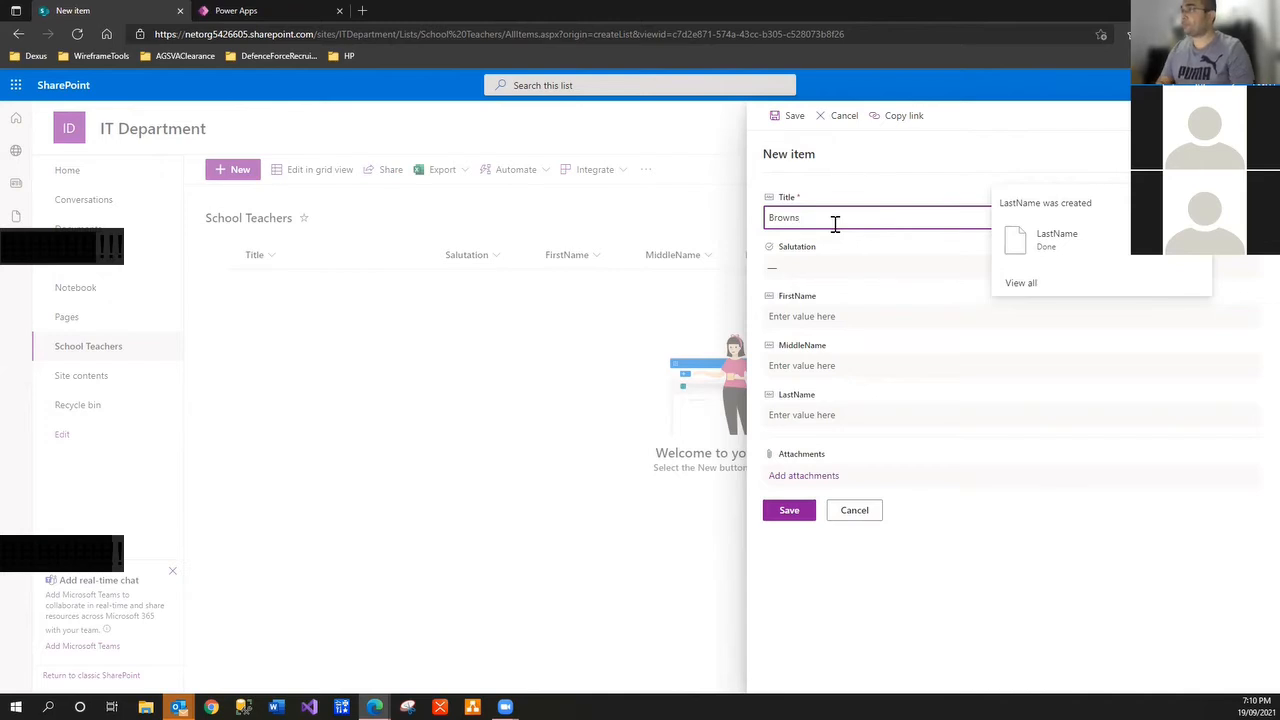
{"action": "key", "text": "Tab"}
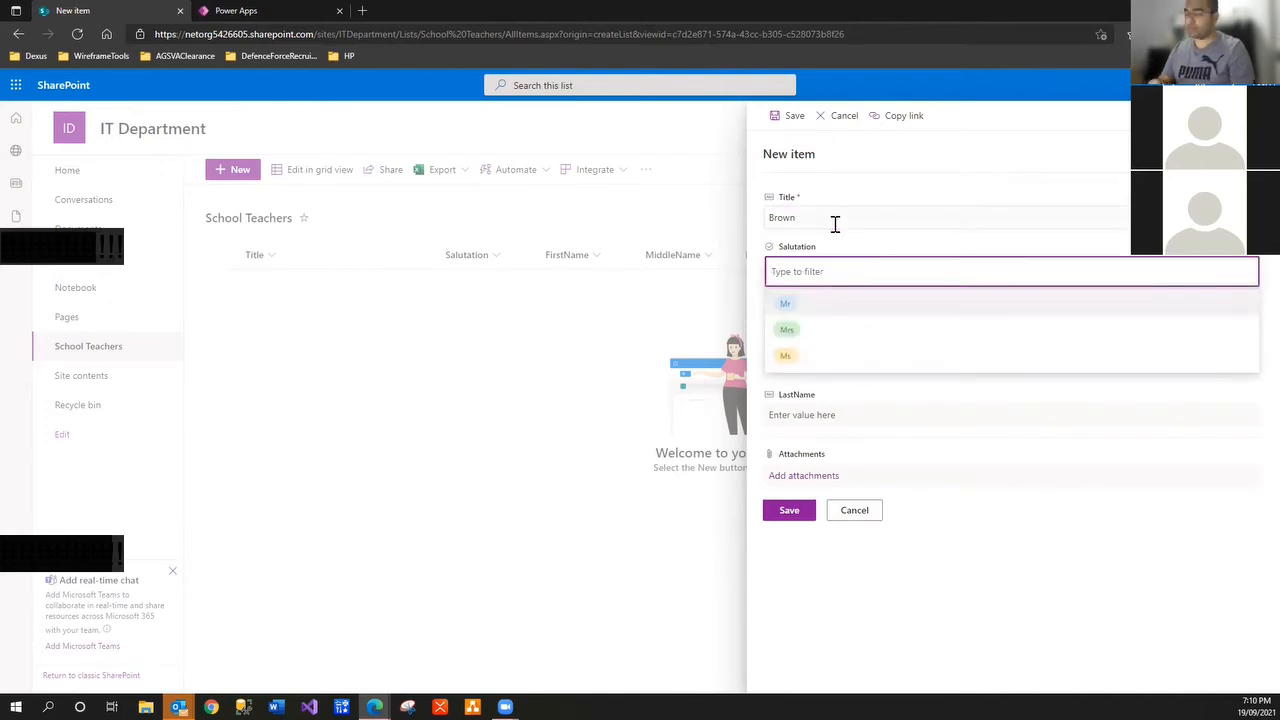
{"action": "left_click", "coordinate": [800, 327]}
{"action": "left_click", "coordinate": [818, 316]}
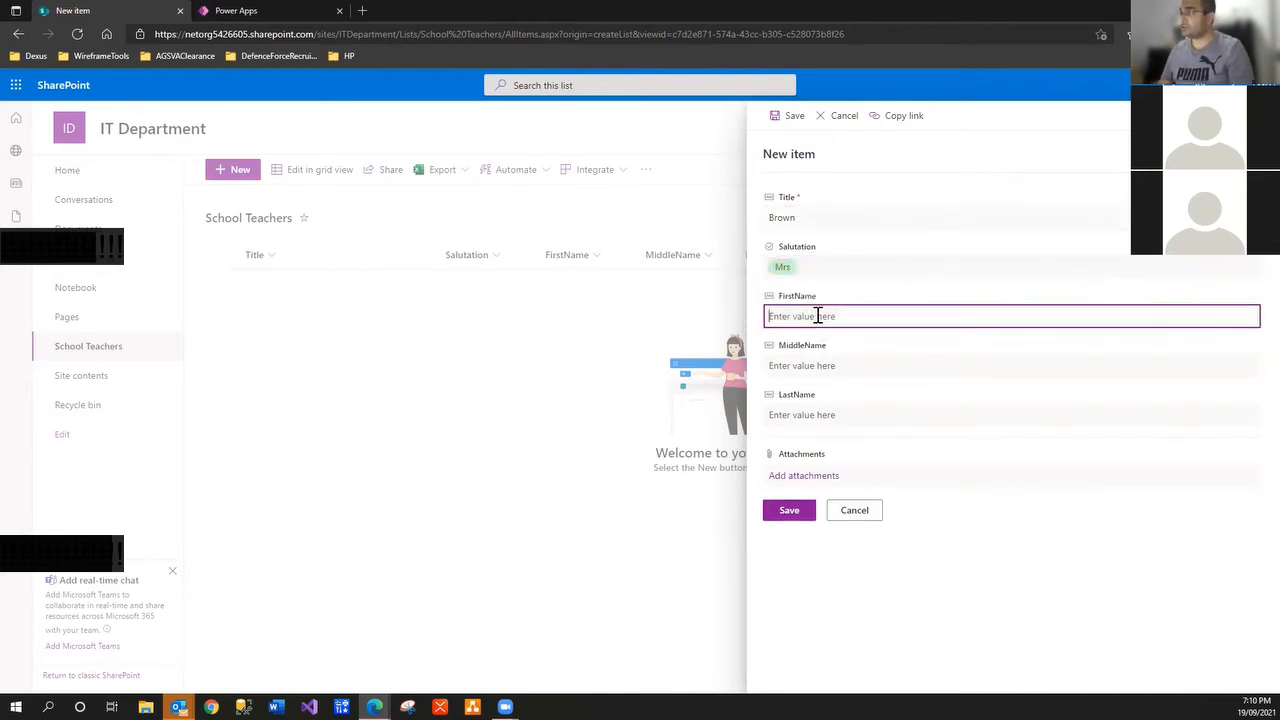
{"action": "type", "text": "Jane"}
{"action": "key", "text": "Tab"}
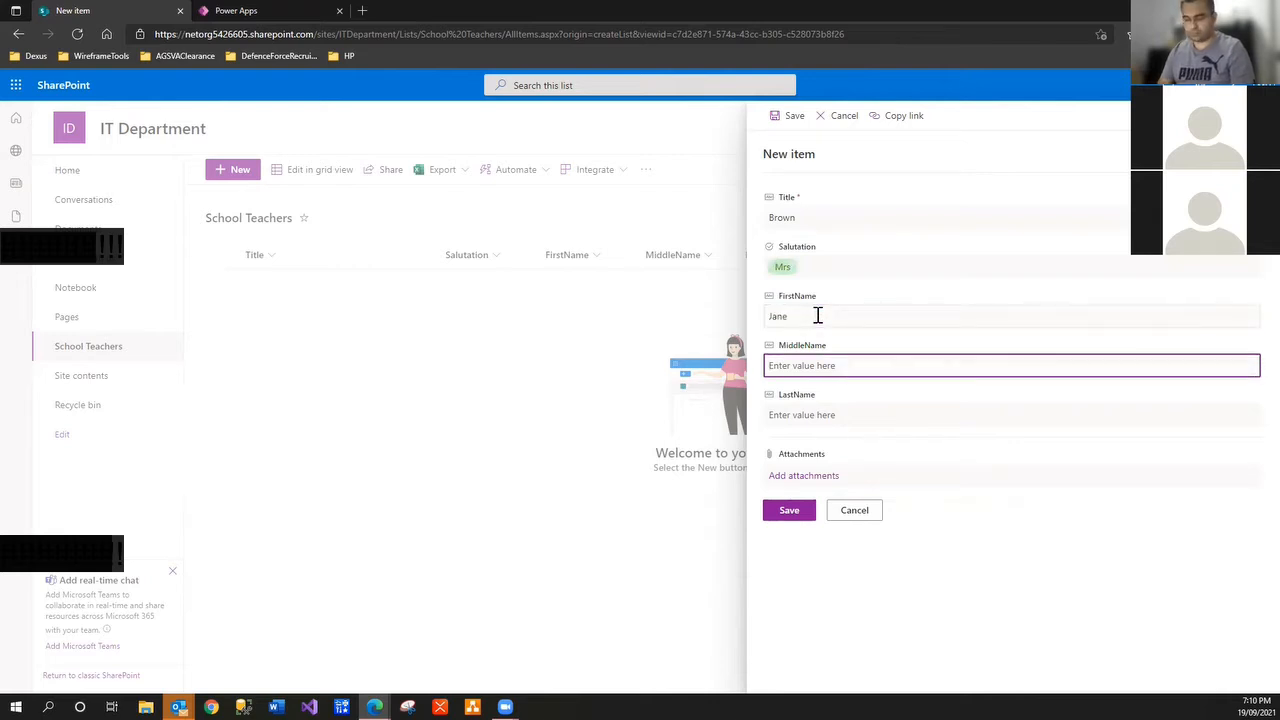
{"action": "type", "text": "Bob"}
{"action": "key", "text": "Tab"}
{"action": "type", "text": "Brow"}
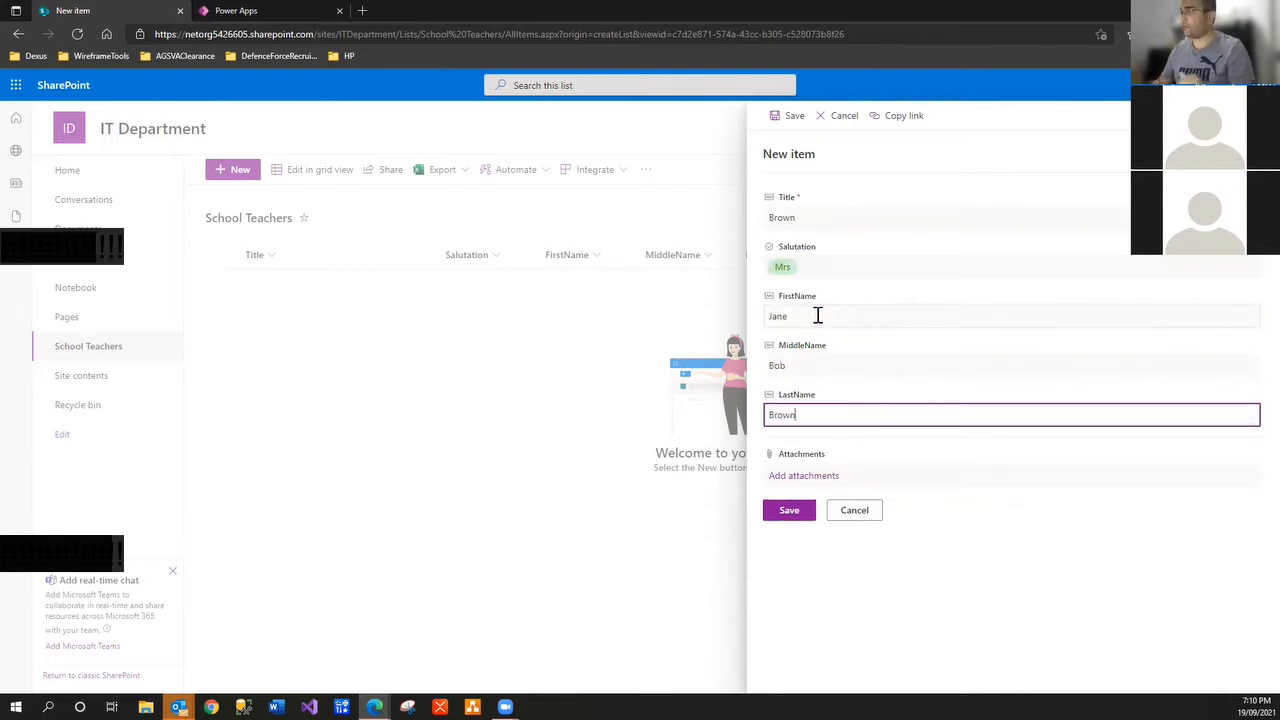
{"action": "type", "text": "n"}
{"action": "left_click", "coordinate": [785, 511]}
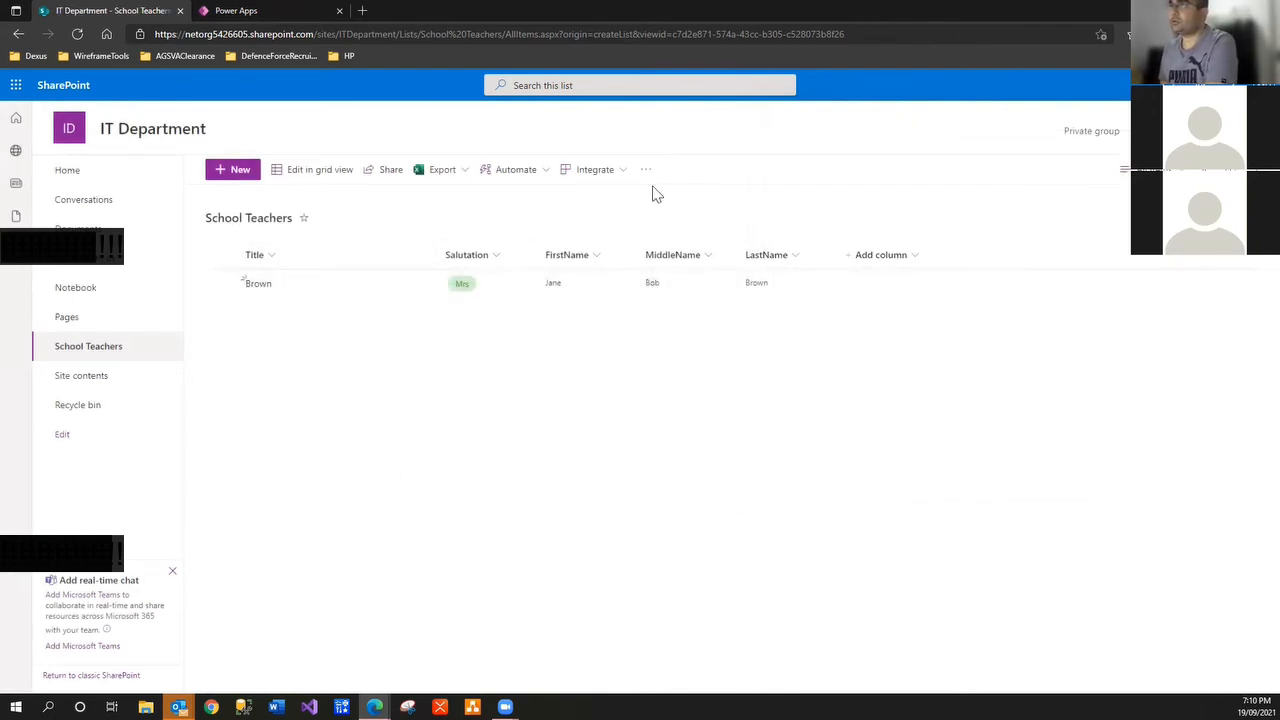
Open the list's existing flows in Power Automate via Integrate > Power Automate
{"action": "left_click", "coordinate": [608, 176]}
{"action": "mouse_move", "coordinate": [623, 222]}
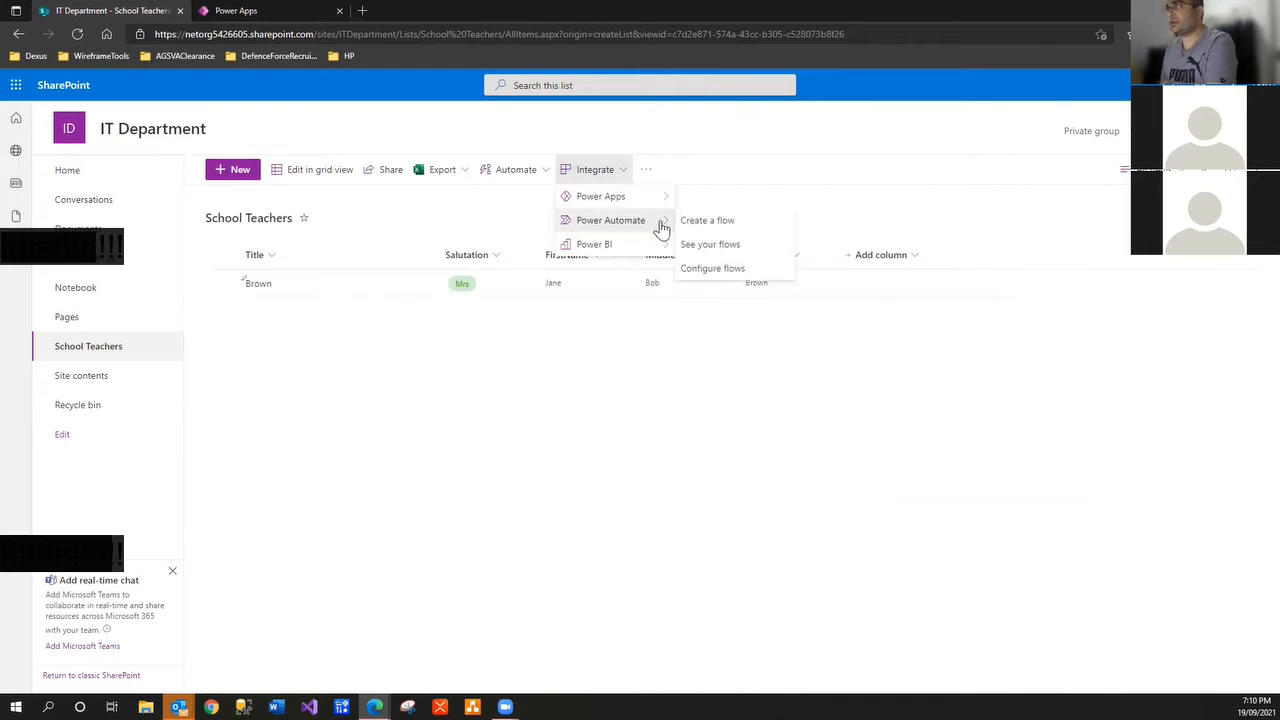
{"action": "left_click", "coordinate": [720, 219]}
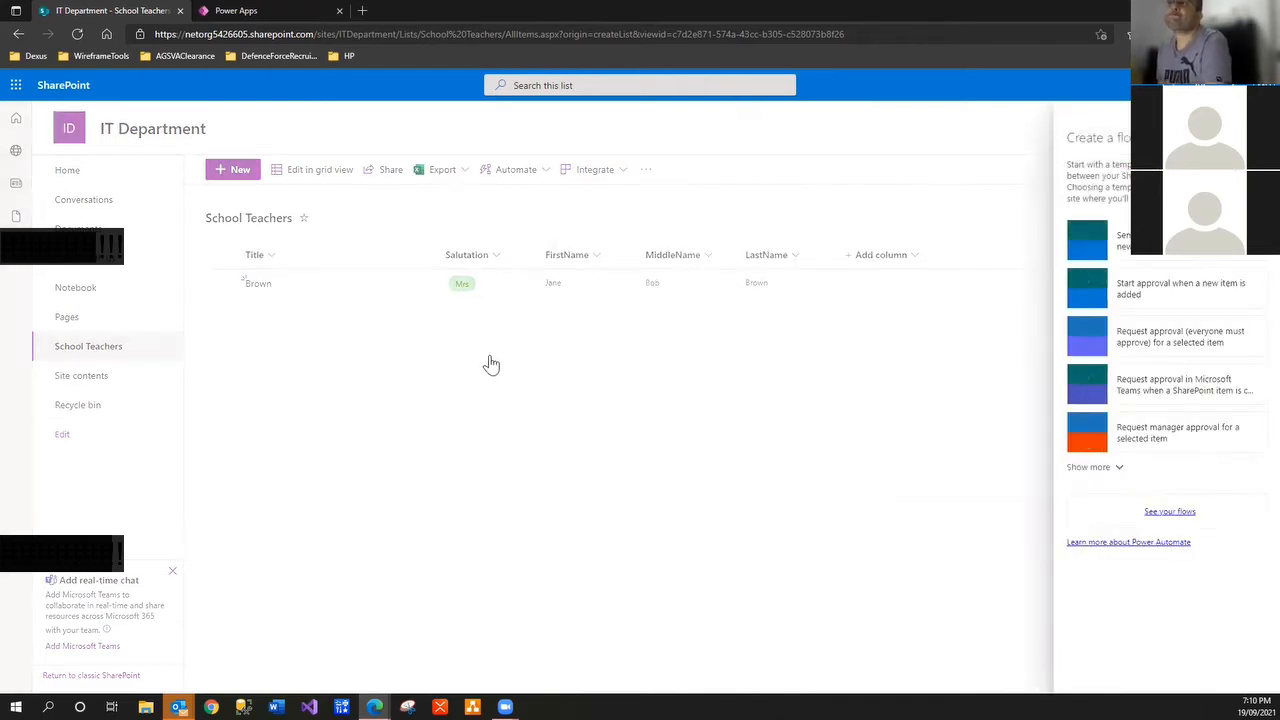
{"action": "left_click", "coordinate": [1170, 512]}
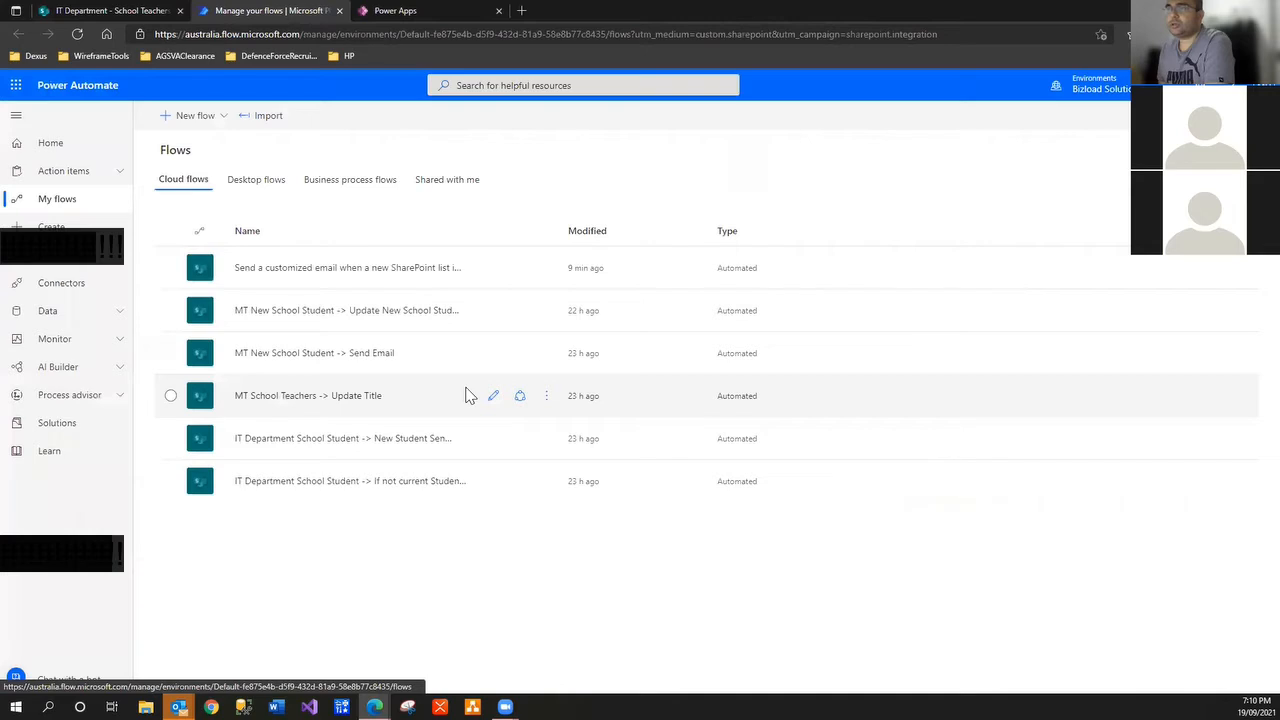
Delete both IT Department School Student flows, including the send-email flow
{"action": "left_click", "coordinate": [546, 439]}
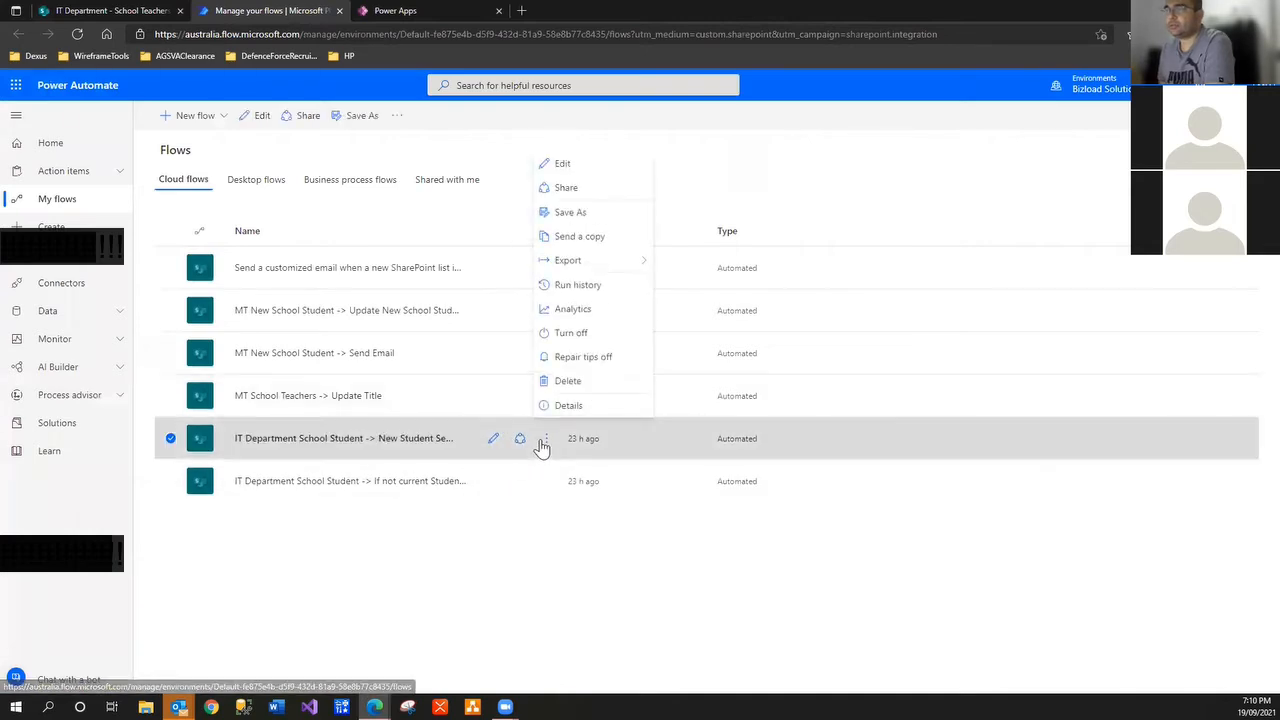
{"action": "left_click", "coordinate": [567, 381]}
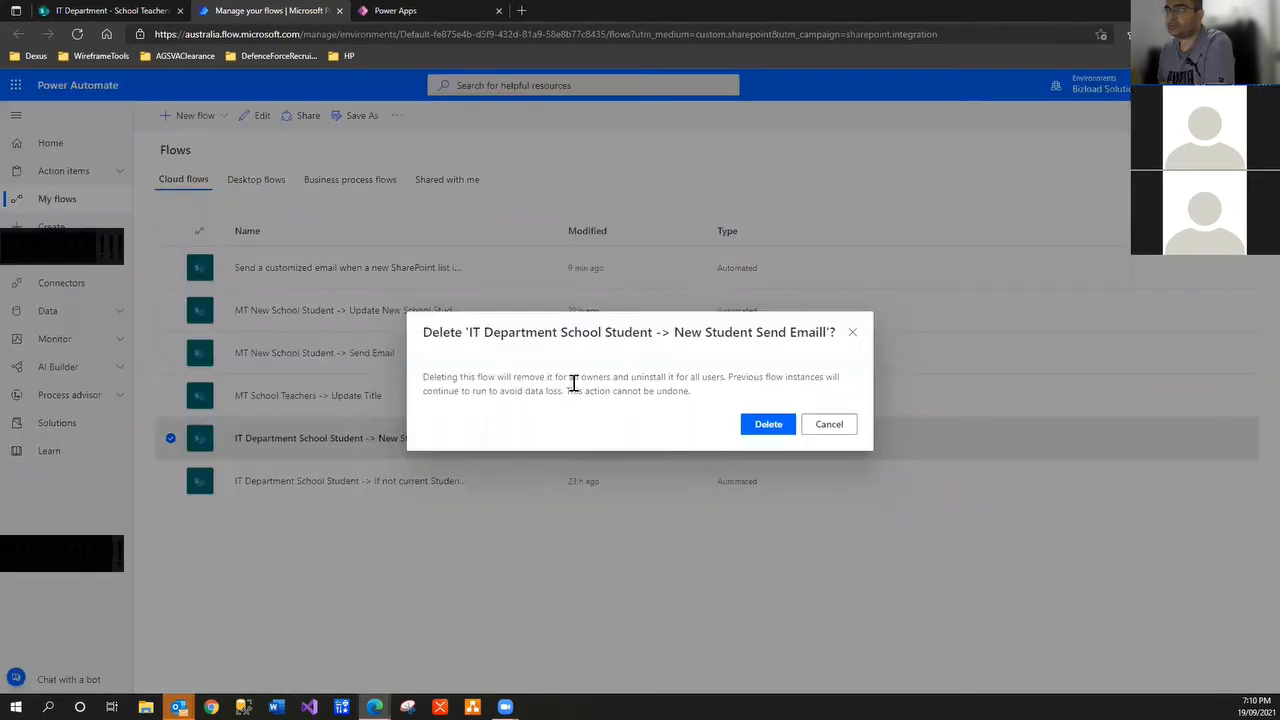
{"action": "left_click", "coordinate": [762, 424]}
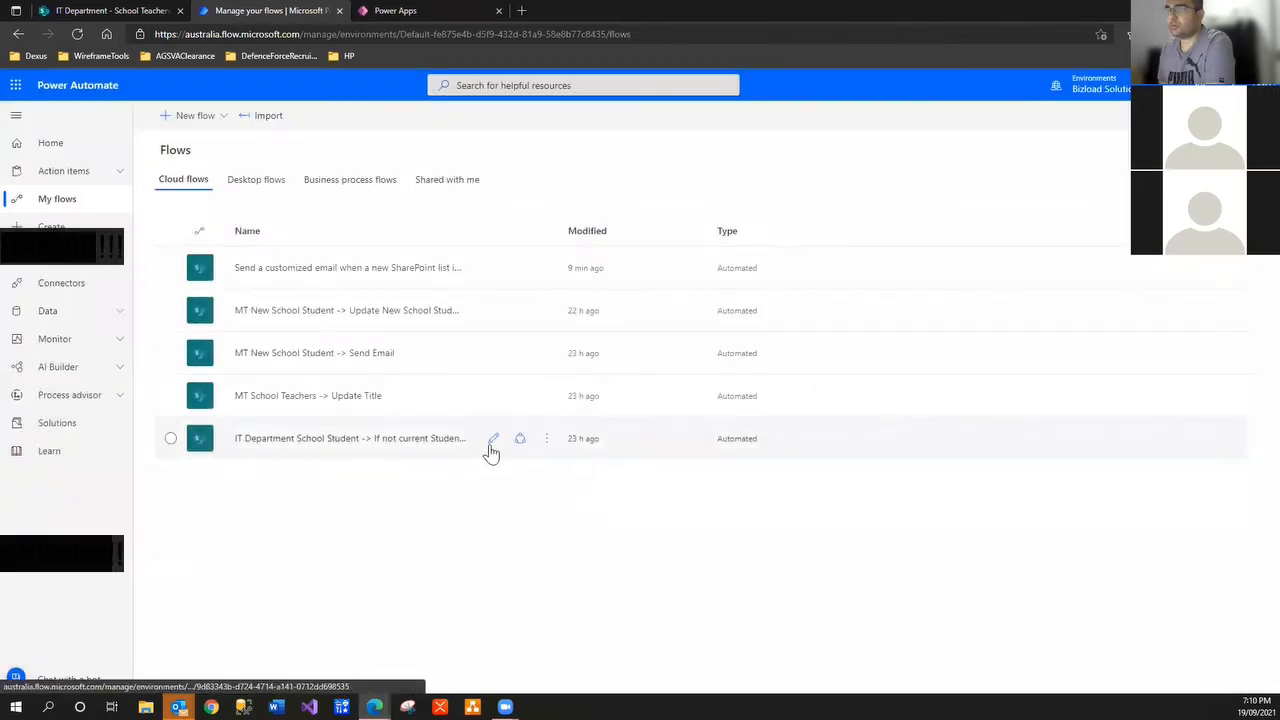
{"action": "left_click", "coordinate": [546, 439]}
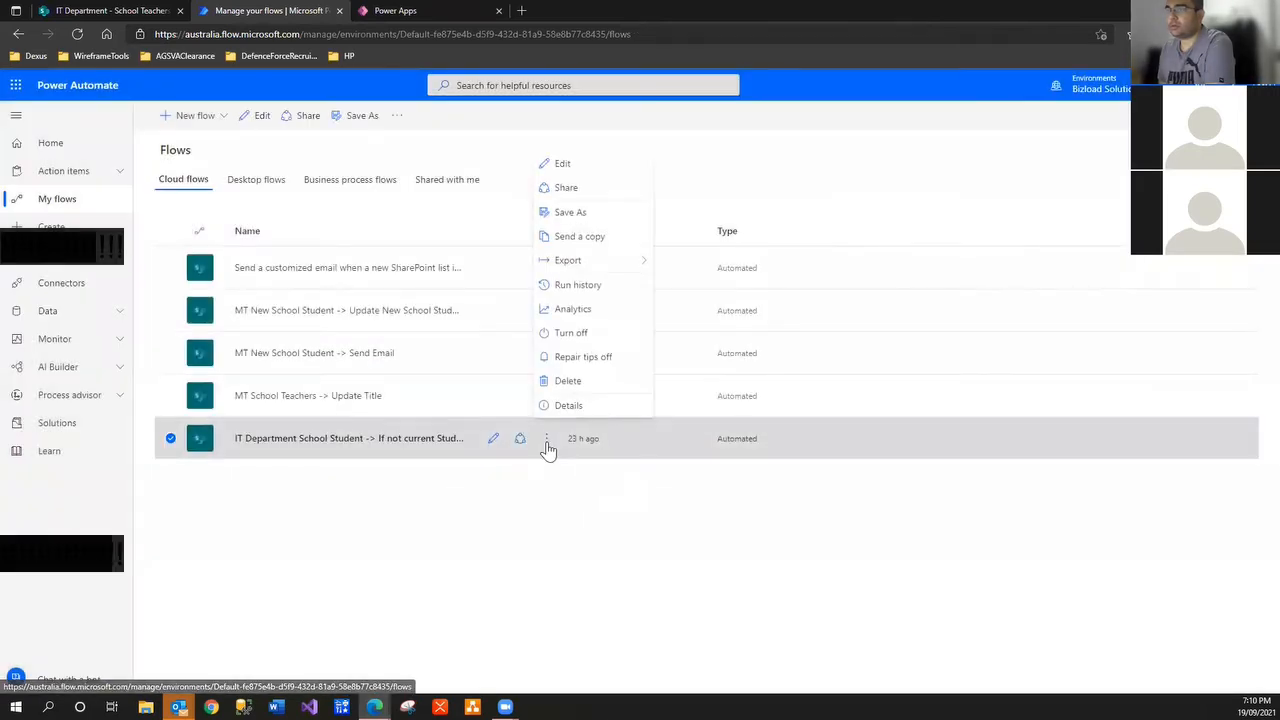
{"action": "left_click", "coordinate": [567, 381]}
{"action": "left_click", "coordinate": [764, 429]}
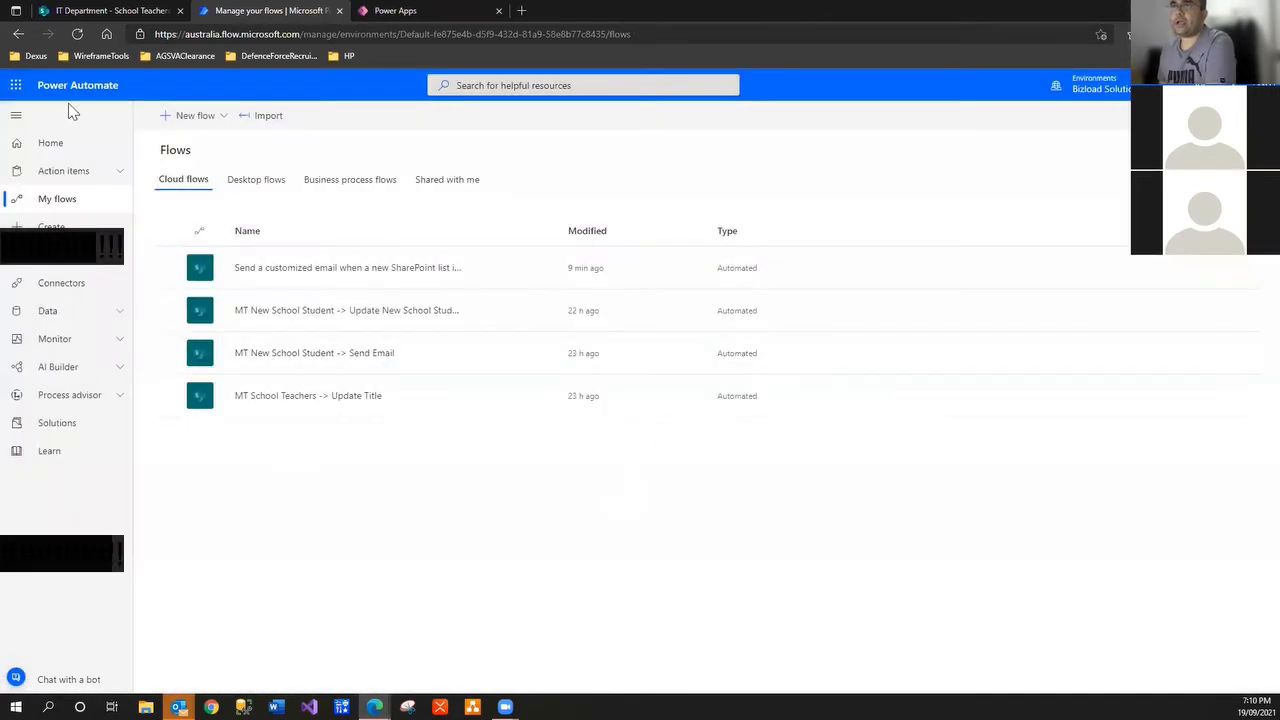
{"action": "left_click", "coordinate": [186, 117]}
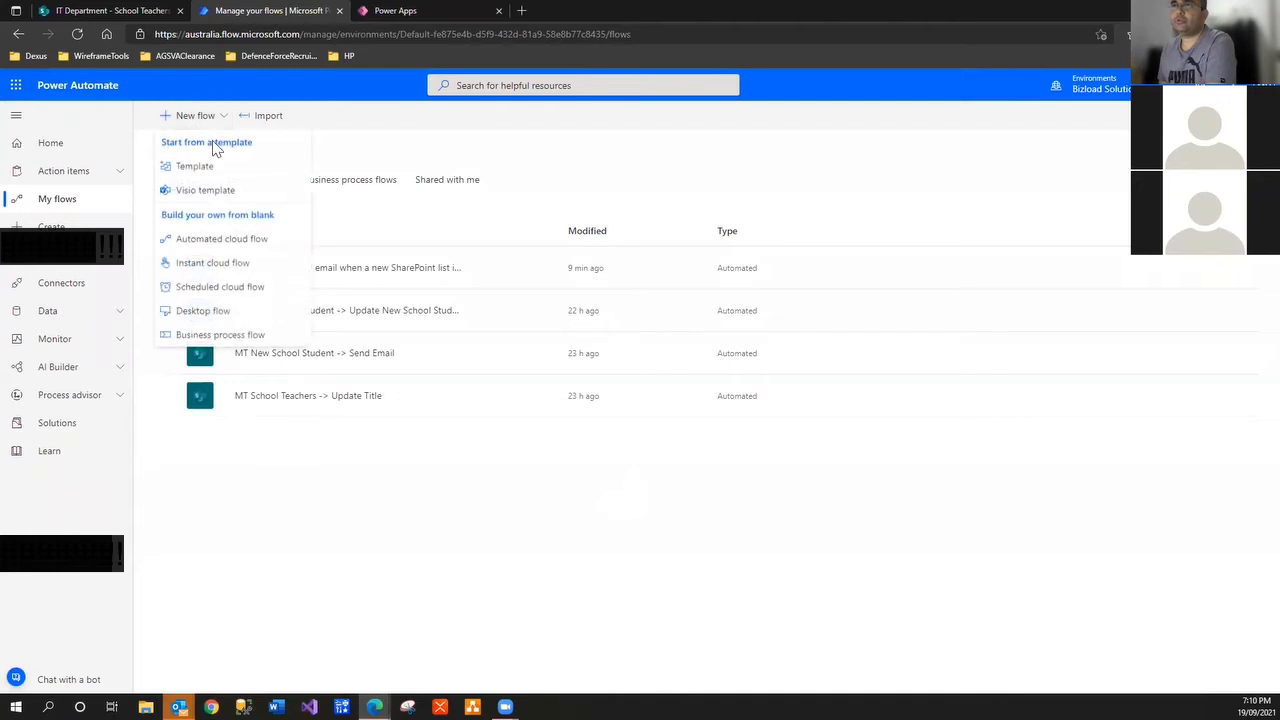
Create automated flow 'IT Department New School Teachers -> Update Title' using SharePoint's When an item is created trigger
{"action": "left_click", "coordinate": [220, 239]}
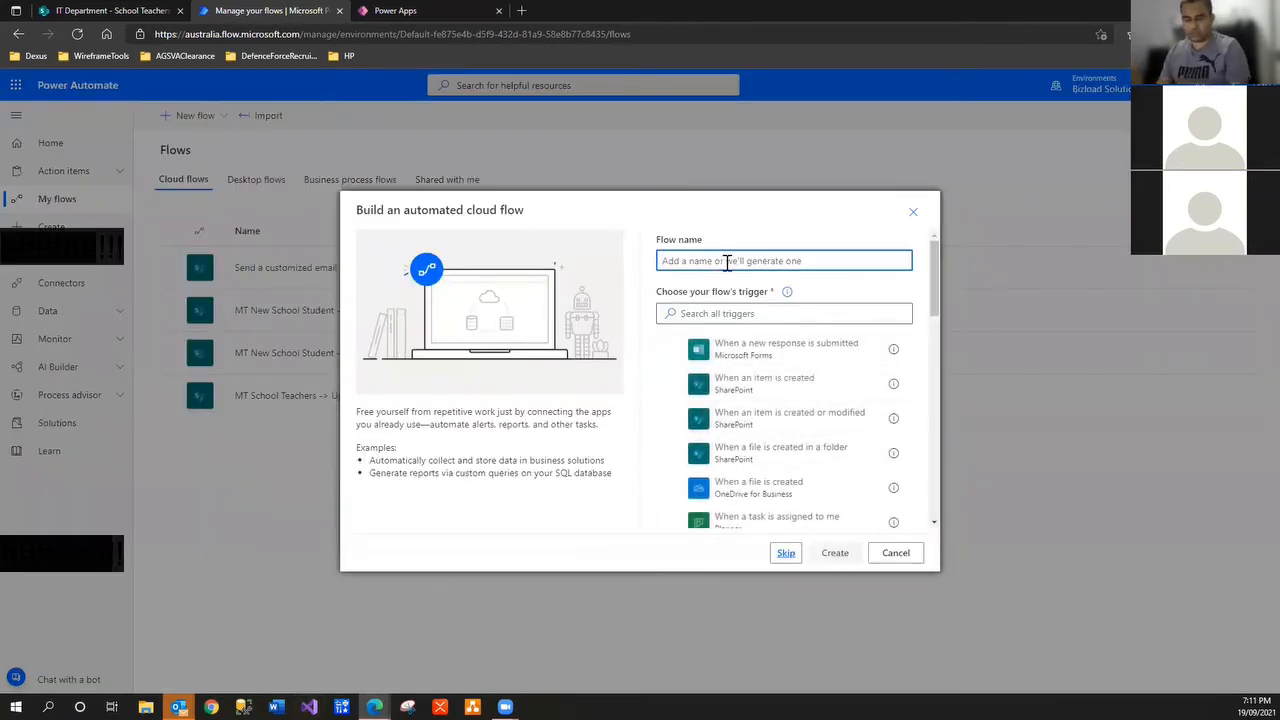
{"action": "type", "text": "School Teachers"}
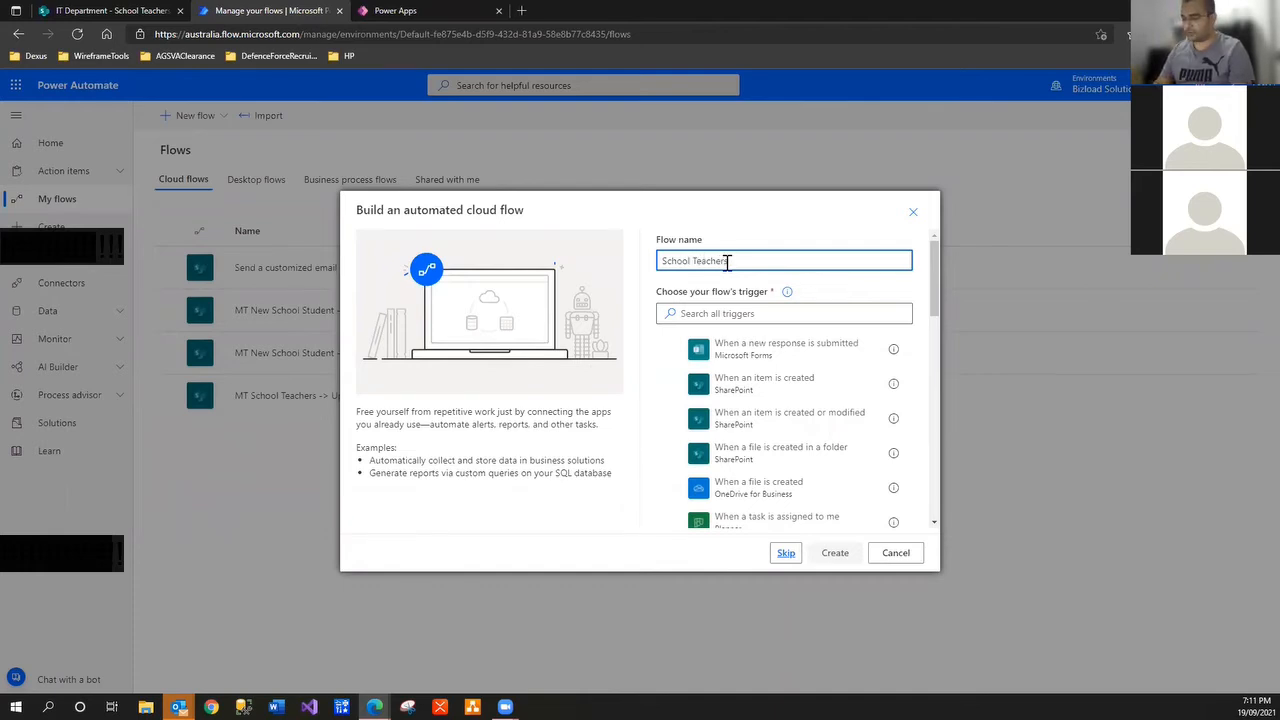
{"action": "key", "text": "ctrl+a"}
{"action": "key", "text": "Home"}
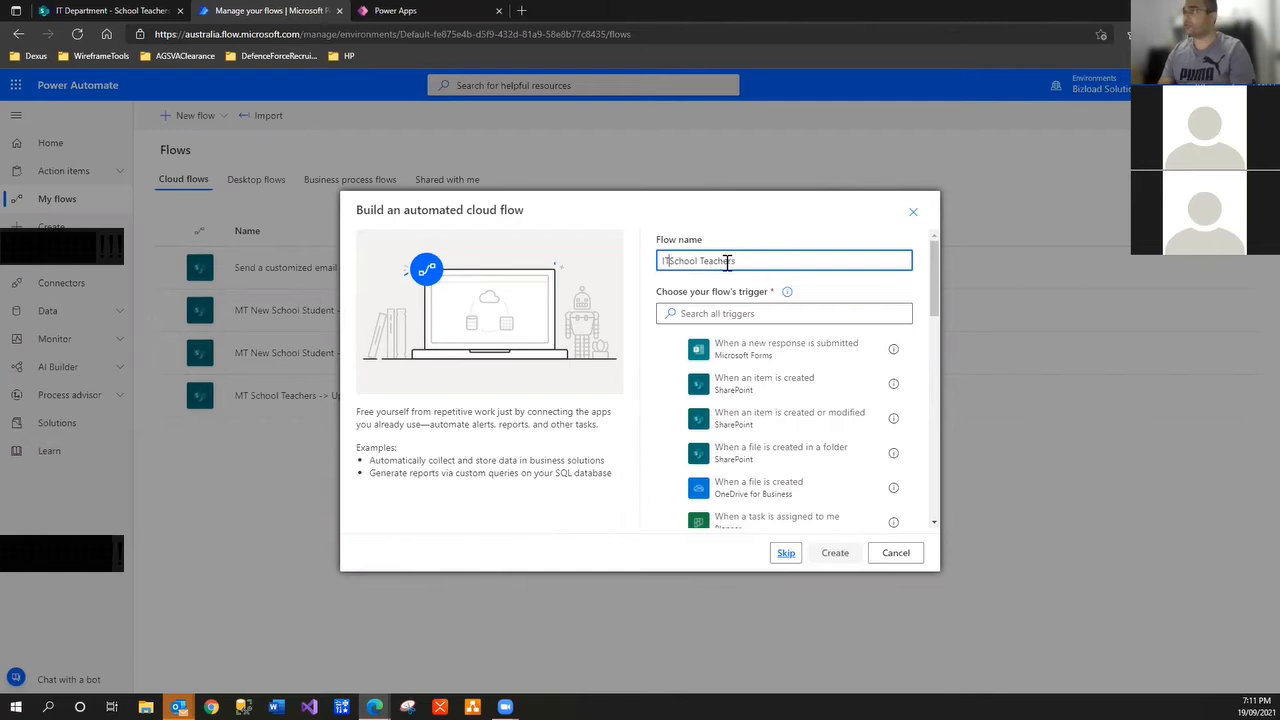
{"action": "type", "text": "IT Department"}
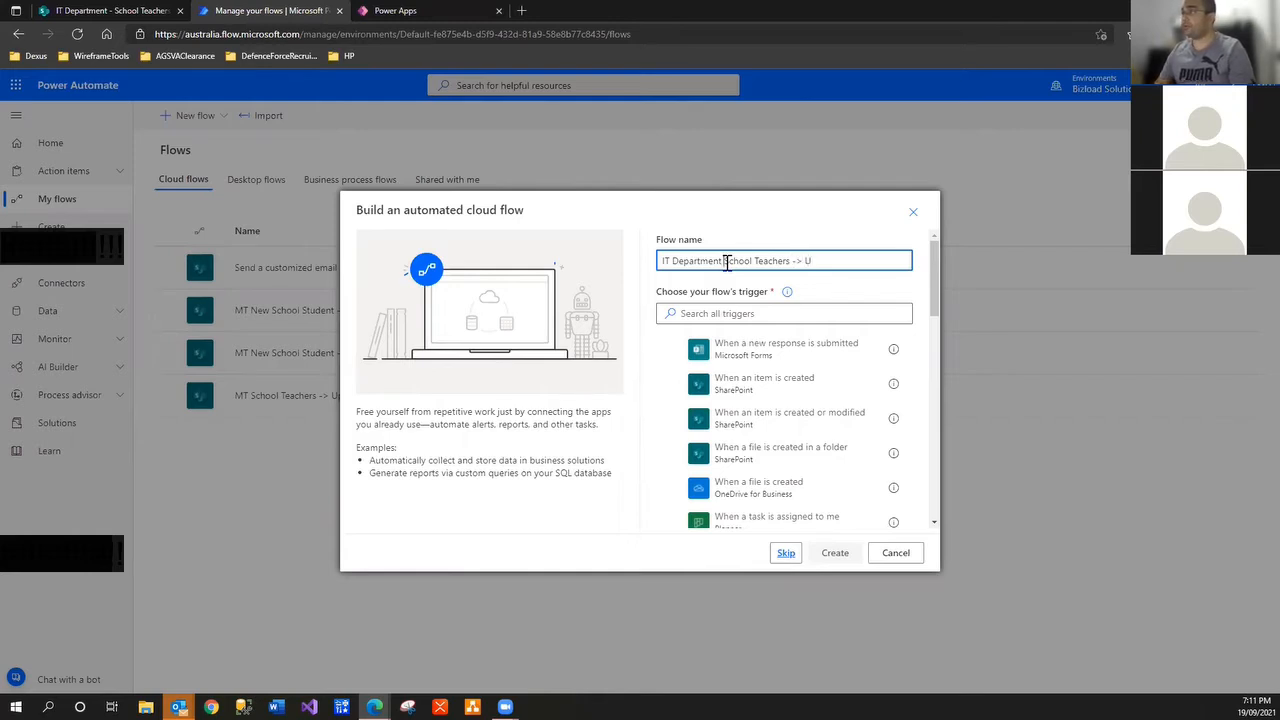
{"action": "type", "text": "New"}
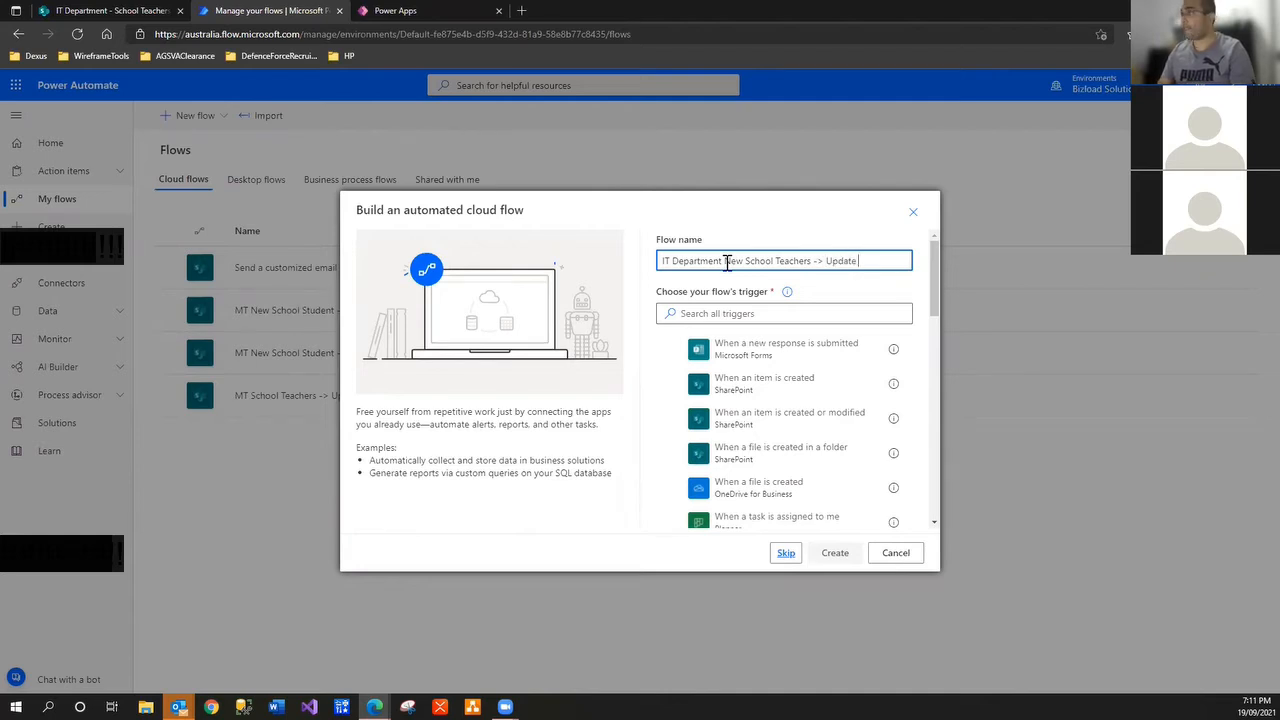
{"action": "left_click", "coordinate": [743, 312]}
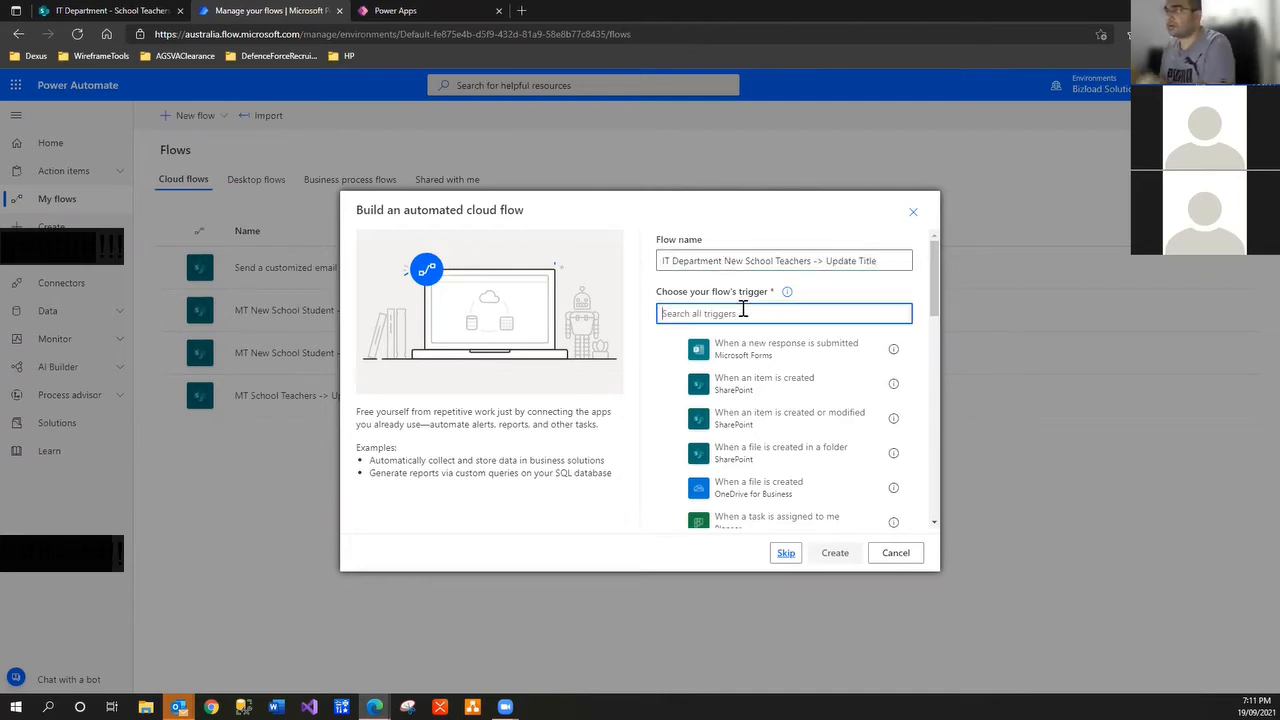
{"action": "type", "text": "sharepoint"}
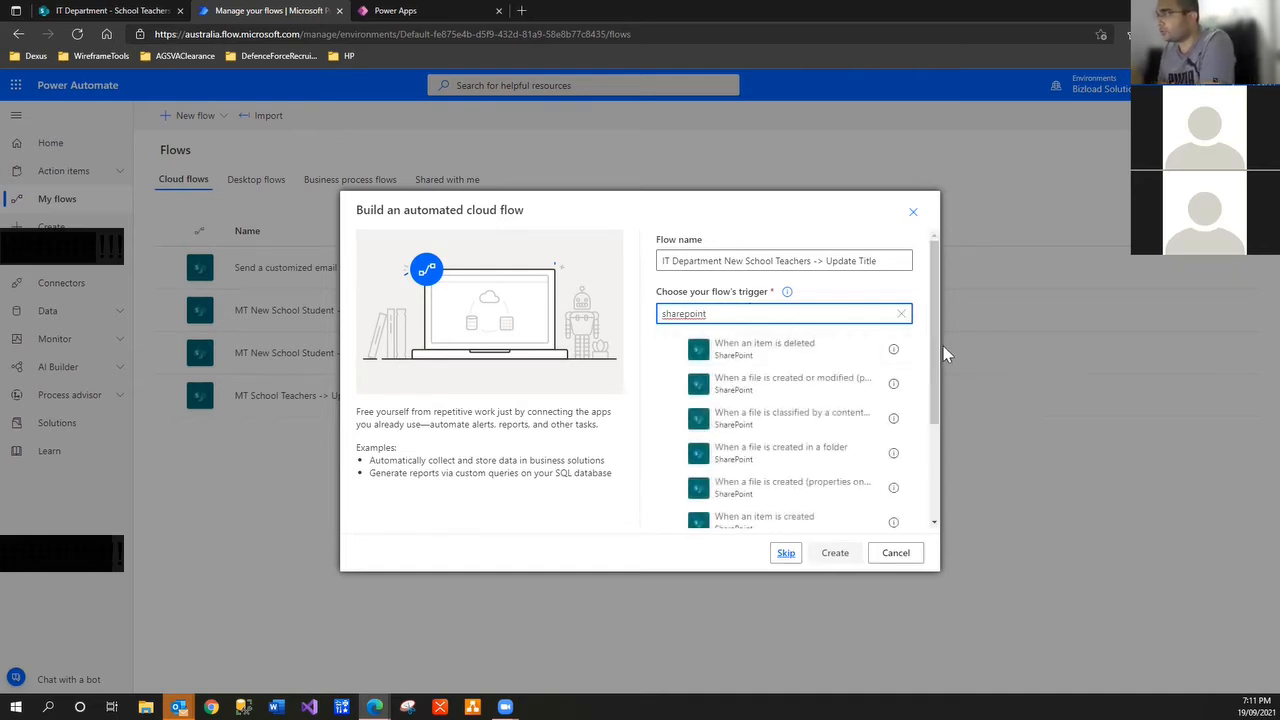
{"action": "scroll", "coordinate": [800, 440], "scroll_direction": "down", "scroll_amount": 2}
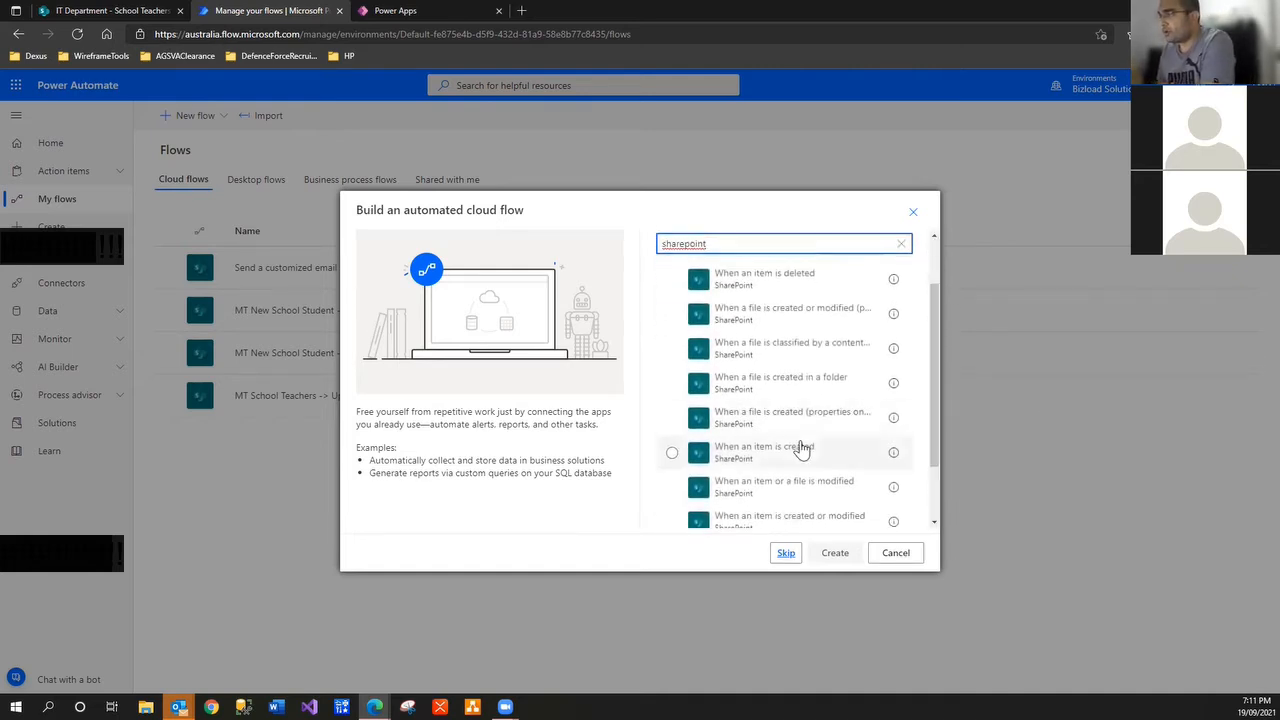
{"action": "left_click", "coordinate": [790, 450]}
{"action": "left_click", "coordinate": [834, 552]}
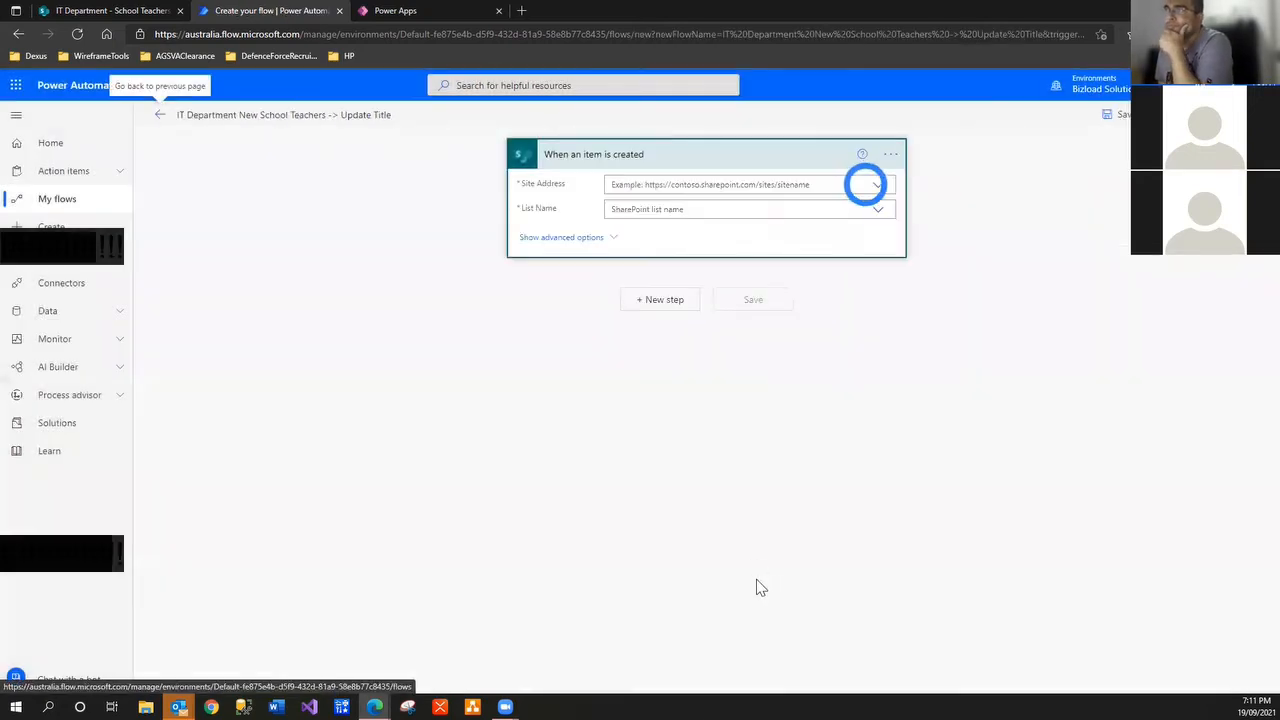
Set the trigger's site address to IT Department and its list to School Teachers
{"action": "left_click", "coordinate": [879, 188]}
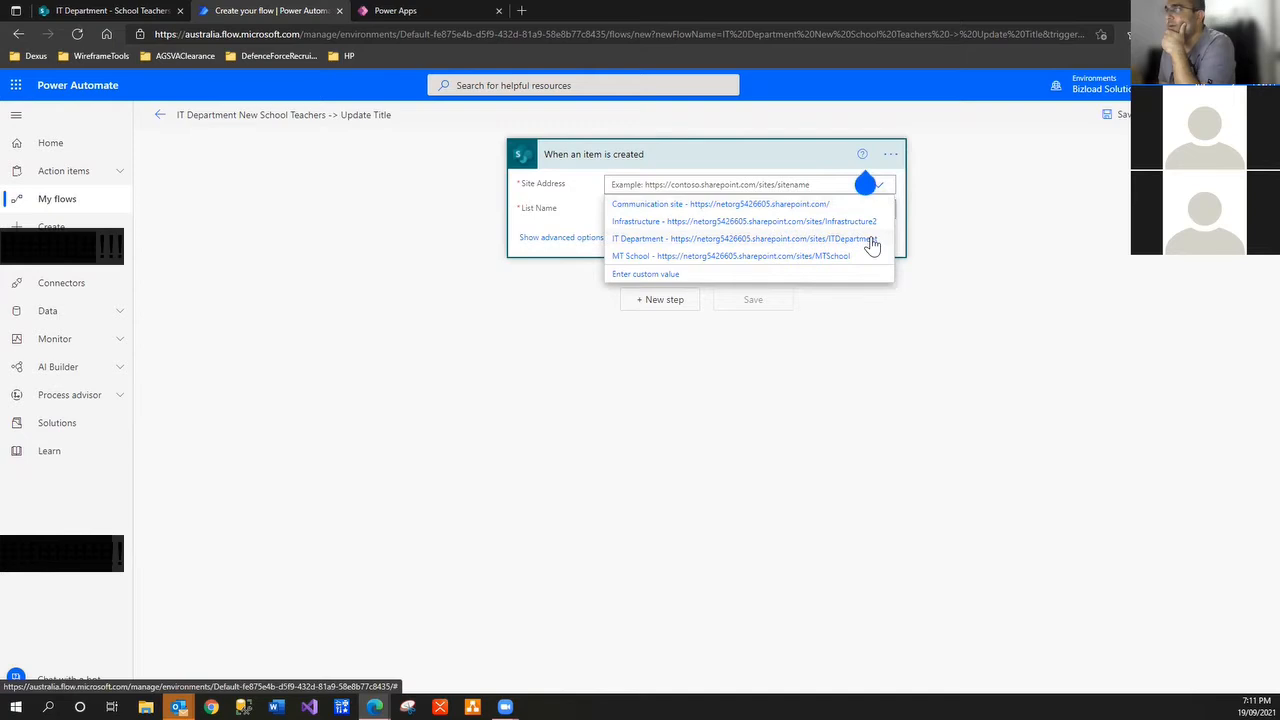
{"action": "left_click", "coordinate": [871, 240]}
{"action": "left_click", "coordinate": [877, 226]}
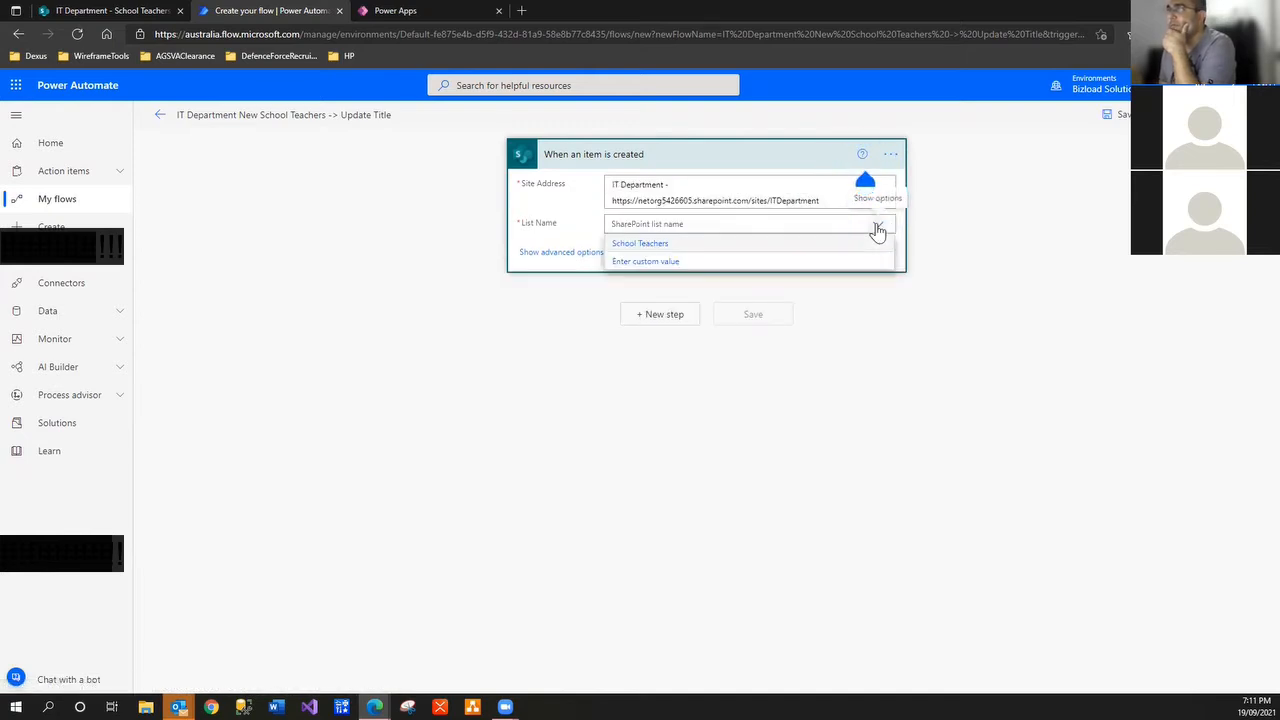
{"action": "left_click", "coordinate": [678, 245]}
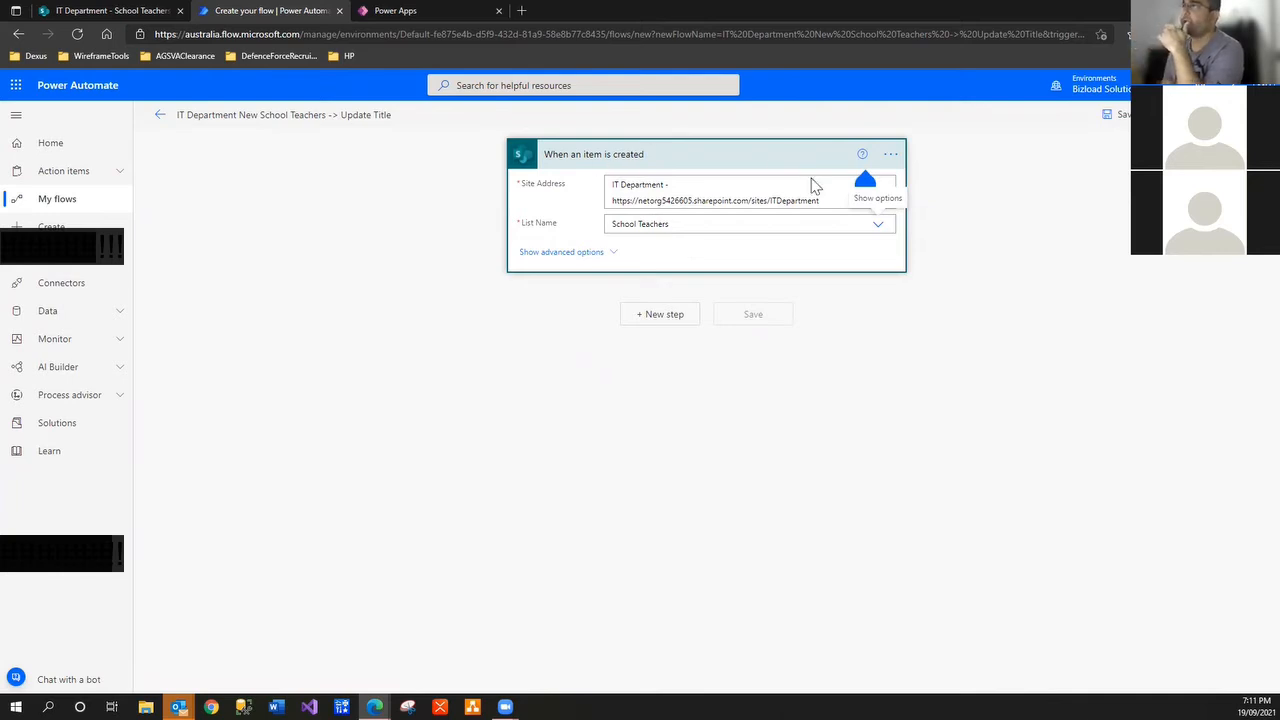
Rename the trigger to 'When School Teachers is created'
{"action": "left_click_drag", "start_coordinate": [672, 225], "coordinate": [408, 223]}
{"action": "key", "text": "ctrl+c"}
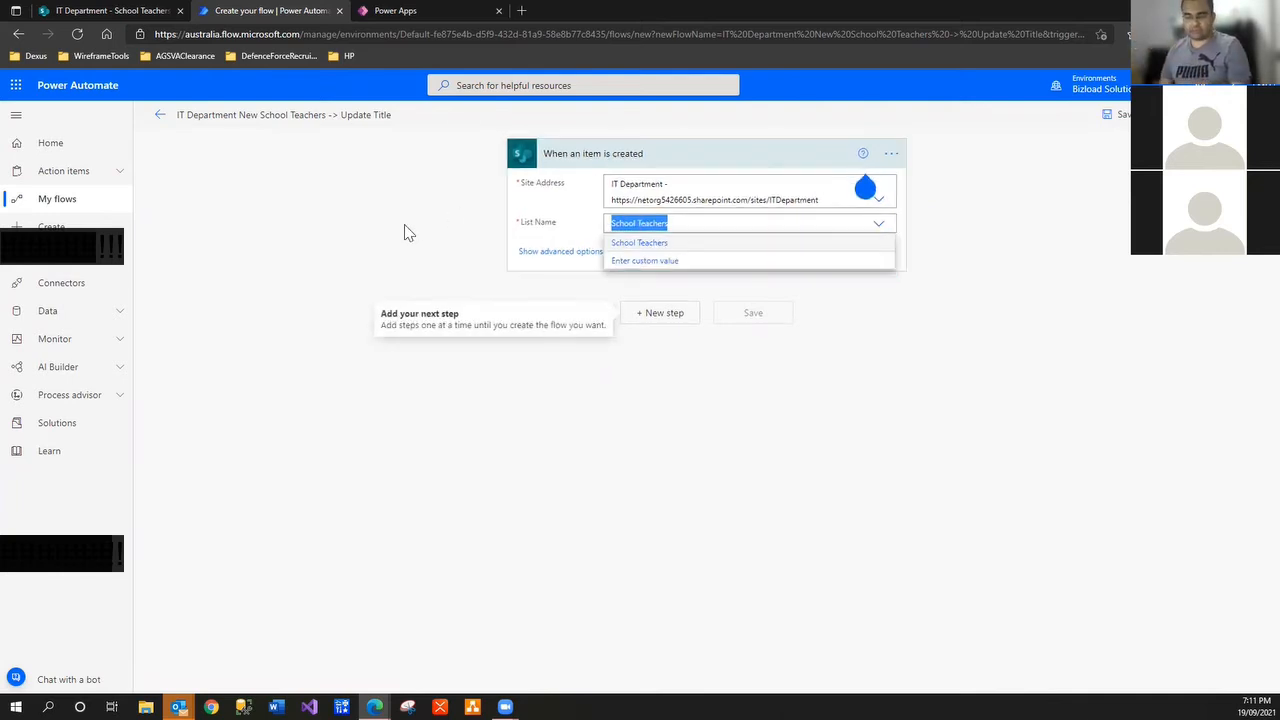
{"action": "left_click", "coordinate": [862, 153]}
{"action": "left_click", "coordinate": [891, 153]}
{"action": "left_click", "coordinate": [934, 175]}
{"action": "key", "text": "Return"}
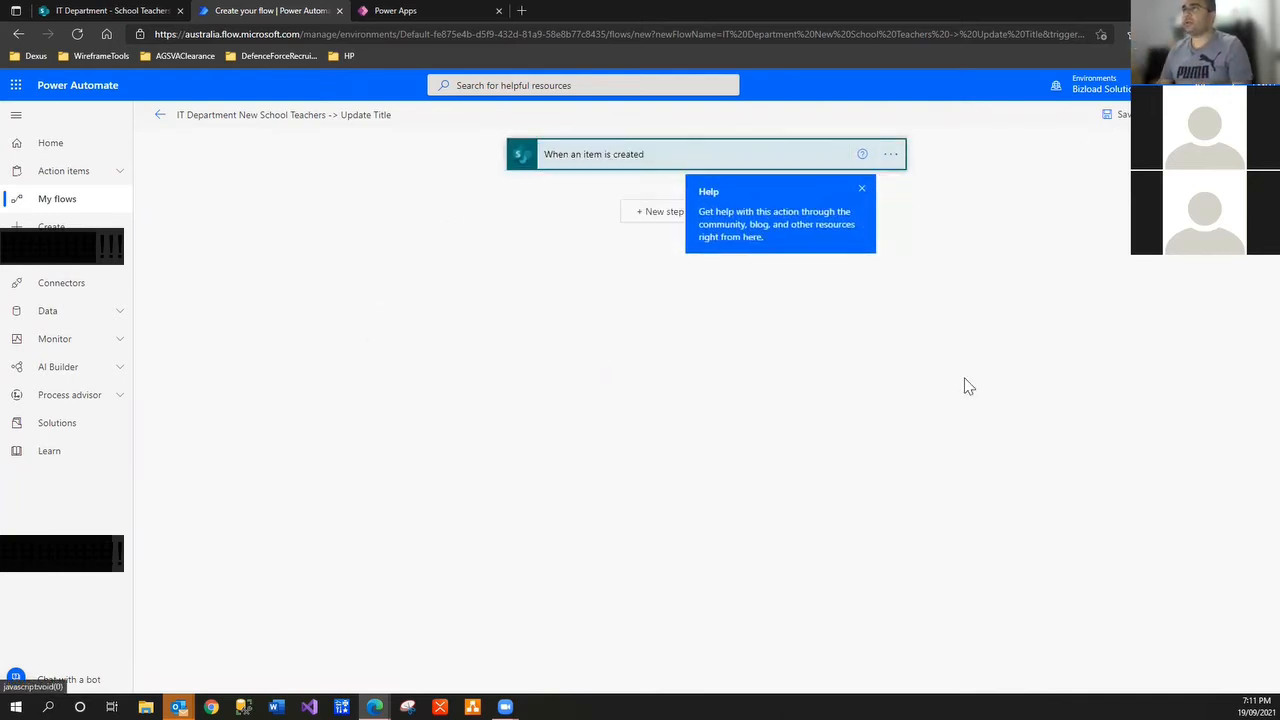
{"action": "left_click", "coordinate": [891, 154]}
{"action": "left_click", "coordinate": [934, 175]}
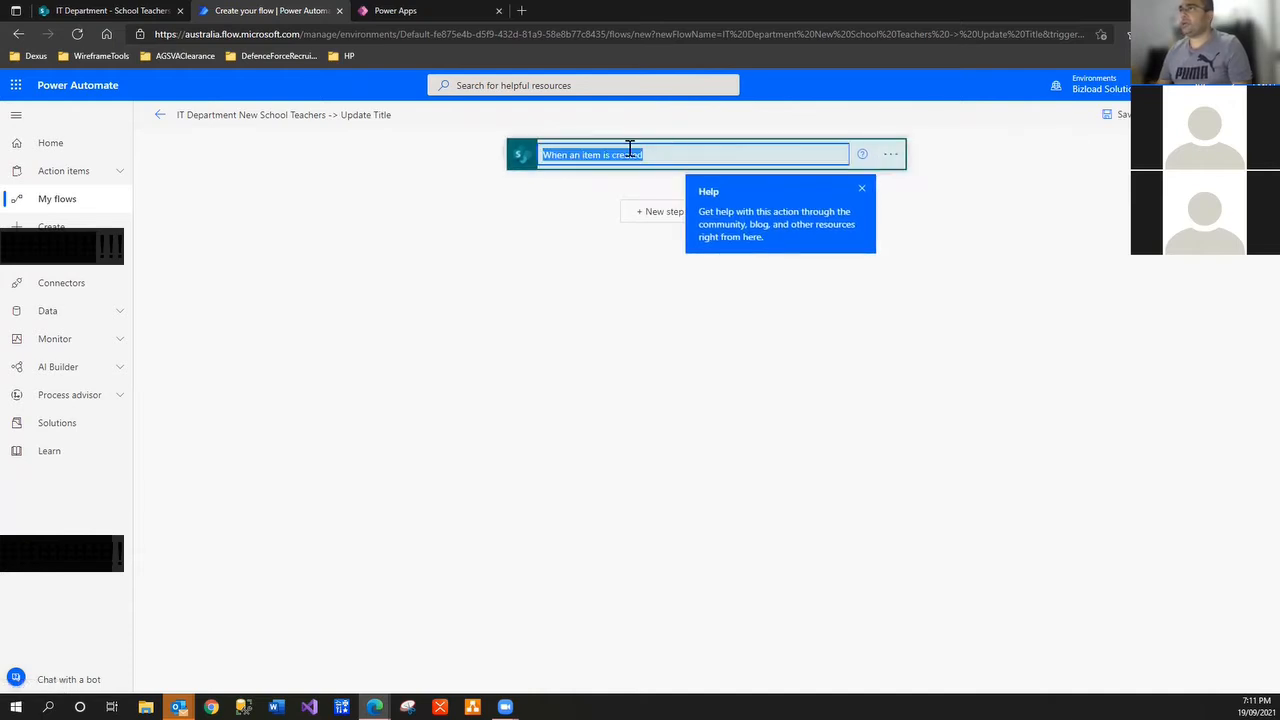
{"action": "left_click", "coordinate": [615, 154]}
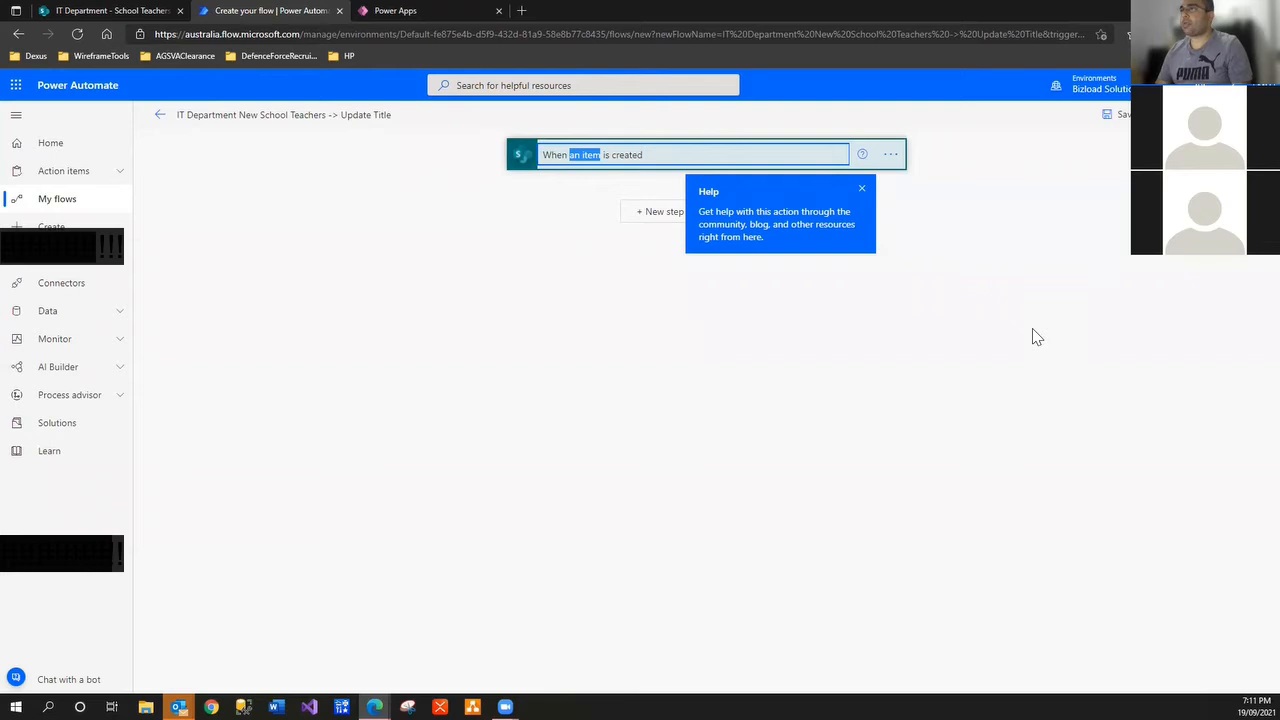
{"action": "key", "text": "ctrl+v"}
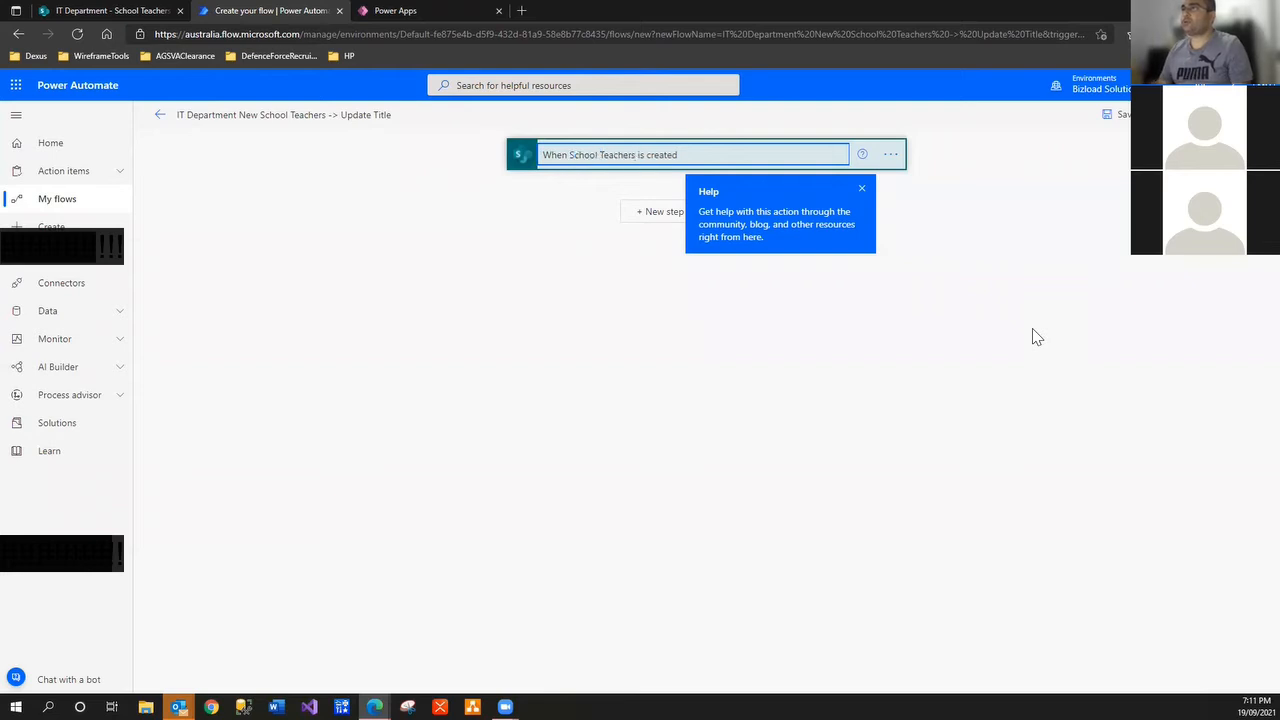
{"action": "left_click", "coordinate": [892, 333]}
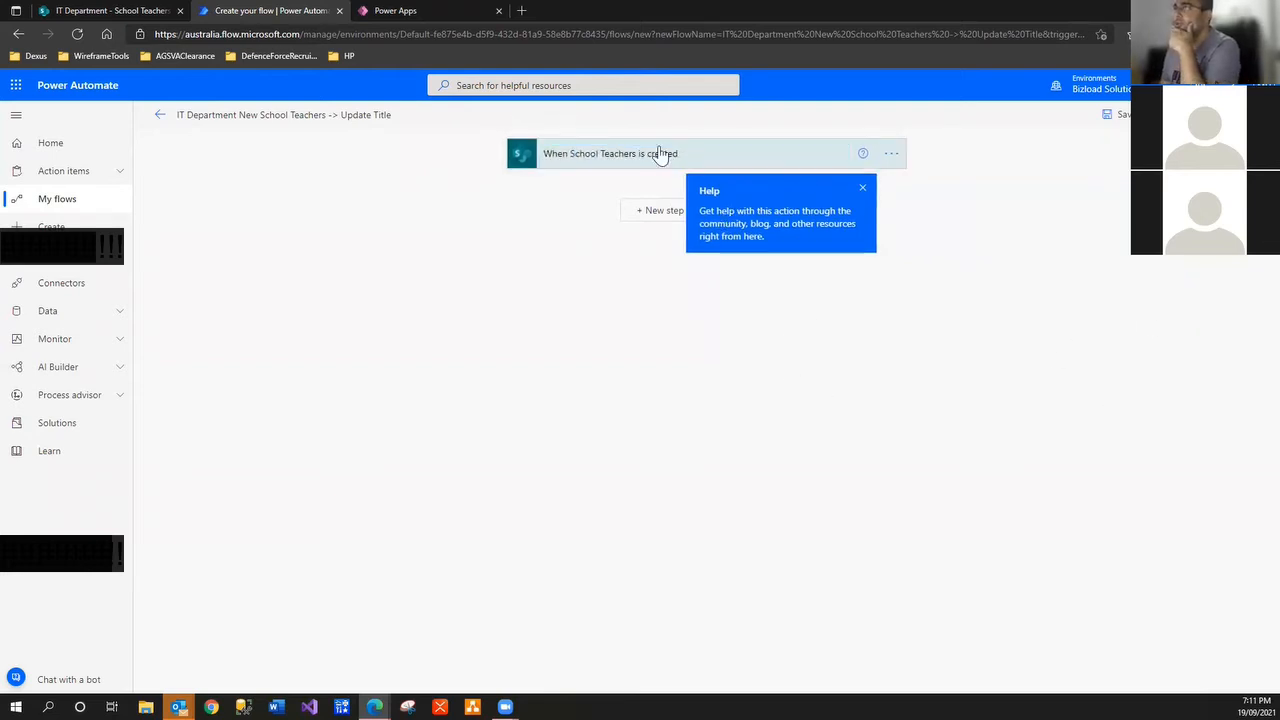
{"action": "left_click", "coordinate": [654, 211]}
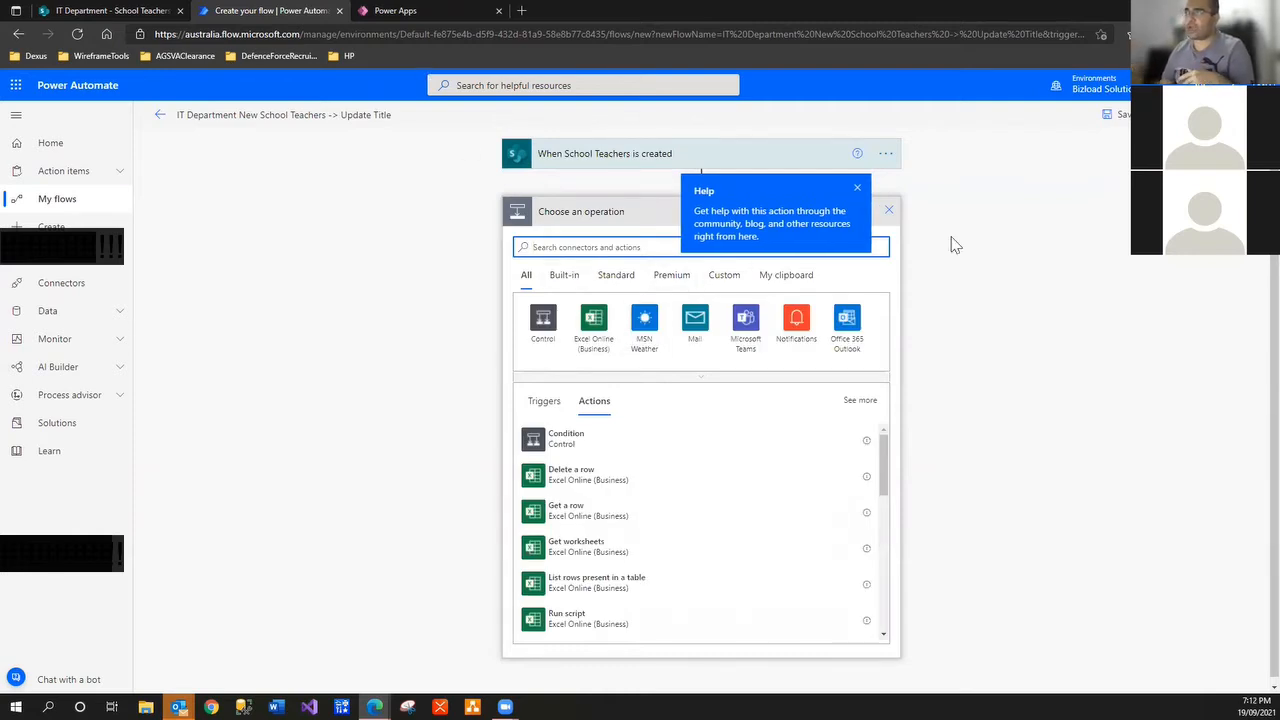
Add a SharePoint Update item action after the flow's trigger
{"action": "left_click", "coordinate": [858, 189]}
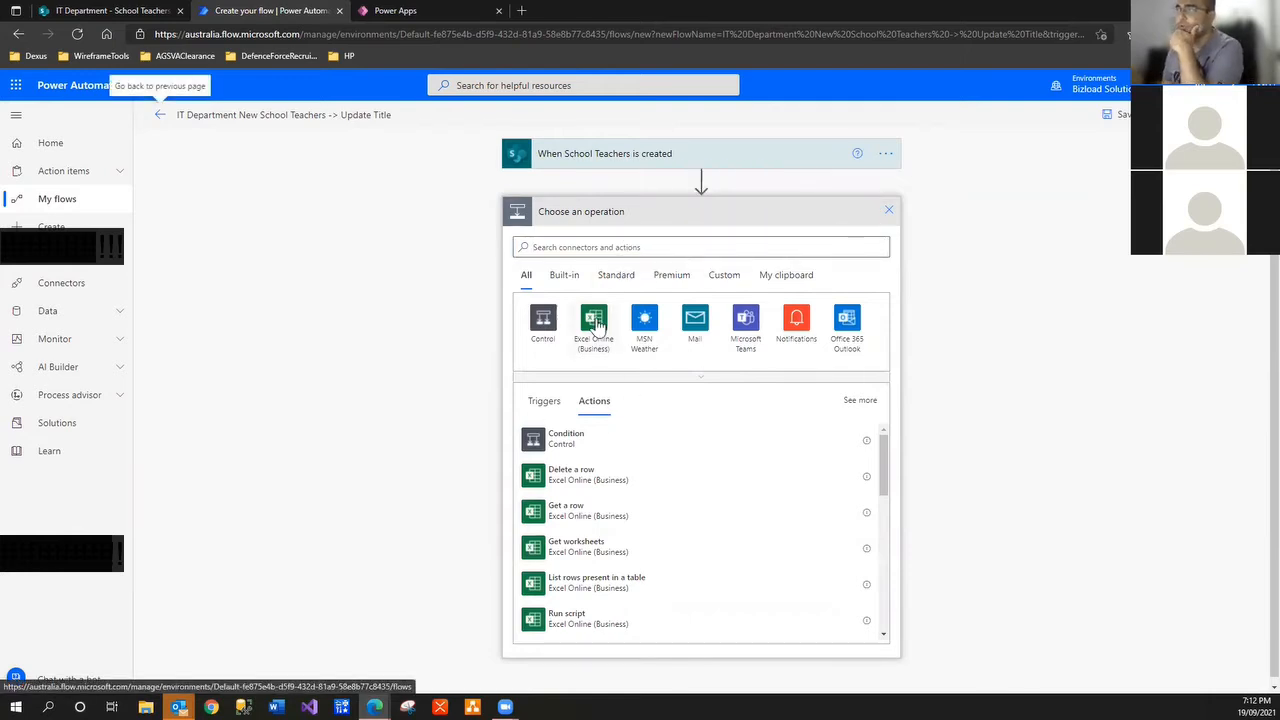
{"action": "left_click", "coordinate": [605, 247]}
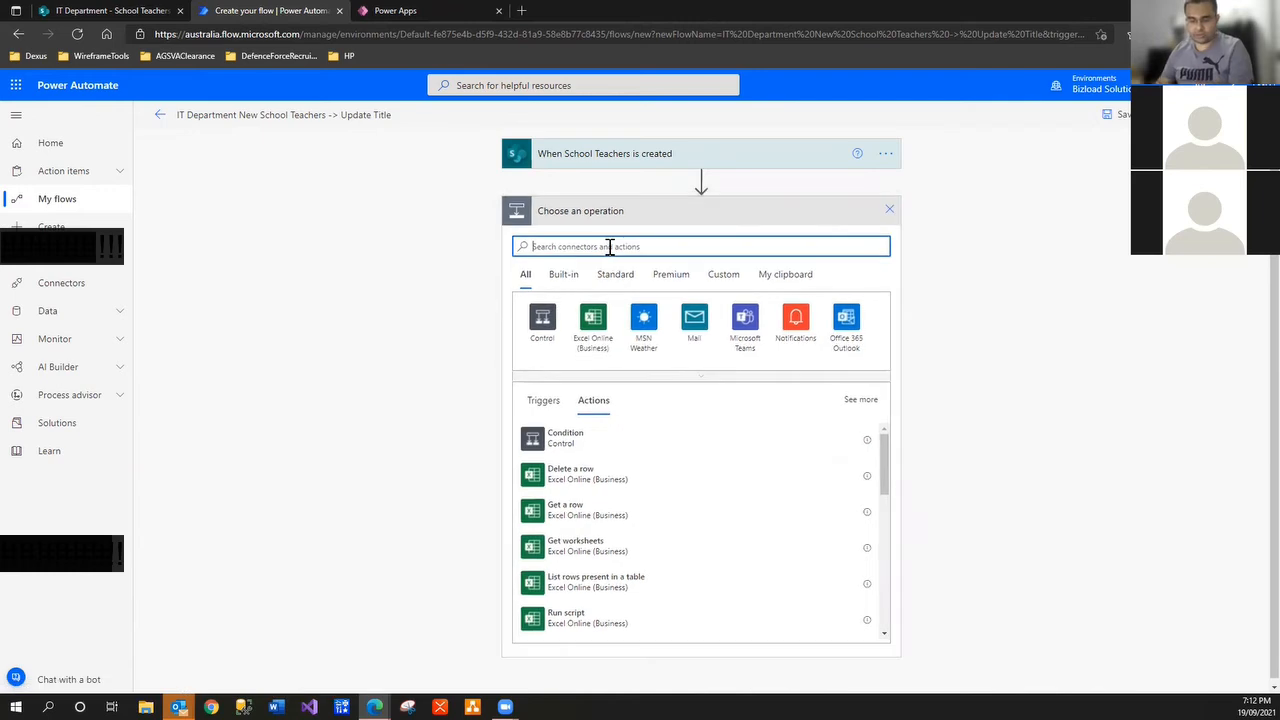
{"action": "type", "text": "salesfor"}
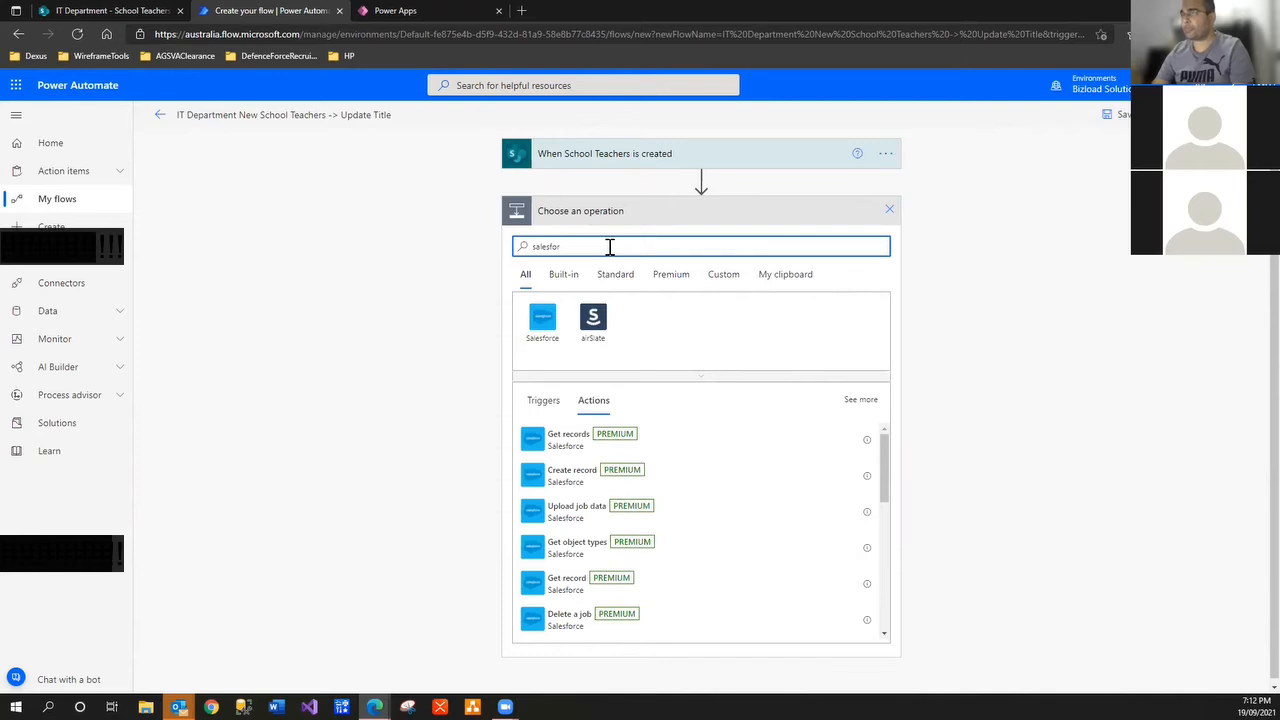
{"action": "key", "text": "BackSpace"}
{"action": "key", "text": "BackSpace"}
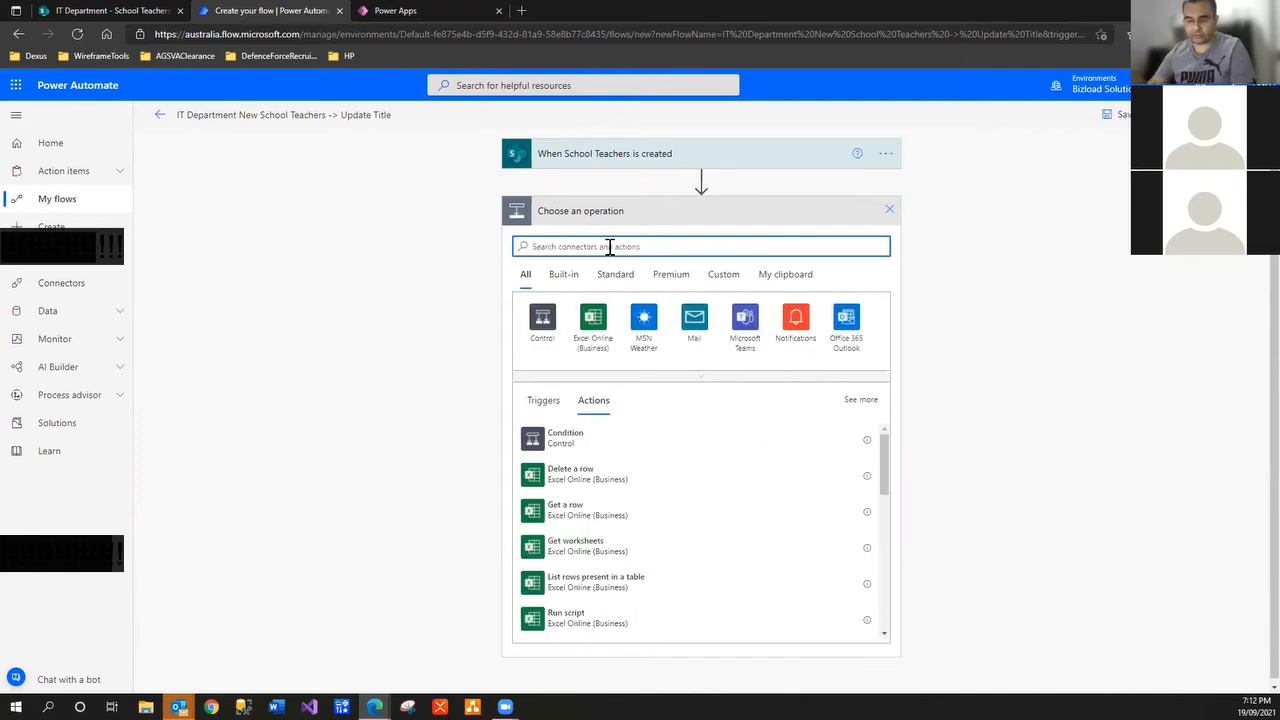
{"action": "type", "text": "out"}
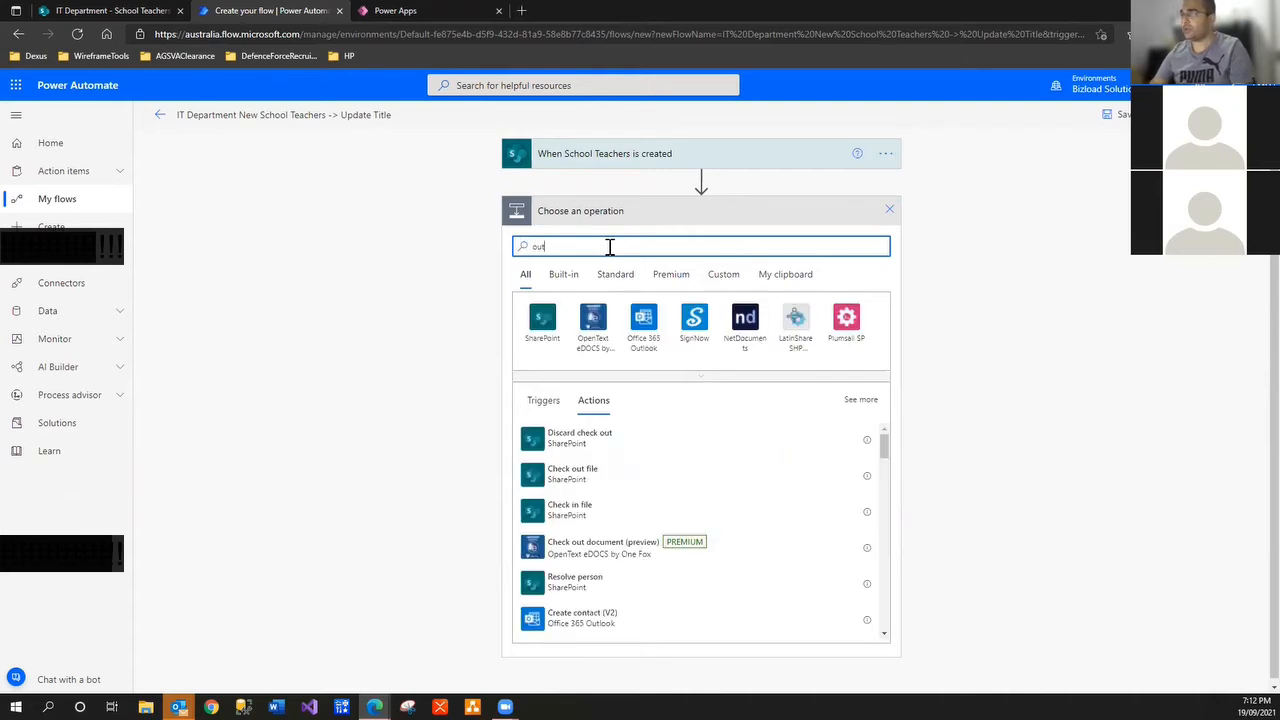
{"action": "key", "text": "BackSpace"}
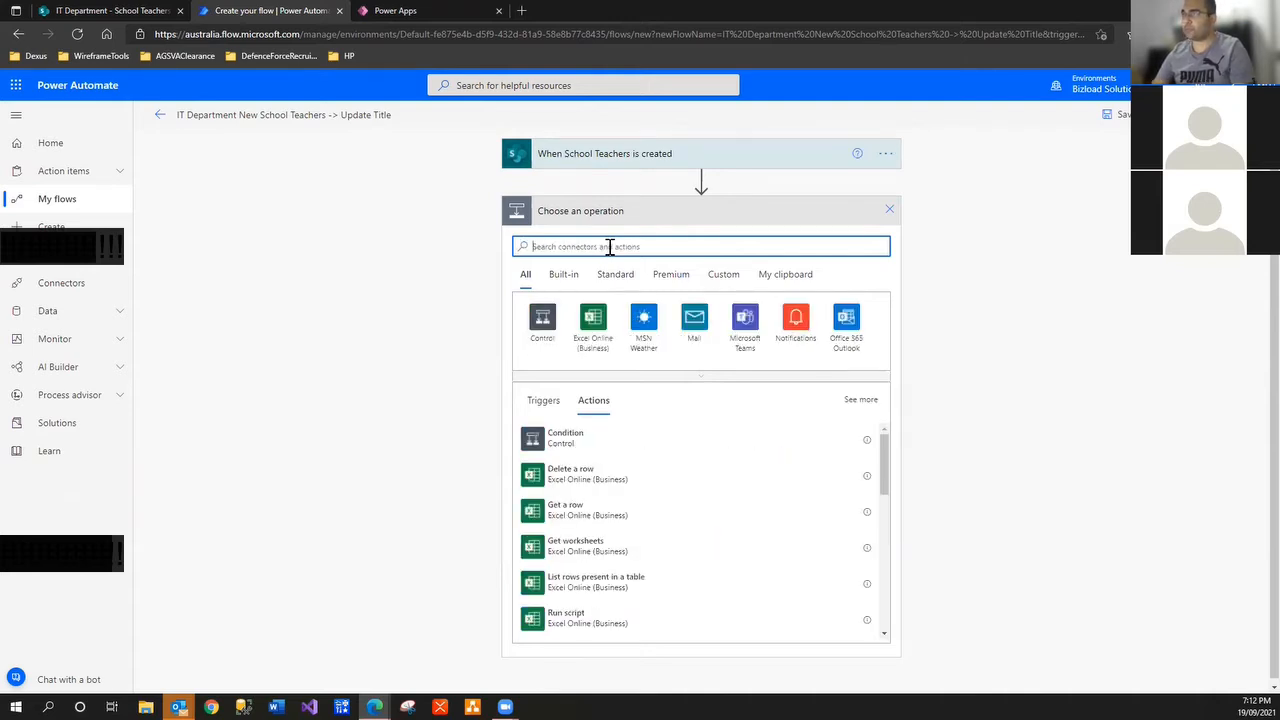
{"action": "type", "text": "sharepo"}
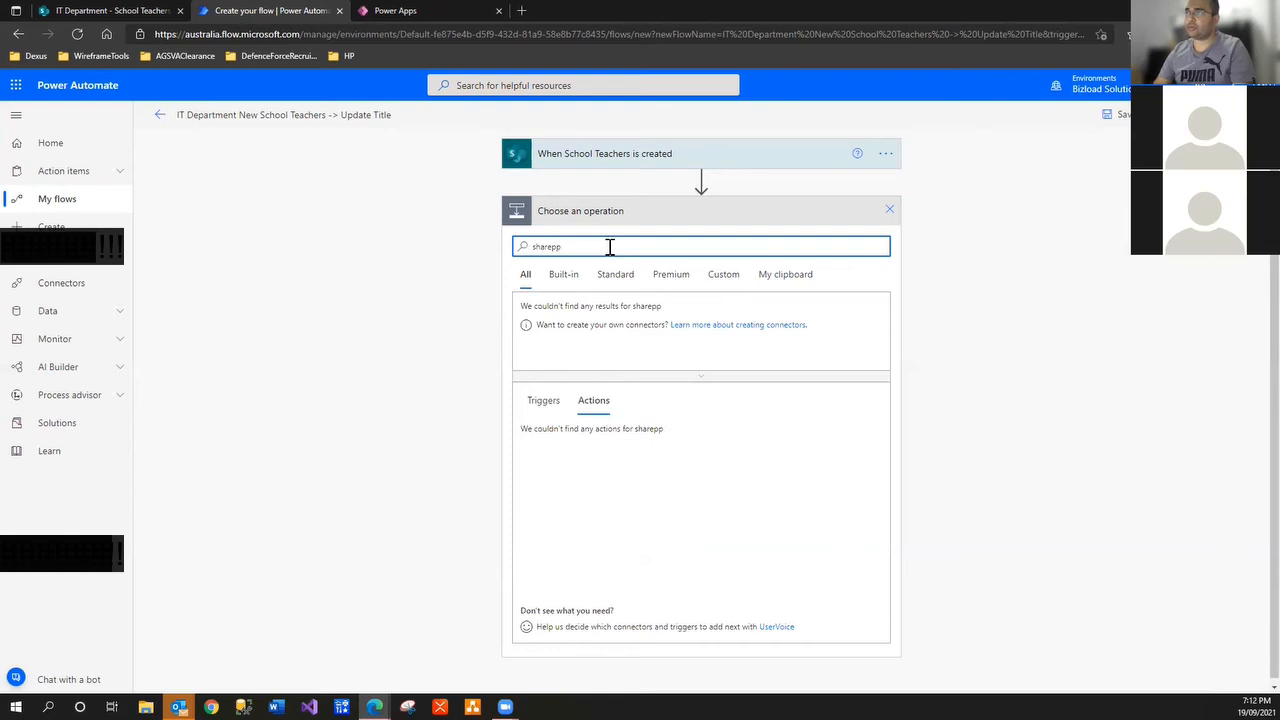
{"action": "type", "text": "int"}
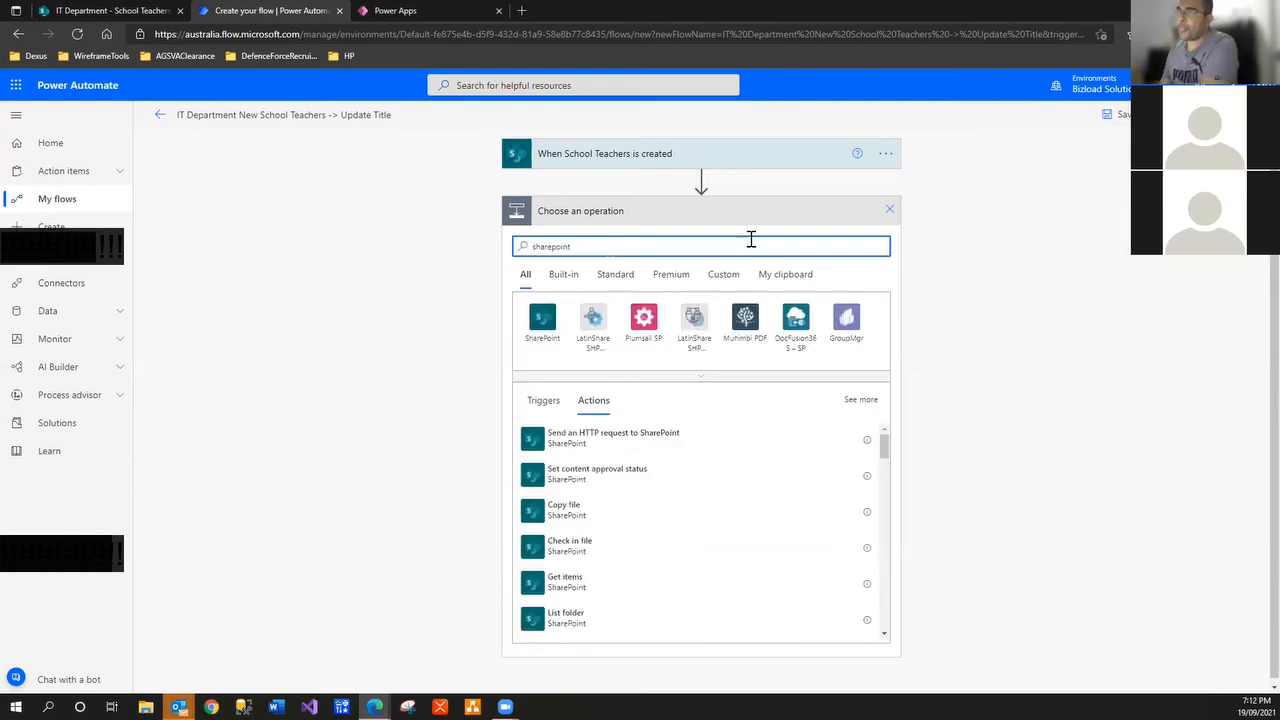
{"action": "left_click", "coordinate": [541, 322]}
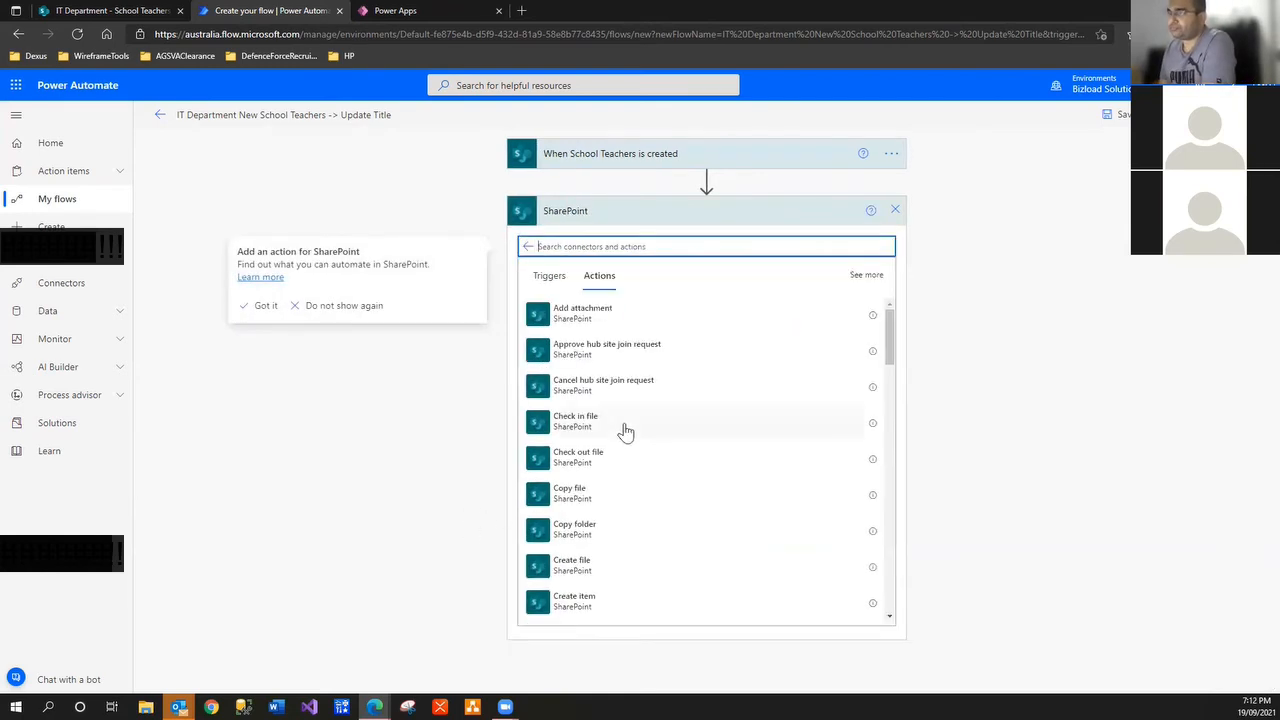
{"action": "type", "text": "update"}
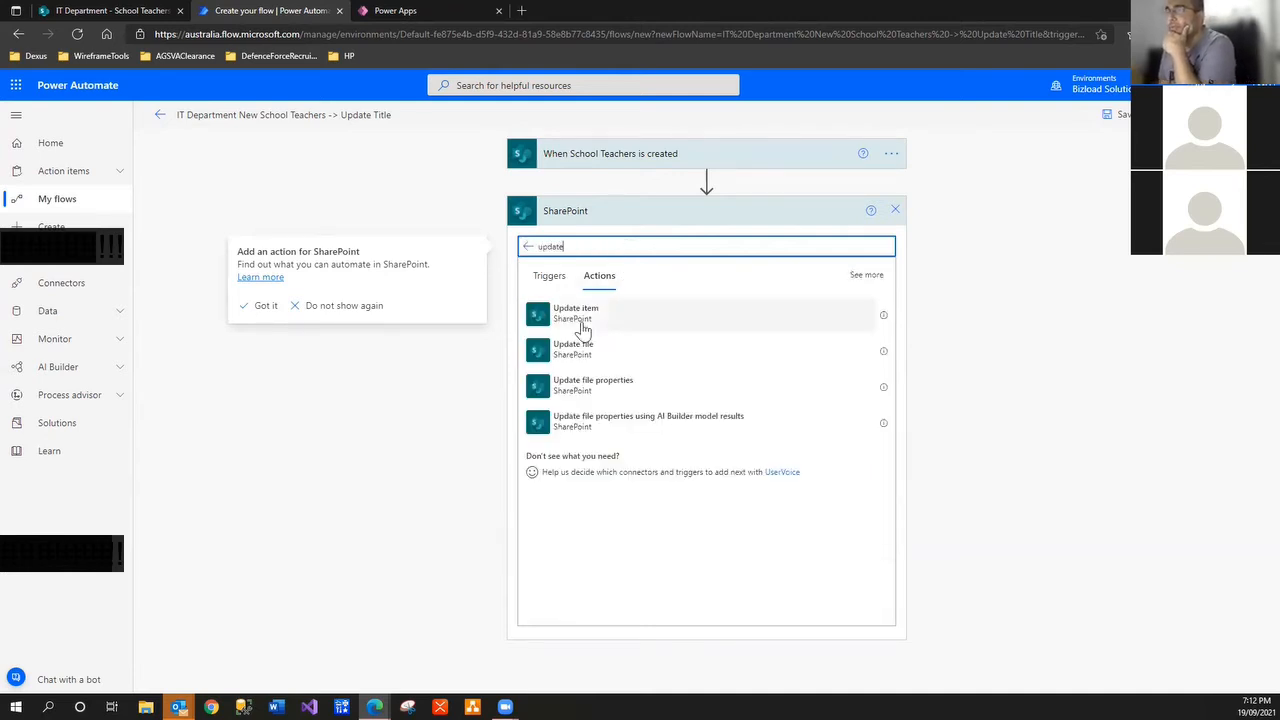
{"action": "left_click", "coordinate": [581, 320]}
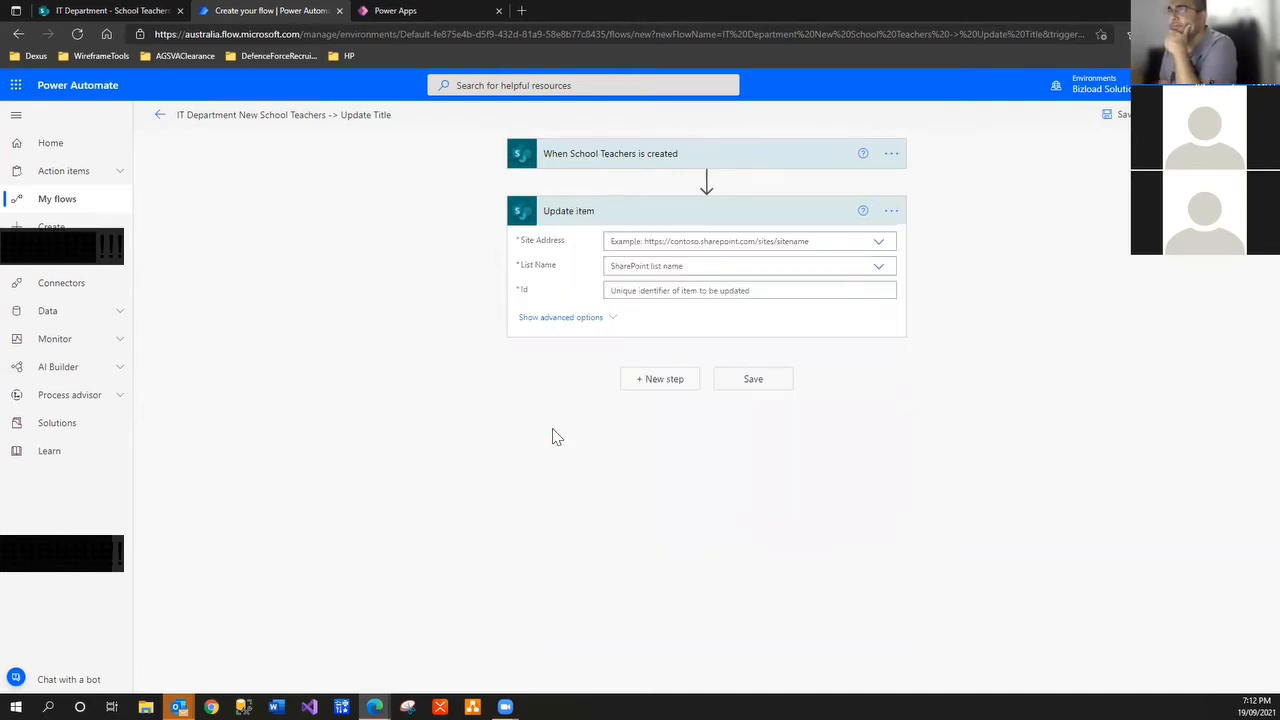
Point Update item at the IT Department site's School Teachers list, then view that list in SharePoint
{"action": "left_click", "coordinate": [879, 245]}
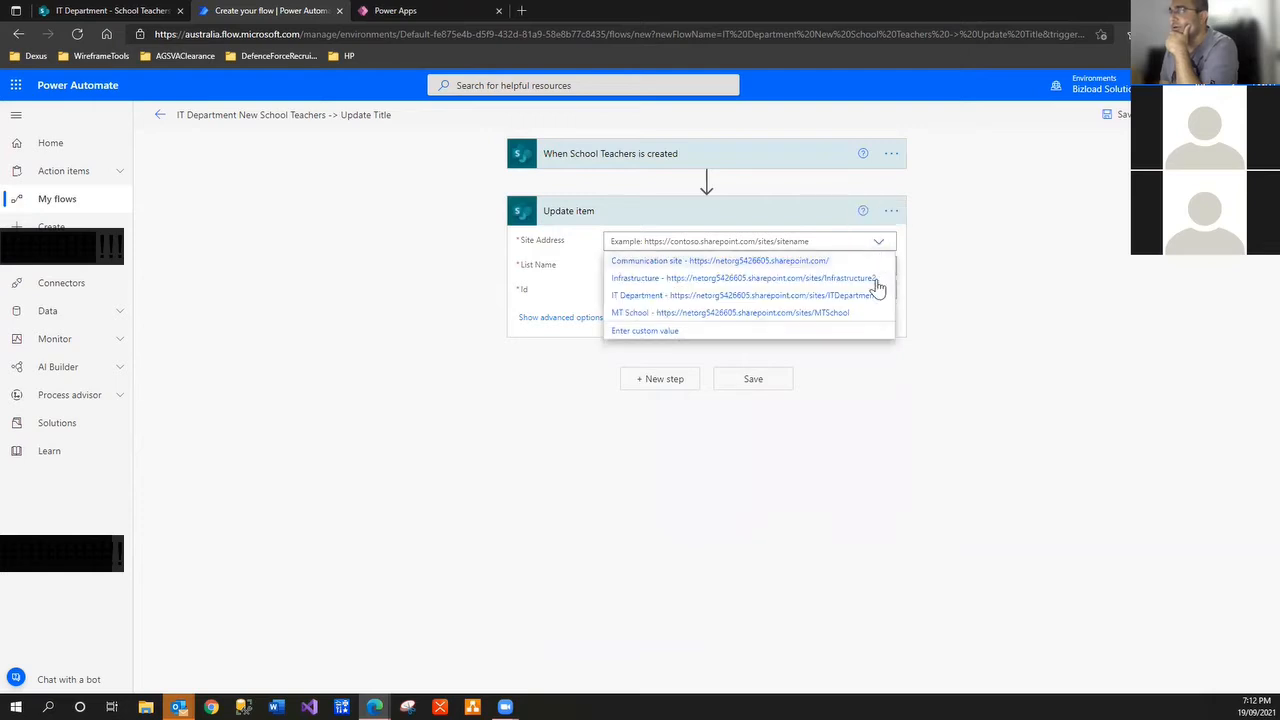
{"action": "left_click", "coordinate": [872, 296]}
{"action": "left_click", "coordinate": [877, 284]}
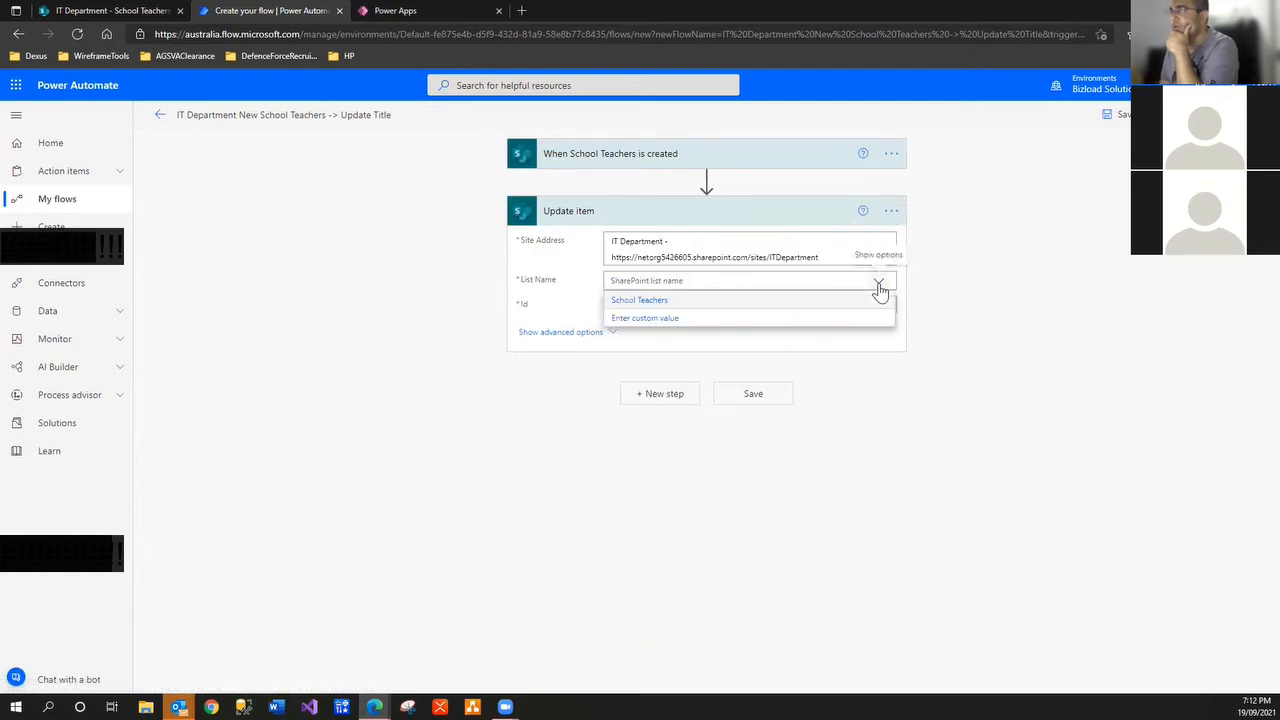
{"action": "left_click", "coordinate": [729, 302]}
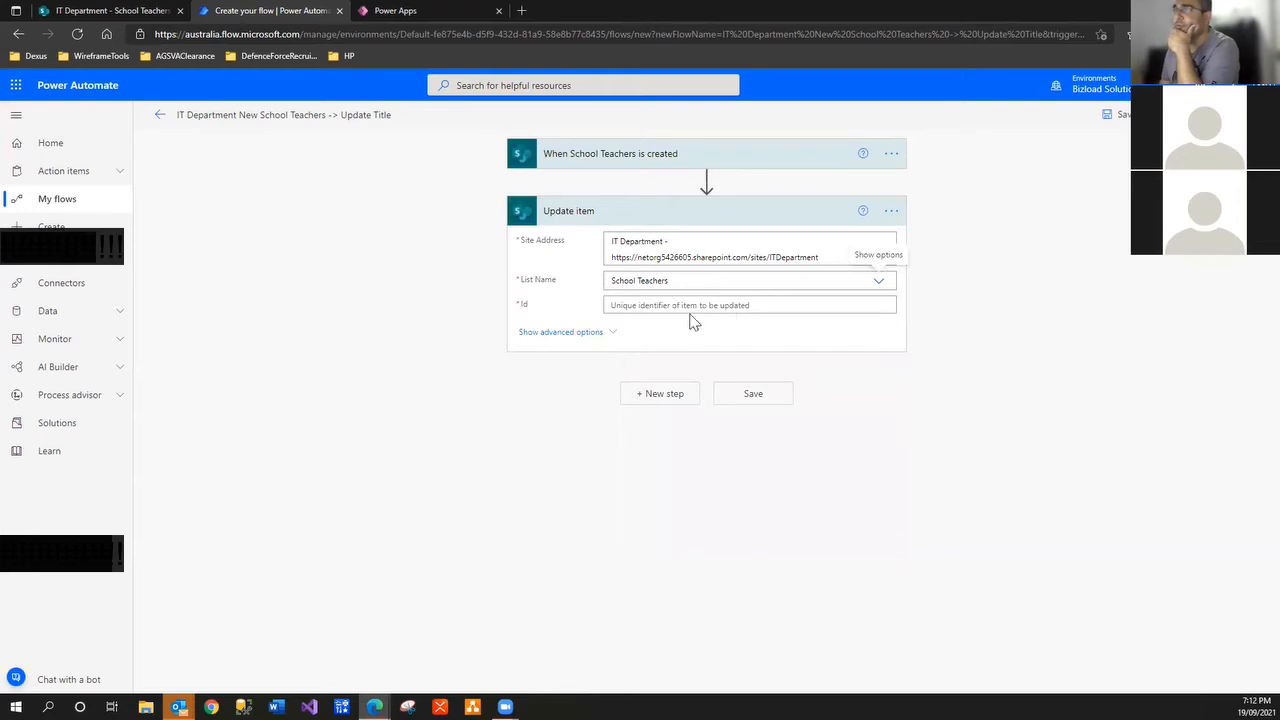
{"action": "left_click", "coordinate": [690, 308]}
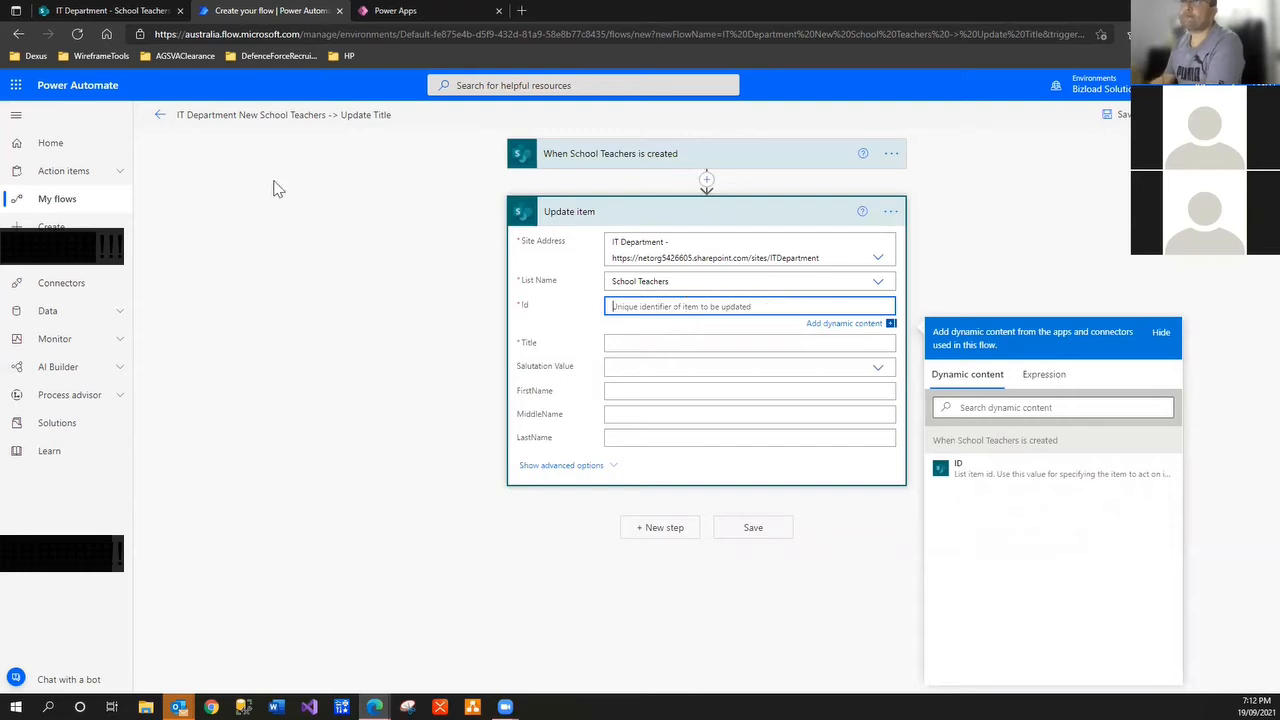
{"action": "left_click", "coordinate": [113, 13]}
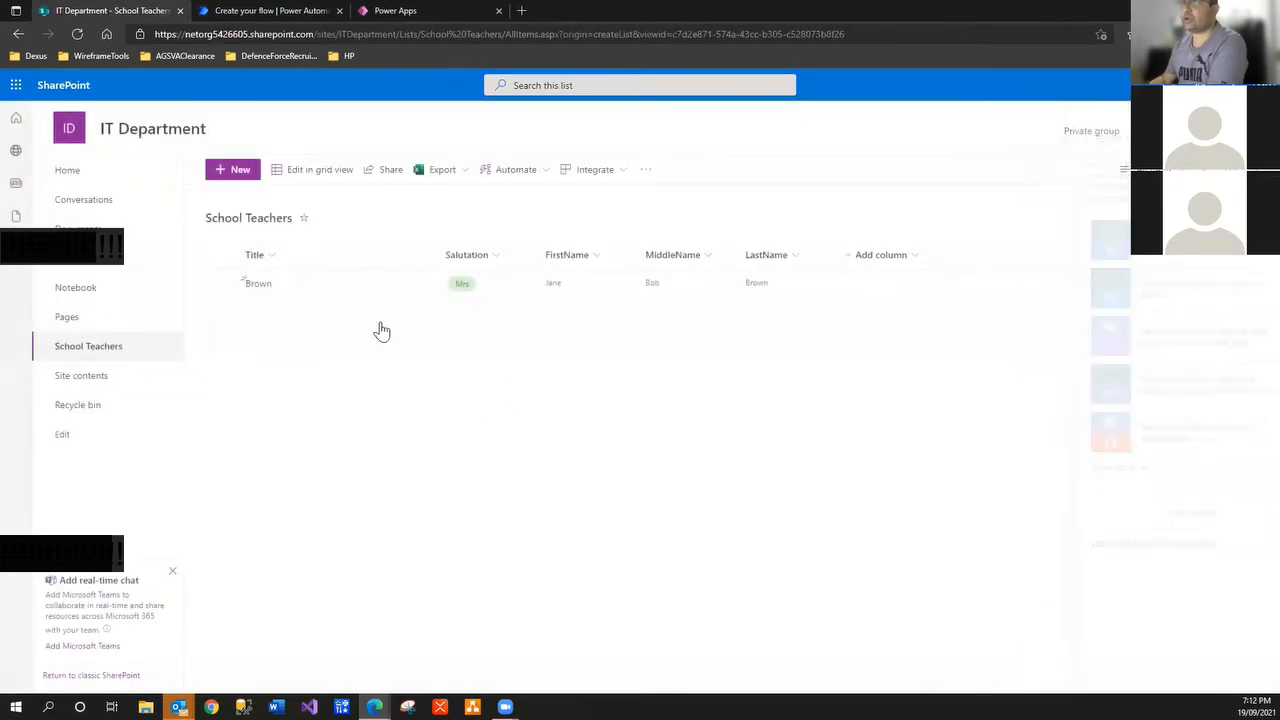
Add a School Teachers item with Title 'S', salutation Mr, and the teacher's first, middle and last names, and save it
{"action": "left_click", "coordinate": [243, 171]}
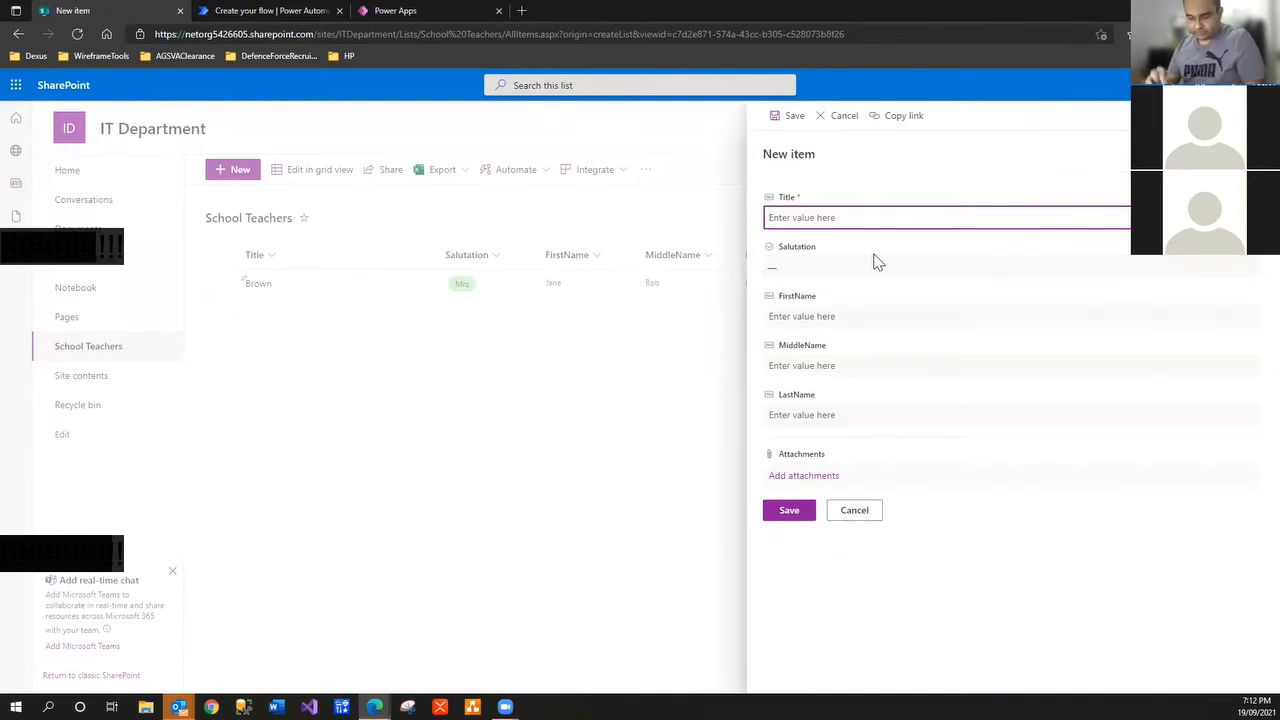
{"action": "type", "text": "Scott"}
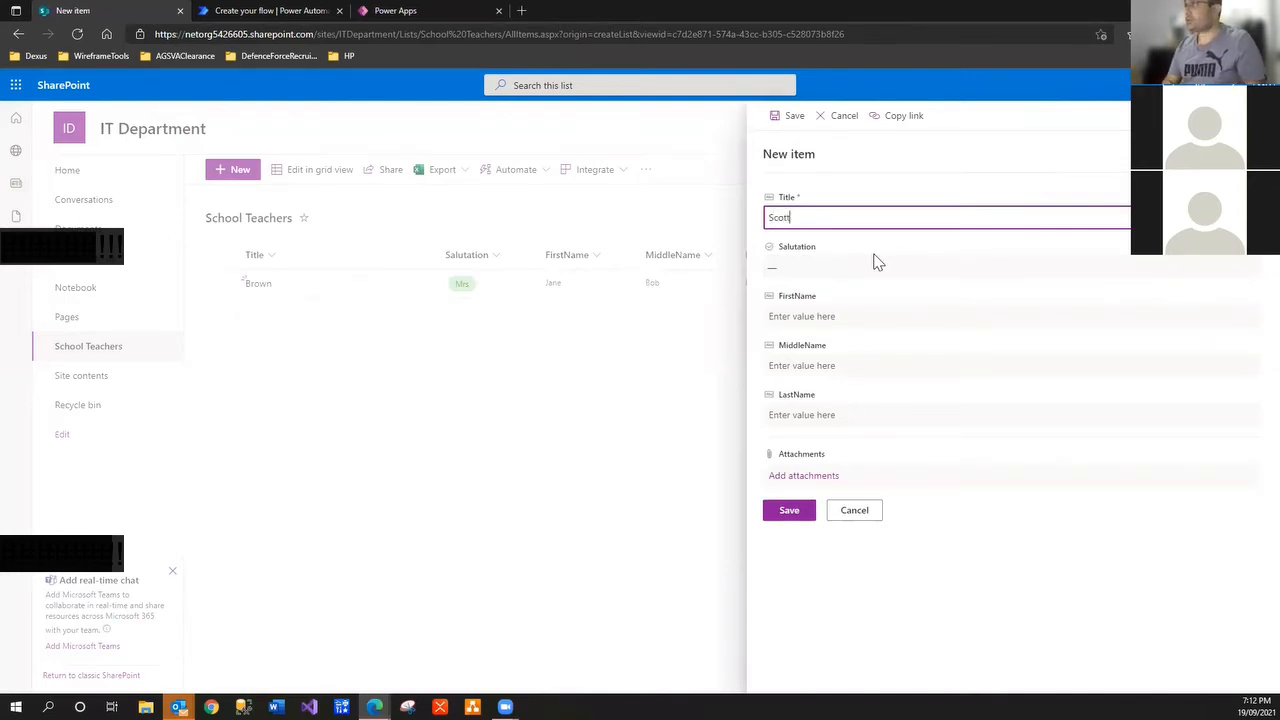
{"action": "left_click", "coordinate": [875, 262]}
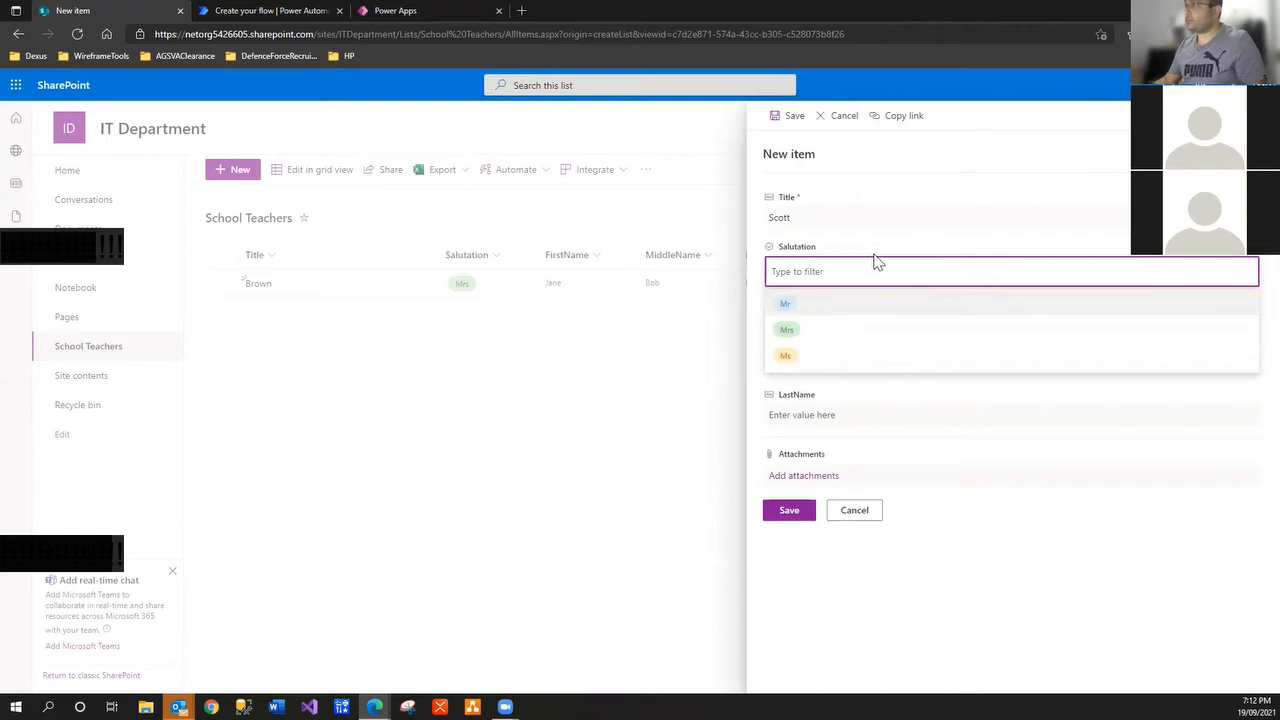
{"action": "left_click", "coordinate": [808, 308]}
{"action": "left_click", "coordinate": [810, 316]}
{"action": "type", "text": "S"}
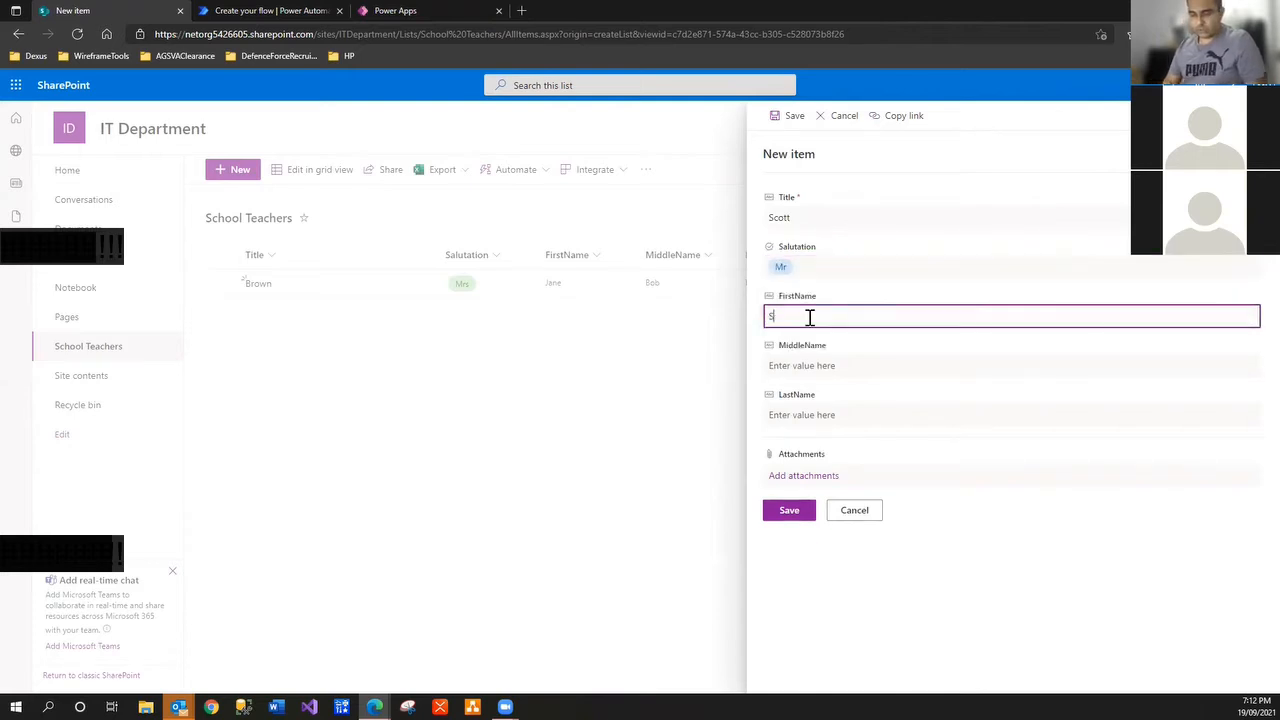
{"action": "type", "text": "cott"}
{"action": "key", "text": "Tab"}
{"action": "type", "text": "M"}
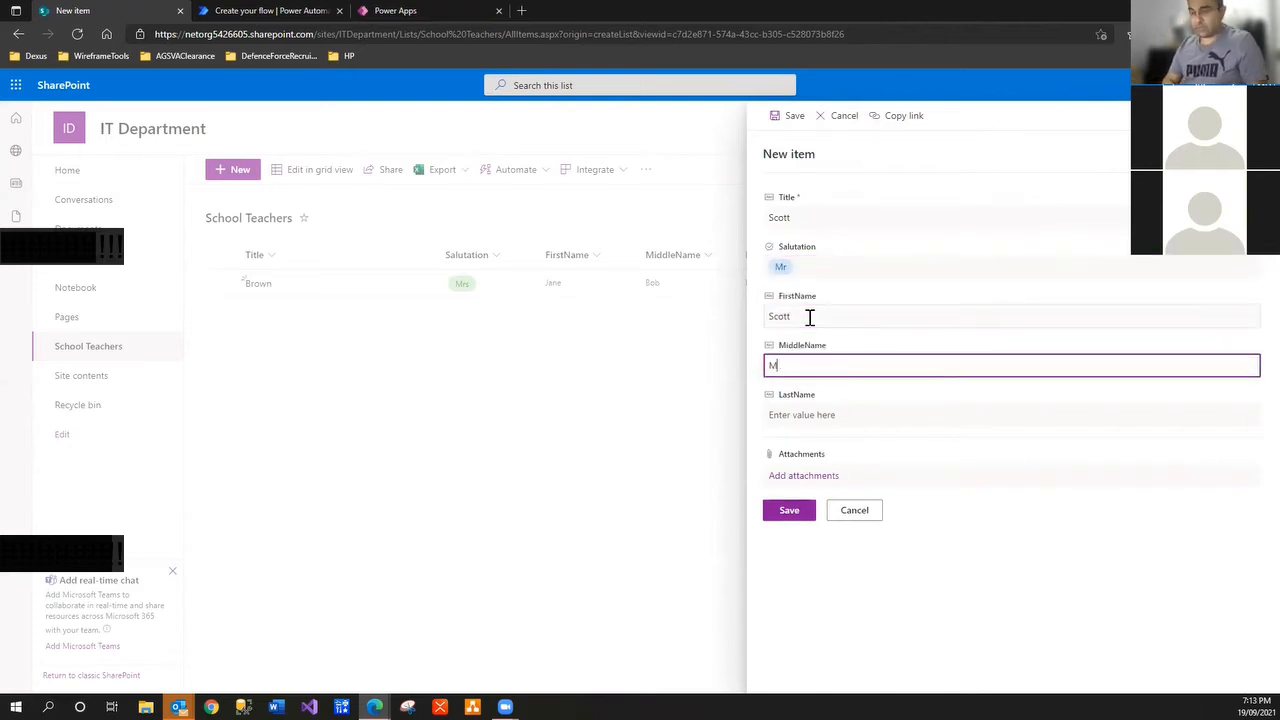
{"action": "key", "text": "Tab"}
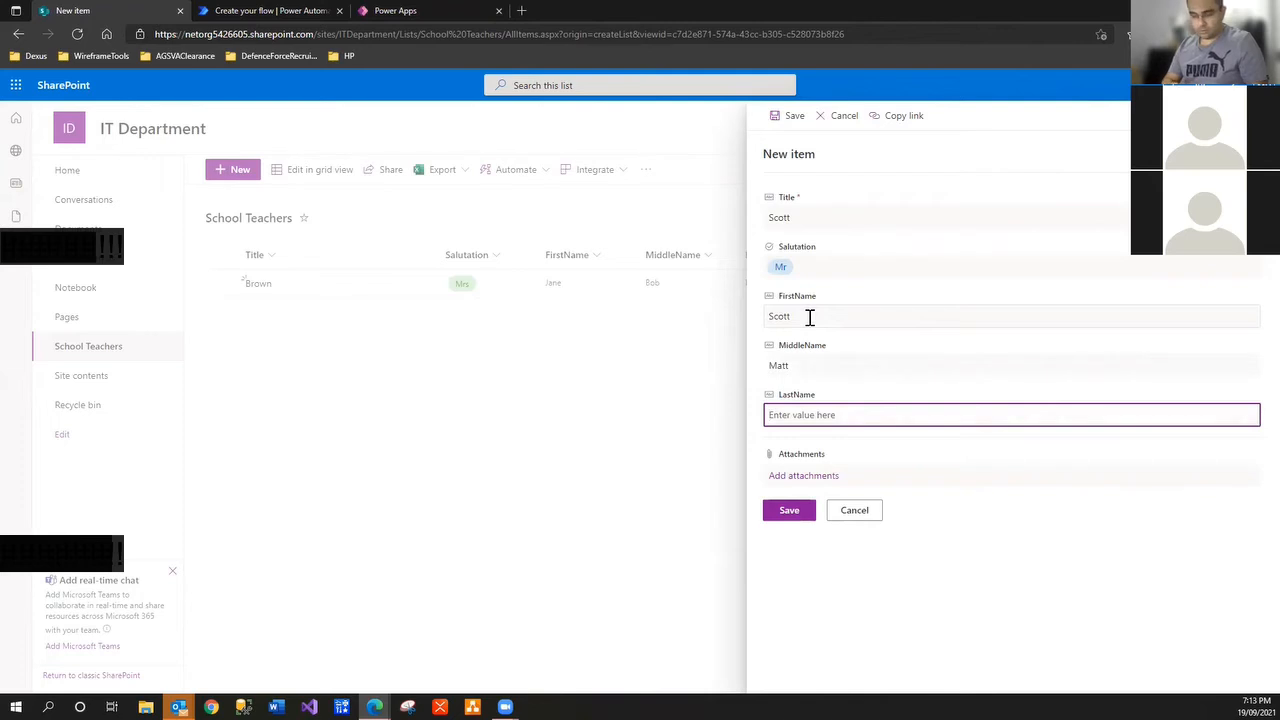
{"action": "type", "text": "Mor"}
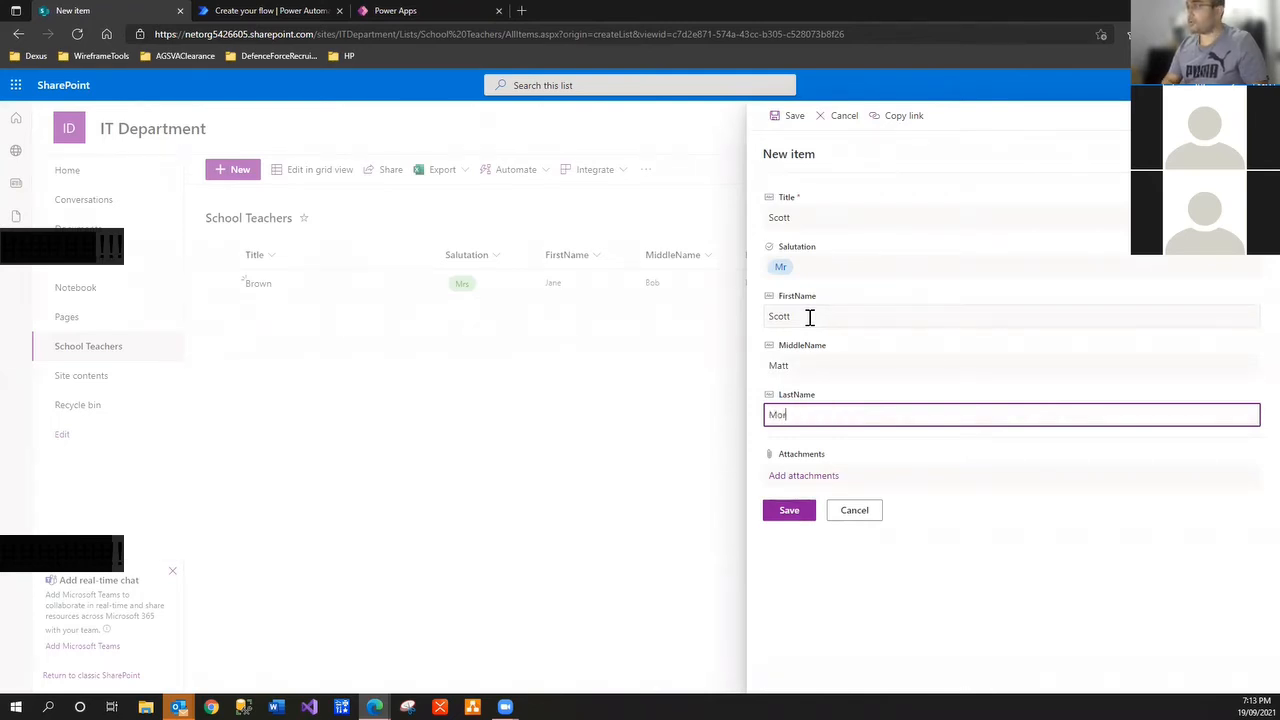
{"action": "type", "text": "rison"}
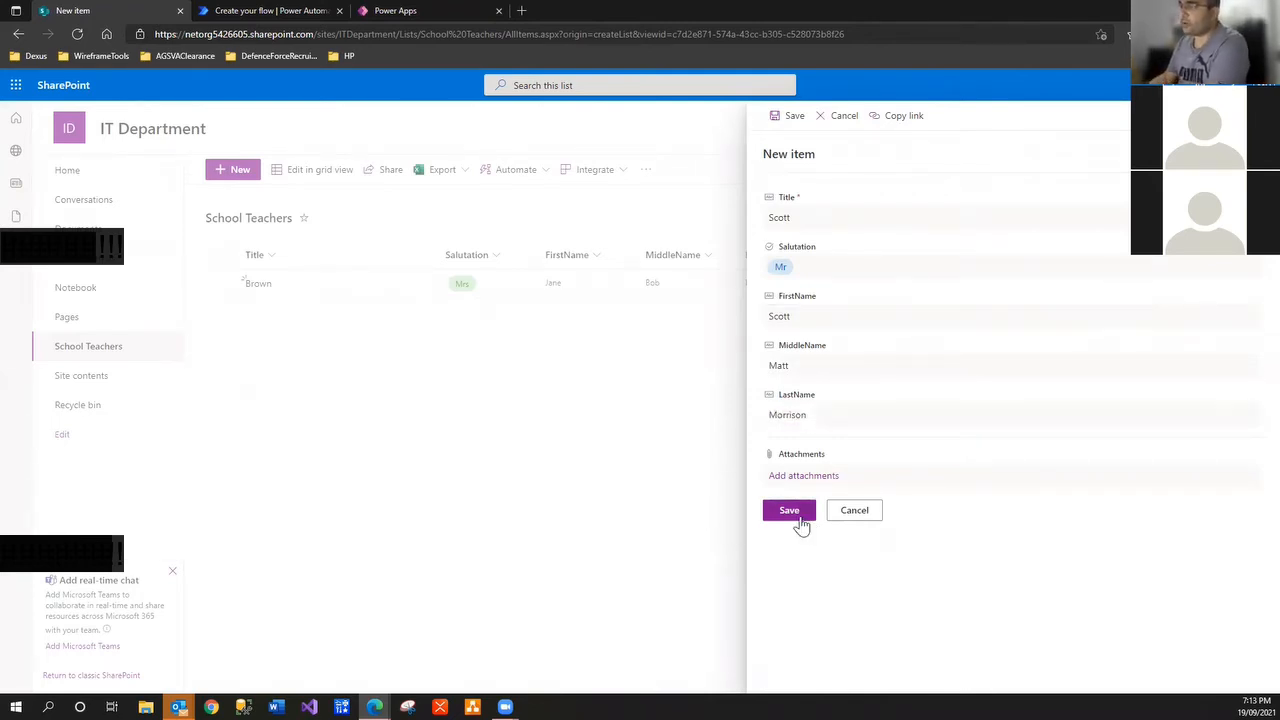
{"action": "left_click", "coordinate": [795, 513]}
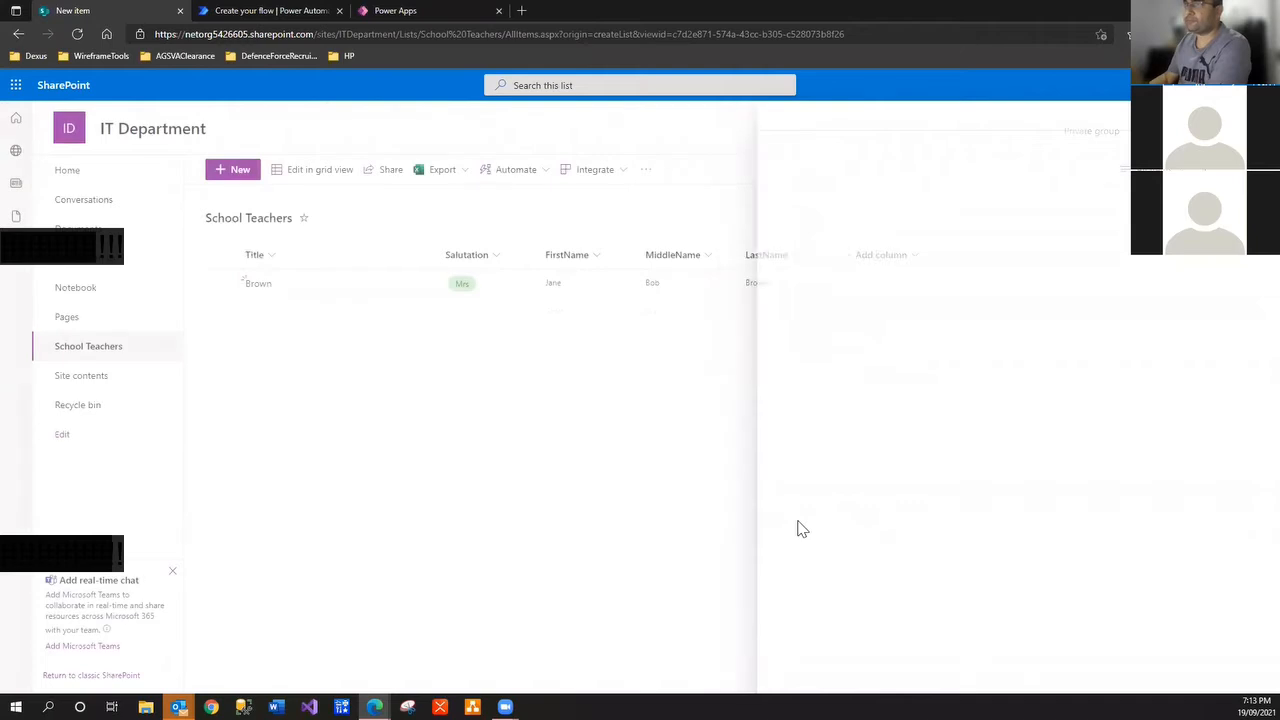
Close the leftover Power Apps page and return to the School Teachers list
{"action": "left_click", "coordinate": [396, 12]}
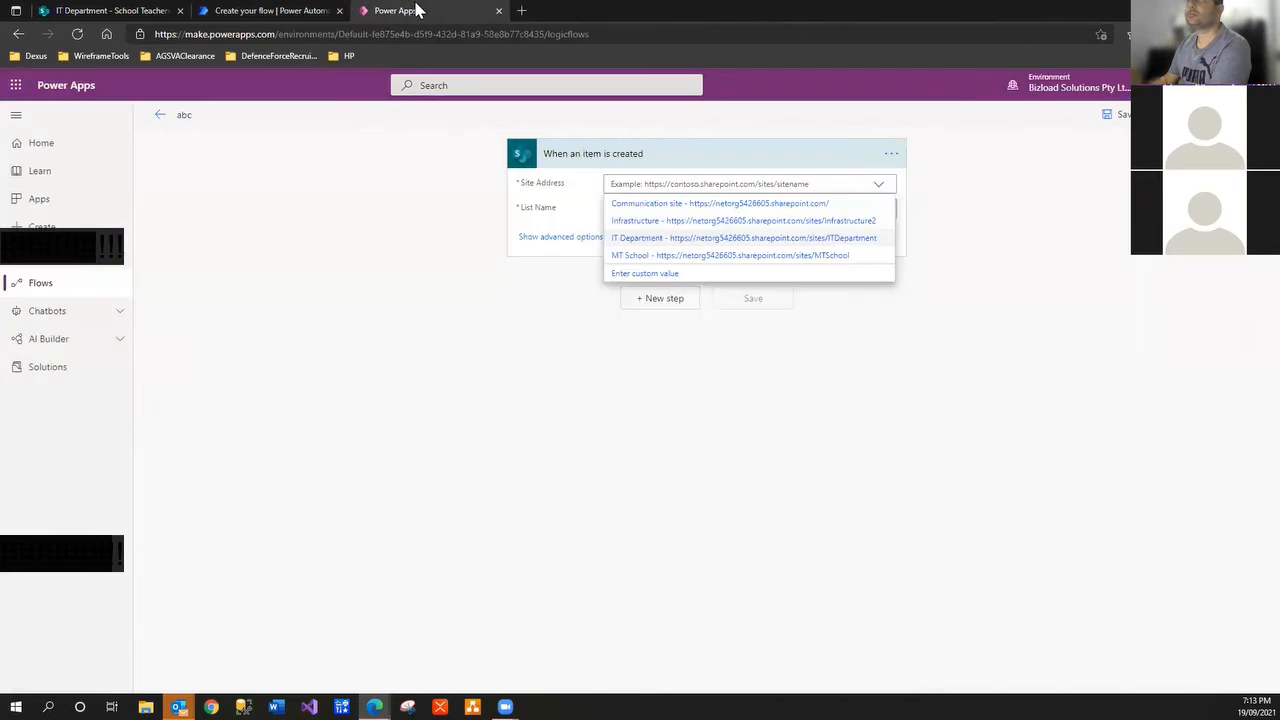
{"action": "left_click", "coordinate": [498, 10]}
{"action": "left_click", "coordinate": [706, 108]}
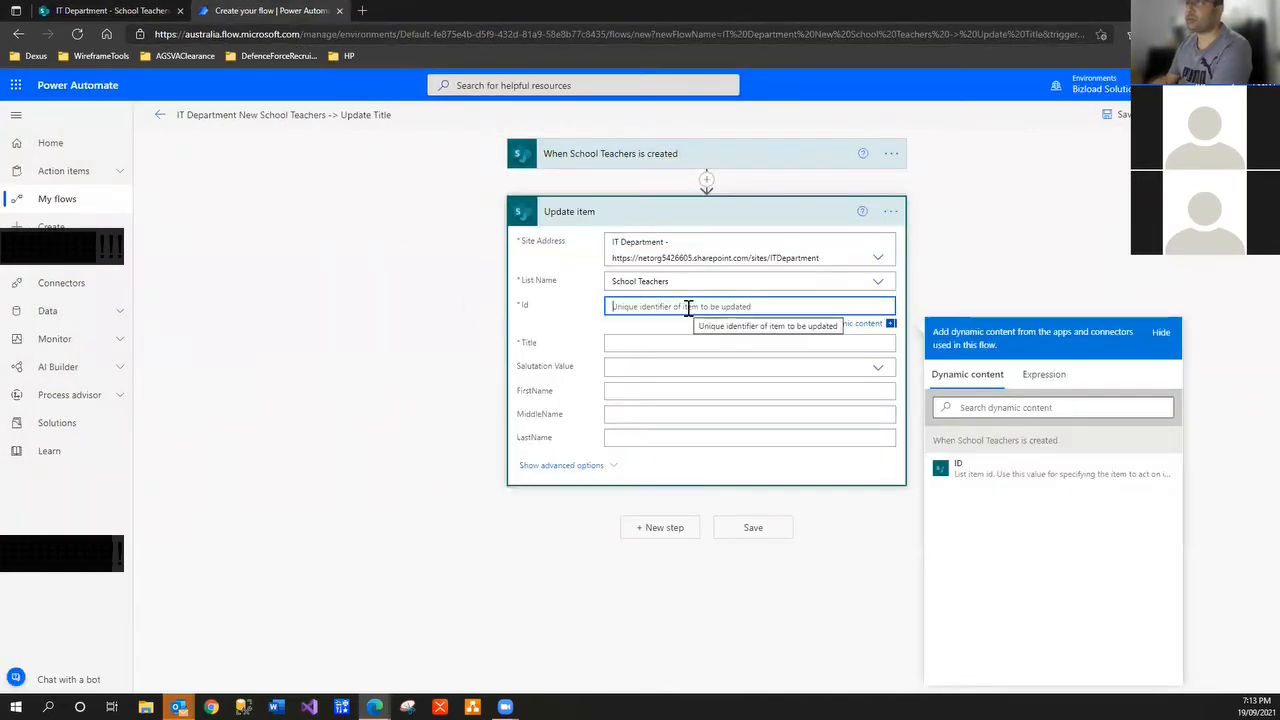
{"action": "left_click", "coordinate": [62, 12]}
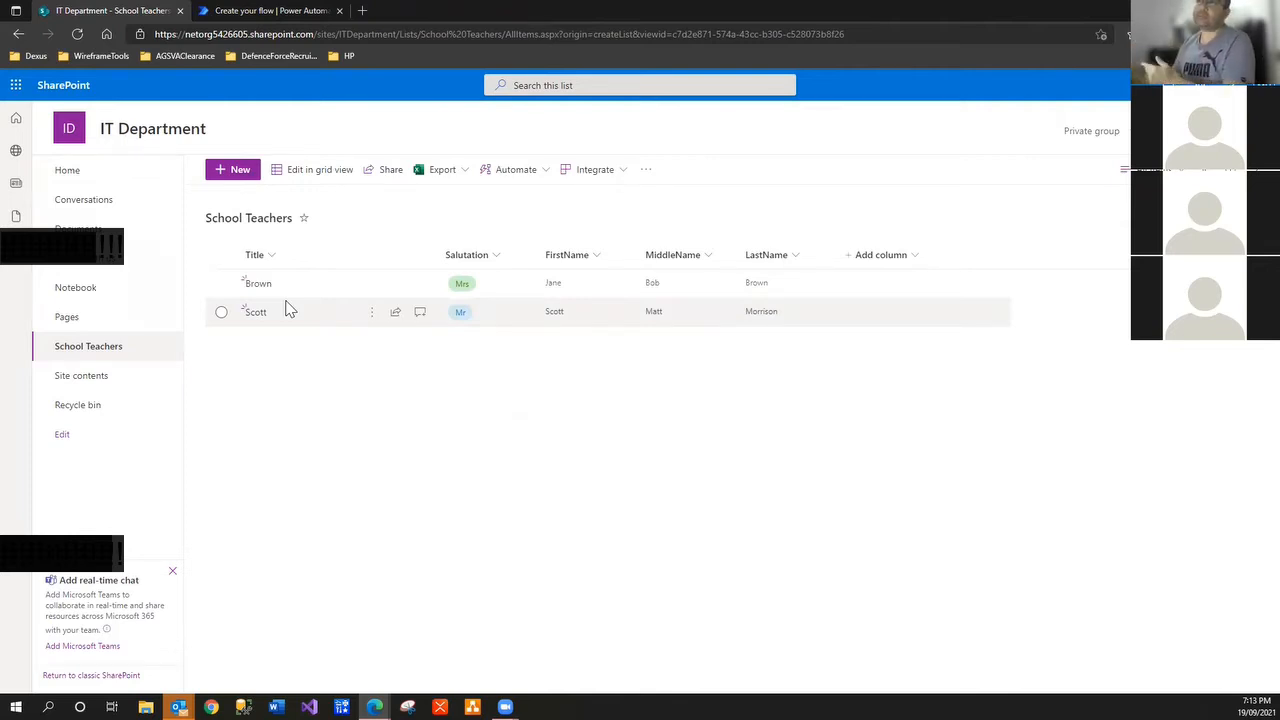
Expand the School Teachers trigger in the flow and start filling the Update item's Id field
{"action": "left_click", "coordinate": [300, 10]}
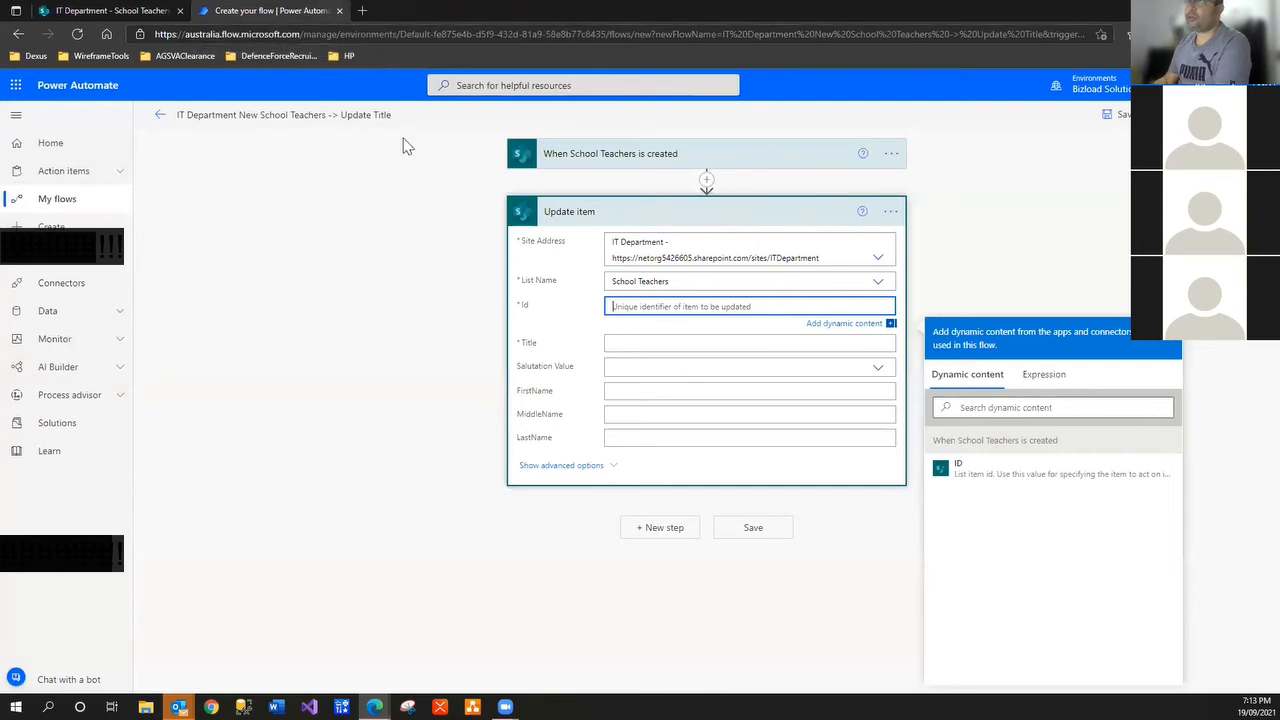
{"action": "left_click", "coordinate": [565, 160]}
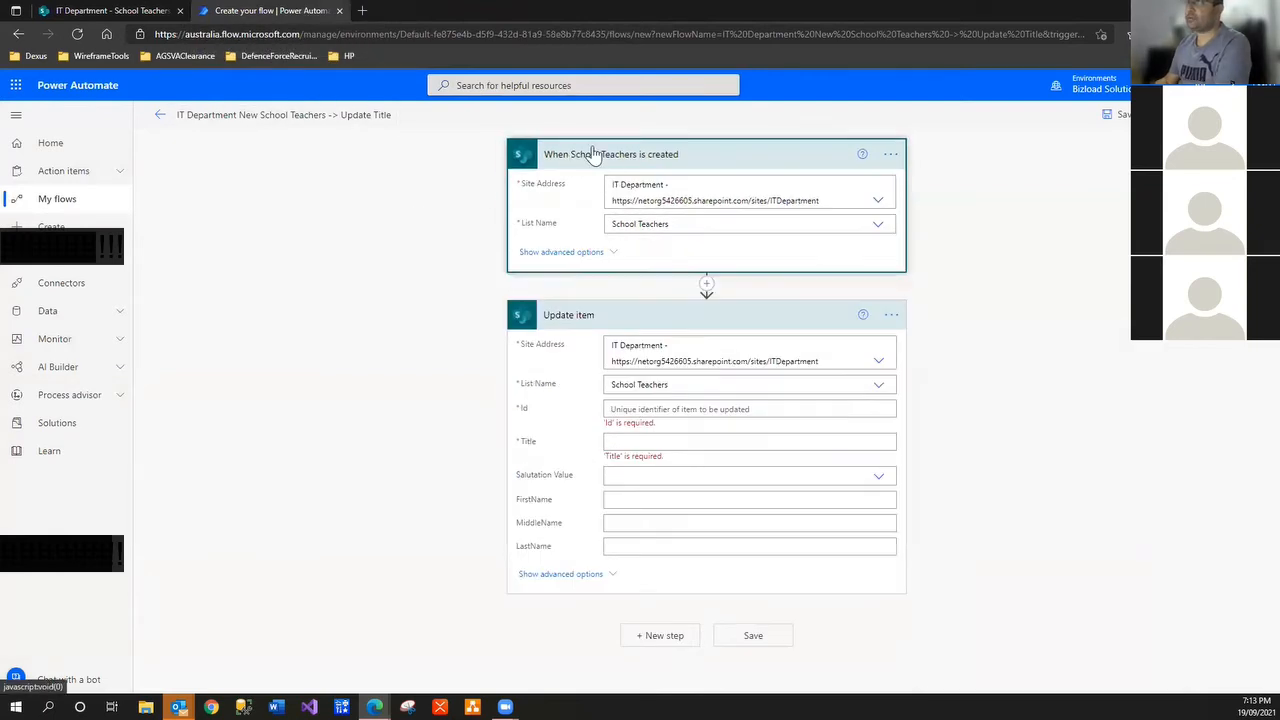
{"action": "left_click", "coordinate": [141, 10]}
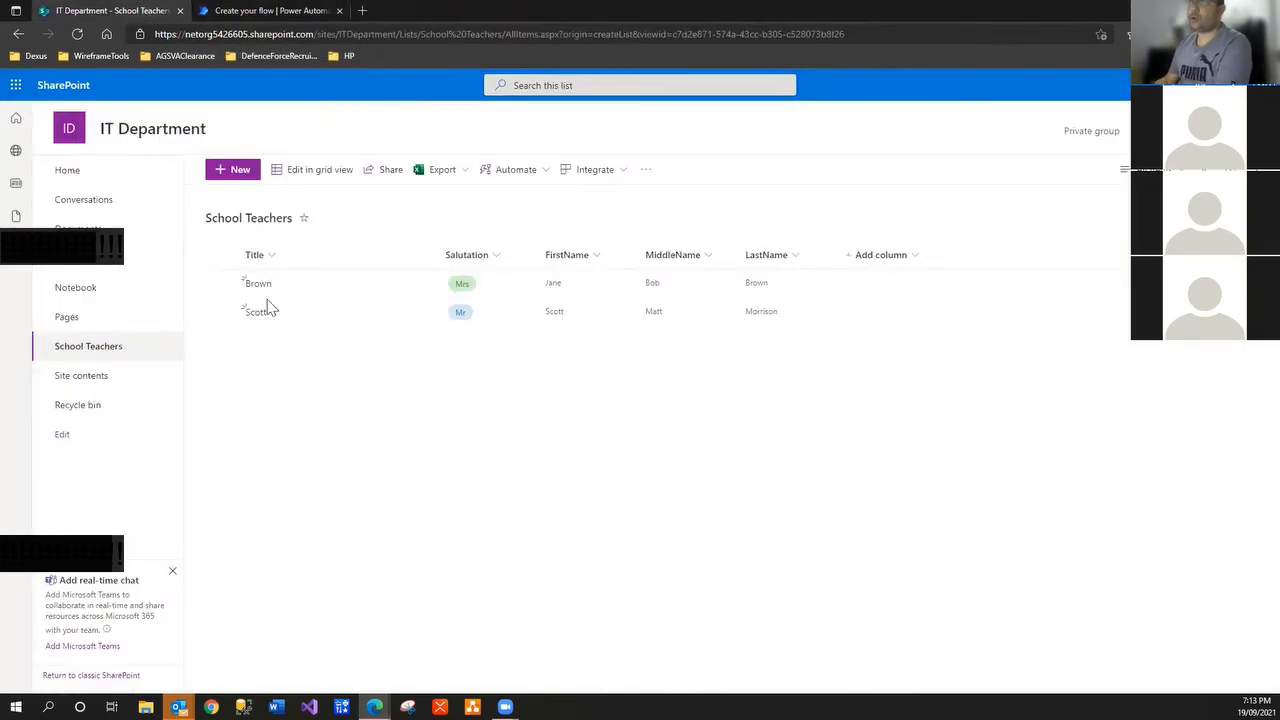
{"action": "left_click", "coordinate": [245, 172]}
{"action": "left_click", "coordinate": [853, 512]}
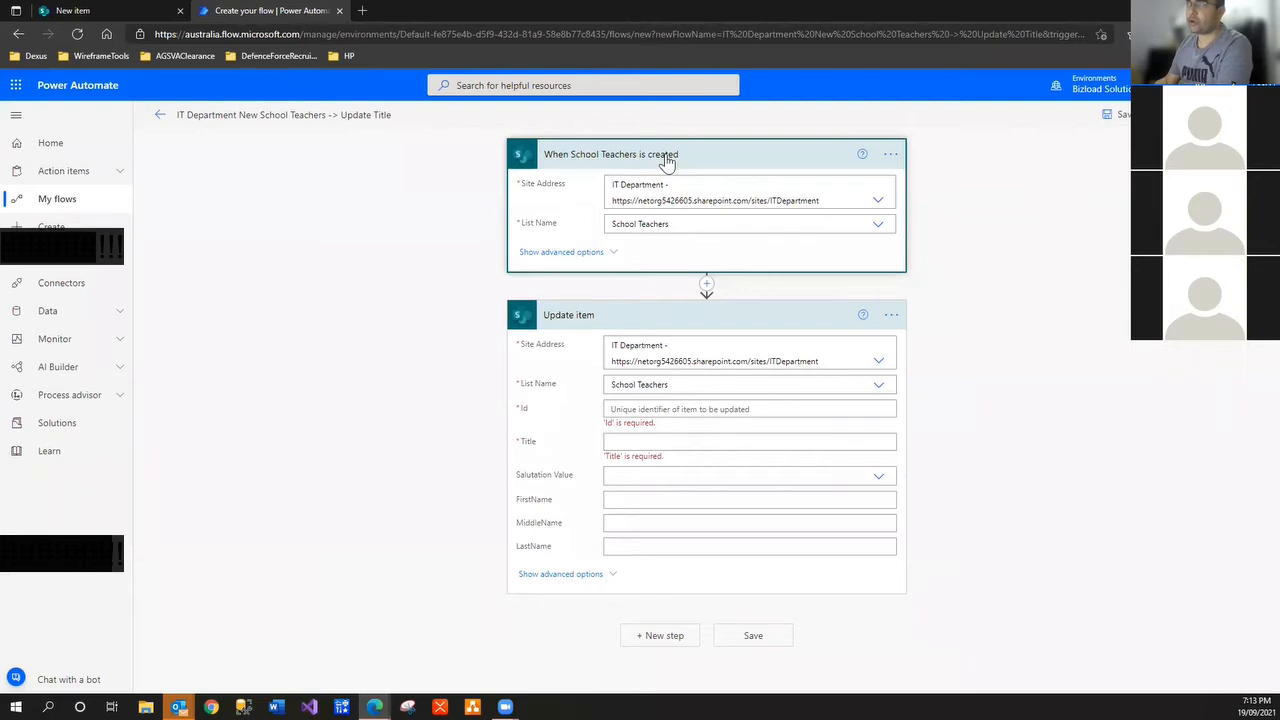
{"action": "left_click", "coordinate": [138, 11]}
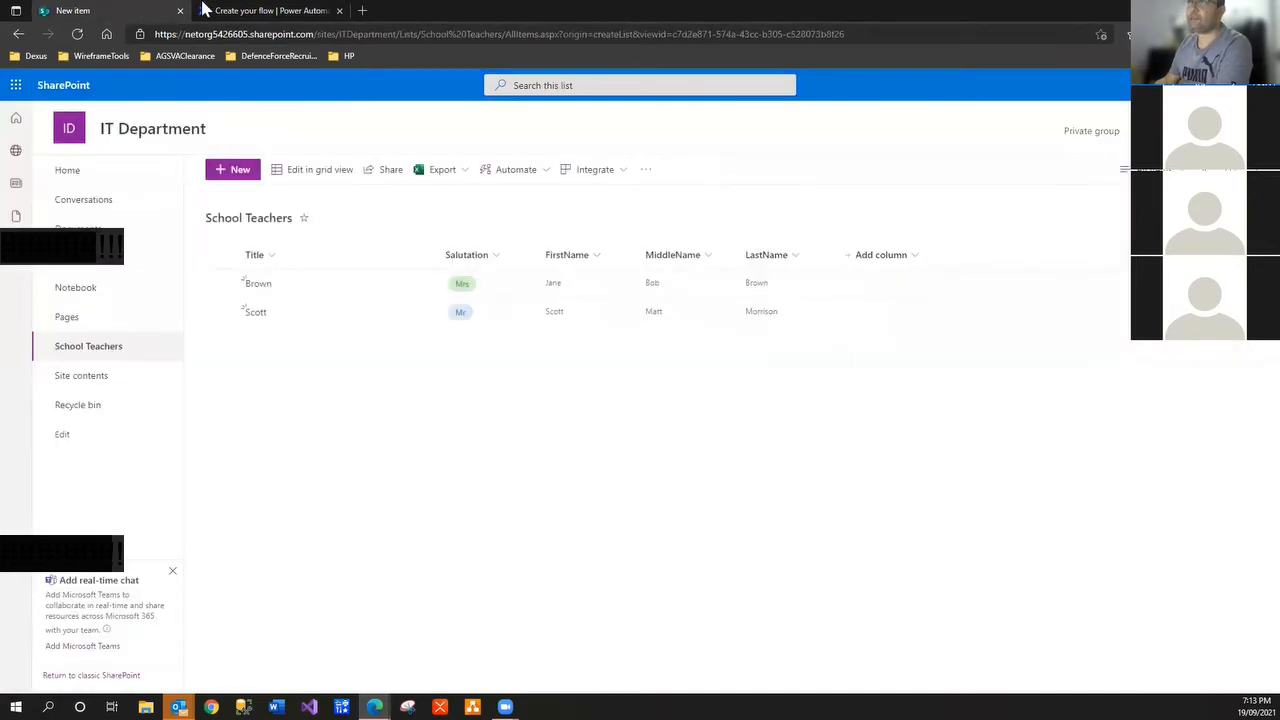
{"action": "left_click", "coordinate": [260, 11]}
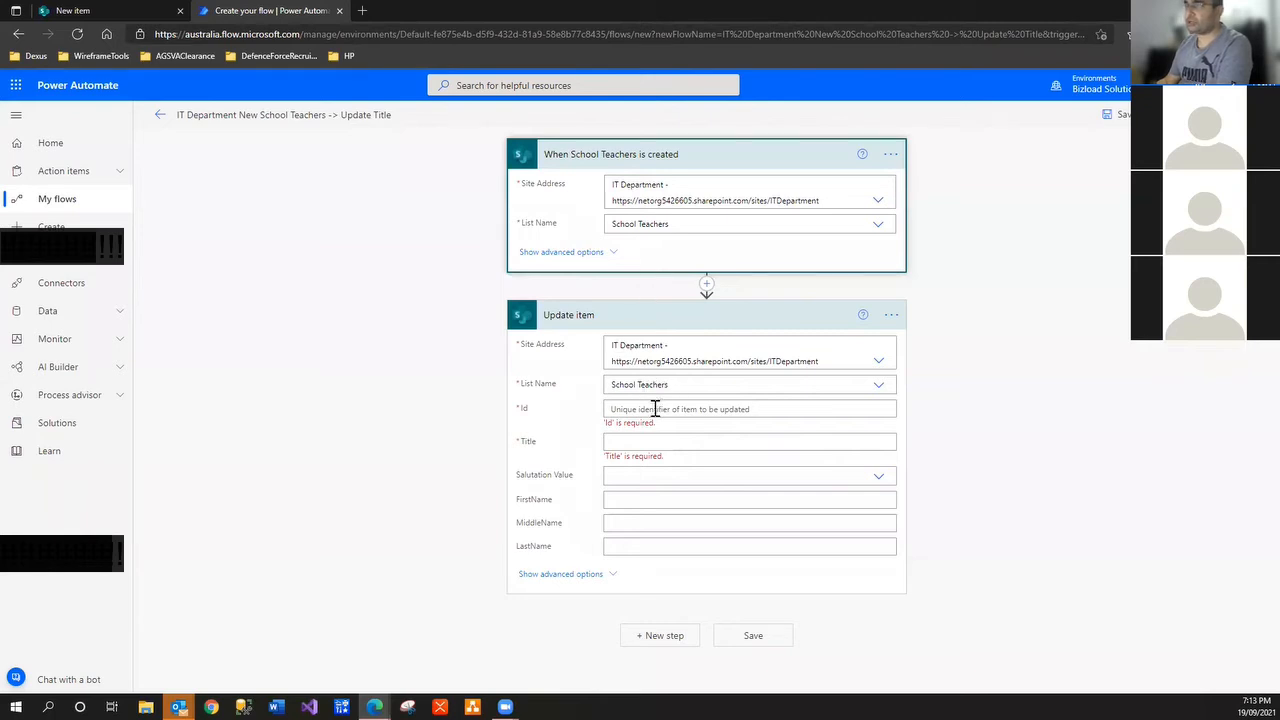
{"action": "left_click", "coordinate": [655, 408]}
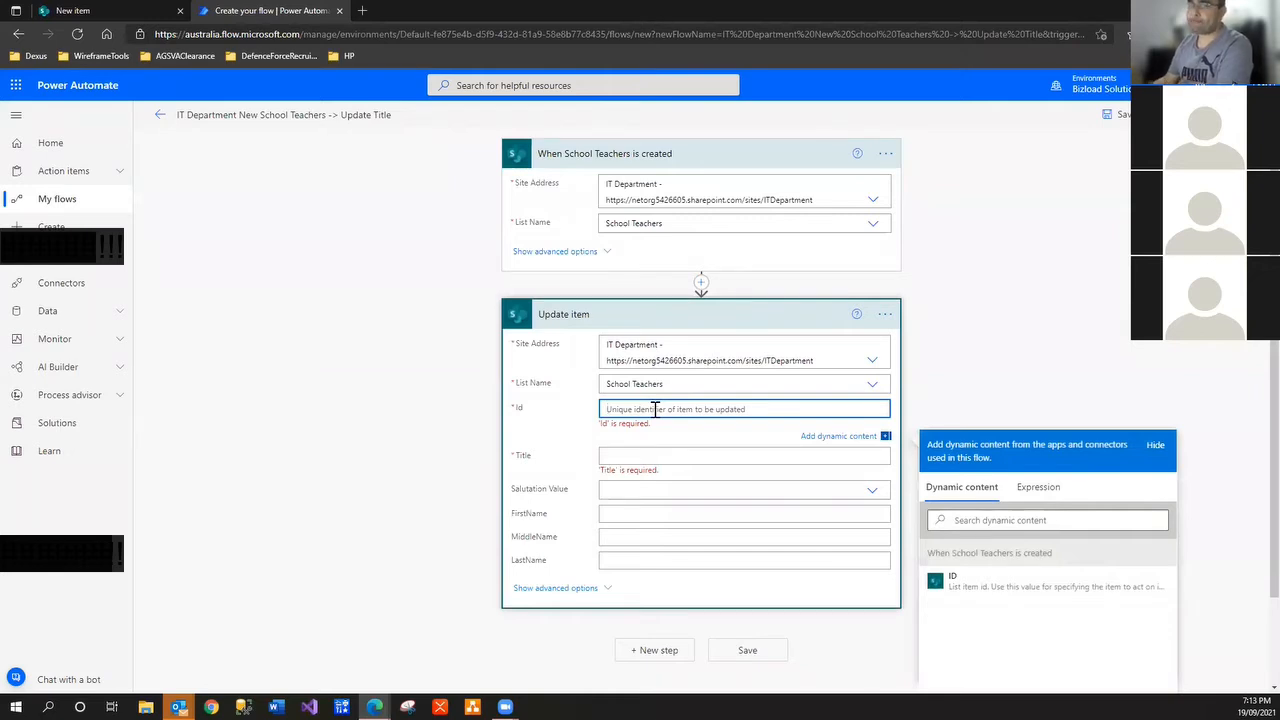
Set the Update item Id to the trigger's ID and begin Title with Salutation Value and FirstName
{"action": "left_click", "coordinate": [995, 522]}
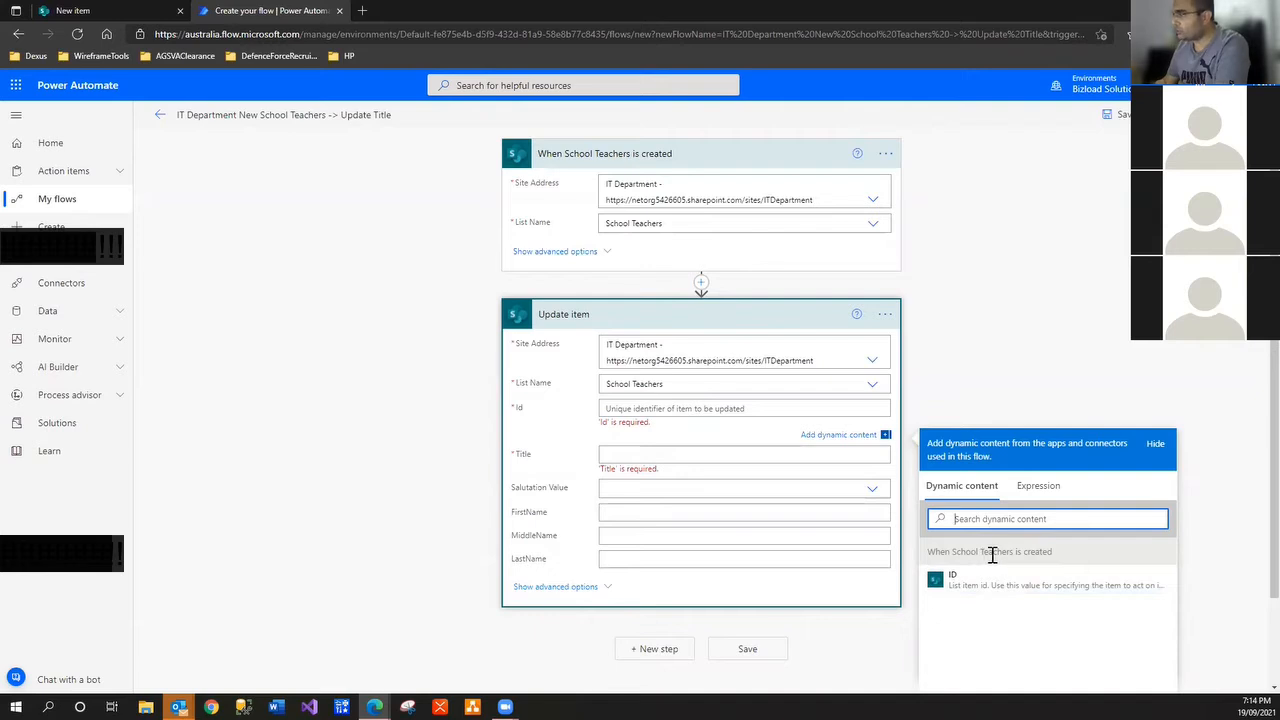
{"action": "left_click", "coordinate": [995, 586]}
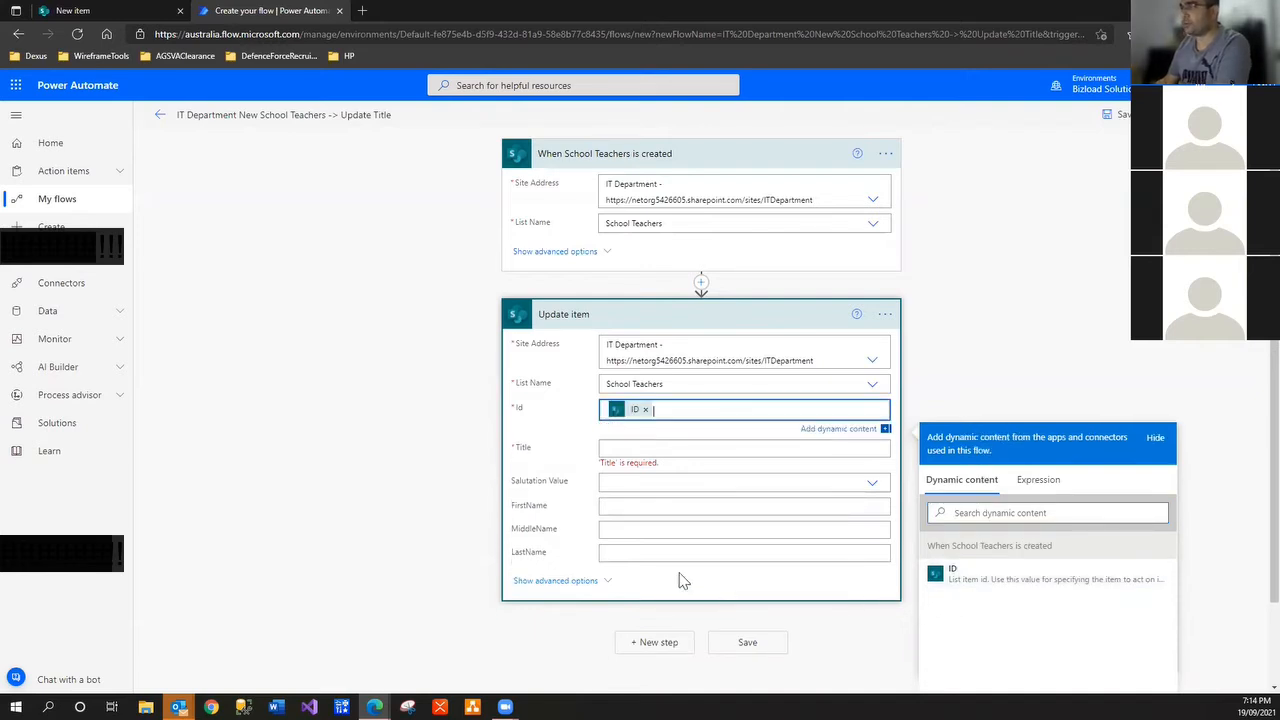
{"action": "left_click", "coordinate": [633, 448]}
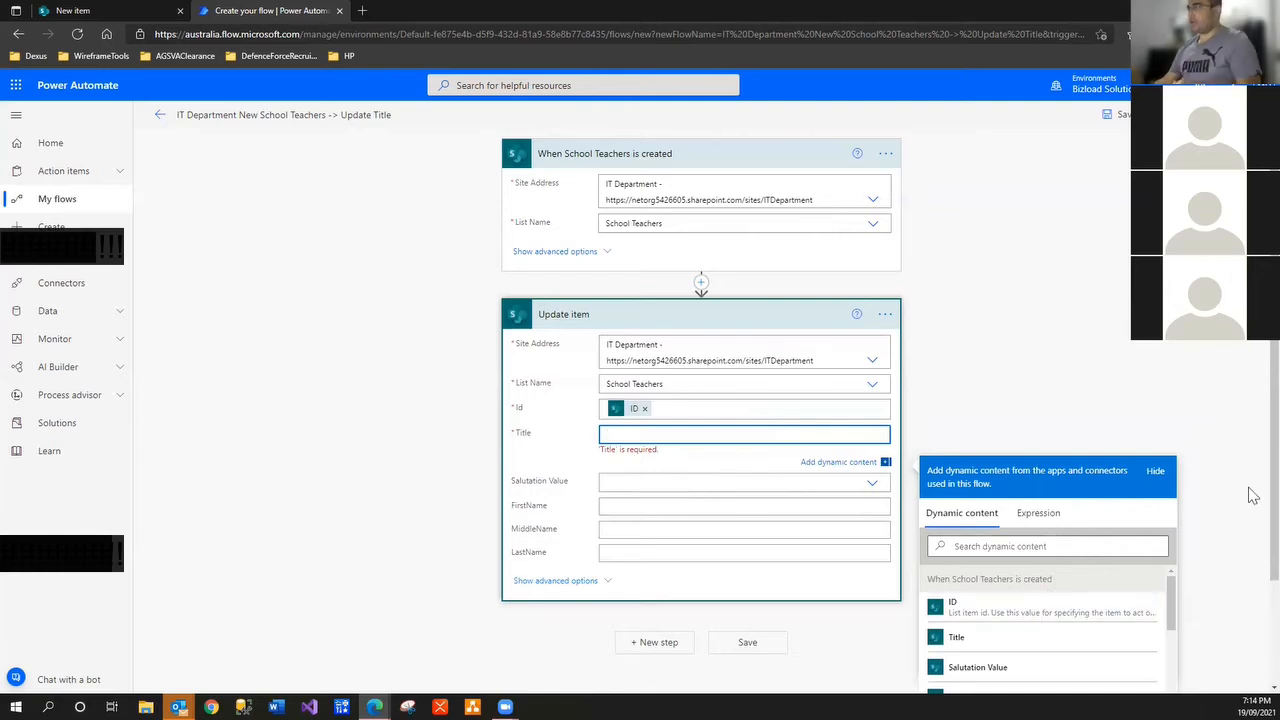
{"action": "scroll", "coordinate": [1250, 580], "scroll_direction": "down", "scroll_amount": 1}
{"action": "left_click", "coordinate": [1004, 416]}
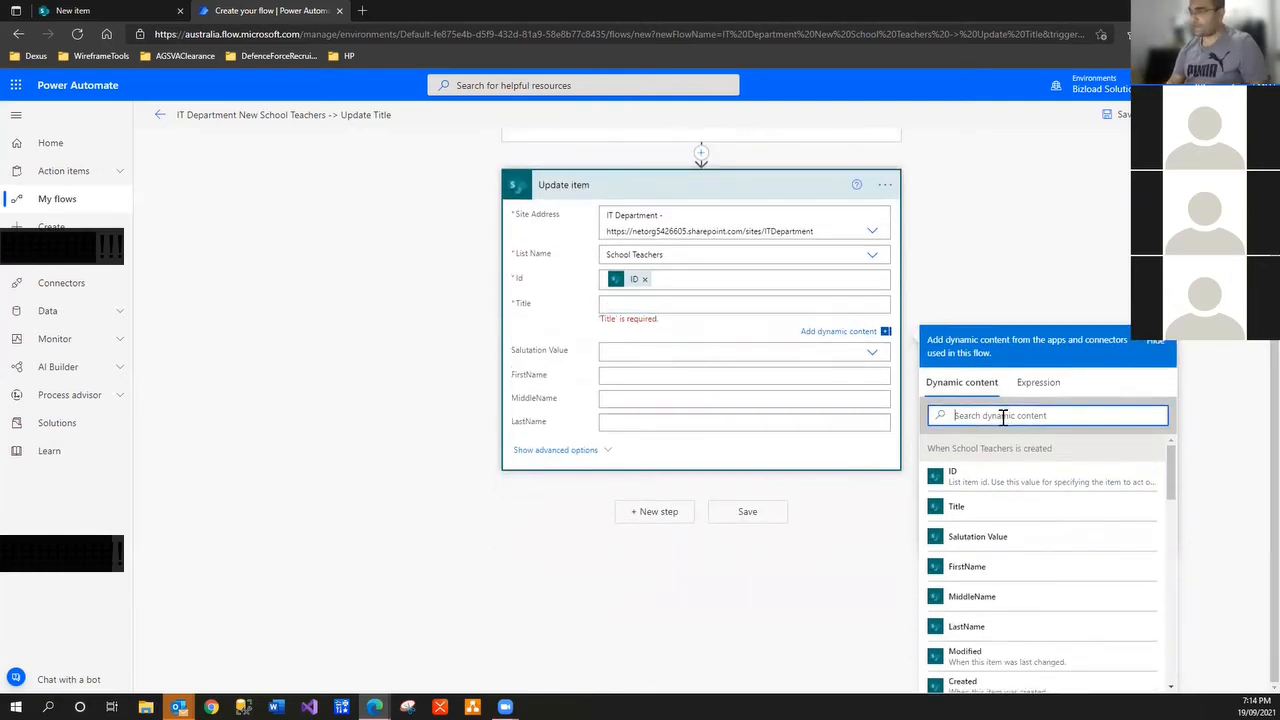
{"action": "type", "text": "sa"}
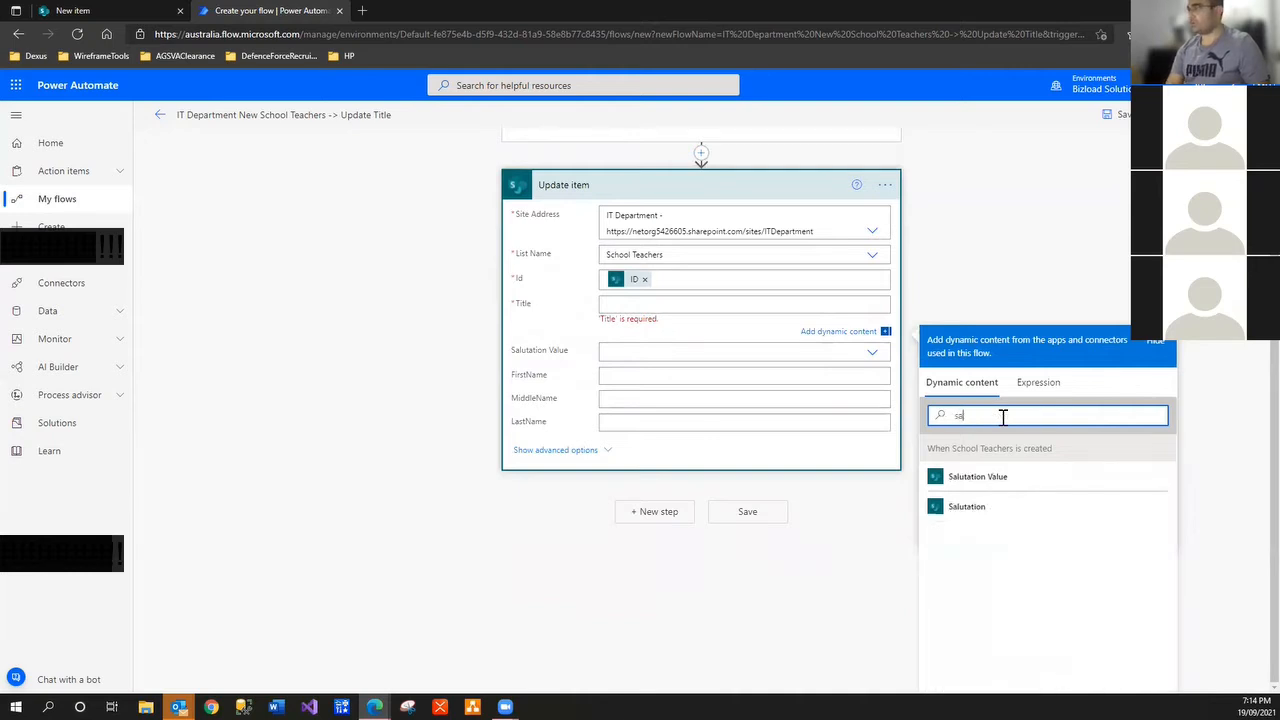
{"action": "left_click", "coordinate": [995, 477]}
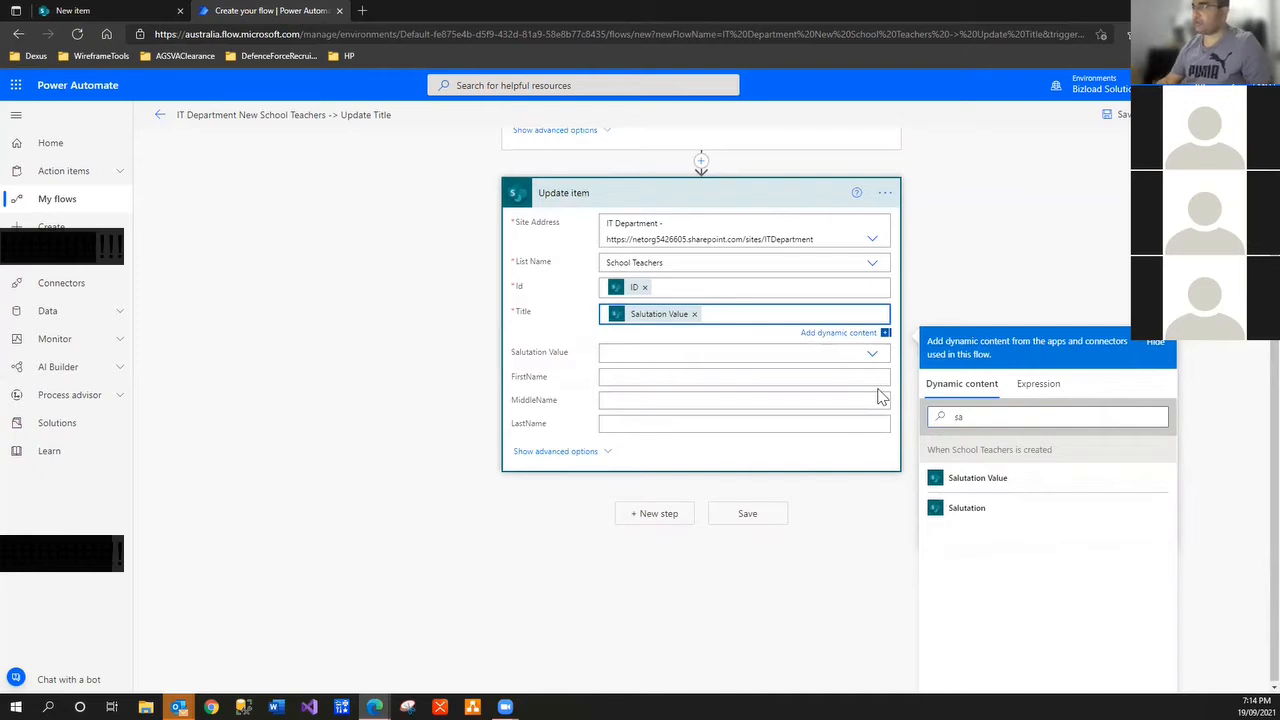
{"action": "double_click", "coordinate": [988, 414]}
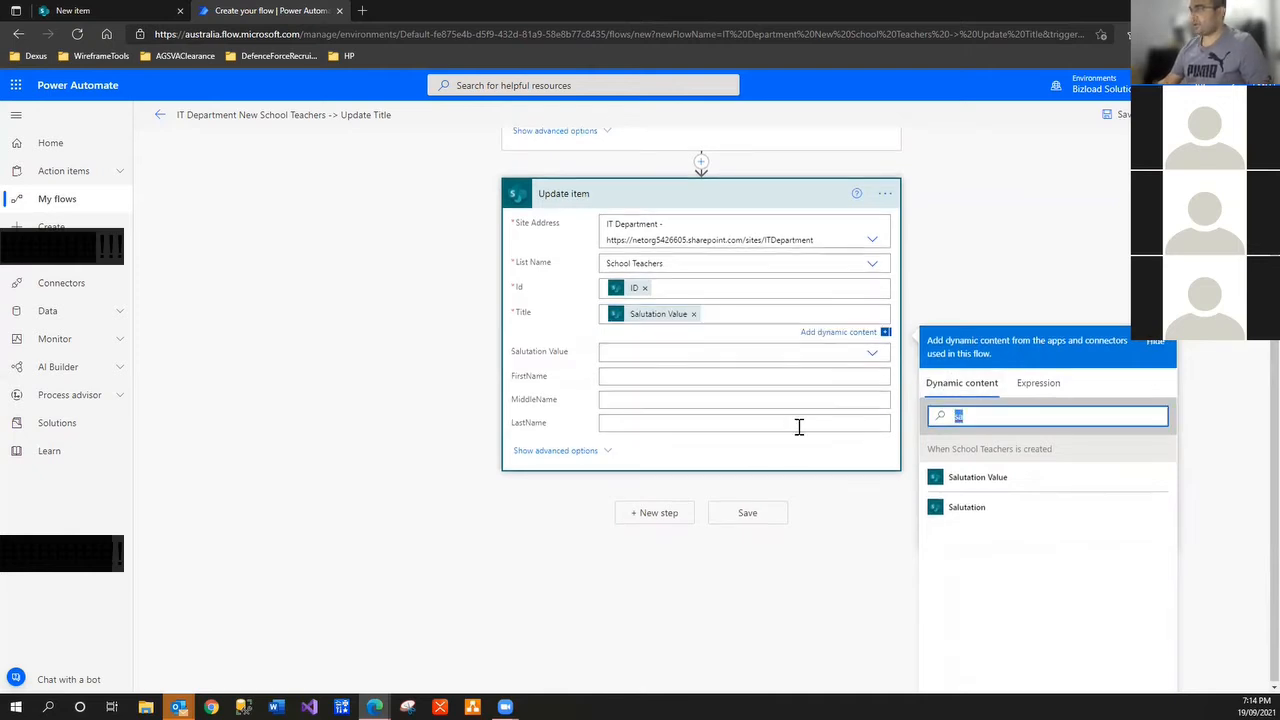
{"action": "type", "text": "firsn"}
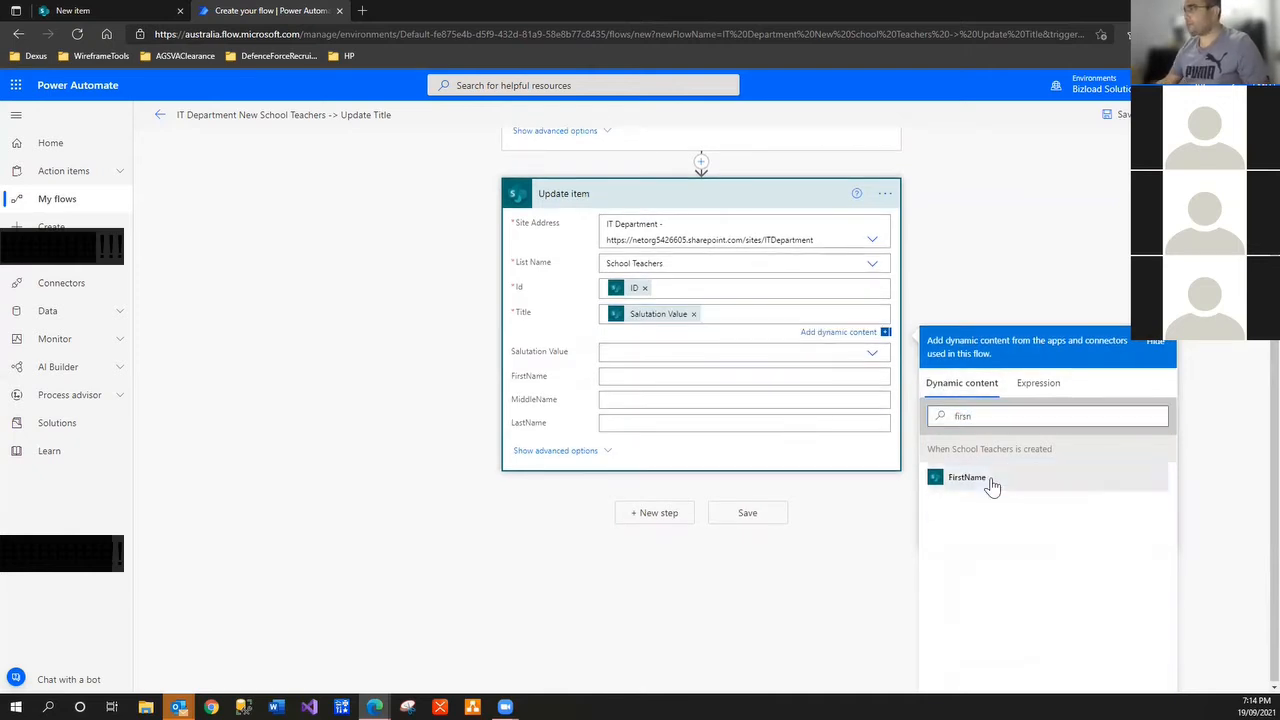
{"action": "left_click", "coordinate": [991, 479]}
Append MiddleName and then LastName to the Title after FirstName
{"action": "double_click", "coordinate": [986, 414]}
{"action": "type", "text": "k"}
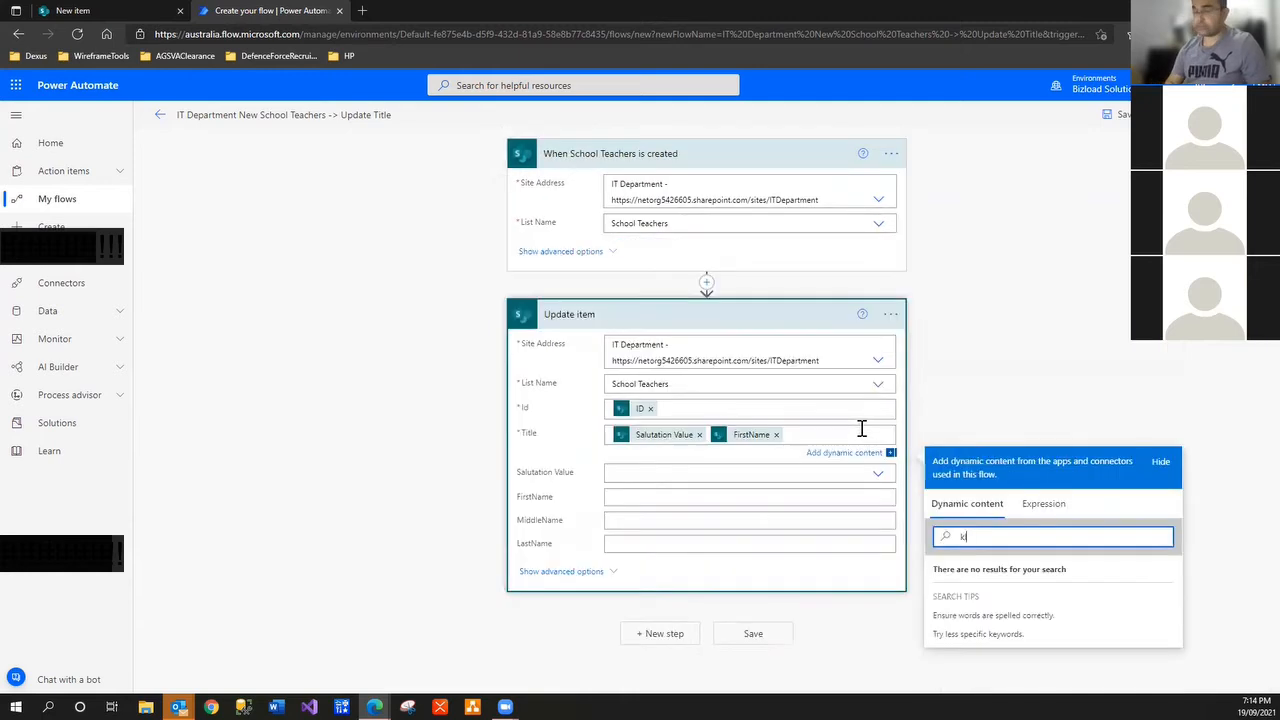
{"action": "key", "text": "BackSpace"}
{"action": "type", "text": "lastnb"}
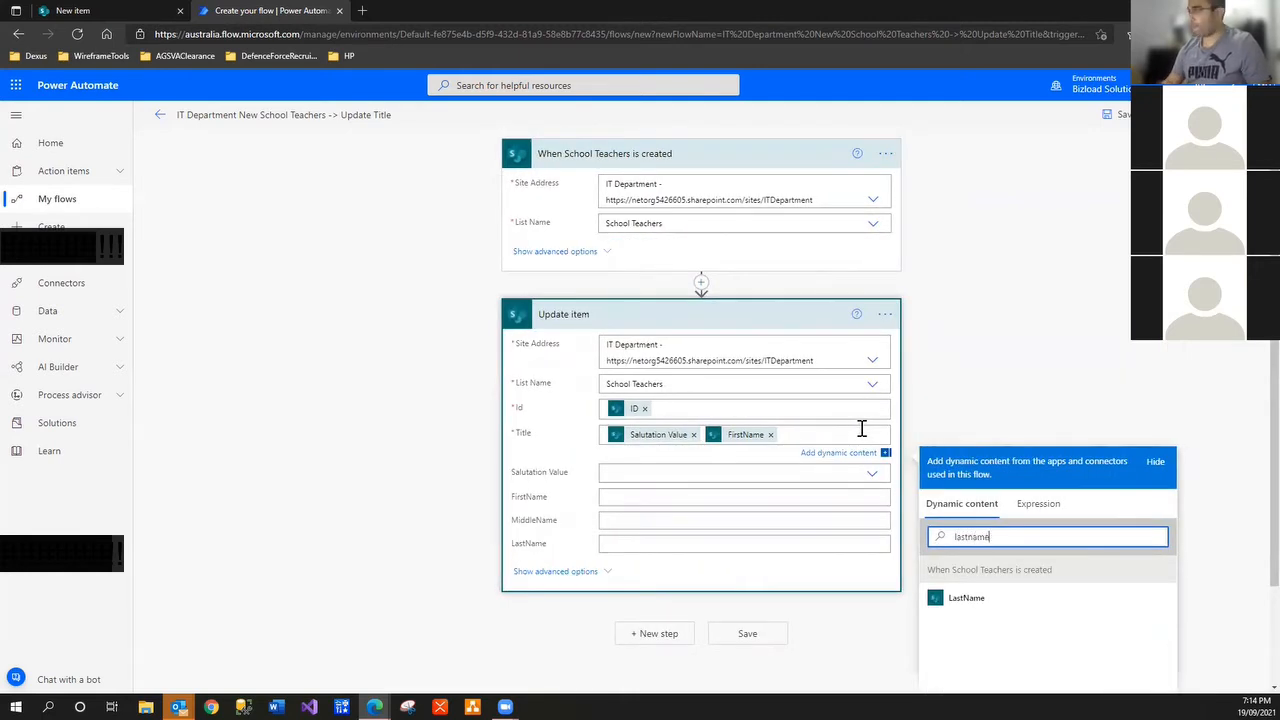
{"action": "left_click", "coordinate": [966, 599]}
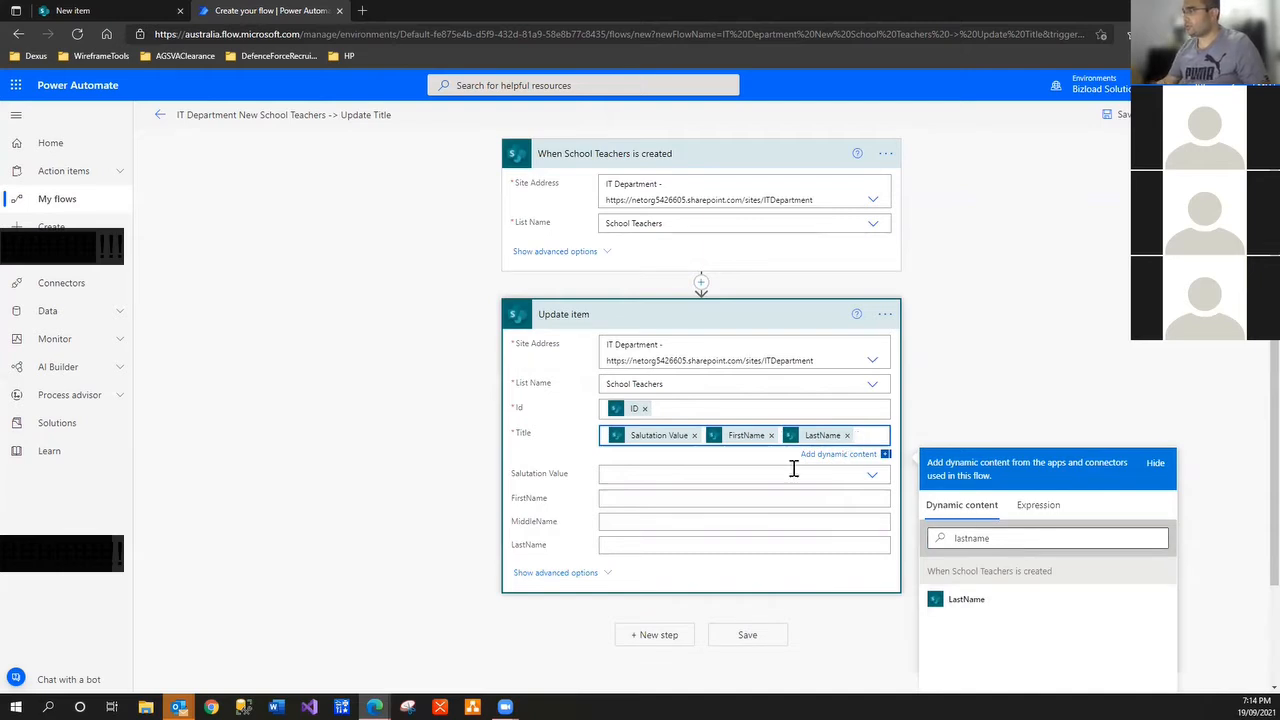
{"action": "left_click", "coordinate": [847, 435]}
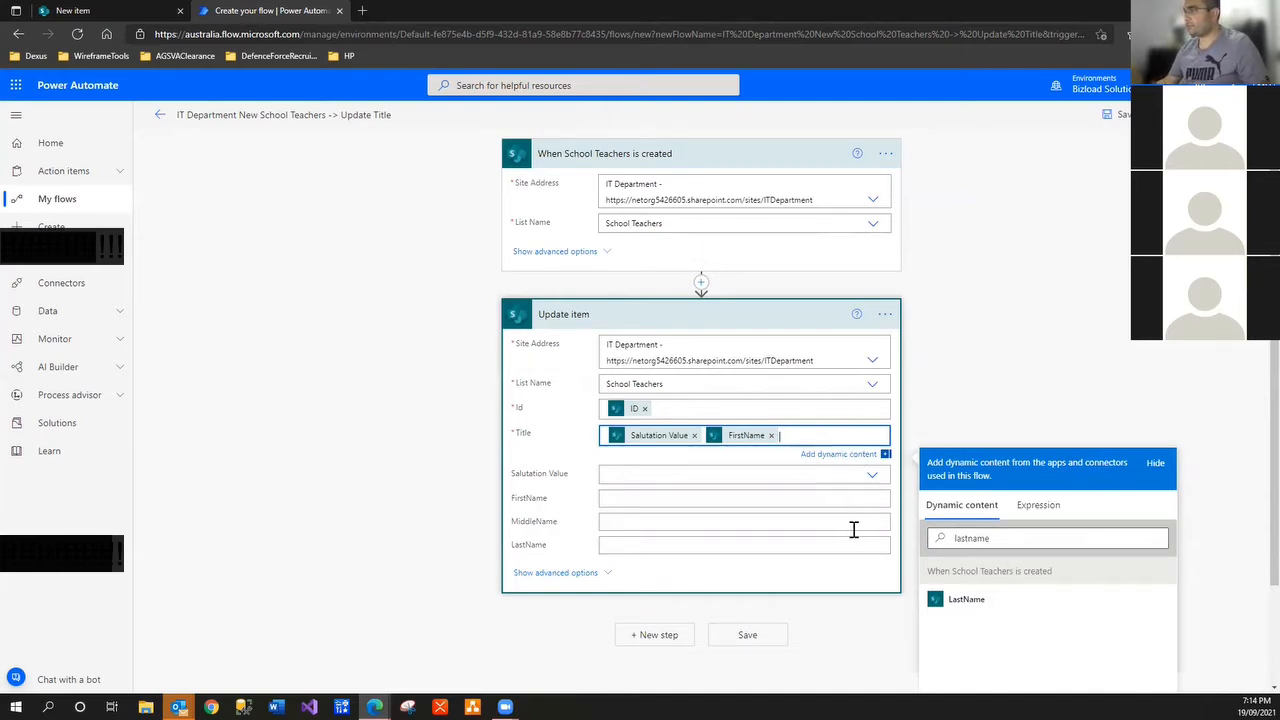
{"action": "double_click", "coordinate": [1034, 540]}
{"action": "type", "text": "m"}
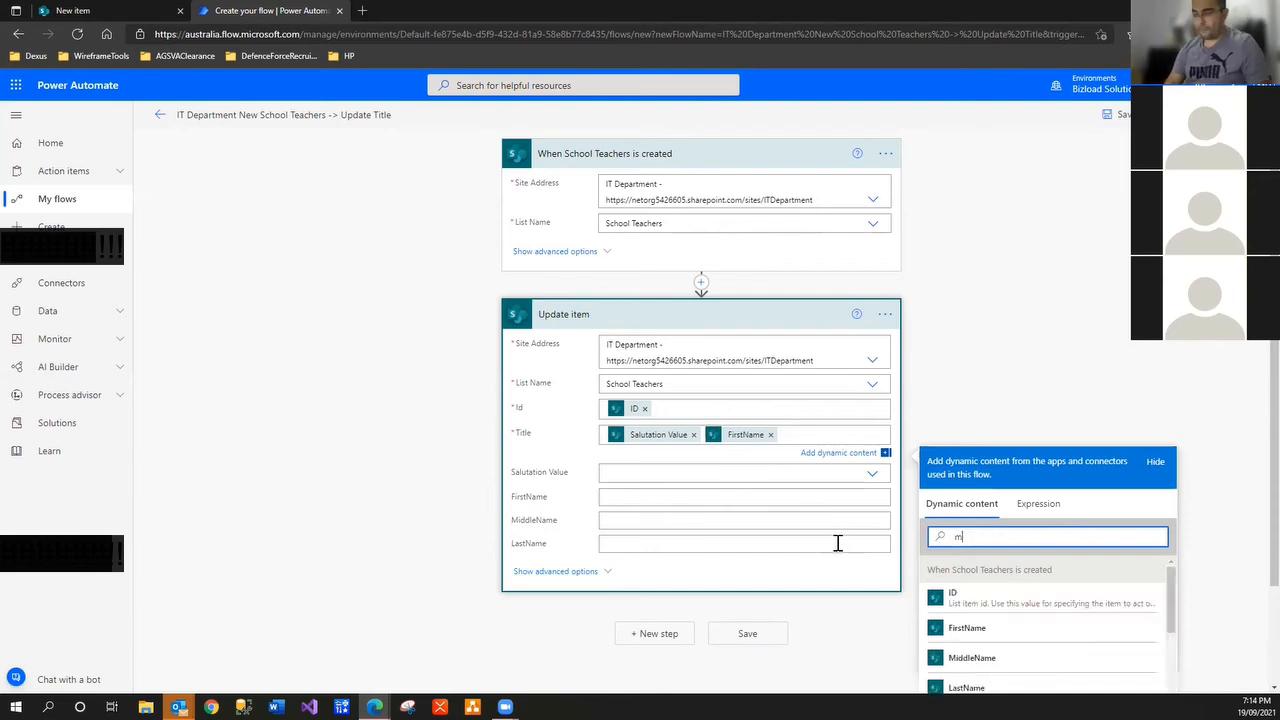
{"action": "type", "text": "iddol"}
{"action": "left_click", "coordinate": [968, 599]}
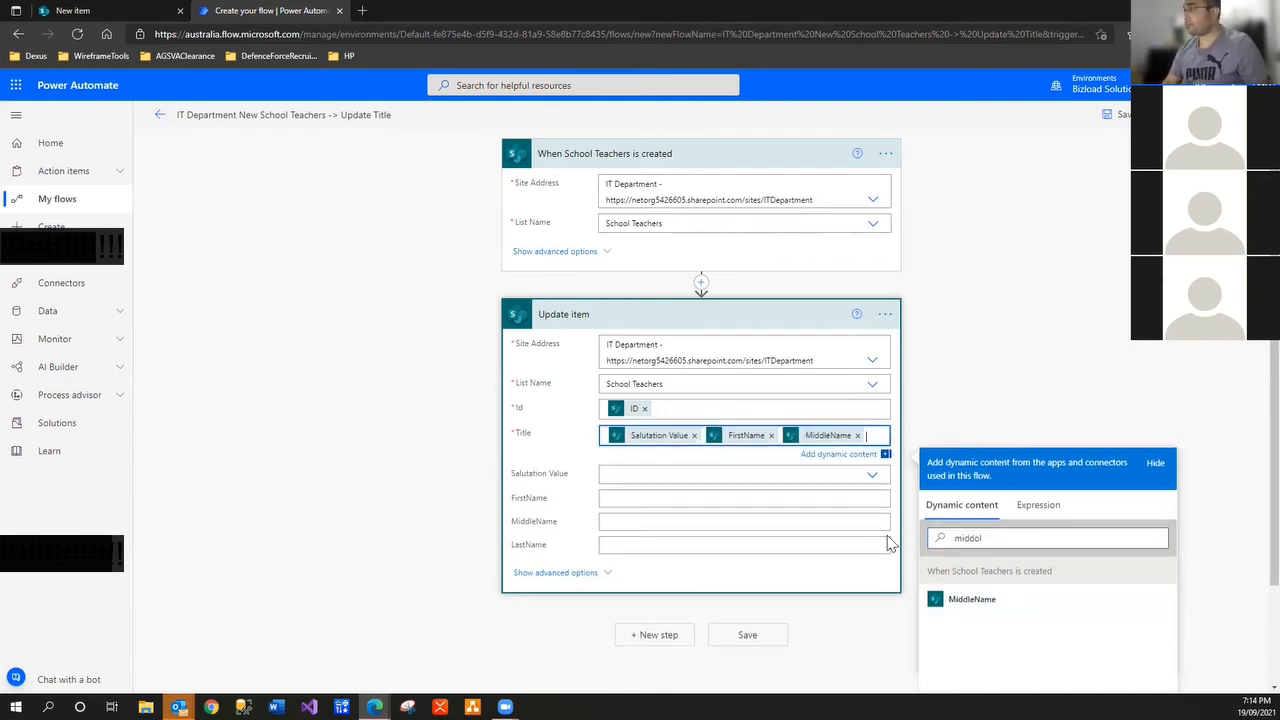
{"action": "double_click", "coordinate": [1060, 540]}
{"action": "type", "text": "la"}
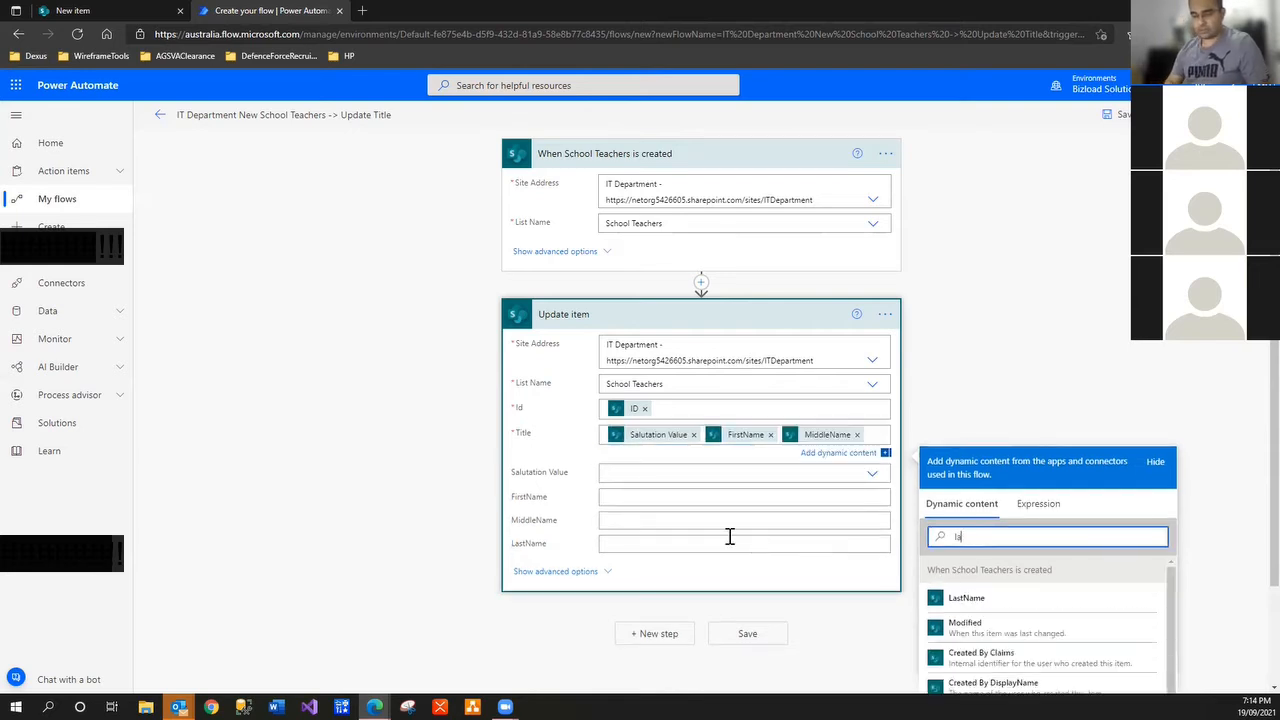
{"action": "type", "text": "stna"}
{"action": "left_click", "coordinate": [1005, 604]}
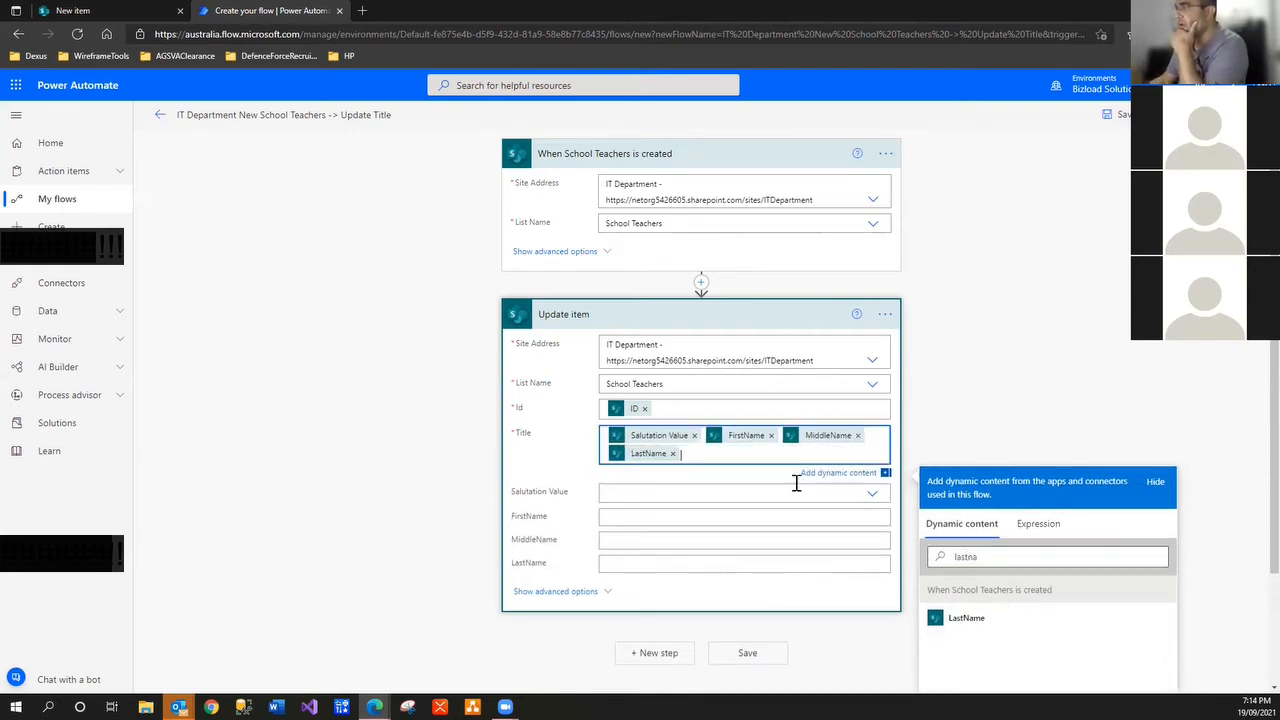
{"action": "left_click", "coordinate": [1017, 403]}
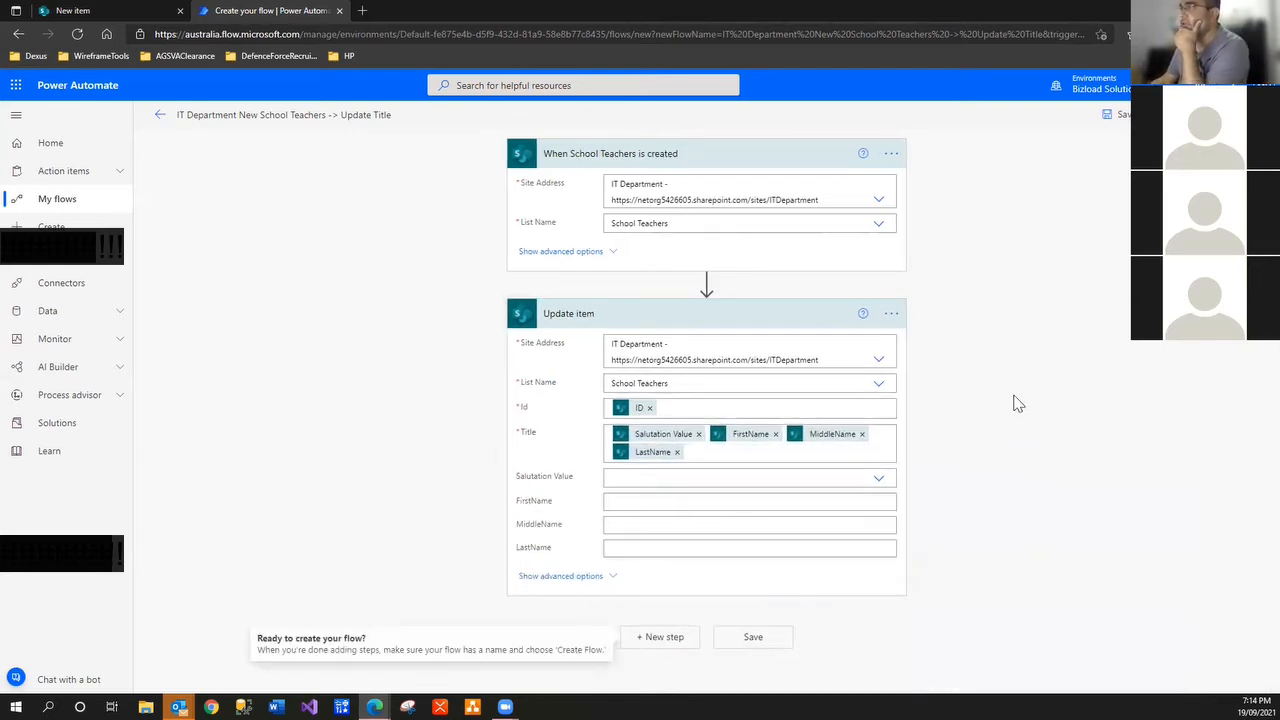
Rename the update action, replacing 'item' with 'School Teachers'
{"action": "left_click", "coordinate": [731, 383]}
{"action": "left_click", "coordinate": [891, 314]}
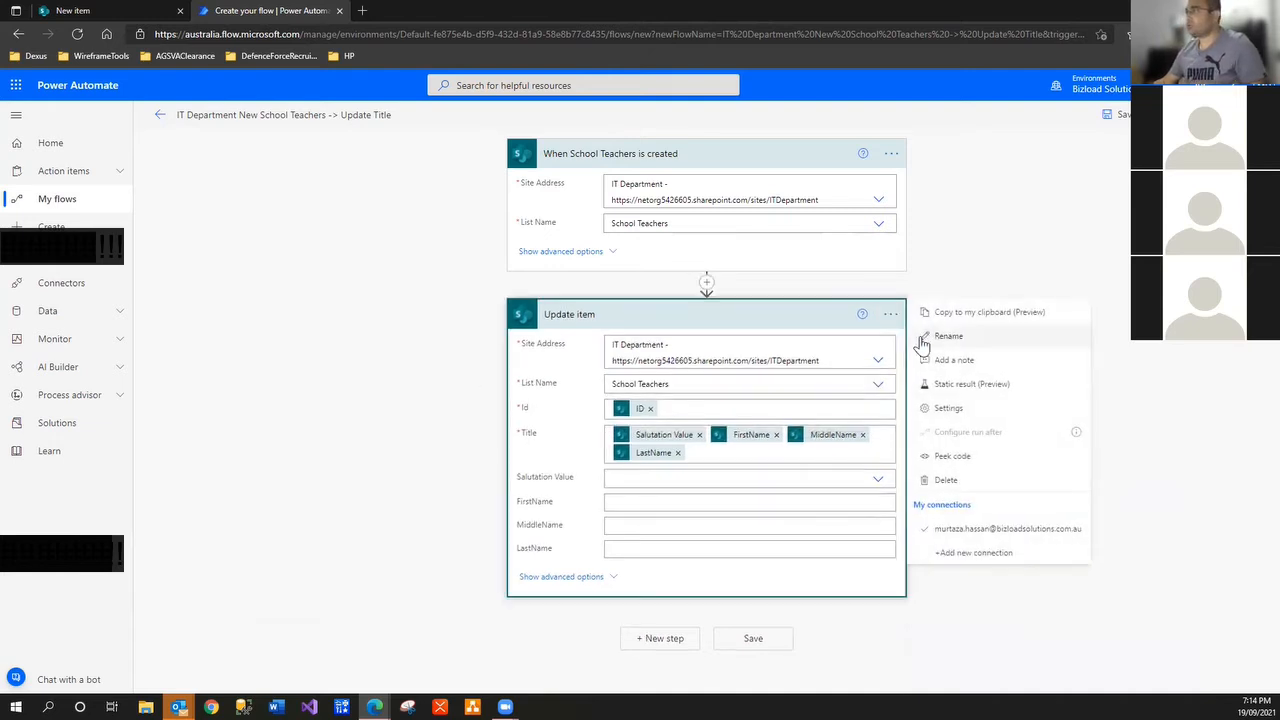
{"action": "left_click", "coordinate": [925, 335]}
{"action": "double_click", "coordinate": [584, 316]}
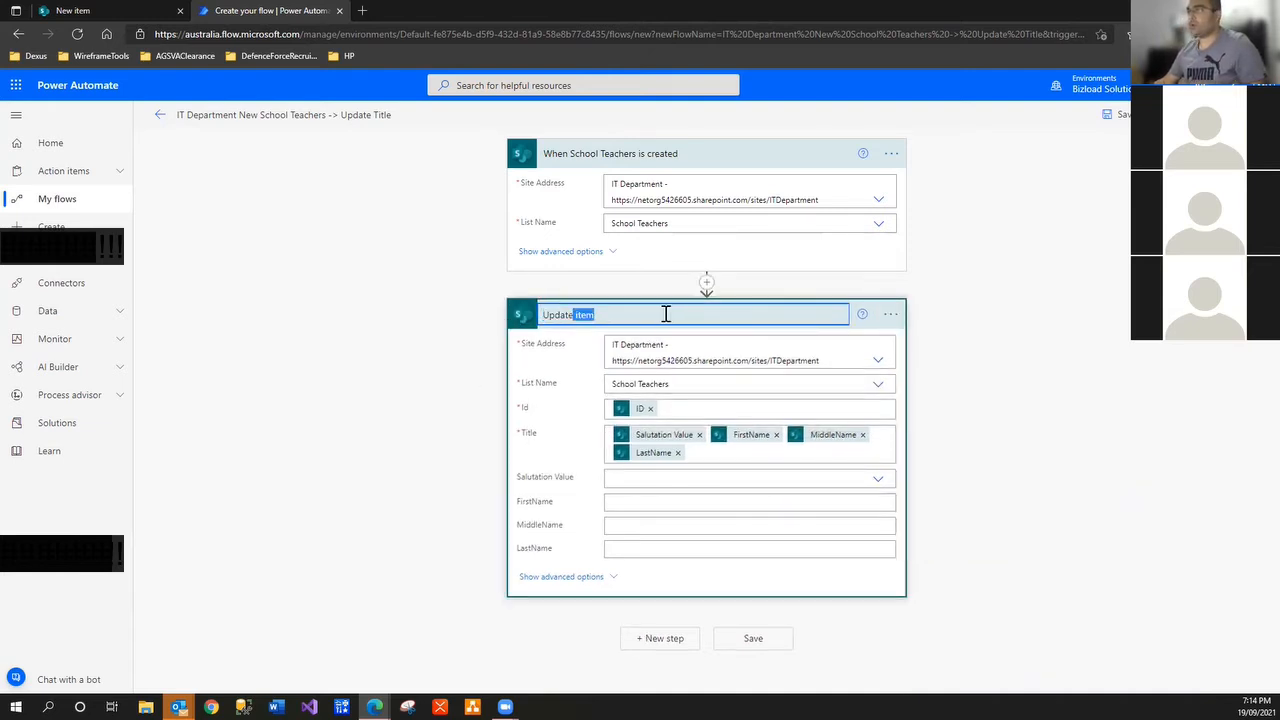
{"action": "type", "text": "School Teachers - Titl"}
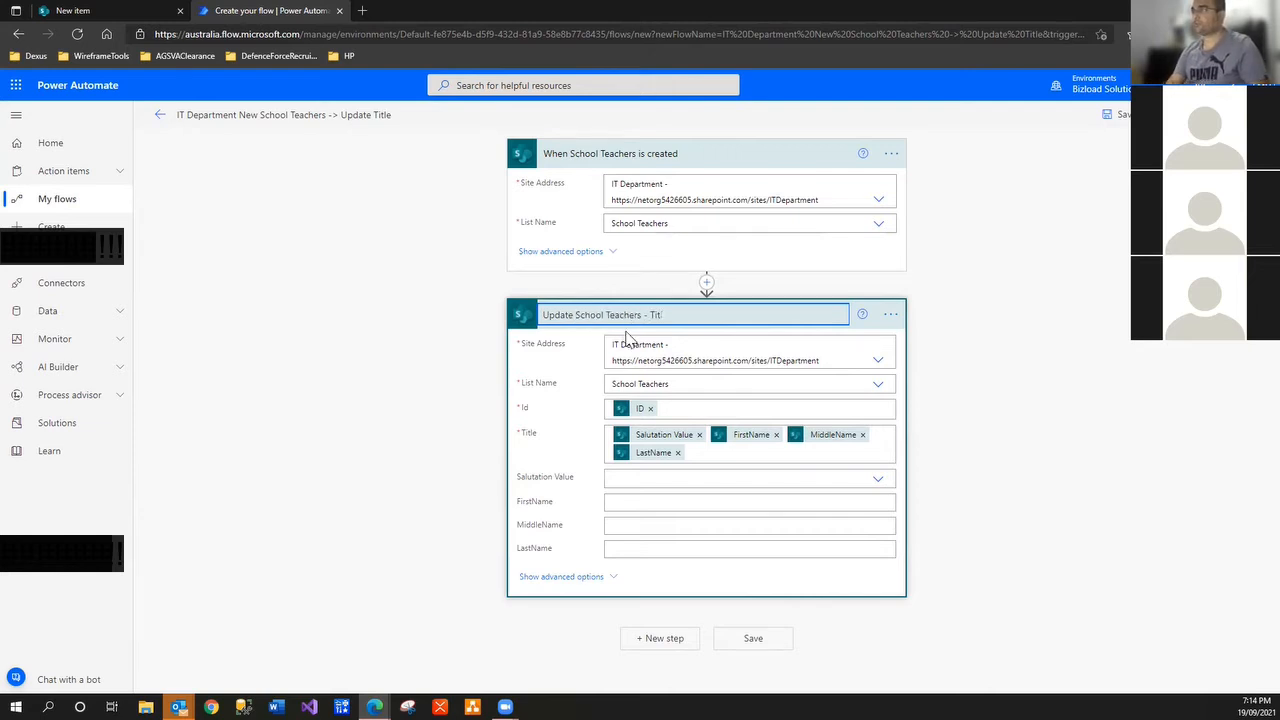
{"action": "left_click", "coordinate": [955, 492]}
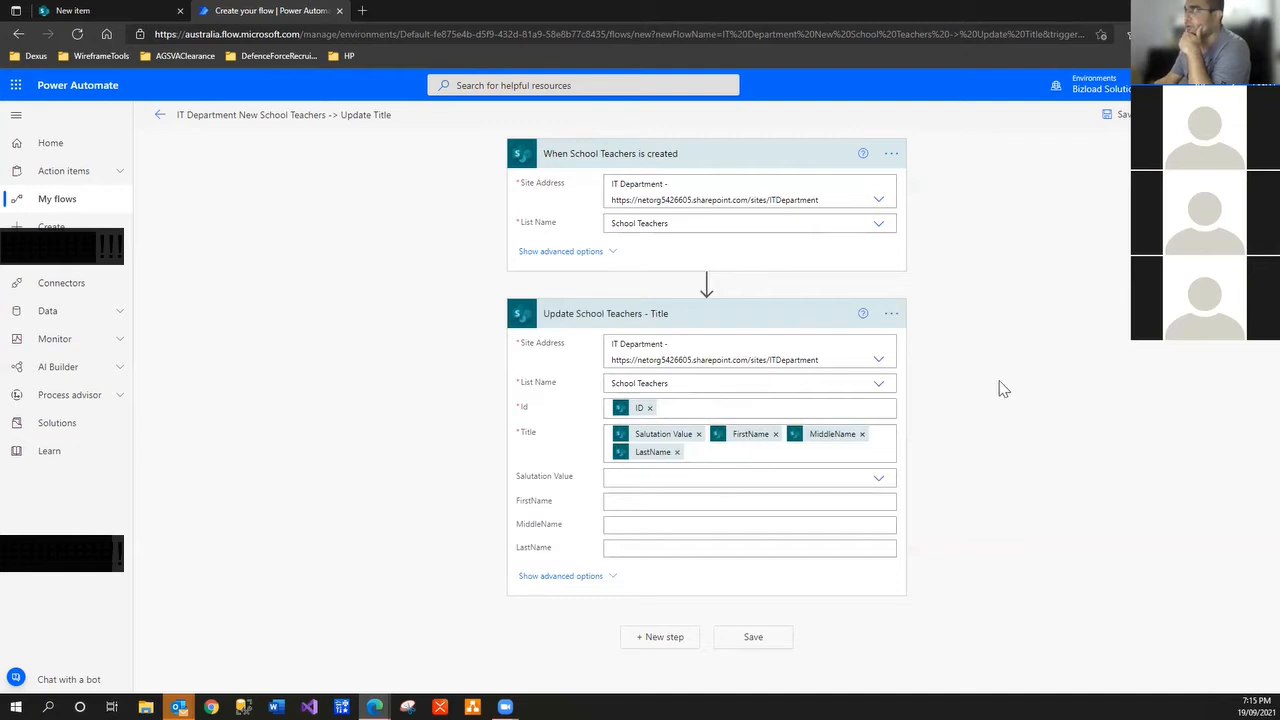
Save the flow and confirm on its details page that the run history is still empty
{"action": "left_click", "coordinate": [1110, 114]}
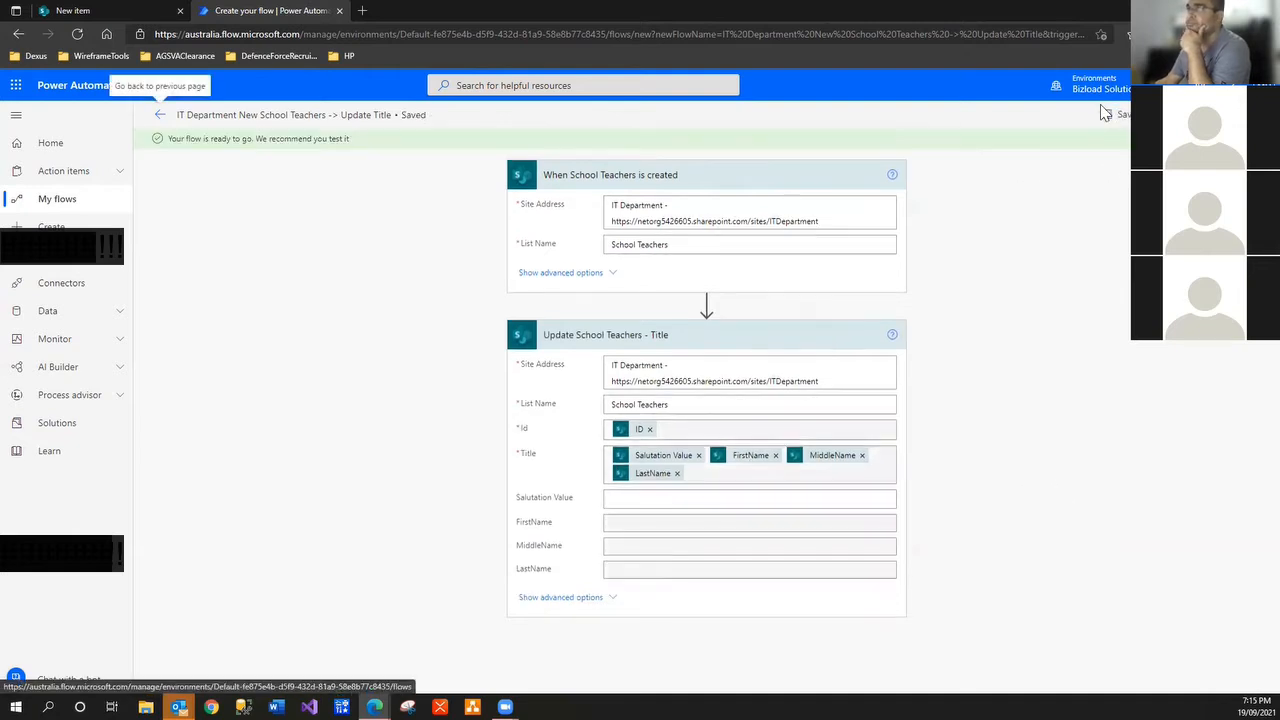
{"action": "left_click", "coordinate": [160, 122]}
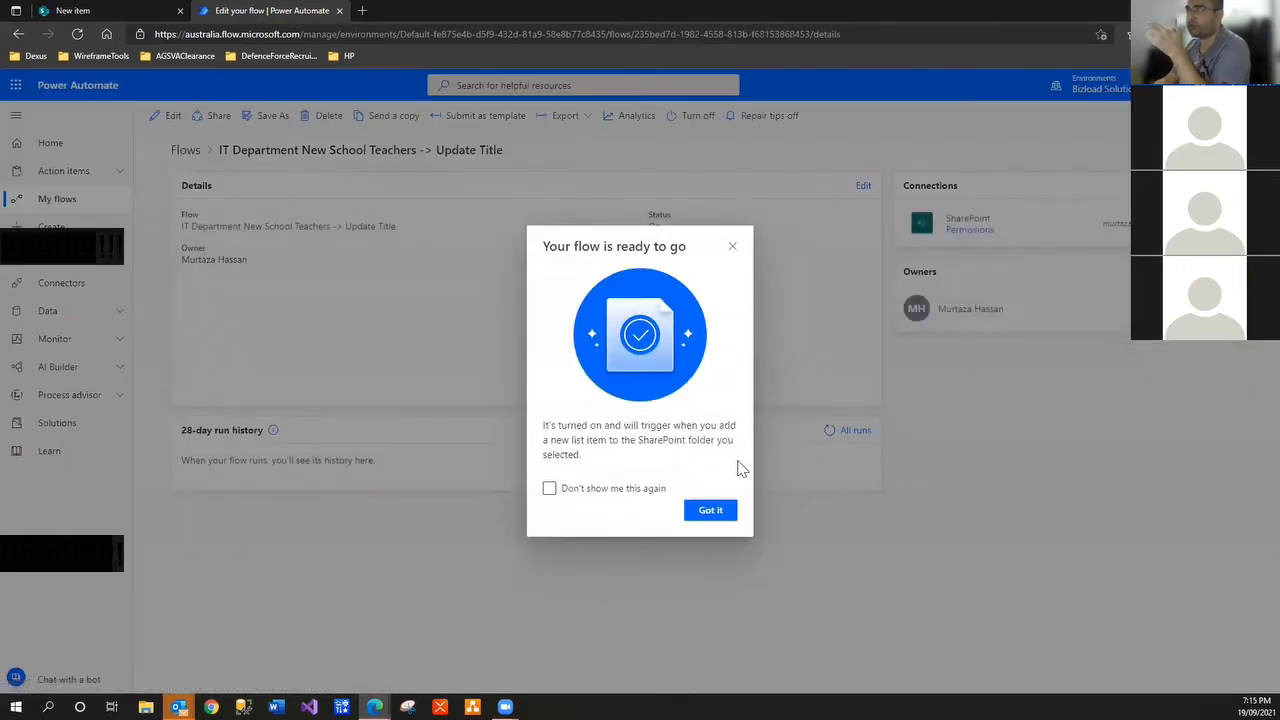
{"action": "left_click", "coordinate": [733, 247]}
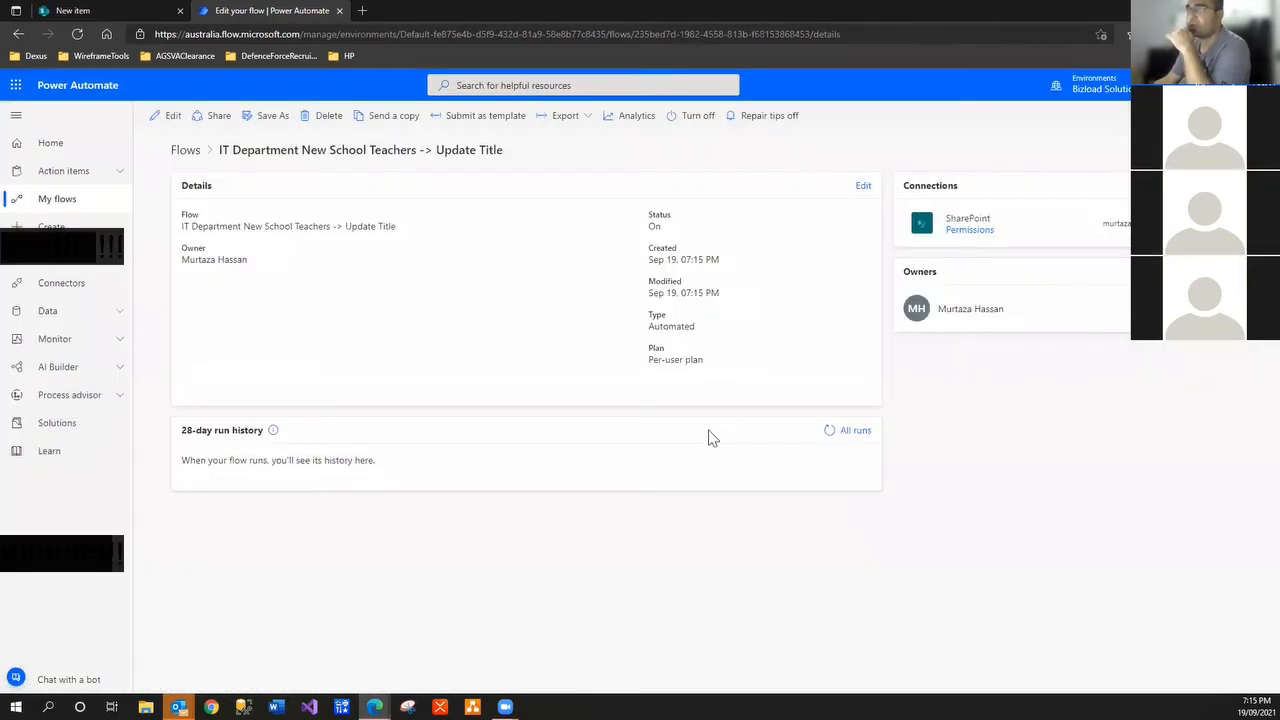
{"action": "left_click", "coordinate": [828, 436]}
{"action": "left_click", "coordinate": [828, 436]}
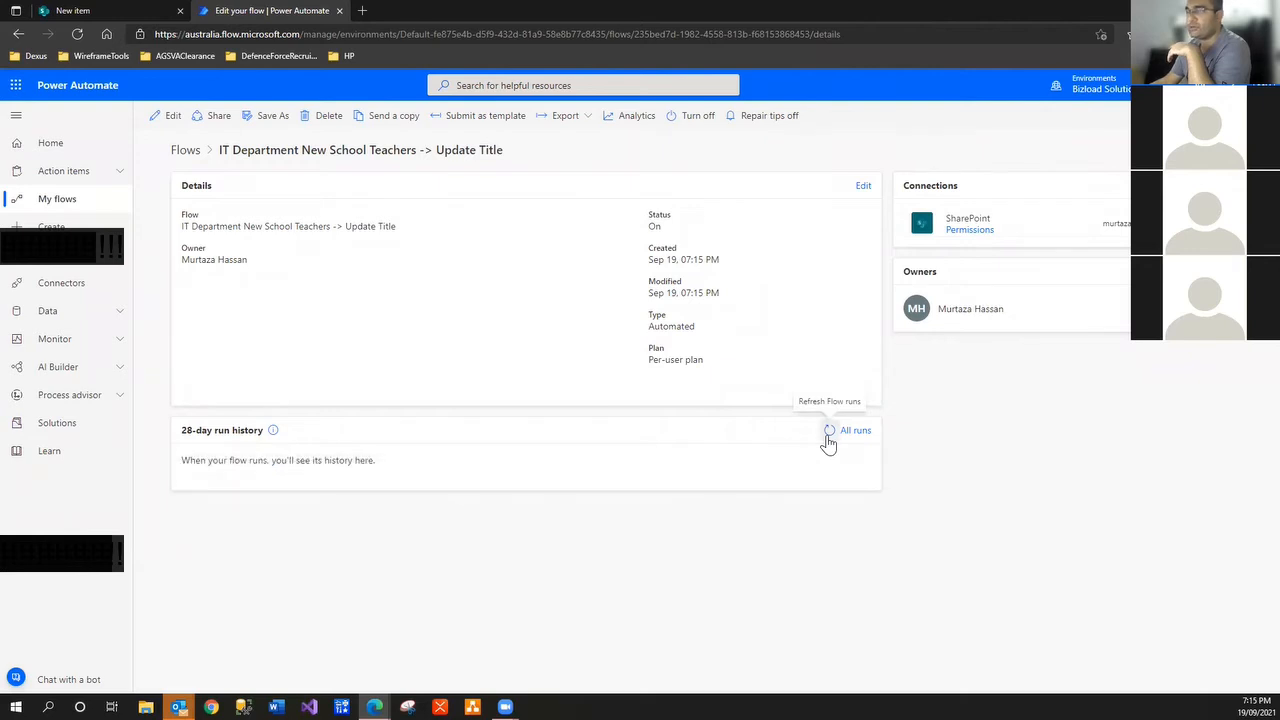
{"action": "left_click", "coordinate": [828, 436]}
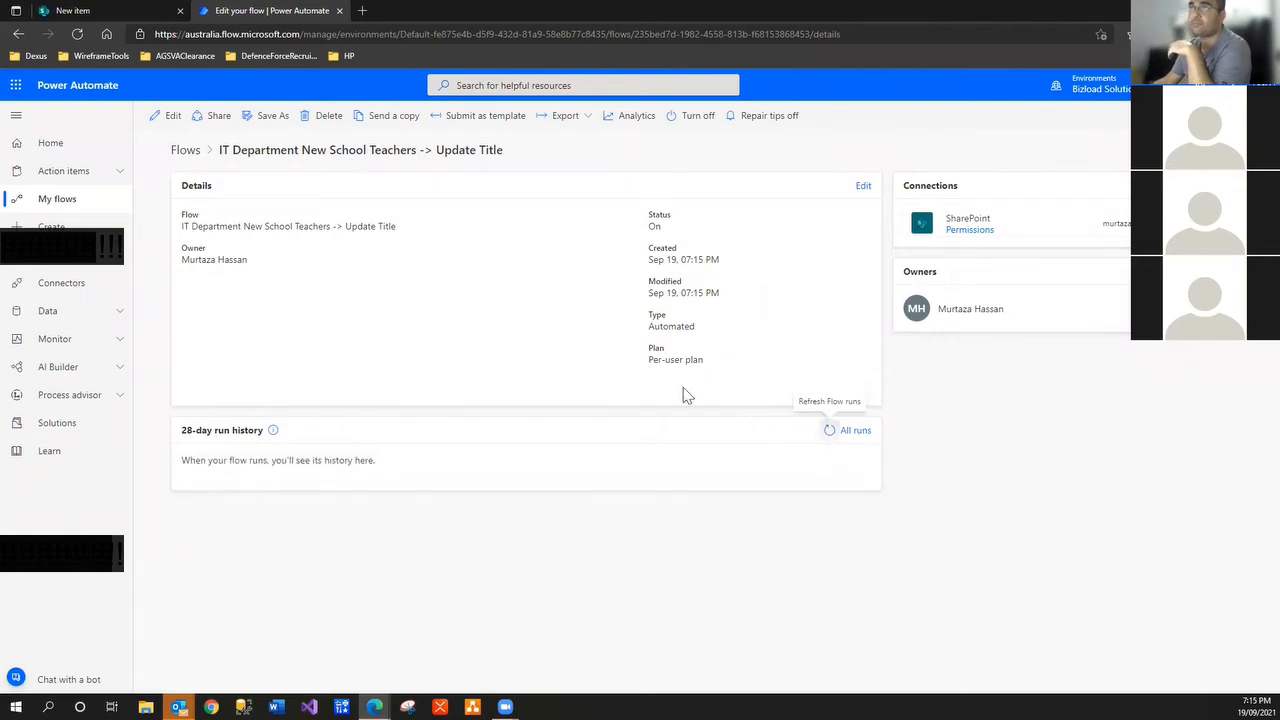
{"action": "left_click", "coordinate": [97, 17]}
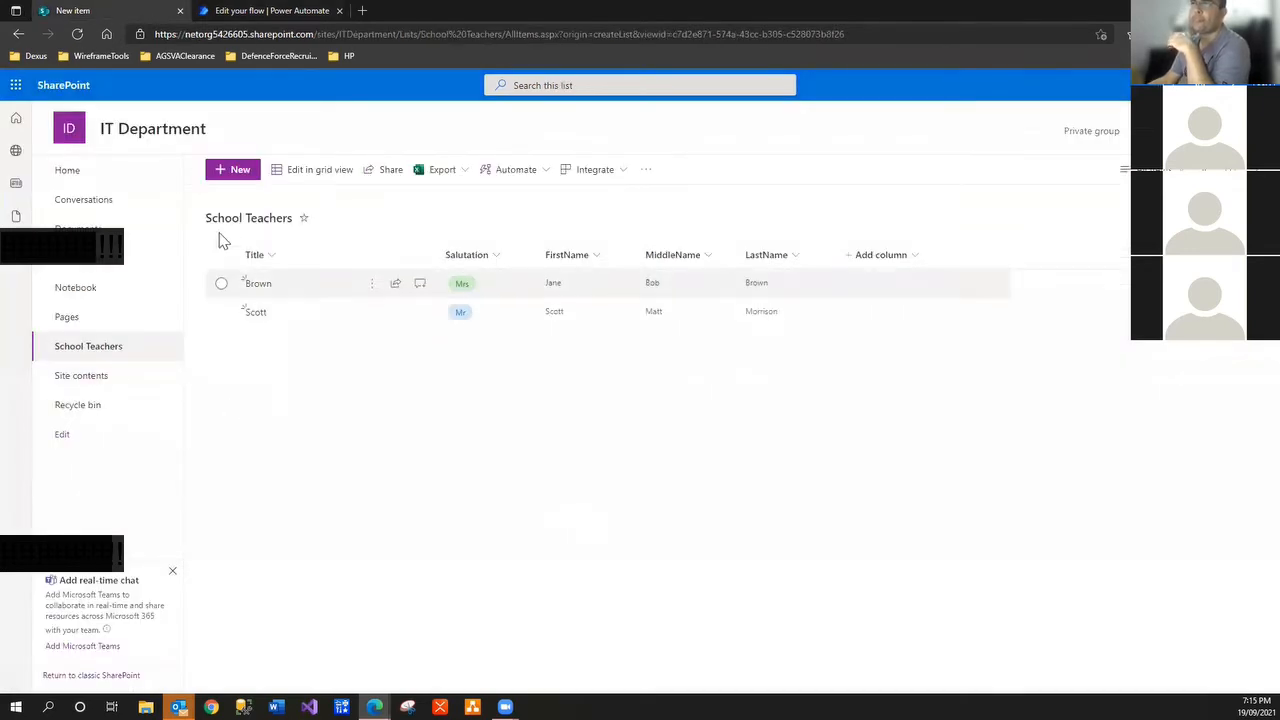
Add a third teacher item with Title 'Im', salutation Mr, and first, middle and last names
{"action": "left_click", "coordinate": [236, 172]}
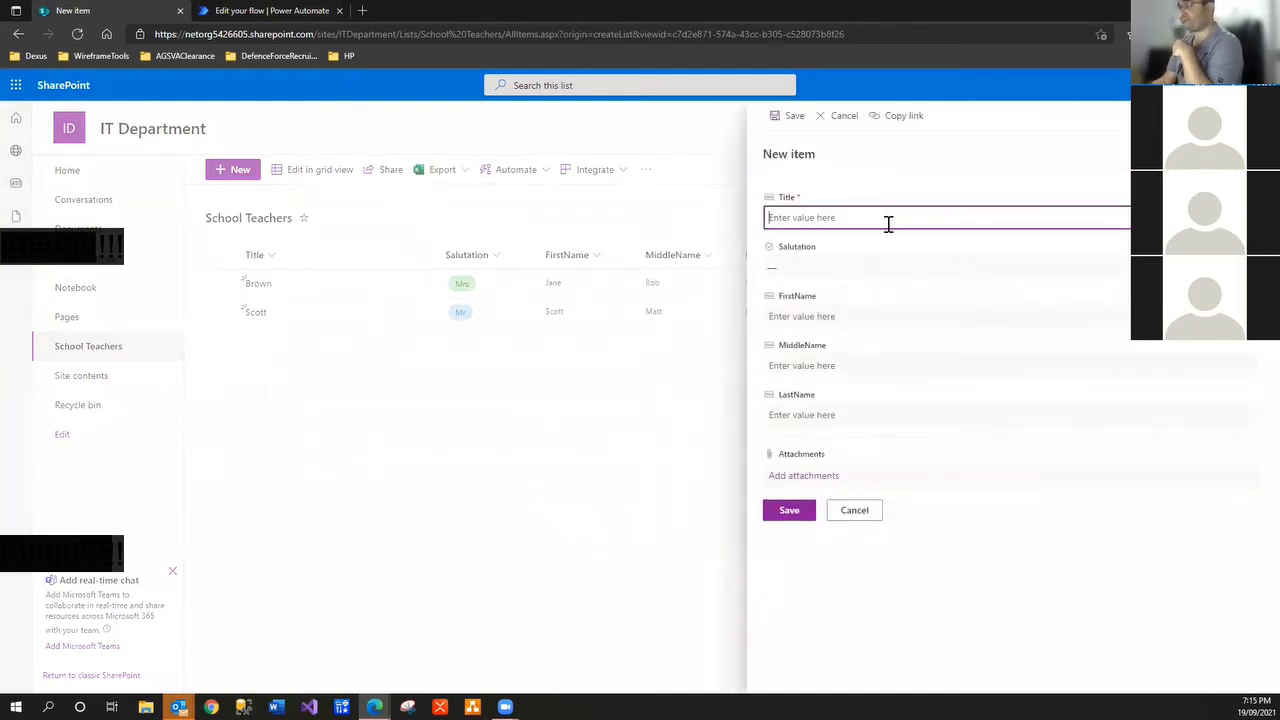
{"action": "type", "text": "Imran"}
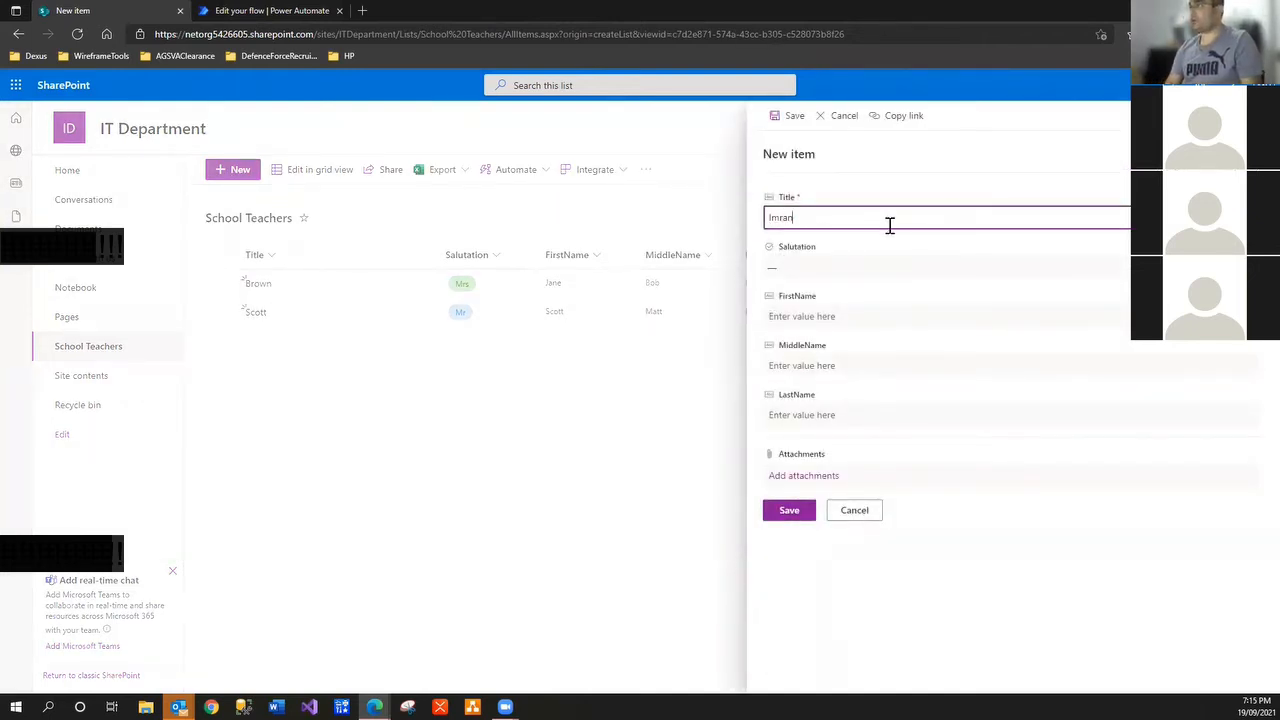
{"action": "key", "text": "Tab"}
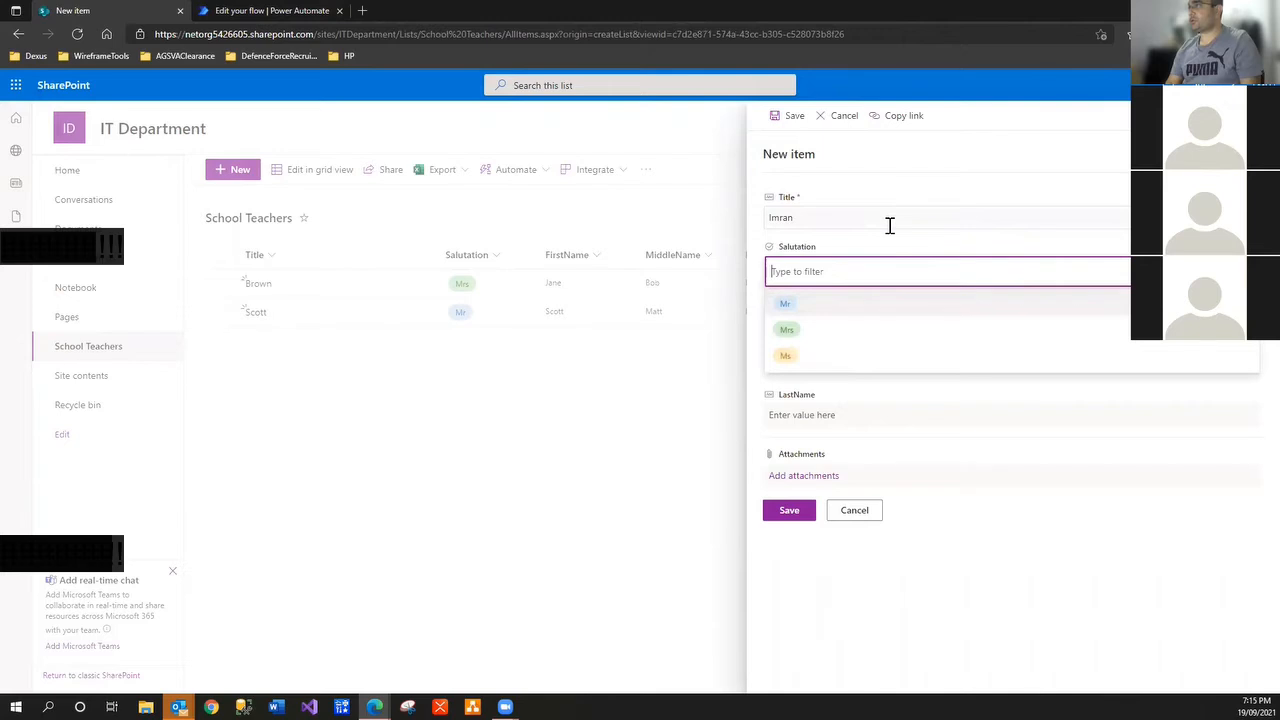
{"action": "left_click", "coordinate": [786, 305]}
{"action": "left_click", "coordinate": [827, 316]}
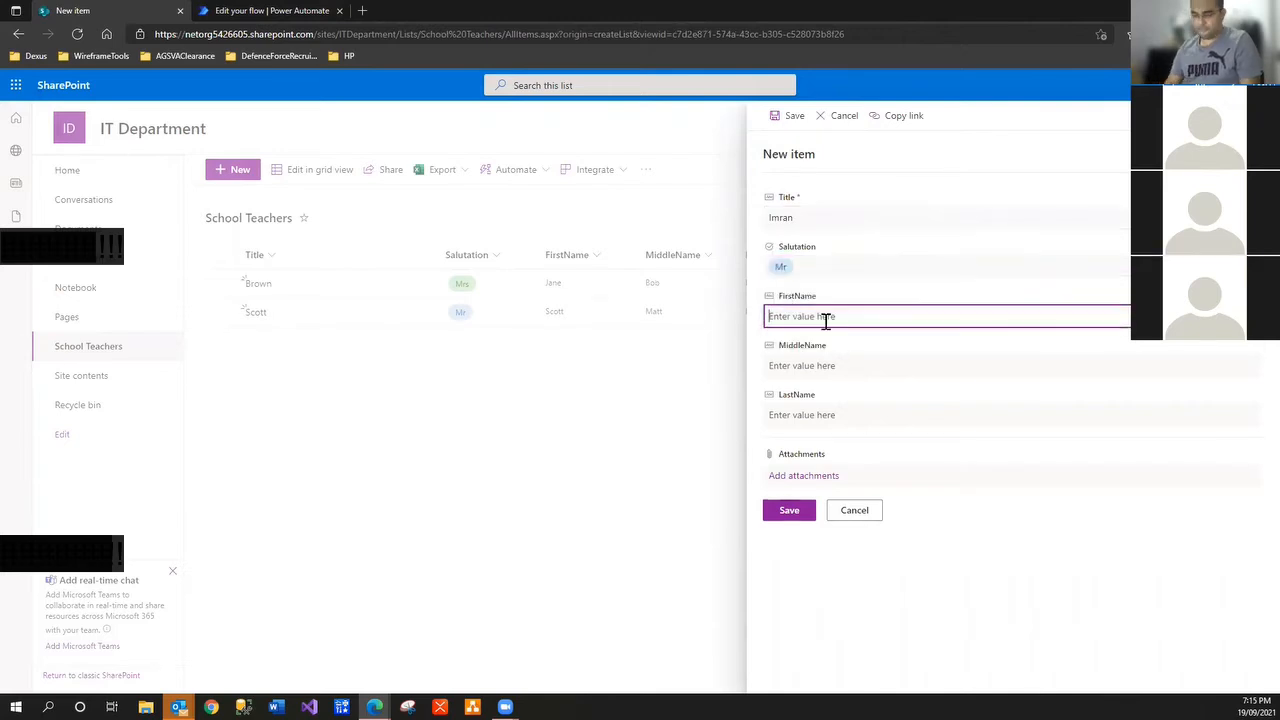
{"action": "type", "text": "Imran"}
{"action": "key", "text": "Tab"}
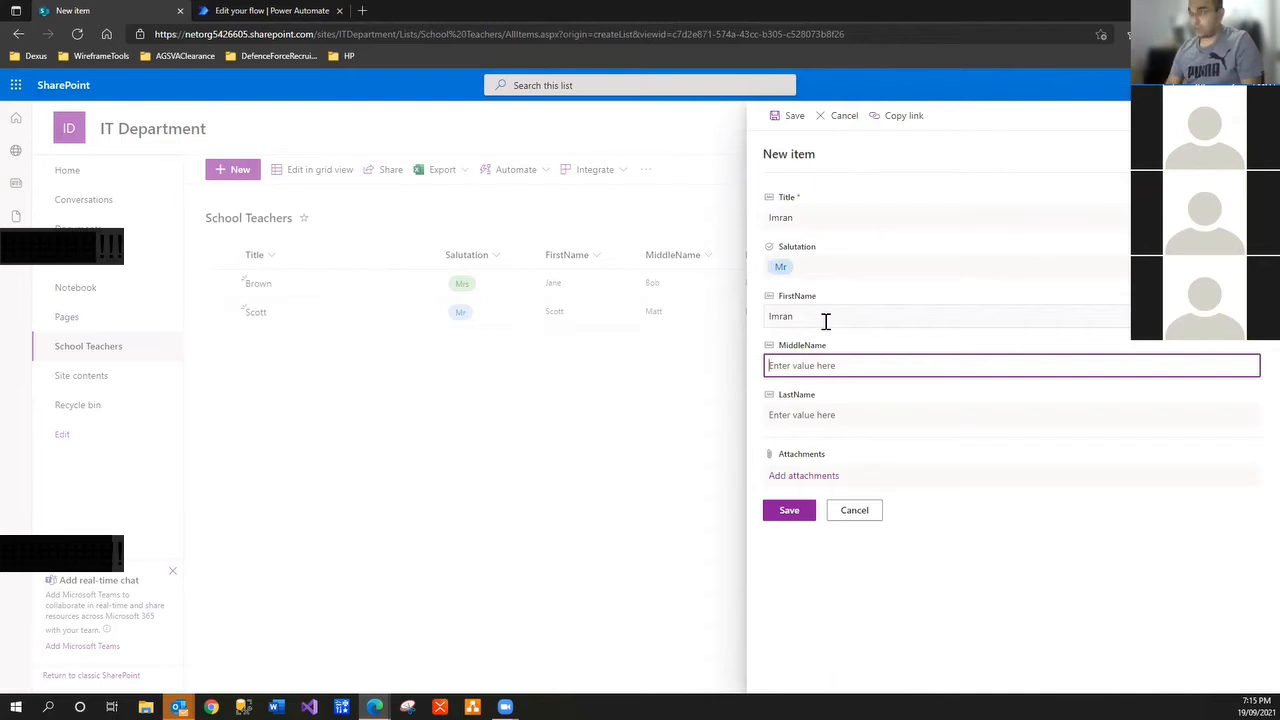
{"action": "type", "text": "Ali"}
{"action": "key", "text": "Tab"}
{"action": "type", "text": "Khan"}
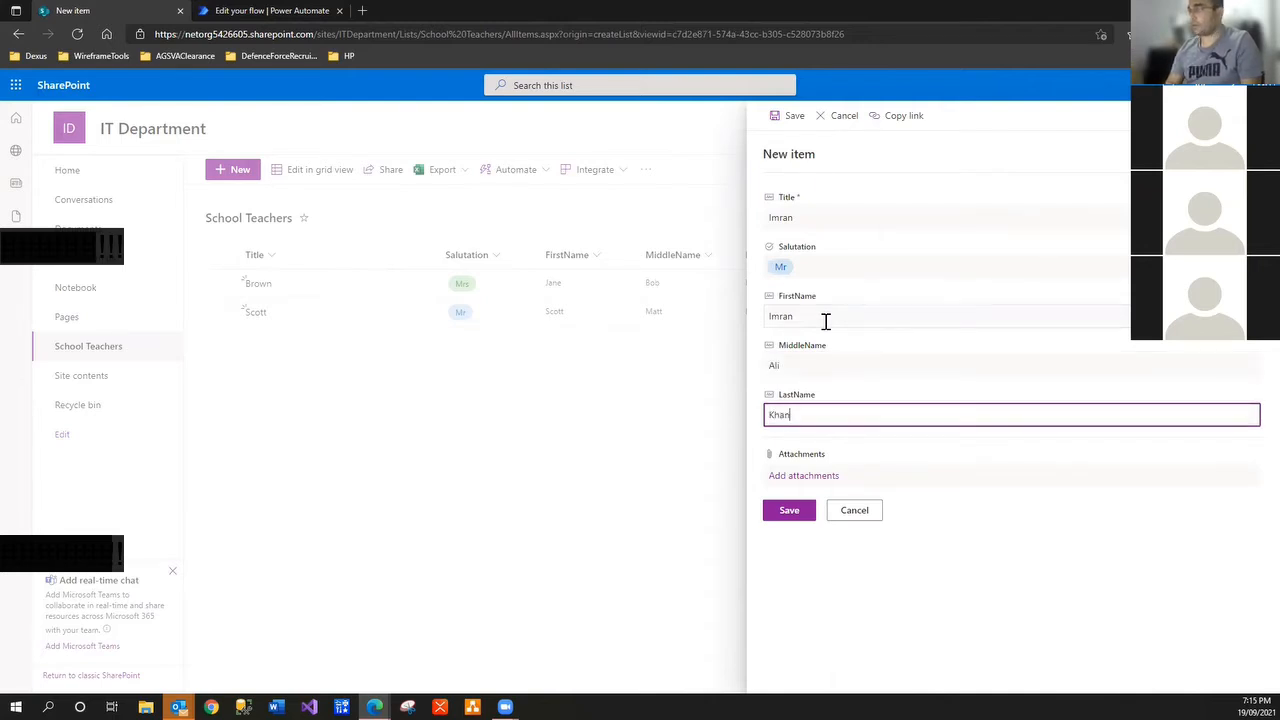
{"action": "left_click", "coordinate": [789, 520]}
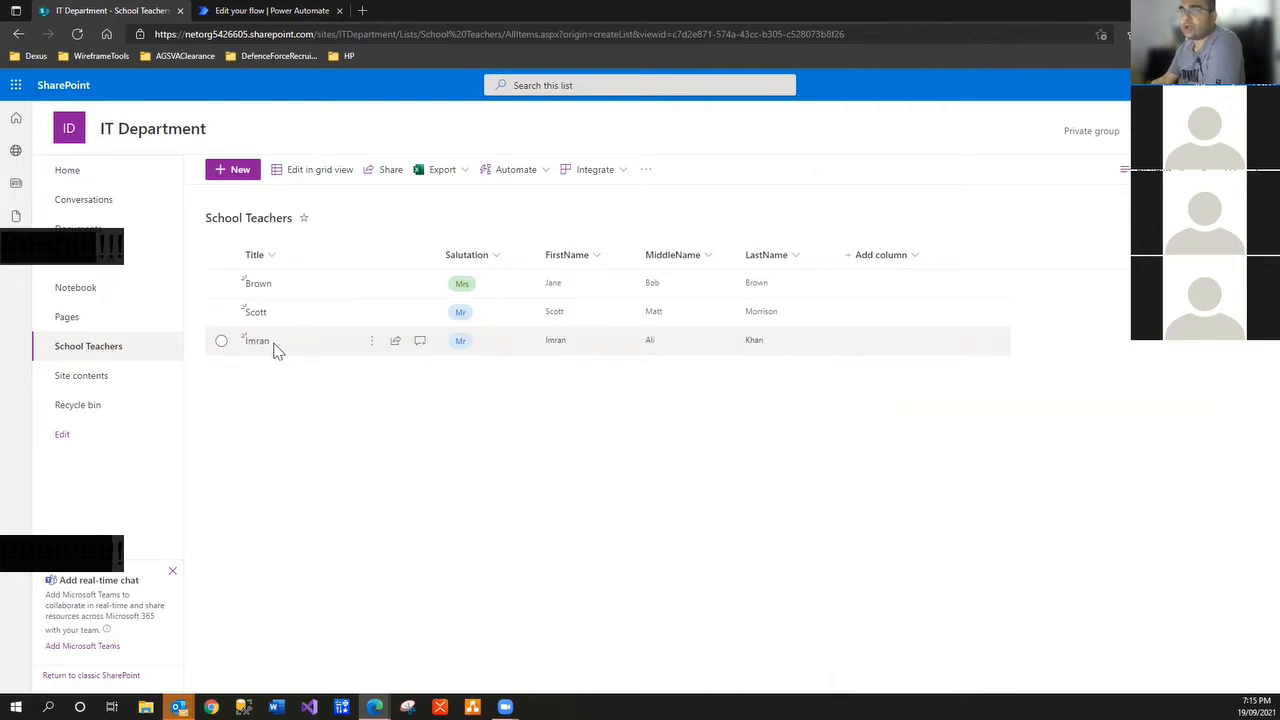
Open the new item's edit panel to check its Title, then close it without saving
{"action": "left_click", "coordinate": [370, 348]}
{"action": "left_click", "coordinate": [415, 365]}
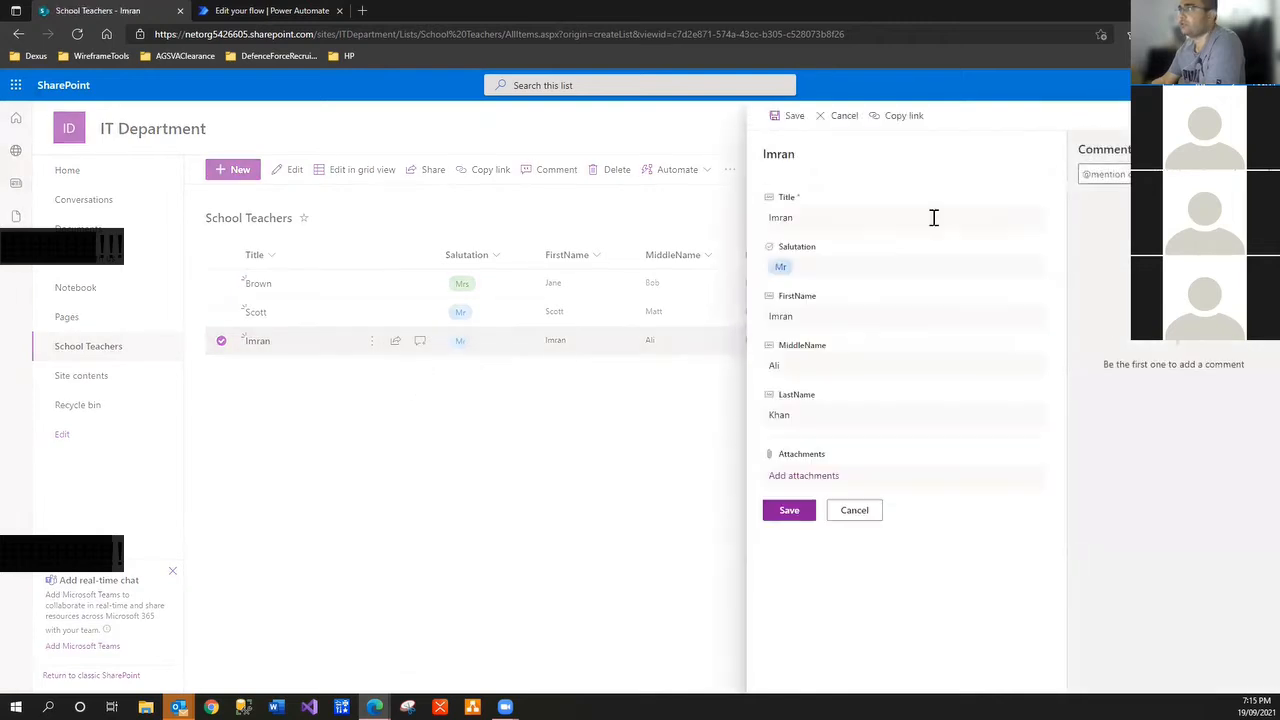
{"action": "left_click_drag", "start_coordinate": [809, 217], "coordinate": [694, 226]}
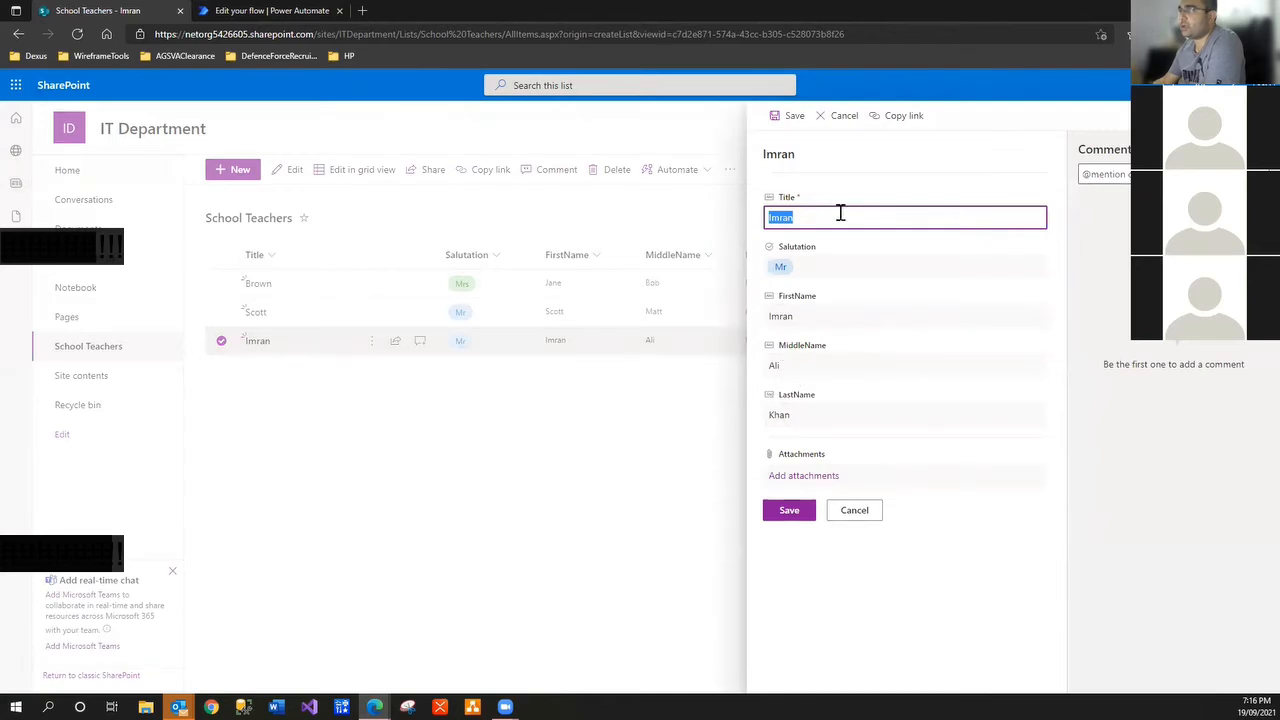
{"action": "left_click", "coordinate": [866, 515]}
Refresh the flow's details until the run history lists the succeeded 07:16 PM run
{"action": "left_click", "coordinate": [303, 14]}
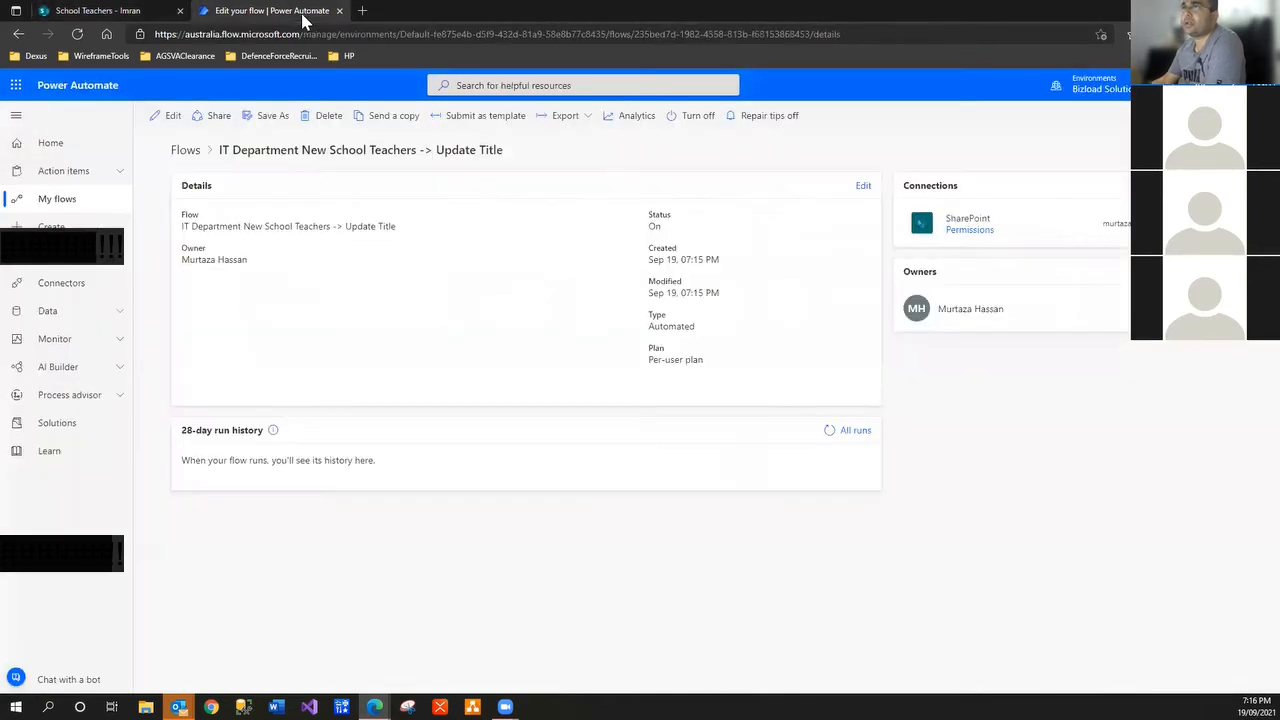
{"action": "left_click", "coordinate": [829, 431]}
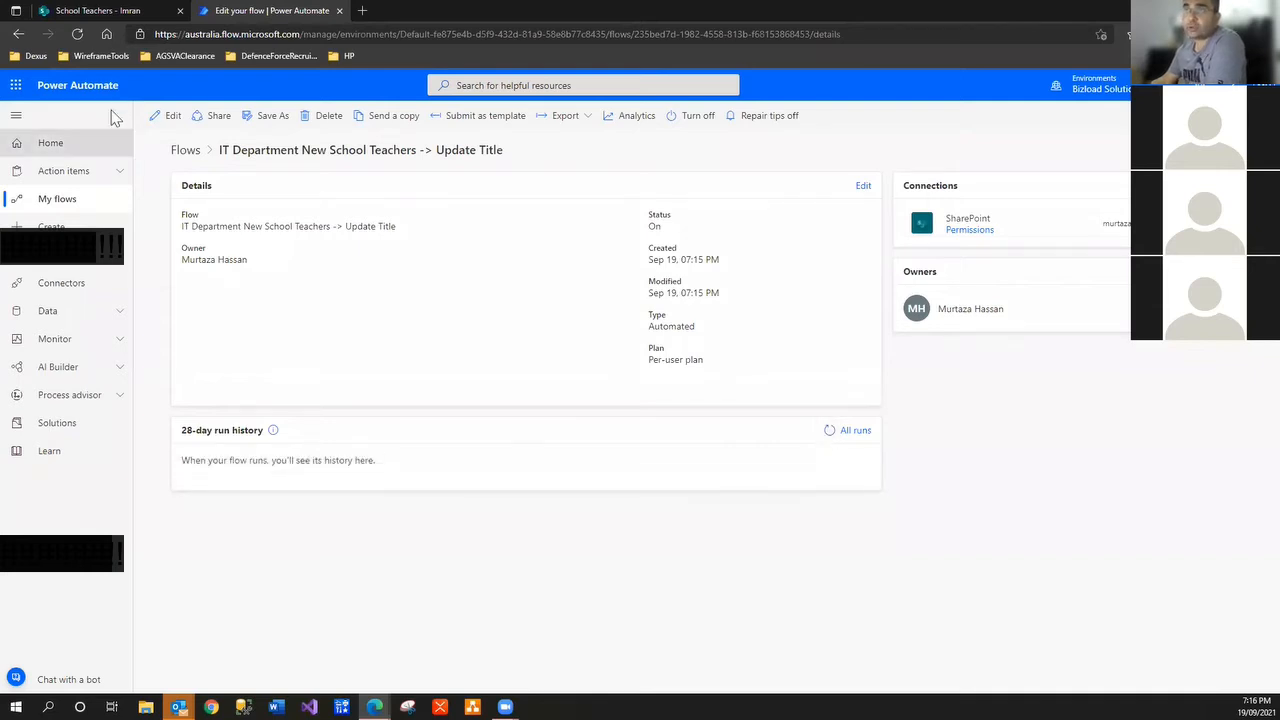
{"action": "left_click", "coordinate": [79, 36]}
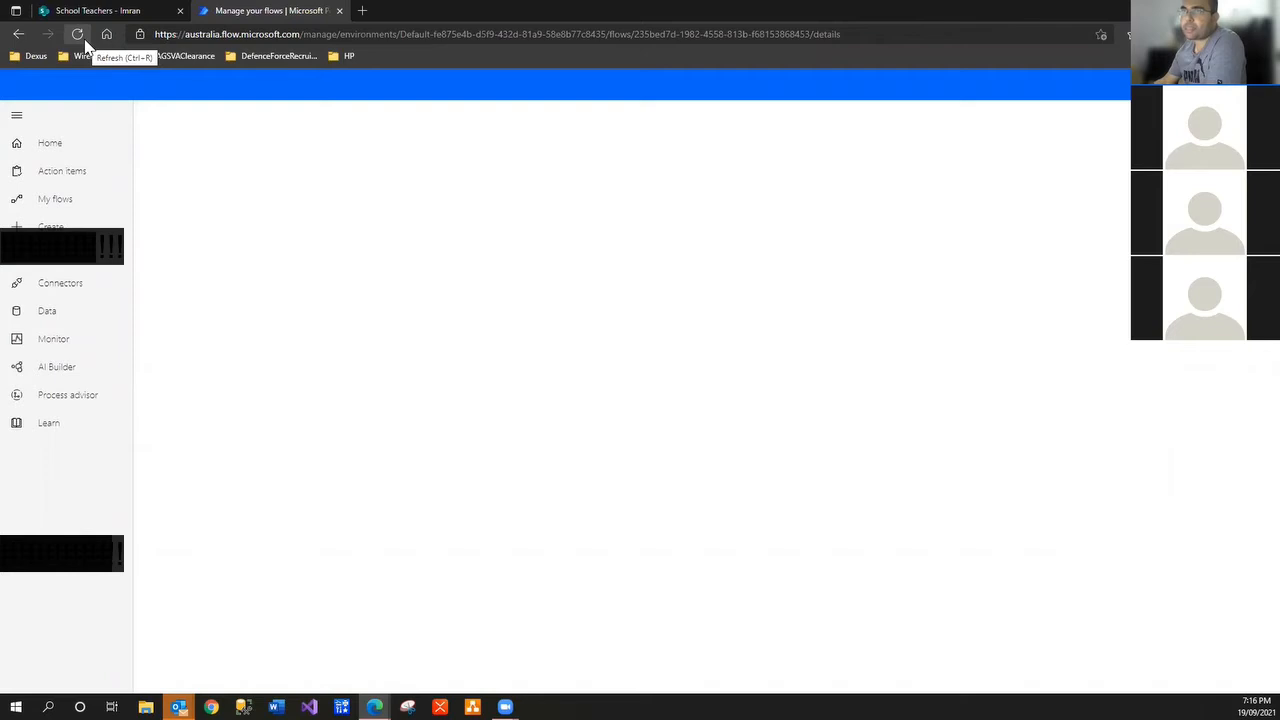
{"action": "left_click", "coordinate": [84, 41]}
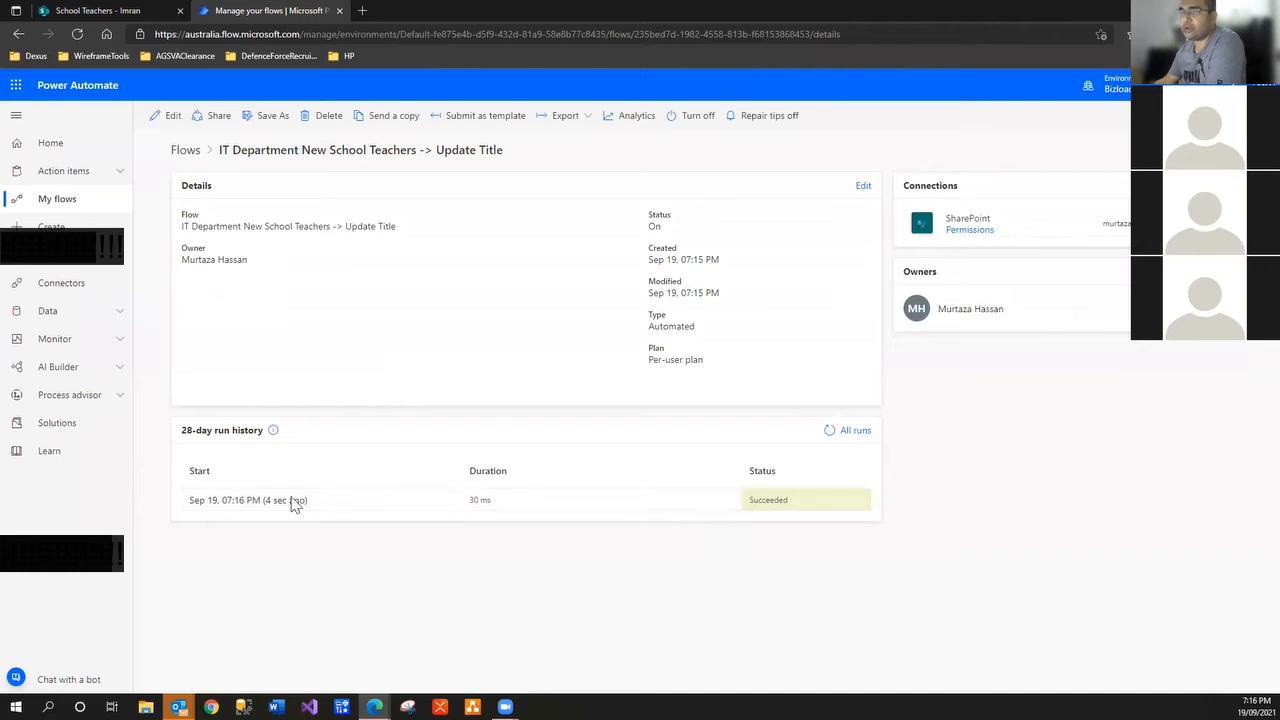
Reload the School Teachers list to see the newest item's salutation-plus-full-name Title, then return to the flow
{"action": "left_click", "coordinate": [132, 10]}
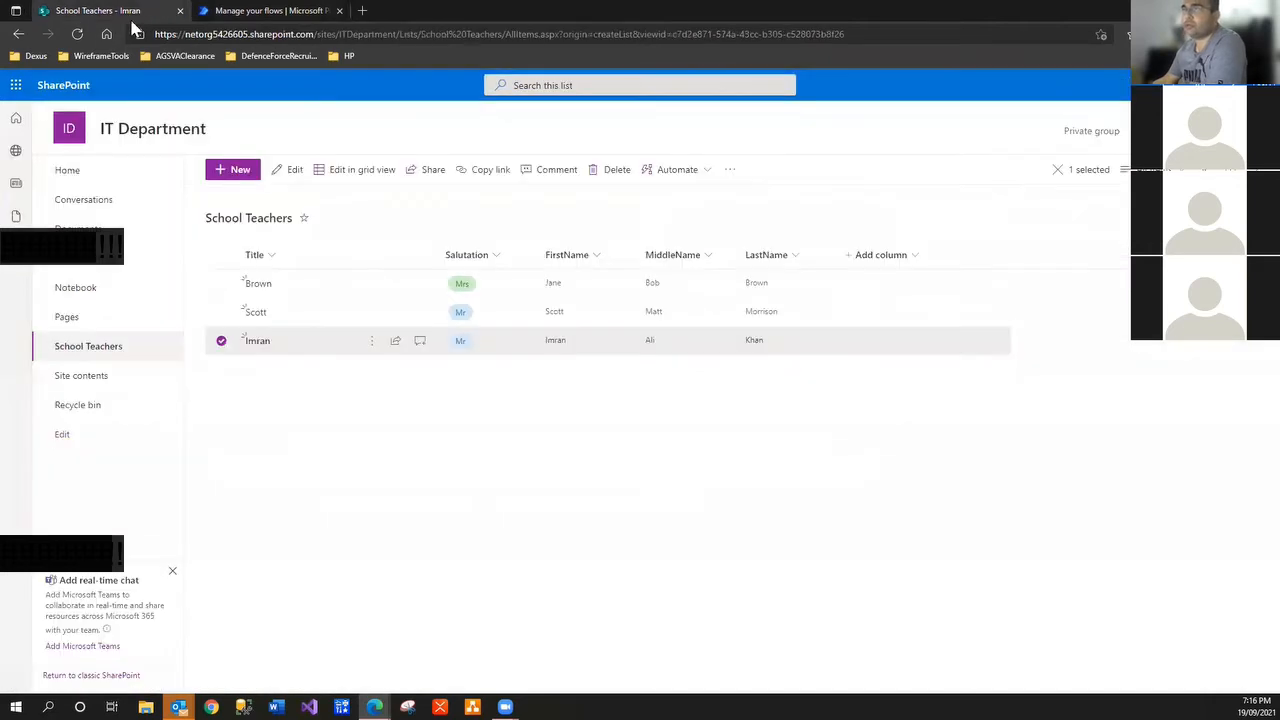
{"action": "left_click", "coordinate": [77, 33]}
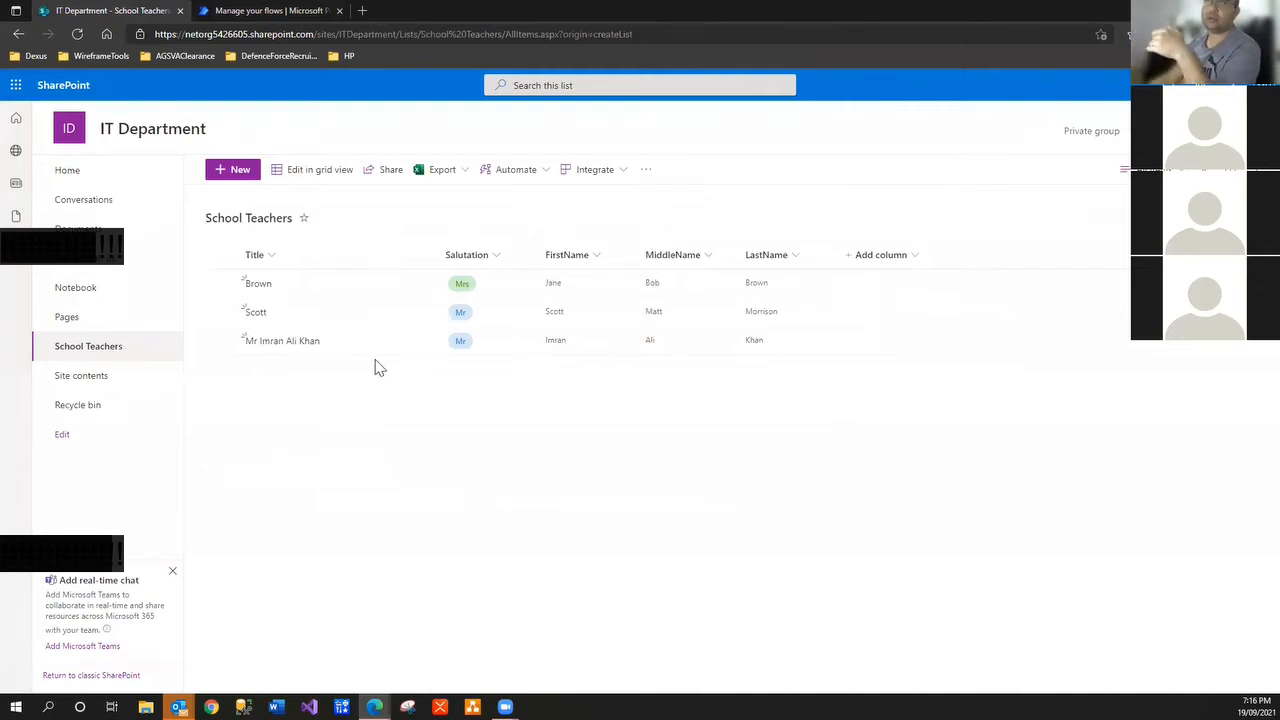
{"action": "left_click", "coordinate": [299, 11]}
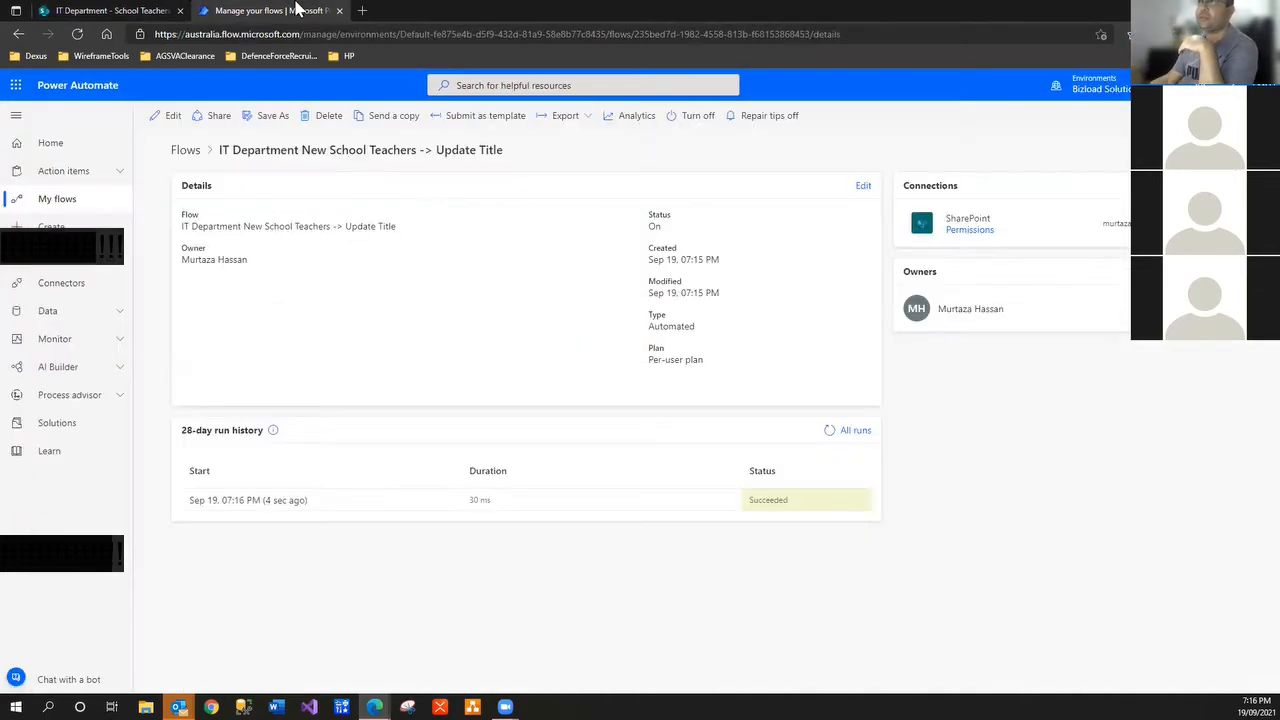
Open the succeeded run and expand the trigger and Title update steps
{"action": "left_click", "coordinate": [255, 503]}
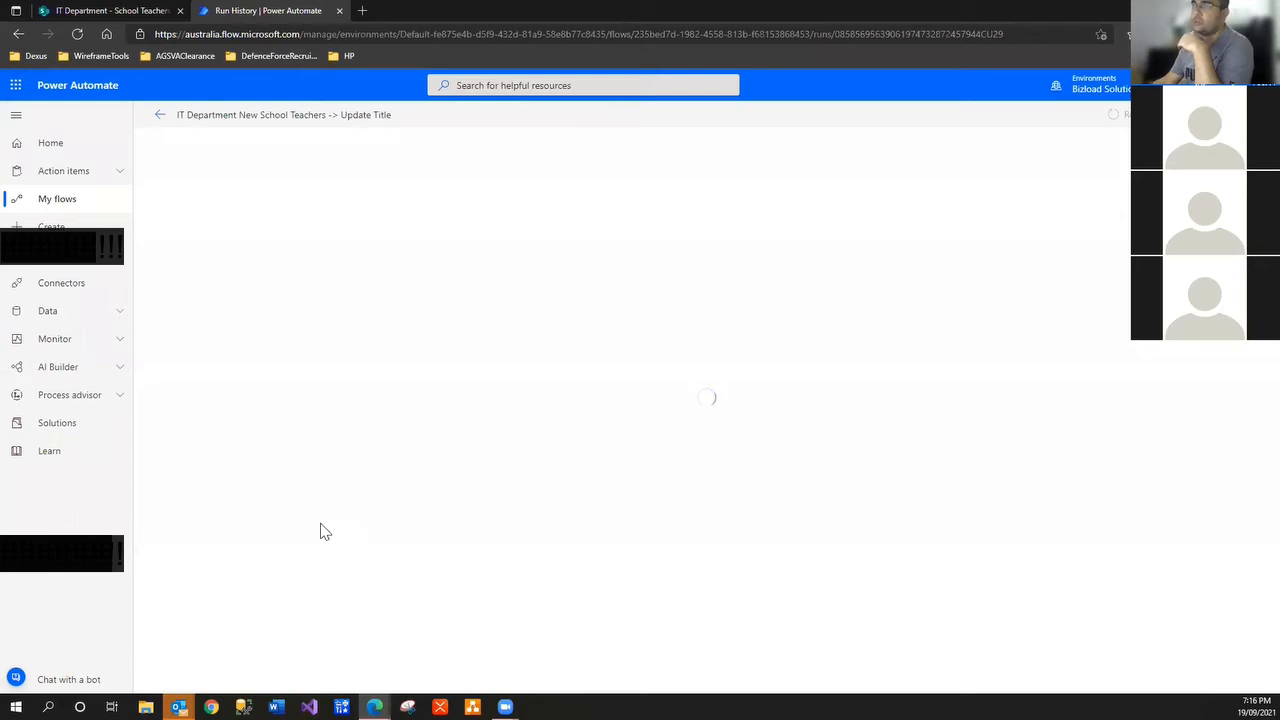
{"action": "left_click", "coordinate": [160, 115]}
{"action": "left_click", "coordinate": [262, 502]}
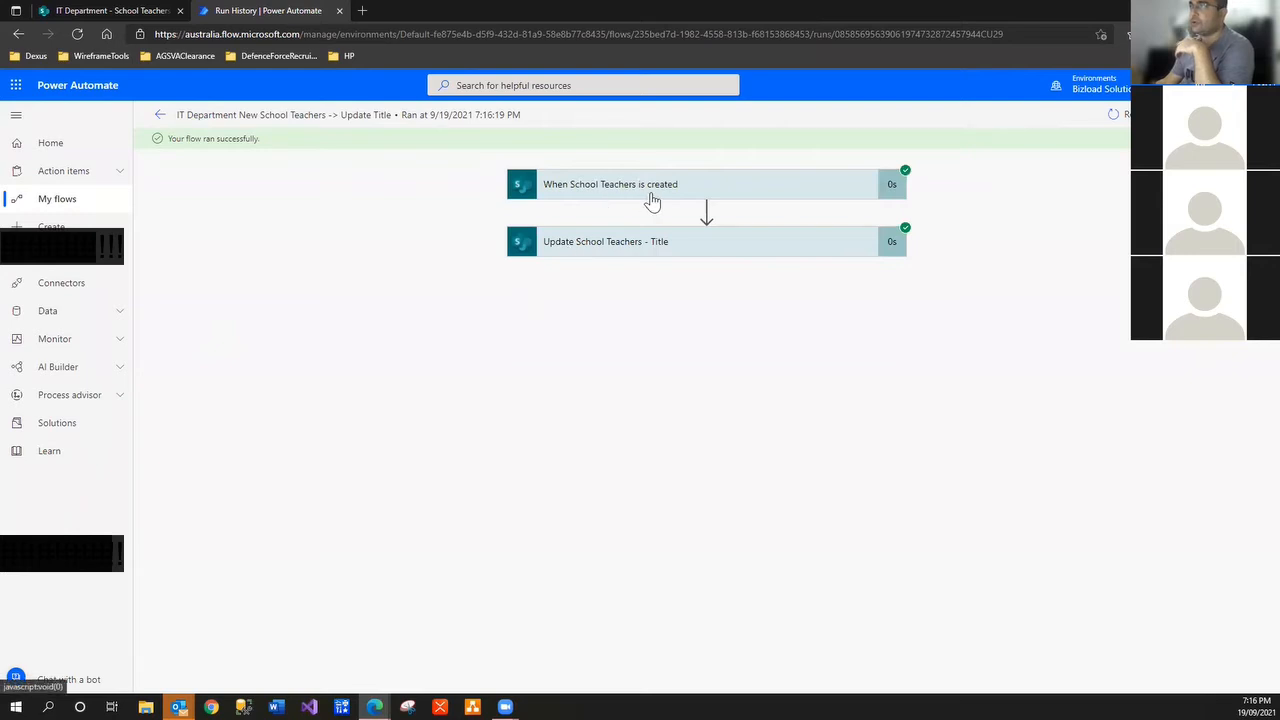
{"action": "left_click", "coordinate": [645, 200]}
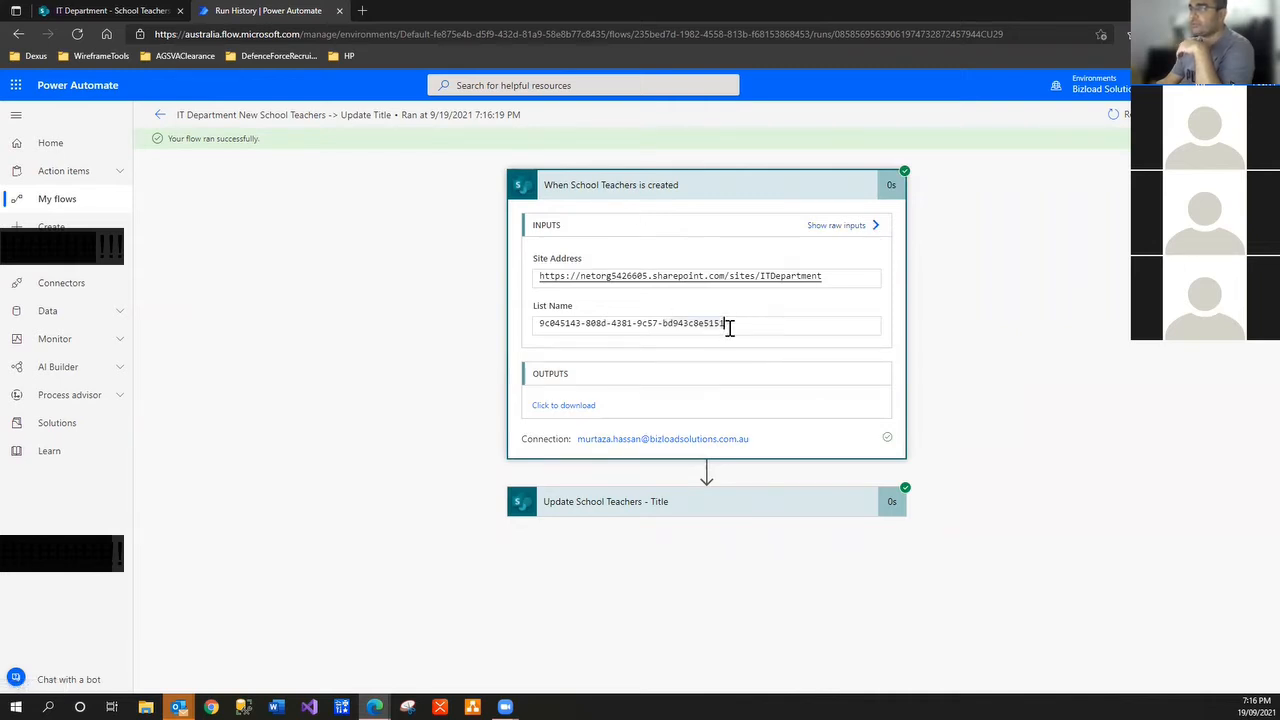
{"action": "left_click", "coordinate": [717, 507]}
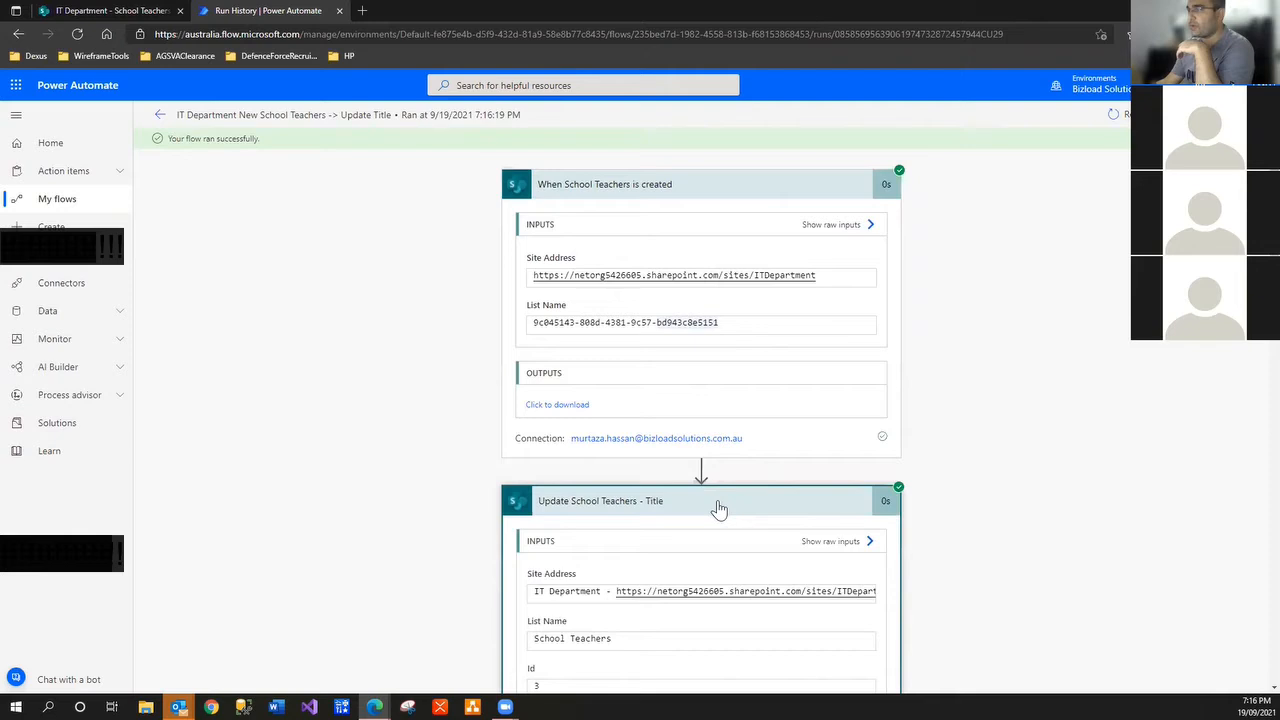
{"action": "scroll", "coordinate": [719, 510], "scroll_direction": "down", "scroll_amount": 3}
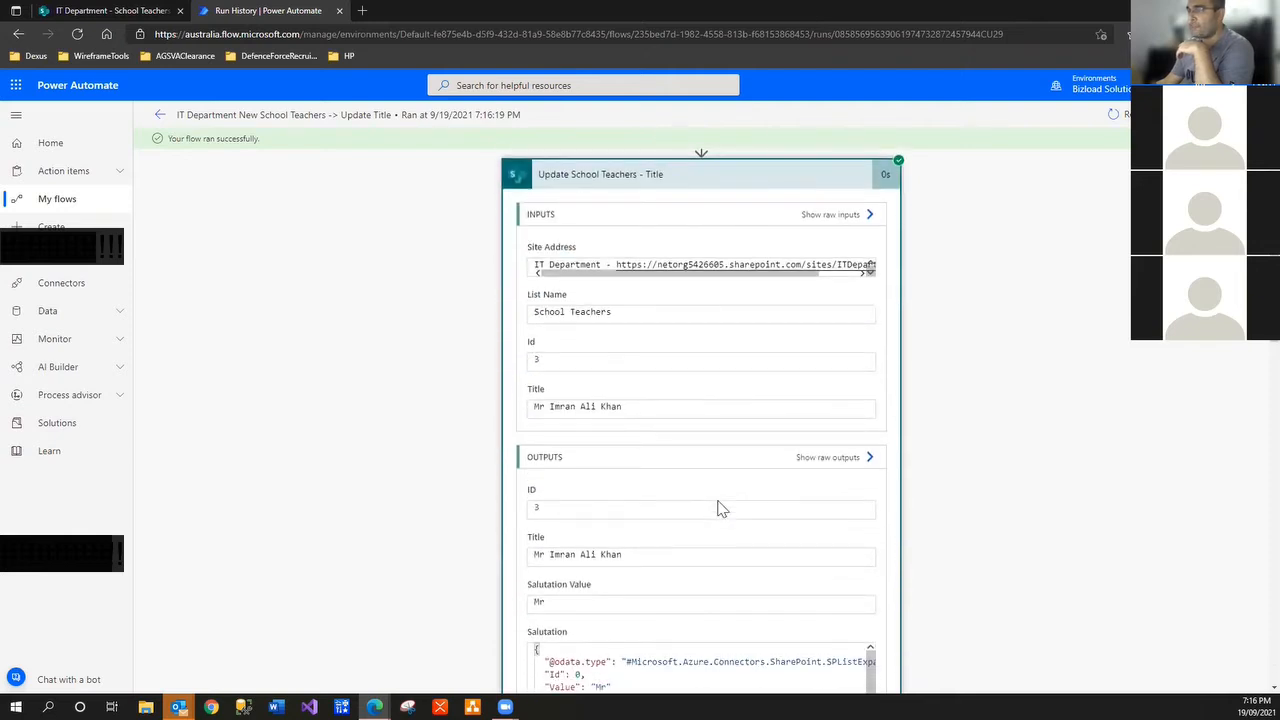
{"action": "scroll", "coordinate": [722, 509], "scroll_direction": "down", "scroll_amount": 1}
Show the update step's raw outputs and highlight the Title and the first, middle and last name values
{"action": "left_click", "coordinate": [869, 377]}
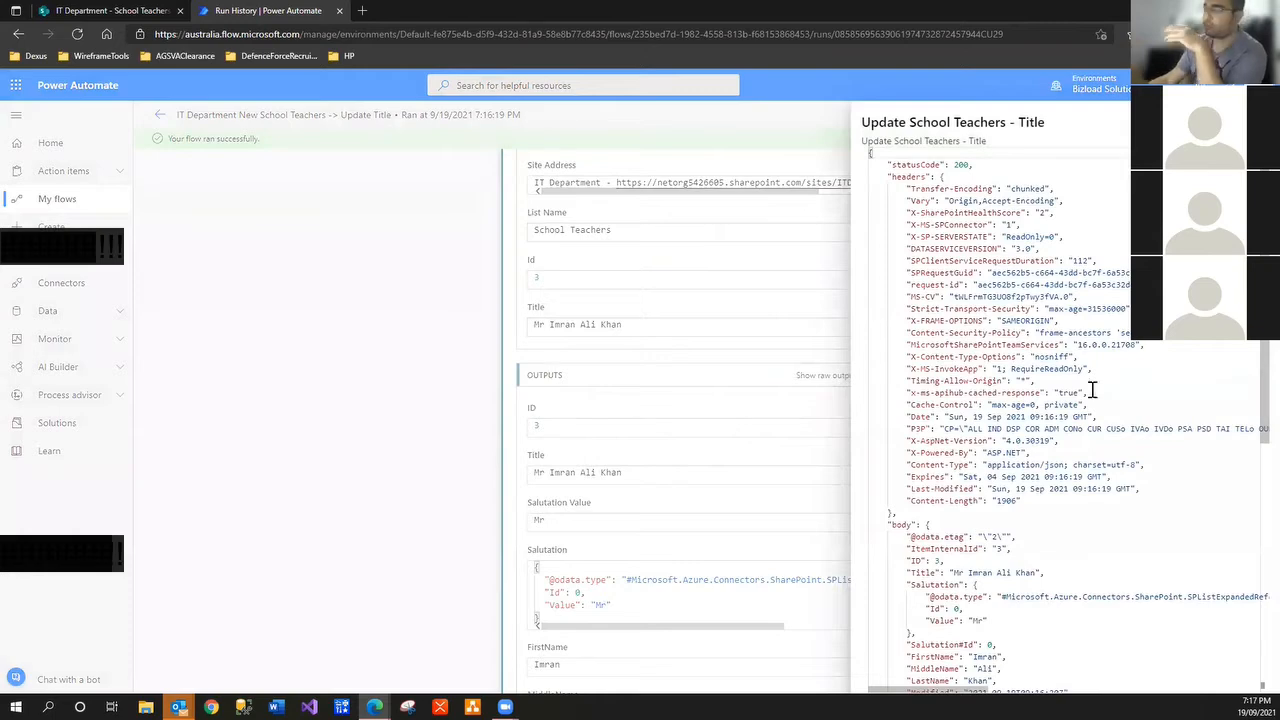
{"action": "scroll", "coordinate": [1090, 392], "scroll_direction": "down", "scroll_amount": 5}
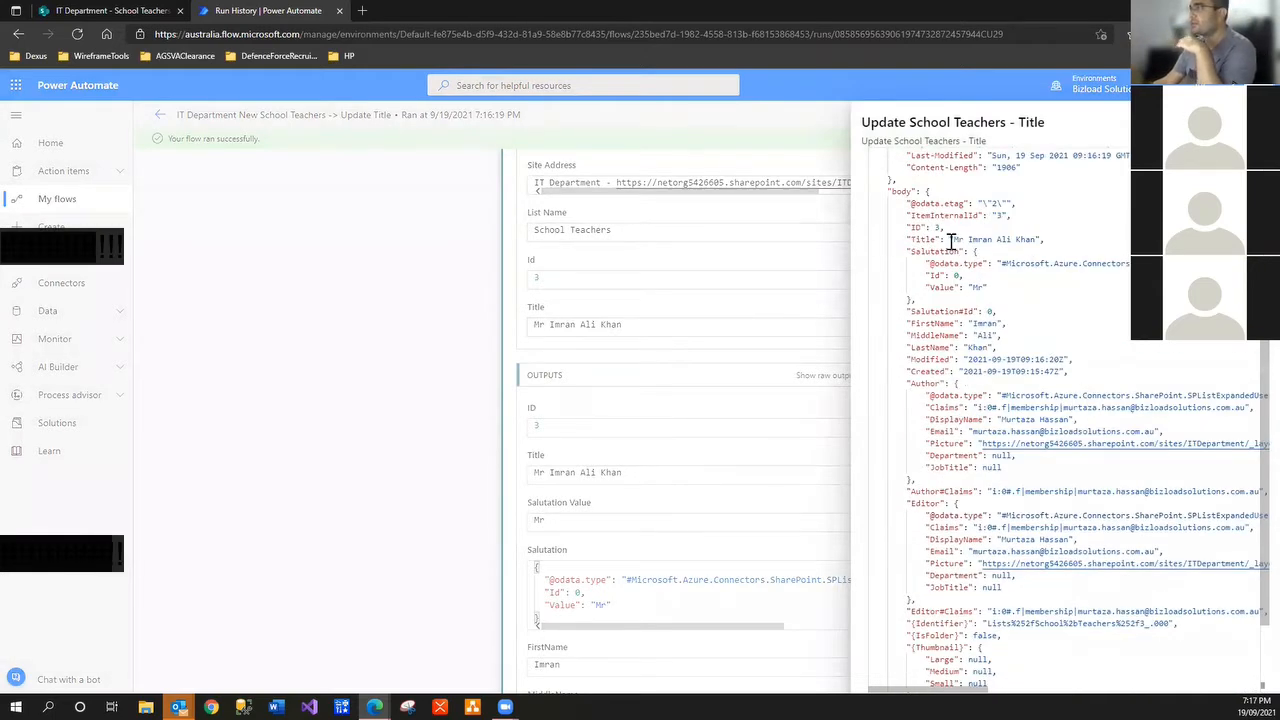
{"action": "left_click_drag", "start_coordinate": [951, 241], "coordinate": [1039, 241]}
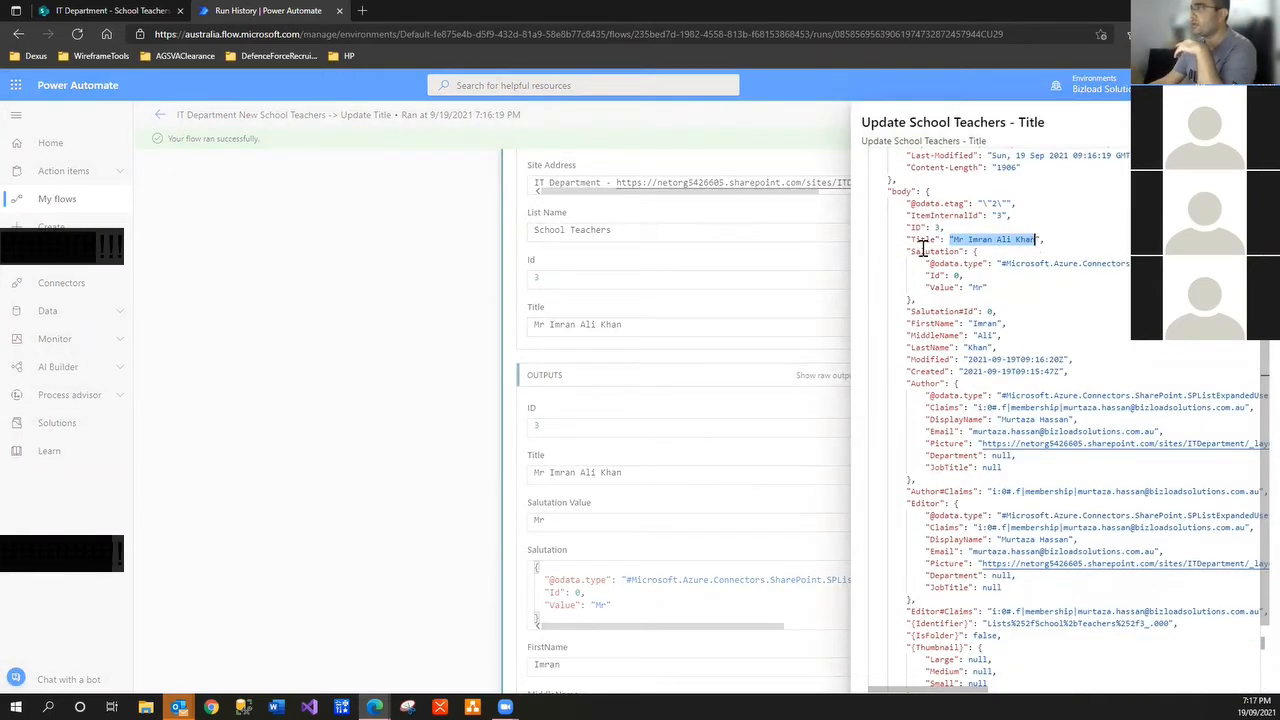
{"action": "left_click_drag", "start_coordinate": [910, 241], "coordinate": [1040, 241]}
{"action": "left_click_drag", "start_coordinate": [974, 323], "coordinate": [998, 323]}
{"action": "double_click", "coordinate": [982, 336]}
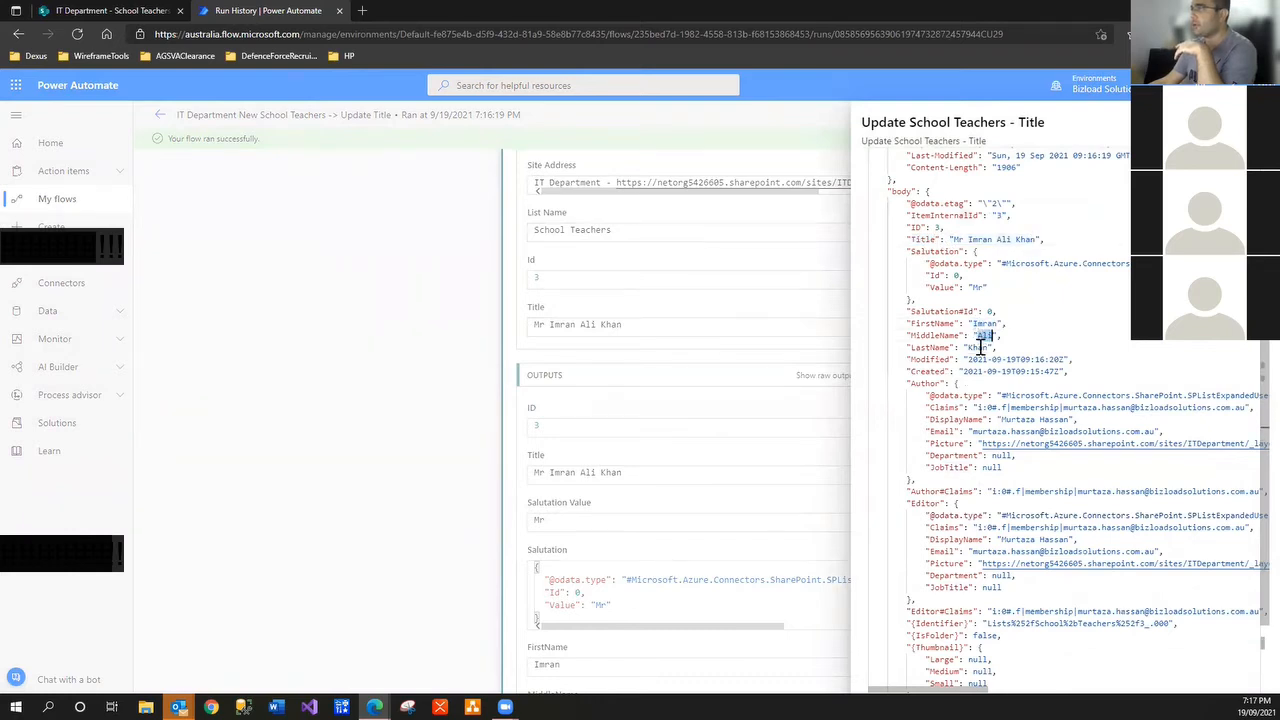
{"action": "double_click", "coordinate": [977, 347]}
{"action": "left_click", "coordinate": [989, 314]}
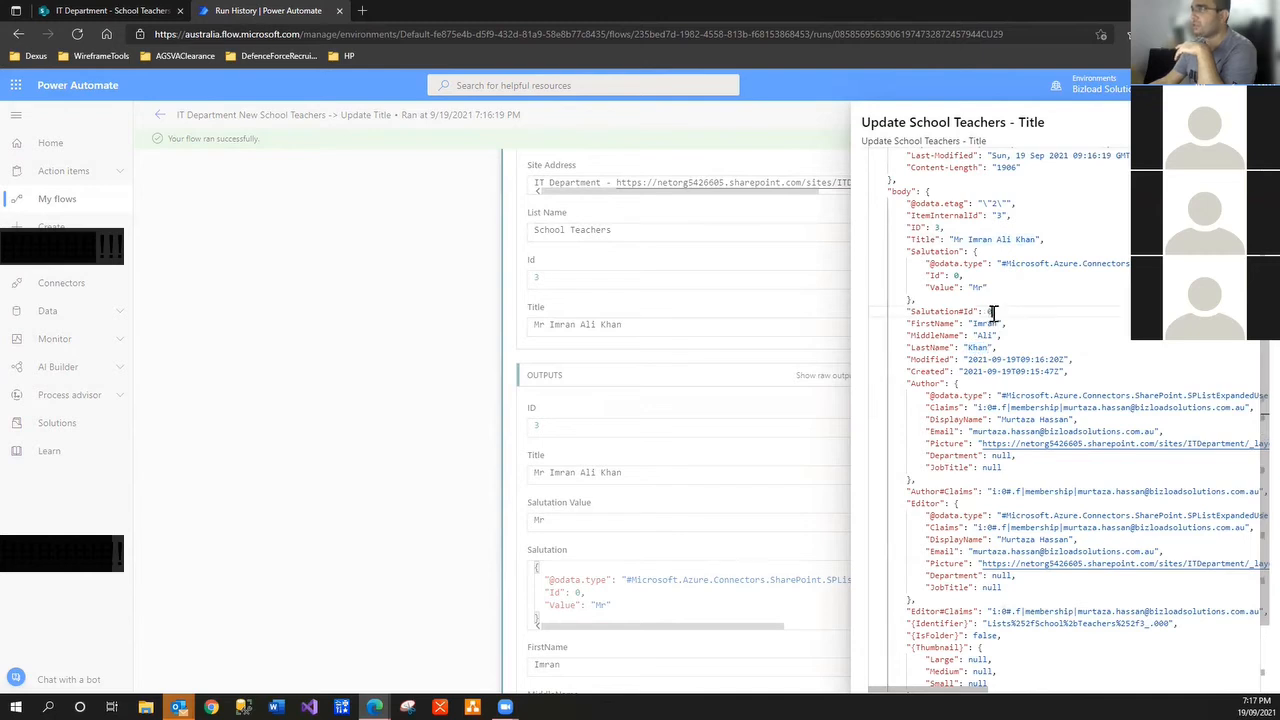
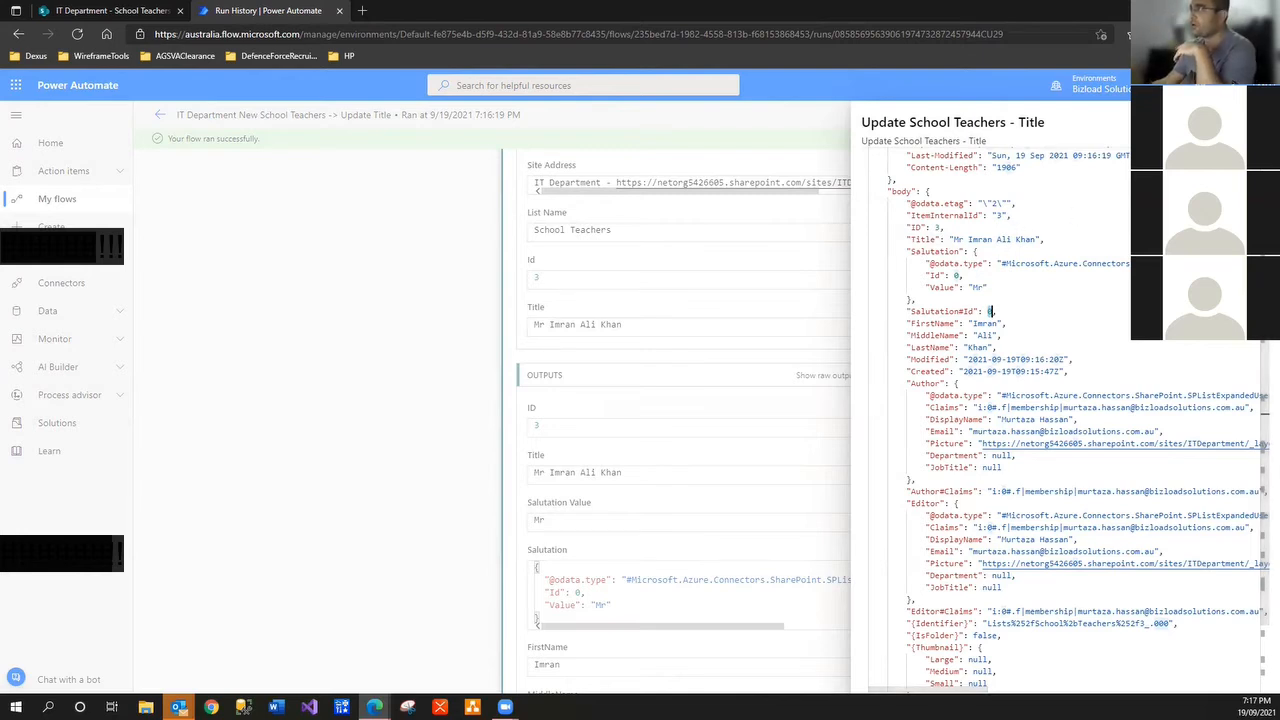
Close the run's raw outputs and return to the School Teachers list tab
{"action": "left_click", "coordinate": [400, 349]}
{"action": "left_click", "coordinate": [101, 12]}
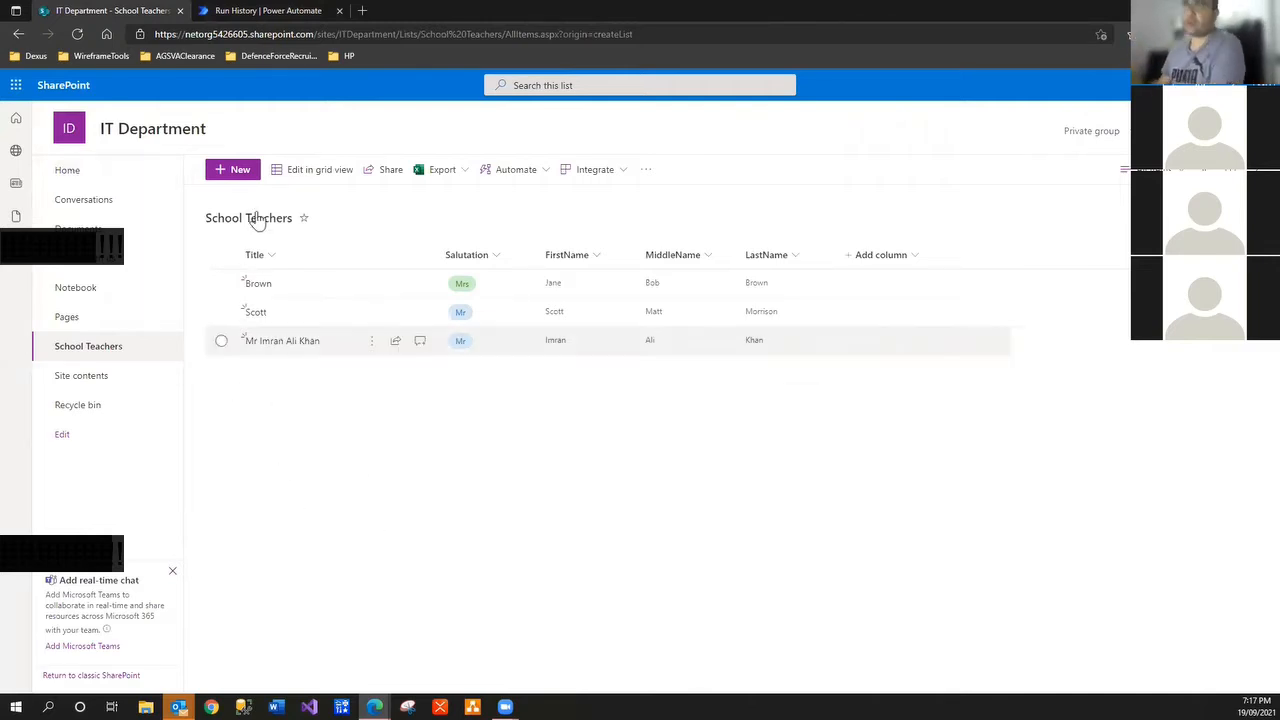
Delete the Brown and Scott teachers from the School Teachers list
{"action": "left_click", "coordinate": [221, 312]}
{"action": "left_click", "coordinate": [221, 283]}
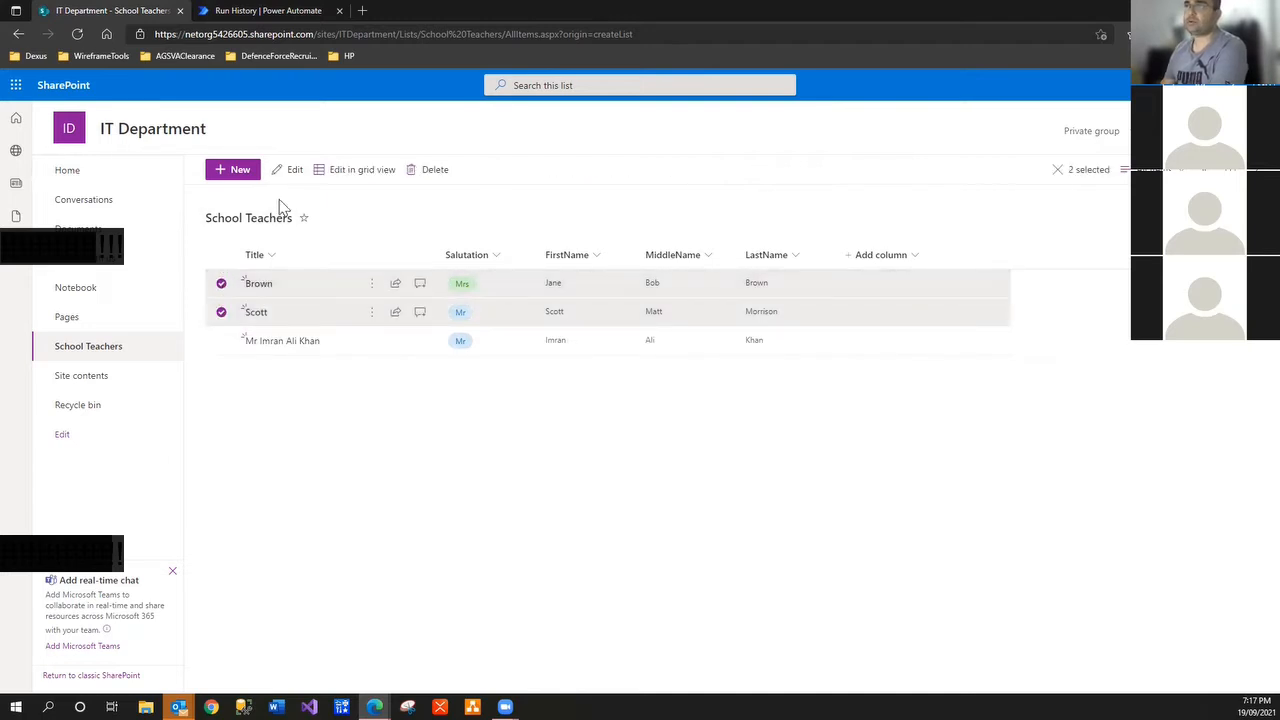
{"action": "left_click", "coordinate": [418, 172]}
{"action": "left_click", "coordinate": [650, 418]}
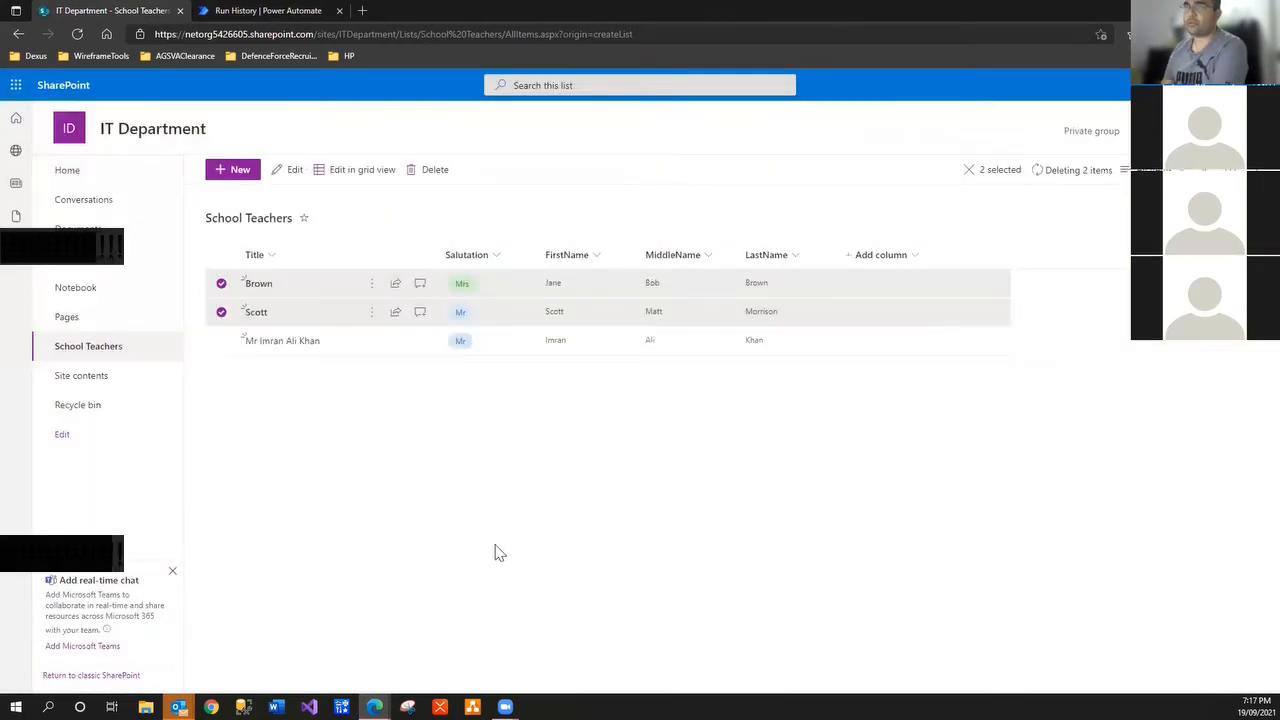
{"action": "left_click", "coordinate": [240, 170]}
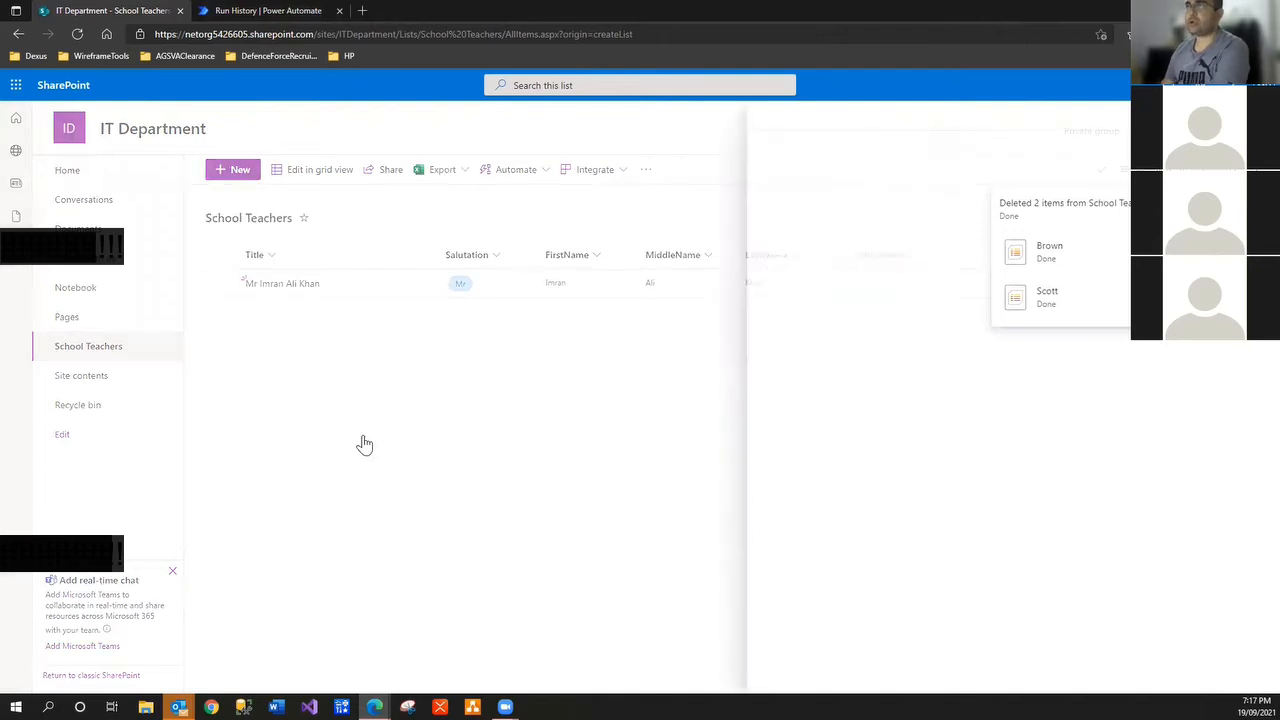
{"action": "type", "text": "Ja"}
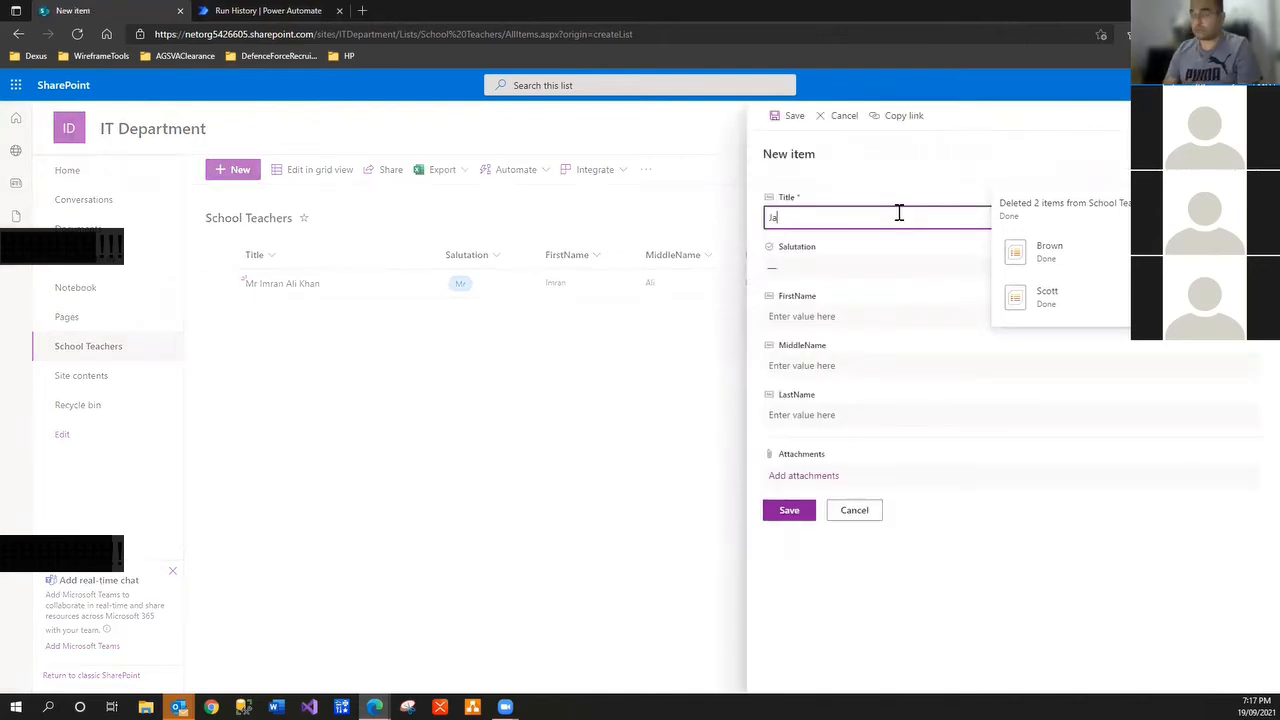
{"action": "type", "text": "ne"}
{"action": "left_click", "coordinate": [811, 238]}
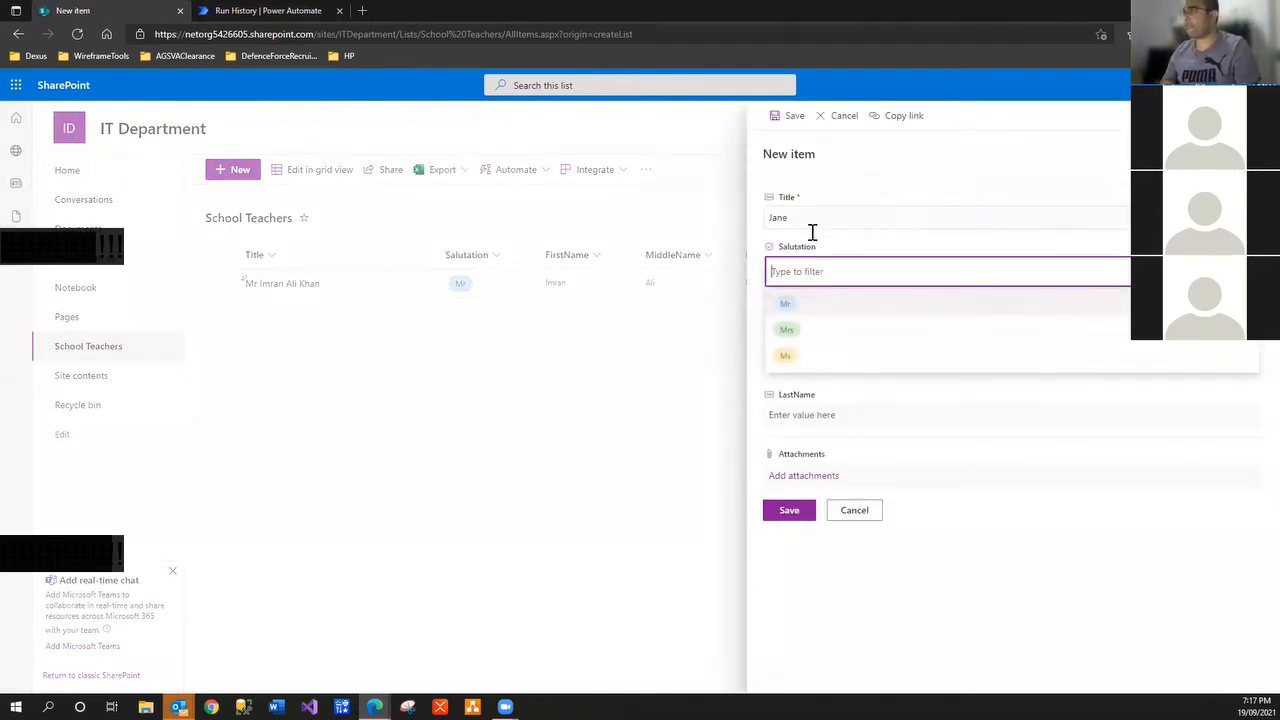
{"action": "left_click", "coordinate": [820, 329]}
{"action": "left_click", "coordinate": [815, 318]}
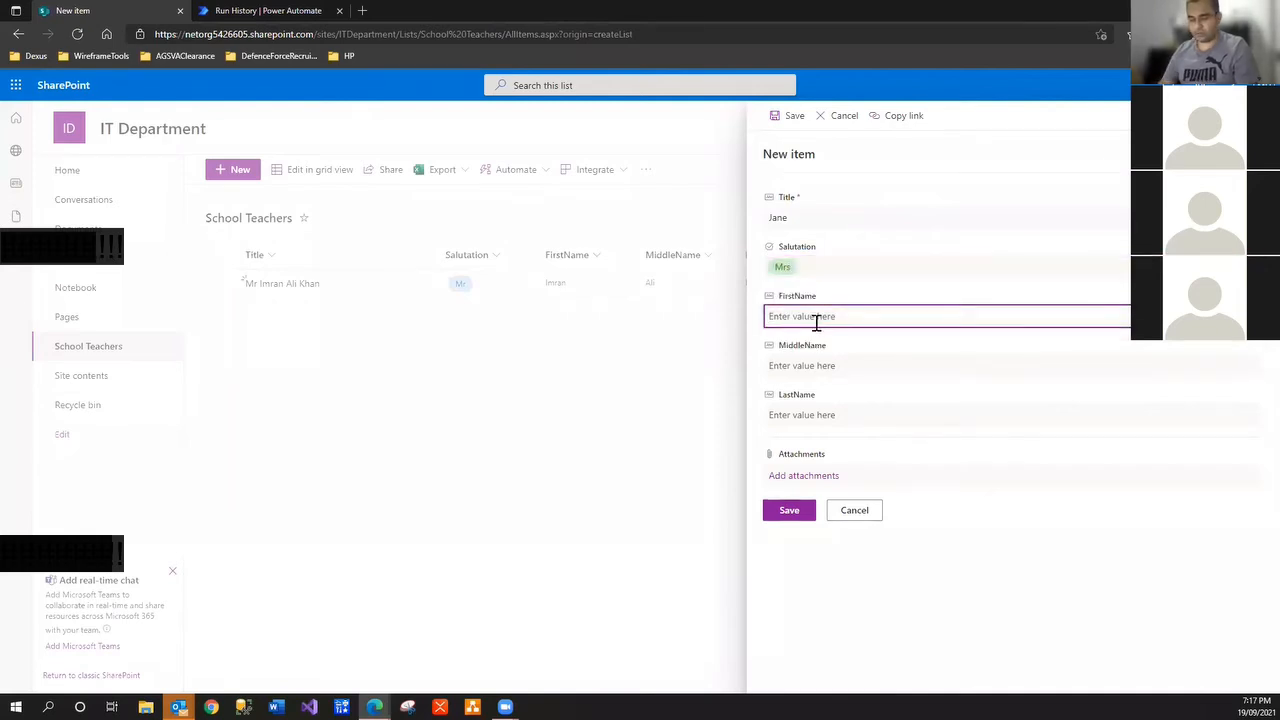
{"action": "type", "text": "Jane"}
{"action": "key", "text": "Tab"}
{"action": "type", "text": "Matt"}
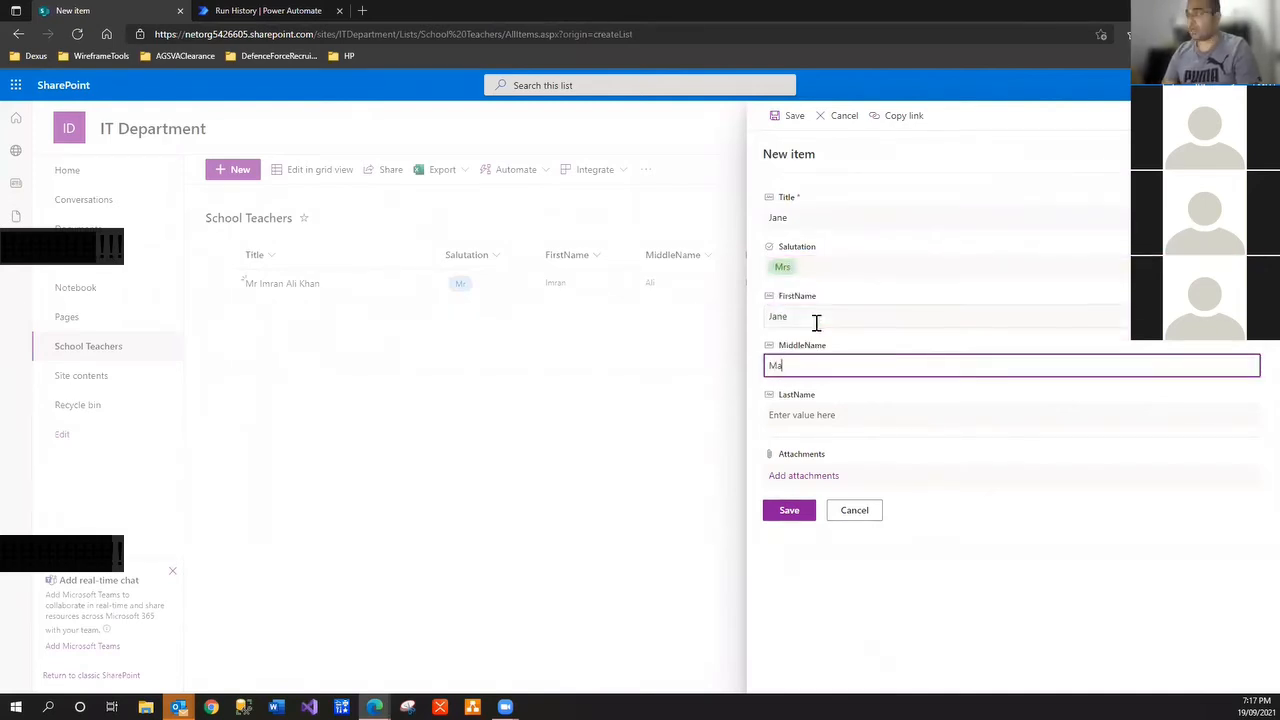
{"action": "key", "text": "Tab"}
{"action": "type", "text": "B"}
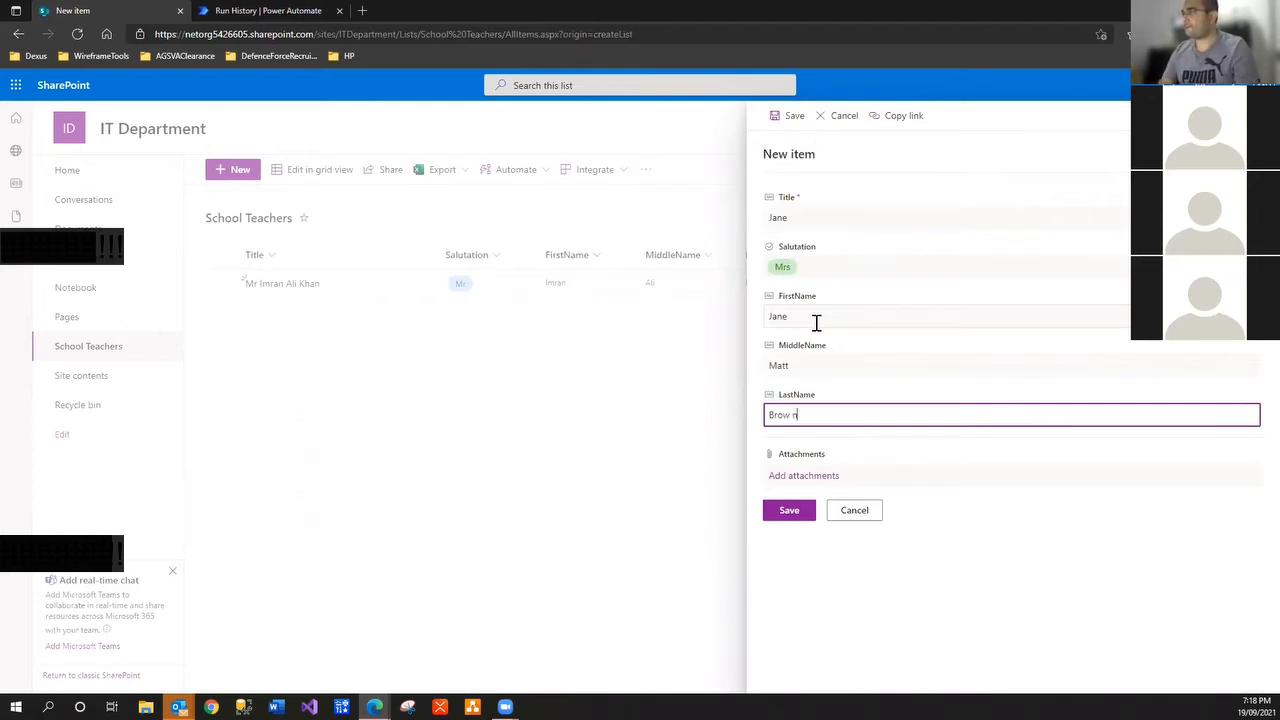
{"action": "type", "text": "rown"}
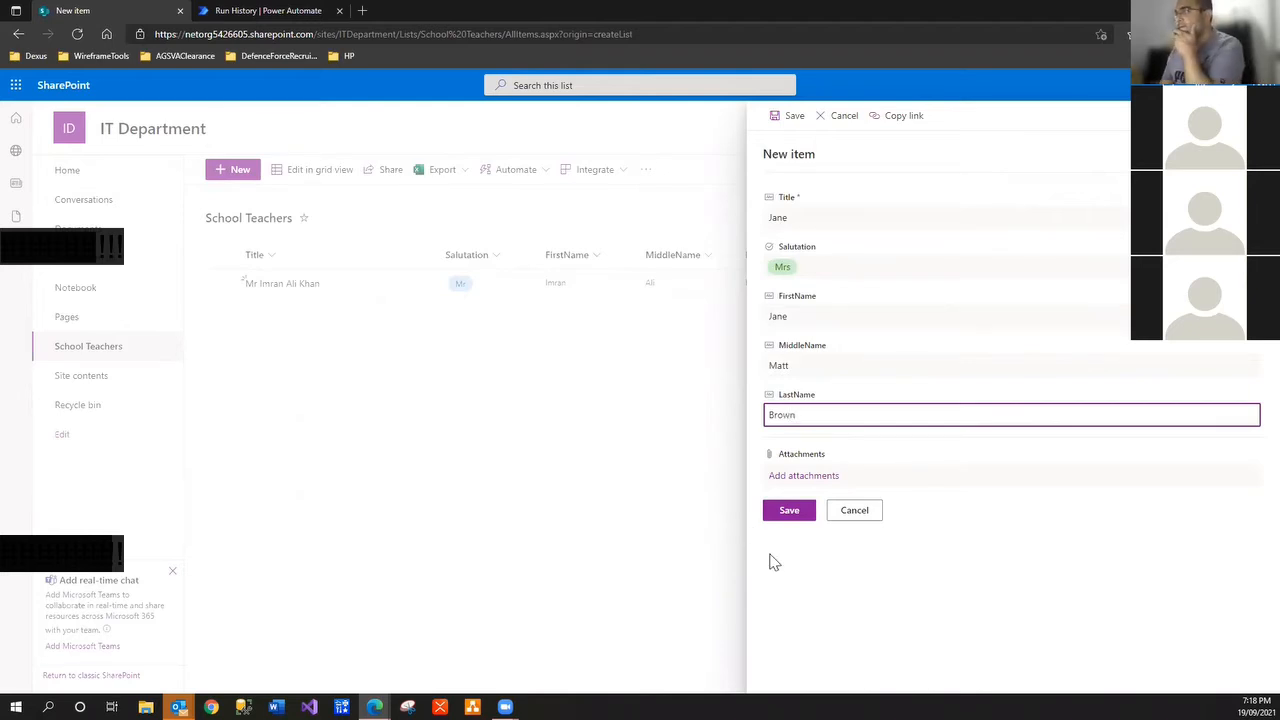
{"action": "left_click", "coordinate": [785, 513]}
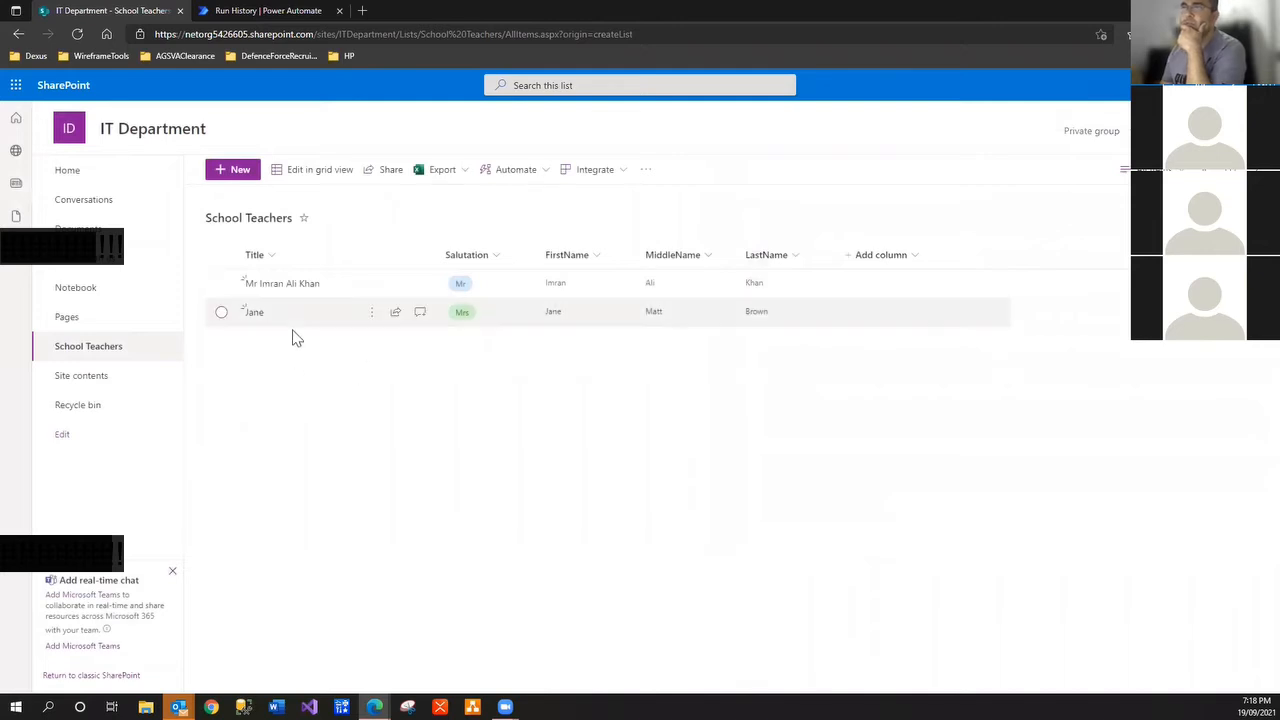
Check the flow's details and run history, then return to the School Teachers list
{"action": "left_click", "coordinate": [296, 16]}
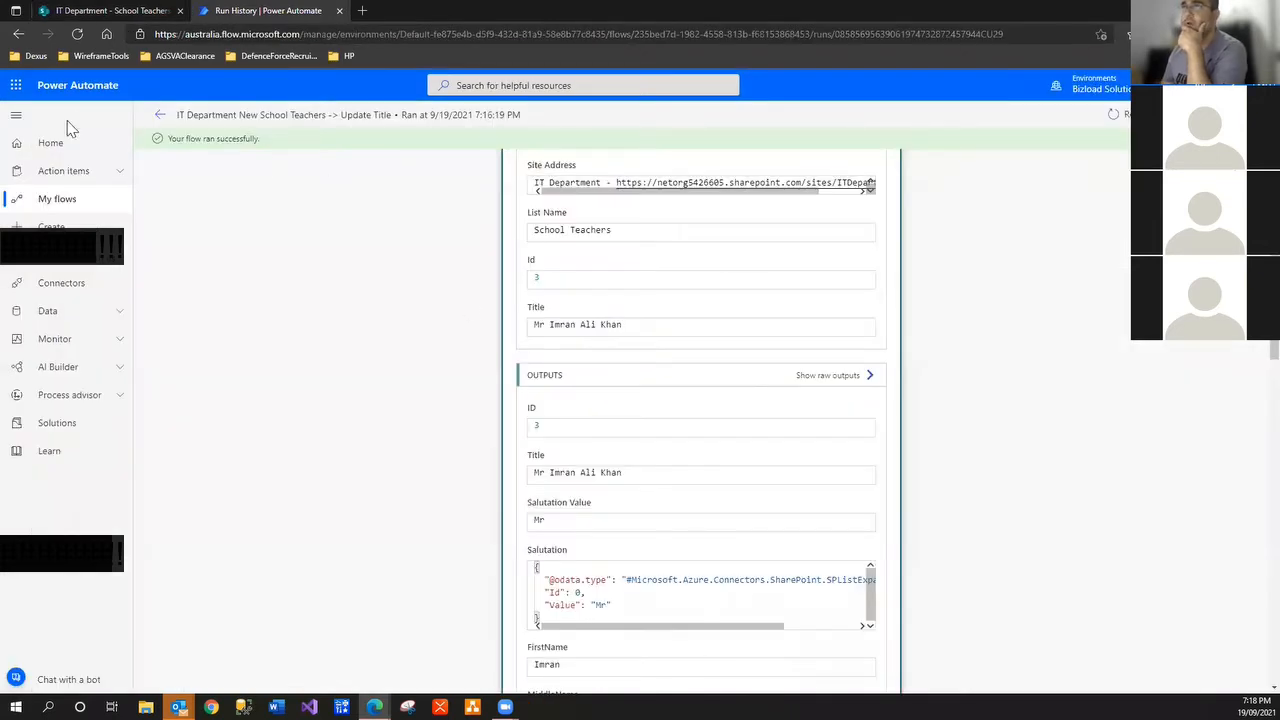
{"action": "left_click", "coordinate": [160, 115]}
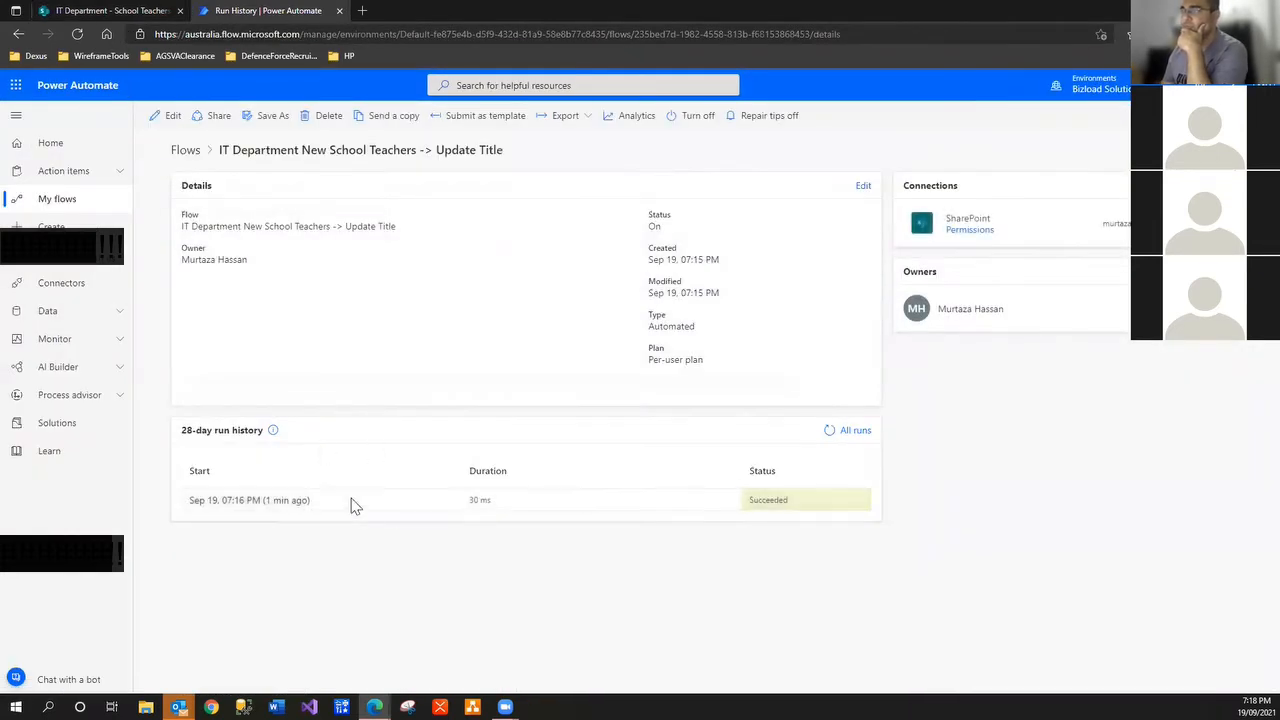
{"action": "left_click", "coordinate": [107, 12]}
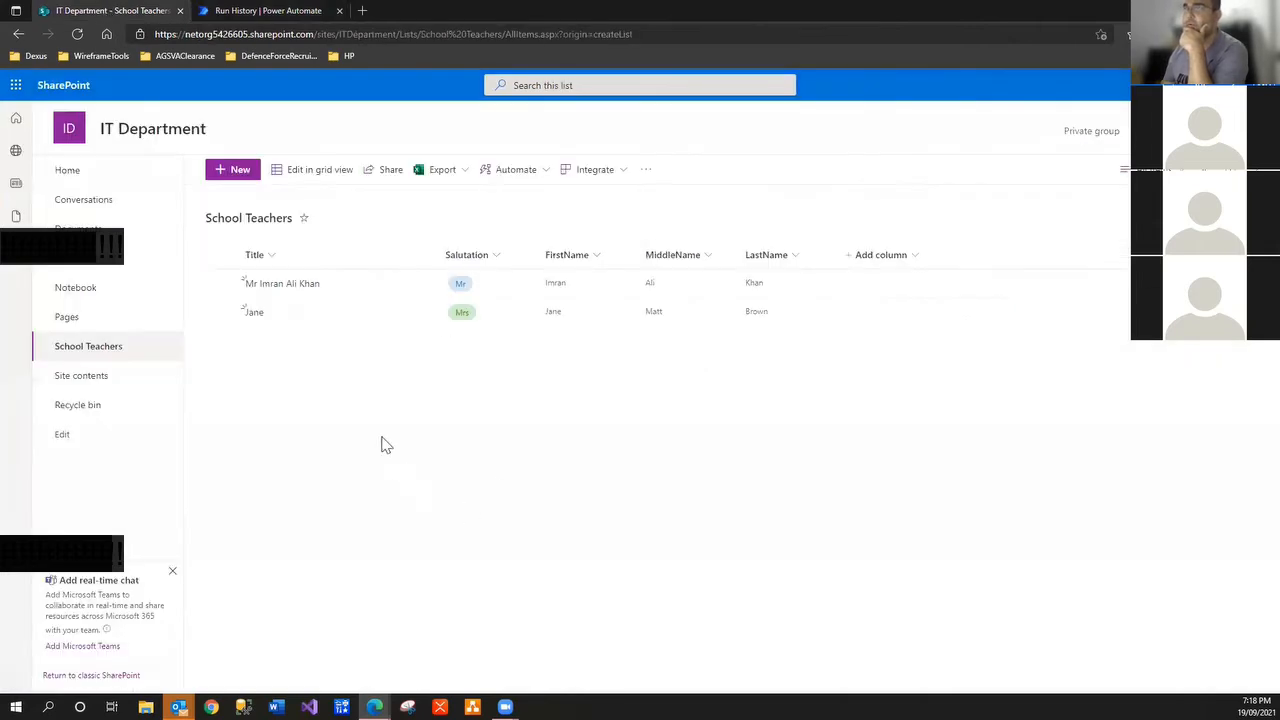
{"action": "left_click", "coordinate": [236, 169]}
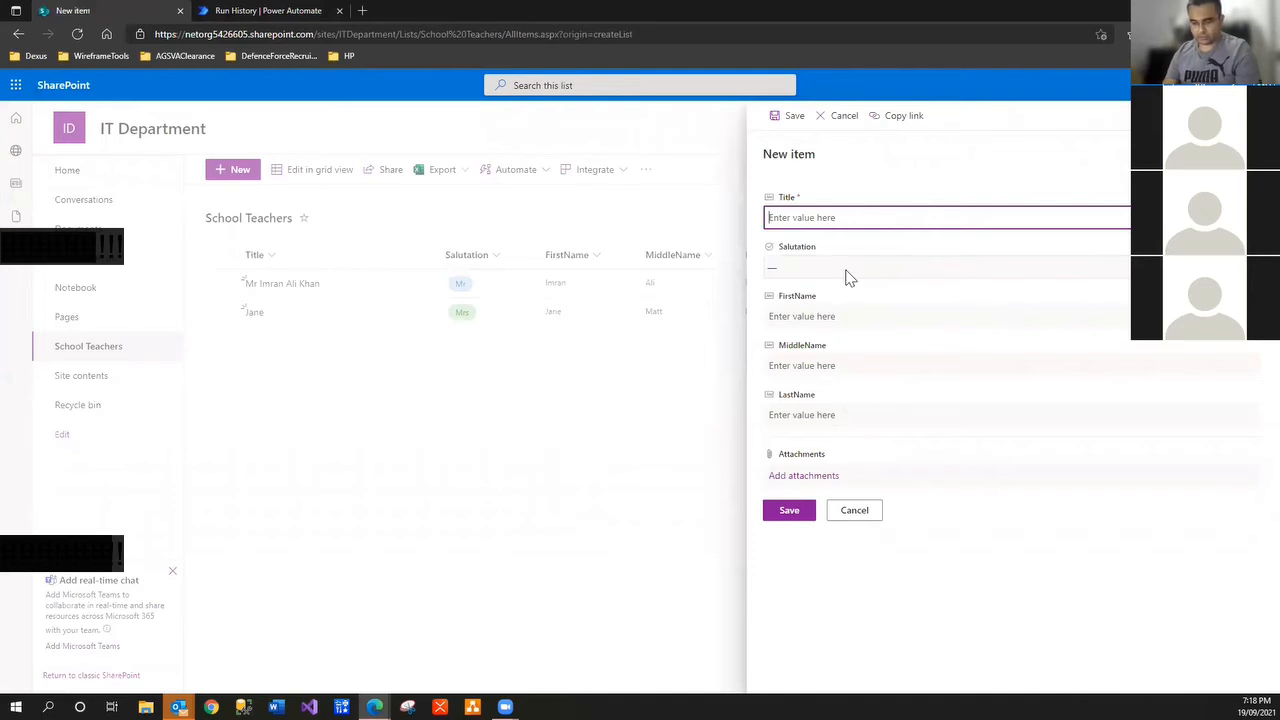
{"action": "type", "text": "Scott"}
{"action": "left_click", "coordinate": [847, 270]}
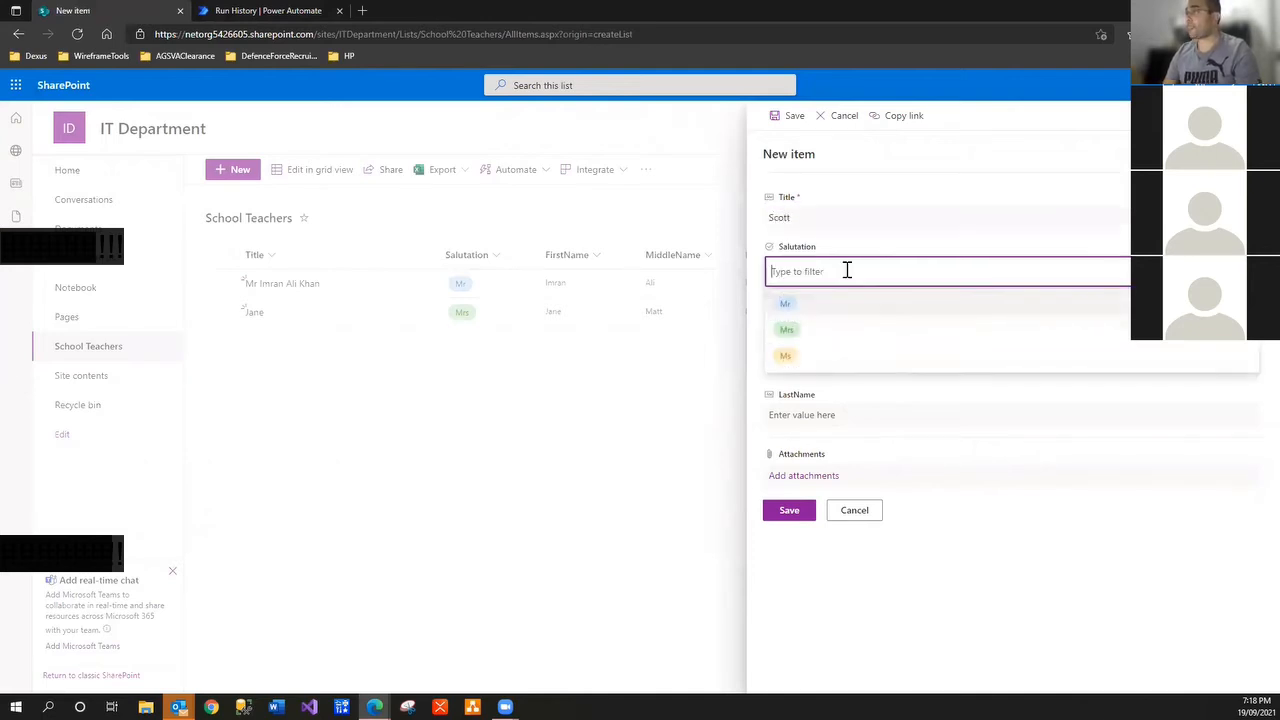
{"action": "left_click", "coordinate": [800, 304]}
{"action": "left_click", "coordinate": [805, 314]}
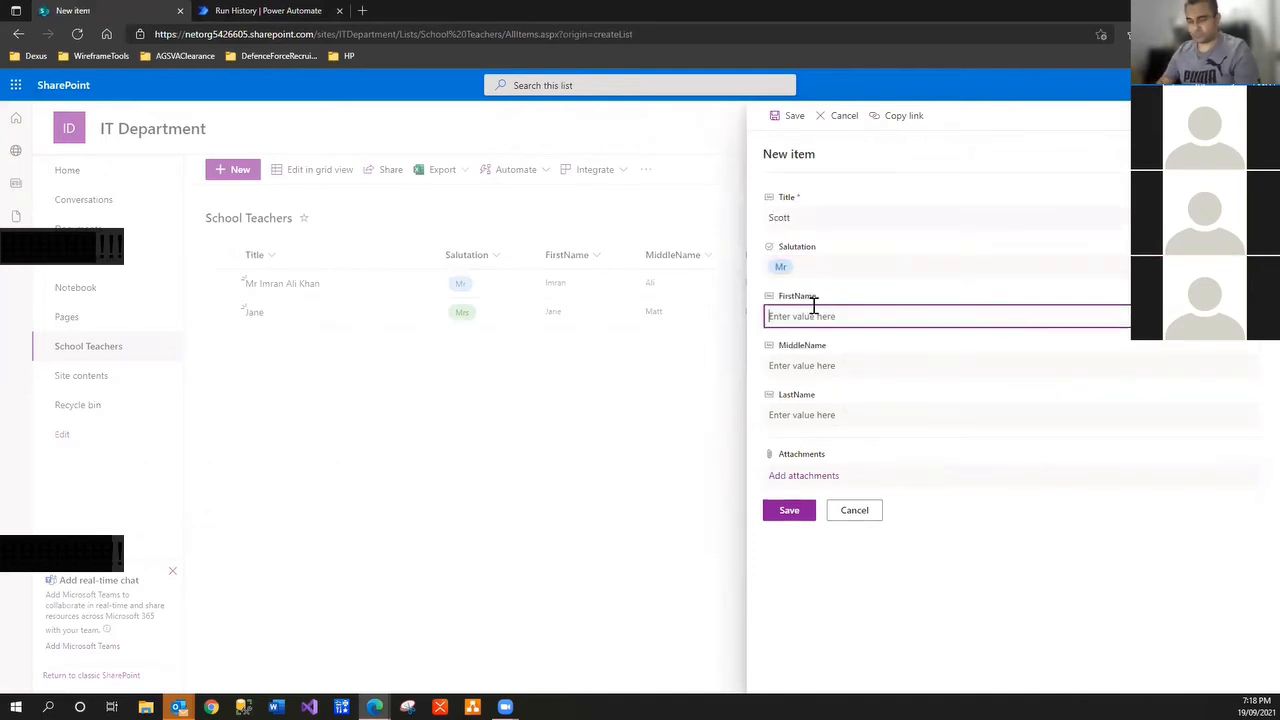
{"action": "type", "text": "Scott"}
{"action": "key", "text": "Tab"}
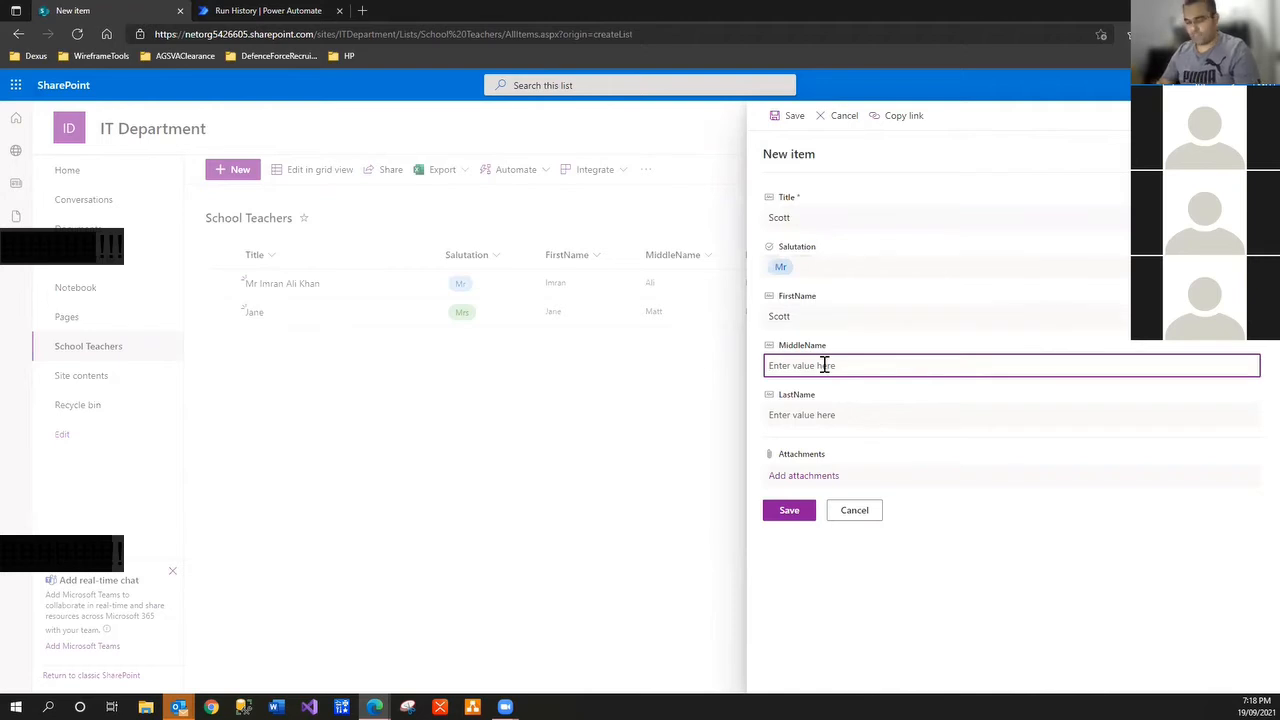
{"action": "type", "text": "Bill"}
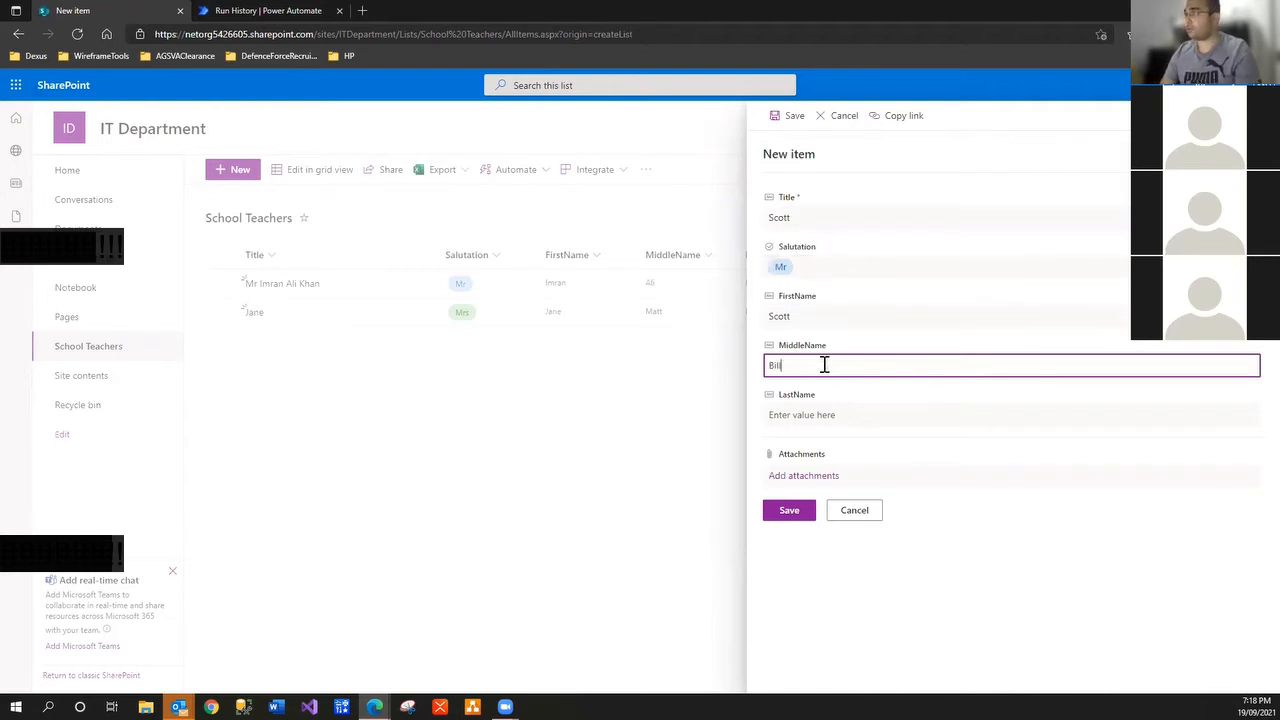
{"action": "key", "text": "Tab"}
{"action": "type", "text": "M"}
{"action": "key", "text": "BackSpace"}
{"action": "type", "text": "Morrison"}
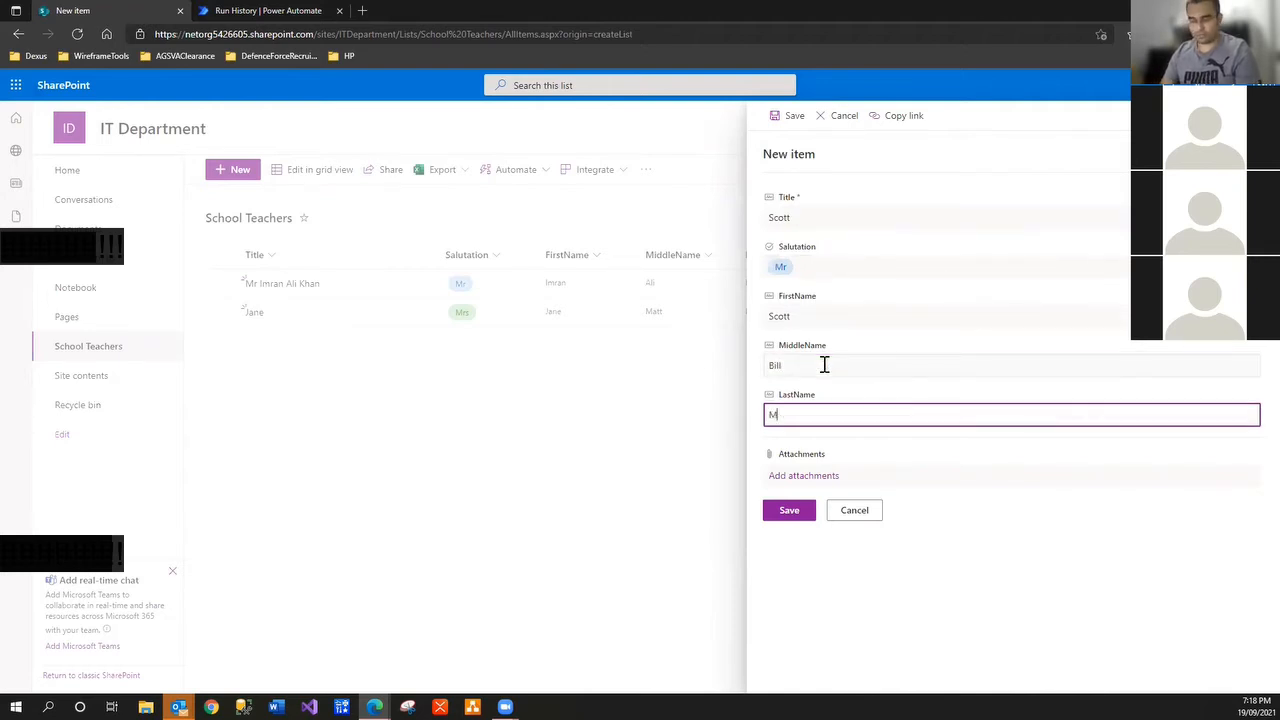
{"action": "left_click", "coordinate": [785, 512]}
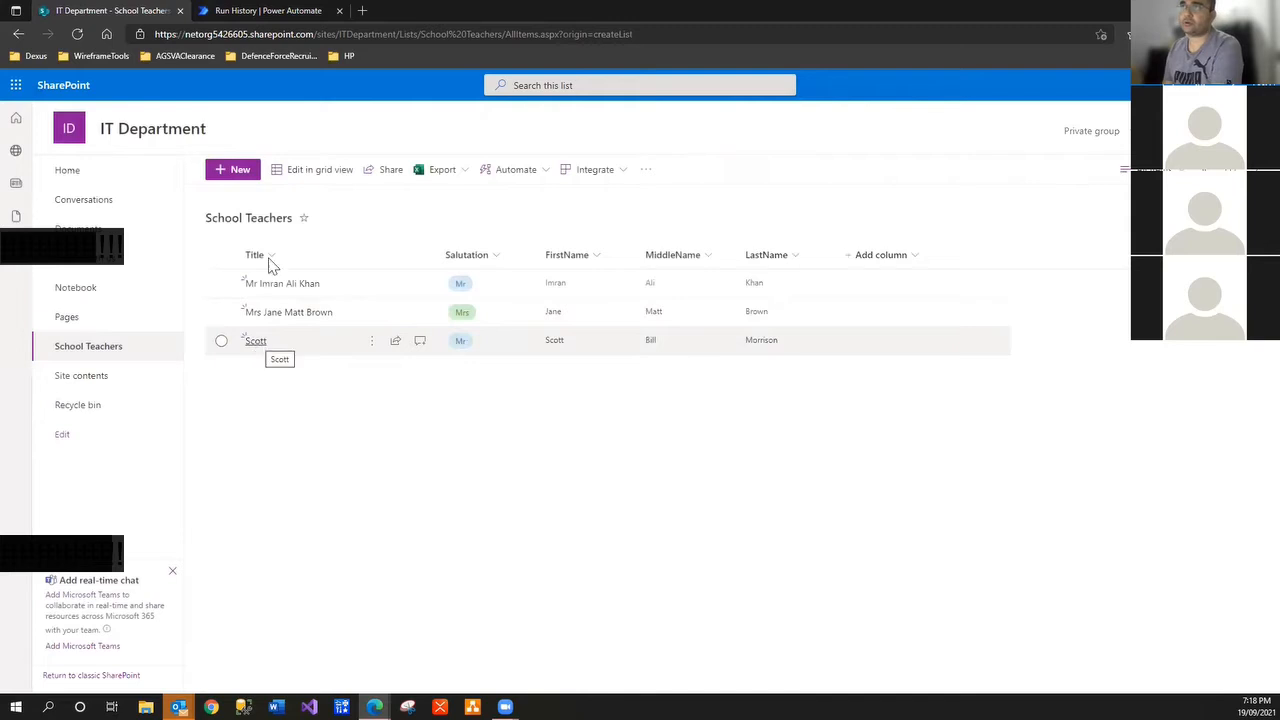
Refresh the flow's run history to show the second succeeded run, then return to the list
{"action": "left_click", "coordinate": [287, 11]}
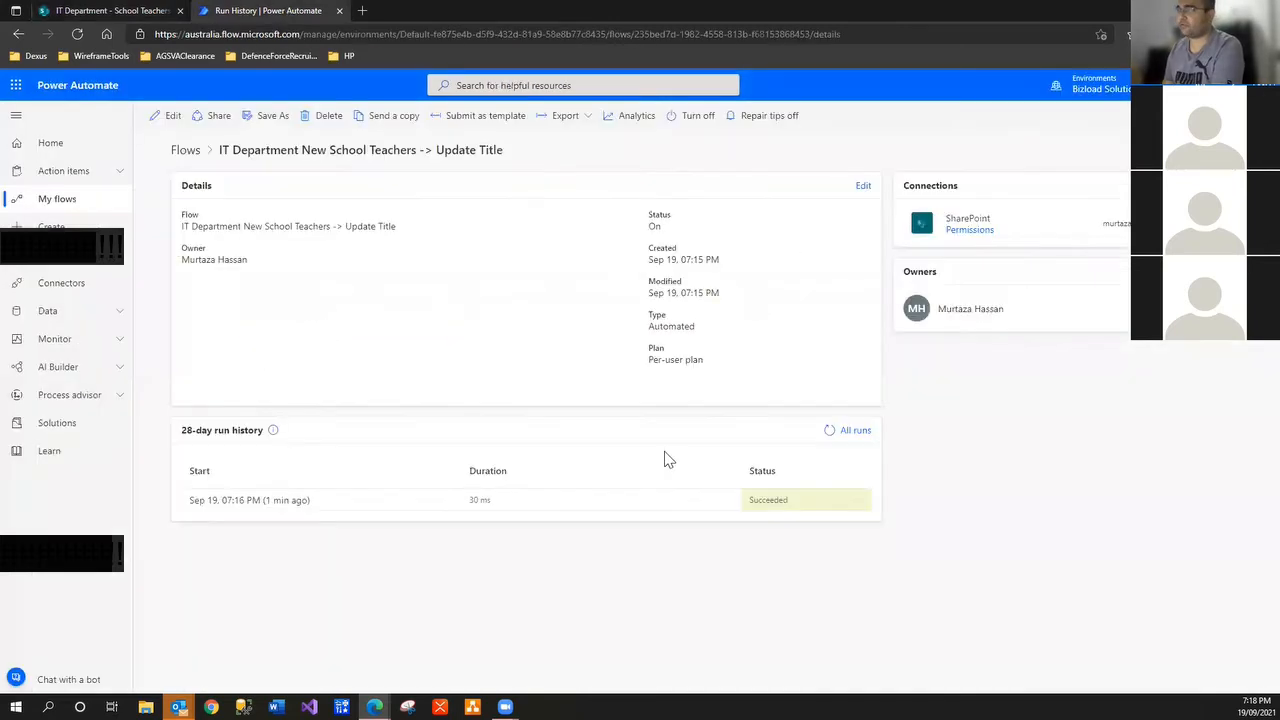
{"action": "left_click", "coordinate": [831, 430]}
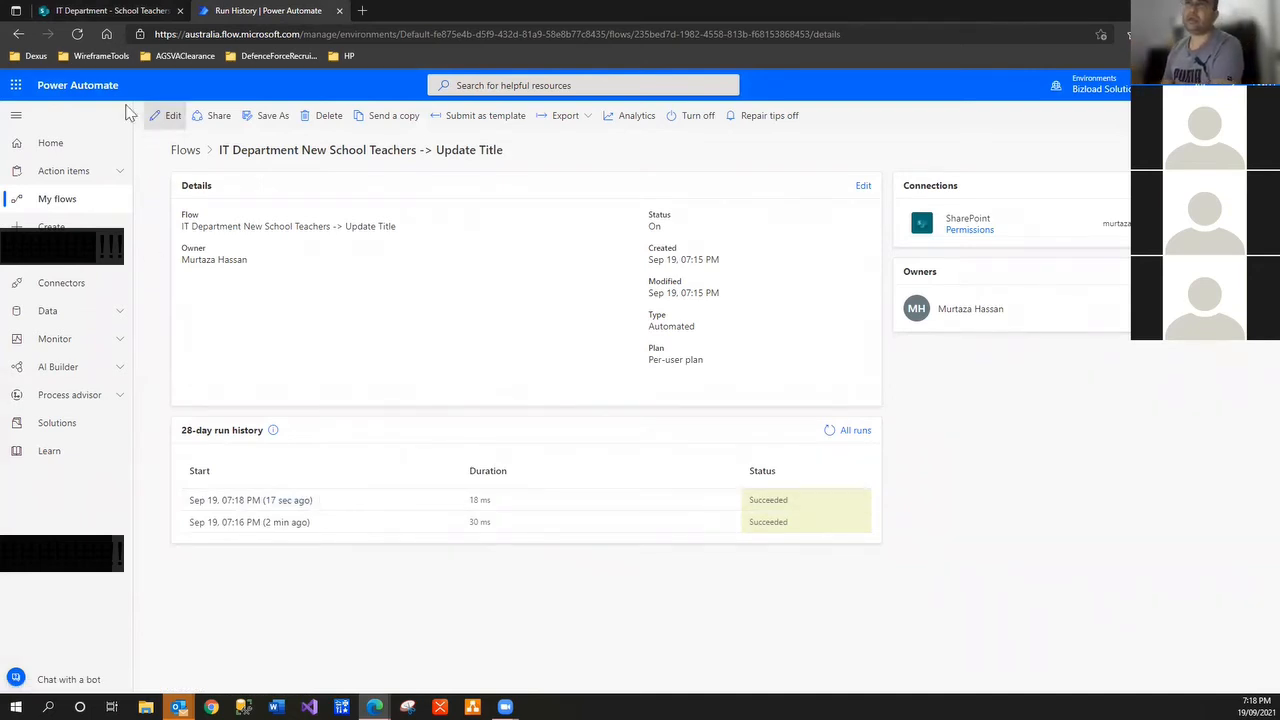
{"action": "left_click", "coordinate": [95, 12]}
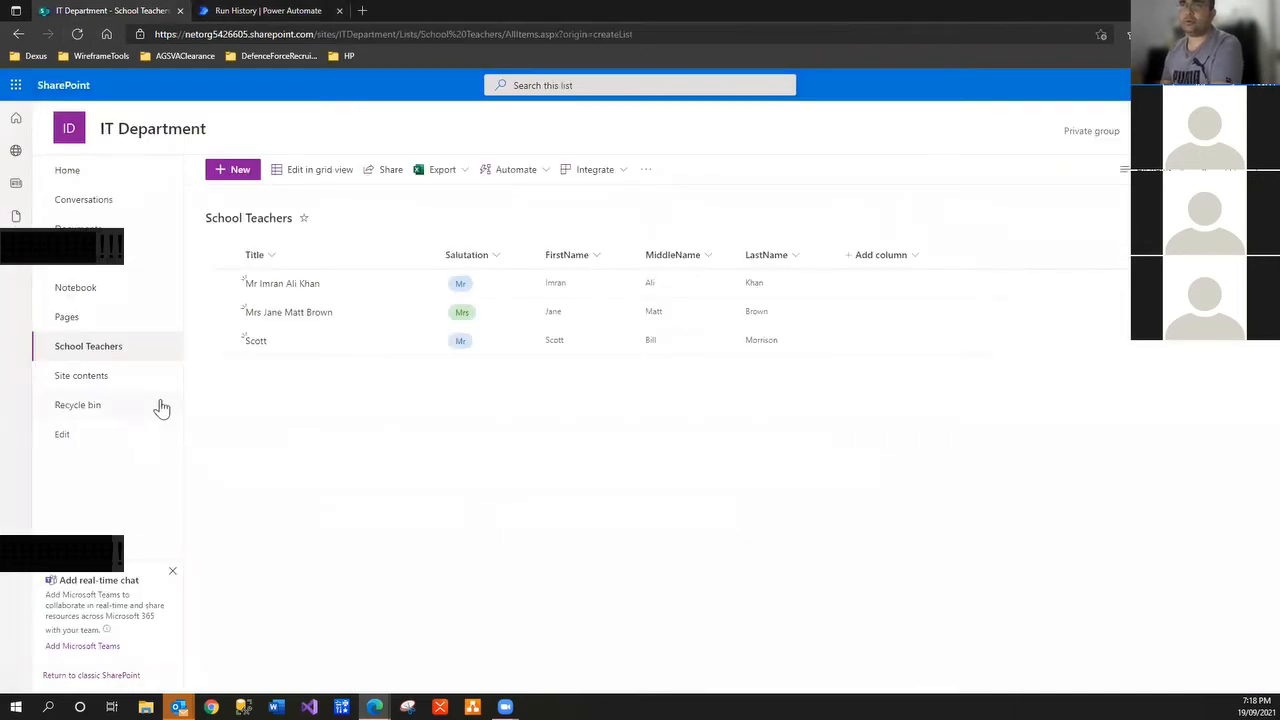
Discard a started teacher item and go to the IT Department site home page
{"action": "left_click", "coordinate": [238, 170]}
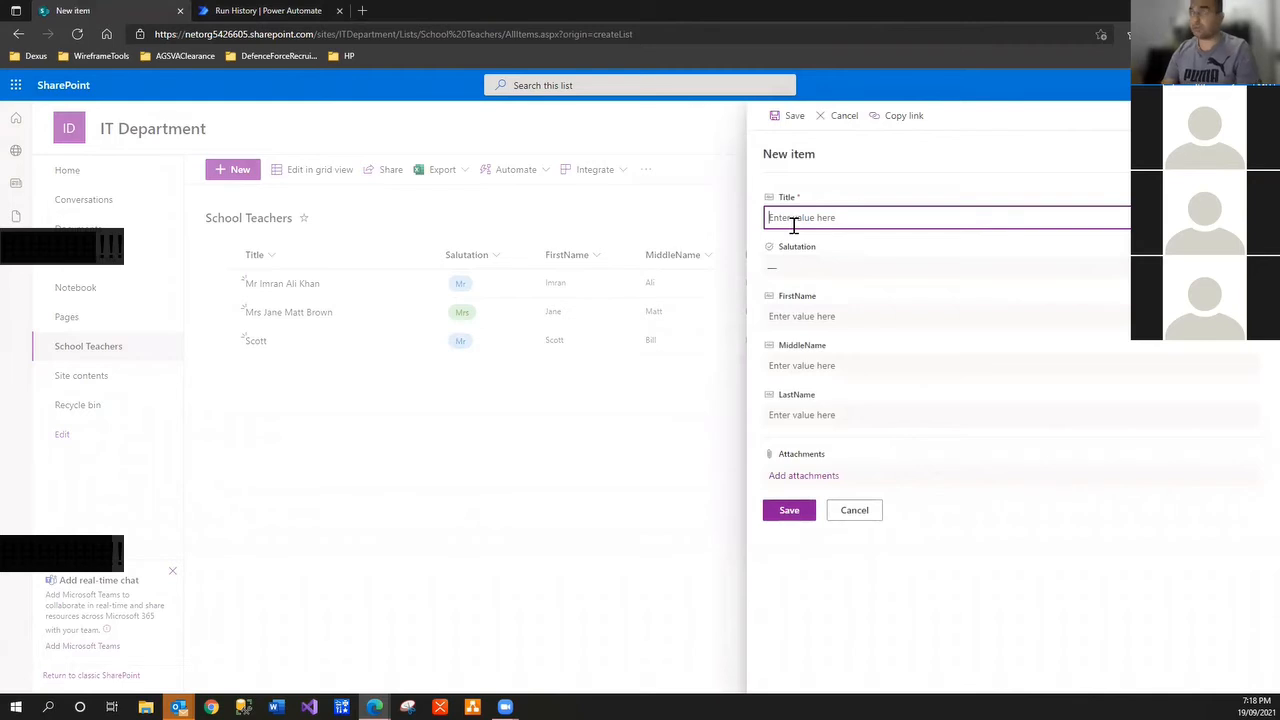
{"action": "left_click", "coordinate": [846, 520]}
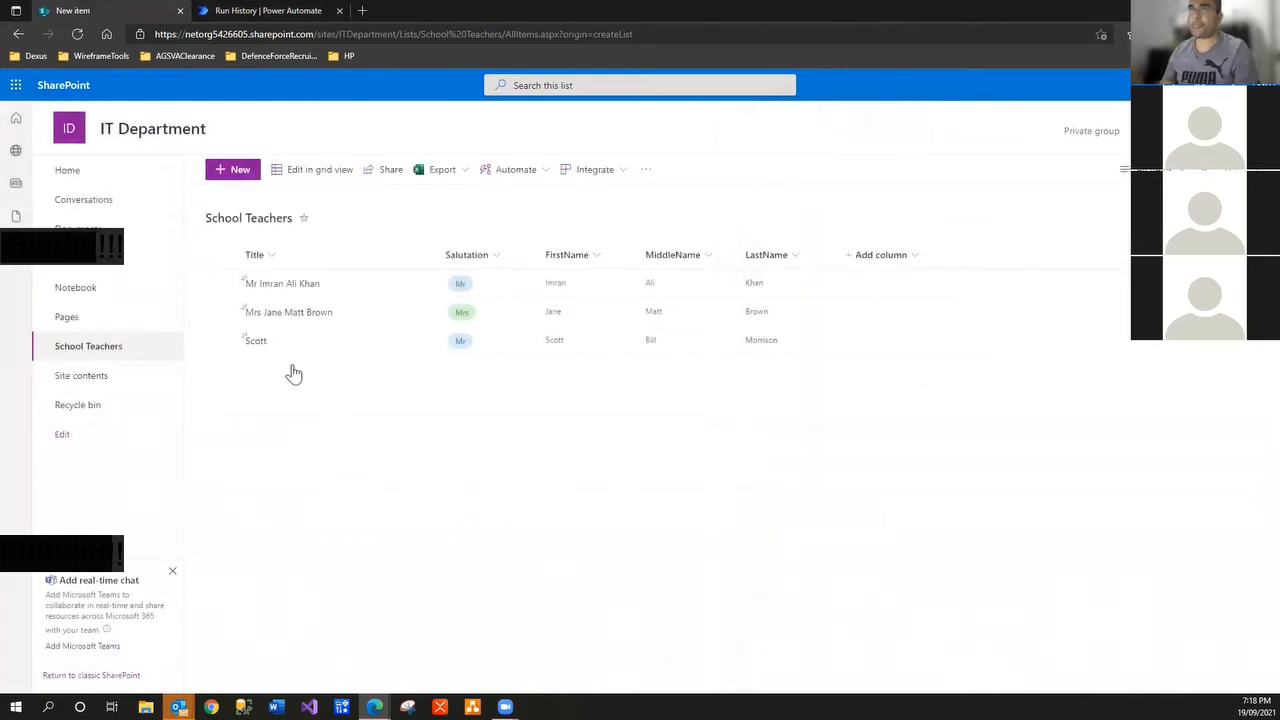
{"action": "left_click", "coordinate": [58, 133]}
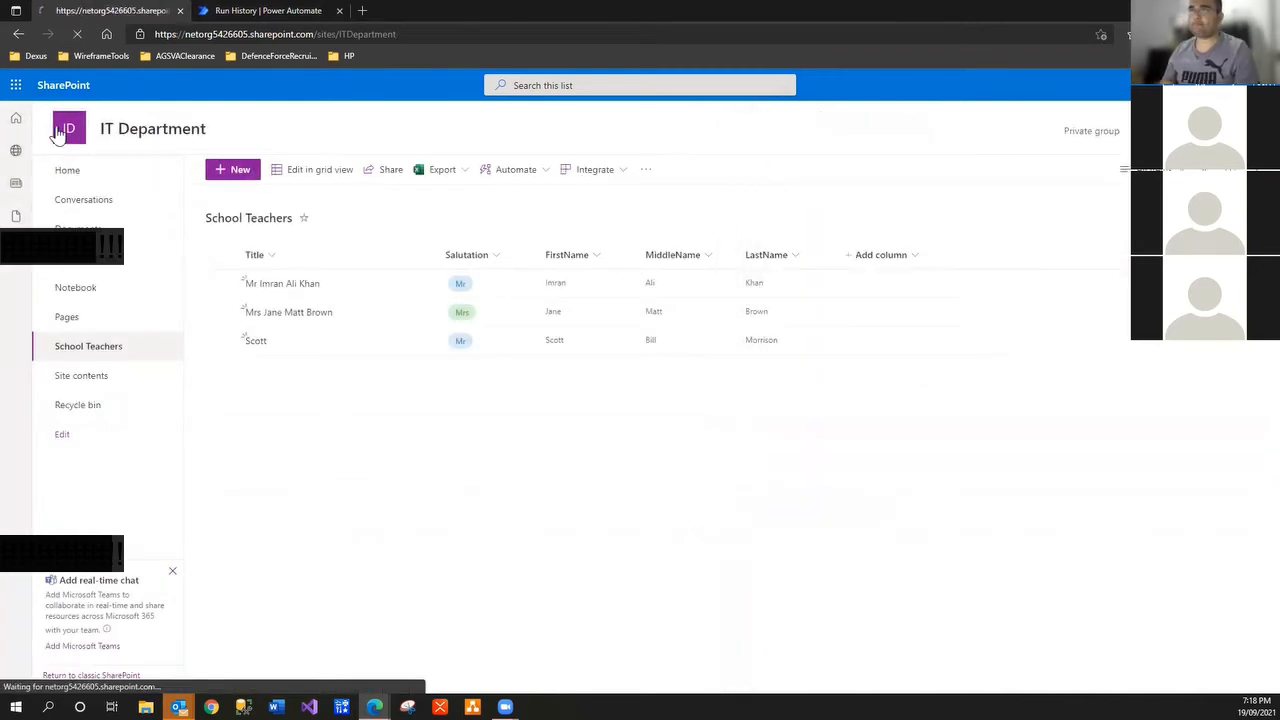
Create a blank list named School Students
{"action": "left_click", "coordinate": [229, 169]}
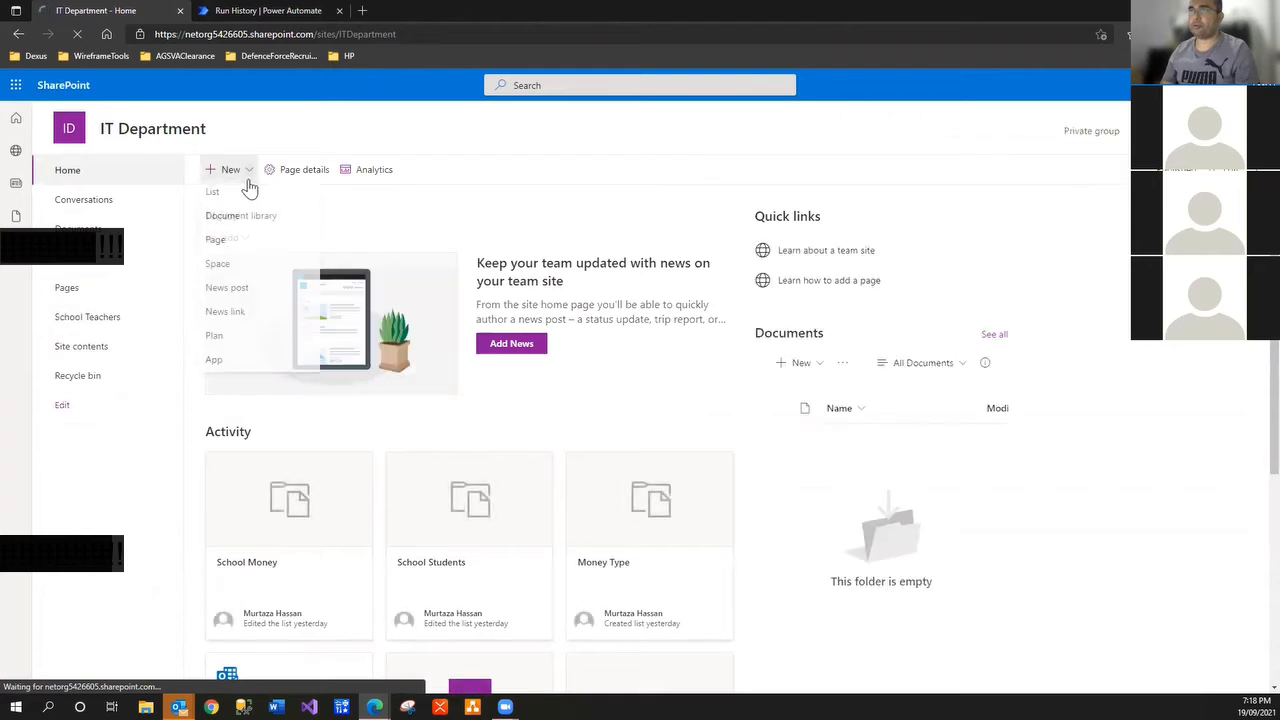
{"action": "left_click", "coordinate": [255, 200]}
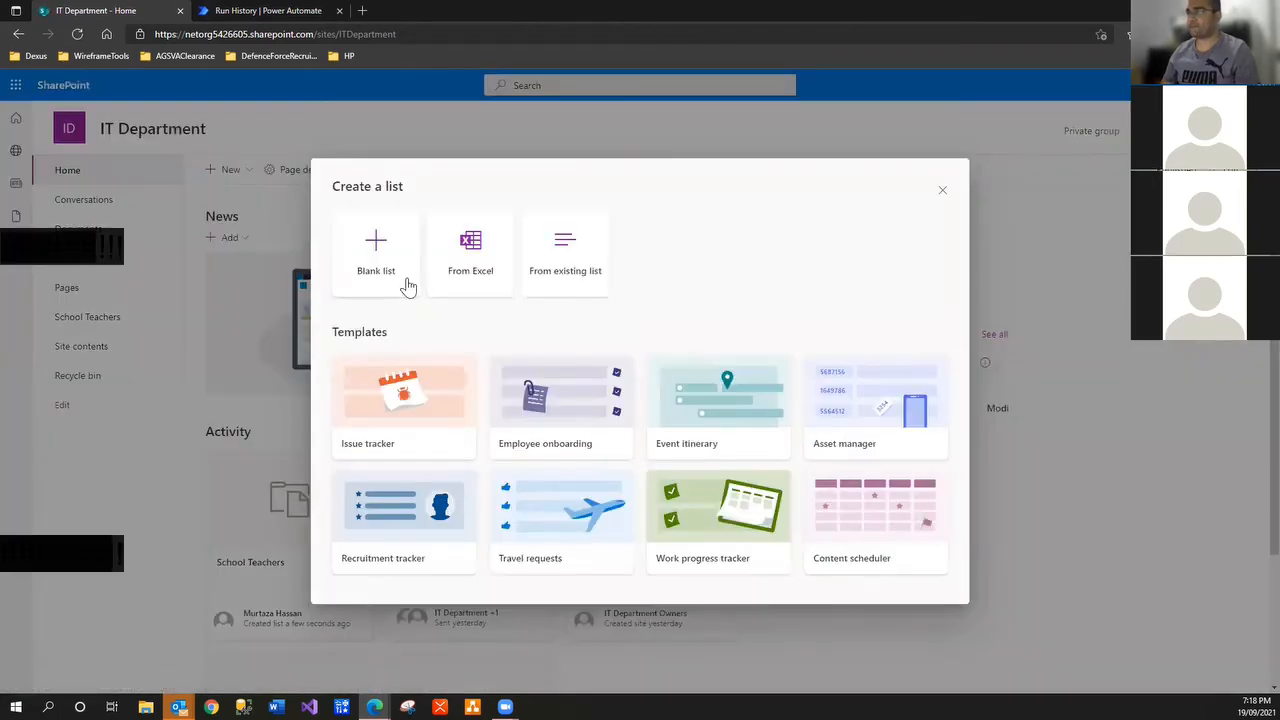
{"action": "left_click", "coordinate": [409, 288]}
{"action": "type", "text": "Sch"}
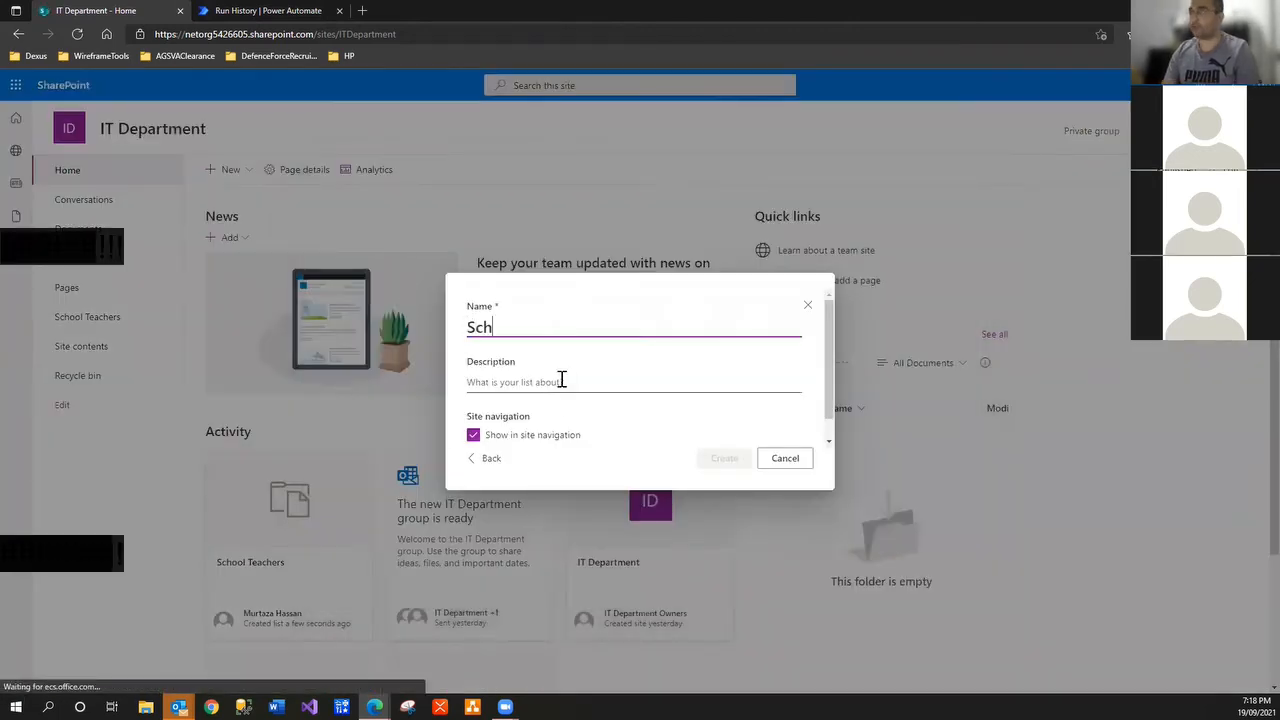
{"action": "type", "text": "ool Students"}
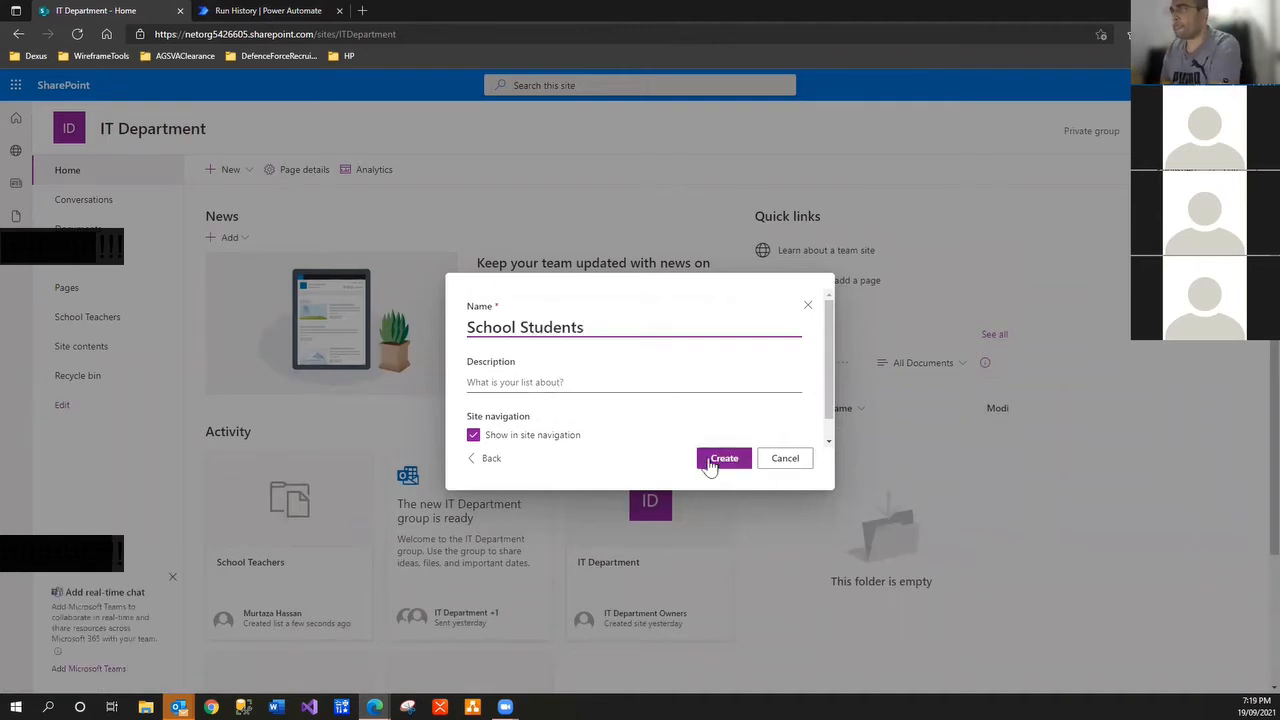
{"action": "left_click", "coordinate": [709, 465]}
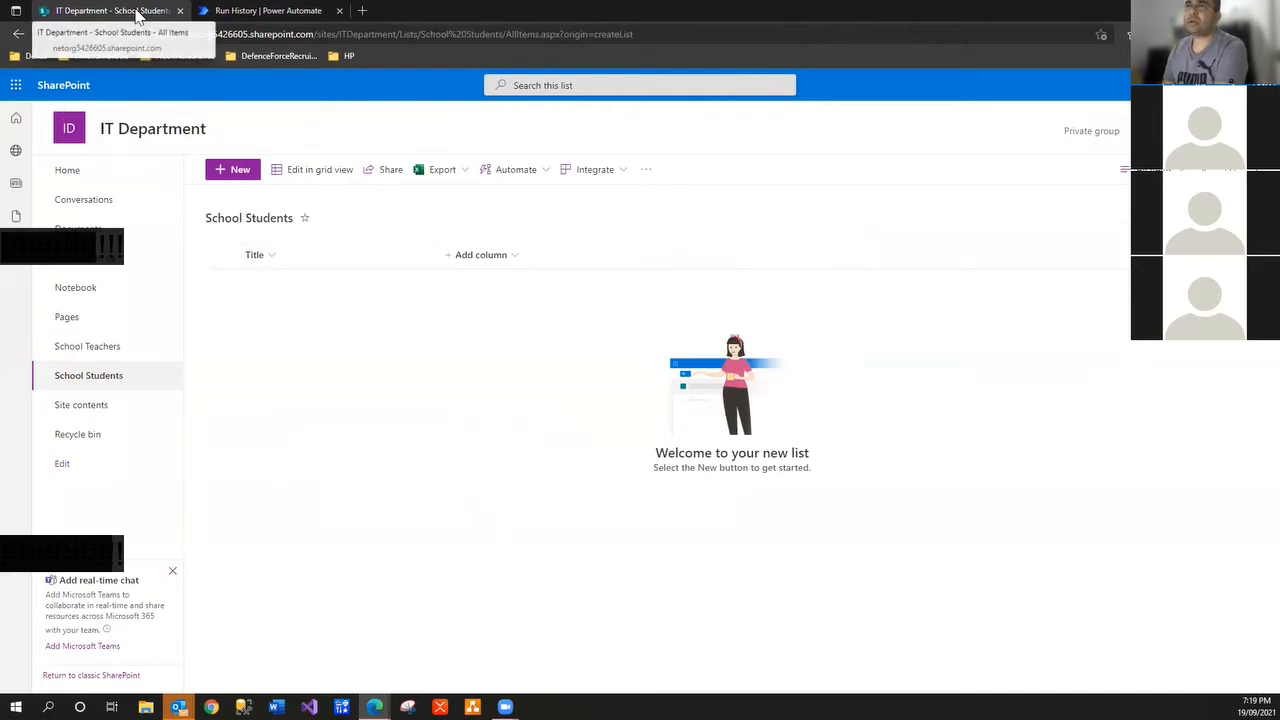
In a duplicated tab, open the MT School site's School Students list for reference
{"action": "left_click", "coordinate": [17, 86]}
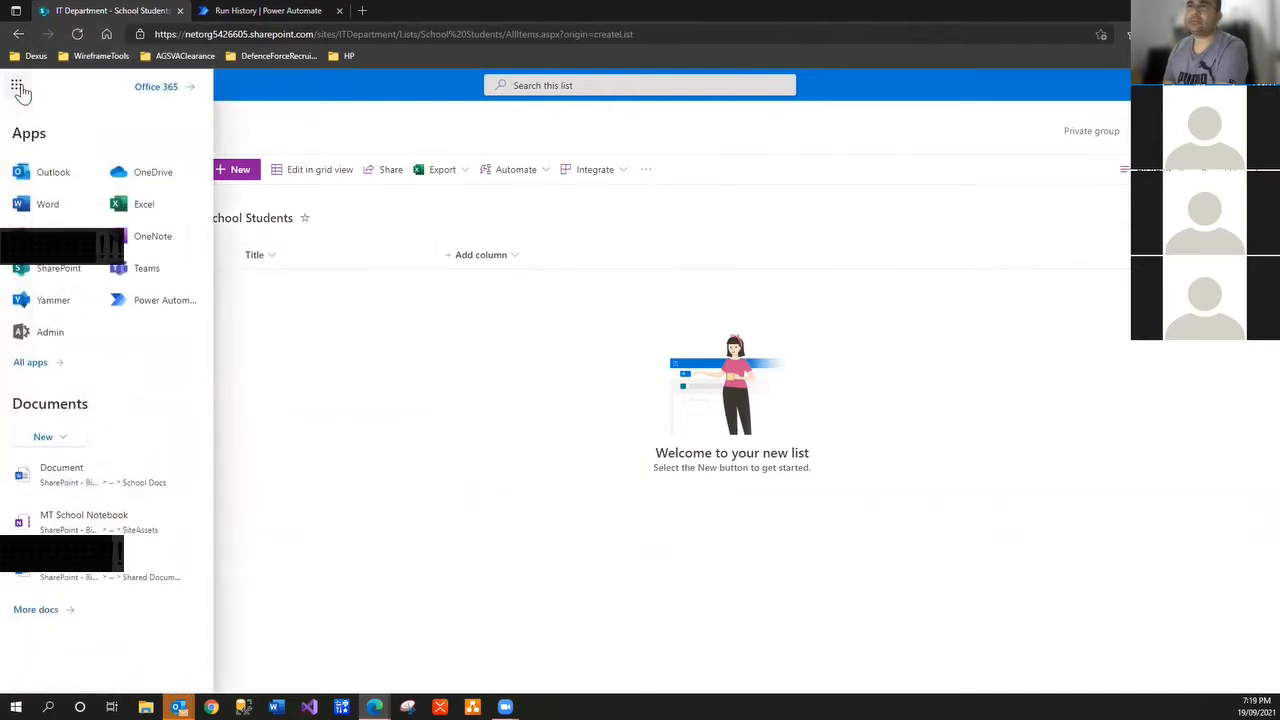
{"action": "right_click", "coordinate": [113, 7]}
{"action": "left_click", "coordinate": [161, 89]}
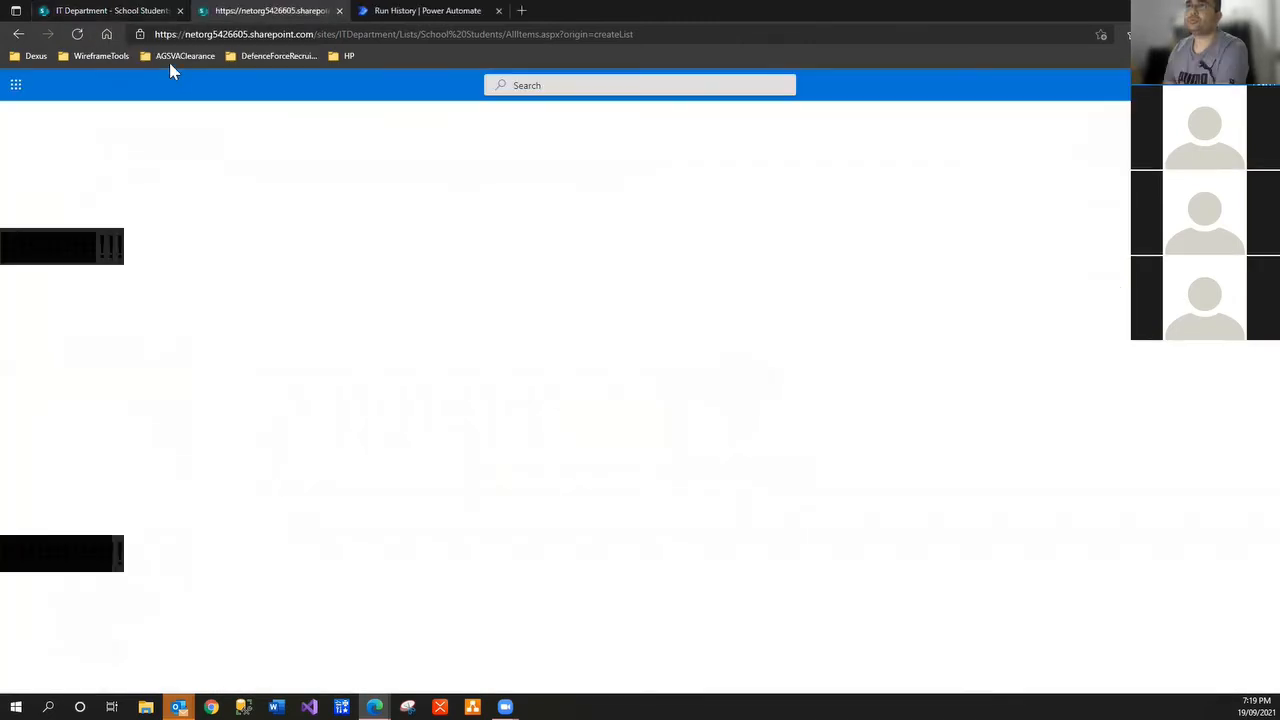
{"action": "left_click", "coordinate": [17, 85]}
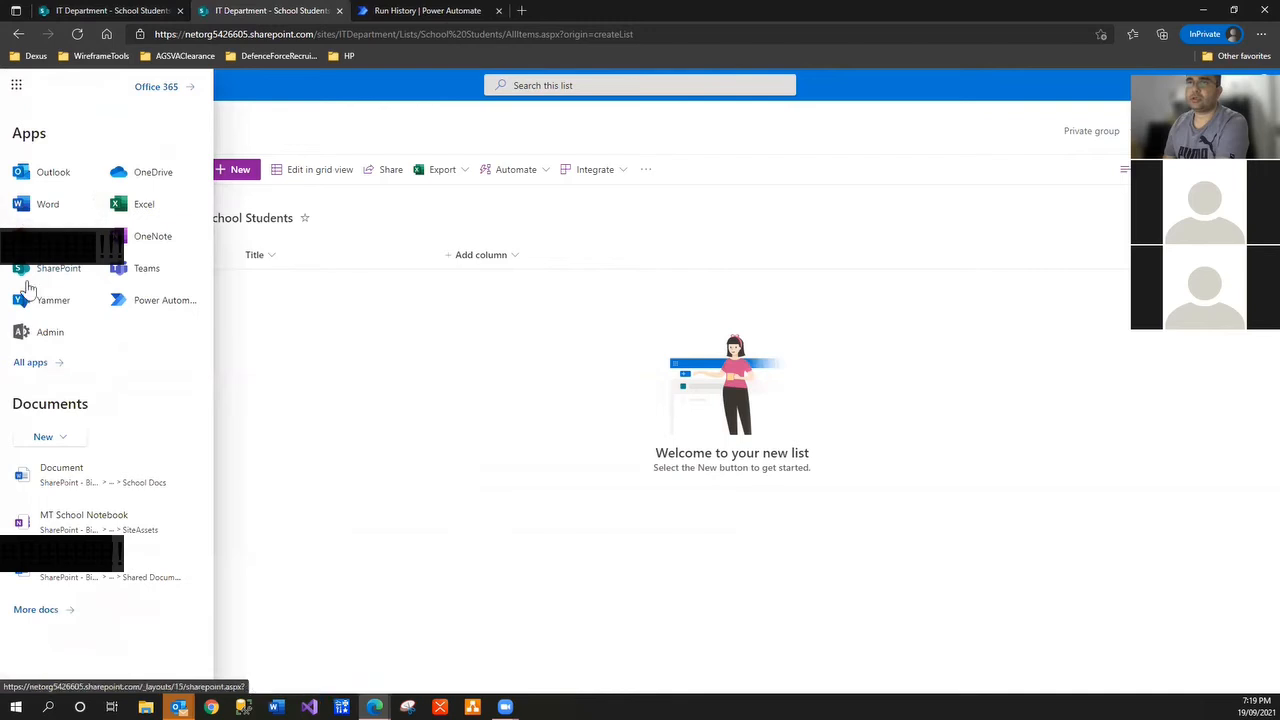
{"action": "left_click", "coordinate": [38, 272]}
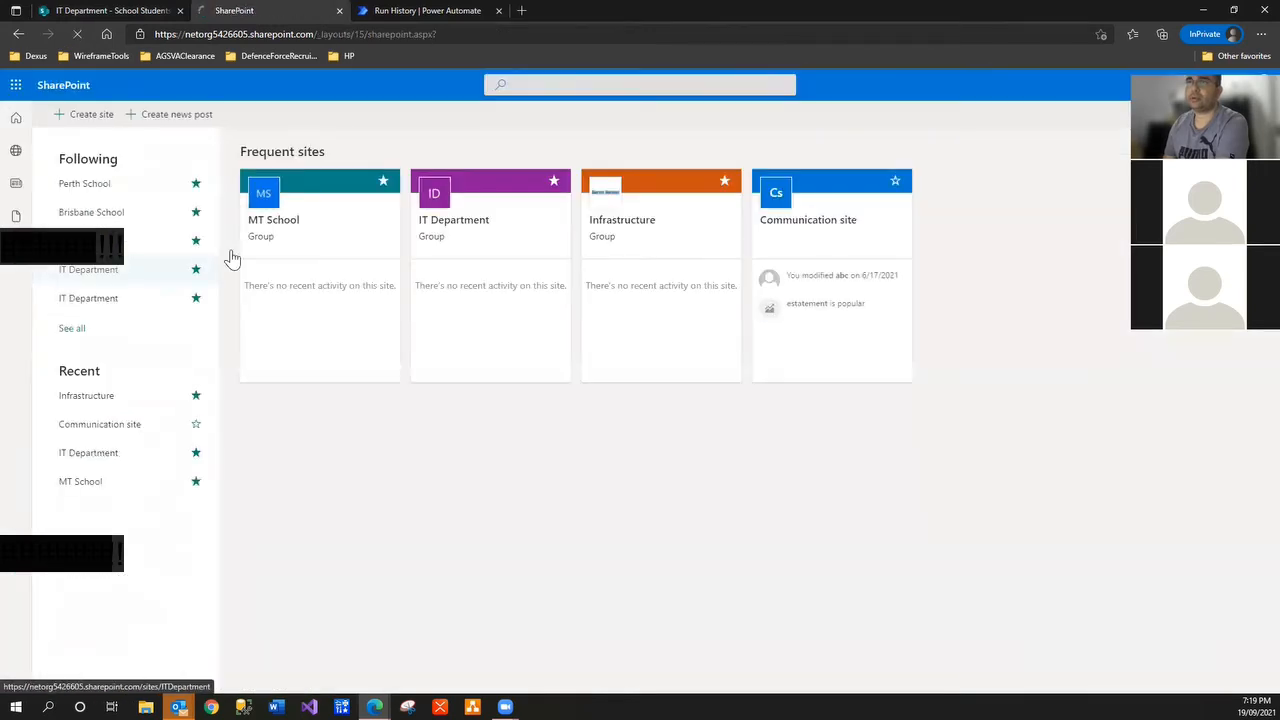
{"action": "left_click", "coordinate": [304, 236]}
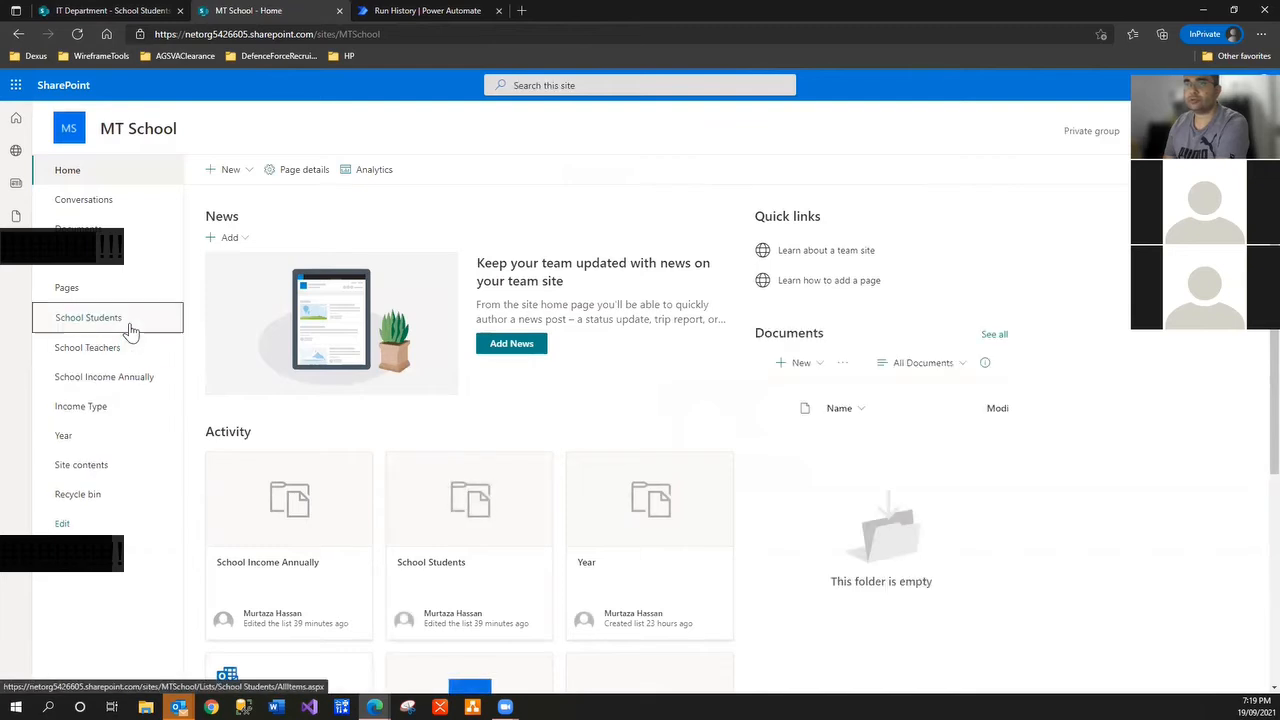
{"action": "left_click", "coordinate": [104, 316]}
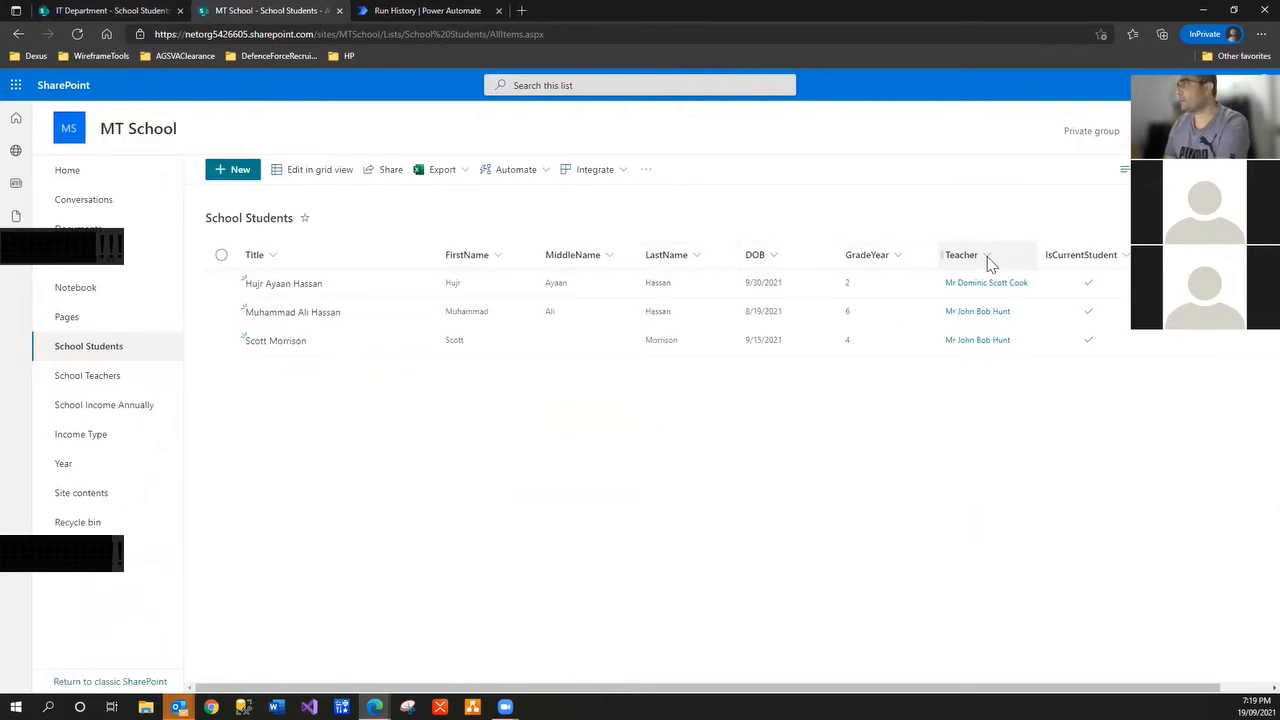
Add single-line text columns FirstName and MiddleName
{"action": "left_click", "coordinate": [95, 10]}
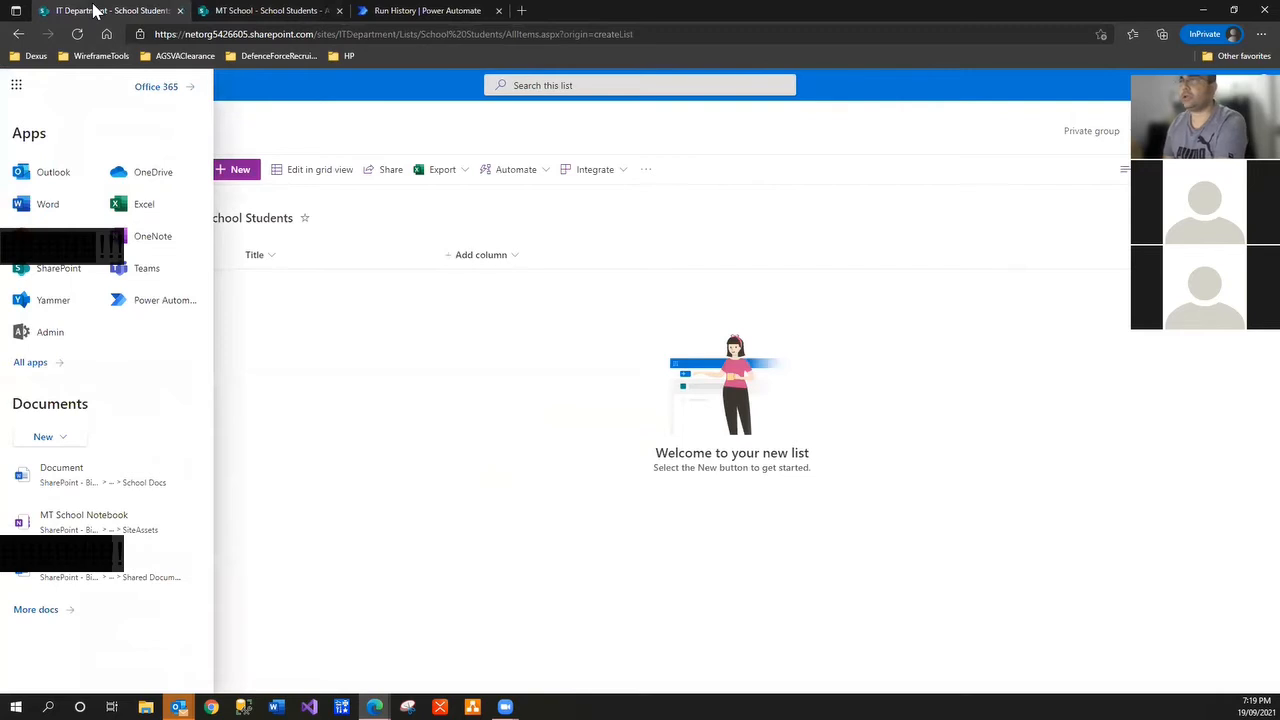
{"action": "left_click", "coordinate": [395, 385]}
{"action": "left_click", "coordinate": [522, 257]}
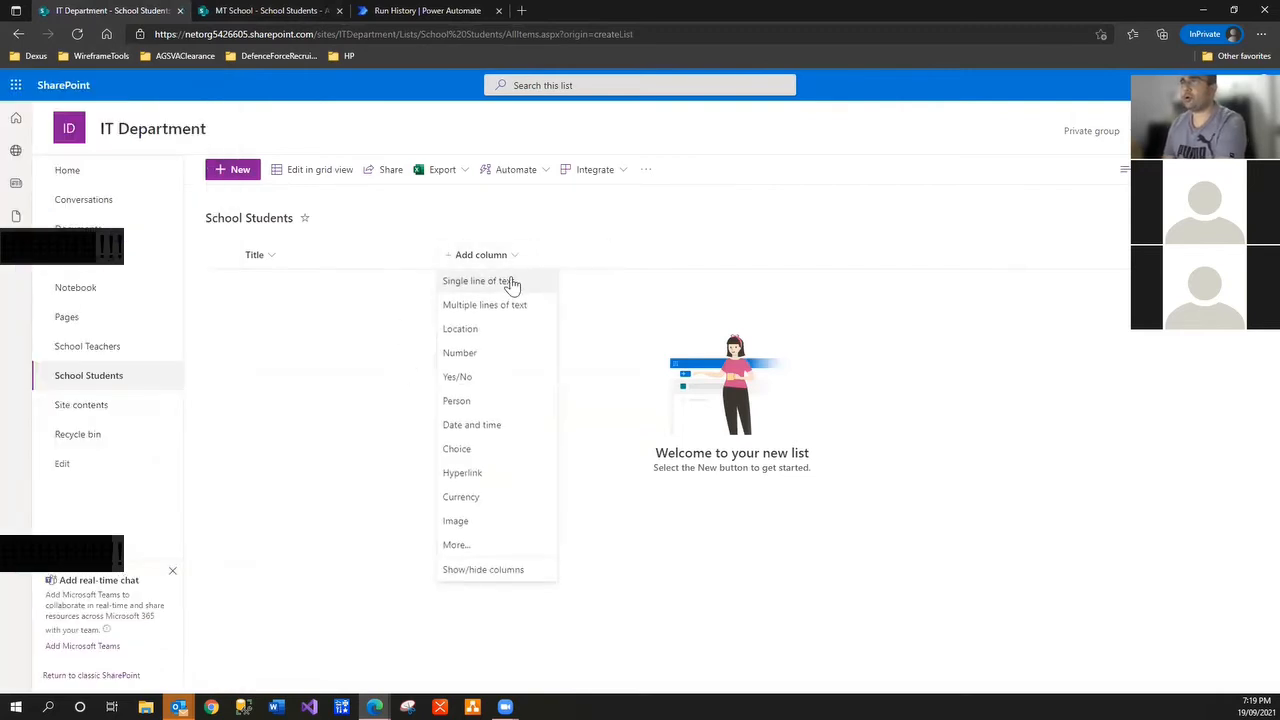
{"action": "left_click", "coordinate": [512, 285]}
{"action": "type", "text": "FirstName"}
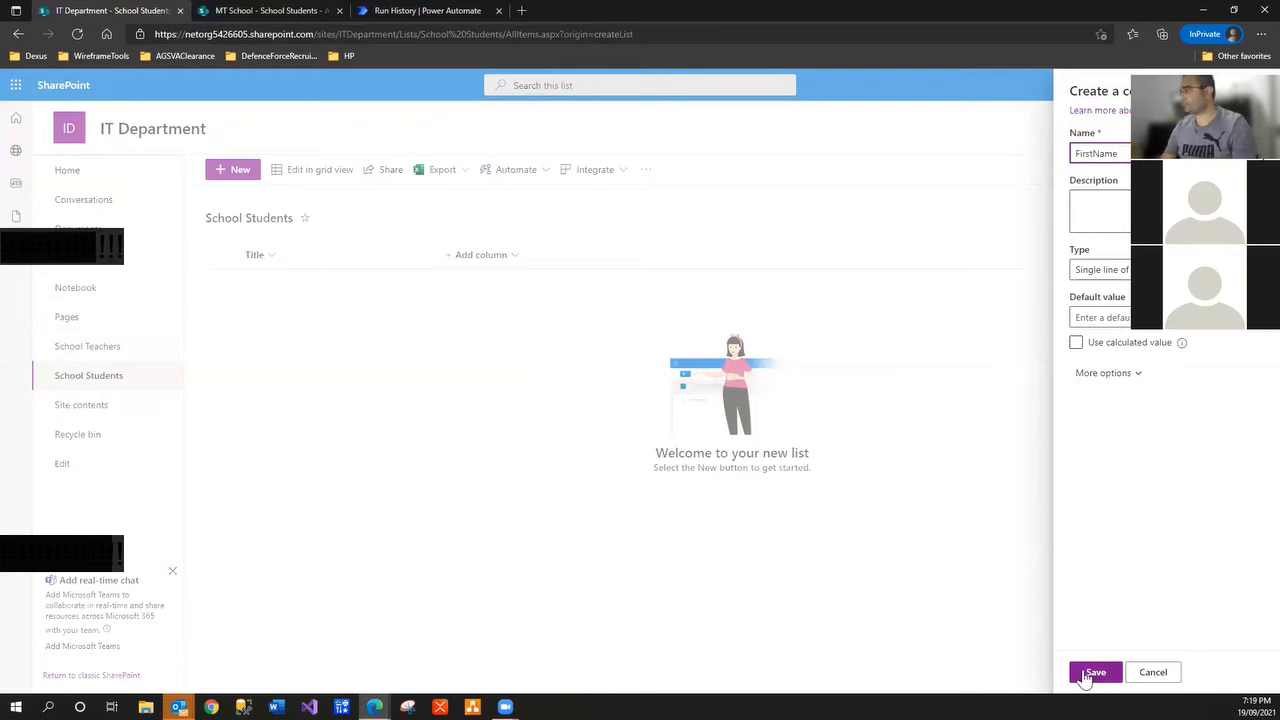
{"action": "left_click", "coordinate": [1092, 673]}
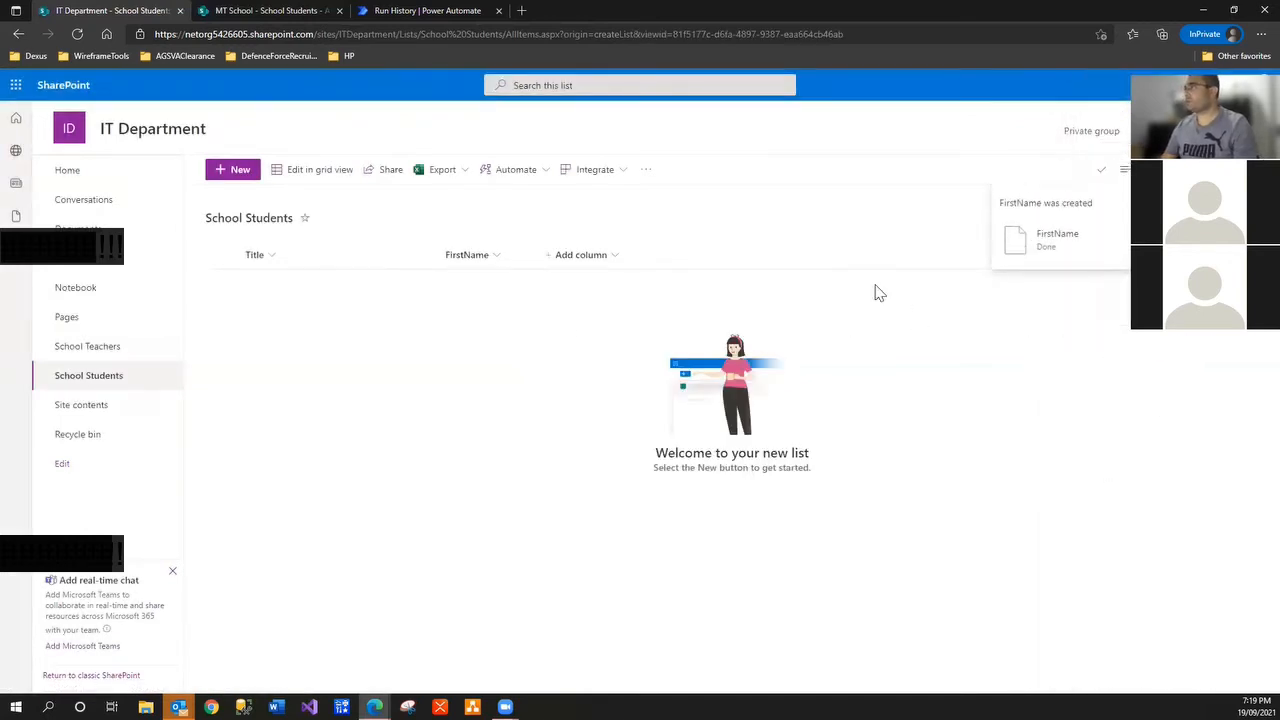
{"action": "left_click", "coordinate": [596, 256]}
{"action": "left_click", "coordinate": [608, 282]}
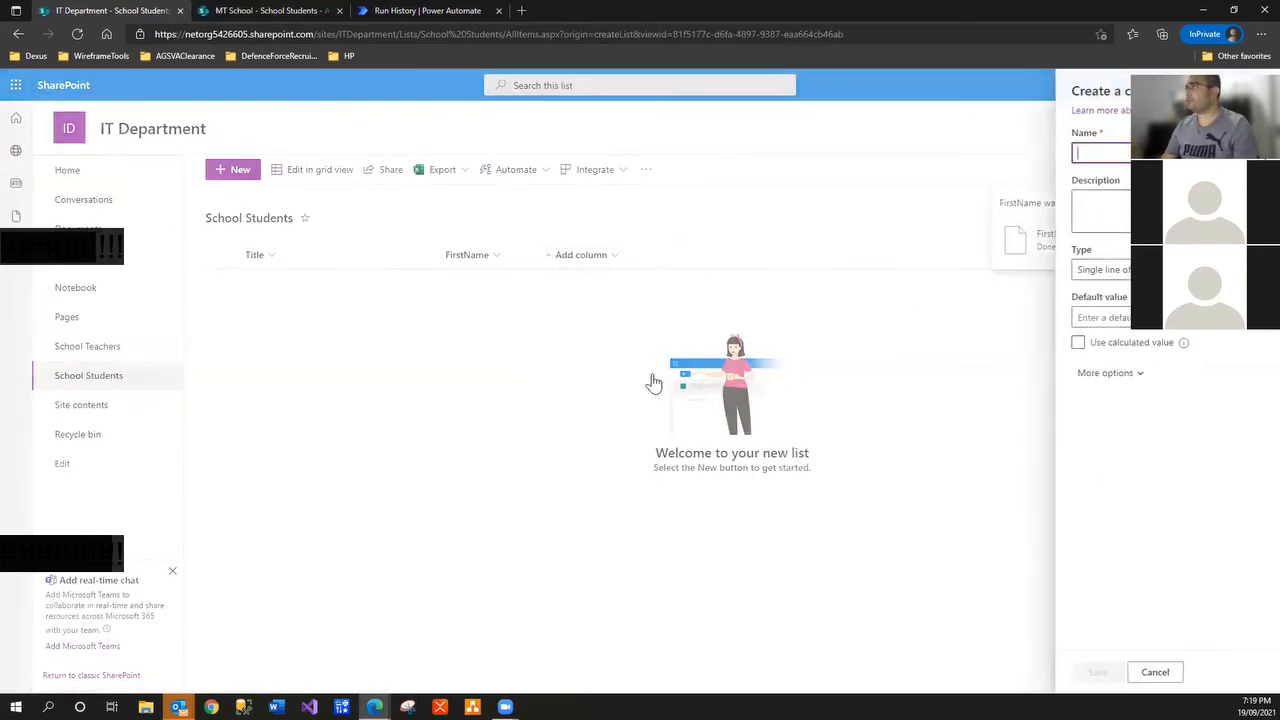
{"action": "type", "text": "MiddleName"}
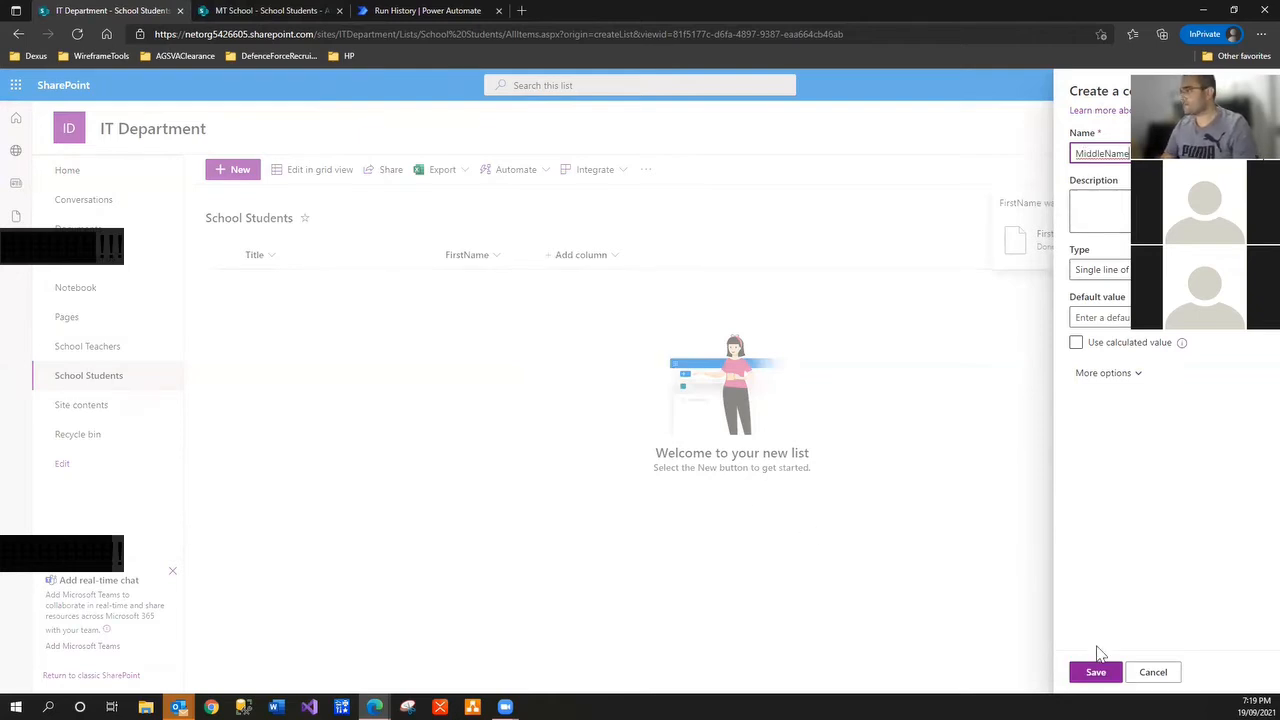
{"action": "left_click", "coordinate": [1096, 672]}
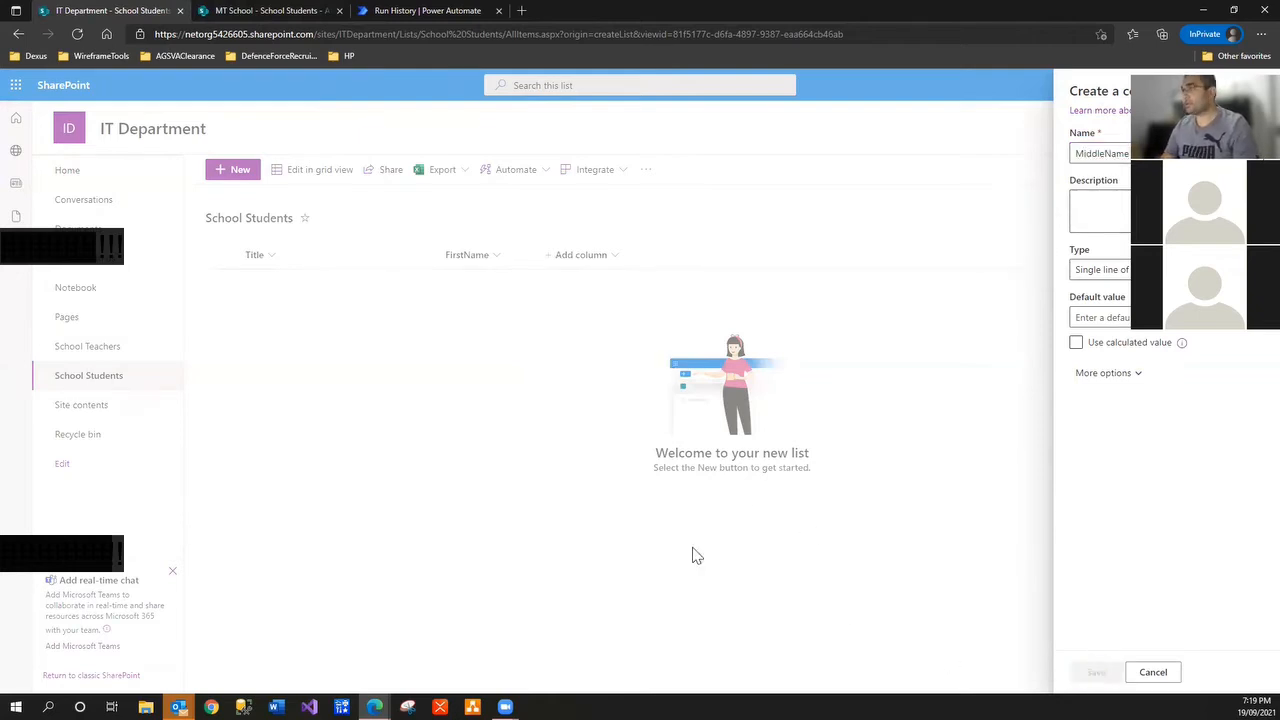
Add a single-line text column named LastName
{"action": "left_click", "coordinate": [734, 258]}
{"action": "left_click", "coordinate": [711, 283]}
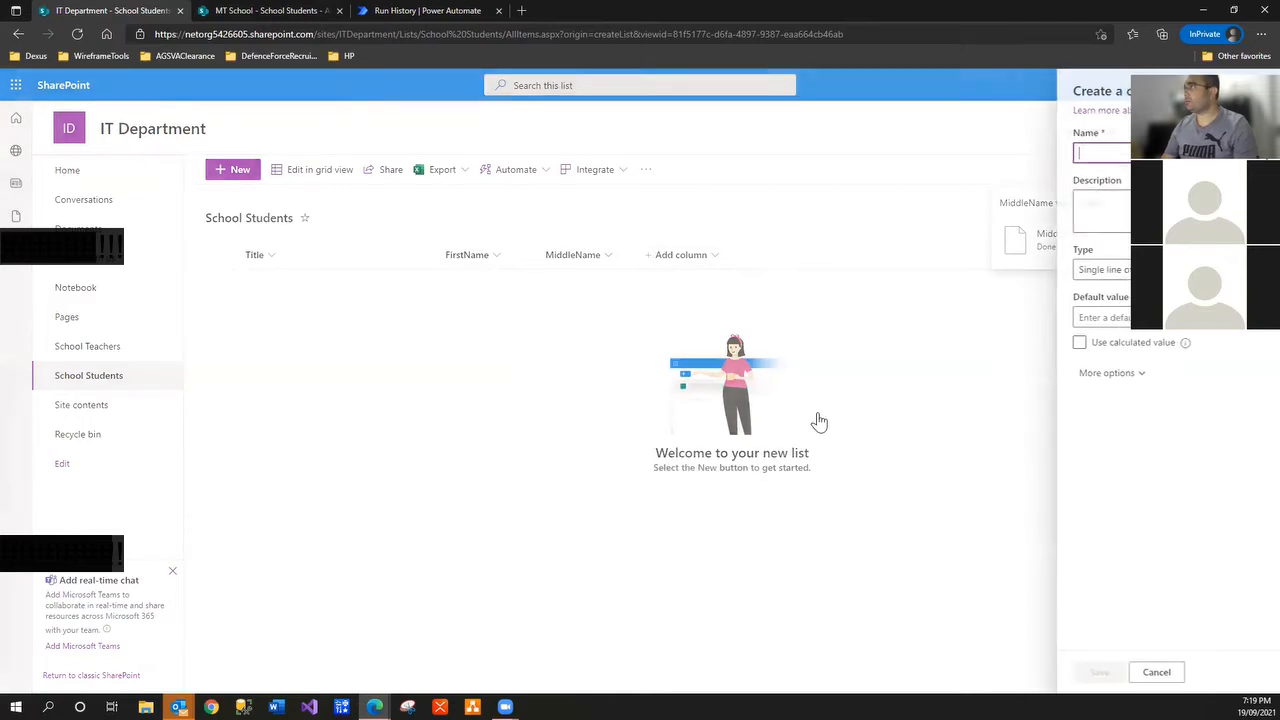
{"action": "type", "text": "LastName"}
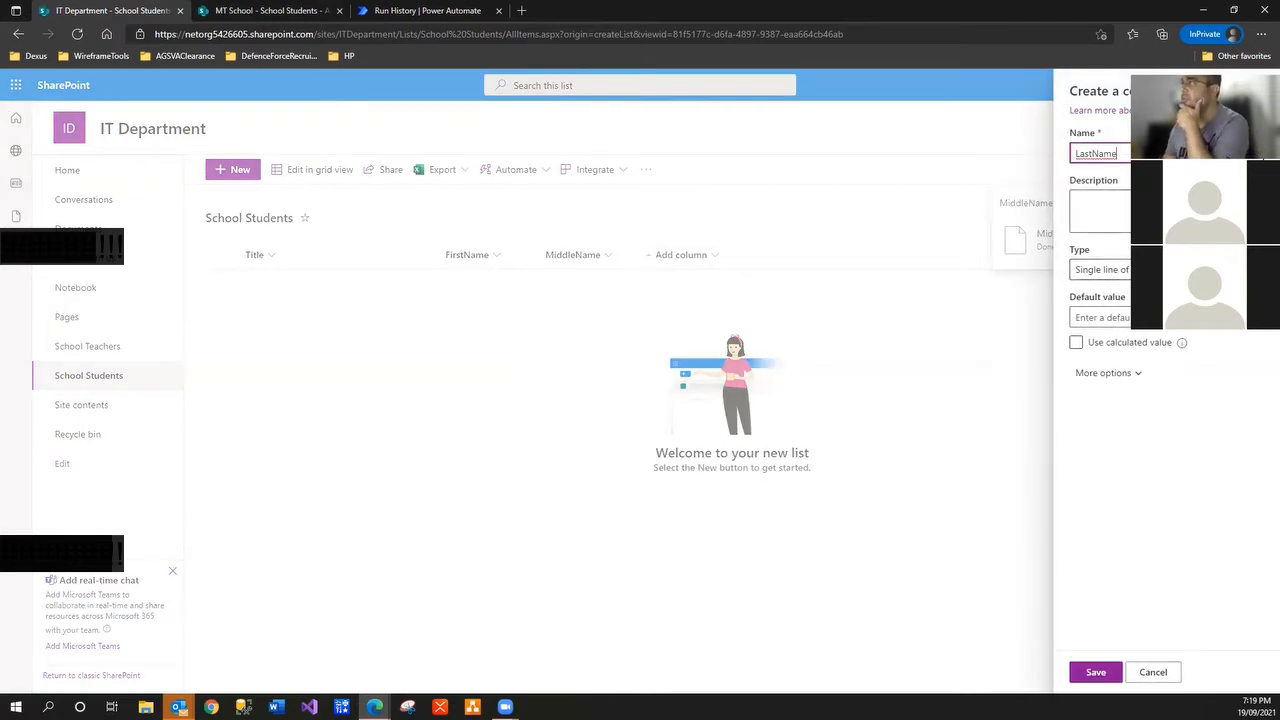
{"action": "left_click", "coordinate": [1100, 269]}
{"action": "left_click", "coordinate": [1148, 290]}
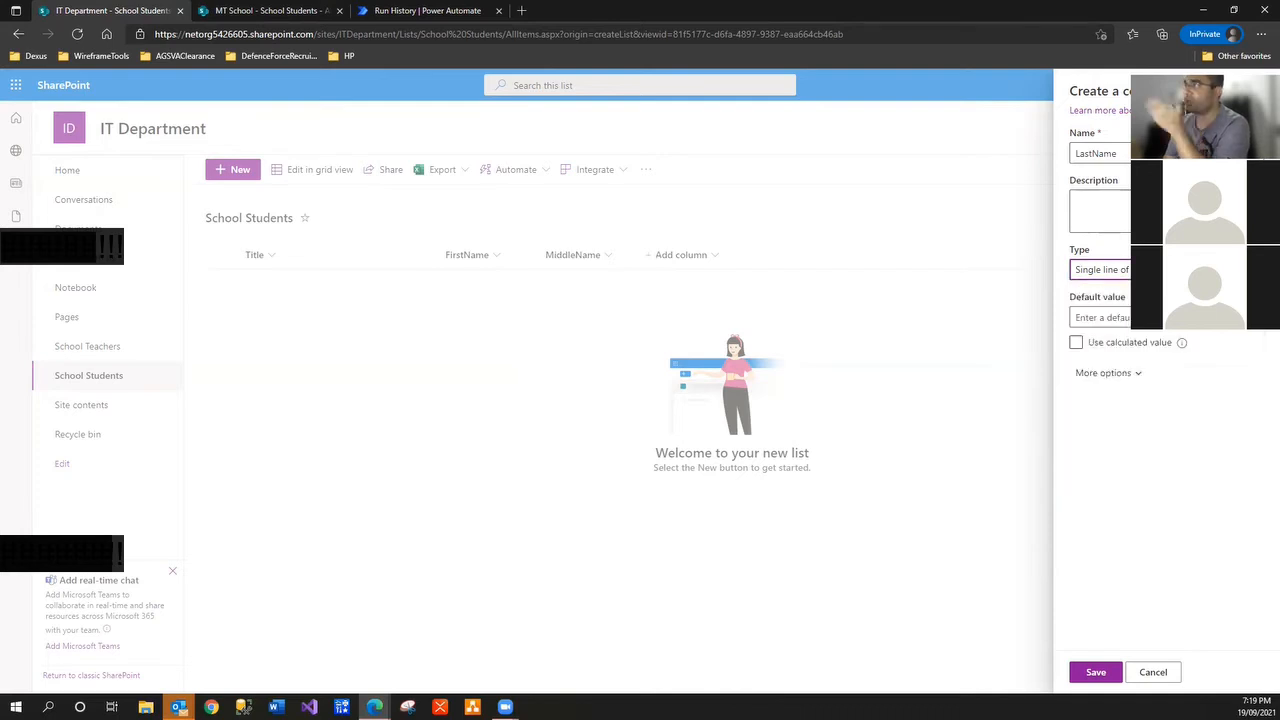
{"action": "left_click", "coordinate": [1082, 672]}
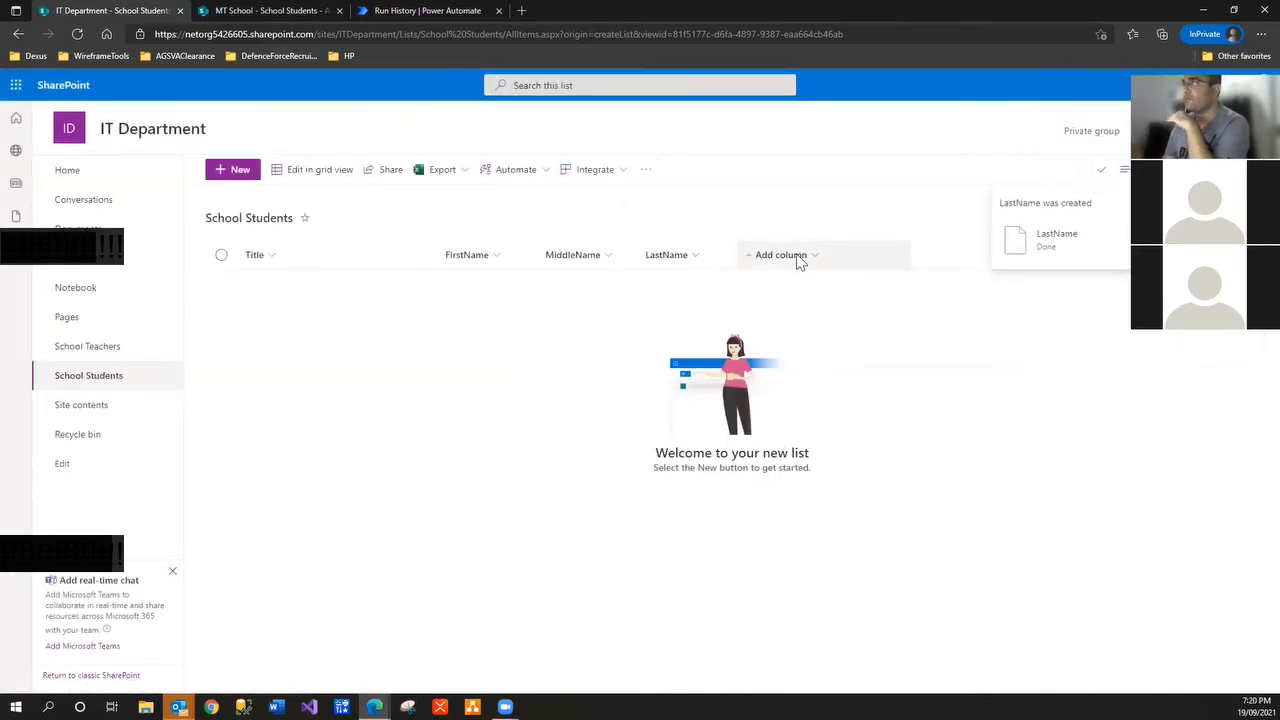
Add a date and time column named DOB, matching the MT School list
{"action": "left_click", "coordinate": [795, 258]}
{"action": "left_click", "coordinate": [240, 11]}
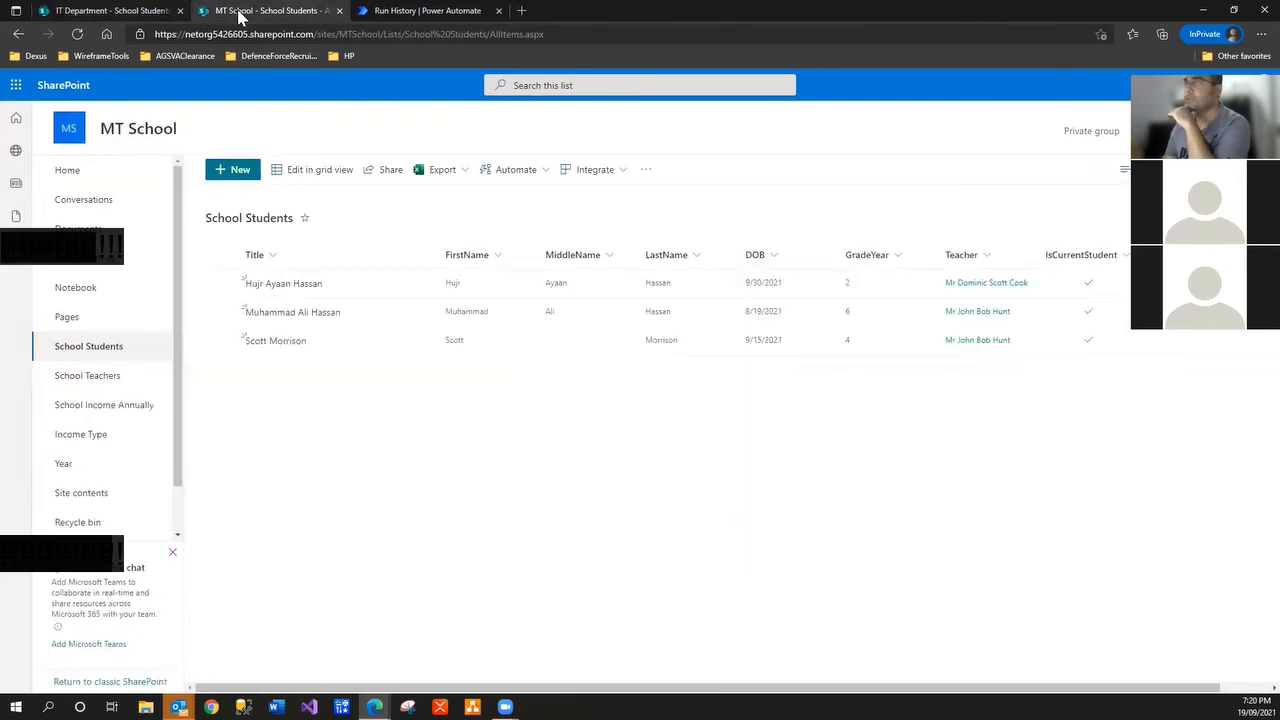
{"action": "left_click", "coordinate": [100, 10]}
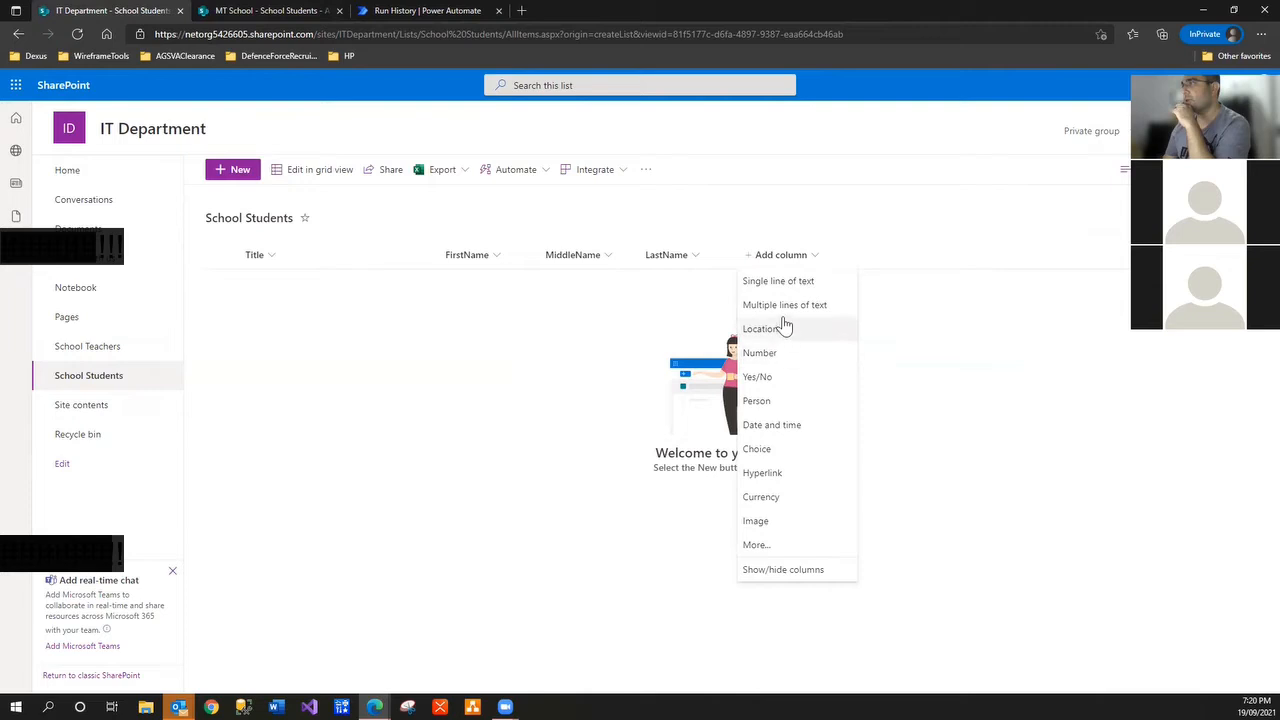
{"action": "left_click", "coordinate": [775, 428]}
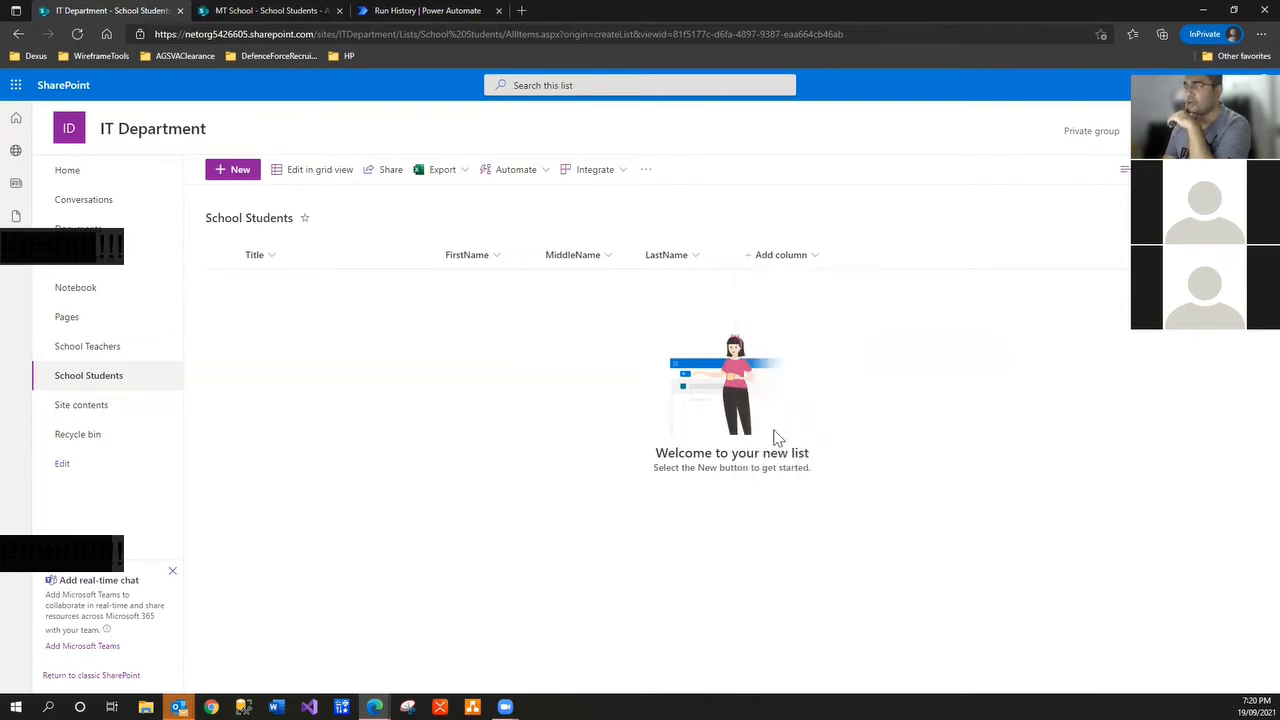
{"action": "type", "text": "DOB"}
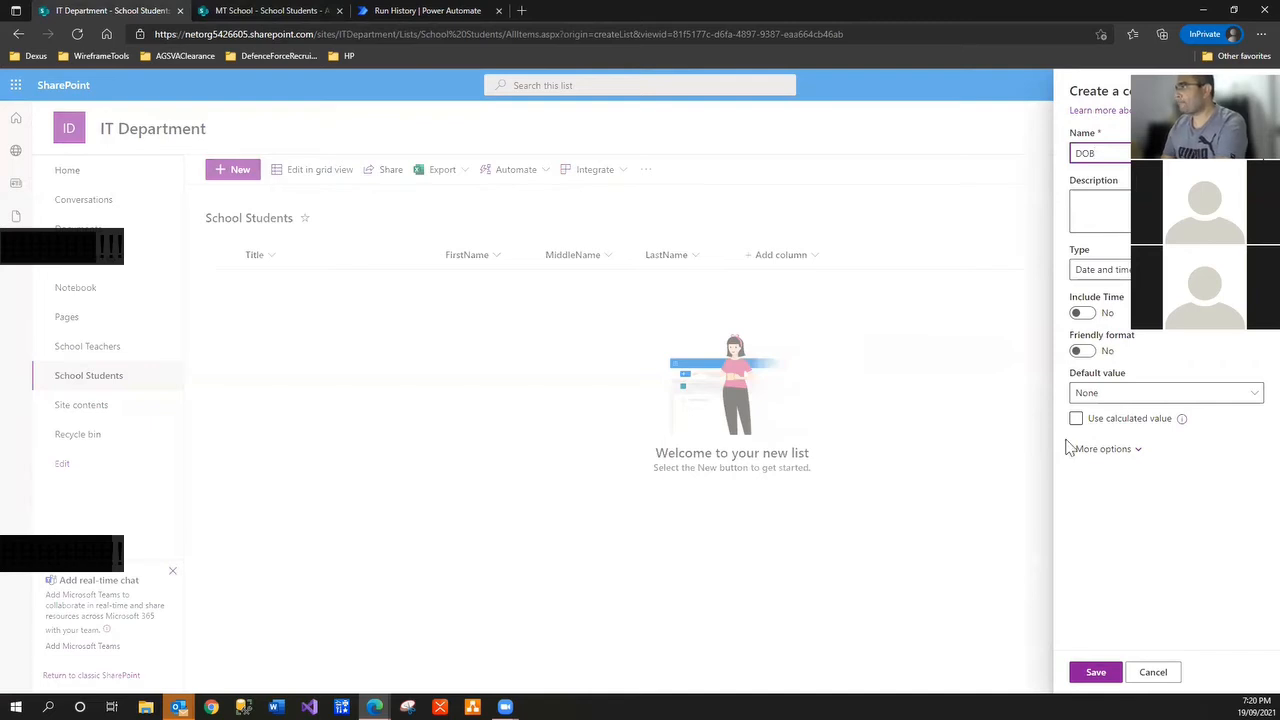
{"action": "left_click", "coordinate": [1090, 674]}
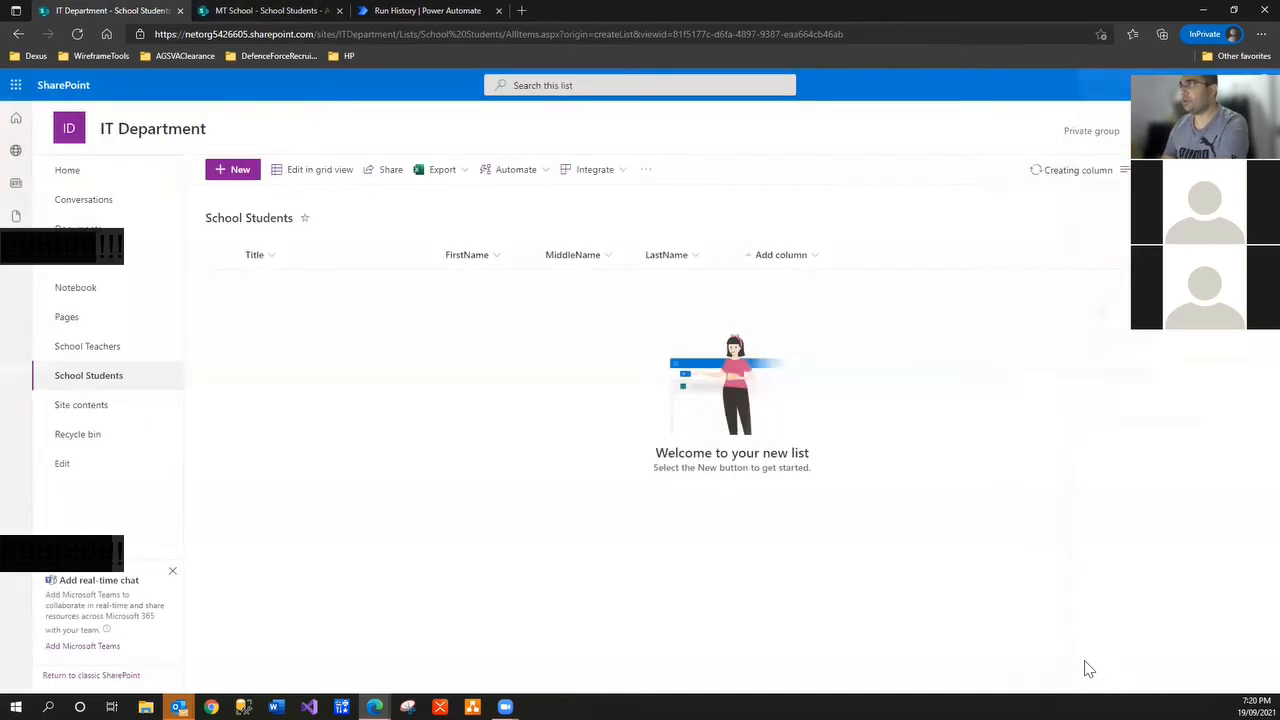
Add a number column named GradeYear, comparing against the MT School list
{"action": "left_click", "coordinate": [293, 15]}
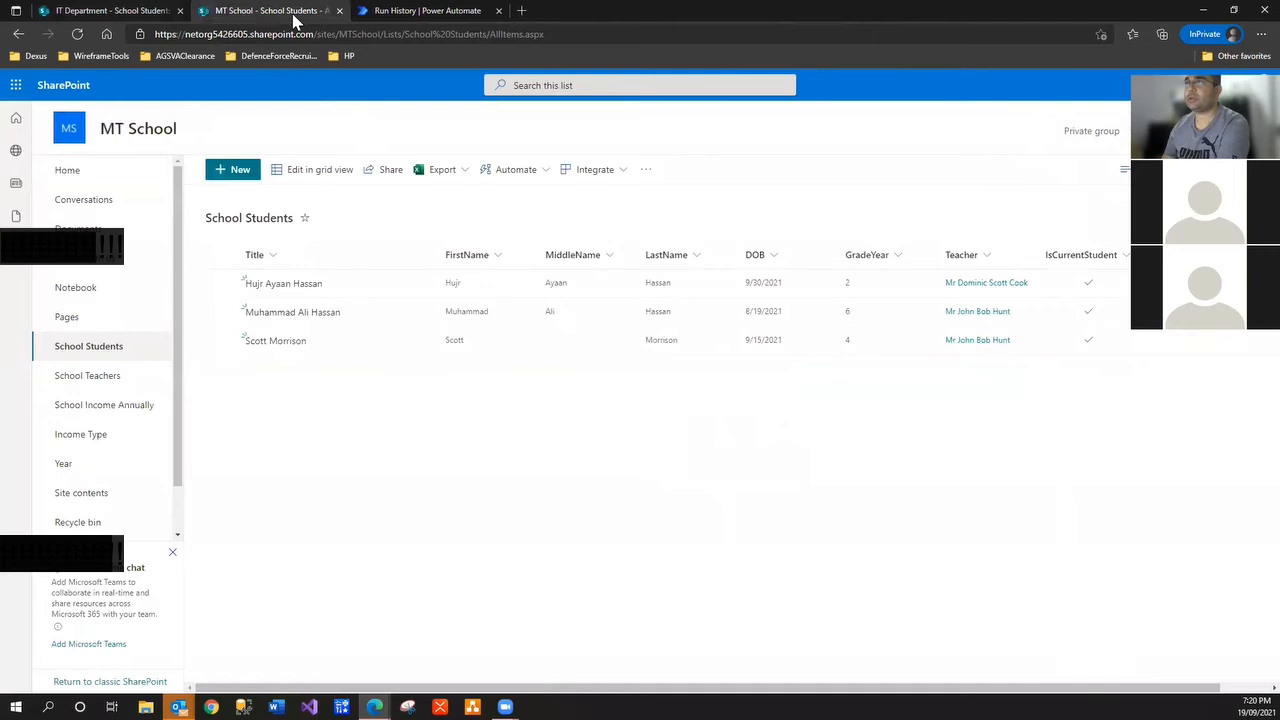
{"action": "left_click", "coordinate": [76, 11]}
{"action": "left_click", "coordinate": [880, 255]}
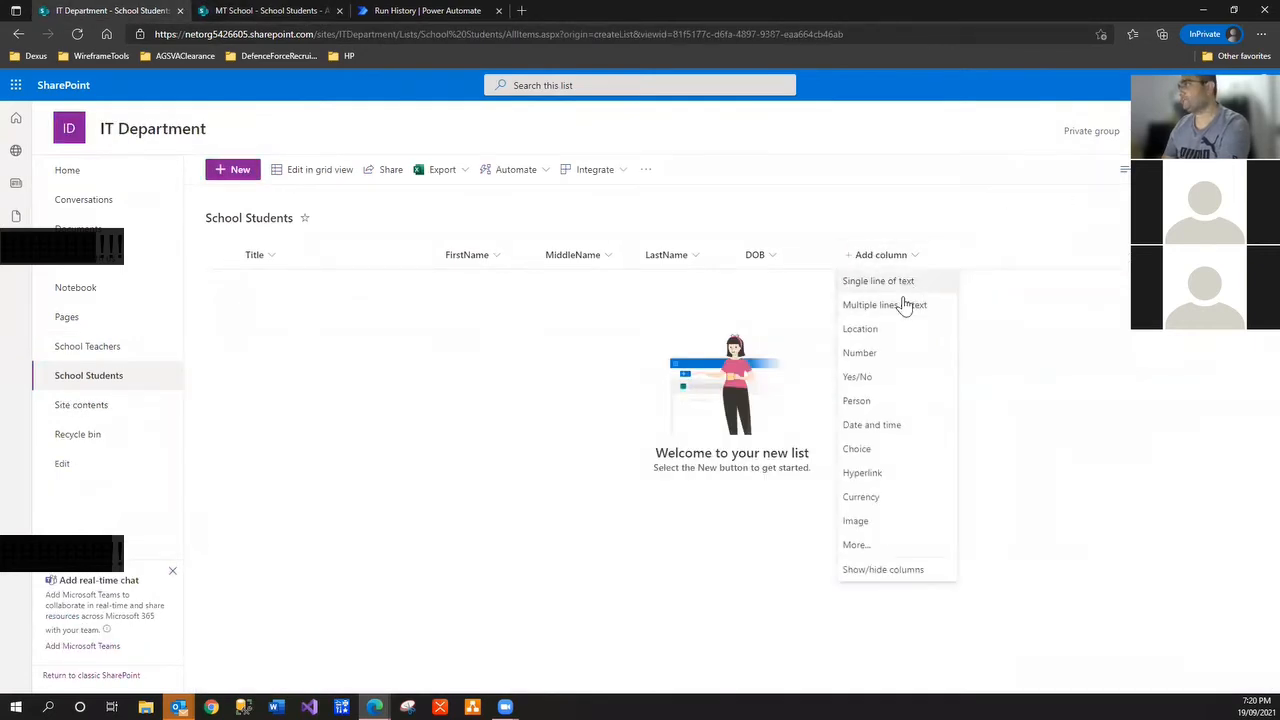
{"action": "left_click", "coordinate": [860, 353]}
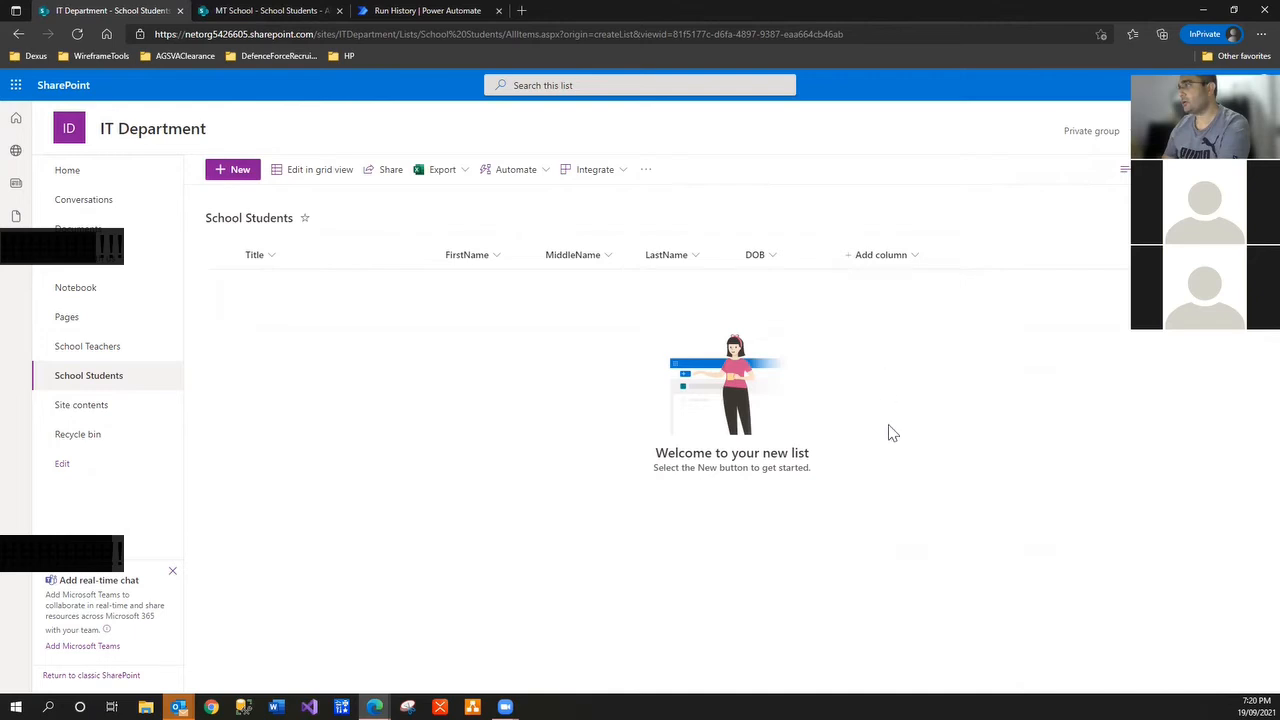
{"action": "type", "text": "Grad"}
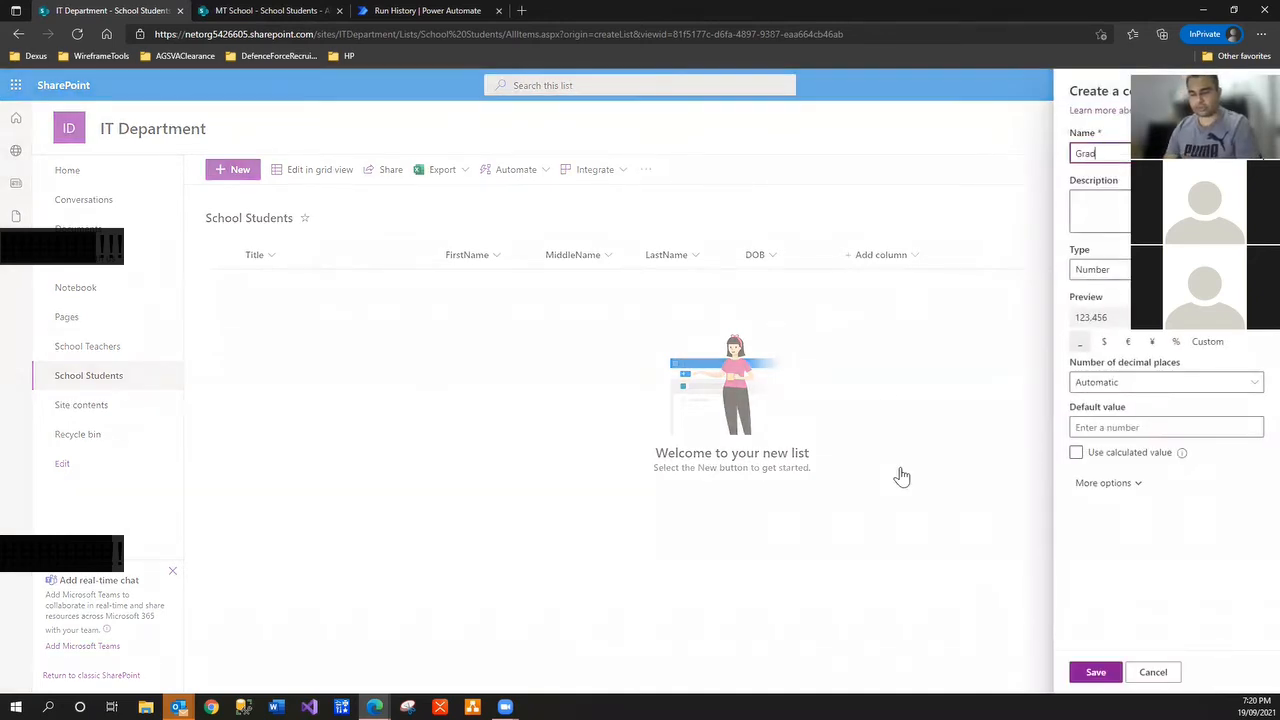
{"action": "type", "text": "eYea"}
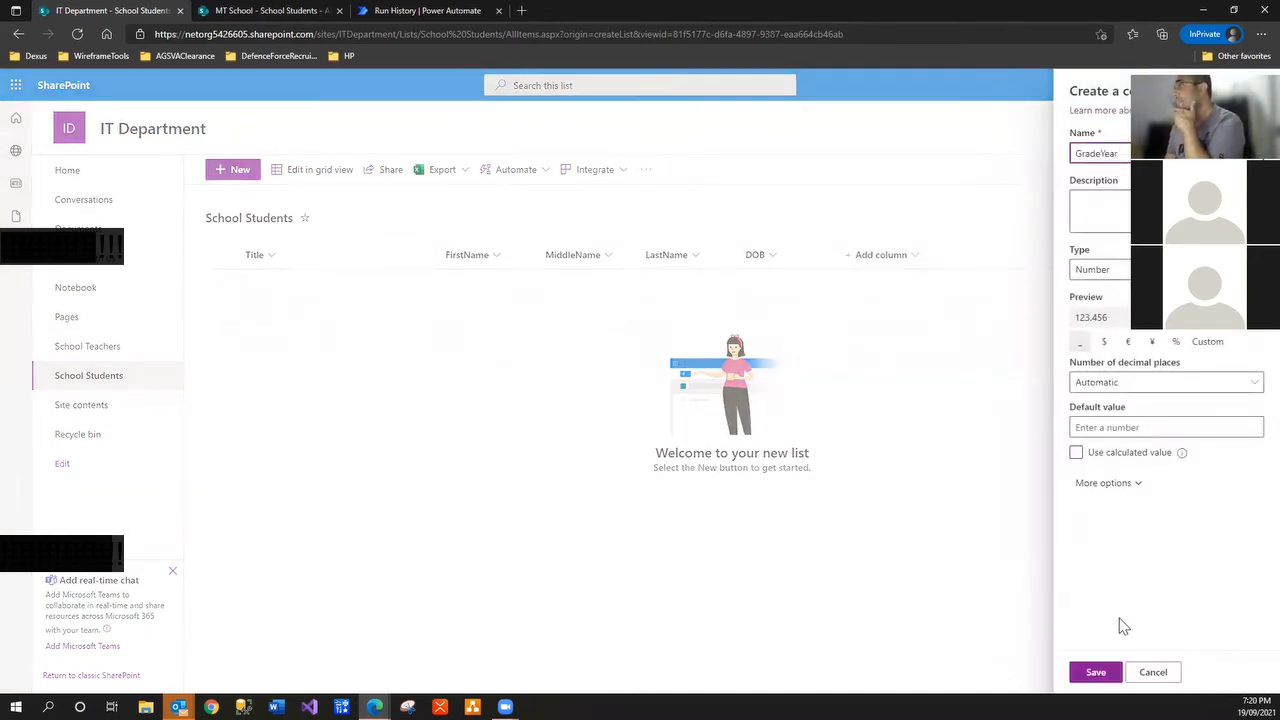
{"action": "type", "text": "r"}
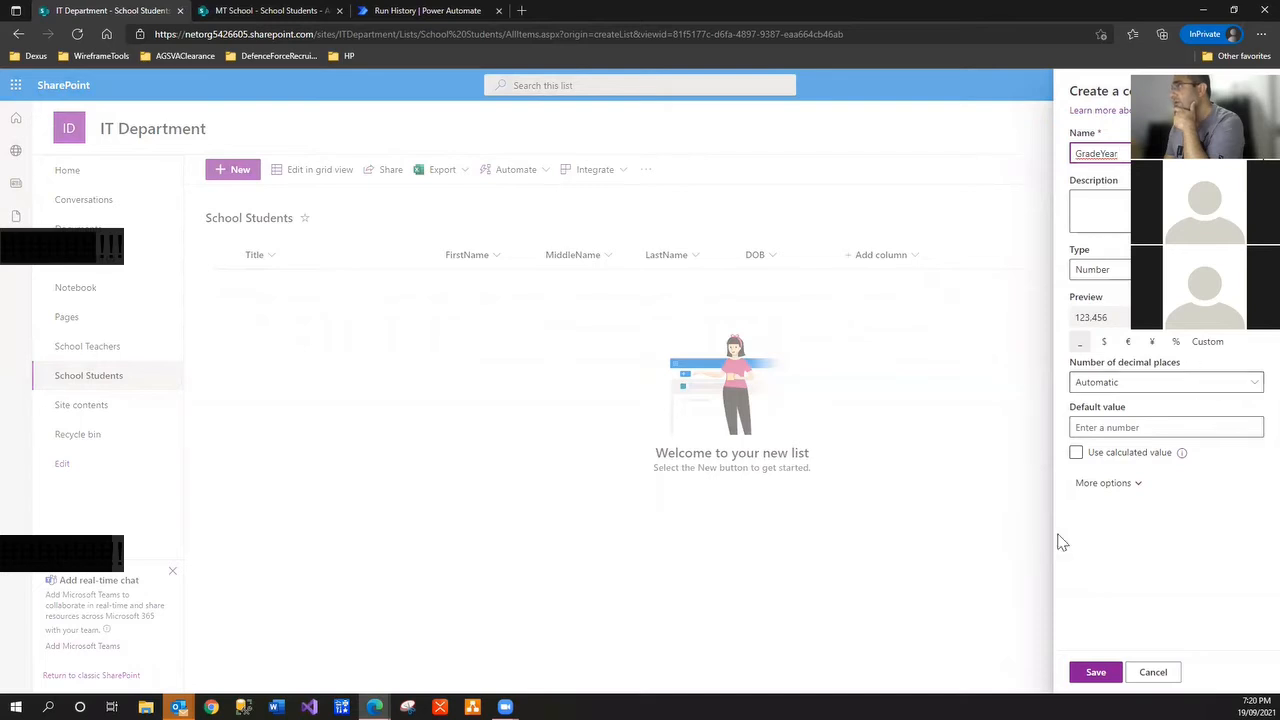
{"action": "left_click", "coordinate": [1092, 671]}
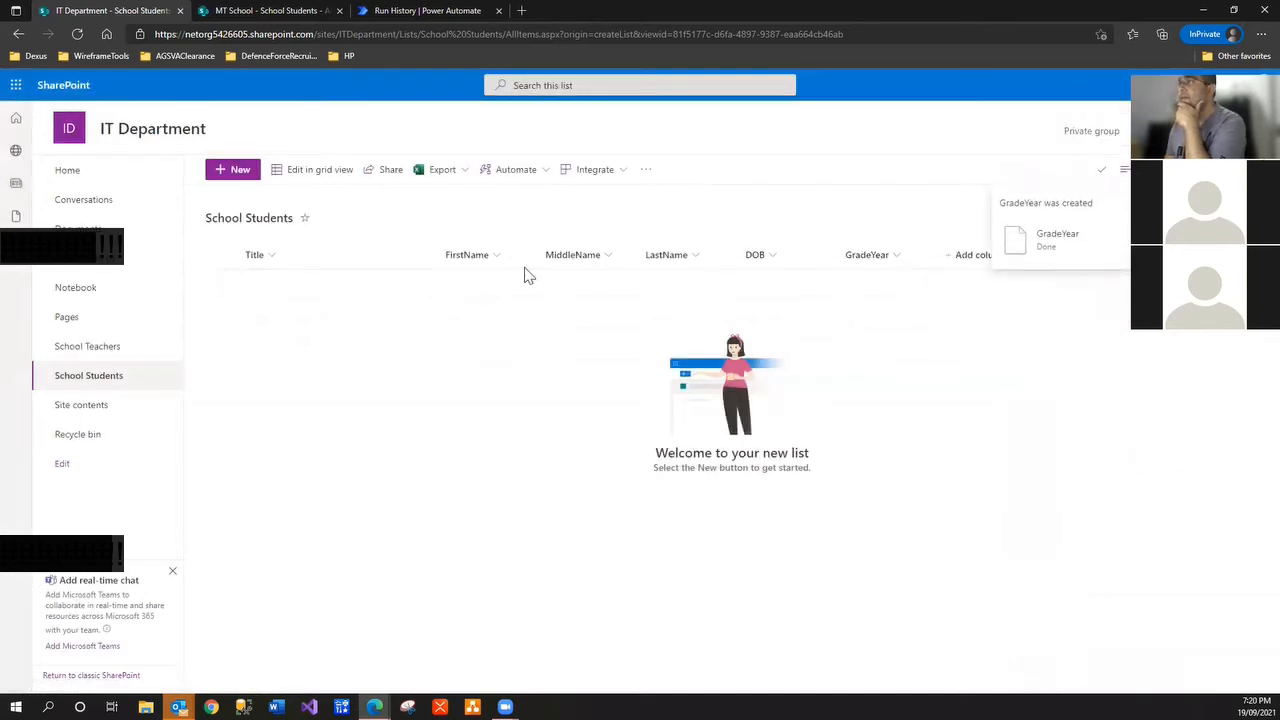
{"action": "left_click", "coordinate": [243, 12]}
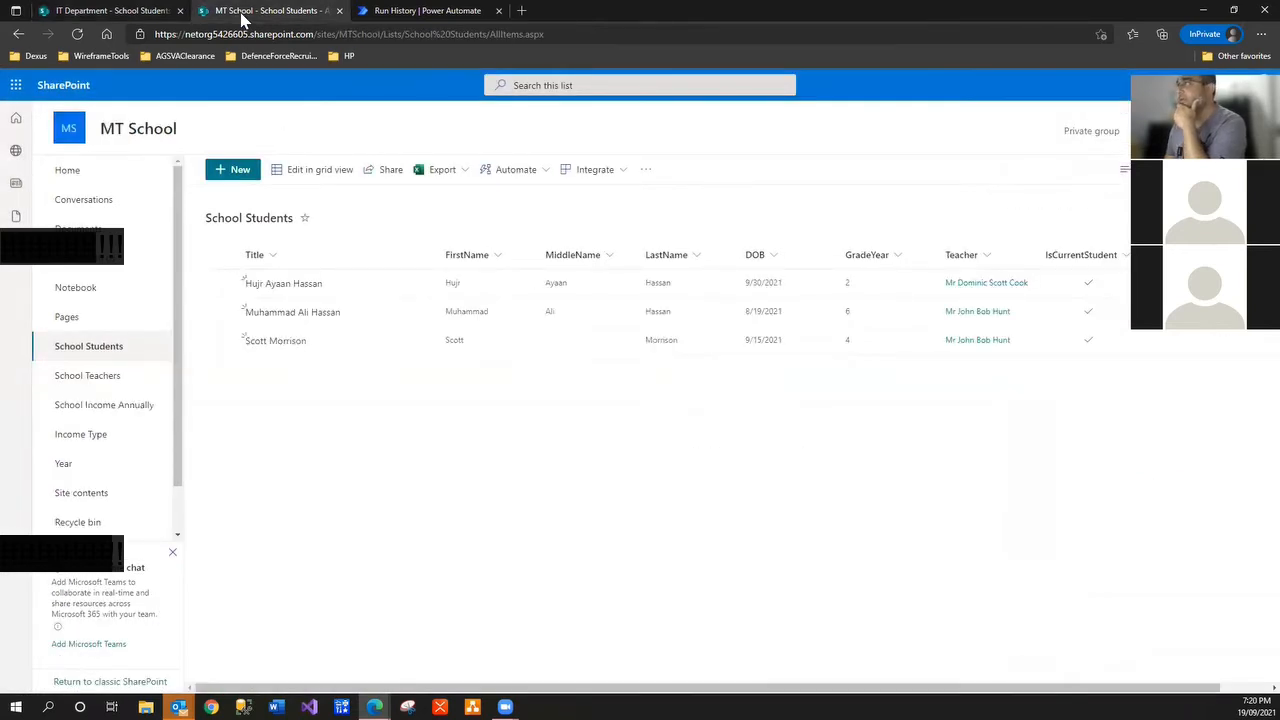
{"action": "left_click", "coordinate": [80, 11]}
{"action": "left_click", "coordinate": [963, 260]}
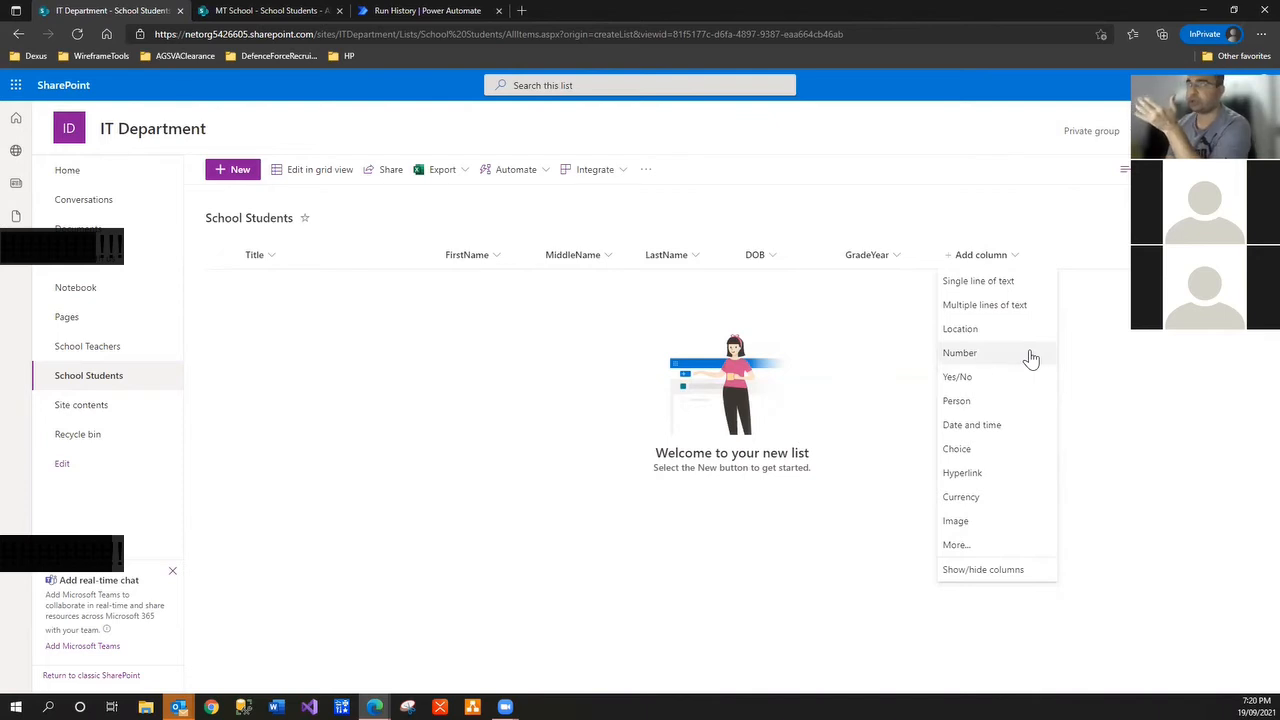
{"action": "left_click", "coordinate": [237, 172]}
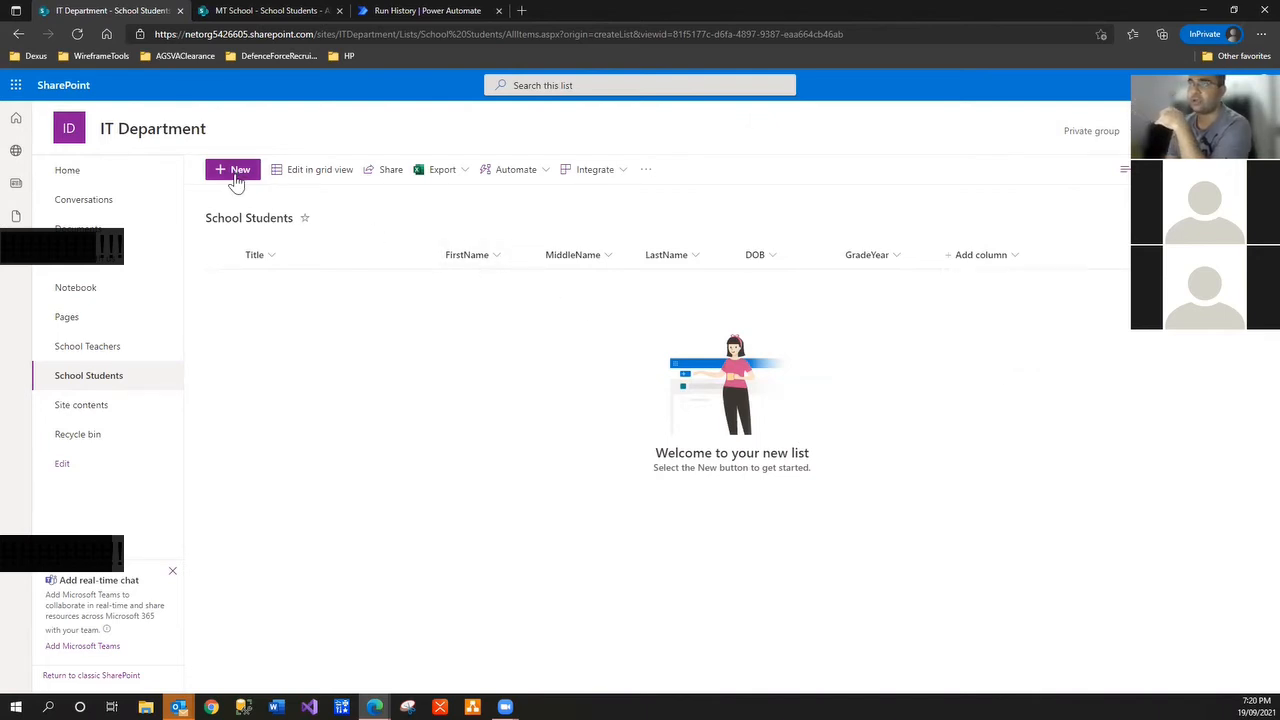
{"action": "left_click", "coordinate": [826, 274]}
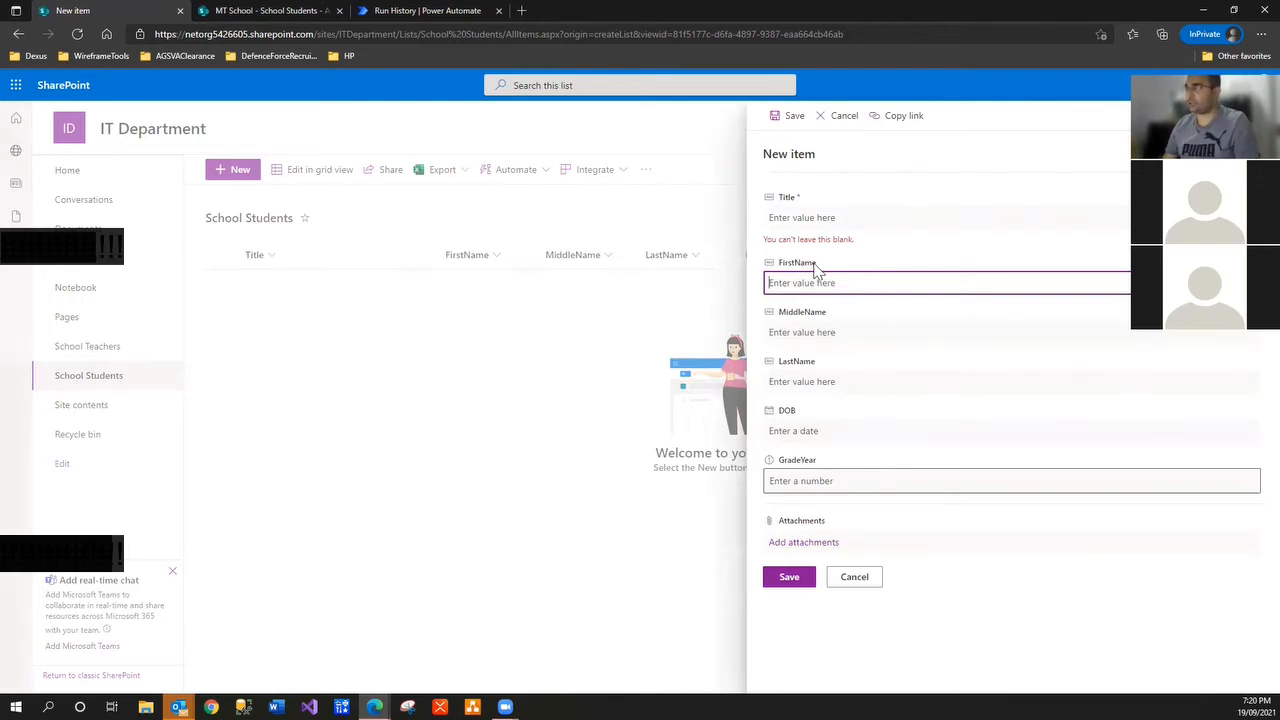
{"action": "type", "text": "dgfdfgf"}
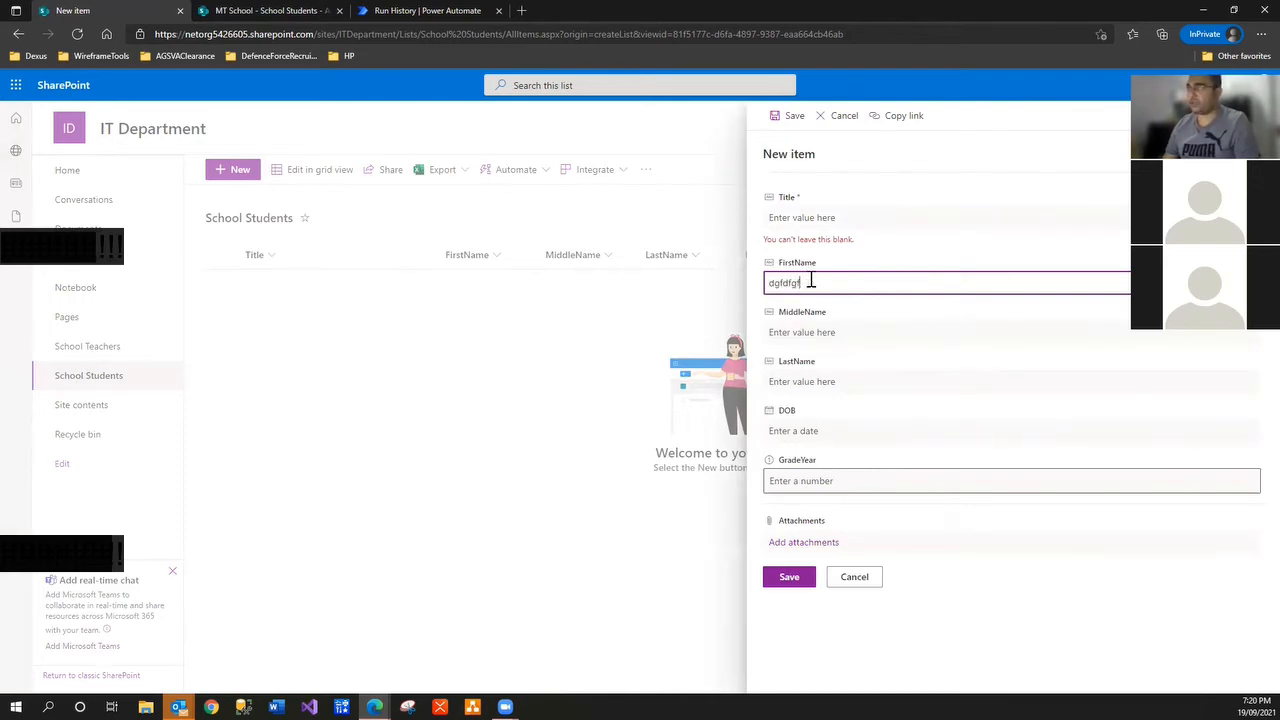
{"action": "key", "text": "BackSpace"}
{"action": "key", "text": "BackSpace"}
{"action": "key", "text": "BackSpace"}
{"action": "key", "text": "BackSpace"}
{"action": "key", "text": "BackSpace"}
{"action": "key", "text": "BackSpace"}
{"action": "key", "text": "BackSpace"}
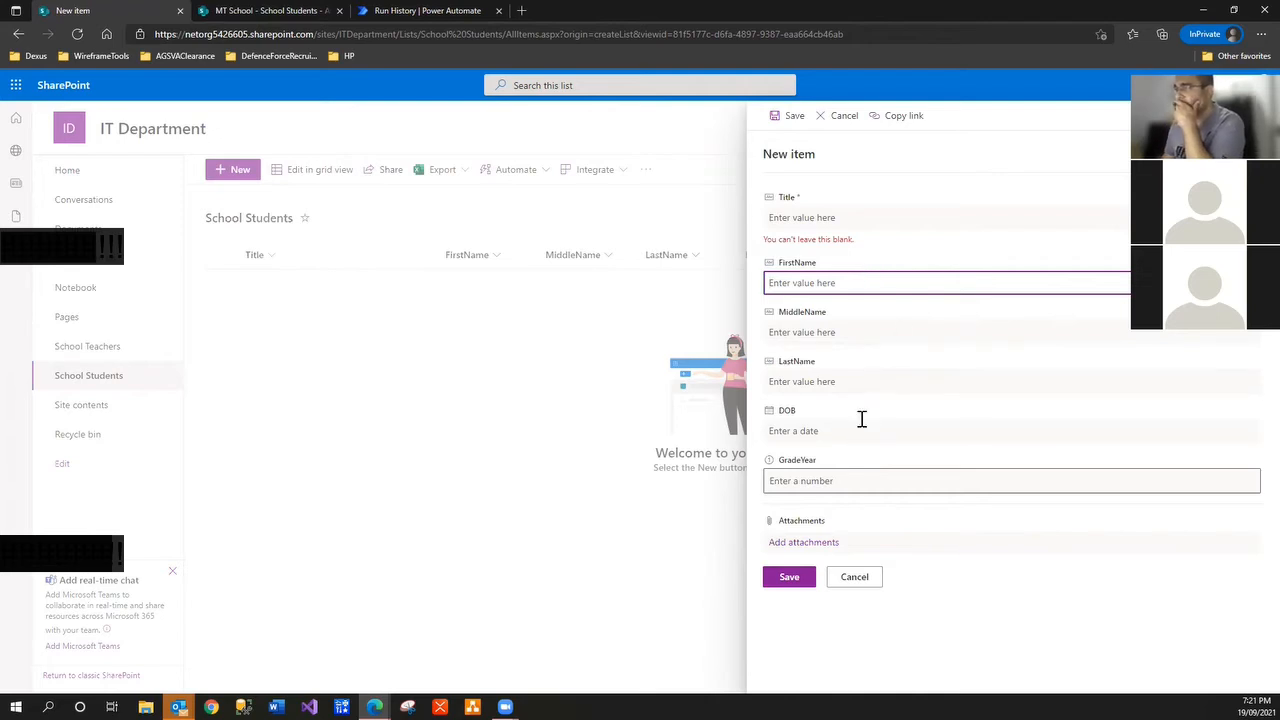
{"action": "left_click", "coordinate": [855, 578]}
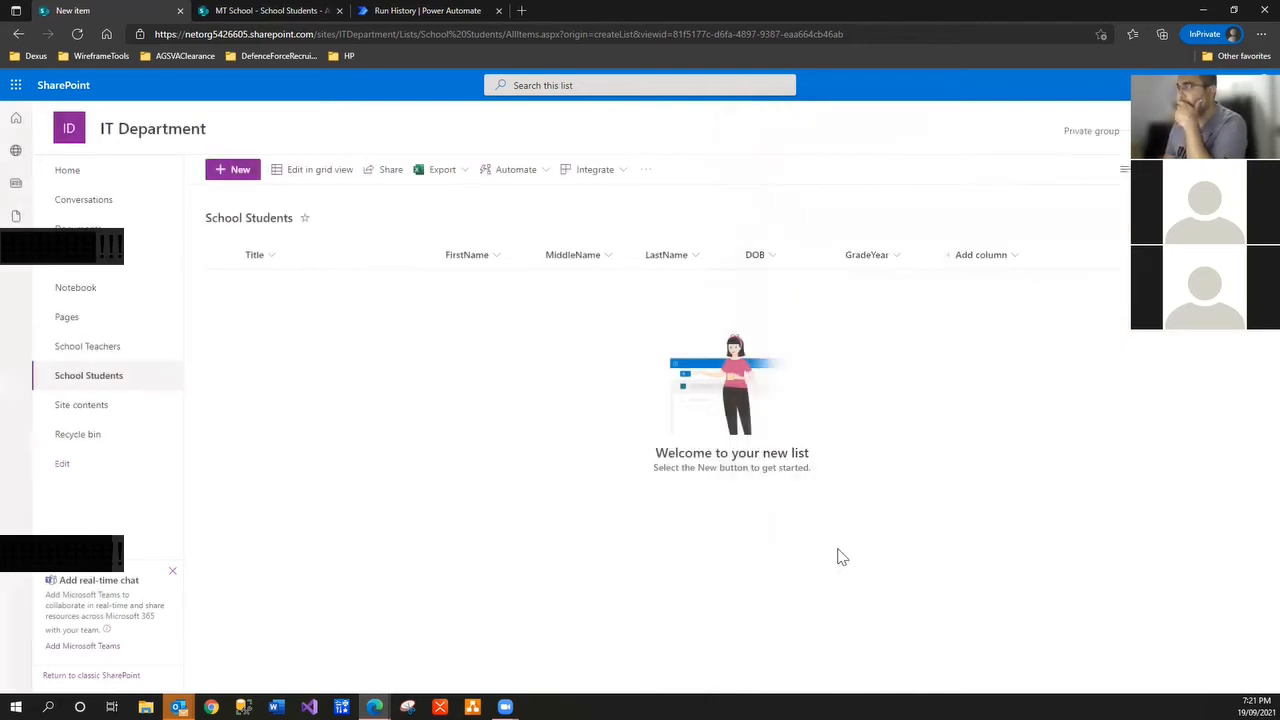
Start a new column named Teacher with the Lookup type
{"action": "left_click", "coordinate": [995, 266]}
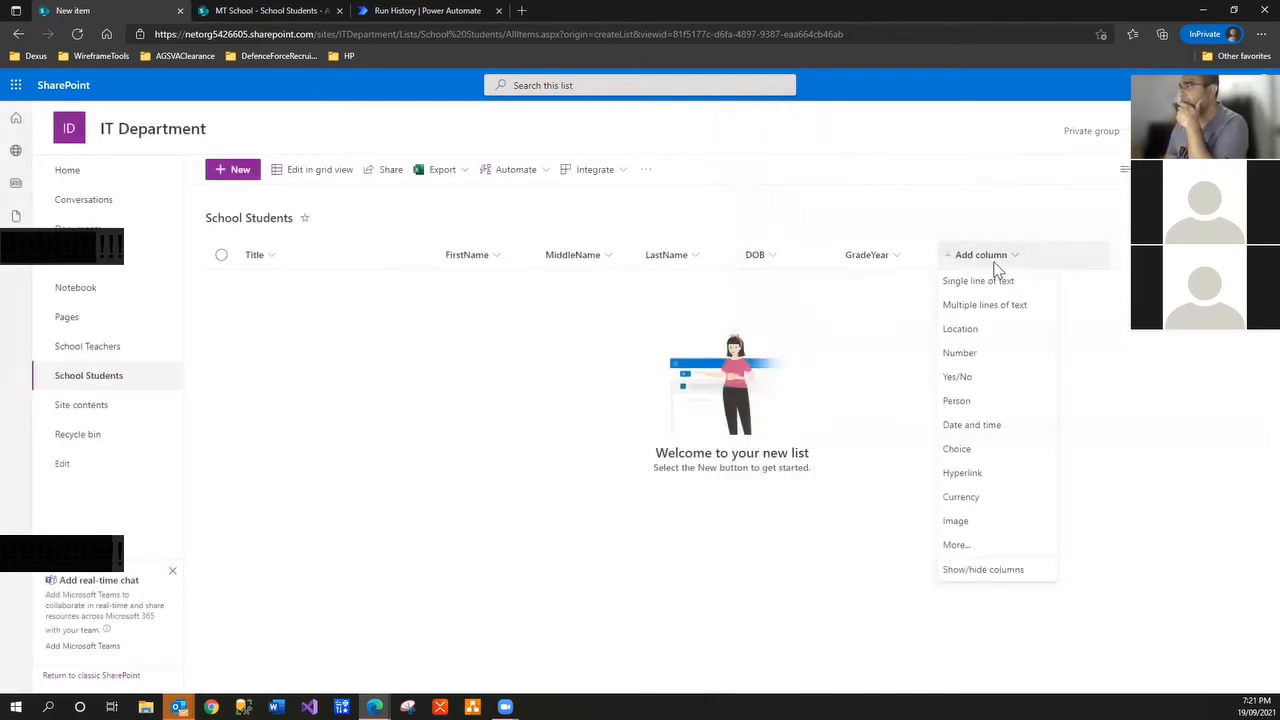
{"action": "left_click", "coordinate": [979, 547]}
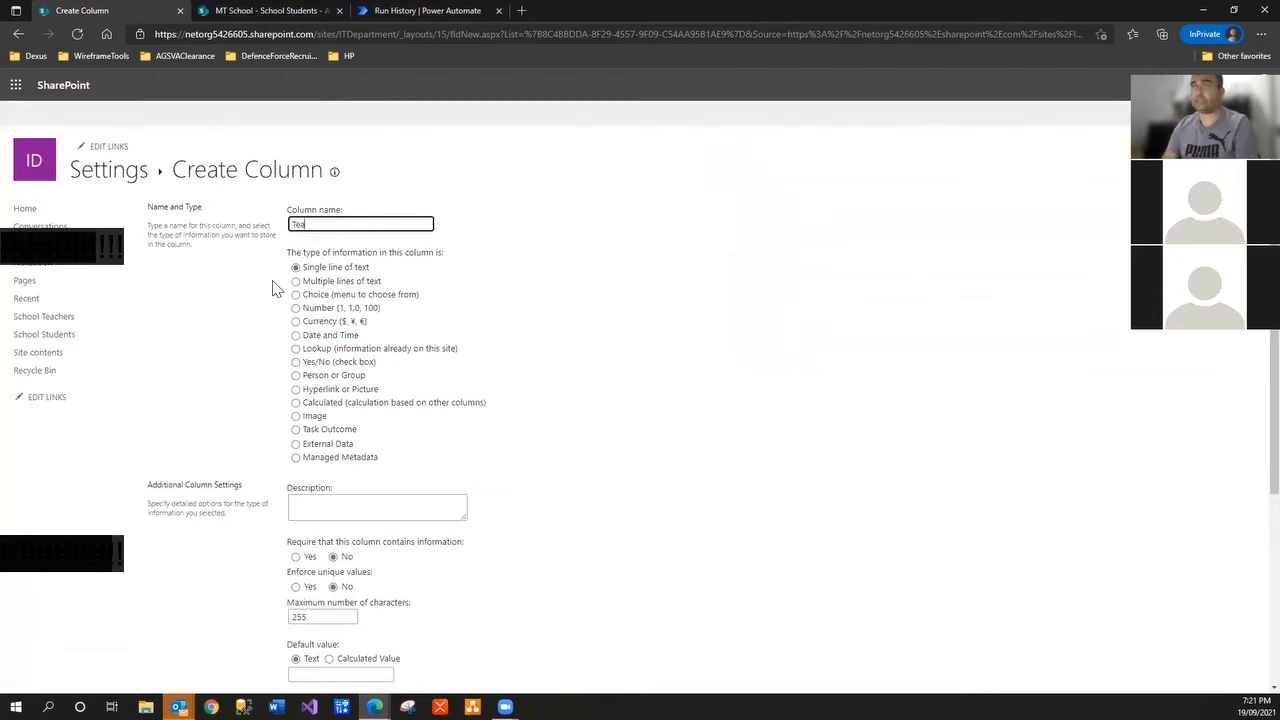
{"action": "type", "text": "chers"}
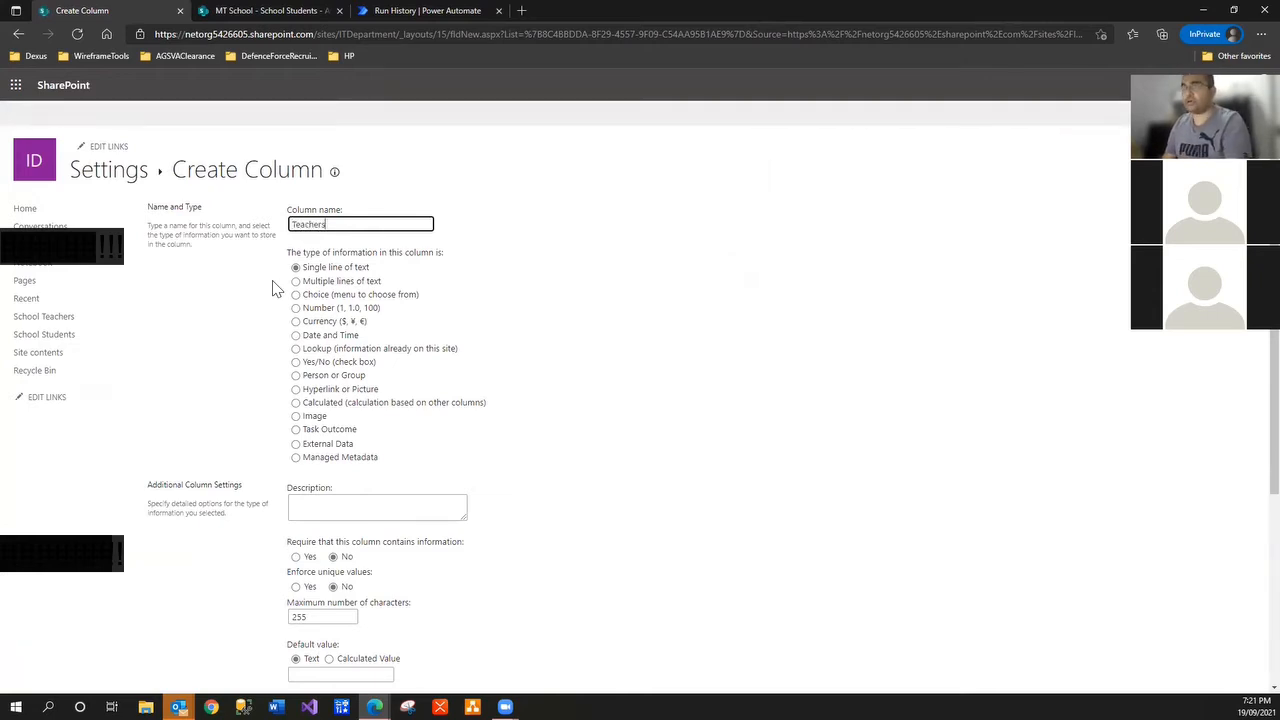
{"action": "key", "text": "BackSpace"}
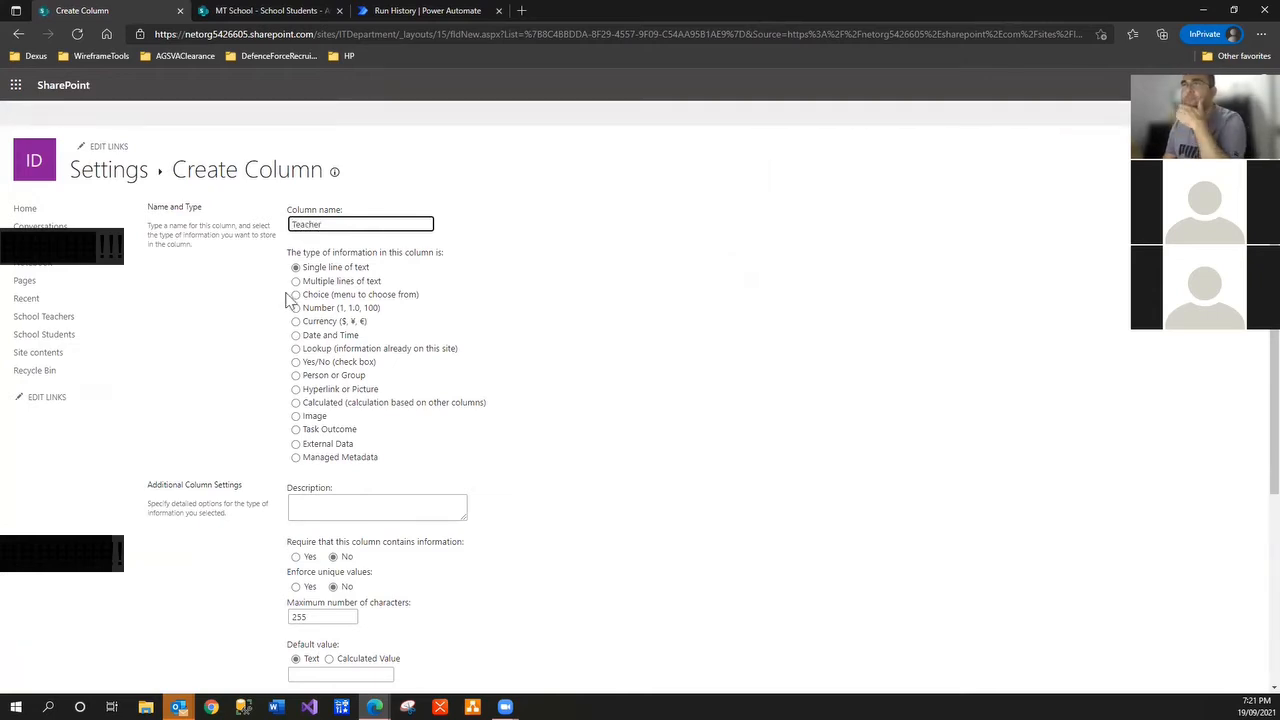
{"action": "left_click", "coordinate": [295, 348]}
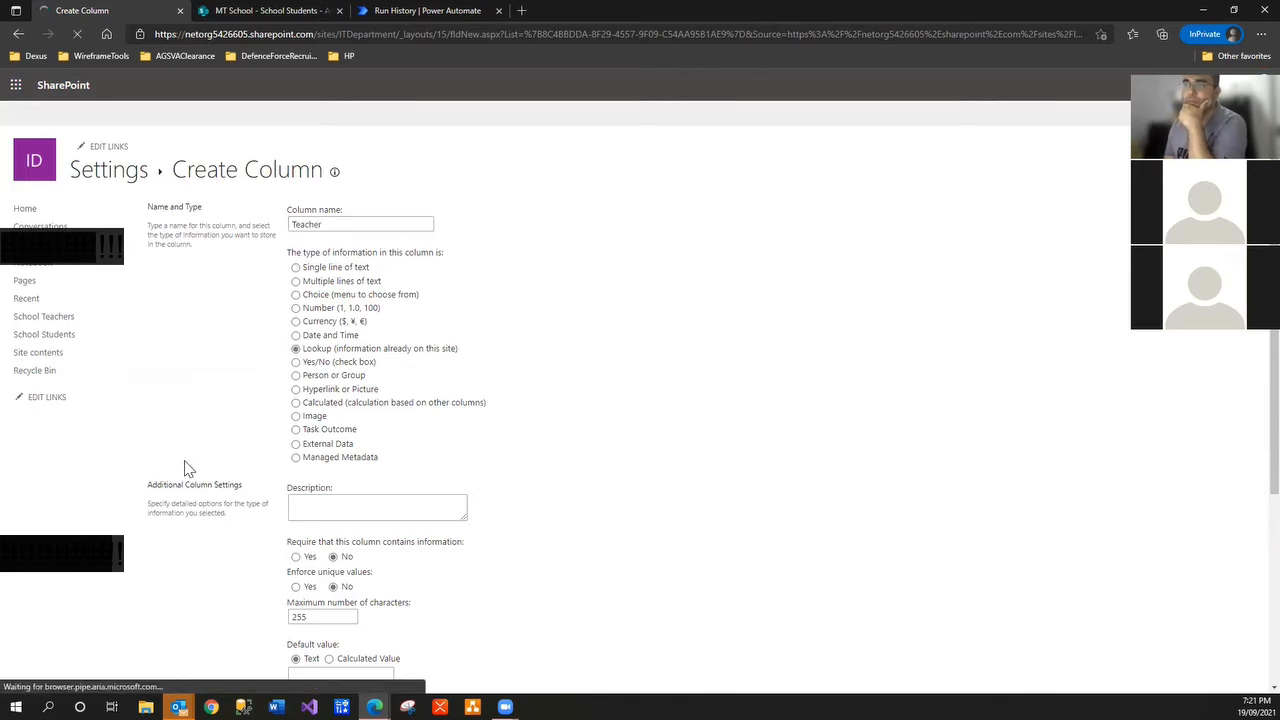
Point the lookup at the School Teachers list's ID field and create the column
{"action": "scroll", "coordinate": [577, 370], "scroll_direction": "down", "scroll_amount": 3}
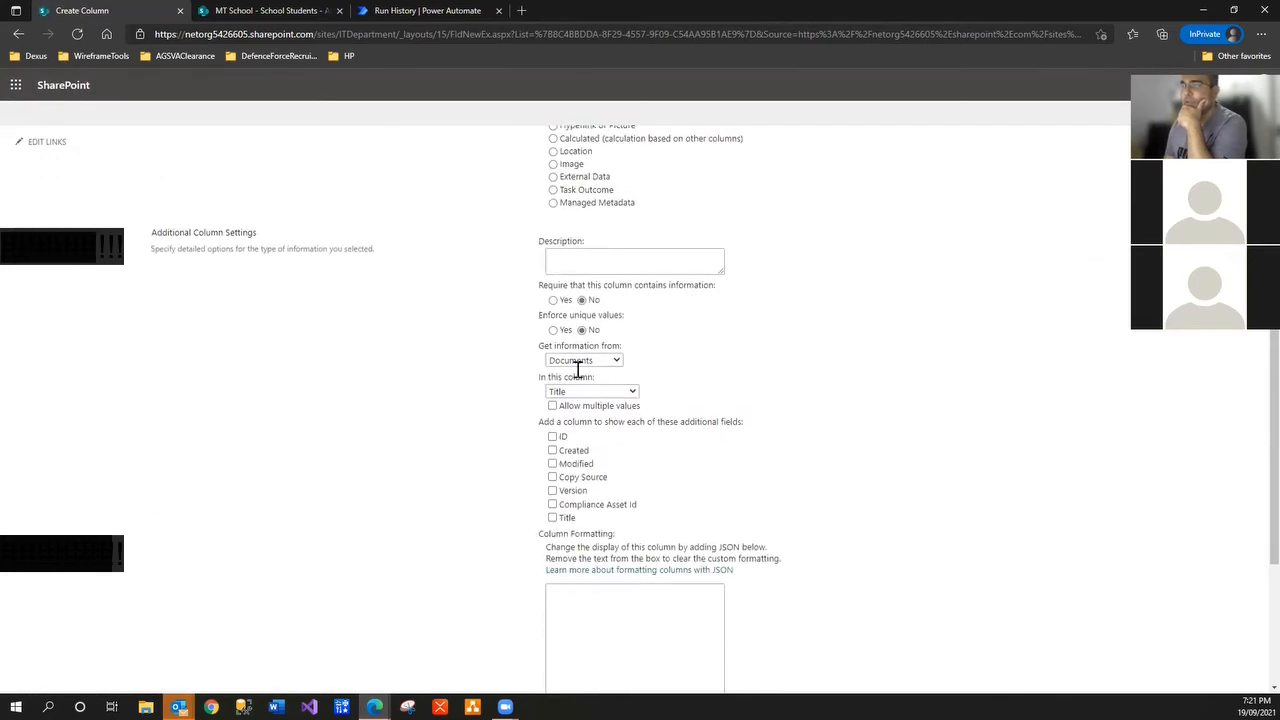
{"action": "left_click", "coordinate": [600, 362]}
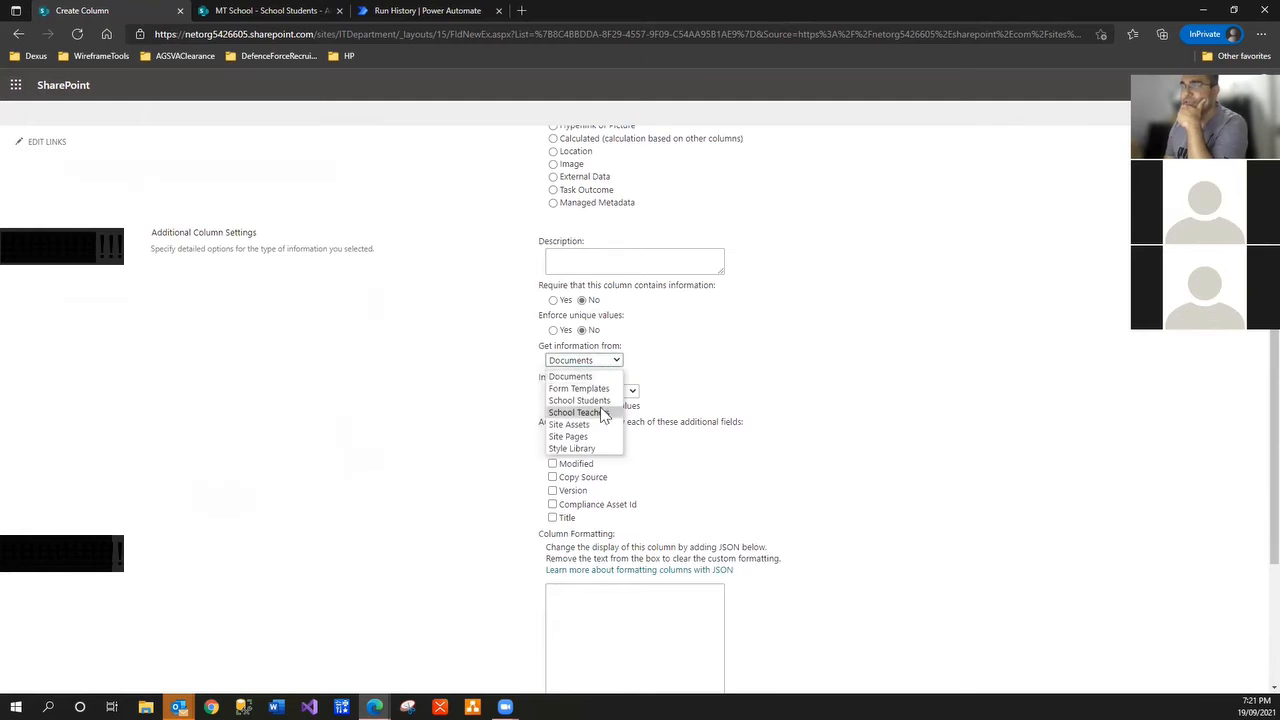
{"action": "left_click", "coordinate": [603, 413]}
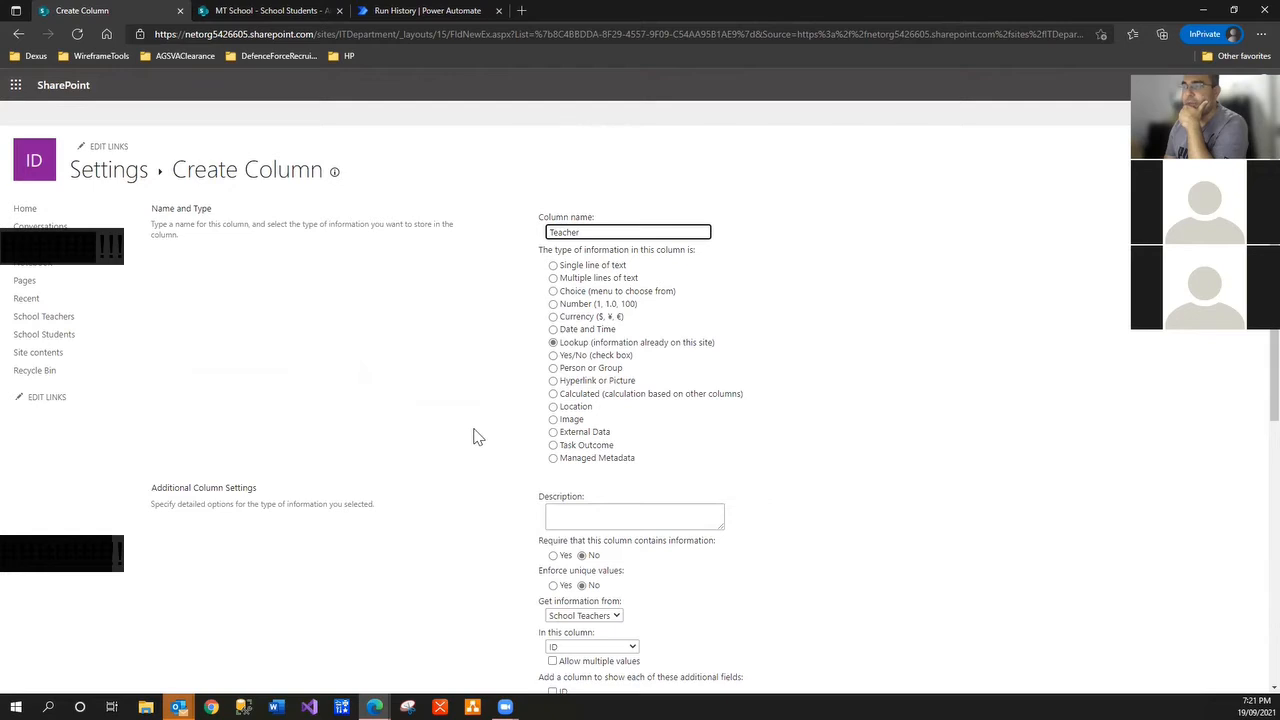
{"action": "scroll", "coordinate": [476, 437], "scroll_direction": "down", "scroll_amount": 1}
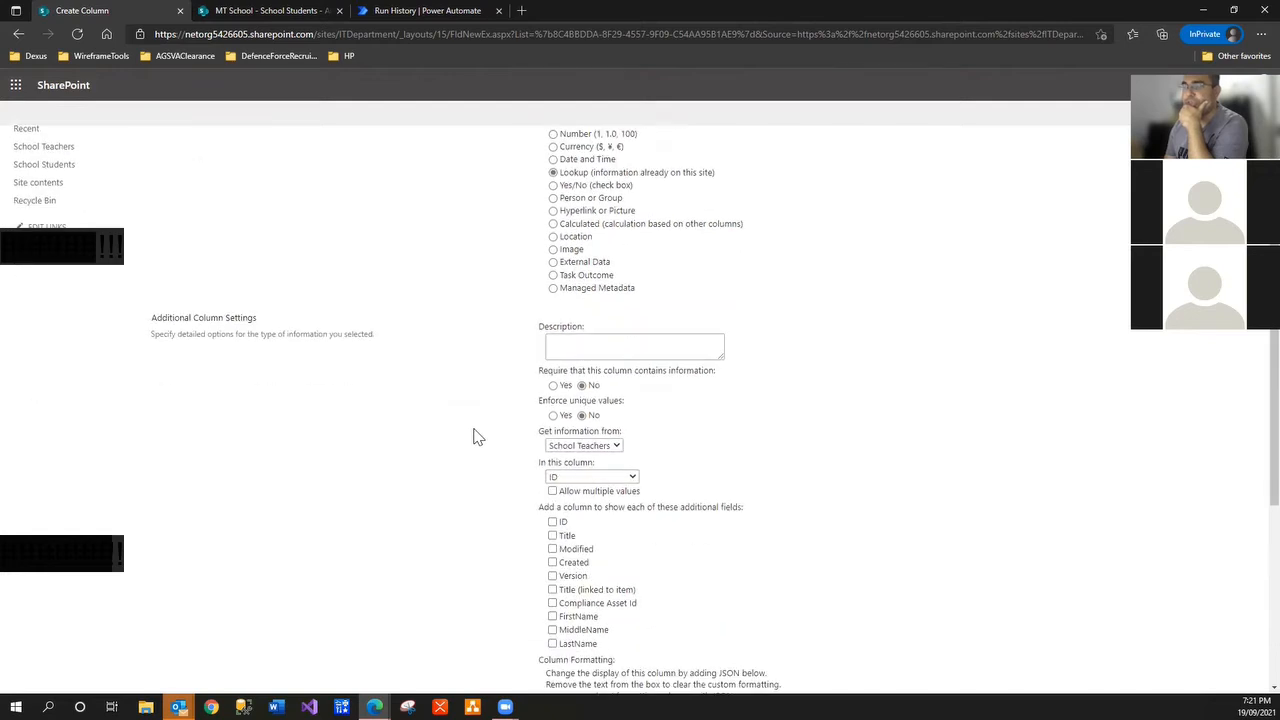
{"action": "scroll", "coordinate": [476, 437], "scroll_direction": "down", "scroll_amount": 1}
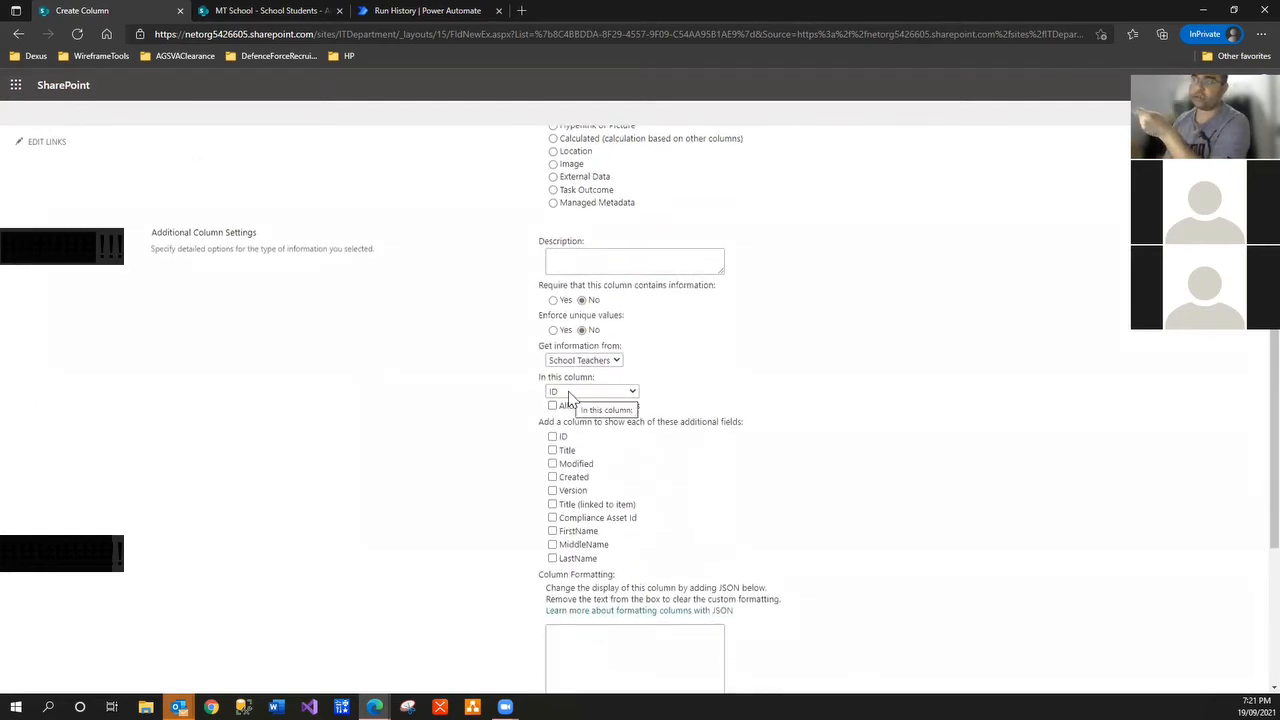
{"action": "left_click", "coordinate": [569, 393]}
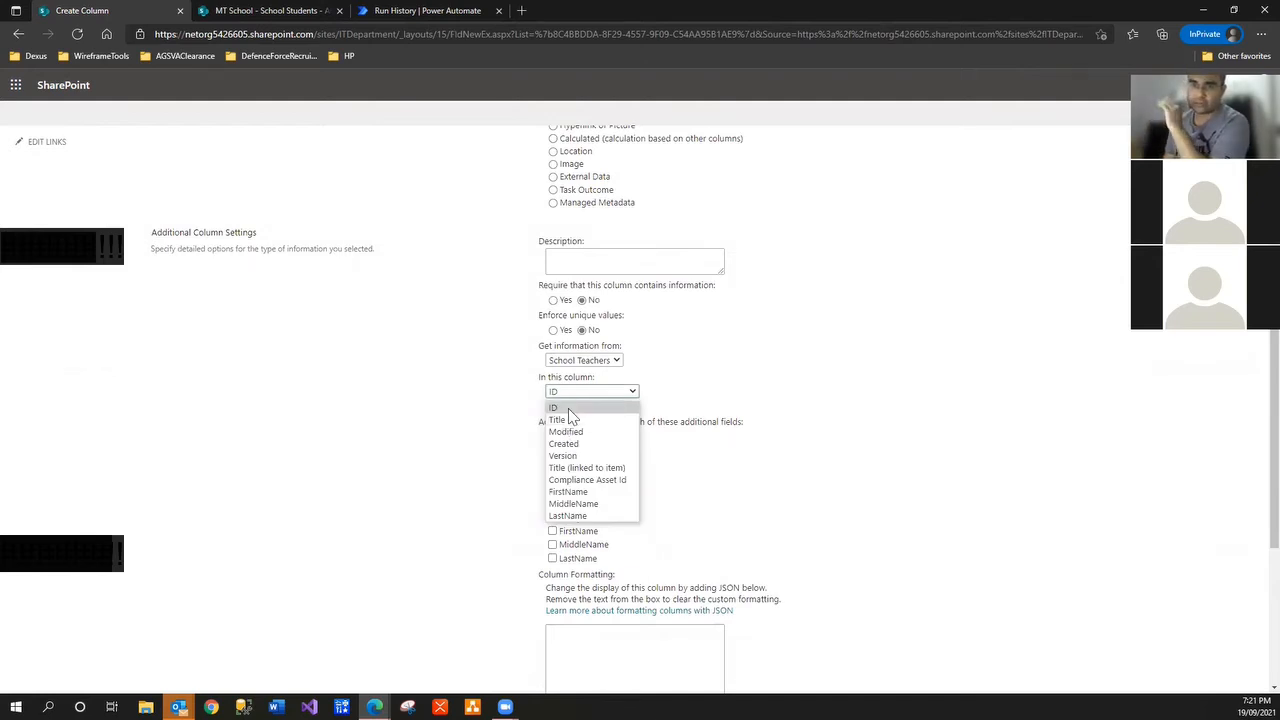
{"action": "left_click", "coordinate": [569, 409]}
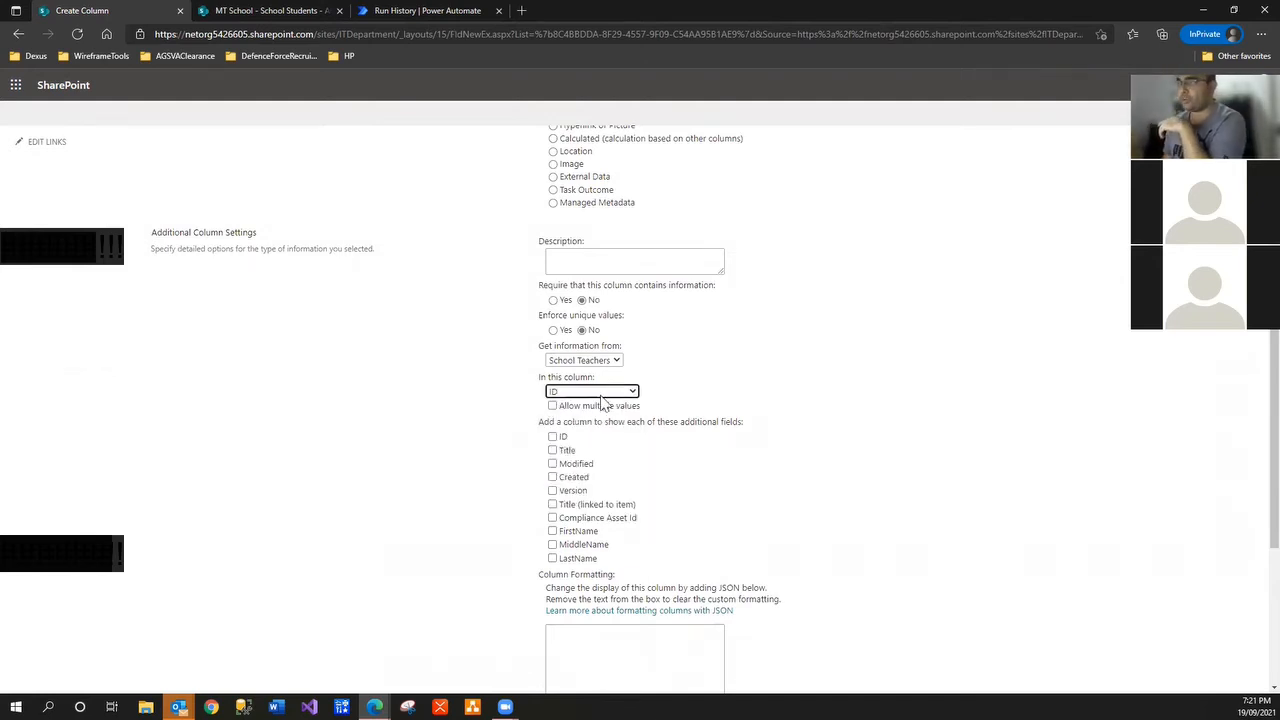
{"action": "scroll", "coordinate": [1218, 685], "scroll_direction": "down", "scroll_amount": 3}
{"action": "left_click", "coordinate": [1176, 632]}
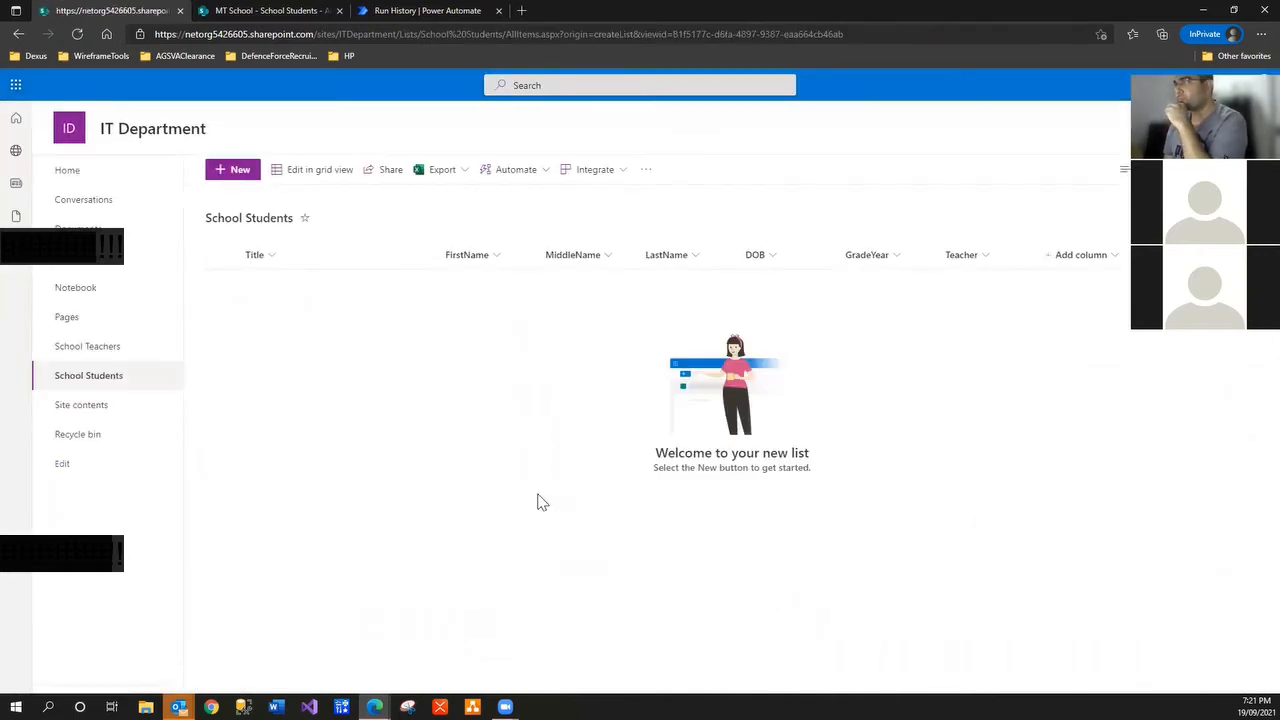
Add a Yes/No column named IsCurrentStudent
{"action": "left_click", "coordinate": [235, 12]}
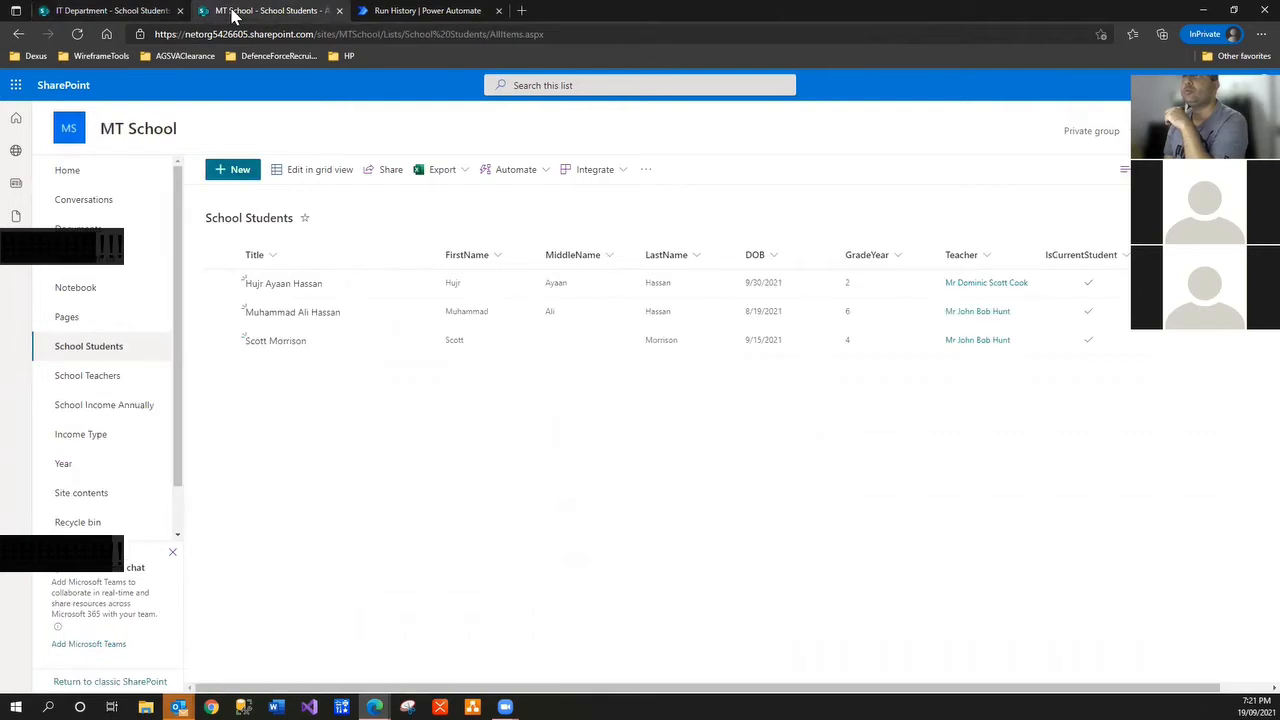
{"action": "left_click", "coordinate": [105, 10]}
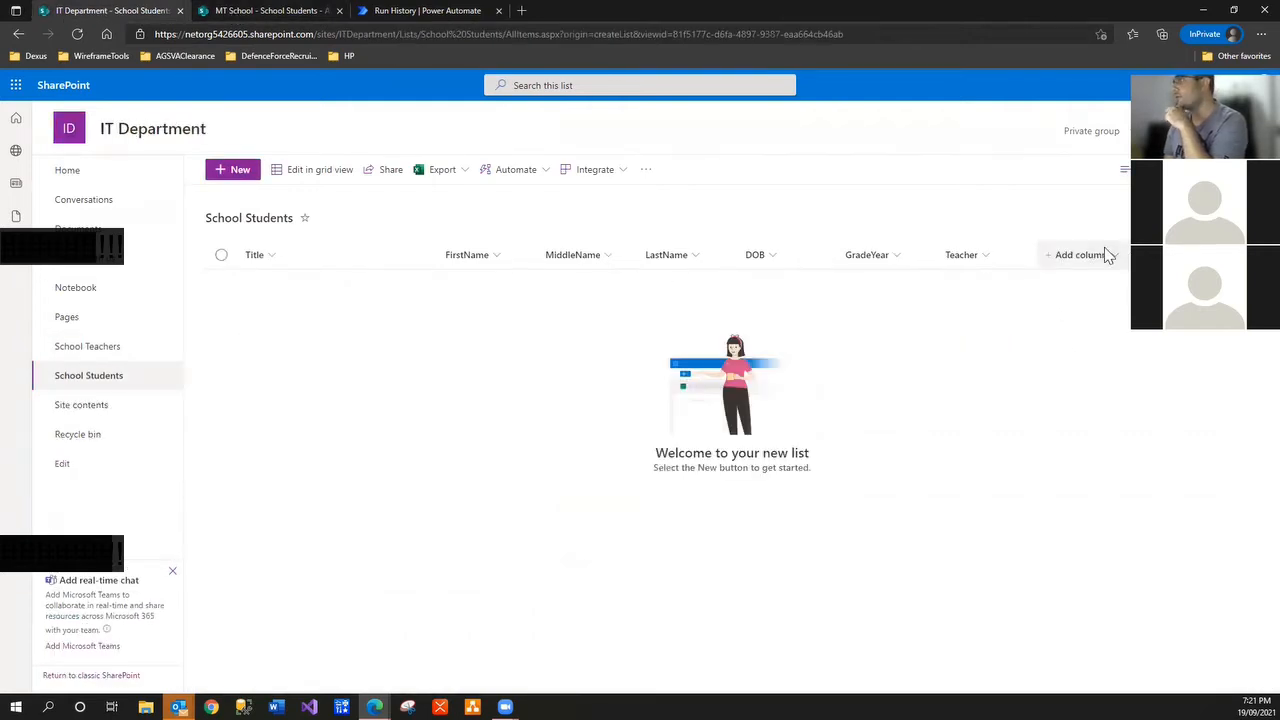
{"action": "left_click", "coordinate": [1103, 258]}
{"action": "left_click", "coordinate": [1078, 380]}
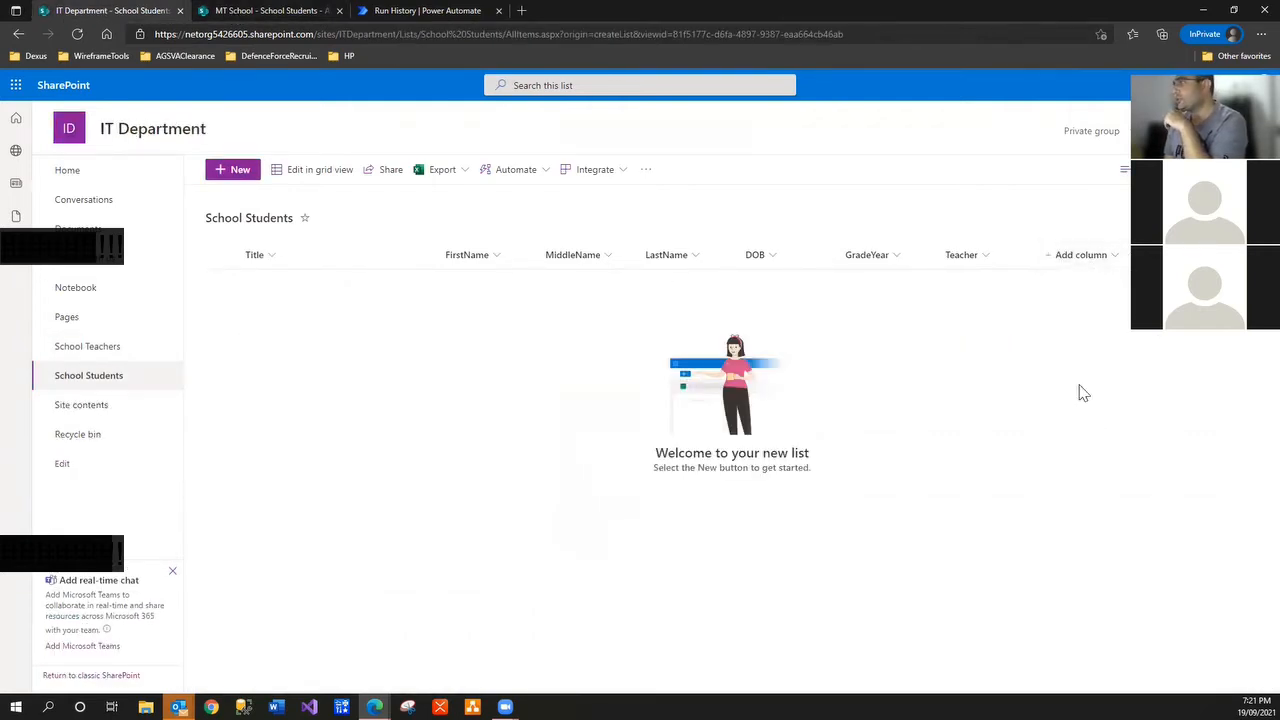
{"action": "type", "text": "IsCurrentStud"}
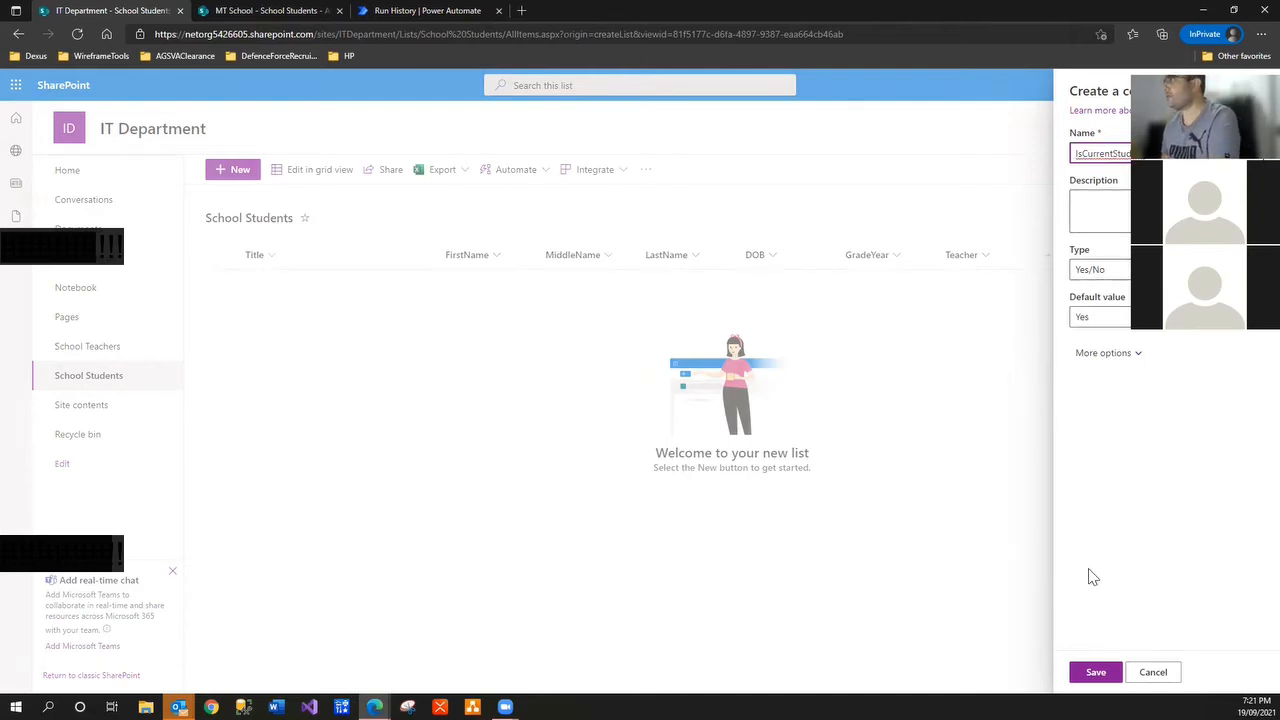
{"action": "left_click", "coordinate": [1096, 672]}
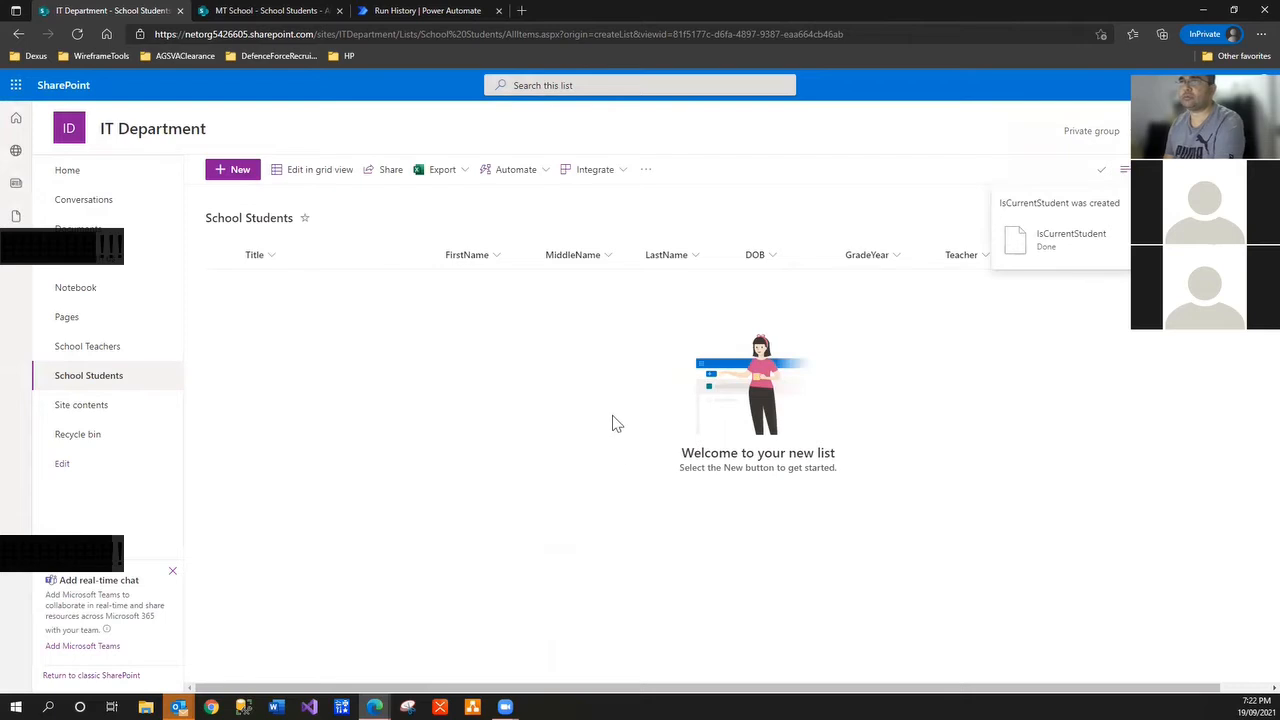
Reopen the School Students list via Site contents and start a new item
{"action": "left_click", "coordinate": [110, 408]}
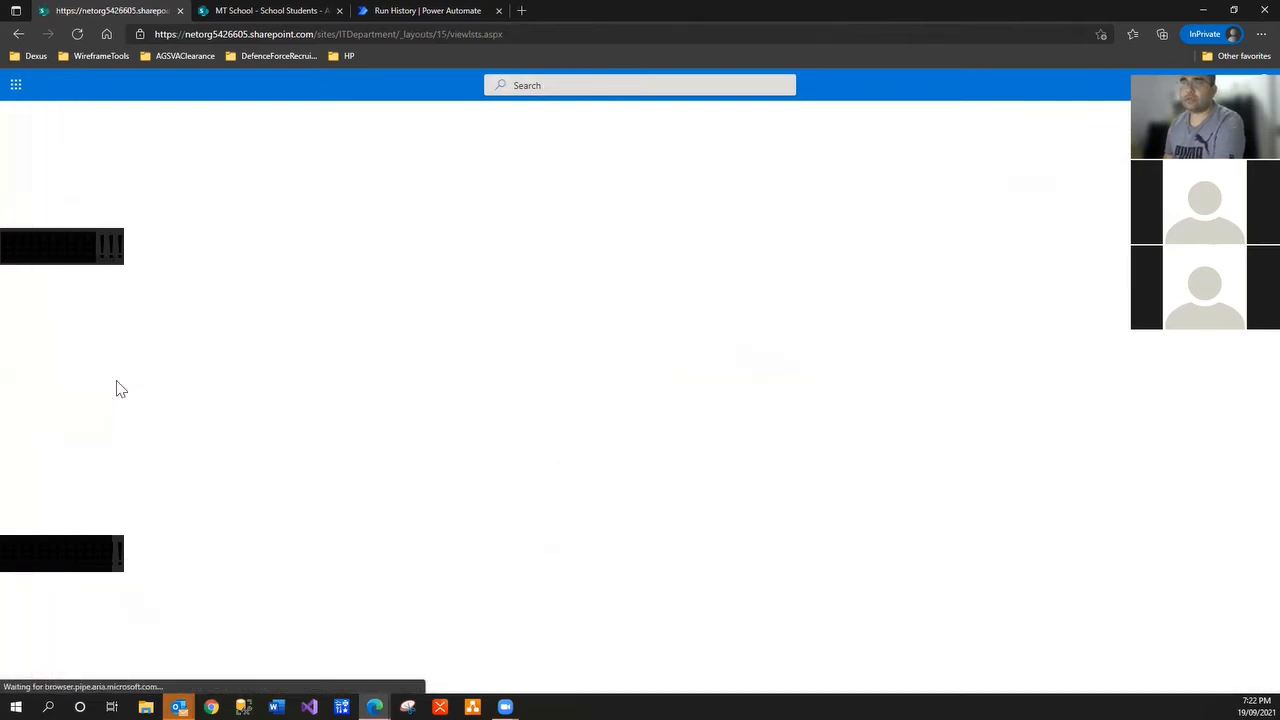
{"action": "left_click", "coordinate": [122, 352]}
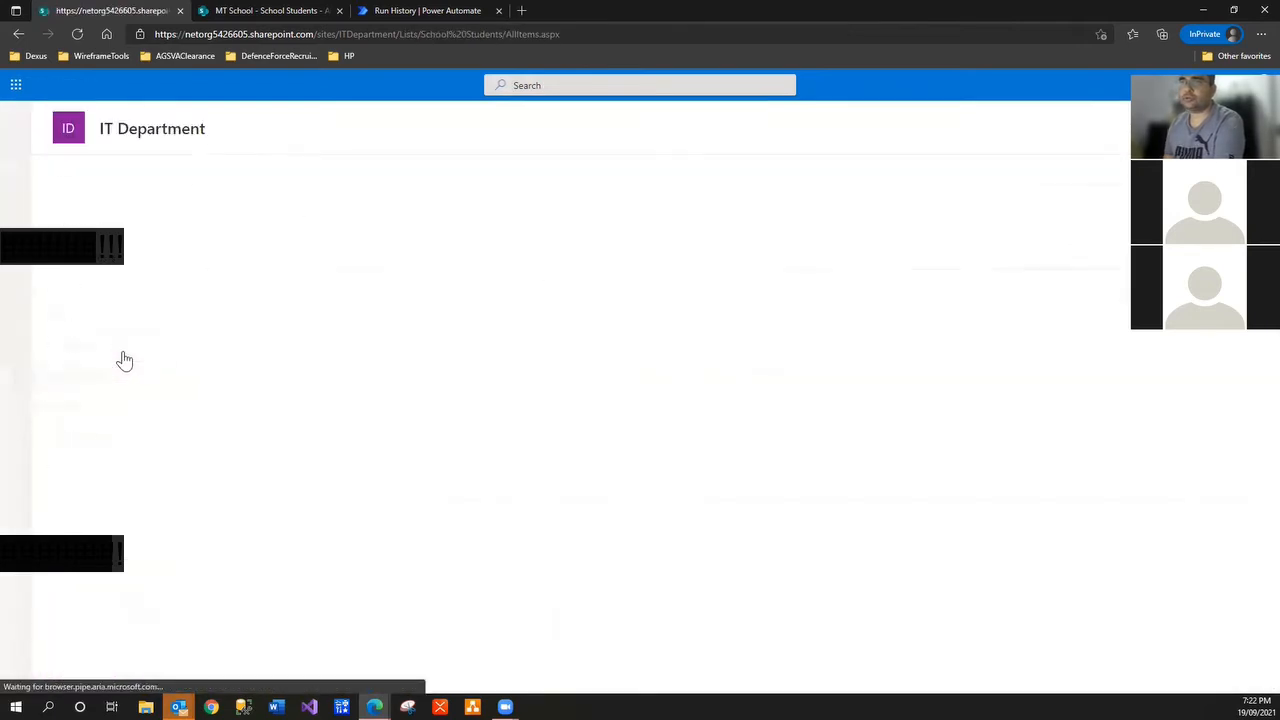
{"action": "left_click", "coordinate": [234, 177]}
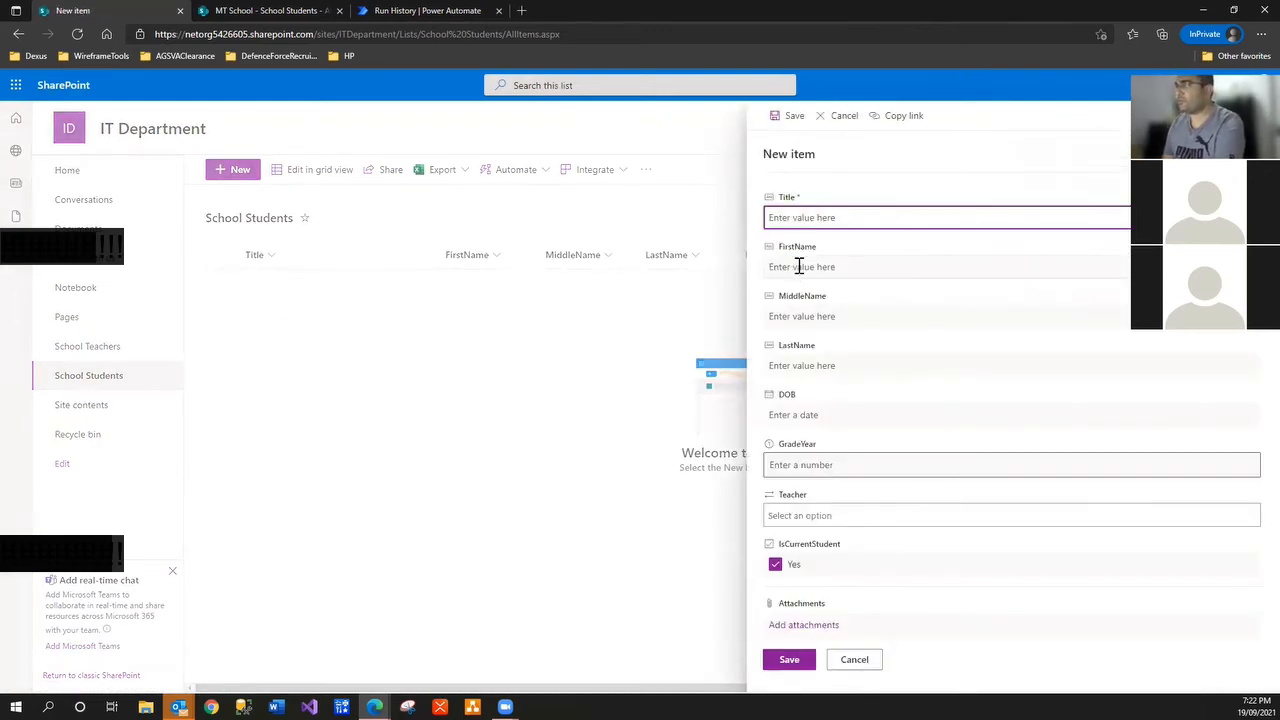
Enter the student's names: first Paul, middle Bill, last Keeting
{"action": "left_click", "coordinate": [799, 266]}
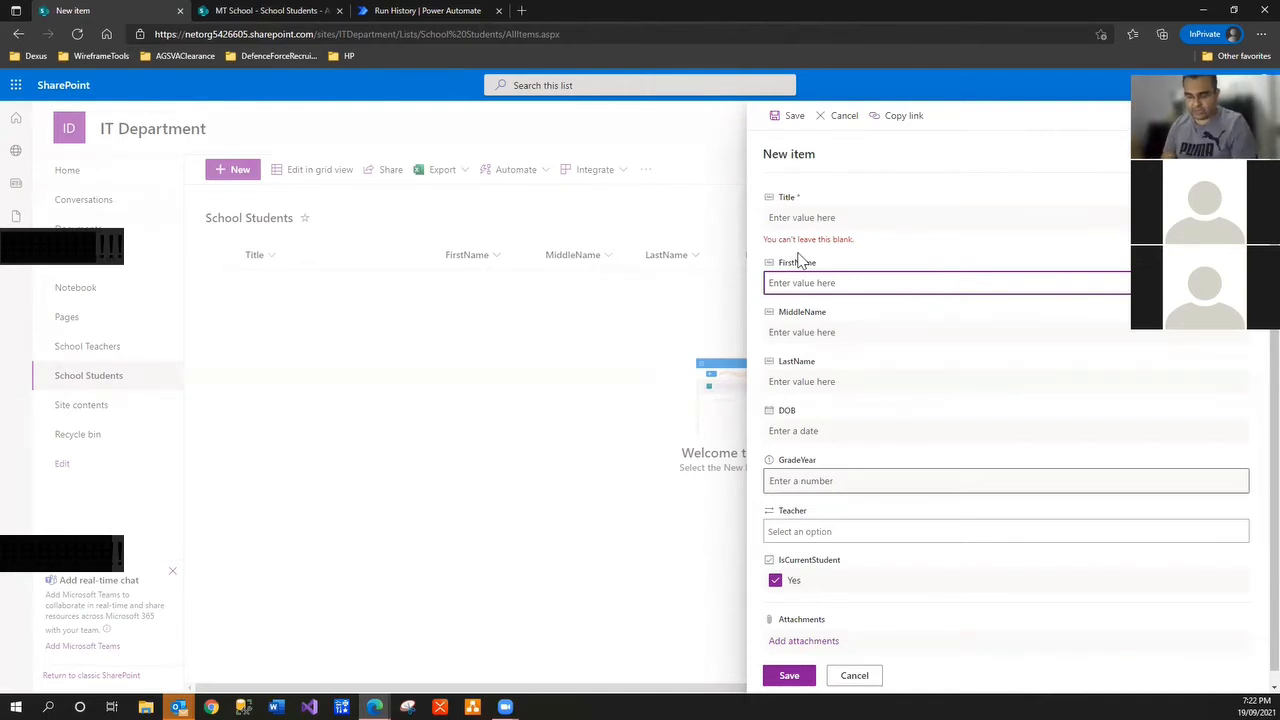
{"action": "type", "text": "Pa"}
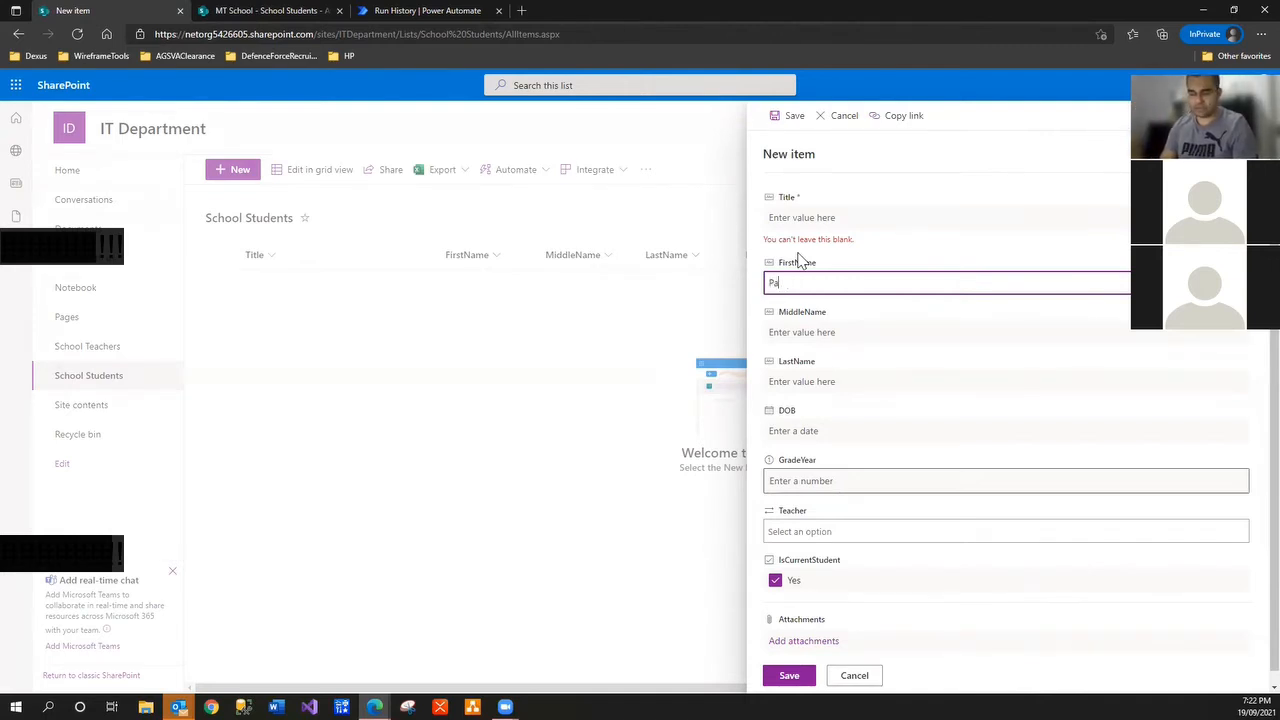
{"action": "type", "text": "ul"}
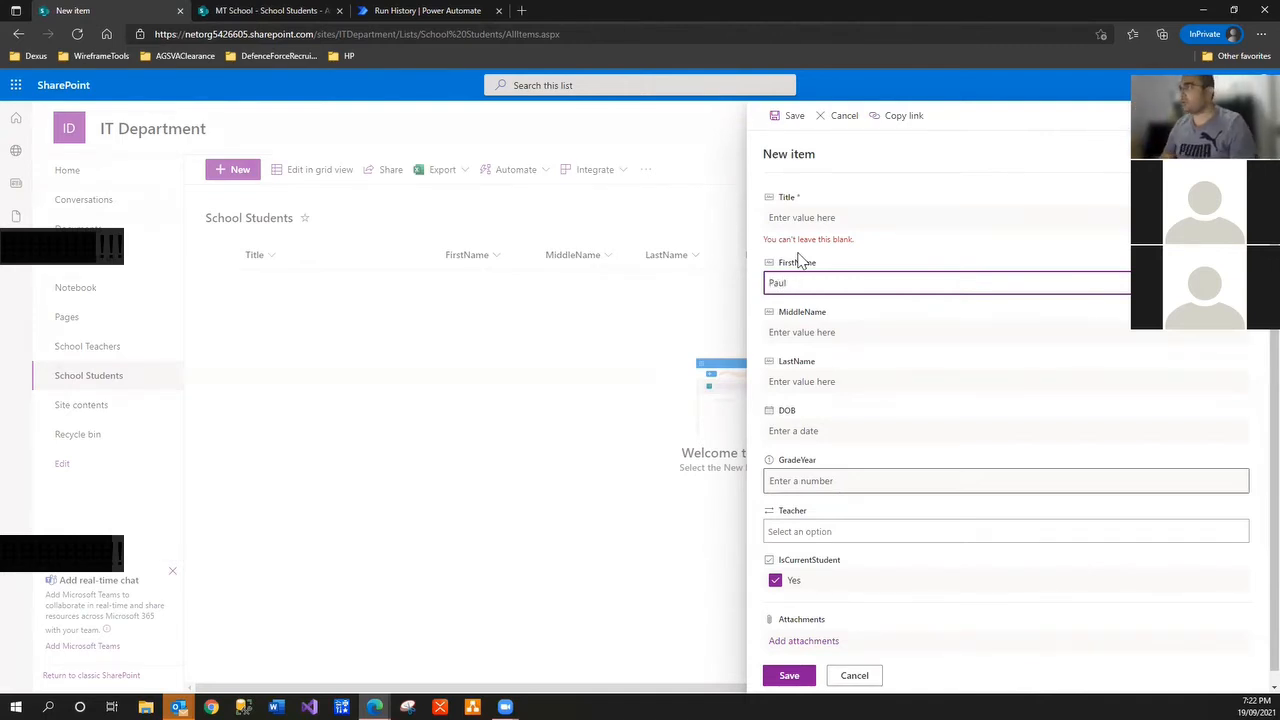
{"action": "left_click", "coordinate": [792, 334]}
{"action": "type", "text": "Keeting"}
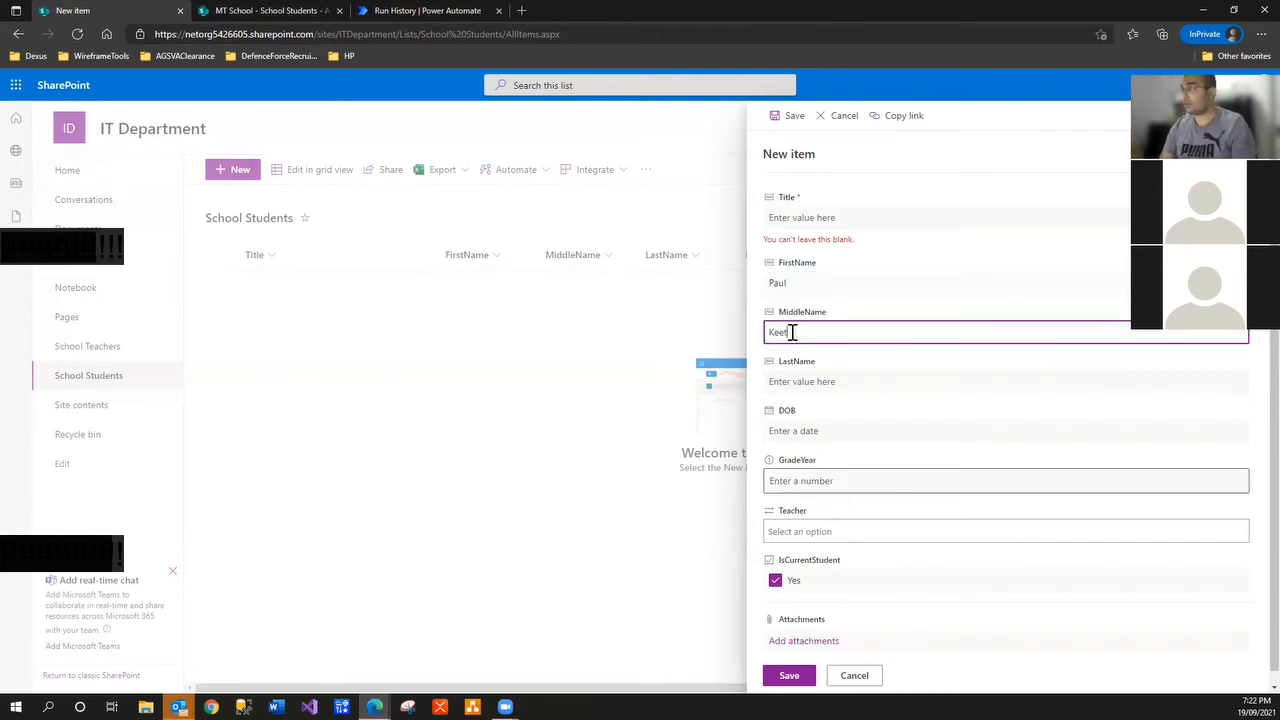
{"action": "key", "text": "BackSpace"}
{"action": "key", "text": "BackSpace"}
{"action": "key", "text": "BackSpace"}
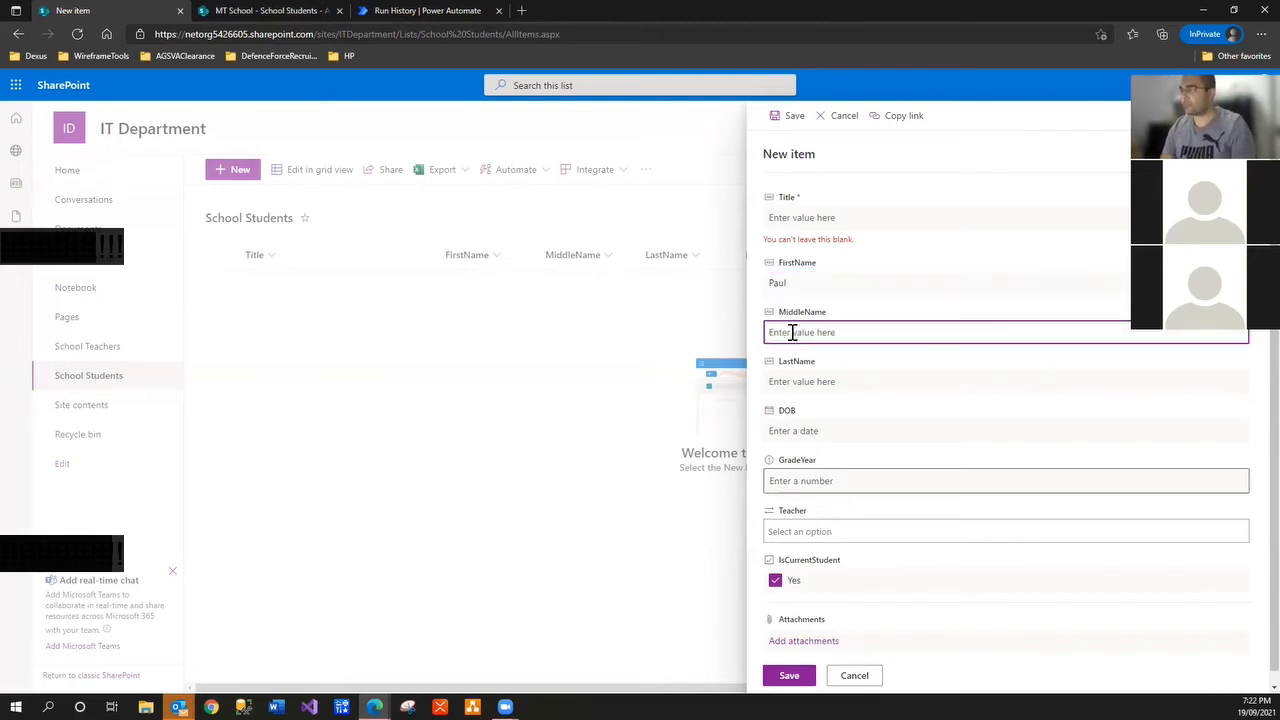
{"action": "type", "text": "Bill"}
{"action": "key", "text": "Tab"}
{"action": "type", "text": "Ke"}
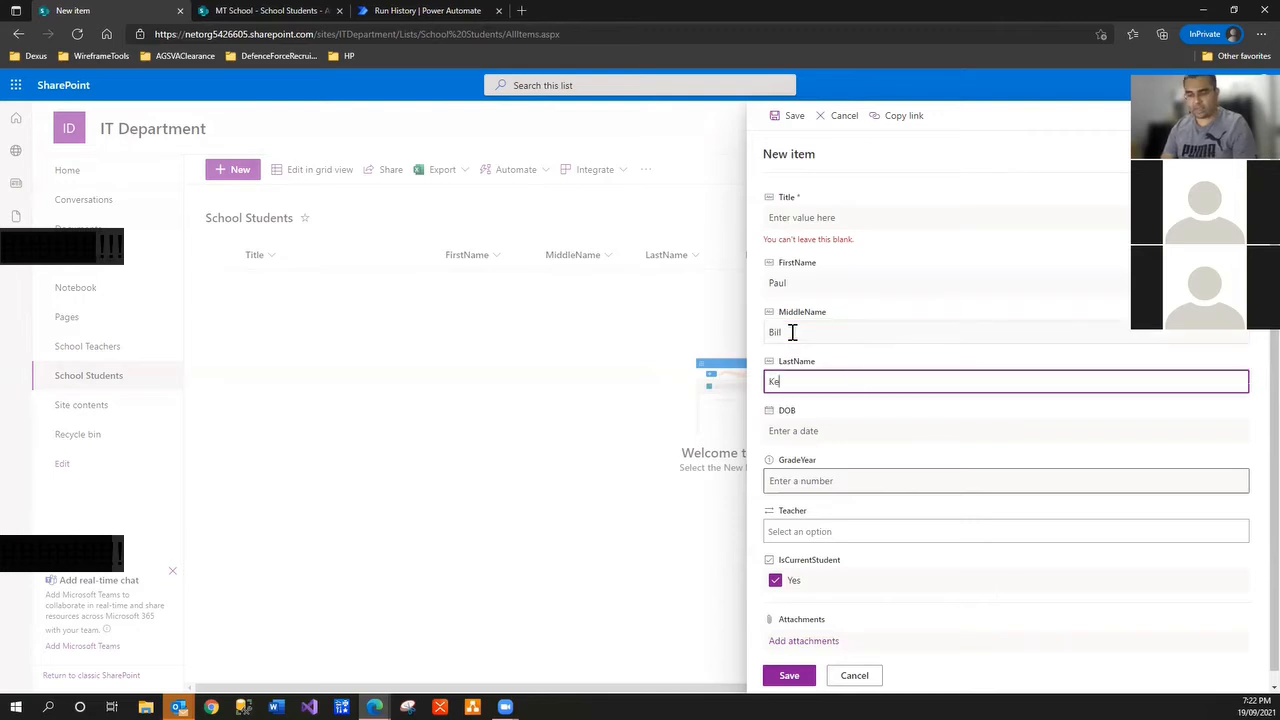
{"action": "type", "text": "eting"}
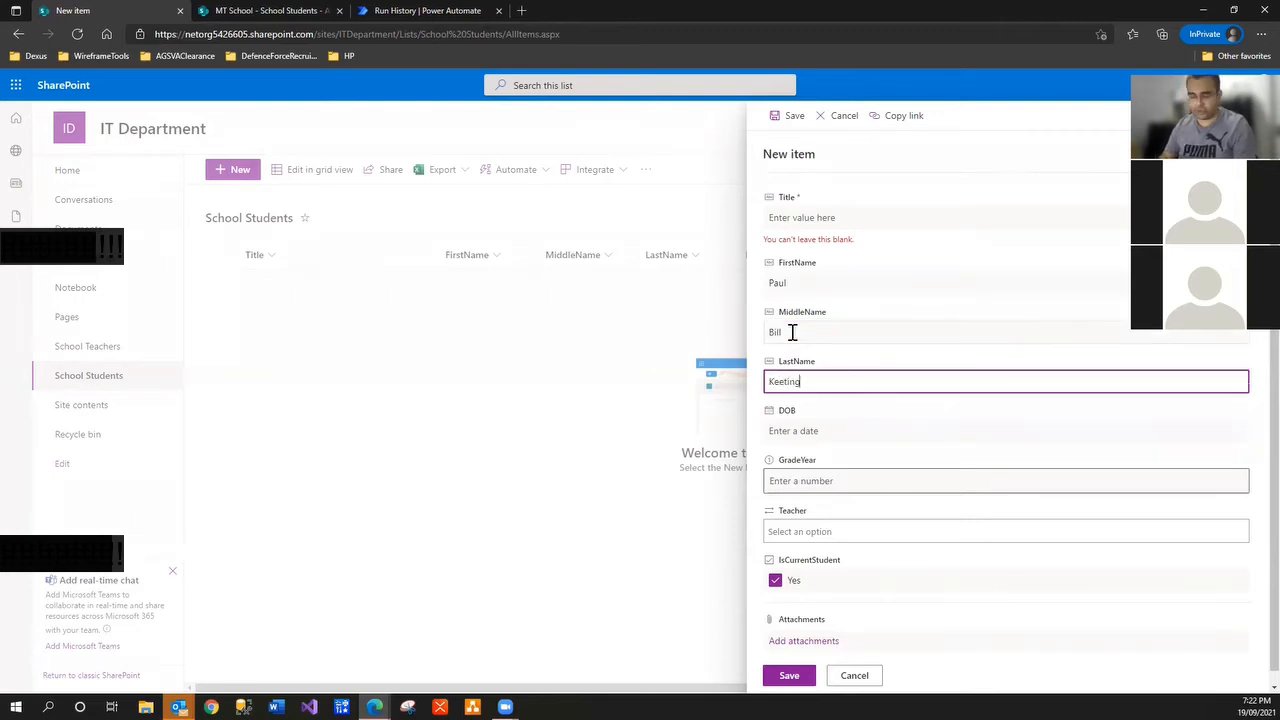
{"action": "type", "text": "abc1"}
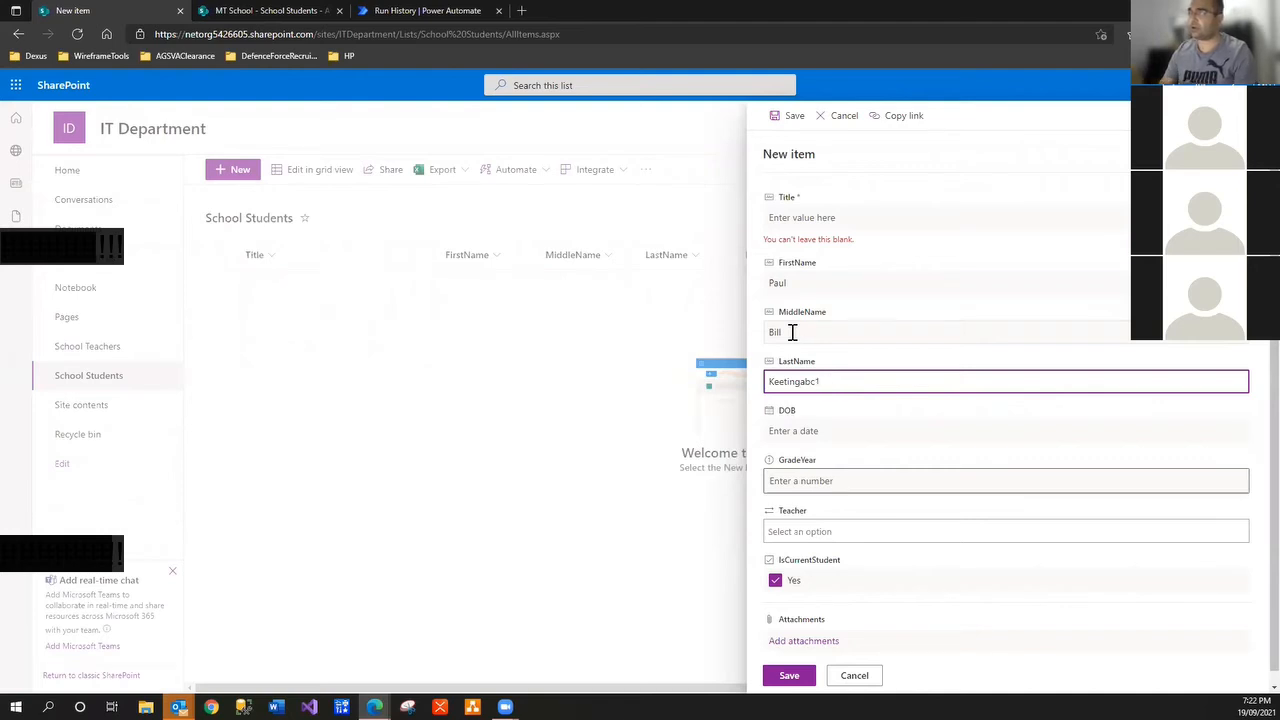
{"action": "key", "text": "BackSpace"}
{"action": "key", "text": "BackSpace"}
{"action": "key", "text": "BackSpace"}
{"action": "key", "text": "BackSpace"}
Enter invalid text 'abc' as the date of birth and attempt to save
{"action": "left_click", "coordinate": [796, 431]}
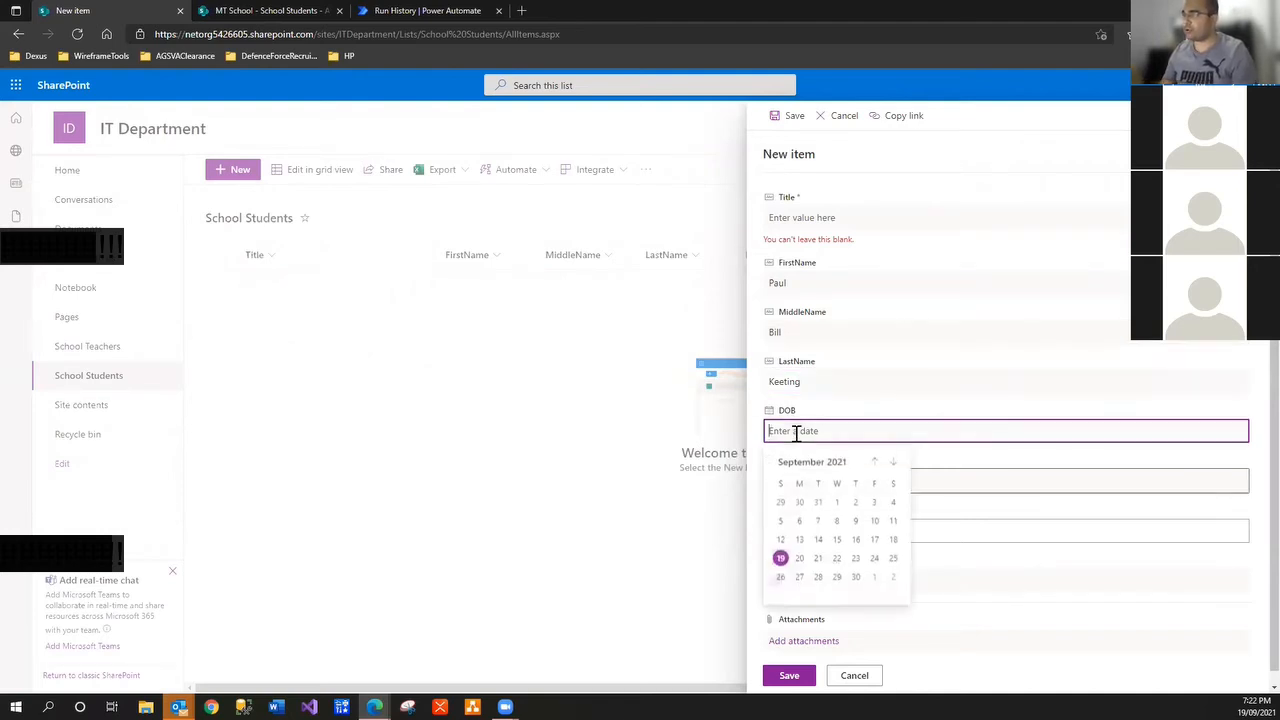
{"action": "type", "text": "abc"}
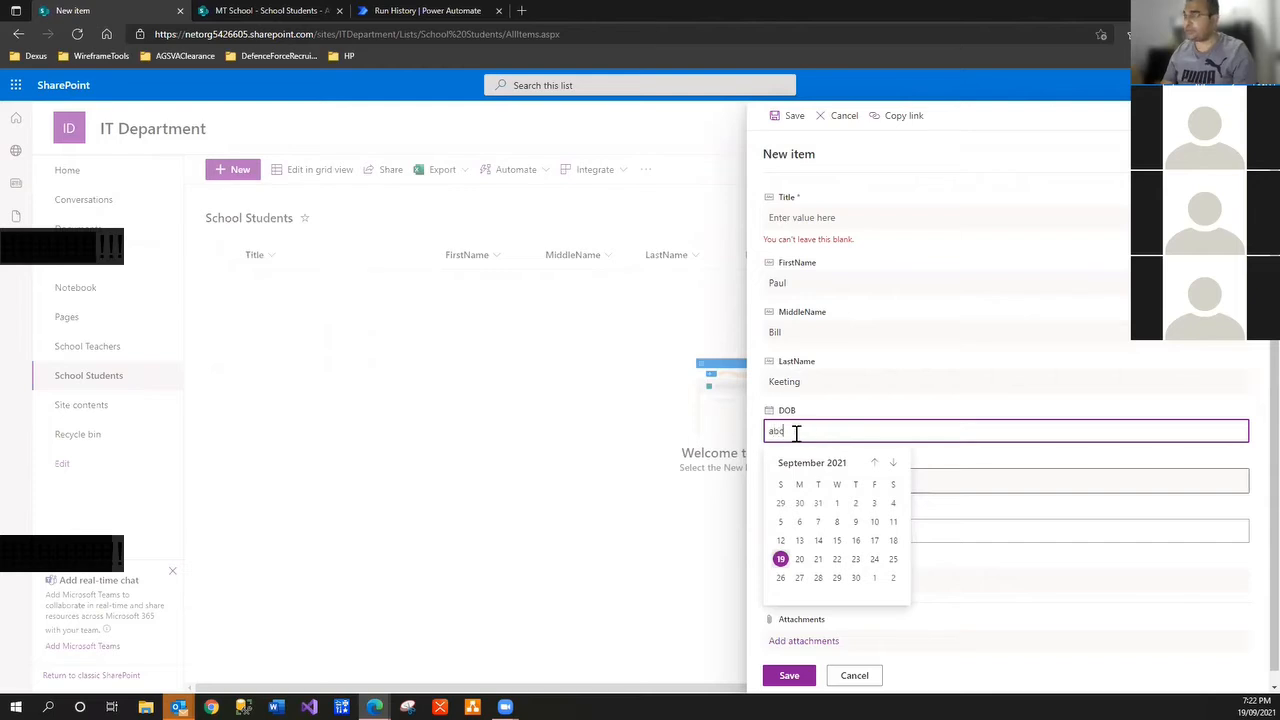
{"action": "left_click", "coordinate": [1020, 648]}
{"action": "left_click", "coordinate": [790, 678]}
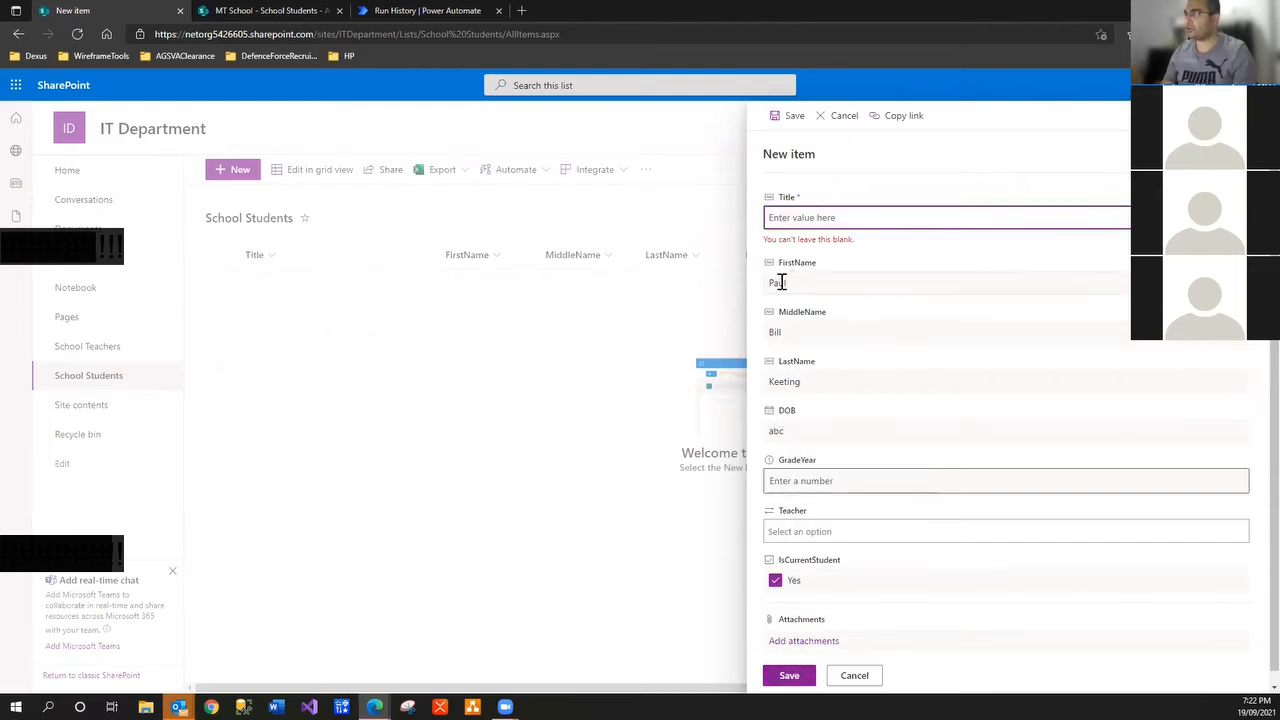
Copy the first name Paul into Title and try saving again, hitting the date error
{"action": "double_click", "coordinate": [781, 283]}
{"action": "key", "text": "ctrl+c"}
{"action": "left_click", "coordinate": [800, 216]}
{"action": "key", "text": "ctrl+v"}
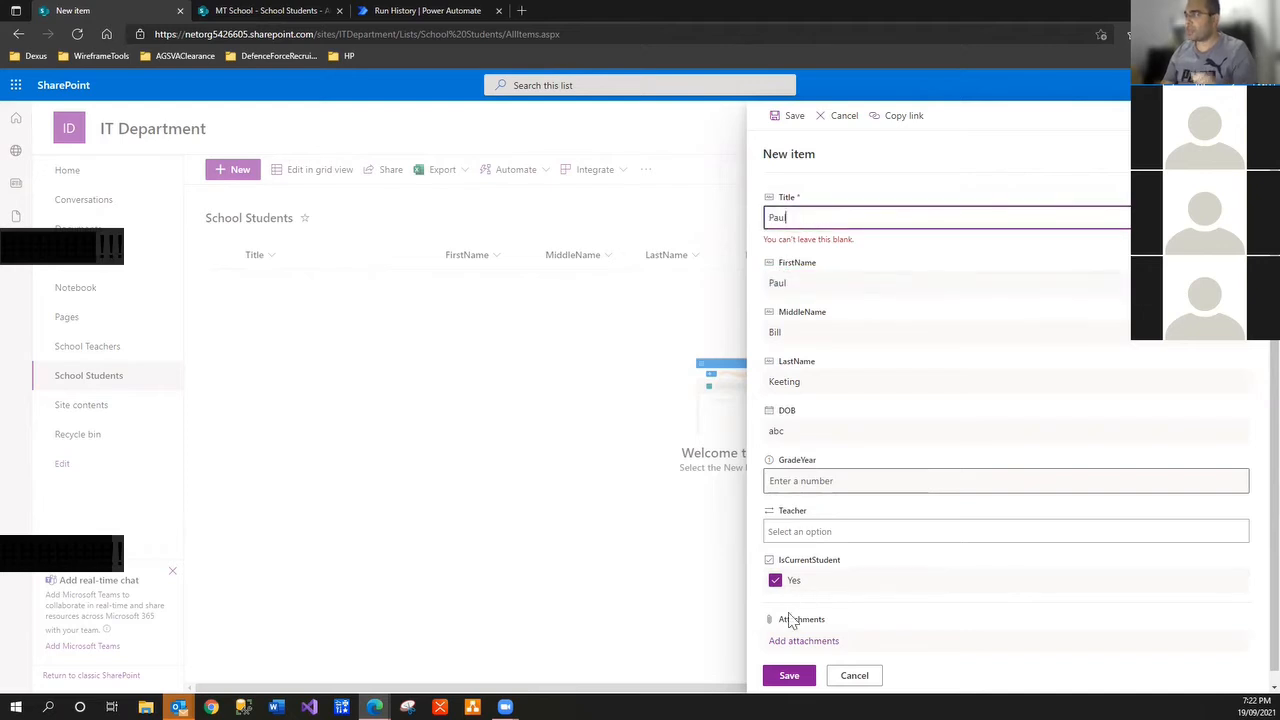
{"action": "left_click", "coordinate": [806, 664]}
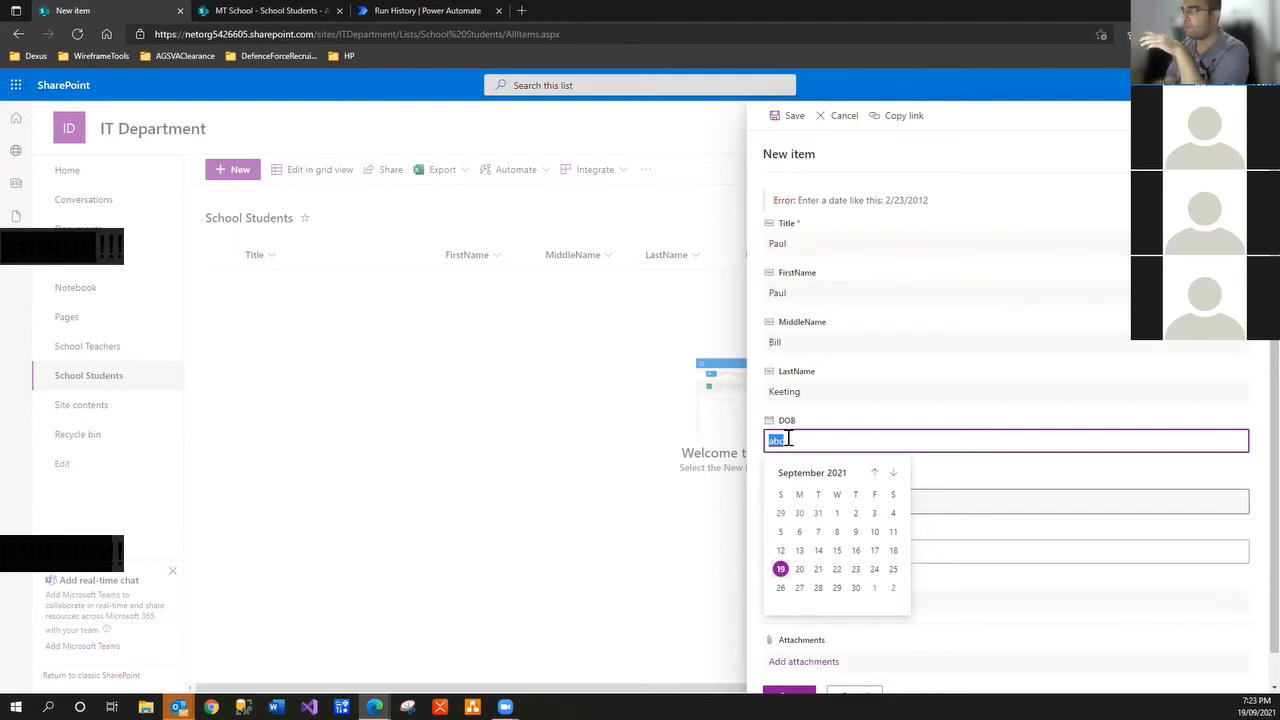
Set the test student's DOB to 9/8/2021 and correct the rejected non-numeric GradeYear to 2
{"action": "left_click", "coordinate": [837, 532]}
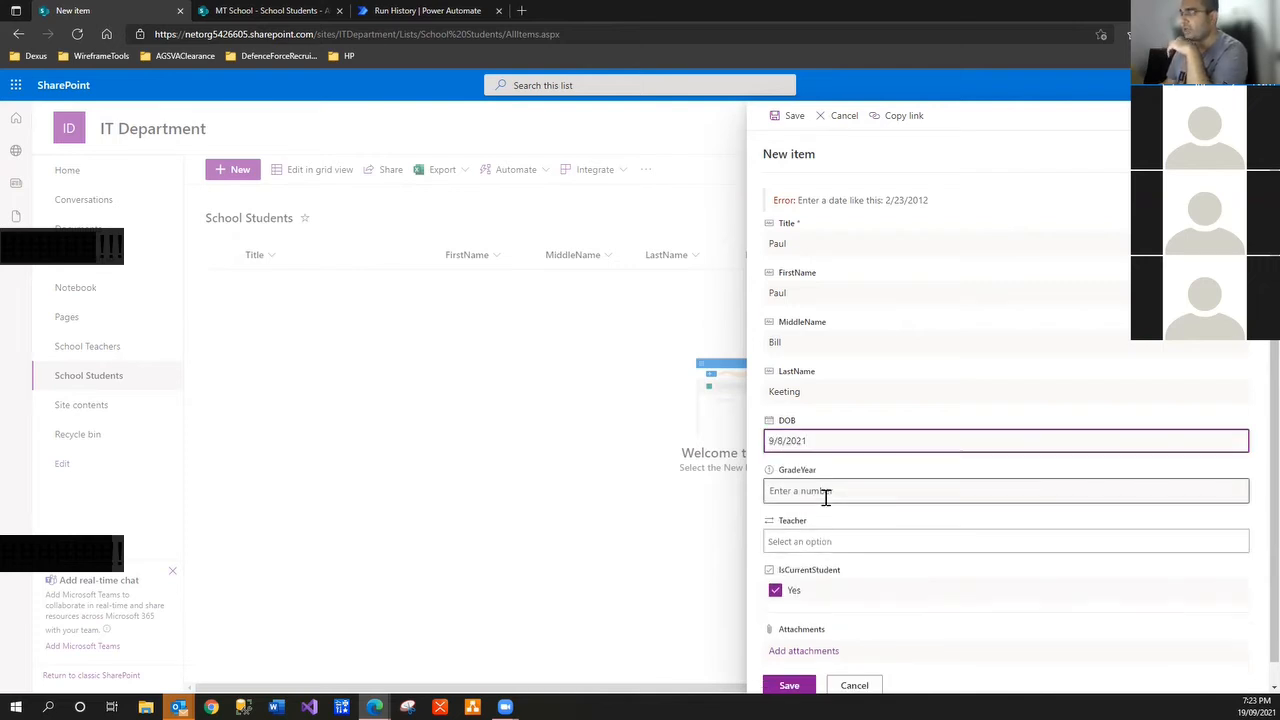
{"action": "left_click", "coordinate": [826, 497]}
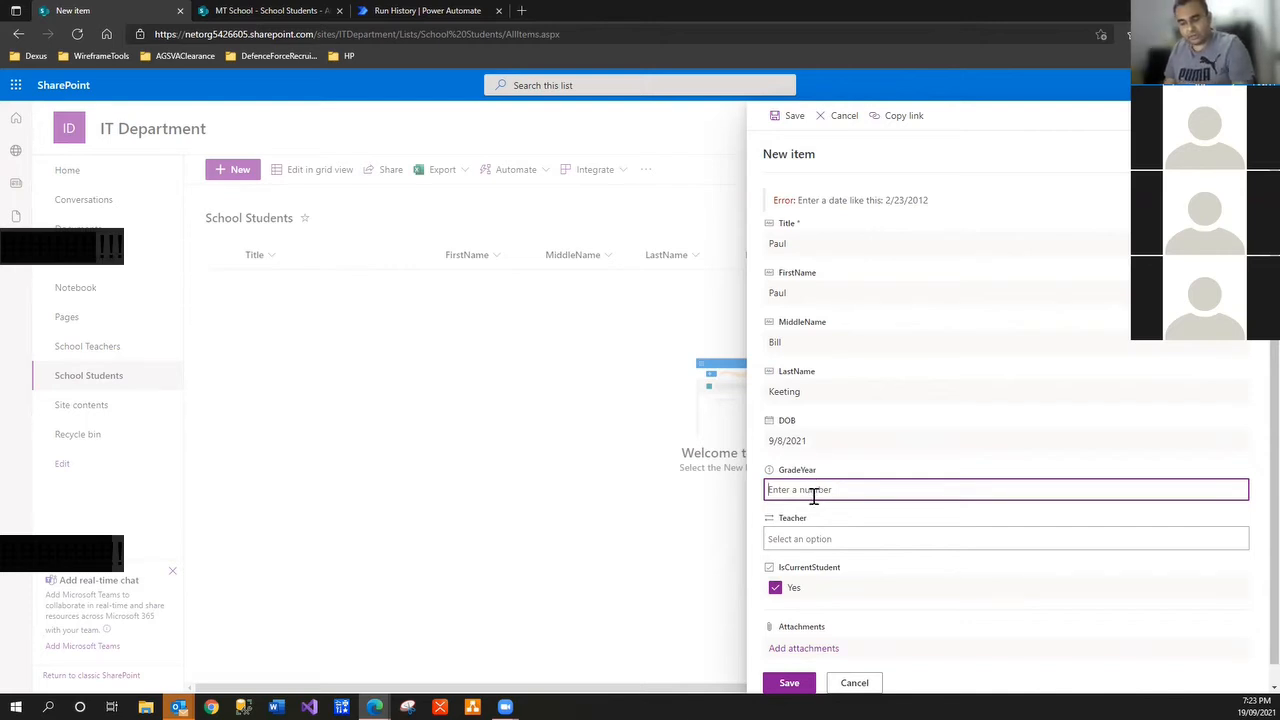
{"action": "type", "text": "ghc"}
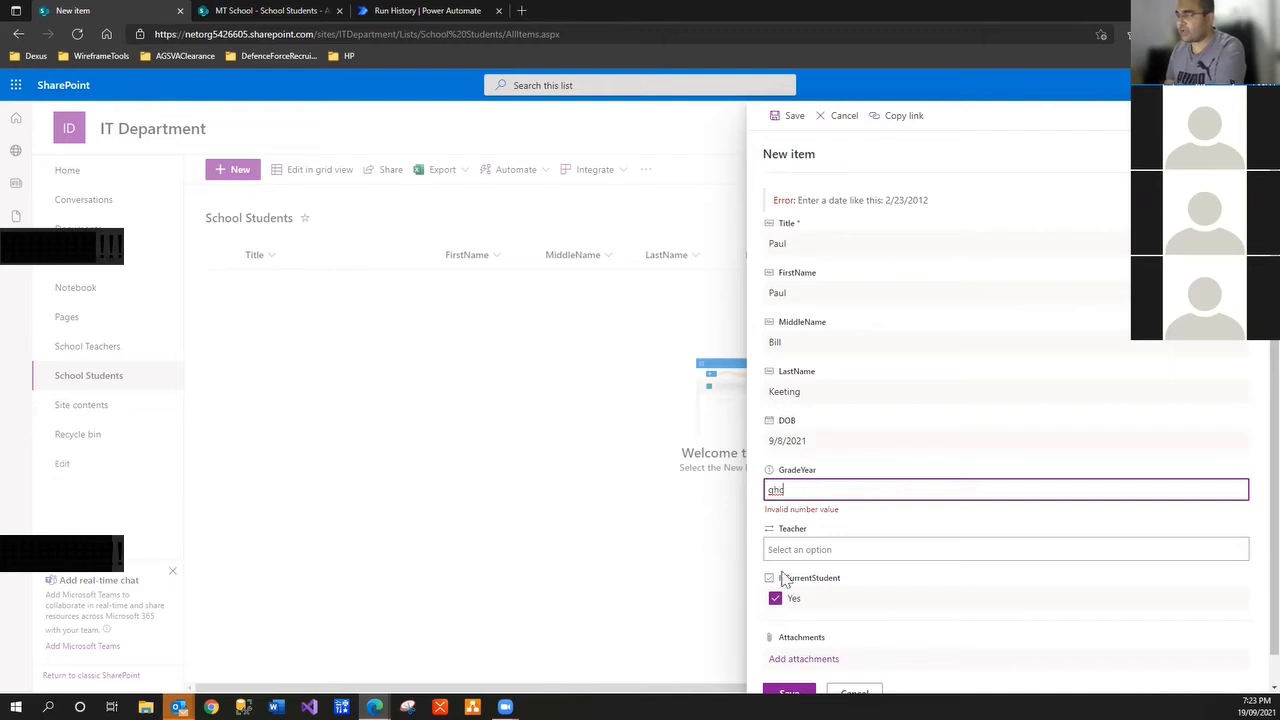
{"action": "scroll", "coordinate": [785, 580], "scroll_direction": "down", "scroll_amount": 1}
{"action": "left_click", "coordinate": [795, 665]}
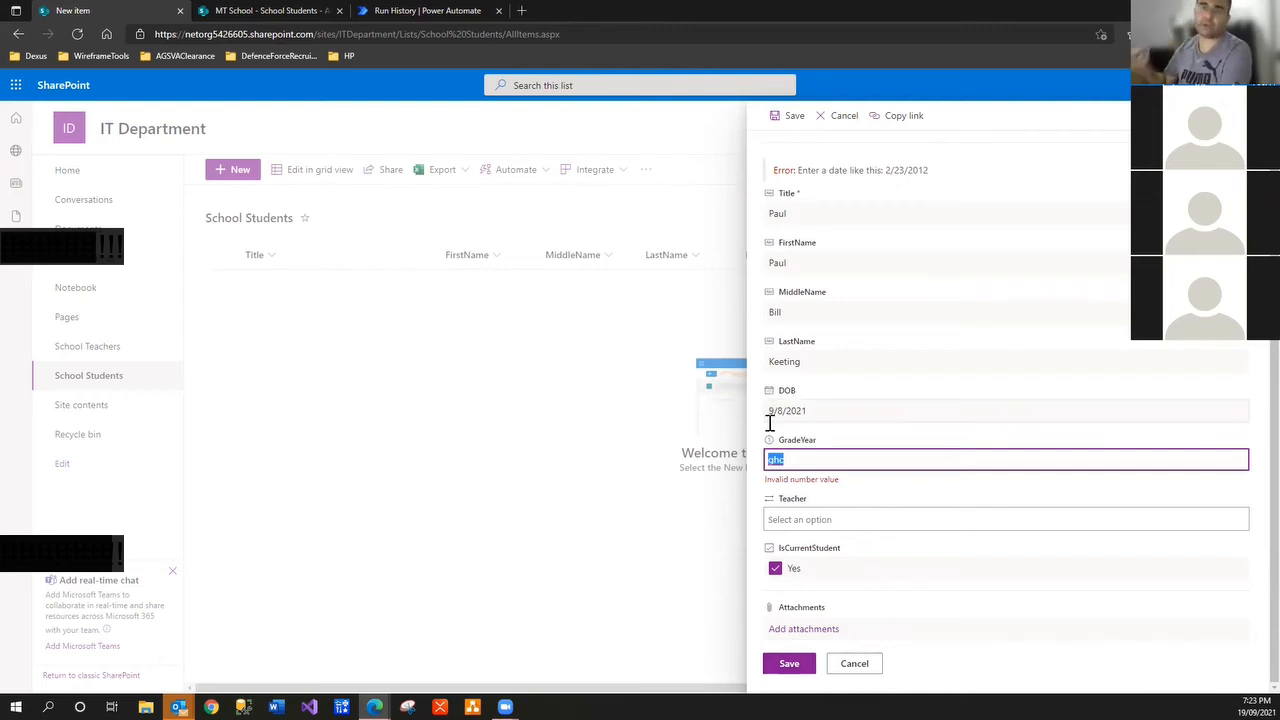
{"action": "left_click_drag", "start_coordinate": [807, 462], "coordinate": [685, 490]}
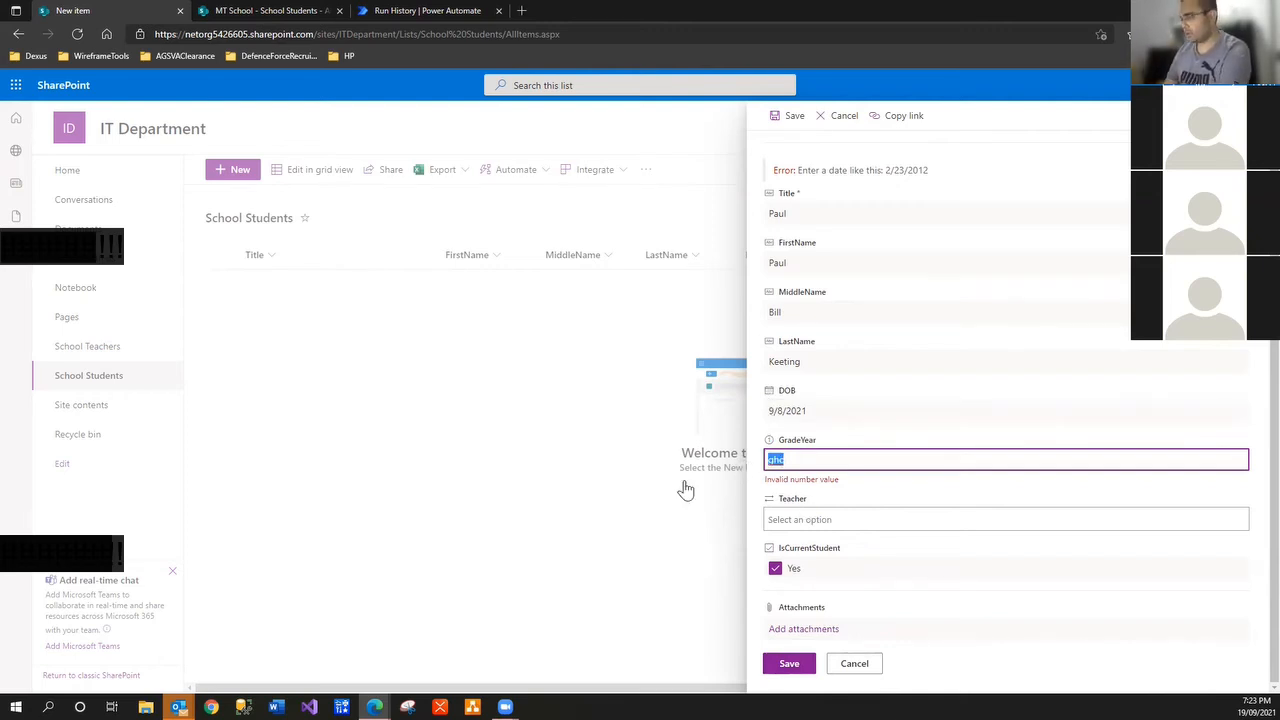
{"action": "type", "text": "2"}
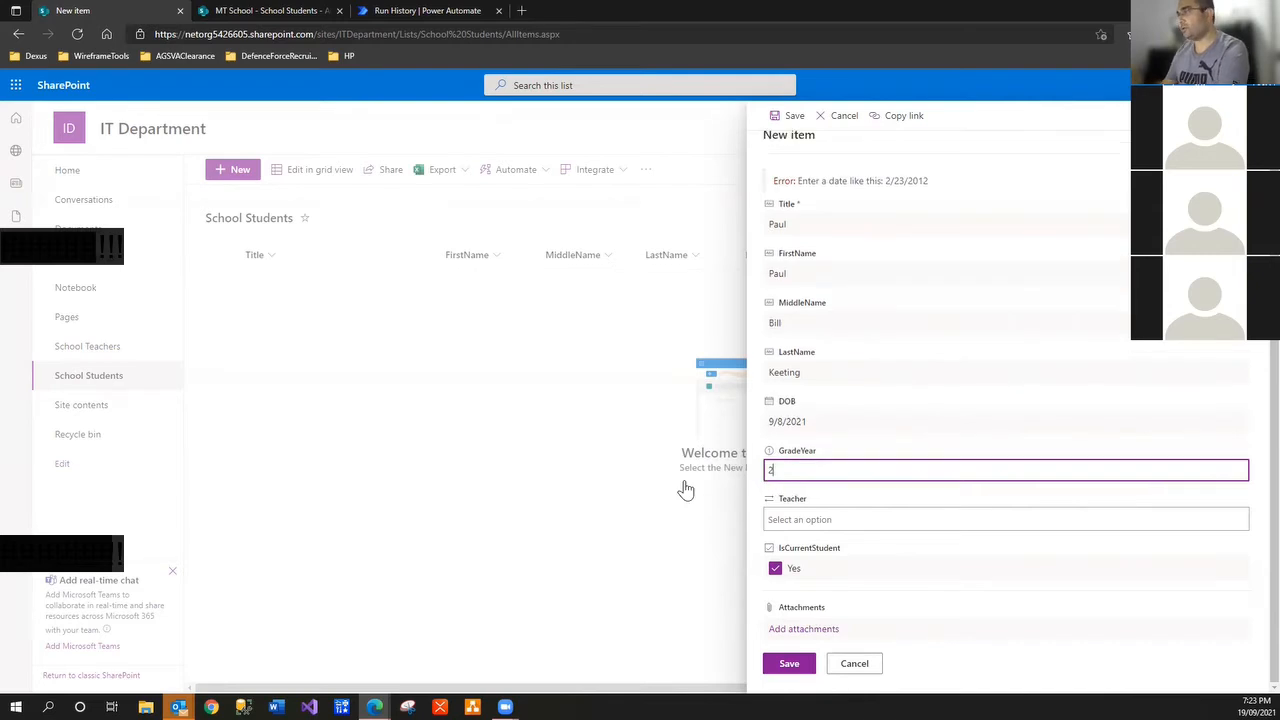
Check the Teacher dropdown, which lists only ID numbers, and cancel the new item
{"action": "left_click", "coordinate": [796, 520]}
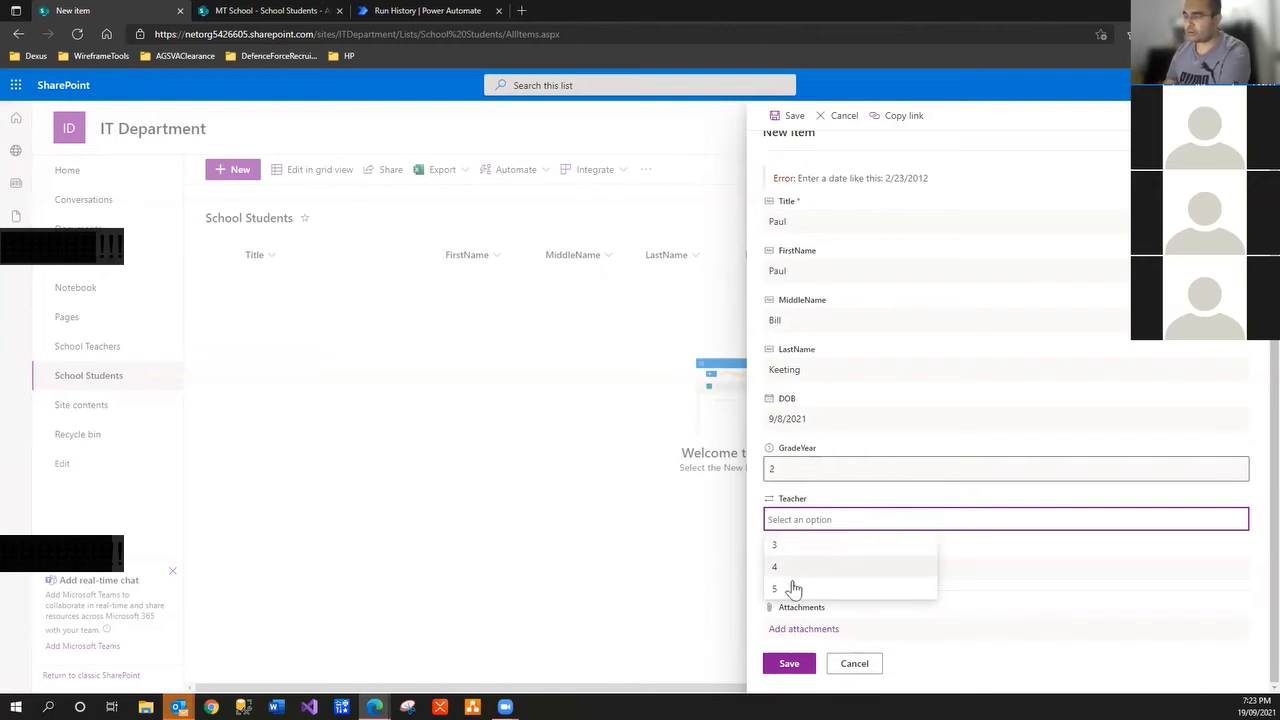
{"action": "left_click", "coordinate": [855, 664]}
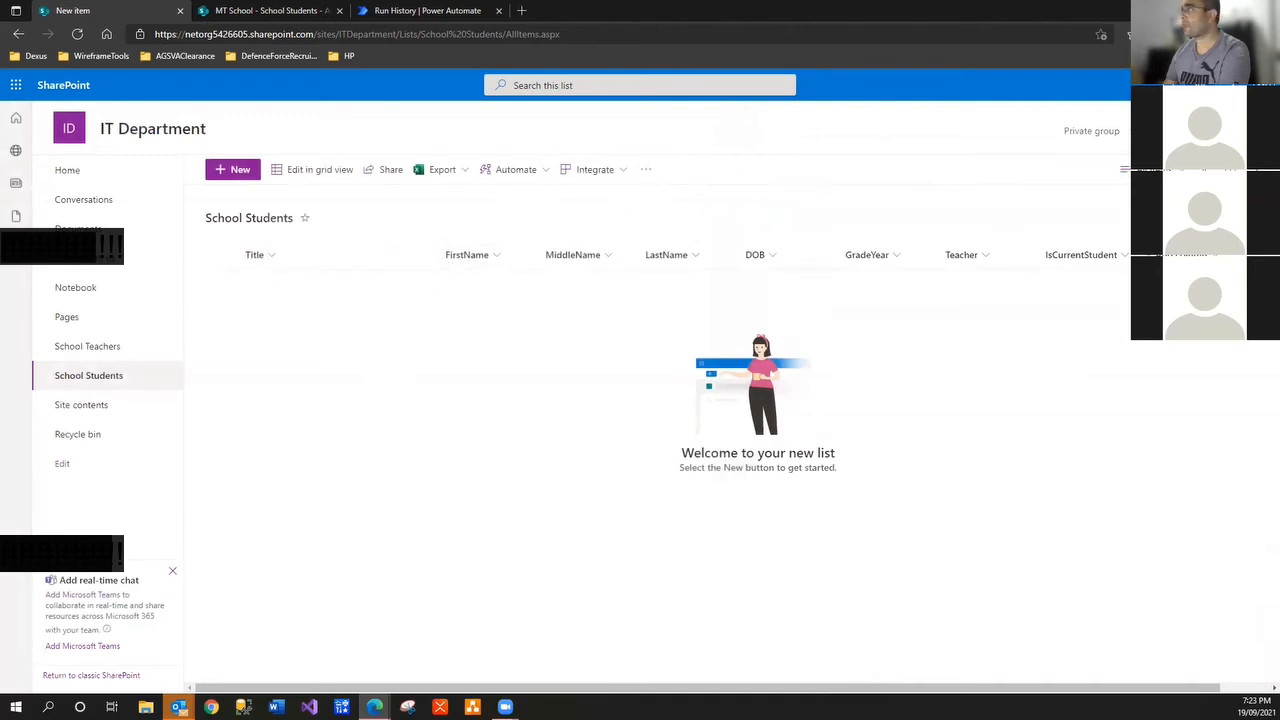
{"action": "left_click", "coordinate": [1195, 85]}
Open the Teacher column's settings from the School Students list settings
{"action": "left_click", "coordinate": [1100, 223]}
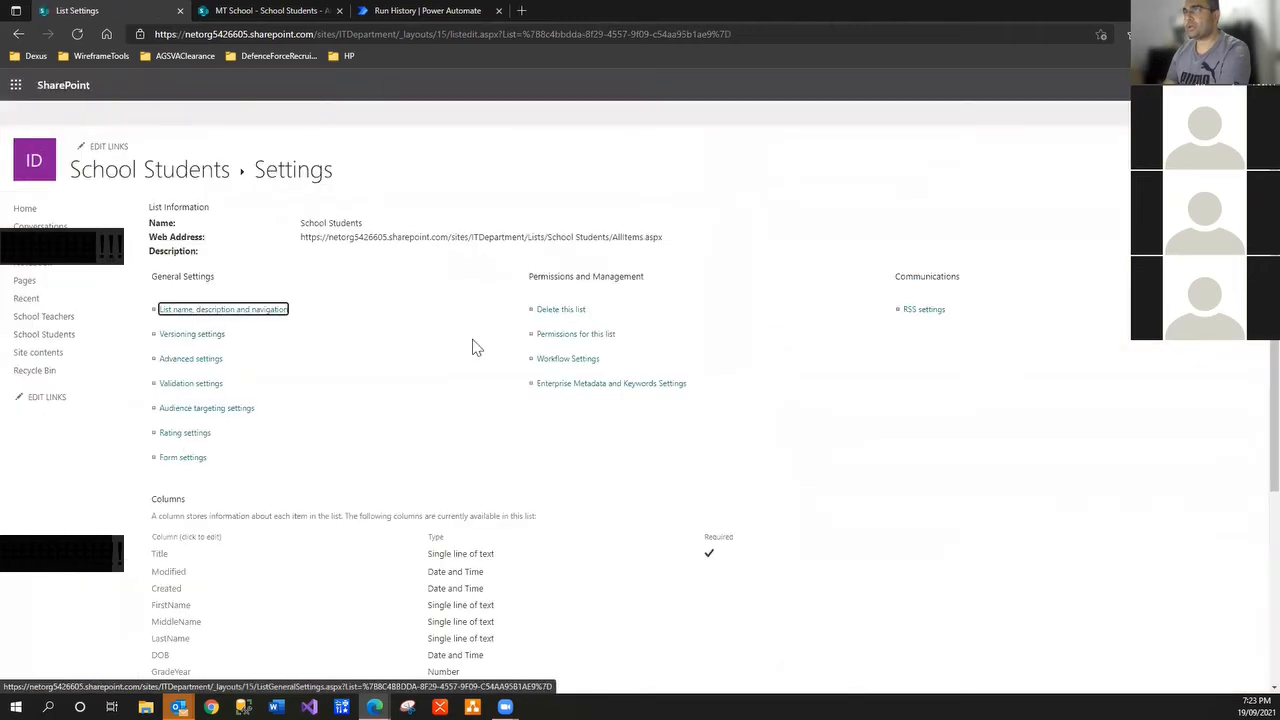
{"action": "scroll", "coordinate": [286, 457], "scroll_direction": "down", "scroll_amount": 5}
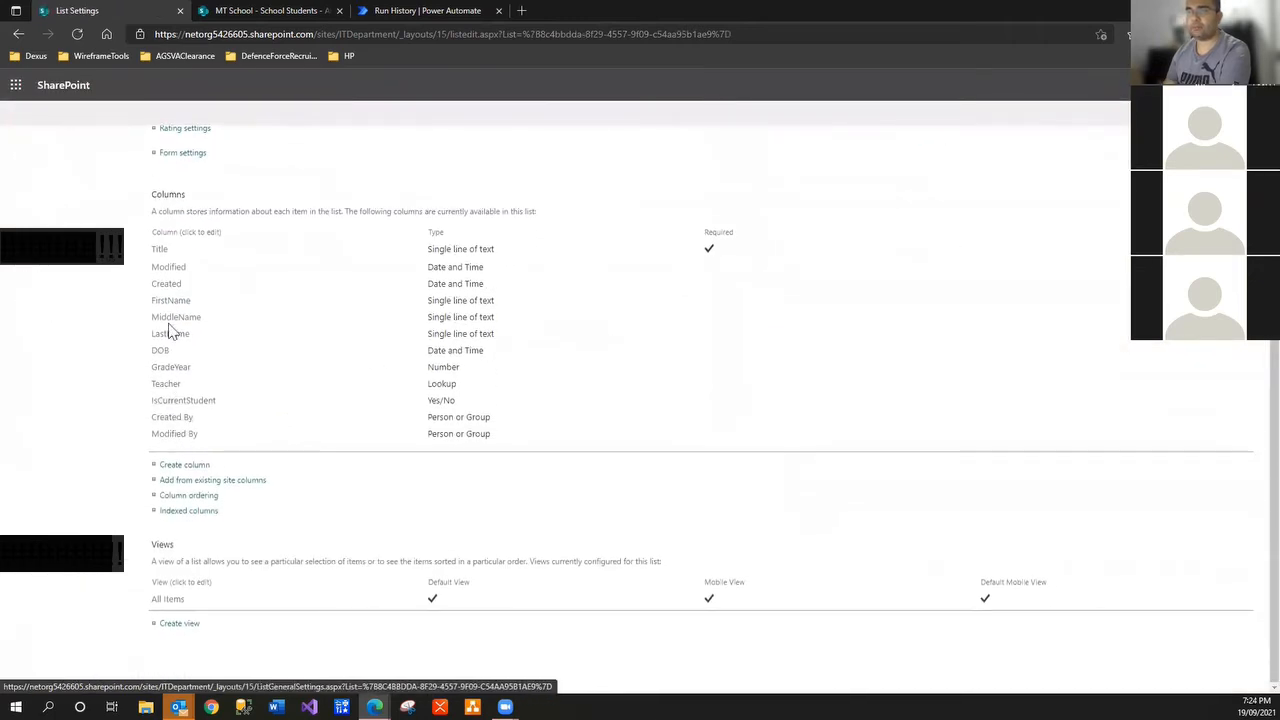
{"action": "left_click", "coordinate": [170, 387]}
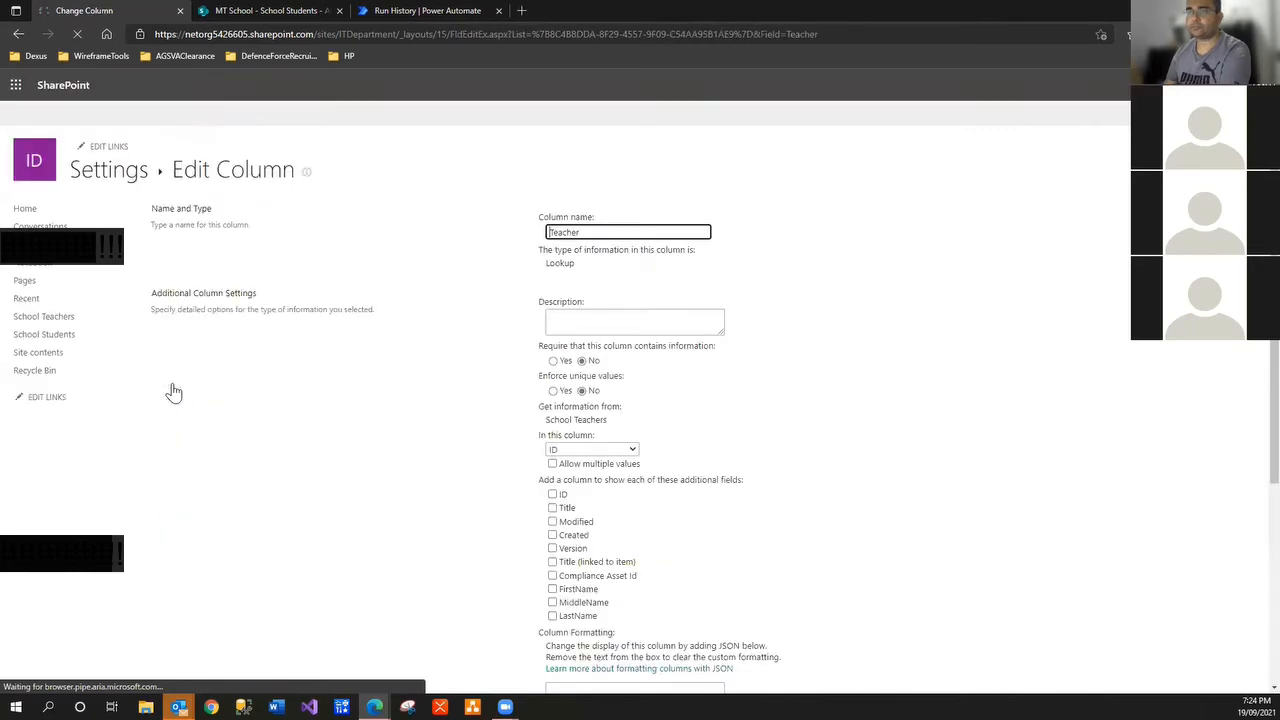
{"action": "scroll", "coordinate": [575, 376], "scroll_direction": "down", "scroll_amount": 1}
Make the Teacher lookup show the teachers' Title instead of ID, save, and return to the list
{"action": "left_click", "coordinate": [577, 367]}
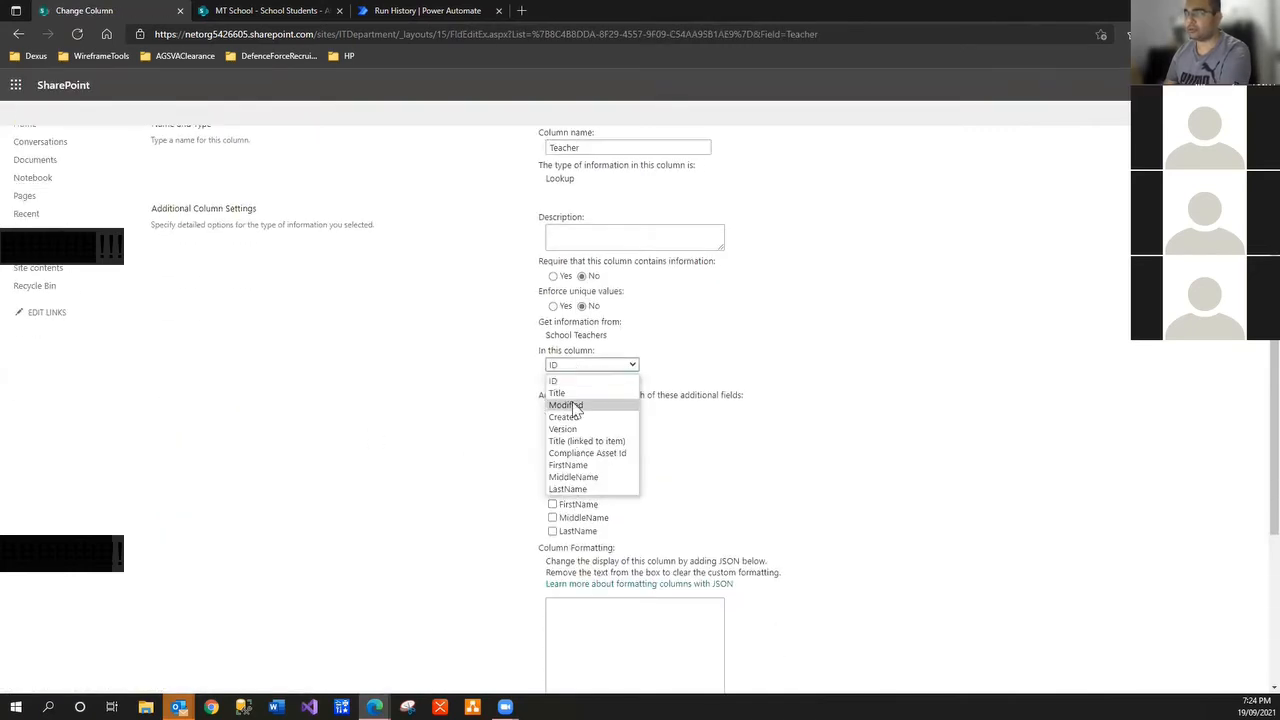
{"action": "left_click", "coordinate": [575, 391]}
{"action": "scroll", "coordinate": [488, 371], "scroll_direction": "down", "scroll_amount": 1}
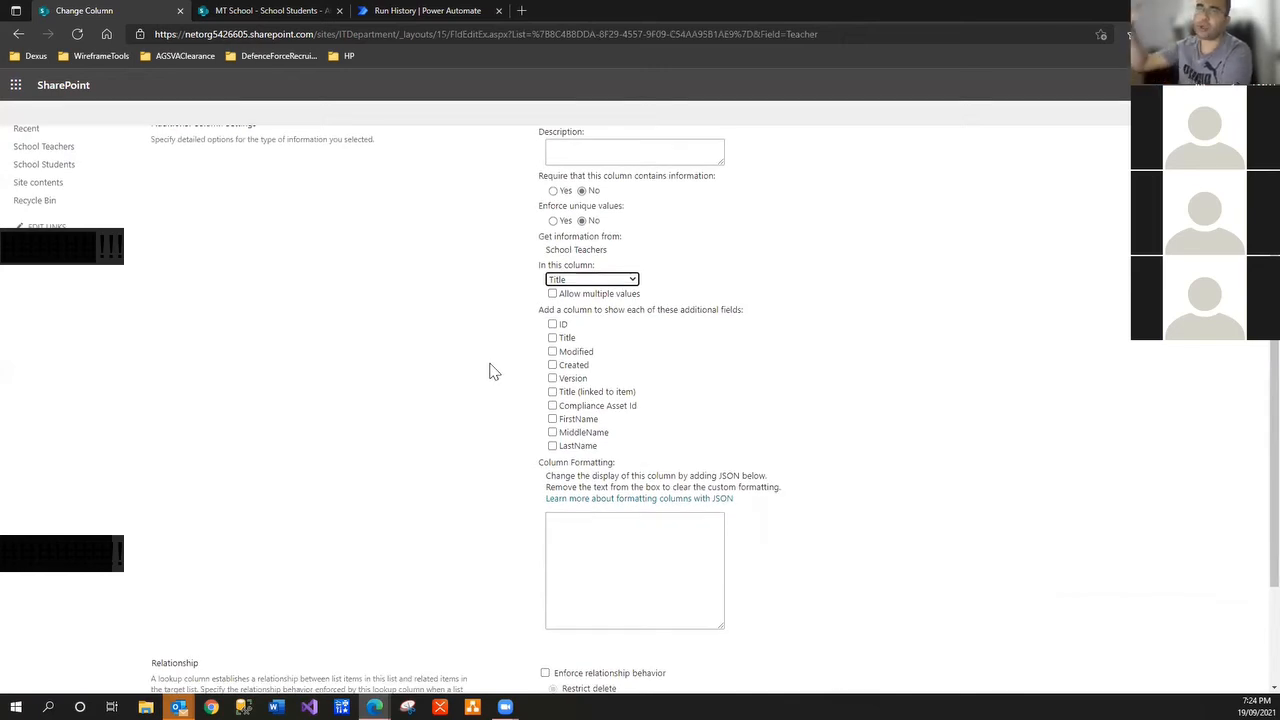
{"action": "scroll", "coordinate": [795, 389], "scroll_direction": "down", "scroll_amount": 2}
{"action": "left_click", "coordinate": [1160, 636]}
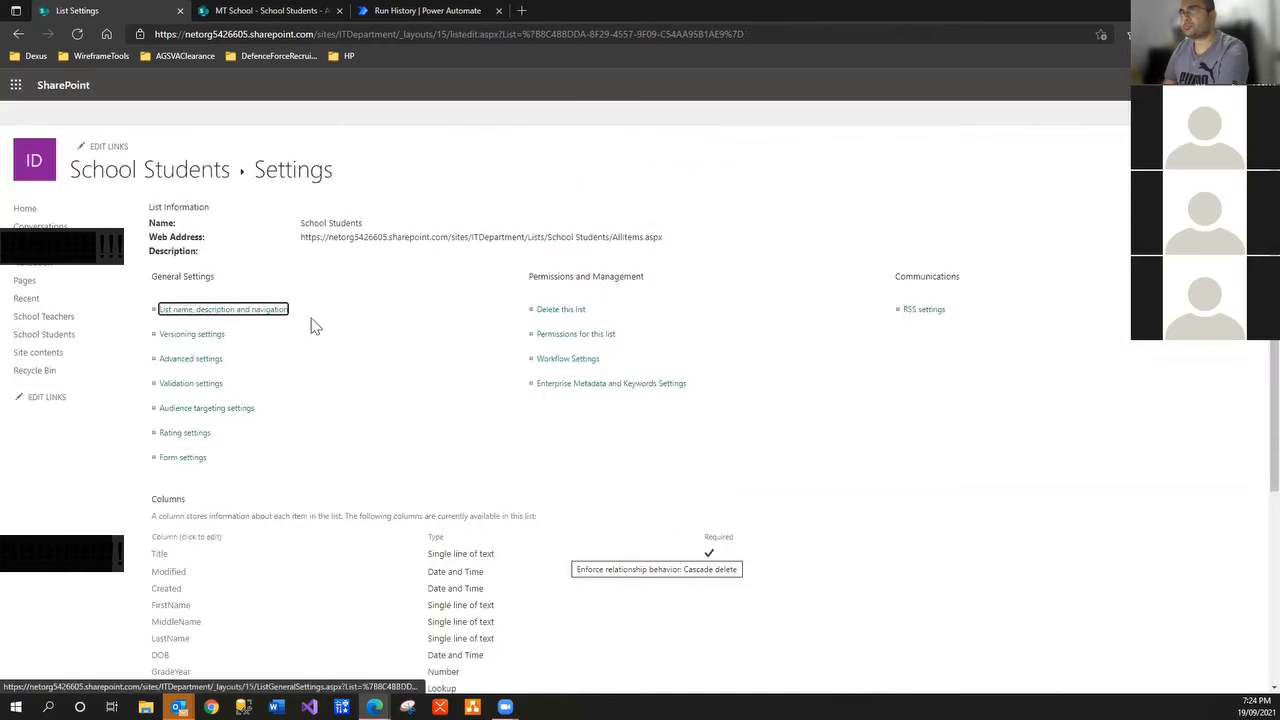
{"action": "left_click", "coordinate": [145, 178]}
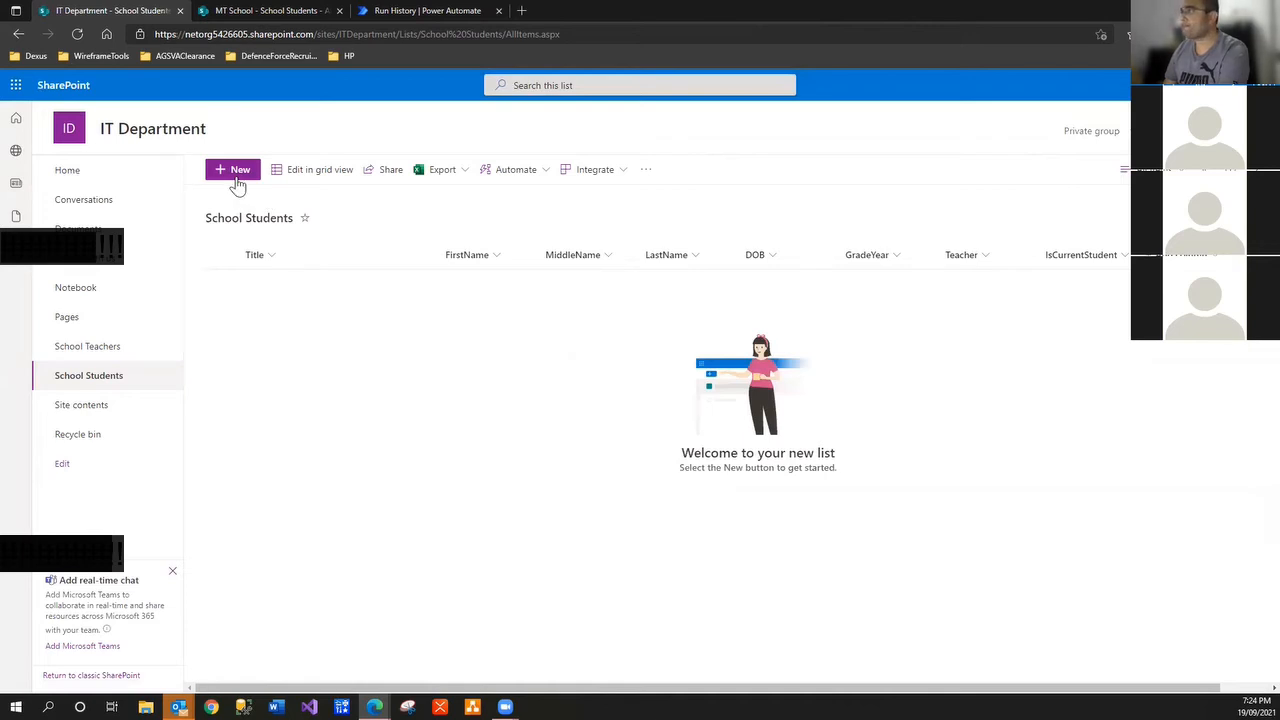
{"action": "left_click", "coordinate": [237, 180]}
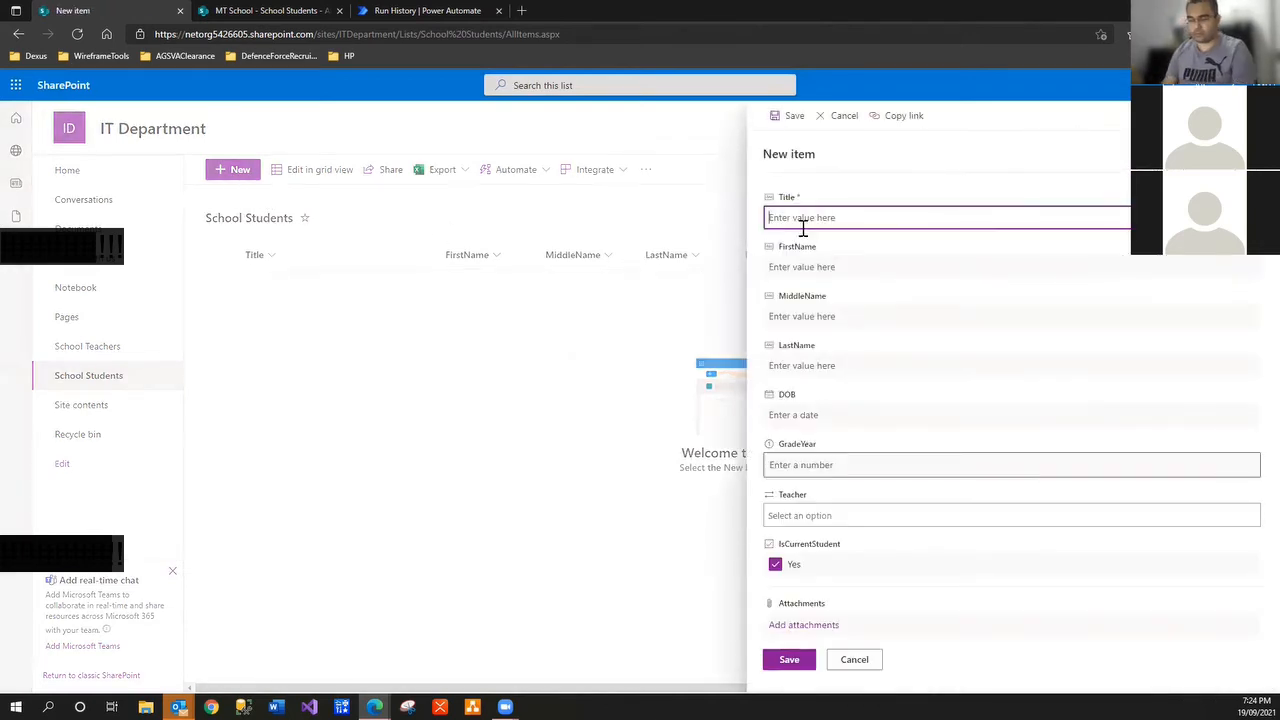
Enter the student's name in Title, FirstName, MiddleName and LastName, copying Title into FirstName
{"action": "type", "text": "Paul"}
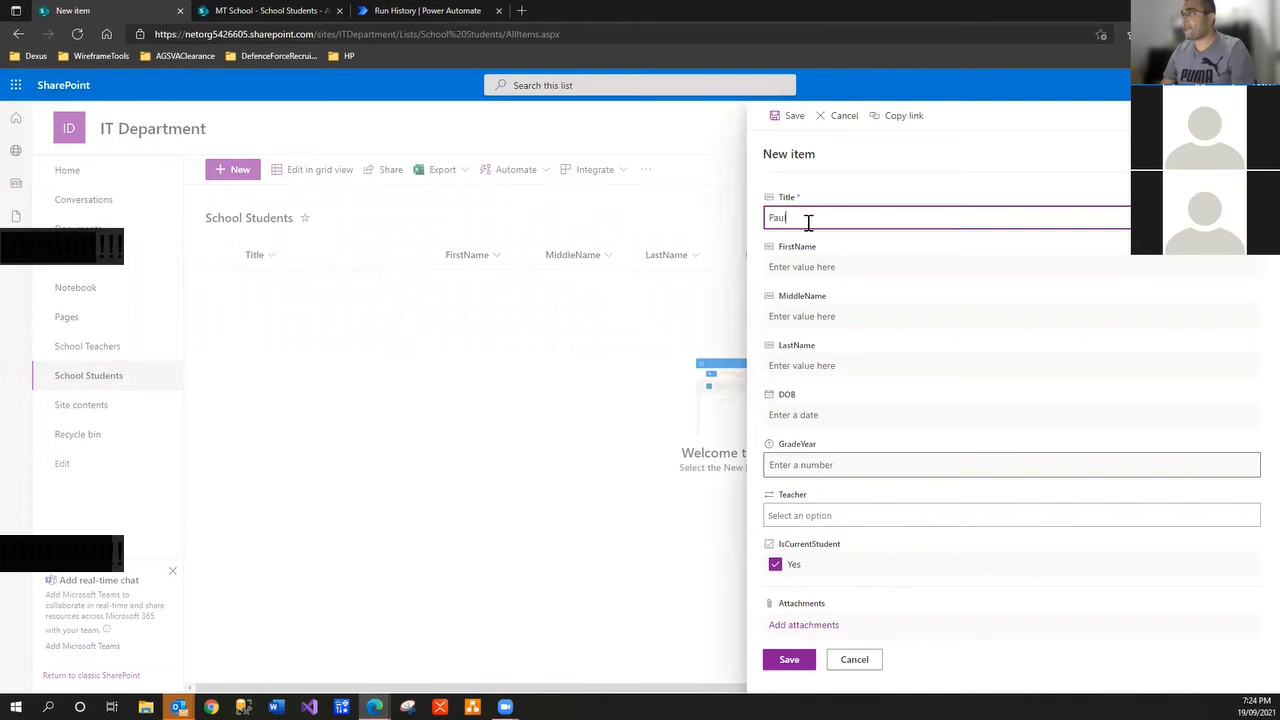
{"action": "left_click_drag", "start_coordinate": [808, 222], "coordinate": [699, 254]}
{"action": "key", "text": "ctrl+c"}
{"action": "left_click", "coordinate": [835, 272]}
{"action": "key", "text": "ctrl+v"}
{"action": "left_click", "coordinate": [830, 313]}
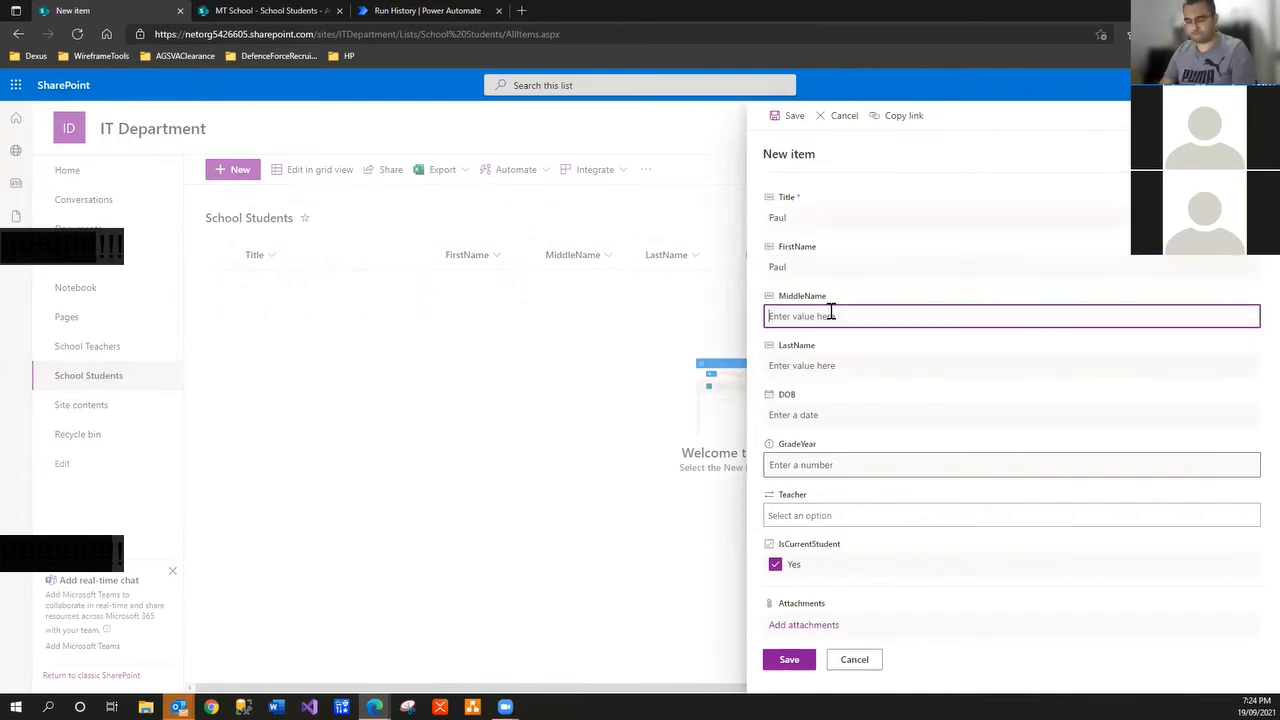
{"action": "type", "text": "Bob"}
{"action": "key", "text": "Tab"}
{"action": "type", "text": "Ke"}
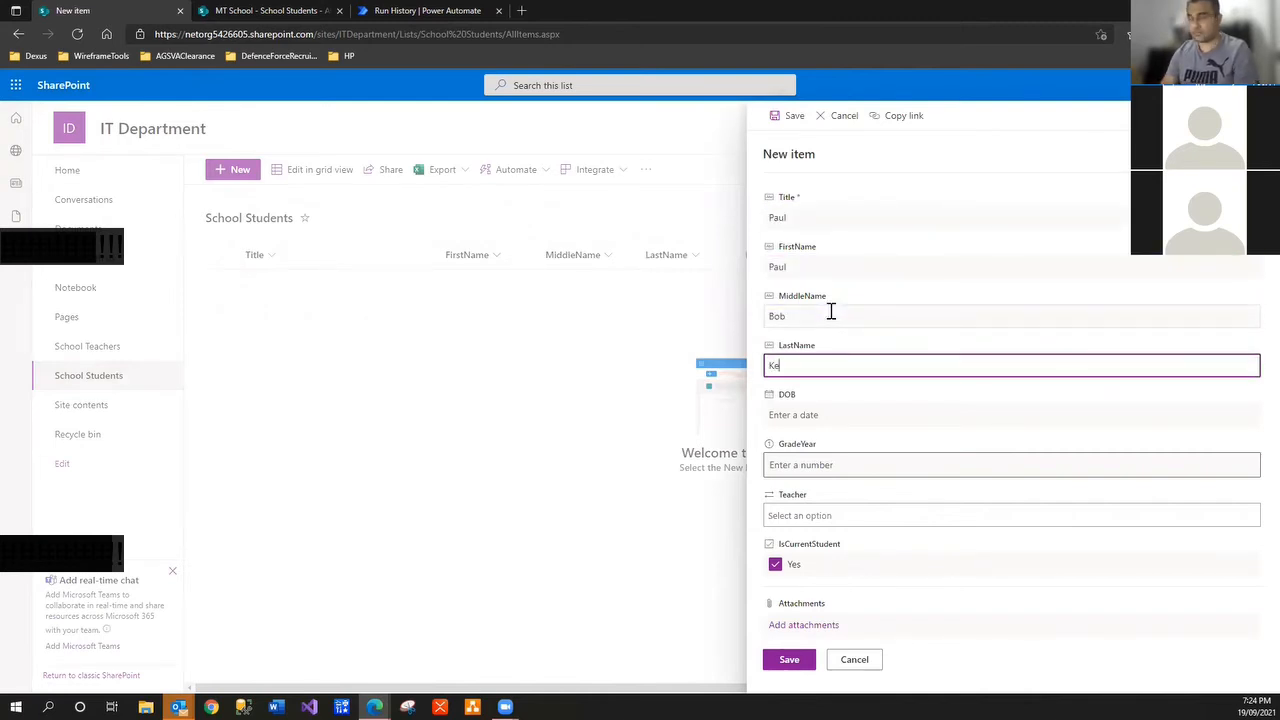
Set DOB to 9/7/2021, GradeYear to 2, assign the first teacher, and save the student
{"action": "left_click", "coordinate": [850, 413]}
{"action": "left_click", "coordinate": [818, 503]}
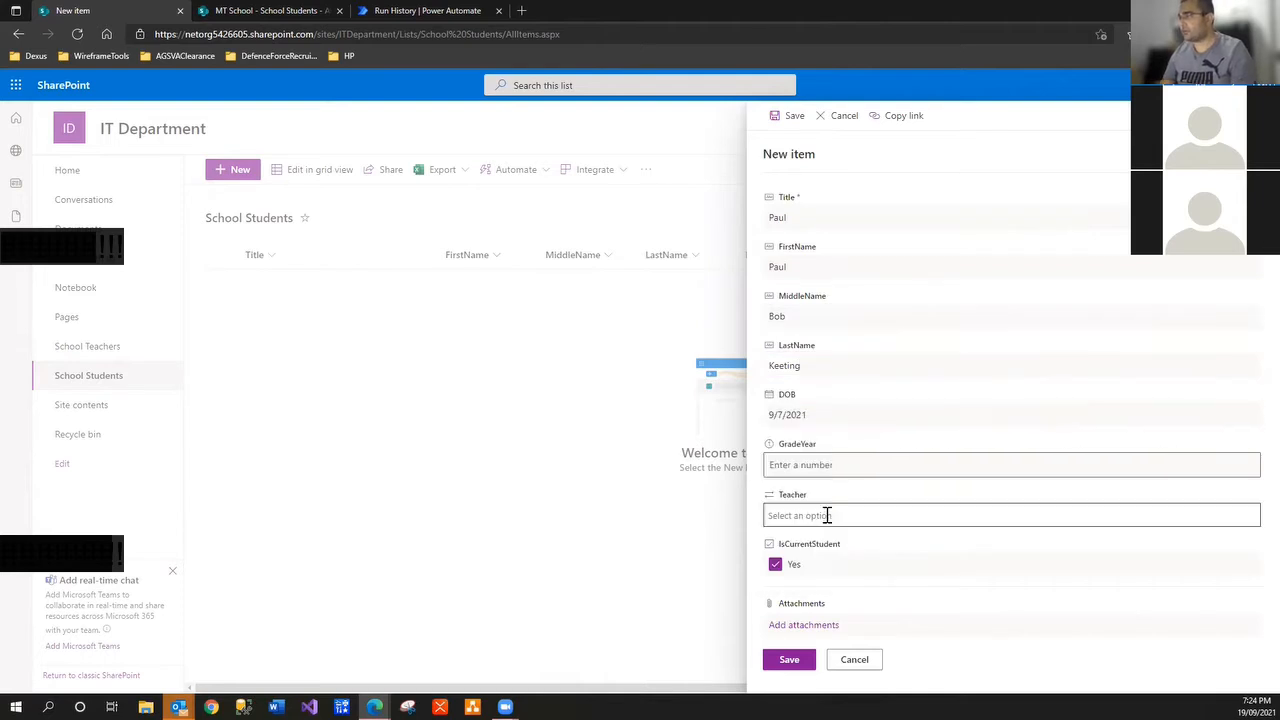
{"action": "left_click", "coordinate": [826, 462]}
{"action": "type", "text": "2"}
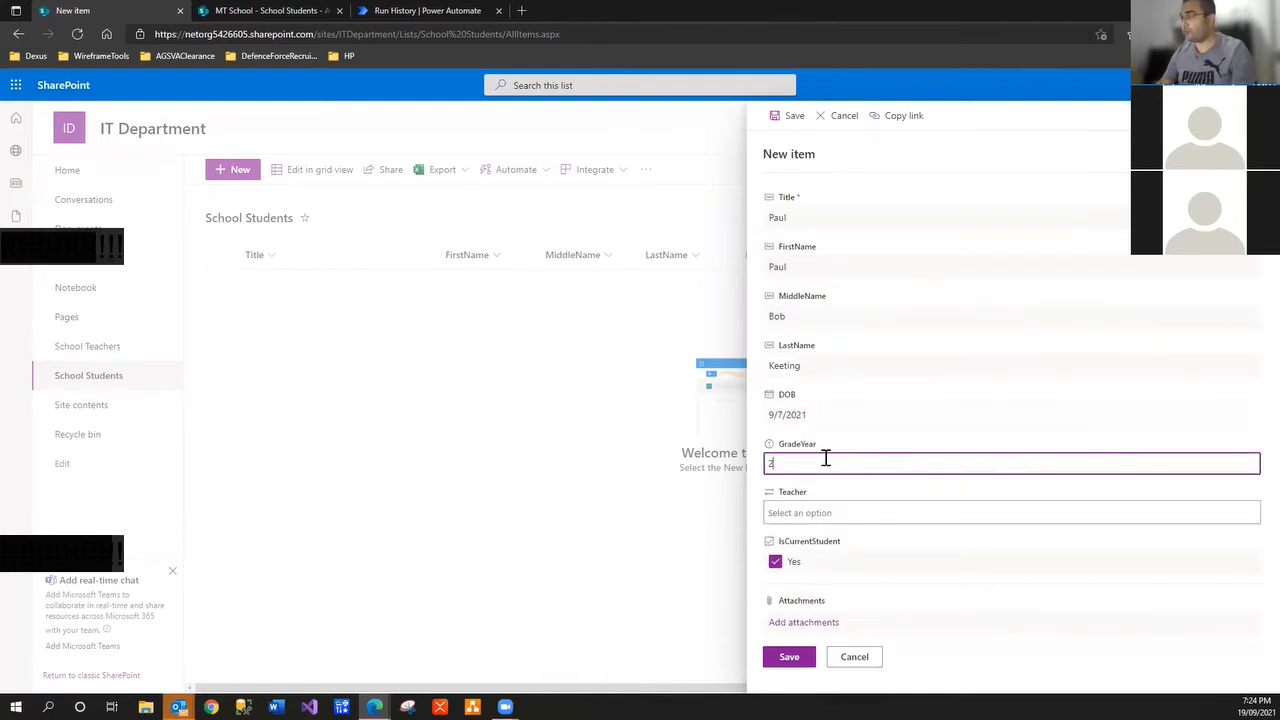
{"action": "left_click", "coordinate": [830, 513]}
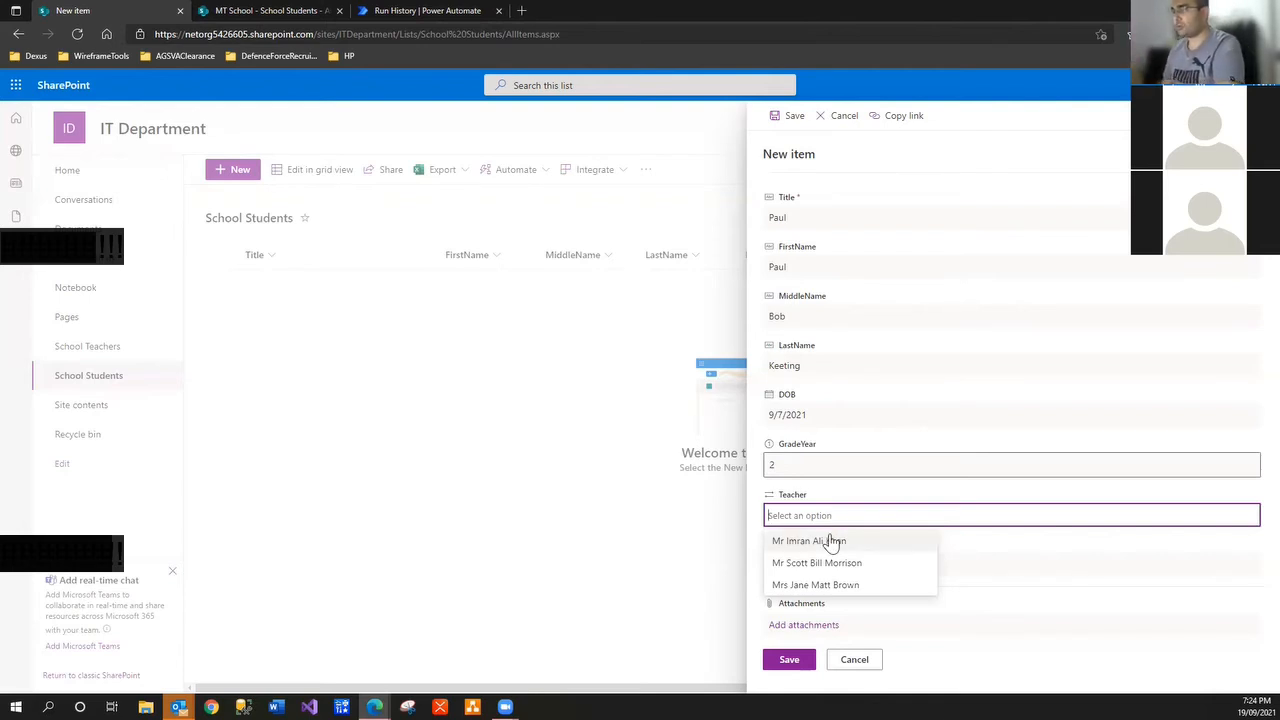
{"action": "left_click", "coordinate": [830, 541]}
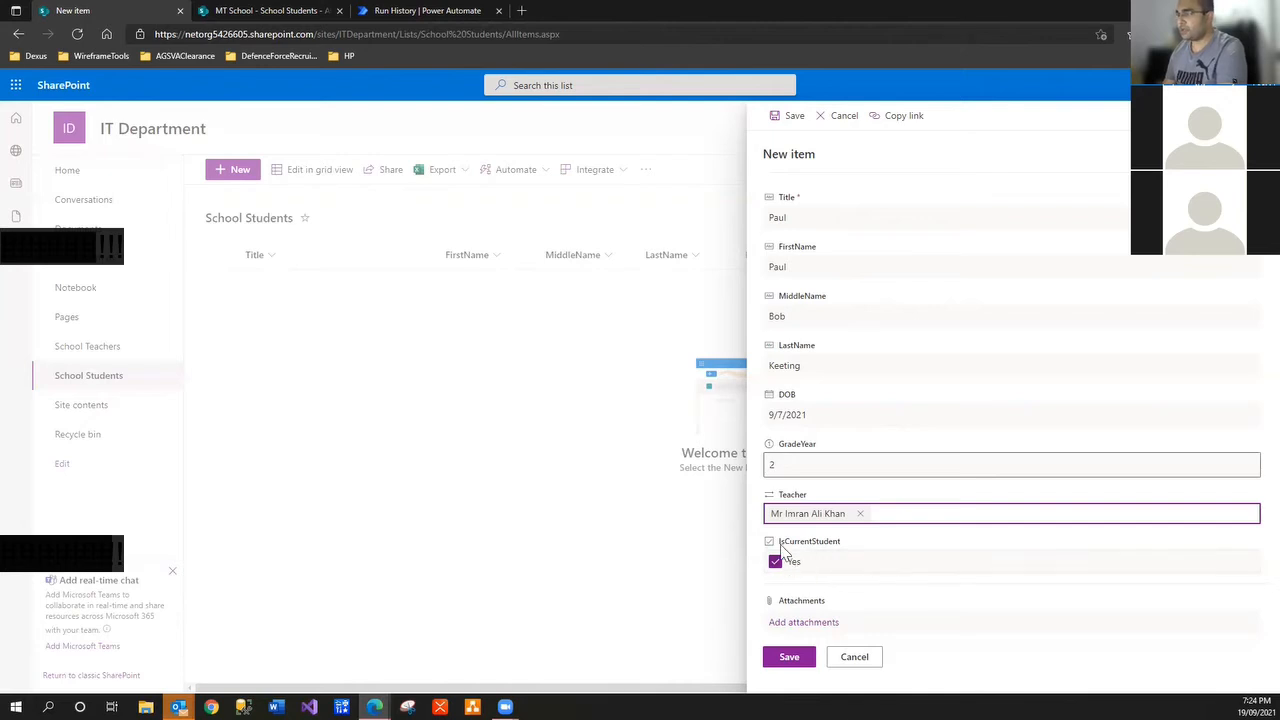
{"action": "left_click", "coordinate": [801, 660]}
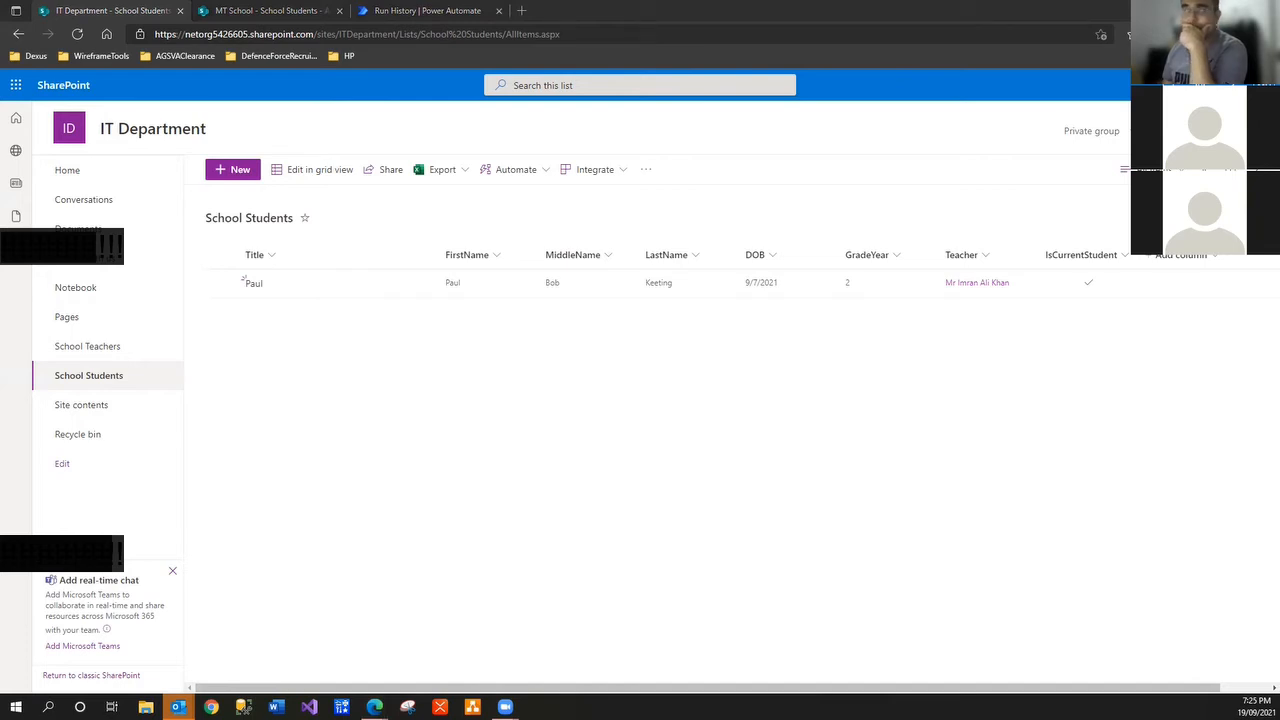
{"action": "left_click", "coordinate": [844, 153]}
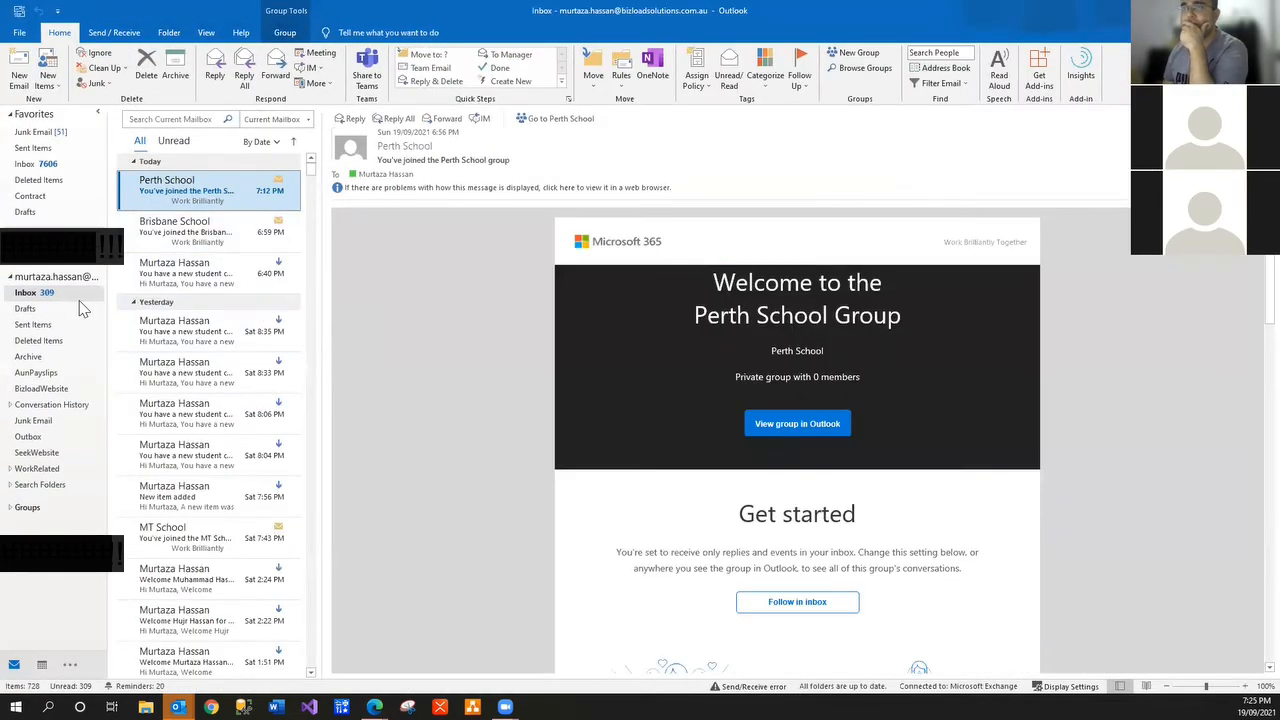
{"action": "left_click", "coordinate": [182, 220]}
{"action": "left_click", "coordinate": [183, 183]}
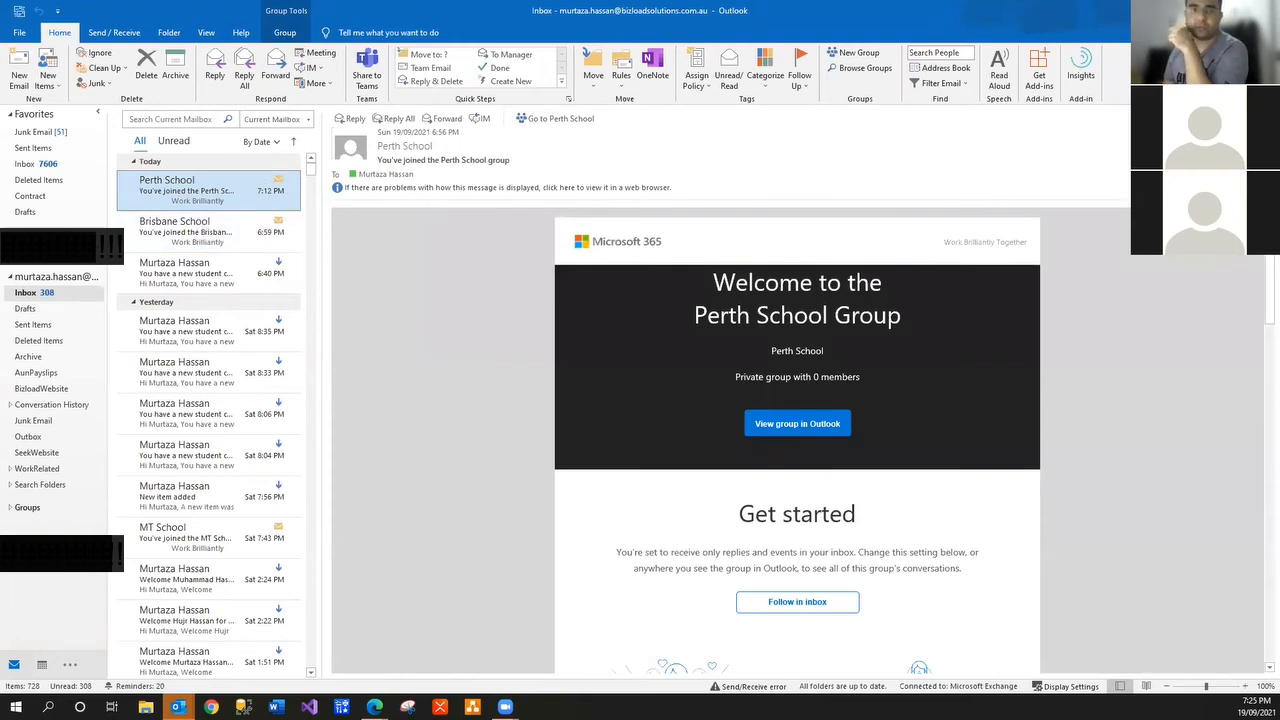
{"action": "key", "text": "alt+Tab"}
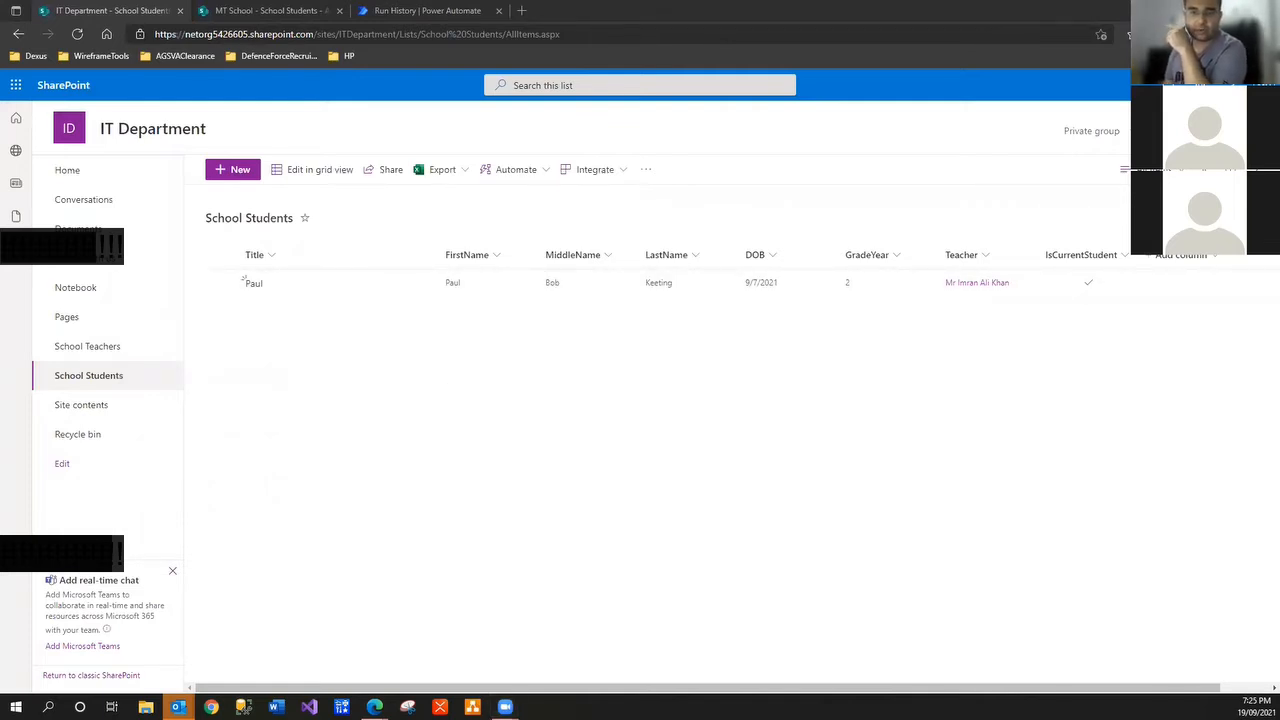
Via Integrate > Power Automate, choose the 'Send a customized email when a new SharePoint list item is added' template
{"action": "left_click", "coordinate": [617, 171]}
{"action": "mouse_move", "coordinate": [626, 222]}
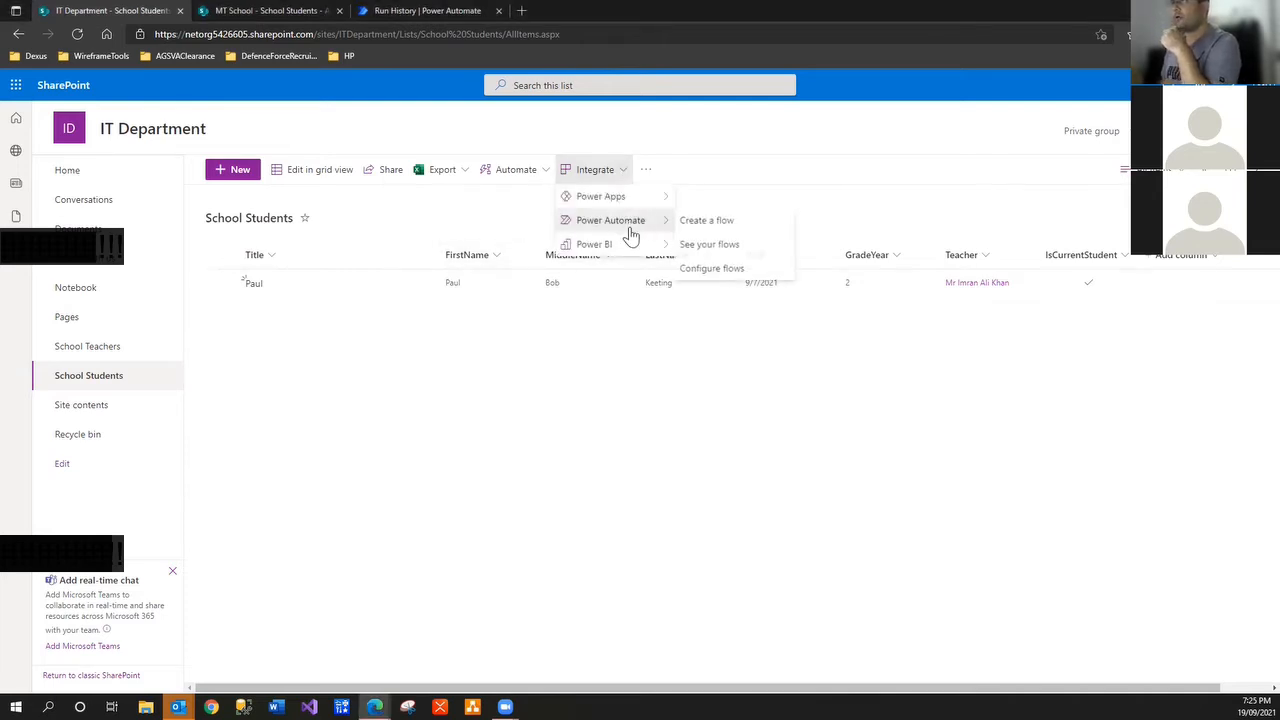
{"action": "left_click", "coordinate": [709, 220]}
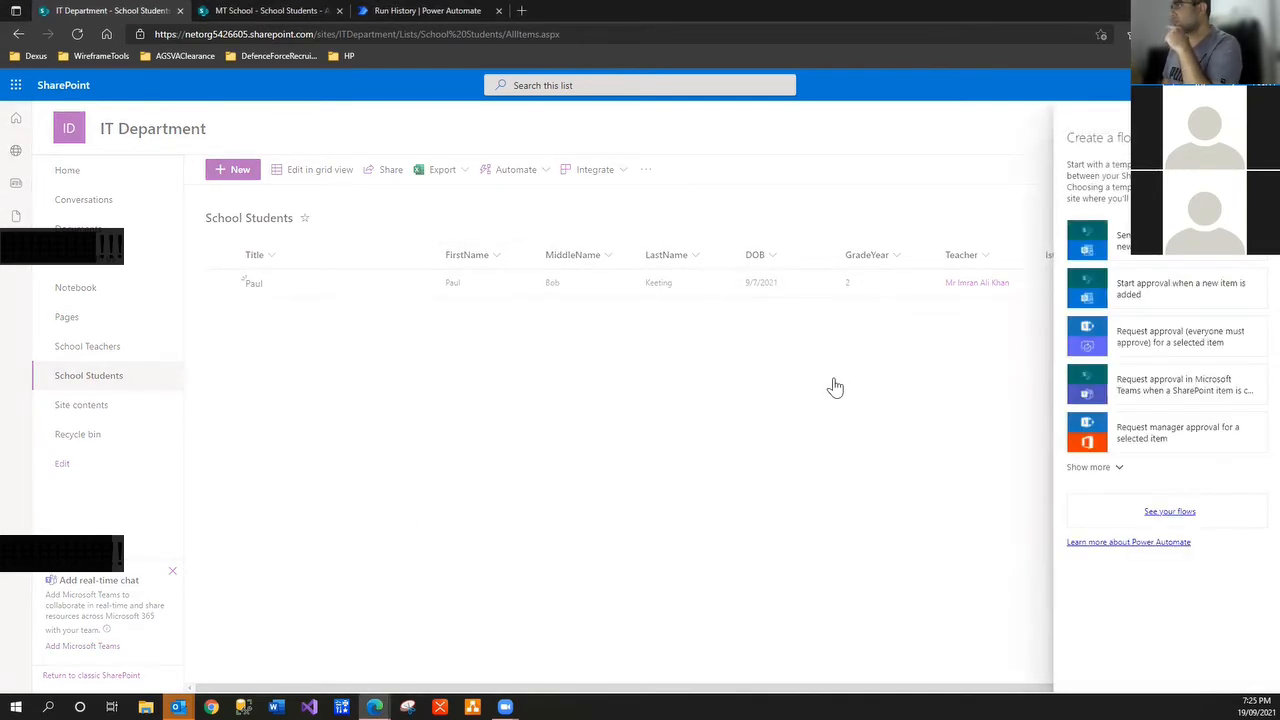
{"action": "left_click", "coordinate": [1125, 256]}
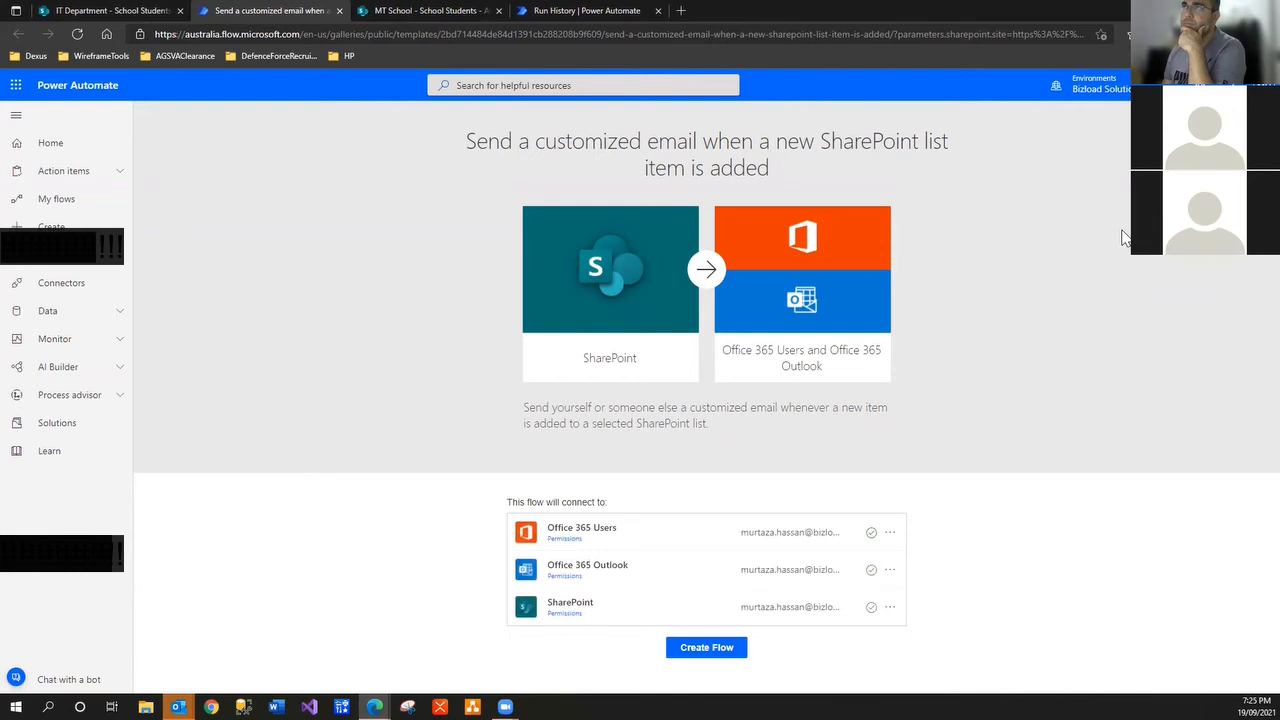
Create the flow, open it for editing, and expand the Get my profile, Send Email and new-item trigger cards
{"action": "left_click", "coordinate": [730, 650]}
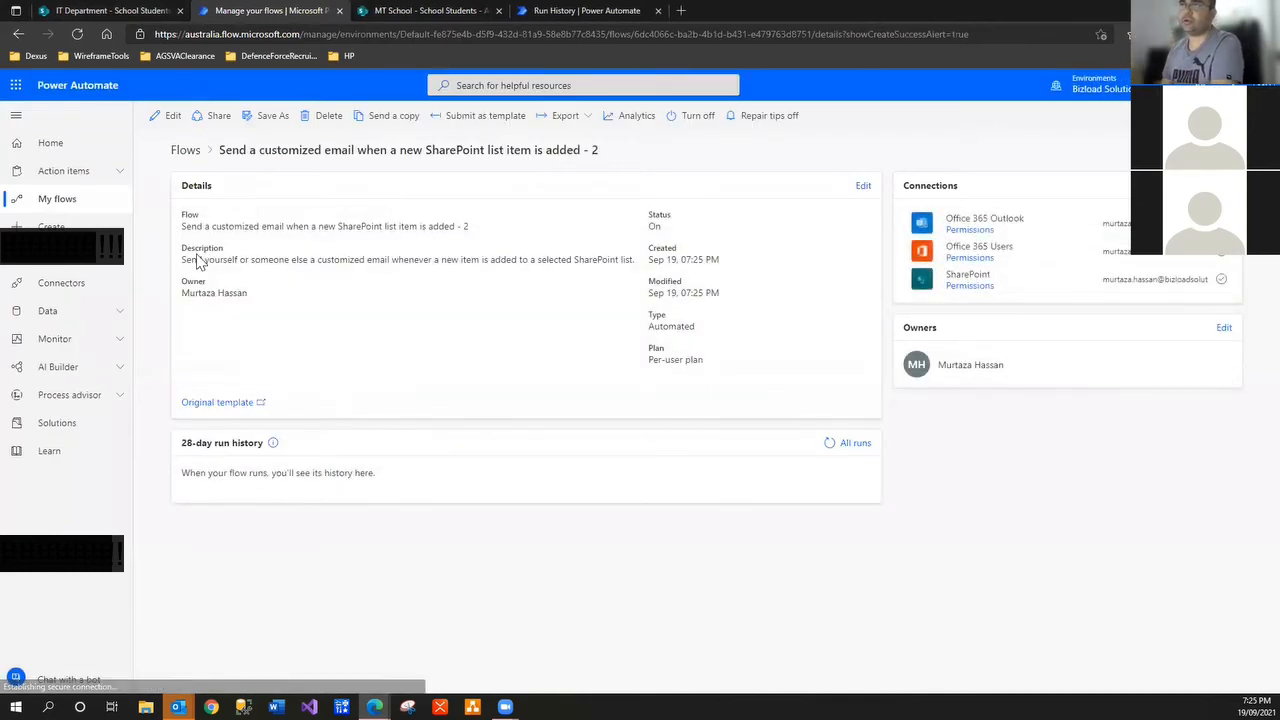
{"action": "left_click", "coordinate": [171, 118]}
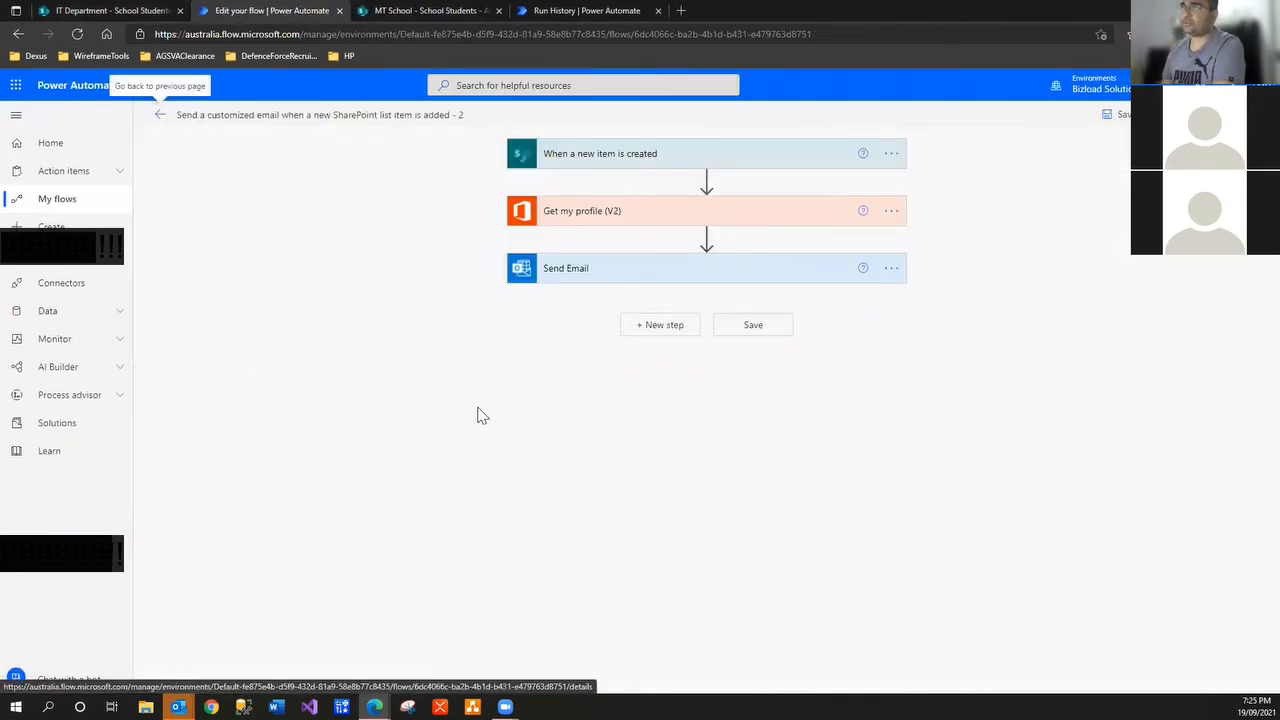
{"action": "left_click", "coordinate": [623, 211]}
{"action": "left_click", "coordinate": [623, 312]}
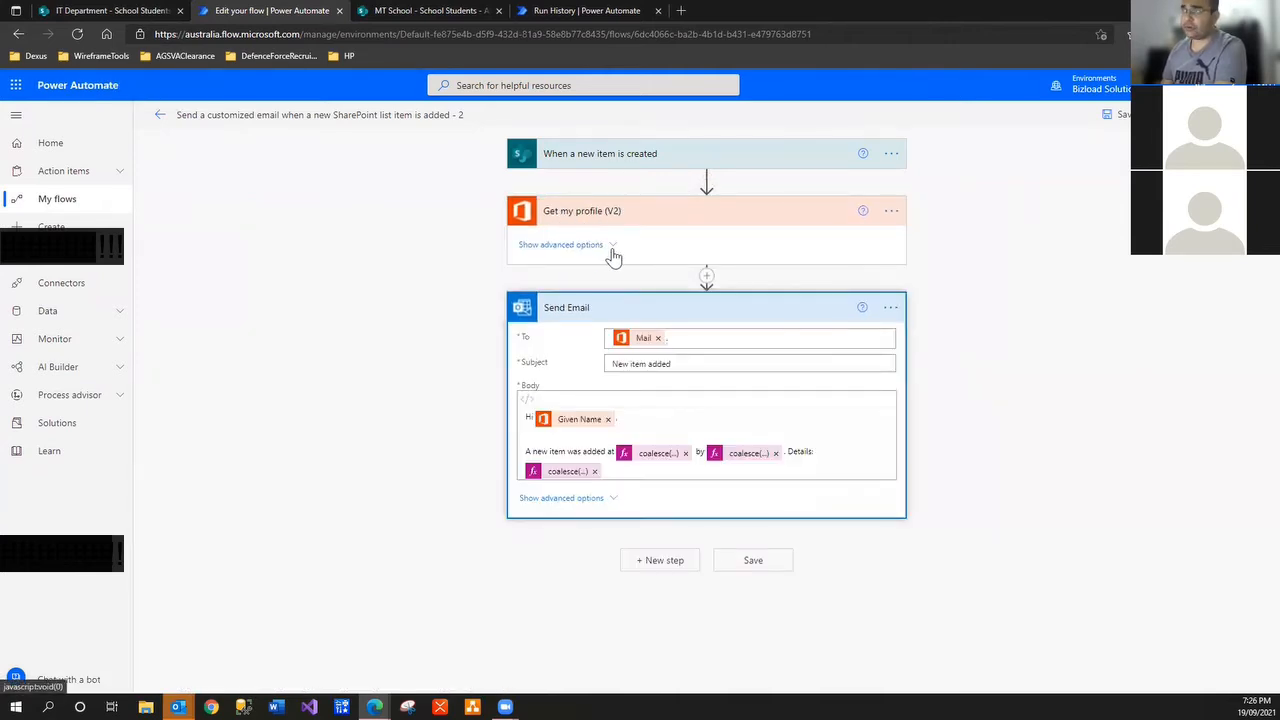
{"action": "left_click", "coordinate": [607, 245]}
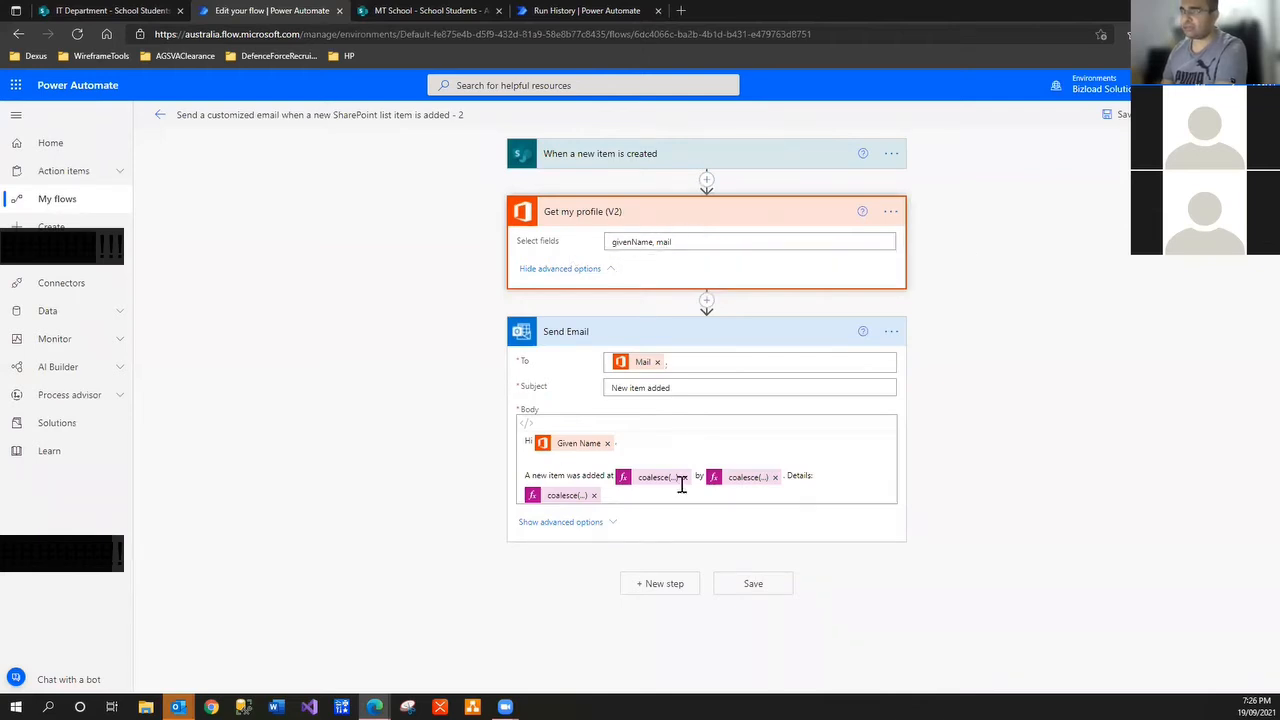
{"action": "left_click", "coordinate": [615, 166]}
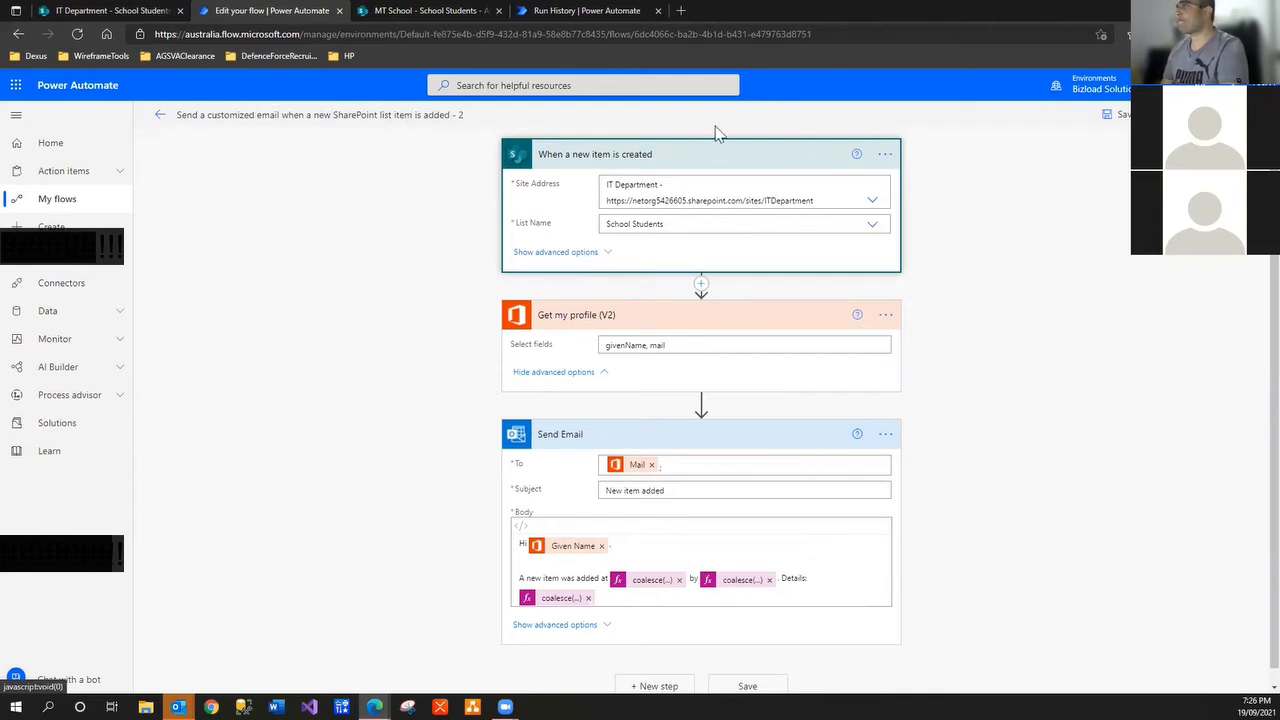
Title the flow 'IT Department New School Student -> Send Email', fixing a typo before committing
{"action": "left_click", "coordinate": [250, 115]}
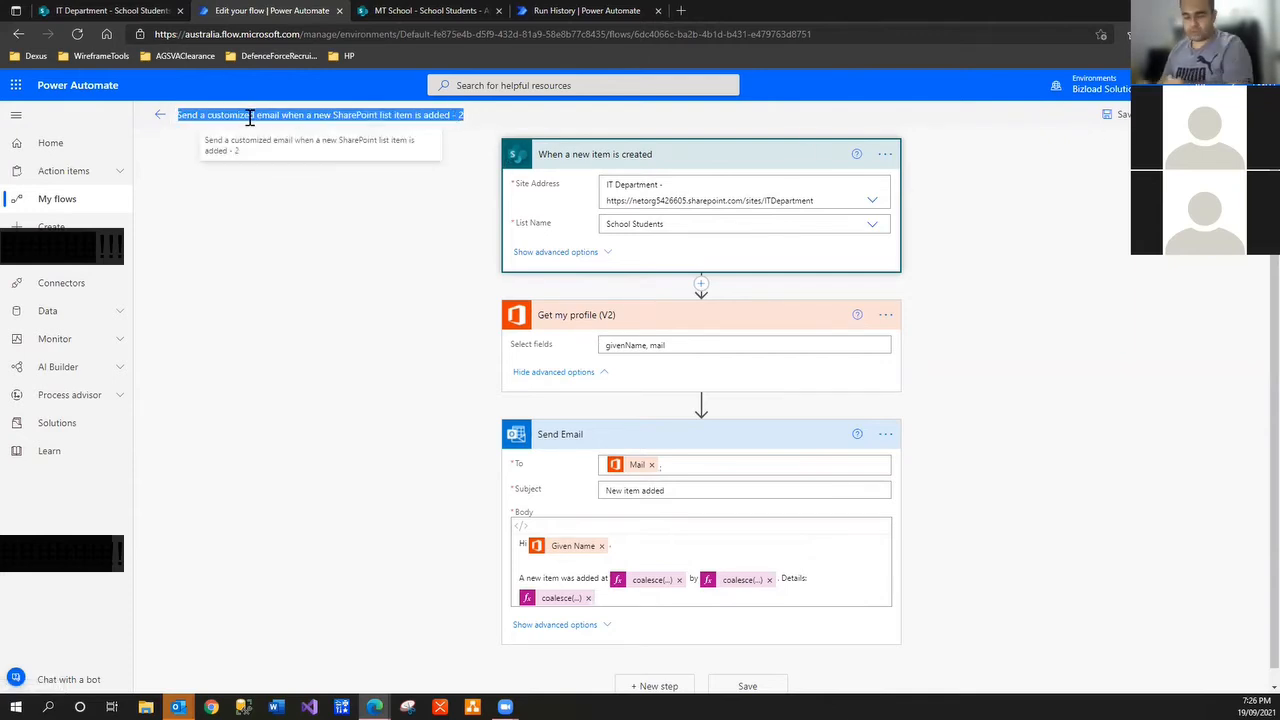
{"action": "type", "text": "IT Depa"}
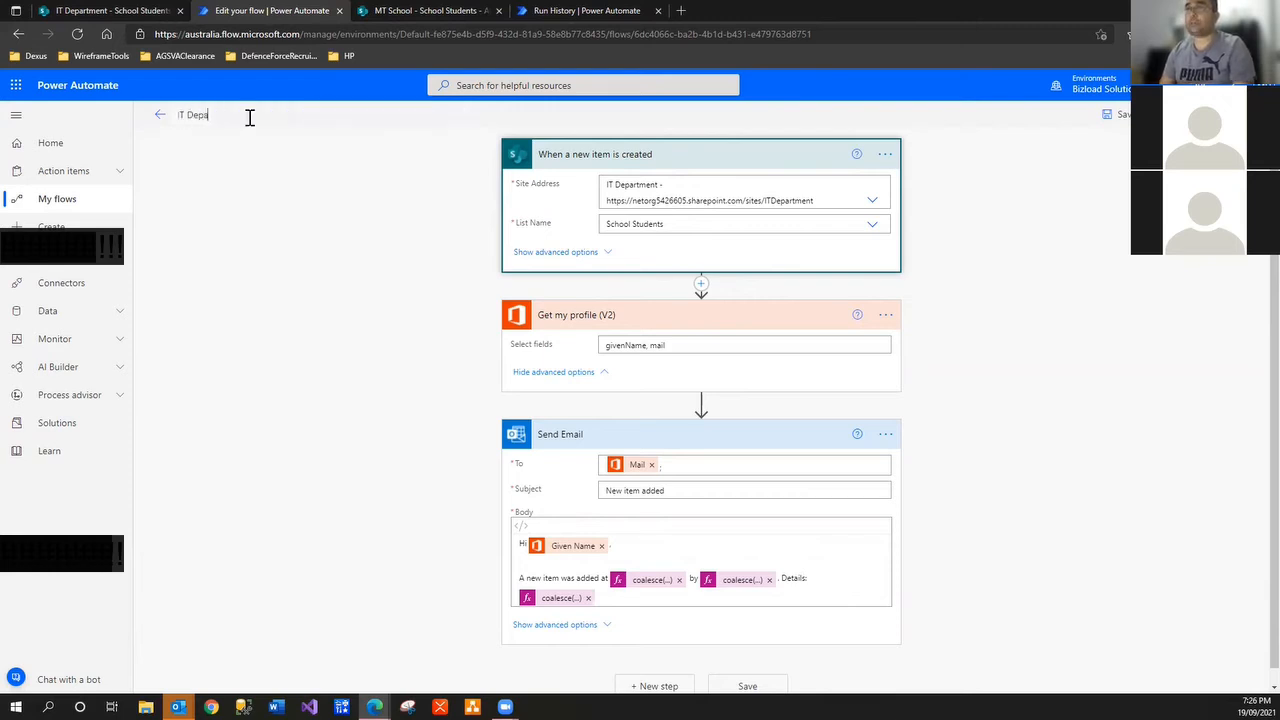
{"action": "type", "text": "rtment New"}
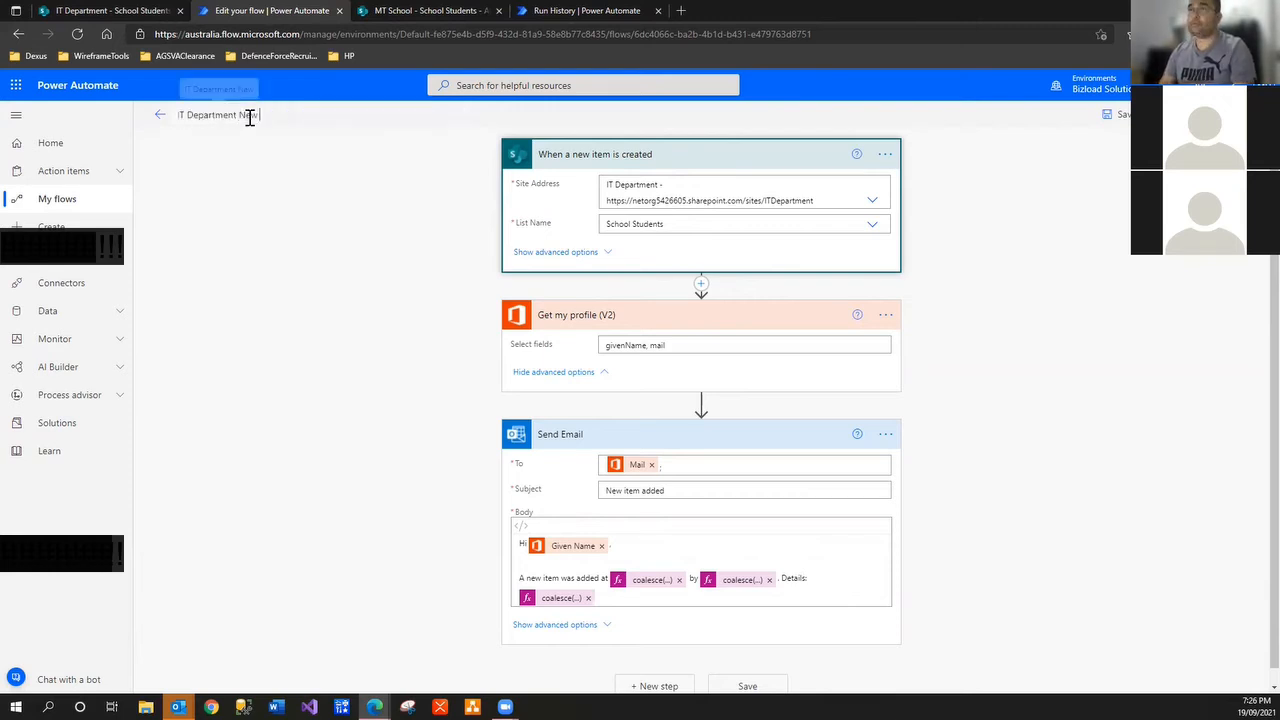
{"action": "type", "text": " School"}
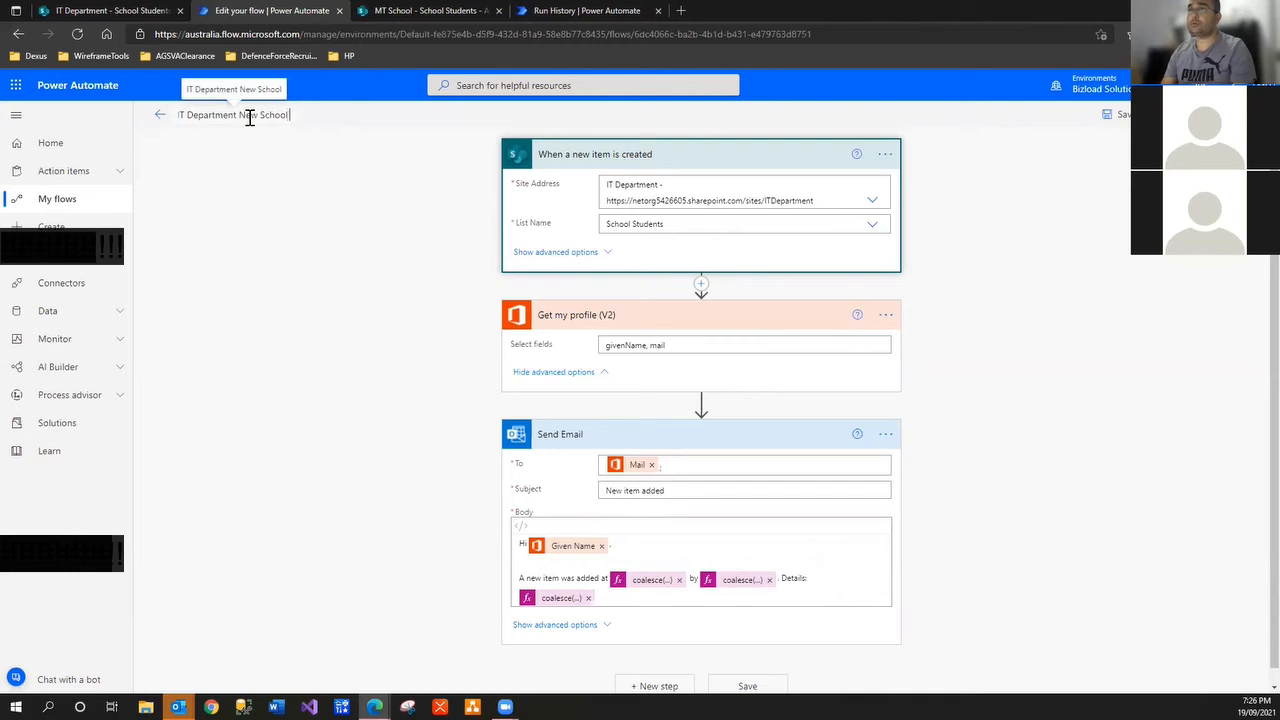
{"action": "type", "text": " Student"}
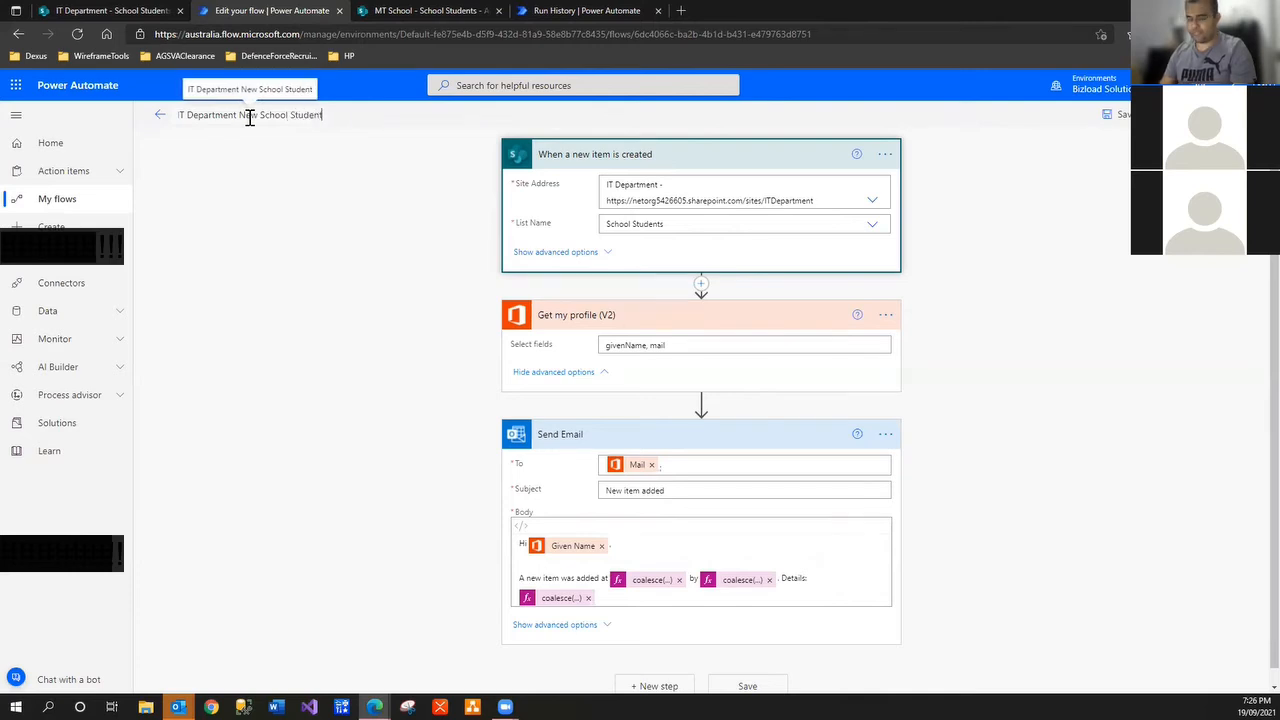
{"action": "type", "text": " -> S"}
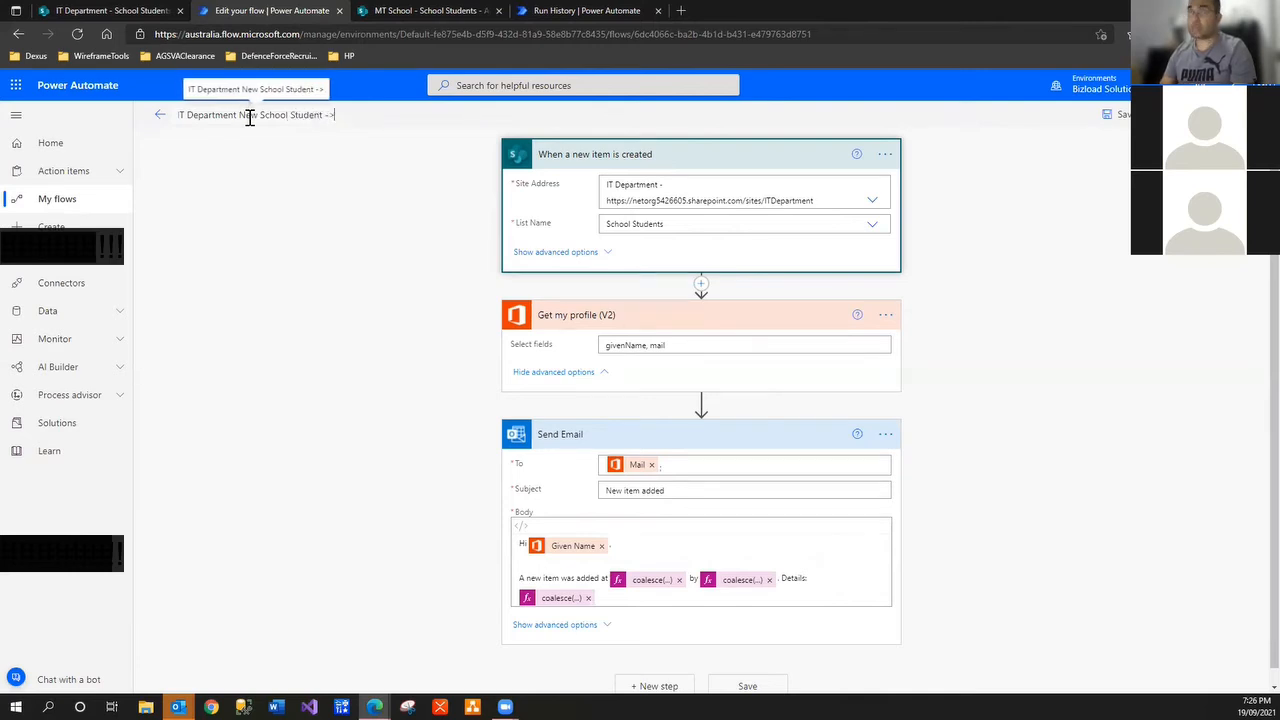
{"action": "type", "text": "enbd\\"}
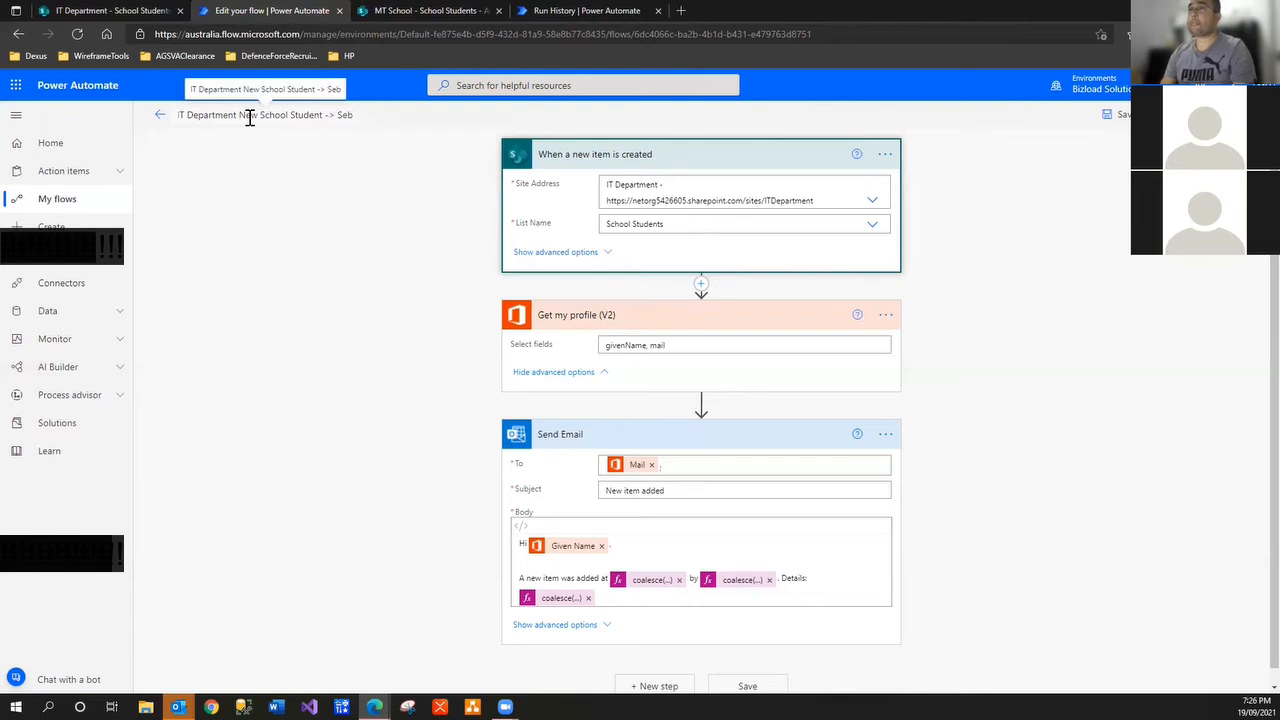
{"action": "key", "text": "BackSpace"}
{"action": "key", "text": "BackSpace"}
{"action": "key", "text": "BackSpace"}
{"action": "type", "text": "d Email"}
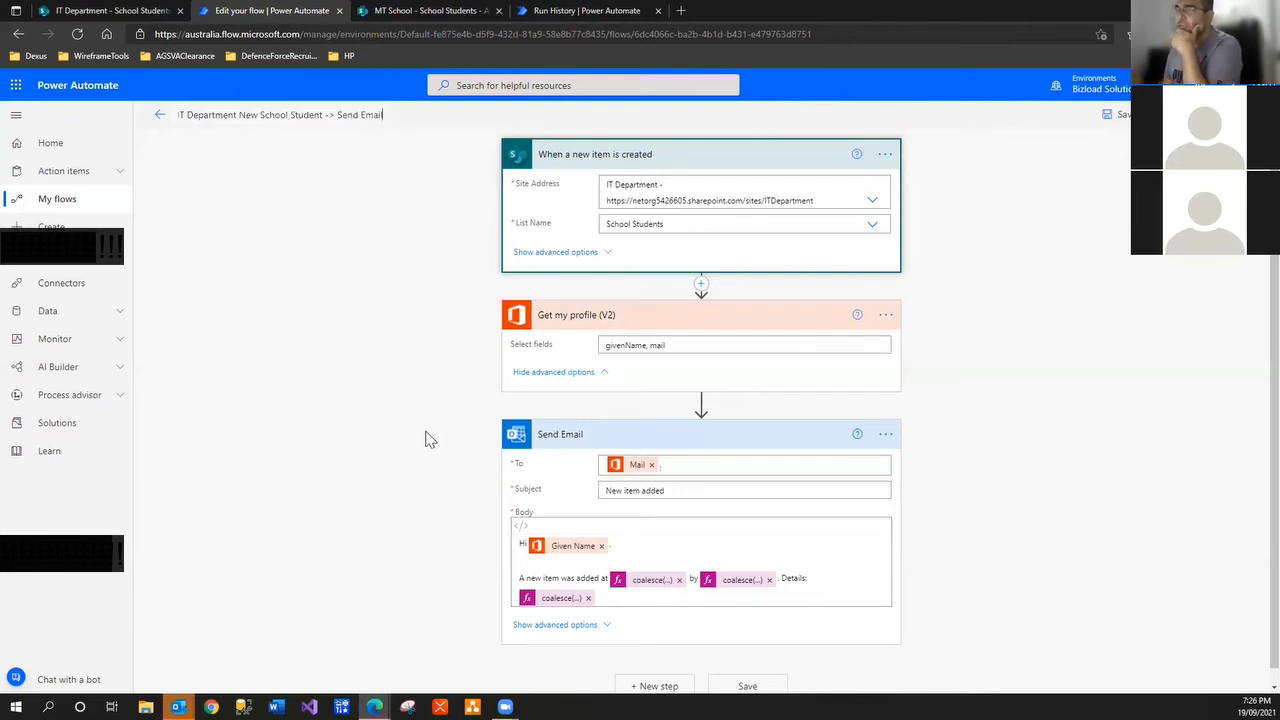
{"action": "left_click", "coordinate": [422, 469]}
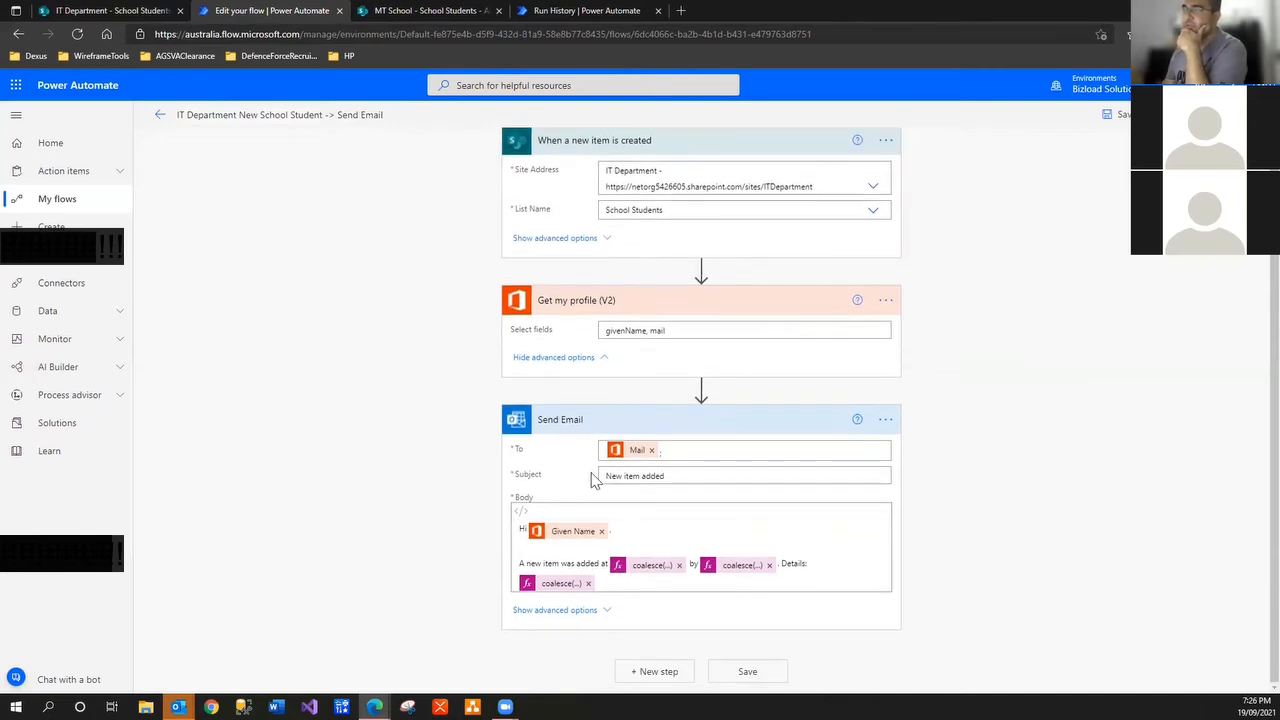
{"action": "triple_click", "coordinate": [654, 478]}
{"action": "scroll", "coordinate": [471, 536], "scroll_direction": "down", "scroll_amount": 2}
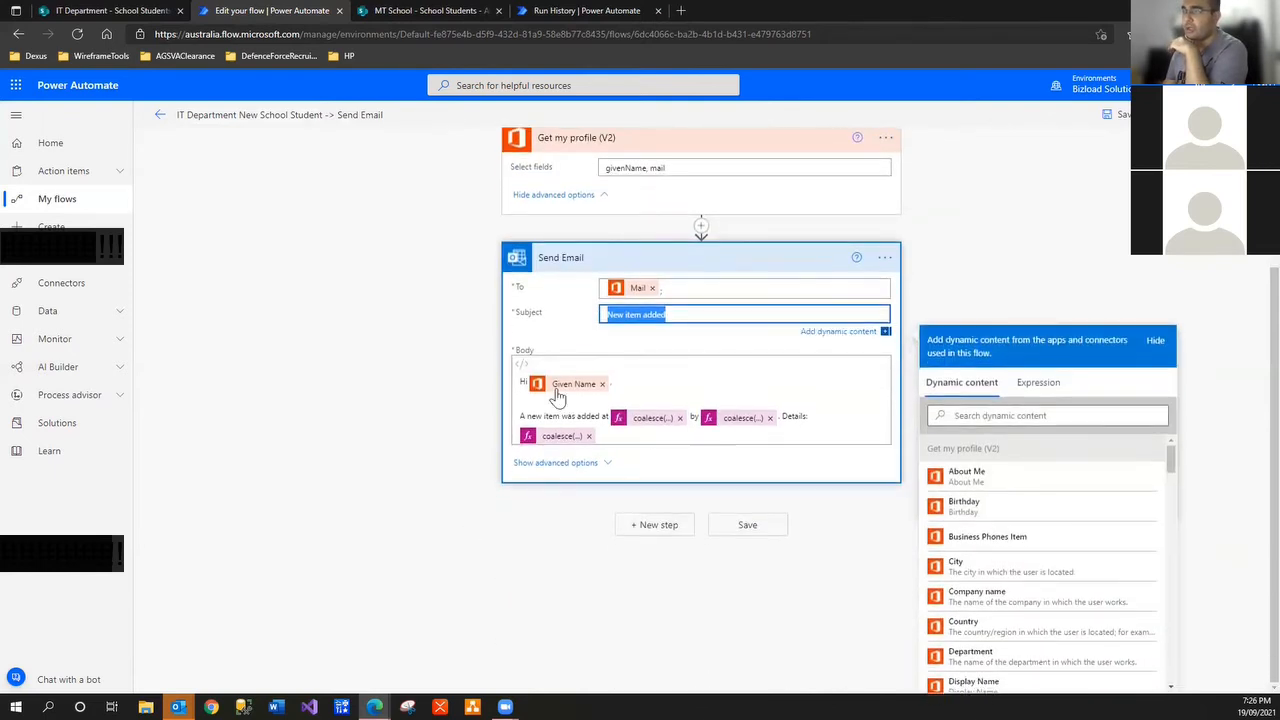
{"action": "left_click", "coordinate": [638, 418]}
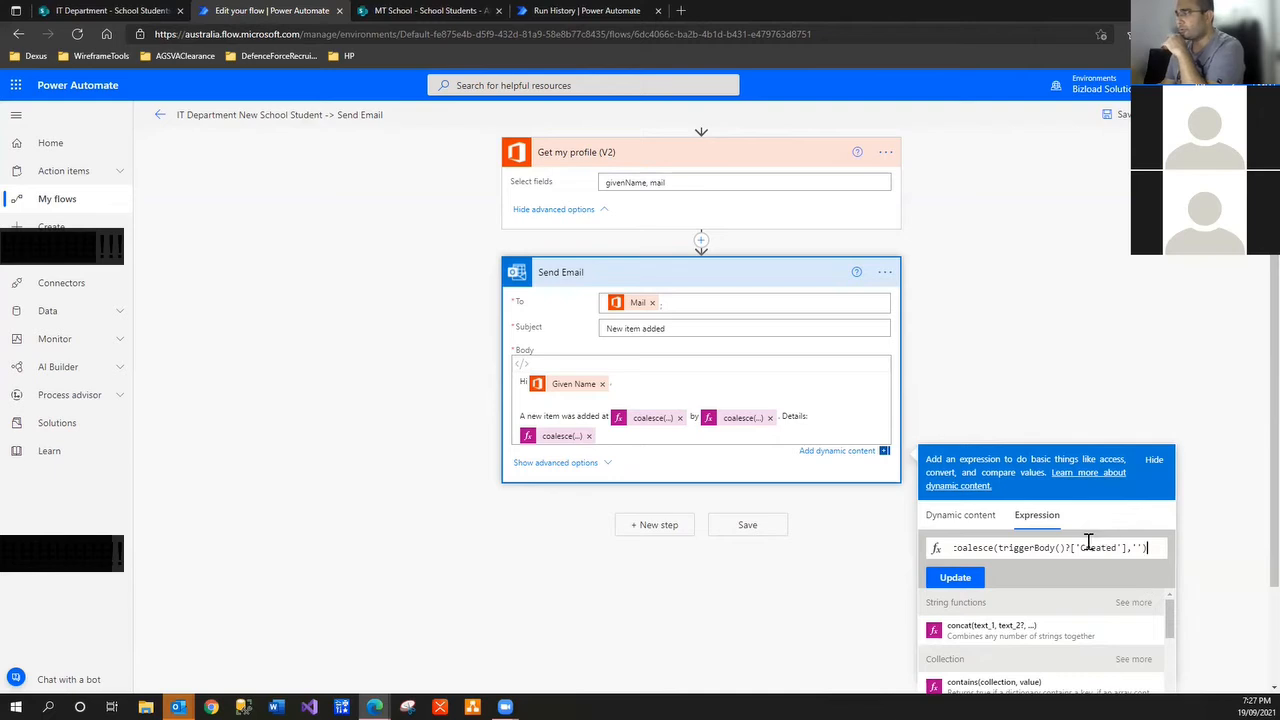
{"action": "left_click", "coordinate": [743, 417]}
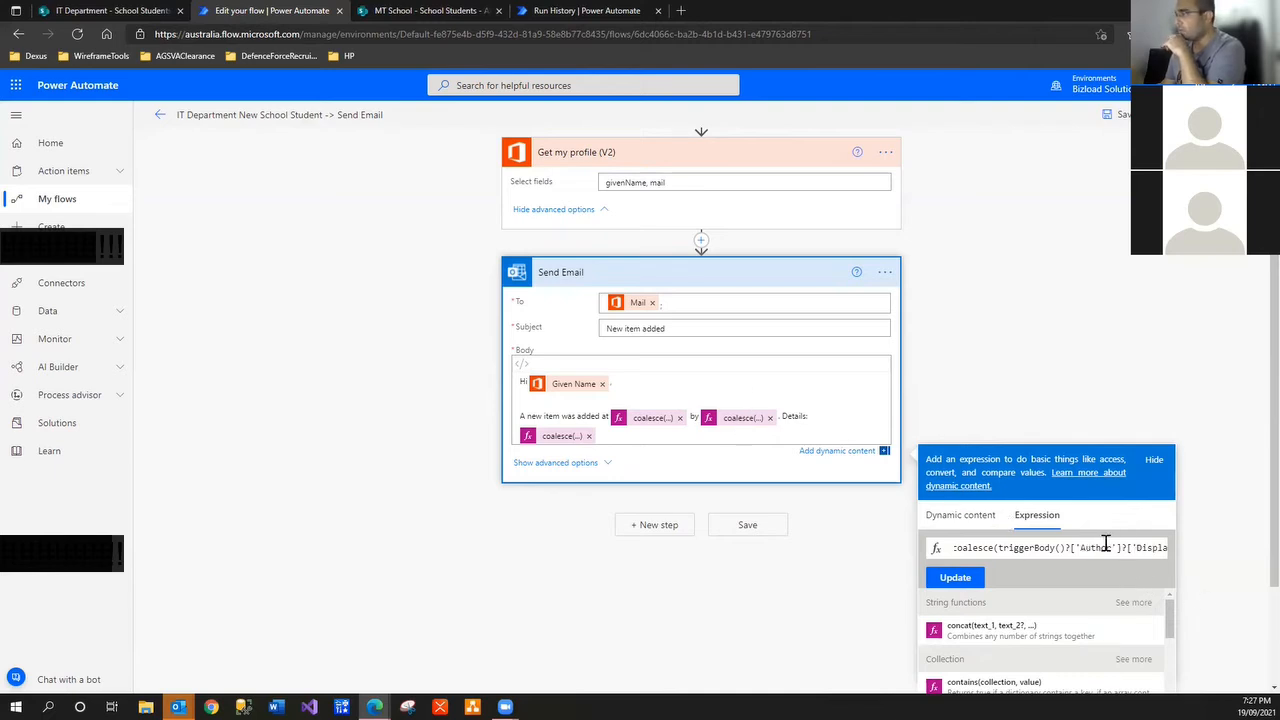
{"action": "left_click", "coordinate": [555, 437]}
{"action": "left_click_drag", "start_coordinate": [1095, 548], "coordinate": [1240, 570]}
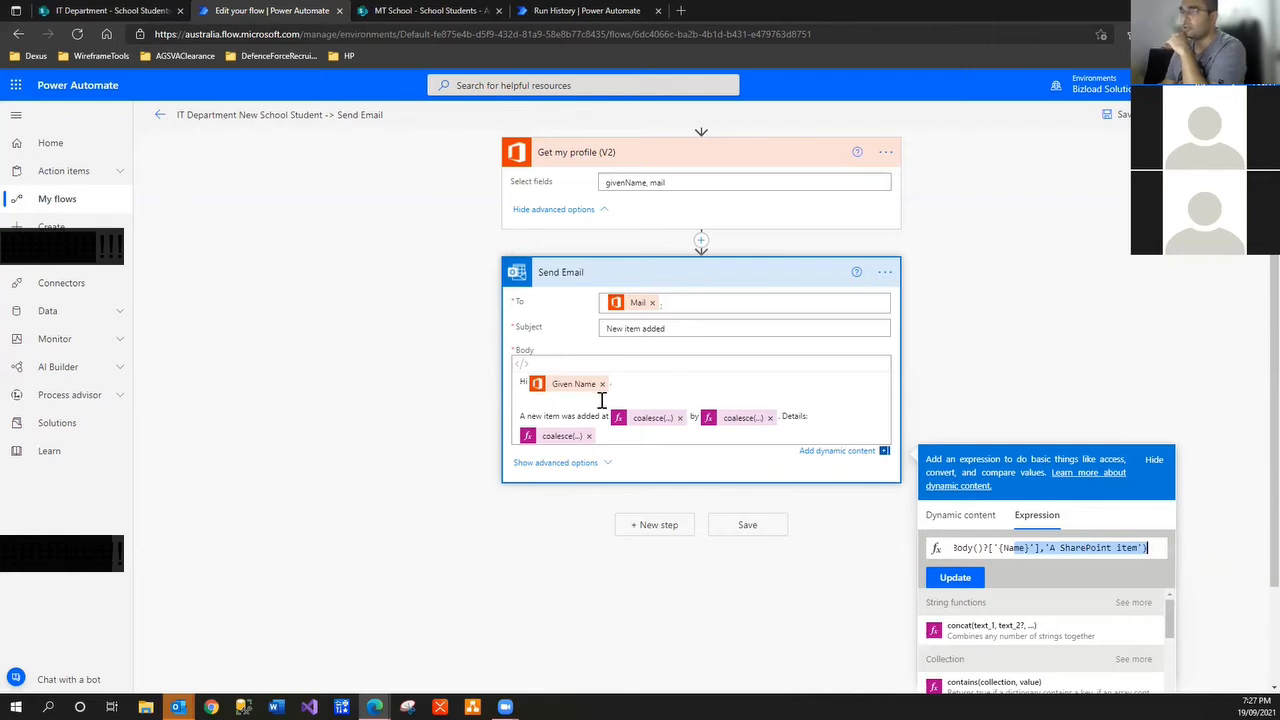
{"action": "left_click", "coordinate": [548, 546]}
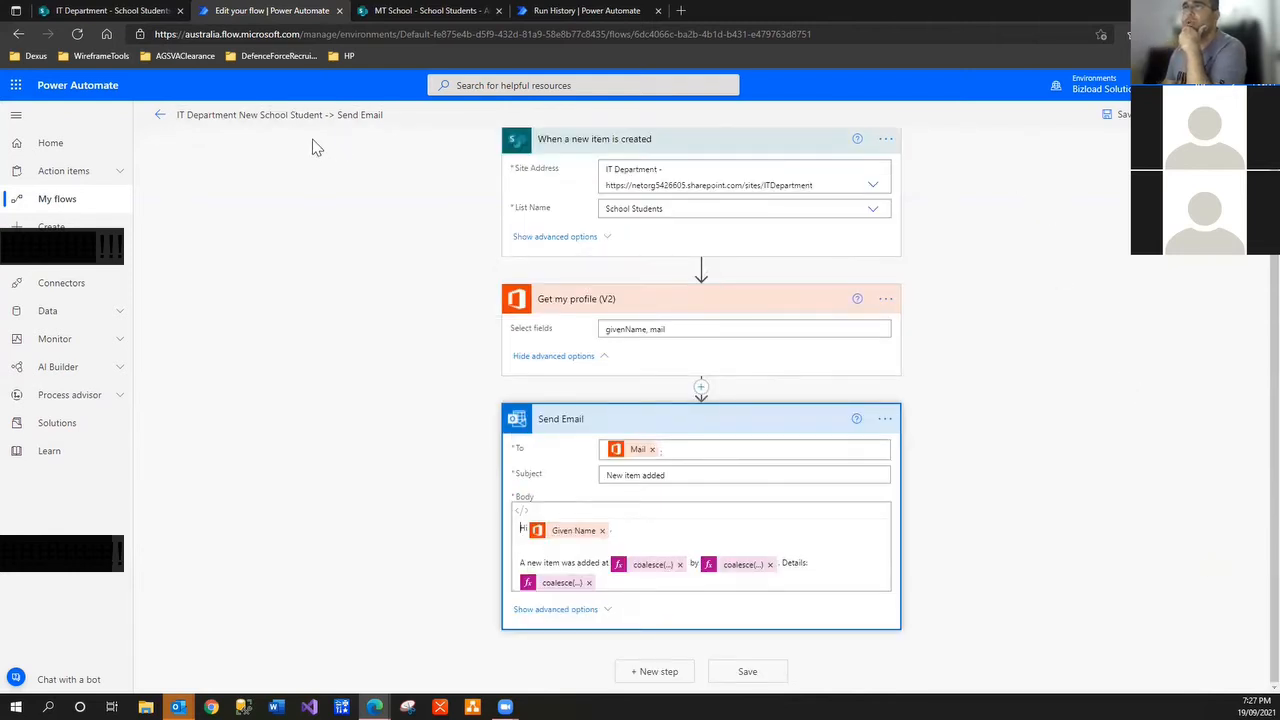
Rename the trigger step to 'When School Students is created'
{"action": "left_click", "coordinate": [671, 210]}
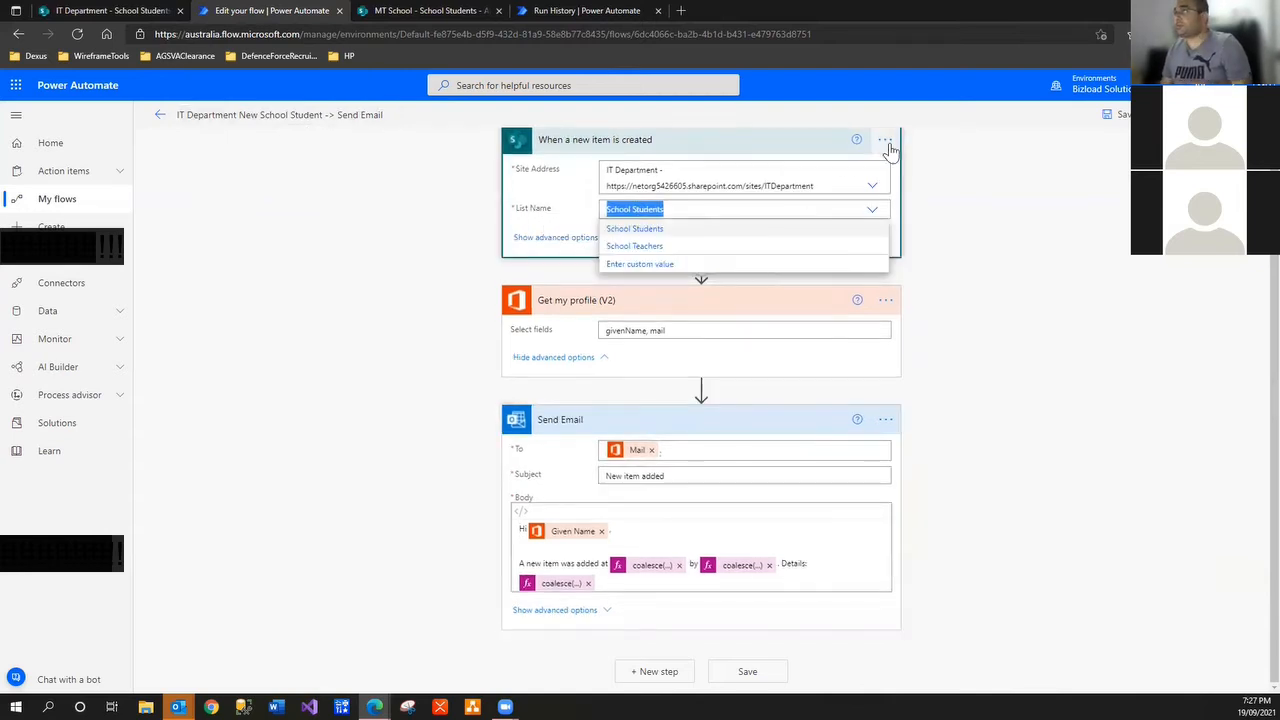
{"action": "left_click", "coordinate": [885, 139]}
{"action": "left_click", "coordinate": [932, 161]}
{"action": "left_click", "coordinate": [565, 145]}
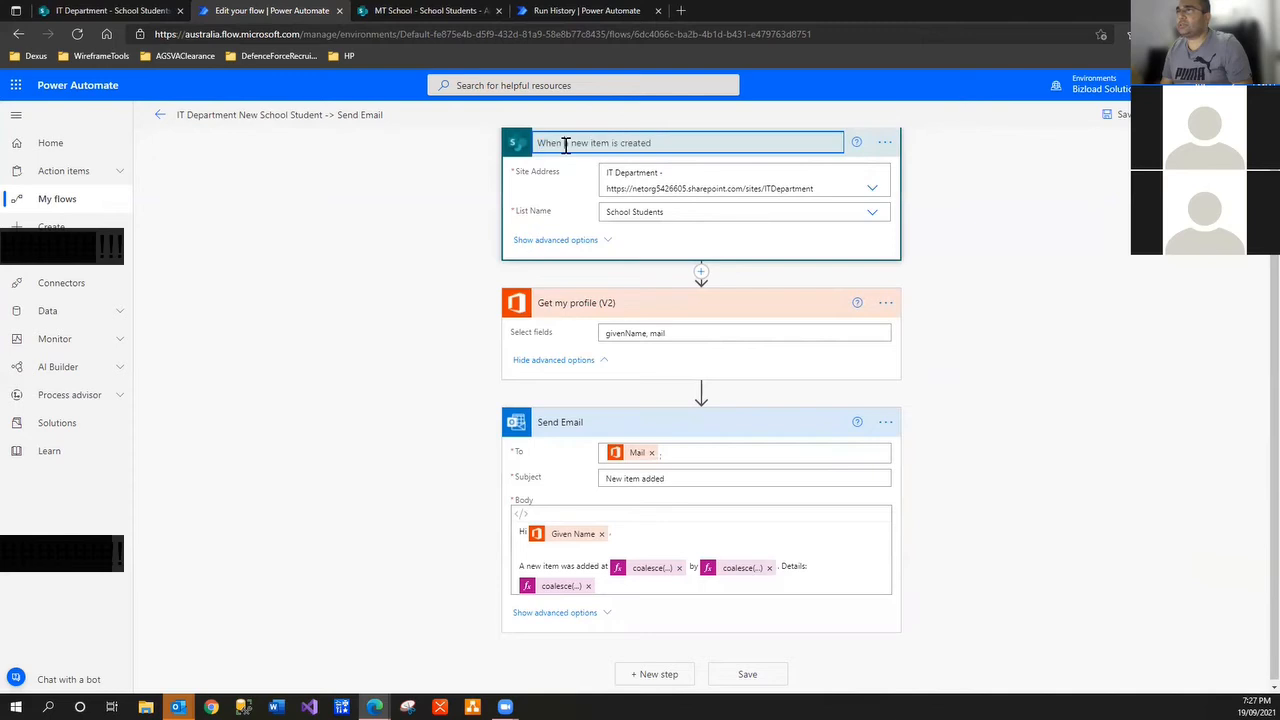
{"action": "left_click_drag", "start_coordinate": [565, 145], "coordinate": [603, 146]}
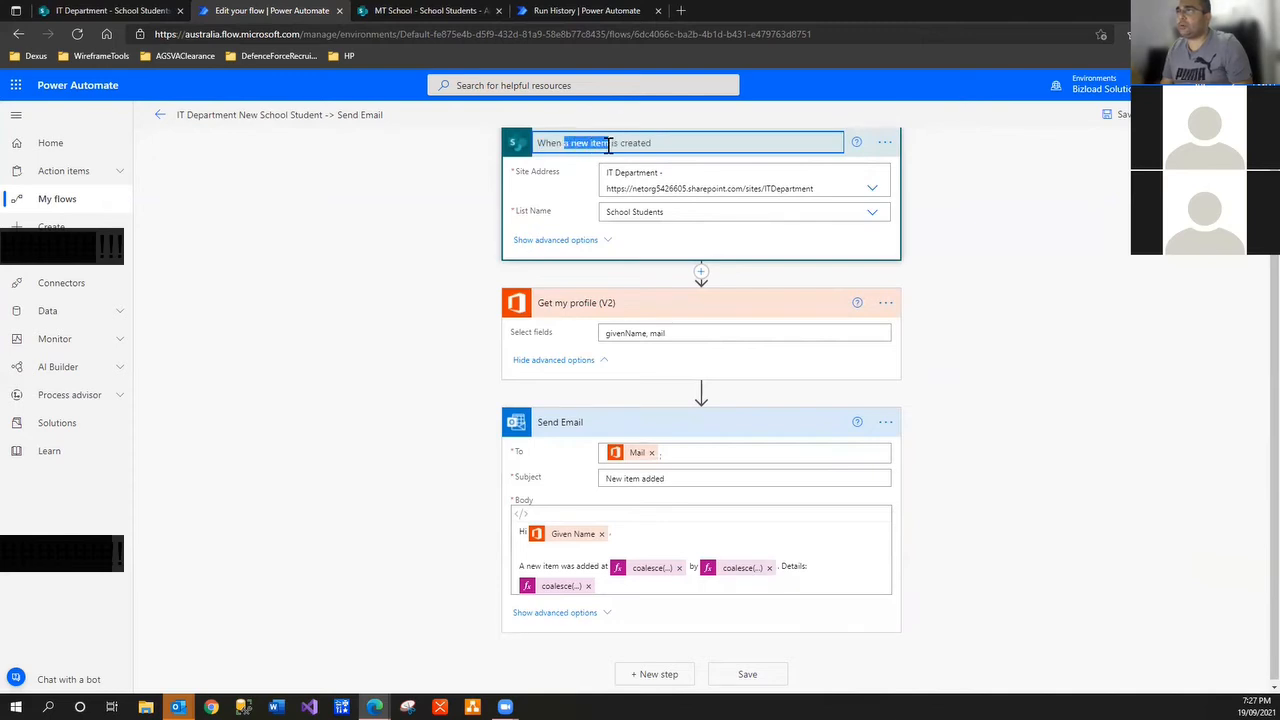
{"action": "type", "text": "School Students"}
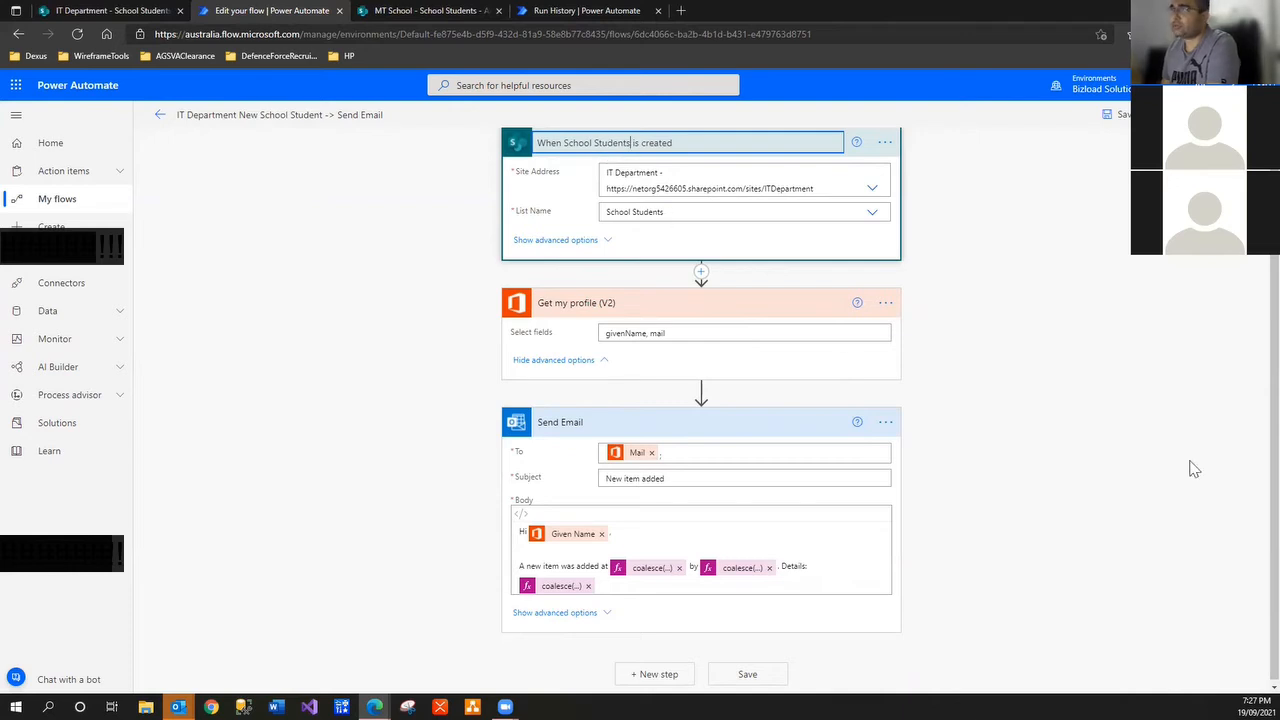
{"action": "left_click", "coordinate": [1154, 457]}
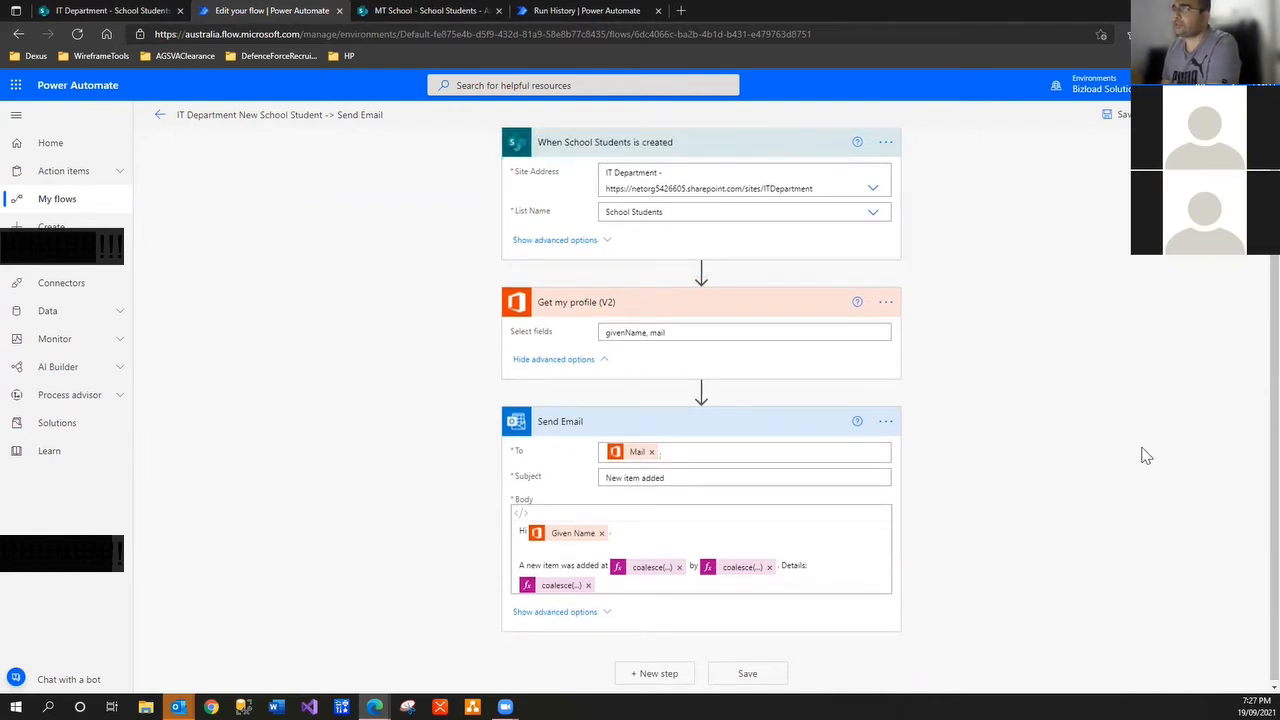
Save the flow, go back to its details page, and switch to the School Students list
{"action": "left_click", "coordinate": [1118, 114]}
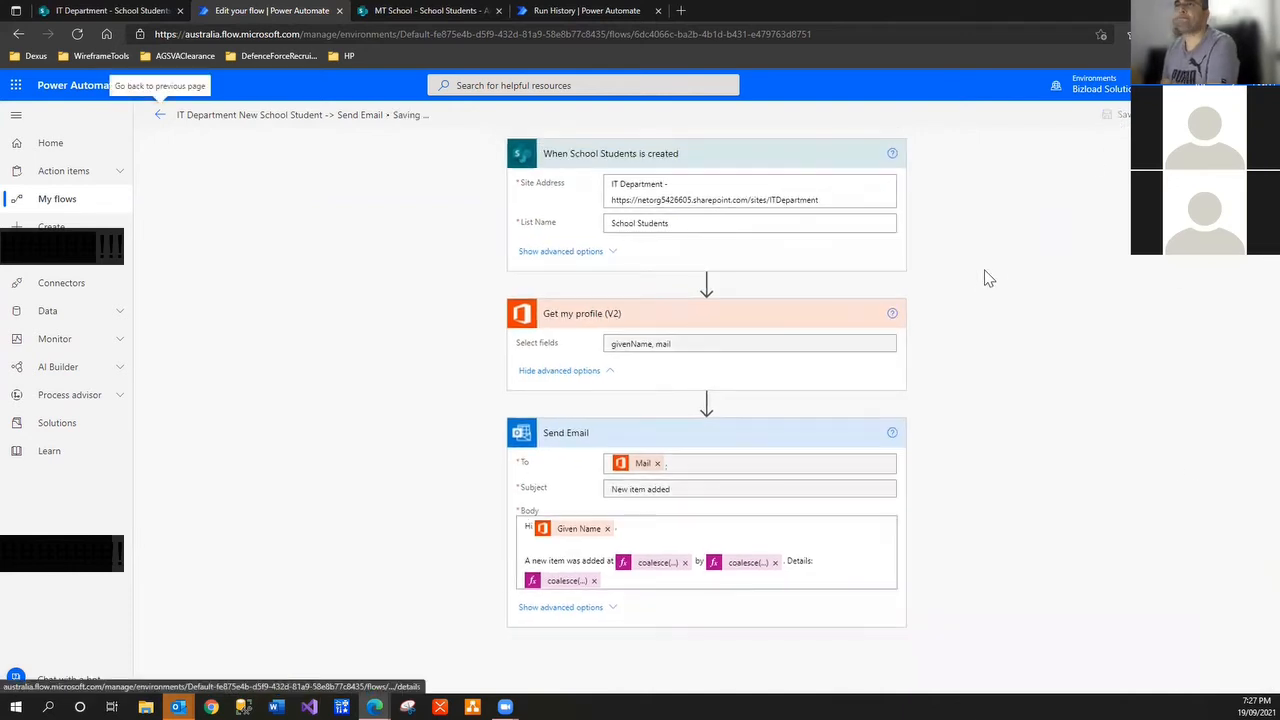
{"action": "left_click", "coordinate": [160, 115]}
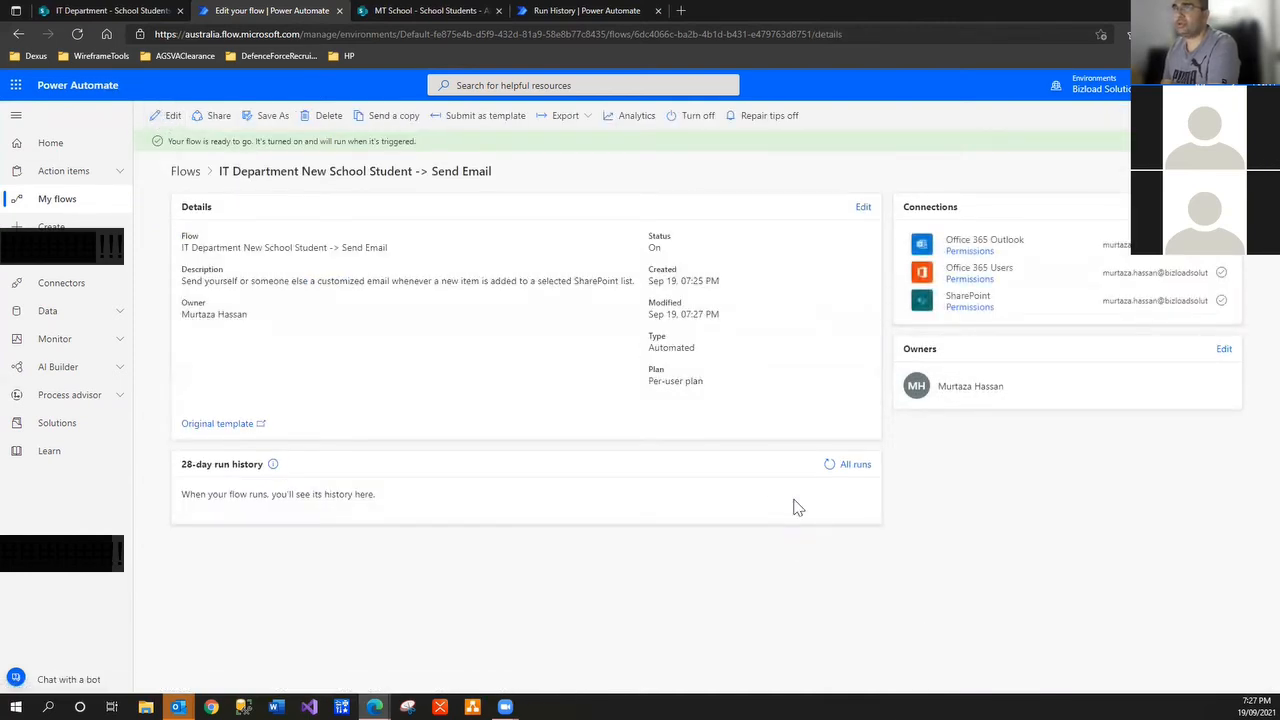
{"action": "left_click", "coordinate": [100, 11]}
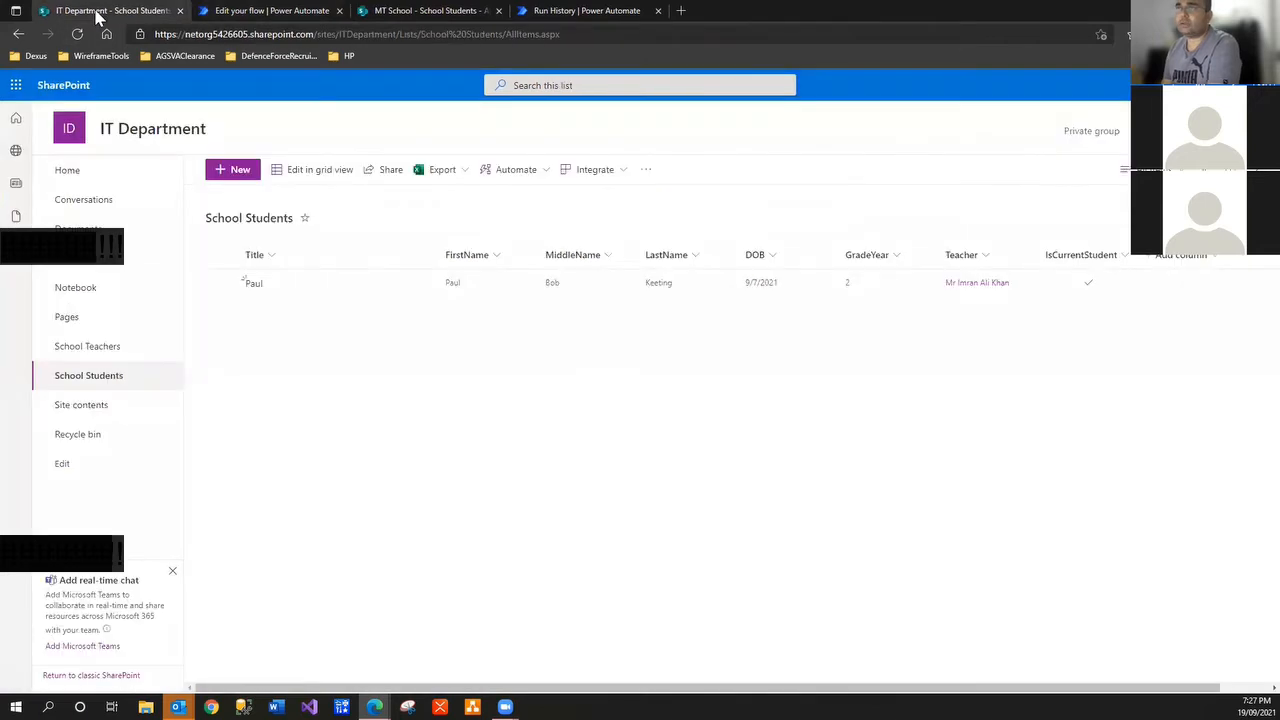
Start a new student item and enter the student's name in Title, FirstName, MiddleName and LastName
{"action": "left_click", "coordinate": [234, 171]}
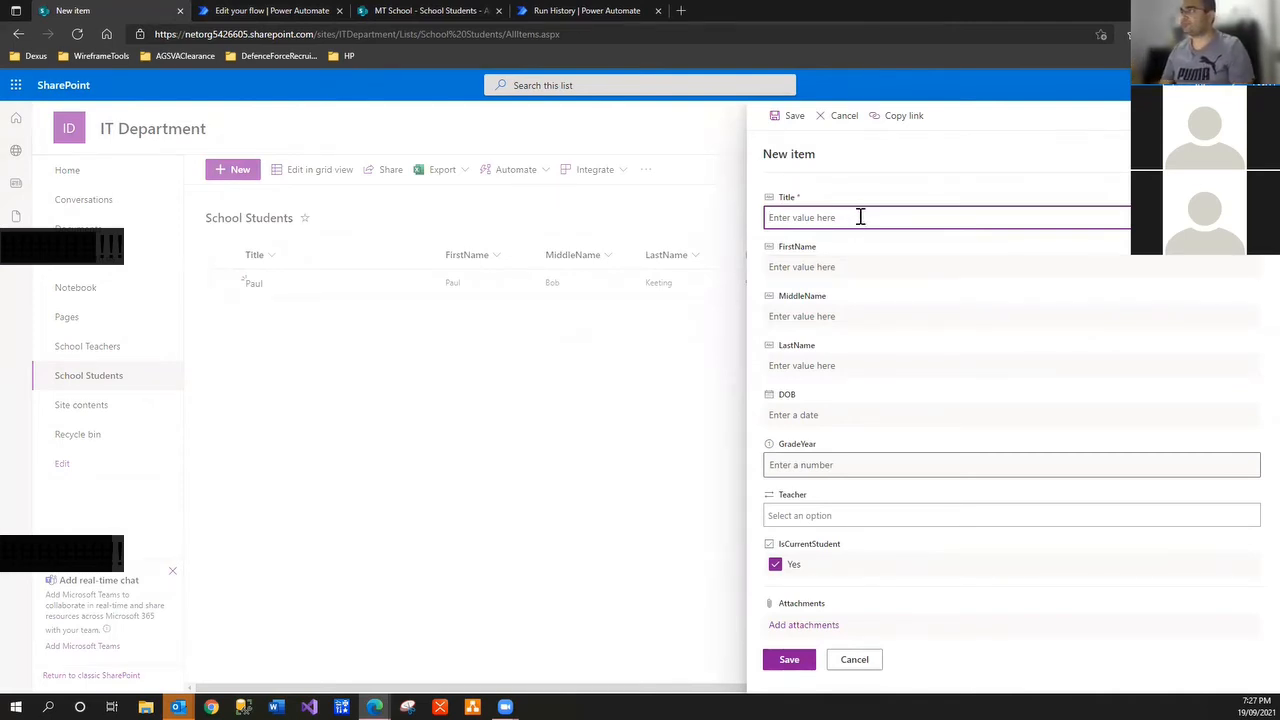
{"action": "type", "text": "Donald"}
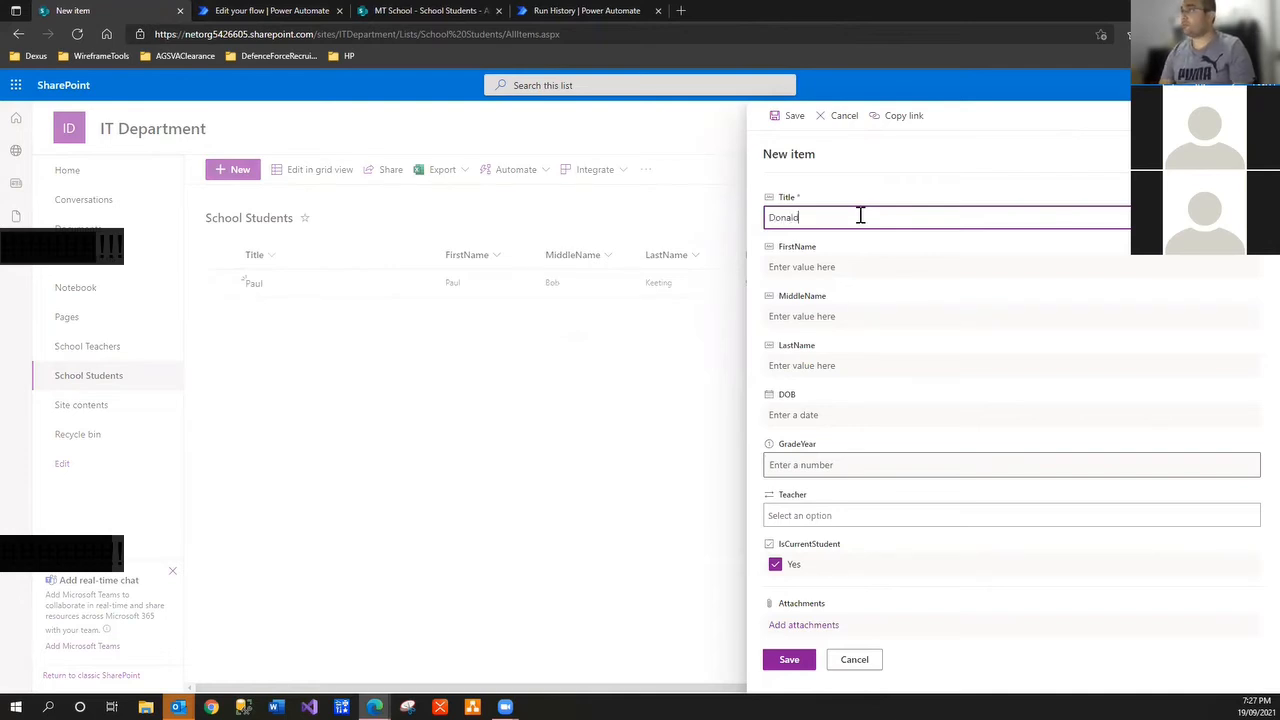
{"action": "key", "text": "Tab"}
{"action": "type", "text": "Do"}
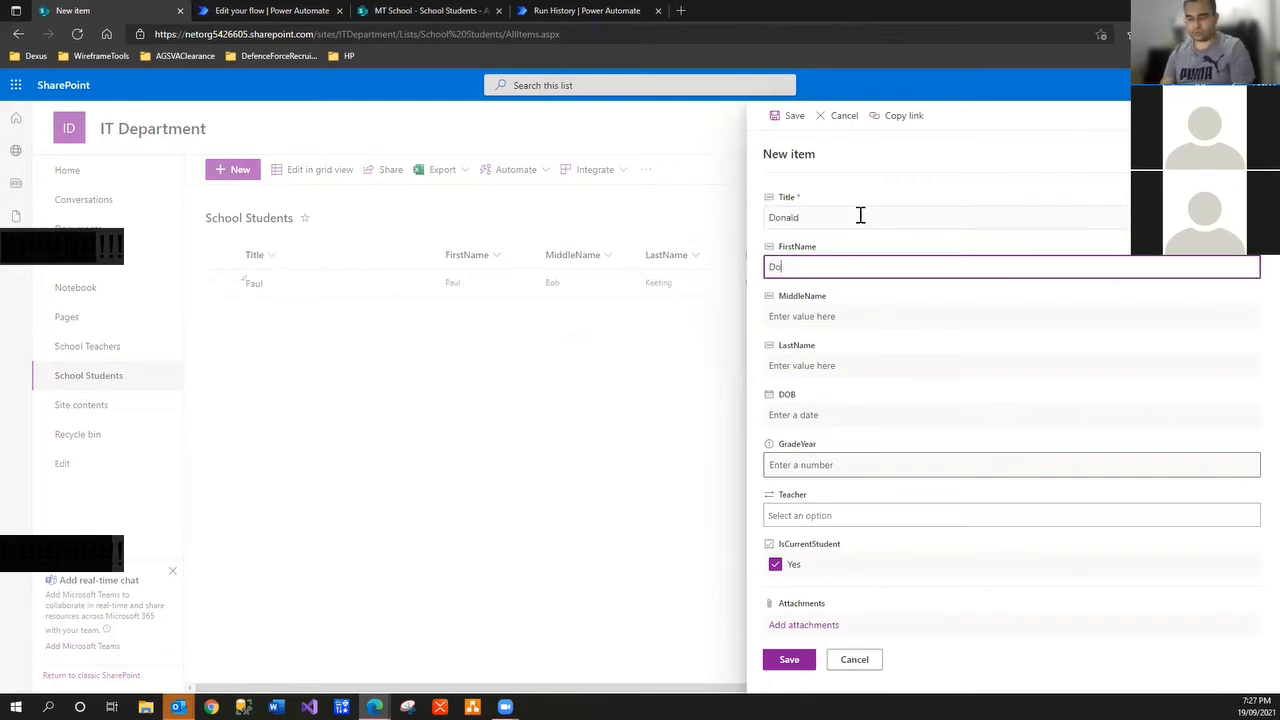
{"action": "key", "text": "Tab"}
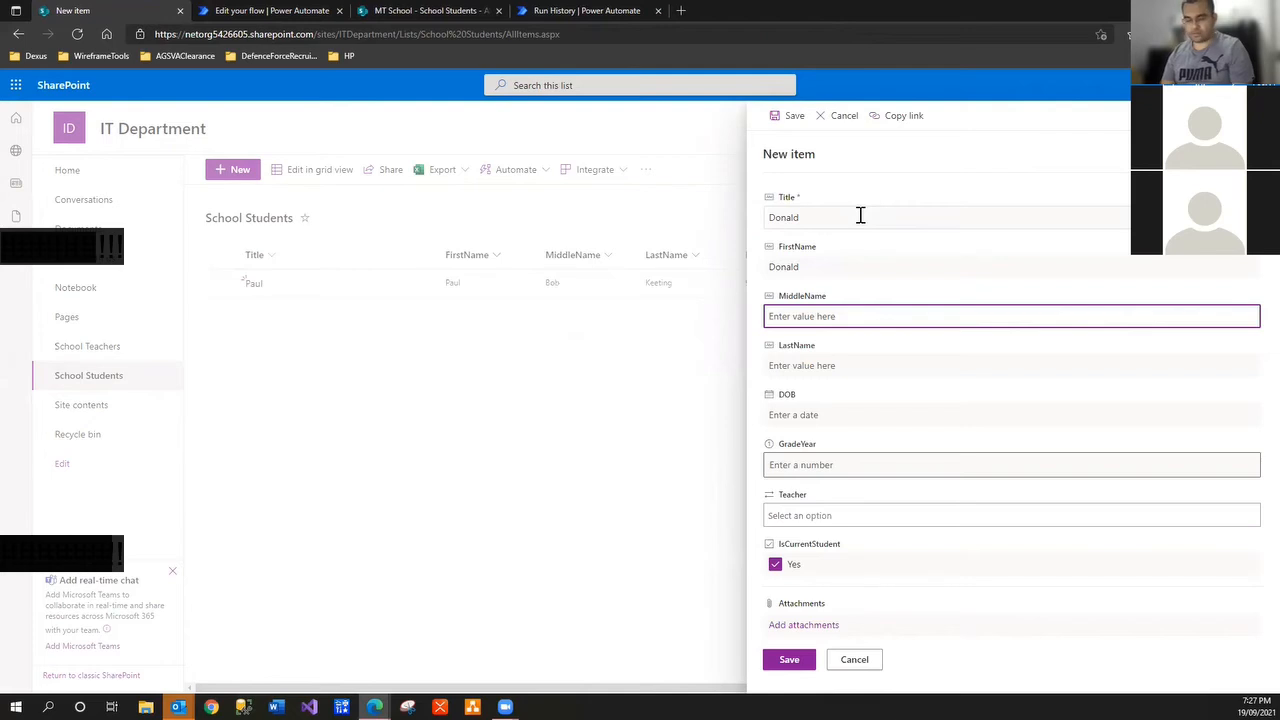
{"action": "type", "text": "Jay"}
{"action": "key", "text": "Tab"}
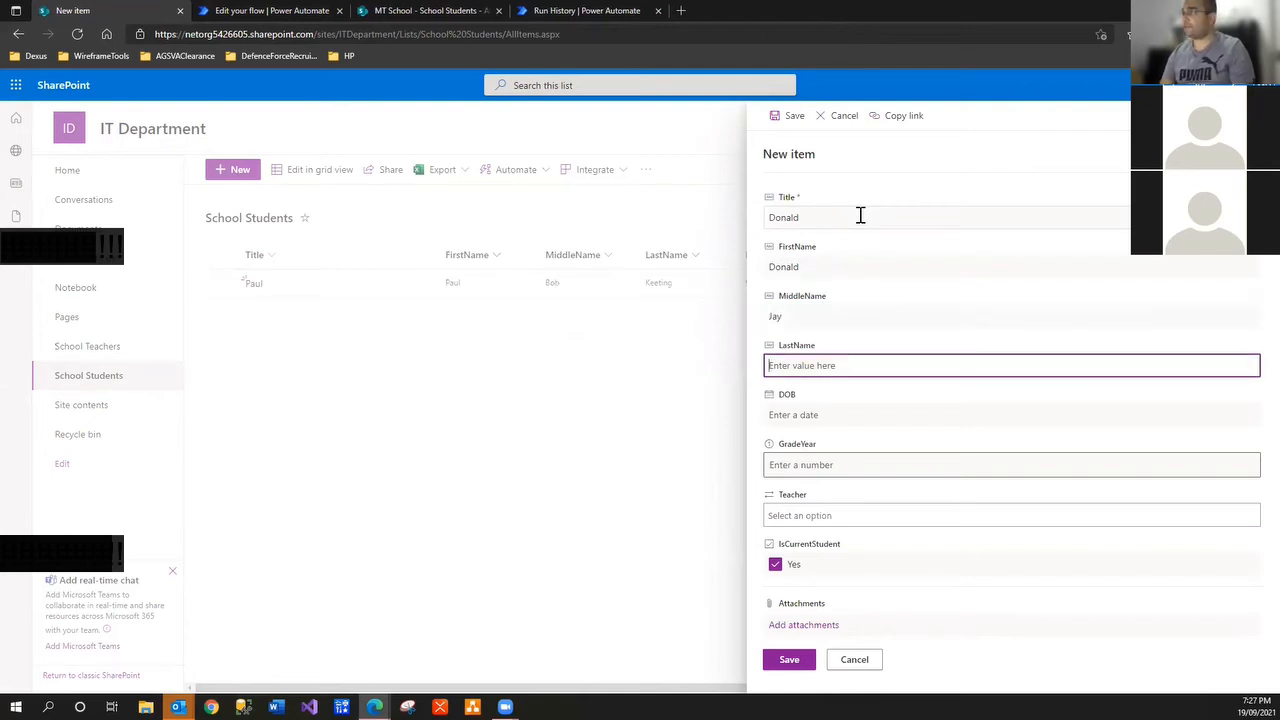
{"action": "type", "text": "Trump"}
{"action": "key", "text": "Tab"}
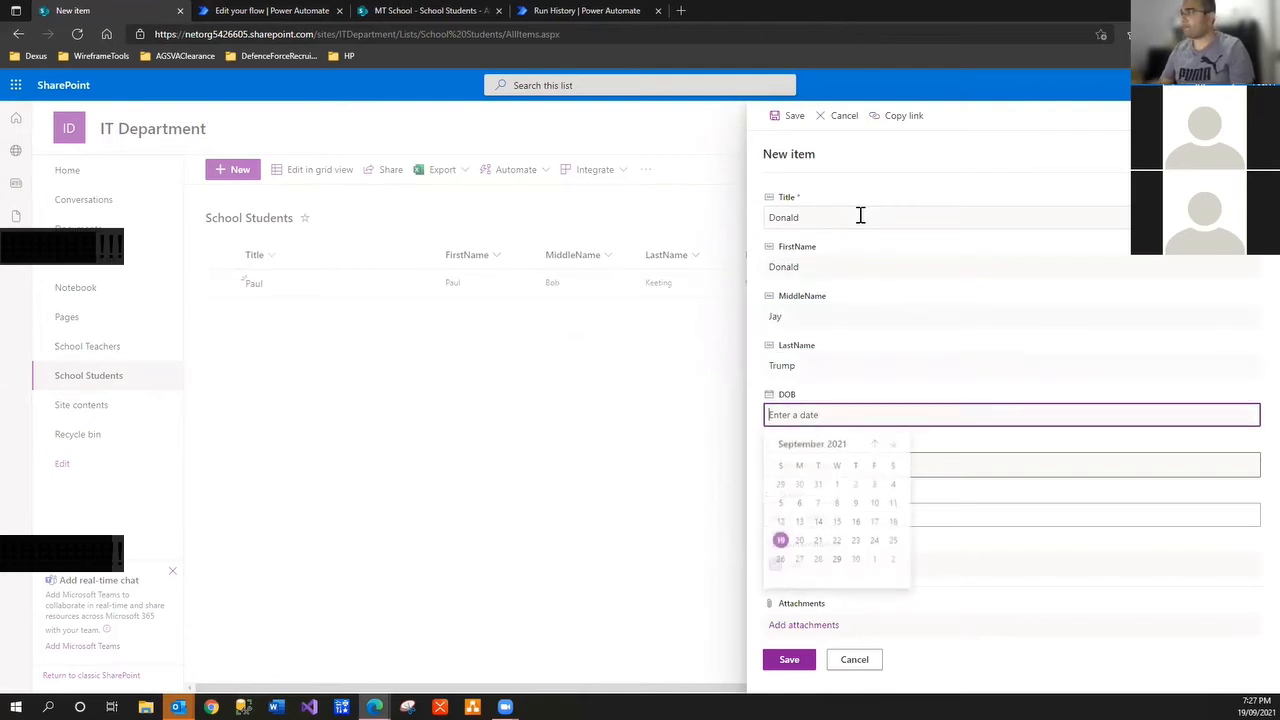
Set DOB to 9/16/2021, GradeYear to 5, choose a teacher, and save the student
{"action": "left_click", "coordinate": [856, 524]}
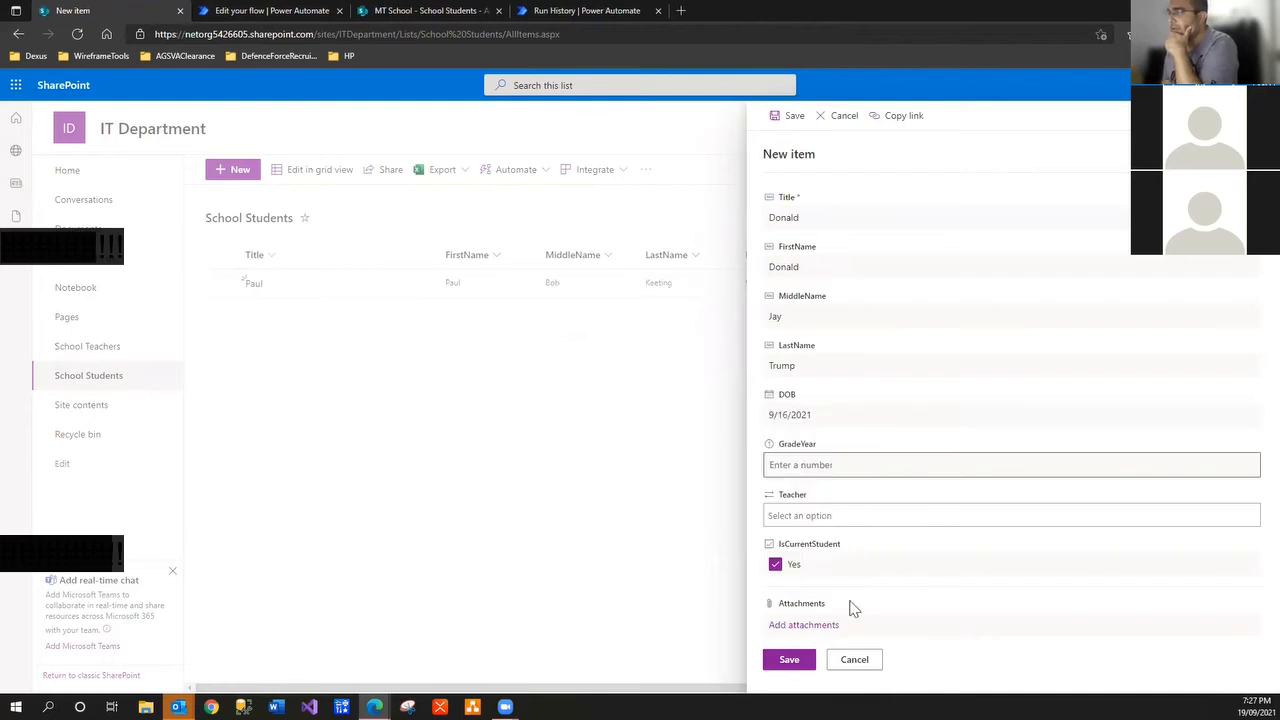
{"action": "left_click", "coordinate": [843, 467]}
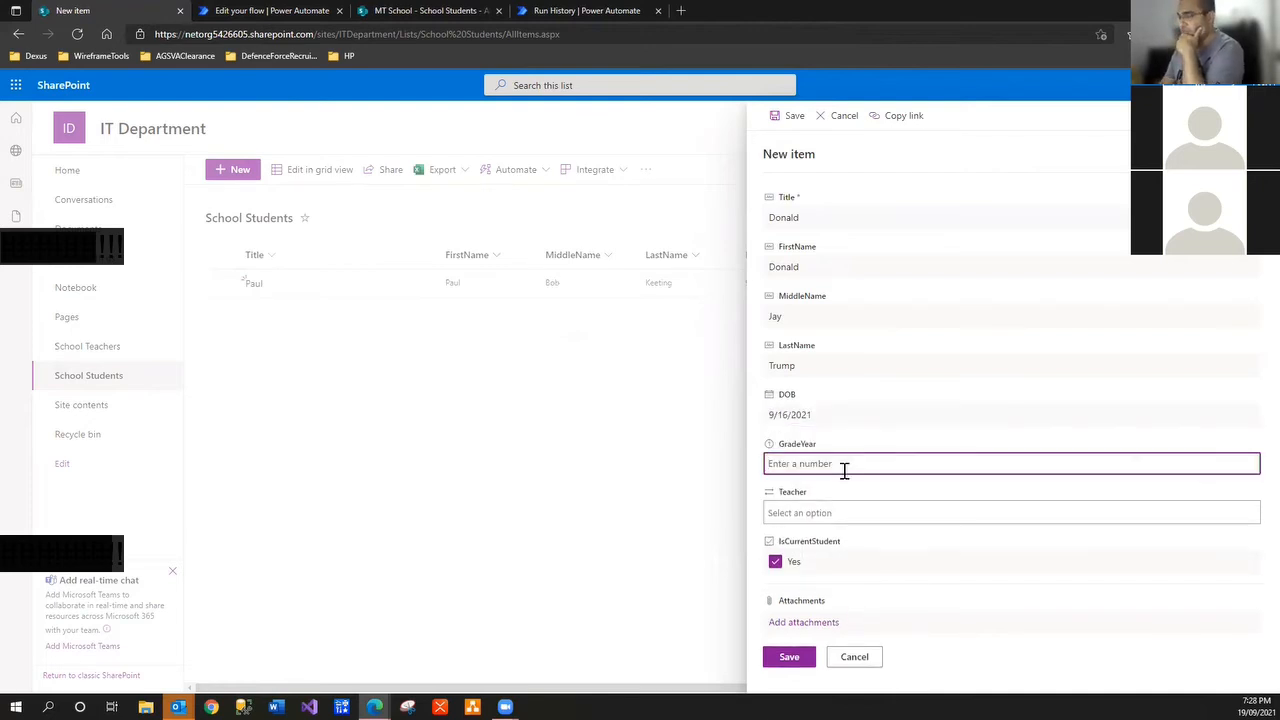
{"action": "type", "text": "5"}
{"action": "left_click", "coordinate": [844, 510]}
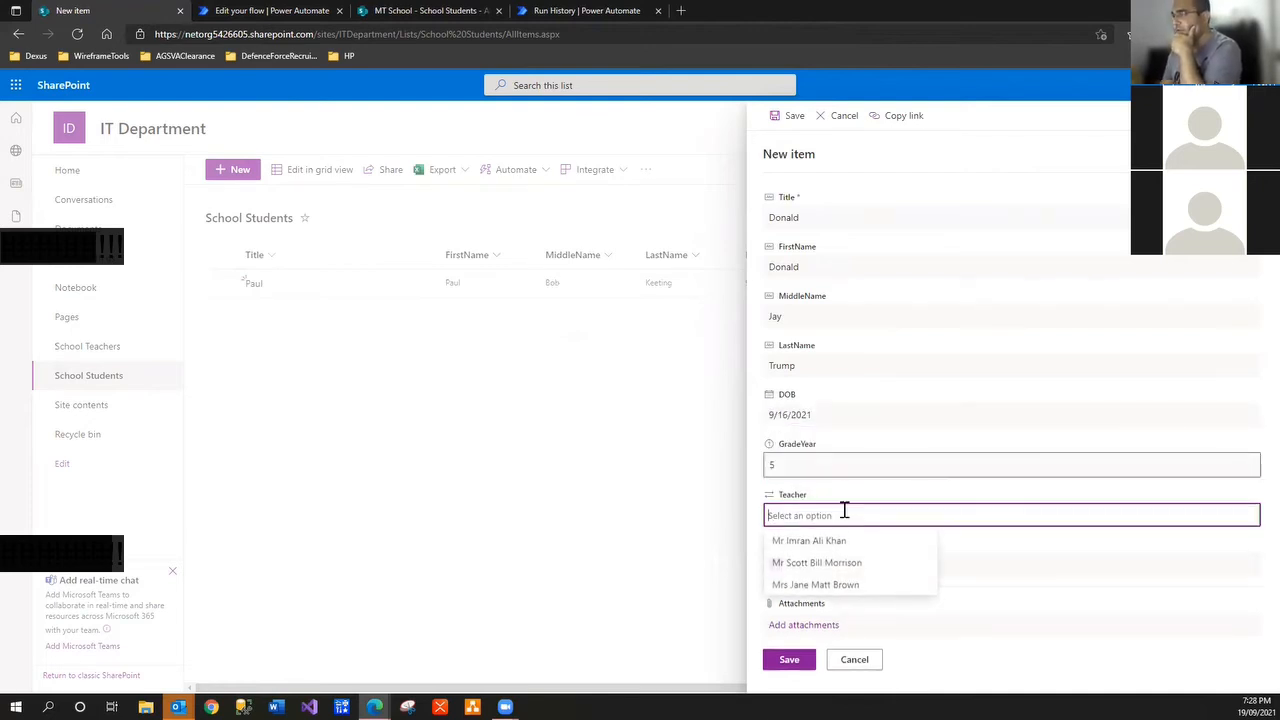
{"action": "left_click", "coordinate": [829, 587]}
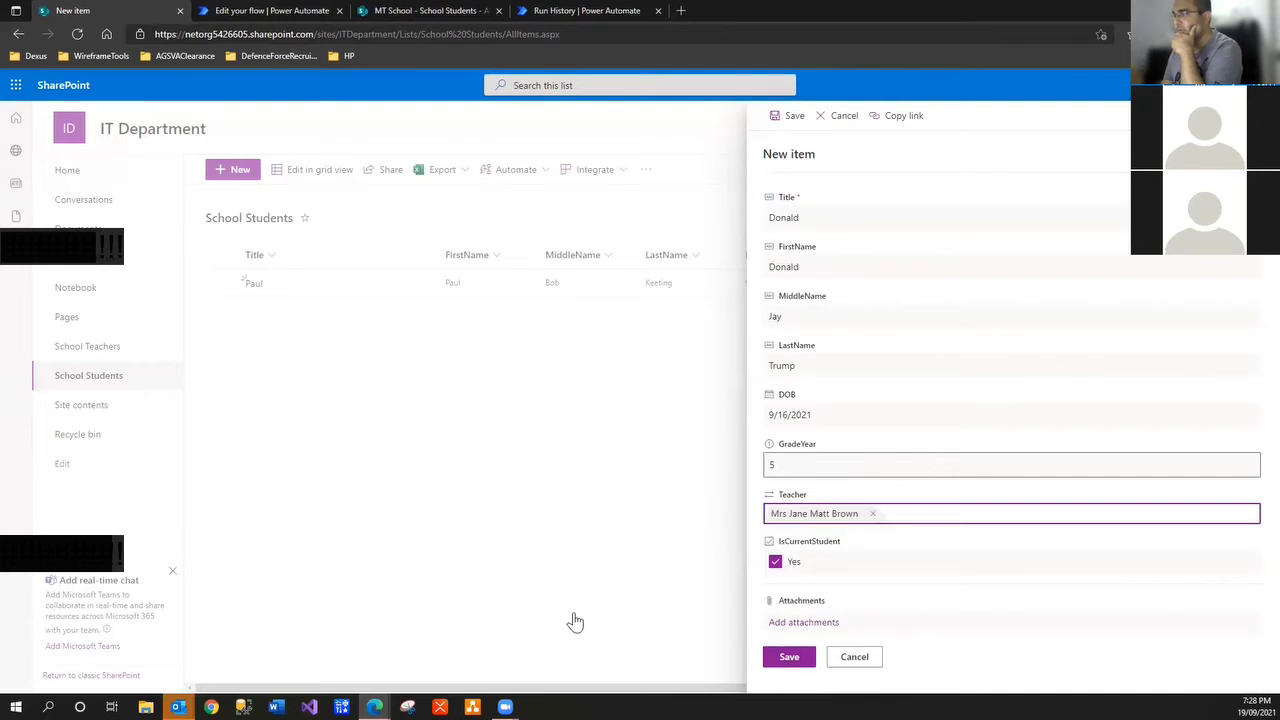
{"action": "left_click", "coordinate": [790, 658]}
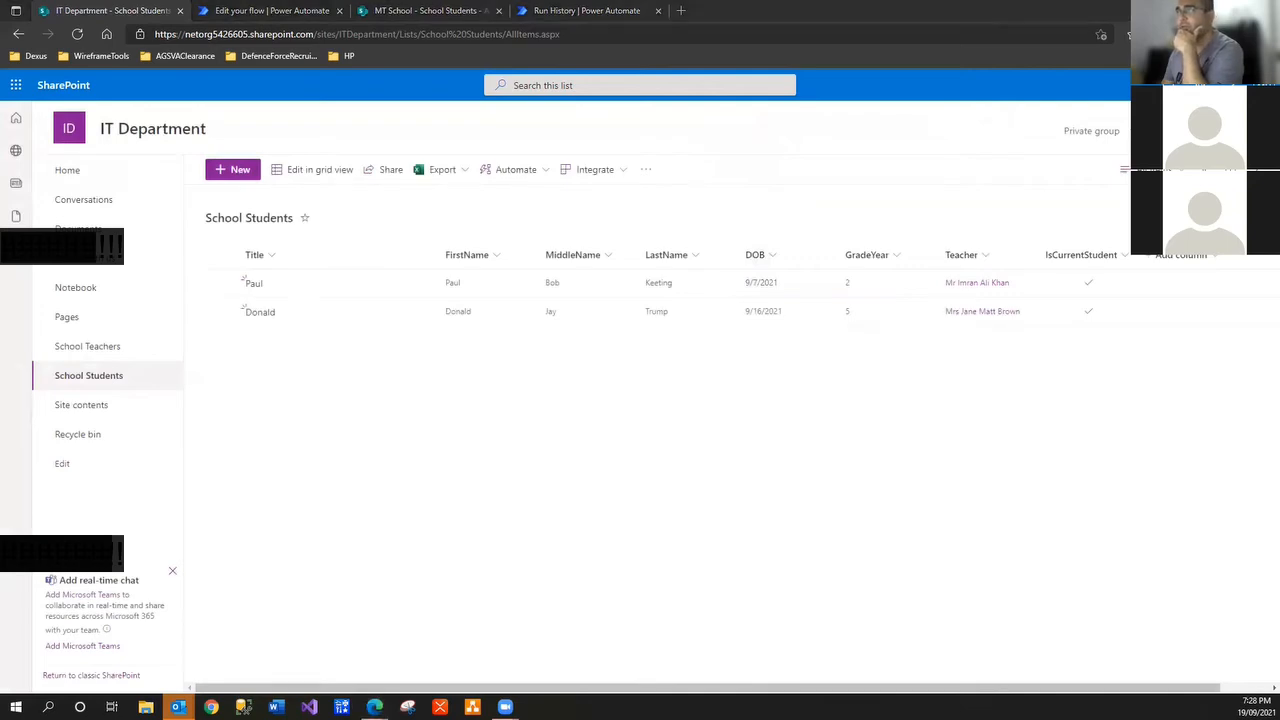
{"action": "left_click", "coordinate": [178, 707]}
Maximize Outlook and snap it to the left half of the screen with Win+Left
{"action": "left_click", "coordinate": [873, 237]}
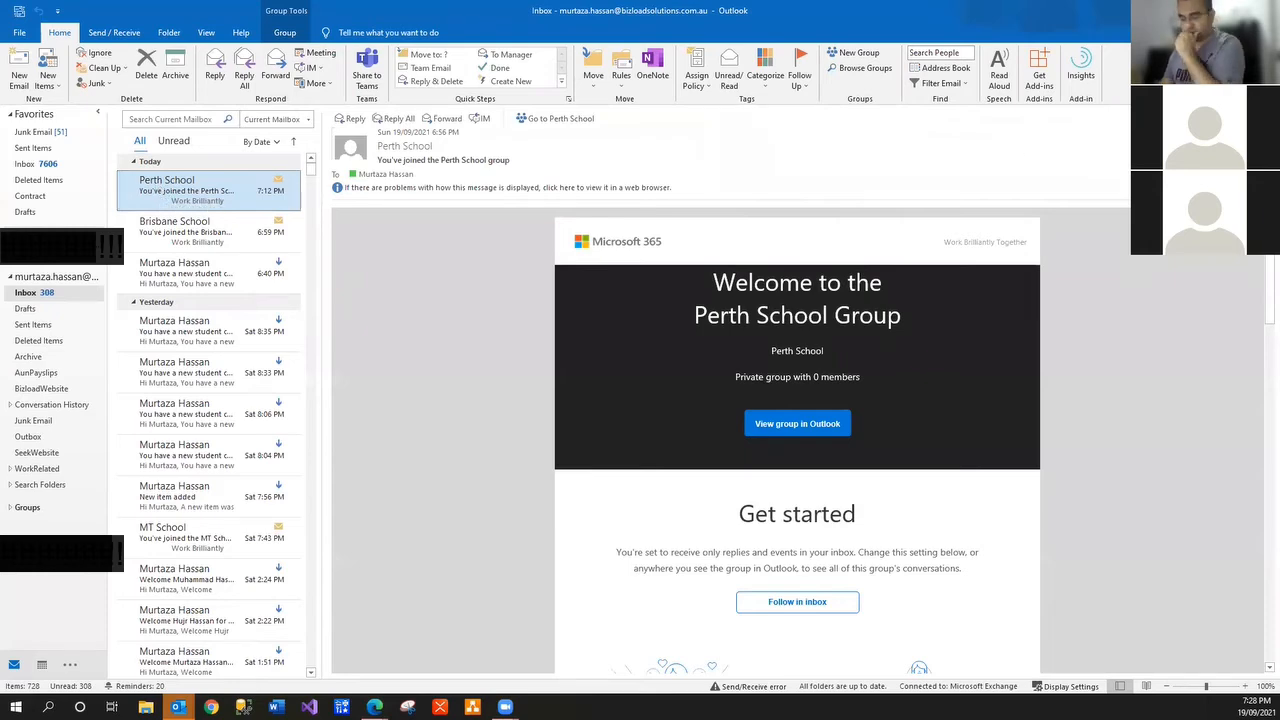
{"action": "key", "text": "super+Left"}
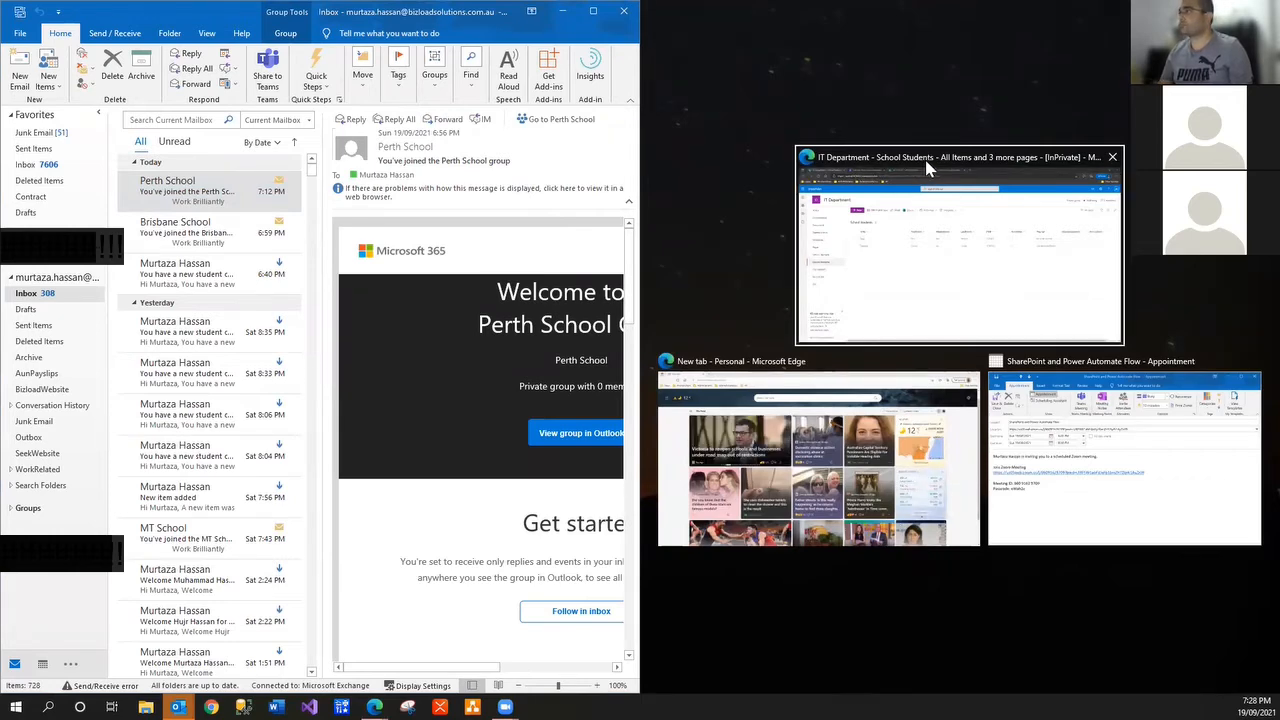
Put the browser on the right half, close the extra Run History tab, and refresh the run history
{"action": "left_click", "coordinate": [997, 289]}
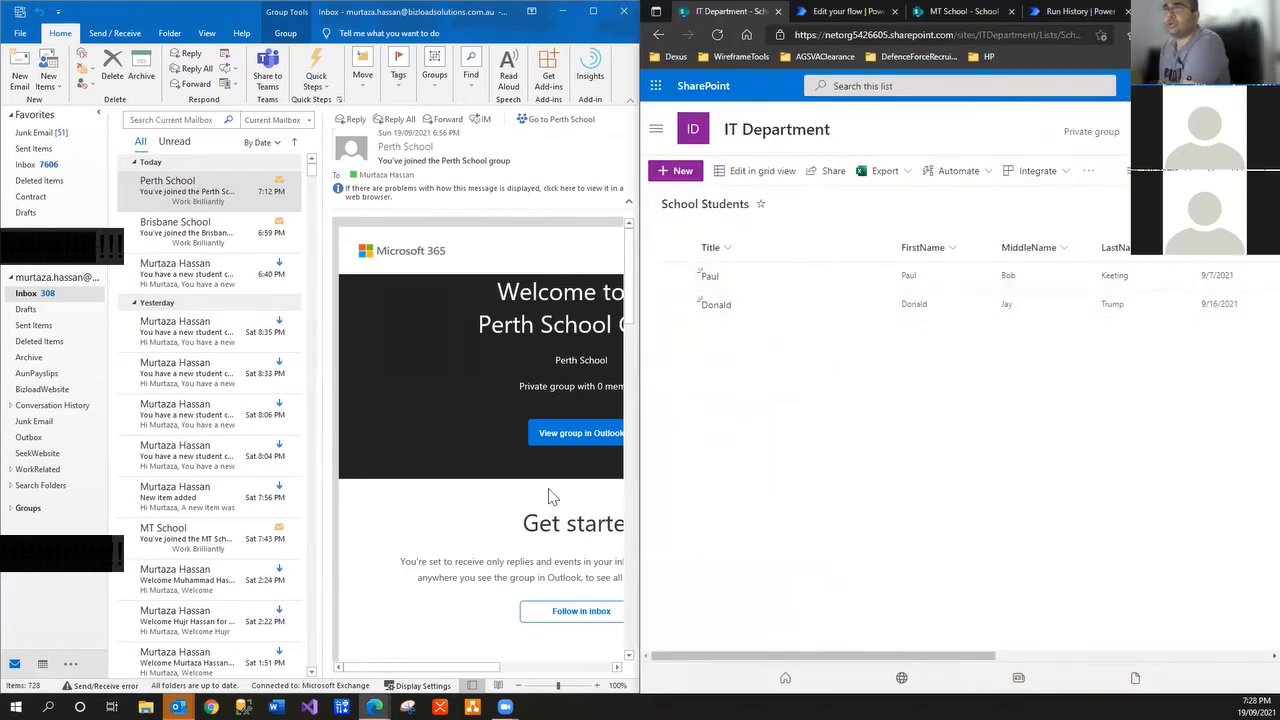
{"action": "left_click", "coordinate": [818, 14]}
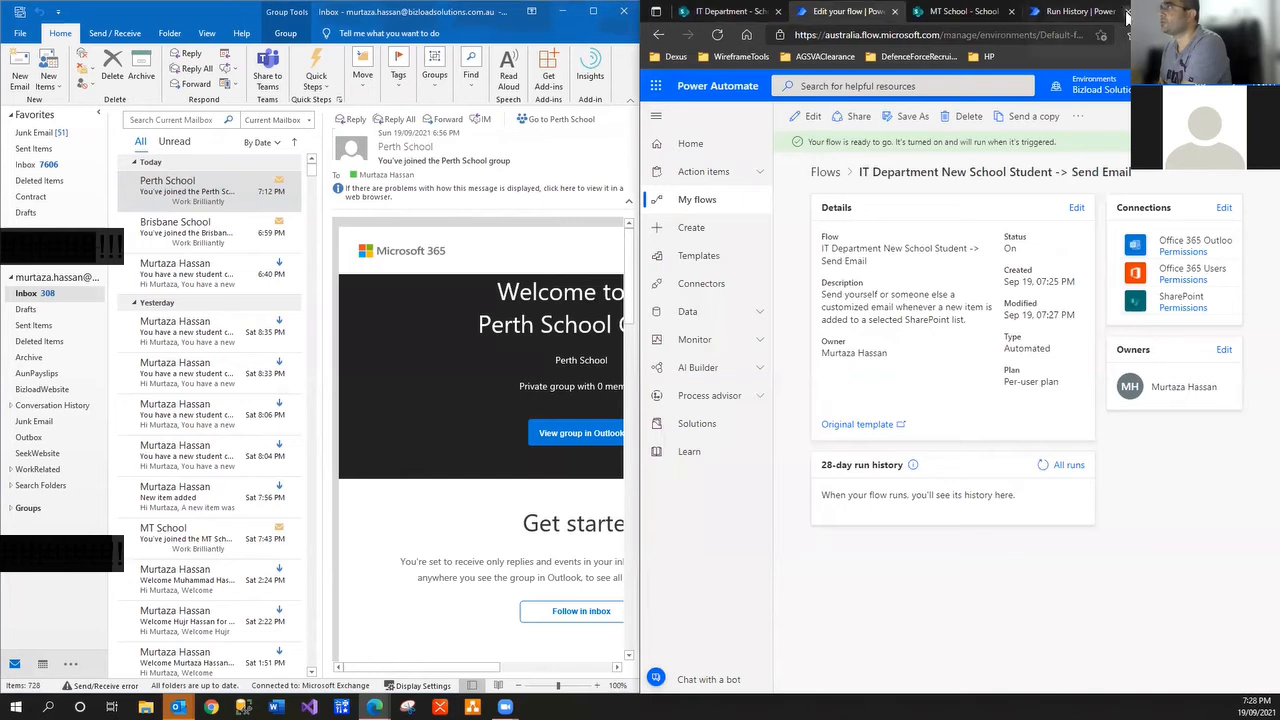
{"action": "left_click", "coordinate": [1126, 12]}
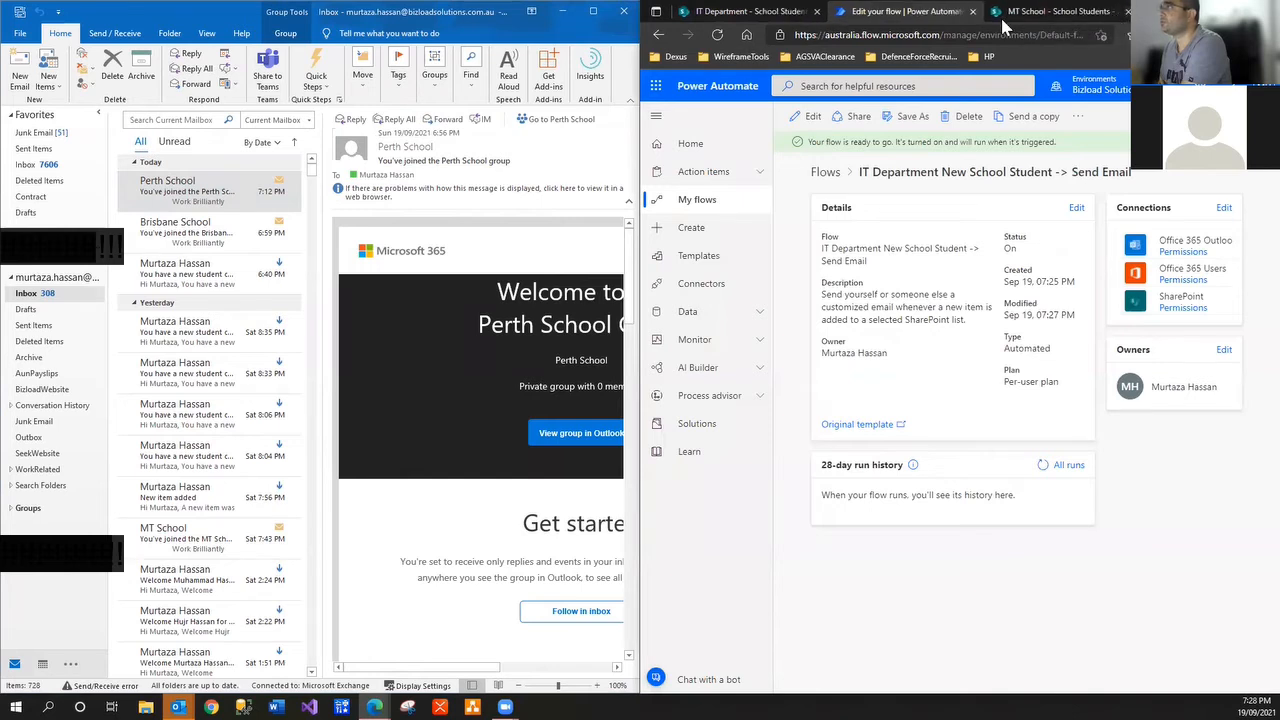
{"action": "left_click", "coordinate": [1042, 468]}
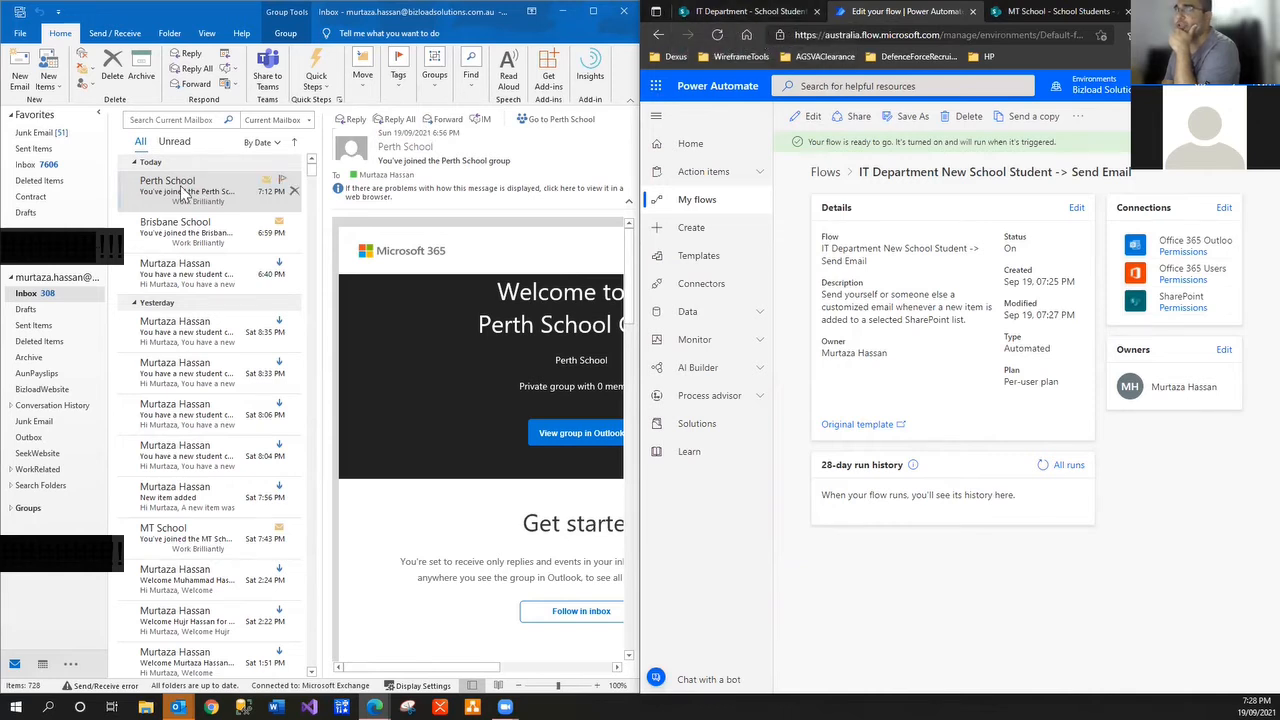
Reload the flow details page and refresh All runs repeatedly to check for a new run
{"action": "left_click", "coordinate": [756, 14]}
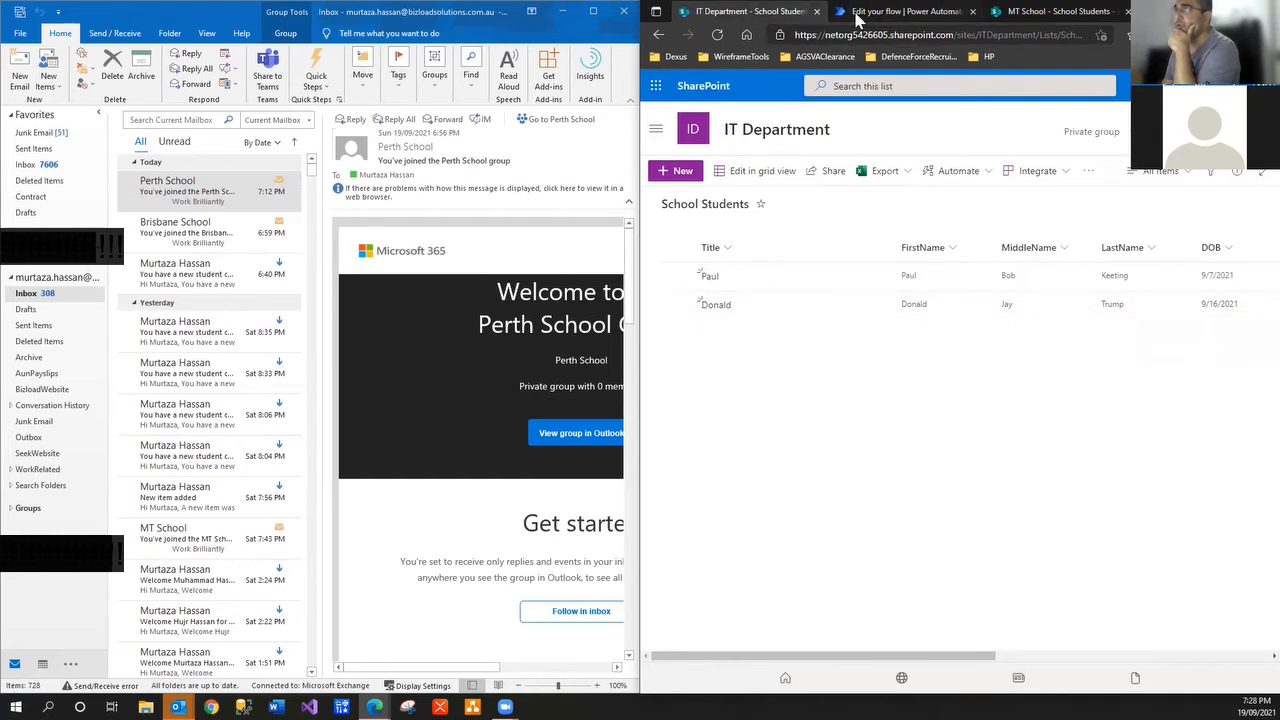
{"action": "left_click", "coordinate": [862, 14]}
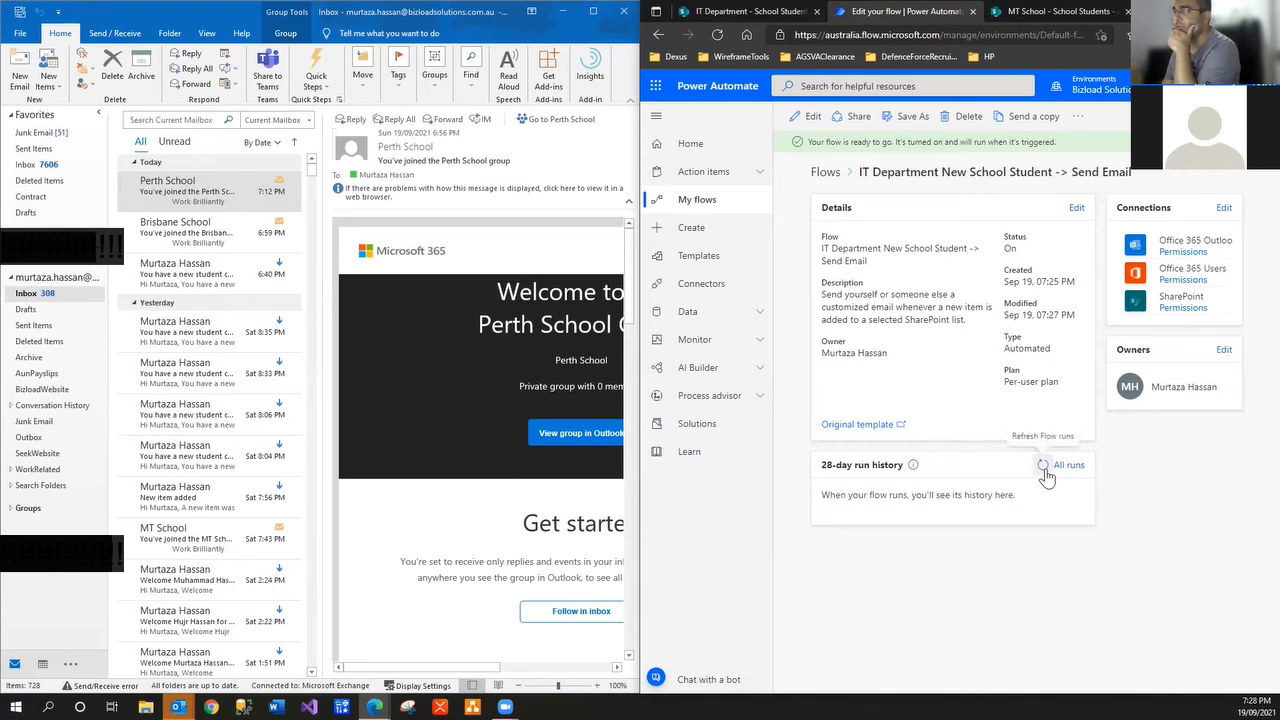
{"action": "left_click", "coordinate": [714, 35]}
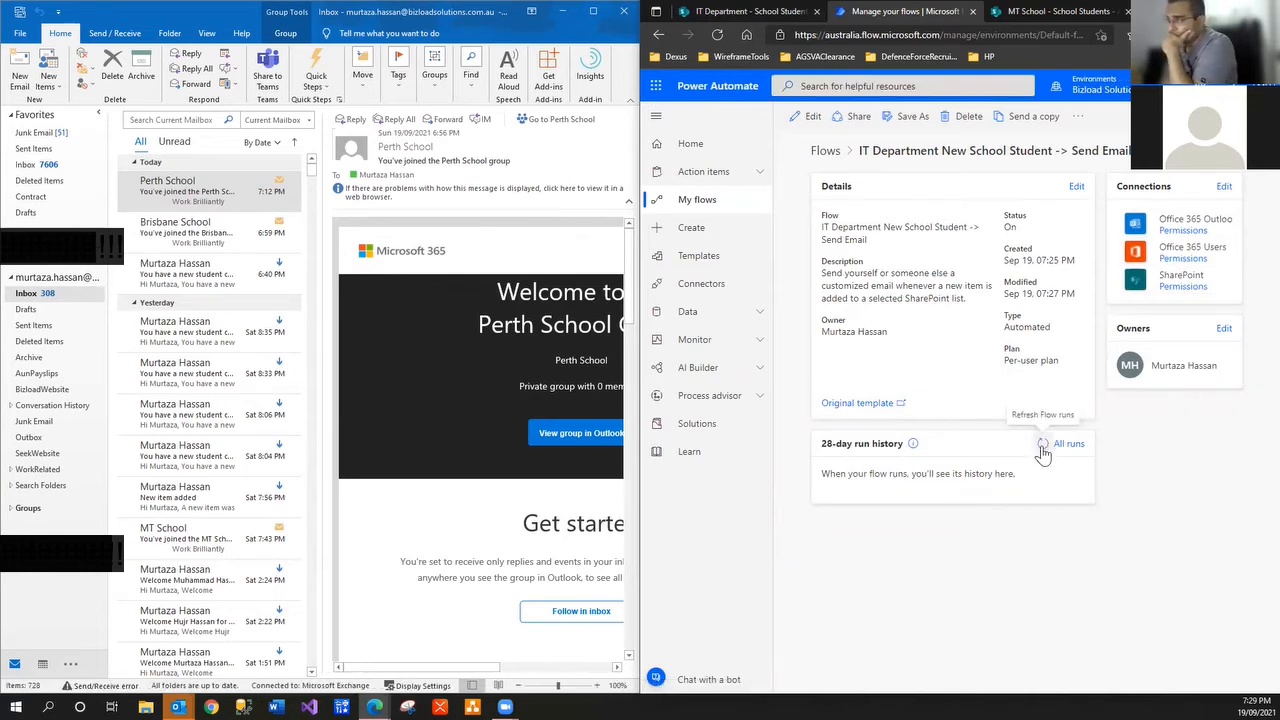
{"action": "left_click", "coordinate": [1042, 448]}
{"action": "left_click", "coordinate": [1046, 446]}
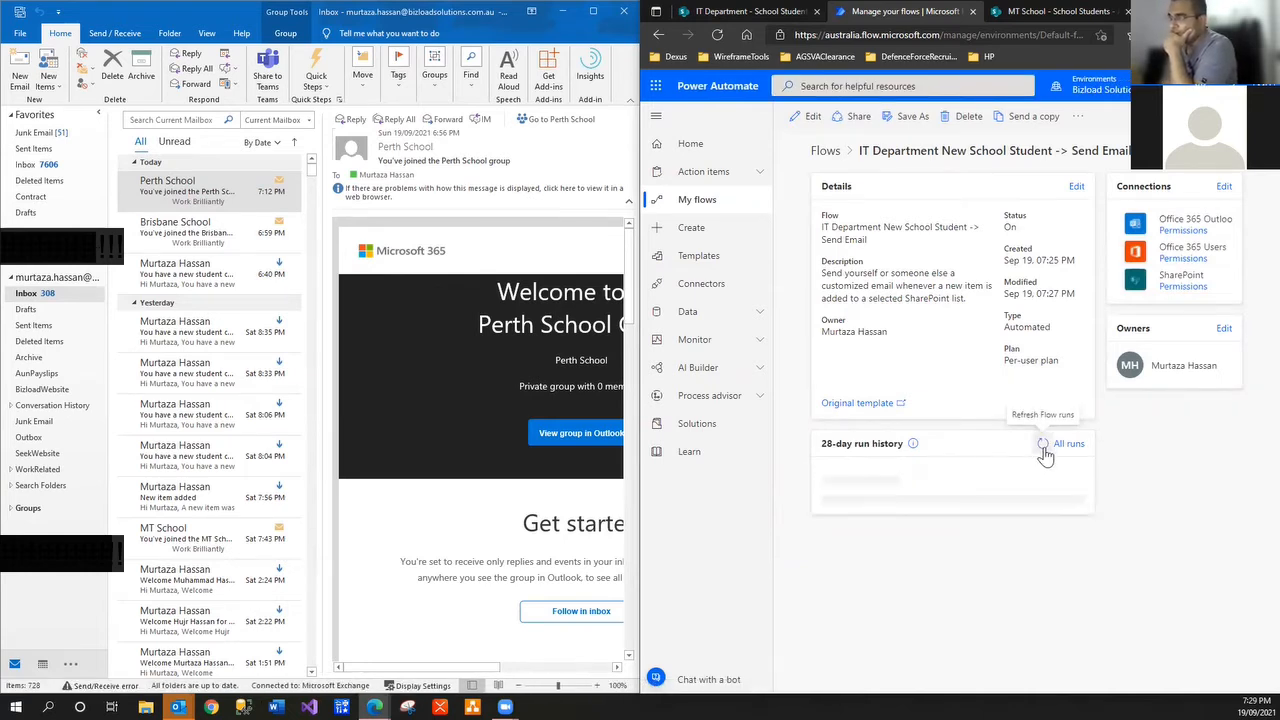
{"action": "left_click", "coordinate": [1046, 447]}
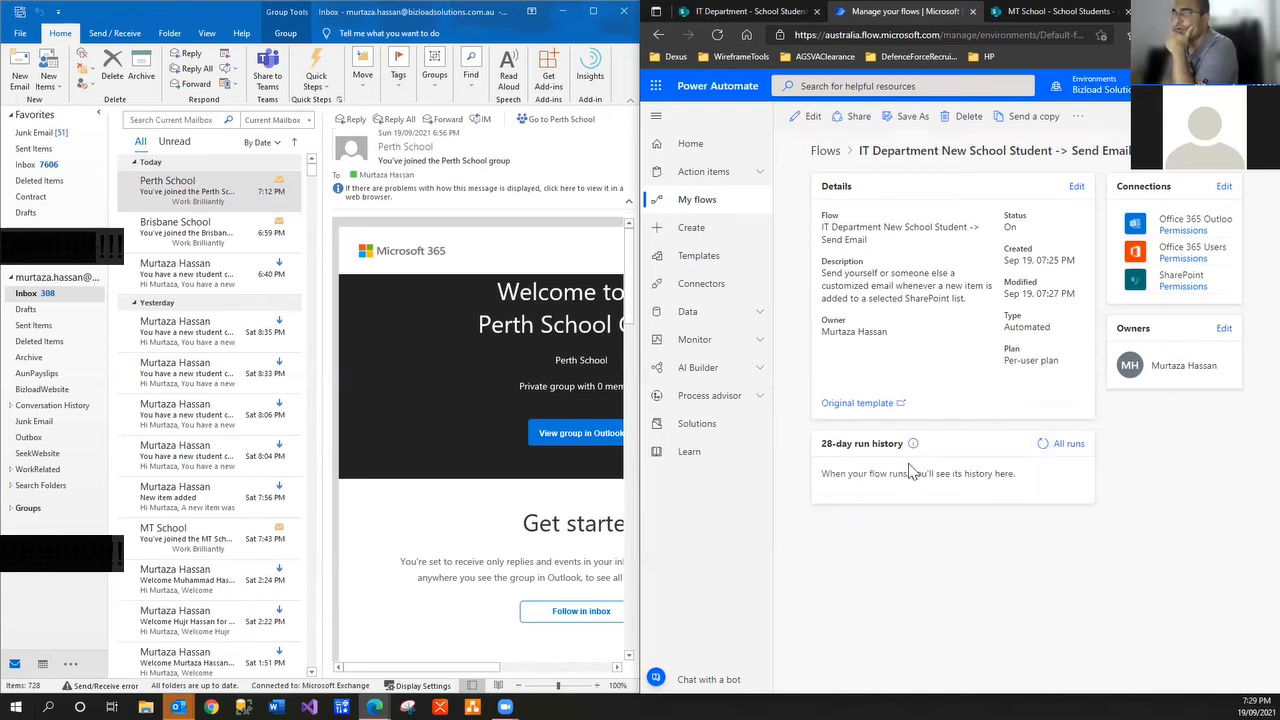
{"action": "left_click", "coordinate": [1043, 449]}
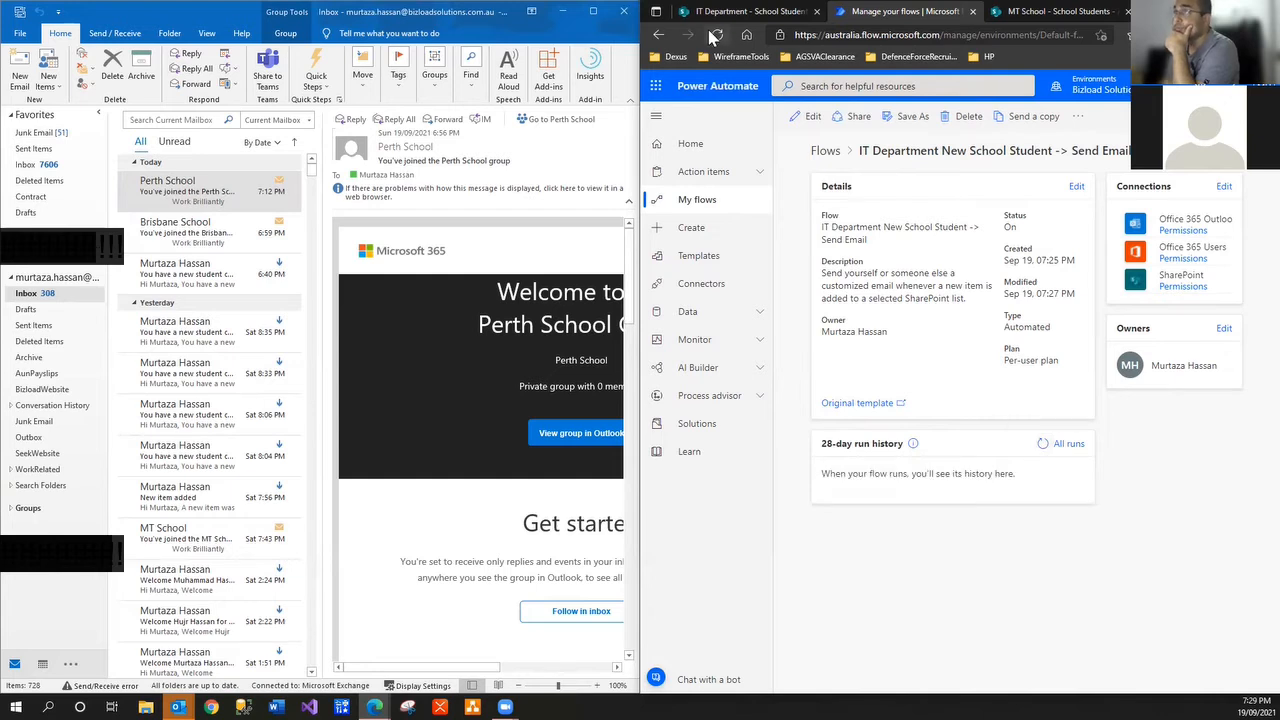
{"action": "left_click", "coordinate": [715, 35]}
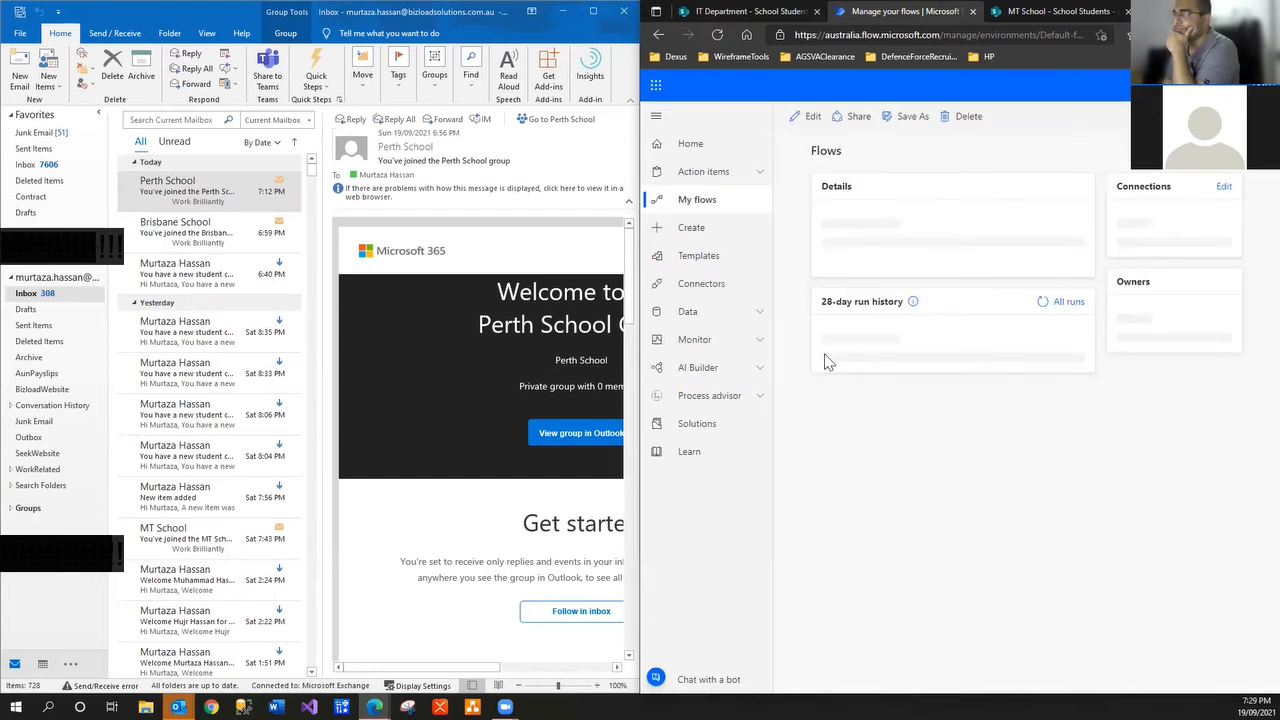
Refresh the run history and open the step results of the Sep 19, 07:29 PM run
{"action": "left_click", "coordinate": [1044, 452]}
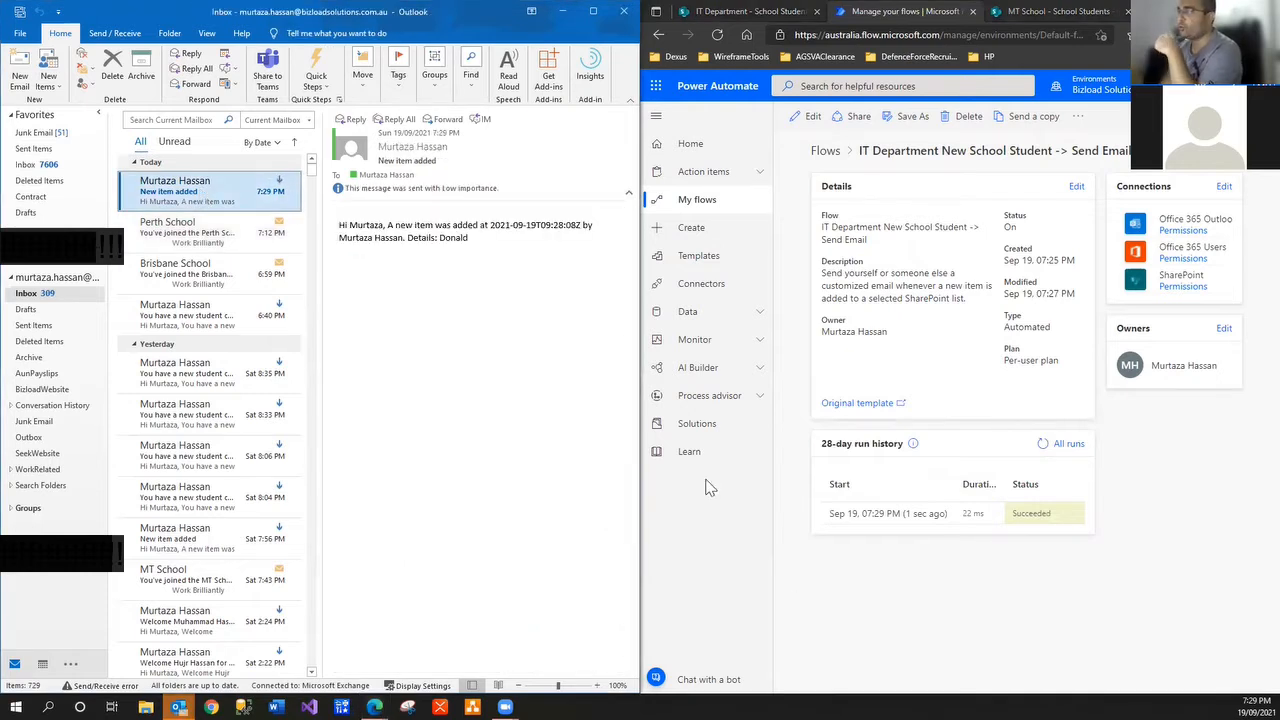
{"action": "left_click", "coordinate": [905, 518]}
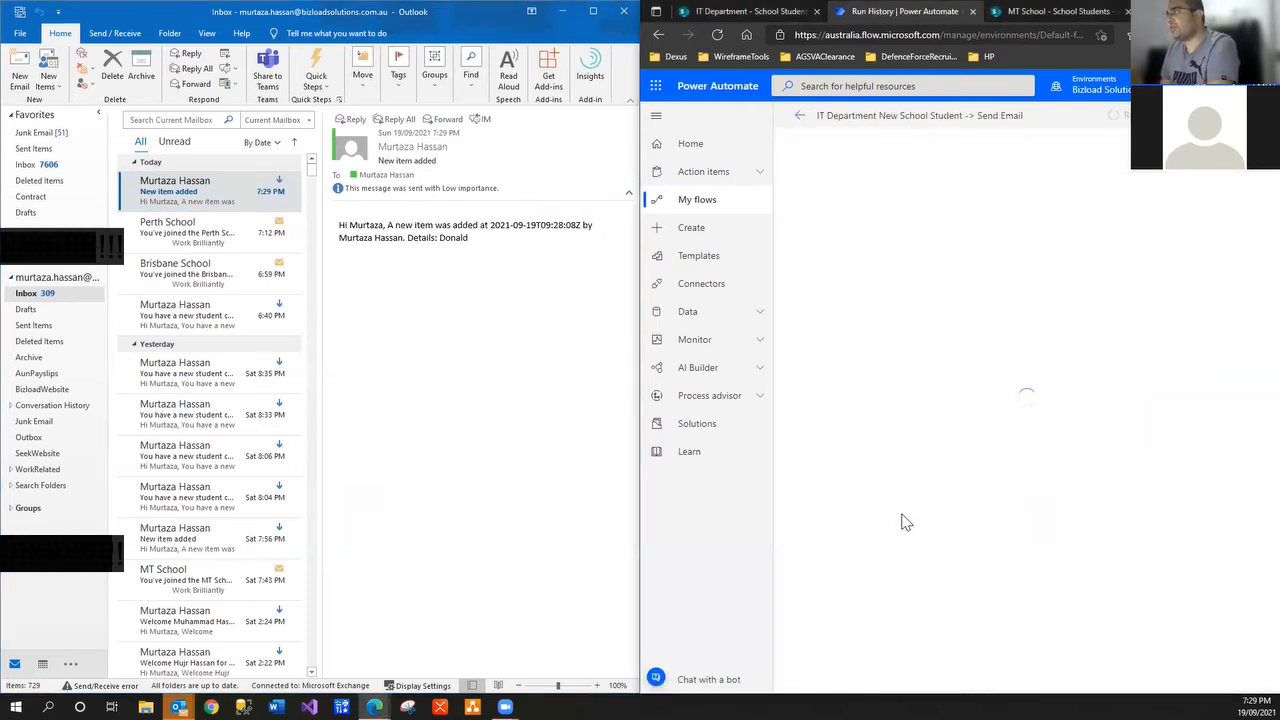
{"action": "left_click", "coordinate": [800, 115]}
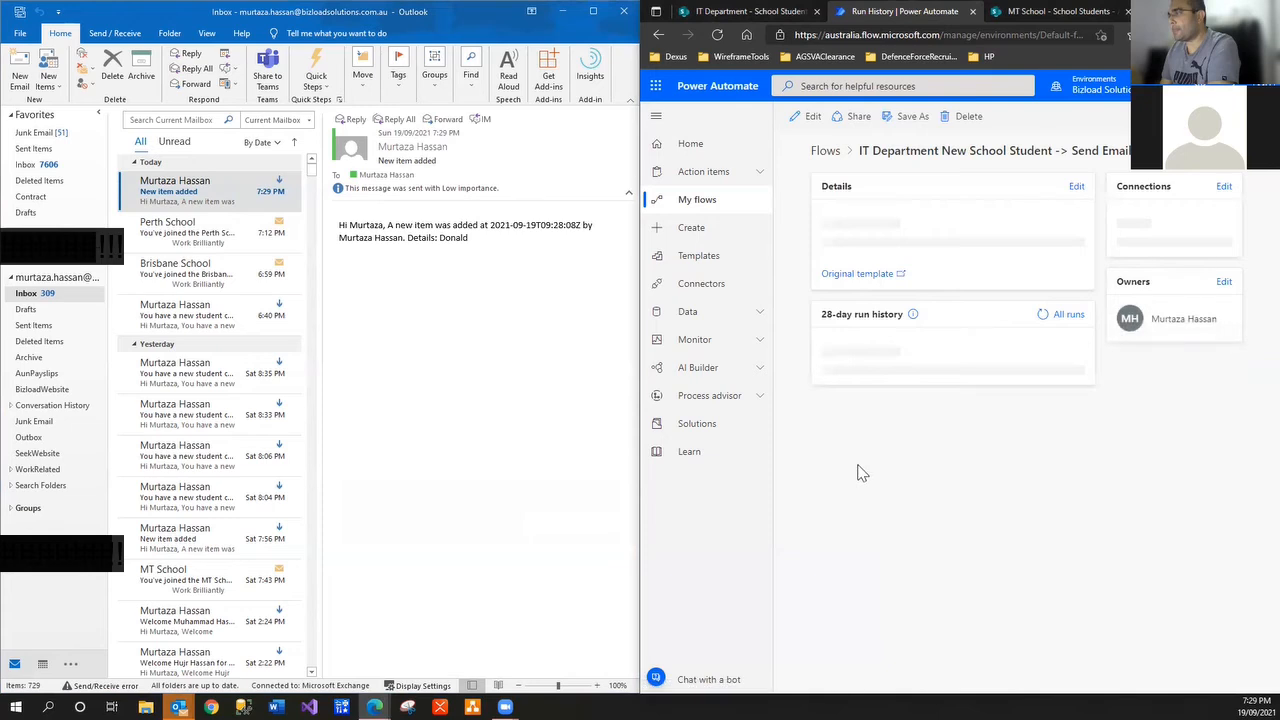
{"action": "left_click", "coordinate": [900, 518]}
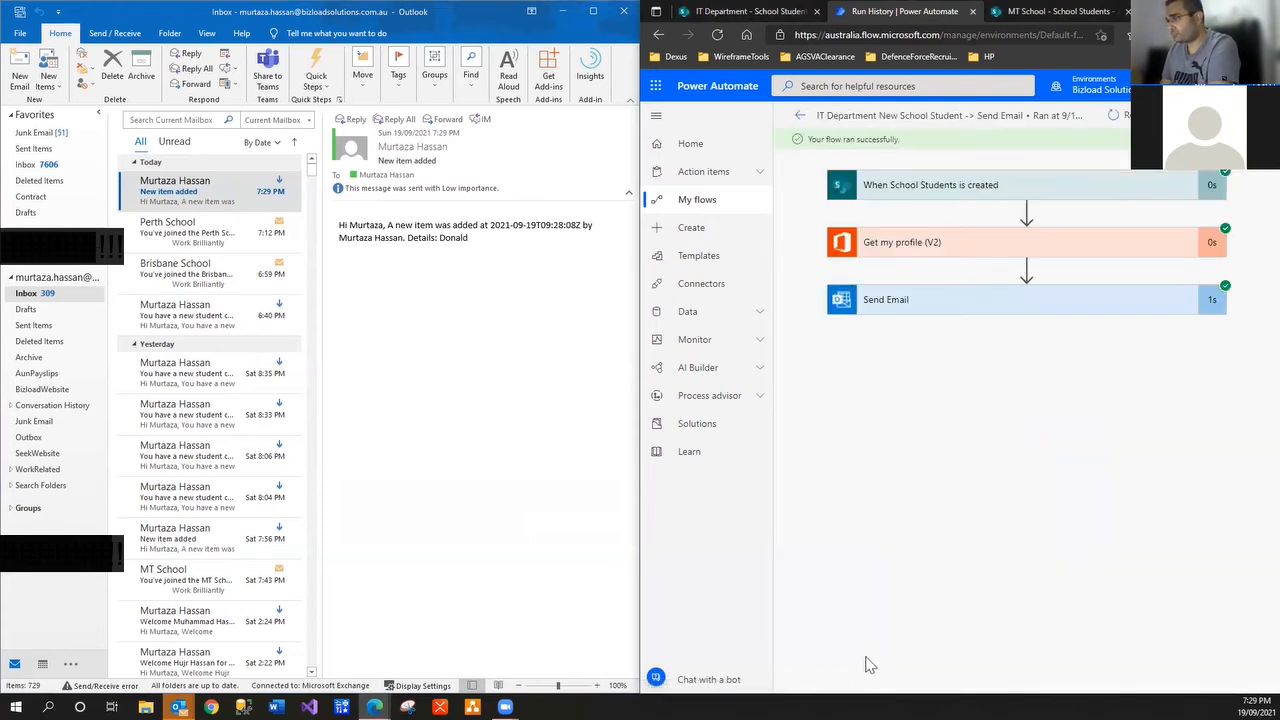
Expand the trigger, Get my profile (V2) and Send Email steps to view their inputs and outputs
{"action": "left_click", "coordinate": [988, 195]}
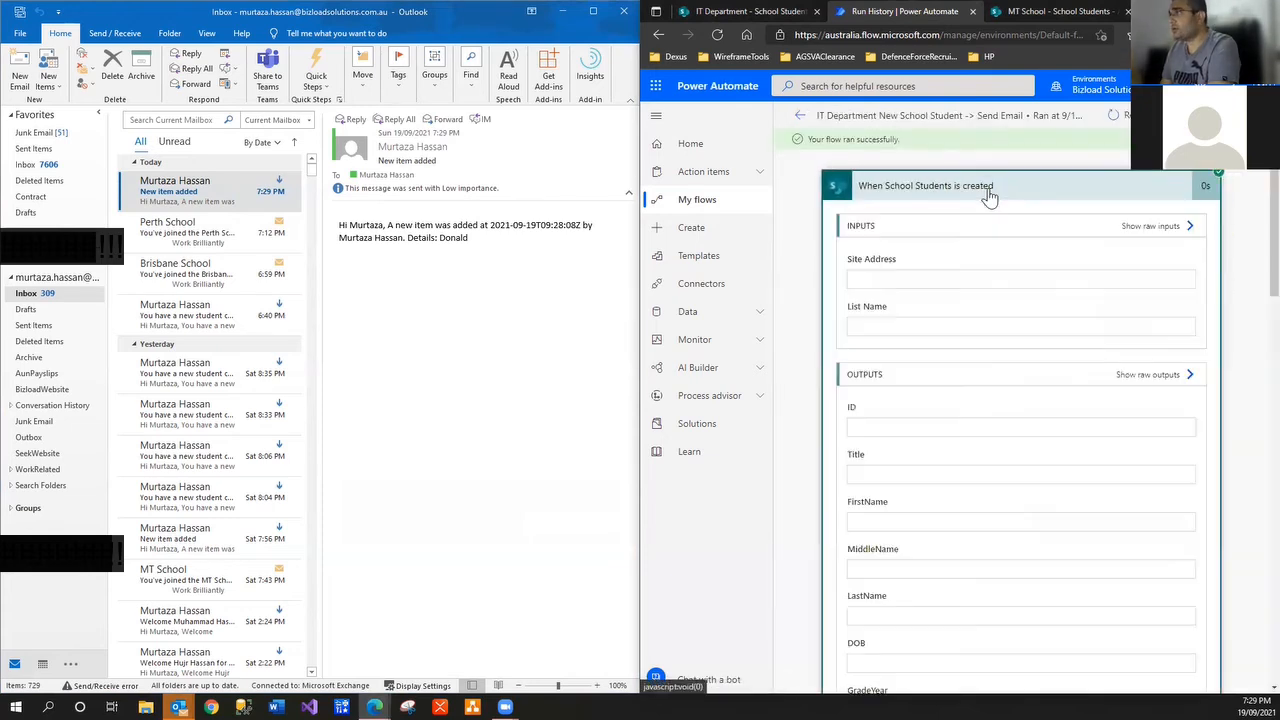
{"action": "left_click", "coordinate": [985, 195]}
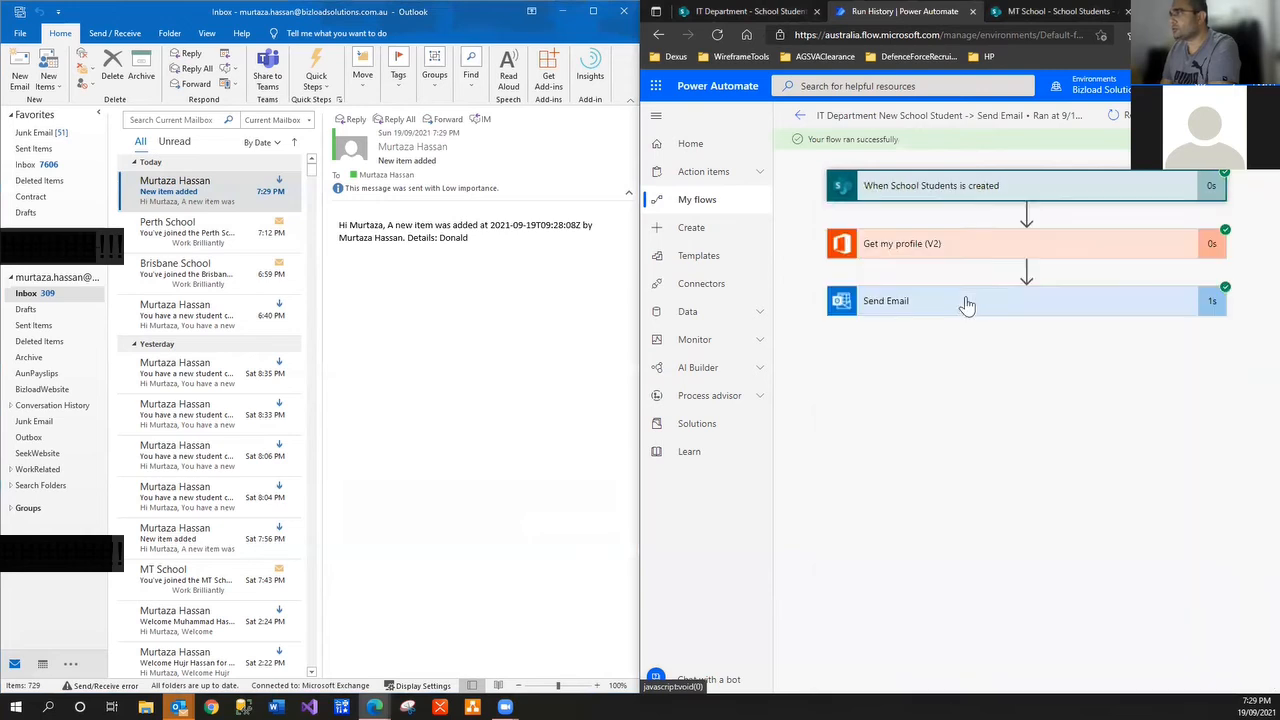
{"action": "left_click", "coordinate": [978, 255]}
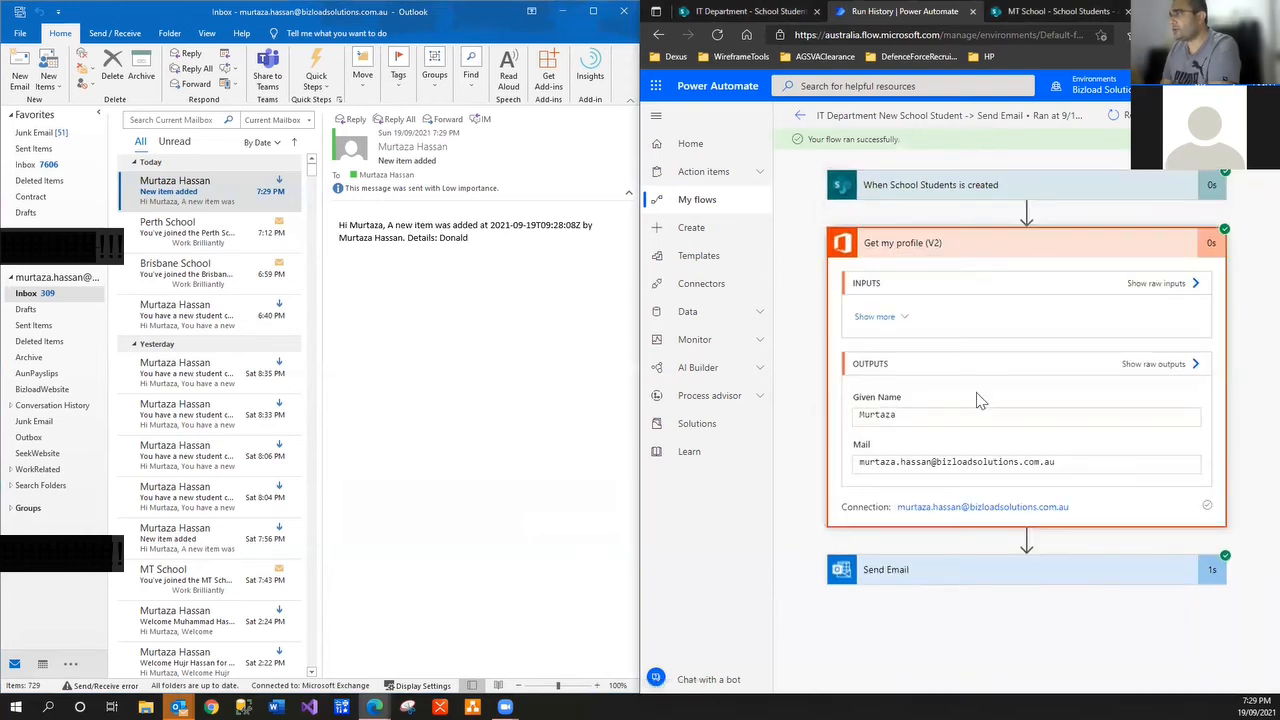
{"action": "left_click", "coordinate": [978, 245]}
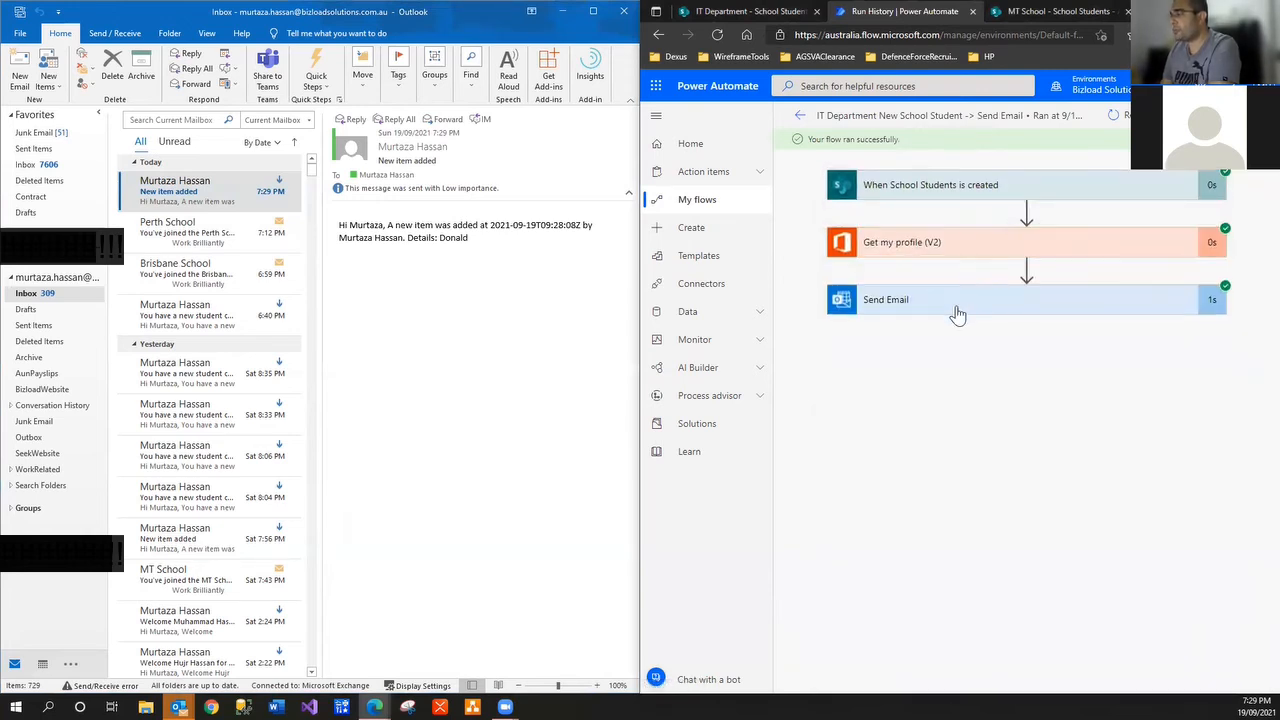
{"action": "left_click", "coordinate": [955, 305]}
{"action": "scroll", "coordinate": [950, 497], "scroll_direction": "down", "scroll_amount": 1}
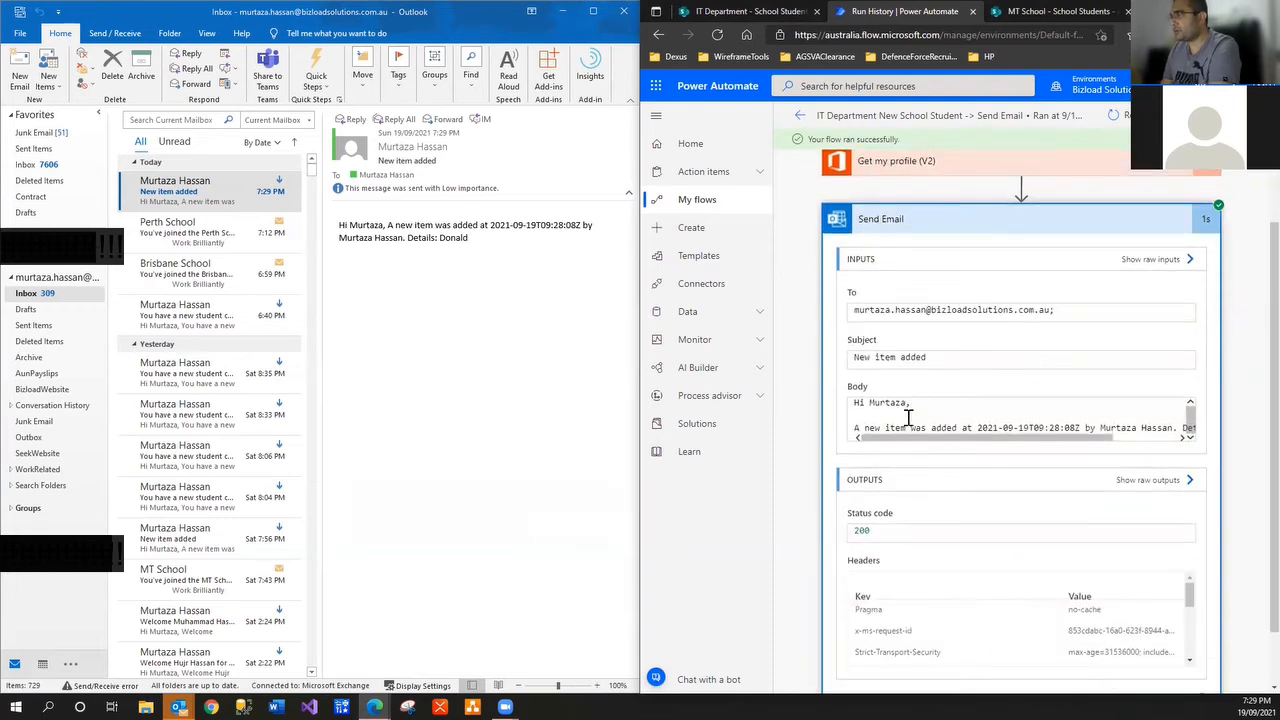
{"action": "scroll", "coordinate": [910, 423], "scroll_direction": "down", "scroll_amount": 1}
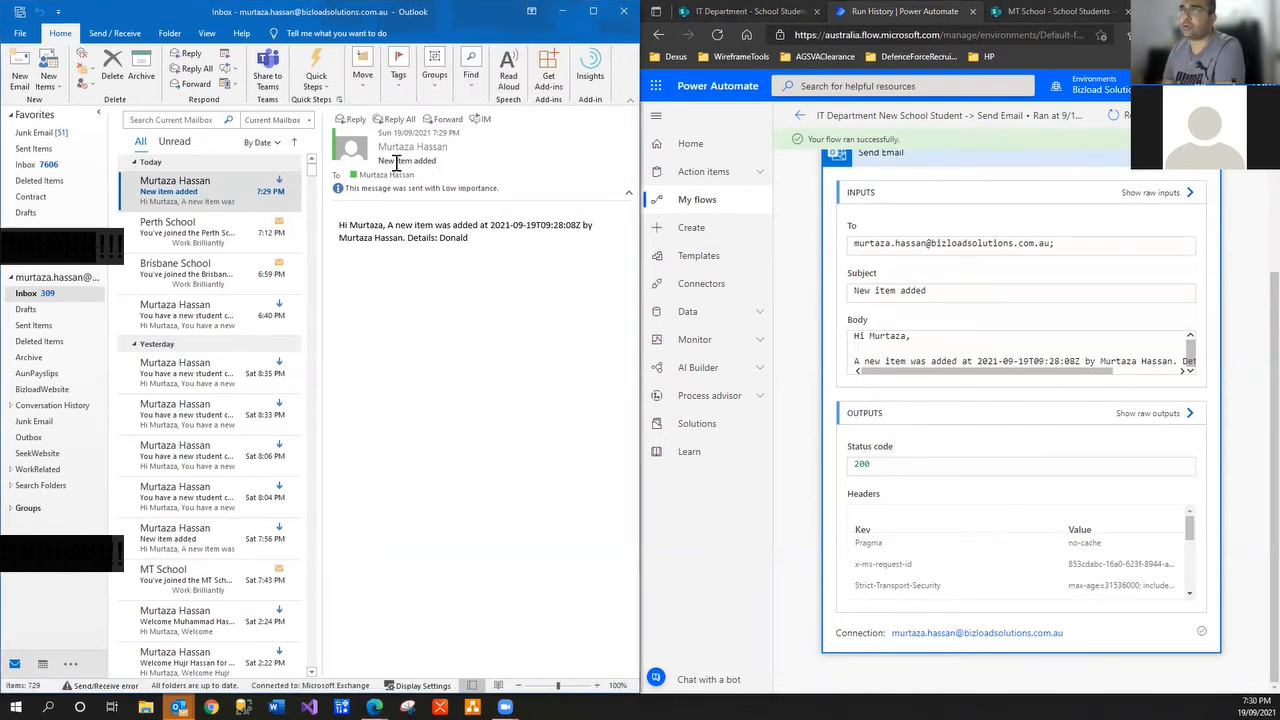
Compare the Send Email subject and body against the received Outlook email, then return to the overview
{"action": "left_click_drag", "start_coordinate": [380, 162], "coordinate": [436, 162]}
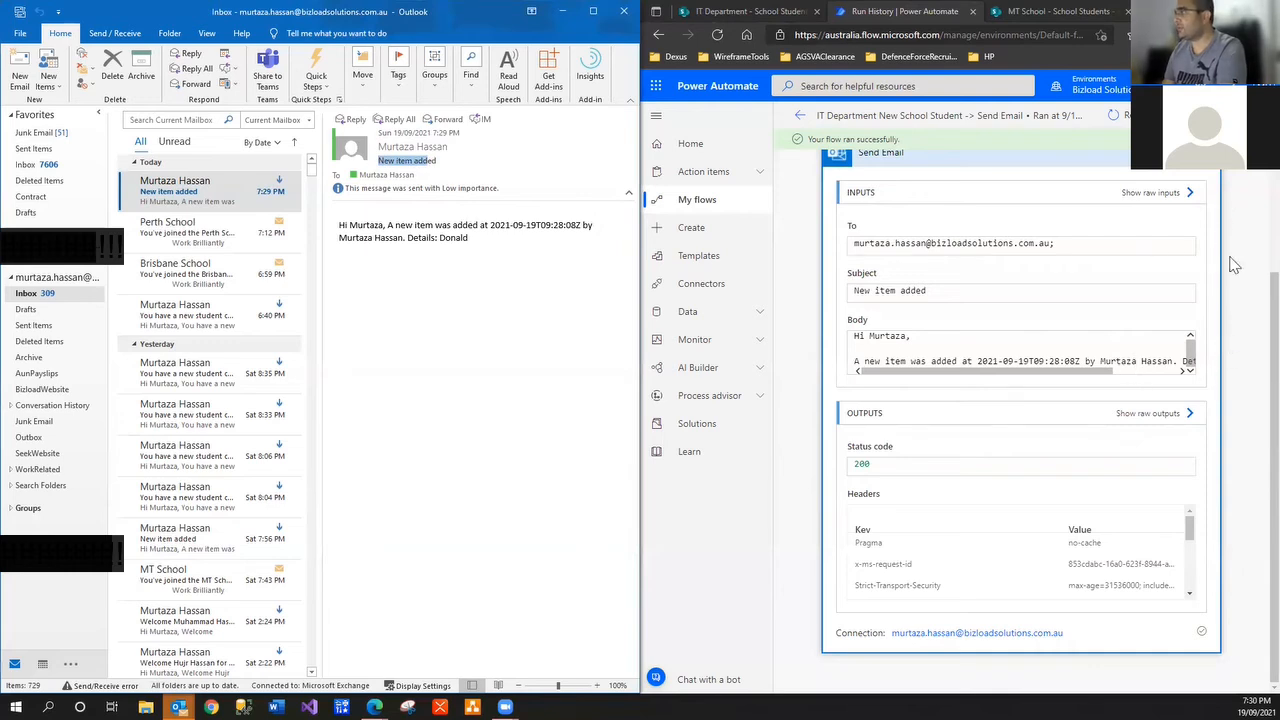
{"action": "left_click_drag", "start_coordinate": [1251, 392], "coordinate": [1250, 346]}
{"action": "scroll", "coordinate": [1250, 346], "scroll_direction": "up", "scroll_amount": 1}
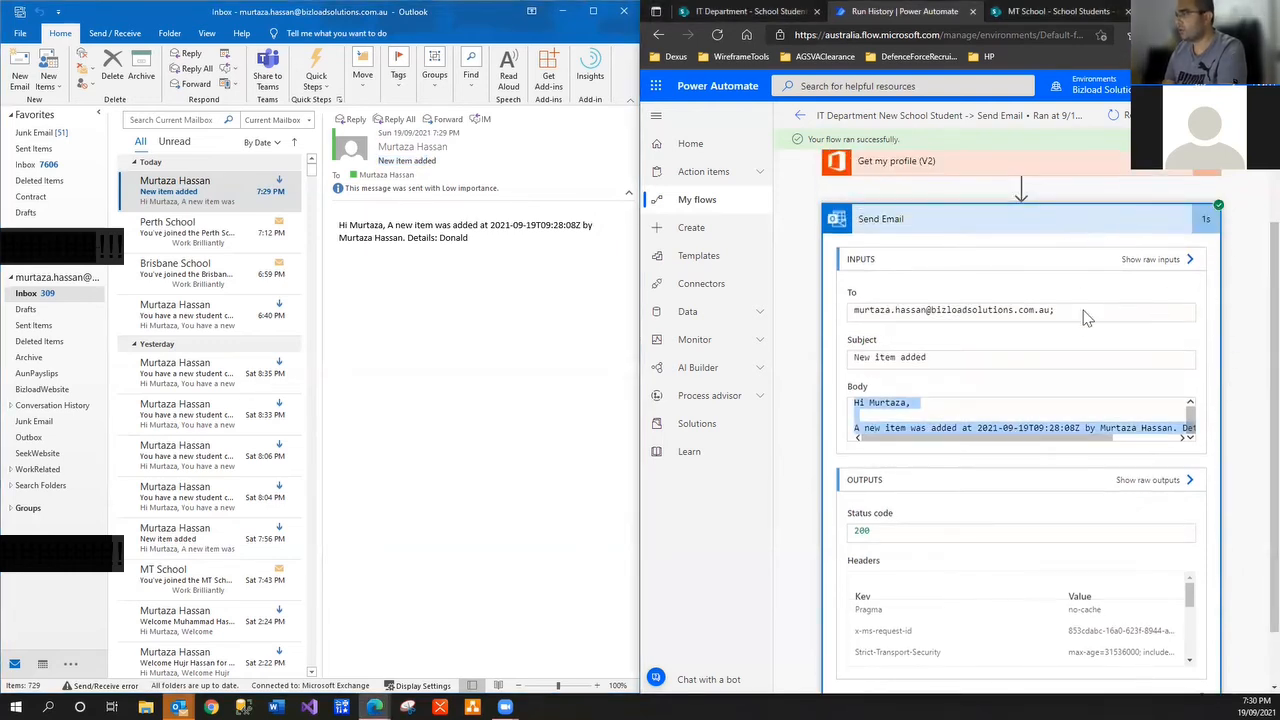
{"action": "left_click", "coordinate": [968, 428]}
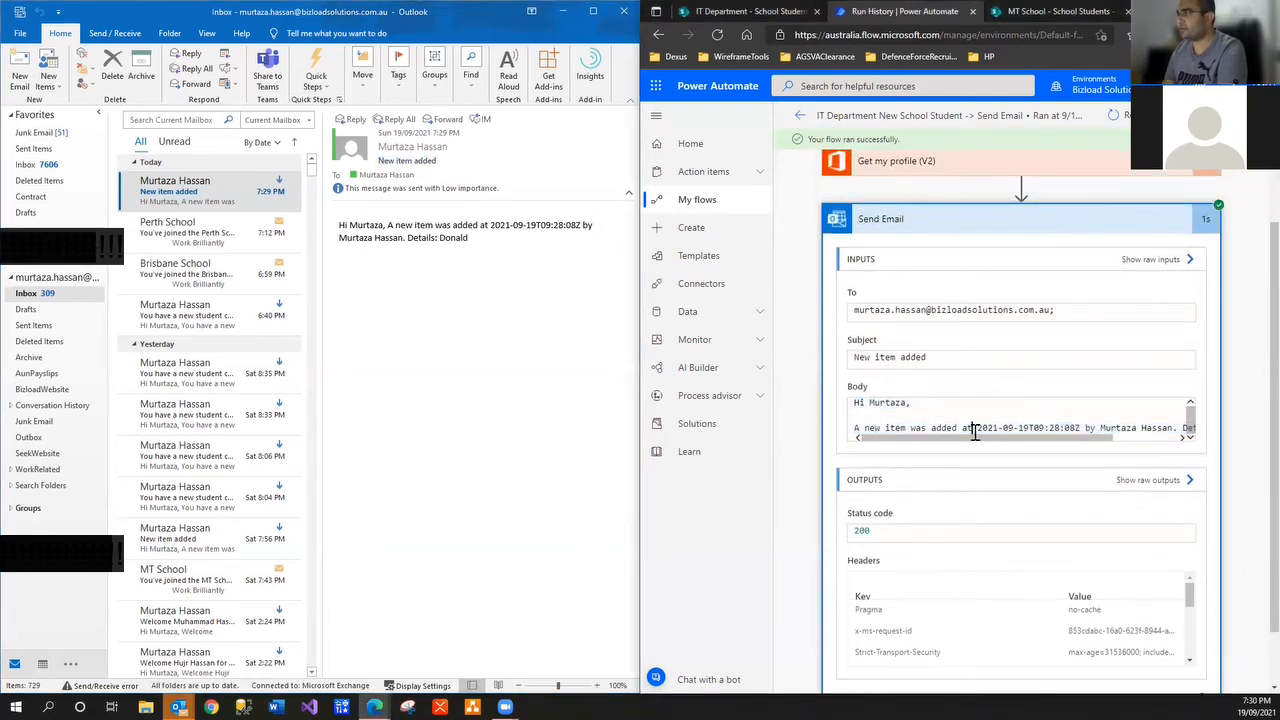
{"action": "scroll", "coordinate": [970, 424], "scroll_direction": "down", "scroll_amount": 1}
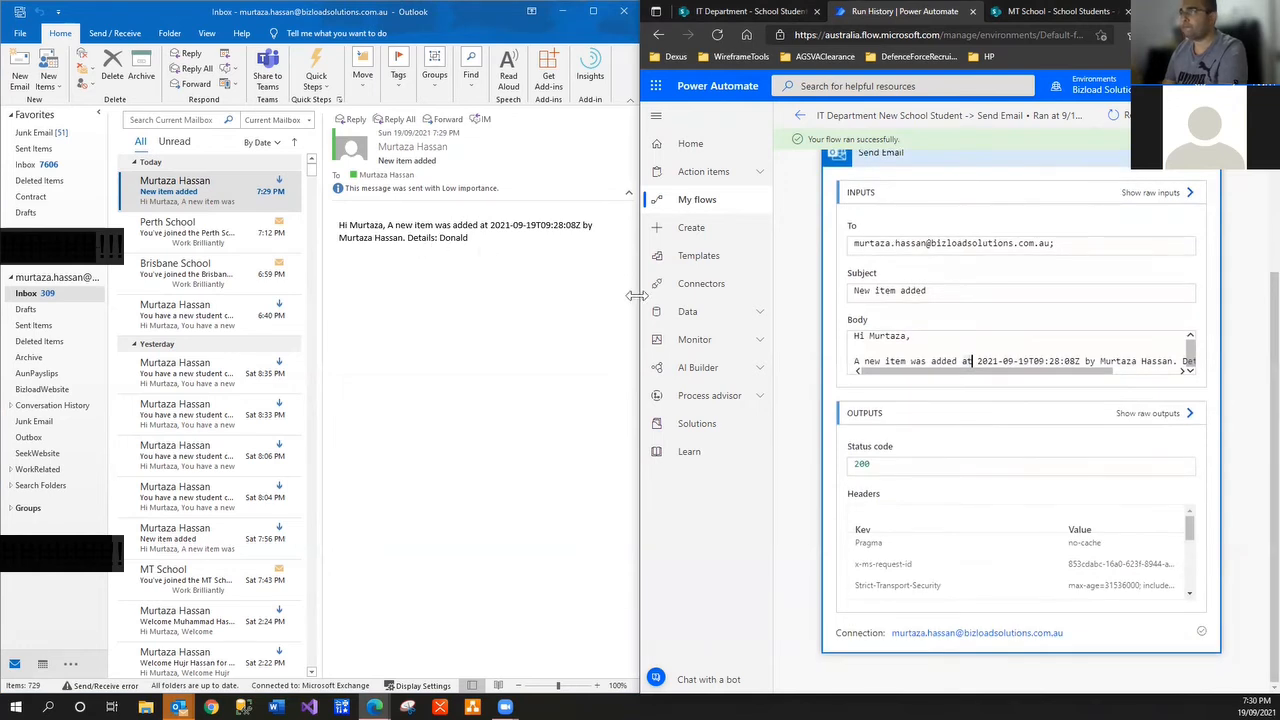
{"action": "left_click", "coordinate": [797, 118]}
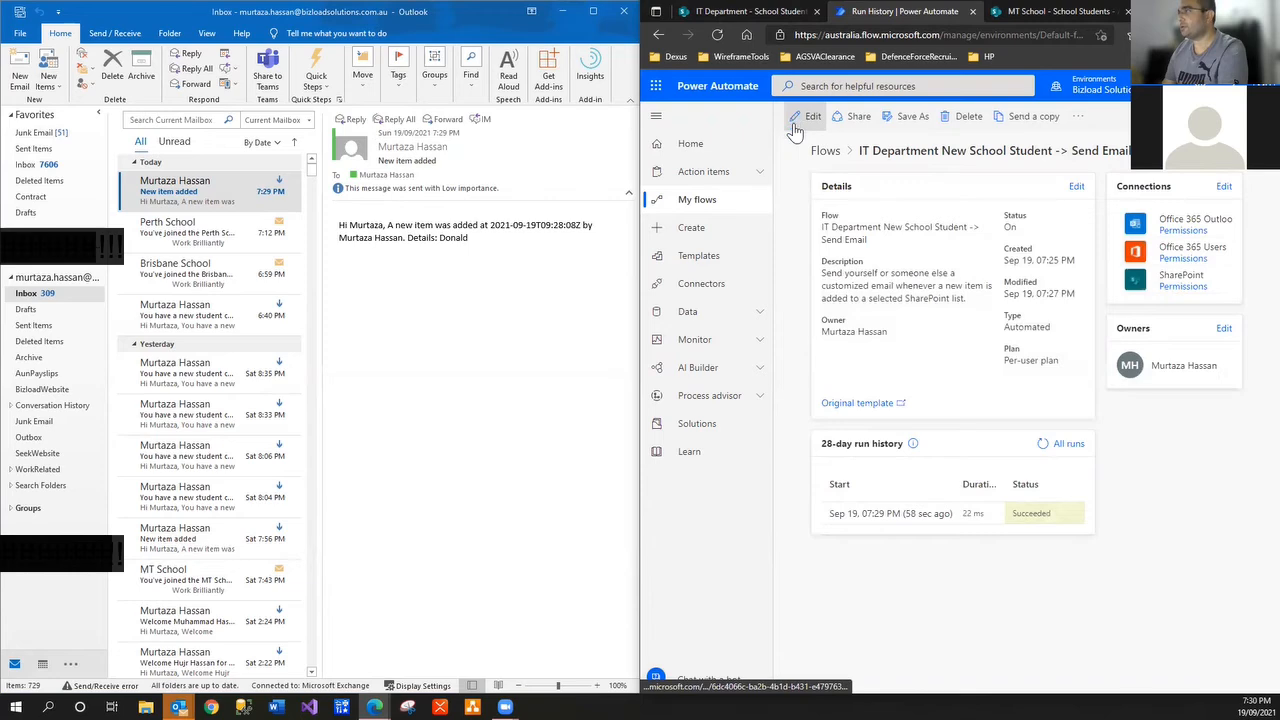
Open the flow editor full screen and delete the Send Email subject 'New item added'
{"action": "left_click", "coordinate": [806, 117]}
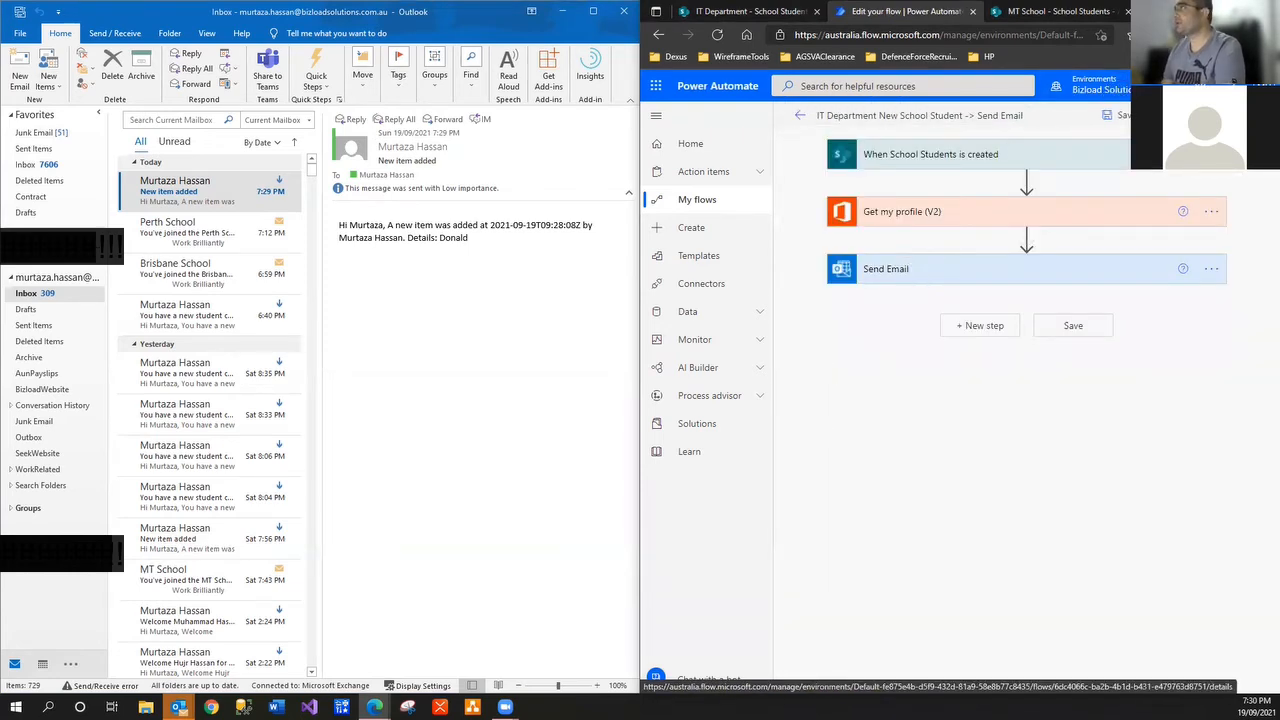
{"action": "left_click", "coordinate": [1233, 11]}
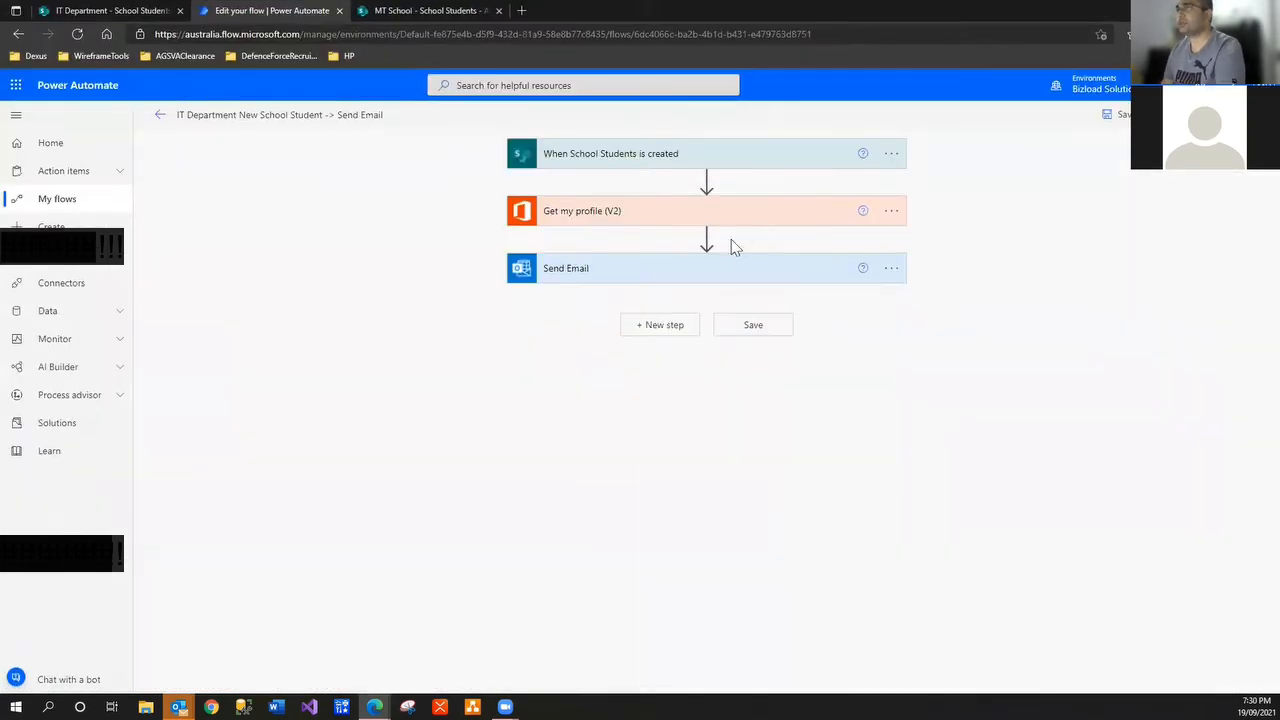
{"action": "left_click", "coordinate": [649, 283]}
{"action": "left_click_drag", "start_coordinate": [684, 325], "coordinate": [503, 320]}
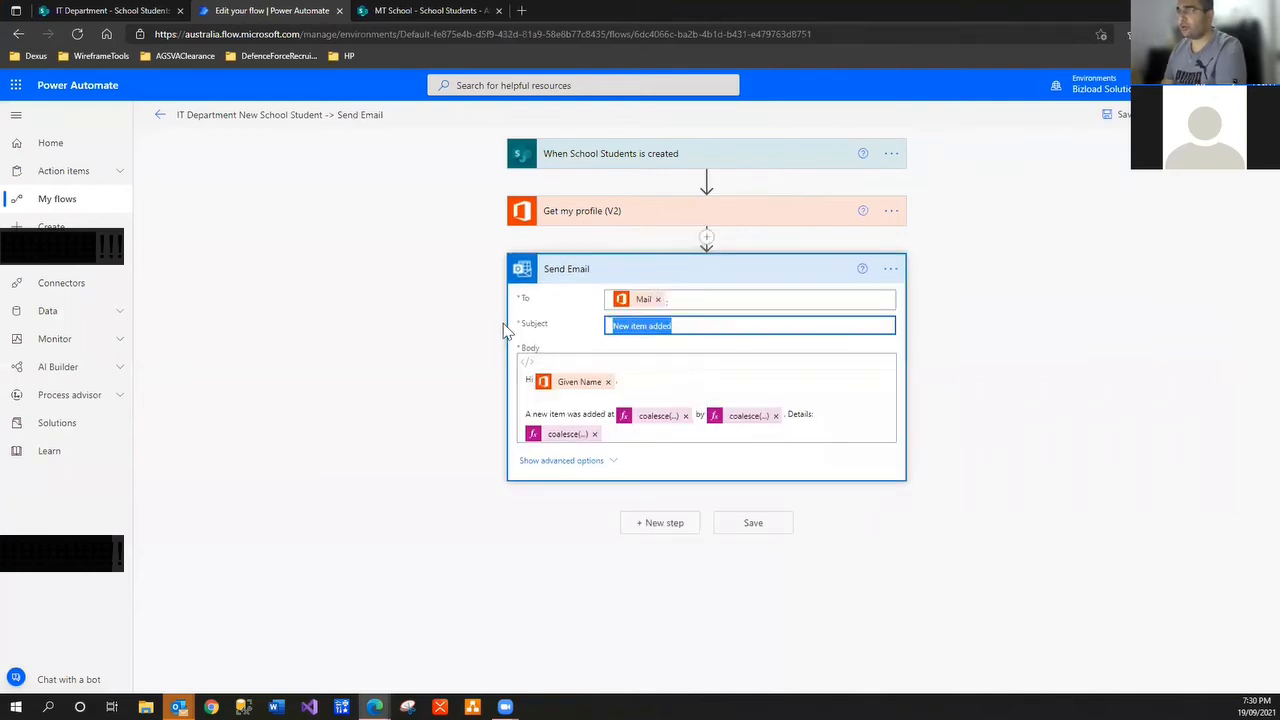
{"action": "key", "text": "BackSpace"}
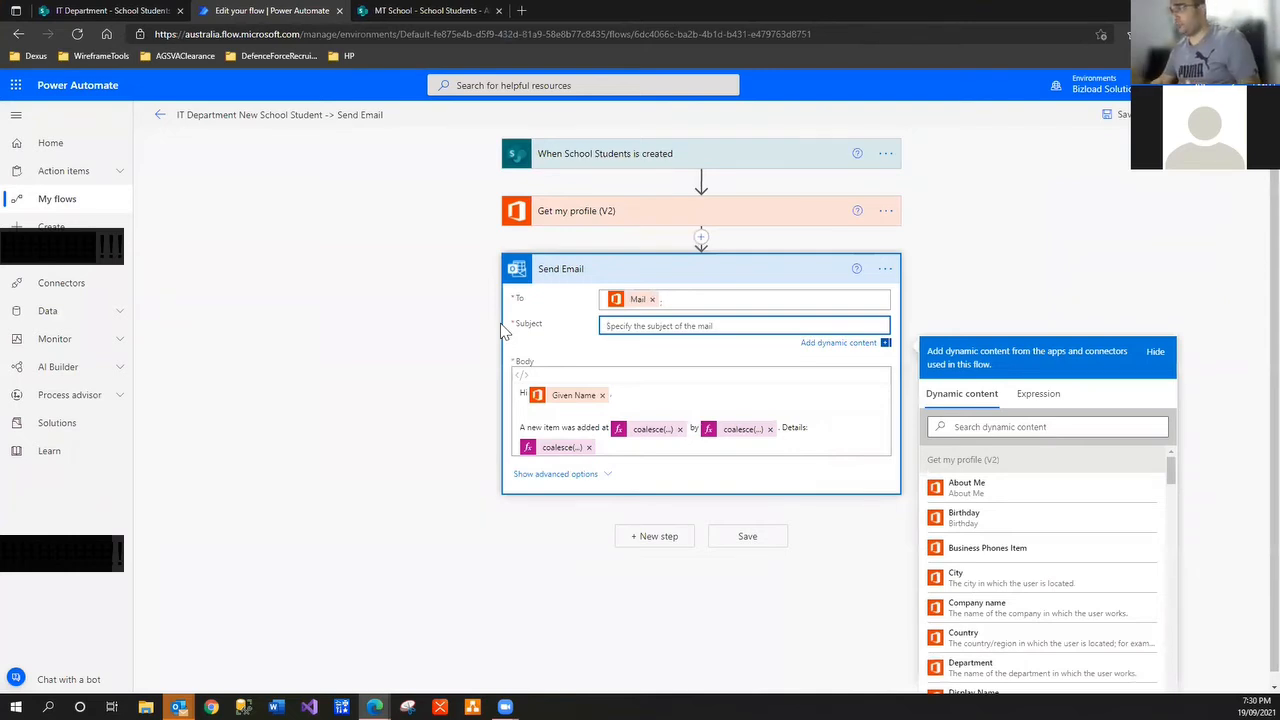
Start the subject with 'New Student' text followed by the FirstName dynamic token
{"action": "left_click", "coordinate": [951, 427]}
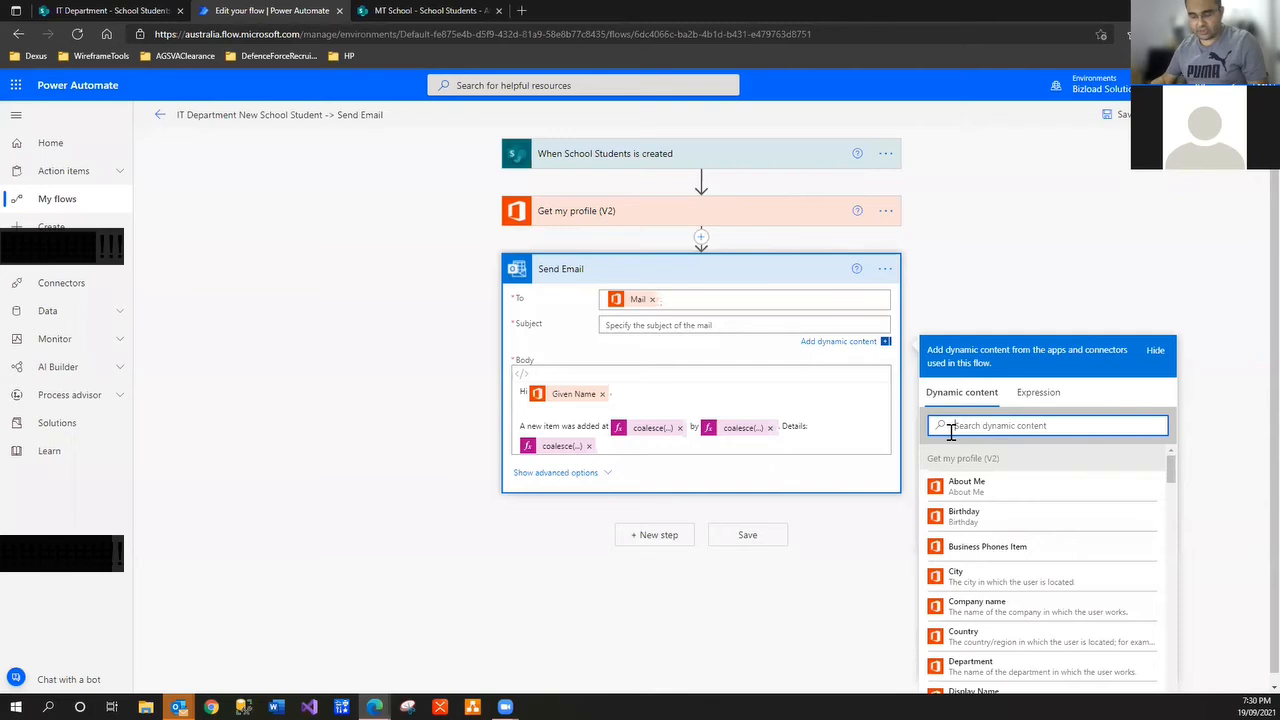
{"action": "left_click", "coordinate": [632, 326]}
{"action": "type", "text": "New St"}
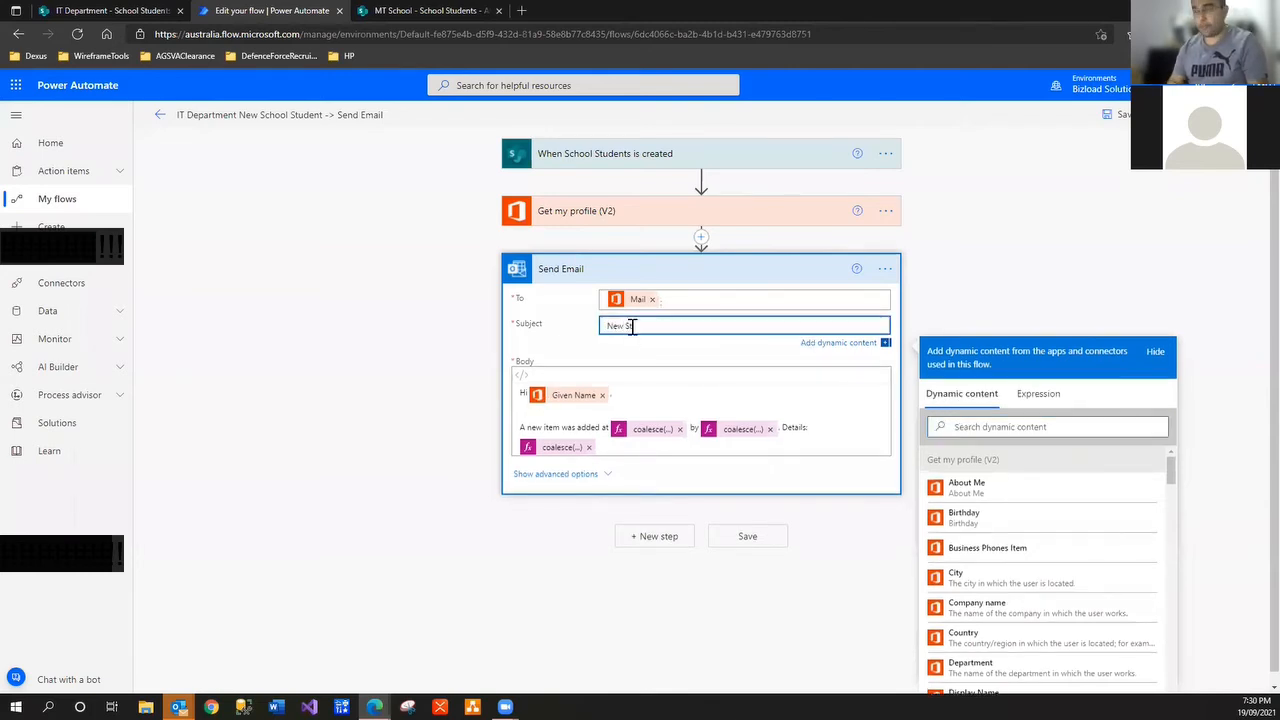
{"action": "type", "text": "udesn"}
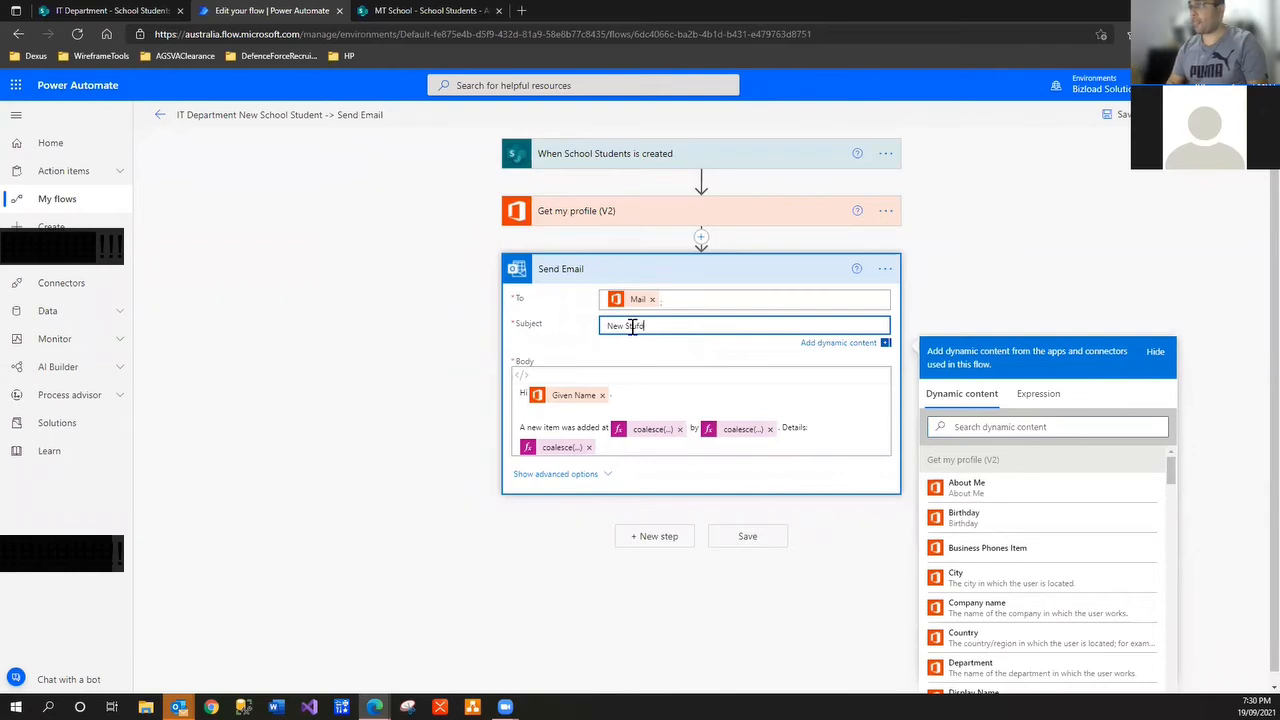
{"action": "key", "text": "BackSpace"}
{"action": "key", "text": "BackSpace"}
{"action": "type", "text": "dent called,"}
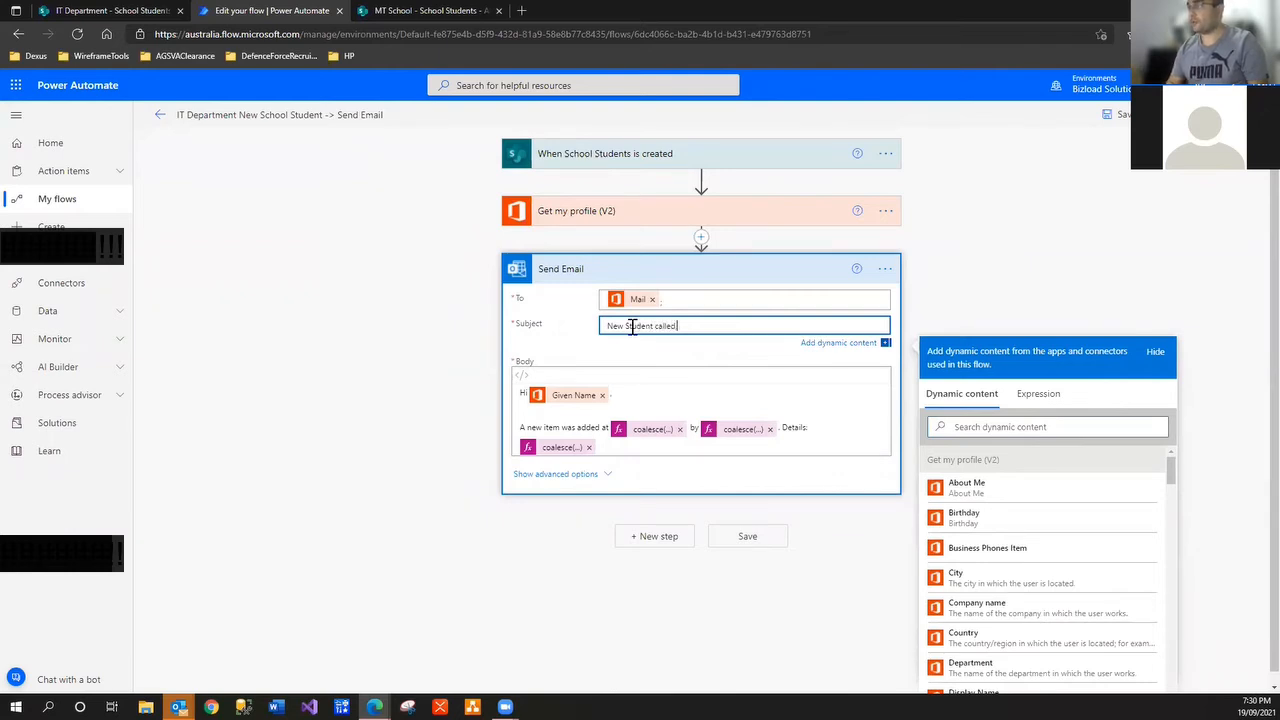
{"action": "left_click", "coordinate": [985, 430]}
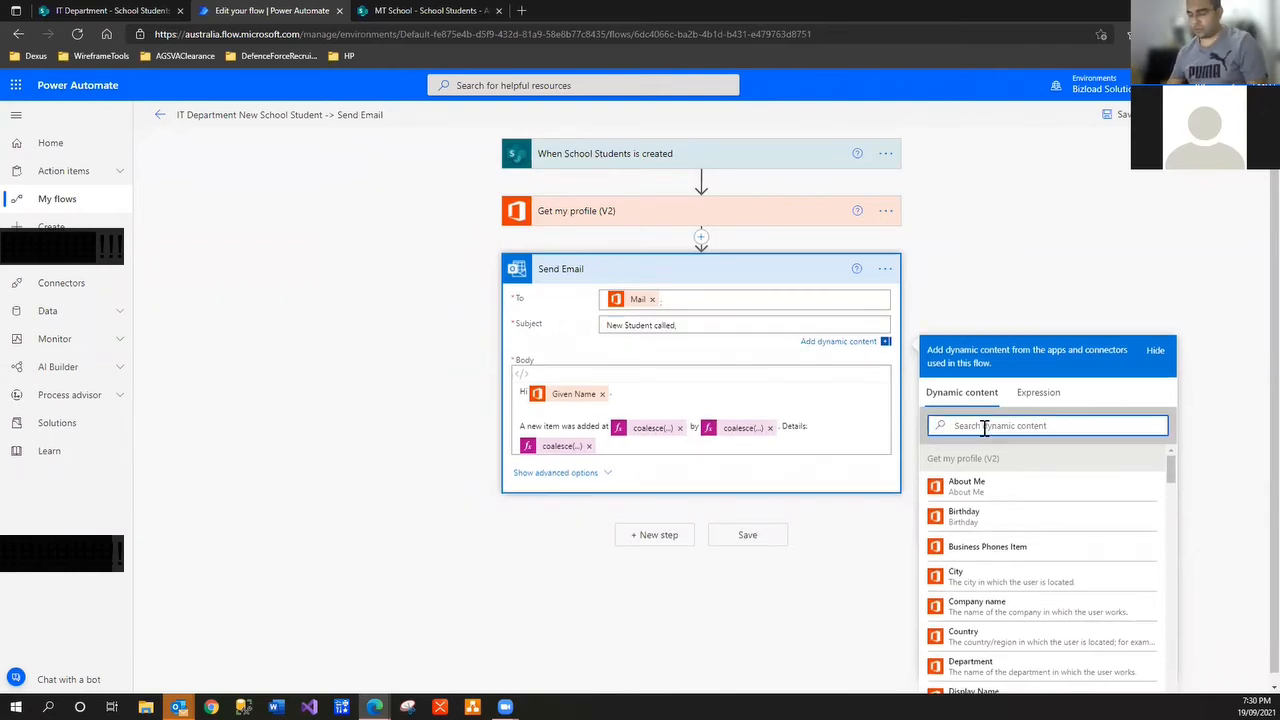
{"action": "type", "text": "sa"}
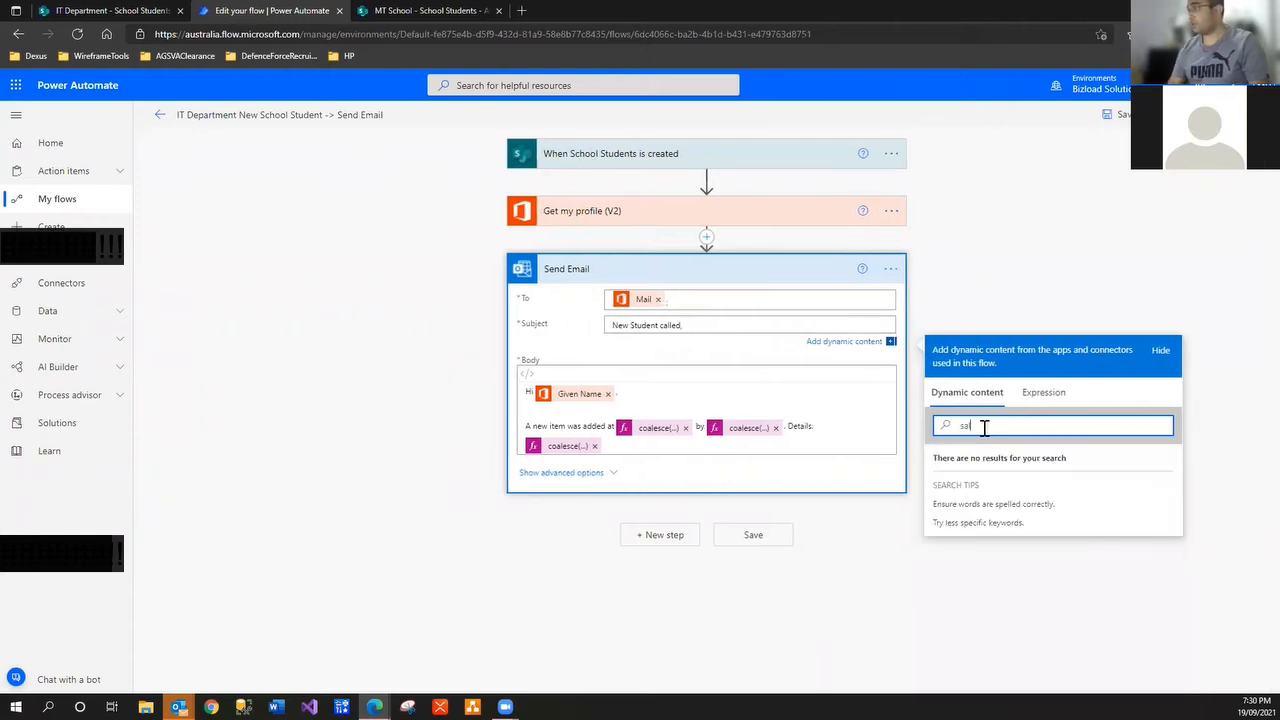
{"action": "key", "text": "BackSpace"}
{"action": "key", "text": "BackSpace"}
{"action": "type", "text": "fir"}
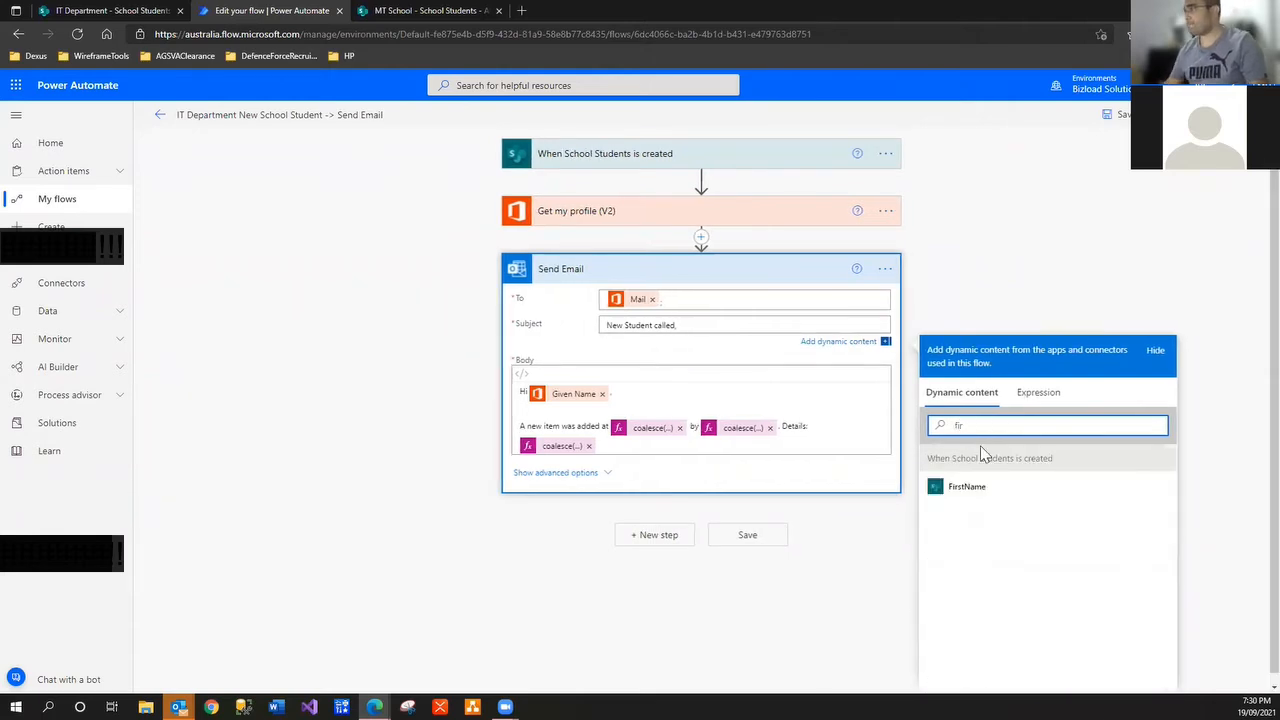
{"action": "left_click", "coordinate": [987, 490]}
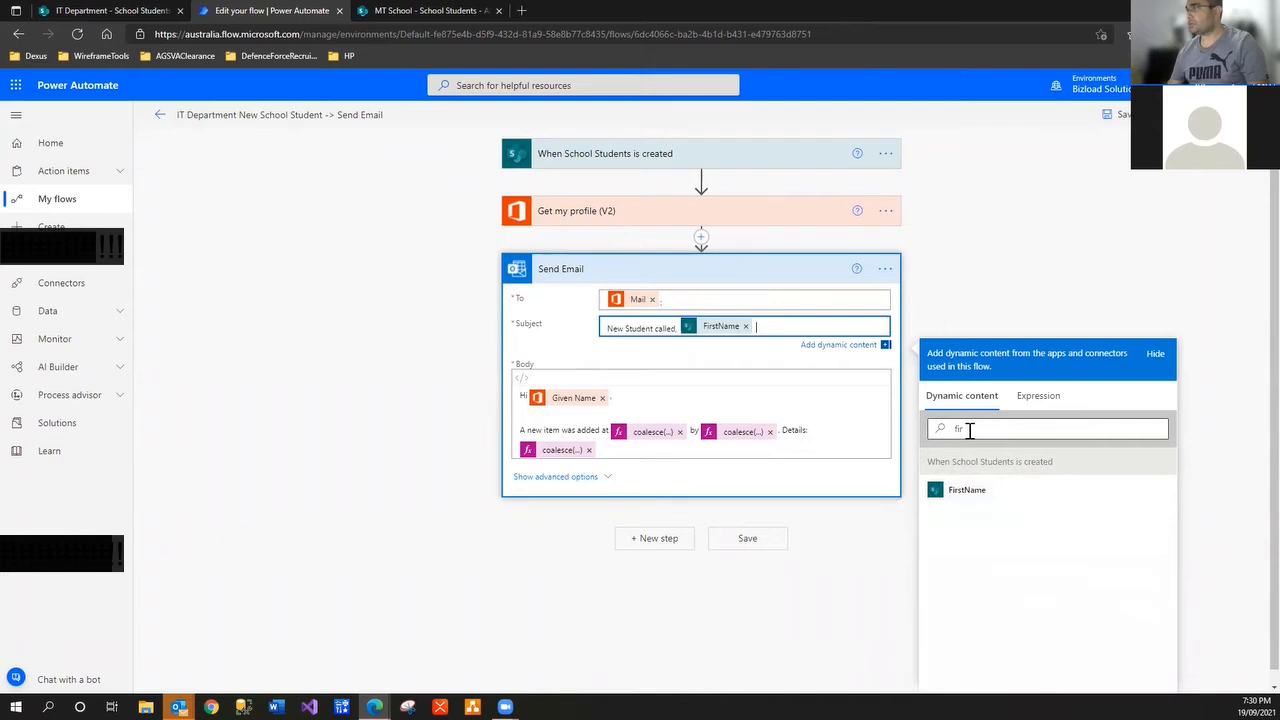
Add the MiddleName and LastName tokens after FirstName in the subject
{"action": "left_click", "coordinate": [973, 428]}
{"action": "double_click", "coordinate": [958, 428]}
{"action": "type", "text": "Last"}
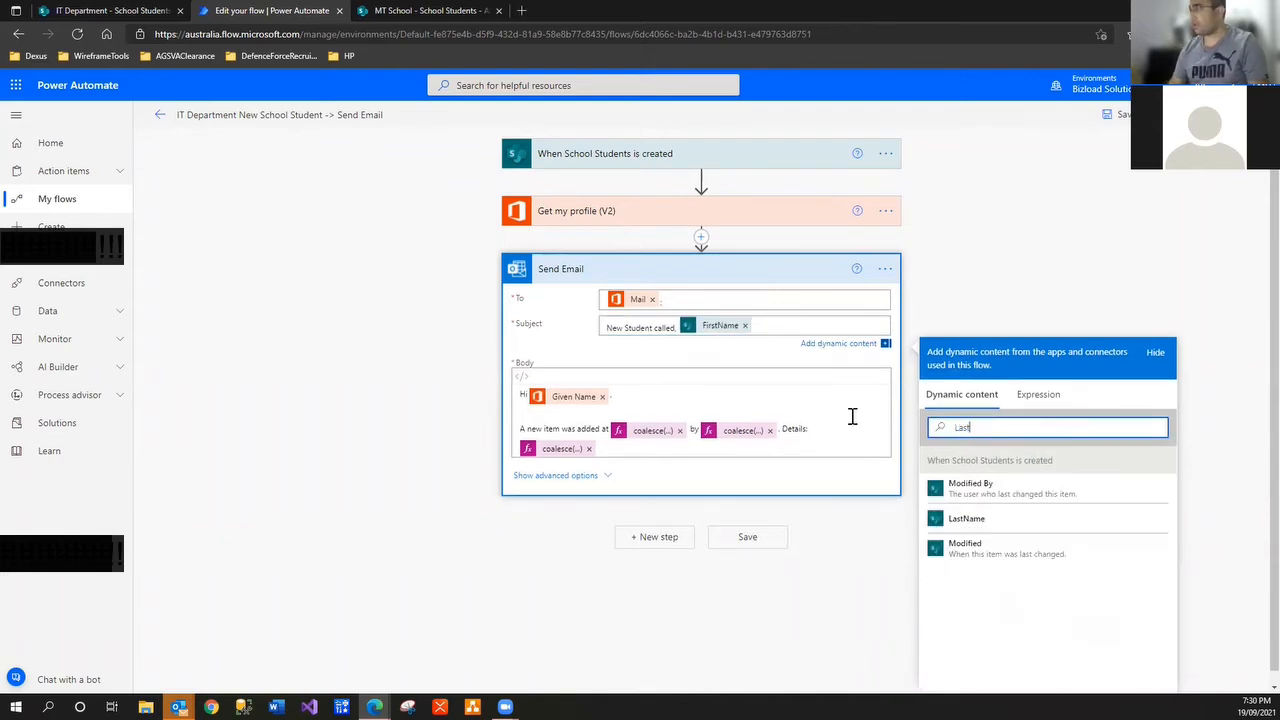
{"action": "left_click", "coordinate": [991, 522]}
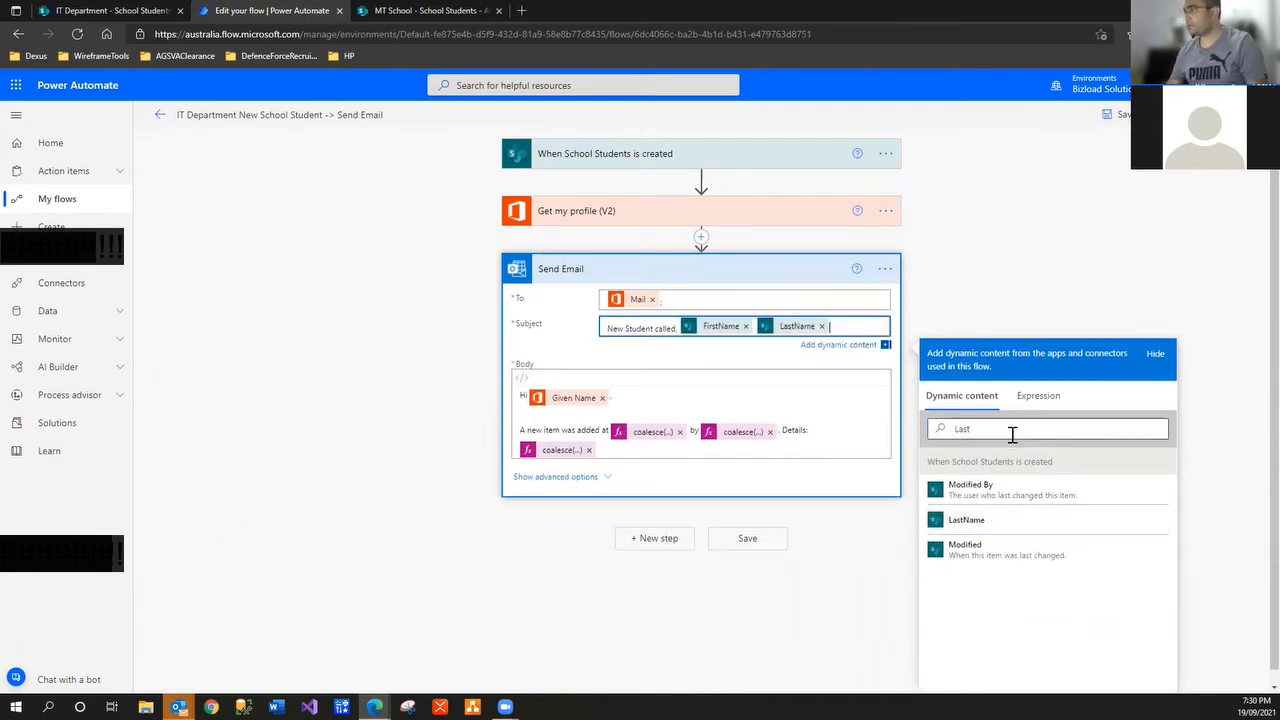
{"action": "double_click", "coordinate": [1008, 428]}
{"action": "left_click", "coordinate": [837, 331]}
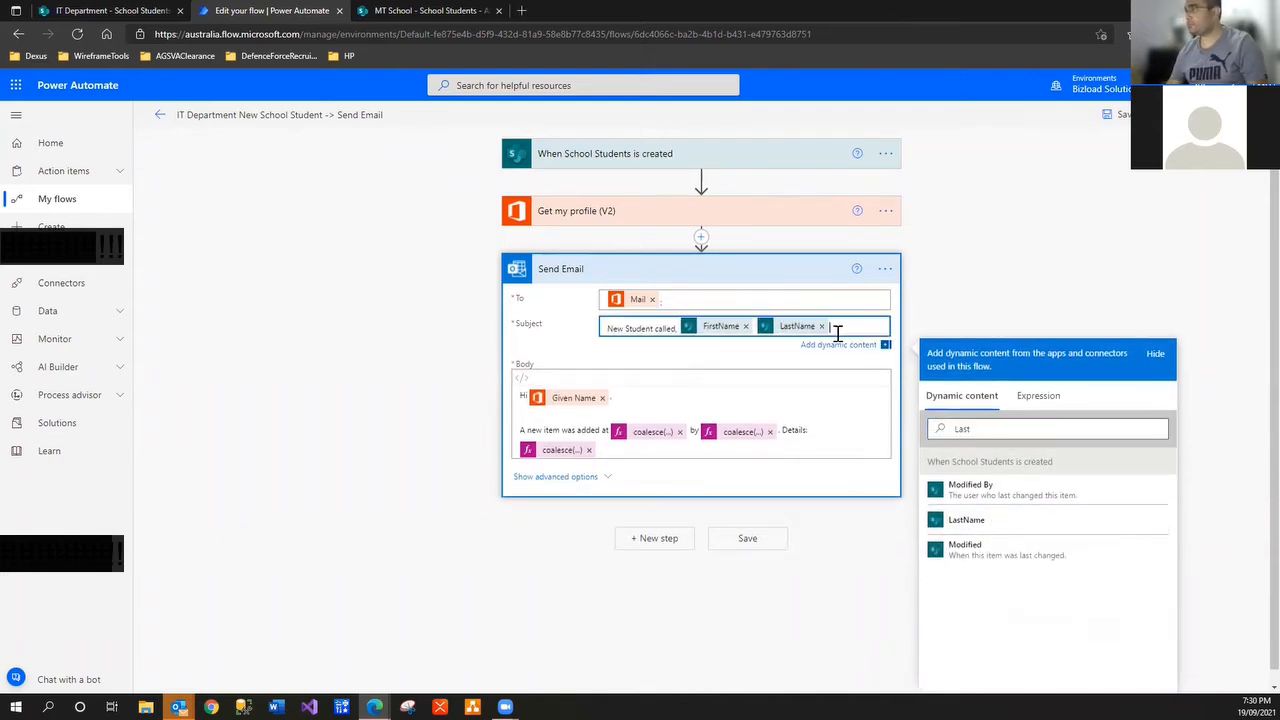
{"action": "double_click", "coordinate": [985, 430]}
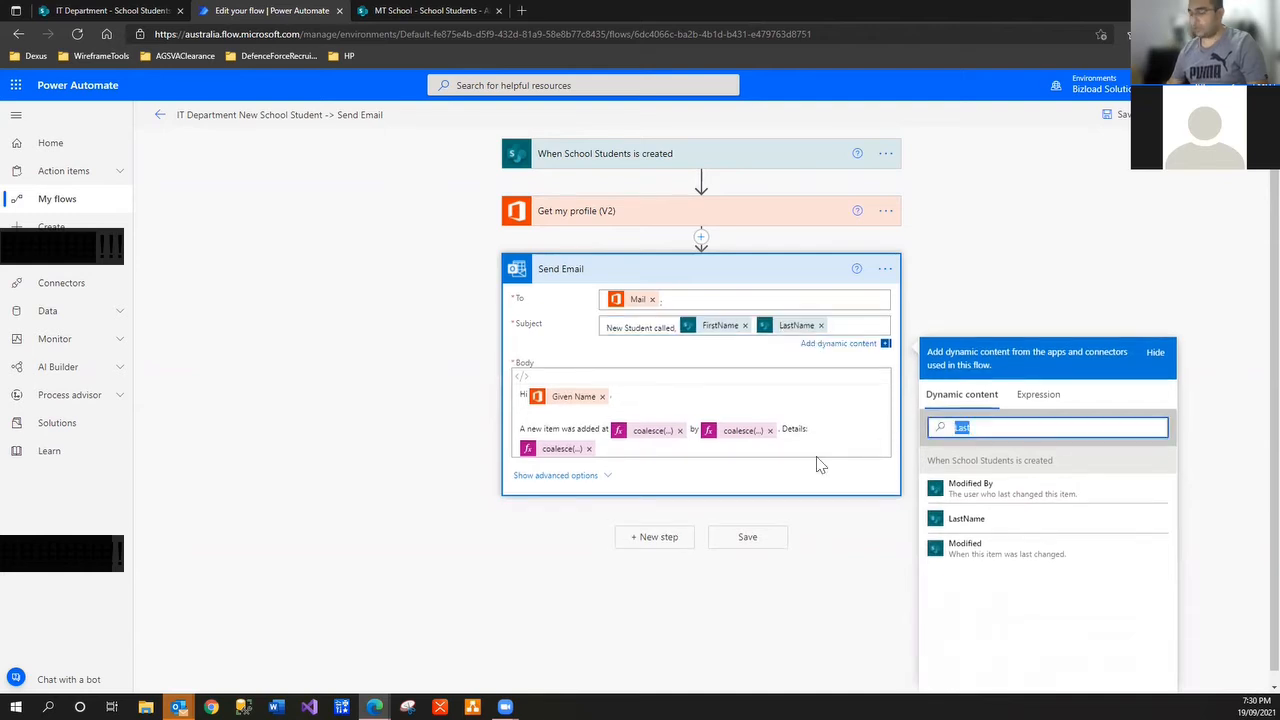
{"action": "left_click", "coordinate": [821, 325]}
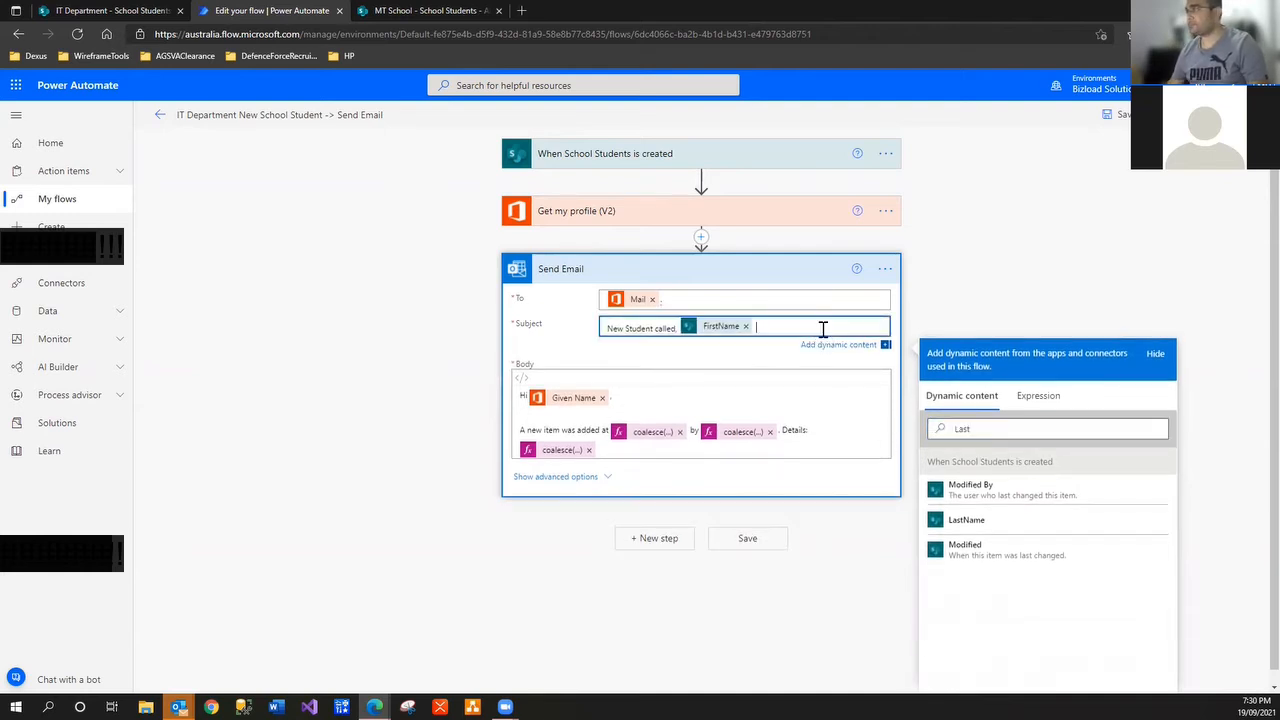
{"action": "double_click", "coordinate": [988, 430]}
{"action": "type", "text": "Midd"}
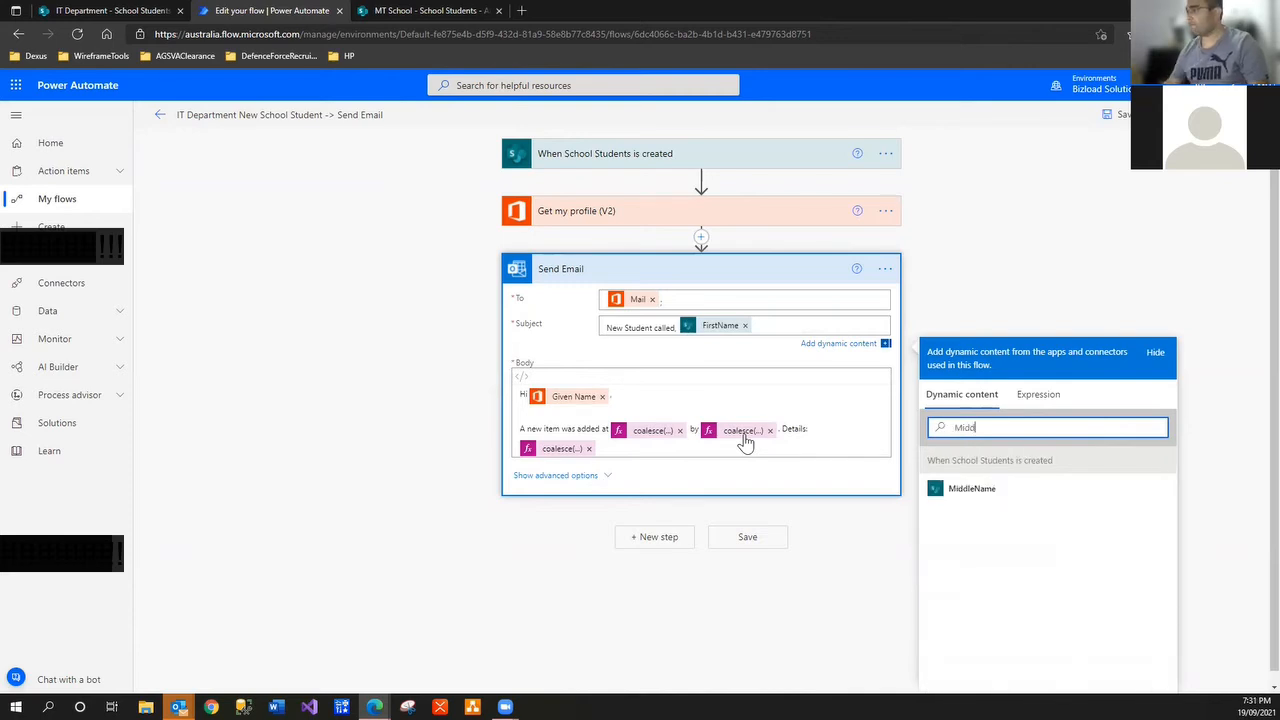
{"action": "left_click", "coordinate": [966, 489]}
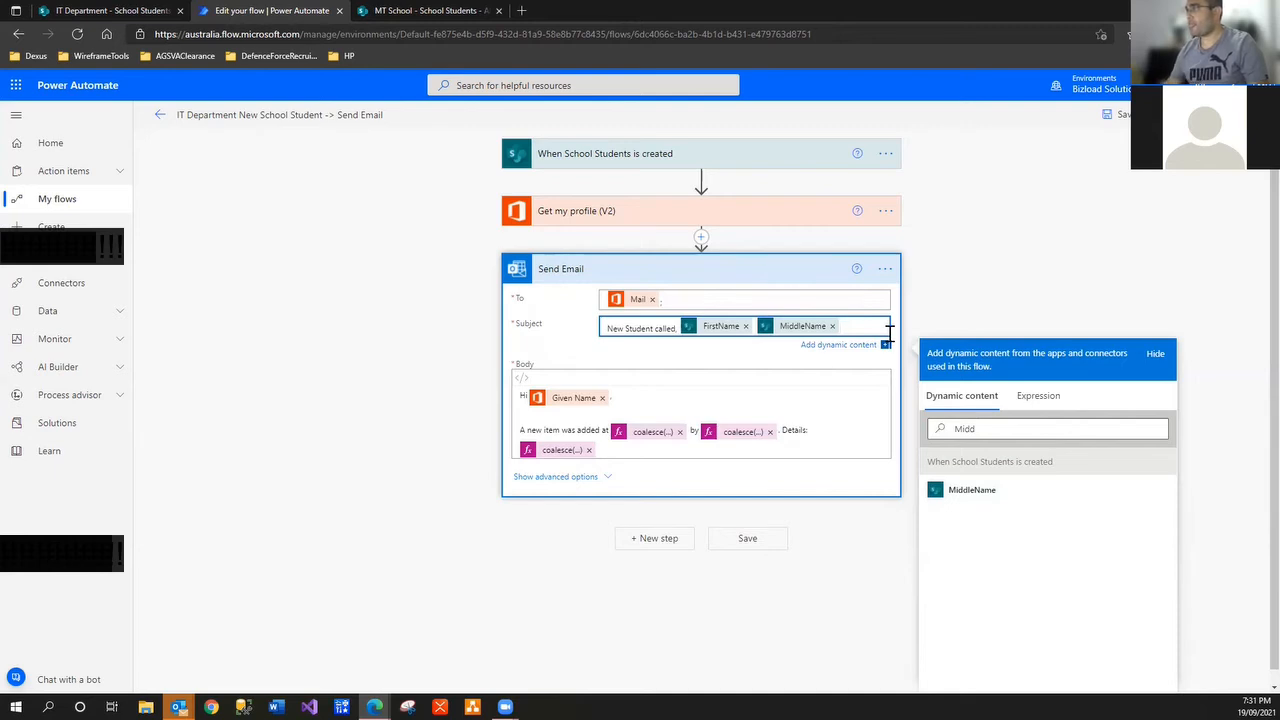
{"action": "double_click", "coordinate": [969, 428]}
{"action": "type", "text": "La"}
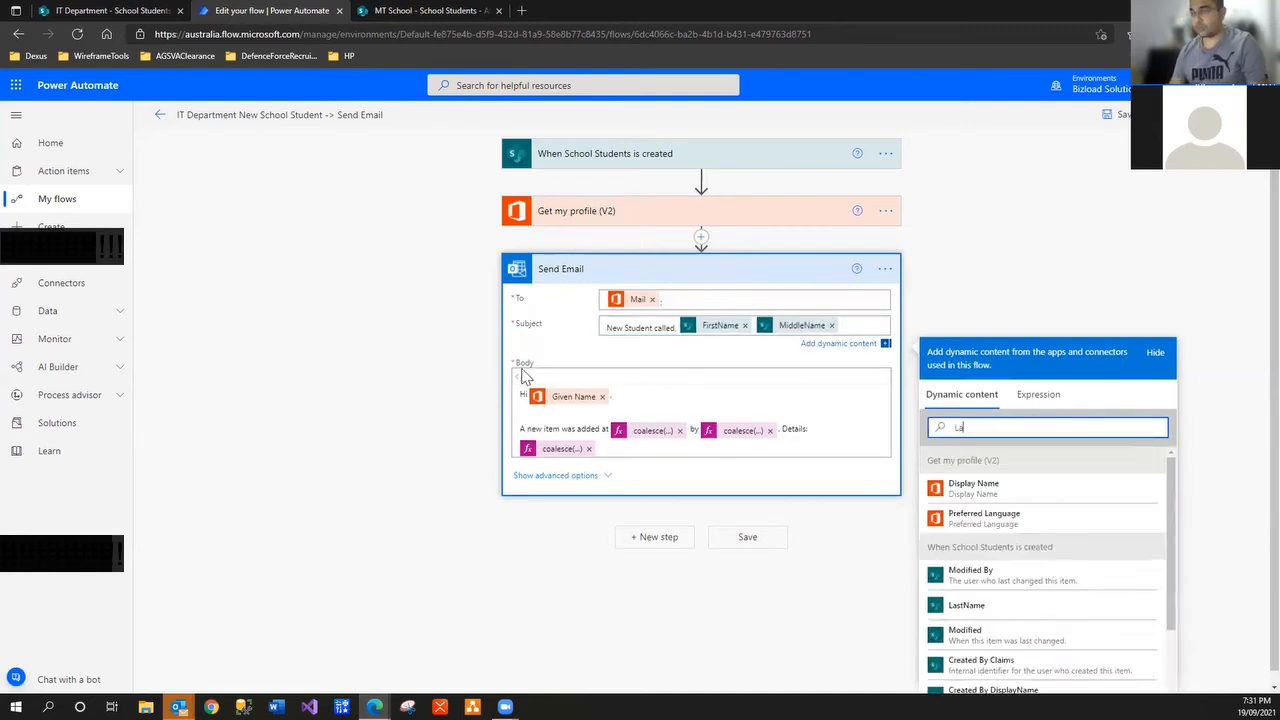
{"action": "type", "text": "s"}
{"action": "left_click", "coordinate": [963, 522]}
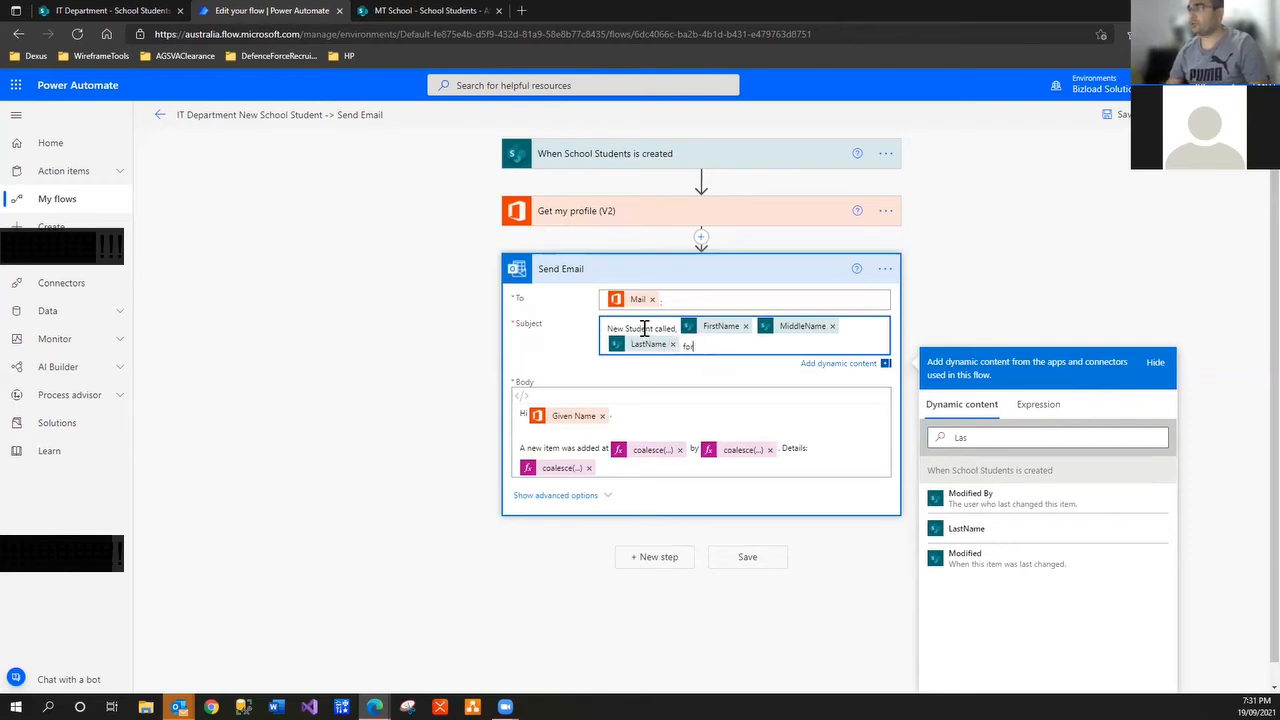
Insert the GradeYear token after 'for grade' in the subject
{"action": "left_click", "coordinate": [606, 327]}
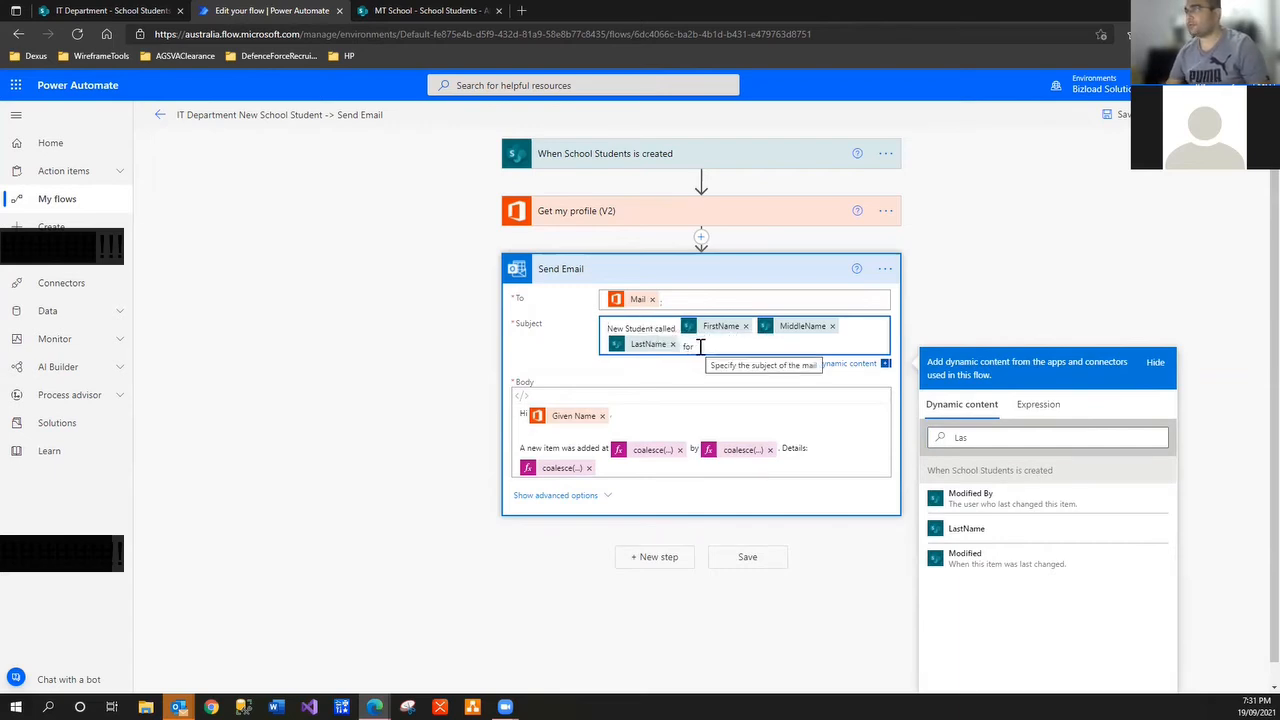
{"action": "left_click", "coordinate": [701, 346]}
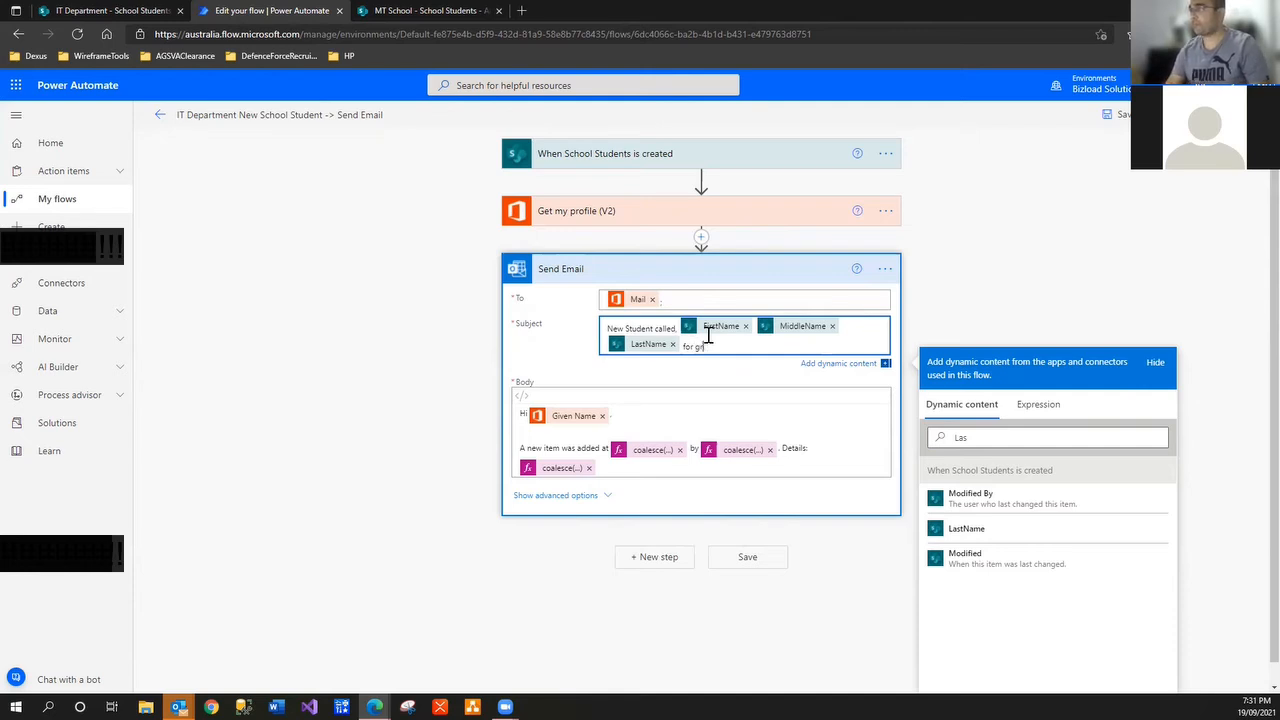
{"action": "left_click_drag", "start_coordinate": [983, 442], "coordinate": [844, 440]}
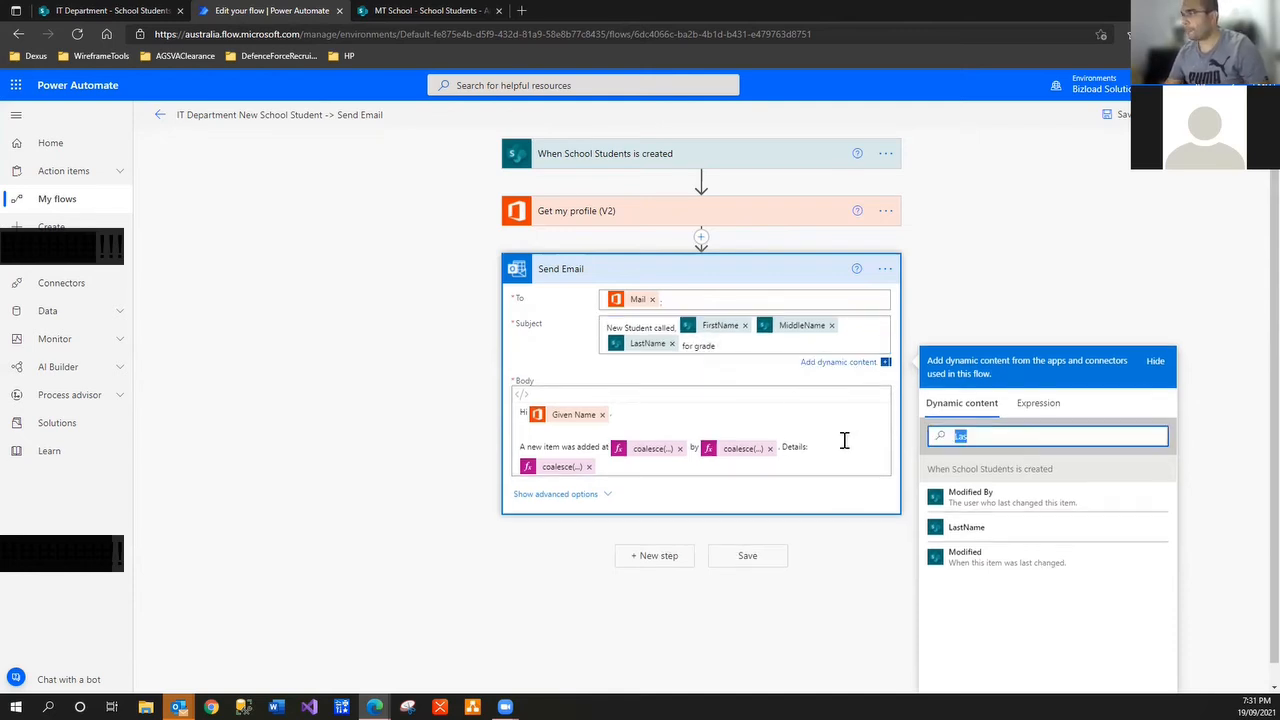
{"action": "type", "text": "grade"}
{"action": "left_click", "coordinate": [940, 502]}
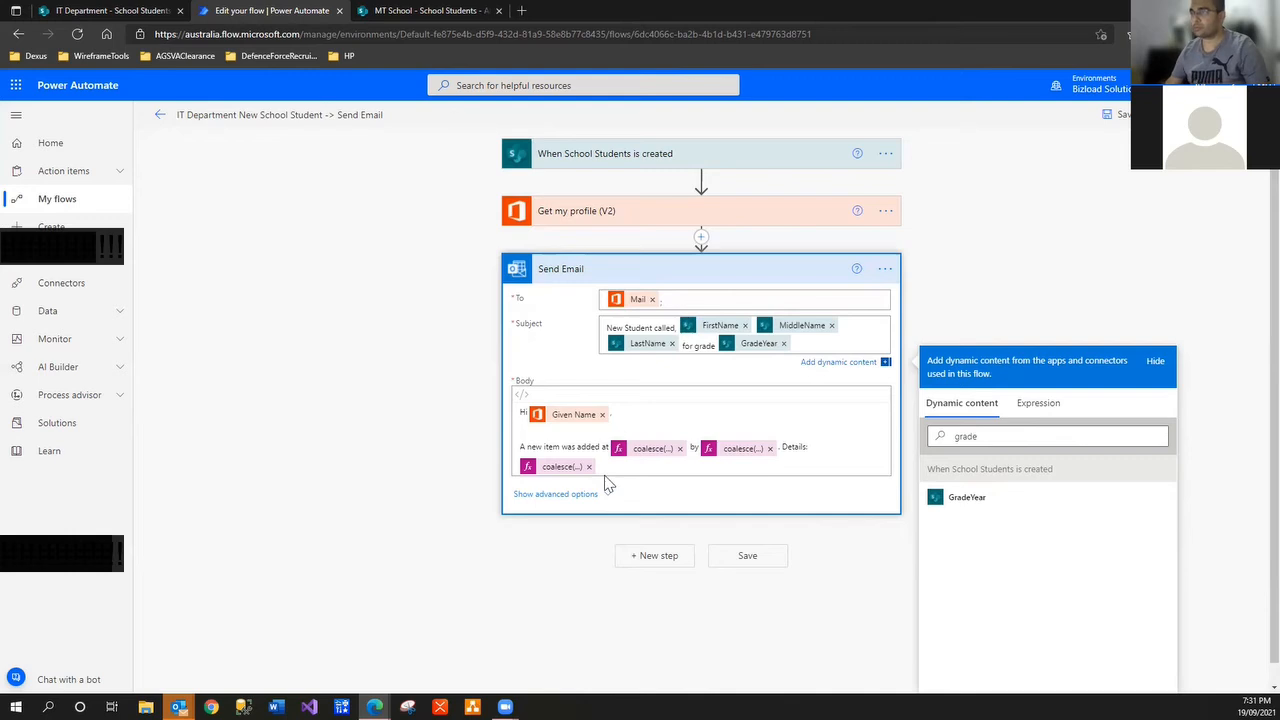
Prefix the subject with 'We have a' and add the Teacher Value token after 'who's teacher is'
{"action": "left_click", "coordinate": [609, 333]}
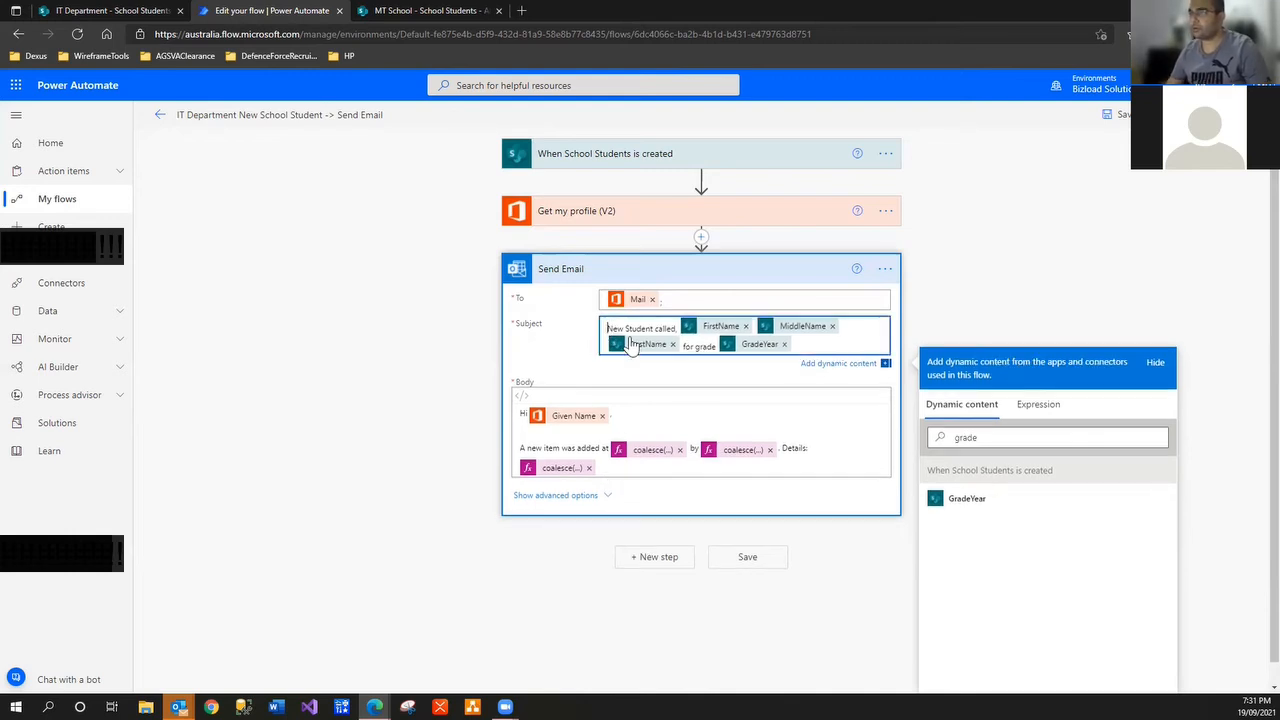
{"action": "type", "text": "We have a"}
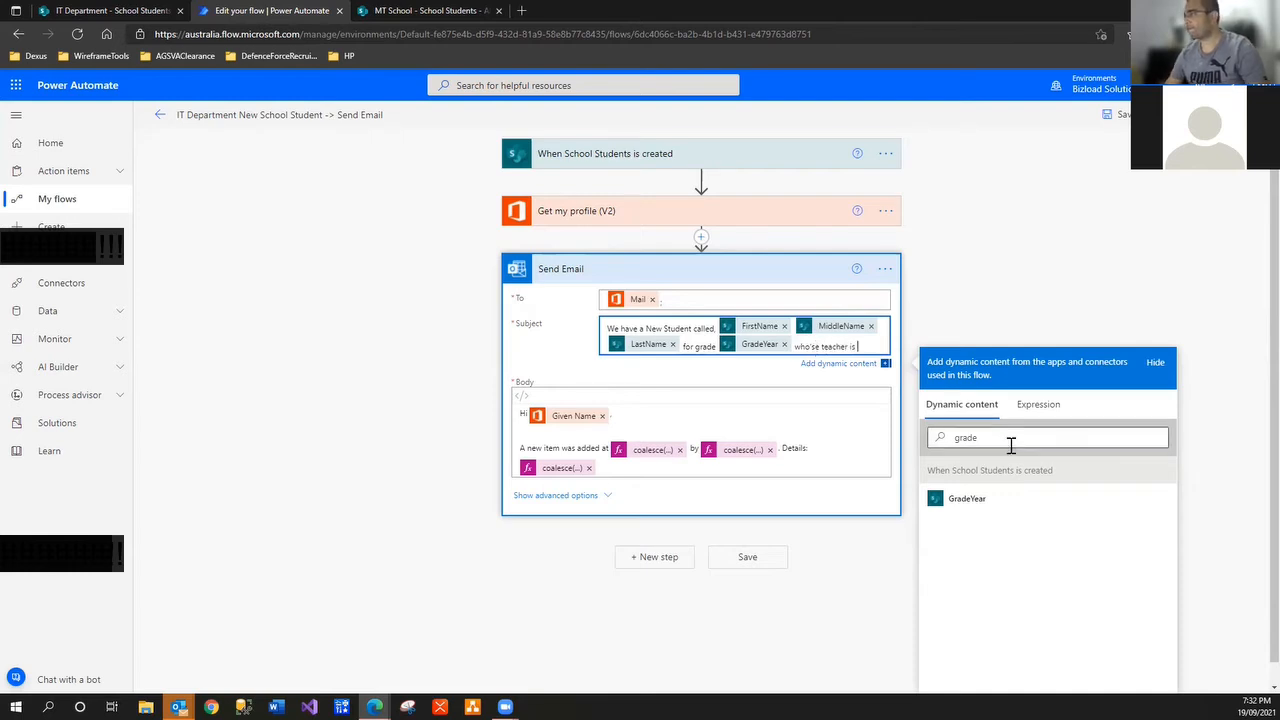
{"action": "left_click_drag", "start_coordinate": [1008, 446], "coordinate": [841, 446]}
{"action": "key", "text": "BackSpace"}
{"action": "type", "text": "teach"}
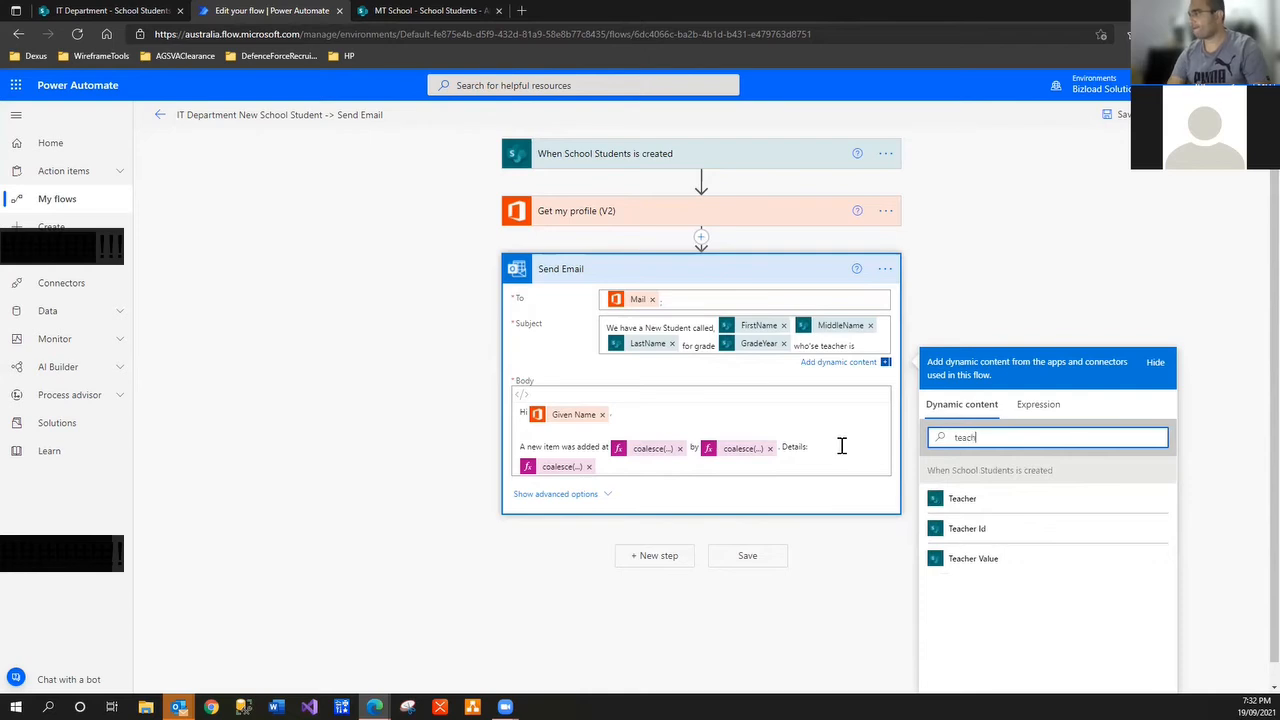
{"action": "left_click", "coordinate": [962, 562]}
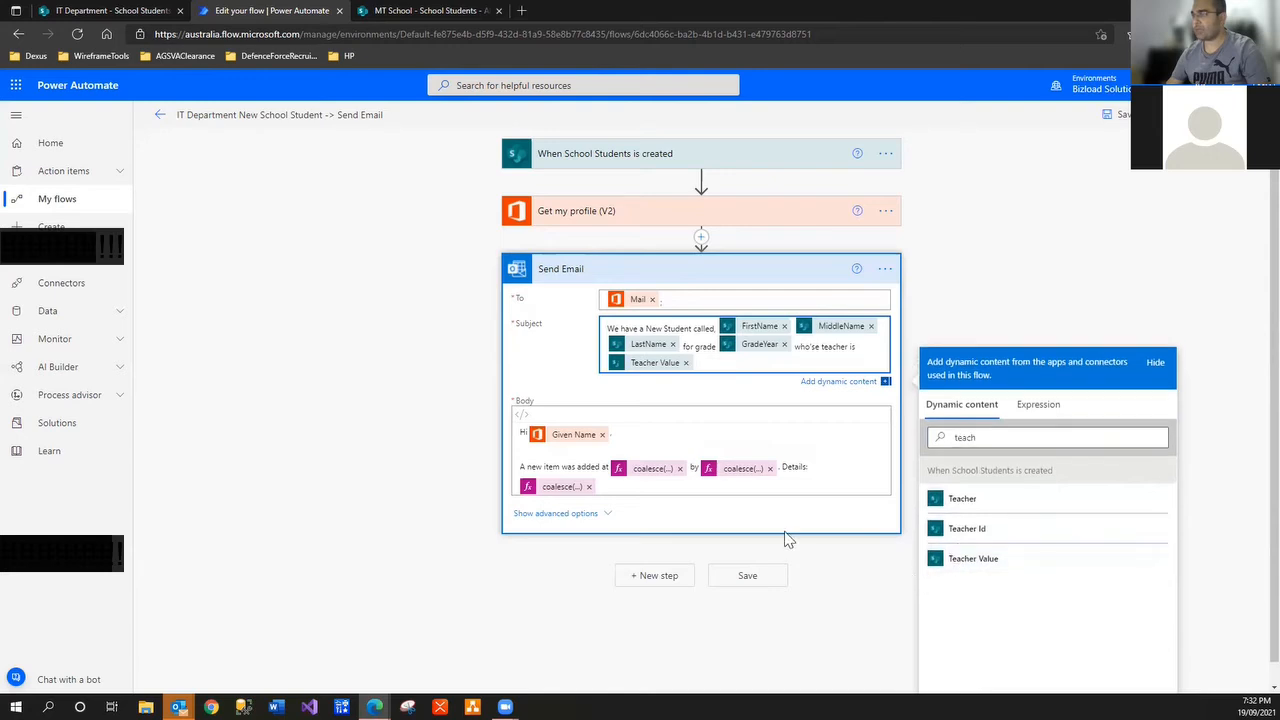
{"action": "left_click_drag", "start_coordinate": [740, 368], "coordinate": [516, 322]}
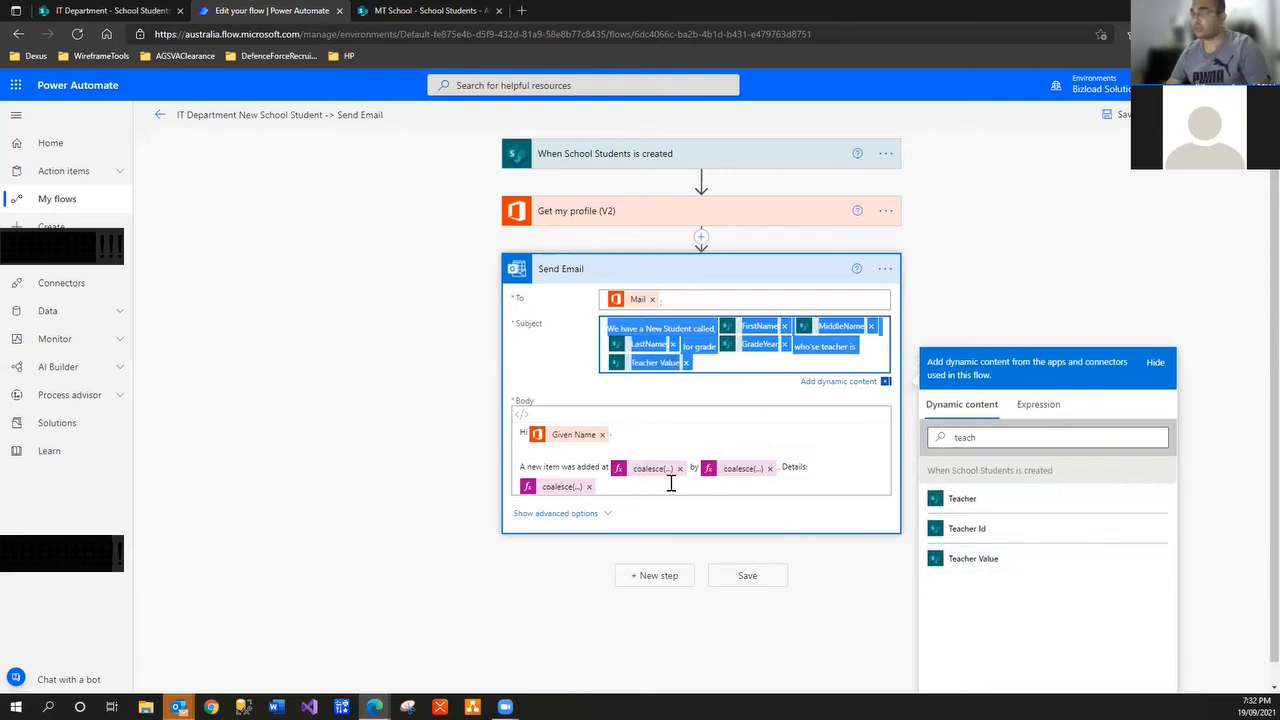
Paste the subject sentence into the email body, save the flow, and return to its details page
{"action": "left_click", "coordinate": [649, 448]}
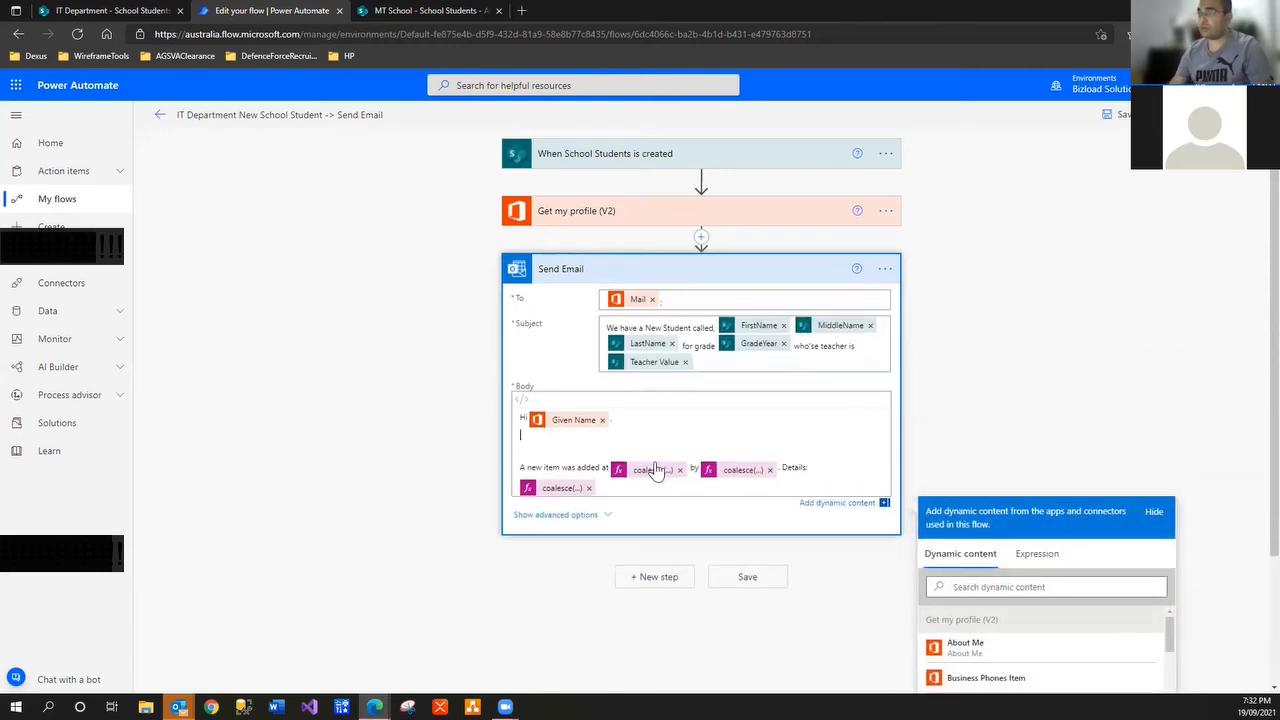
{"action": "type", "text": "We have a New Student called, FirstName MiddleName LastName for grade GradeYear who's teacher is Teacher Value"}
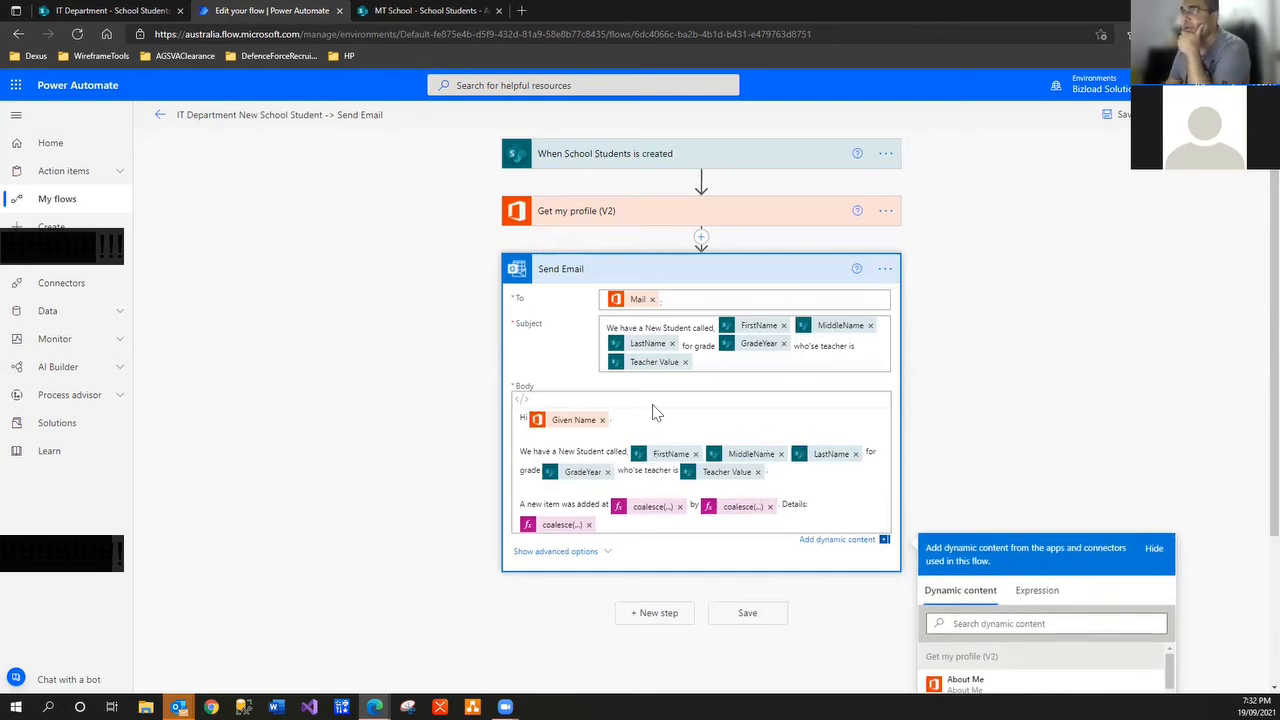
{"action": "left_click", "coordinate": [1120, 116]}
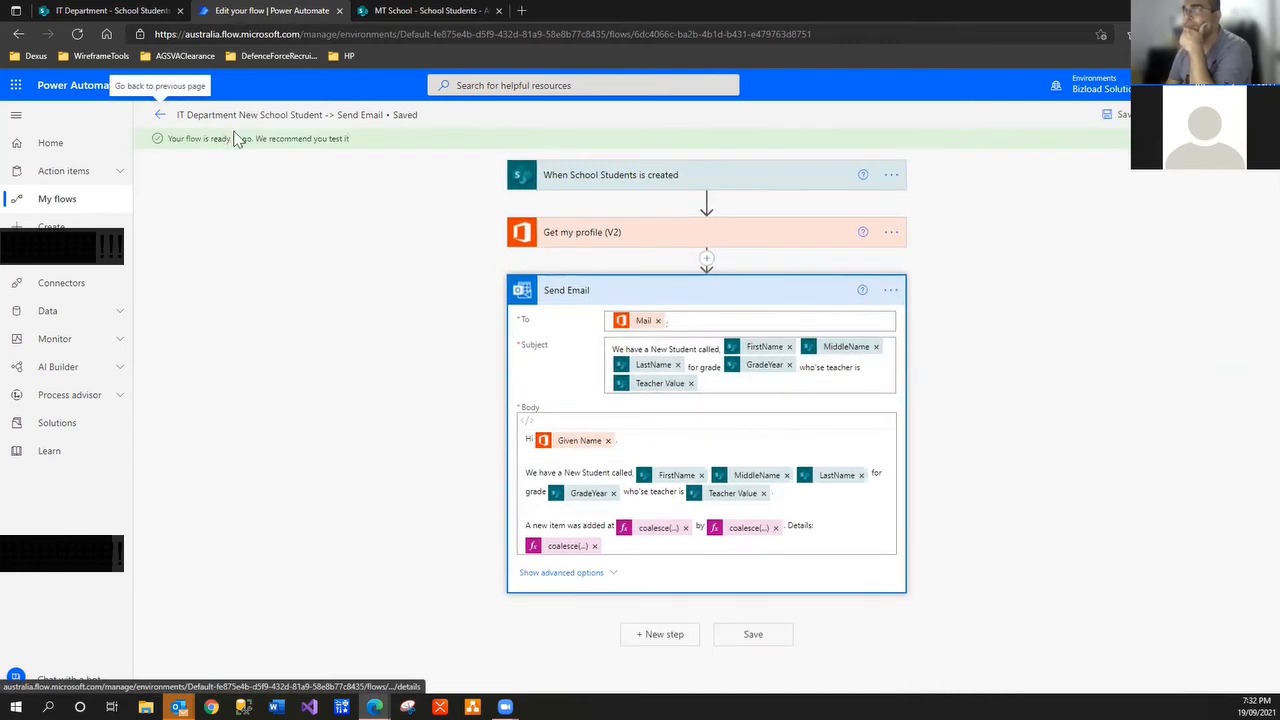
{"action": "left_click", "coordinate": [158, 118]}
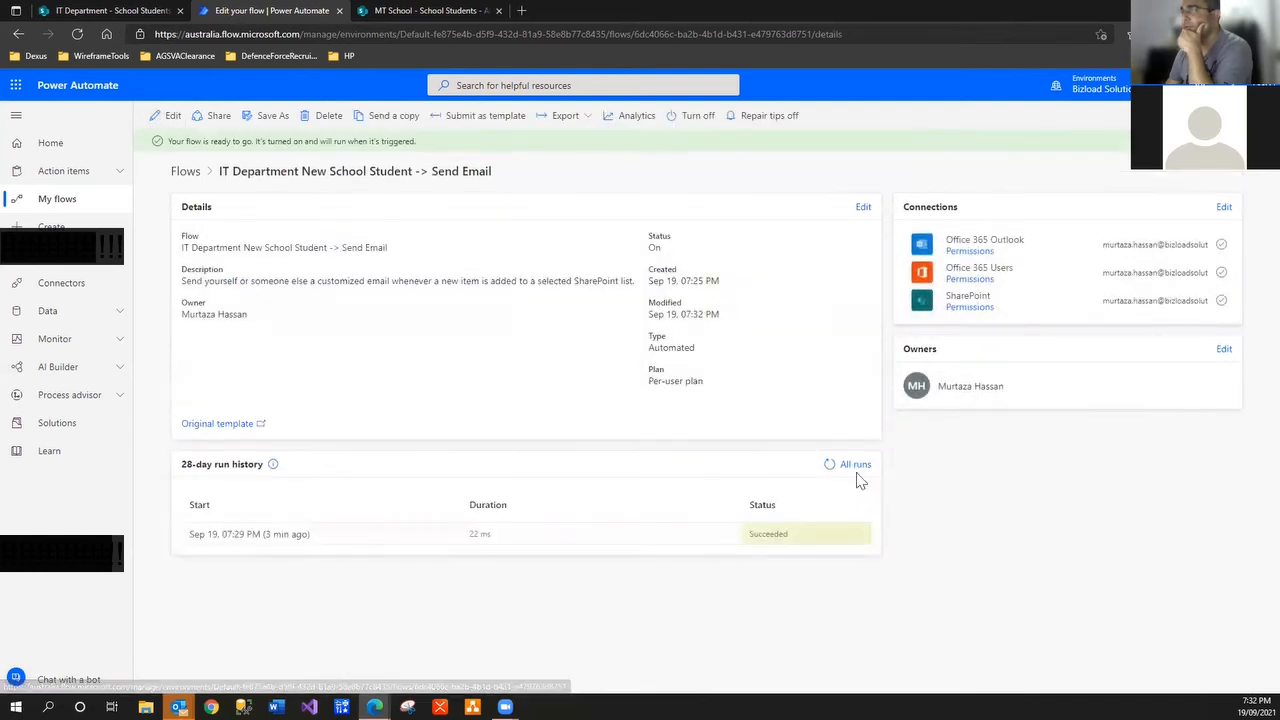
Start a new School Students item and fill in its Title, first, middle and last names
{"action": "left_click", "coordinate": [110, 12]}
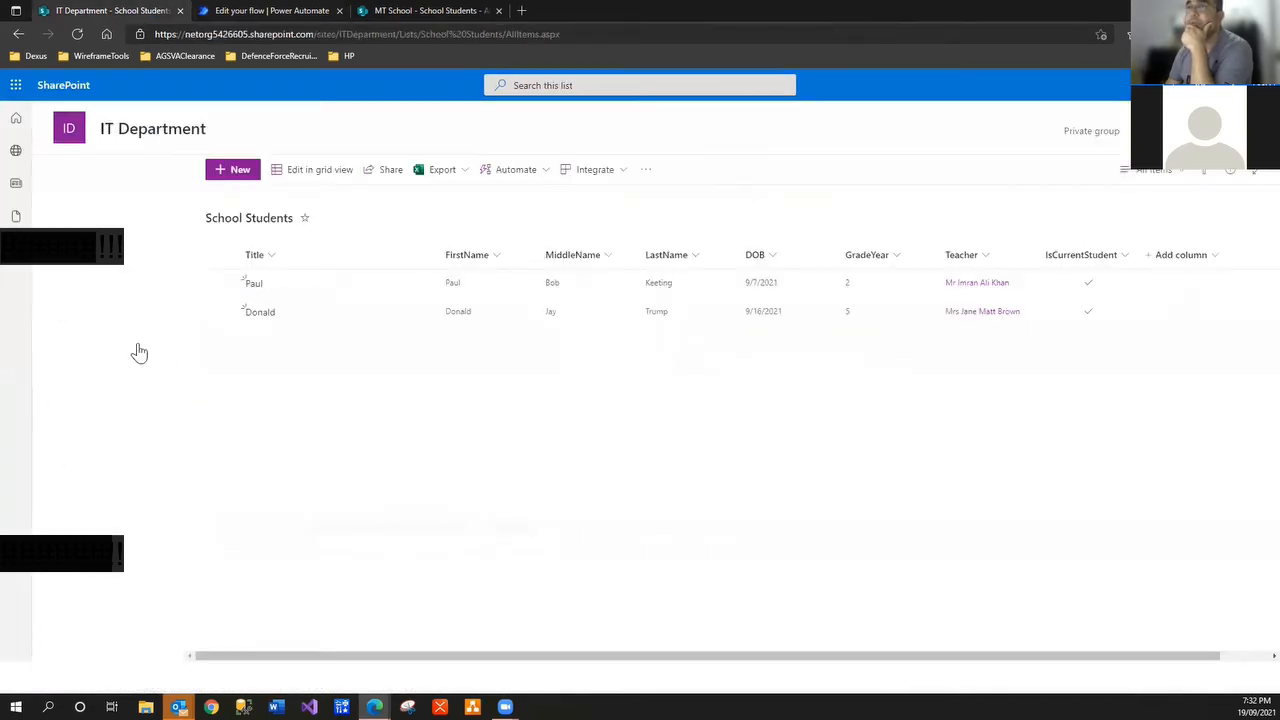
{"action": "left_click", "coordinate": [236, 174]}
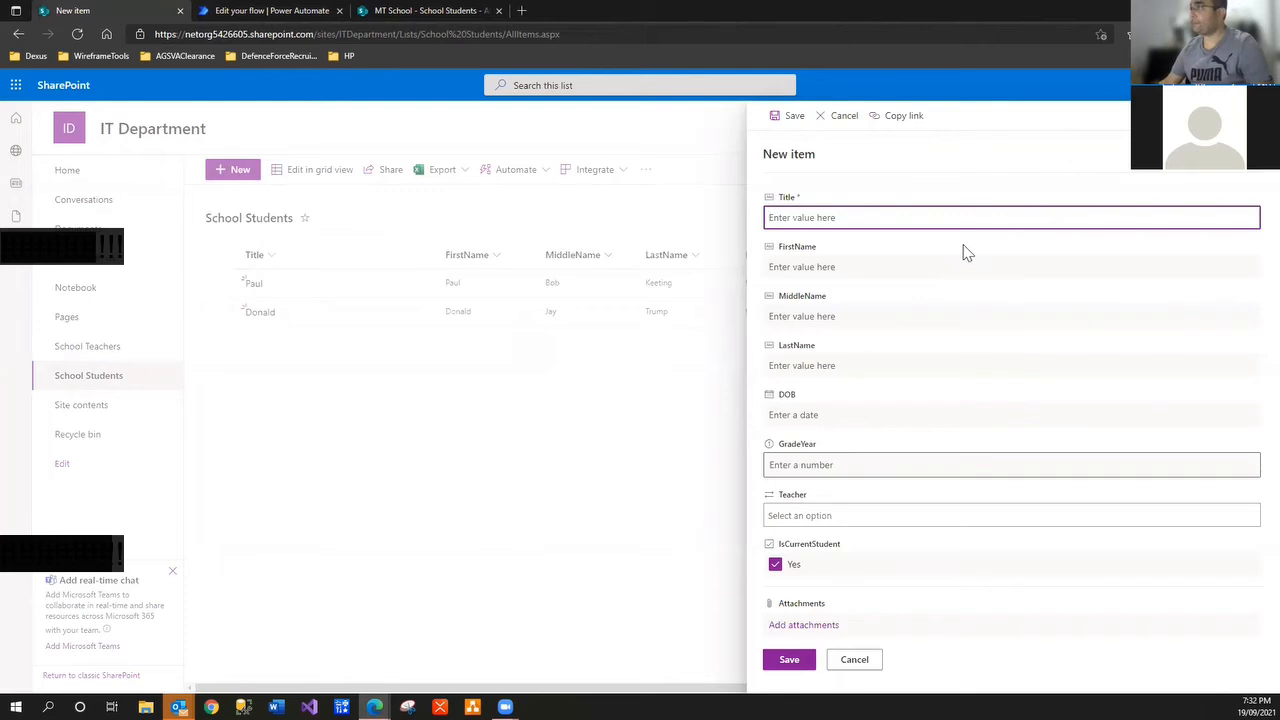
{"action": "type", "text": "Bob"}
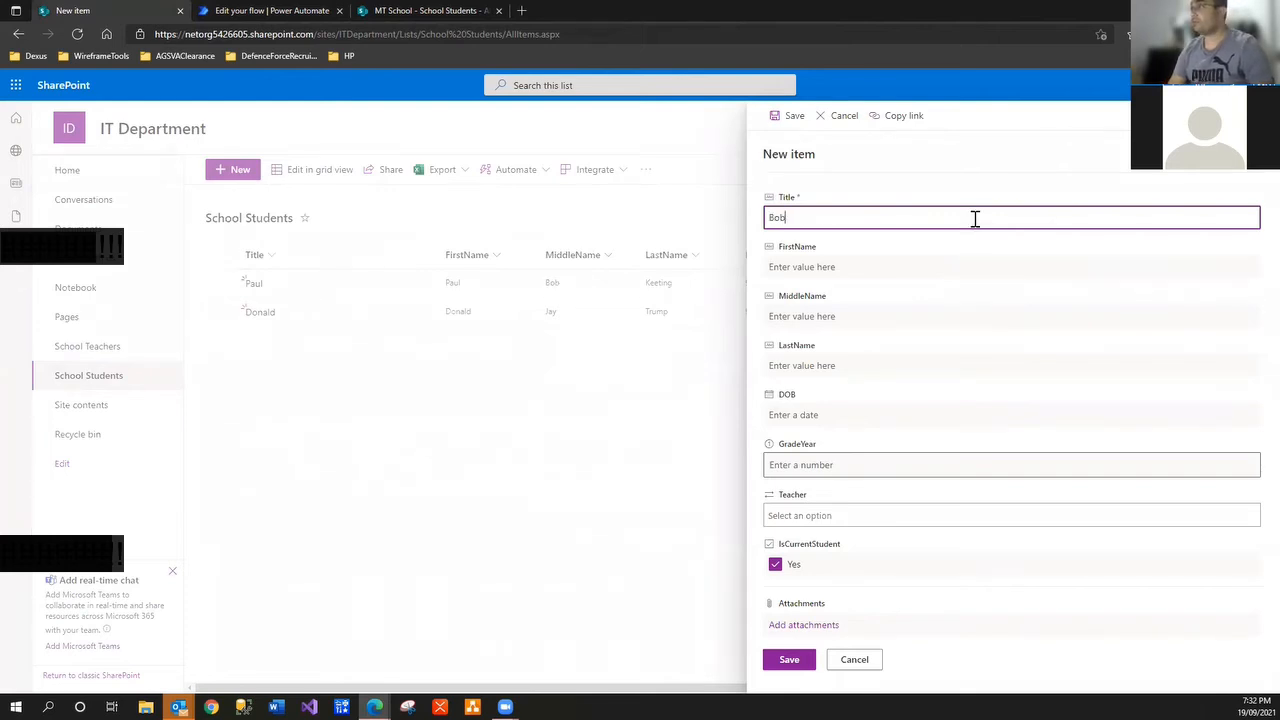
{"action": "key", "text": "Tab"}
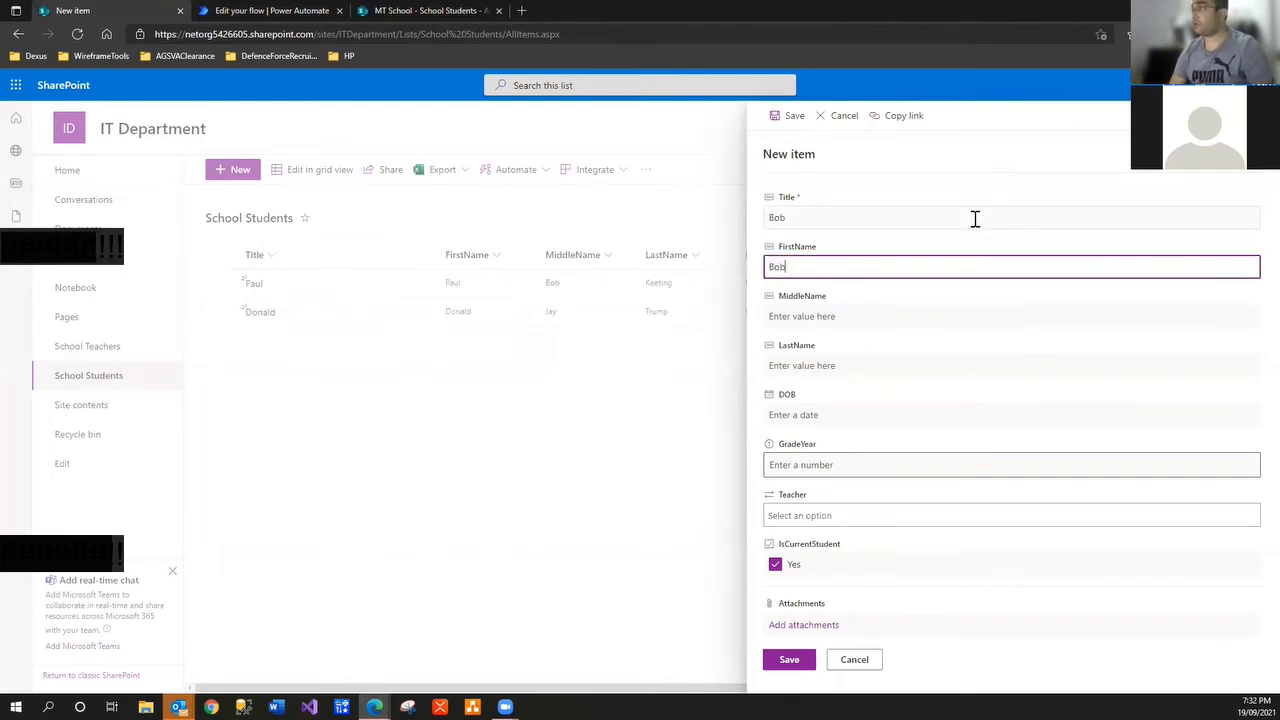
{"action": "key", "text": "Tab"}
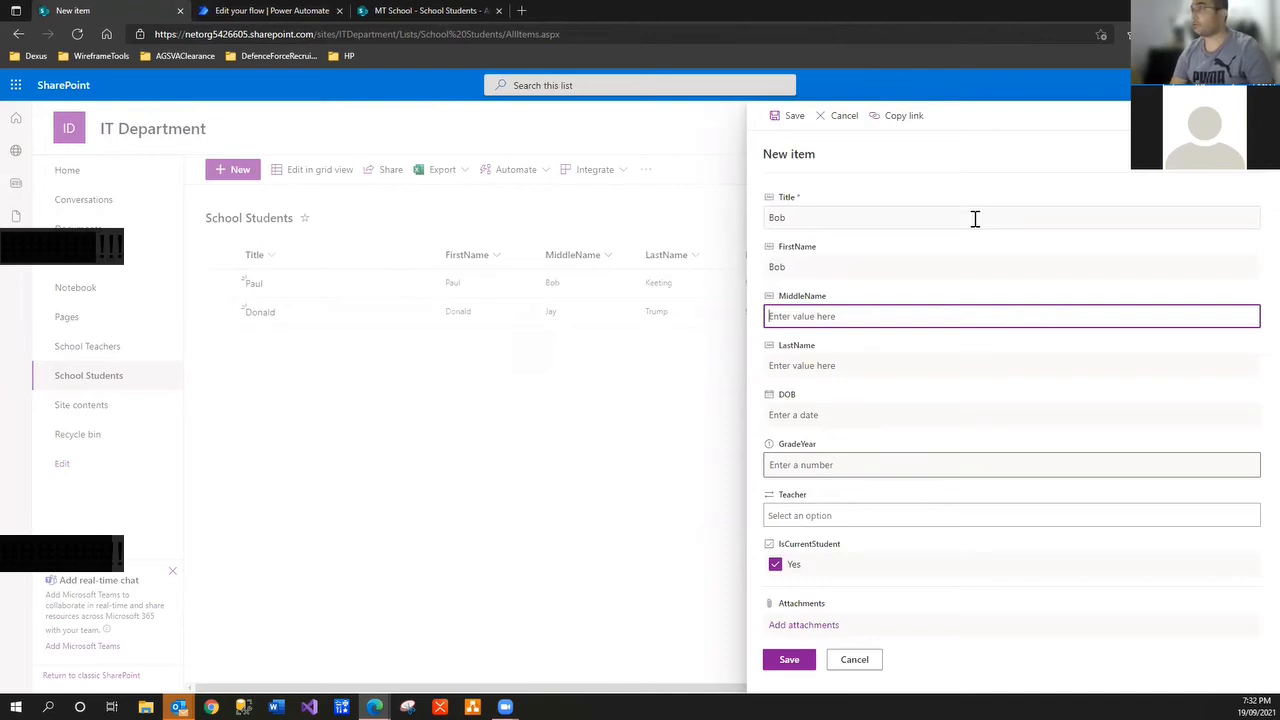
{"action": "key", "text": "Tab"}
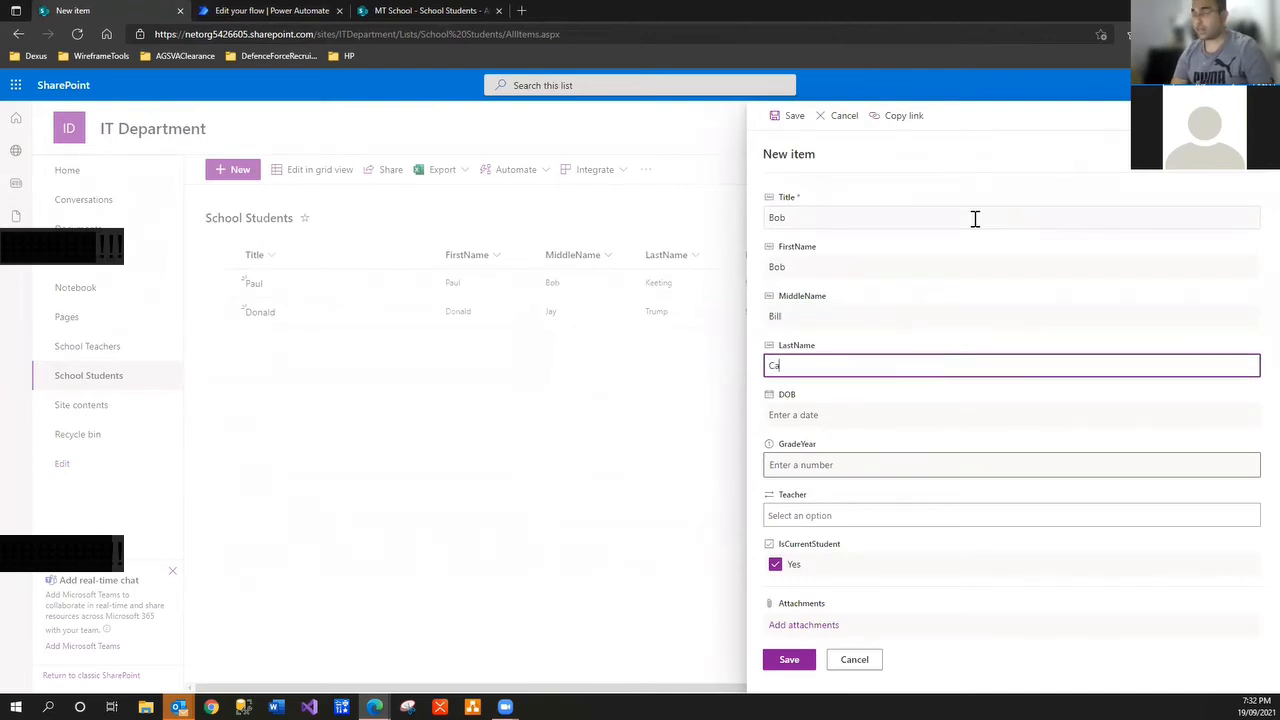
Set DOB 9/7/2021 and GradeYear 4, choose the teacher, and save the student
{"action": "left_click", "coordinate": [843, 418]}
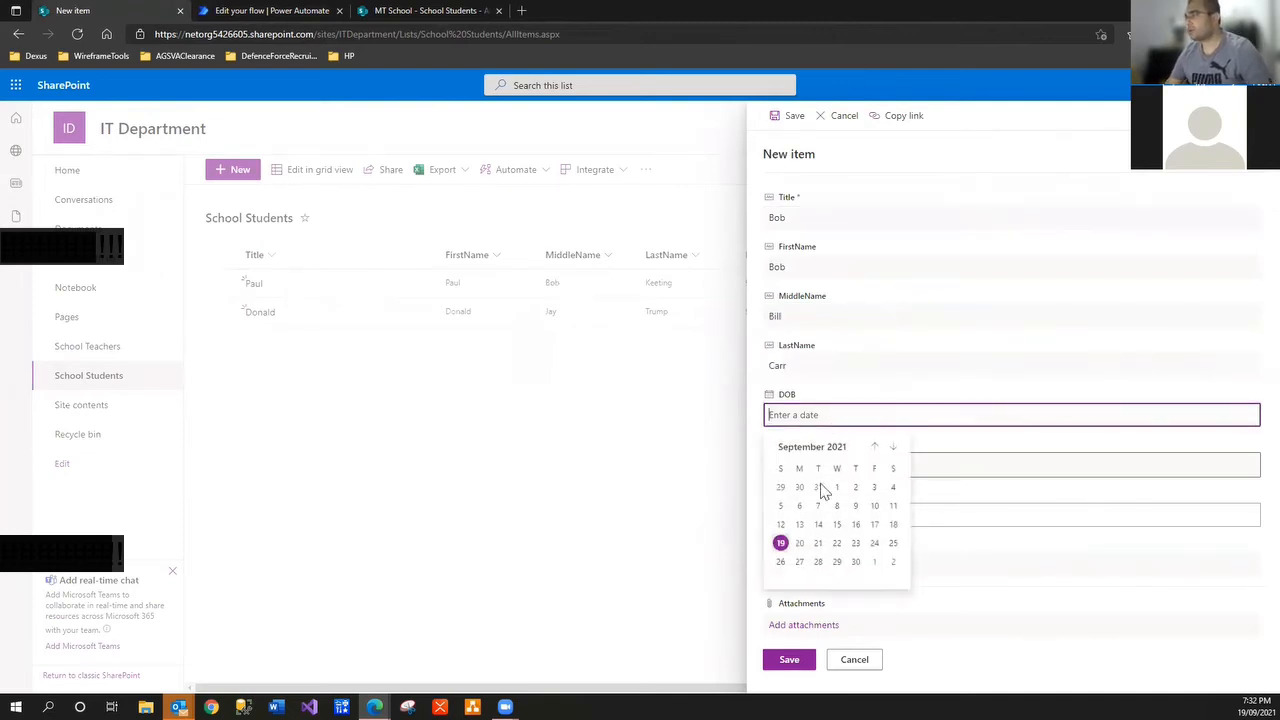
{"action": "left_click", "coordinate": [818, 507]}
{"action": "left_click", "coordinate": [806, 461]}
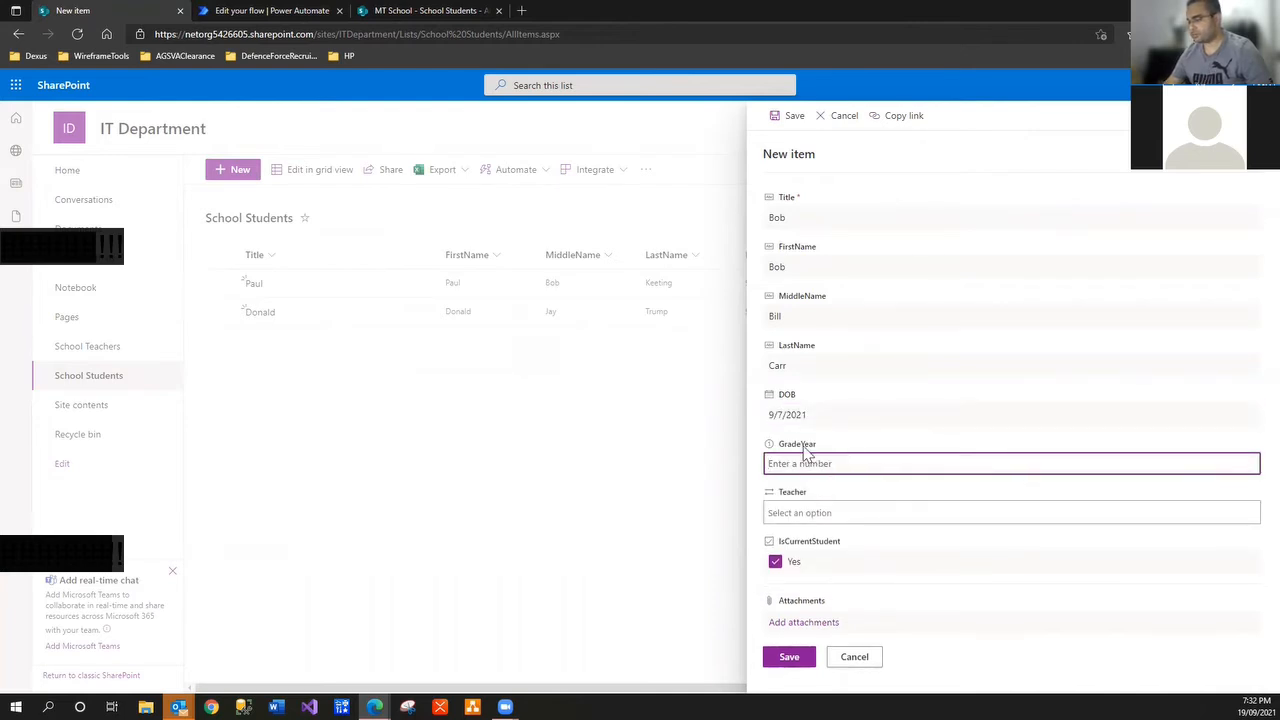
{"action": "type", "text": "4"}
{"action": "left_click", "coordinate": [812, 512]}
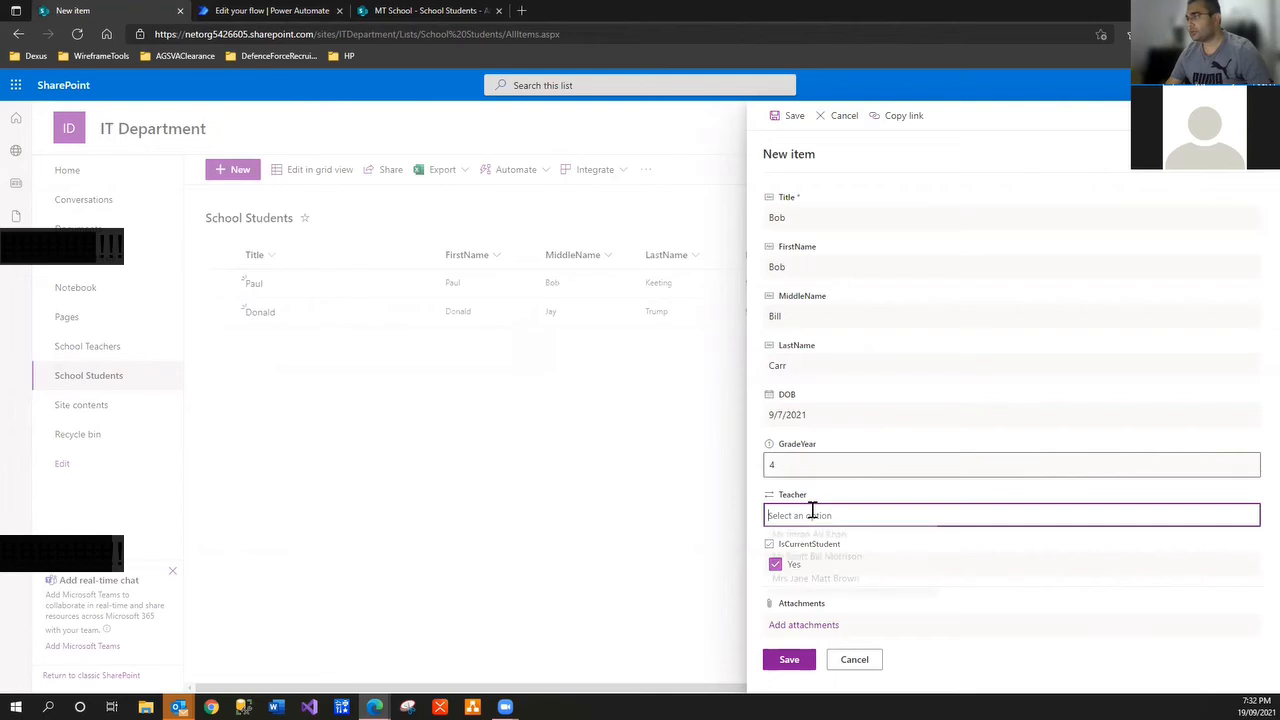
{"action": "left_click", "coordinate": [814, 540]}
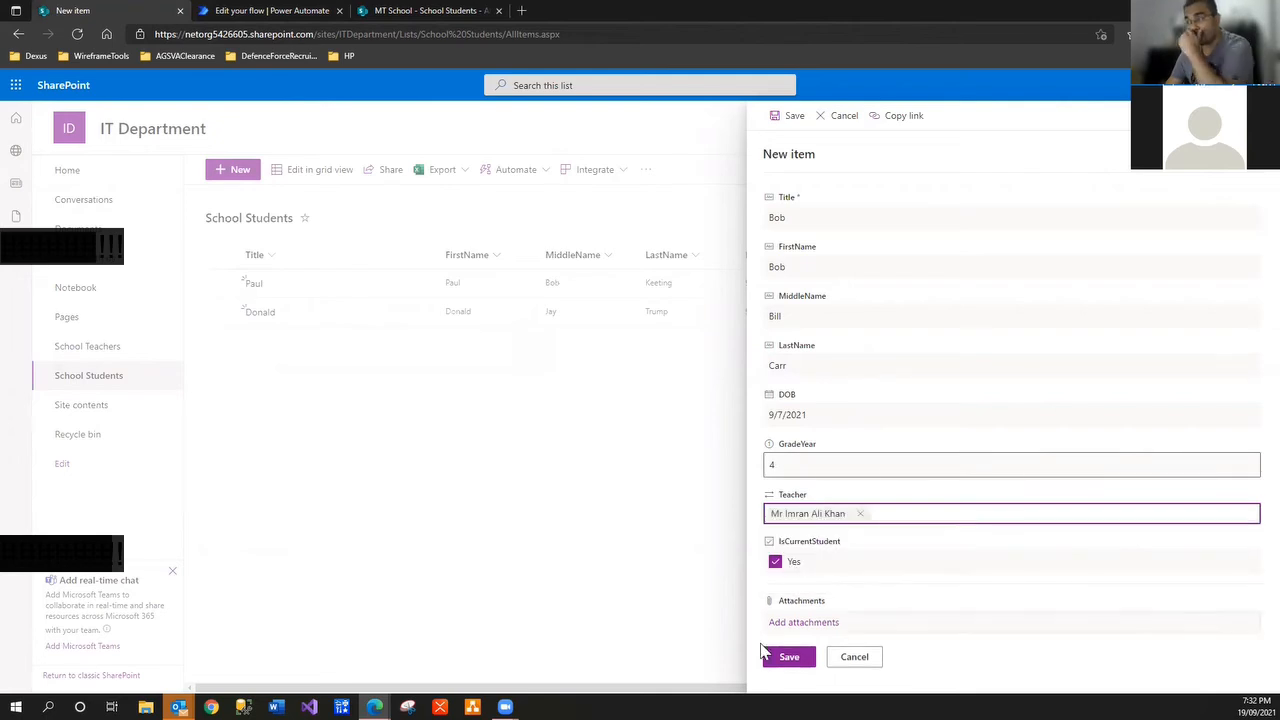
{"action": "left_click", "coordinate": [787, 660]}
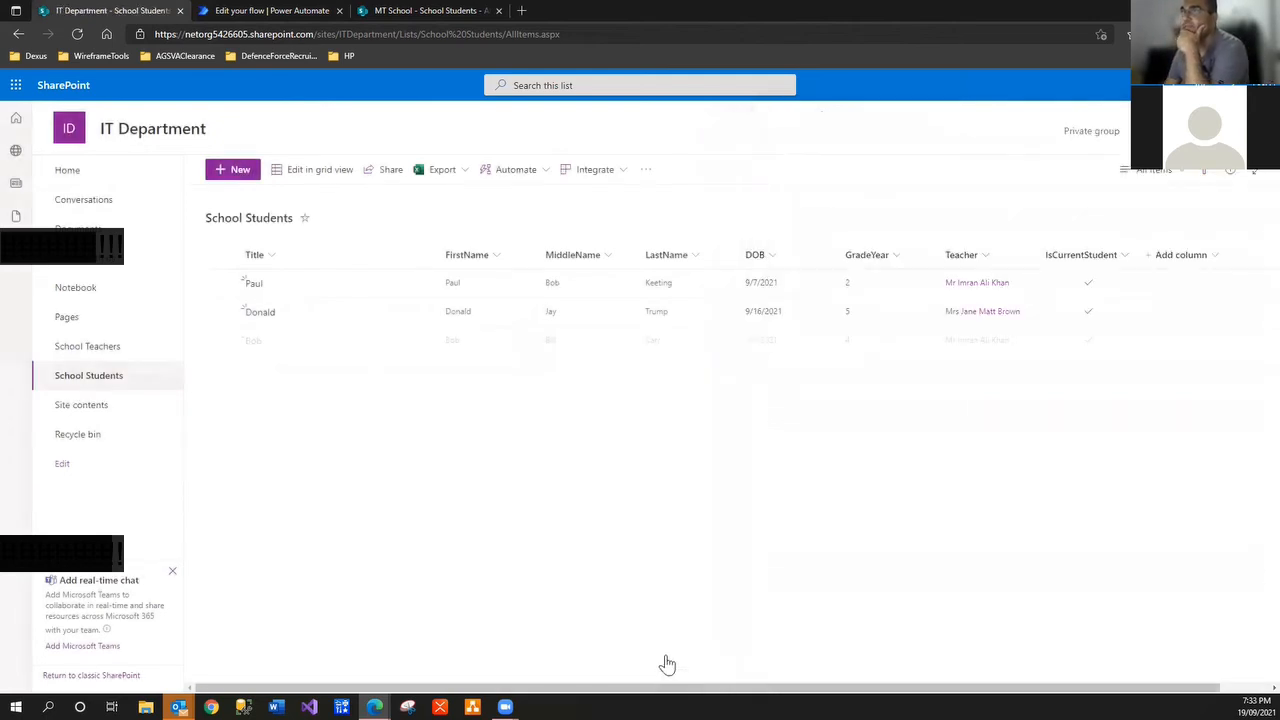
Snap the browser beside the Outlook inbox and switch to the flow's details tab
{"action": "key", "text": "super+Right"}
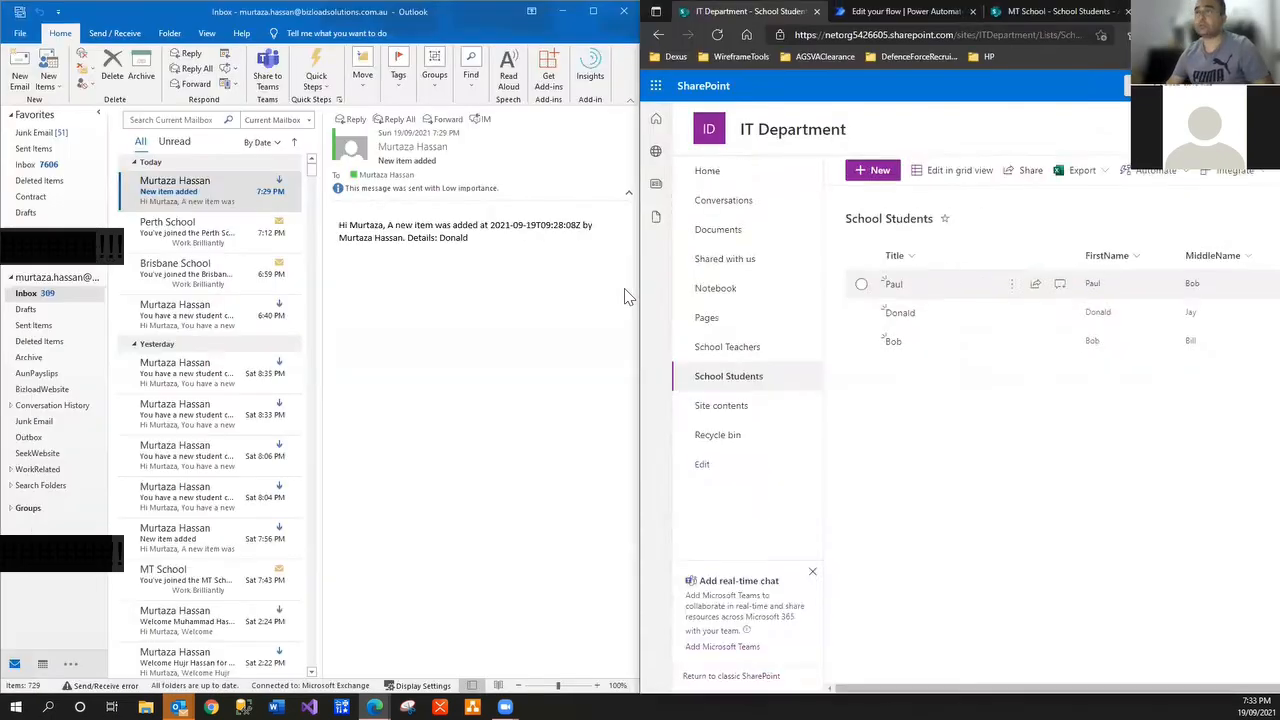
{"action": "left_click", "coordinate": [198, 215]}
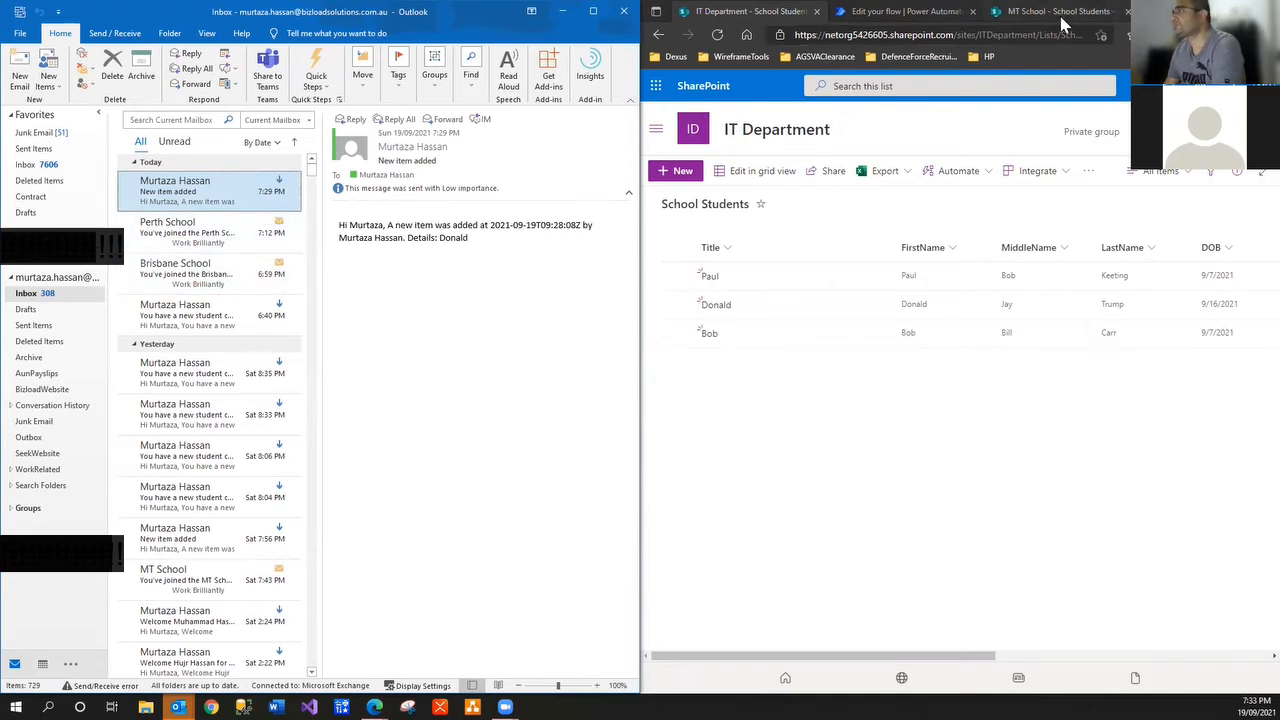
{"action": "left_click", "coordinate": [1063, 22]}
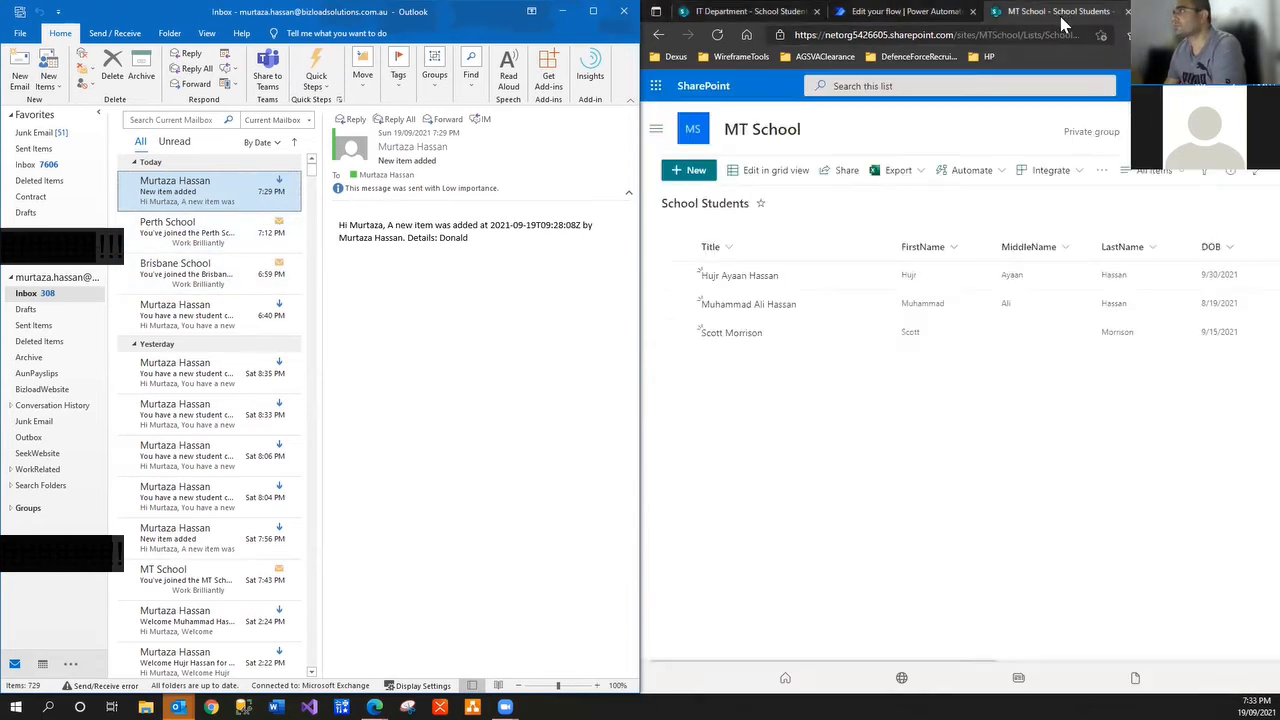
{"action": "left_click", "coordinate": [945, 22]}
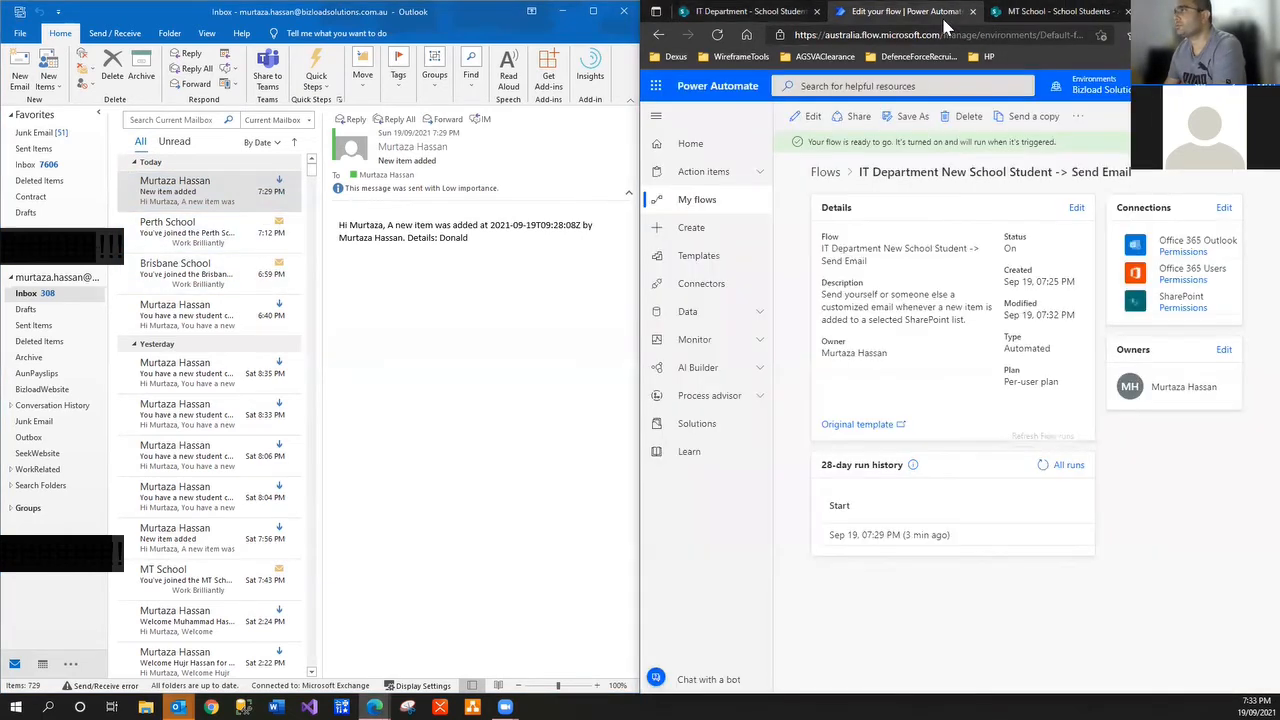
Refresh the run history until the 07:33 PM run shows Succeeded, then open the new email
{"action": "left_click", "coordinate": [1046, 468]}
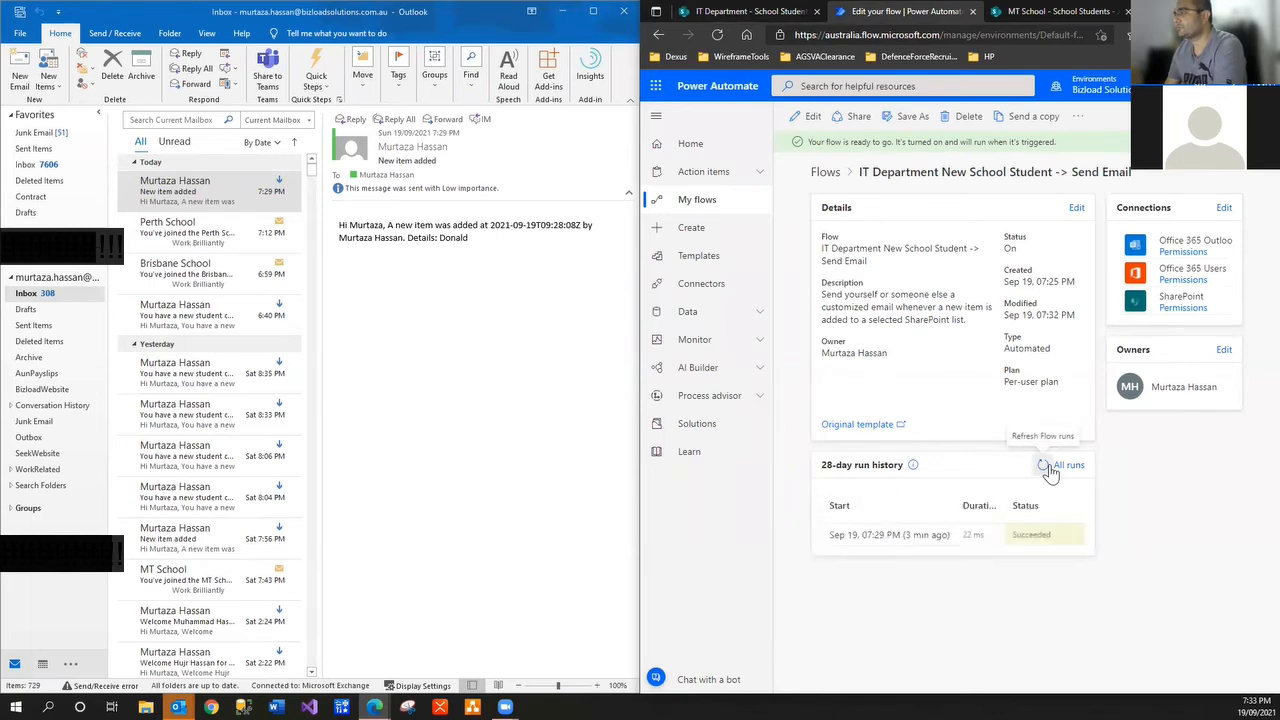
{"action": "left_click", "coordinate": [1046, 468]}
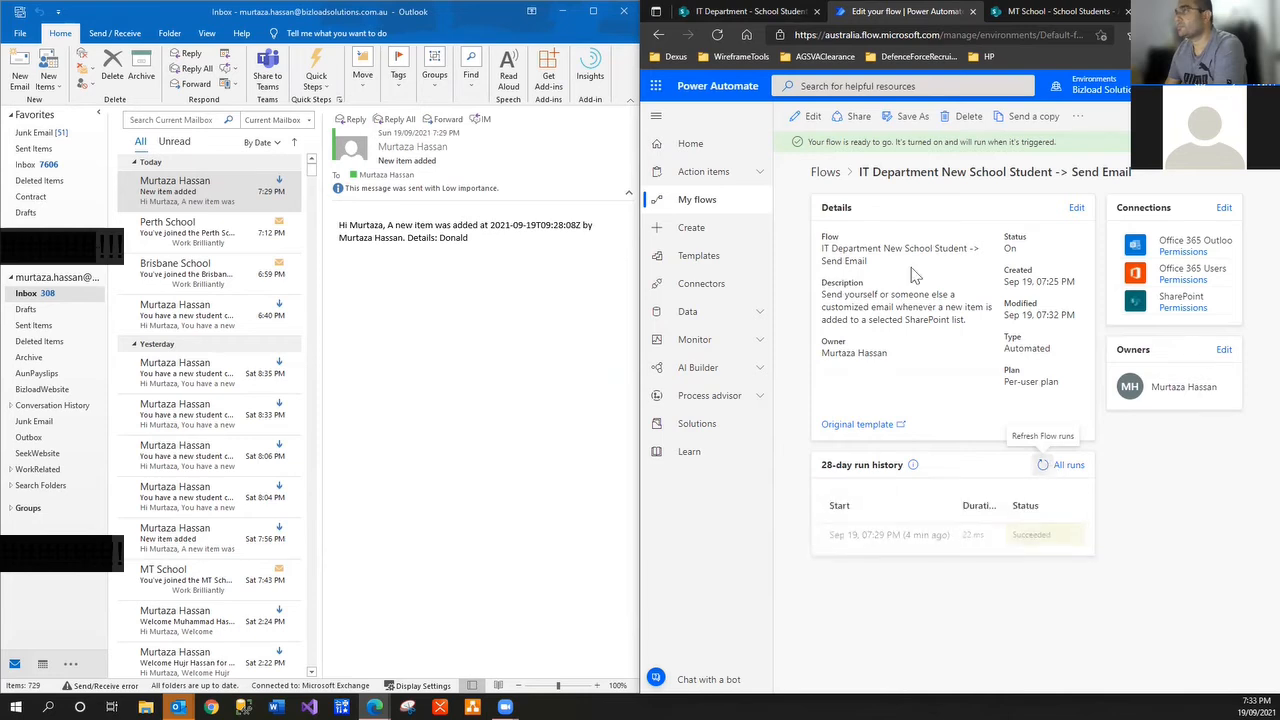
{"action": "left_click", "coordinate": [717, 36]}
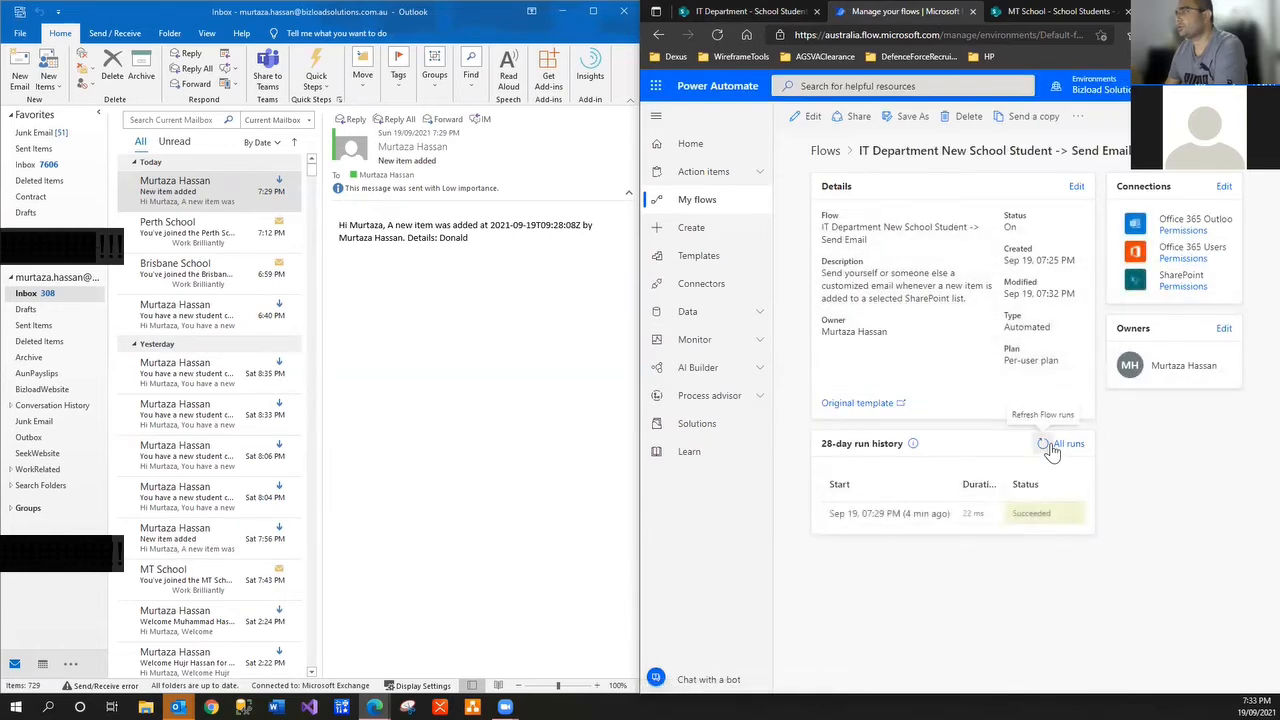
{"action": "left_click", "coordinate": [1048, 447]}
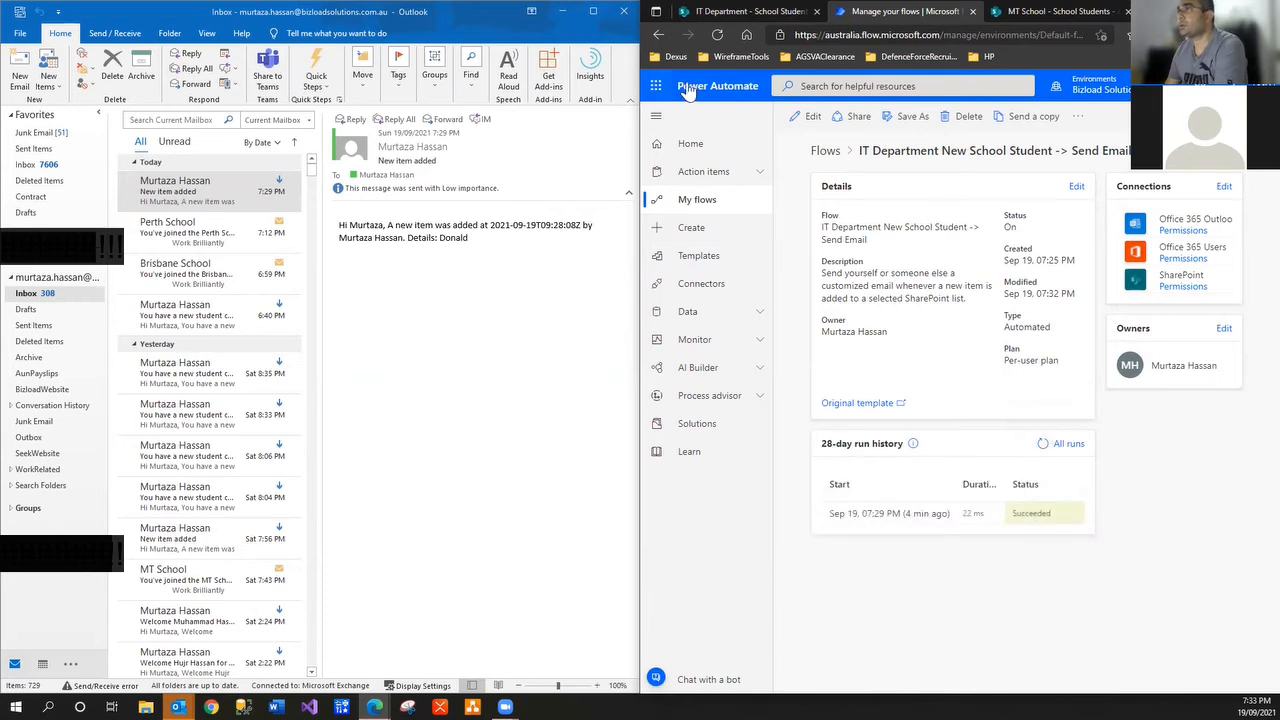
{"action": "left_click", "coordinate": [717, 35]}
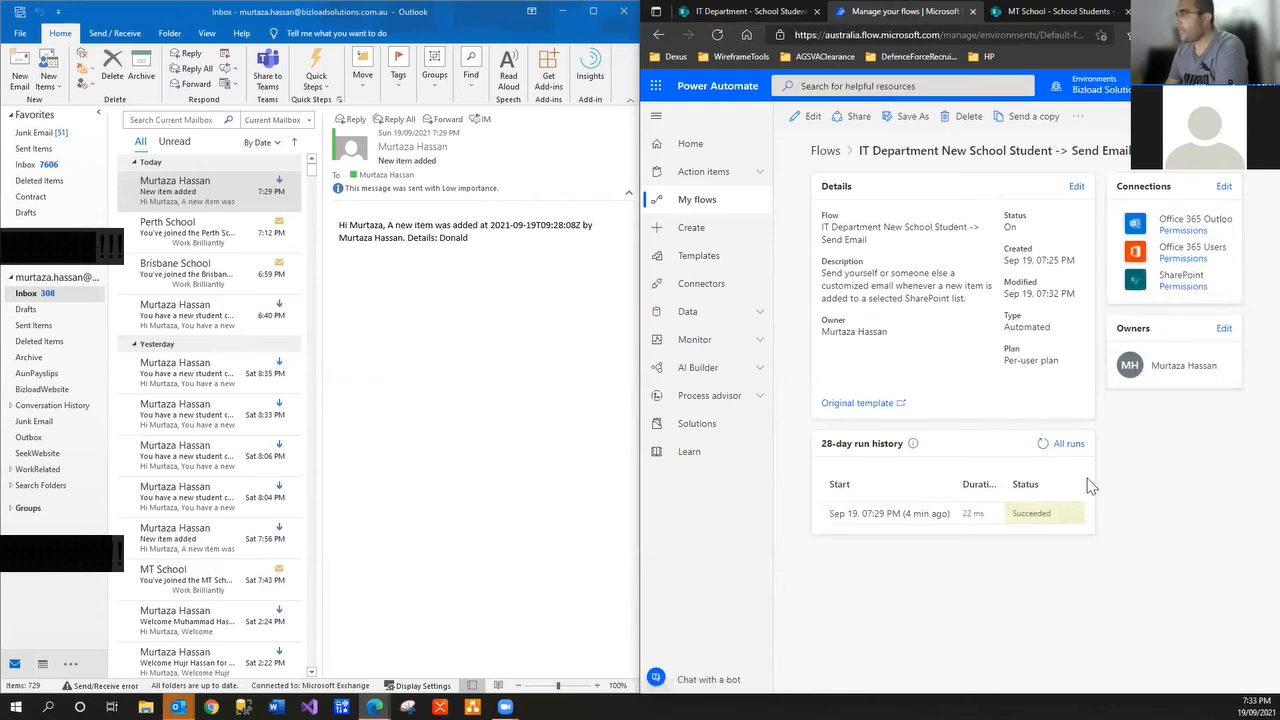
{"action": "left_click", "coordinate": [1043, 447]}
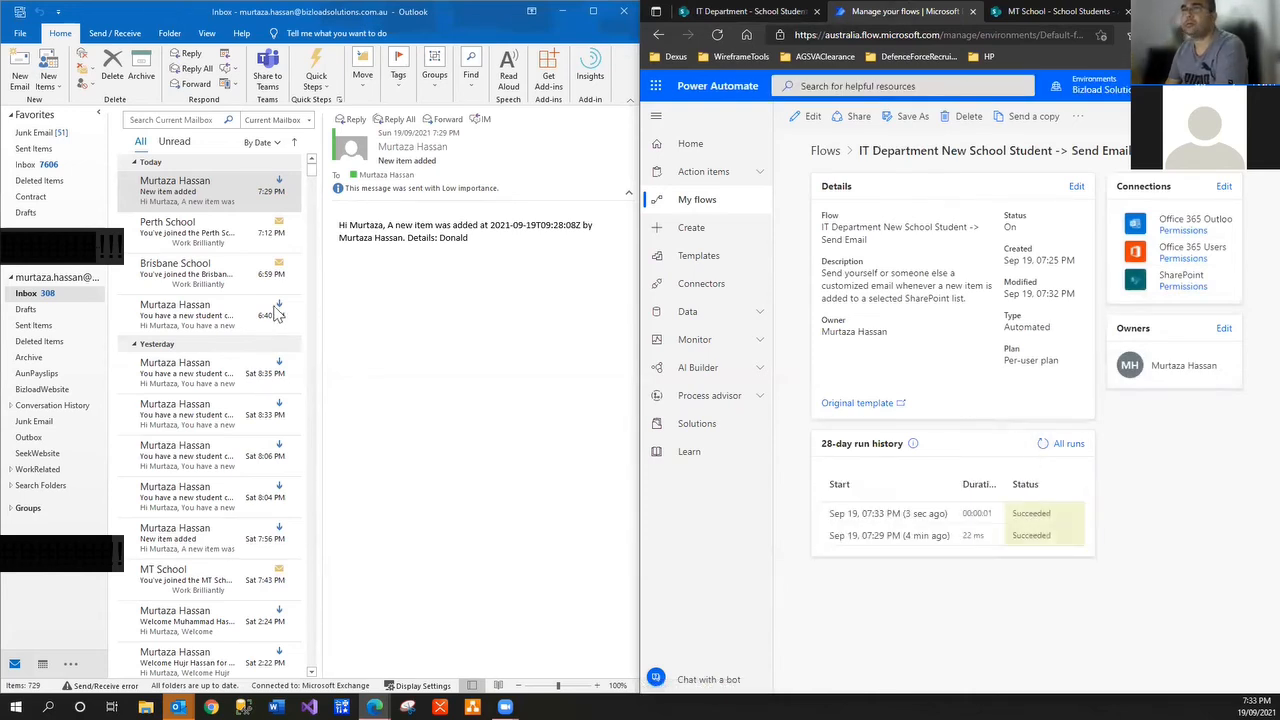
{"action": "left_click", "coordinate": [212, 200]}
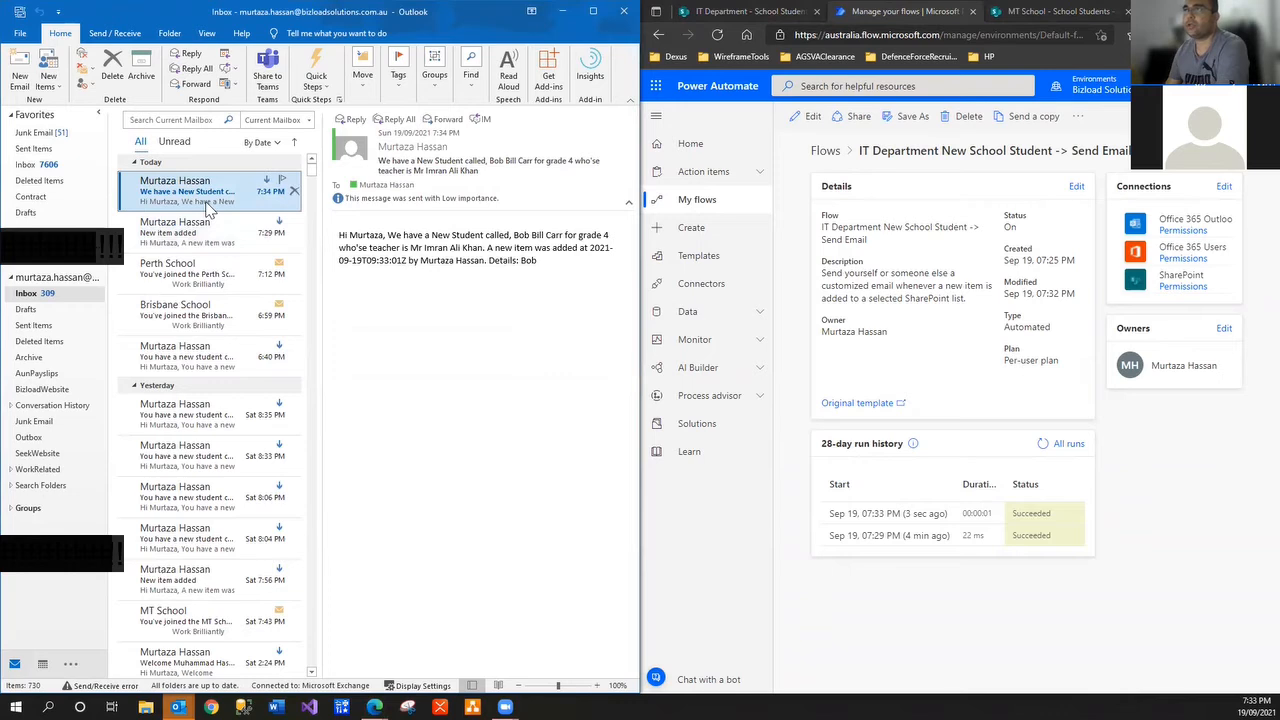
Maximize Outlook and check the 7:34 PM email's subject and body for the teacher and grade 4
{"action": "left_click", "coordinate": [593, 10]}
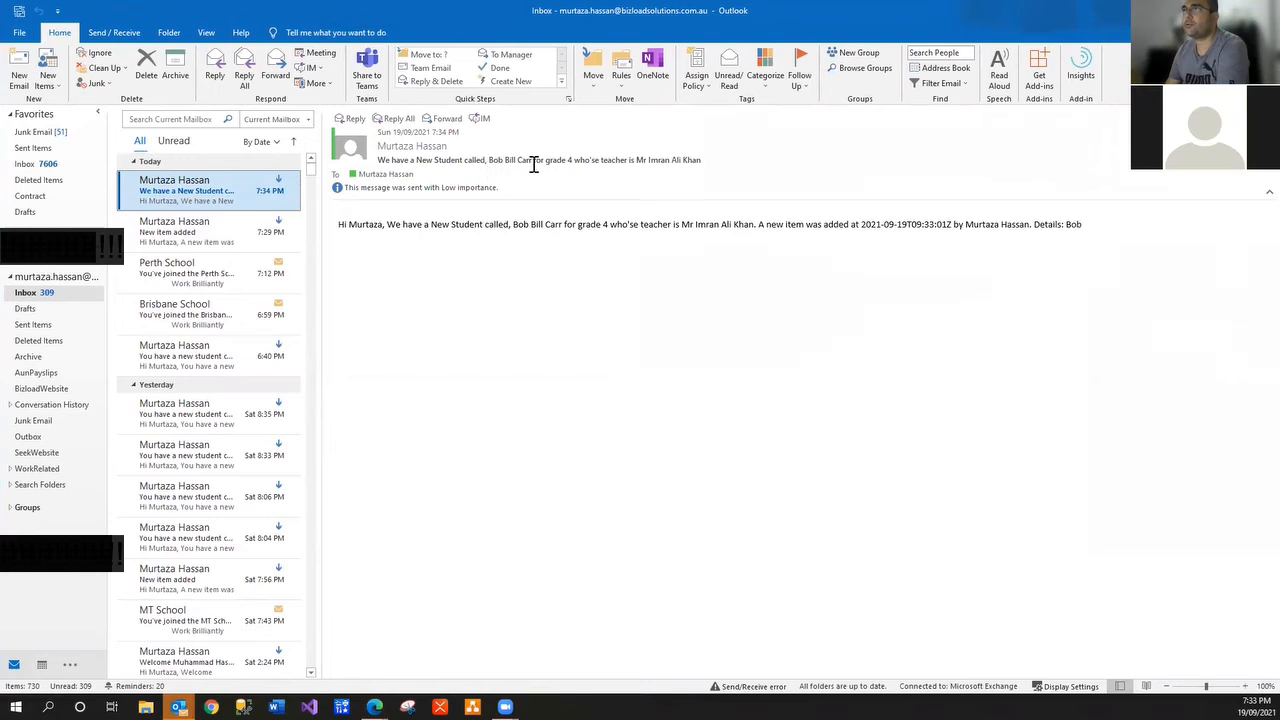
{"action": "left_click", "coordinate": [599, 164]}
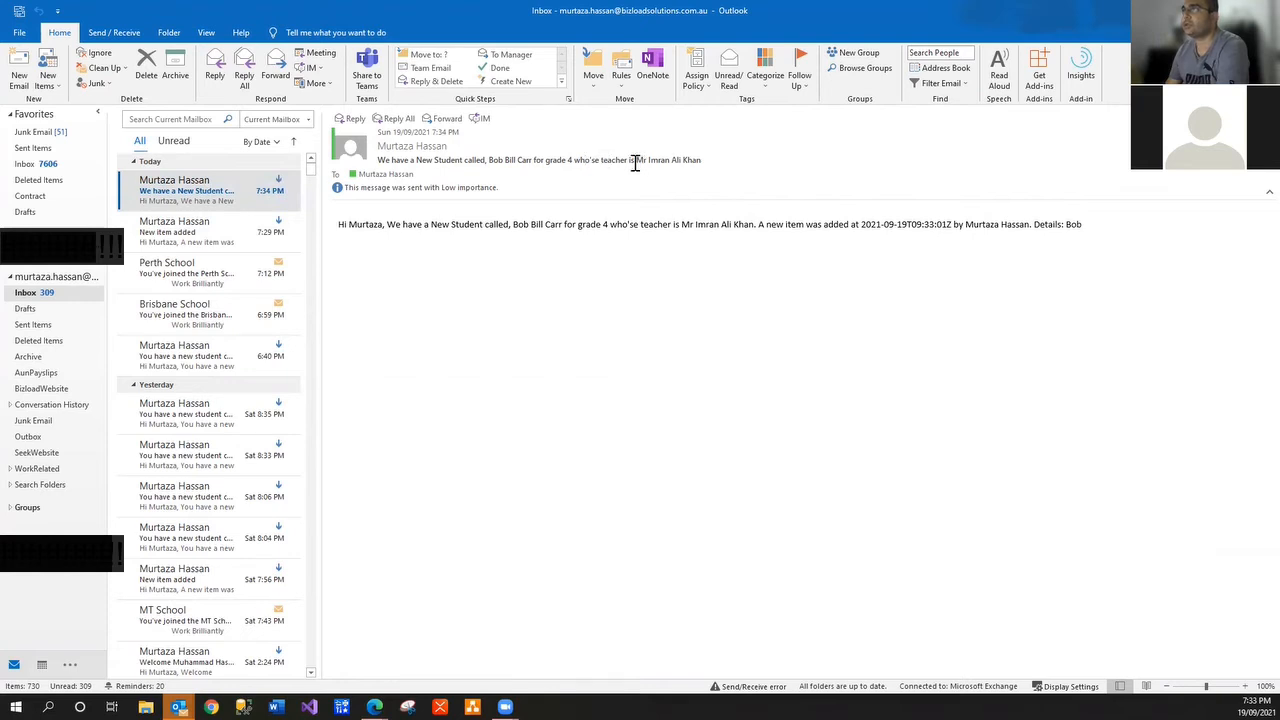
{"action": "left_click_drag", "start_coordinate": [634, 163], "coordinate": [719, 155]}
{"action": "left_click", "coordinate": [392, 224]}
{"action": "left_click_drag", "start_coordinate": [479, 224], "coordinate": [506, 224]}
{"action": "left_click", "coordinate": [569, 226]}
{"action": "left_click", "coordinate": [211, 222]}
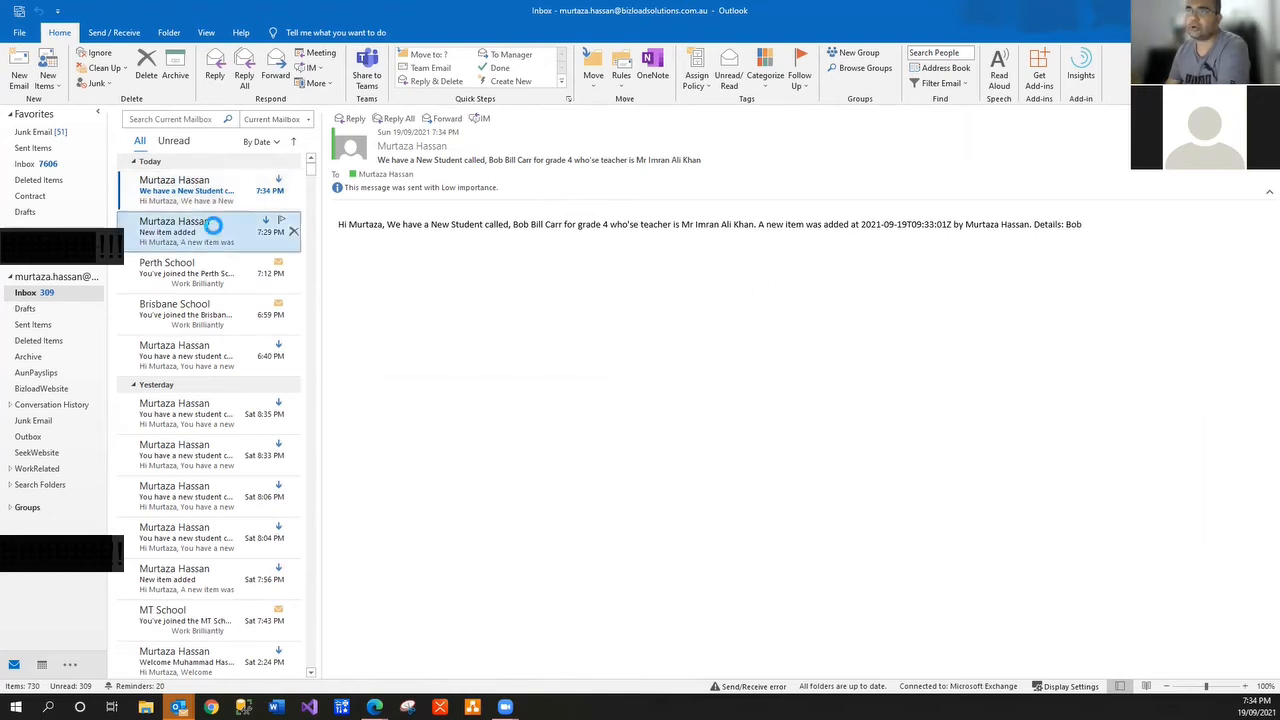
{"action": "left_click", "coordinate": [211, 197]}
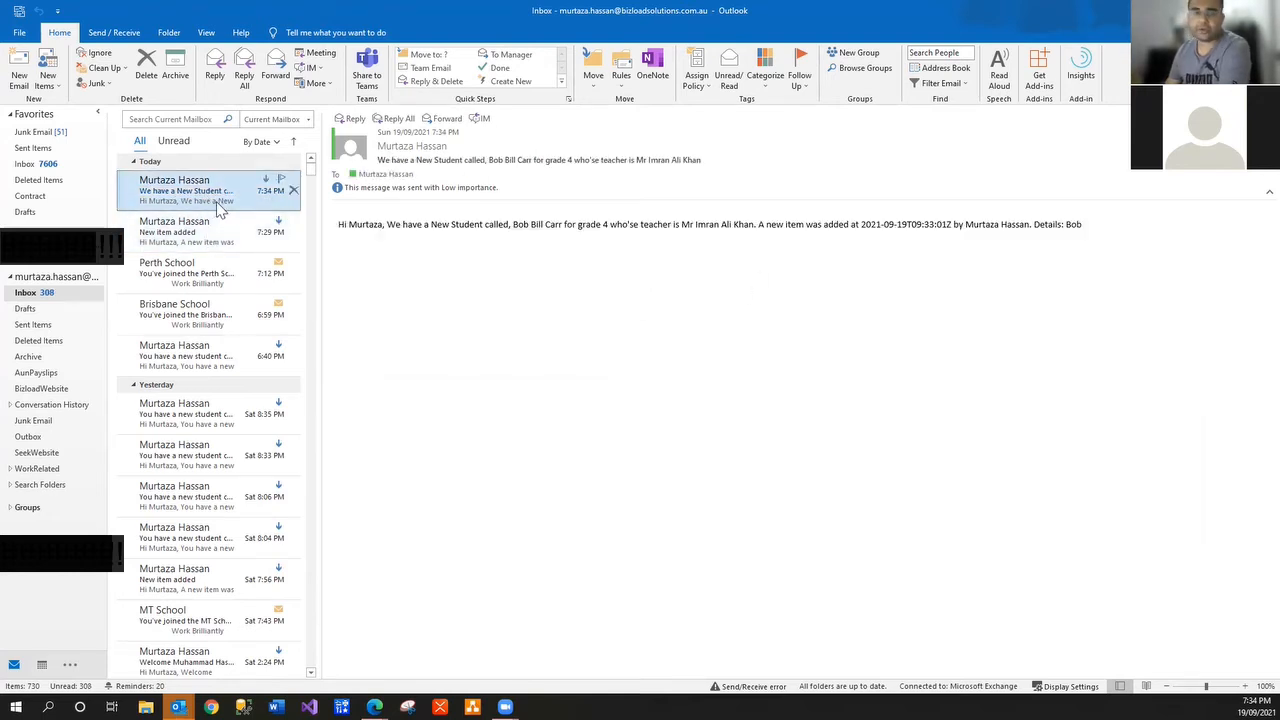
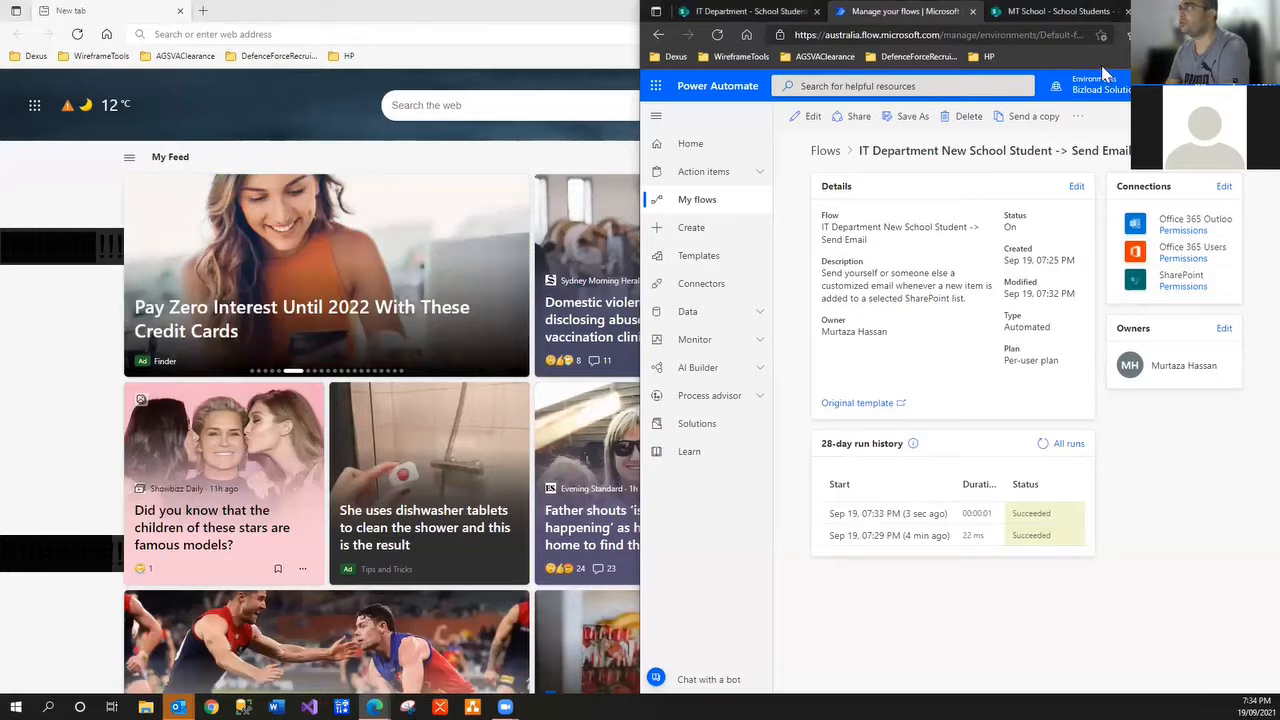
Maximize the Edge window and switch to the SharePoint School Students list tab
{"action": "left_click", "coordinate": [1234, 11]}
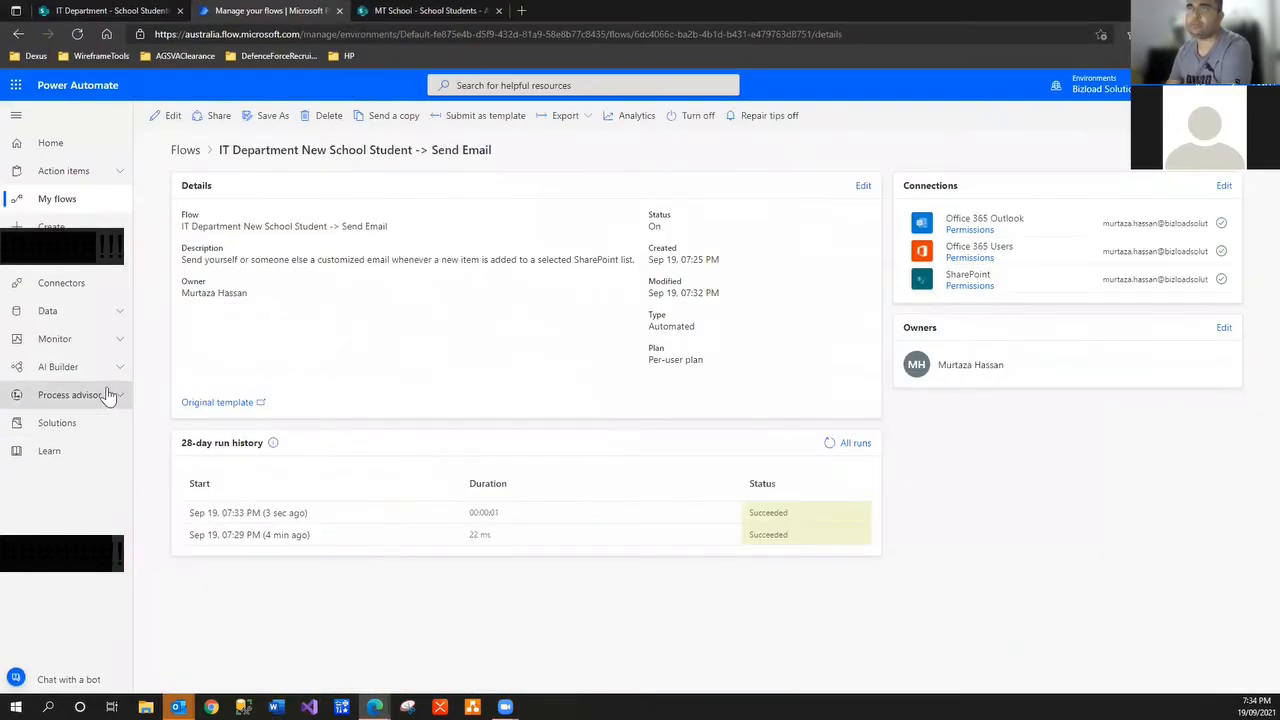
{"action": "left_click", "coordinate": [112, 10]}
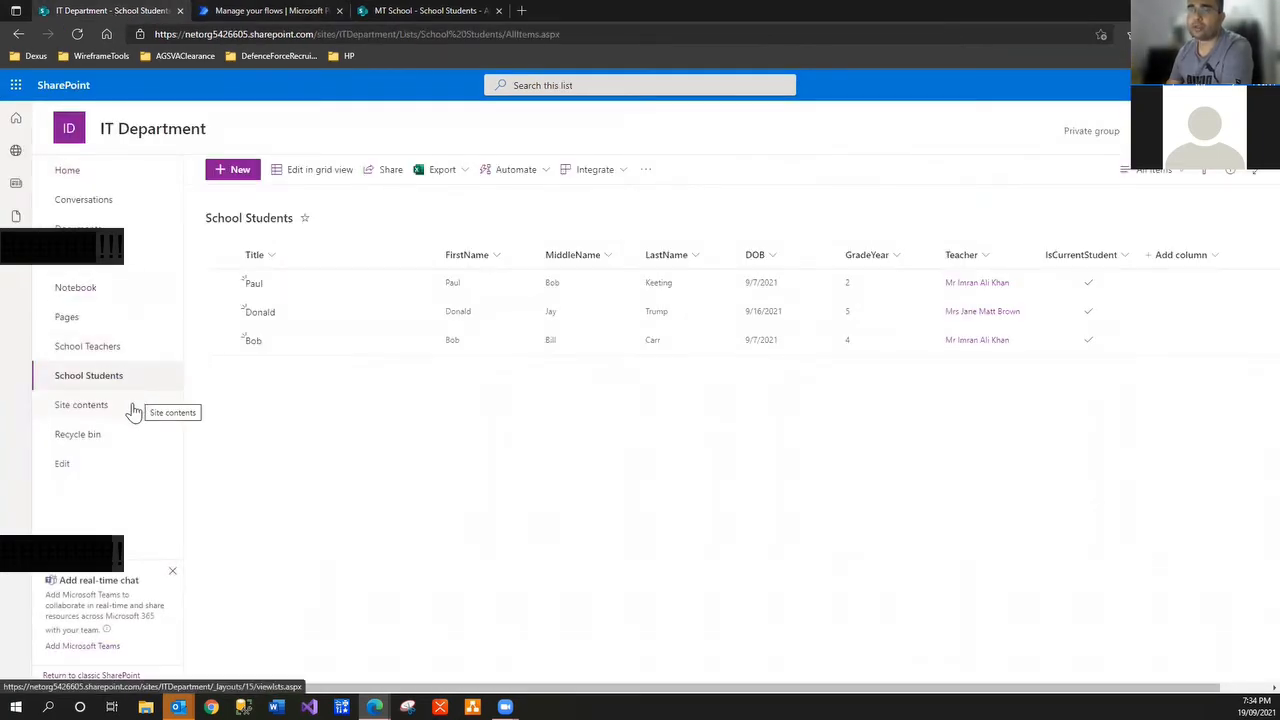
Create a blank list named 'School Profit' from the IT Department site home page
{"action": "left_click", "coordinate": [218, 180]}
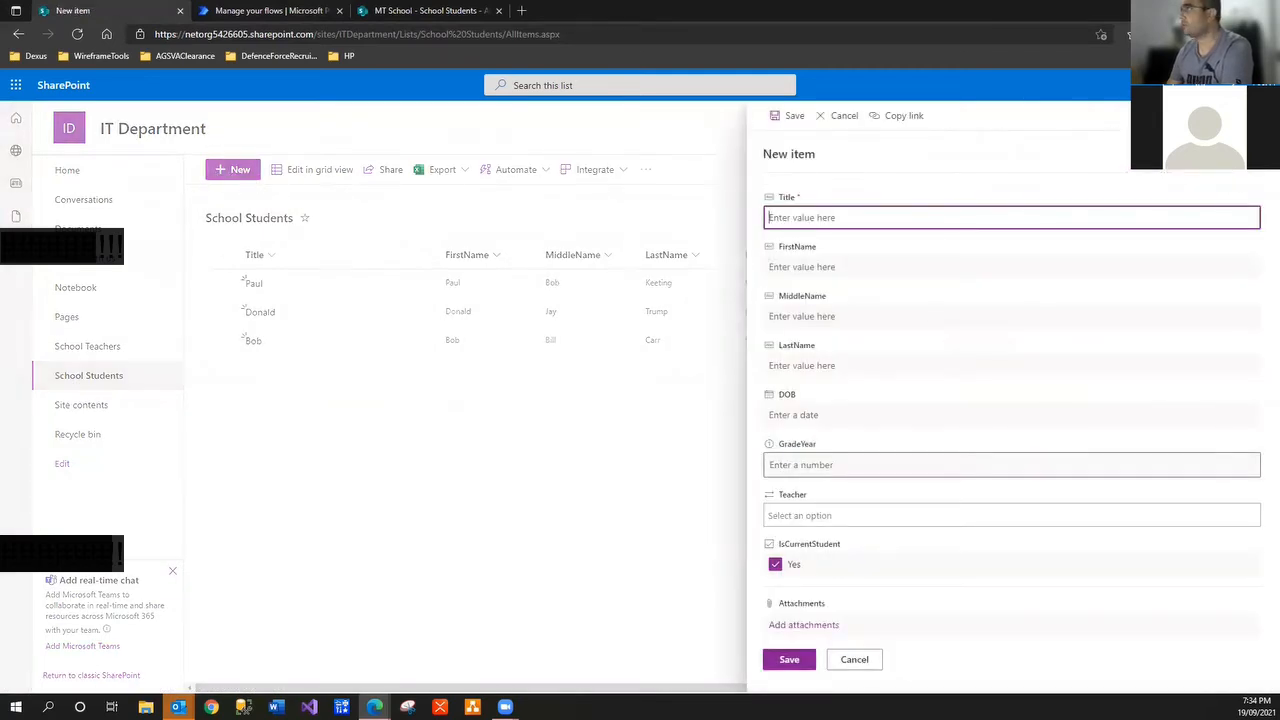
{"action": "left_click", "coordinate": [1254, 116]}
{"action": "left_click", "coordinate": [76, 130]}
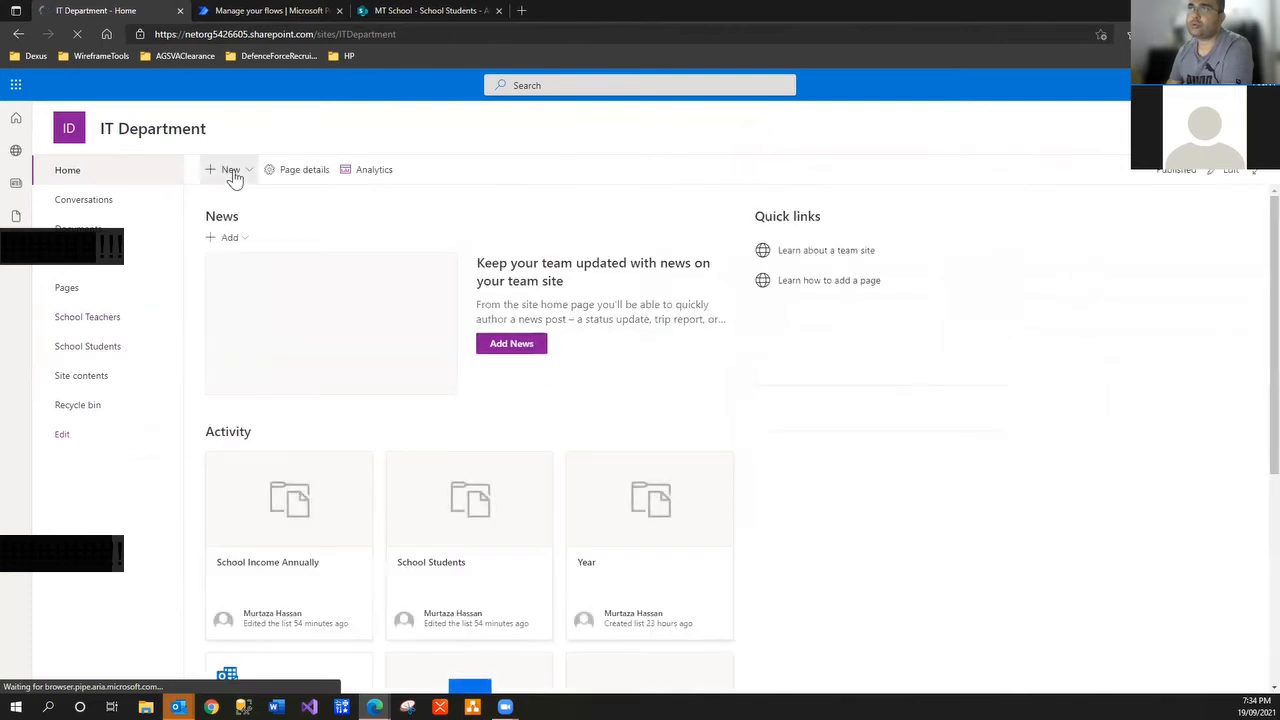
{"action": "left_click", "coordinate": [231, 170]}
{"action": "left_click", "coordinate": [238, 196]}
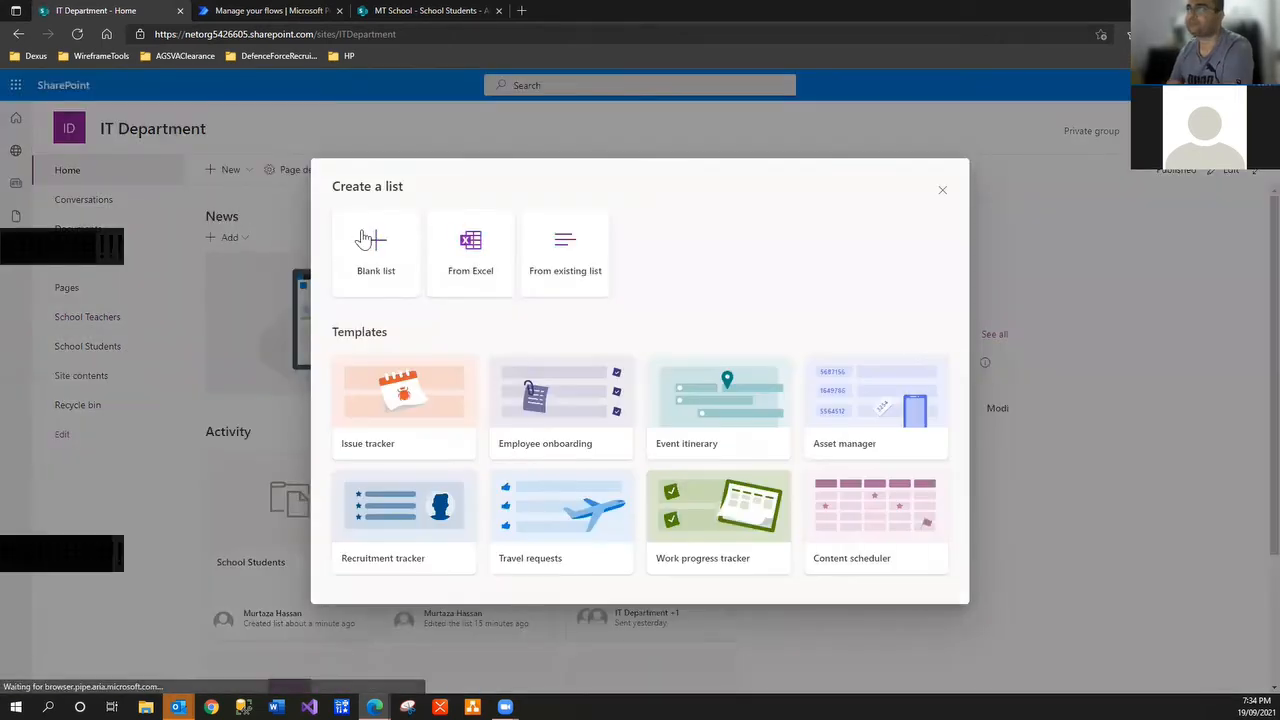
{"action": "left_click", "coordinate": [377, 262]}
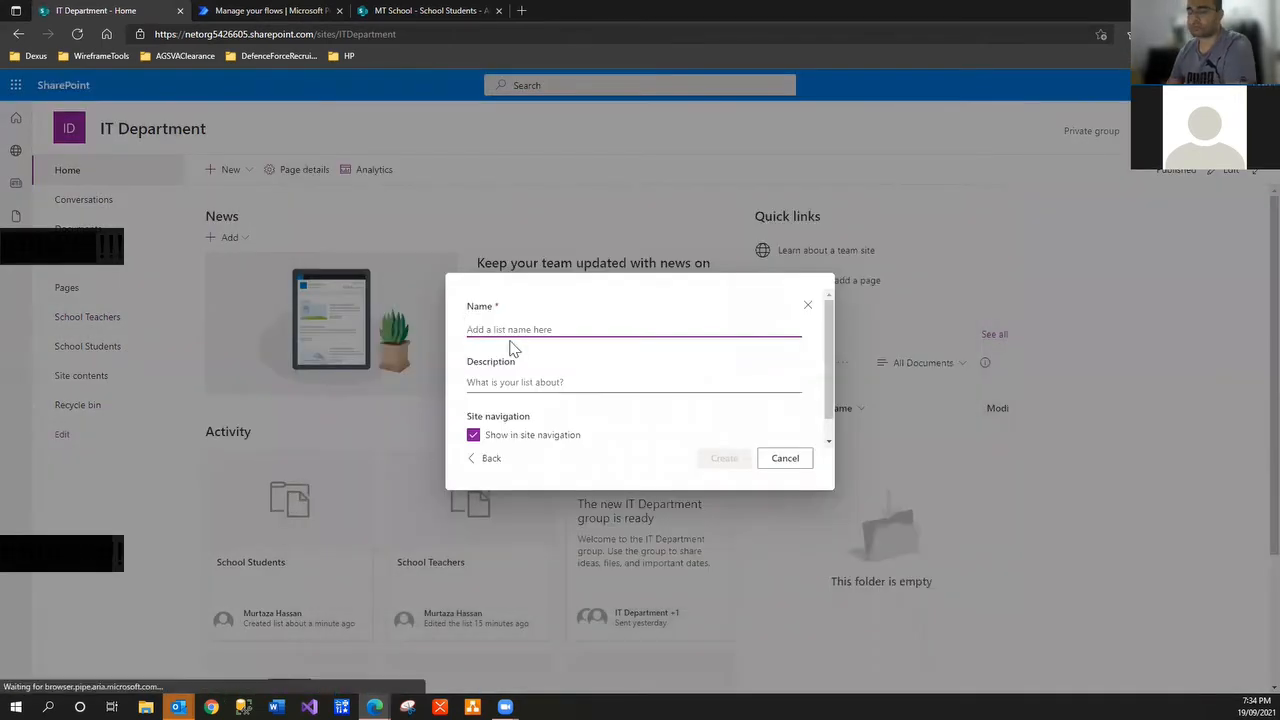
{"action": "type", "text": "School"}
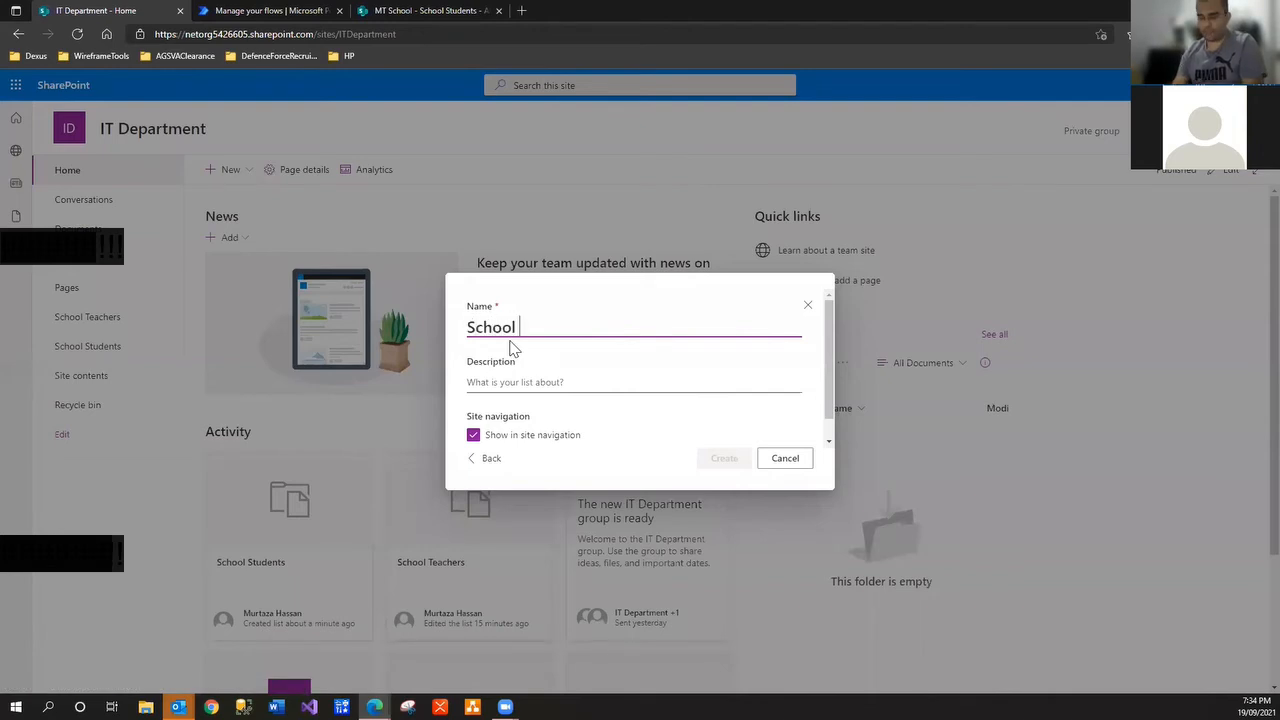
{"action": "type", "text": " Profit"}
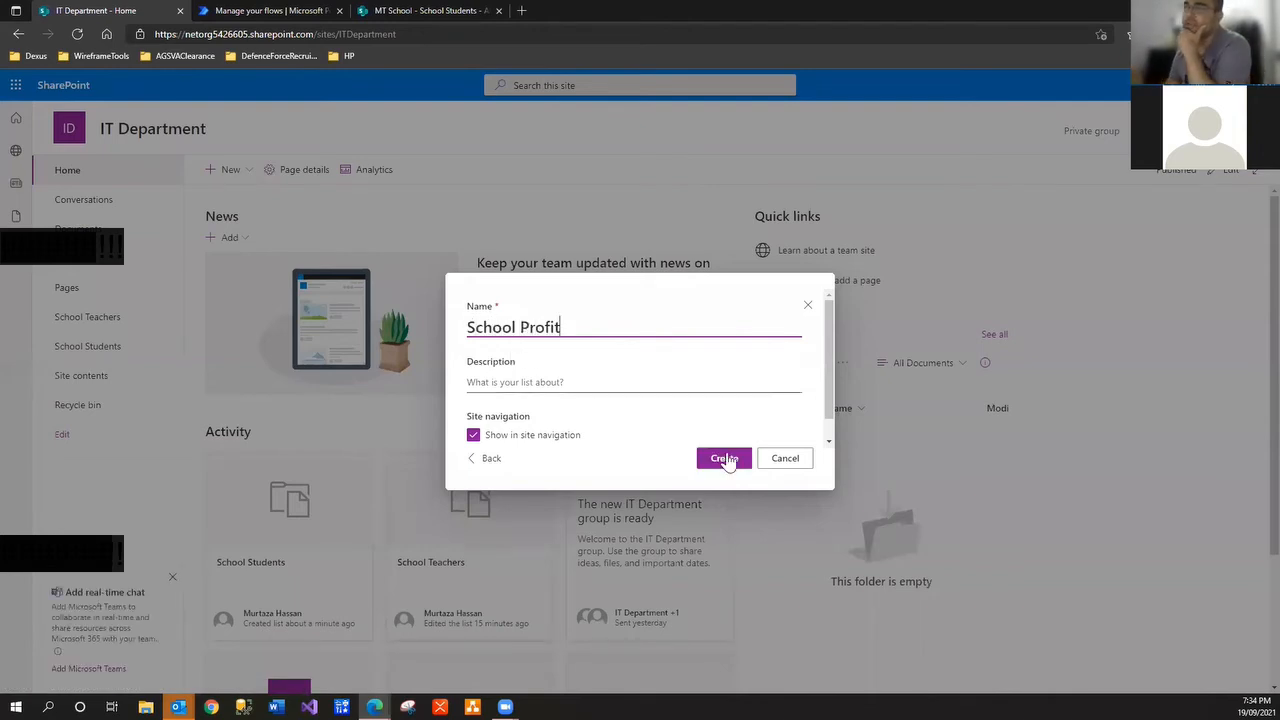
{"action": "left_click", "coordinate": [725, 465]}
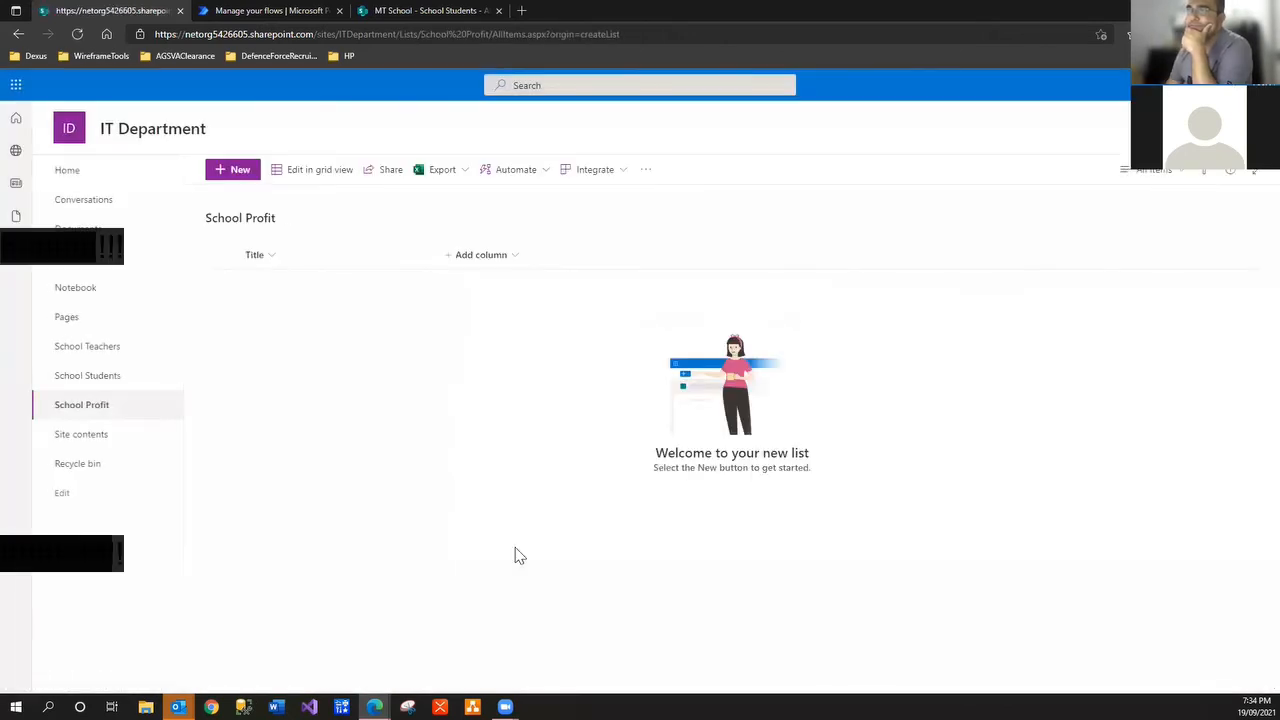
Look at MT School's School Income Annually list name without renaming it, then return to School Profit
{"action": "left_click", "coordinate": [435, 11]}
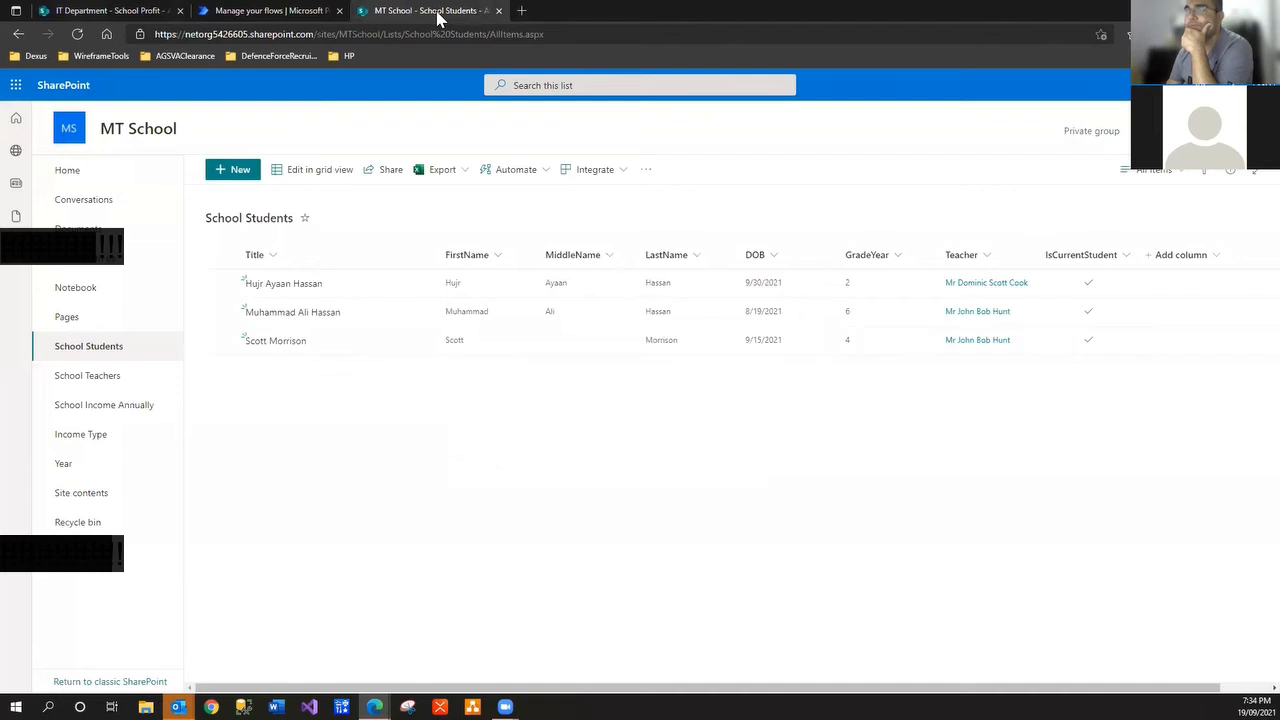
{"action": "left_click", "coordinate": [137, 406]}
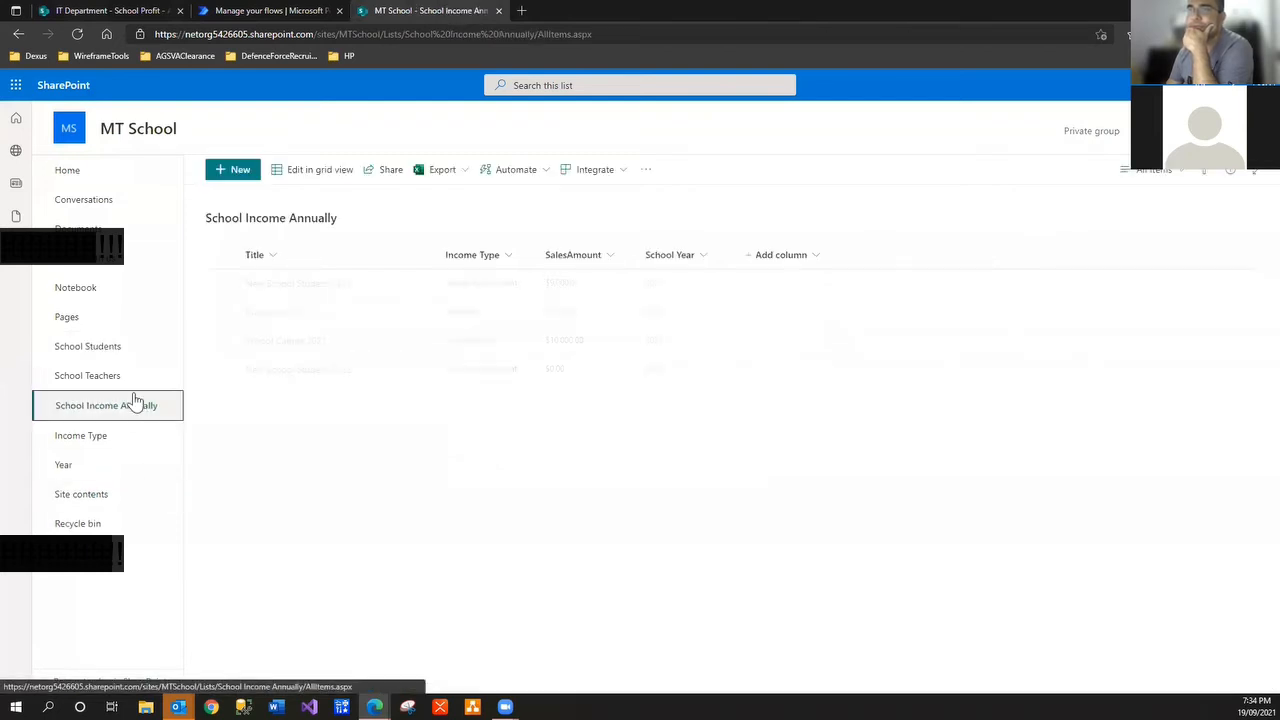
{"action": "left_click", "coordinate": [334, 219]}
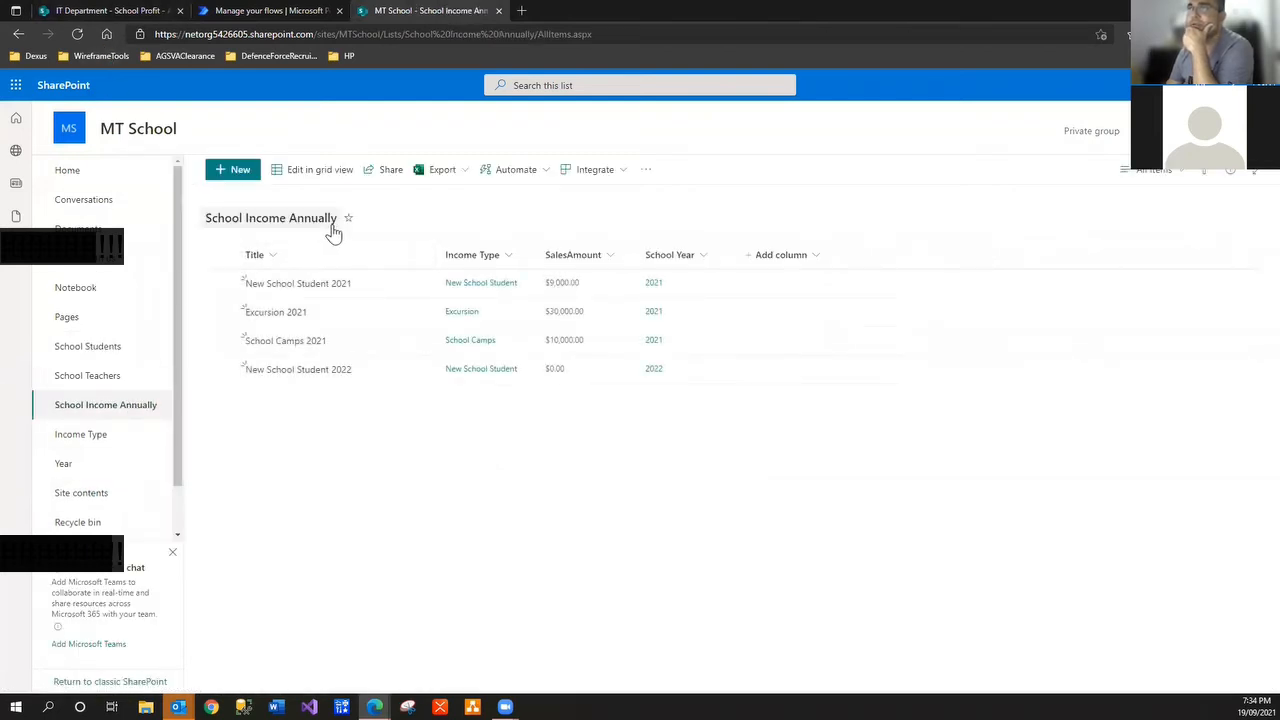
{"action": "left_click_drag", "start_coordinate": [336, 219], "coordinate": [208, 221]}
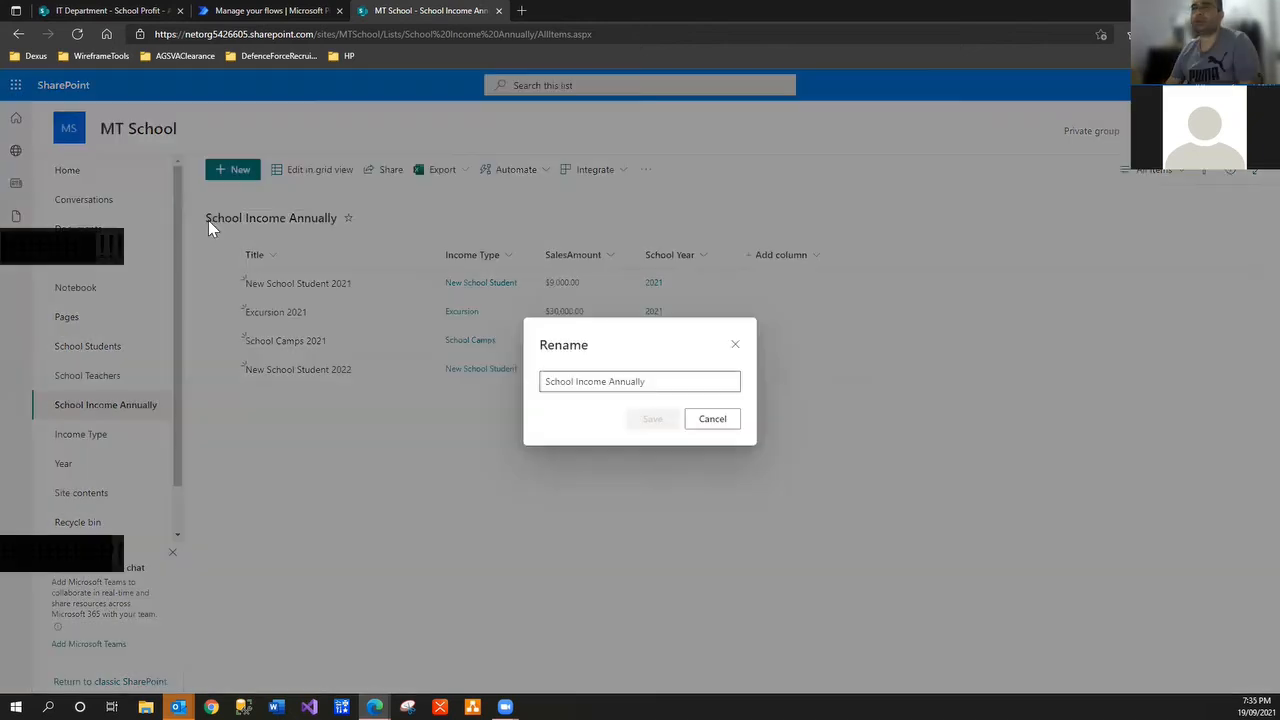
{"action": "left_click_drag", "start_coordinate": [657, 381], "coordinate": [327, 418]}
{"action": "key", "text": "ctrl+c"}
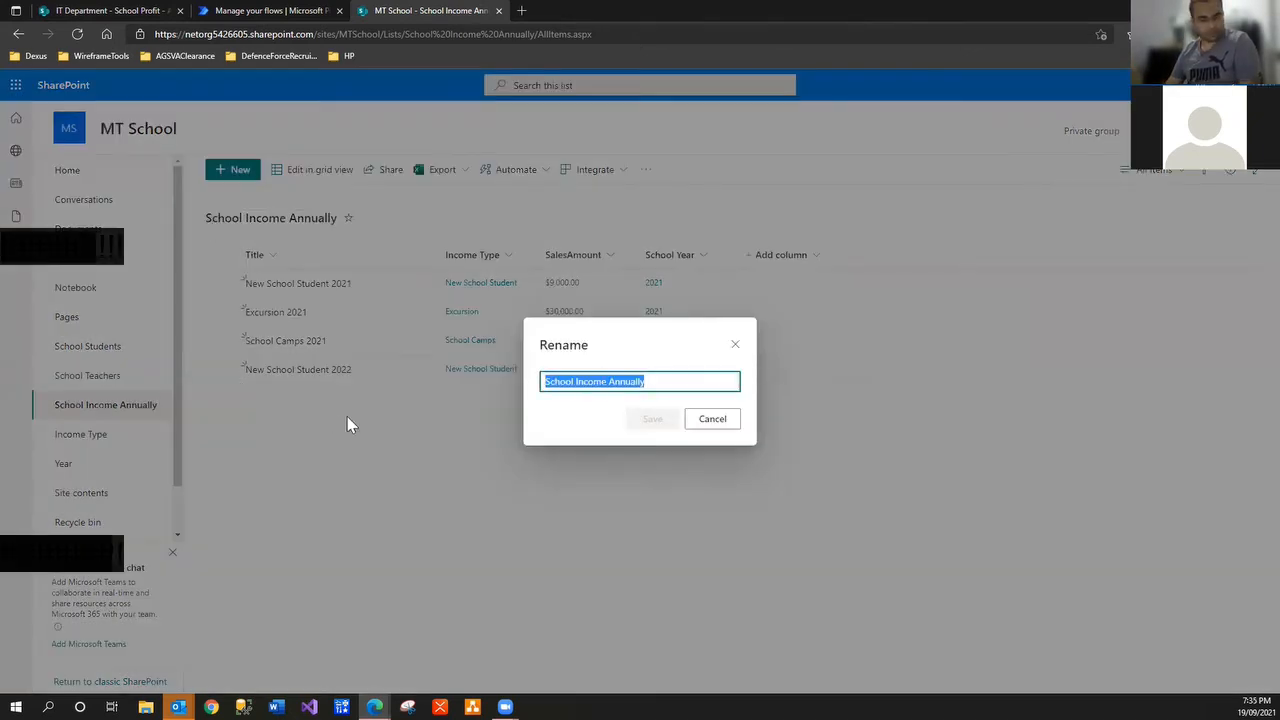
{"action": "left_click", "coordinate": [716, 420]}
{"action": "left_click", "coordinate": [108, 12]}
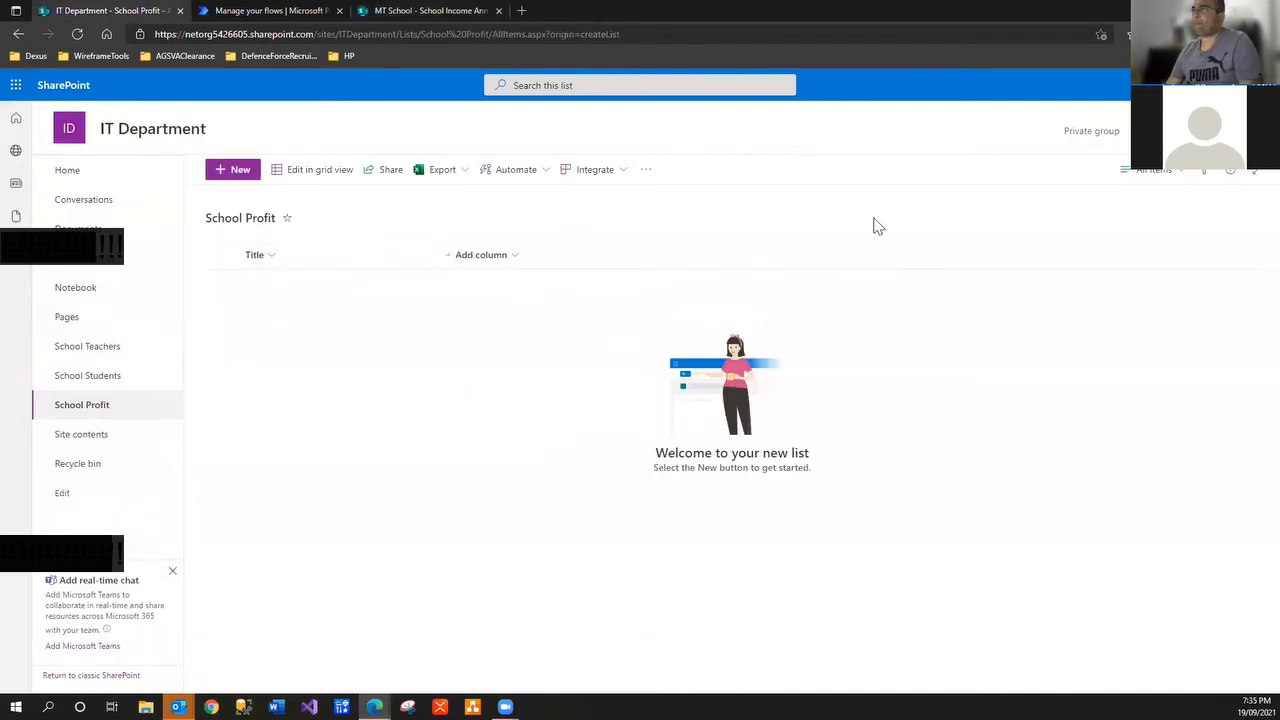
Delete the School Profit list through List settings, then go back to the IT Department home page
{"action": "left_click", "coordinate": [1200, 85]}
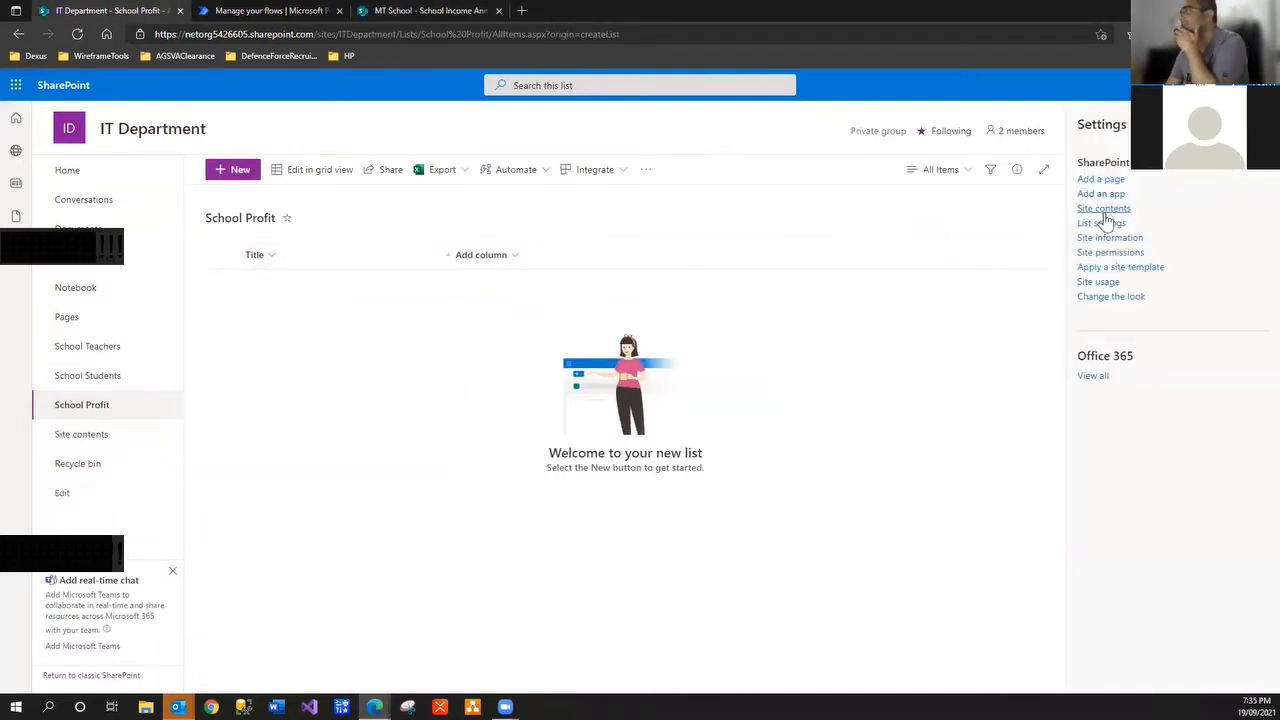
{"action": "left_click", "coordinate": [1103, 223]}
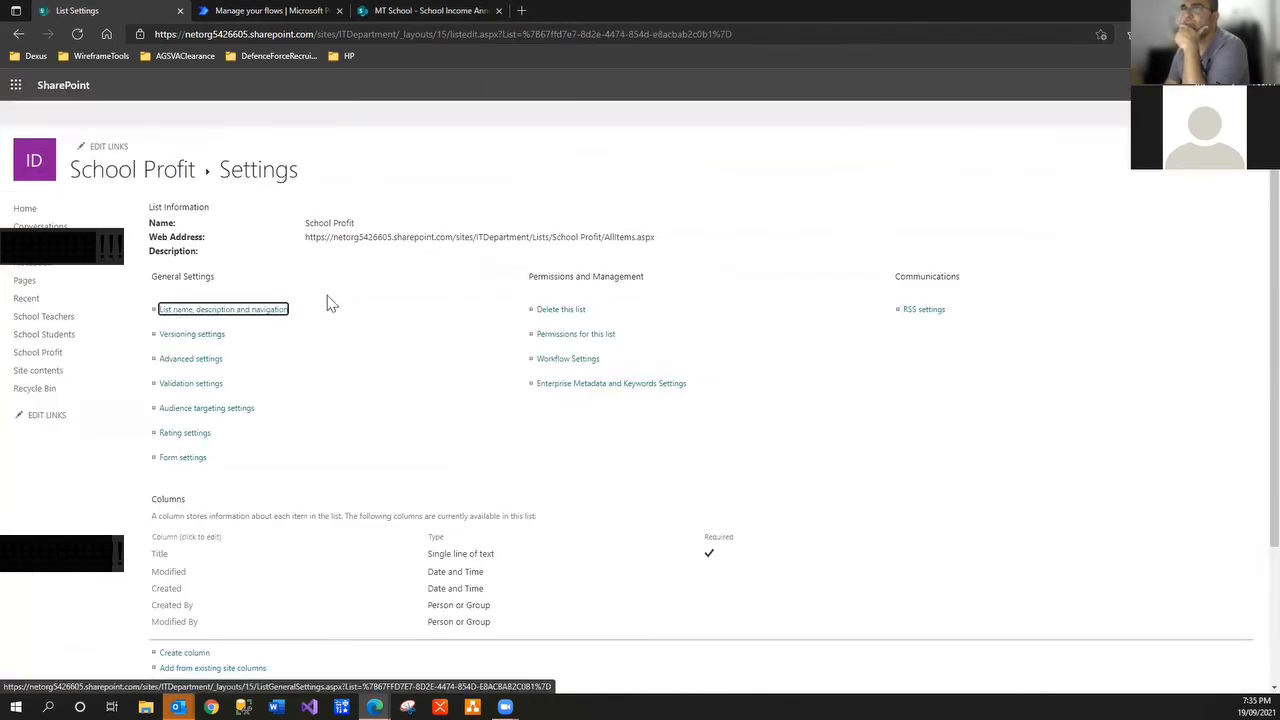
{"action": "left_click", "coordinate": [561, 309]}
{"action": "key", "text": "Return"}
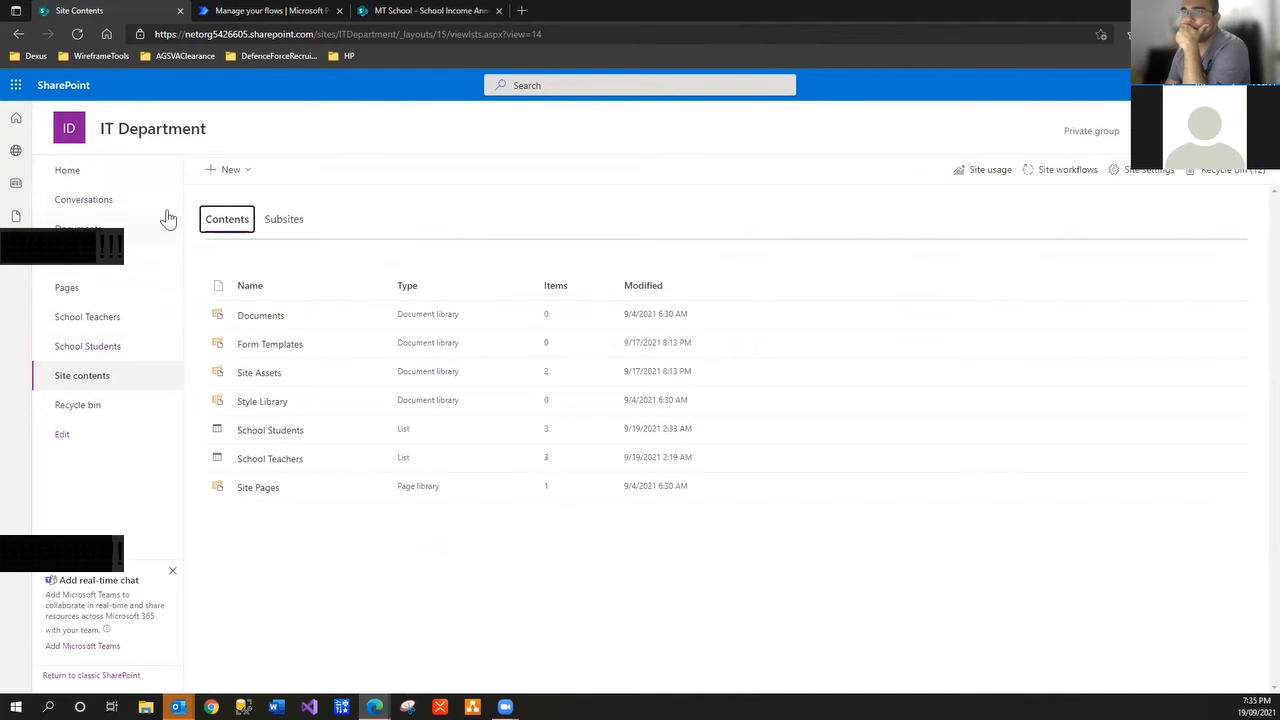
{"action": "left_click", "coordinate": [82, 140]}
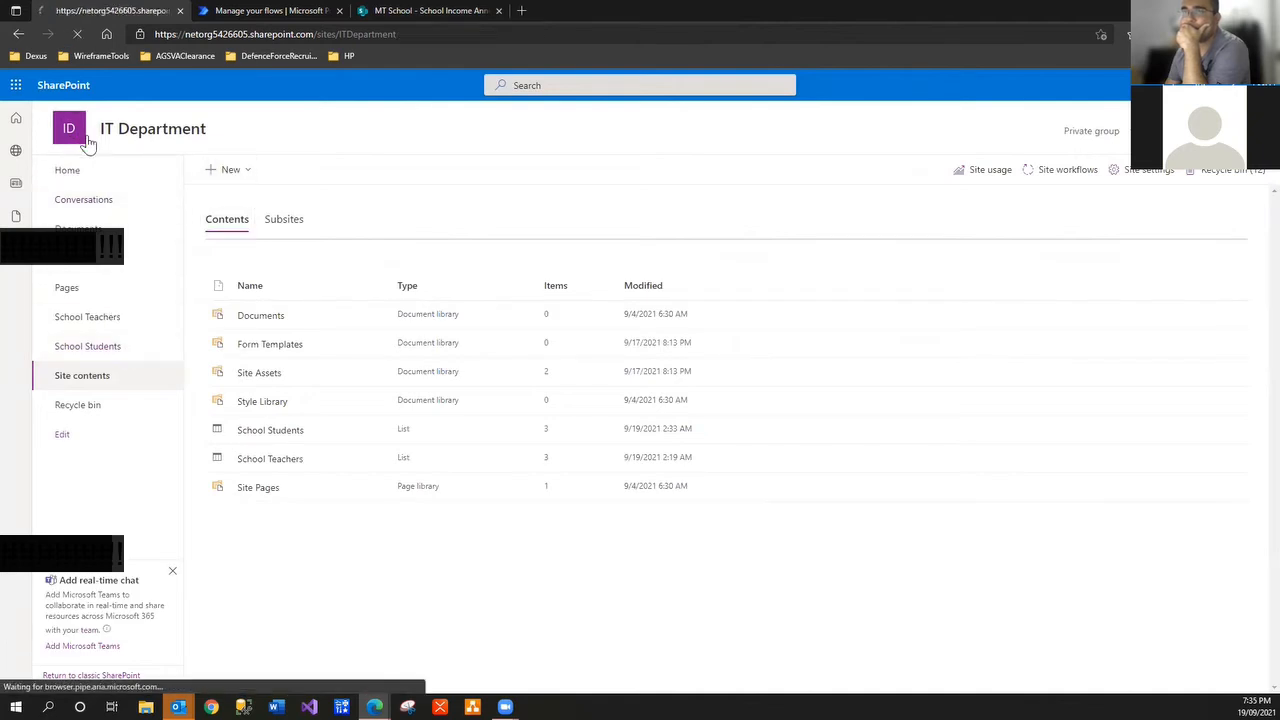
Create a blank list with the pasted name 'School Income Annually'
{"action": "left_click", "coordinate": [249, 172]}
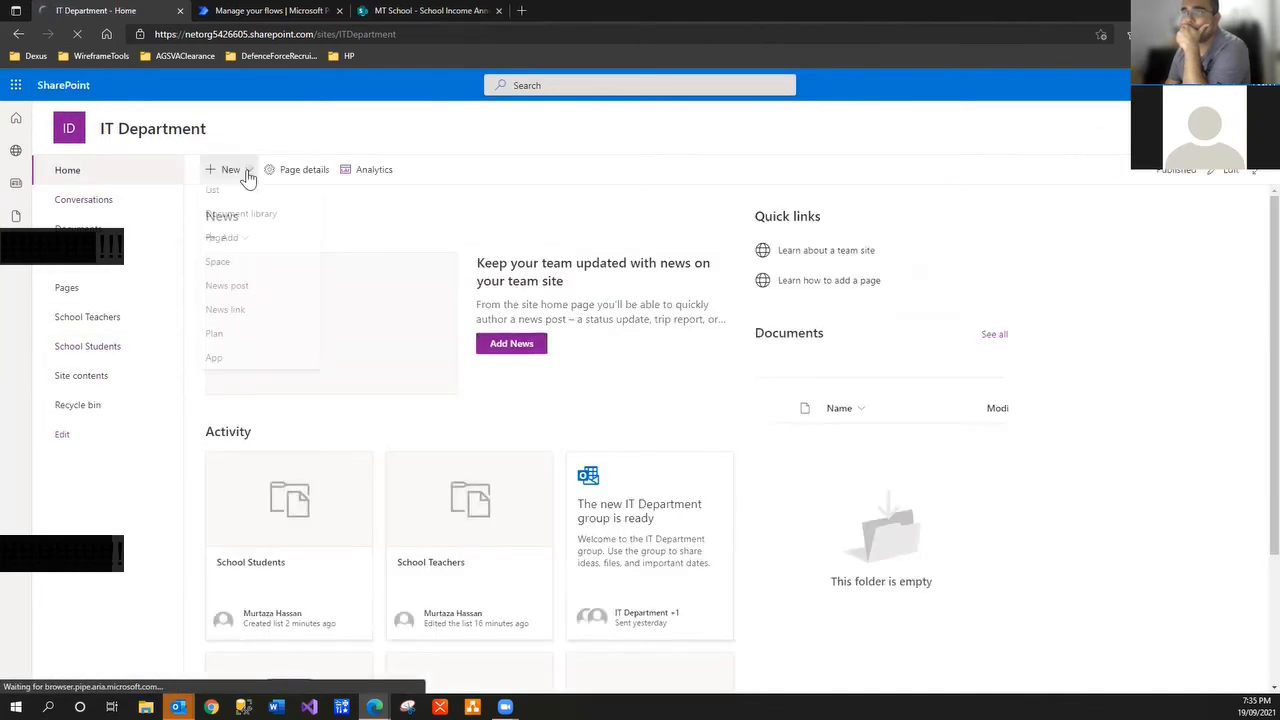
{"action": "left_click", "coordinate": [252, 196]}
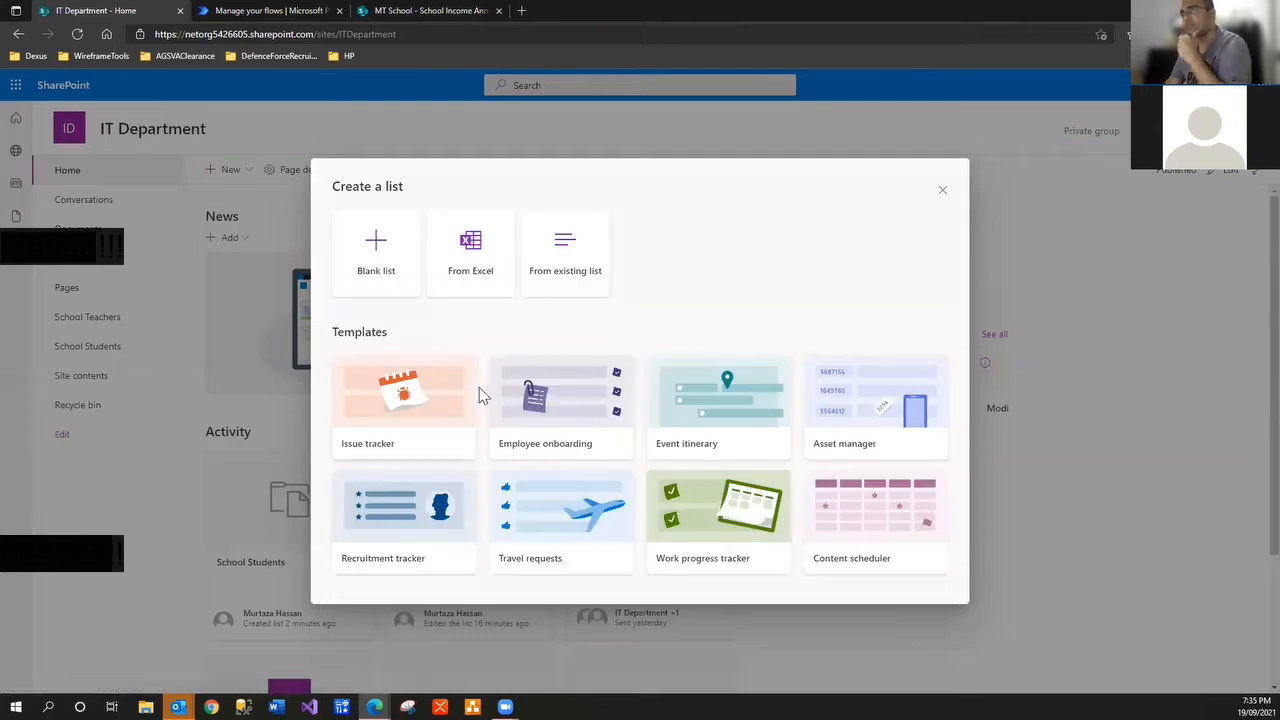
{"action": "left_click", "coordinate": [400, 275]}
{"action": "key", "text": "ctrl+v"}
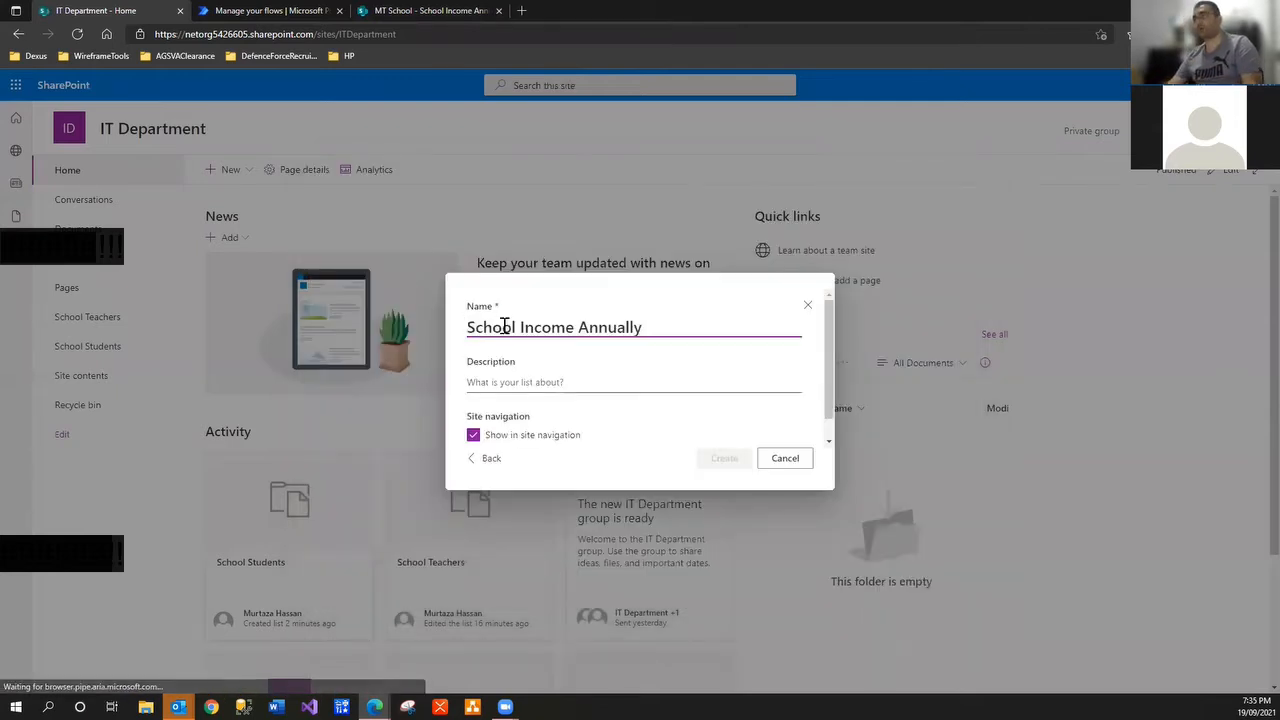
{"action": "left_click", "coordinate": [722, 458]}
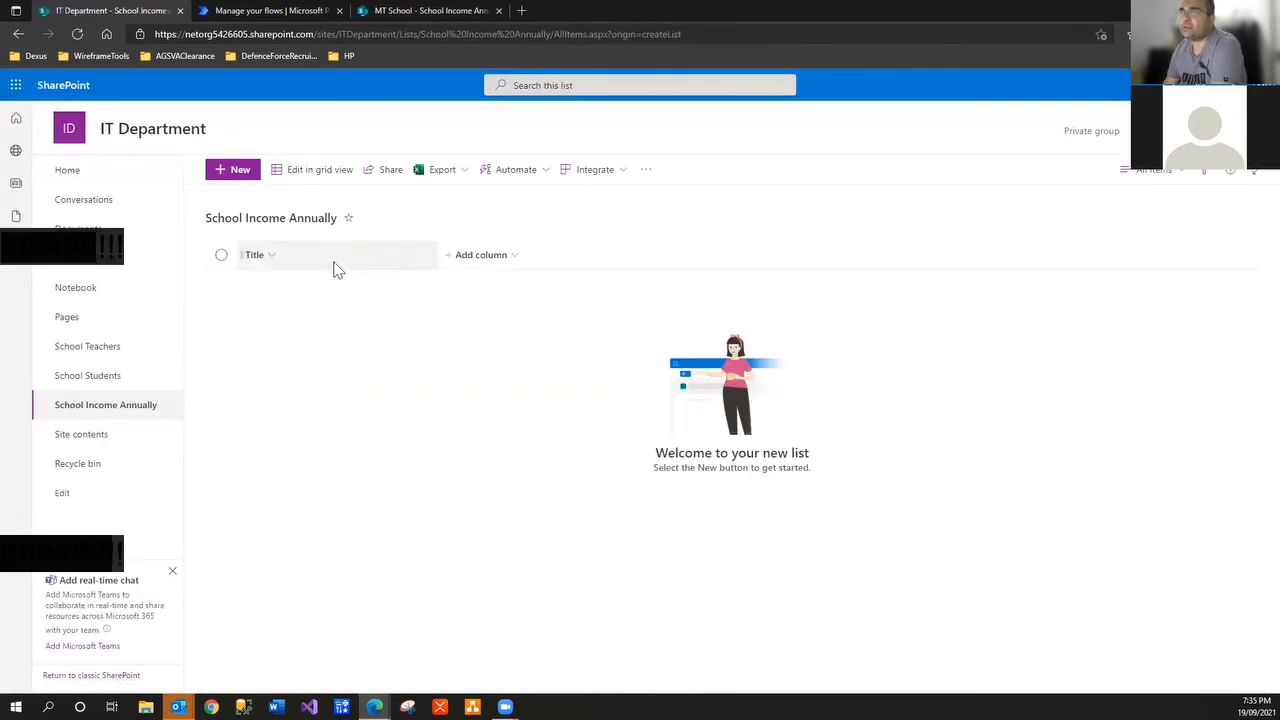
Compare the new empty list with MT School's School Income Annually list
{"action": "left_click", "coordinate": [238, 171]}
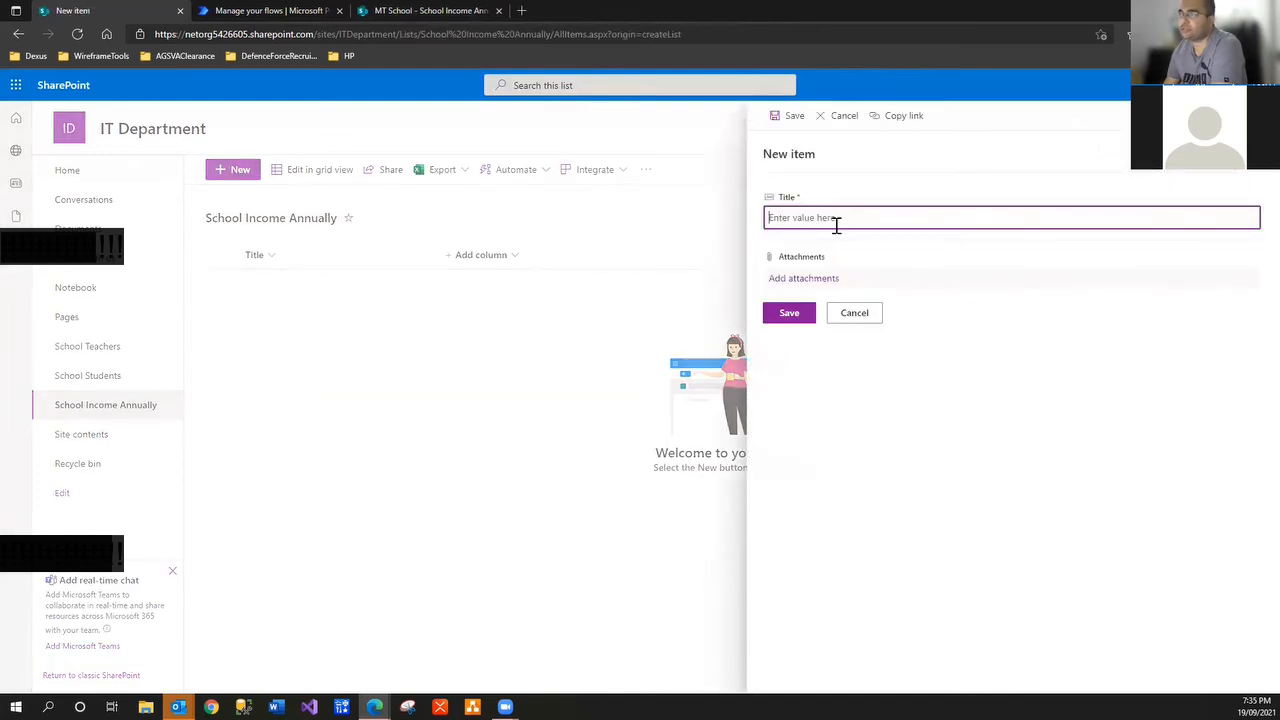
{"action": "left_click", "coordinate": [848, 316]}
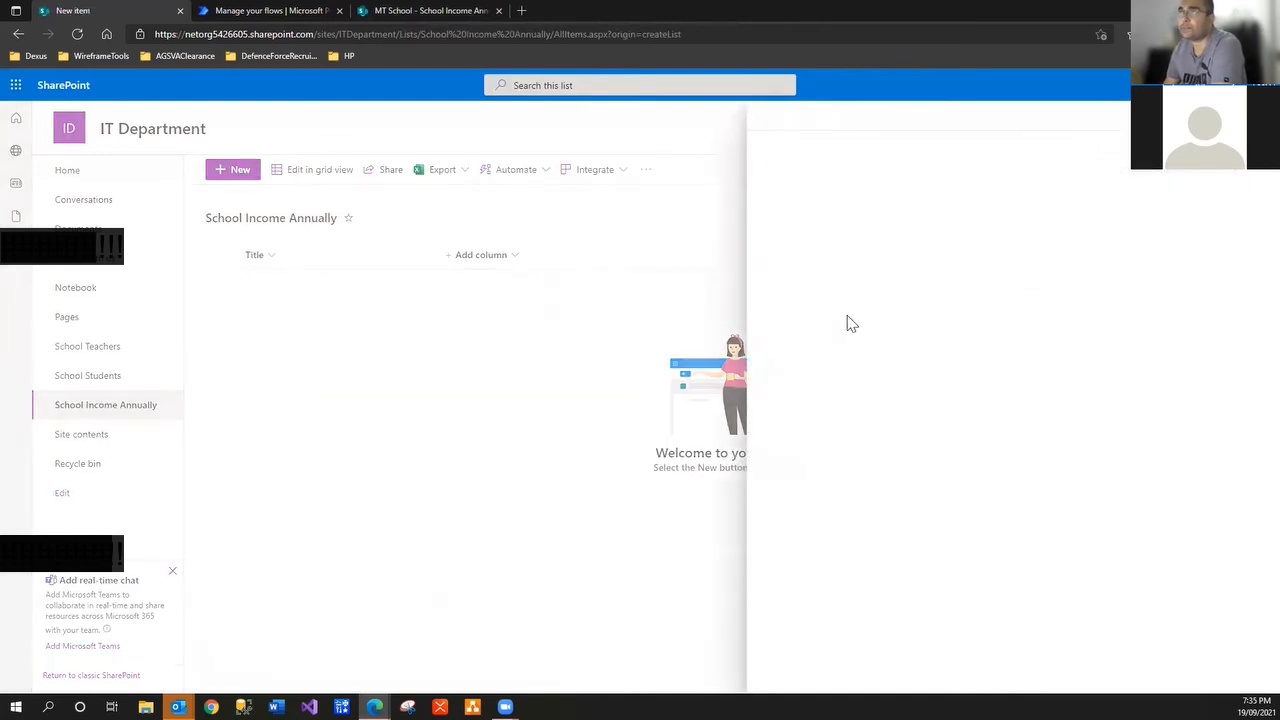
{"action": "left_click", "coordinate": [465, 11]}
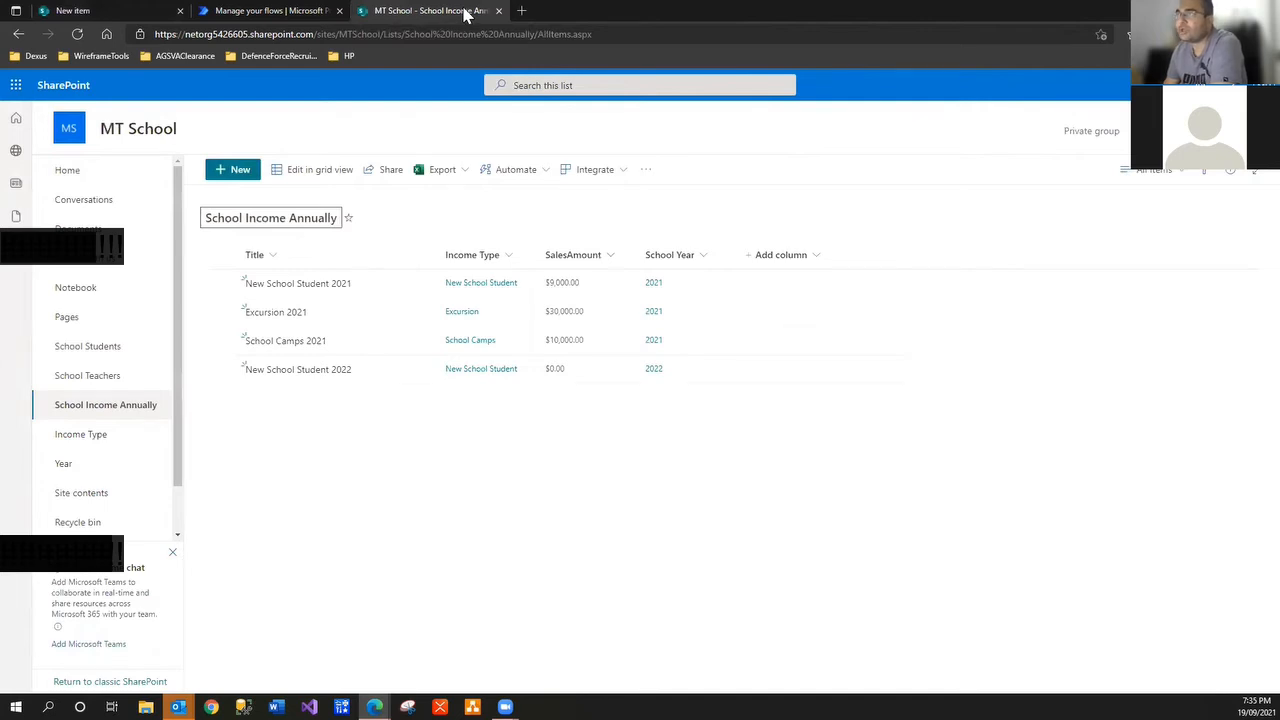
{"action": "left_click", "coordinate": [94, 12]}
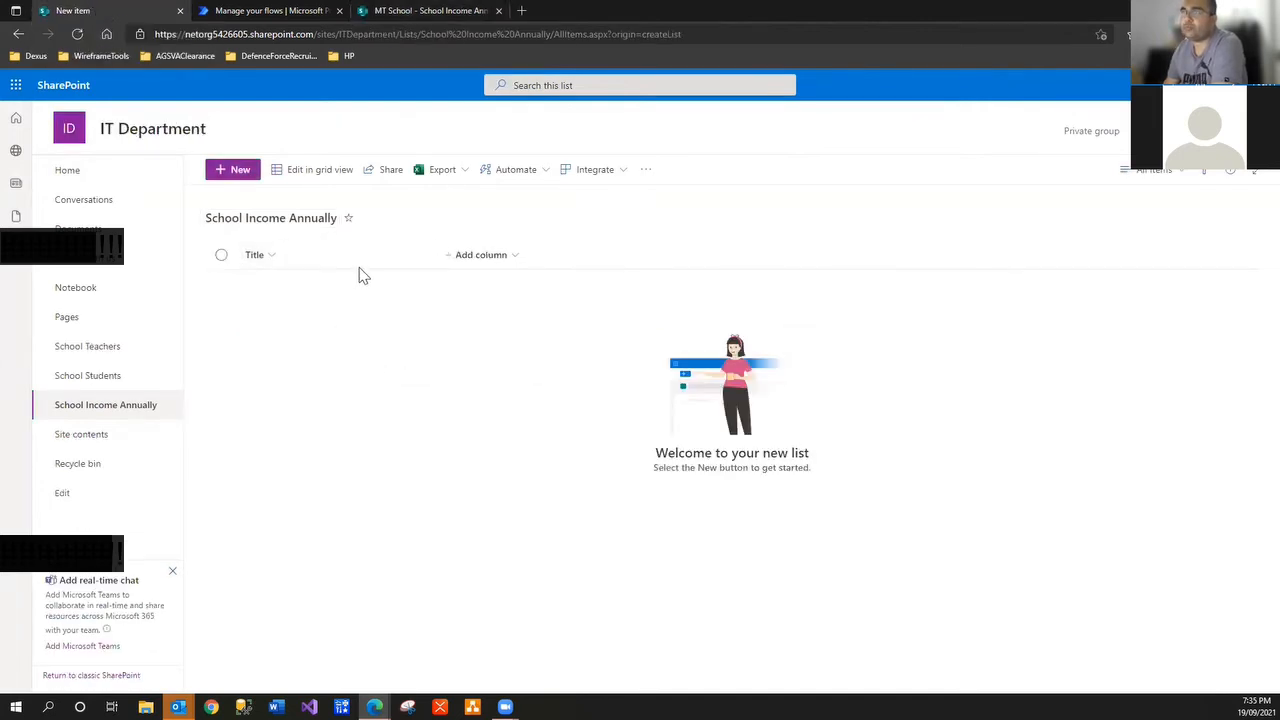
{"action": "left_click", "coordinate": [418, 14]}
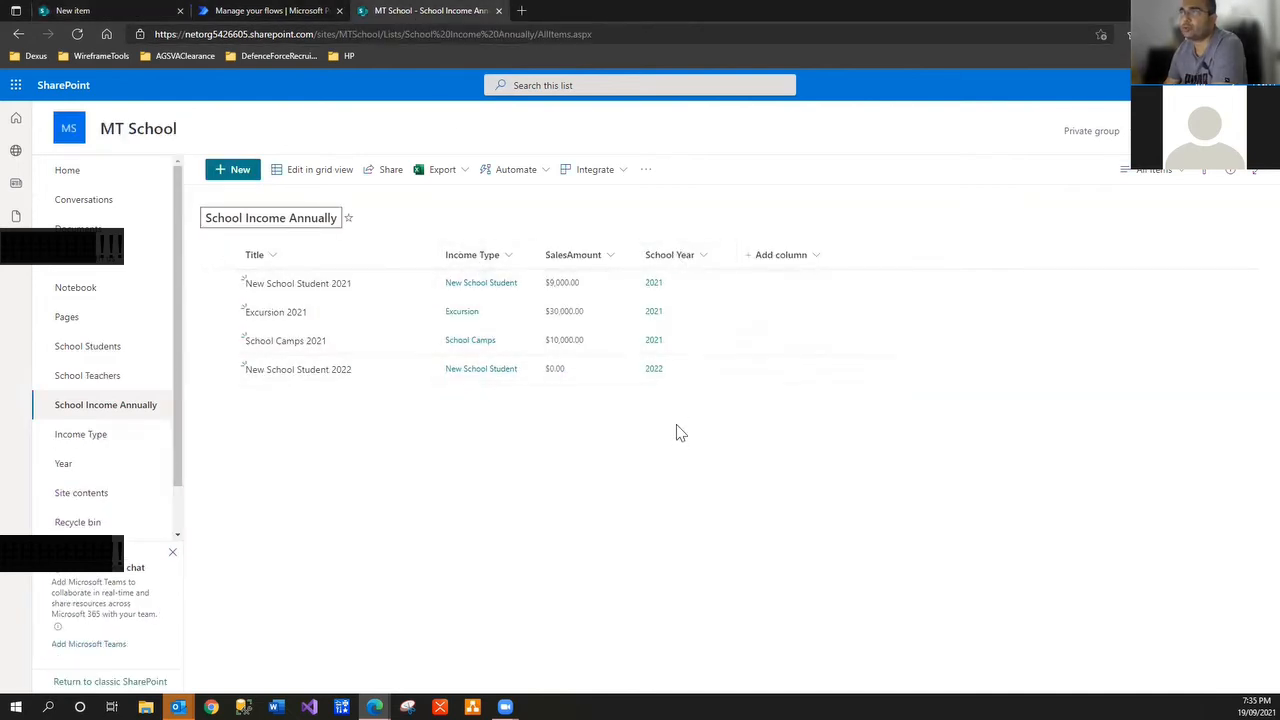
{"action": "left_click", "coordinate": [108, 18]}
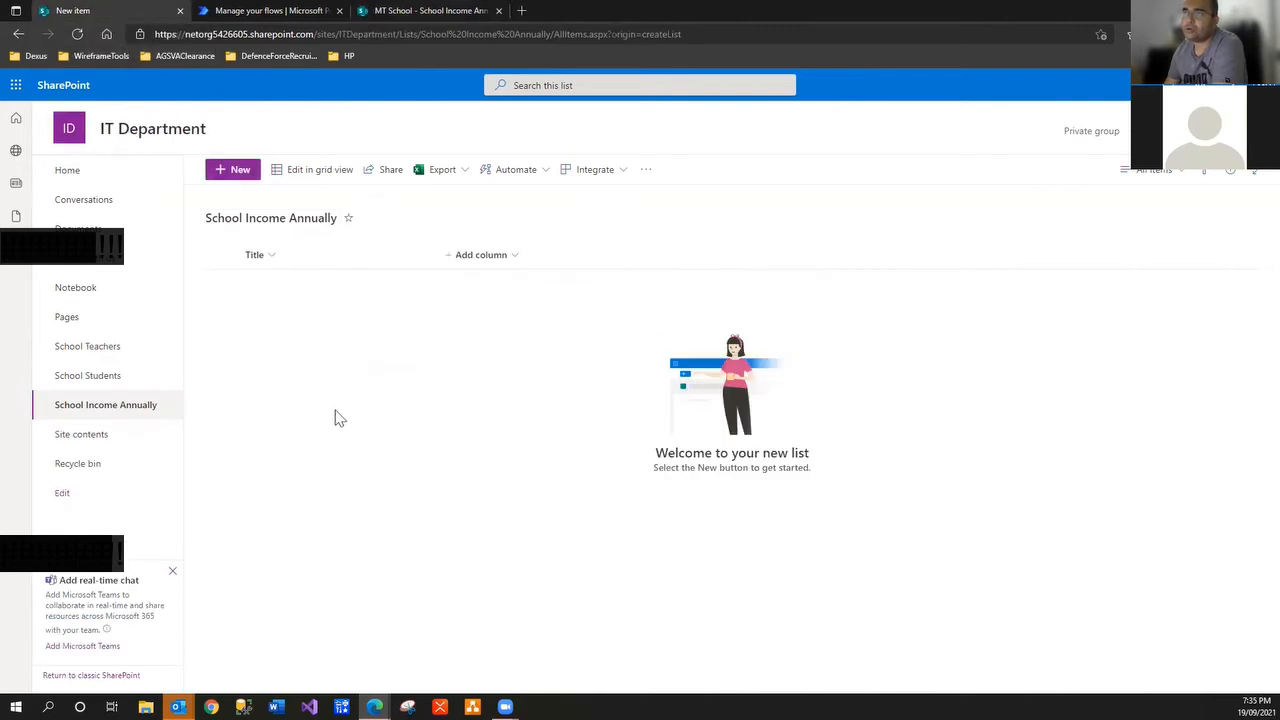
Check the column types and the new item form without adding anything, then go to the site home
{"action": "left_click", "coordinate": [515, 258]}
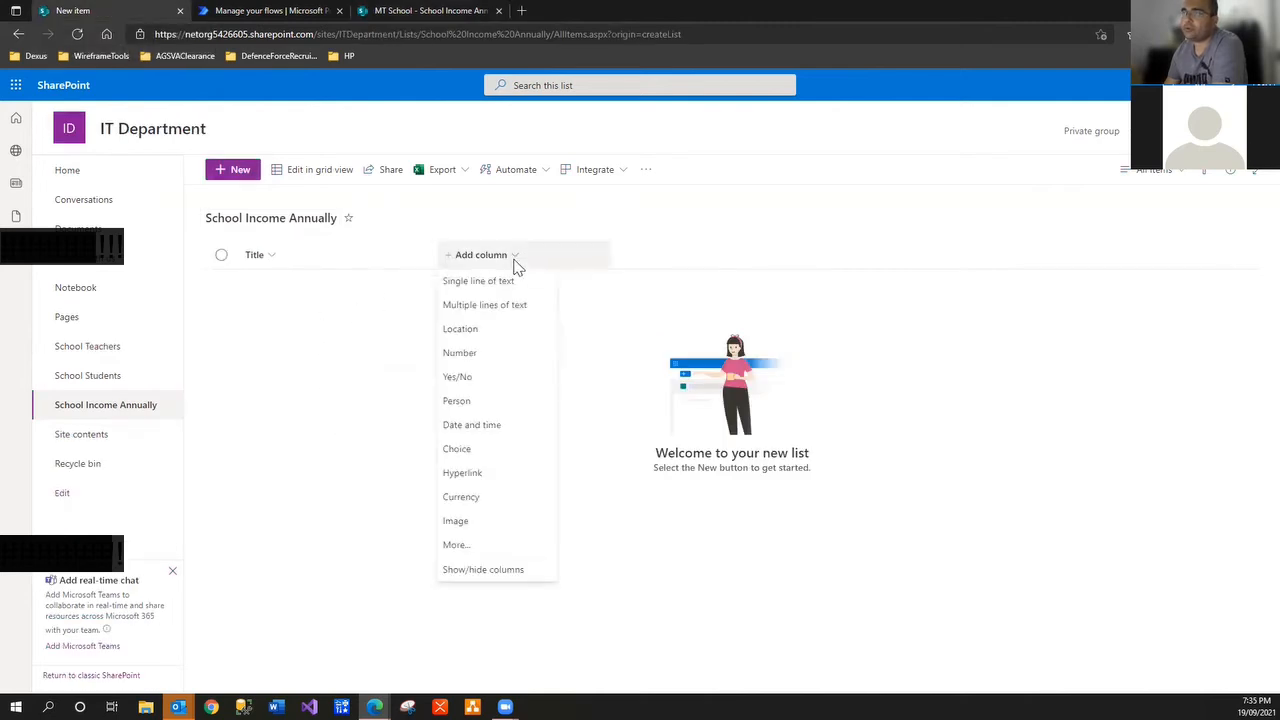
{"action": "left_click", "coordinate": [361, 401]}
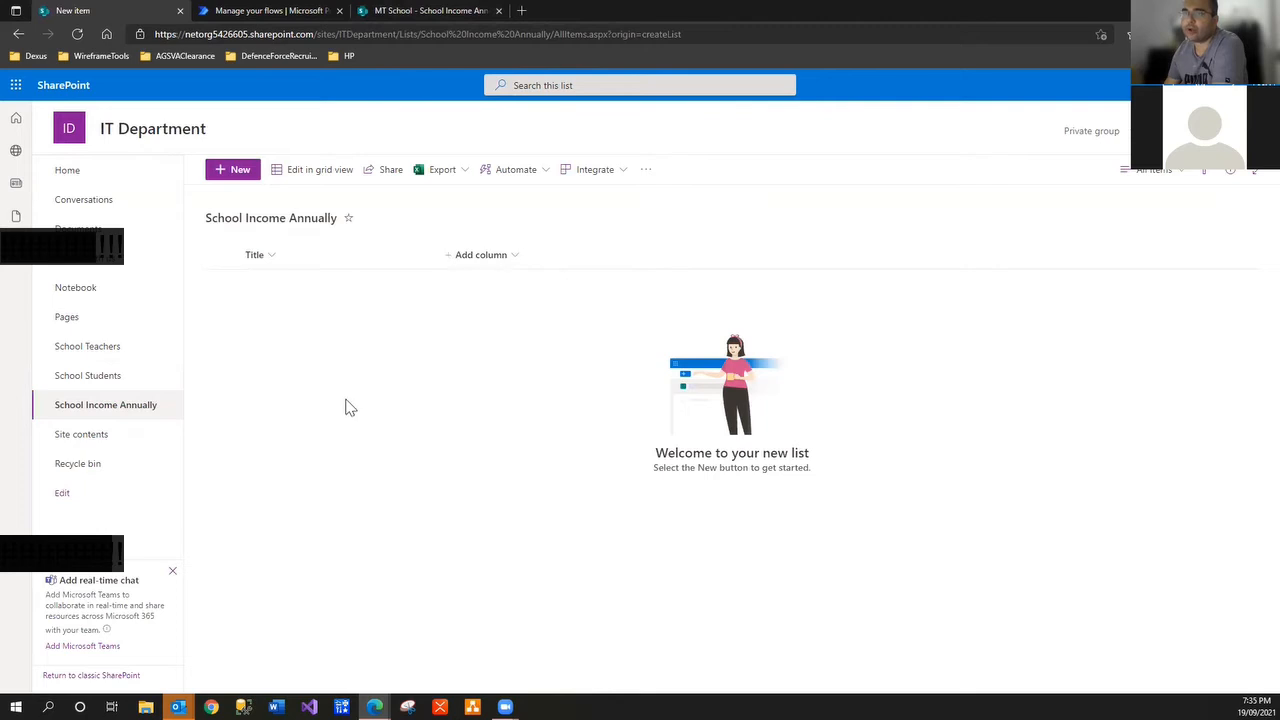
{"action": "left_click", "coordinate": [238, 183]}
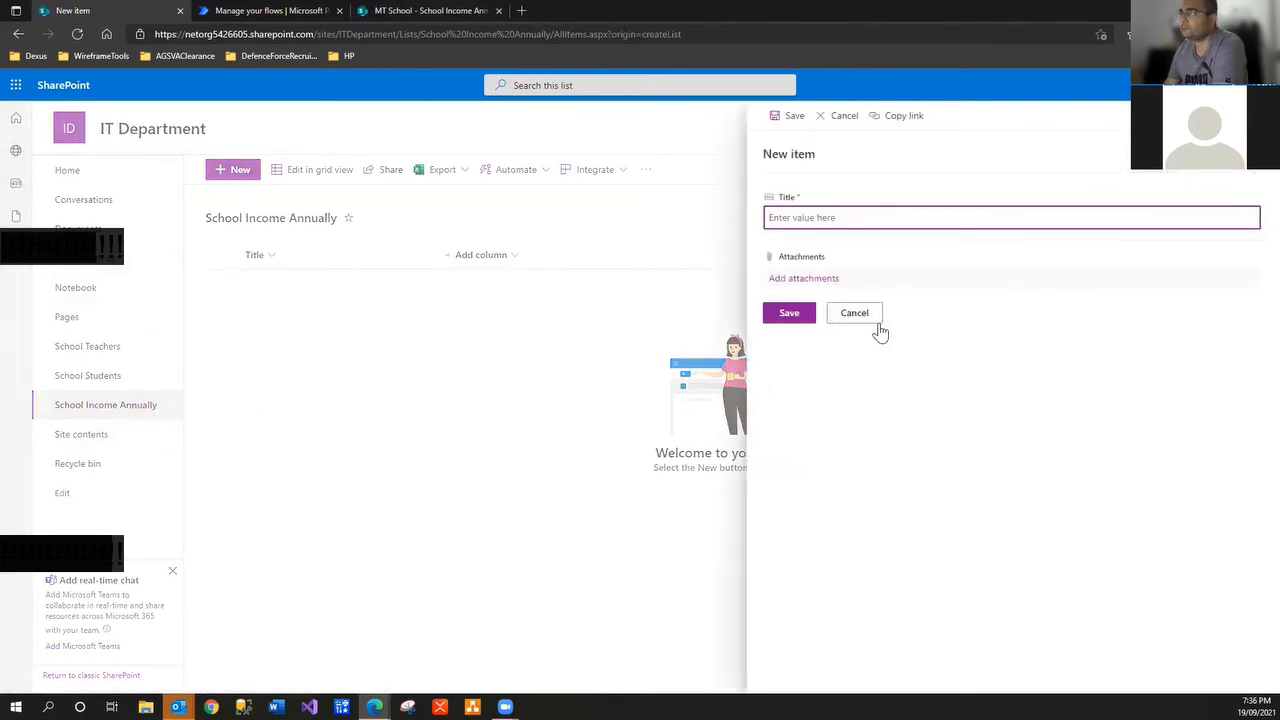
{"action": "left_click", "coordinate": [872, 318]}
{"action": "left_click", "coordinate": [70, 130]}
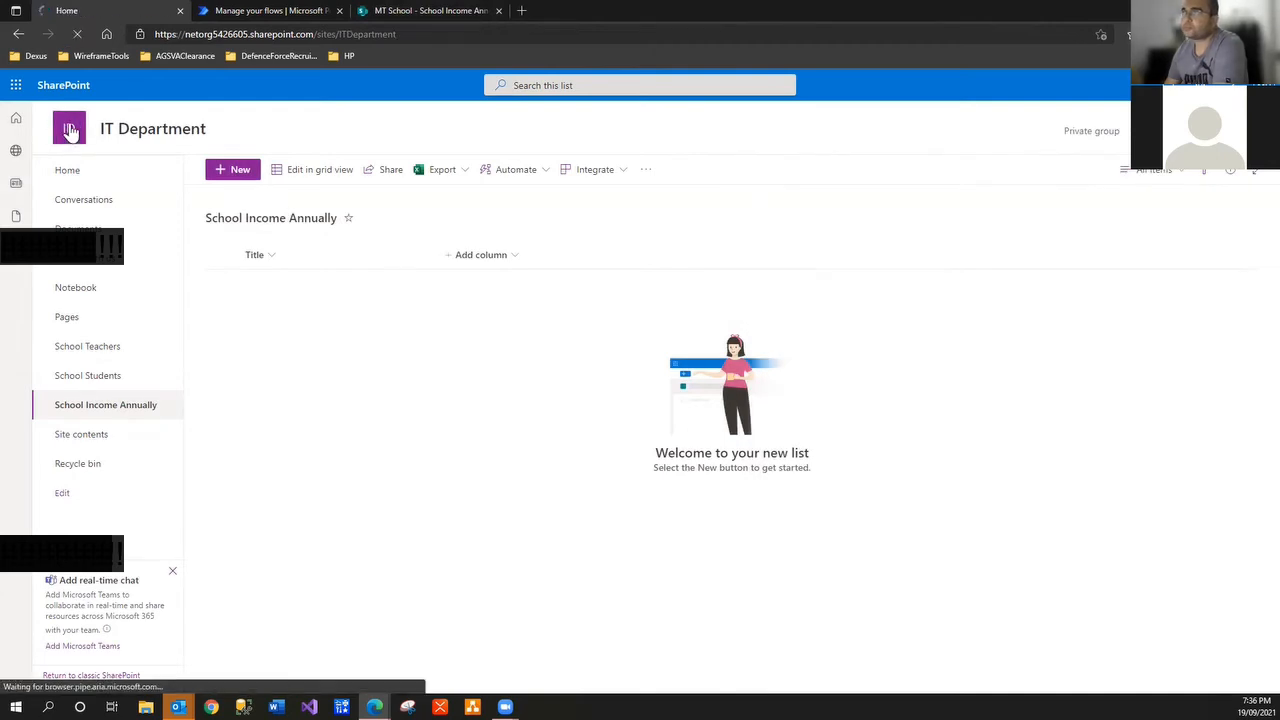
Create a blank 'Income Type' list, checking MT School's Income Type list for reference
{"action": "left_click", "coordinate": [233, 171]}
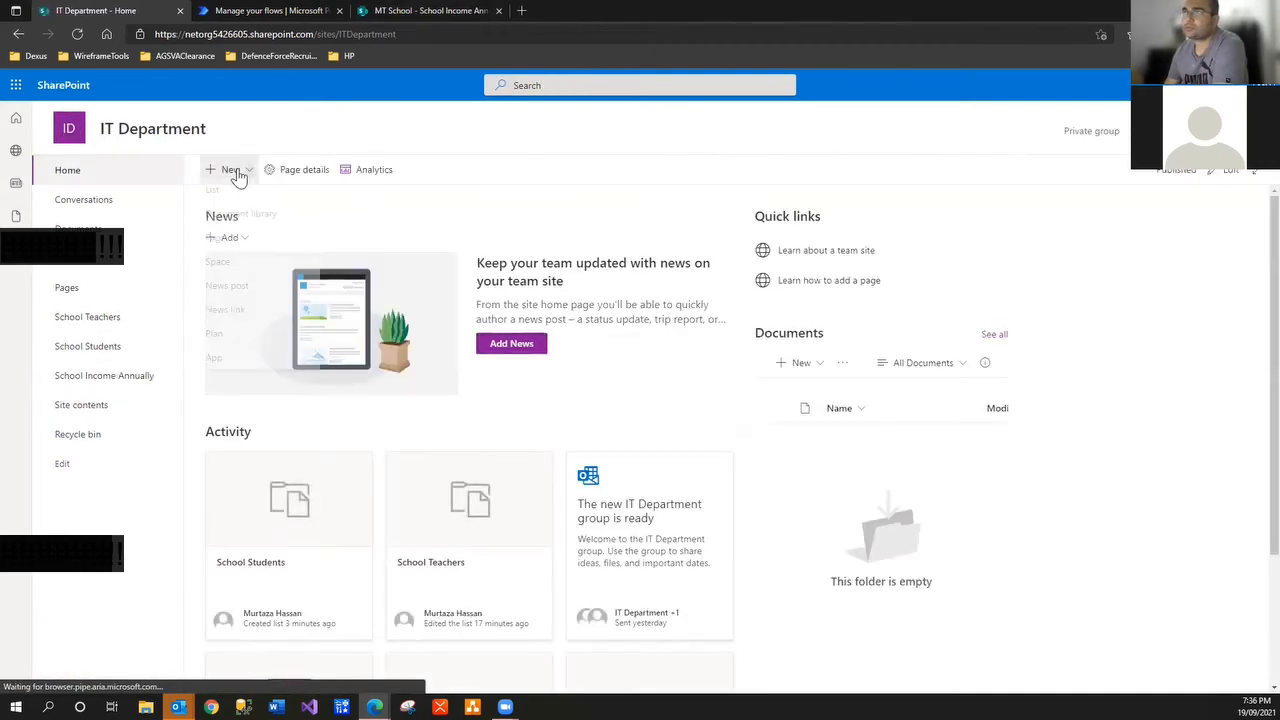
{"action": "left_click", "coordinate": [243, 192]}
{"action": "left_click", "coordinate": [366, 257]}
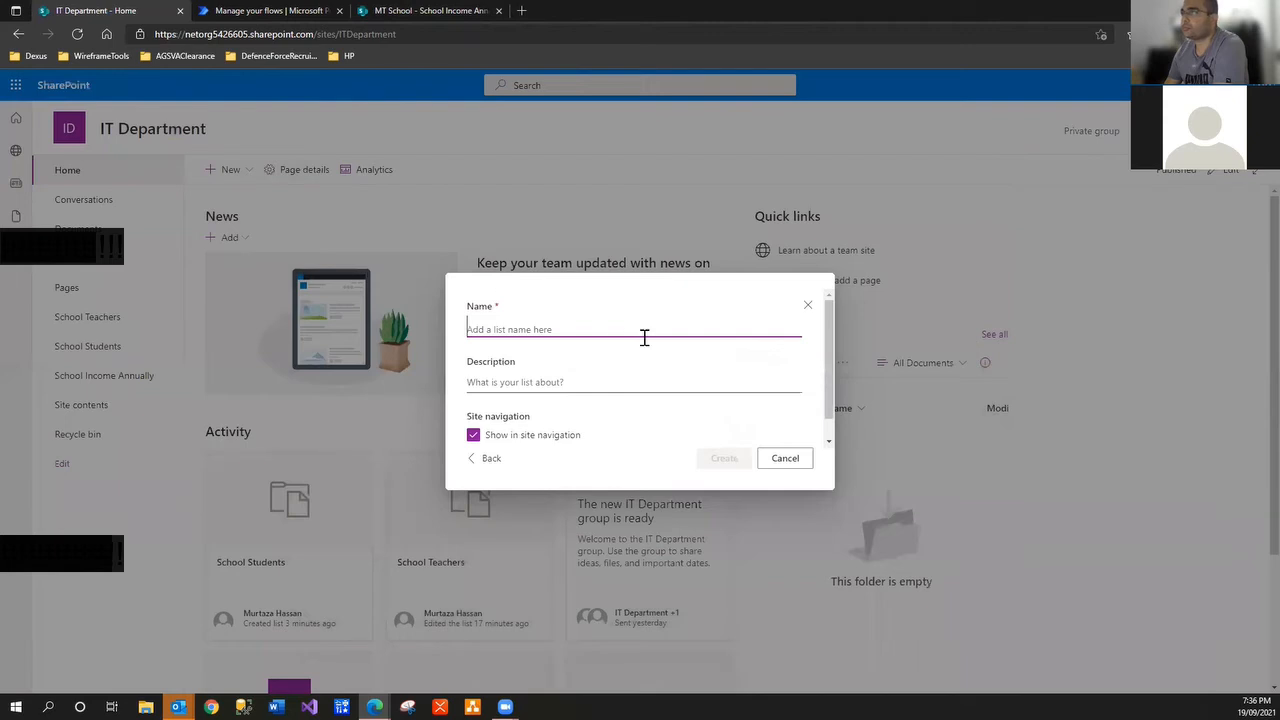
{"action": "type", "text": "Income "}
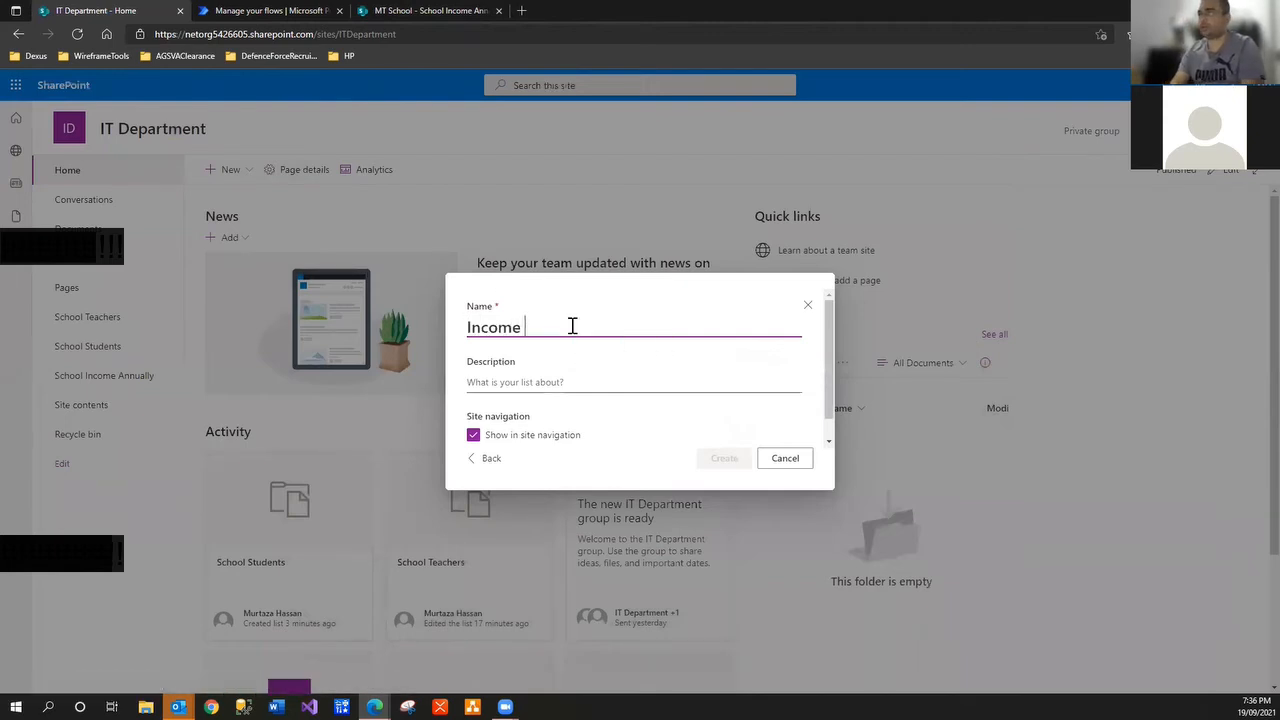
{"action": "type", "text": "Type"}
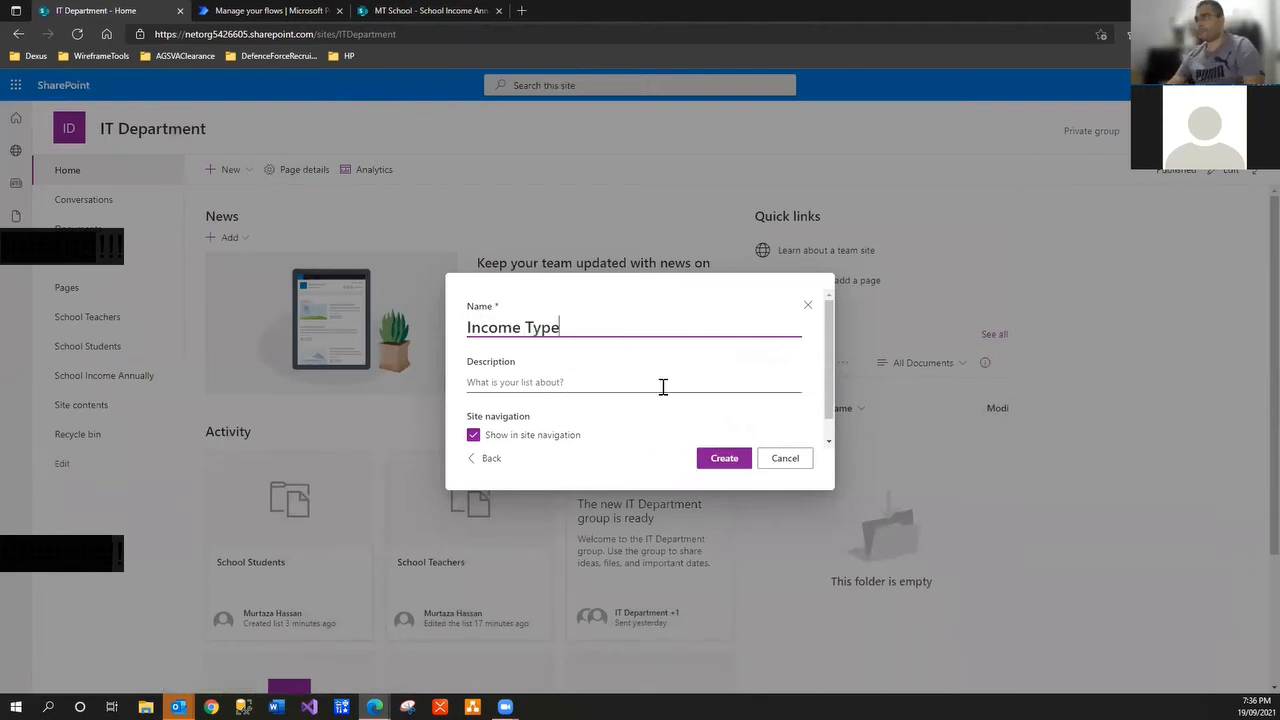
{"action": "left_click", "coordinate": [724, 458]}
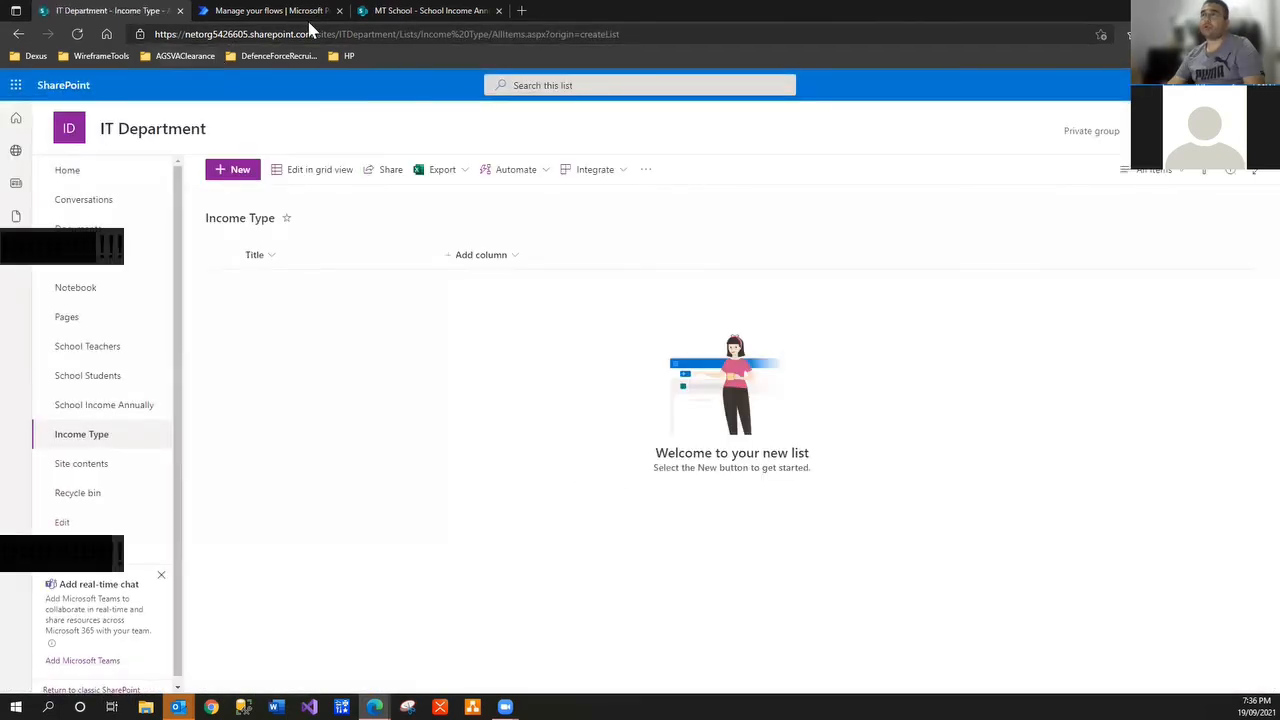
{"action": "left_click", "coordinate": [400, 14]}
{"action": "left_click", "coordinate": [100, 434]}
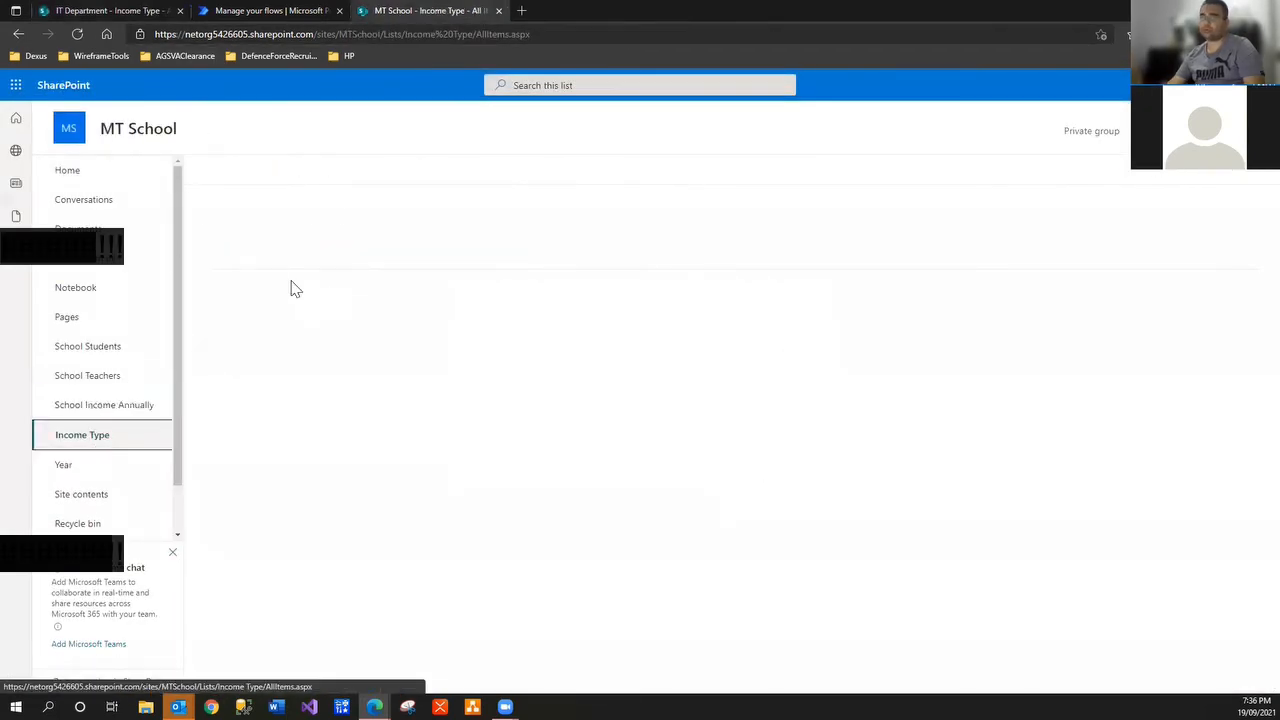
{"action": "left_click", "coordinate": [334, 290]}
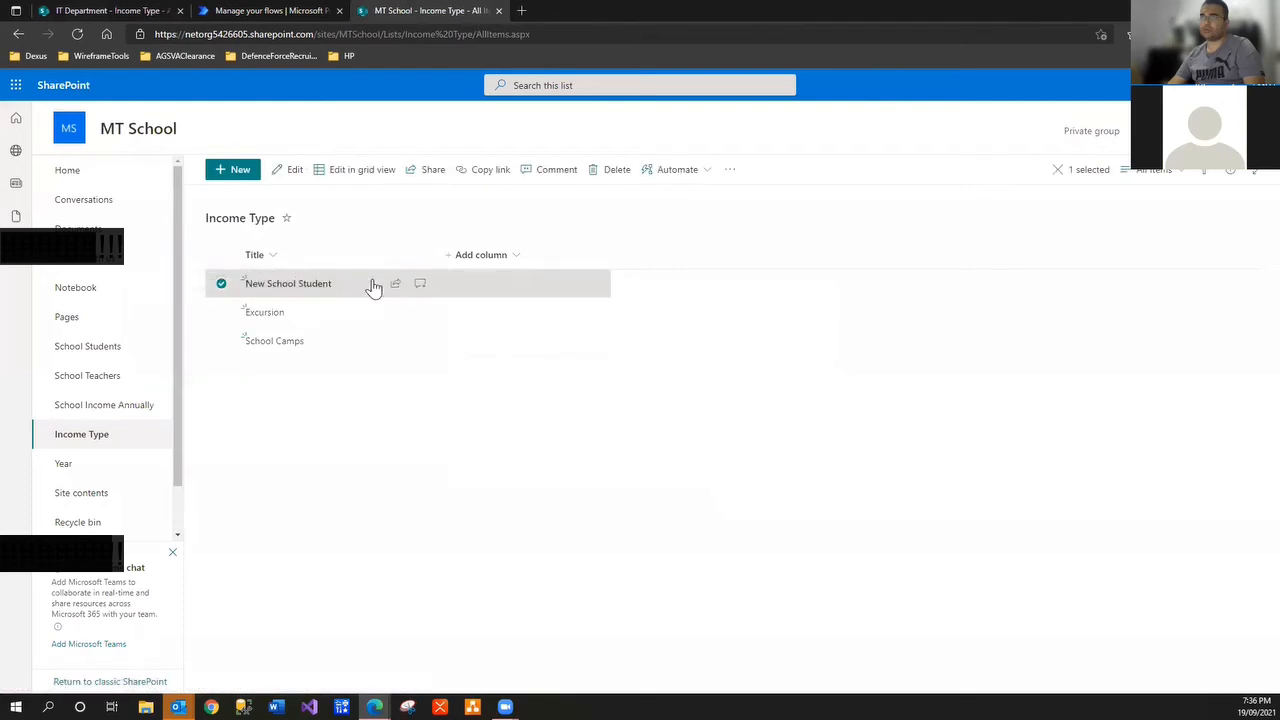
{"action": "left_click", "coordinate": [110, 11]}
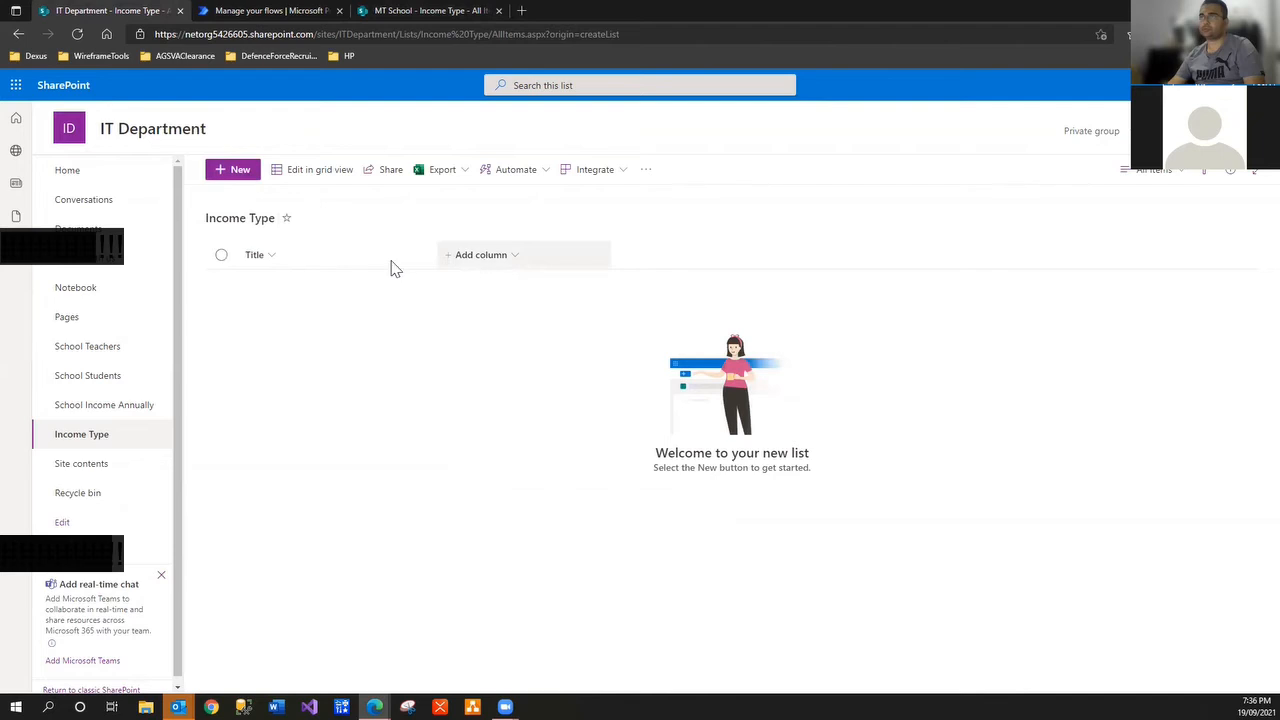
Add the item 'New School Student' to the Income Type list
{"action": "left_click", "coordinate": [226, 169]}
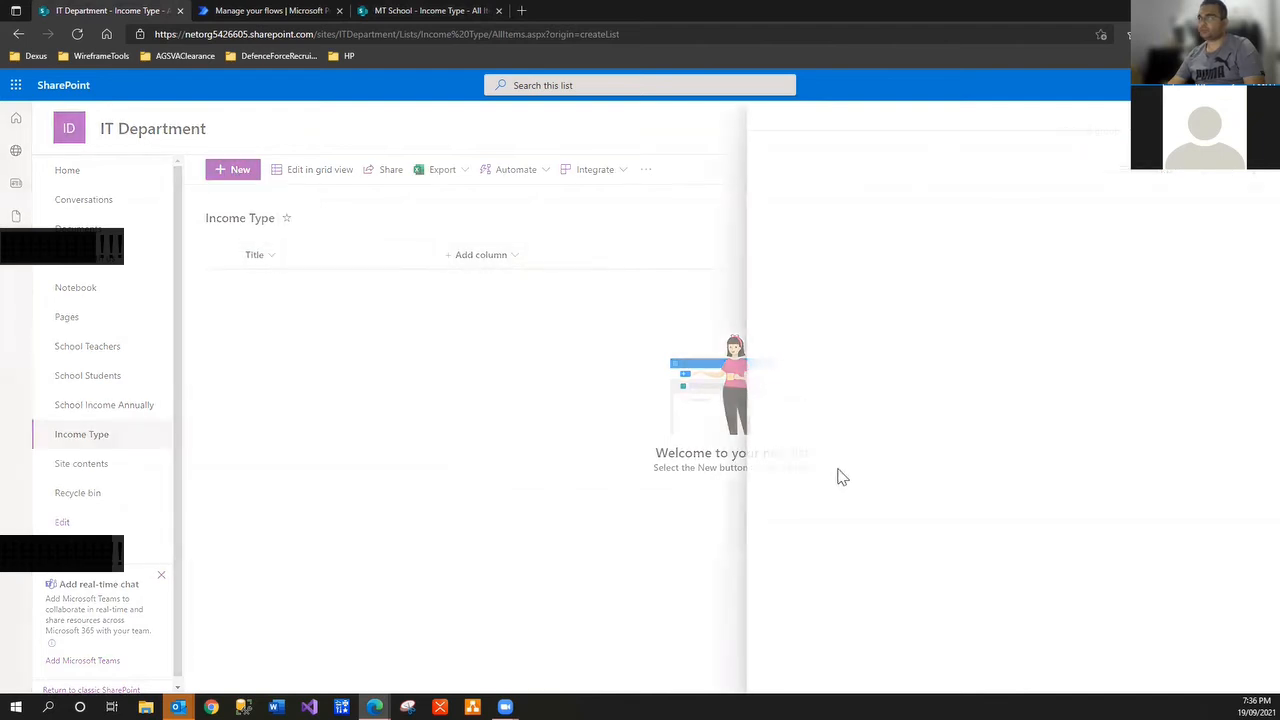
{"action": "type", "text": "New"}
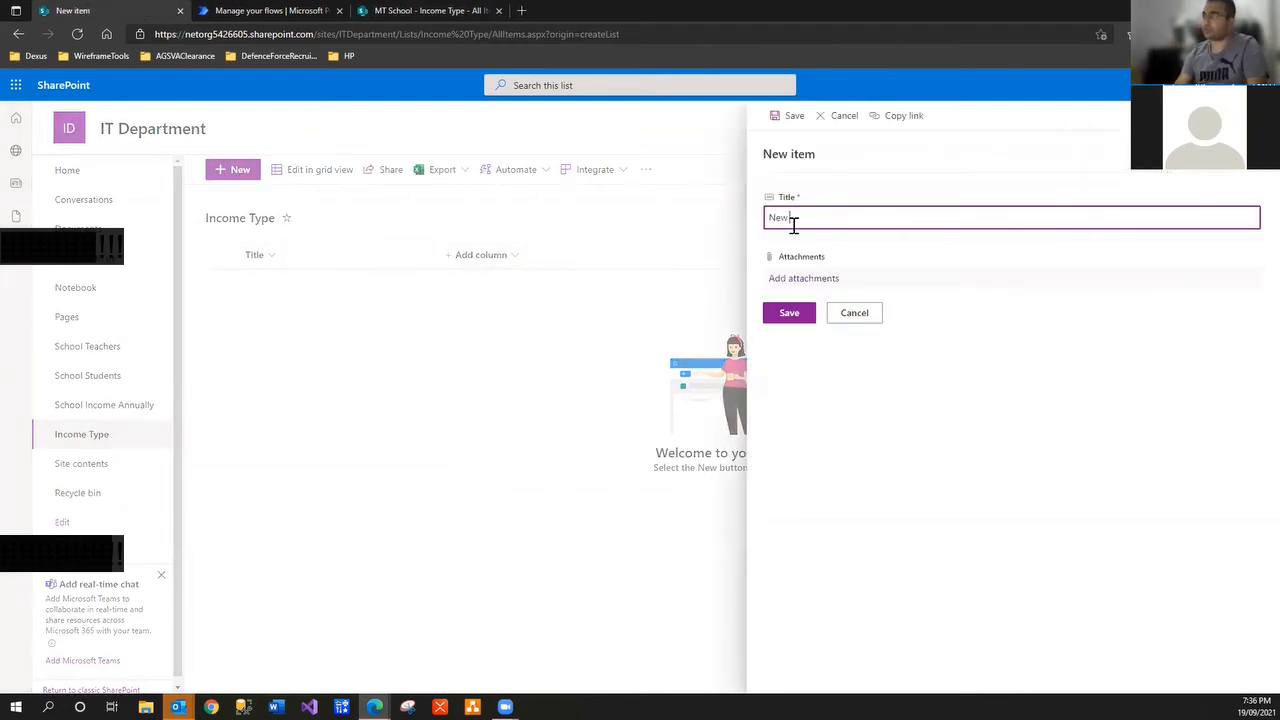
{"action": "type", "text": " School Stujfd"}
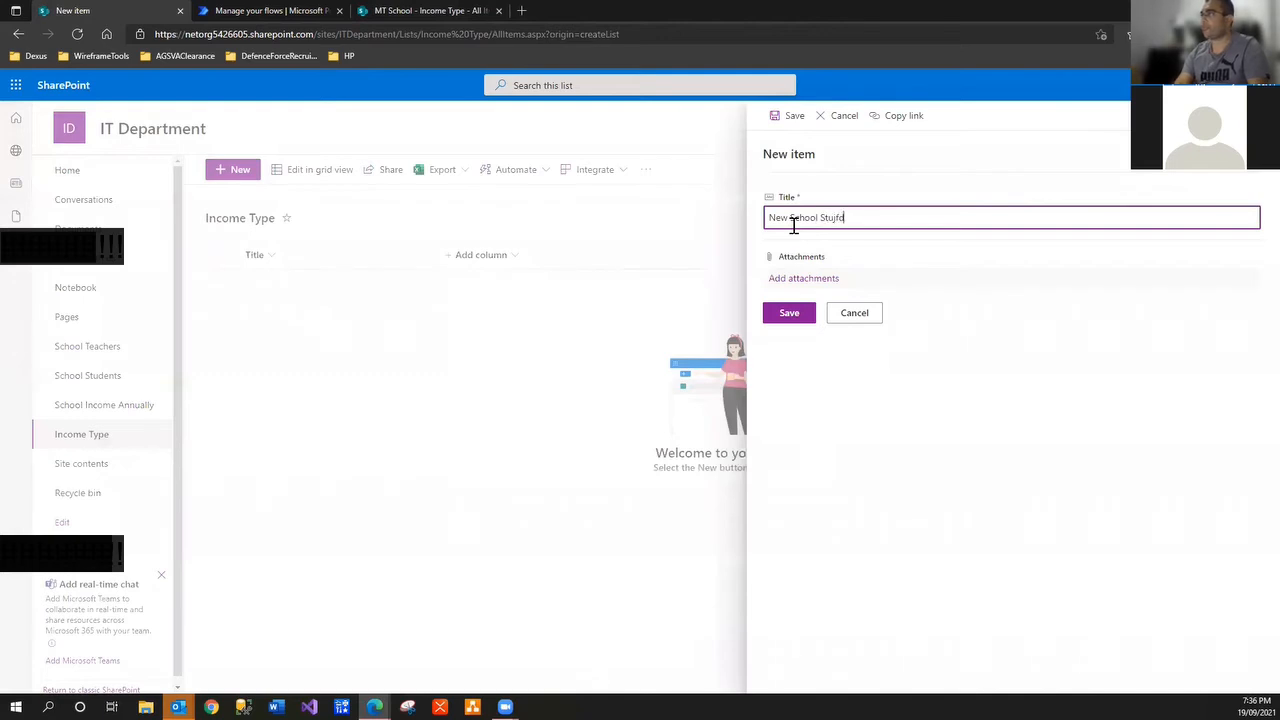
{"action": "key", "text": "BackSpace"}
{"action": "key", "text": "BackSpace"}
{"action": "type", "text": "den"}
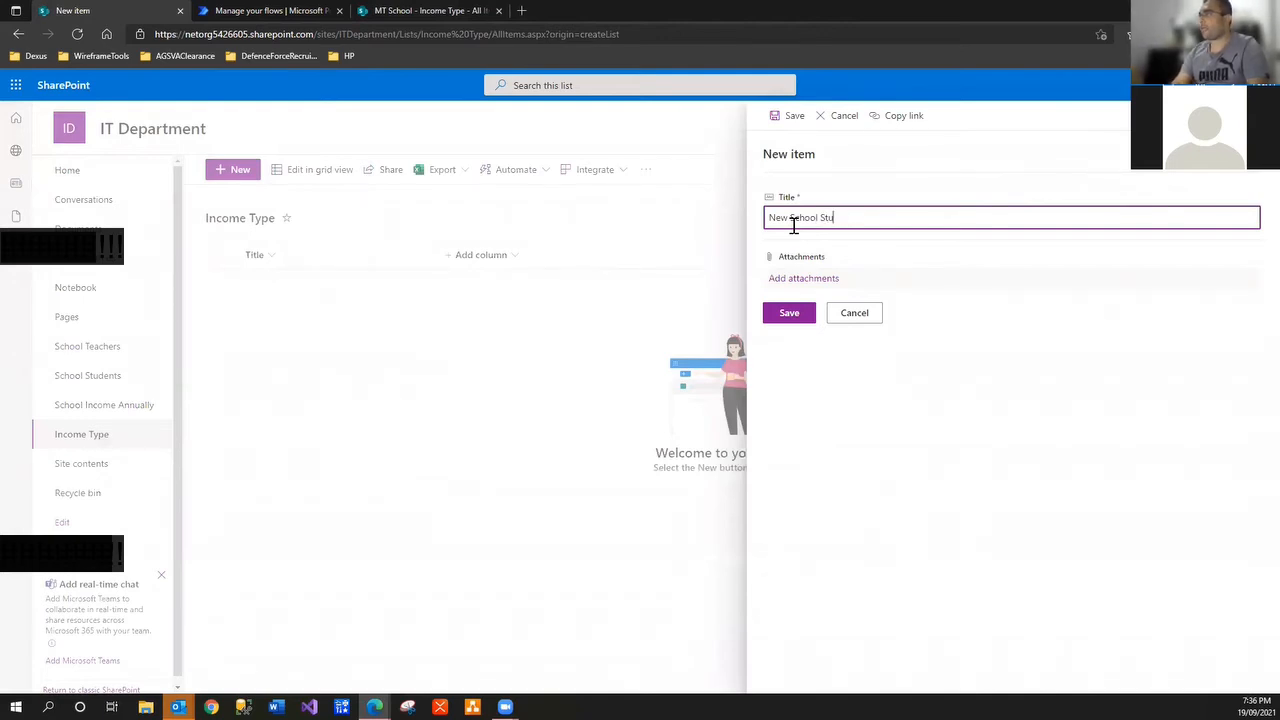
{"action": "type", "text": "dent"}
{"action": "left_click", "coordinate": [795, 314]}
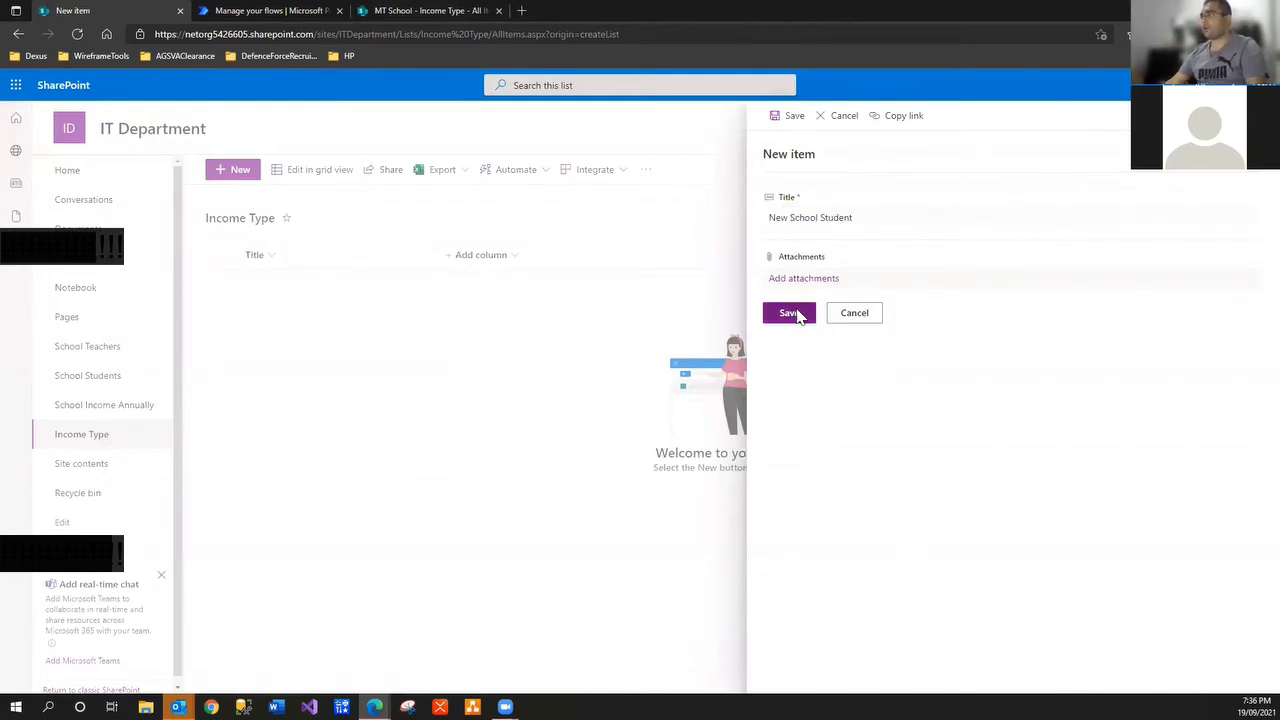
{"action": "left_click", "coordinate": [399, 12]}
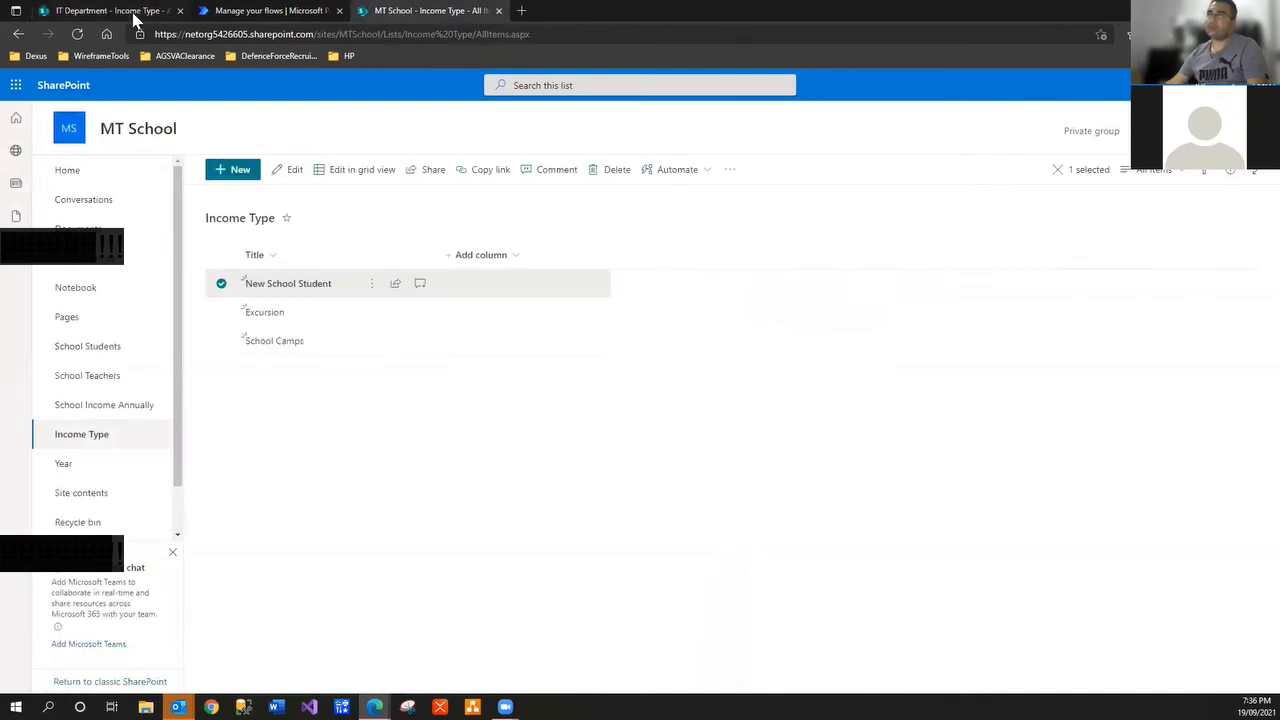
{"action": "left_click", "coordinate": [133, 12]}
Add the items 'Excursion' and 'School Camps' to the Income Type list
{"action": "left_click", "coordinate": [250, 173]}
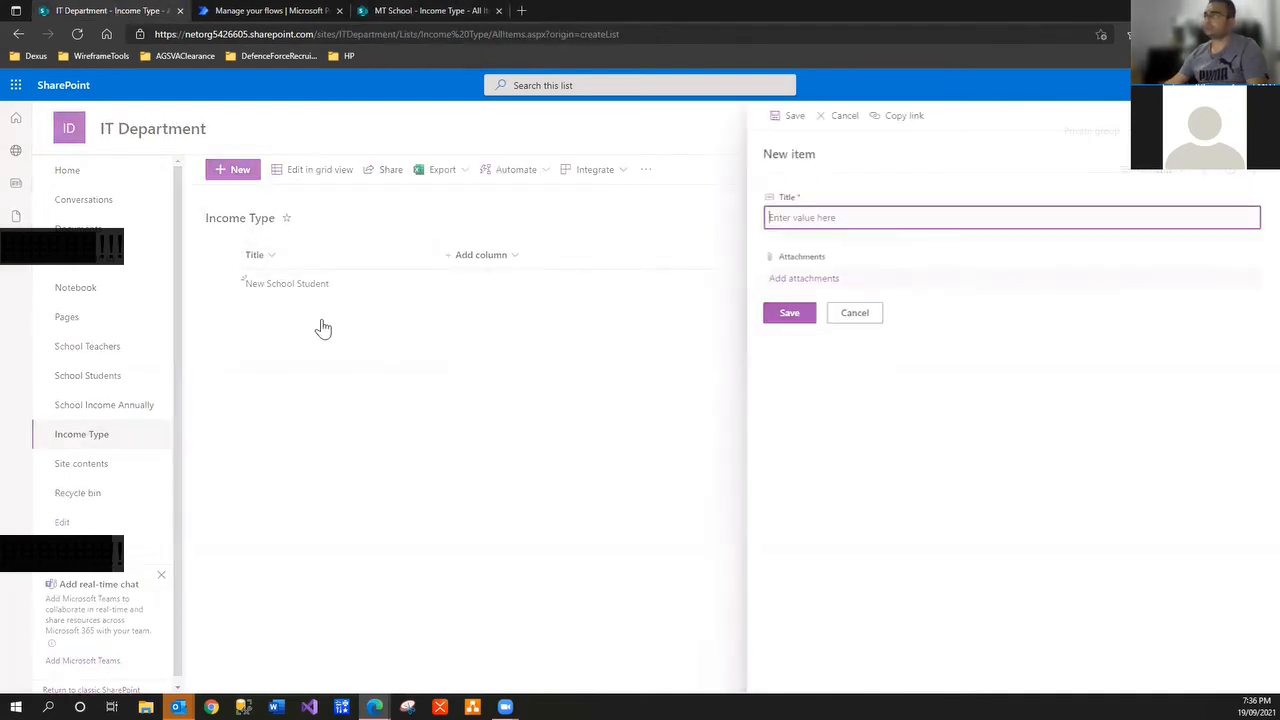
{"action": "type", "text": "Excursion"}
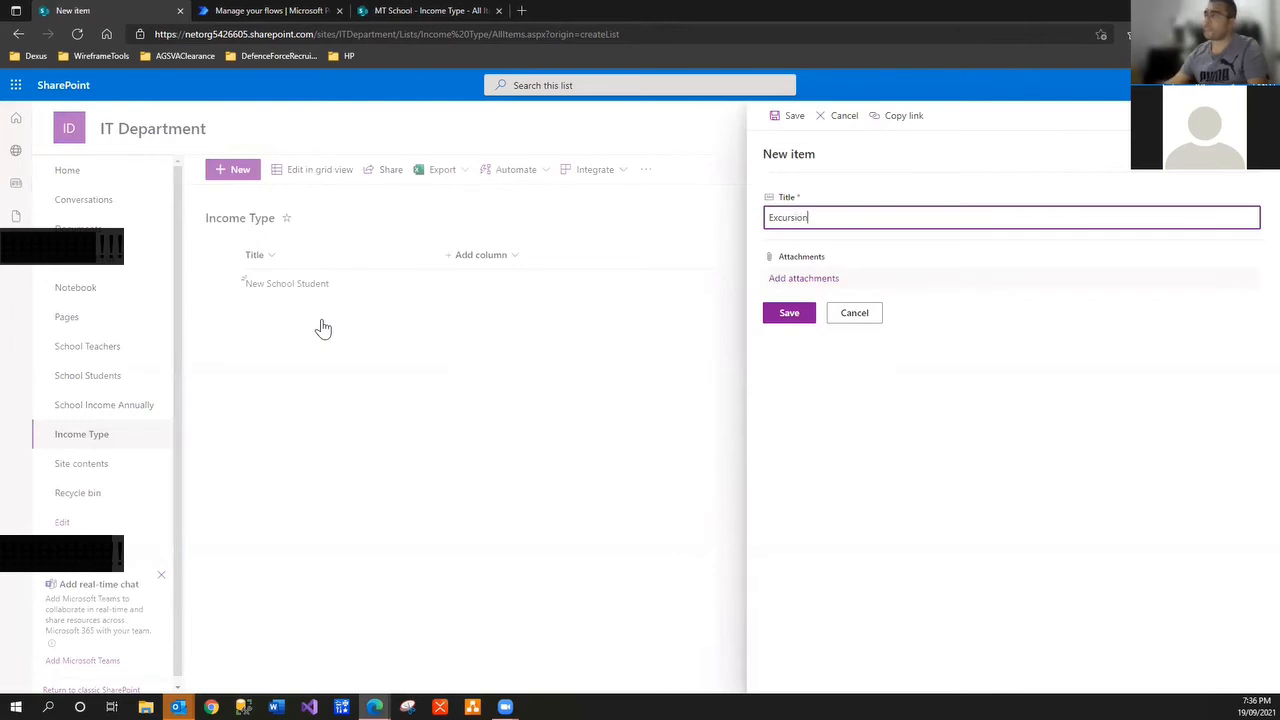
{"action": "left_click", "coordinate": [782, 320]}
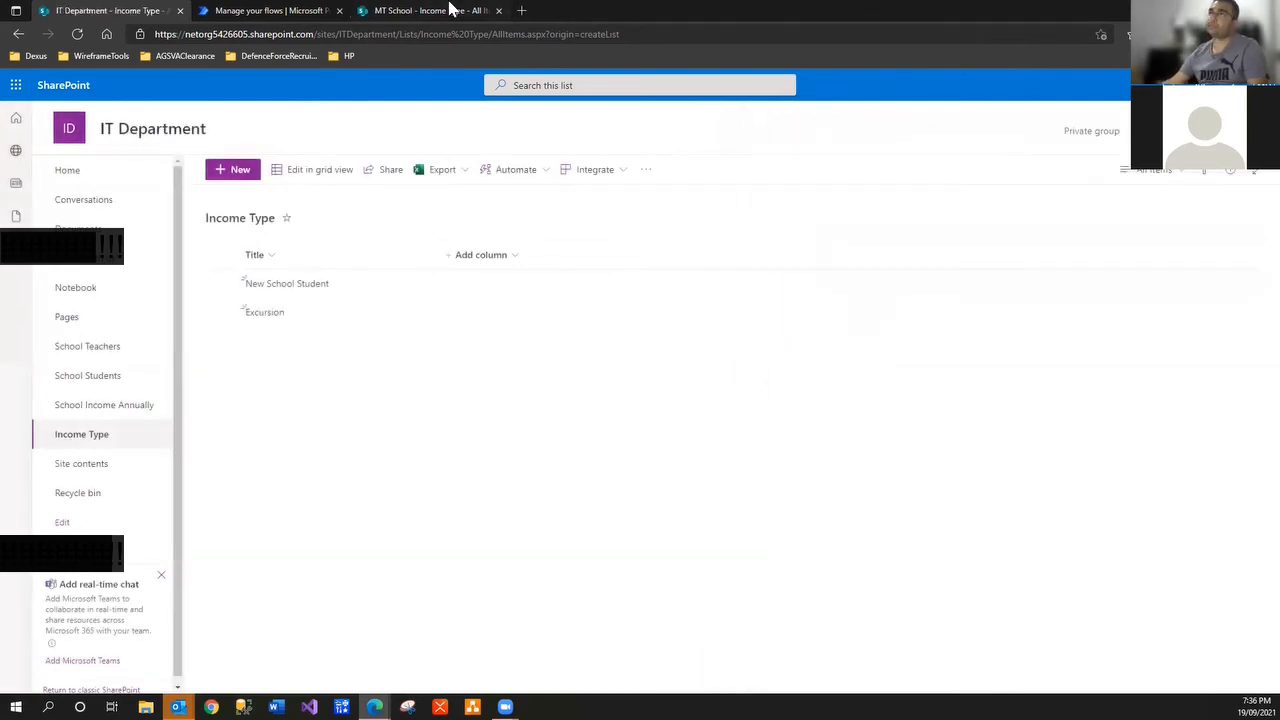
{"action": "left_click", "coordinate": [450, 10]}
{"action": "left_click", "coordinate": [75, 11]}
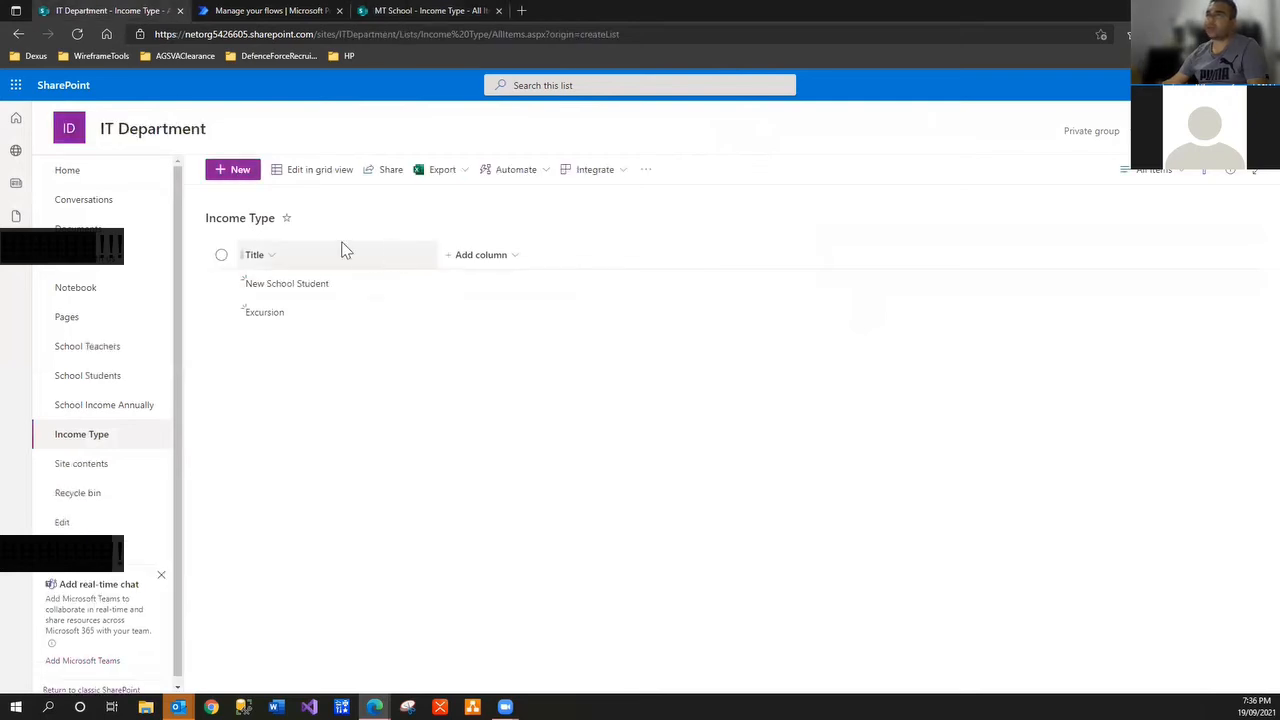
{"action": "left_click", "coordinate": [237, 176]}
{"action": "type", "text": "Sc"}
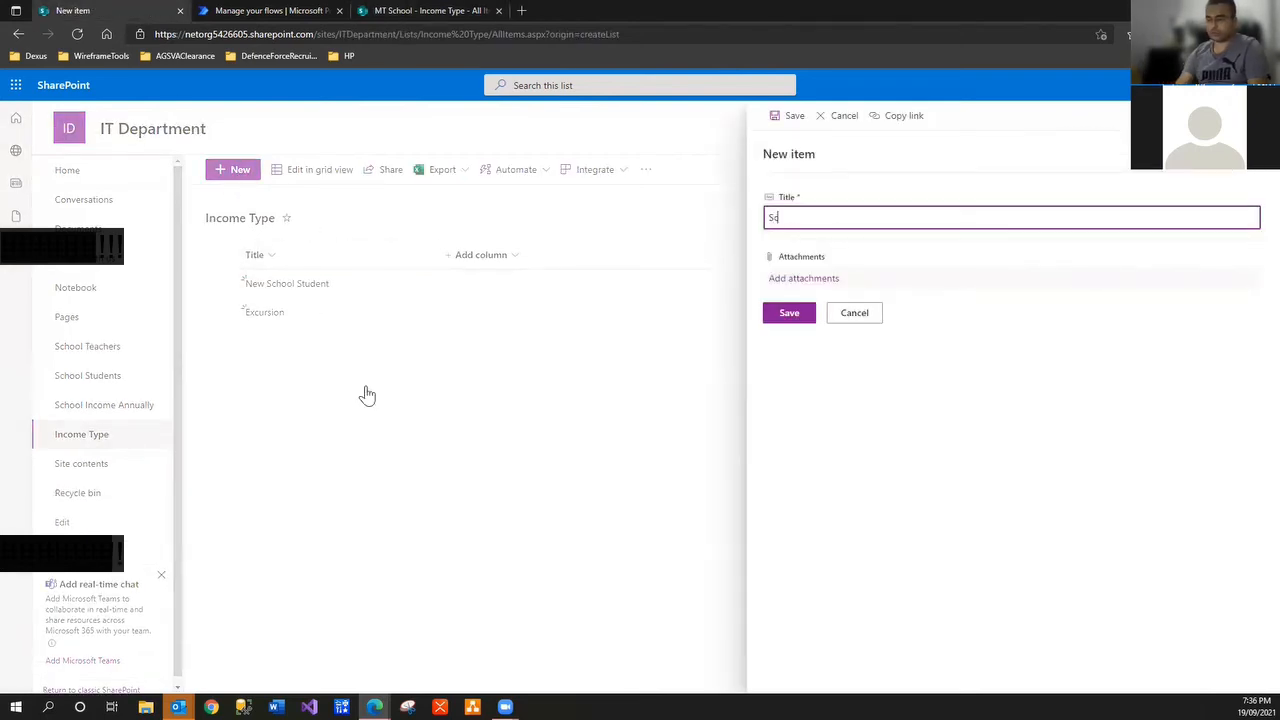
{"action": "type", "text": "hool Camp"}
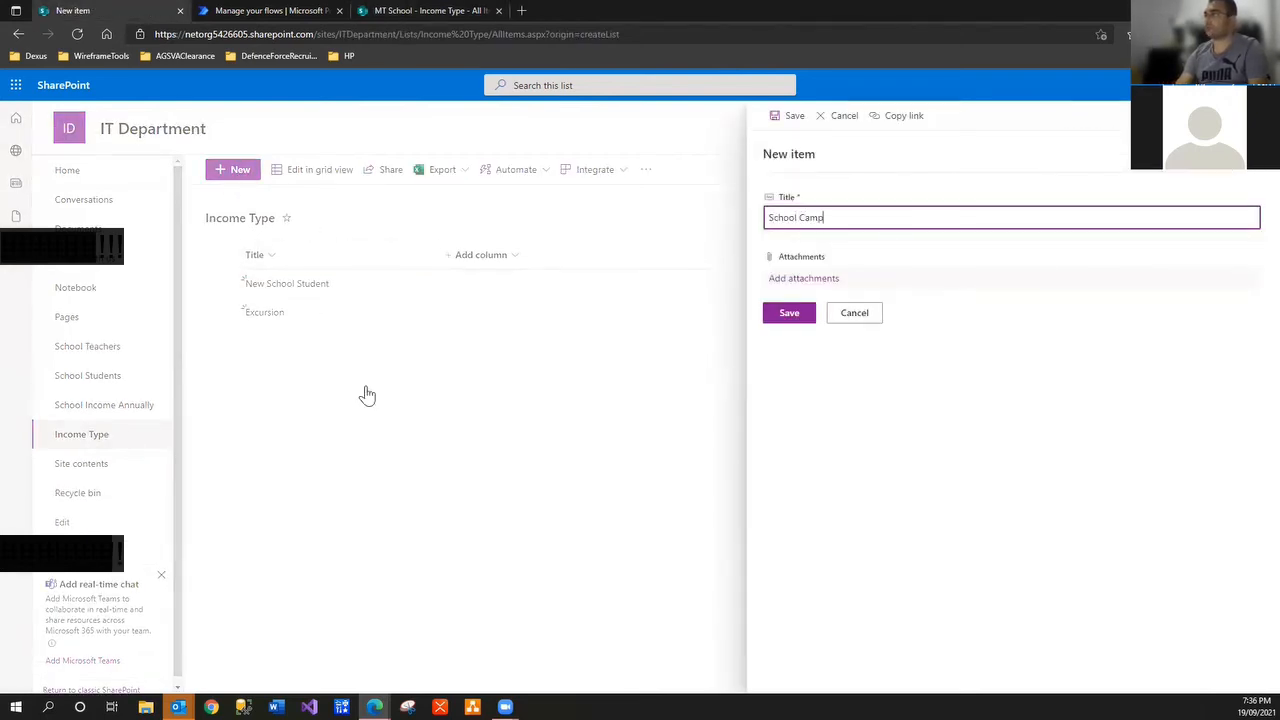
{"action": "type", "text": "s"}
{"action": "left_click", "coordinate": [790, 316]}
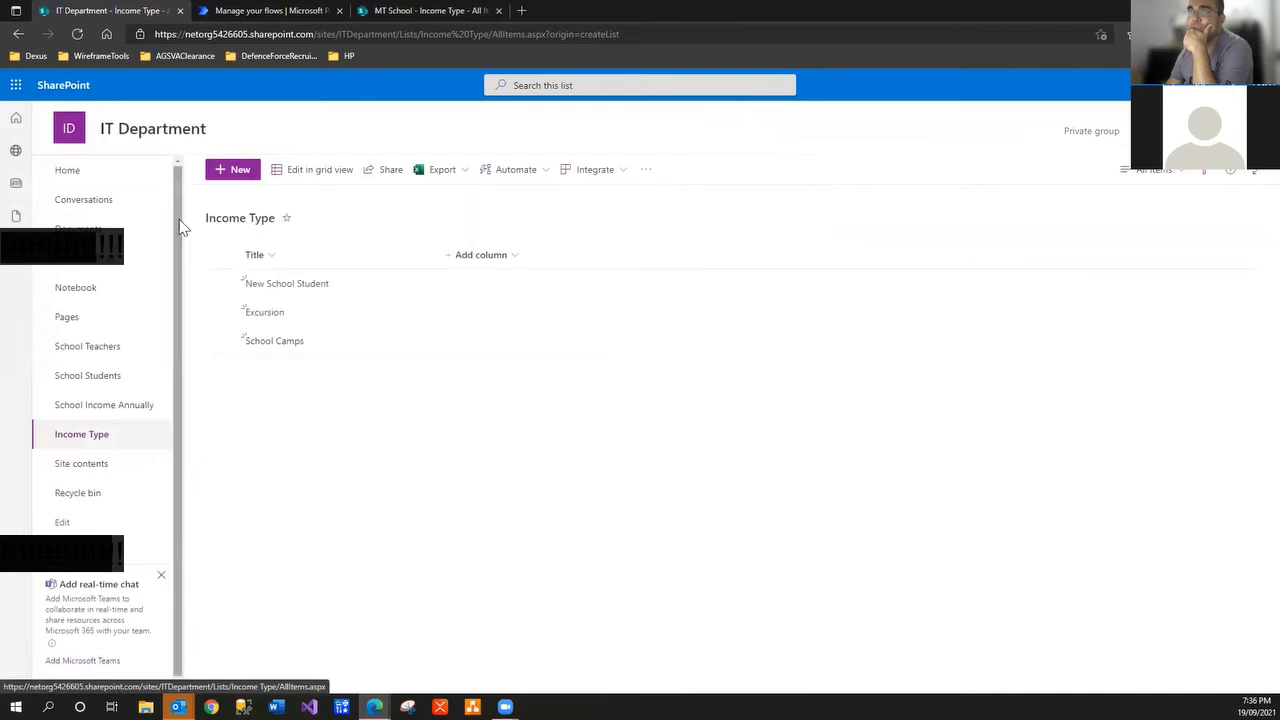
From the IT Department home page, create a blank list named 'School Years'
{"action": "left_click", "coordinate": [75, 137]}
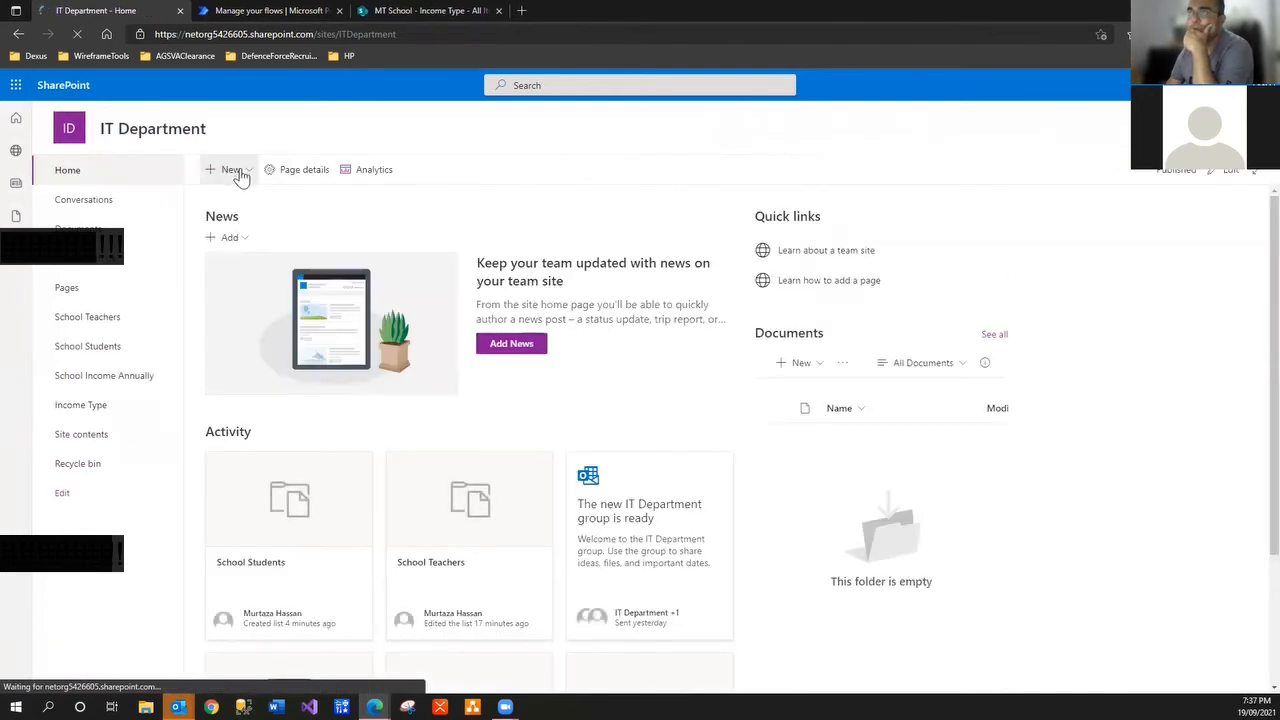
{"action": "left_click", "coordinate": [243, 171]}
{"action": "left_click", "coordinate": [240, 194]}
{"action": "left_click", "coordinate": [408, 284]}
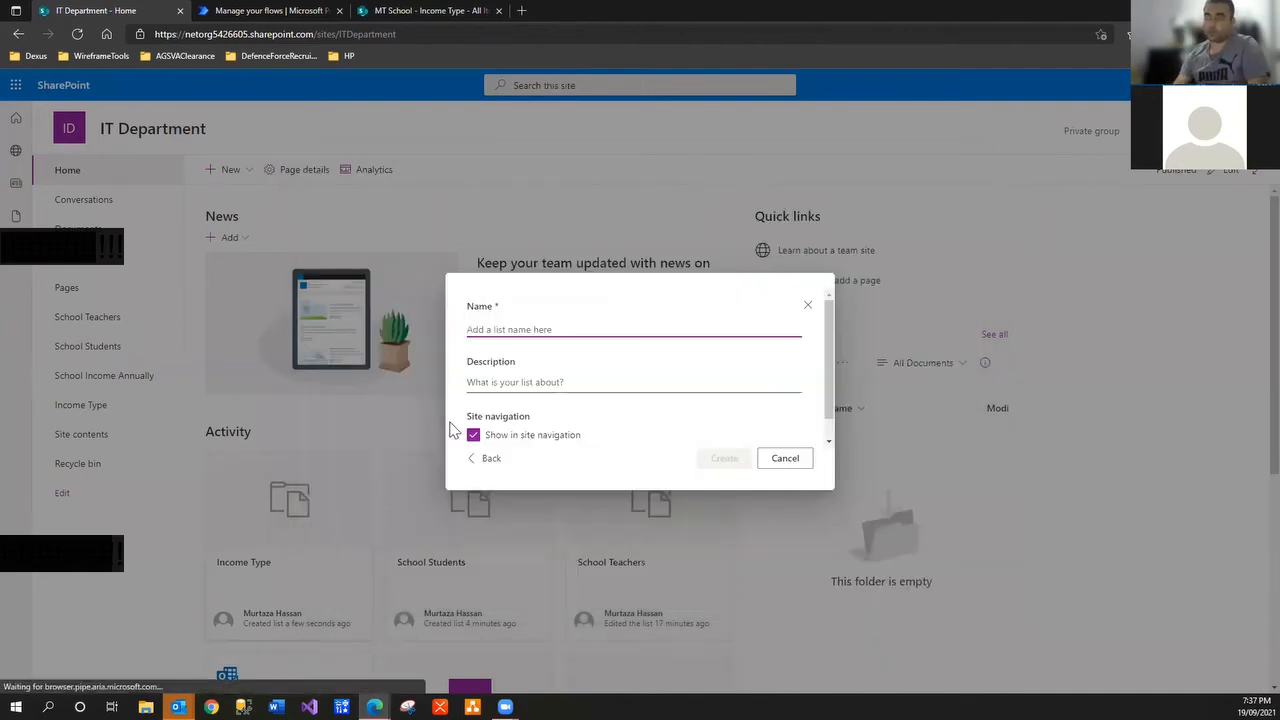
{"action": "left_click", "coordinate": [440, 14]}
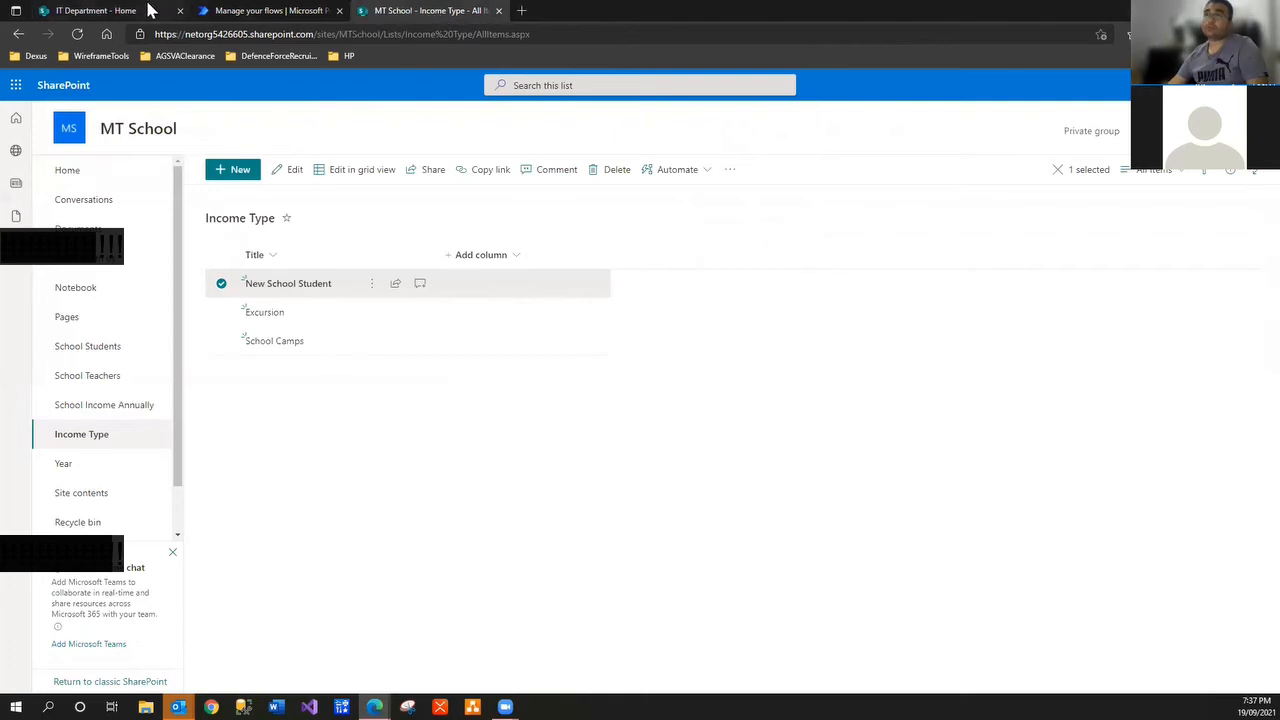
{"action": "left_click", "coordinate": [115, 12]}
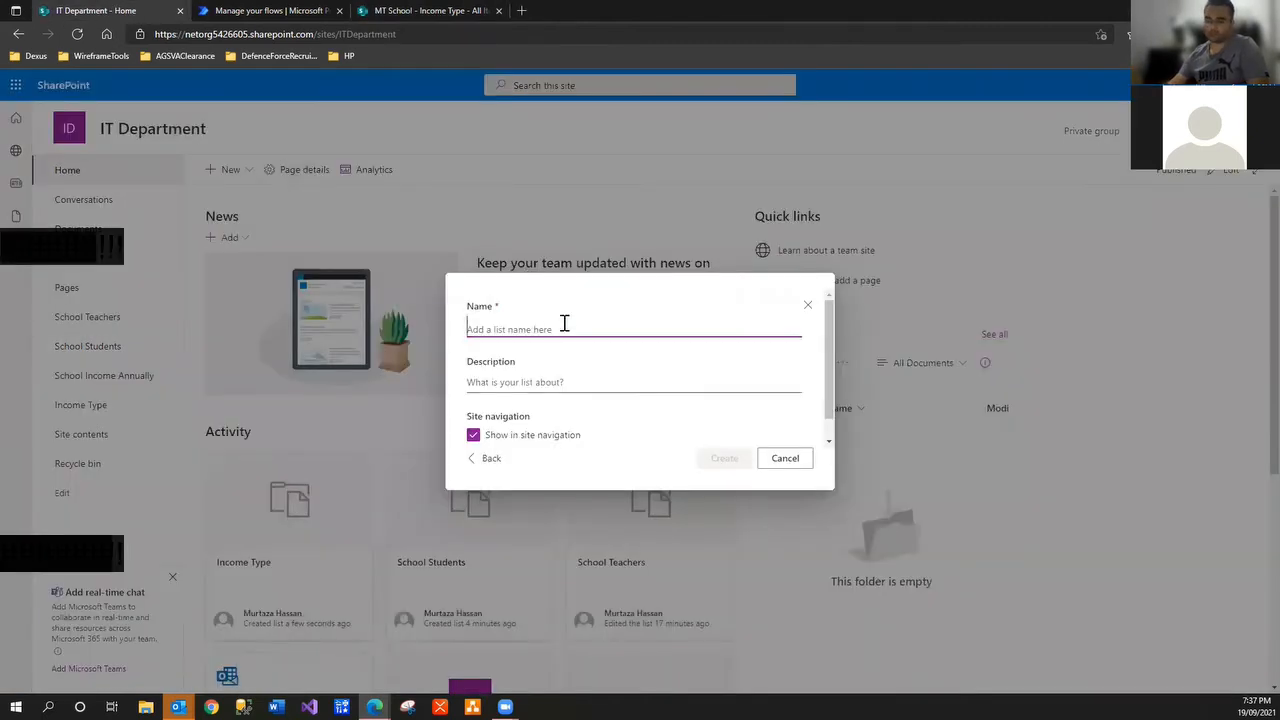
{"action": "type", "text": "School Year"}
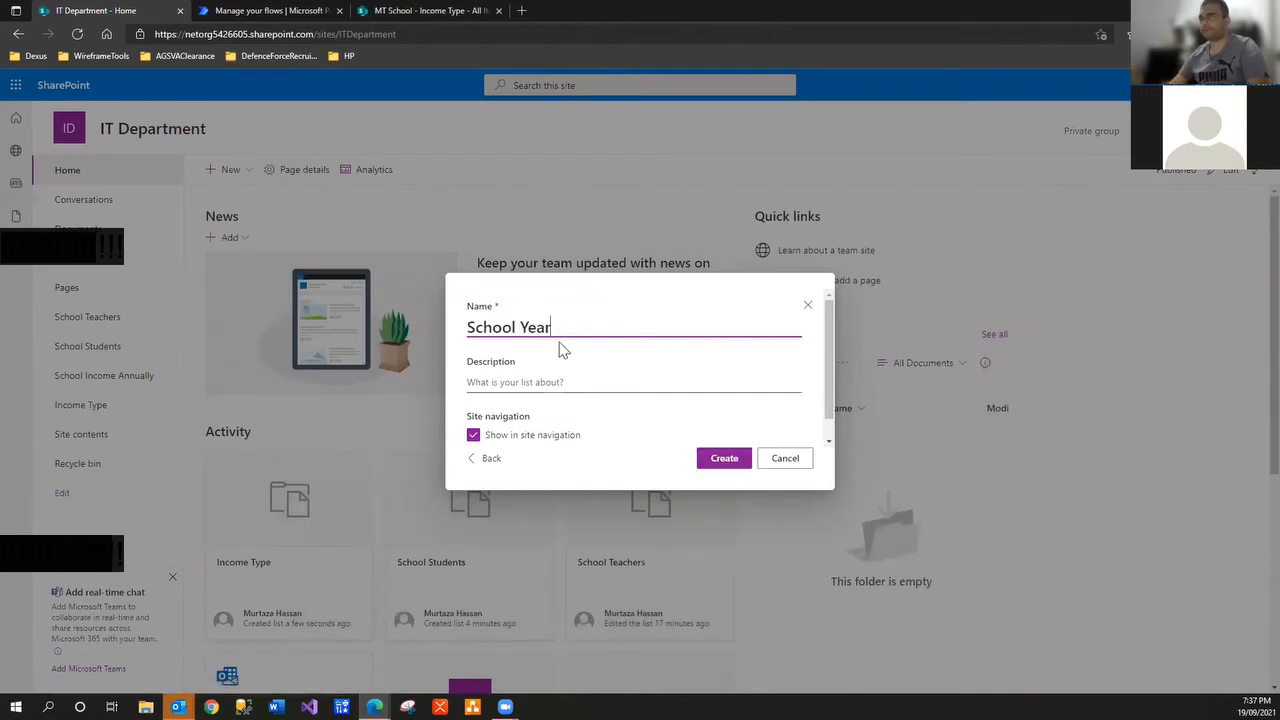
{"action": "type", "text": "s"}
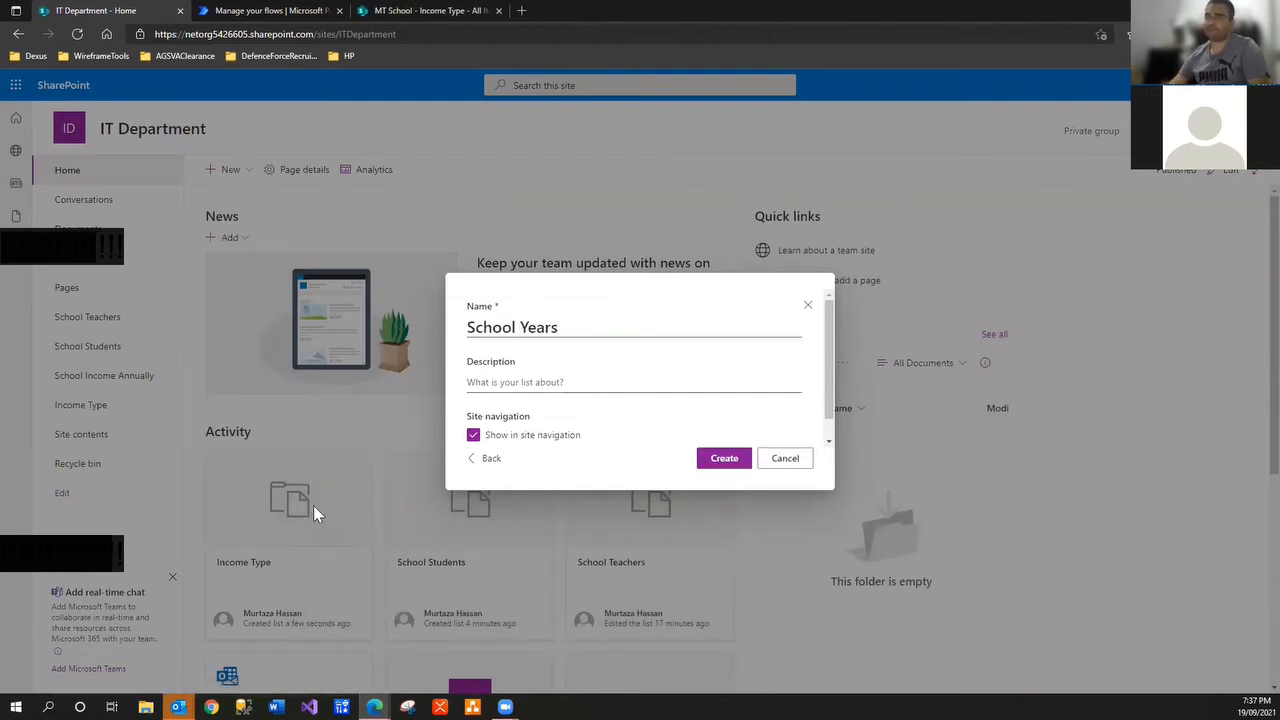
{"action": "key", "text": "Return"}
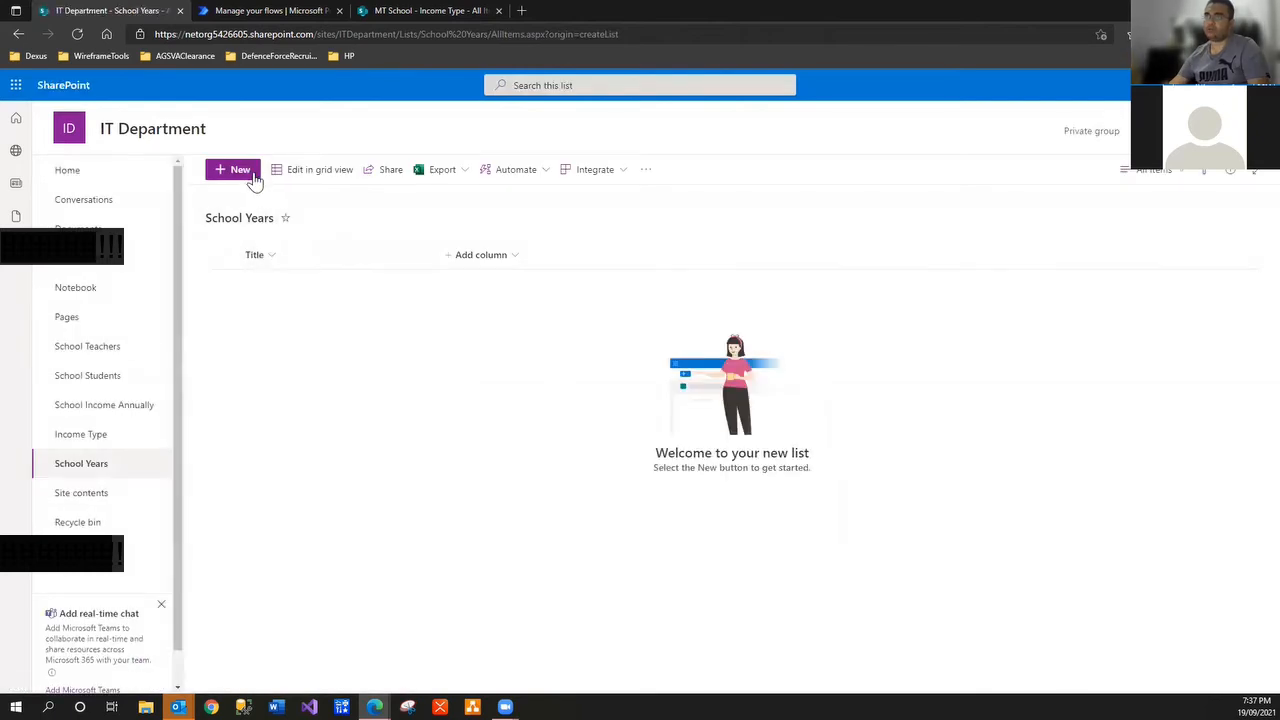
Add the year items 2021, 2022 and 2023 to the School Years list
{"action": "left_click", "coordinate": [240, 170]}
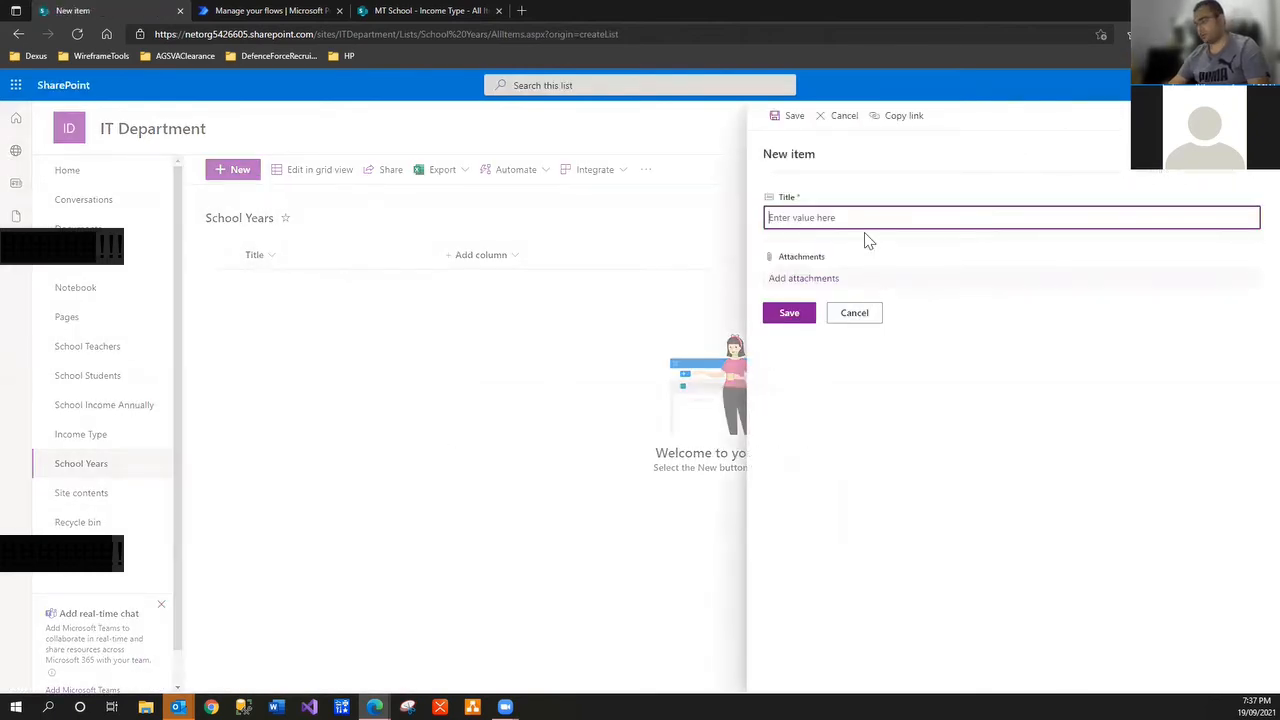
{"action": "type", "text": "201"}
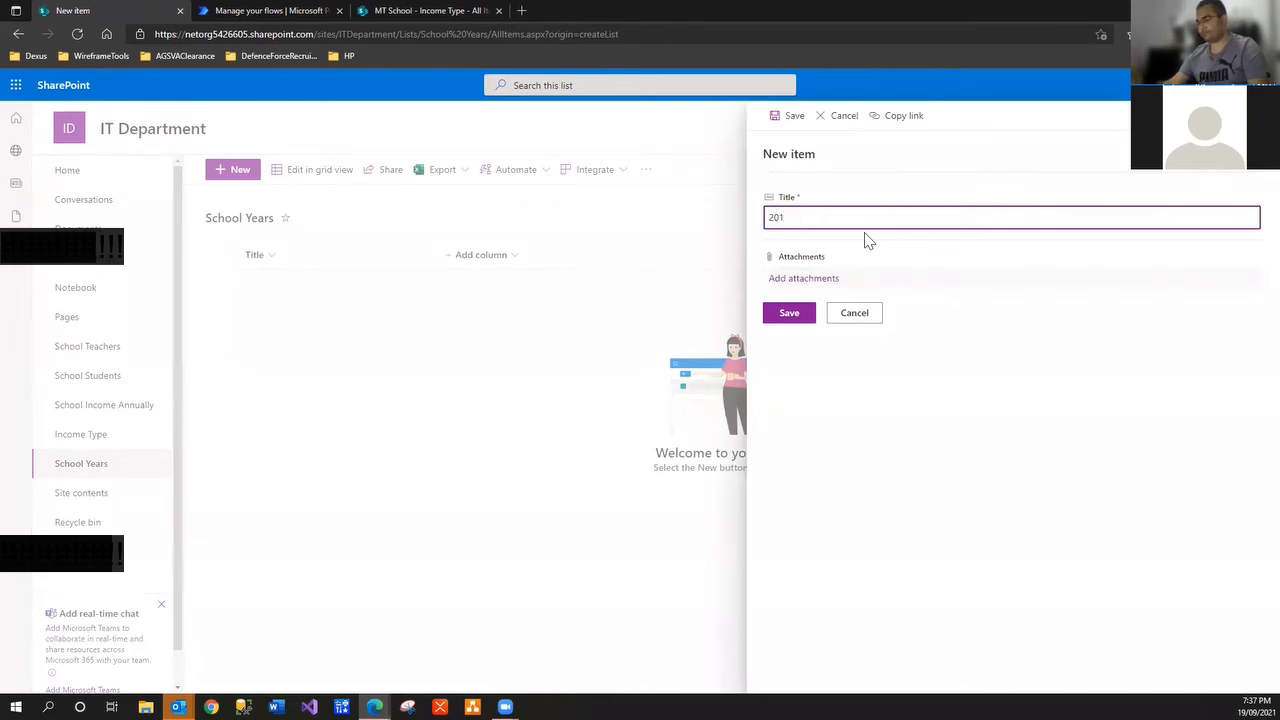
{"action": "key", "text": "BackSpace"}
{"action": "type", "text": "21"}
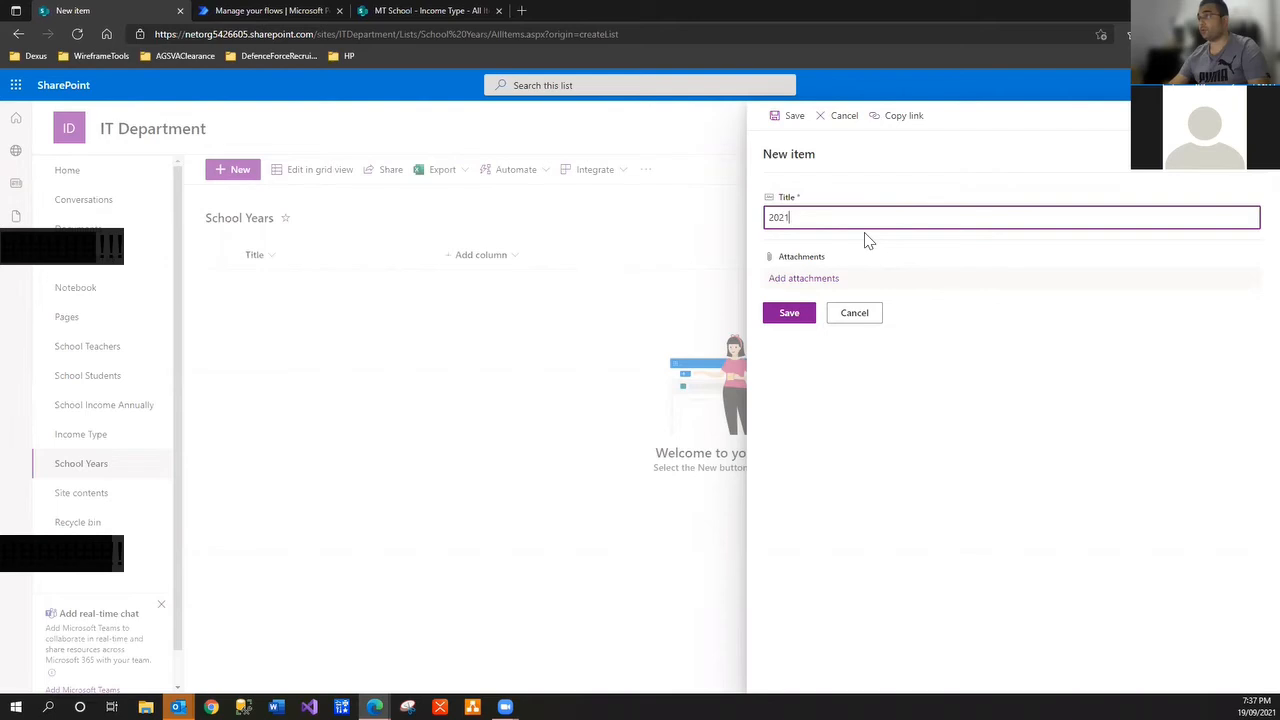
{"action": "left_click", "coordinate": [800, 321]}
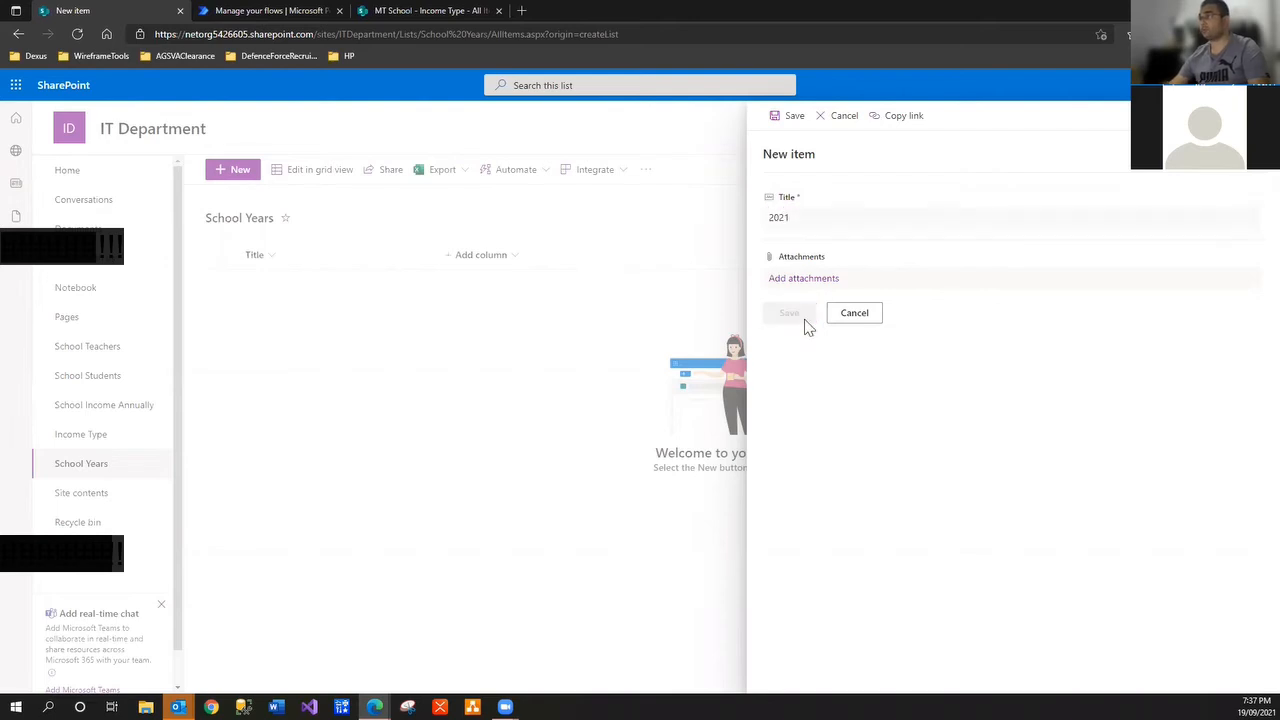
{"action": "left_click", "coordinate": [244, 170]}
{"action": "type", "text": "2022"}
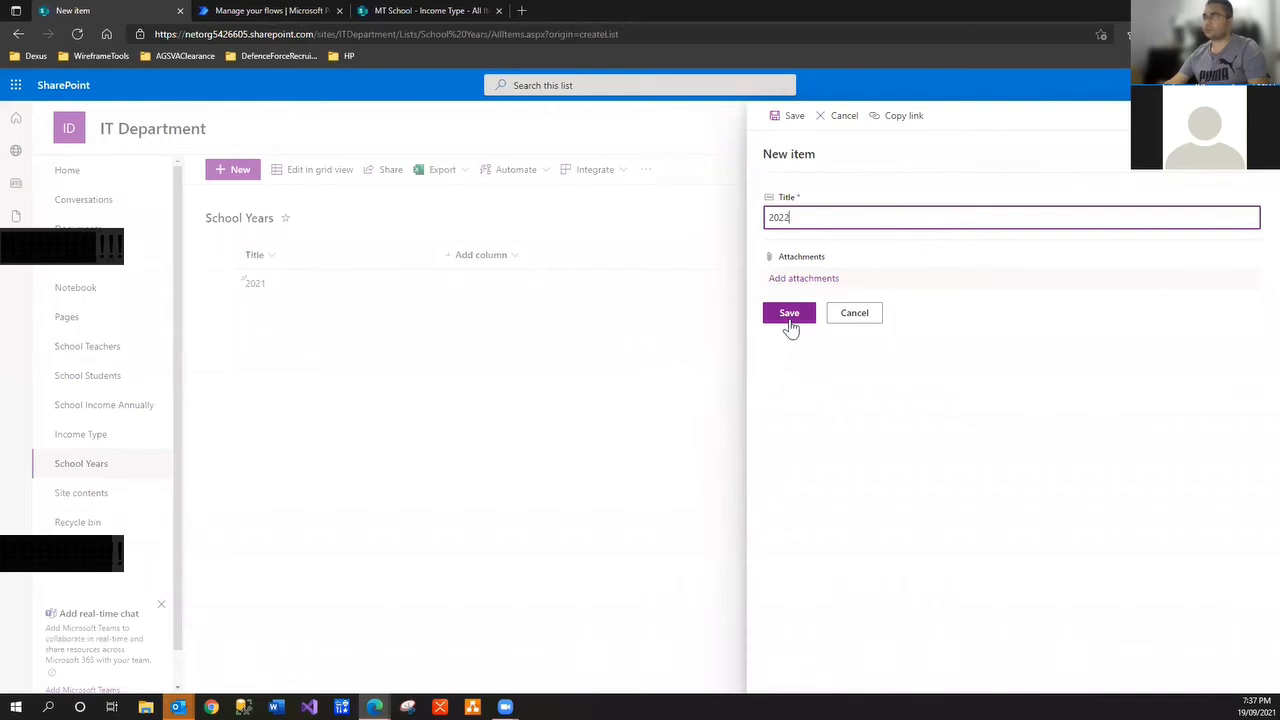
{"action": "left_click", "coordinate": [789, 314]}
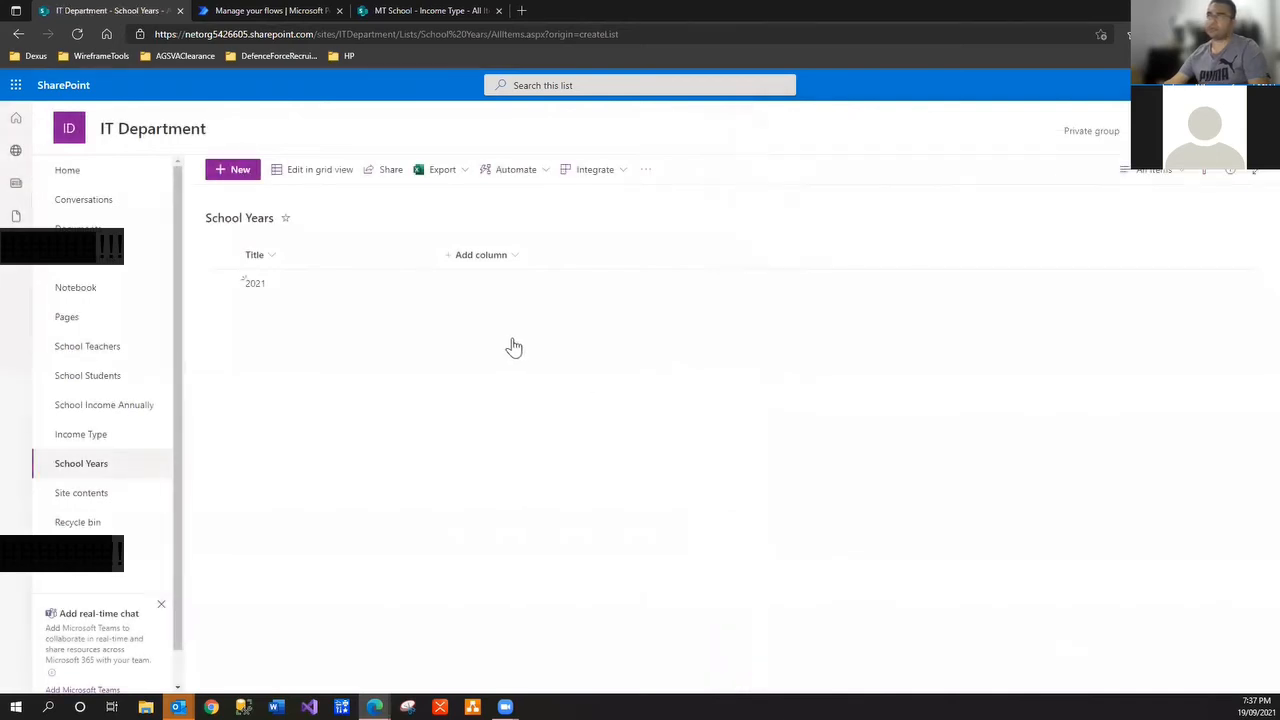
{"action": "left_click", "coordinate": [243, 170]}
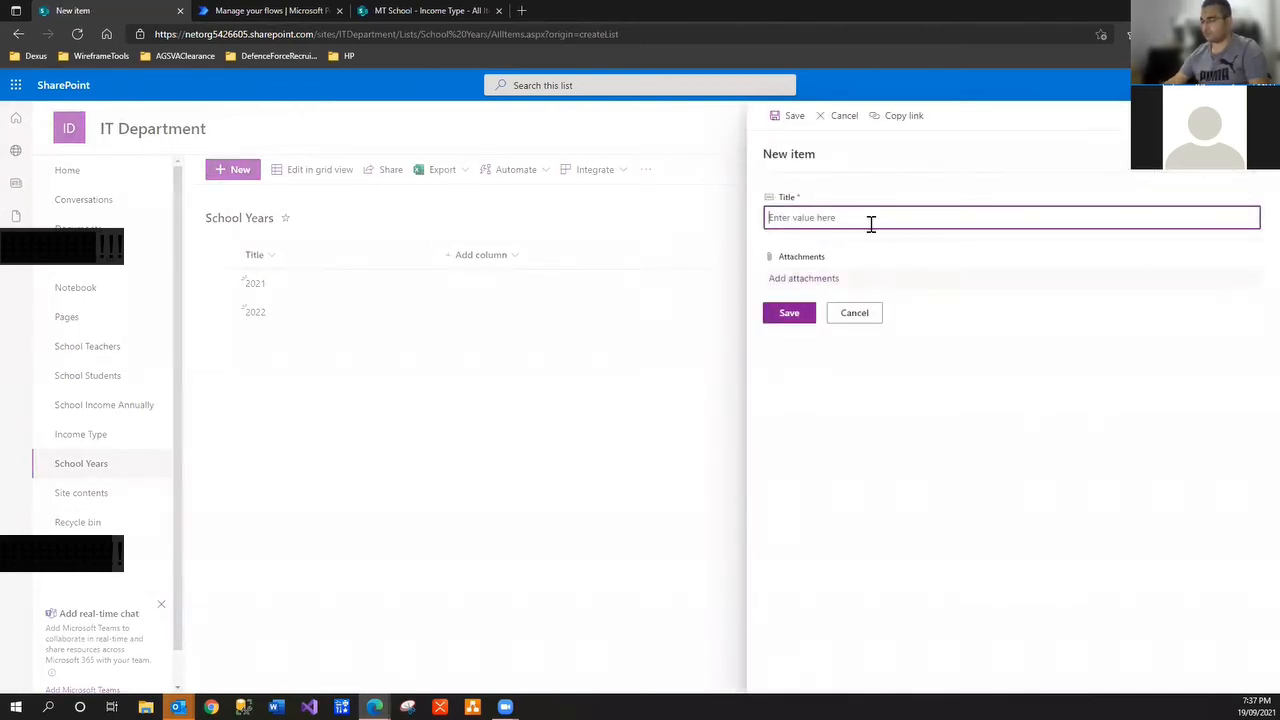
{"action": "type", "text": "2023"}
{"action": "left_click", "coordinate": [789, 318]}
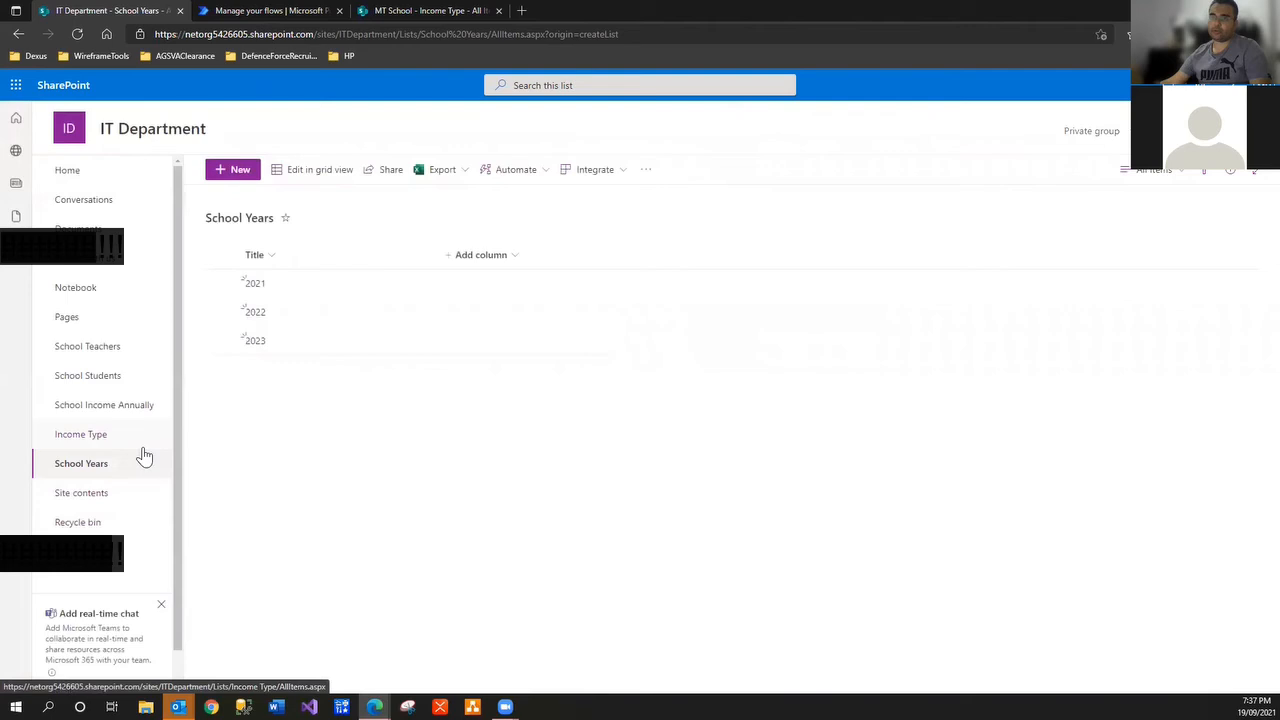
{"action": "left_click", "coordinate": [141, 414]}
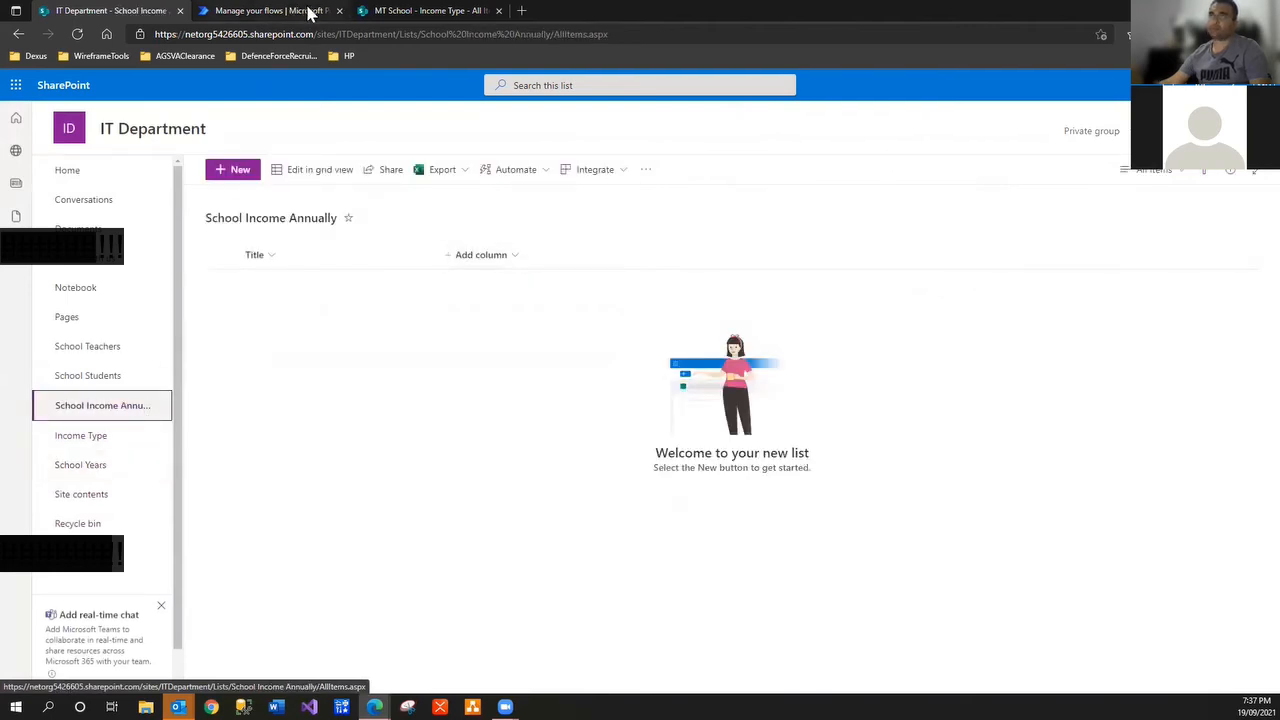
After checking MT School's columns, start a new Lookup column named 'Income Type'
{"action": "left_click", "coordinate": [388, 10]}
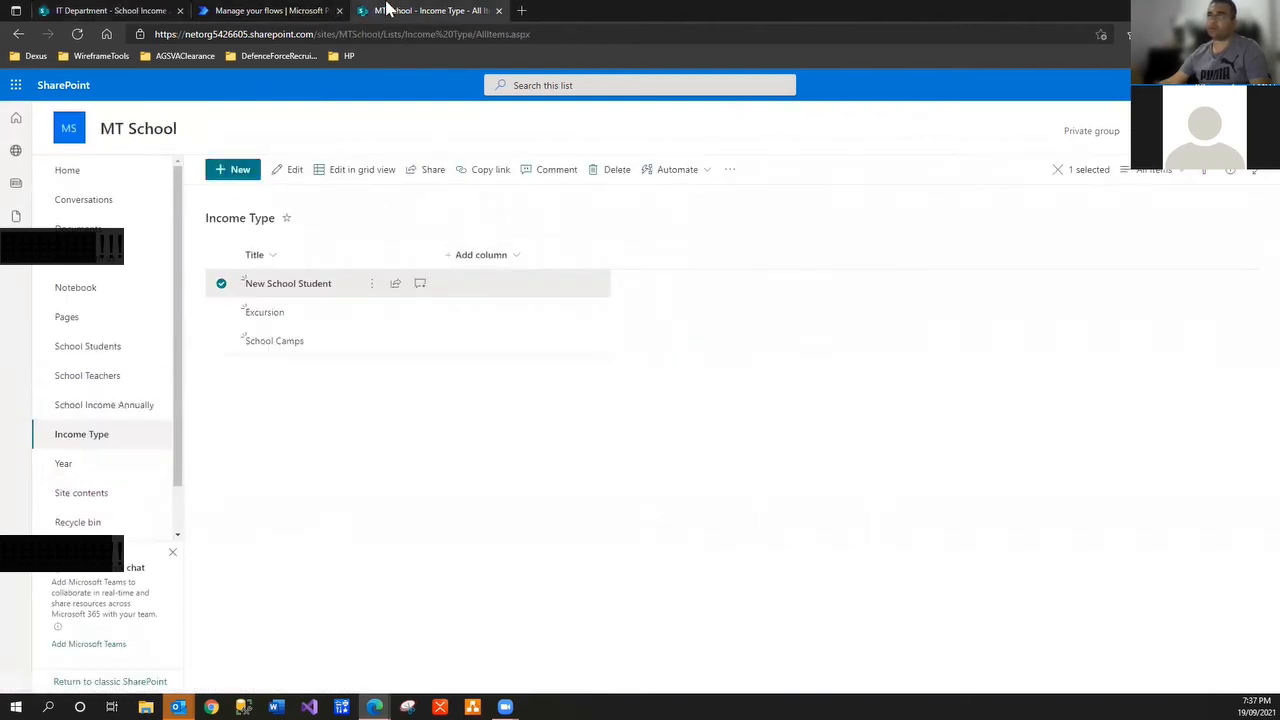
{"action": "left_click", "coordinate": [106, 412]}
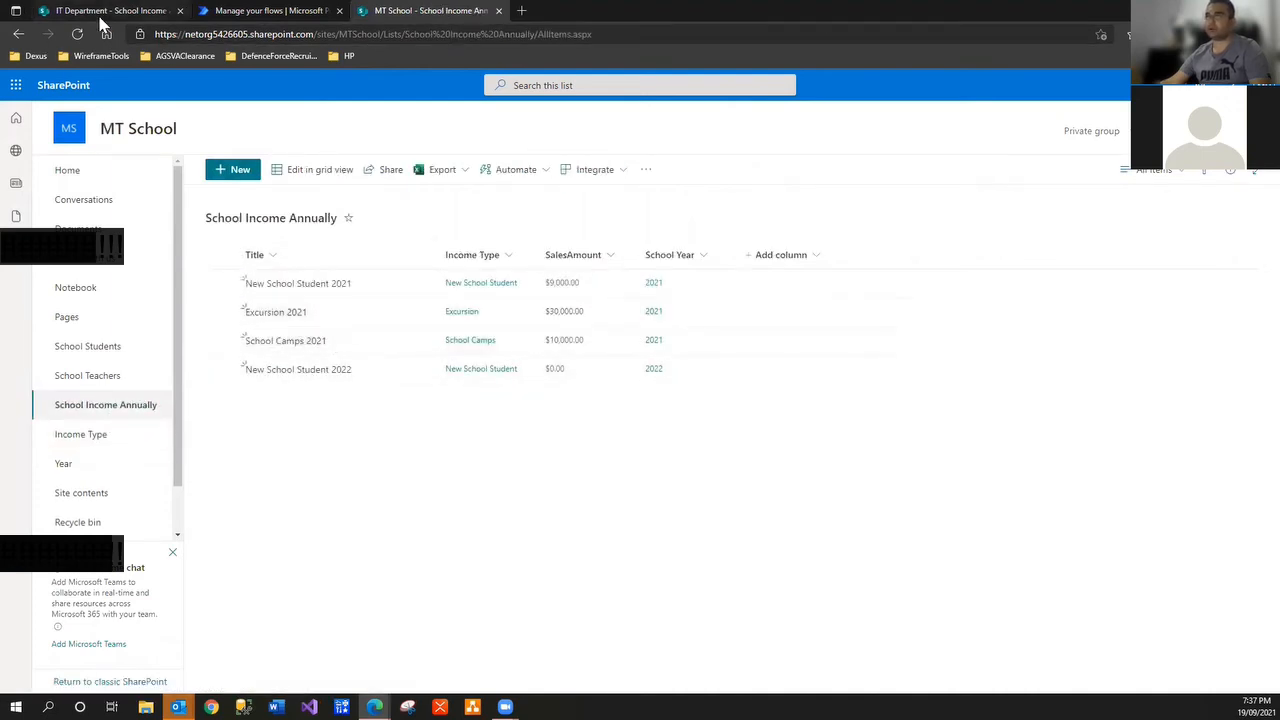
{"action": "left_click", "coordinate": [100, 20]}
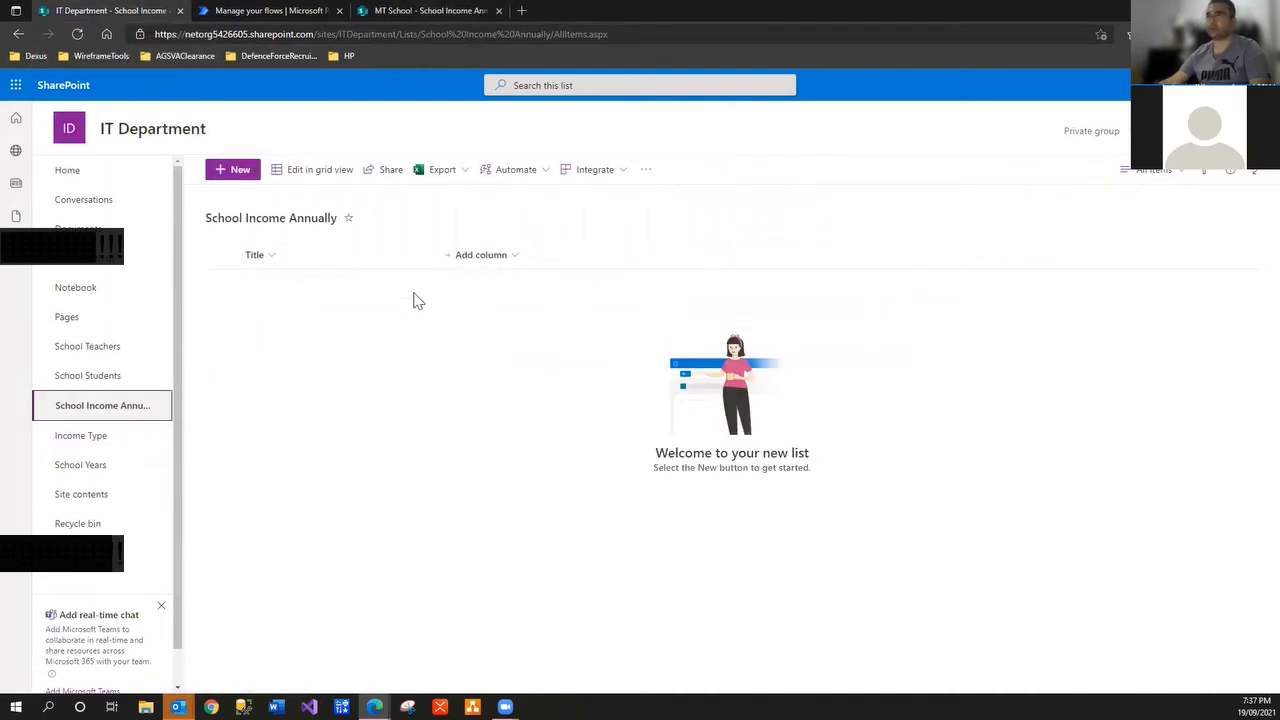
{"action": "left_click", "coordinate": [507, 264]}
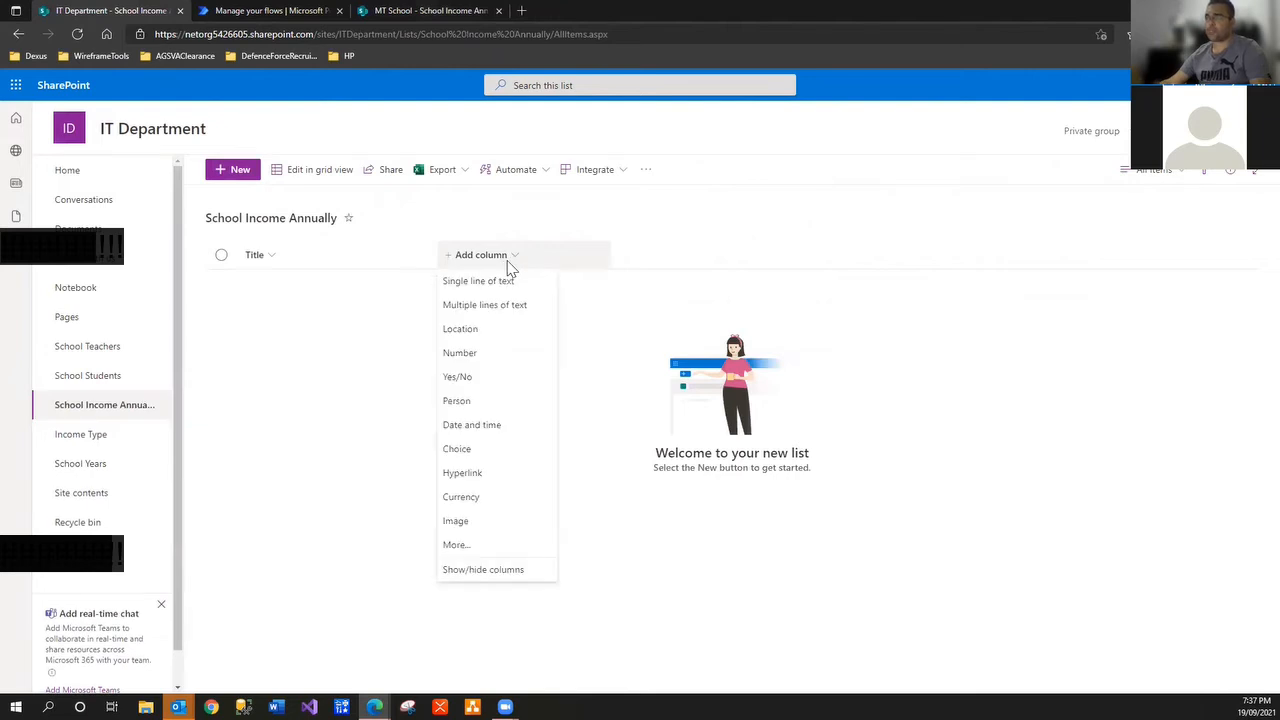
{"action": "left_click", "coordinate": [486, 553]}
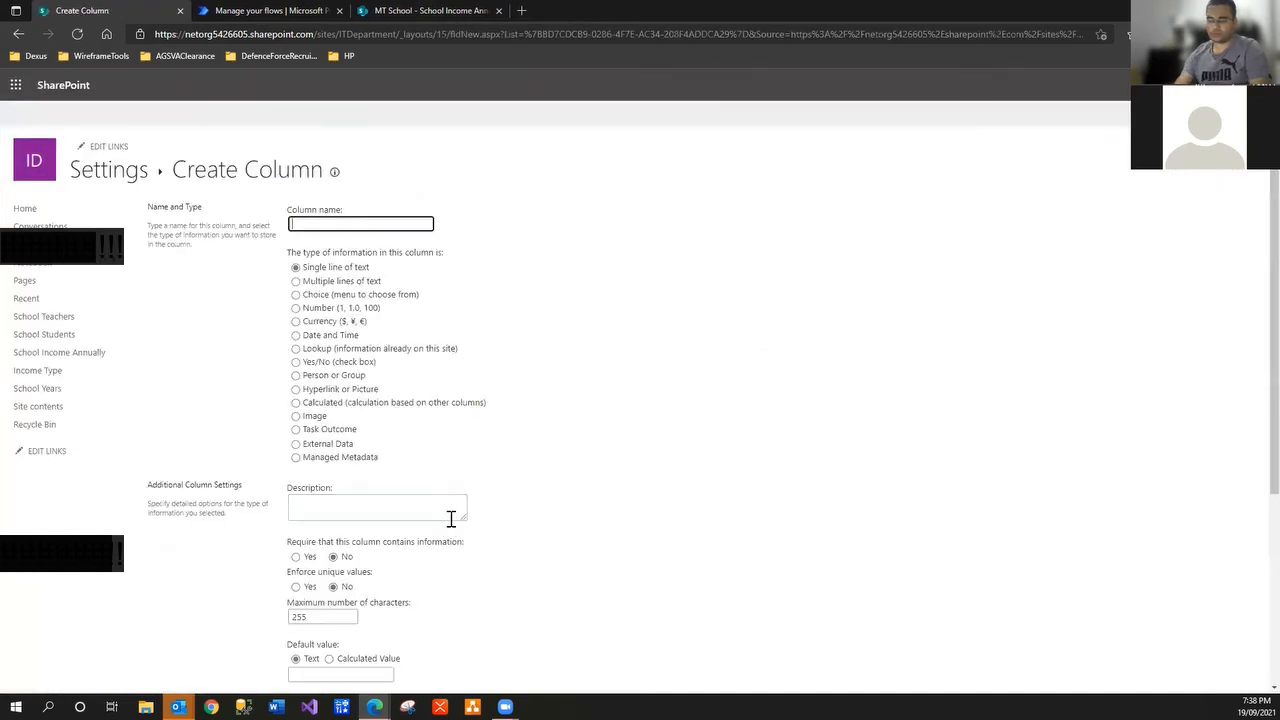
{"action": "type", "text": "Income T"}
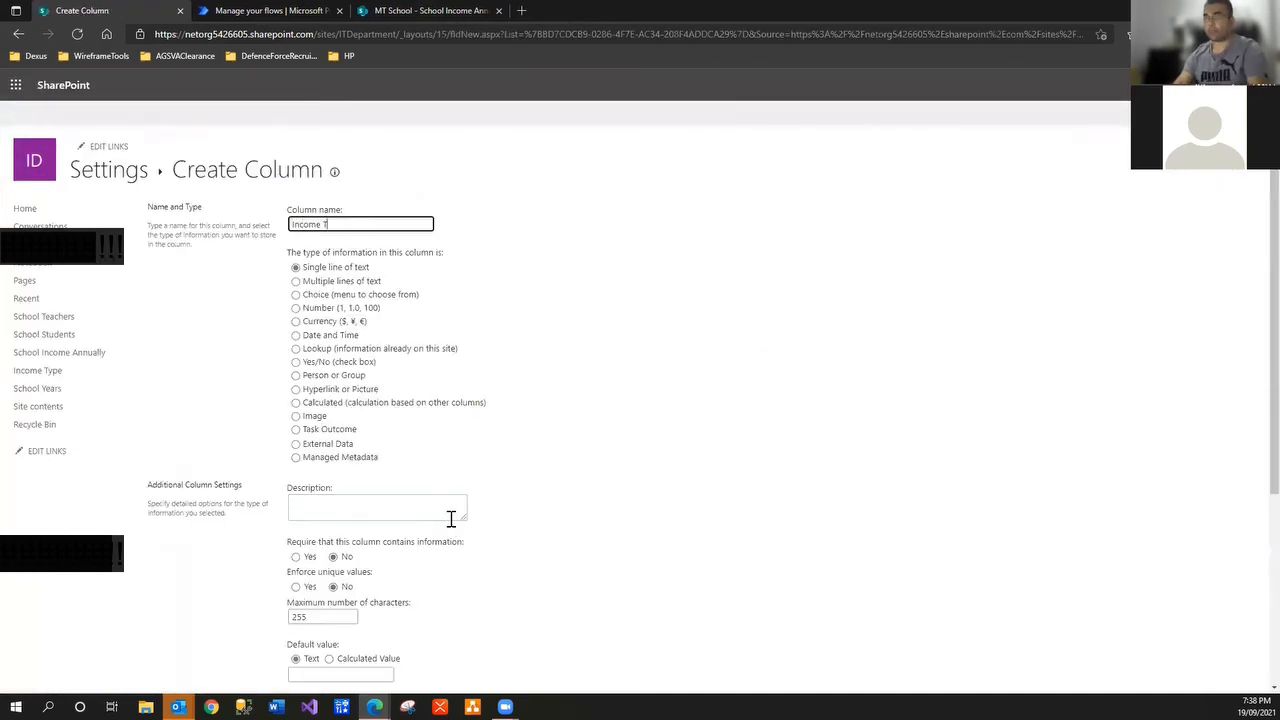
{"action": "type", "text": "ype"}
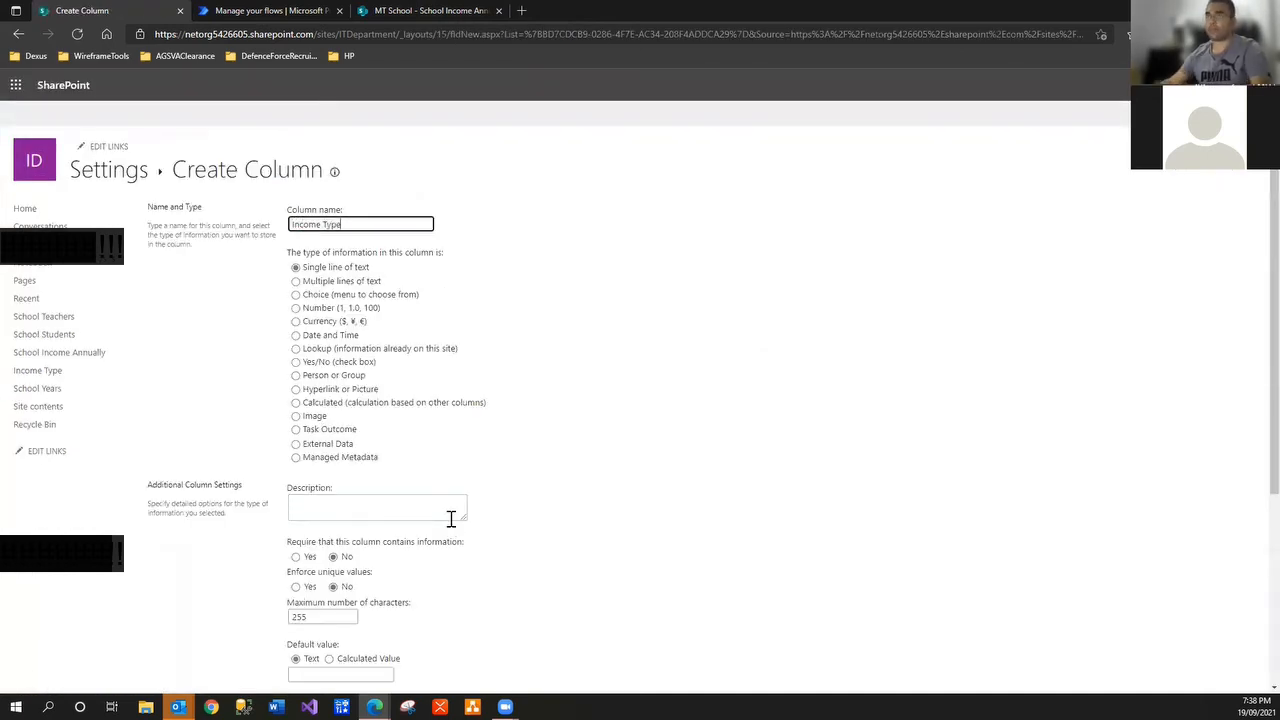
{"action": "left_click", "coordinate": [296, 348]}
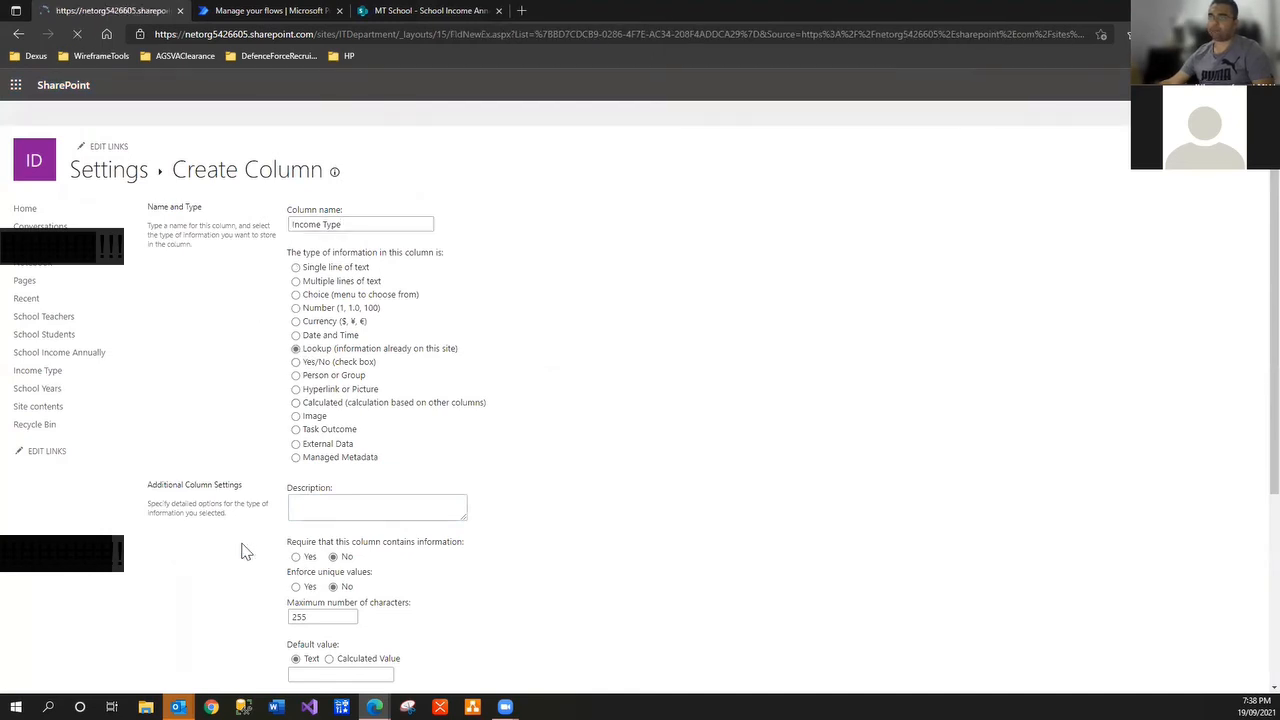
Point the Income Type lookup at the Income Type list's Title column and create it
{"action": "scroll", "coordinate": [357, 543], "scroll_direction": "down", "scroll_amount": 3}
{"action": "left_click", "coordinate": [588, 362]}
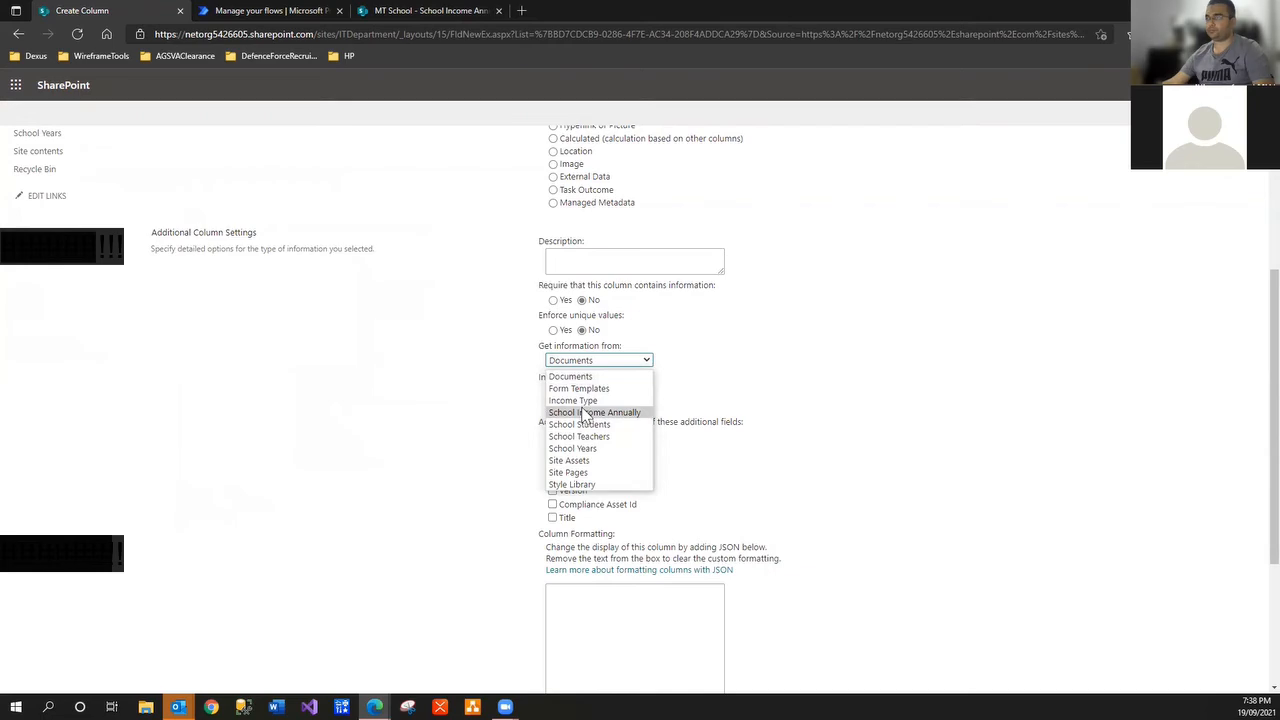
{"action": "left_click", "coordinate": [586, 403]}
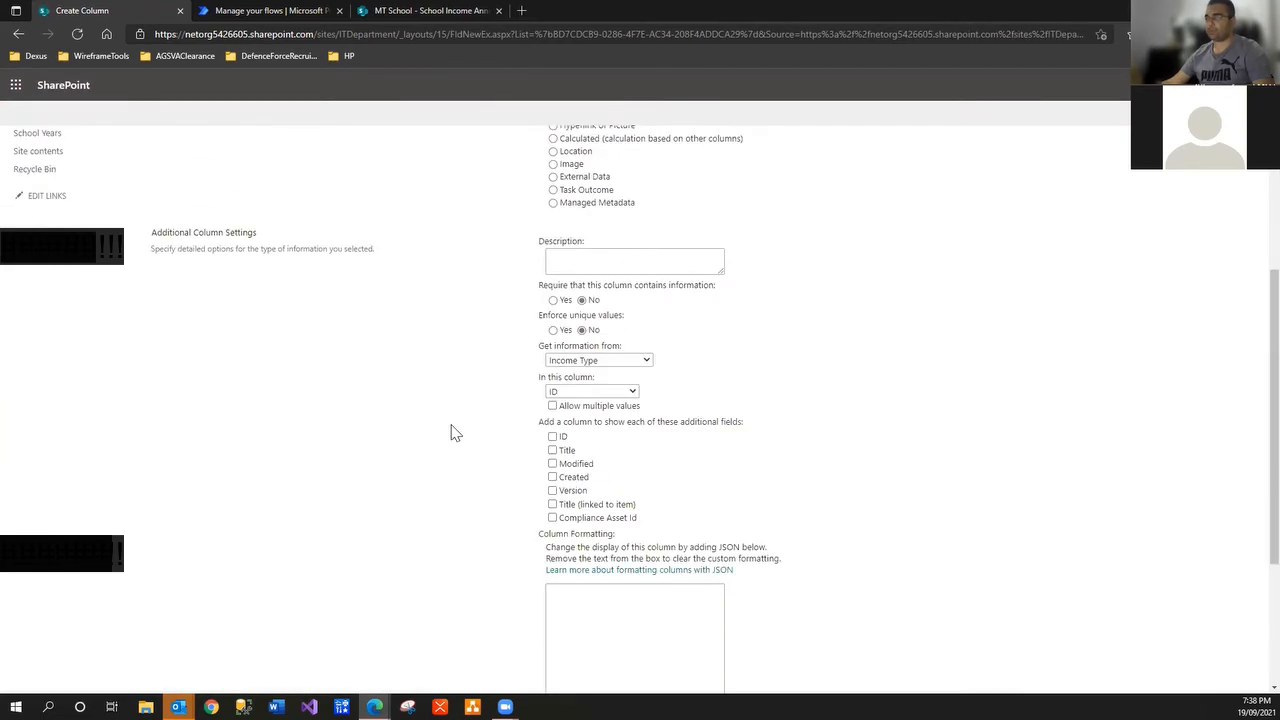
{"action": "left_click", "coordinate": [560, 392]}
{"action": "left_click", "coordinate": [559, 414]}
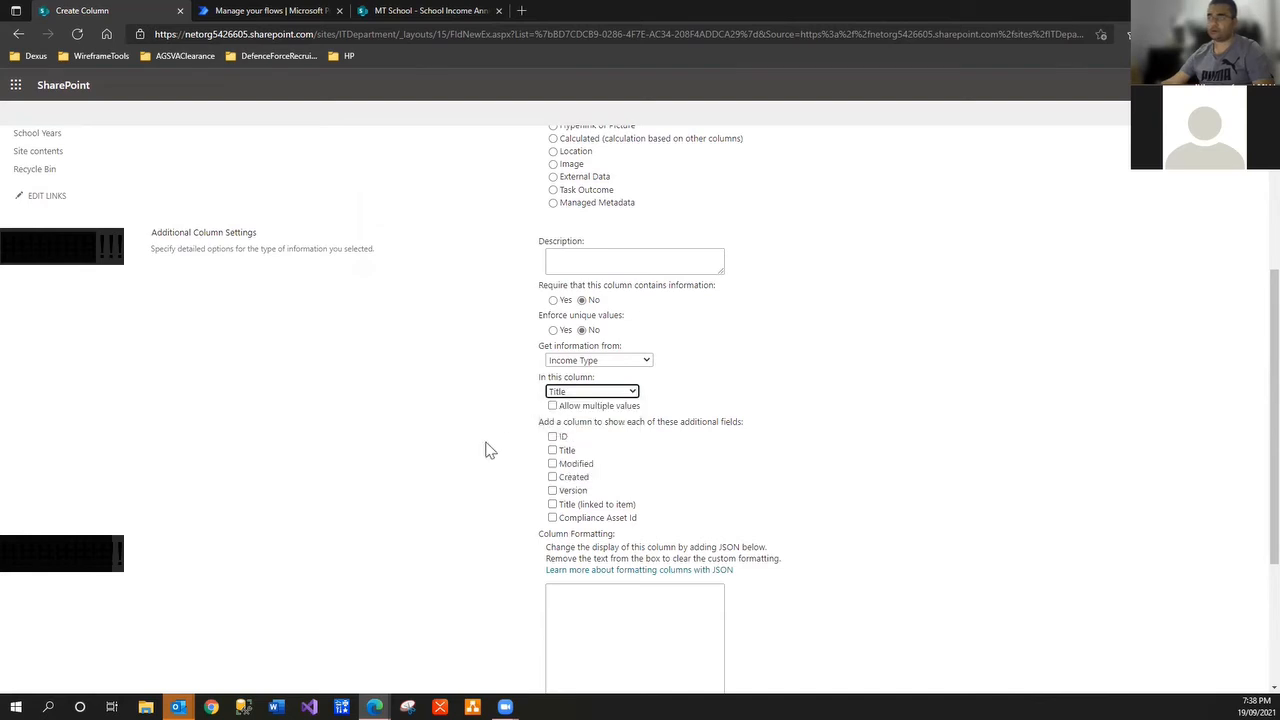
{"action": "scroll", "coordinate": [476, 454], "scroll_direction": "down", "scroll_amount": 3}
{"action": "left_click", "coordinate": [1180, 631]}
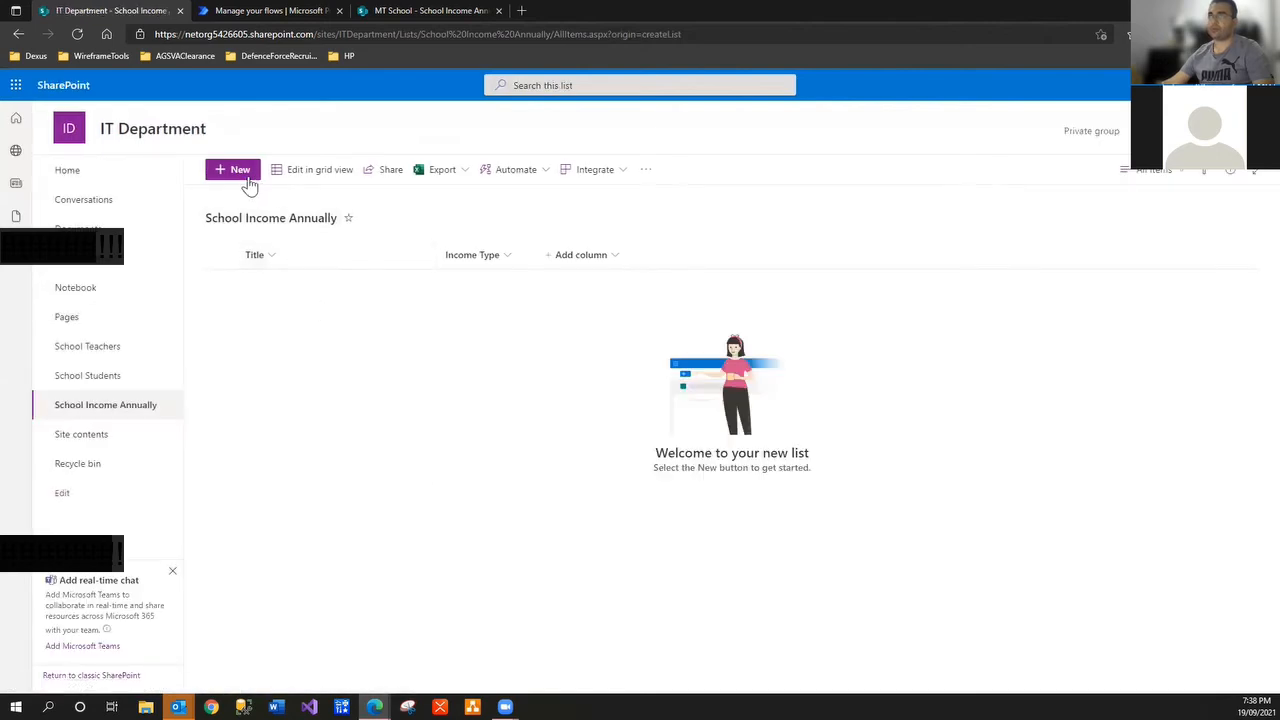
Try a test item to see the Income Type lookup choices, then discard it
{"action": "left_click", "coordinate": [231, 172]}
{"action": "left_click", "coordinate": [829, 280]}
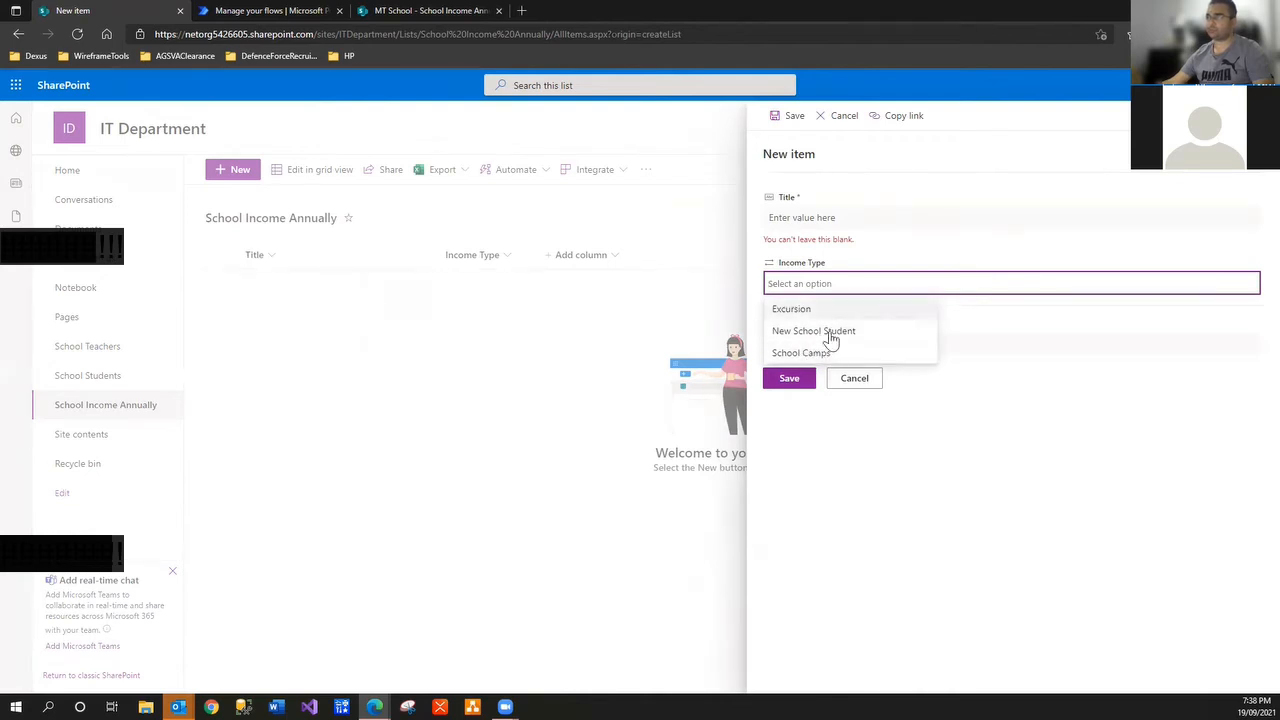
{"action": "left_click", "coordinate": [853, 380]}
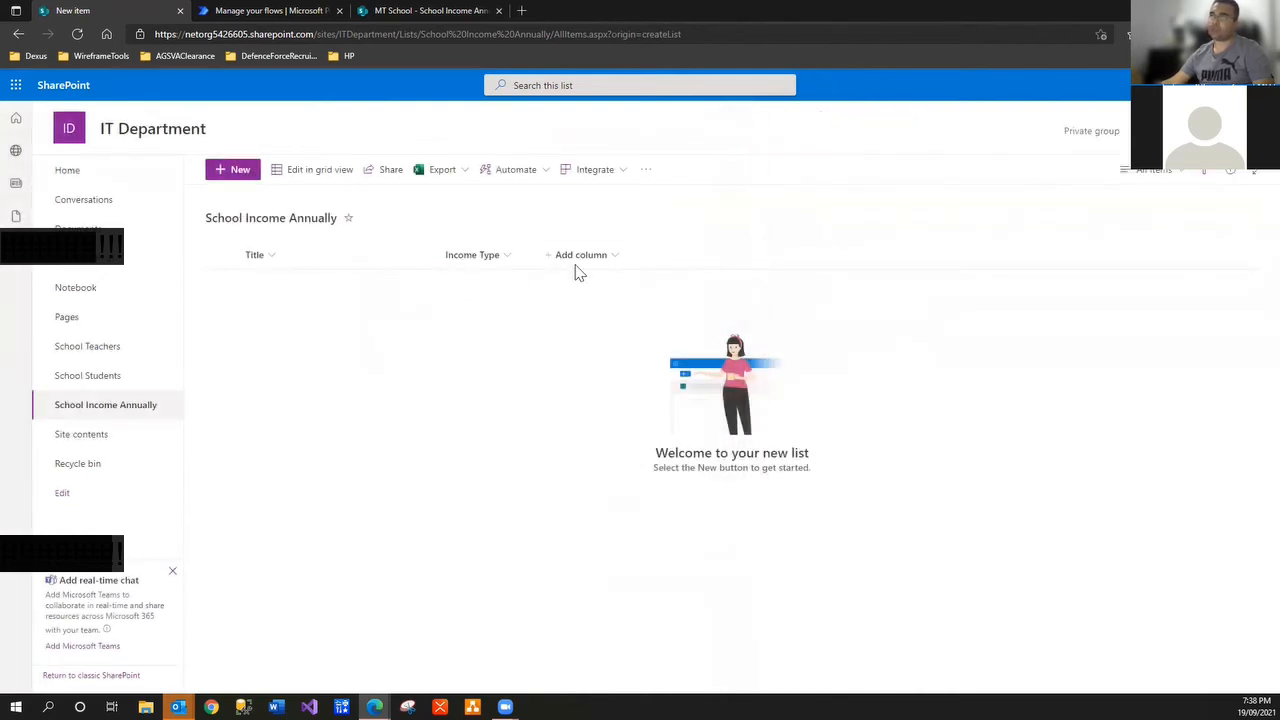
Add a Currency column named 'SalesAmount' to School Income Annually
{"action": "left_click", "coordinate": [619, 257]}
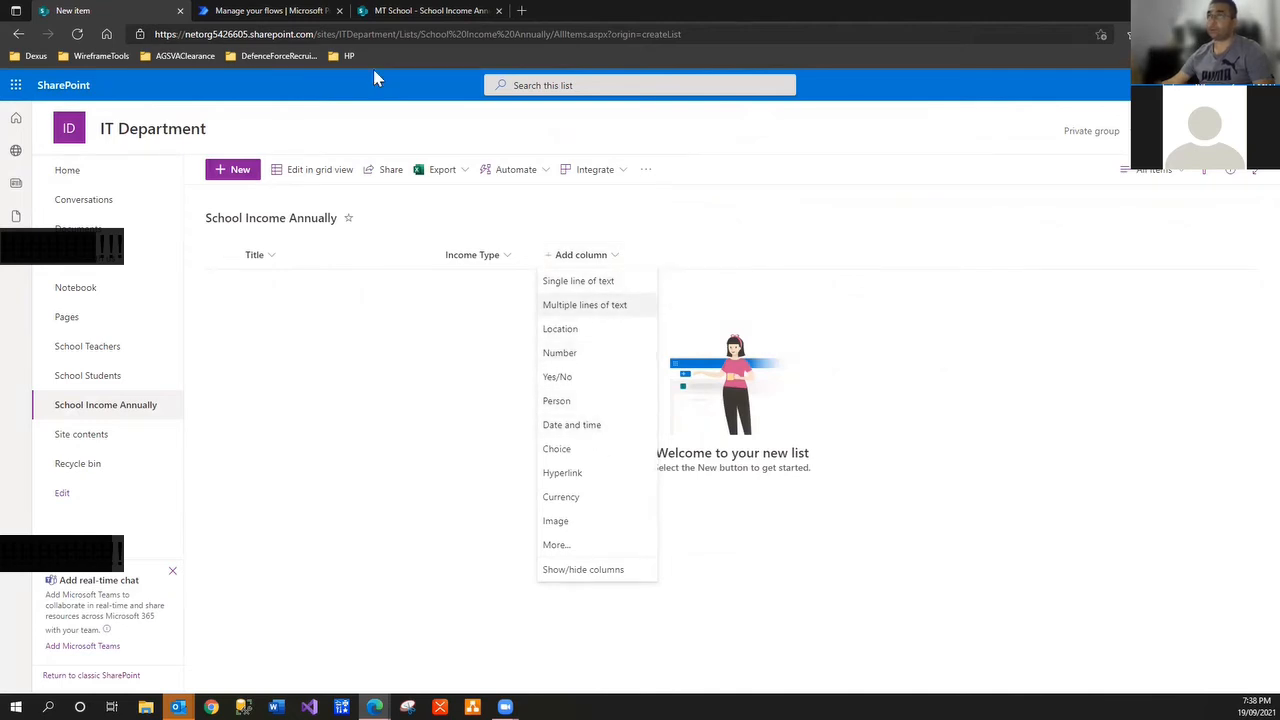
{"action": "left_click", "coordinate": [455, 12]}
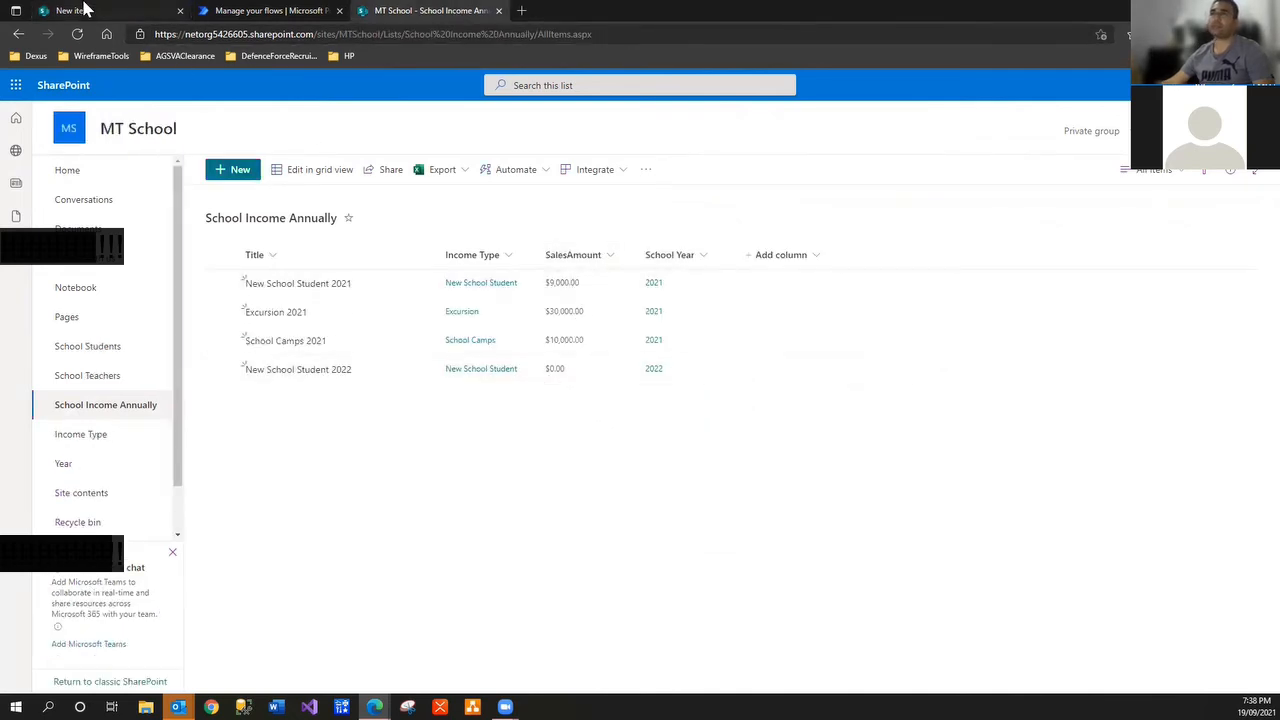
{"action": "left_click", "coordinate": [80, 10]}
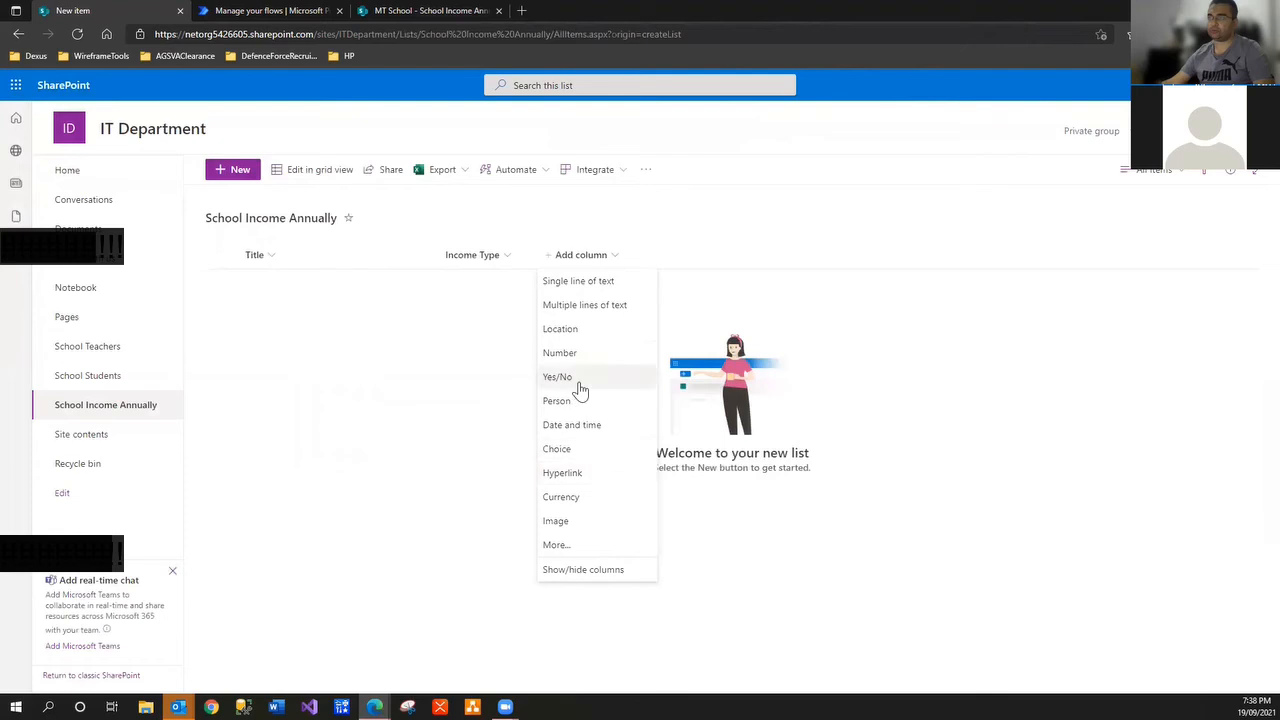
{"action": "left_click", "coordinate": [587, 498]}
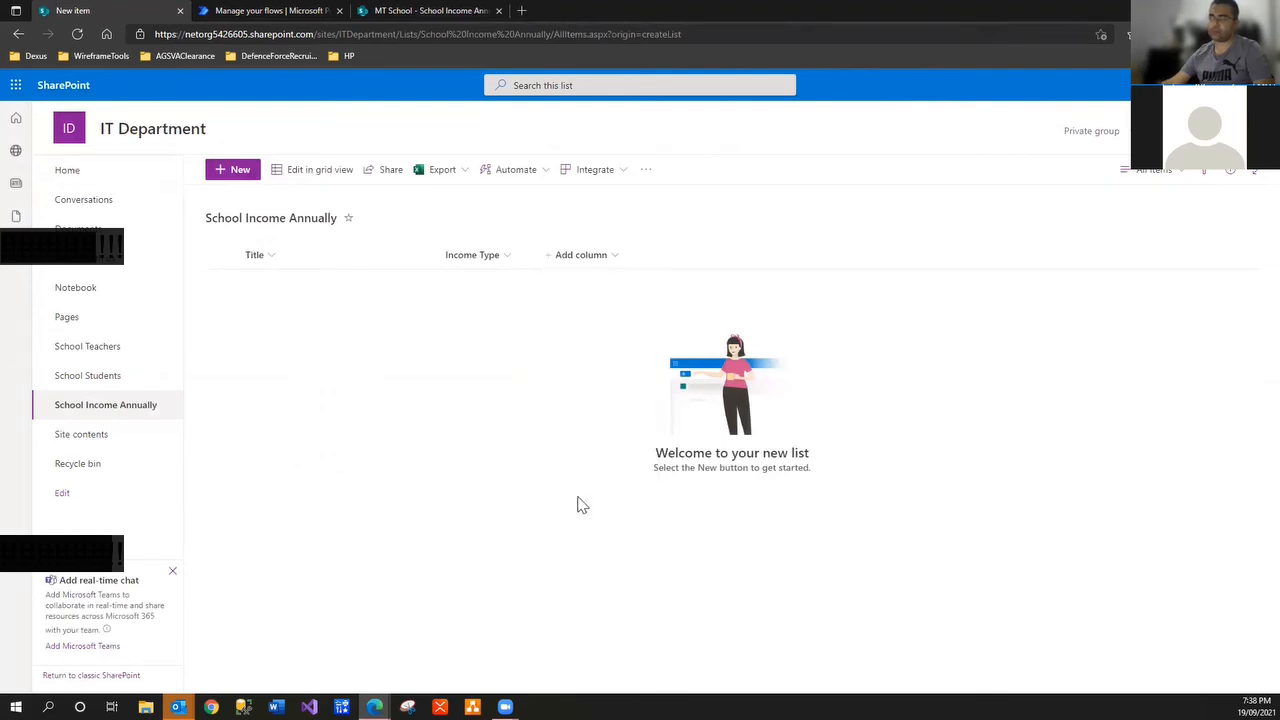
{"action": "type", "text": "SalesAmo"}
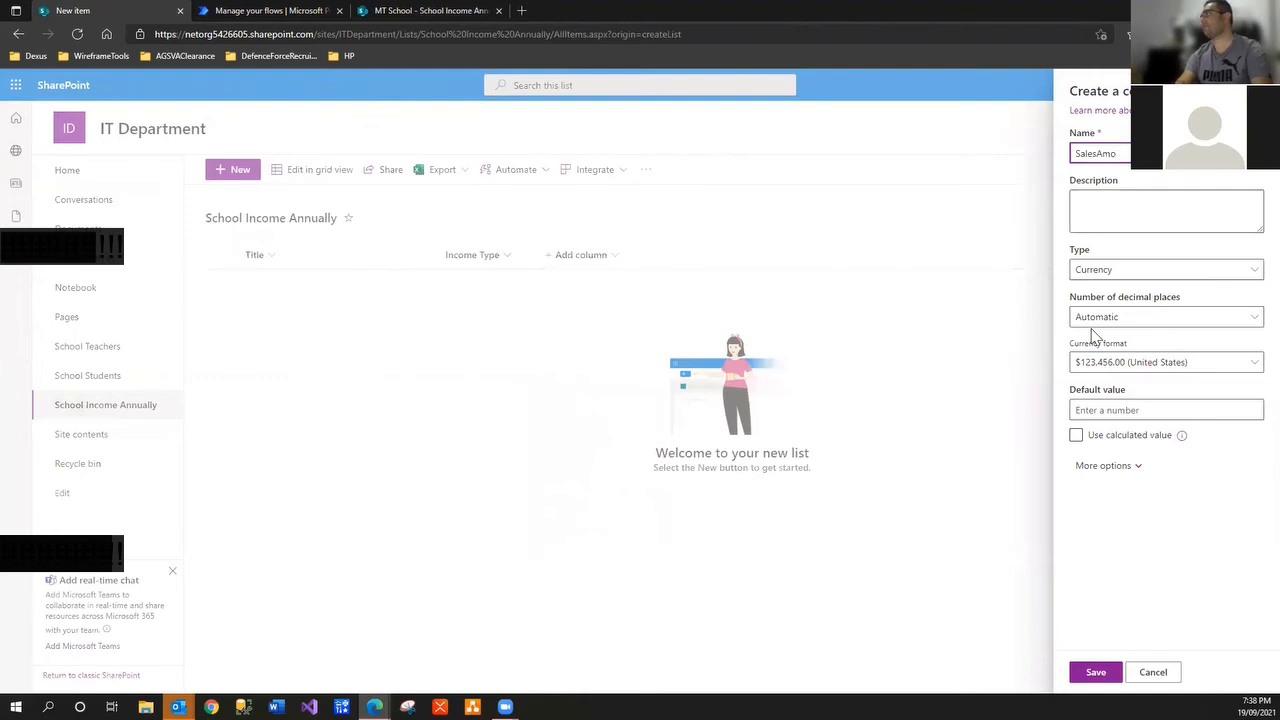
{"action": "type", "text": "unt"}
{"action": "left_click", "coordinate": [1155, 550]}
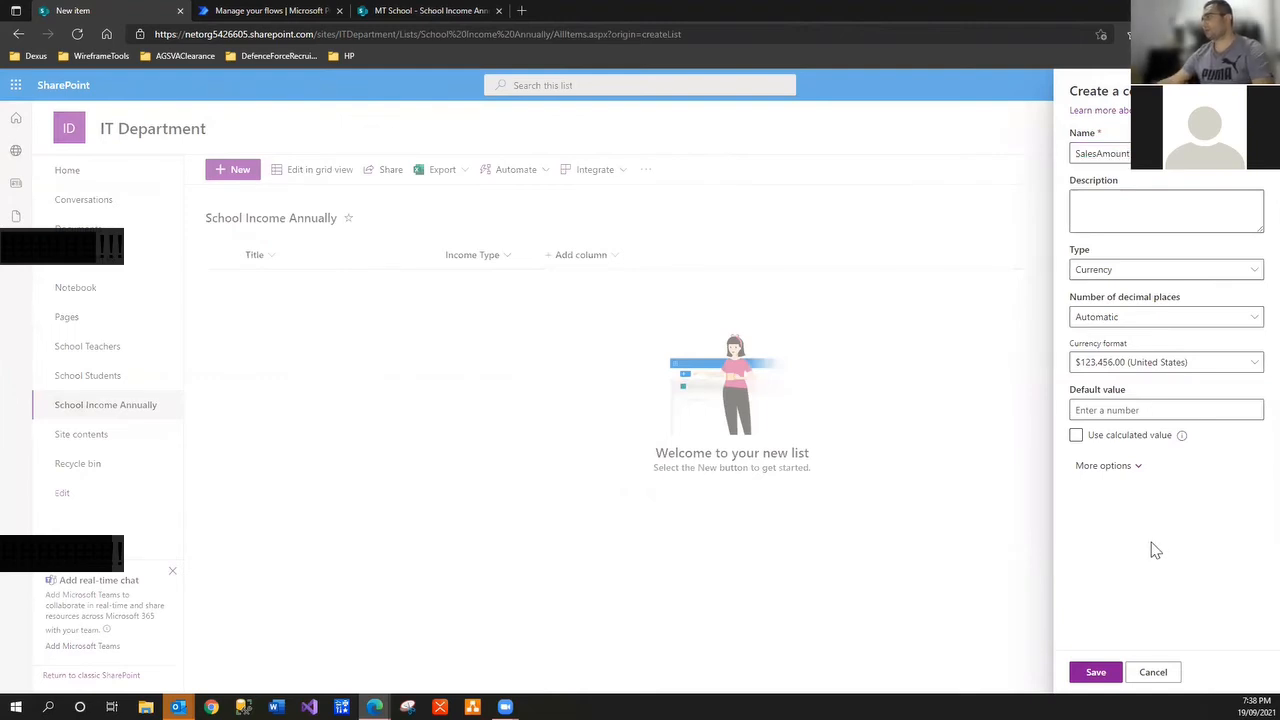
{"action": "left_click", "coordinate": [1106, 665]}
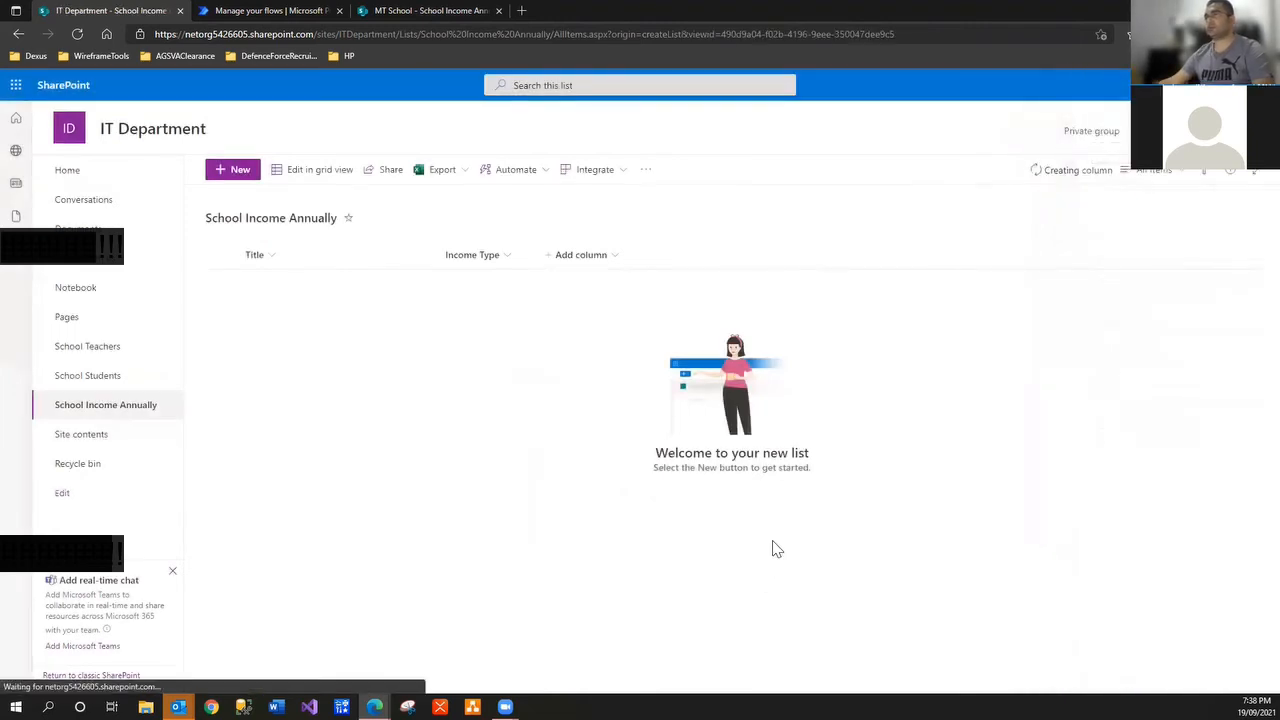
Start a new Lookup column named 'Year' from the full column settings
{"action": "left_click", "coordinate": [389, 12]}
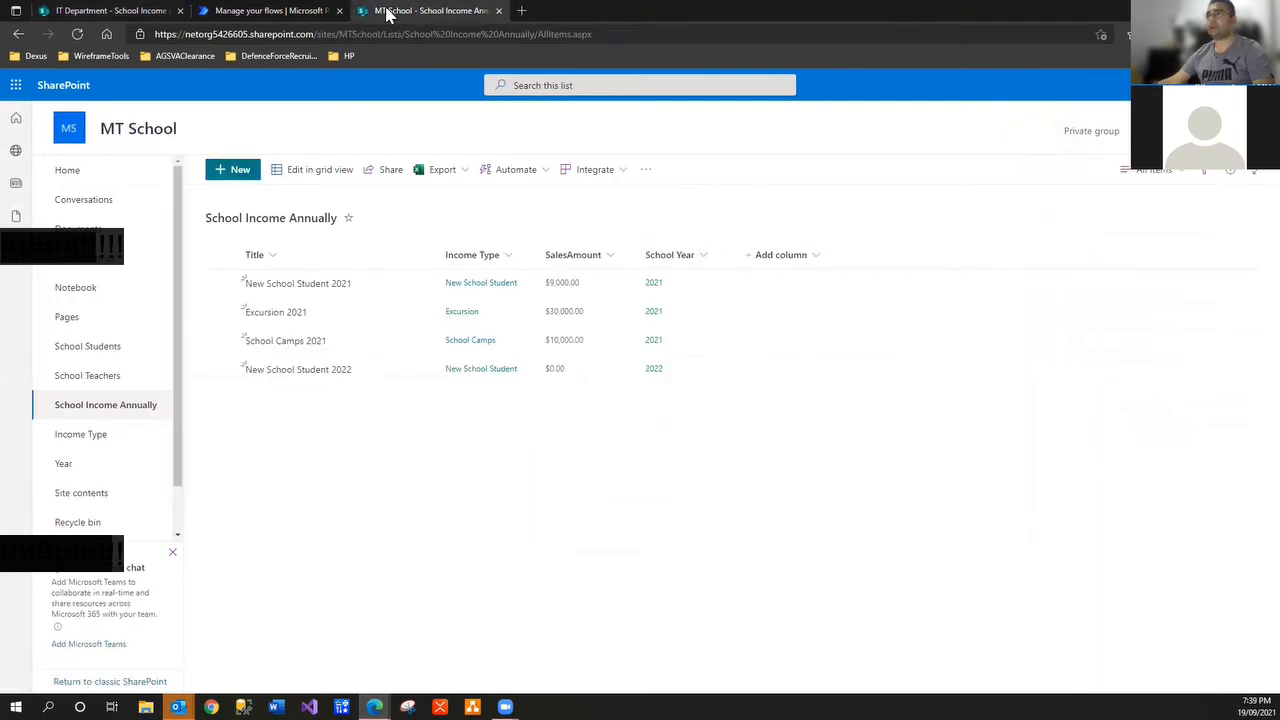
{"action": "left_click", "coordinate": [83, 11]}
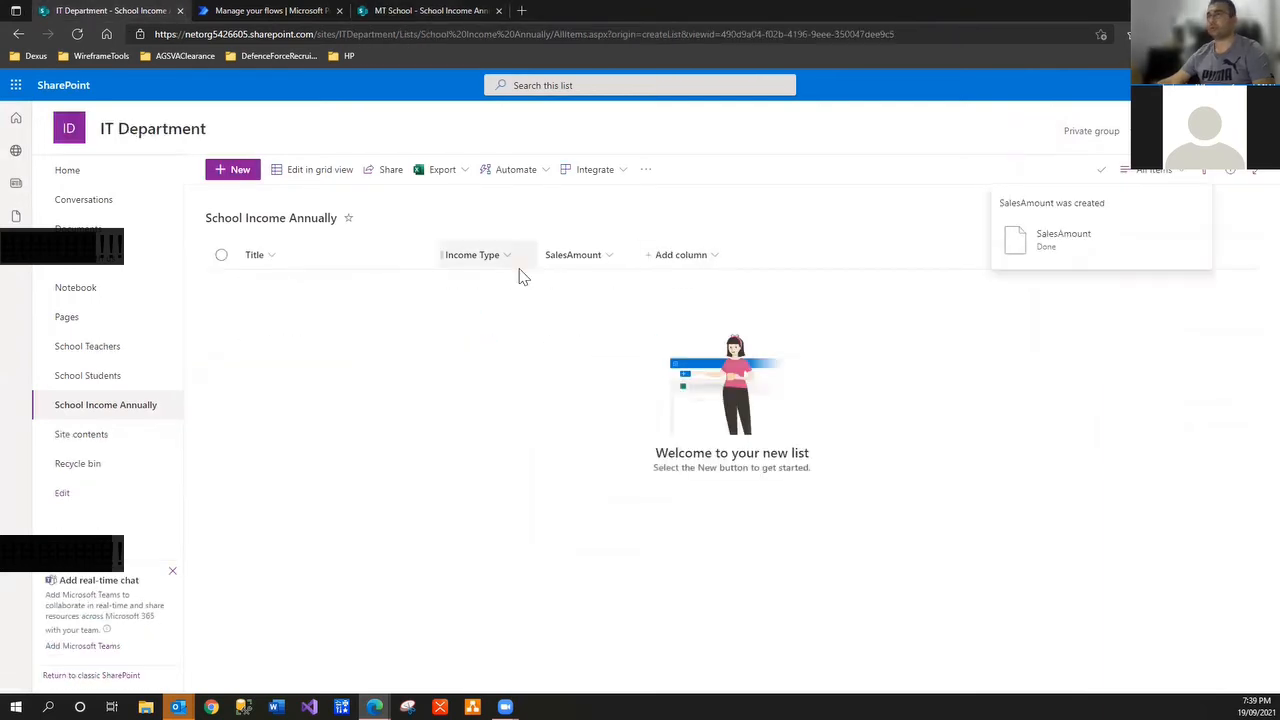
{"action": "left_click", "coordinate": [680, 256]}
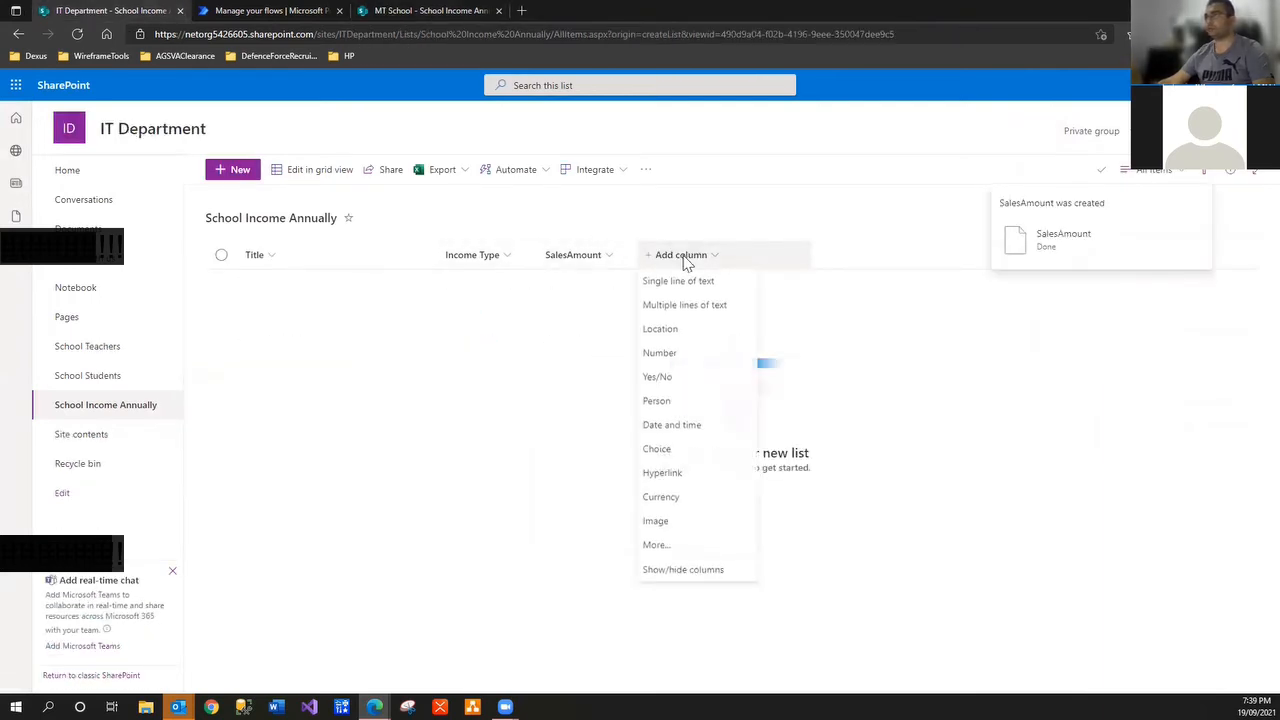
{"action": "left_click", "coordinate": [703, 547]}
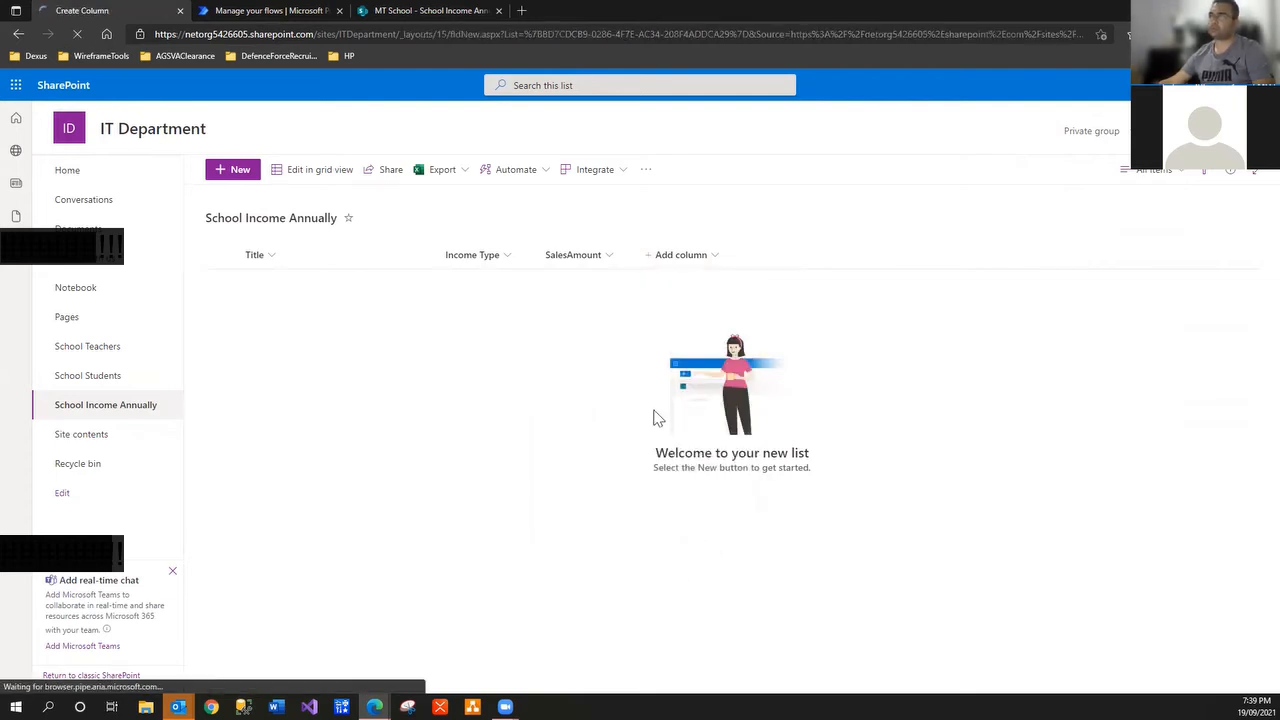
{"action": "left_click", "coordinate": [296, 349]}
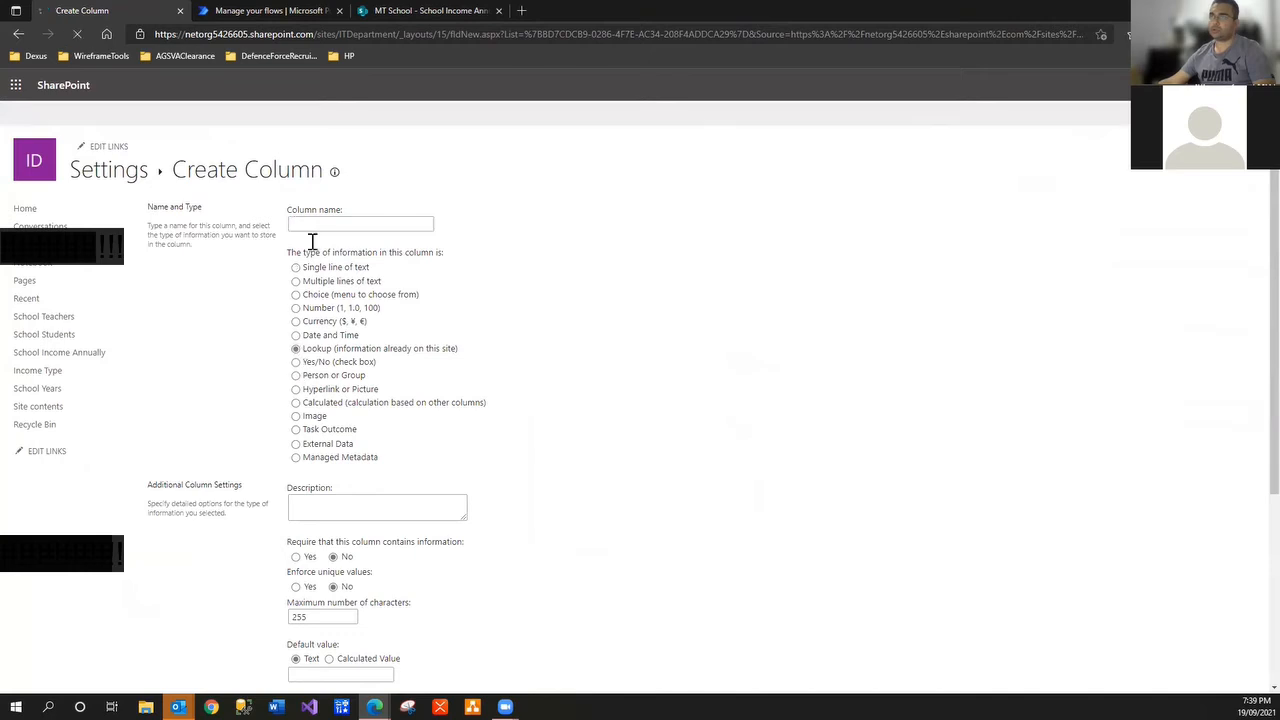
{"action": "left_click", "coordinate": [315, 224]}
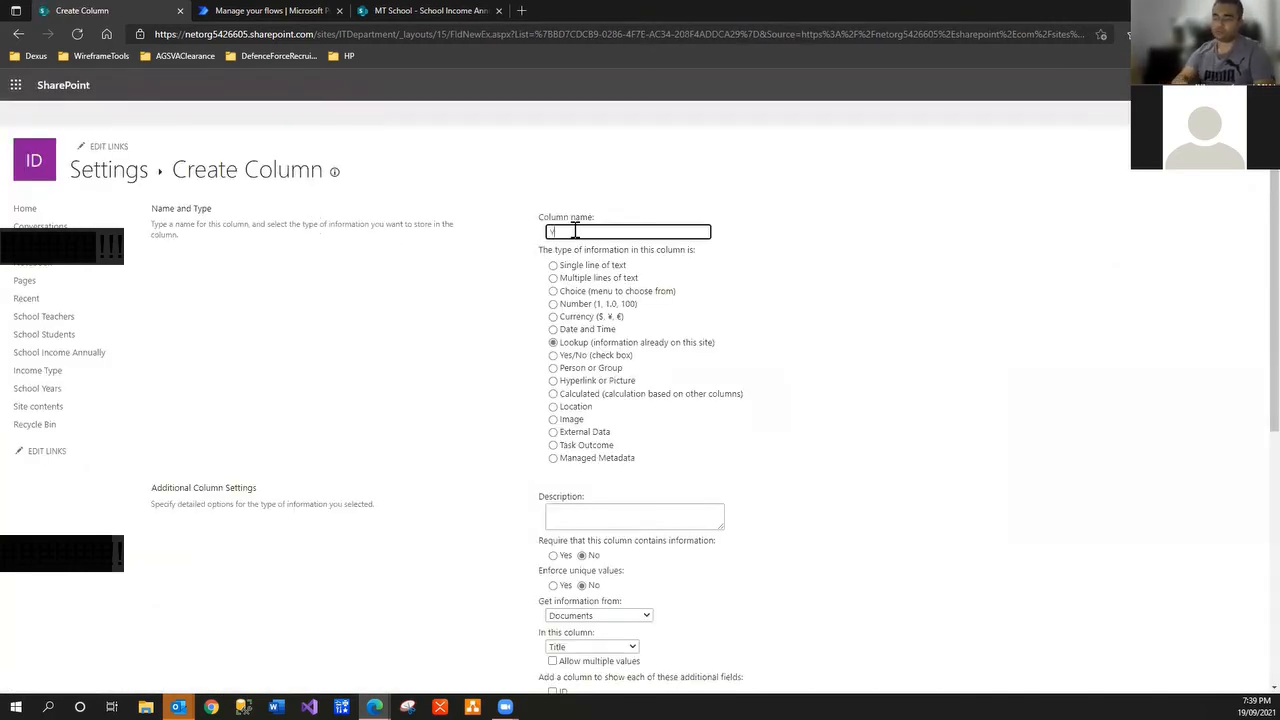
{"action": "type", "text": "Year"}
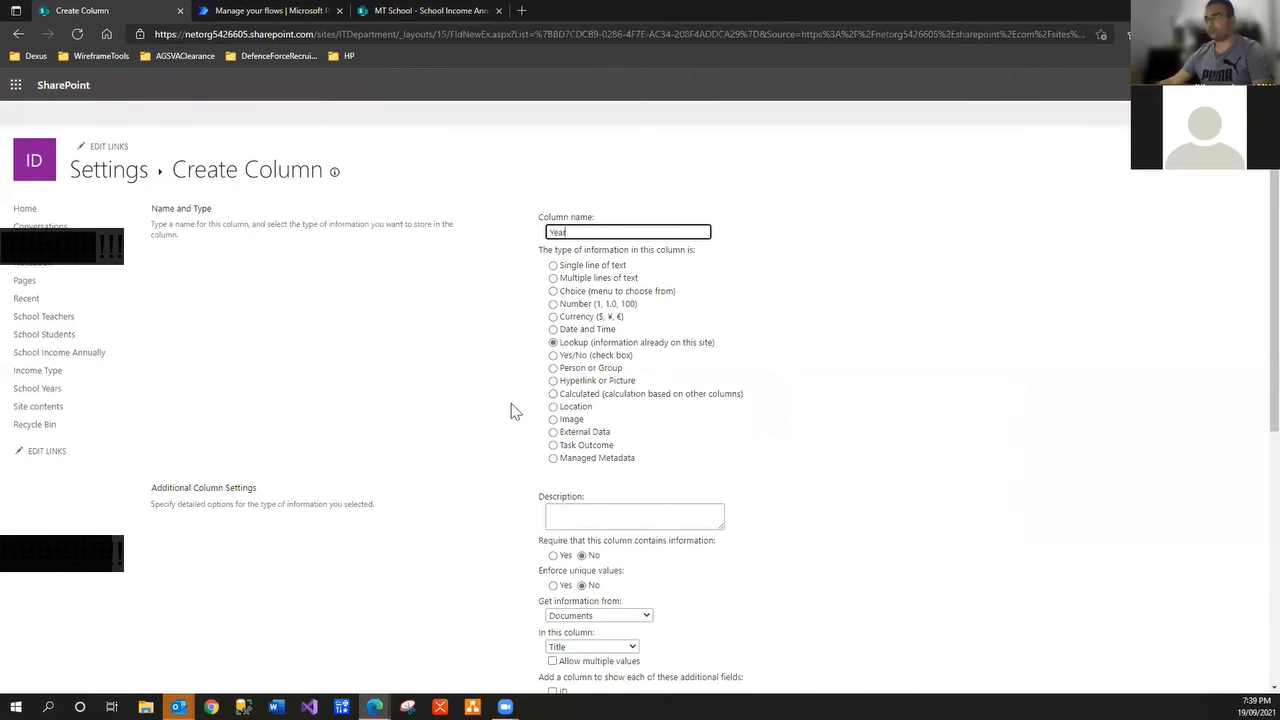
Point the Year lookup at the School Years list's Title column and save it
{"action": "scroll", "coordinate": [512, 411], "scroll_direction": "down", "scroll_amount": 1}
{"action": "scroll", "coordinate": [512, 411], "scroll_direction": "down", "scroll_amount": 2}
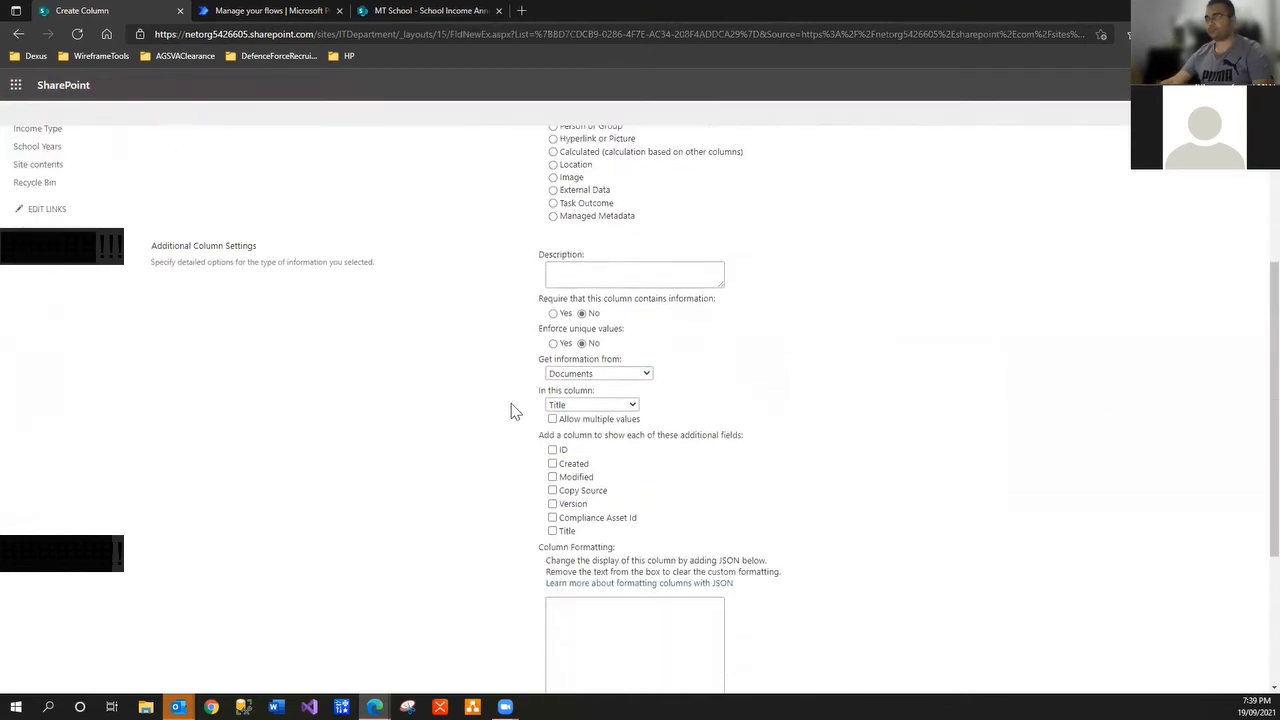
{"action": "left_click", "coordinate": [596, 362]}
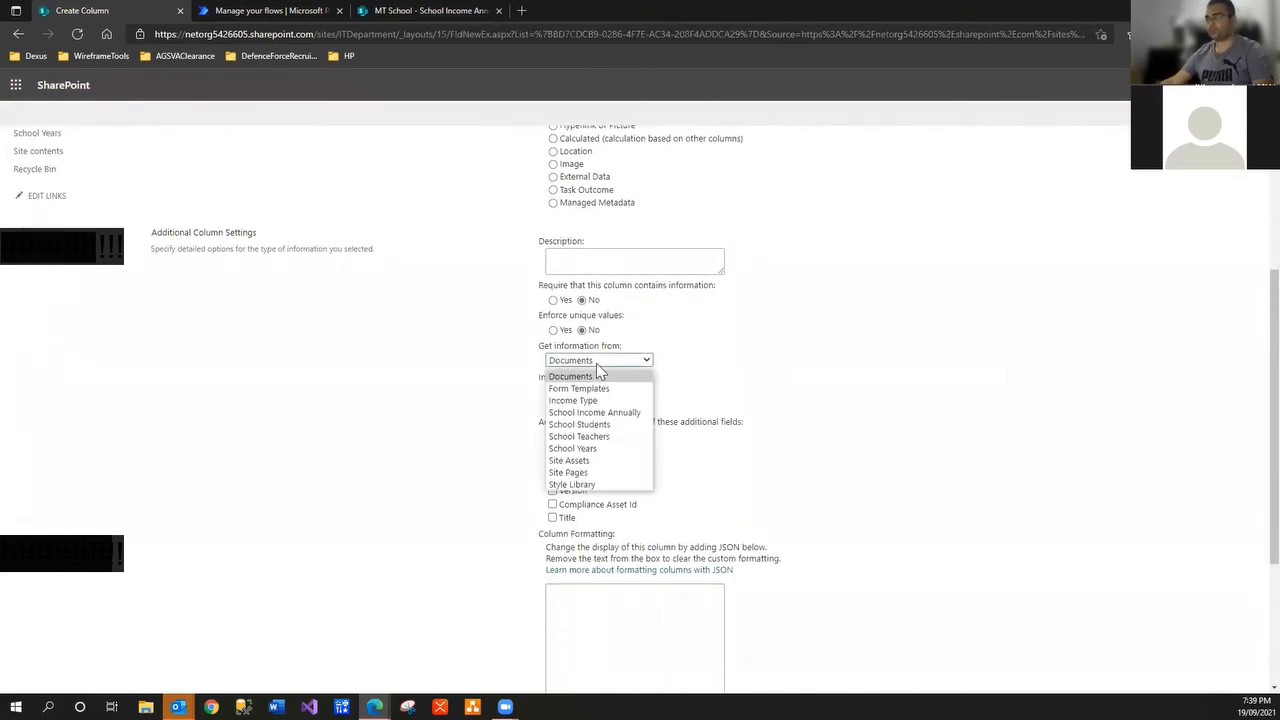
{"action": "left_click", "coordinate": [590, 448]}
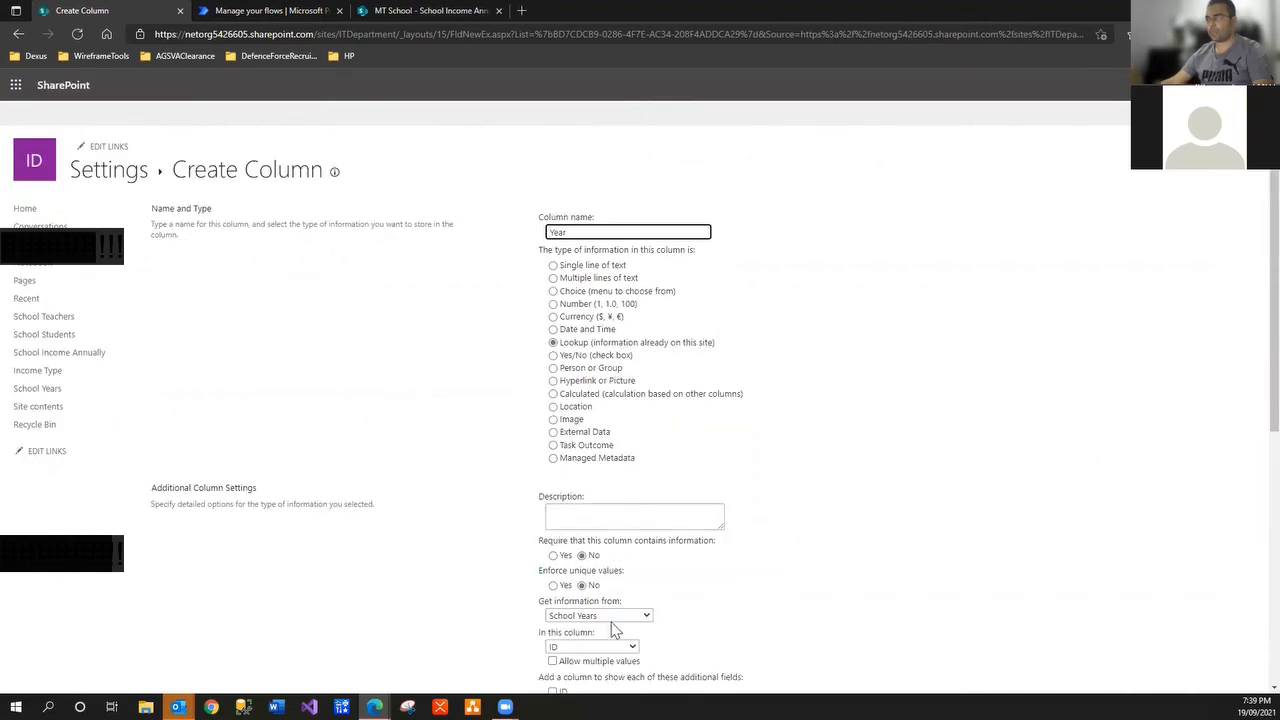
{"action": "scroll", "coordinate": [615, 630], "scroll_direction": "down", "scroll_amount": 2}
{"action": "left_click", "coordinate": [612, 480]}
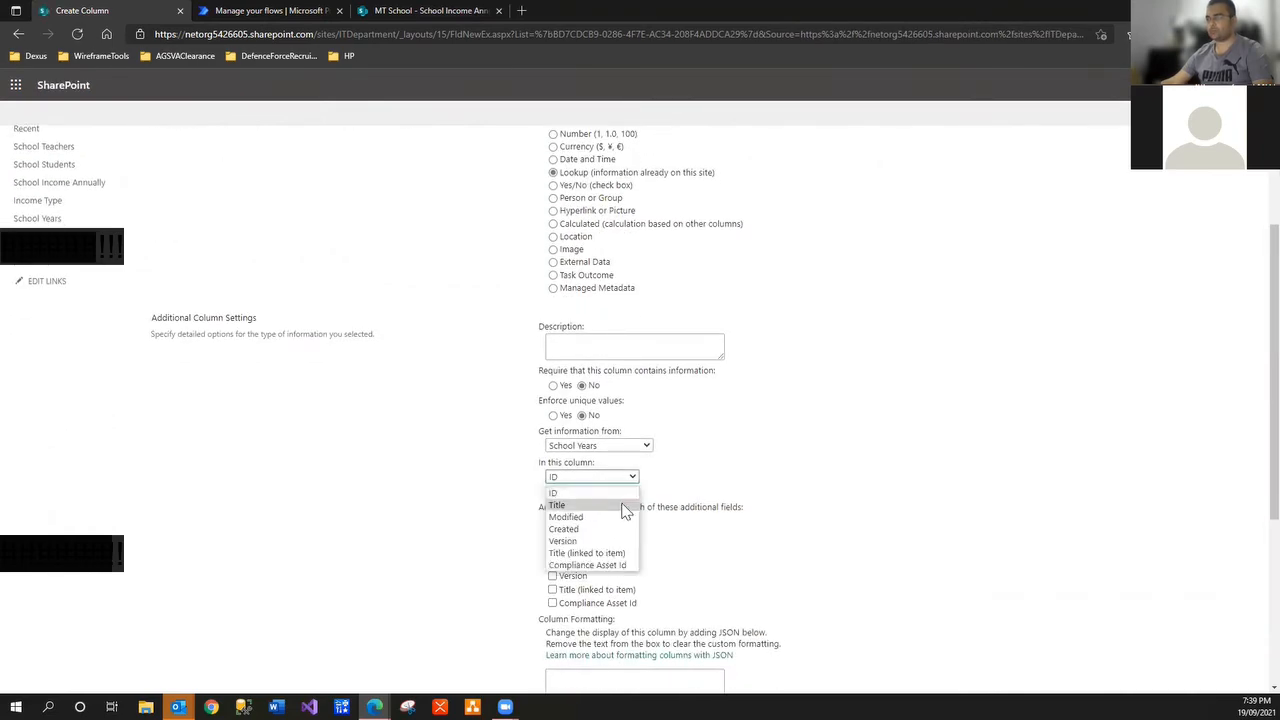
{"action": "left_click", "coordinate": [626, 505]}
{"action": "scroll", "coordinate": [889, 534], "scroll_direction": "down", "scroll_amount": 3}
{"action": "left_click", "coordinate": [1180, 636]}
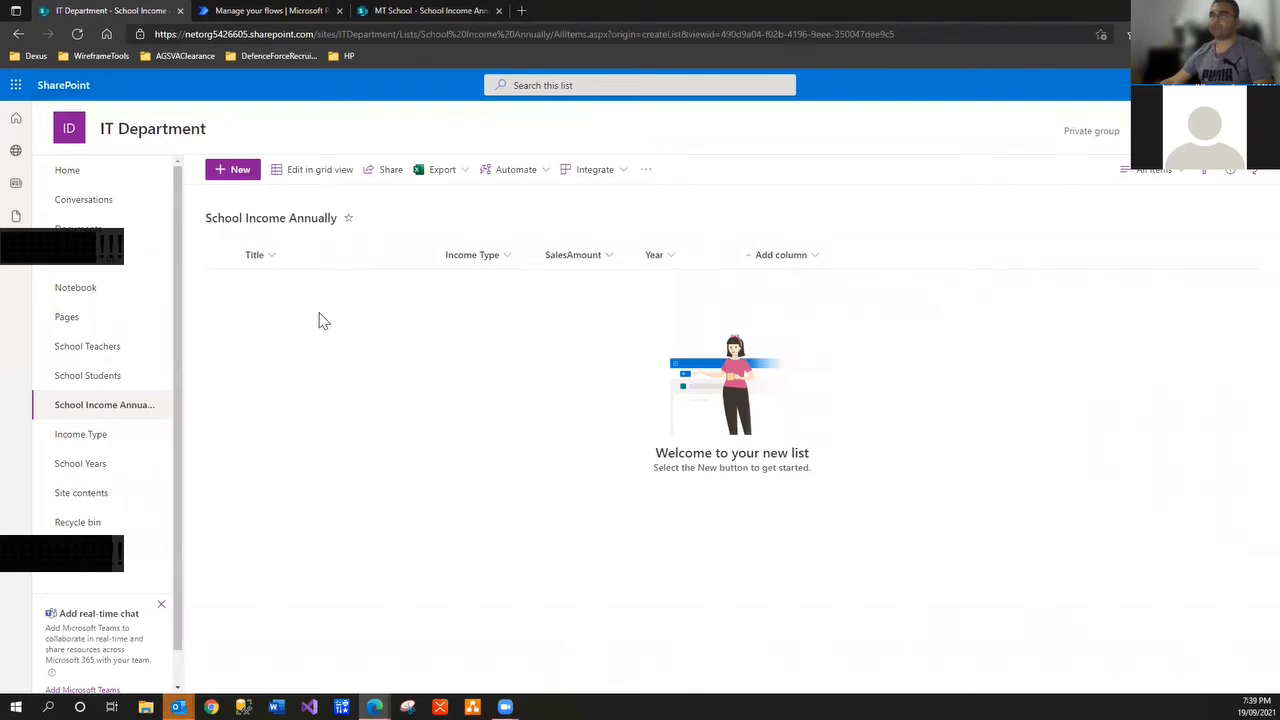
Compare with the MT School list, then review the new item form and the SalesAmount column options
{"action": "left_click", "coordinate": [433, 11]}
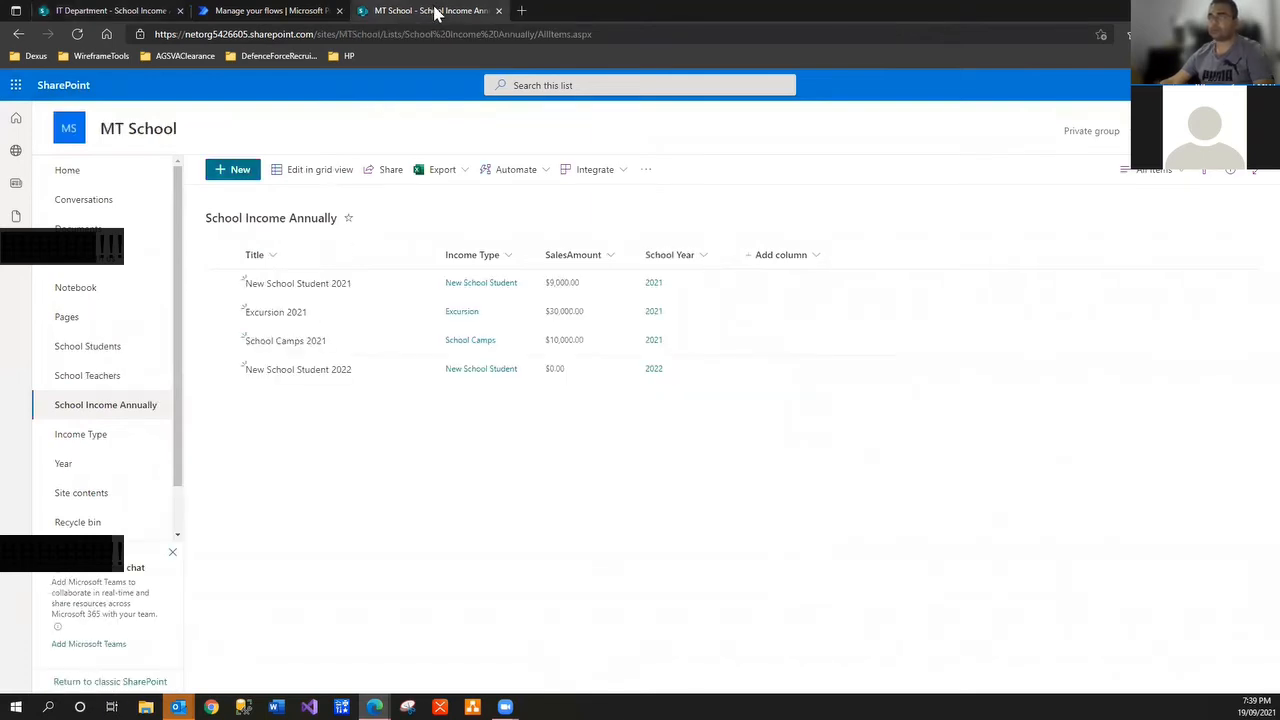
{"action": "left_click", "coordinate": [83, 12]}
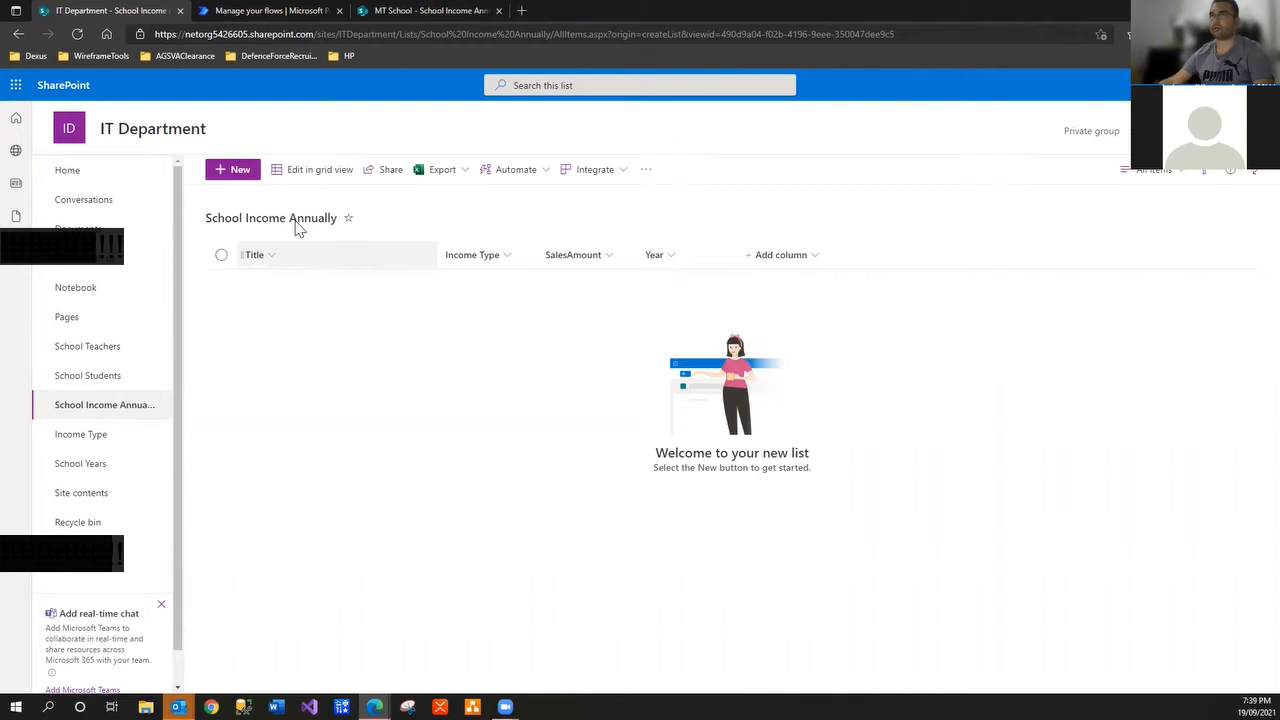
{"action": "left_click", "coordinate": [237, 172]}
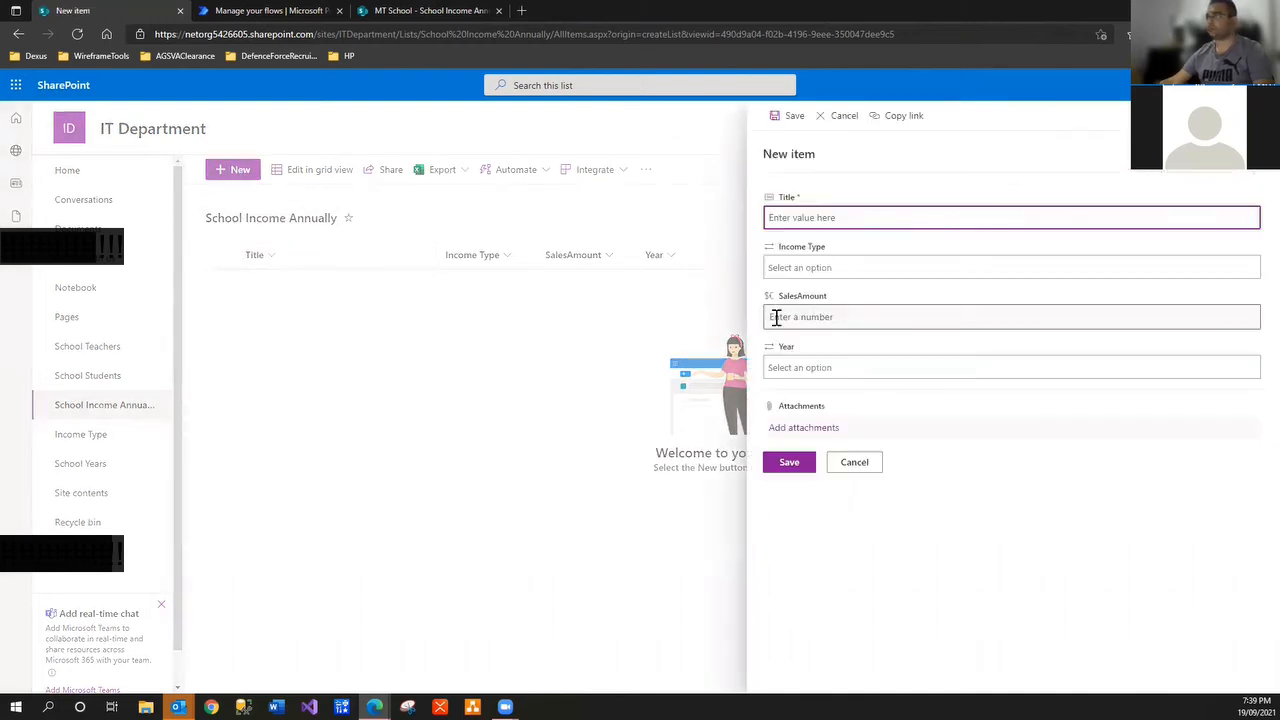
{"action": "left_click", "coordinate": [855, 463]}
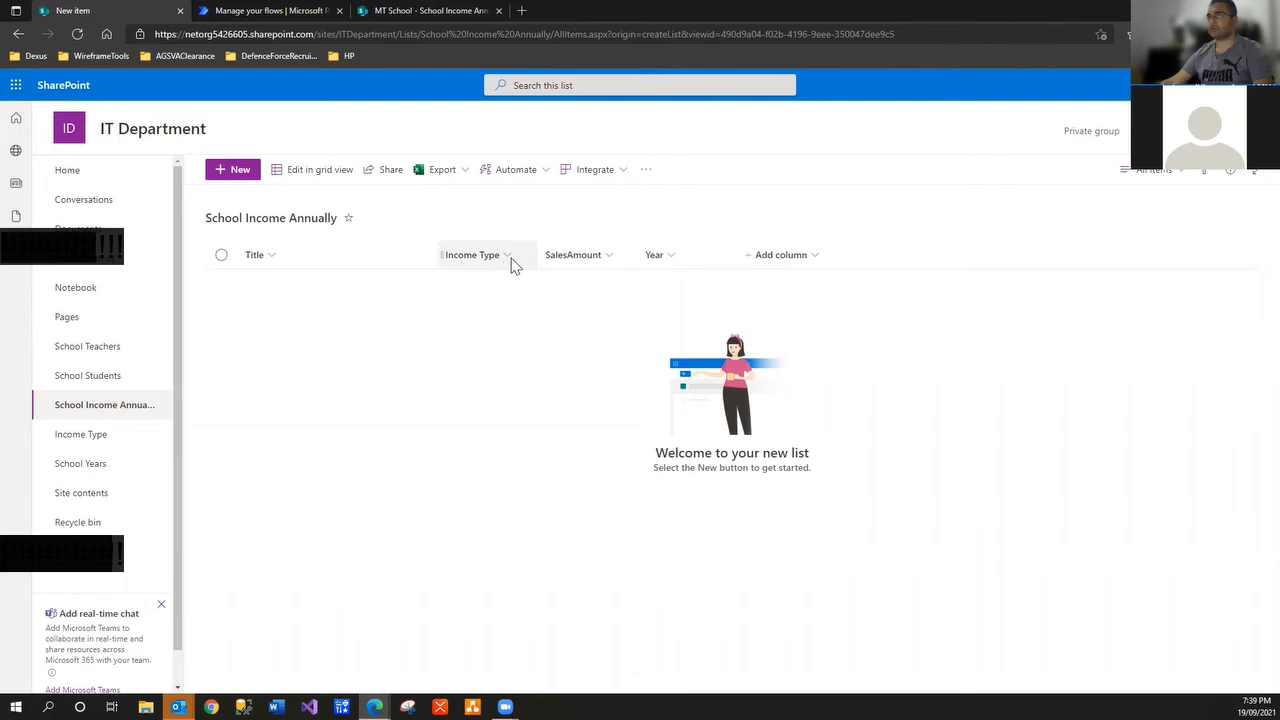
{"action": "left_click", "coordinate": [615, 262]}
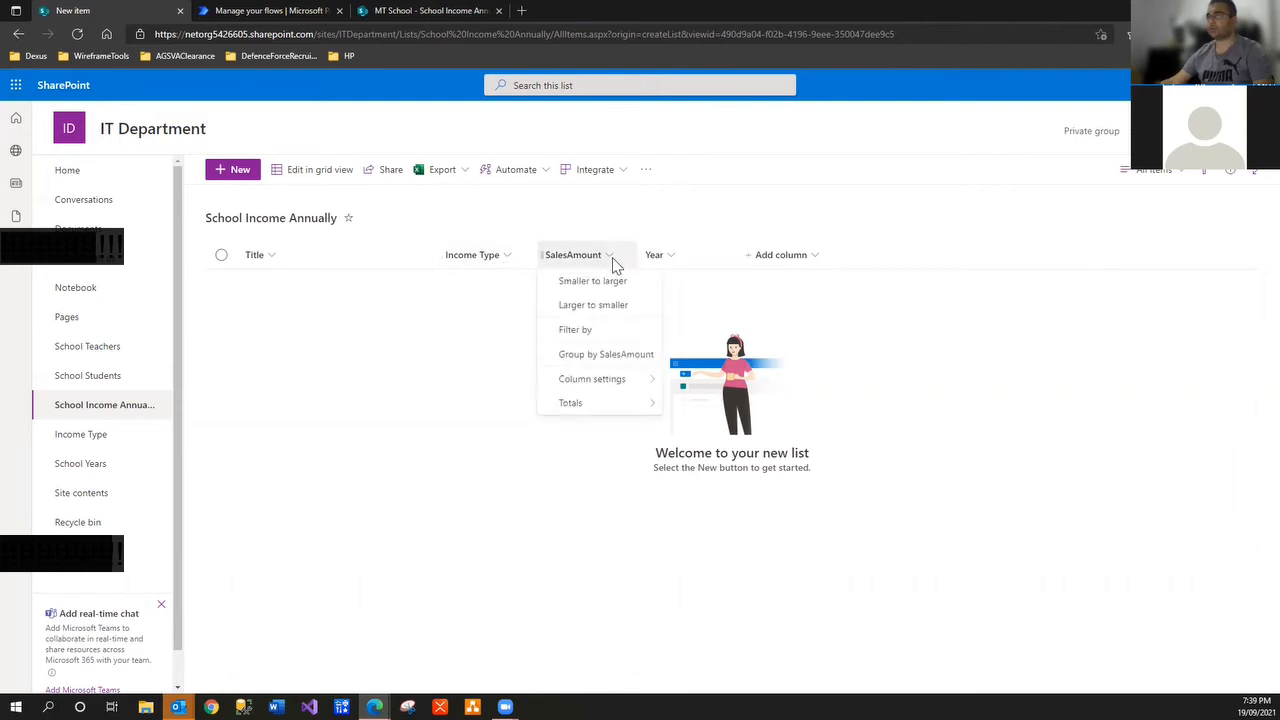
{"action": "mouse_move", "coordinate": [600, 385]}
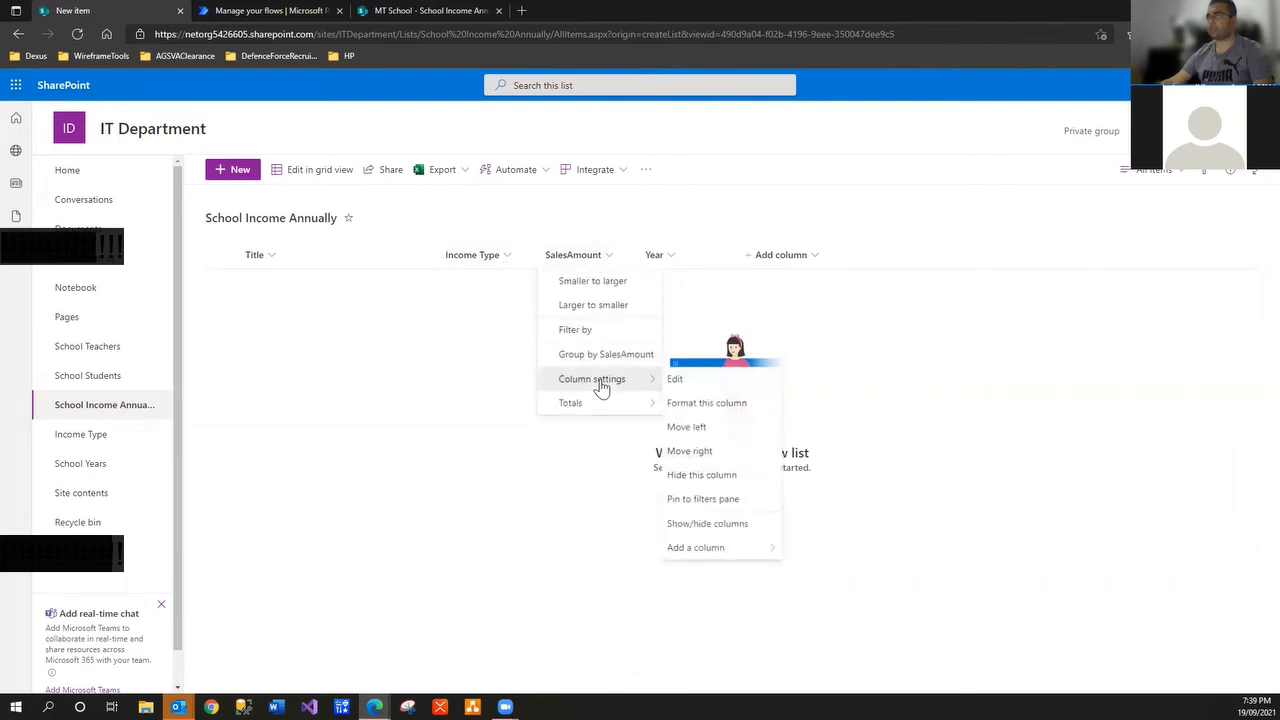
{"action": "left_click", "coordinate": [1046, 459]}
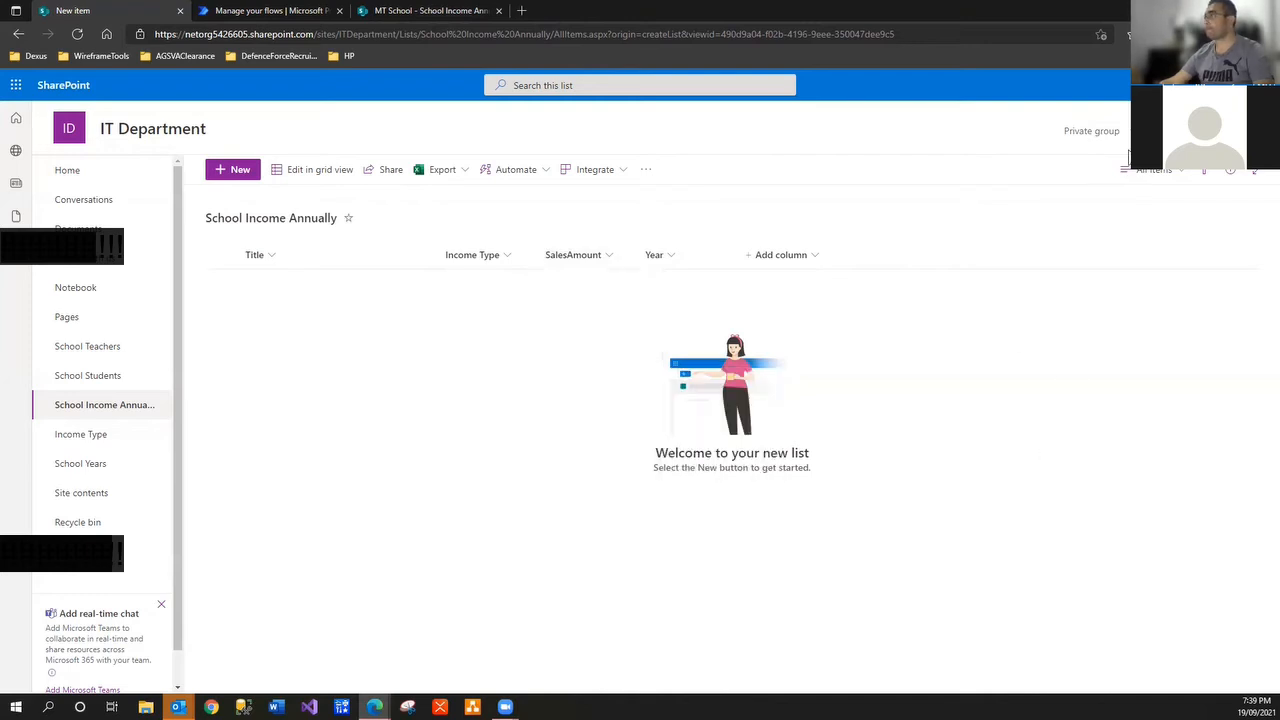
In list settings, give the SalesAmount column a default value of 0 and save it
{"action": "left_click", "coordinate": [1199, 85]}
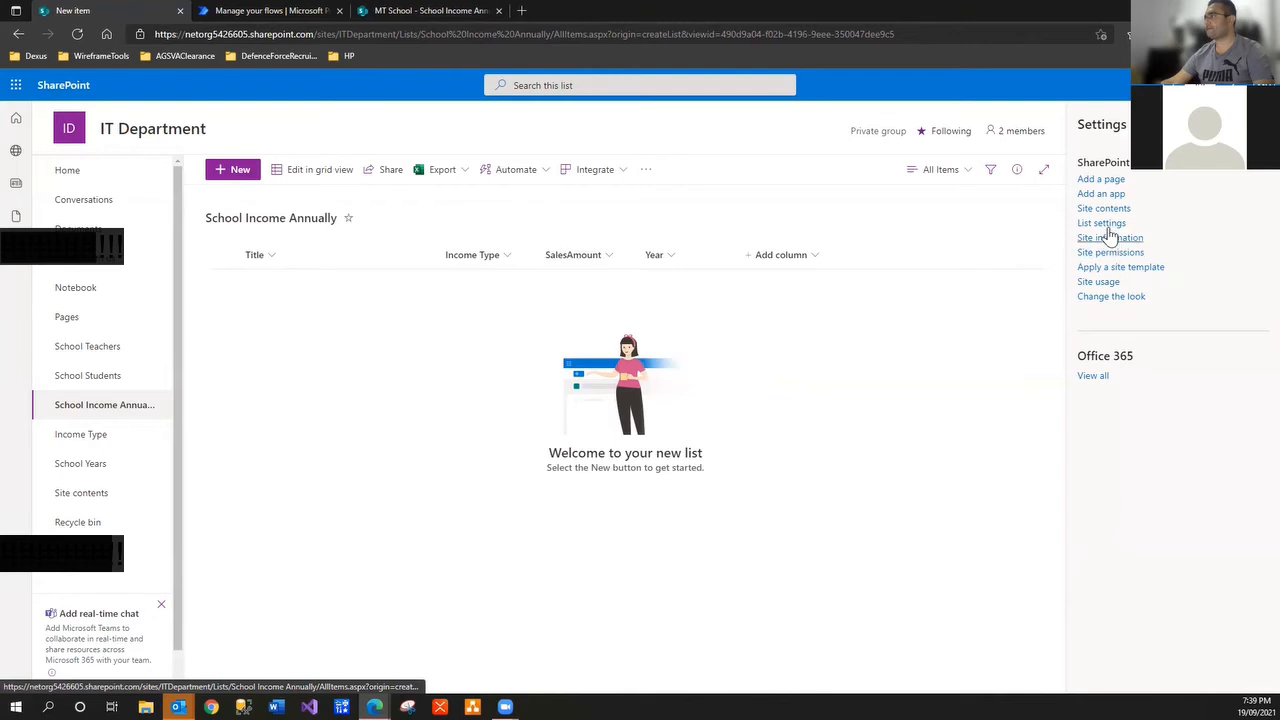
{"action": "left_click", "coordinate": [1106, 225]}
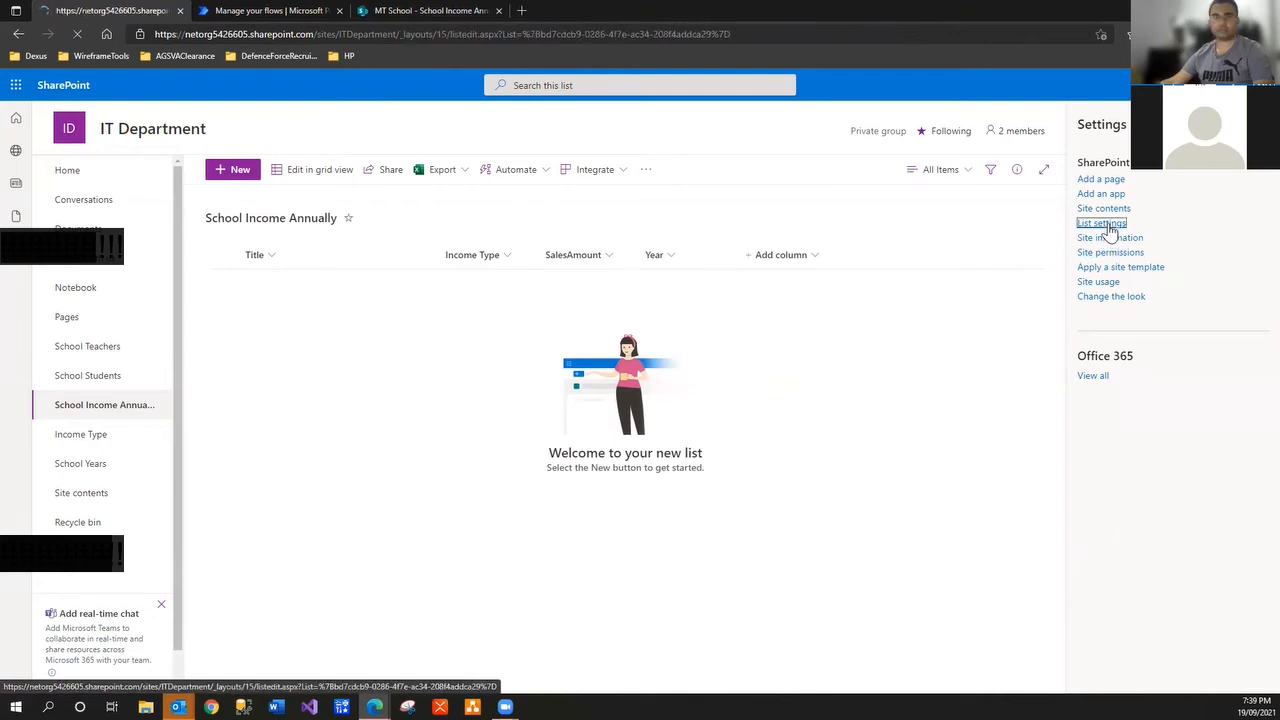
{"action": "scroll", "coordinate": [240, 470], "scroll_direction": "down", "scroll_amount": 3}
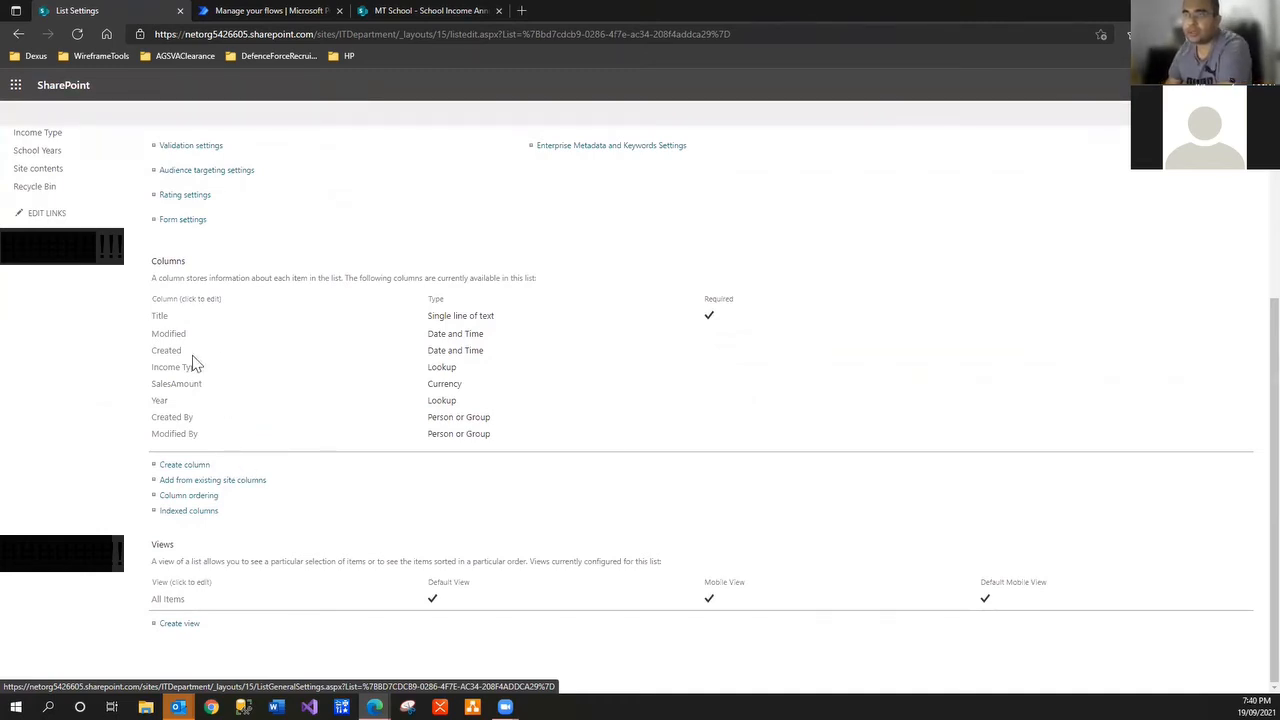
{"action": "left_click", "coordinate": [189, 386]}
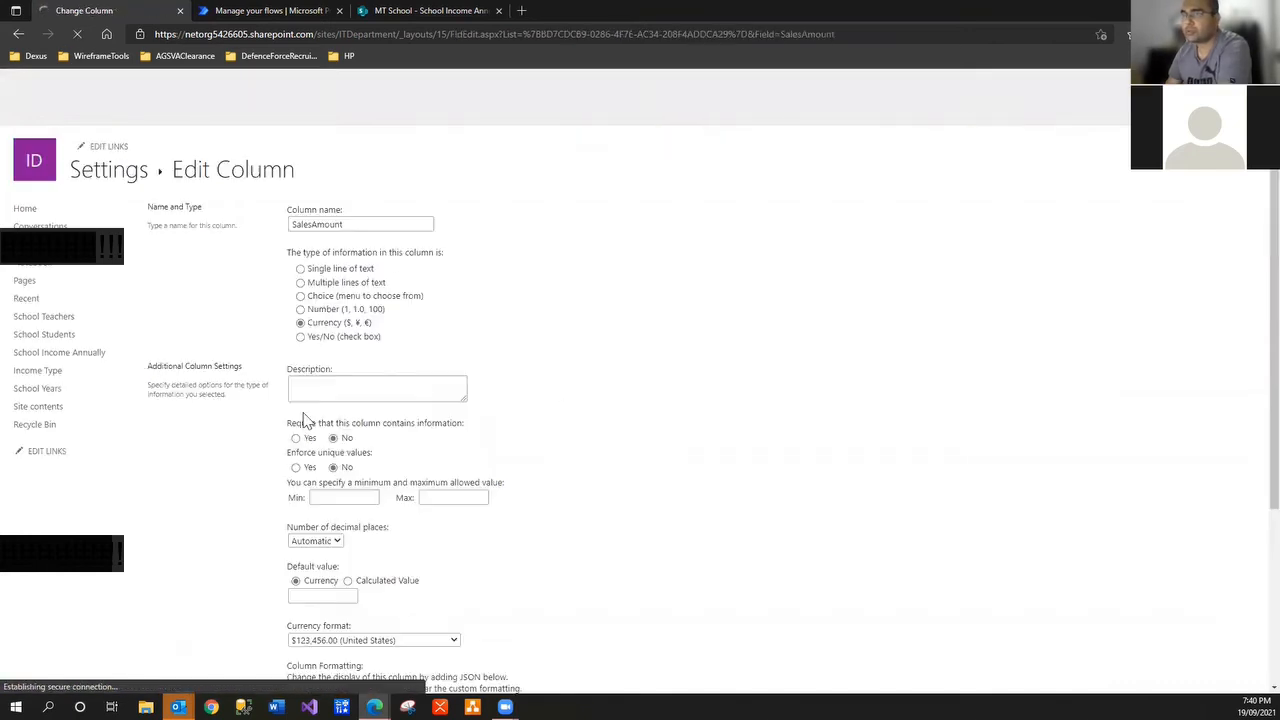
{"action": "scroll", "coordinate": [383, 403], "scroll_direction": "down", "scroll_amount": 3}
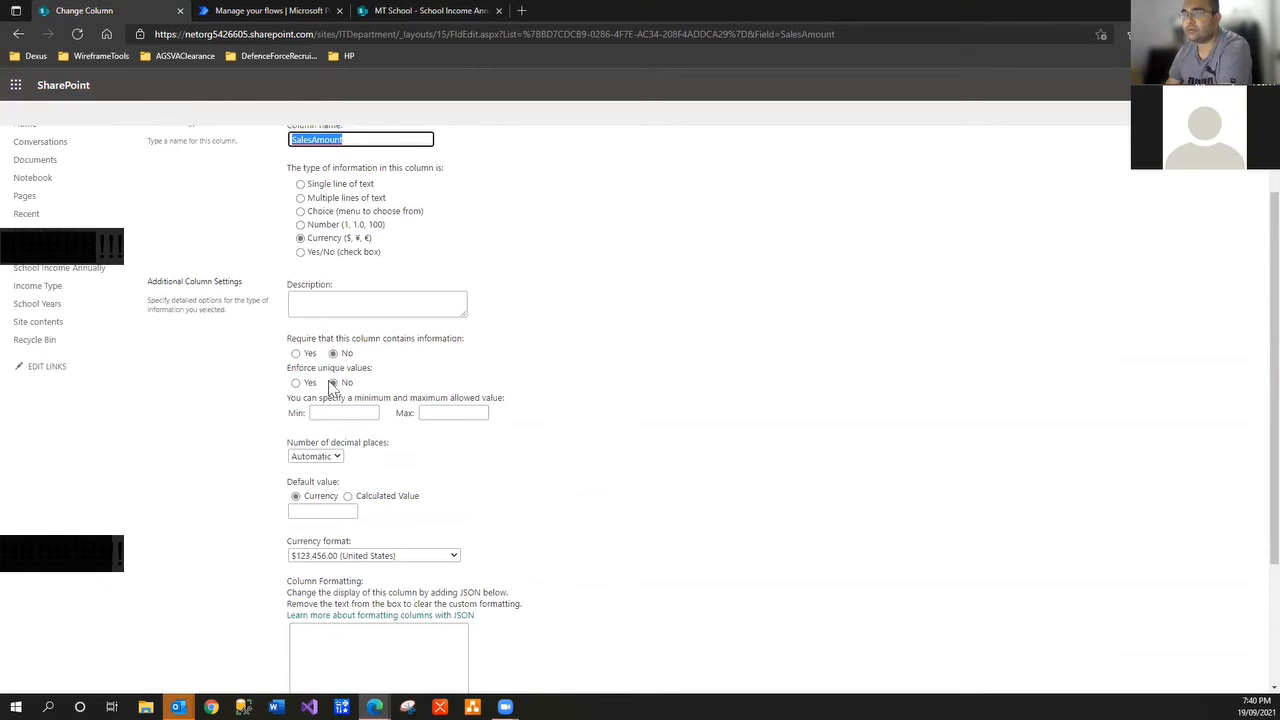
{"action": "left_click", "coordinate": [334, 513]}
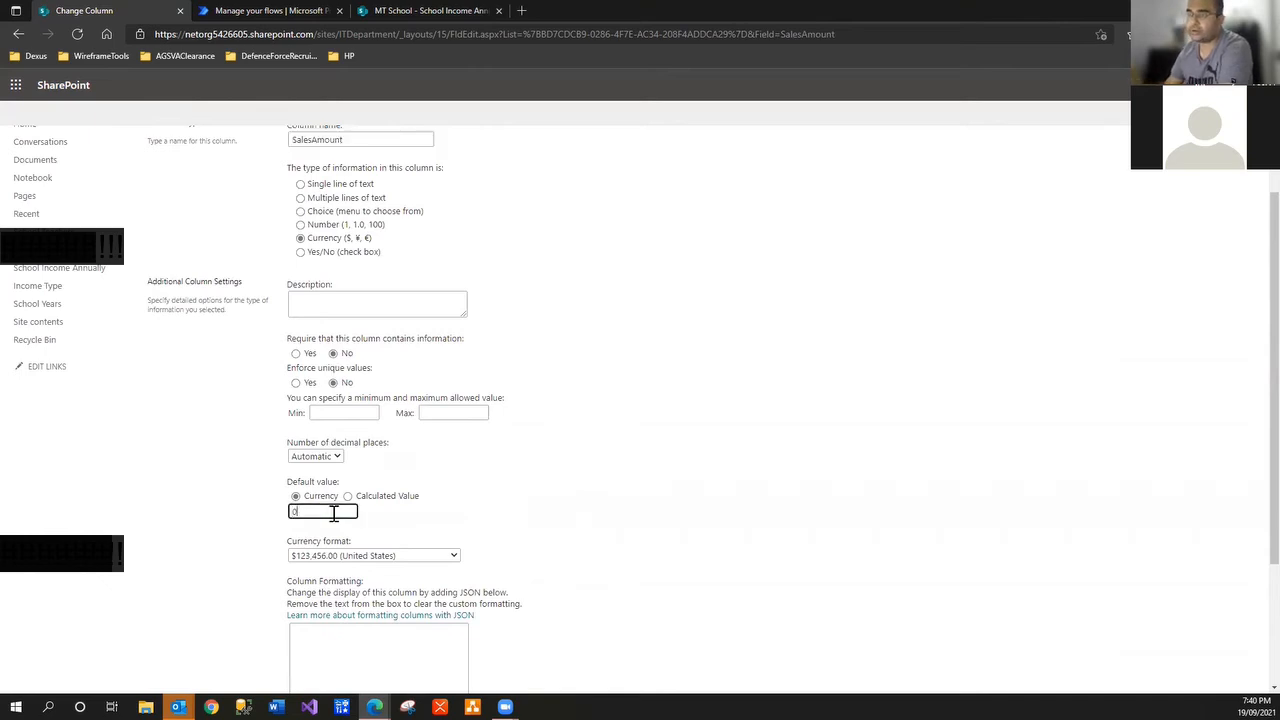
{"action": "scroll", "coordinate": [1080, 643], "scroll_direction": "down", "scroll_amount": 2}
{"action": "left_click", "coordinate": [1165, 620]}
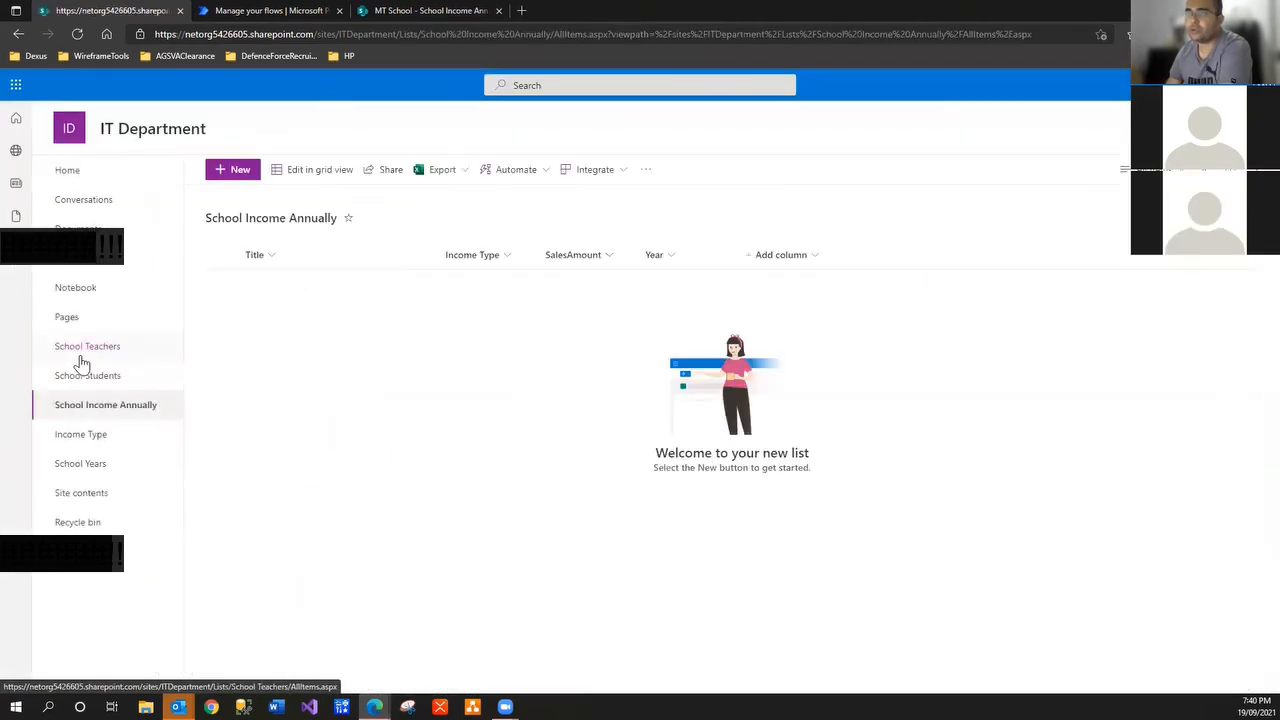
Add the item 'New School Students 2021' with income type New School Student, SalesAmount 0, year 2021
{"action": "left_click", "coordinate": [232, 170]}
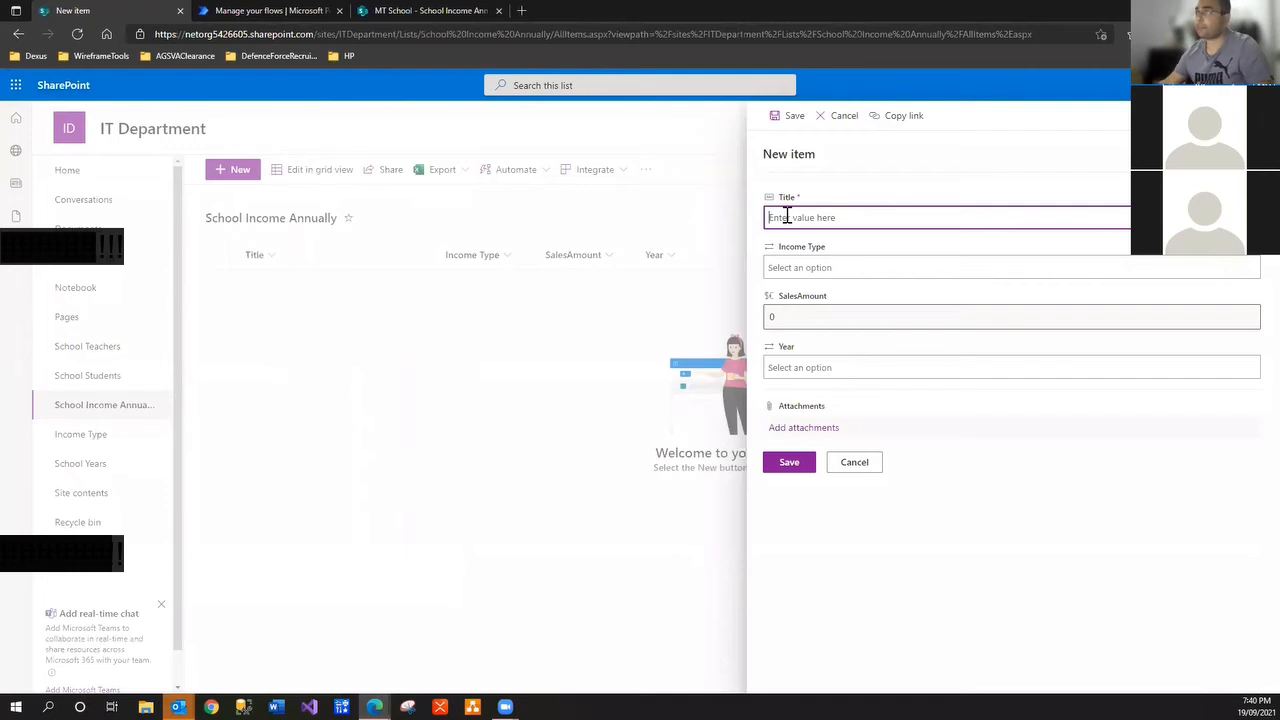
{"action": "left_click", "coordinate": [430, 11]}
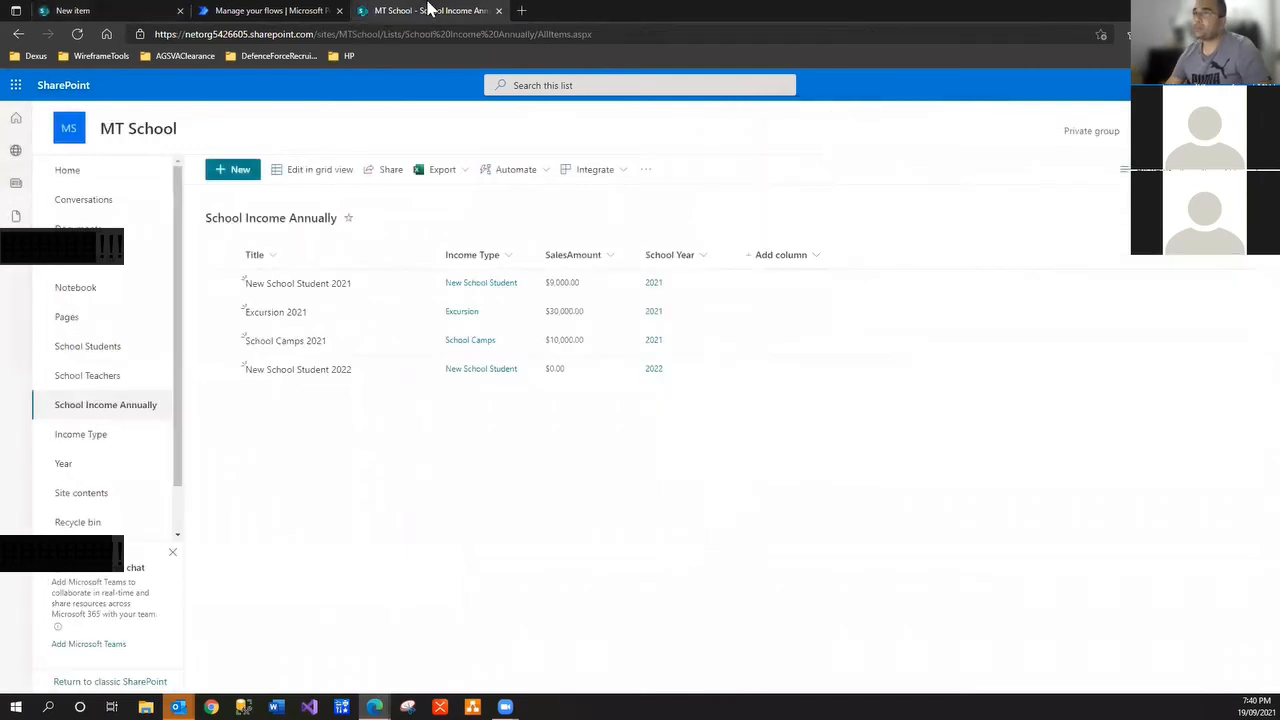
{"action": "left_click", "coordinate": [100, 14]}
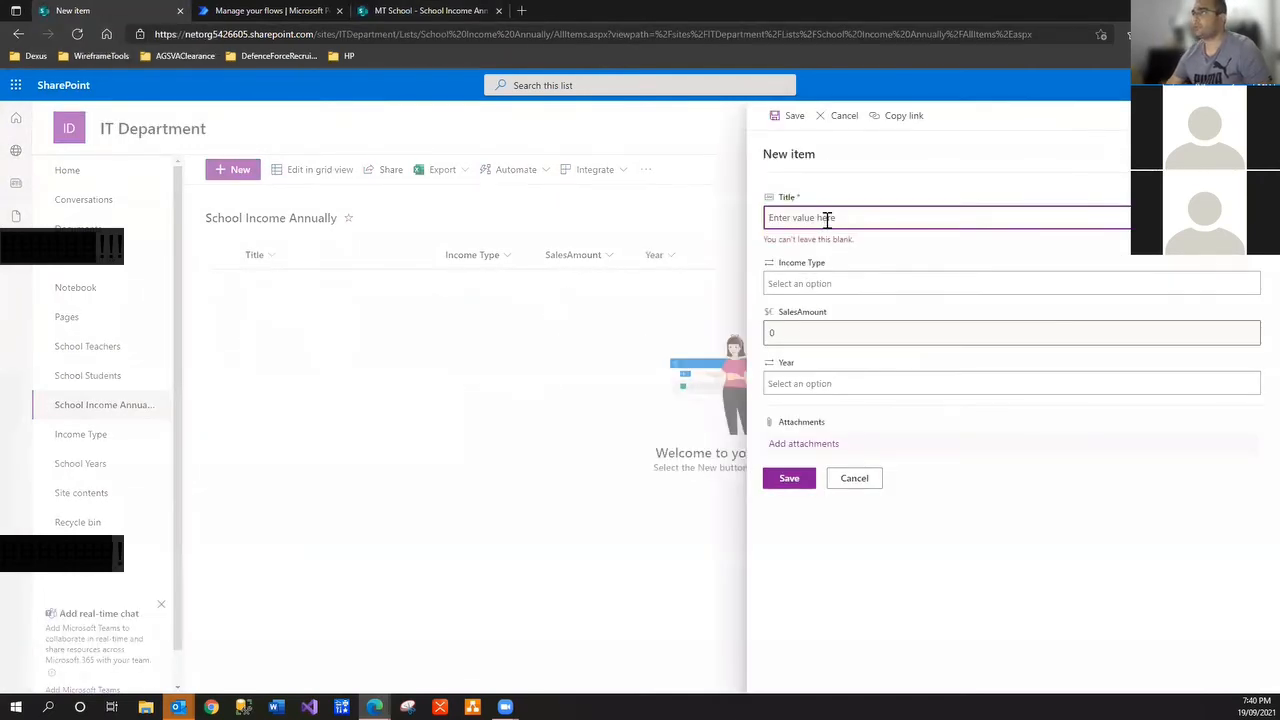
{"action": "type", "text": "New School Students 2021"}
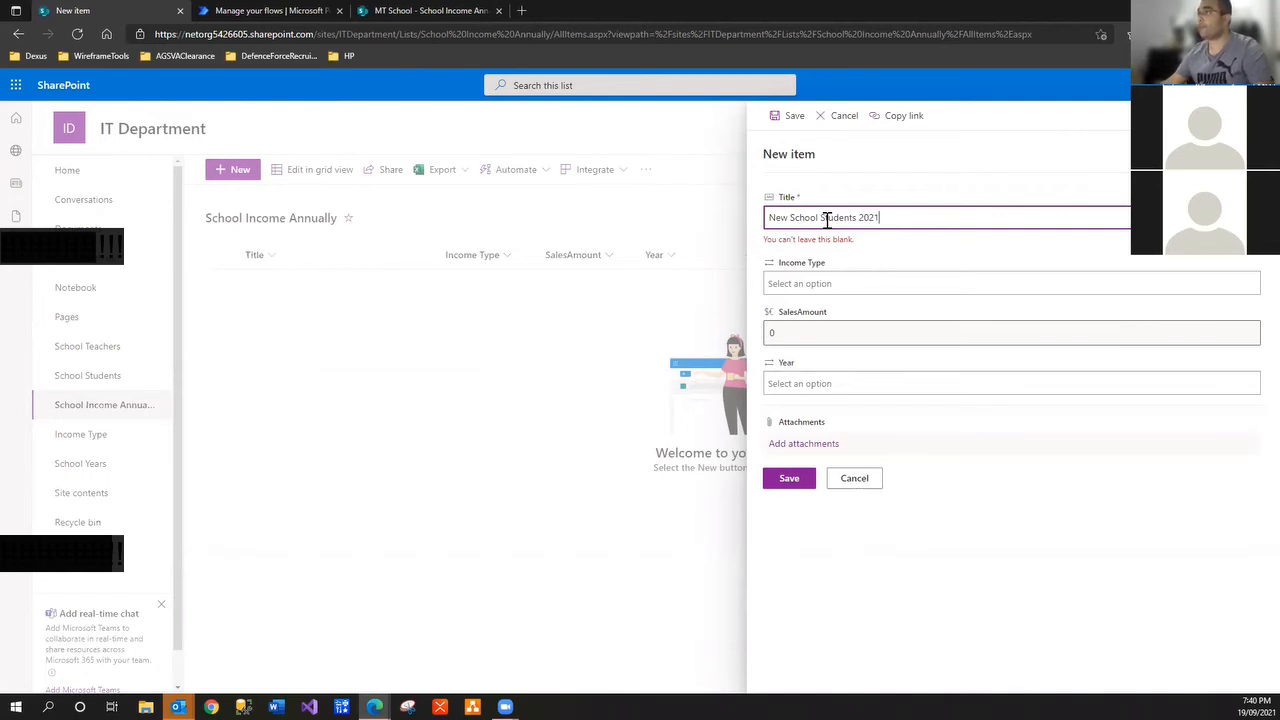
{"action": "left_click", "coordinate": [806, 284]}
{"action": "left_click", "coordinate": [809, 314]}
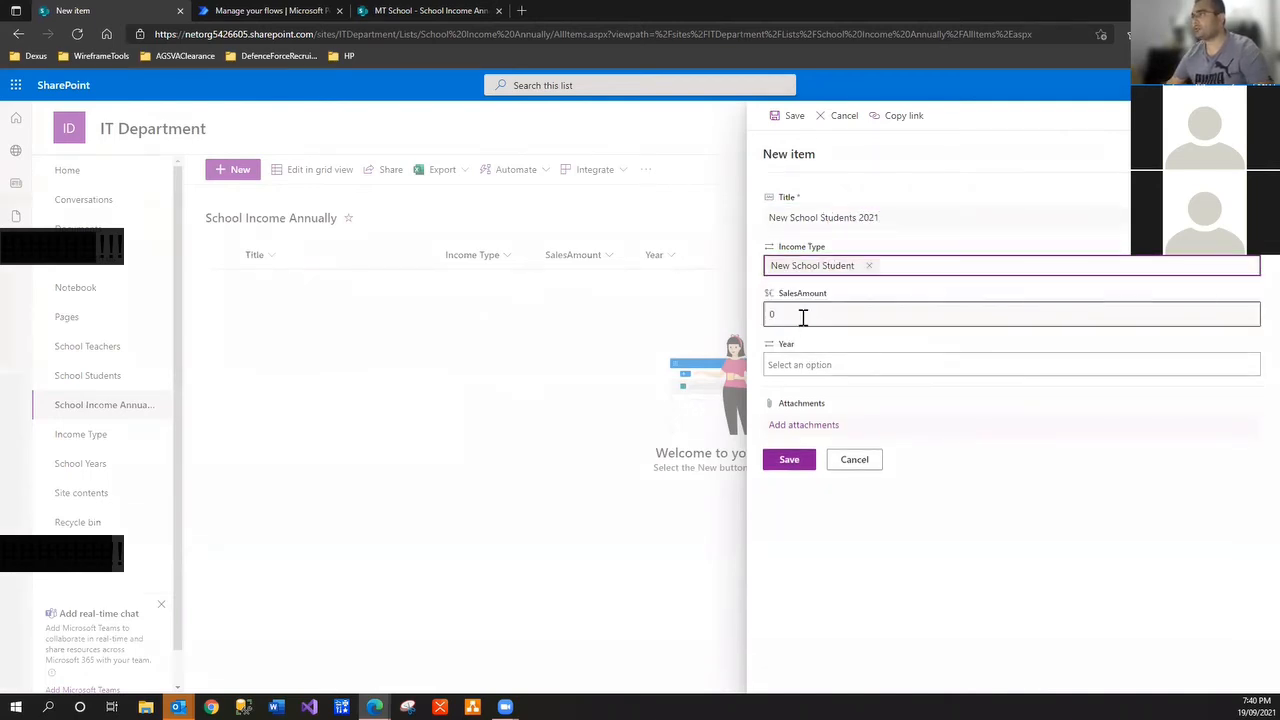
{"action": "left_click", "coordinate": [802, 317]}
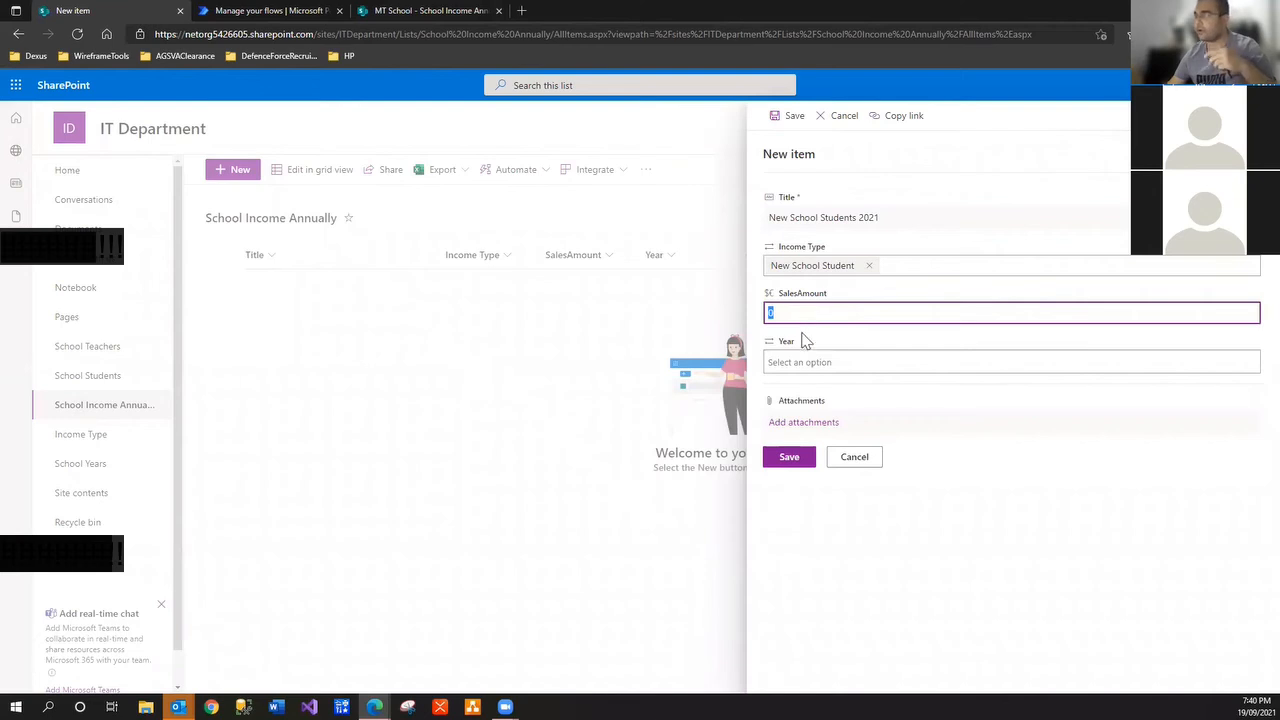
{"action": "left_click", "coordinate": [801, 359]}
{"action": "left_click", "coordinate": [808, 391]}
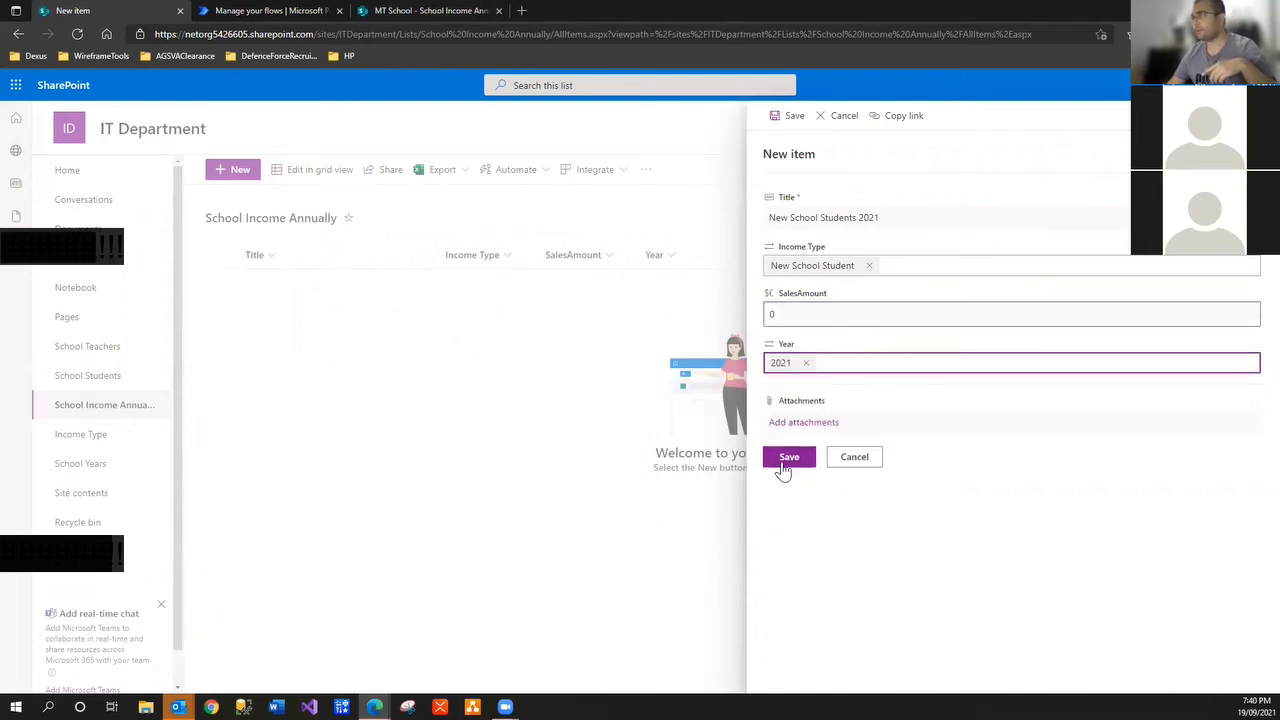
{"action": "left_click", "coordinate": [779, 463]}
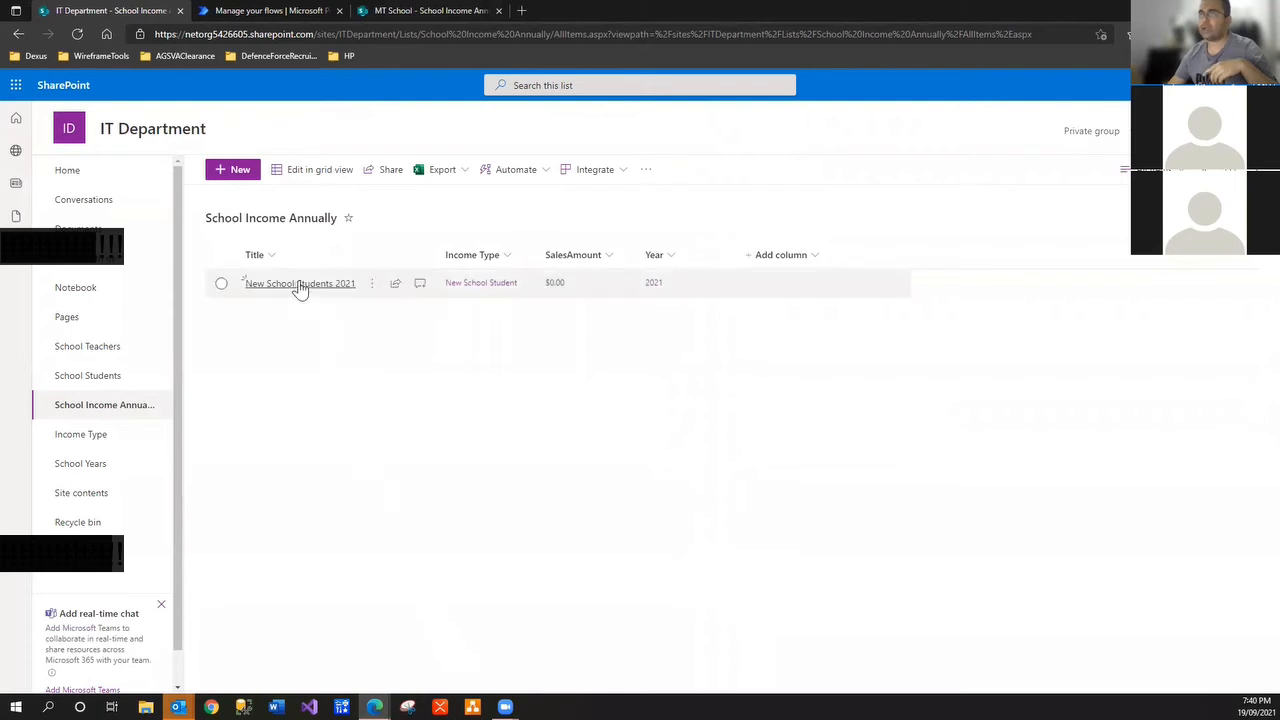
Add the item 'Excursion 2021' with income type Excursion and year 2021
{"action": "left_click", "coordinate": [240, 176]}
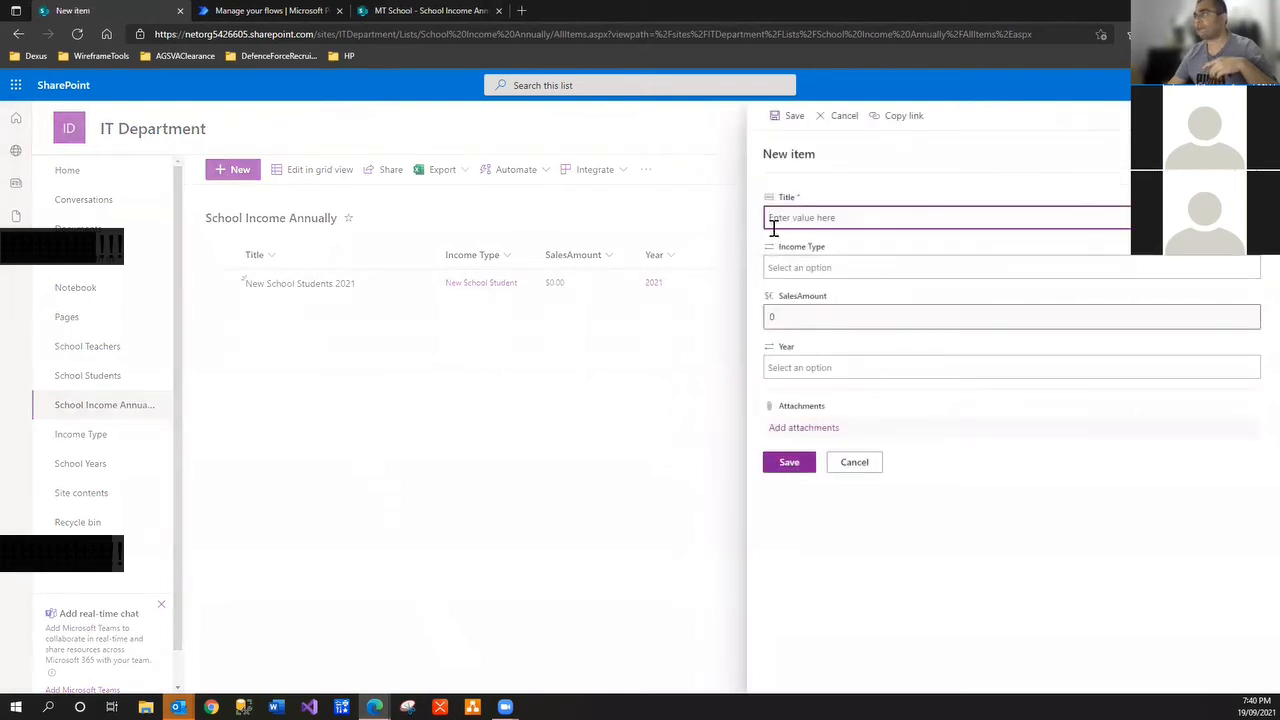
{"action": "left_click", "coordinate": [393, 15]}
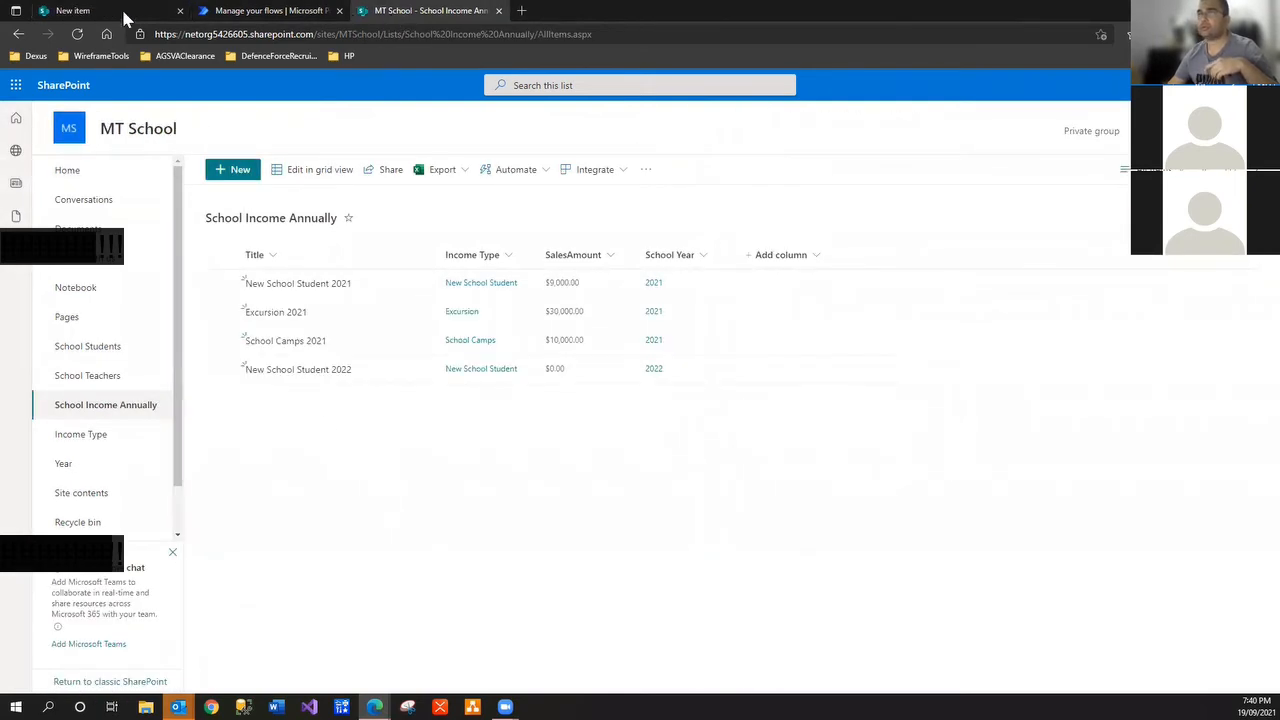
{"action": "left_click", "coordinate": [87, 16]}
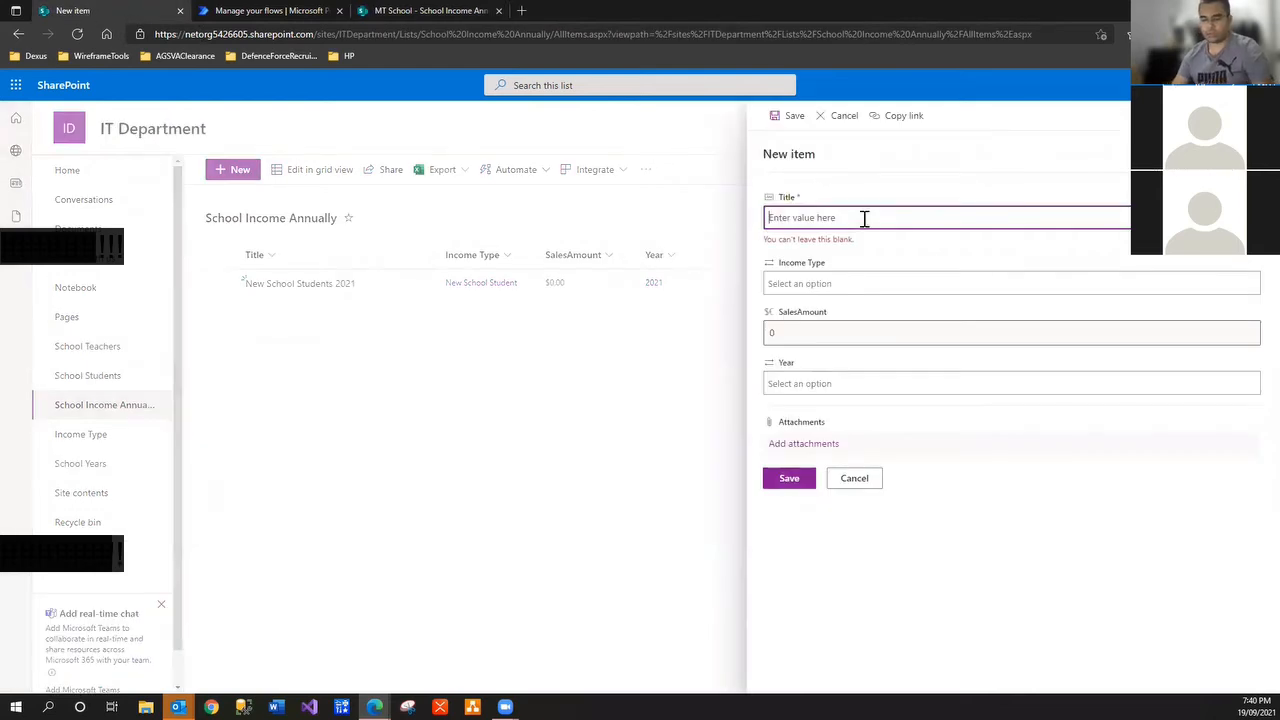
{"action": "type", "text": "Excu"}
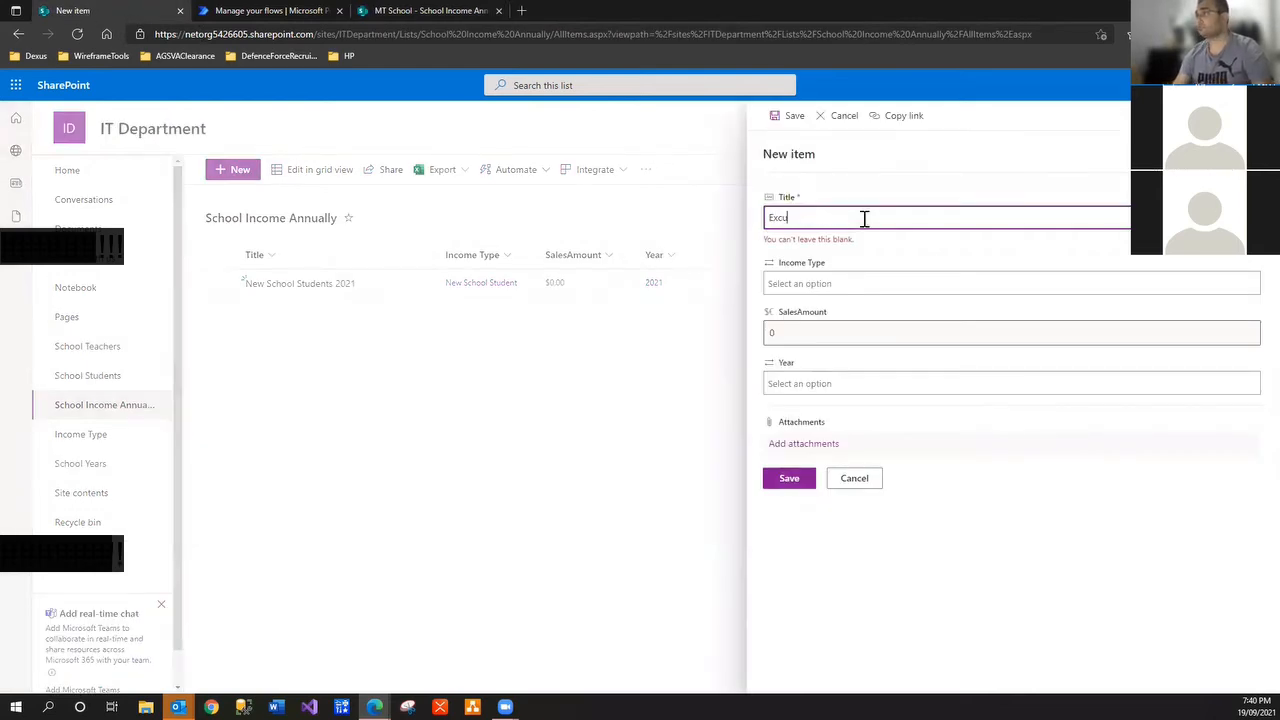
{"action": "type", "text": "rsion 2021"}
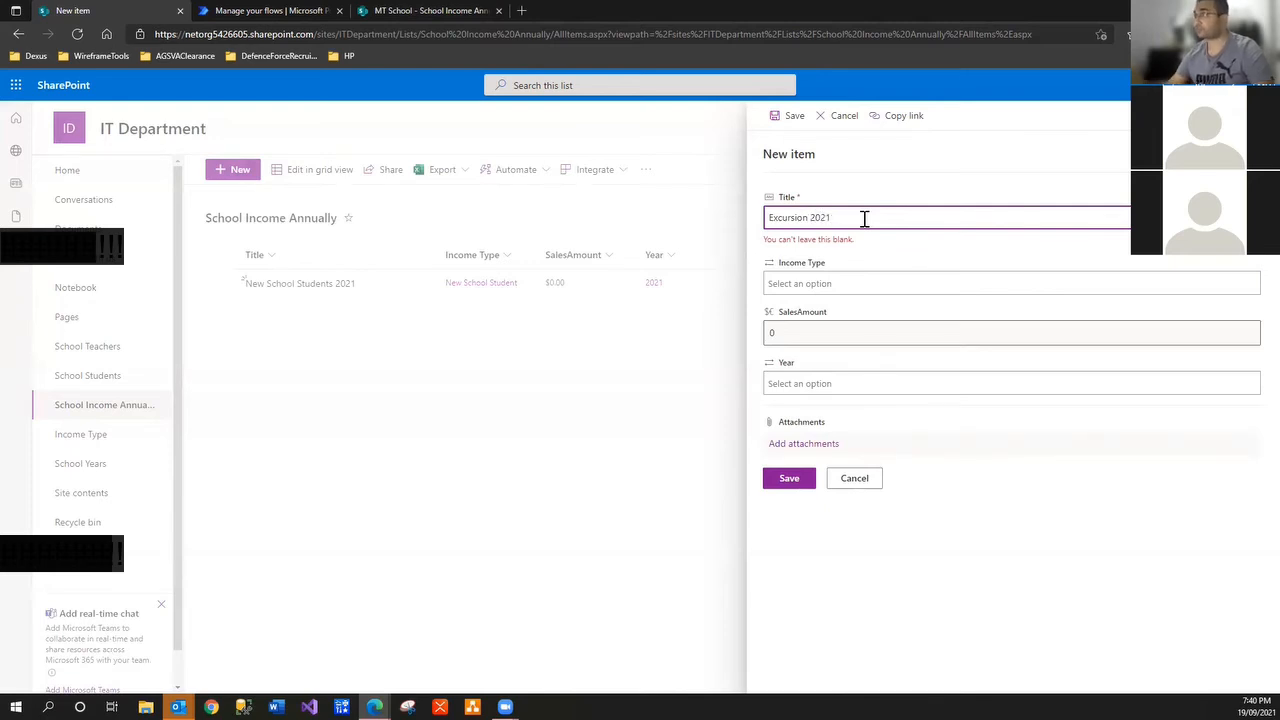
{"action": "left_click", "coordinate": [843, 261]}
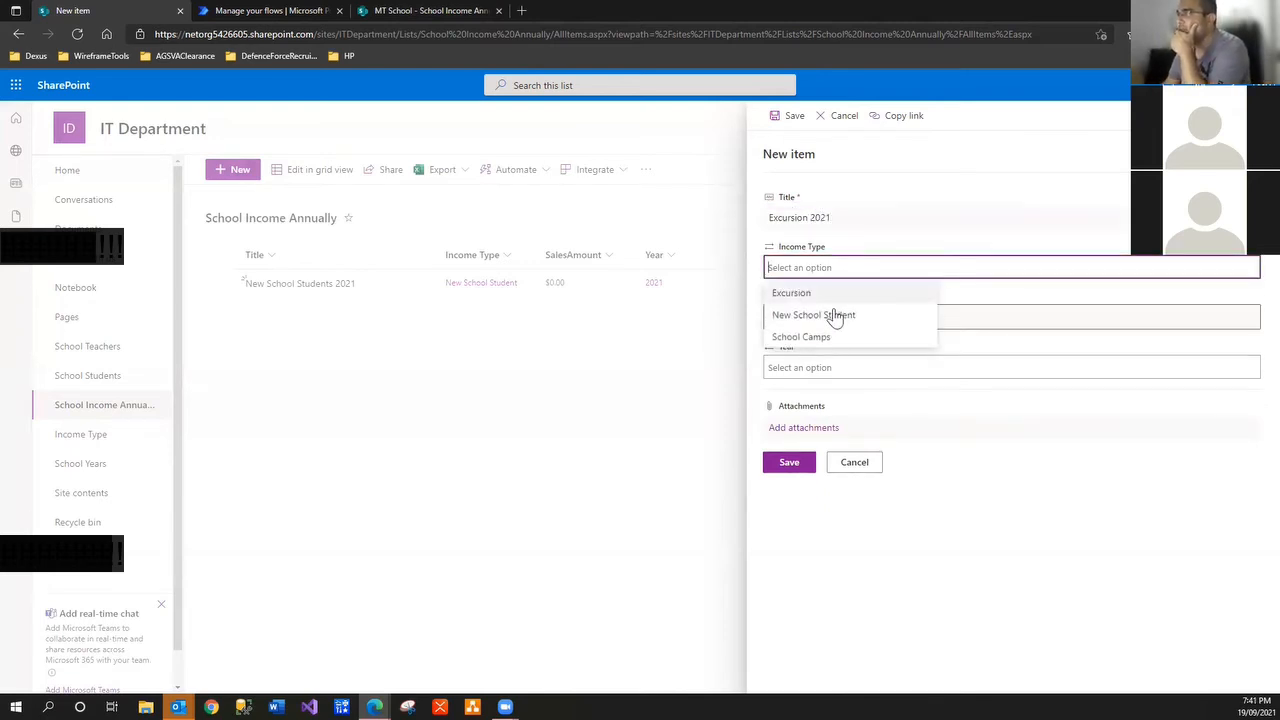
{"action": "left_click", "coordinate": [822, 296]}
{"action": "left_click", "coordinate": [811, 364]}
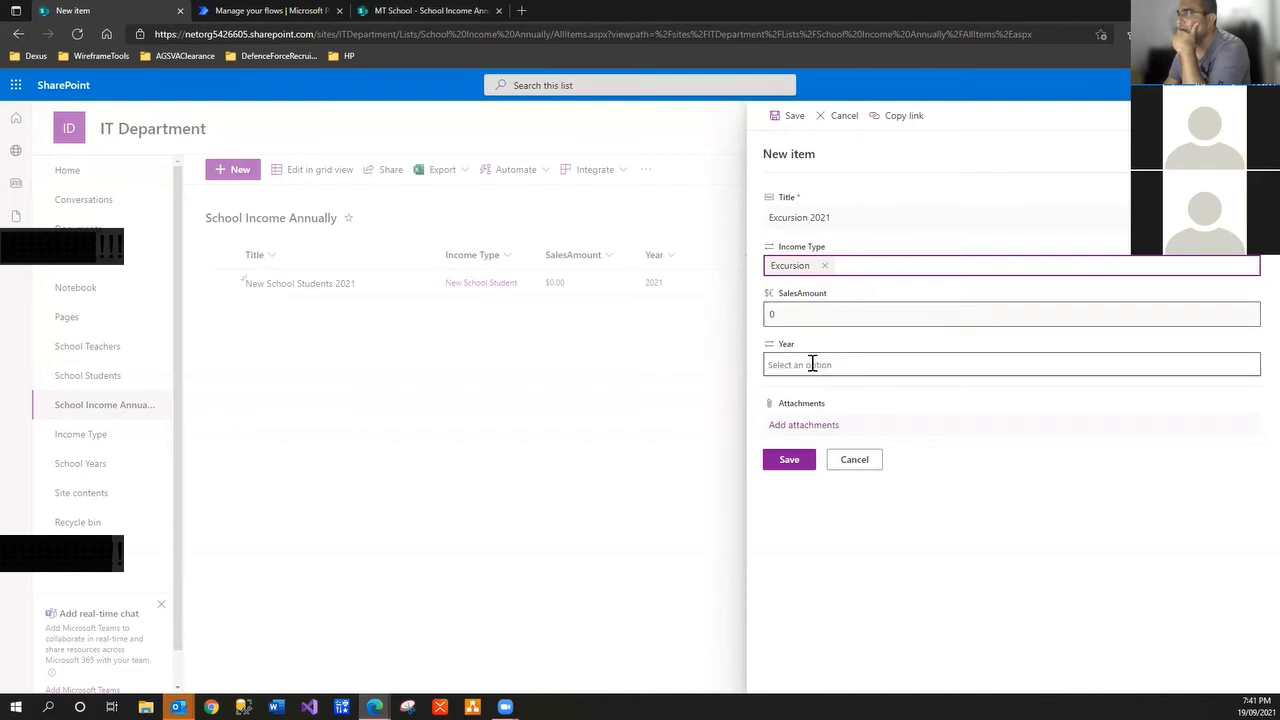
{"action": "left_click", "coordinate": [795, 389]}
{"action": "left_click", "coordinate": [787, 458]}
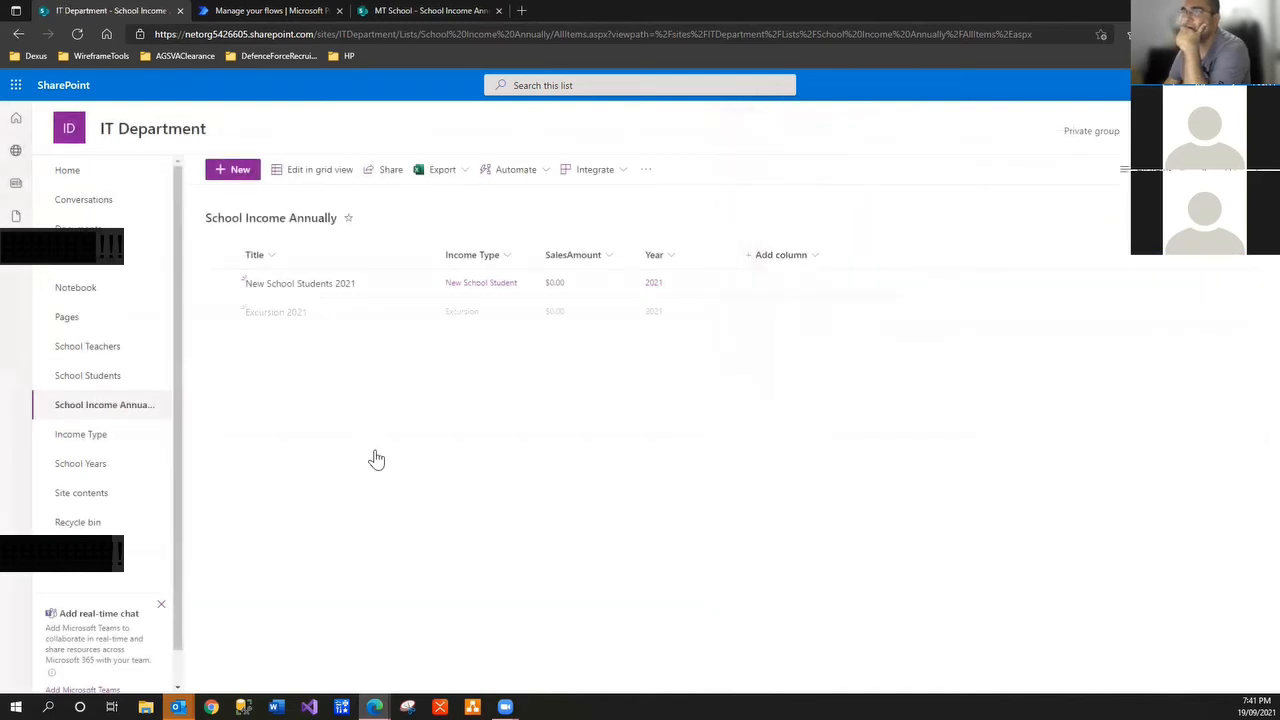
Add the item 'School Camp 2021' with income type School Camps and year 2021
{"action": "left_click", "coordinate": [410, 12]}
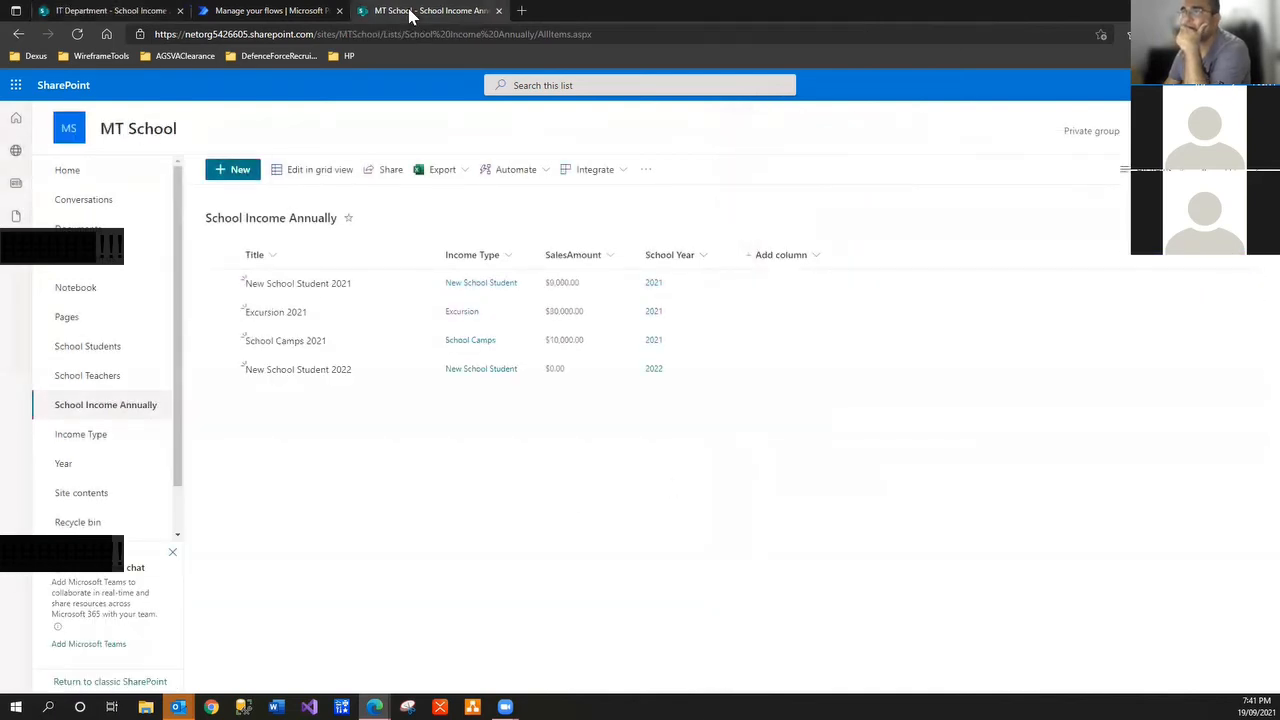
{"action": "left_click", "coordinate": [72, 16]}
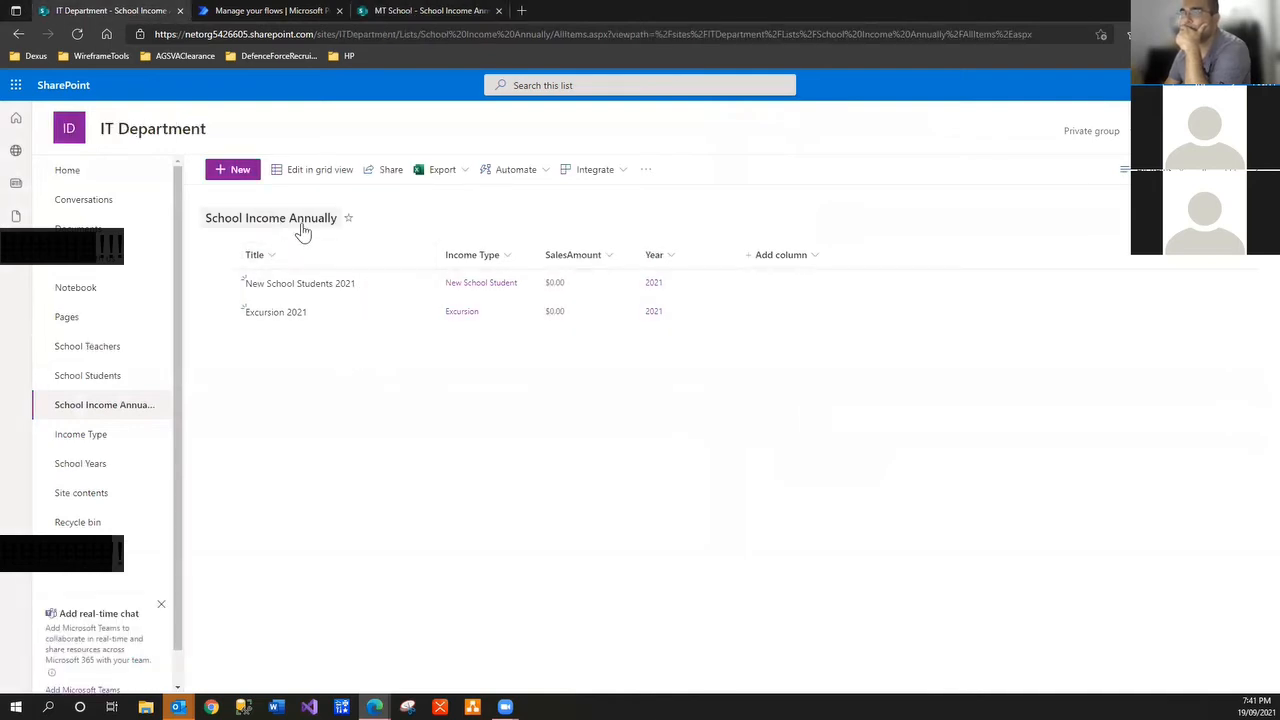
{"action": "left_click", "coordinate": [244, 176]}
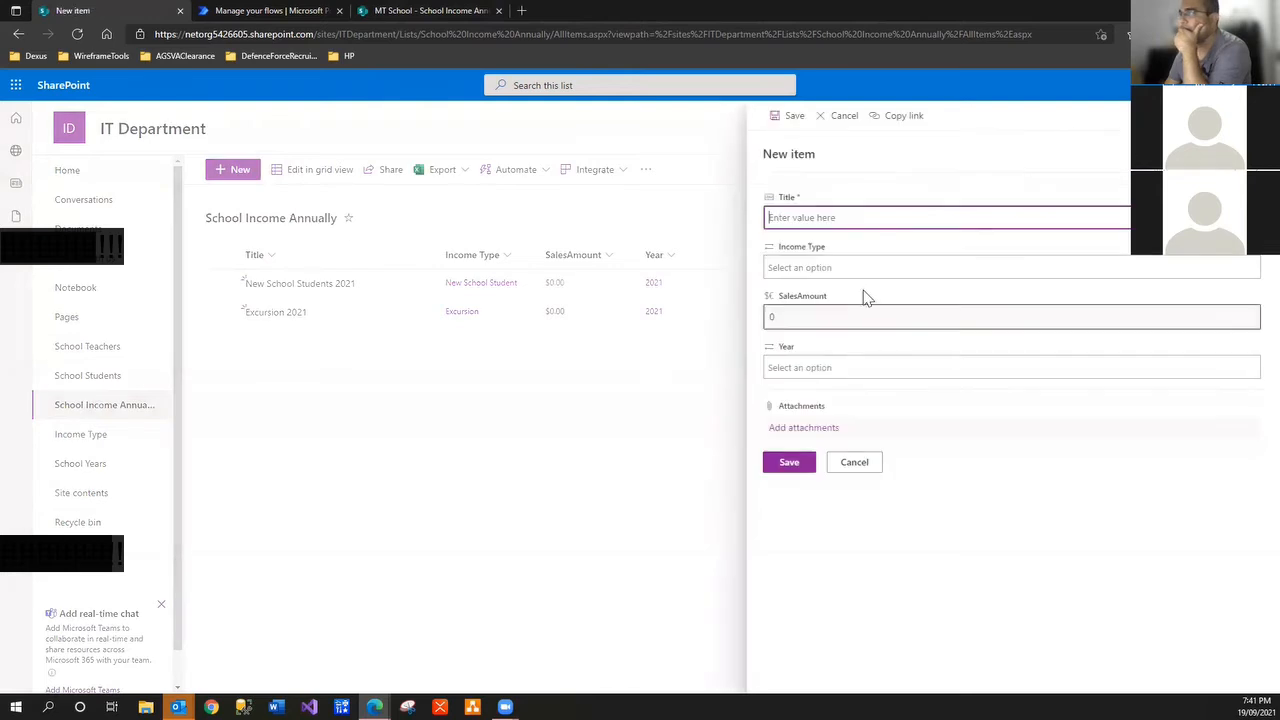
{"action": "type", "text": "School Camp 2021"}
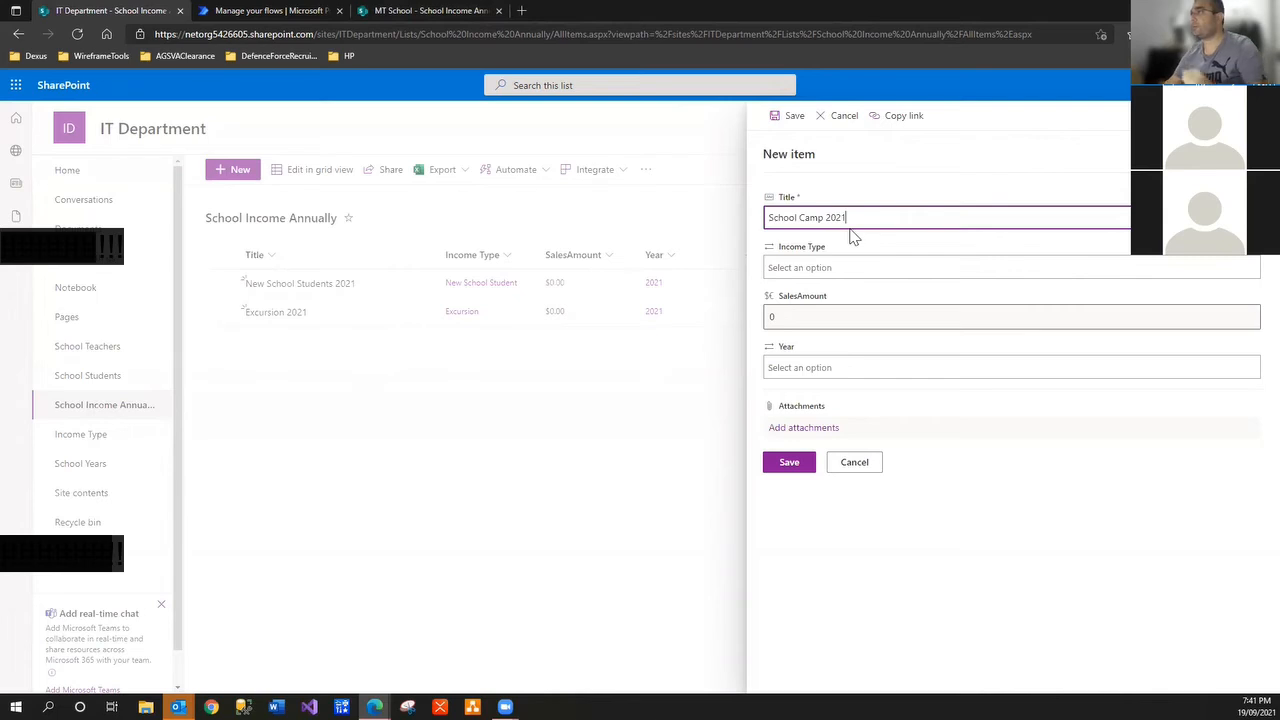
{"action": "left_click", "coordinate": [843, 264]}
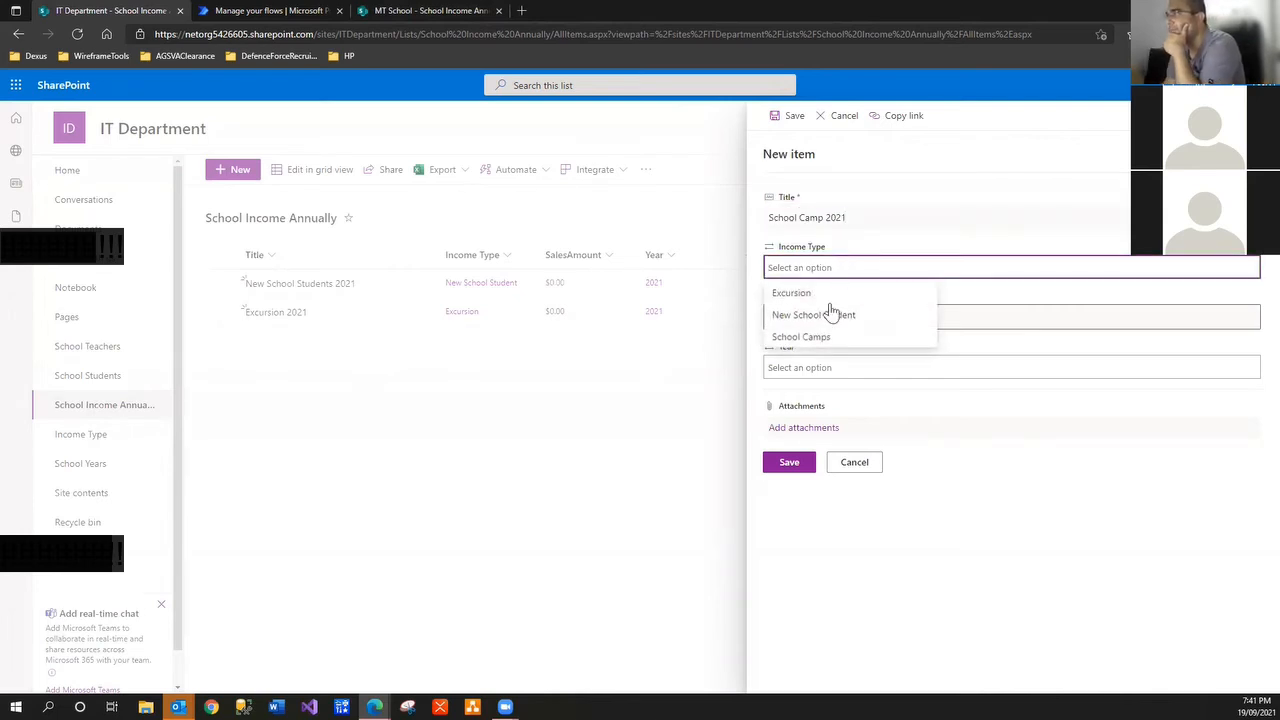
{"action": "left_click", "coordinate": [821, 338]}
{"action": "left_click", "coordinate": [815, 364]}
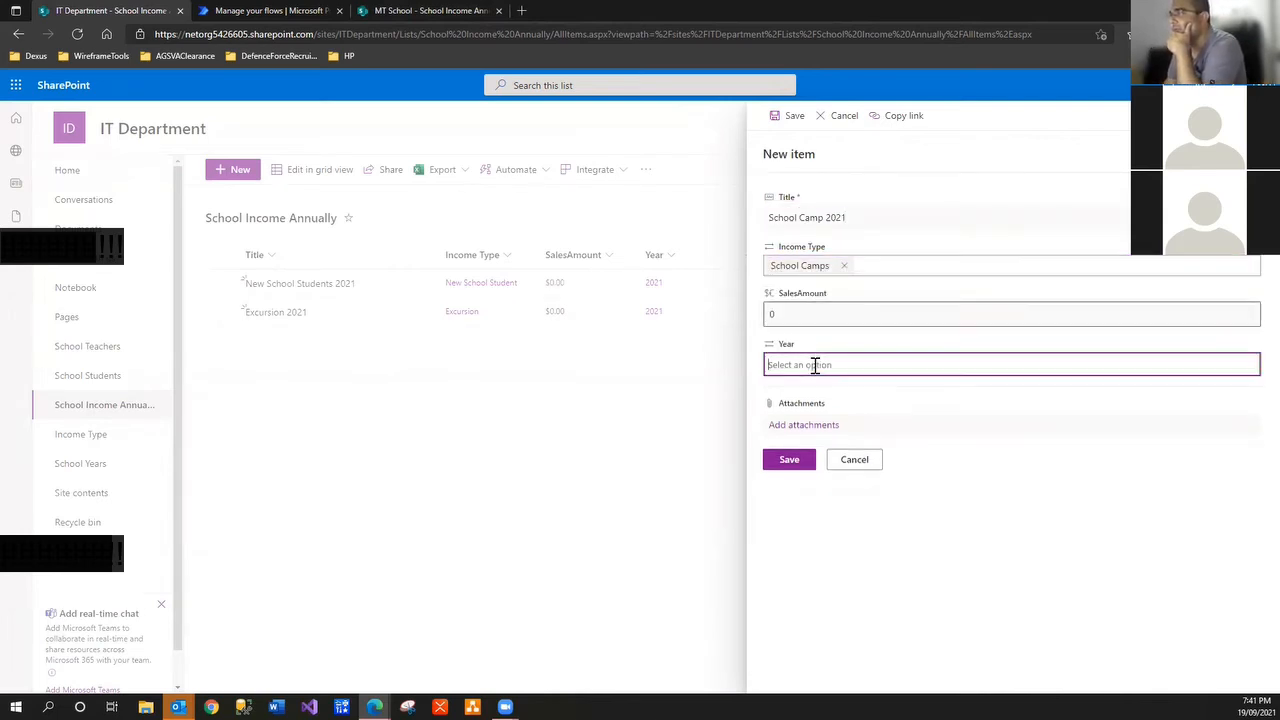
{"action": "left_click", "coordinate": [785, 390]}
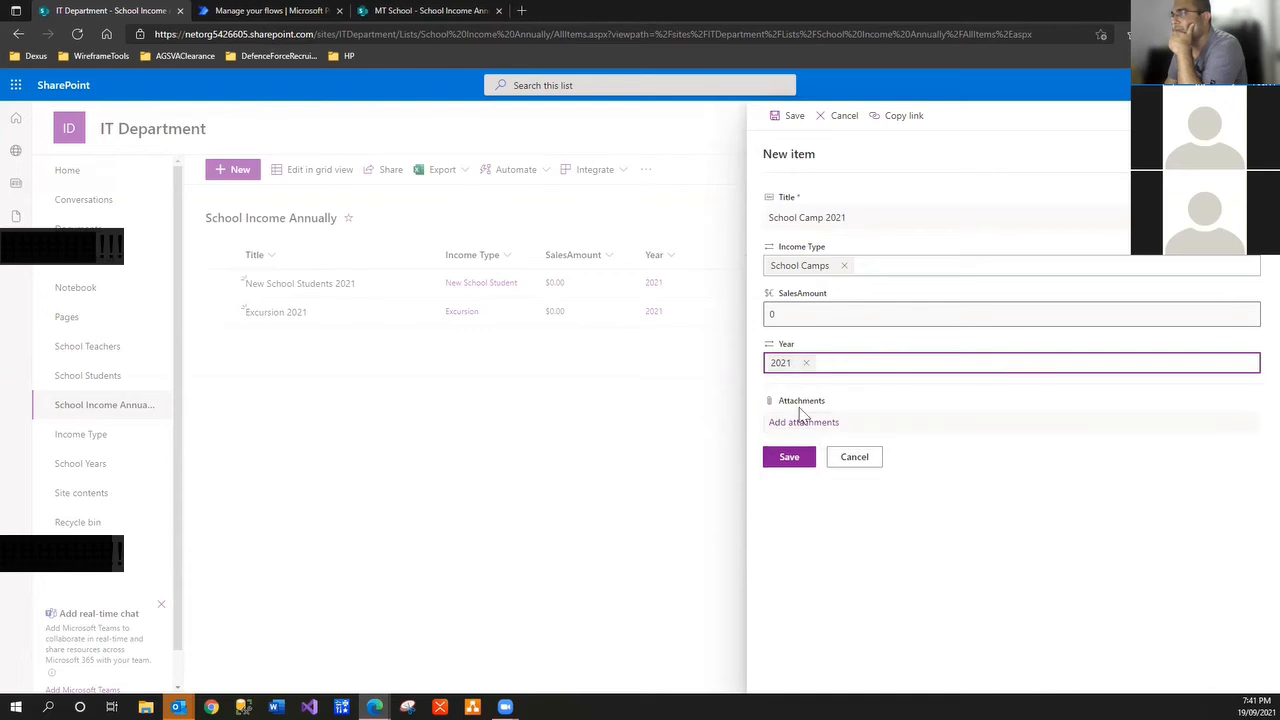
{"action": "left_click", "coordinate": [789, 459]}
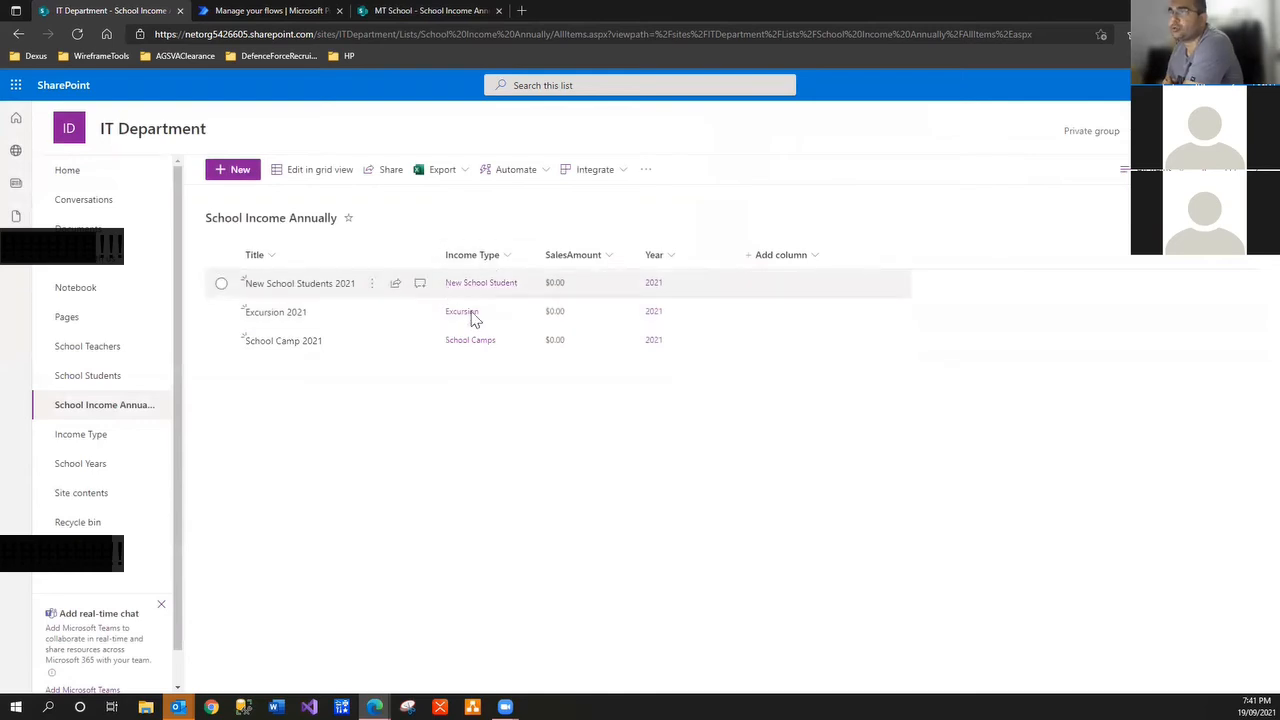
{"action": "left_click", "coordinate": [420, 11]}
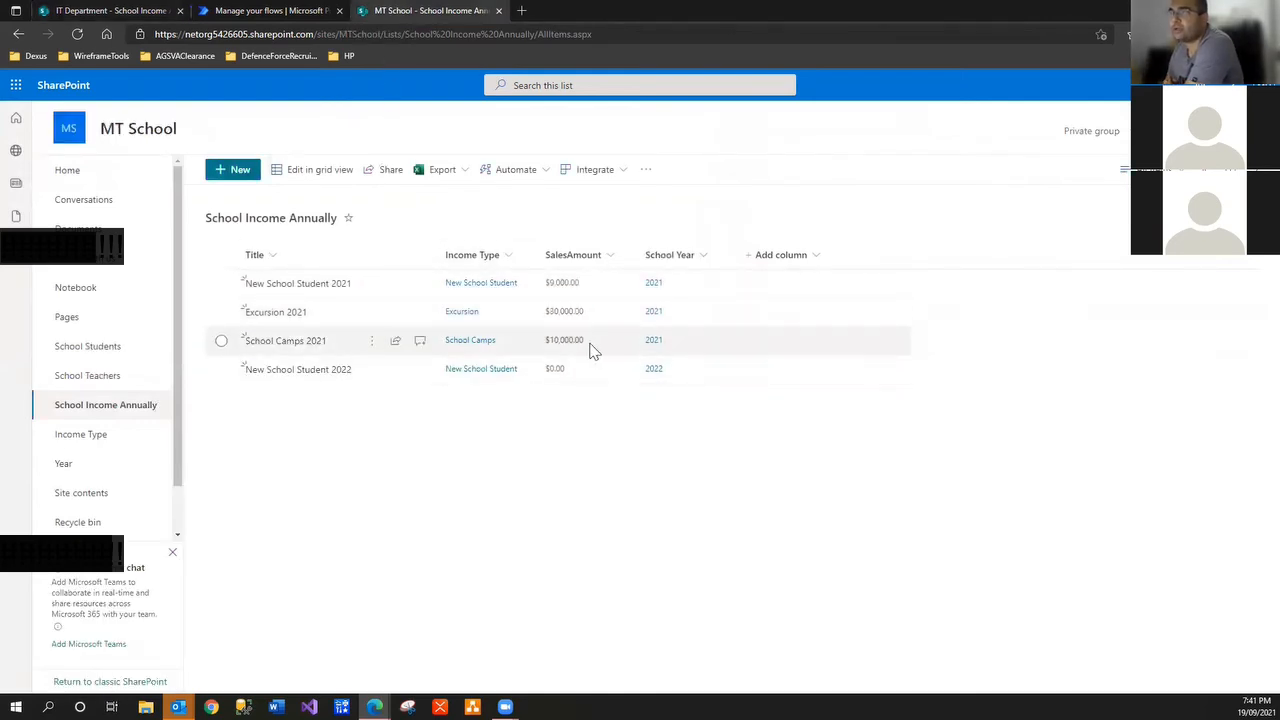
Edit School Camp 2021 and save its SalesAmount as 10000
{"action": "left_click", "coordinate": [64, 12]}
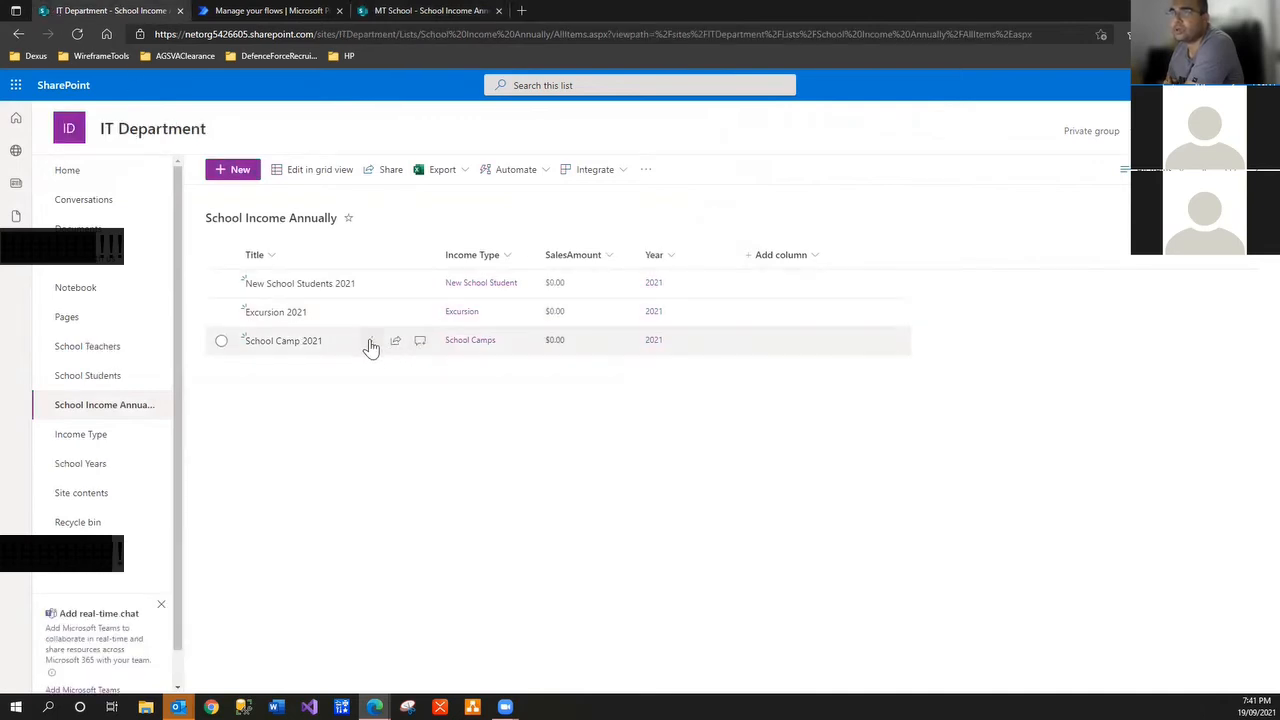
{"action": "left_click", "coordinate": [374, 342]}
{"action": "left_click", "coordinate": [398, 364]}
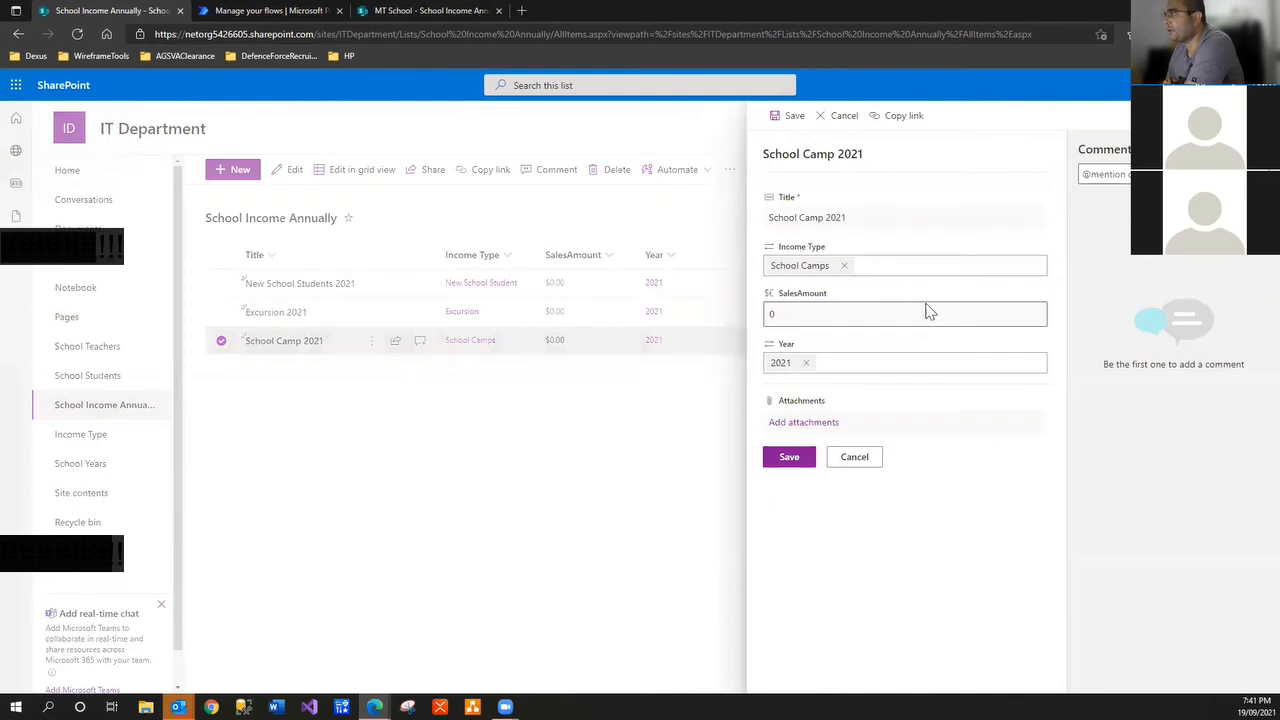
{"action": "left_click", "coordinate": [800, 314]}
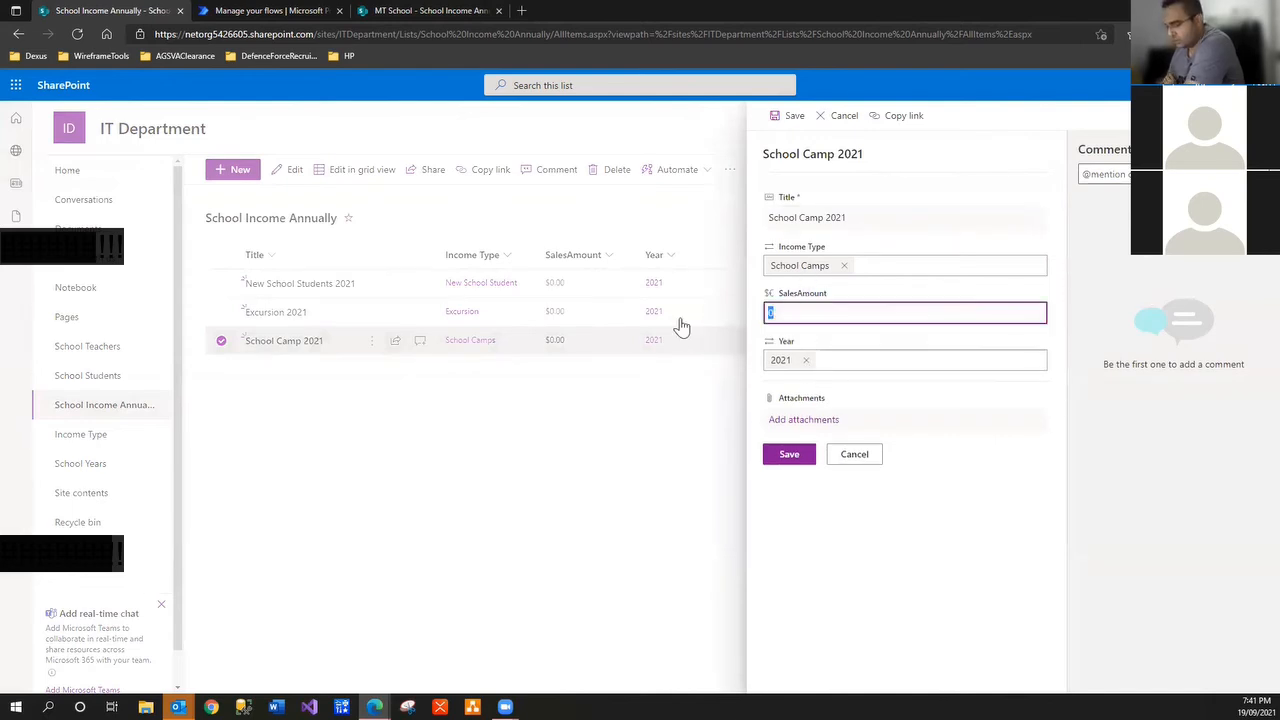
{"action": "type", "text": "1000"}
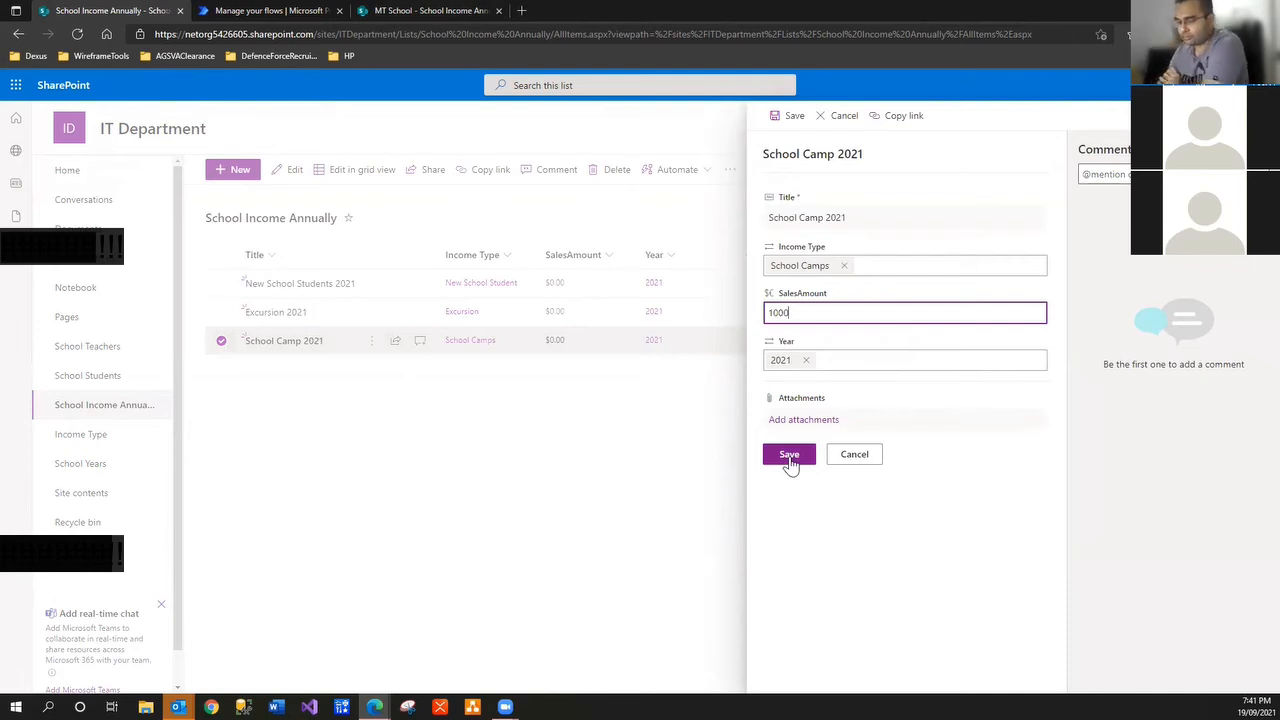
{"action": "key", "text": "BackSpace"}
{"action": "key", "text": "BackSpace"}
{"action": "key", "text": "BackSpace"}
{"action": "key", "text": "BackSpace"}
{"action": "type", "text": "hk"}
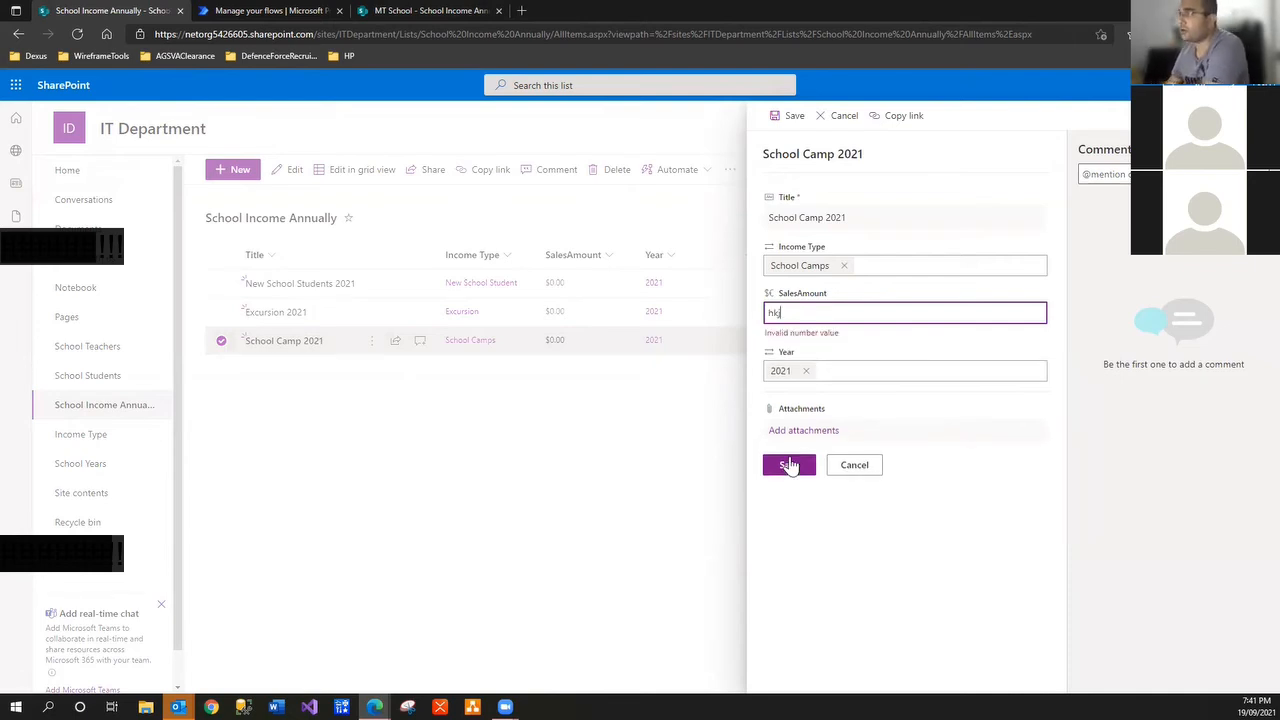
{"action": "left_click", "coordinate": [790, 465]}
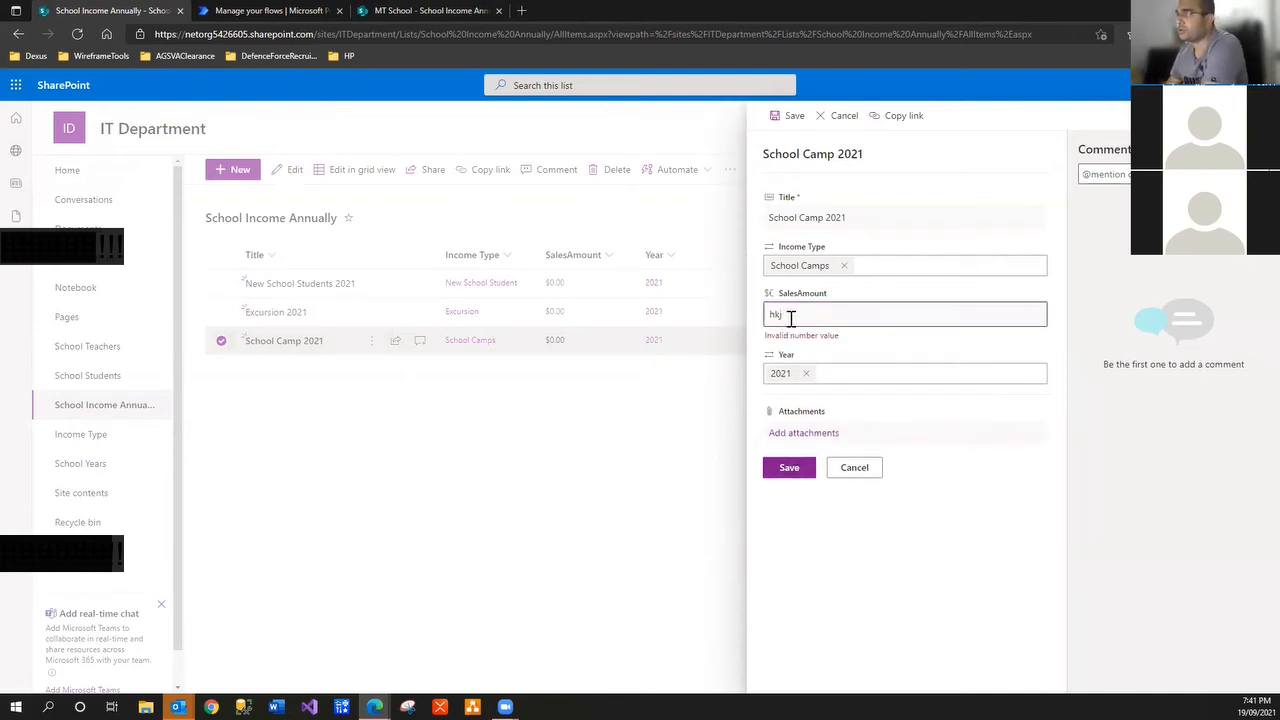
{"action": "left_click_drag", "start_coordinate": [791, 317], "coordinate": [735, 320]}
{"action": "type", "text": "10000"}
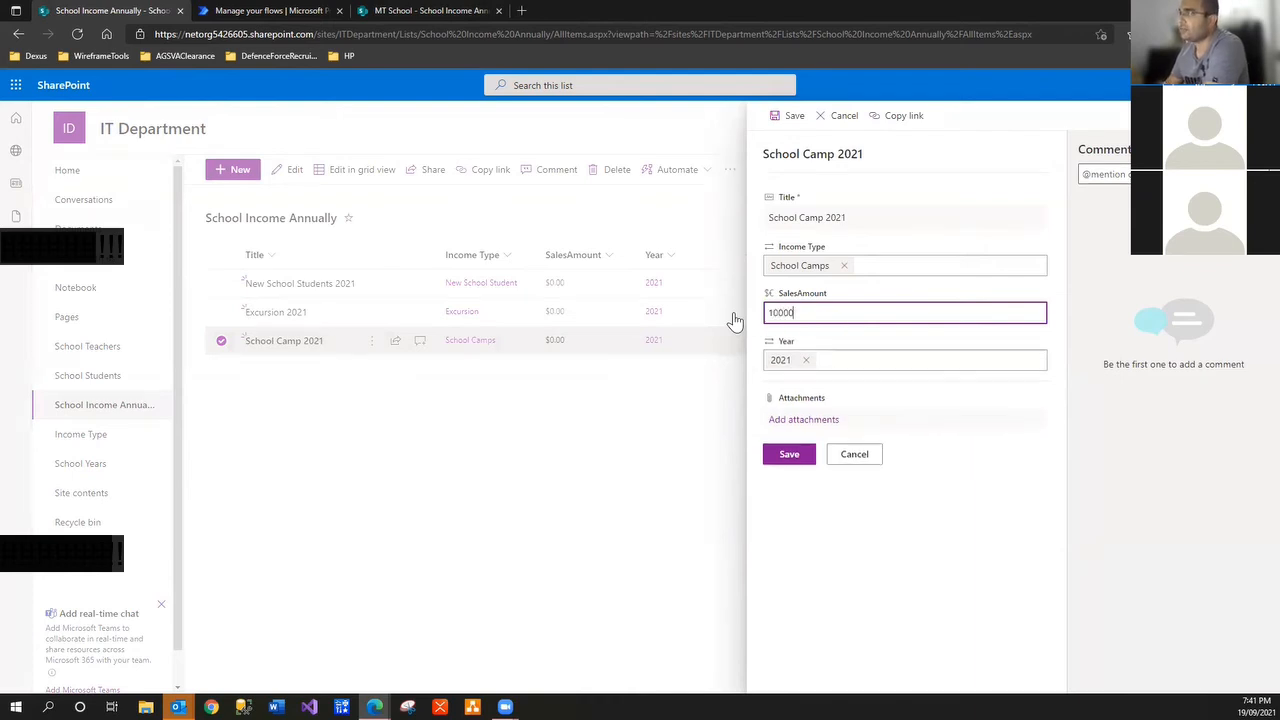
{"action": "left_click", "coordinate": [789, 457]}
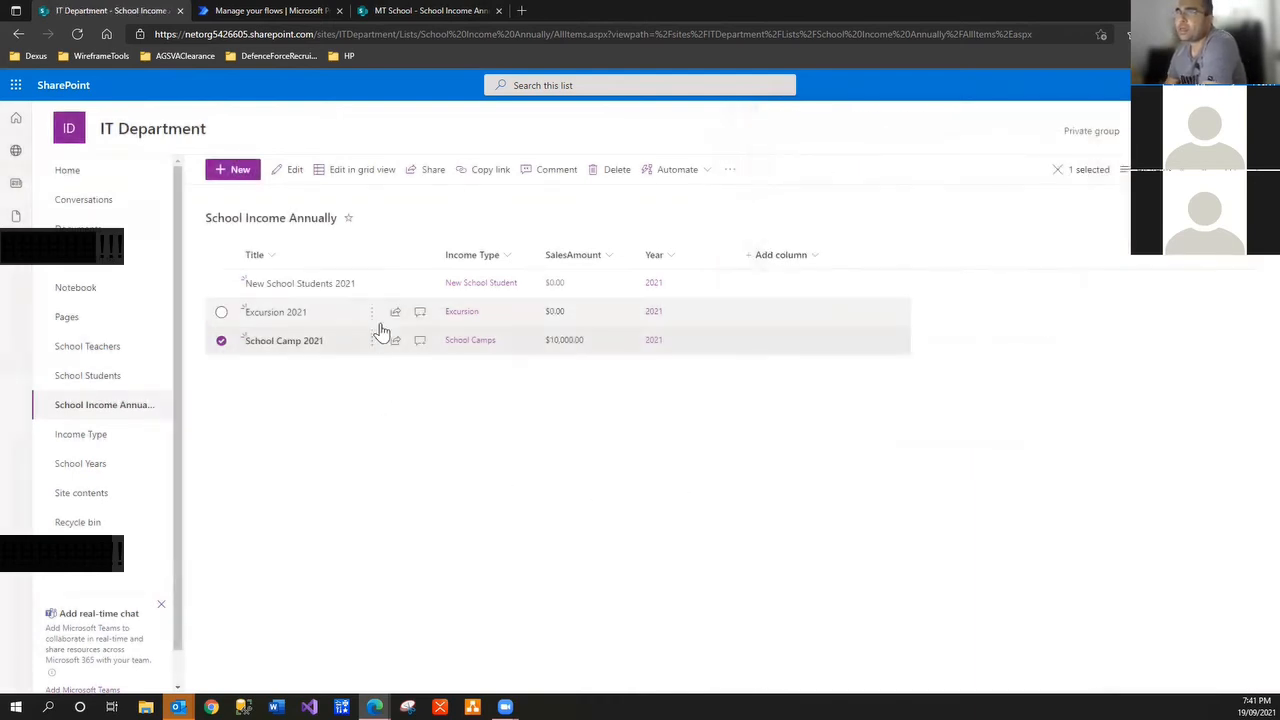
Edit Excursion 2021 and save its SalesAmount as 30000
{"action": "left_click", "coordinate": [376, 314]}
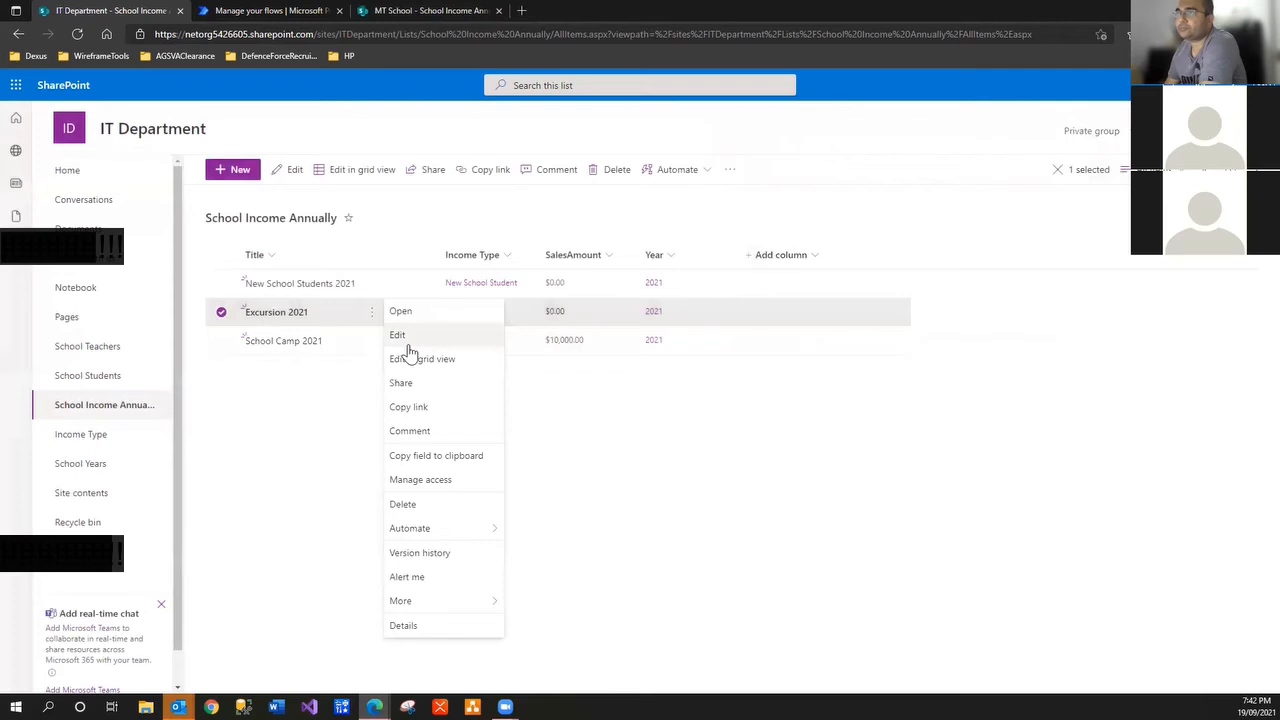
{"action": "left_click", "coordinate": [403, 337]}
{"action": "left_click", "coordinate": [845, 318]}
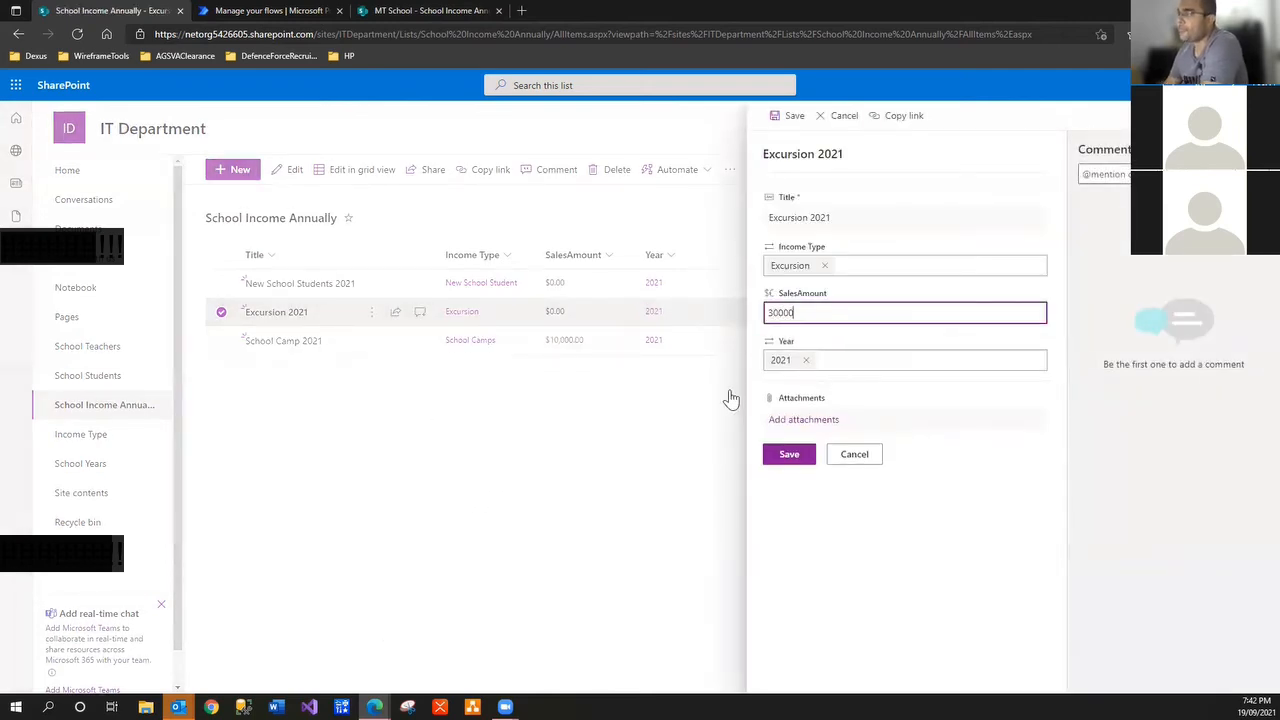
{"action": "left_click", "coordinate": [789, 455]}
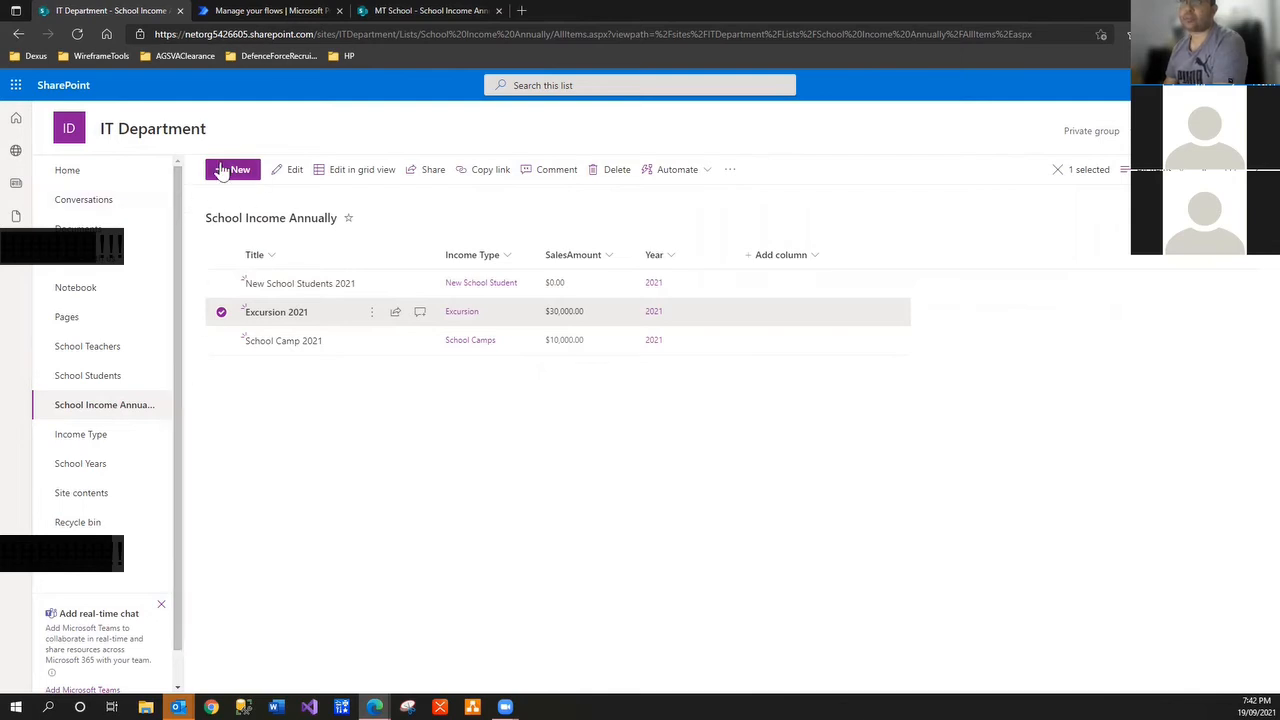
From the IT Department home page, create a blank list named 'School Income History'
{"action": "left_click", "coordinate": [81, 141]}
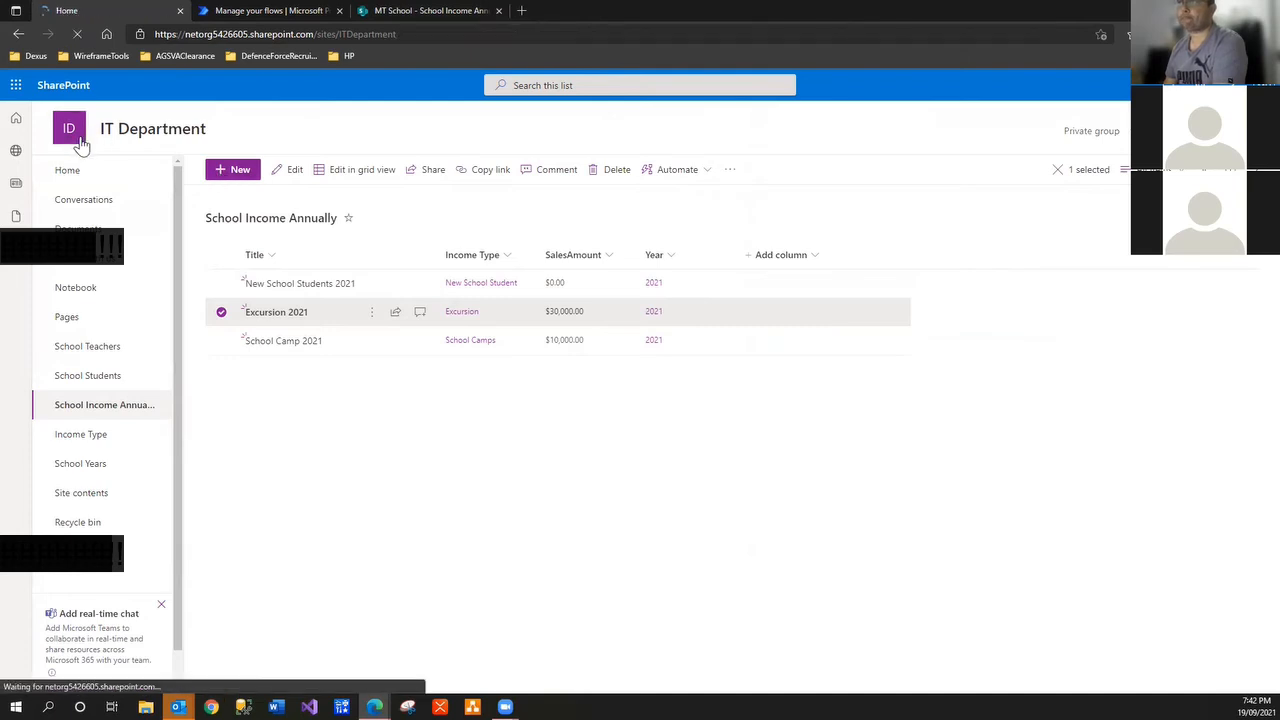
{"action": "left_click", "coordinate": [247, 180]}
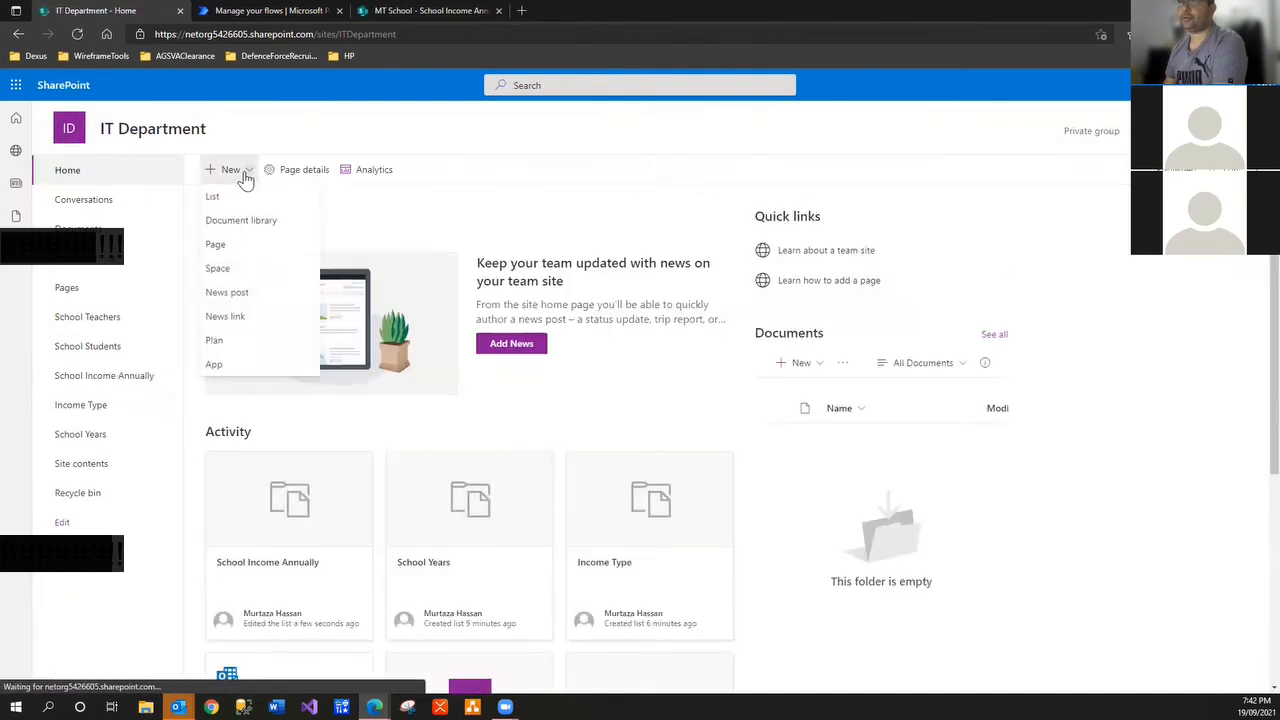
{"action": "left_click", "coordinate": [218, 196]}
{"action": "left_click", "coordinate": [384, 276]}
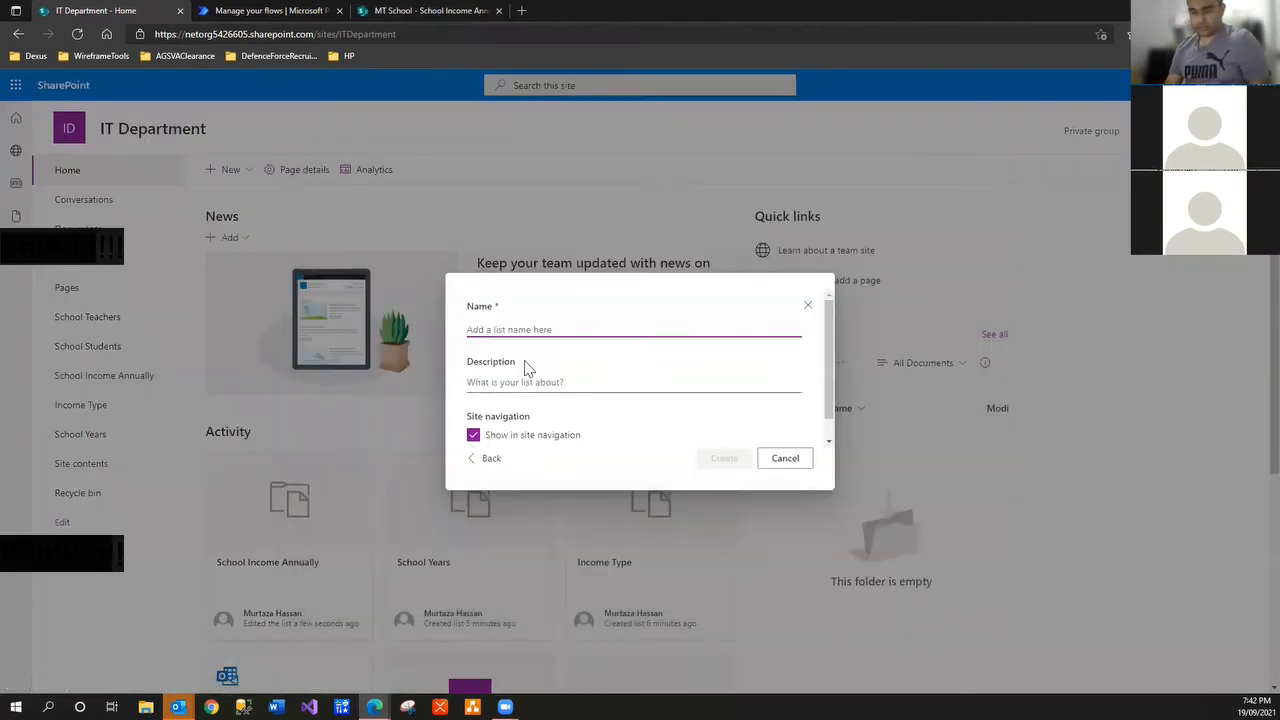
{"action": "type", "text": "In"}
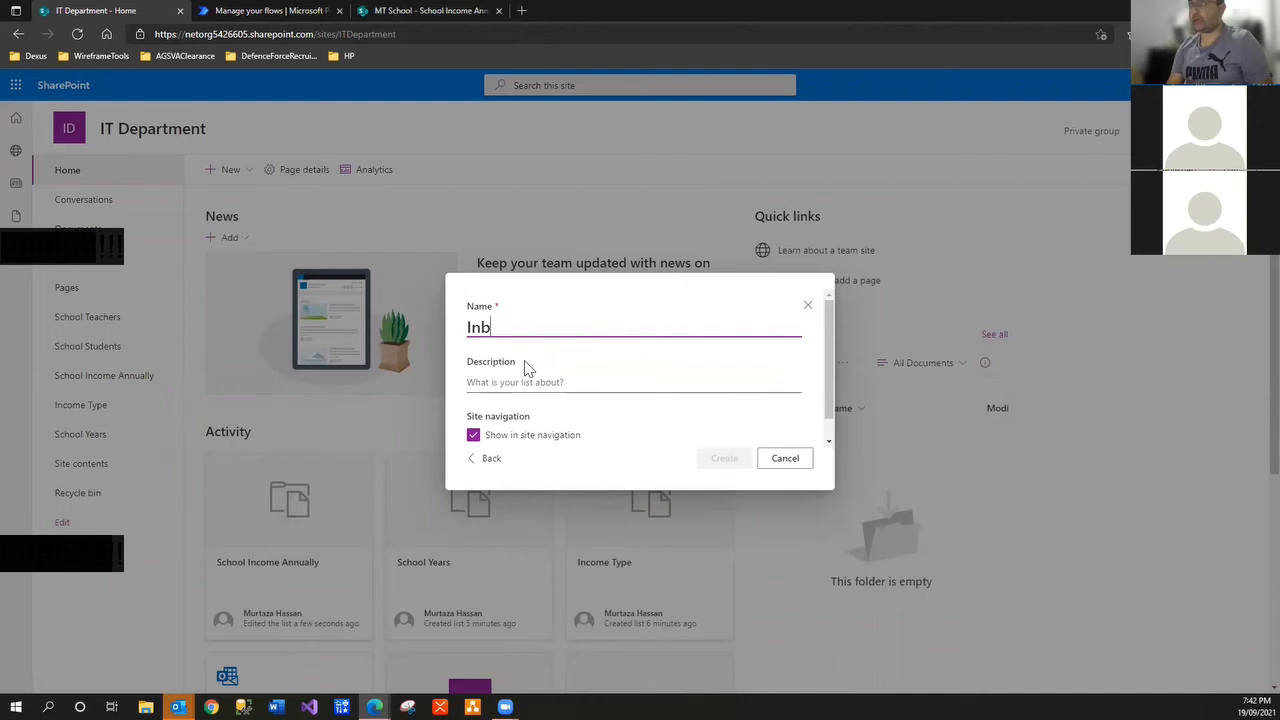
{"action": "type", "text": "come"}
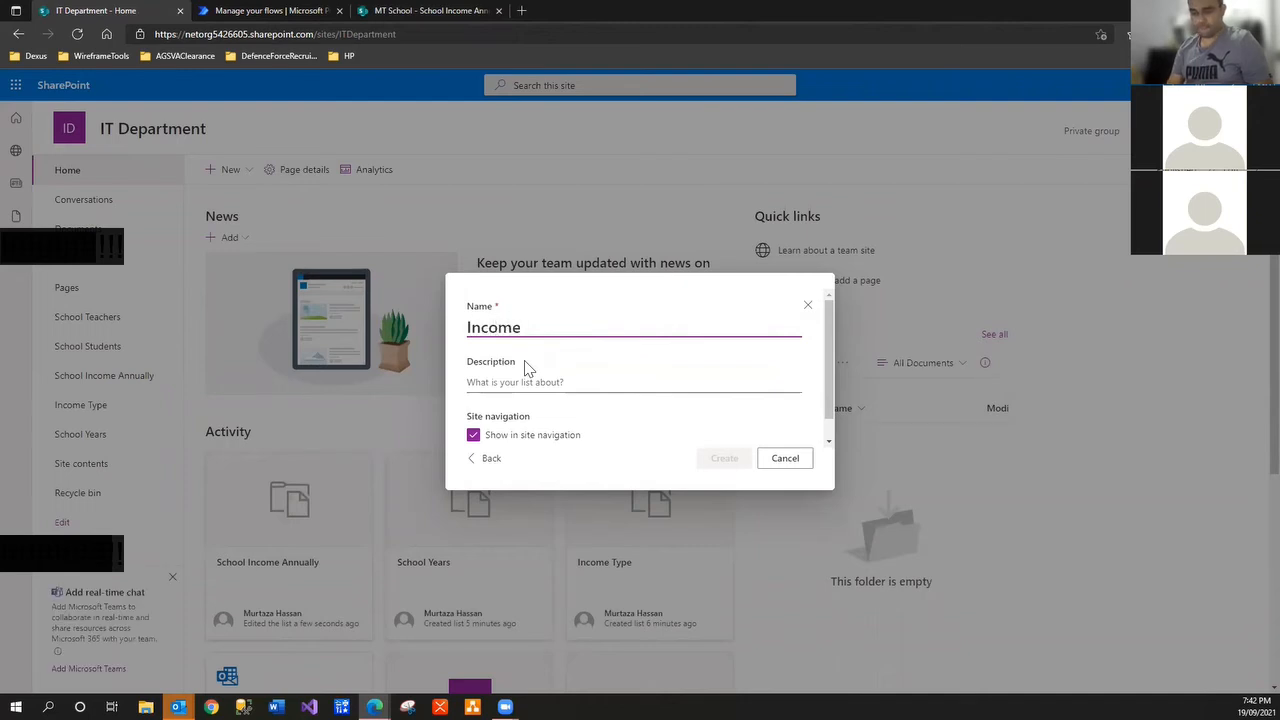
{"action": "type", "text": " History"}
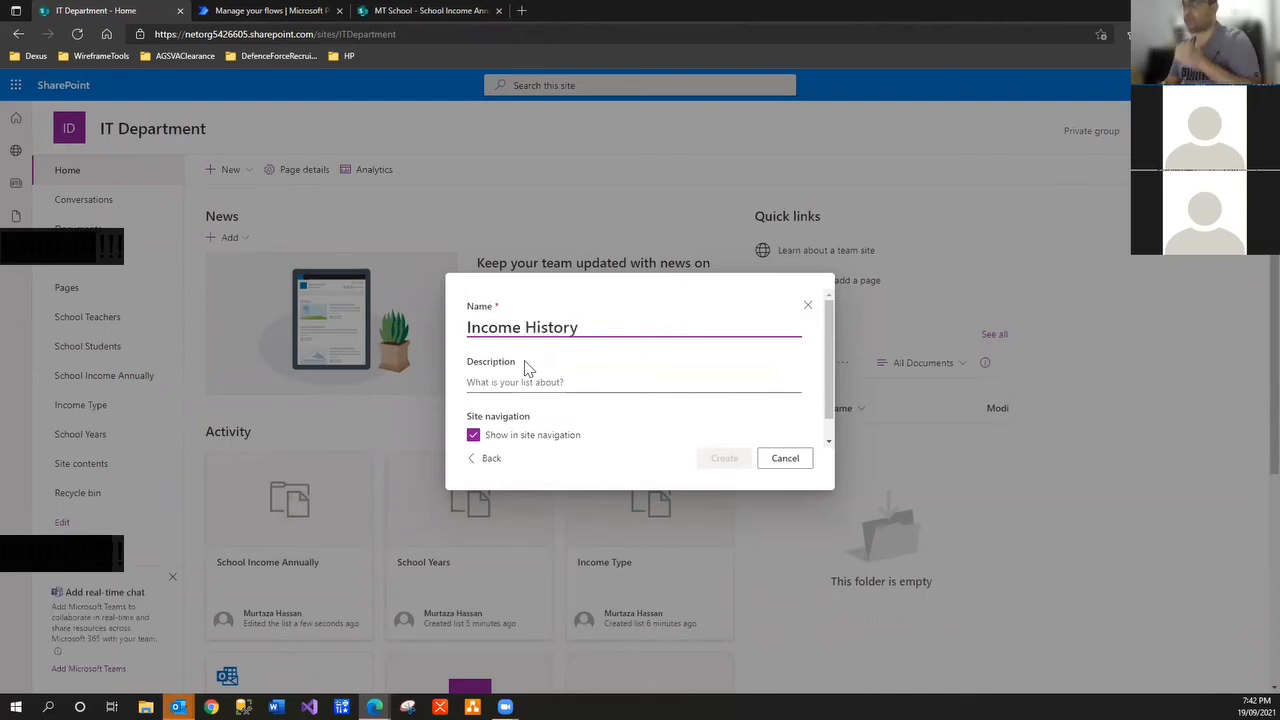
{"action": "key", "text": "Home"}
{"action": "type", "text": "School"}
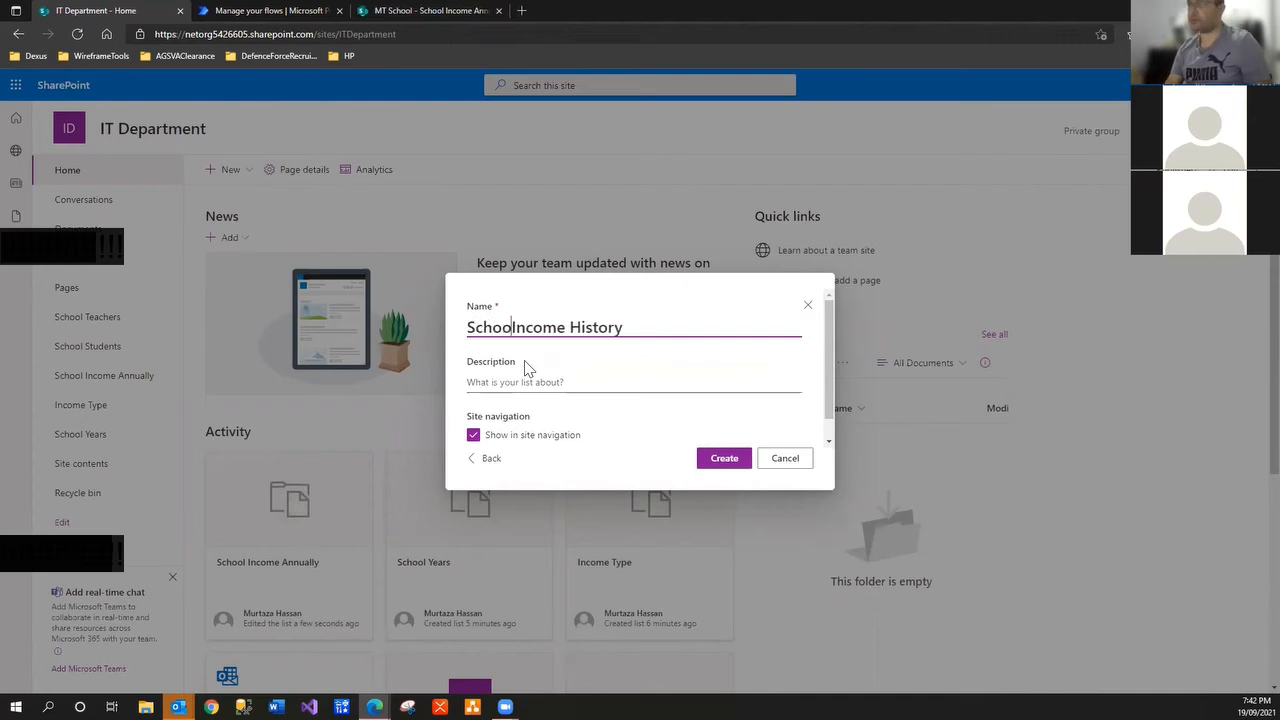
{"action": "left_click", "coordinate": [727, 458]}
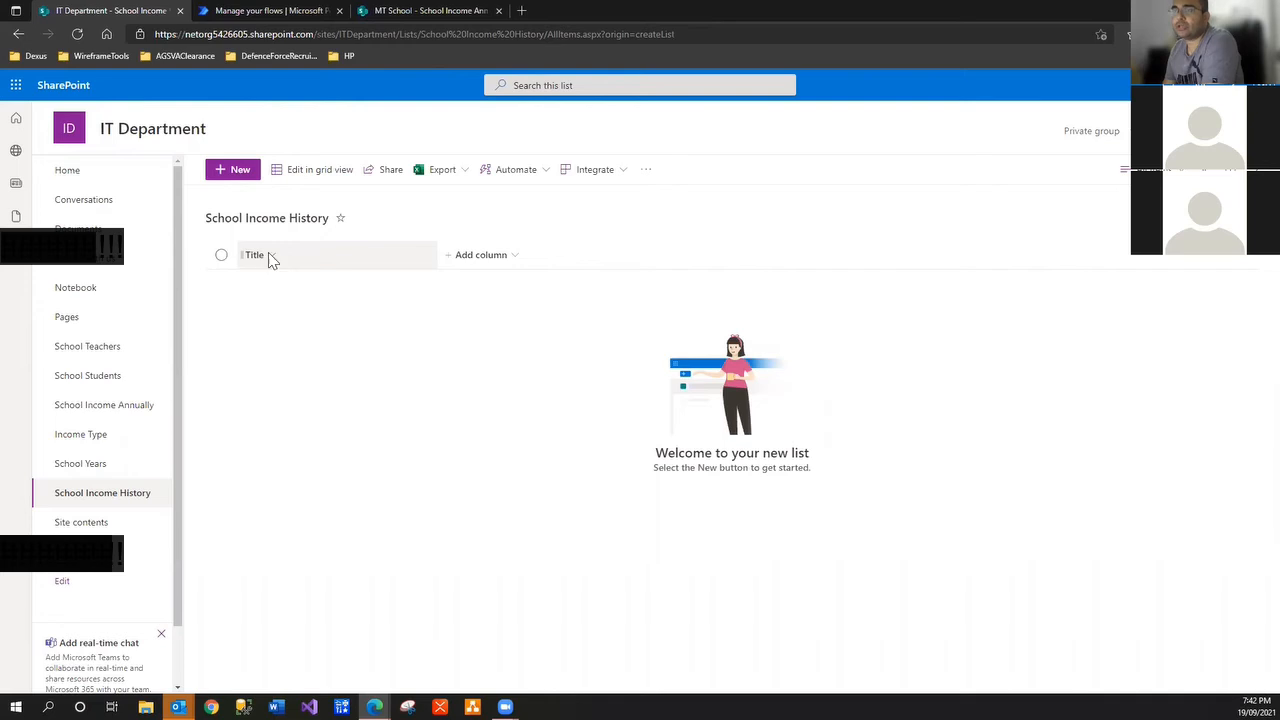
Create the currency column 'IncomeFromStudent' in the School Income History list
{"action": "left_click", "coordinate": [511, 263]}
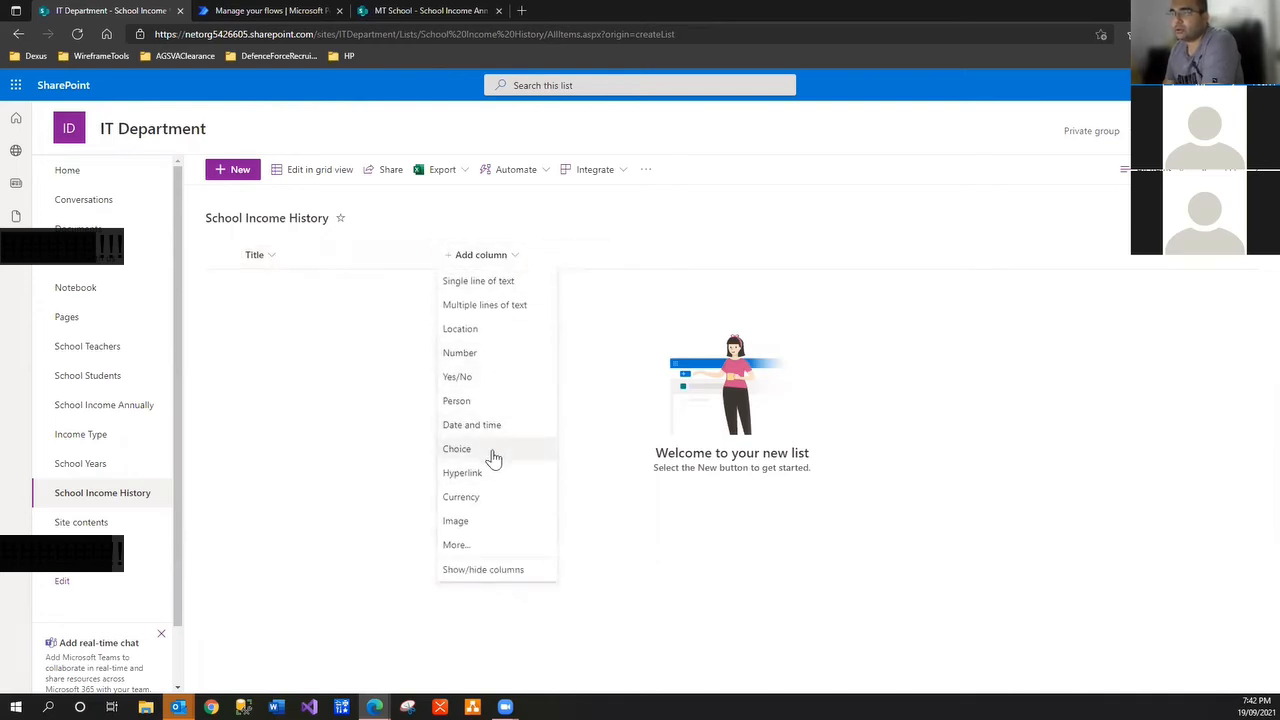
{"action": "left_click", "coordinate": [483, 500]}
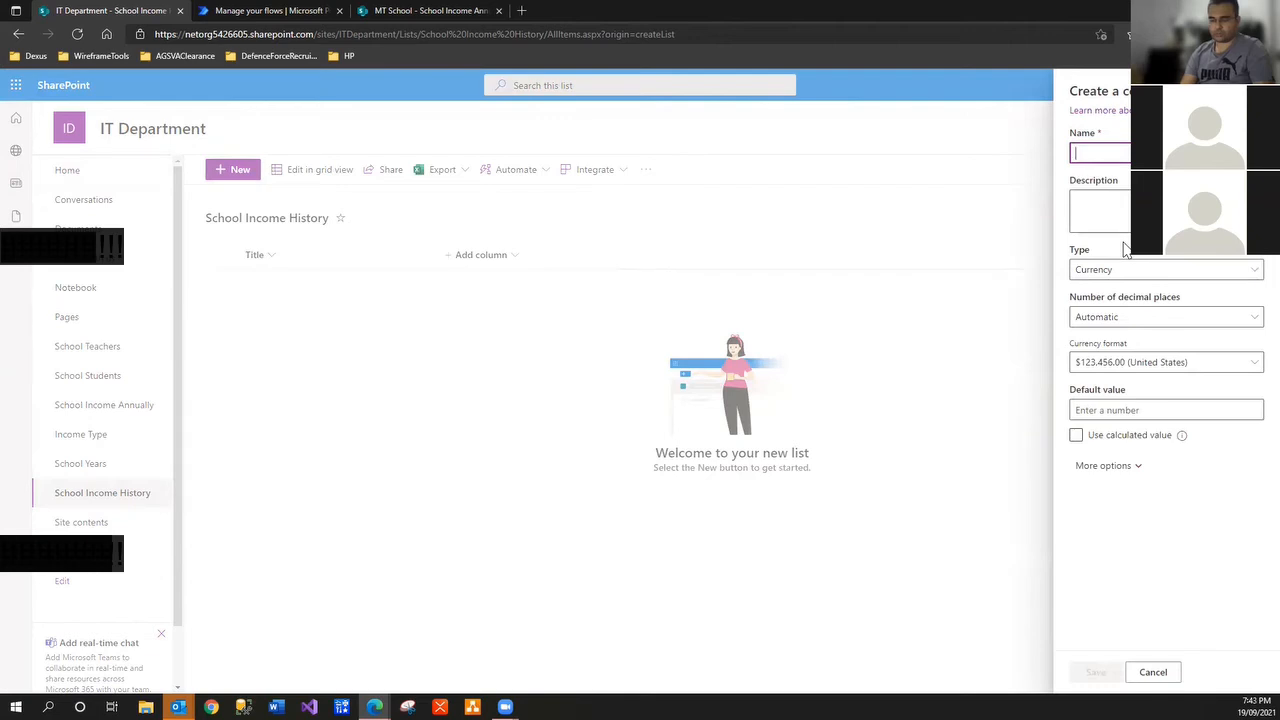
{"action": "type", "text": "Income"}
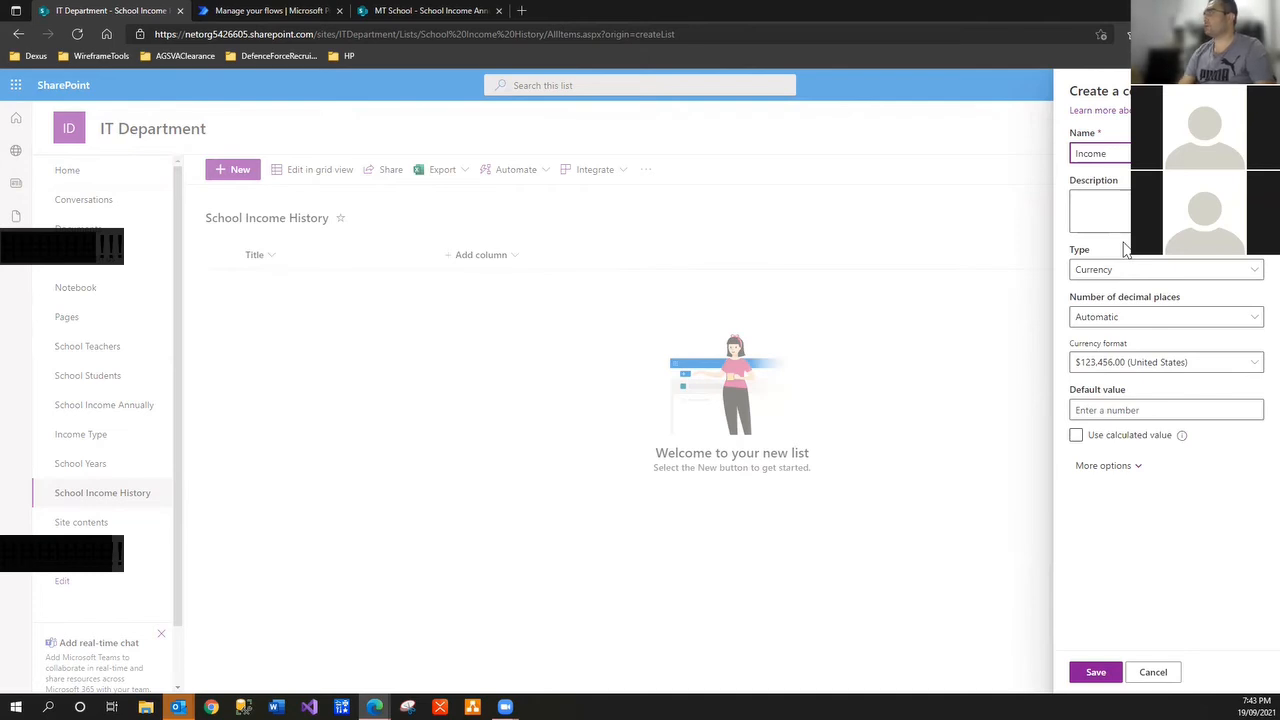
{"action": "key", "text": "Home"}
{"action": "type", "text": "Stu"}
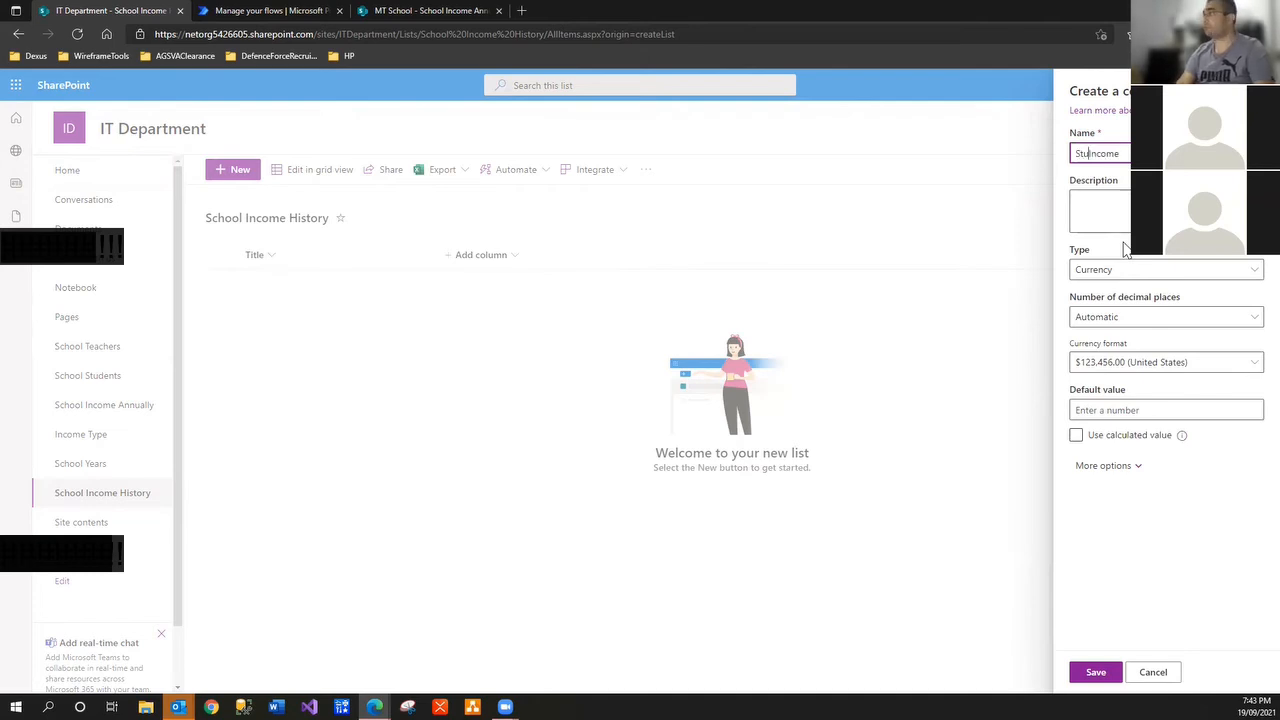
{"action": "key", "text": "BackSpace"}
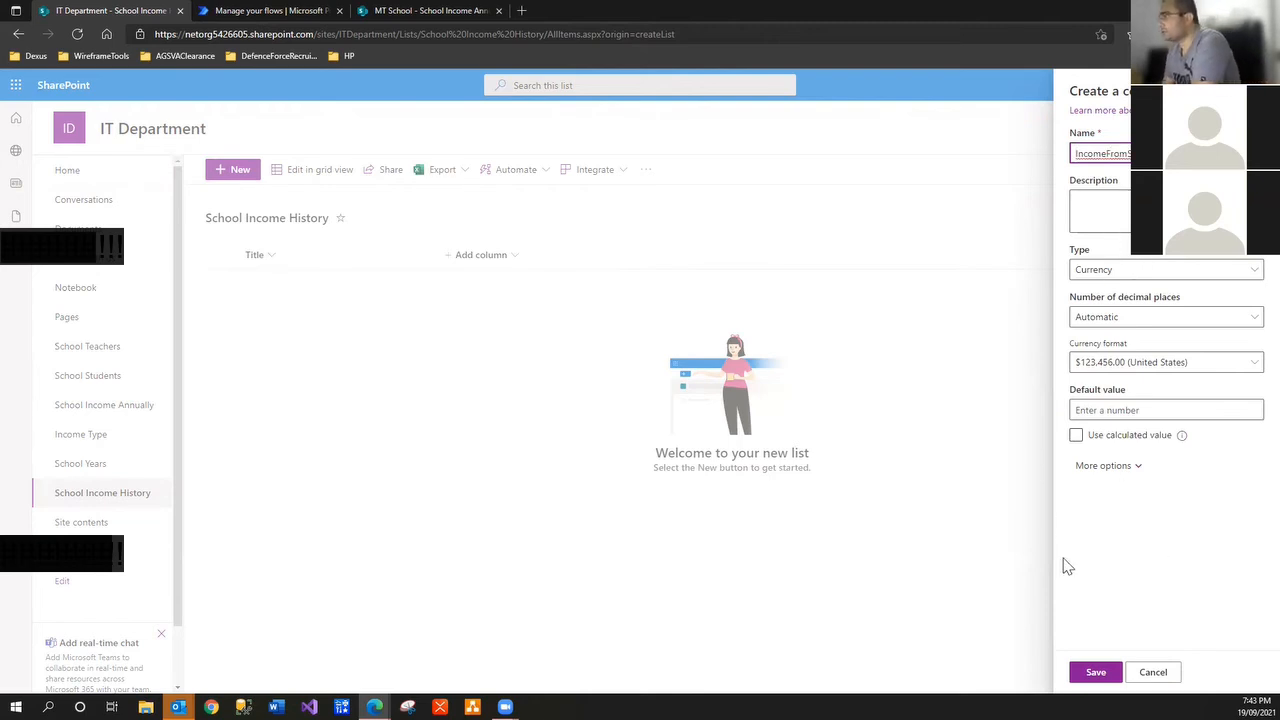
{"action": "left_click", "coordinate": [1084, 672]}
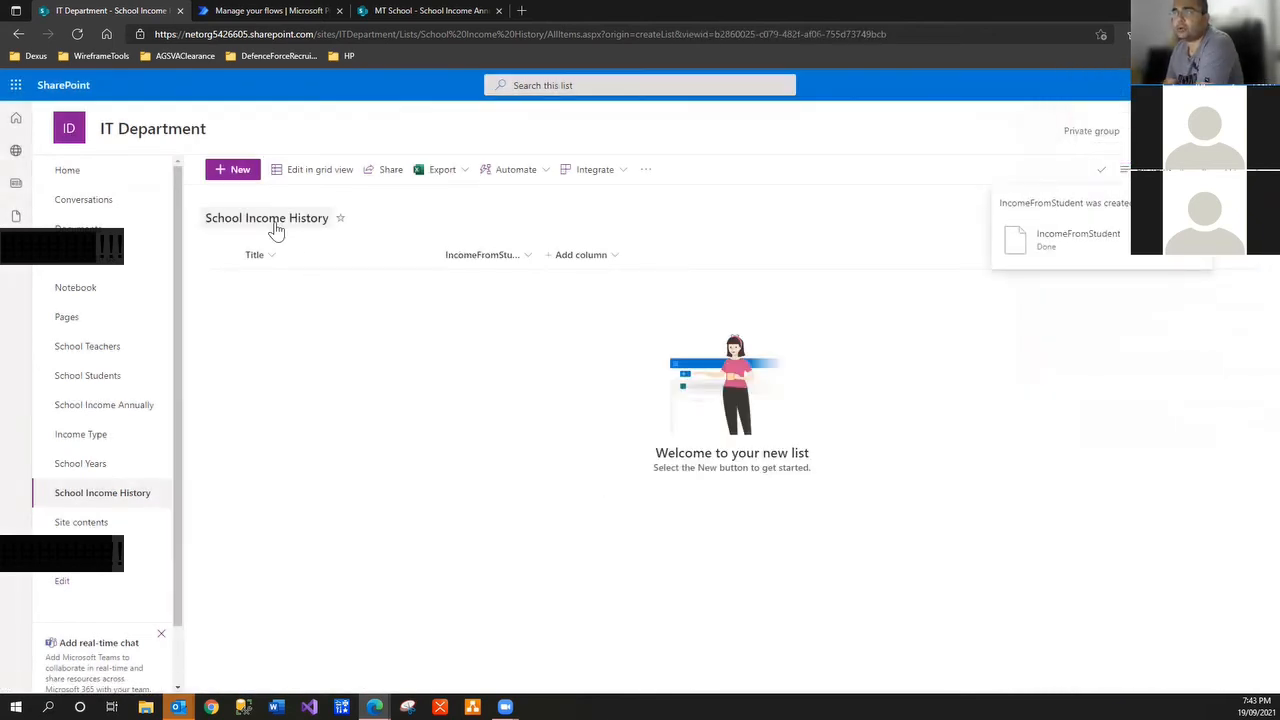
{"action": "left_click", "coordinate": [126, 408]}
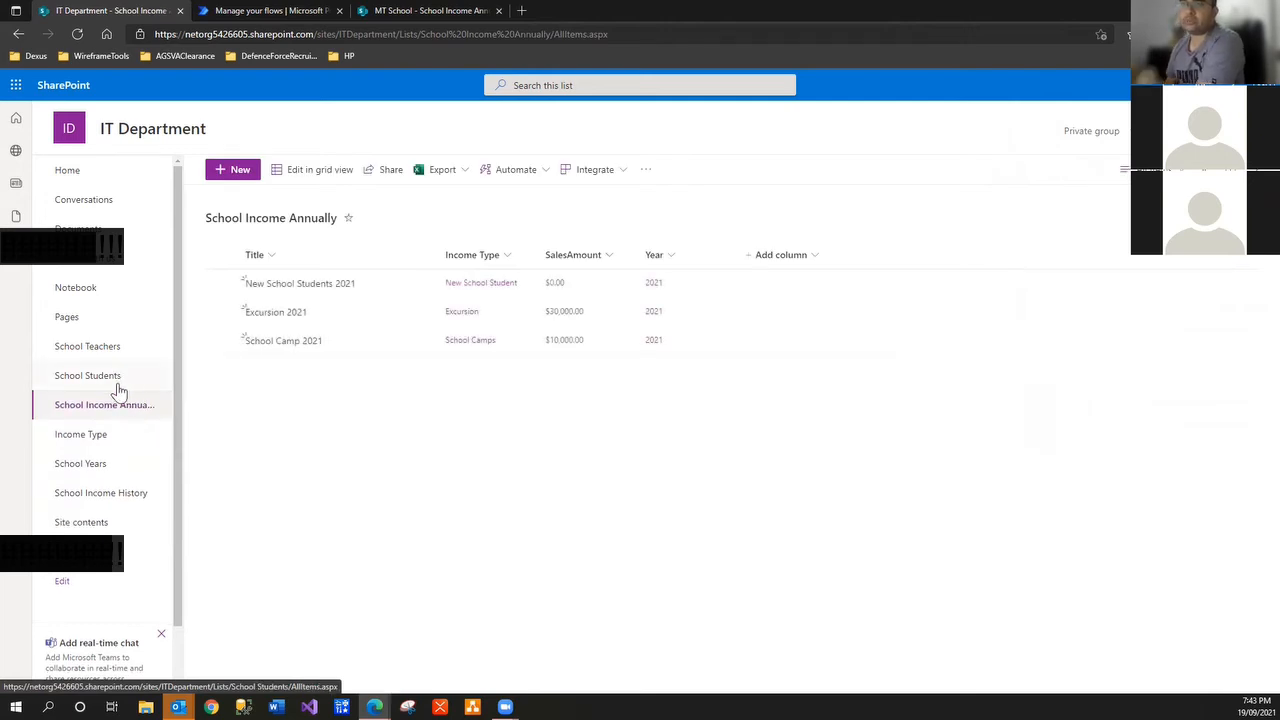
Browse the School Income Annually and School Income History lists, ending on School Students
{"action": "left_click", "coordinate": [114, 380]}
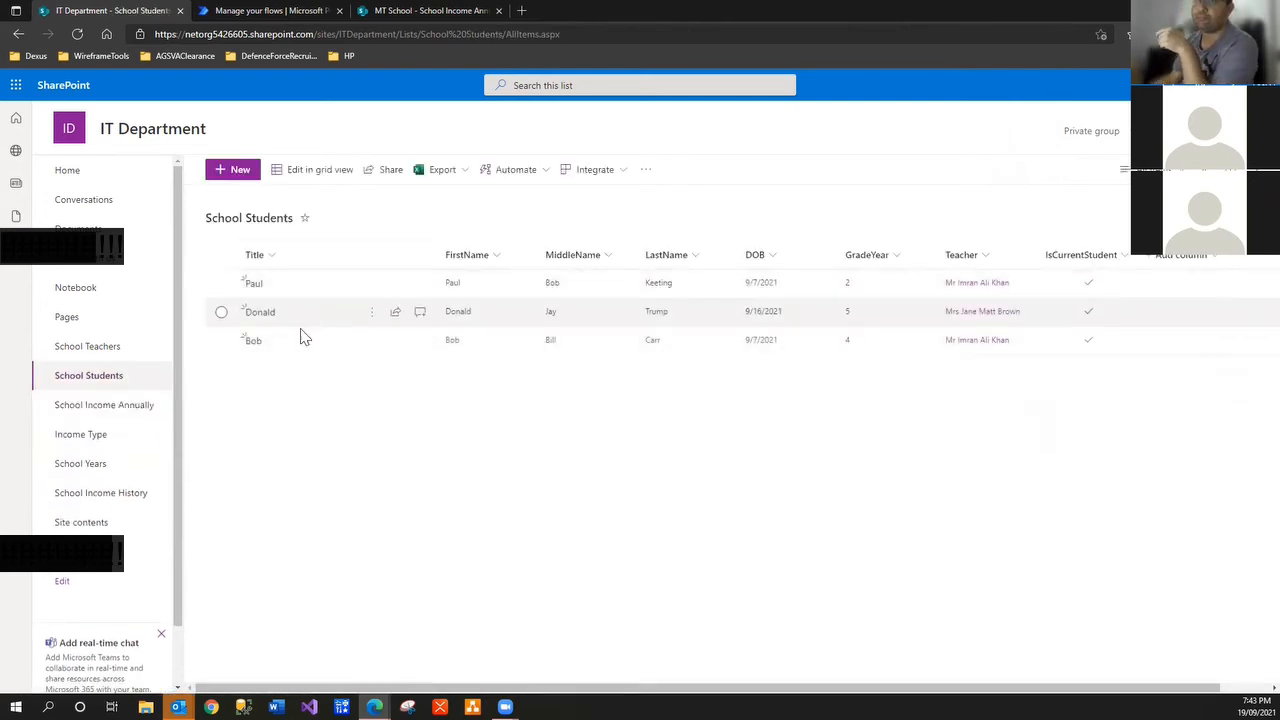
{"action": "left_click", "coordinate": [140, 408]}
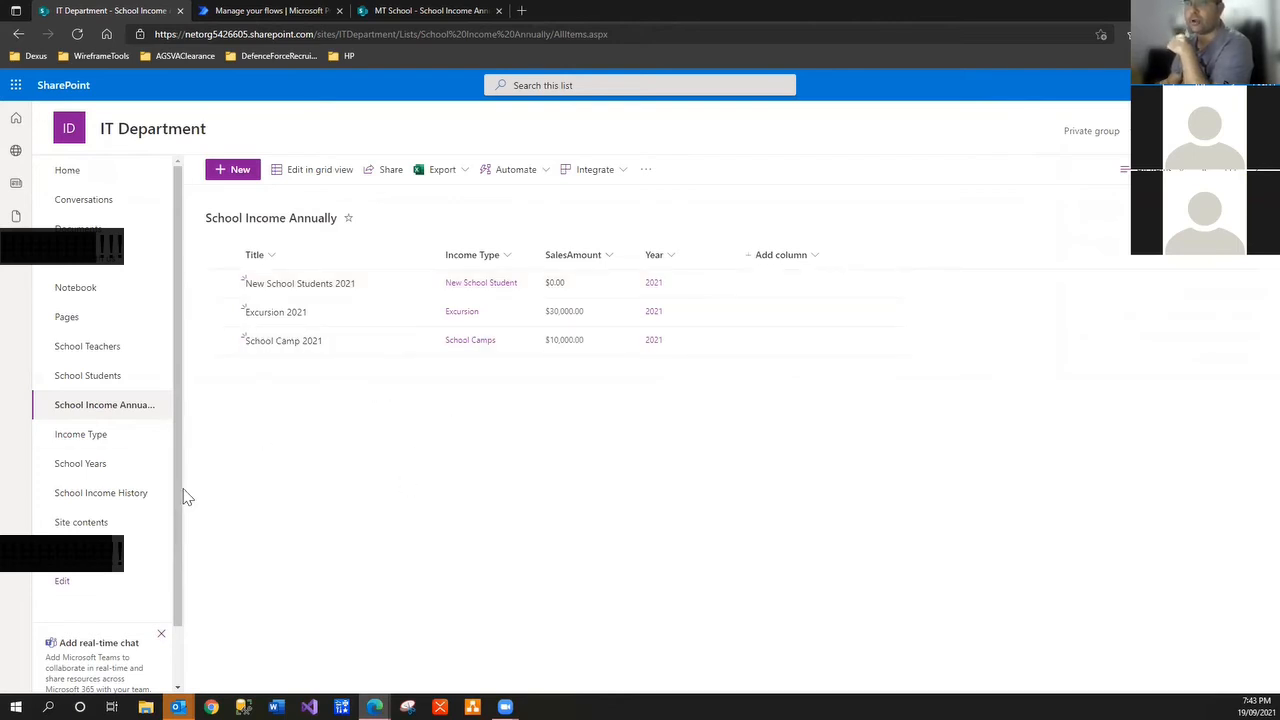
{"action": "left_click", "coordinate": [131, 498]}
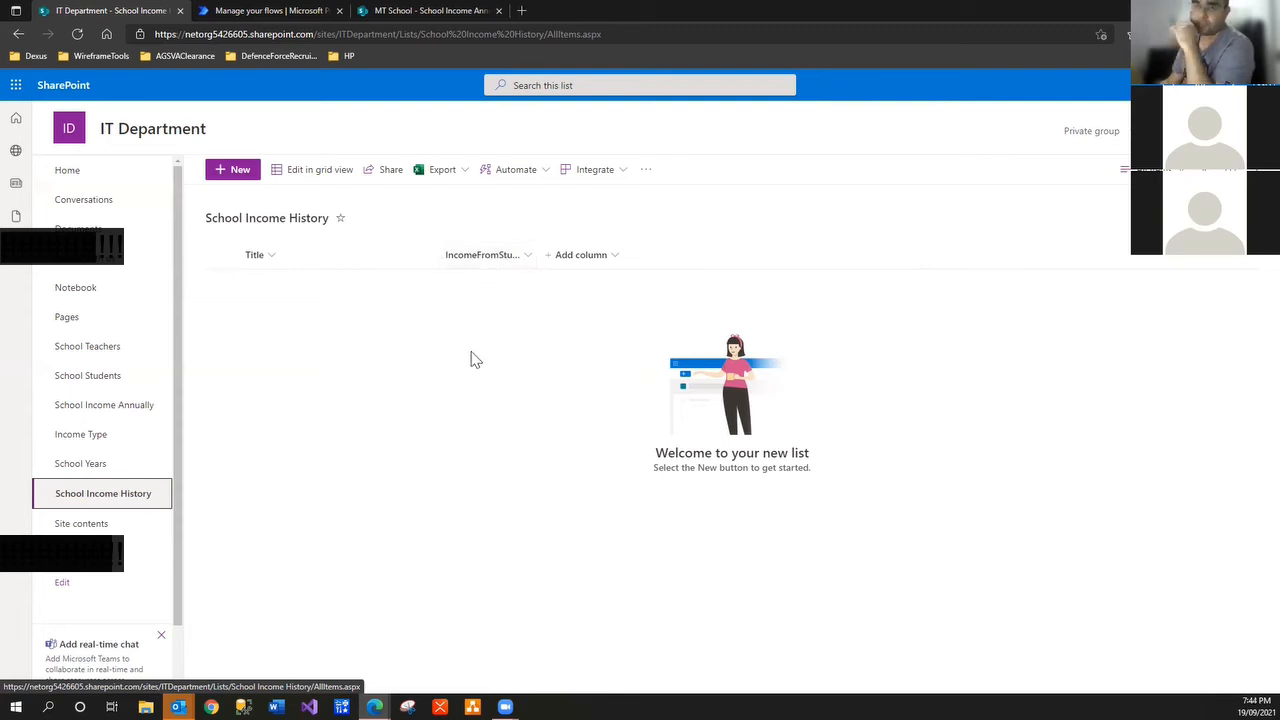
{"action": "left_click", "coordinate": [130, 410]}
{"action": "left_click", "coordinate": [117, 380]}
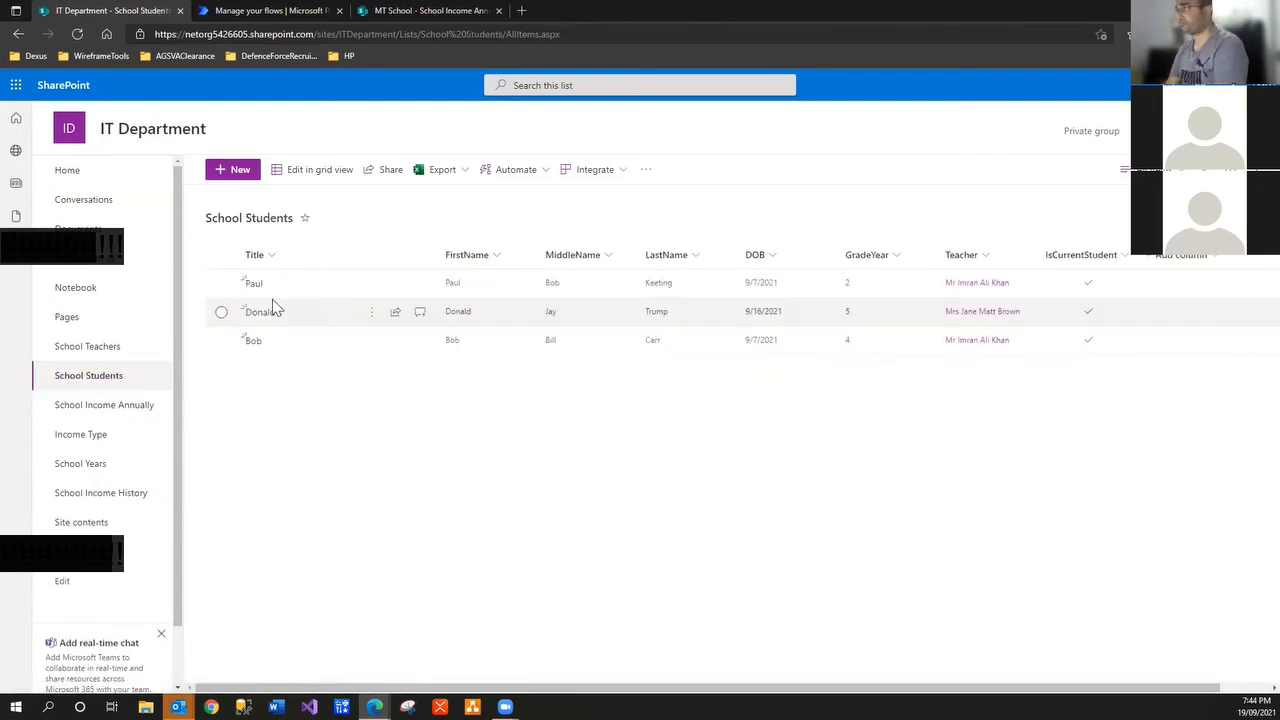
From the School Students list's Power Automate options, open the My flows page
{"action": "left_click", "coordinate": [617, 172]}
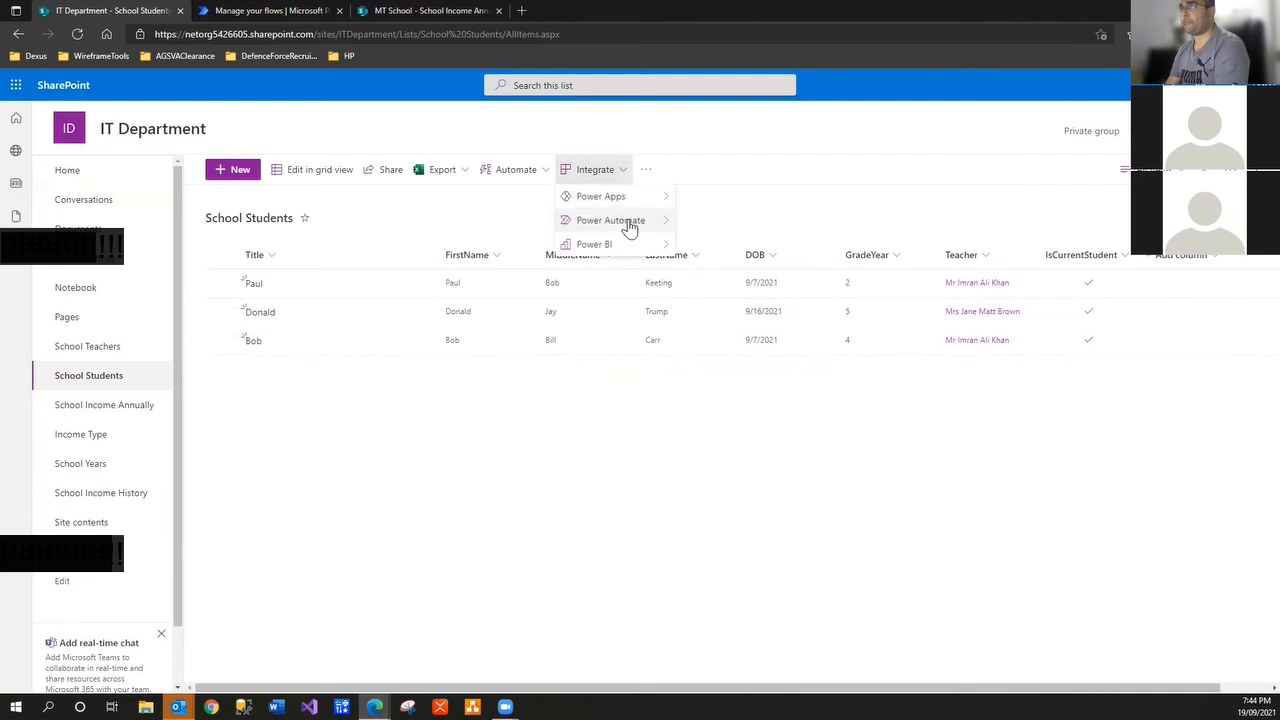
{"action": "mouse_move", "coordinate": [625, 219]}
{"action": "left_click", "coordinate": [781, 224]}
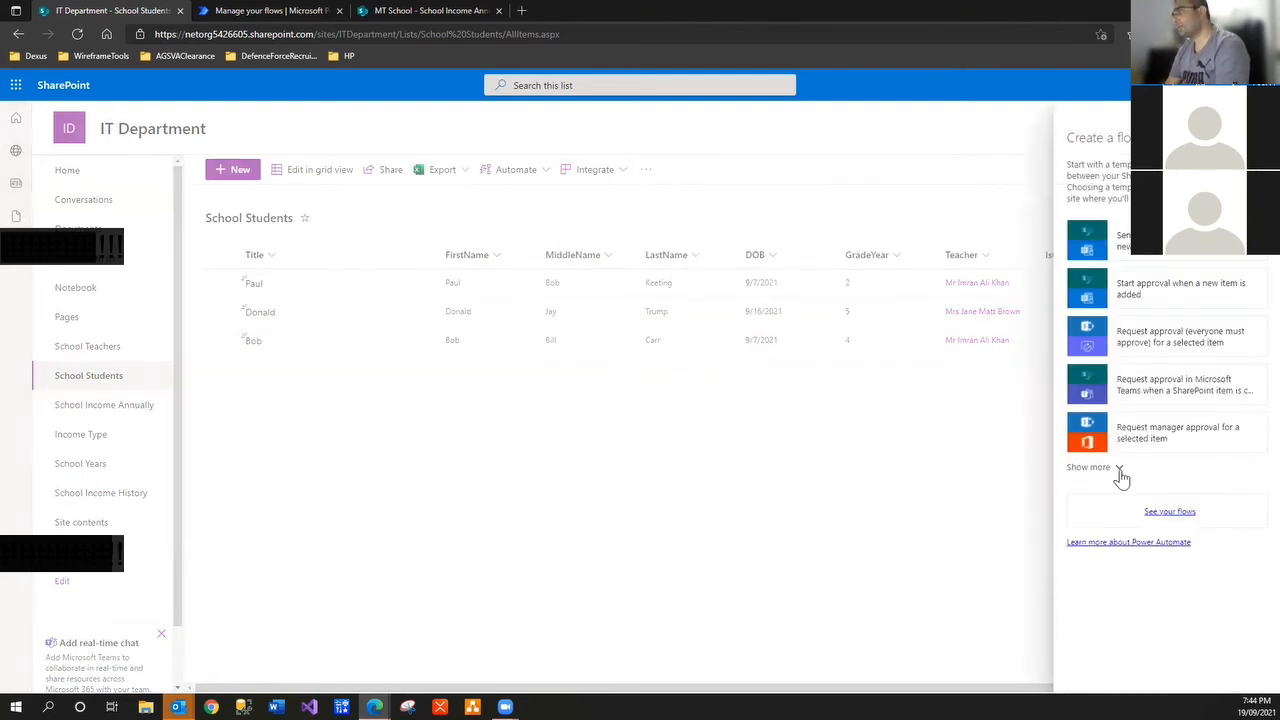
{"action": "left_click", "coordinate": [1170, 513]}
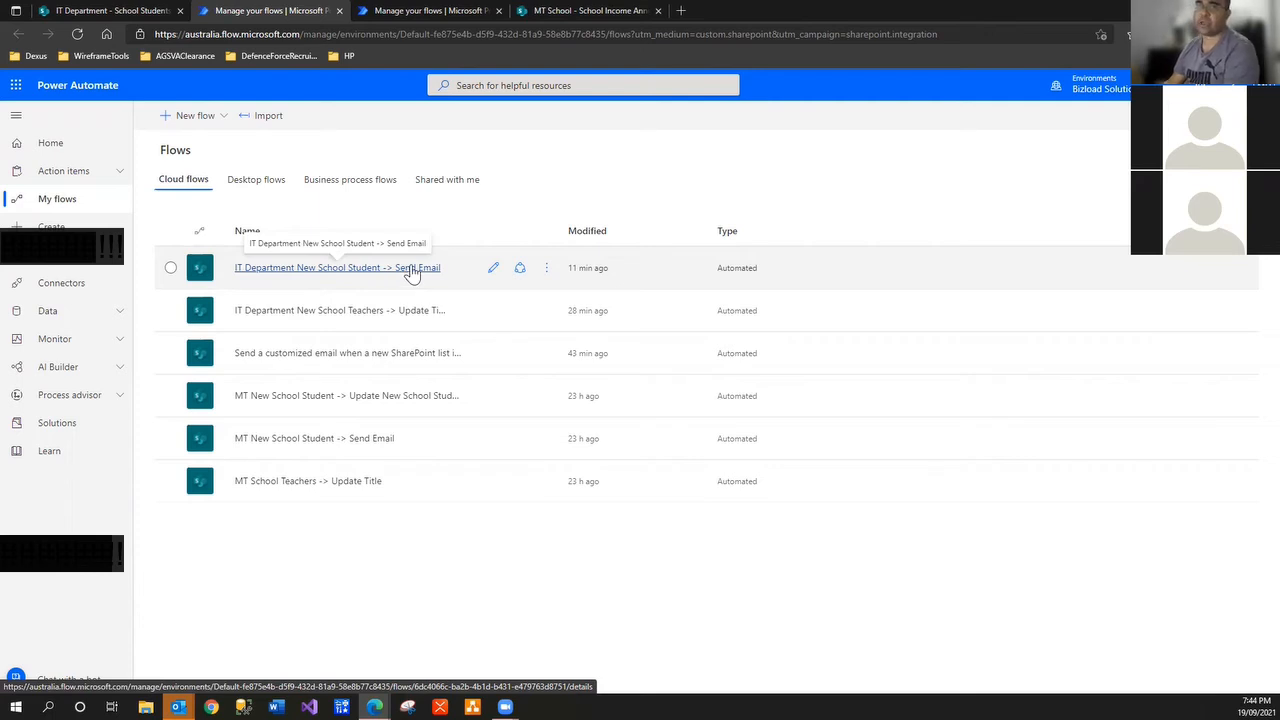
Start an automated cloud flow named 'IT Department New School Student -> Update School Income' and search 'sharepoint' triggers
{"action": "left_click", "coordinate": [212, 118]}
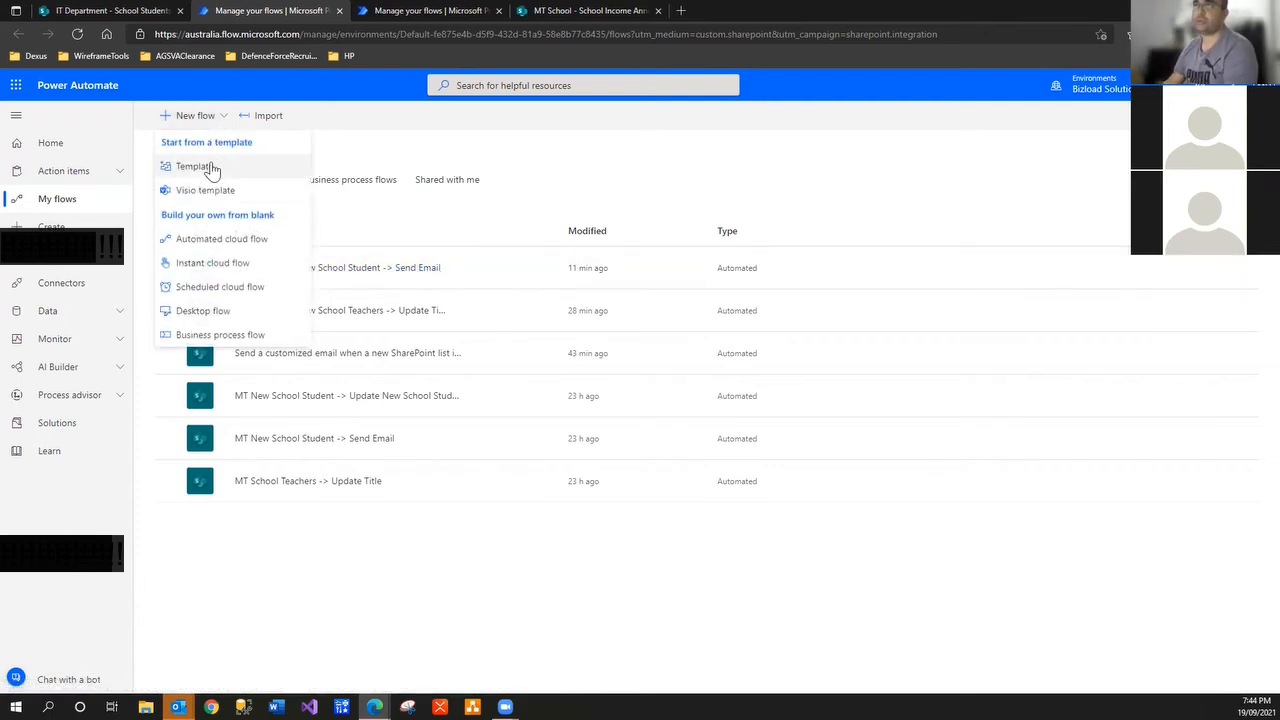
{"action": "left_click", "coordinate": [212, 245]}
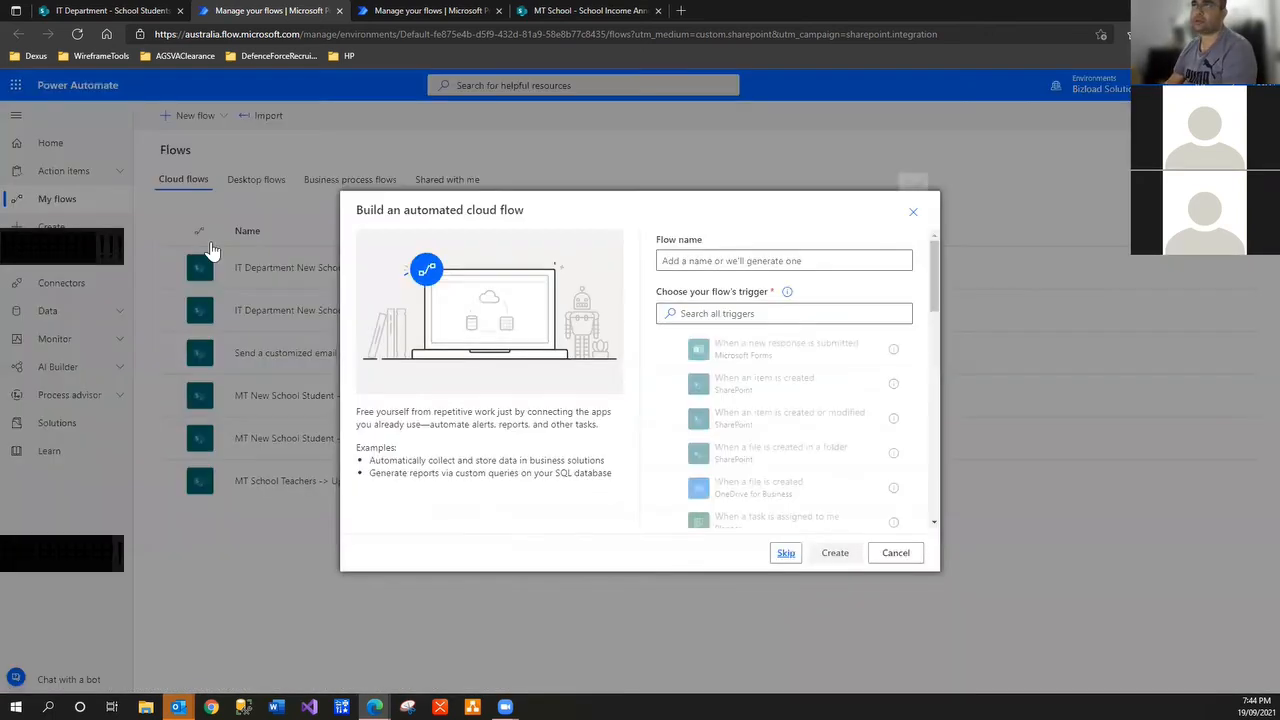
{"action": "left_click", "coordinate": [695, 262]}
{"action": "type", "text": "IT"}
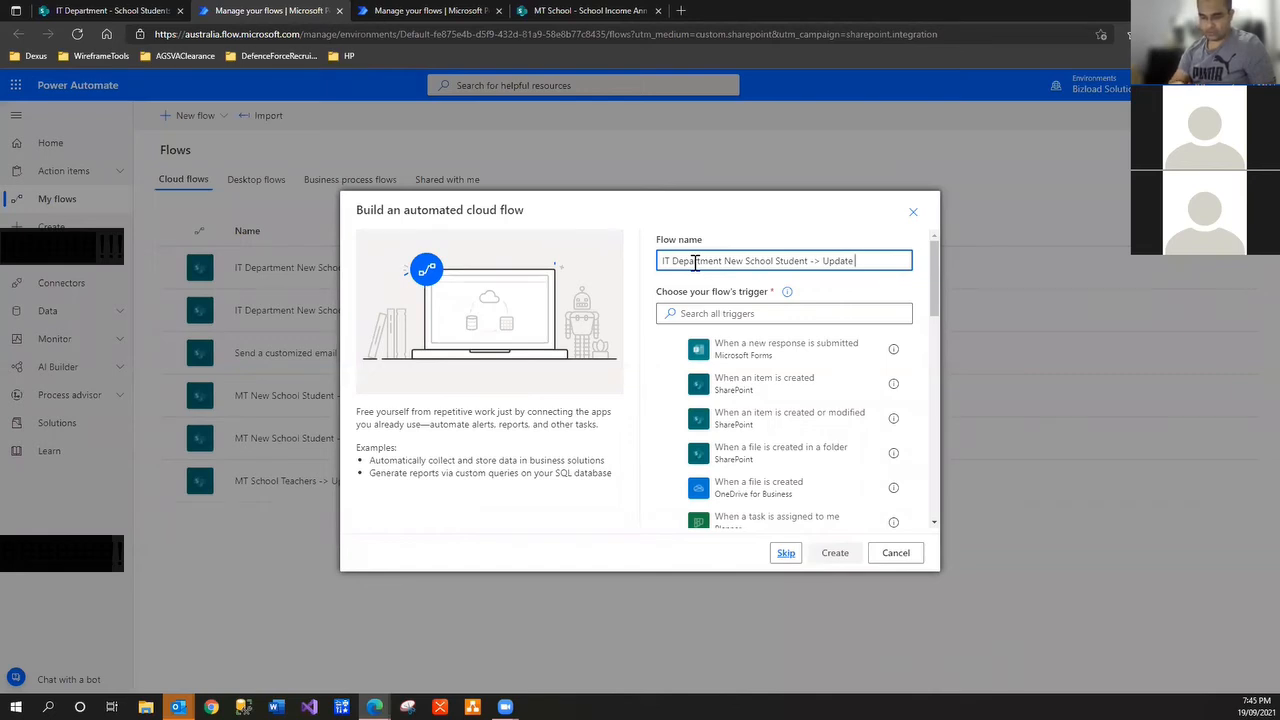
{"action": "type", "text": "A"}
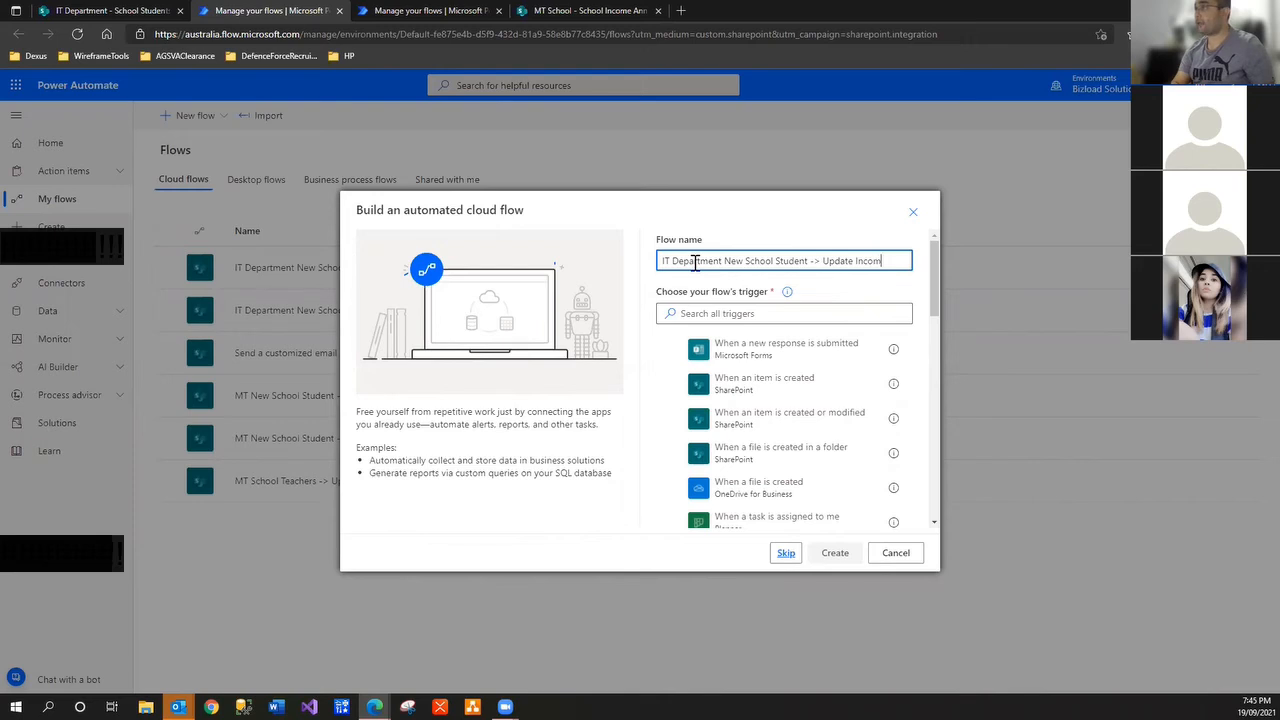
{"action": "type", "text": "ncome Details"}
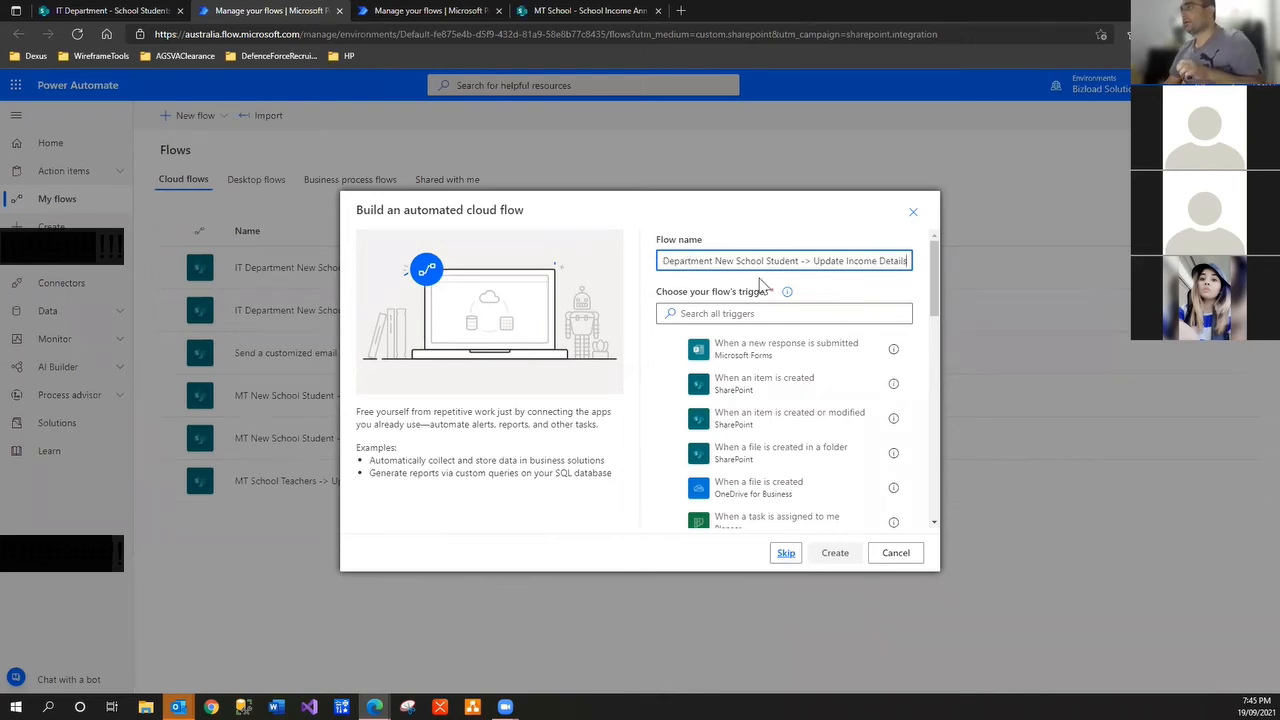
{"action": "left_click", "coordinate": [843, 260]}
{"action": "type", "text": "School"}
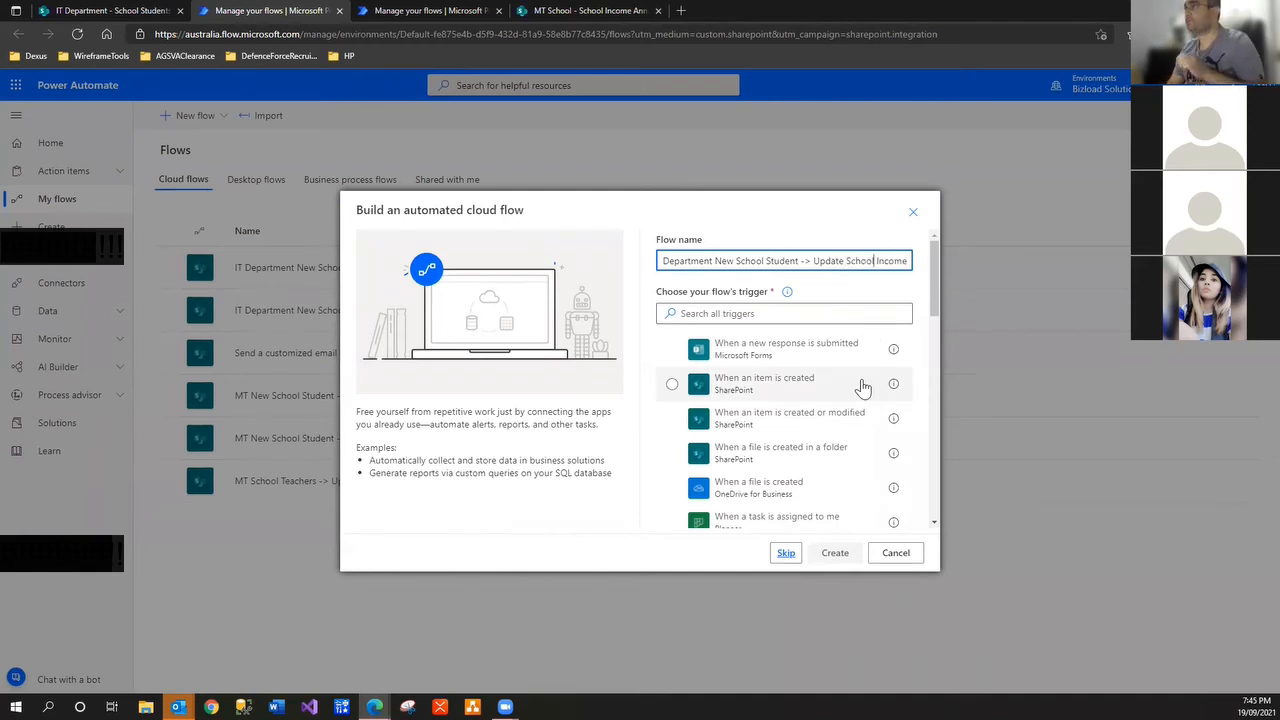
{"action": "left_click", "coordinate": [759, 314]}
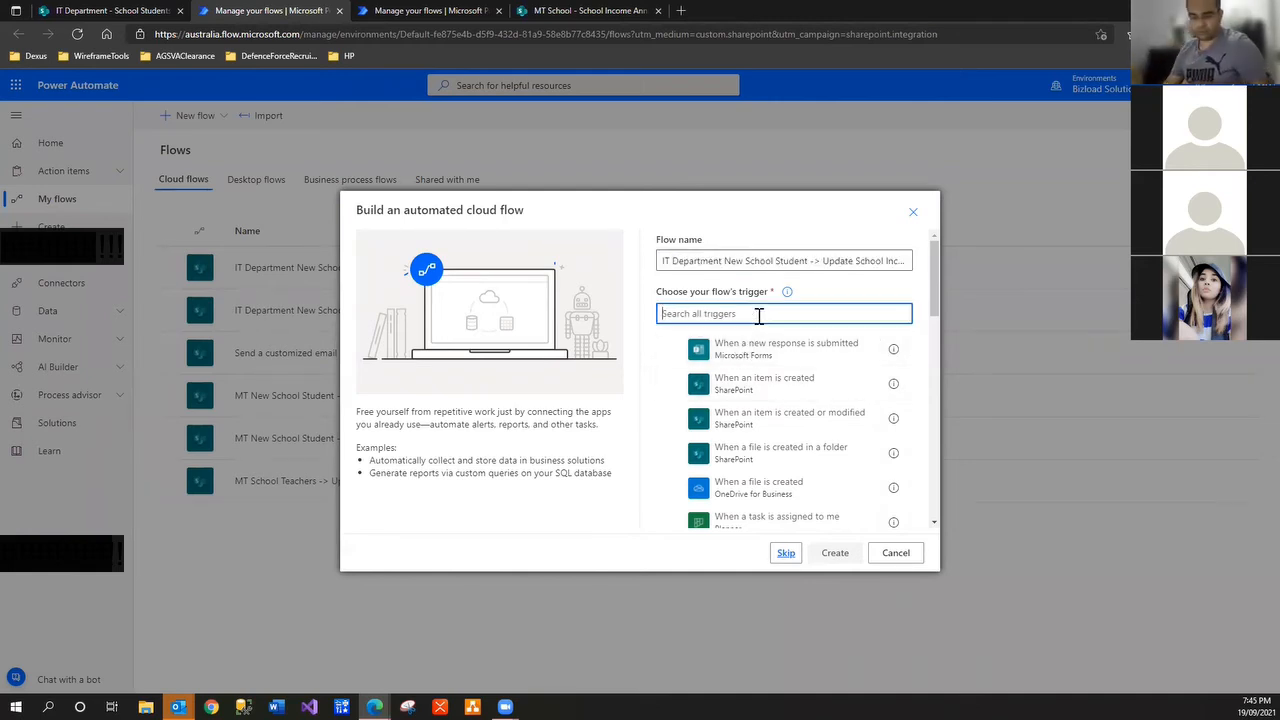
{"action": "type", "text": "sharepoint"}
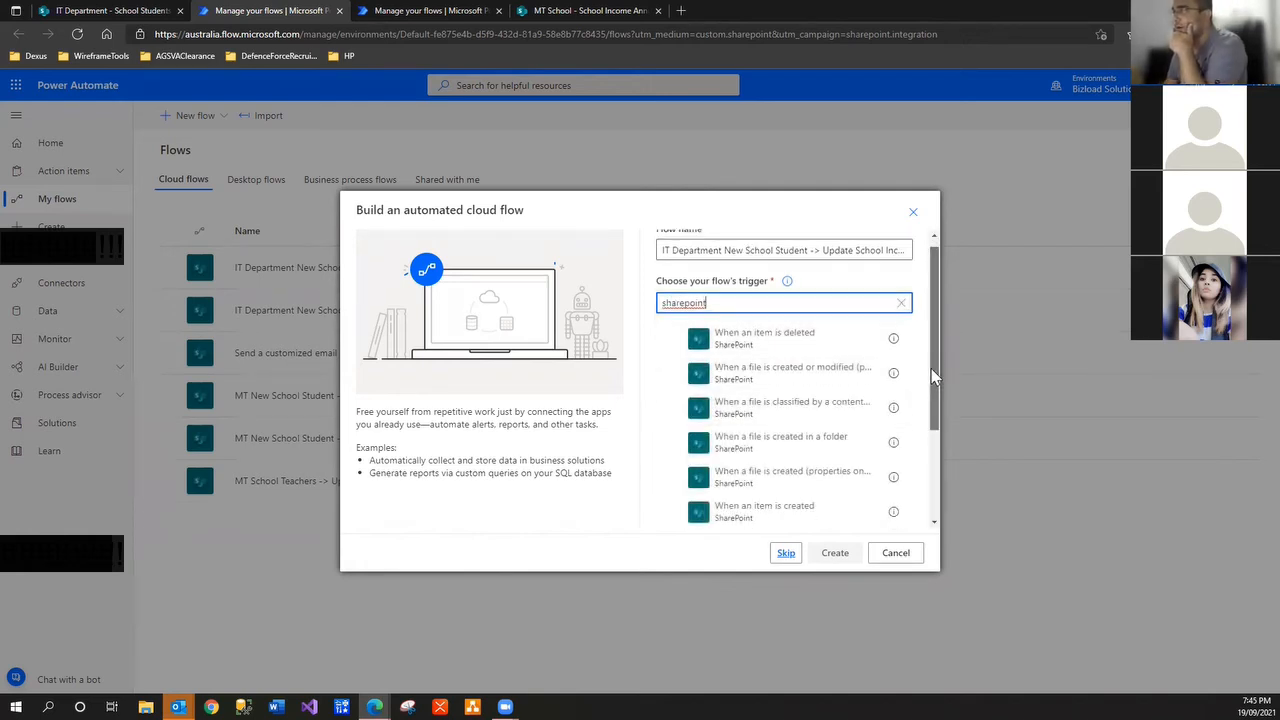
{"action": "scroll", "coordinate": [800, 420], "scroll_direction": "down", "scroll_amount": 3}
Create the flow with 'When an item is created' watching the IT Department site's School Students list
{"action": "left_click", "coordinate": [785, 415]}
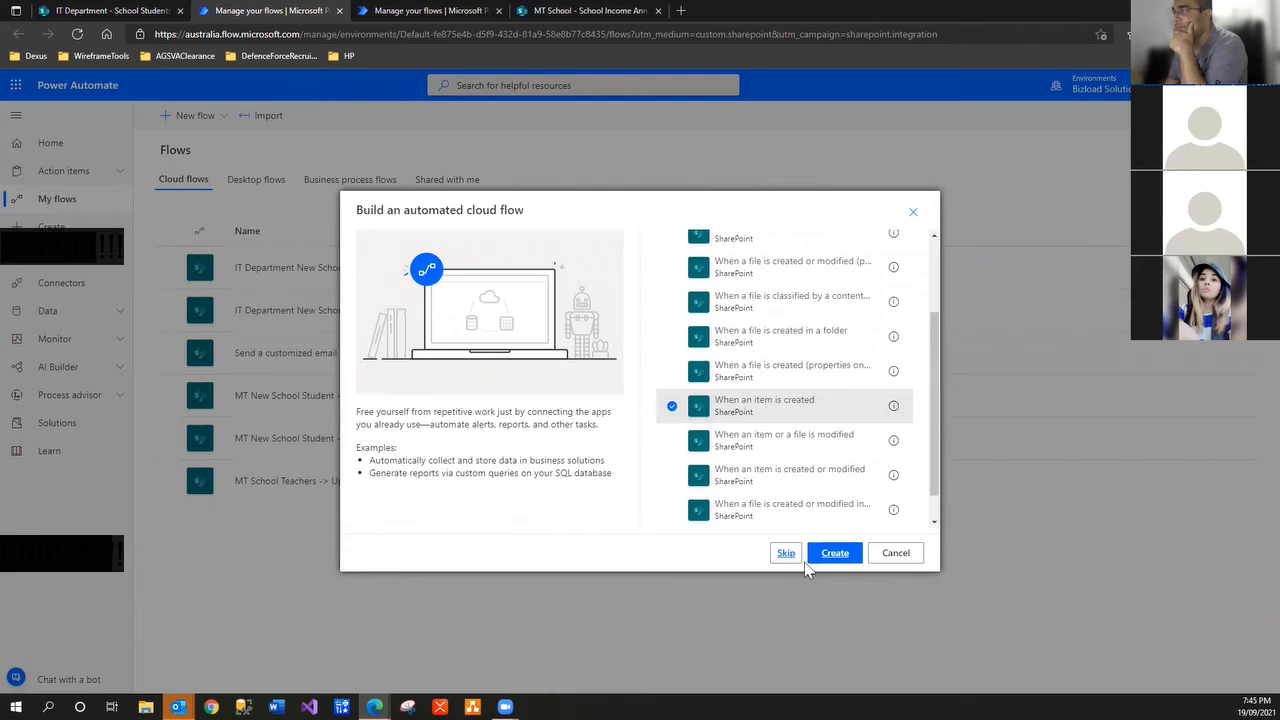
{"action": "left_click", "coordinate": [834, 553]}
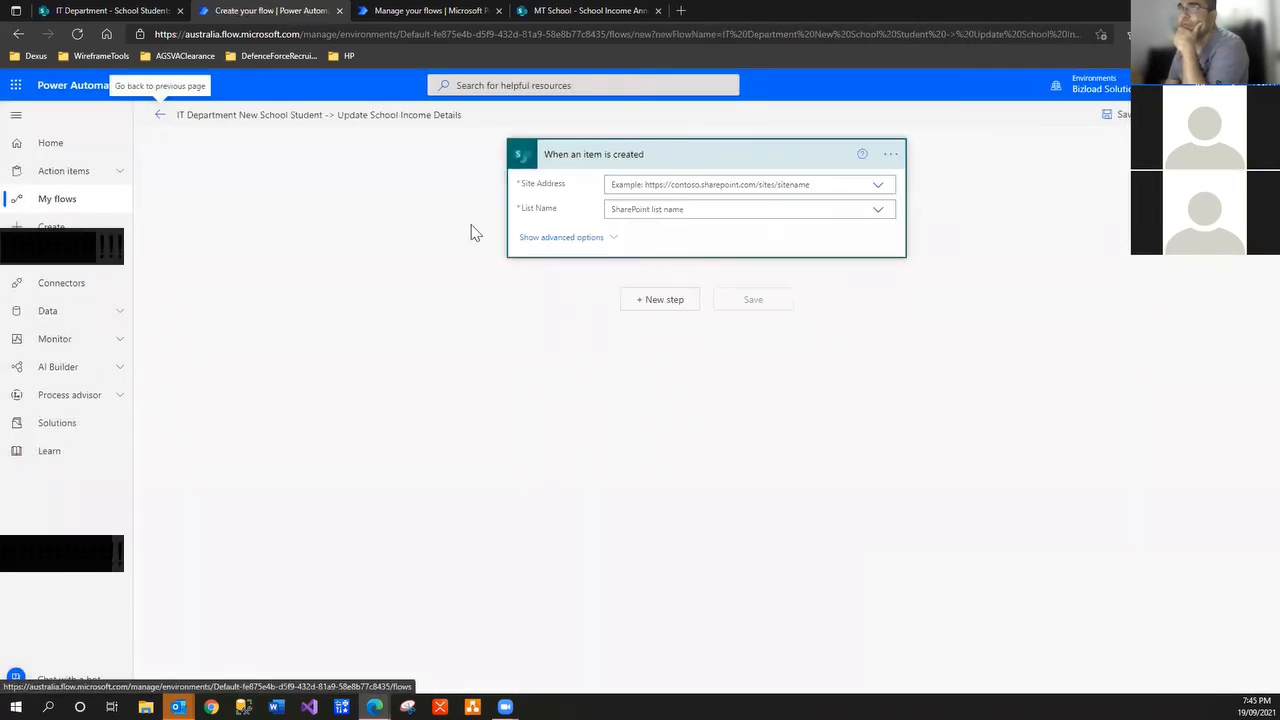
{"action": "left_click", "coordinate": [880, 186]}
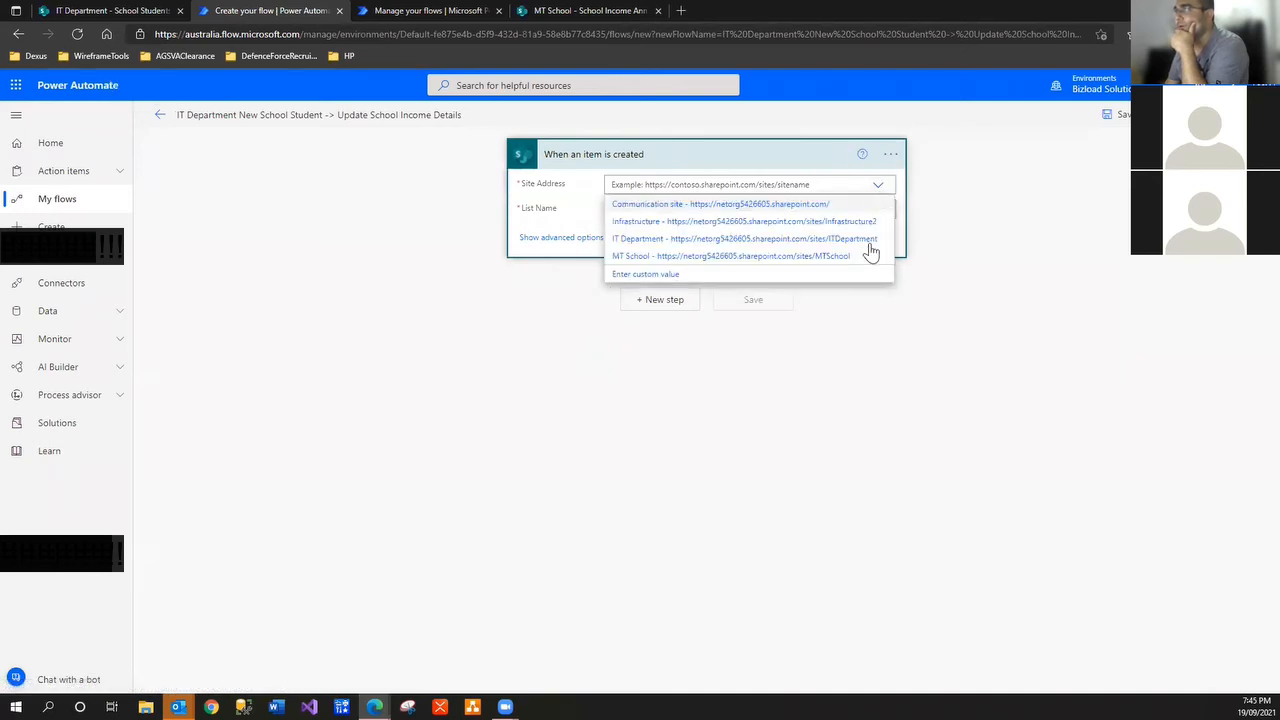
{"action": "left_click", "coordinate": [871, 247]}
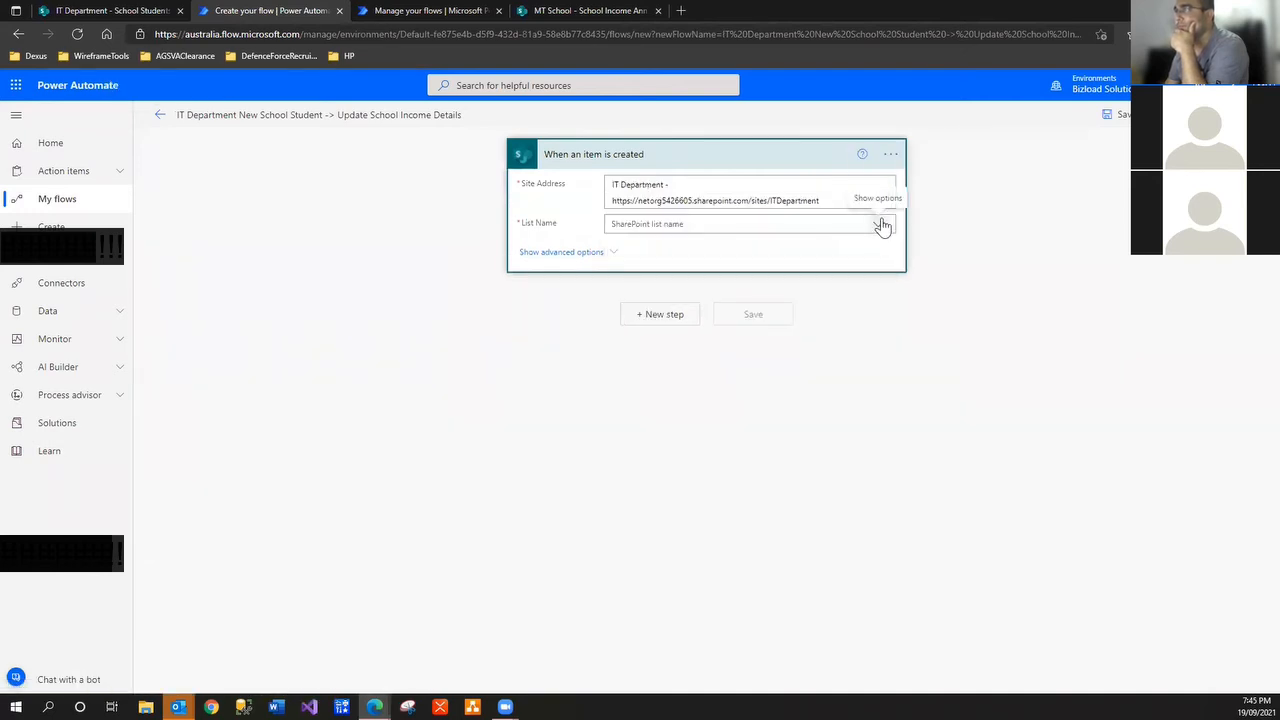
{"action": "left_click", "coordinate": [880, 225]}
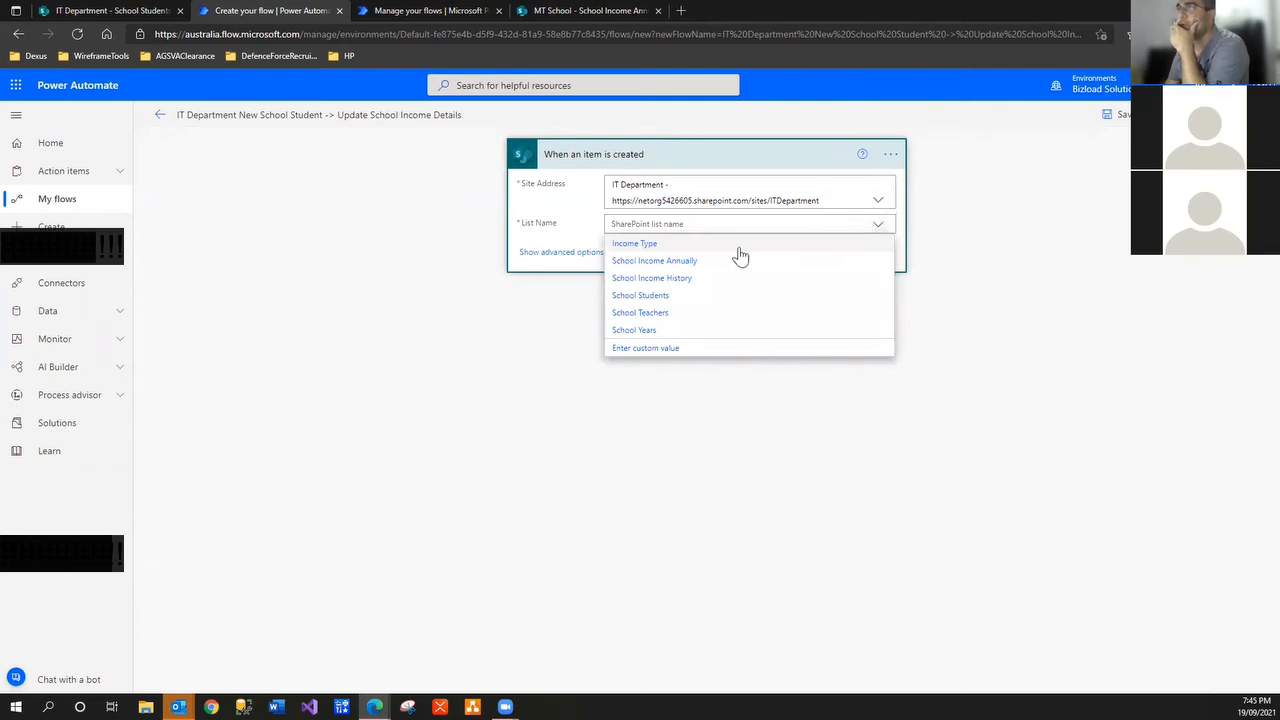
{"action": "left_click", "coordinate": [663, 295]}
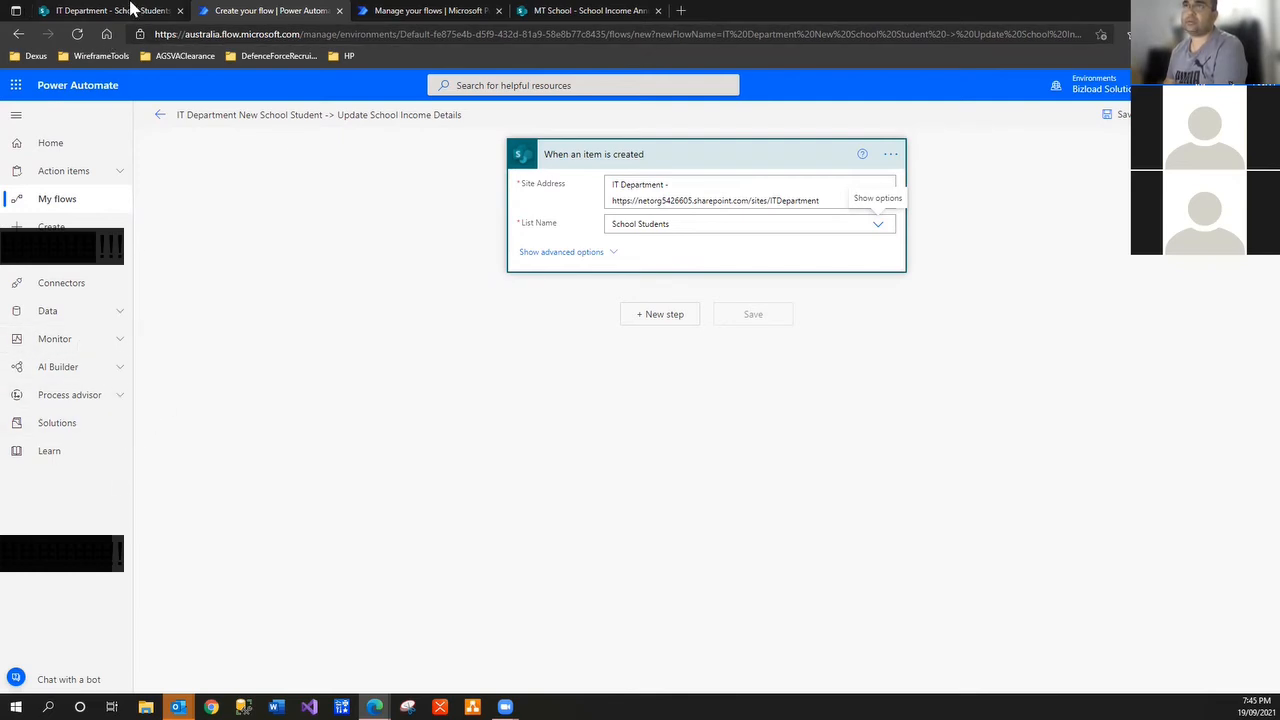
{"action": "left_click", "coordinate": [130, 10]}
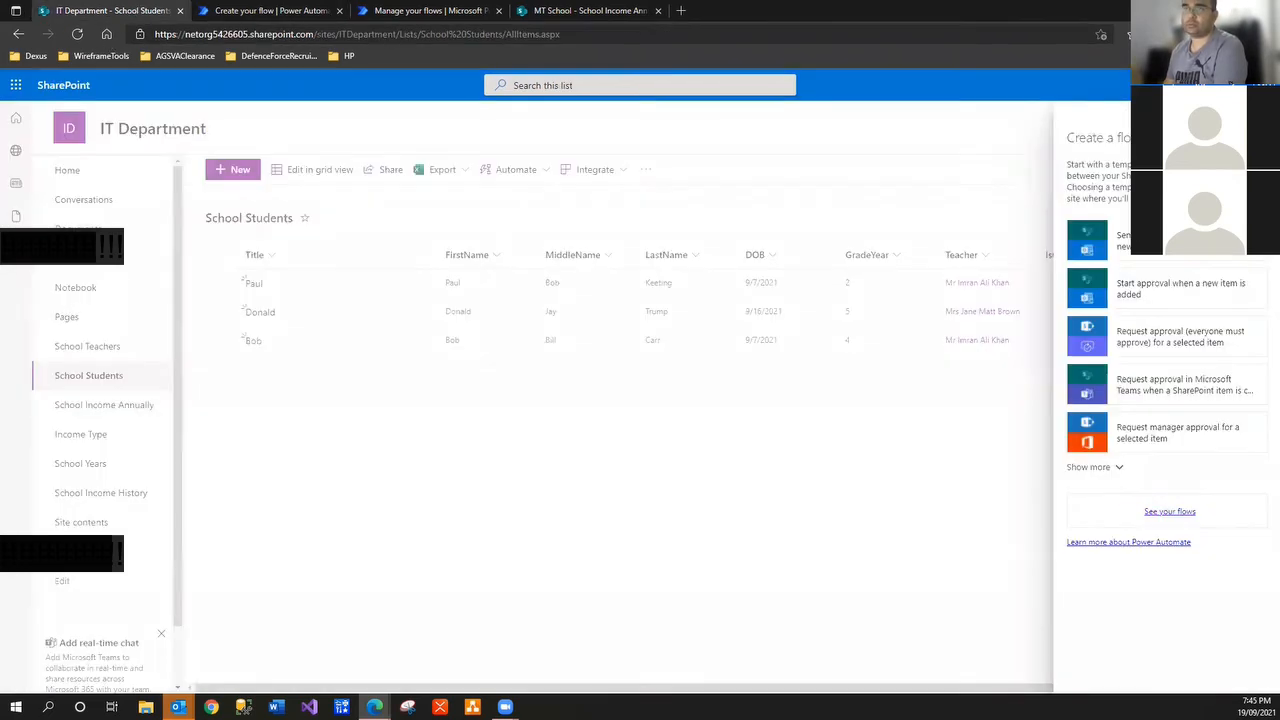
{"action": "left_click", "coordinate": [152, 414]}
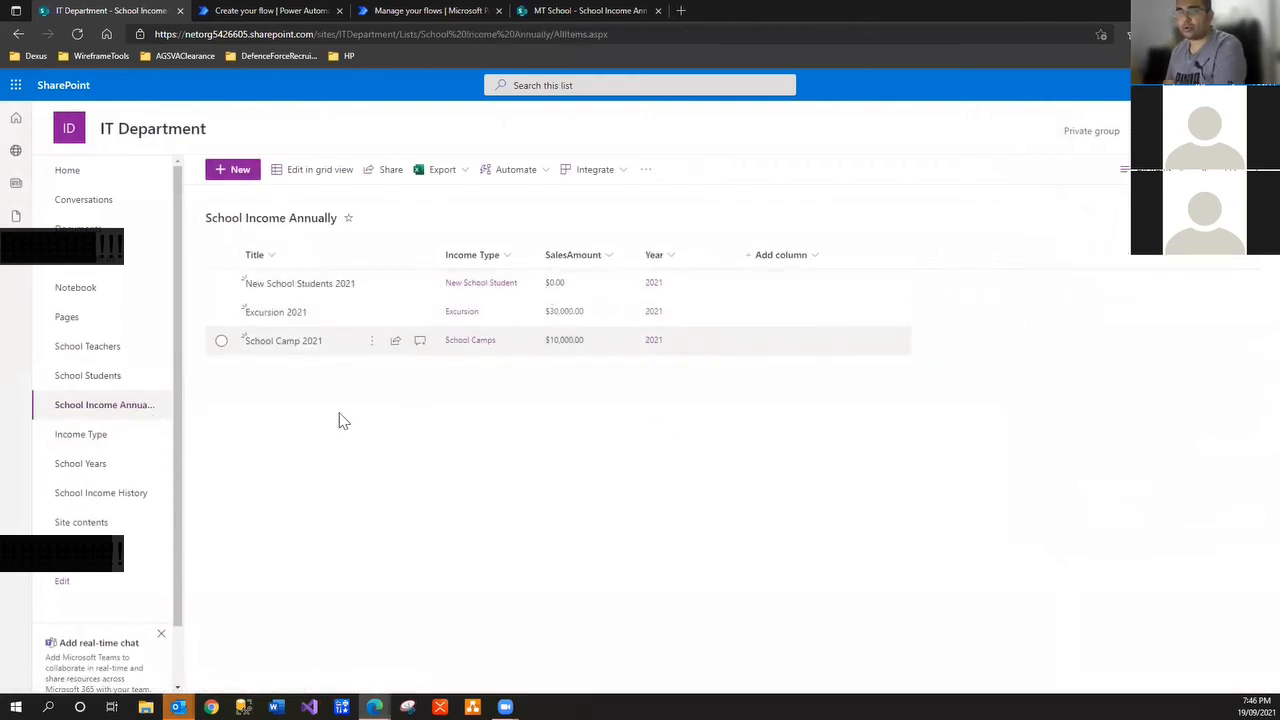
{"action": "left_click", "coordinate": [110, 497]}
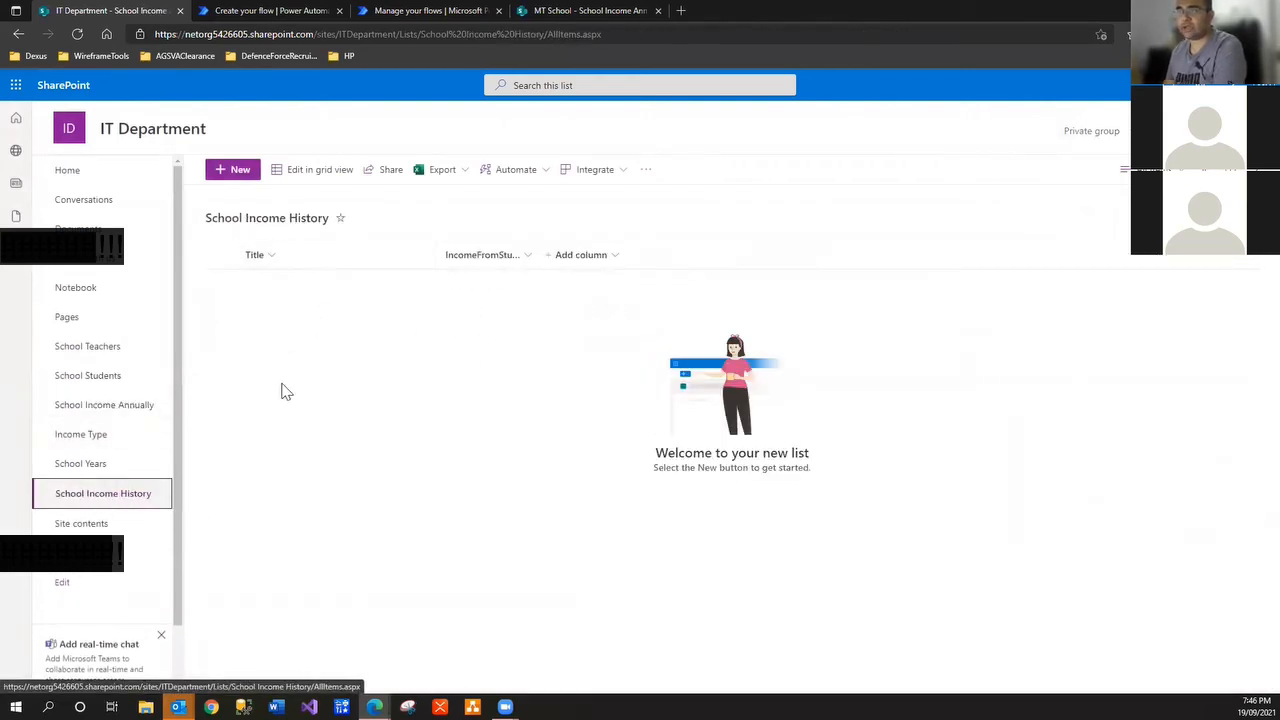
{"action": "left_click", "coordinate": [106, 408]}
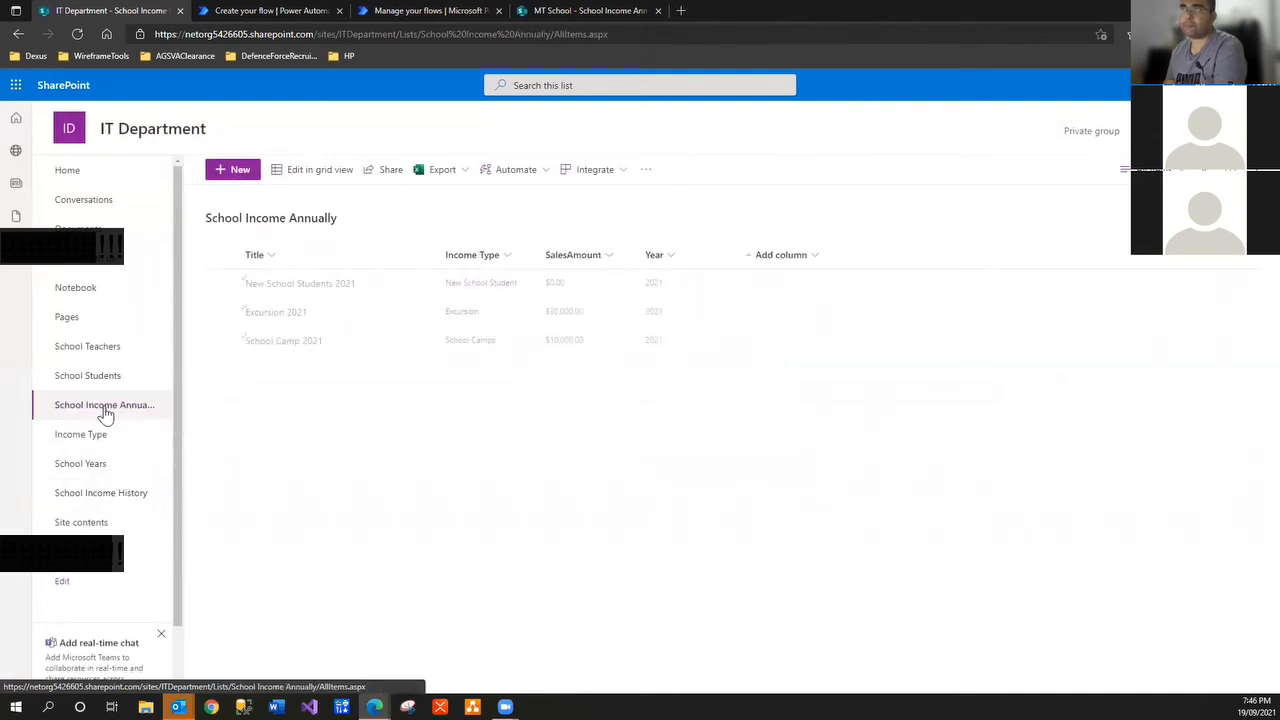
{"action": "left_click", "coordinate": [280, 12]}
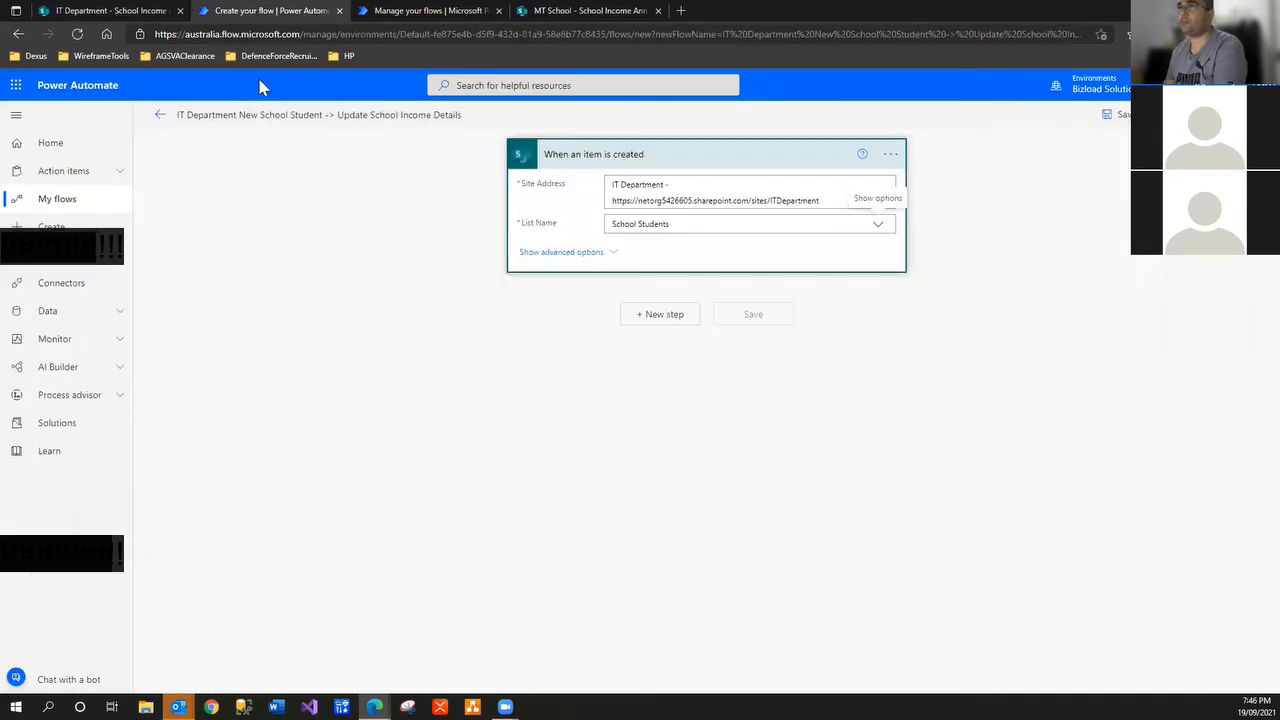
Close the flows tab and retitle the trigger, replacing 'an item' with 'School Students'
{"action": "left_click", "coordinate": [499, 11]}
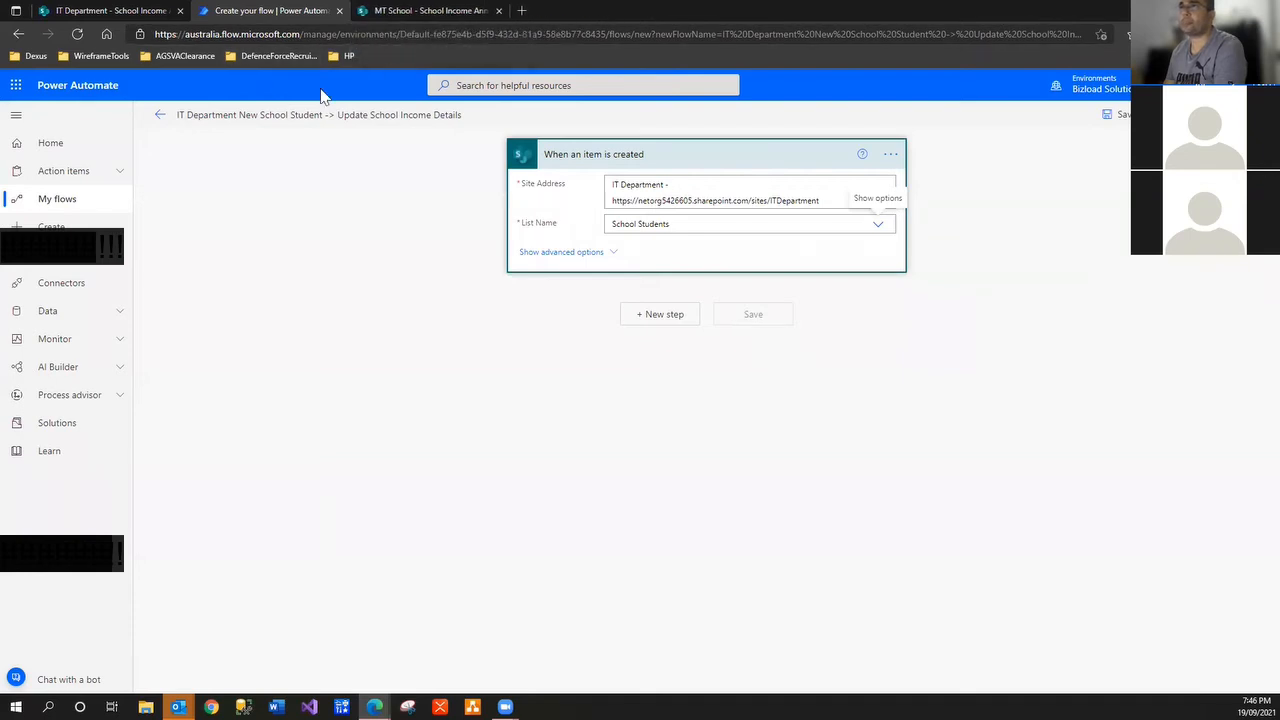
{"action": "left_click", "coordinate": [677, 316]}
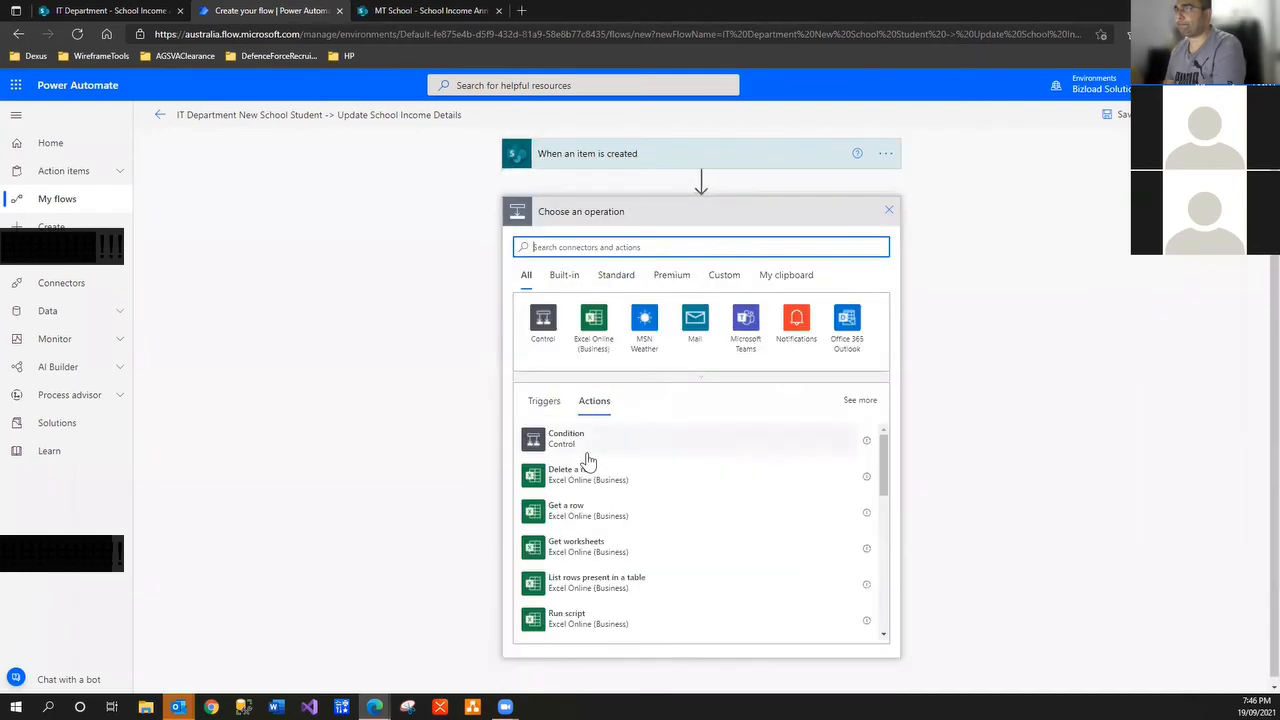
{"action": "type", "text": "sharep"}
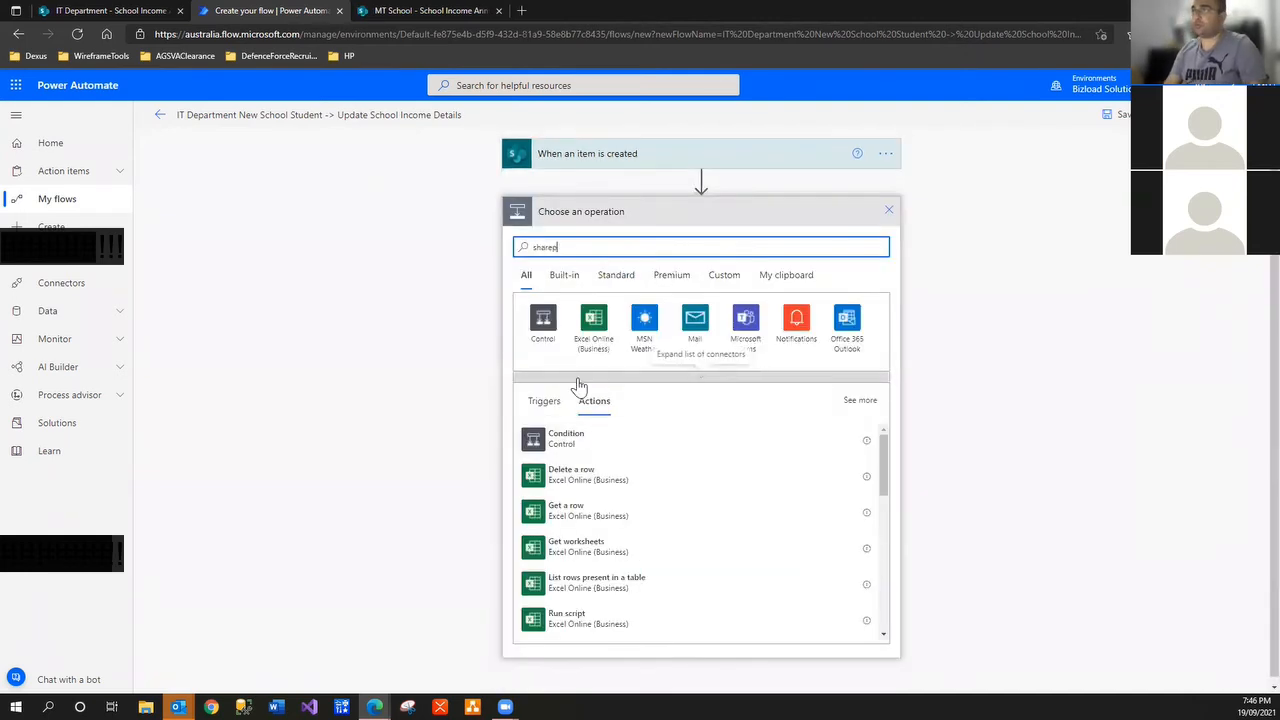
{"action": "type", "text": "oint"}
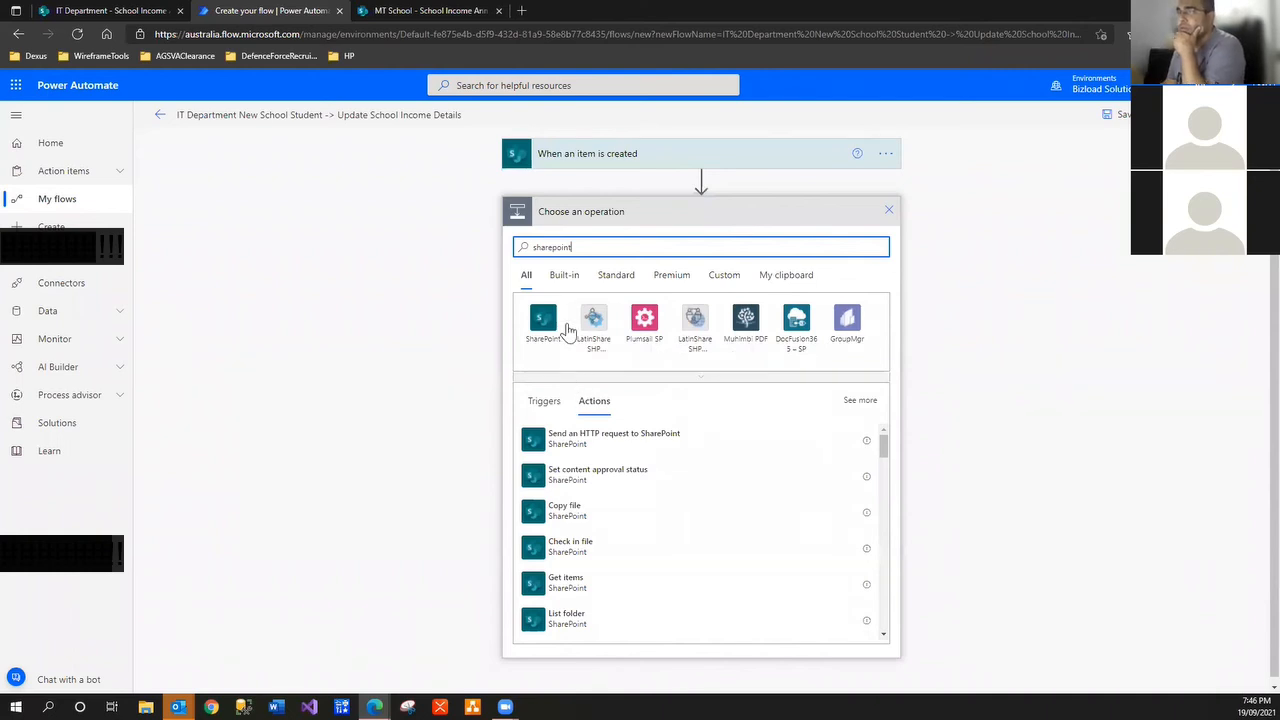
{"action": "left_click", "coordinate": [888, 210]}
{"action": "left_click", "coordinate": [744, 165]}
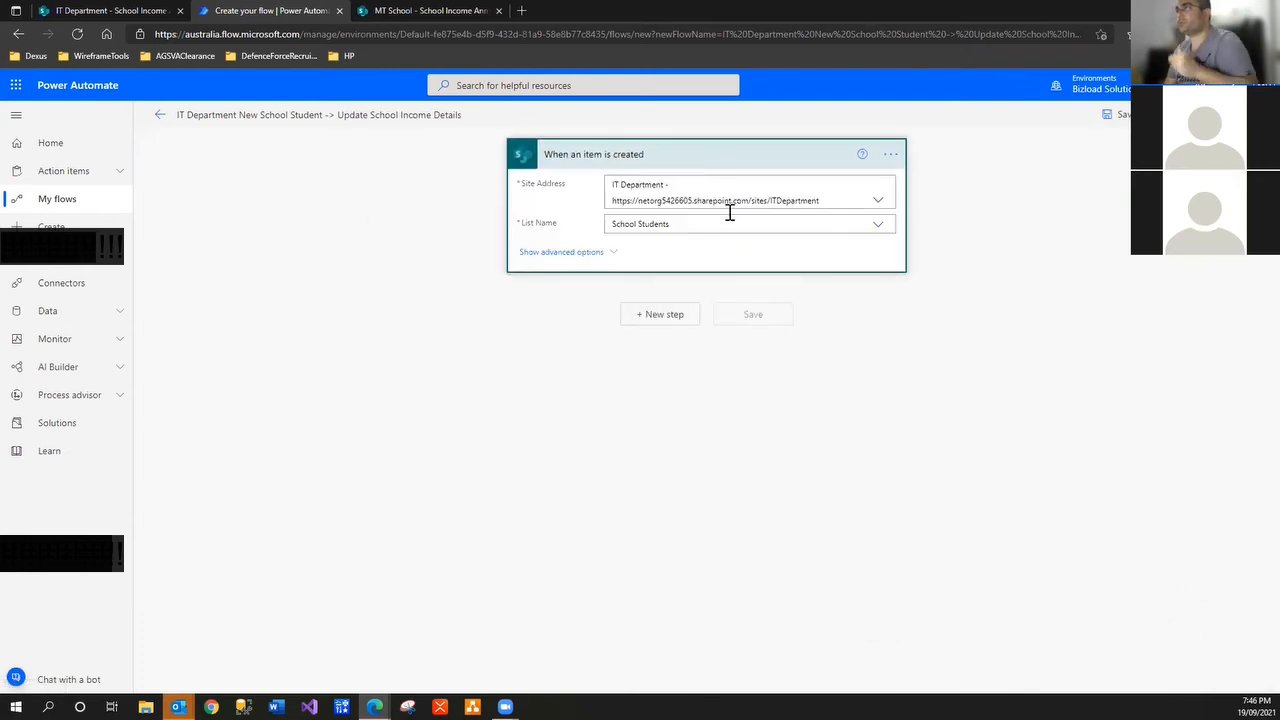
{"action": "left_click", "coordinate": [643, 224]}
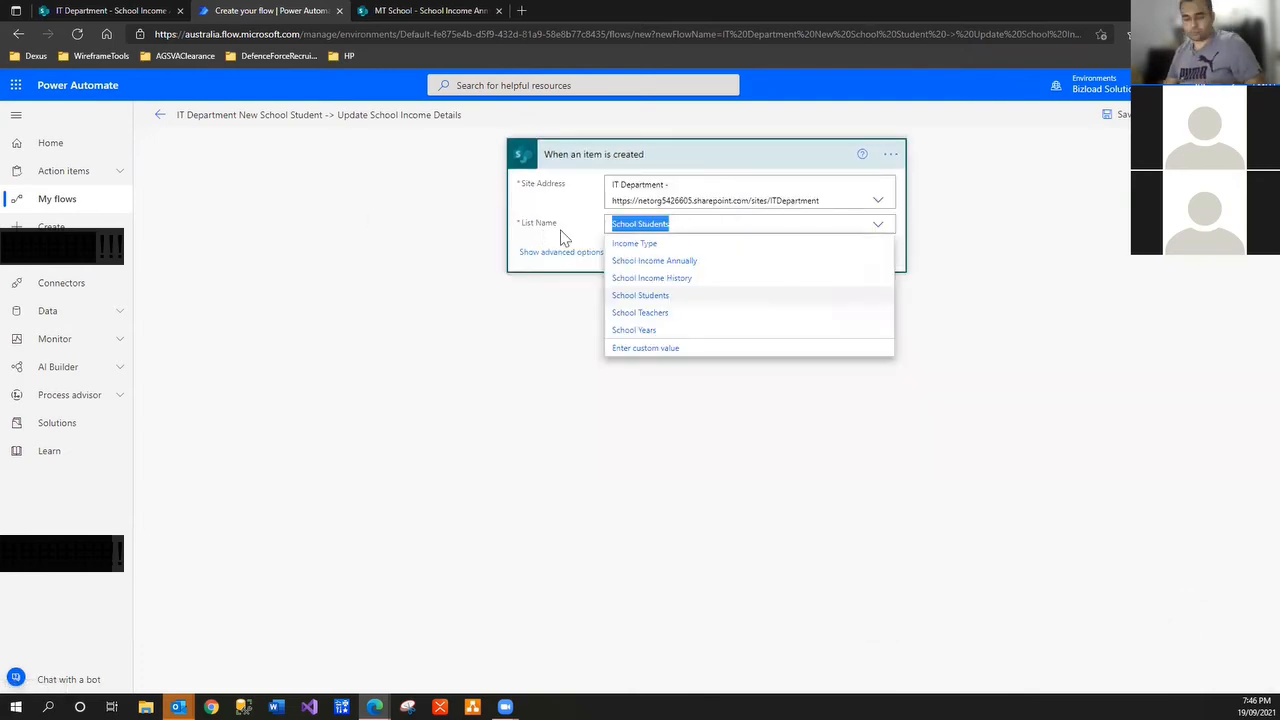
{"action": "left_click", "coordinate": [891, 158]}
{"action": "left_click", "coordinate": [925, 197]}
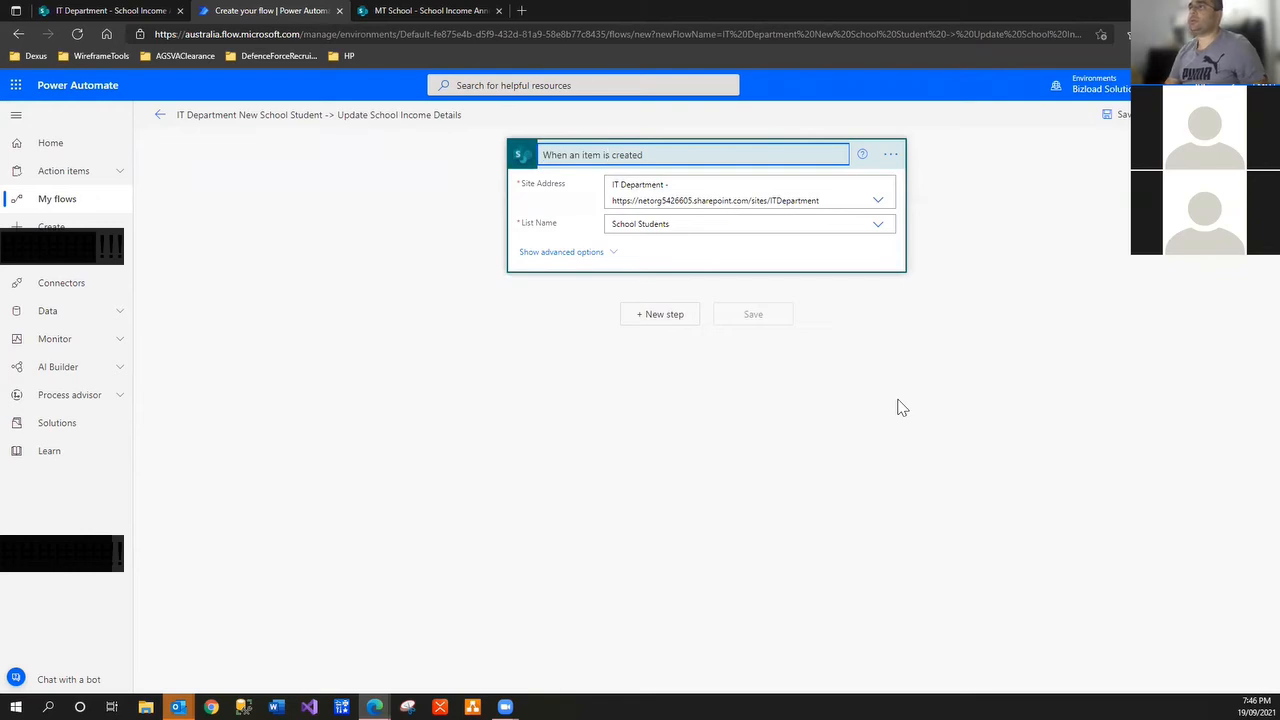
{"action": "key", "text": "ctrl+shift+Left"}
{"action": "key", "text": "ctrl+shift+Left"}
{"action": "type", "text": "School Students"}
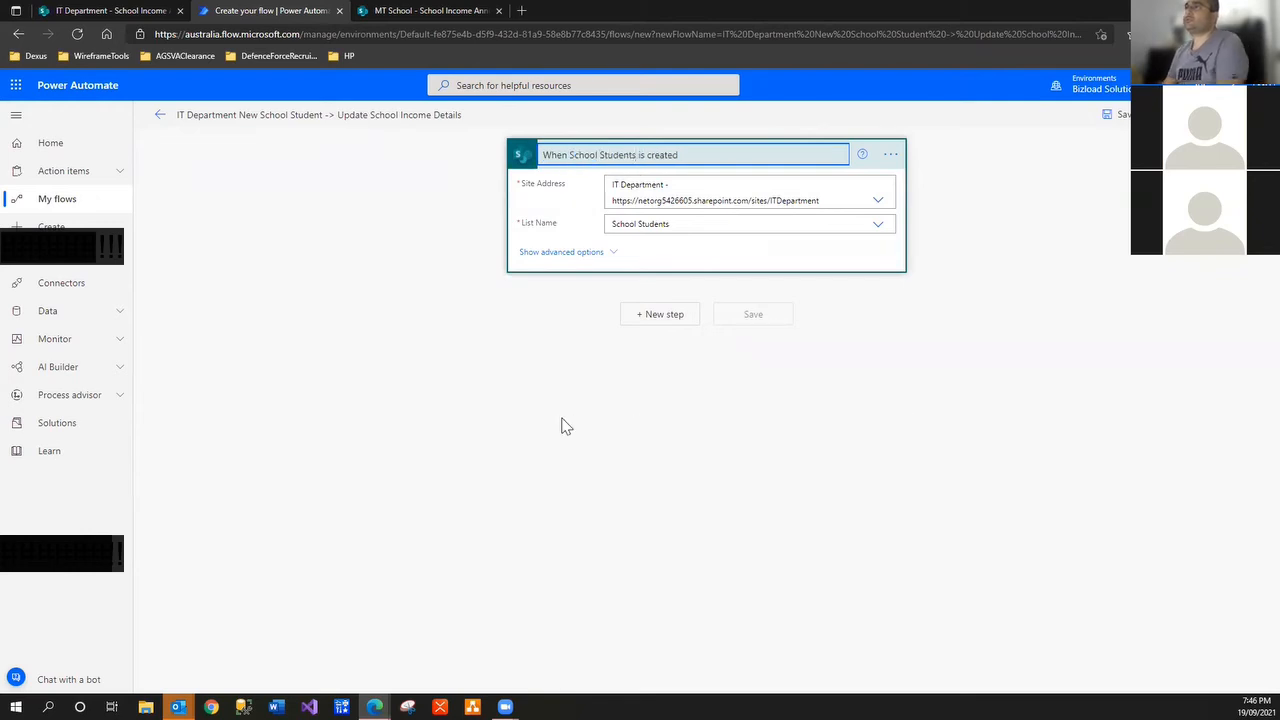
{"action": "left_click", "coordinate": [576, 456]}
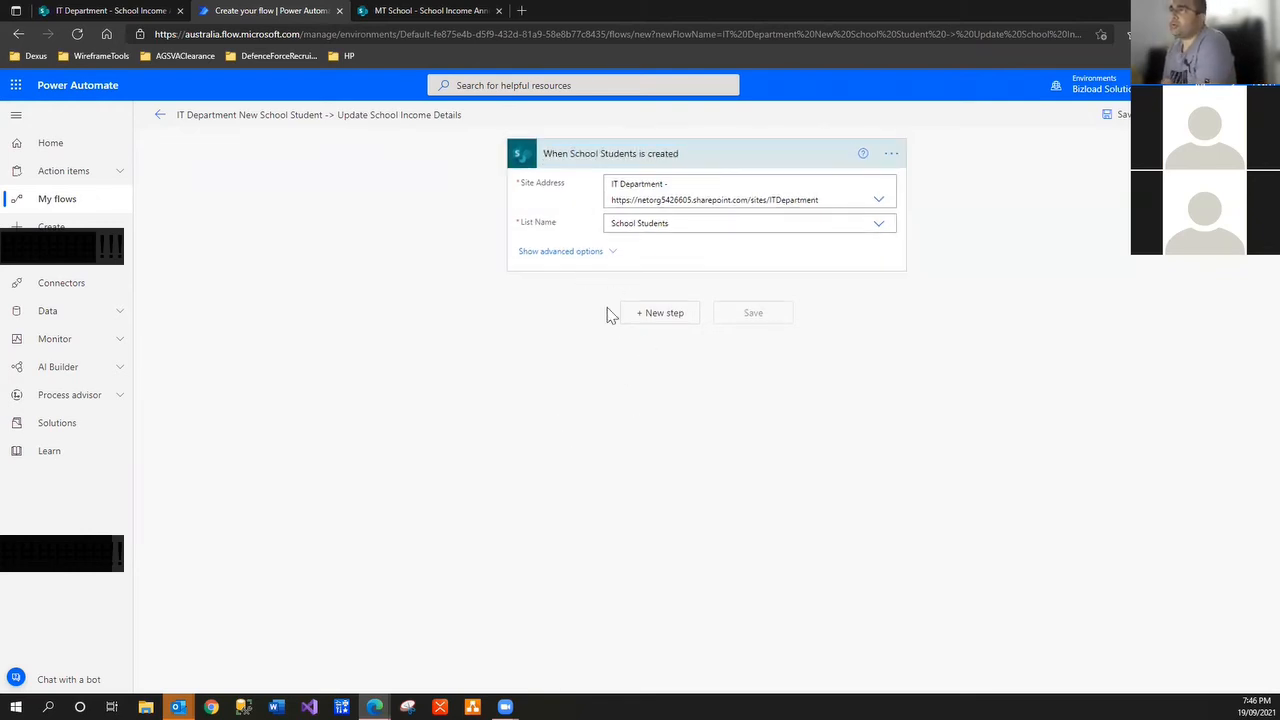
Add a new step, searching 'get items' to pick SharePoint's Get items action
{"action": "left_click", "coordinate": [662, 314]}
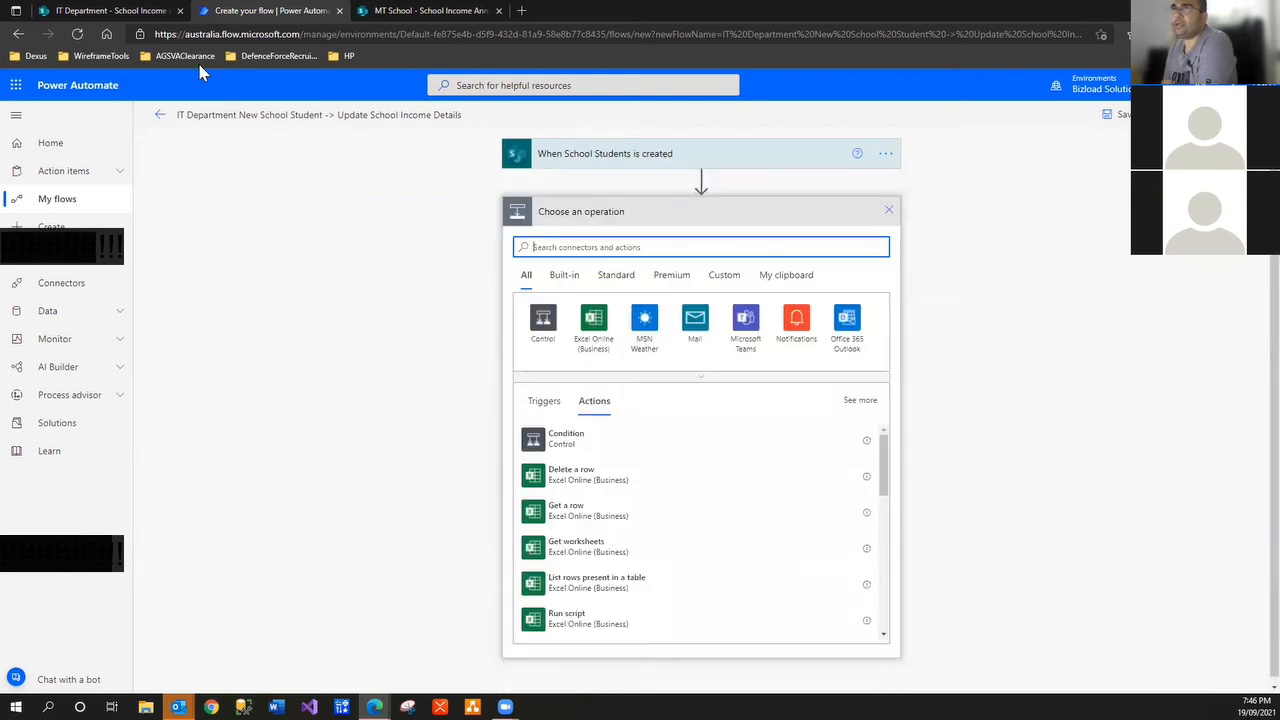
{"action": "left_click", "coordinate": [122, 12]}
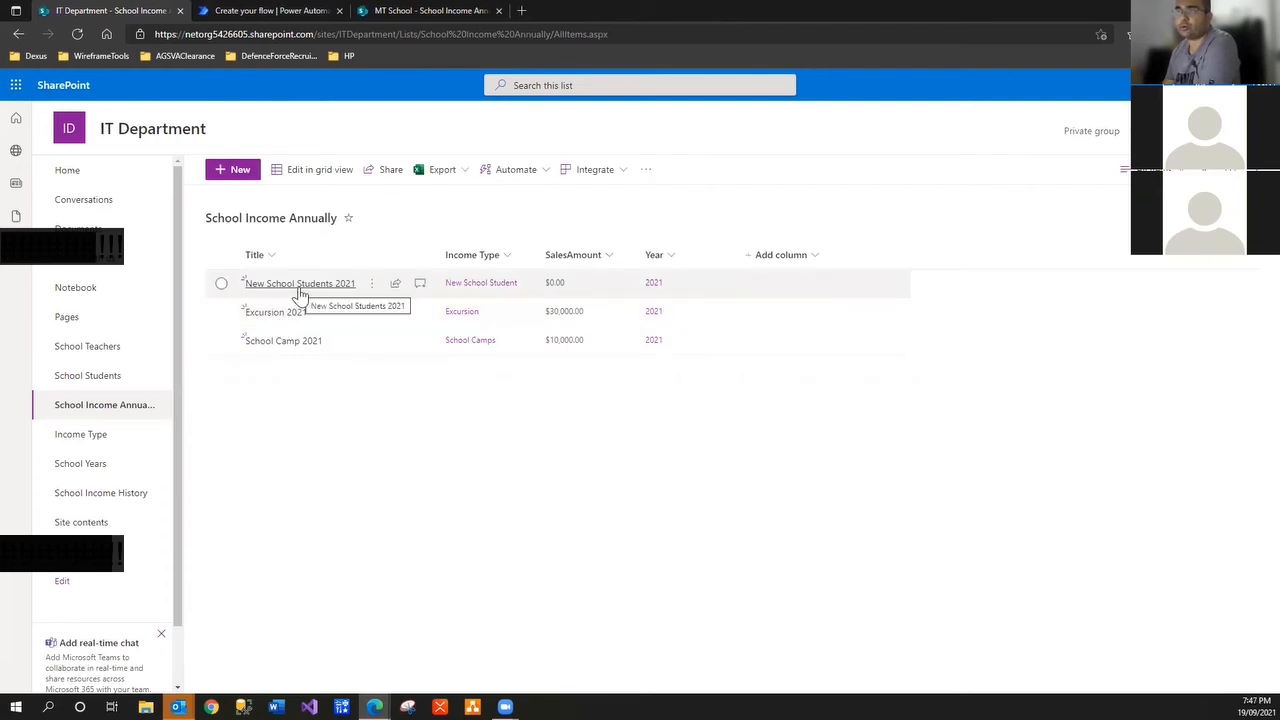
{"action": "left_click", "coordinate": [418, 14]}
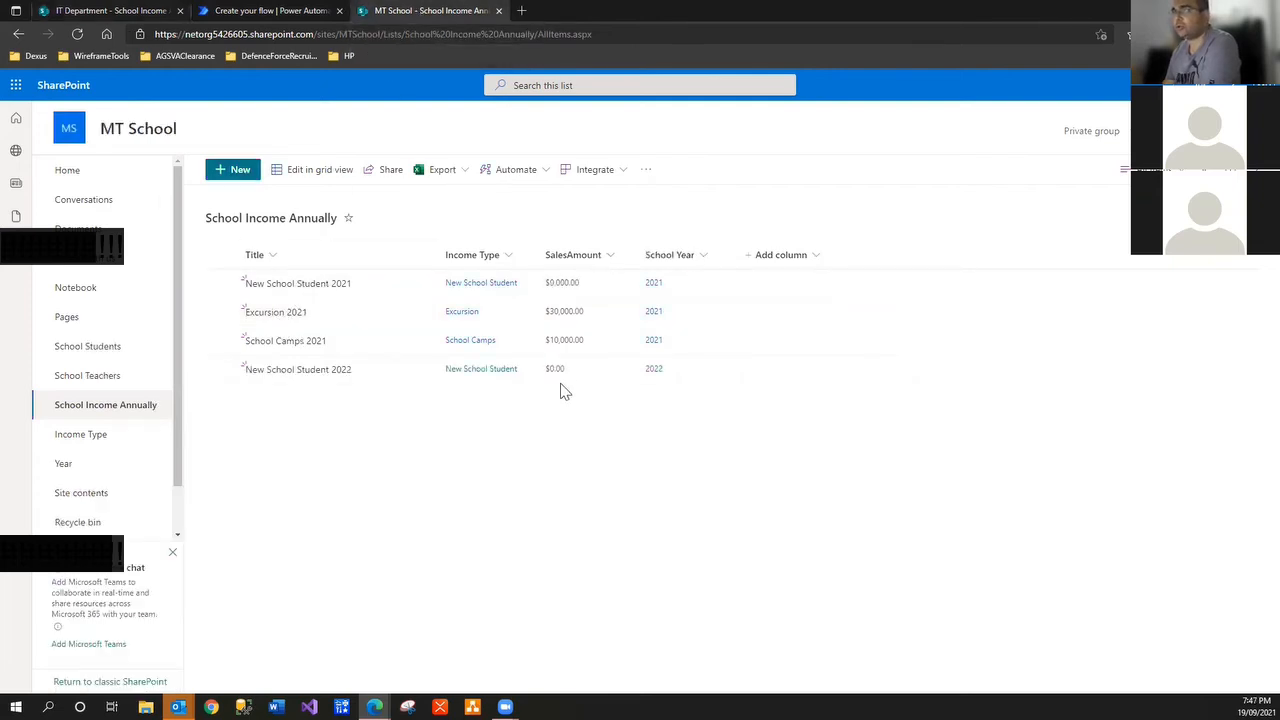
{"action": "left_click", "coordinate": [276, 13]}
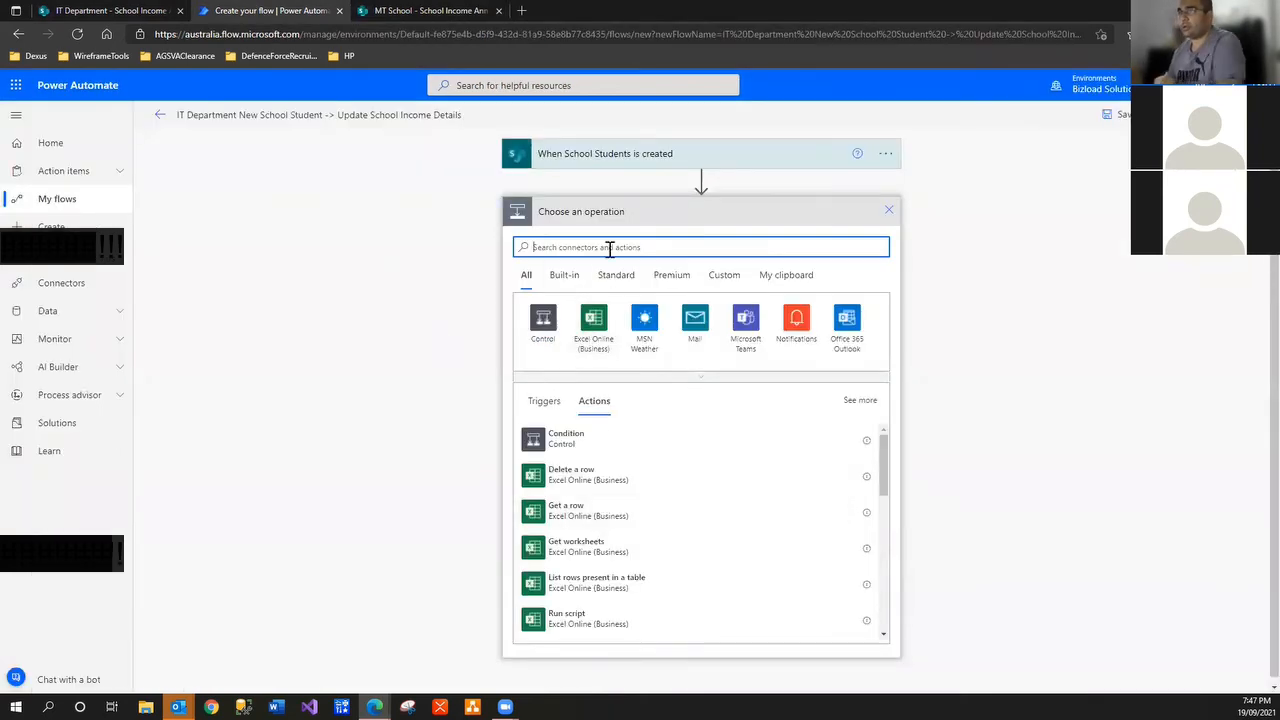
{"action": "type", "text": "get lis"}
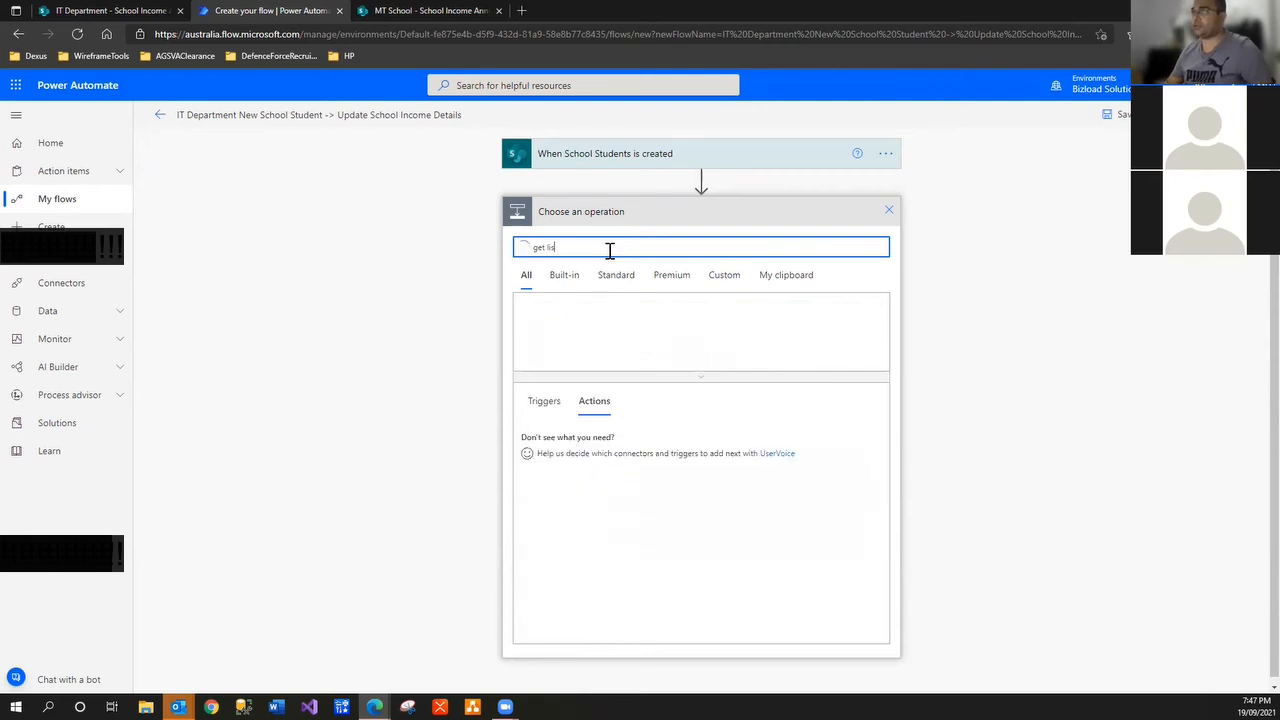
{"action": "key", "text": "BackSpace"}
{"action": "key", "text": "BackSpace"}
{"action": "key", "text": "BackSpace"}
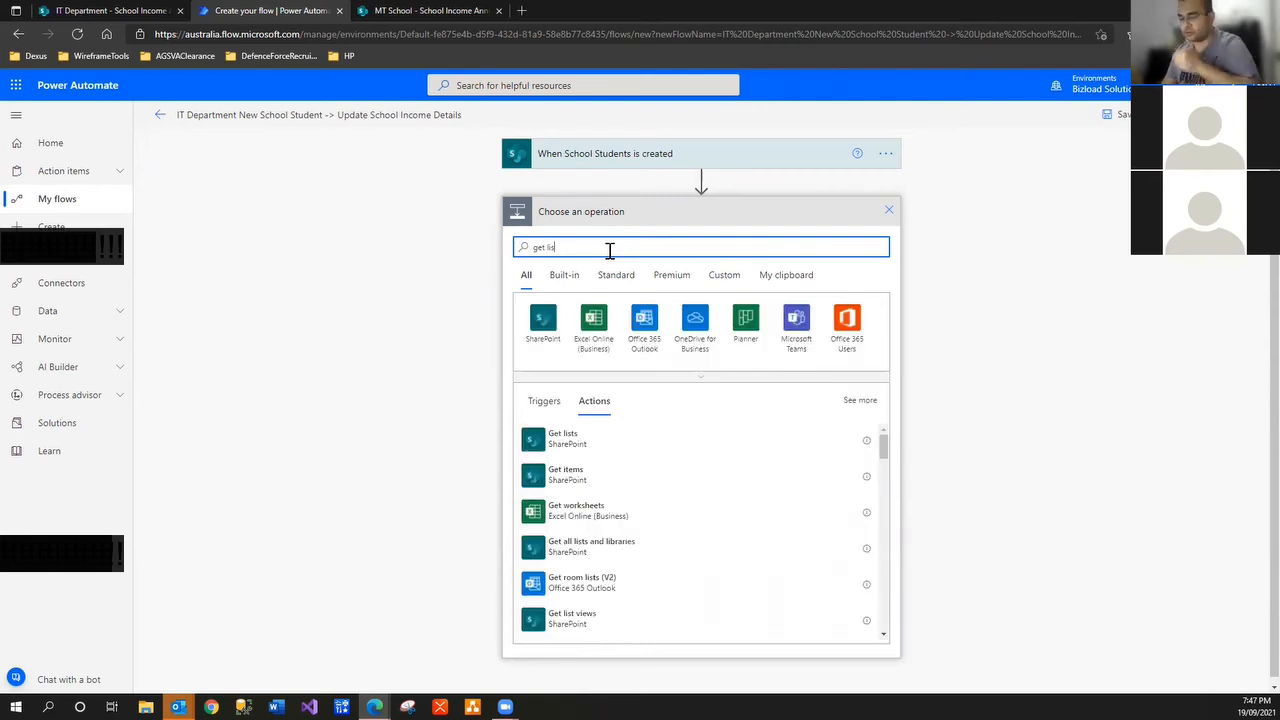
{"action": "type", "text": "items"}
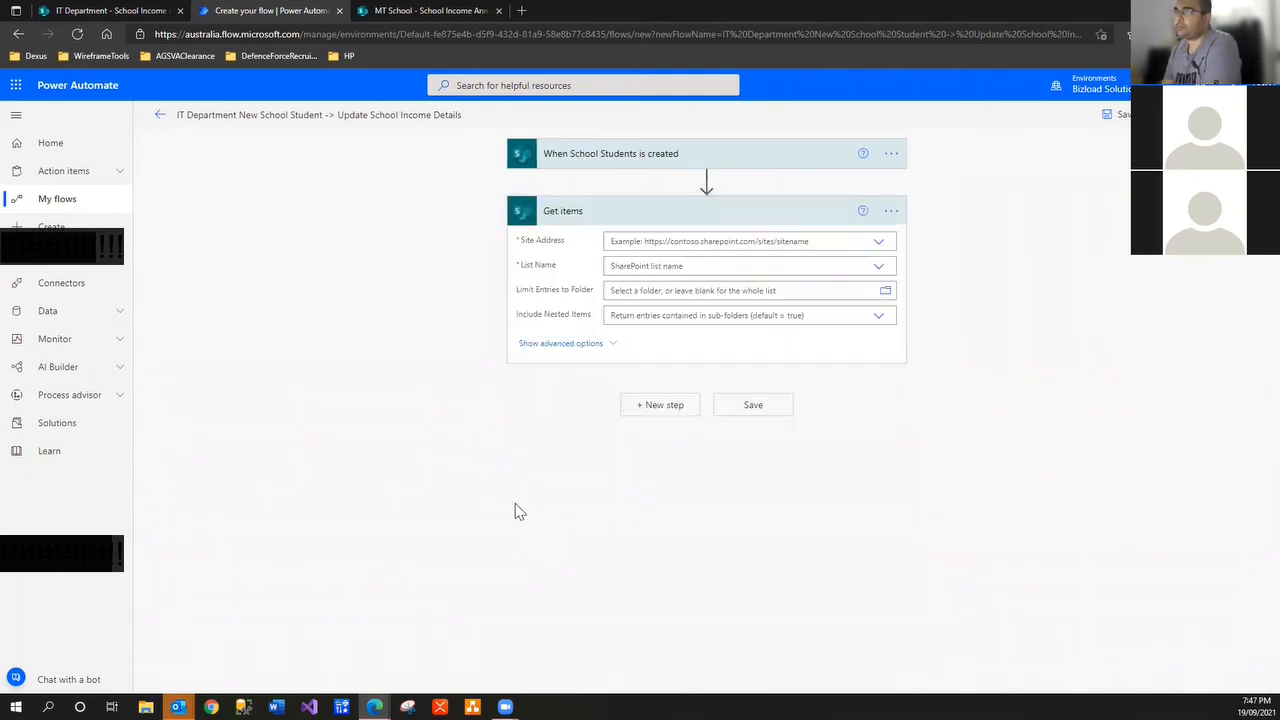
Point Get items at the IT Department site and its School Income Annually list
{"action": "left_click", "coordinate": [880, 245]}
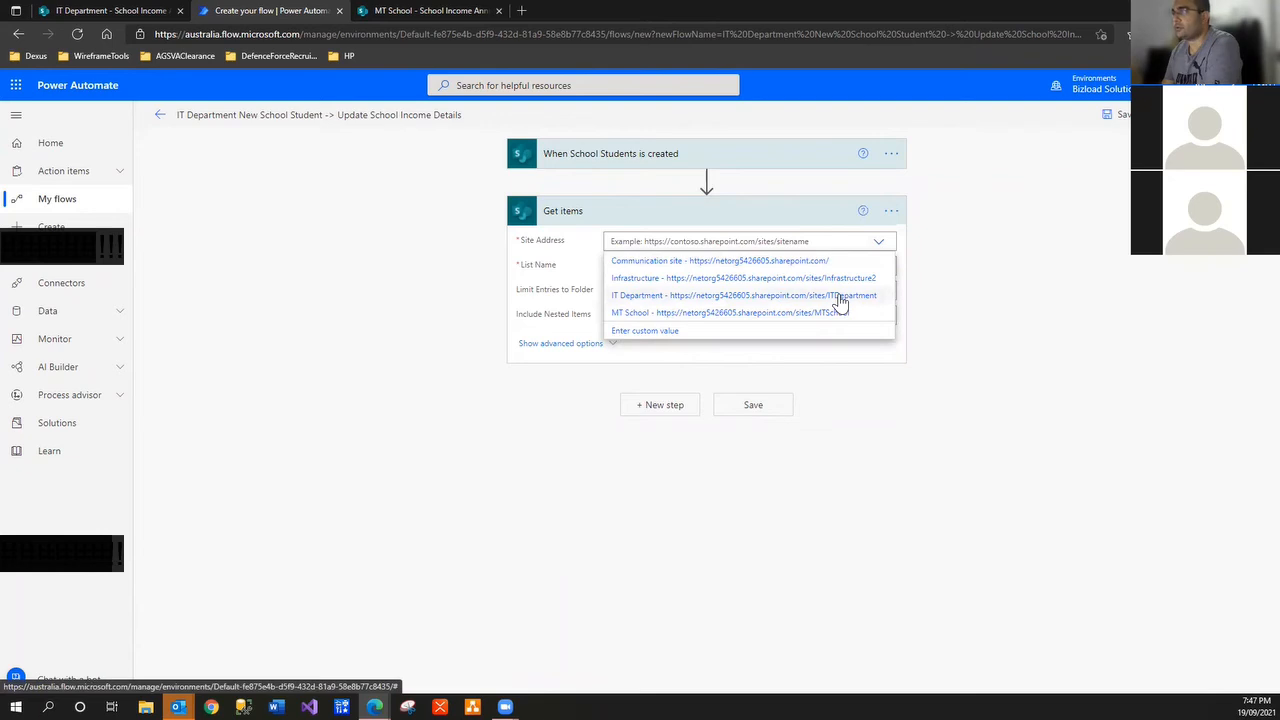
{"action": "left_click", "coordinate": [838, 297]}
{"action": "left_click", "coordinate": [879, 290]}
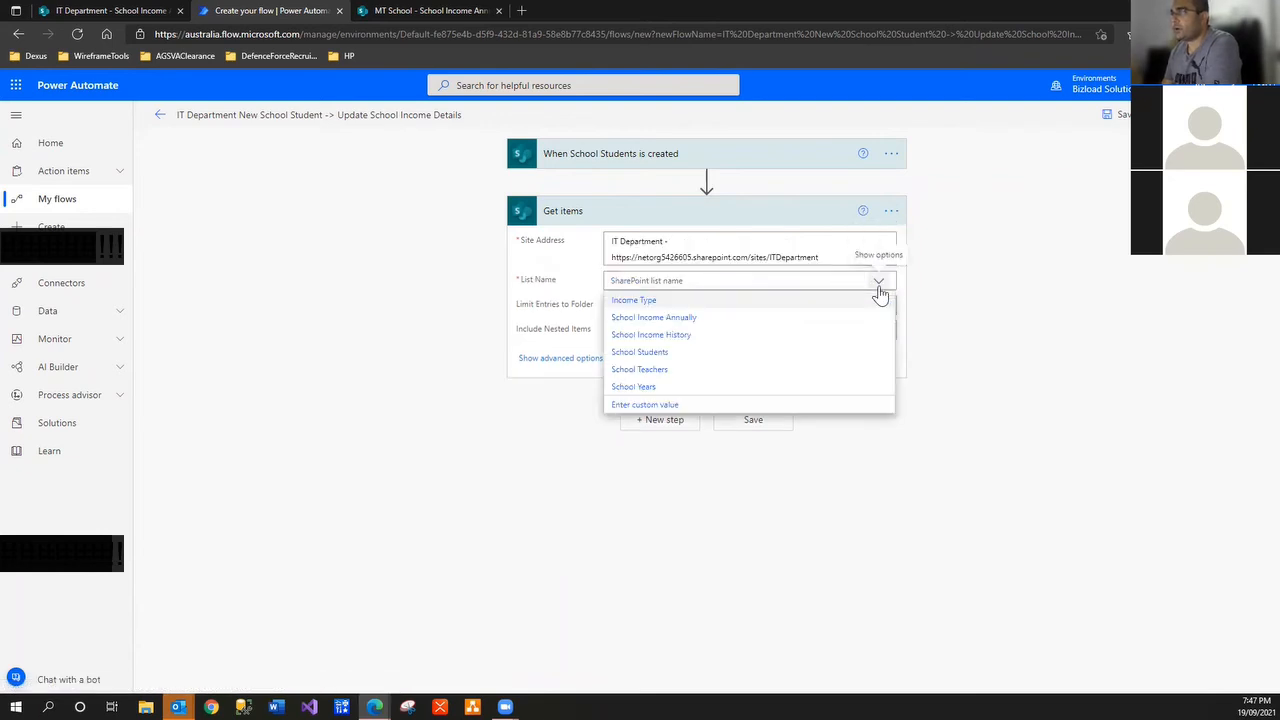
{"action": "left_click", "coordinate": [748, 318]}
{"action": "left_click", "coordinate": [105, 11]}
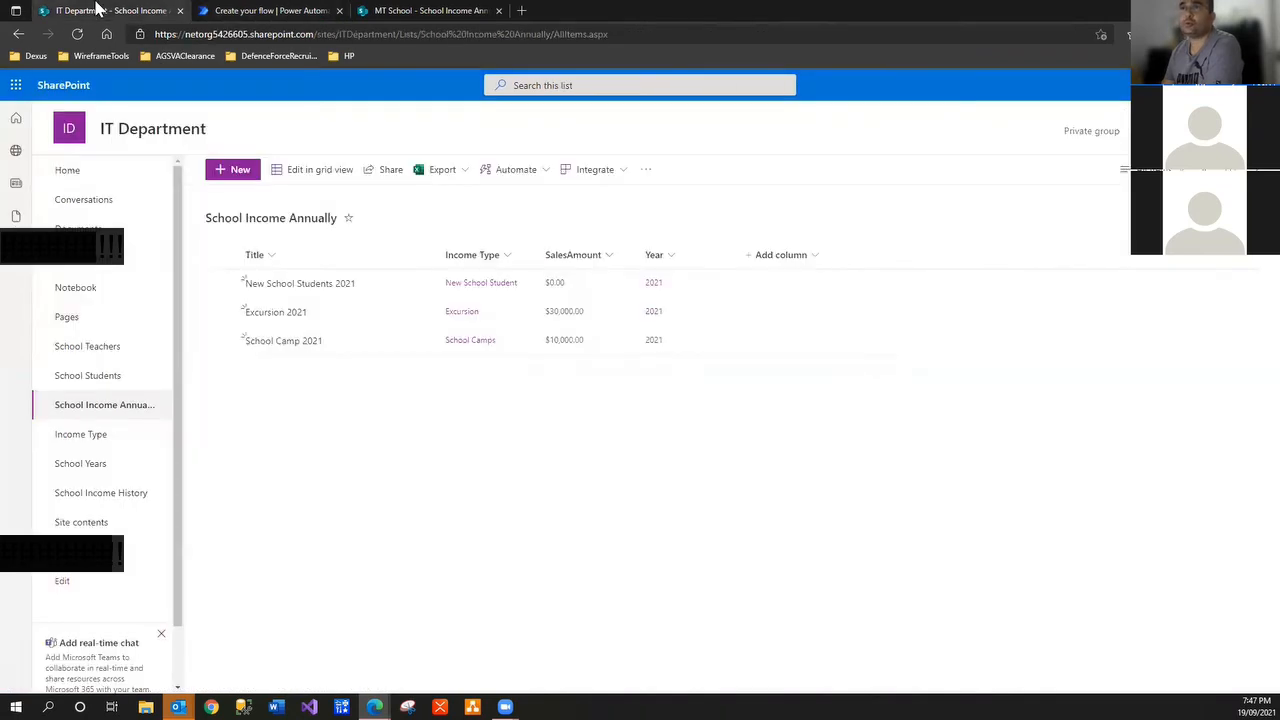
{"action": "left_click", "coordinate": [266, 11]}
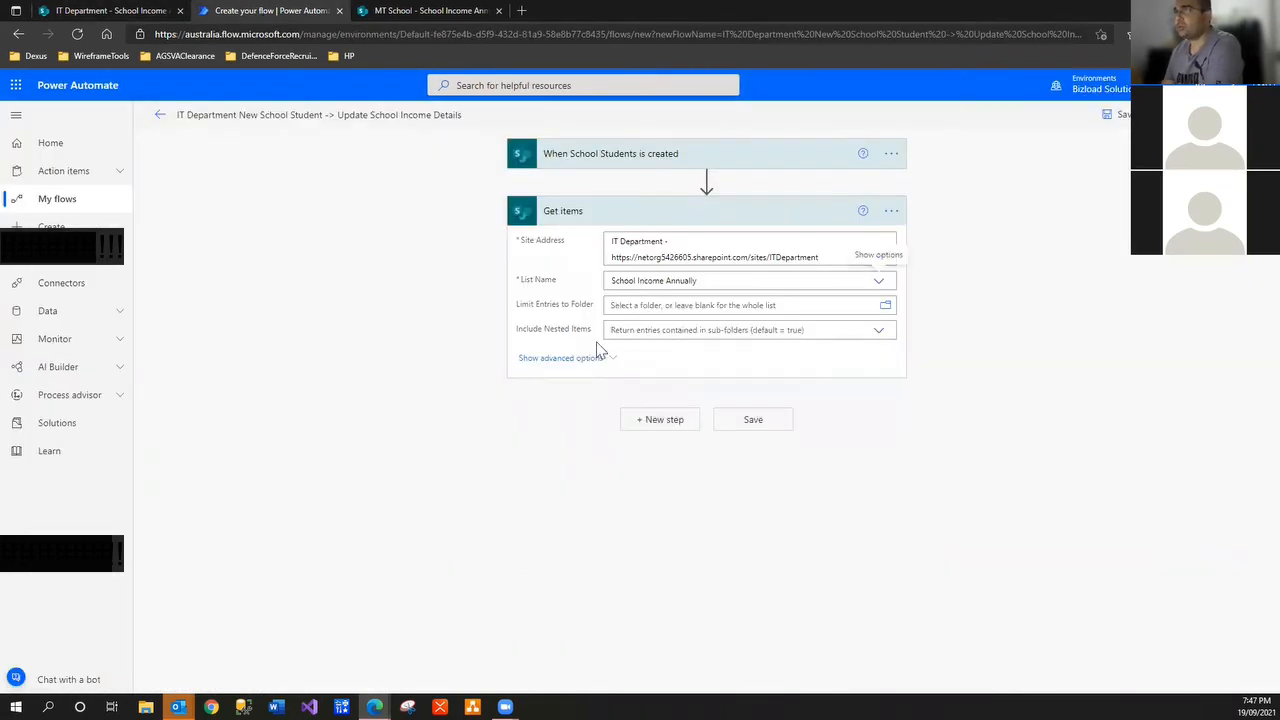
Enter the filter query Title eq 'New School Students 2021', copying the title from the list item
{"action": "left_click", "coordinate": [567, 359]}
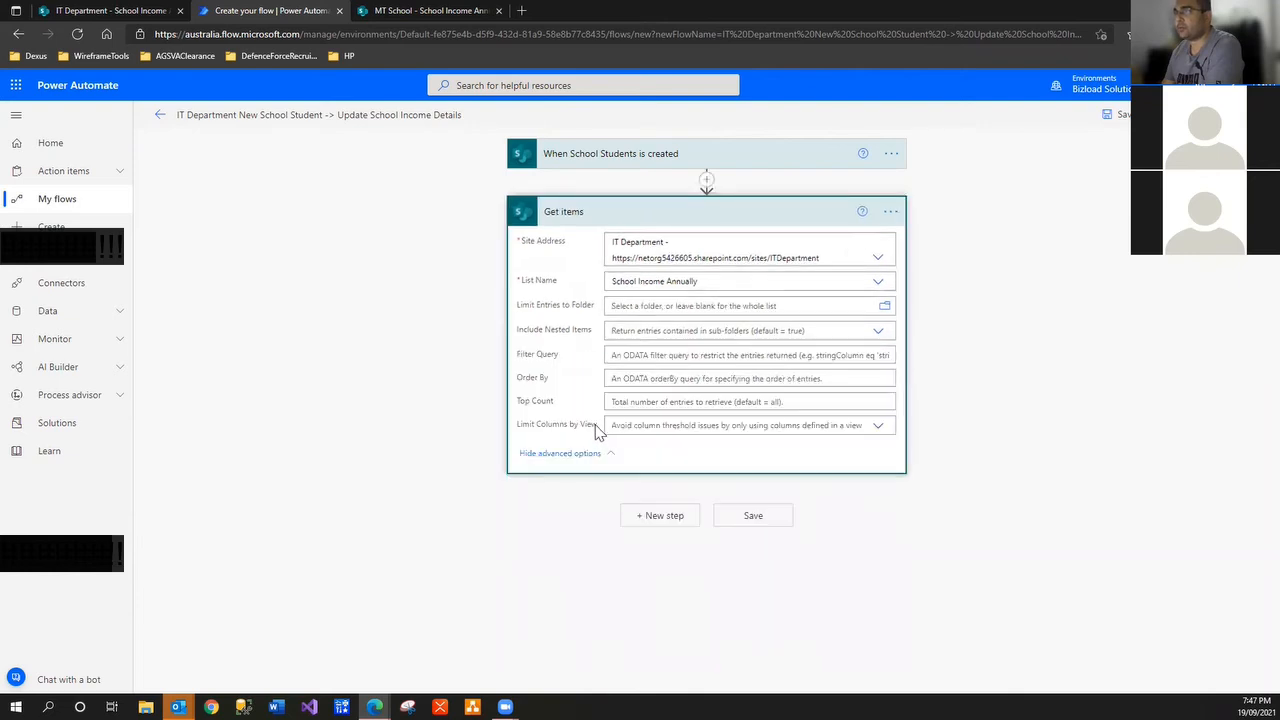
{"action": "left_click", "coordinate": [628, 356]}
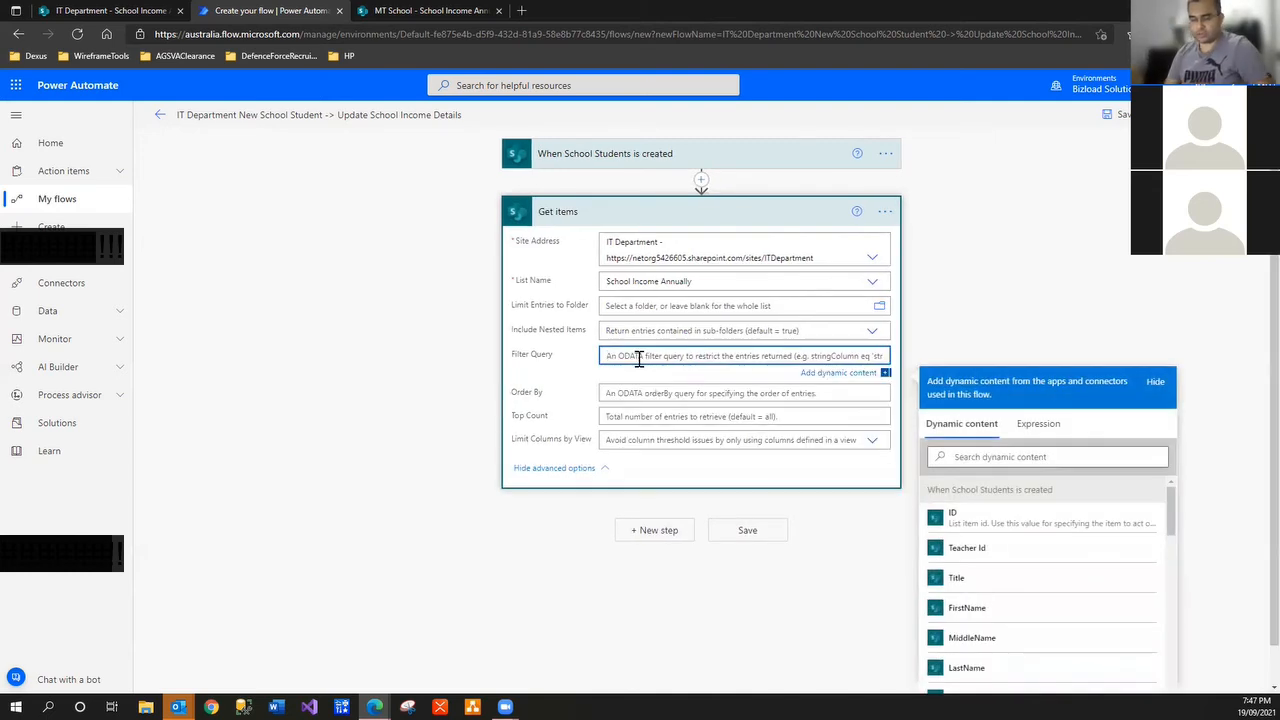
{"action": "type", "text": "Title eq '"}
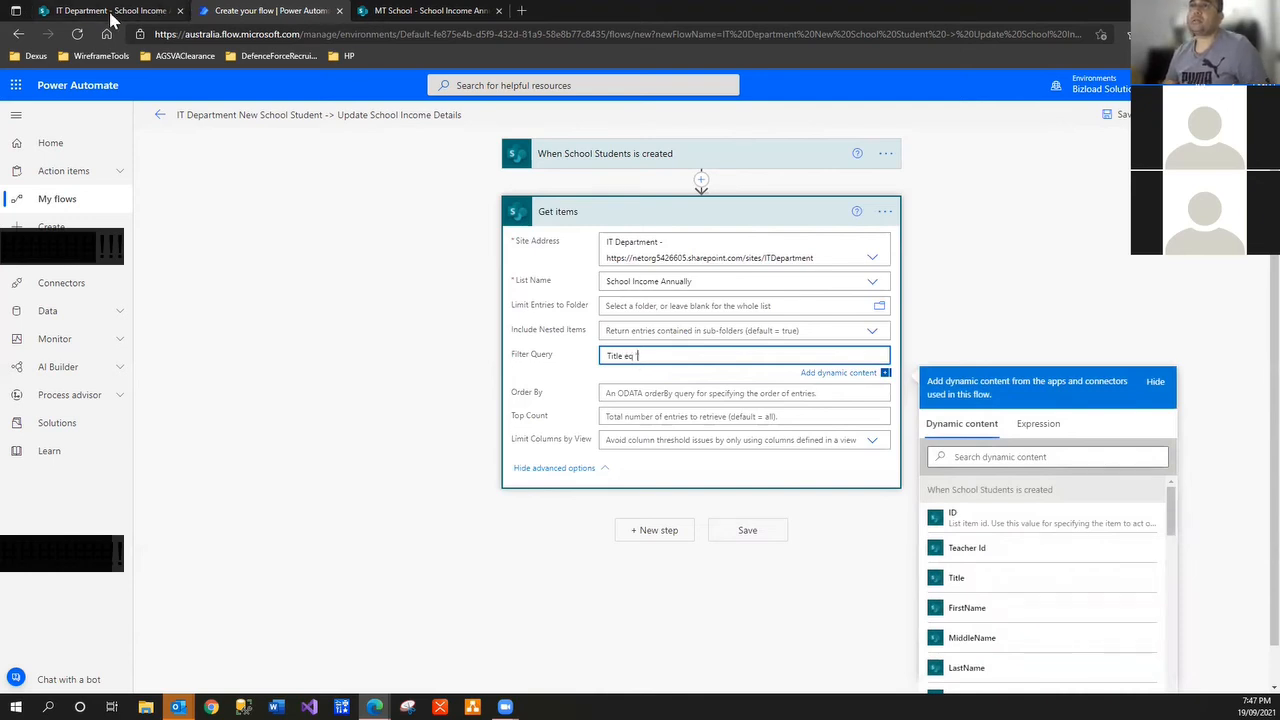
{"action": "left_click", "coordinate": [117, 14]}
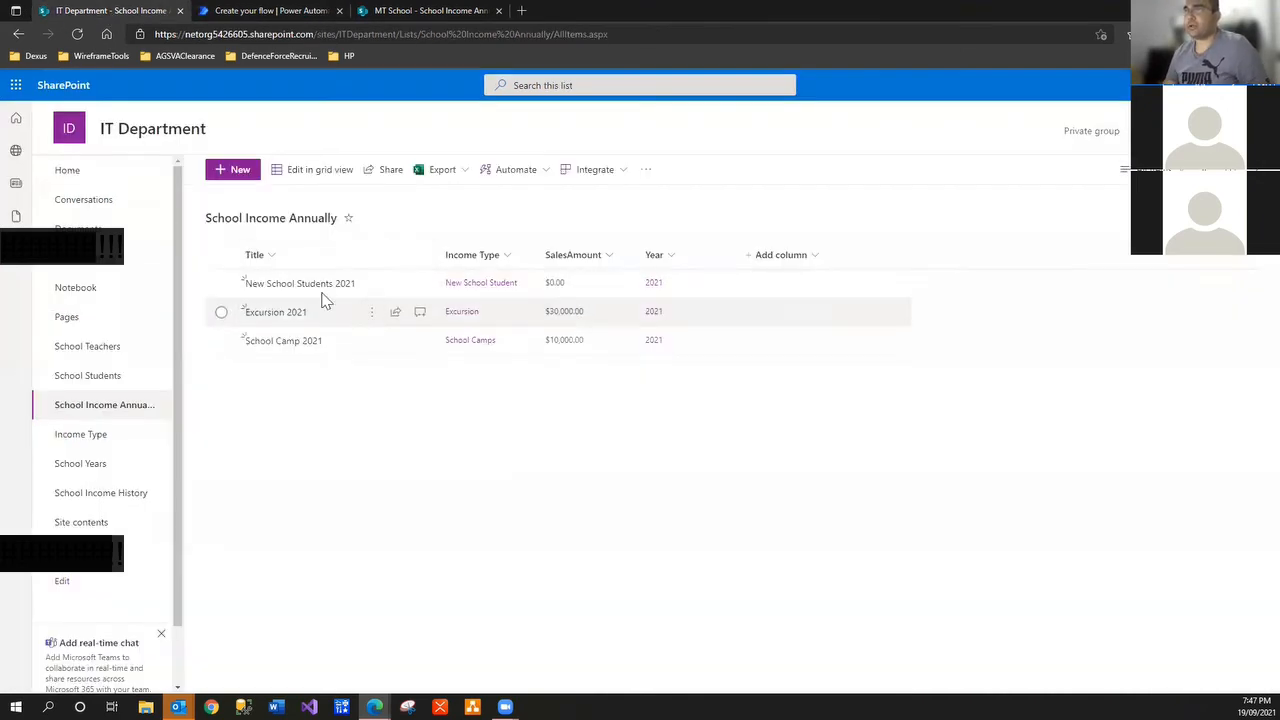
{"action": "right_click", "coordinate": [384, 293]}
{"action": "left_click", "coordinate": [393, 306]}
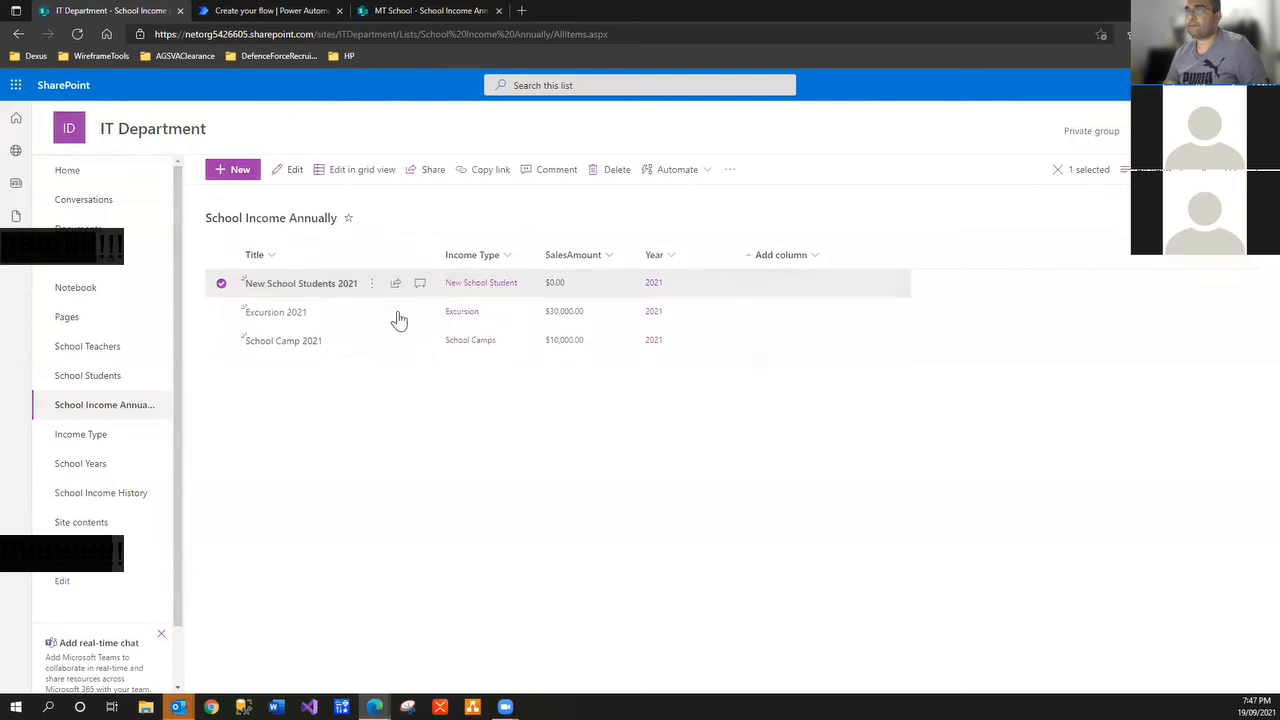
{"action": "left_click_drag", "start_coordinate": [898, 218], "coordinate": [511, 214]}
{"action": "key", "text": "ctrl+c"}
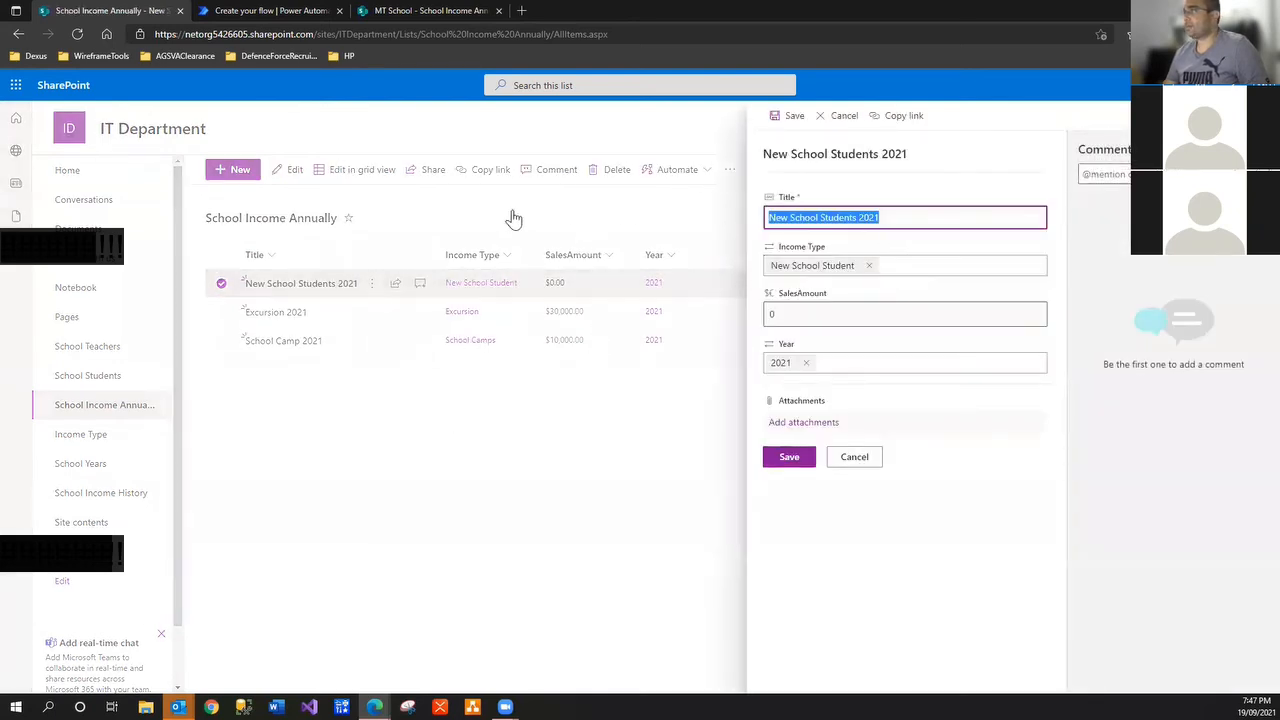
{"action": "left_click", "coordinate": [440, 11]}
{"action": "left_click", "coordinate": [264, 12]}
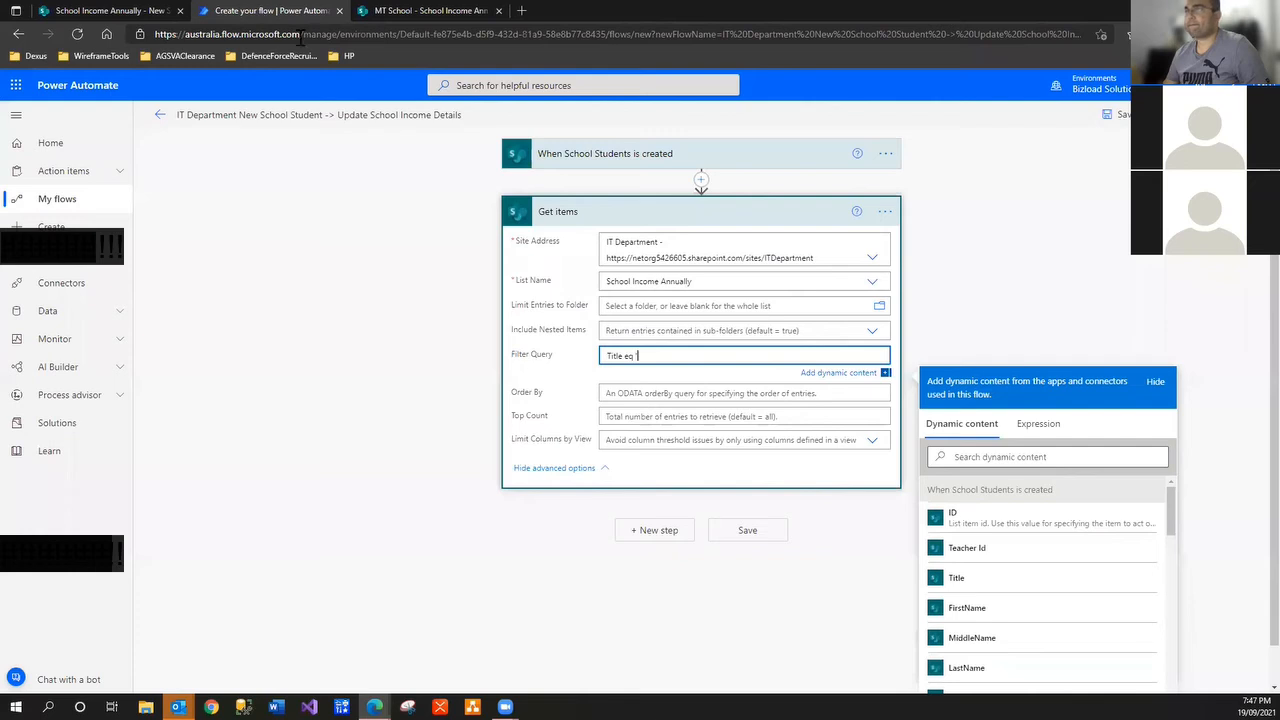
{"action": "type", "text": "'"}
{"action": "key", "text": "ctrl+v"}
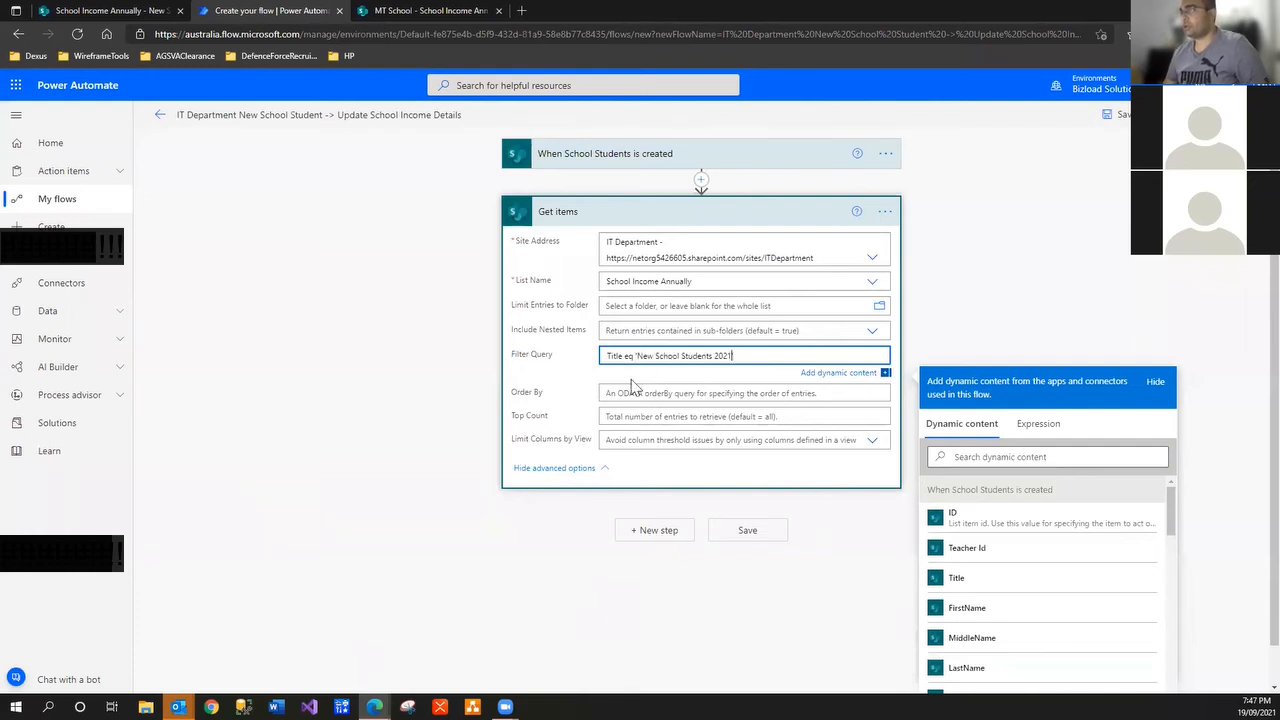
Set Top Count to 1 and insert 'School Income Annually' into the action's name
{"action": "left_click", "coordinate": [630, 416]}
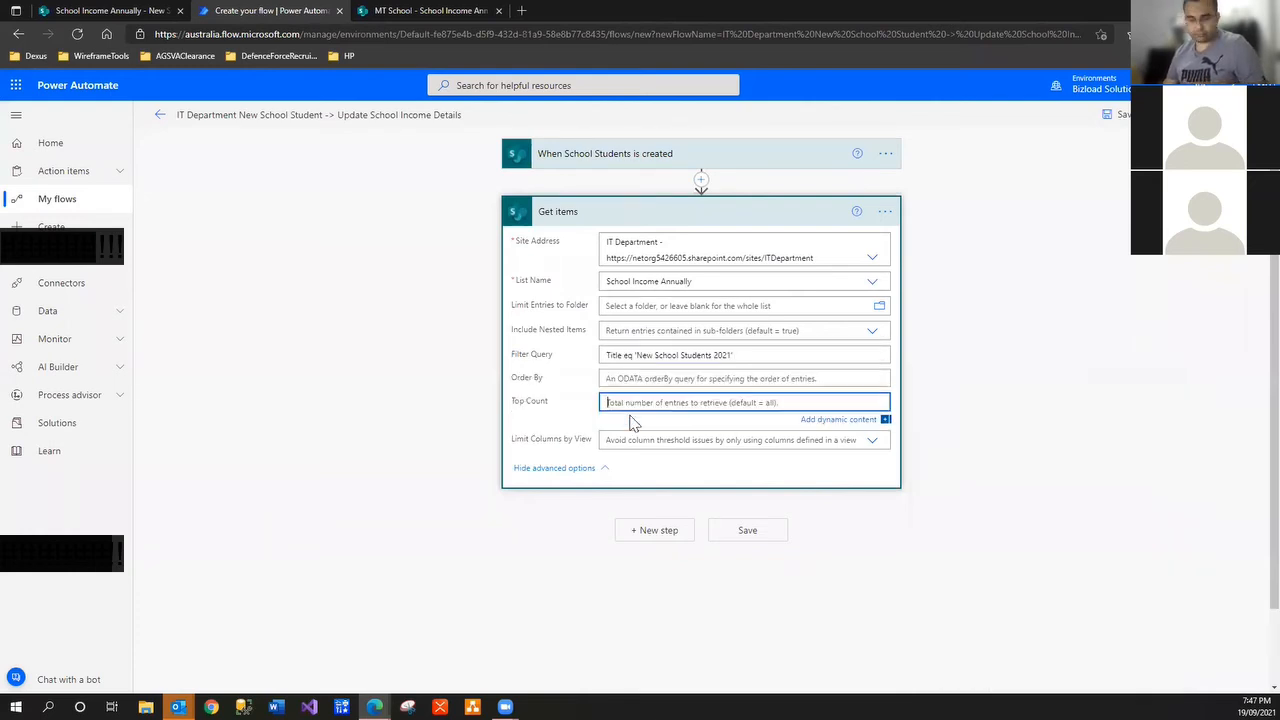
{"action": "type", "text": "1"}
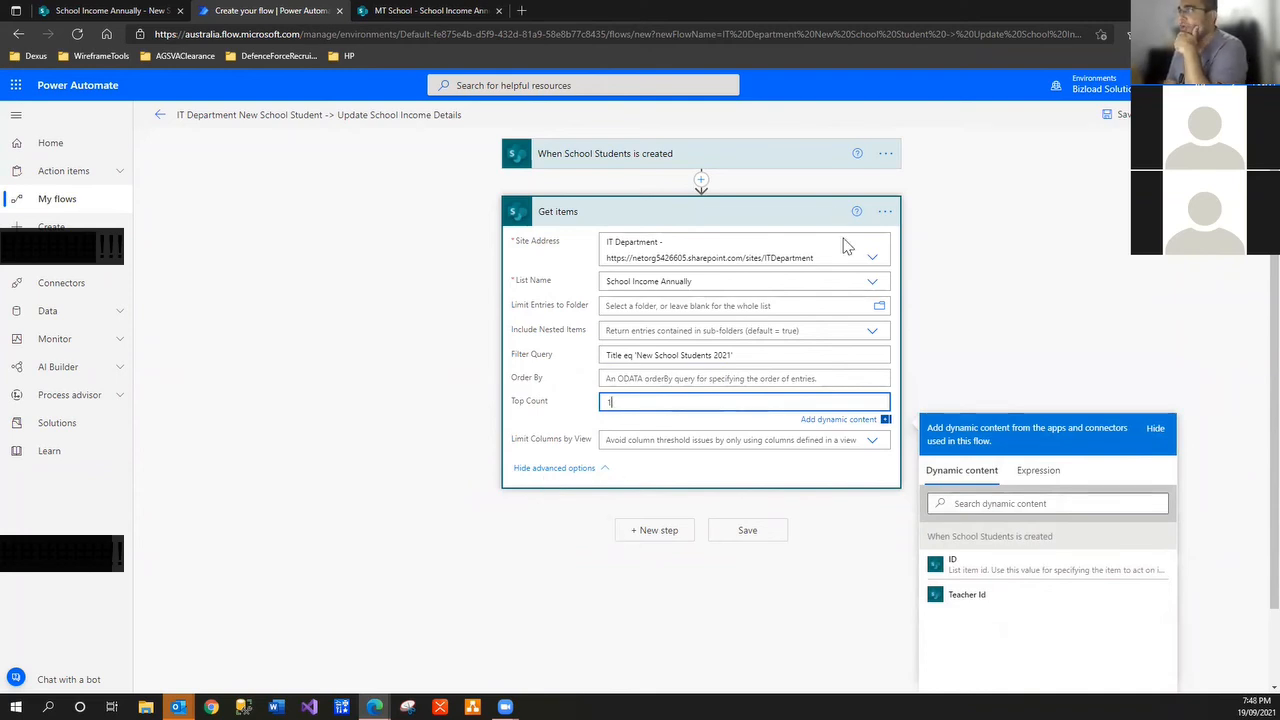
{"action": "left_click", "coordinate": [718, 281]}
{"action": "key", "text": "ctrl+c"}
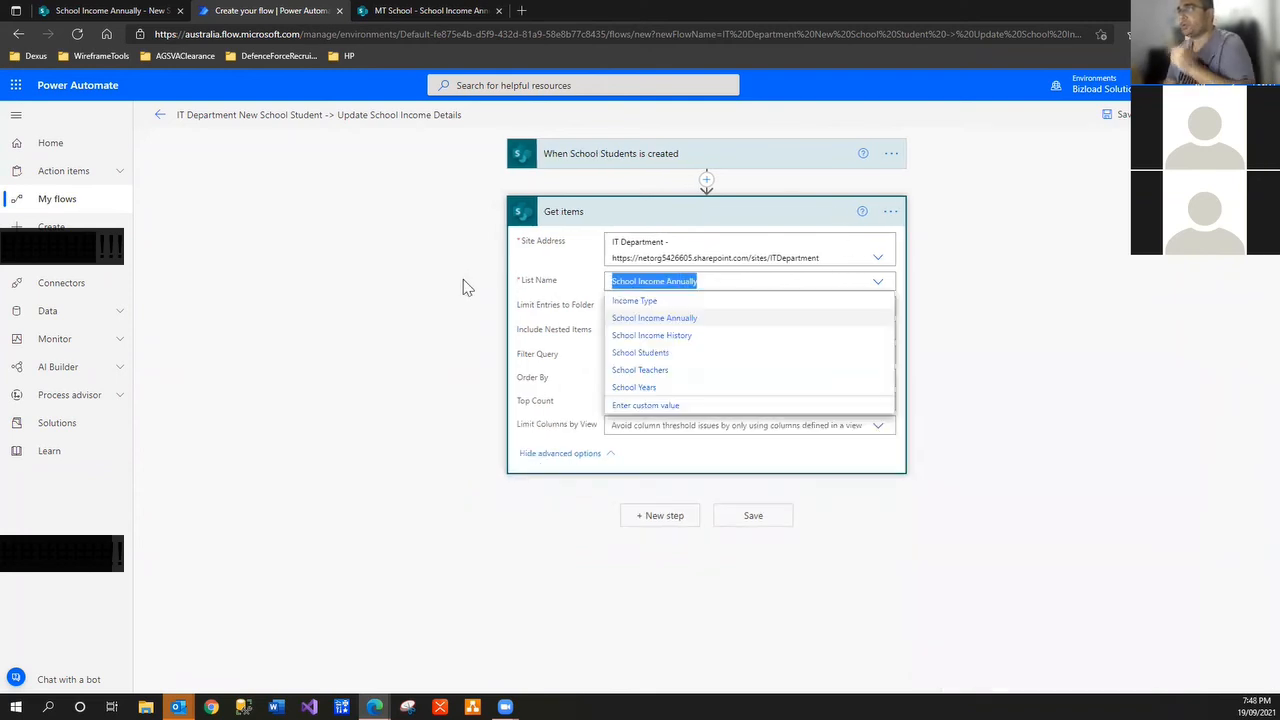
{"action": "left_click", "coordinate": [890, 212]}
{"action": "left_click", "coordinate": [945, 236]}
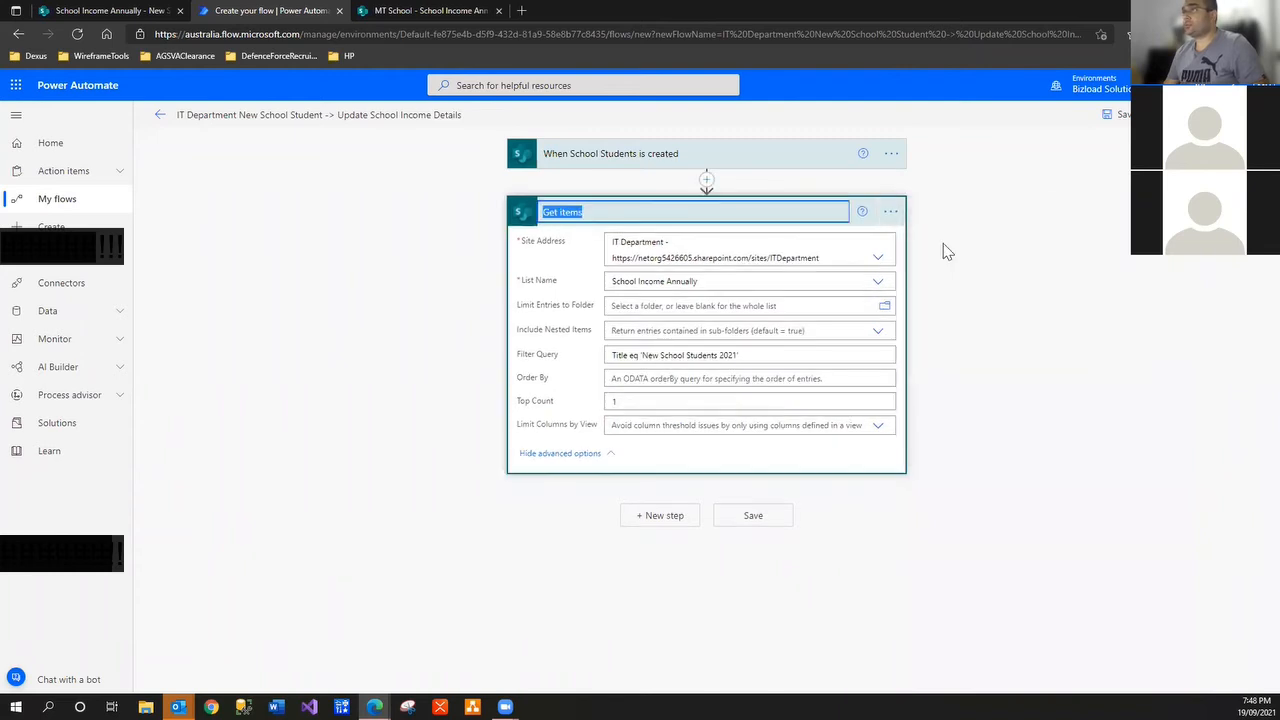
{"action": "left_click", "coordinate": [558, 212]}
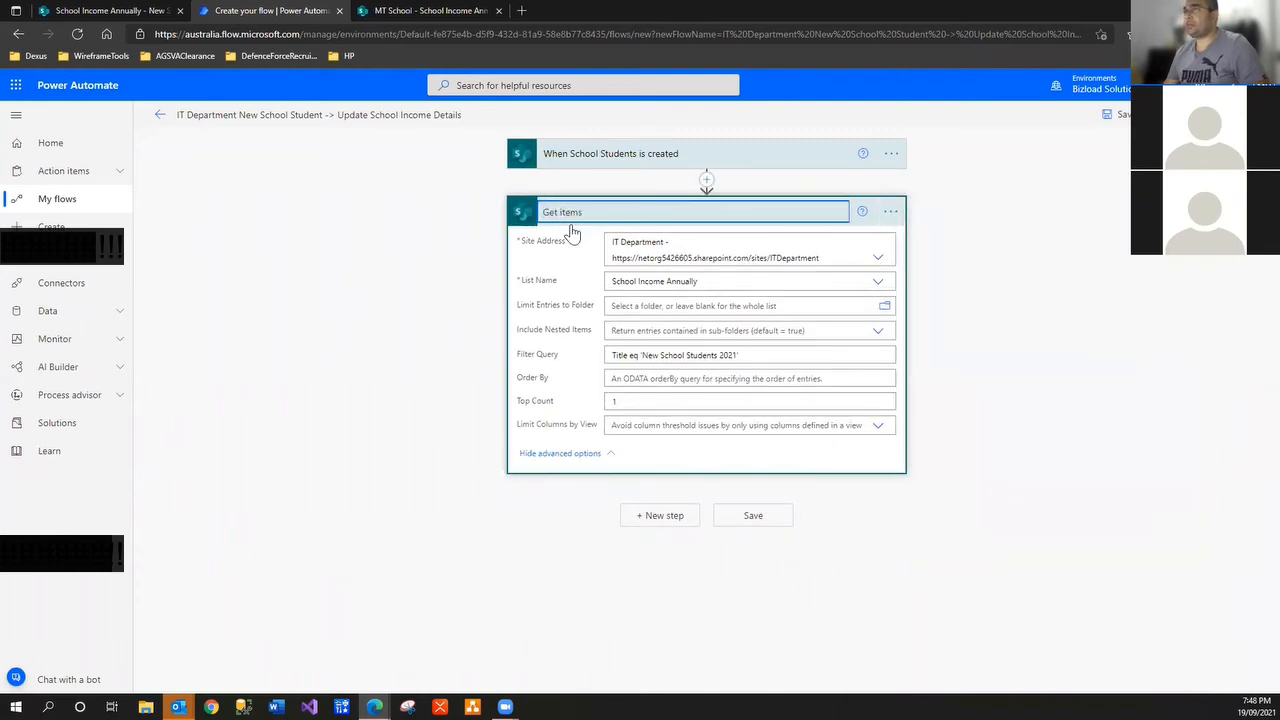
{"action": "key", "text": "ctrl+v"}
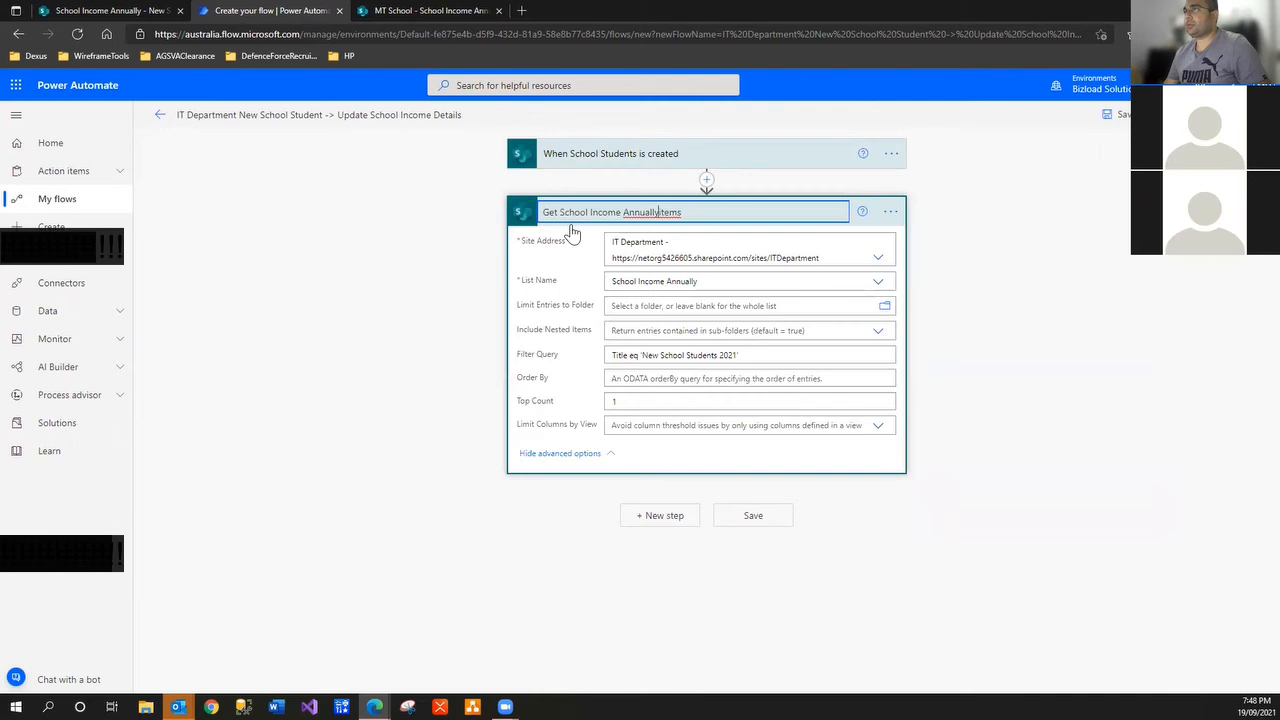
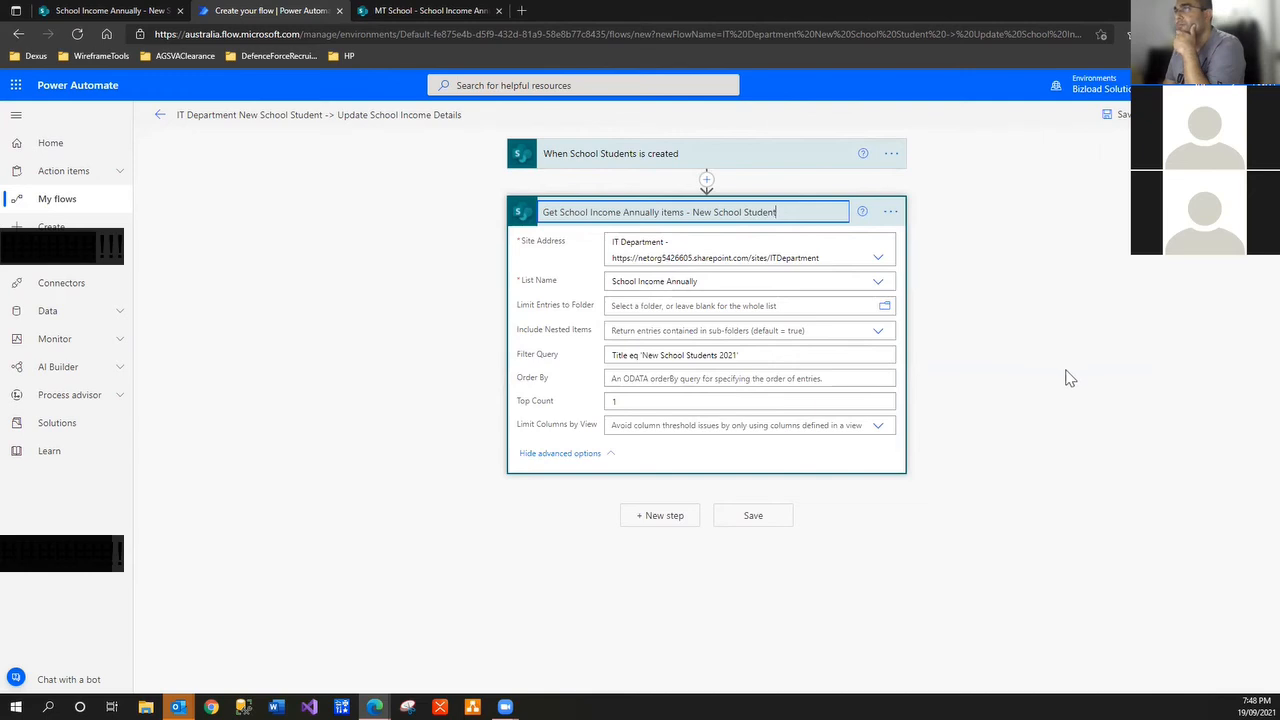
Finish the 'Get School Income Annually items' title and collapse its advanced options
{"action": "left_click", "coordinate": [1049, 397]}
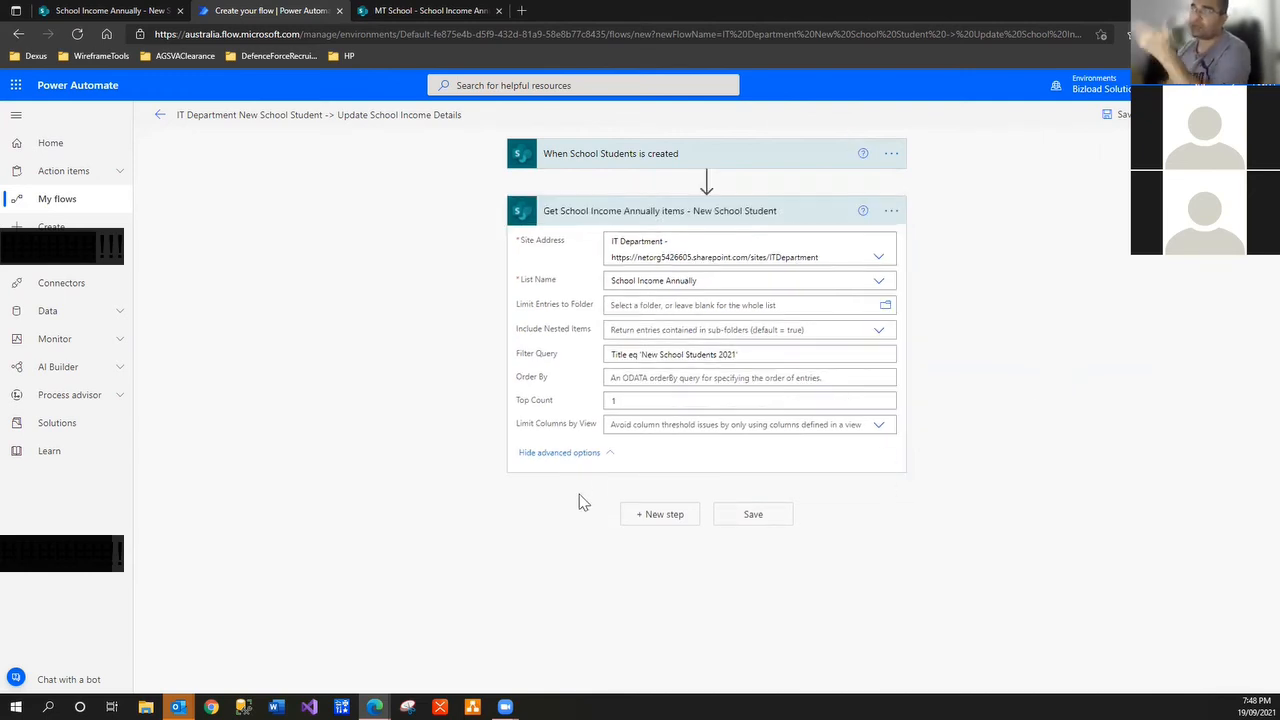
{"action": "left_click", "coordinate": [598, 455]}
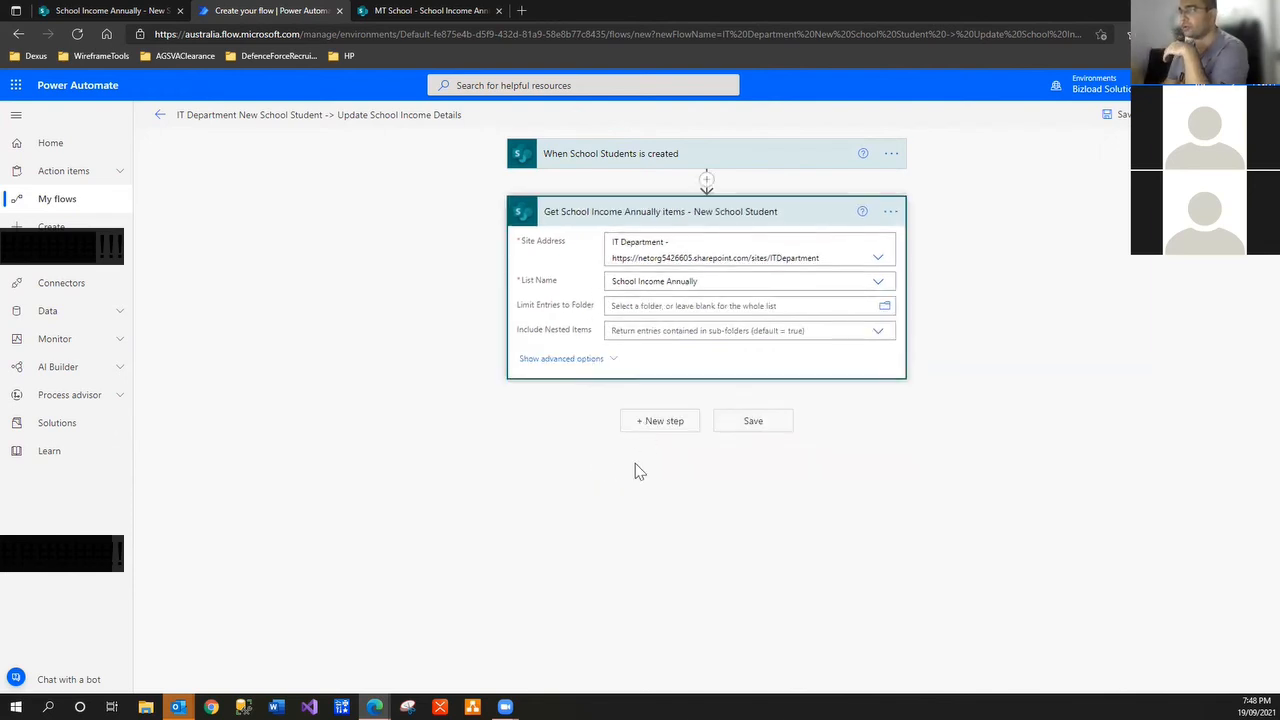
{"action": "left_click", "coordinate": [641, 424]}
Add a SharePoint Update item action after Get items
{"action": "type", "text": "sha"}
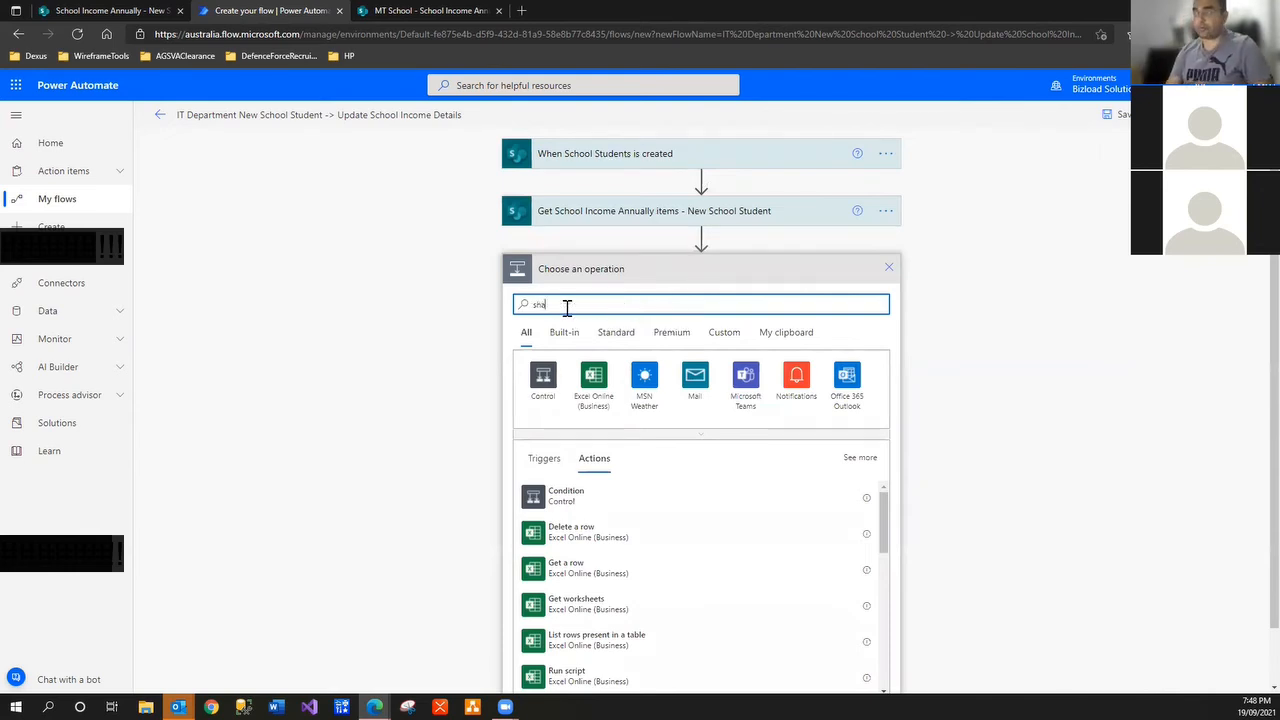
{"action": "type", "text": "repoint"}
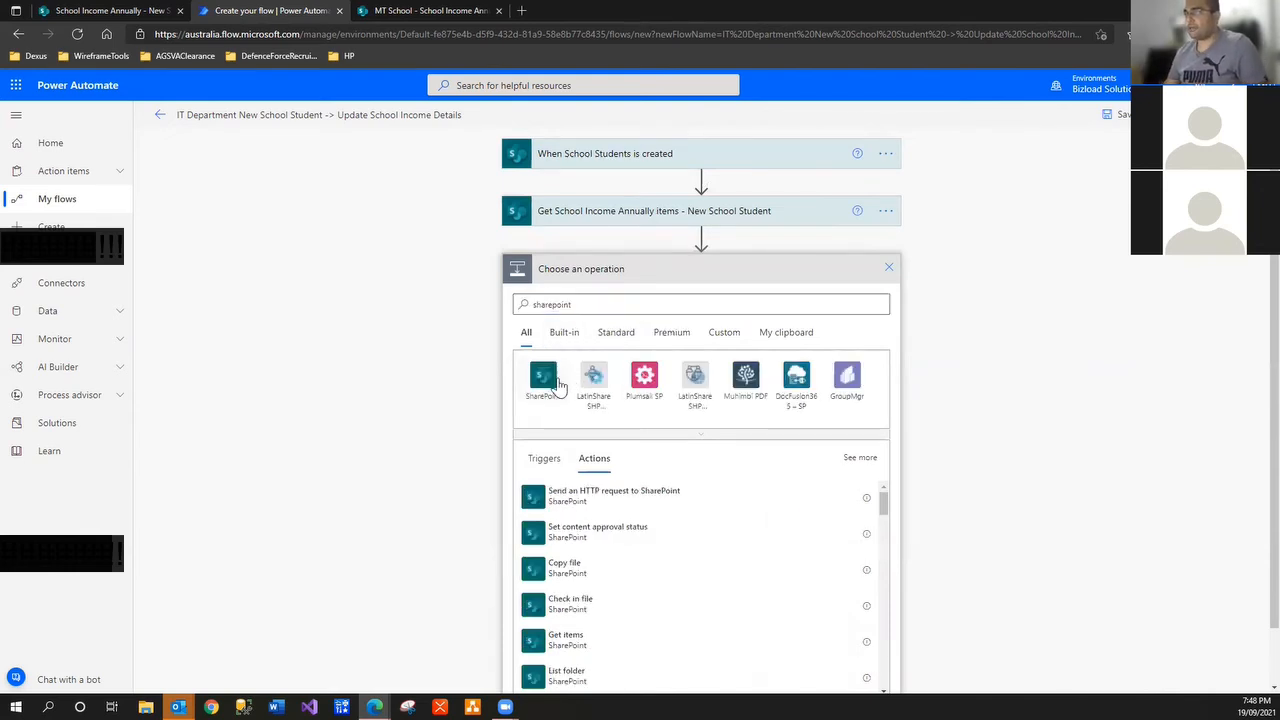
{"action": "left_click", "coordinate": [543, 375]}
{"action": "type", "text": "updas"}
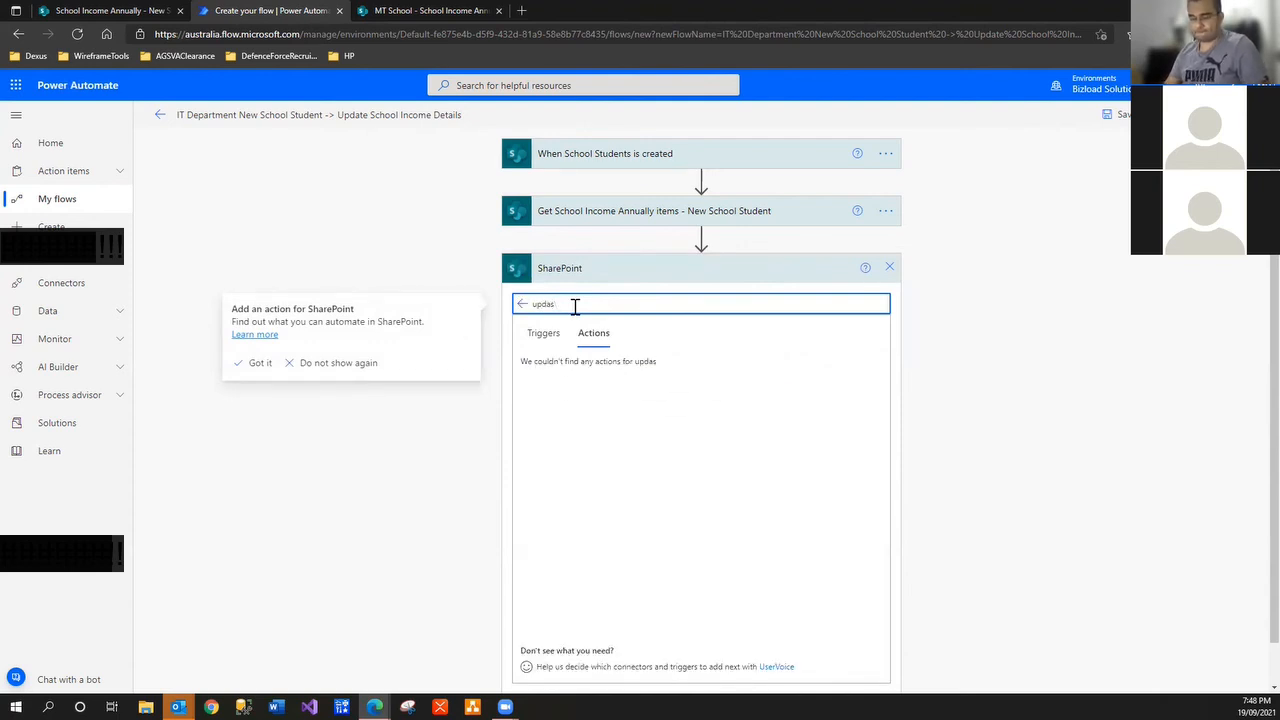
{"action": "type", "text": "te"}
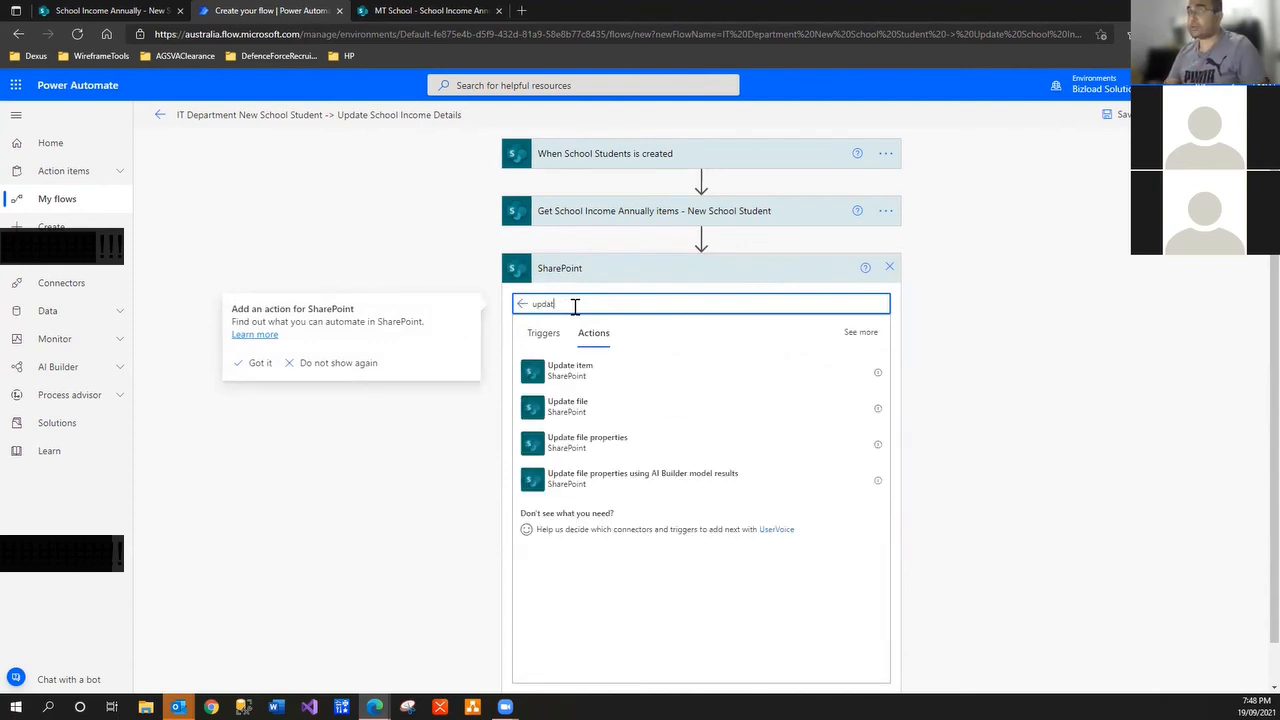
{"action": "left_click", "coordinate": [578, 380]}
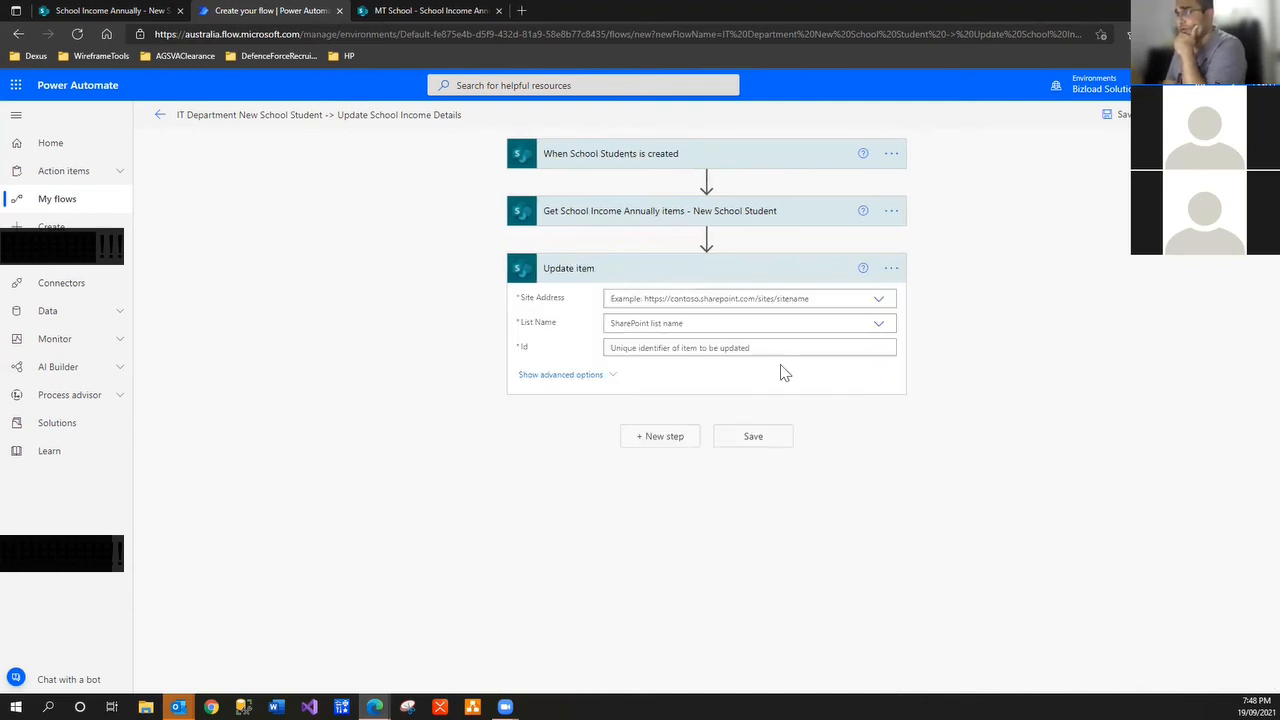
Target the IT Department site's School Income Annually list and set Id to the fetched ID
{"action": "left_click", "coordinate": [877, 300]}
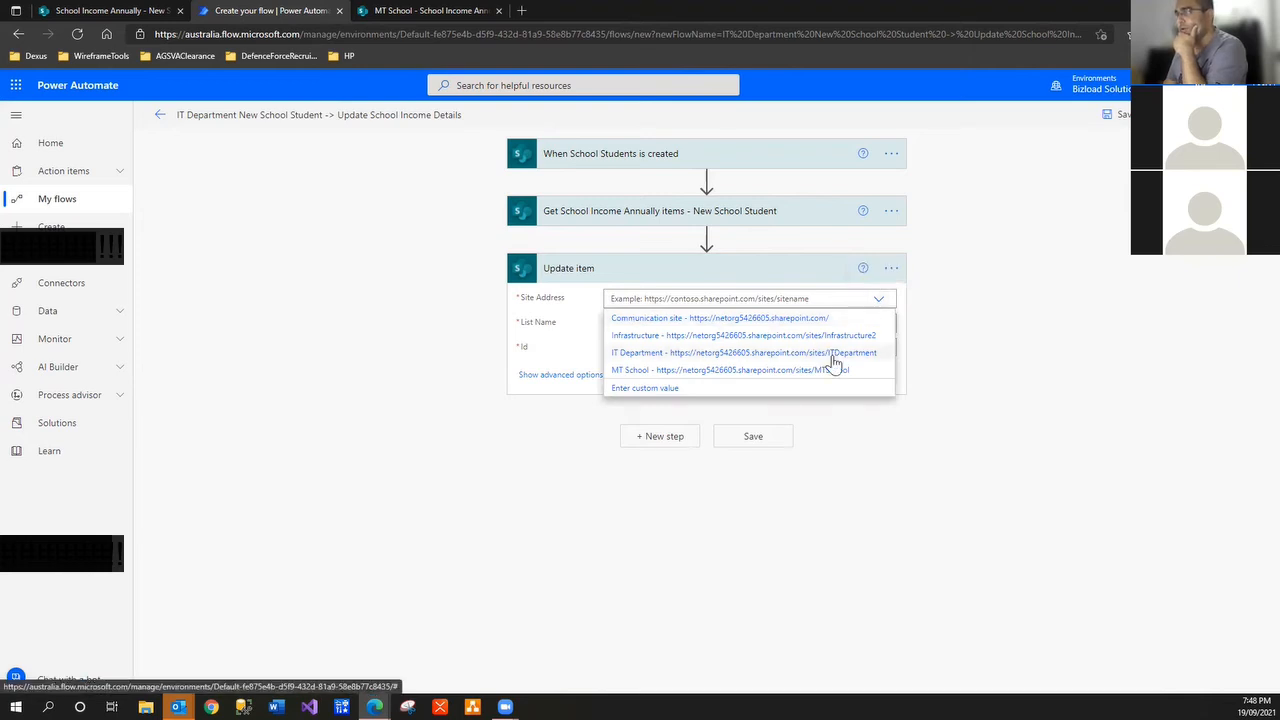
{"action": "left_click", "coordinate": [830, 353]}
{"action": "left_click", "coordinate": [878, 342]}
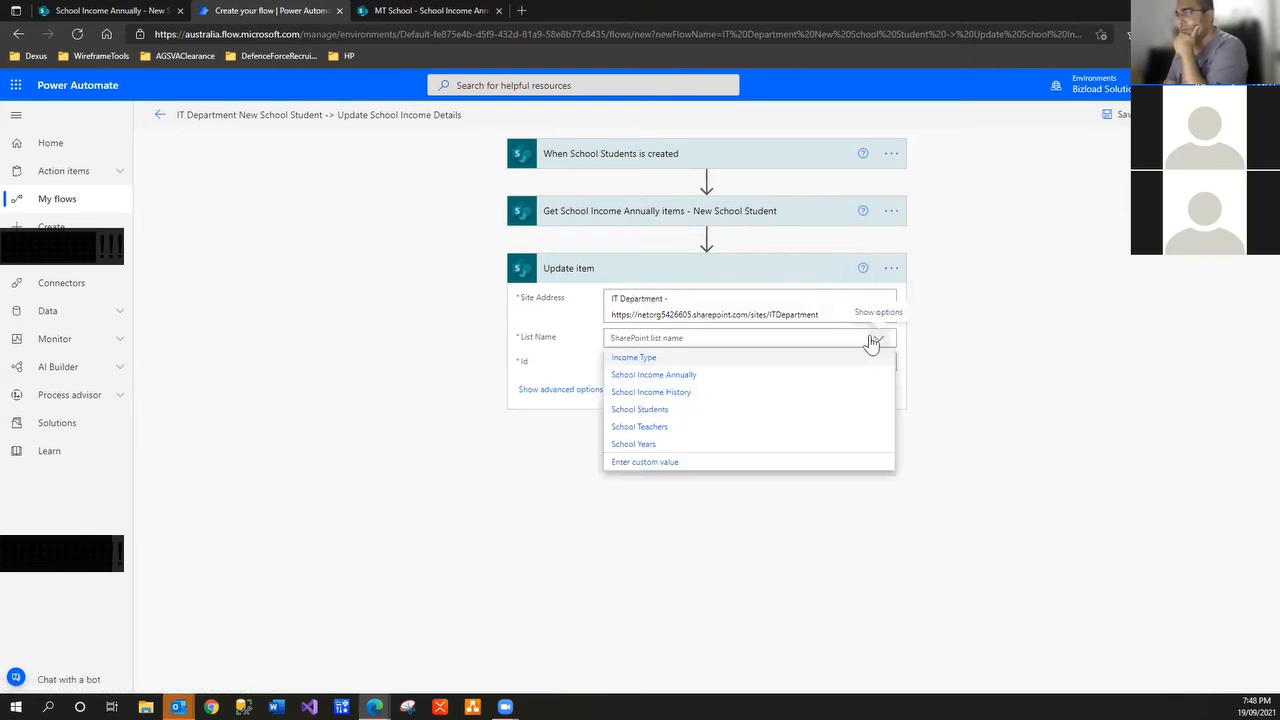
{"action": "left_click", "coordinate": [743, 380]}
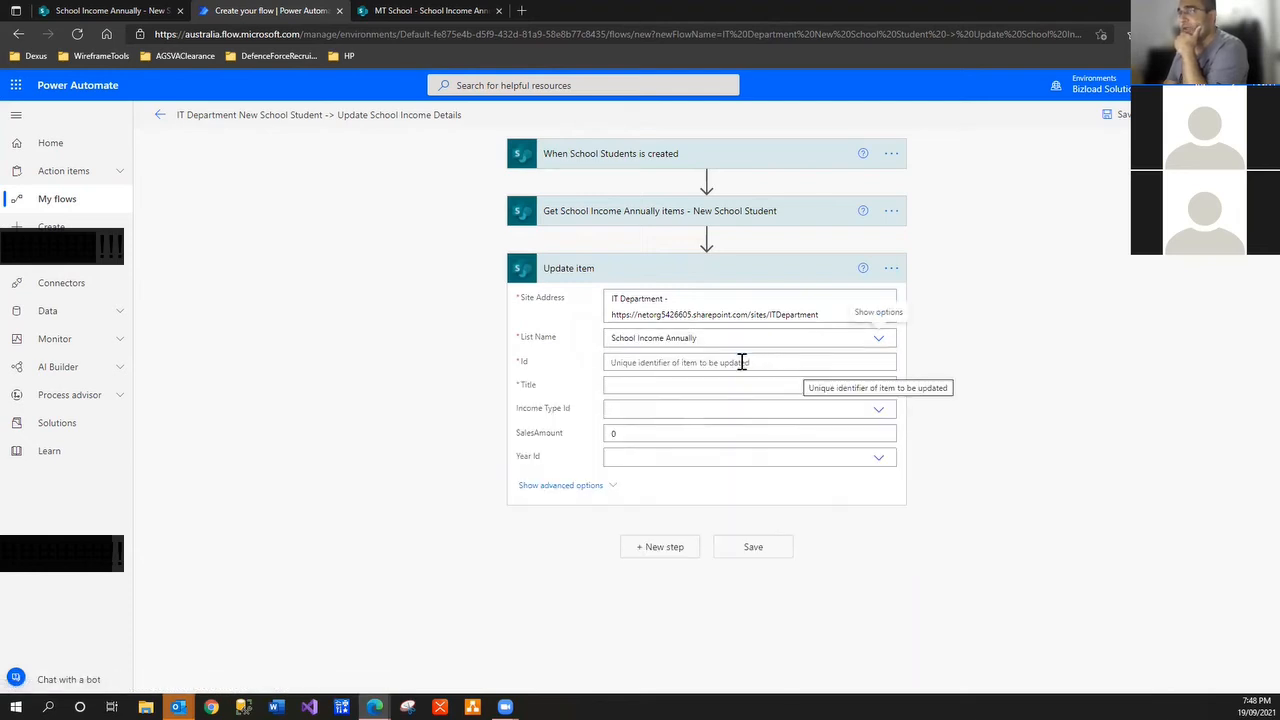
{"action": "left_click", "coordinate": [741, 362]}
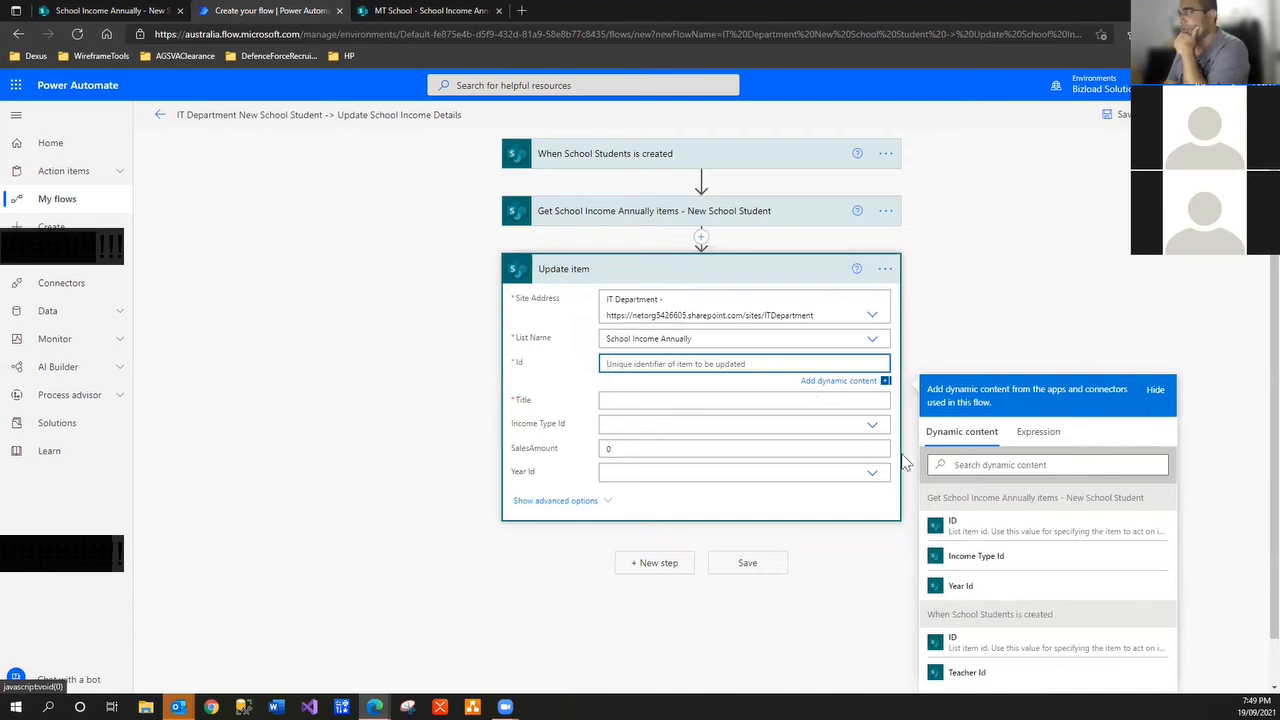
{"action": "left_click", "coordinate": [990, 465]}
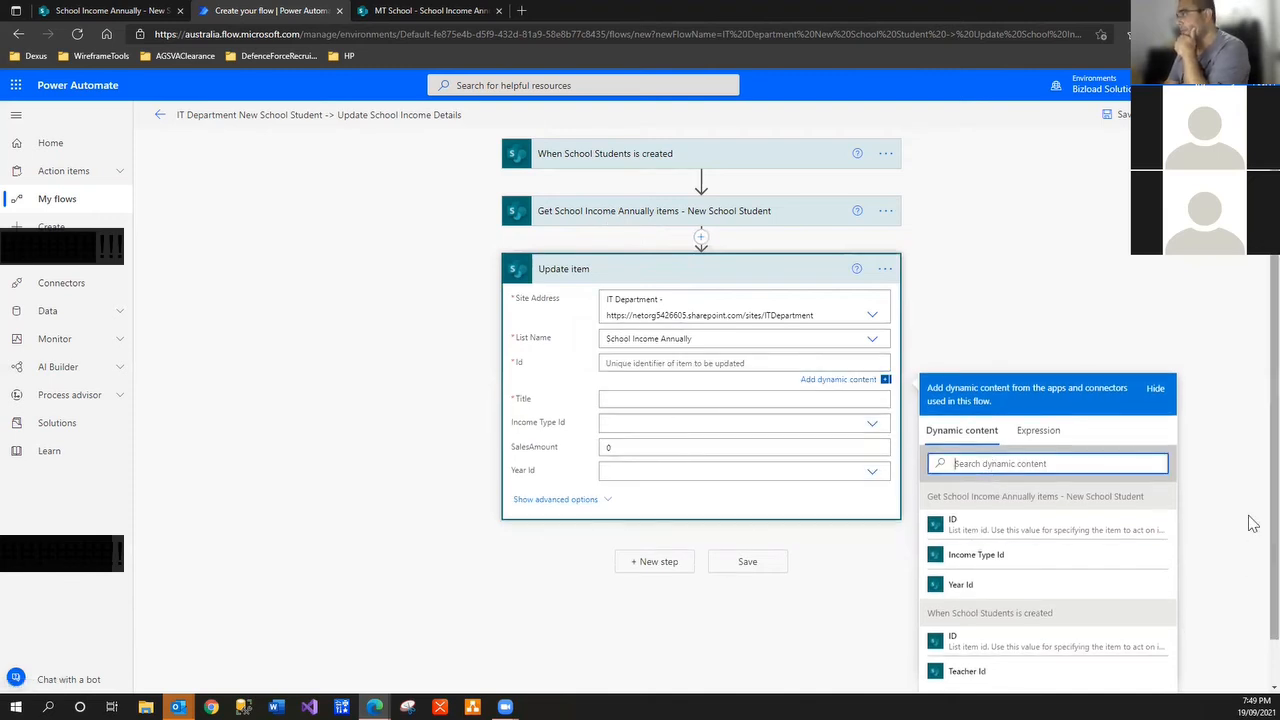
{"action": "scroll", "coordinate": [1252, 545], "scroll_direction": "down", "scroll_amount": 1}
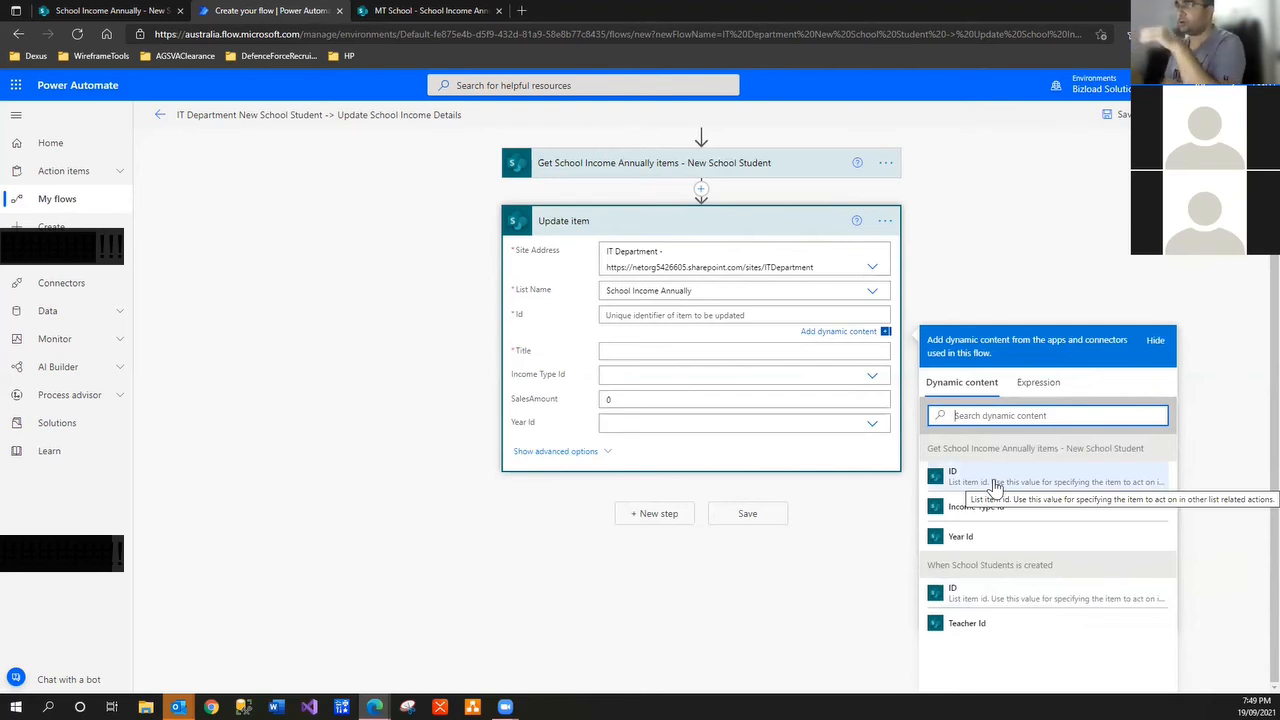
{"action": "left_click", "coordinate": [995, 487]}
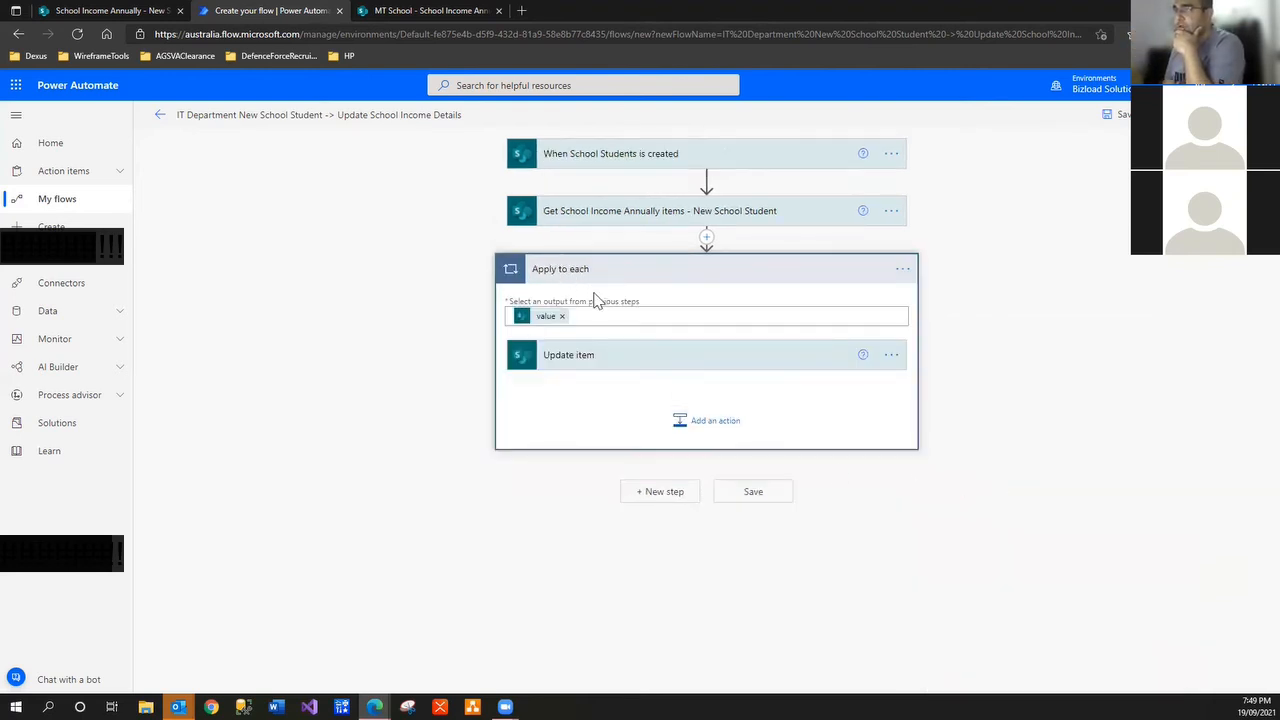
Review Get items' Top Count of 1 and the Update item's School Income Annually list
{"action": "left_click", "coordinate": [650, 213]}
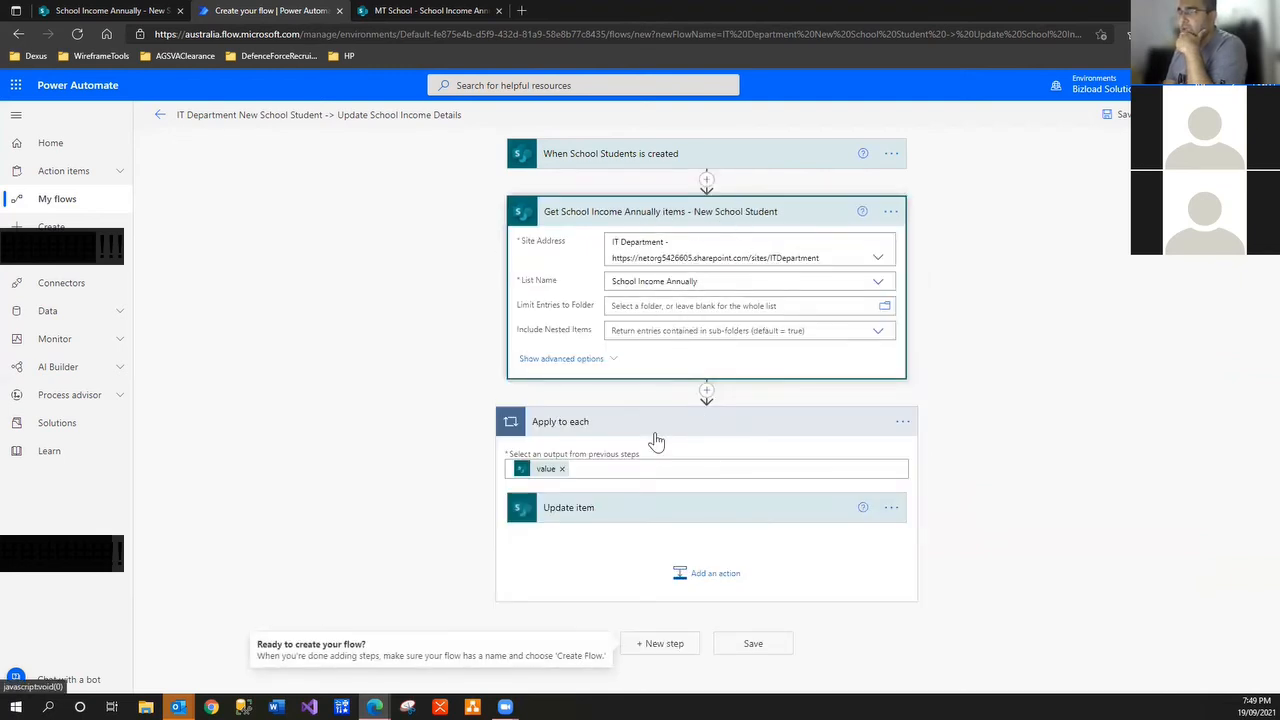
{"action": "left_click", "coordinate": [616, 358]}
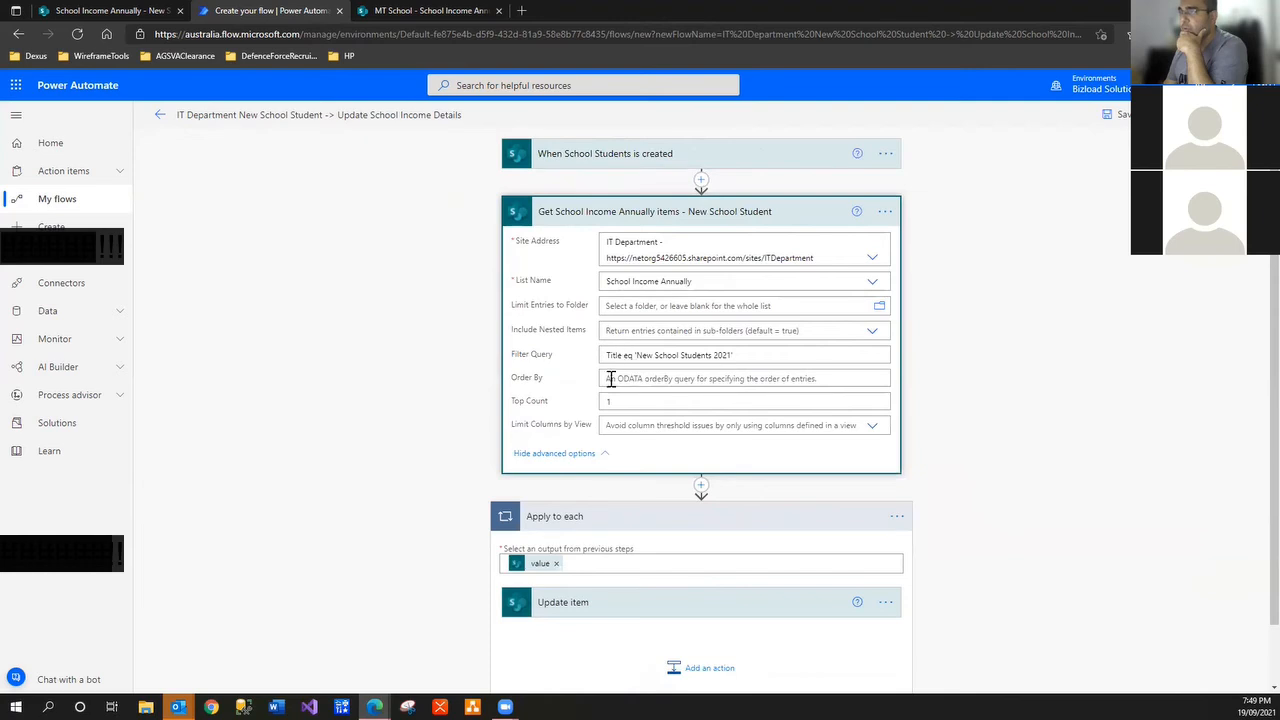
{"action": "left_click", "coordinate": [623, 400]}
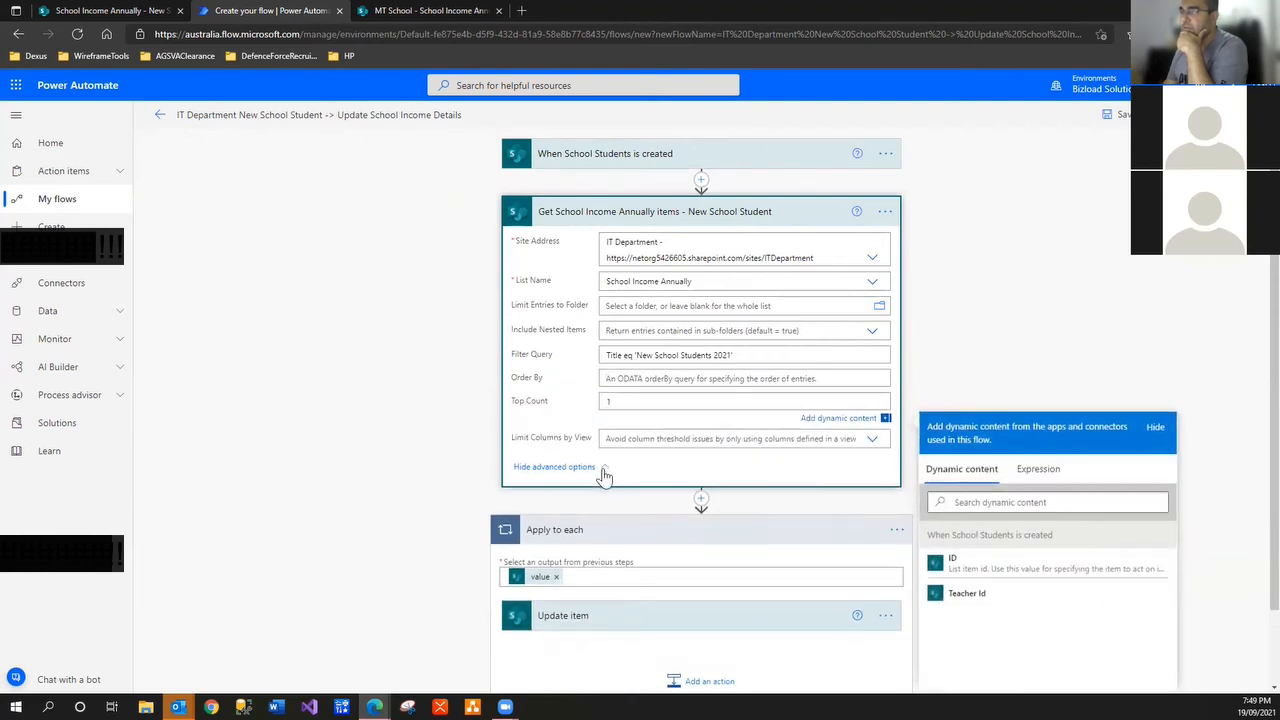
{"action": "left_click", "coordinate": [600, 472]}
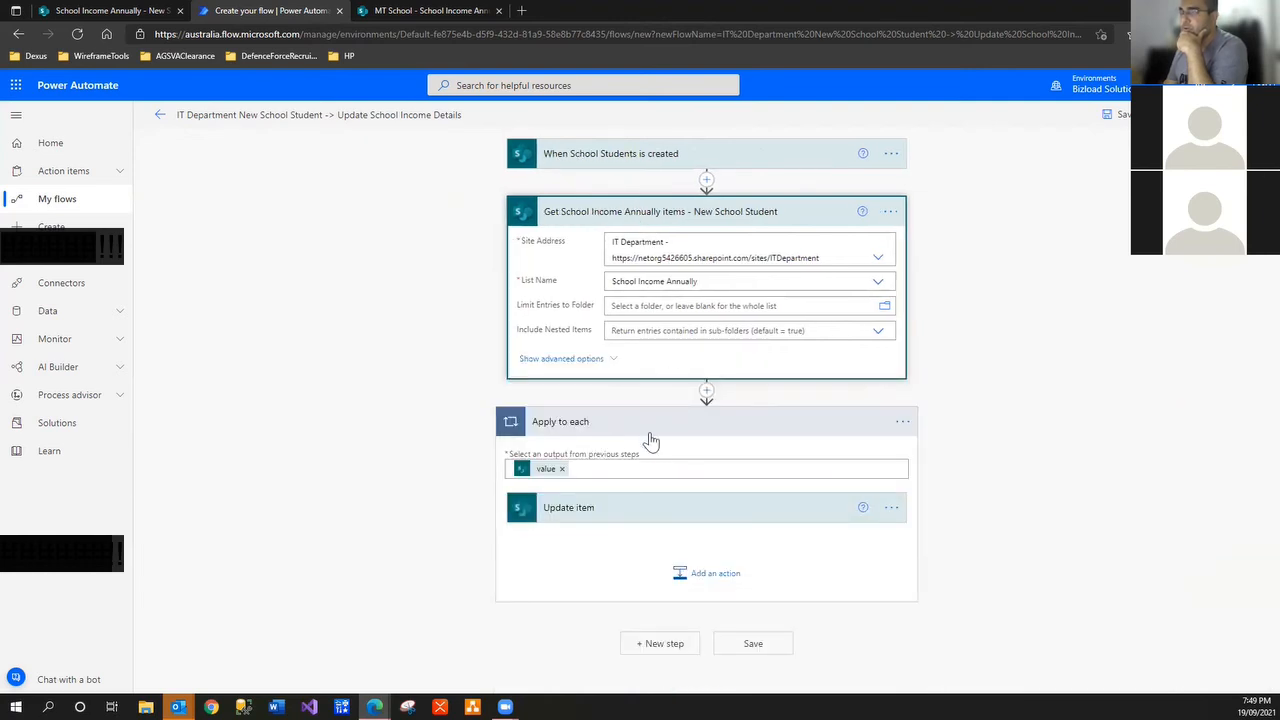
{"action": "left_click", "coordinate": [600, 512]}
{"action": "scroll", "coordinate": [585, 538], "scroll_direction": "down", "scroll_amount": 2}
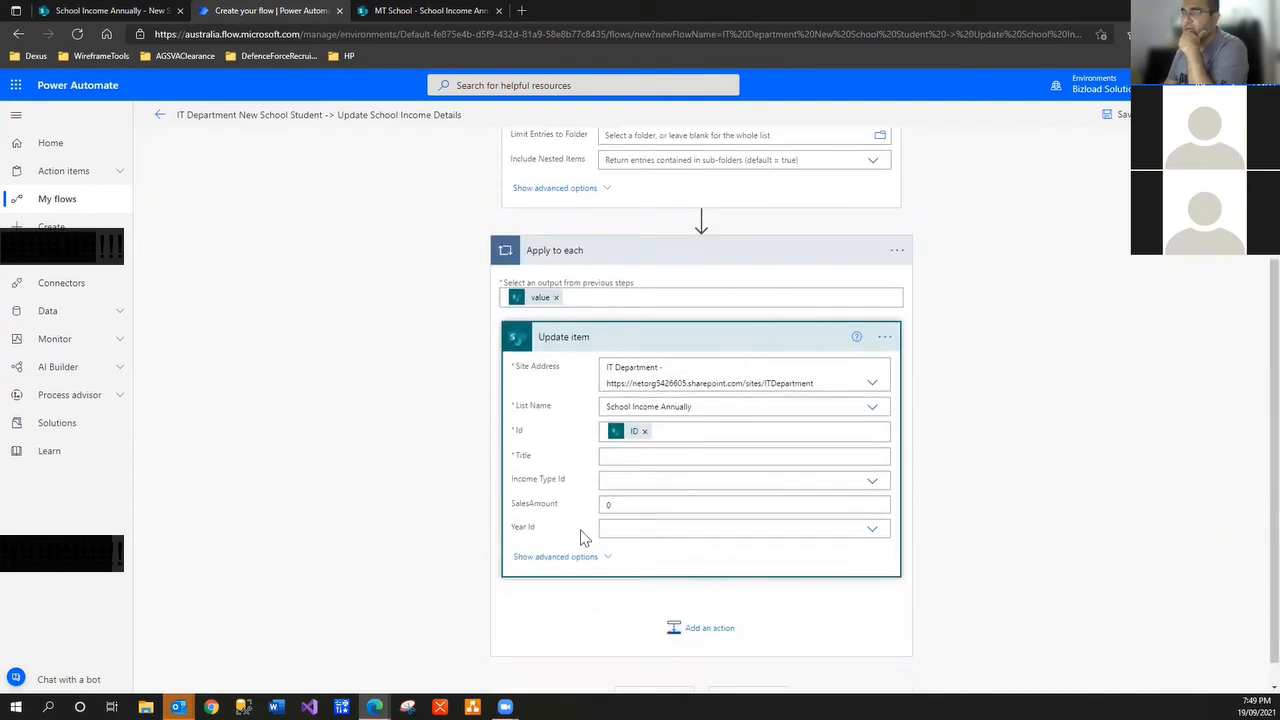
{"action": "left_click", "coordinate": [704, 412]}
{"action": "key", "text": "ctrl+c"}
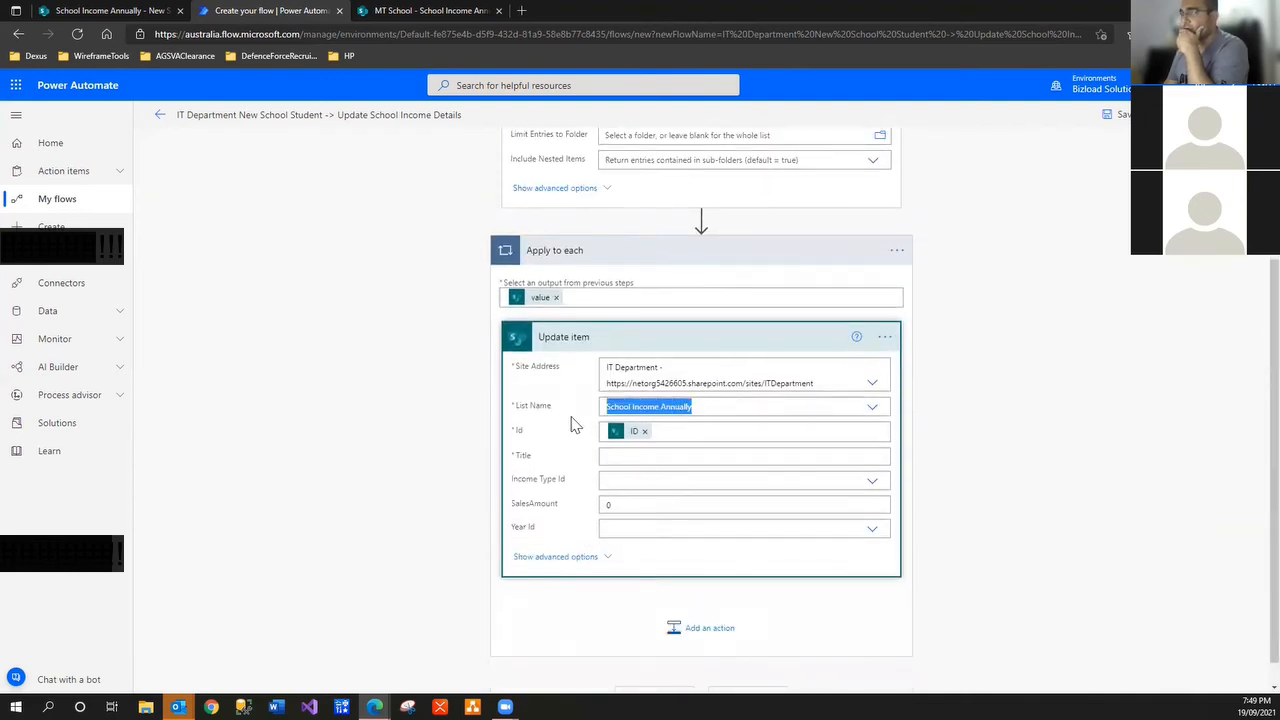
Rename the update step to 'Update School Income Annually' and move to its Title field
{"action": "left_click", "coordinate": [882, 338]}
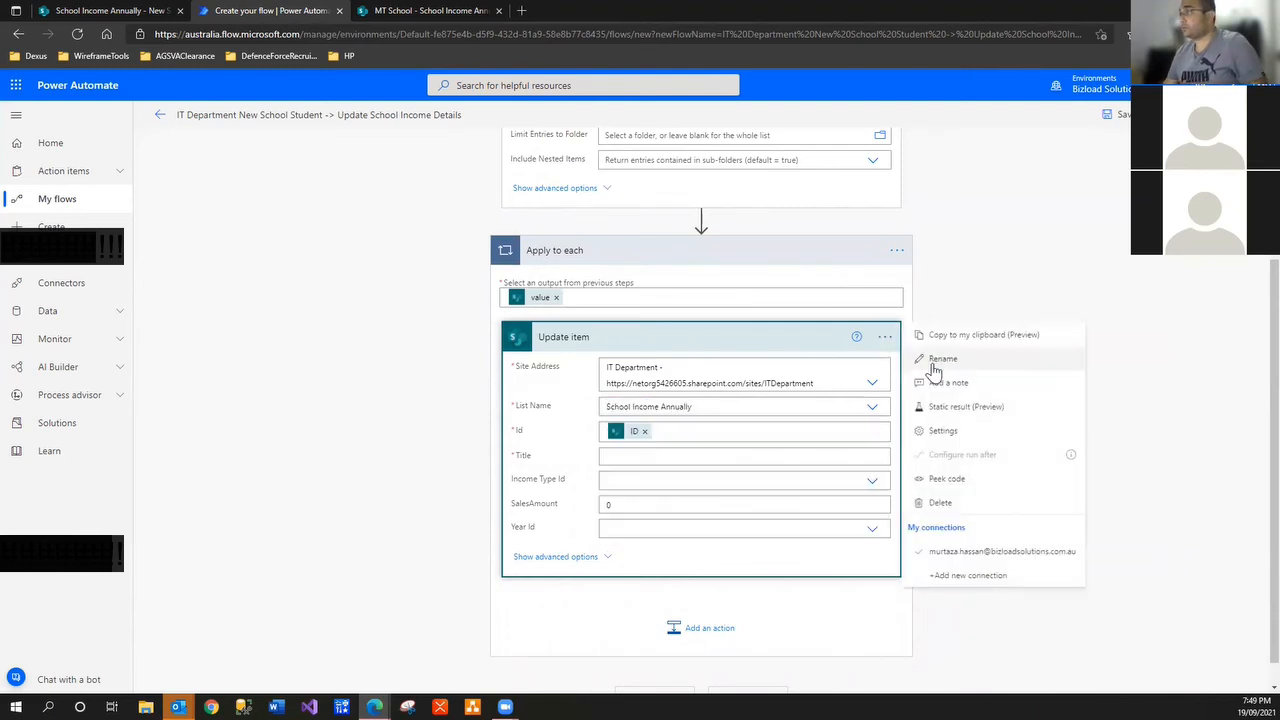
{"action": "left_click", "coordinate": [922, 362]}
{"action": "left_click", "coordinate": [568, 337]}
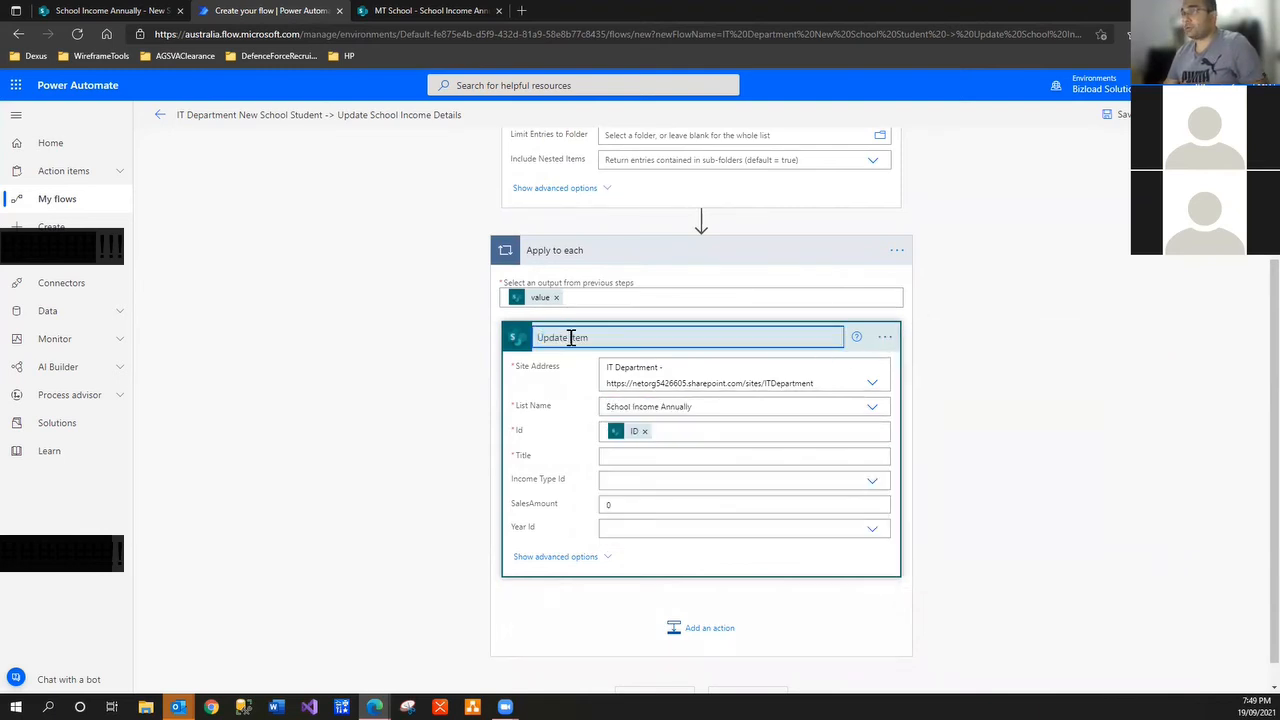
{"action": "double_click", "coordinate": [585, 337]}
{"action": "key", "text": "ctrl+v"}
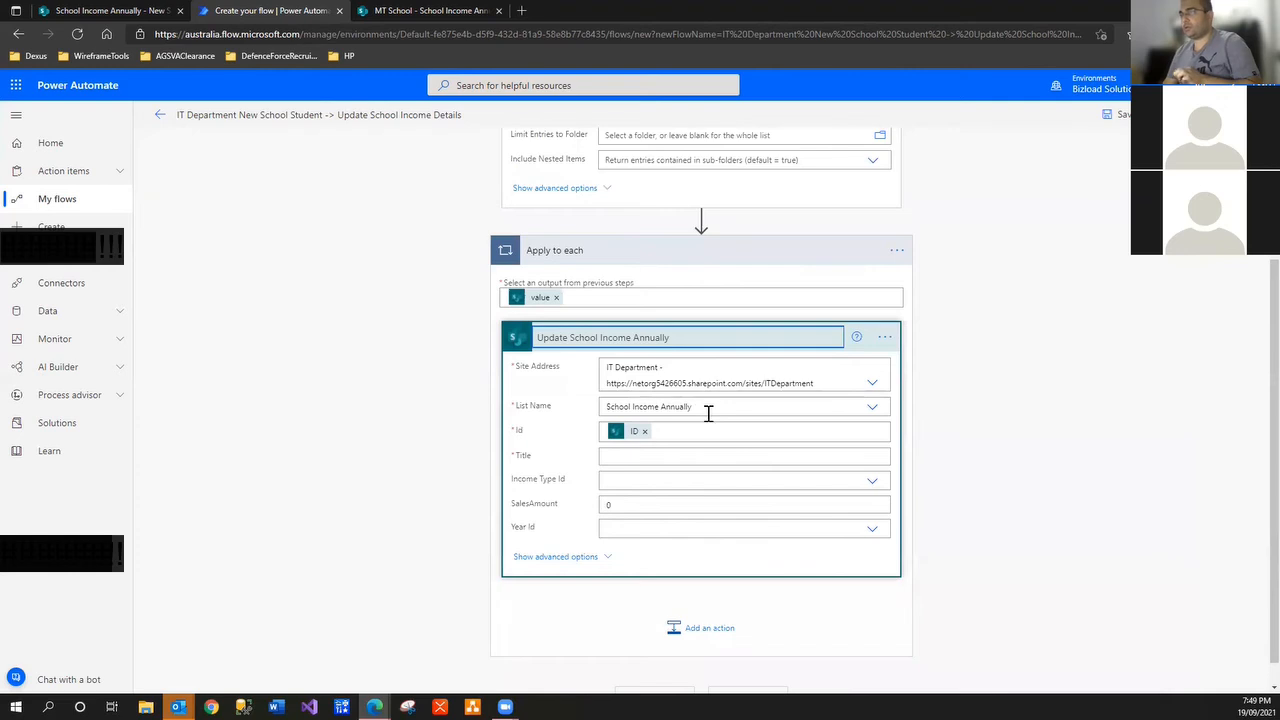
{"action": "left_click", "coordinate": [975, 519]}
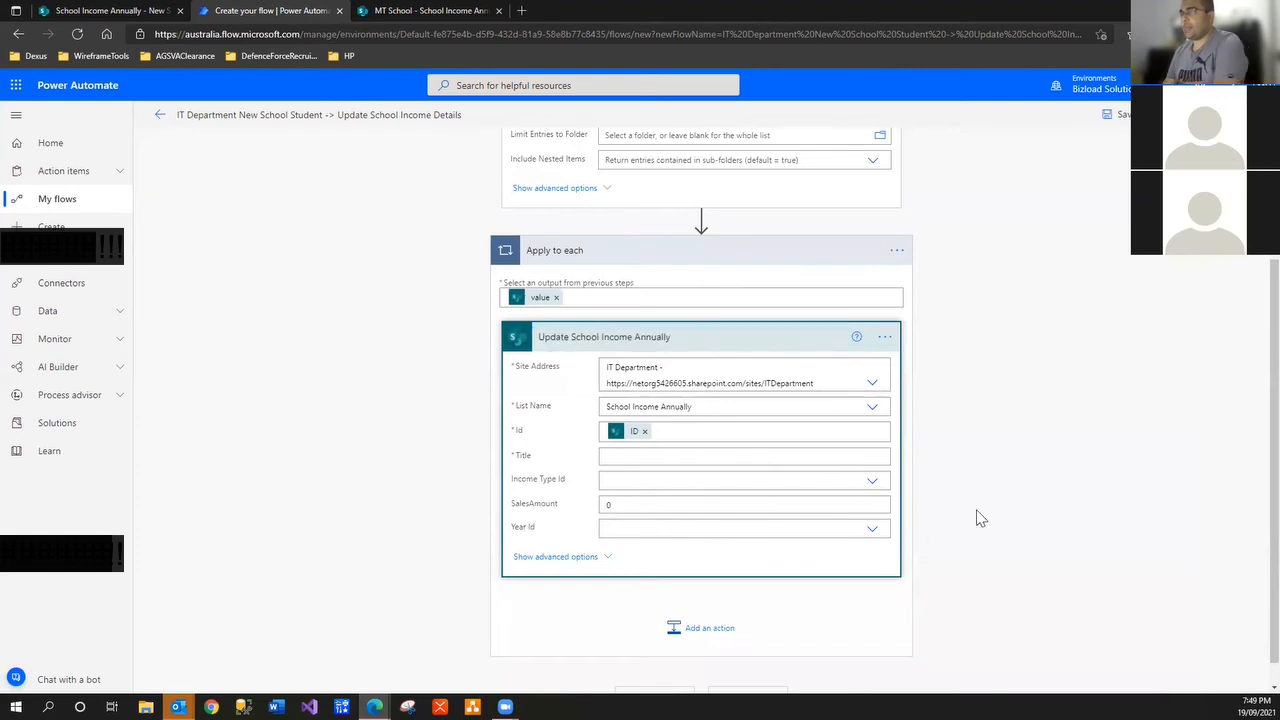
{"action": "left_click", "coordinate": [663, 455]}
{"action": "scroll", "coordinate": [1253, 620], "scroll_direction": "down", "scroll_amount": 2}
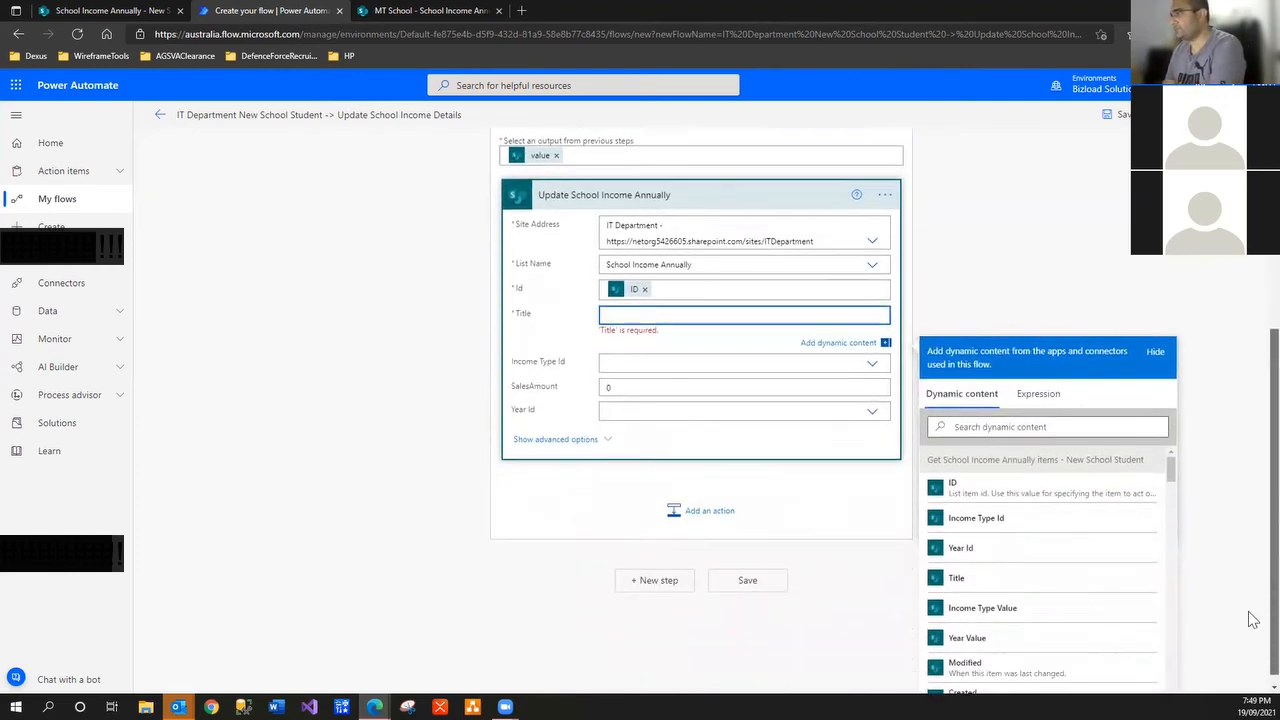
Set the update's Title to the fetched item's Title dynamic value
{"action": "left_click", "coordinate": [1030, 421]}
{"action": "type", "text": "t"}
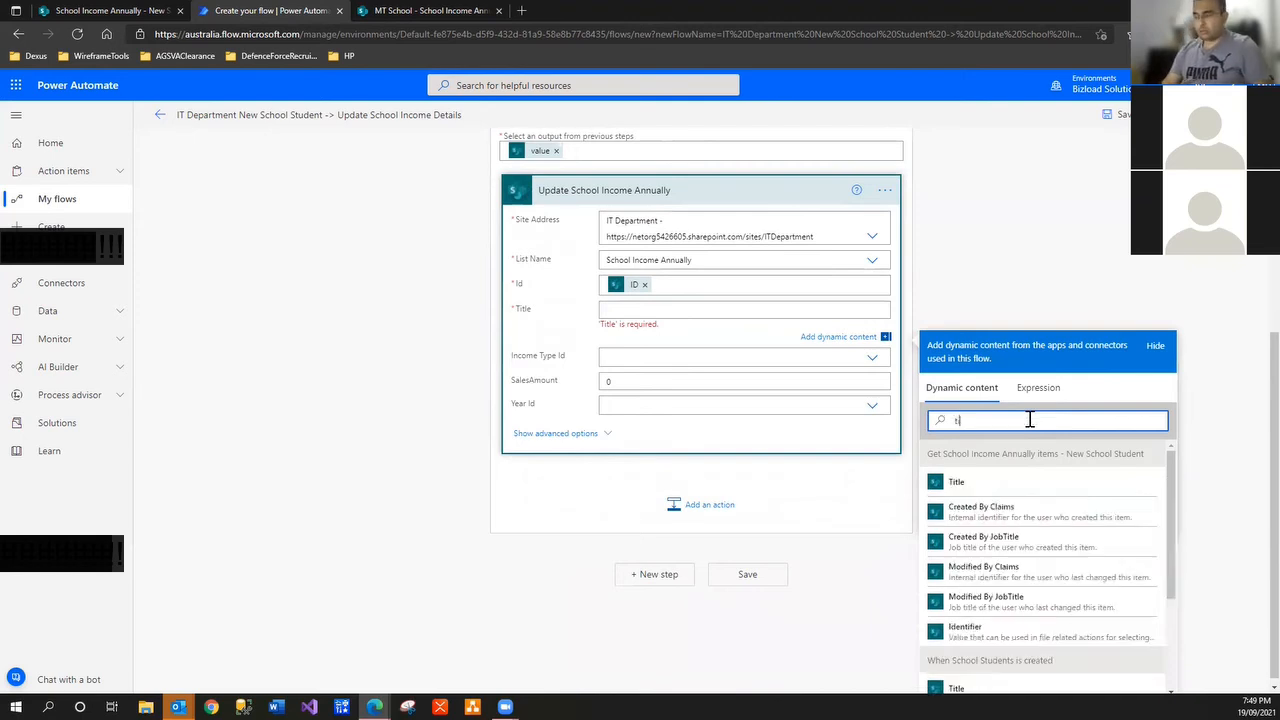
{"action": "type", "text": "itle"}
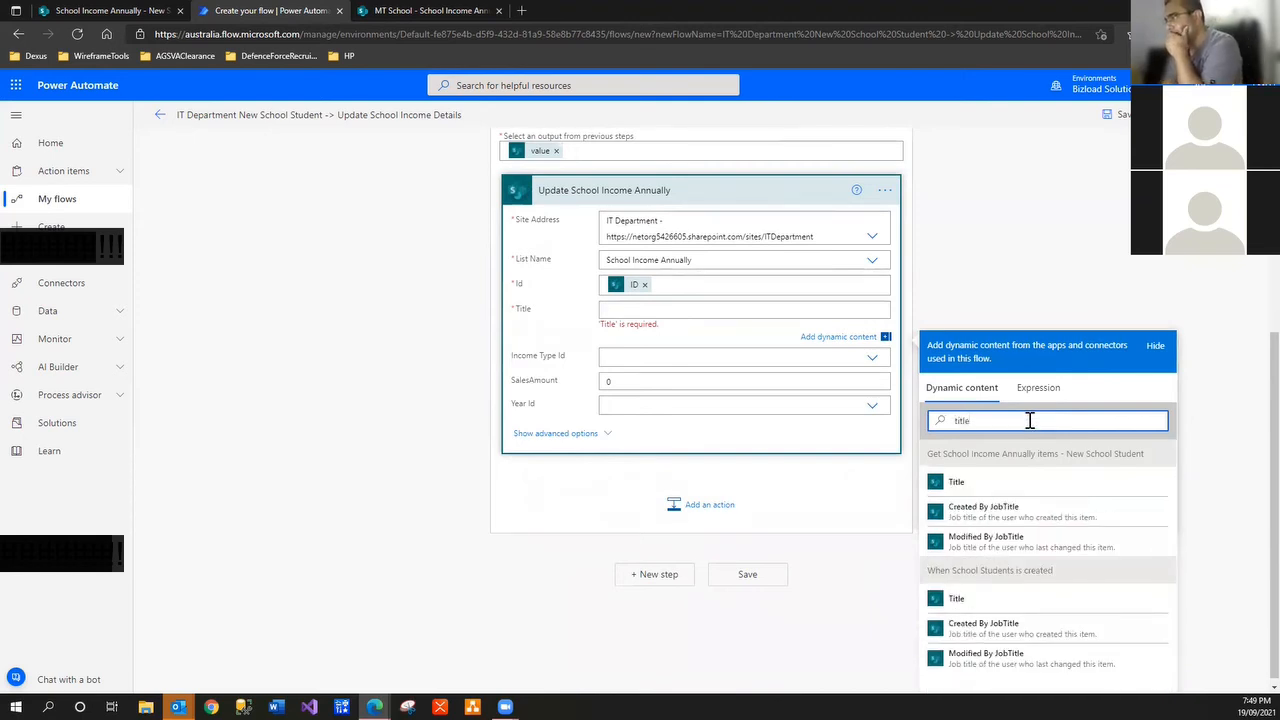
{"action": "left_click", "coordinate": [985, 490]}
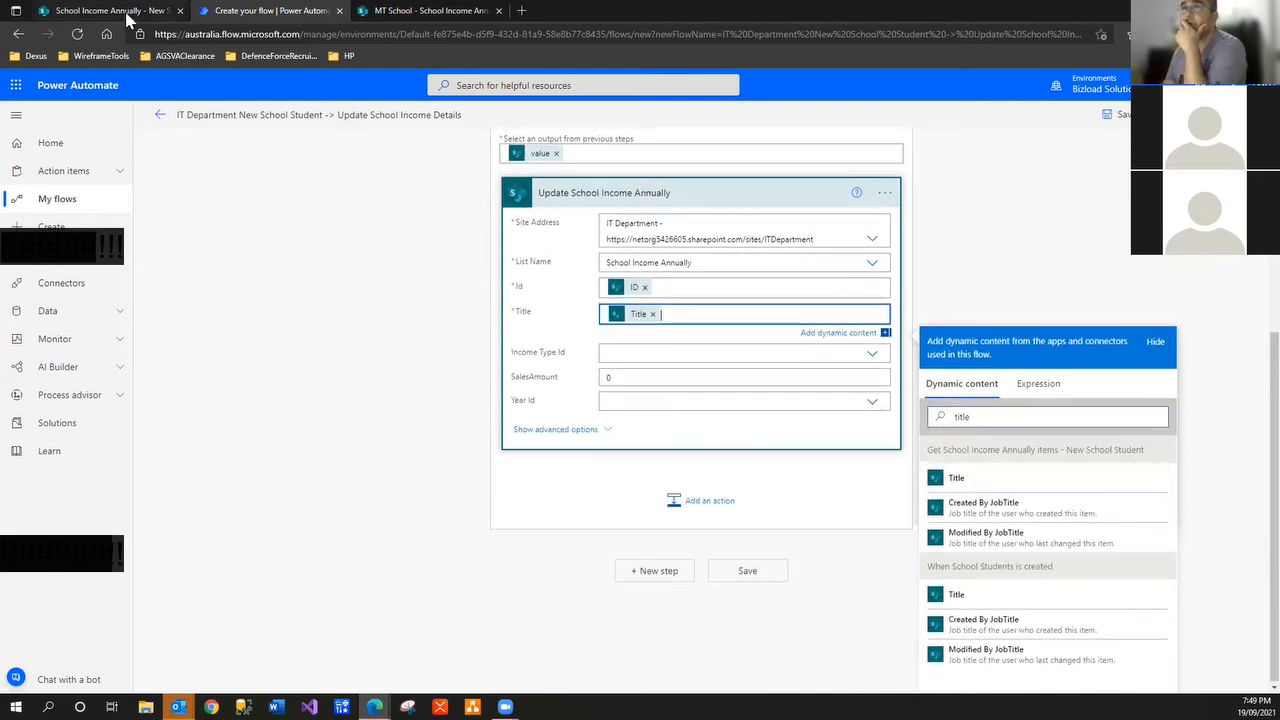
Close the SharePoint item edit panel and view the Income Type Id choices in the flow
{"action": "left_click", "coordinate": [110, 10]}
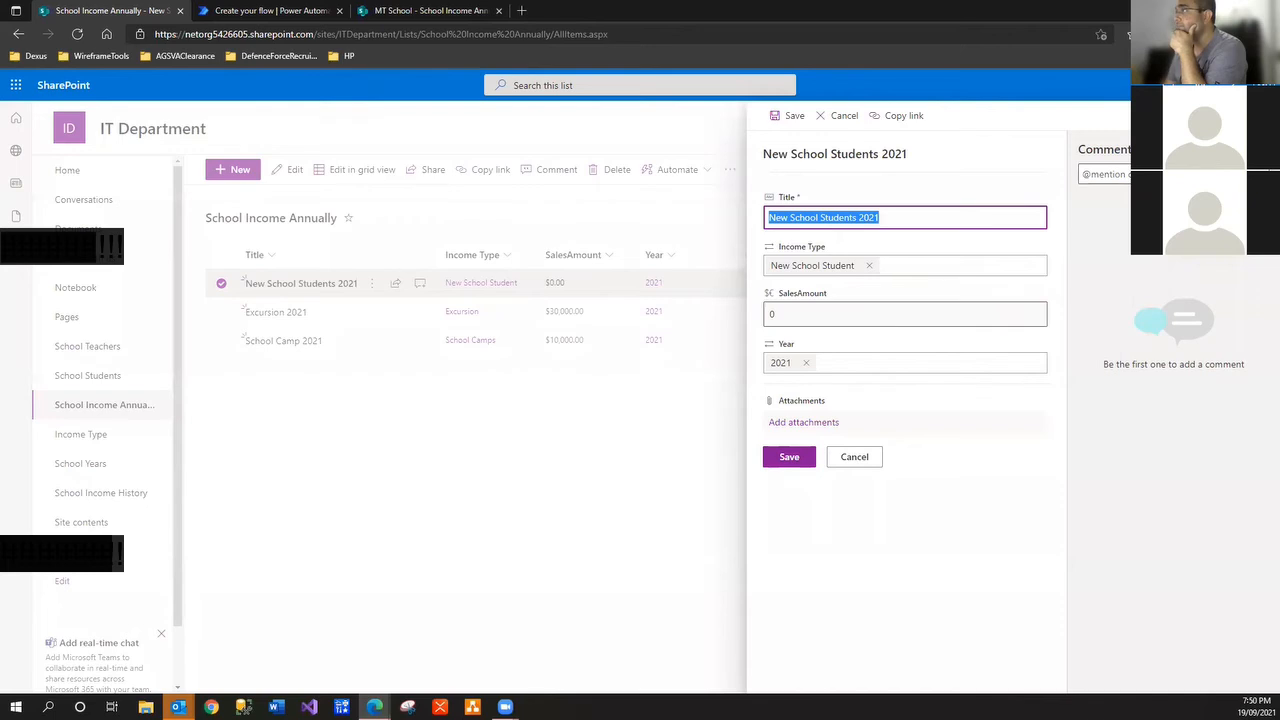
{"action": "key", "text": "Escape"}
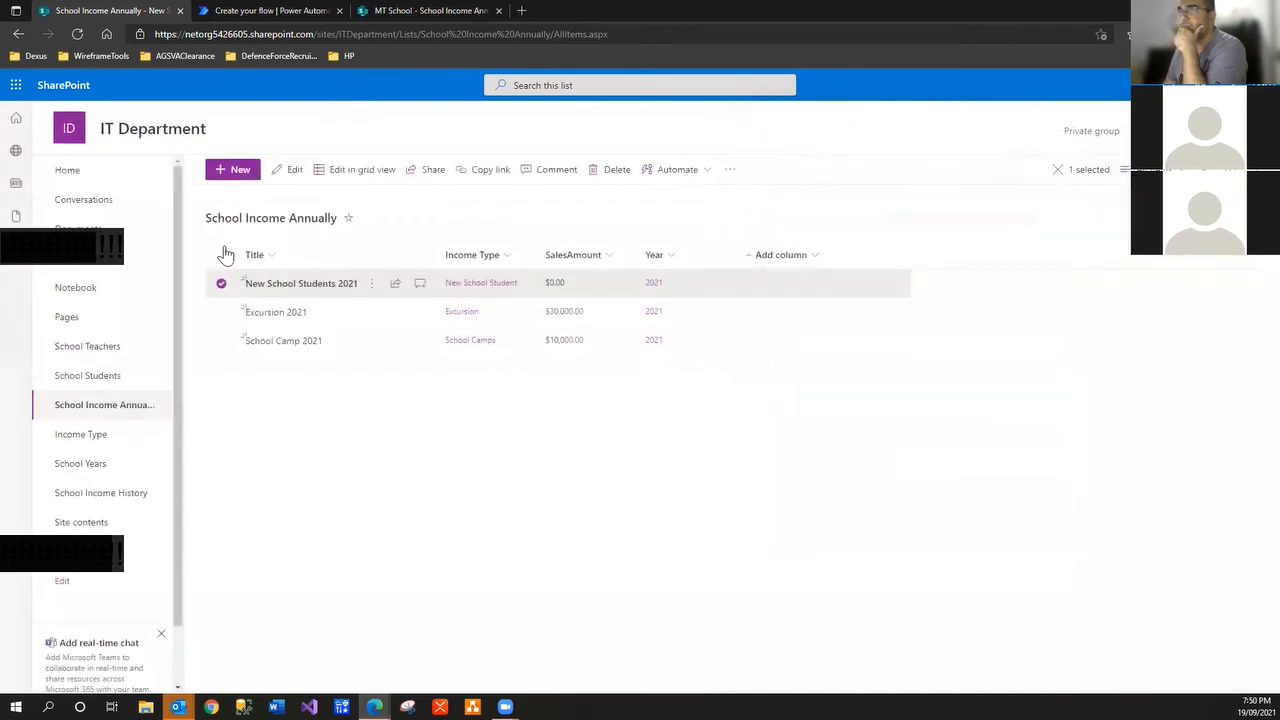
{"action": "left_click", "coordinate": [389, 14]}
{"action": "left_click", "coordinate": [262, 12]}
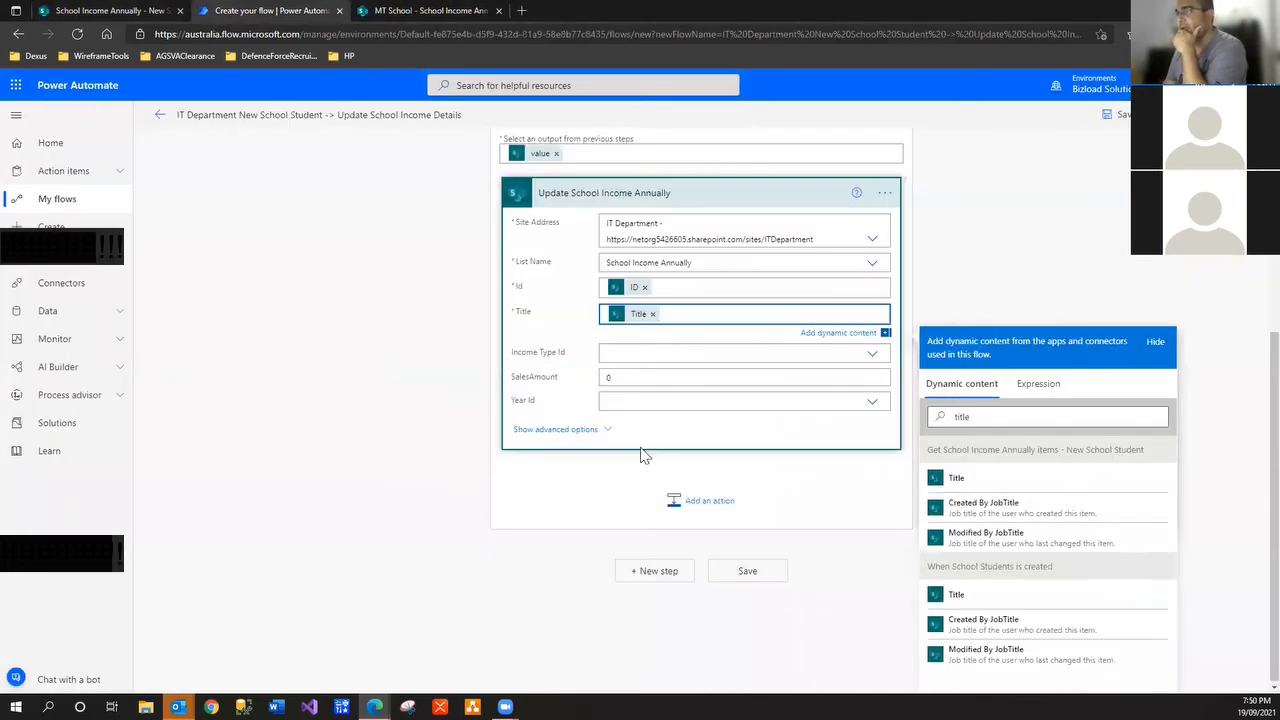
{"action": "left_click", "coordinate": [637, 355]}
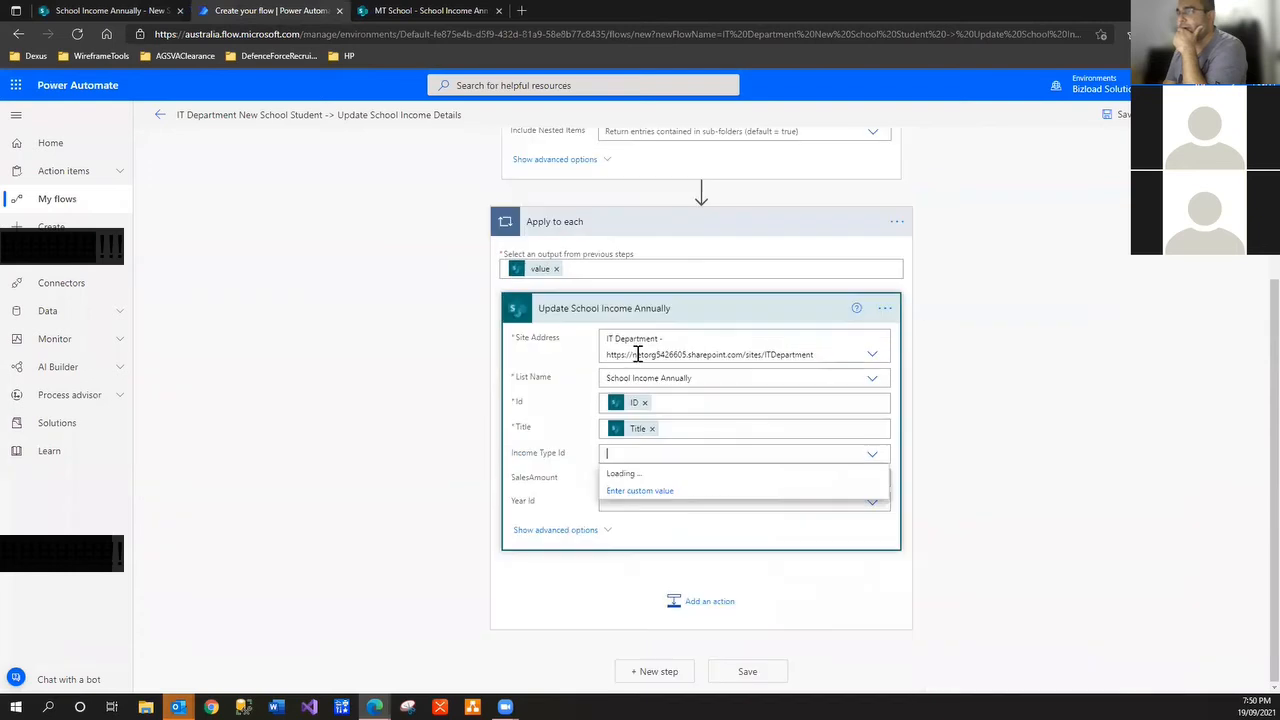
Select SalesAmount and compare it with the value stored in the SharePoint list
{"action": "left_click", "coordinate": [432, 467]}
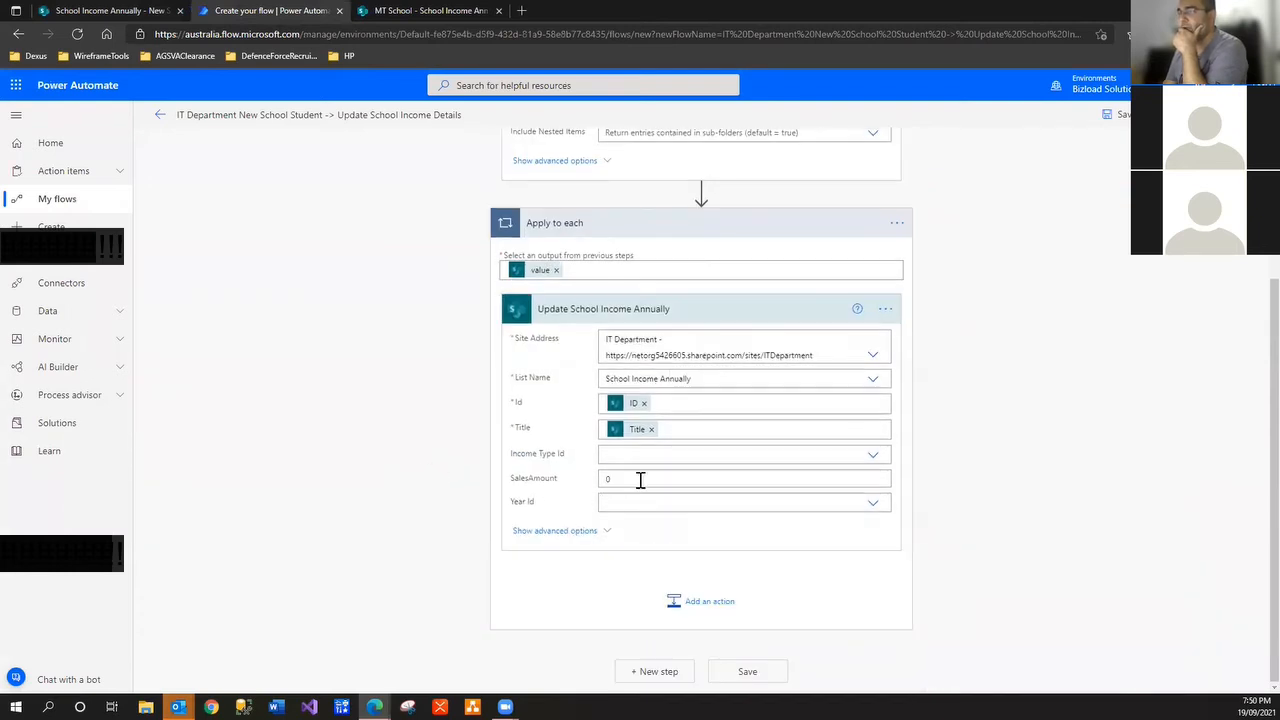
{"action": "left_click", "coordinate": [640, 481]}
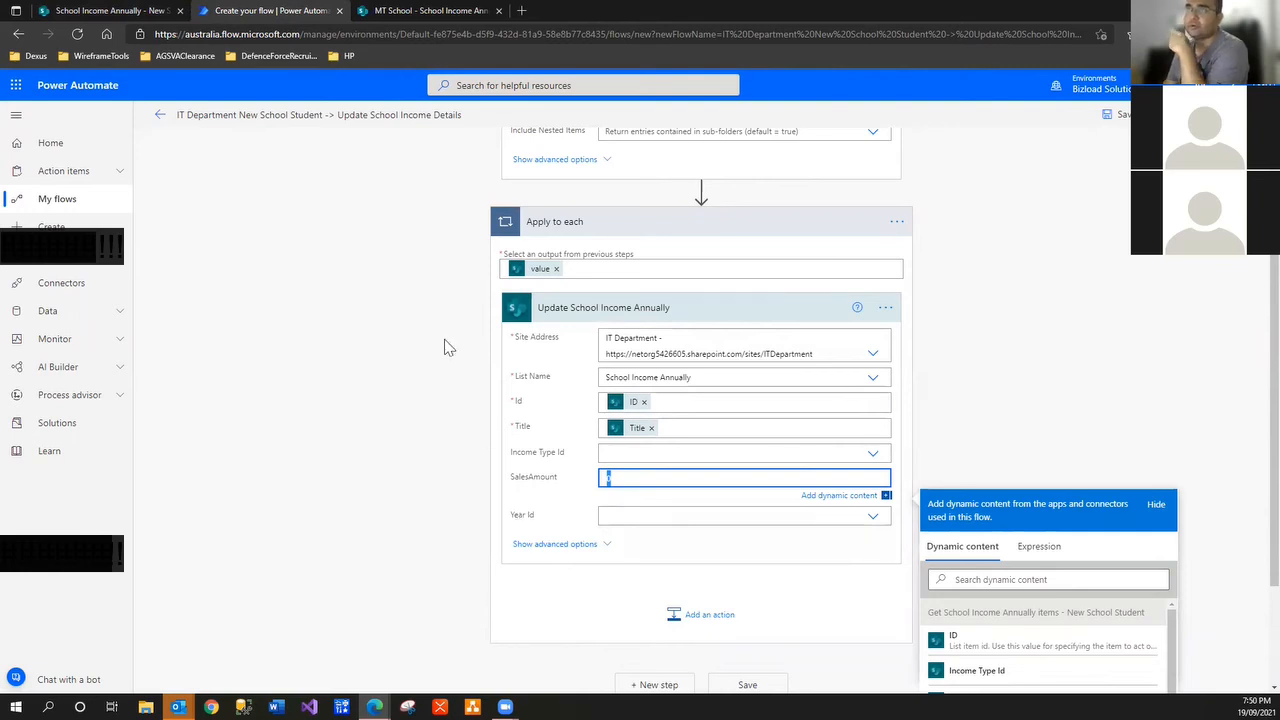
{"action": "left_click", "coordinate": [118, 9]}
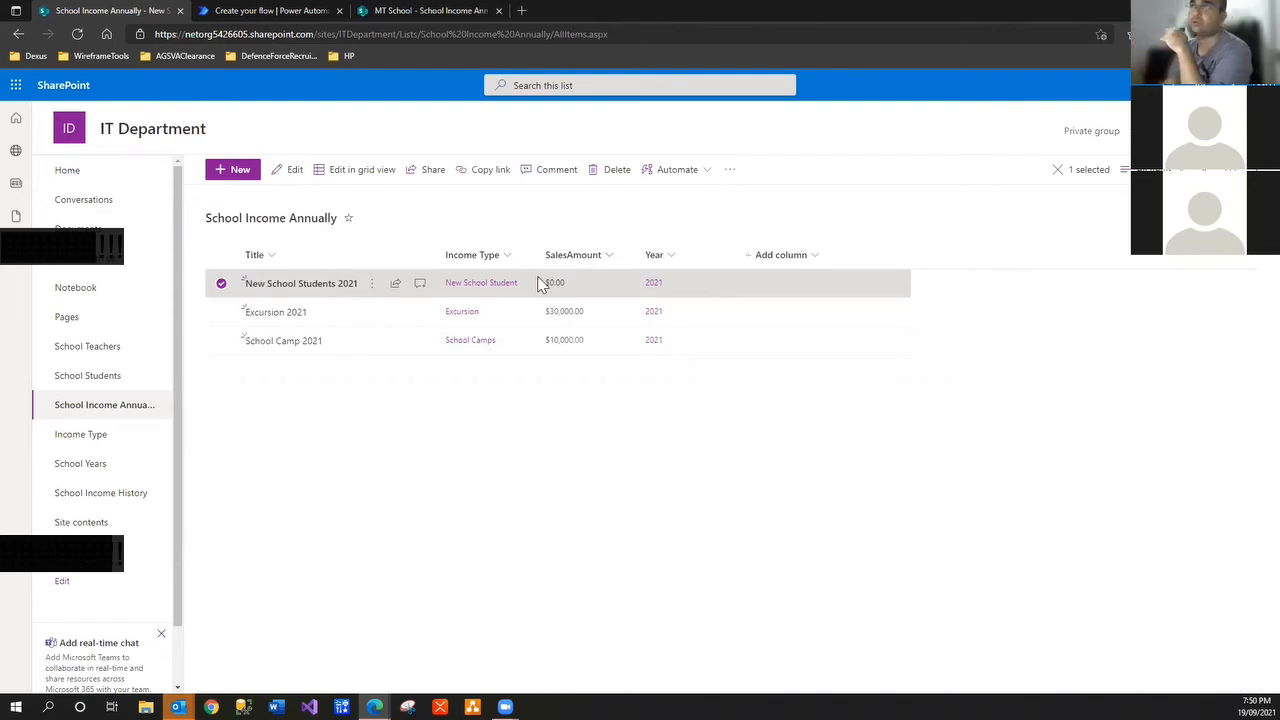
{"action": "left_click", "coordinate": [275, 12]}
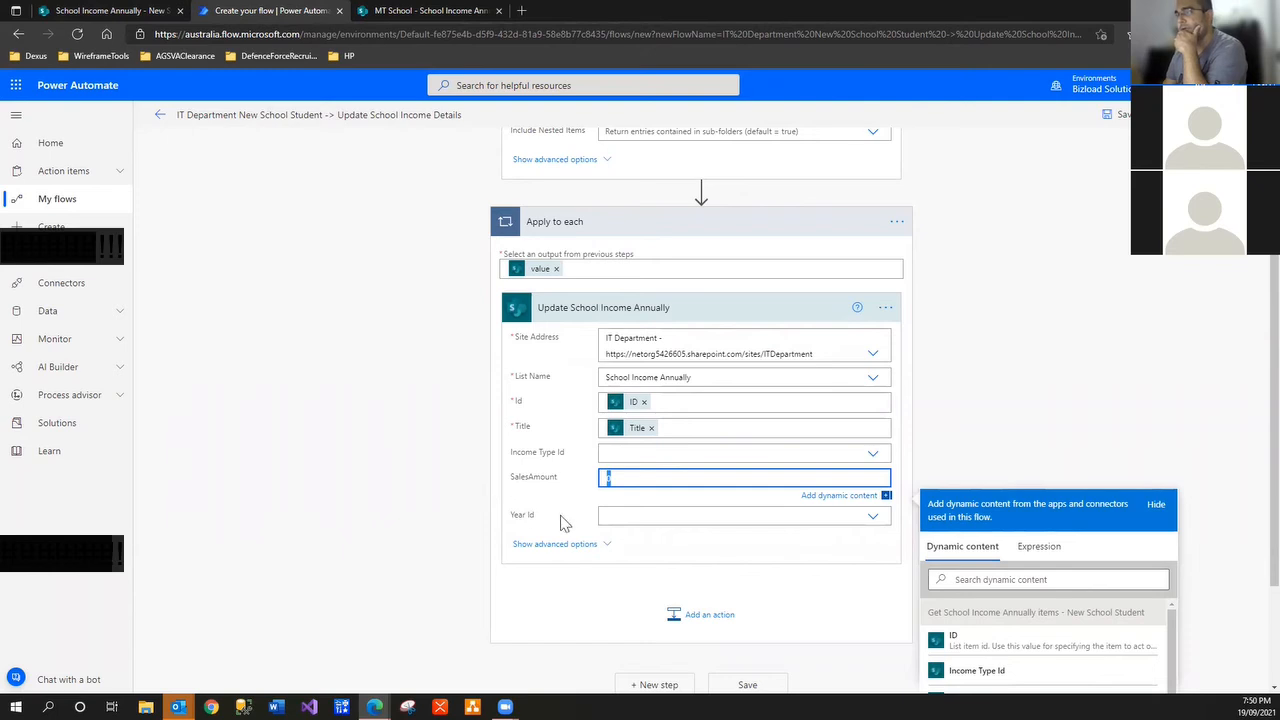
{"action": "scroll", "coordinate": [1005, 540], "scroll_direction": "down", "scroll_amount": 2}
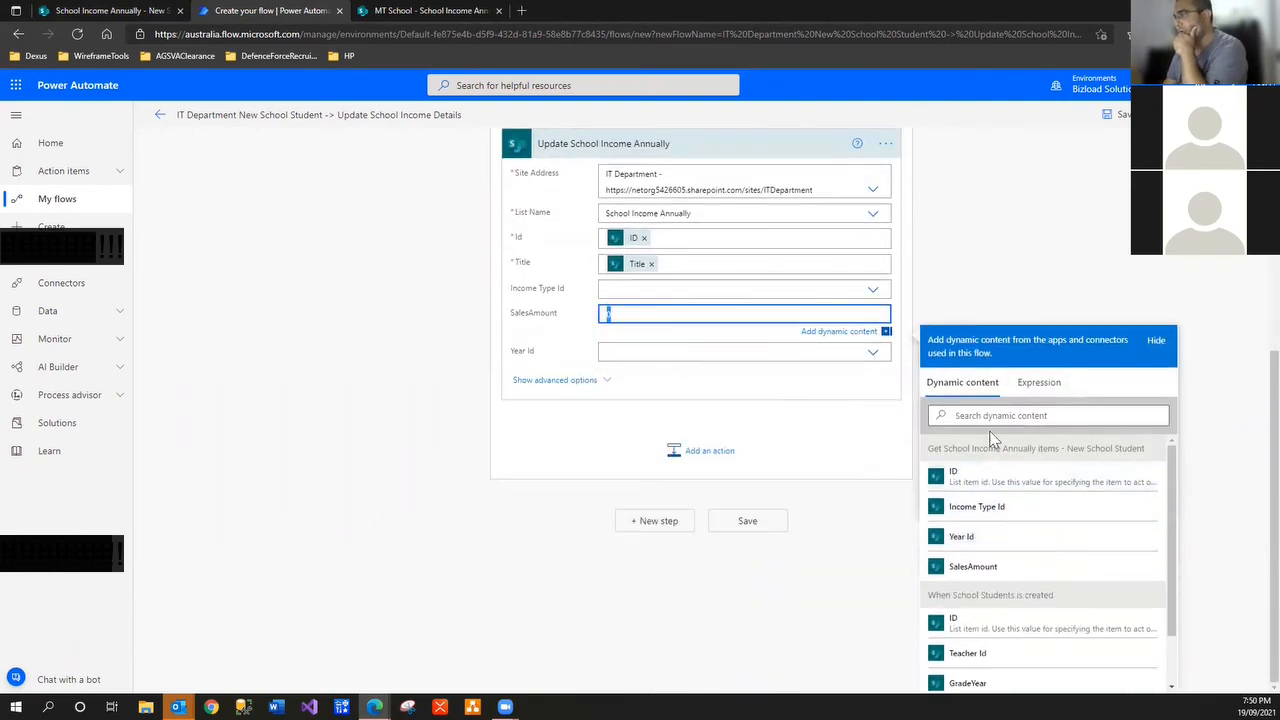
Clear SalesAmount's default 0, draft an add( expression, then close the panel without adding it
{"action": "left_click", "coordinate": [1040, 392]}
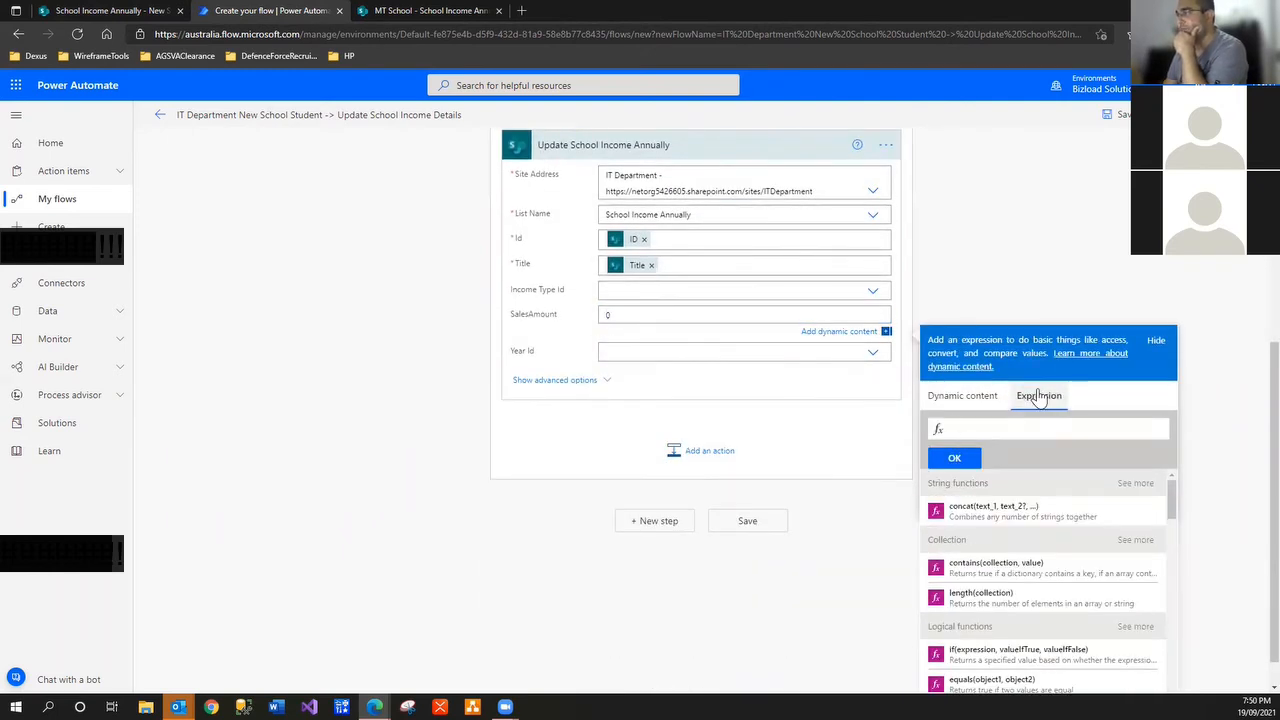
{"action": "left_click", "coordinate": [622, 313]}
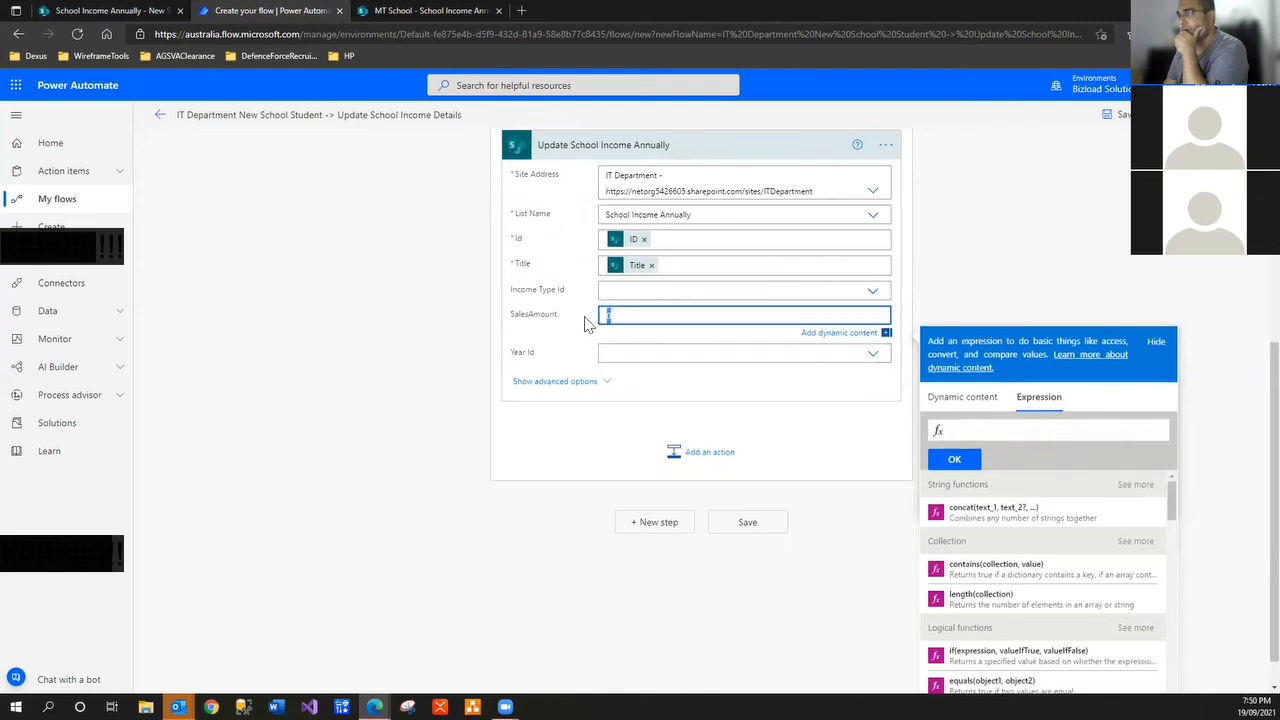
{"action": "left_click", "coordinate": [962, 430]}
{"action": "type", "text": "ad"}
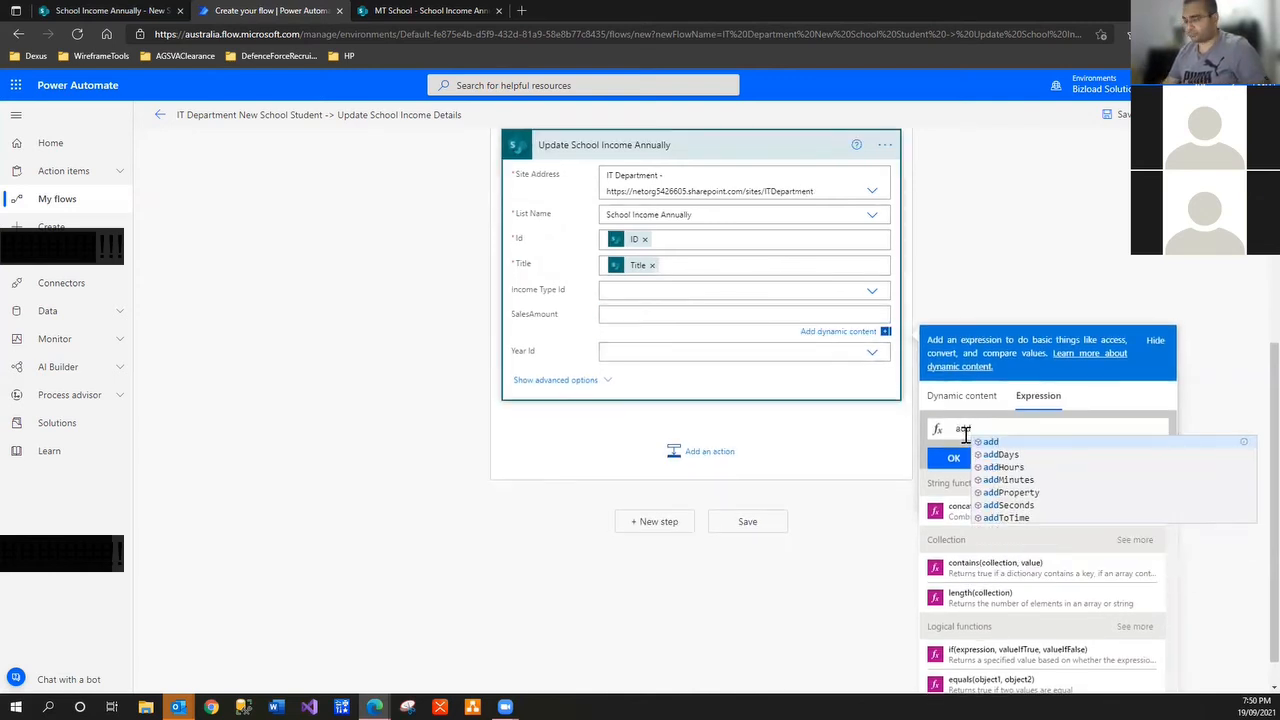
{"action": "type", "text": "d("}
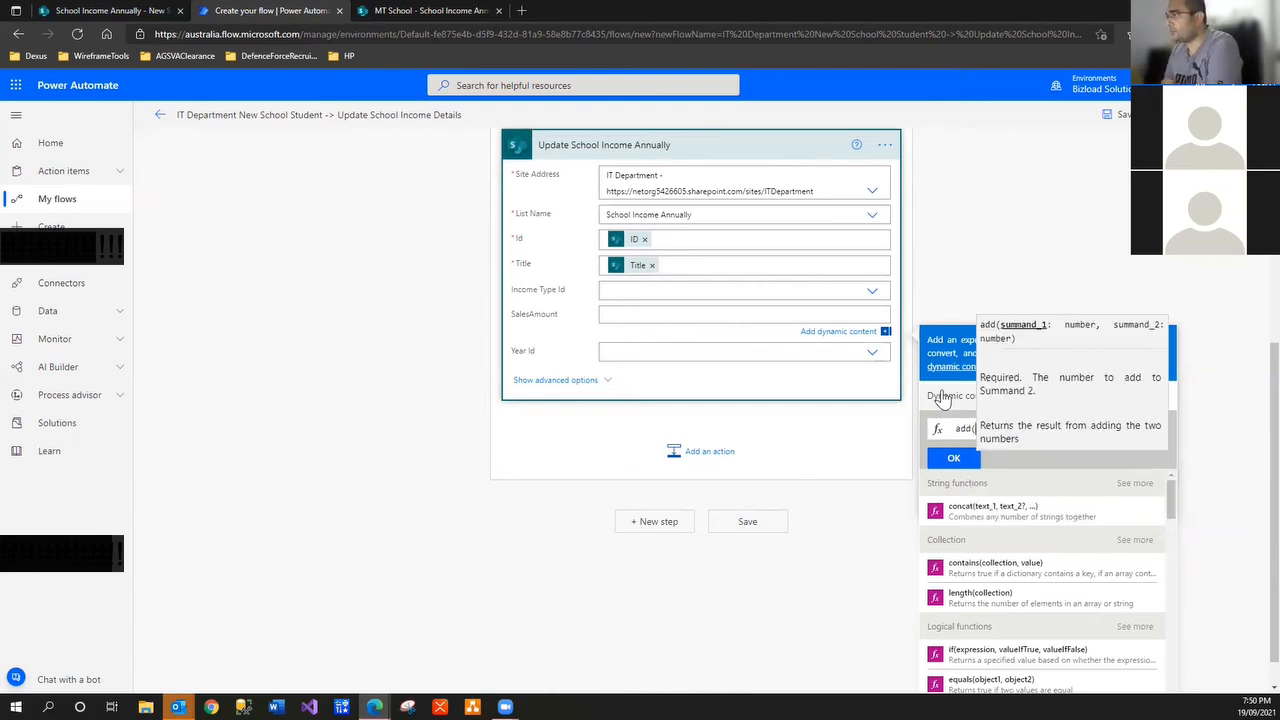
{"action": "left_click", "coordinate": [940, 396]}
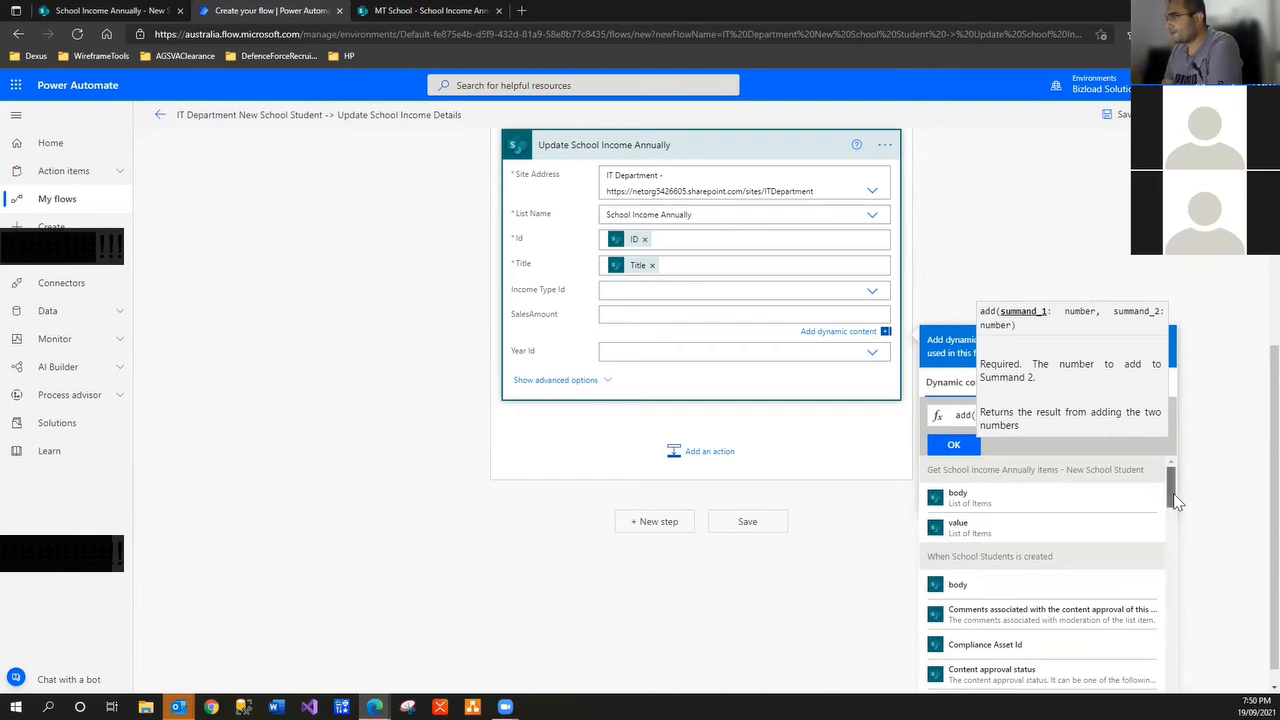
{"action": "left_click_drag", "start_coordinate": [1176, 502], "coordinate": [1176, 510]}
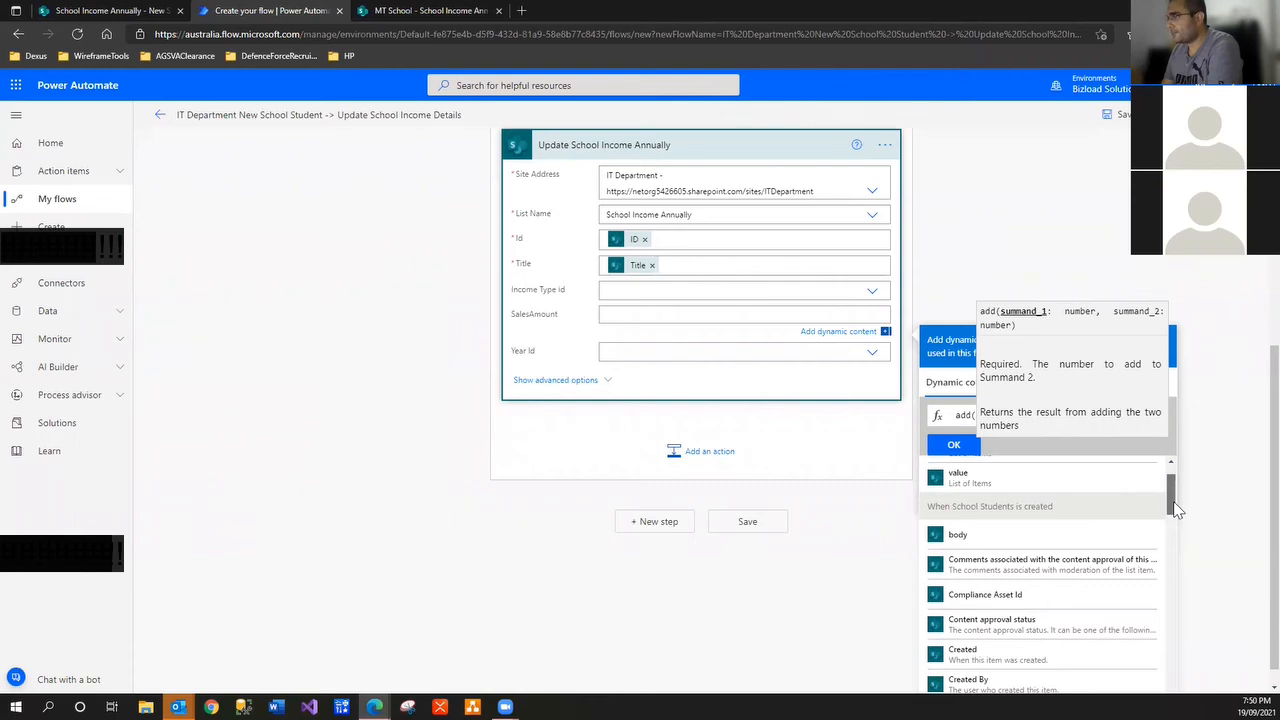
{"action": "left_click_drag", "start_coordinate": [1176, 510], "coordinate": [1068, 325]}
{"action": "left_click", "coordinate": [1076, 259]}
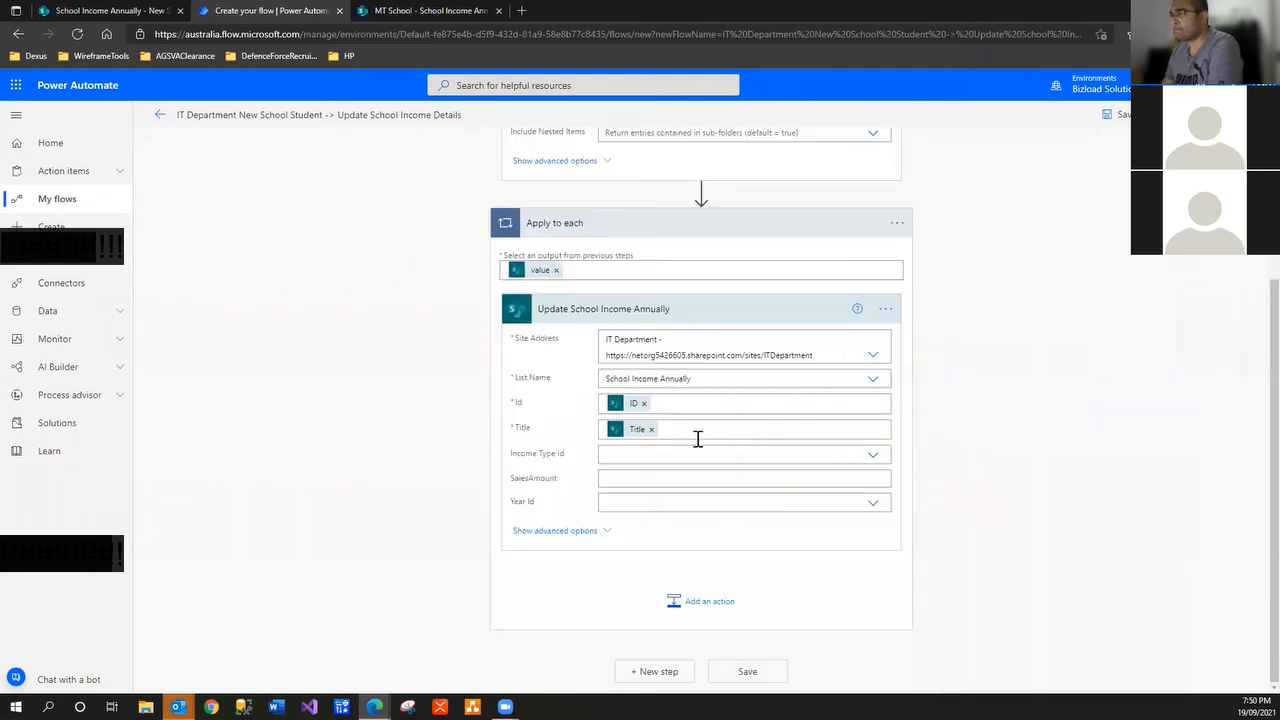
{"action": "left_click", "coordinate": [640, 432]}
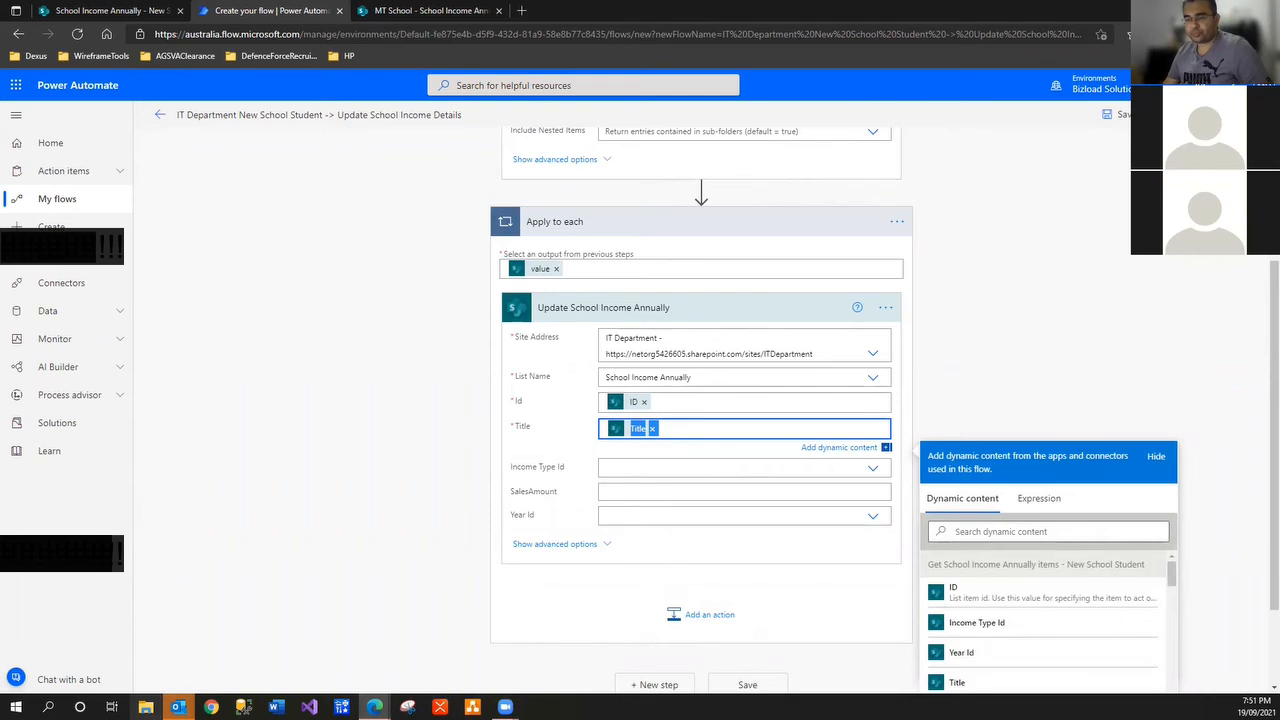
{"action": "left_click", "coordinate": [48, 707]}
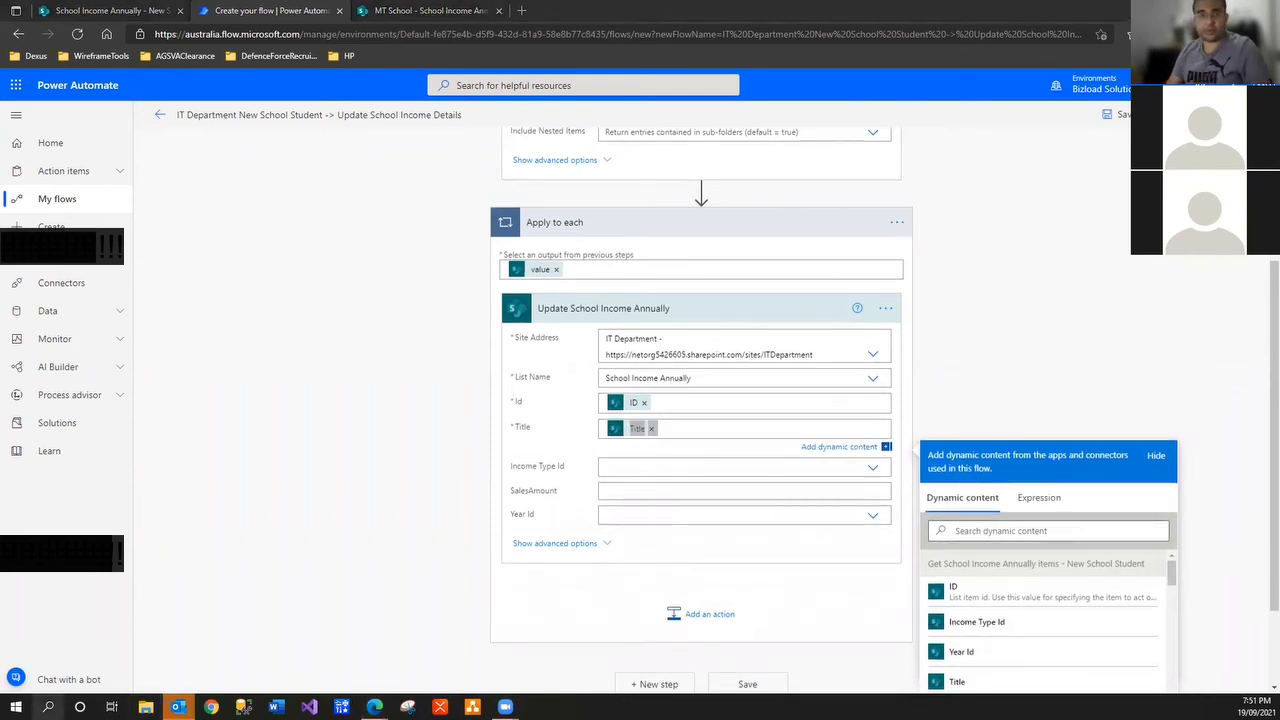
Paste the Title item expression into a new Notepad document and reselect SalesAmount in the flow
{"action": "left_click", "coordinate": [406, 257]}
{"action": "type", "text": "@{items('Apply_to_each')?['Title']}"}
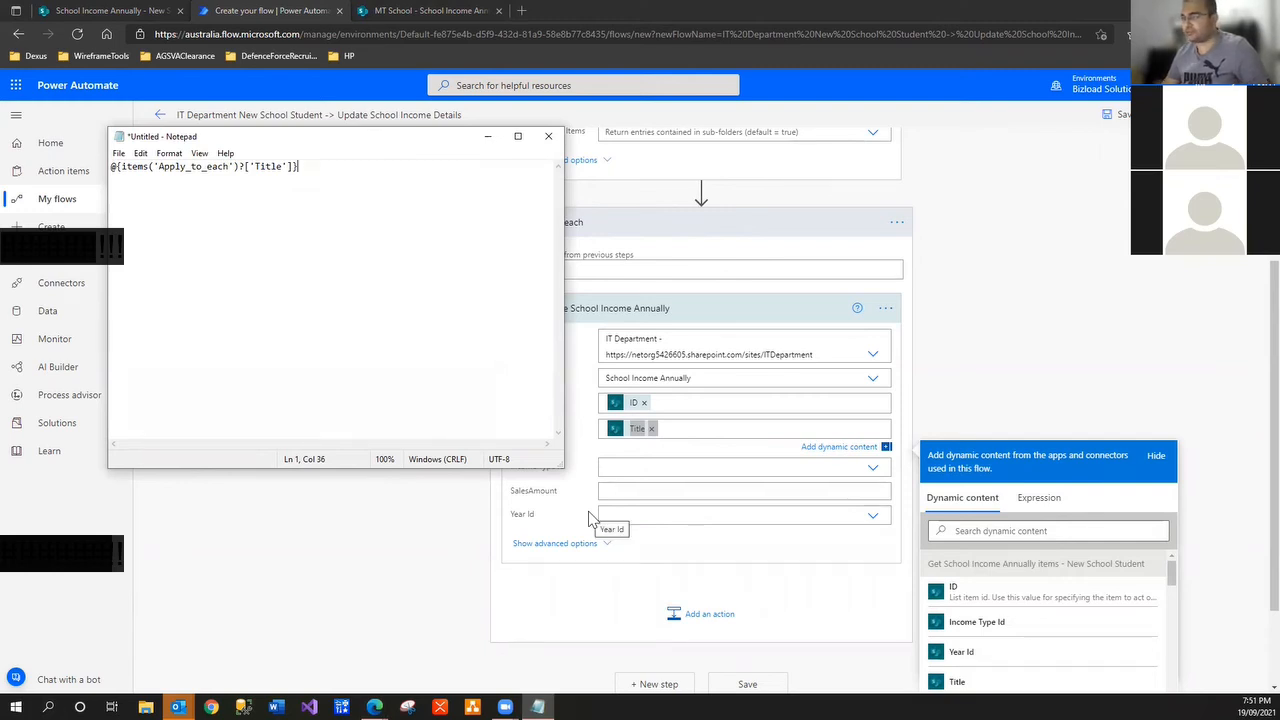
{"action": "left_click", "coordinate": [671, 472]}
{"action": "left_click", "coordinate": [671, 470]}
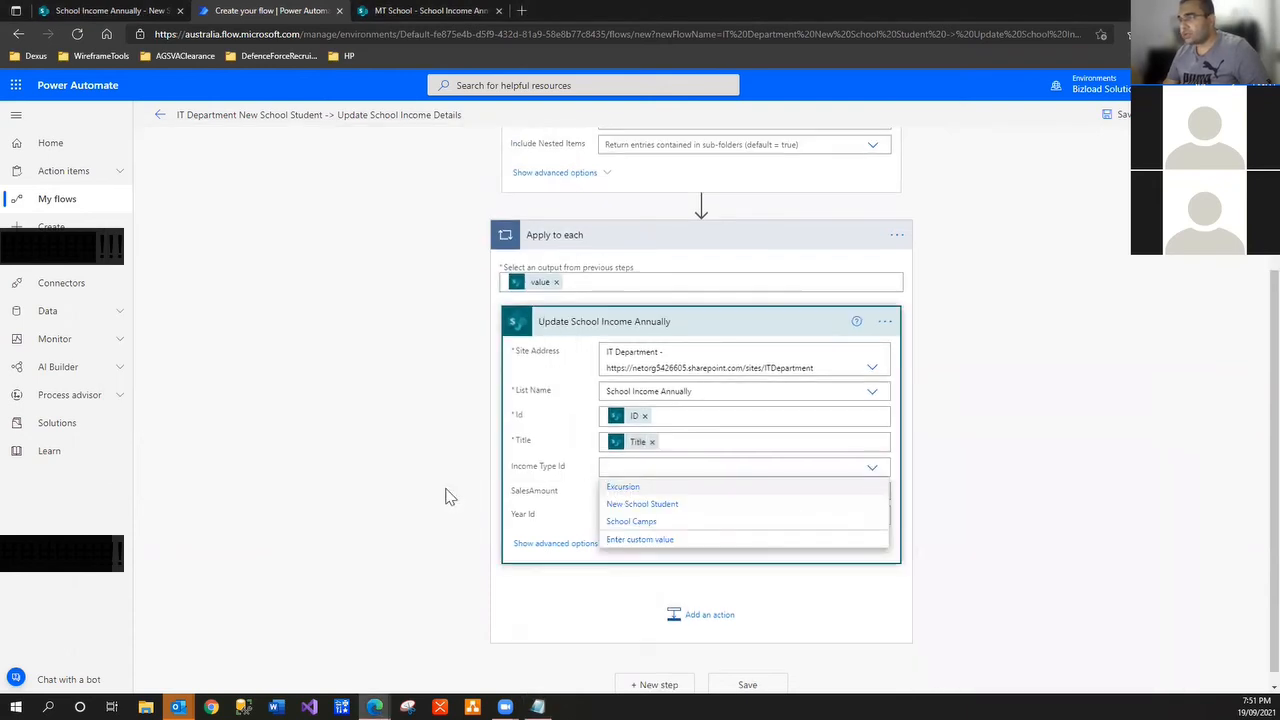
{"action": "left_click", "coordinate": [580, 486]}
{"action": "left_click", "coordinate": [609, 487]}
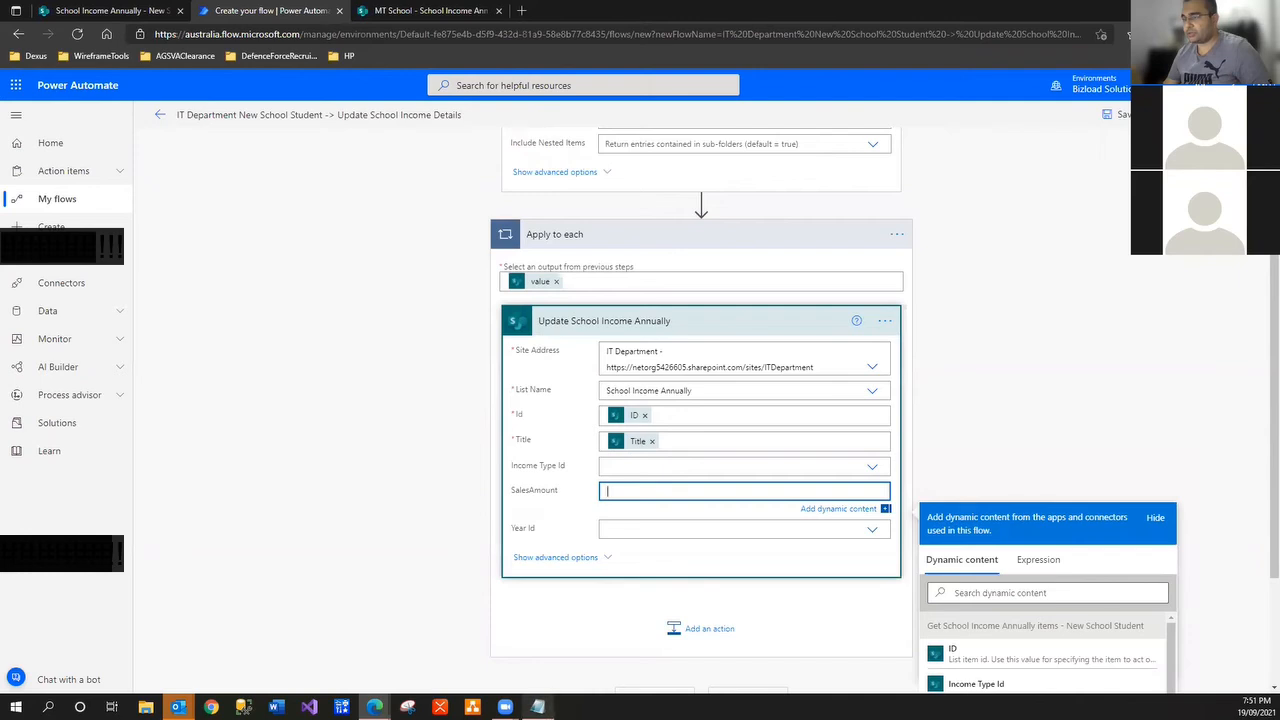
Duplicate the expression in Notepad, replacing Title with SalesAmount
{"action": "left_click", "coordinate": [538, 708]}
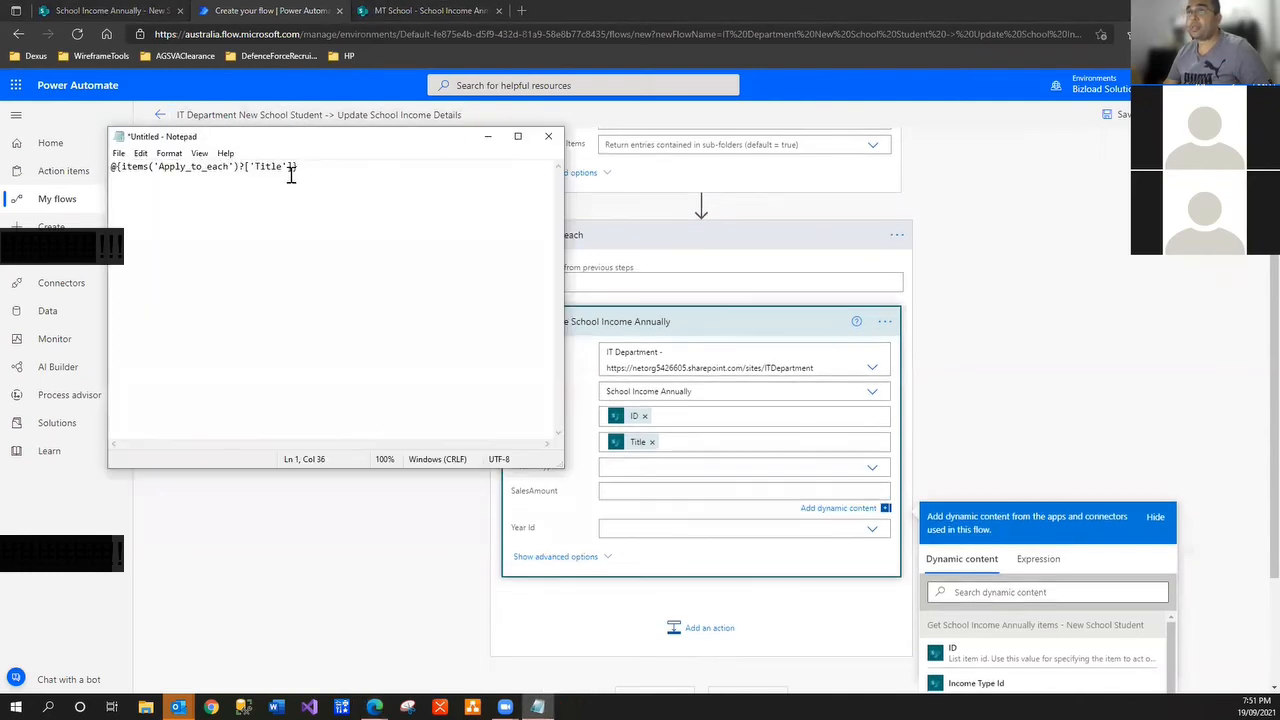
{"action": "key", "text": "ctrl+a"}
{"action": "key", "text": "ctrl+c"}
{"action": "key", "text": "End"}
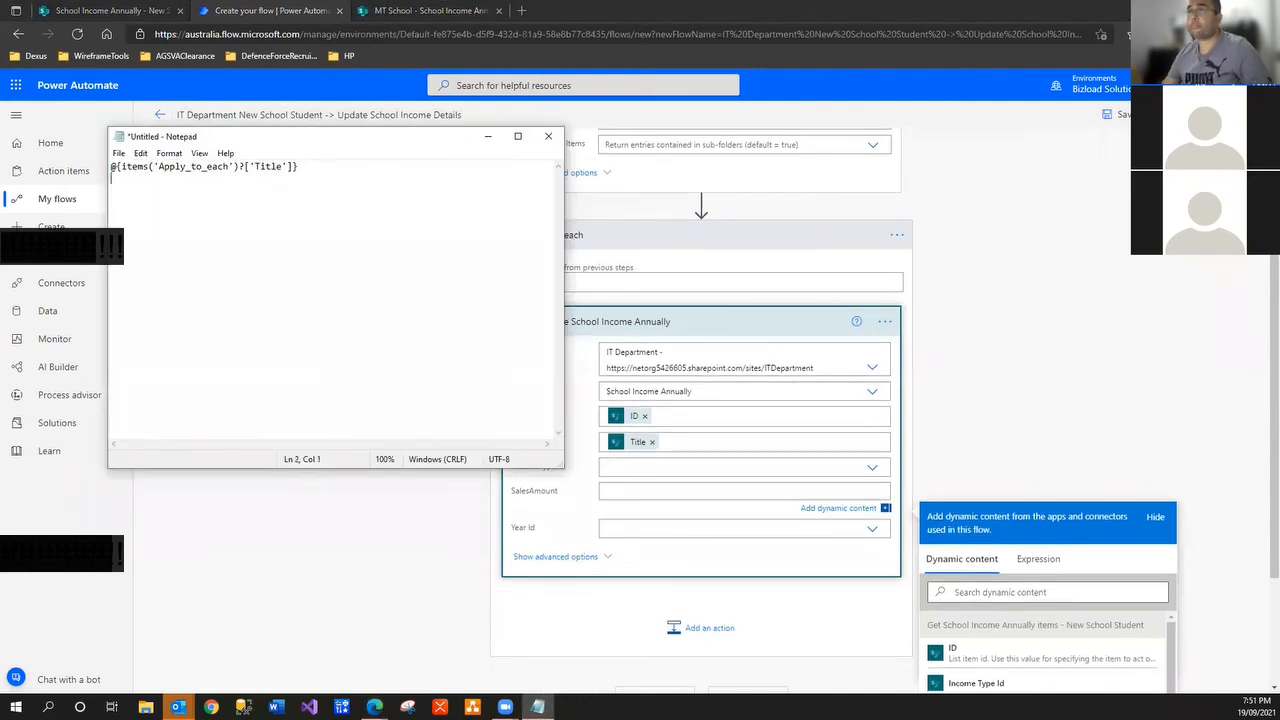
{"action": "key", "text": "Return"}
{"action": "key", "text": "Return"}
{"action": "key", "text": "Return"}
{"action": "key", "text": "ctrl+v"}
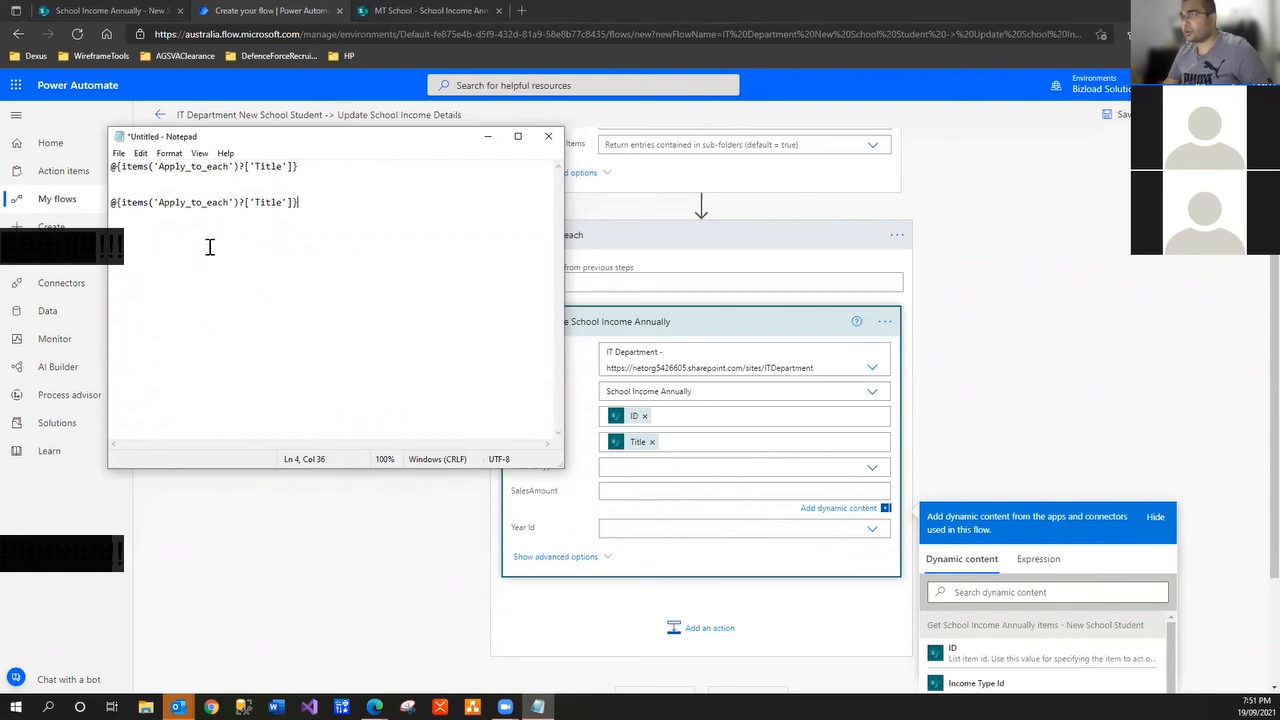
{"action": "left_click", "coordinate": [284, 202]}
{"action": "key", "text": "shift+Left"}
{"action": "key", "text": "shift+Left"}
{"action": "key", "text": "shift+Left"}
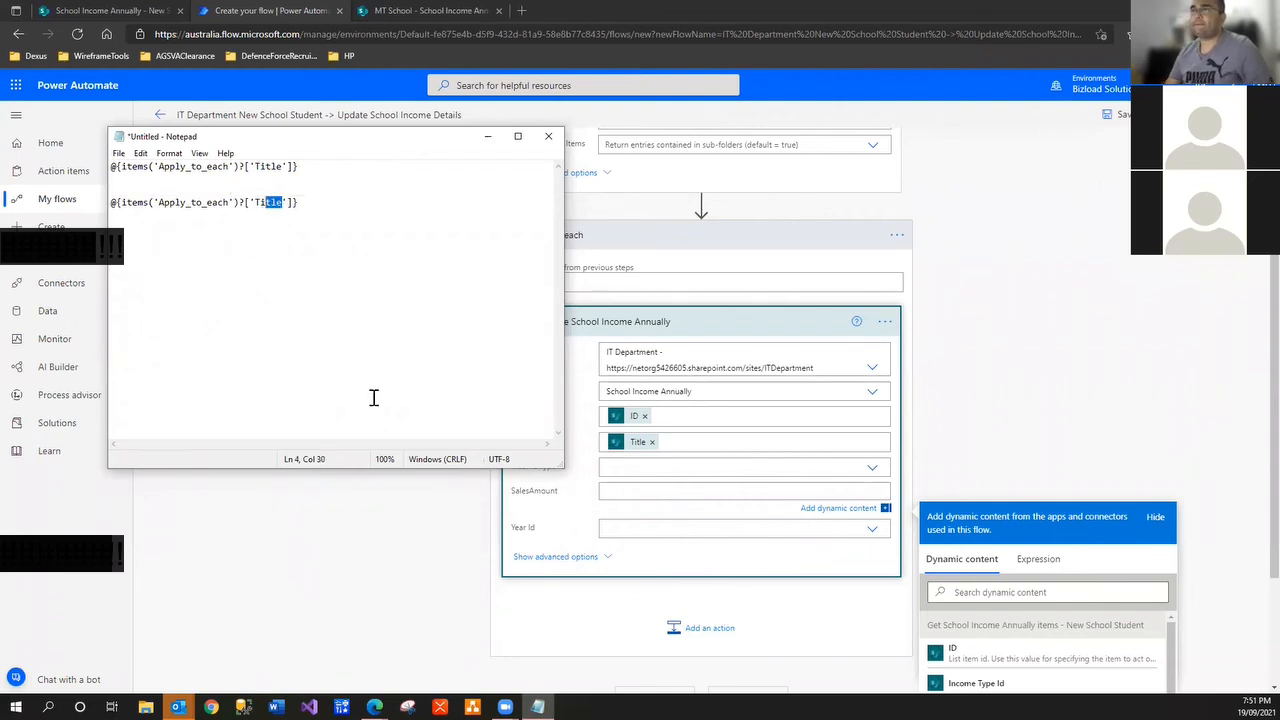
{"action": "type", "text": "SalesAmo"}
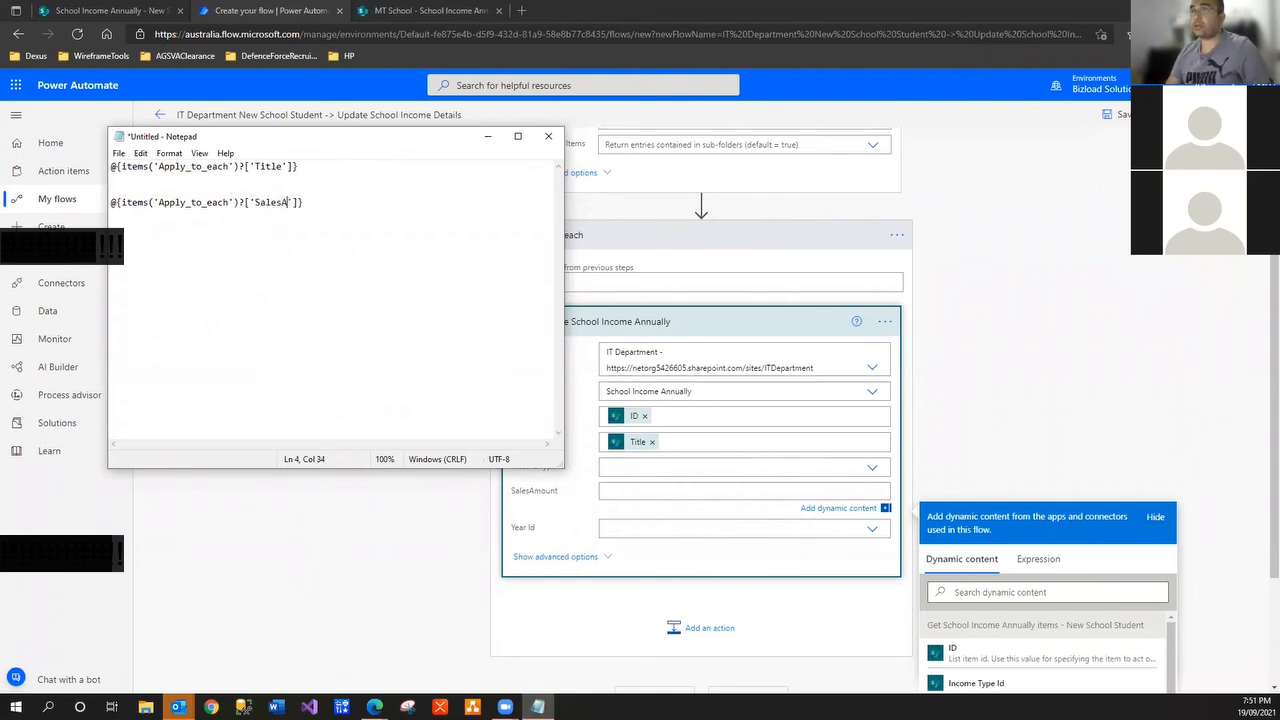
{"action": "type", "text": "unt"}
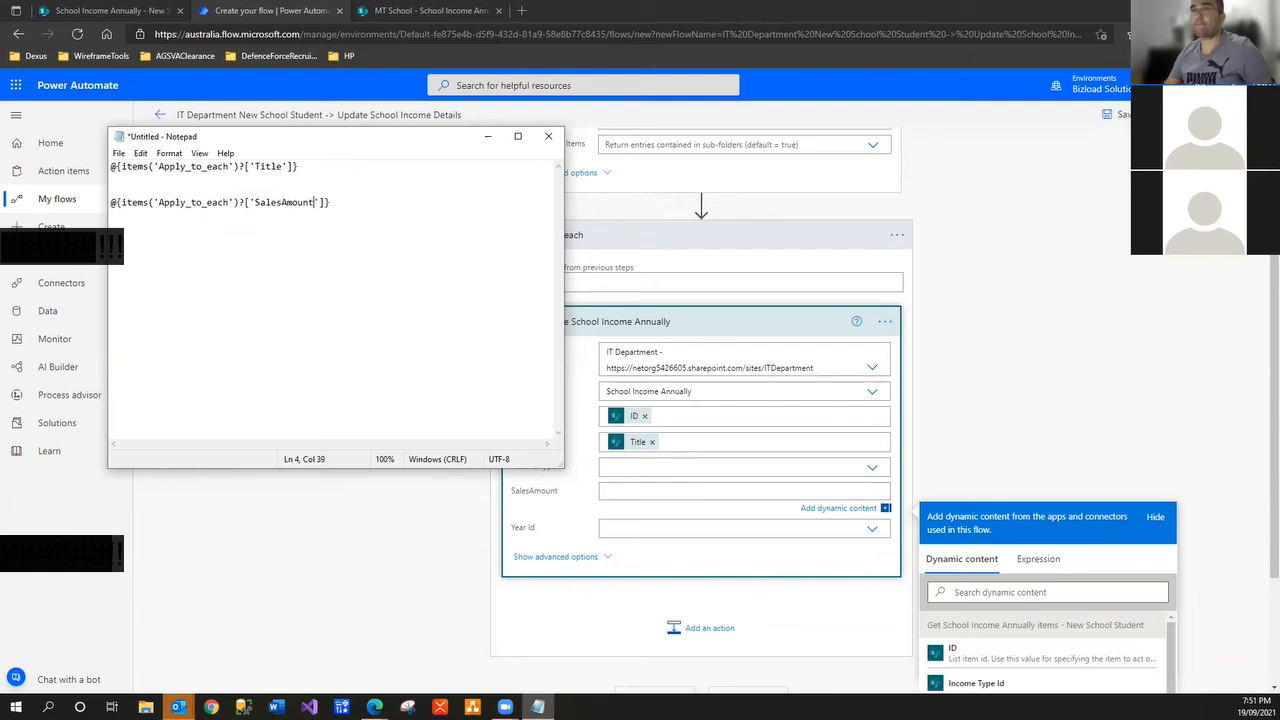
Copy the bare items('Apply_to_each')?['SalesAmount'] expression from line 7 and return to the flow
{"action": "key", "text": "shift+End"}
{"action": "key", "text": "shift+Left"}
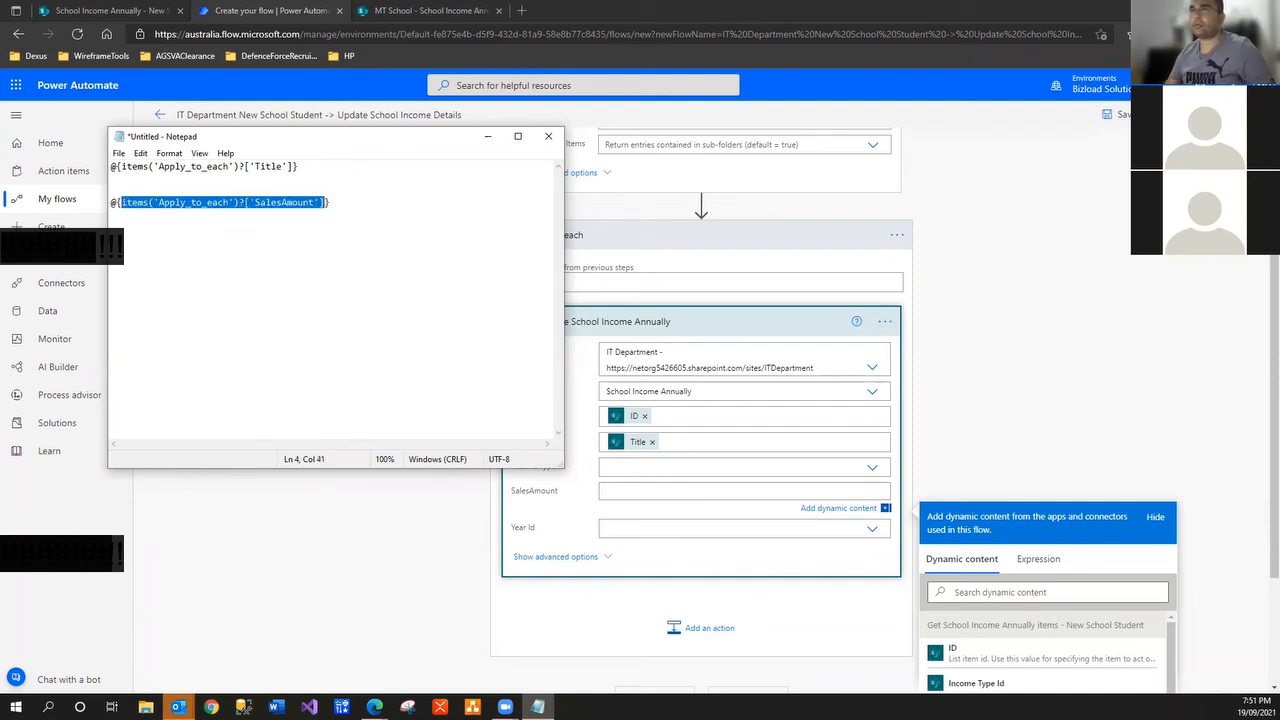
{"action": "key", "text": "ctrl+c"}
{"action": "key", "text": "ctrl+End"}
{"action": "key", "text": "ctrl+v"}
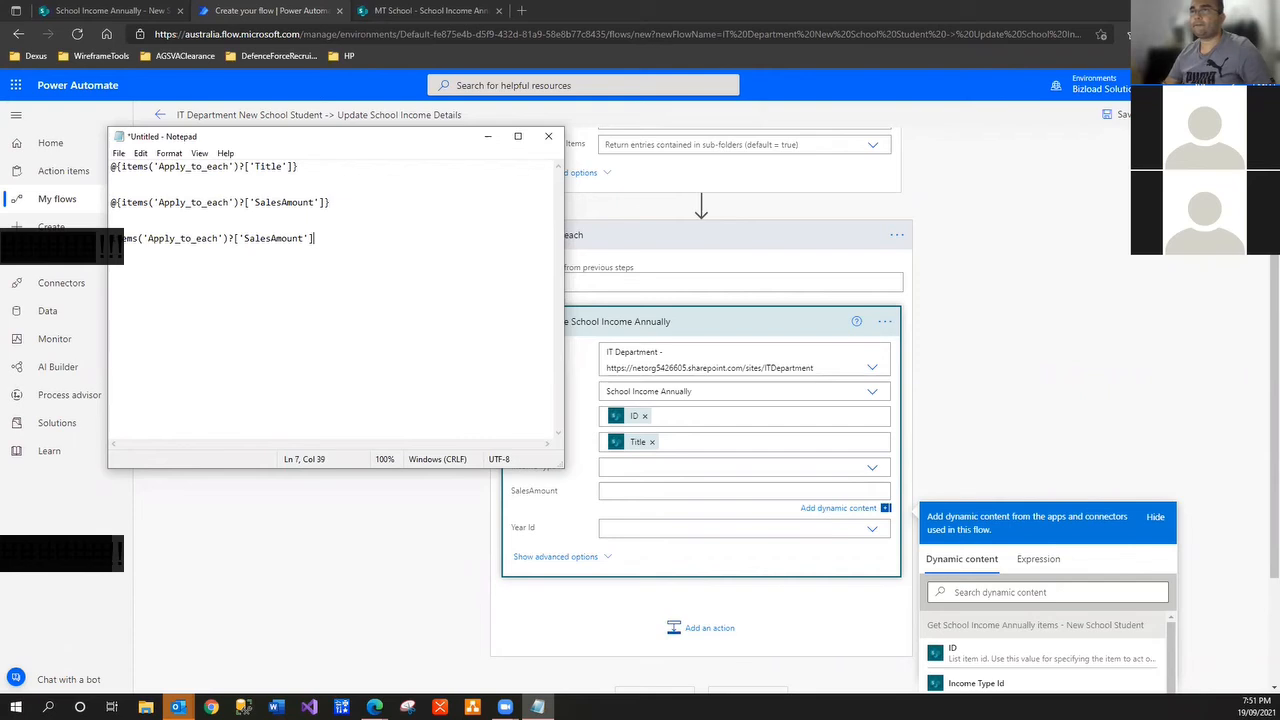
{"action": "key", "text": "shift+Up"}
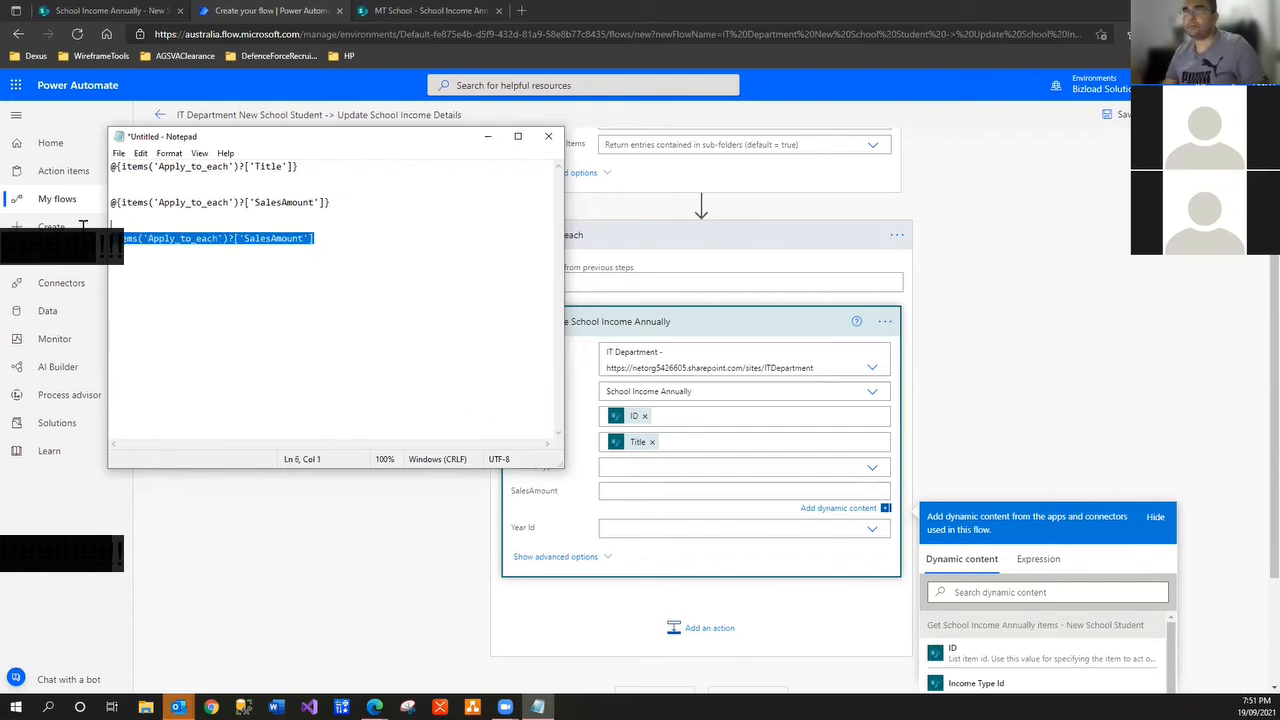
{"action": "left_click", "coordinate": [354, 240]}
{"action": "key", "text": "shift+Home"}
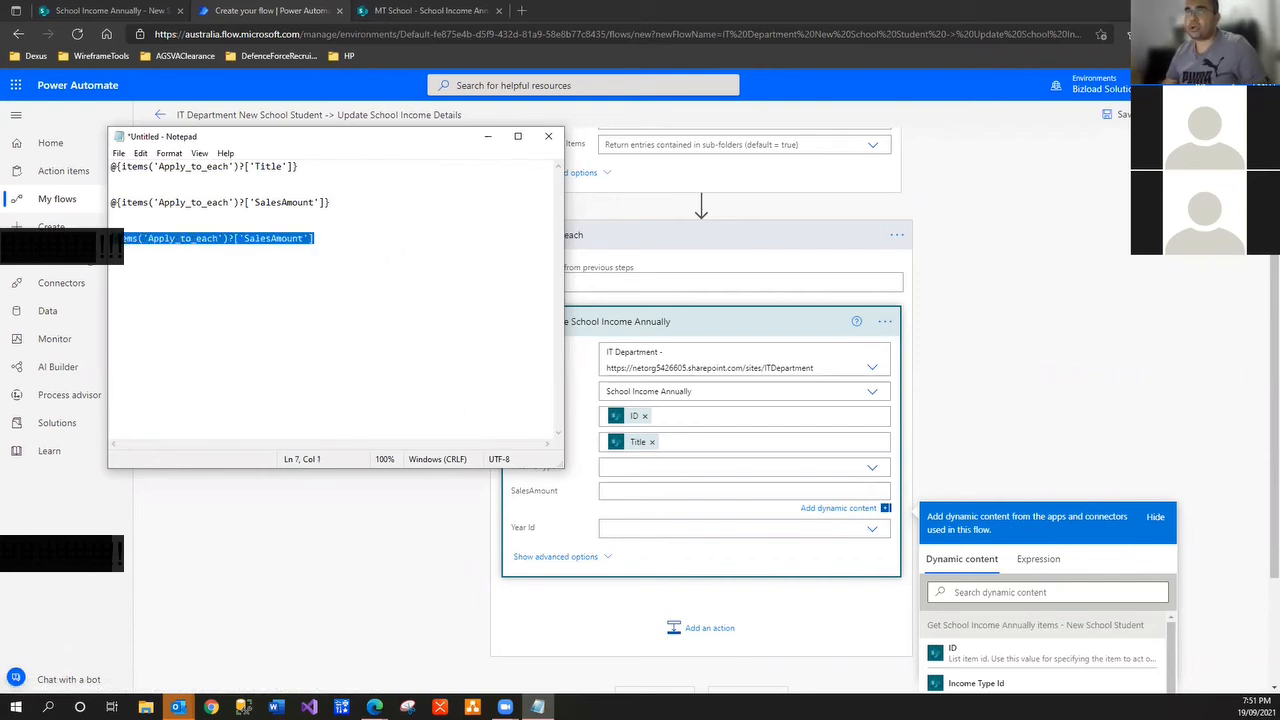
{"action": "left_click", "coordinate": [649, 473]}
{"action": "left_click", "coordinate": [649, 473]}
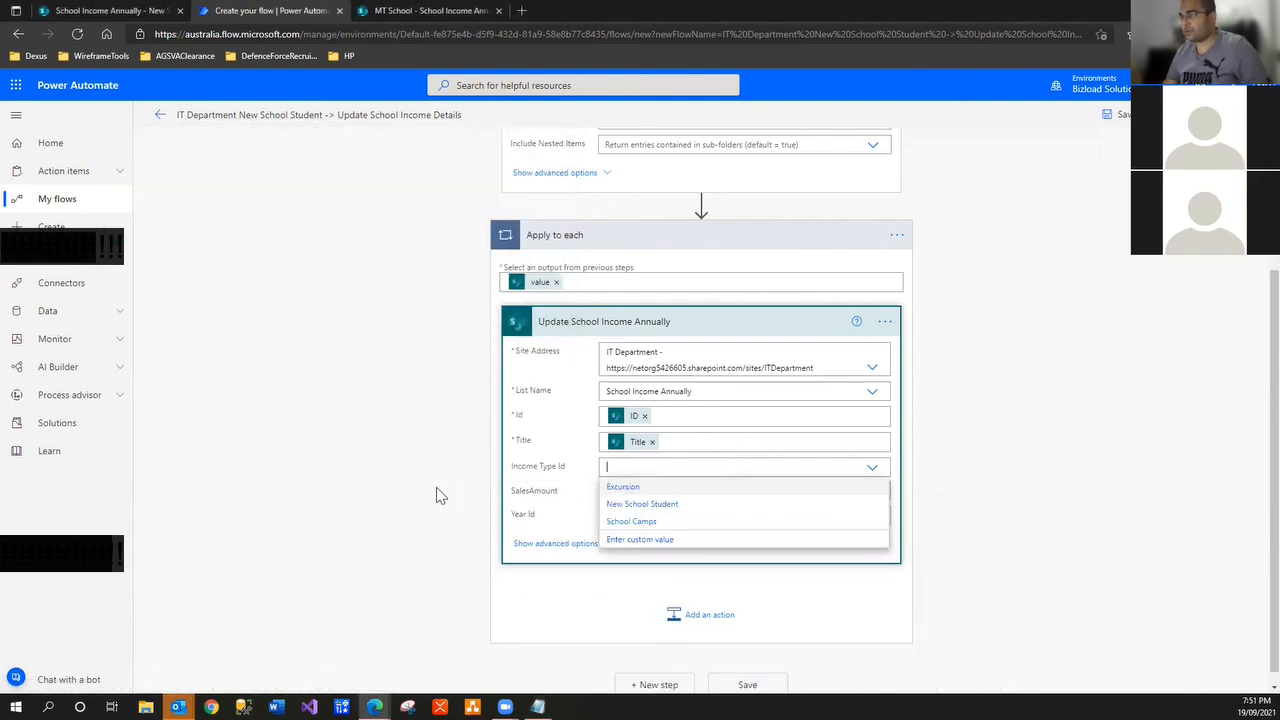
Set SalesAmount to an add() expression adding 3000 to items('Apply_to_each')?['SalesAmount']
{"action": "left_click", "coordinate": [575, 492]}
{"action": "left_click", "coordinate": [654, 491]}
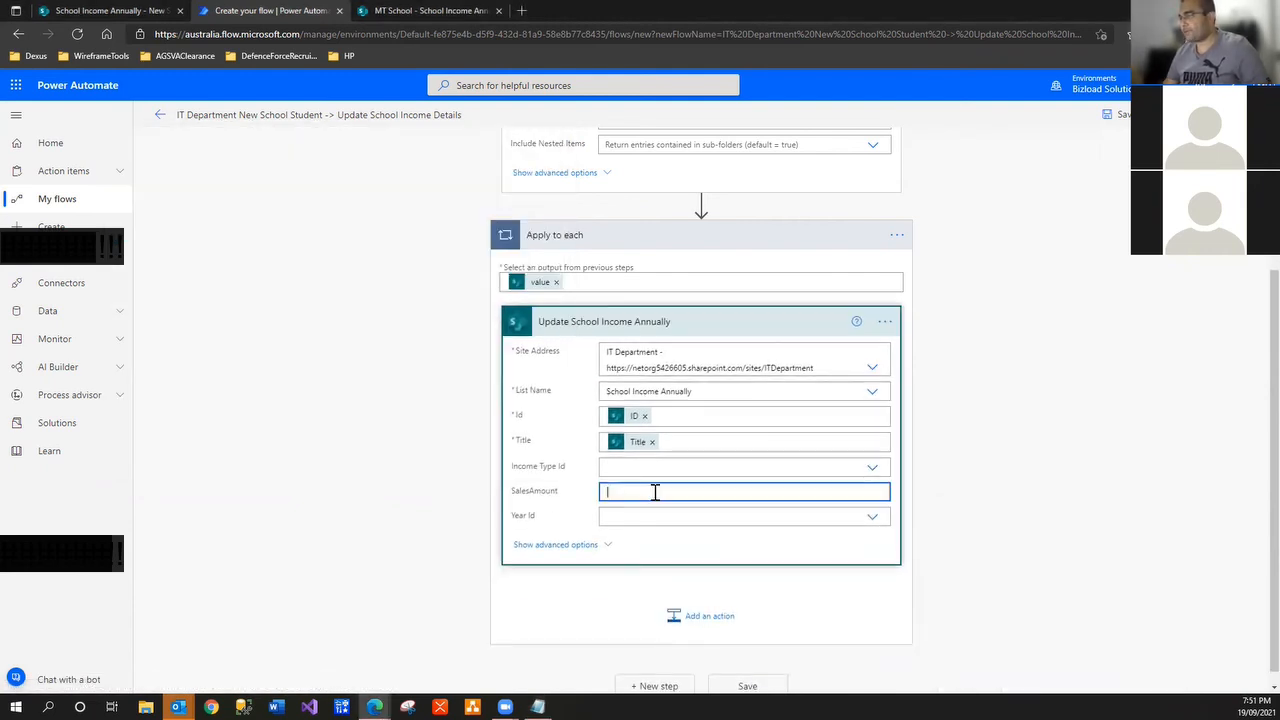
{"action": "left_click", "coordinate": [1060, 562]}
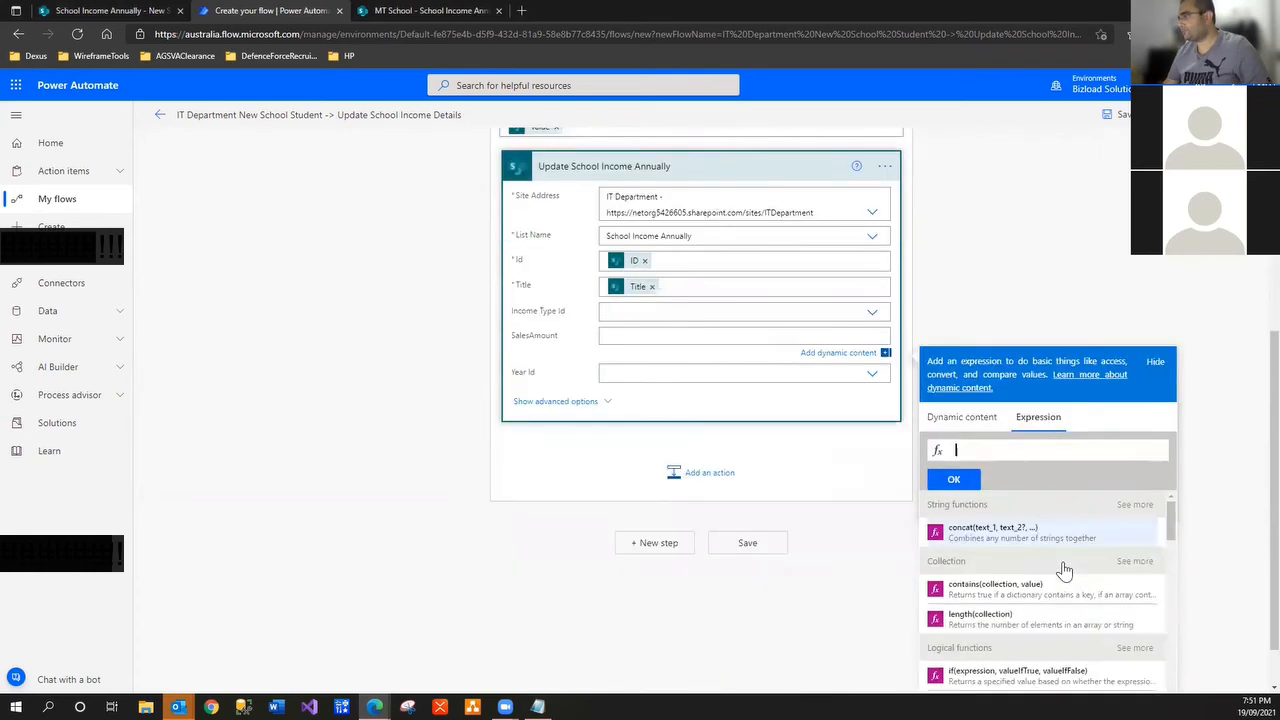
{"action": "type", "text": "add("}
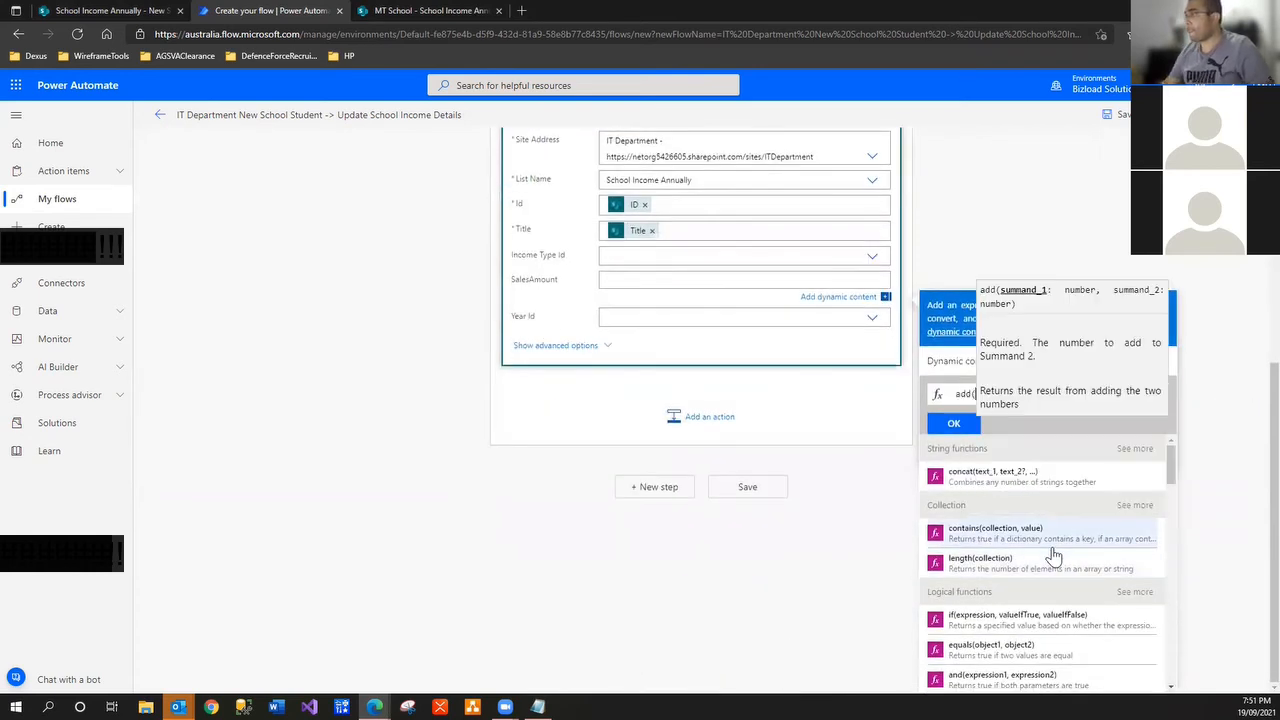
{"action": "key", "text": "ctrl+v"}
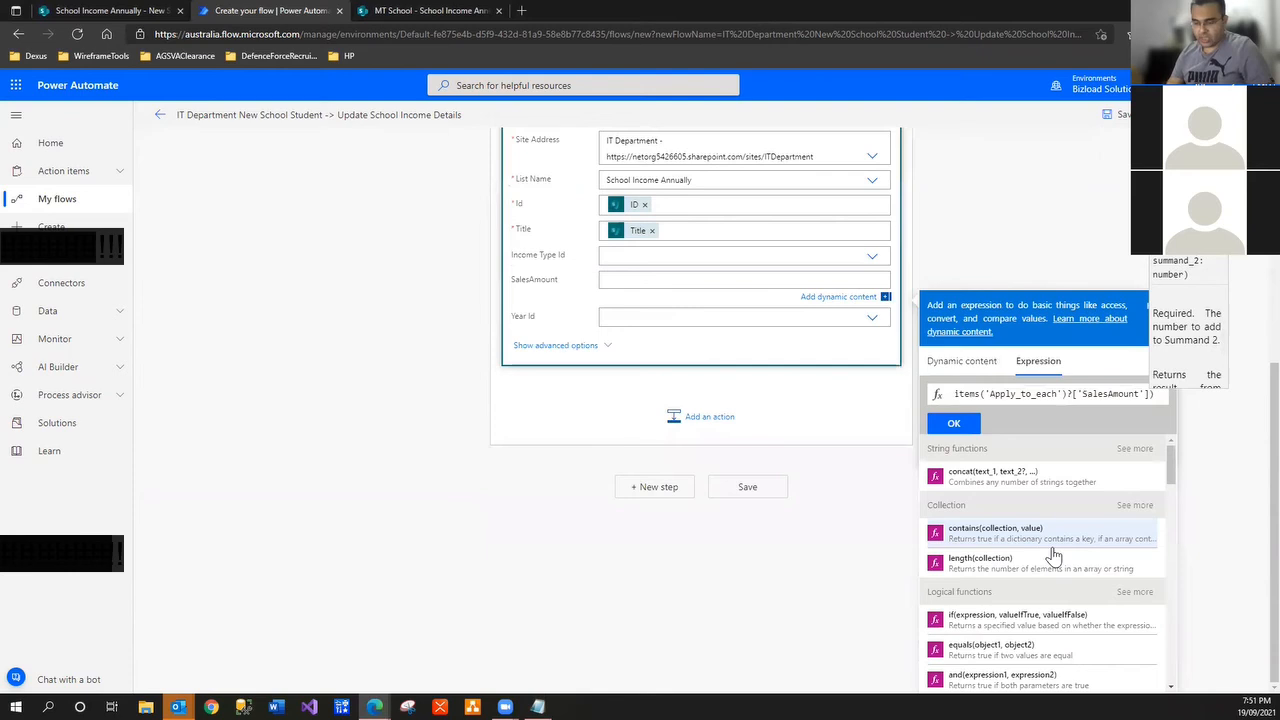
{"action": "type", "text": ", "}
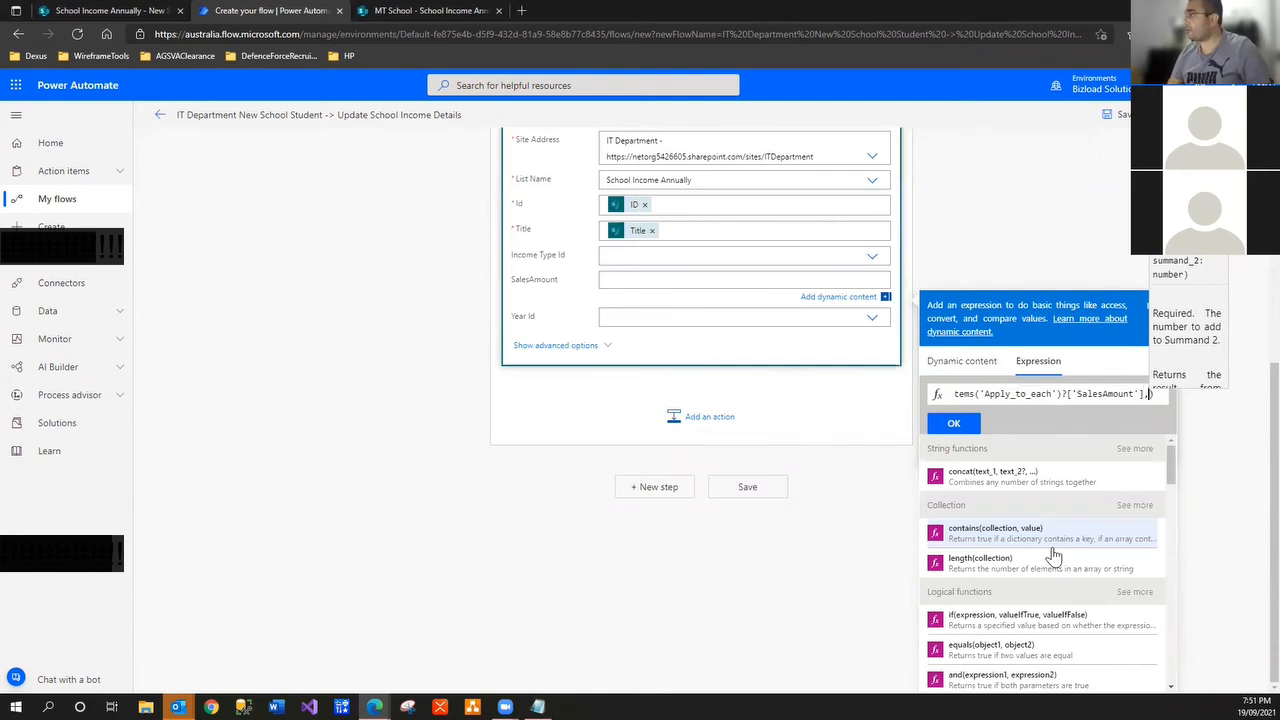
{"action": "type", "text": "000"}
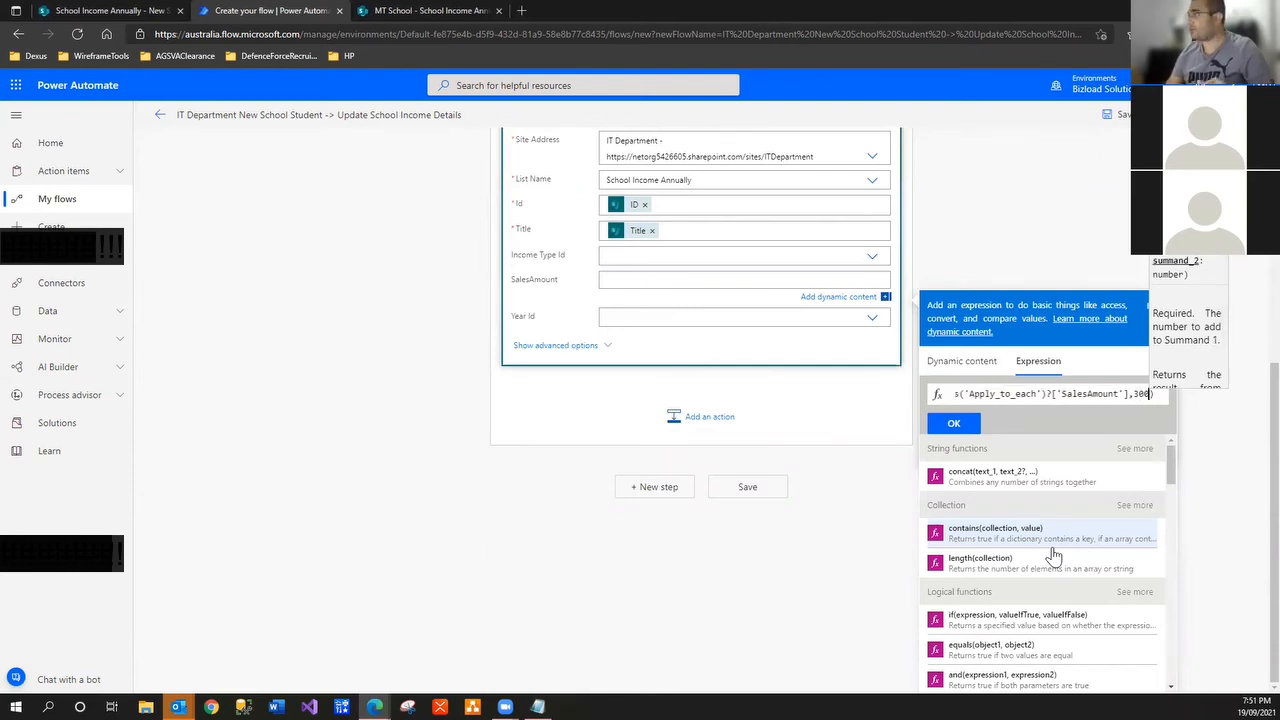
{"action": "left_click", "coordinate": [953, 423]}
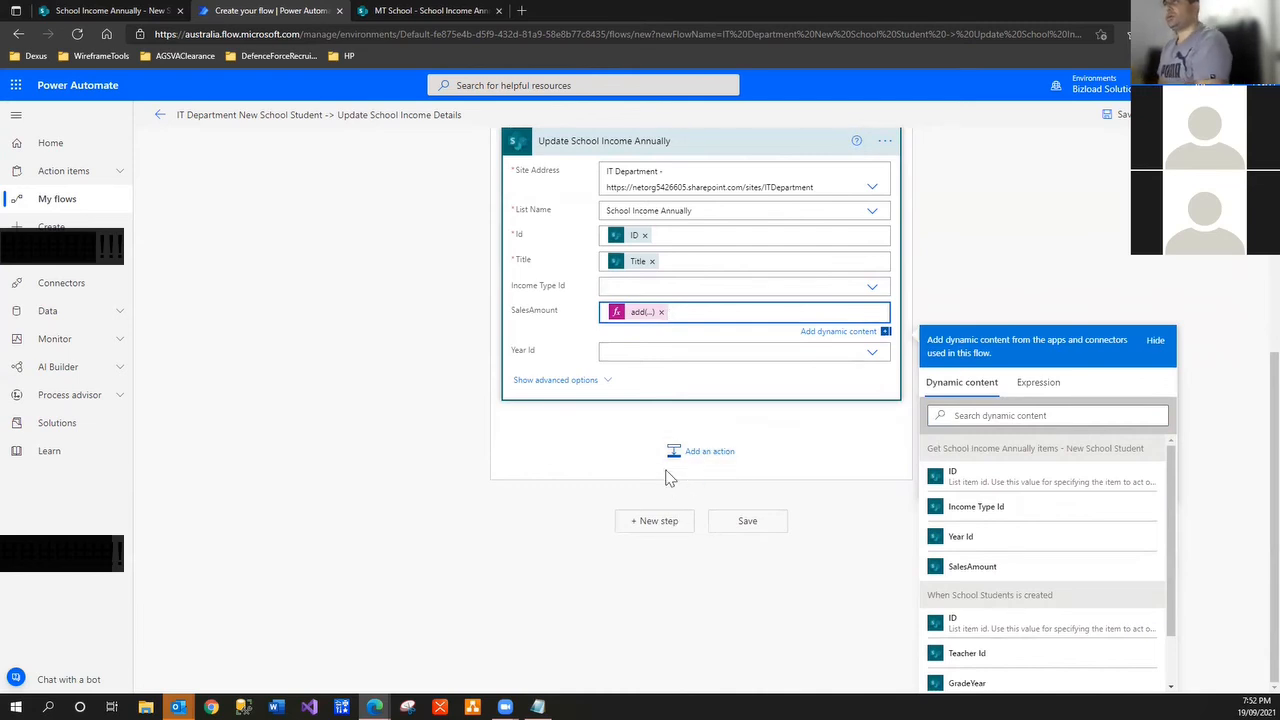
Add a SharePoint Create item action inside the loop after the update
{"action": "left_click", "coordinate": [707, 470]}
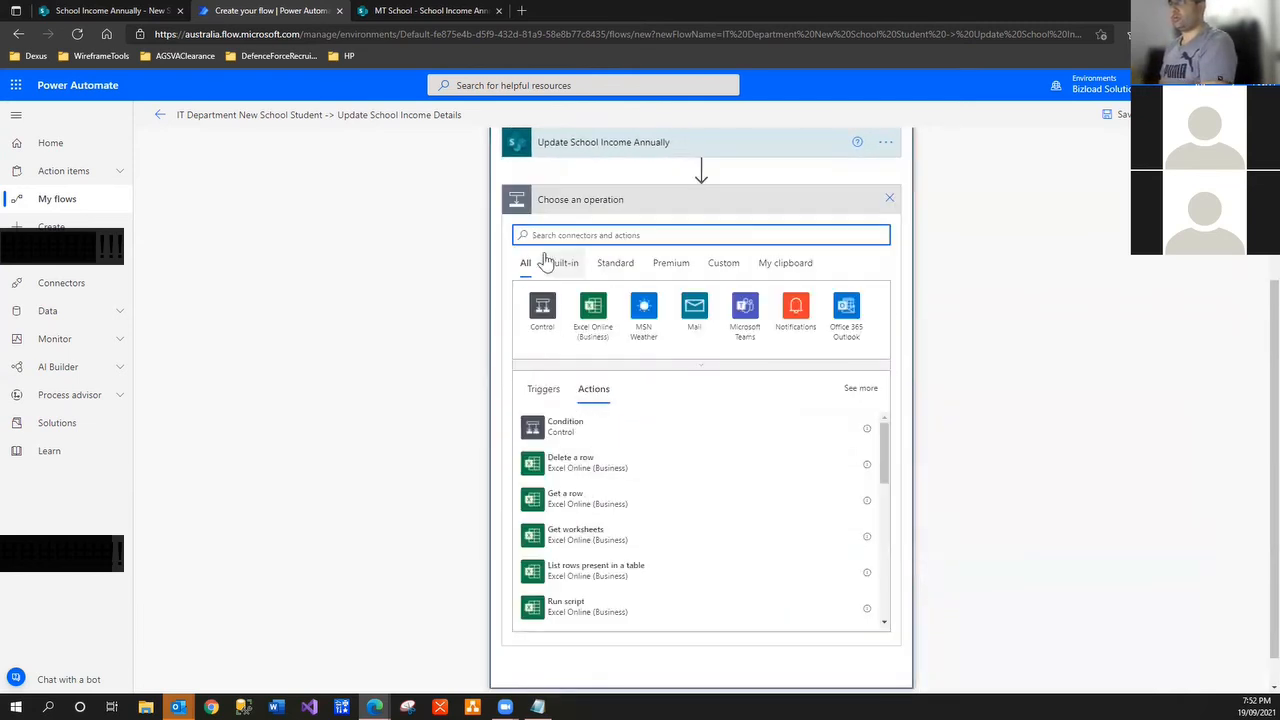
{"action": "type", "text": "s"}
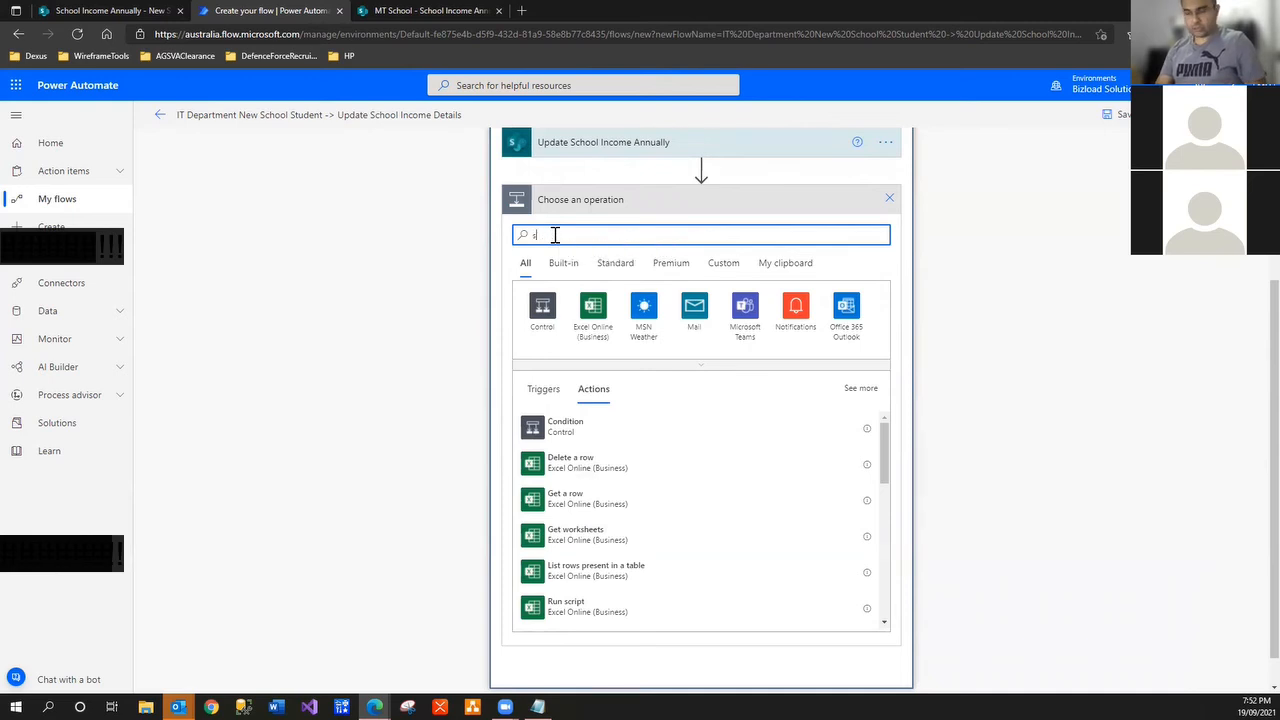
{"action": "type", "text": "harepoint"}
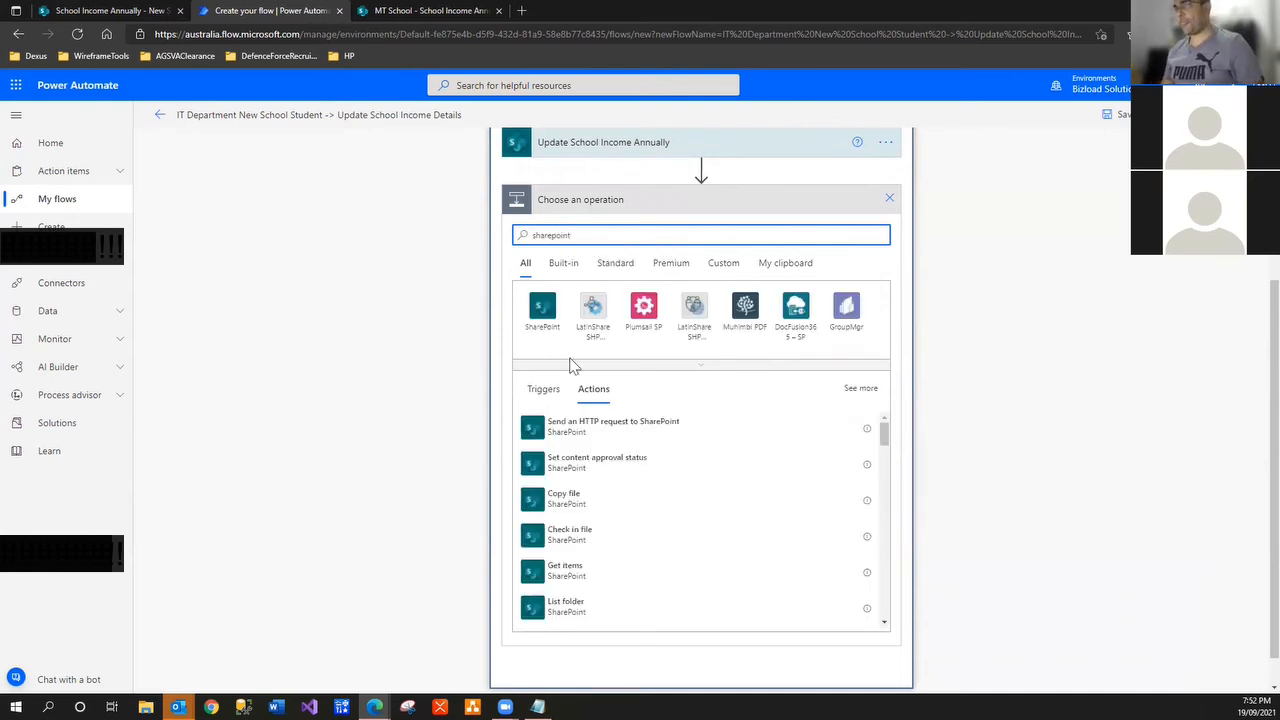
{"action": "left_click", "coordinate": [552, 313]}
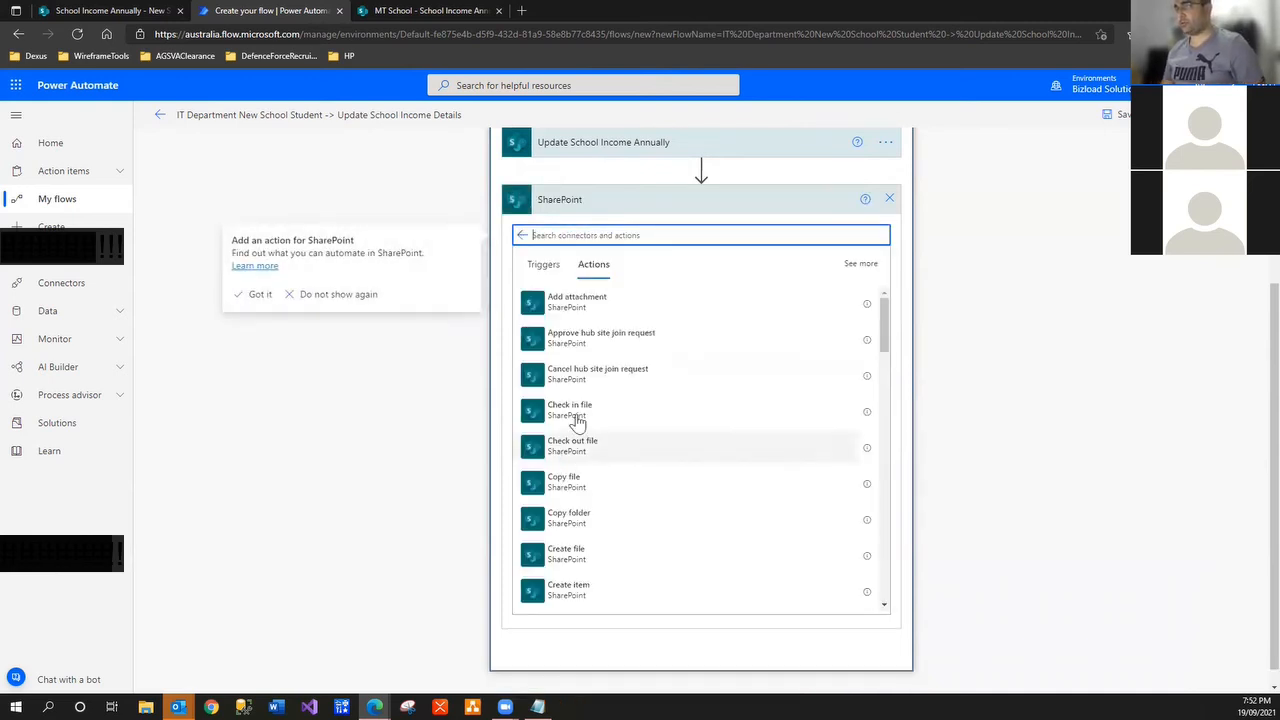
{"action": "type", "text": "create"}
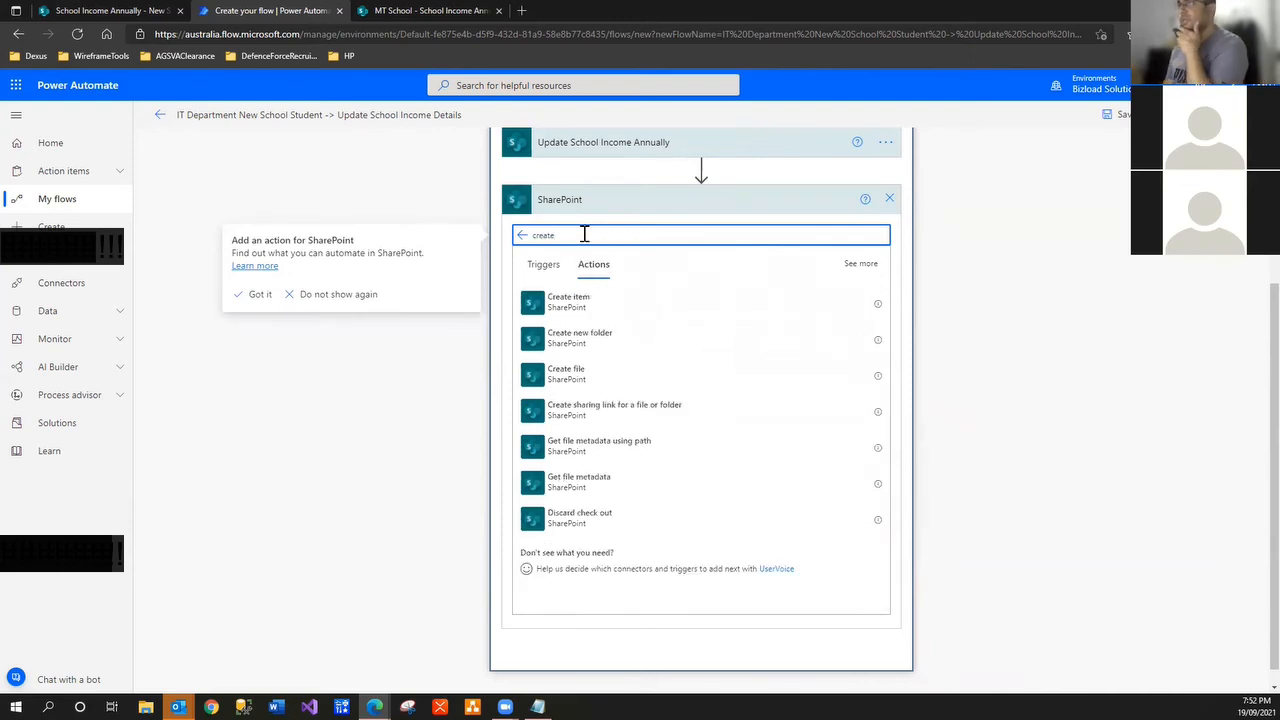
{"action": "left_click", "coordinate": [580, 303]}
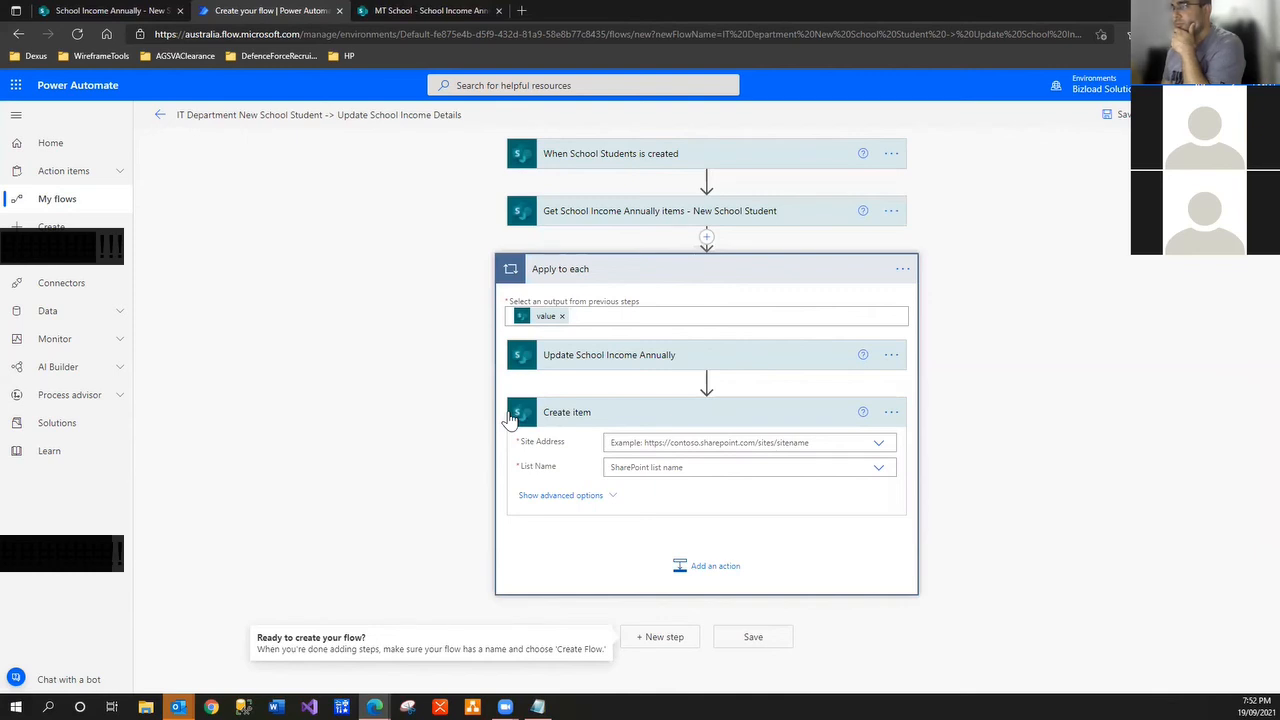
Point Create item at the IT Department site's School Income History list
{"action": "left_click", "coordinate": [882, 444]}
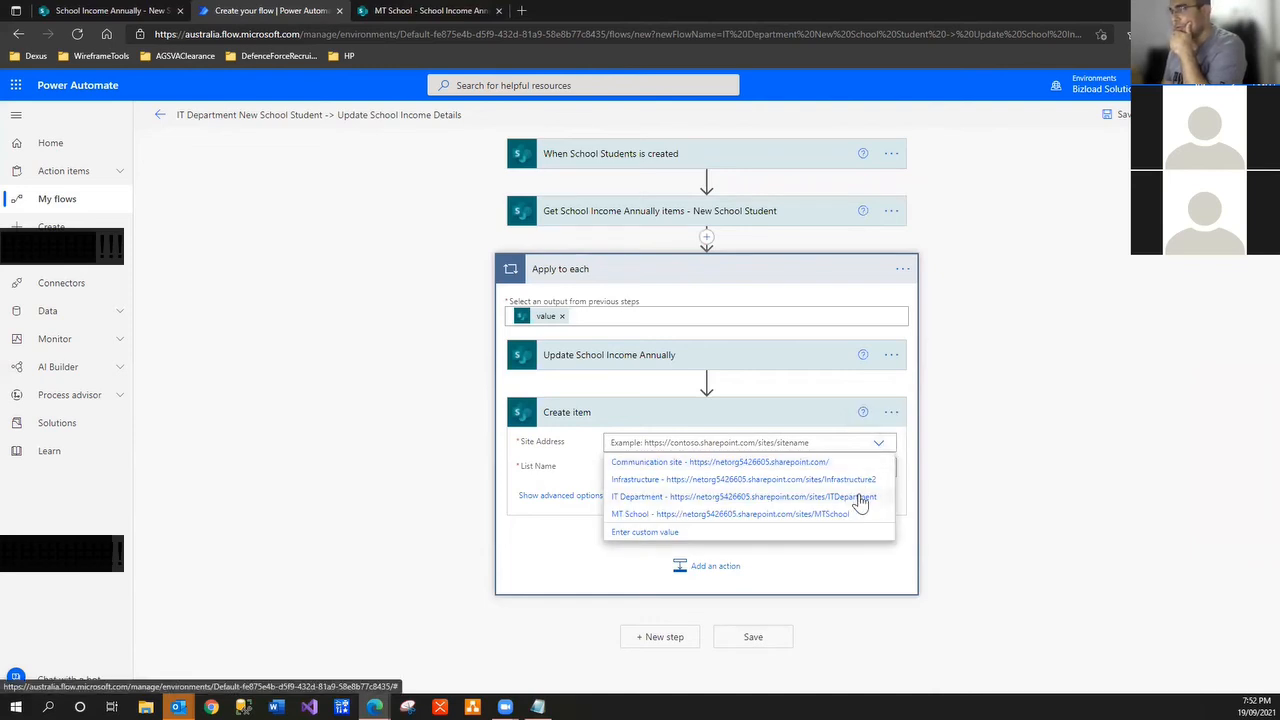
{"action": "left_click", "coordinate": [848, 497]}
{"action": "left_click", "coordinate": [878, 483]}
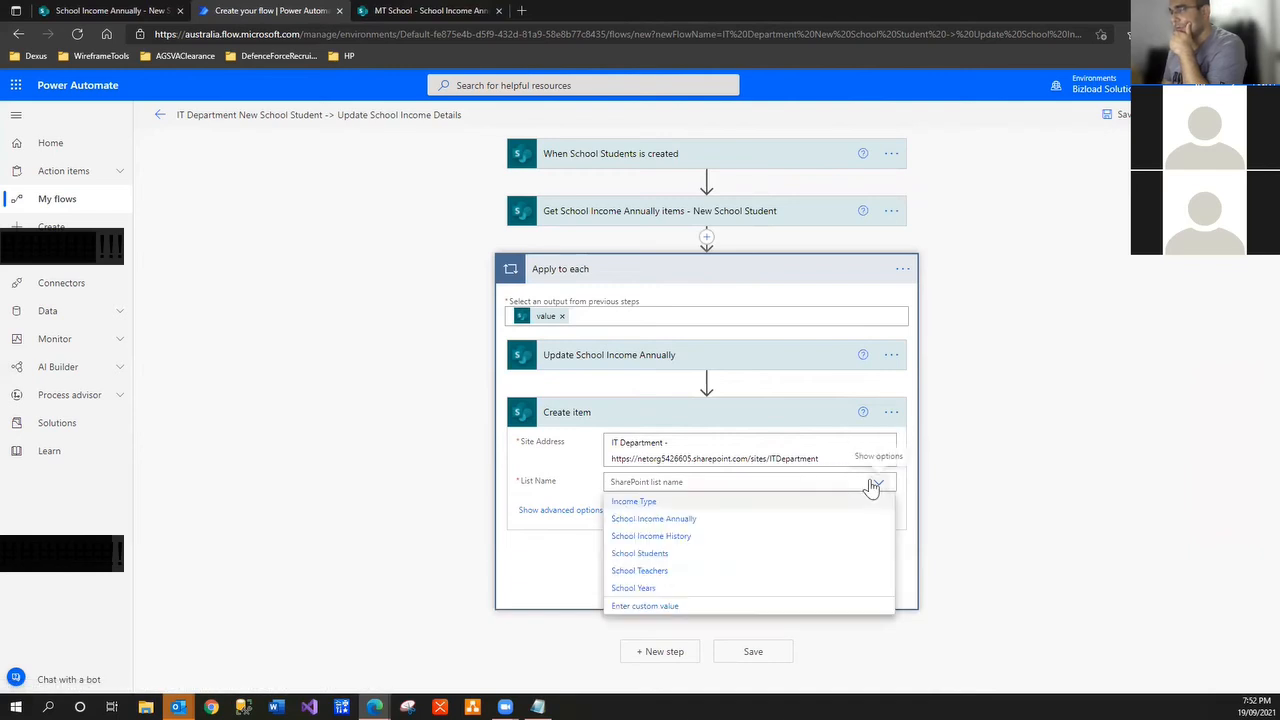
{"action": "left_click", "coordinate": [690, 540]}
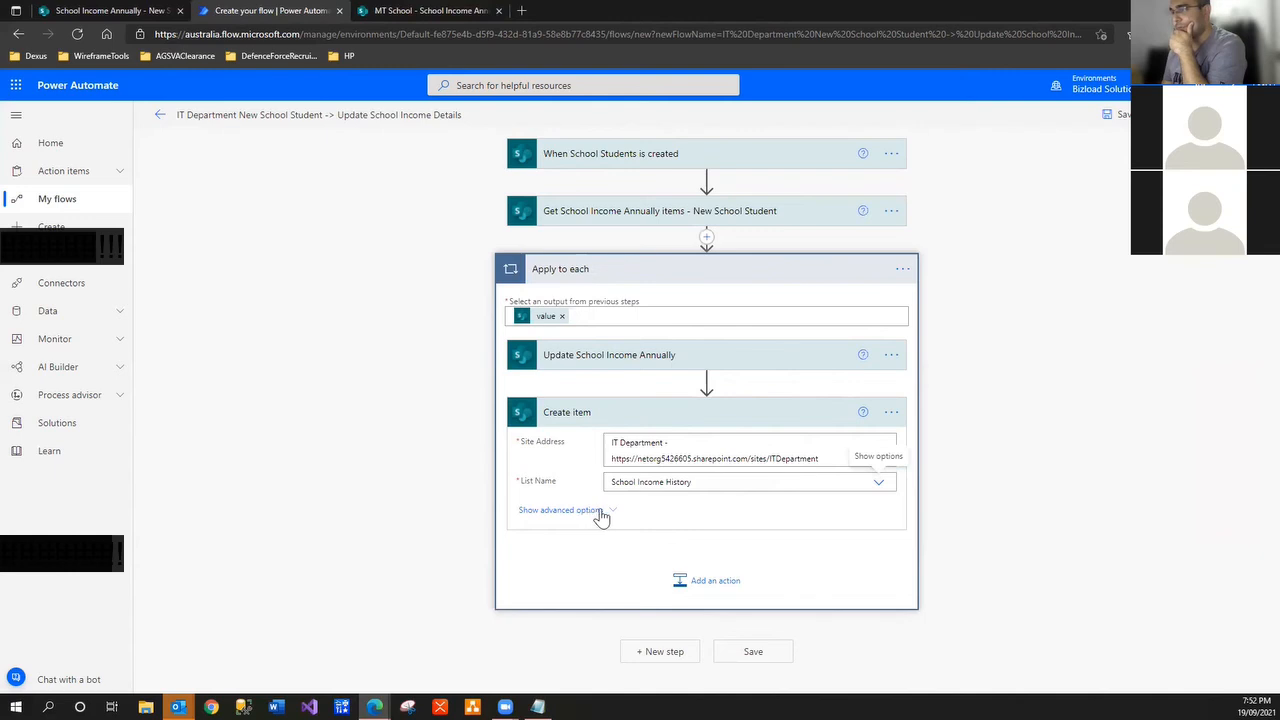
{"action": "left_click", "coordinate": [613, 509]}
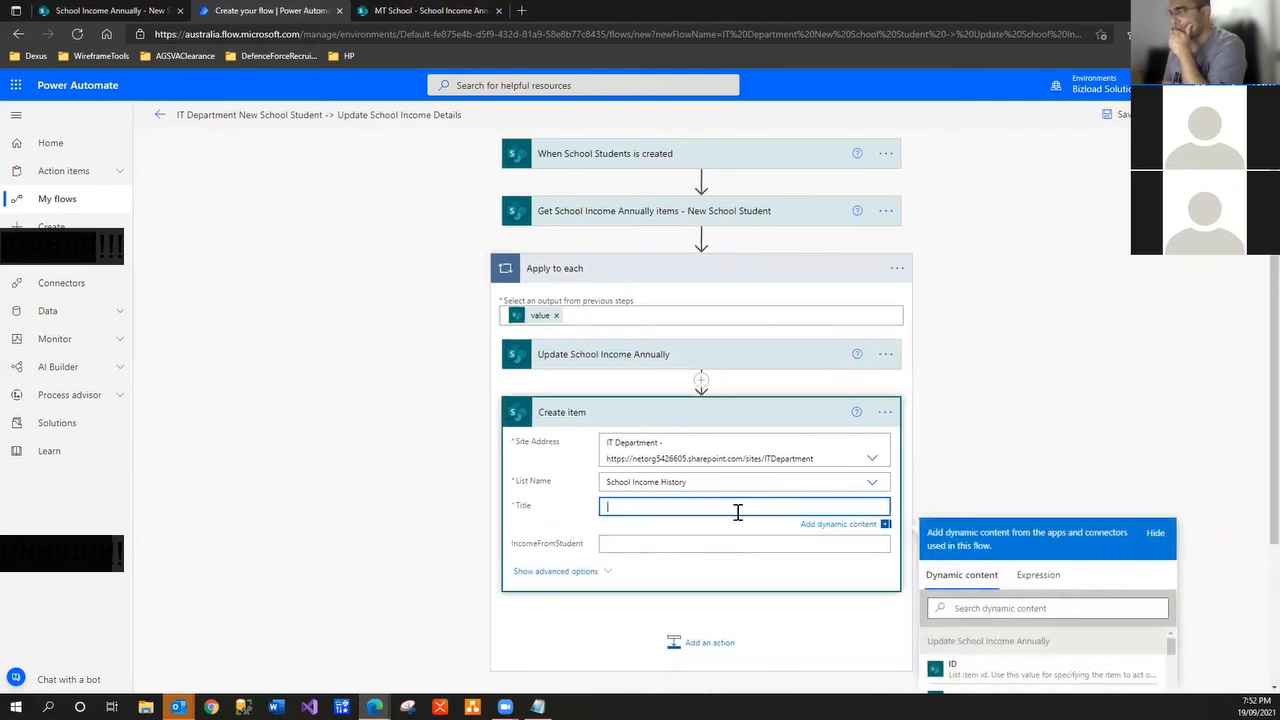
Build the new item's Title from the student's FirstName, MiddleName and LastName
{"action": "scroll", "coordinate": [934, 522], "scroll_direction": "down", "scroll_amount": 3}
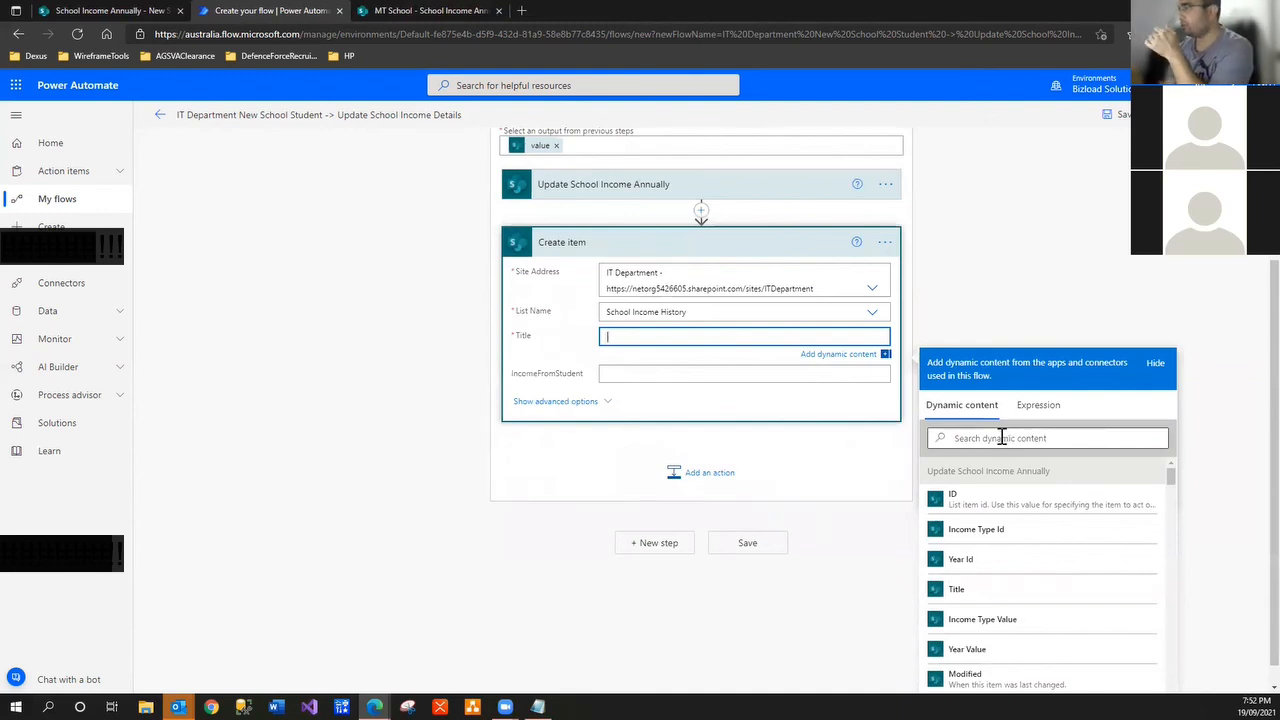
{"action": "left_click", "coordinate": [1001, 437]}
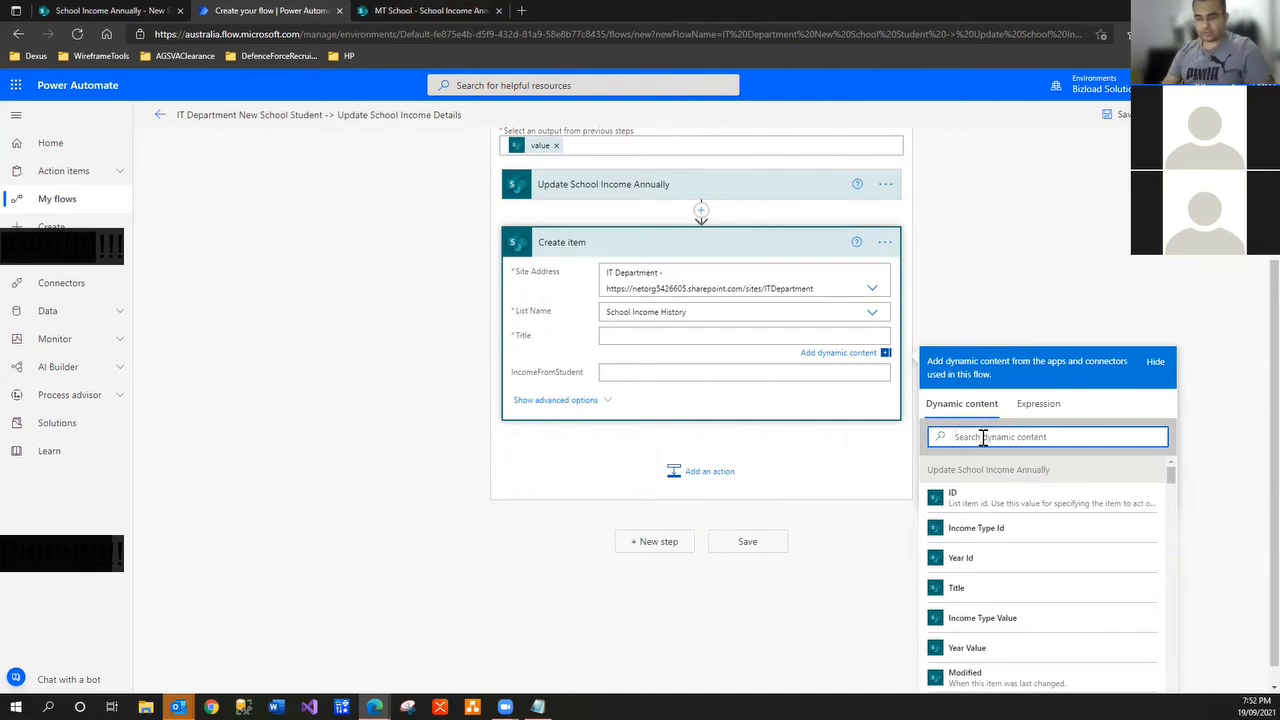
{"action": "type", "text": "first"}
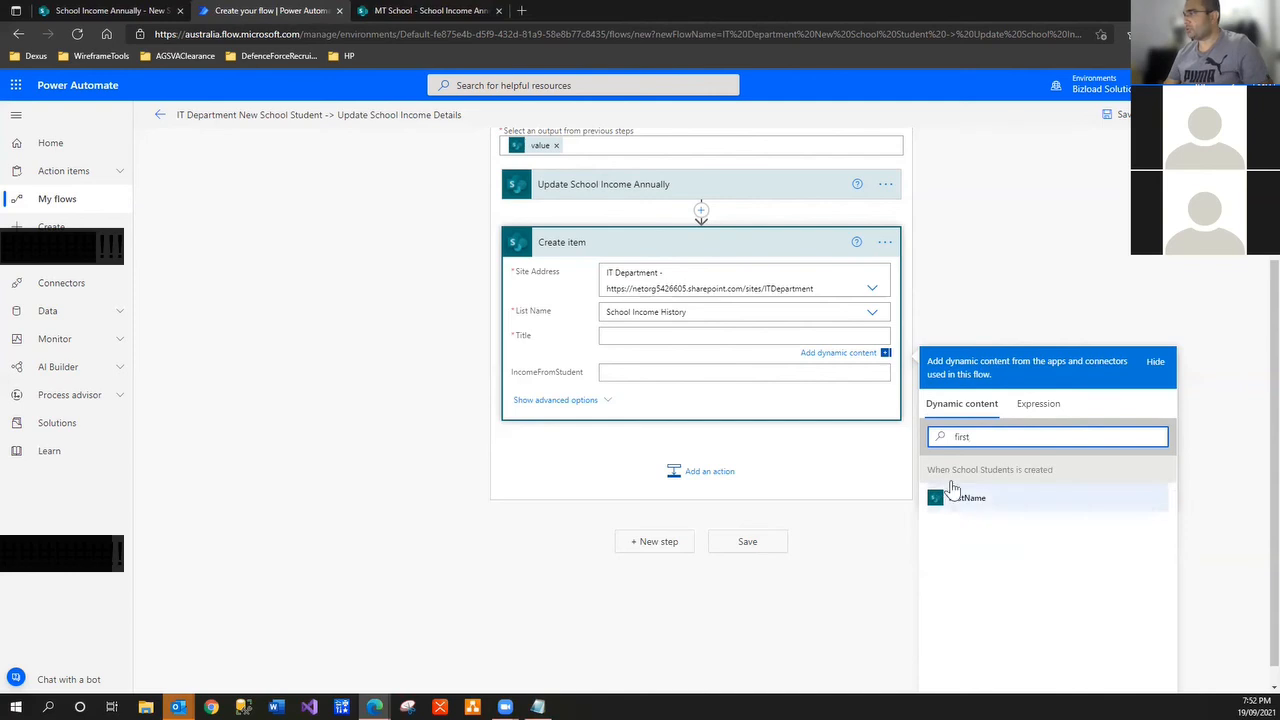
{"action": "scroll", "coordinate": [595, 133], "scroll_direction": "up", "scroll_amount": 2}
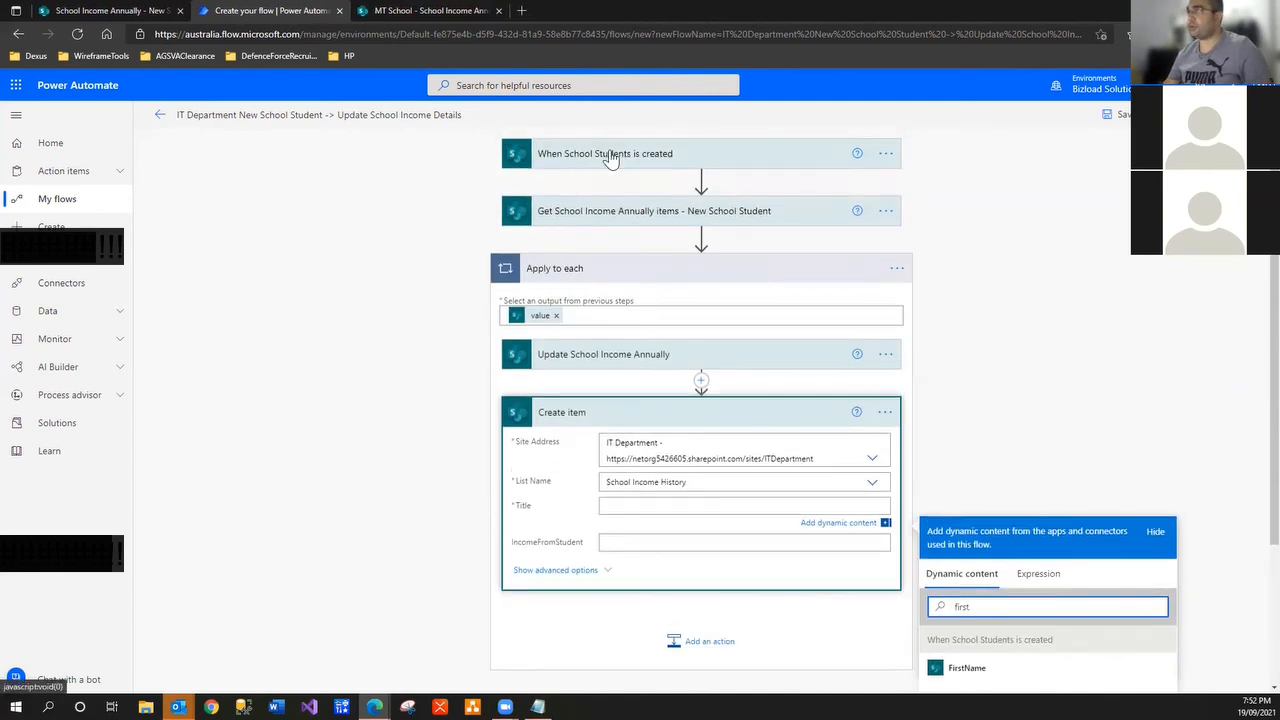
{"action": "scroll", "coordinate": [980, 603], "scroll_direction": "down", "scroll_amount": 2}
{"action": "left_click", "coordinate": [955, 502]}
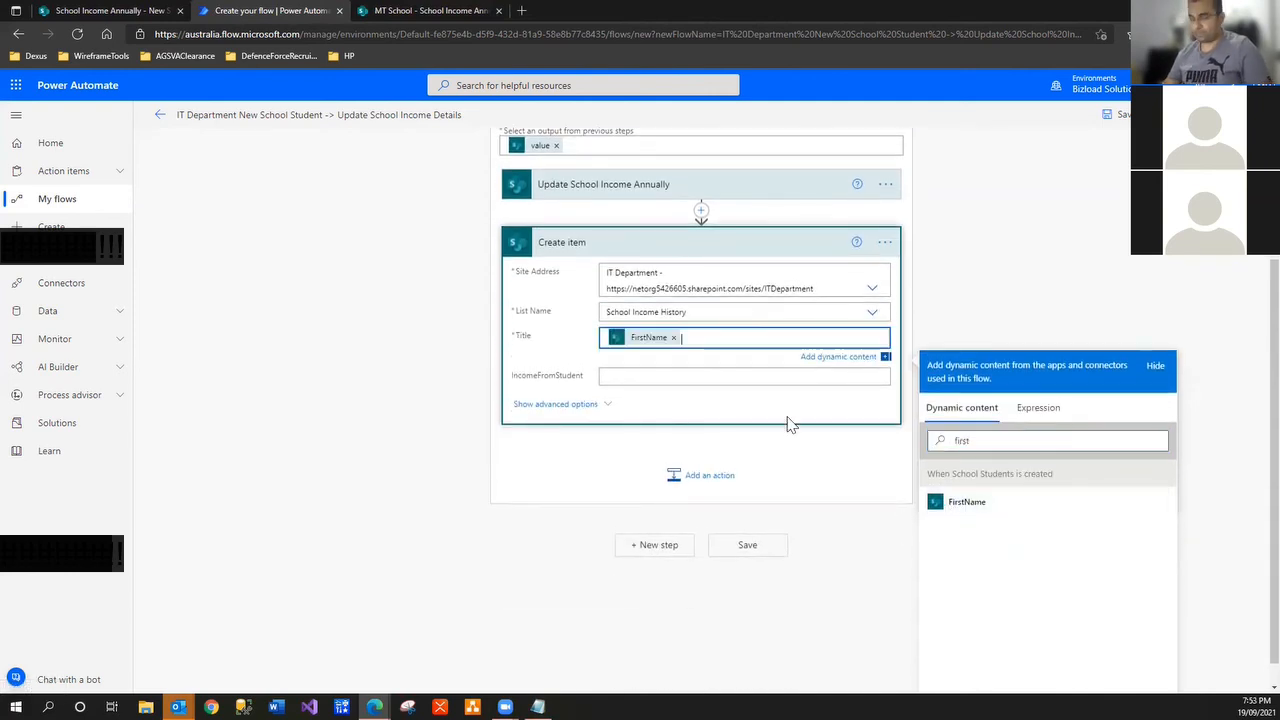
{"action": "double_click", "coordinate": [1017, 448]}
{"action": "type", "text": "middkl"}
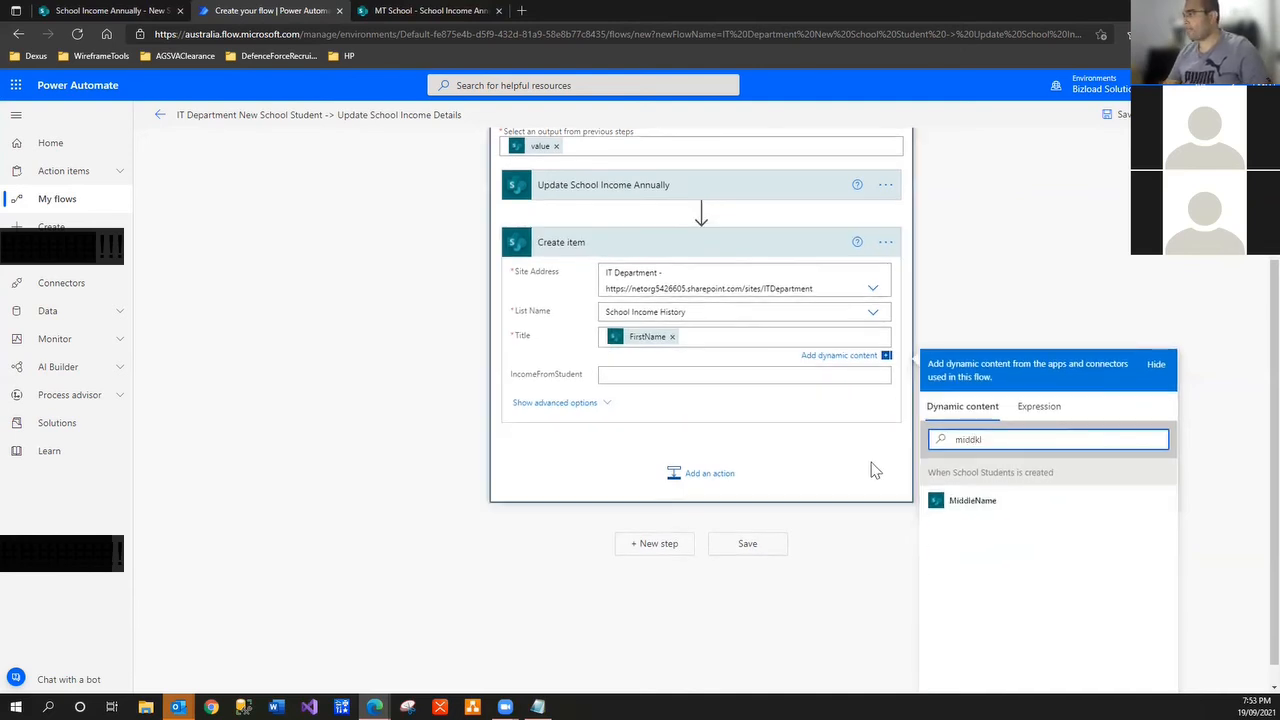
{"action": "left_click", "coordinate": [970, 502]}
{"action": "double_click", "coordinate": [990, 446]}
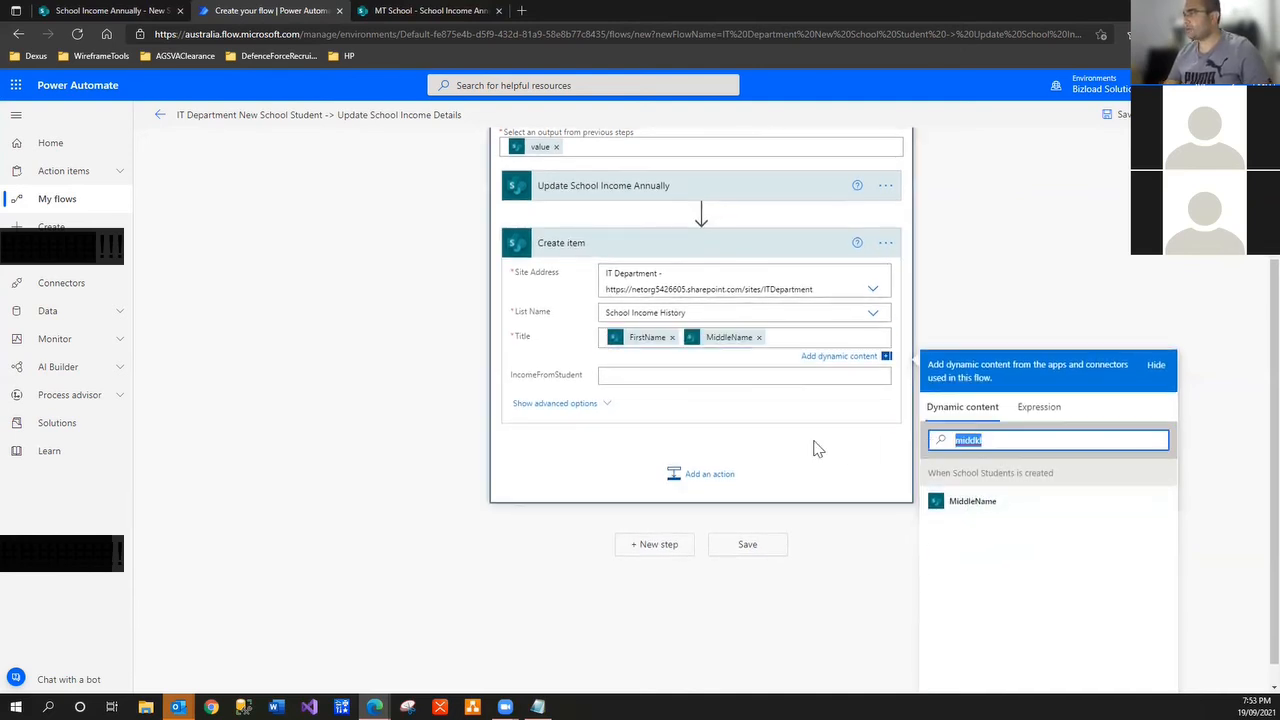
{"action": "type", "text": "last"}
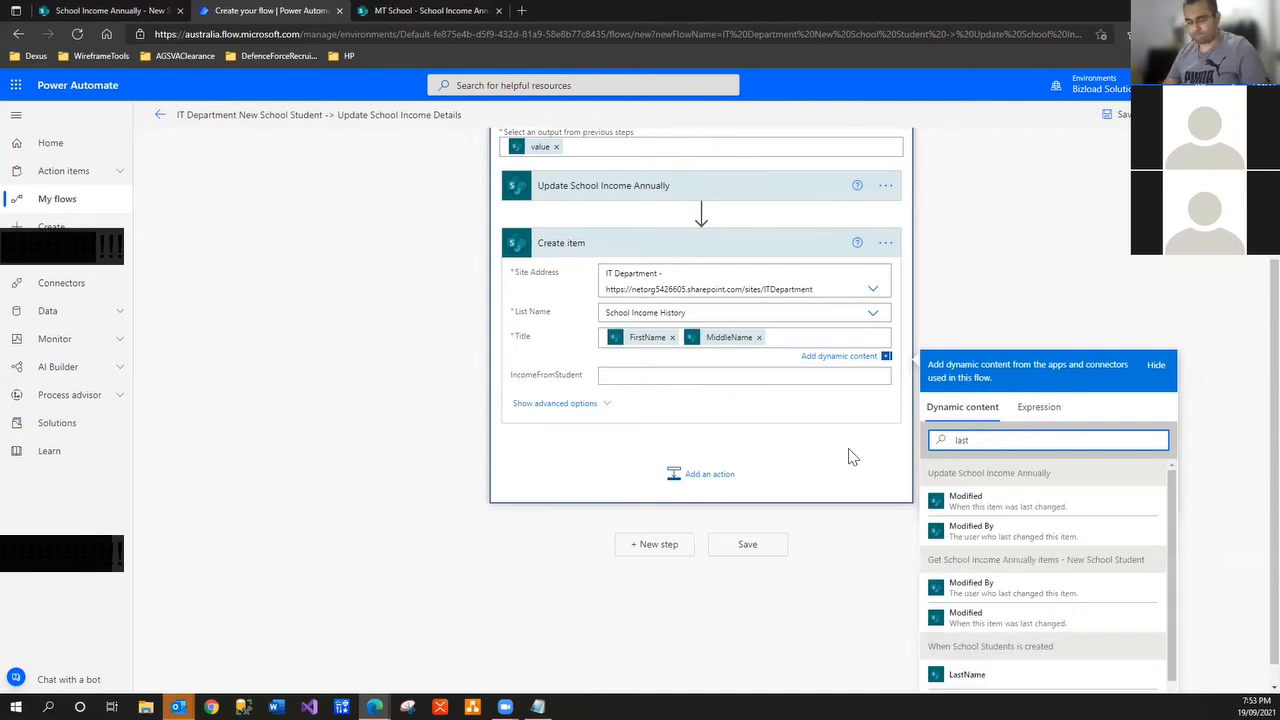
{"action": "type", "text": "name"}
{"action": "left_click", "coordinate": [940, 504]}
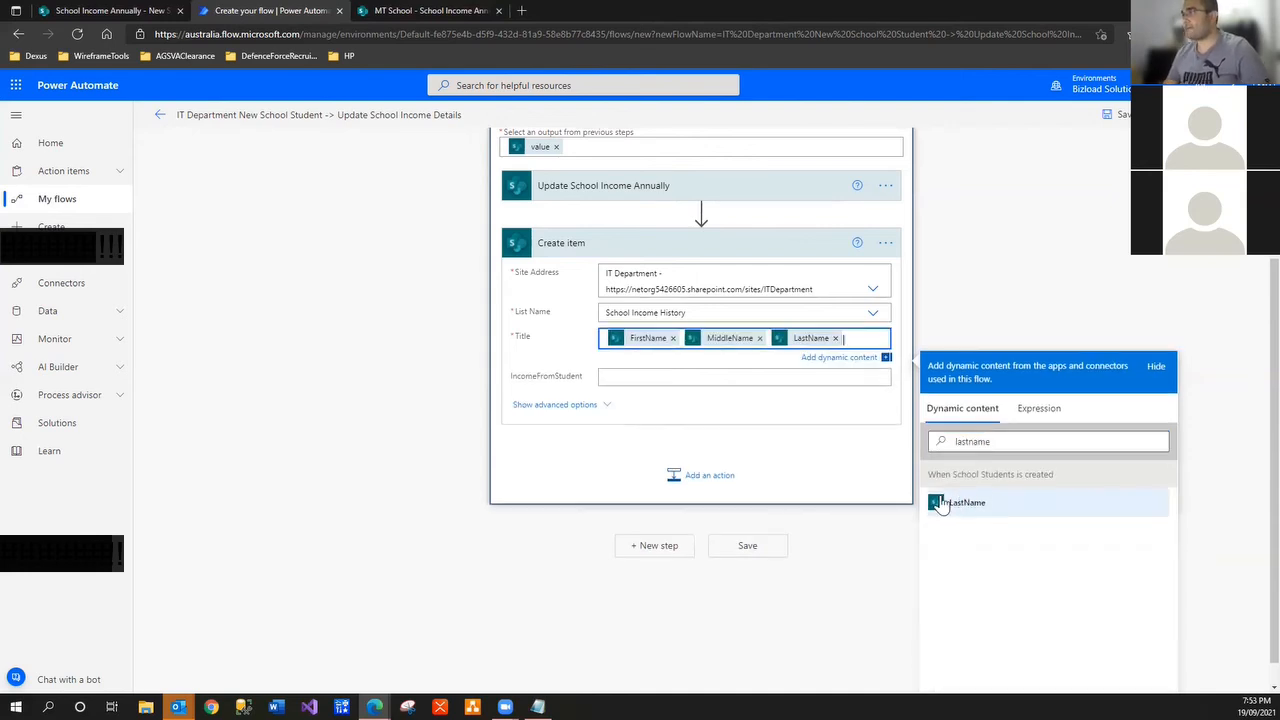
Set IncomeFromStudent to 3000 as an expression
{"action": "left_click", "coordinate": [647, 380]}
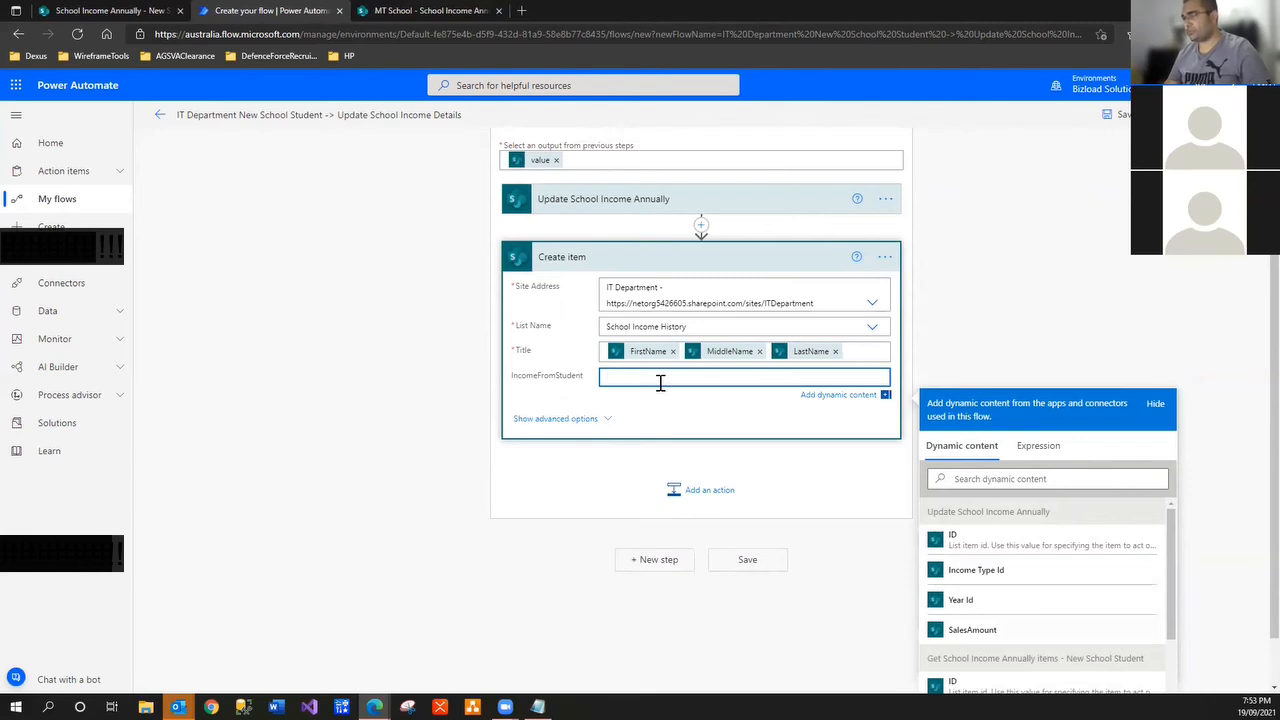
{"action": "type", "text": "3"}
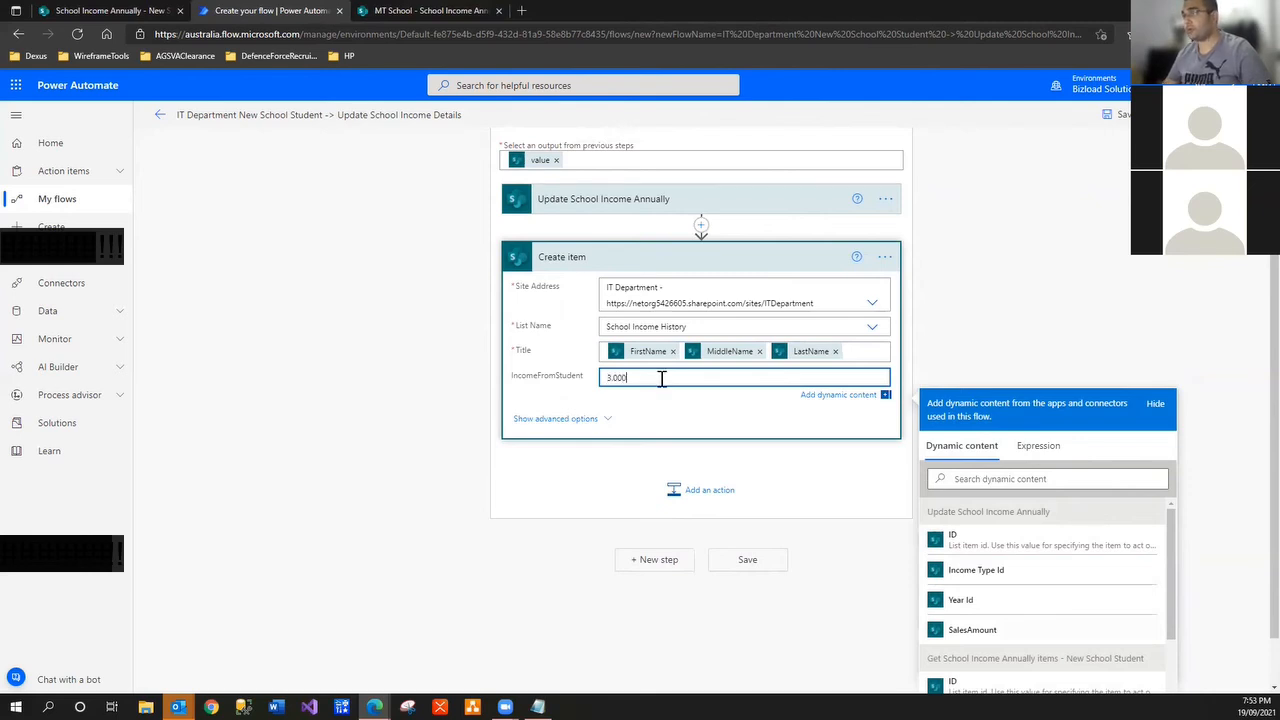
{"action": "type", "text": ",000"}
{"action": "key", "text": "BackSpace"}
{"action": "key", "text": "BackSpace"}
{"action": "key", "text": "BackSpace"}
{"action": "key", "text": "BackSpace"}
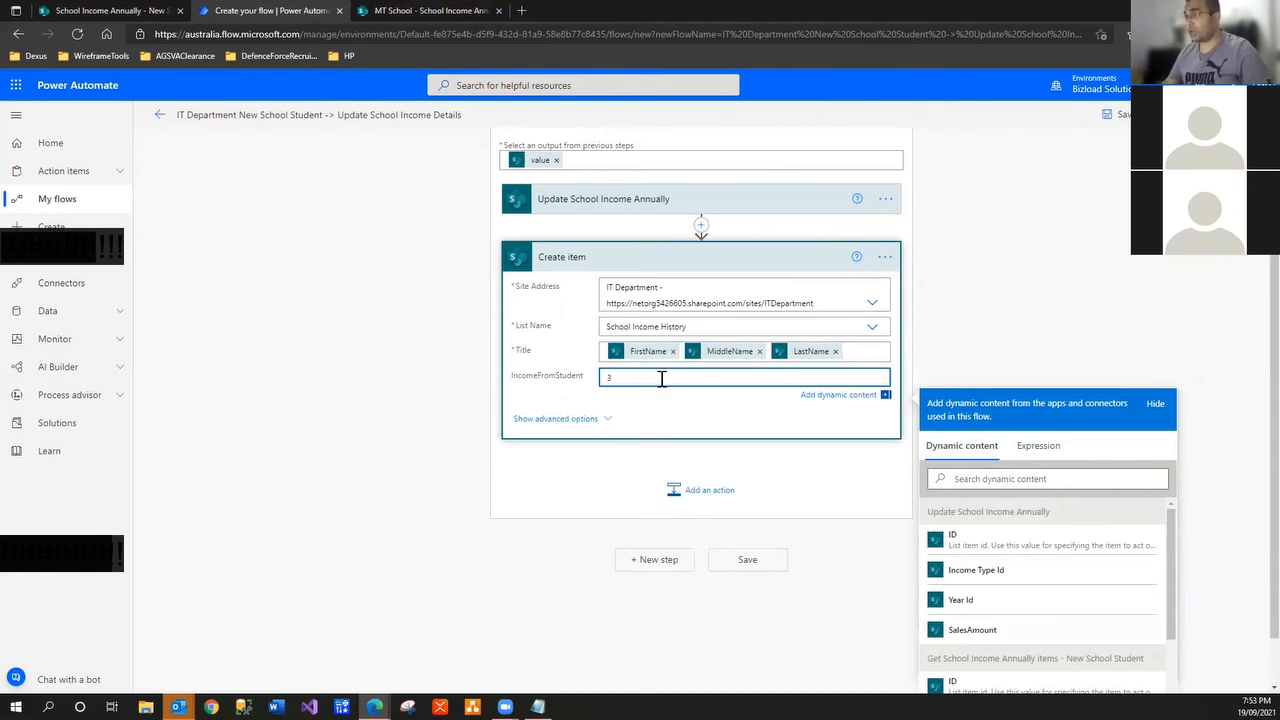
{"action": "key", "text": "BackSpace"}
{"action": "key", "text": "BackSpace"}
{"action": "key", "text": "BackSpace"}
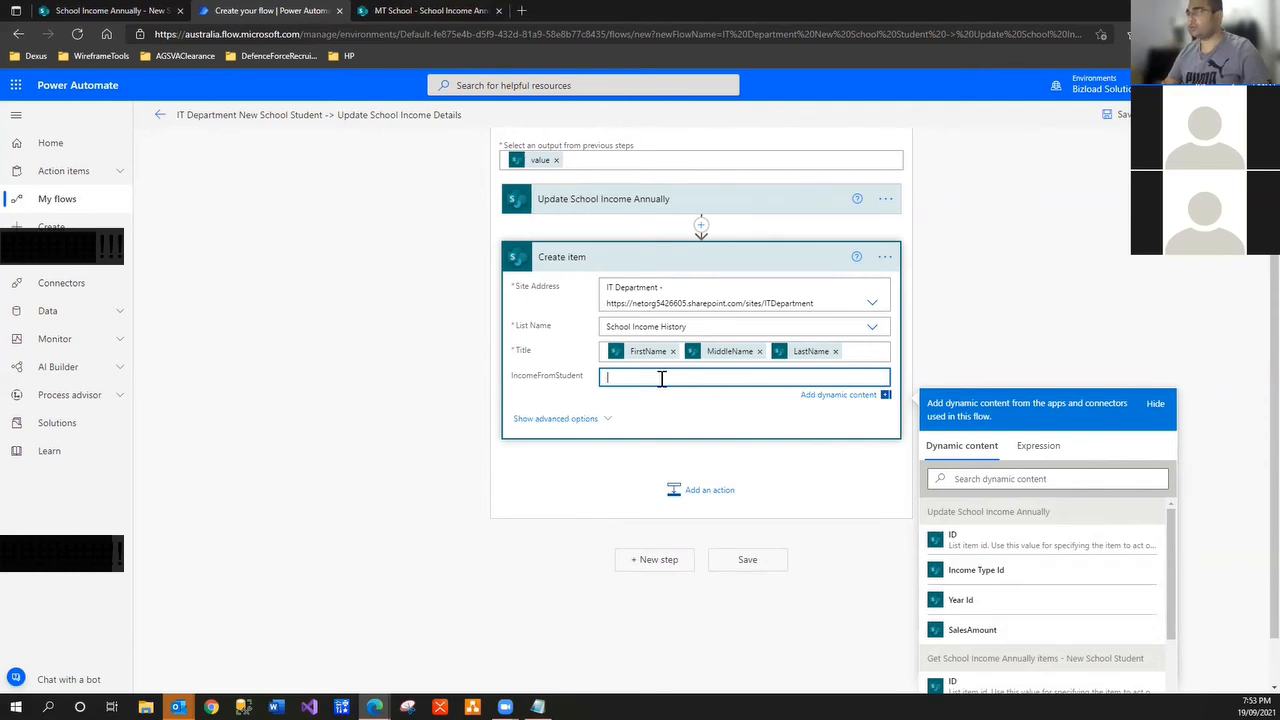
{"action": "left_click", "coordinate": [1040, 458]}
{"action": "type", "text": "3"}
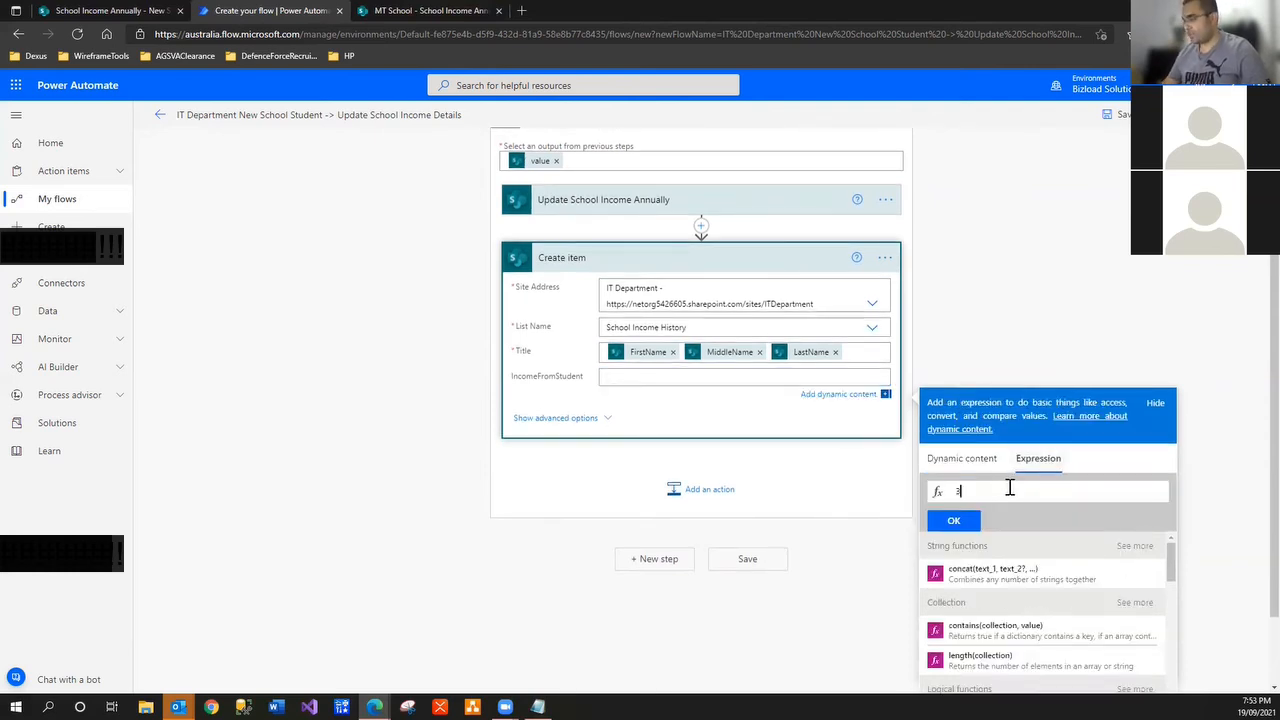
{"action": "type", "text": "000"}
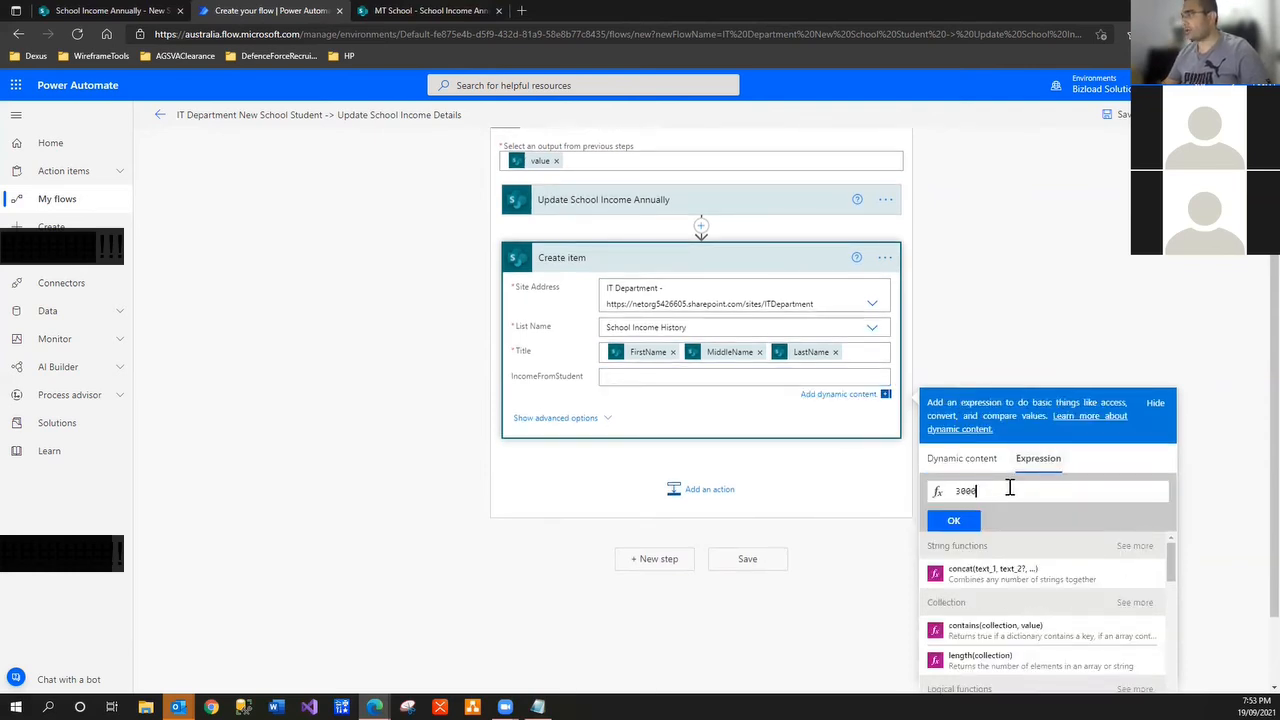
{"action": "left_click", "coordinate": [953, 520]}
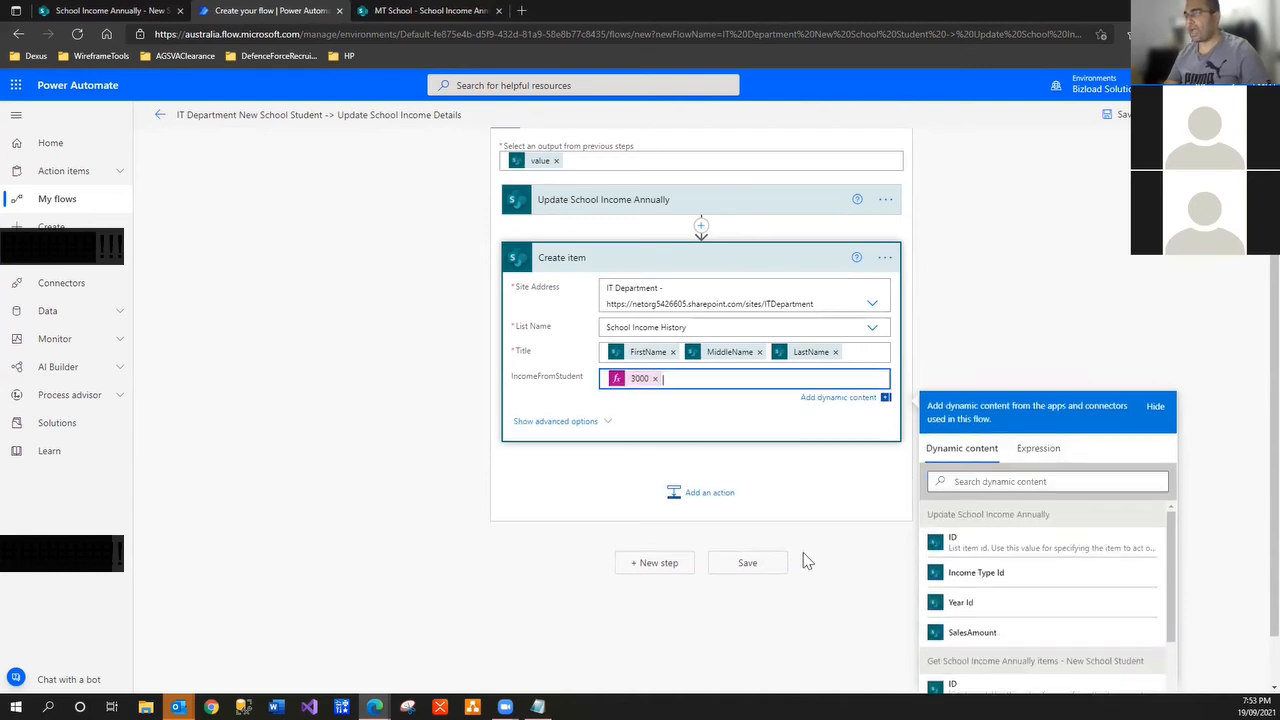
{"action": "left_click", "coordinate": [1011, 264]}
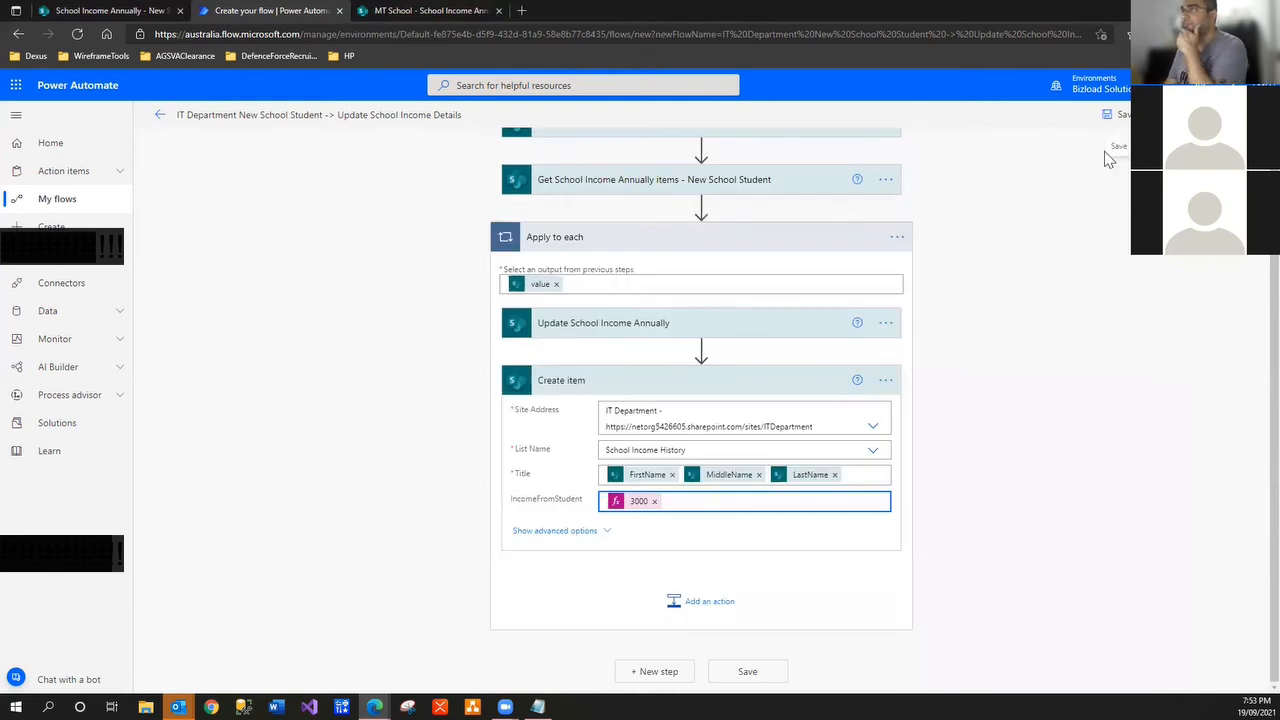
Rename the step to 'Create School Income History' and save the flow
{"action": "left_click", "coordinate": [682, 451]}
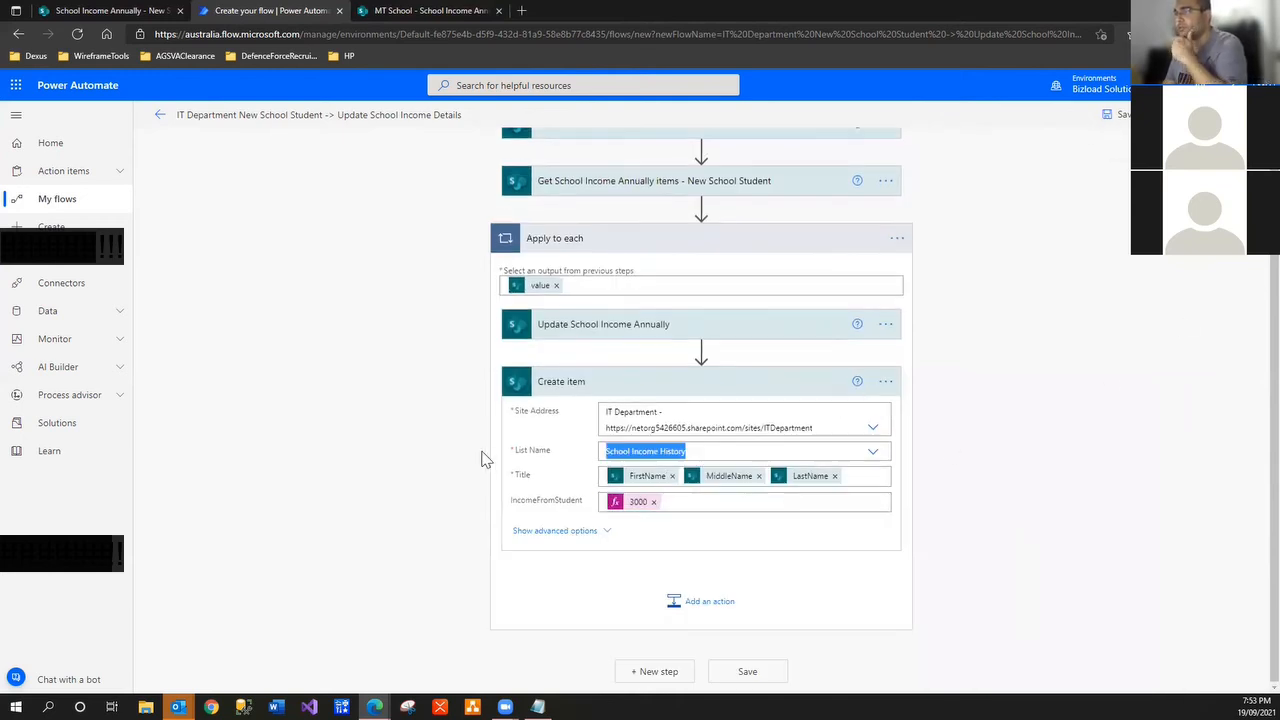
{"action": "left_click", "coordinate": [885, 381]}
{"action": "left_click", "coordinate": [975, 404]}
{"action": "left_click", "coordinate": [561, 383]}
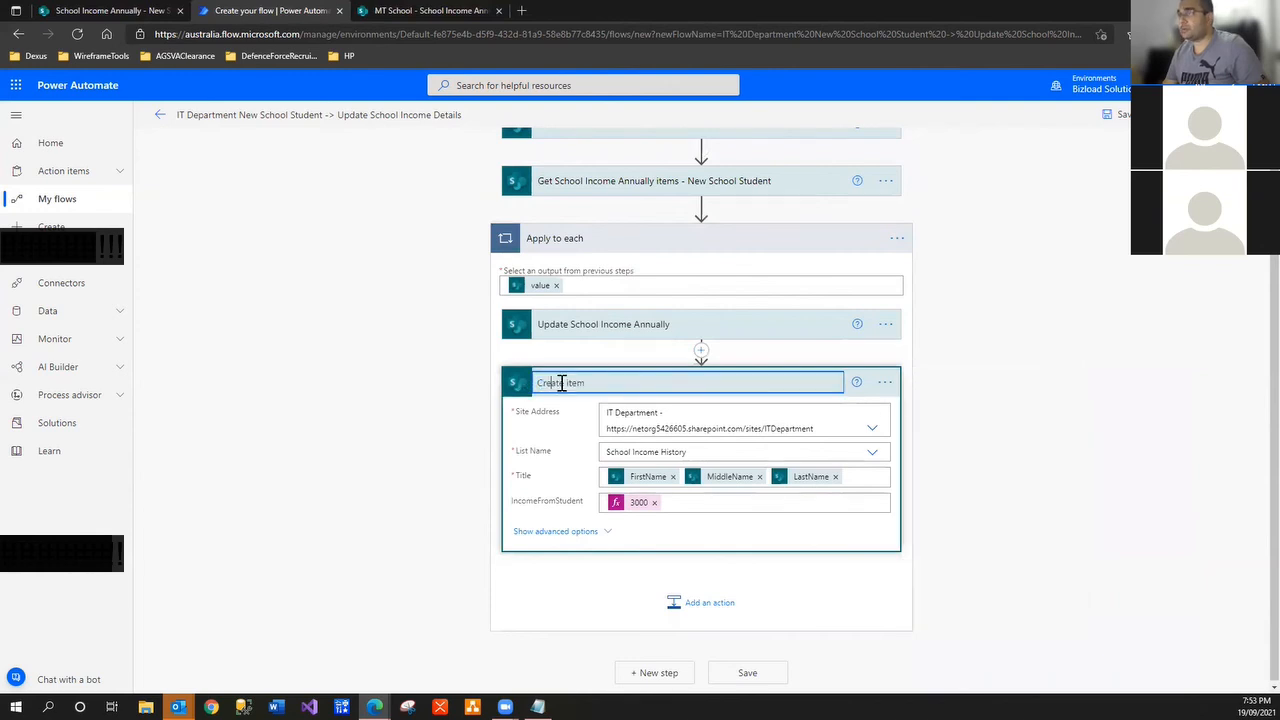
{"action": "double_click", "coordinate": [574, 383]}
{"action": "type", "text": "School Income History"}
{"action": "key", "text": "Return"}
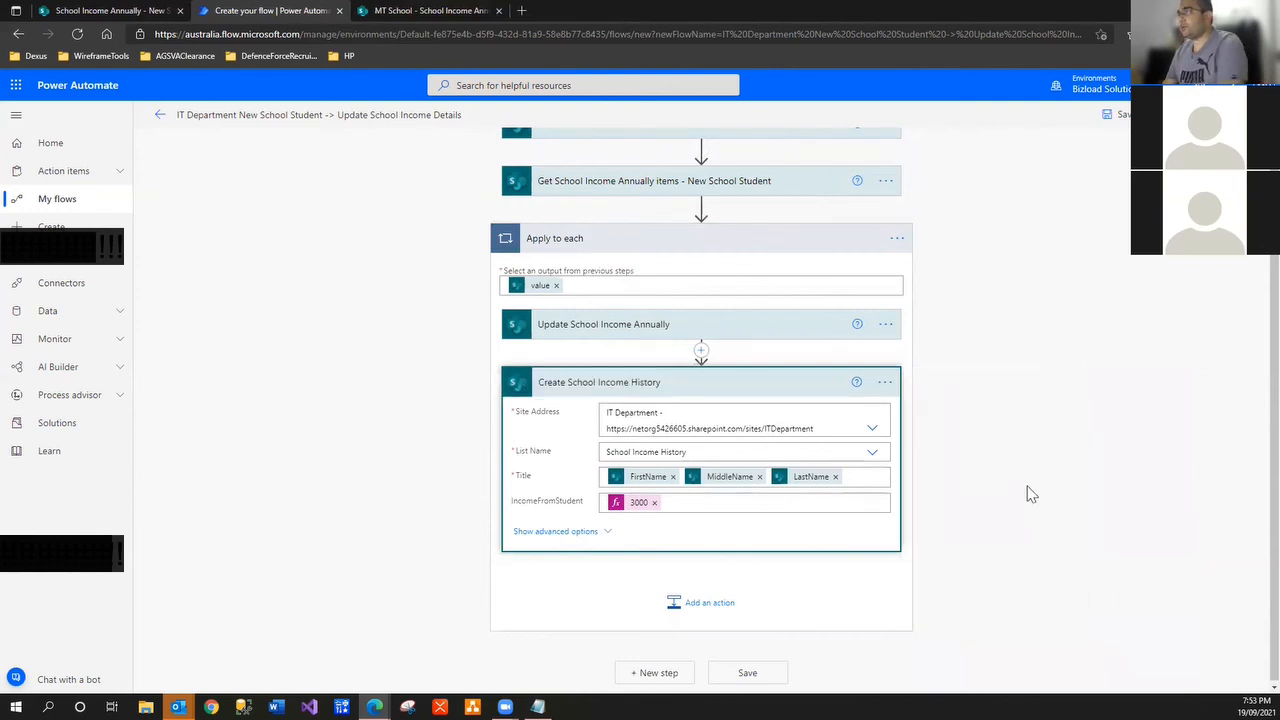
{"action": "left_click", "coordinate": [1037, 516]}
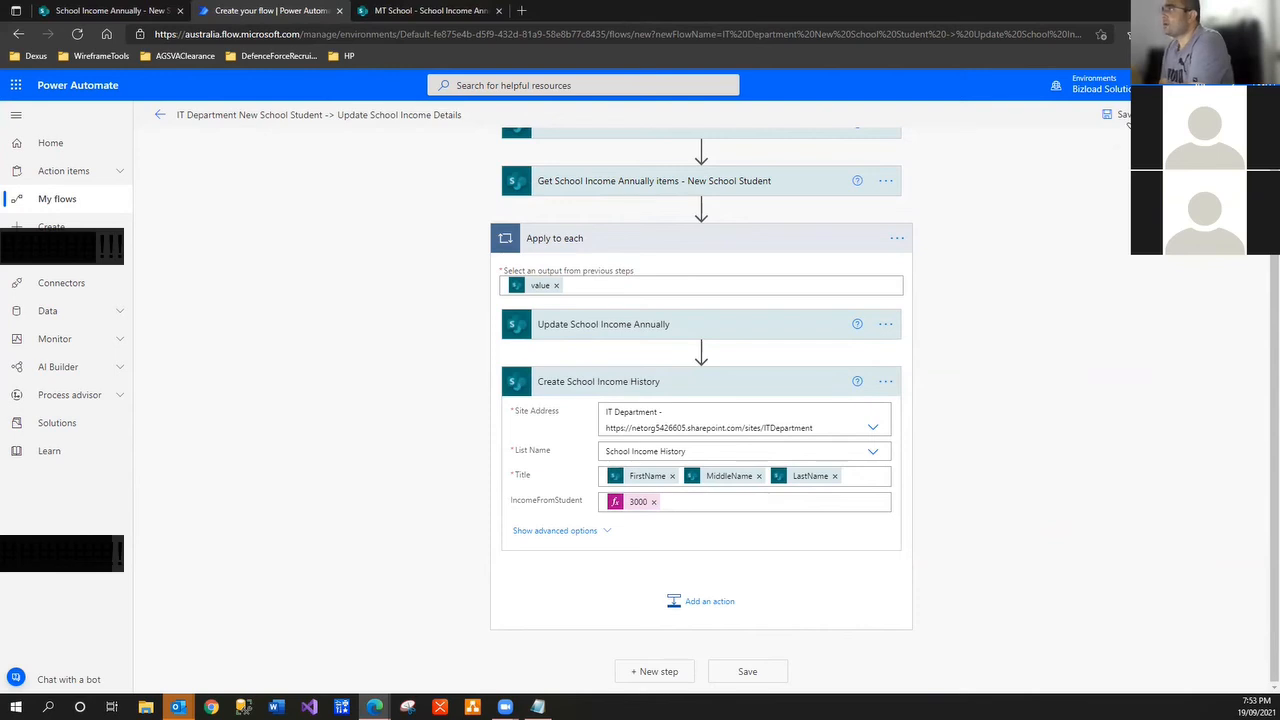
{"action": "left_click", "coordinate": [1115, 114]}
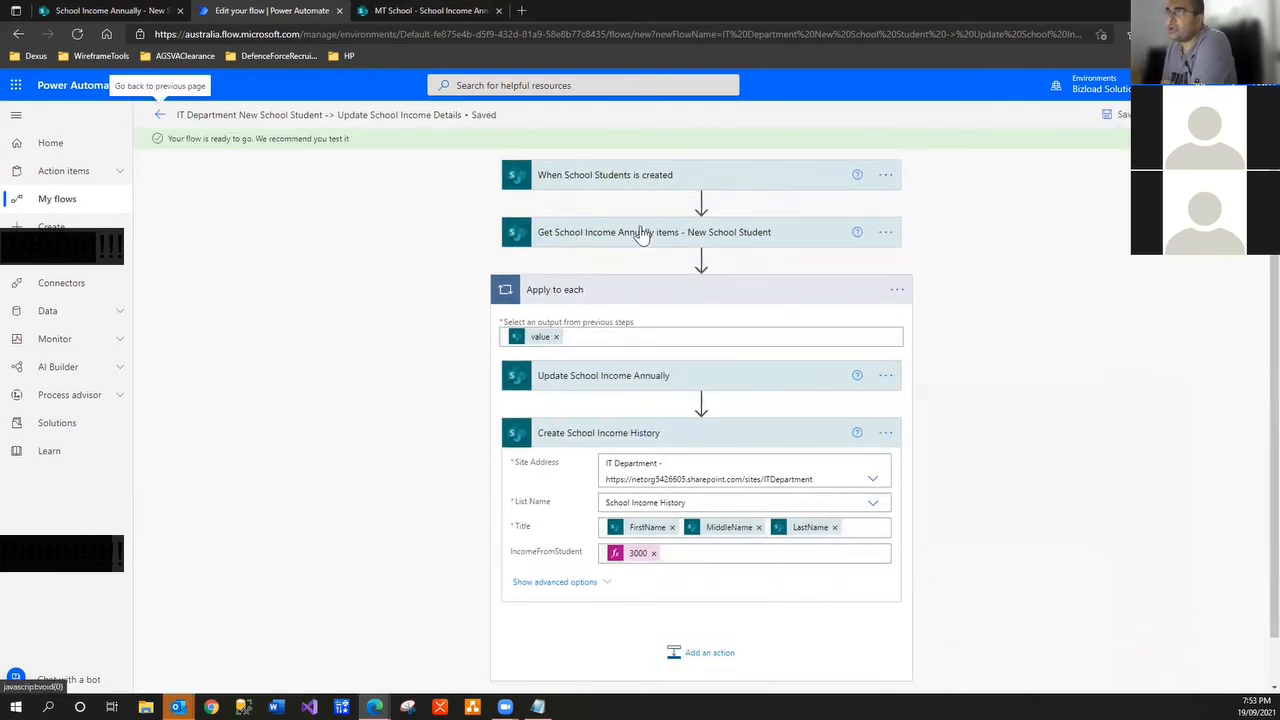
Review the Get School Income Annually items and Update steps, then save the flow and go to its details page
{"action": "left_click", "coordinate": [722, 238]}
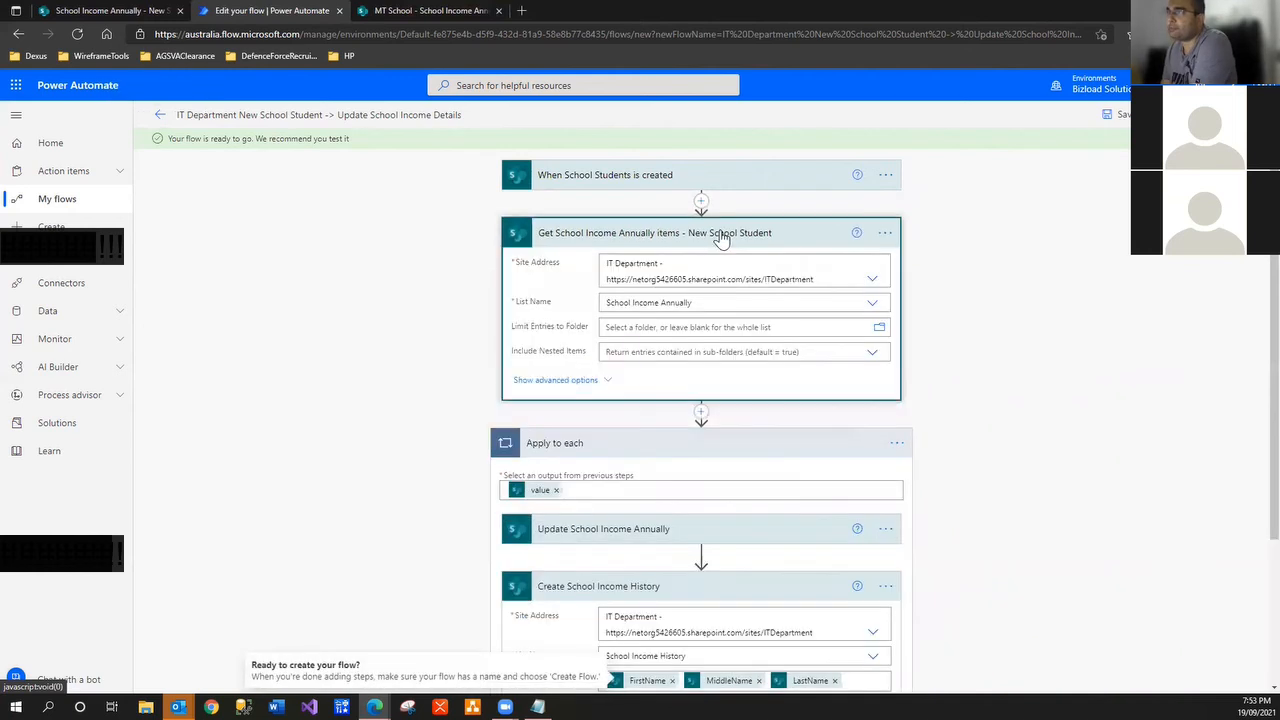
{"action": "left_click", "coordinate": [606, 380]}
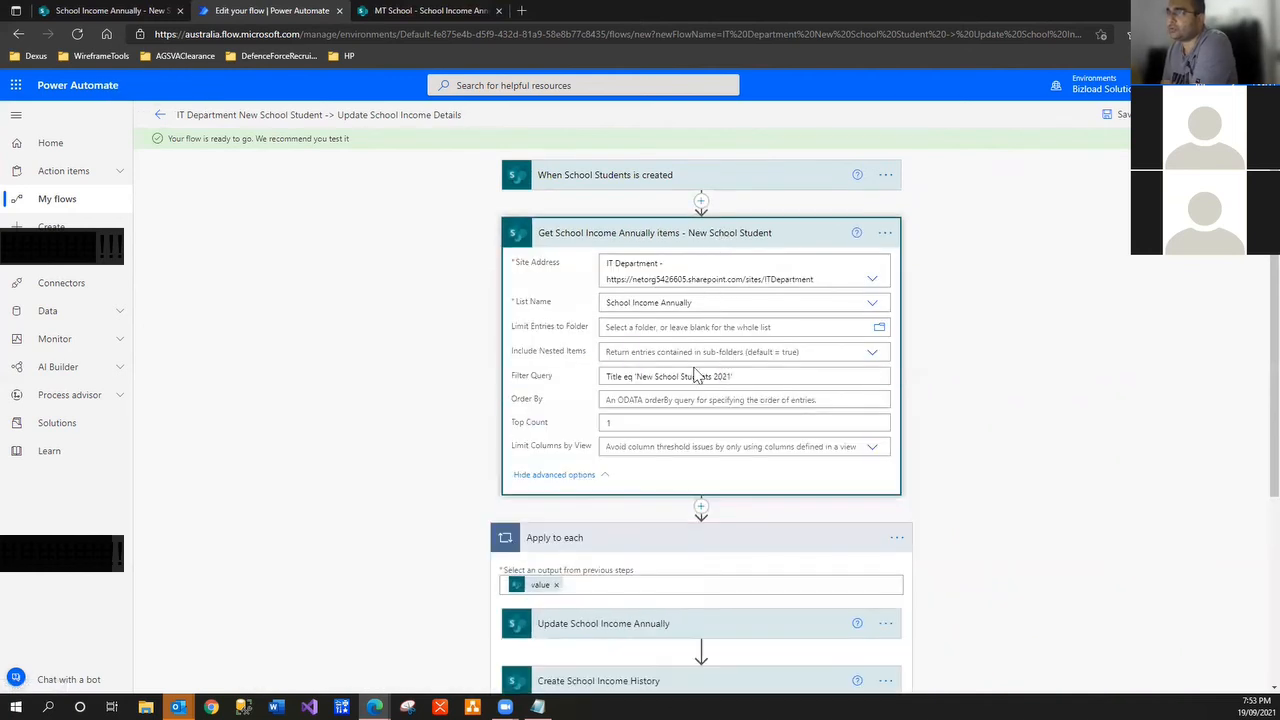
{"action": "left_click", "coordinate": [606, 477]}
{"action": "scroll", "coordinate": [606, 480], "scroll_direction": "down", "scroll_amount": 2}
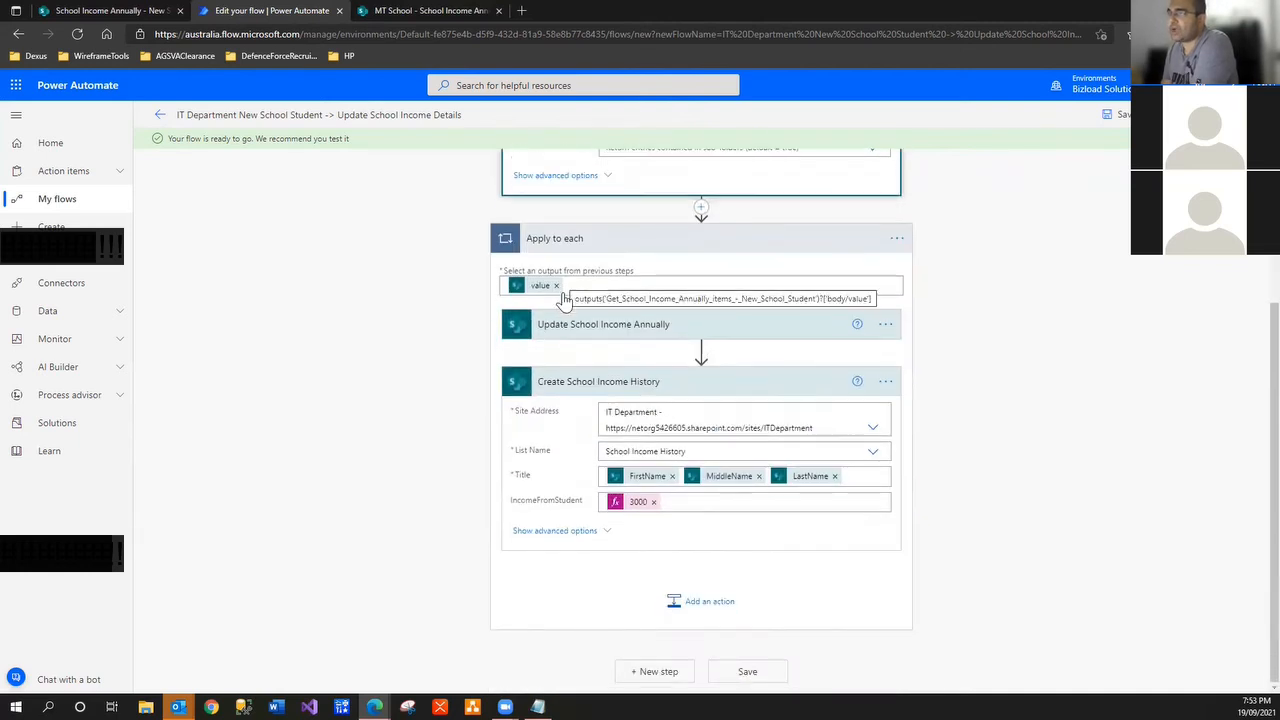
{"action": "left_click", "coordinate": [642, 330]}
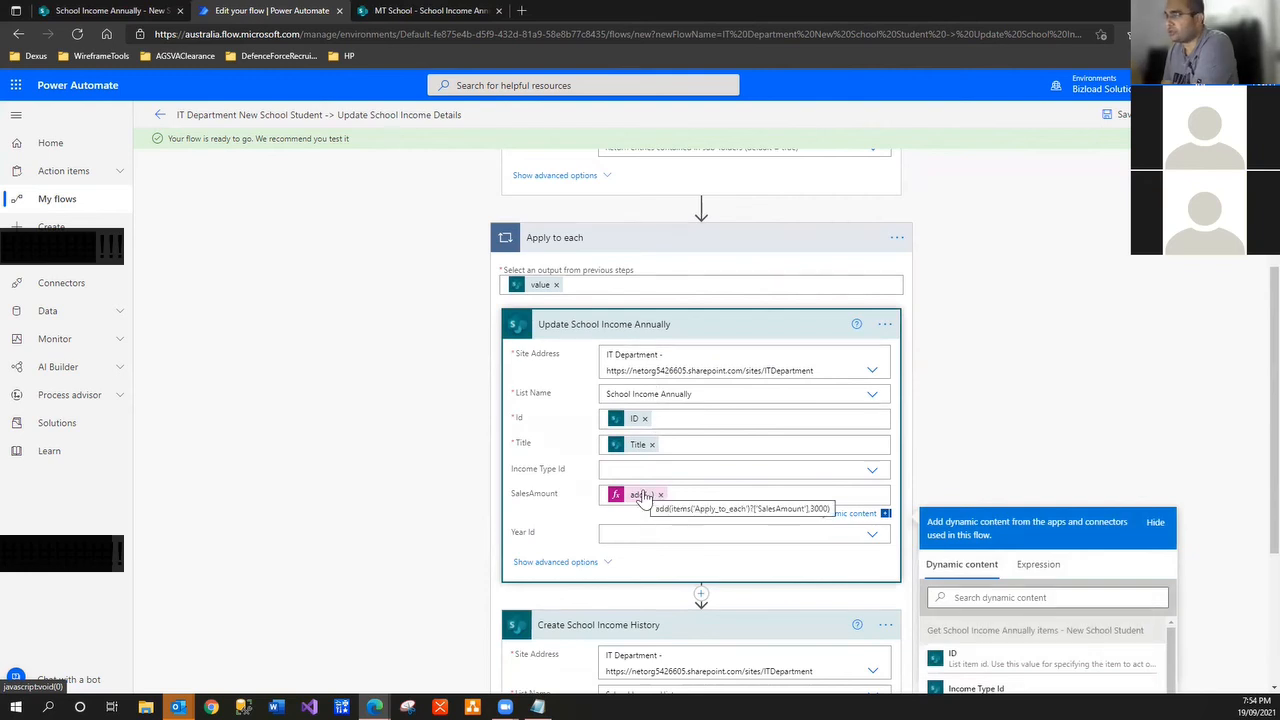
{"action": "scroll", "coordinate": [640, 495], "scroll_direction": "down", "scroll_amount": 3}
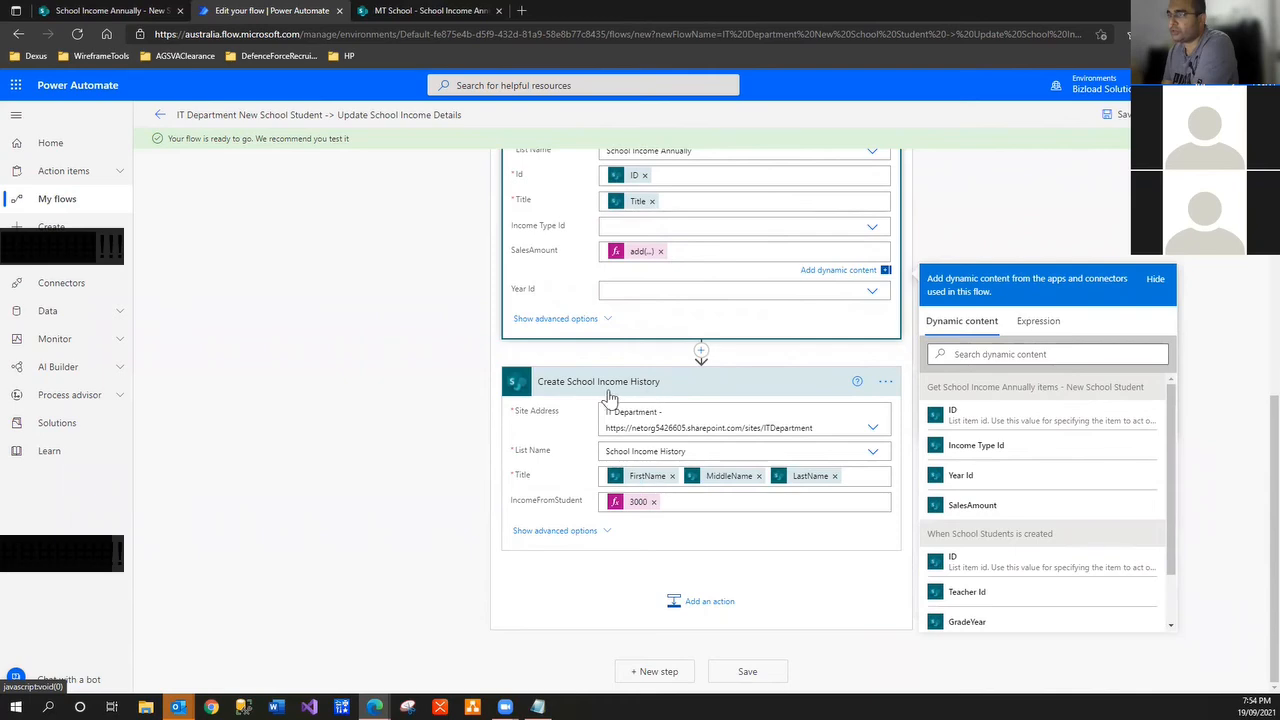
{"action": "scroll", "coordinate": [372, 443], "scroll_direction": "up", "scroll_amount": 6}
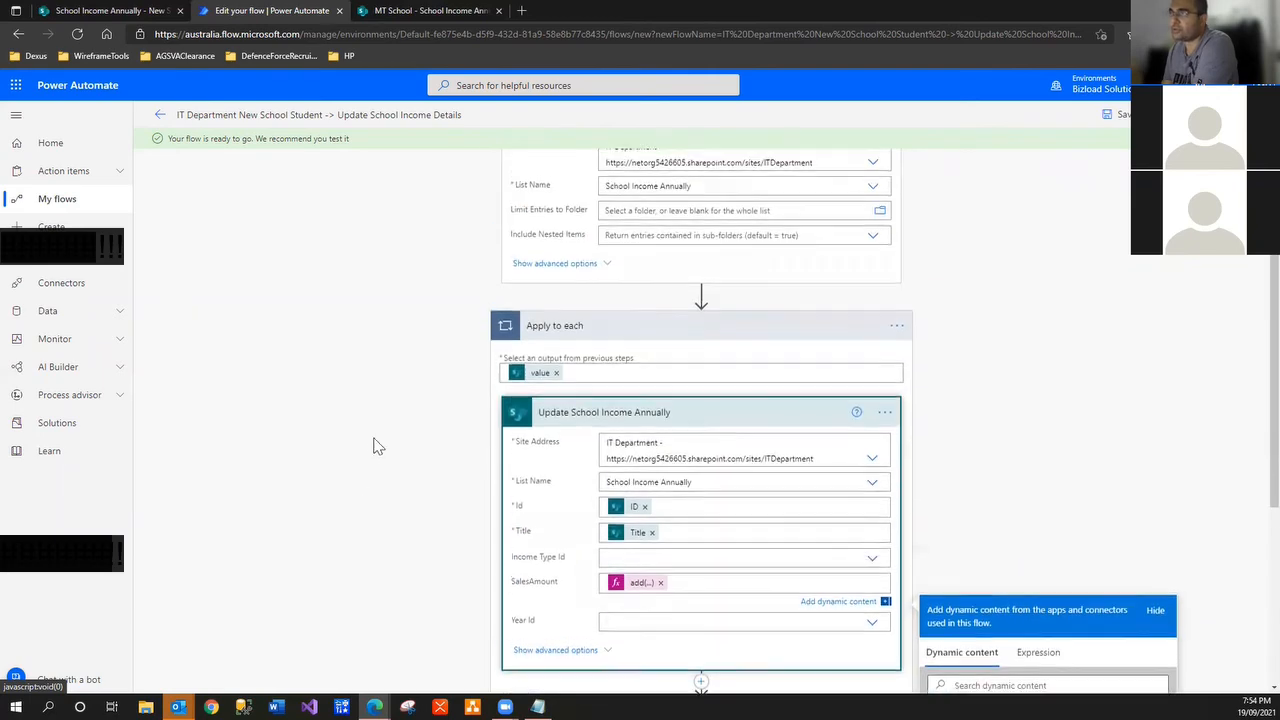
{"action": "left_click", "coordinate": [1119, 116]}
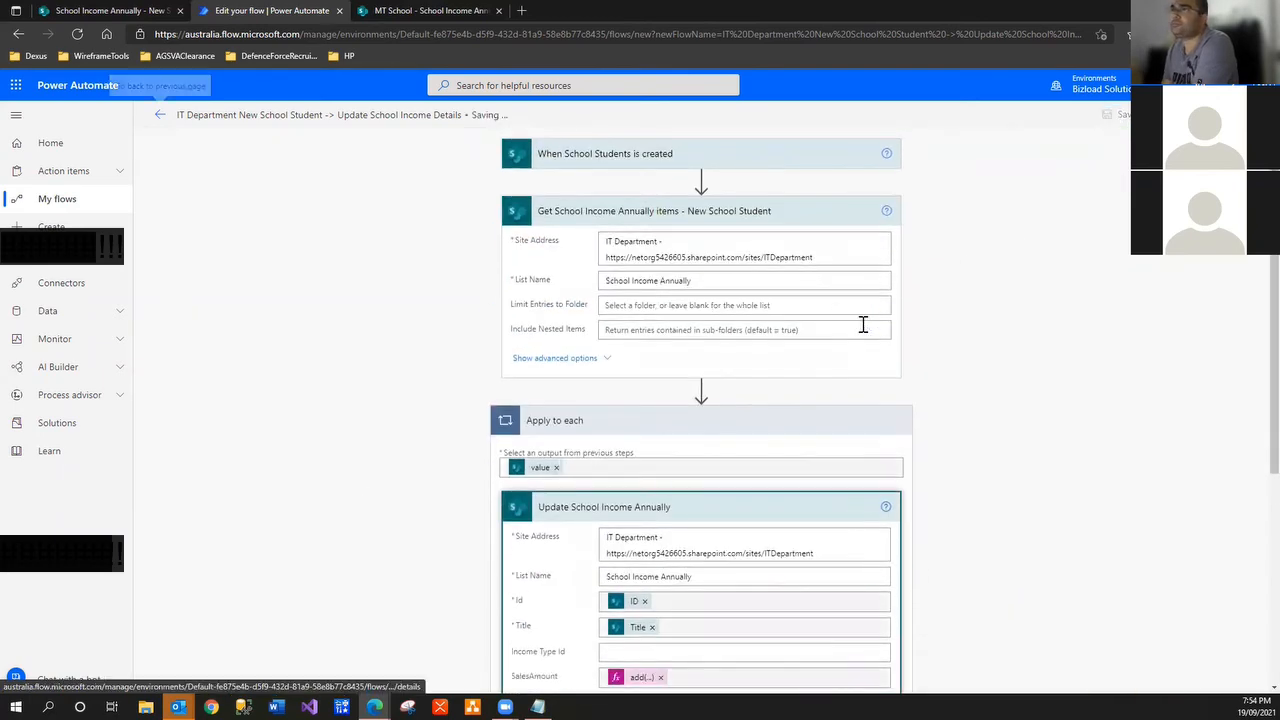
{"action": "left_click", "coordinate": [159, 119]}
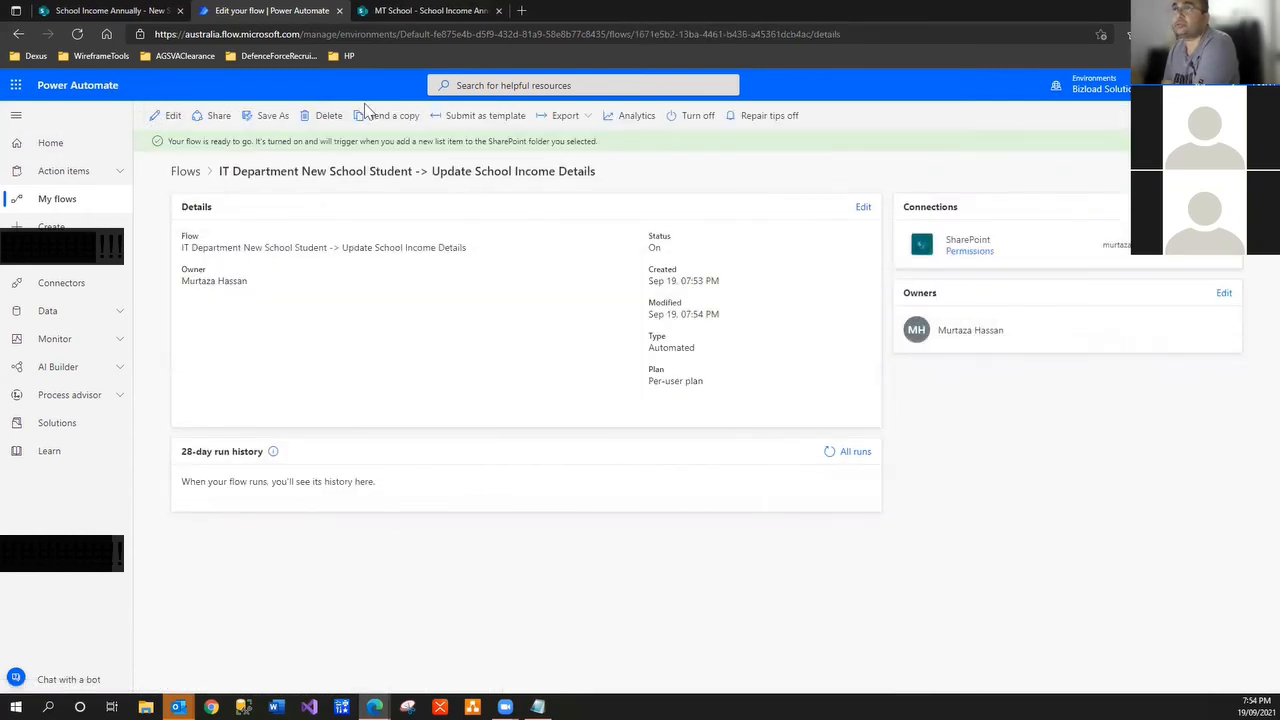
Check the School Students list, then open the newest flow's details from My flows
{"action": "left_click", "coordinate": [114, 13]}
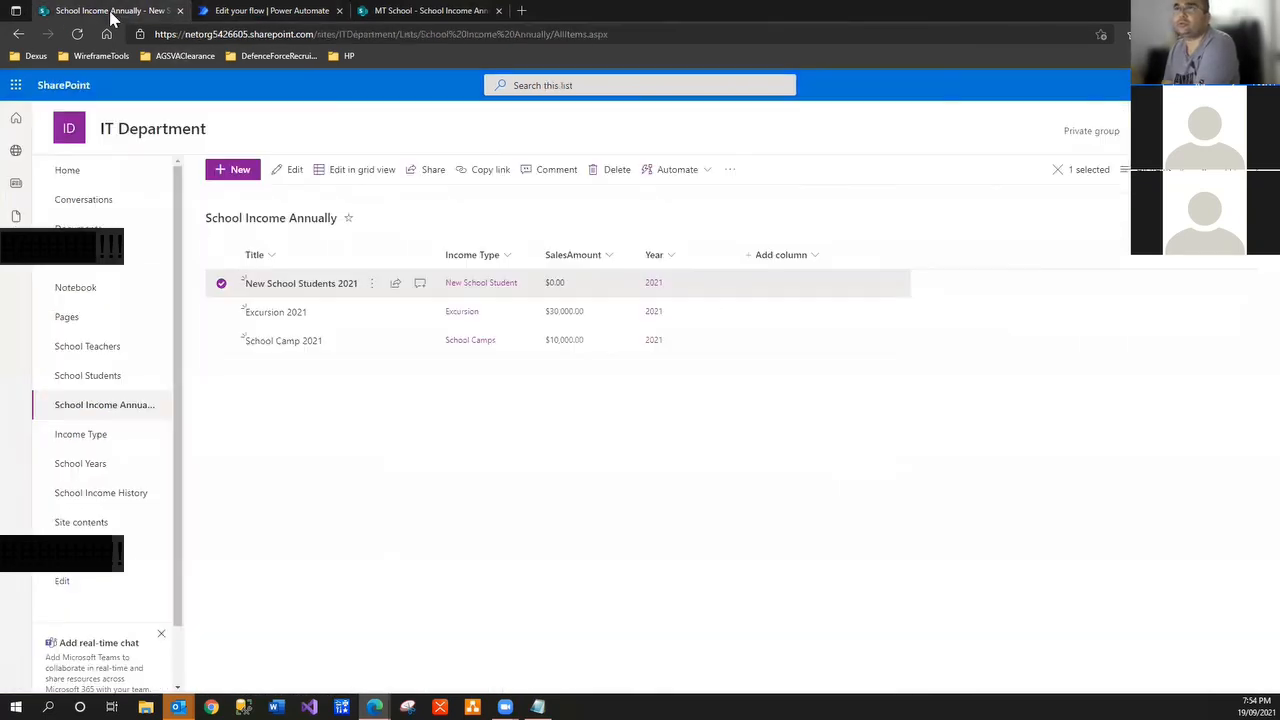
{"action": "left_click", "coordinate": [116, 384]}
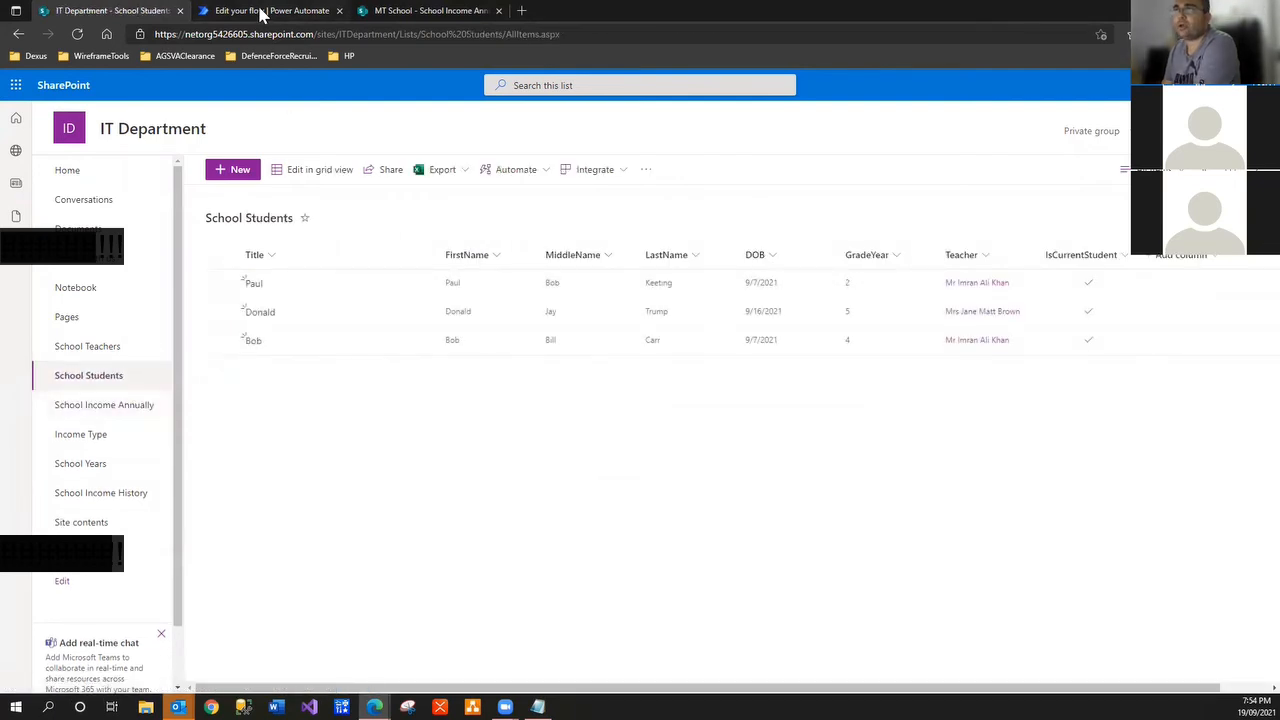
{"action": "left_click", "coordinate": [262, 12]}
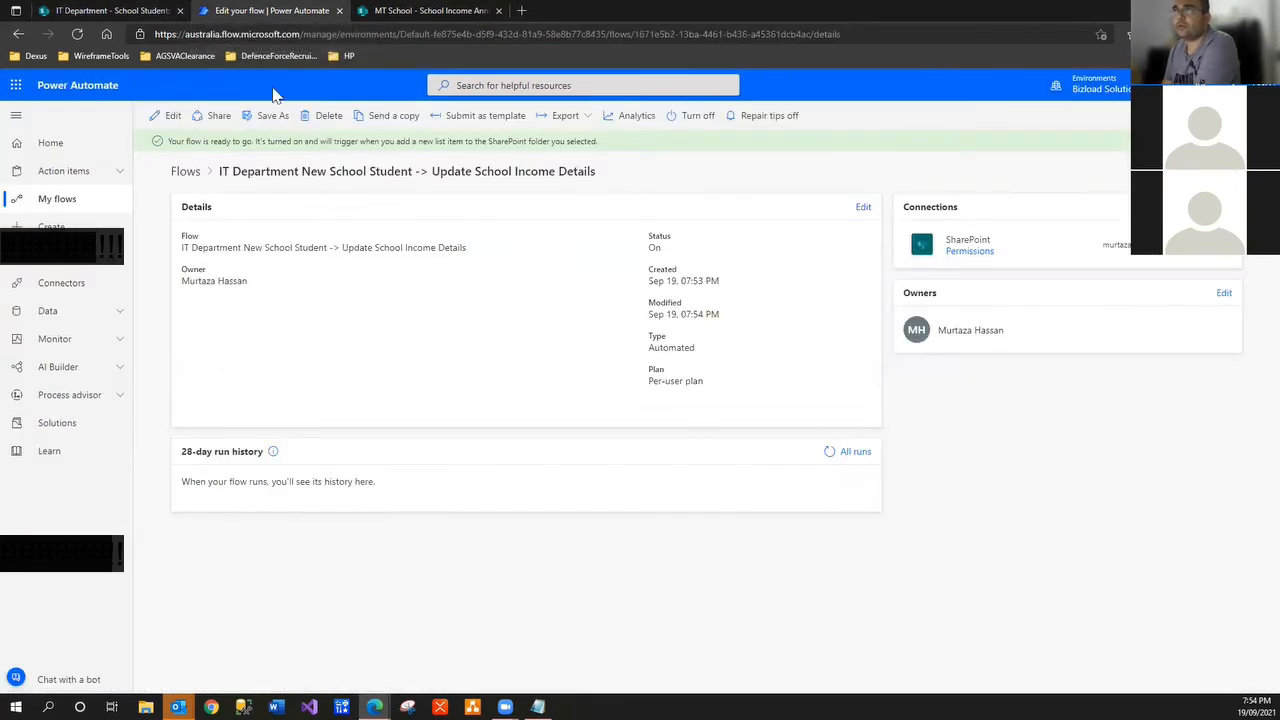
{"action": "left_click", "coordinate": [74, 207]}
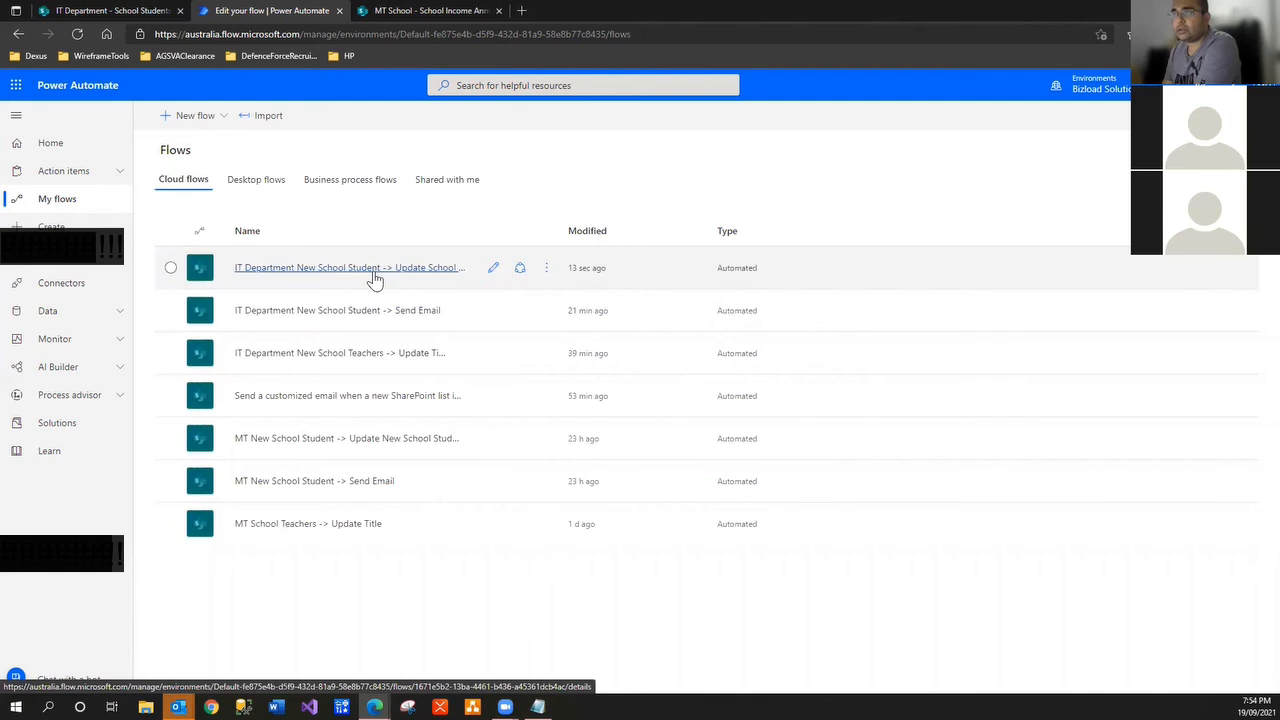
{"action": "left_click", "coordinate": [440, 275]}
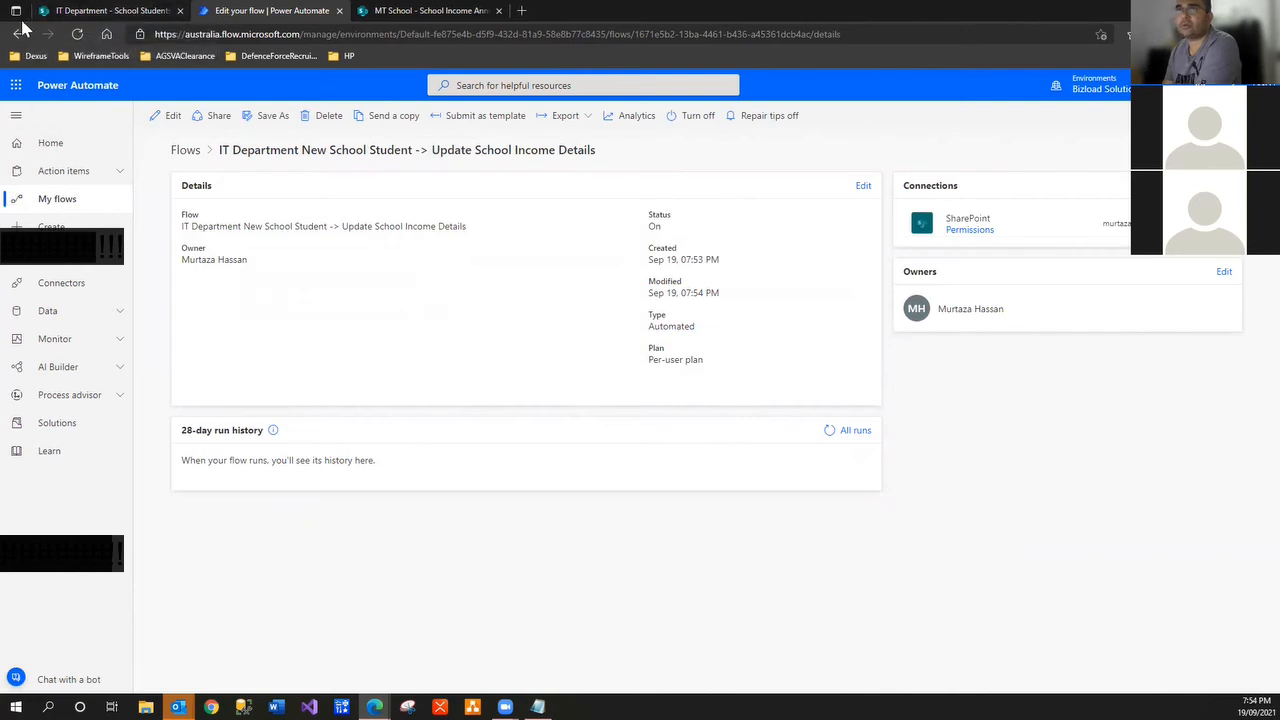
{"action": "left_click", "coordinate": [18, 37]}
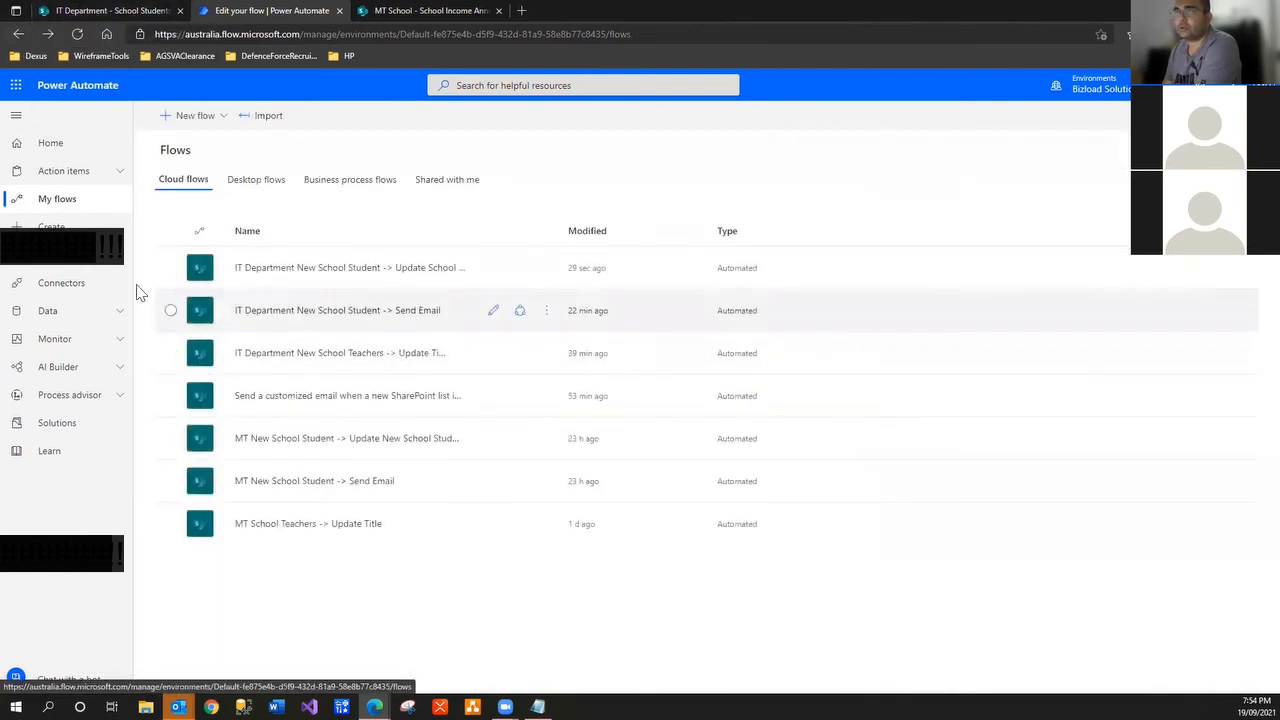
Duplicate the flows tab and open the Update School Income Details and Send Email flow details in separate tabs
{"action": "right_click", "coordinate": [273, 22]}
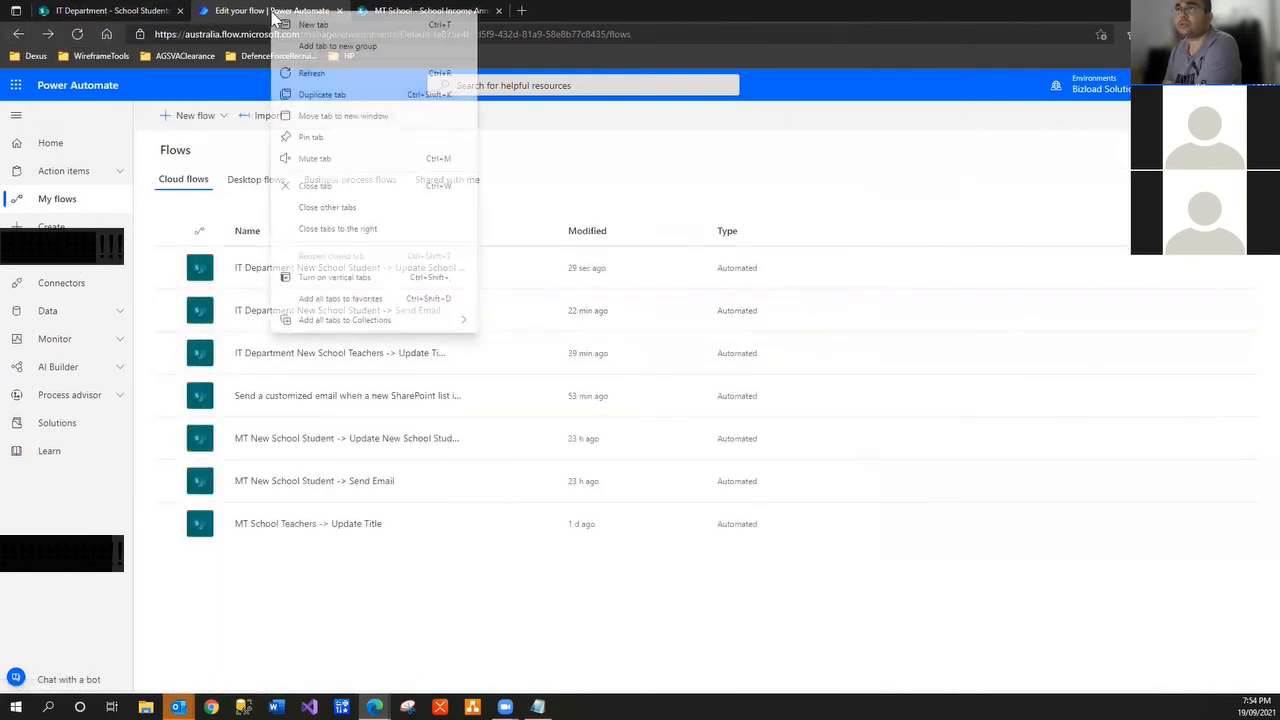
{"action": "left_click", "coordinate": [316, 97]}
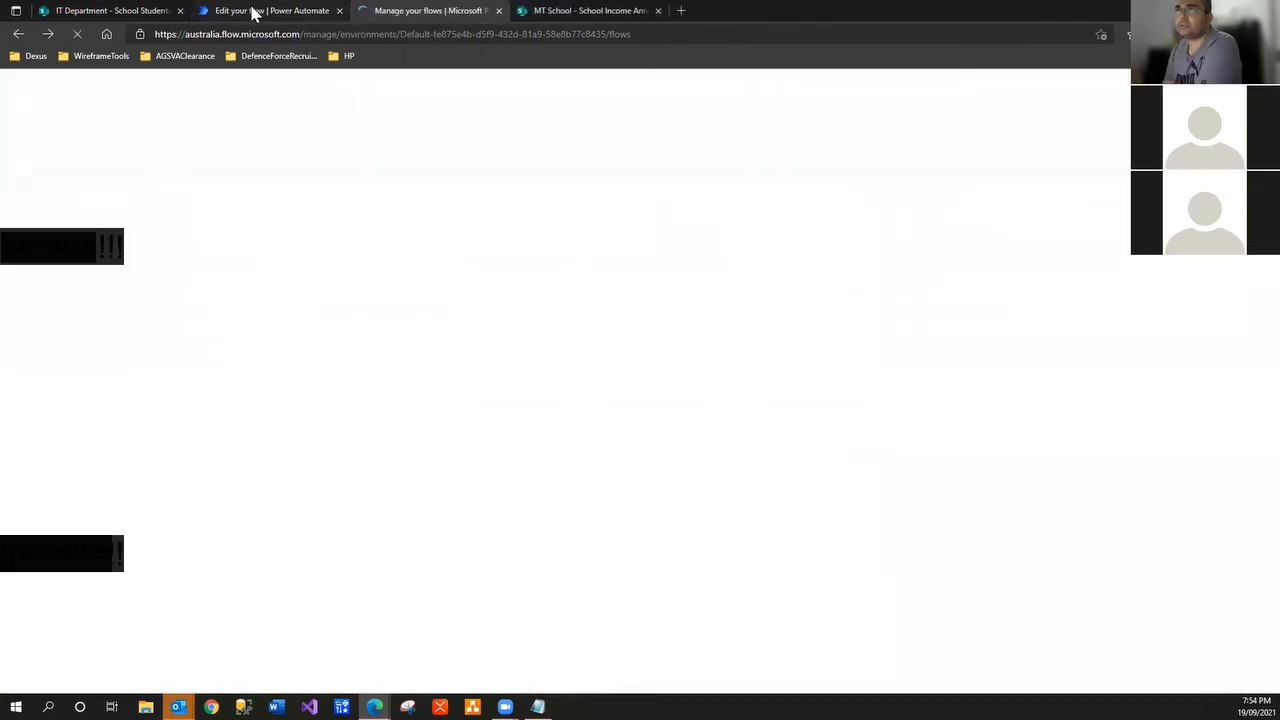
{"action": "left_click", "coordinate": [252, 10]}
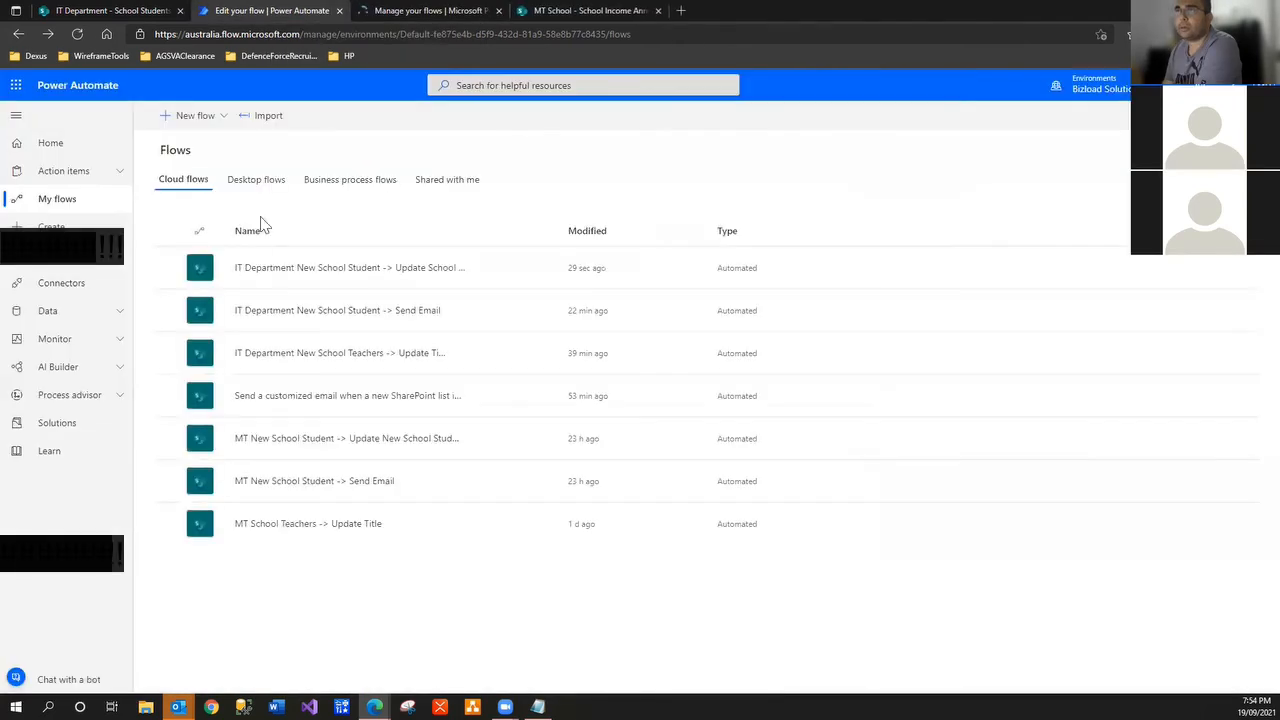
{"action": "left_click", "coordinate": [298, 268]}
{"action": "left_click", "coordinate": [410, 12]}
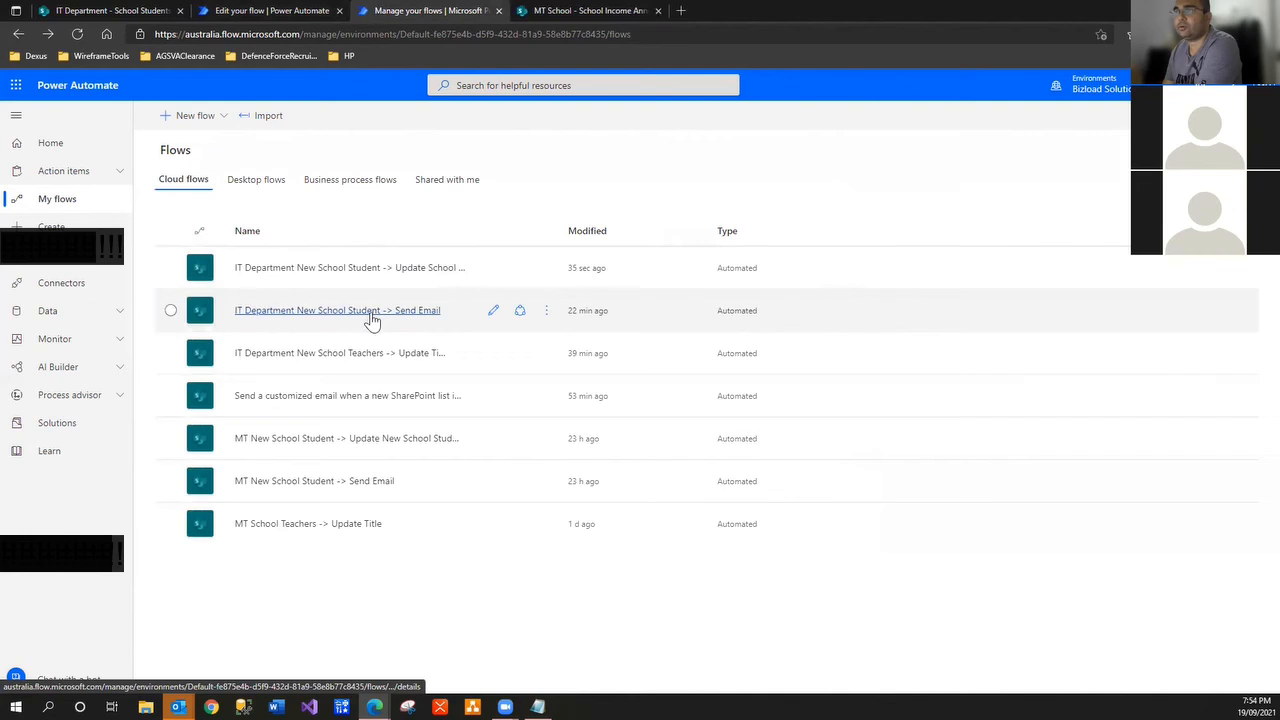
{"action": "left_click", "coordinate": [370, 312]}
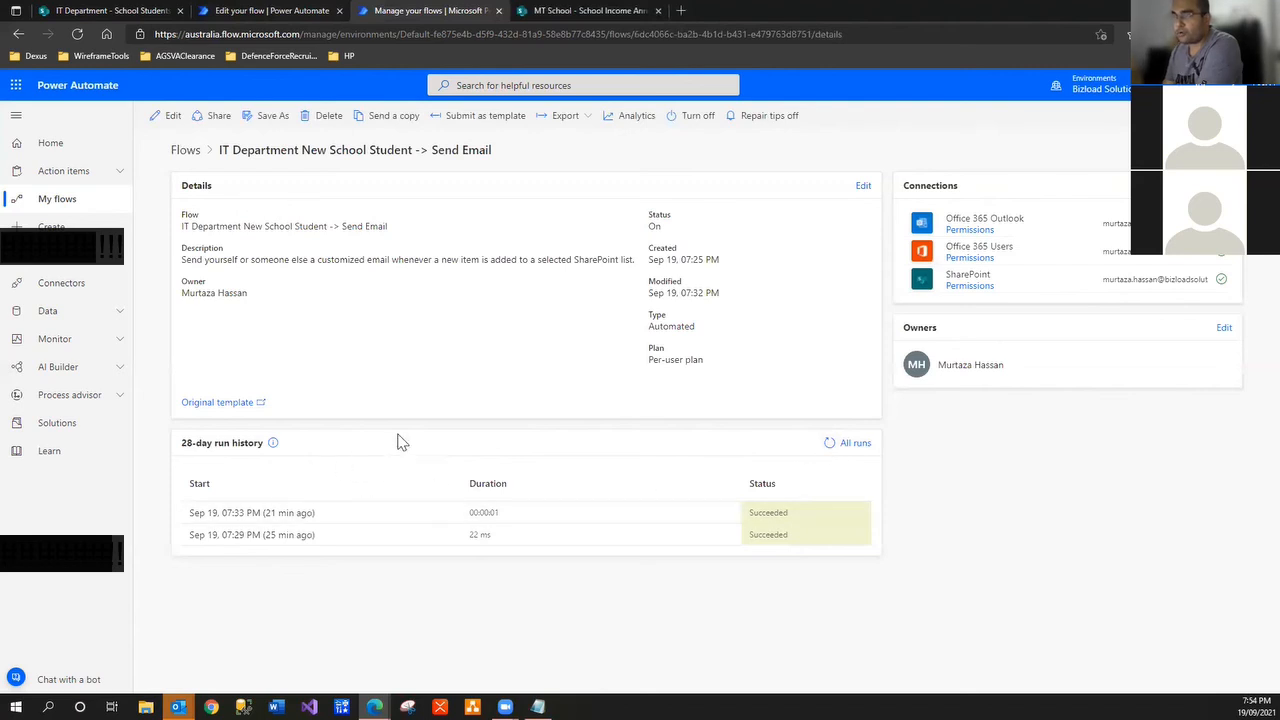
{"action": "left_click", "coordinate": [287, 14]}
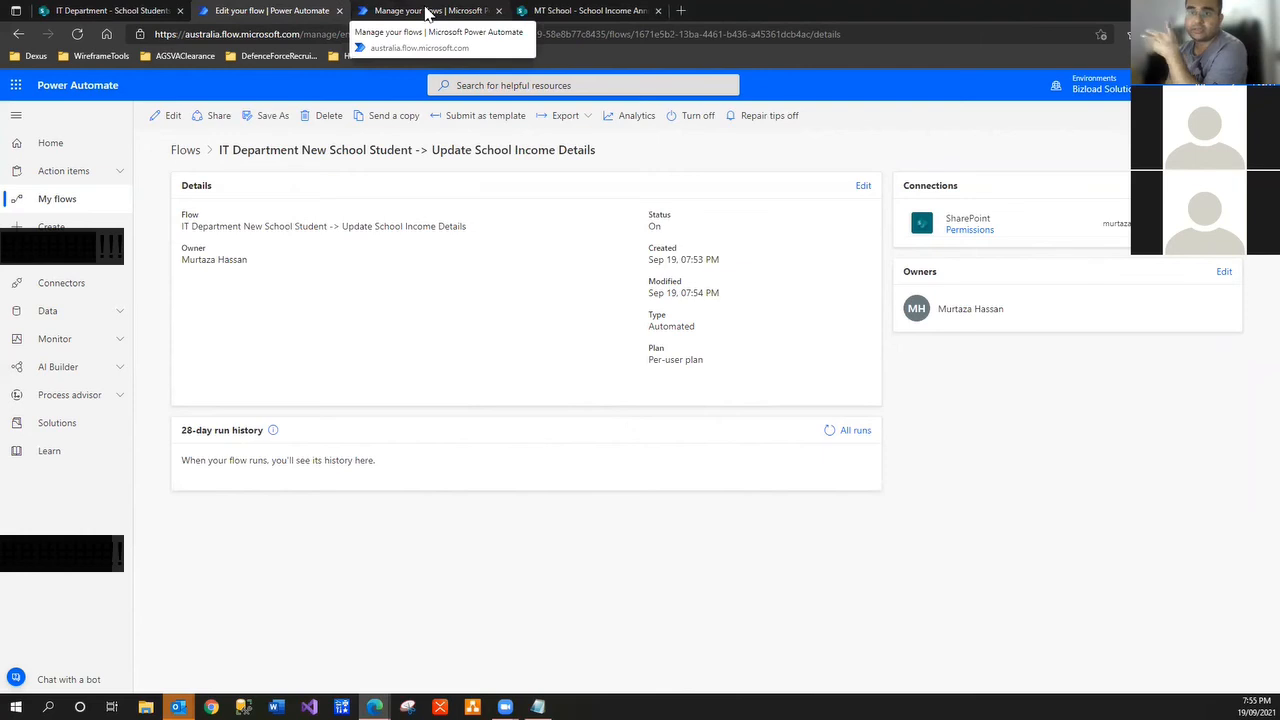
{"action": "left_click", "coordinate": [110, 11]}
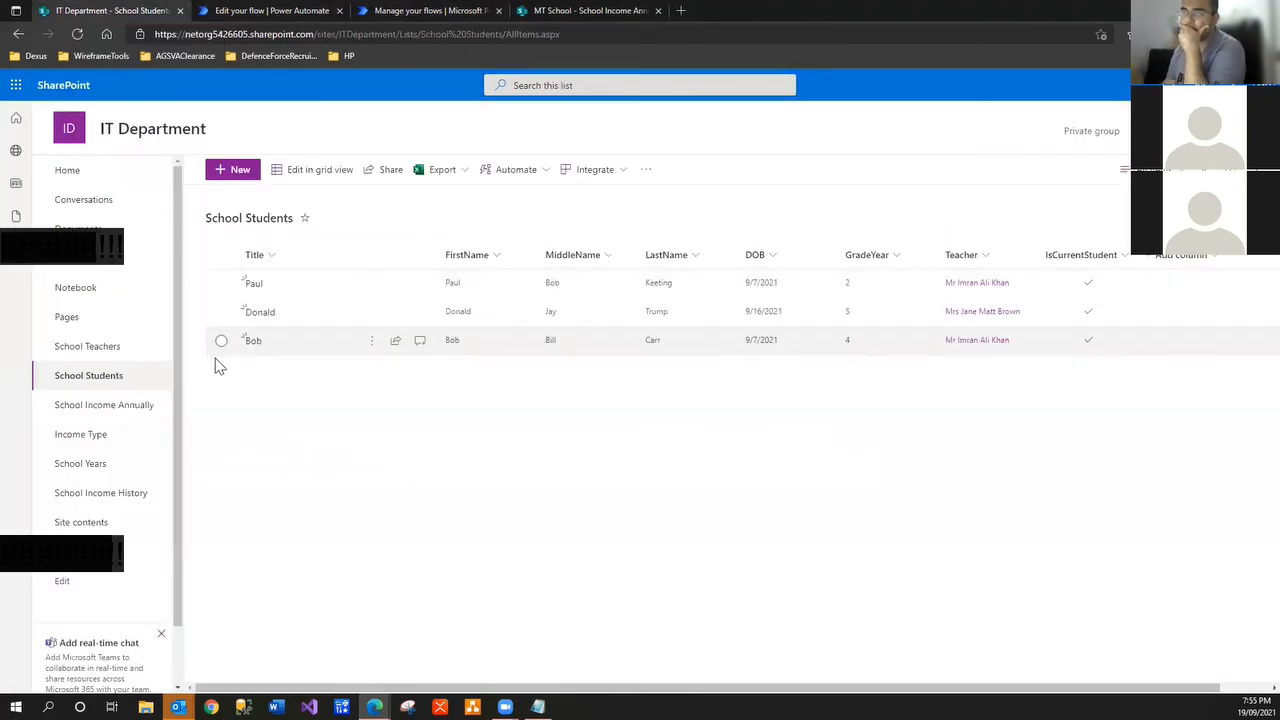
Browse the School Income History, School Years and School Income Annually lists, then duplicate the Annually tab
{"action": "left_click", "coordinate": [145, 494]}
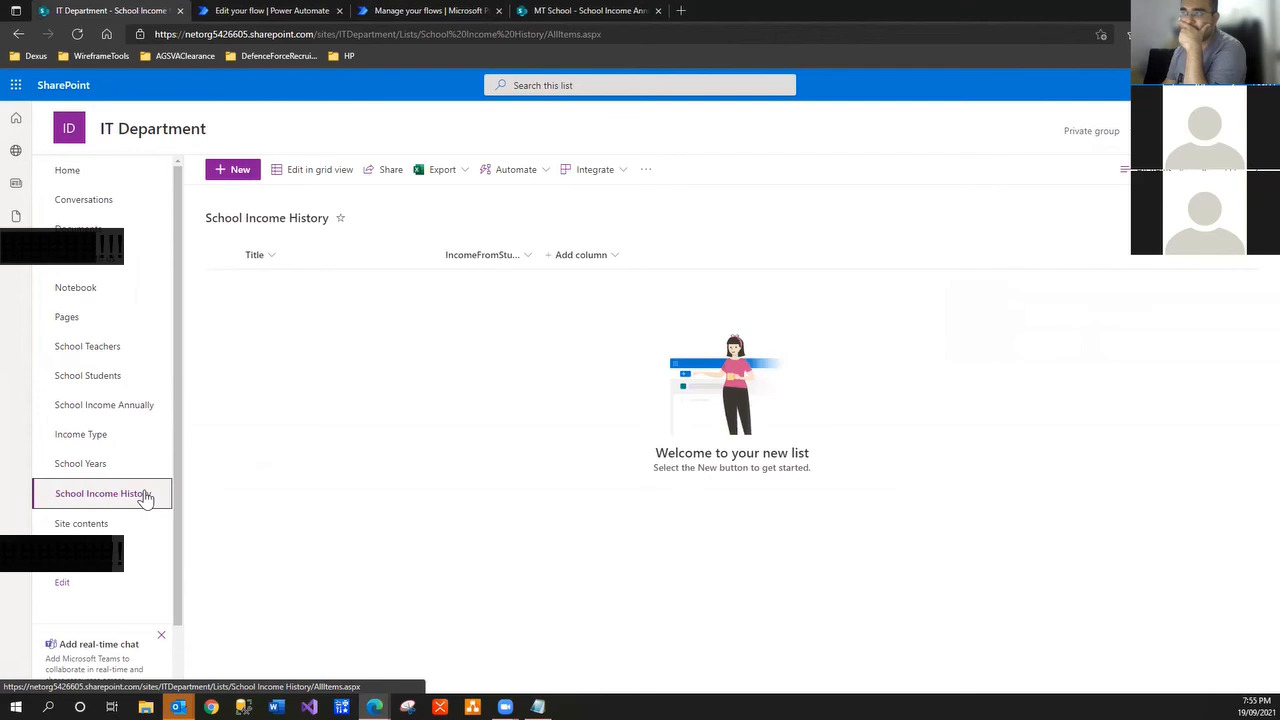
{"action": "left_click", "coordinate": [101, 466]}
{"action": "left_click", "coordinate": [110, 406]}
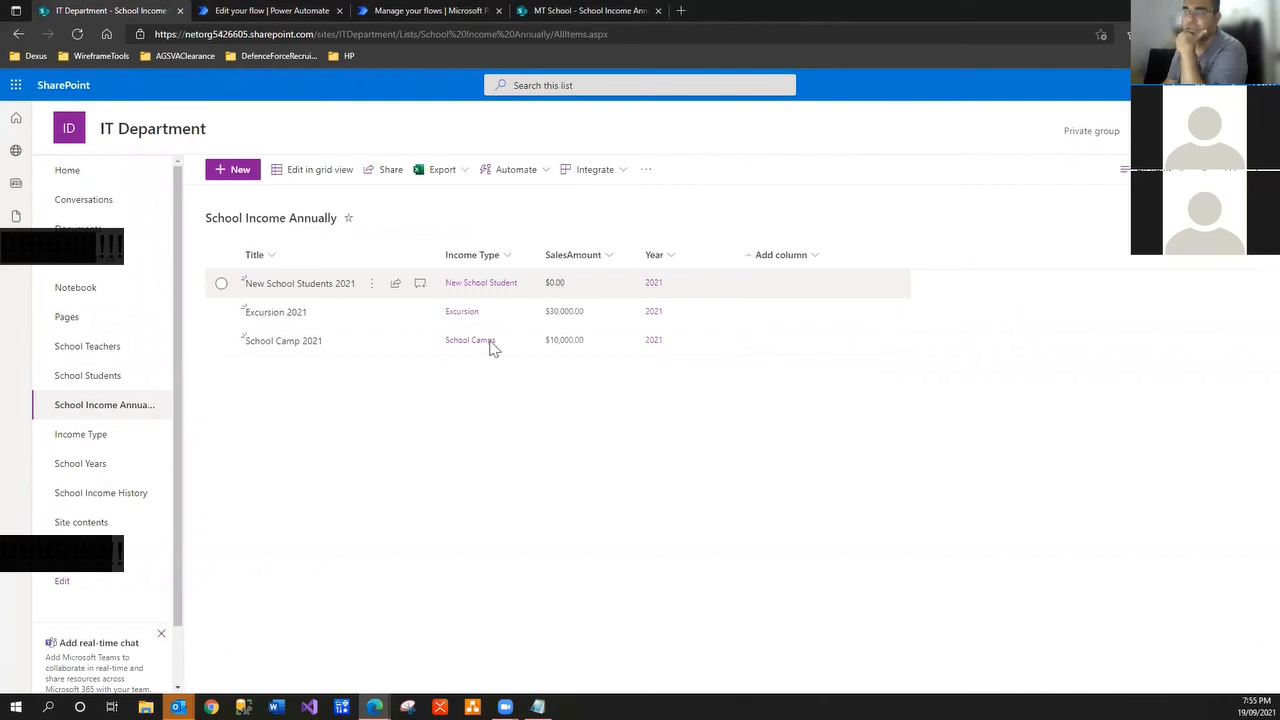
{"action": "left_click", "coordinate": [138, 496]}
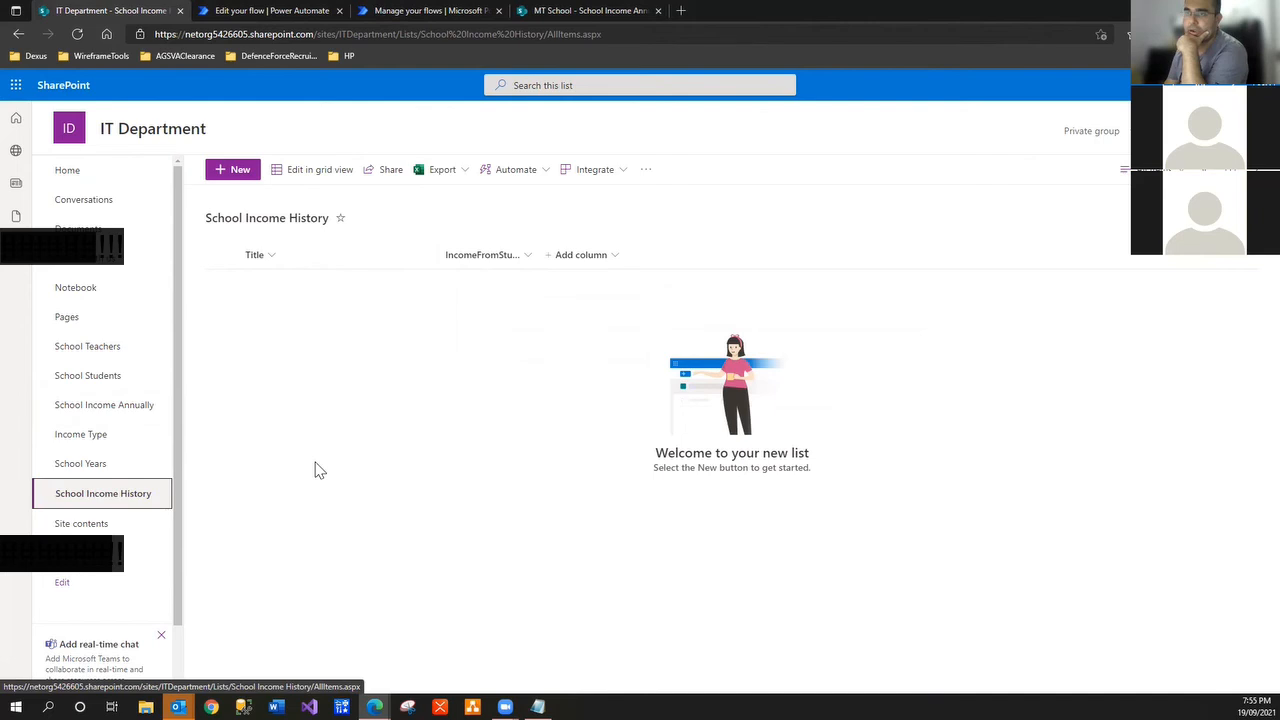
{"action": "left_click", "coordinate": [90, 412]}
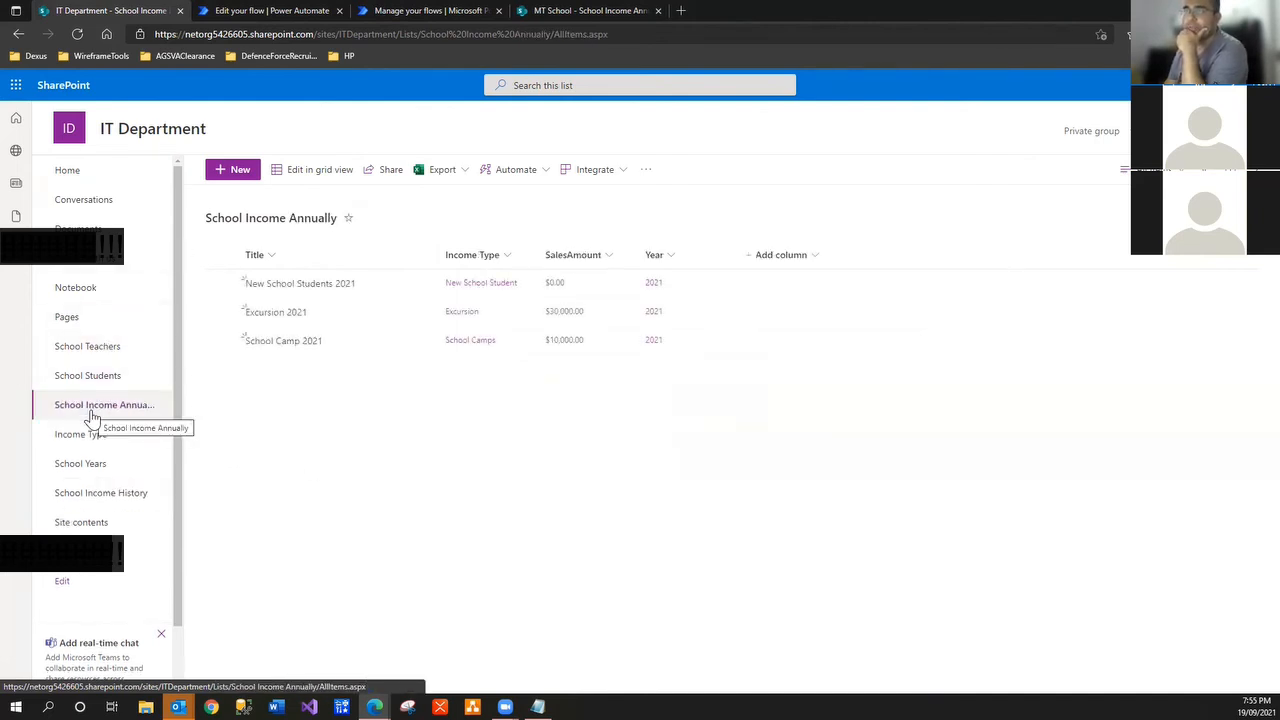
{"action": "right_click", "coordinate": [103, 14]}
{"action": "left_click", "coordinate": [150, 93]}
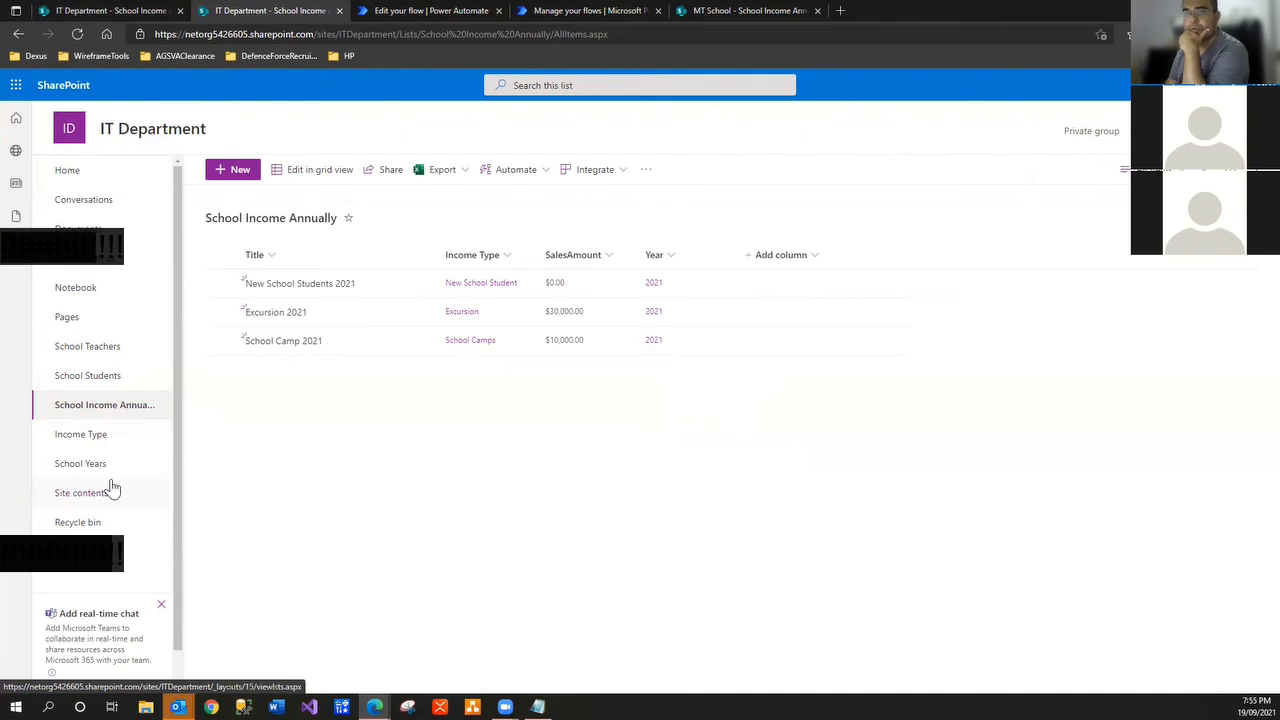
Show the Income Type list in the second tab and open School Income History in a new tab
{"action": "left_click", "coordinate": [114, 452]}
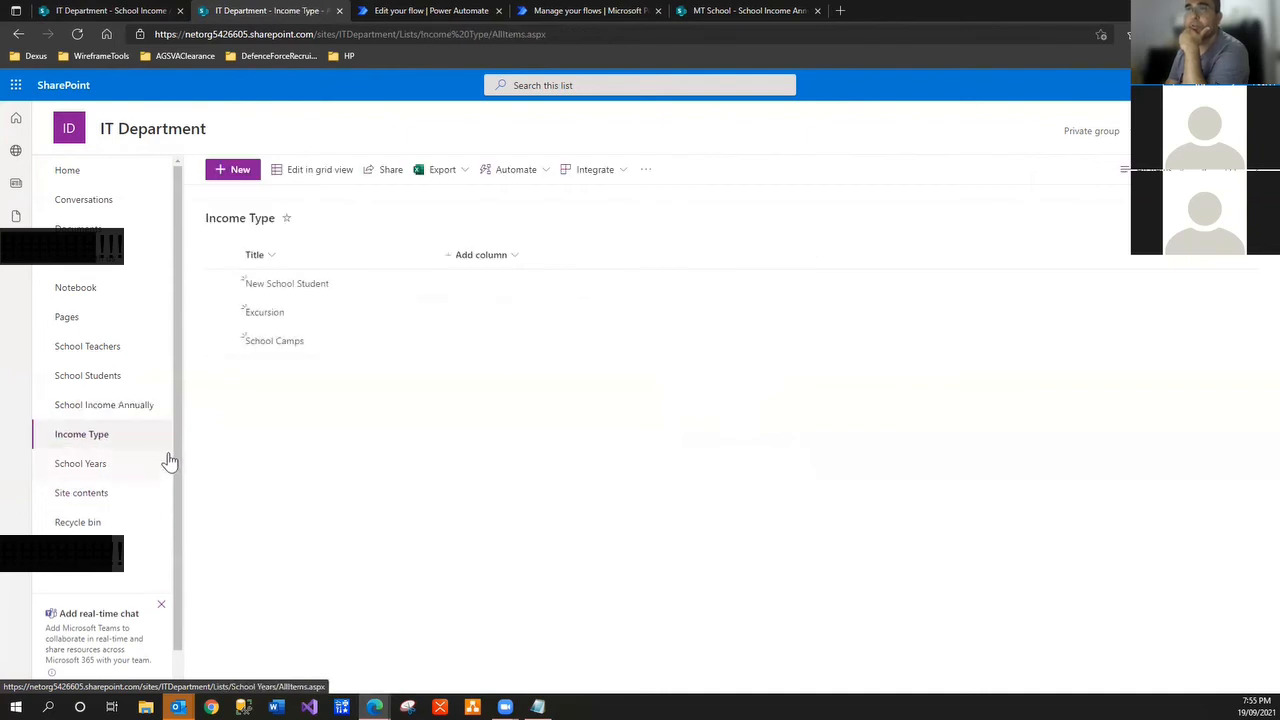
{"action": "left_click", "coordinate": [97, 12]}
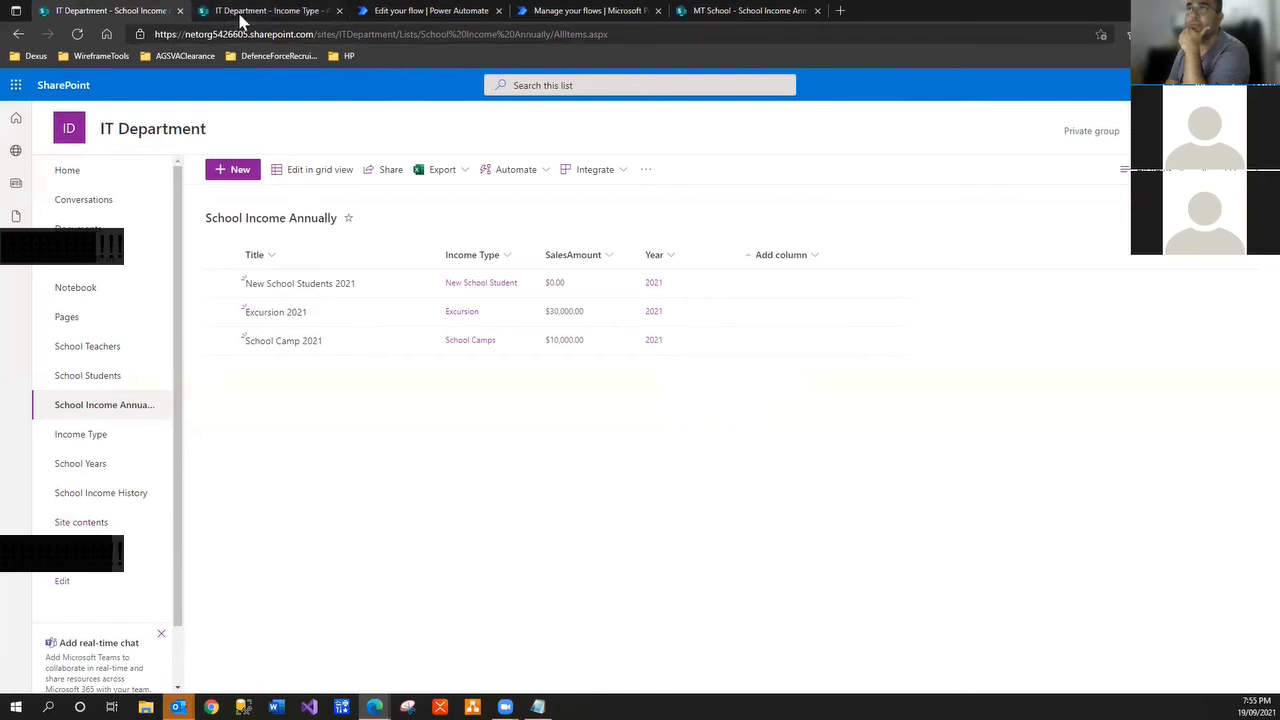
{"action": "left_click", "coordinate": [240, 15]}
{"action": "left_click", "coordinate": [77, 34]}
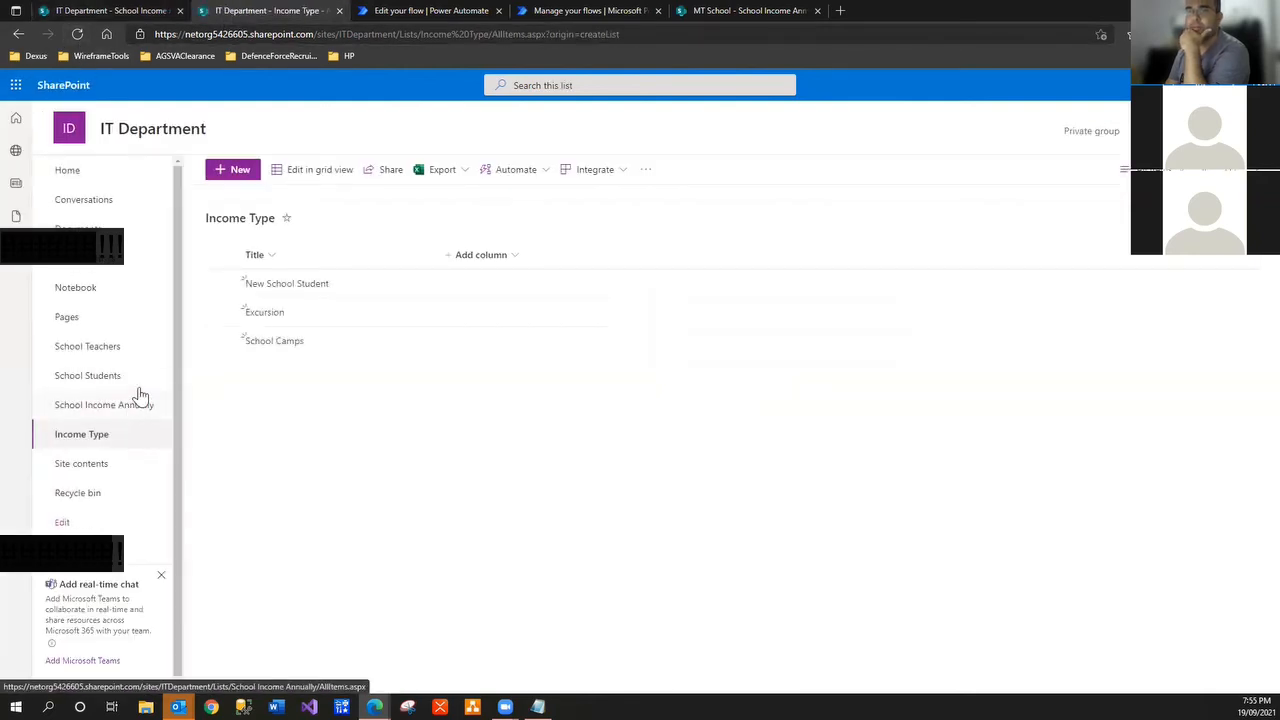
{"action": "left_click", "coordinate": [118, 12]}
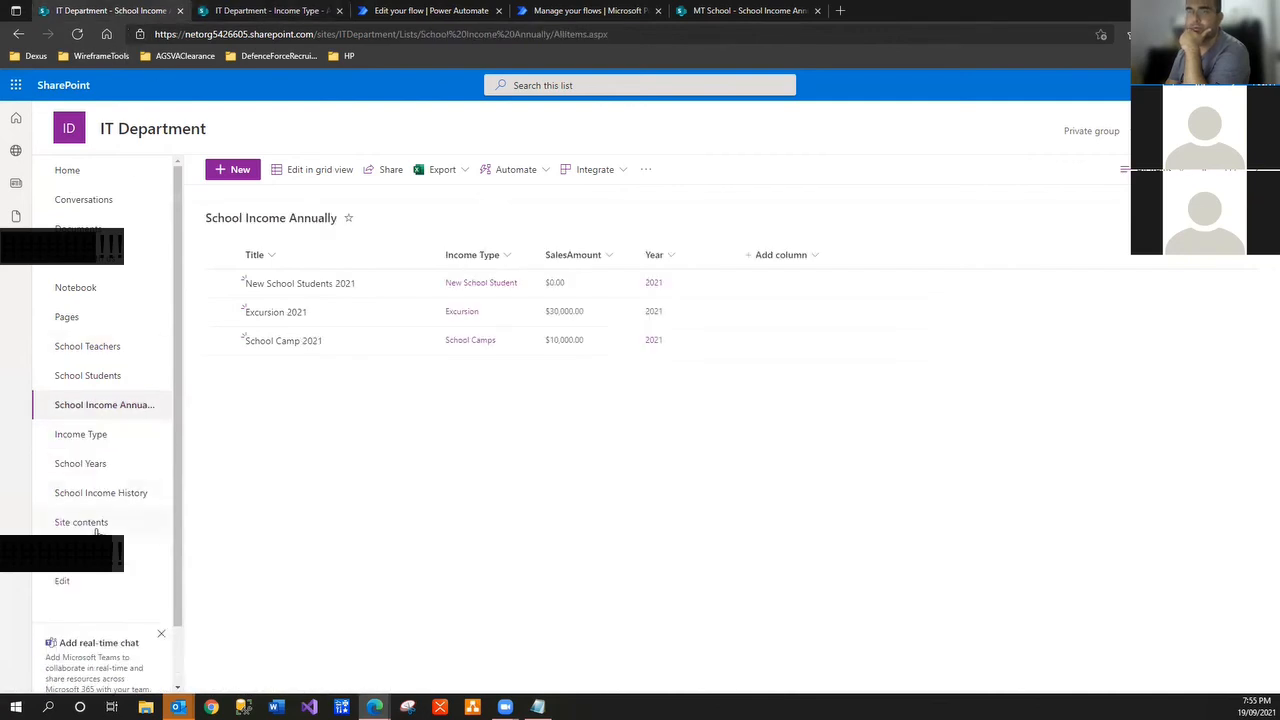
{"action": "right_click", "coordinate": [112, 494]}
{"action": "left_click", "coordinate": [180, 507]}
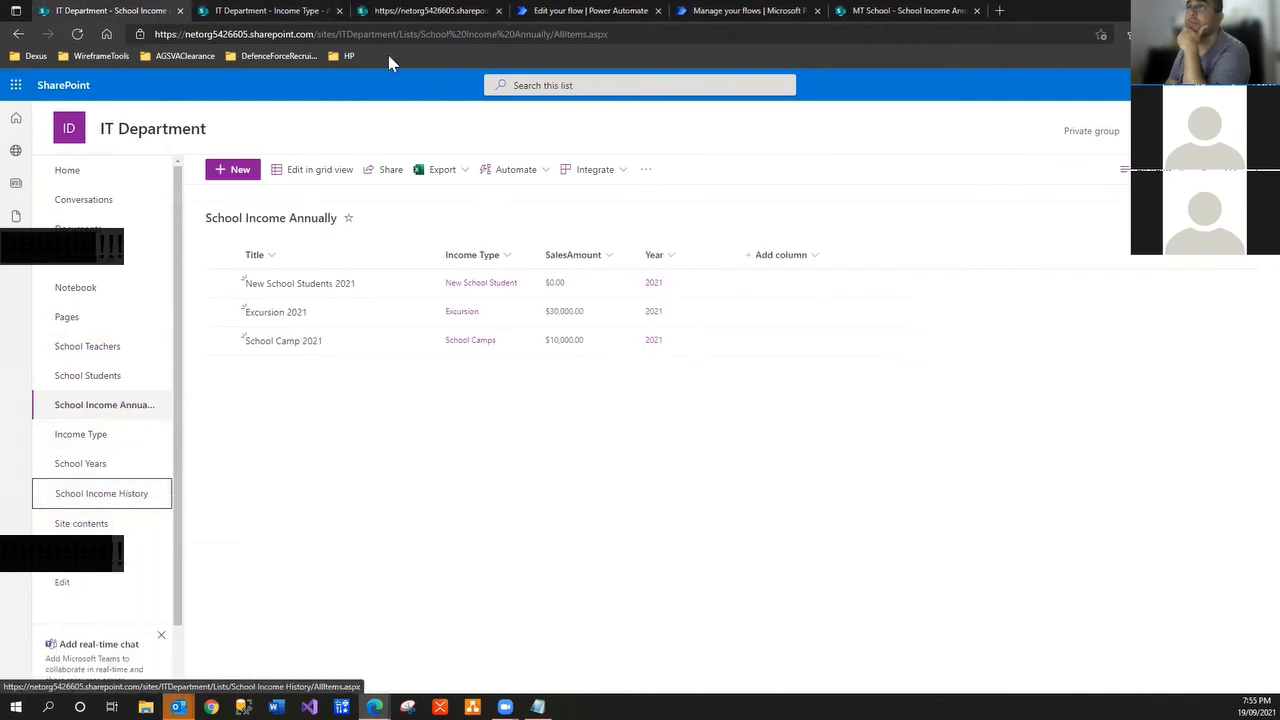
Close the Income Type tab, duplicate the School Income History tab, and show School Students
{"action": "left_click", "coordinate": [310, 11]}
{"action": "left_click", "coordinate": [340, 11]}
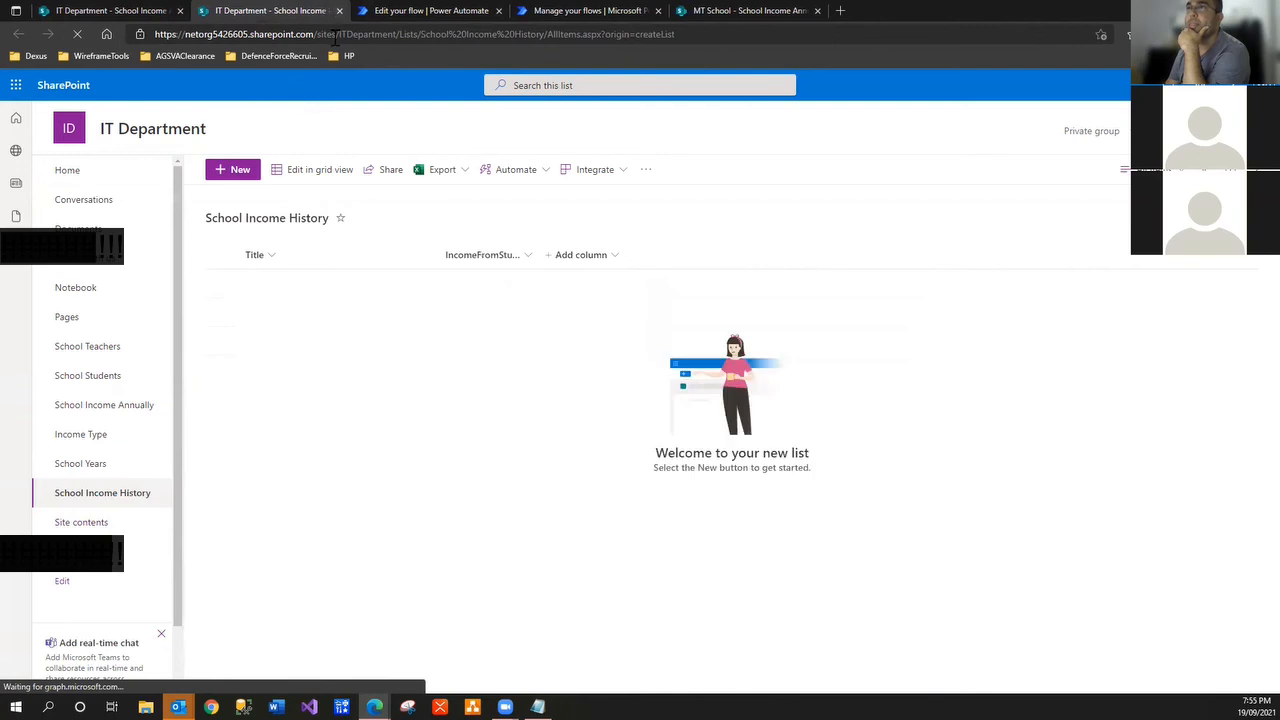
{"action": "left_click", "coordinate": [103, 10]}
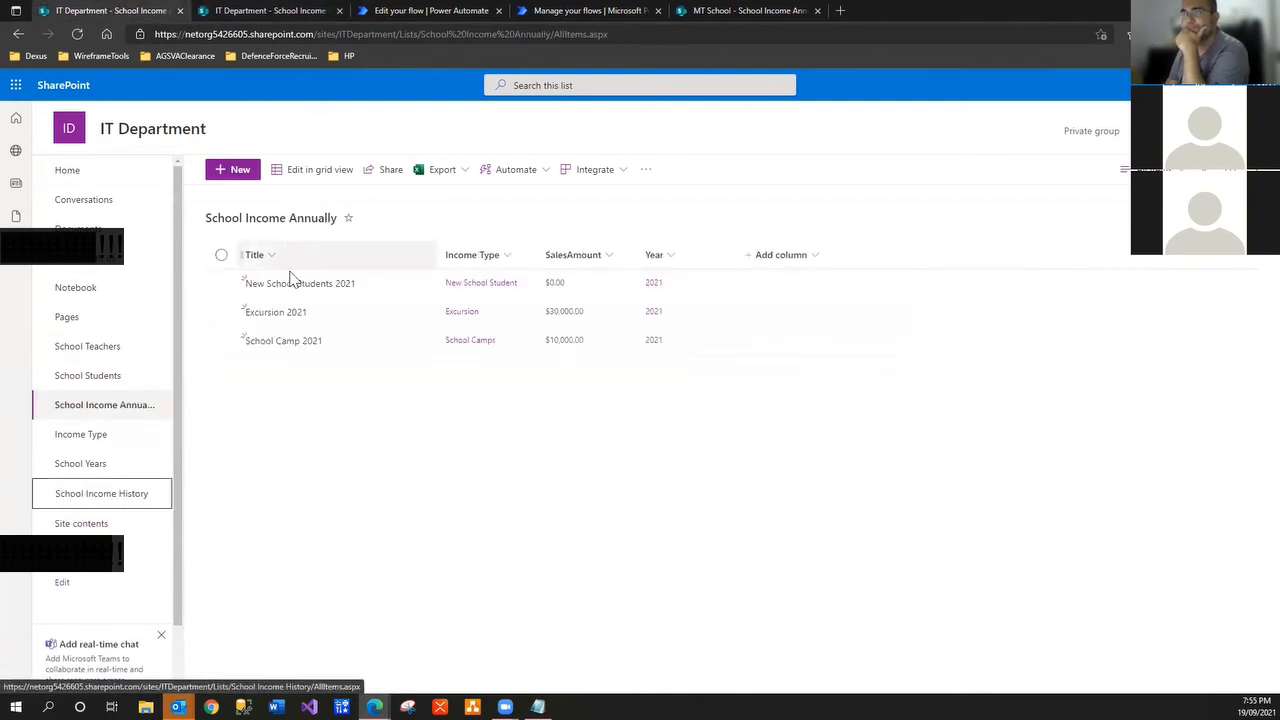
{"action": "left_click", "coordinate": [271, 10]}
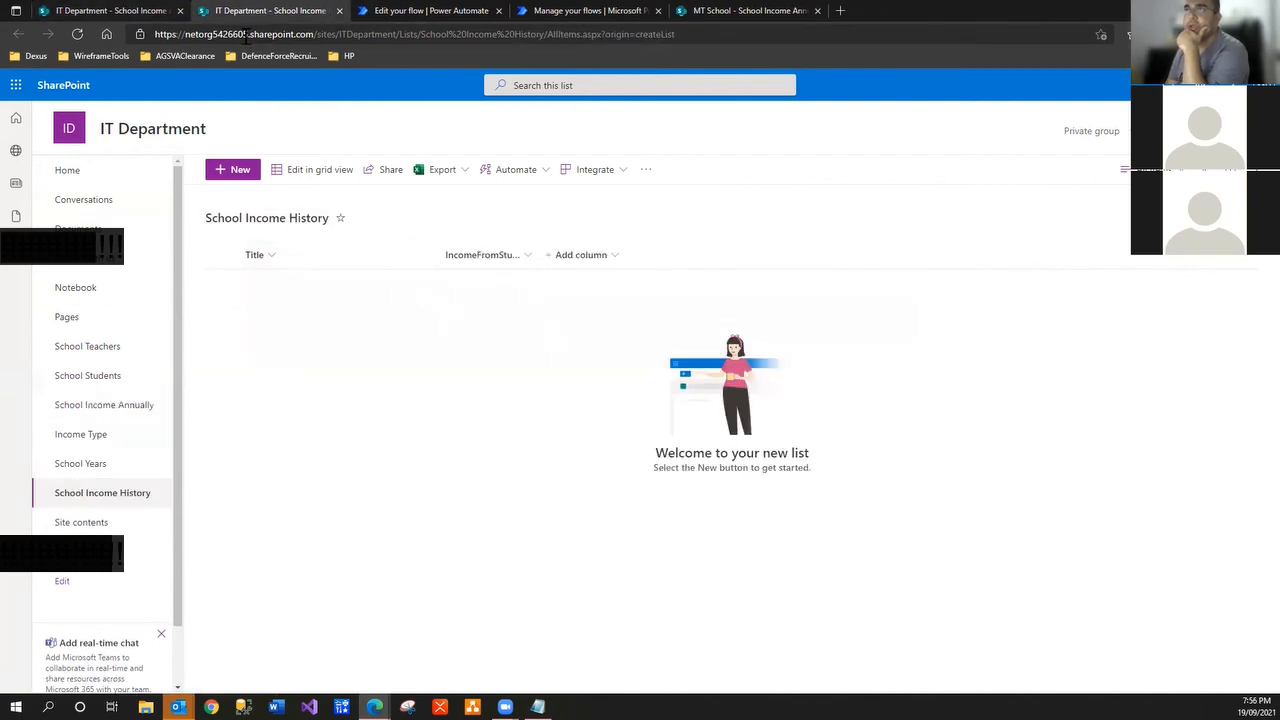
{"action": "right_click", "coordinate": [260, 13]}
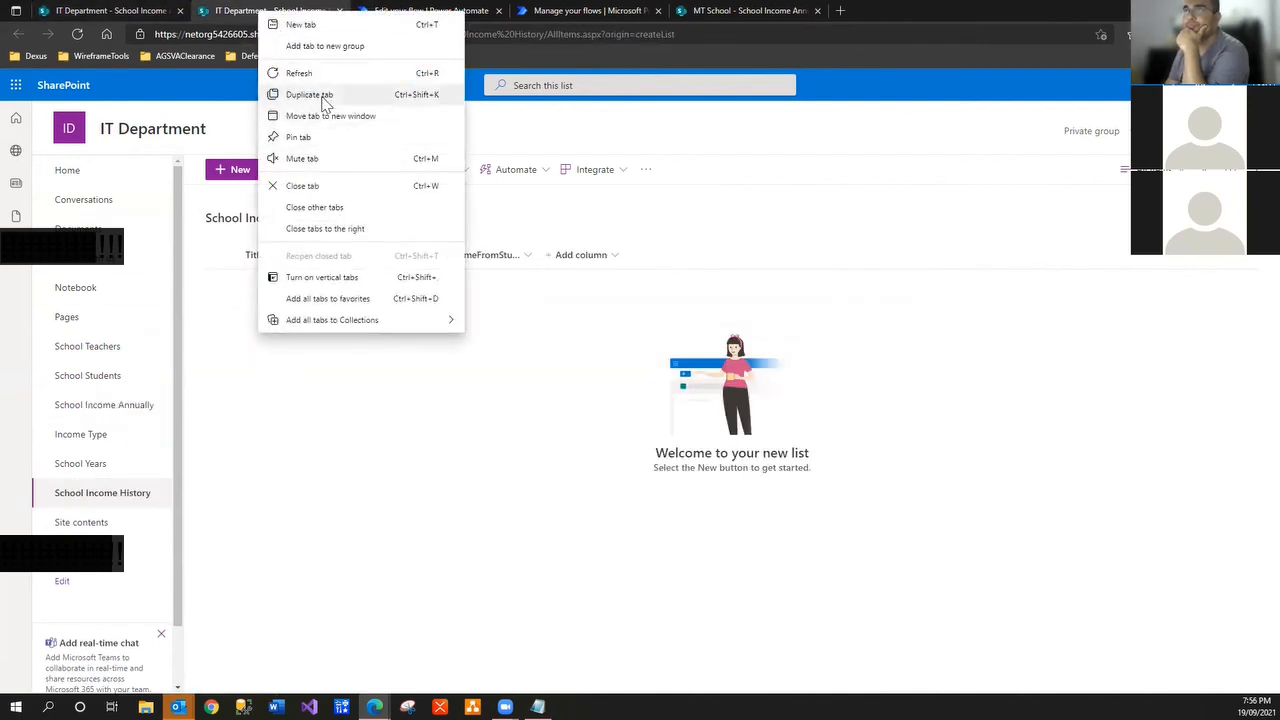
{"action": "left_click", "coordinate": [321, 97]}
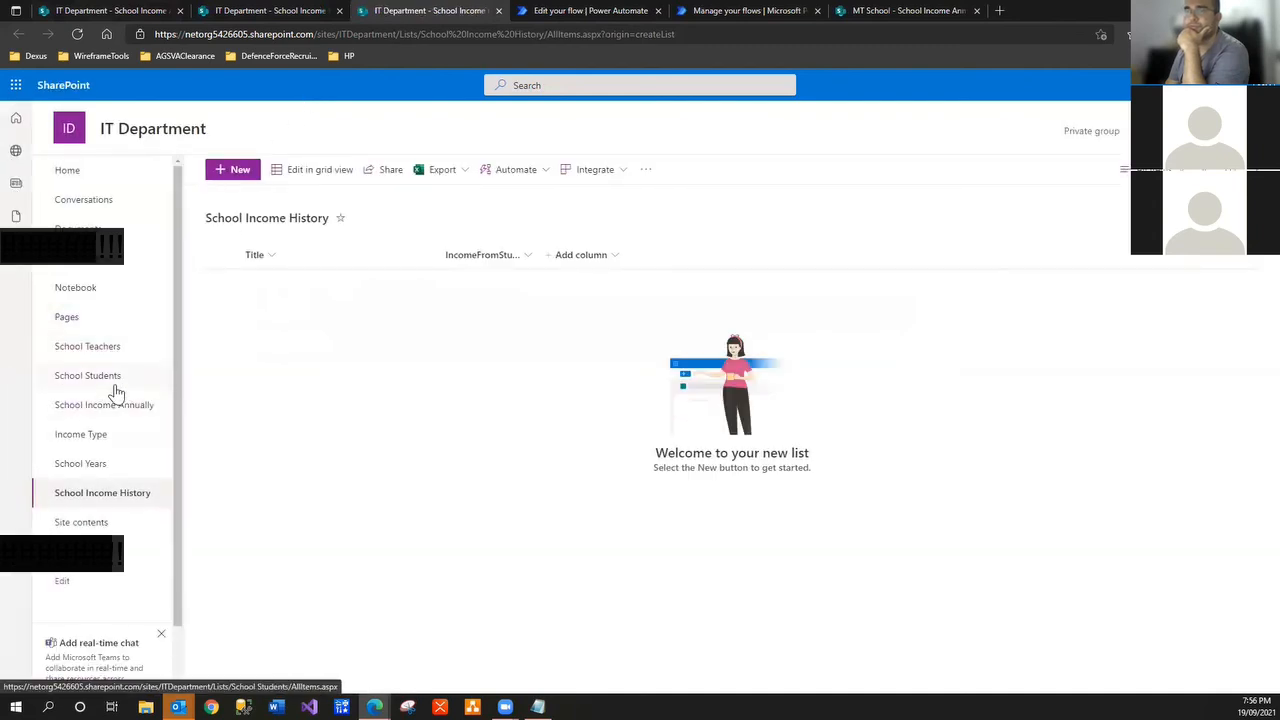
{"action": "left_click", "coordinate": [115, 386]}
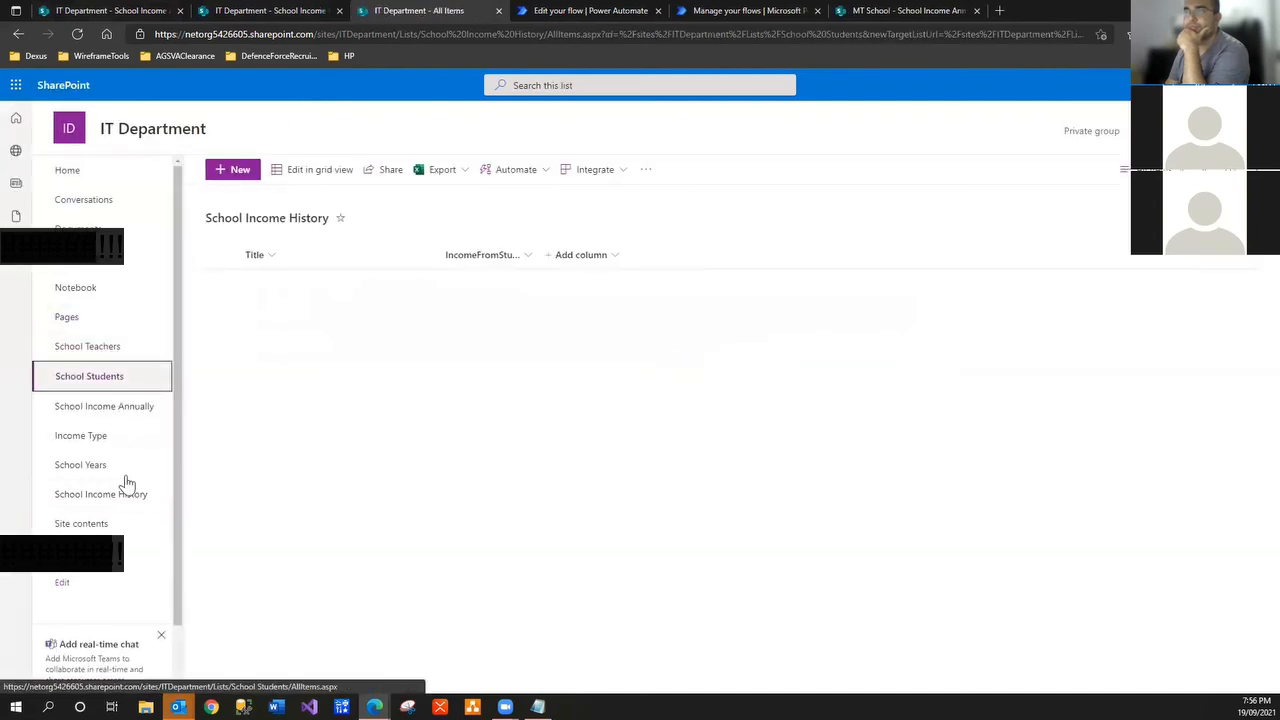
Start a new School Students item and fill in its Title, FirstName, MiddleName and LastName fields
{"action": "left_click", "coordinate": [241, 170]}
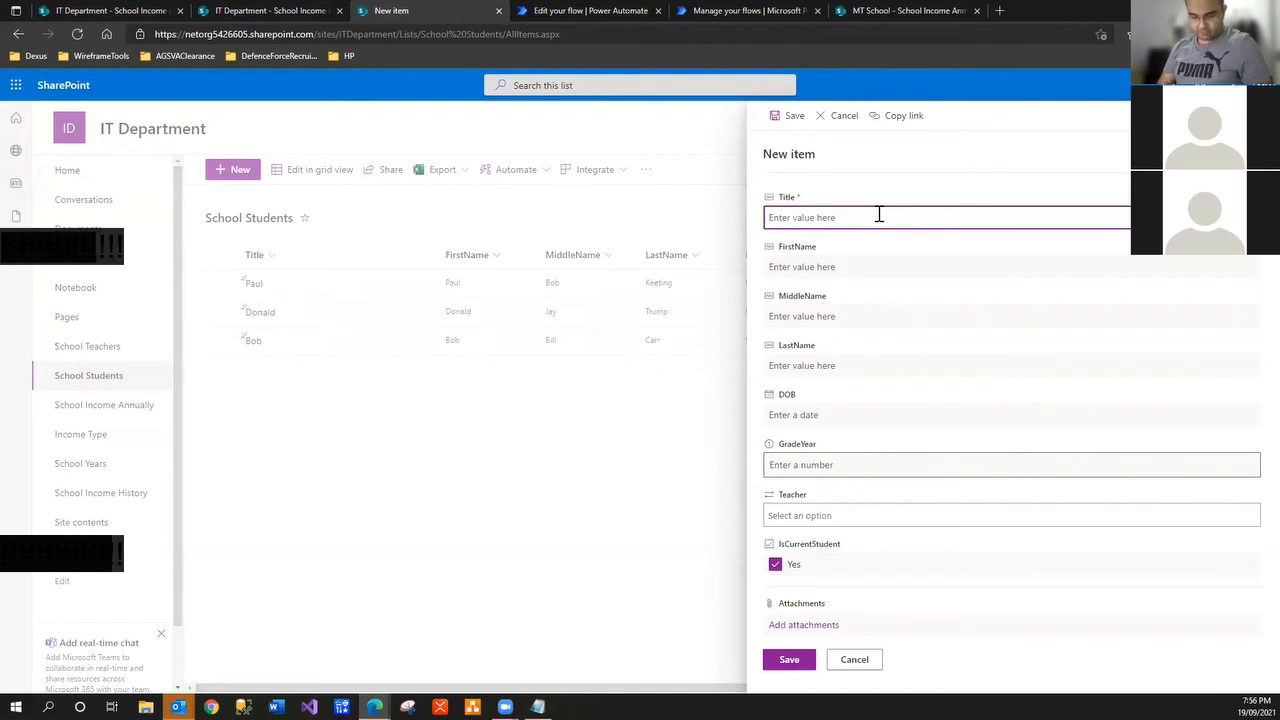
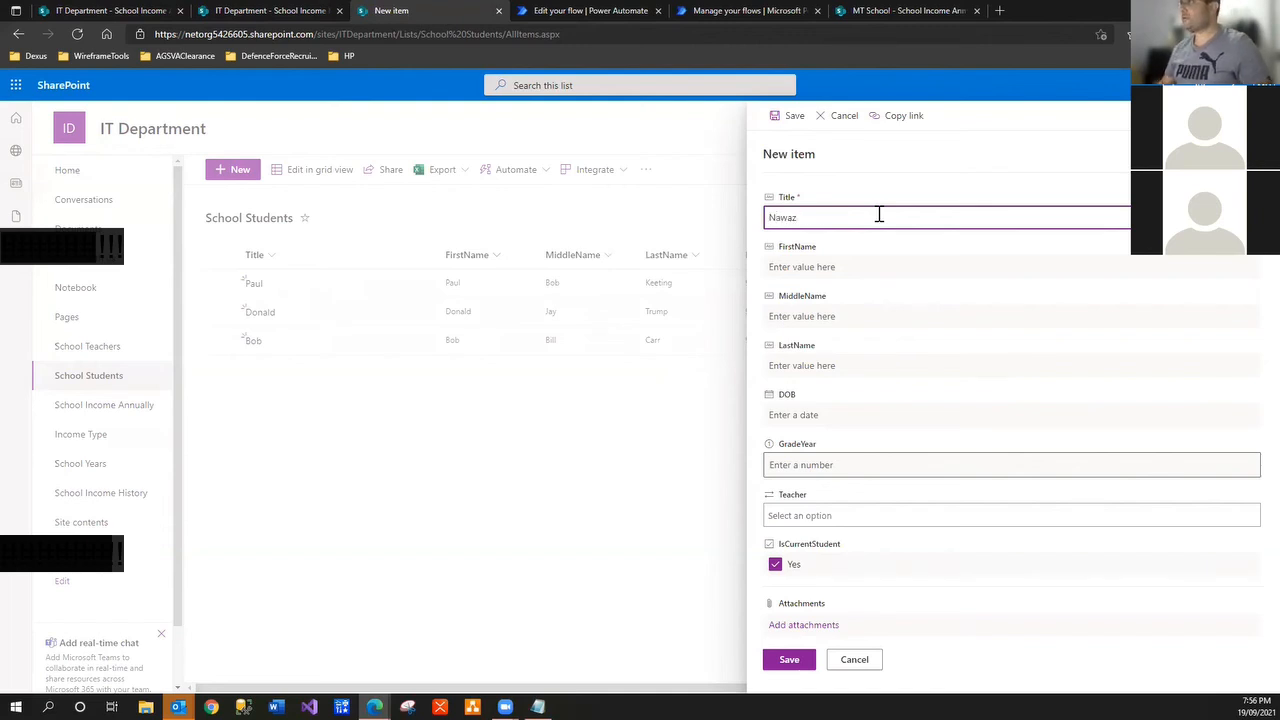
{"action": "left_click_drag", "start_coordinate": [840, 221], "coordinate": [760, 275]}
{"action": "key", "text": "ctrl+c"}
{"action": "left_click", "coordinate": [797, 270]}
{"action": "key", "text": "ctrl+v"}
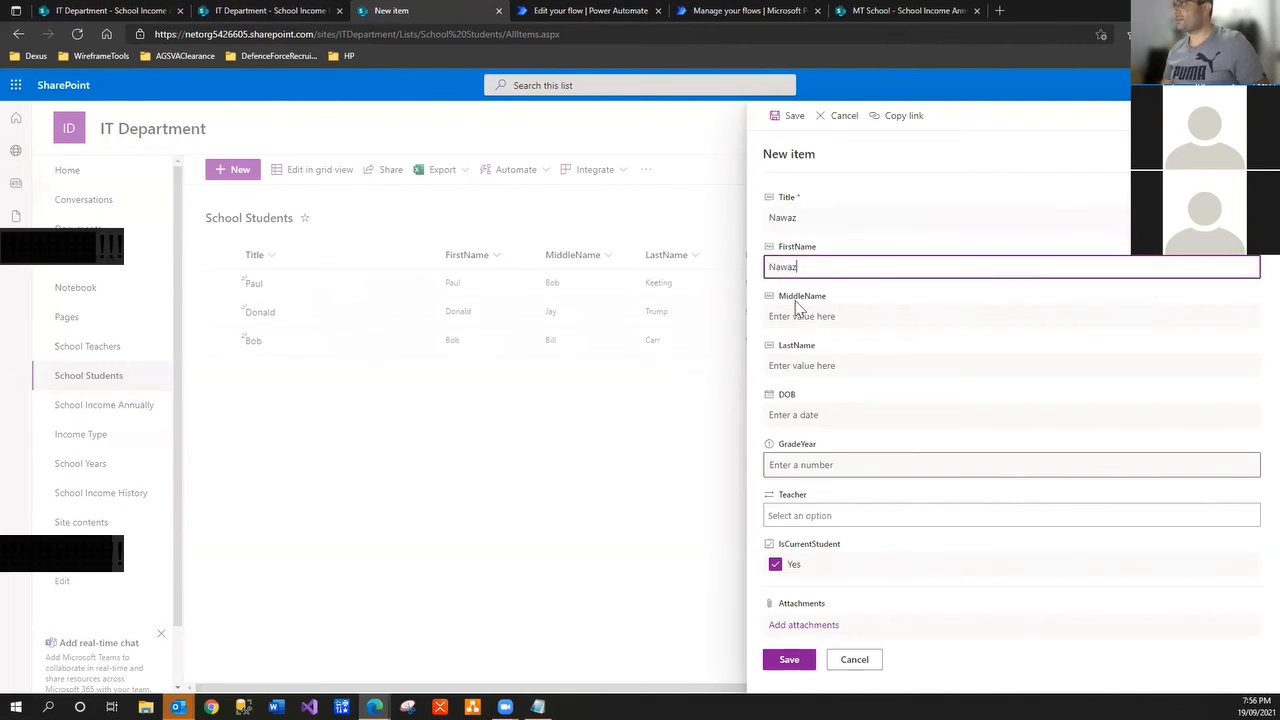
{"action": "left_click", "coordinate": [797, 318]}
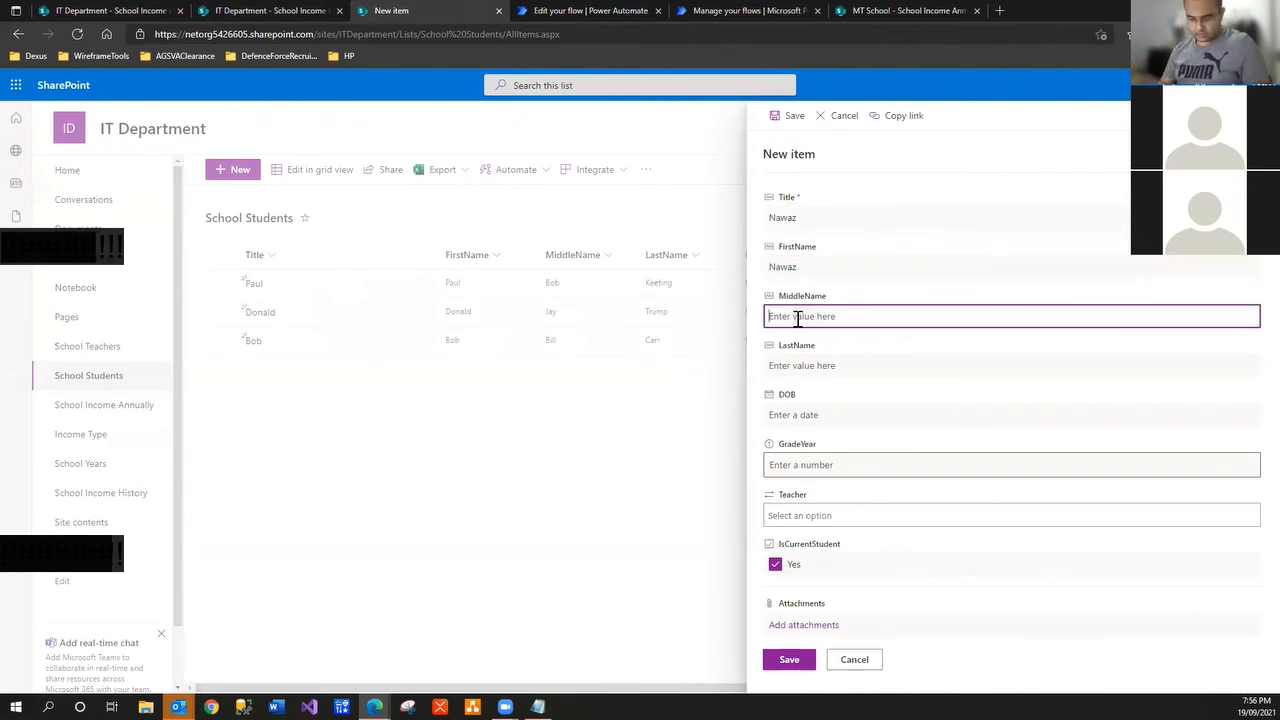
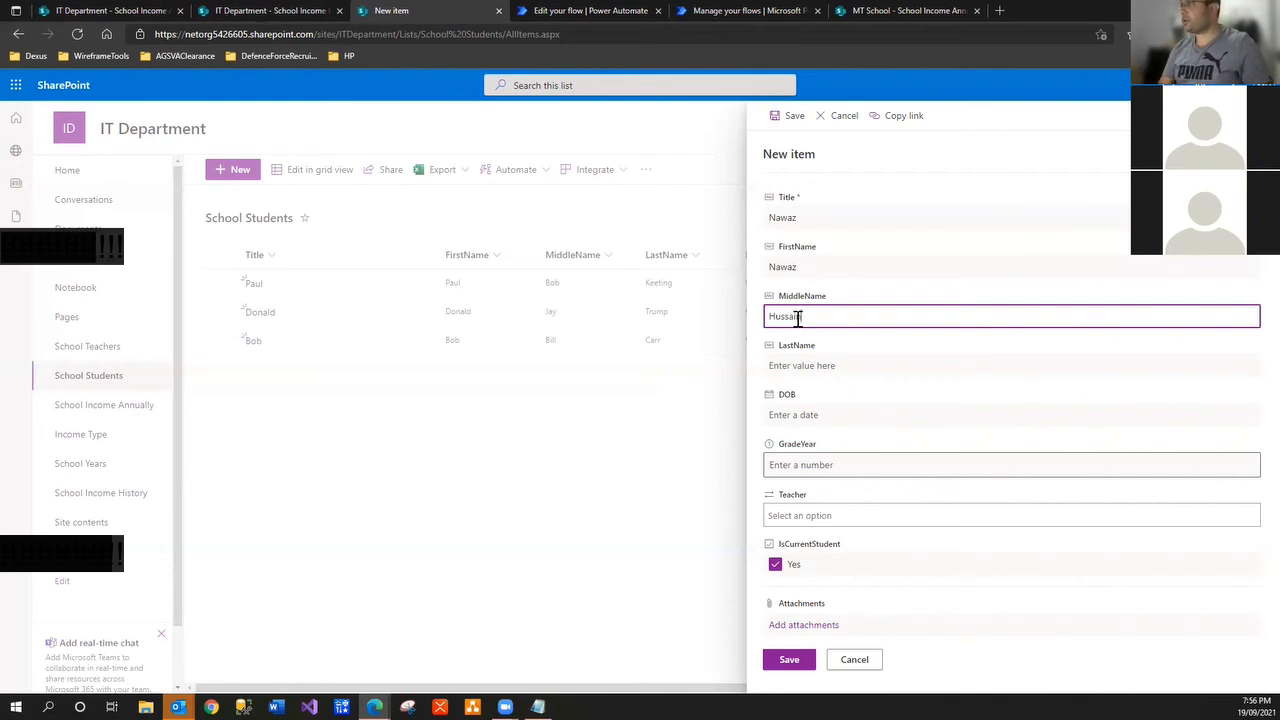
{"action": "key", "text": "Tab"}
{"action": "type", "text": "S"}
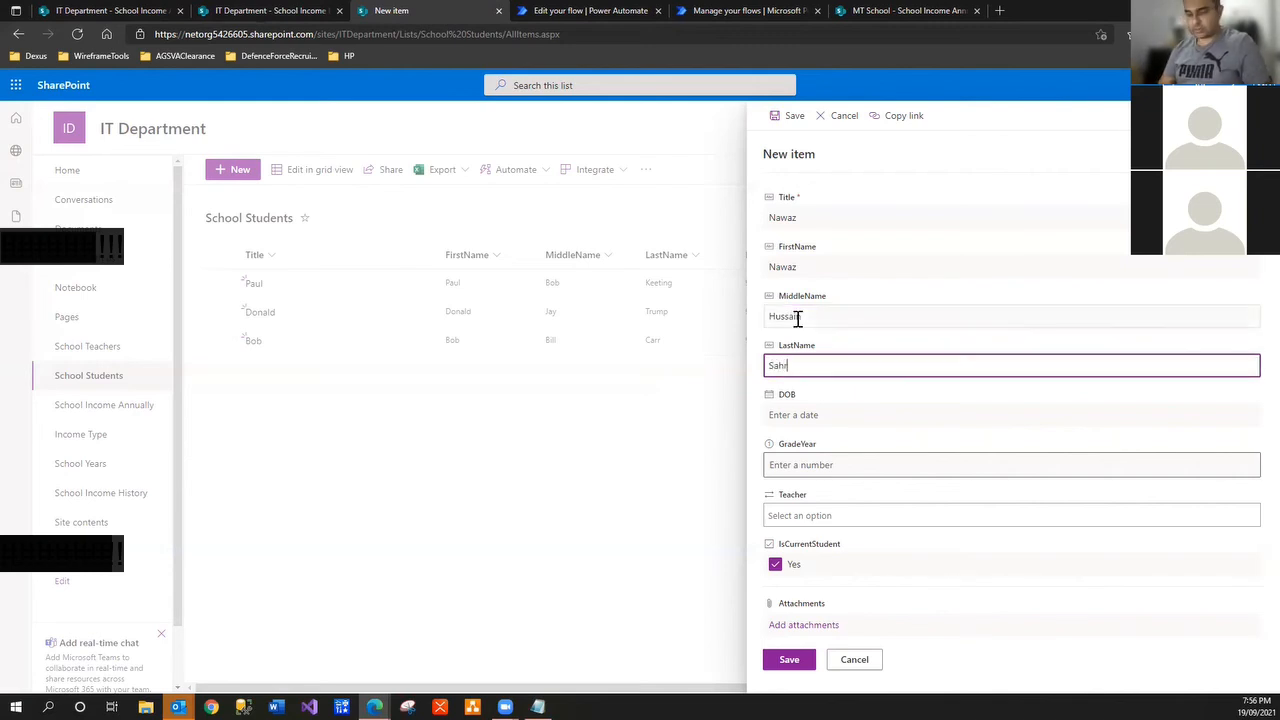
Set DOB to 15 September, GradeYear to 1, assign a teacher, and save the student
{"action": "left_click", "coordinate": [838, 414]}
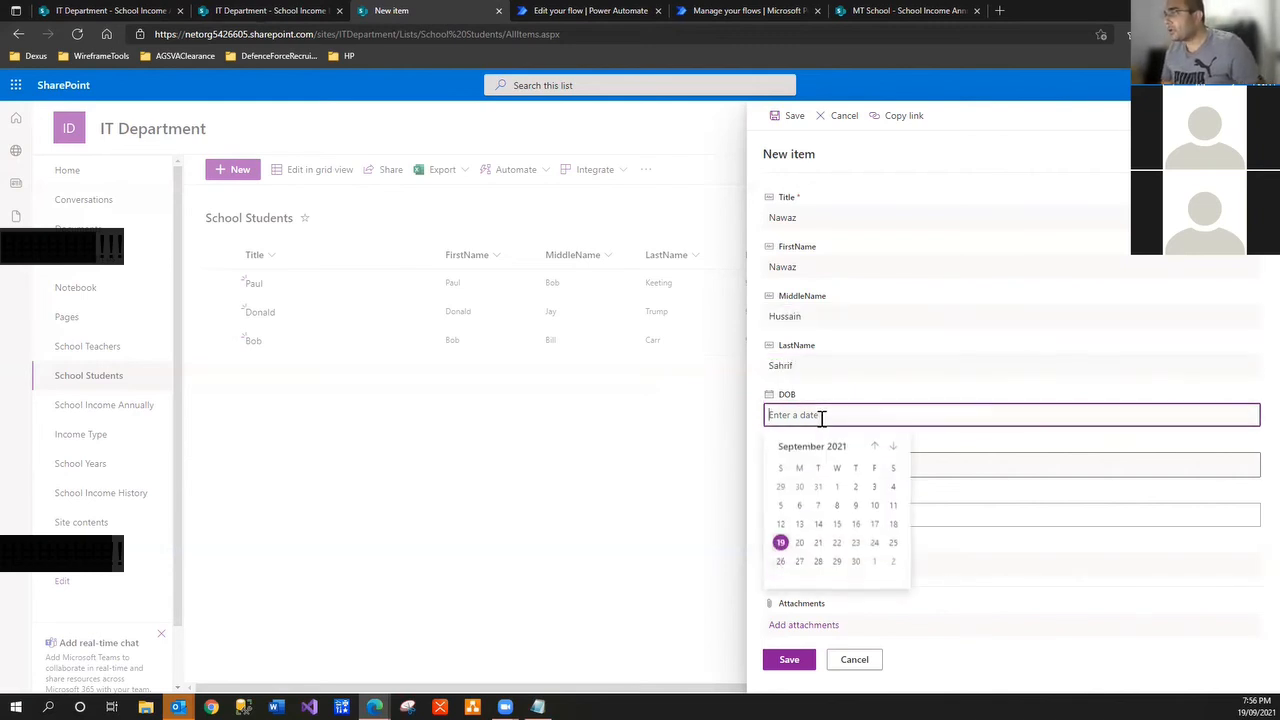
{"action": "left_click_drag", "start_coordinate": [794, 365], "coordinate": [601, 364]}
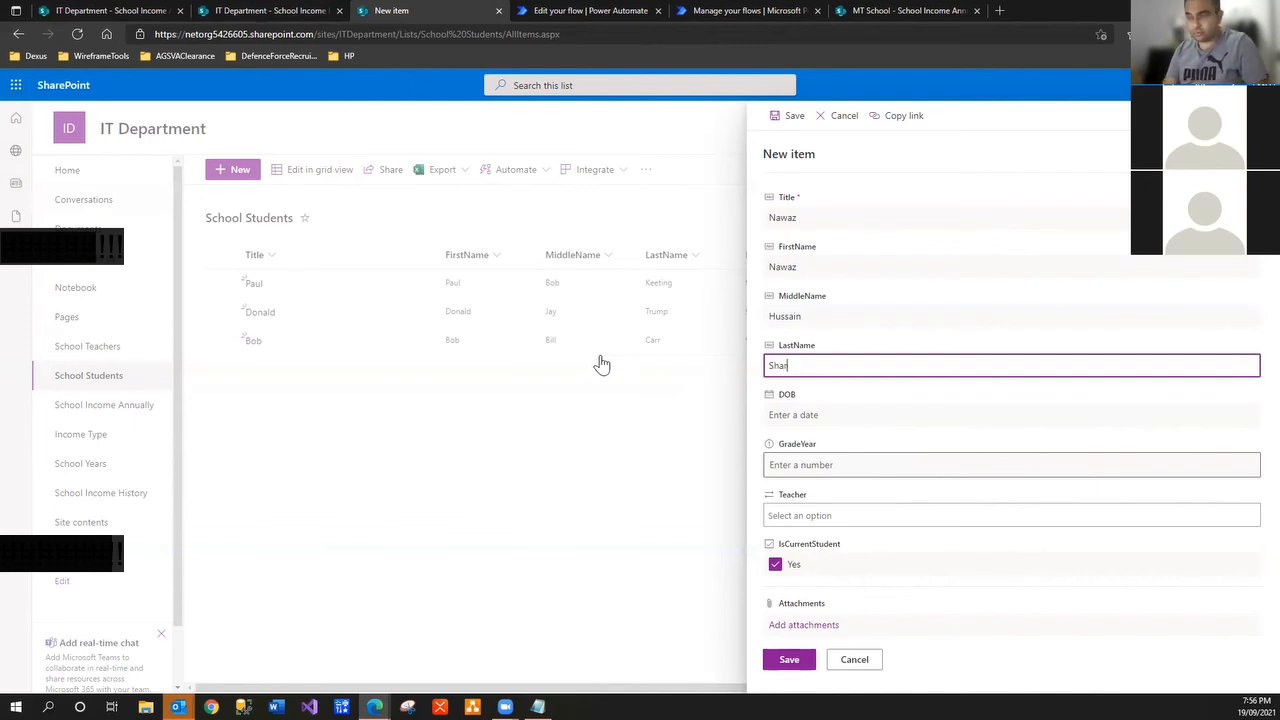
{"action": "left_click", "coordinate": [813, 416]}
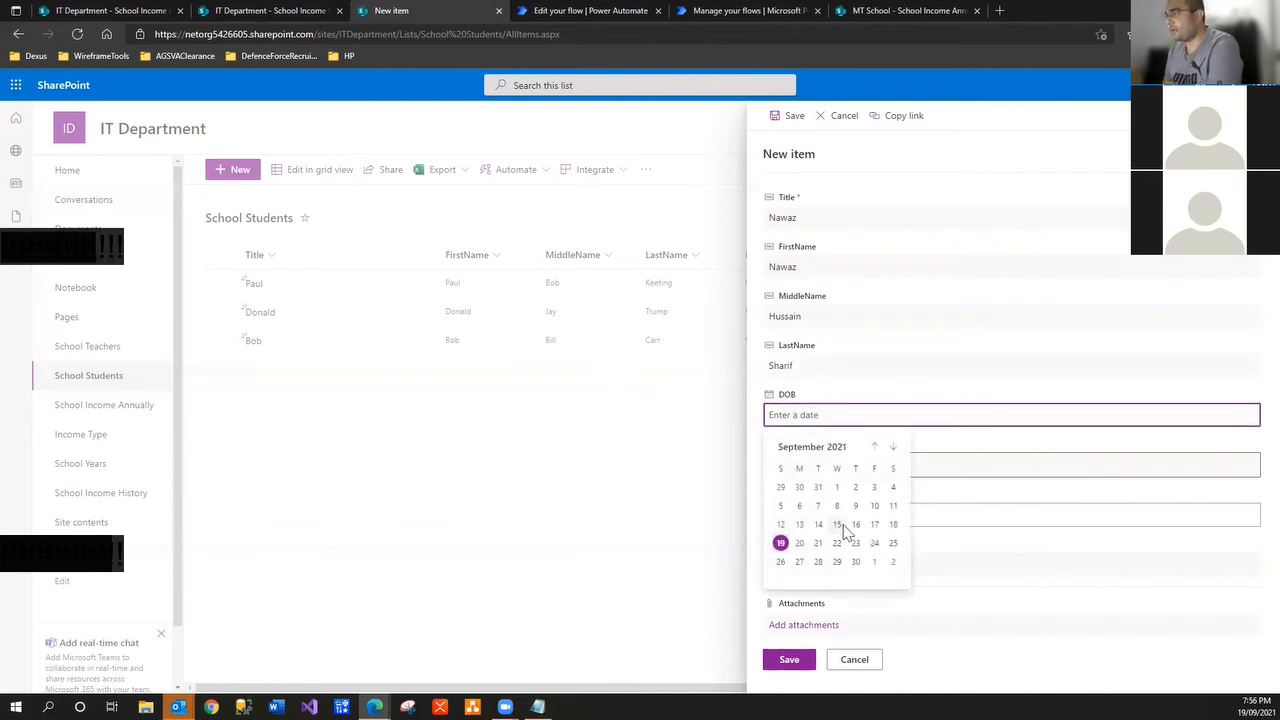
{"action": "left_click", "coordinate": [842, 523]}
{"action": "left_click", "coordinate": [800, 464]}
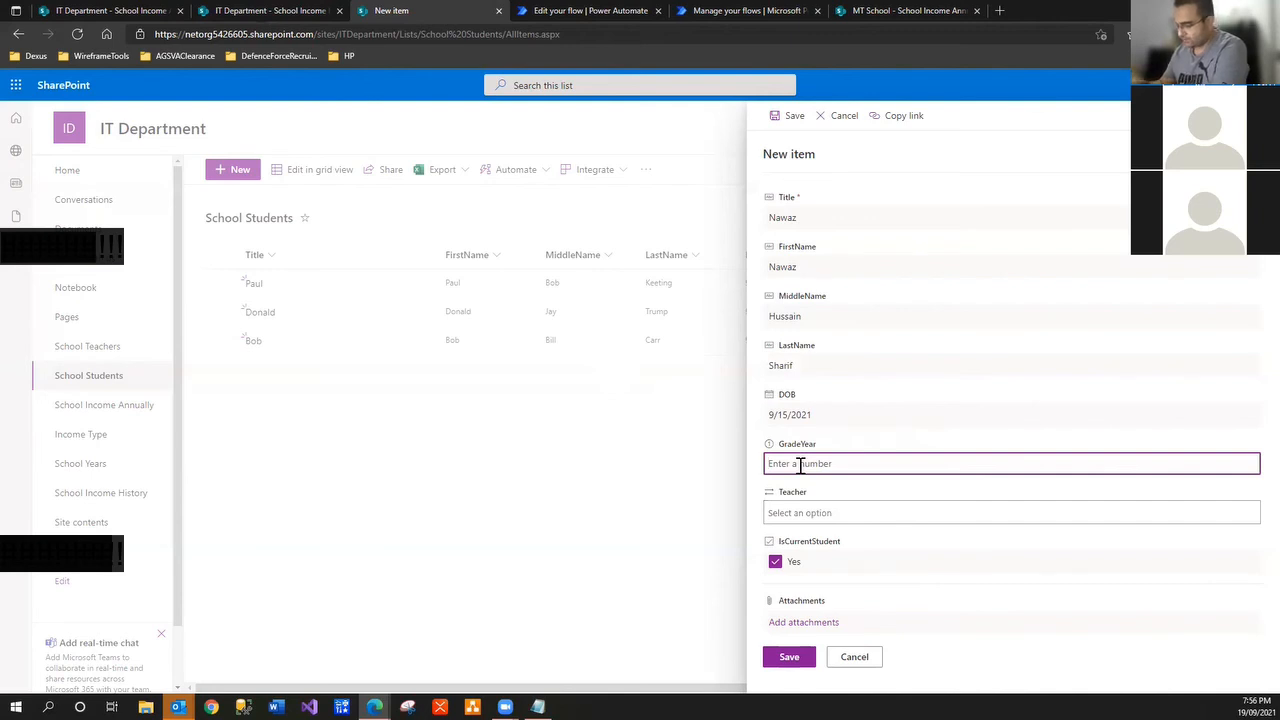
{"action": "type", "text": "1"}
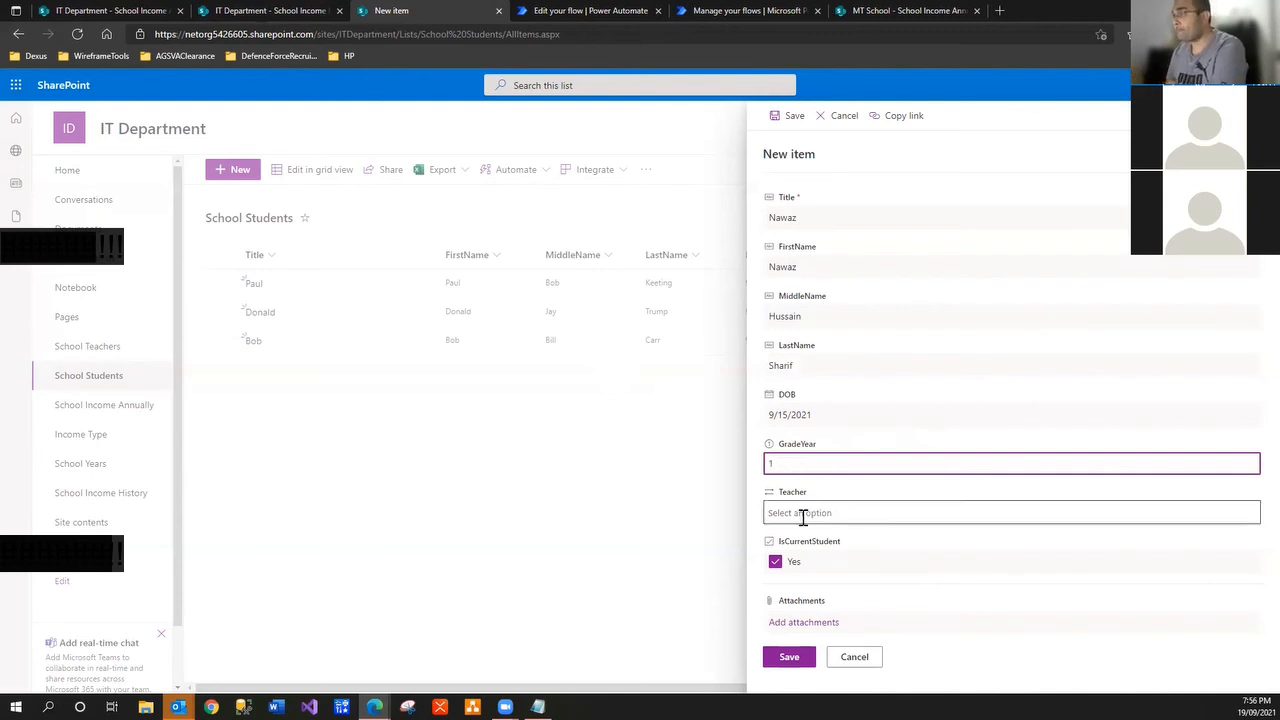
{"action": "left_click", "coordinate": [806, 513]}
{"action": "left_click", "coordinate": [808, 561]}
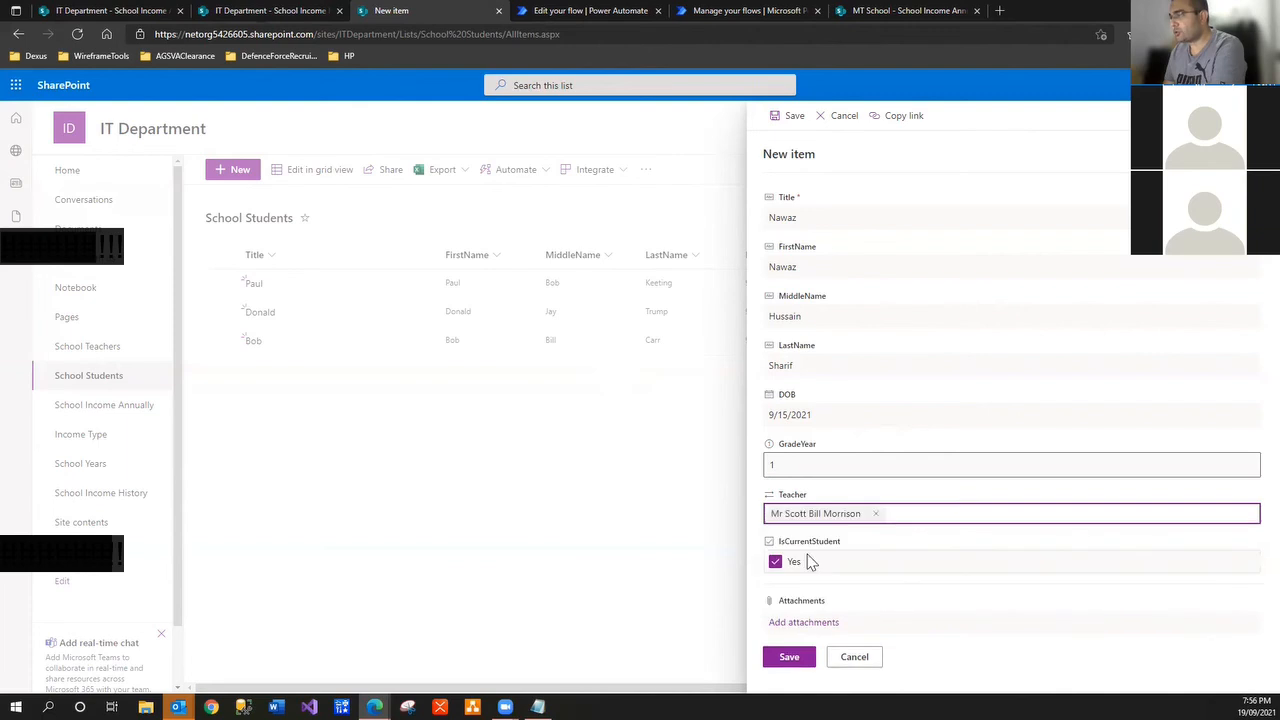
{"action": "left_click", "coordinate": [788, 657]}
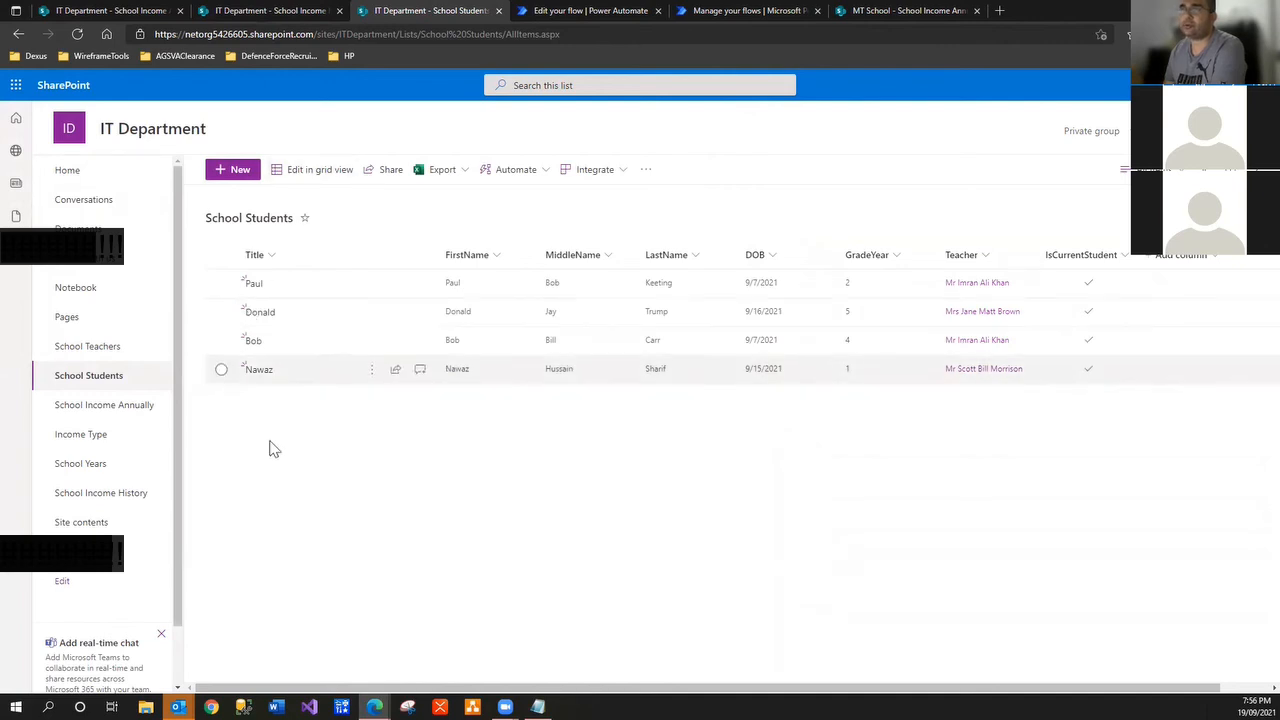
Reload the School Income Annually list and refresh both flows' run histories
{"action": "left_click", "coordinate": [147, 9]}
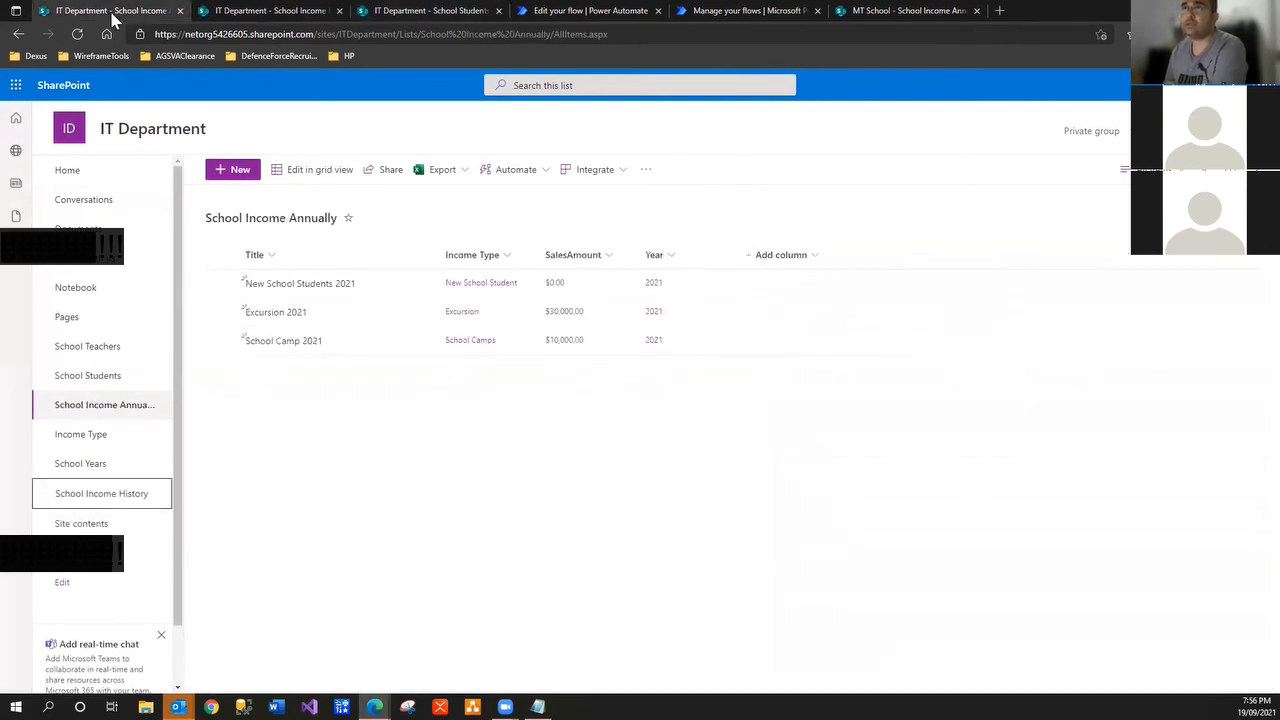
{"action": "left_click", "coordinate": [77, 34]}
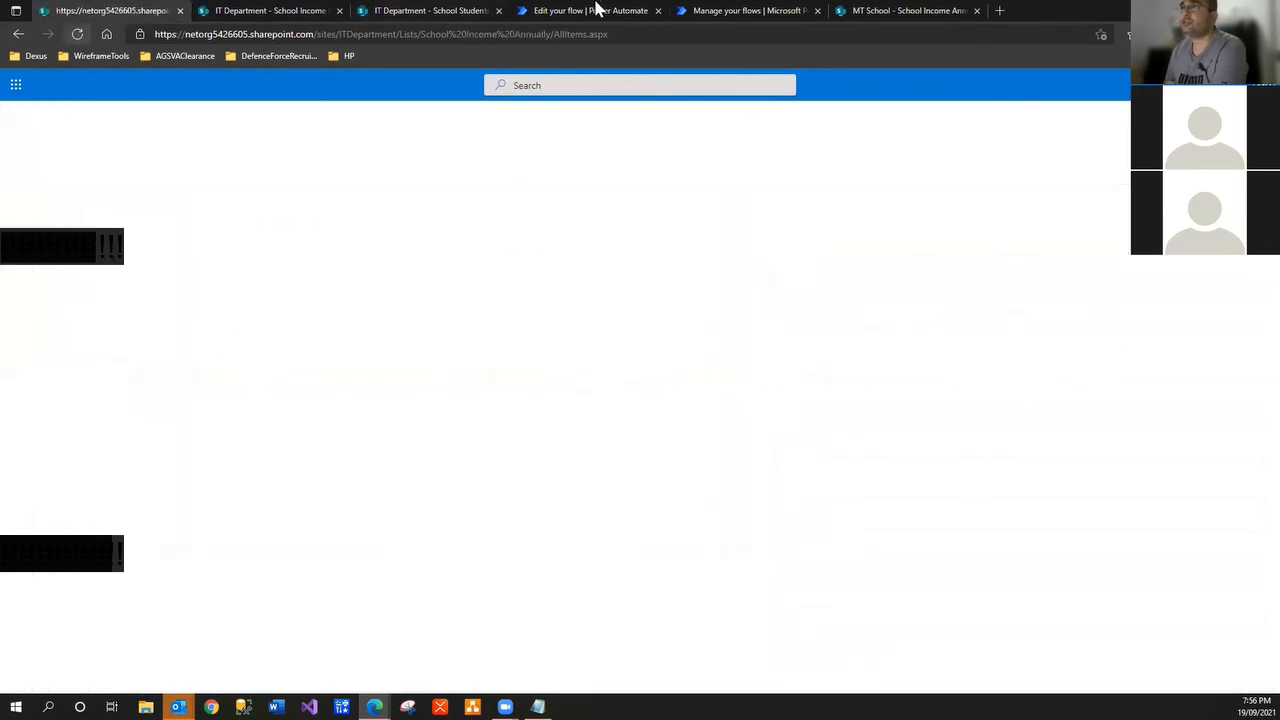
{"action": "left_click", "coordinate": [566, 11]}
{"action": "left_click", "coordinate": [829, 431]}
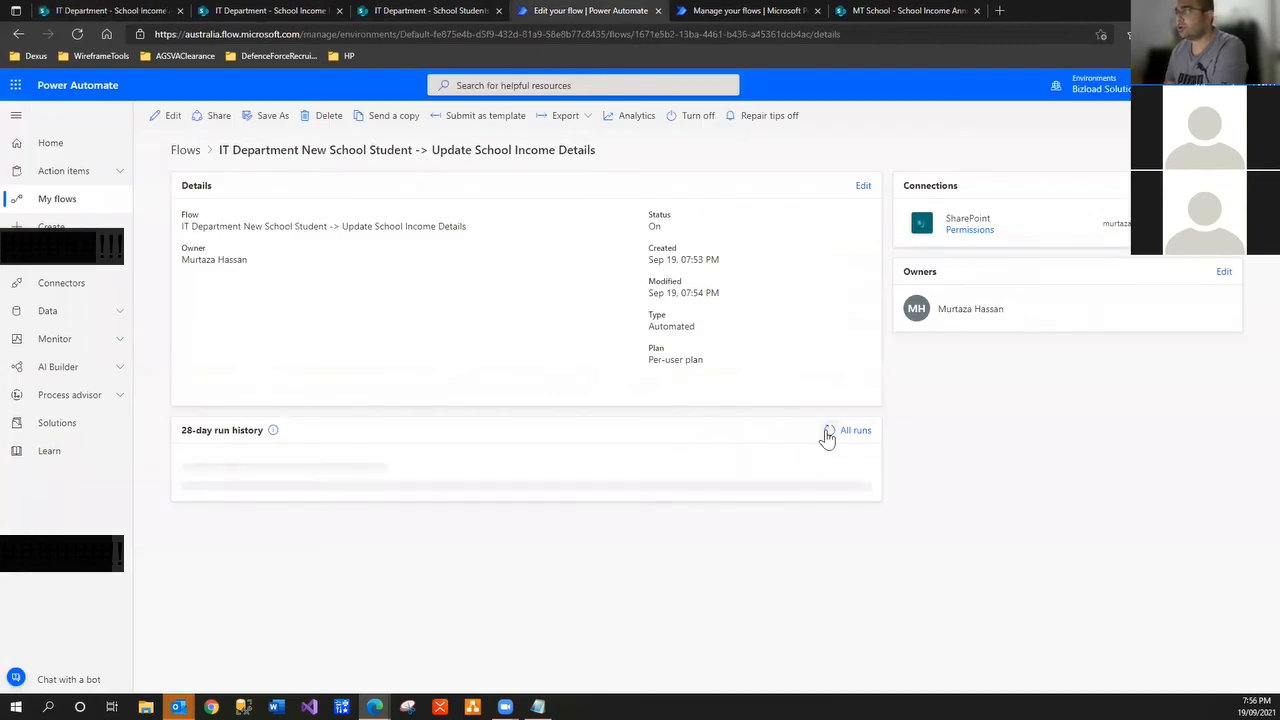
{"action": "left_click", "coordinate": [735, 11]}
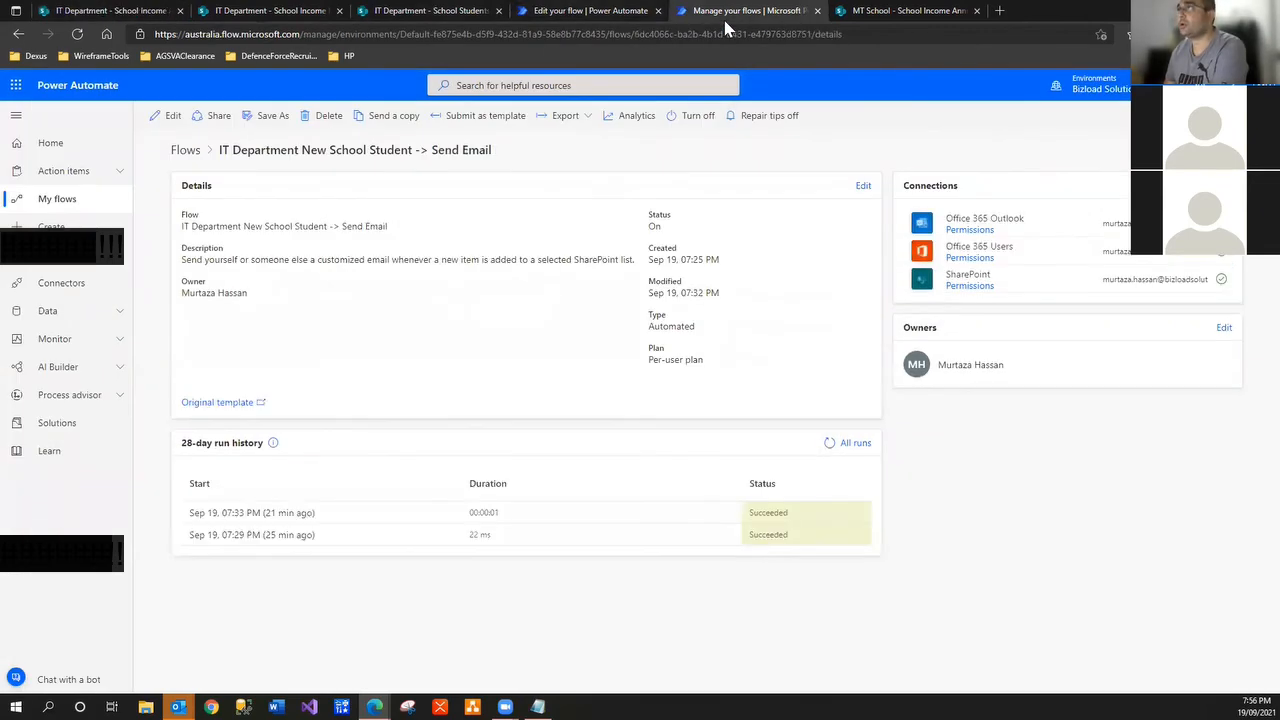
{"action": "left_click", "coordinate": [829, 444]}
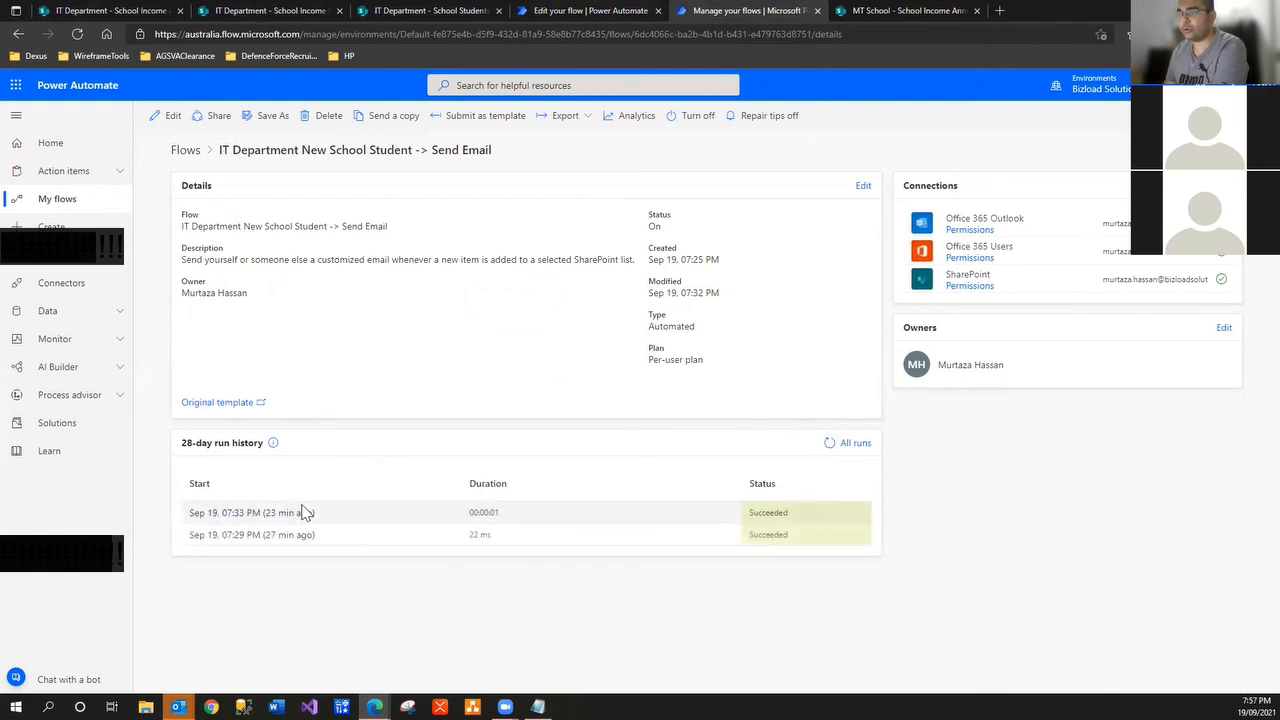
{"action": "left_click", "coordinate": [420, 10]}
{"action": "left_click", "coordinate": [541, 6]}
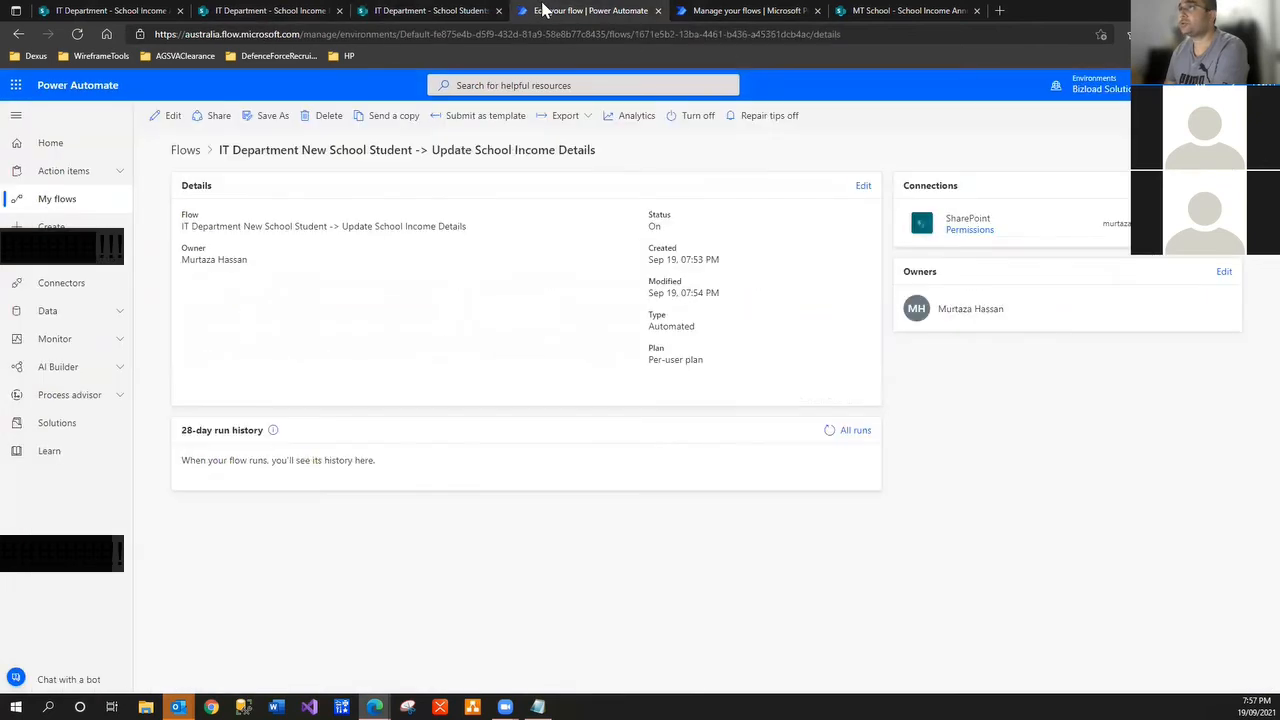
{"action": "left_click", "coordinate": [752, 13]}
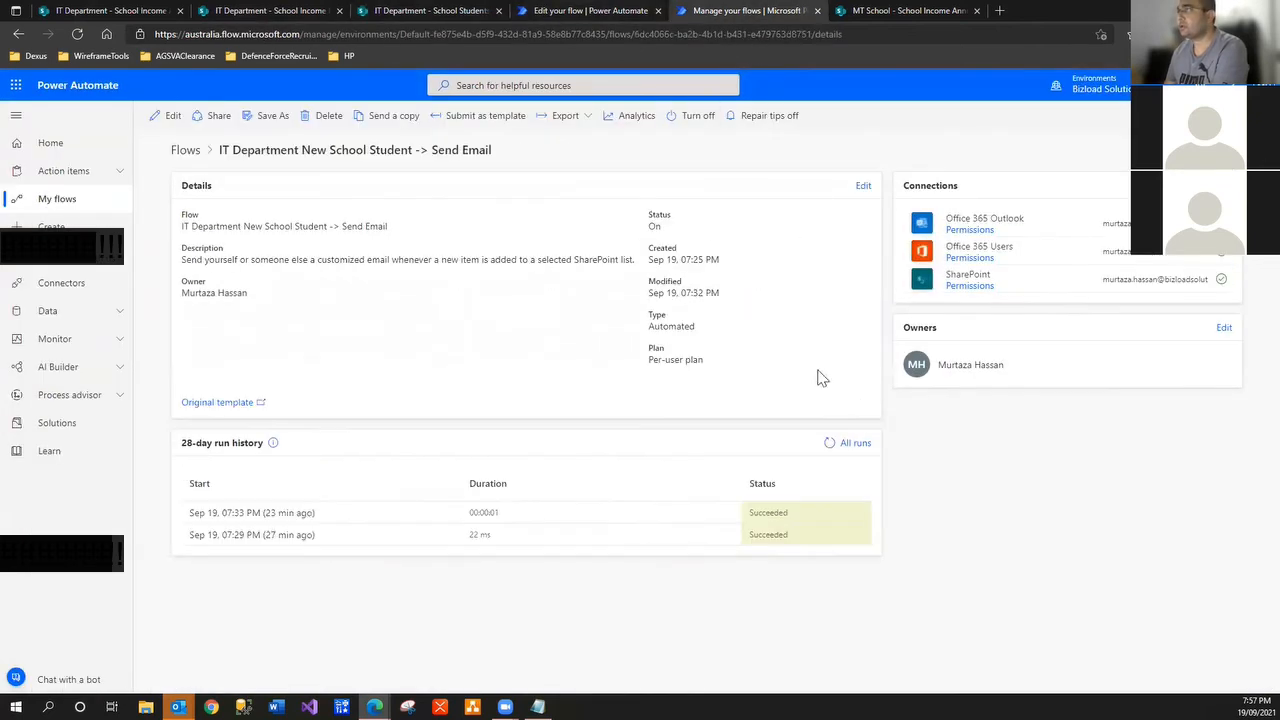
{"action": "left_click", "coordinate": [831, 446]}
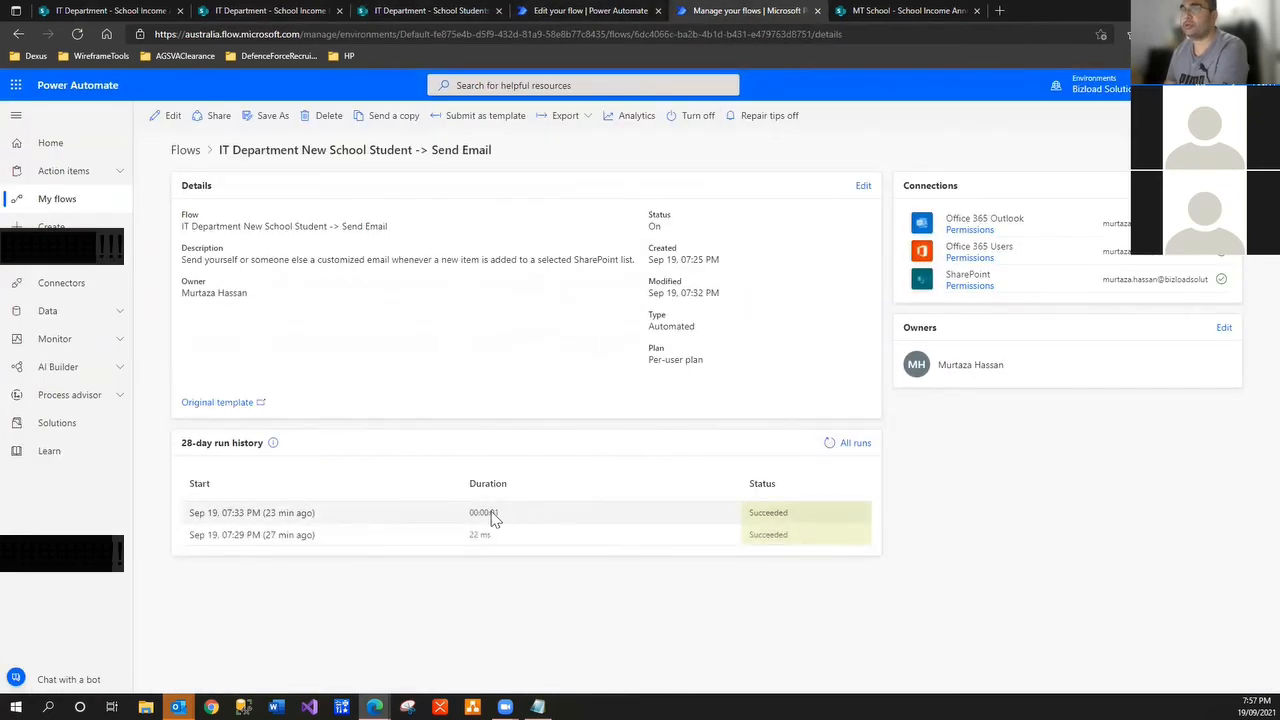
Reload the Update School Income Details run history, checking the income lists in between
{"action": "left_click", "coordinate": [540, 15]}
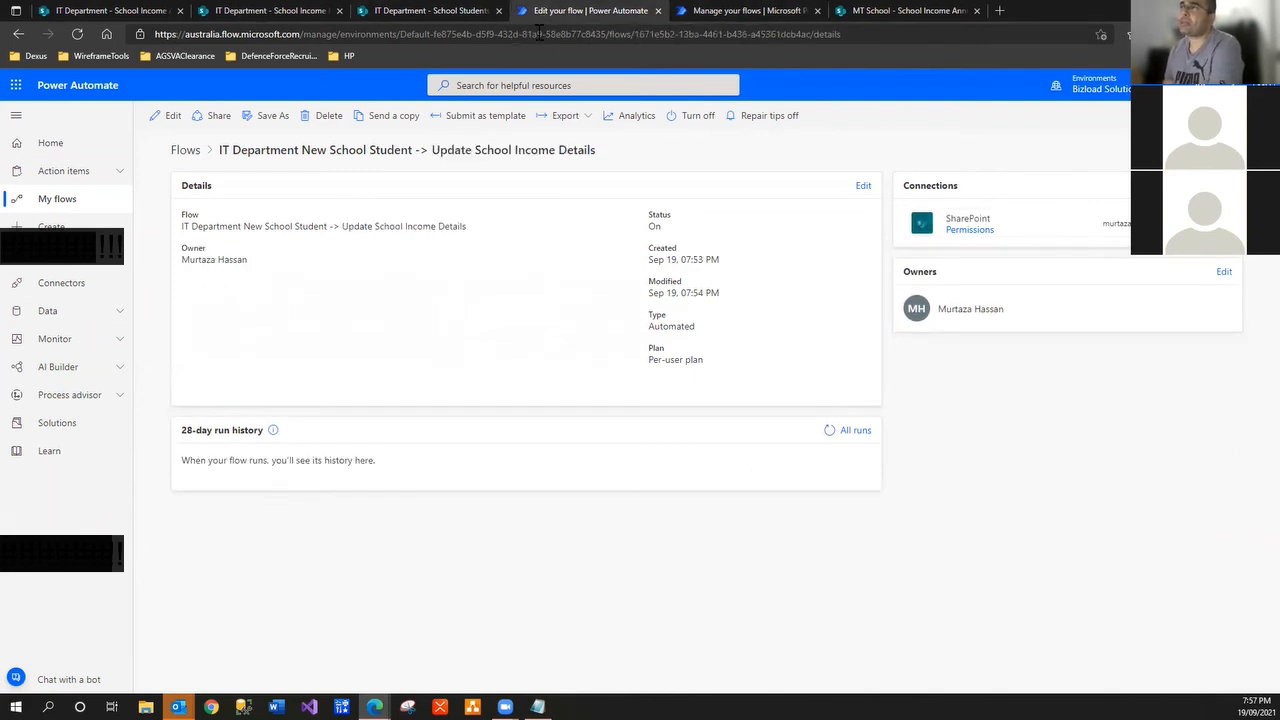
{"action": "left_click", "coordinate": [77, 34]}
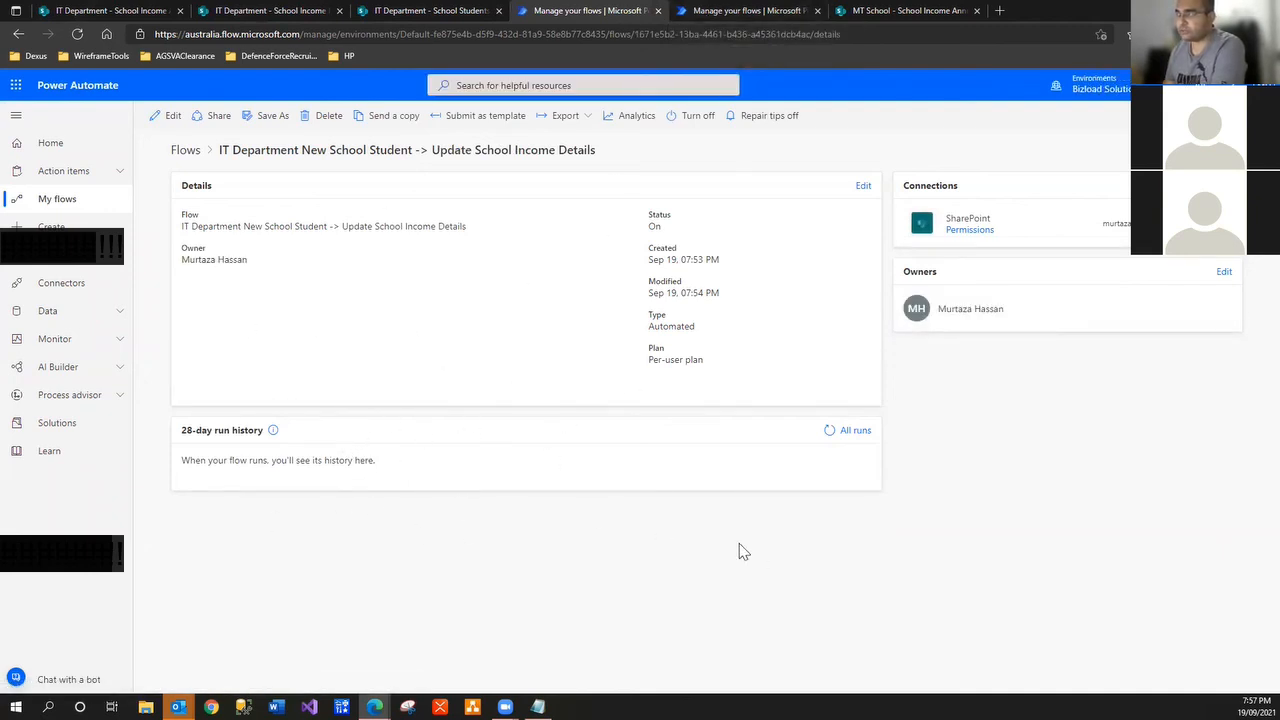
{"action": "left_click", "coordinate": [829, 430]}
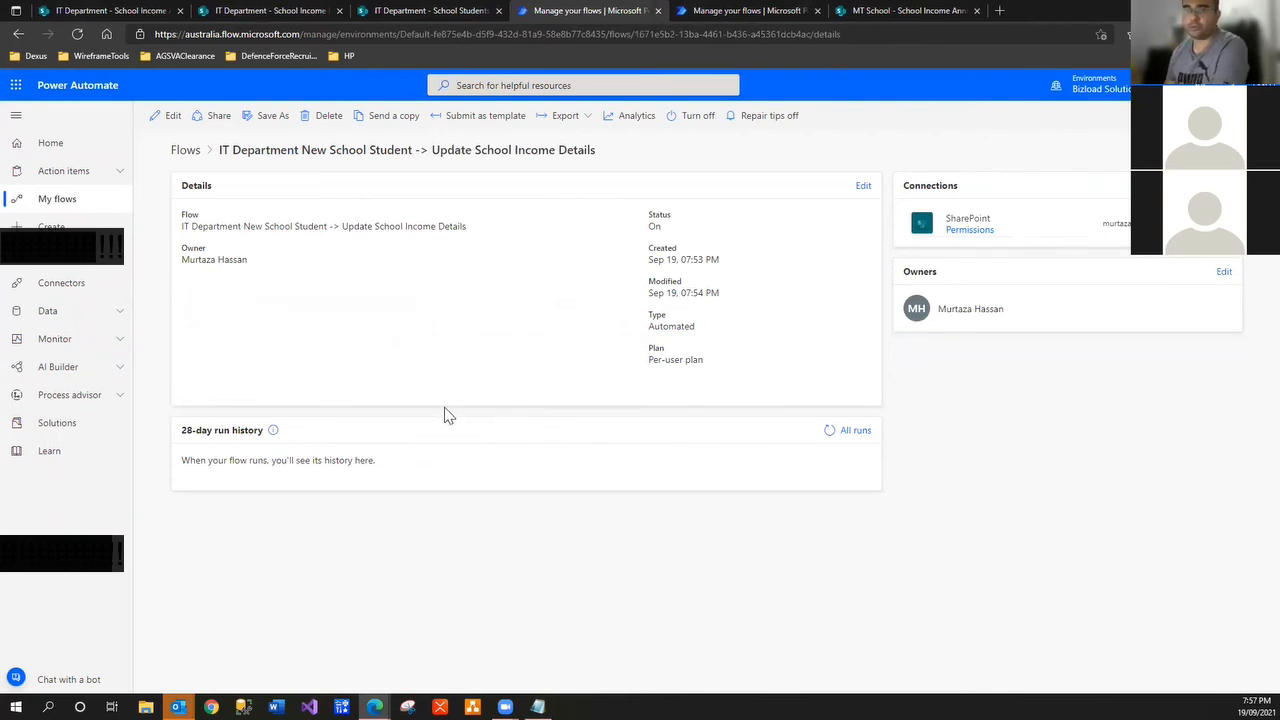
{"action": "left_click", "coordinate": [830, 430]}
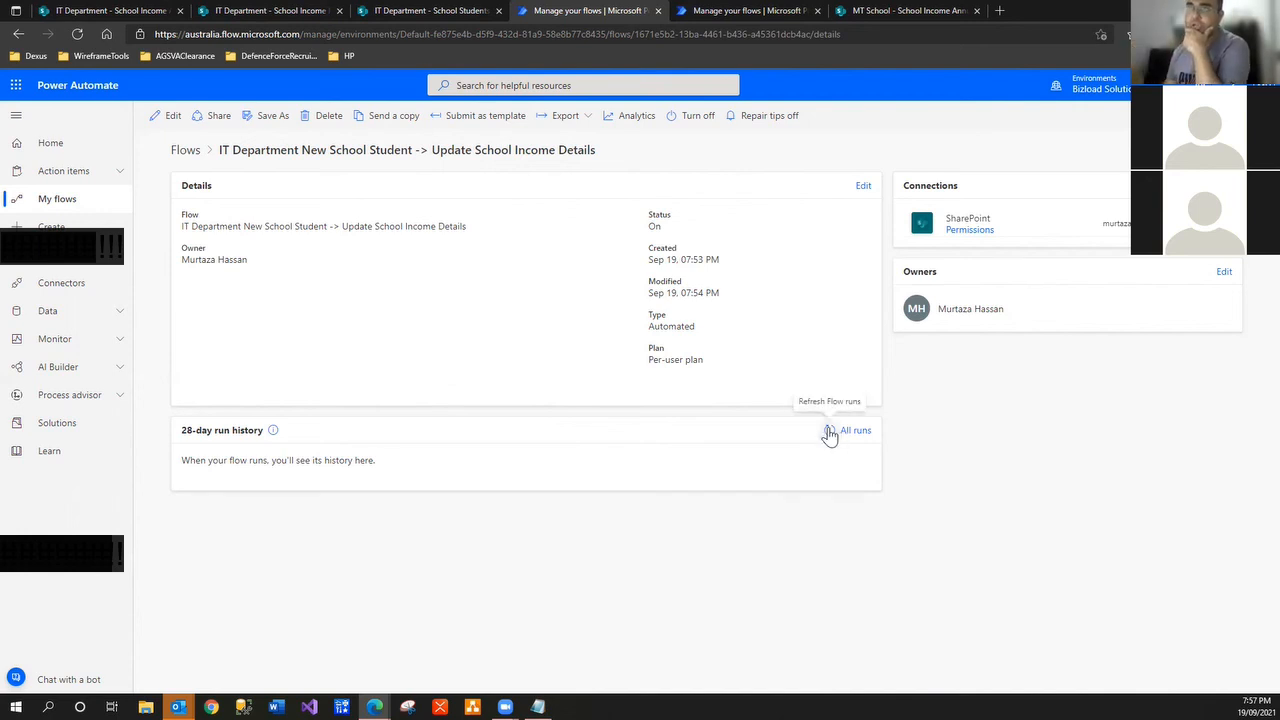
{"action": "left_click", "coordinate": [136, 12]}
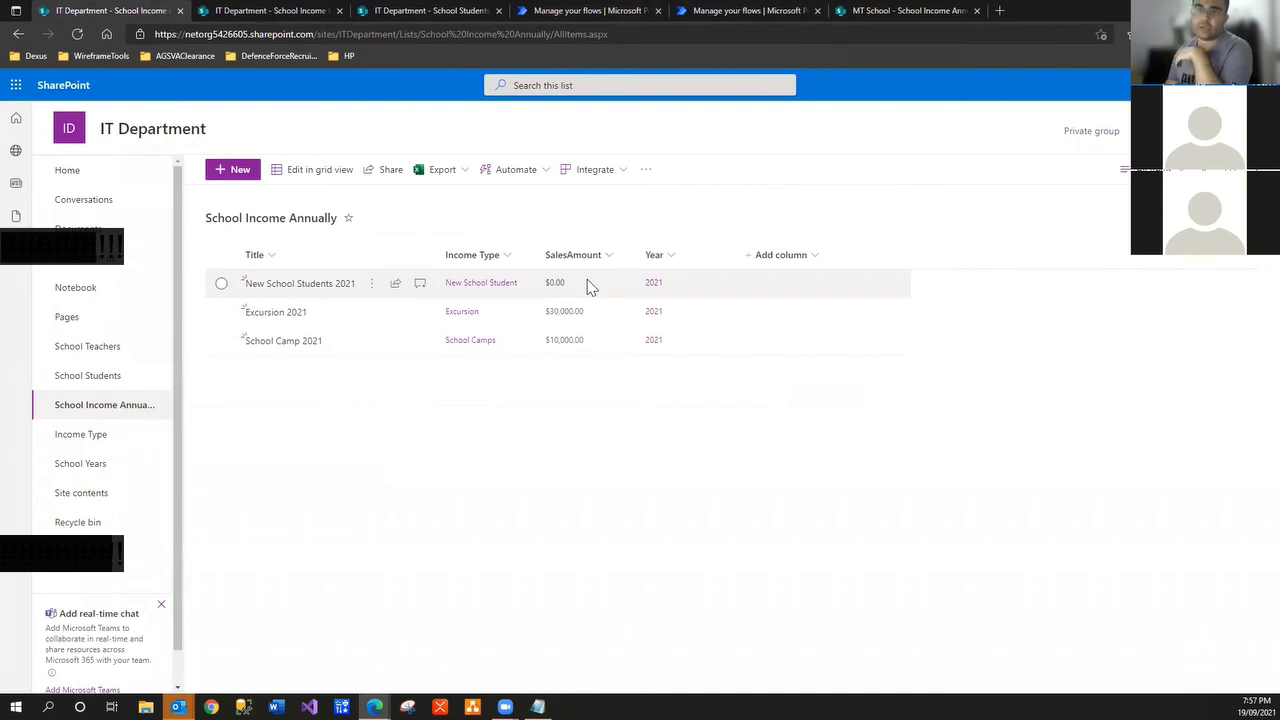
{"action": "left_click", "coordinate": [558, 14]}
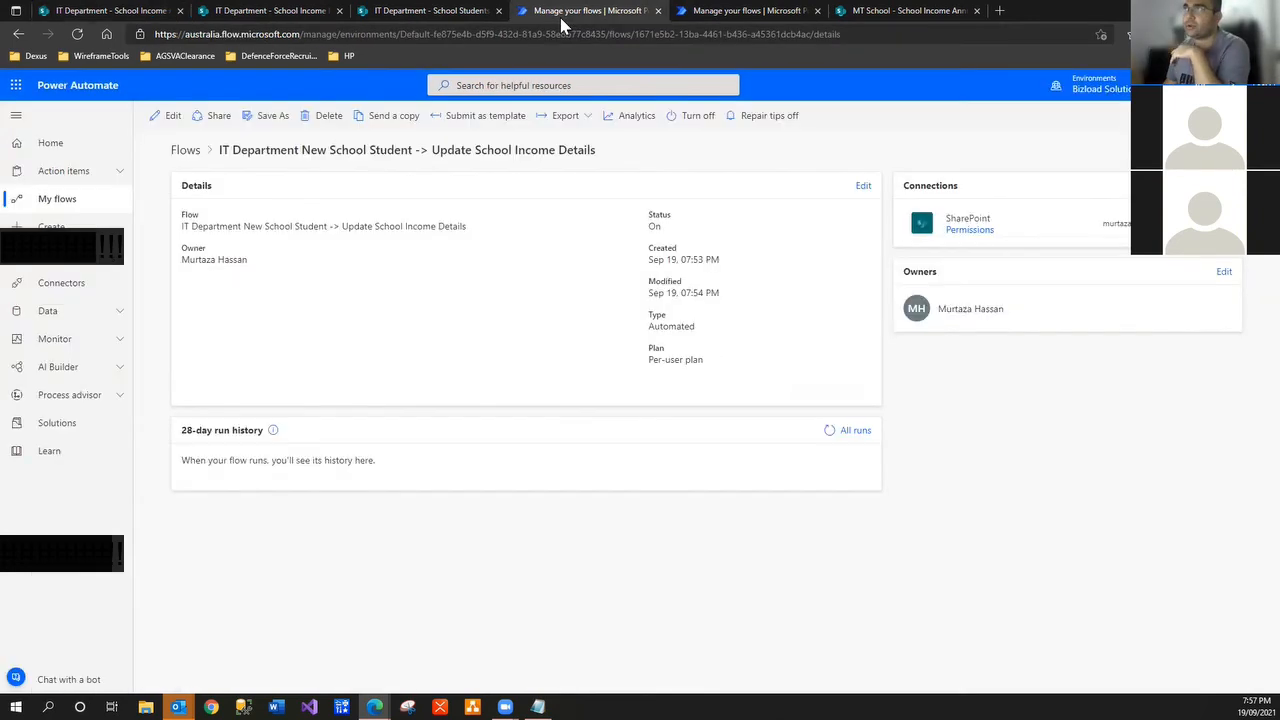
{"action": "left_click", "coordinate": [68, 10]}
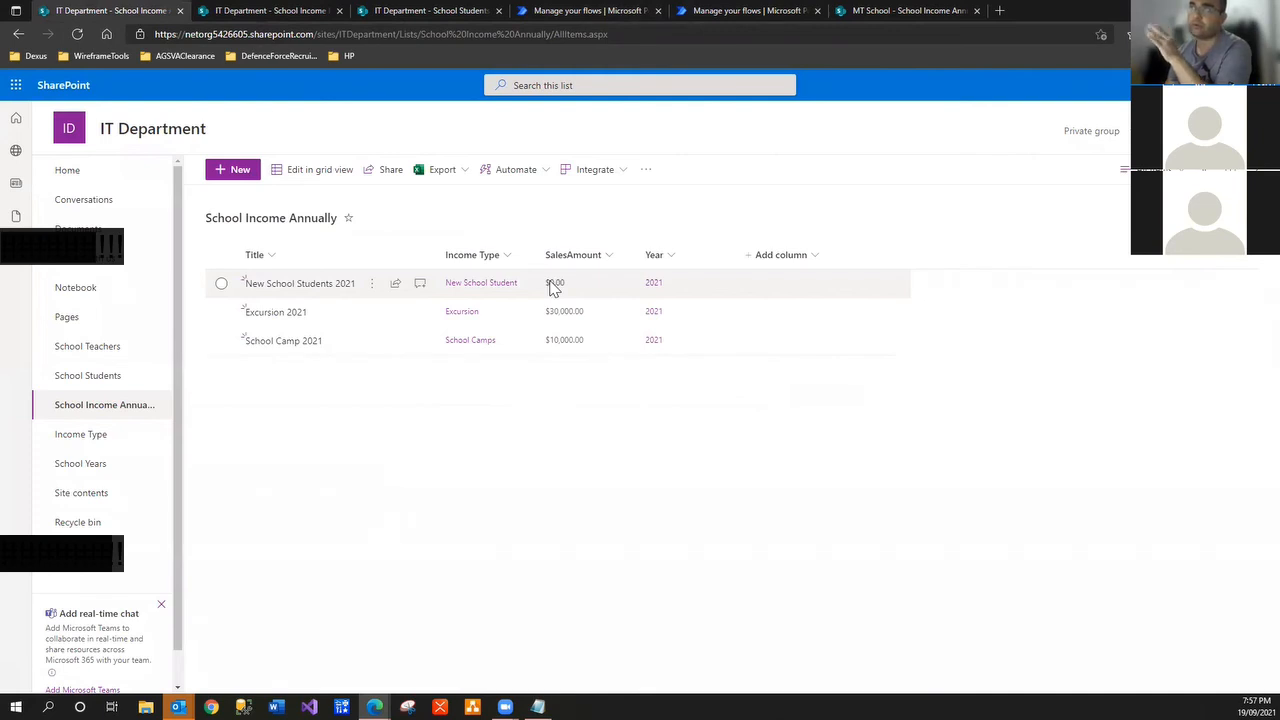
{"action": "left_click", "coordinate": [256, 12]}
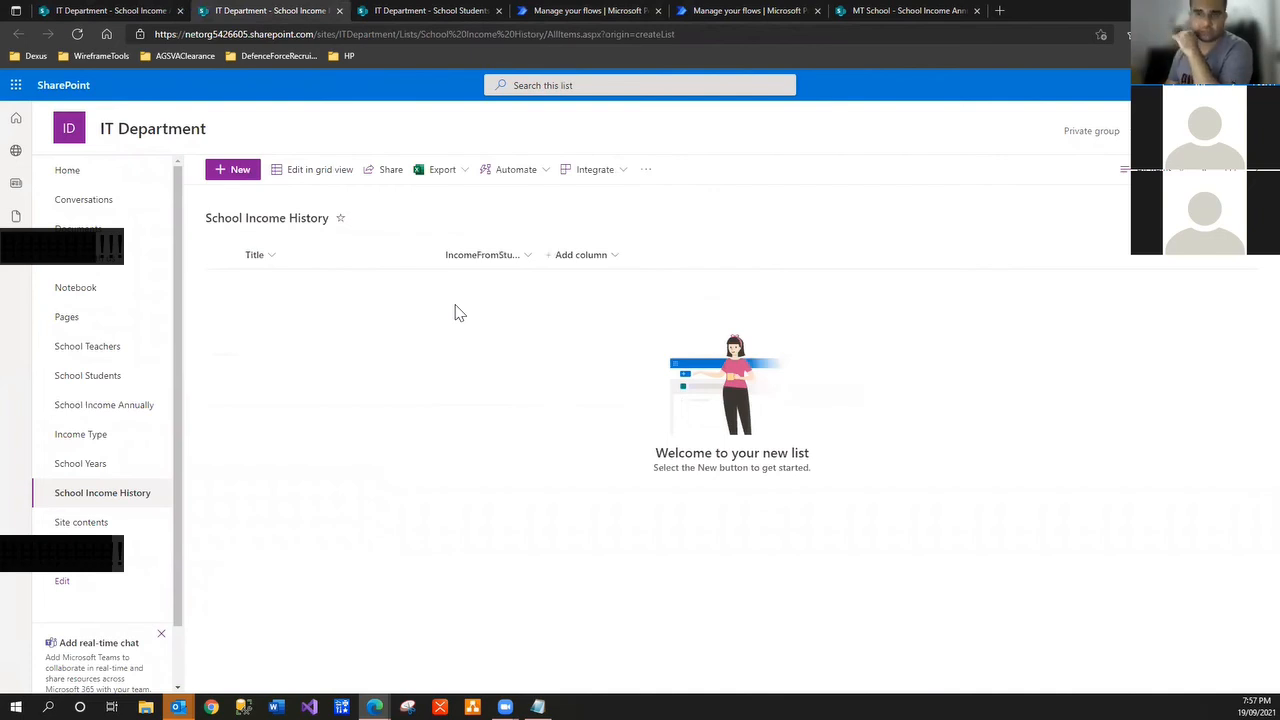
{"action": "left_click", "coordinate": [574, 12]}
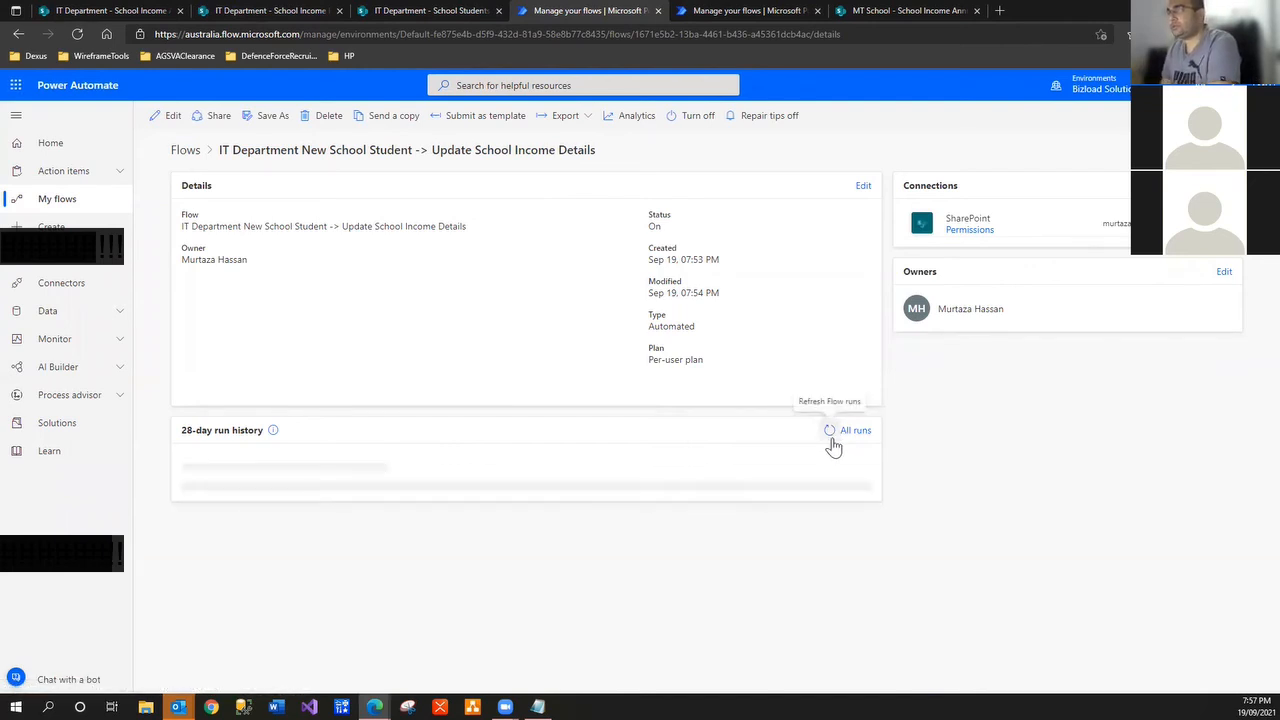
{"action": "left_click", "coordinate": [80, 35]}
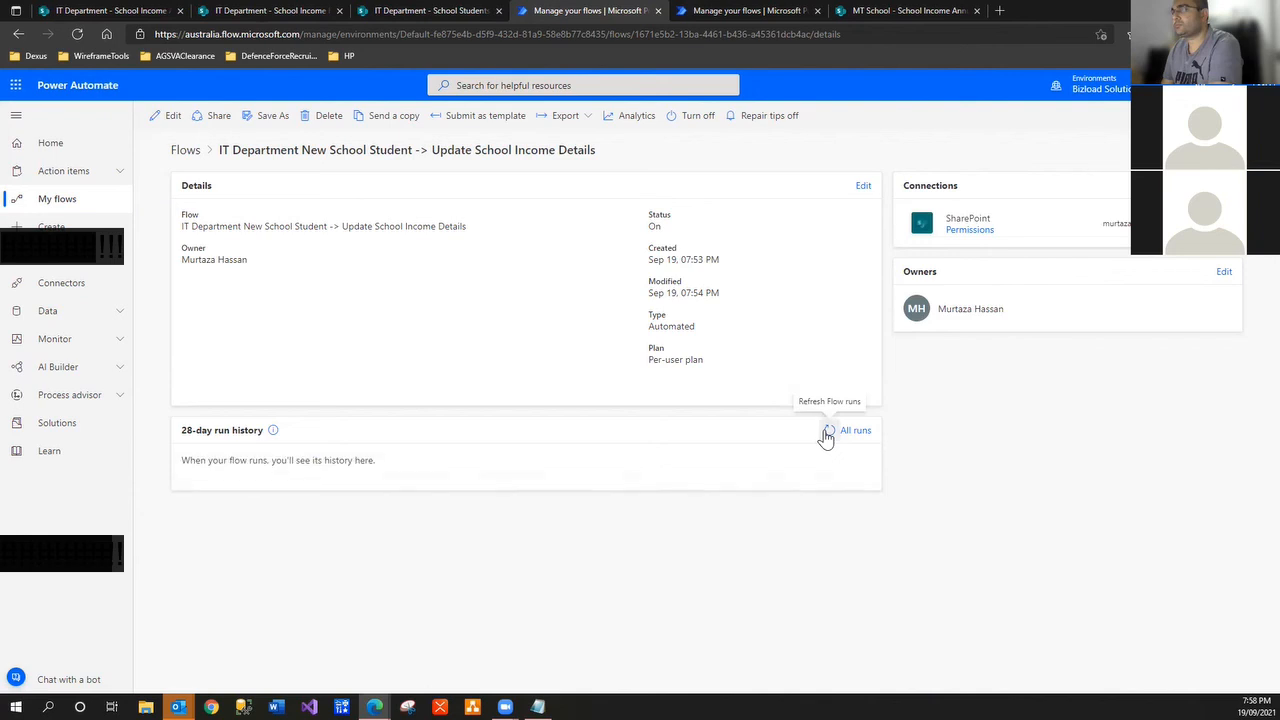
{"action": "left_click", "coordinate": [828, 431]}
Refresh the Send Email run history until the new 07:58 PM run appears
{"action": "left_click", "coordinate": [727, 14]}
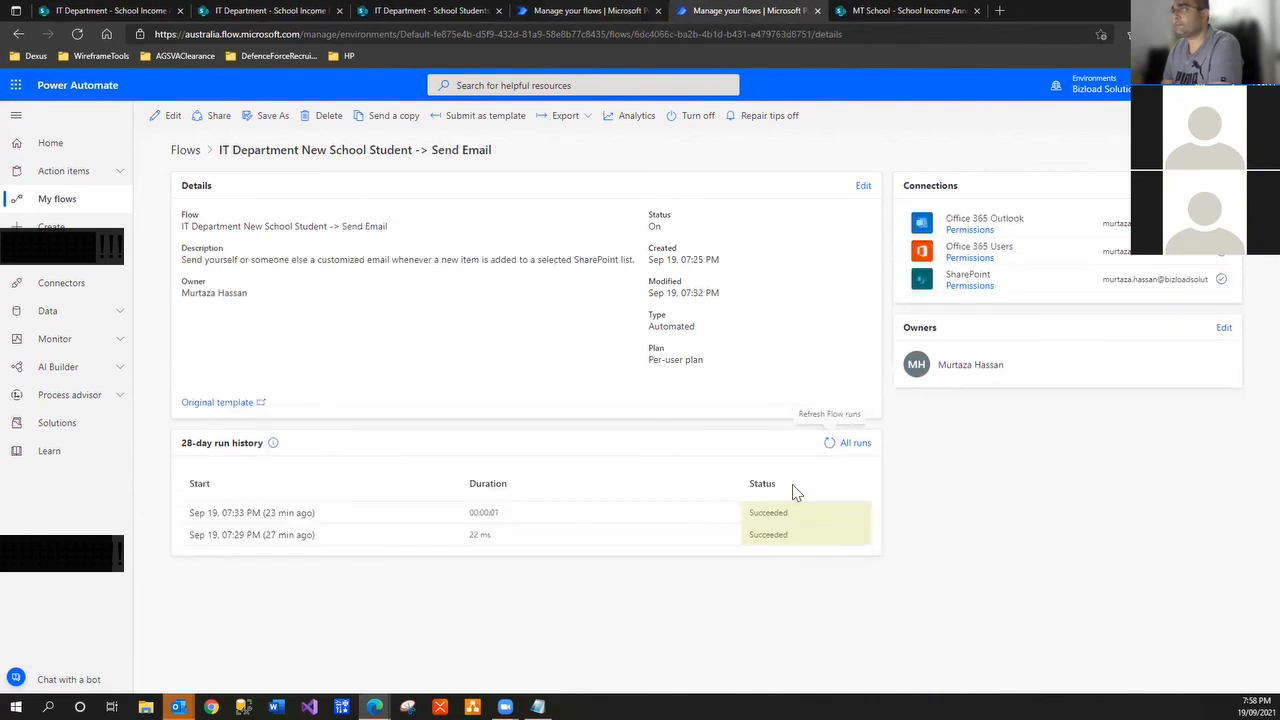
{"action": "left_click", "coordinate": [830, 438]}
{"action": "left_click", "coordinate": [828, 446]}
{"action": "left_click", "coordinate": [827, 448]}
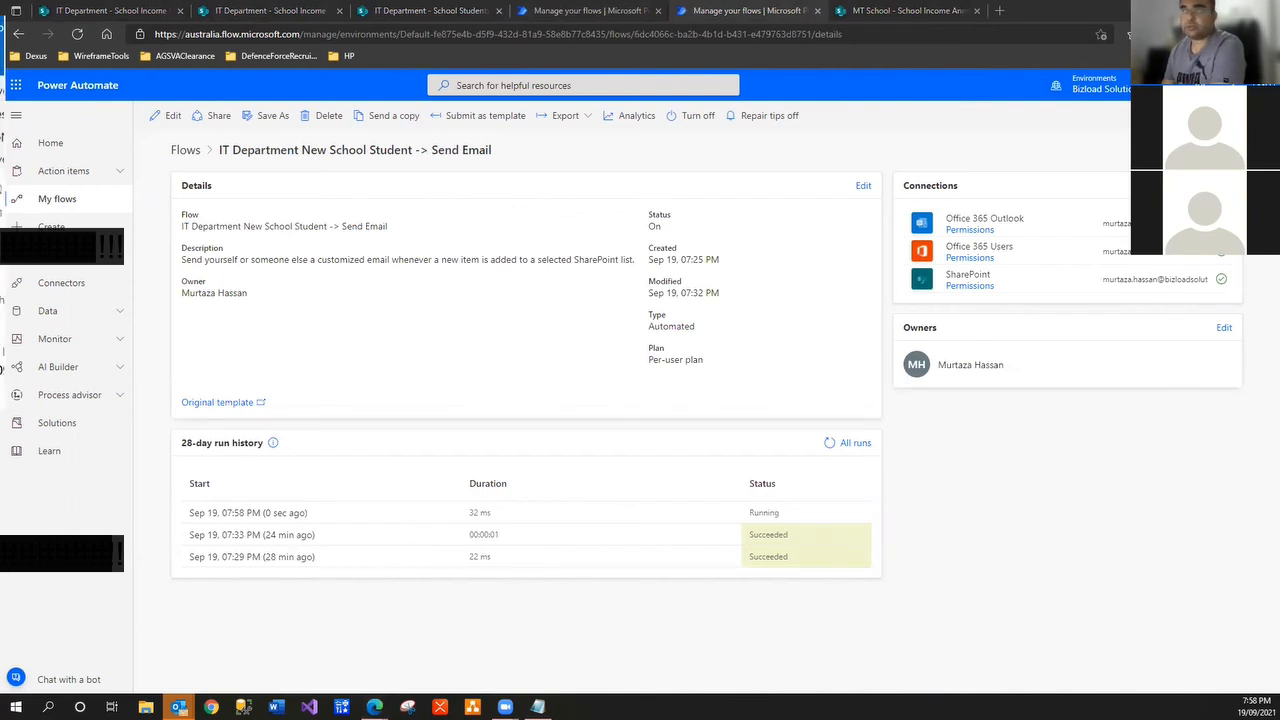
{"action": "left_click_drag", "start_coordinate": [0, 28], "coordinate": [798, 238]}
Maximise Outlook and read the 7:58 PM email about the new grade 1 student and their teacher
{"action": "left_click", "coordinate": [874, 260]}
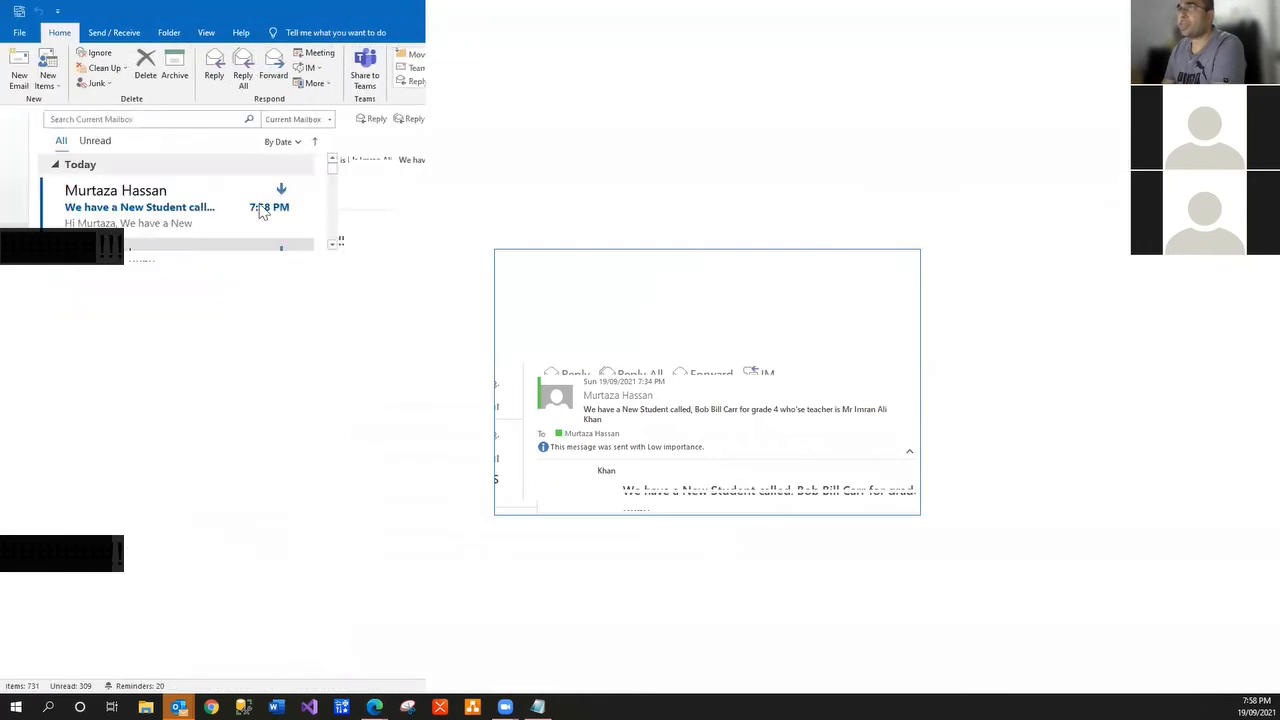
{"action": "left_click", "coordinate": [224, 205]}
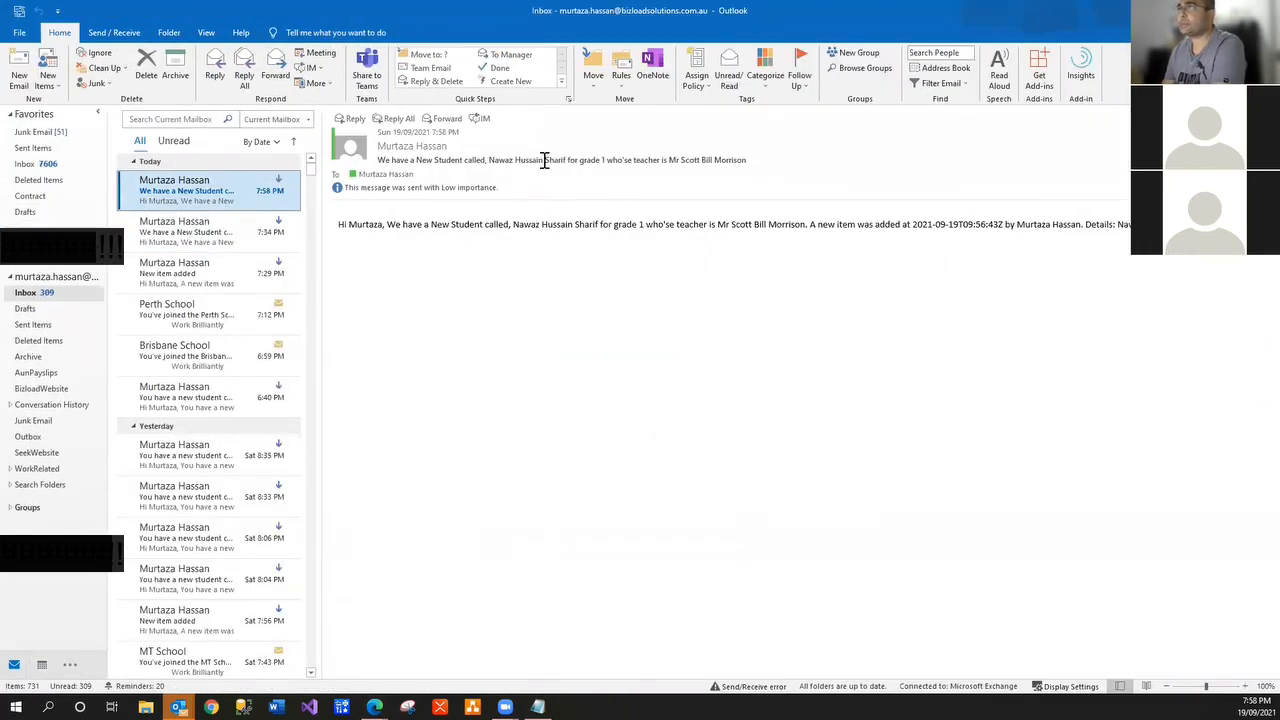
{"action": "left_click_drag", "start_coordinate": [680, 163], "coordinate": [750, 160]}
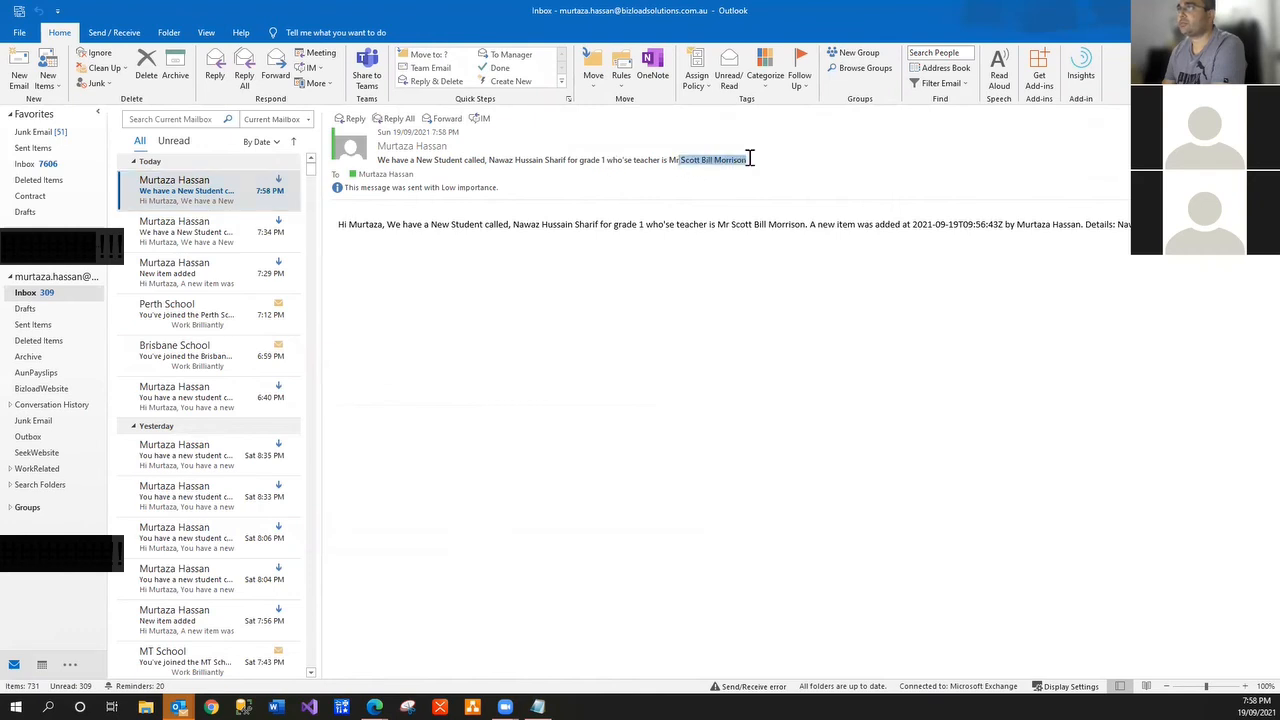
{"action": "left_click", "coordinate": [745, 161]}
Refresh both flows' run histories to confirm the 7:58 PM runs succeeded, then show School Income Annually
{"action": "key", "text": "alt+Tab"}
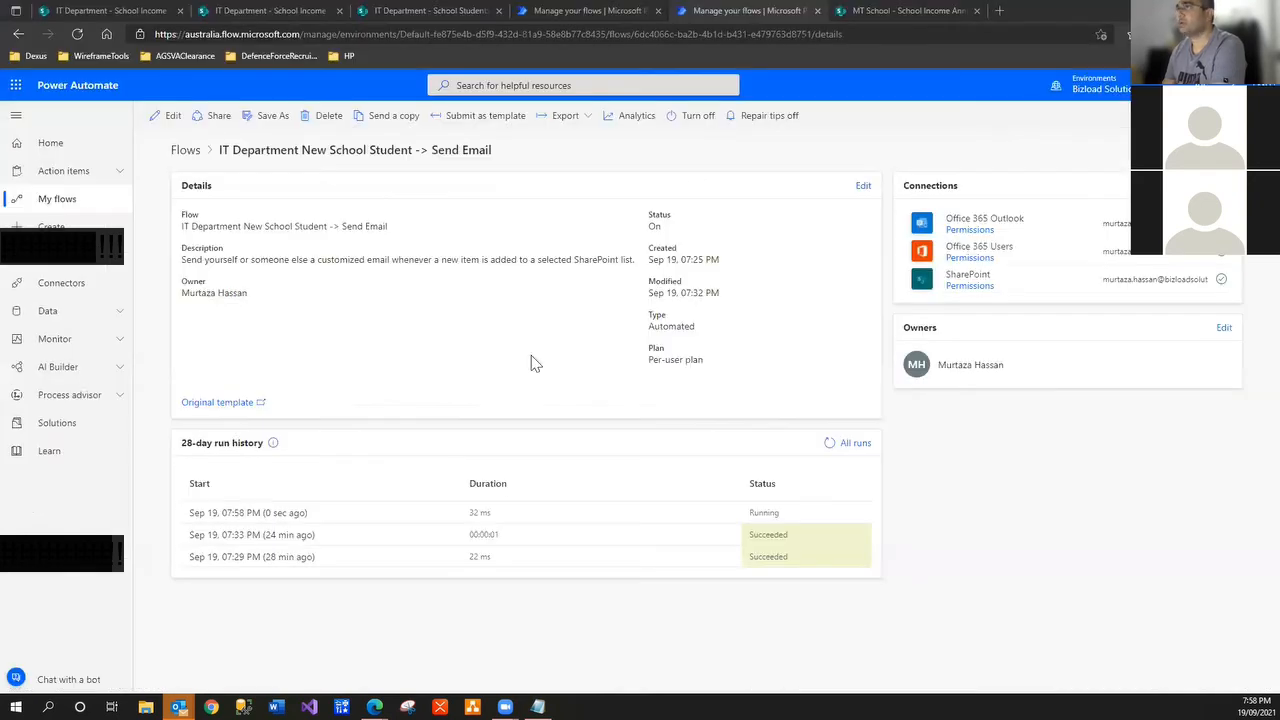
{"action": "left_click", "coordinate": [829, 443]}
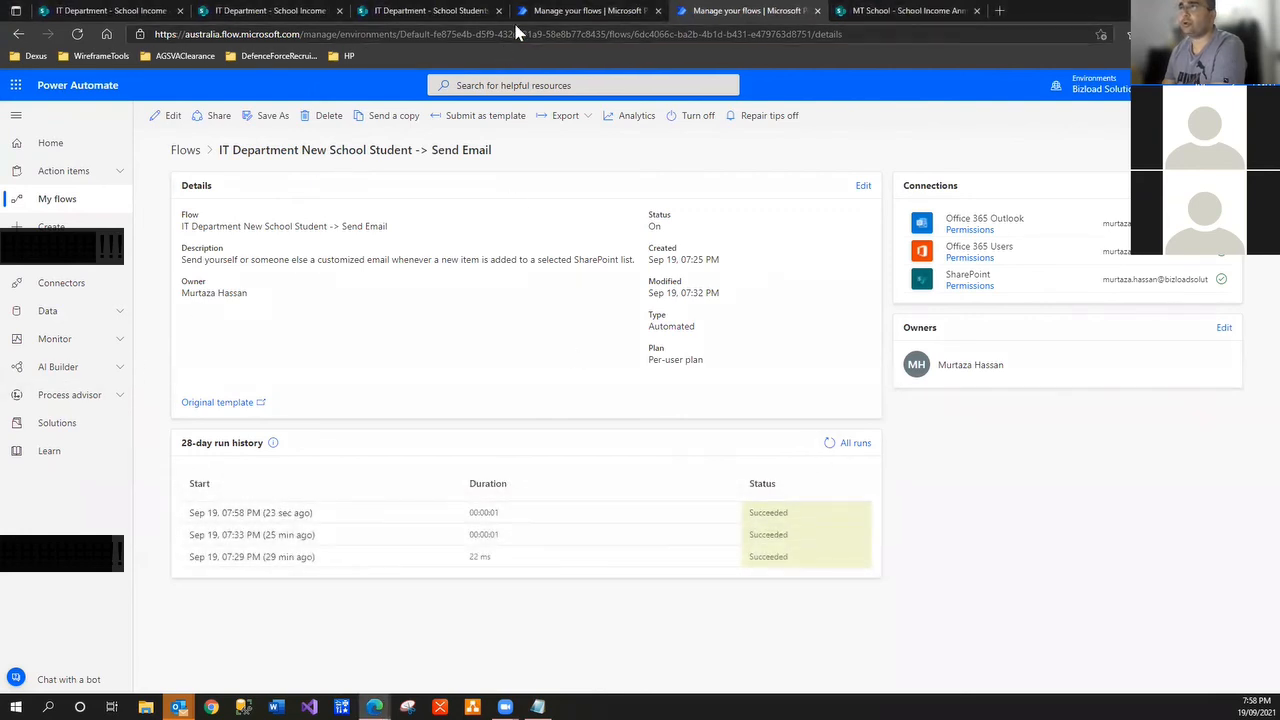
{"action": "left_click", "coordinate": [575, 11]}
{"action": "left_click", "coordinate": [830, 433]}
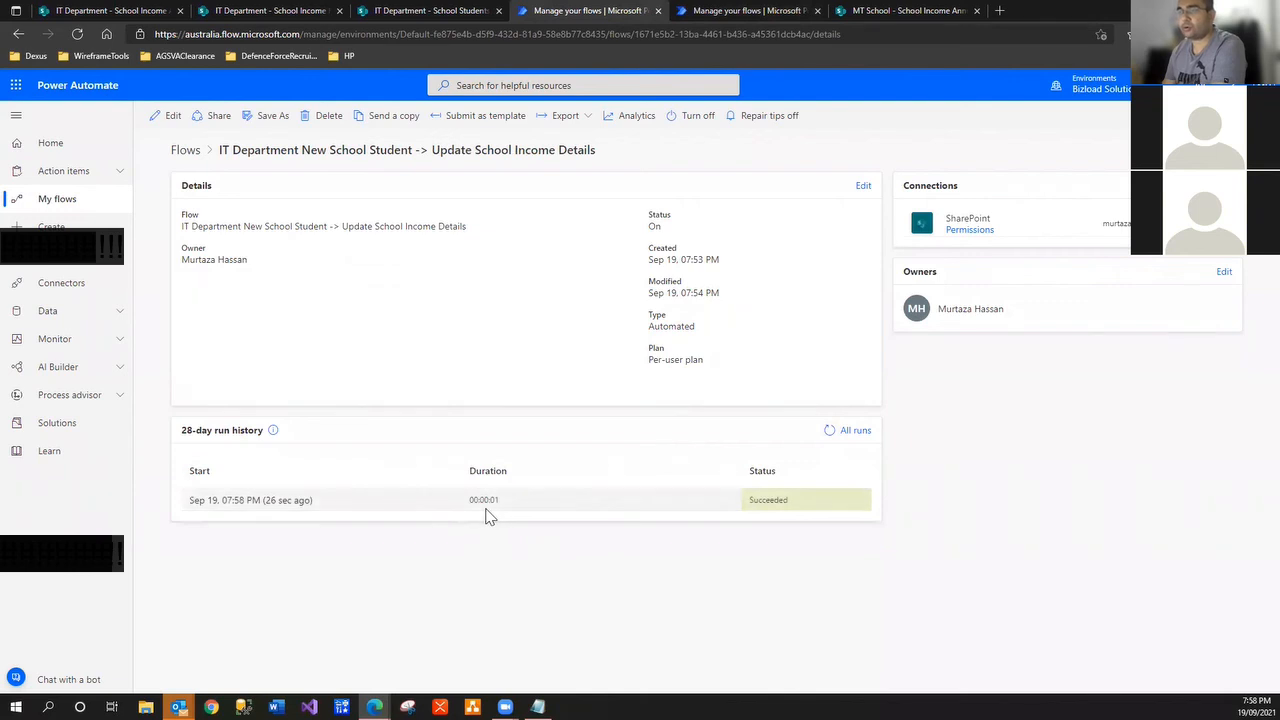
{"action": "left_click", "coordinate": [104, 12]}
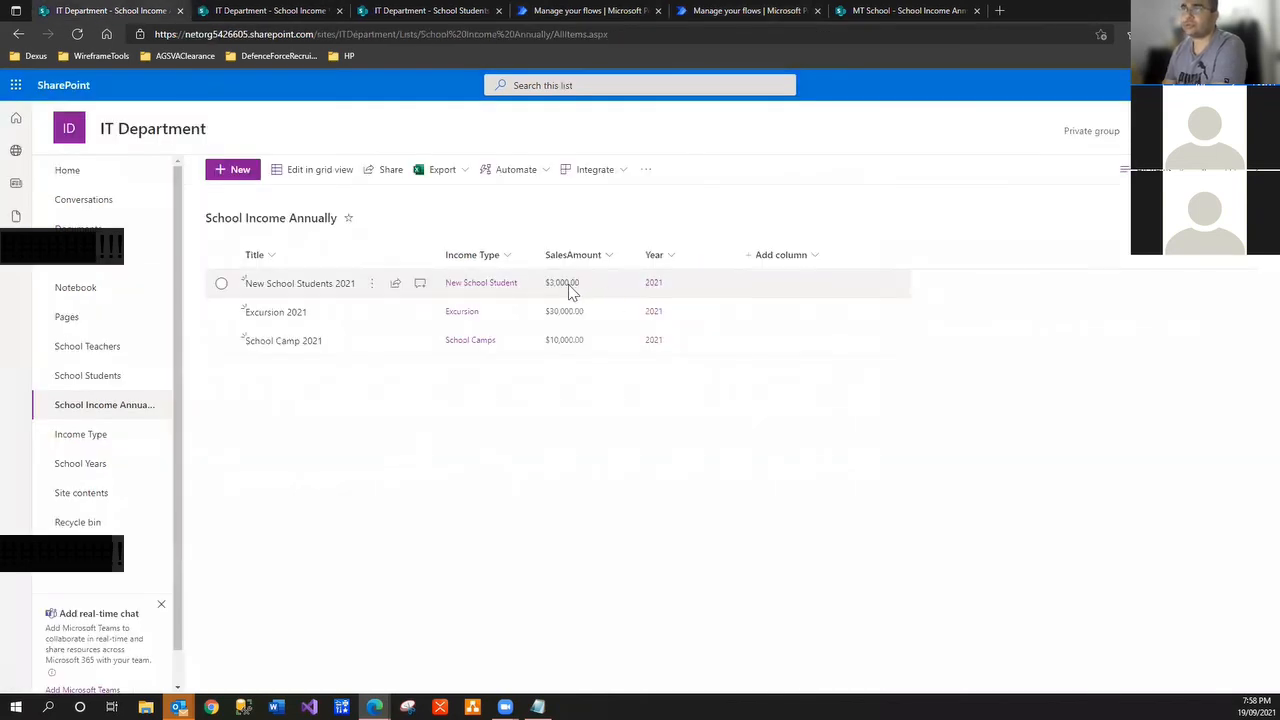
Reload School Income Annually, check School Income History and School Students, then begin a new student item
{"action": "left_click", "coordinate": [77, 34]}
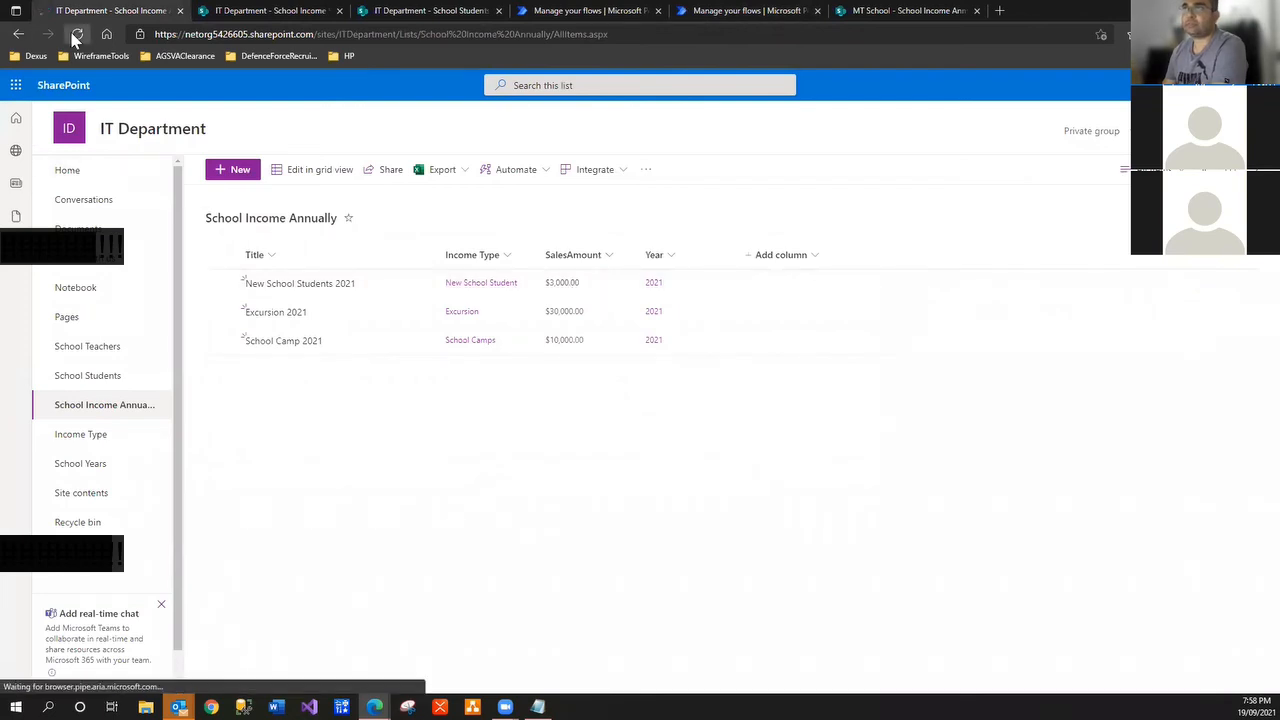
{"action": "left_click", "coordinate": [262, 11]}
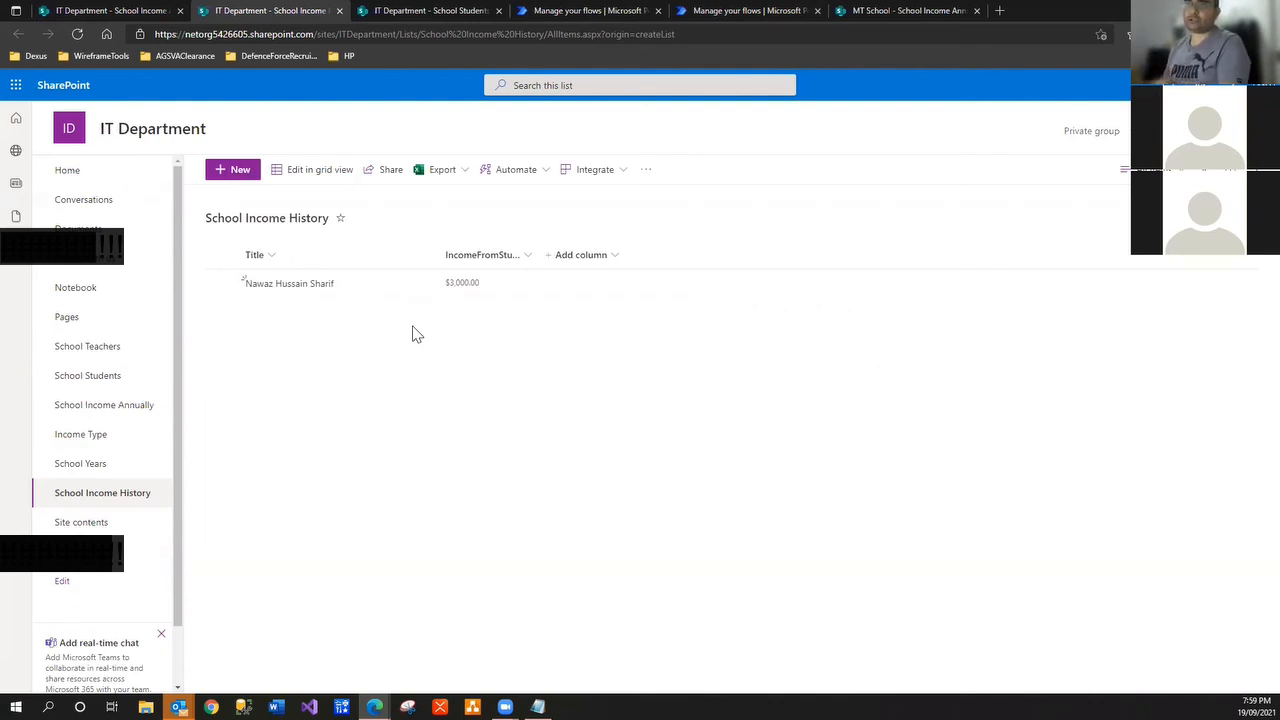
{"action": "left_click", "coordinate": [106, 390]}
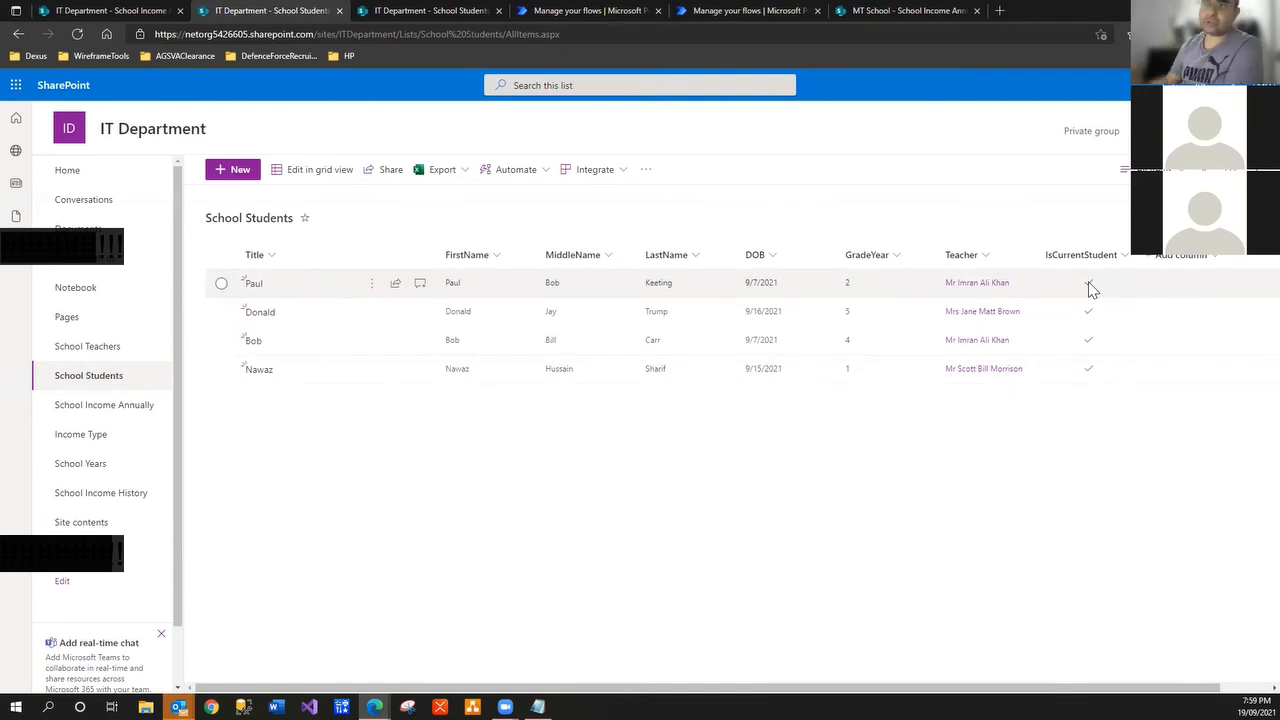
{"action": "left_click", "coordinate": [124, 410]}
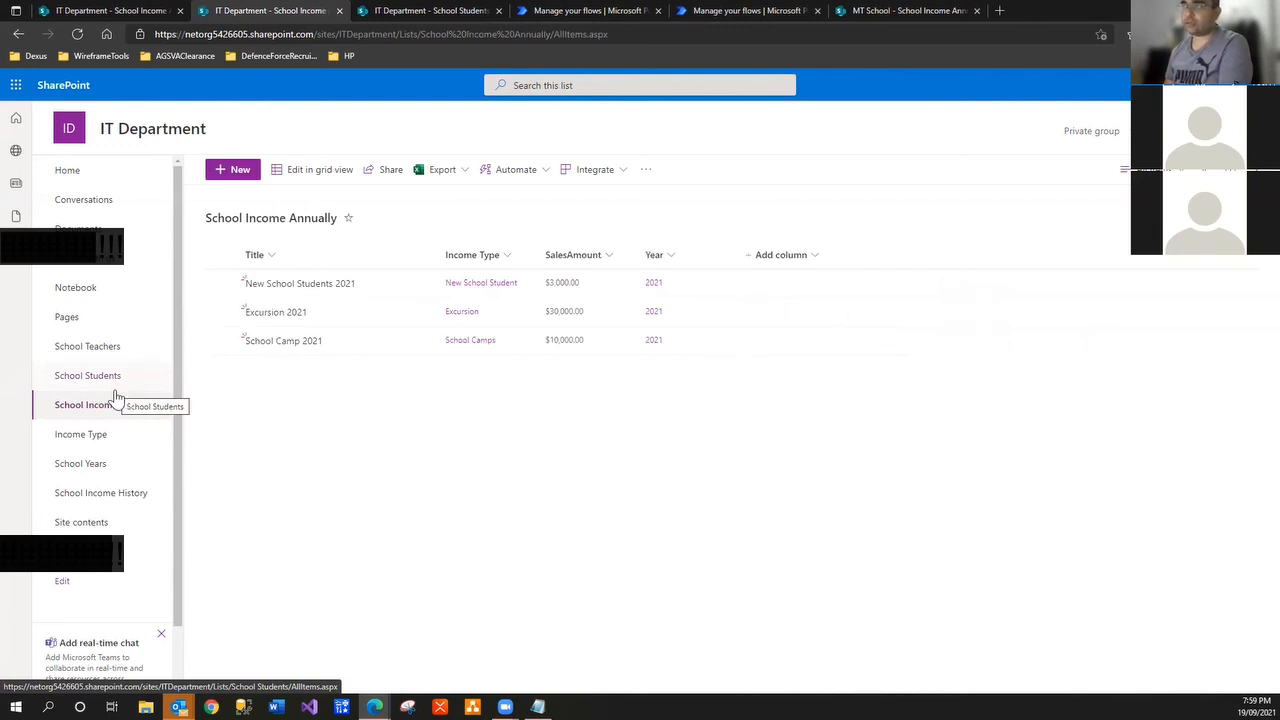
{"action": "left_click", "coordinate": [114, 390]}
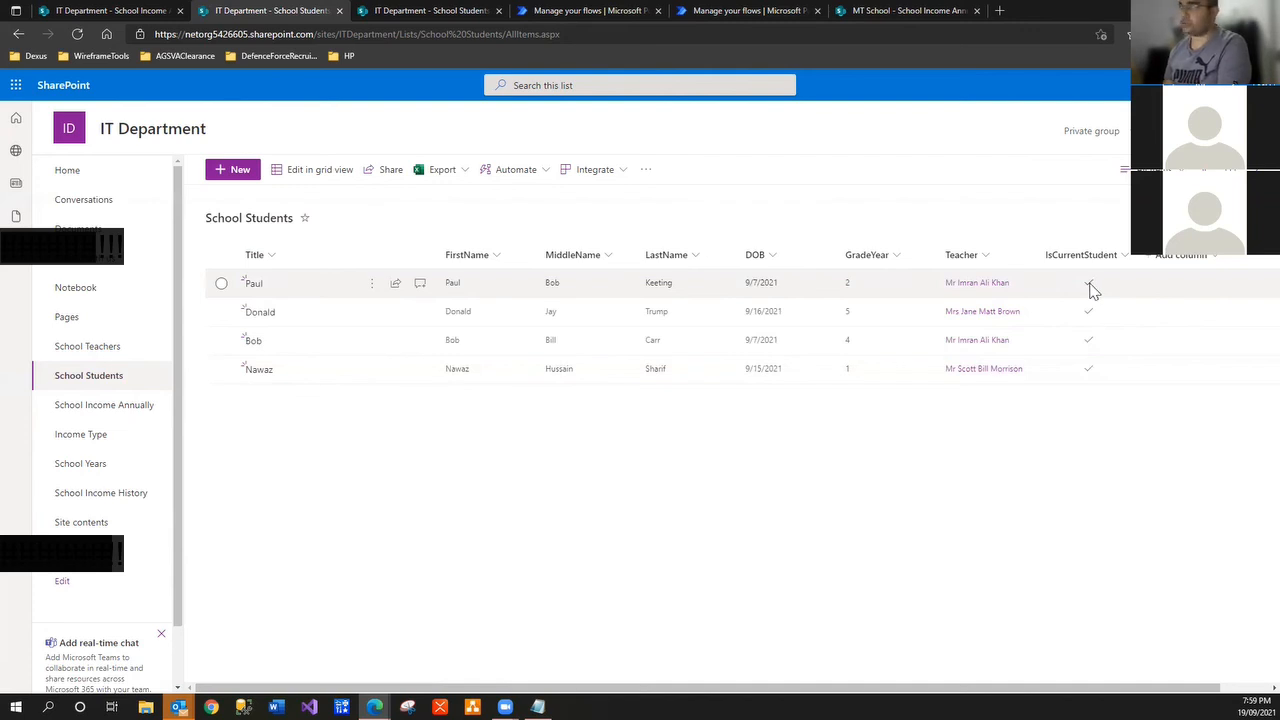
{"action": "left_click", "coordinate": [117, 417]}
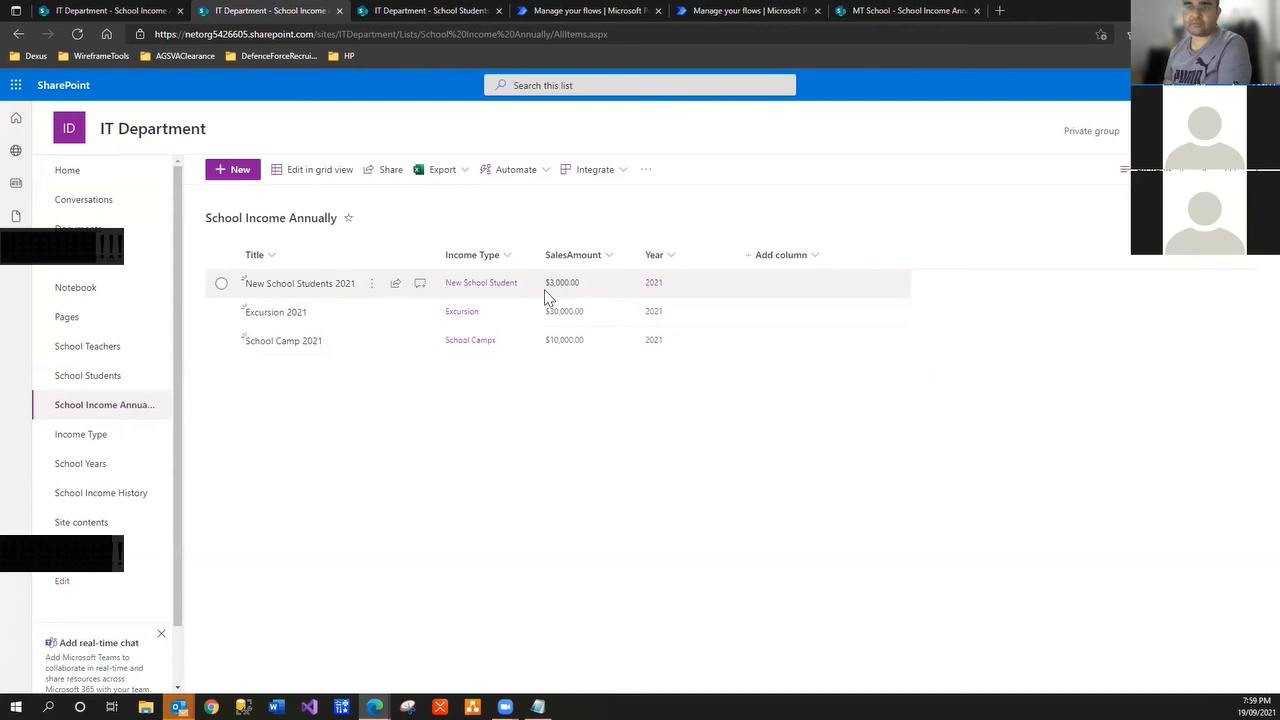
{"action": "left_click", "coordinate": [117, 378]}
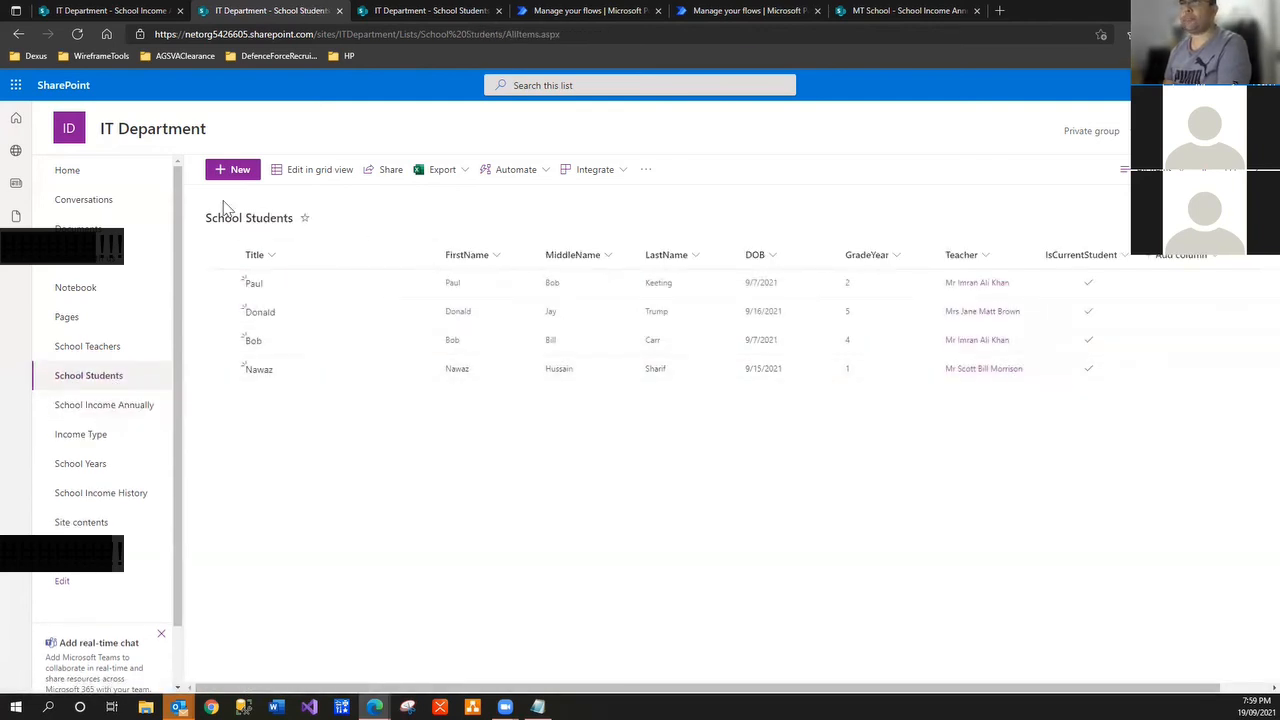
{"action": "left_click", "coordinate": [238, 172]}
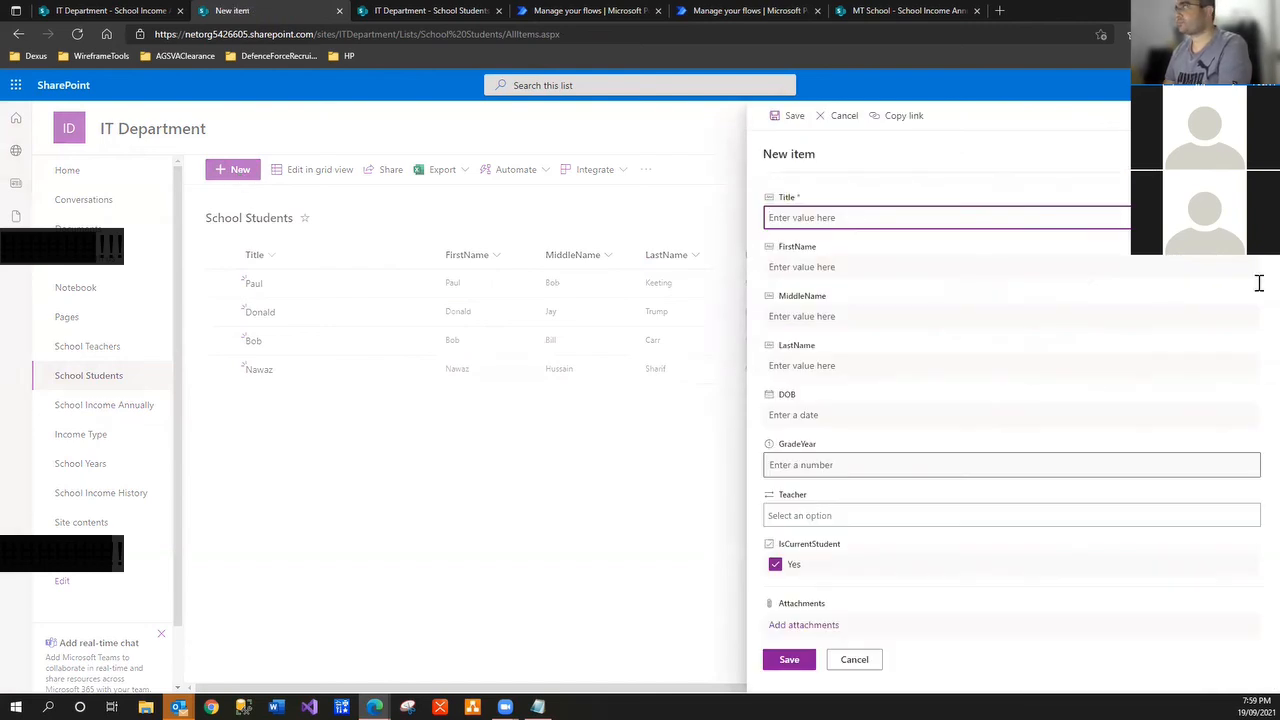
Discard the new student form and close the two extra flow detail tabs
{"action": "key", "text": "Escape"}
{"action": "left_click", "coordinate": [617, 175]}
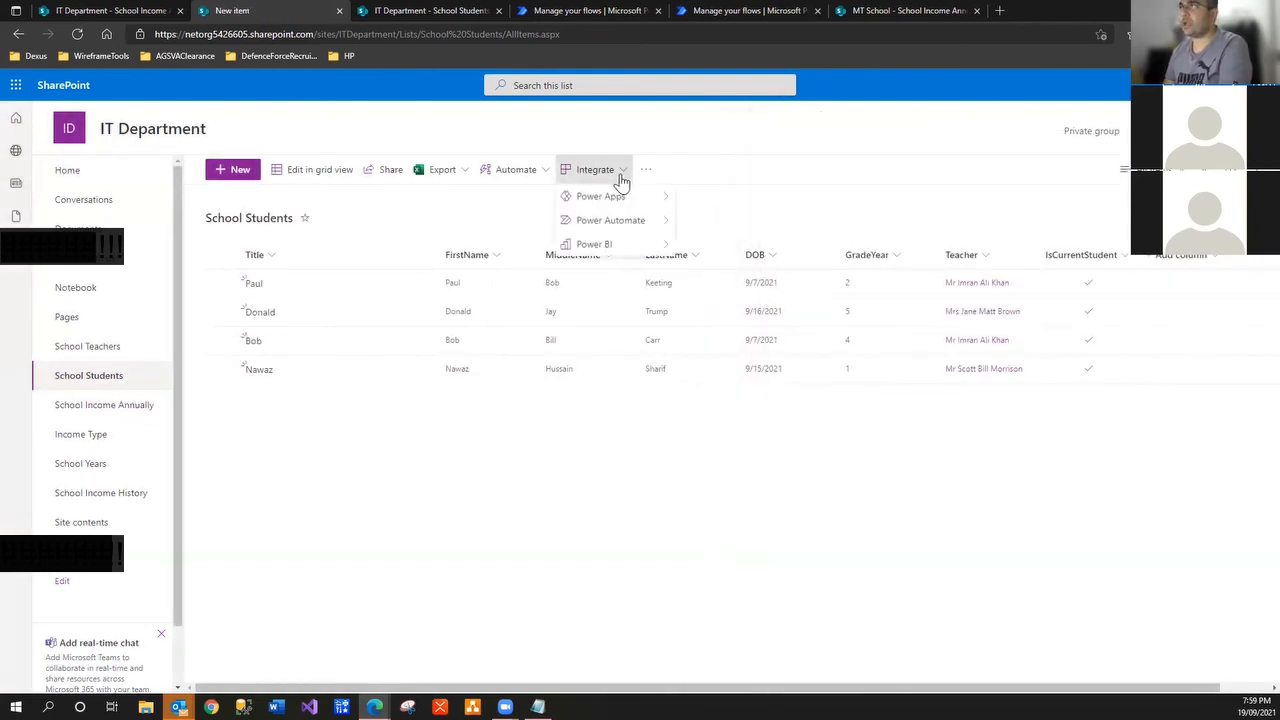
{"action": "left_click", "coordinate": [592, 9]}
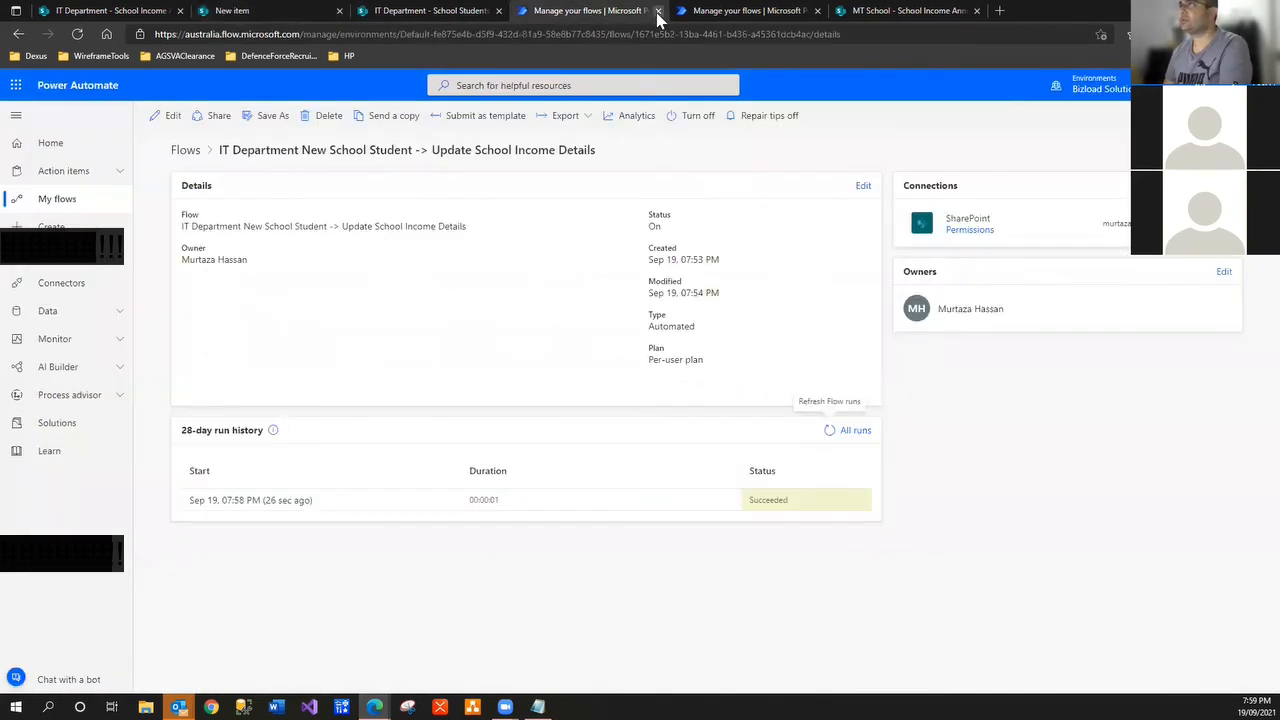
{"action": "left_click", "coordinate": [658, 10]}
{"action": "left_click", "coordinate": [658, 10]}
{"action": "left_click", "coordinate": [393, 11]}
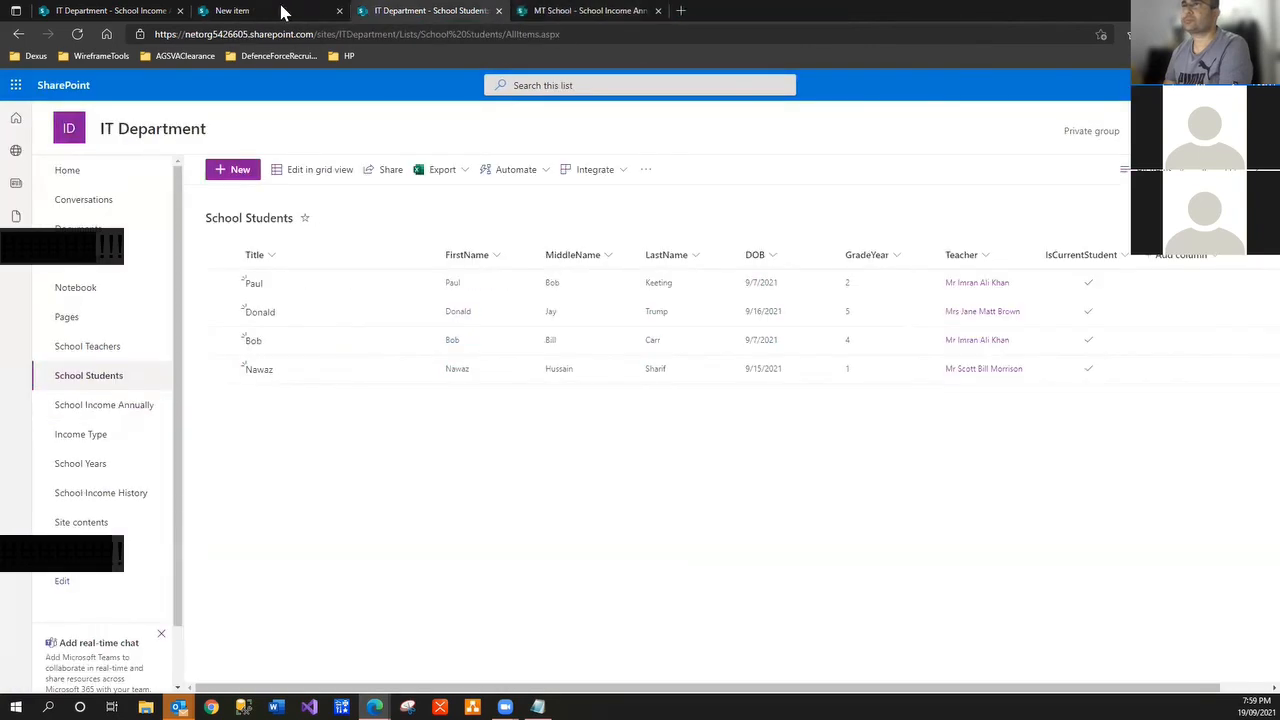
Close the duplicate School Students tab and open existing flows via Power Automate's See your flows
{"action": "mouse_move", "coordinate": [632, 218]}
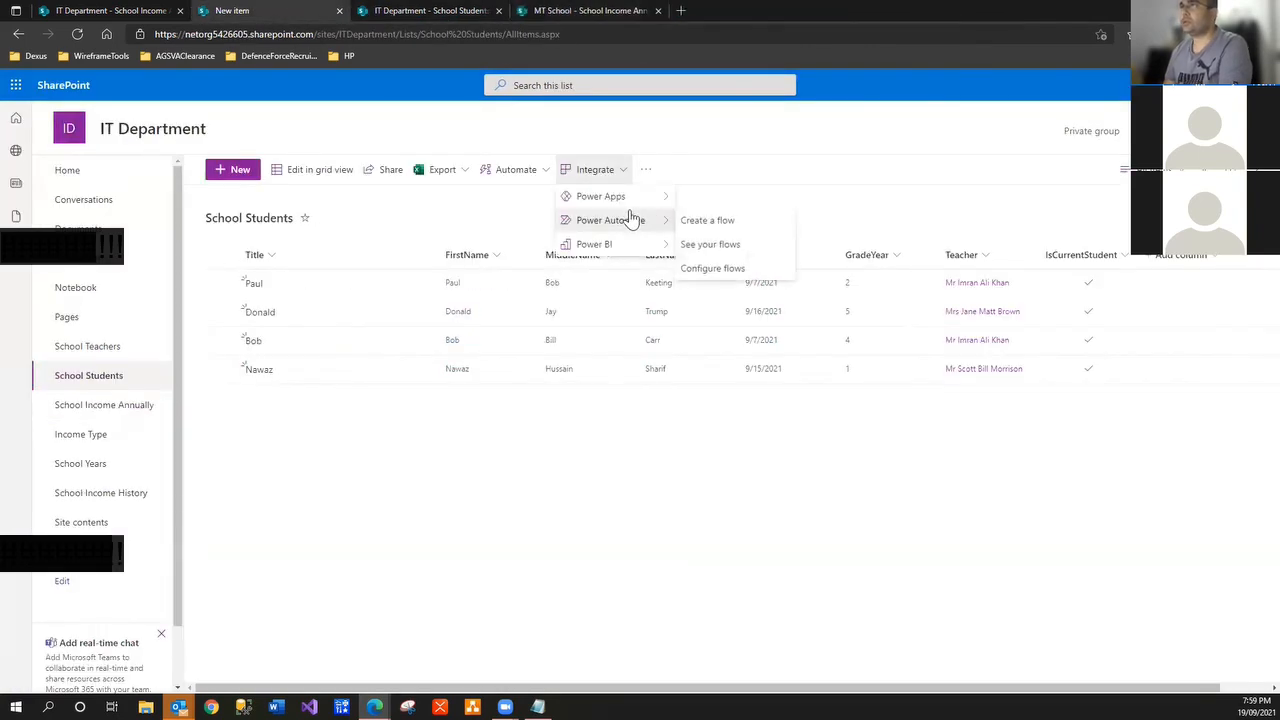
{"action": "left_click", "coordinate": [461, 13]}
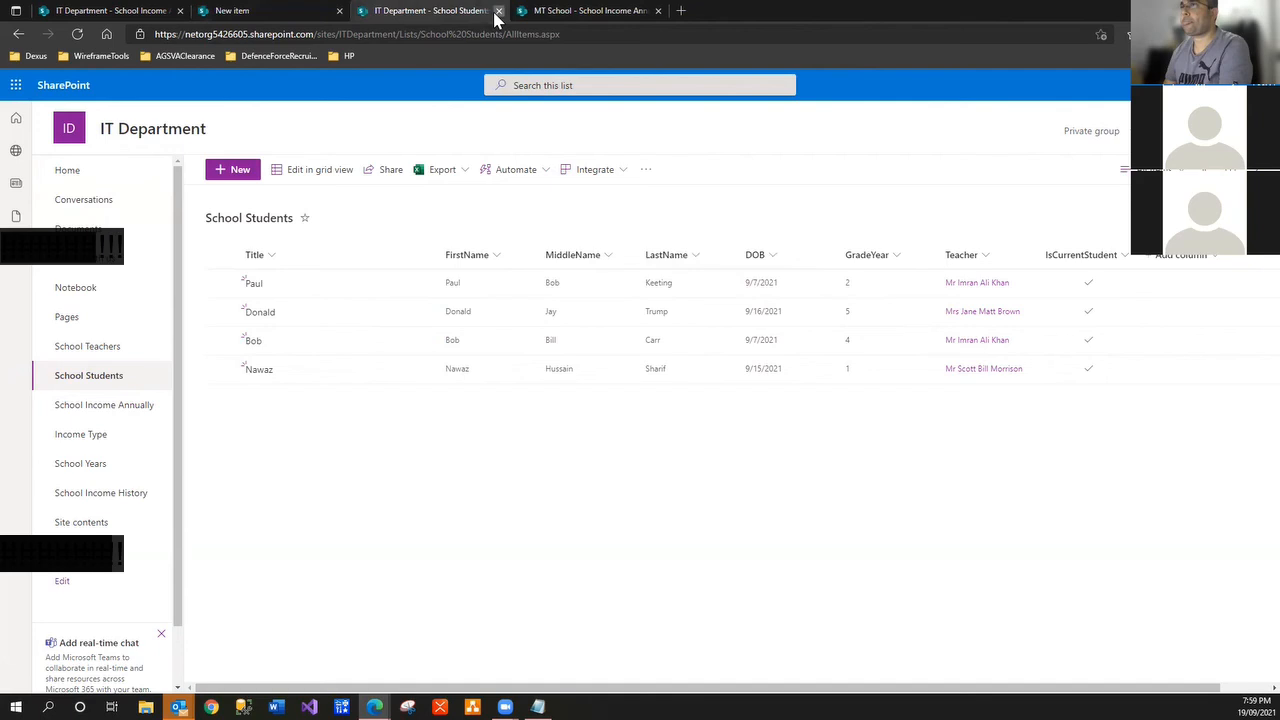
{"action": "left_click", "coordinate": [497, 11]}
{"action": "left_click", "coordinate": [271, 12]}
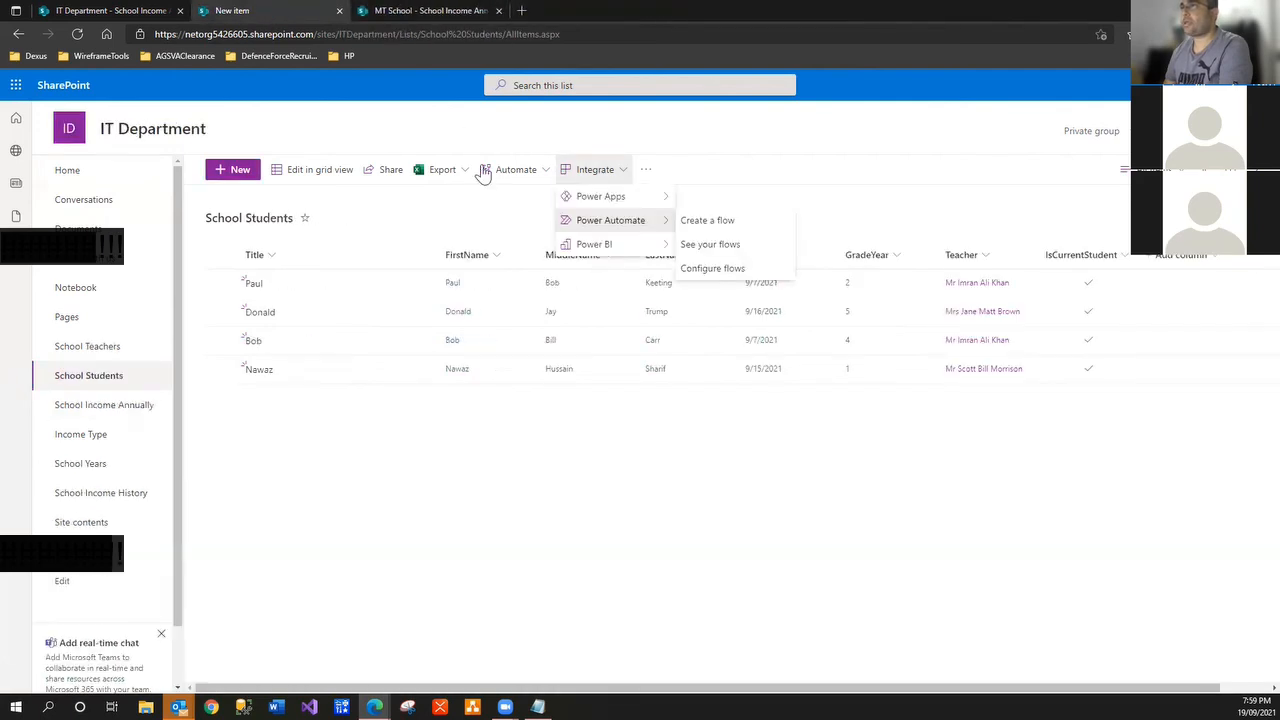
{"action": "left_click", "coordinate": [707, 221]}
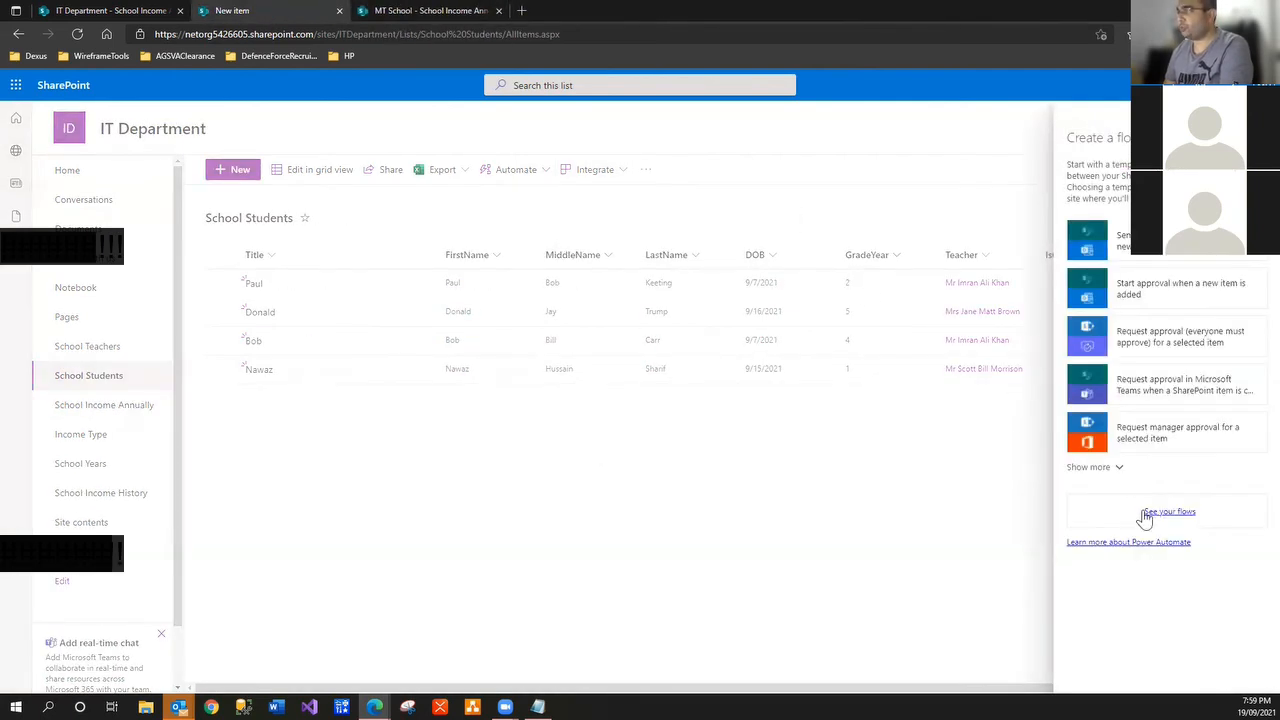
{"action": "left_click", "coordinate": [1160, 516]}
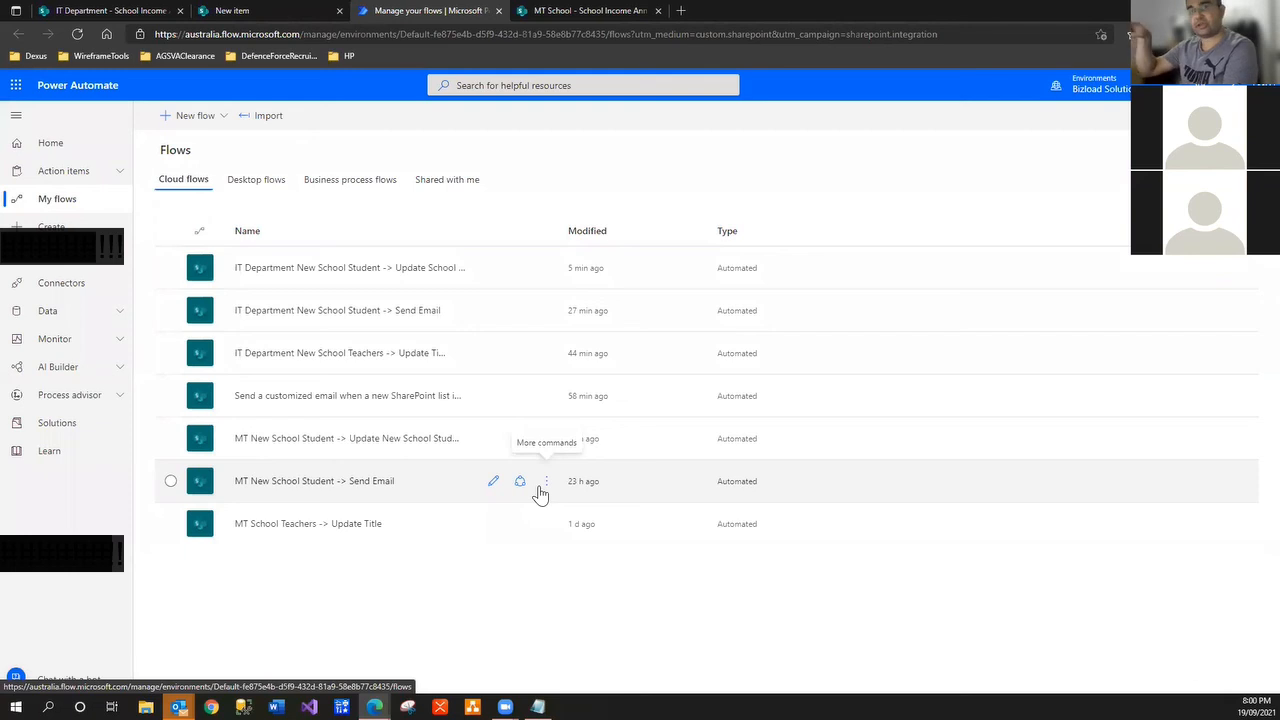
Start an automated cloud flow with the SharePoint 'When an item or a file is modified' trigger
{"action": "left_click", "coordinate": [193, 116]}
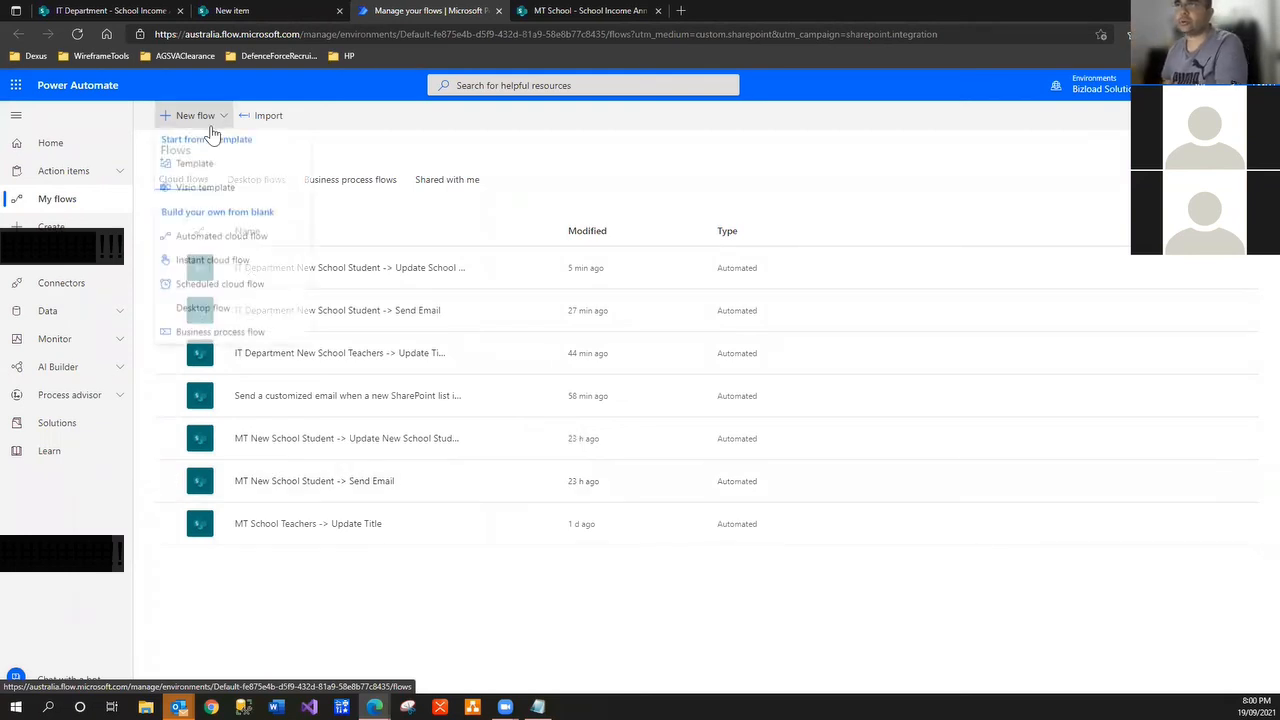
{"action": "left_click", "coordinate": [220, 241]}
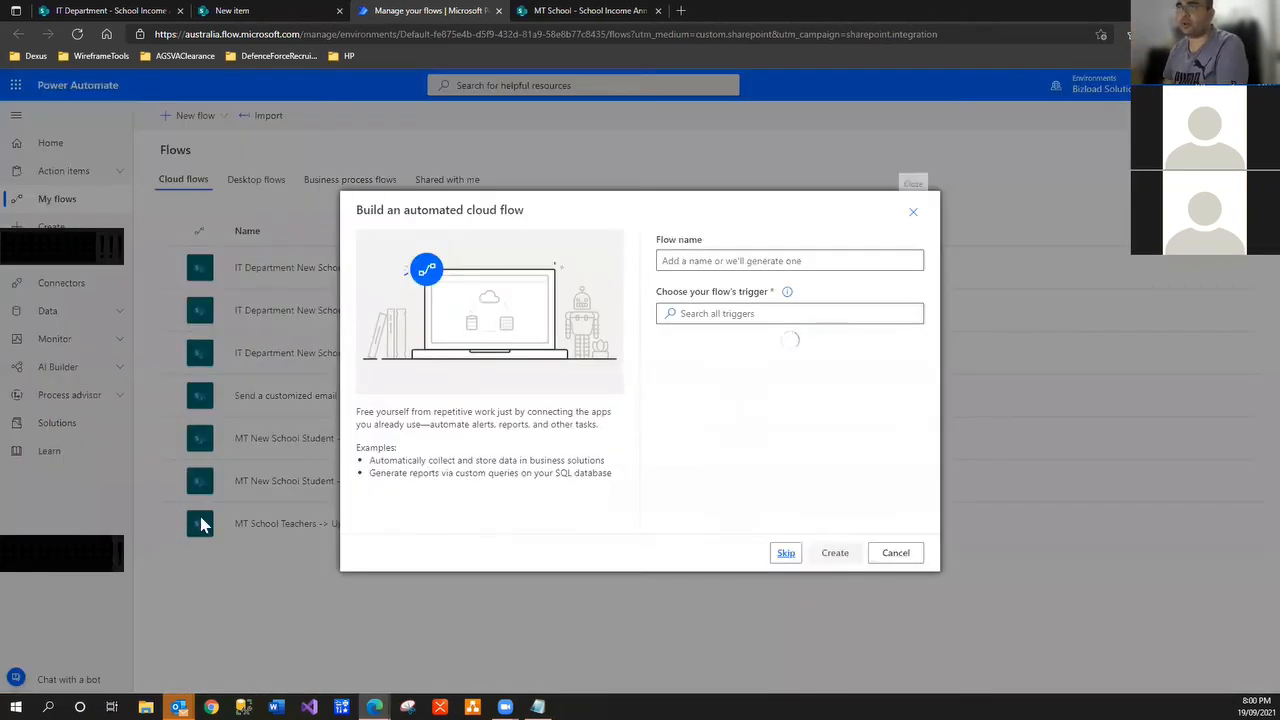
{"action": "left_click", "coordinate": [724, 315]}
{"action": "type", "text": "sharepoint"}
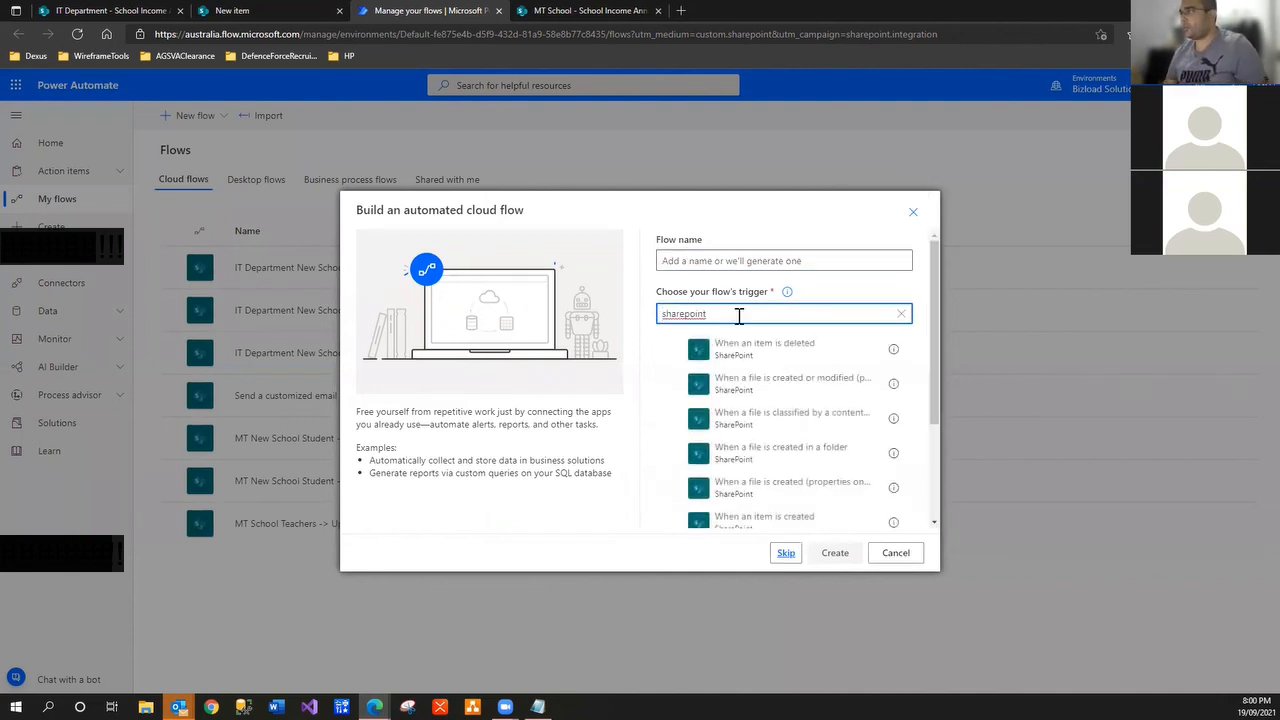
{"action": "left_click", "coordinate": [940, 363]}
{"action": "key", "text": "ctrl+a"}
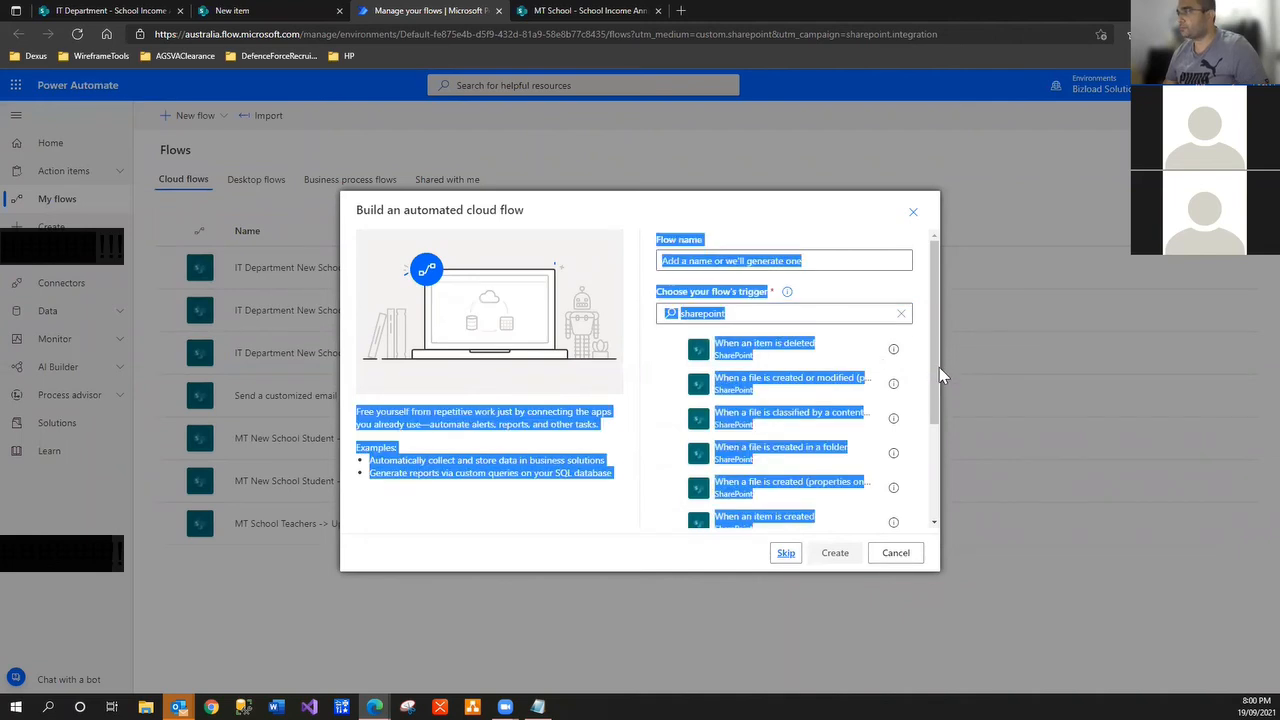
{"action": "left_click_drag", "start_coordinate": [939, 367], "coordinate": [937, 420]}
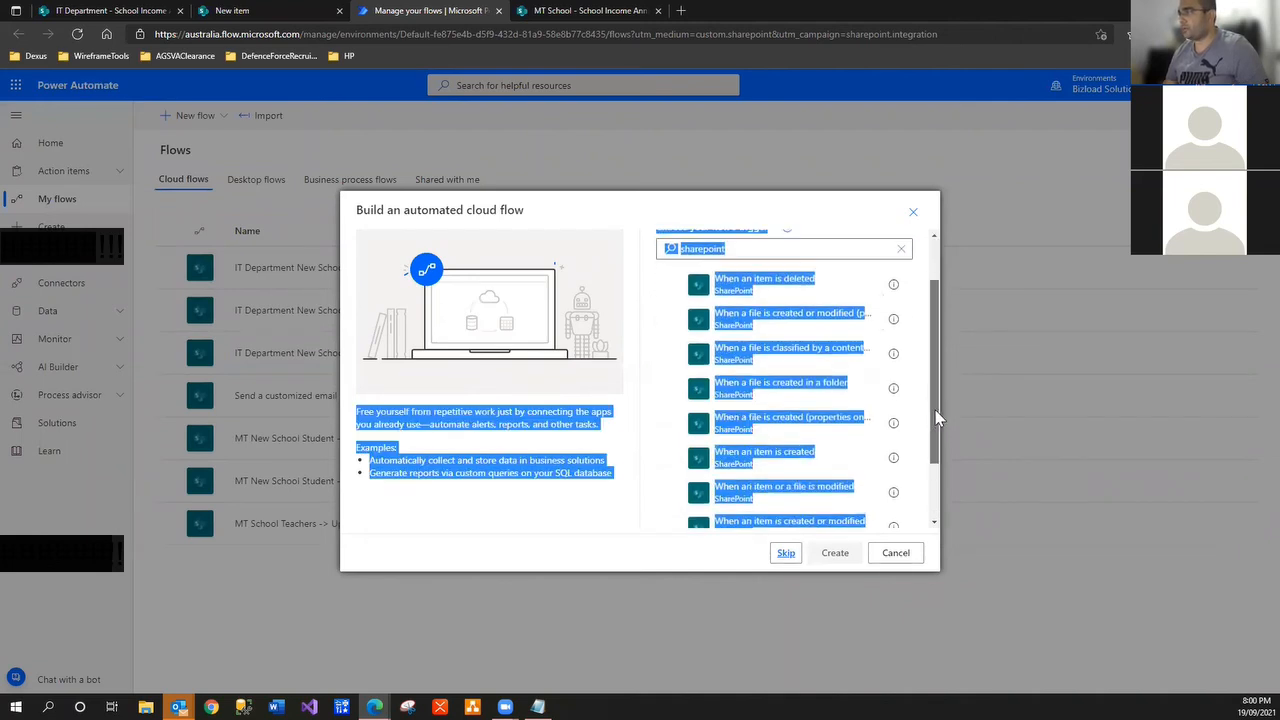
{"action": "left_click_drag", "start_coordinate": [939, 464], "coordinate": [931, 473]}
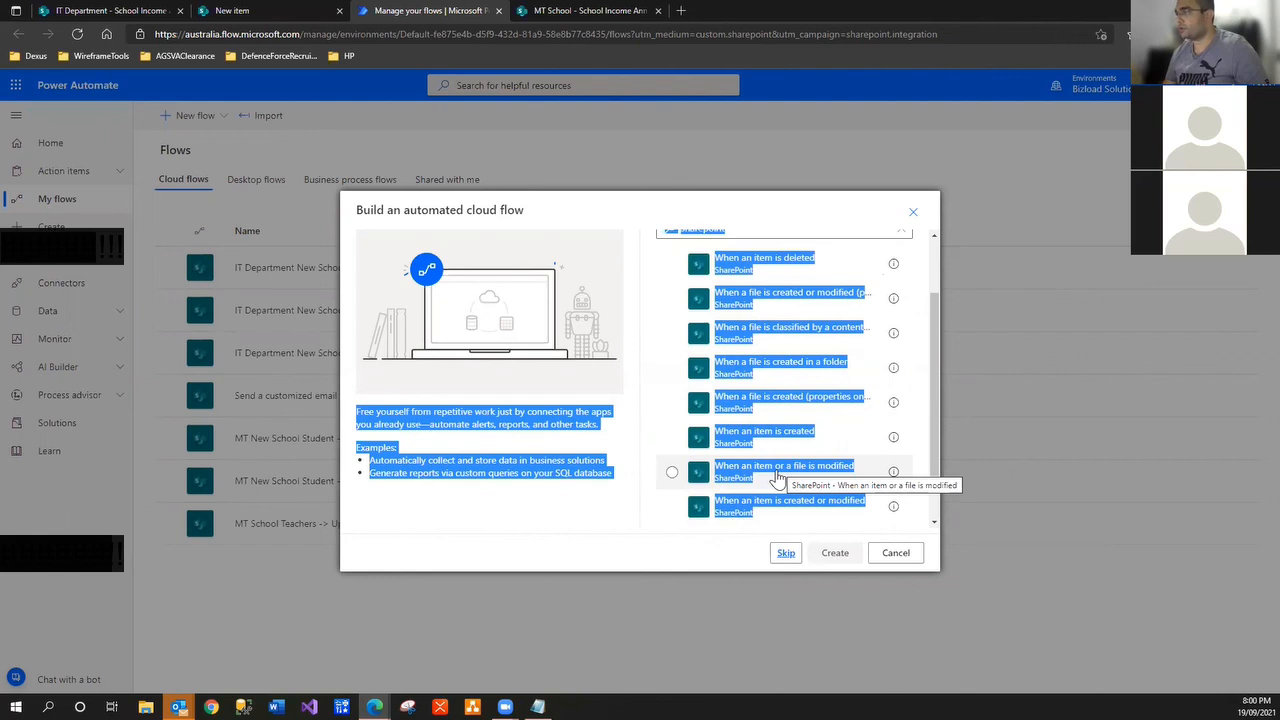
{"action": "left_click", "coordinate": [777, 478]}
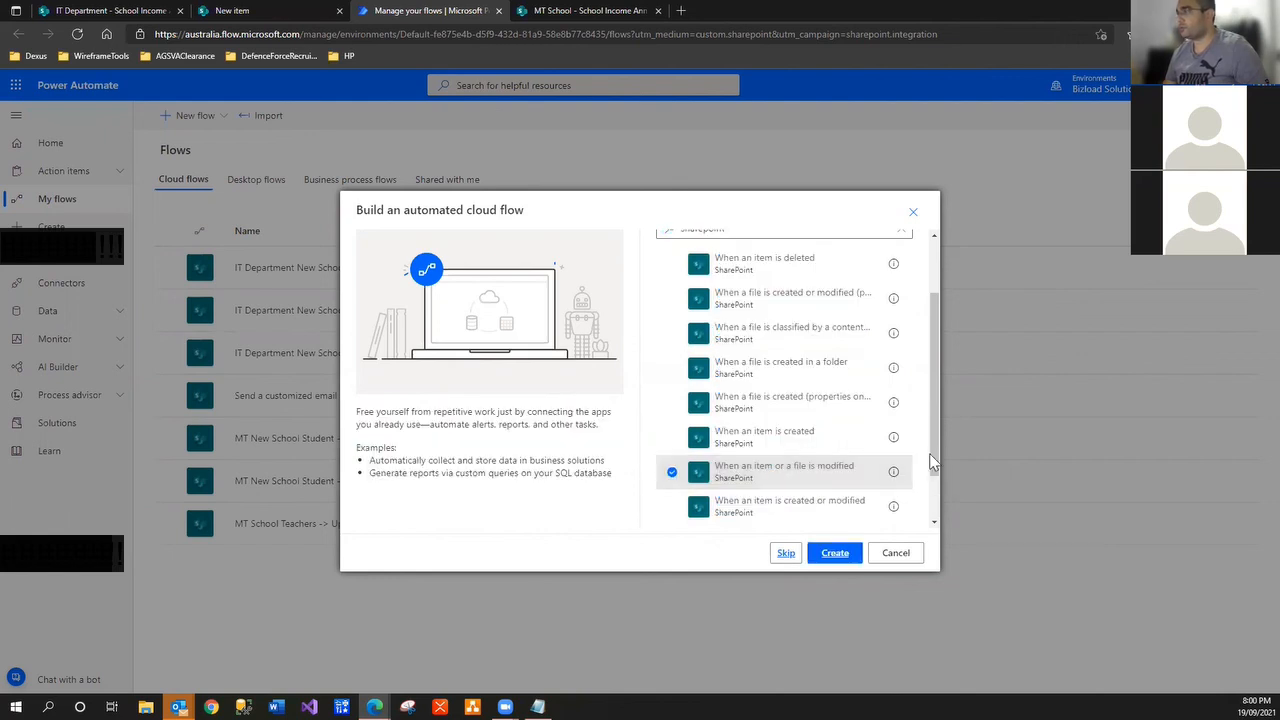
{"action": "left_click_drag", "start_coordinate": [940, 460], "coordinate": [940, 435]}
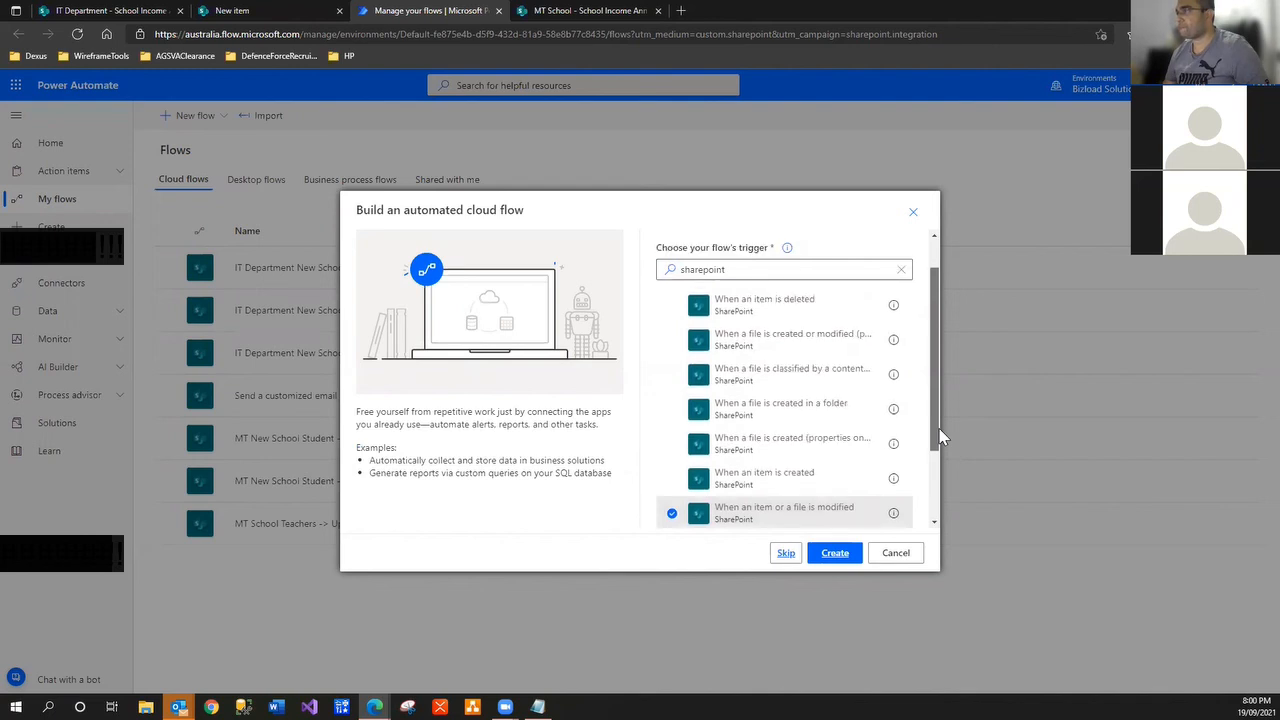
{"action": "left_click_drag", "start_coordinate": [933, 320], "coordinate": [933, 288]}
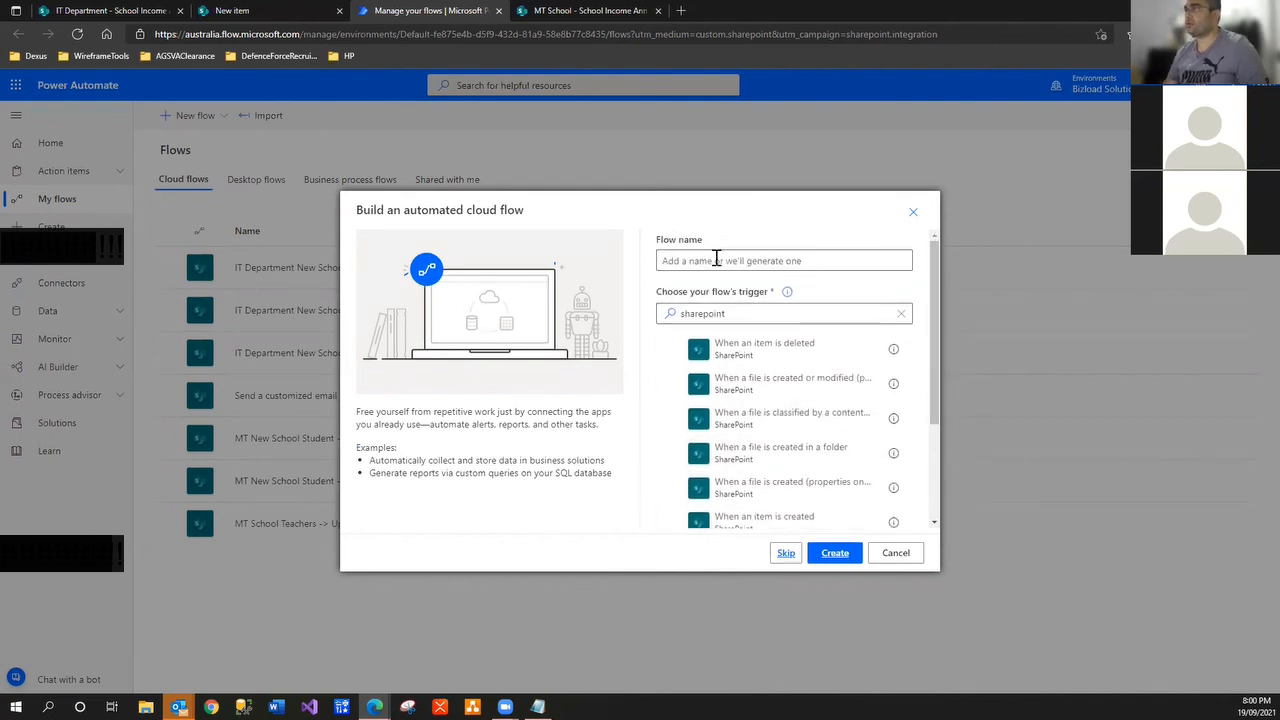
Name the flow 'IT Department Update School Student -> Minus School Student Income' and create it
{"action": "left_click", "coordinate": [708, 262]}
{"action": "type", "text": "It Depa"}
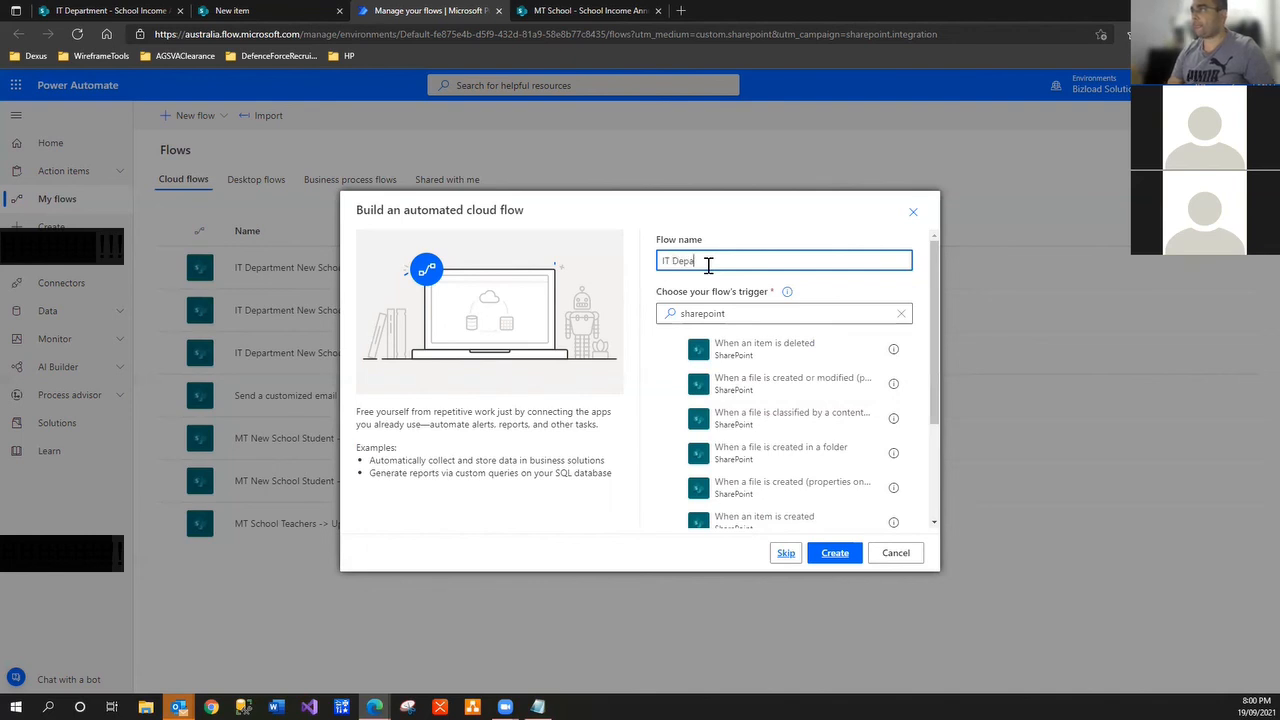
{"action": "type", "text": "rtment"}
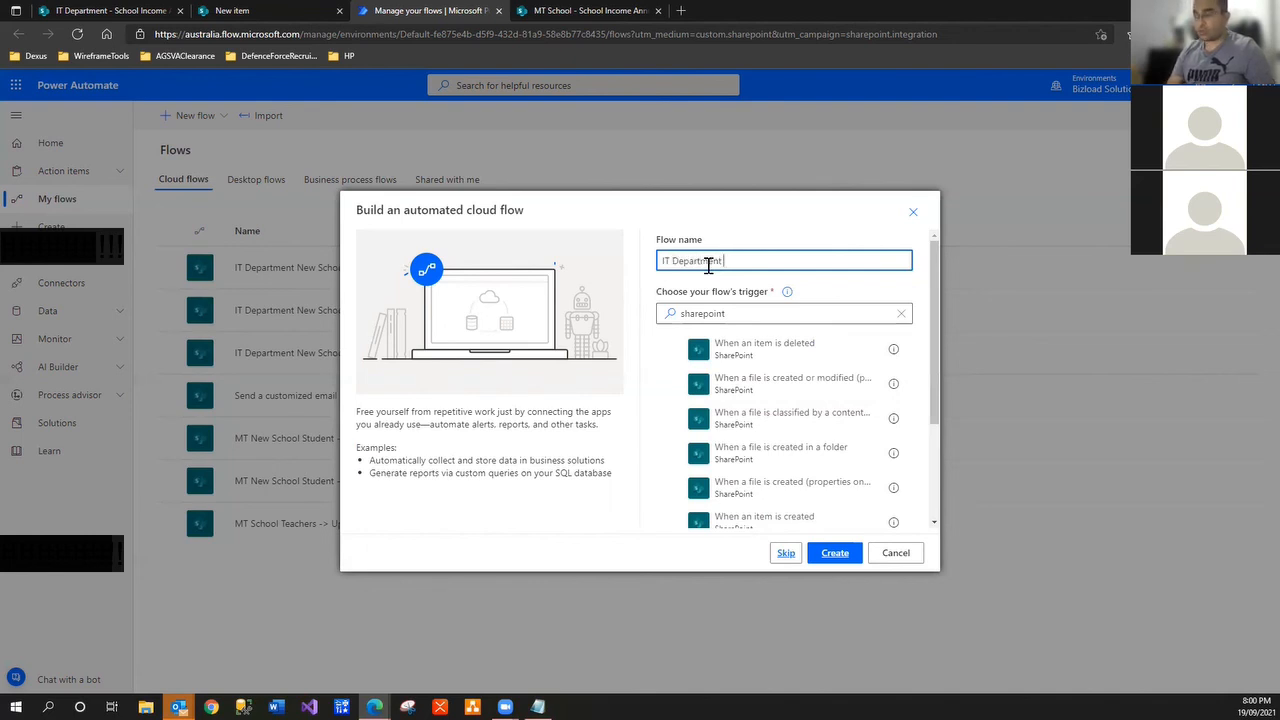
{"action": "type", "text": " Update"}
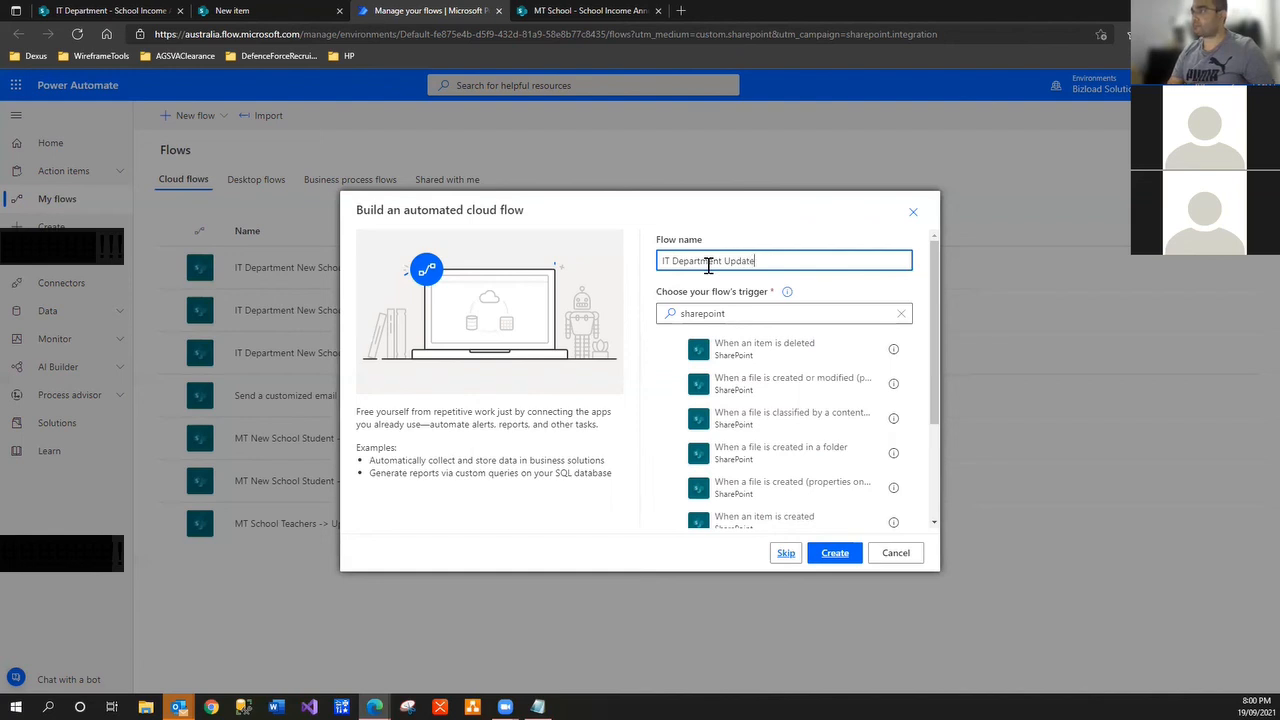
{"action": "type", "text": " Schoool Stu"}
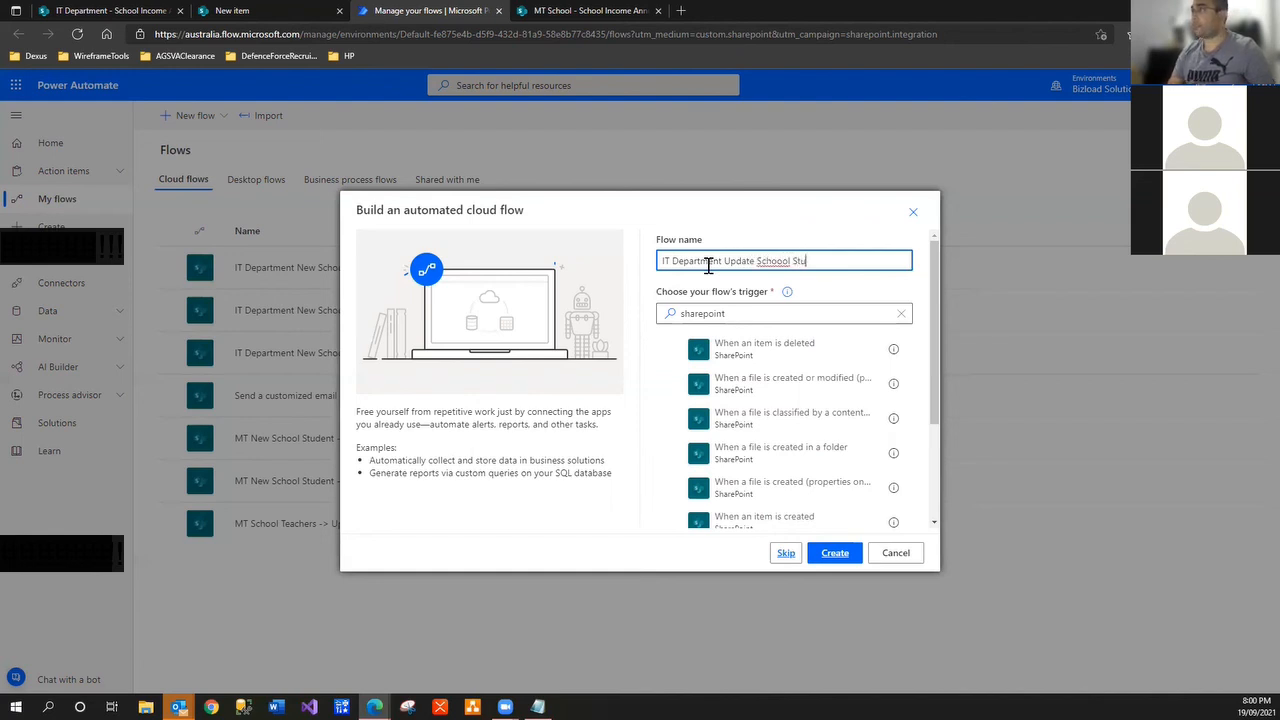
{"action": "key", "text": "BackSpace"}
{"action": "key", "text": "BackSpace"}
{"action": "key", "text": "BackSpace"}
{"action": "key", "text": "BackSpace"}
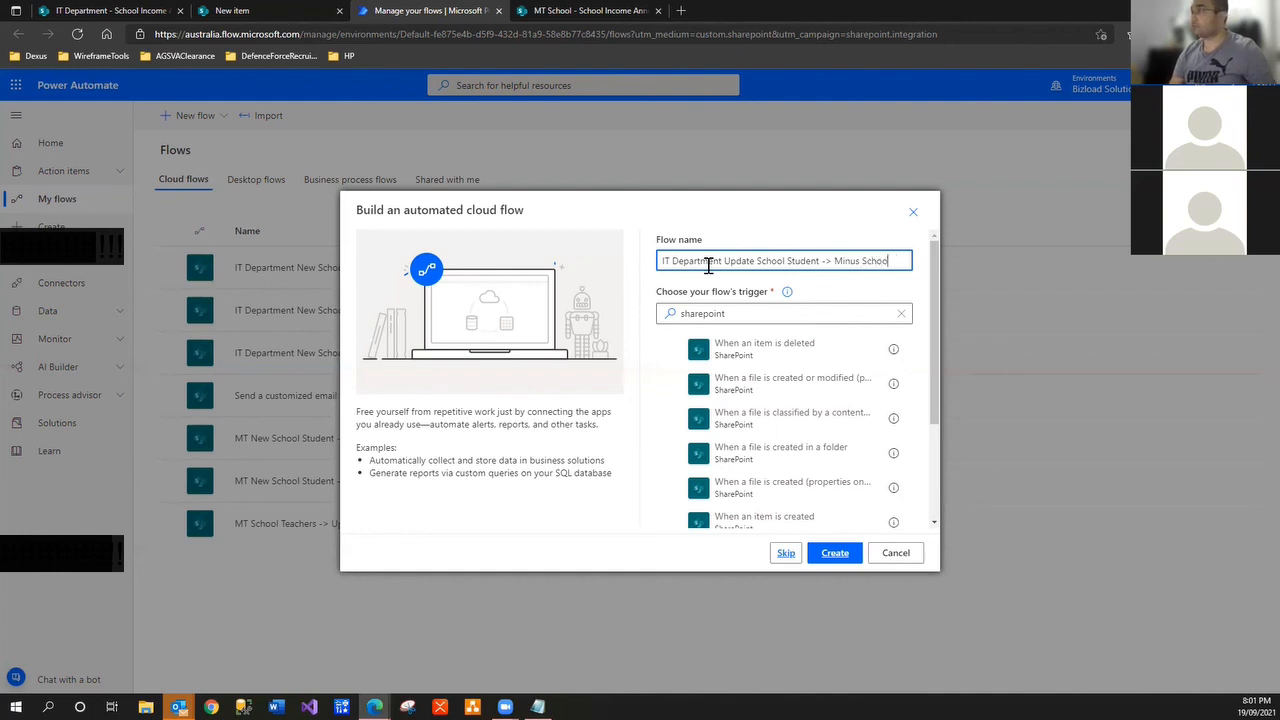
{"action": "type", "text": "l Sy"}
{"action": "type", "text": "fe"}
{"action": "key", "text": "BackSpace"}
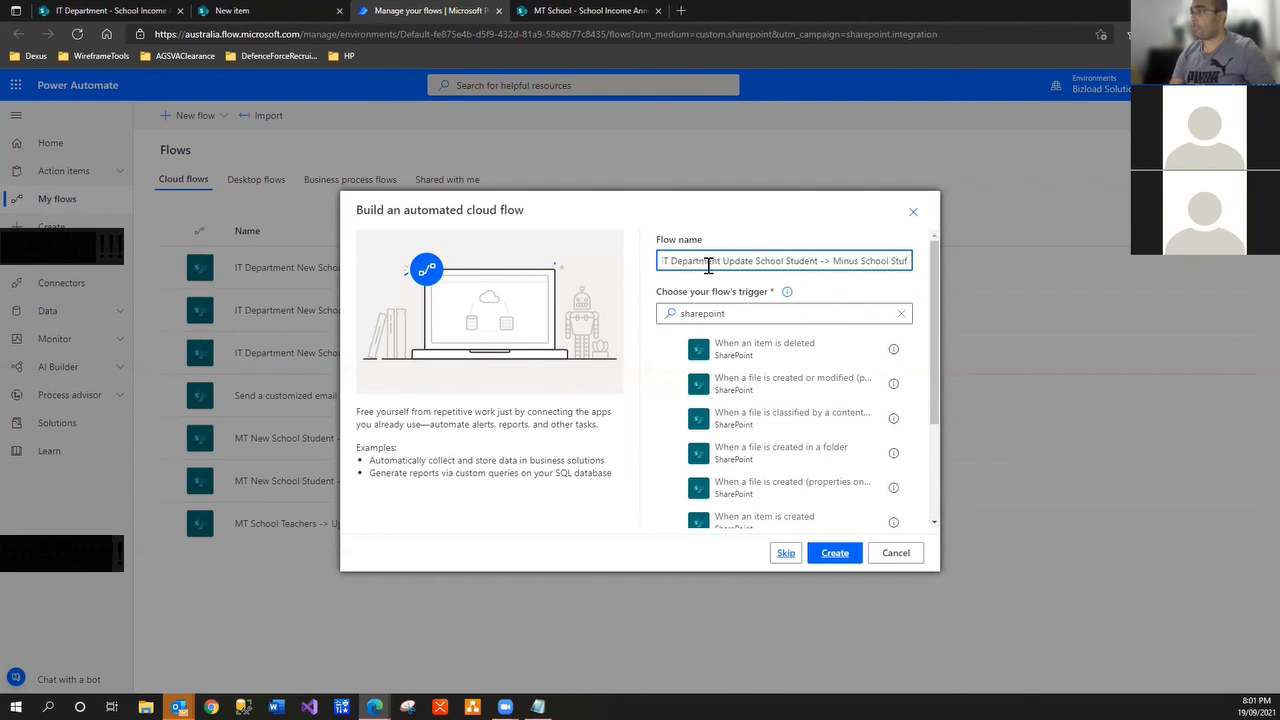
{"action": "key", "text": "BackSpace"}
{"action": "type", "text": "dent Income"}
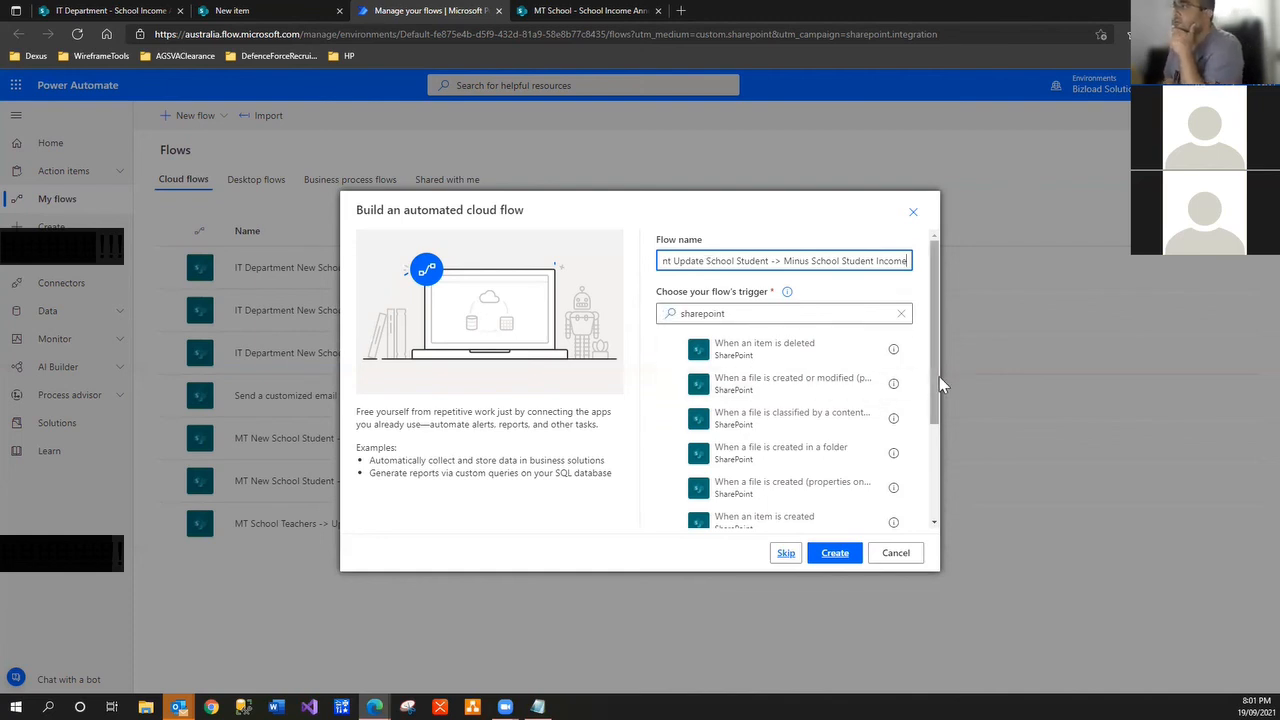
{"action": "left_click_drag", "start_coordinate": [939, 376], "coordinate": [936, 451]}
{"action": "left_click", "coordinate": [835, 553]}
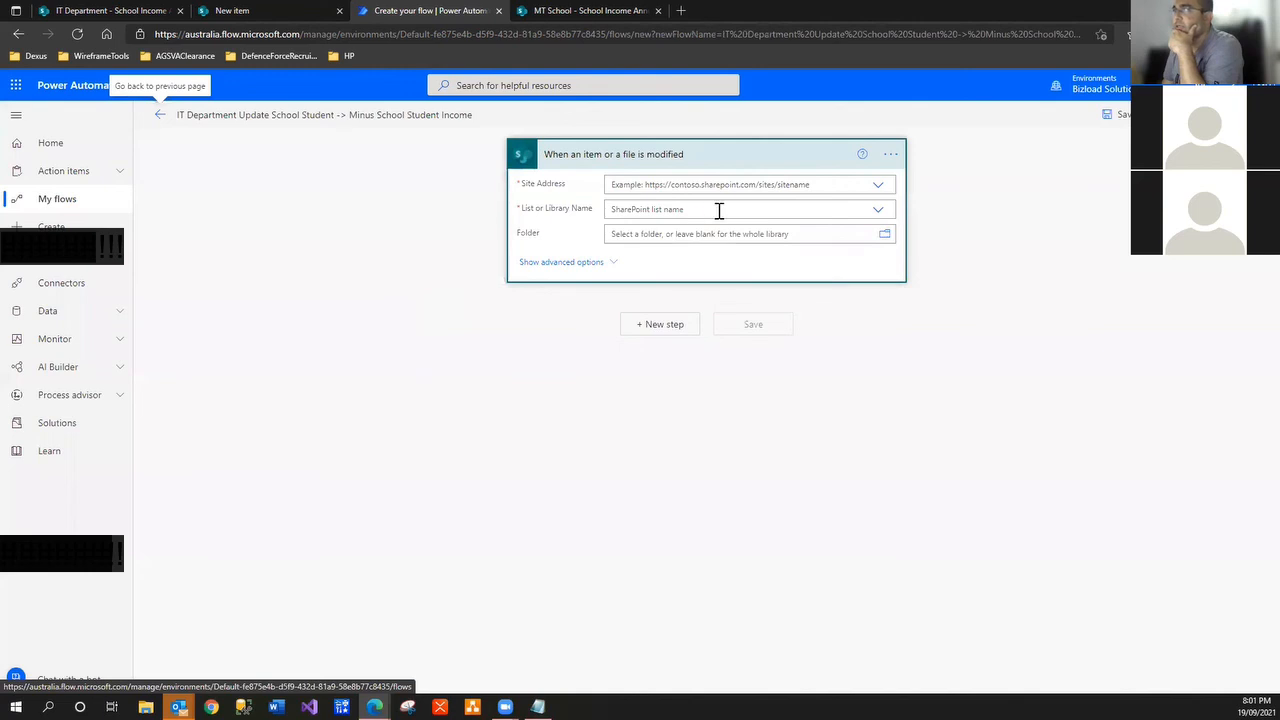
Point the trigger at the IT Department site and its School Students list
{"action": "left_click", "coordinate": [877, 186]}
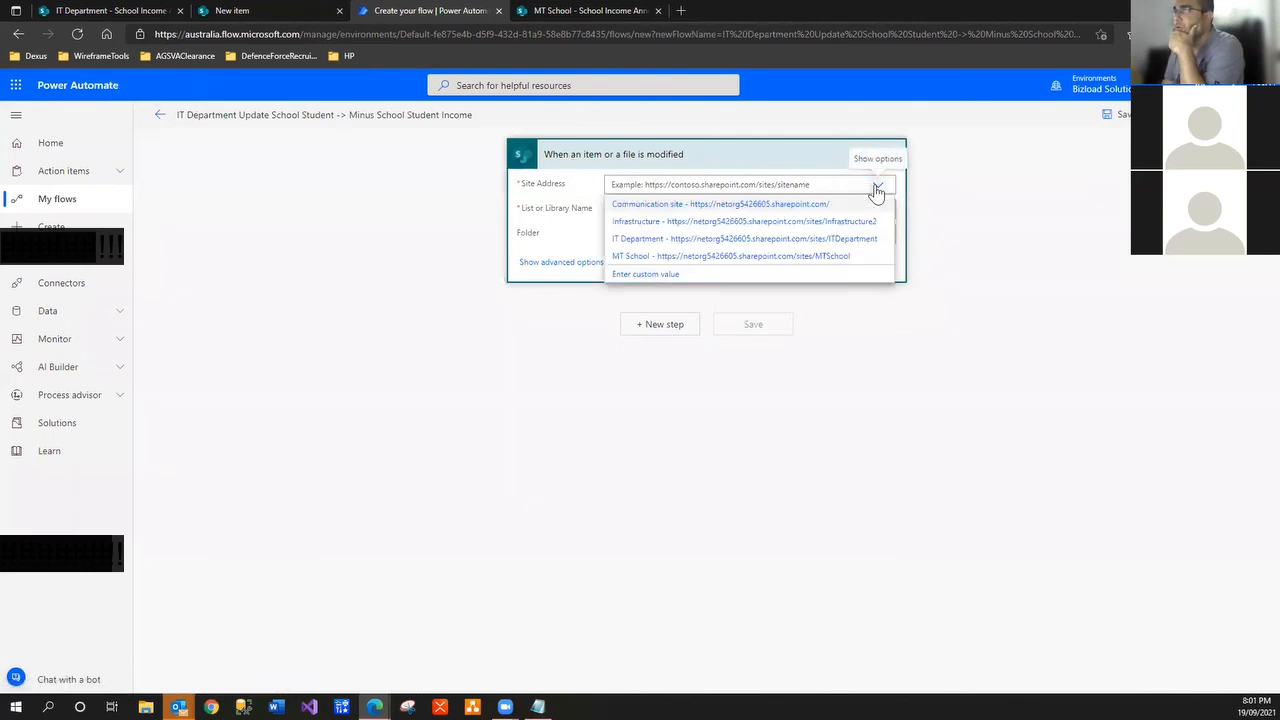
{"action": "left_click", "coordinate": [796, 240]}
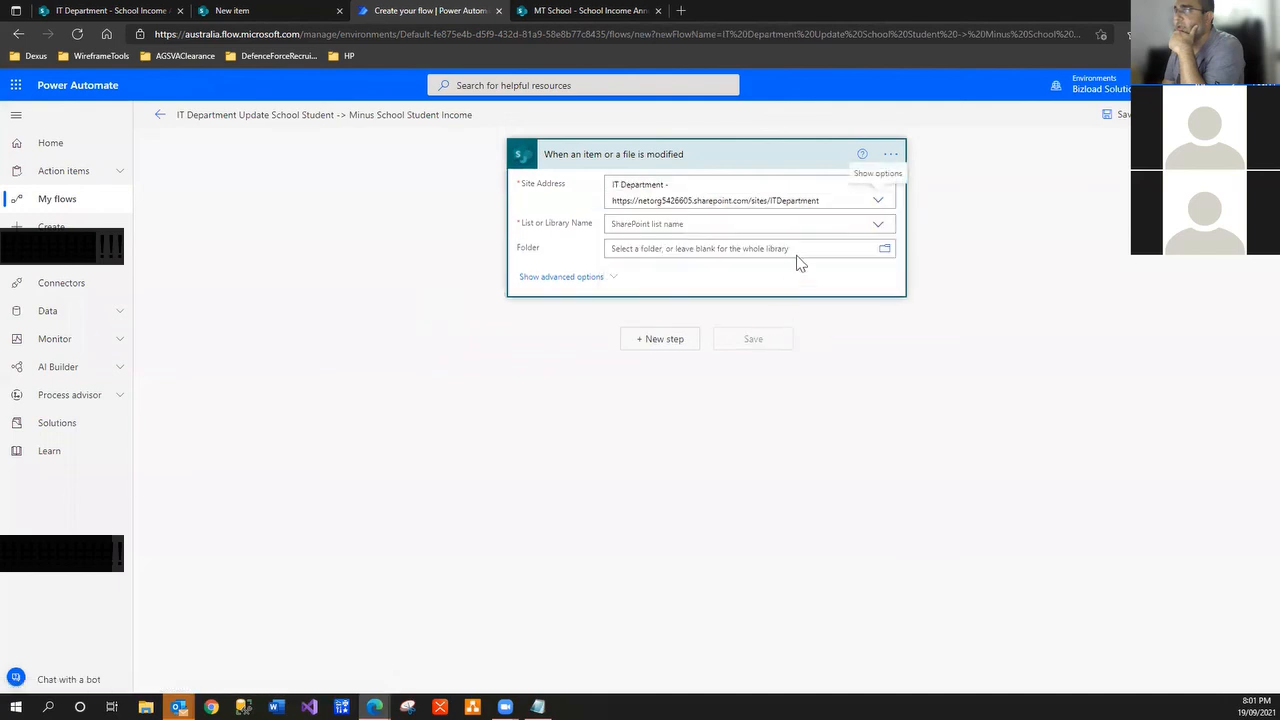
{"action": "left_click", "coordinate": [878, 226]}
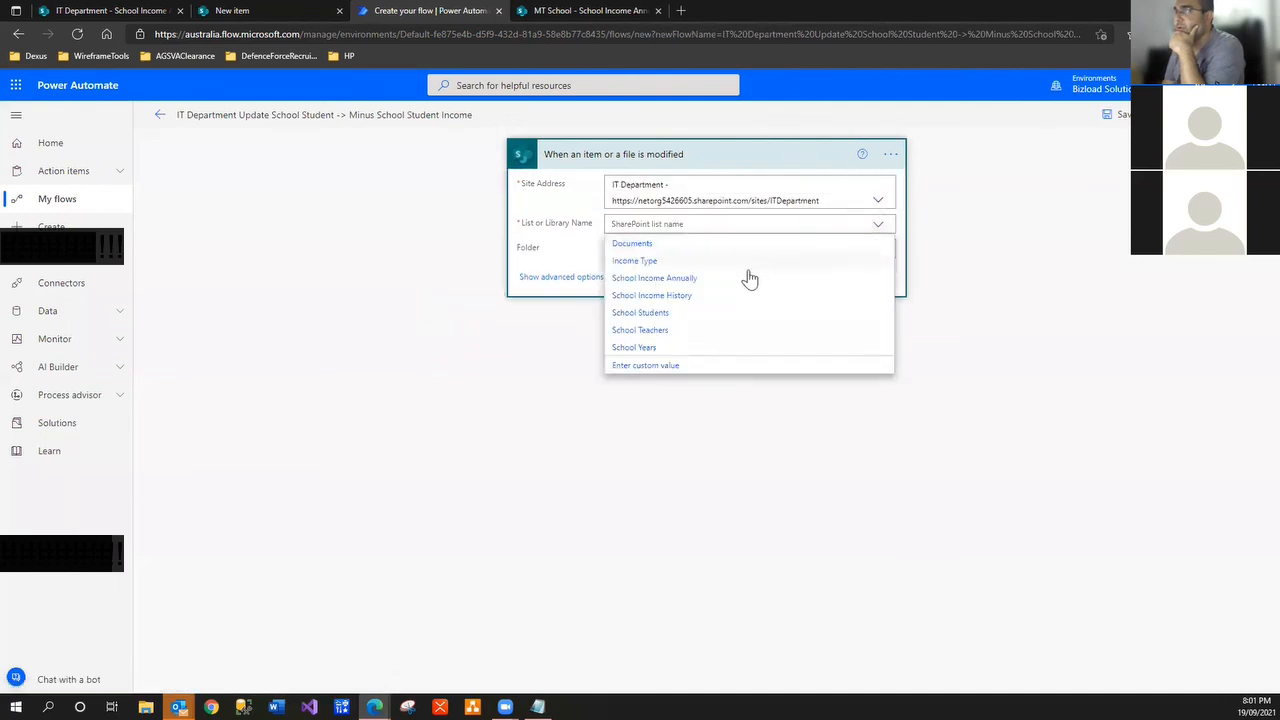
{"action": "left_click", "coordinate": [714, 314]}
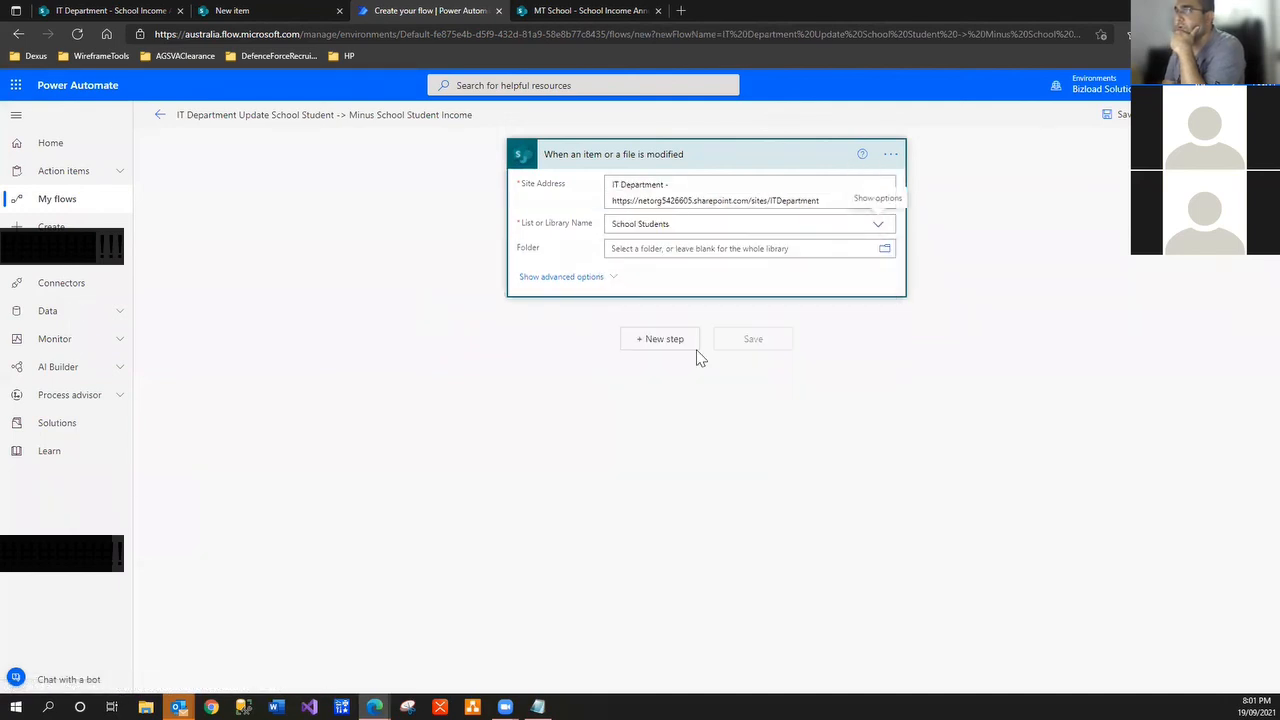
Rename the trigger card to 'When School Students is modified'
{"action": "left_click", "coordinate": [889, 155]}
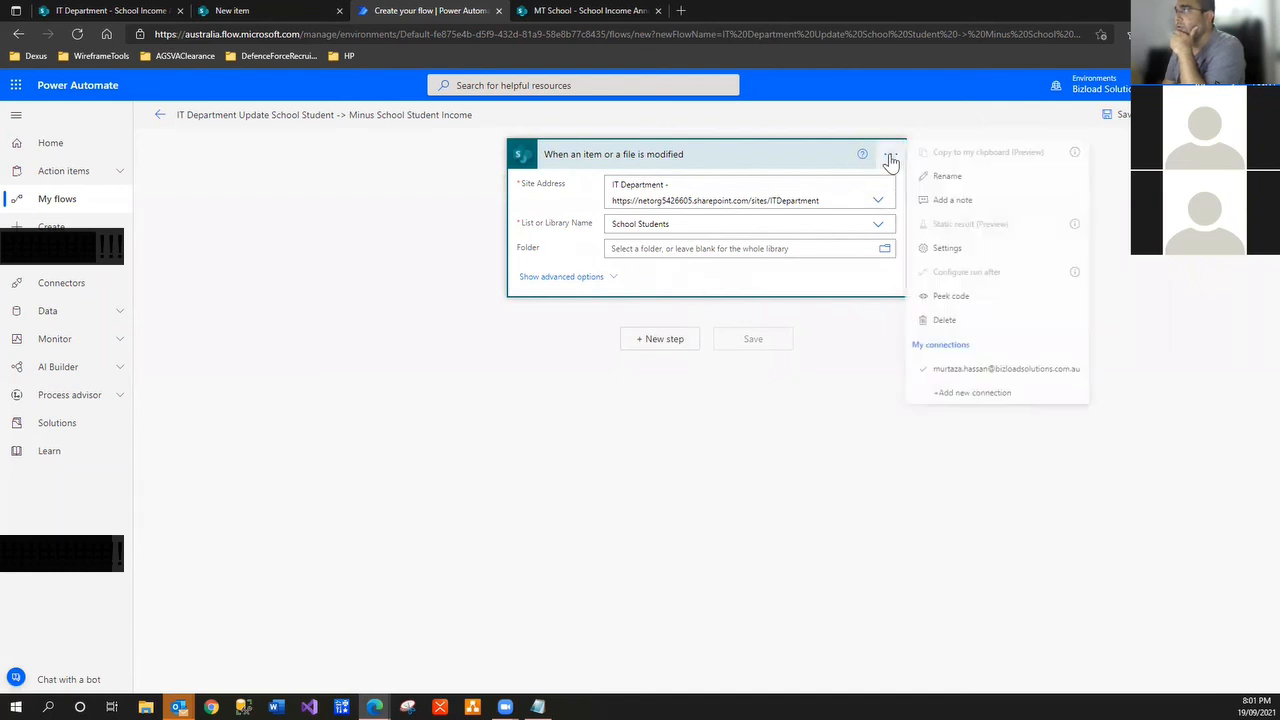
{"action": "left_click", "coordinate": [925, 173]}
{"action": "left_click", "coordinate": [703, 223]}
{"action": "key", "text": "ctrl+c"}
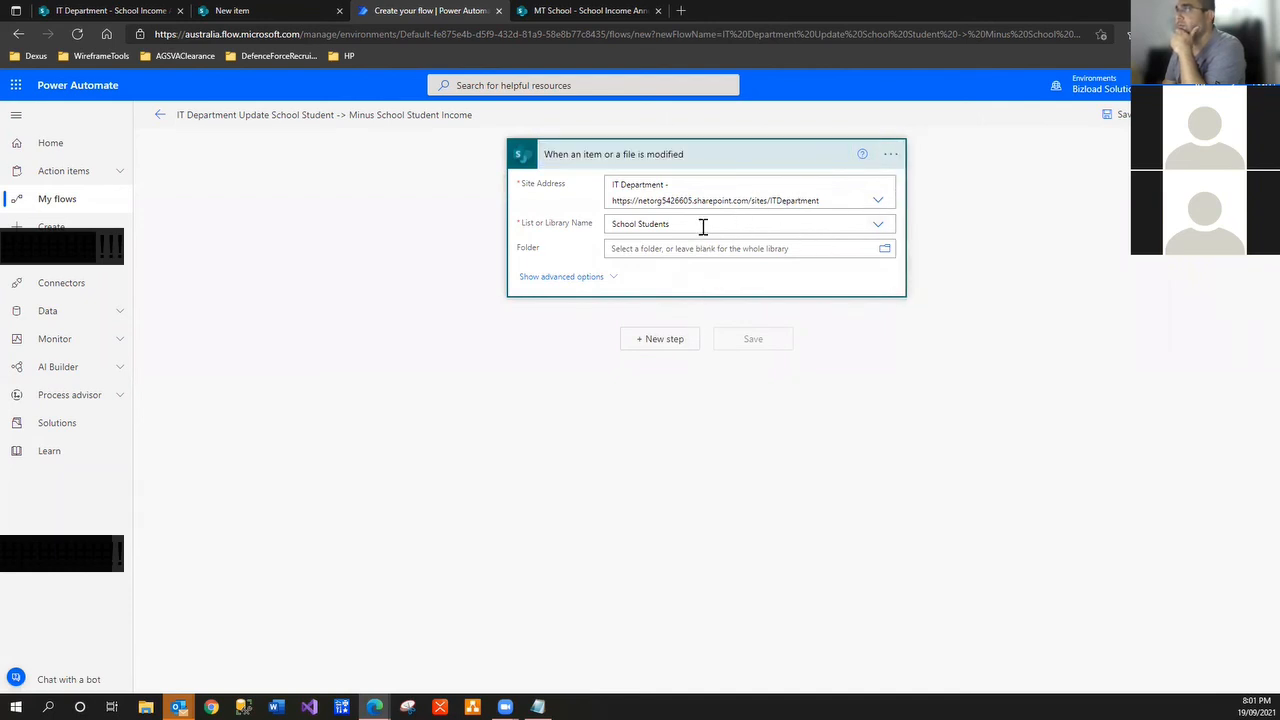
{"action": "left_click", "coordinate": [891, 153]}
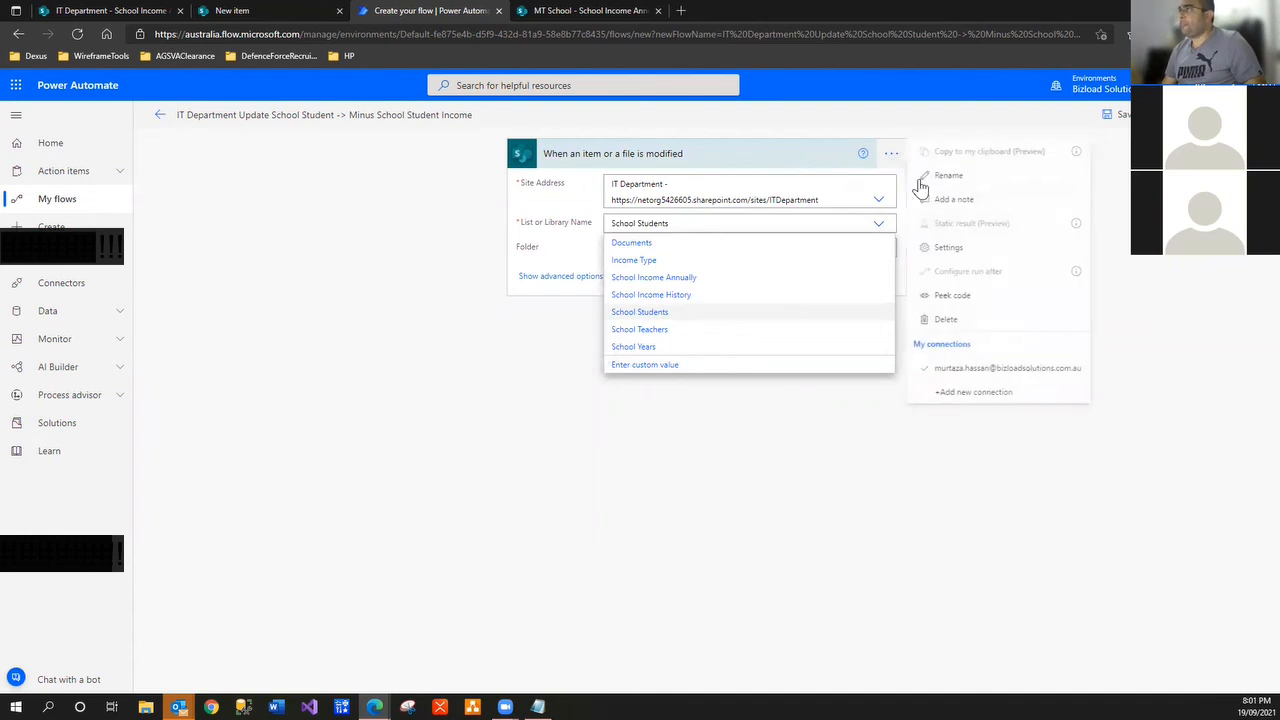
{"action": "left_click", "coordinate": [925, 173]}
{"action": "left_click", "coordinate": [594, 155]}
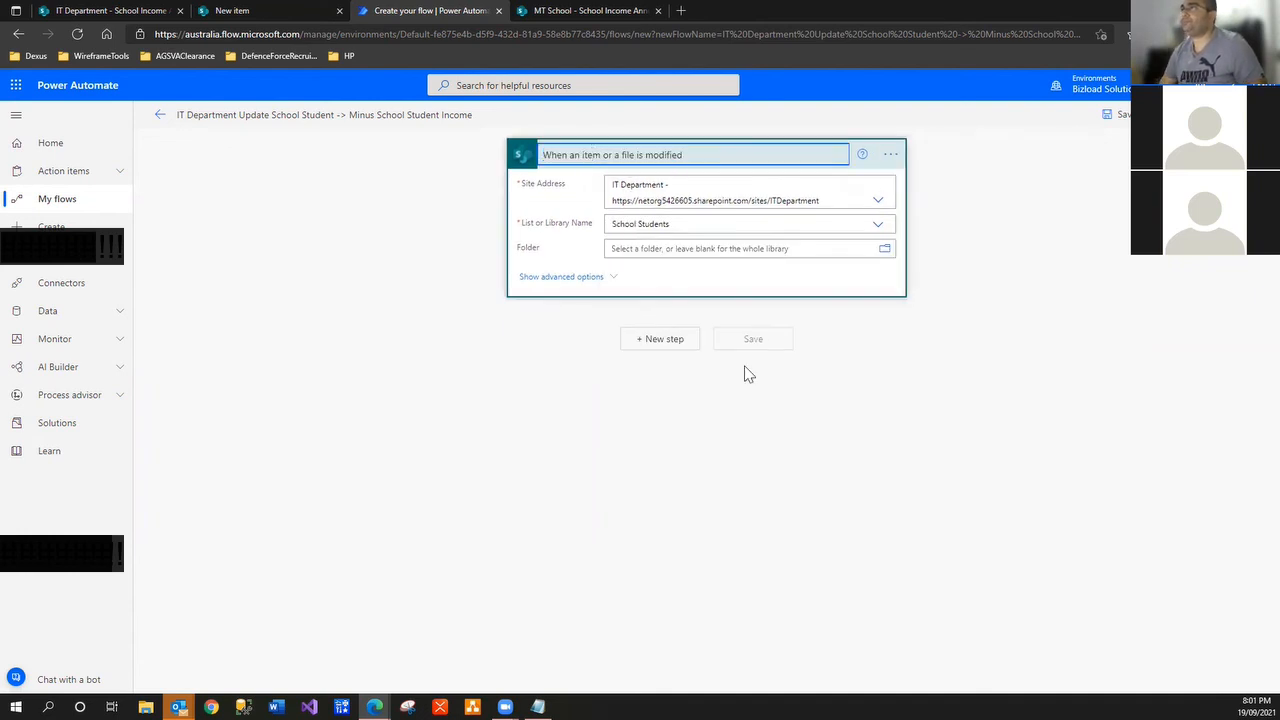
{"action": "key", "text": "ctrl+shift+Left"}
{"action": "key", "text": "ctrl+shift+Left"}
{"action": "key", "text": "ctrl+shift+Left"}
{"action": "key", "text": "ctrl+shift+Left"}
{"action": "key", "text": "ctrl+shift+Left"}
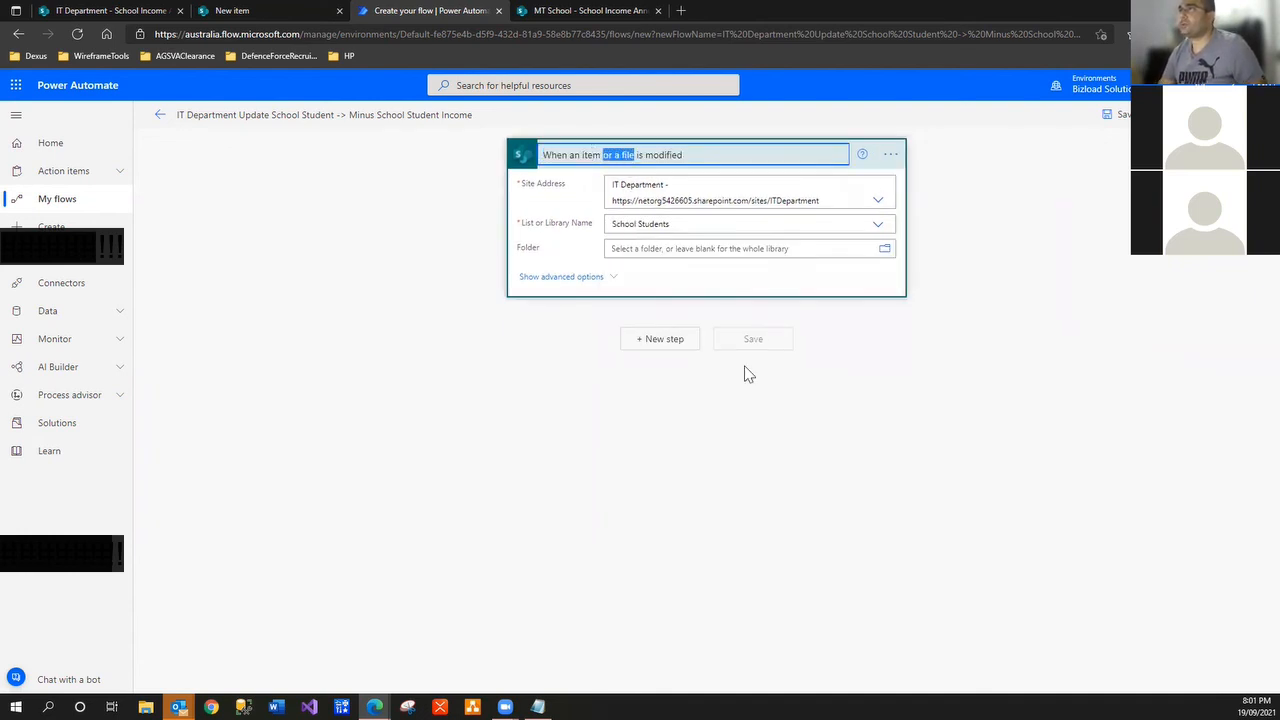
{"action": "key", "text": "ctrl+v"}
{"action": "left_click", "coordinate": [912, 362]}
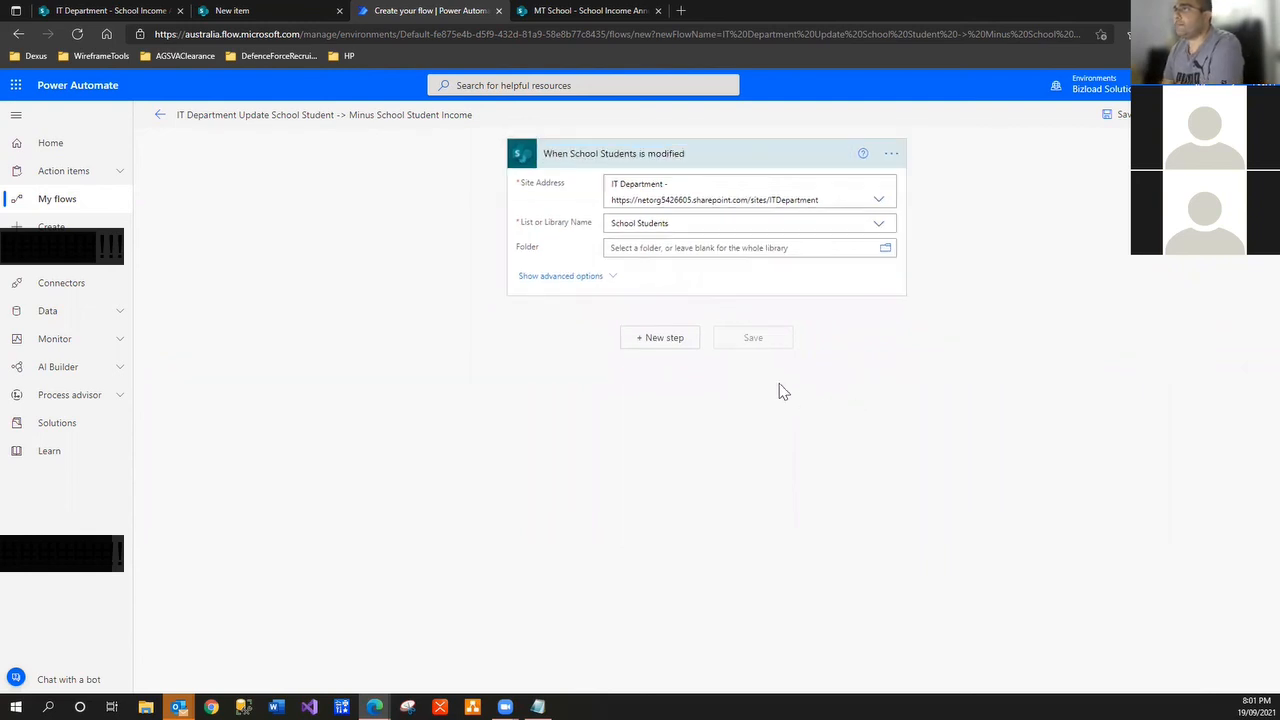
Add a Condition step after the trigger with IsCurrentStudent as its first value
{"action": "left_click", "coordinate": [660, 340]}
{"action": "type", "text": "condi"}
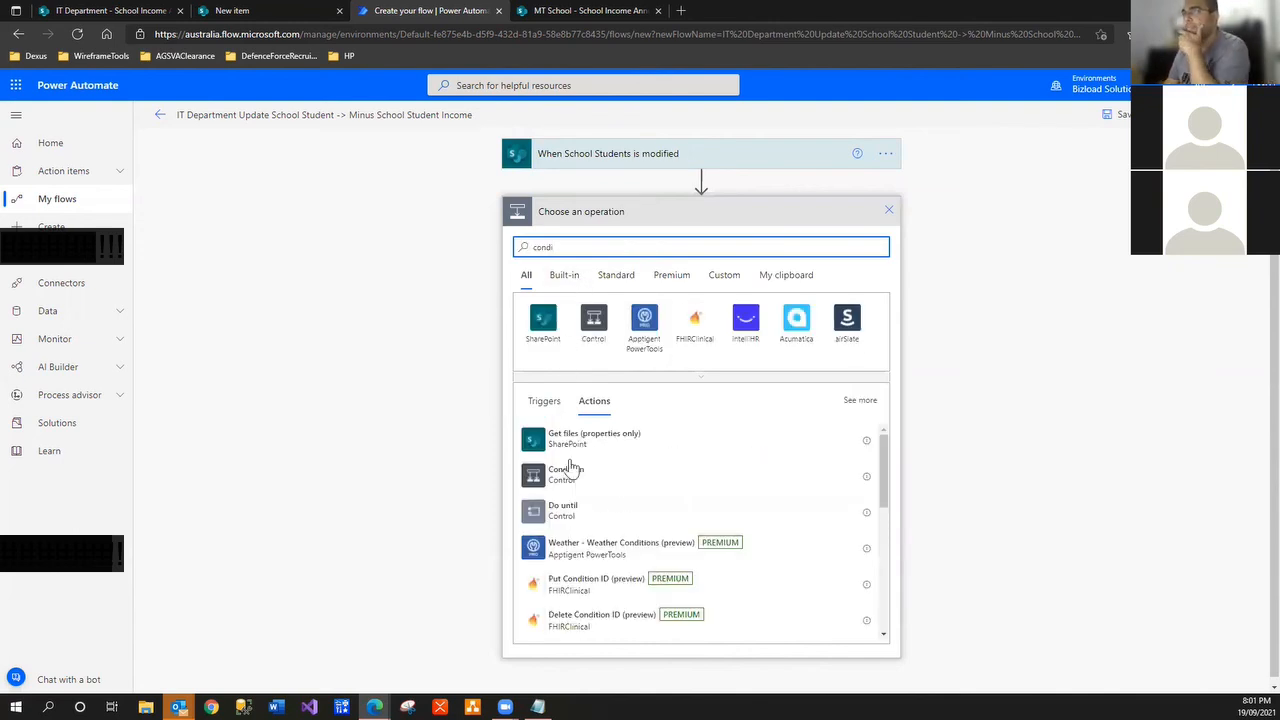
{"action": "left_click", "coordinate": [566, 474]}
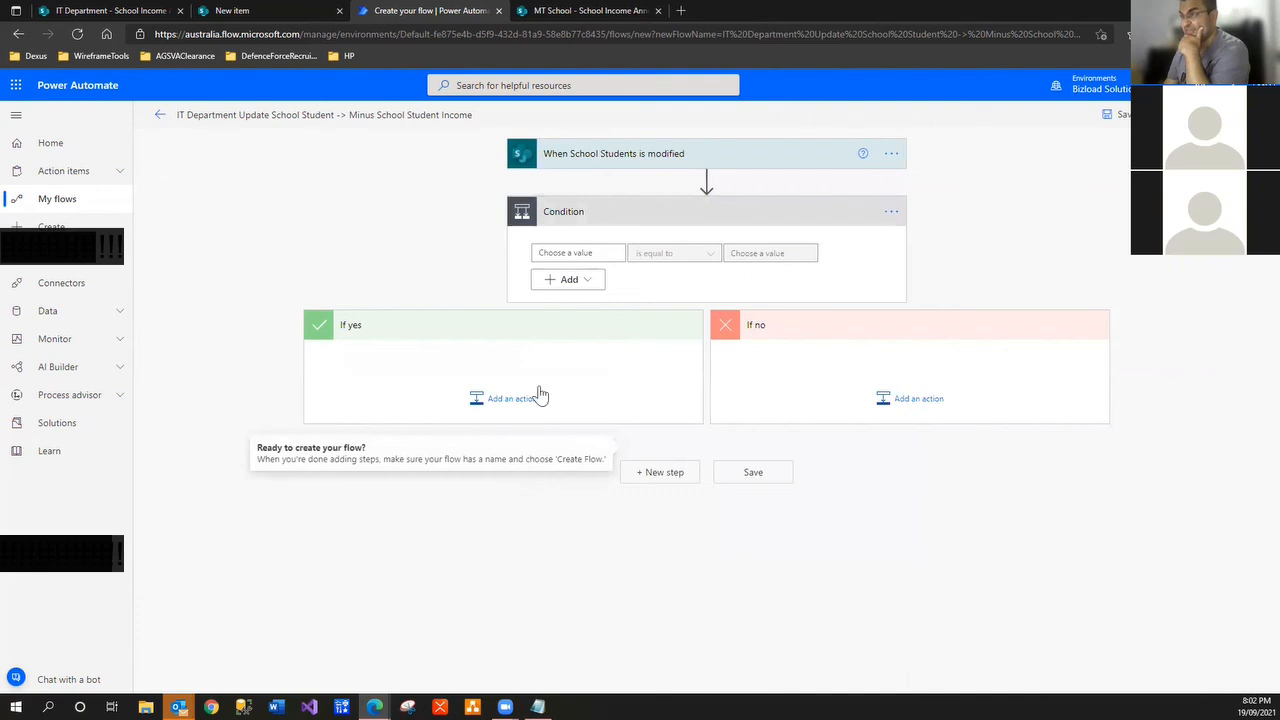
{"action": "left_click", "coordinate": [577, 253]}
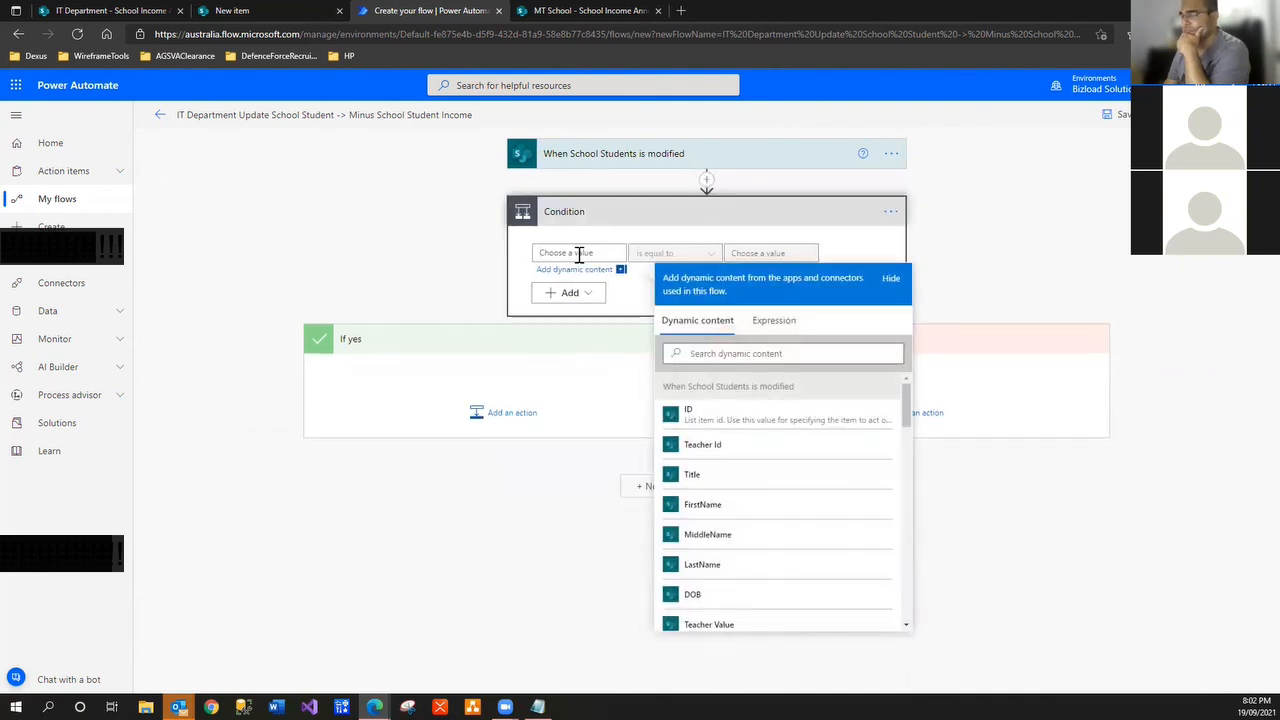
{"action": "left_click", "coordinate": [756, 356]}
{"action": "type", "text": "iscu"}
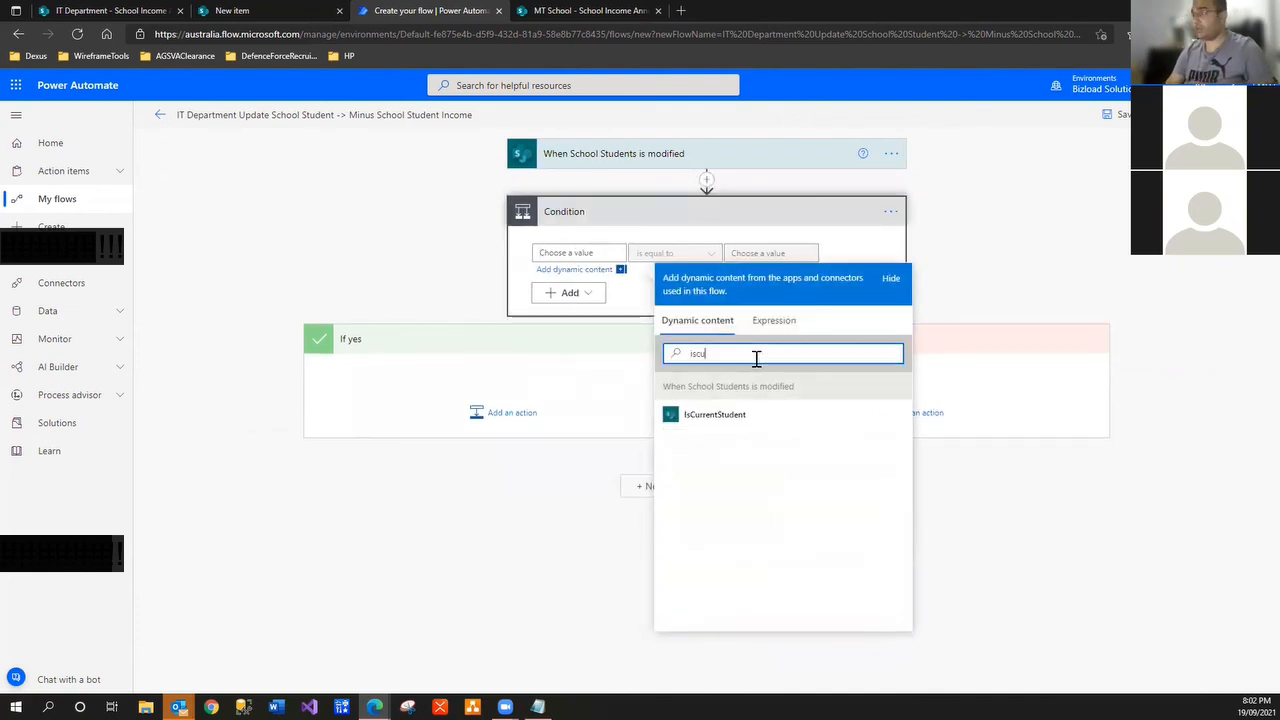
{"action": "type", "text": "r"}
{"action": "left_click", "coordinate": [710, 416]}
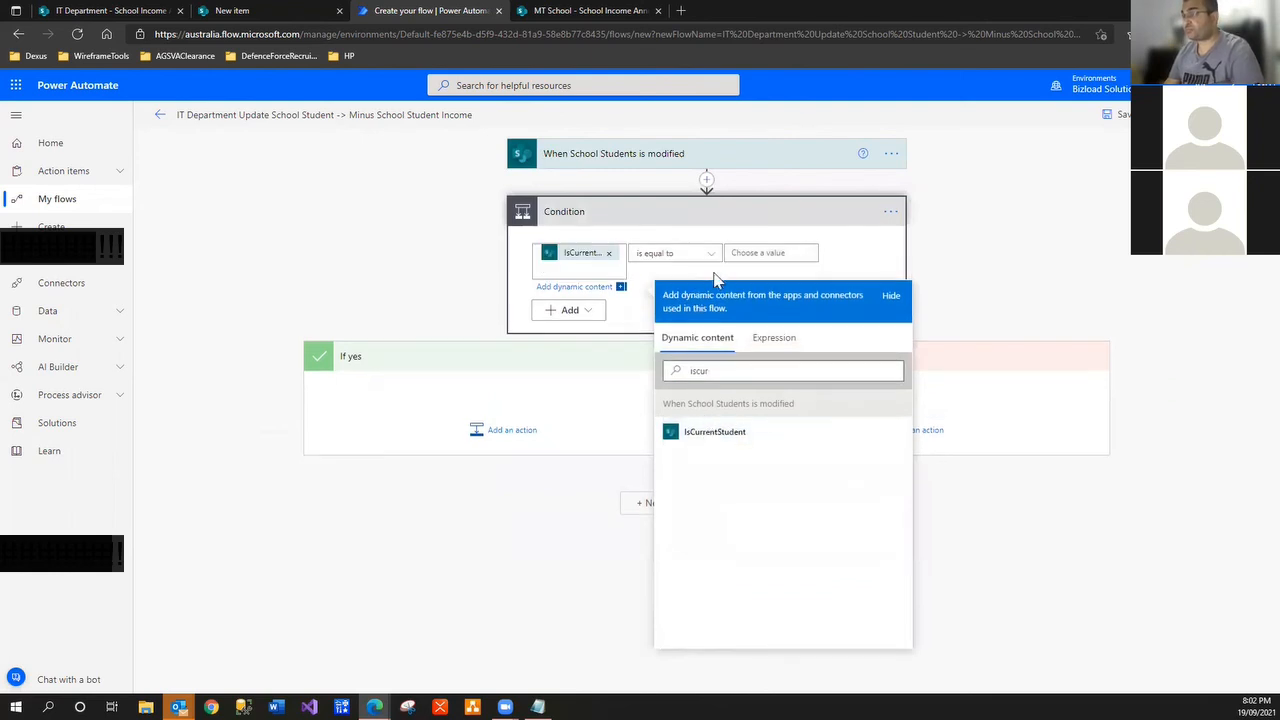
Set the condition's comparison value to the expression false, keeping 'is equal to'
{"action": "left_click", "coordinate": [738, 256]}
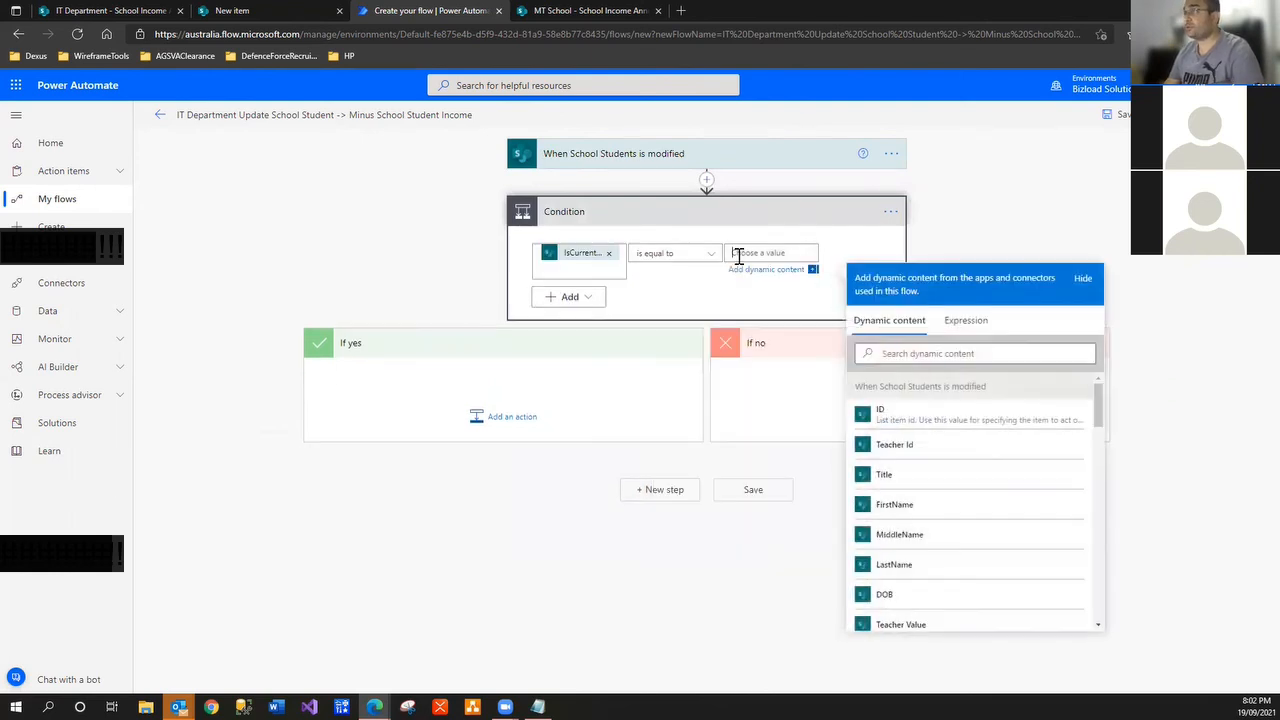
{"action": "left_click", "coordinate": [966, 322]}
{"action": "type", "text": "false"}
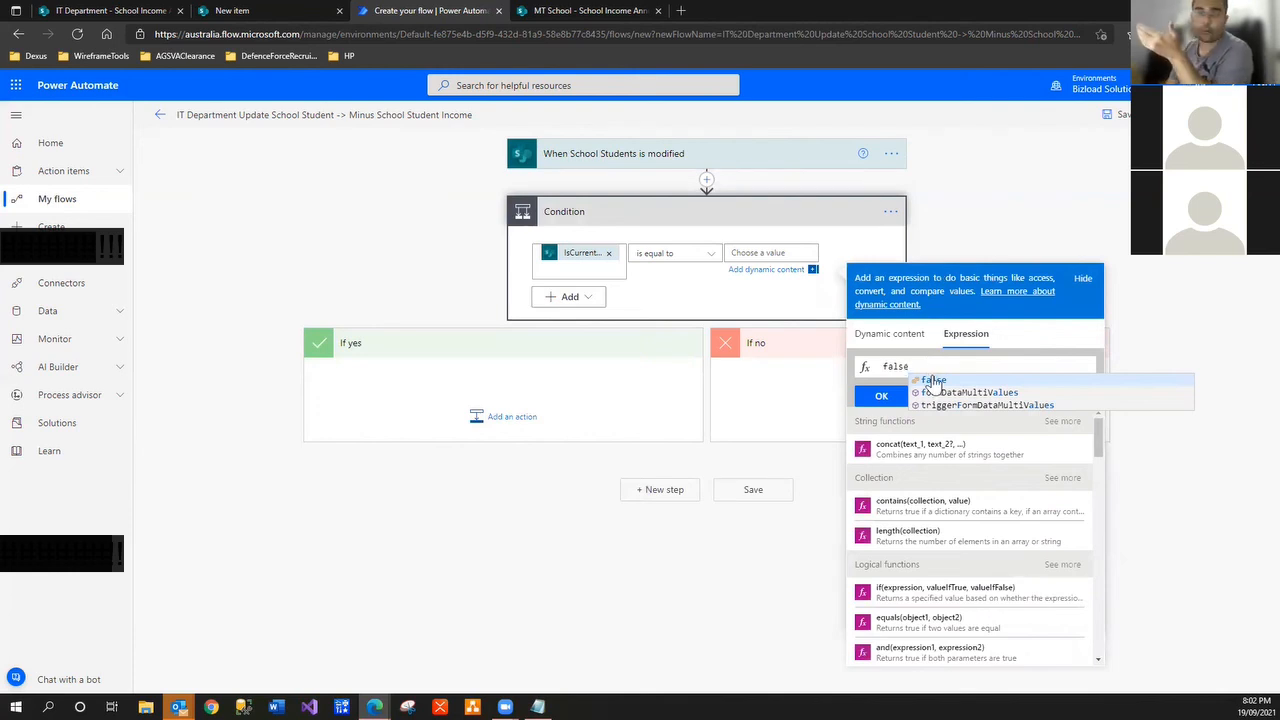
{"action": "left_click", "coordinate": [930, 382]}
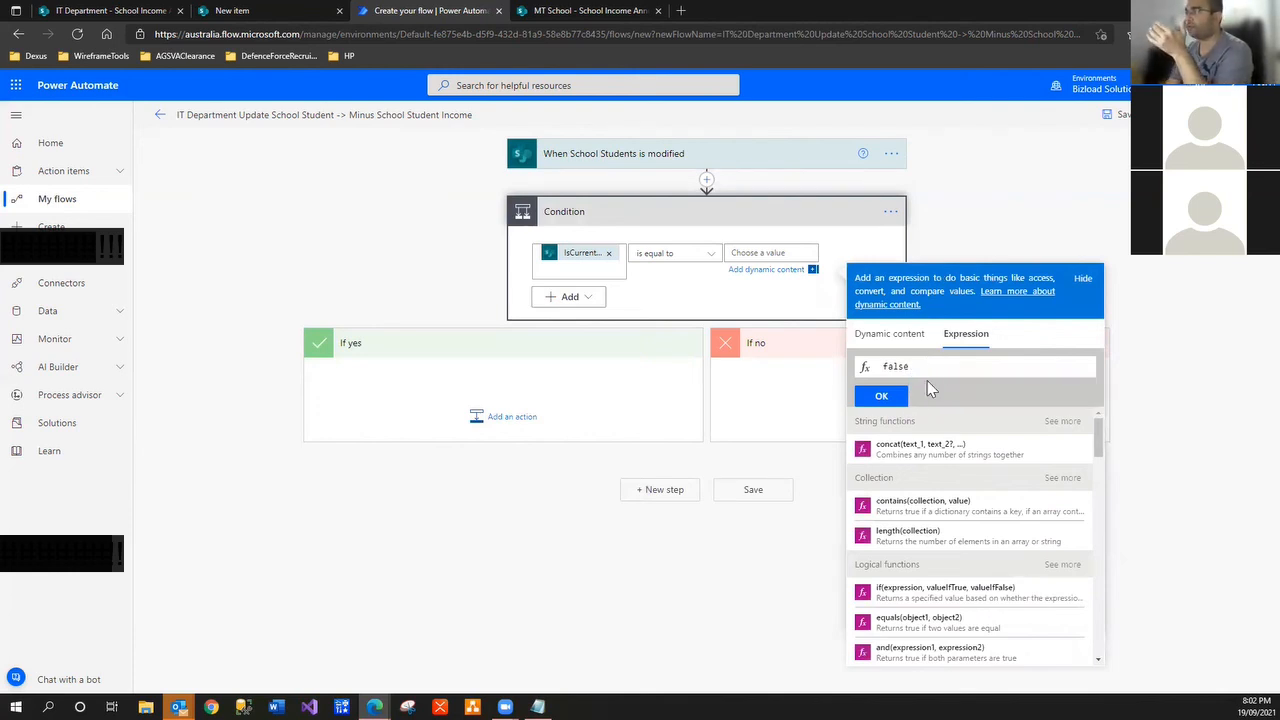
{"action": "left_click", "coordinate": [881, 397]}
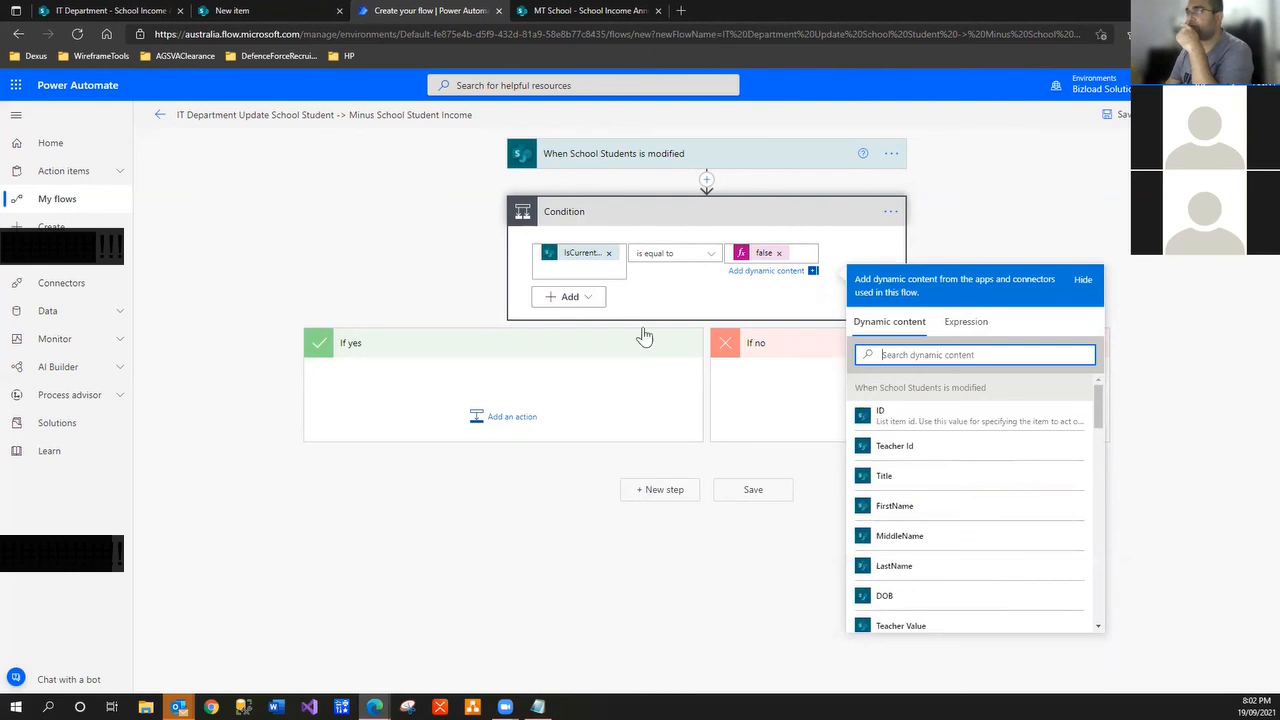
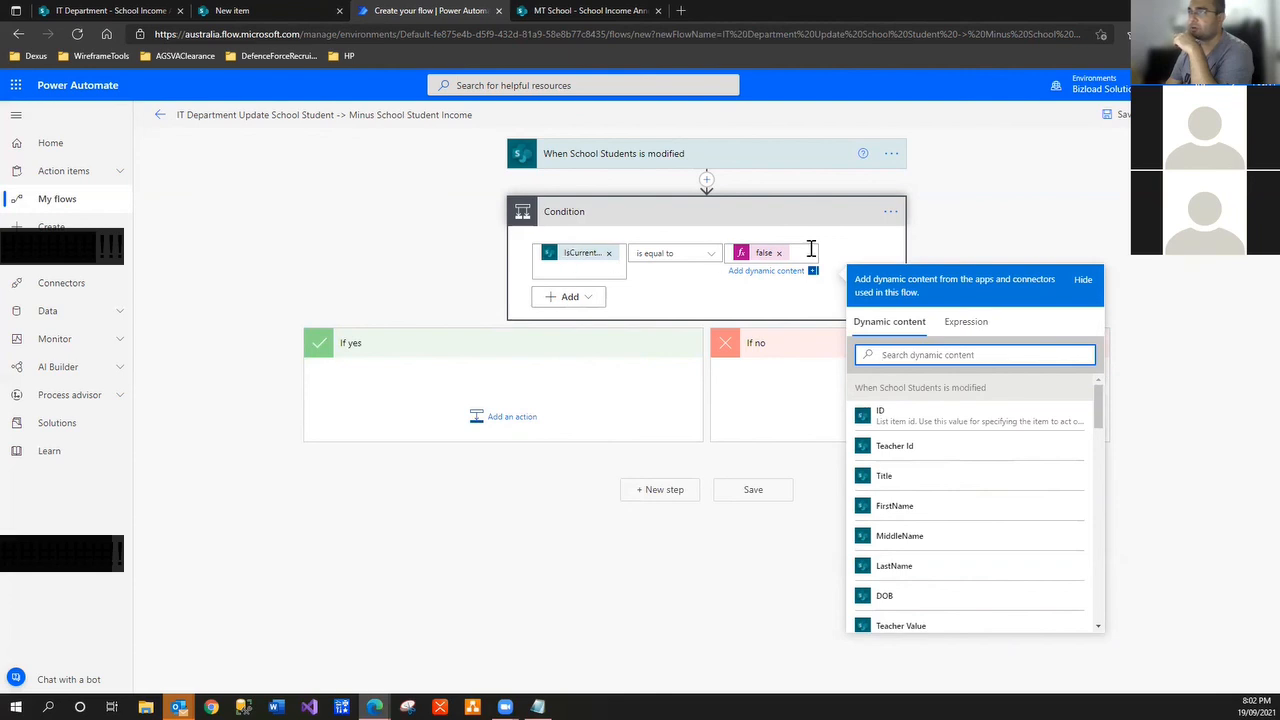
Search for 'sharepoint' and add the Get items action to the If yes branch
{"action": "left_click", "coordinate": [527, 430]}
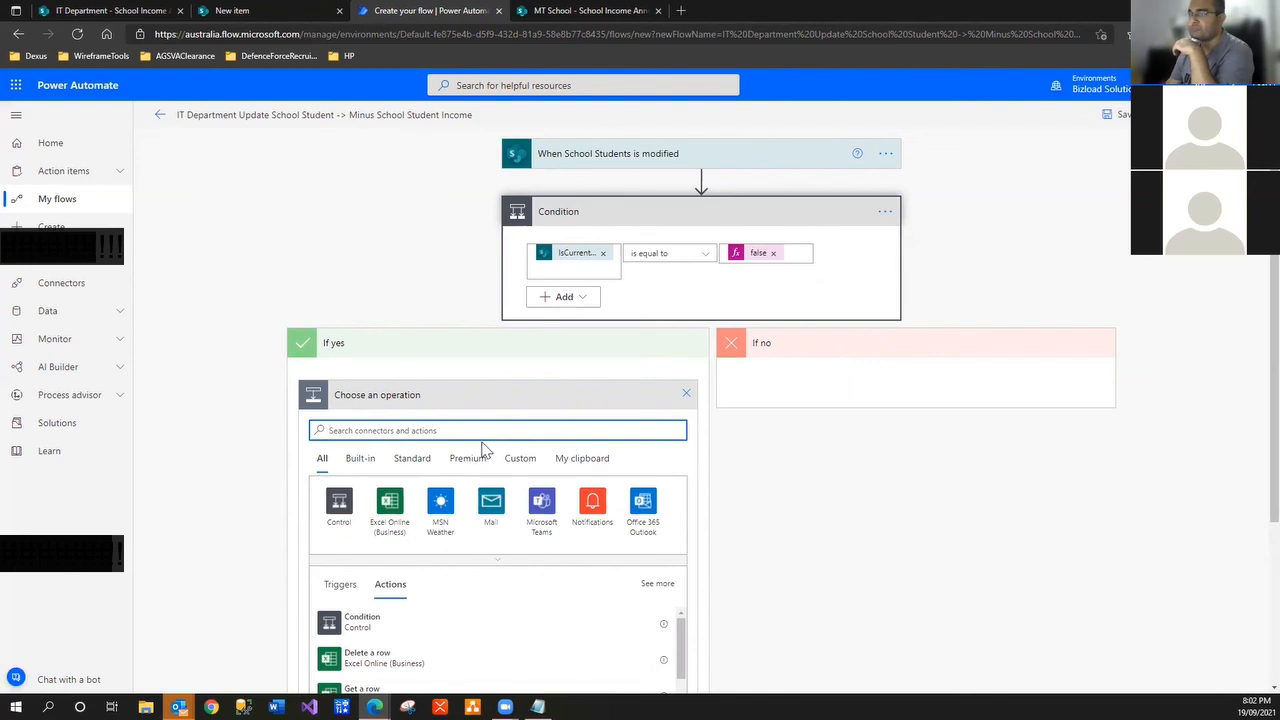
{"action": "scroll", "coordinate": [480, 452], "scroll_direction": "down", "scroll_amount": 1}
{"action": "type", "text": "s"}
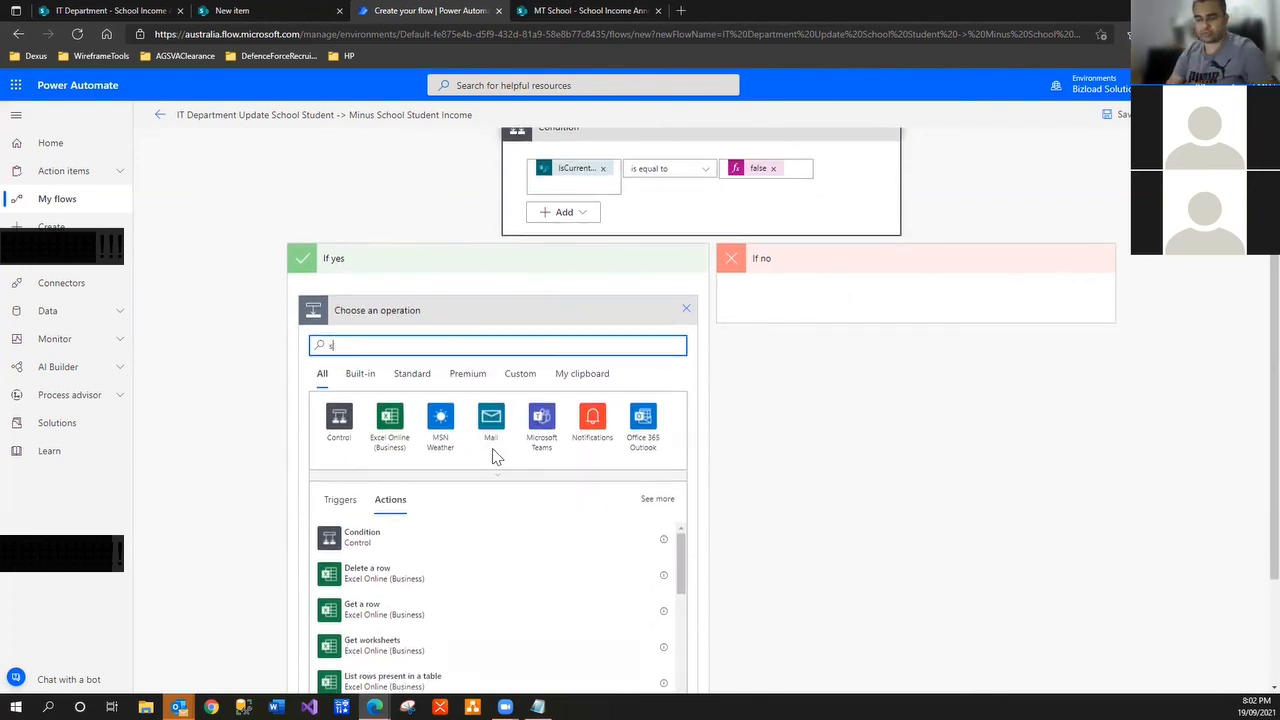
{"action": "type", "text": "harepoint"}
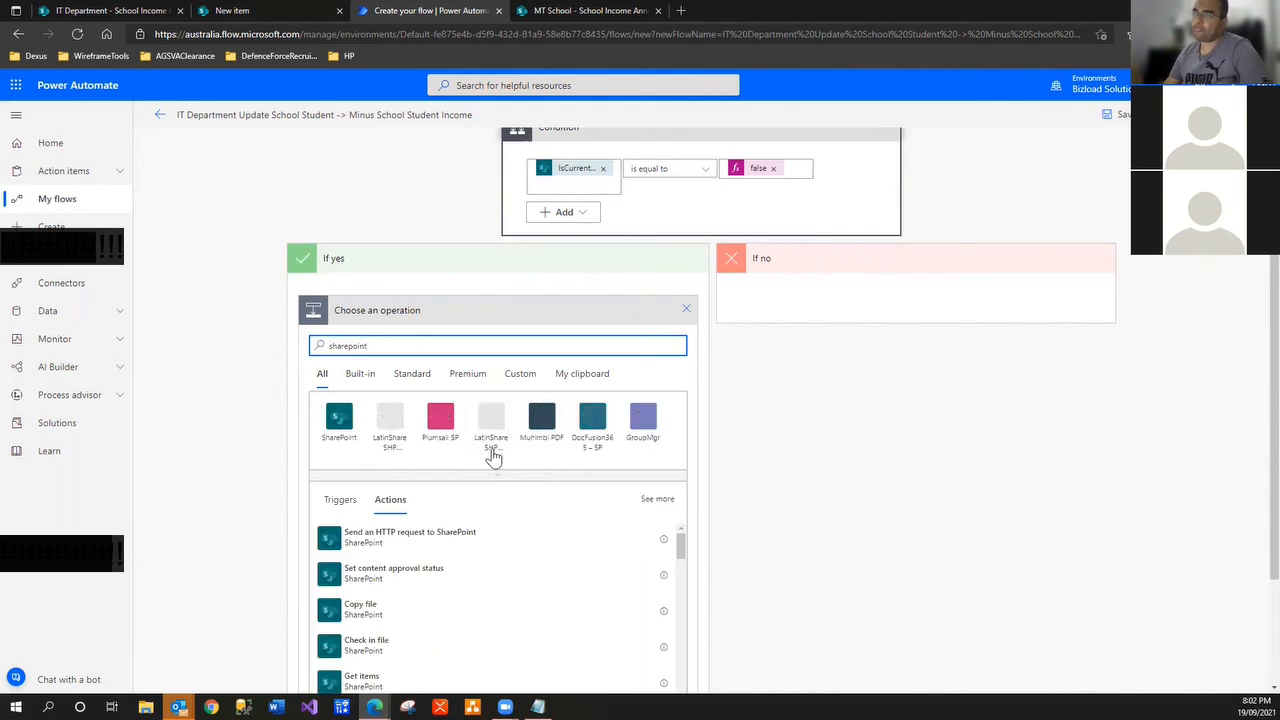
{"action": "left_click", "coordinate": [340, 418]}
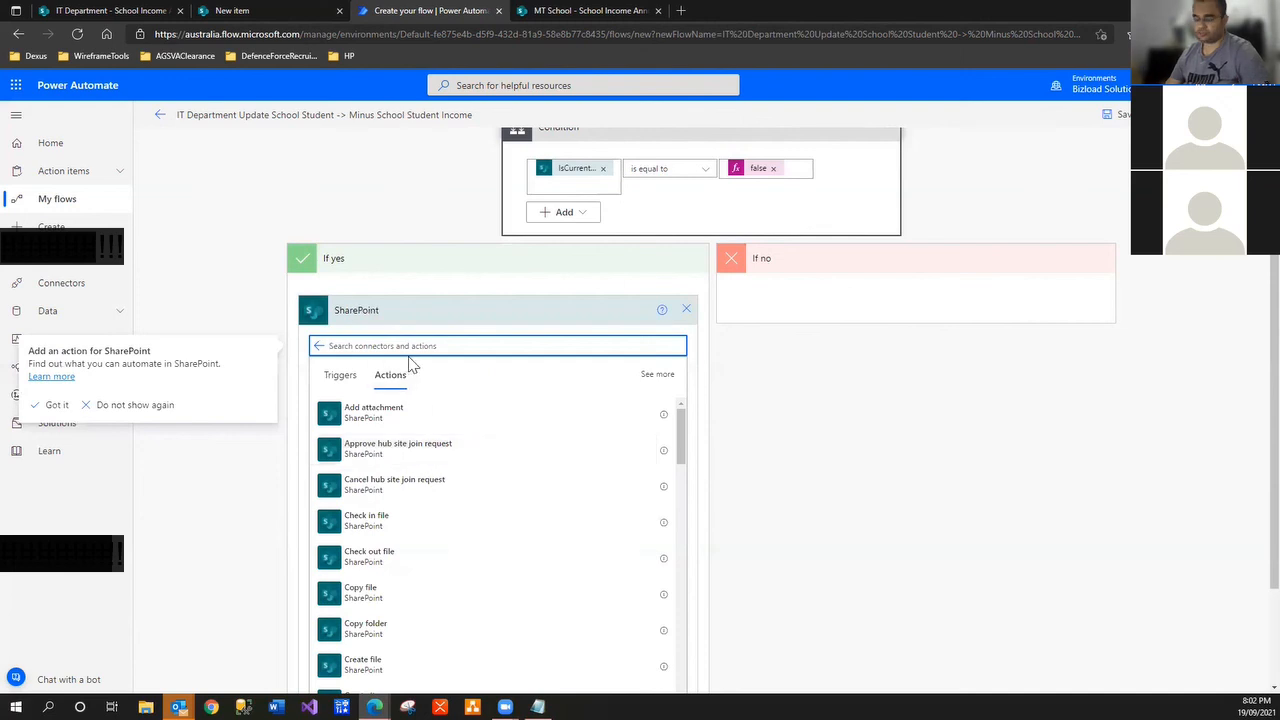
{"action": "type", "text": "get"}
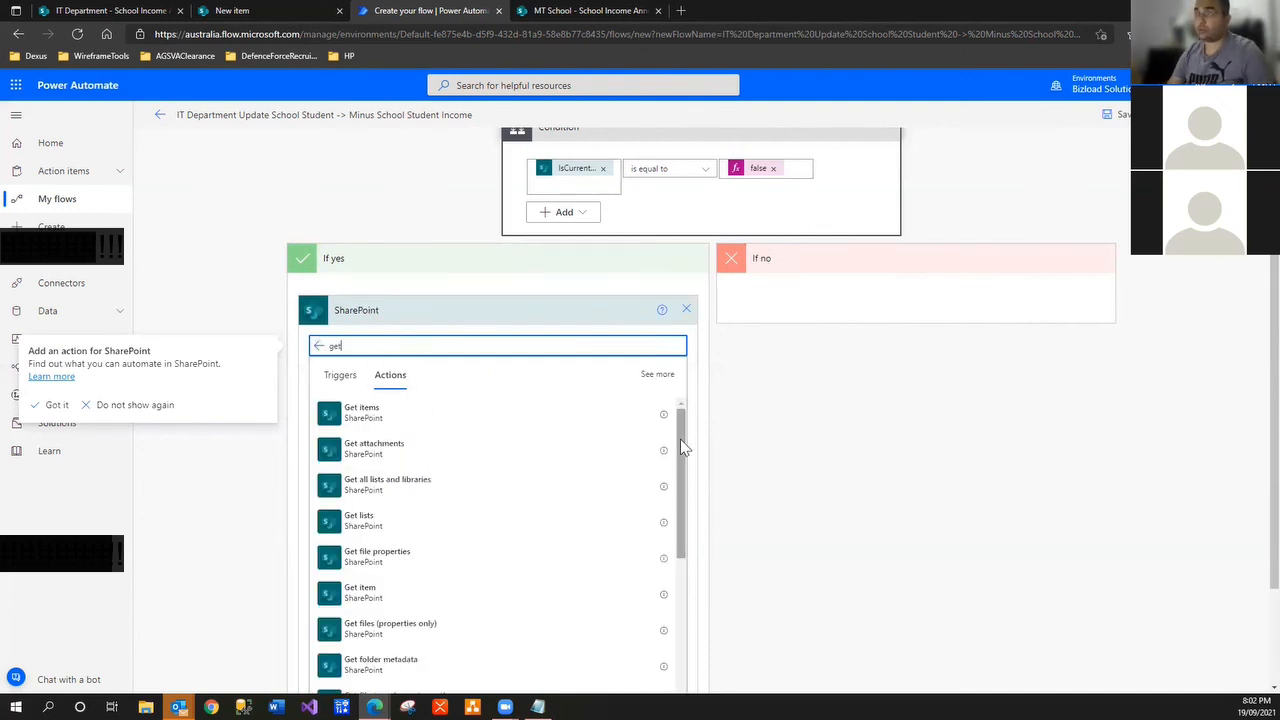
{"action": "type", "text": " item"}
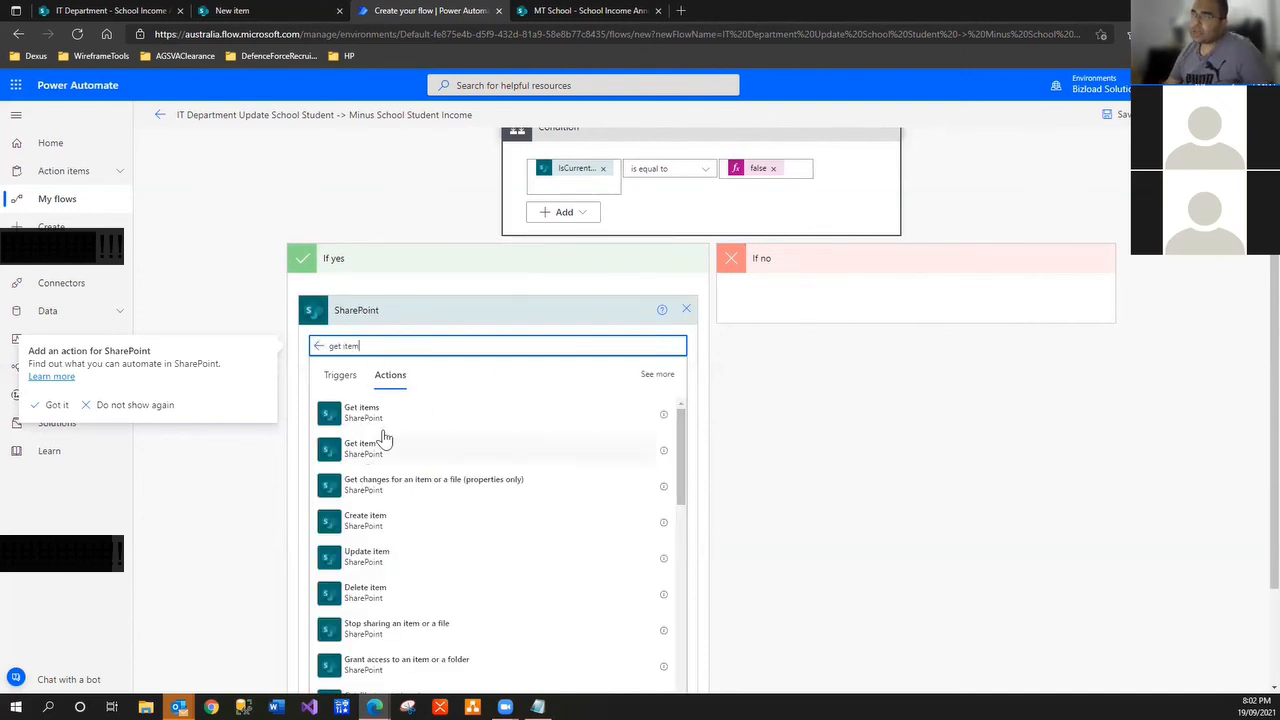
{"action": "left_click", "coordinate": [386, 426]}
{"action": "left_click", "coordinate": [674, 428]}
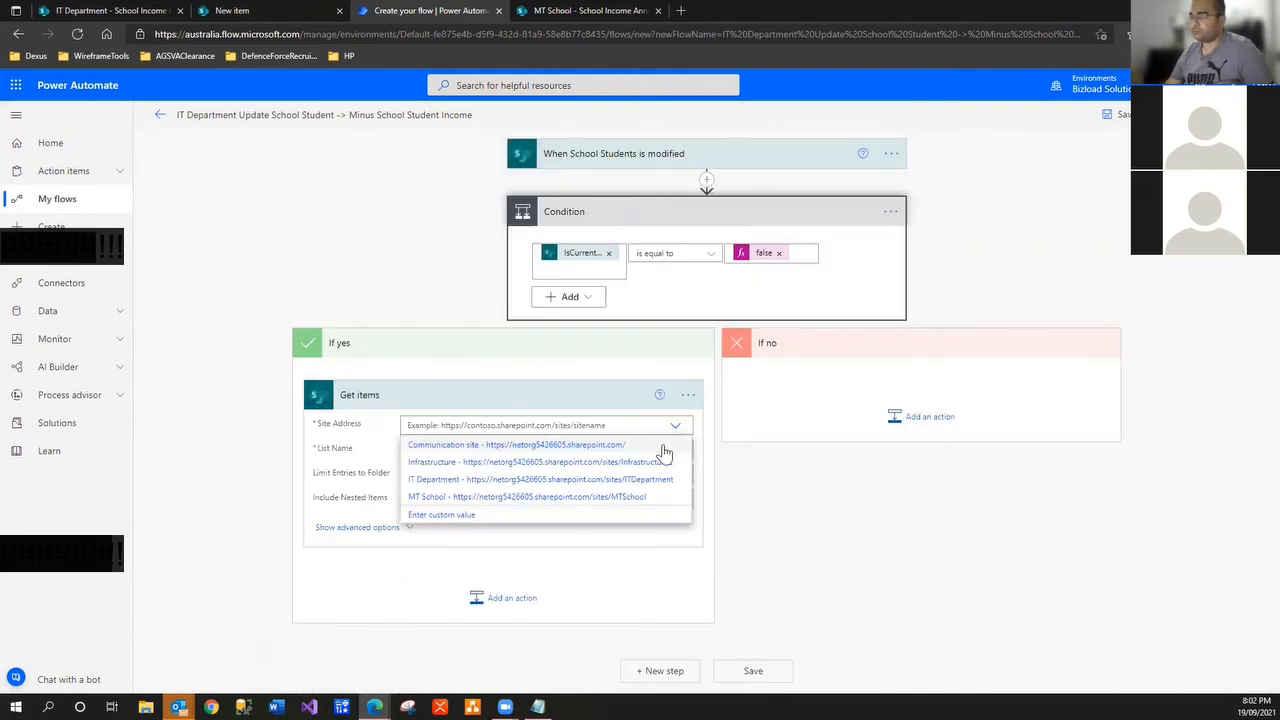
Point Get items at IT Department's School Income Annually list and begin the filter Title eq '
{"action": "left_click", "coordinate": [657, 479]}
{"action": "left_click", "coordinate": [669, 468]}
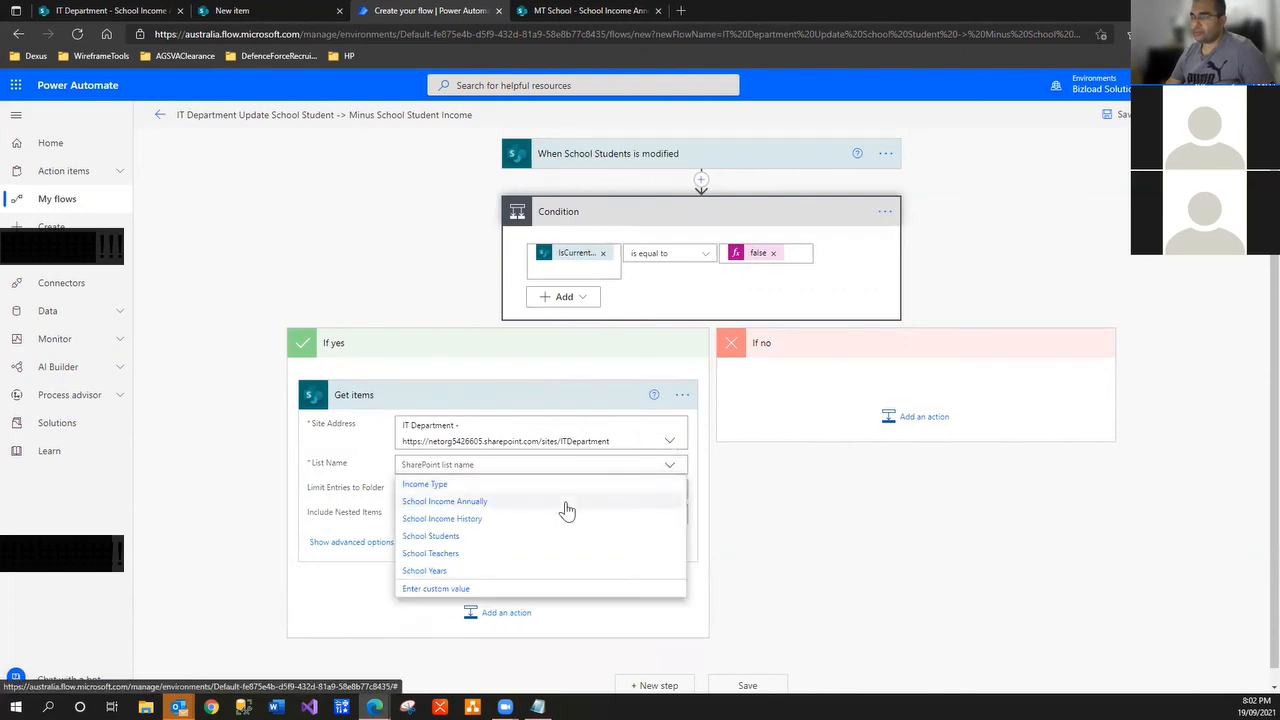
{"action": "left_click", "coordinate": [566, 502]}
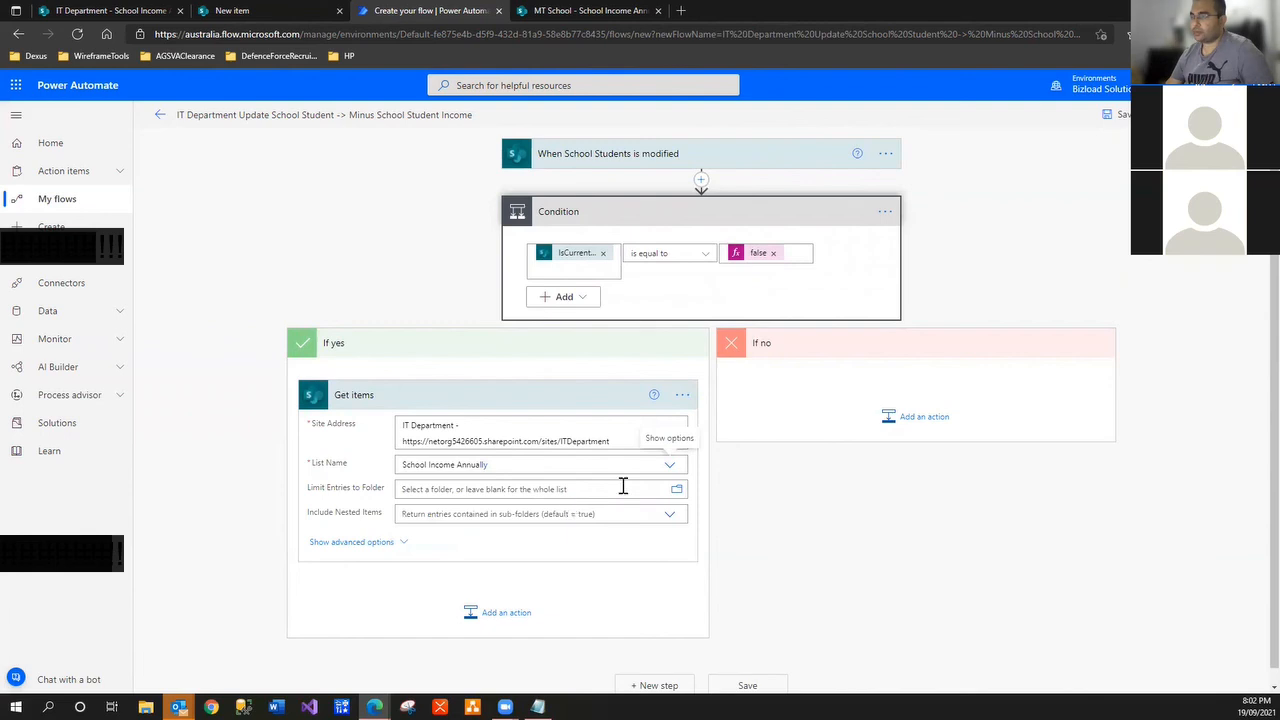
{"action": "left_click", "coordinate": [403, 542]}
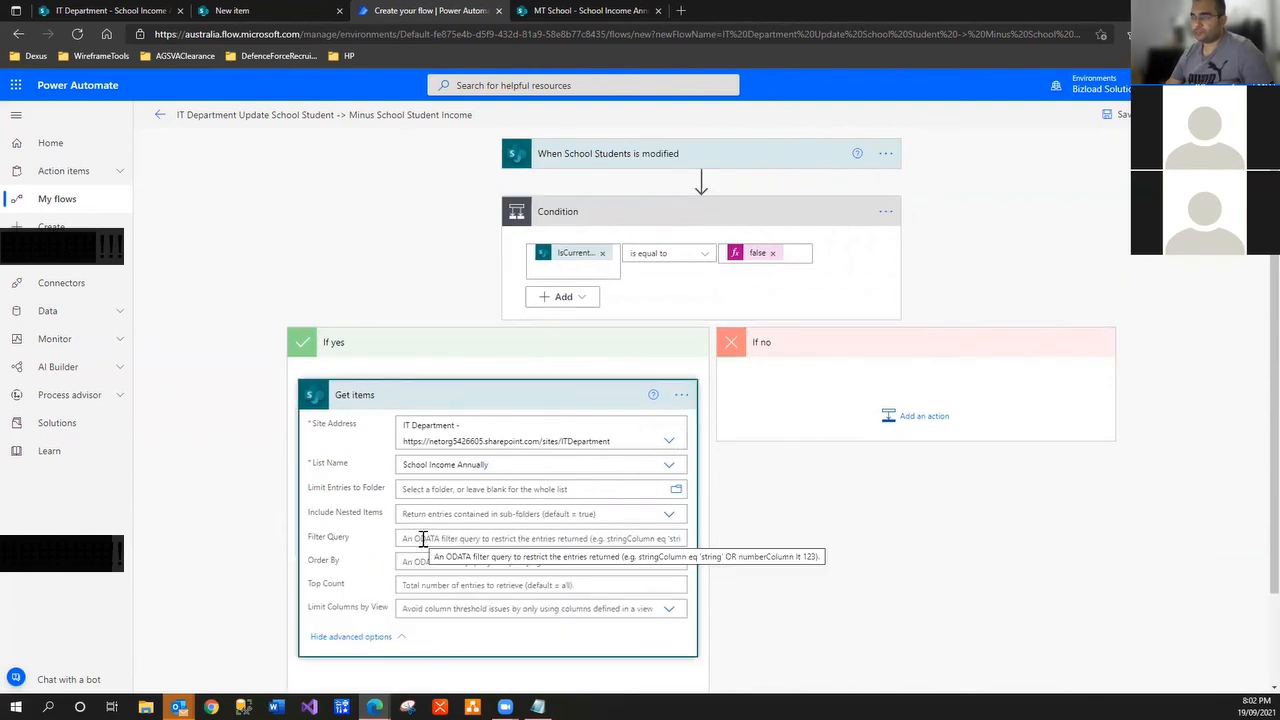
{"action": "left_click", "coordinate": [423, 538]}
{"action": "type", "text": "Title"}
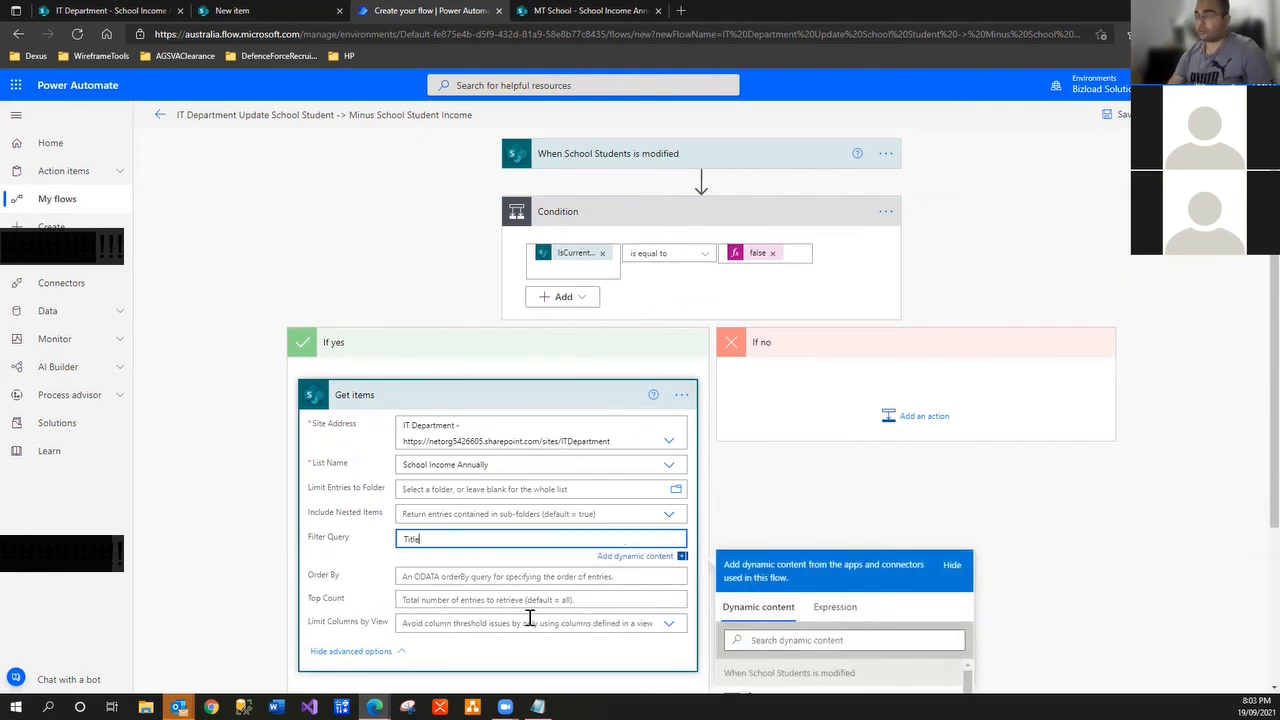
{"action": "type", "text": " eq "}
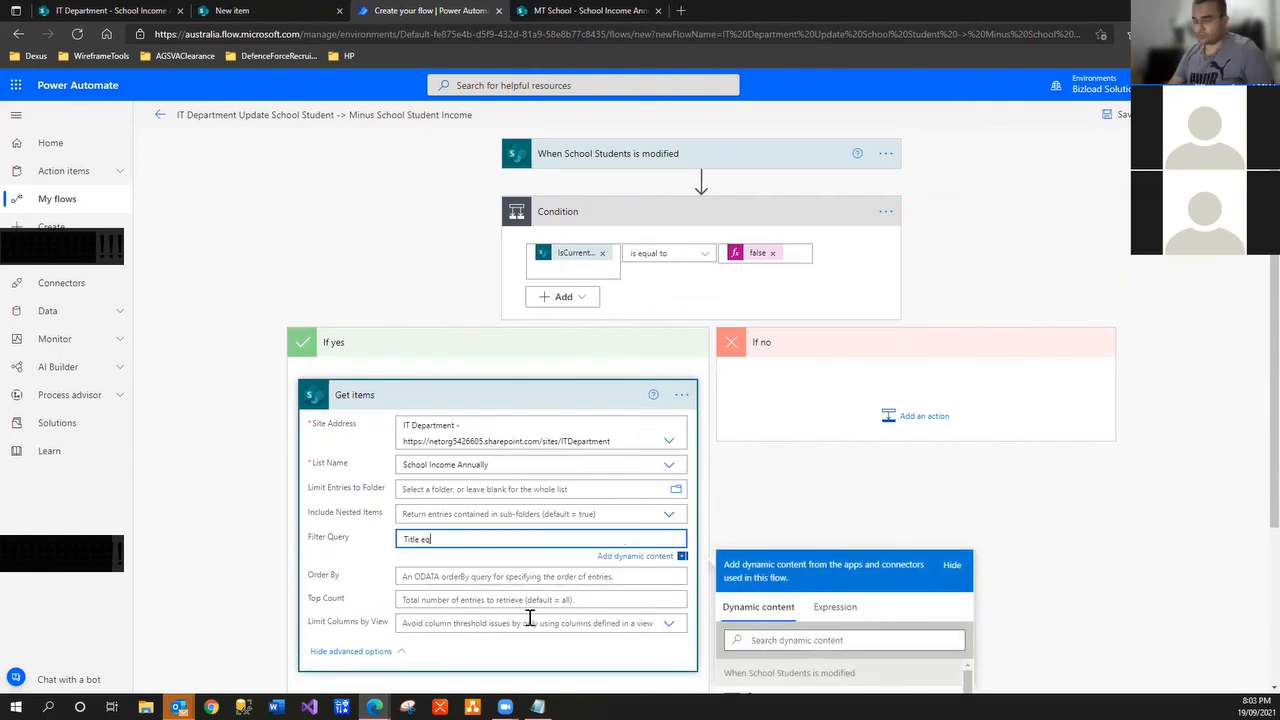
{"action": "type", "text": "'"}
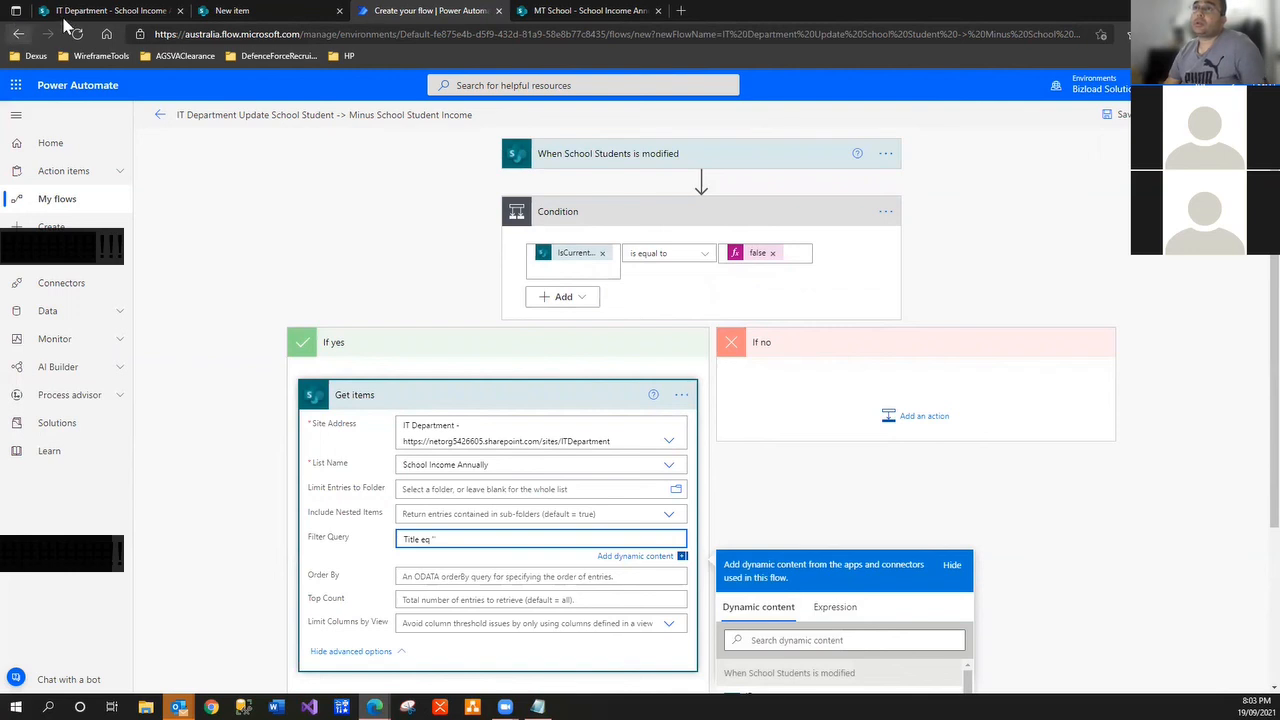
{"action": "left_click", "coordinate": [70, 11]}
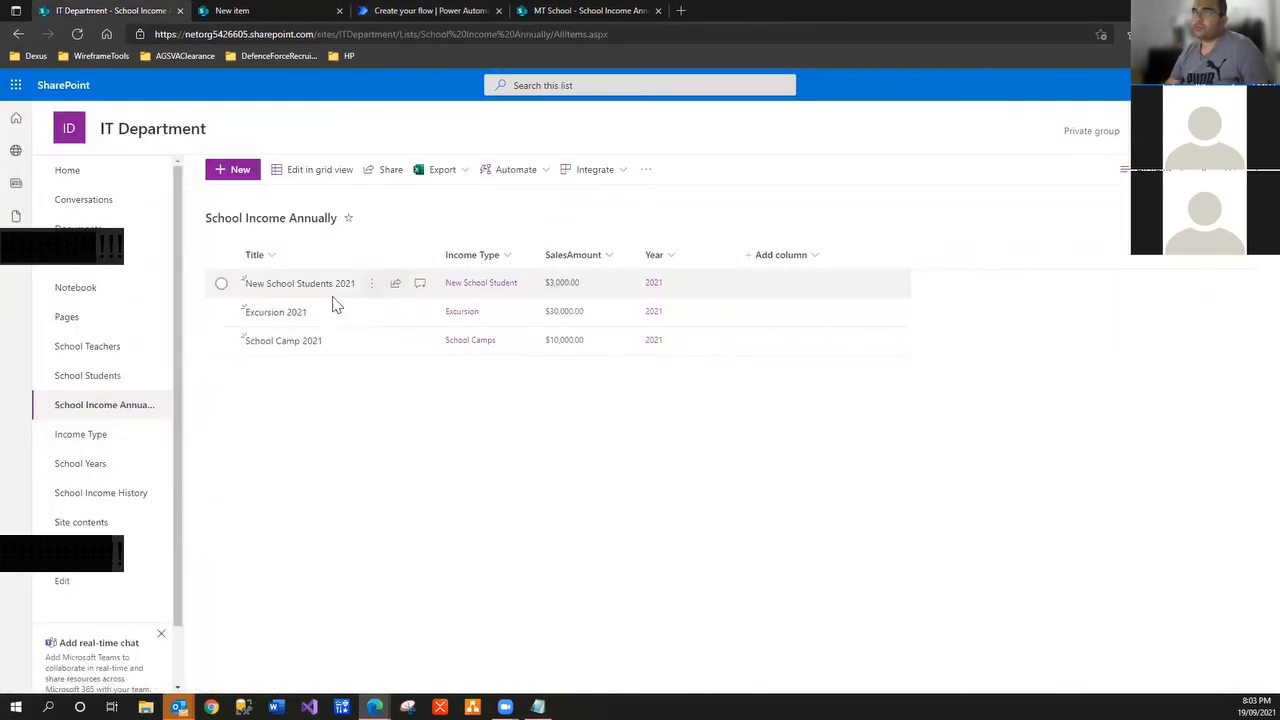
Open the New School Students 2021 entry in School Income Annually to copy its exact title
{"action": "left_click", "coordinate": [133, 408]}
{"action": "left_click", "coordinate": [371, 284]}
{"action": "left_click", "coordinate": [400, 306]}
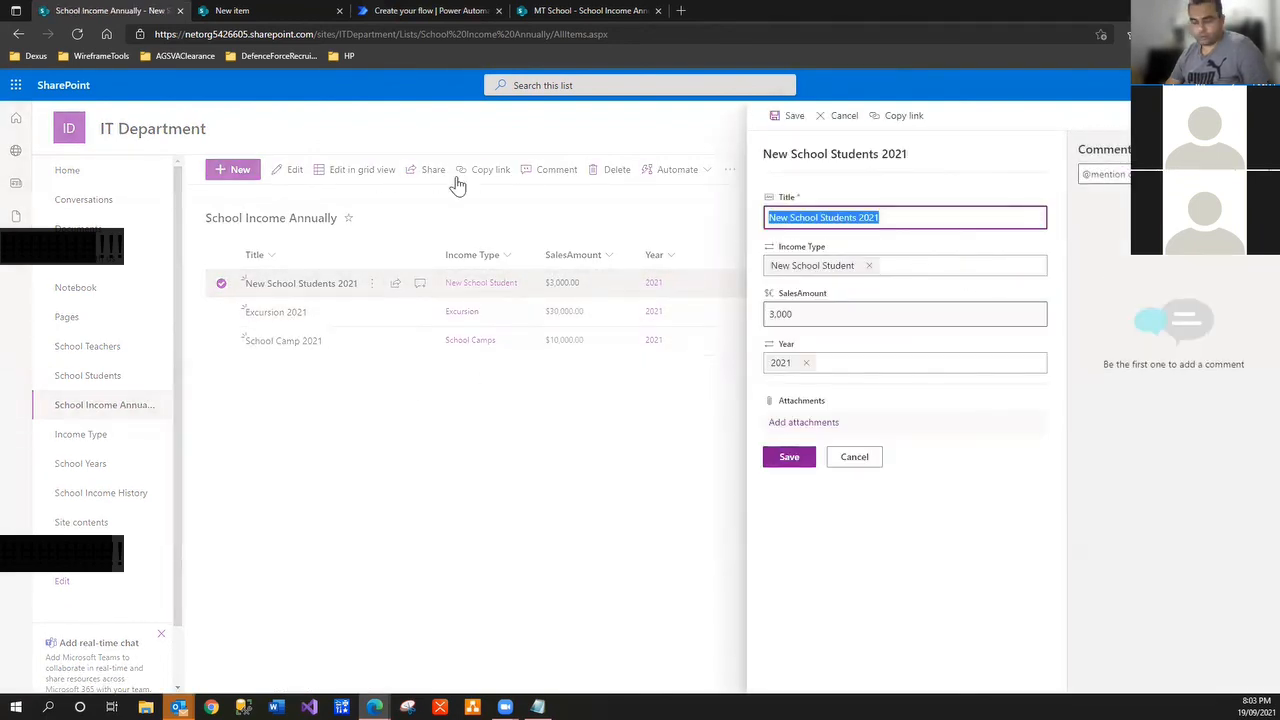
{"action": "left_click", "coordinate": [447, 11]}
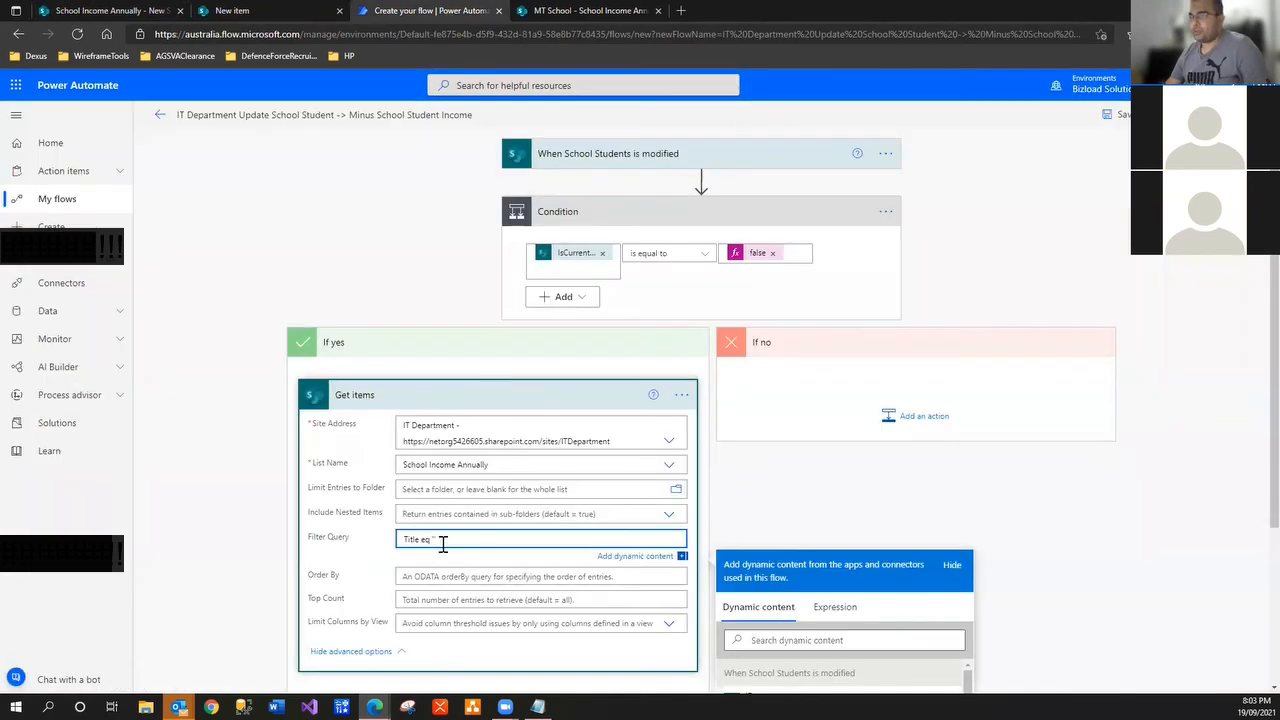
Complete the Filter Query as Title eq 'New School Students 2021'
{"action": "type", "text": "'"}
{"action": "type", "text": "New School Students 2021"}
{"action": "type", "text": "'"}
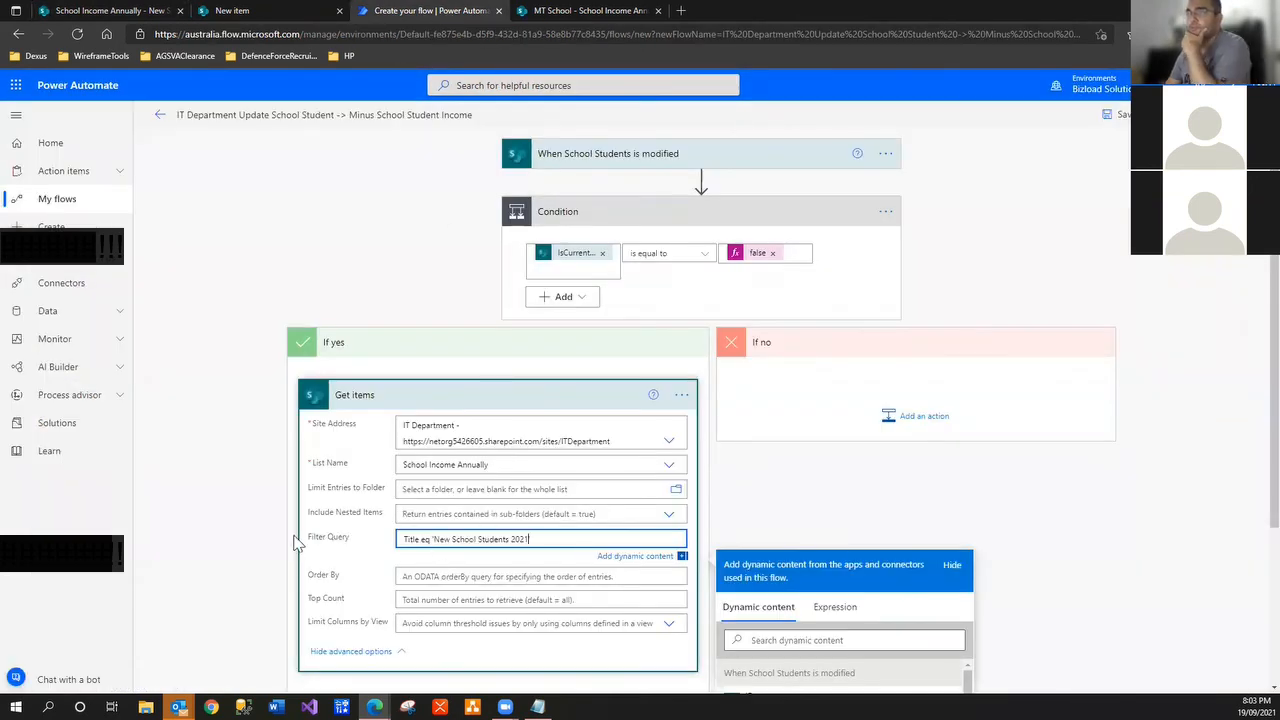
{"action": "left_click_drag", "start_coordinate": [514, 464], "coordinate": [258, 466]}
{"action": "key", "text": "ctrl+c"}
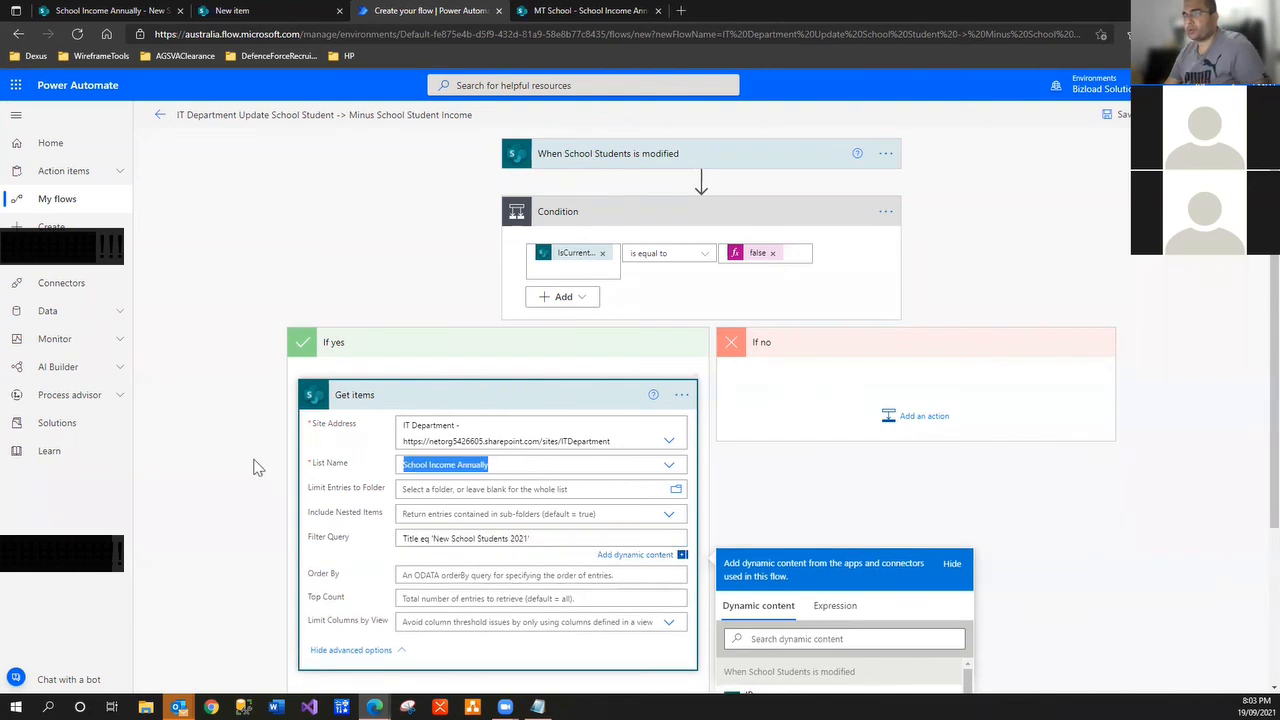
Rename Get items to 'Get School Income Annually items - New School Student'
{"action": "left_click", "coordinate": [682, 396]}
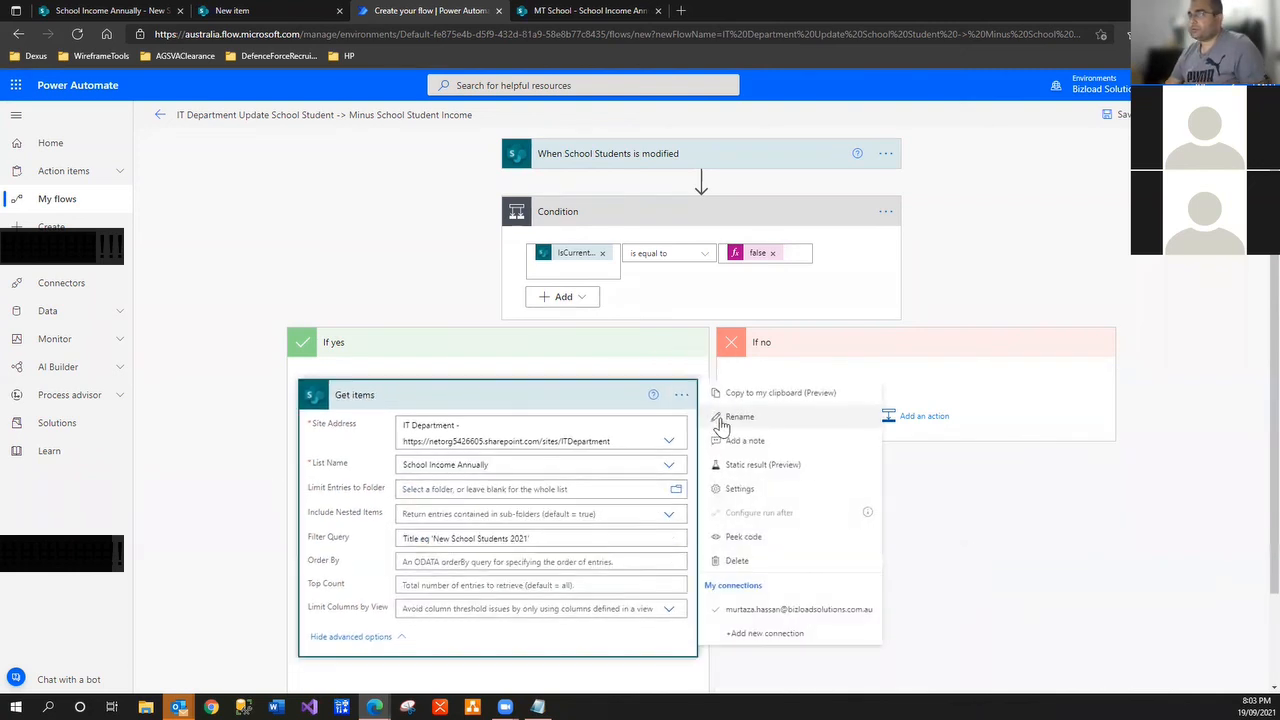
{"action": "left_click", "coordinate": [752, 418]}
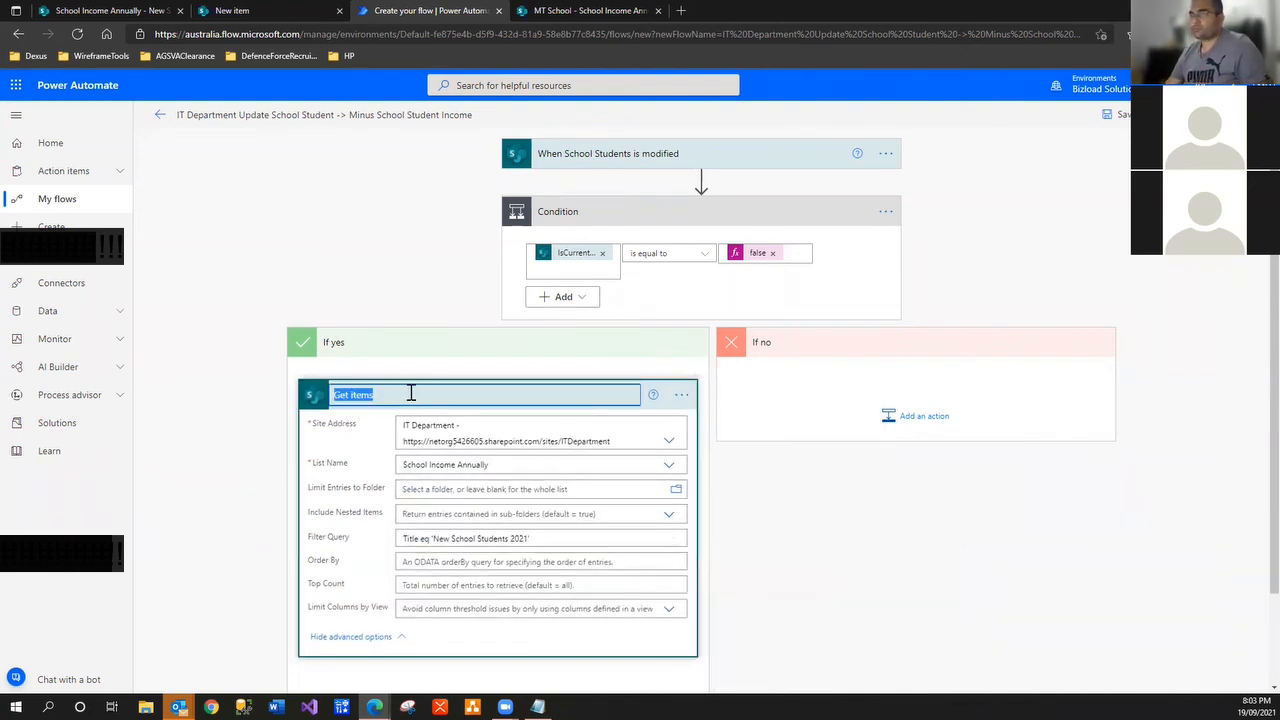
{"action": "left_click", "coordinate": [363, 394]}
{"action": "left_click", "coordinate": [349, 394]}
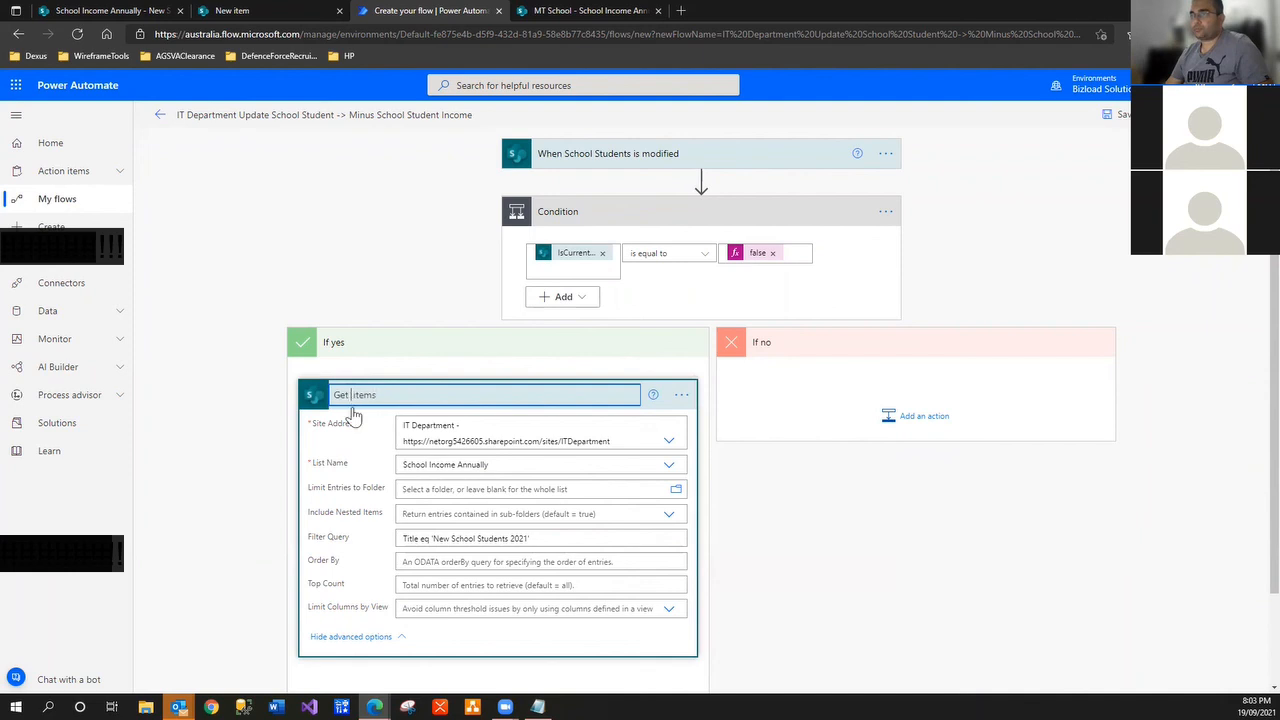
{"action": "key", "text": "ctrl+v"}
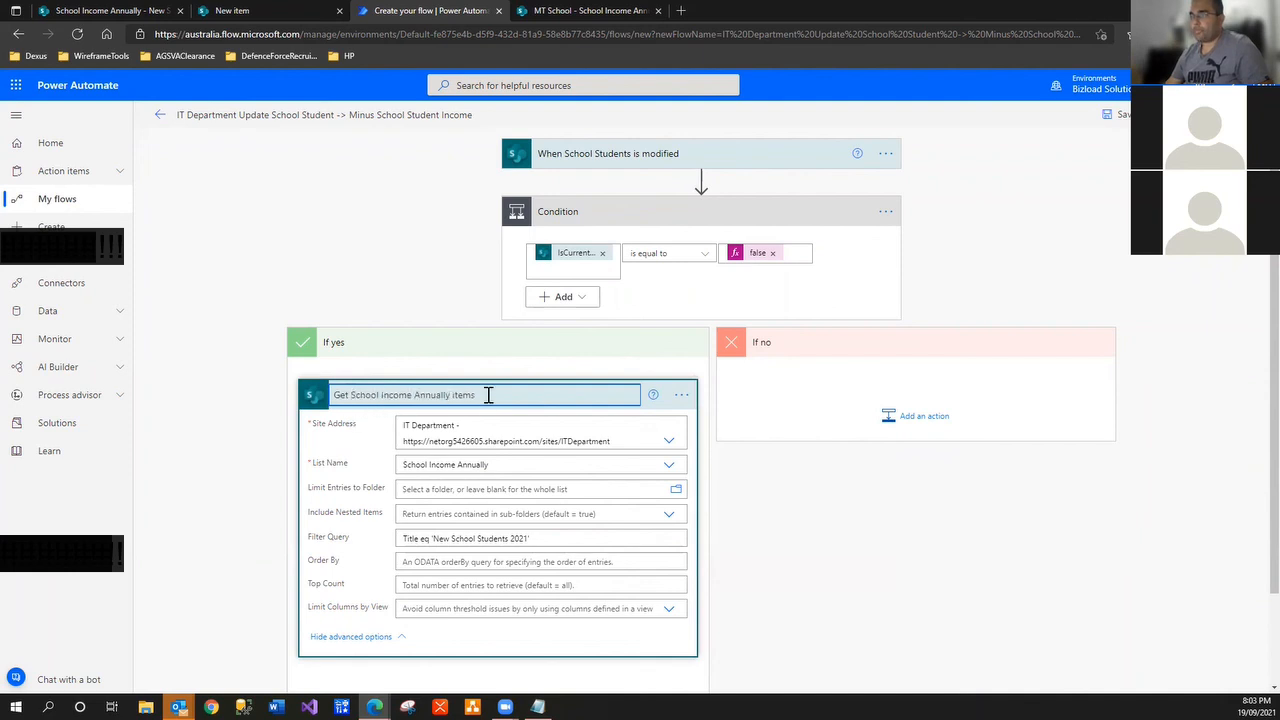
{"action": "type", "text": "- "}
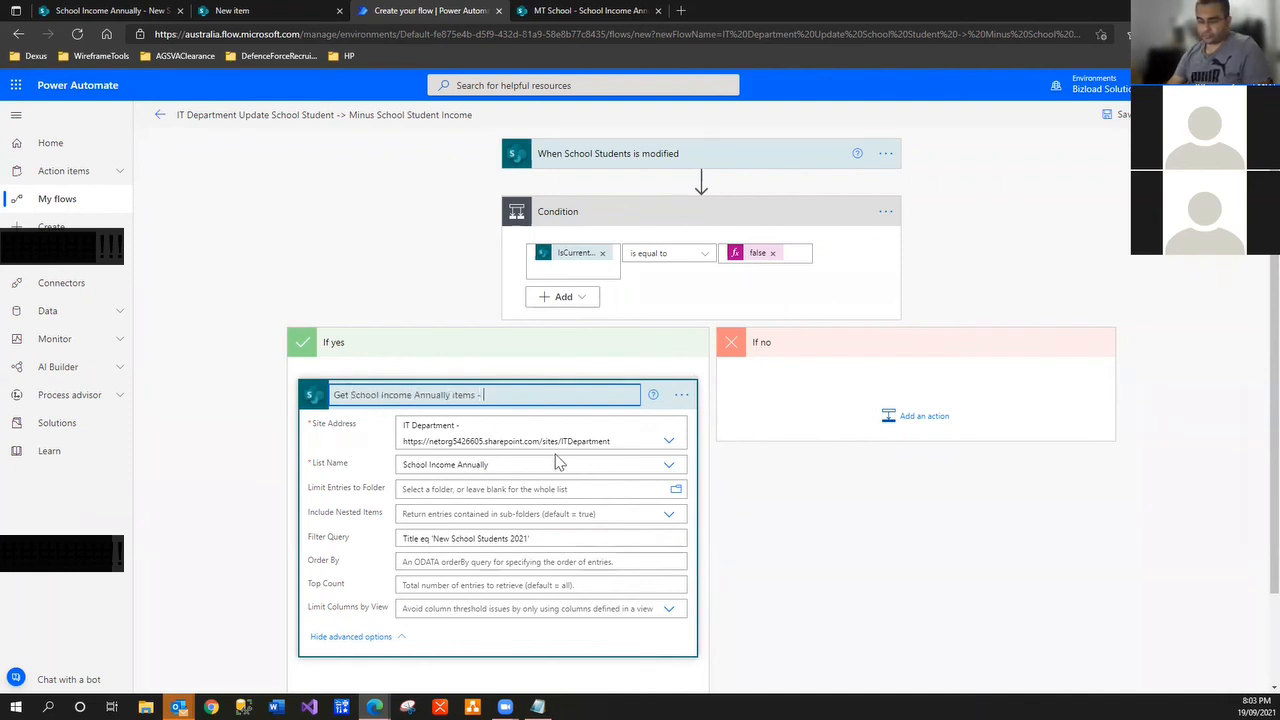
{"action": "type", "text": "New Scho"}
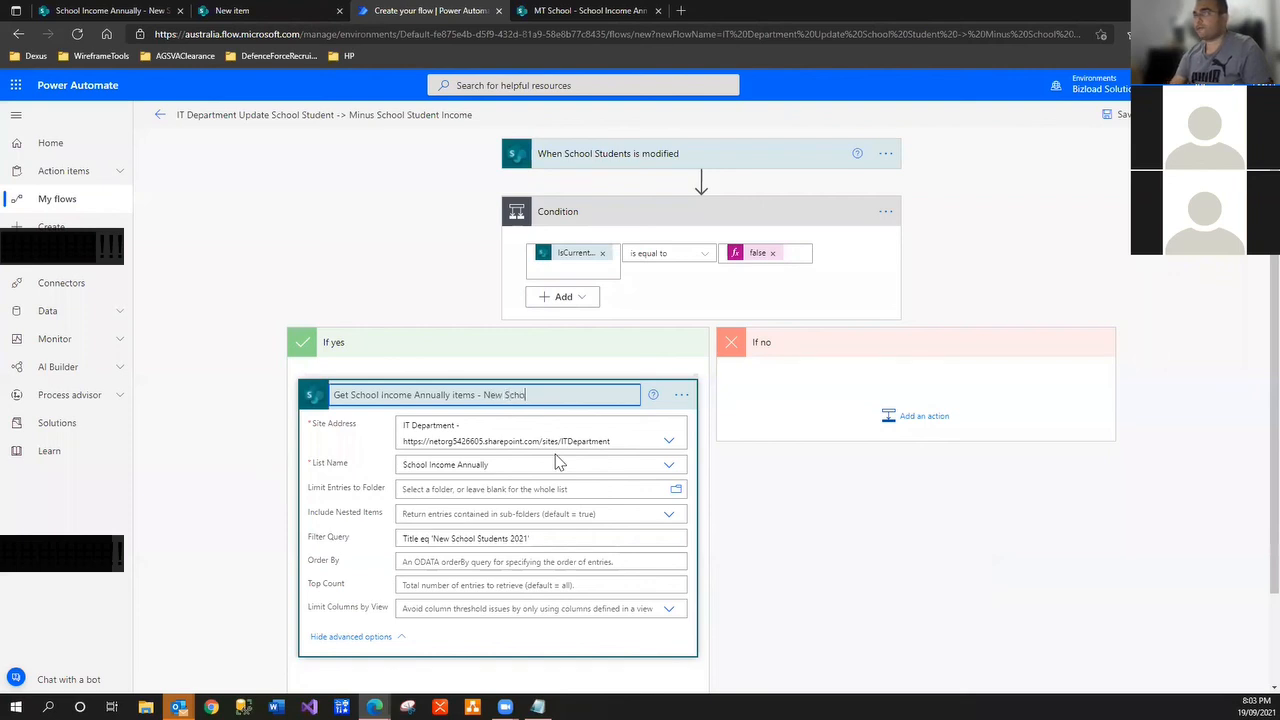
{"action": "type", "text": "ol Student"}
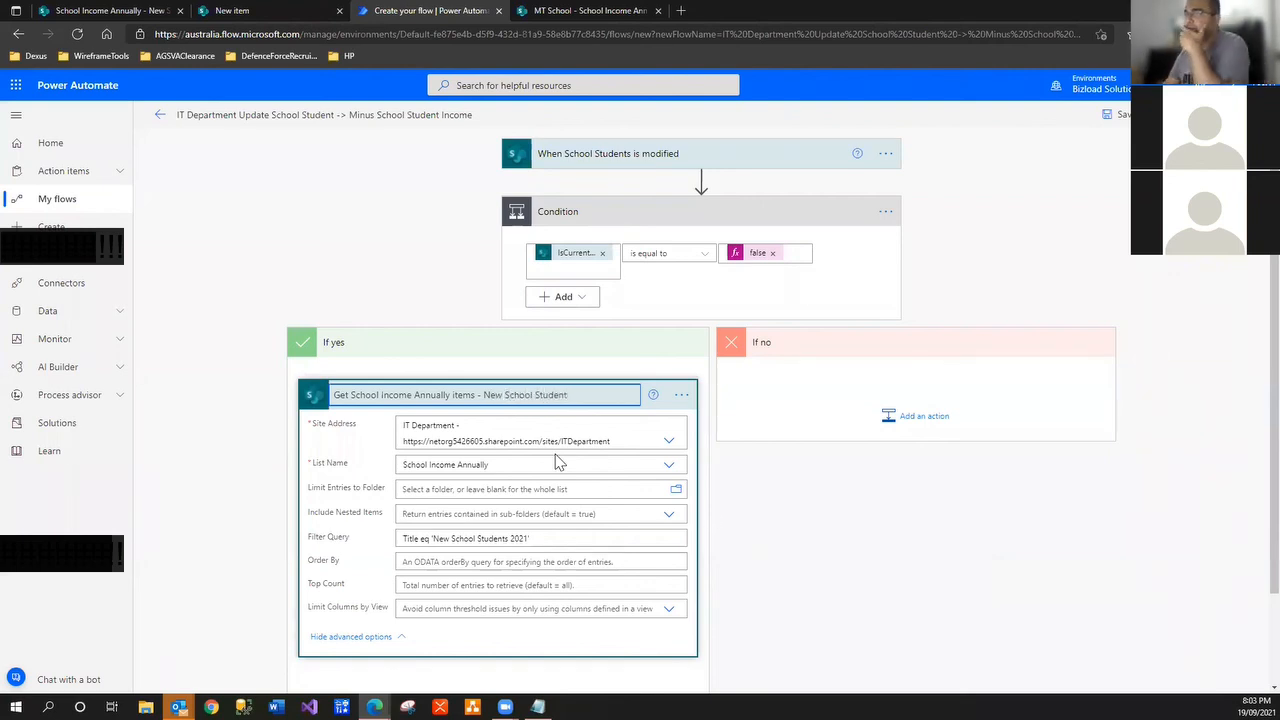
{"action": "left_click", "coordinate": [723, 600]}
{"action": "scroll", "coordinate": [763, 554], "scroll_direction": "down", "scroll_amount": 2}
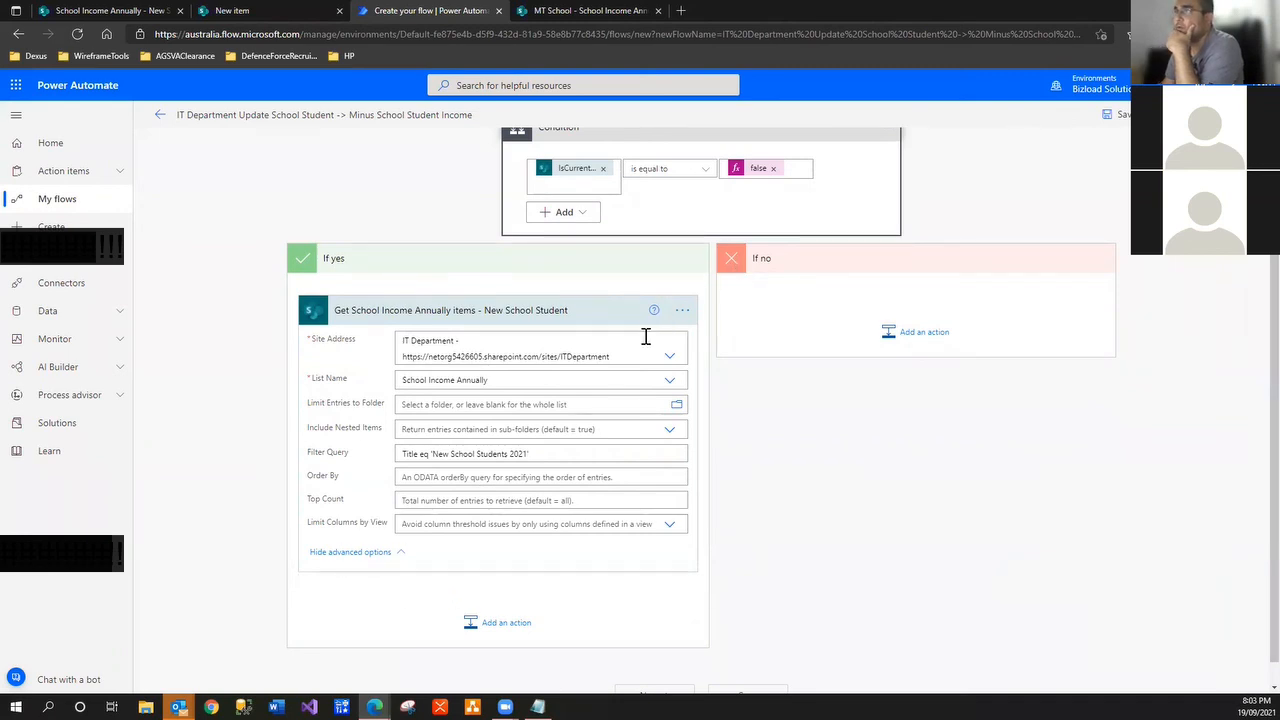
{"action": "scroll", "coordinate": [605, 362], "scroll_direction": "up", "scroll_amount": 2}
{"action": "scroll", "coordinate": [603, 362], "scroll_direction": "down", "scroll_amount": 2}
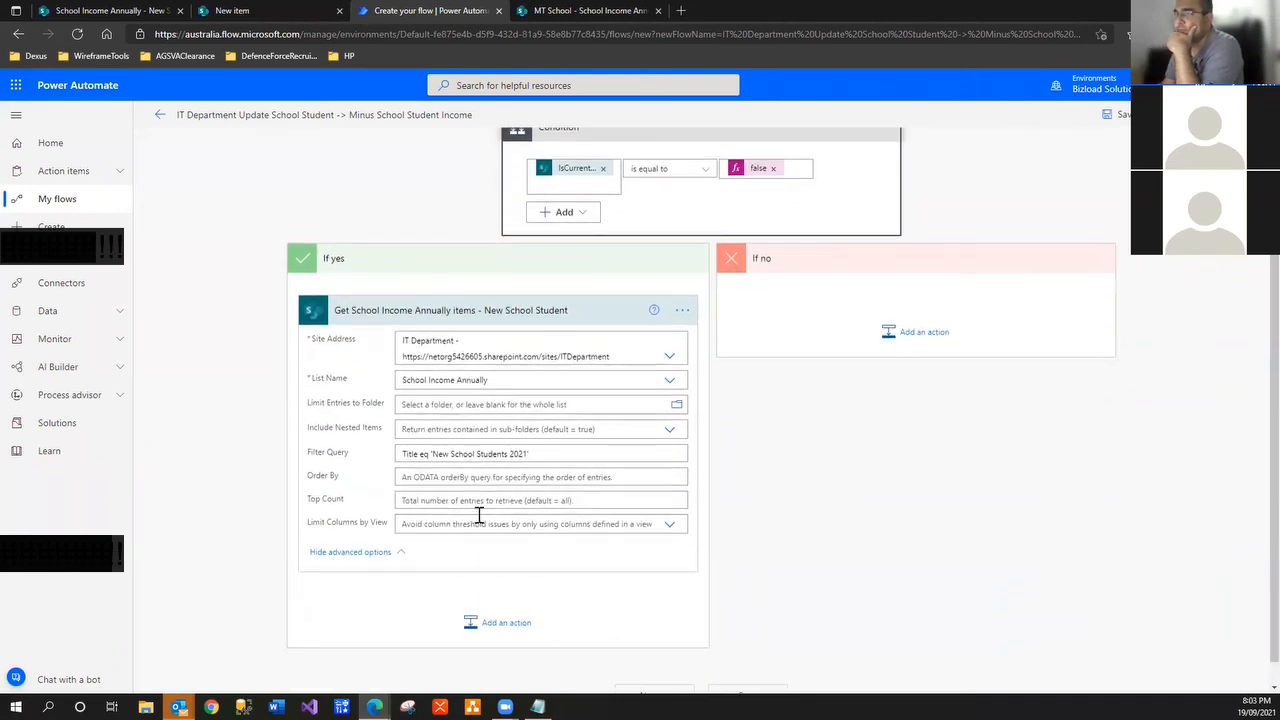
Add a SharePoint Update item action after the Get items step
{"action": "left_click", "coordinate": [488, 624]}
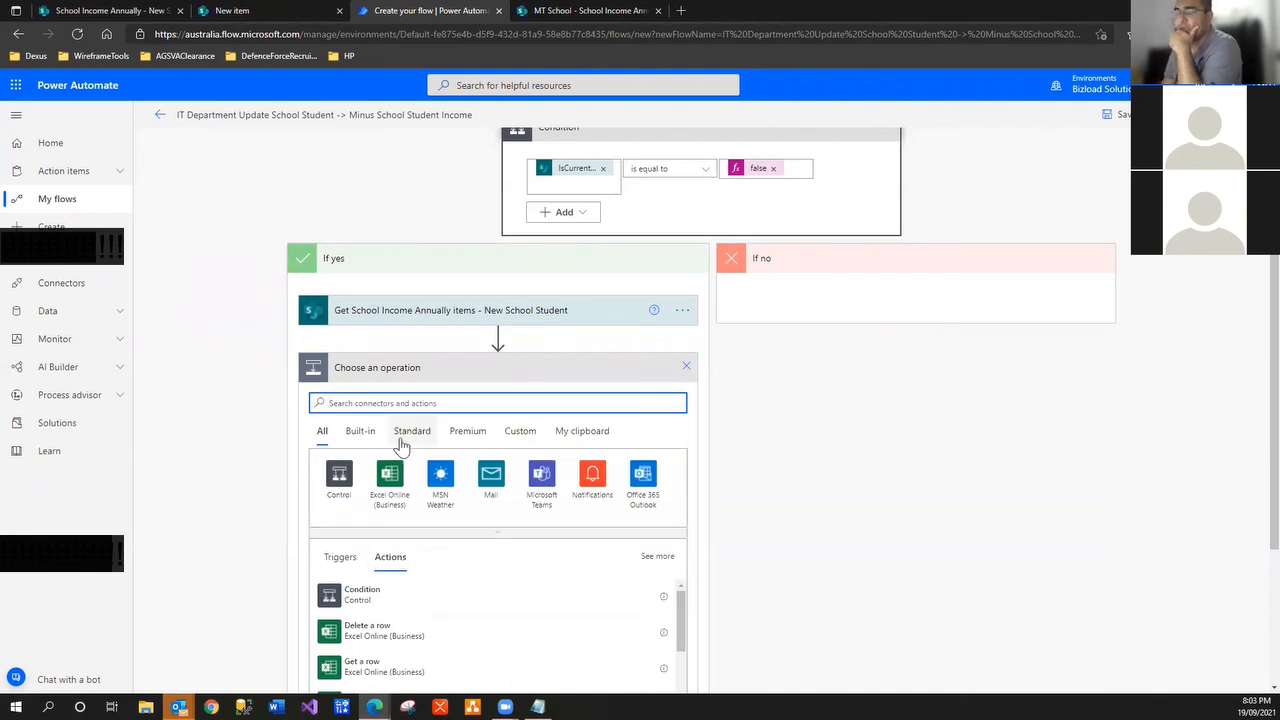
{"action": "type", "text": "up"}
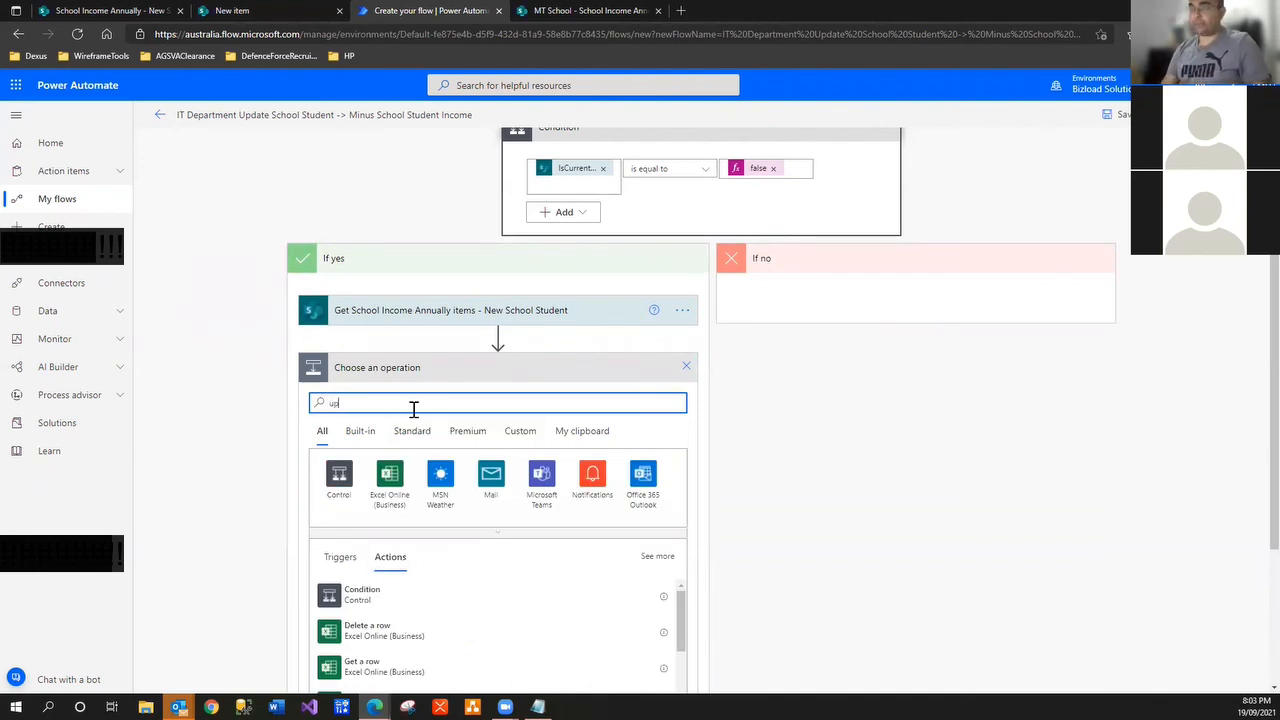
{"action": "type", "text": "date"}
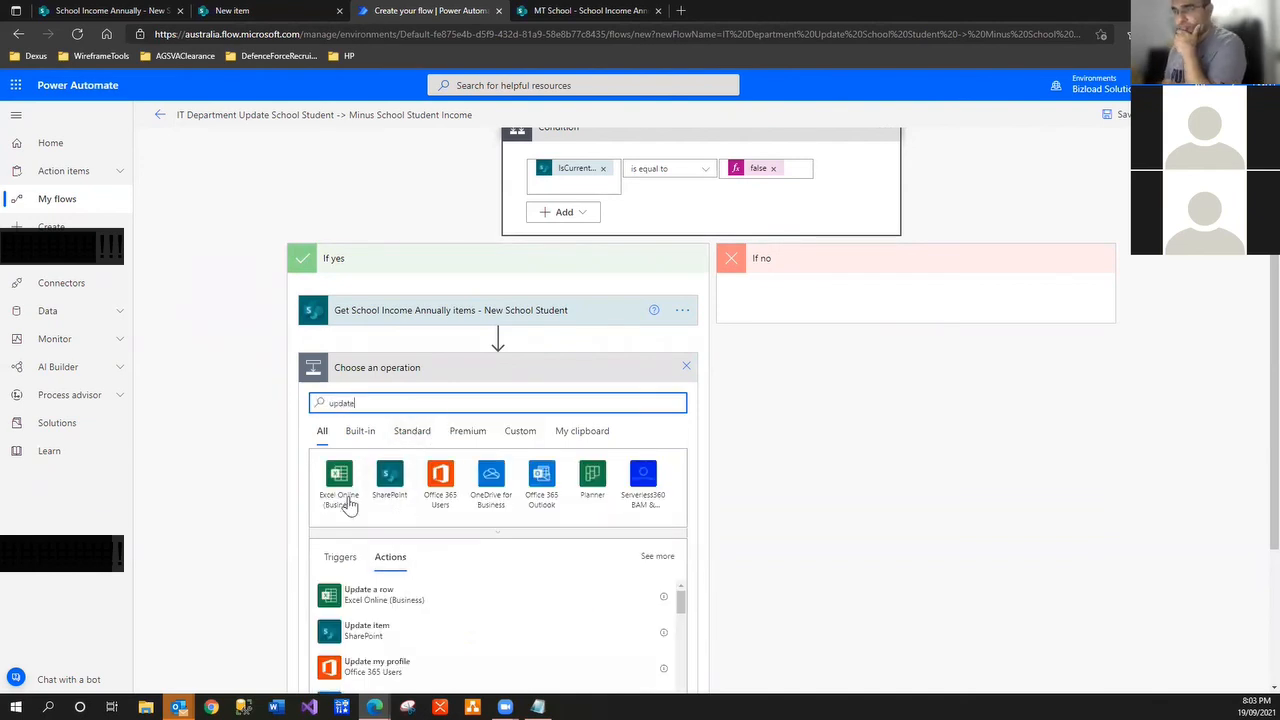
{"action": "key", "text": "ctrl+a"}
{"action": "type", "text": "d"}
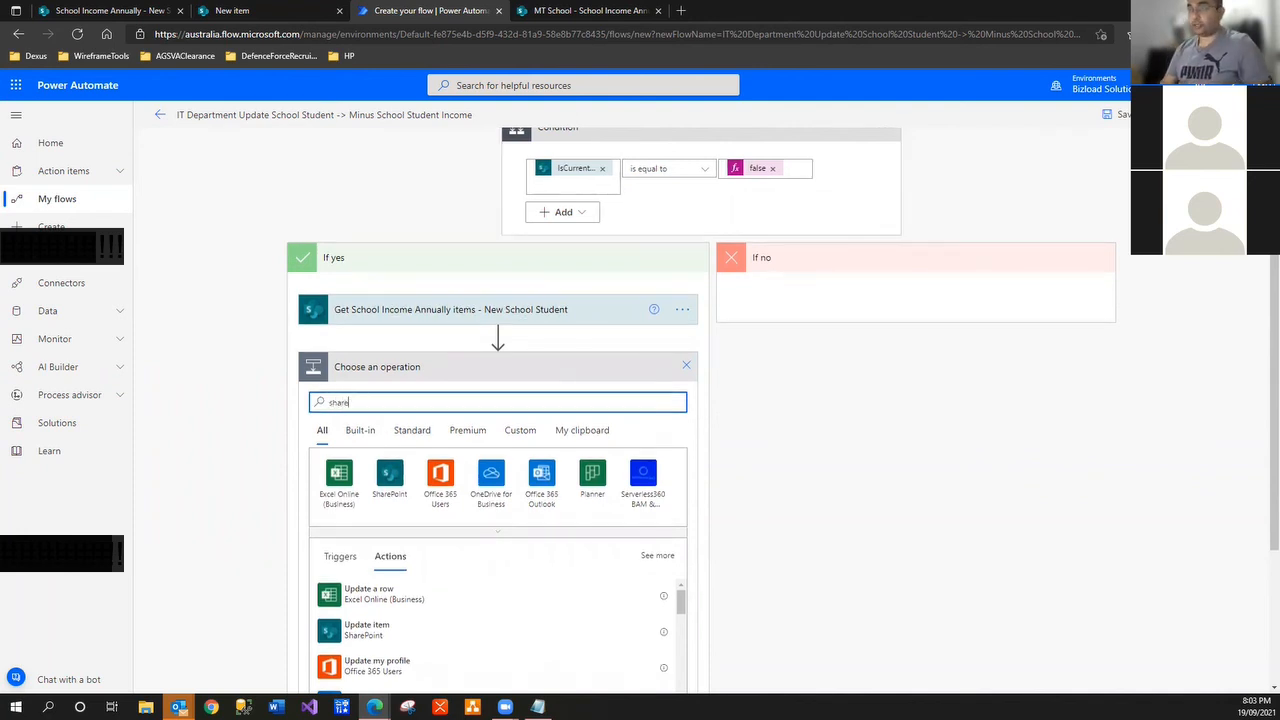
{"action": "type", "text": "harepoint"}
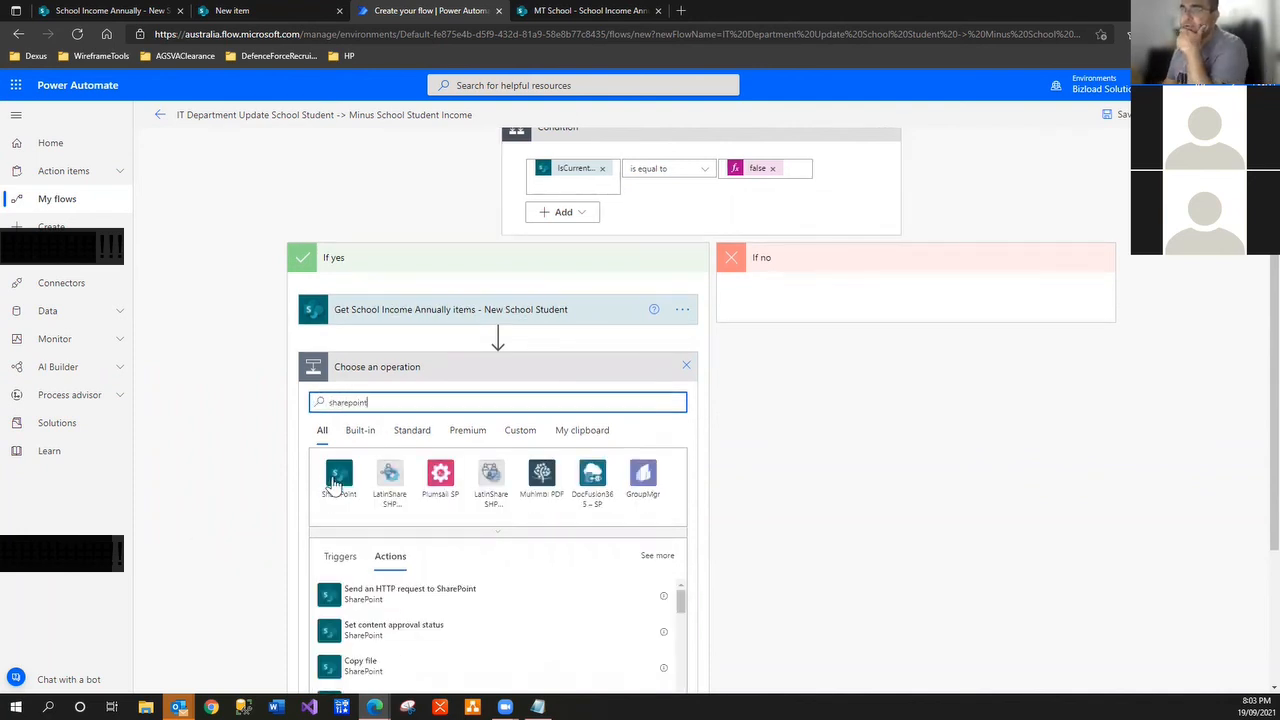
{"action": "left_click", "coordinate": [335, 477]}
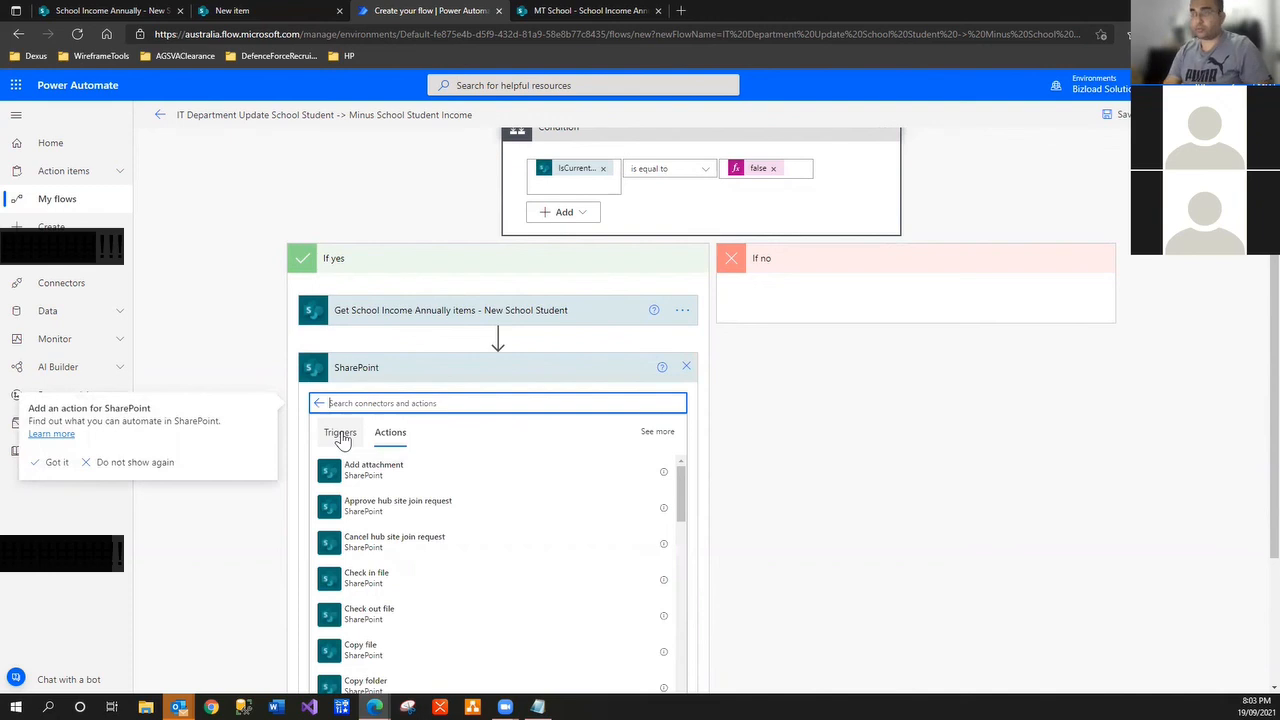
{"action": "type", "text": "update"}
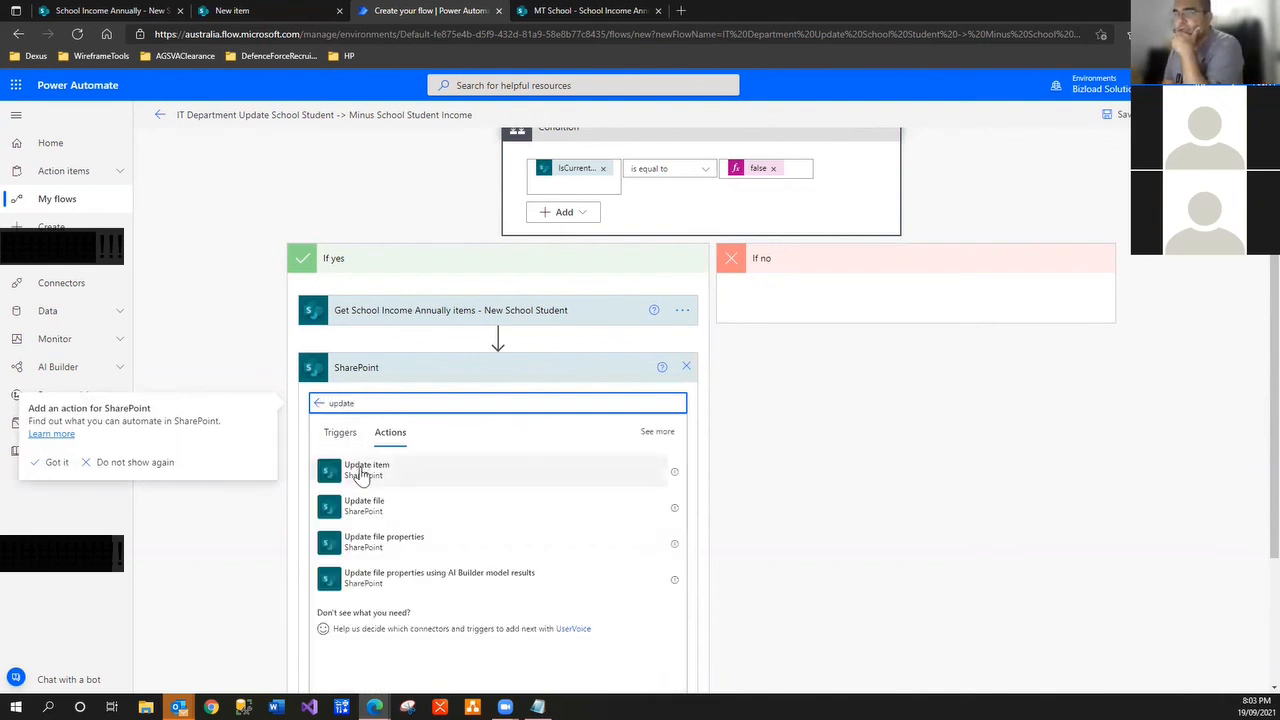
{"action": "left_click", "coordinate": [376, 481]}
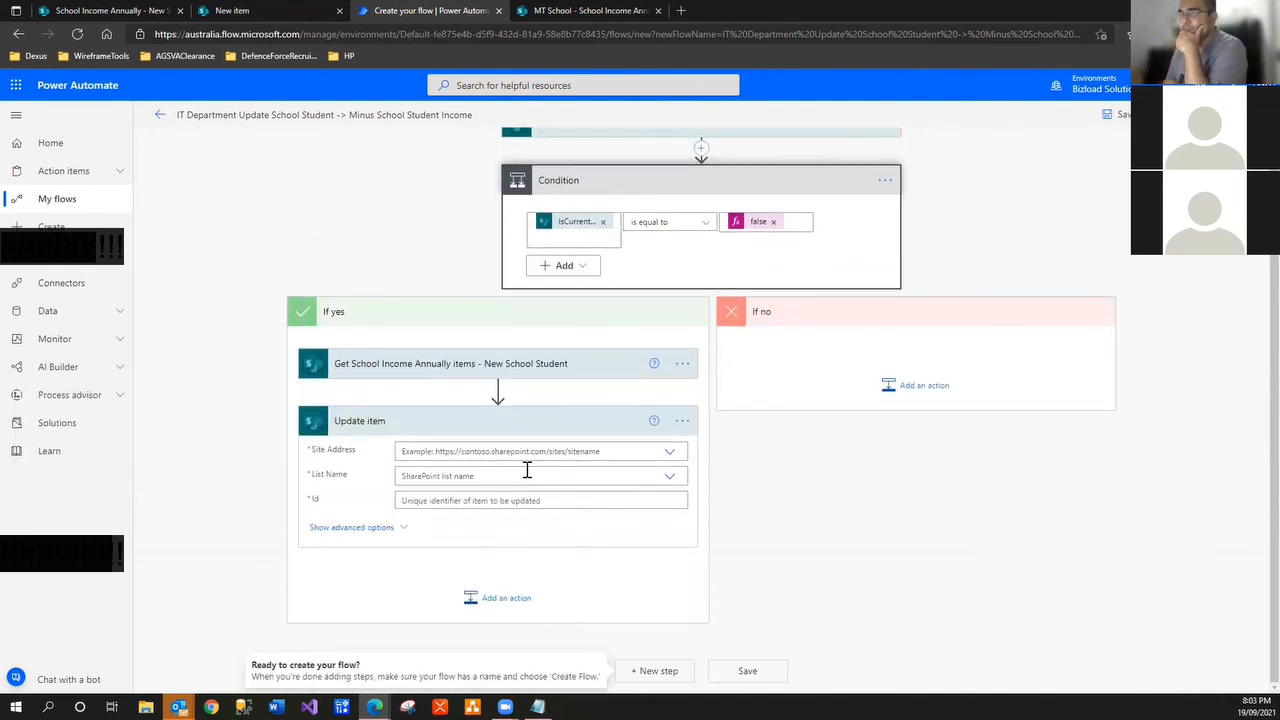
Target IT Department's School Income Annually list, with Id set to the found item's ID
{"action": "left_click", "coordinate": [667, 455]}
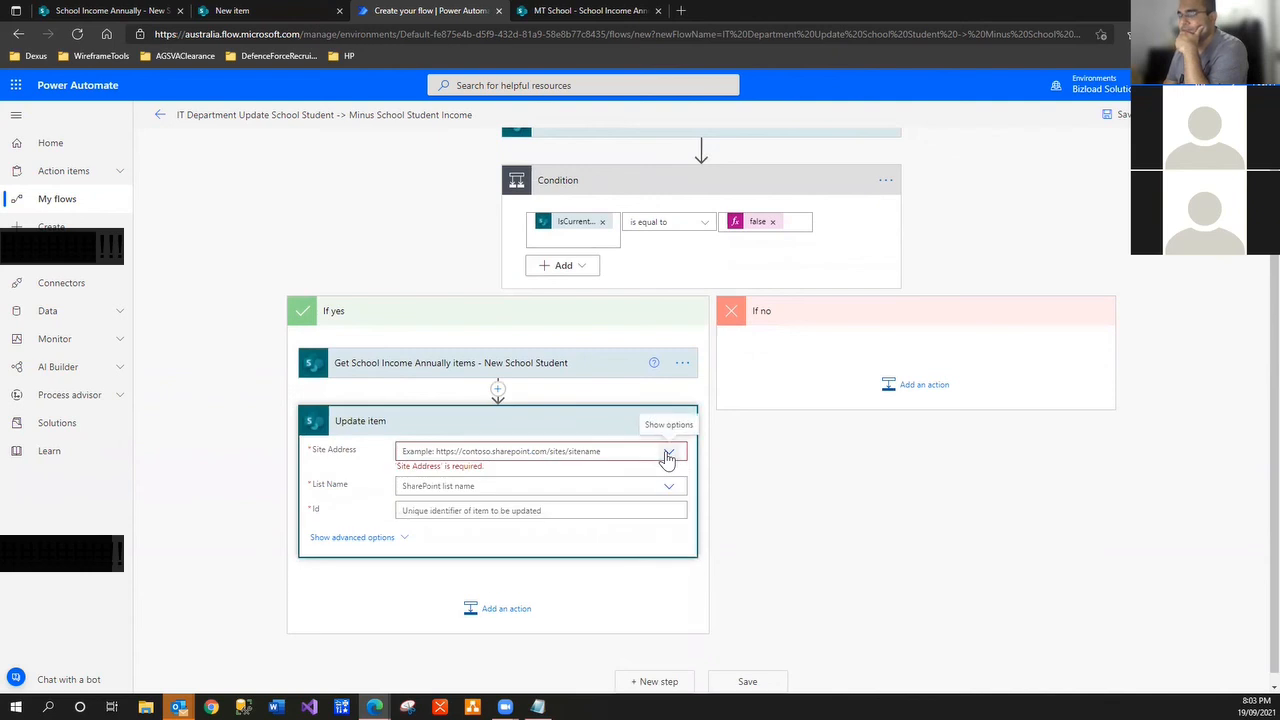
{"action": "left_click", "coordinate": [667, 455]}
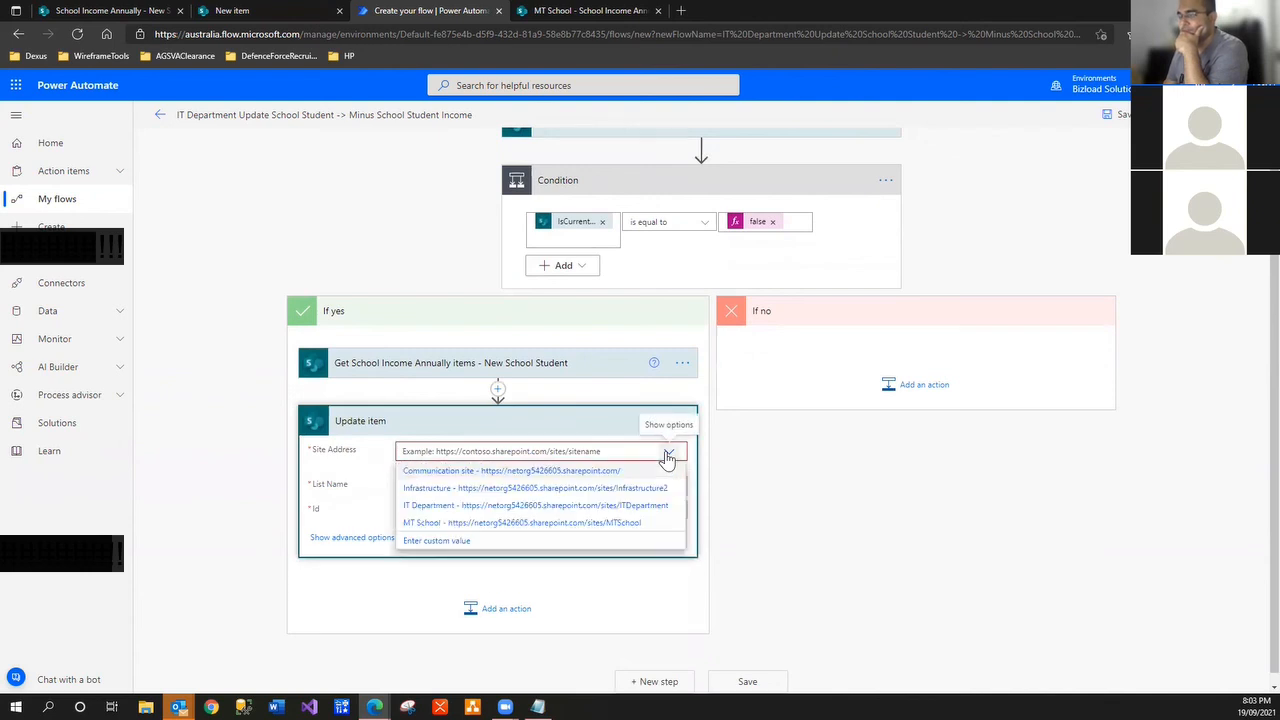
{"action": "left_click", "coordinate": [650, 507]}
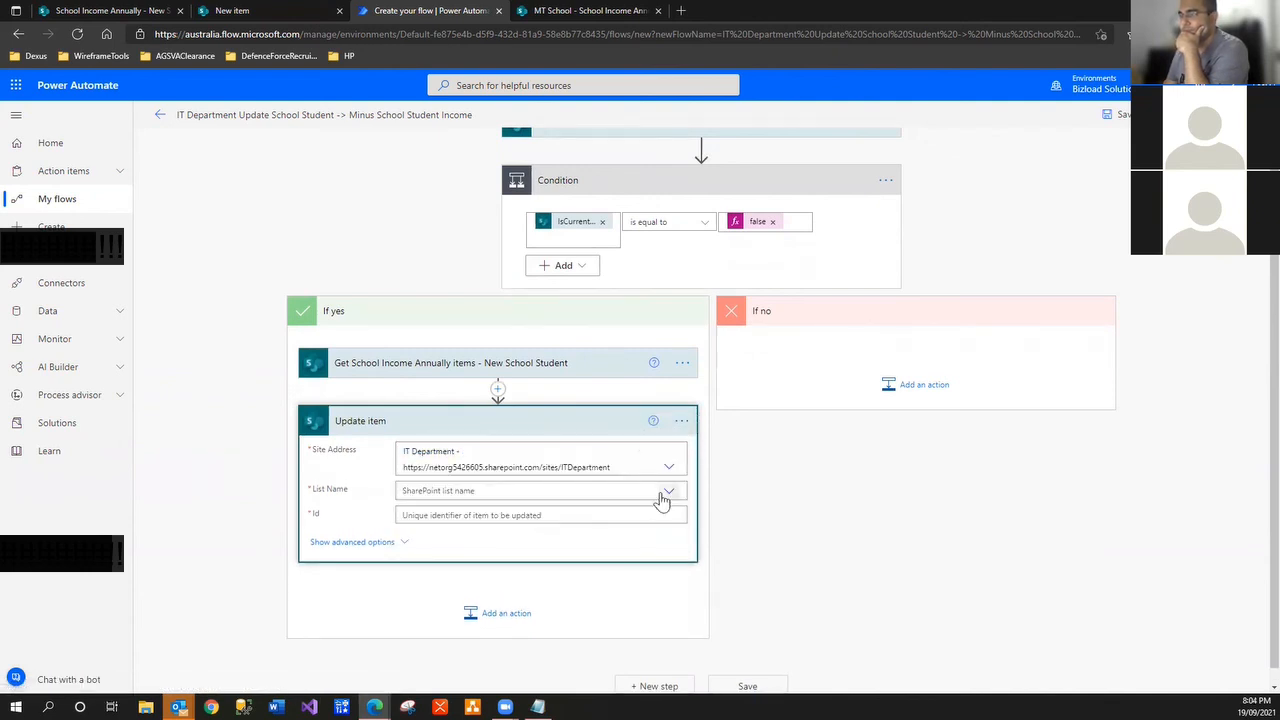
{"action": "left_click", "coordinate": [666, 493]}
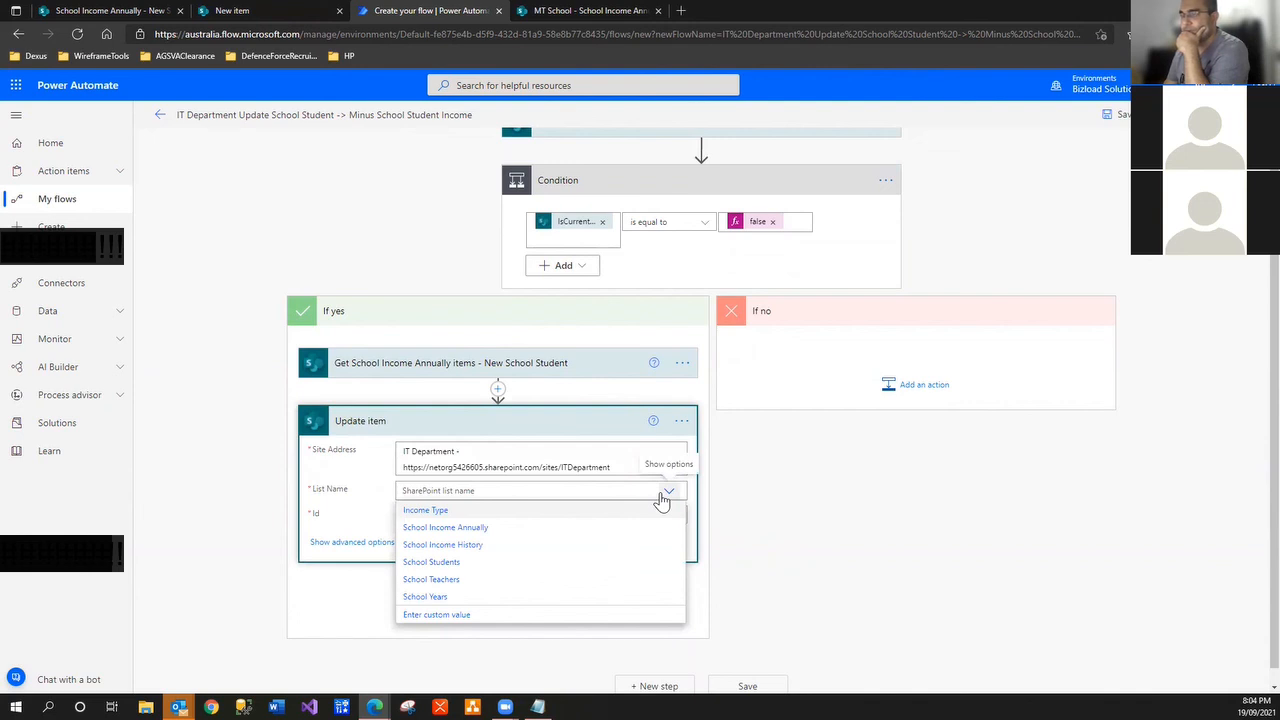
{"action": "left_click", "coordinate": [616, 532]}
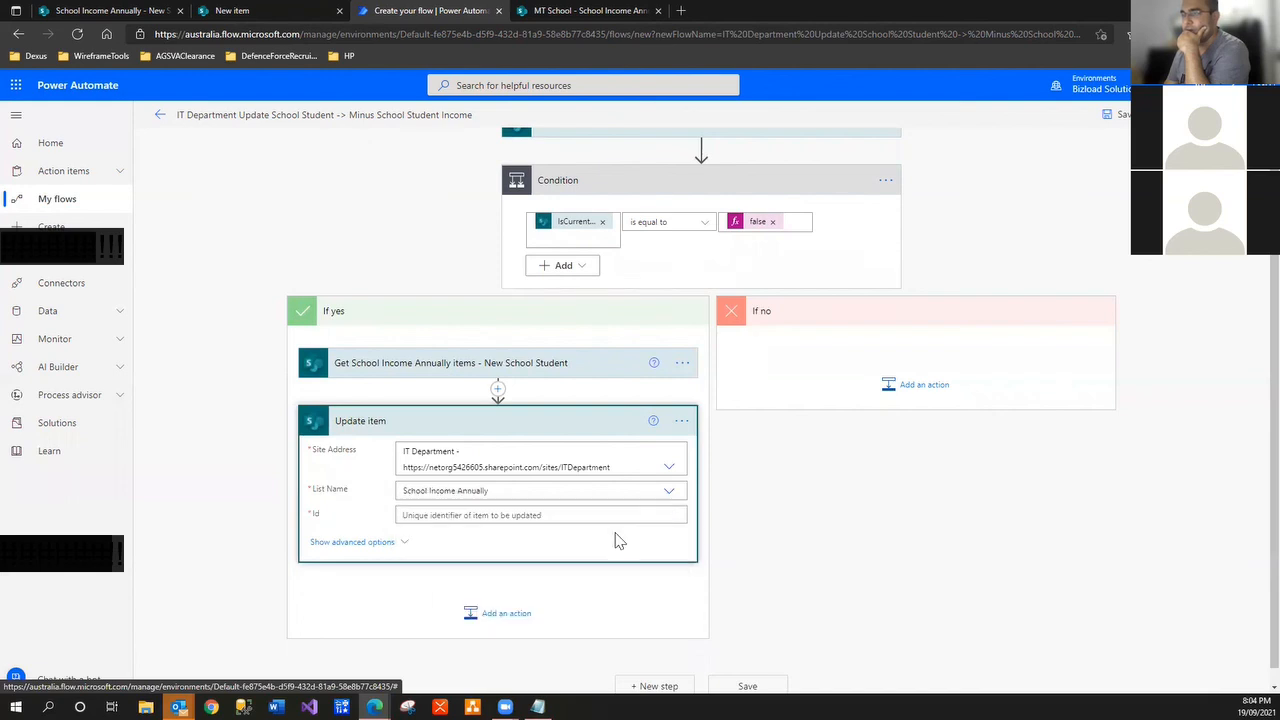
{"action": "left_click", "coordinate": [588, 515]}
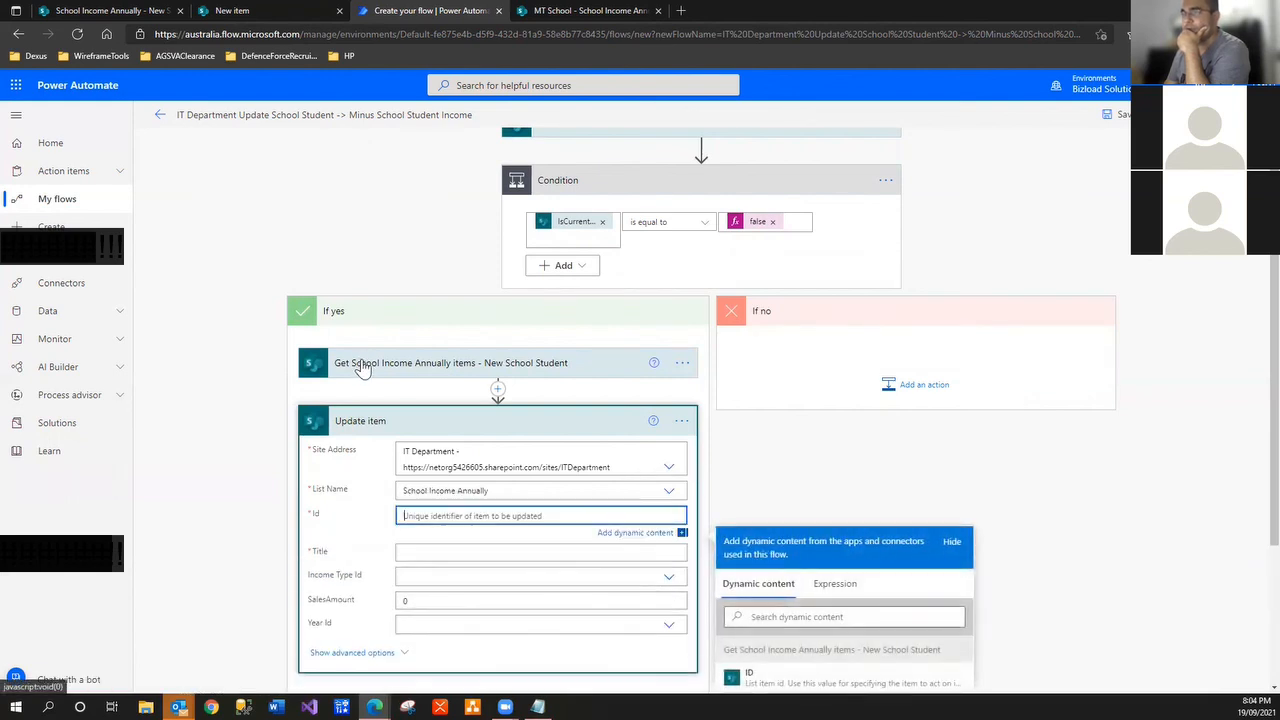
{"action": "scroll", "coordinate": [795, 555], "scroll_direction": "down", "scroll_amount": 2}
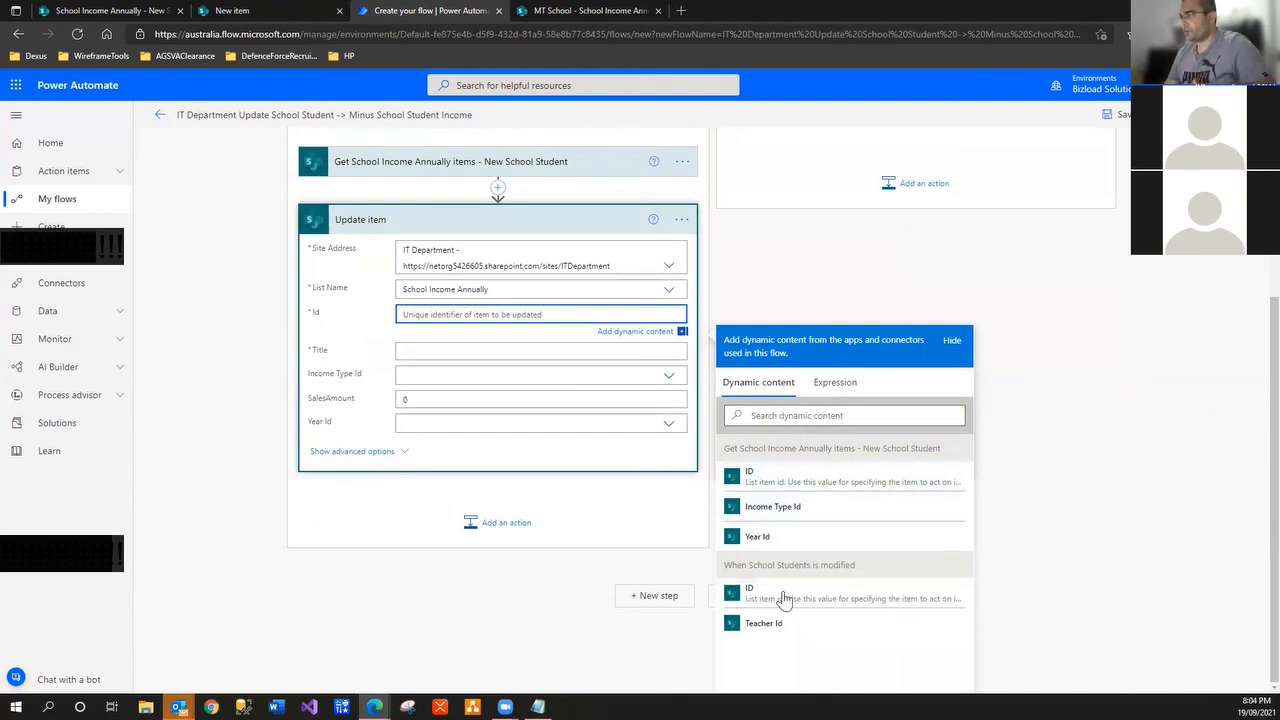
{"action": "left_click", "coordinate": [785, 481]}
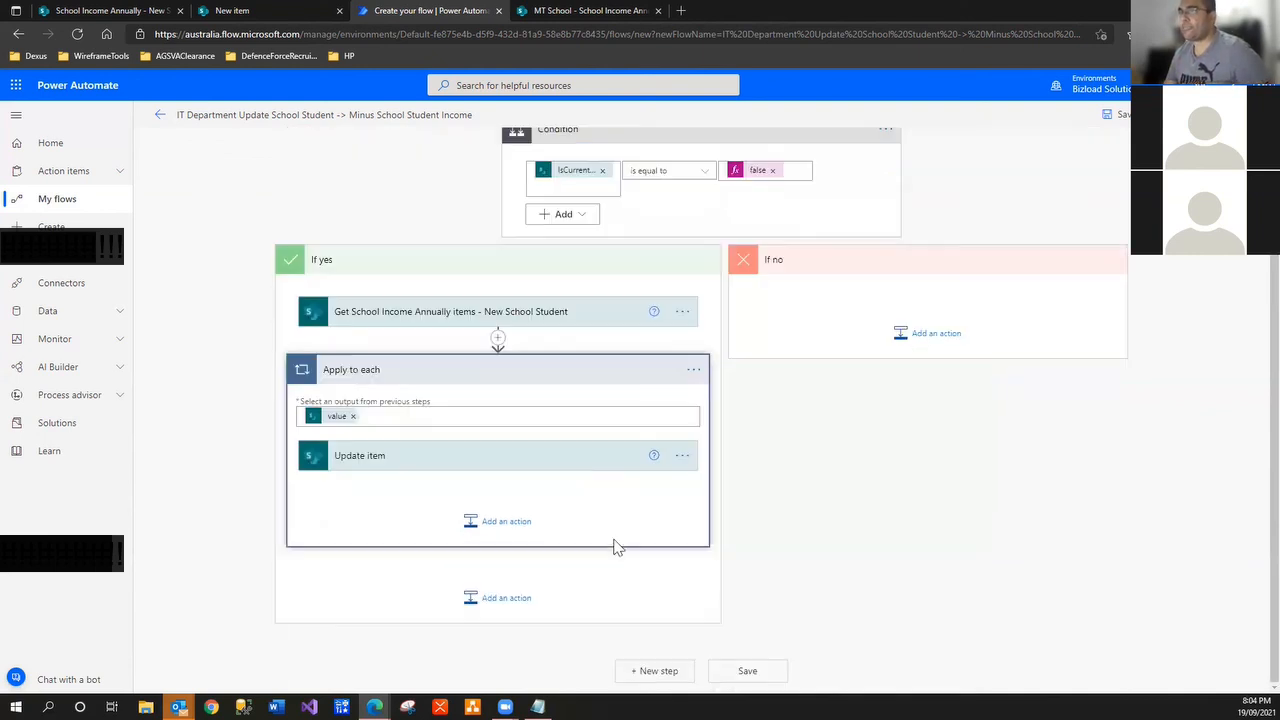
{"action": "left_click", "coordinate": [465, 462]}
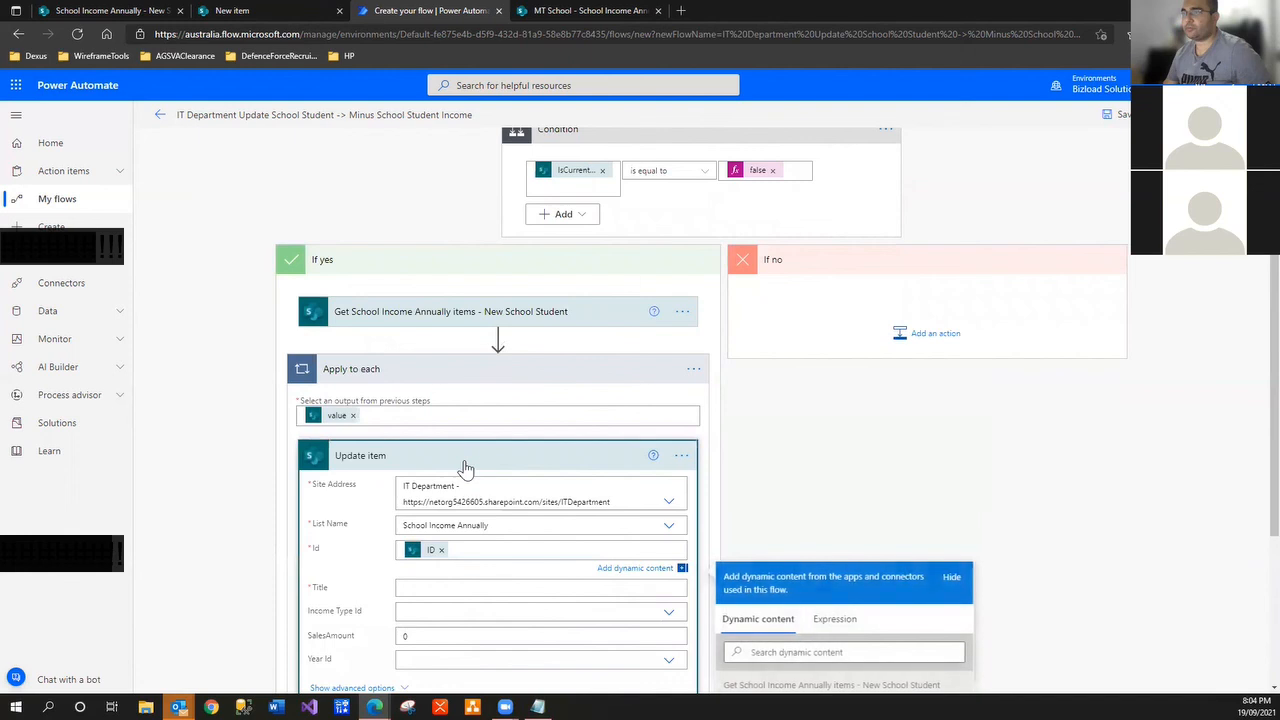
{"action": "left_click", "coordinate": [502, 530]}
{"action": "key", "text": "ctrl+c"}
Rename the update step to 'Update School Income Annually - SalesAmount'
{"action": "left_click", "coordinate": [681, 455]}
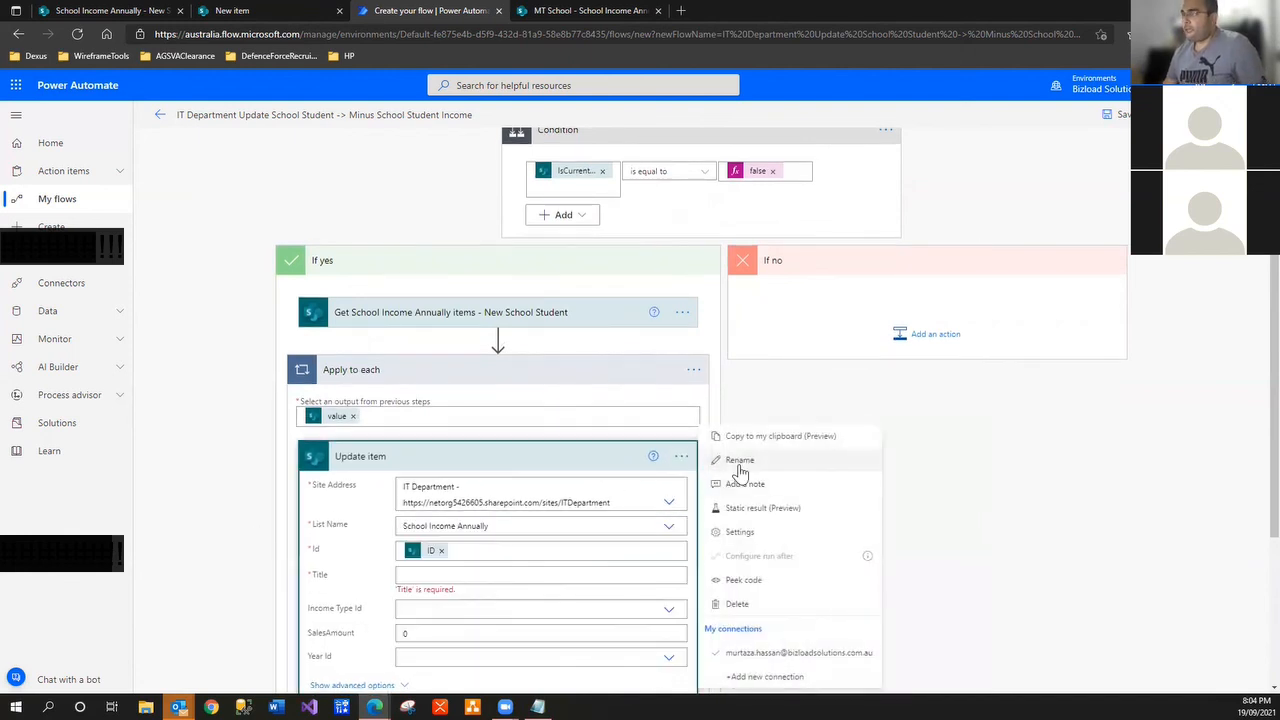
{"action": "left_click", "coordinate": [740, 460]}
{"action": "key", "text": "End"}
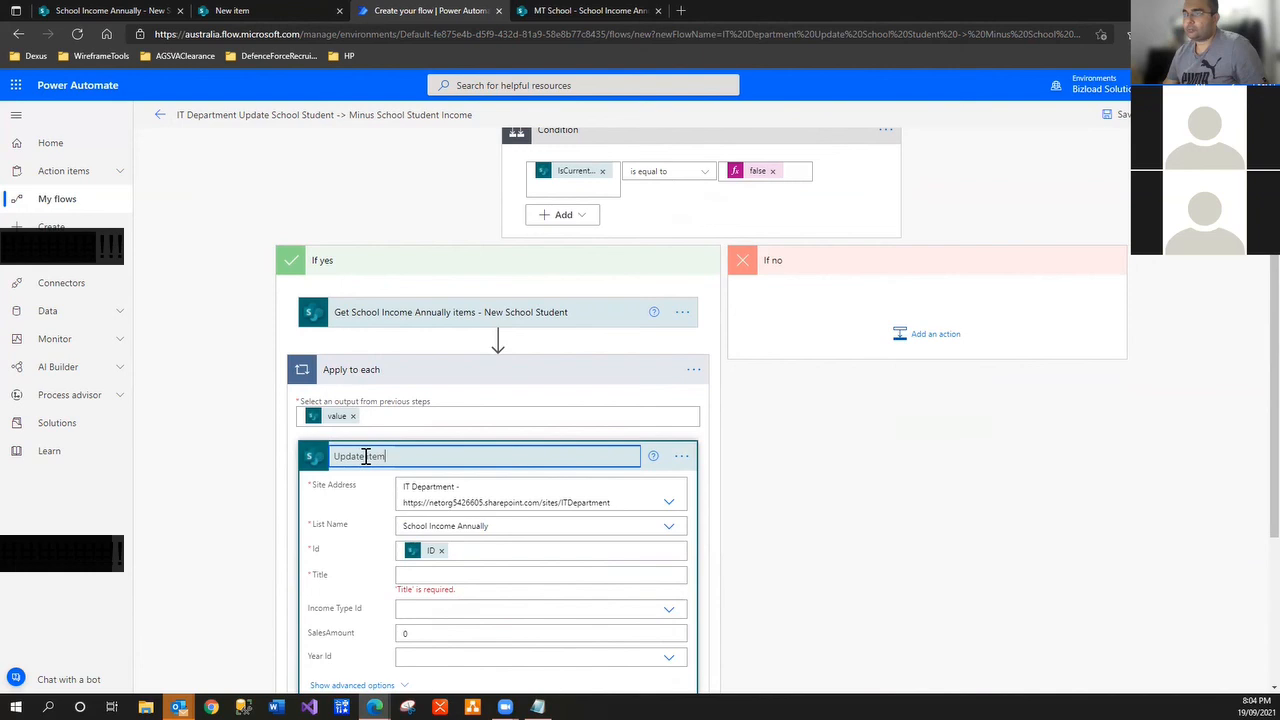
{"action": "left_click", "coordinate": [371, 457]}
{"action": "left_click_drag", "start_coordinate": [367, 457], "coordinate": [448, 463]}
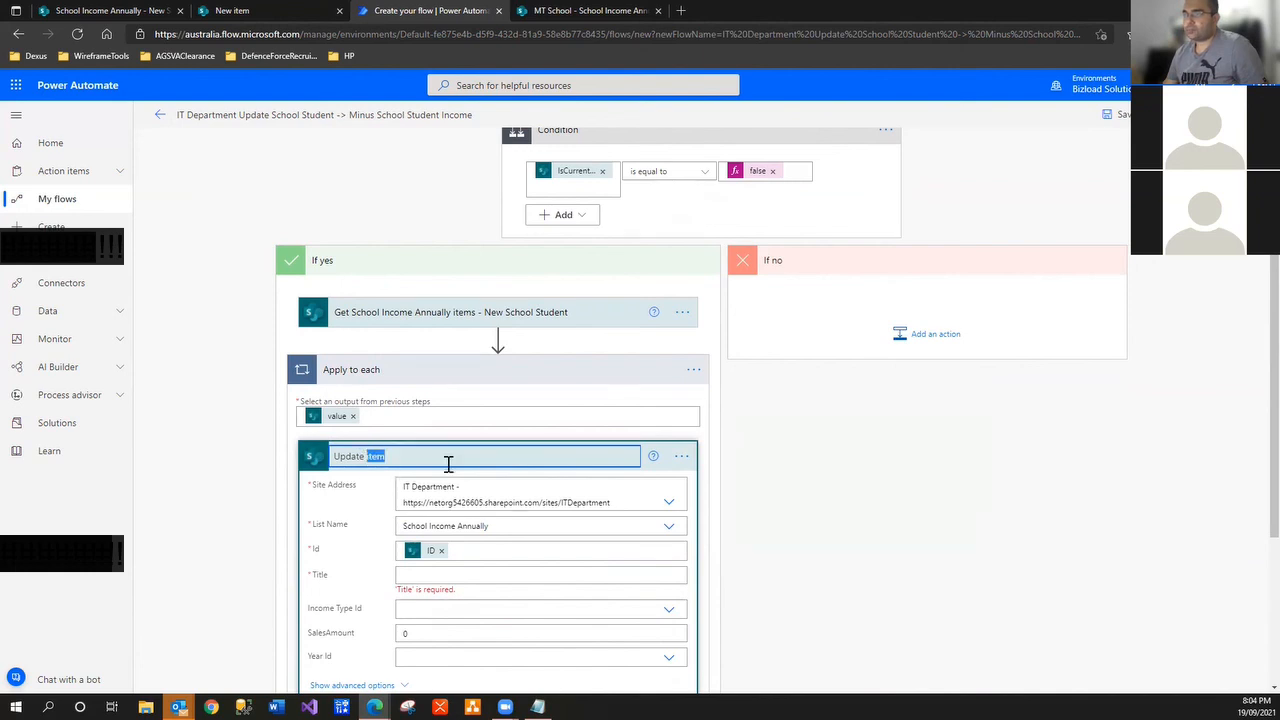
{"action": "key", "text": "ctrl+v"}
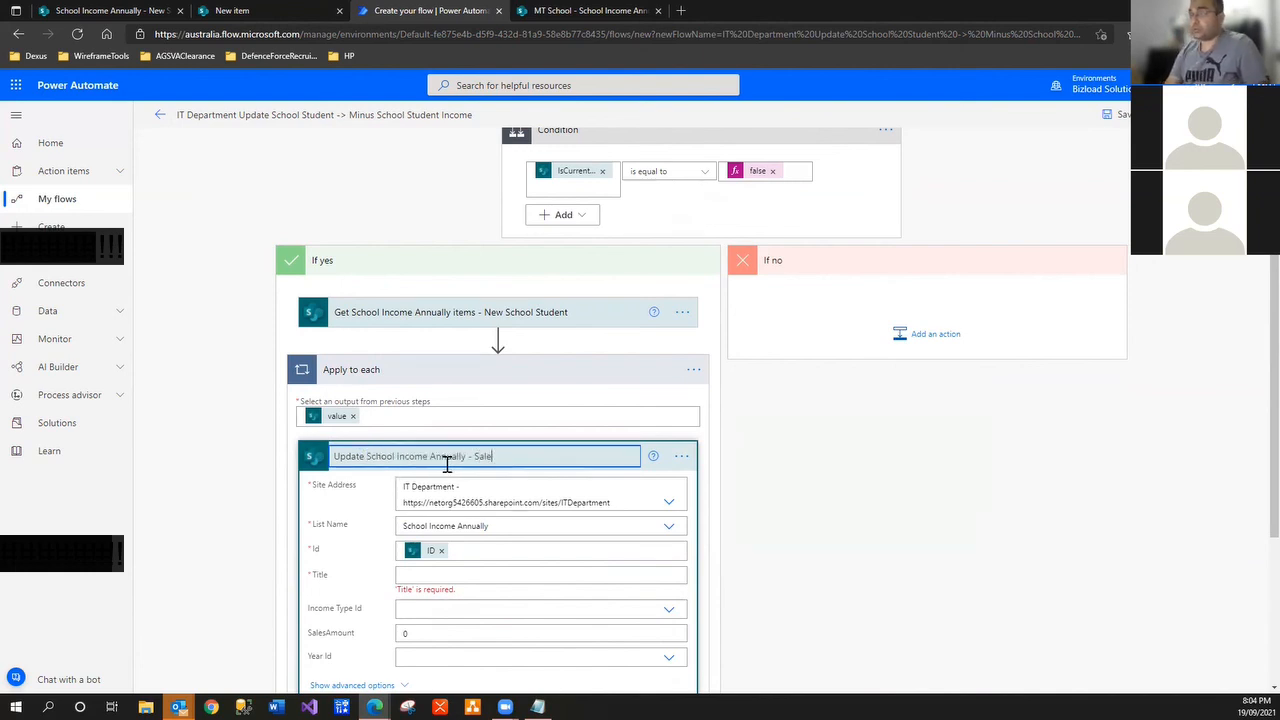
{"action": "left_click", "coordinate": [790, 514]}
Insert the item's Title dynamic content into the Title field
{"action": "scroll", "coordinate": [415, 517], "scroll_direction": "down", "scroll_amount": 1}
{"action": "left_click", "coordinate": [440, 492]}
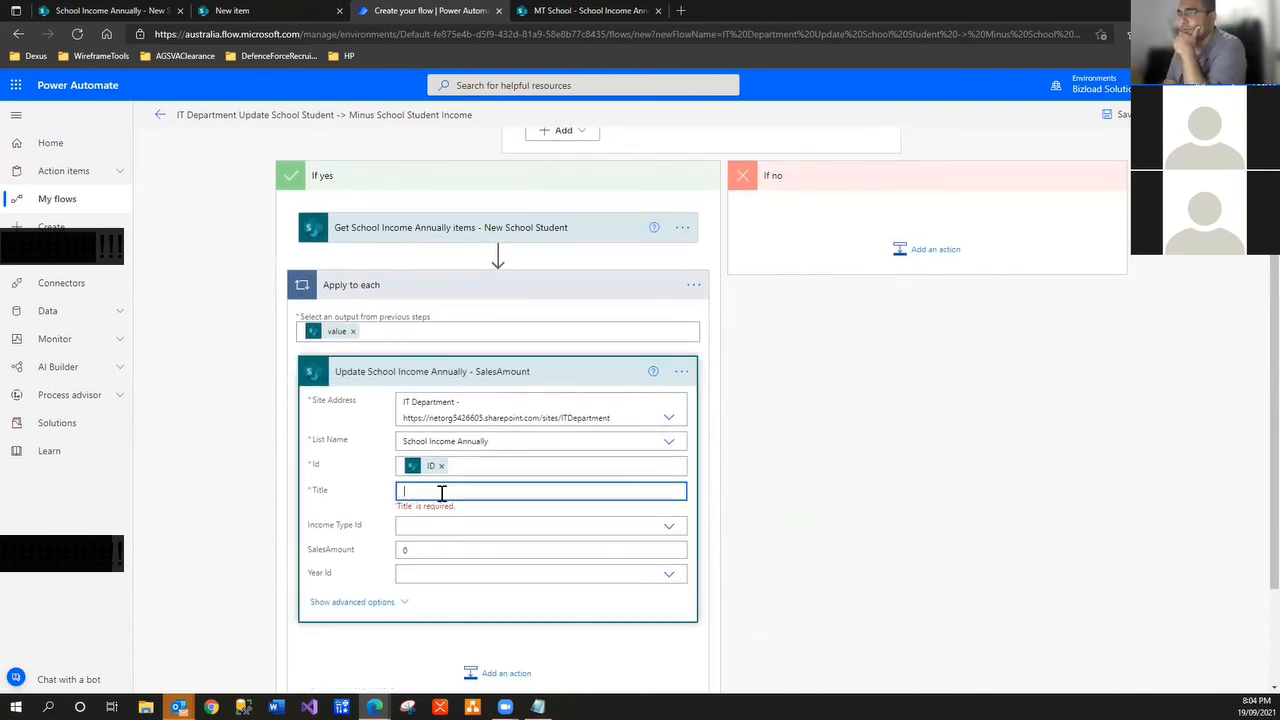
{"action": "scroll", "coordinate": [560, 520], "scroll_direction": "down", "scroll_amount": 2}
{"action": "left_click", "coordinate": [814, 416]}
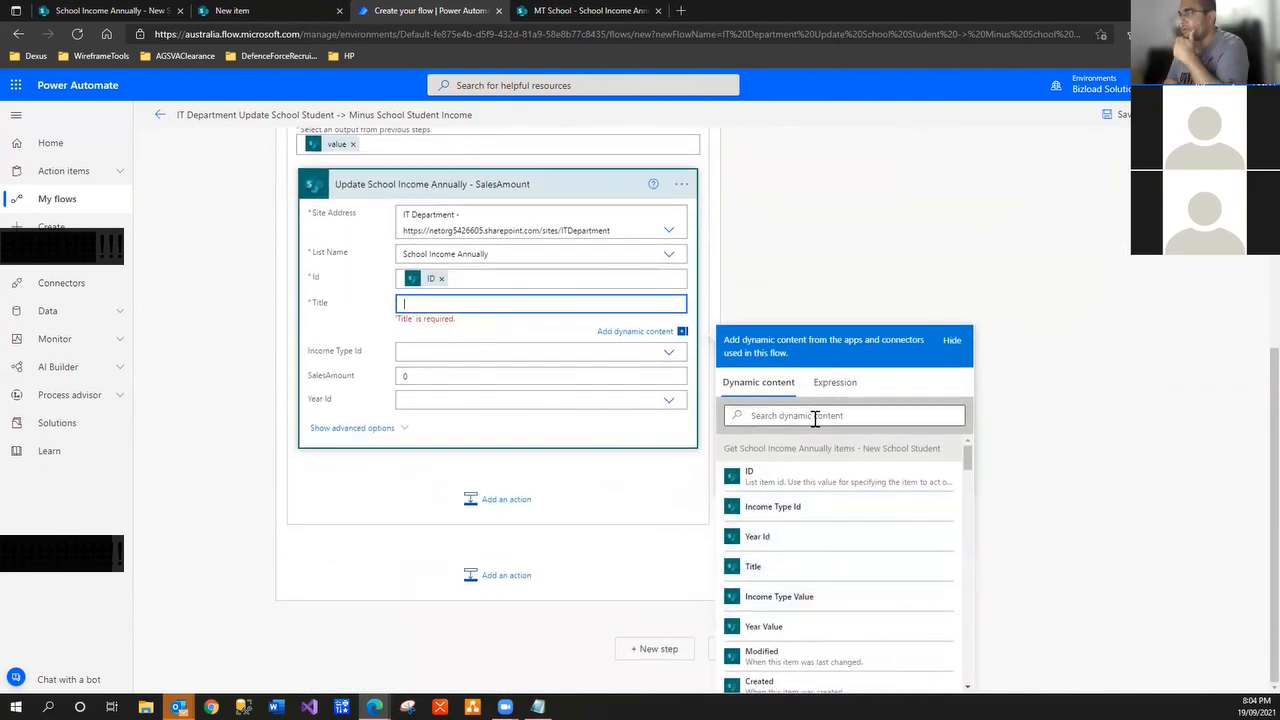
{"action": "type", "text": "title"}
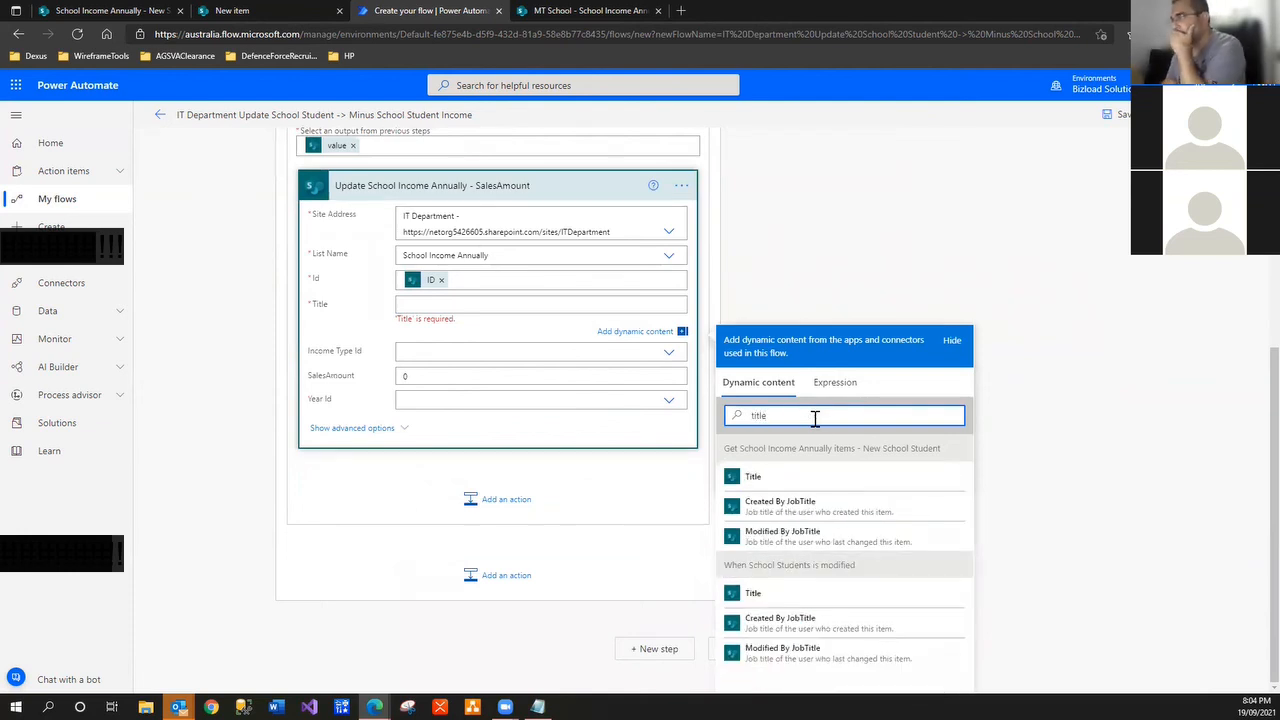
{"action": "left_click", "coordinate": [796, 478]}
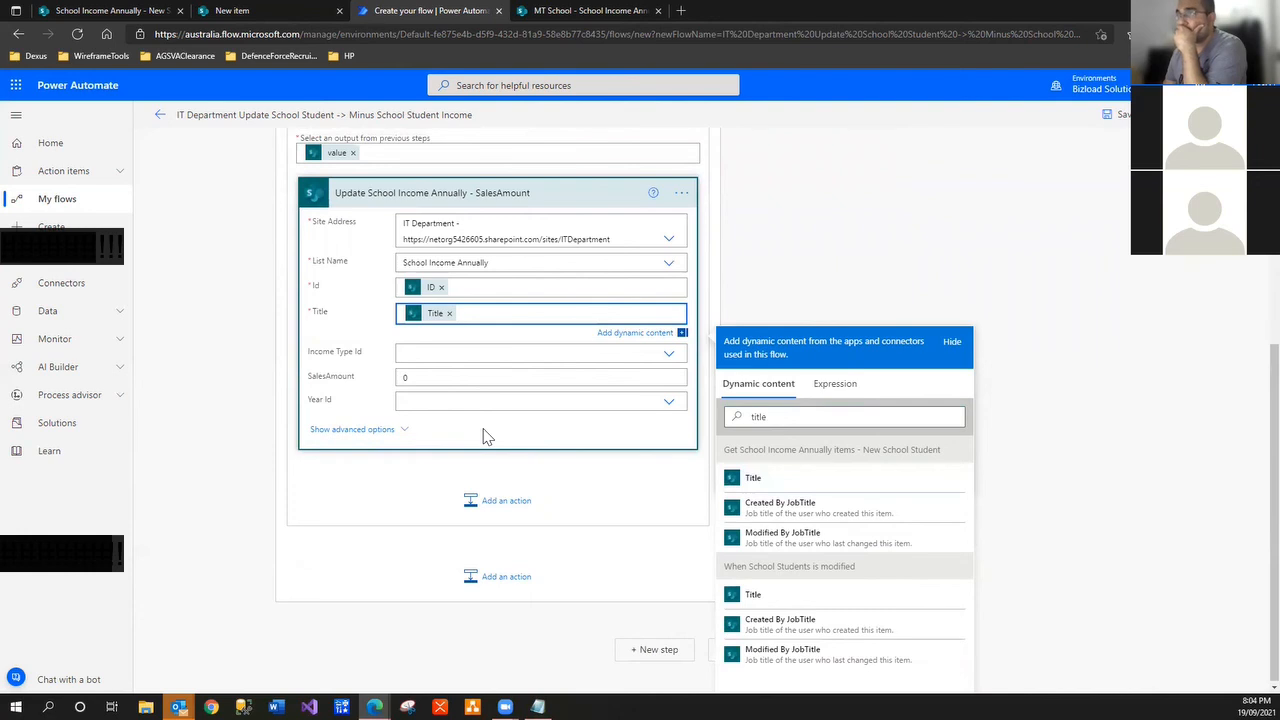
{"action": "scroll", "coordinate": [484, 430], "scroll_direction": "up", "scroll_amount": 1}
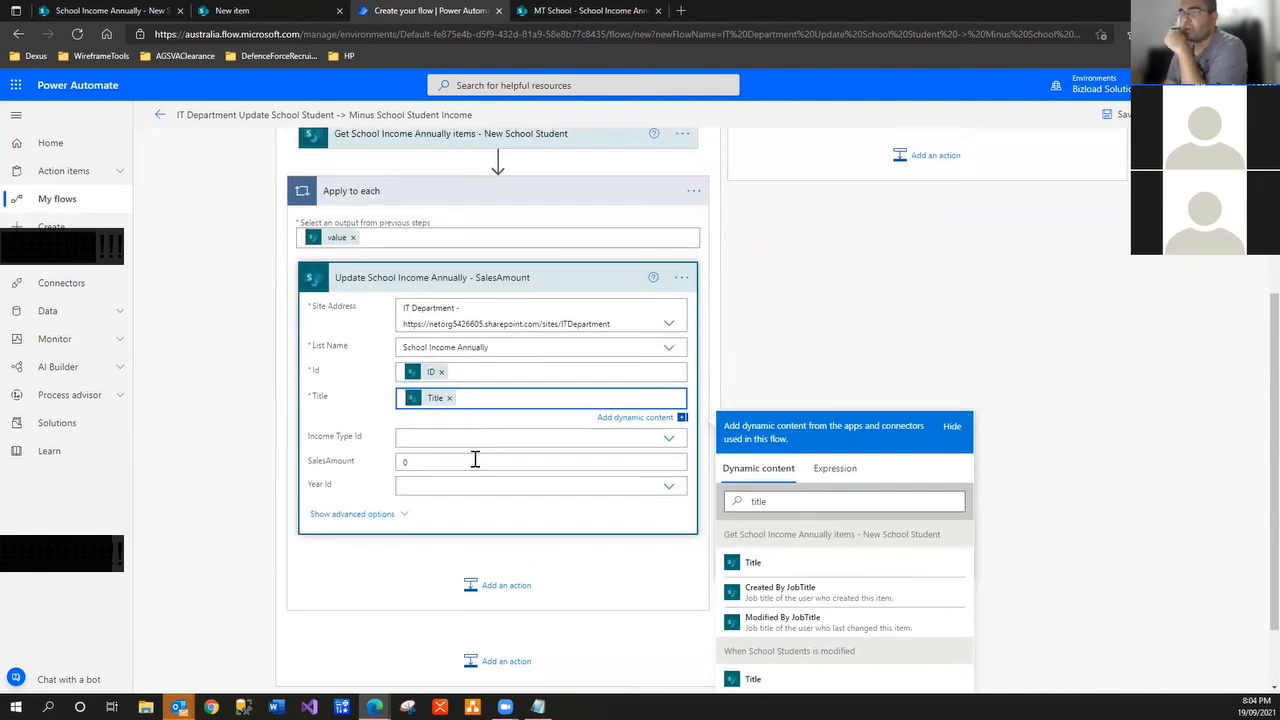
Build the expression add(items('Apply_to_each')?['SalesAmount'],-3000) using the saved notes
{"action": "double_click", "coordinate": [407, 461]}
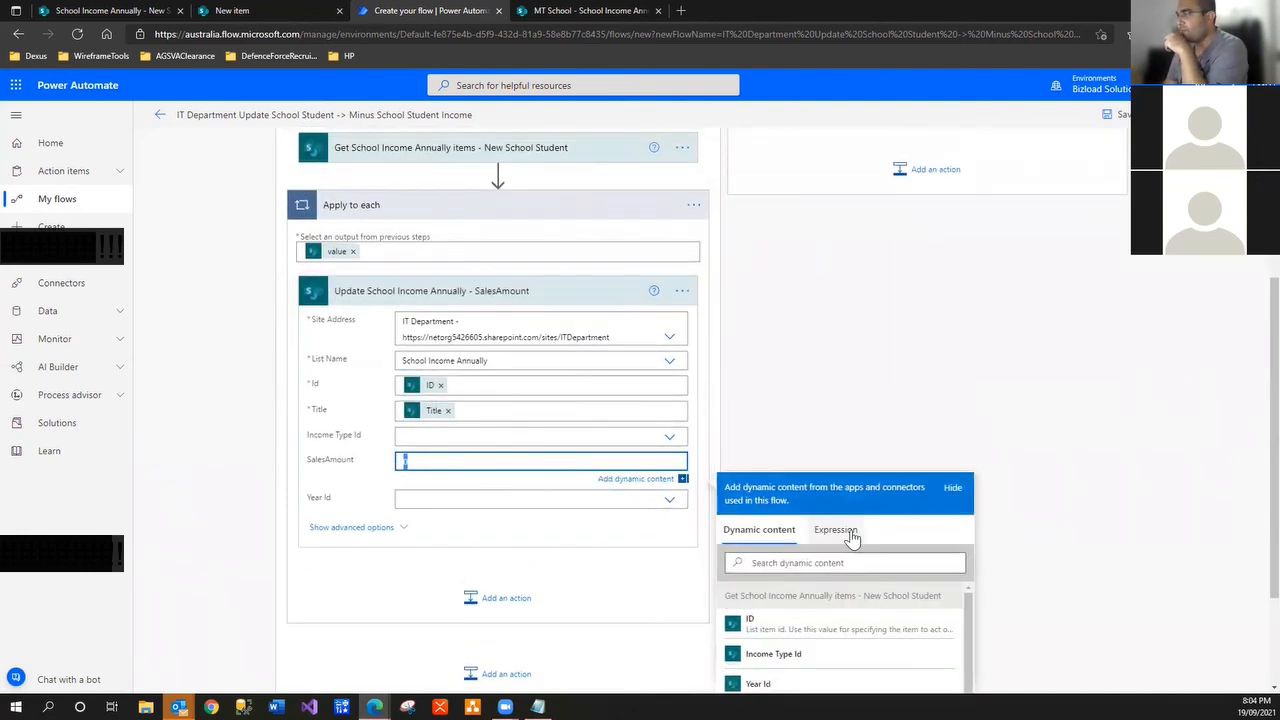
{"action": "left_click", "coordinate": [437, 410]}
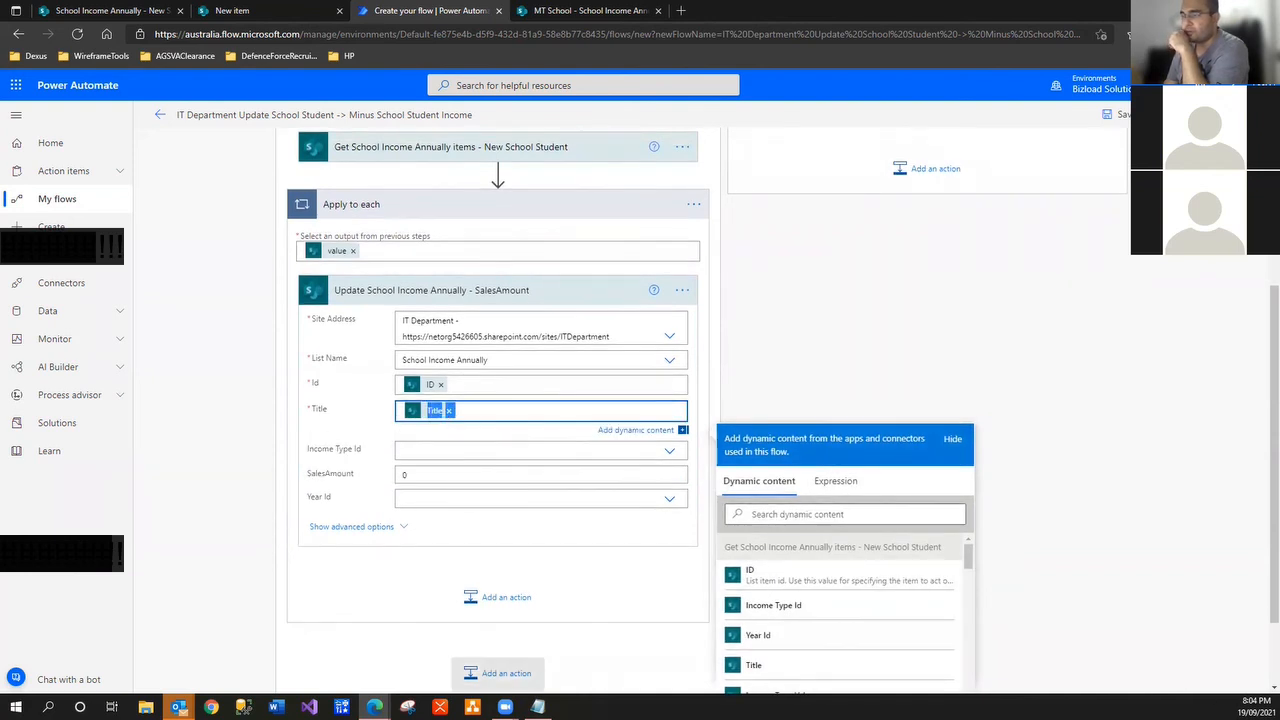
{"action": "left_click", "coordinate": [480, 670]}
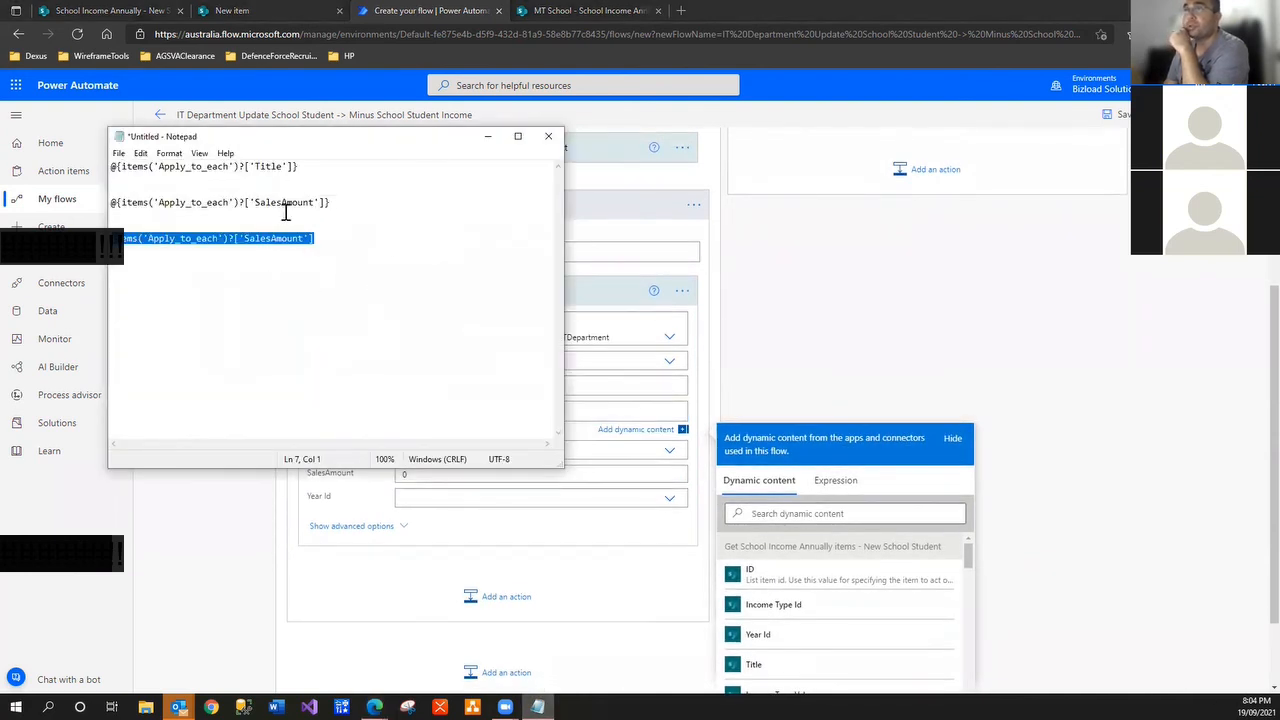
{"action": "left_click_drag", "start_coordinate": [323, 240], "coordinate": [112, 240]}
{"action": "key", "text": "ctrl+c"}
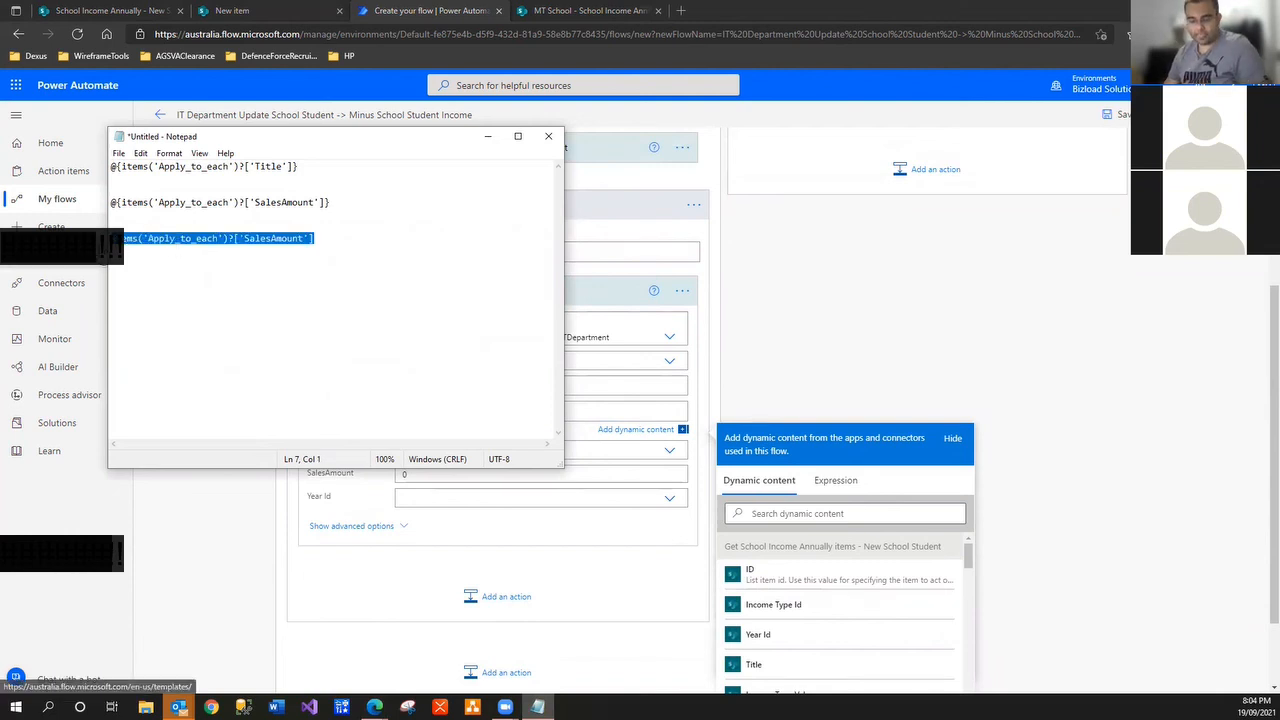
{"action": "left_click", "coordinate": [488, 137]}
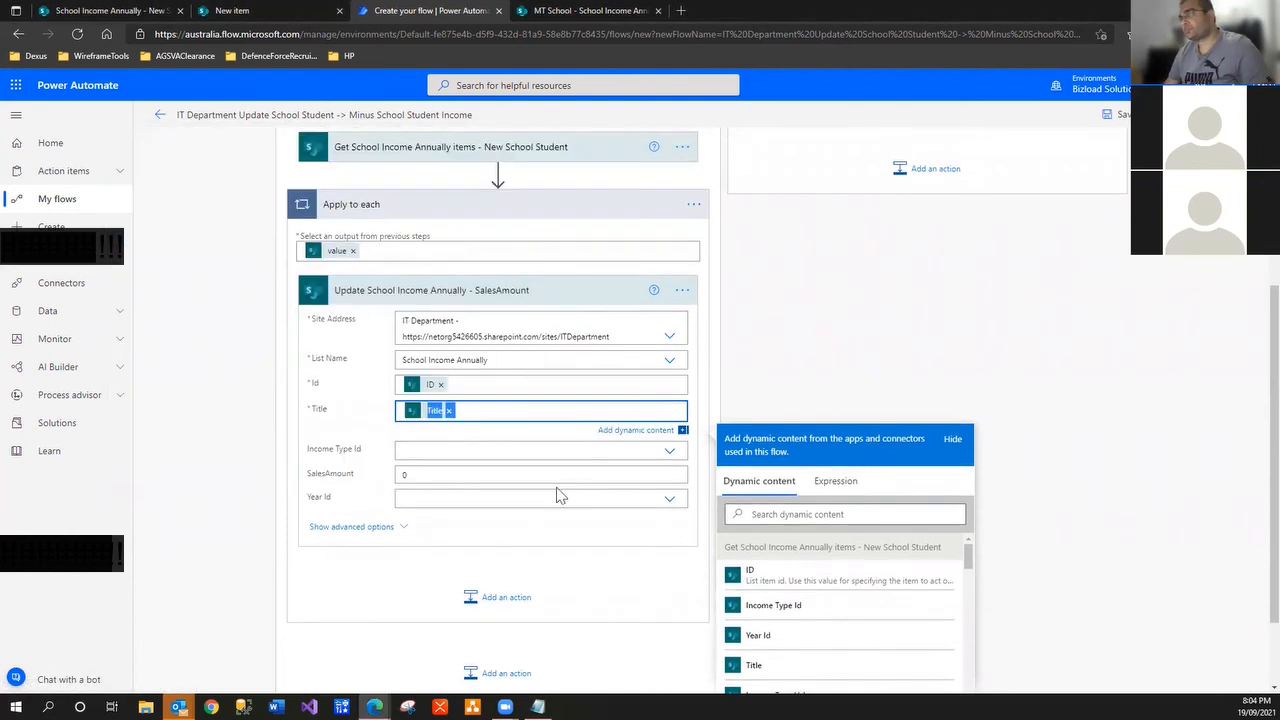
{"action": "left_click", "coordinate": [834, 481]}
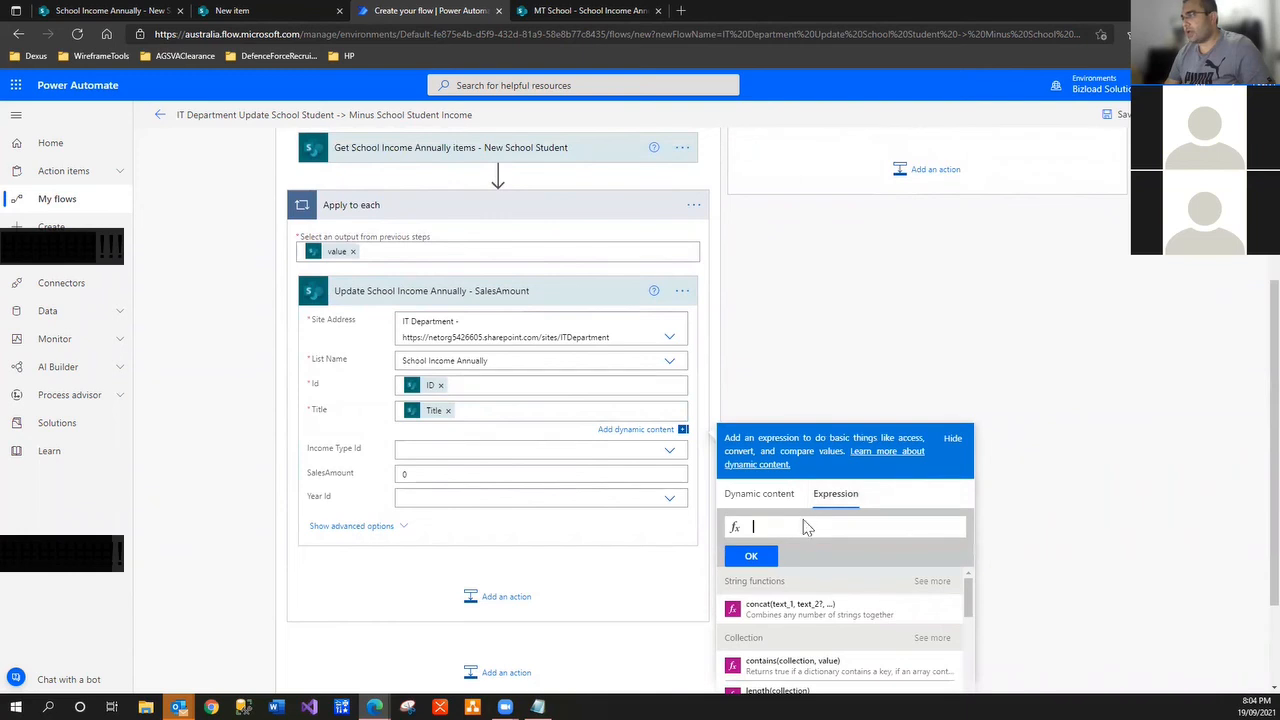
{"action": "type", "text": "add("}
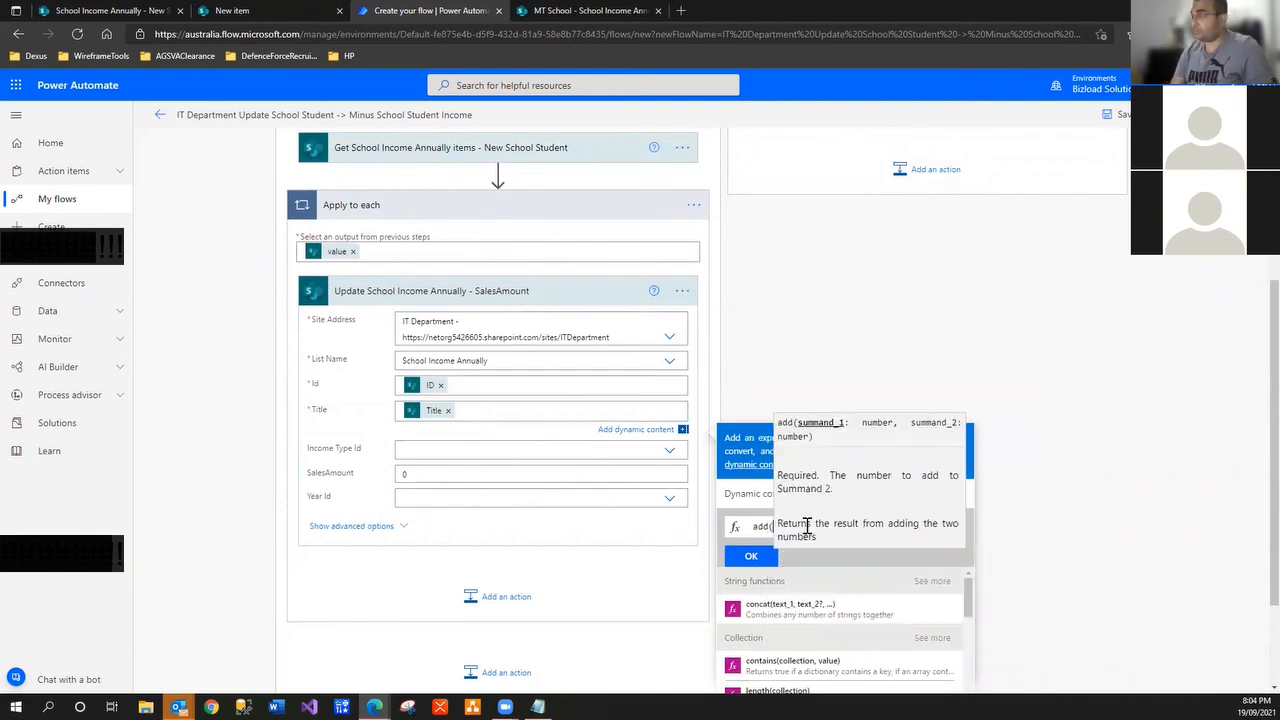
{"action": "key", "text": "ctrl+v"}
{"action": "type", "text": ","}
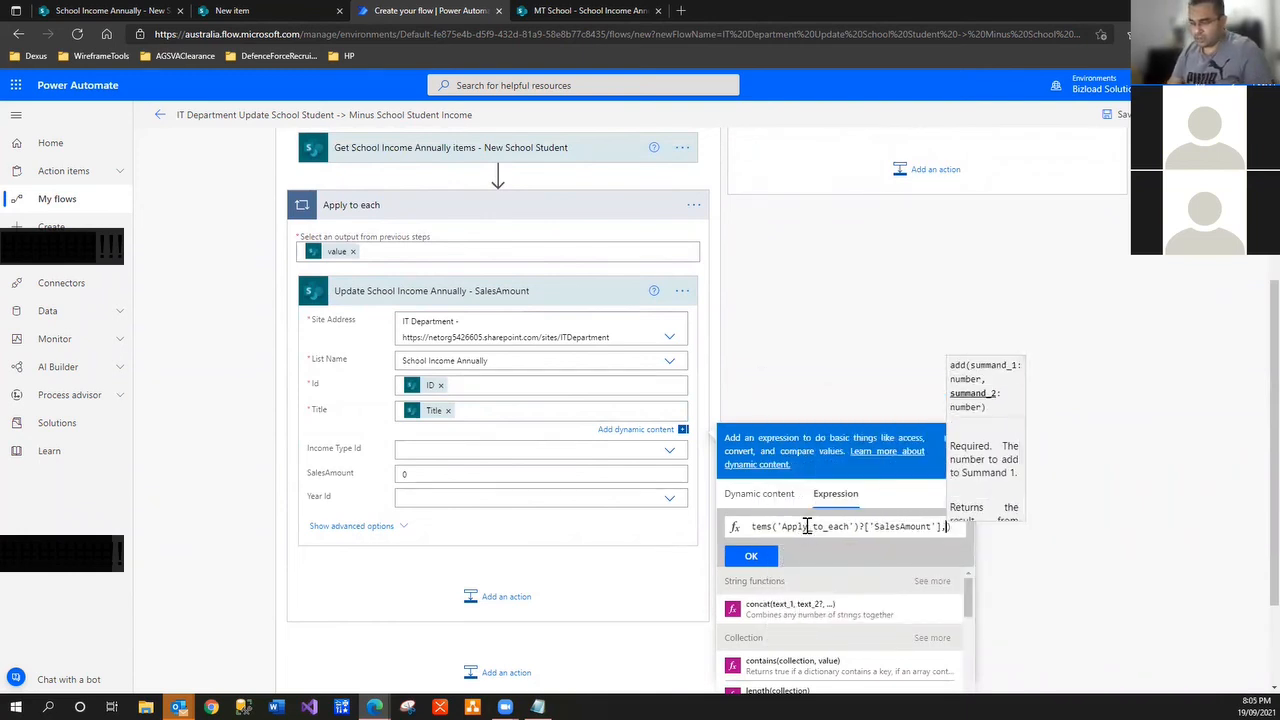
{"action": "type", "text": "-300"}
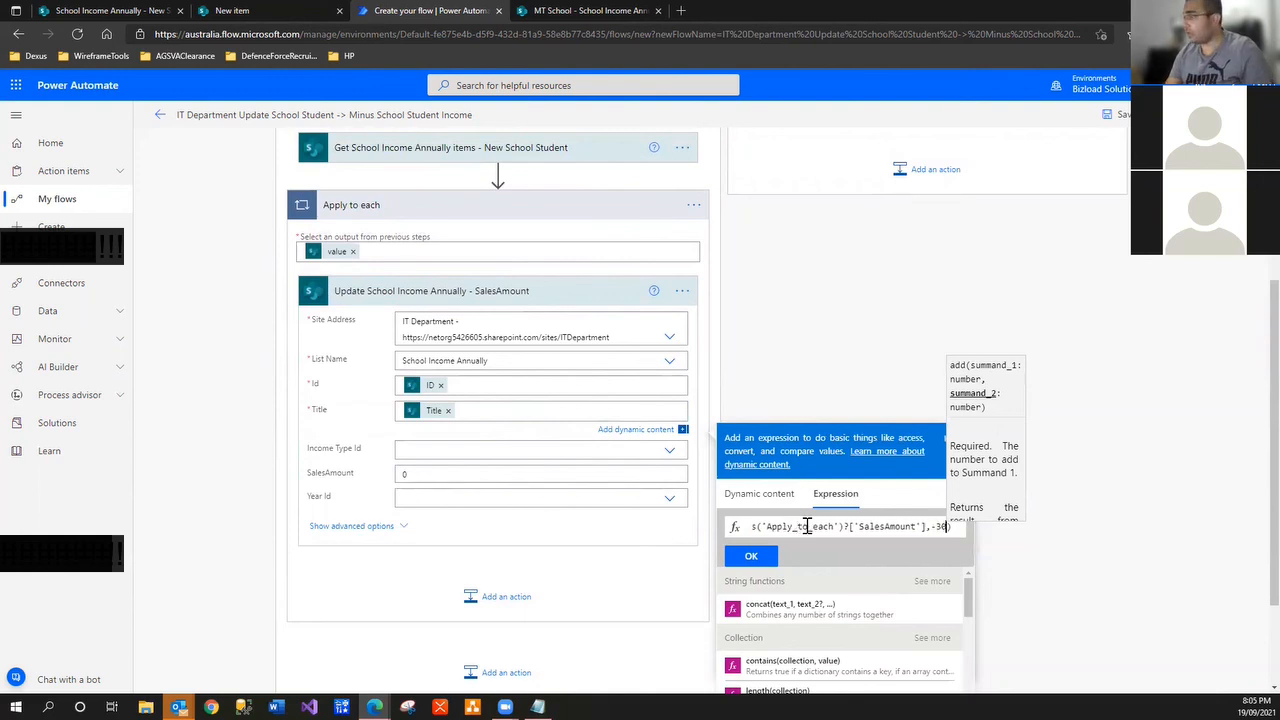
{"action": "type", "text": "0"}
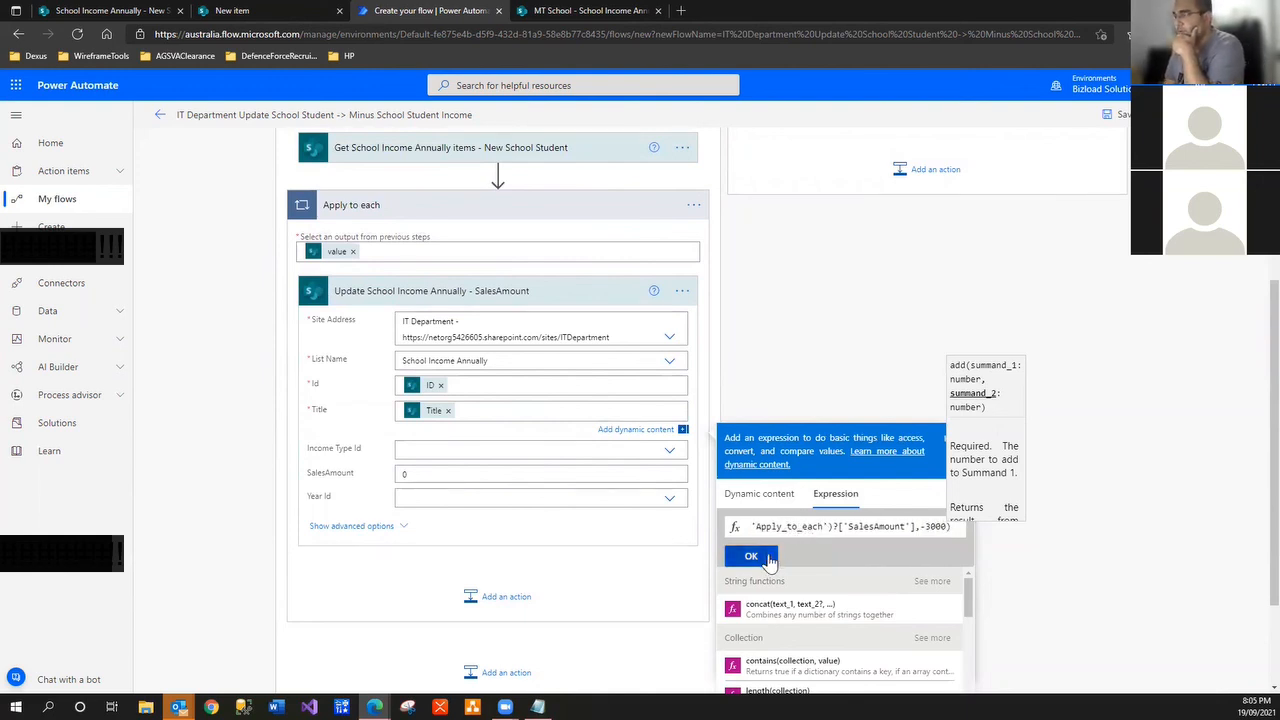
{"action": "left_click", "coordinate": [766, 557]}
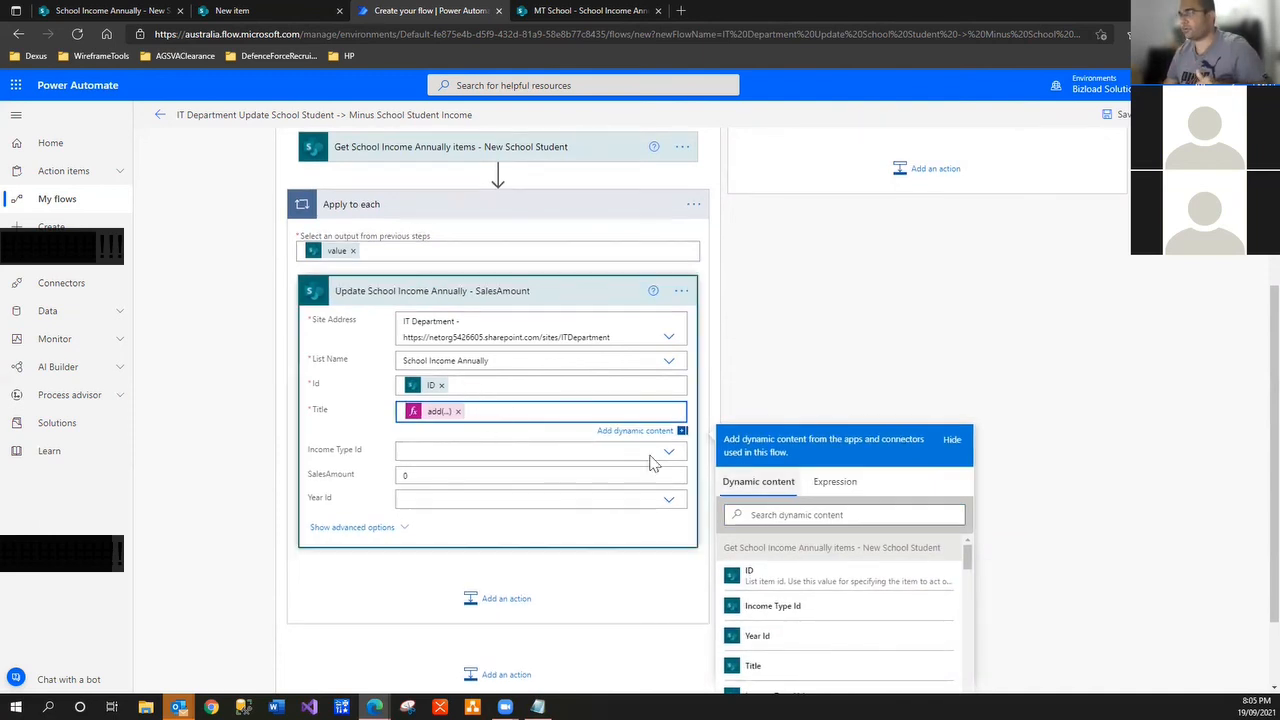
Move the add expression out of Title into SalesAmount, replacing the 0
{"action": "left_click_drag", "start_coordinate": [494, 412], "coordinate": [191, 400]}
{"action": "left_click", "coordinate": [423, 470]}
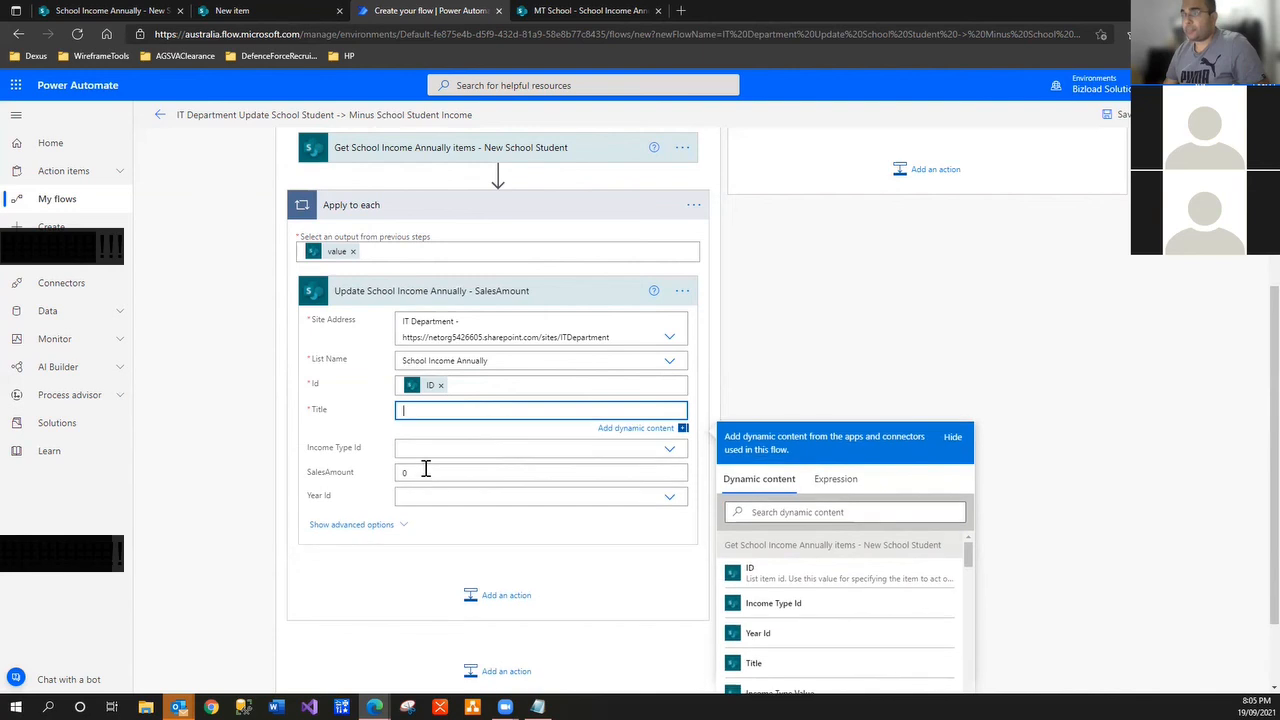
{"action": "key", "text": "BackSpace"}
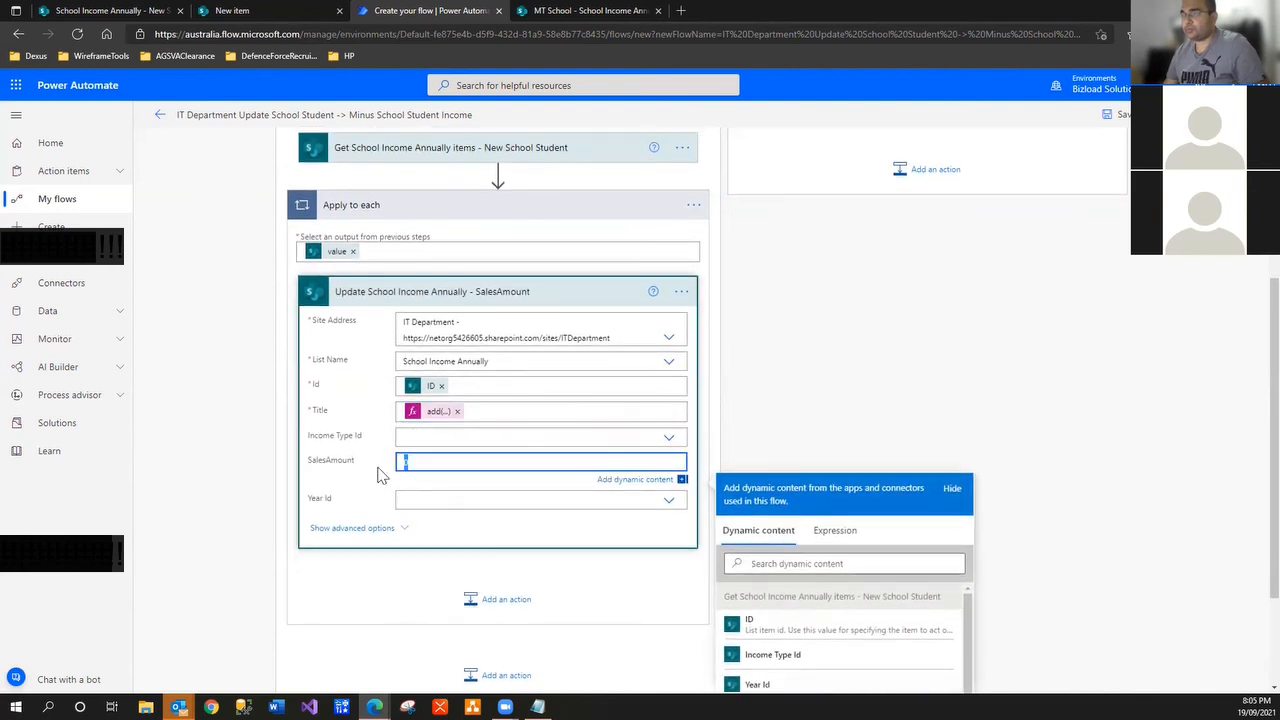
{"action": "key", "text": "ctrl+v"}
{"action": "left_click", "coordinate": [476, 413]}
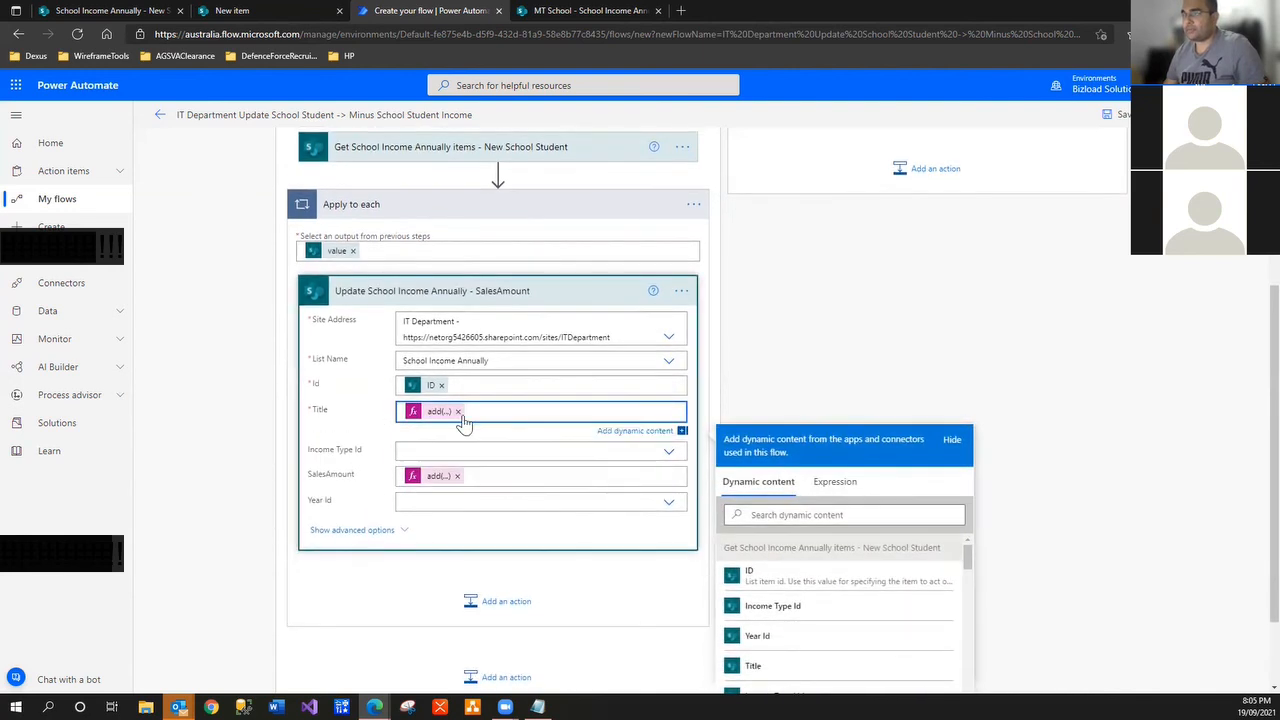
{"action": "left_click", "coordinate": [456, 418]}
{"action": "left_click", "coordinate": [458, 412]}
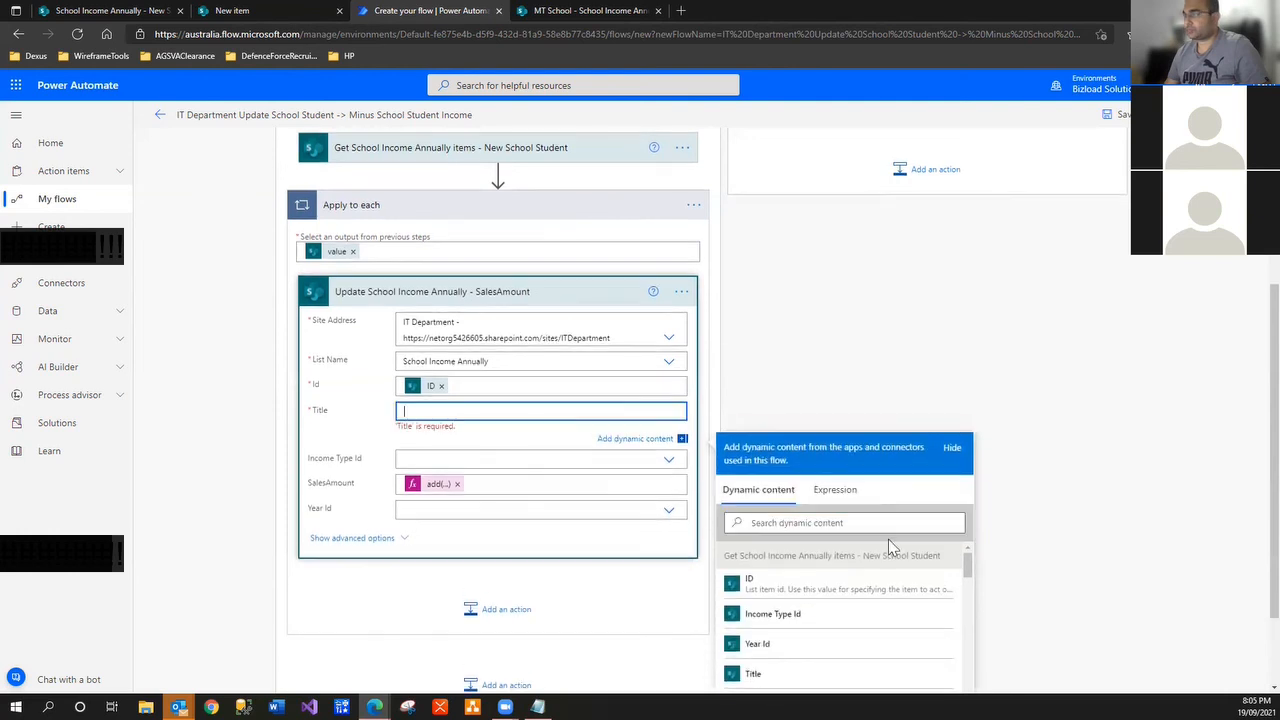
Refill Title with the item's Title and confirm the SalesAmount minus 3000 expression
{"action": "left_click", "coordinate": [840, 522]}
{"action": "type", "text": "title"}
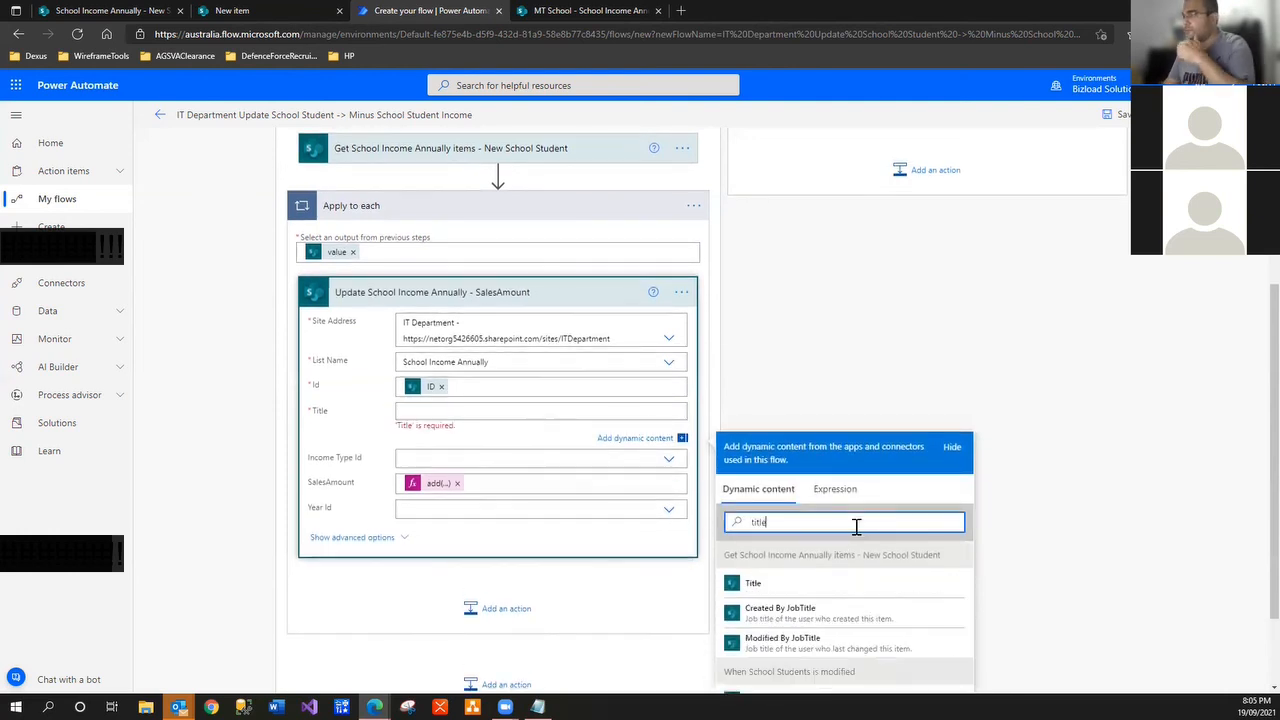
{"action": "scroll", "coordinate": [846, 534], "scroll_direction": "down", "scroll_amount": 1}
{"action": "left_click", "coordinate": [799, 507]}
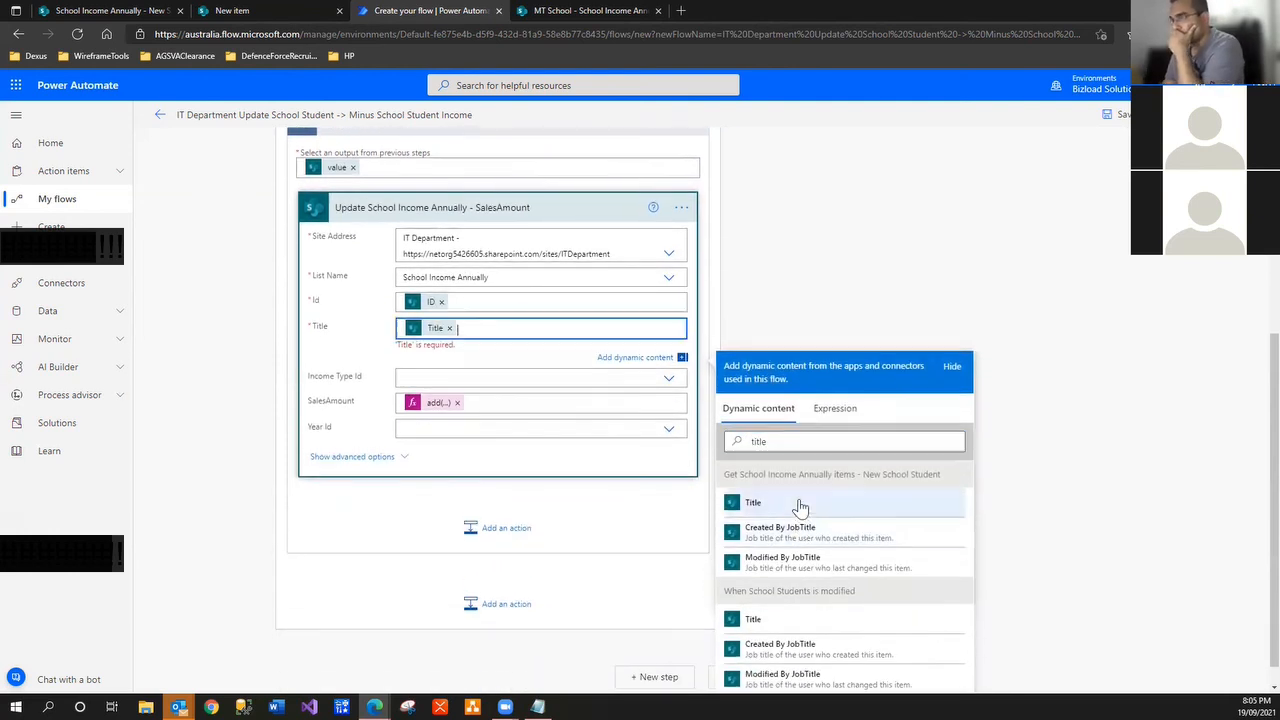
{"action": "left_click", "coordinate": [440, 396]}
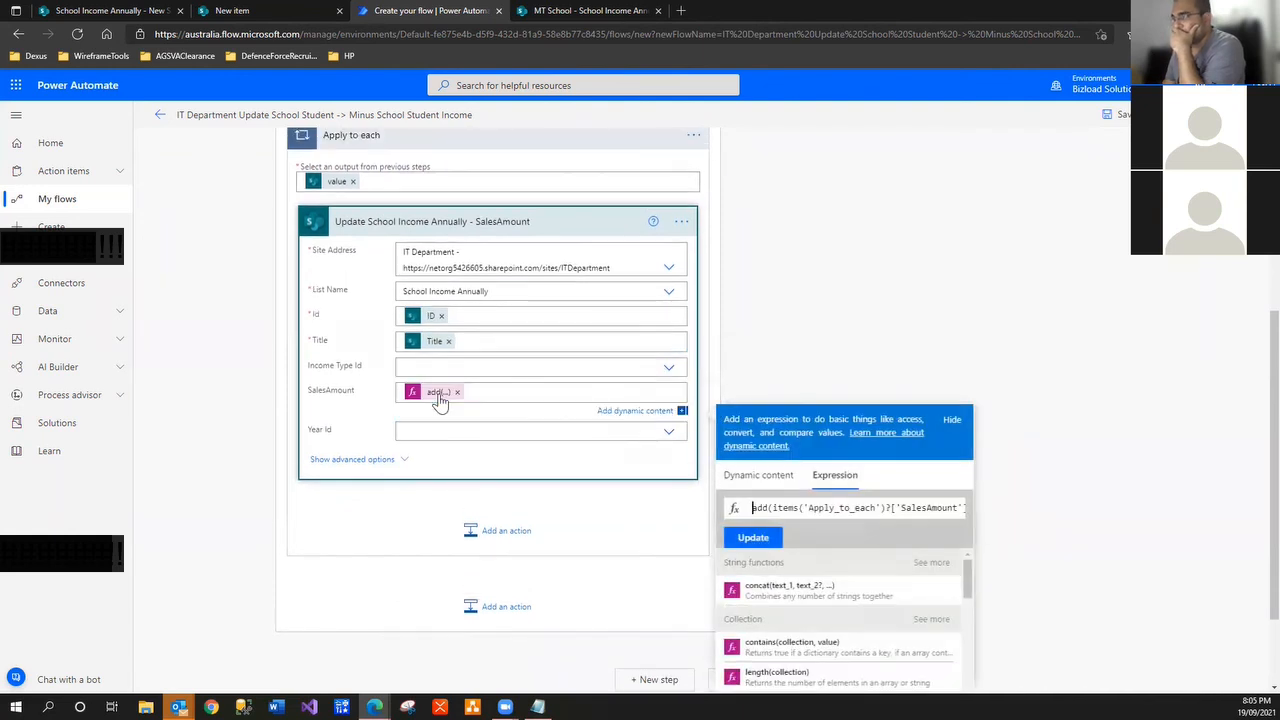
{"action": "left_click_drag", "start_coordinate": [922, 507], "coordinate": [962, 515]}
{"action": "left_click", "coordinate": [946, 509]}
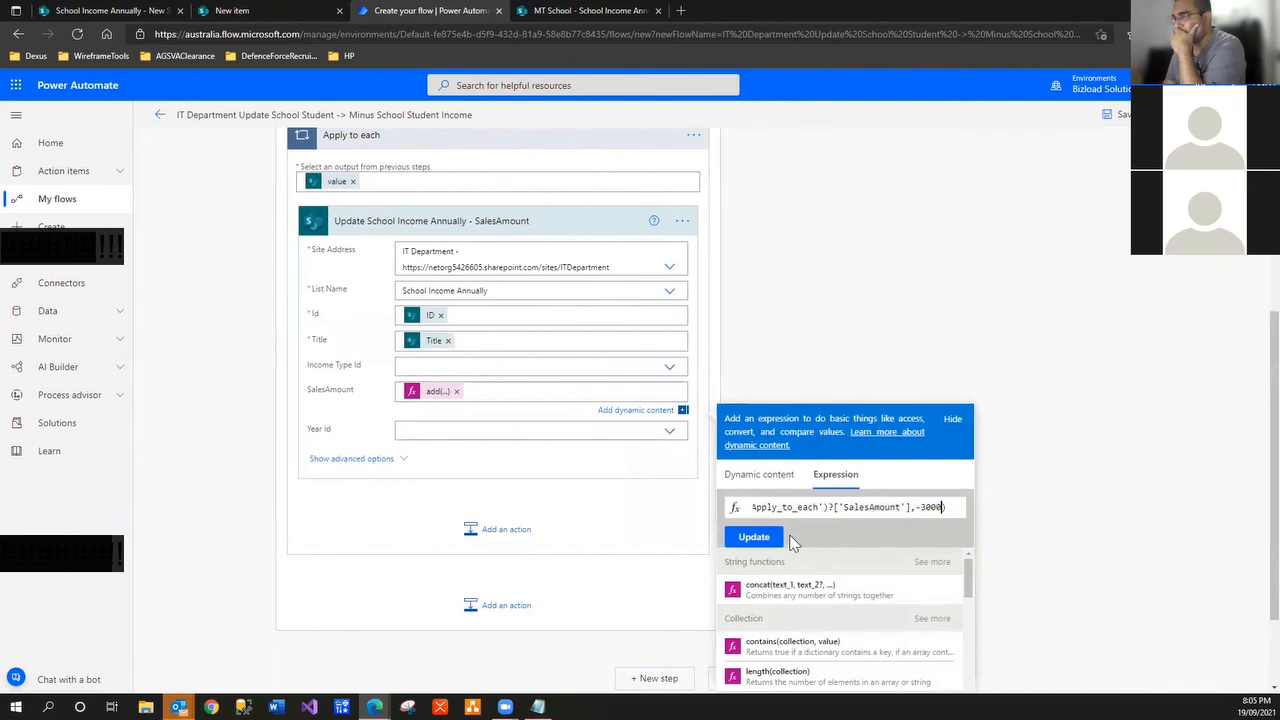
{"action": "left_click", "coordinate": [768, 541]}
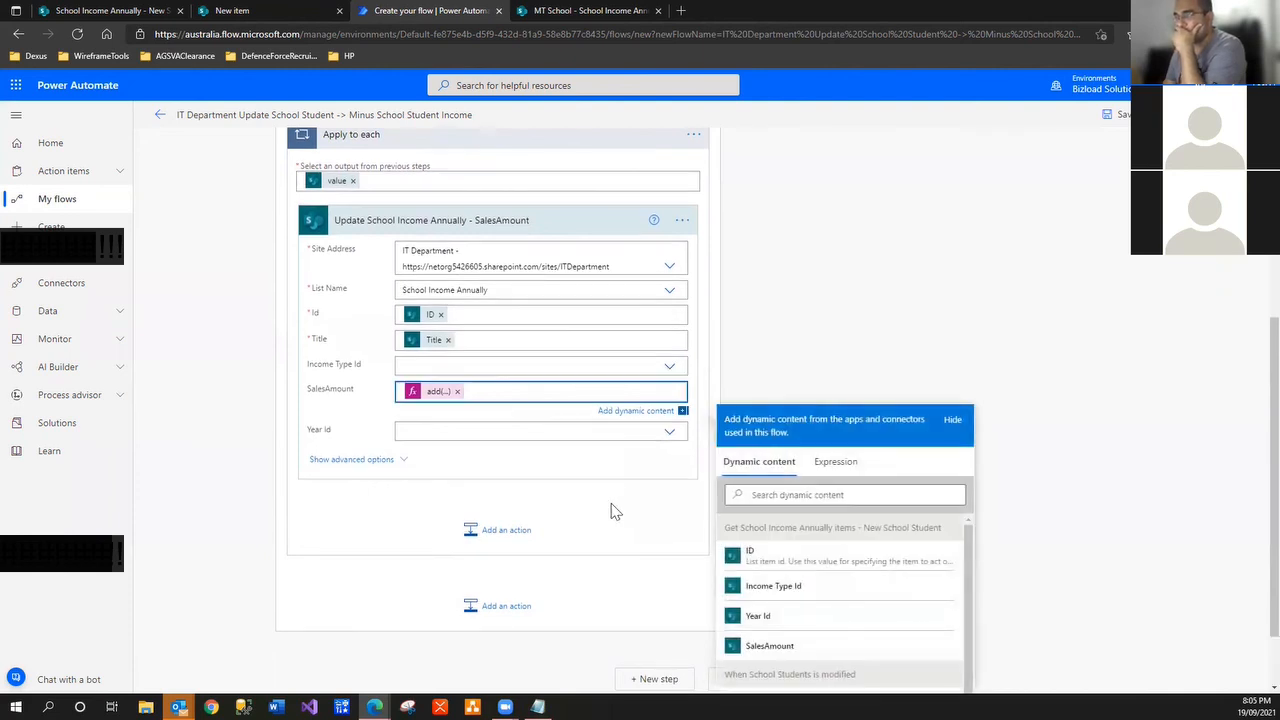
{"action": "left_click", "coordinate": [881, 374]}
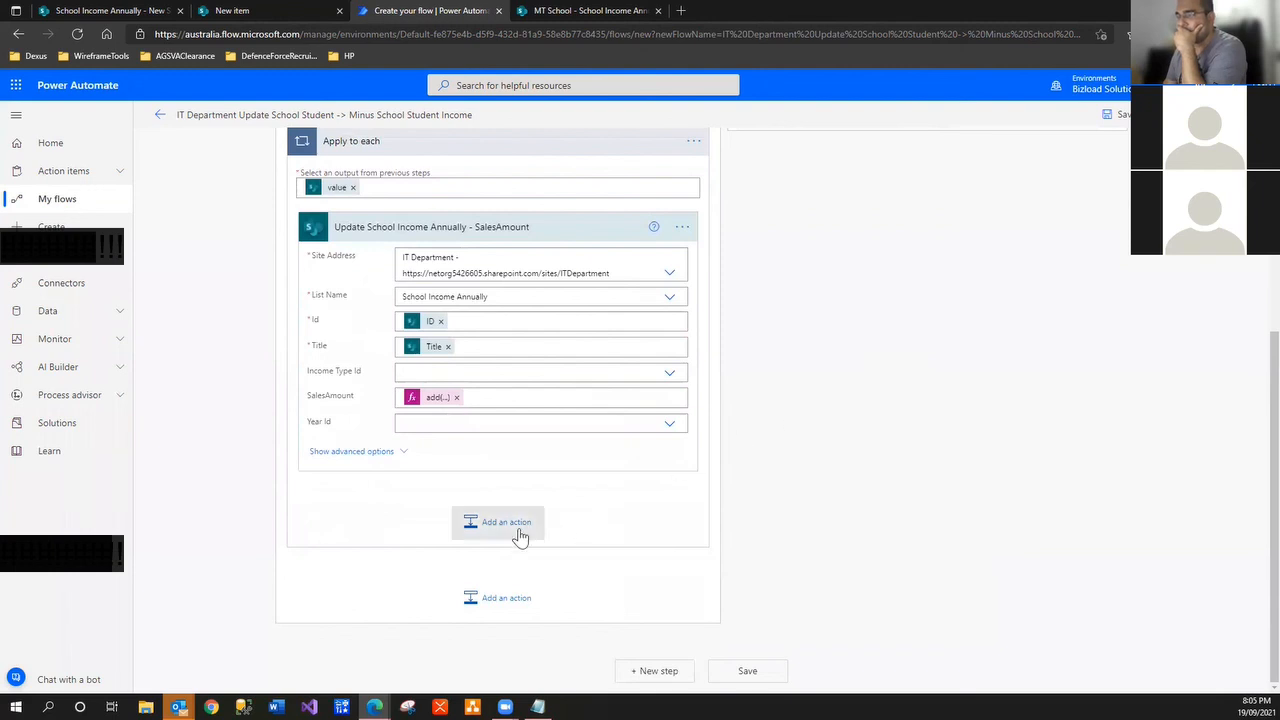
Add a SharePoint Create item step in the loop for IT Department's School Income History list
{"action": "left_click", "coordinate": [519, 537]}
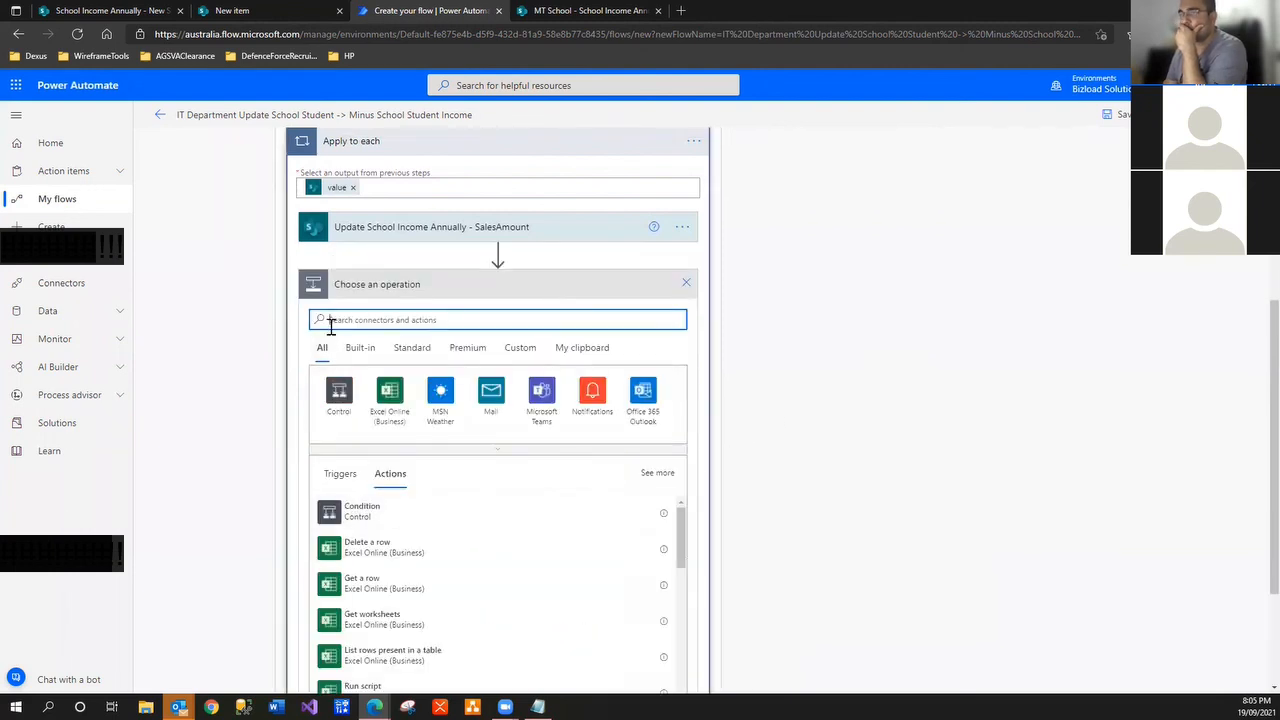
{"action": "type", "text": "share"}
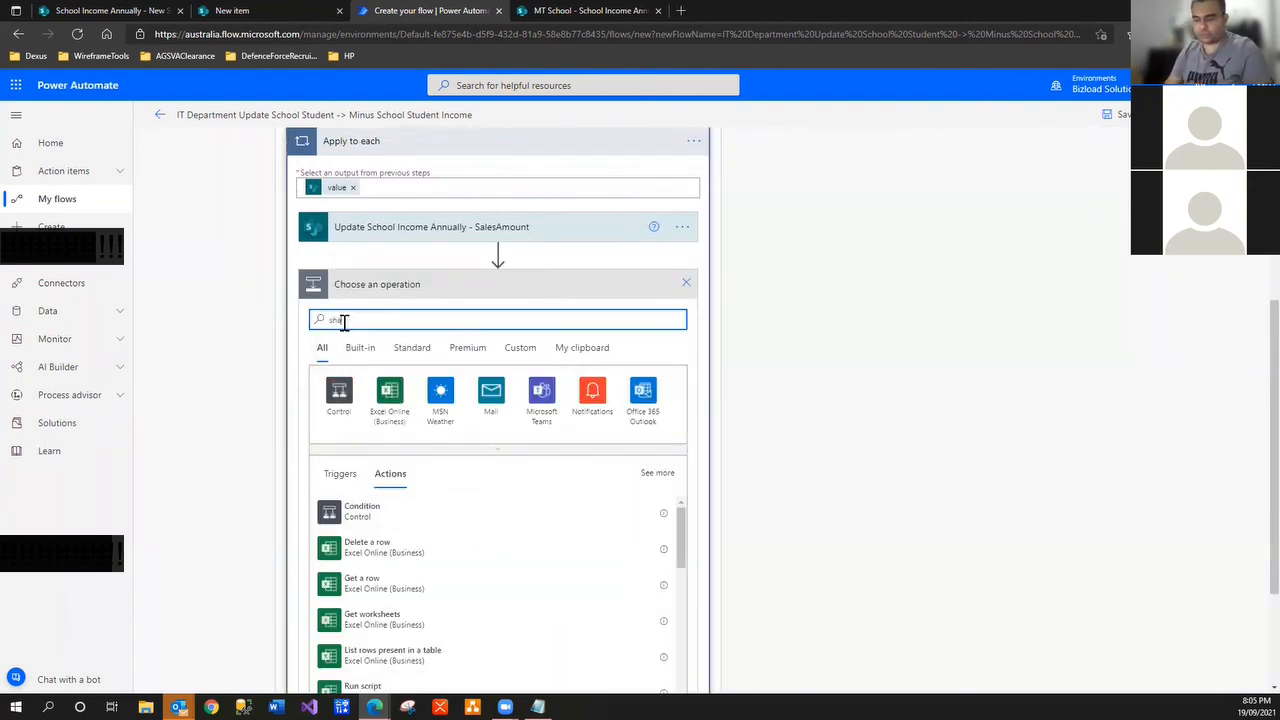
{"action": "type", "text": "point"}
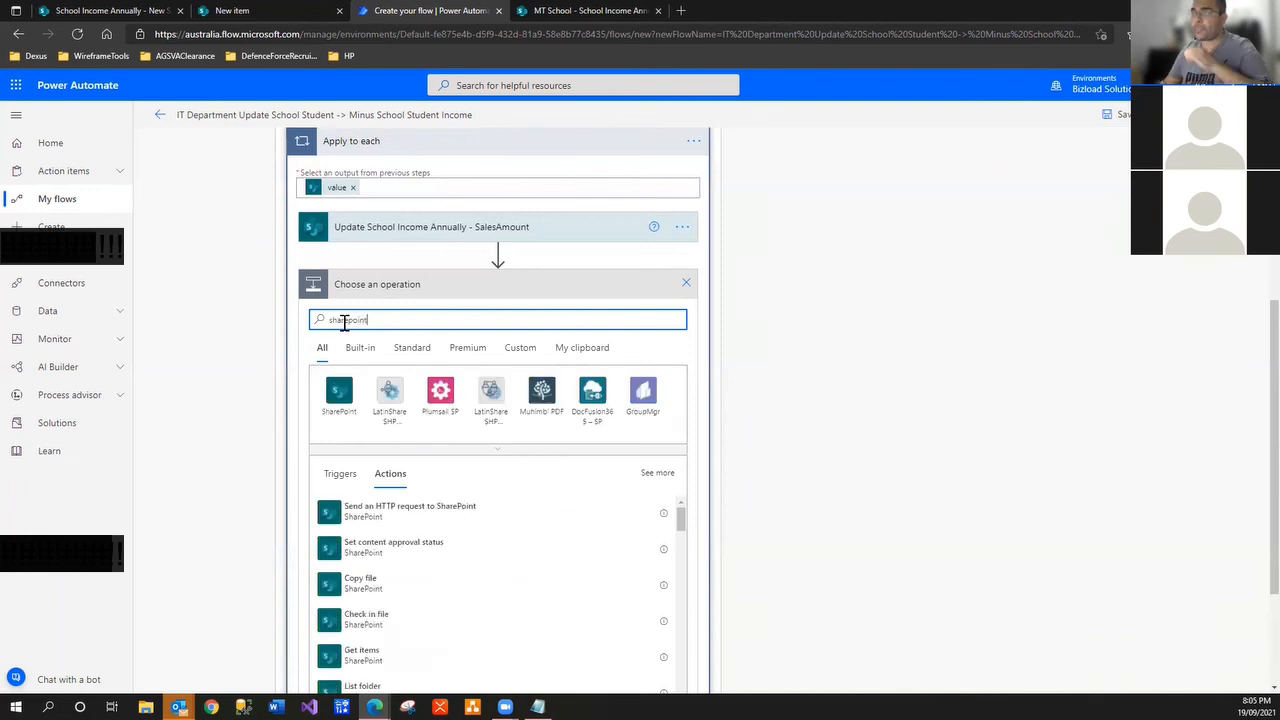
{"action": "left_click", "coordinate": [343, 418]}
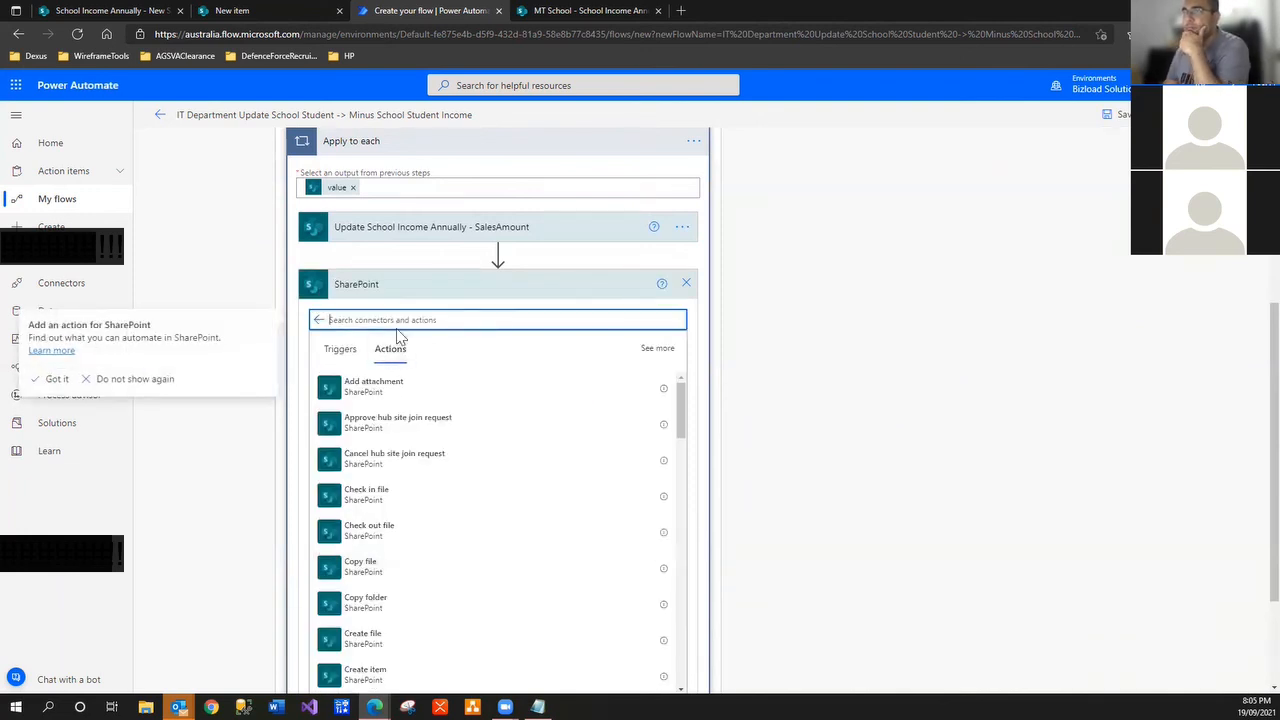
{"action": "type", "text": "new"}
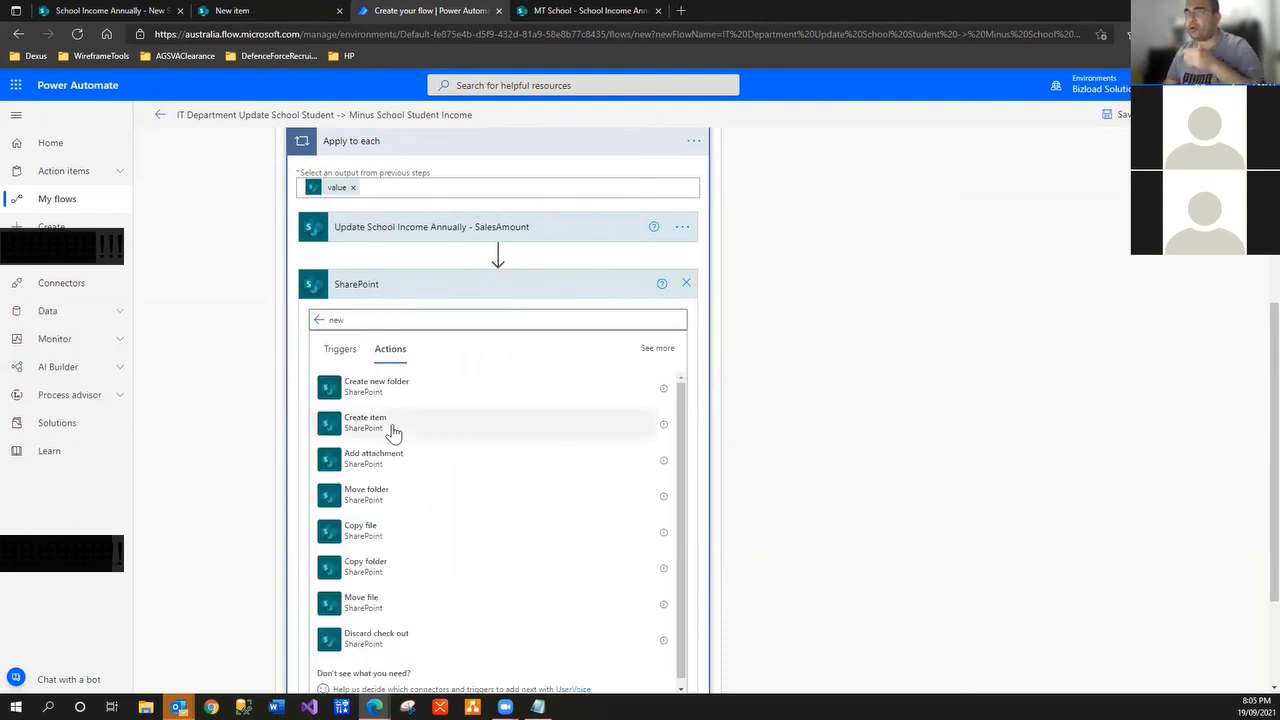
{"action": "left_click", "coordinate": [389, 427]}
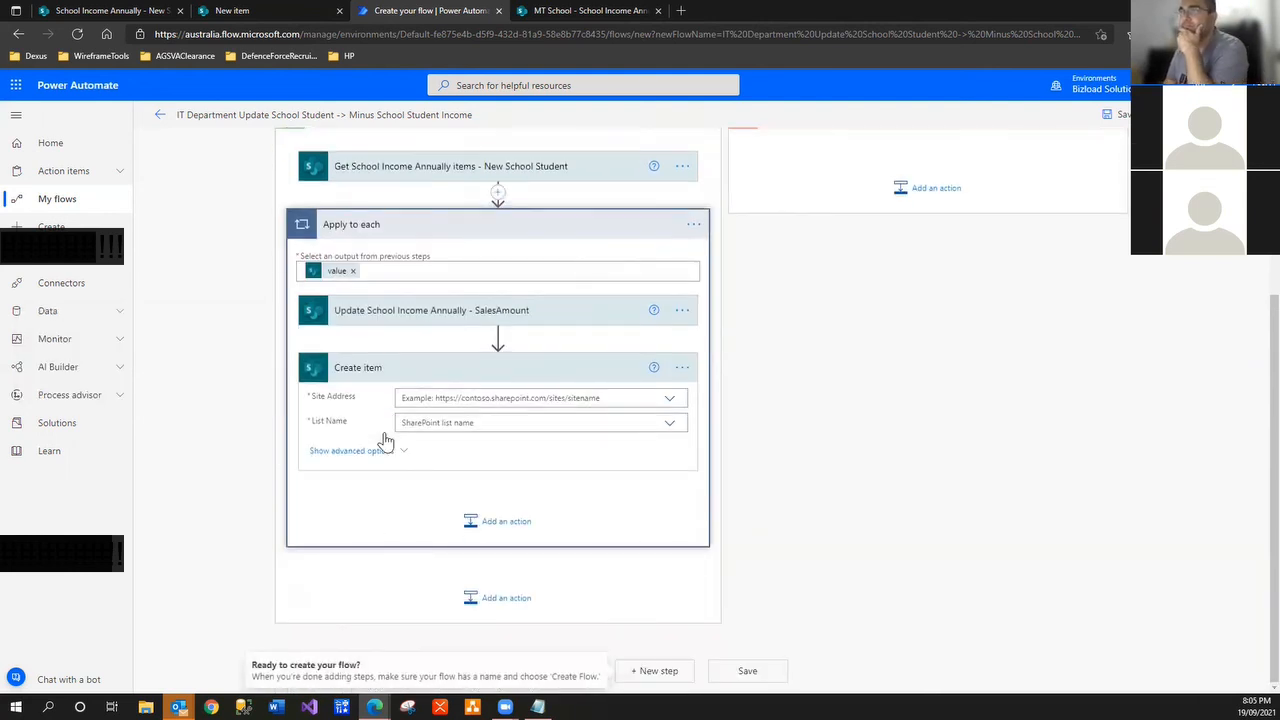
{"action": "left_click", "coordinate": [670, 400]}
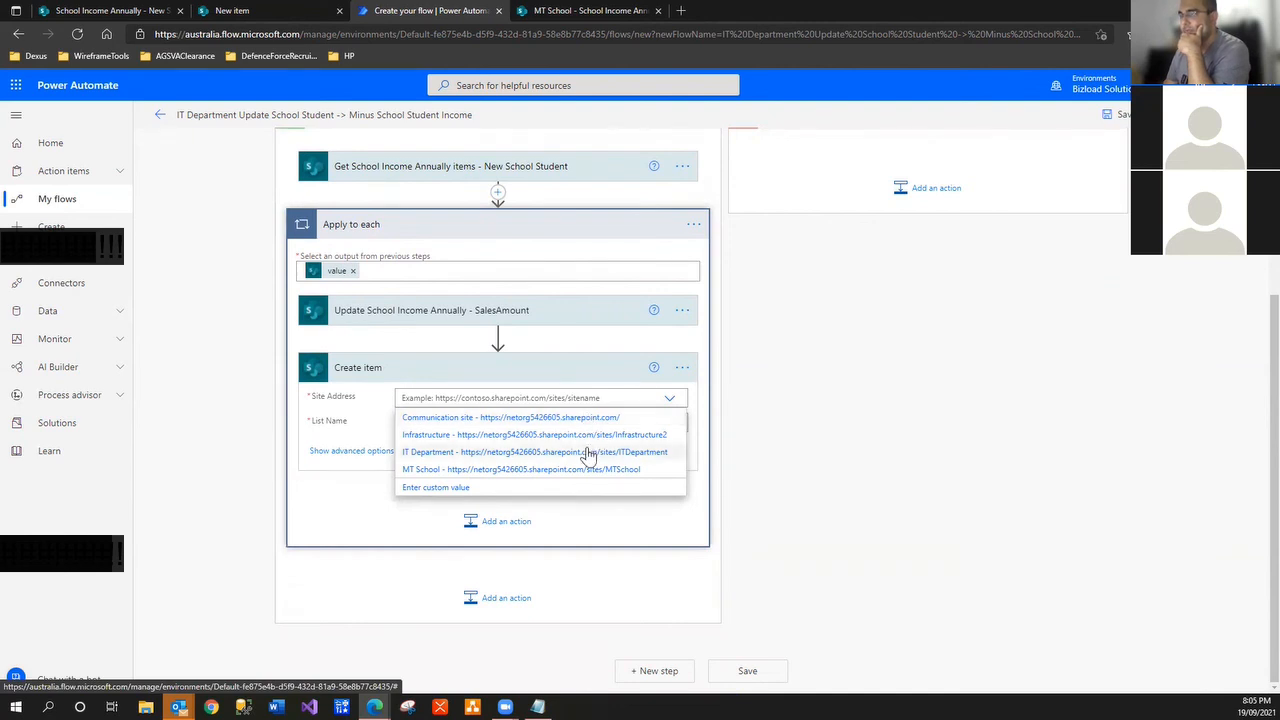
{"action": "left_click", "coordinate": [588, 453]}
{"action": "left_click", "coordinate": [670, 441]}
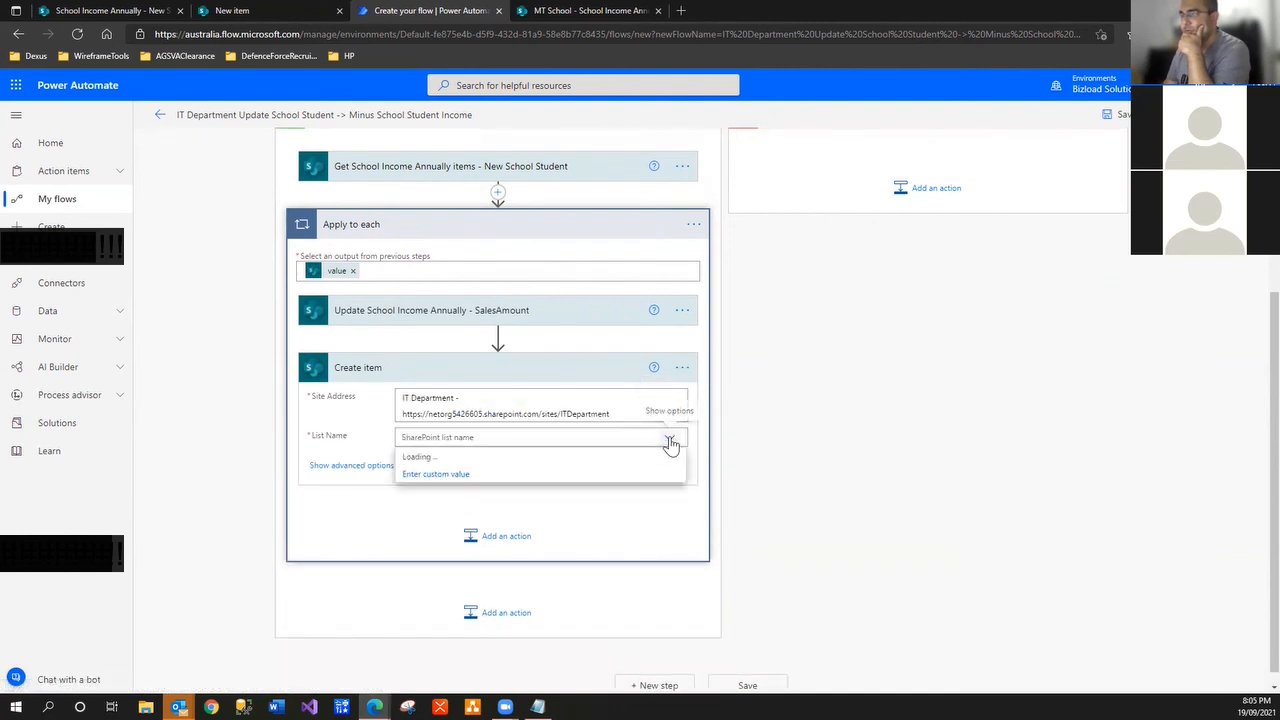
{"action": "left_click", "coordinate": [541, 491]}
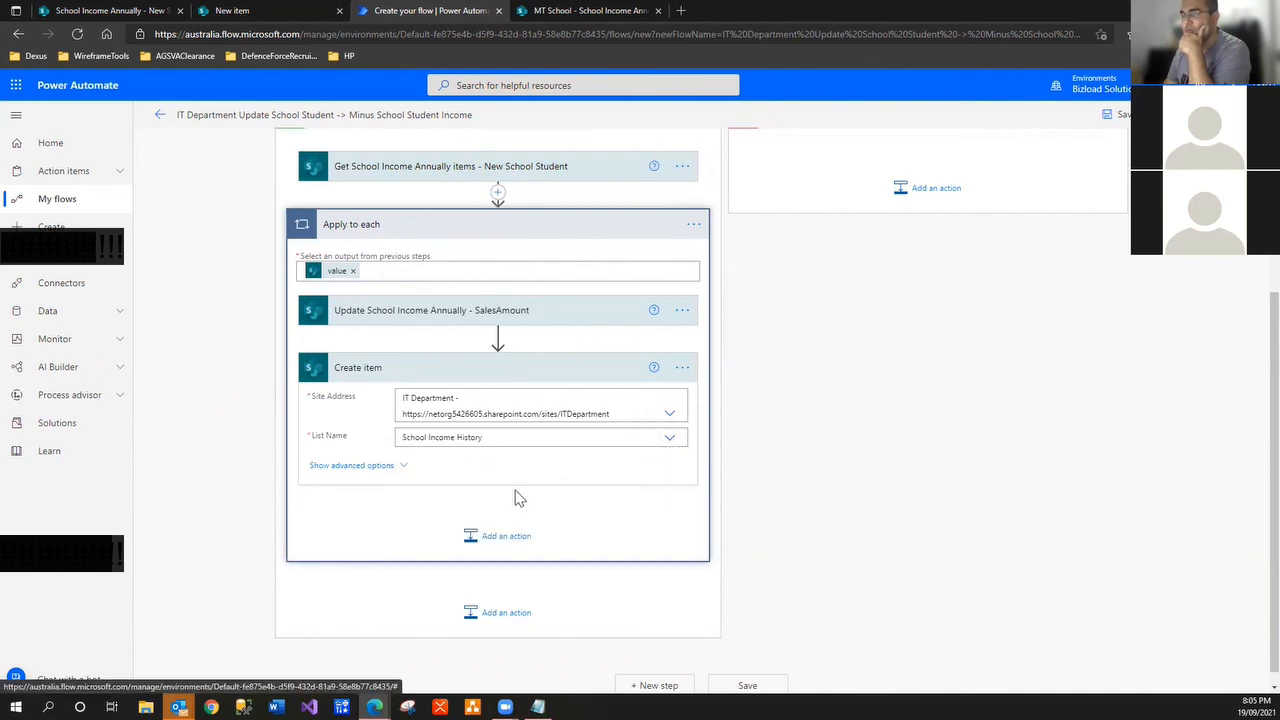
{"action": "left_click", "coordinate": [403, 469]}
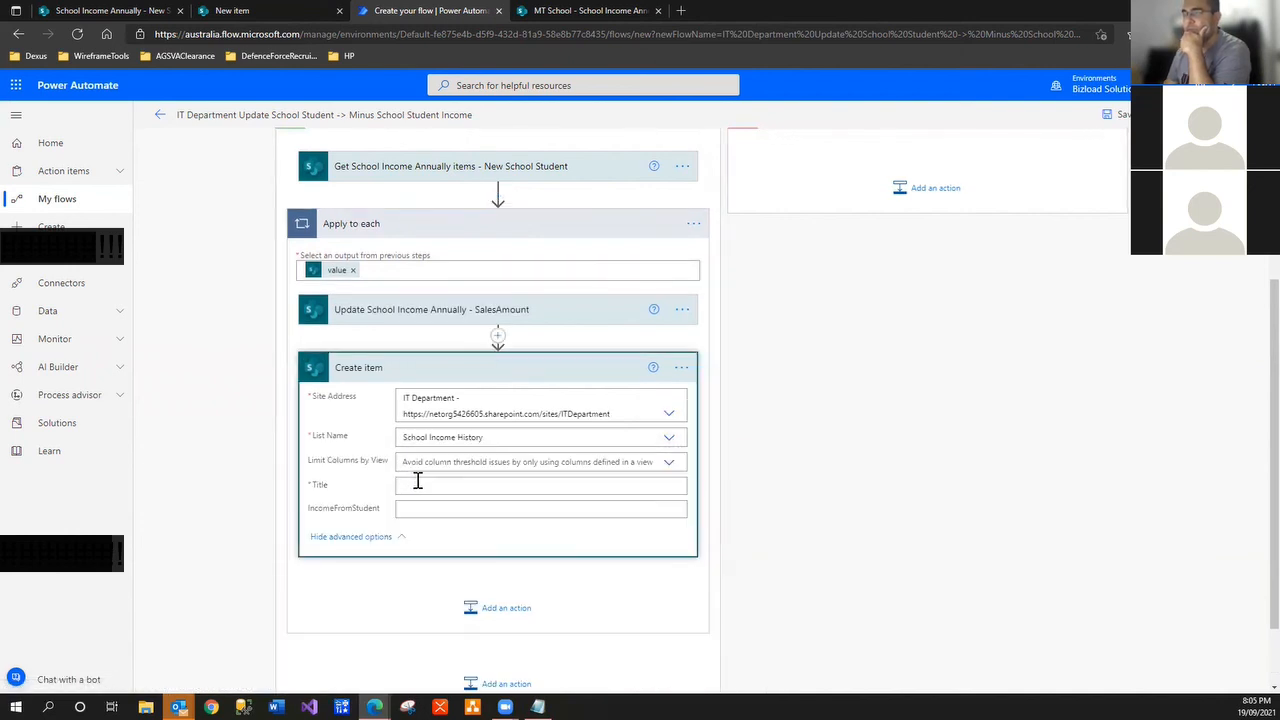
Fill the new item's Title with the FirstName, MiddleName and LastName tokens
{"action": "left_click", "coordinate": [424, 484]}
{"action": "left_click", "coordinate": [763, 500]}
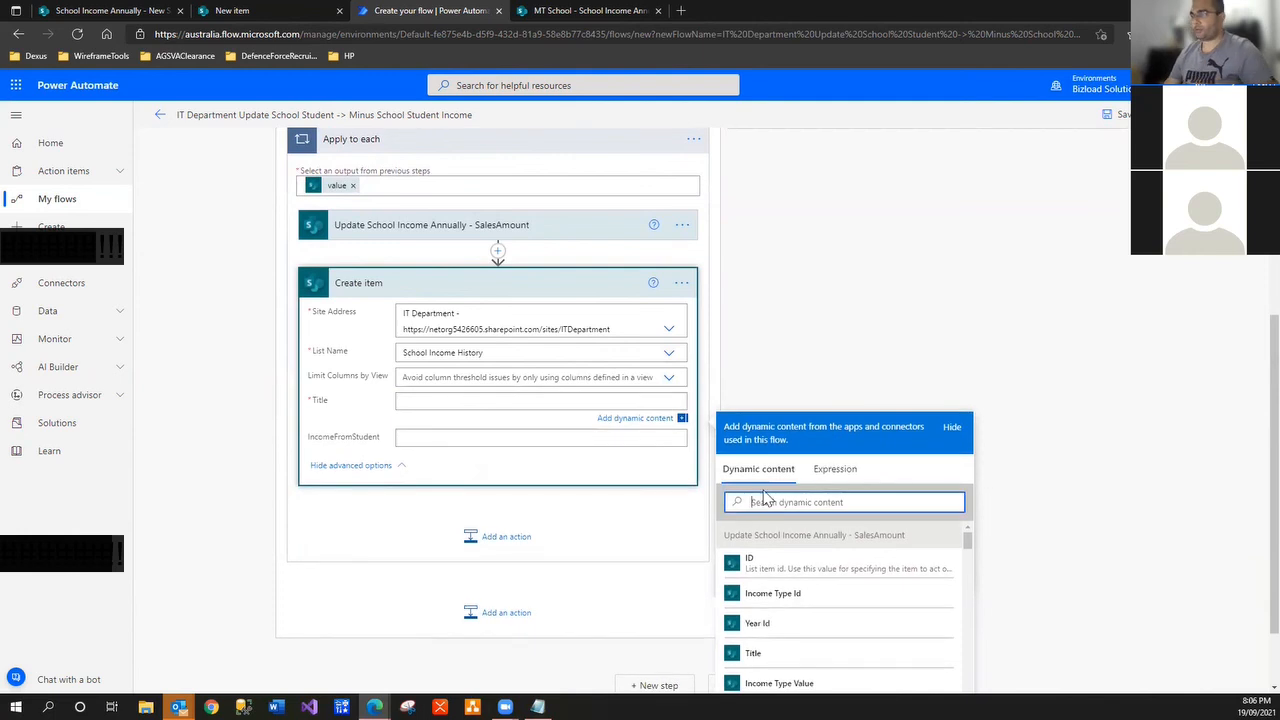
{"action": "type", "text": "firs"}
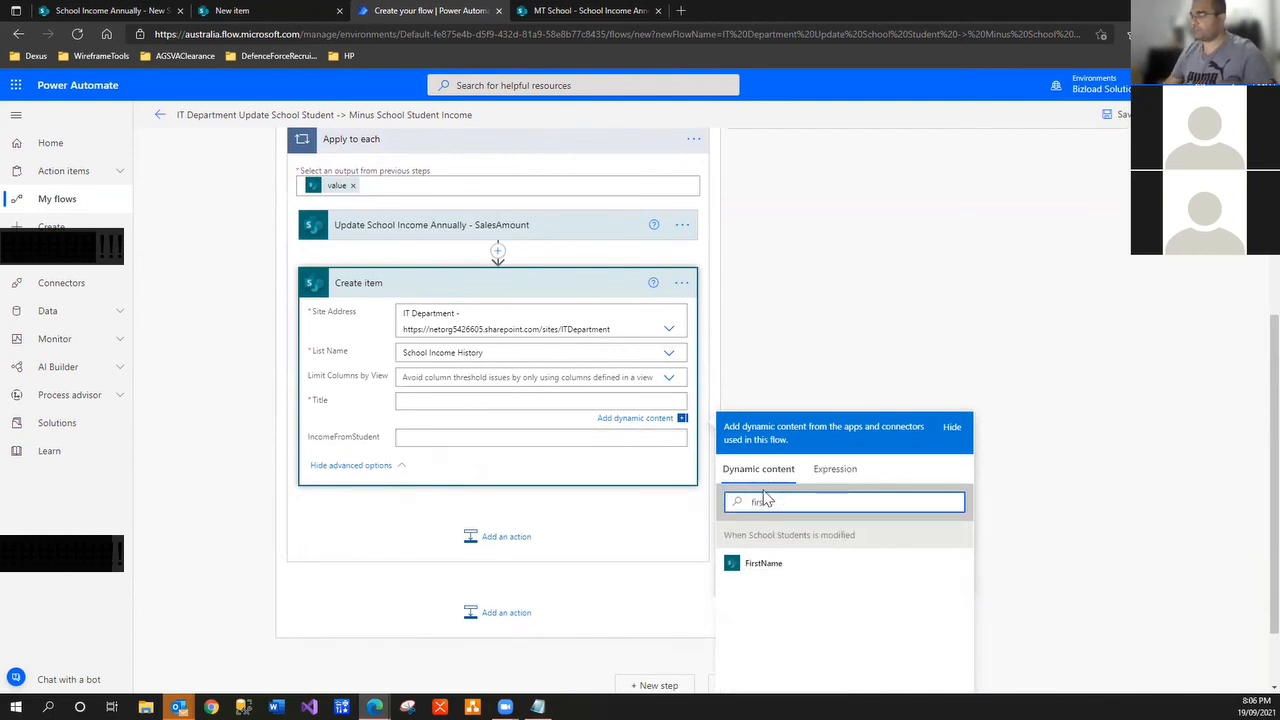
{"action": "left_click", "coordinate": [760, 565]}
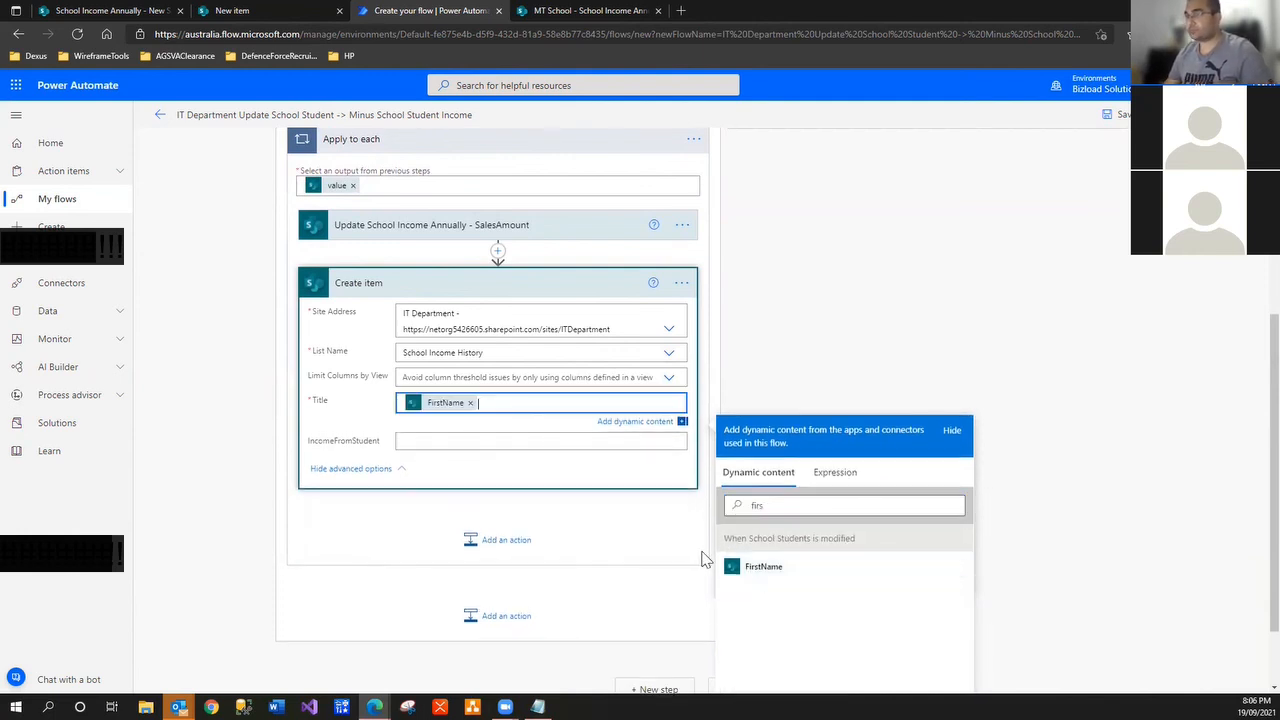
{"action": "left_click", "coordinate": [601, 518]}
{"action": "type", "text": "mid"}
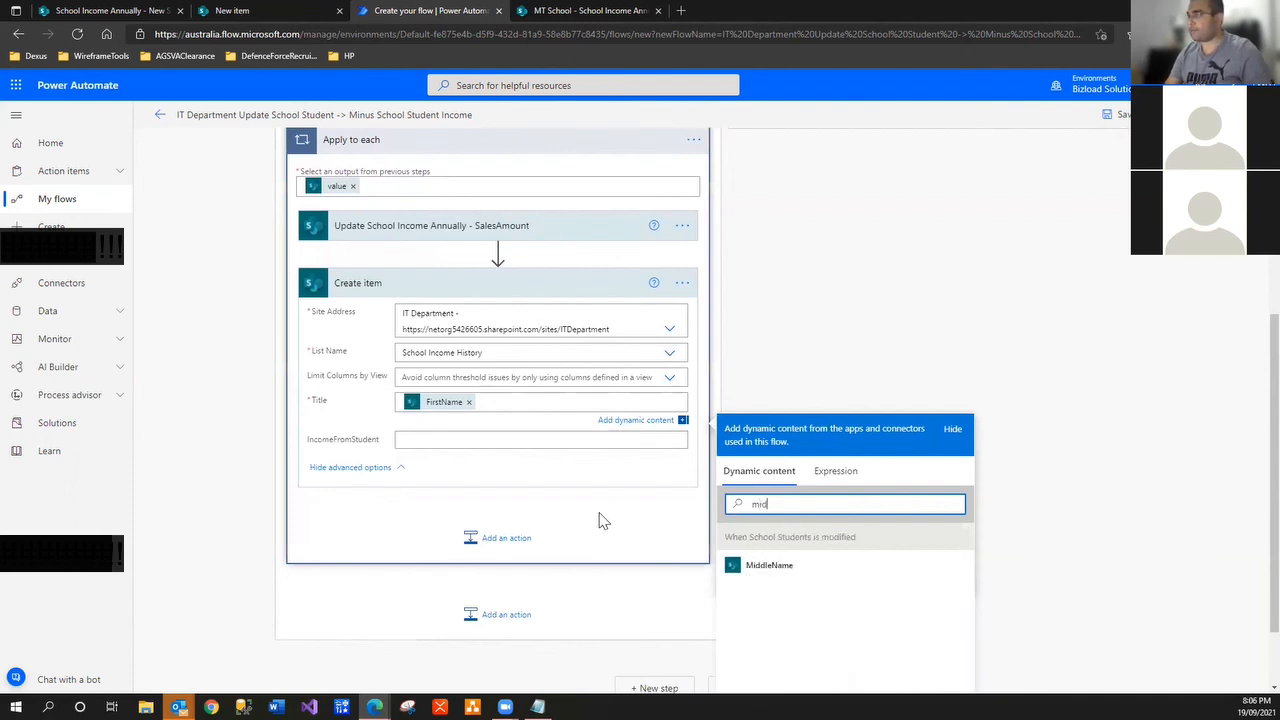
{"action": "left_click", "coordinate": [760, 566]}
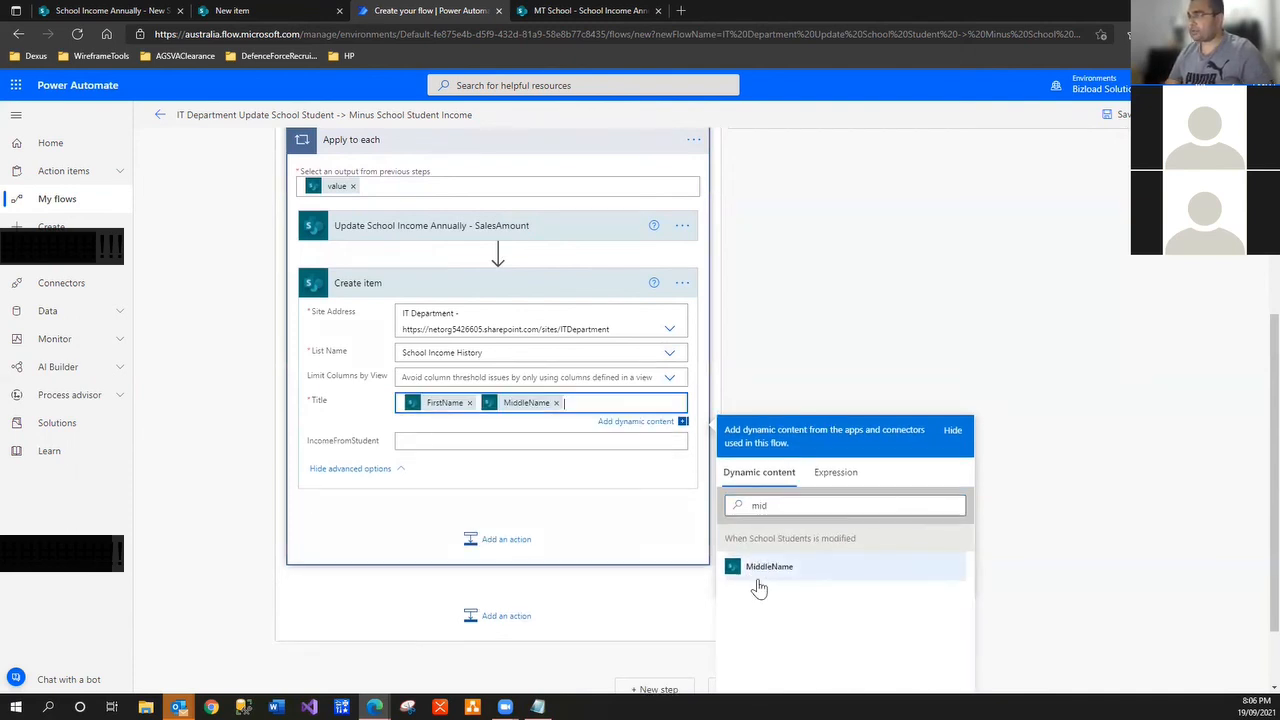
{"action": "type", "text": "last"}
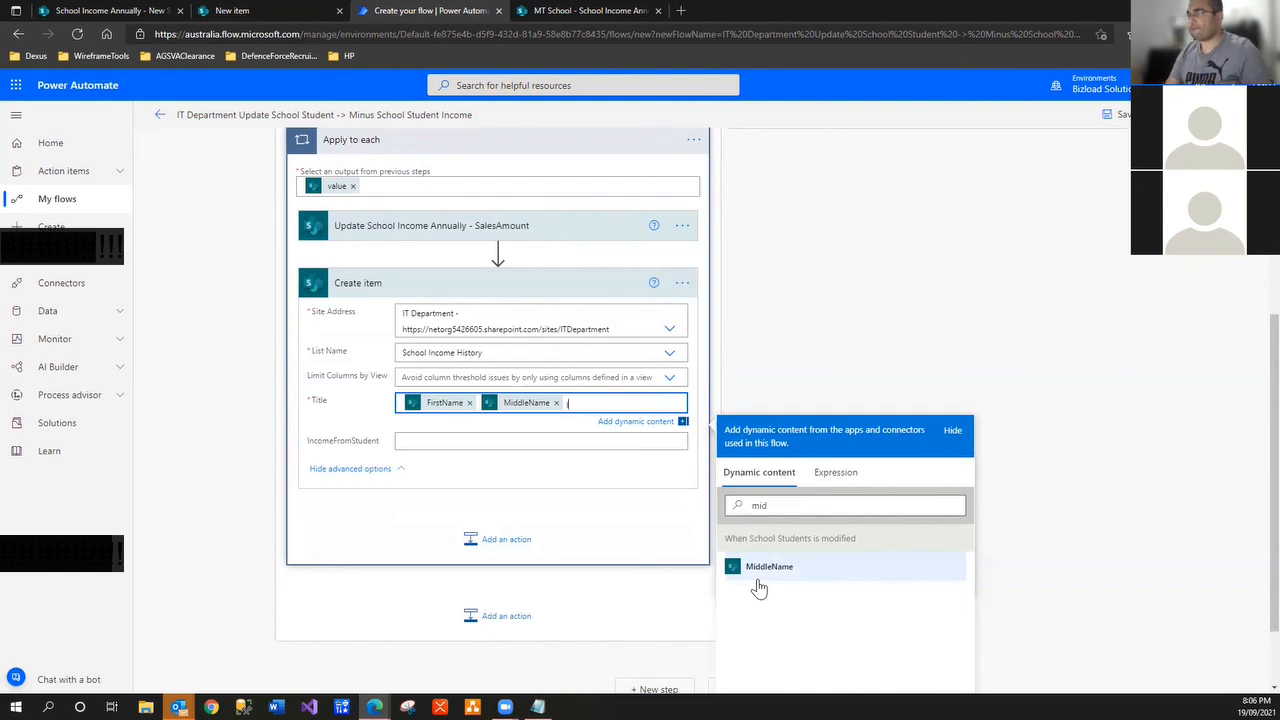
{"action": "double_click", "coordinate": [760, 505]}
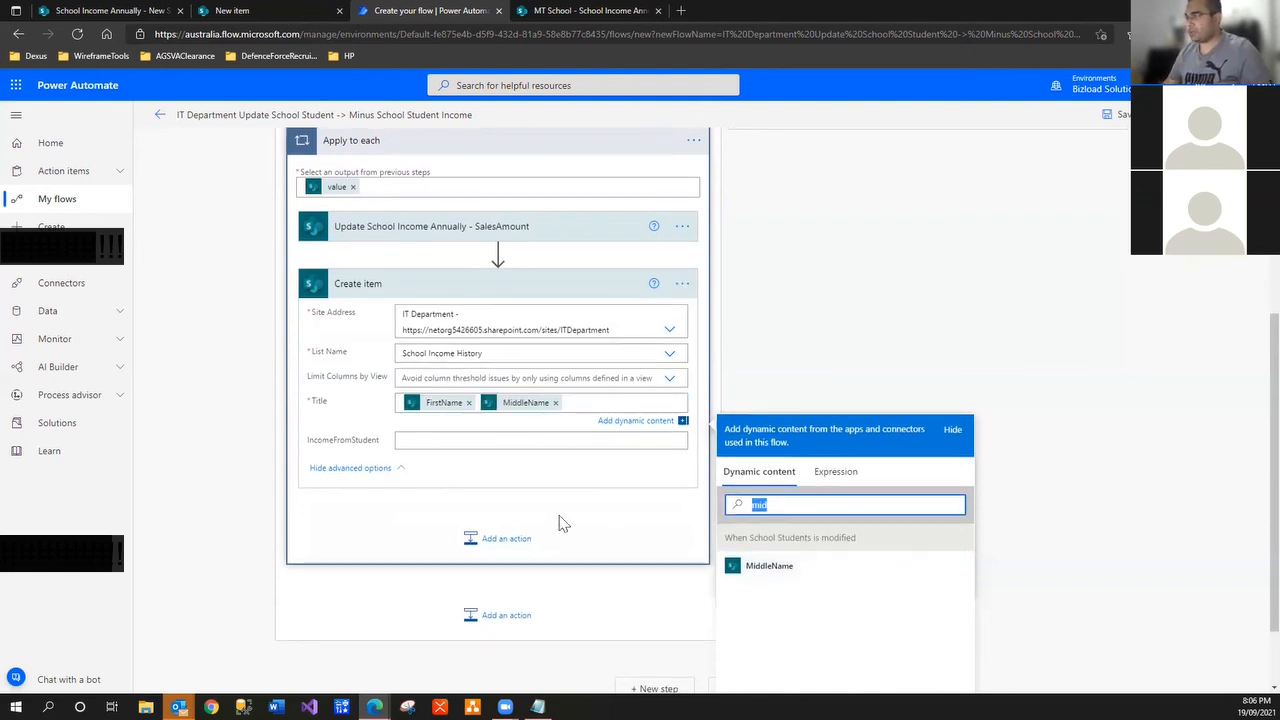
{"action": "type", "text": "last"}
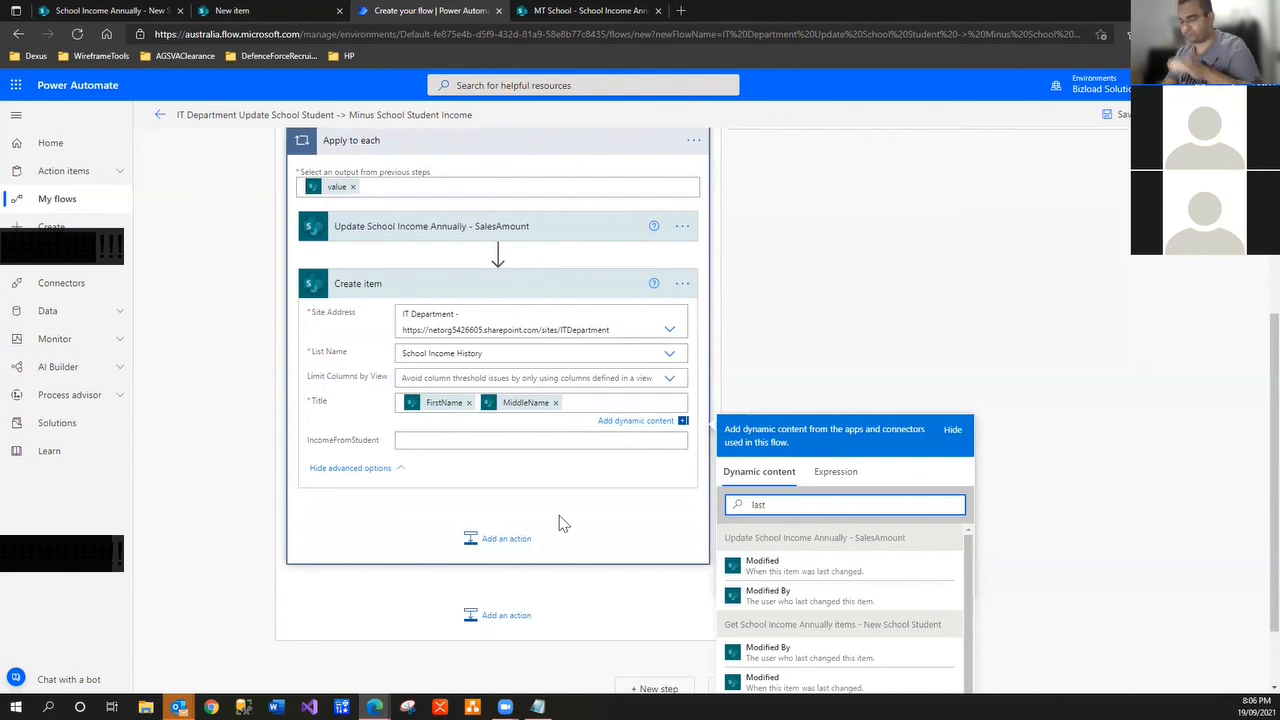
{"action": "type", "text": "name"}
{"action": "left_click", "coordinate": [758, 567]}
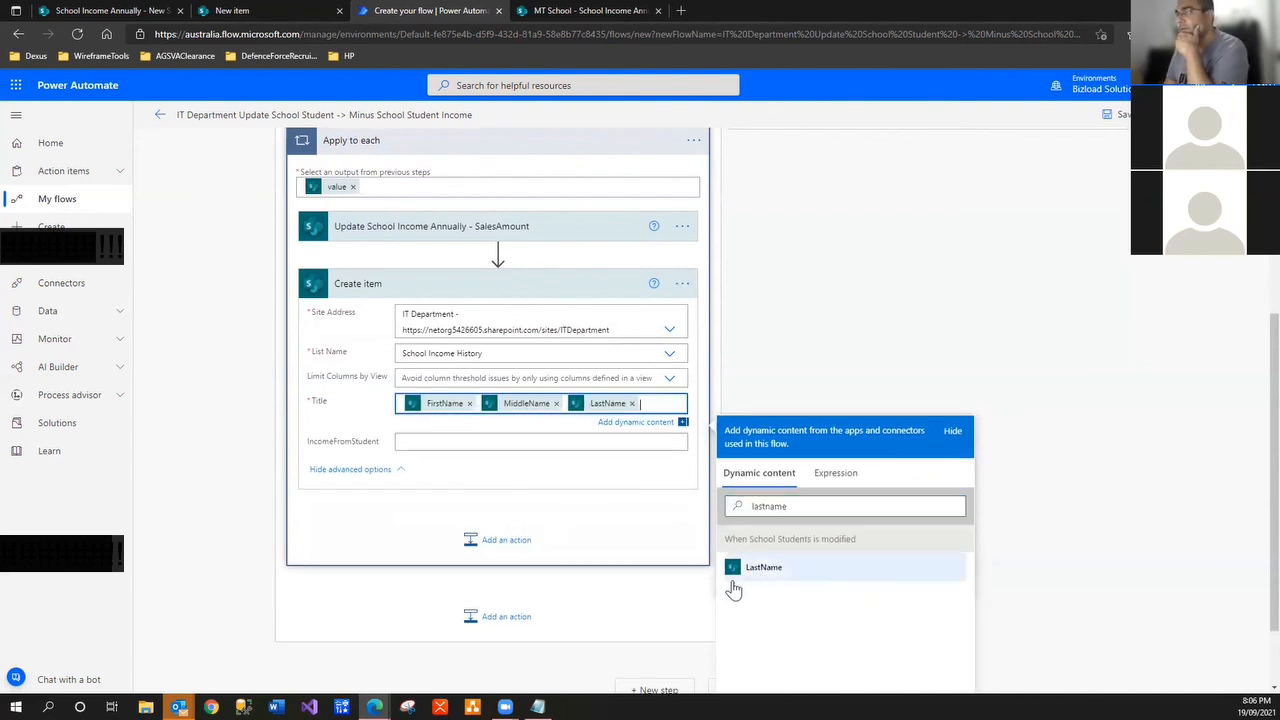
{"action": "left_click", "coordinate": [531, 443]}
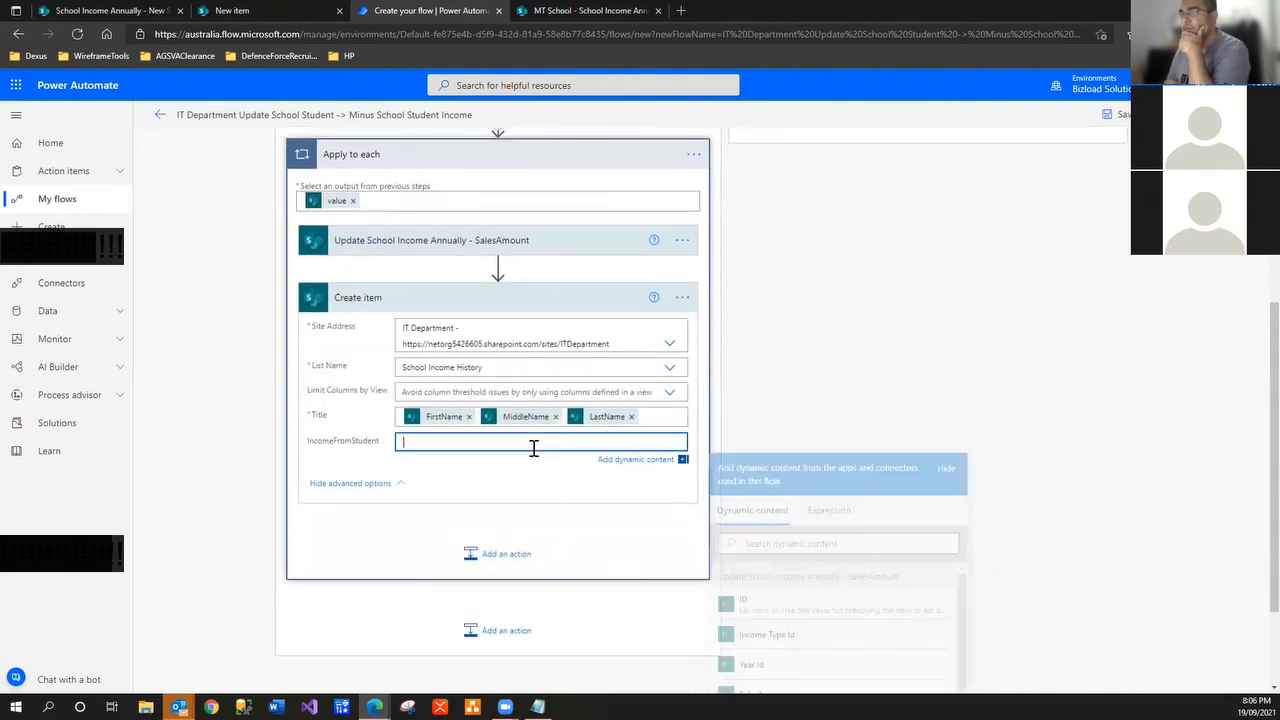
Set IncomeFromStudent to the expression -3000
{"action": "left_click", "coordinate": [830, 521]}
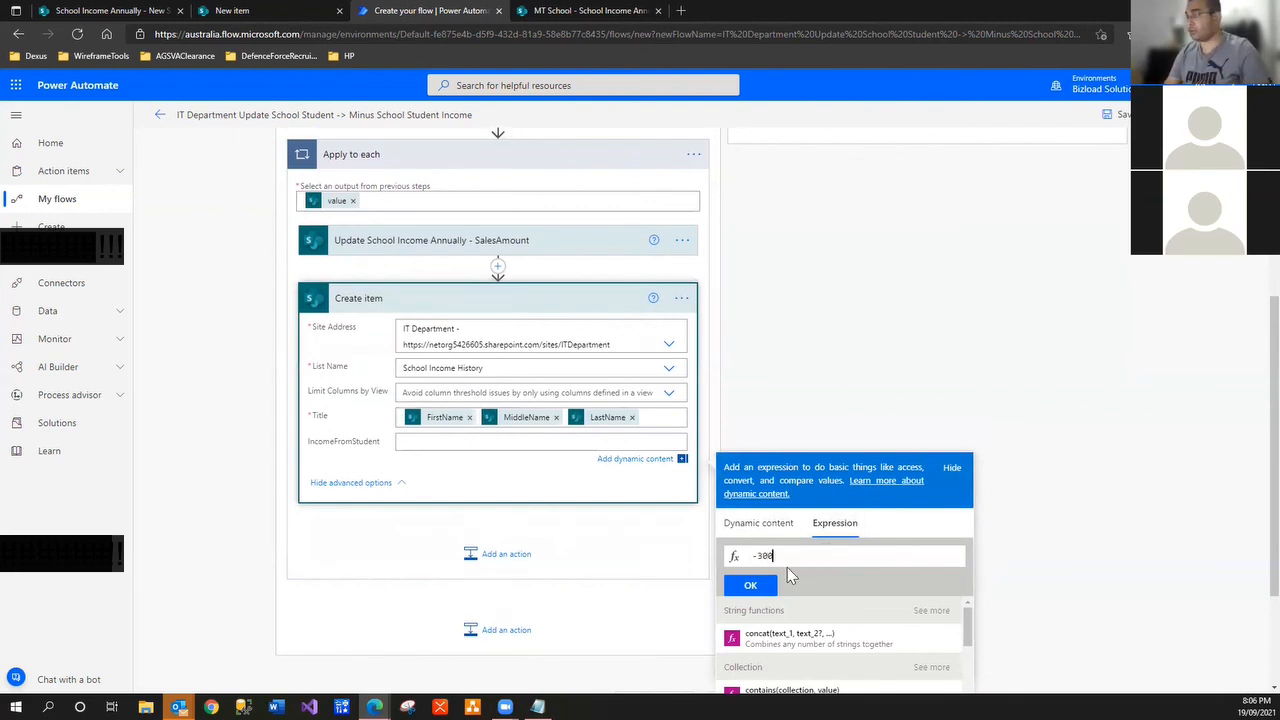
{"action": "left_click", "coordinate": [766, 586]}
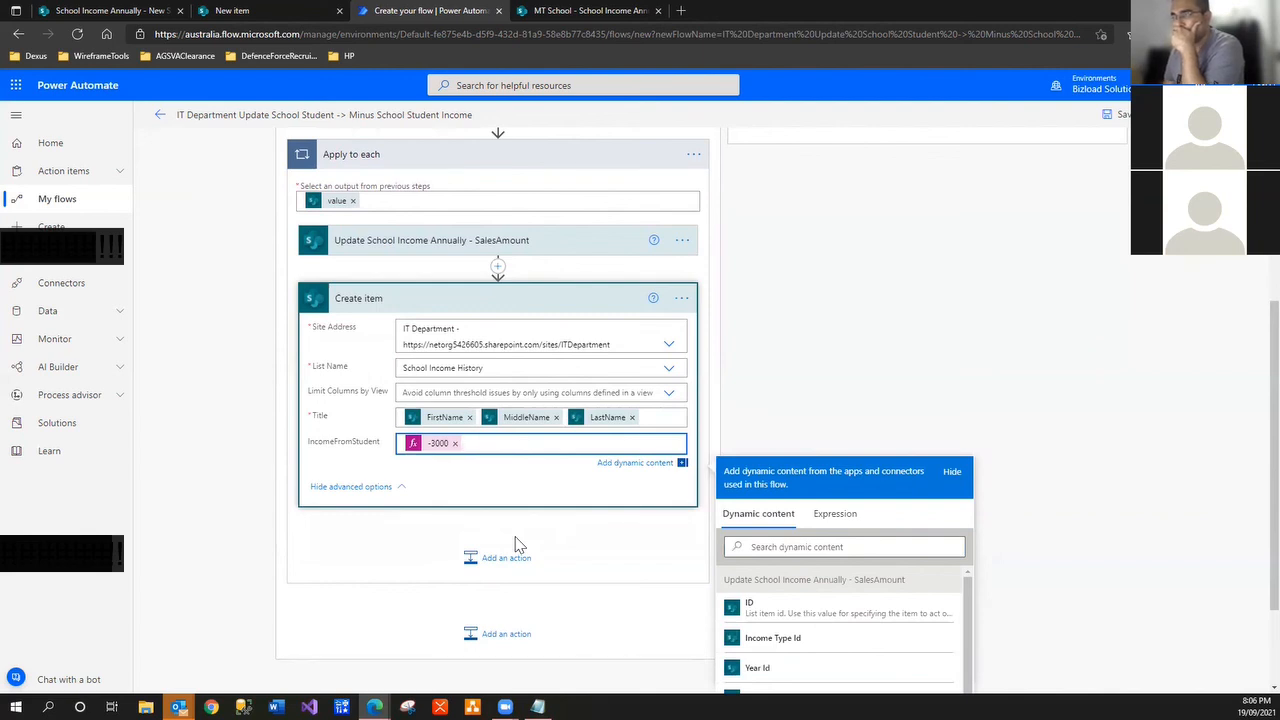
{"action": "left_click", "coordinate": [515, 370]}
{"action": "key", "text": "ctrl+c"}
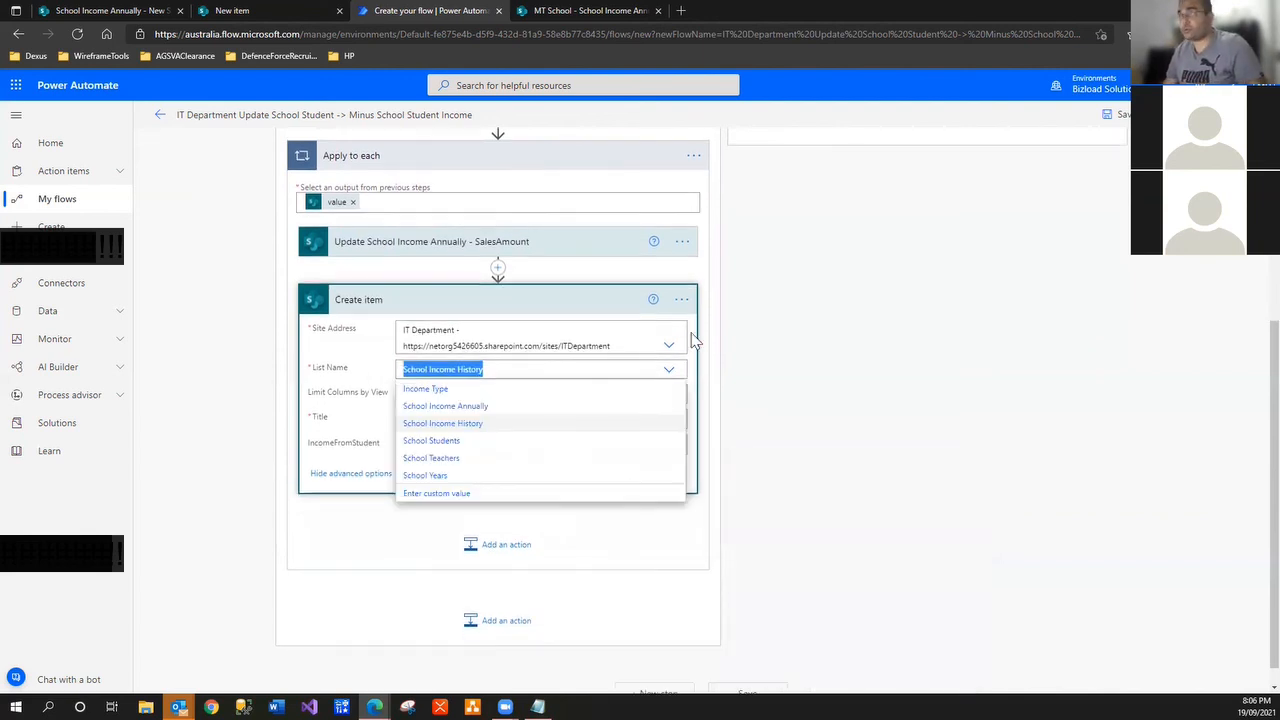
{"action": "left_click", "coordinate": [681, 299]}
Rename the Create item step to 'Create School Income History'
{"action": "left_click", "coordinate": [733, 321]}
{"action": "left_click", "coordinate": [366, 300]}
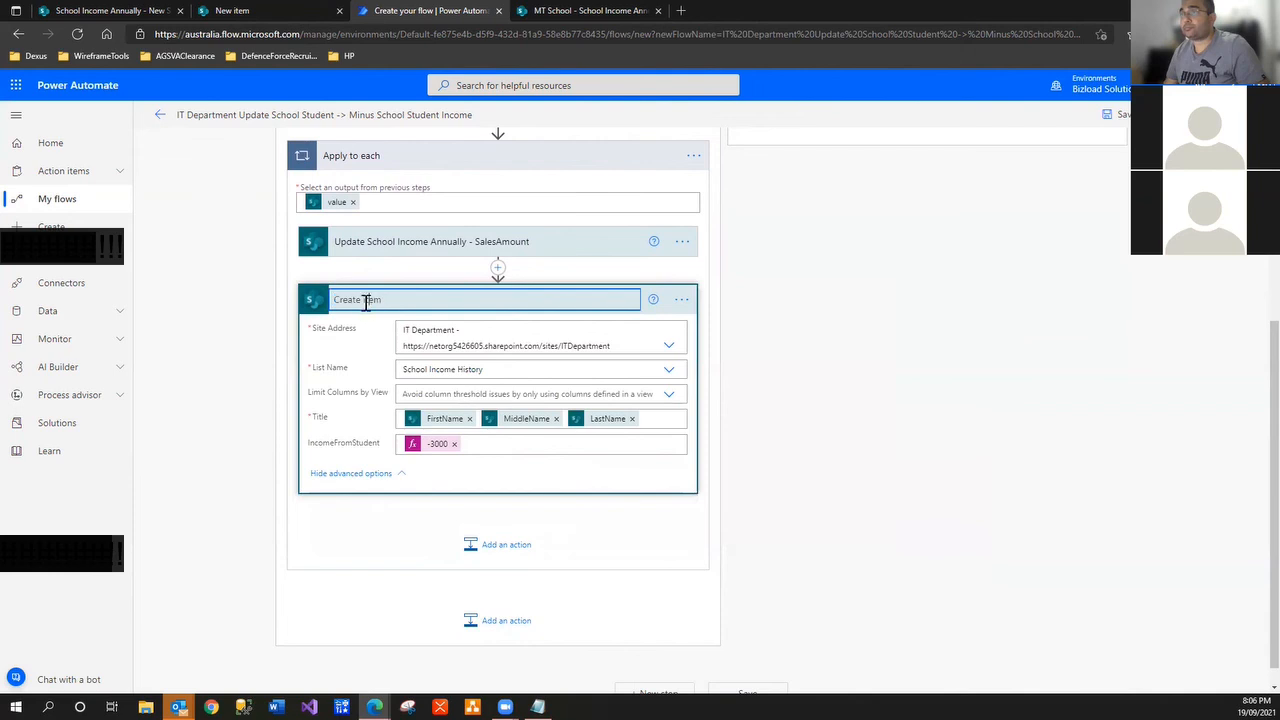
{"action": "left_click_drag", "start_coordinate": [363, 300], "coordinate": [423, 300]}
{"action": "key", "text": "ctrl+v"}
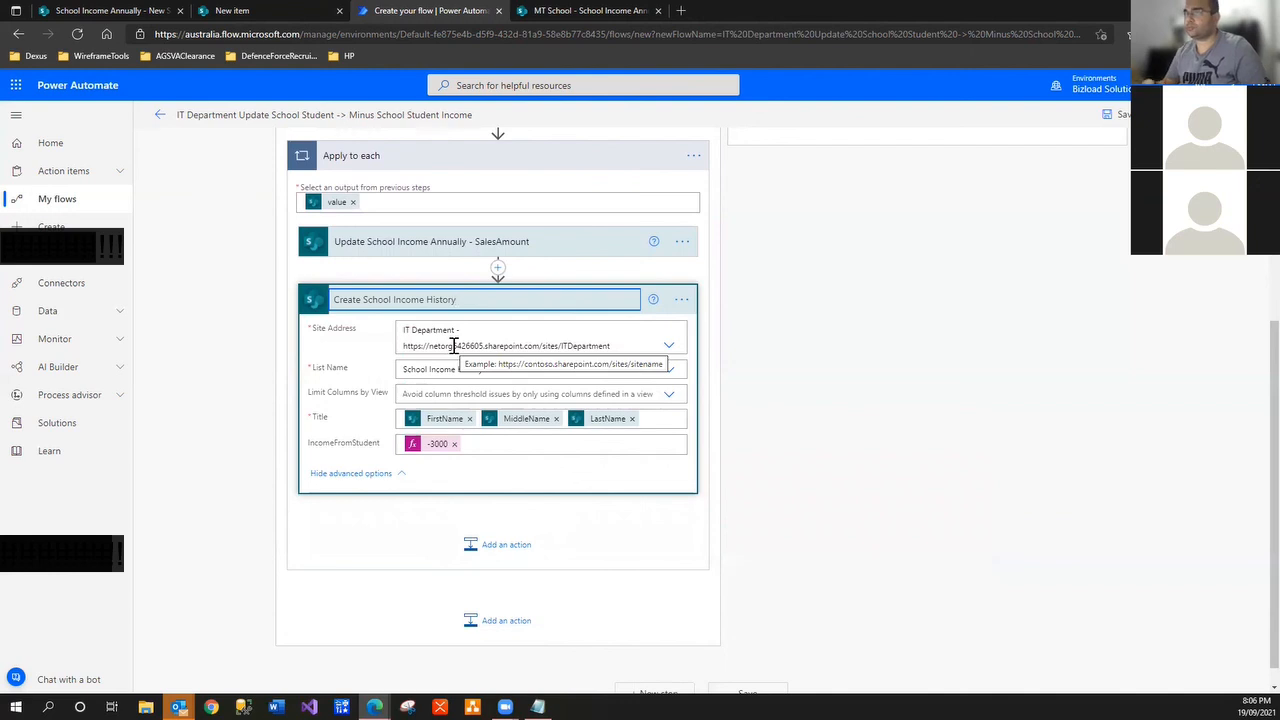
{"action": "left_click", "coordinate": [845, 420]}
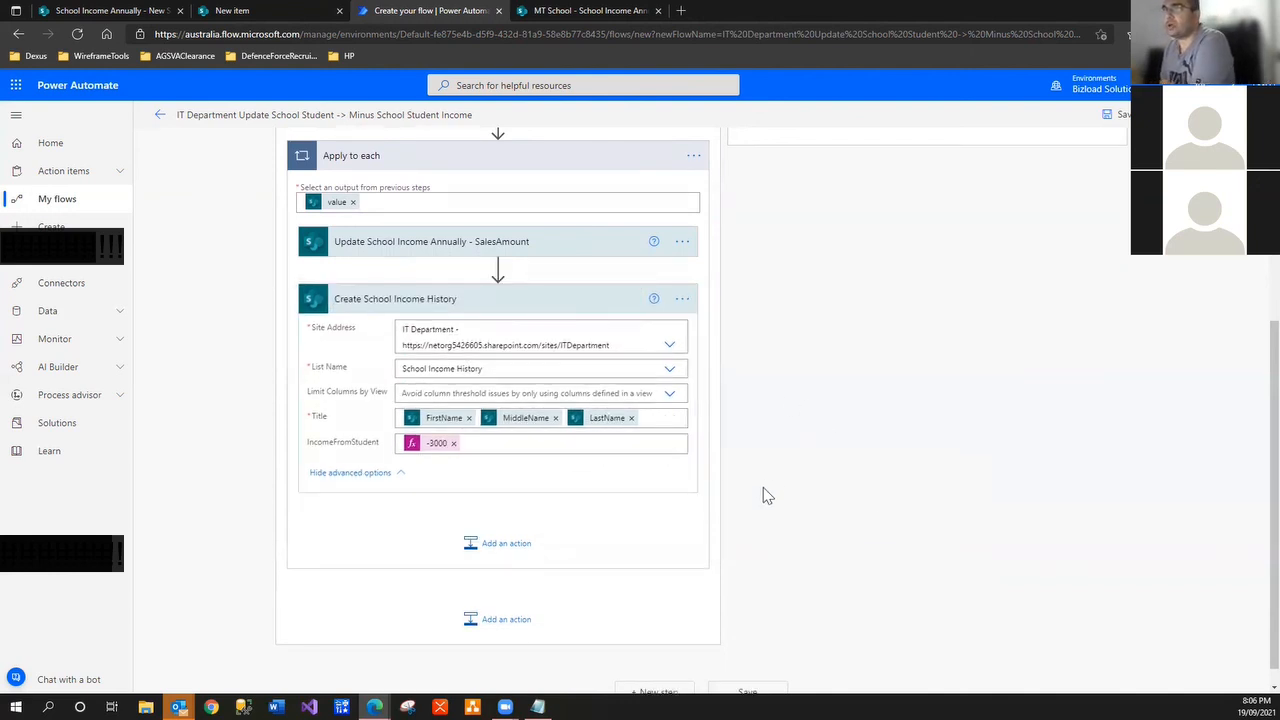
{"action": "scroll", "coordinate": [763, 495], "scroll_direction": "up", "scroll_amount": 3}
Retitle the condition 'If Is Not Current Student'
{"action": "scroll", "coordinate": [763, 503], "scroll_direction": "up", "scroll_amount": 1}
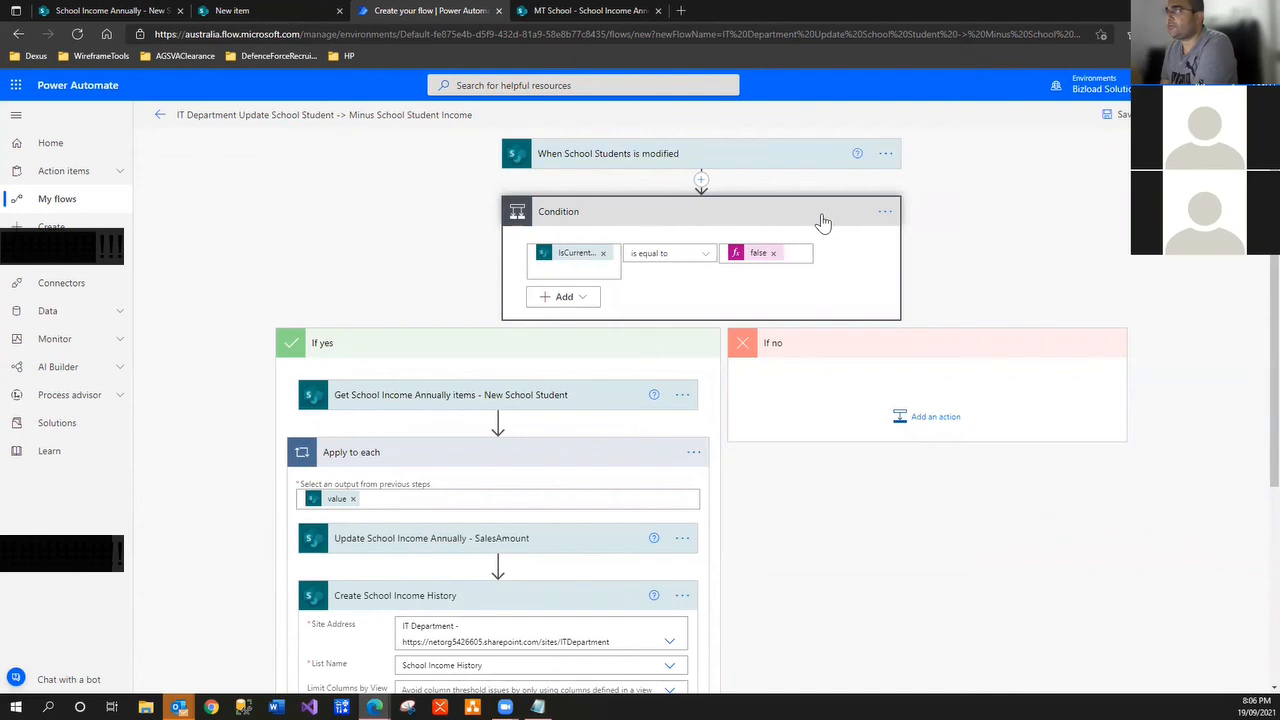
{"action": "left_click", "coordinate": [885, 211]}
{"action": "left_click", "coordinate": [930, 232]}
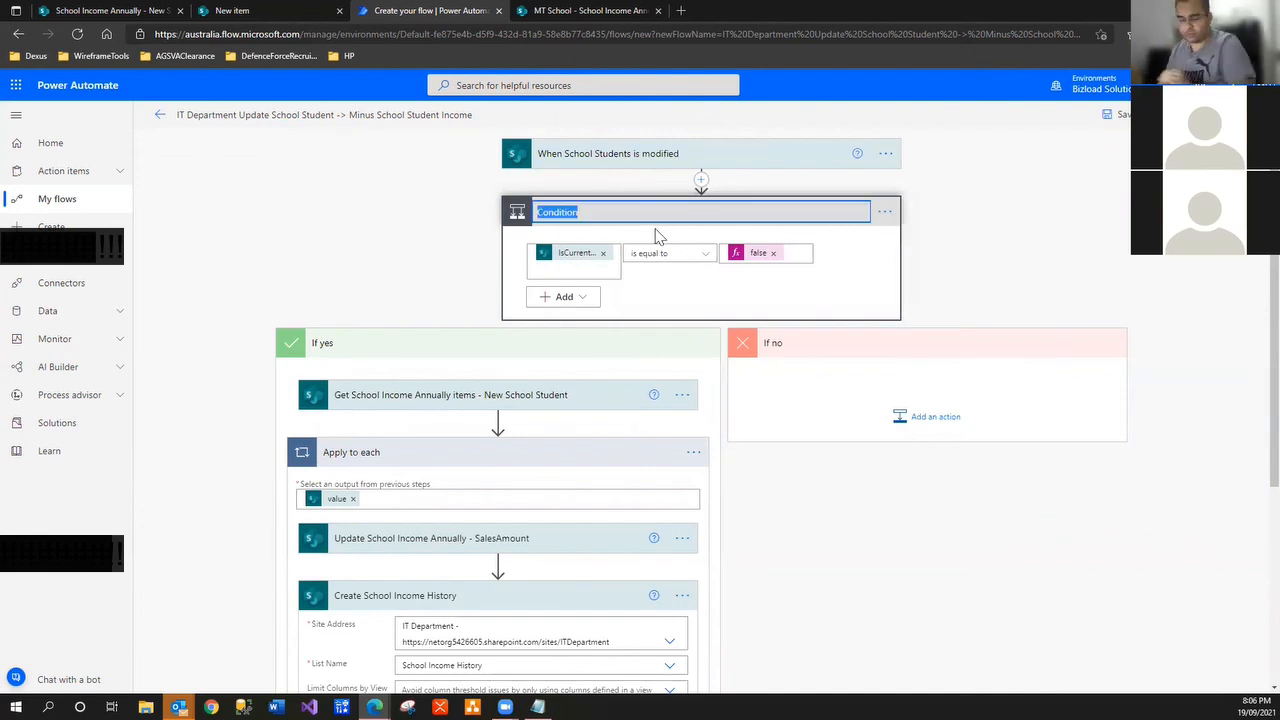
{"action": "type", "text": "If Current Student"}
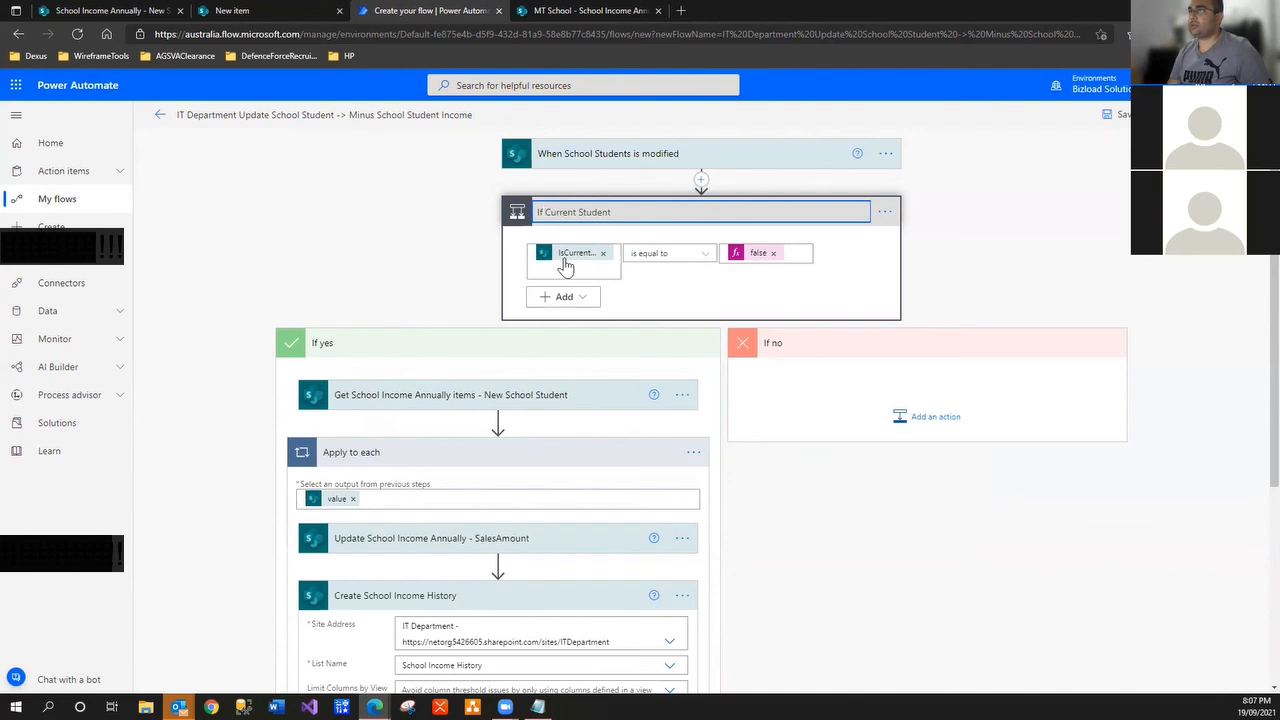
{"action": "type", "text": "Is "}
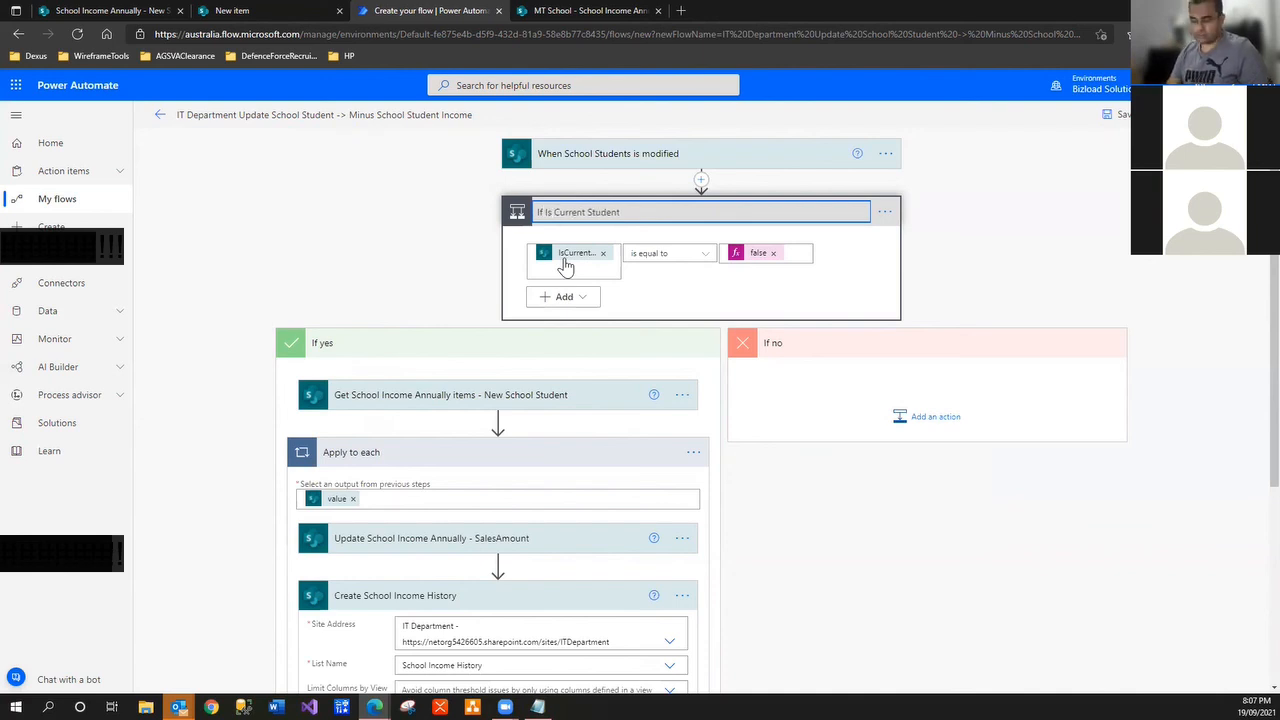
{"action": "type", "text": "Not"}
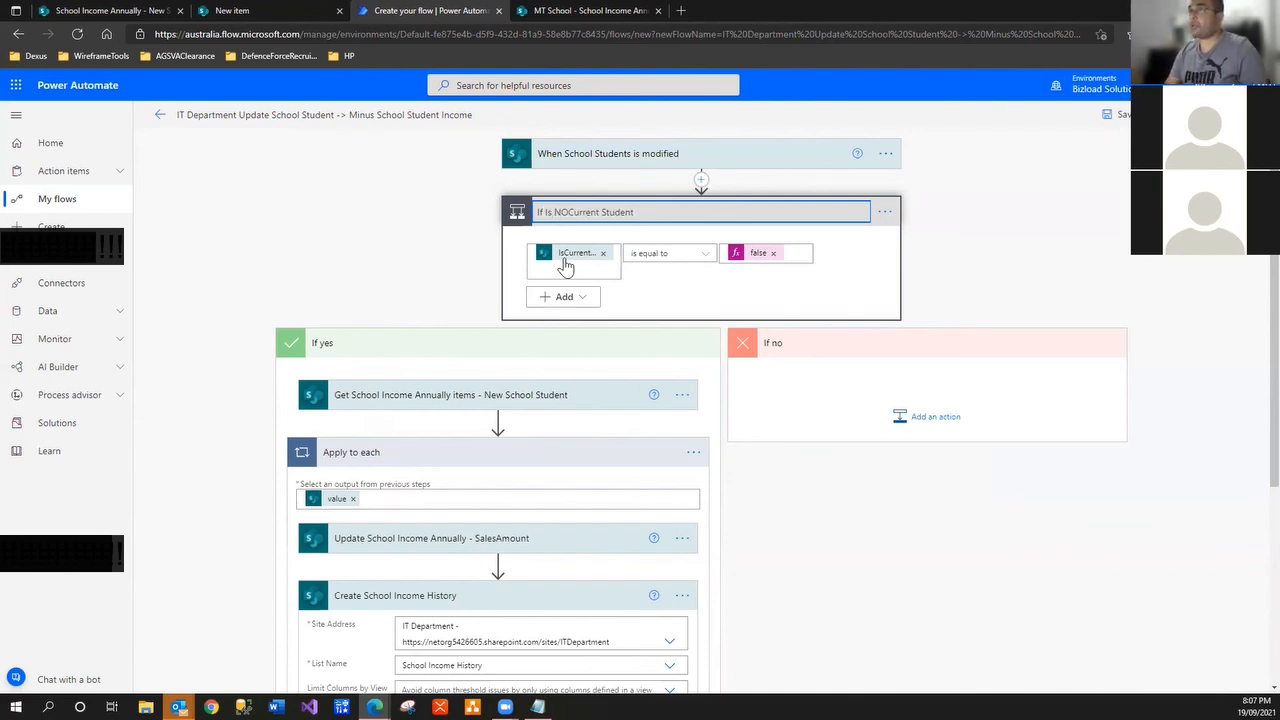
{"action": "left_click", "coordinate": [449, 293]}
Save the flow
{"action": "scroll", "coordinate": [447, 348], "scroll_direction": "down", "scroll_amount": 3}
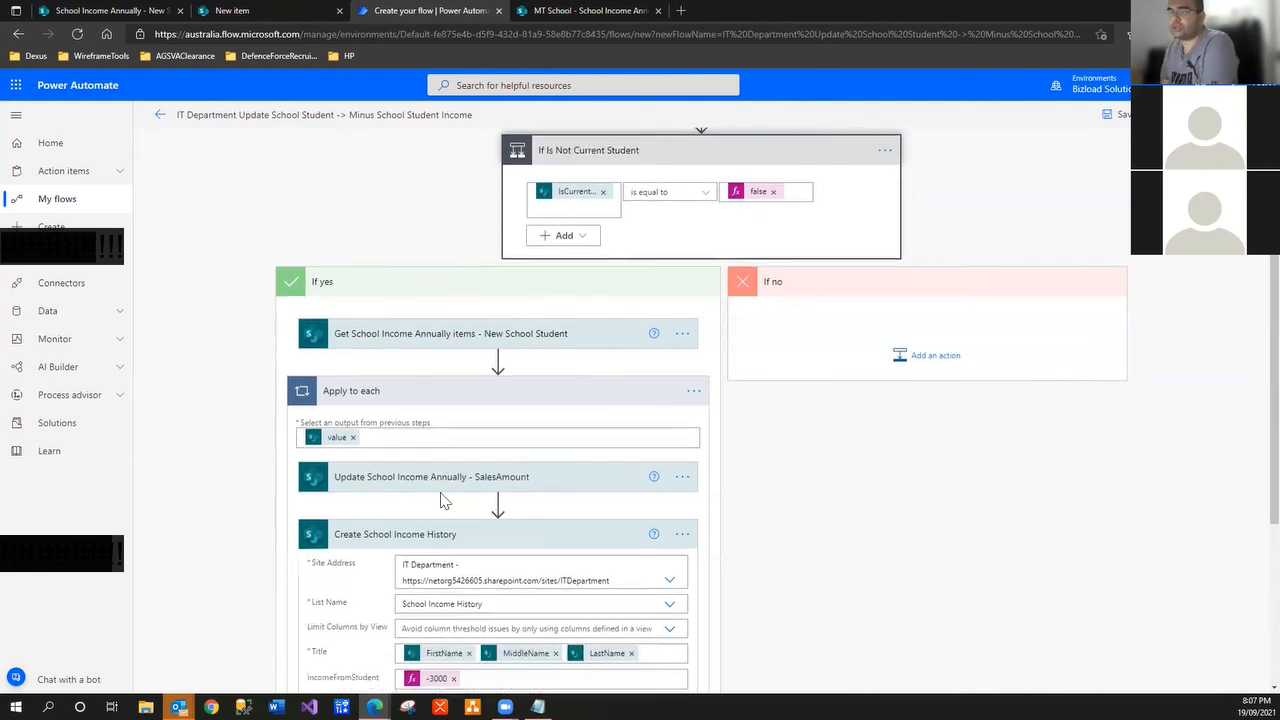
{"action": "scroll", "coordinate": [441, 494], "scroll_direction": "up", "scroll_amount": 3}
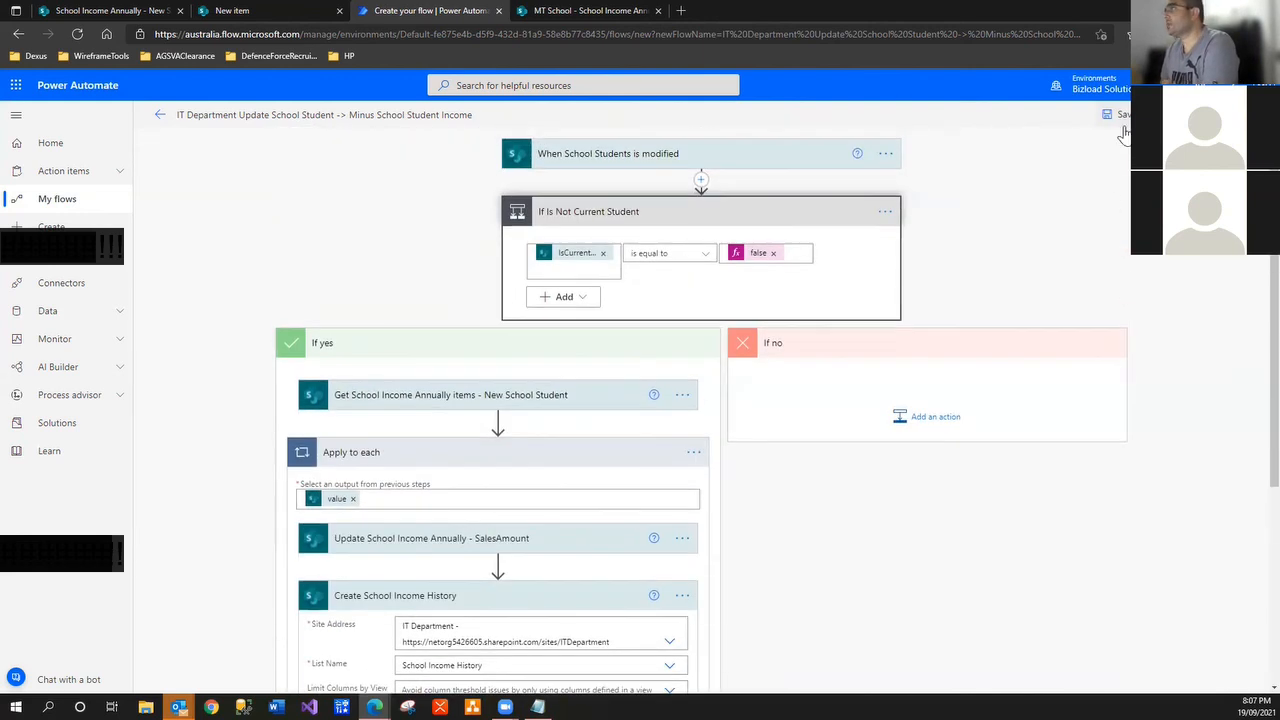
{"action": "left_click", "coordinate": [1118, 116]}
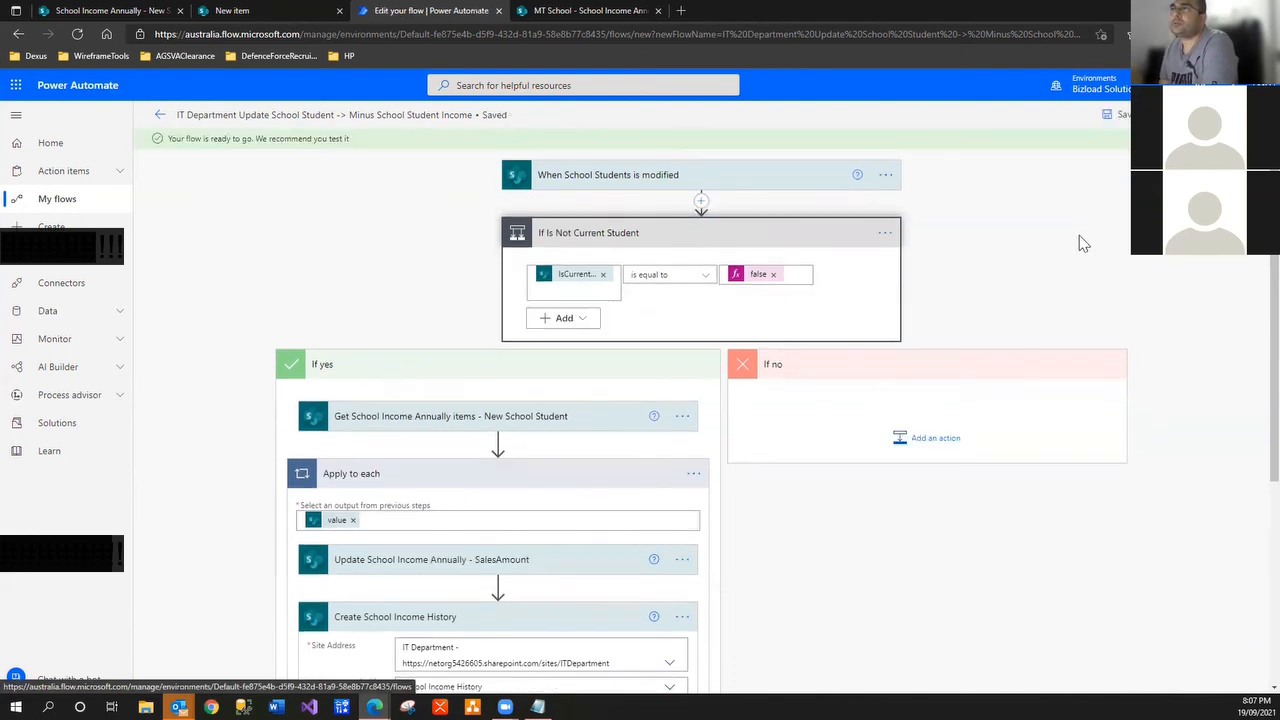
Dismiss the flow-ready notice on the details page and go to the SharePoint School Students list
{"action": "left_click", "coordinate": [160, 115]}
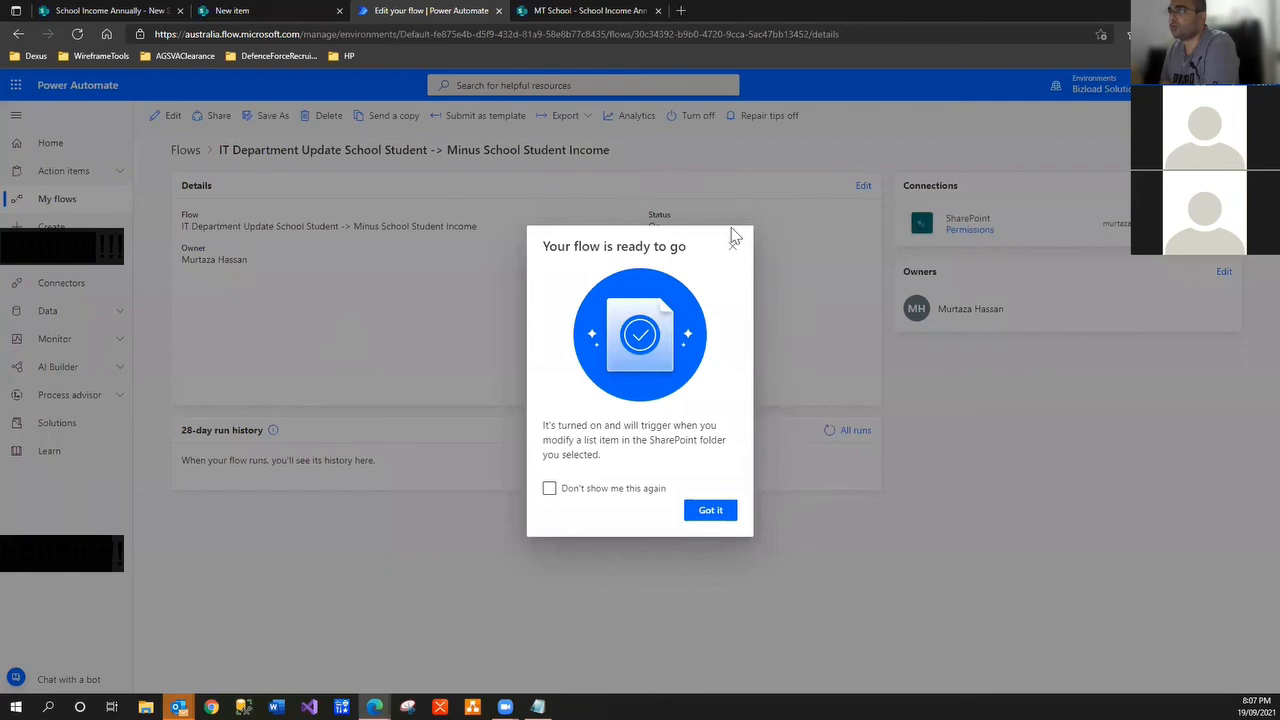
{"action": "left_click", "coordinate": [734, 240]}
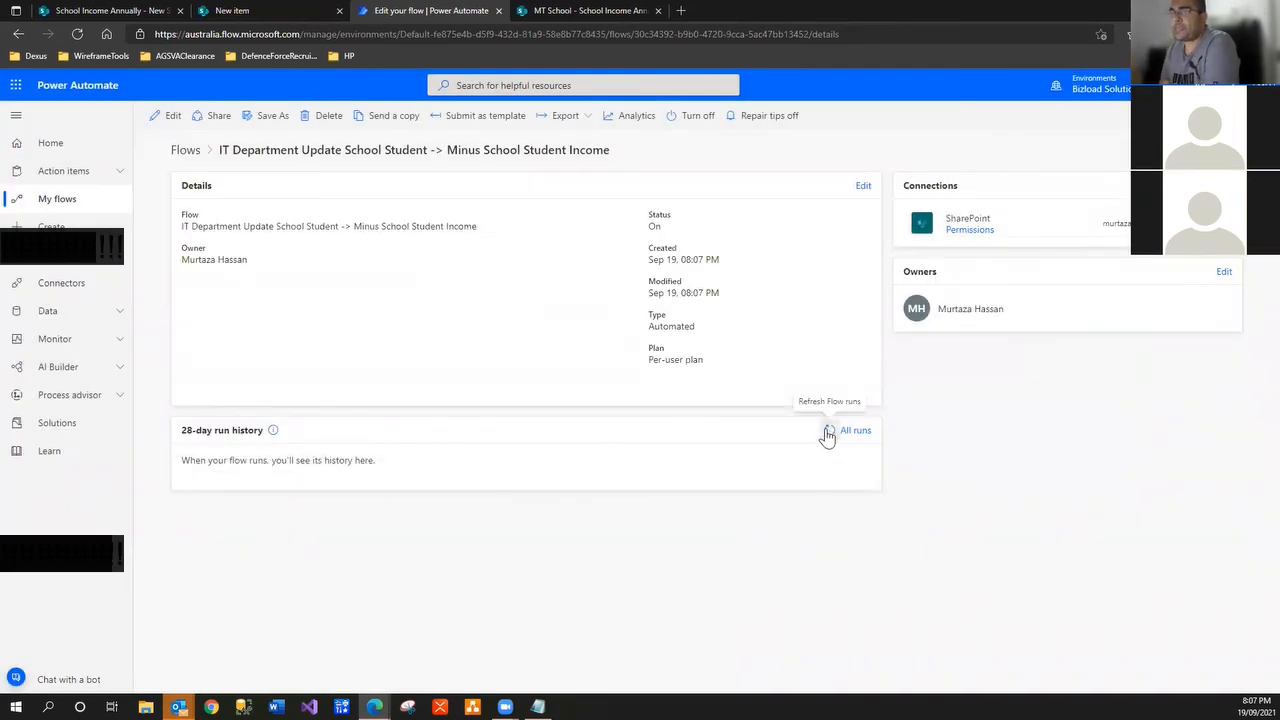
{"action": "left_click", "coordinate": [230, 12]}
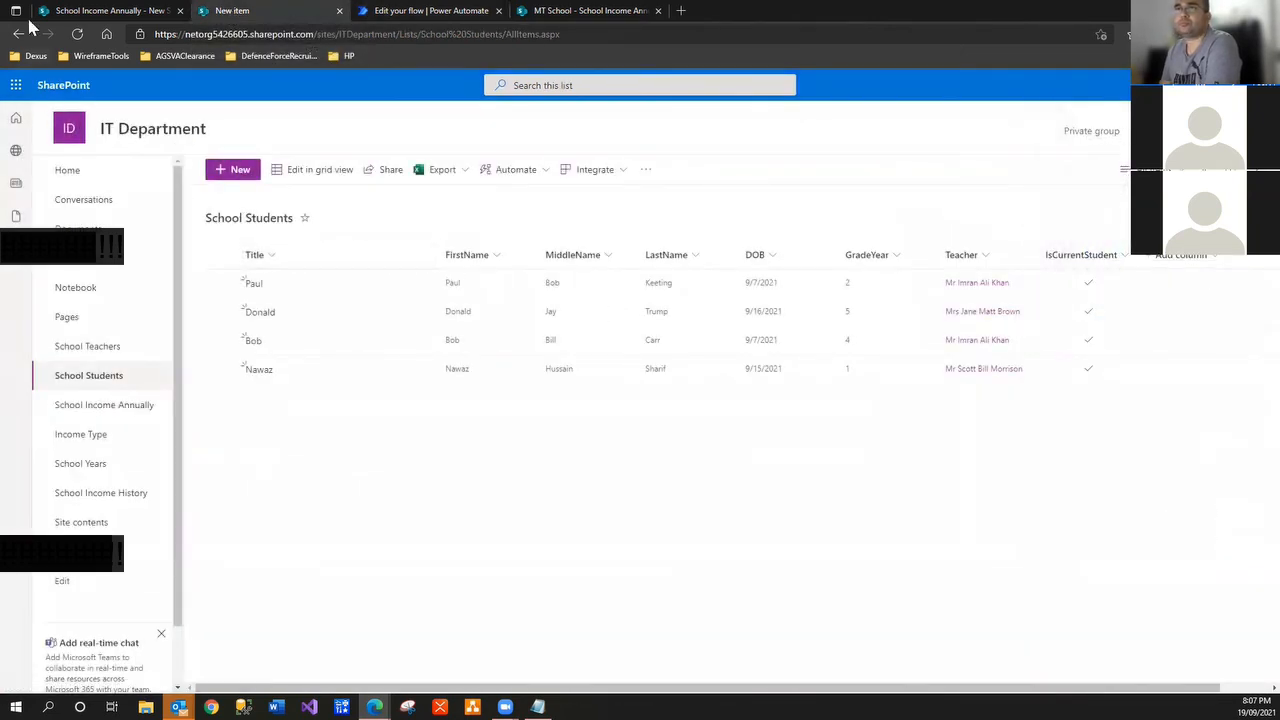
Reload School Students, then view the School Income Annually list with the edit panel closed
{"action": "left_click", "coordinate": [67, 39]}
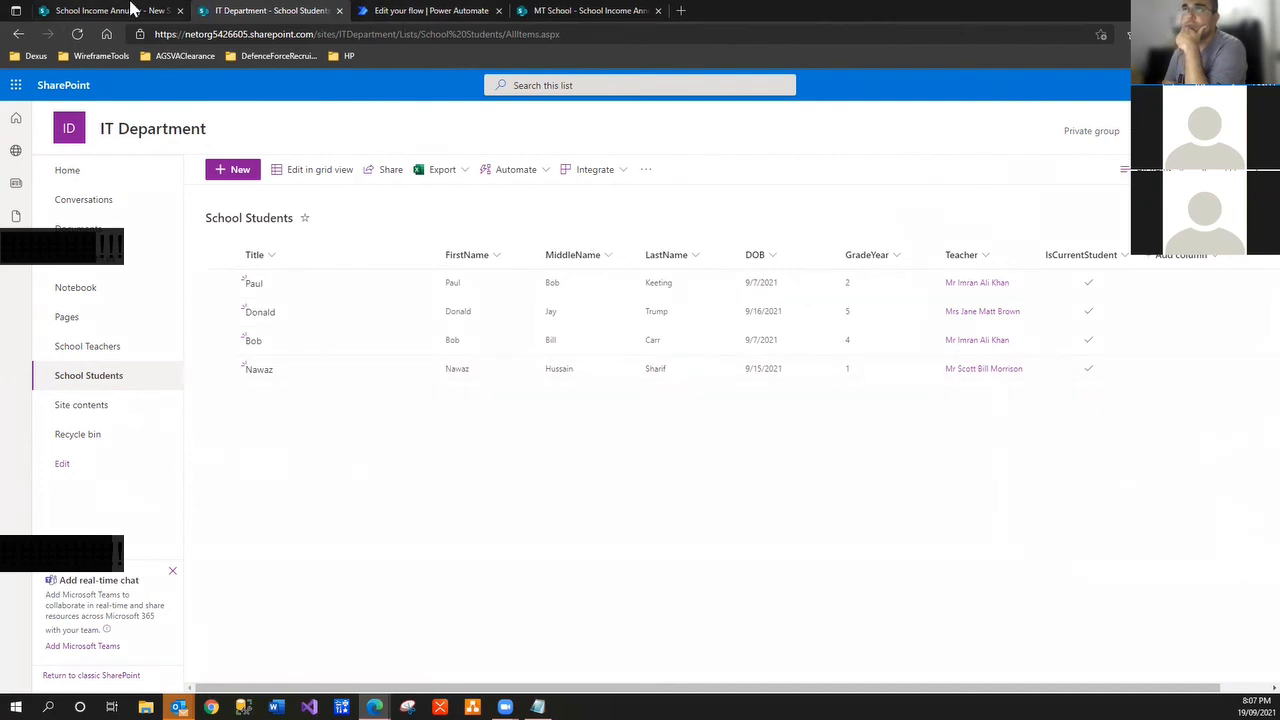
{"action": "left_click", "coordinate": [132, 12]}
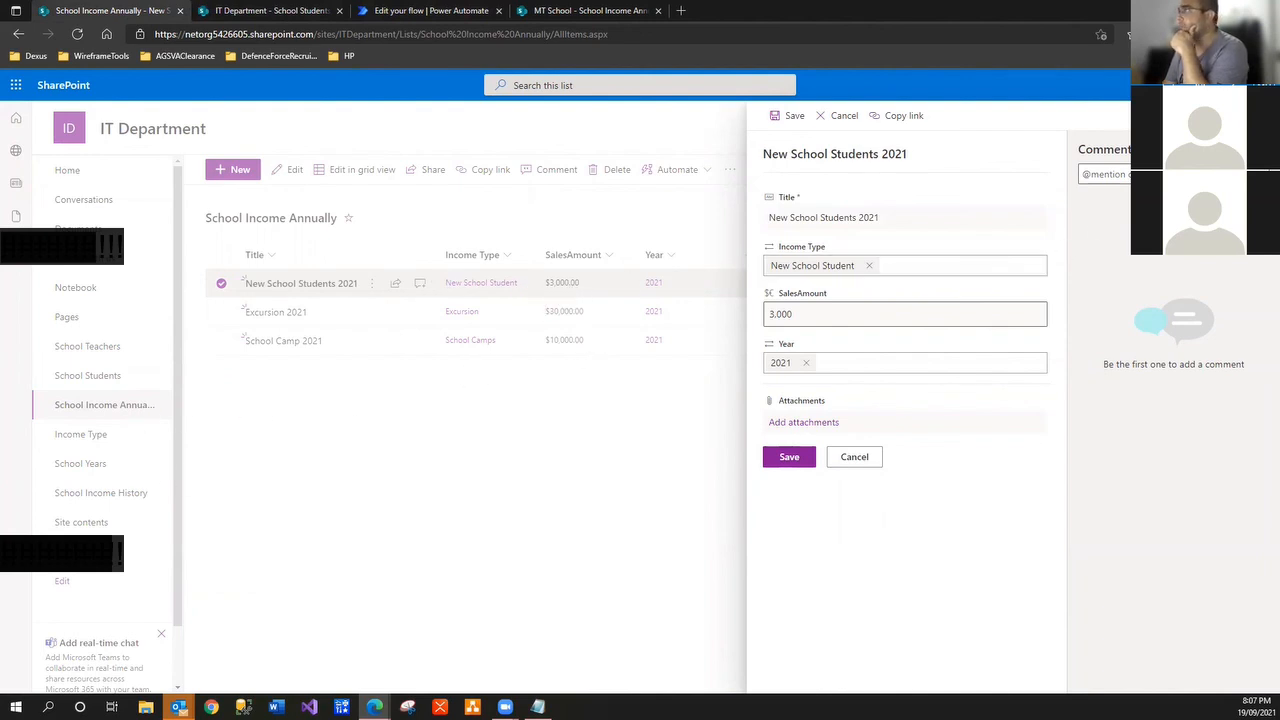
{"action": "left_click", "coordinate": [854, 457]}
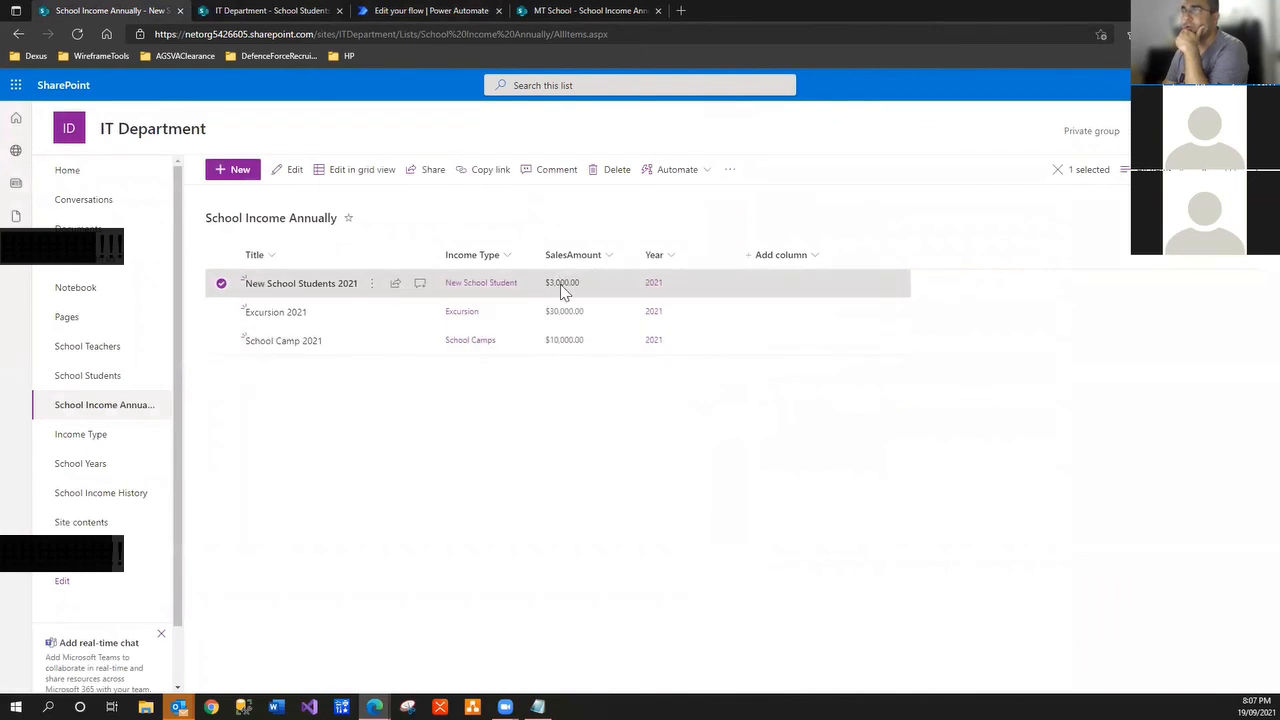
Open School Income History in a new tab, then return to School Students
{"action": "right_click", "coordinate": [116, 496]}
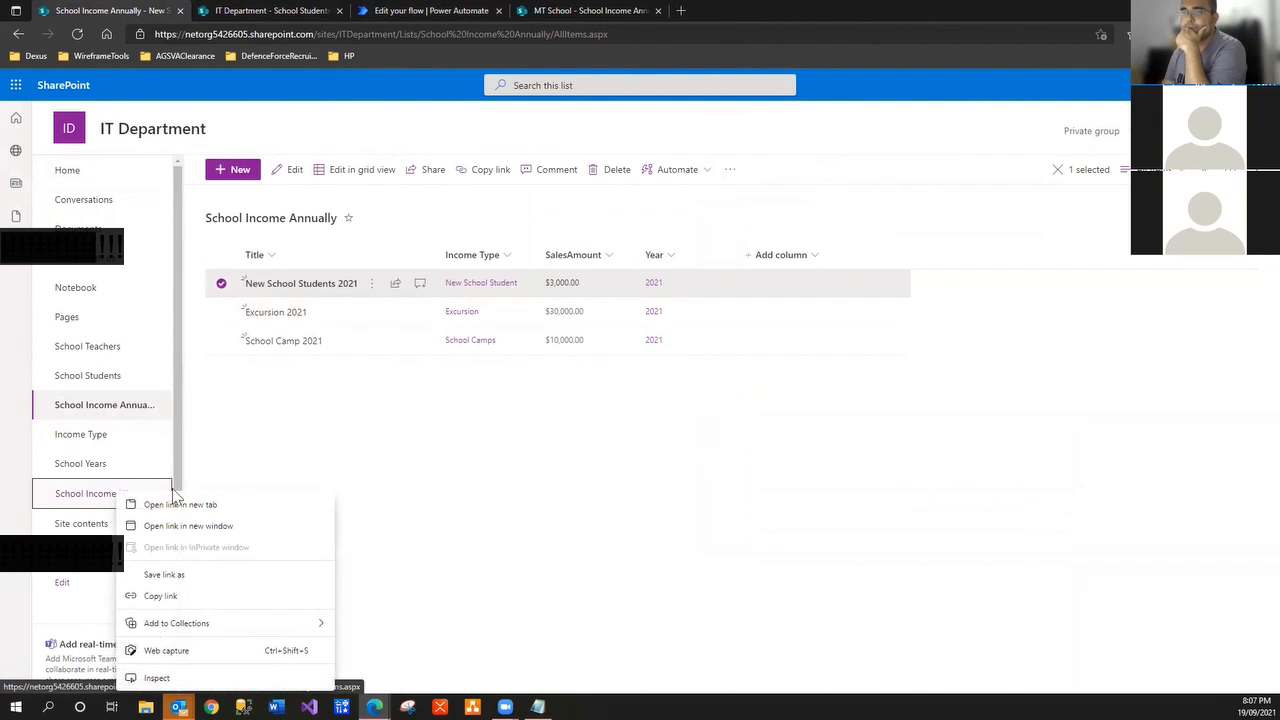
{"action": "left_click", "coordinate": [178, 504]}
{"action": "left_click", "coordinate": [251, 11]}
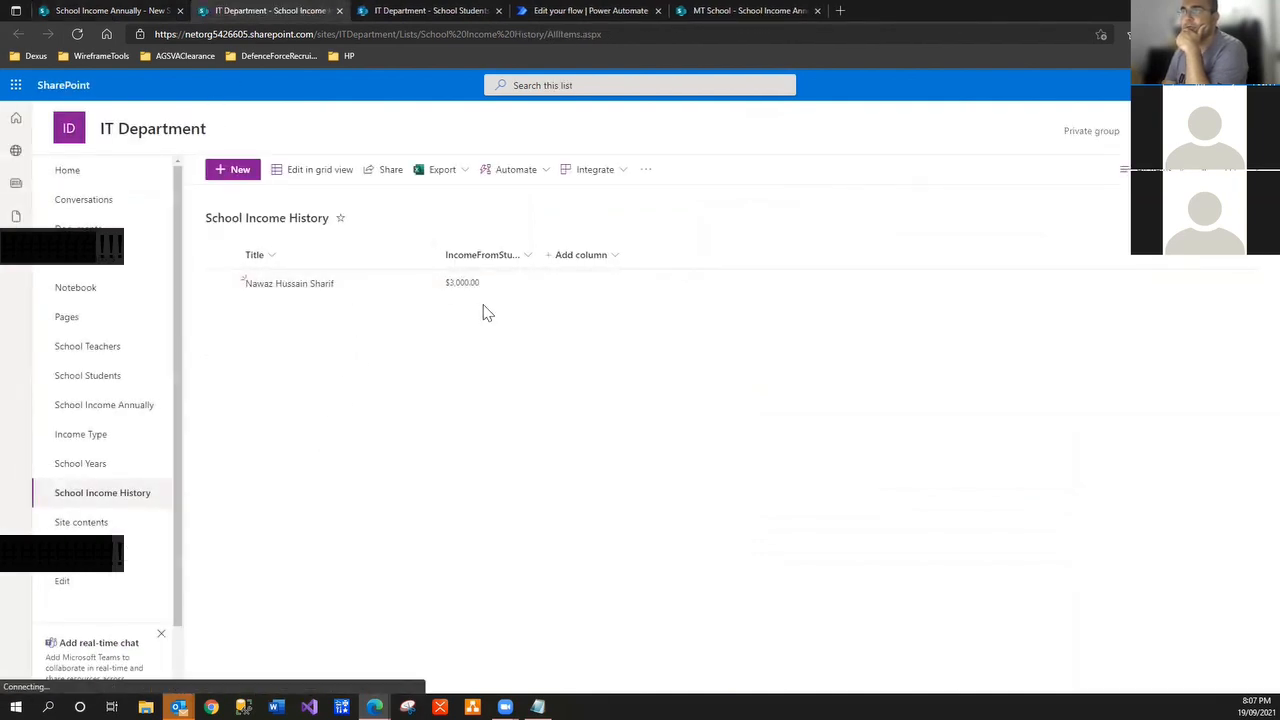
{"action": "key", "text": "ctrl+Tab"}
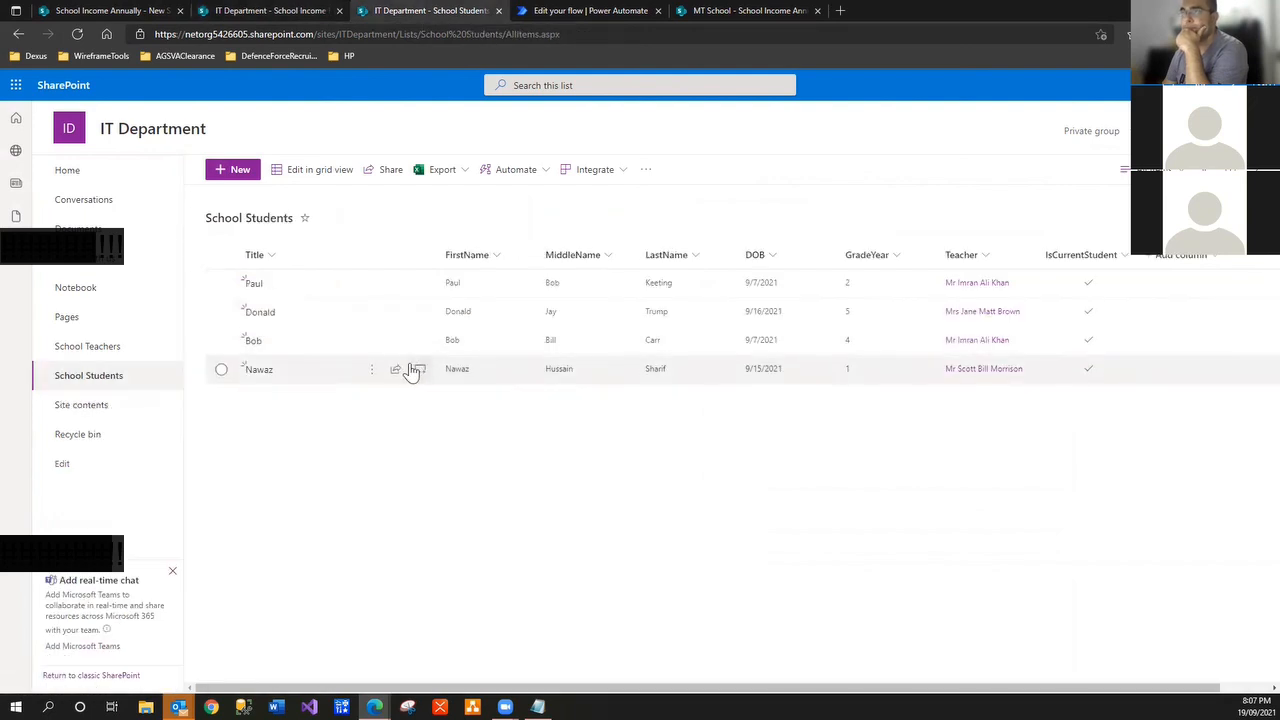
Untick IsCurrentStudent for the fourth student and save the change
{"action": "left_click", "coordinate": [372, 371]}
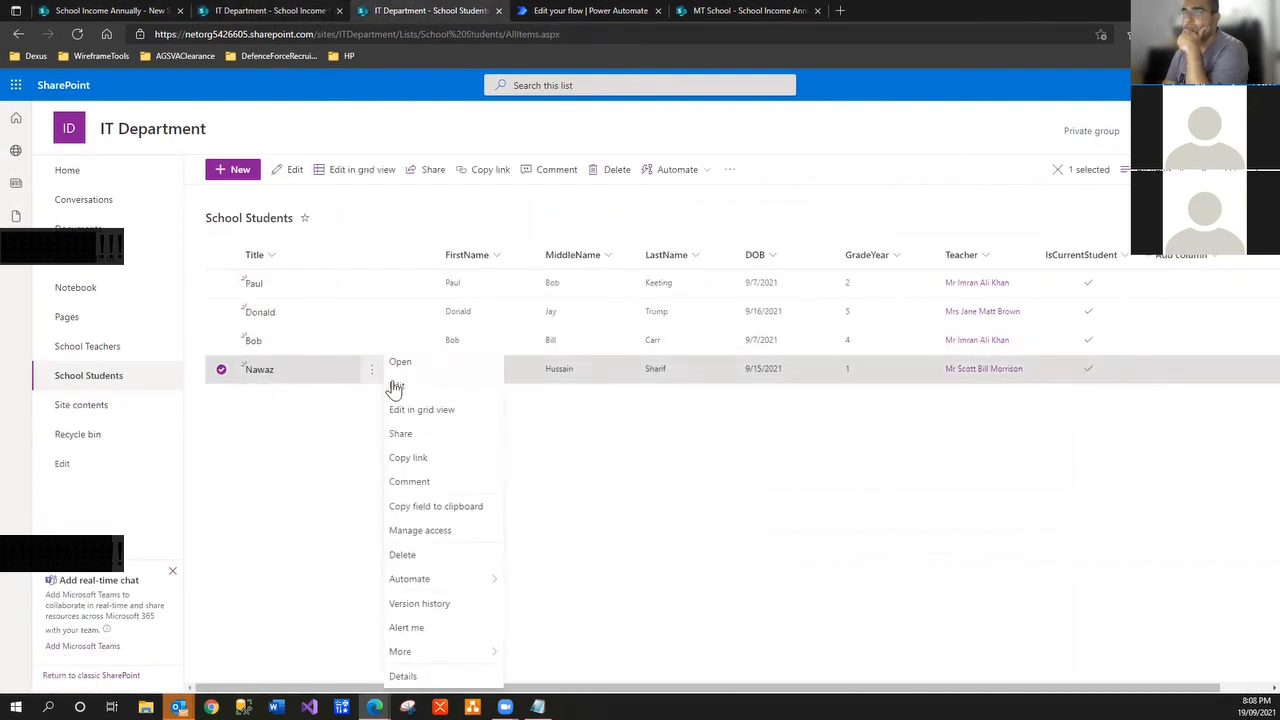
{"action": "left_click", "coordinate": [400, 387]}
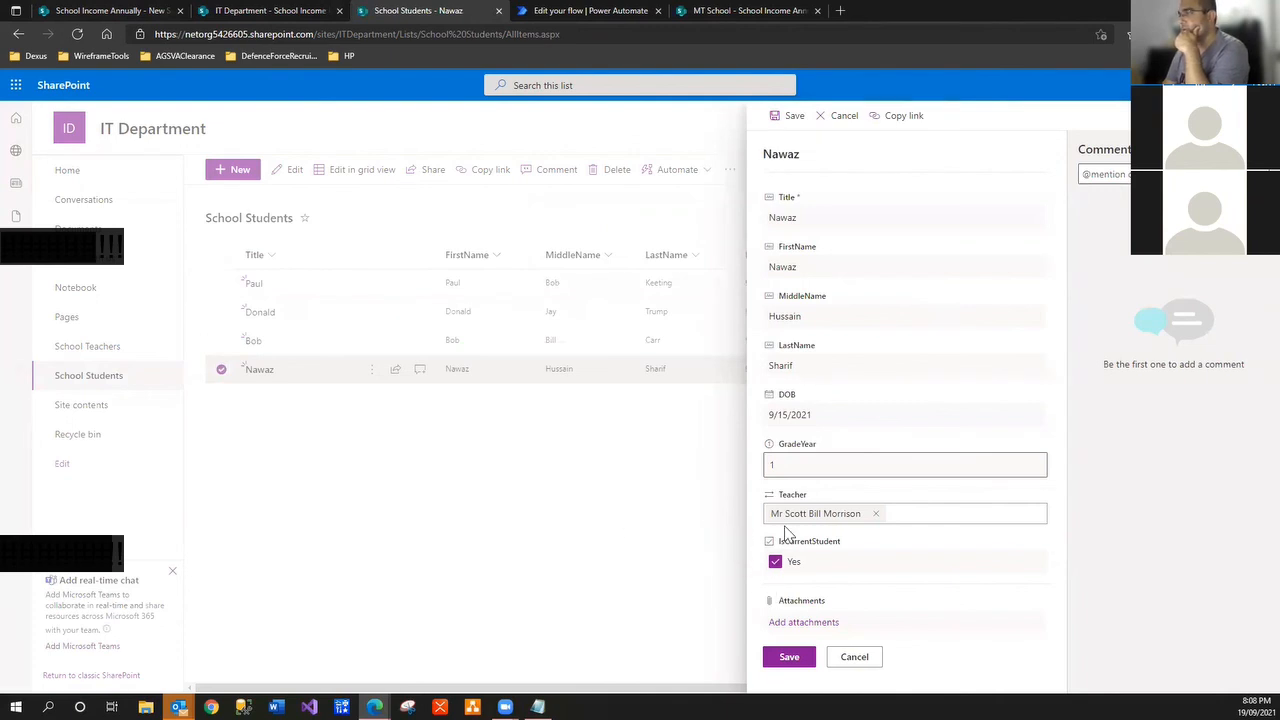
{"action": "left_click", "coordinate": [775, 562]}
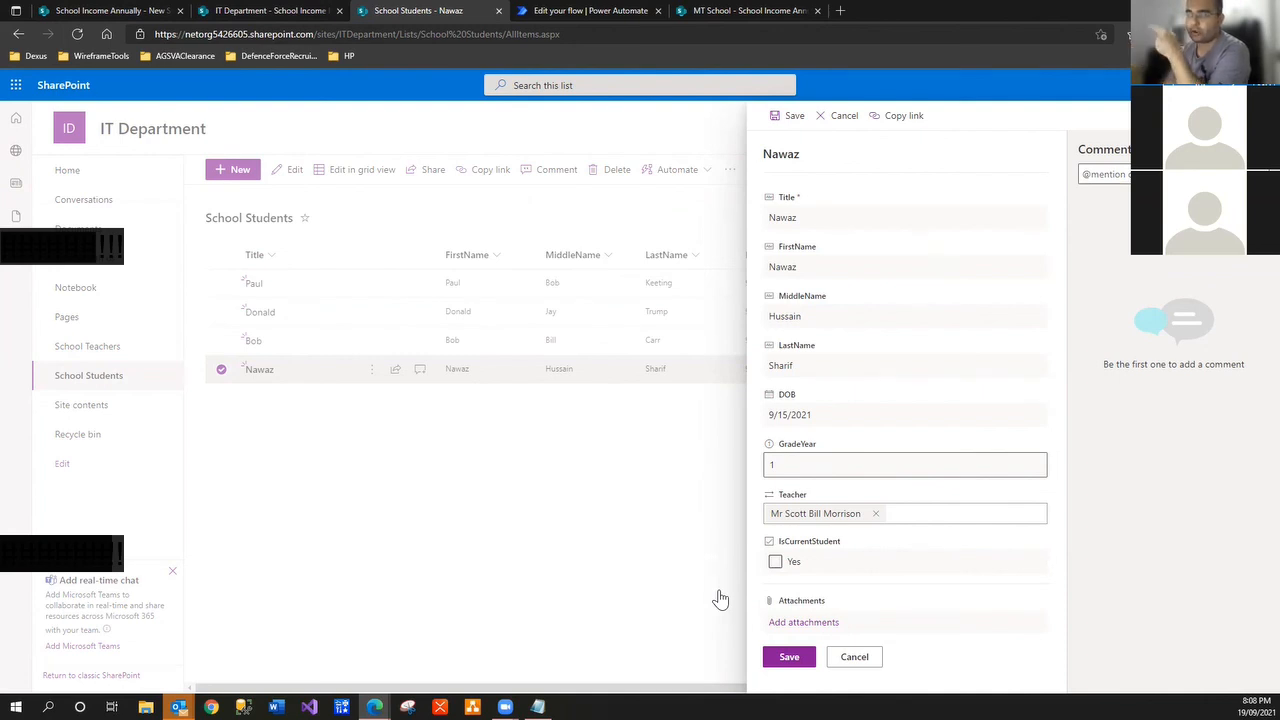
{"action": "left_click", "coordinate": [789, 657]}
{"action": "left_click", "coordinate": [590, 11]}
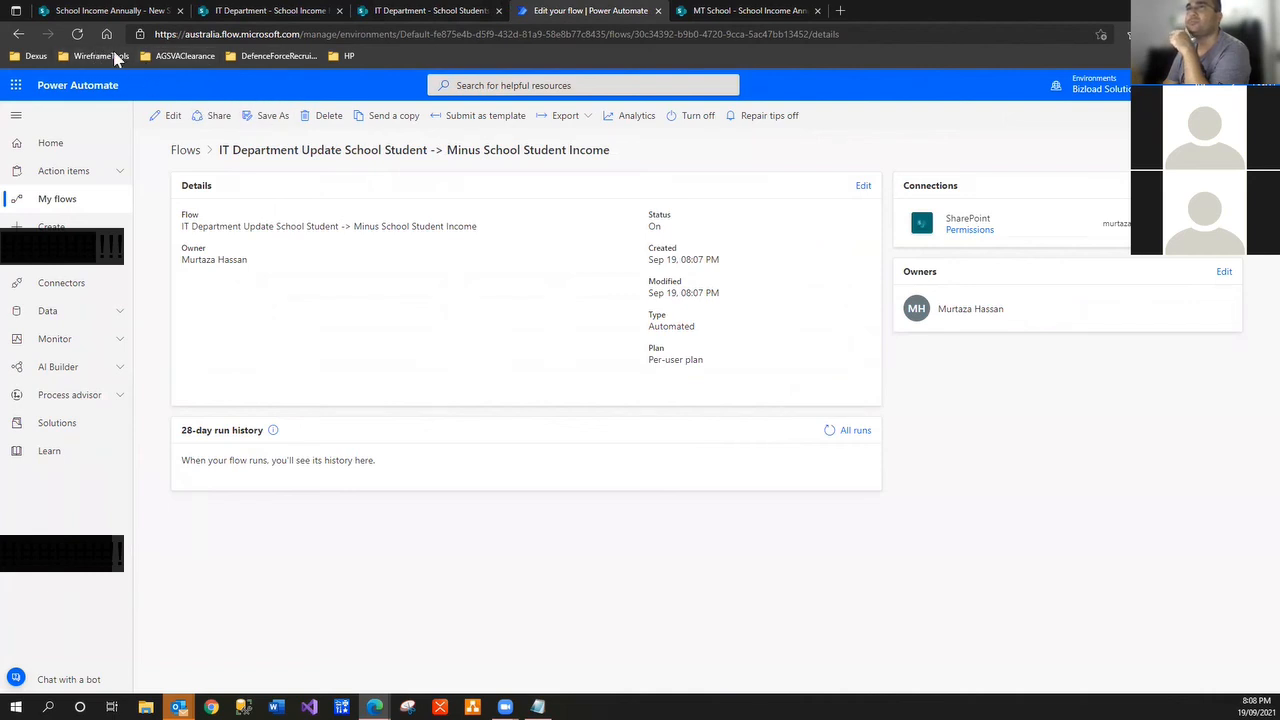
Duplicate the flow tab and open the Send Email flow's details there for comparison
{"action": "left_click", "coordinate": [829, 432]}
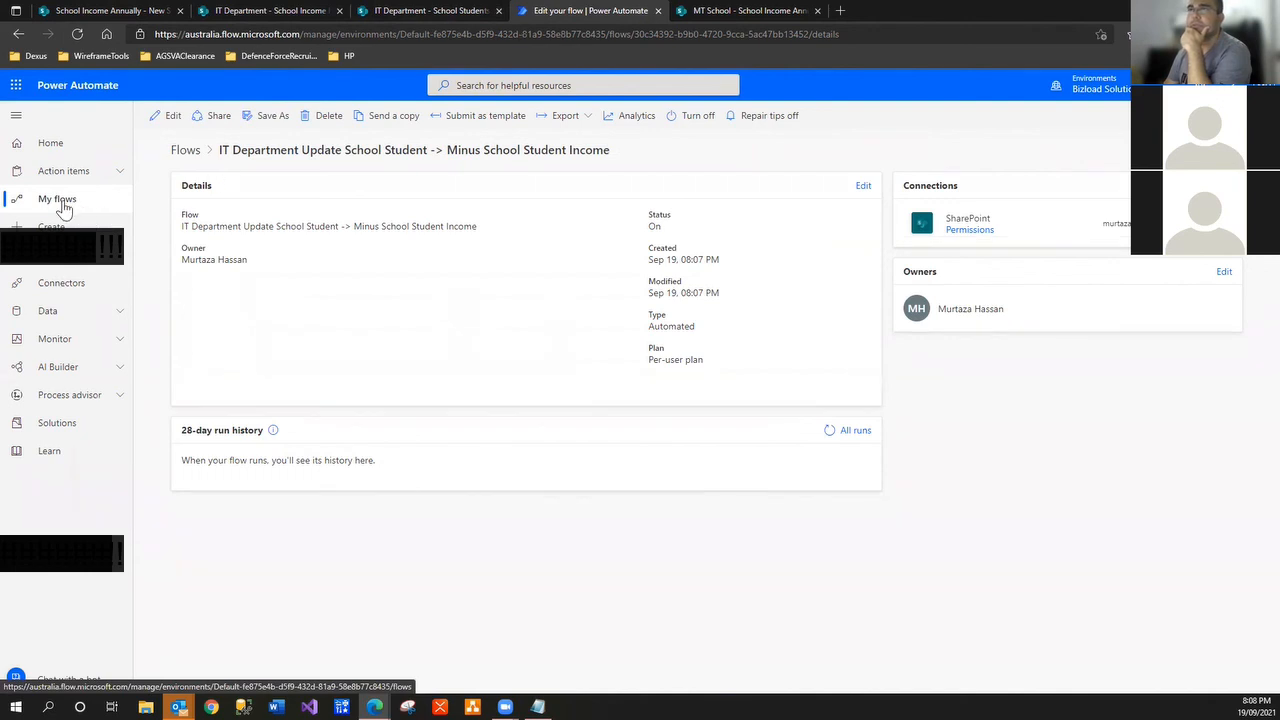
{"action": "right_click", "coordinate": [594, 15]}
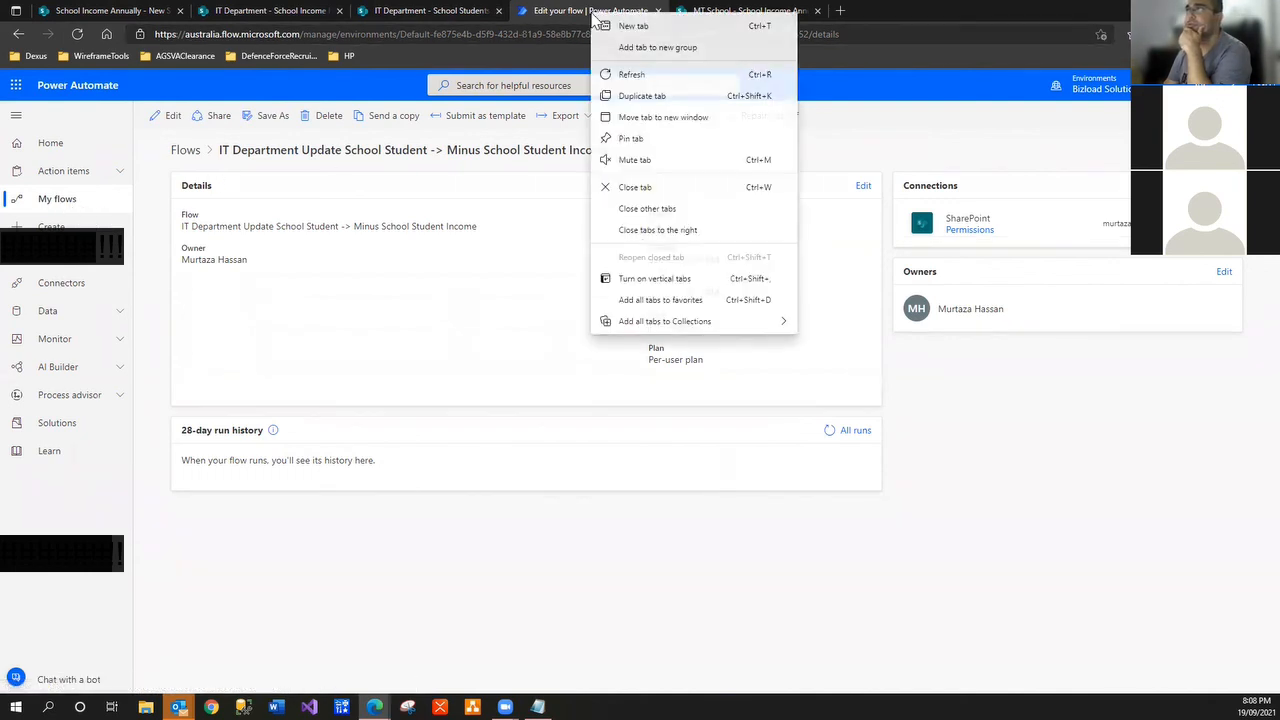
{"action": "left_click", "coordinate": [638, 97]}
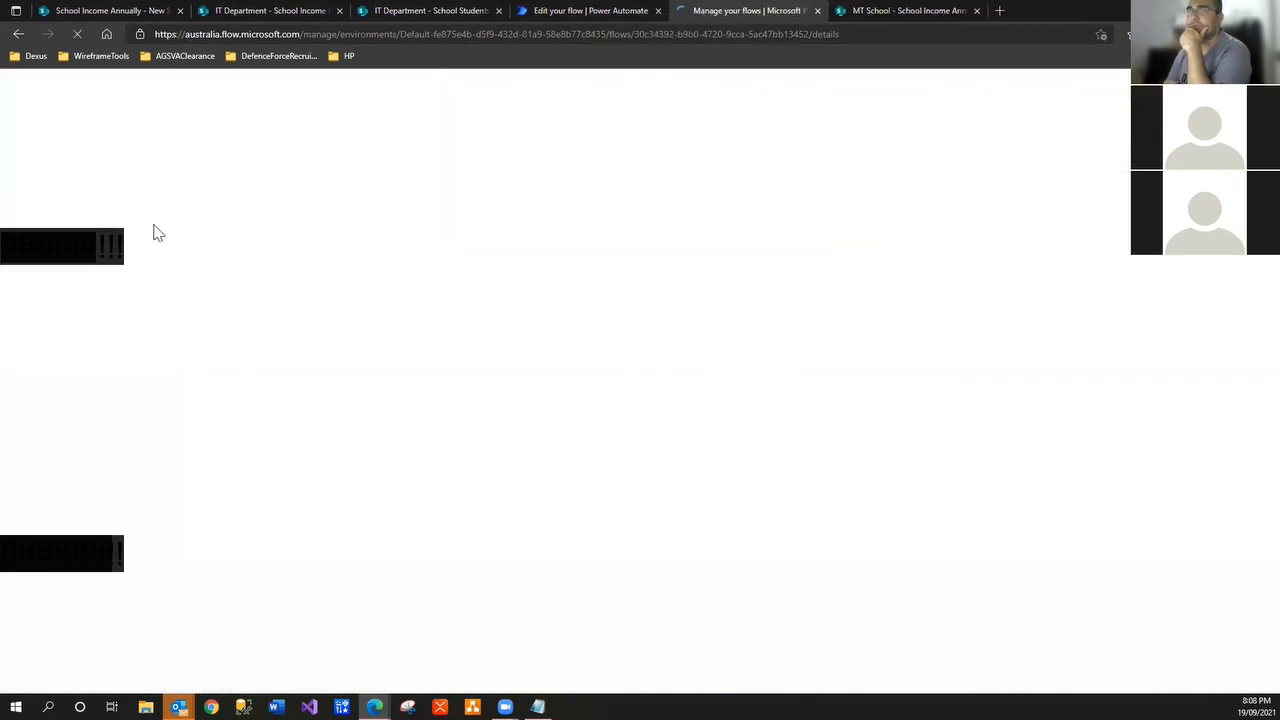
{"action": "left_click", "coordinate": [75, 201]}
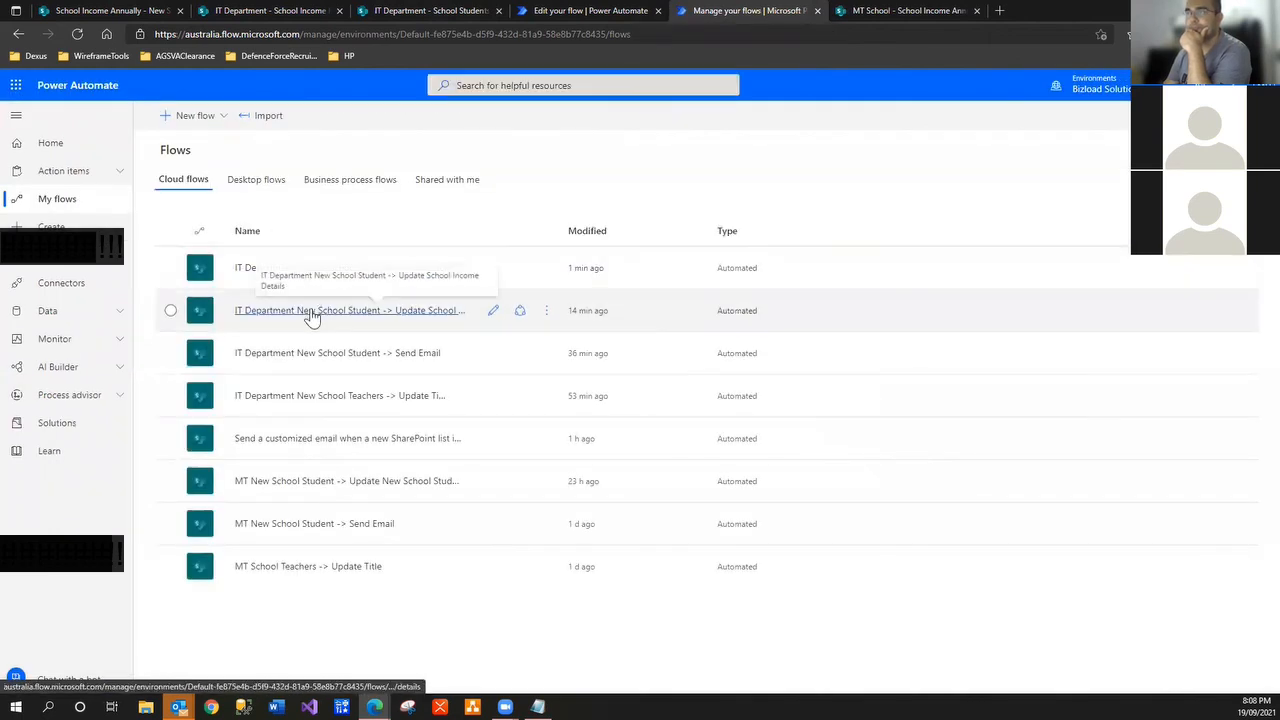
{"action": "left_click", "coordinate": [326, 358]}
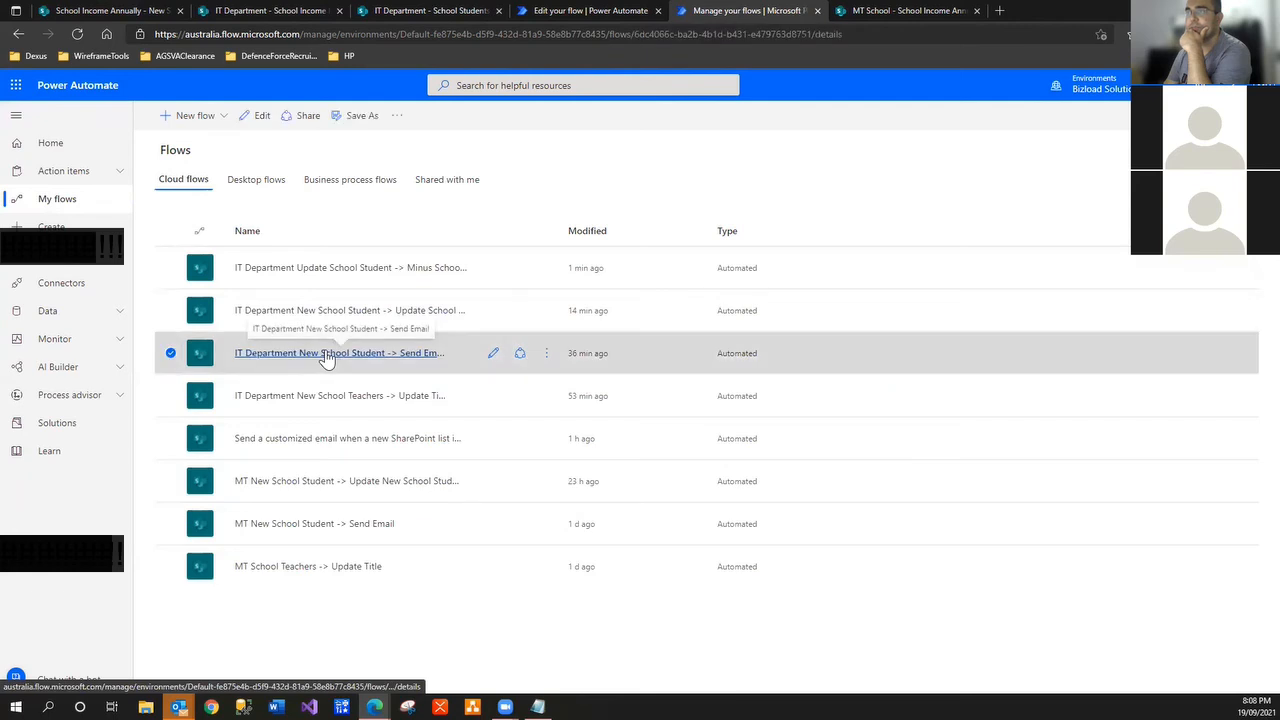
{"action": "left_click", "coordinate": [326, 358]}
{"action": "left_click", "coordinate": [834, 449]}
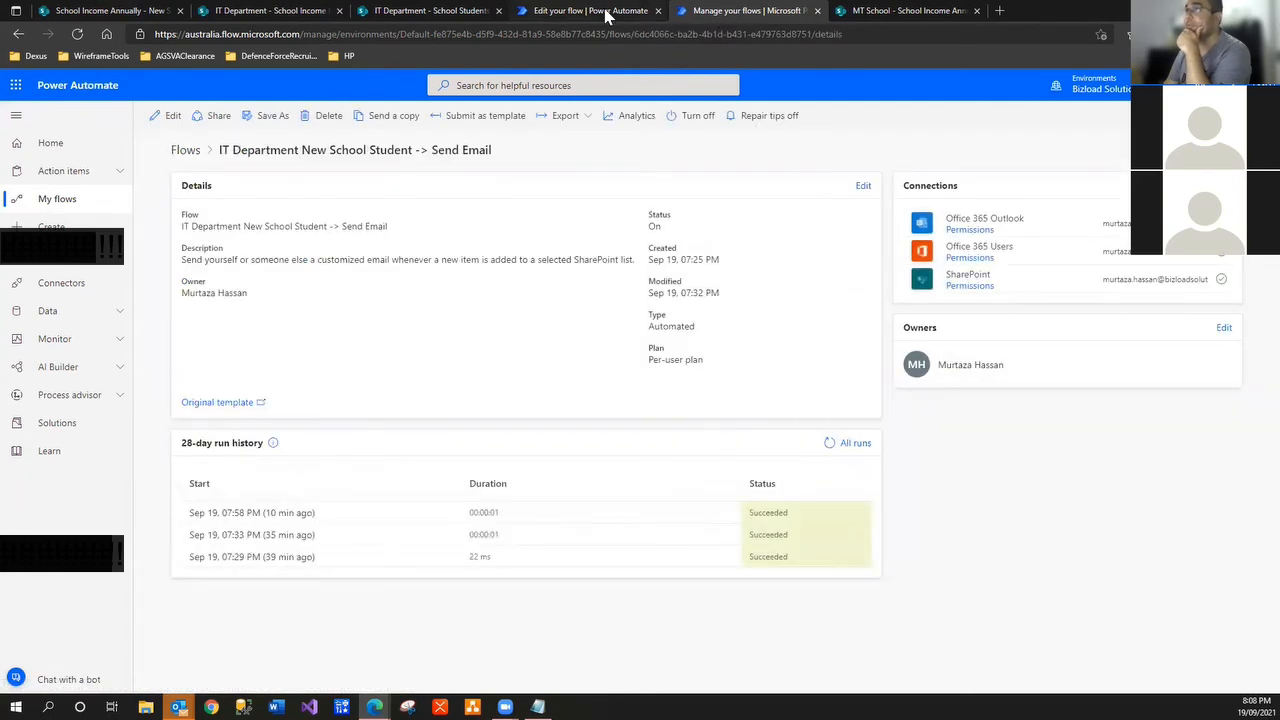
Refresh both flows' run histories until the new 08:09 PM succeeded run appears
{"action": "left_click", "coordinate": [605, 12]}
{"action": "left_click", "coordinate": [830, 430]}
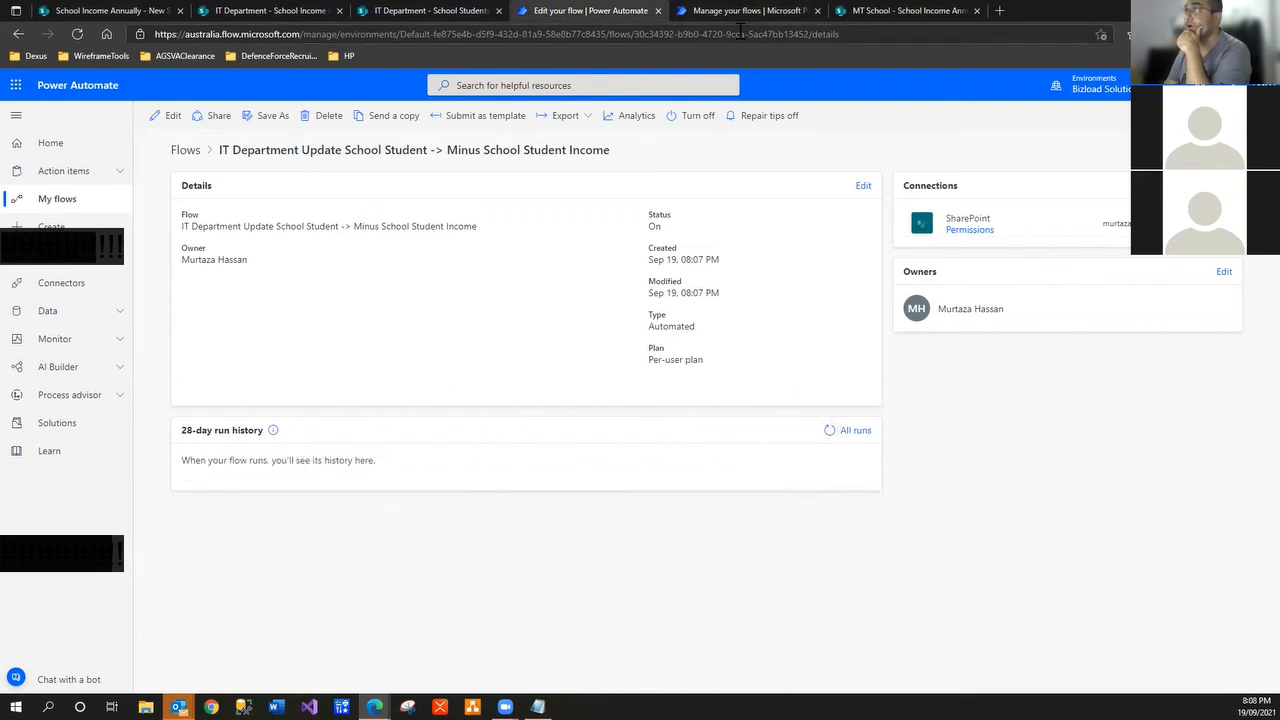
{"action": "left_click", "coordinate": [740, 12]}
{"action": "left_click", "coordinate": [826, 444]}
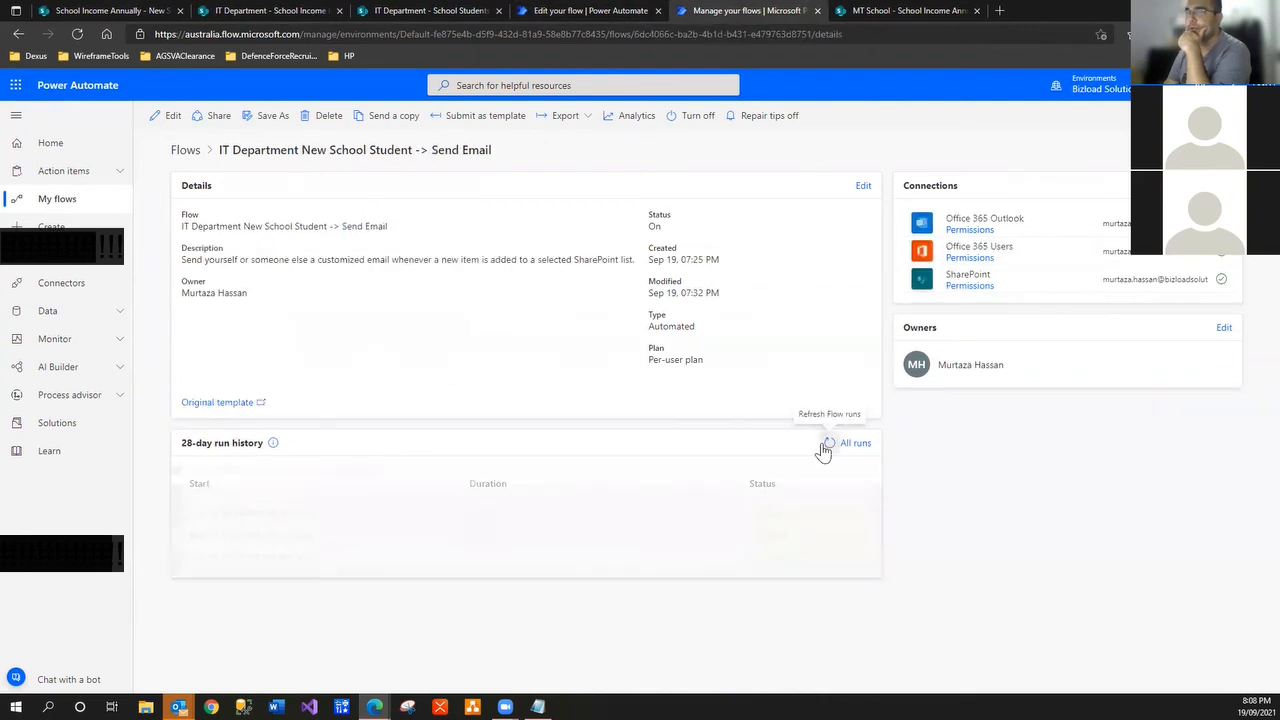
{"action": "left_click", "coordinate": [612, 12]}
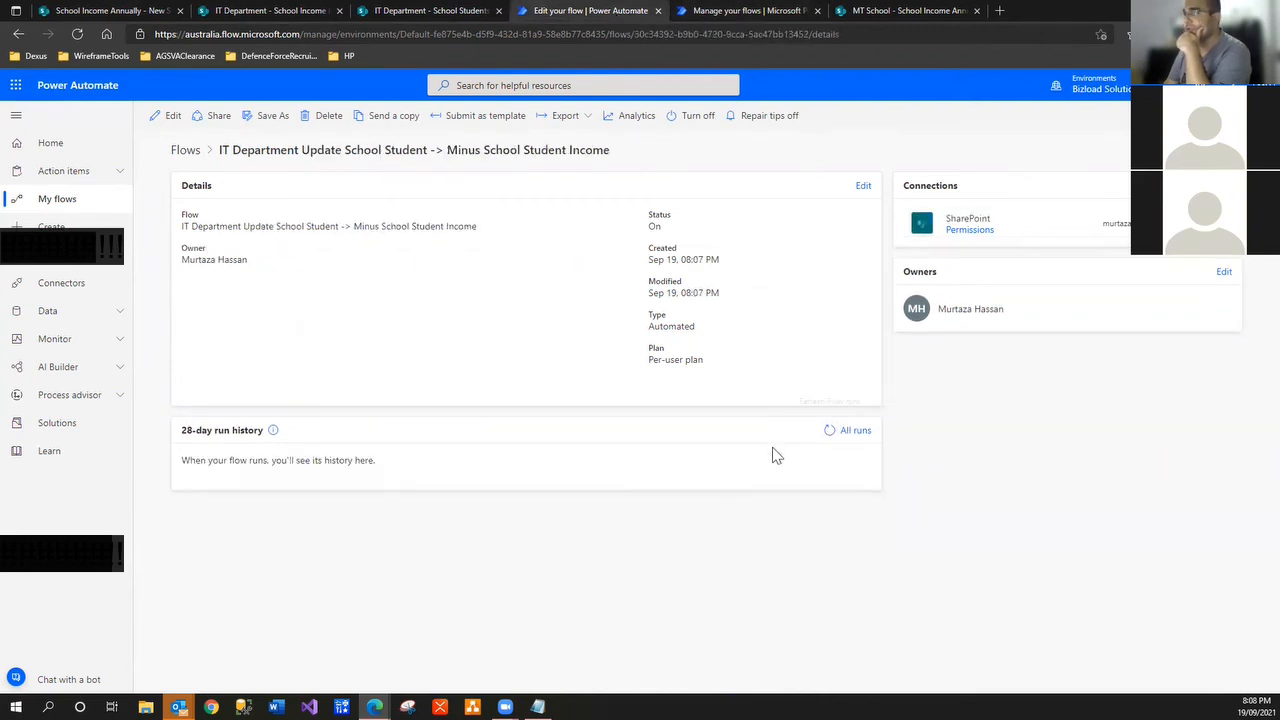
{"action": "left_click", "coordinate": [823, 438]}
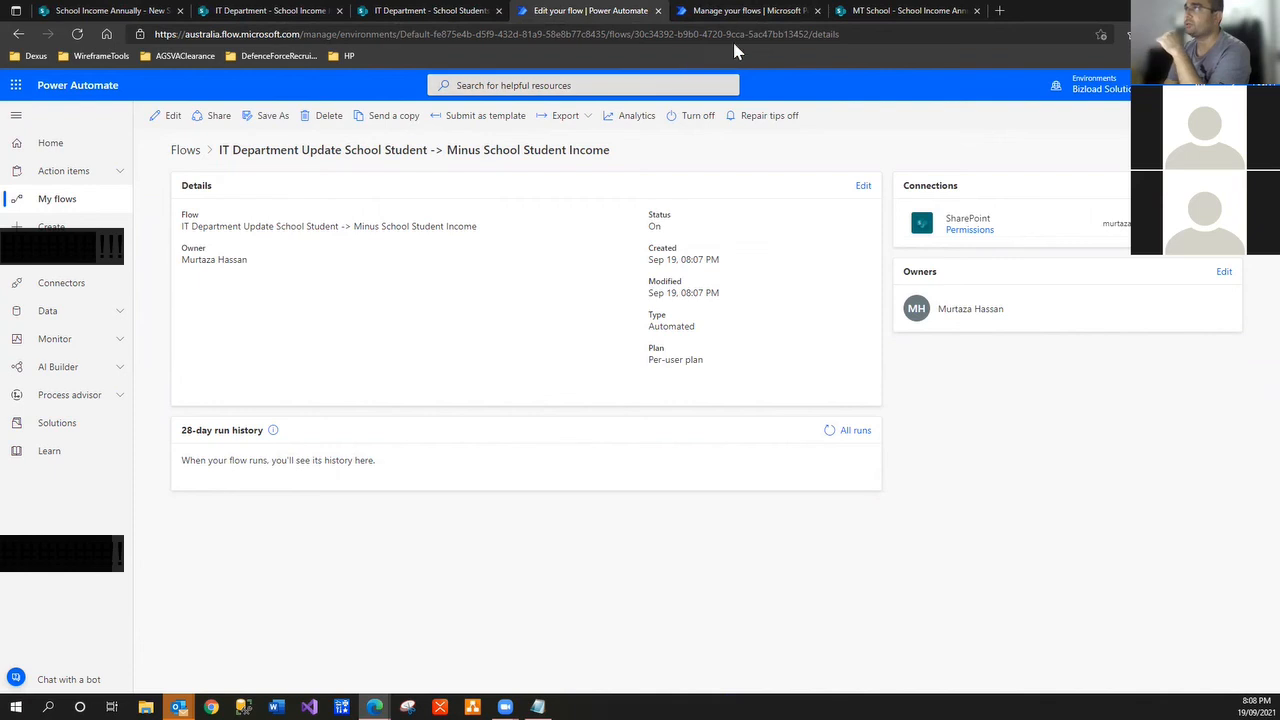
{"action": "left_click", "coordinate": [750, 12]}
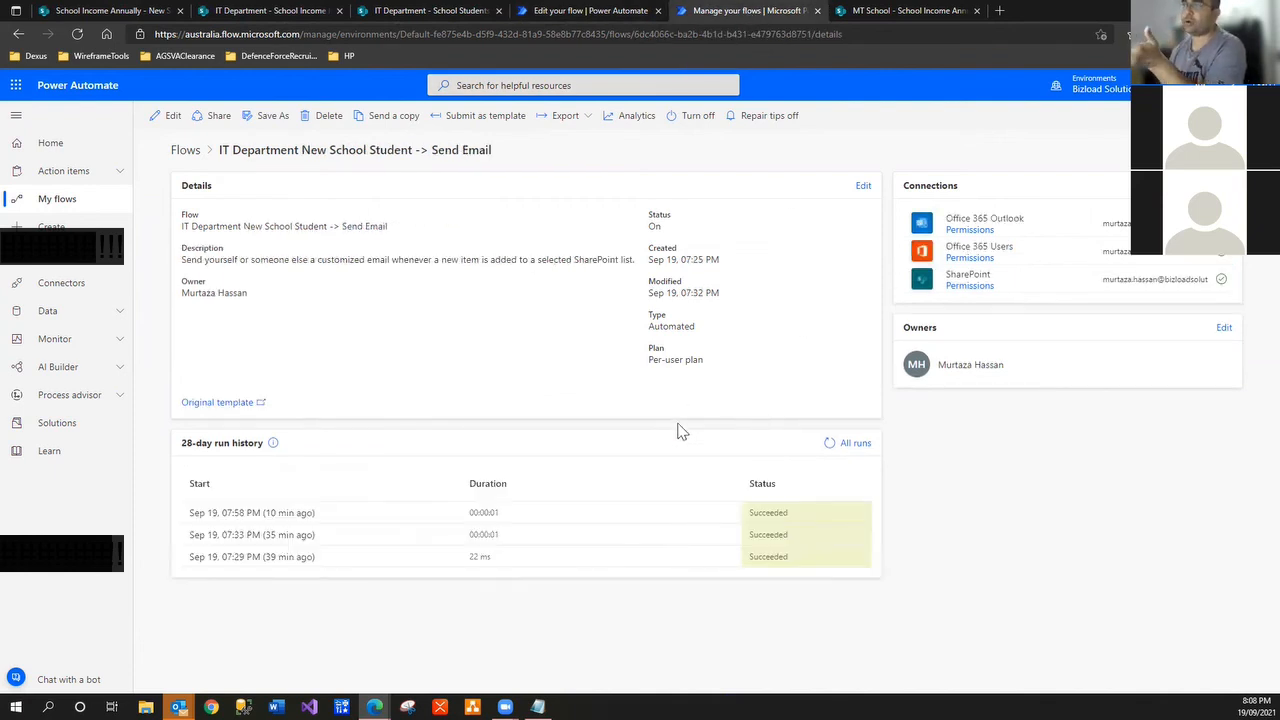
{"action": "left_click", "coordinate": [548, 14]}
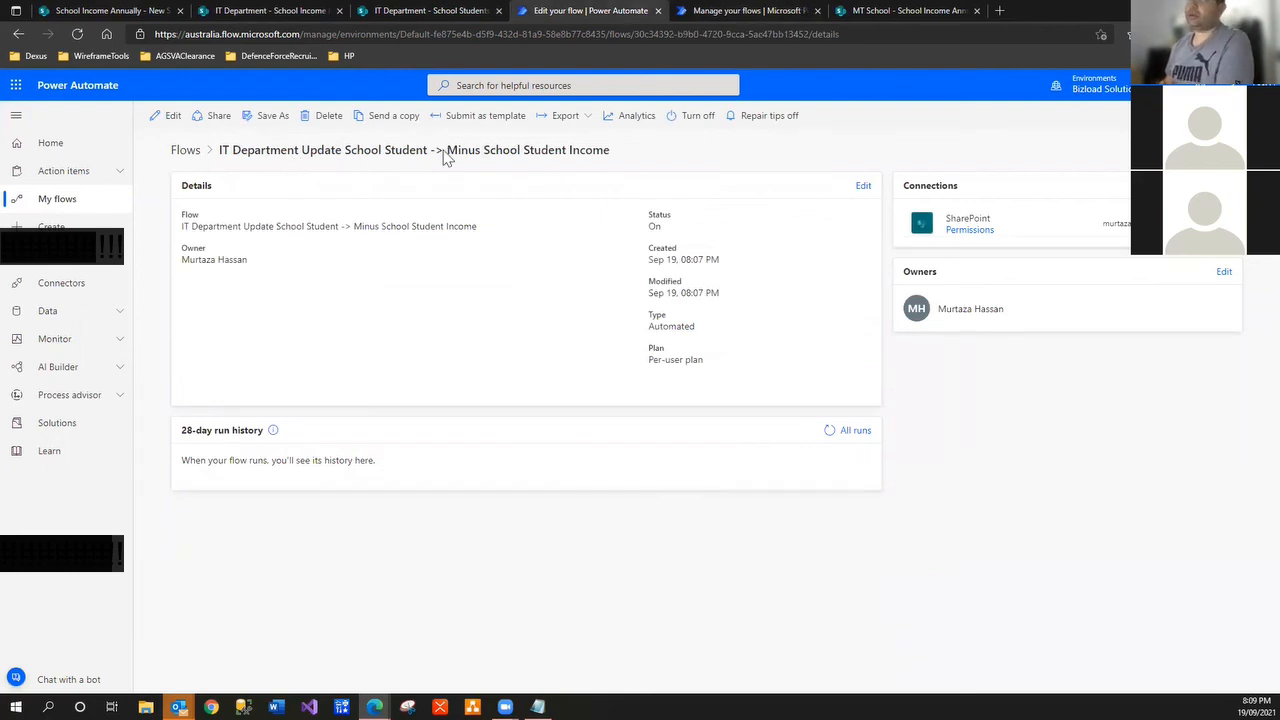
{"action": "left_click", "coordinate": [829, 431]}
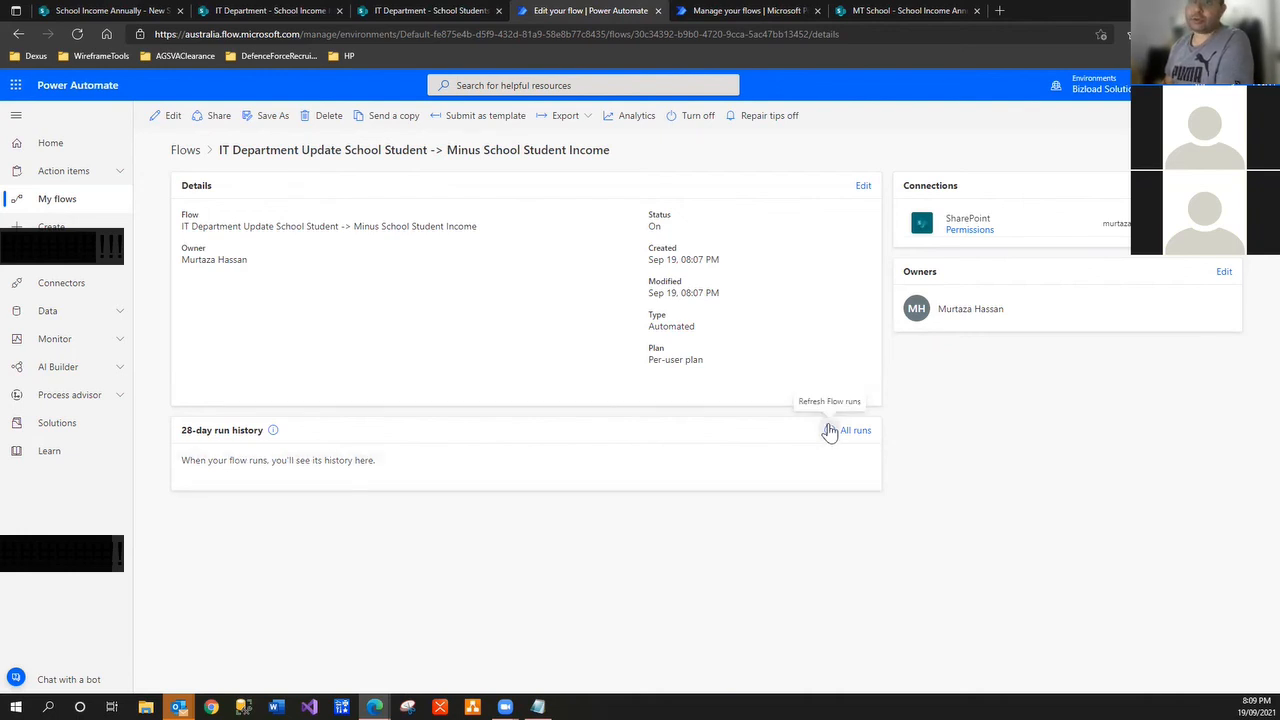
{"action": "left_click", "coordinate": [830, 432]}
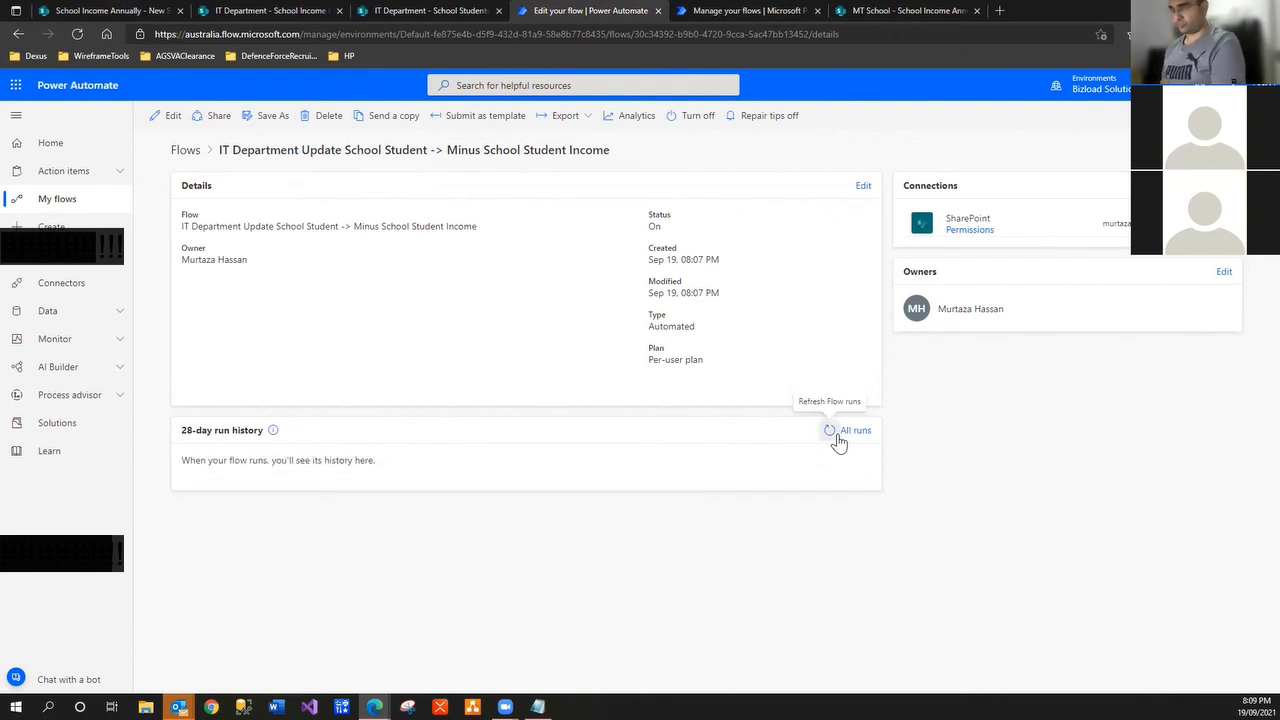
{"action": "left_click", "coordinate": [77, 34]}
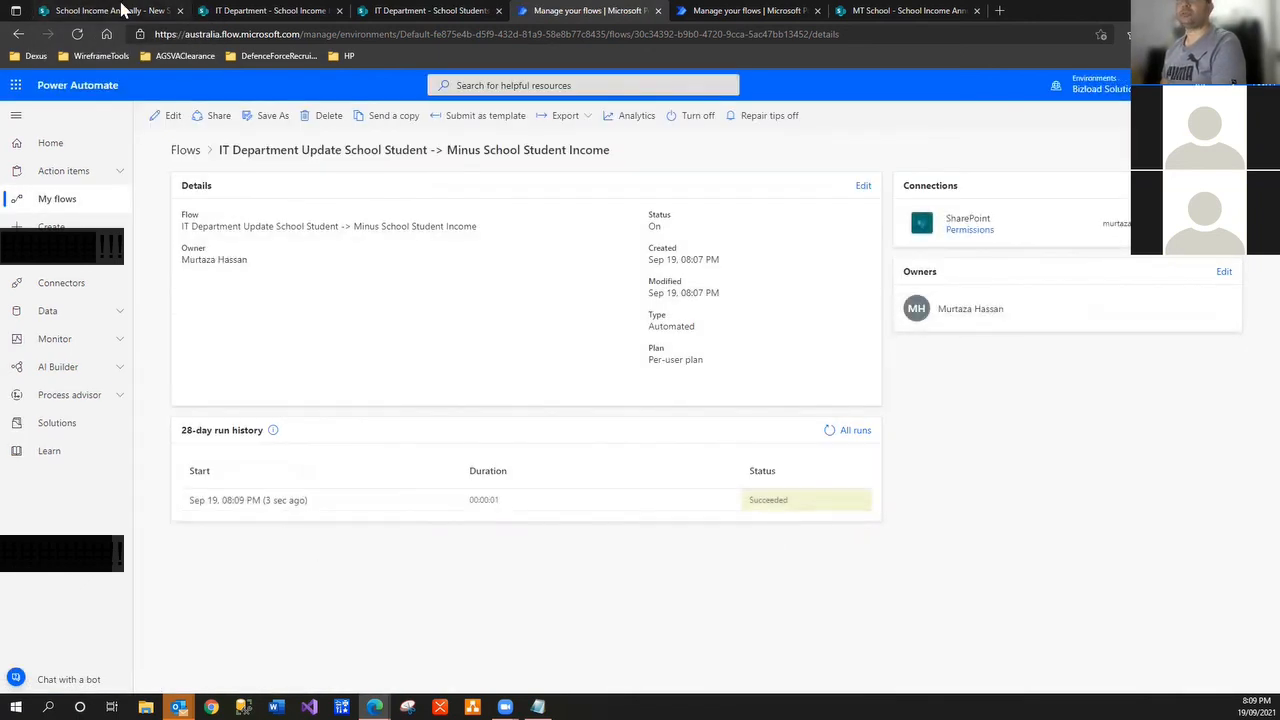
Reload School Income Annually ($0.00) and School Income History (new ($3,000.00) row)
{"action": "left_click", "coordinate": [117, 14]}
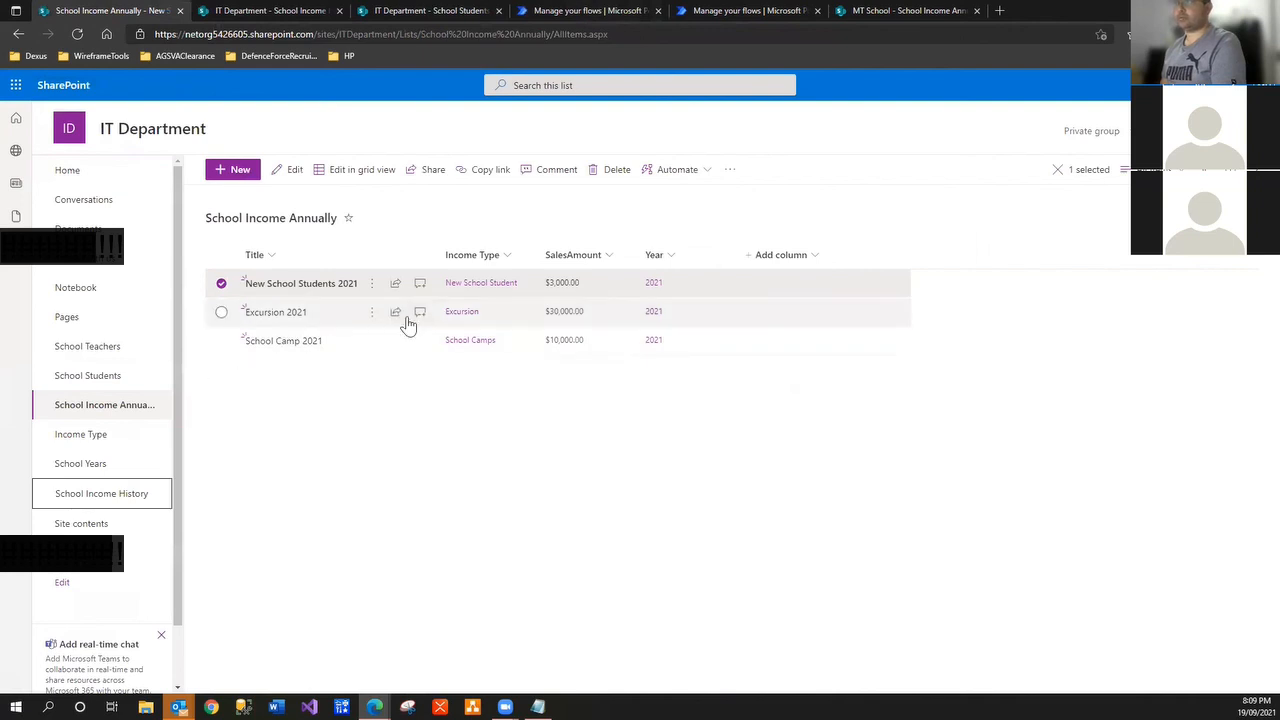
{"action": "left_click", "coordinate": [78, 34]}
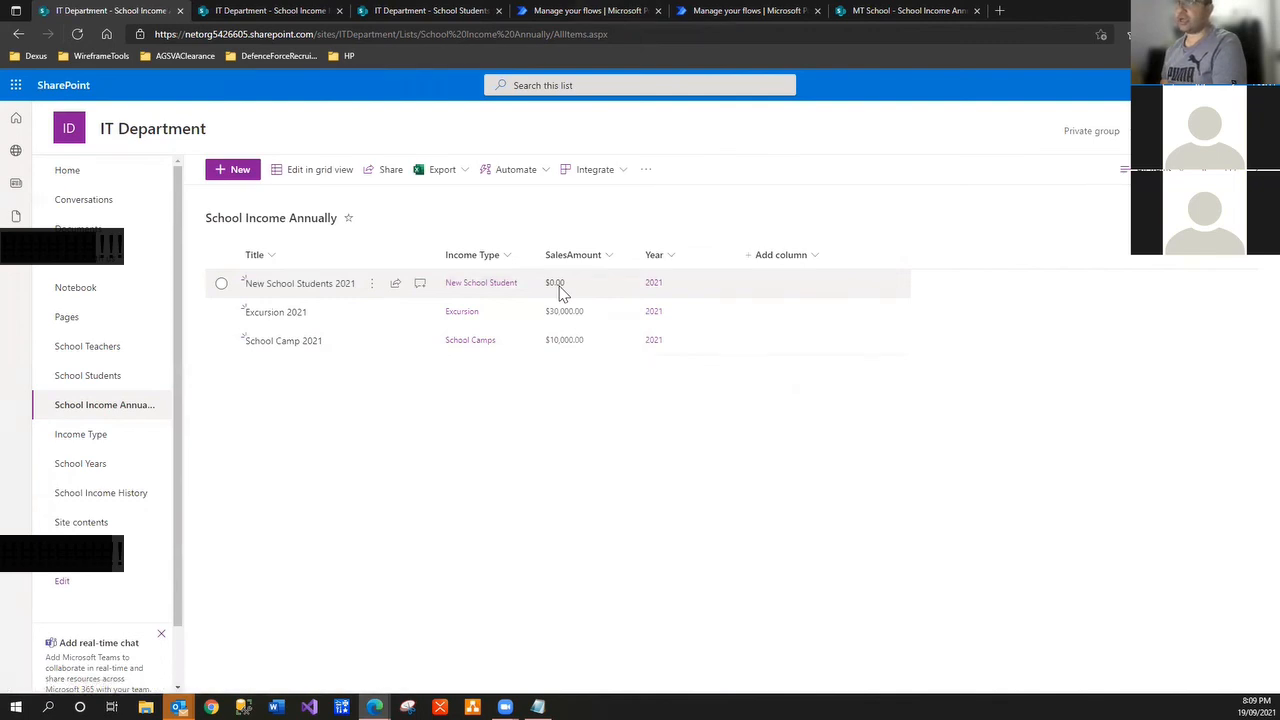
{"action": "left_click", "coordinate": [264, 11]}
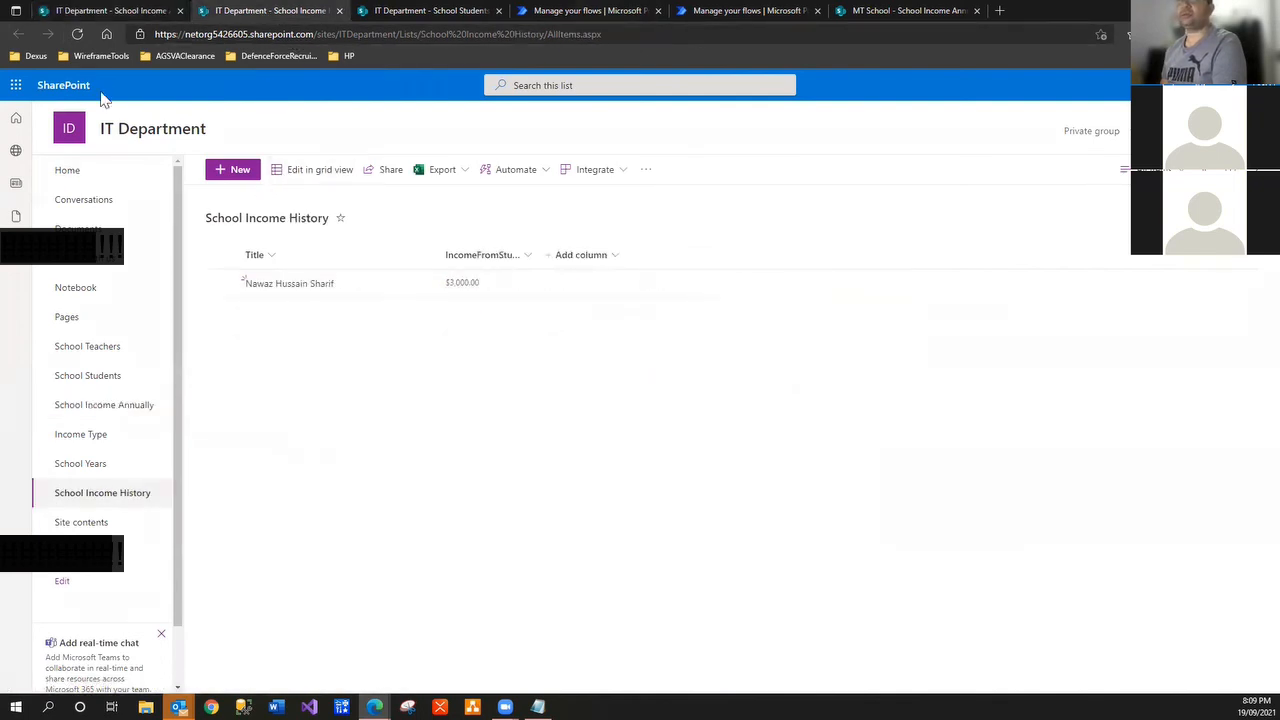
{"action": "left_click", "coordinate": [78, 35]}
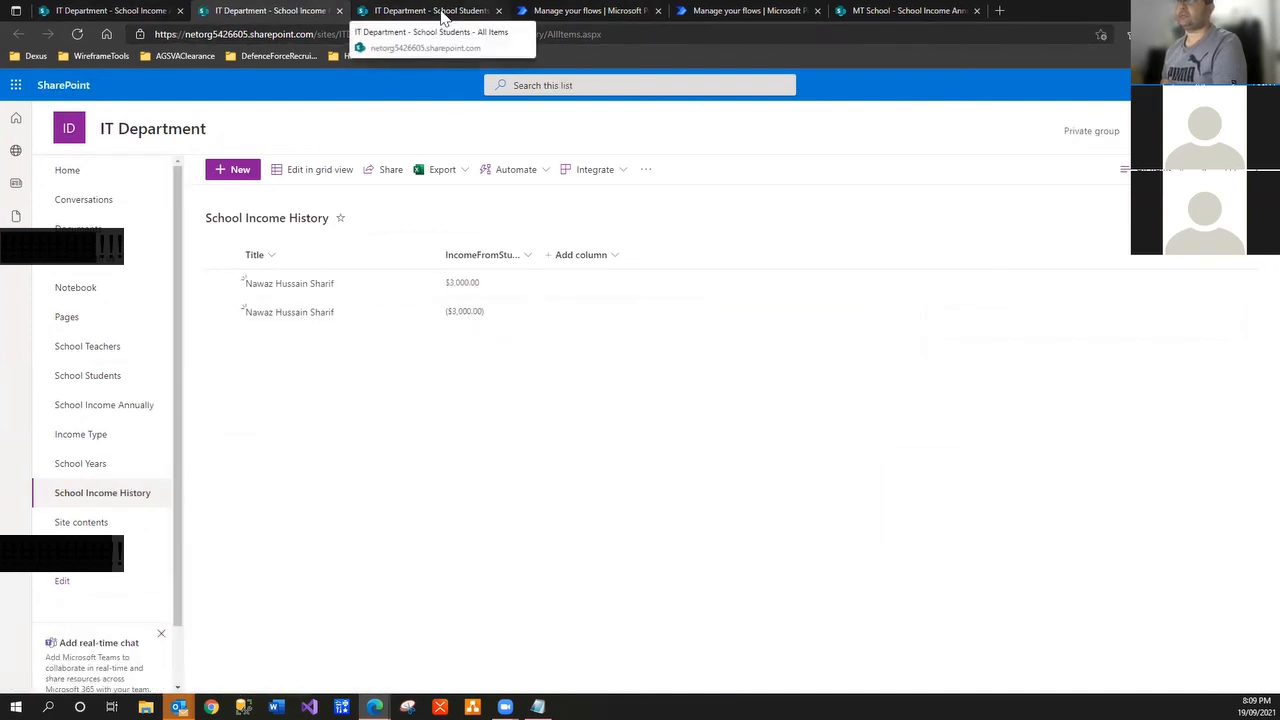
{"action": "left_click", "coordinate": [570, 12]}
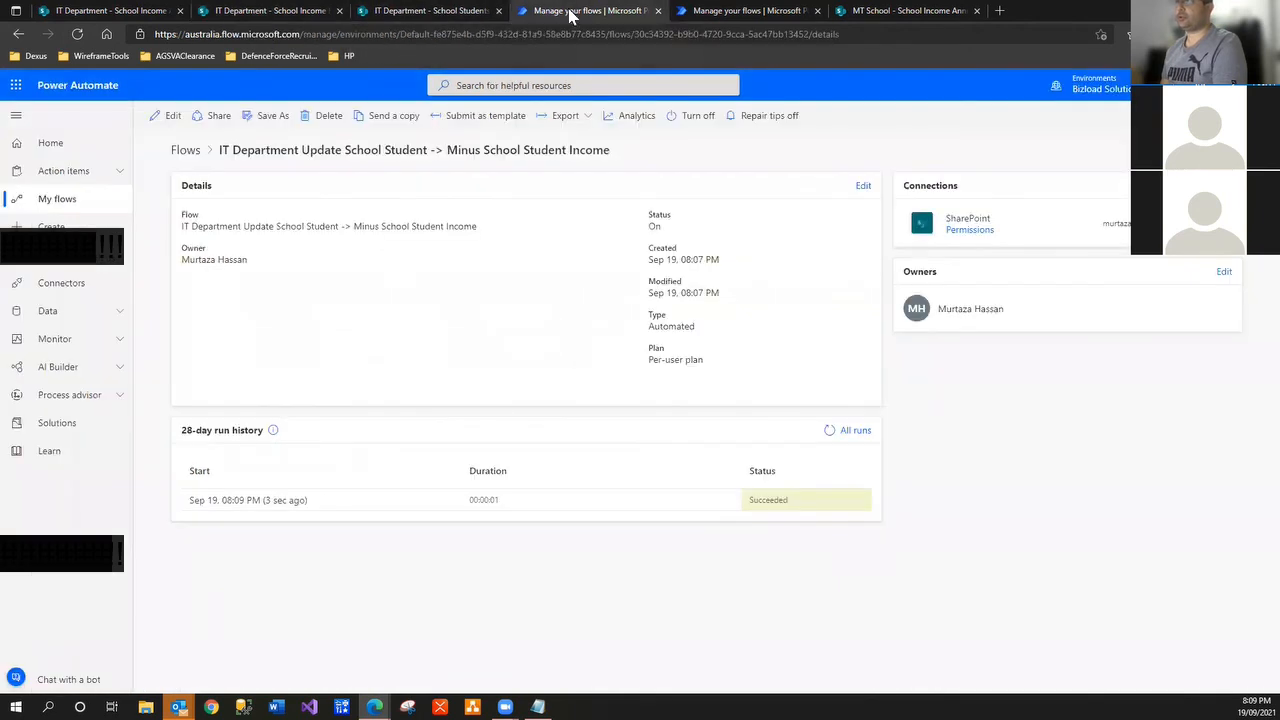
Open the latest run and expand its trigger, If Is Not Current Student, and Get School Income Annually items steps
{"action": "left_click", "coordinate": [257, 500]}
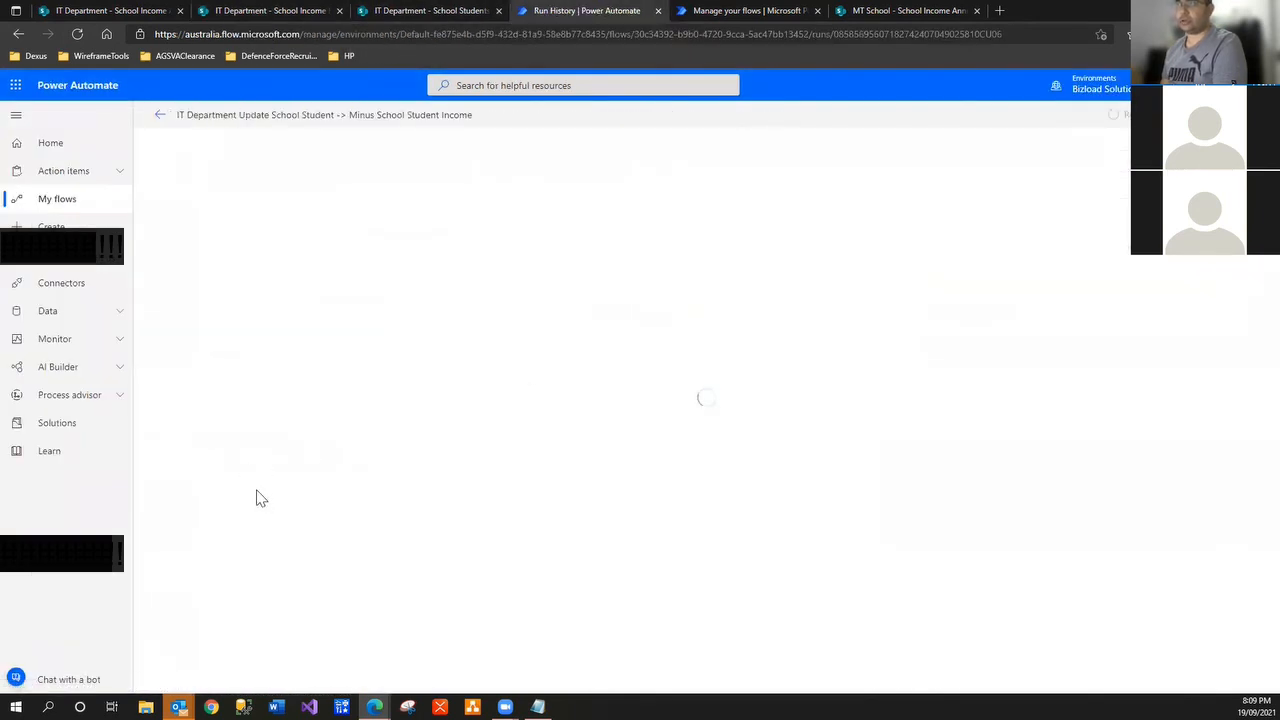
{"action": "left_click", "coordinate": [162, 119]}
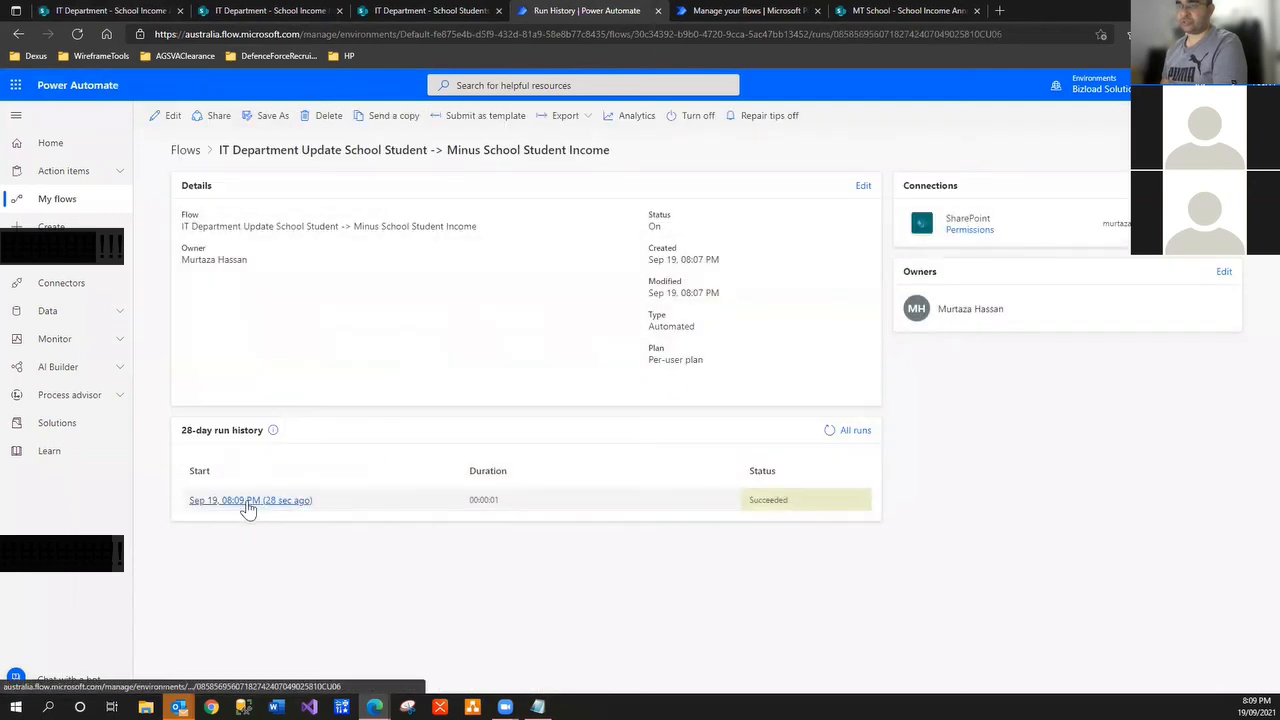
{"action": "left_click", "coordinate": [249, 505]}
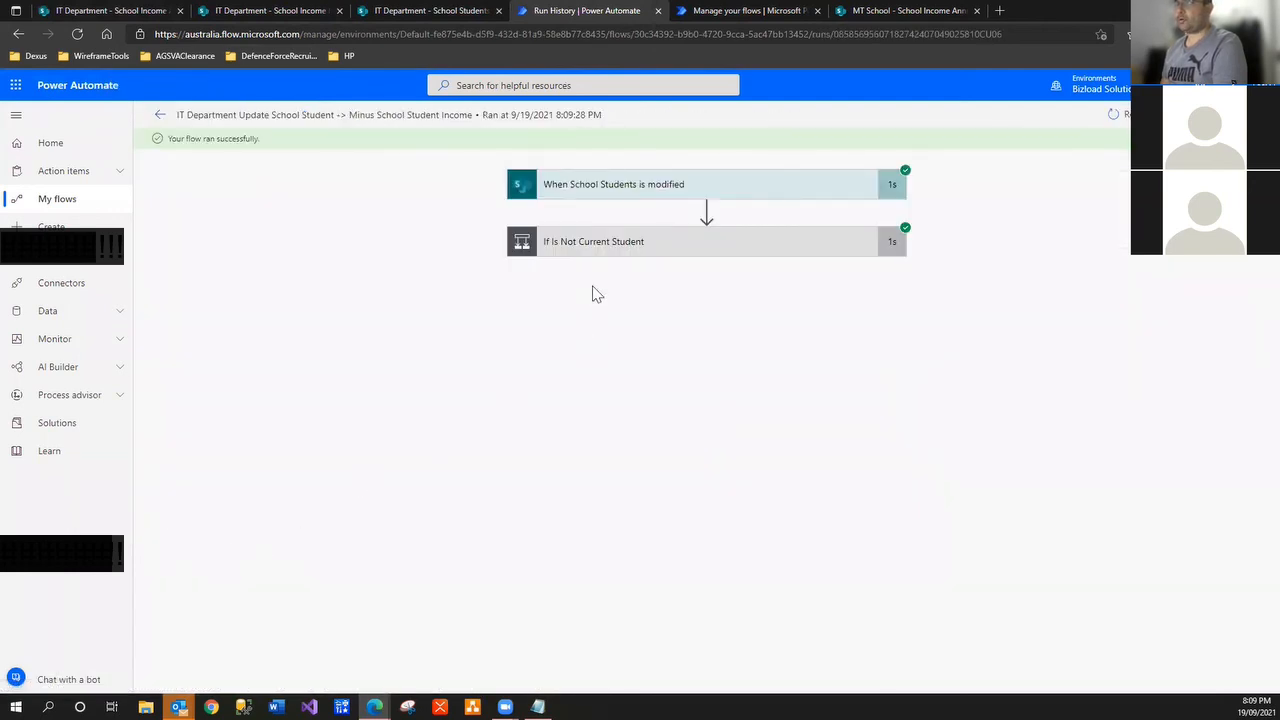
{"action": "left_click", "coordinate": [652, 188]}
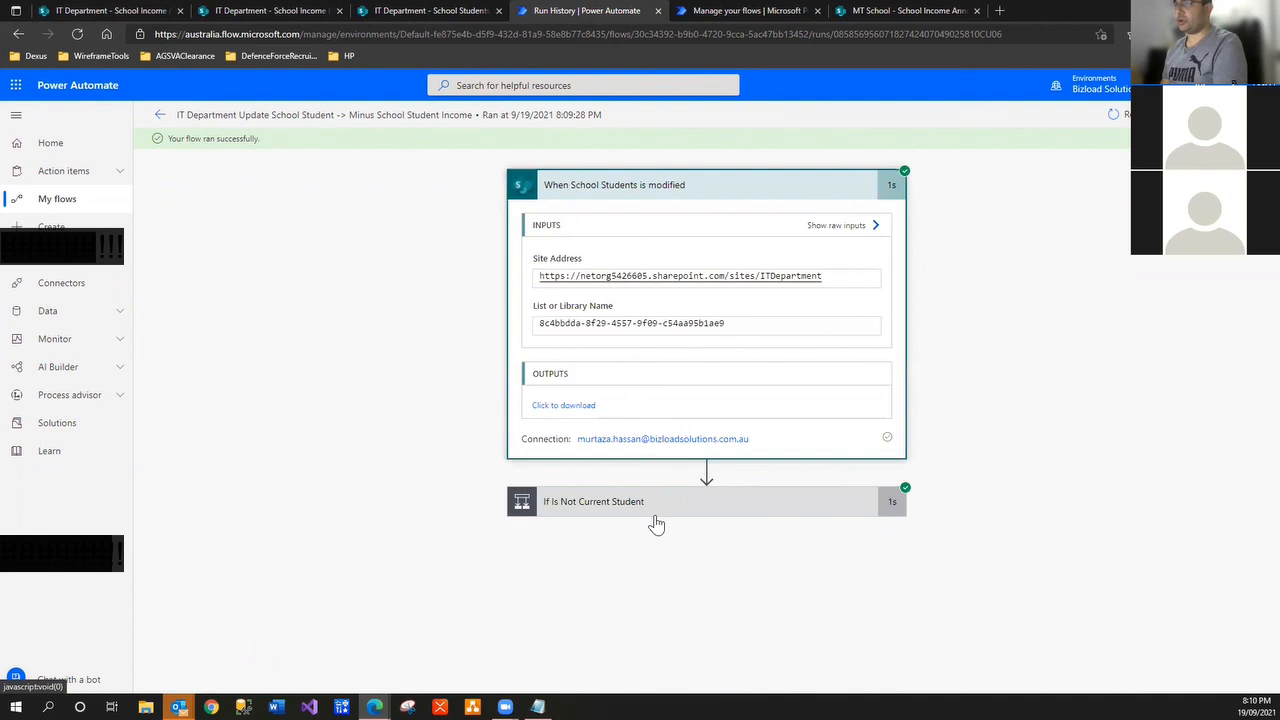
{"action": "left_click", "coordinate": [630, 502]}
{"action": "scroll", "coordinate": [565, 548], "scroll_direction": "down", "scroll_amount": 2}
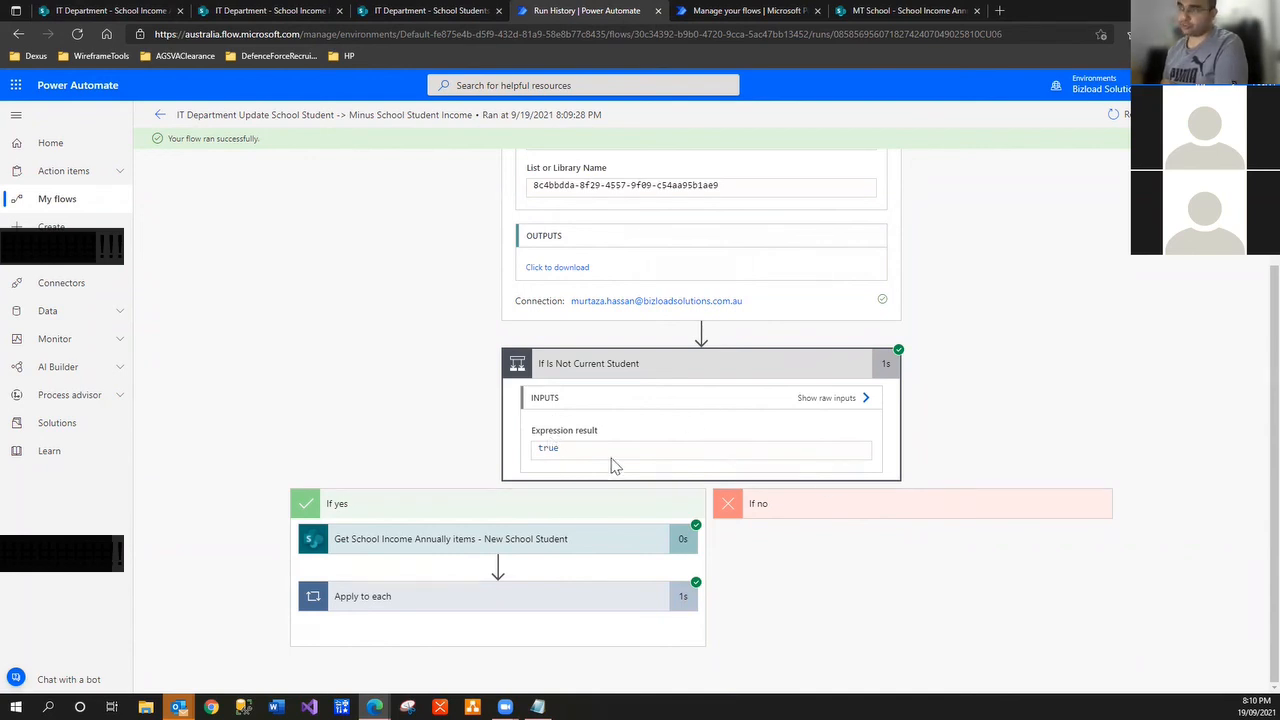
{"action": "left_click", "coordinate": [517, 537]}
{"action": "scroll", "coordinate": [515, 550], "scroll_direction": "down", "scroll_amount": 2}
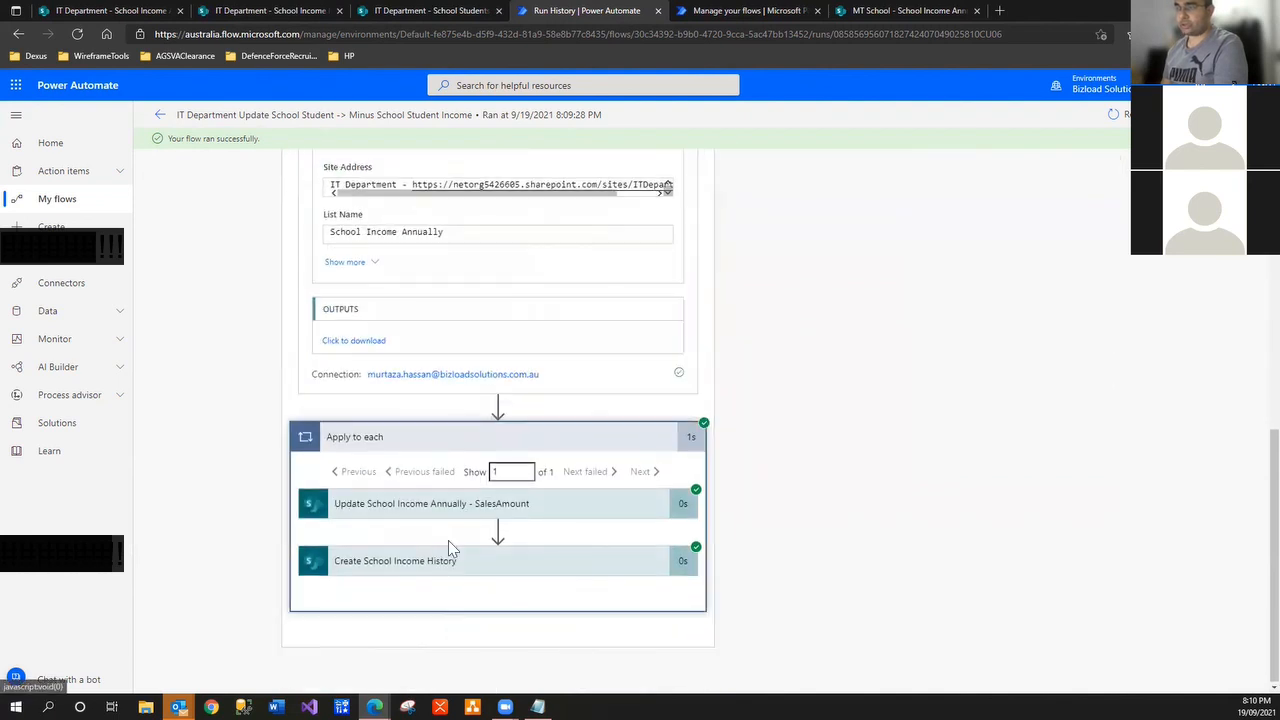
Check Create School Income History's raw outputs, highlighting IncomeFromStudent -3000
{"action": "left_click", "coordinate": [456, 570]}
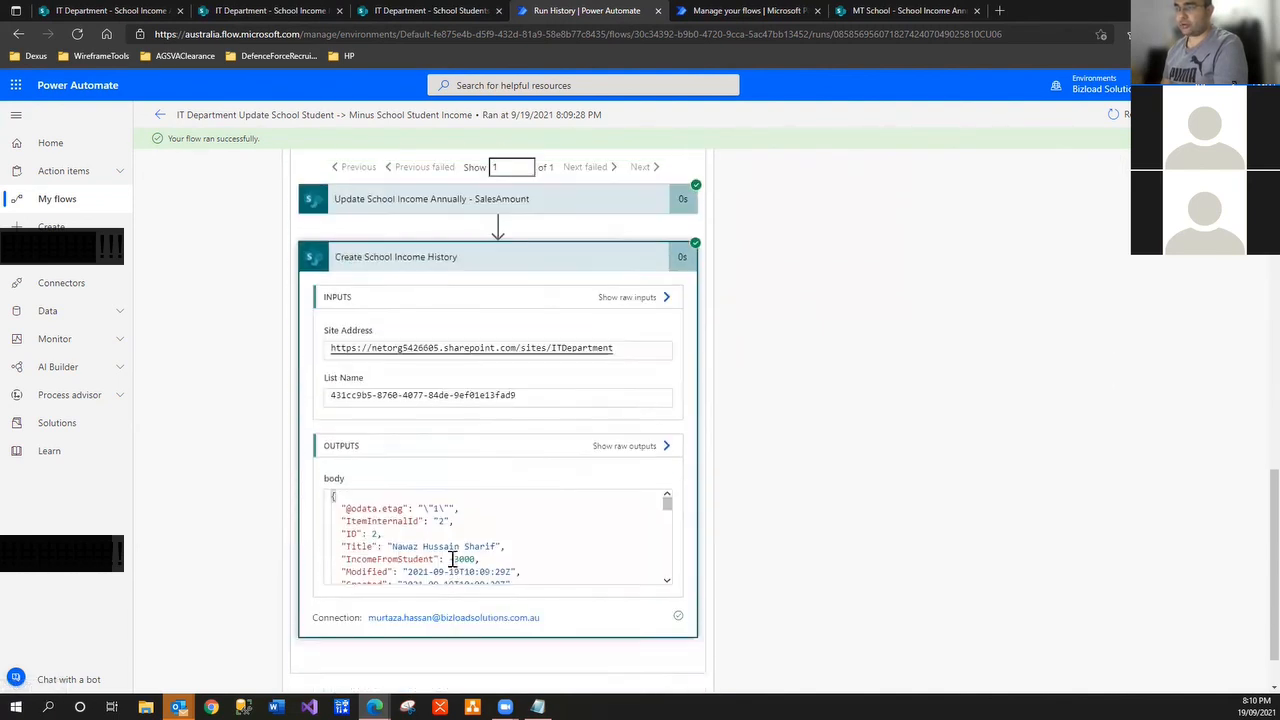
{"action": "left_click", "coordinate": [664, 424]}
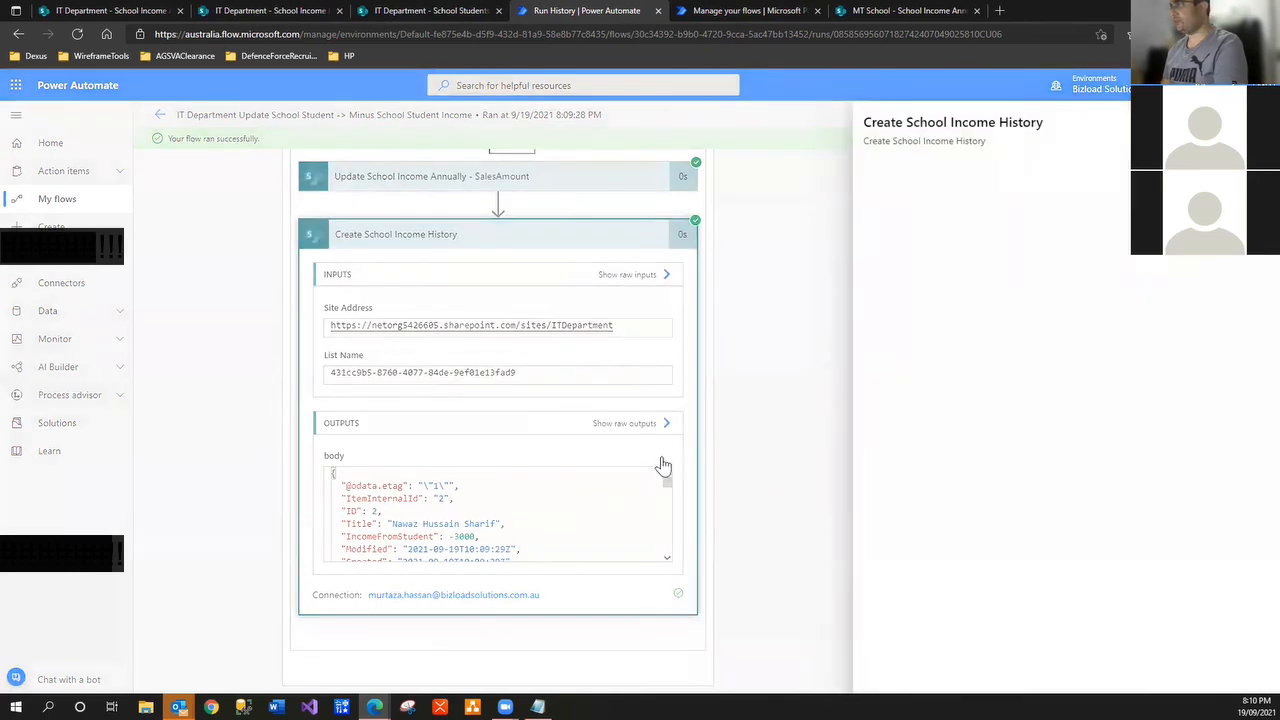
{"action": "scroll", "coordinate": [990, 530], "scroll_direction": "down", "scroll_amount": 3}
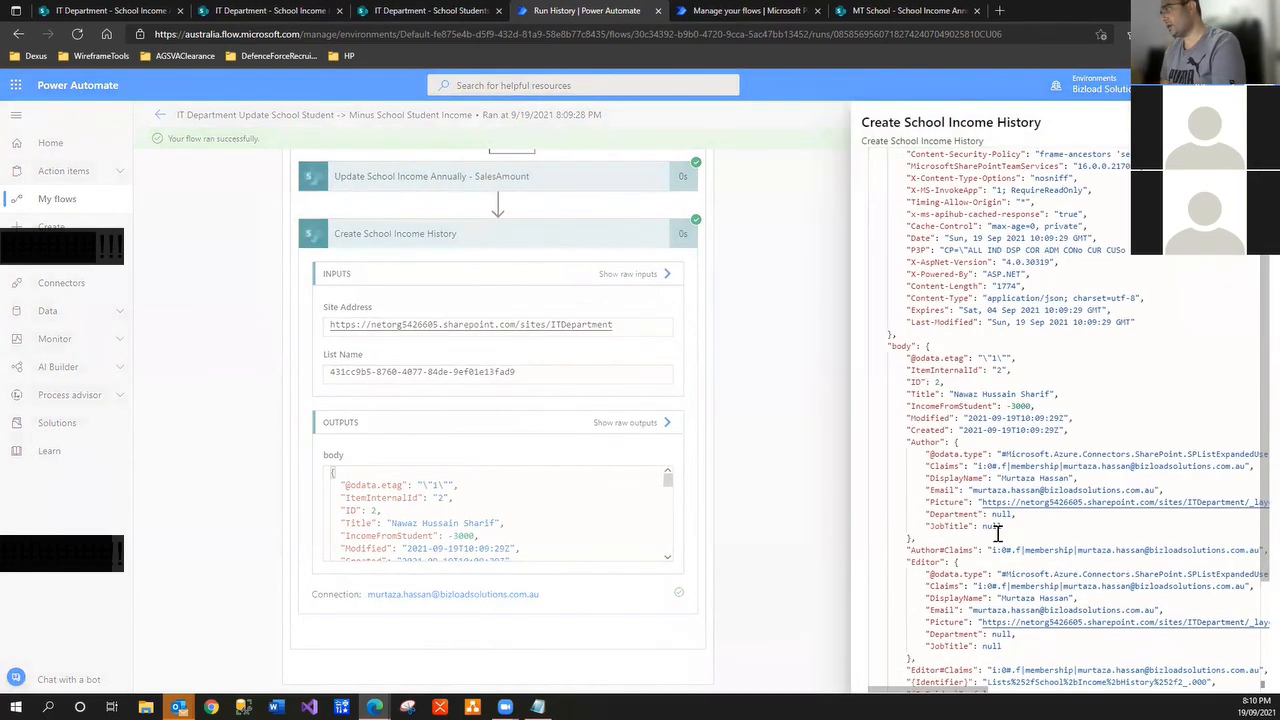
{"action": "left_click_drag", "start_coordinate": [1008, 407], "coordinate": [1024, 408]}
{"action": "left_click", "coordinate": [1030, 407]}
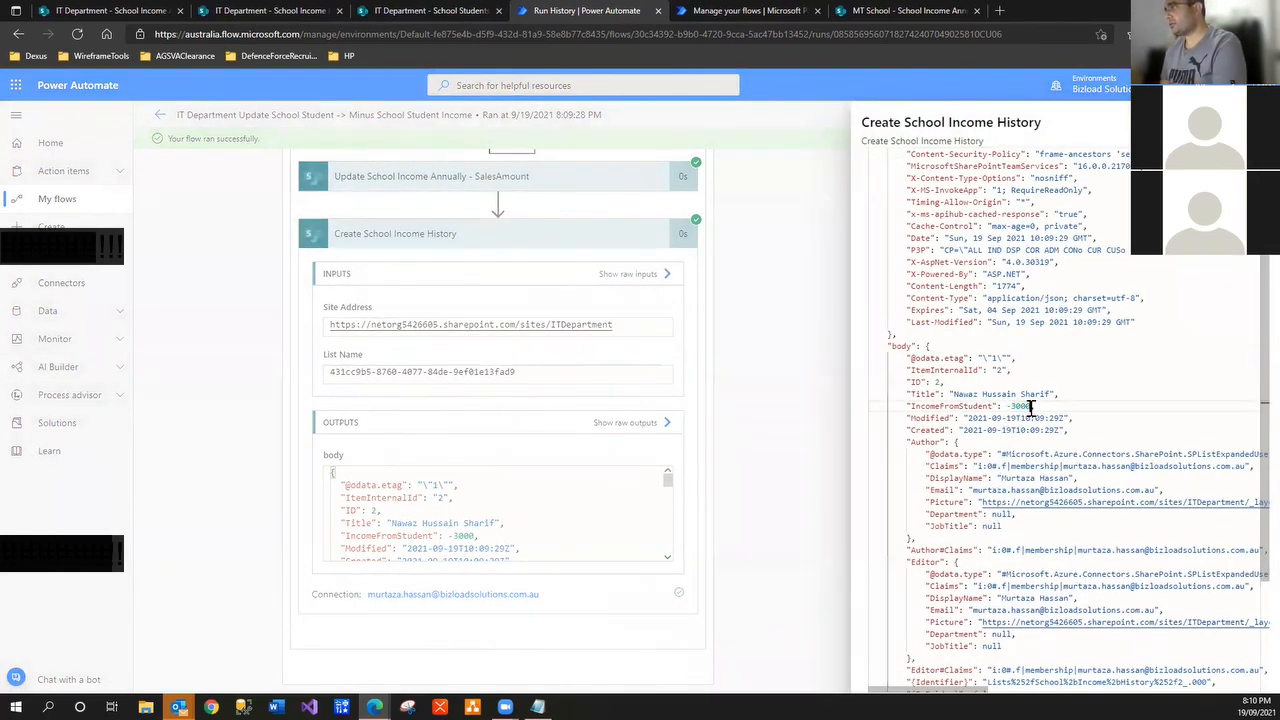
{"action": "double_click", "coordinate": [1022, 406]}
{"action": "scroll", "coordinate": [913, 536], "scroll_direction": "down", "scroll_amount": 4}
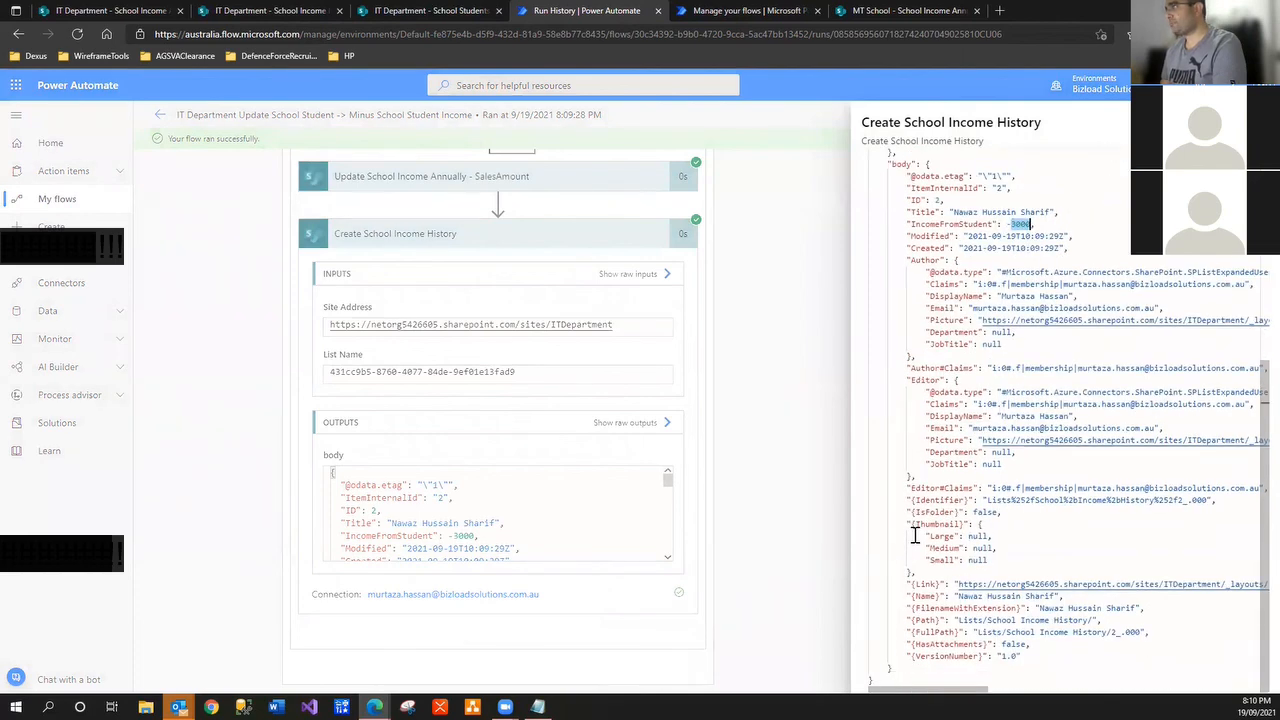
{"action": "scroll", "coordinate": [950, 489], "scroll_direction": "up", "scroll_amount": 2}
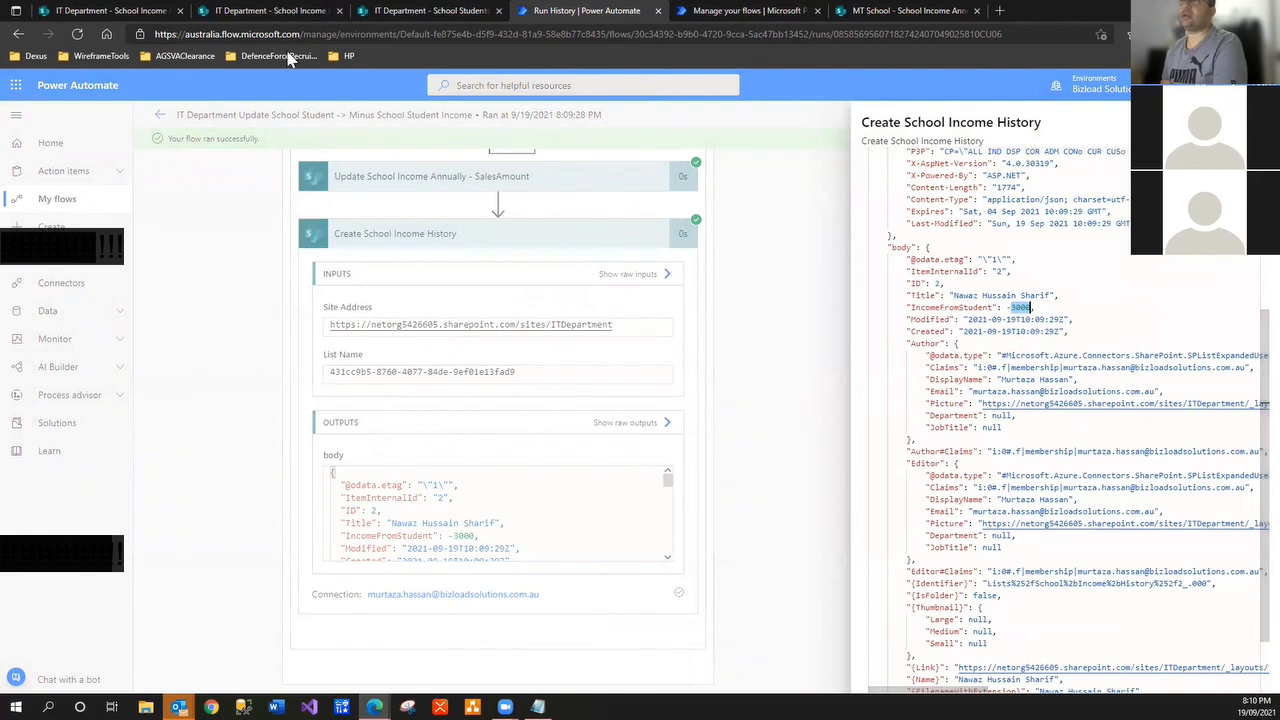
{"action": "left_click", "coordinate": [90, 12]}
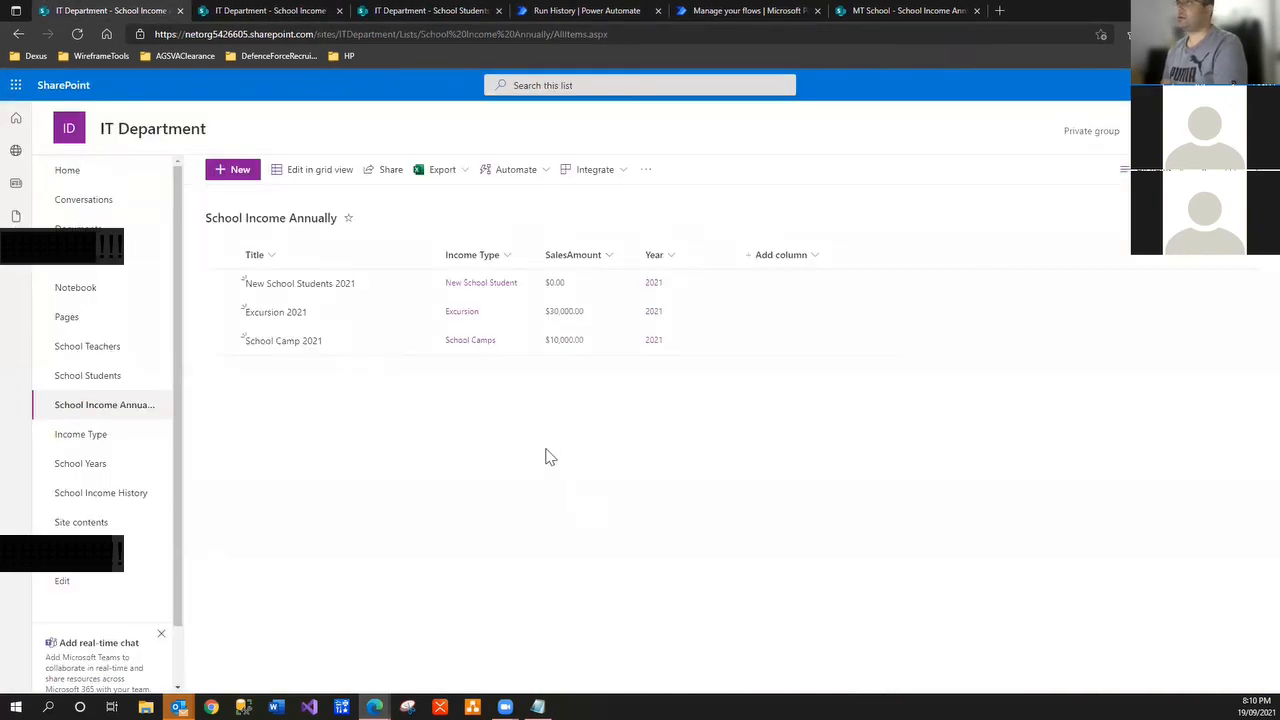